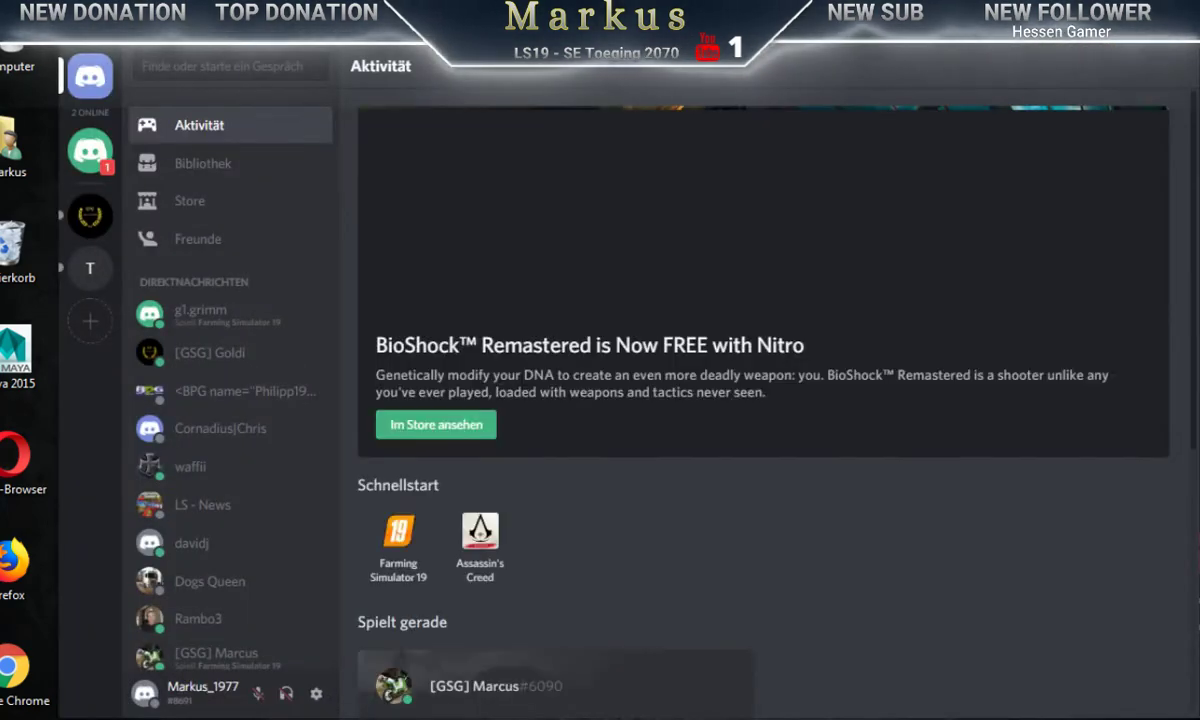
Step: Move the Discord window off the desktop and bring up the lightMap folder in Windows Explorer
{"action": "left_click_drag", "start_coordinate": [508, 42], "coordinate": [1199, 49]}
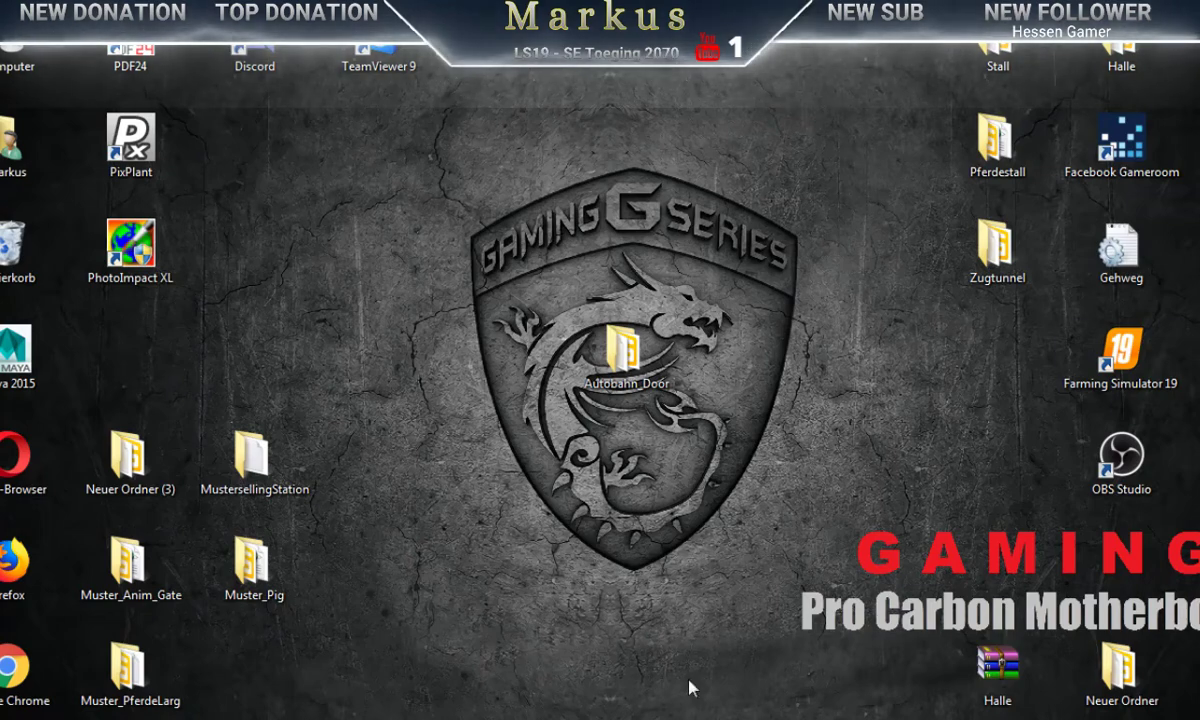
{"action": "mouse_move", "coordinate": [656, 719]}
{"action": "key", "text": "alt+Tab"}
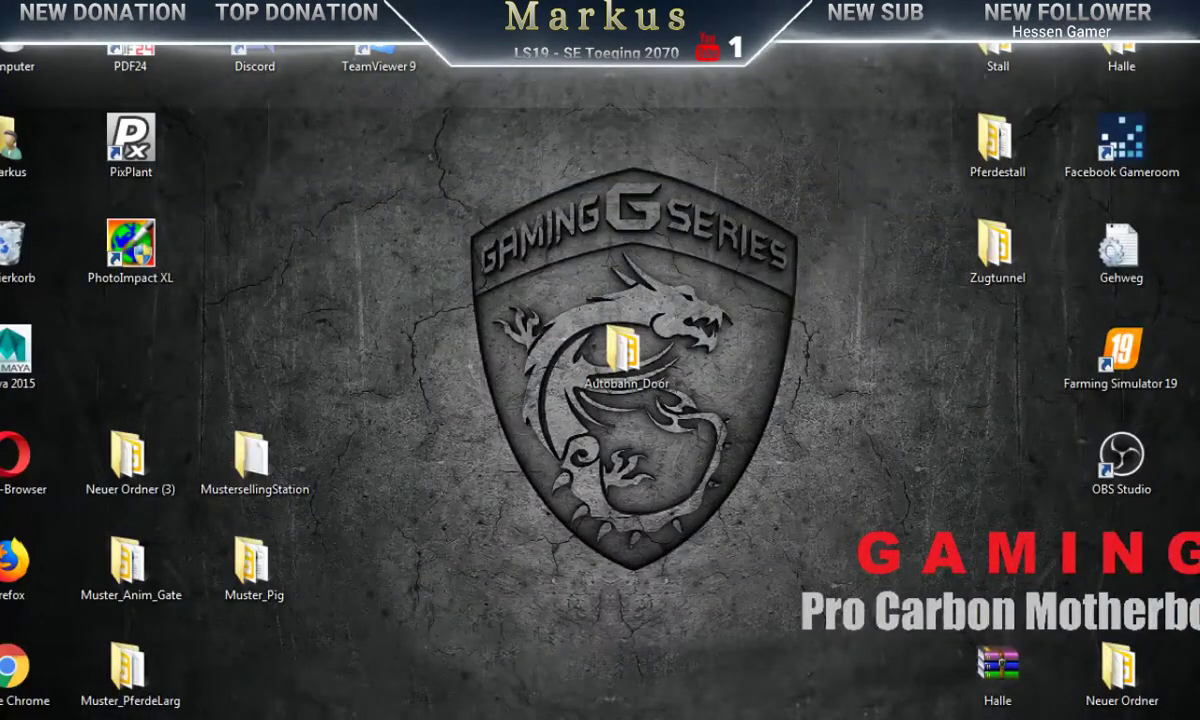
{"action": "key", "text": "alt+Tab"}
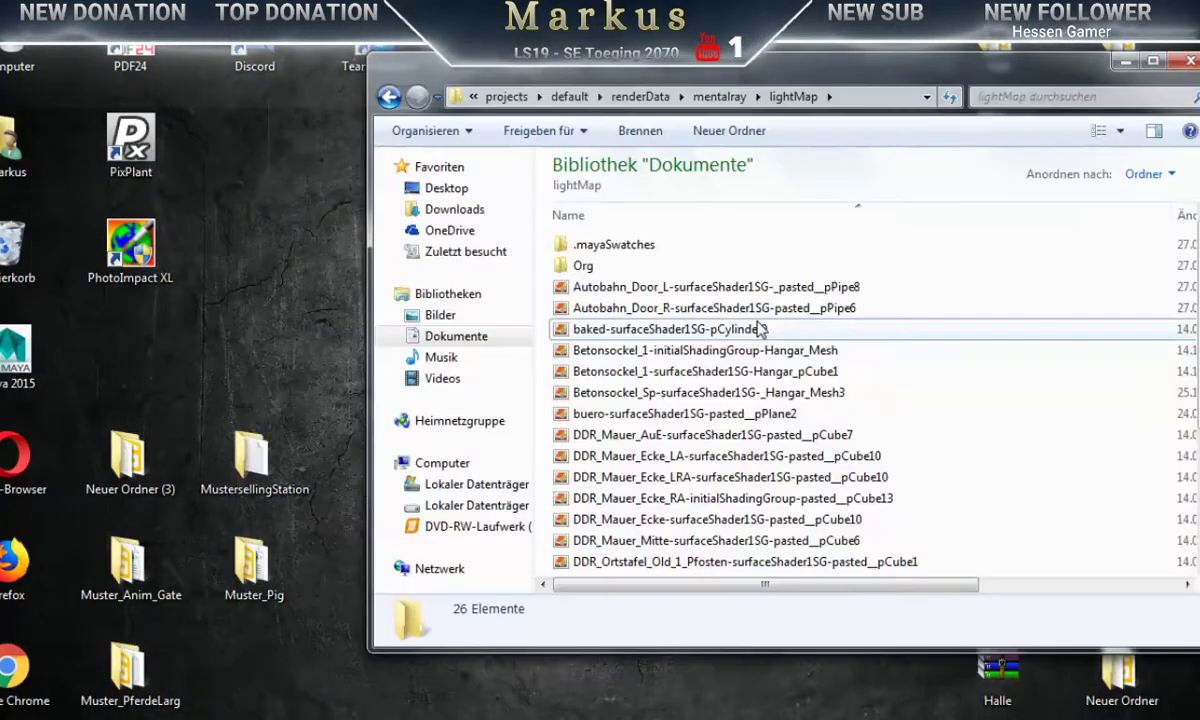
Step: Open the image Autobahn_Door_L-surfaceShader1SG-_pasted__pPipe8 from the lightMap folder in paint.net
{"action": "left_click", "coordinate": [610, 311]}
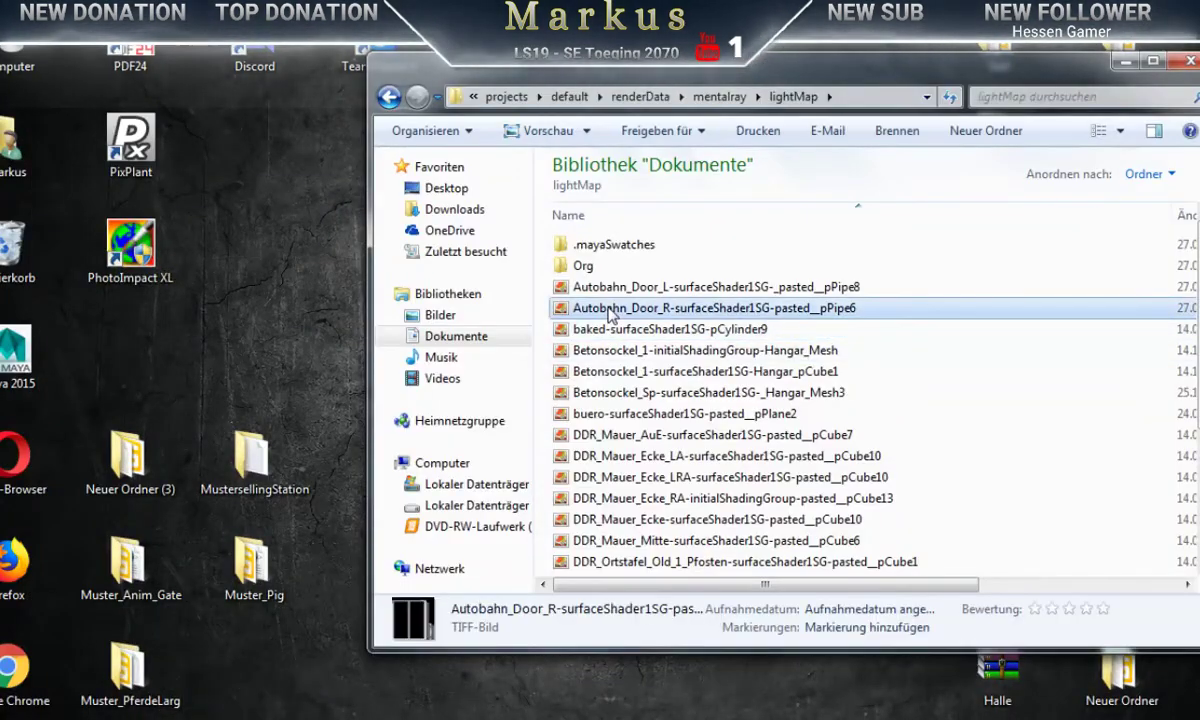
{"action": "left_click", "coordinate": [614, 289]}
{"action": "right_click", "coordinate": [613, 289]}
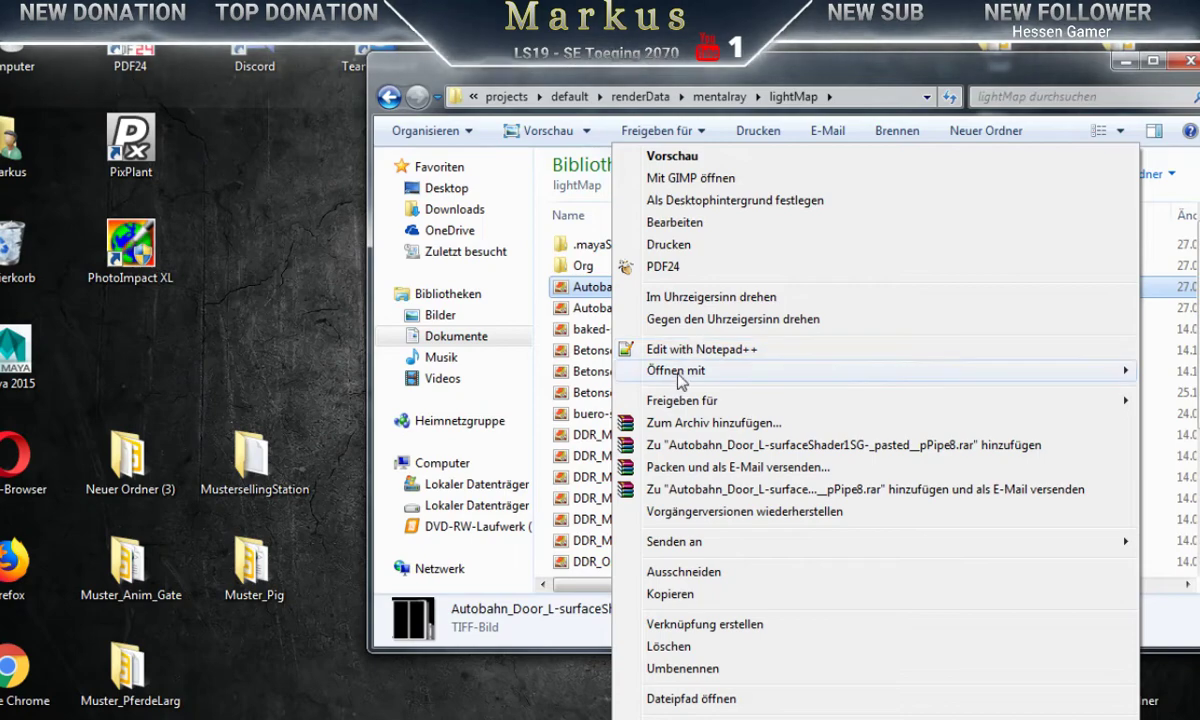
{"action": "mouse_move", "coordinate": [680, 370]}
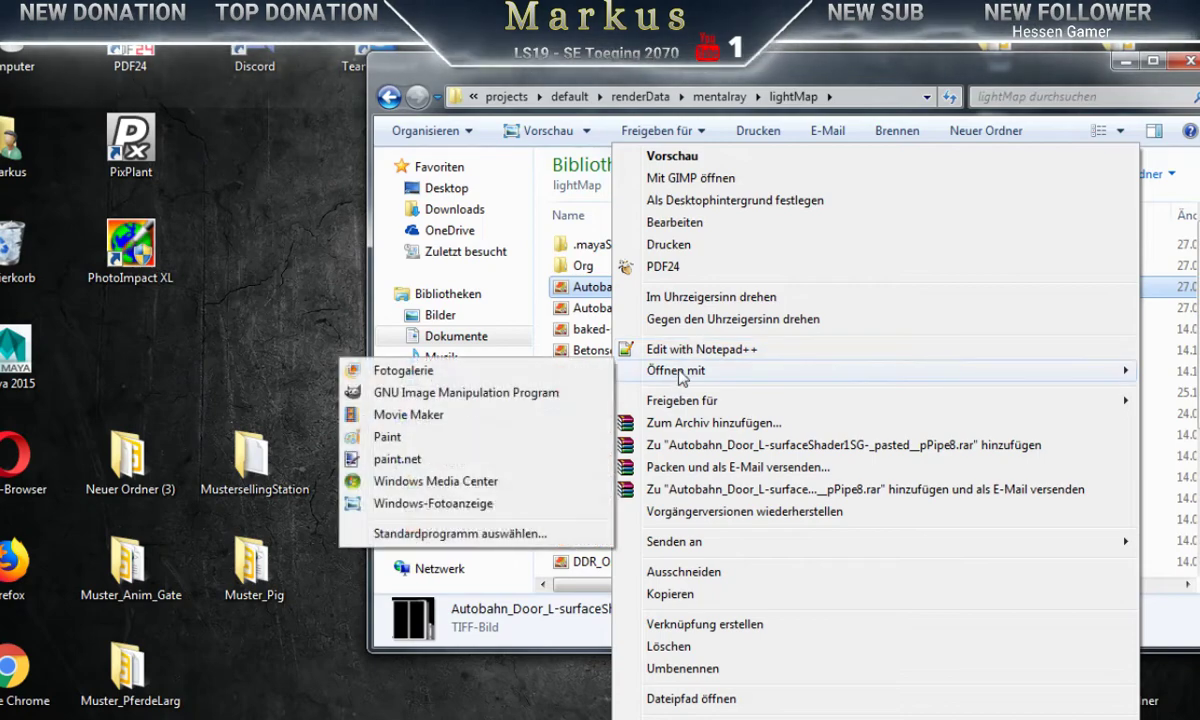
{"action": "left_click", "coordinate": [392, 460]}
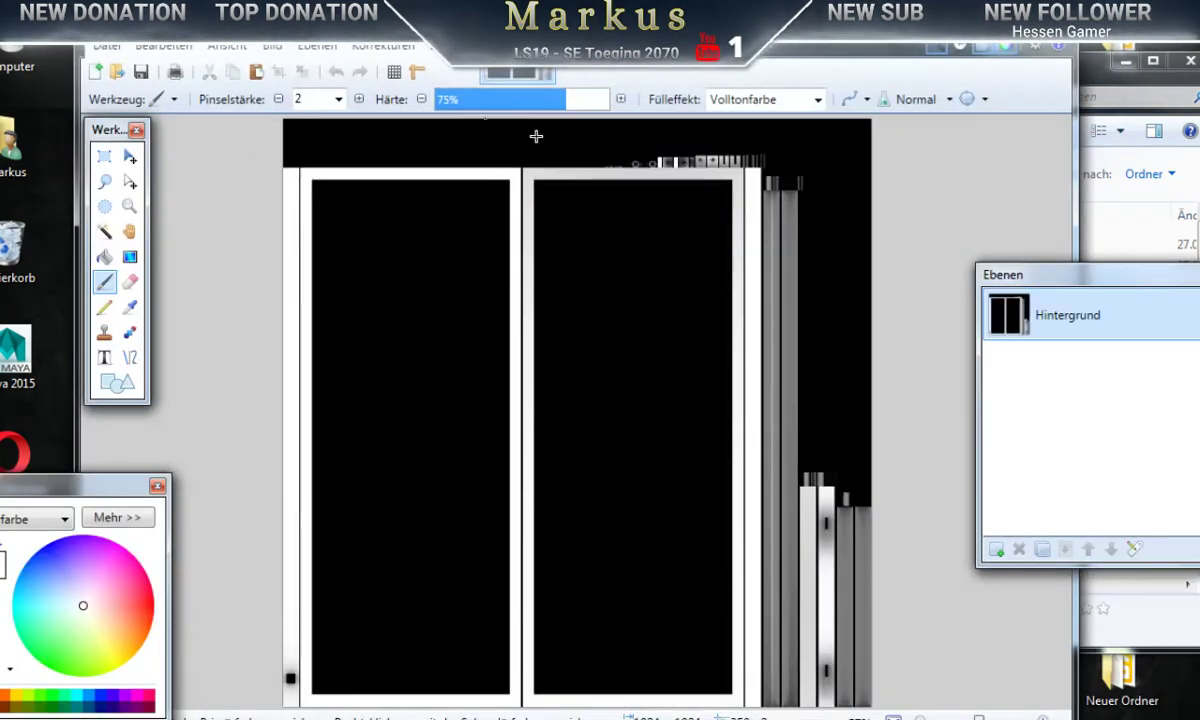
{"action": "left_click", "coordinate": [165, 47]}
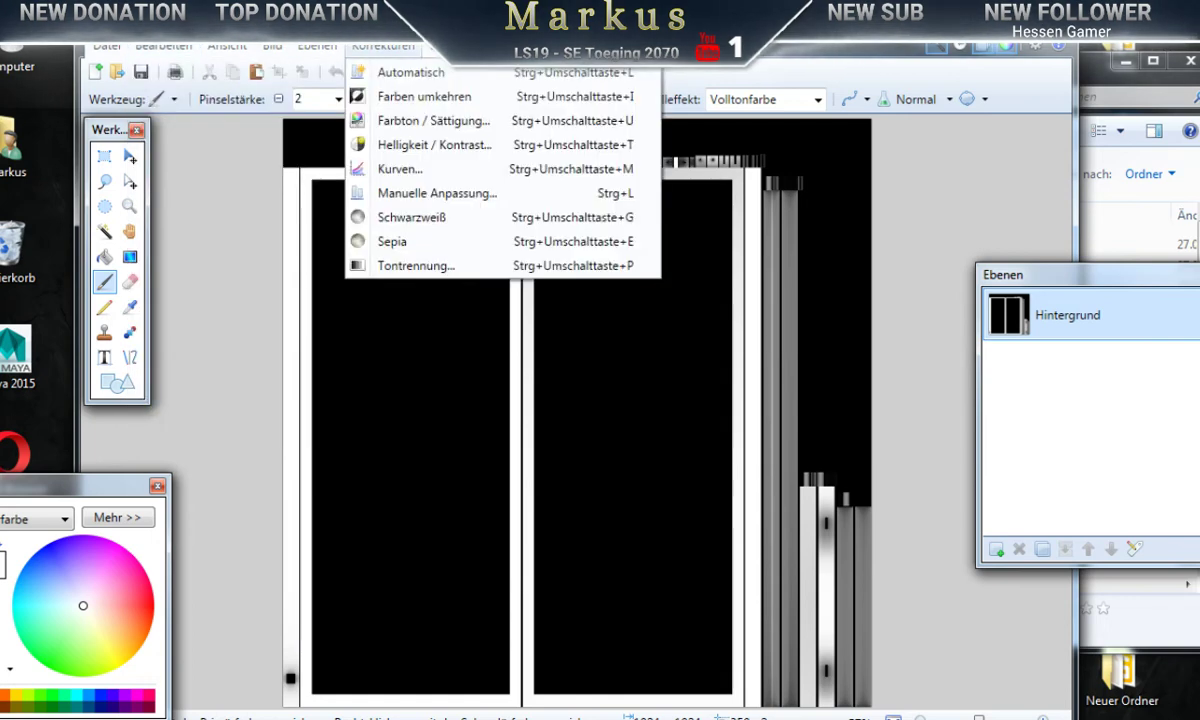
{"action": "key", "text": "Escape"}
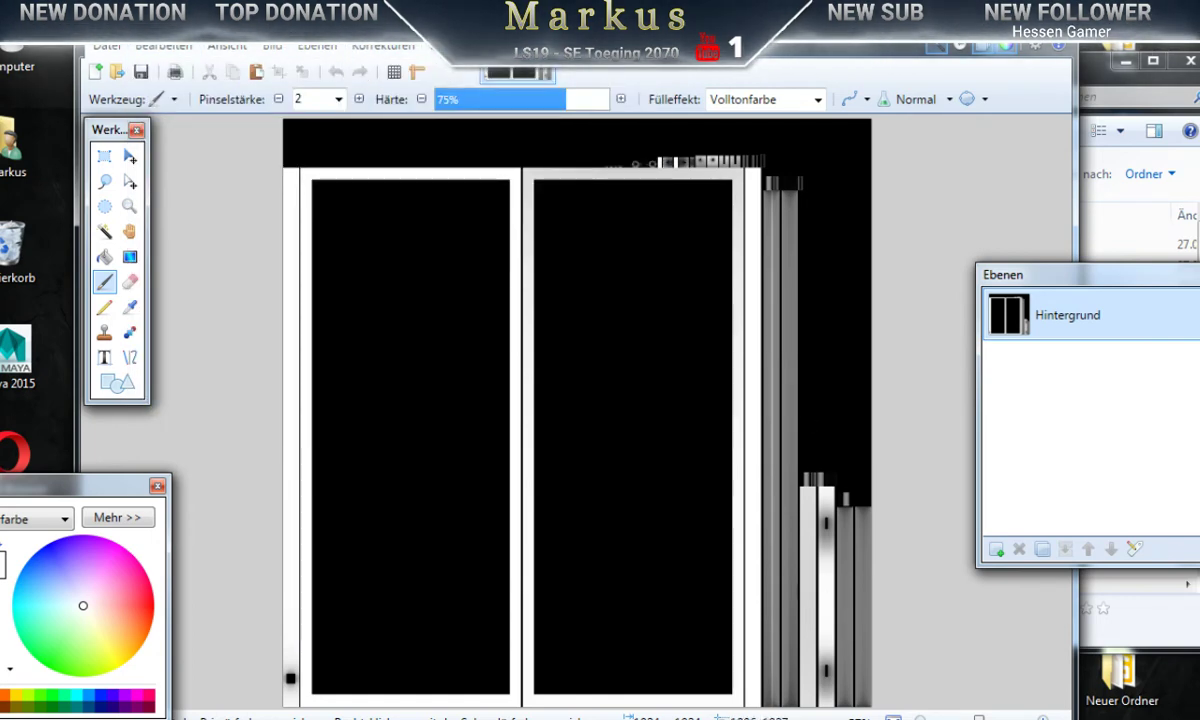
Step: Switch to the Opera browser and copy the enlarged Bgfons zinc texture from the Google image results
{"action": "key", "text": "alt+Tab"}
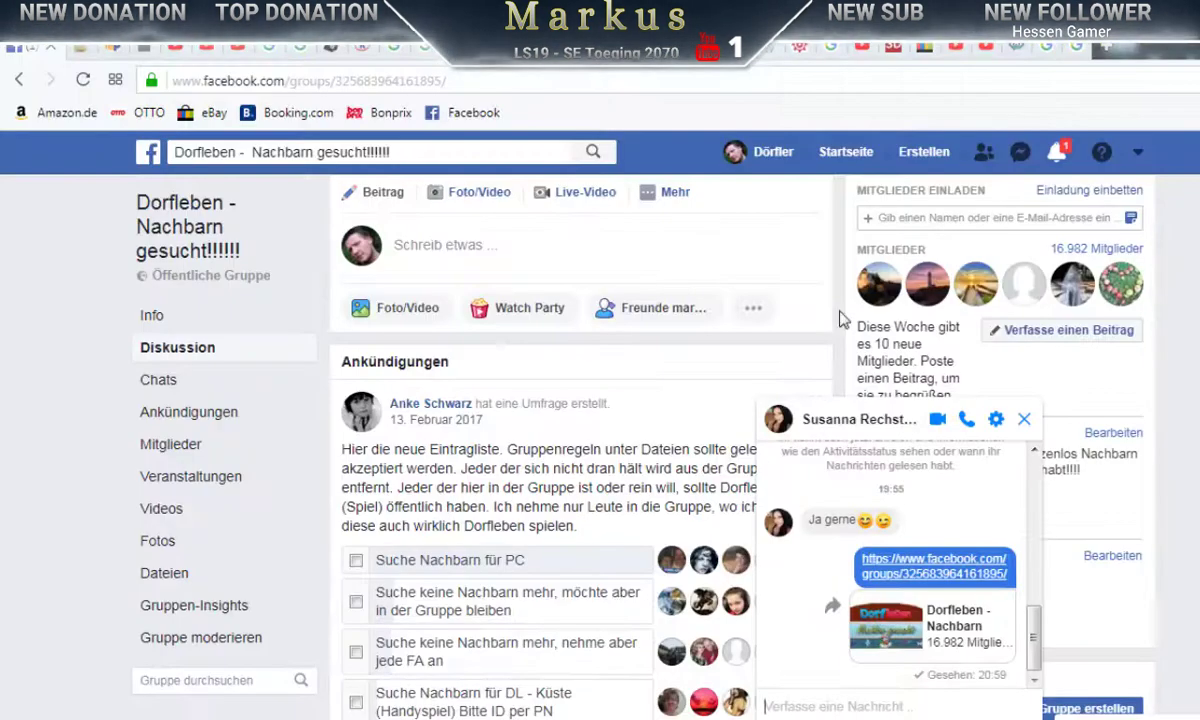
{"action": "left_click", "coordinate": [1079, 55]}
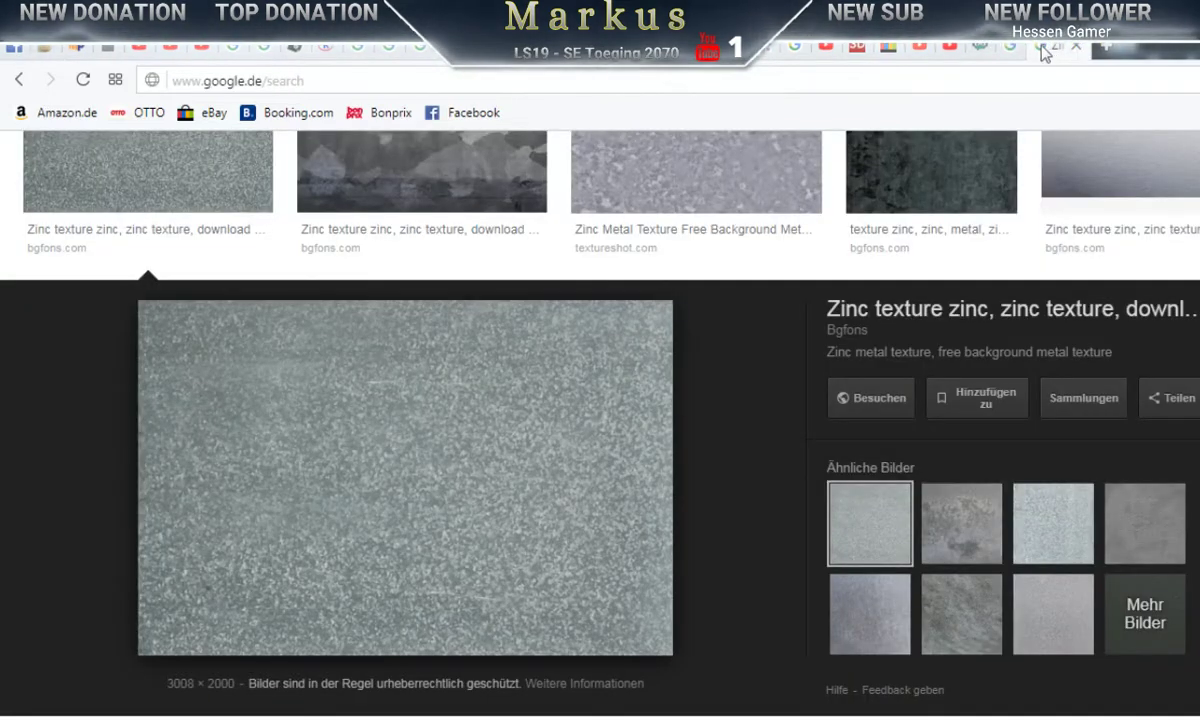
{"action": "right_click", "coordinate": [437, 459]}
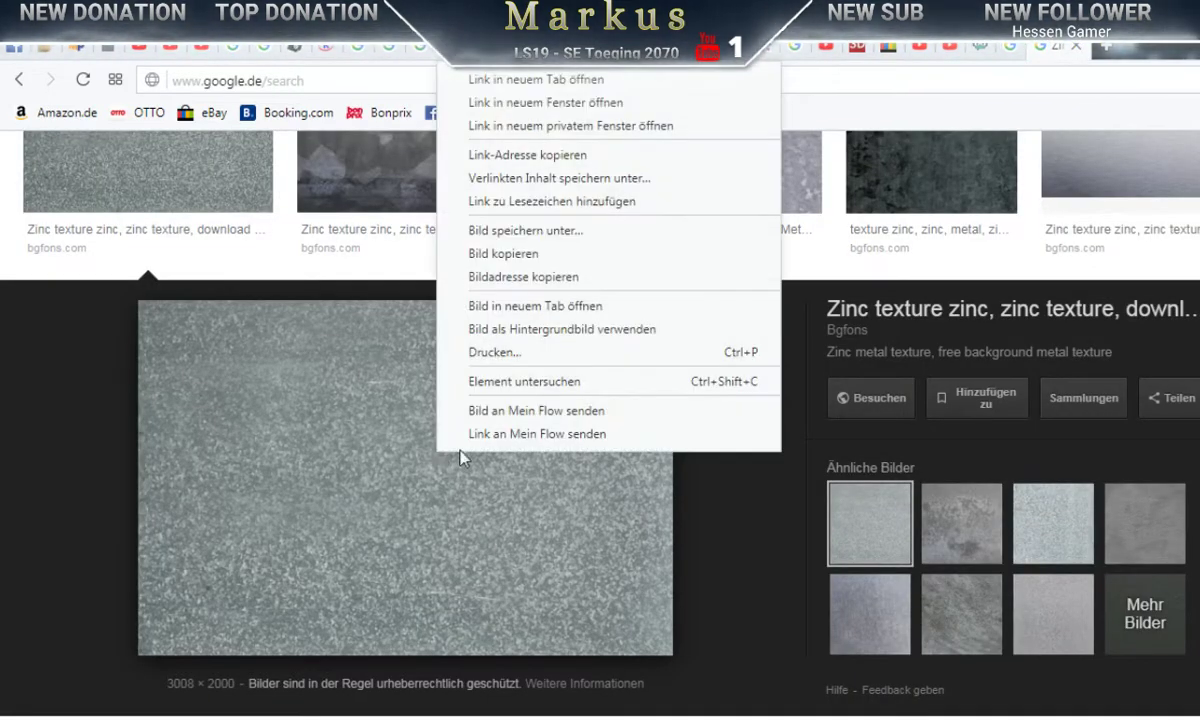
{"action": "left_click", "coordinate": [490, 254]}
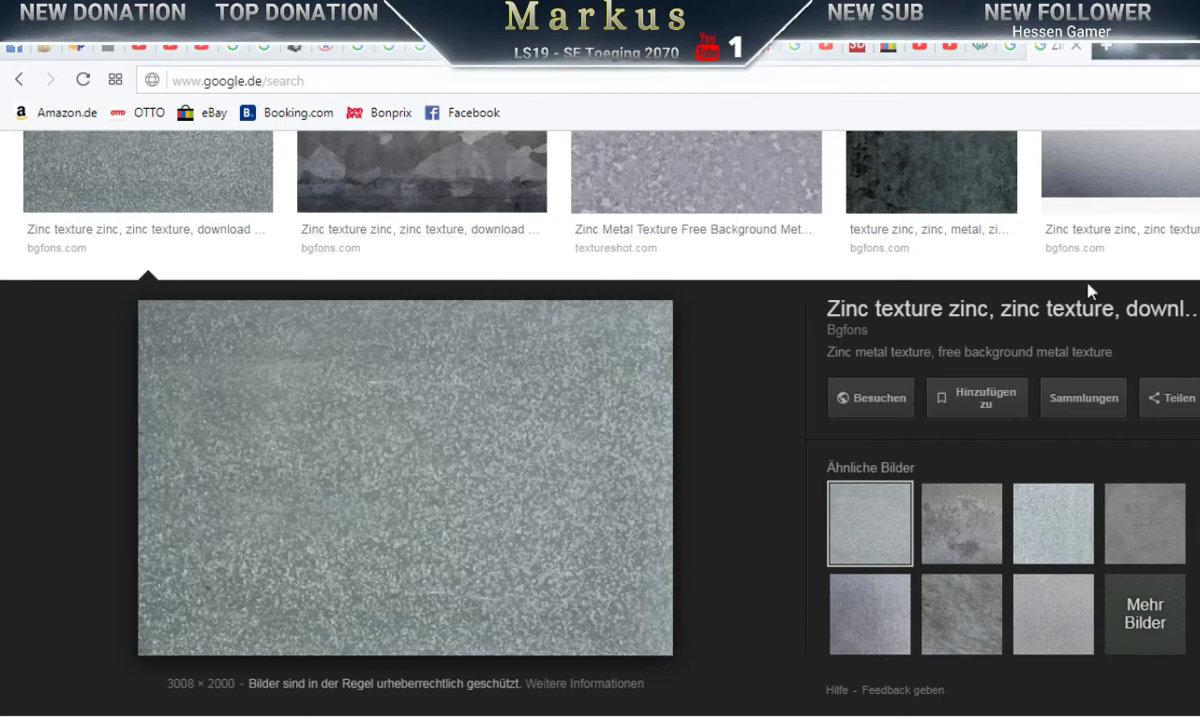
Step: Return to paint.net and paste the copied zinc texture into a new layer, keeping the canvas size
{"action": "left_click", "coordinate": [1190, 46]}
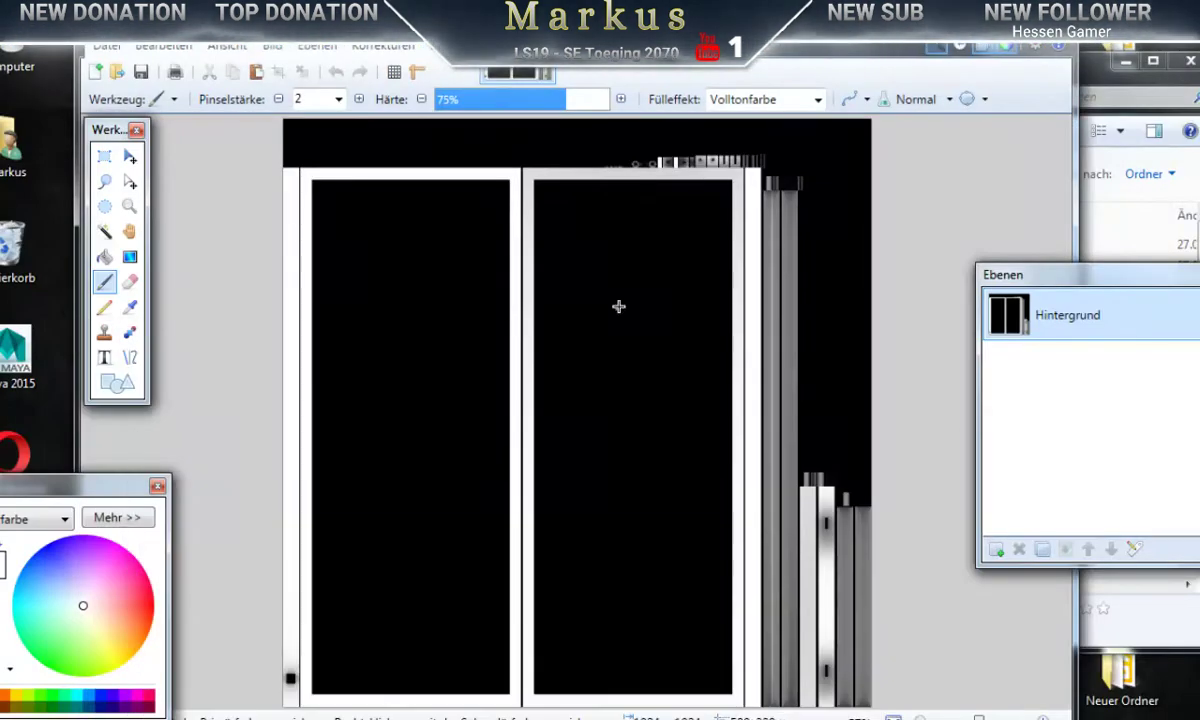
{"action": "left_click", "coordinate": [160, 48]}
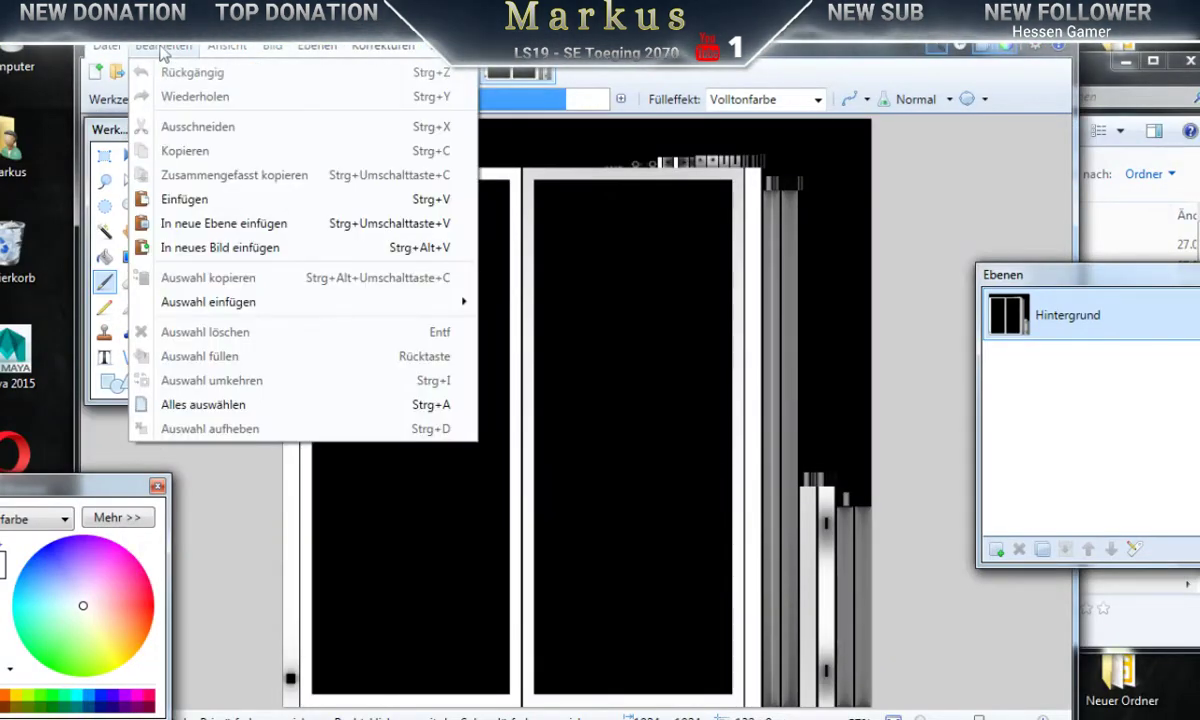
{"action": "left_click", "coordinate": [222, 230]}
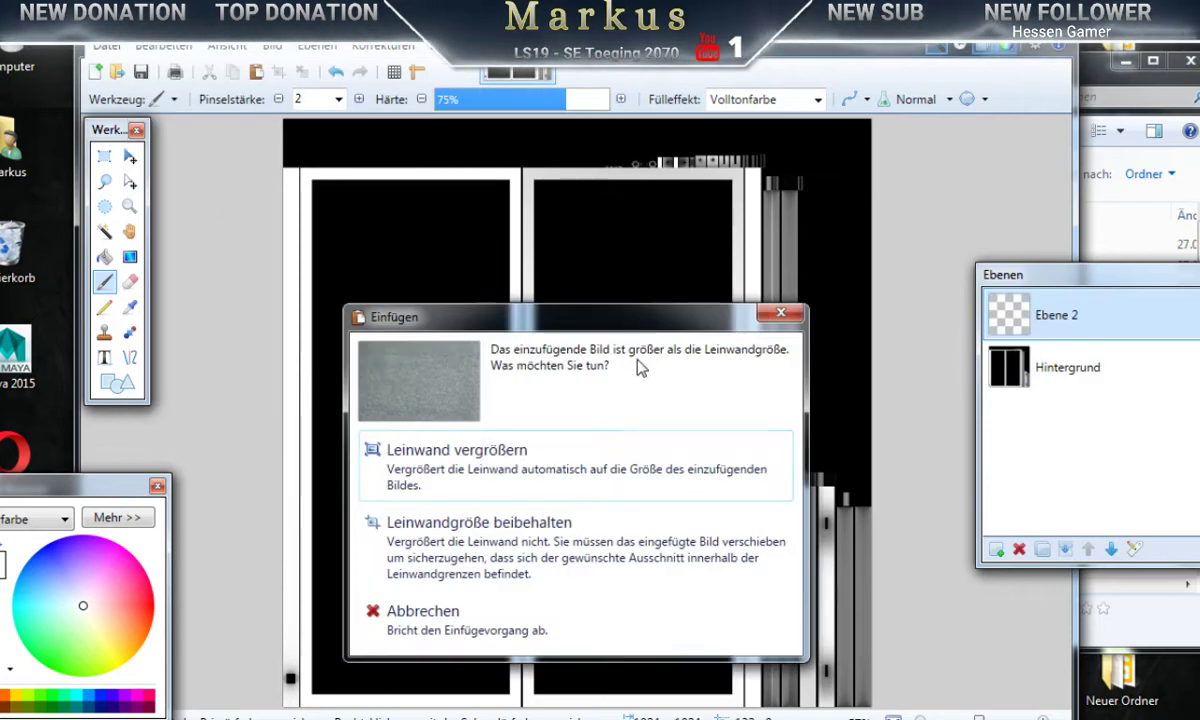
{"action": "left_click", "coordinate": [450, 545]}
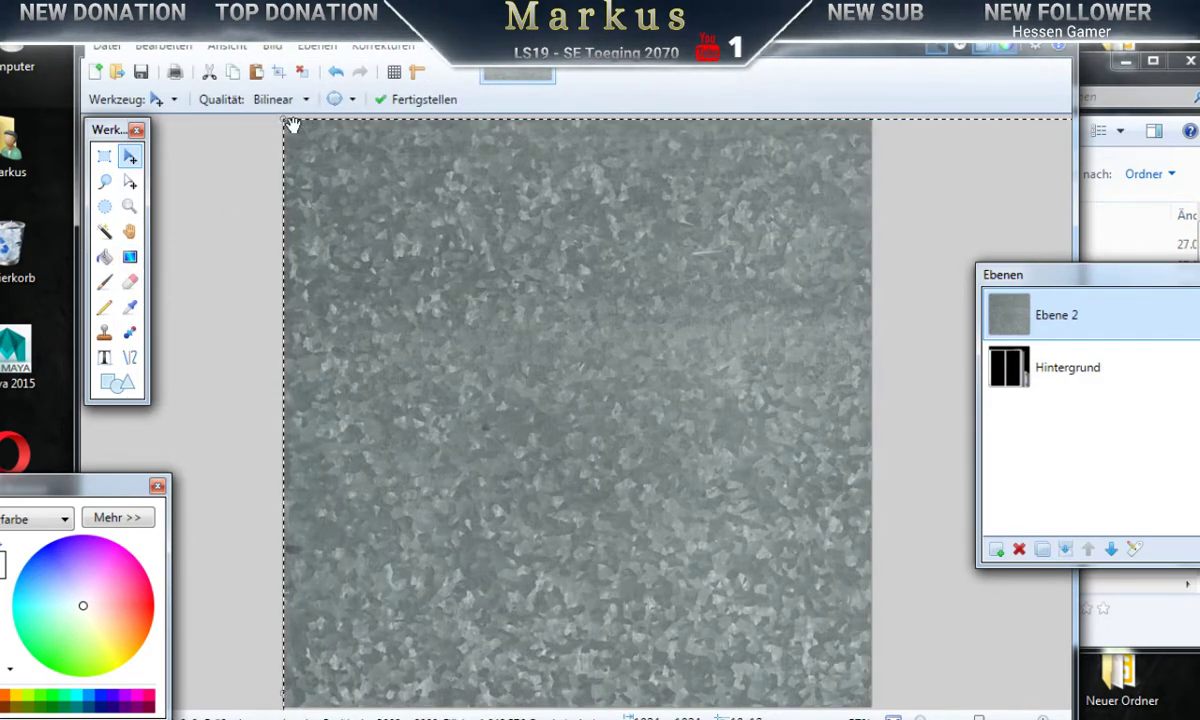
Step: Scale and move the pasted zinc texture so it spans the full canvas width and covers everything from just above the door frames down
{"action": "left_click_drag", "start_coordinate": [286, 124], "coordinate": [673, 558]}
{"action": "left_click_drag", "start_coordinate": [770, 645], "coordinate": [370, 308]}
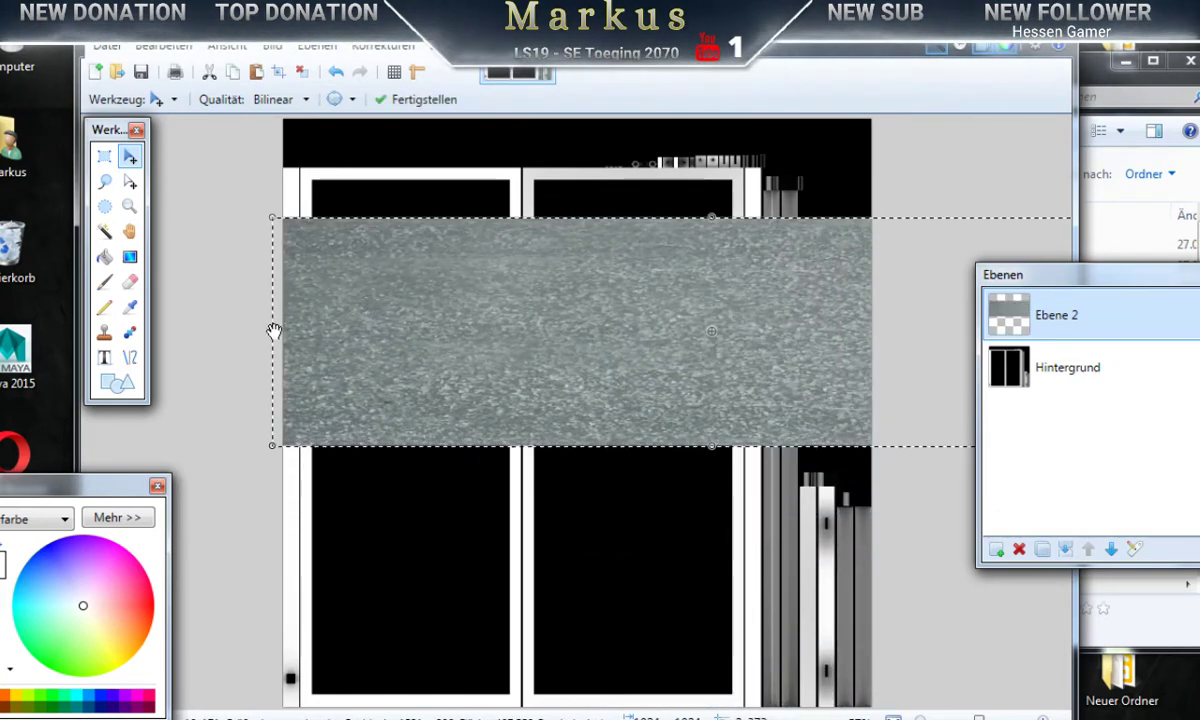
{"action": "left_click_drag", "start_coordinate": [279, 332], "coordinate": [666, 342]}
{"action": "left_click_drag", "start_coordinate": [792, 387], "coordinate": [513, 315]}
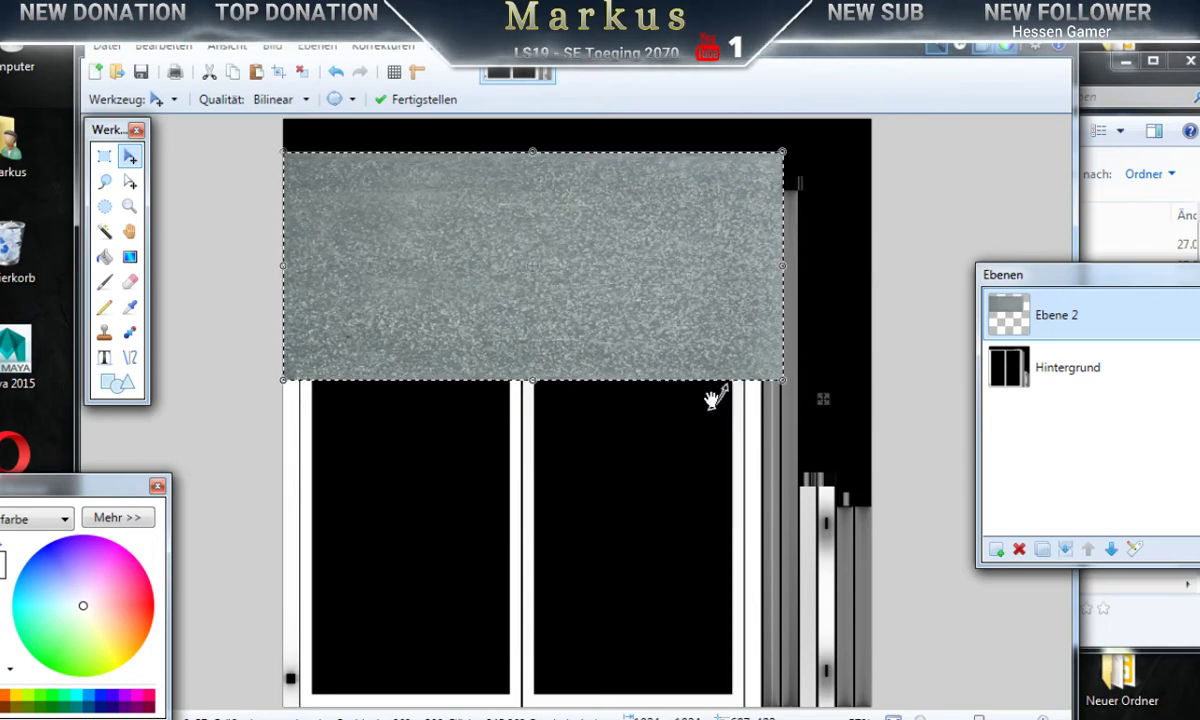
{"action": "left_click_drag", "start_coordinate": [782, 380], "coordinate": [876, 712]}
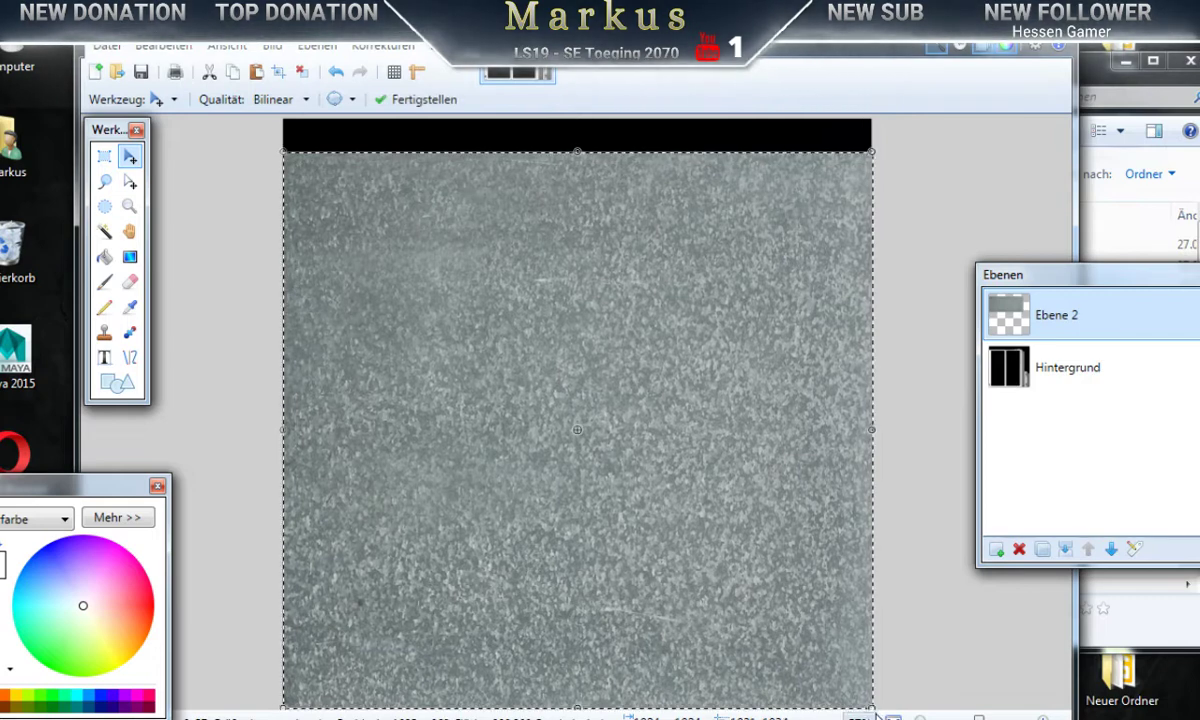
Step: Set the zinc layer's blend mode to Multiplizieren and merge it down into the Hintergrund layer
{"action": "left_click", "coordinate": [1136, 549]}
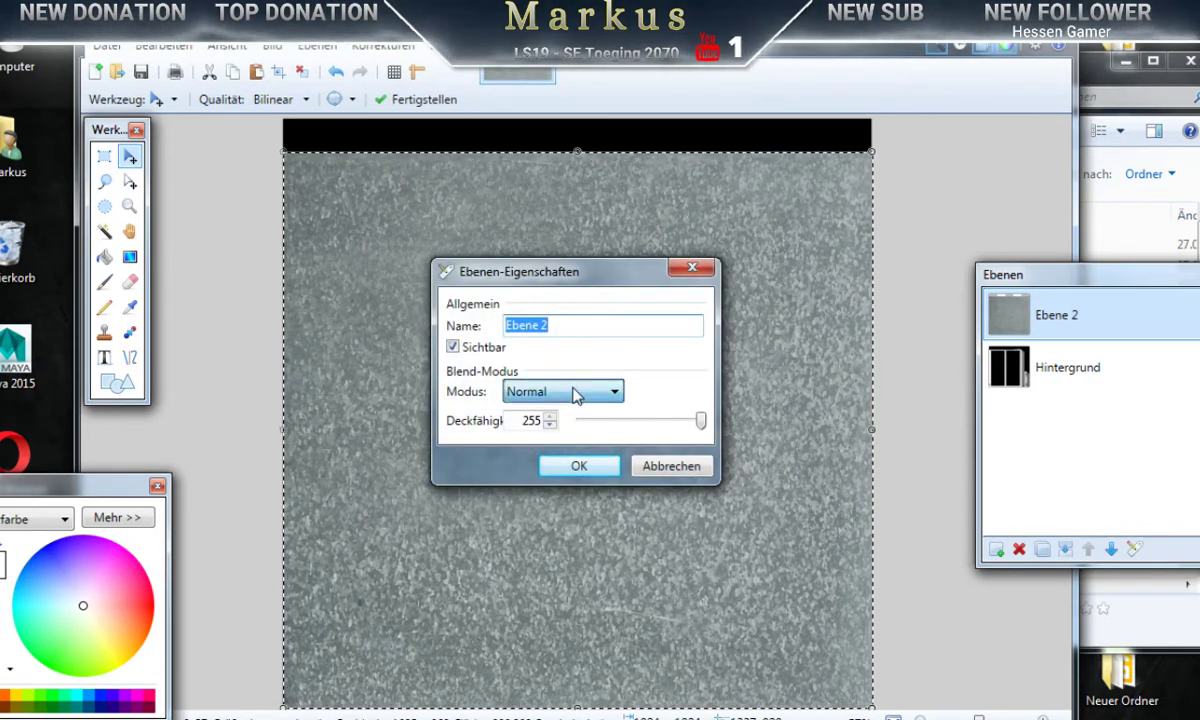
{"action": "left_click", "coordinate": [576, 396]}
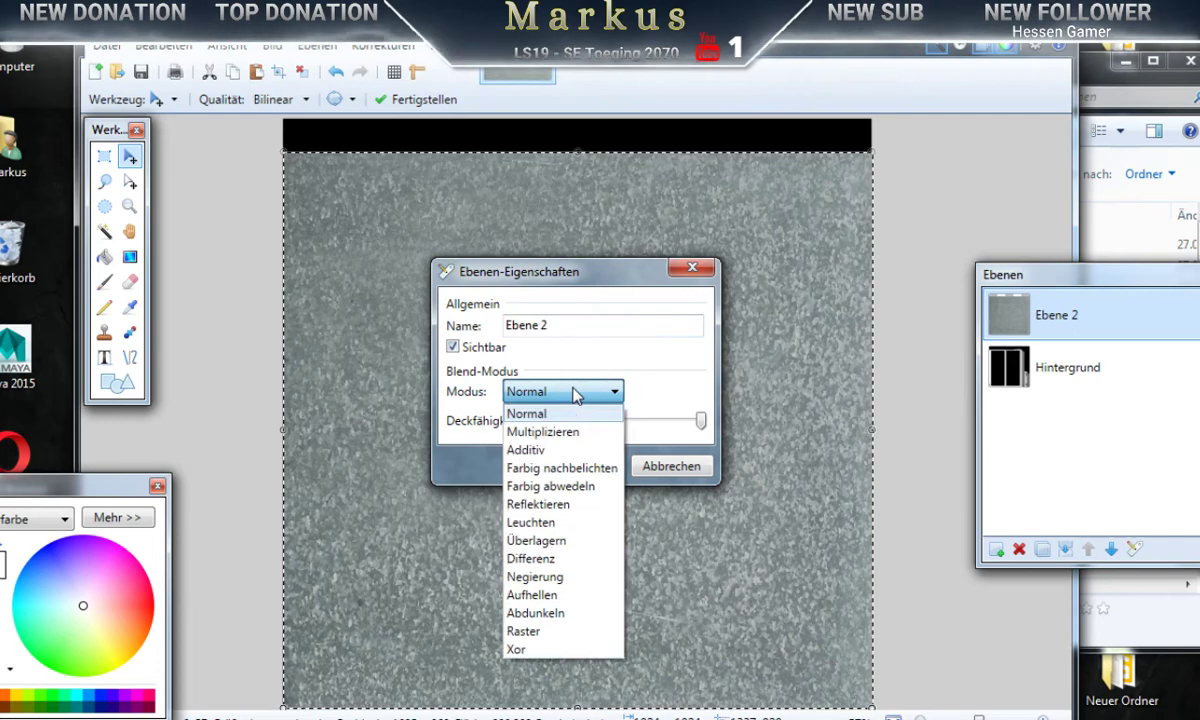
{"action": "left_click", "coordinate": [554, 434]}
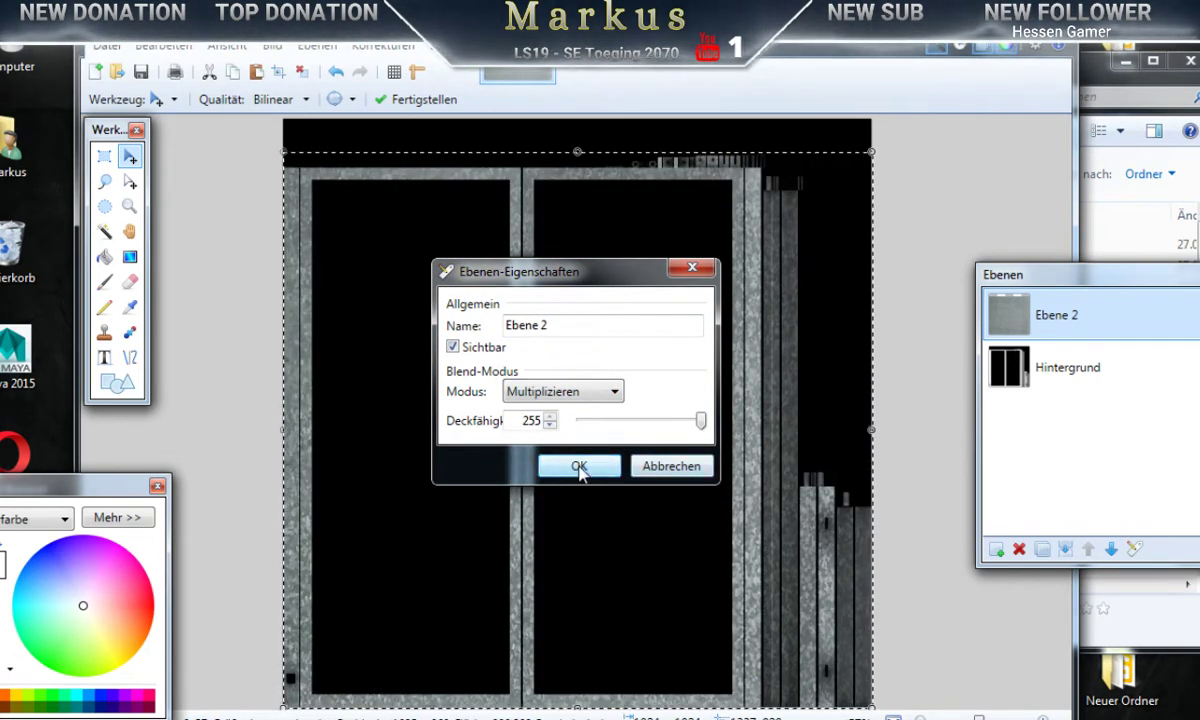
{"action": "left_click", "coordinate": [579, 467]}
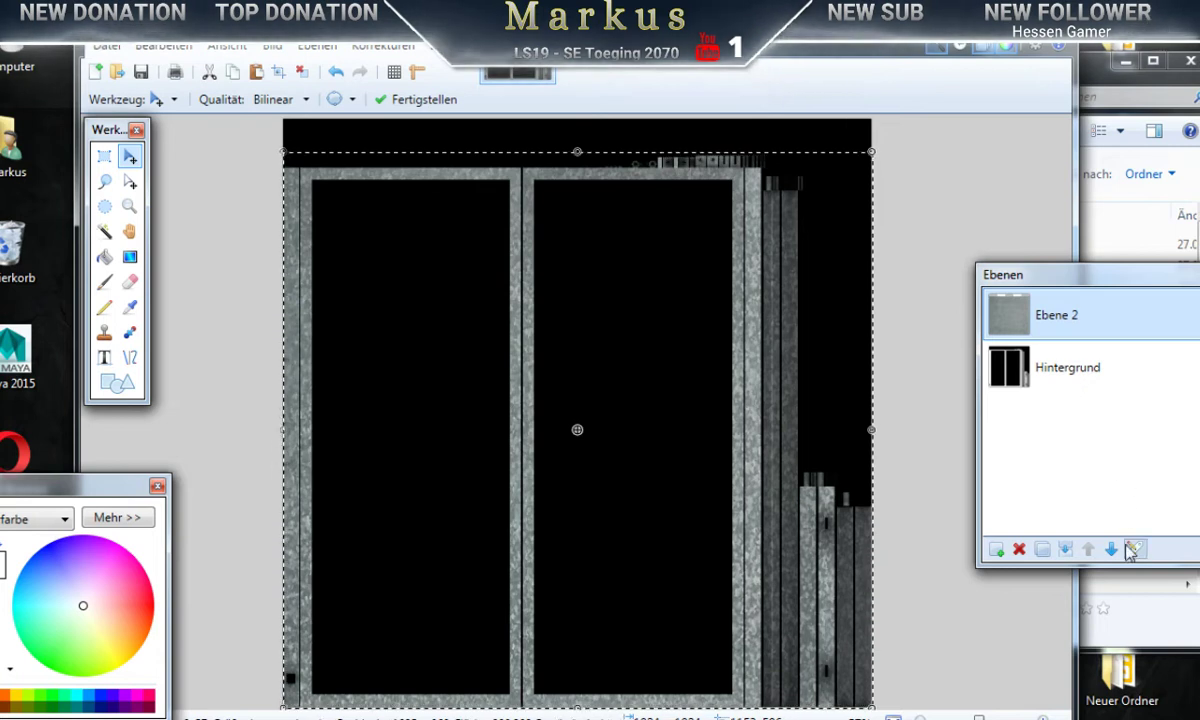
{"action": "left_click", "coordinate": [1066, 549]}
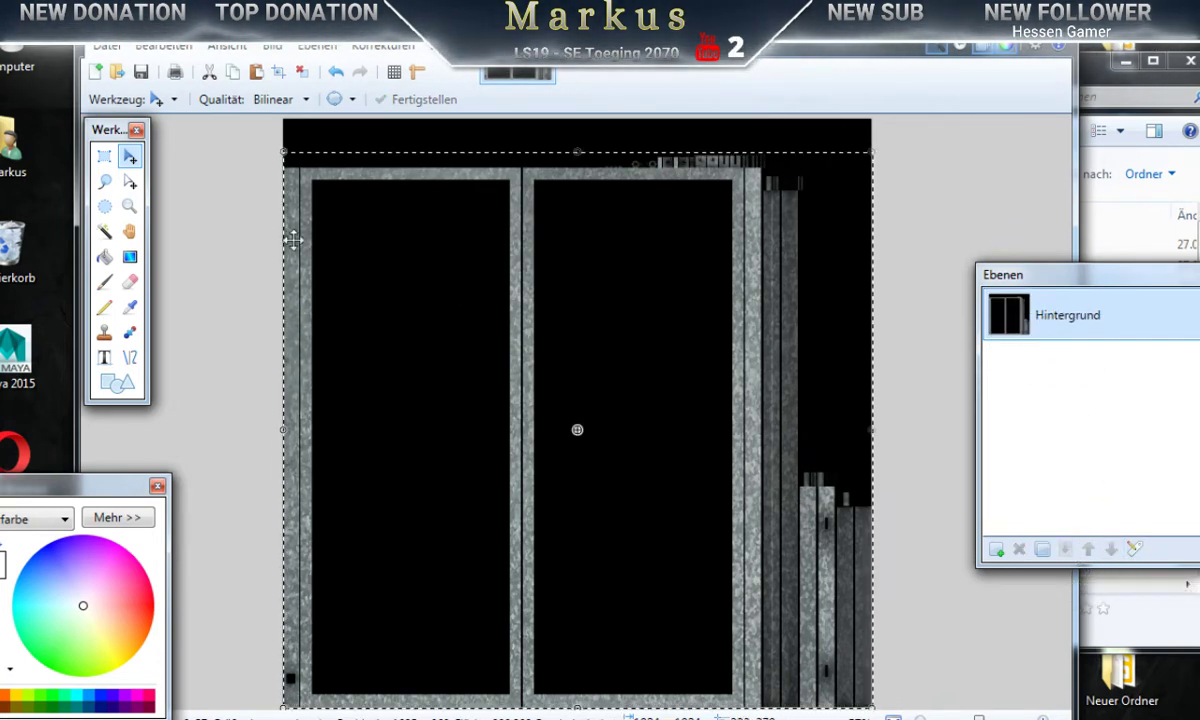
Step: Start saving the image under a new name and go to the textures folder inside Autobahn_Door on the Desktop
{"action": "left_click", "coordinate": [108, 48]}
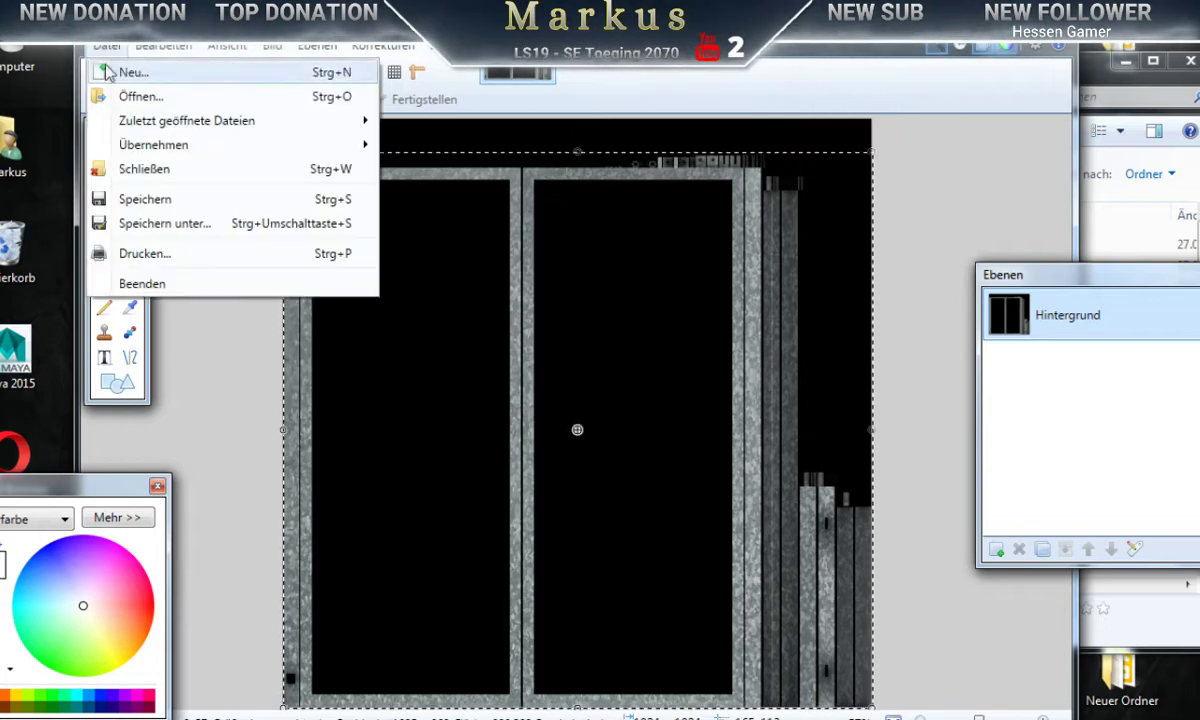
{"action": "left_click", "coordinate": [165, 223]}
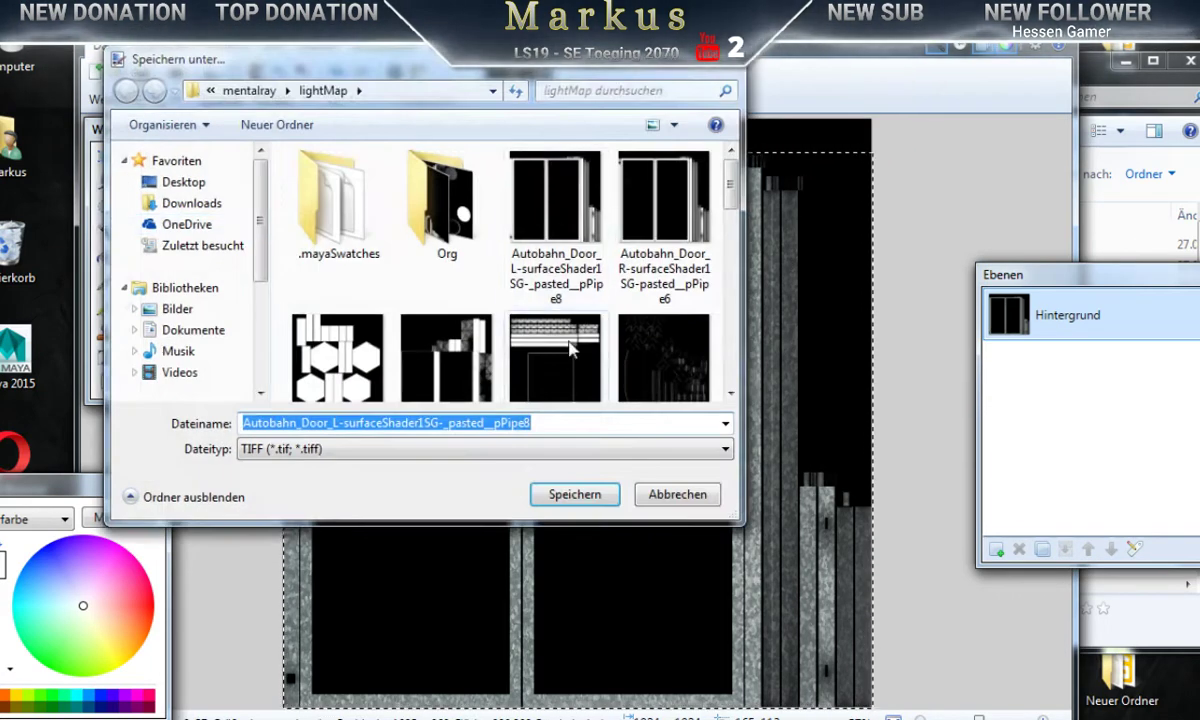
{"action": "left_click", "coordinate": [182, 187]}
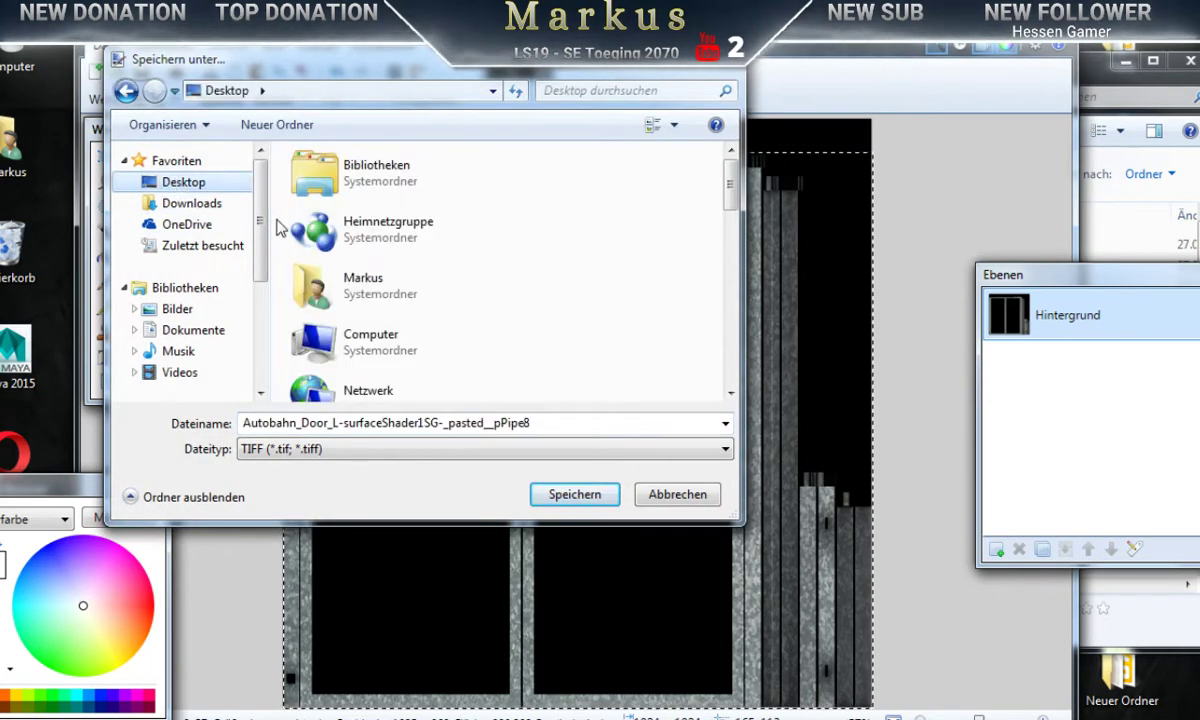
{"action": "left_click", "coordinate": [401, 293]}
{"action": "scroll", "coordinate": [400, 290], "scroll_direction": "down", "scroll_amount": 2}
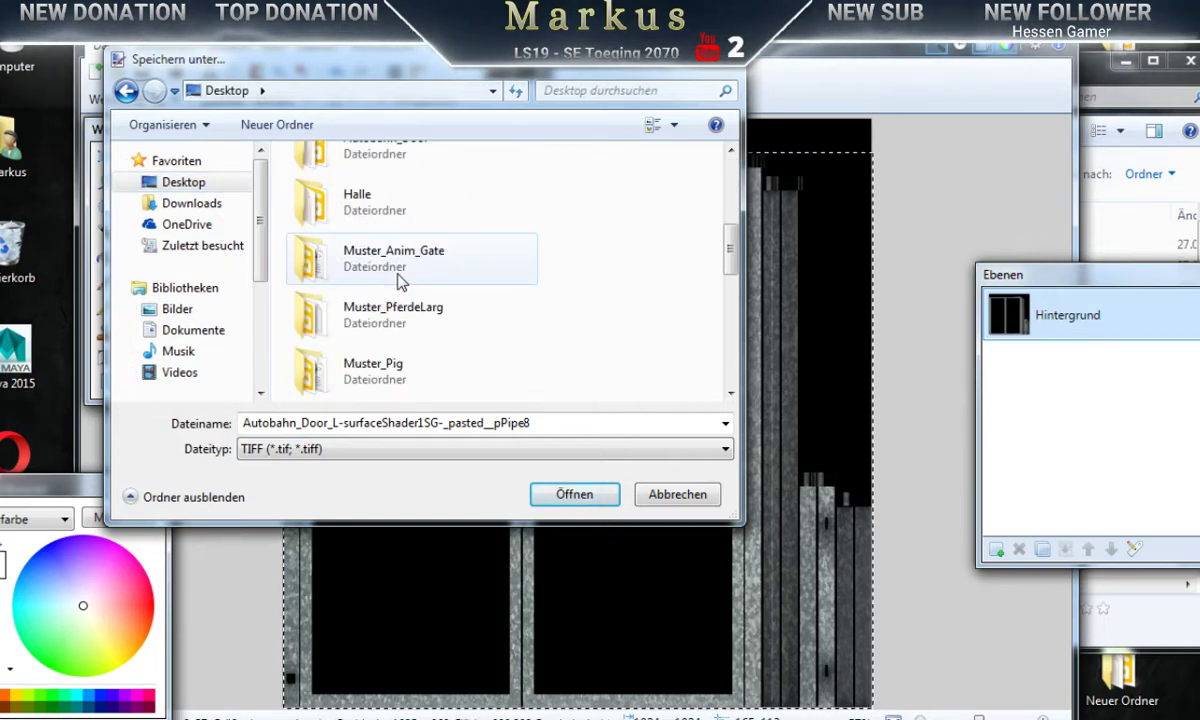
{"action": "scroll", "coordinate": [396, 278], "scroll_direction": "up", "scroll_amount": 1}
{"action": "left_click", "coordinate": [371, 288]}
{"action": "double_click", "coordinate": [371, 288]}
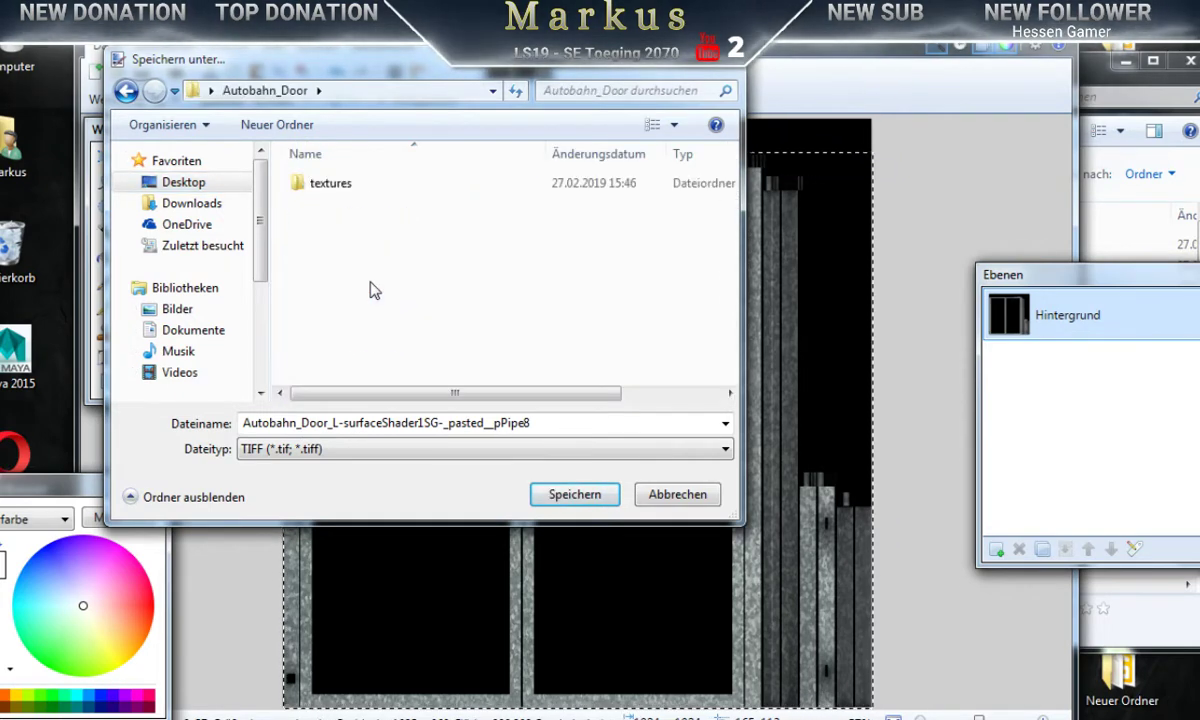
{"action": "double_click", "coordinate": [318, 184]}
Step: Save the image in DirectDraw-Oberfläche (DDS) format over the existing Autobahn_Door_L file, using DXT3 (Explizites Alpha) compression
{"action": "left_click", "coordinate": [380, 453]}
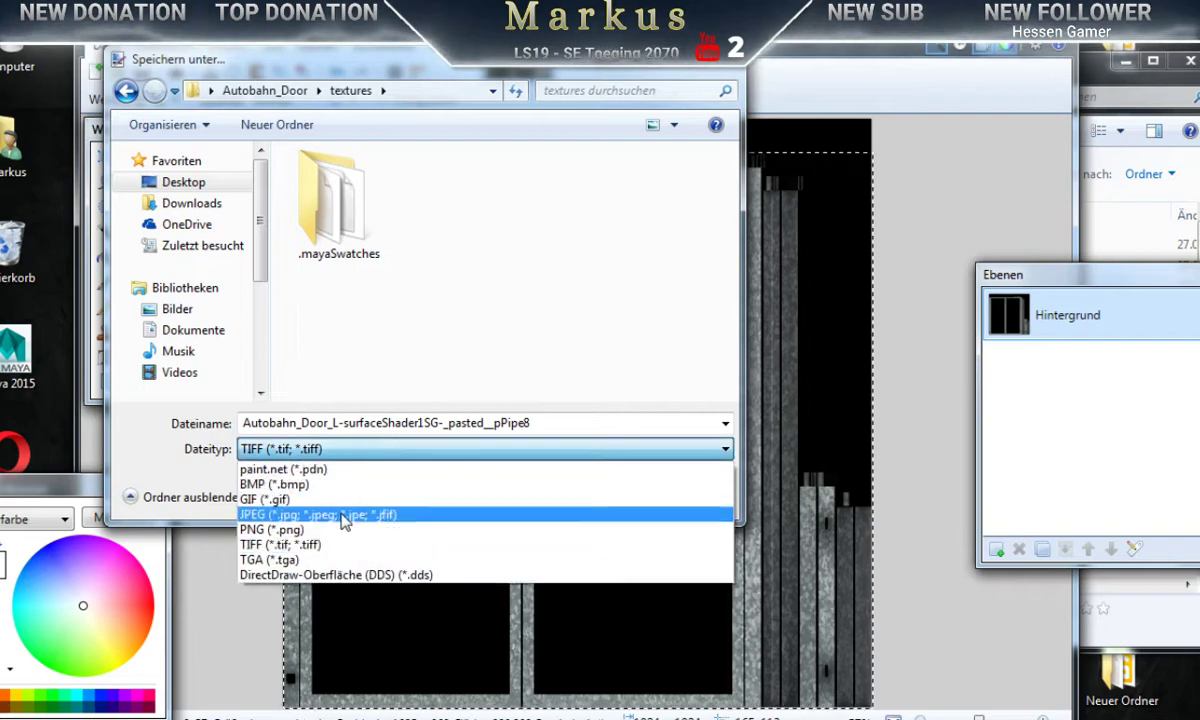
{"action": "left_click", "coordinate": [335, 573]}
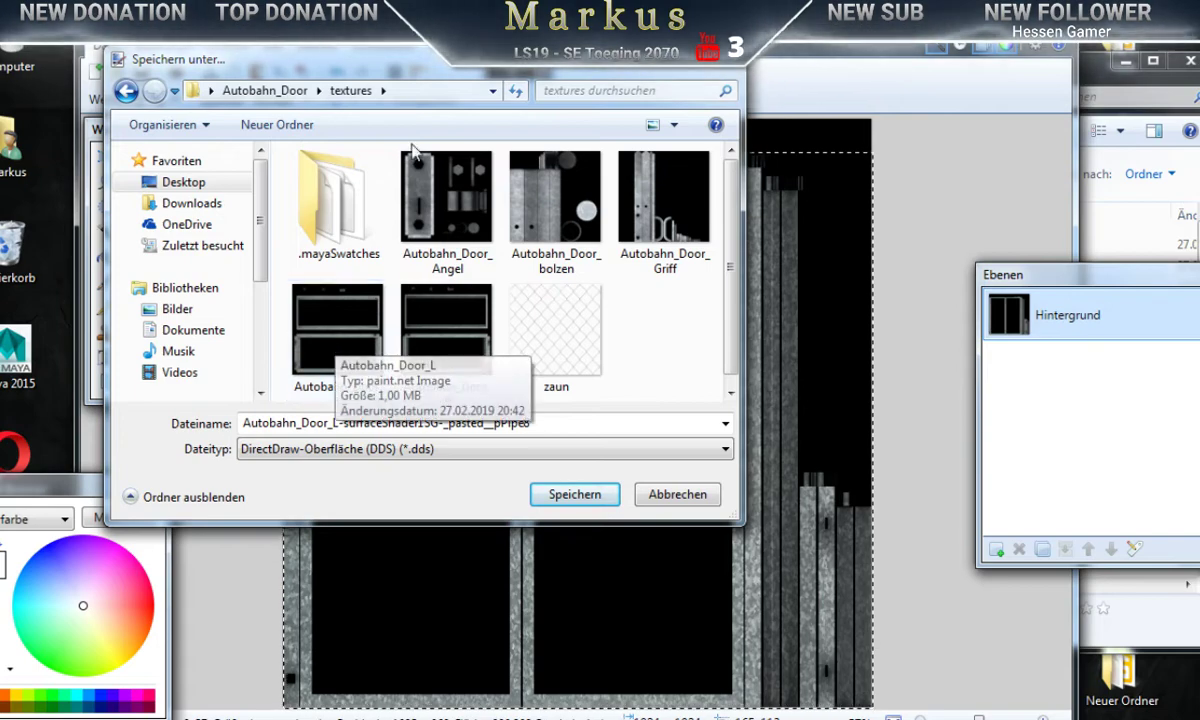
{"action": "mouse_move", "coordinate": [405, 74]}
{"action": "left_mouse_down"}
{"action": "mouse_move", "coordinate": [412, 192]}
{"action": "mouse_move", "coordinate": [390, 88]}
{"action": "left_mouse_up"}
{"action": "left_click", "coordinate": [336, 326]}
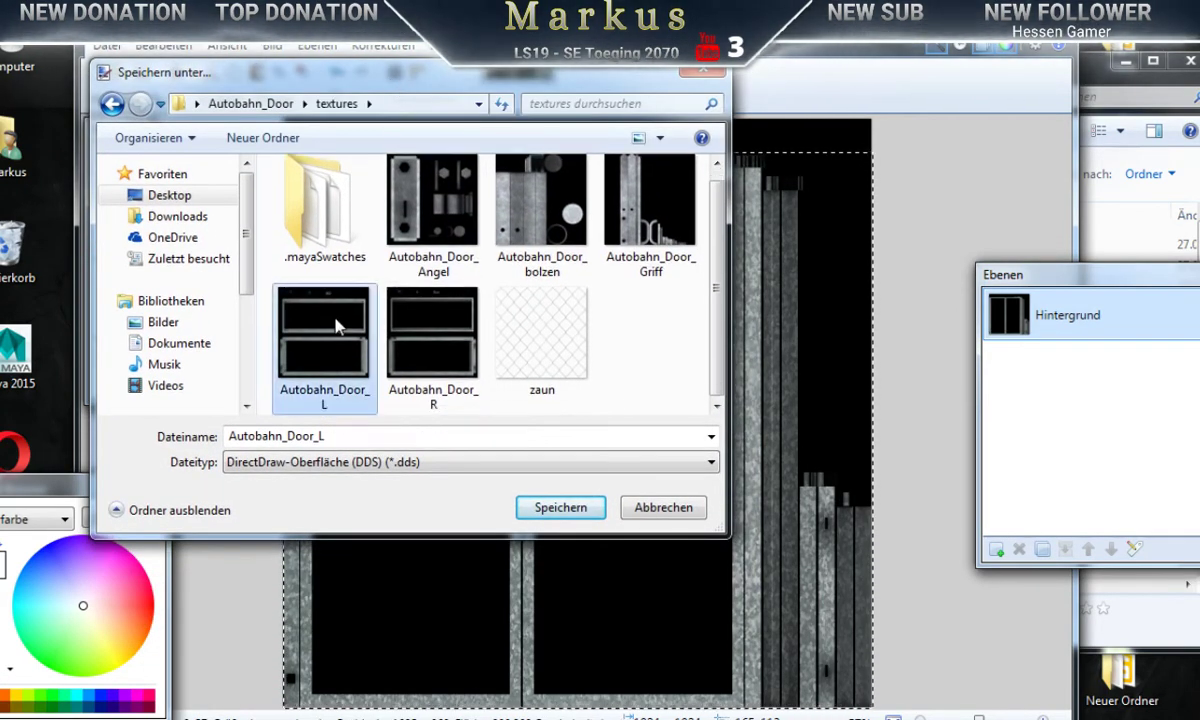
{"action": "left_click", "coordinate": [560, 508]}
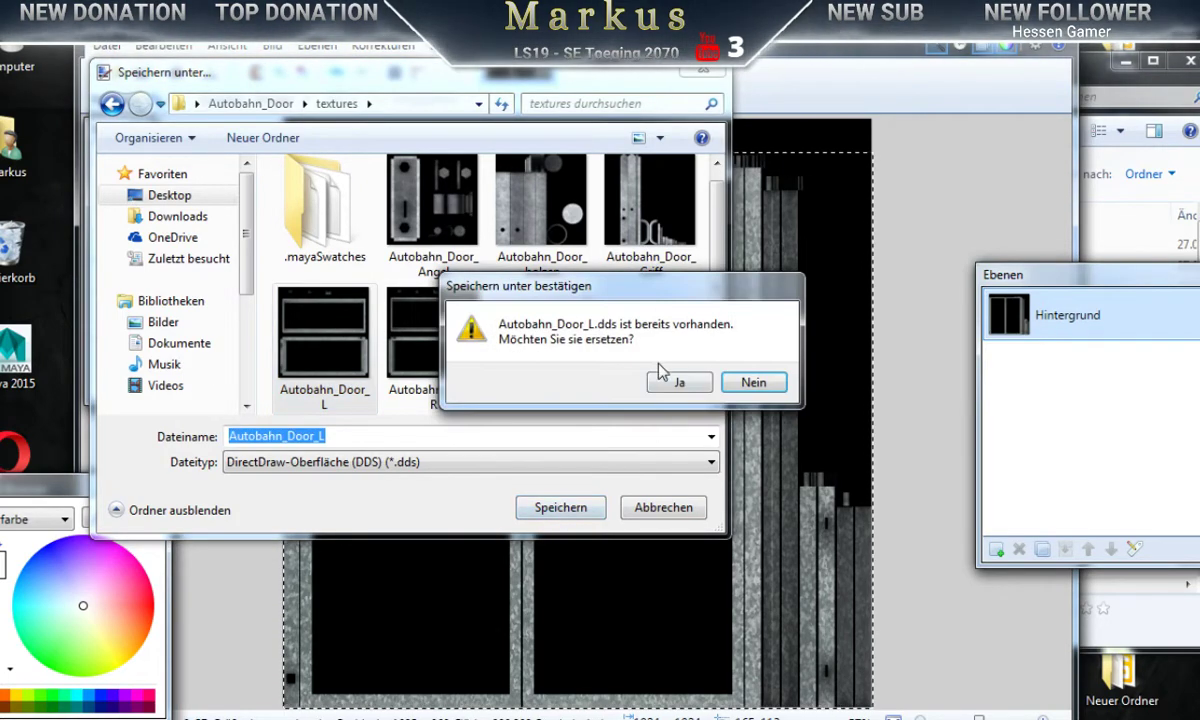
{"action": "left_click", "coordinate": [680, 382]}
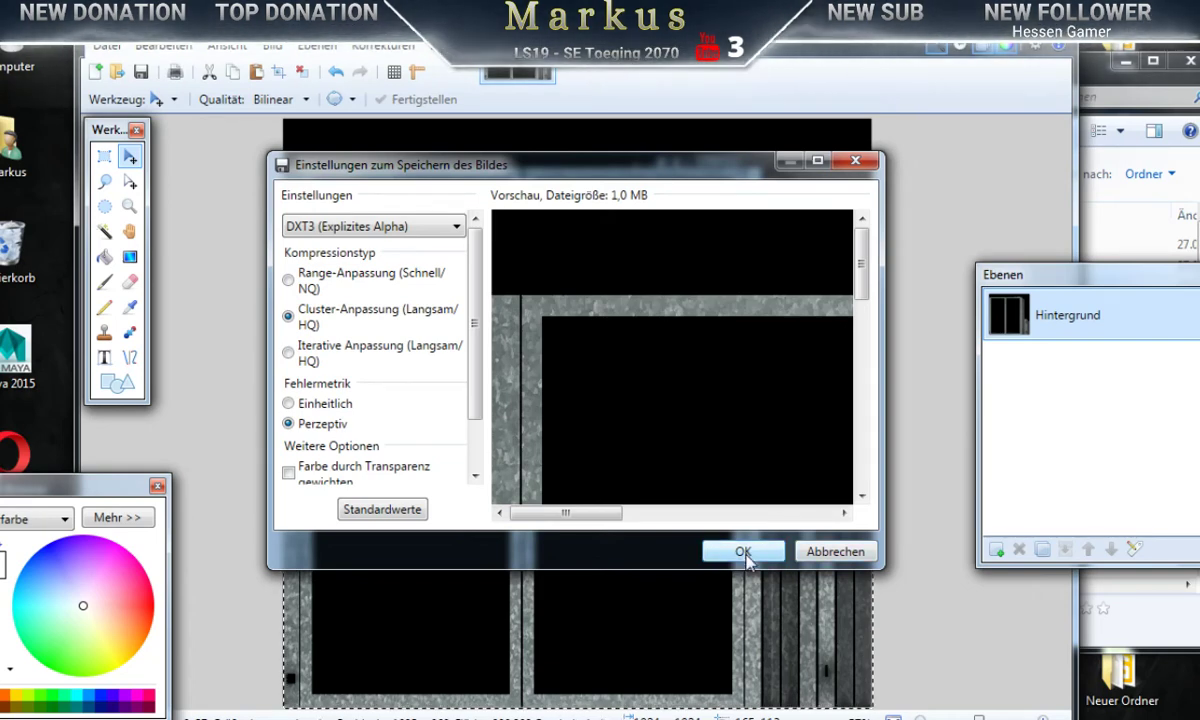
{"action": "left_click", "coordinate": [743, 553]}
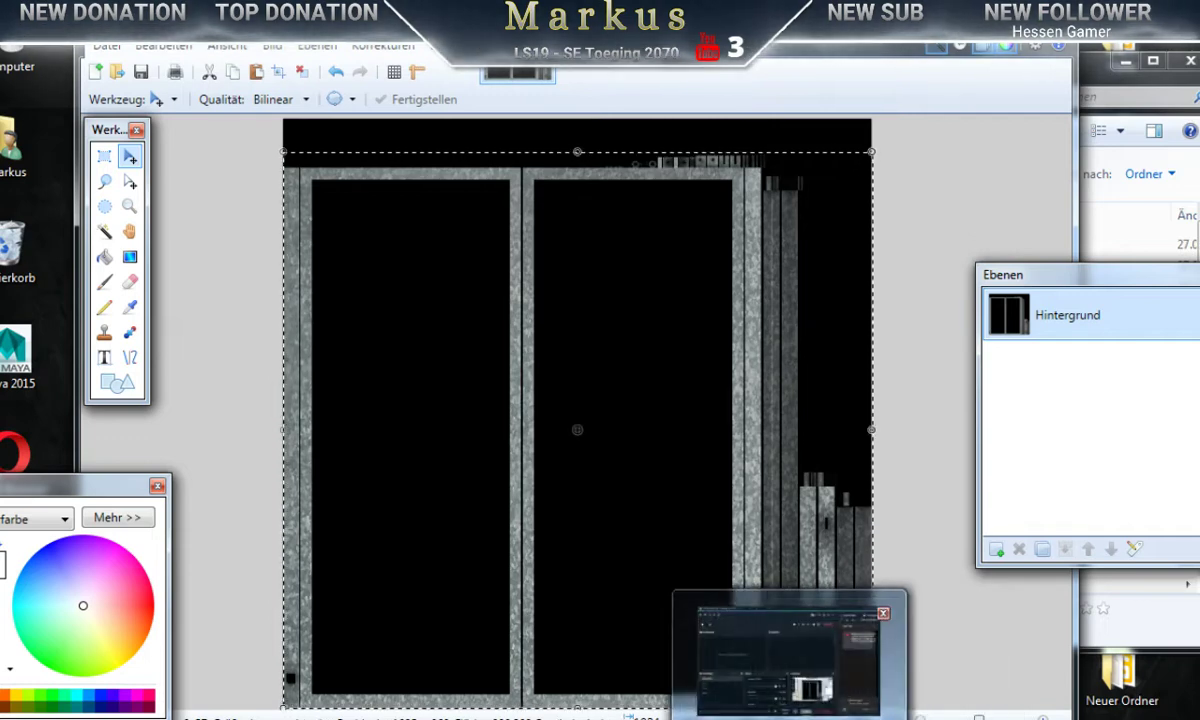
Step: Switch to Maya, select the left door frame and try to access its material options
{"action": "mouse_move", "coordinate": [610, 716]}
{"action": "left_click", "coordinate": [717, 660]}
{"action": "left_click", "coordinate": [672, 705]}
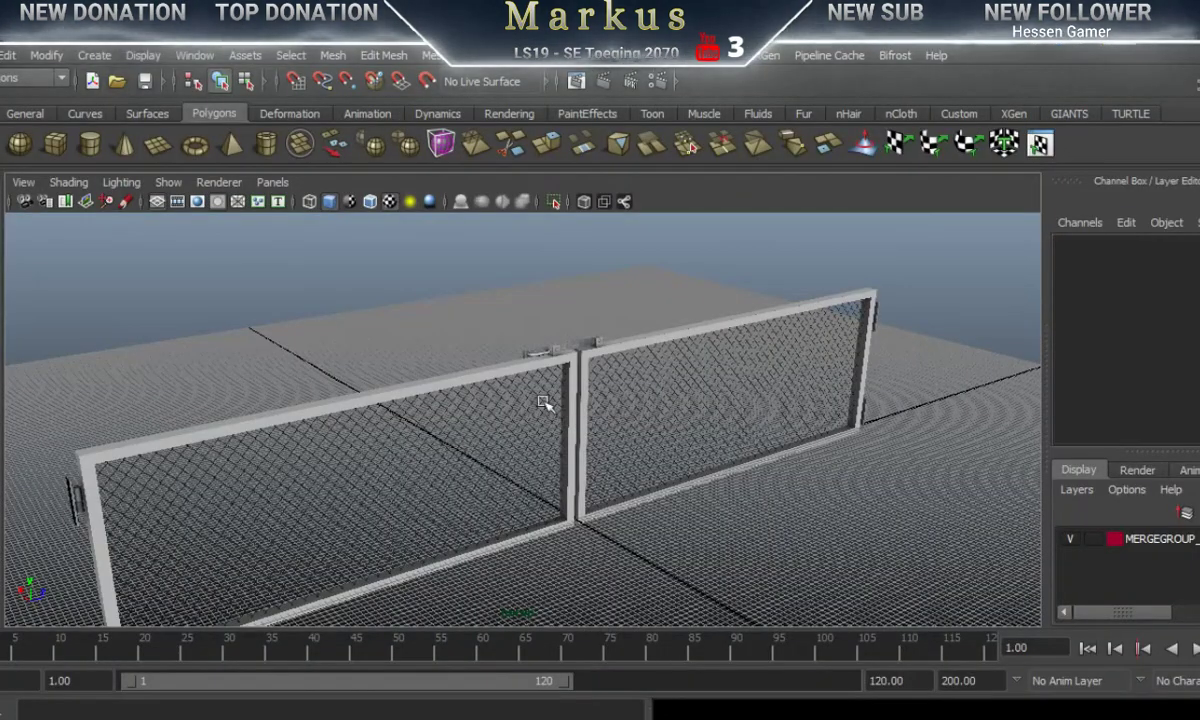
{"action": "left_click", "coordinate": [422, 390]}
{"action": "right_click_drag", "start_coordinate": [422, 390], "coordinate": [462, 716]}
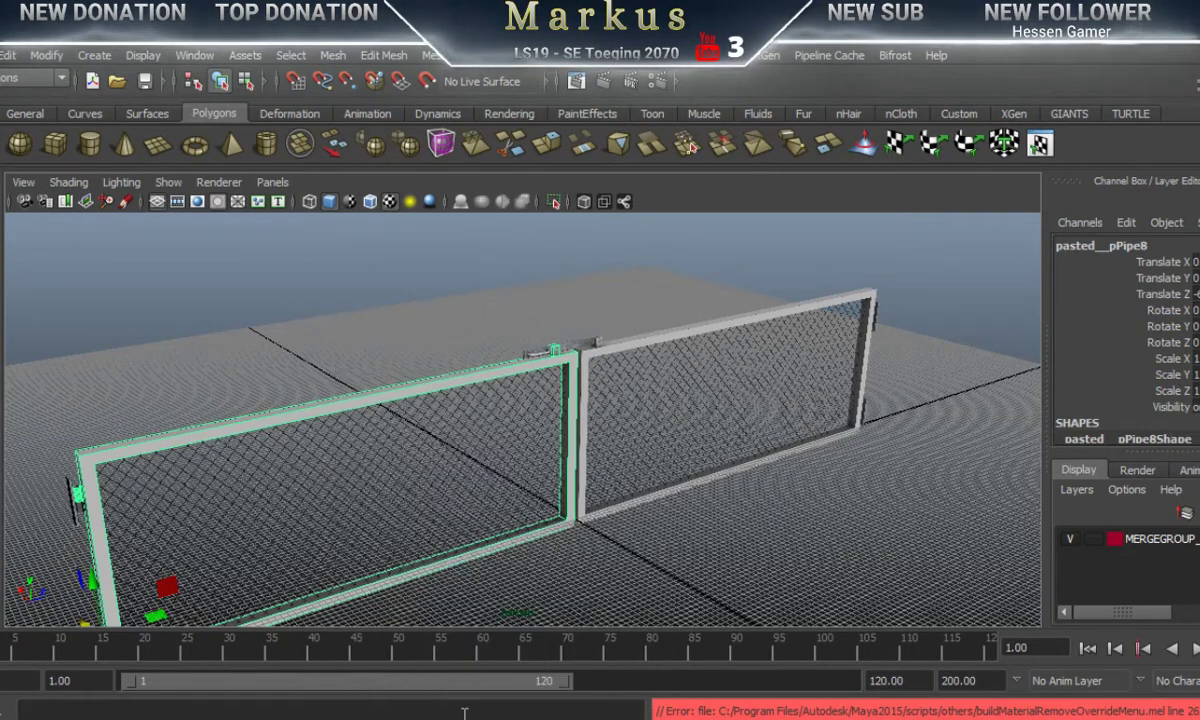
{"action": "right_click_drag", "start_coordinate": [406, 393], "coordinate": [702, 530]}
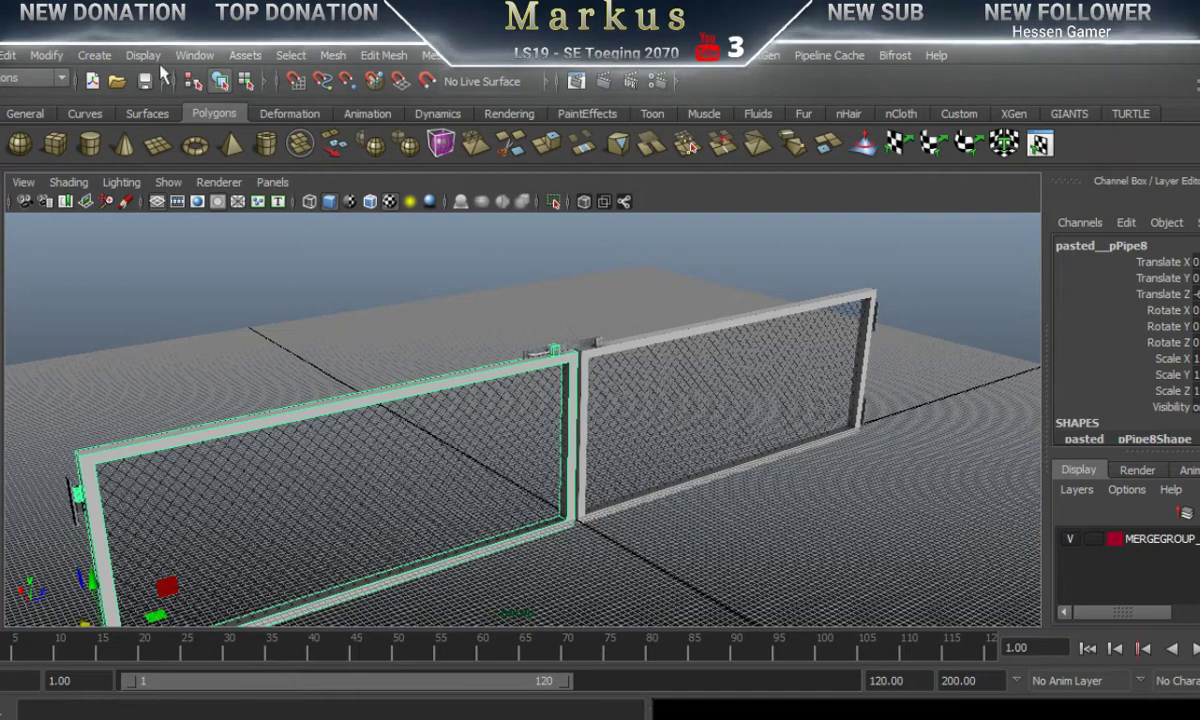
Step: In the Hypershade, delete the two Autobahn materials following Autobahn_Door_Griff and the materials lambert24 through lambert28
{"action": "left_click", "coordinate": [194, 55]}
{"action": "mouse_move", "coordinate": [203, 104]}
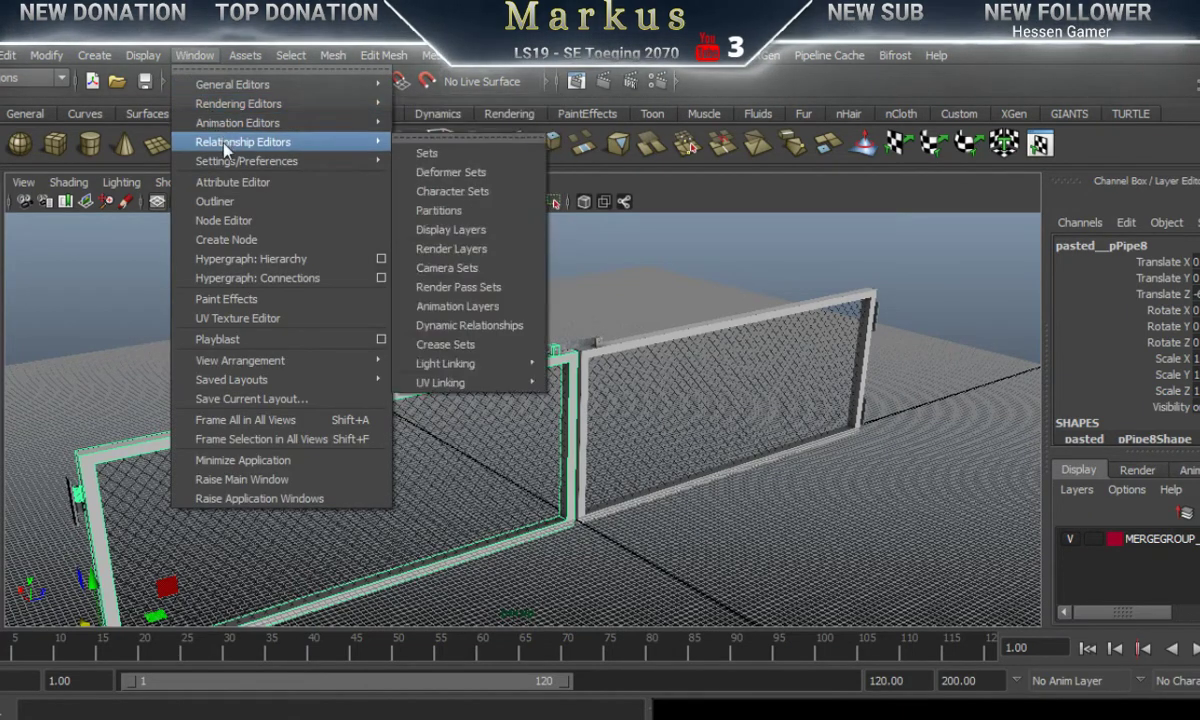
{"action": "mouse_move", "coordinate": [143, 62]}
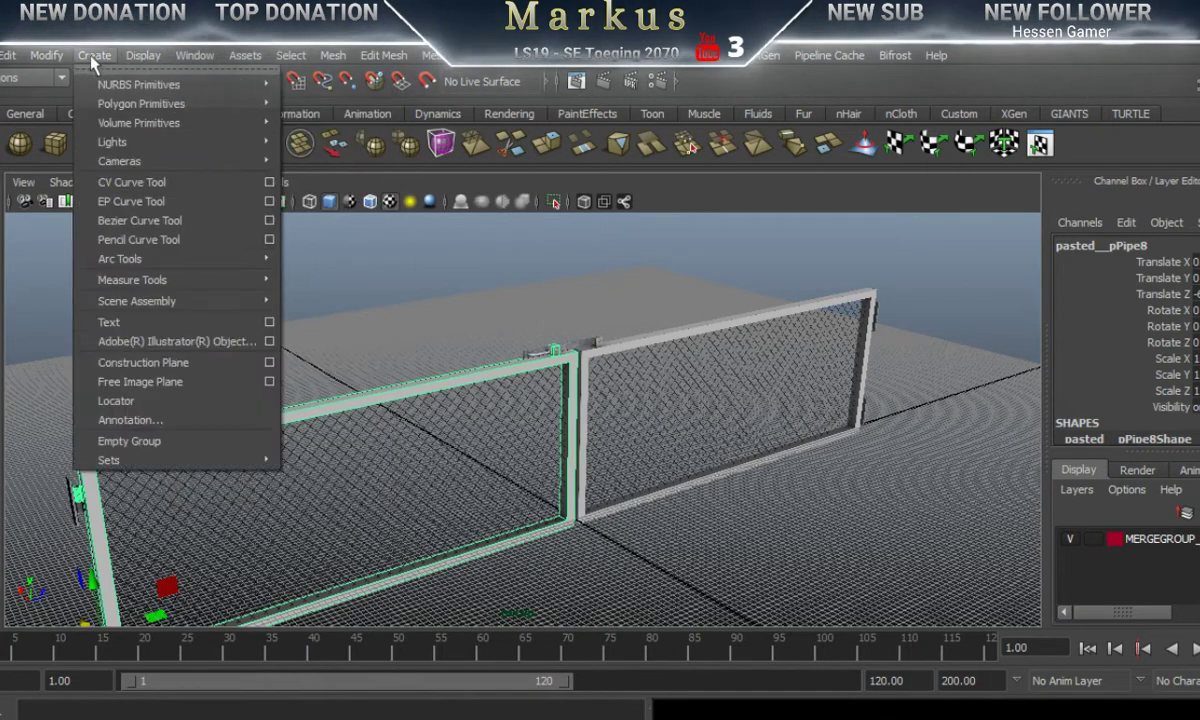
{"action": "mouse_move", "coordinate": [186, 60]}
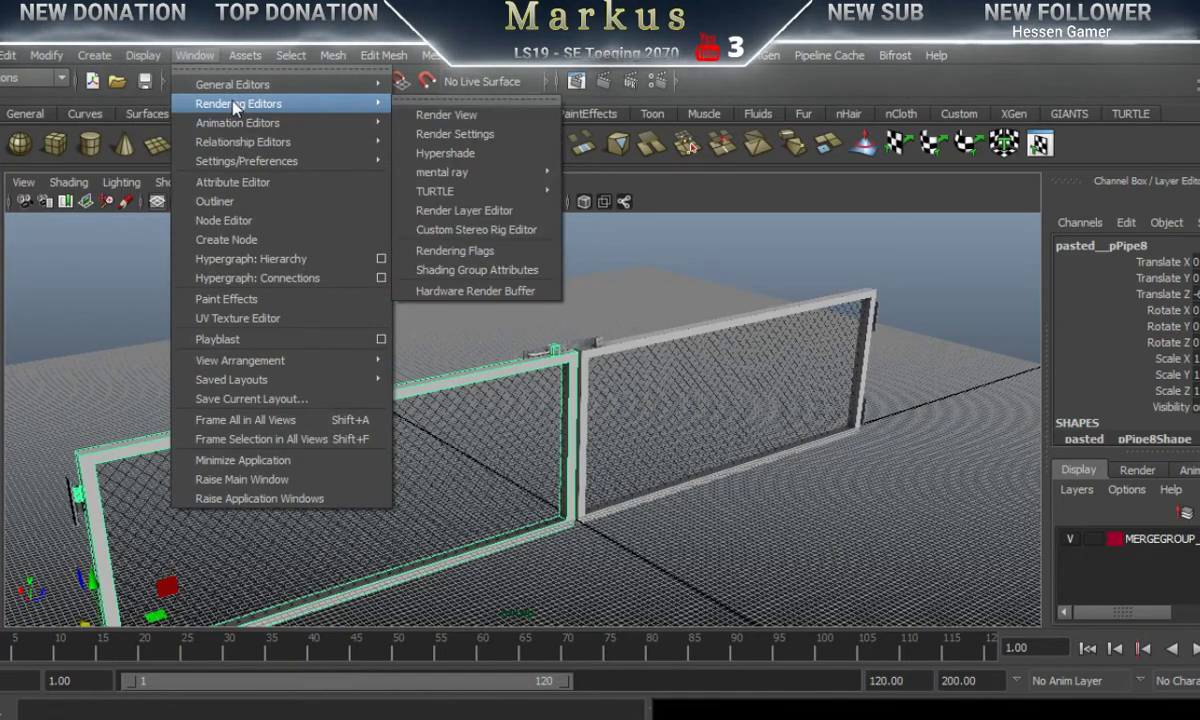
{"action": "left_click", "coordinate": [441, 145]}
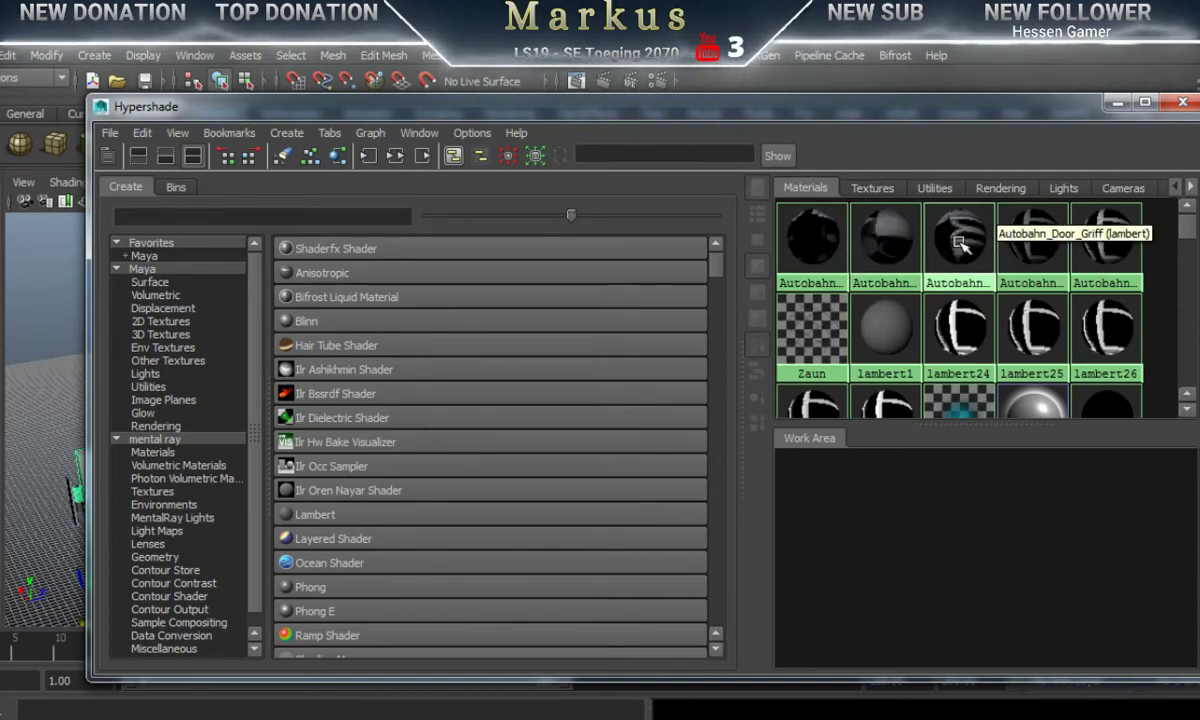
{"action": "left_click", "coordinate": [1035, 242]}
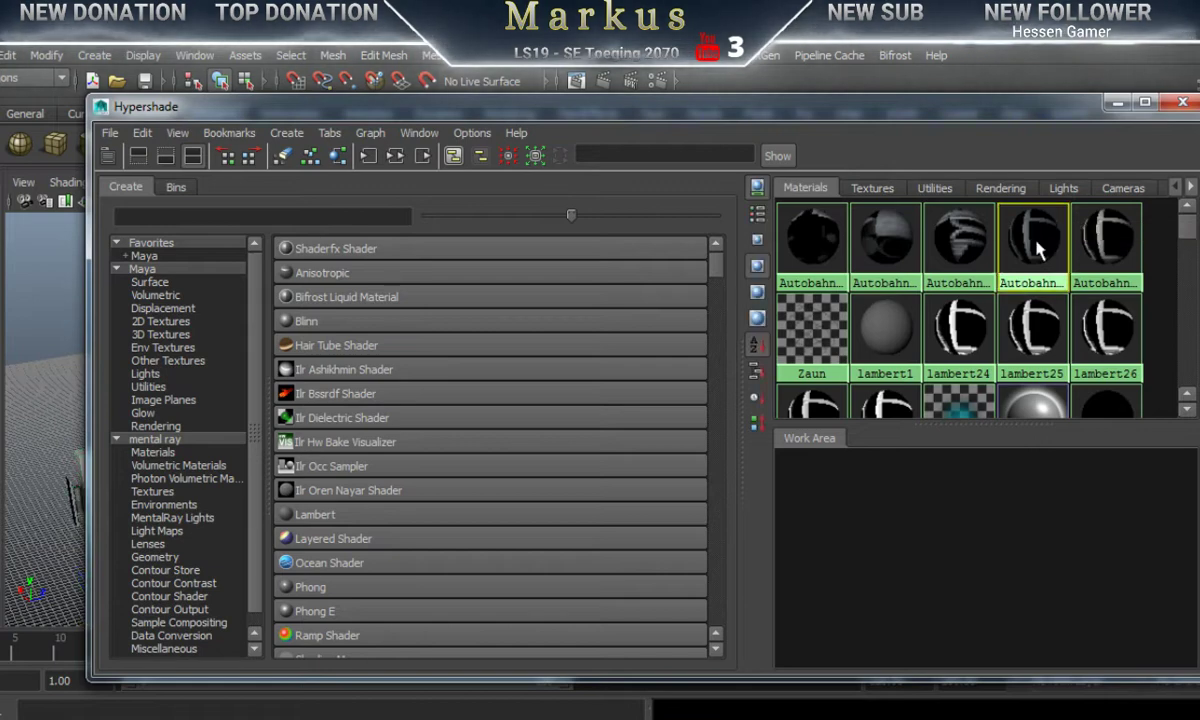
{"action": "key", "text": "Delete"}
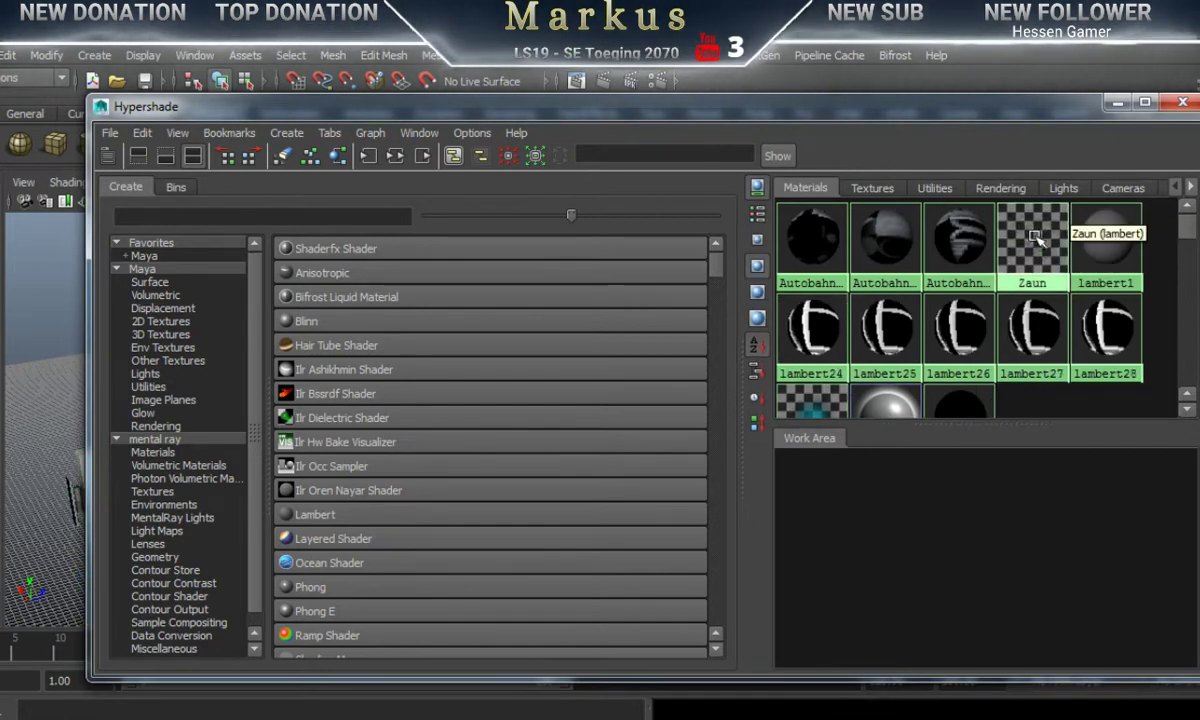
{"action": "left_click", "coordinate": [805, 337]}
{"action": "key", "text": "Delete"}
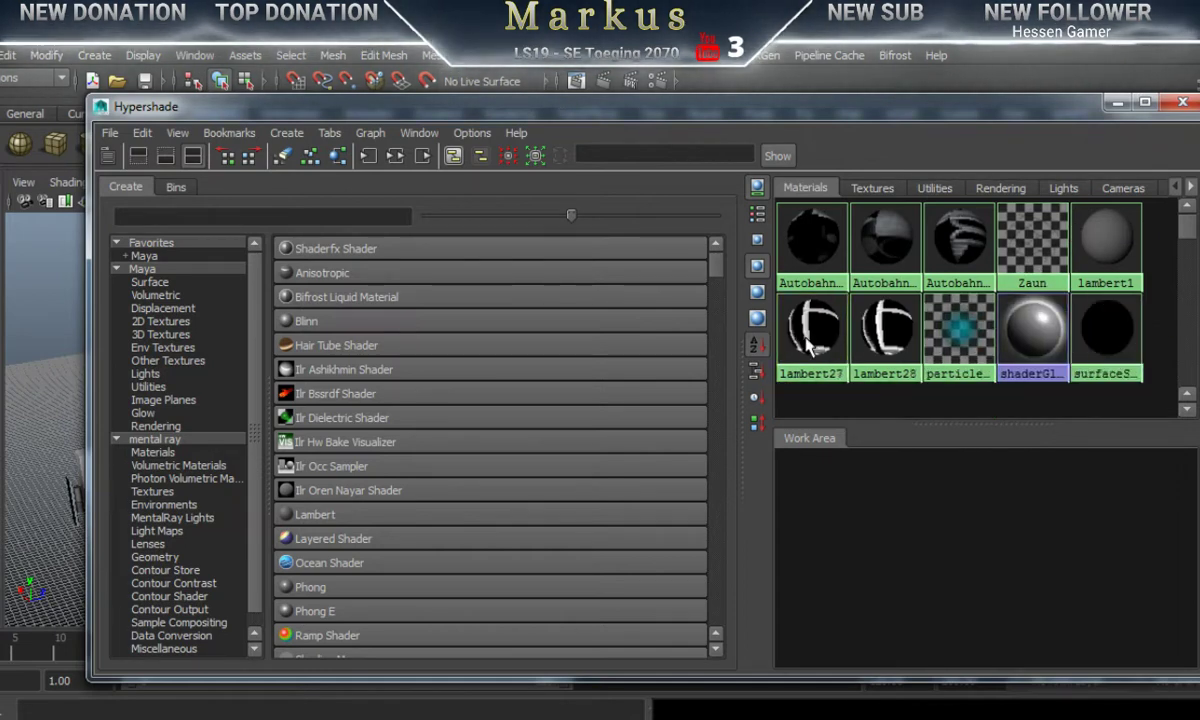
{"action": "key", "text": "Delete"}
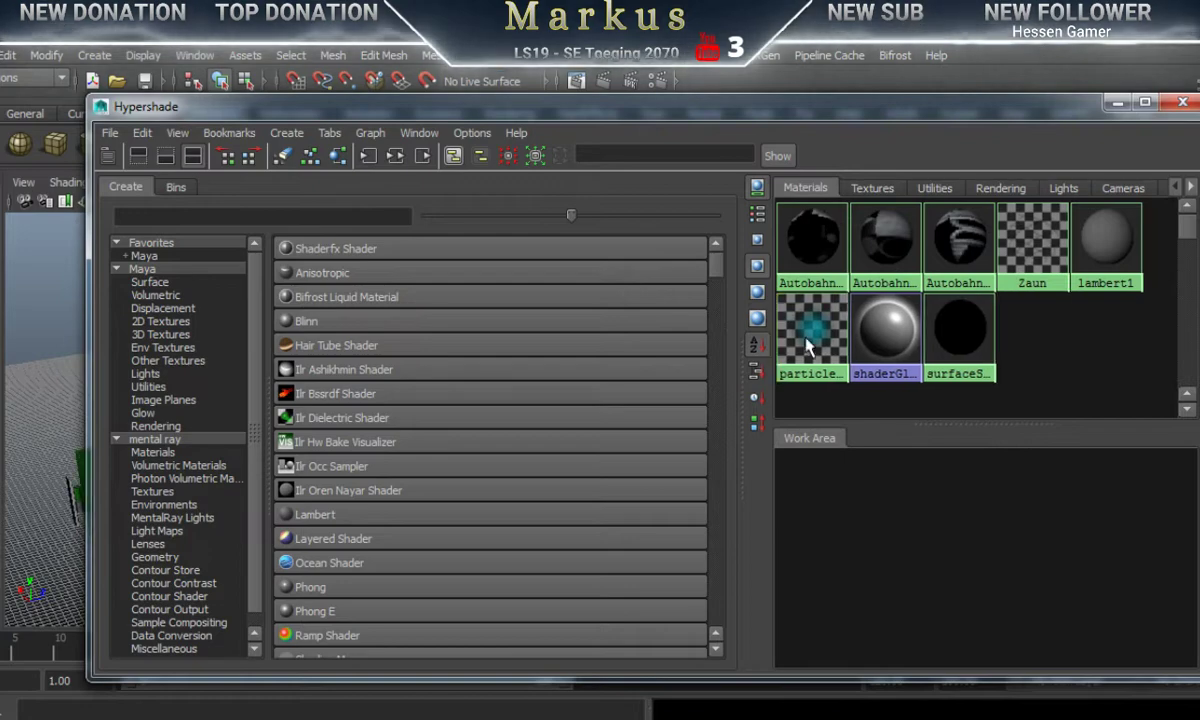
{"action": "left_click", "coordinate": [1182, 103]}
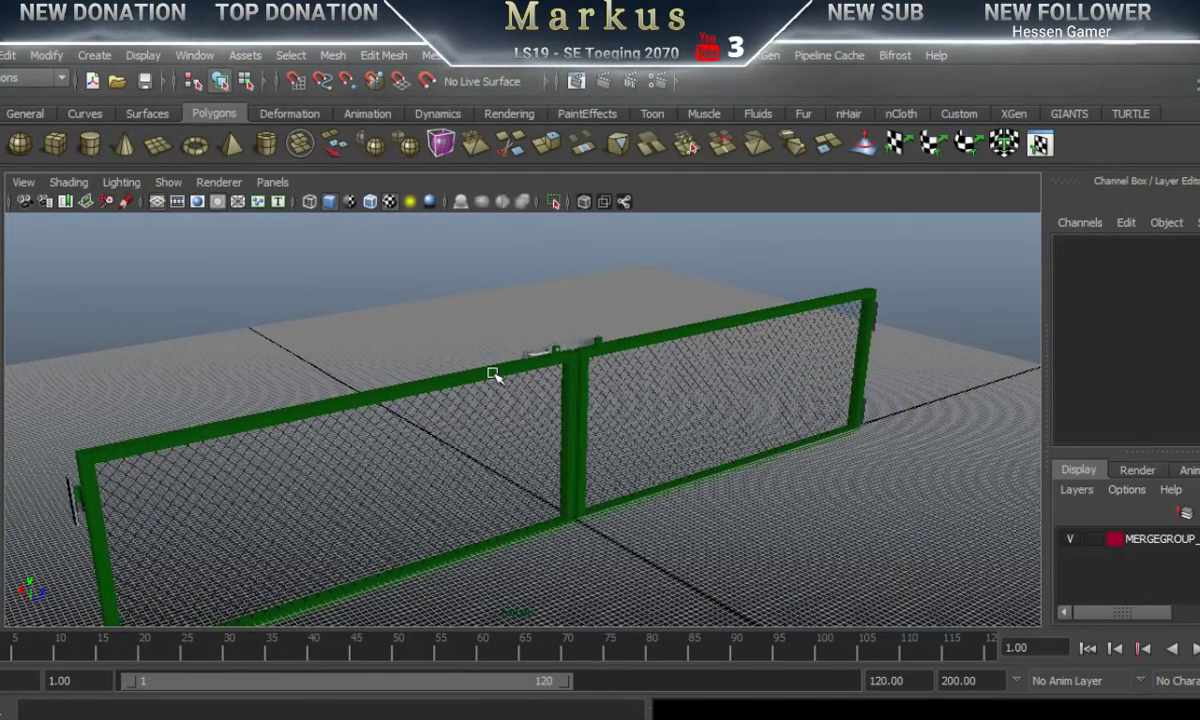
Step: Select the left door frame and assign a new Lambert material to it
{"action": "left_click", "coordinate": [493, 373]}
{"action": "right_click_drag", "start_coordinate": [493, 373], "coordinate": [537, 718]}
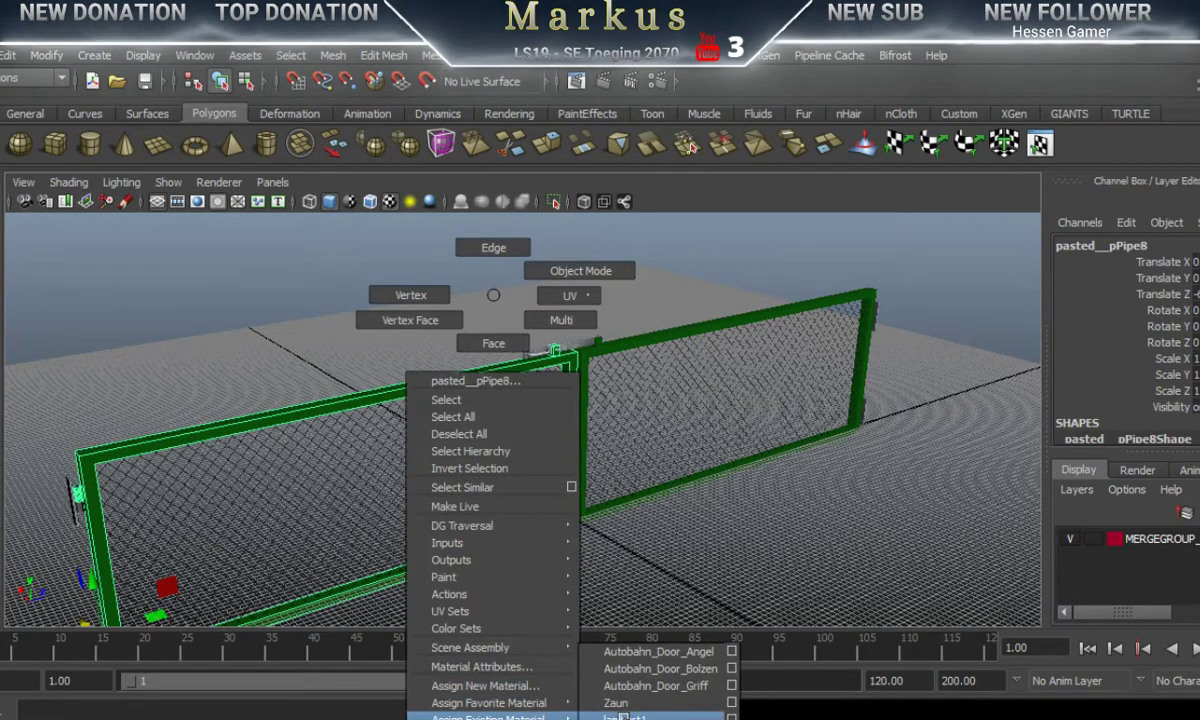
{"action": "right_click_drag", "start_coordinate": [622, 718], "coordinate": [622, 634]}
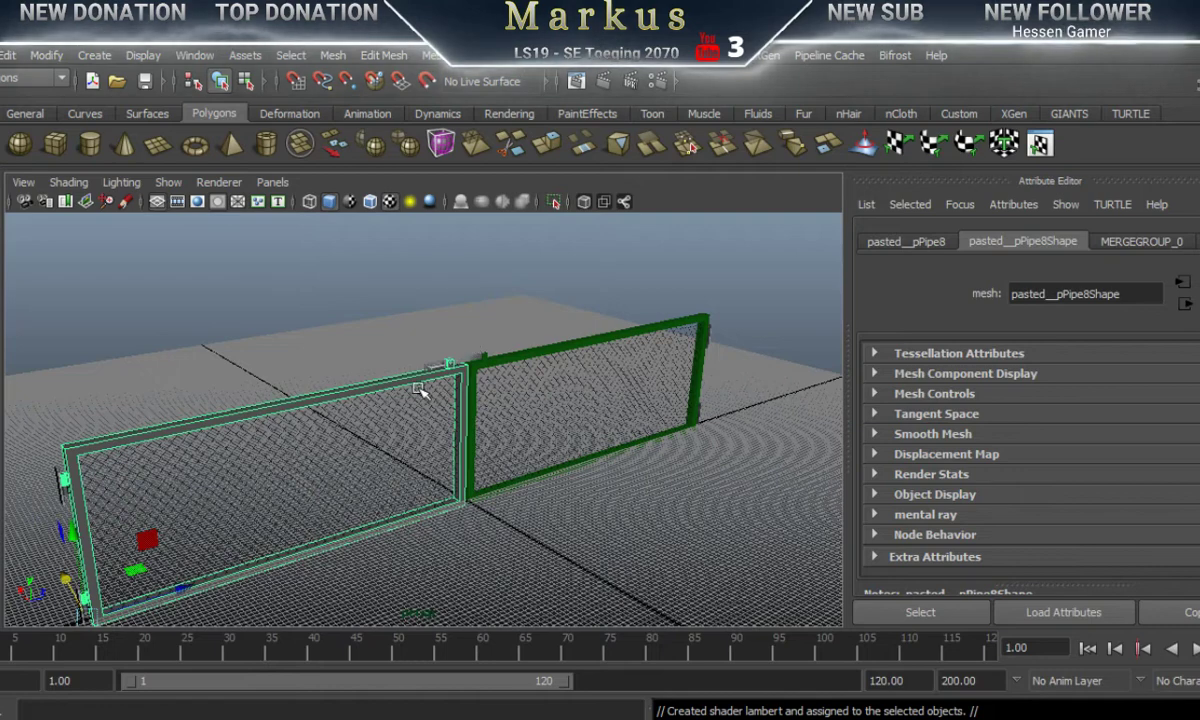
Step: Assign the existing lambert24 material to the left door frame
{"action": "right_click_drag", "start_coordinate": [413, 381], "coordinate": [398, 614]}
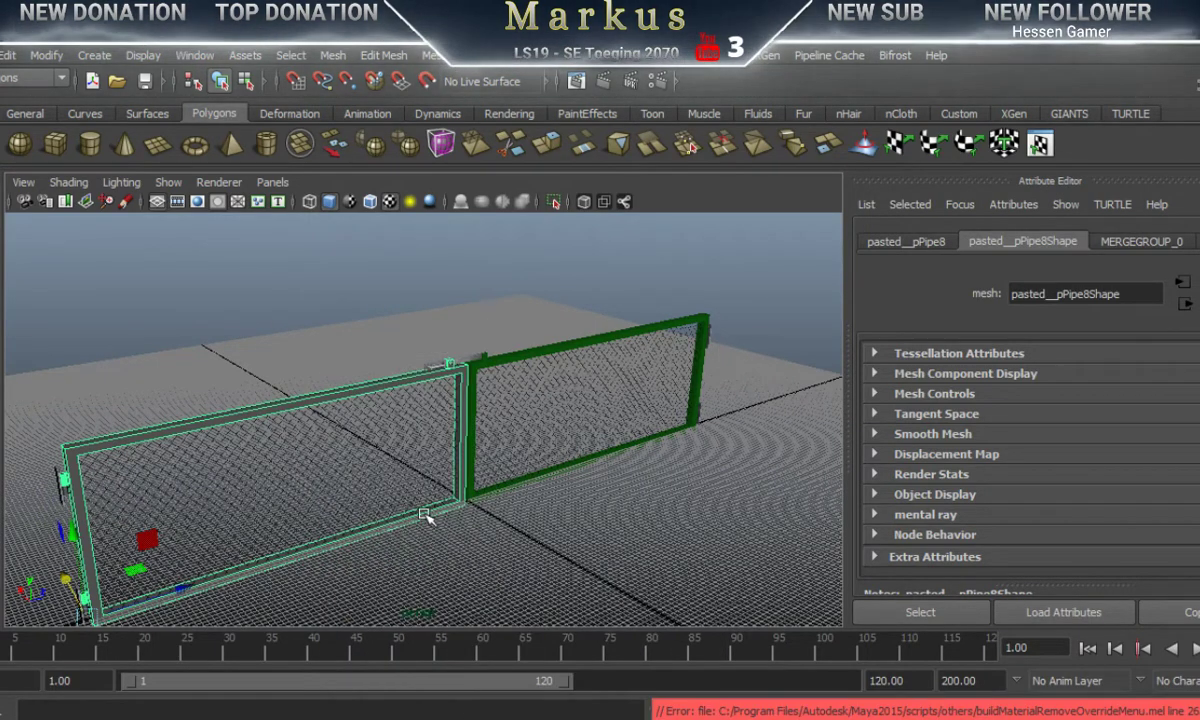
{"action": "right_click_drag", "start_coordinate": [411, 490], "coordinate": [896, 470], "text": "alt"}
{"action": "left_click_drag", "start_coordinate": [368, 455], "coordinate": [519, 492], "text": "alt"}
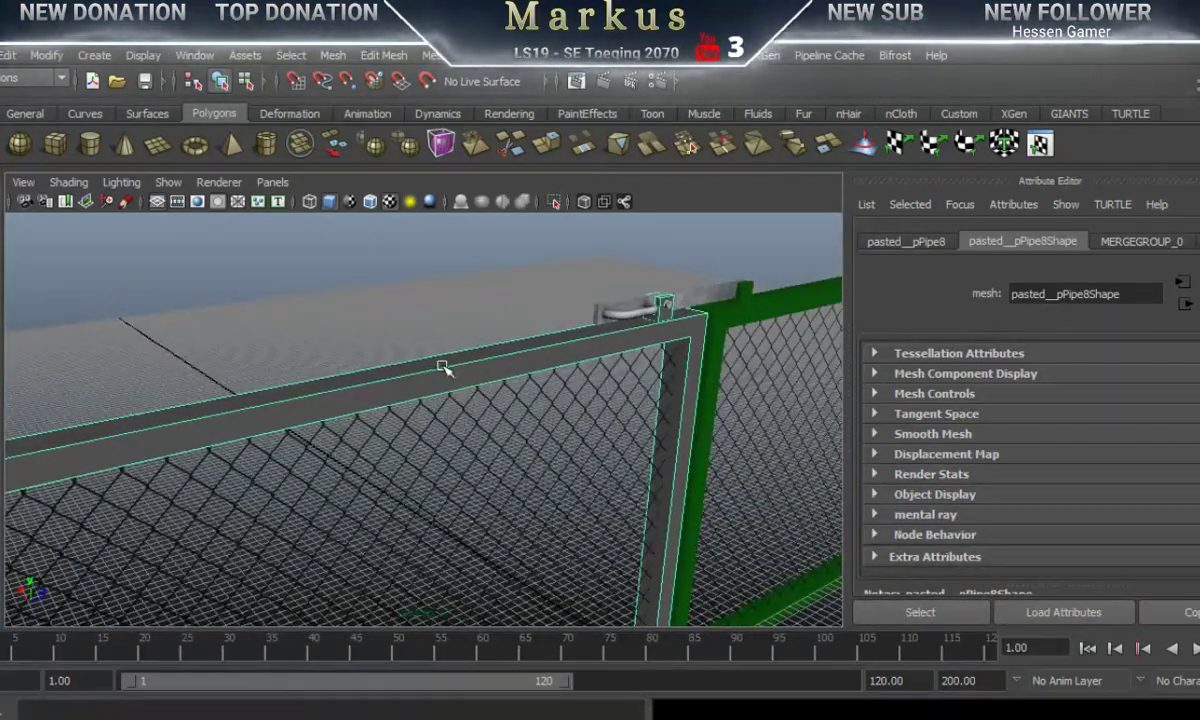
{"action": "right_click_drag", "start_coordinate": [438, 379], "coordinate": [437, 714]}
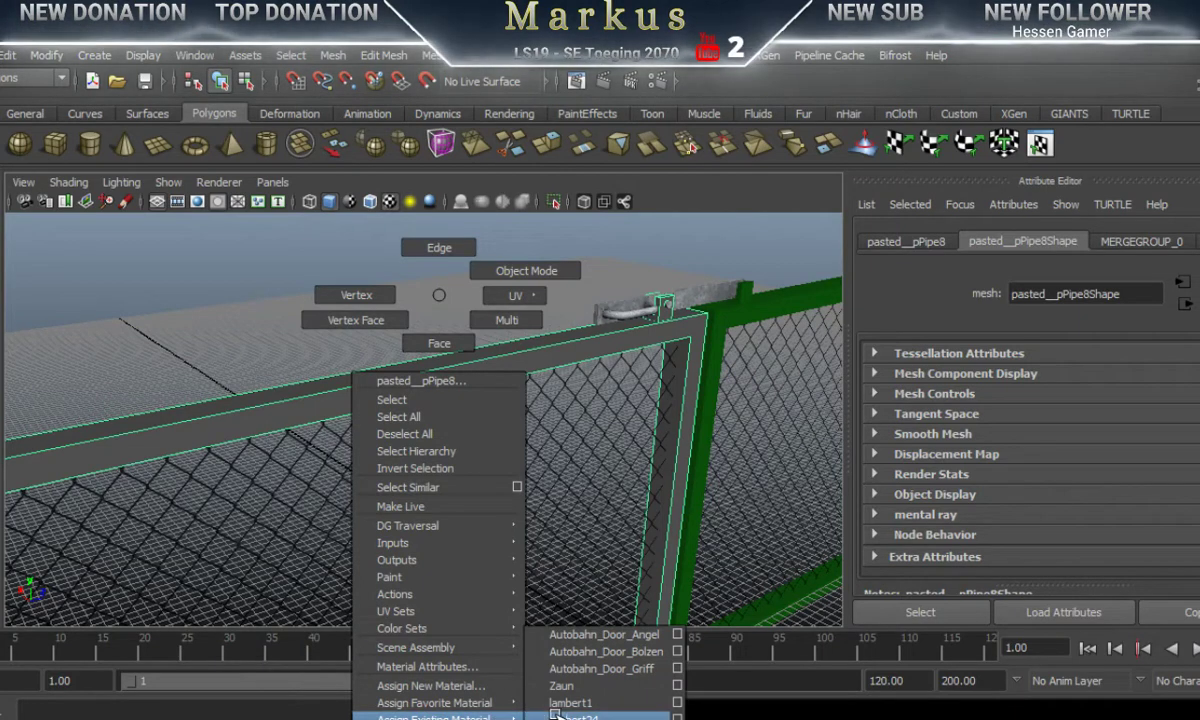
{"action": "right_click_drag", "start_coordinate": [560, 716], "coordinate": [561, 716]}
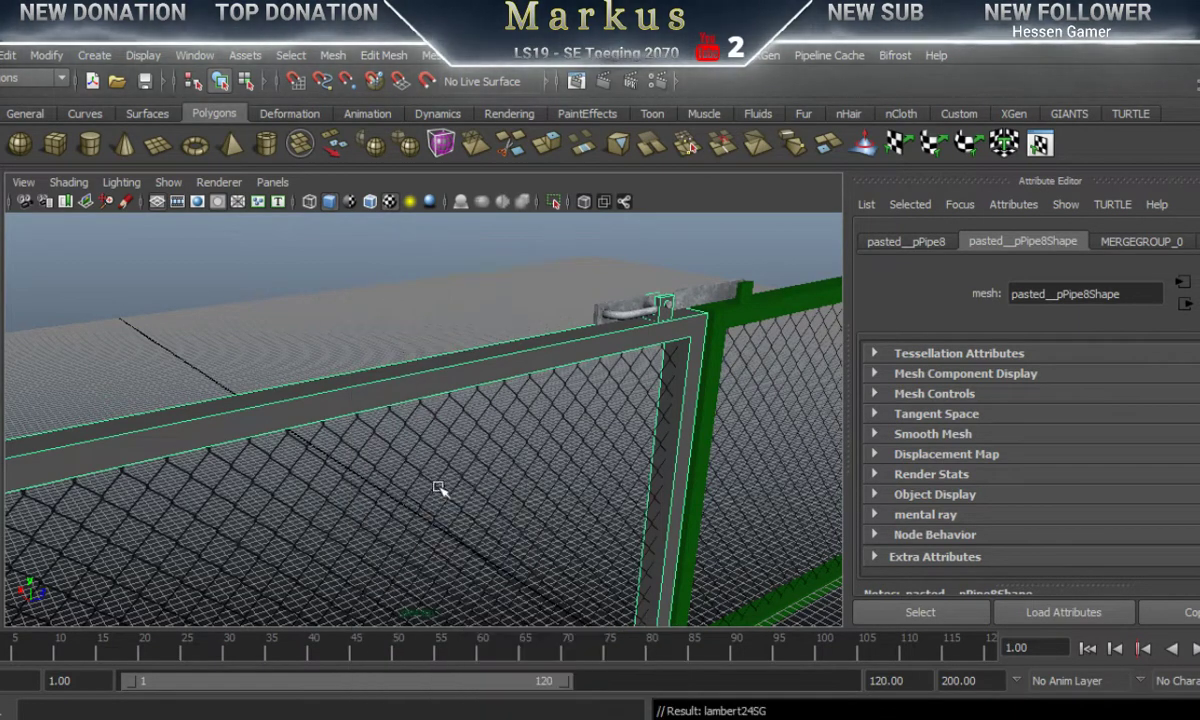
Step: Open the attributes of lambert24 and rename the material to Autobahn_Door_L
{"action": "right_click", "coordinate": [433, 385]}
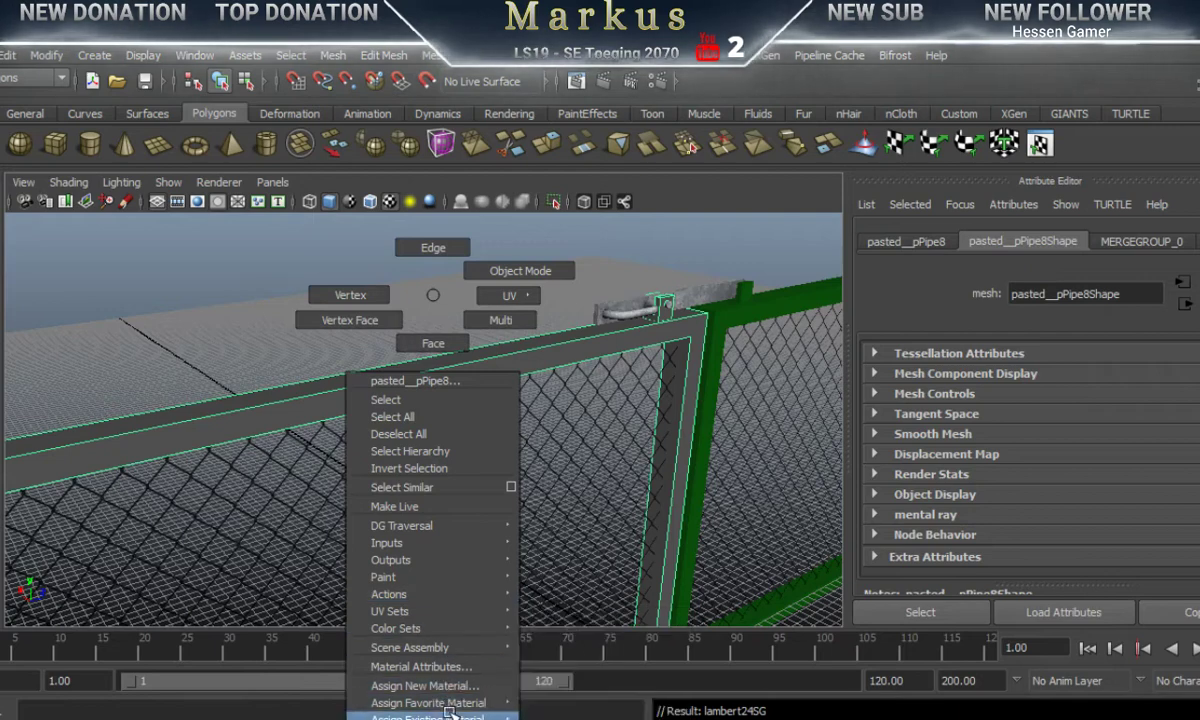
{"action": "mouse_move", "coordinate": [430, 716]}
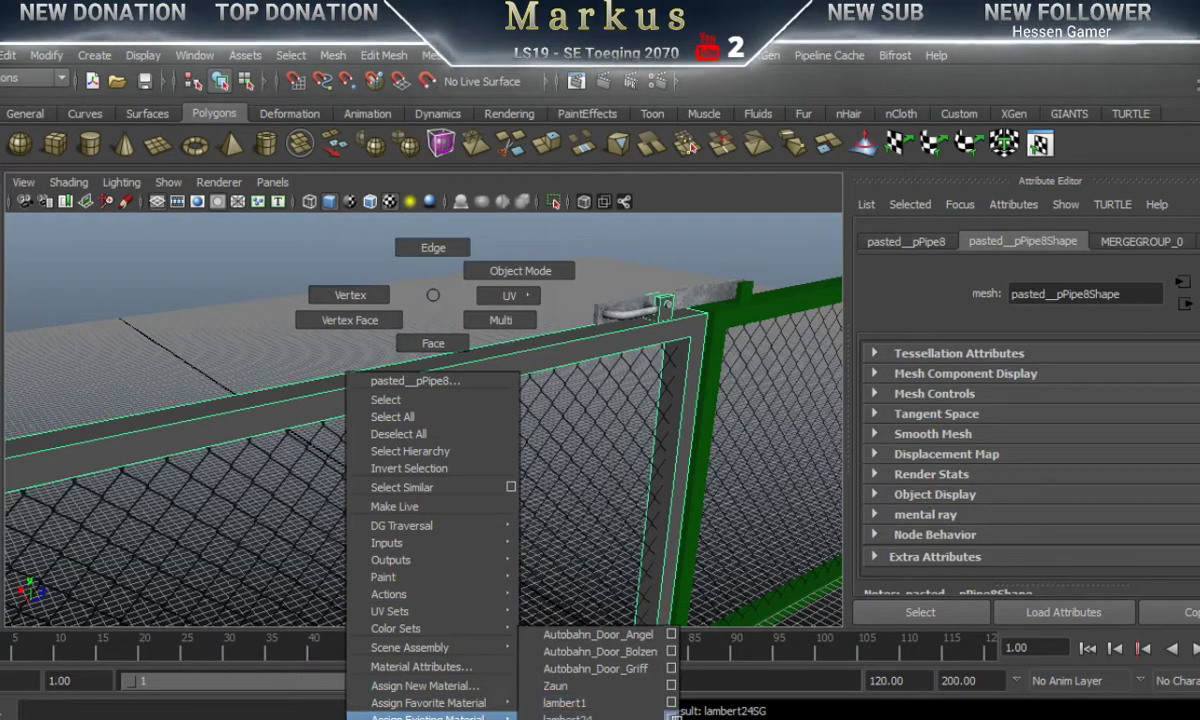
{"action": "left_click", "coordinate": [665, 716]}
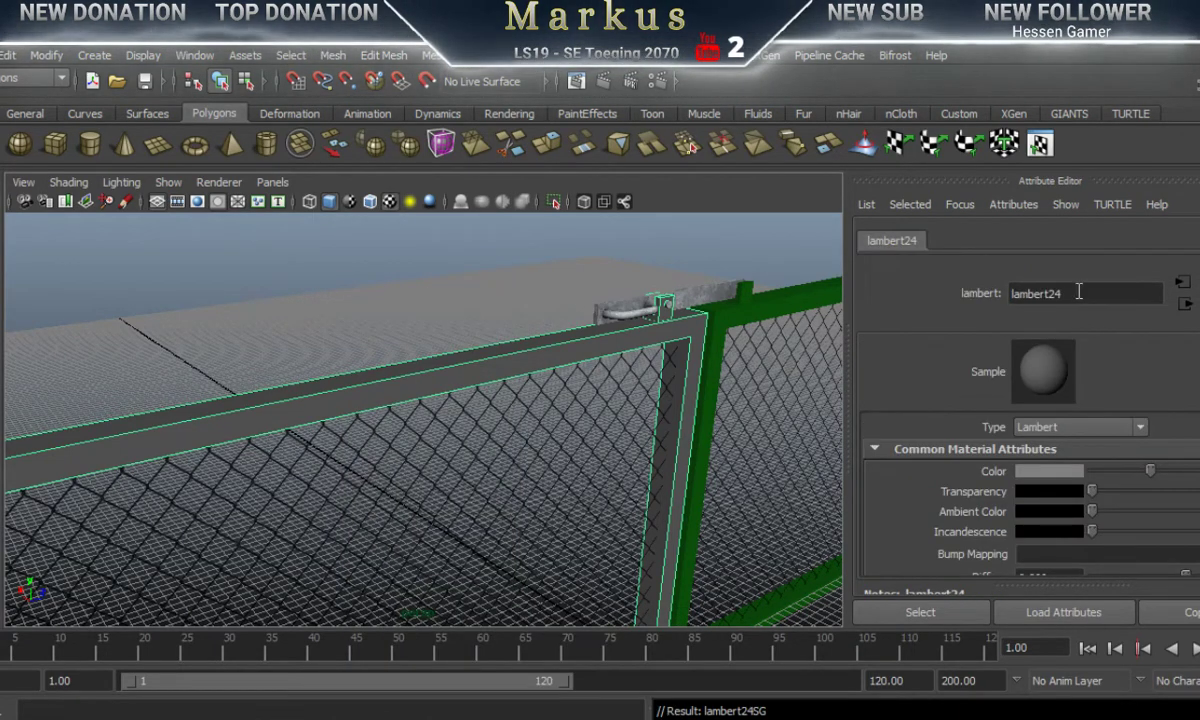
{"action": "double_click", "coordinate": [1015, 292]}
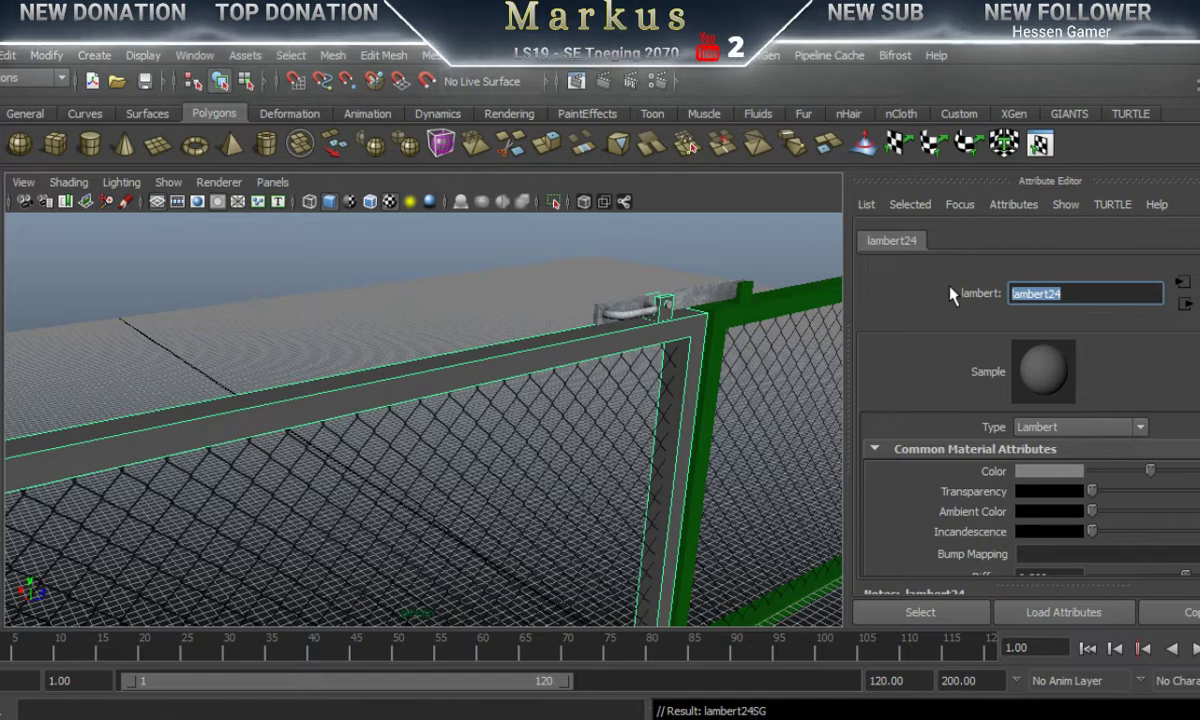
{"action": "type", "text": "Autobahn_Door_L"}
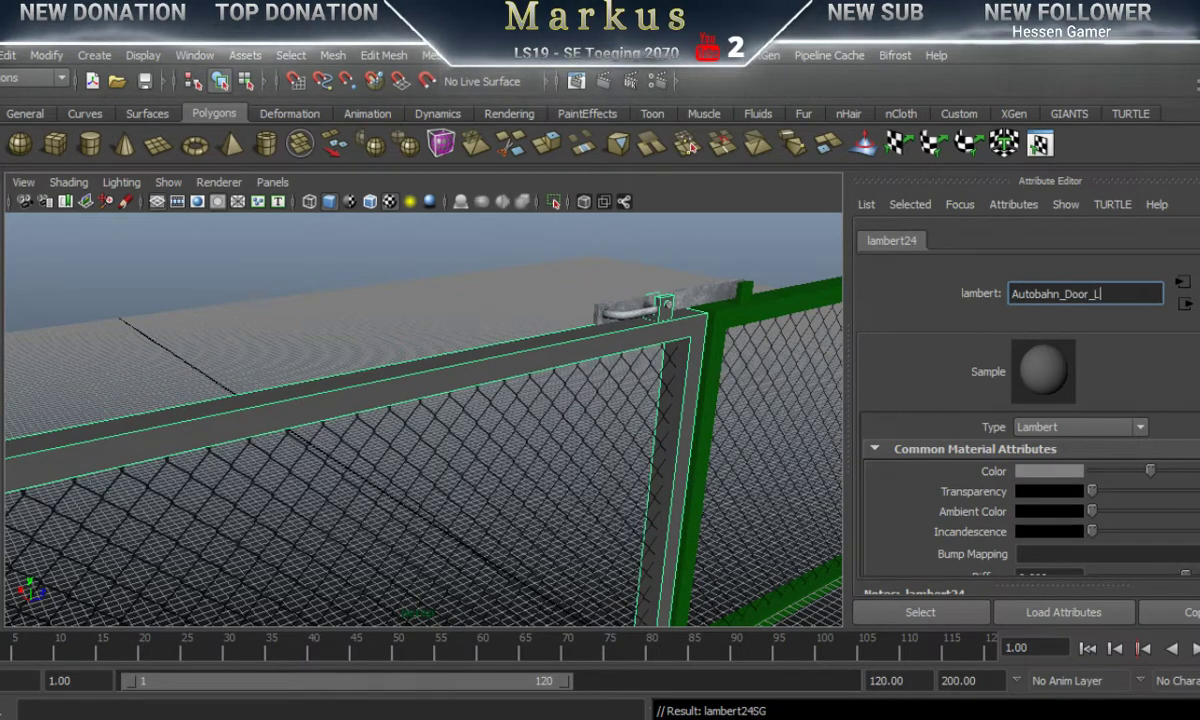
{"action": "key", "text": "Return"}
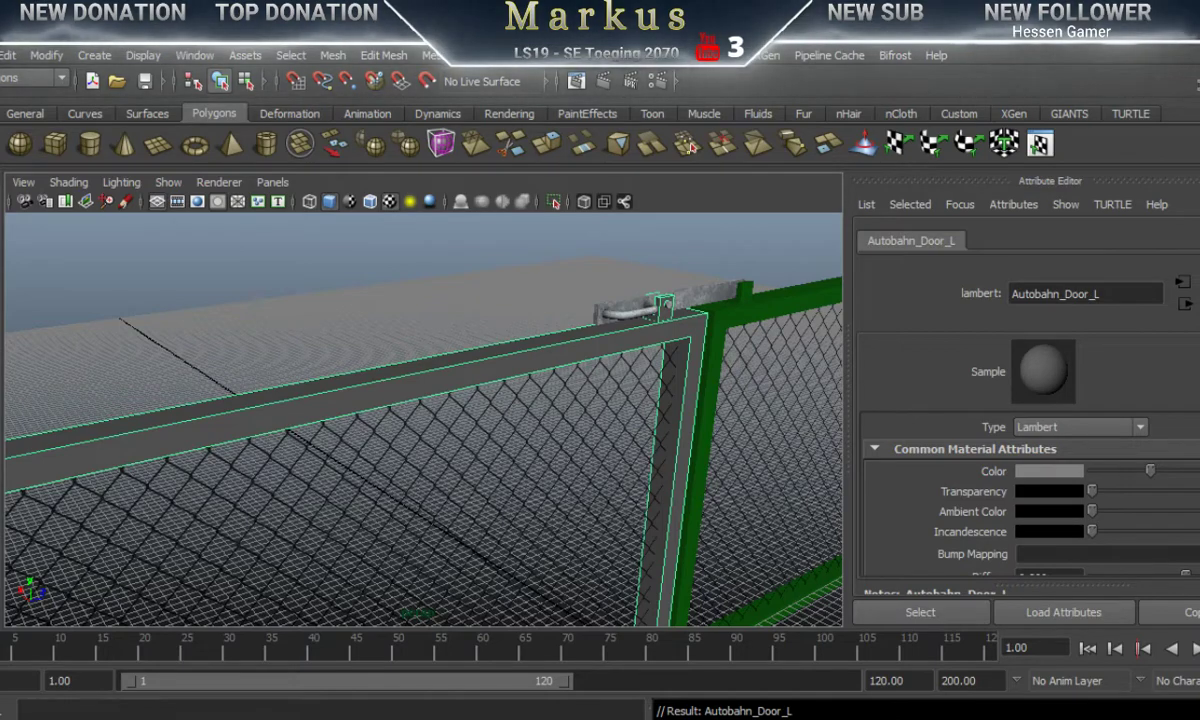
Step: Map a file texture to the Color of Autobahn_Door_L and load Autobahn_Door_L.dds from the Desktop's Autobahn_Door\textures folder
{"action": "left_click", "coordinate": [1195, 471]}
{"action": "left_click", "coordinate": [627, 247]}
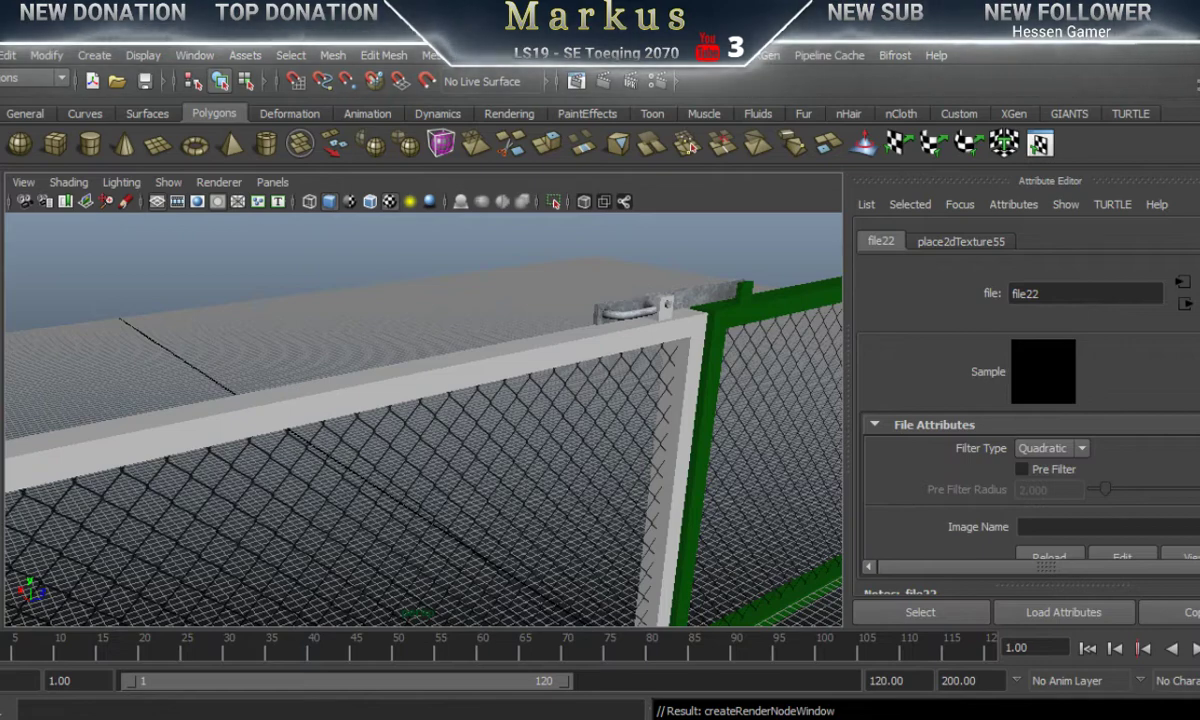
{"action": "left_click", "coordinate": [1194, 526]}
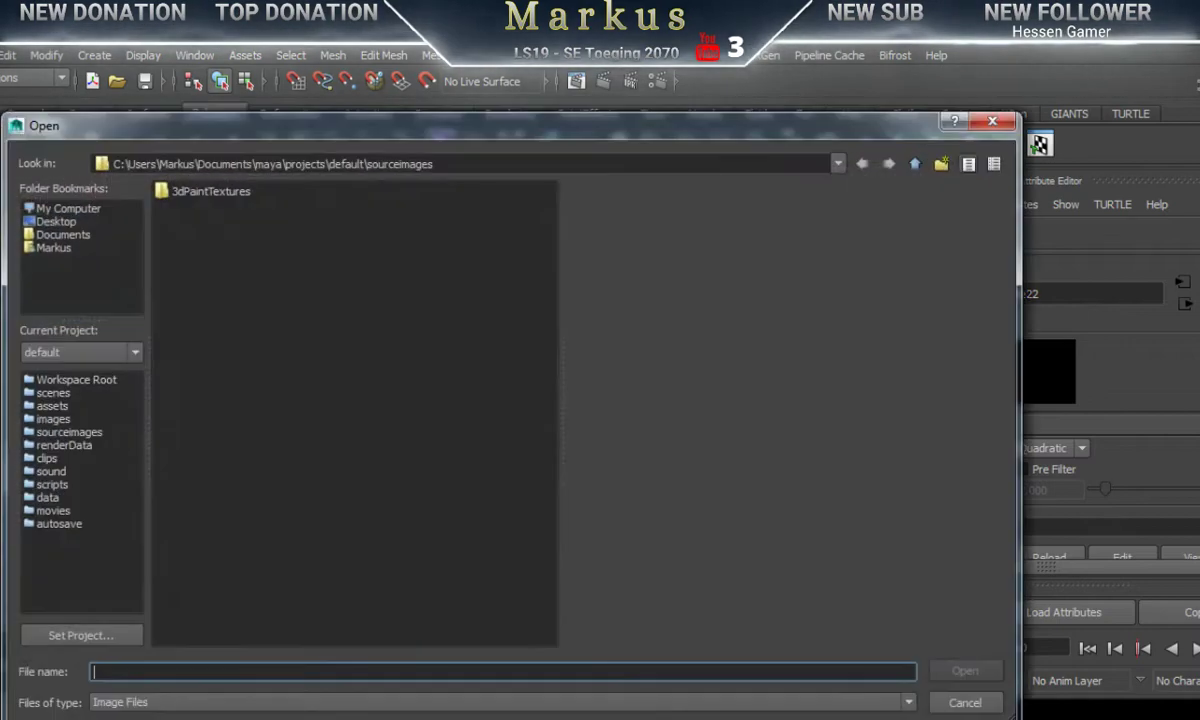
{"action": "left_click", "coordinate": [55, 222]}
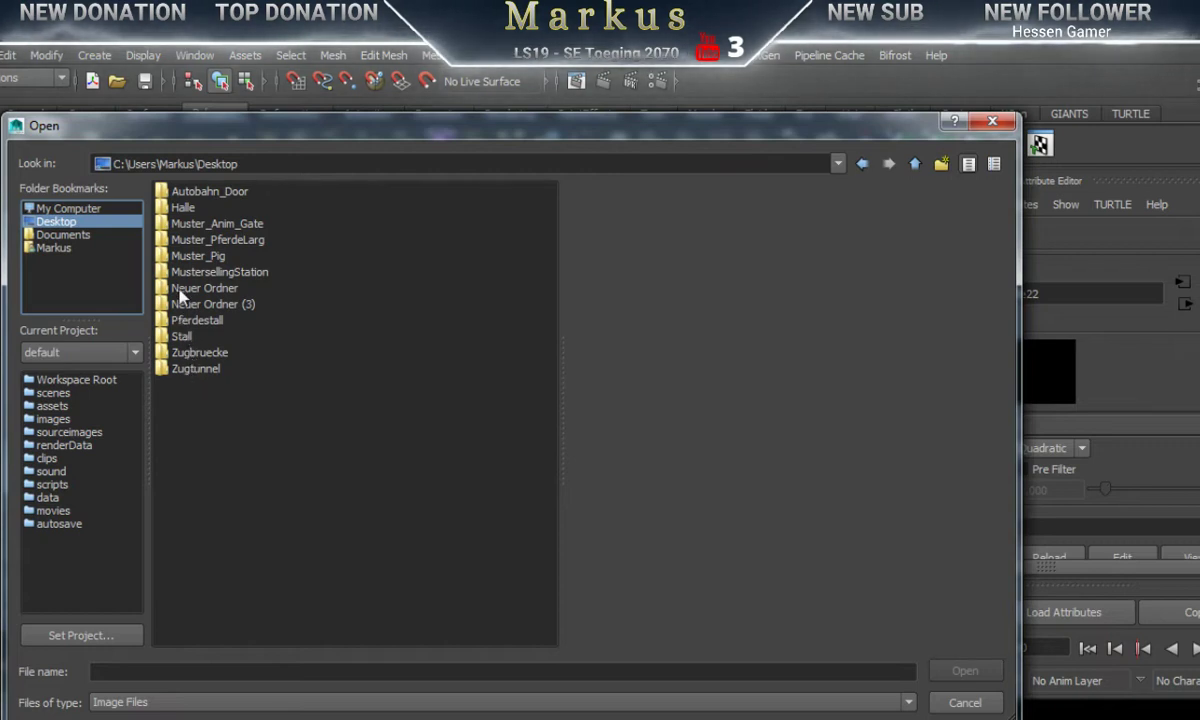
{"action": "double_click", "coordinate": [182, 191]}
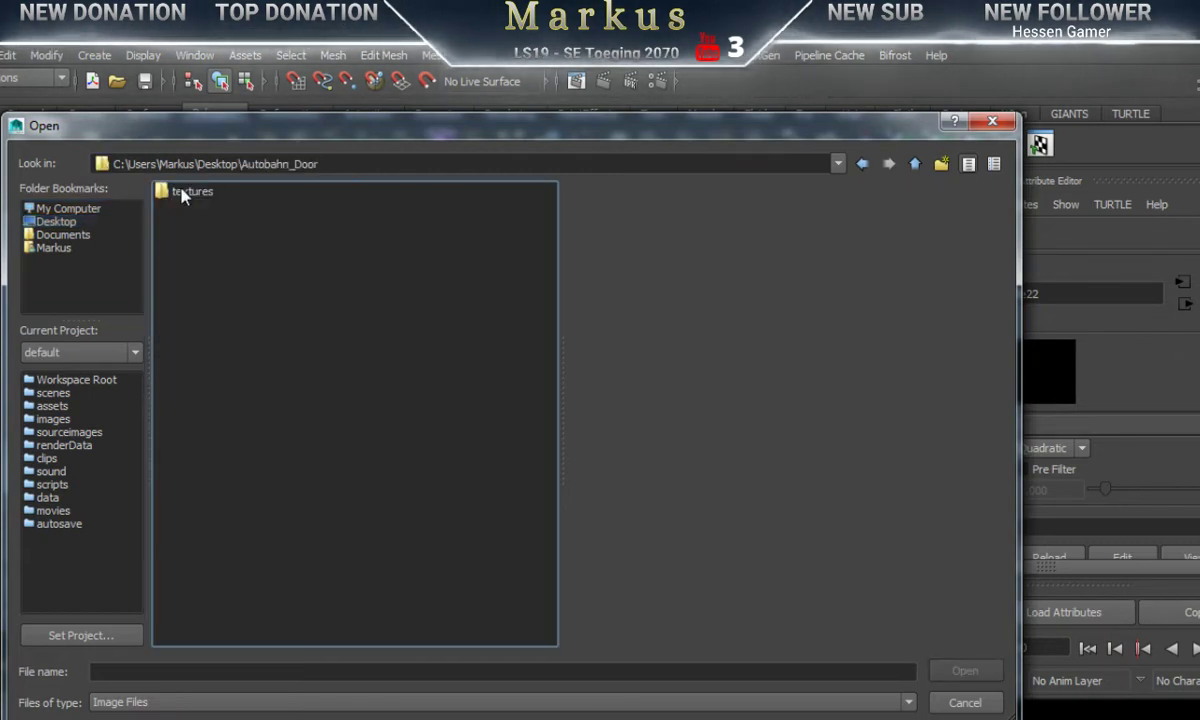
{"action": "double_click", "coordinate": [178, 192]}
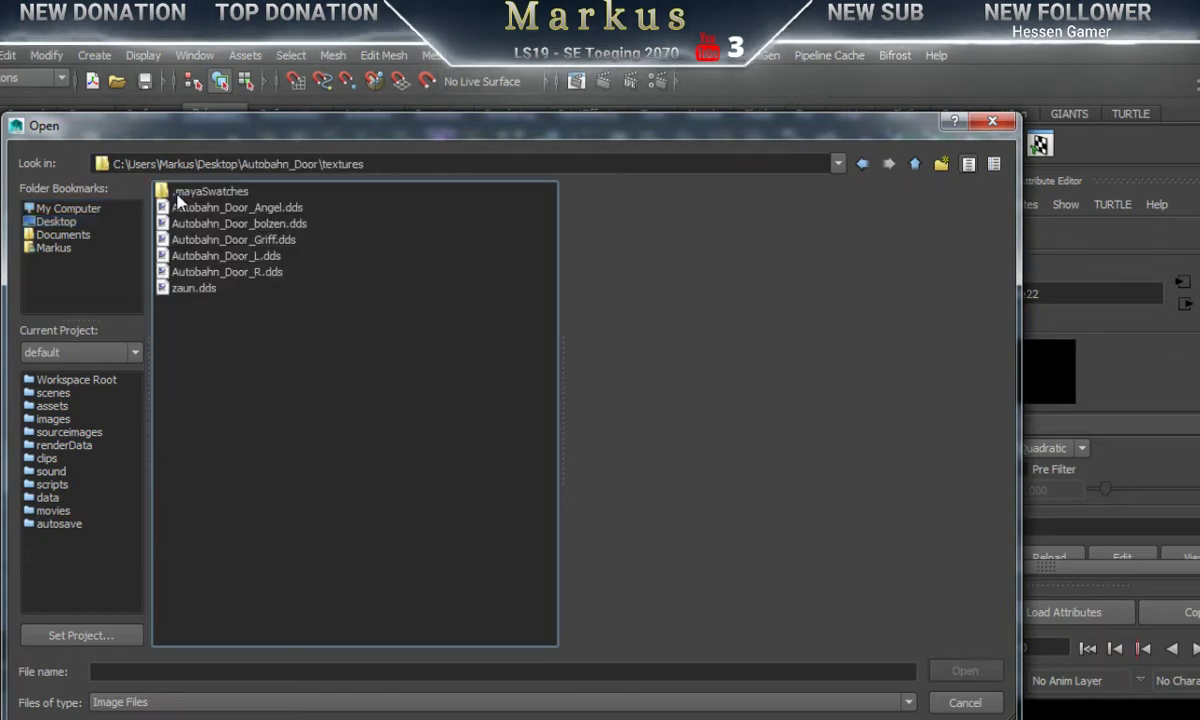
{"action": "left_click", "coordinate": [198, 259]}
{"action": "left_click", "coordinate": [965, 671]}
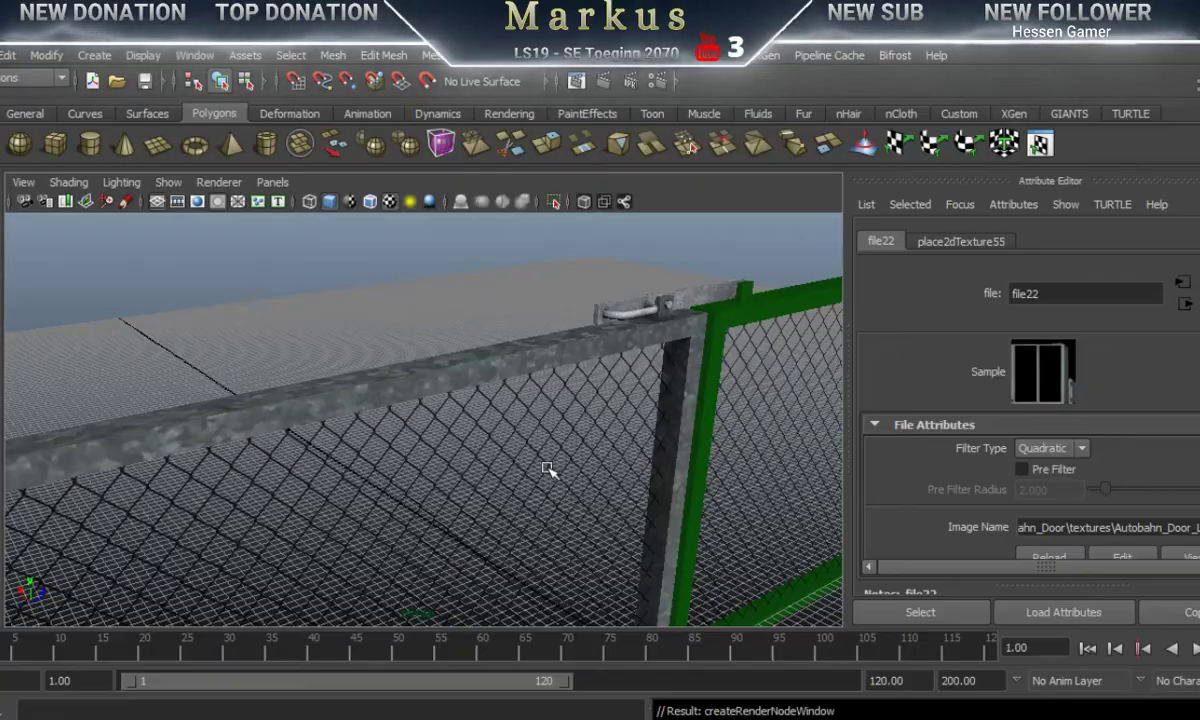
{"action": "left_click_drag", "start_coordinate": [549, 474], "coordinate": [575, 472], "text": "alt"}
{"action": "right_click_drag", "start_coordinate": [575, 472], "coordinate": [774, 473], "text": "alt"}
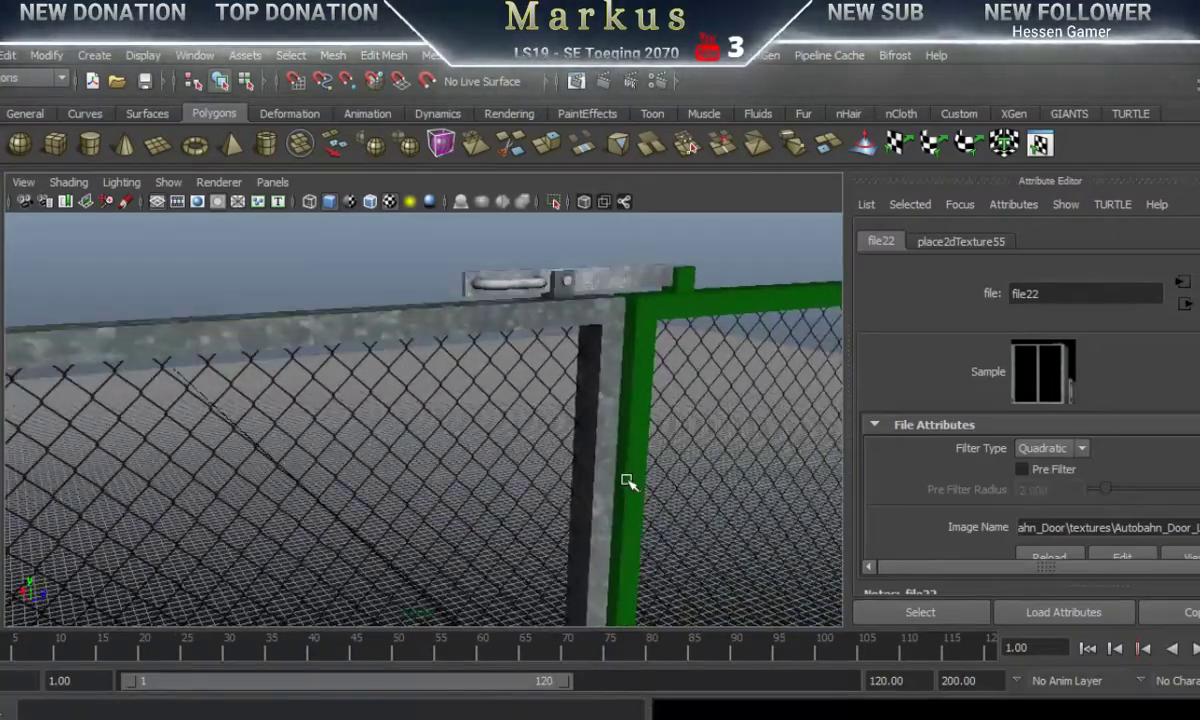
{"action": "middle_click_drag", "start_coordinate": [627, 482], "coordinate": [280, 538], "text": "alt"}
{"action": "right_click_drag", "start_coordinate": [535, 496], "coordinate": [209, 490], "text": "alt"}
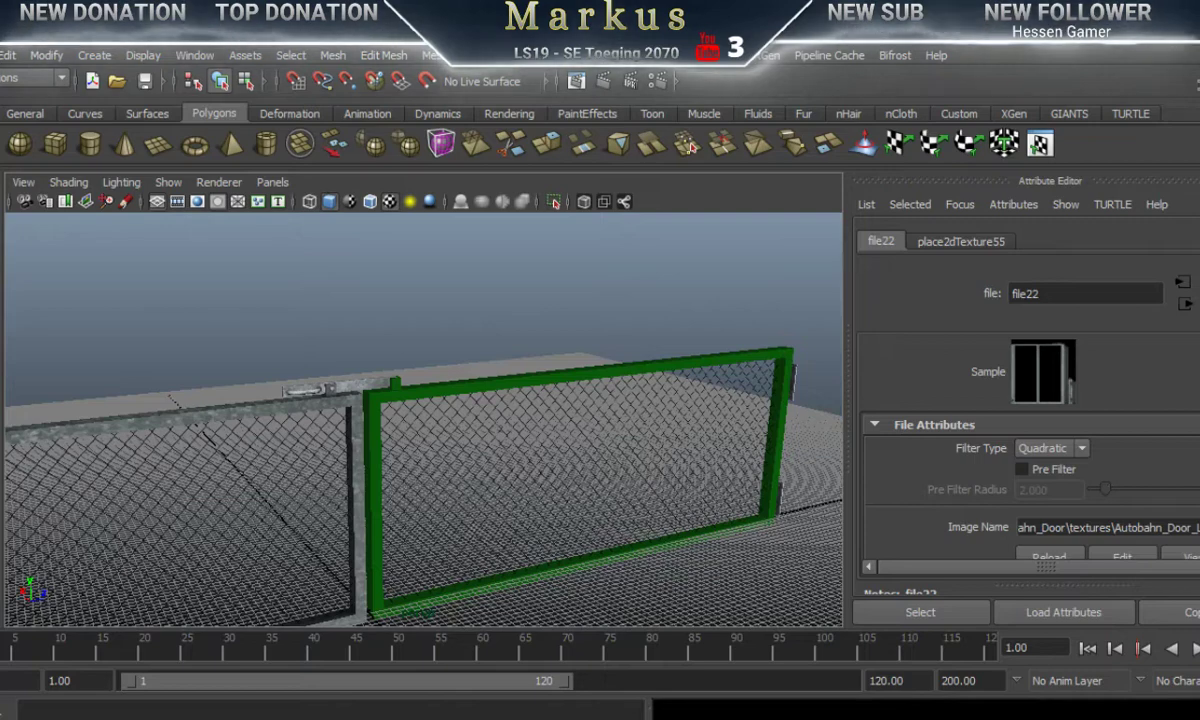
Step: Switch to the lightMap folder in Explorer and open the light map Autobahn_Door_R-surfaceShader1SG-pasted__pPipe6 with paint.net
{"action": "key", "text": "alt+Tab"}
{"action": "left_click", "coordinate": [662, 310]}
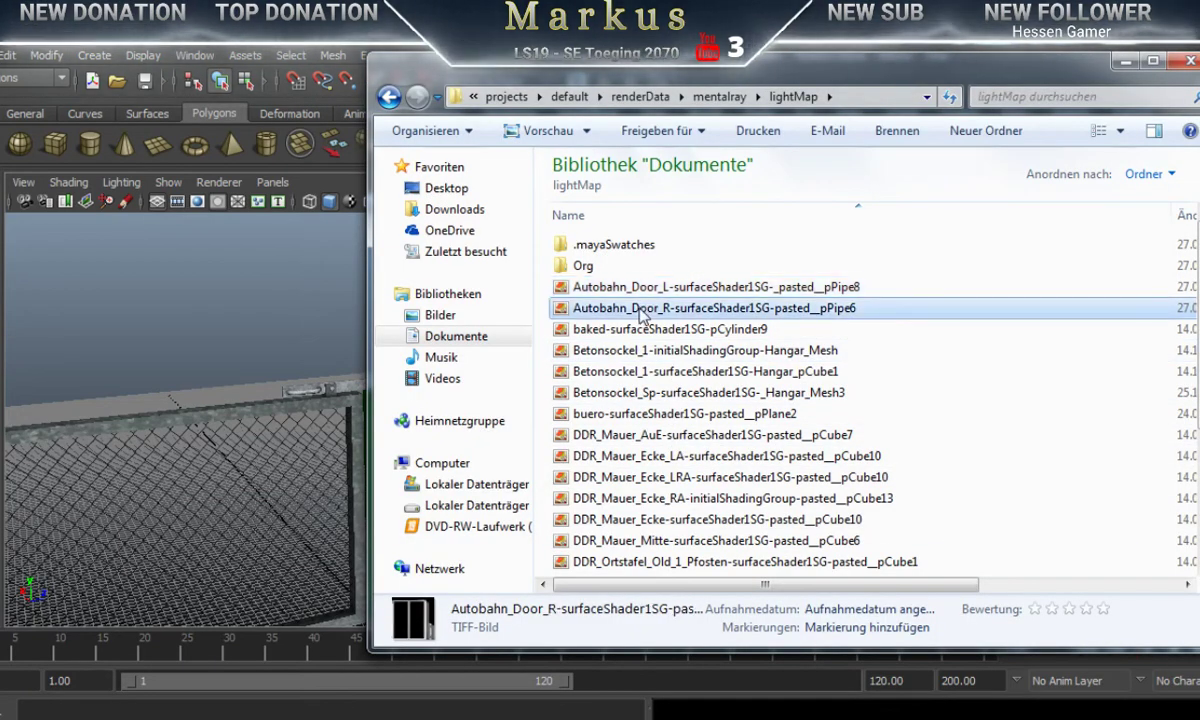
{"action": "right_click", "coordinate": [665, 310]}
{"action": "mouse_move", "coordinate": [700, 370]}
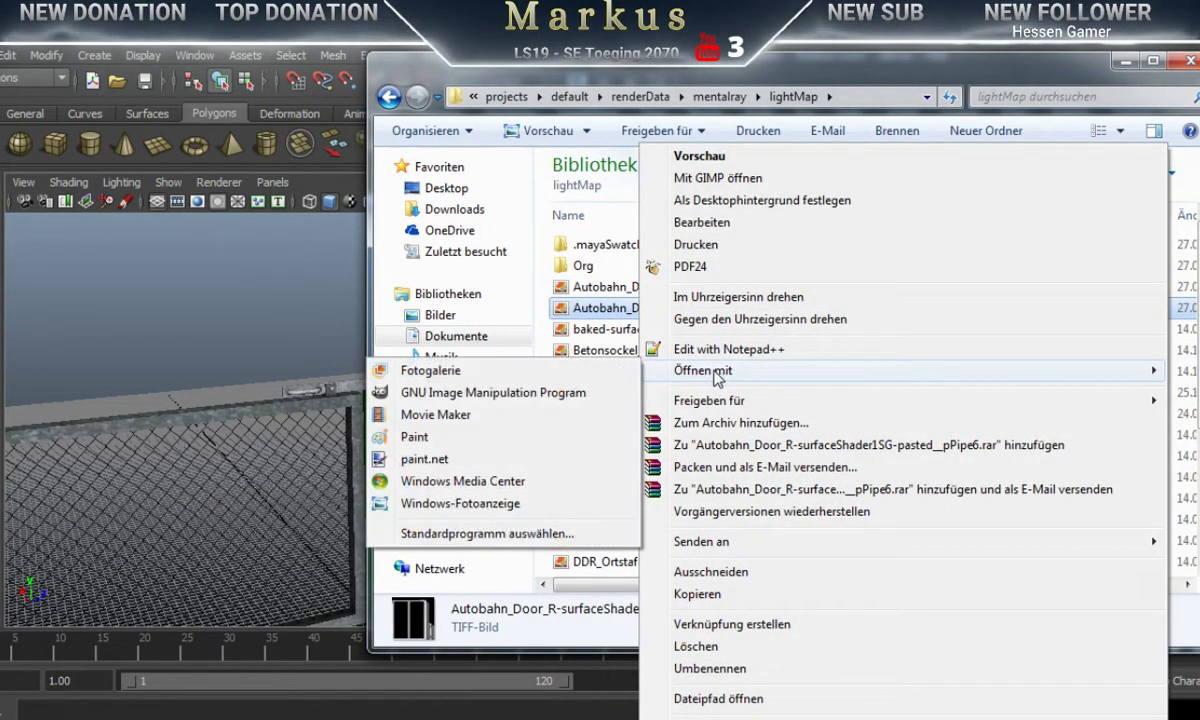
{"action": "left_click", "coordinate": [420, 459]}
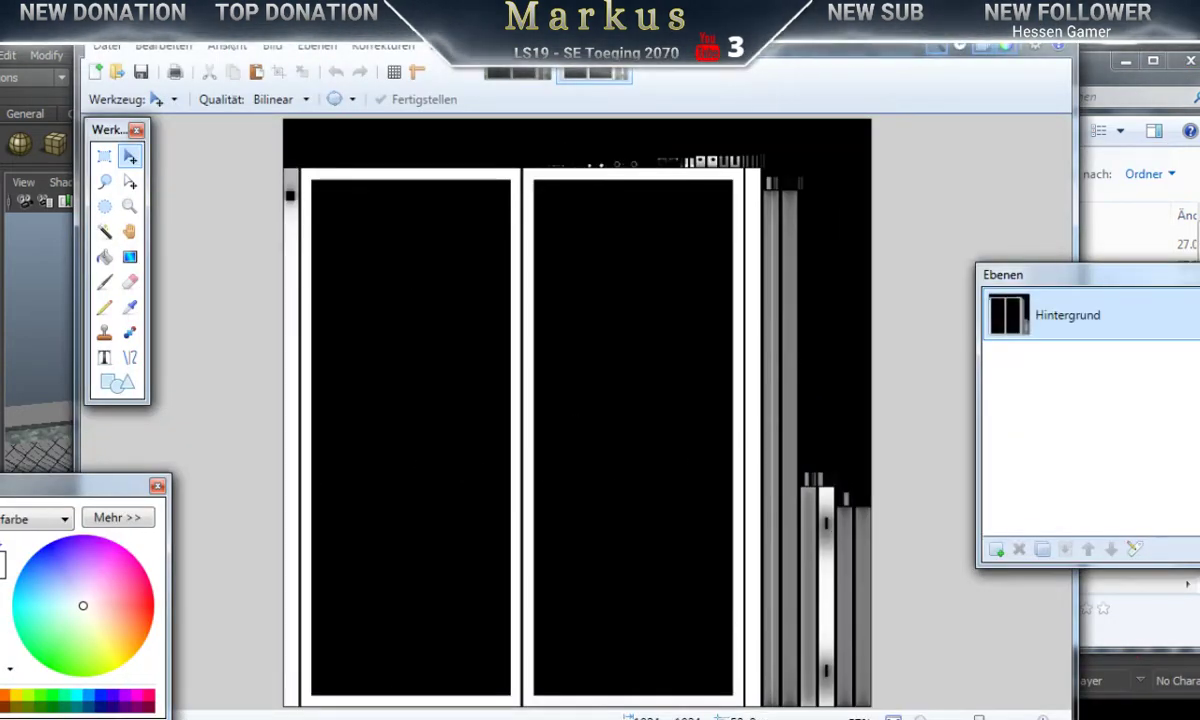
Step: Paste the copied zinc texture into the right door's light map, keeping the canvas size
{"action": "left_click", "coordinate": [160, 47]}
{"action": "left_click", "coordinate": [175, 199]}
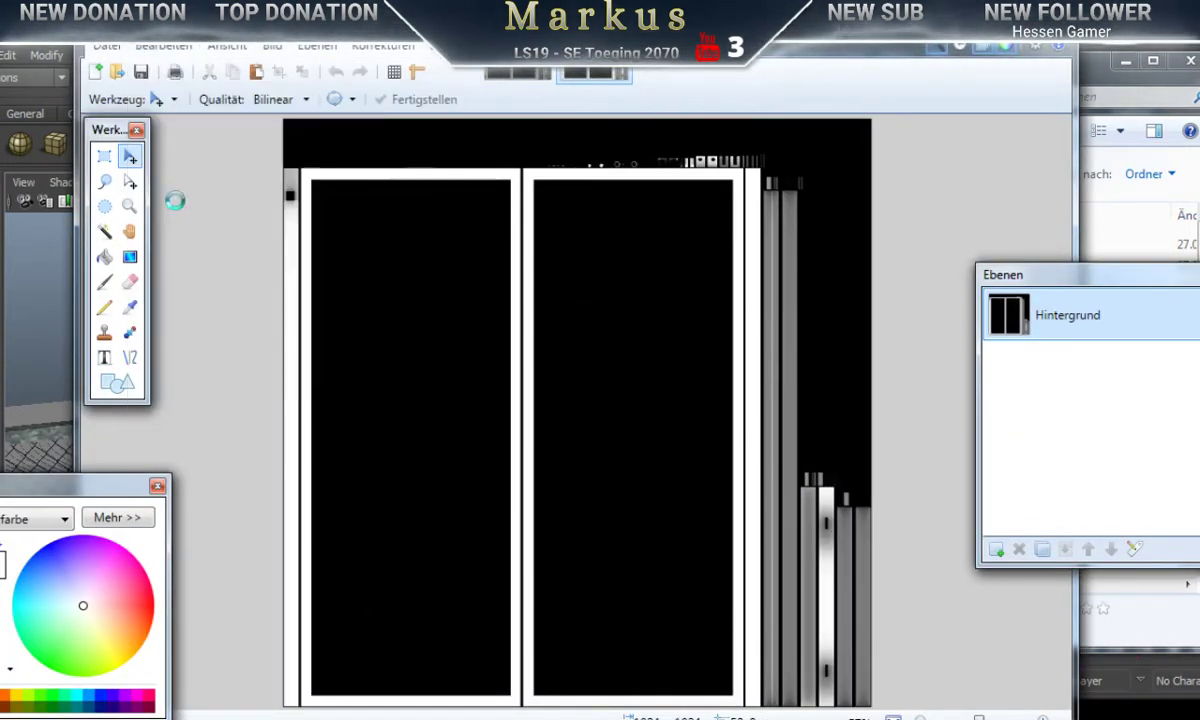
{"action": "left_click", "coordinate": [470, 545]}
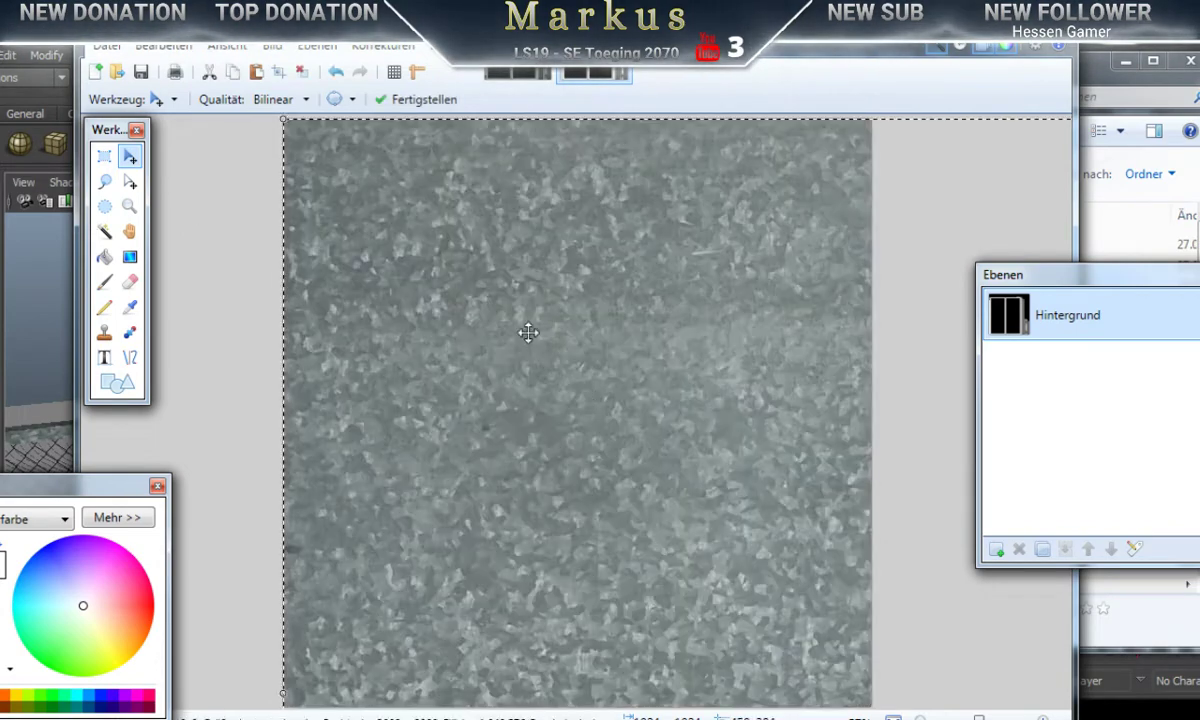
Step: Scale and move the pasted zinc texture to span the canvas width from just above the door frames to the bottom edge
{"action": "left_click_drag", "start_coordinate": [290, 128], "coordinate": [706, 577]}
{"action": "left_click_drag", "start_coordinate": [798, 651], "coordinate": [376, 234]}
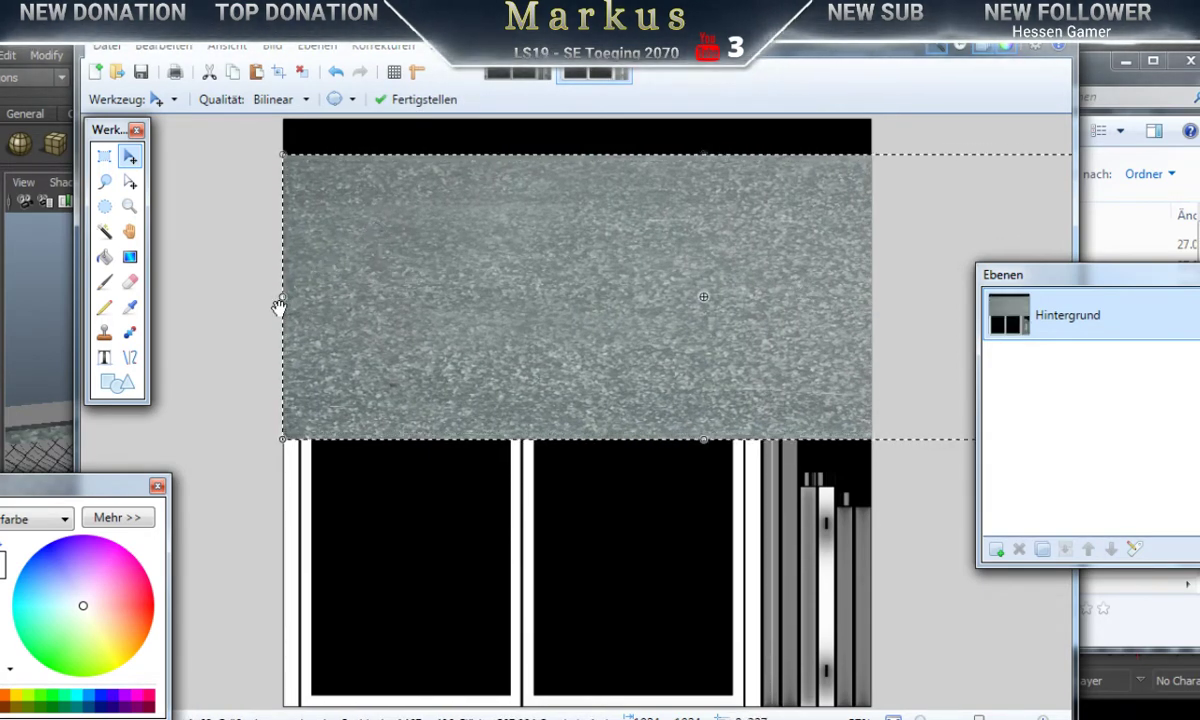
{"action": "left_click_drag", "start_coordinate": [284, 297], "coordinate": [694, 311]}
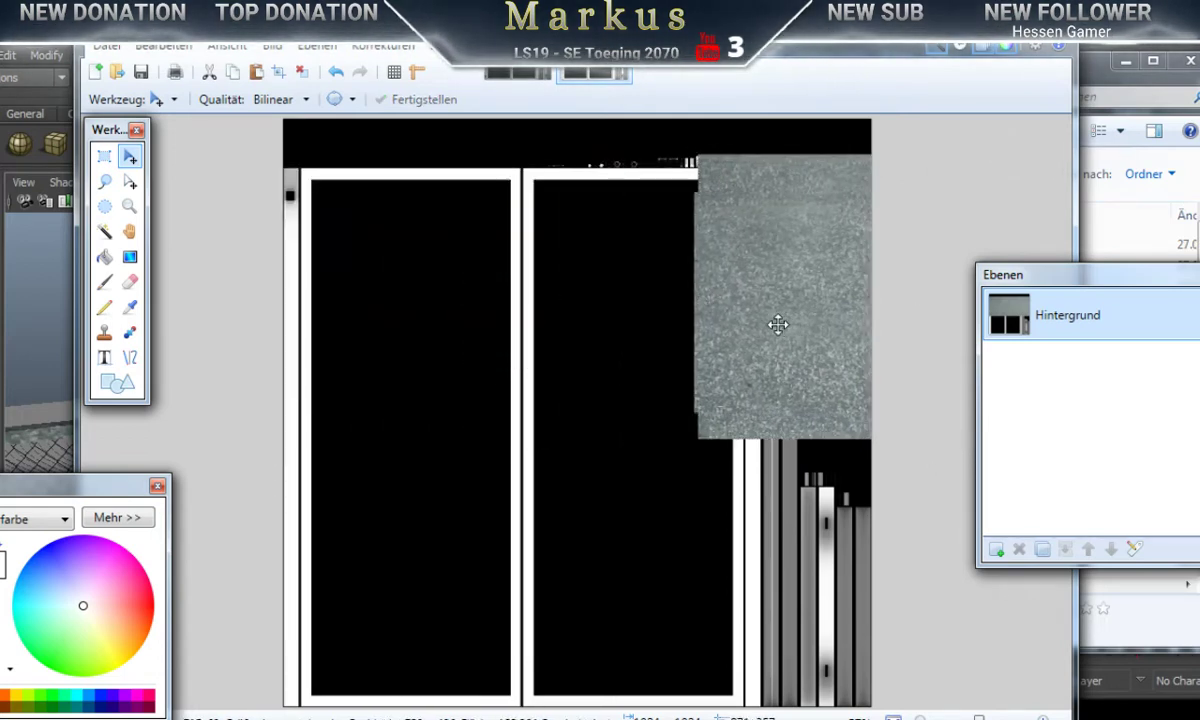
{"action": "left_click_drag", "start_coordinate": [777, 324], "coordinate": [372, 323]}
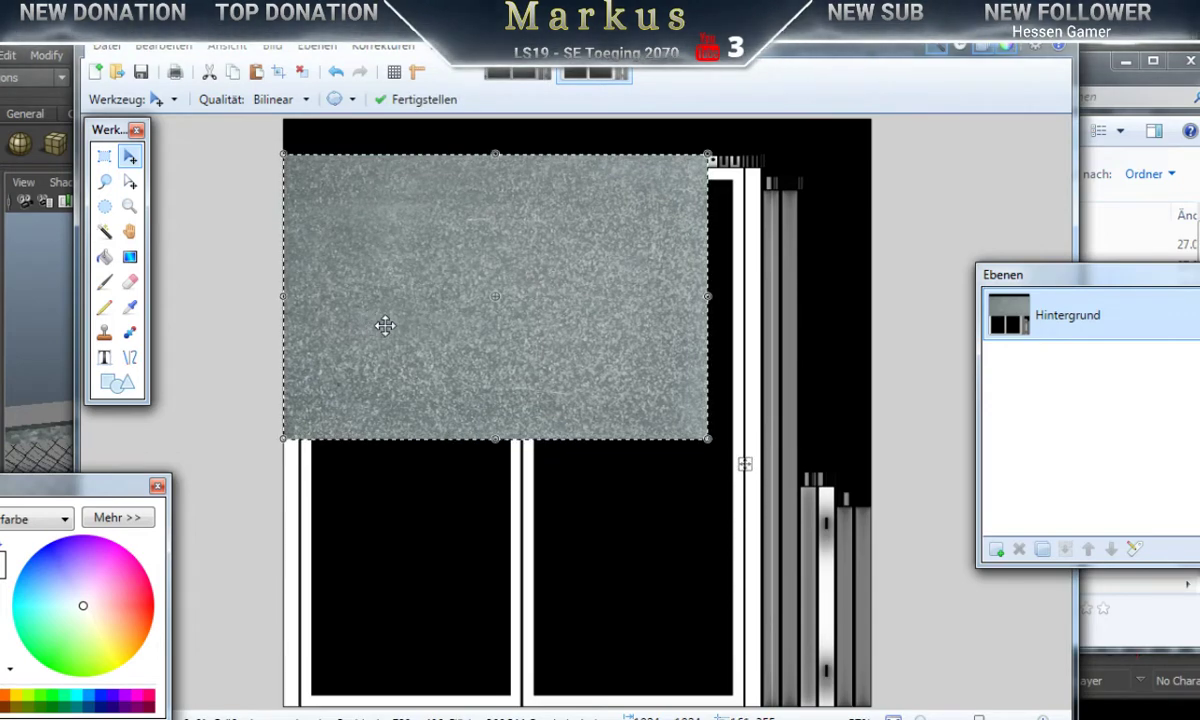
{"action": "left_click_drag", "start_coordinate": [707, 440], "coordinate": [870, 712]}
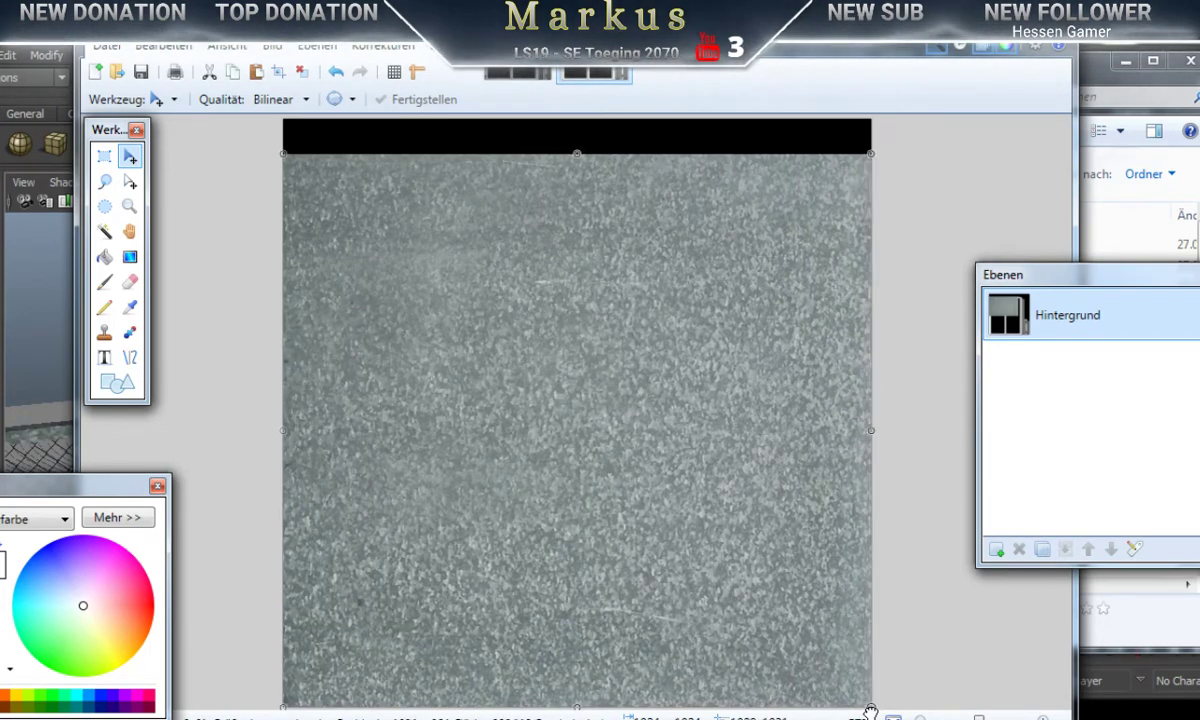
{"action": "left_click_drag", "start_coordinate": [870, 712], "coordinate": [871, 711]}
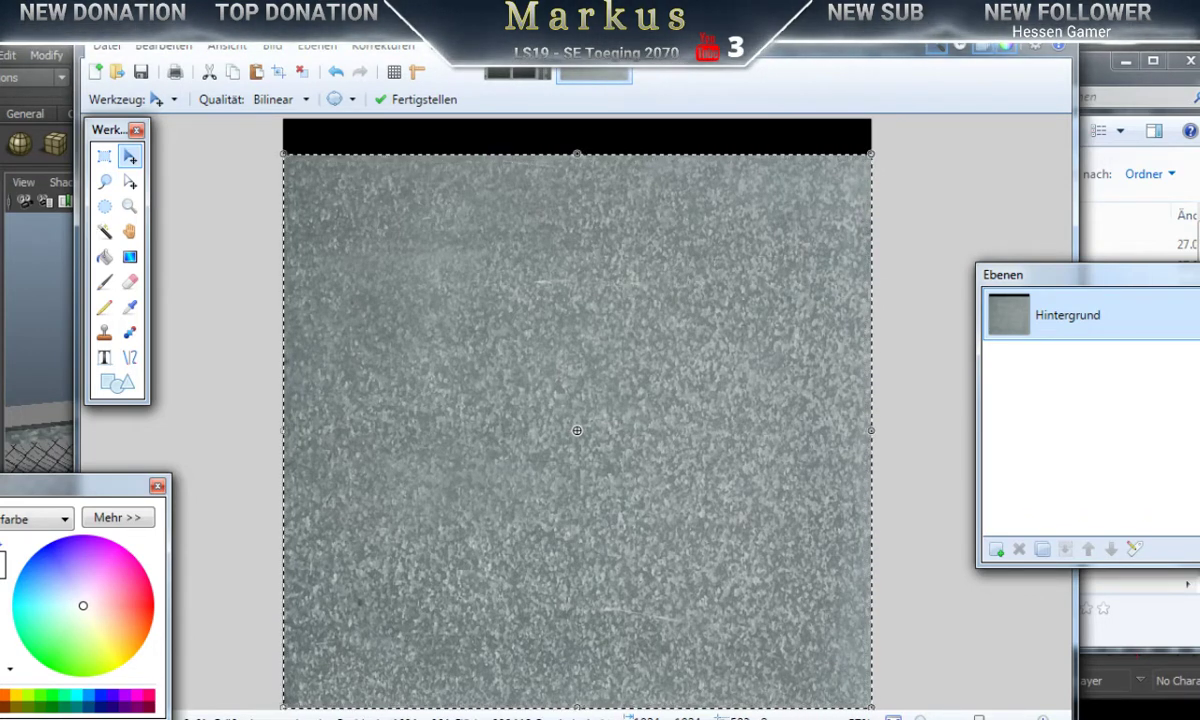
Step: Copy the scaled zinc texture and close both open light map images, discarding the changes to the right door's image
{"action": "left_click", "coordinate": [163, 46]}
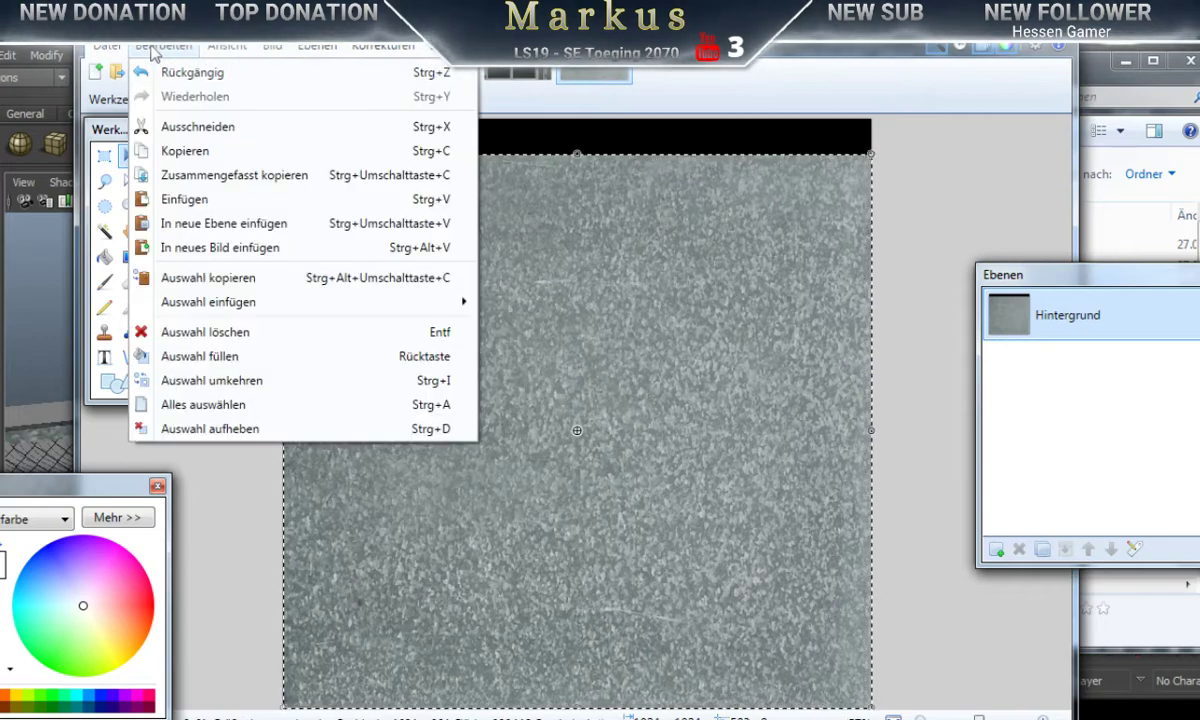
{"action": "left_click", "coordinate": [184, 156]}
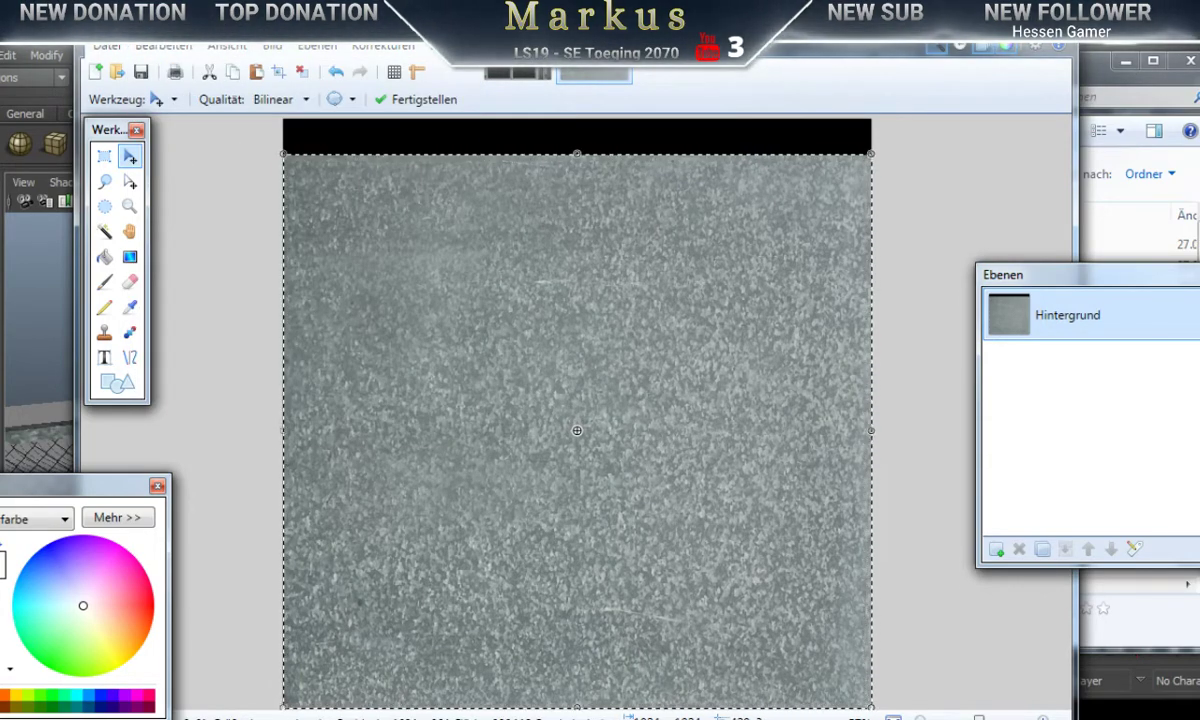
{"action": "left_click", "coordinate": [625, 52]}
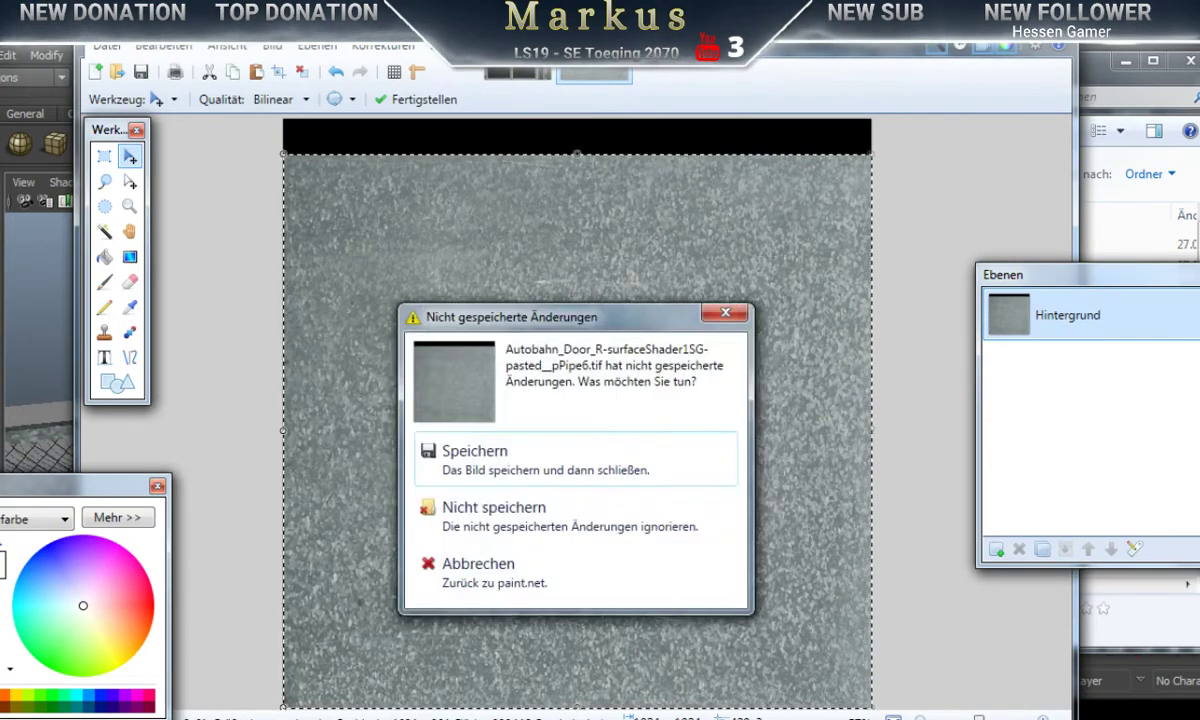
{"action": "left_click", "coordinate": [500, 516]}
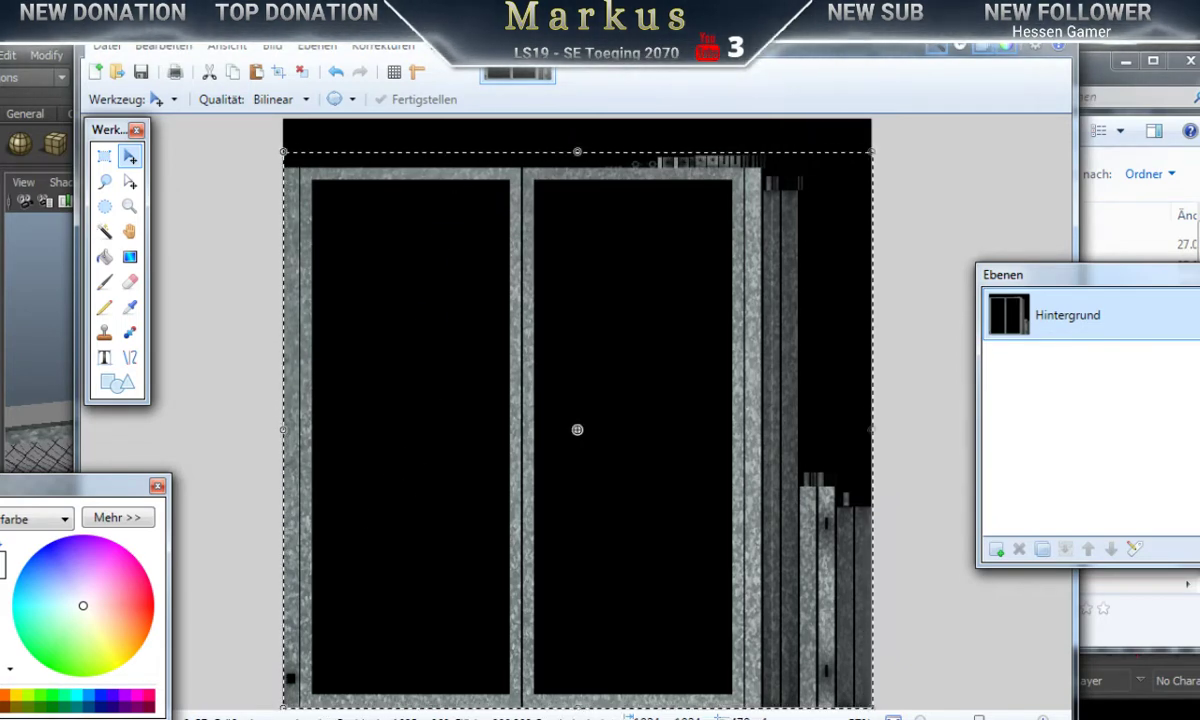
{"action": "key", "text": "ctrl+w"}
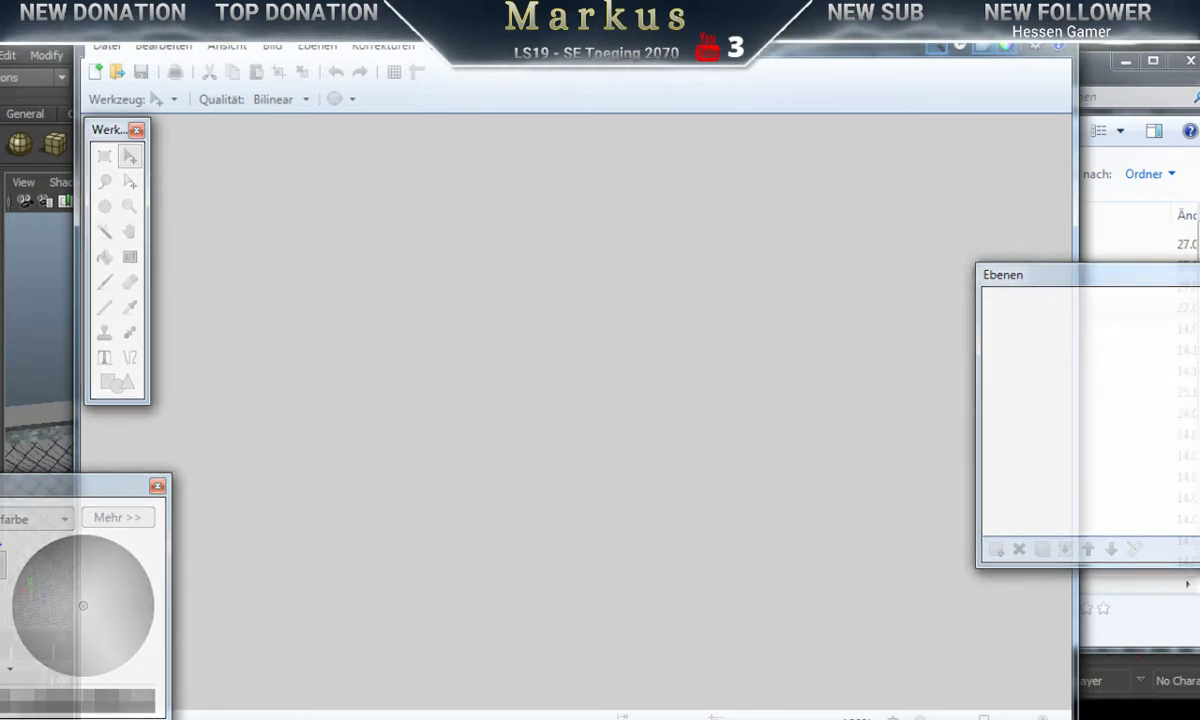
Step: Reopen the Autobahn_Door_R light map from the lightMap folder in paint.net and paste the scaled zinc texture into a new layer
{"action": "key", "text": "alt+Tab"}
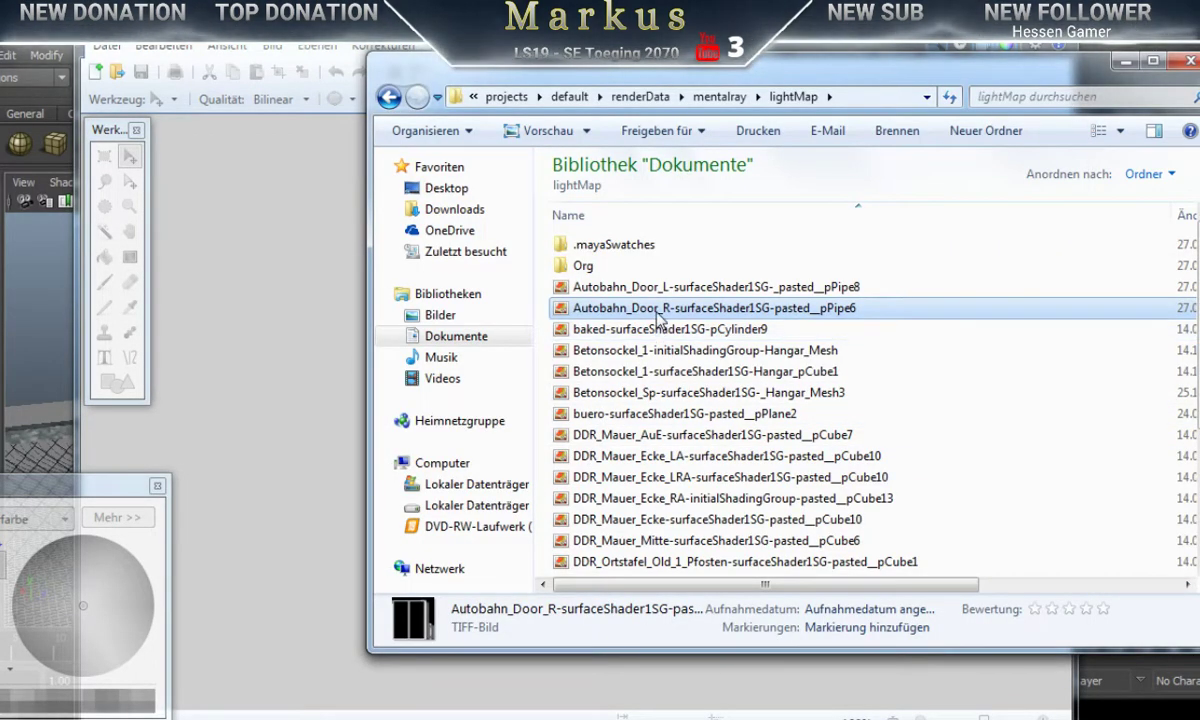
{"action": "right_click", "coordinate": [659, 316]}
{"action": "mouse_move", "coordinate": [759, 373]}
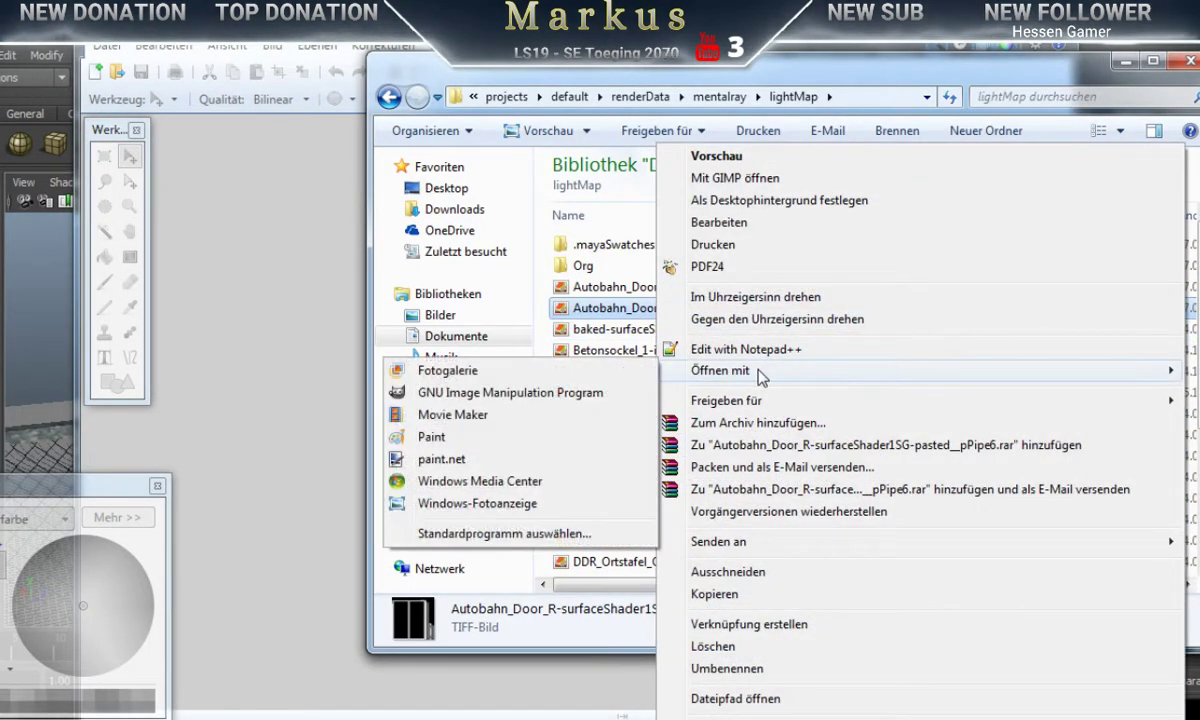
{"action": "left_click", "coordinate": [441, 462]}
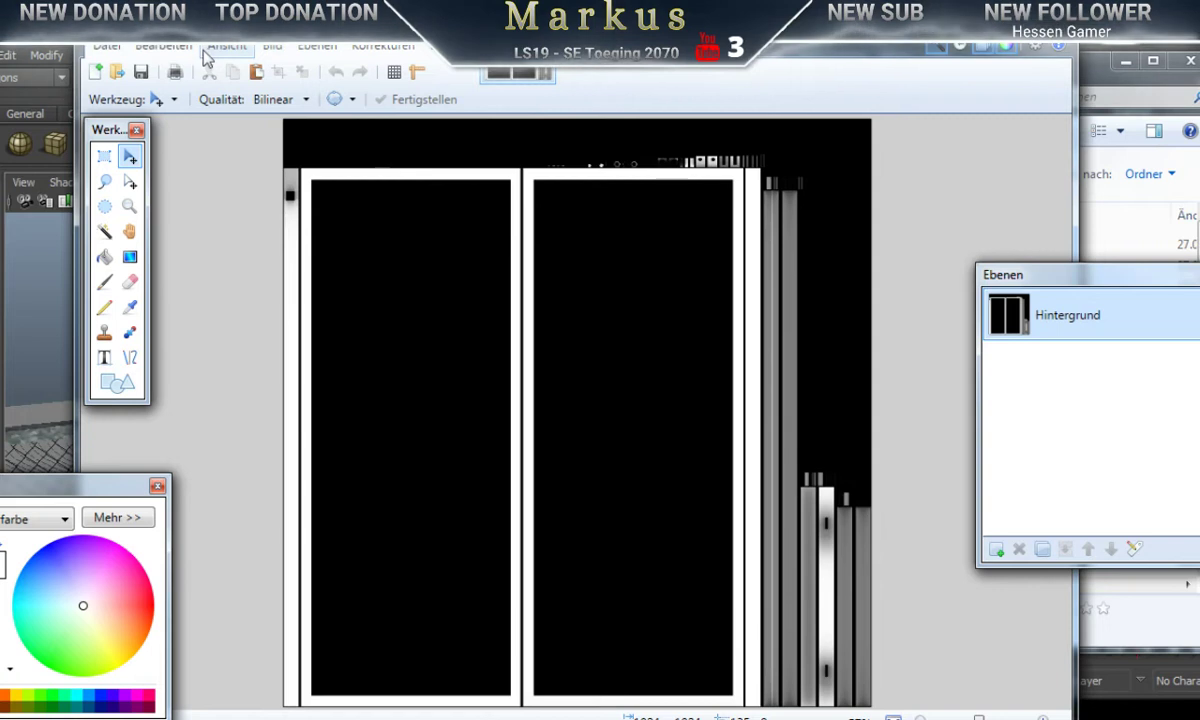
{"action": "left_click", "coordinate": [160, 47]}
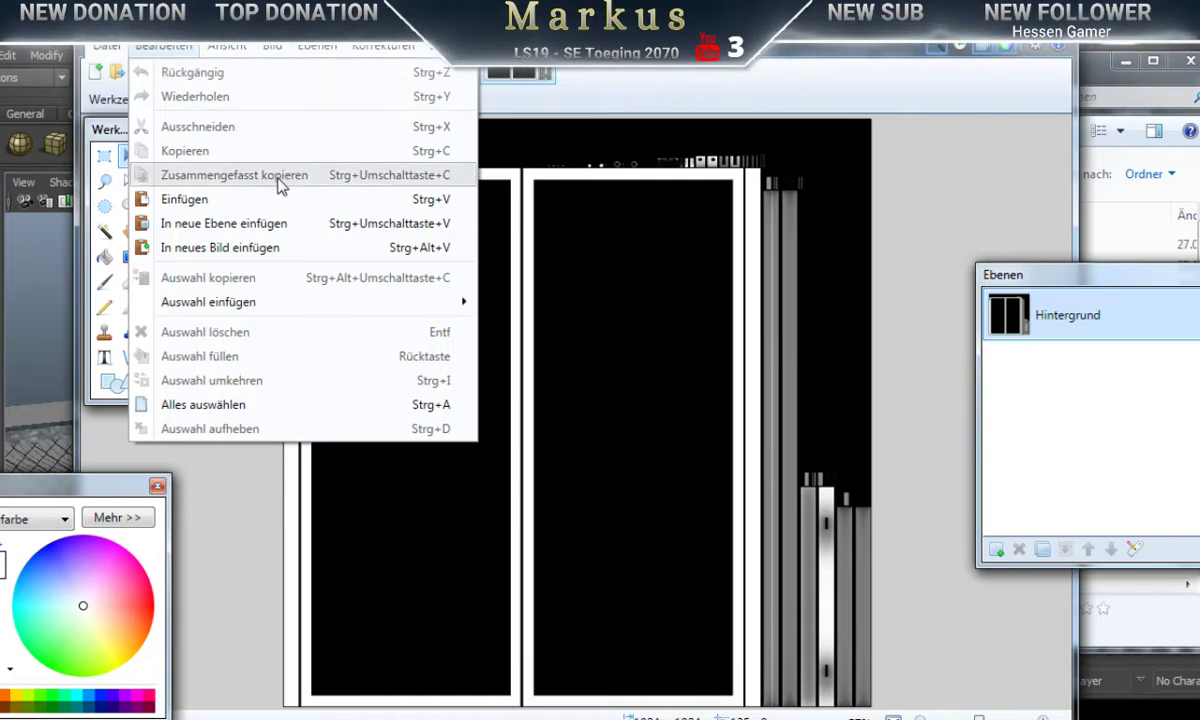
{"action": "left_click", "coordinate": [222, 220]}
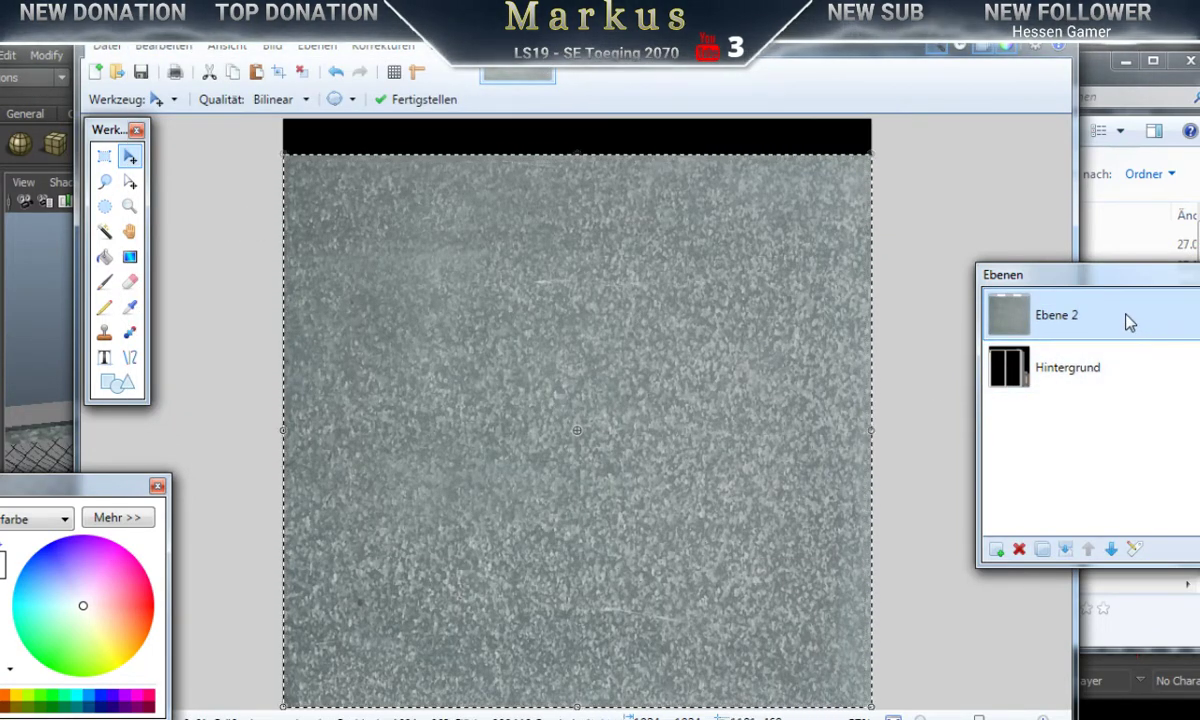
Step: Set the zinc texture layer's blend mode to Multiplizieren and merge it down into the Hintergrund layer
{"action": "left_click", "coordinate": [1134, 549]}
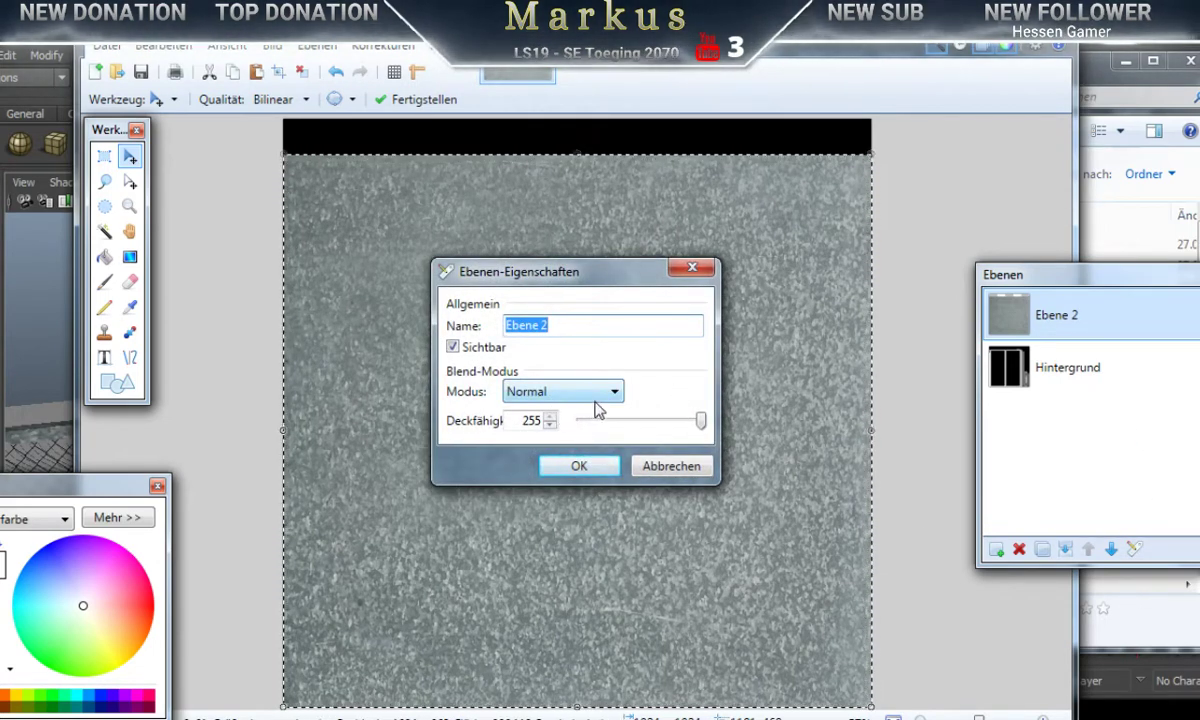
{"action": "left_click", "coordinate": [558, 388]}
{"action": "left_click", "coordinate": [558, 436]}
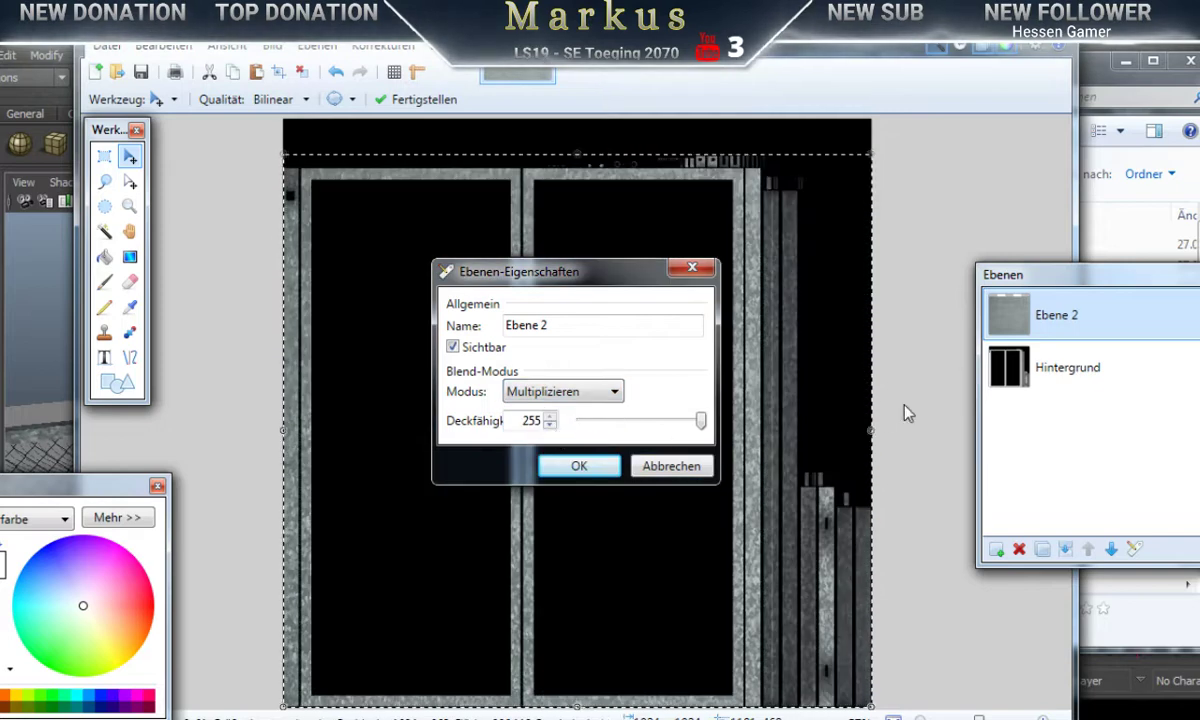
{"action": "left_click", "coordinate": [580, 467]}
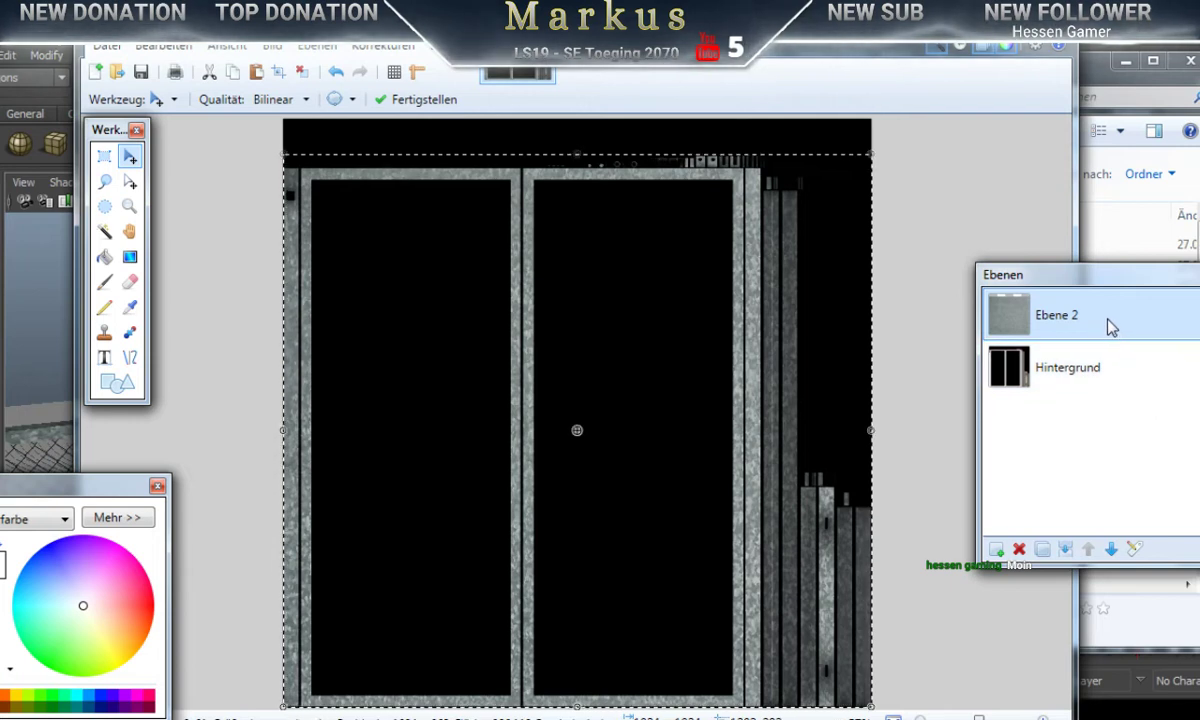
{"action": "left_click", "coordinate": [1065, 552]}
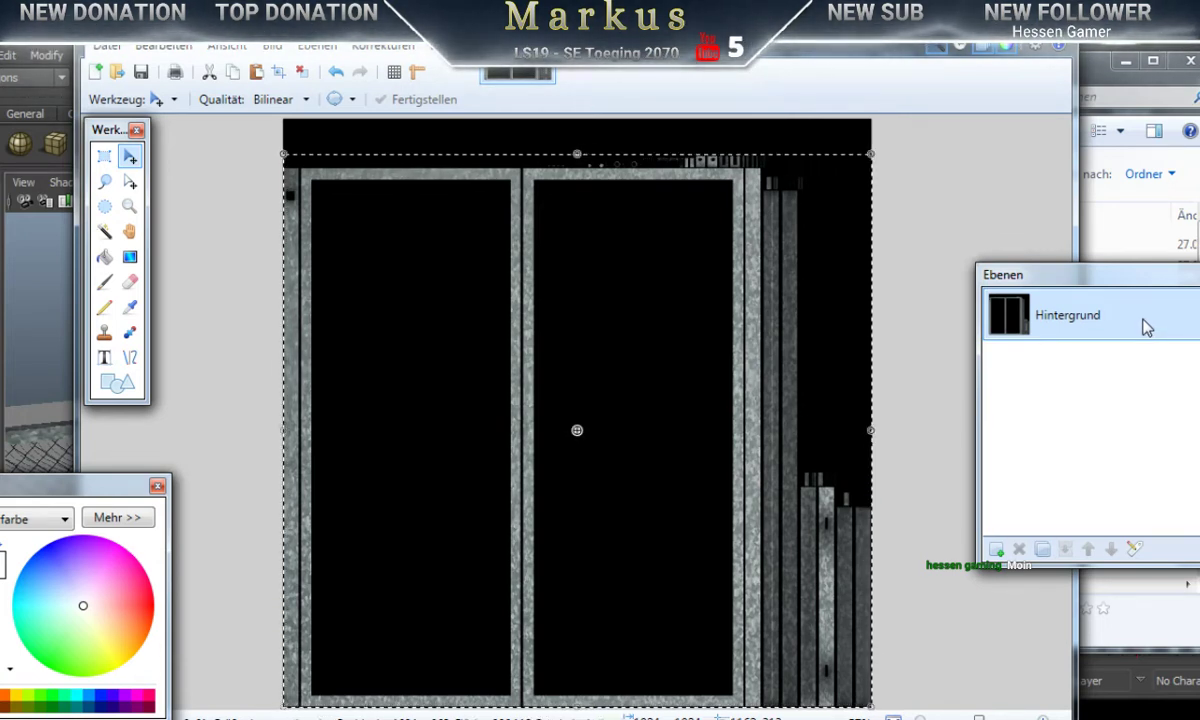
Step: Start saving the merged right door map under a new location, the textures folder inside Autobahn_Door on the Desktop
{"action": "left_click", "coordinate": [107, 47]}
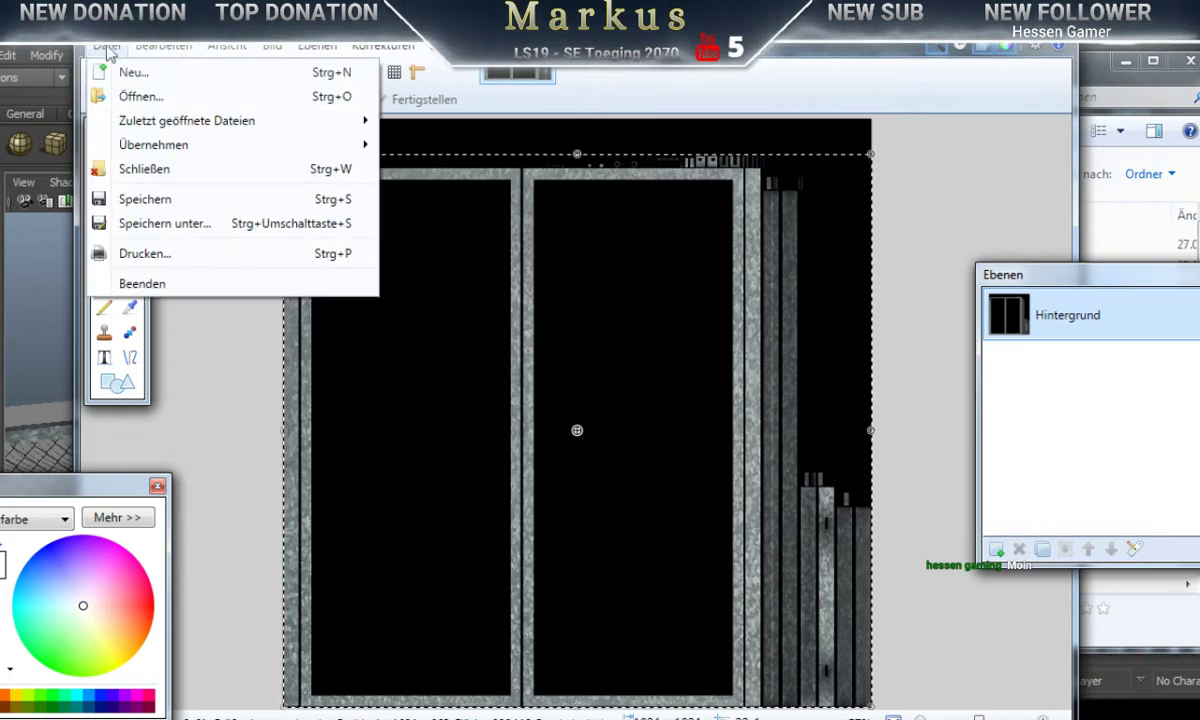
{"action": "key", "text": "ctrl+shift+s"}
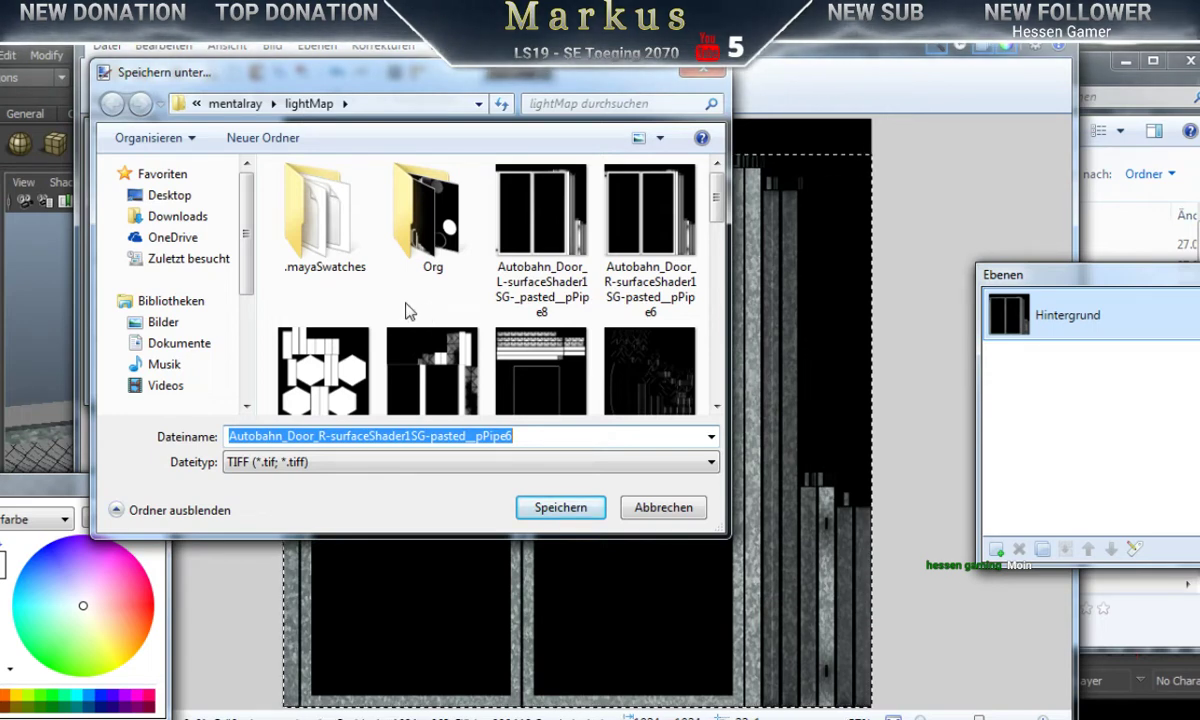
{"action": "left_click", "coordinate": [163, 199]}
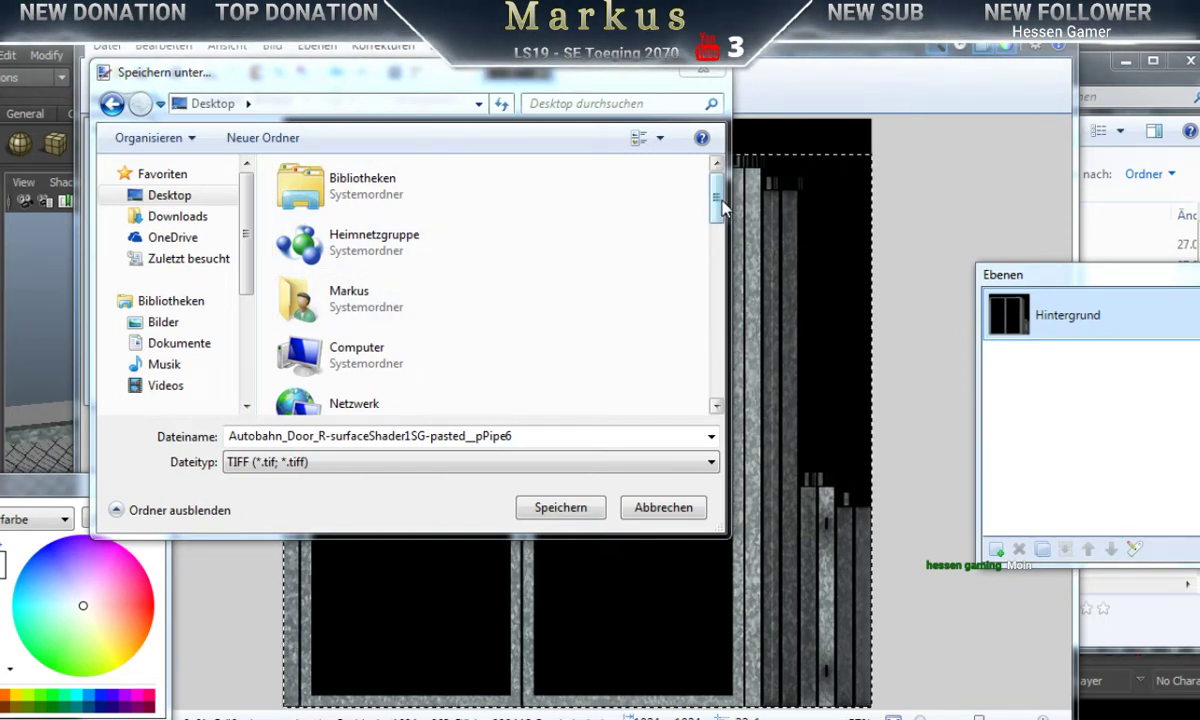
{"action": "left_click_drag", "start_coordinate": [722, 207], "coordinate": [721, 246]}
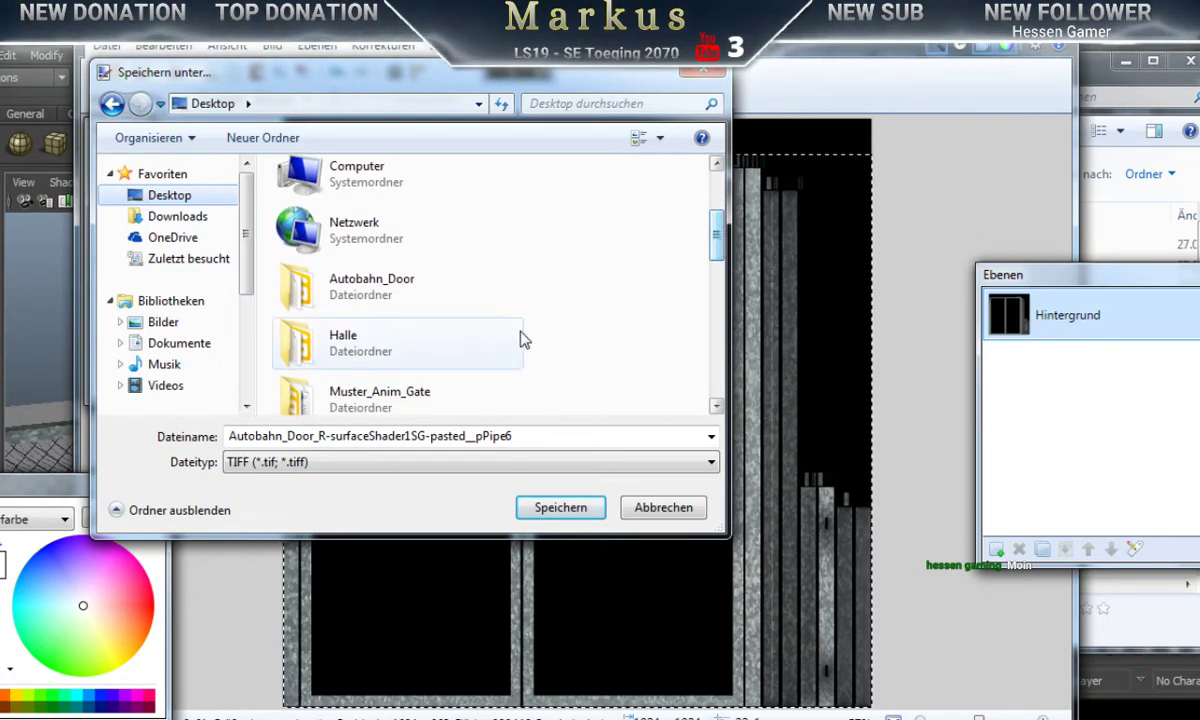
{"action": "double_click", "coordinate": [300, 286]}
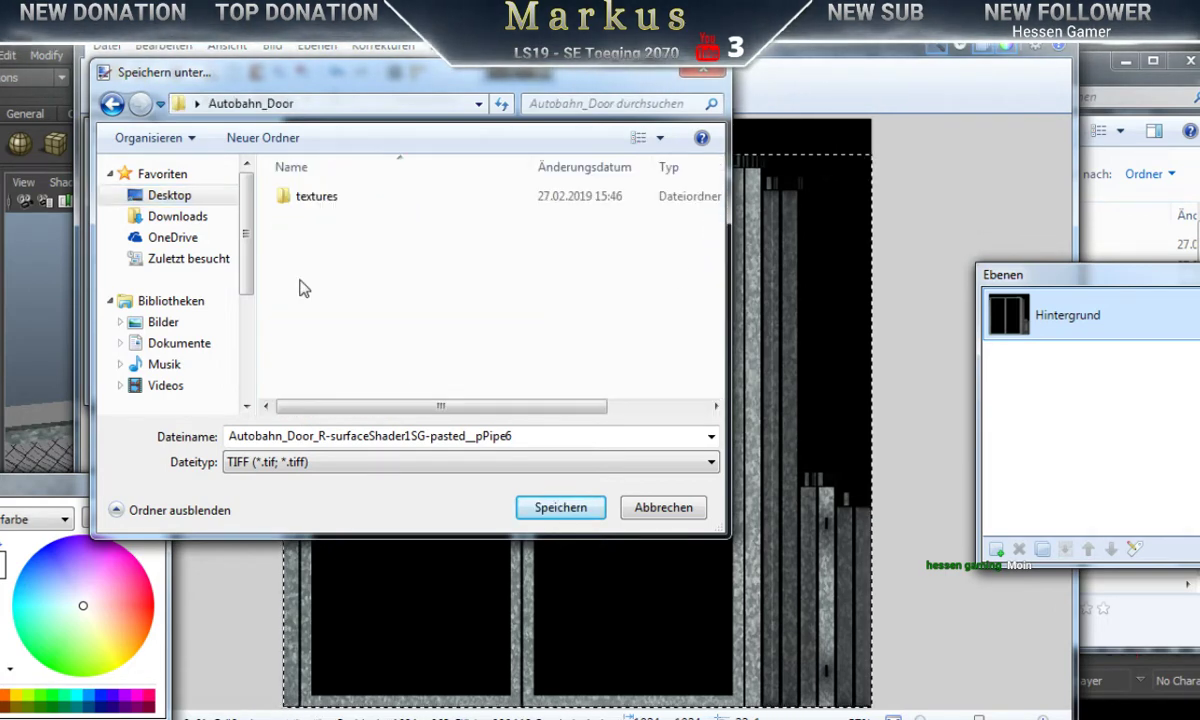
{"action": "double_click", "coordinate": [306, 199]}
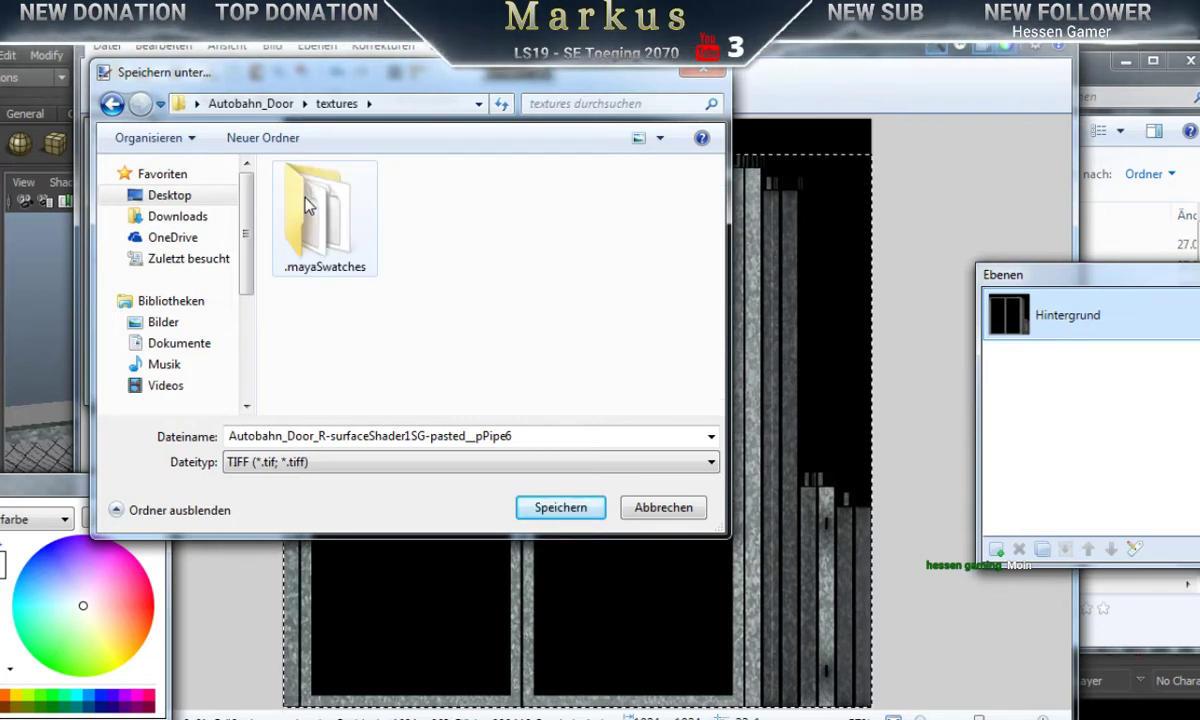
Step: Save the map in DirectDraw-Oberfläche (DDS) format, replacing the existing Autobahn_Door_R.dds and using DXT3 (Explizites Alpha) compression
{"action": "left_click", "coordinate": [430, 463]}
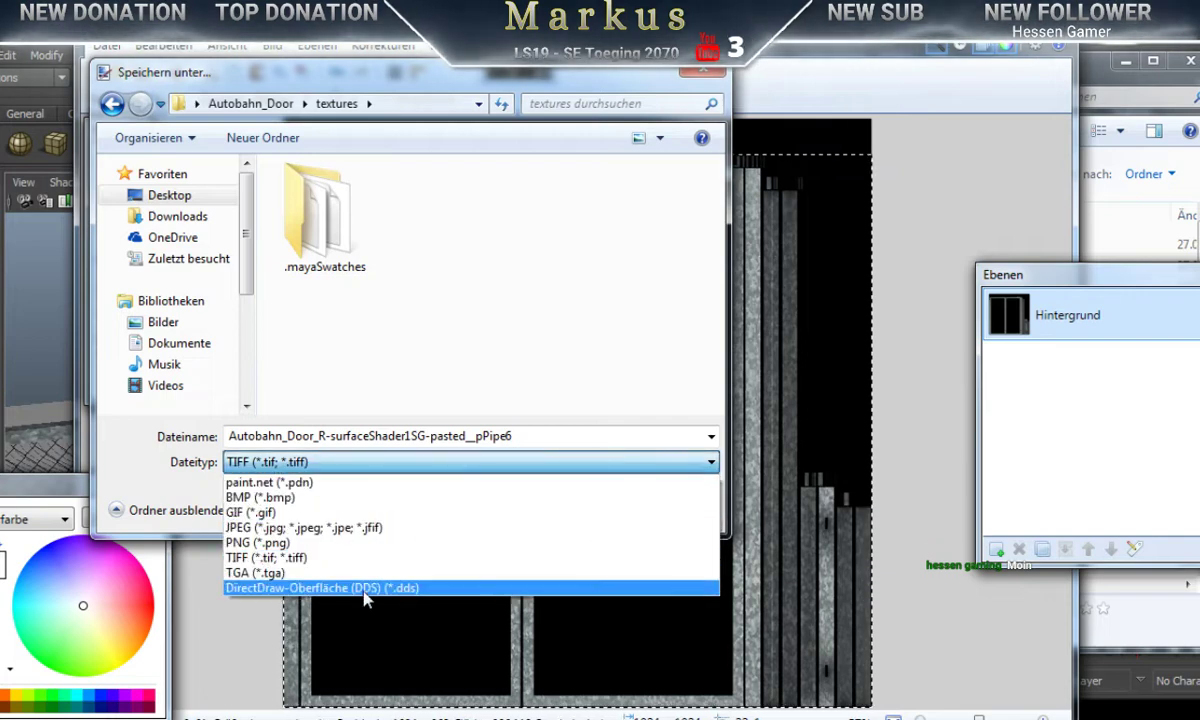
{"action": "left_click", "coordinate": [365, 590]}
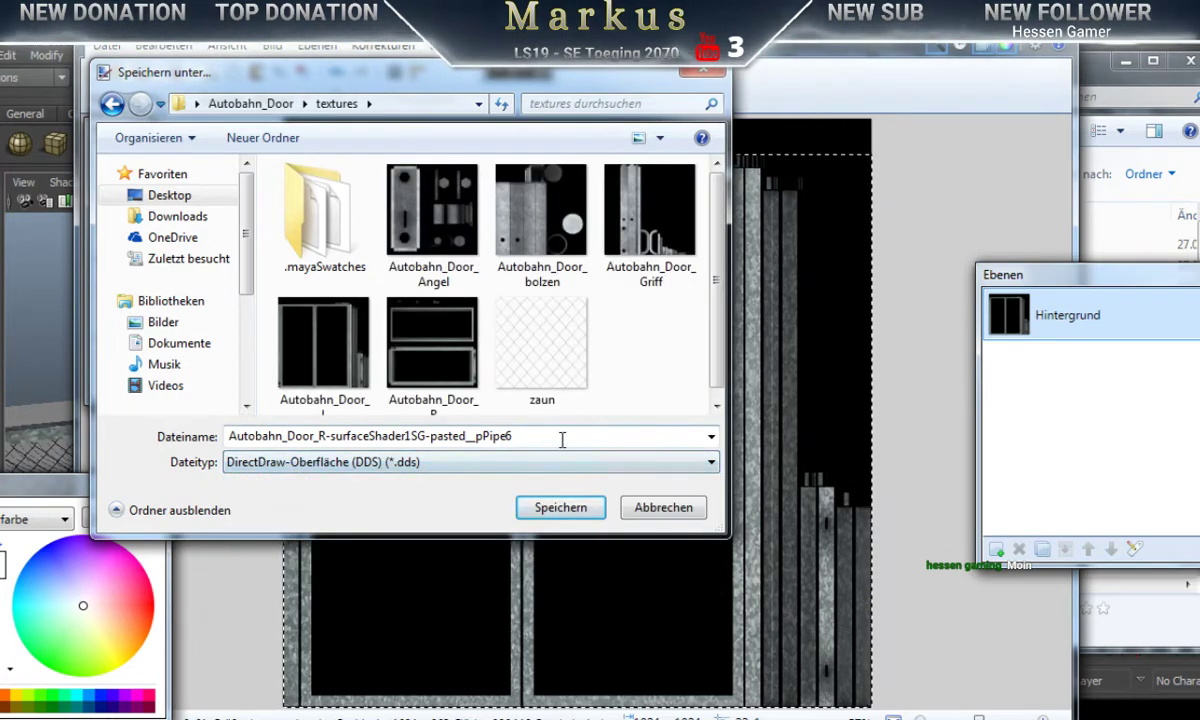
{"action": "left_click", "coordinate": [406, 318]}
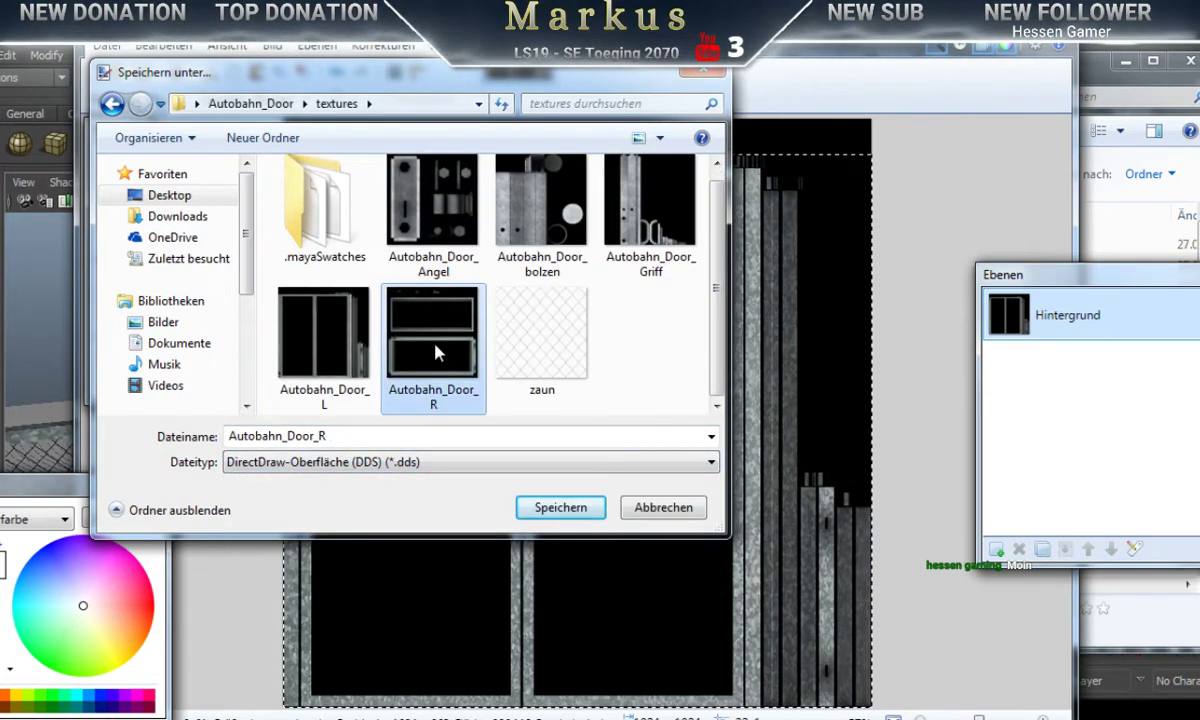
{"action": "left_click", "coordinate": [553, 510]}
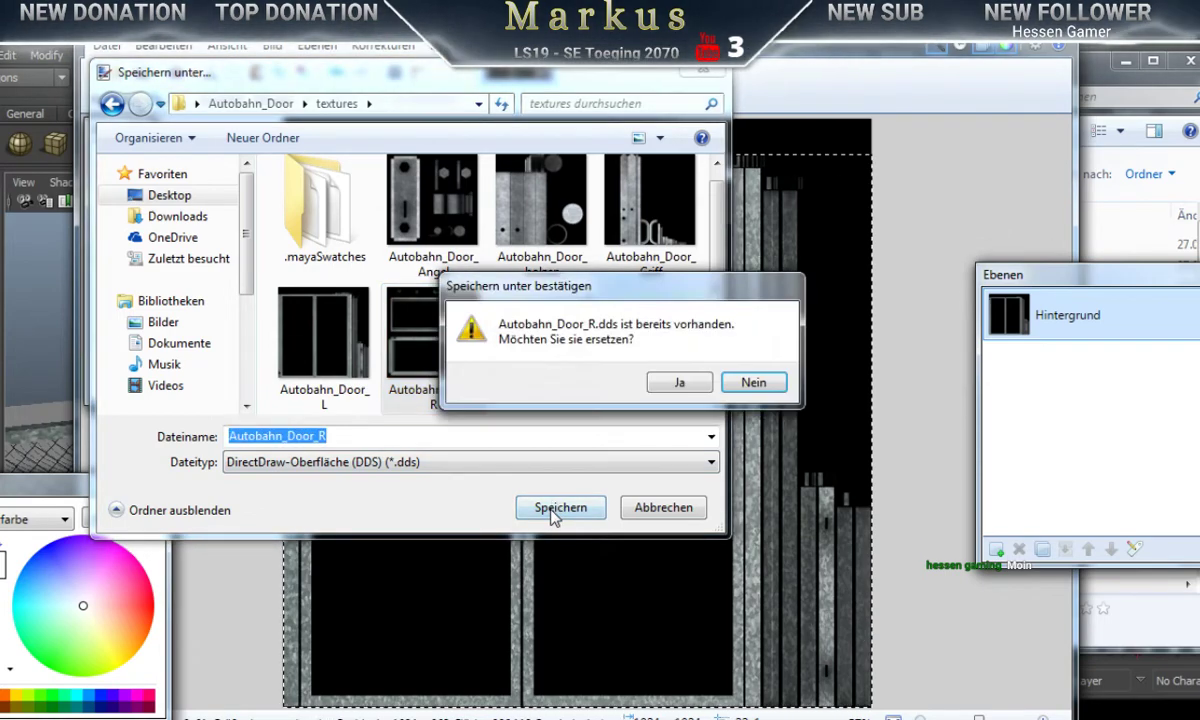
{"action": "left_click", "coordinate": [679, 384]}
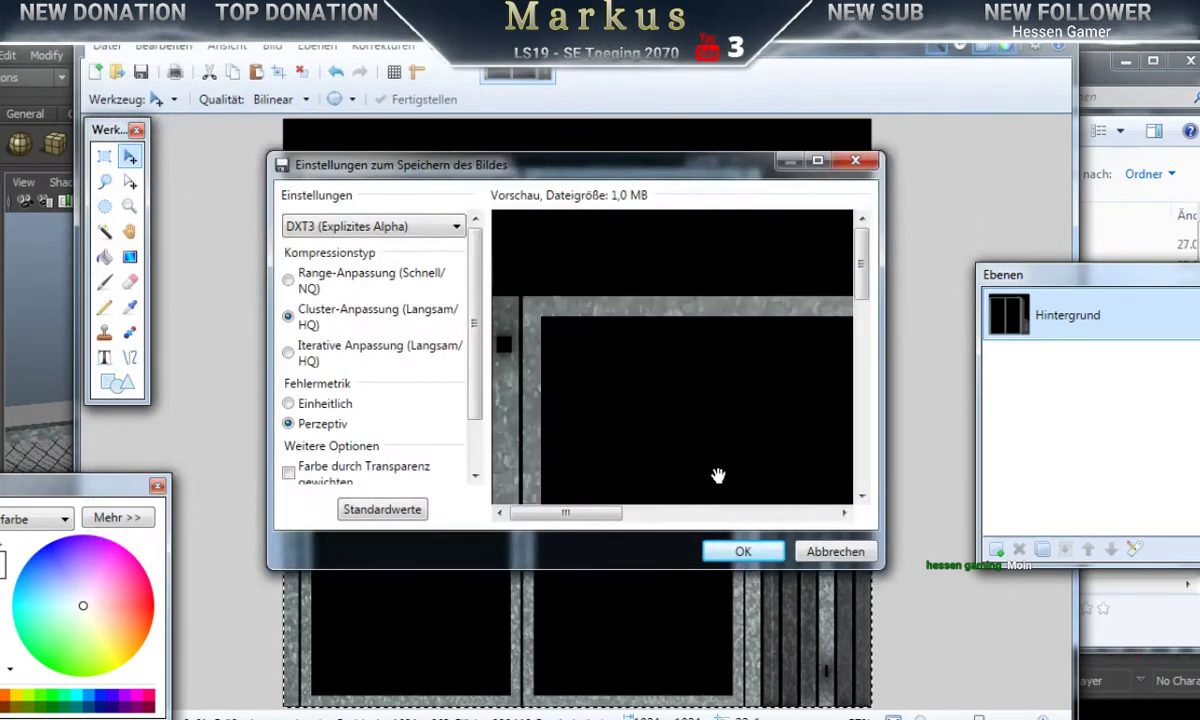
{"action": "left_click", "coordinate": [743, 553]}
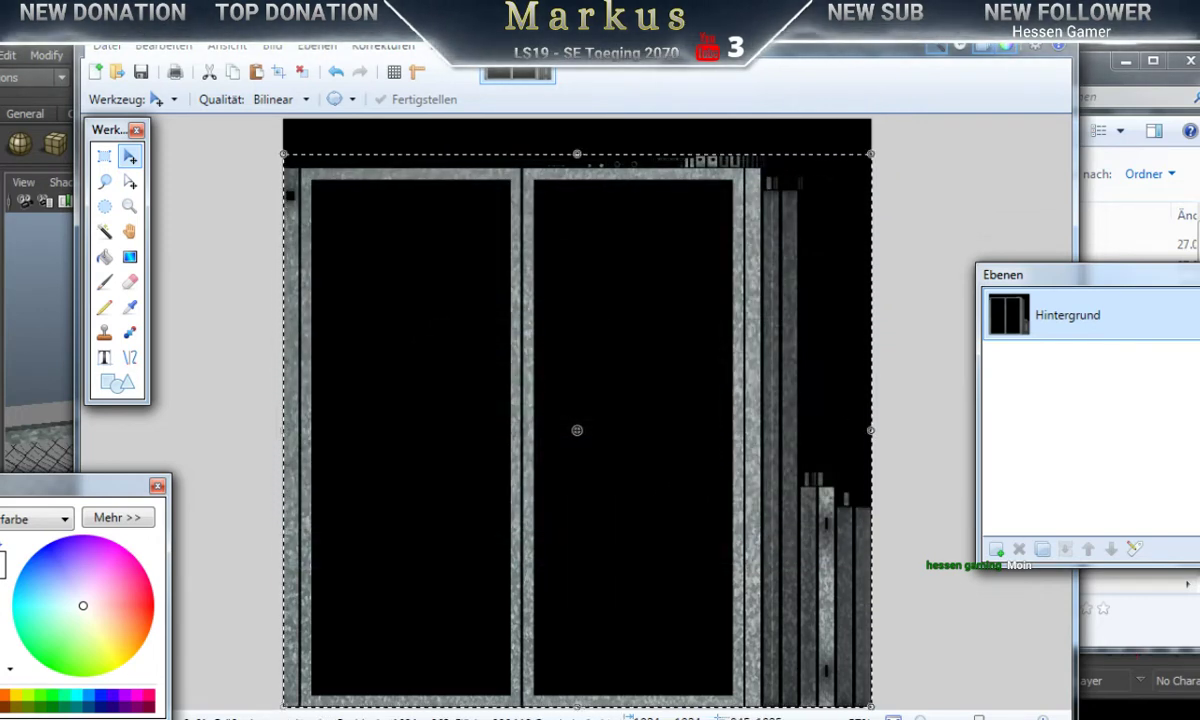
Step: Switch to Maya and assign a new Lambert material to the green right door frame
{"action": "key", "text": "alt+Tab"}
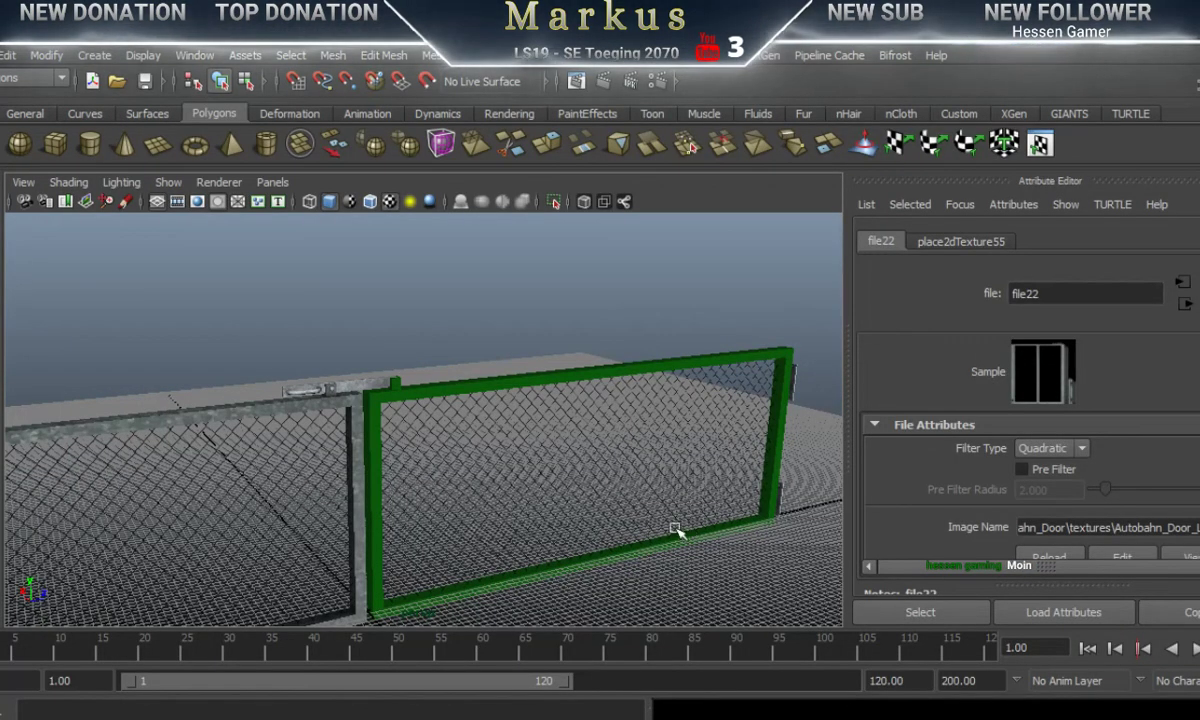
{"action": "left_click", "coordinate": [466, 389]}
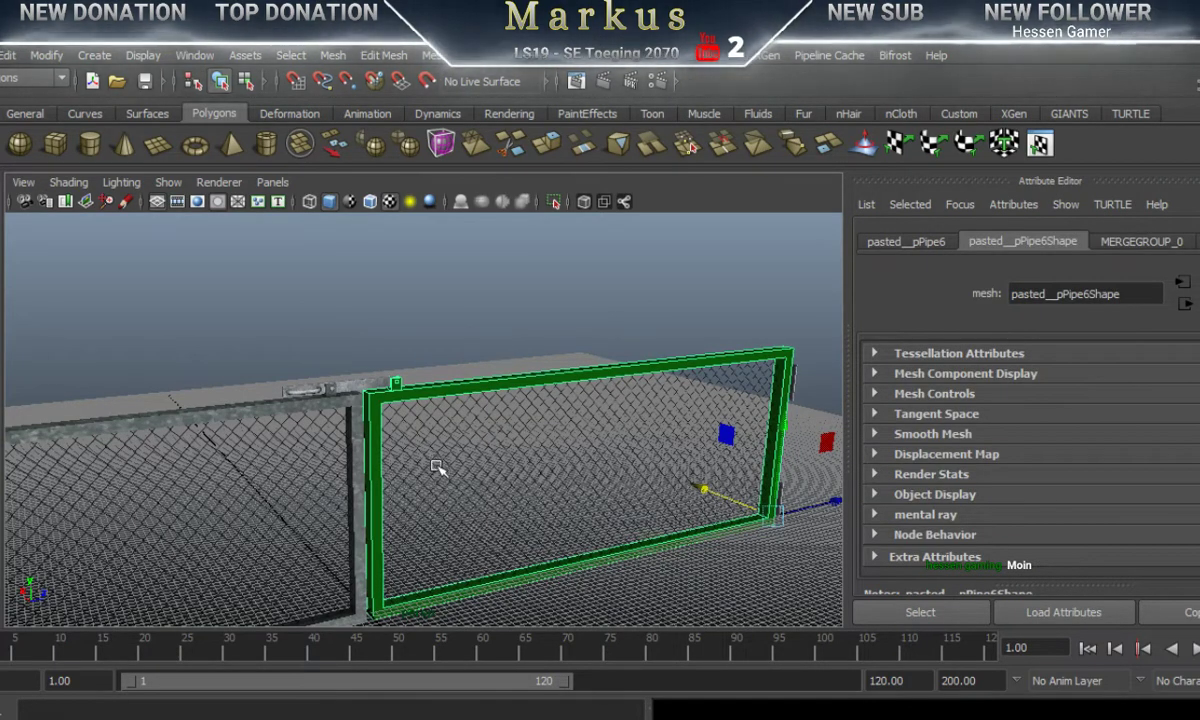
{"action": "scroll", "coordinate": [413, 469], "scroll_direction": "up", "scroll_amount": 5}
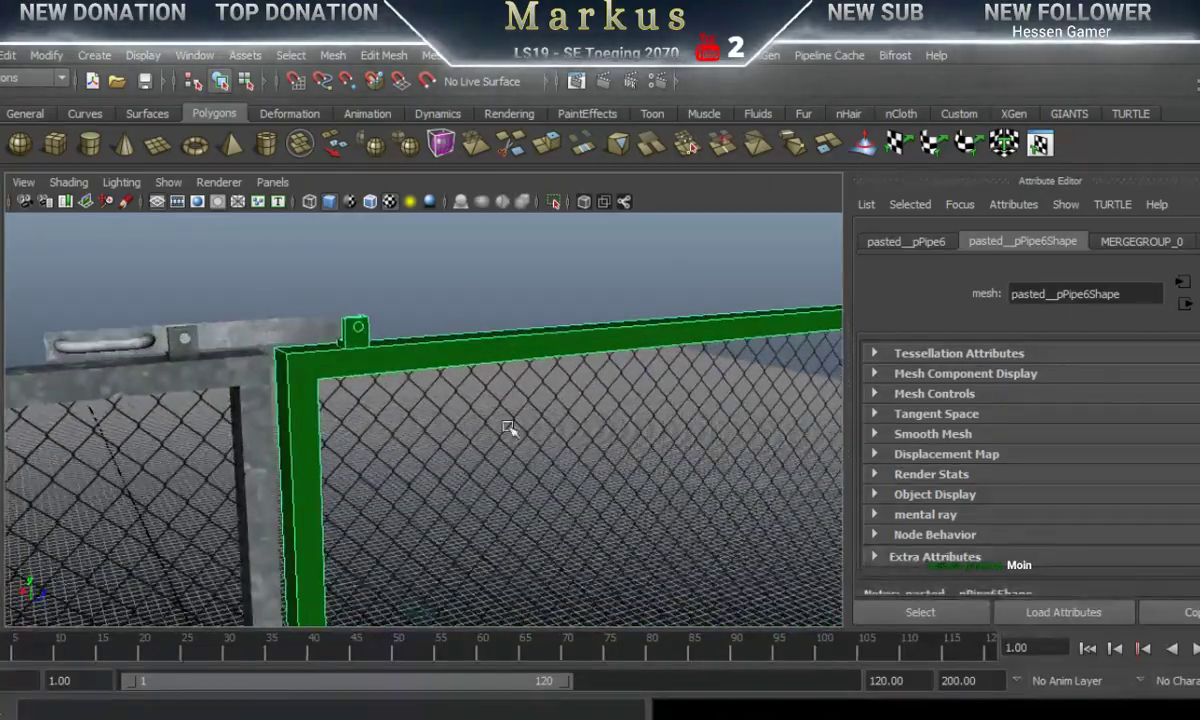
{"action": "left_click_drag", "start_coordinate": [508, 428], "coordinate": [422, 431], "text": "alt"}
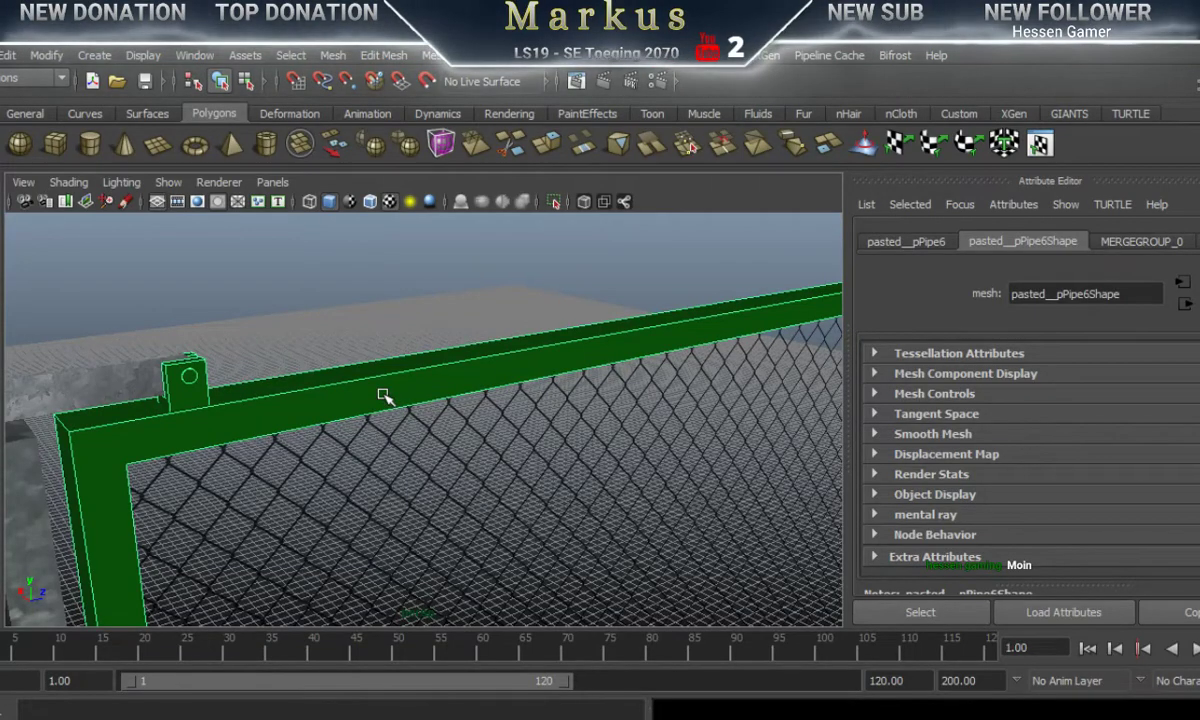
{"action": "right_click_drag", "start_coordinate": [382, 295], "coordinate": [565, 636]}
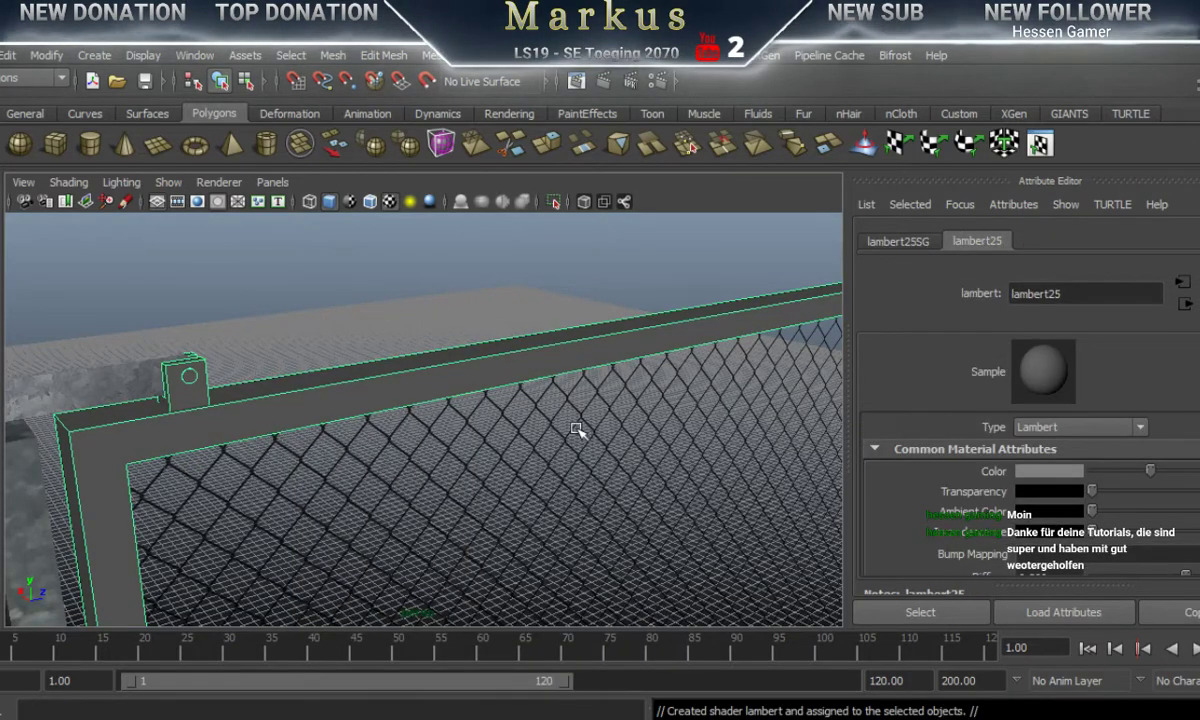
Step: Rename the right door frame's new Lambert material to Autobahn_Door_R
{"action": "left_click", "coordinate": [1097, 292]}
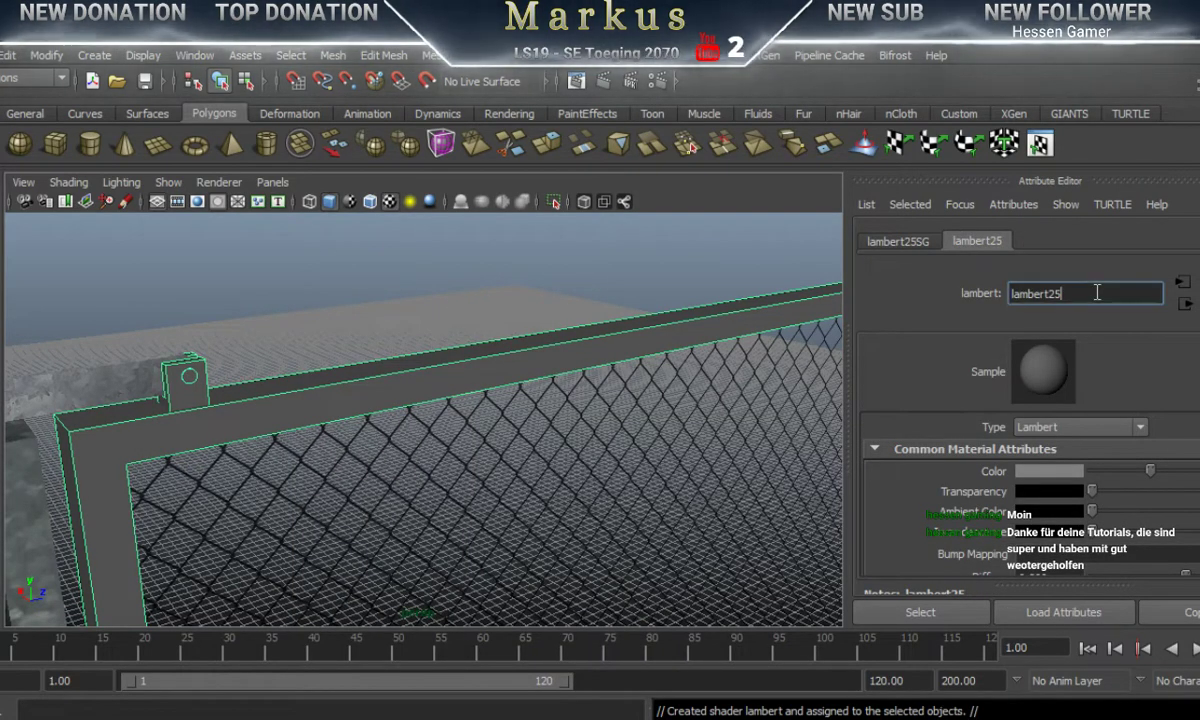
{"action": "left_click_drag", "start_coordinate": [1079, 292], "coordinate": [987, 288]}
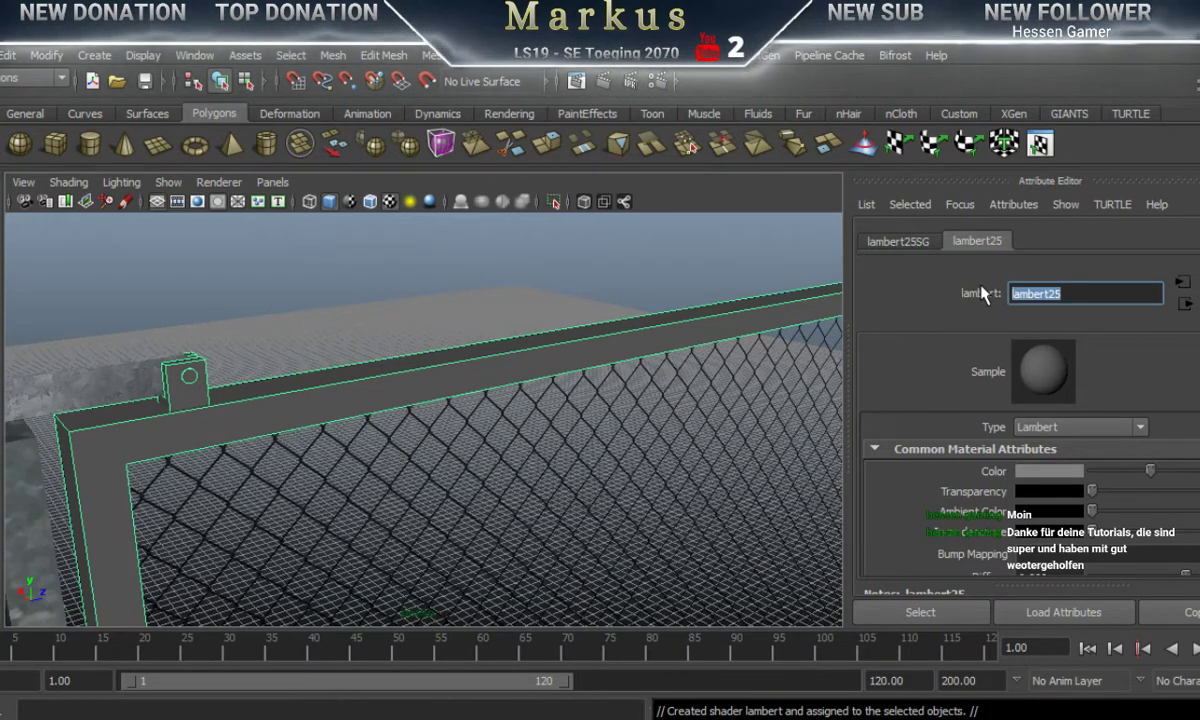
{"action": "type", "text": "Autobahn_Door_R"}
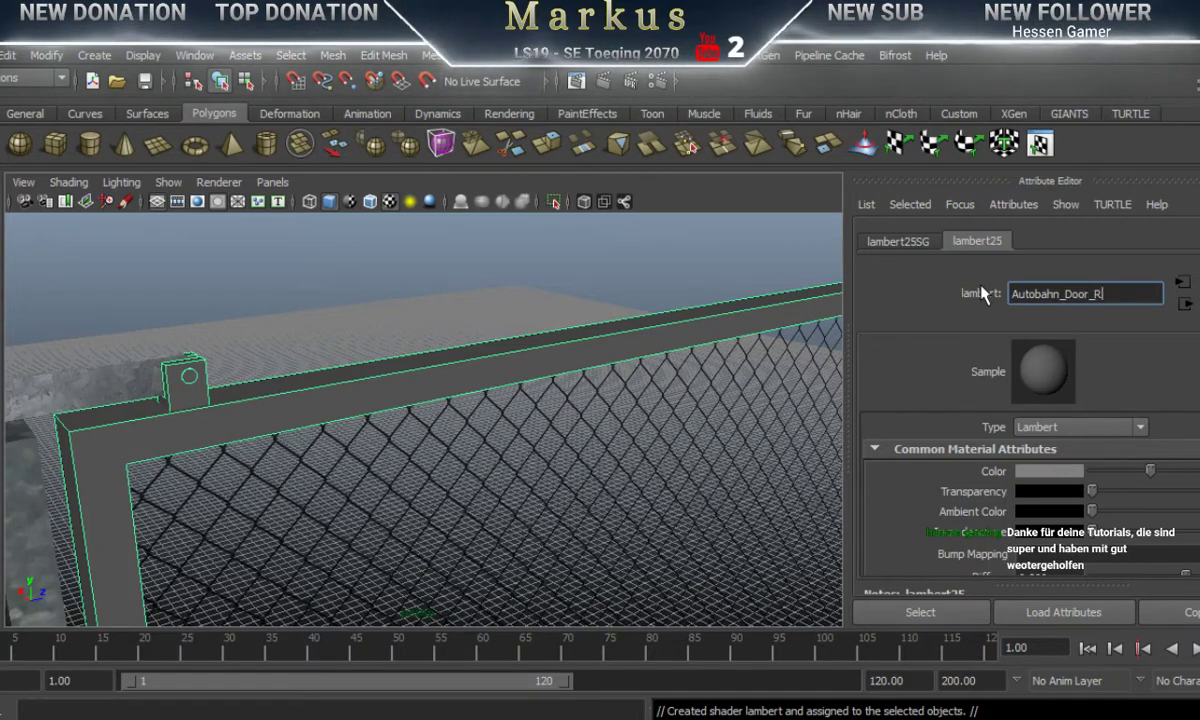
{"action": "key", "text": "Return"}
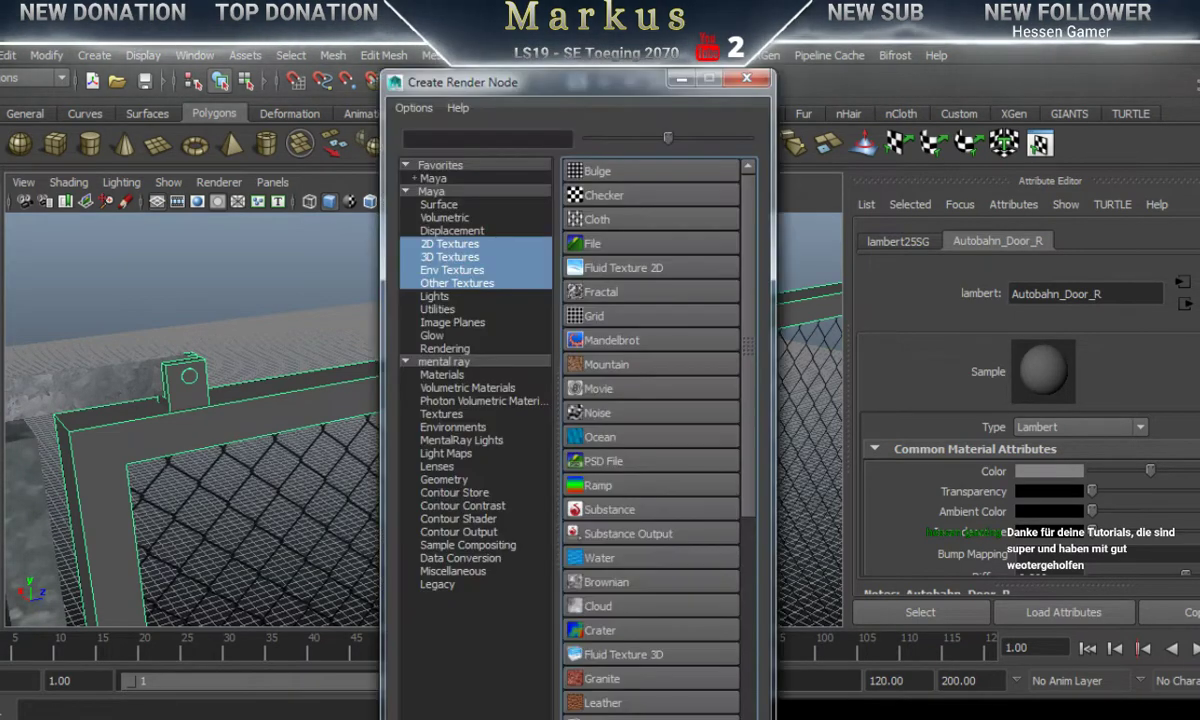
Step: Connect a File texture to the Autobahn_Door_R material's color and load Autobahn_Door_R.dds from the textures folder
{"action": "left_click", "coordinate": [570, 240]}
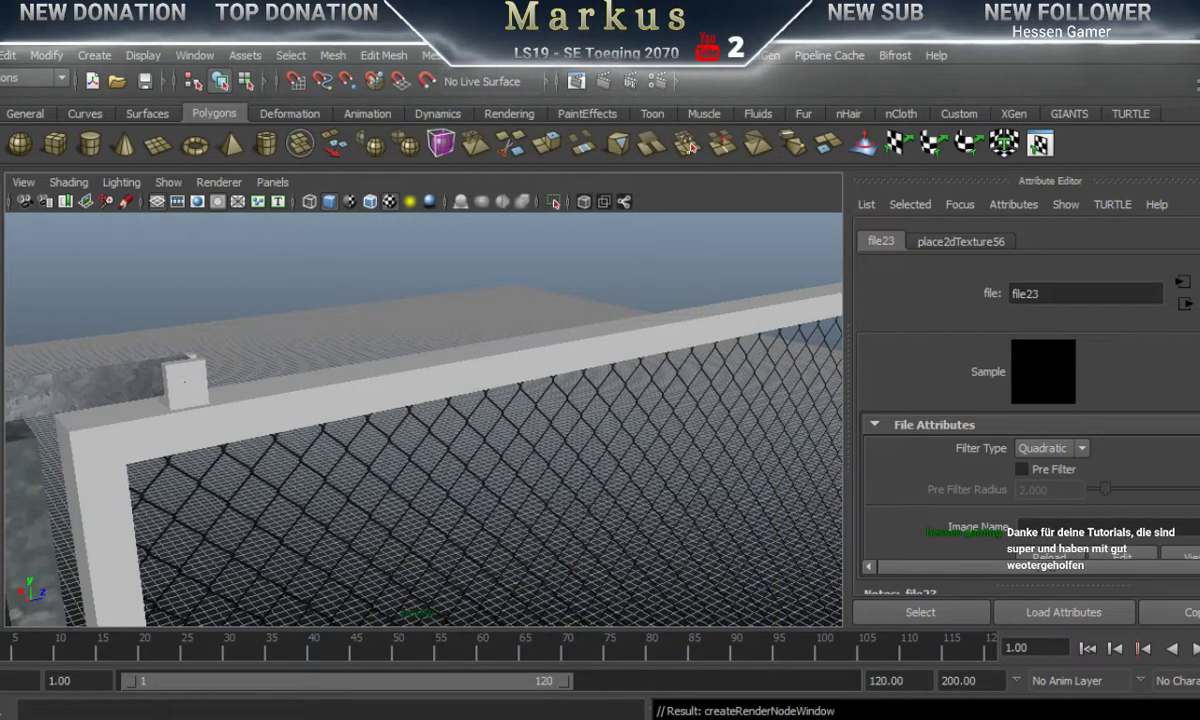
{"action": "left_click", "coordinate": [1183, 283]}
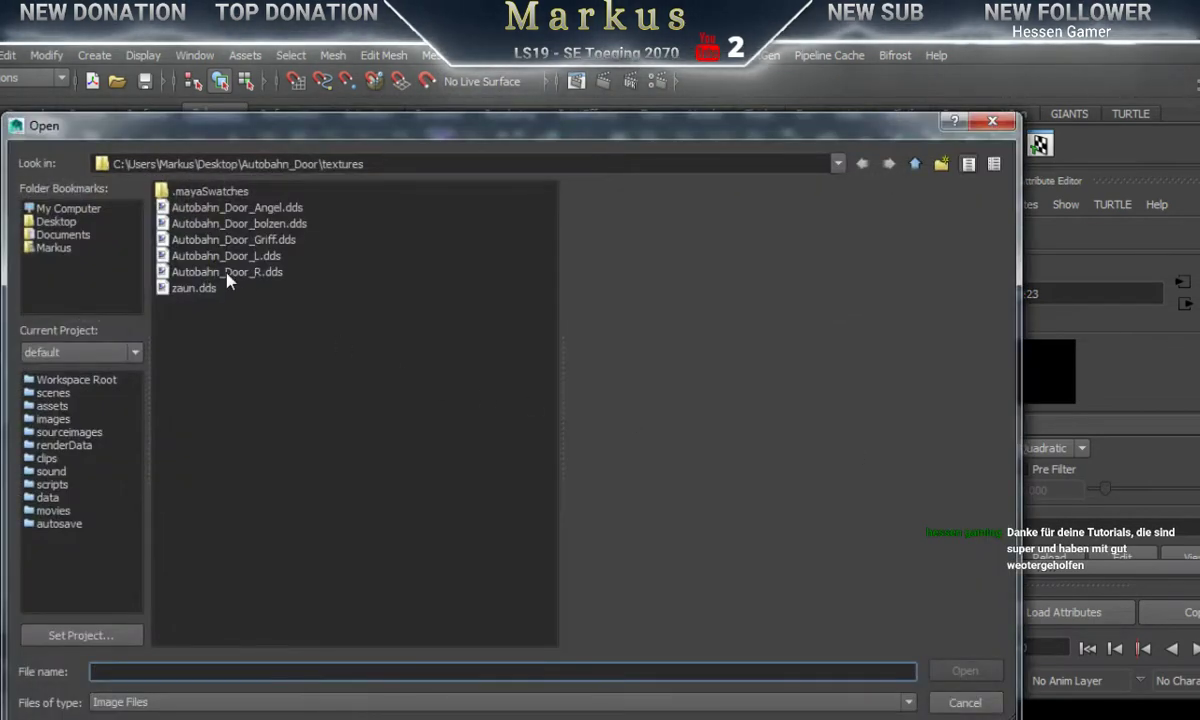
{"action": "left_click", "coordinate": [222, 272]}
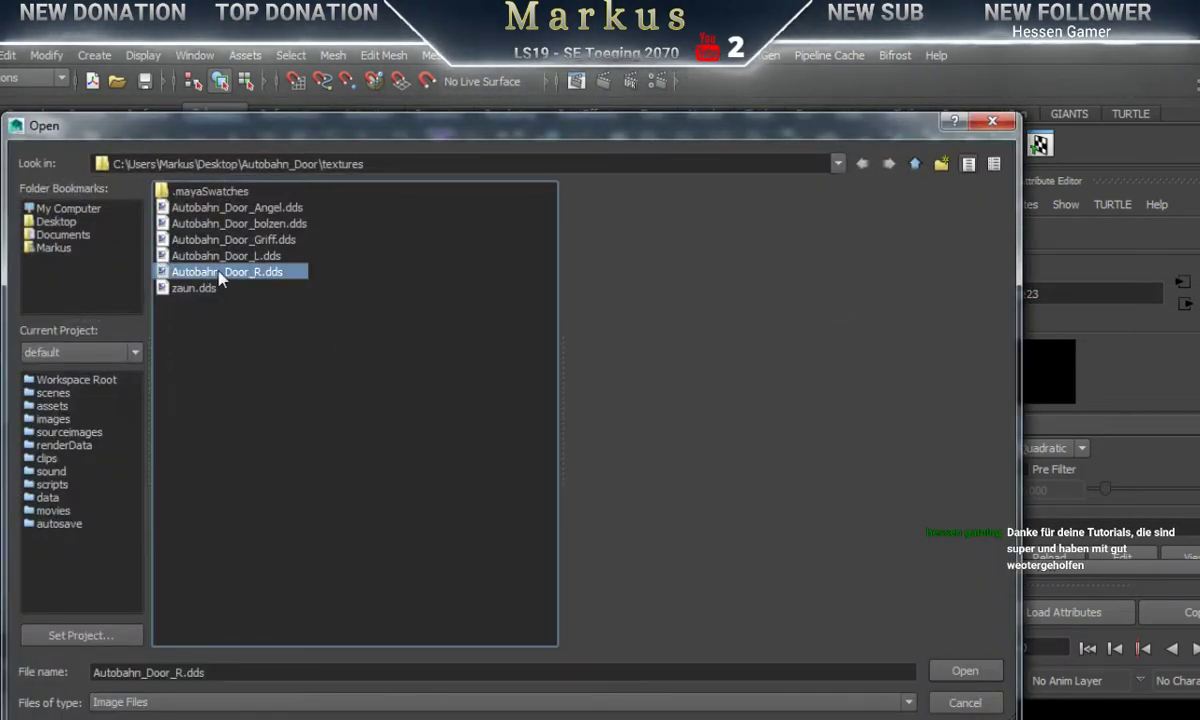
{"action": "left_click", "coordinate": [964, 674]}
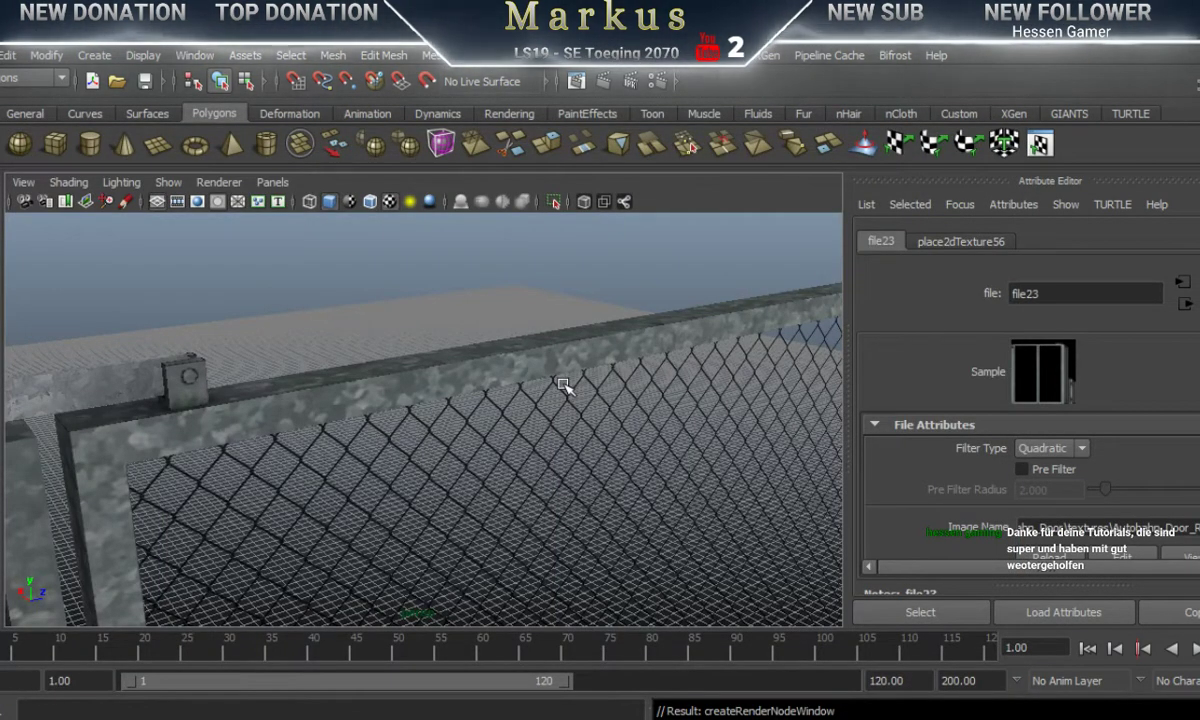
Step: Examine the zinc texture on both door frames from several angles, including the latch, corners and hinge side
{"action": "left_click_drag", "start_coordinate": [528, 443], "coordinate": [381, 468], "text": "alt"}
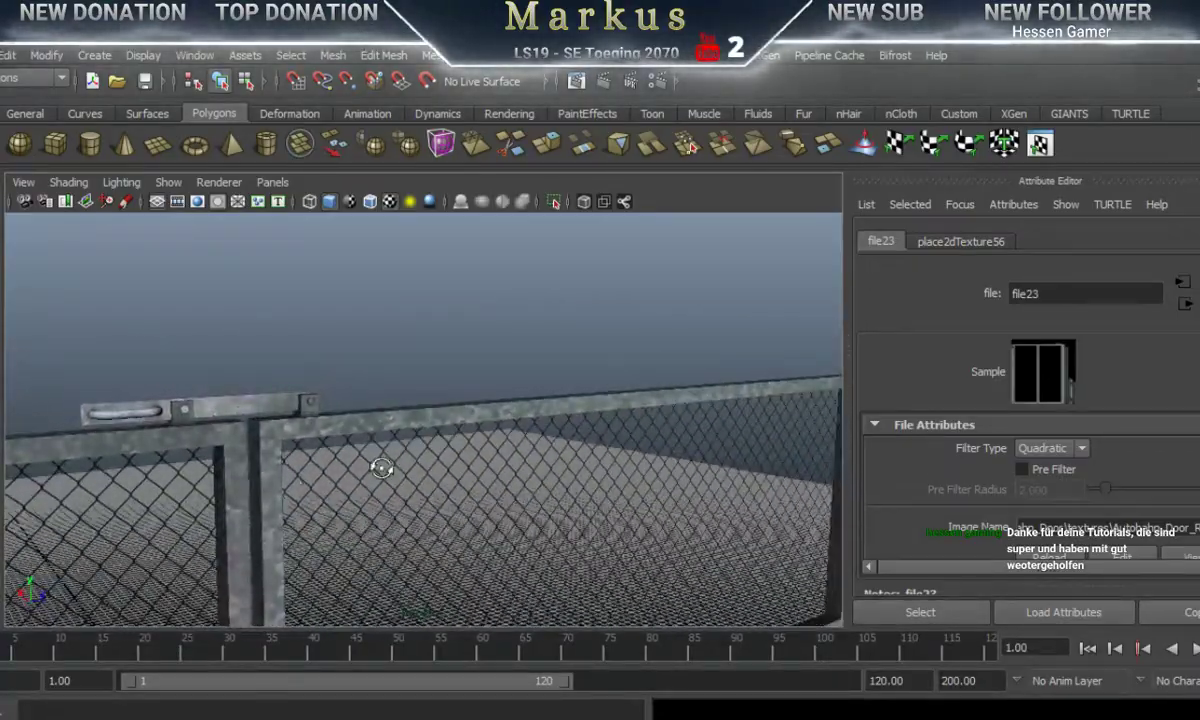
{"action": "left_click_drag", "start_coordinate": [289, 472], "coordinate": [121, 423], "text": "alt"}
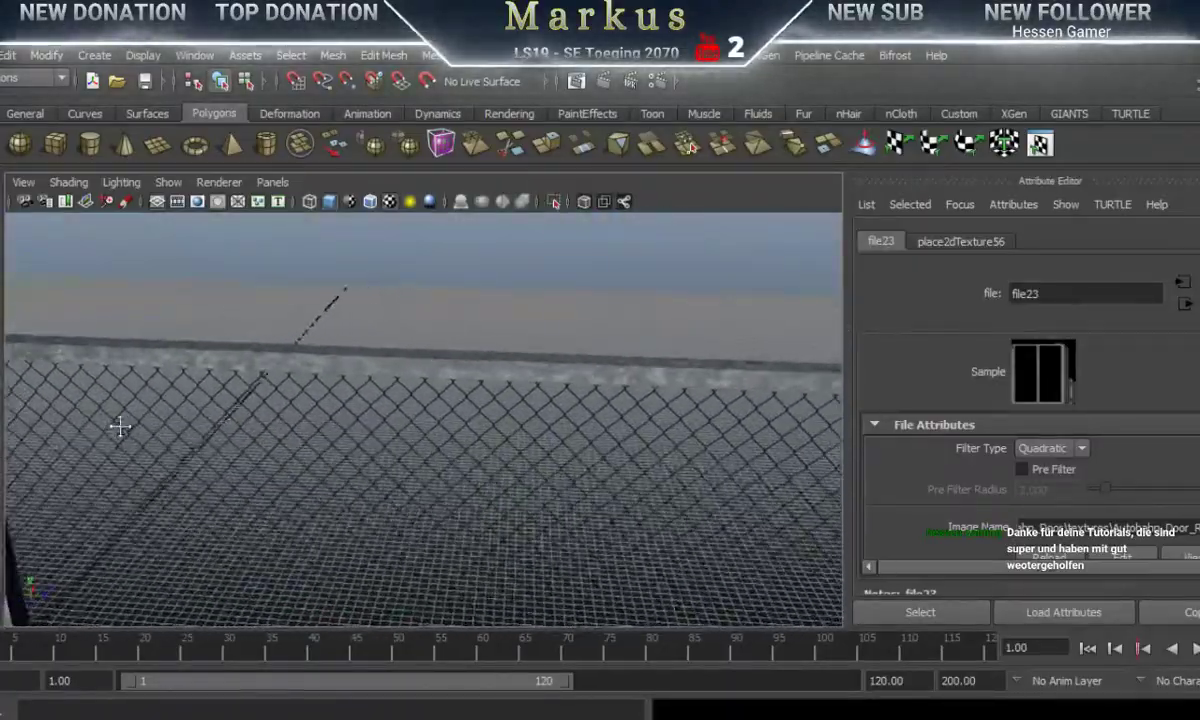
{"action": "left_click_drag", "start_coordinate": [775, 485], "coordinate": [569, 467], "text": "alt"}
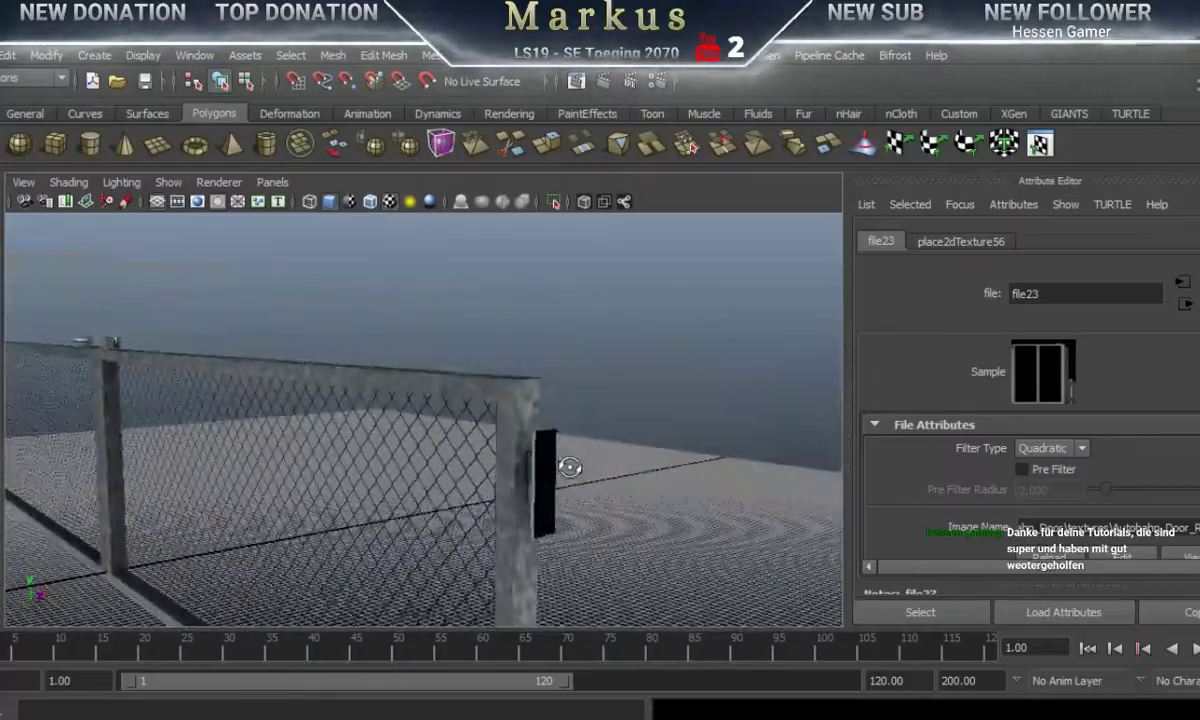
{"action": "left_click_drag", "start_coordinate": [678, 477], "coordinate": [557, 477], "text": "alt"}
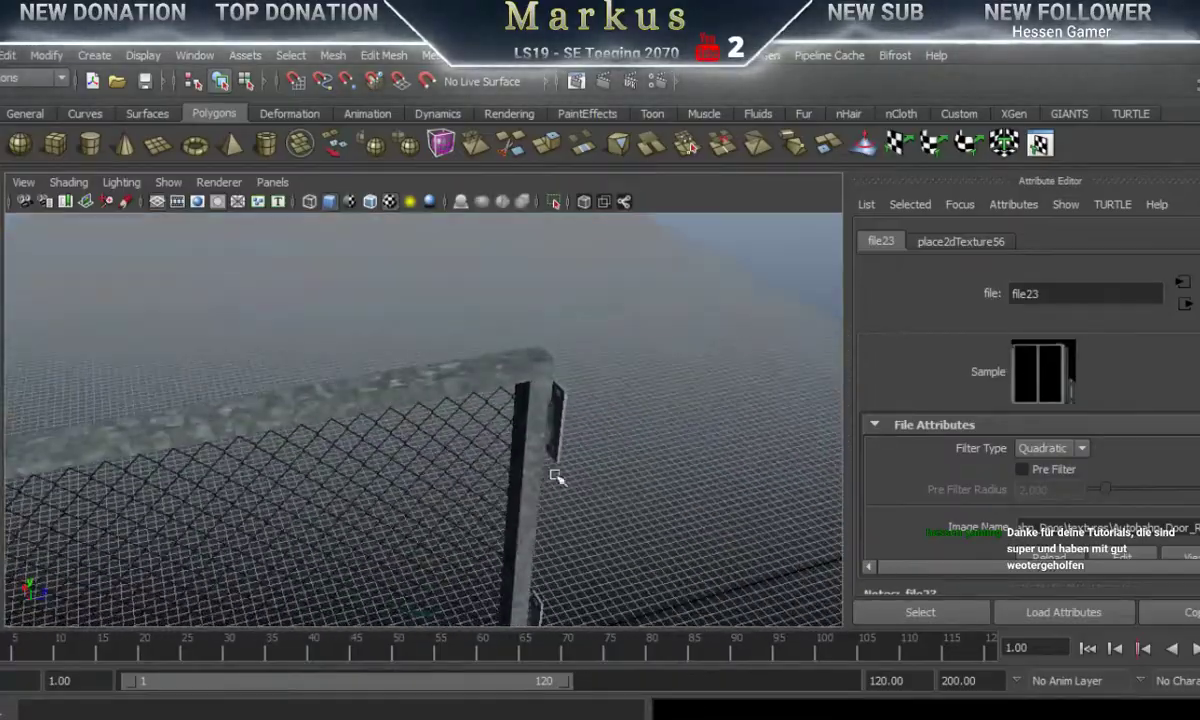
{"action": "left_click_drag", "start_coordinate": [500, 450], "coordinate": [287, 461], "text": "alt"}
{"action": "right_click_drag", "start_coordinate": [287, 461], "coordinate": [210, 492], "text": "alt"}
{"action": "right_click_drag", "start_coordinate": [461, 476], "coordinate": [150, 508], "text": "alt"}
{"action": "left_click_drag", "start_coordinate": [465, 521], "coordinate": [311, 461], "text": "alt"}
{"action": "right_click_drag", "start_coordinate": [311, 461], "coordinate": [205, 505], "text": "alt"}
{"action": "left_click_drag", "start_coordinate": [620, 465], "coordinate": [571, 420], "text": "alt"}
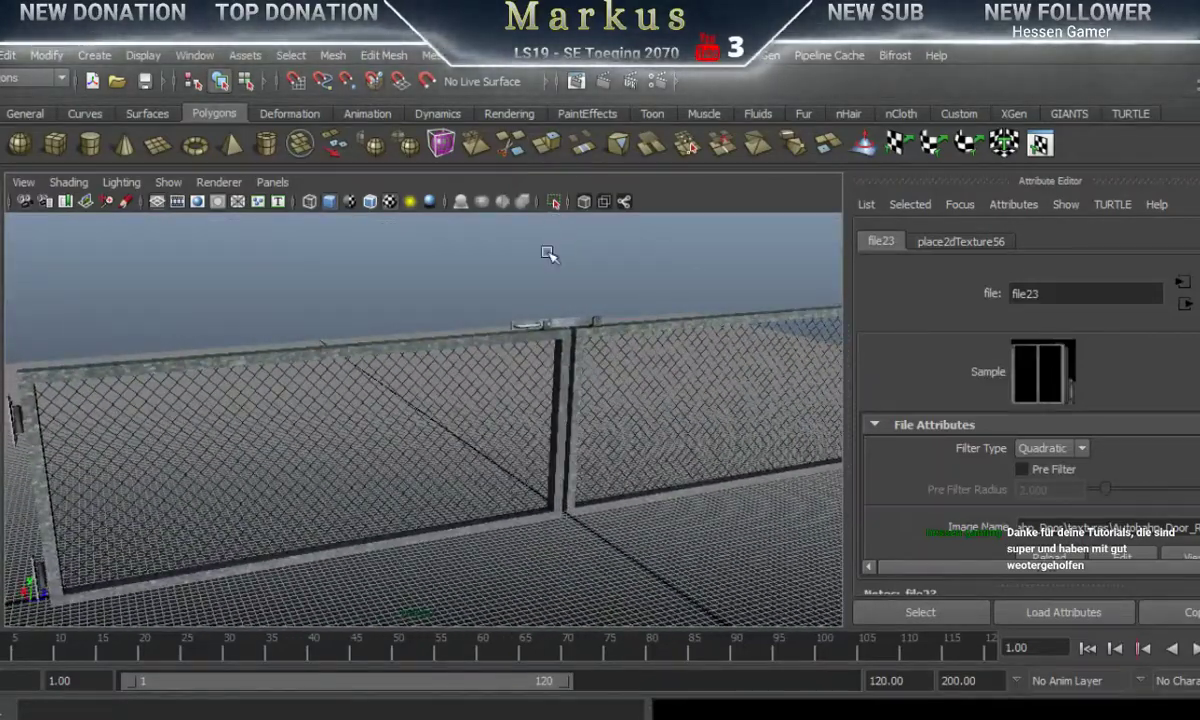
Step: Close paint.net and the lightMap folder window, and return to the gate scene in Maya
{"action": "left_click_drag", "start_coordinate": [290, 36], "coordinate": [1199, 54]}
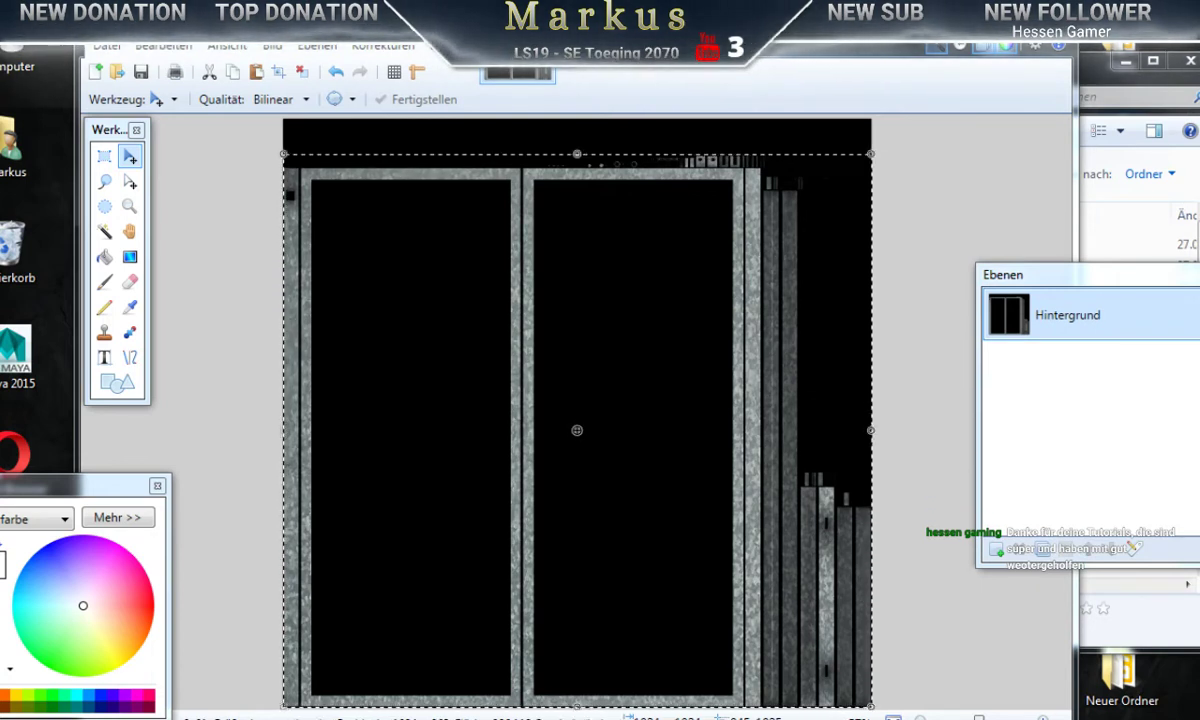
{"action": "left_click", "coordinate": [577, 430]}
{"action": "key", "text": "alt+F4"}
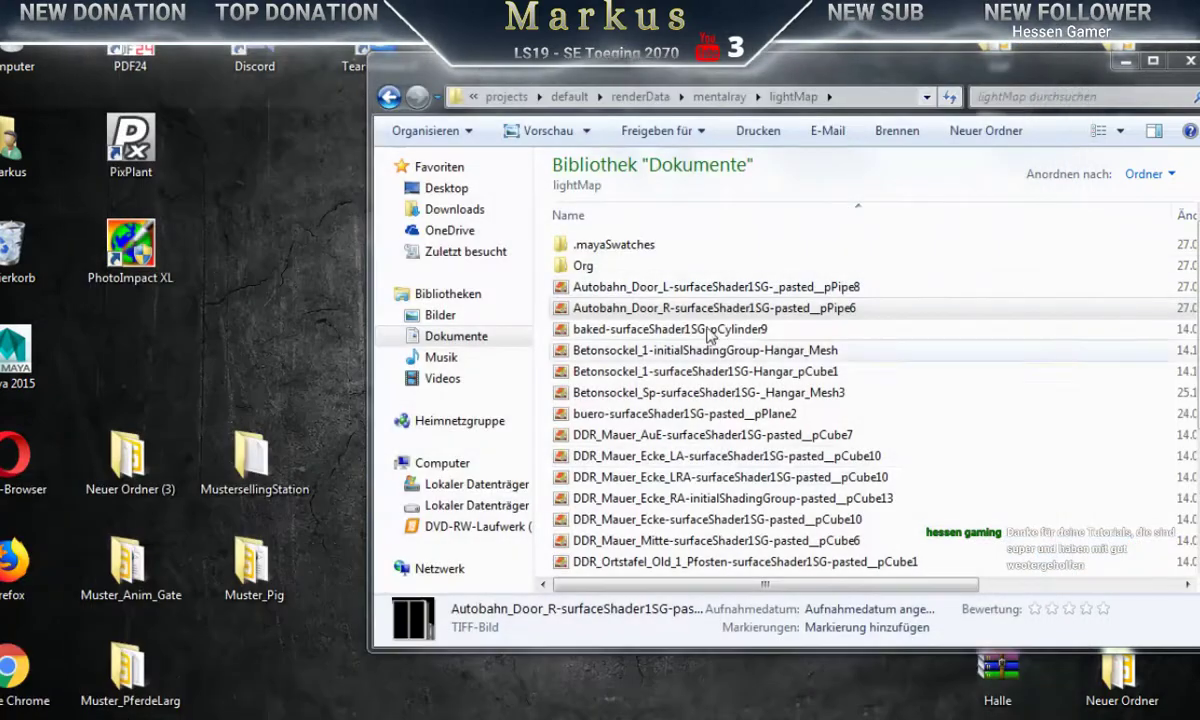
{"action": "left_click", "coordinate": [1190, 62]}
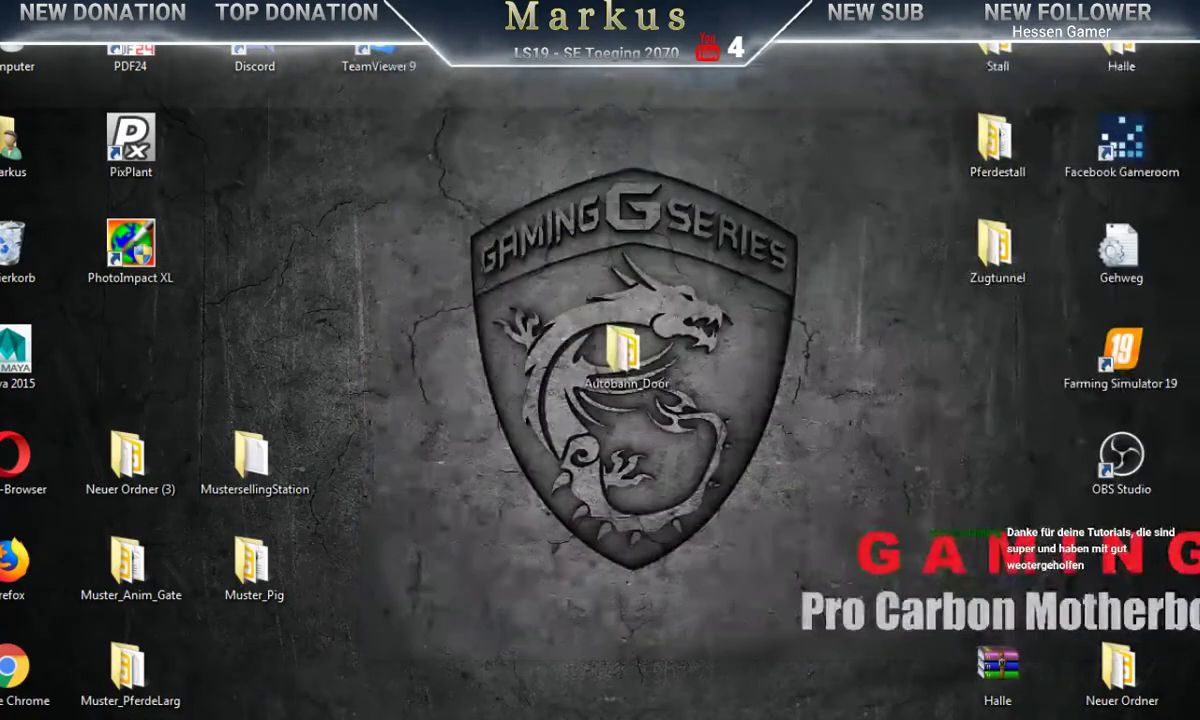
{"action": "left_click_drag", "start_coordinate": [1199, 109], "coordinate": [741, 37]}
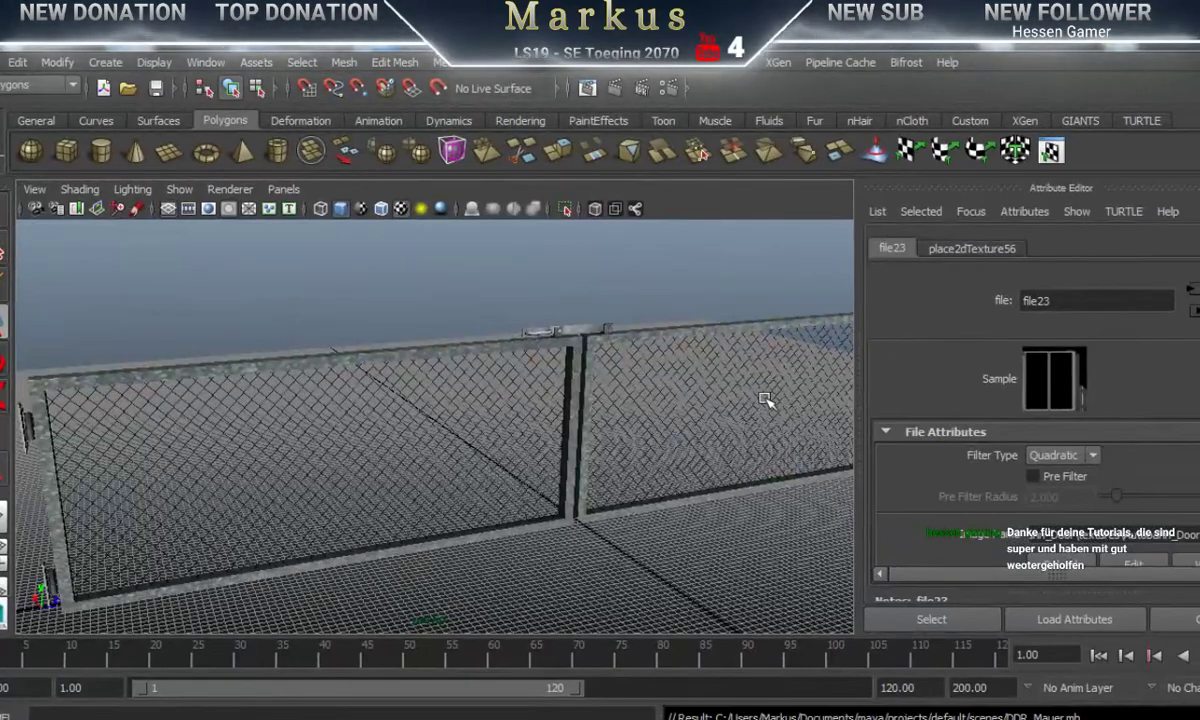
{"action": "left_click_drag", "start_coordinate": [718, 474], "coordinate": [543, 465], "text": "alt"}
{"action": "right_click_drag", "start_coordinate": [543, 463], "coordinate": [686, 453], "text": "alt"}
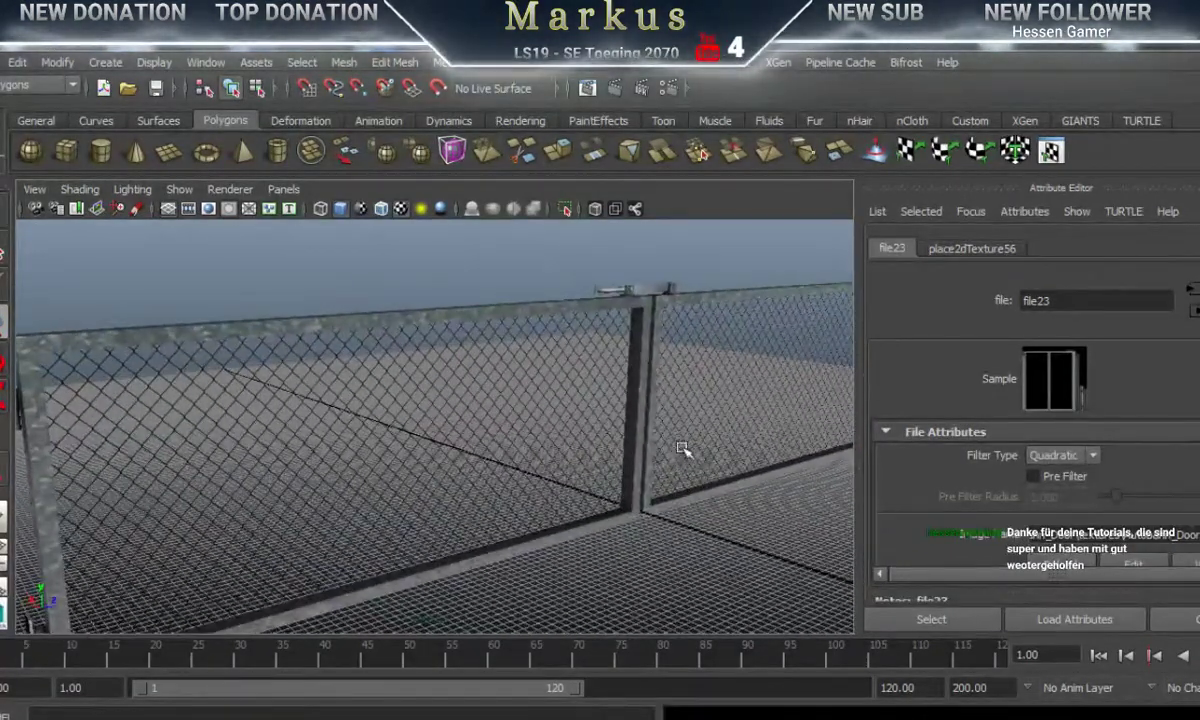
{"action": "left_click_drag", "start_coordinate": [686, 453], "coordinate": [660, 451], "text": "alt"}
{"action": "right_click_drag", "start_coordinate": [660, 451], "coordinate": [557, 461], "text": "alt"}
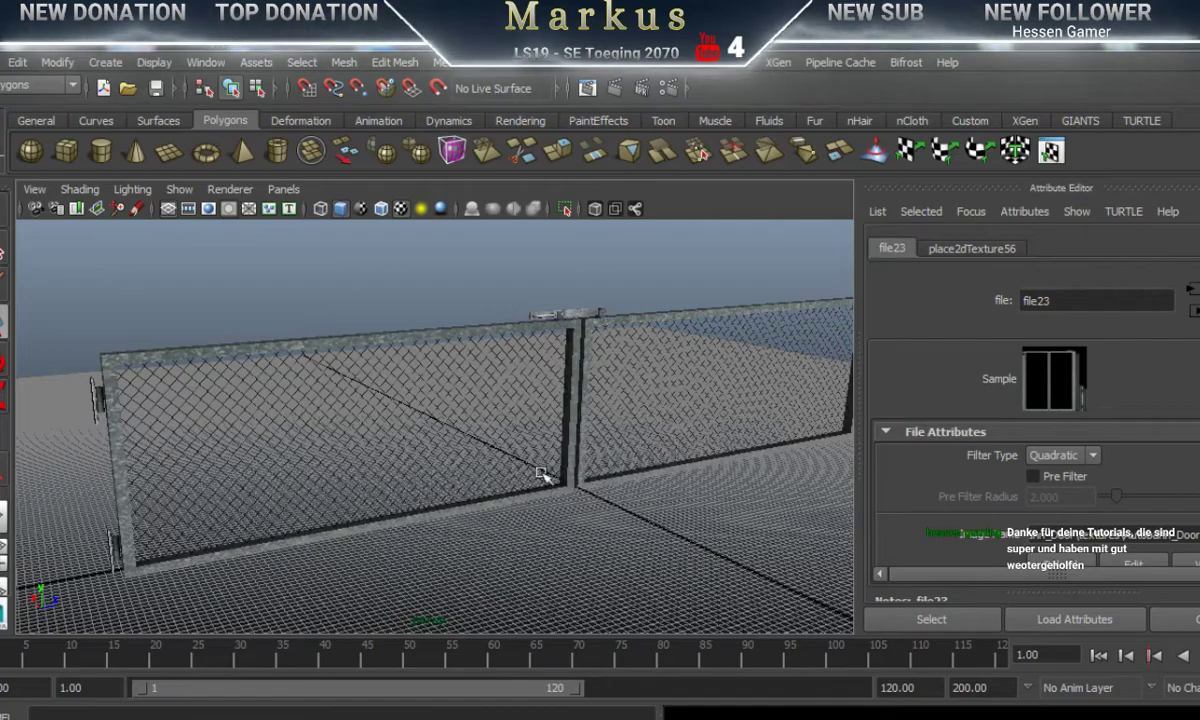
{"action": "left_click_drag", "start_coordinate": [624, 498], "coordinate": [678, 496], "text": "alt"}
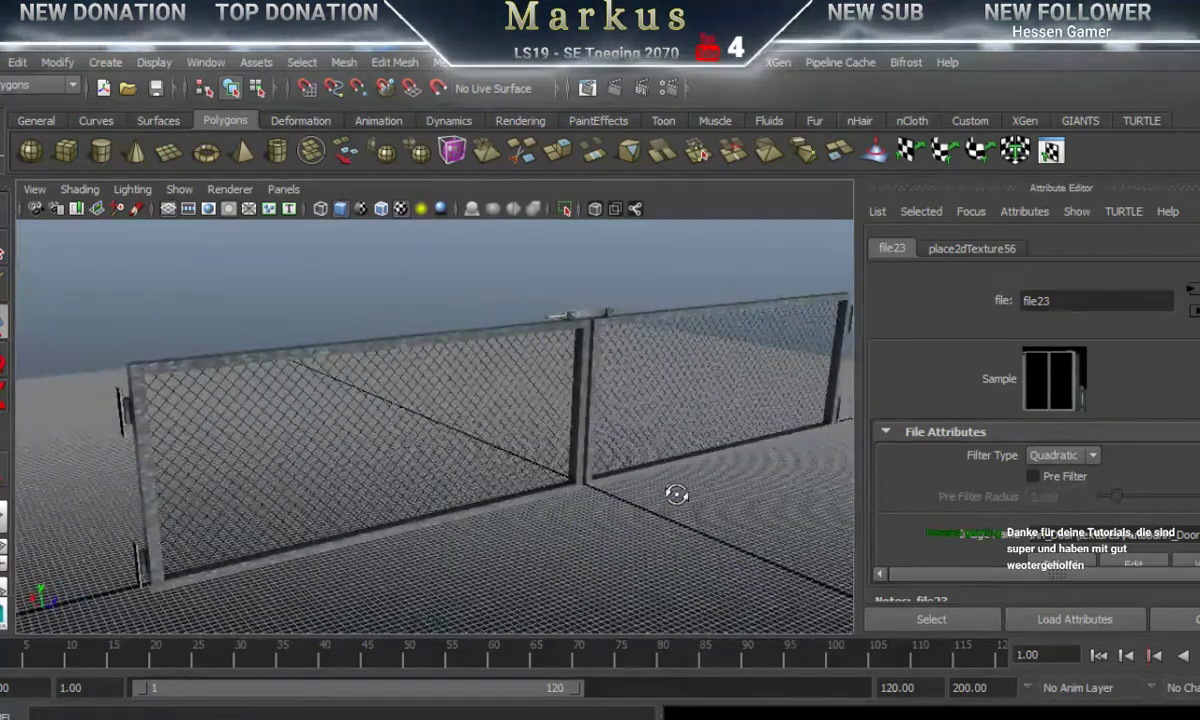
{"action": "left_click_drag", "start_coordinate": [517, 496], "coordinate": [539, 493], "text": "alt"}
{"action": "right_click_drag", "start_coordinate": [539, 493], "coordinate": [694, 483], "text": "alt"}
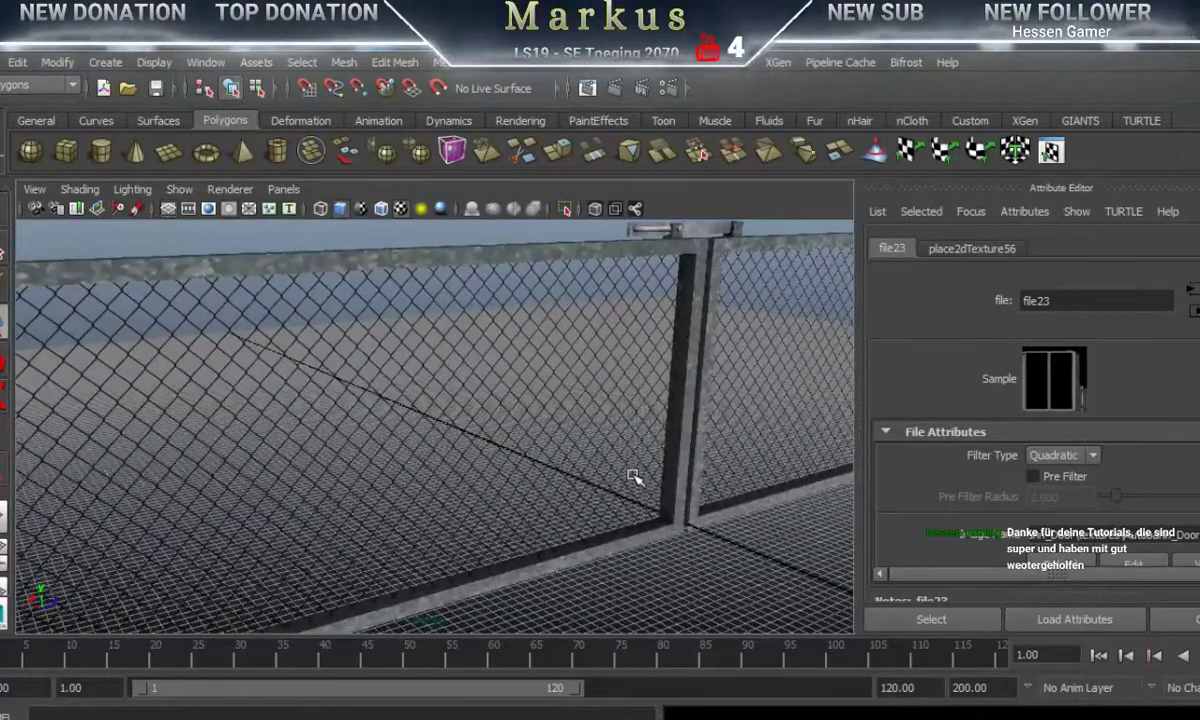
{"action": "middle_click_drag", "start_coordinate": [634, 478], "coordinate": [563, 509], "text": "alt"}
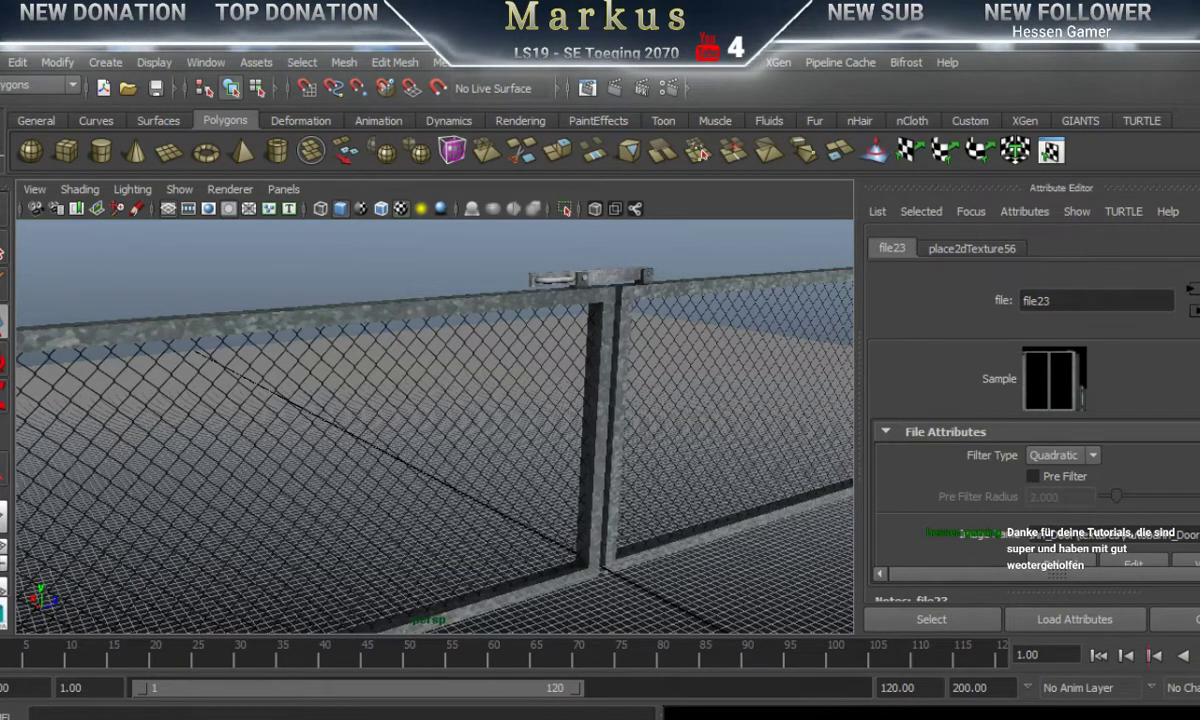
Step: Switch to the browser with the zinc texture search and close its window together with all open tabs
{"action": "key", "text": "alt+Tab"}
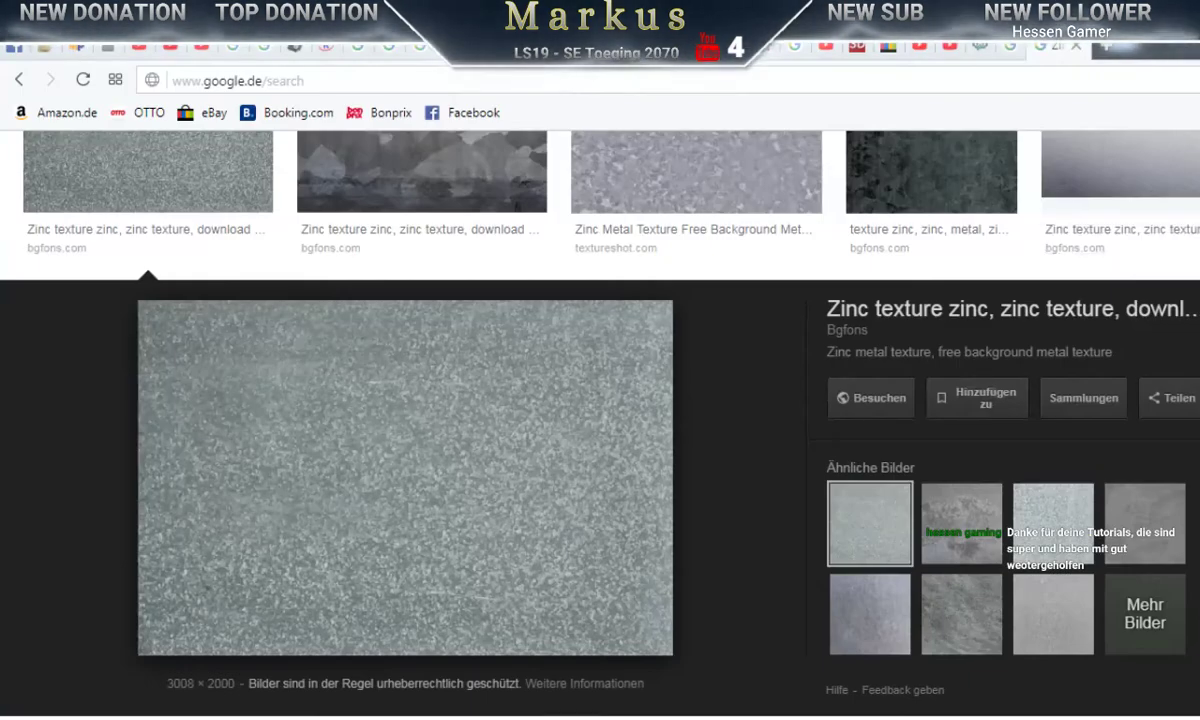
{"action": "key", "text": "alt+F4"}
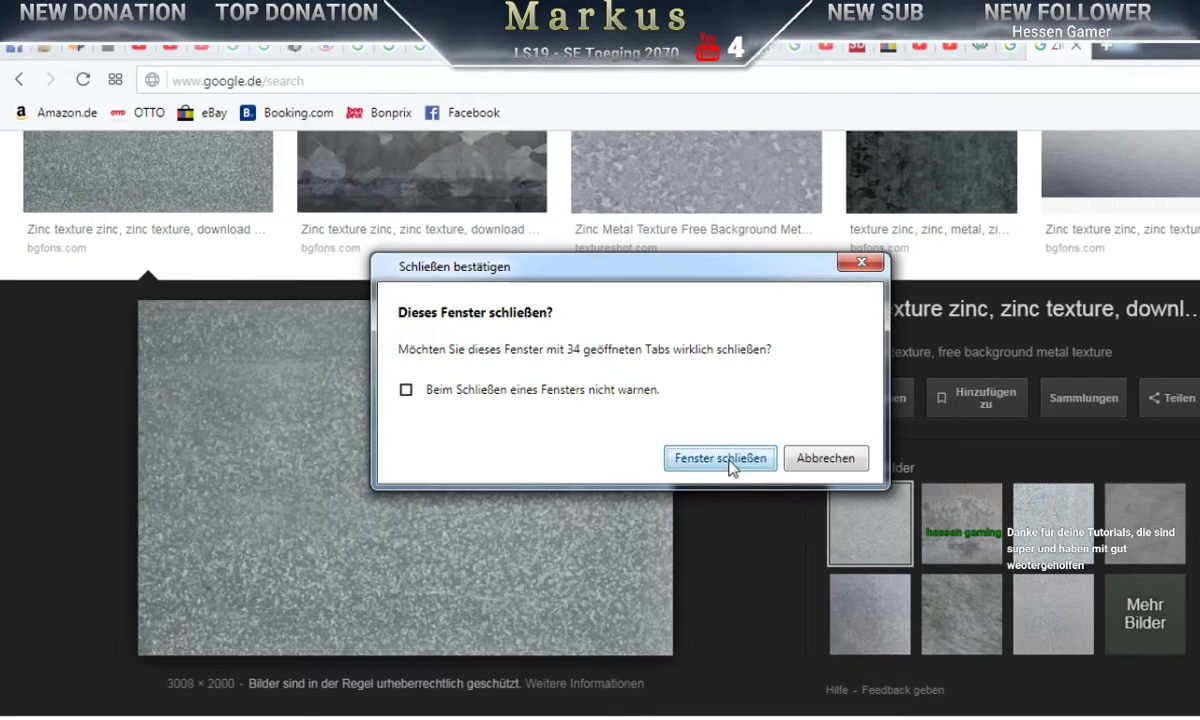
{"action": "left_click", "coordinate": [729, 462]}
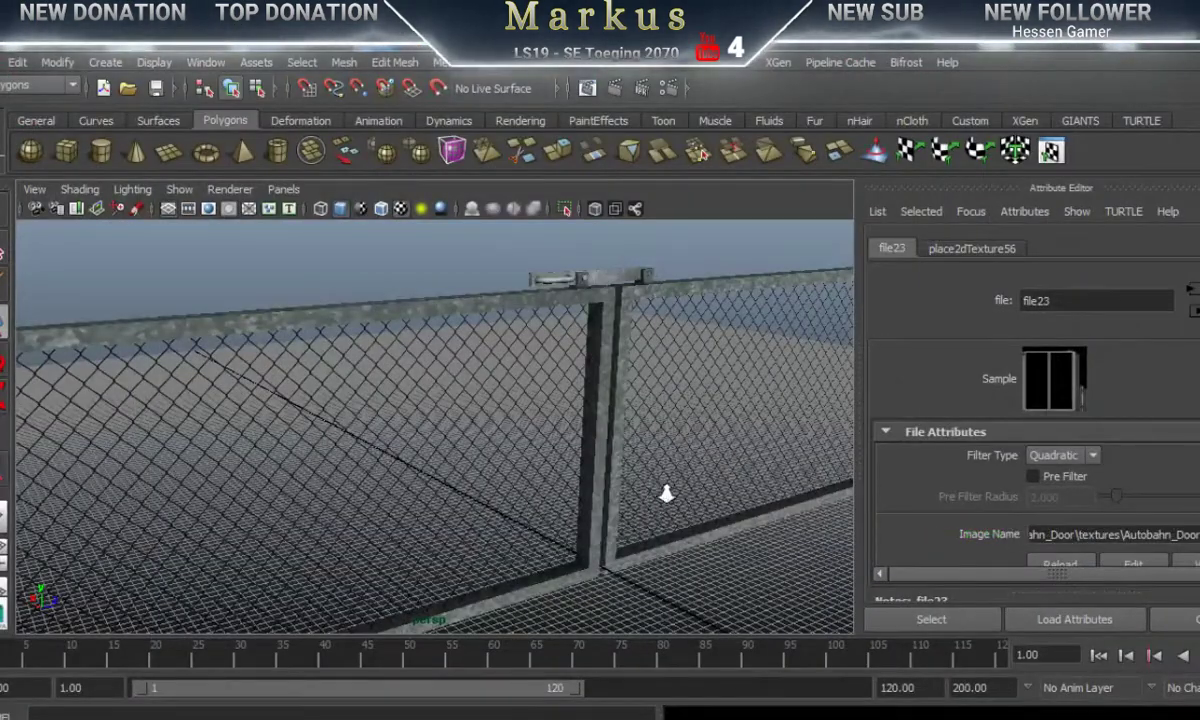
Step: Slide the locking pin of the gate latch forward along its axis, out of the latch bar on the left door frame
{"action": "left_click_drag", "start_coordinate": [666, 494], "coordinate": [477, 498], "text": "alt"}
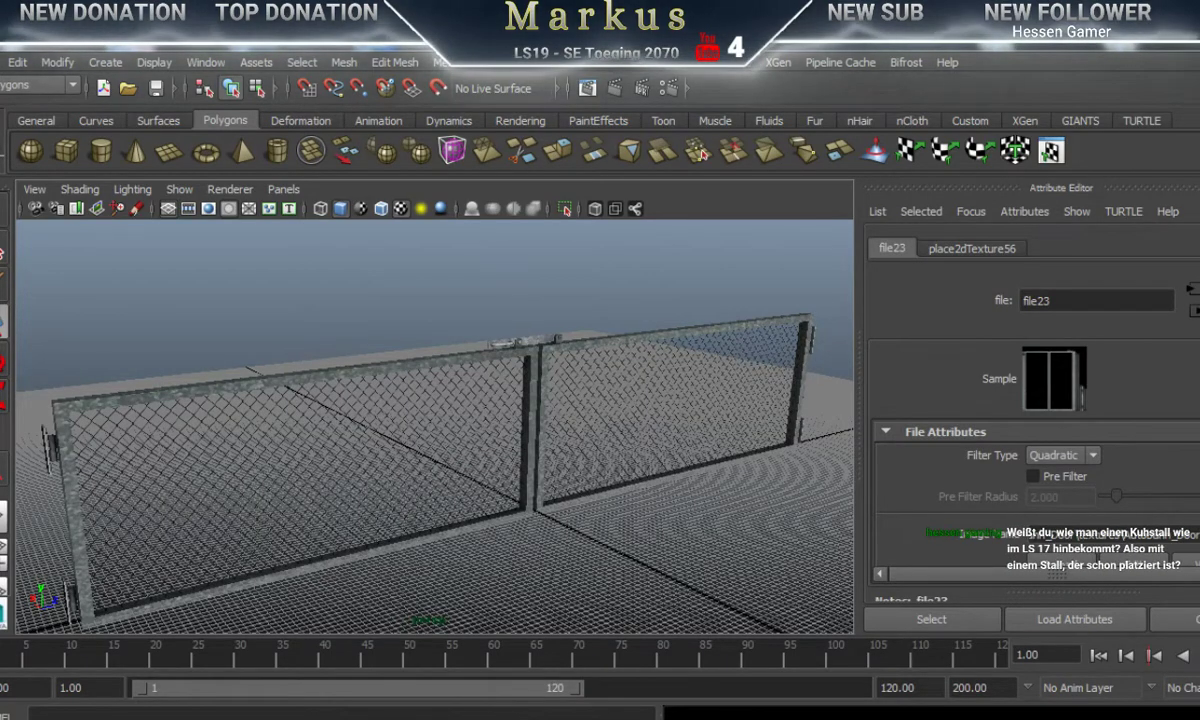
{"action": "right_click_drag", "start_coordinate": [441, 376], "coordinate": [708, 367], "text": "alt"}
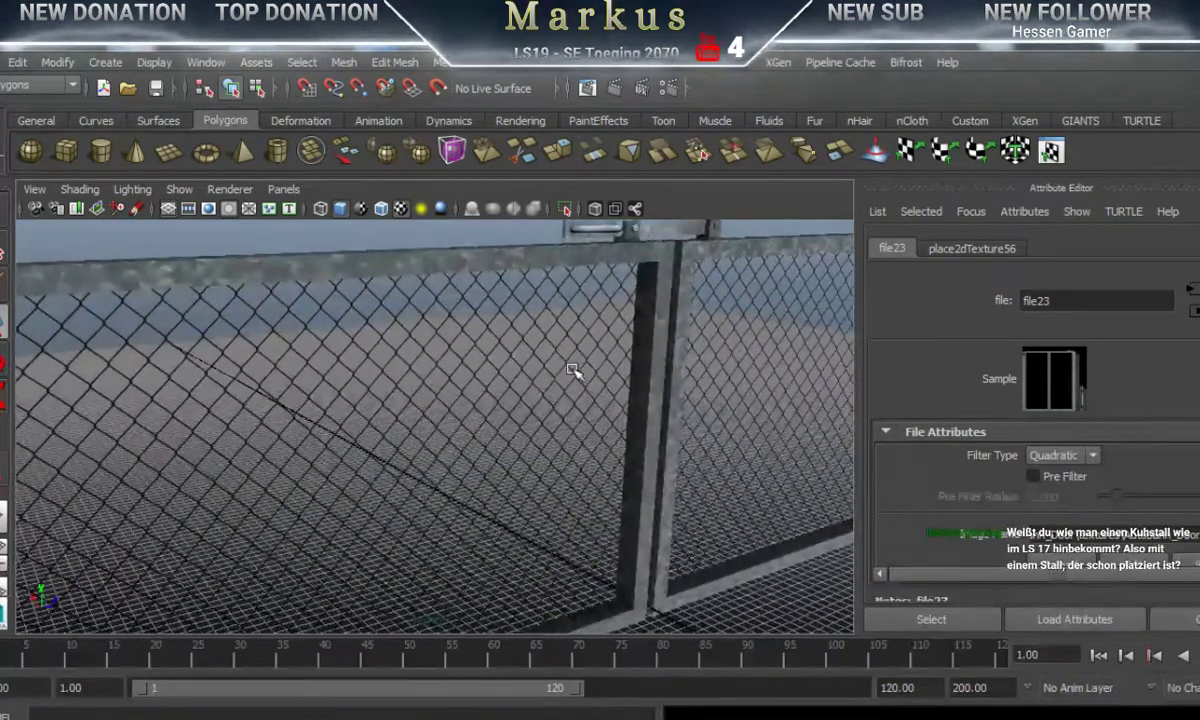
{"action": "middle_click_drag", "start_coordinate": [573, 371], "coordinate": [465, 514], "text": "alt"}
{"action": "right_click_drag", "start_coordinate": [412, 517], "coordinate": [683, 500], "text": "alt"}
{"action": "middle_click_drag", "start_coordinate": [683, 500], "coordinate": [624, 480], "text": "alt"}
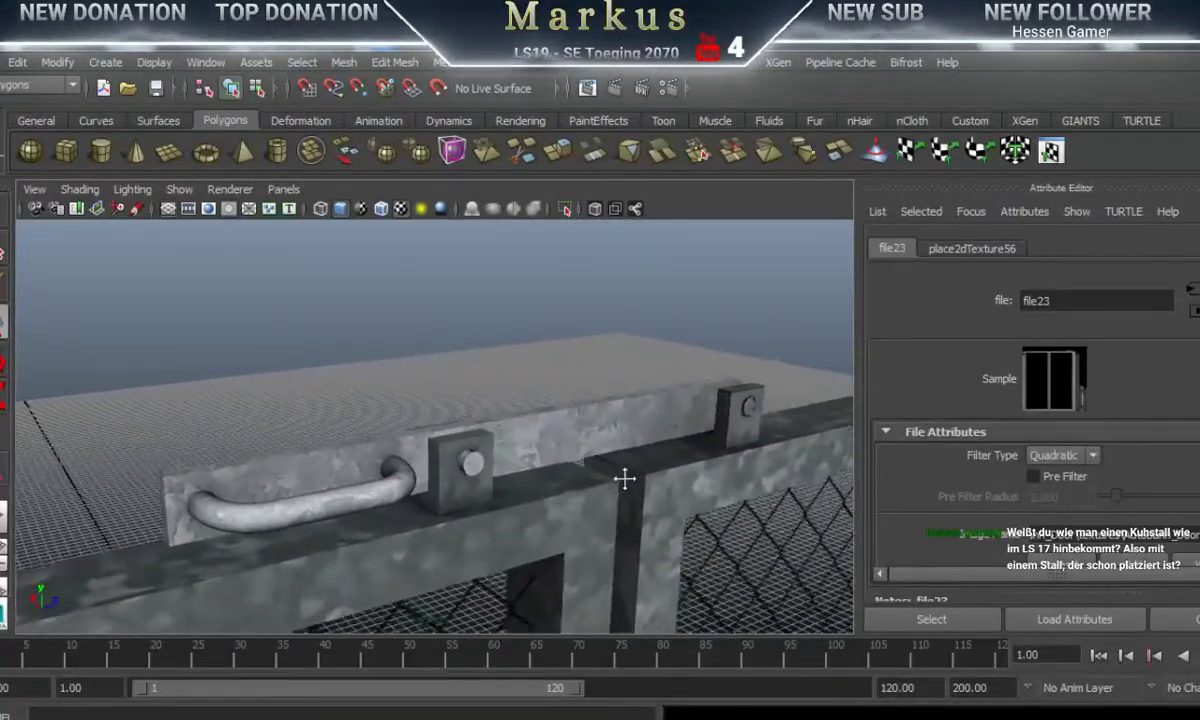
{"action": "left_click_drag", "start_coordinate": [624, 480], "coordinate": [597, 470], "text": "alt"}
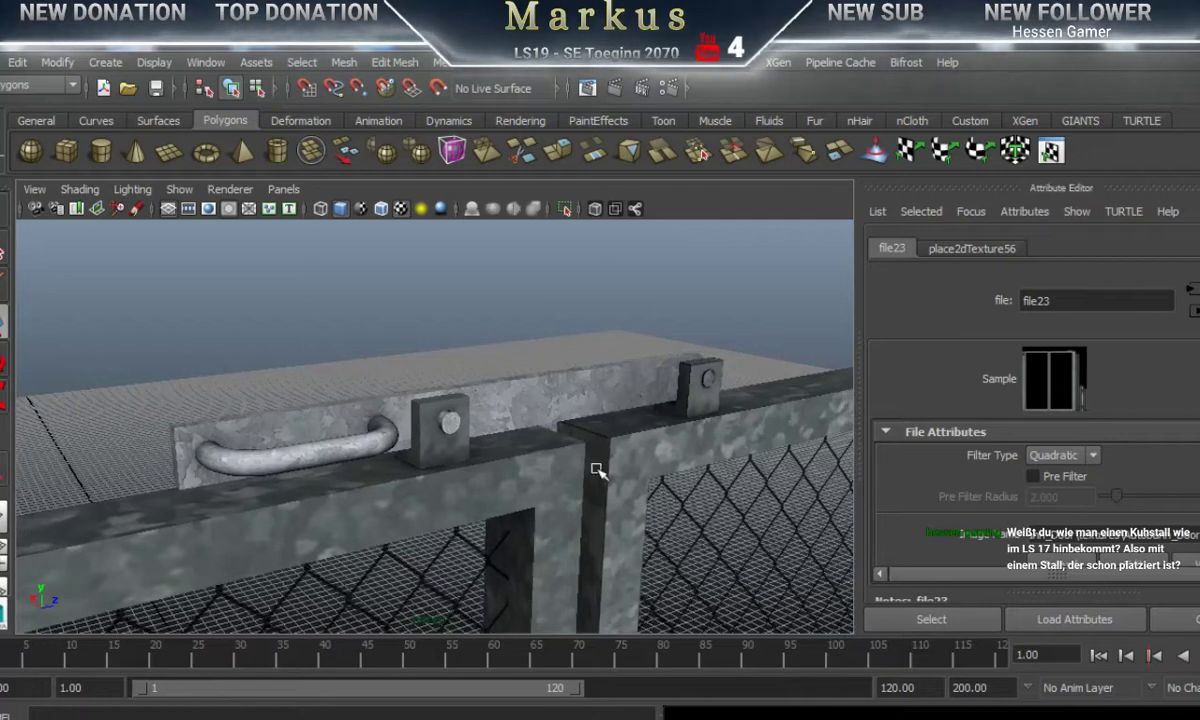
{"action": "left_click", "coordinate": [451, 428]}
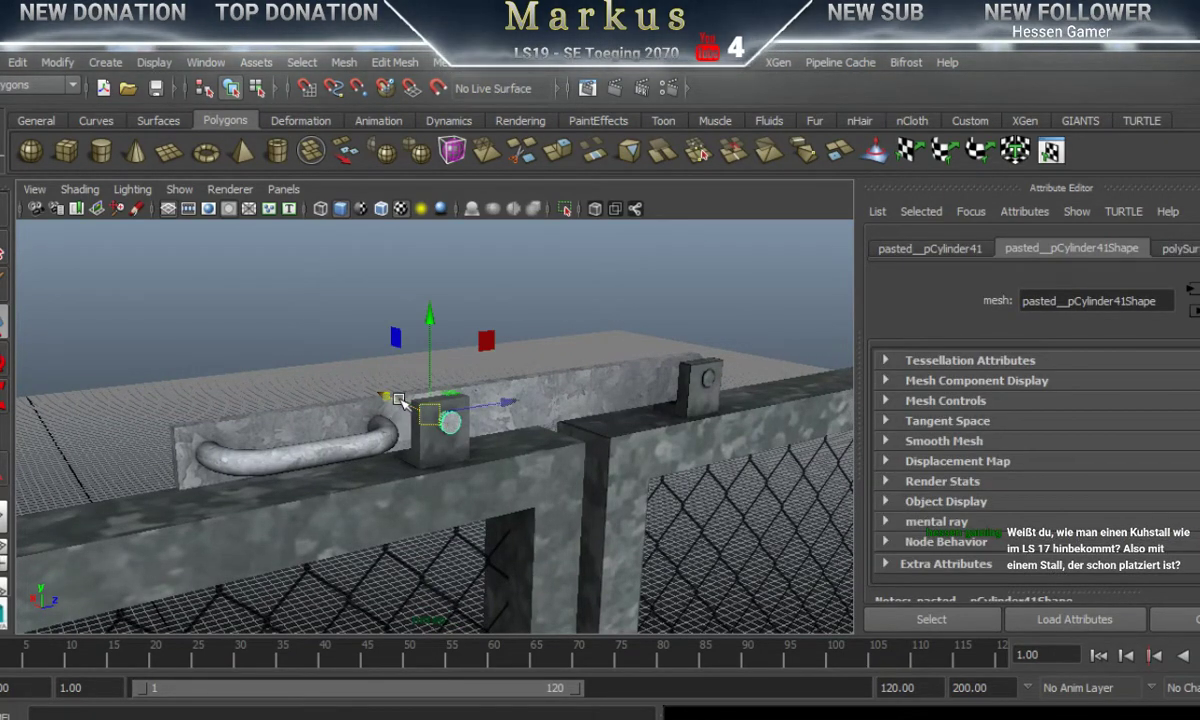
{"action": "left_click_drag", "start_coordinate": [383, 394], "coordinate": [426, 418]}
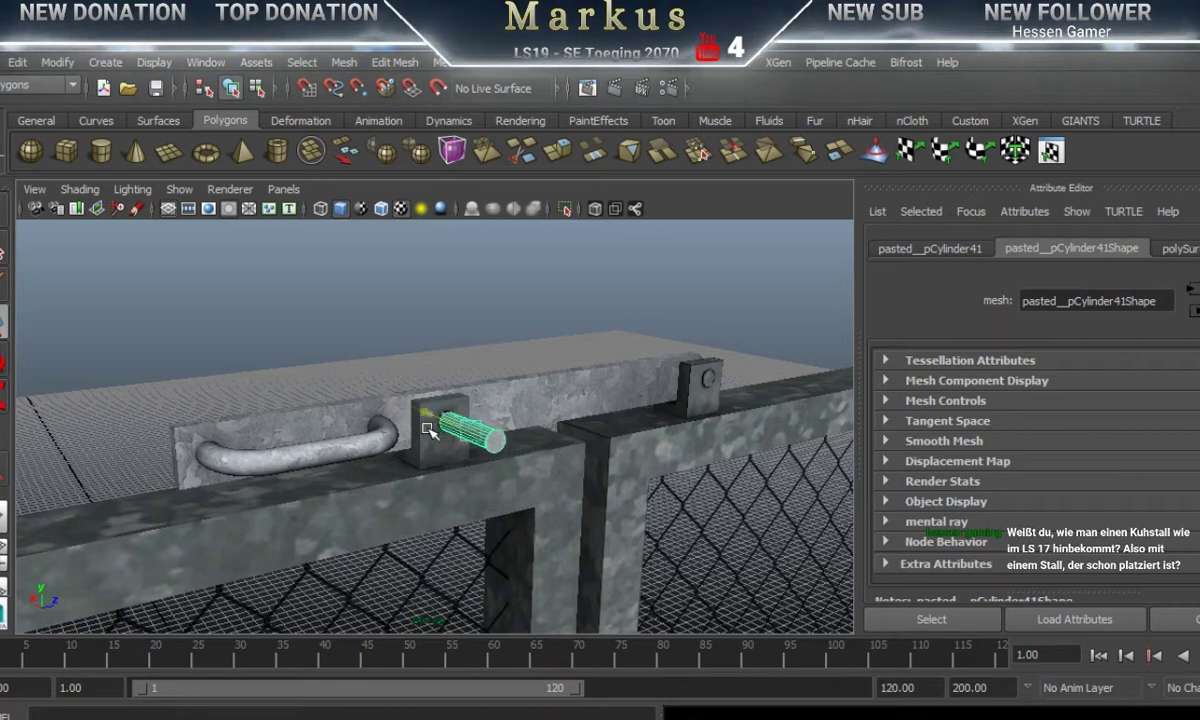
Step: Rotate the latch bar with its handle upward about its pivot on the right door frame, clear of the left block
{"action": "key", "text": "w"}
{"action": "left_click", "coordinate": [421, 429]}
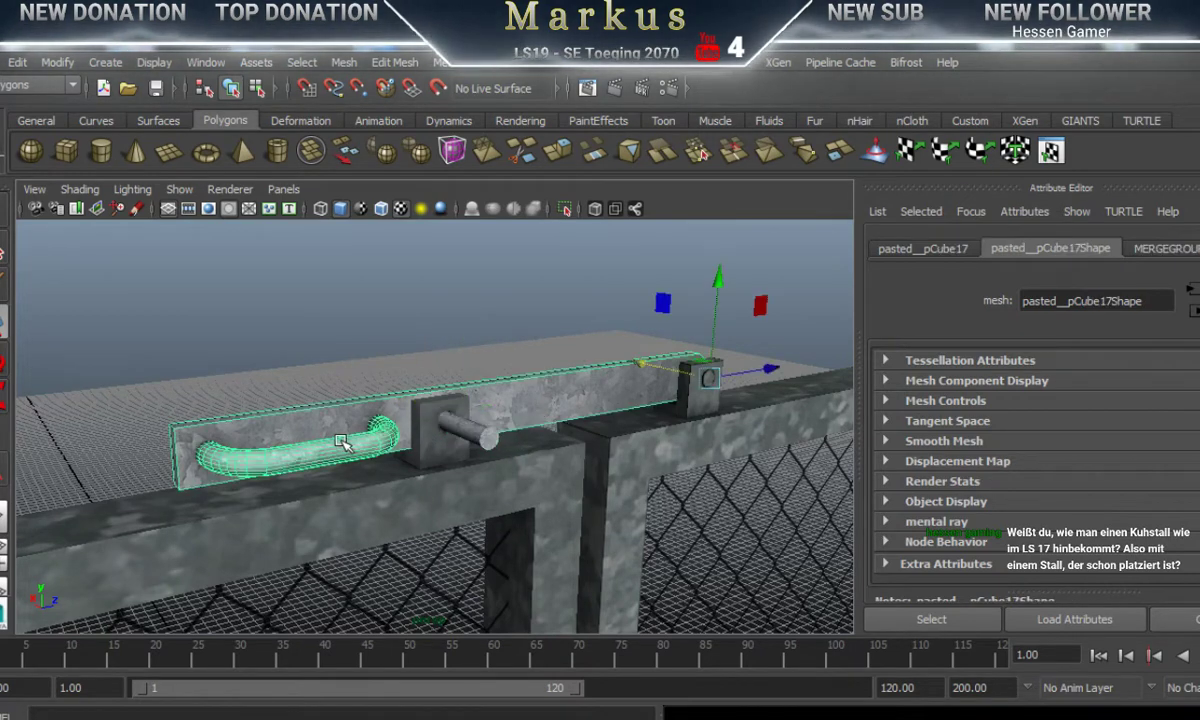
{"action": "key", "text": "e"}
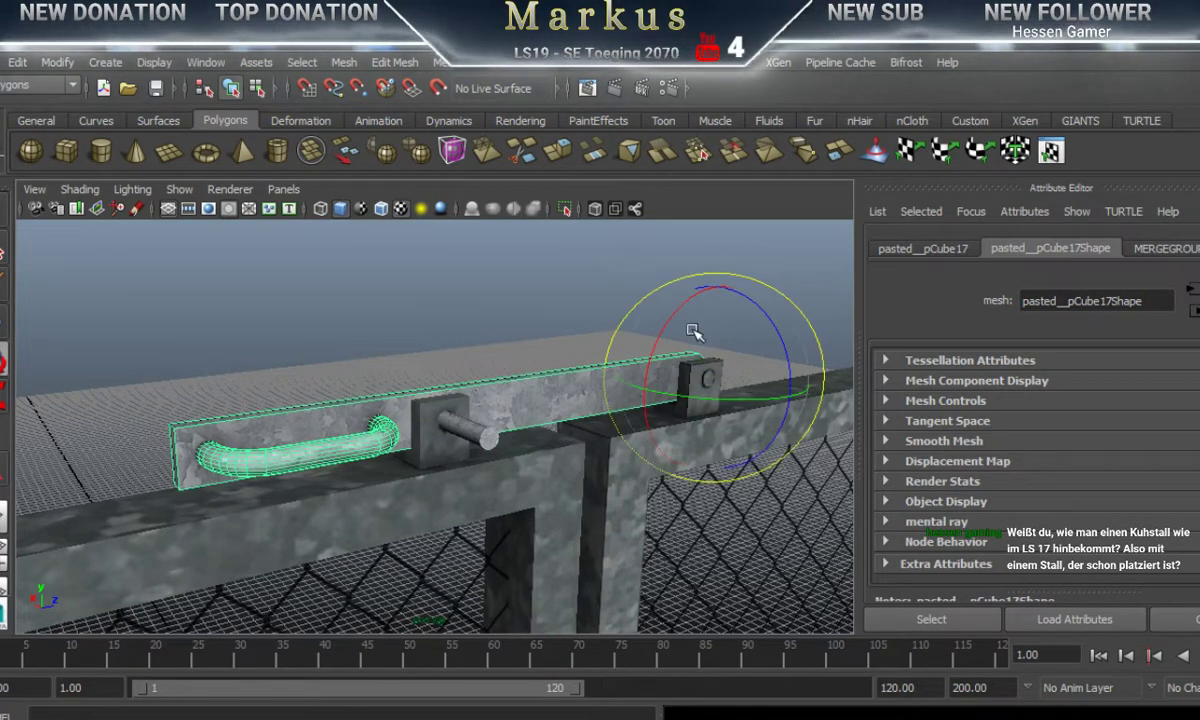
{"action": "left_click_drag", "start_coordinate": [656, 343], "coordinate": [686, 319]}
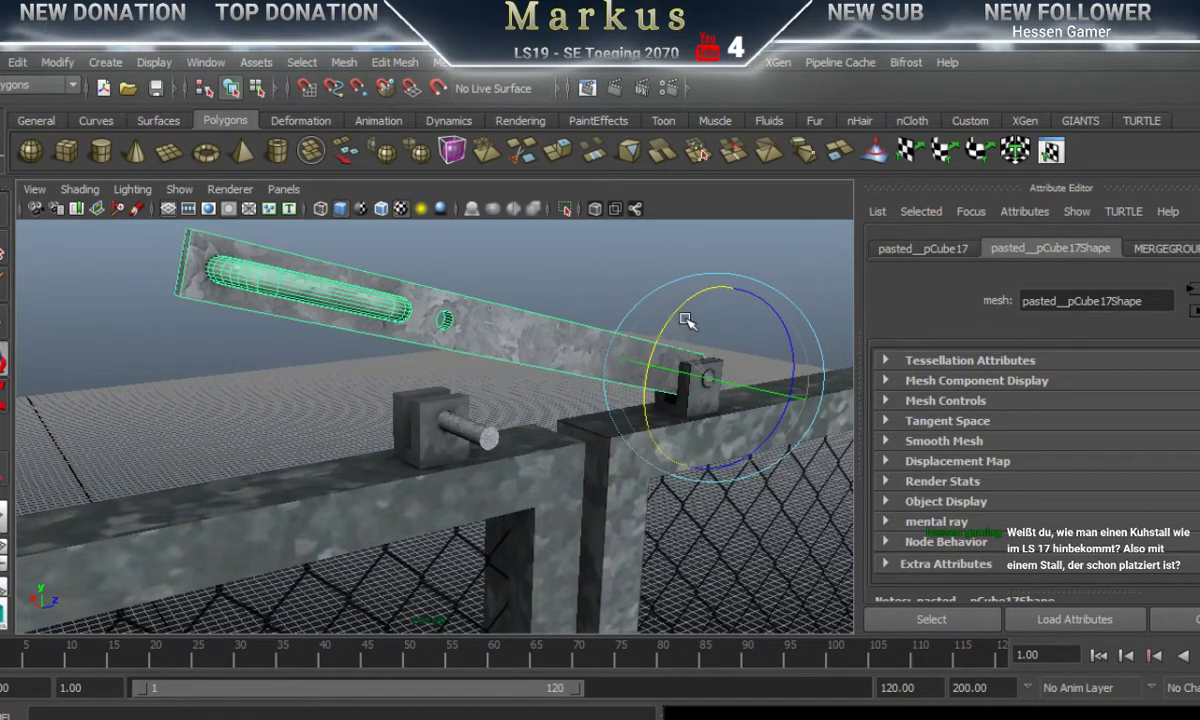
Step: Rotate the latch bar back down about its pivot into the block on the left door frame
{"action": "right_click_drag", "start_coordinate": [697, 465], "coordinate": [17, 503], "text": "alt"}
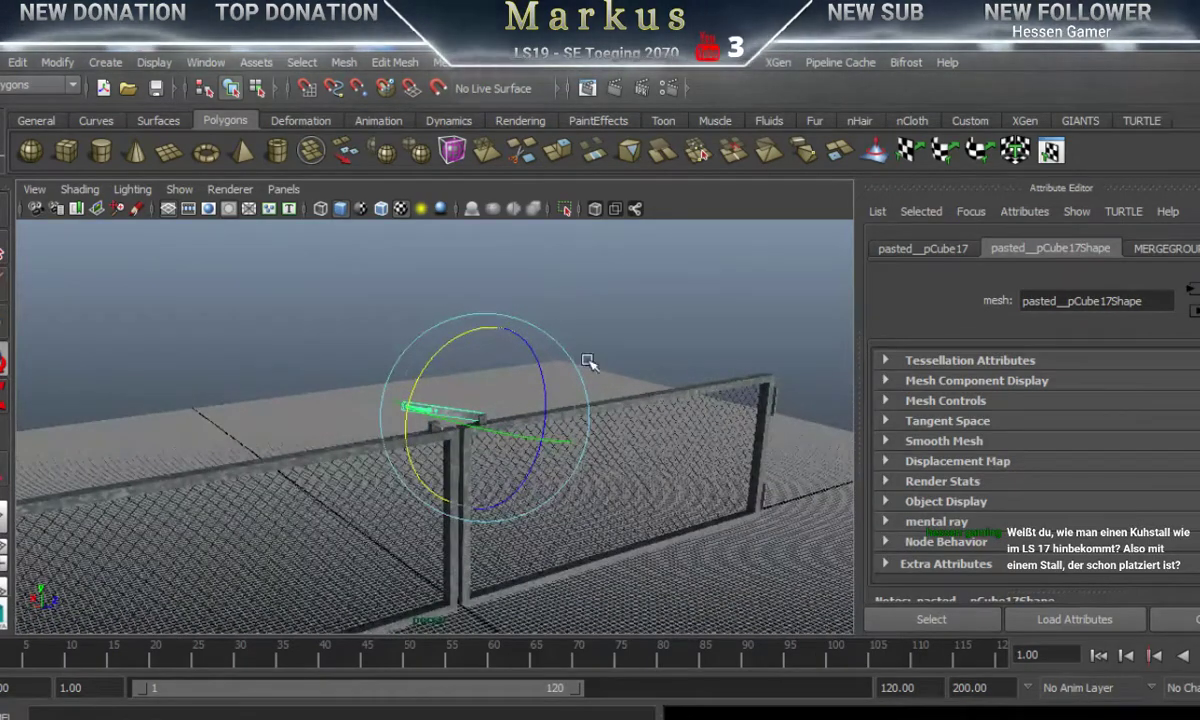
{"action": "right_click_drag", "start_coordinate": [414, 522], "coordinate": [929, 485], "text": "alt"}
{"action": "middle_click_drag", "start_coordinate": [710, 509], "coordinate": [645, 533], "text": "alt"}
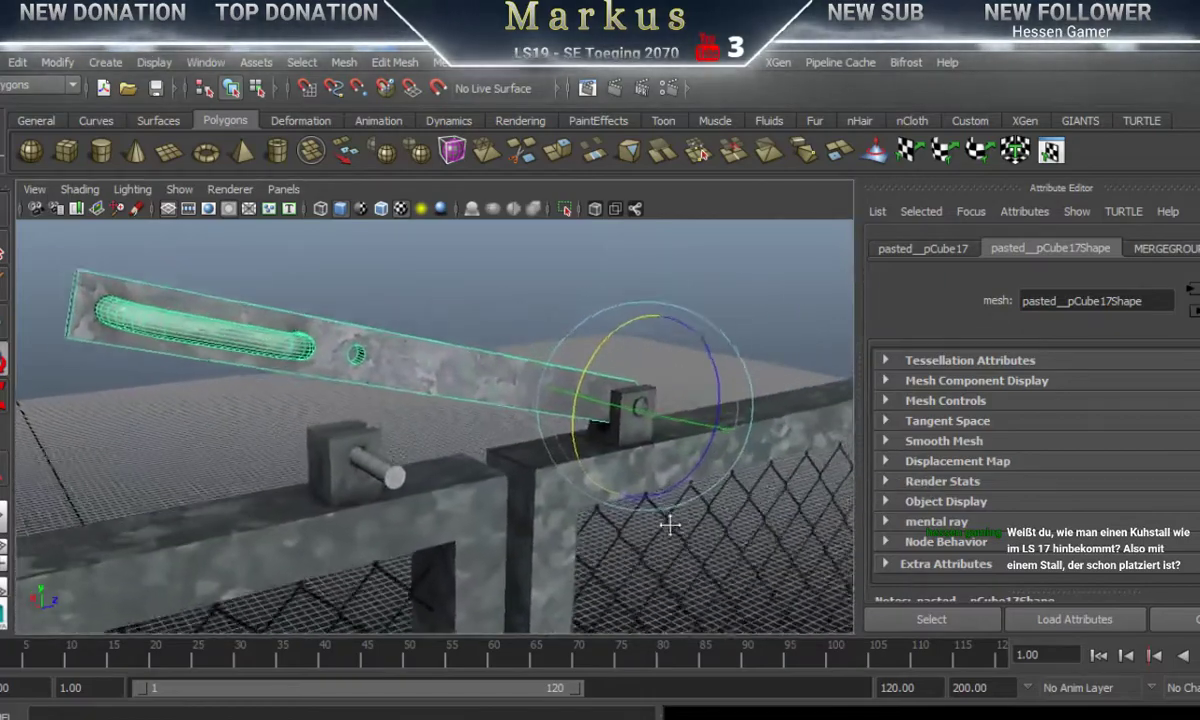
{"action": "right_click_drag", "start_coordinate": [645, 533], "coordinate": [614, 534], "text": "alt"}
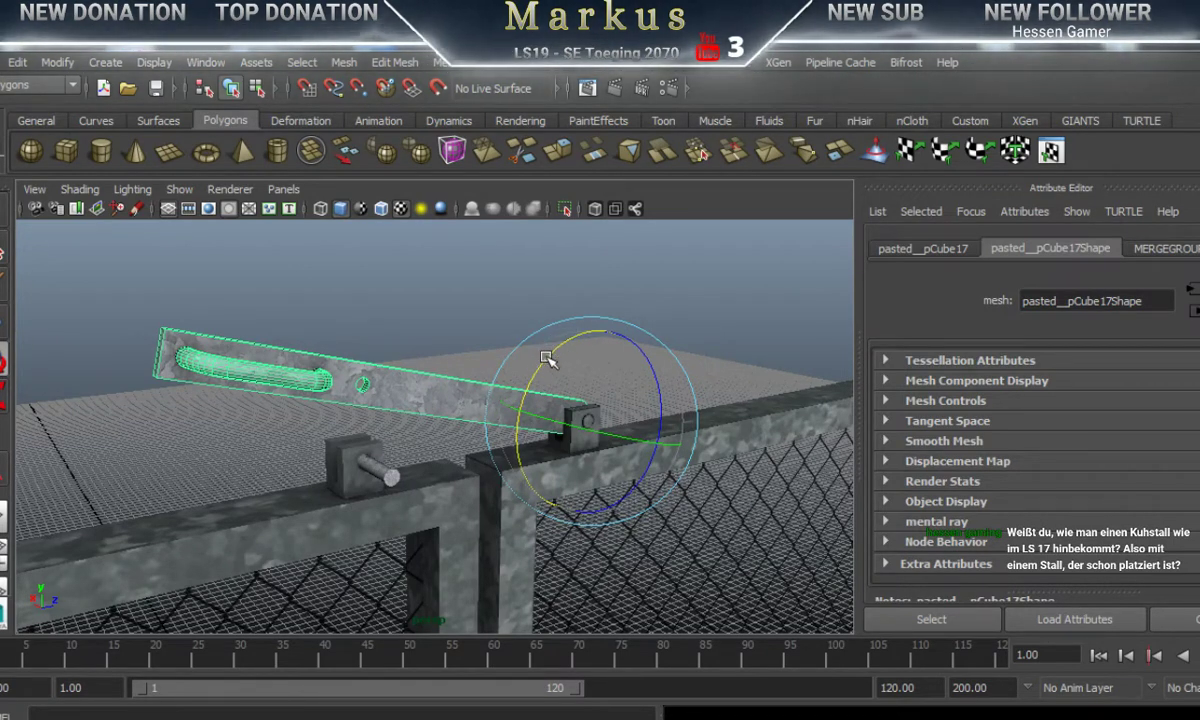
{"action": "left_click_drag", "start_coordinate": [547, 358], "coordinate": [532, 378]}
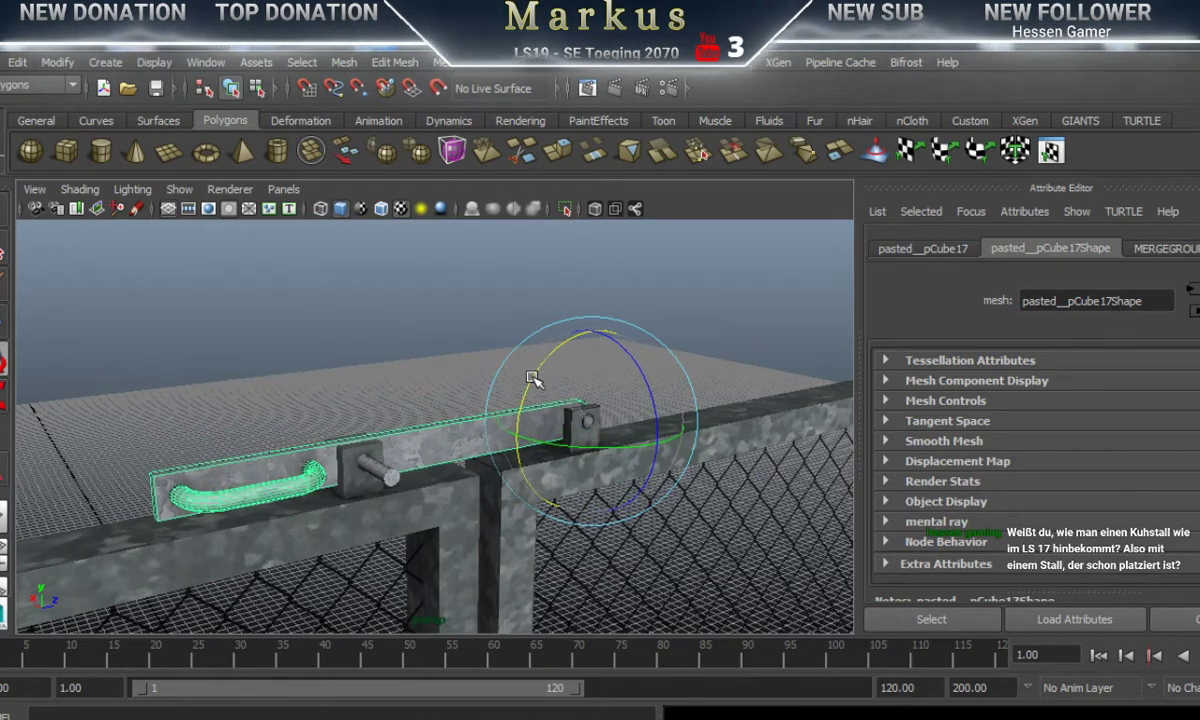
Step: Examine the closed latch and both door frames up close and from a distance
{"action": "left_click_drag", "start_coordinate": [616, 415], "coordinate": [312, 452], "text": "alt"}
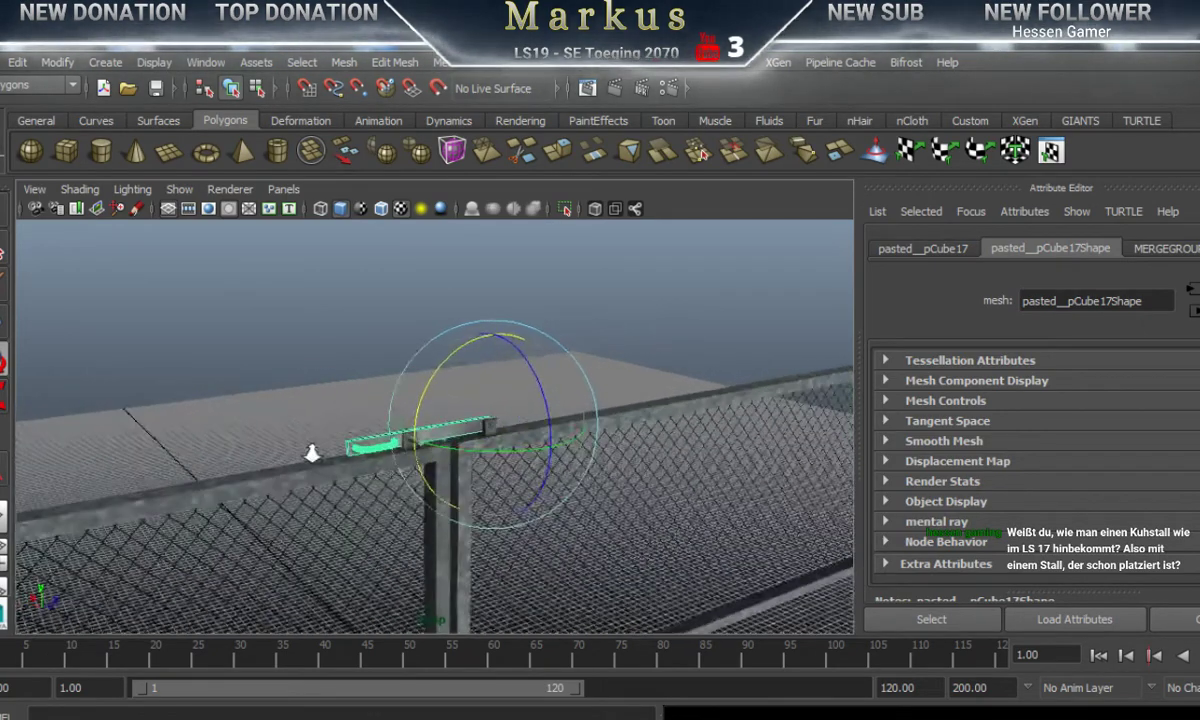
{"action": "right_click_drag", "start_coordinate": [312, 452], "coordinate": [666, 412], "text": "alt"}
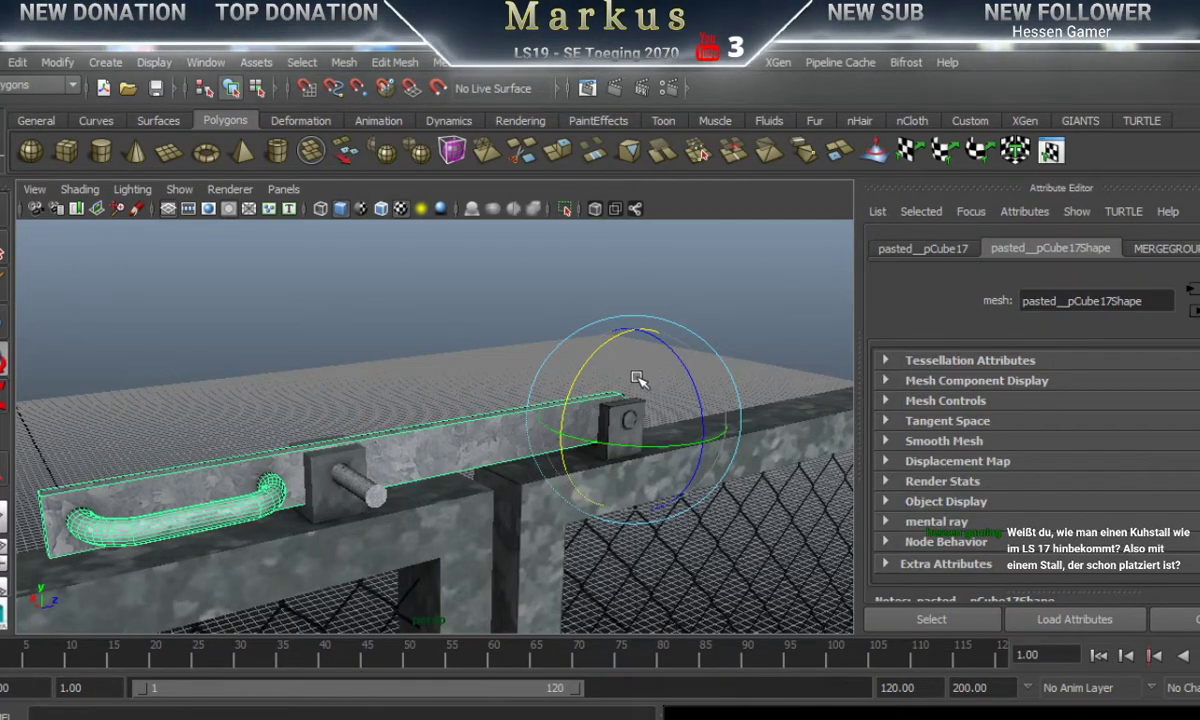
{"action": "right_click_drag", "start_coordinate": [662, 372], "coordinate": [613, 444], "text": "alt"}
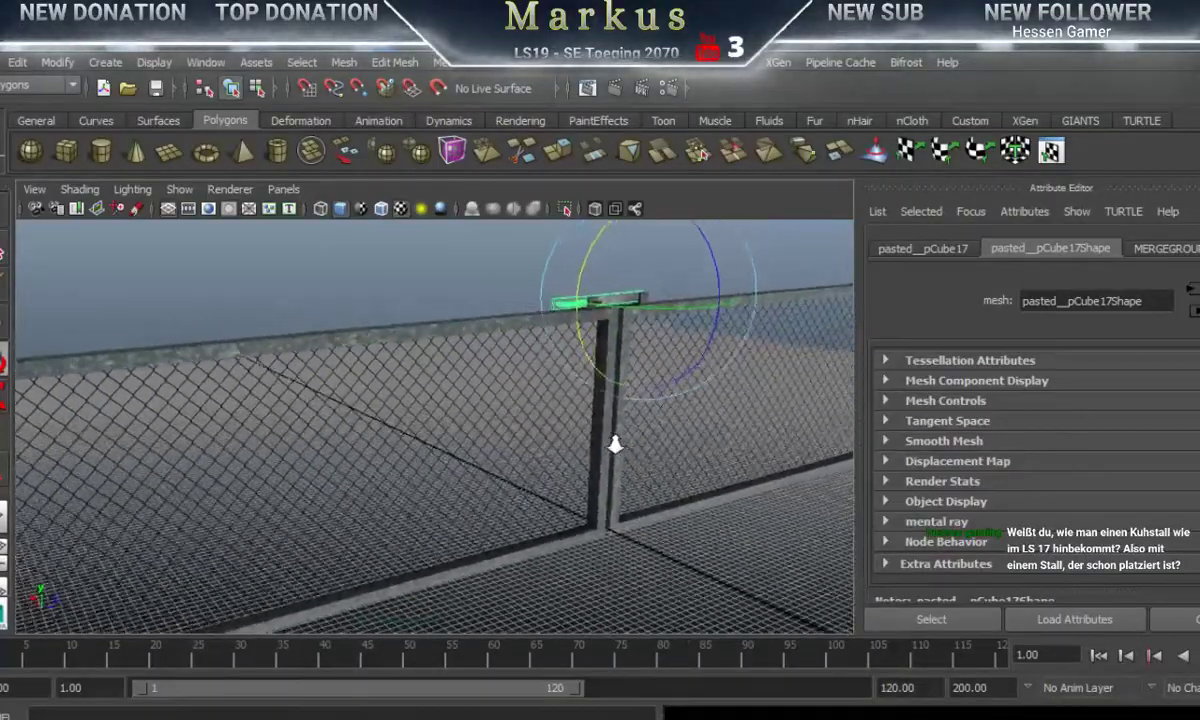
{"action": "middle_click_drag", "start_coordinate": [613, 444], "coordinate": [513, 507], "text": "alt"}
{"action": "right_click_drag", "start_coordinate": [513, 507], "coordinate": [686, 477], "text": "alt"}
{"action": "left_click_drag", "start_coordinate": [611, 474], "coordinate": [370, 480], "text": "alt"}
{"action": "right_click_drag", "start_coordinate": [370, 480], "coordinate": [362, 472], "text": "alt"}
{"action": "middle_click_drag", "start_coordinate": [362, 472], "coordinate": [388, 468], "text": "alt"}
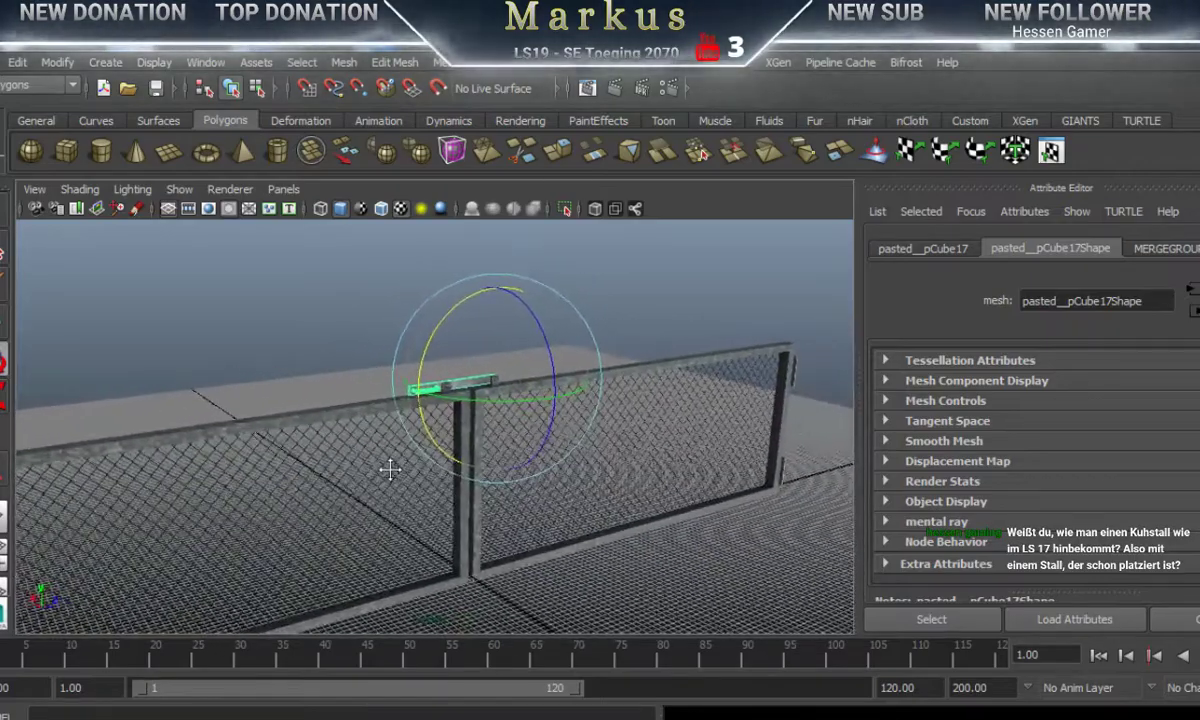
{"action": "right_click_drag", "start_coordinate": [388, 468], "coordinate": [597, 446], "text": "alt"}
{"action": "left_click_drag", "start_coordinate": [597, 447], "coordinate": [552, 471], "text": "alt"}
{"action": "right_click_drag", "start_coordinate": [386, 434], "coordinate": [155, 470], "text": "alt"}
{"action": "middle_click_drag", "start_coordinate": [228, 446], "coordinate": [343, 426], "text": "alt"}
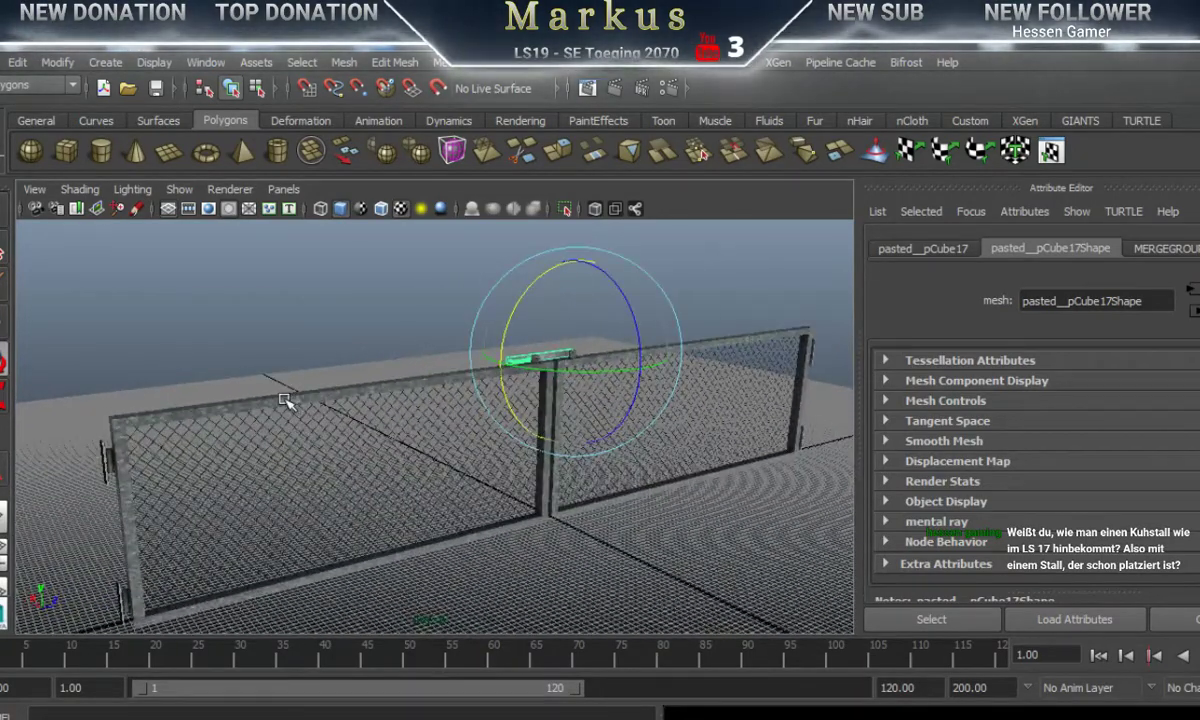
Step: Select the left door frame and open the output file chooser of the GIANTS I3D exporter
{"action": "left_click", "coordinate": [283, 401]}
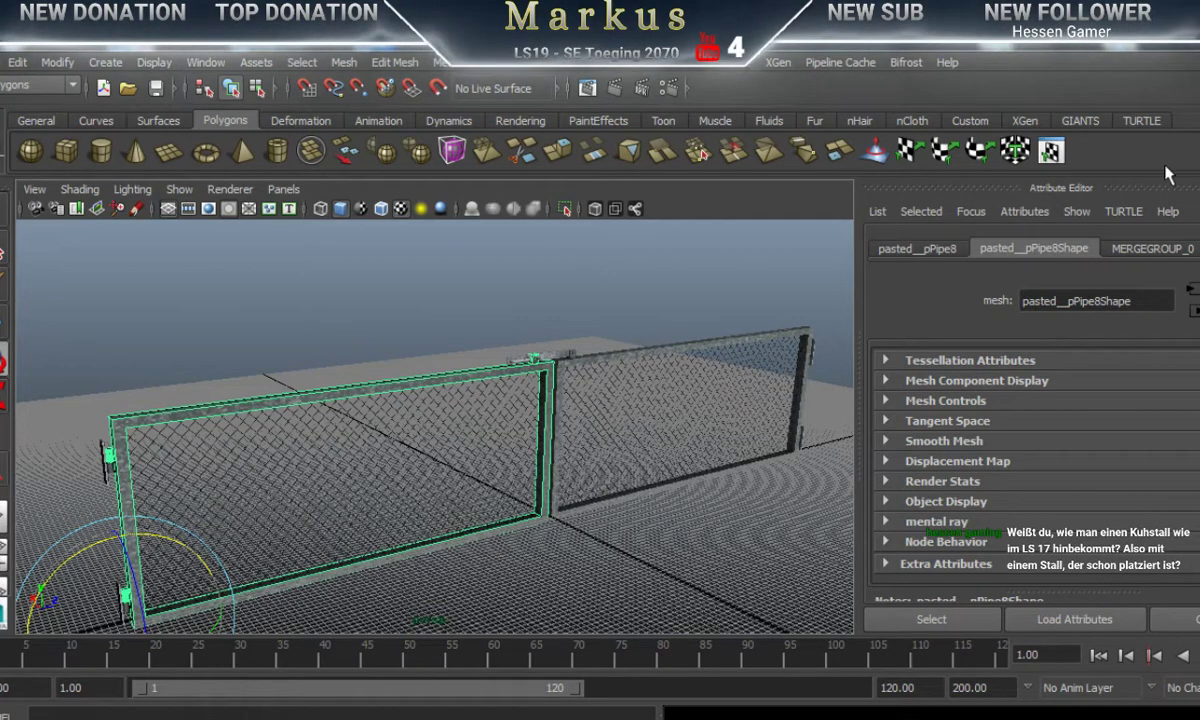
{"action": "left_click", "coordinate": [1085, 121]}
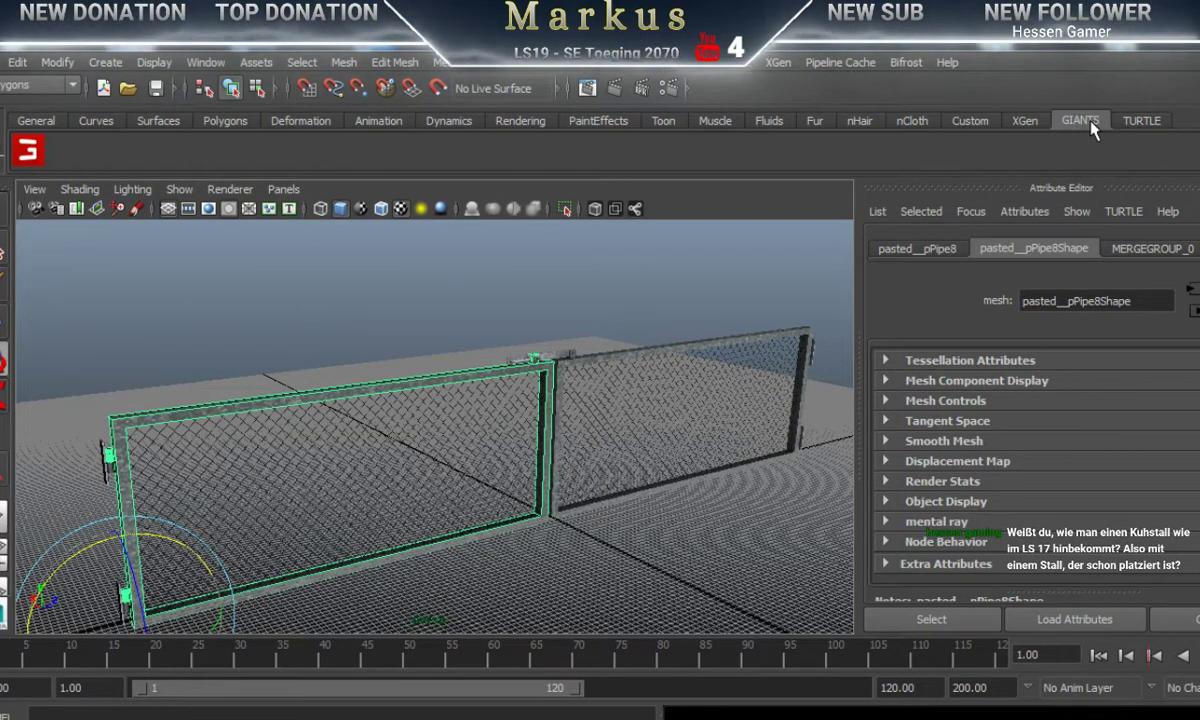
{"action": "left_click", "coordinate": [27, 152]}
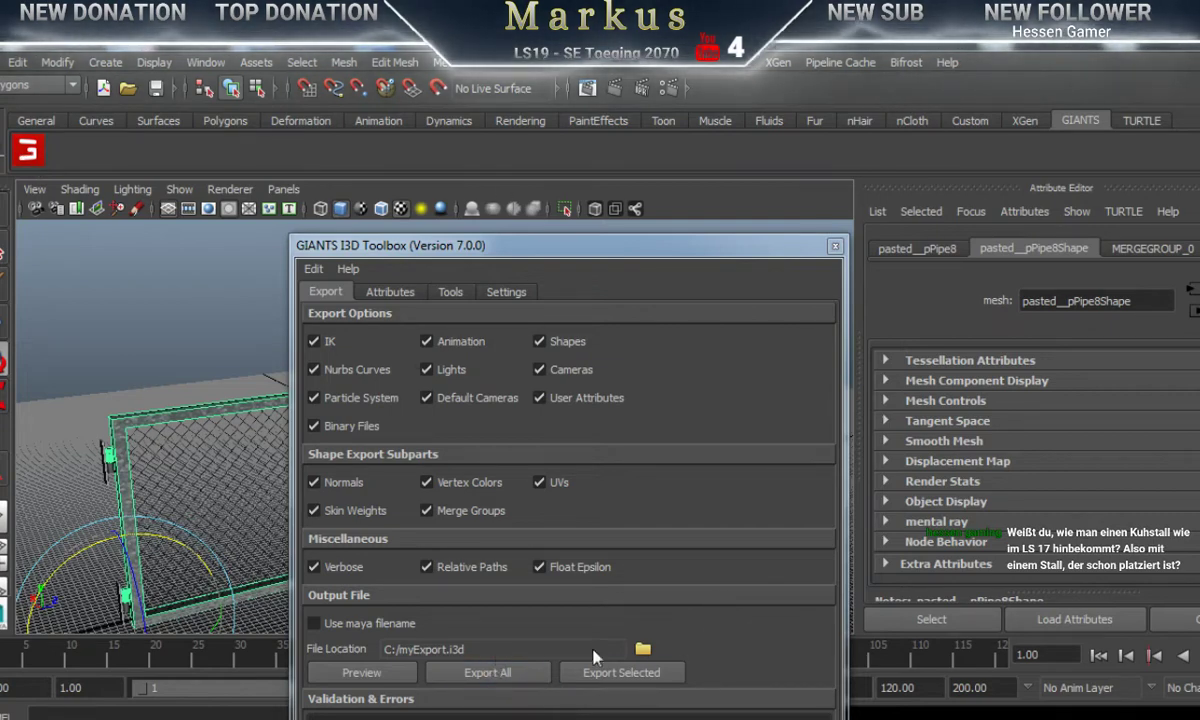
{"action": "left_click", "coordinate": [633, 674]}
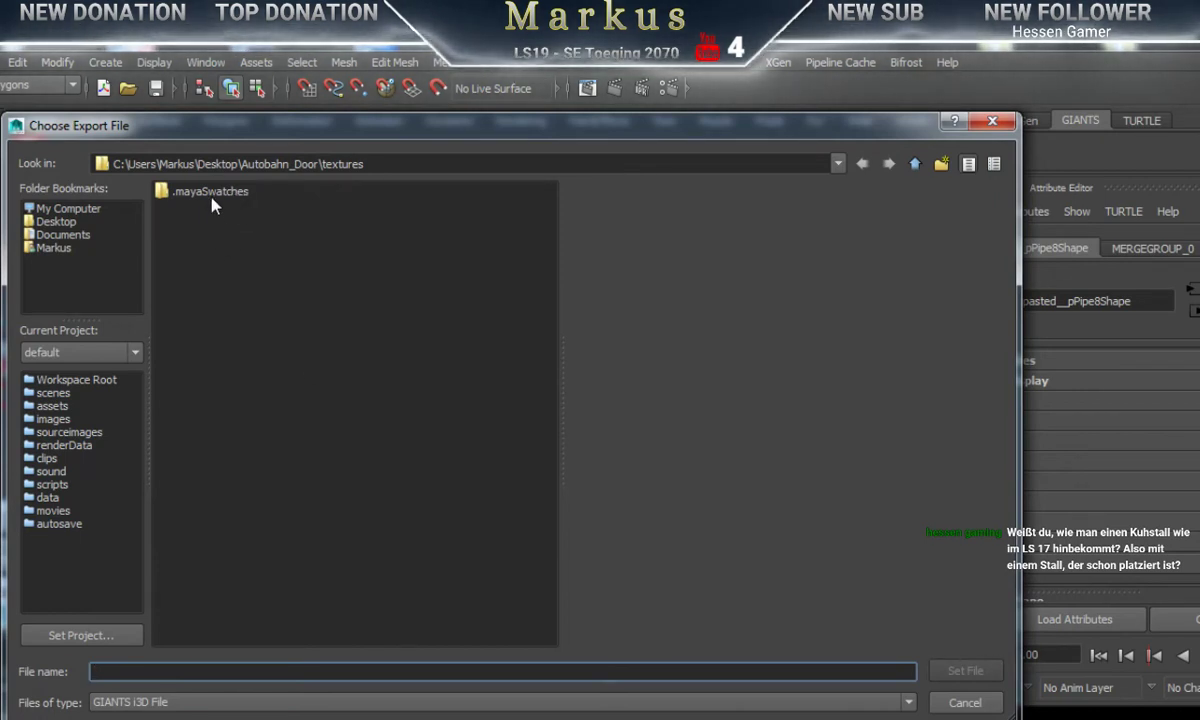
Step: Set the export output file to Autobahn_Door_L in the Autobahn_Door folder and select the left door frame
{"action": "left_click", "coordinate": [383, 164]}
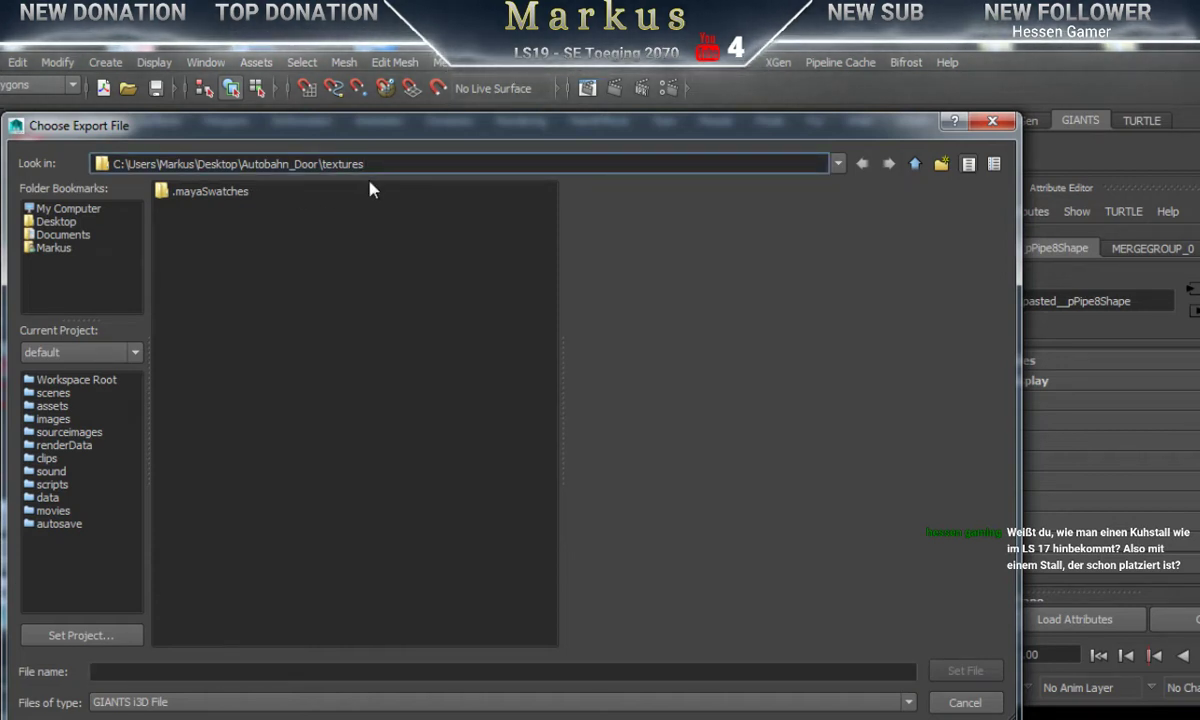
{"action": "left_click", "coordinate": [915, 165]}
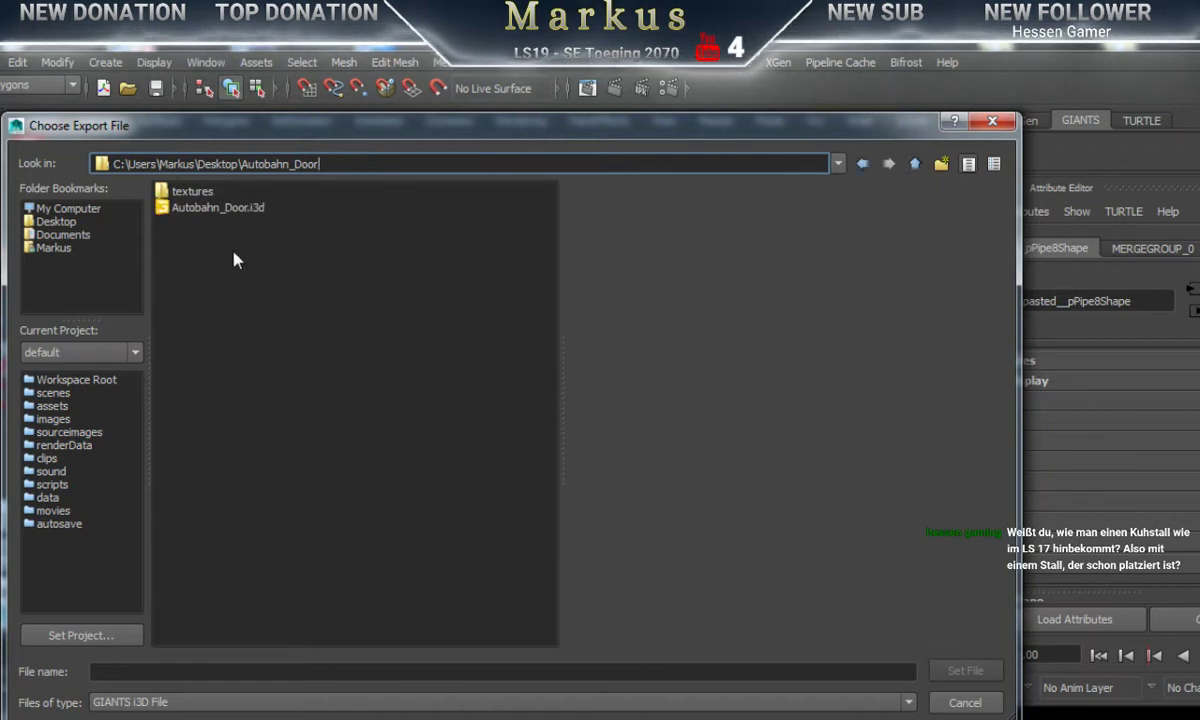
{"action": "left_click", "coordinate": [218, 208]}
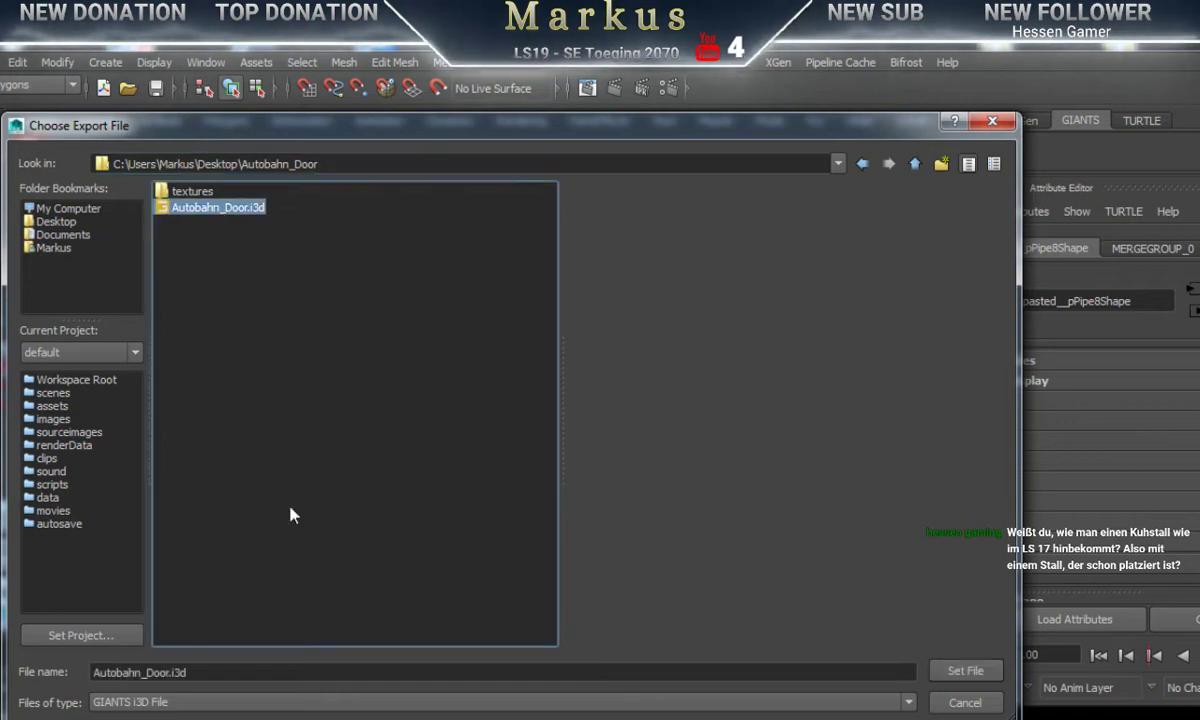
{"action": "left_click", "coordinate": [214, 672]}
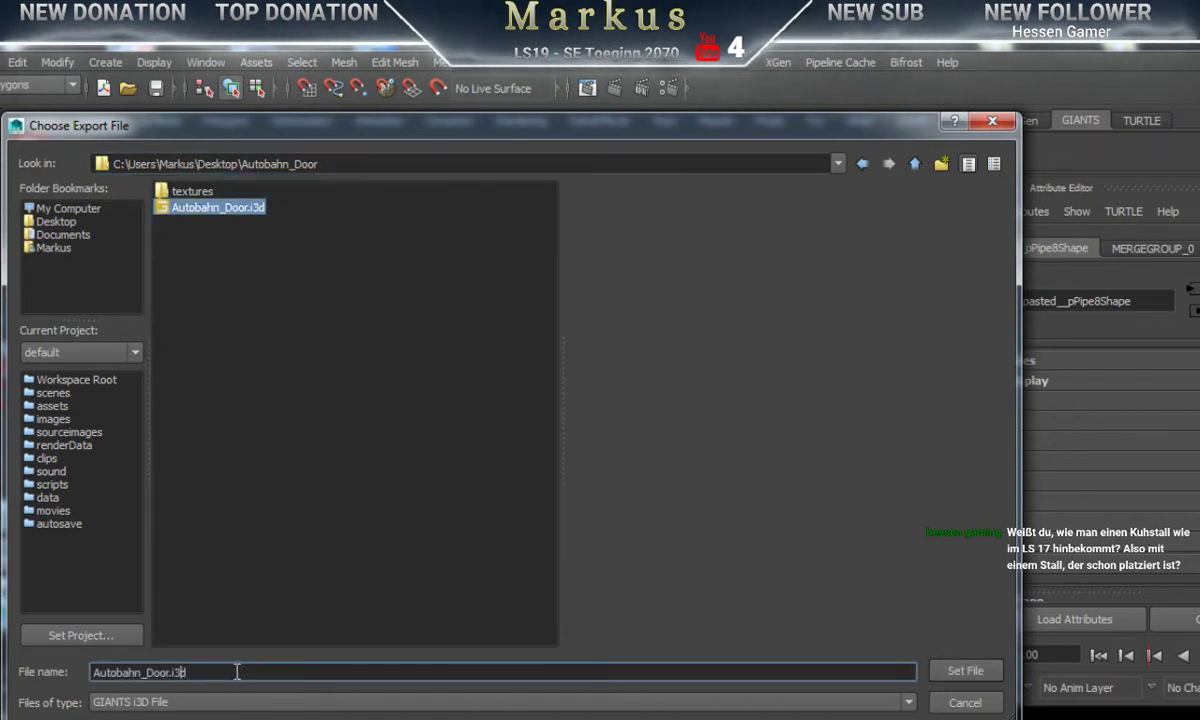
{"action": "key", "text": "BackSpace"}
{"action": "key", "text": "BackSpace"}
{"action": "key", "text": "BackSpace"}
{"action": "key", "text": "BackSpace"}
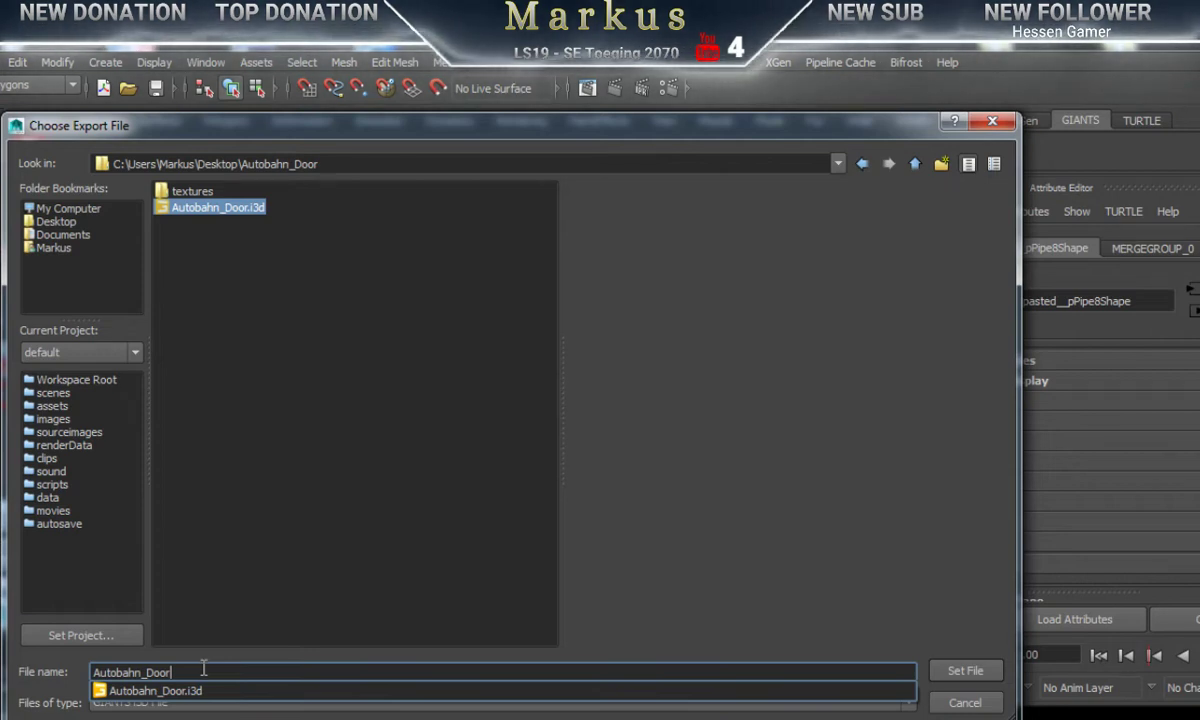
{"action": "type", "text": "_L"}
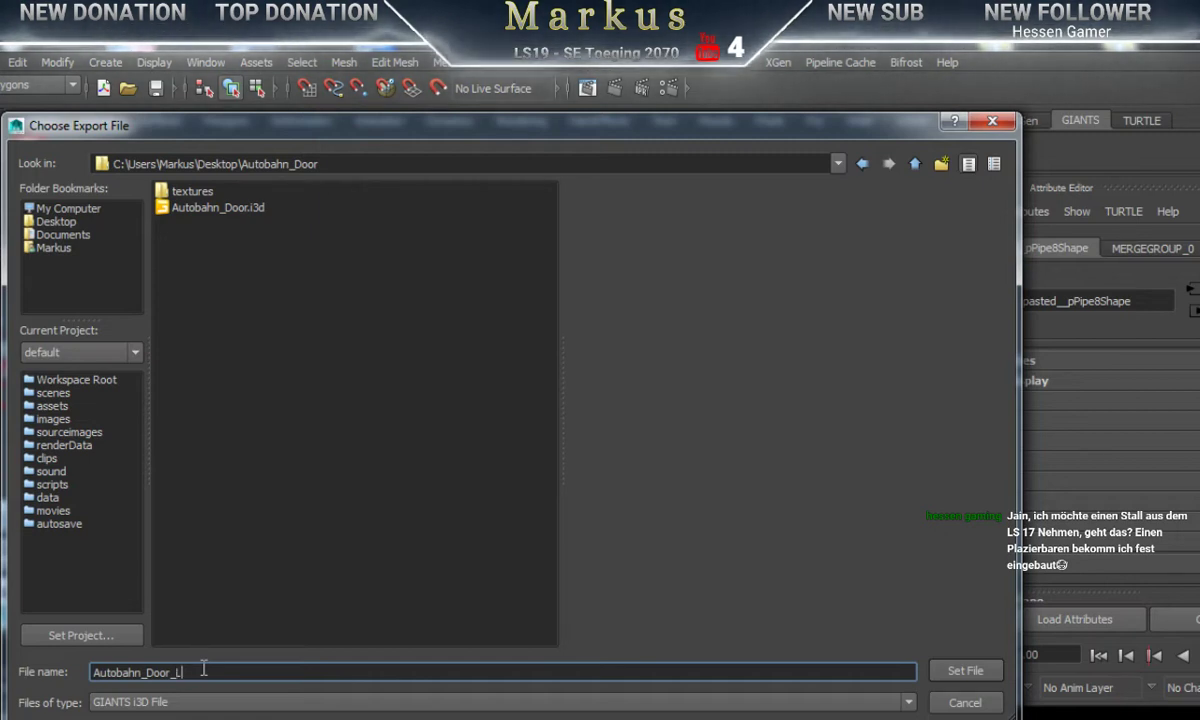
{"action": "left_click", "coordinate": [960, 677]}
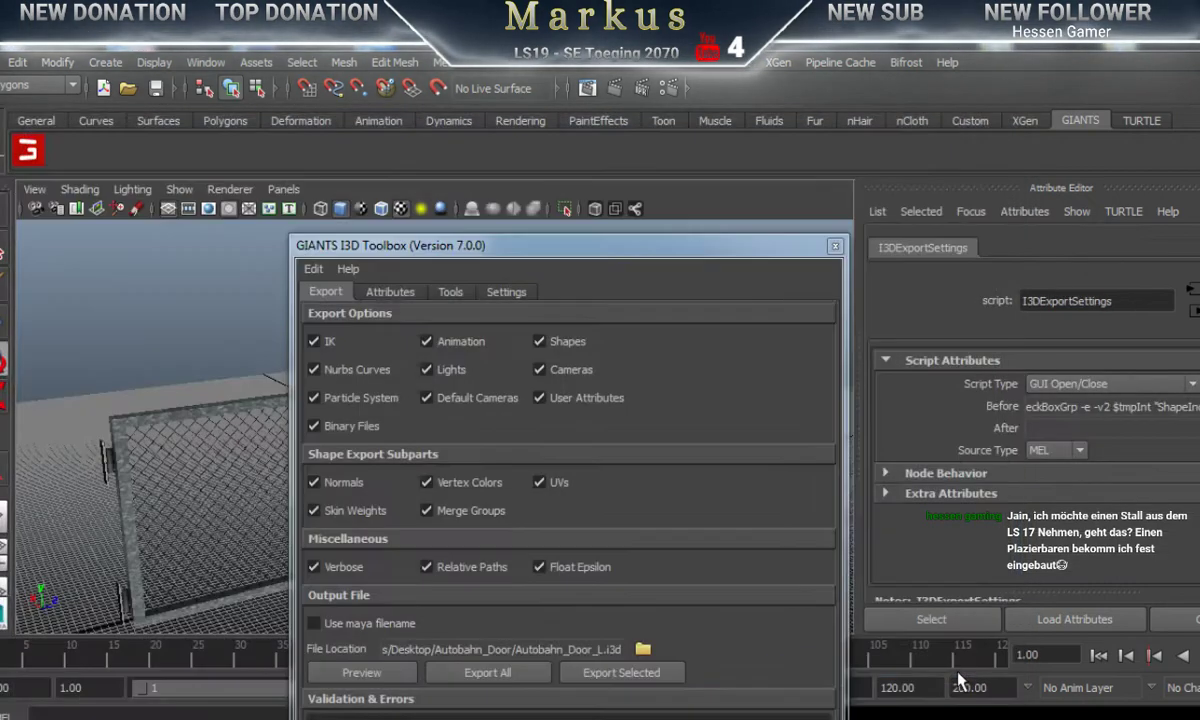
{"action": "left_click", "coordinate": [165, 420]}
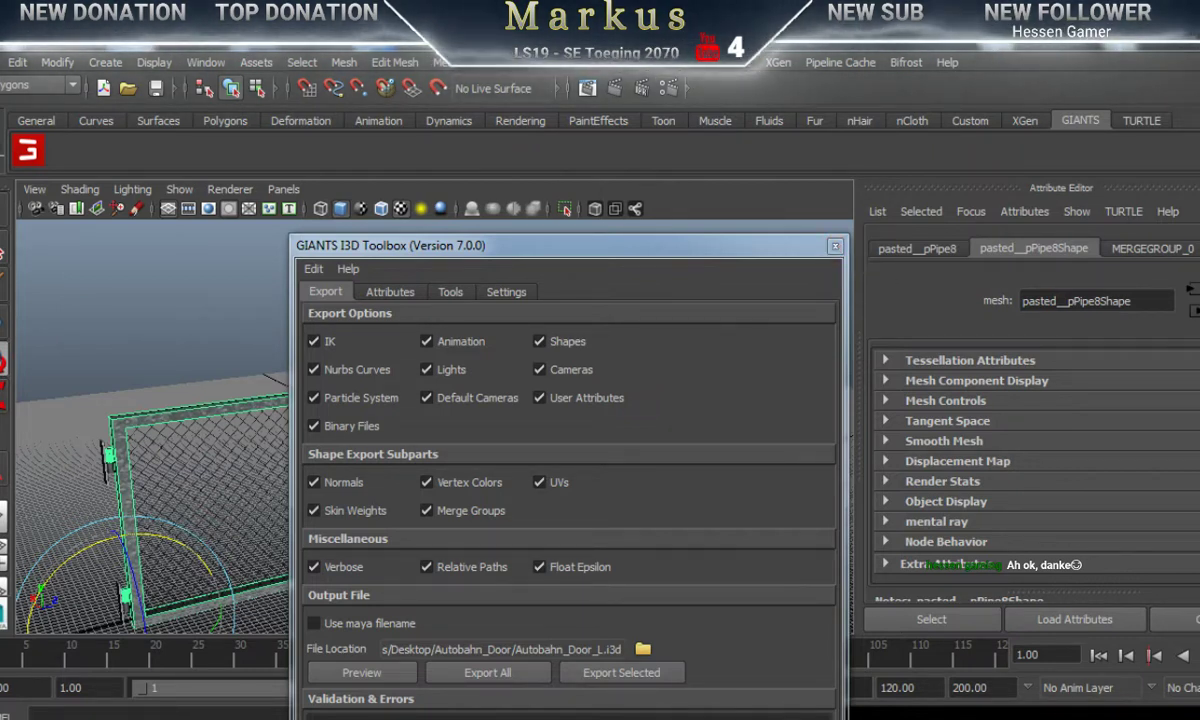
{"action": "key", "text": "super+e"}
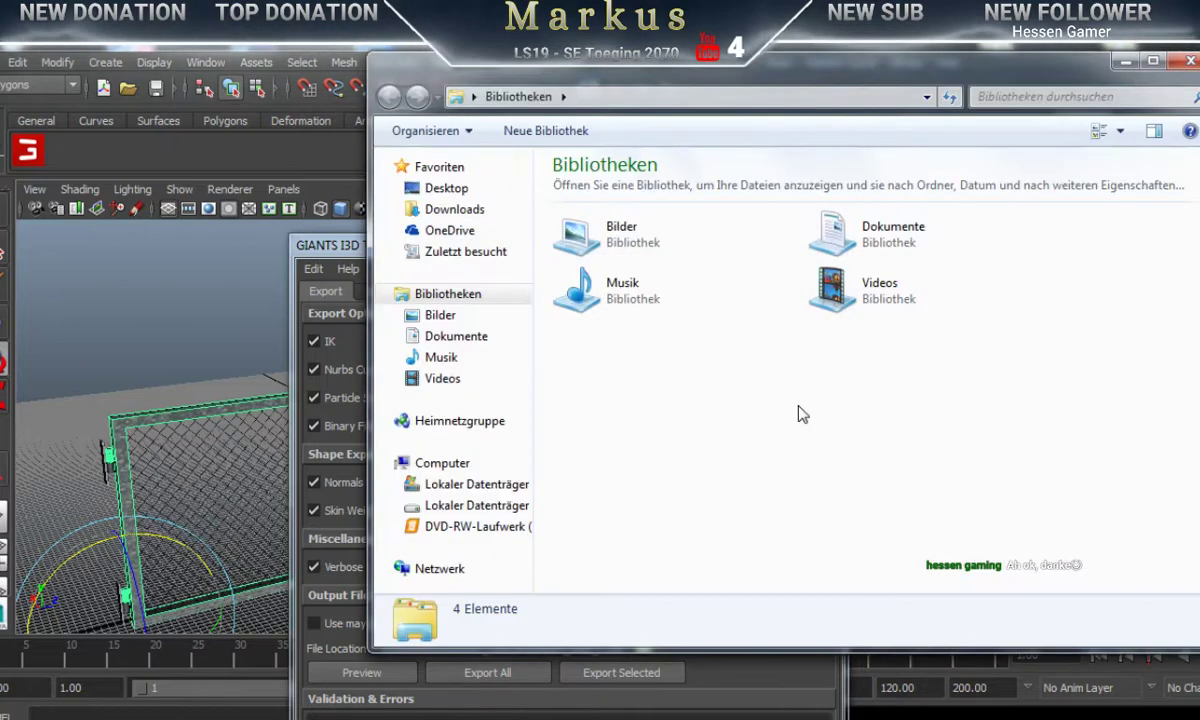
{"action": "double_click", "coordinate": [870, 228]}
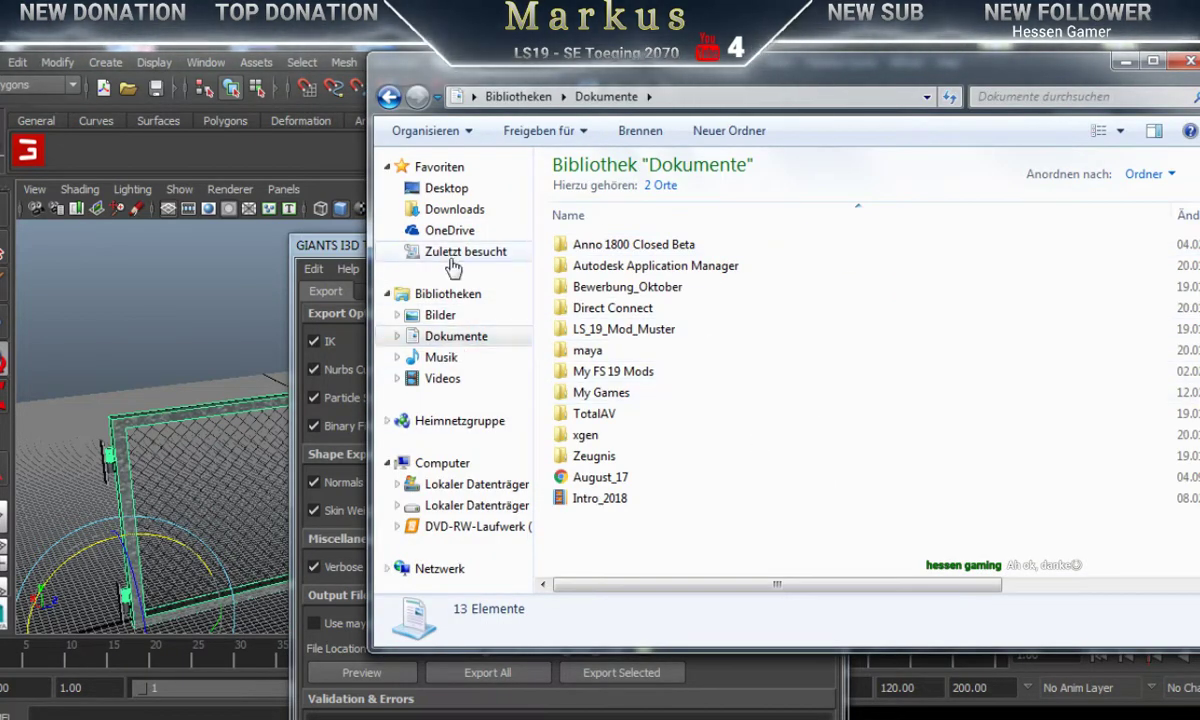
{"action": "left_click", "coordinate": [455, 210]}
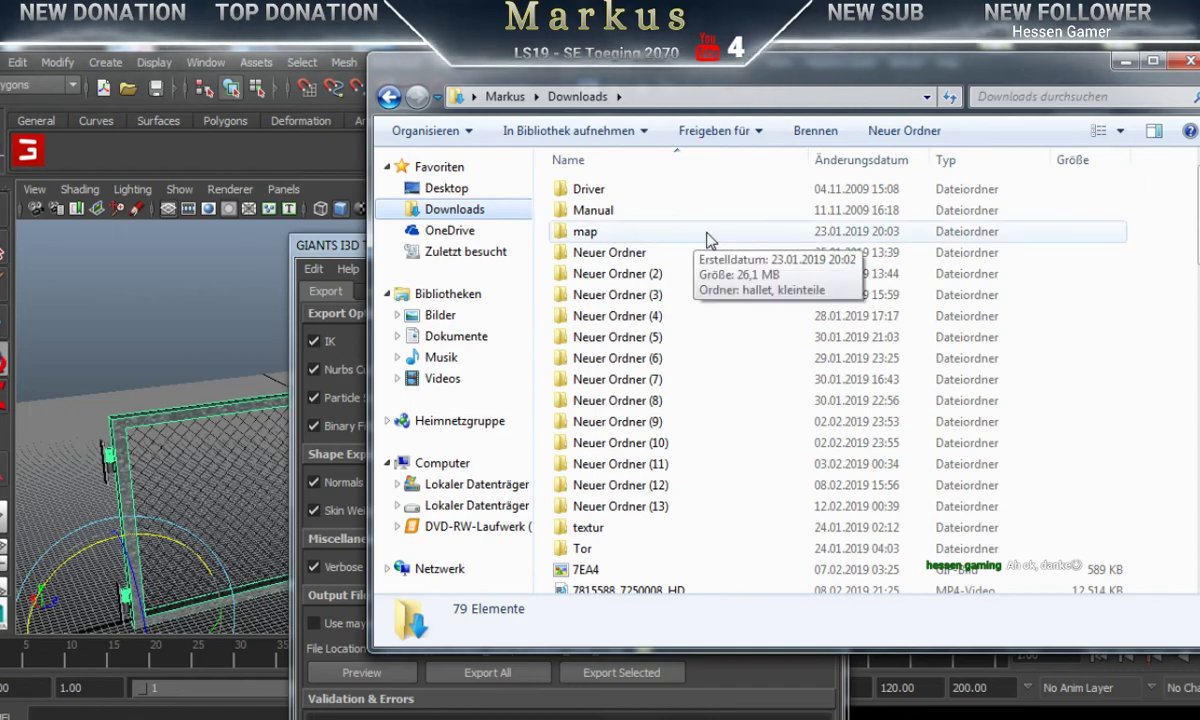
Step: Open the Muster_Pig i3D file from the Muster_Pig desktop folder in GIANTS Editor 8.1.0
{"action": "left_click", "coordinate": [1124, 38]}
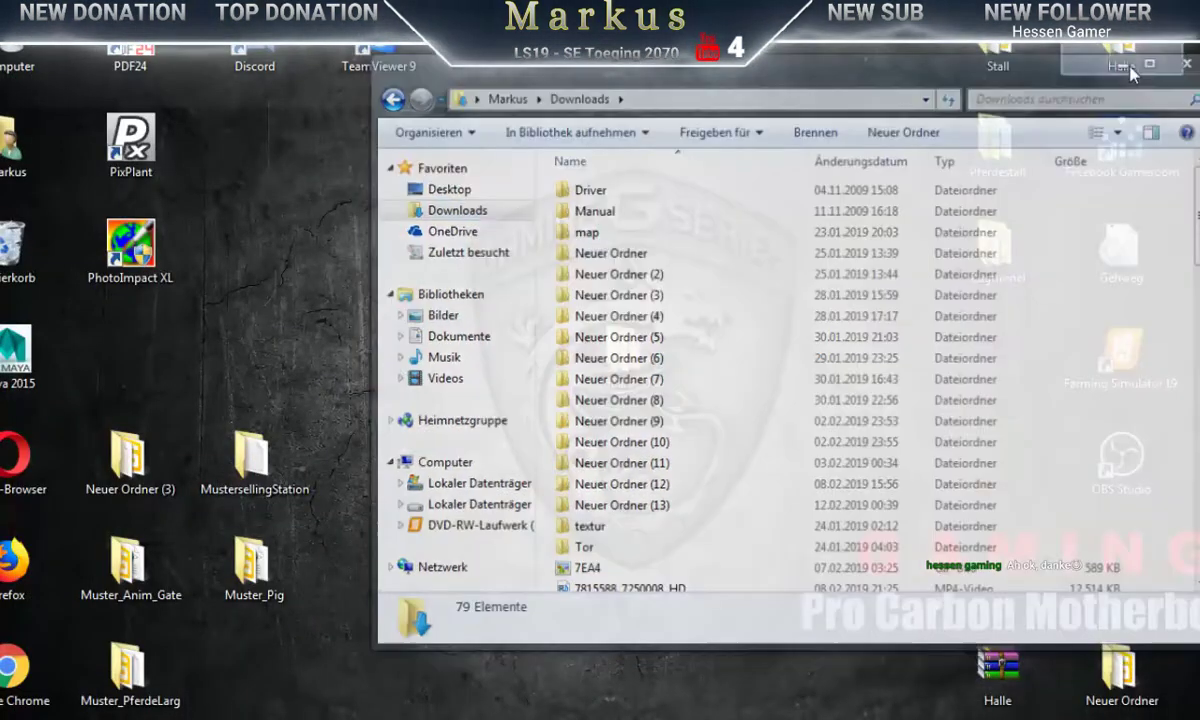
{"action": "left_click", "coordinate": [1127, 63]}
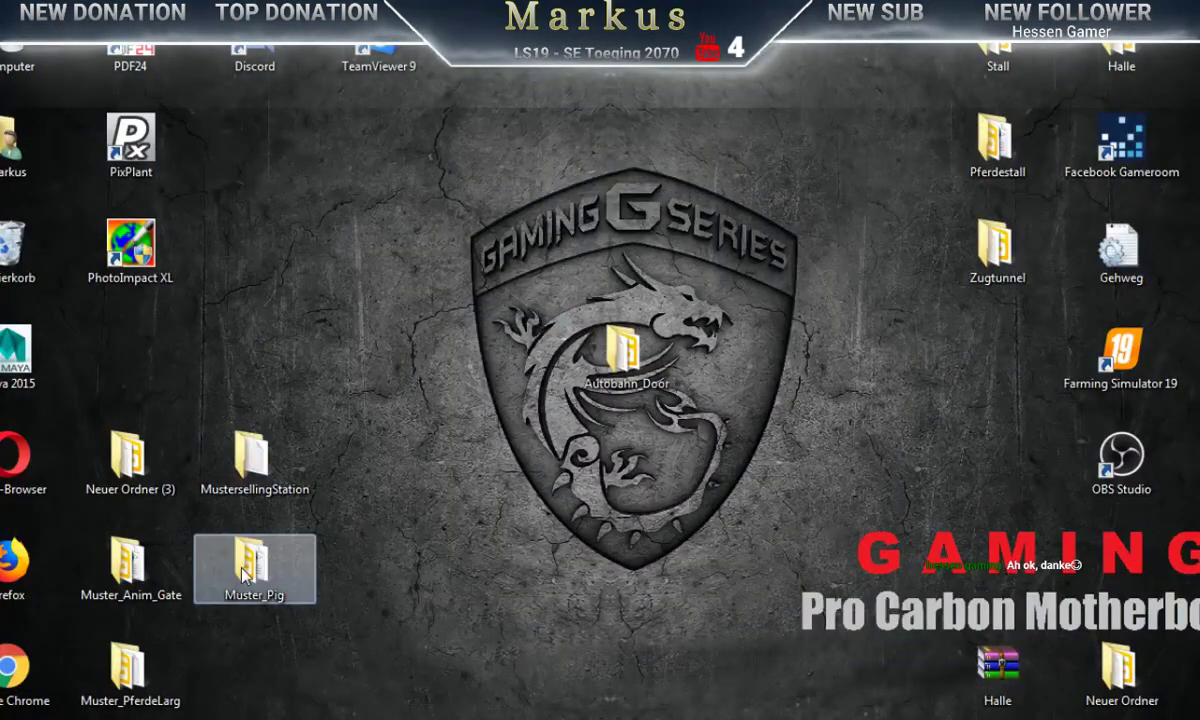
{"action": "double_click", "coordinate": [279, 590]}
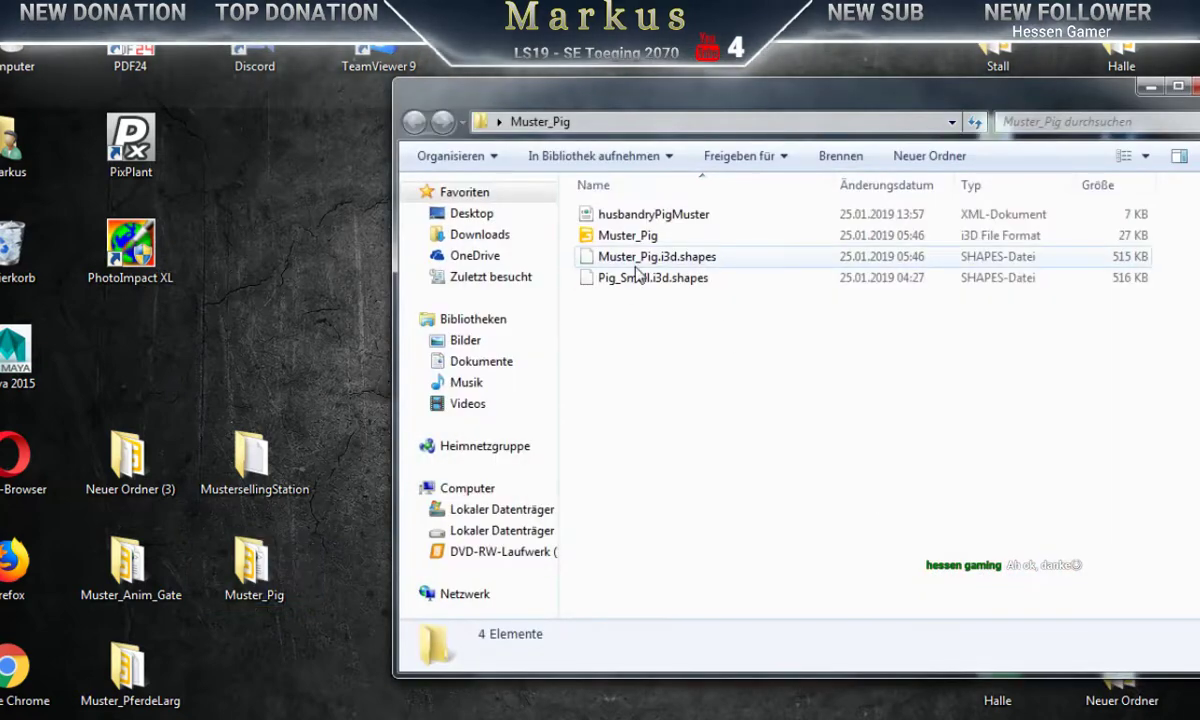
{"action": "double_click", "coordinate": [612, 236]}
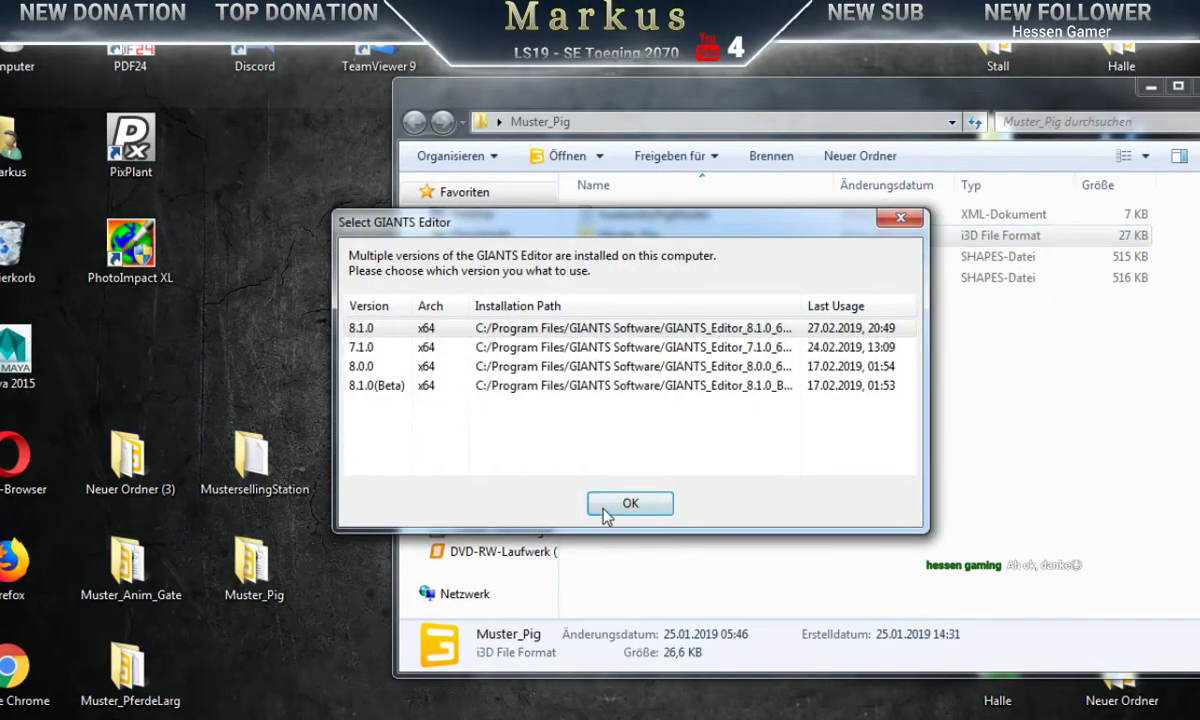
{"action": "left_click", "coordinate": [626, 503]}
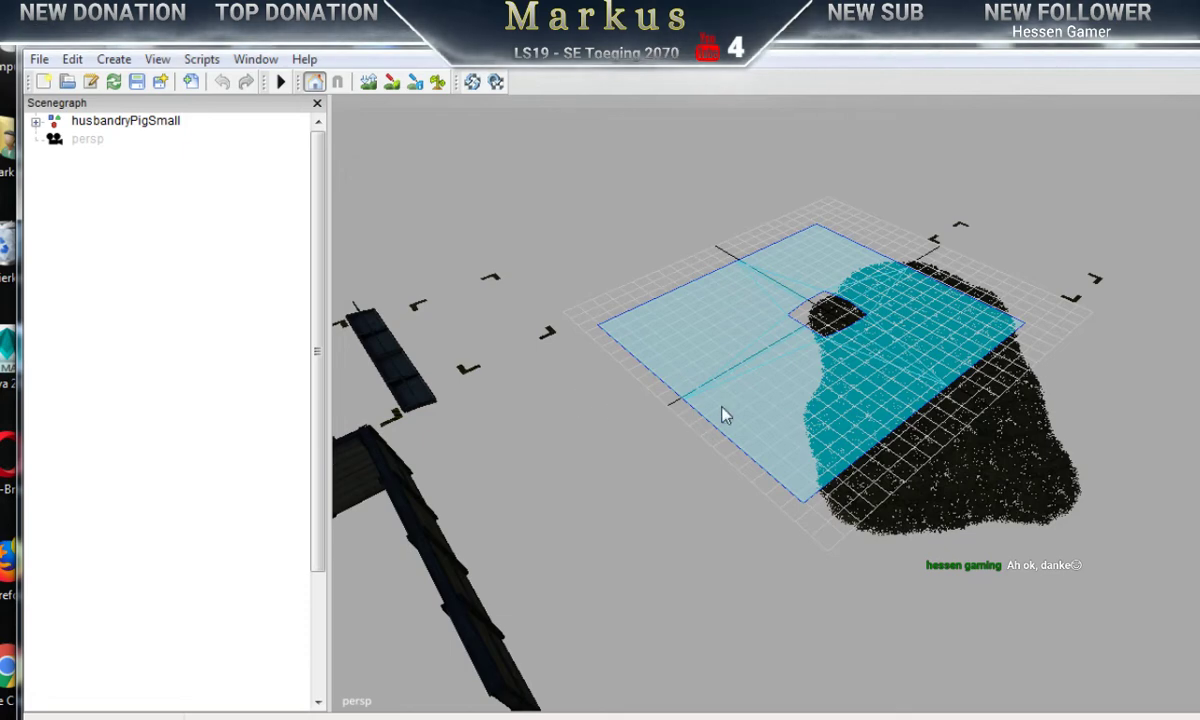
Step: Add a light to the Muster_Pig scene and view the pig husbandry parts with it
{"action": "scroll", "coordinate": [785, 503], "scroll_direction": "down", "scroll_amount": 5}
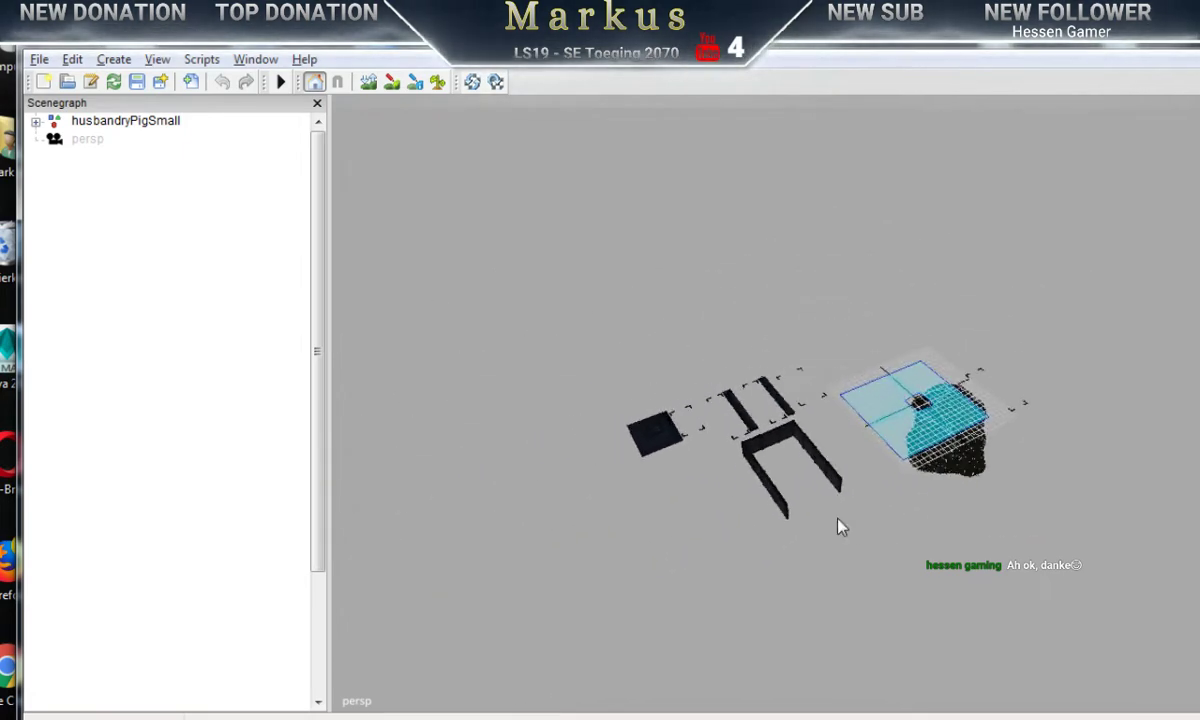
{"action": "scroll", "coordinate": [680, 557], "scroll_direction": "up", "scroll_amount": 6}
{"action": "scroll", "coordinate": [938, 536], "scroll_direction": "down", "scroll_amount": 6}
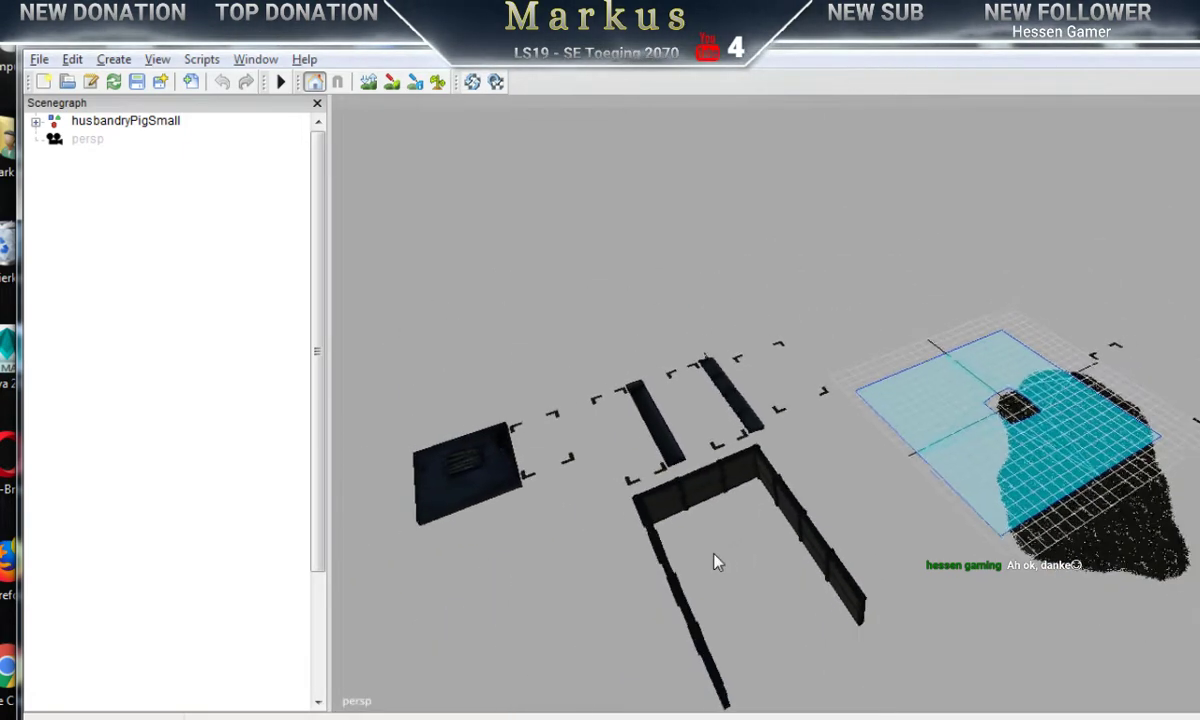
{"action": "left_click_drag", "start_coordinate": [715, 557], "coordinate": [703, 506], "text": "alt"}
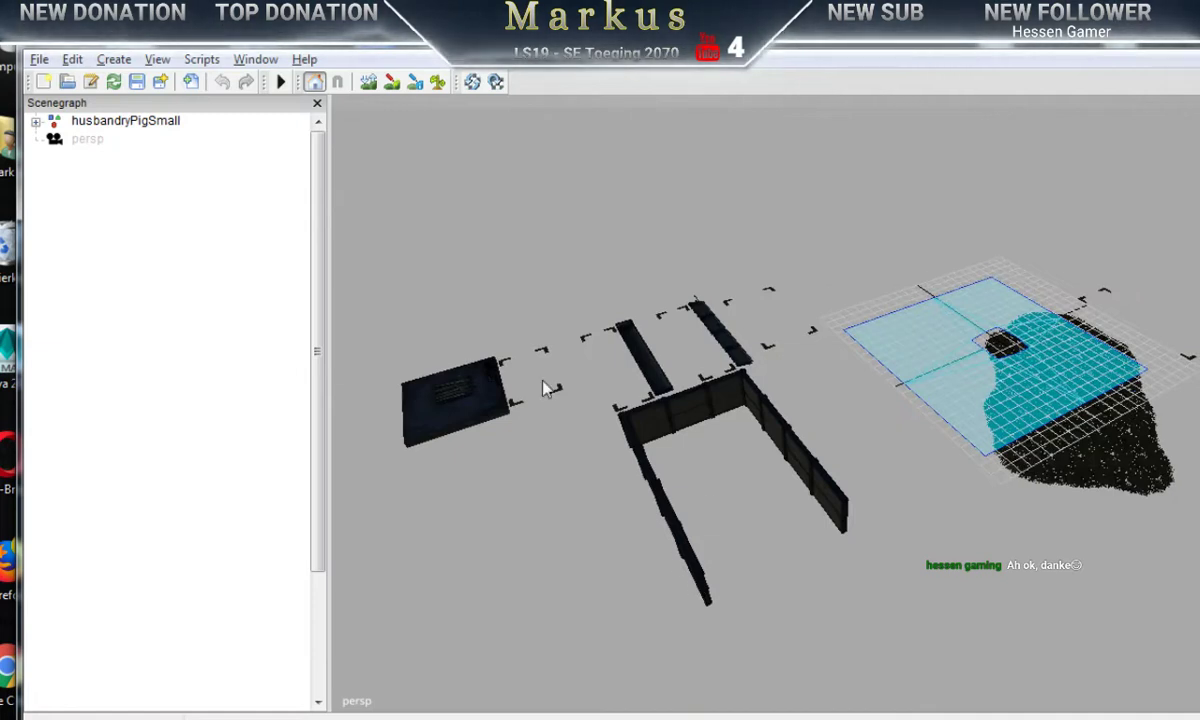
{"action": "left_click", "coordinate": [157, 59]}
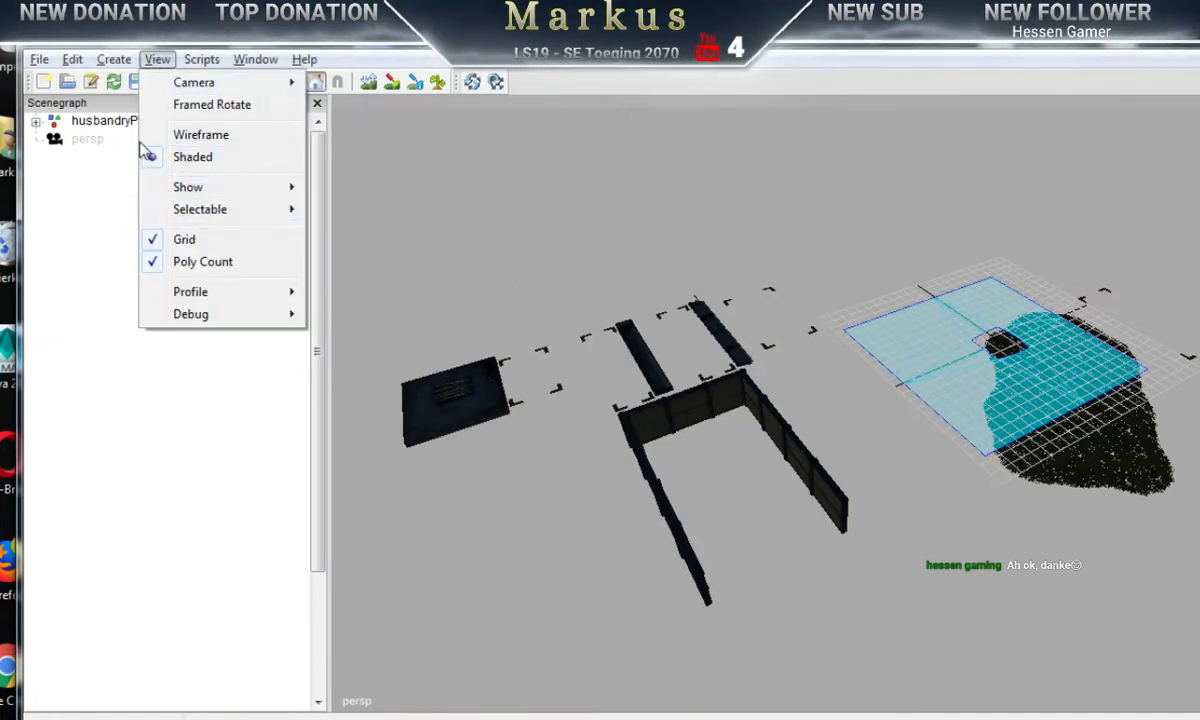
{"action": "mouse_move", "coordinate": [113, 59]}
{"action": "left_click", "coordinate": [128, 106]}
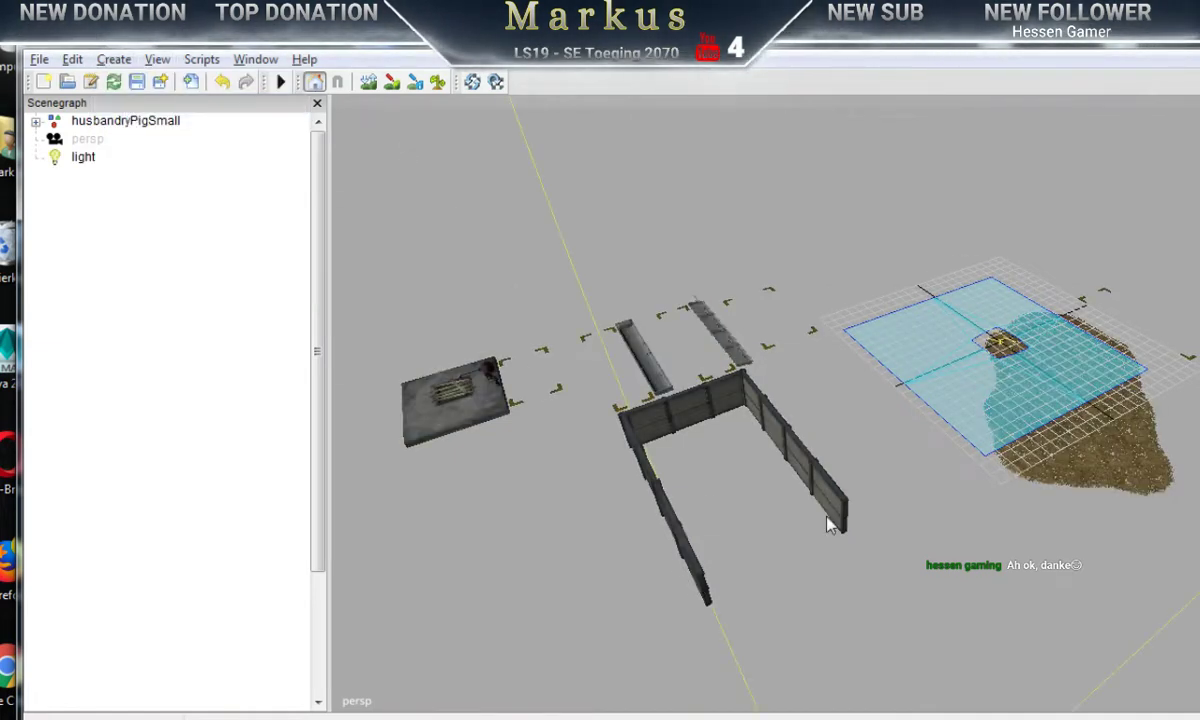
{"action": "middle_click_drag", "start_coordinate": [820, 523], "coordinate": [964, 474]}
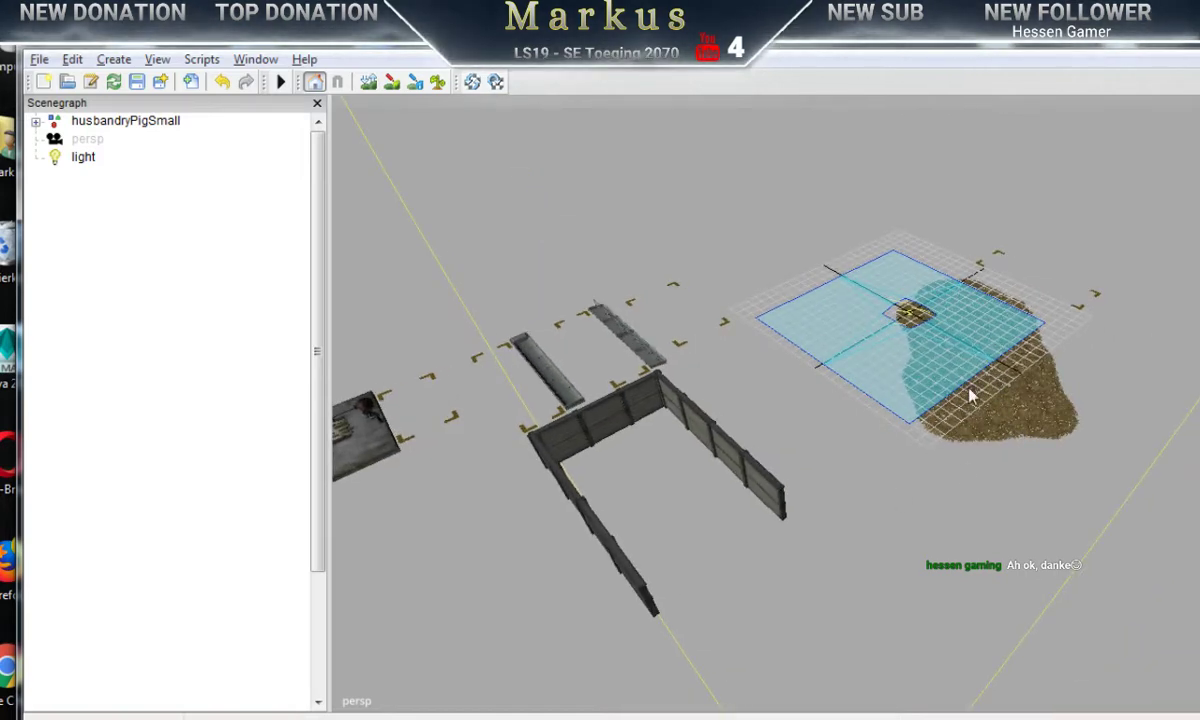
{"action": "left_click_drag", "start_coordinate": [998, 450], "coordinate": [938, 432], "text": "alt"}
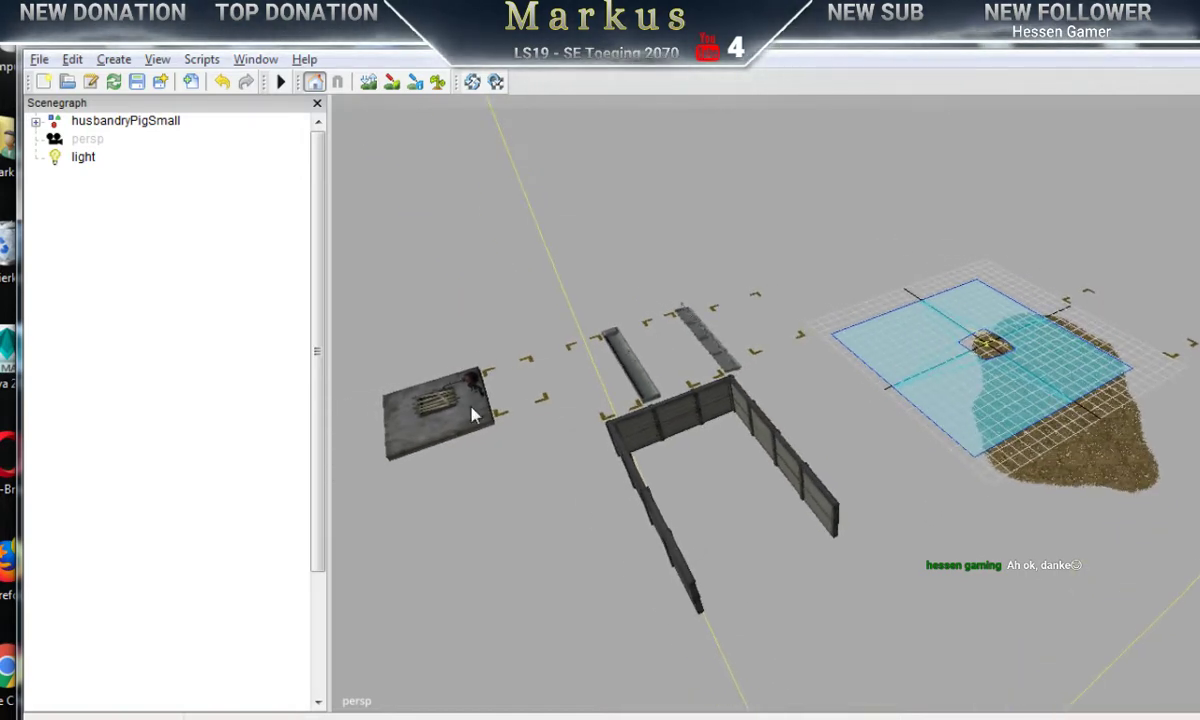
Step: Select the husbandryPigSmall group and examine its fences, troughs, trigger volumes and ground area
{"action": "left_click", "coordinate": [84, 122]}
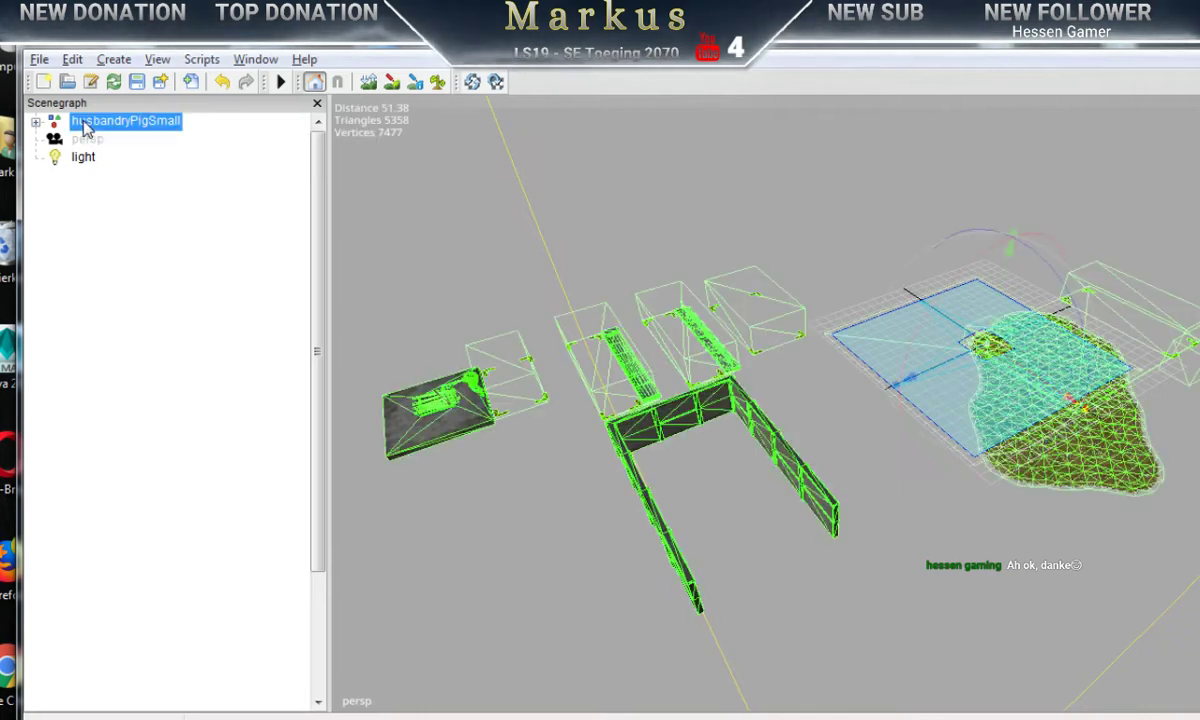
{"action": "middle_click_drag", "start_coordinate": [935, 503], "coordinate": [855, 502]}
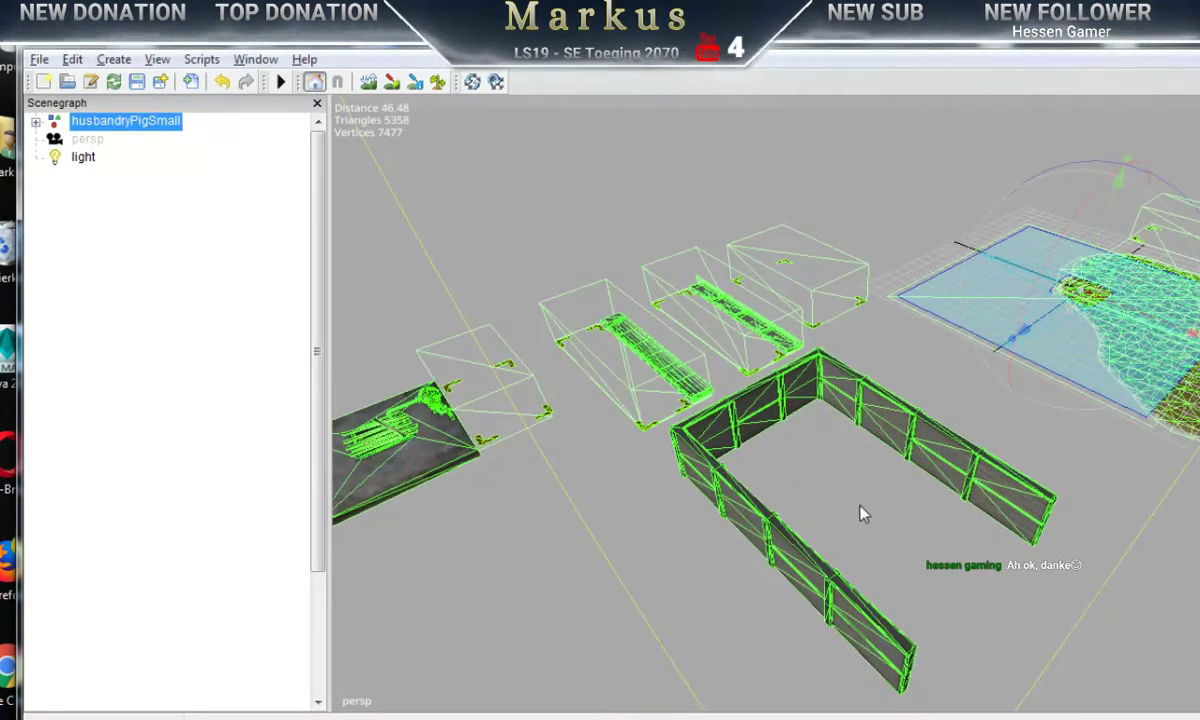
{"action": "left_click_drag", "start_coordinate": [860, 513], "coordinate": [851, 475], "text": "alt"}
{"action": "scroll", "coordinate": [865, 506], "scroll_direction": "down", "scroll_amount": 3}
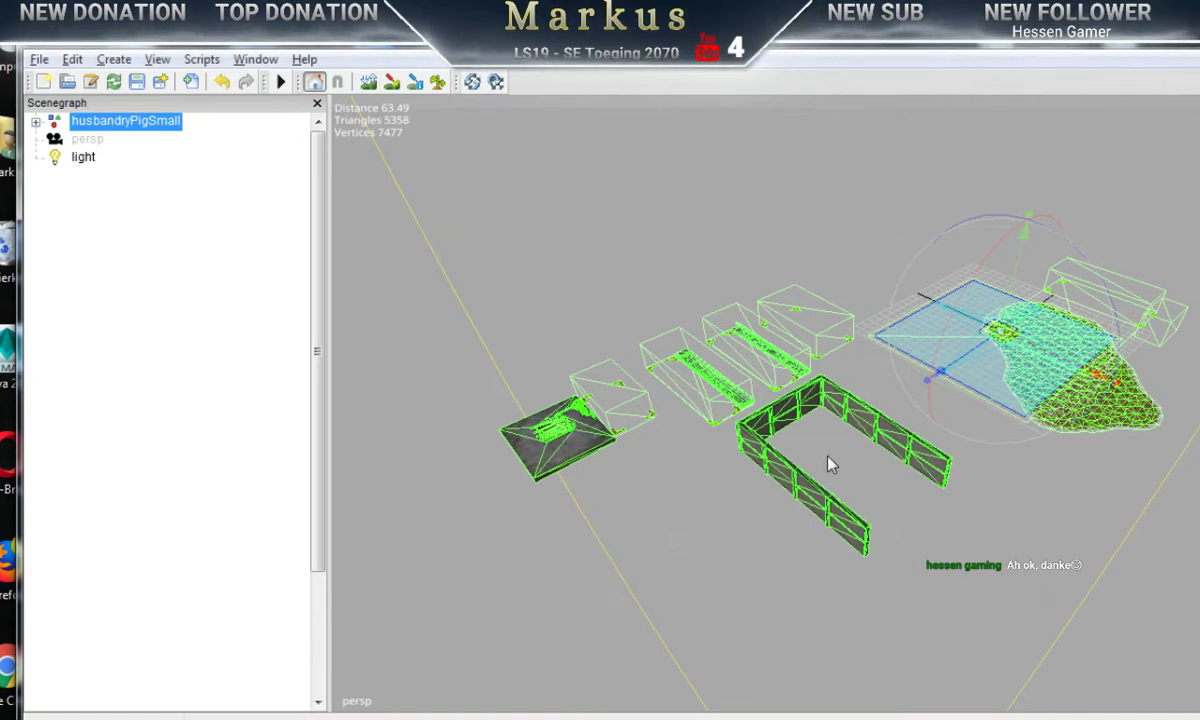
{"action": "middle_click_drag", "start_coordinate": [833, 509], "coordinate": [750, 551]}
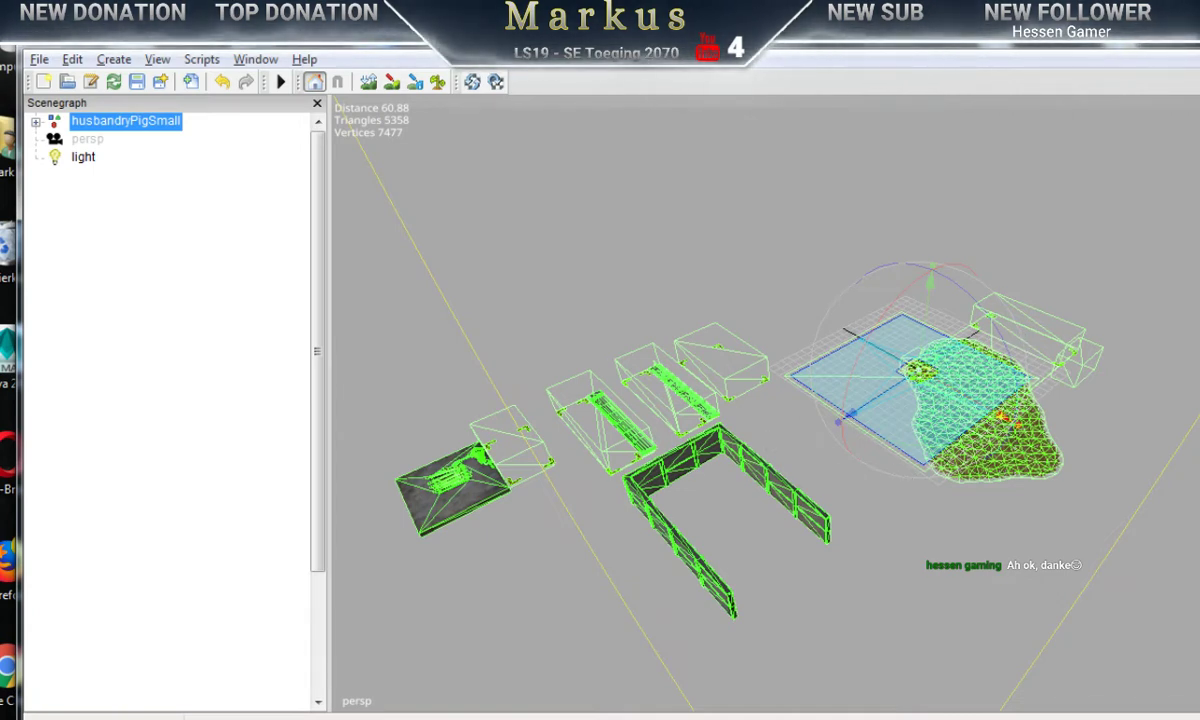
Step: Close the Muster_Pig scene without saving the changes and close its folder window
{"action": "key", "text": "alt+F4"}
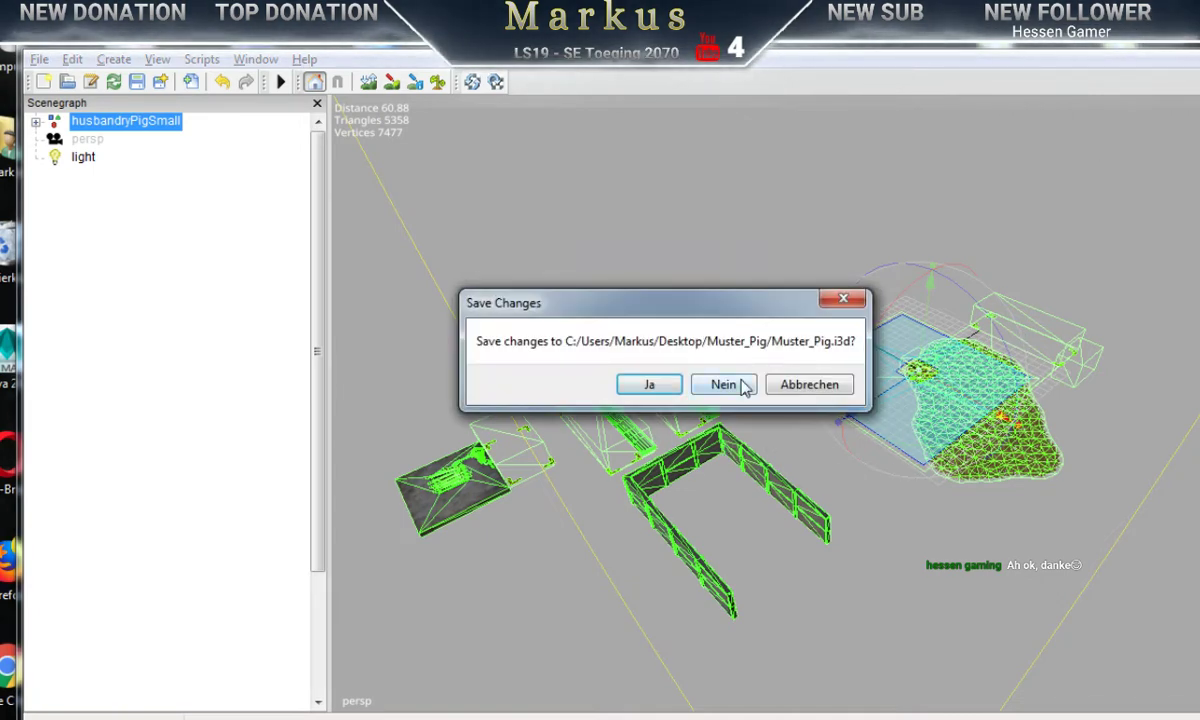
{"action": "left_click", "coordinate": [741, 384]}
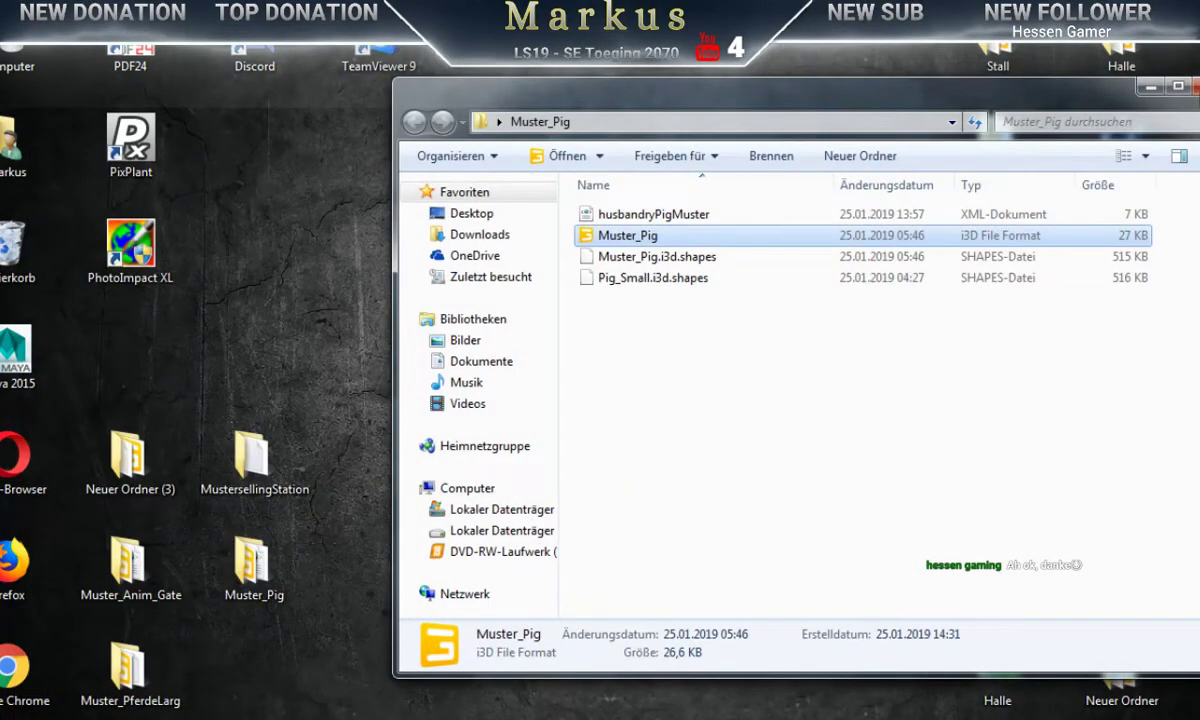
{"action": "key", "text": "alt+F4"}
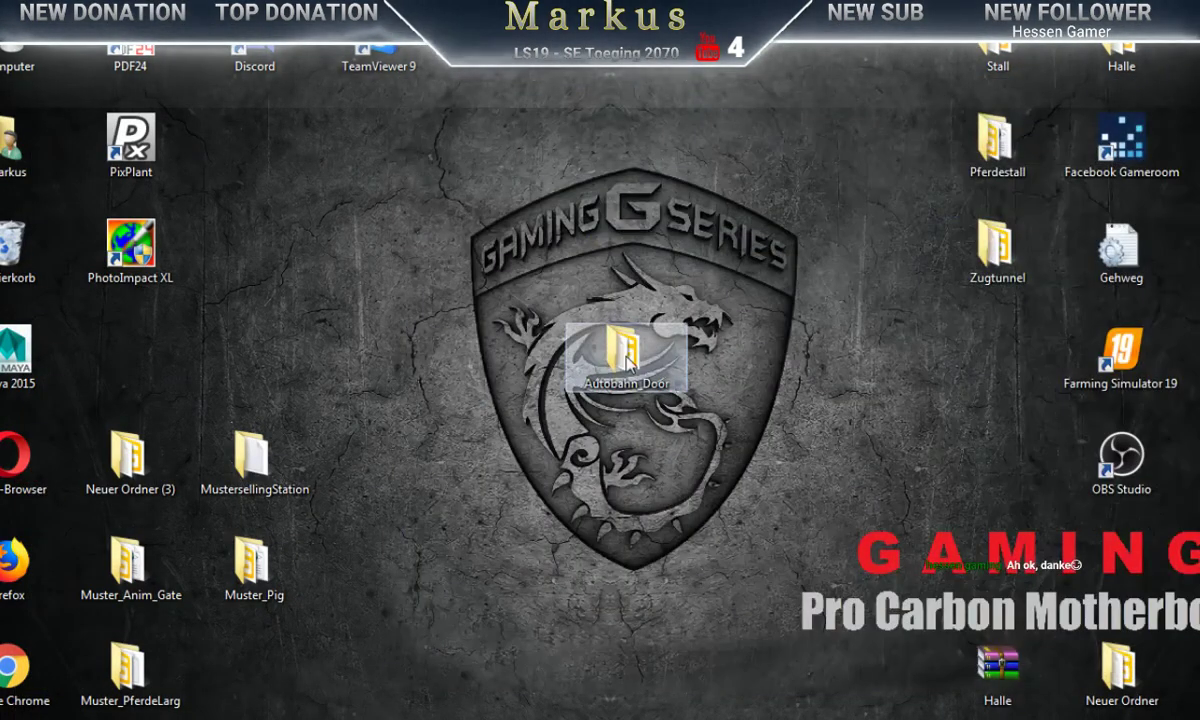
Step: Open the Autobahn_Door desktop folder, and export only the selected left door frame from Maya to Autobahn_Door_L.i3d there
{"action": "double_click", "coordinate": [624, 352]}
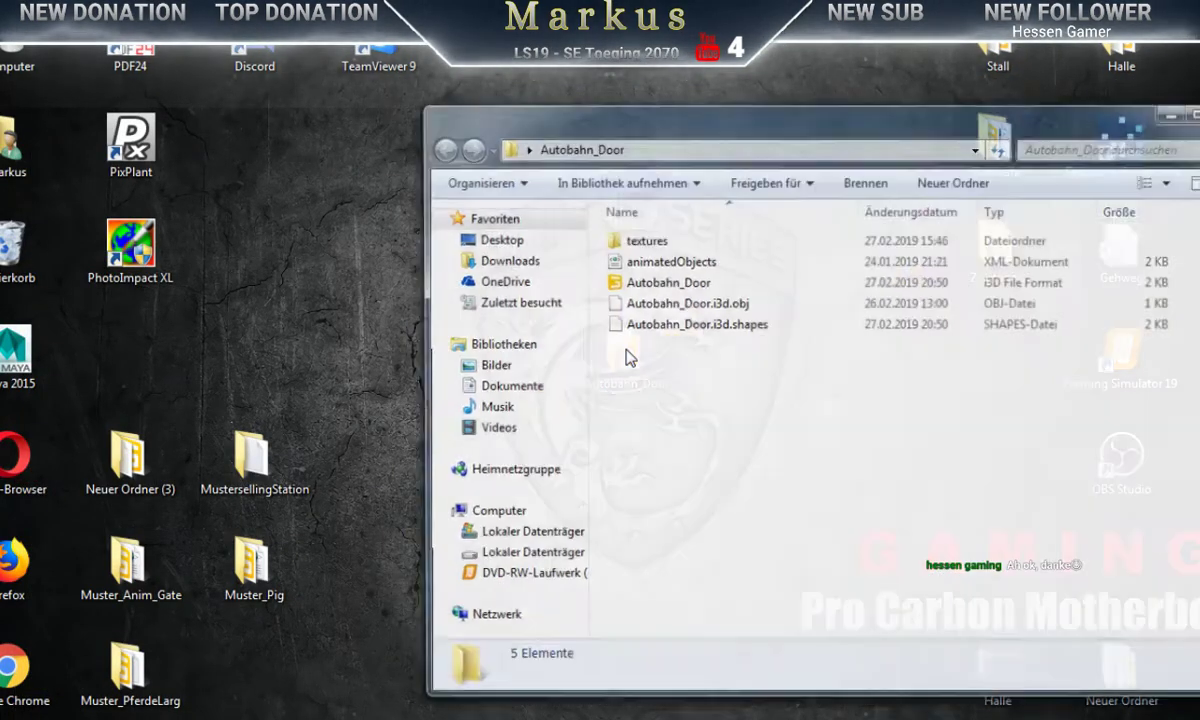
{"action": "left_click", "coordinate": [637, 285]}
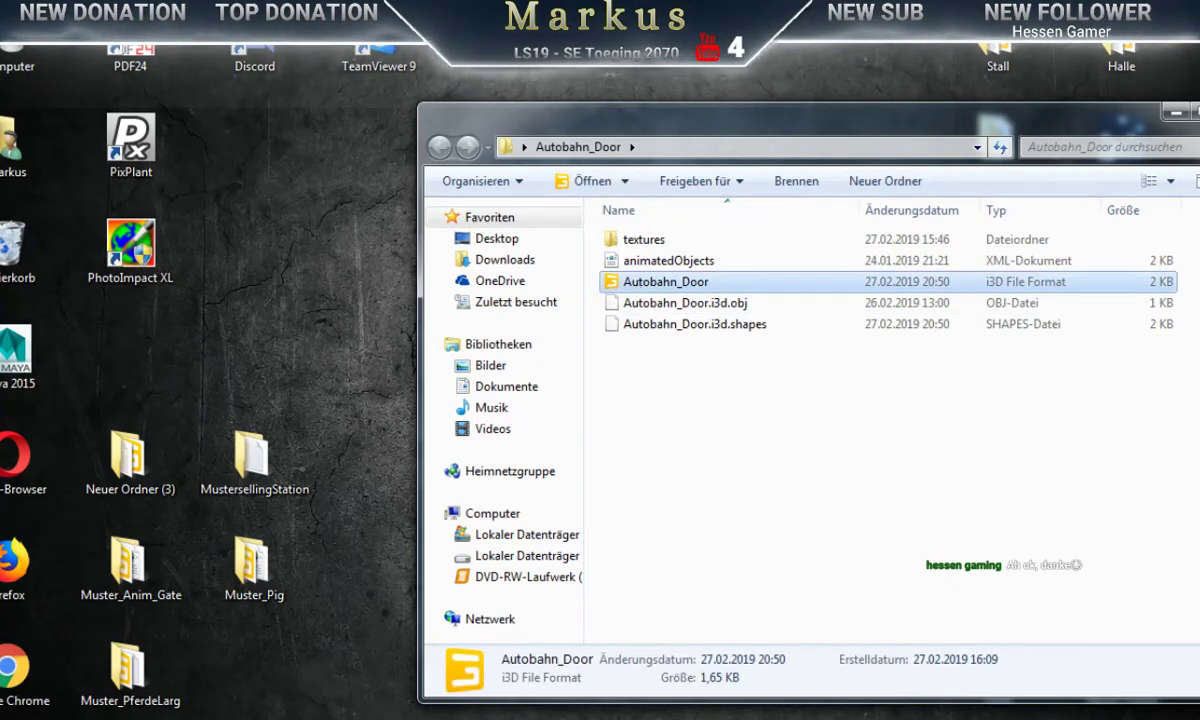
{"action": "left_click", "coordinate": [737, 719]}
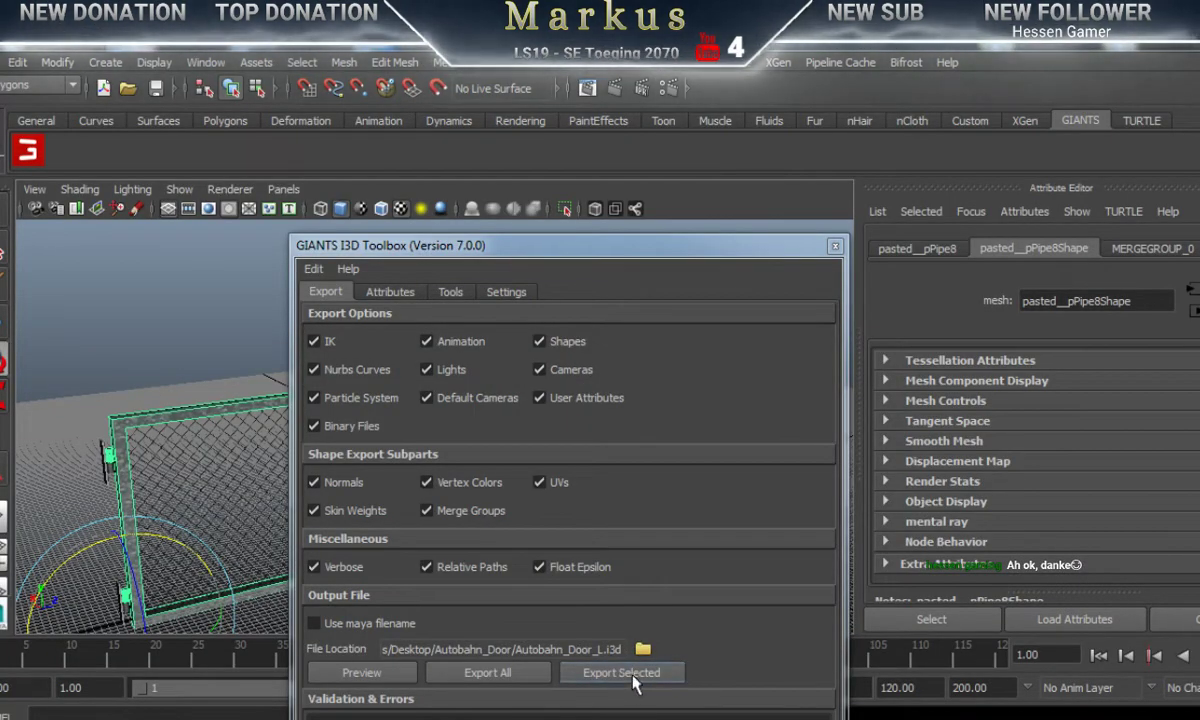
{"action": "left_click", "coordinate": [632, 676]}
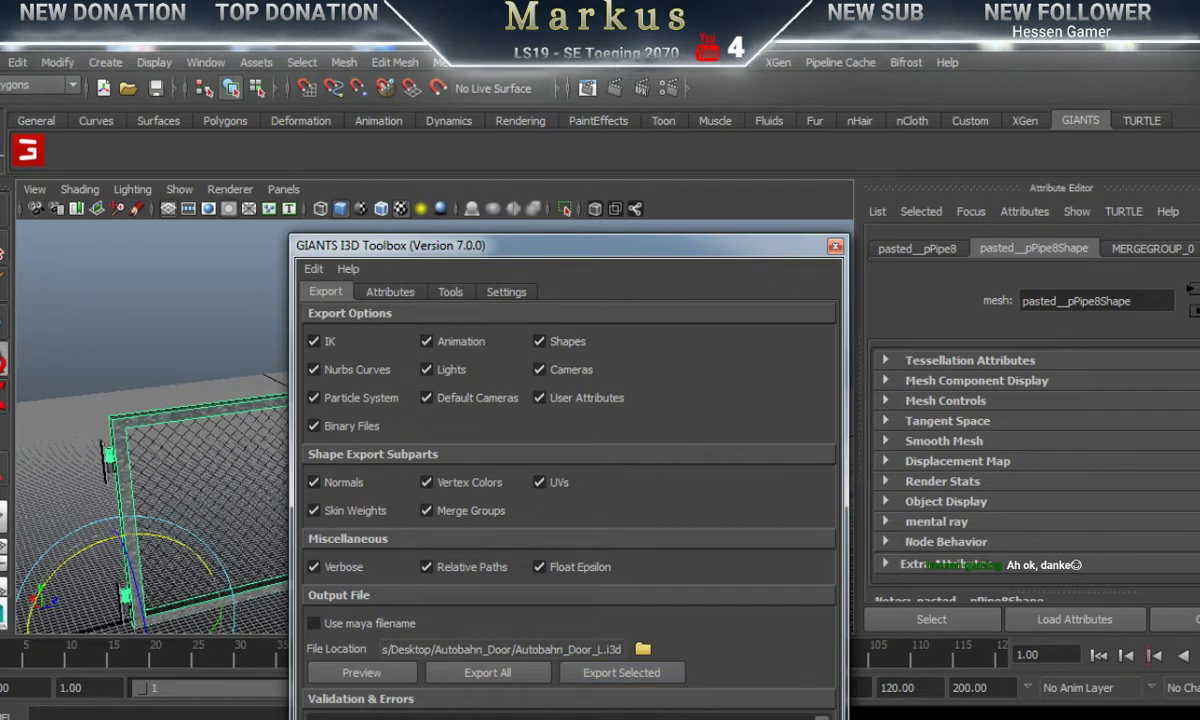
{"action": "left_click", "coordinate": [290, 655]}
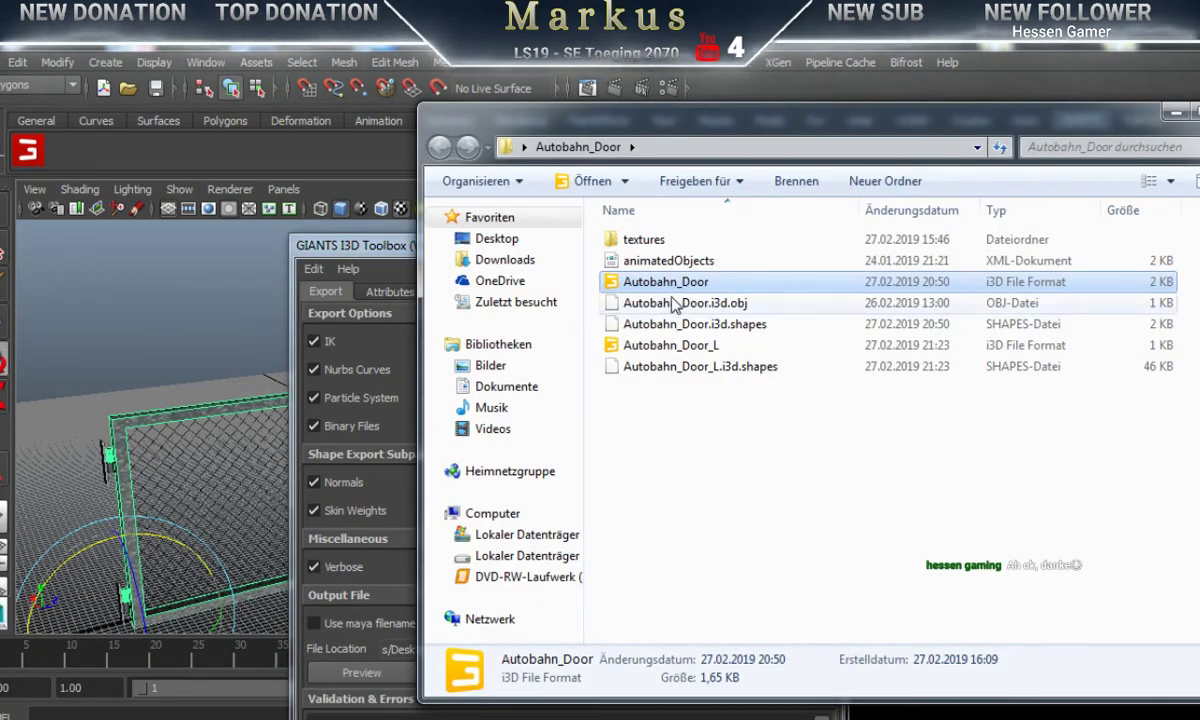
Step: Open the Autobahn_Door i3D file in GIANTS Editor 8.1.0 and expand its Gate_Anim and Door_L_R groups
{"action": "double_click", "coordinate": [630, 282]}
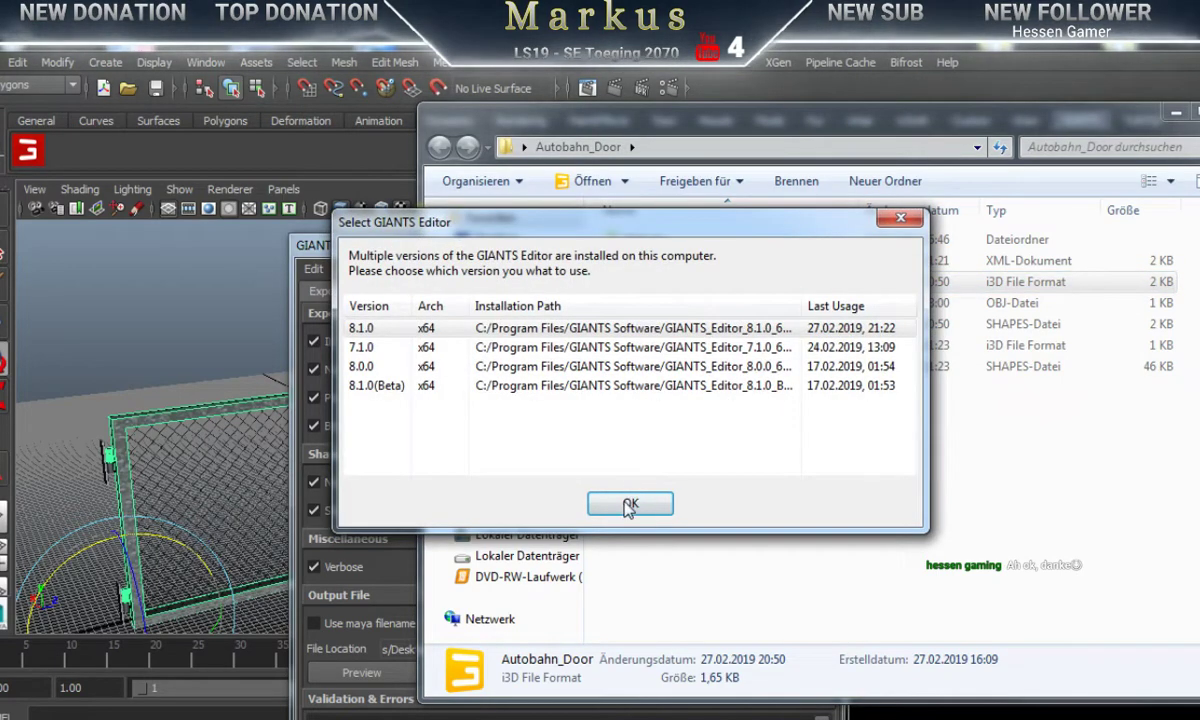
{"action": "left_click", "coordinate": [630, 505]}
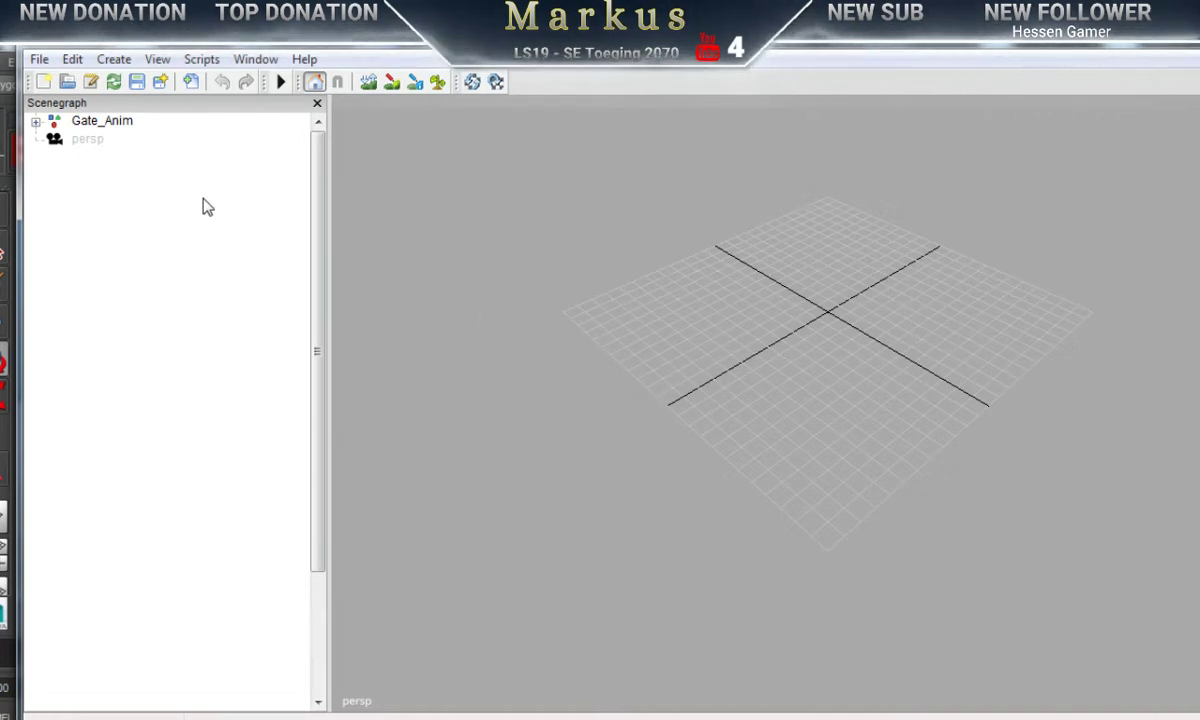
{"action": "left_click", "coordinate": [95, 124]}
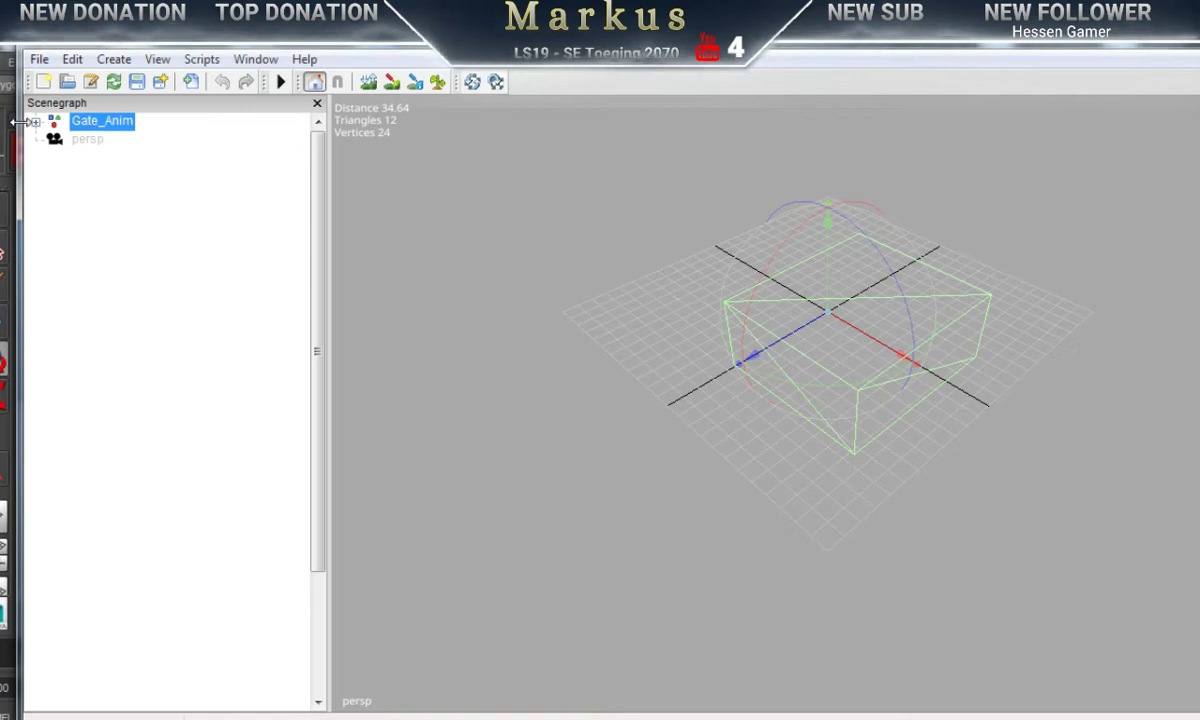
{"action": "left_click", "coordinate": [35, 121]}
{"action": "left_click", "coordinate": [115, 140]}
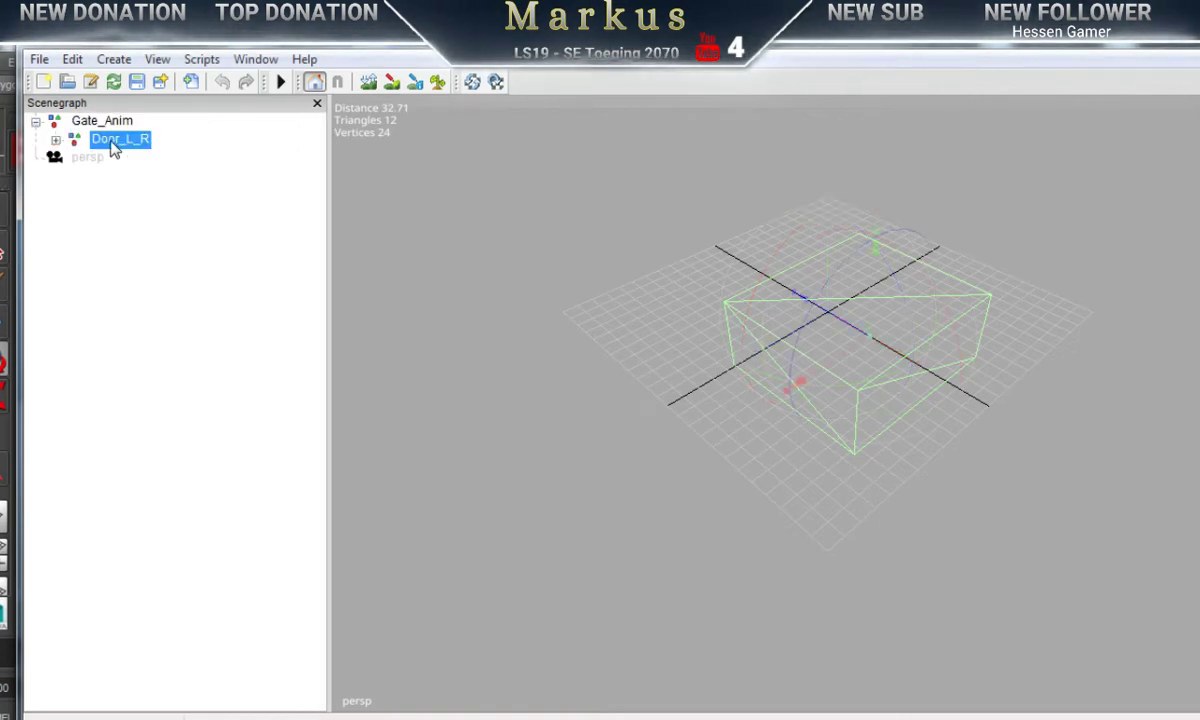
{"action": "left_click", "coordinate": [55, 140]}
Step: Import Autobahn_Door_L from the Autobahn_Door folder into the gate scene
{"action": "left_click", "coordinate": [39, 59]}
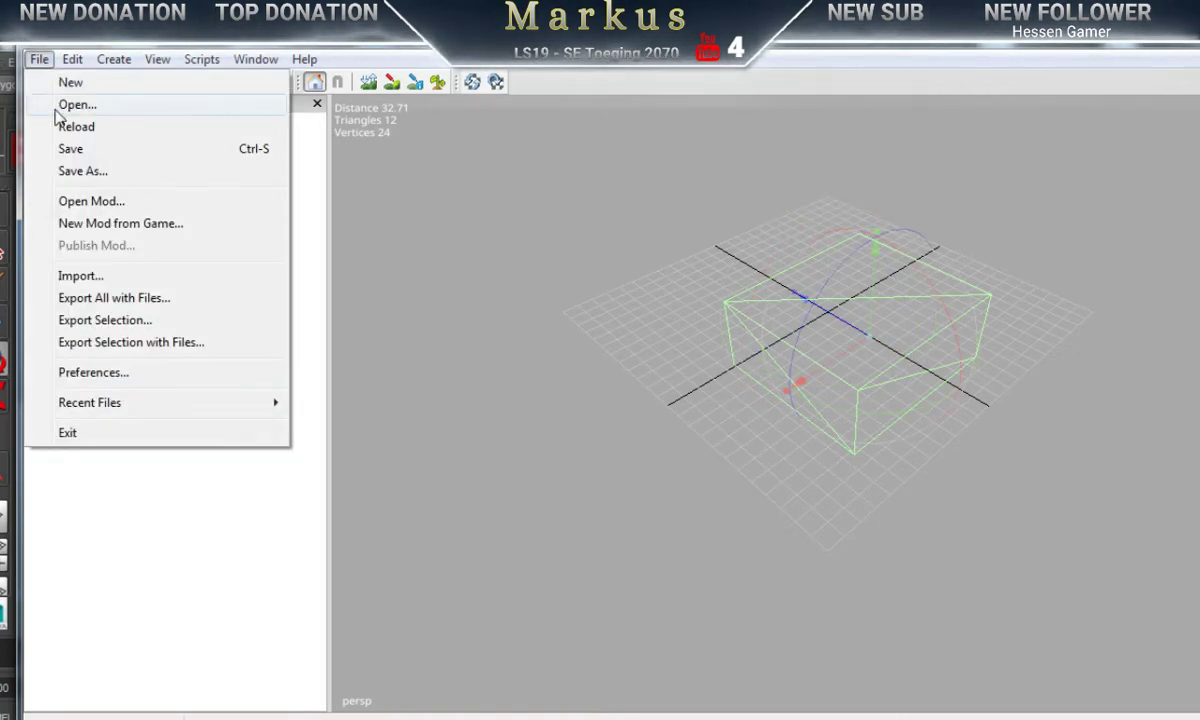
{"action": "left_click", "coordinate": [95, 277]}
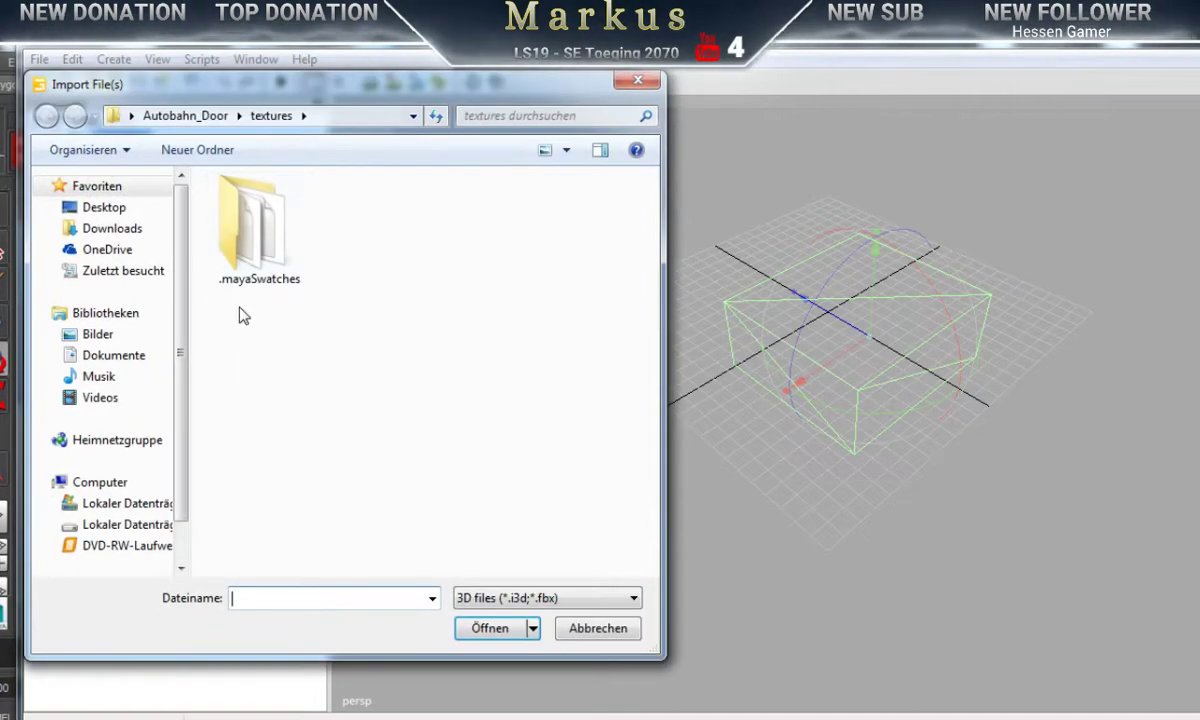
{"action": "left_click", "coordinate": [182, 117]}
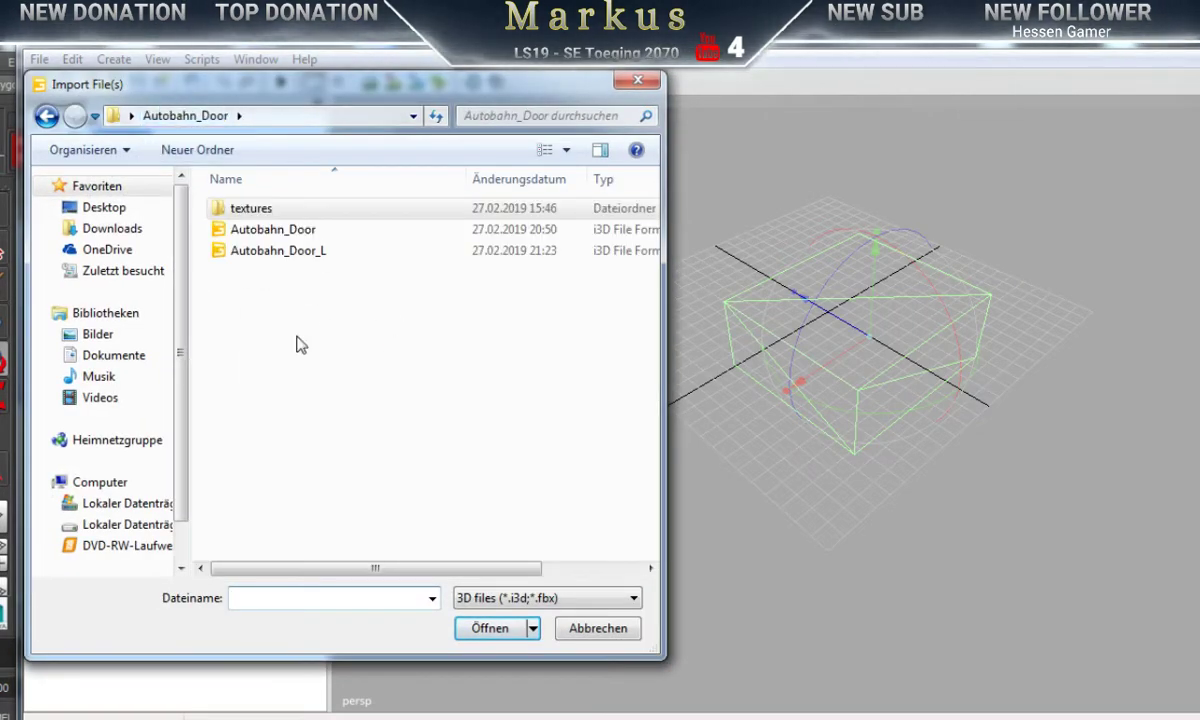
{"action": "left_click", "coordinate": [240, 247]}
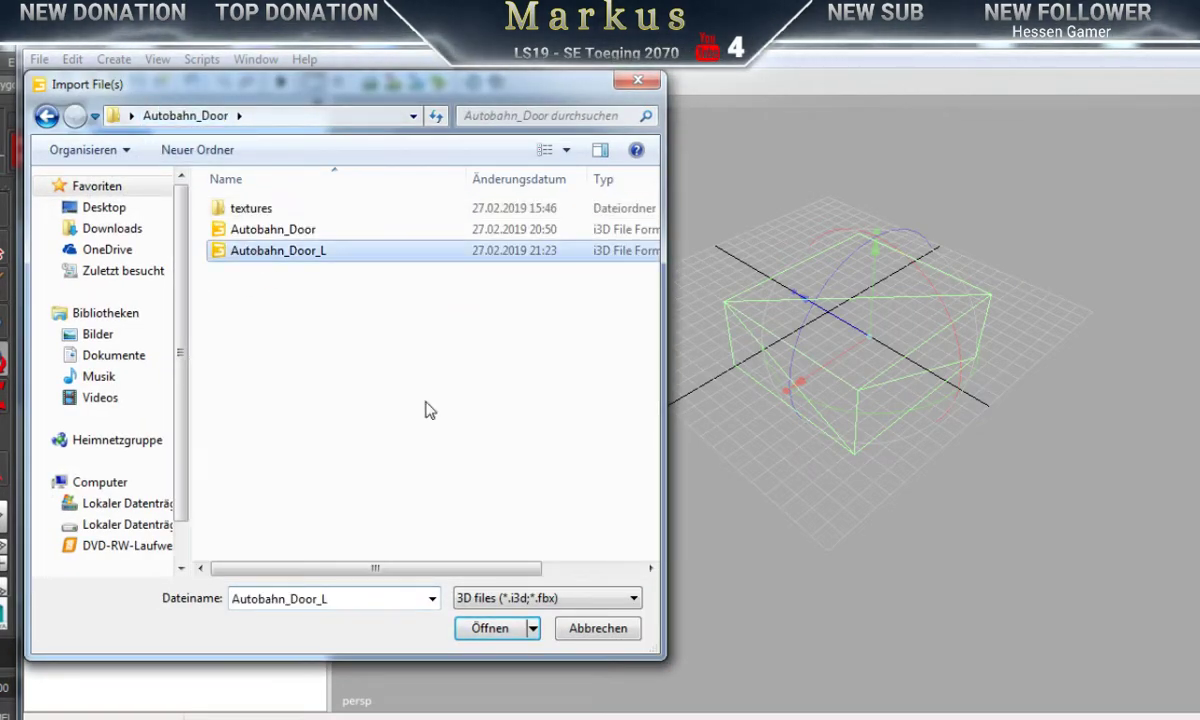
{"action": "left_click", "coordinate": [490, 628]}
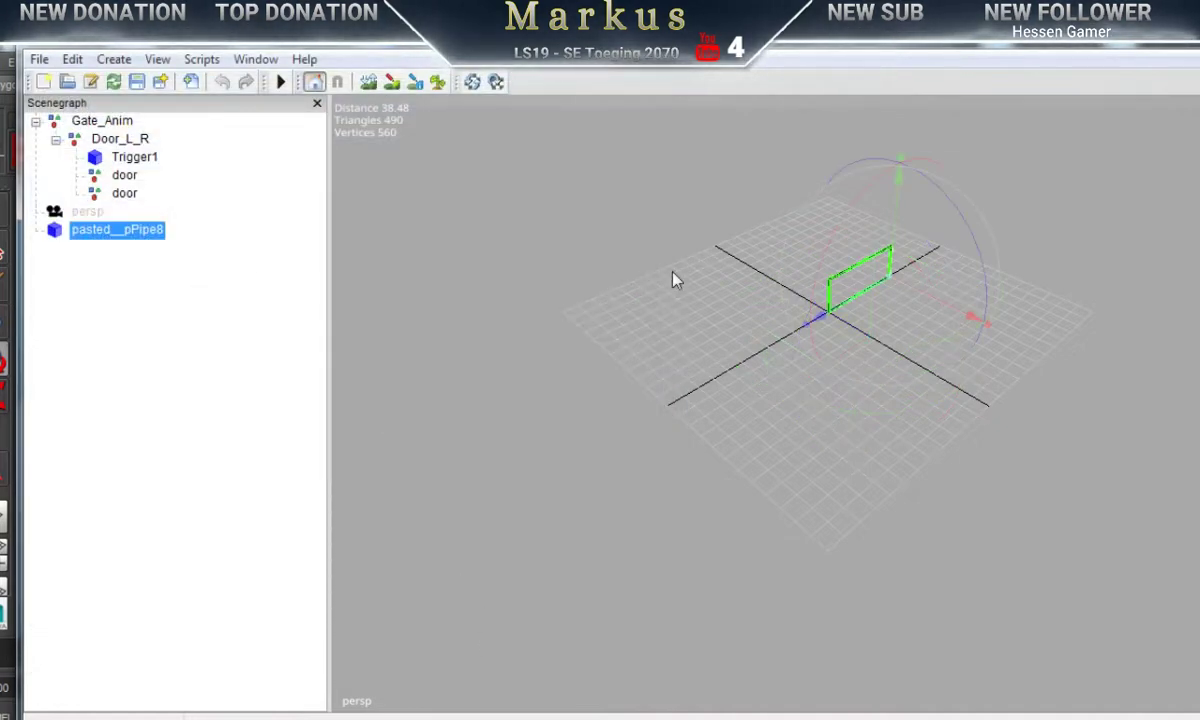
Step: Select the imported pasted__pPipe8 door frame and add a light to the scene
{"action": "left_click", "coordinate": [890, 428]}
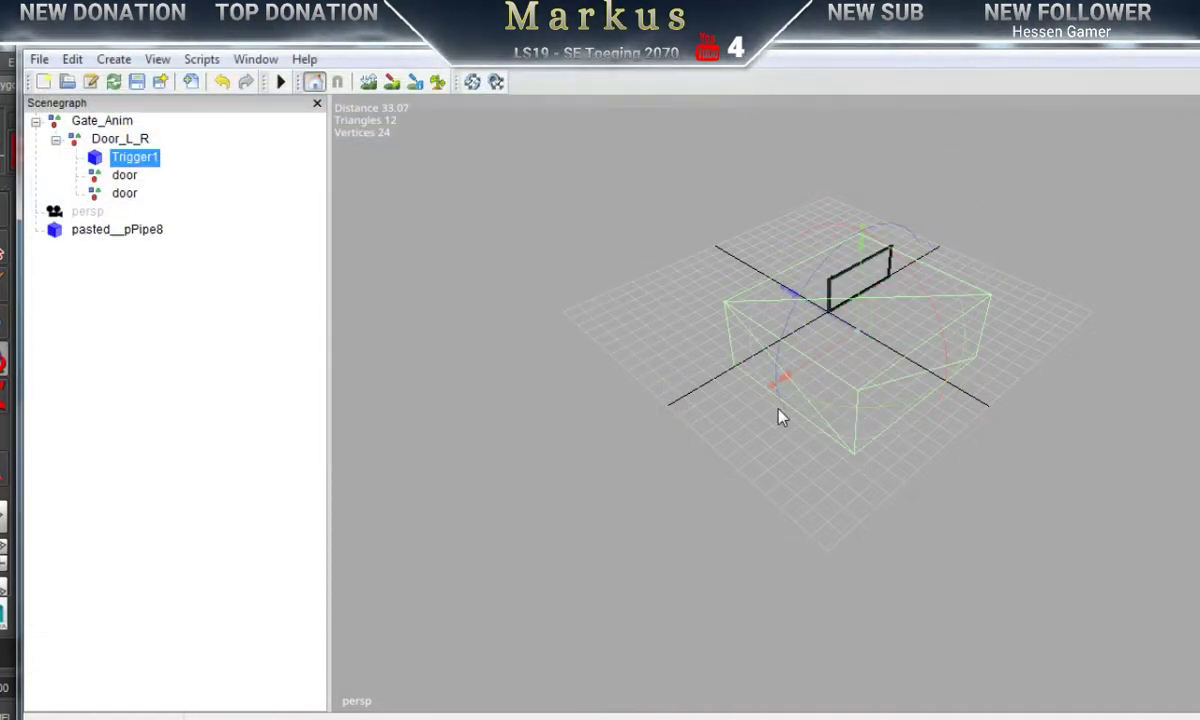
{"action": "left_click", "coordinate": [126, 232]}
{"action": "left_click", "coordinate": [128, 62]}
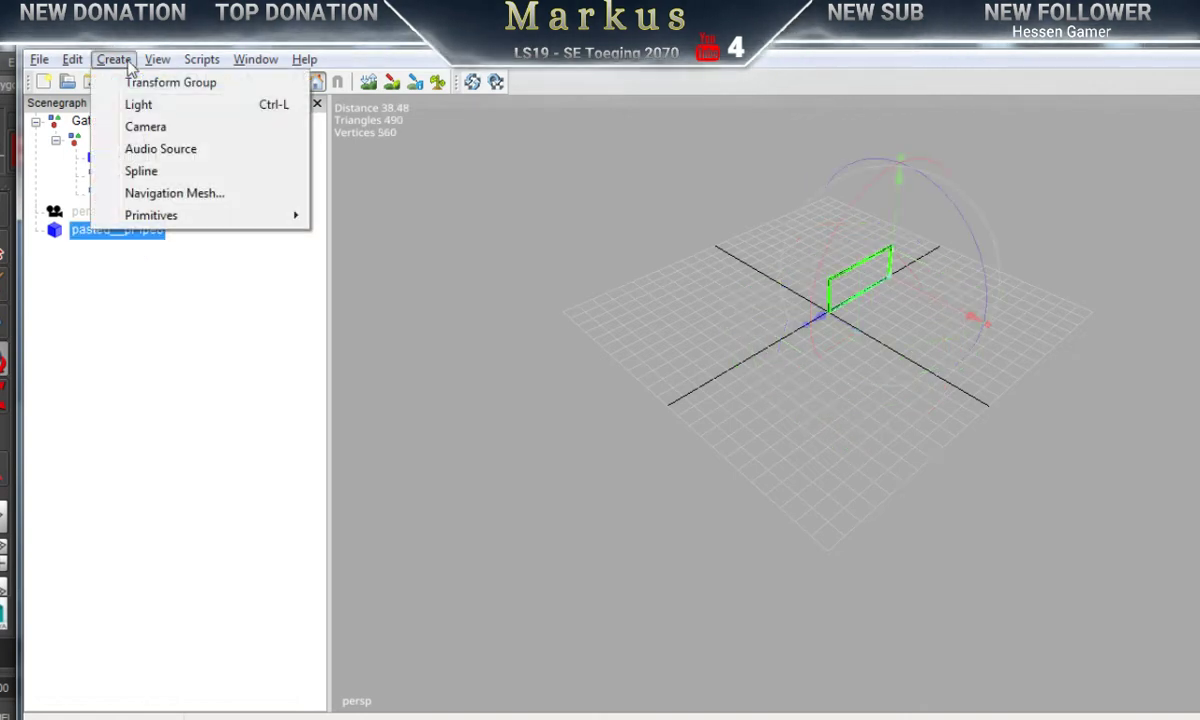
{"action": "left_click", "coordinate": [145, 106]}
Step: Examine the imported door frame's texture, hinges and position at the origin from several sides
{"action": "middle_click_drag", "start_coordinate": [666, 346], "coordinate": [547, 404], "text": "alt"}
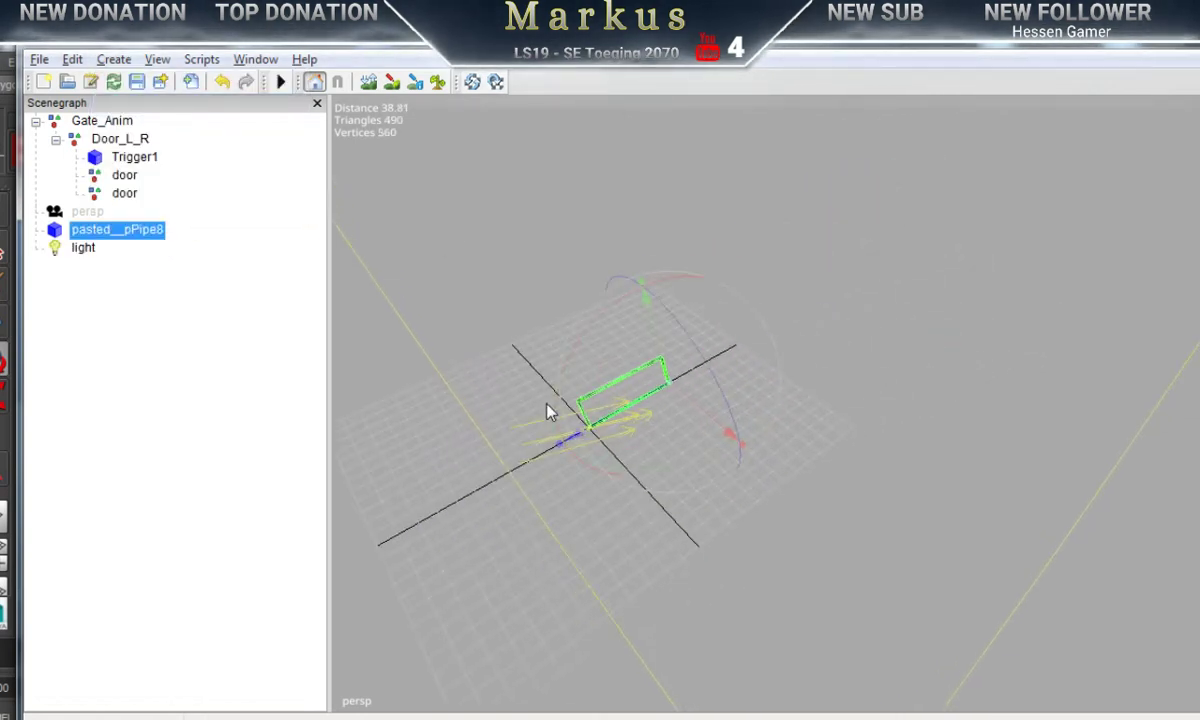
{"action": "right_click_drag", "start_coordinate": [547, 404], "coordinate": [782, 298], "text": "alt"}
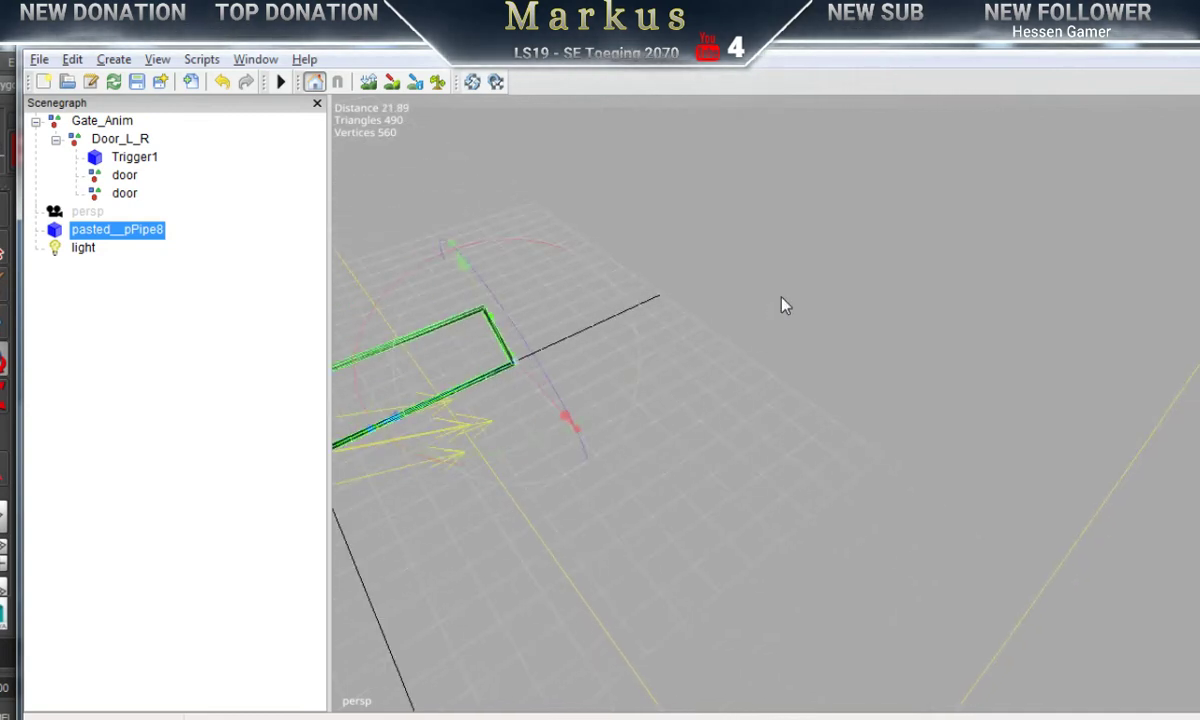
{"action": "left_click", "coordinate": [788, 247]}
{"action": "middle_click_drag", "start_coordinate": [683, 272], "coordinate": [759, 275], "text": "alt"}
{"action": "scroll", "coordinate": [731, 378], "scroll_direction": "up", "scroll_amount": 8}
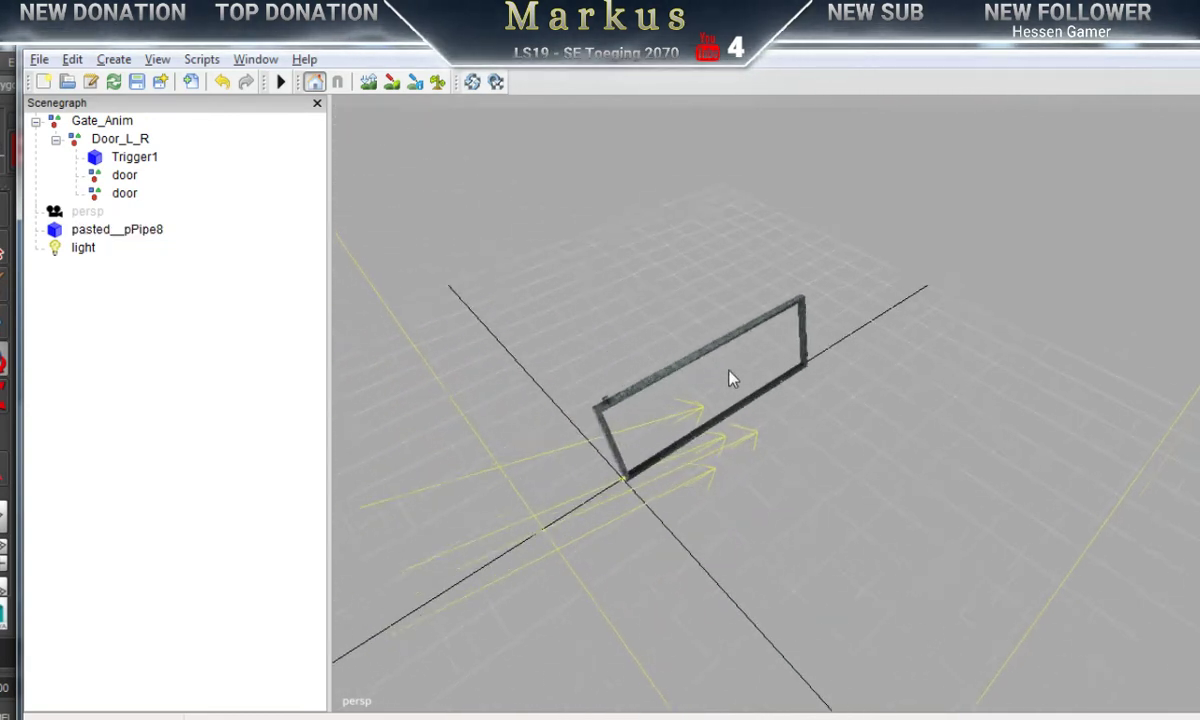
{"action": "right_click_drag", "start_coordinate": [790, 380], "coordinate": [624, 419]}
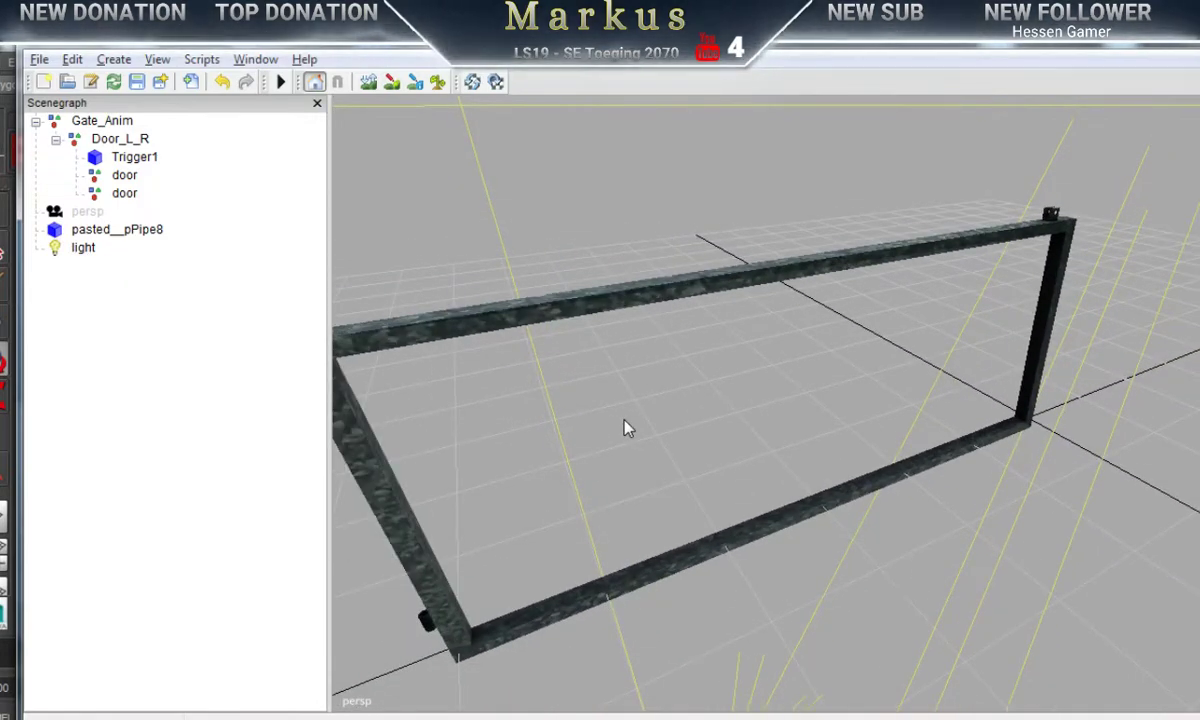
{"action": "scroll", "coordinate": [624, 420], "scroll_direction": "down", "scroll_amount": 2}
{"action": "left_click_drag", "start_coordinate": [607, 439], "coordinate": [750, 470], "text": "alt"}
{"action": "right_click_drag", "start_coordinate": [754, 479], "coordinate": [755, 452]}
{"action": "left_click_drag", "start_coordinate": [755, 452], "coordinate": [789, 474], "text": "alt"}
{"action": "right_click_drag", "start_coordinate": [790, 483], "coordinate": [745, 480]}
{"action": "left_click_drag", "start_coordinate": [743, 472], "coordinate": [713, 495], "text": "alt"}
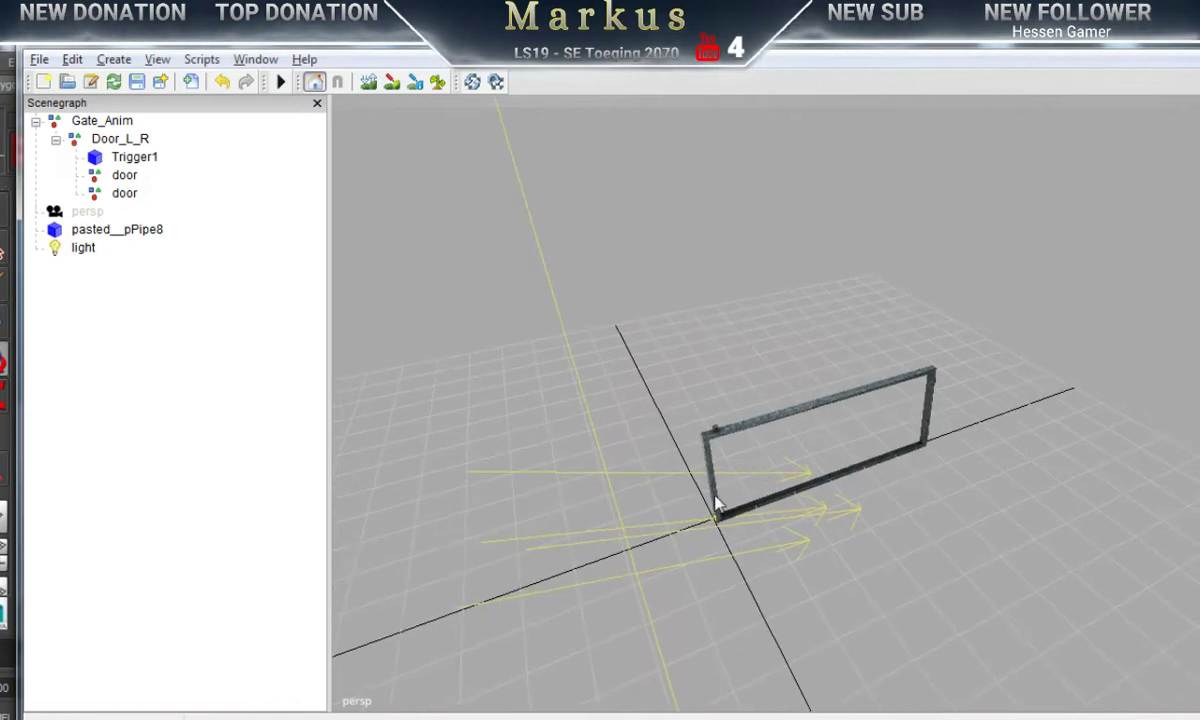
{"action": "right_click_drag", "start_coordinate": [713, 495], "coordinate": [763, 485], "text": "alt"}
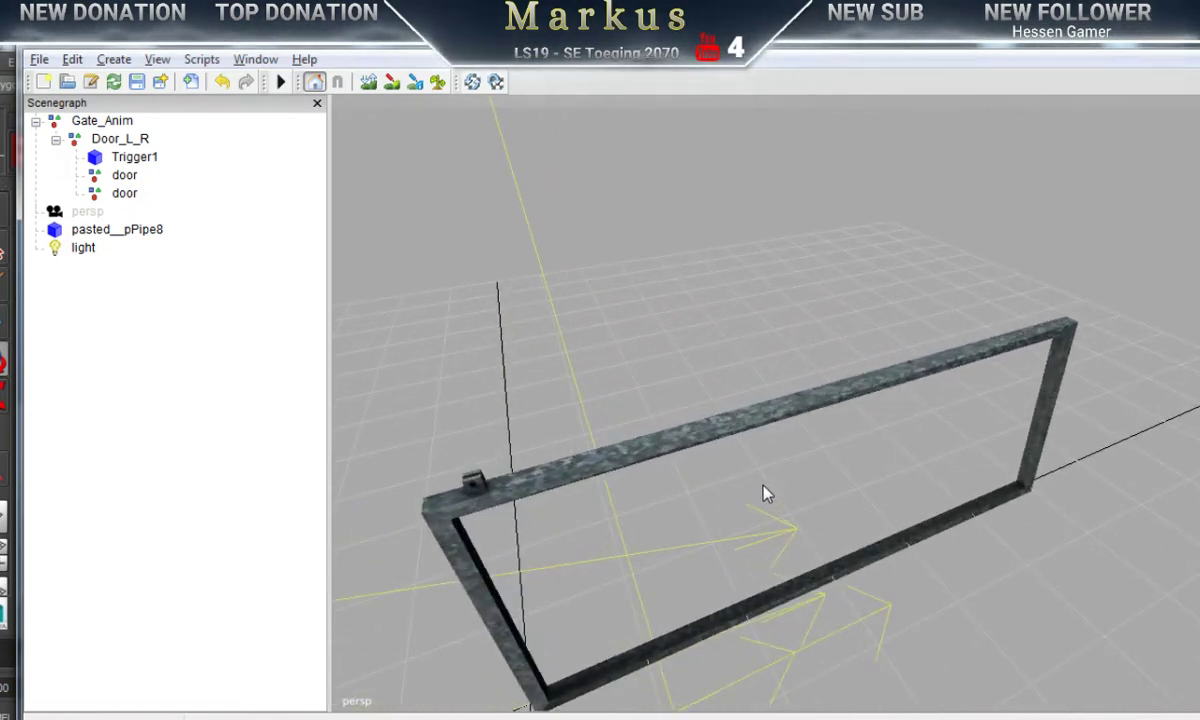
{"action": "scroll", "coordinate": [776, 508], "scroll_direction": "down", "scroll_amount": 3}
{"action": "left_click_drag", "start_coordinate": [766, 510], "coordinate": [861, 514], "text": "alt"}
{"action": "right_click_drag", "start_coordinate": [862, 522], "coordinate": [881, 447]}
{"action": "left_click_drag", "start_coordinate": [879, 438], "coordinate": [747, 447], "text": "alt"}
{"action": "scroll", "coordinate": [813, 434], "scroll_direction": "up", "scroll_amount": 5}
{"action": "scroll", "coordinate": [797, 437], "scroll_direction": "down", "scroll_amount": 3}
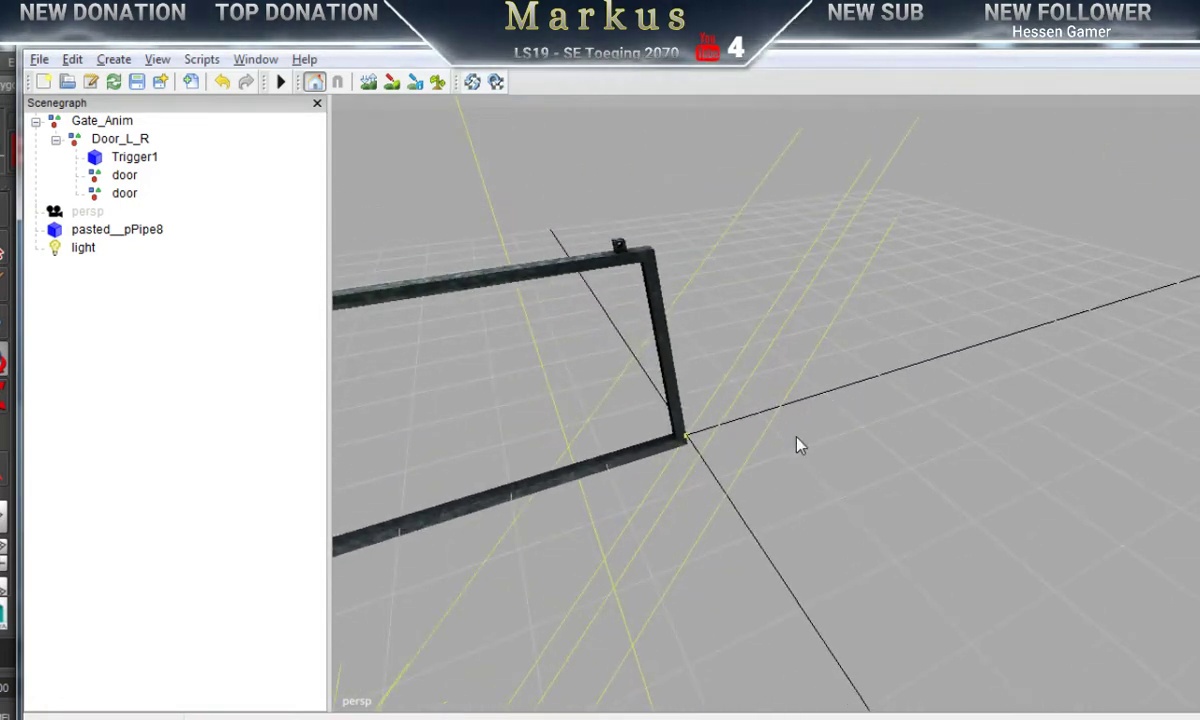
Step: Rotate the scene light so that it shines on the door frame from another direction
{"action": "left_click", "coordinate": [86, 250]}
{"action": "scroll", "coordinate": [722, 418], "scroll_direction": "down", "scroll_amount": 3}
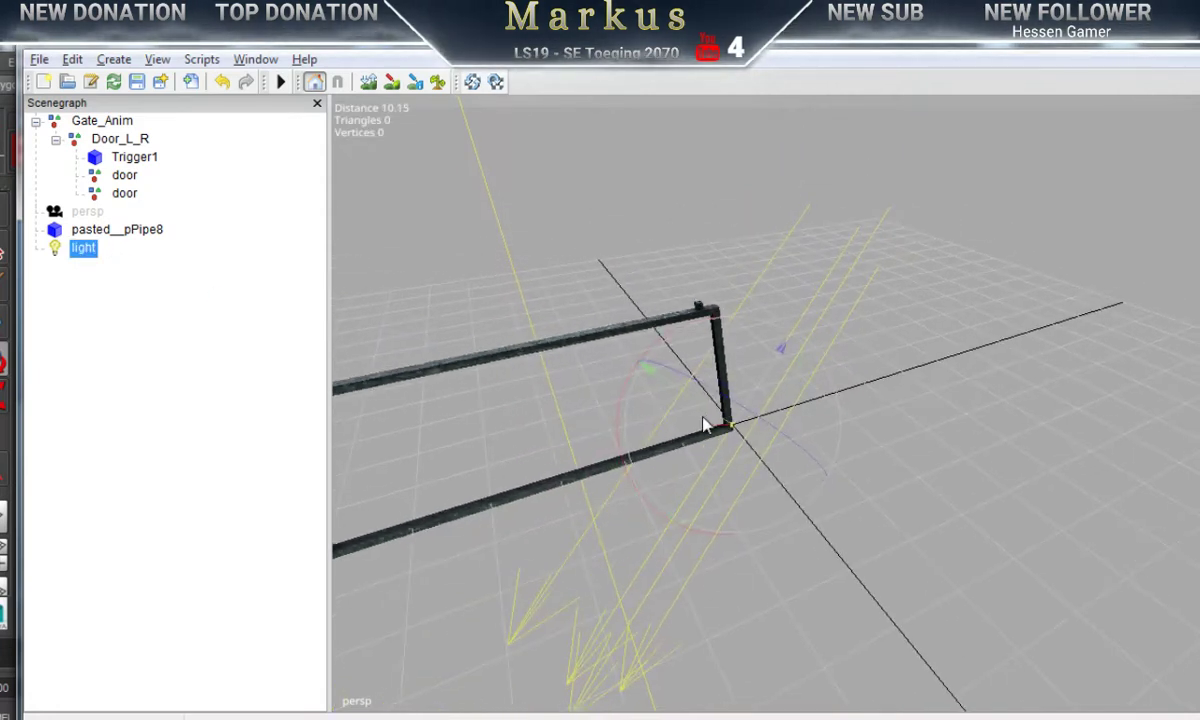
{"action": "left_click_drag", "start_coordinate": [742, 418], "coordinate": [804, 455]}
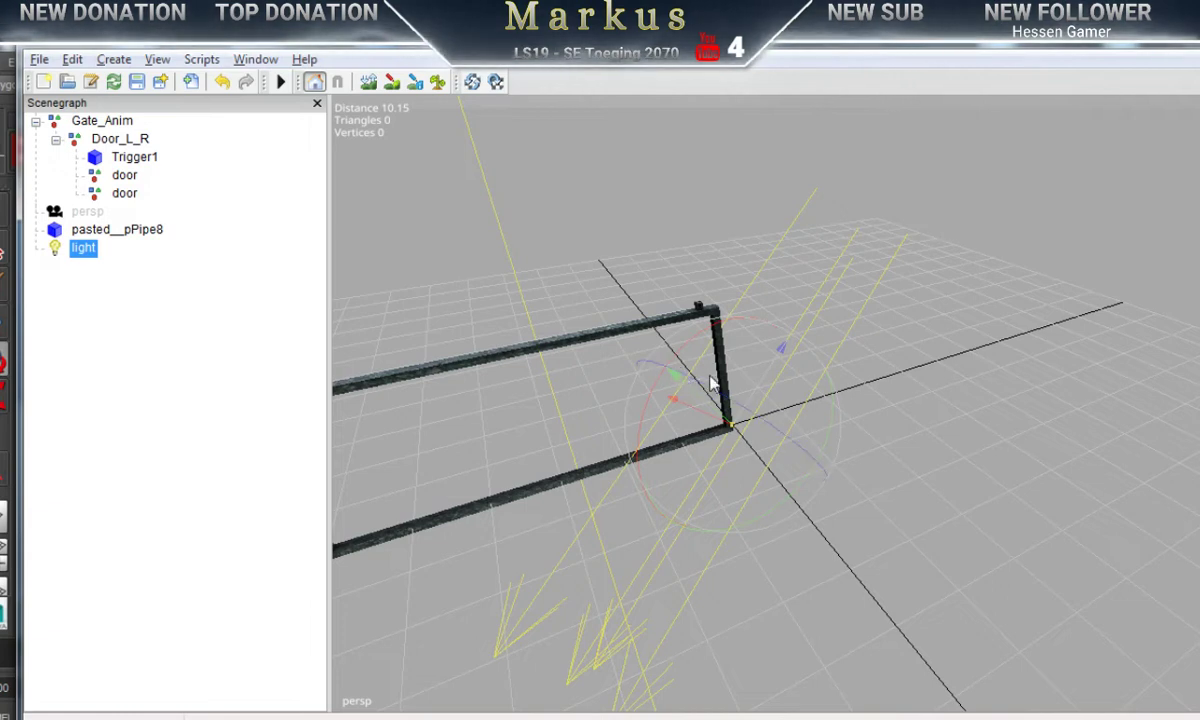
{"action": "left_click_drag", "start_coordinate": [686, 357], "coordinate": [550, 473]}
Step: Inspect the newly lit door frame's textured surfaces and hinge side up close and from a distance
{"action": "middle_click_drag", "start_coordinate": [715, 490], "coordinate": [740, 492]}
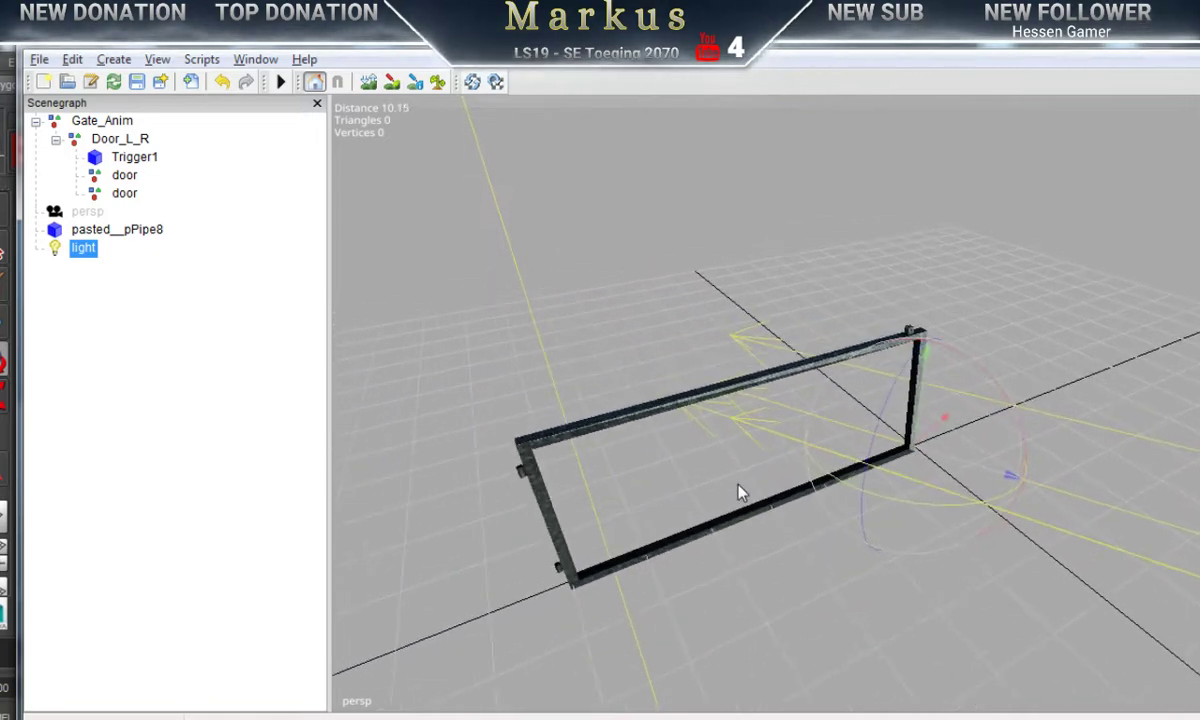
{"action": "scroll", "coordinate": [771, 490], "scroll_direction": "up", "scroll_amount": 5}
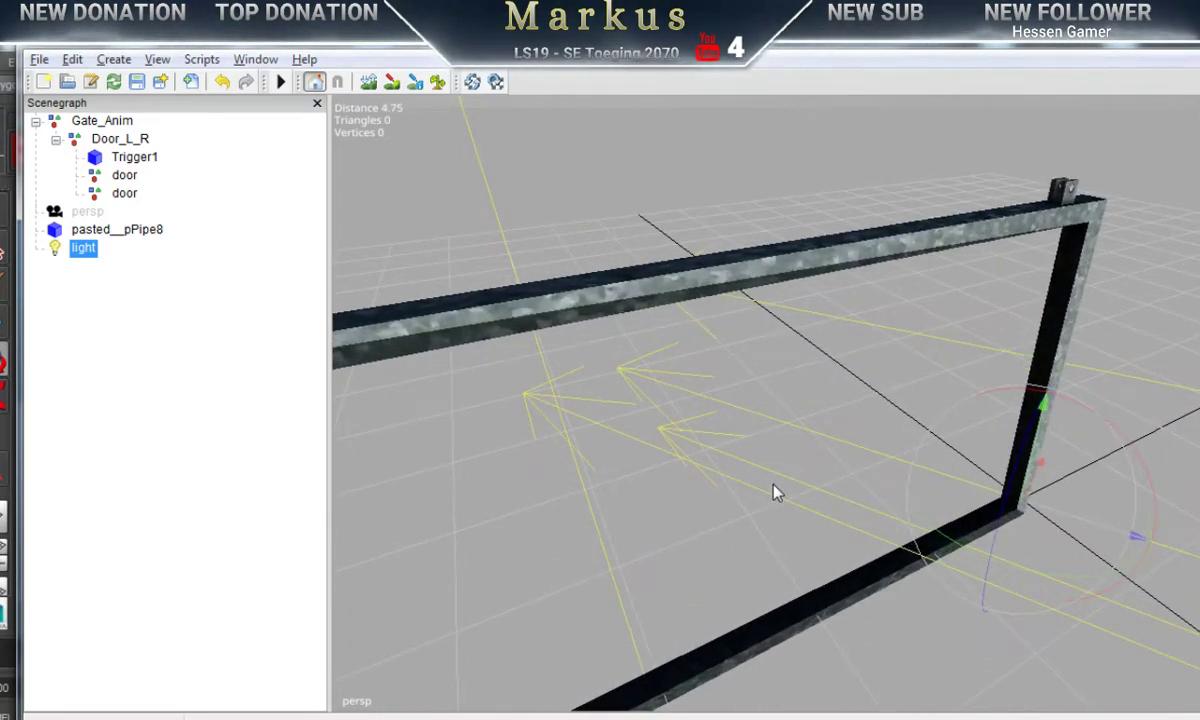
{"action": "scroll", "coordinate": [775, 492], "scroll_direction": "down", "scroll_amount": 5}
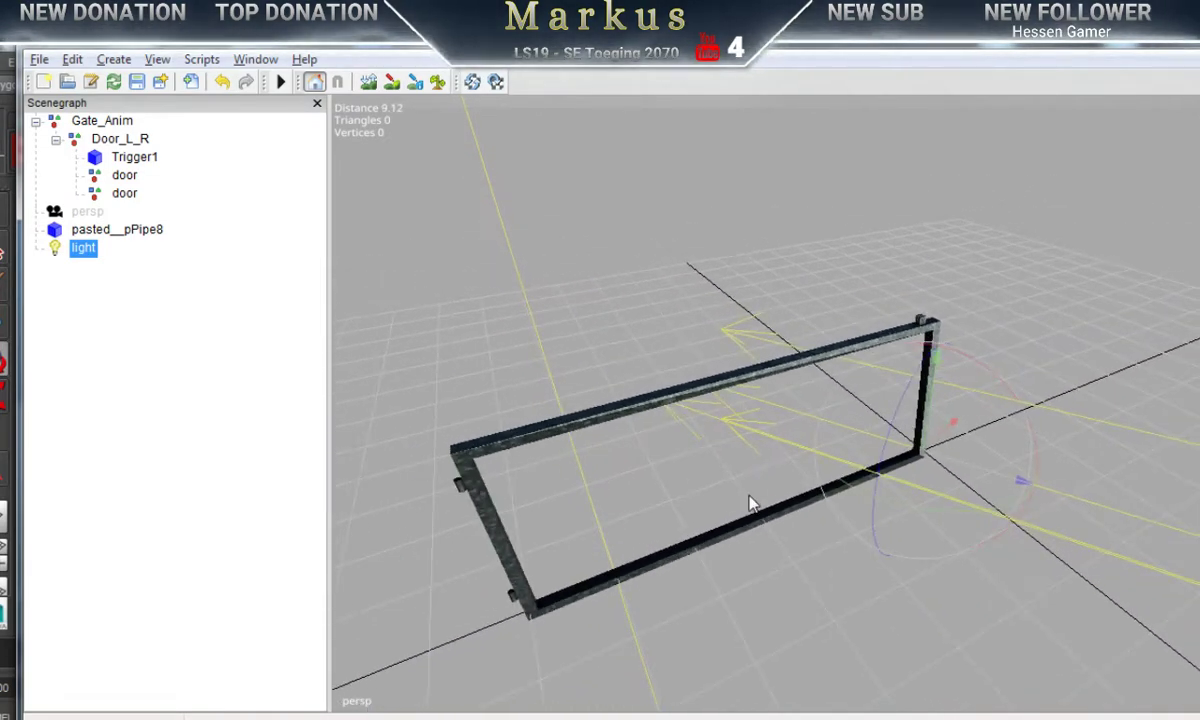
{"action": "scroll", "coordinate": [757, 495], "scroll_direction": "up", "scroll_amount": 2}
{"action": "left_click_drag", "start_coordinate": [761, 495], "coordinate": [606, 498], "text": "alt"}
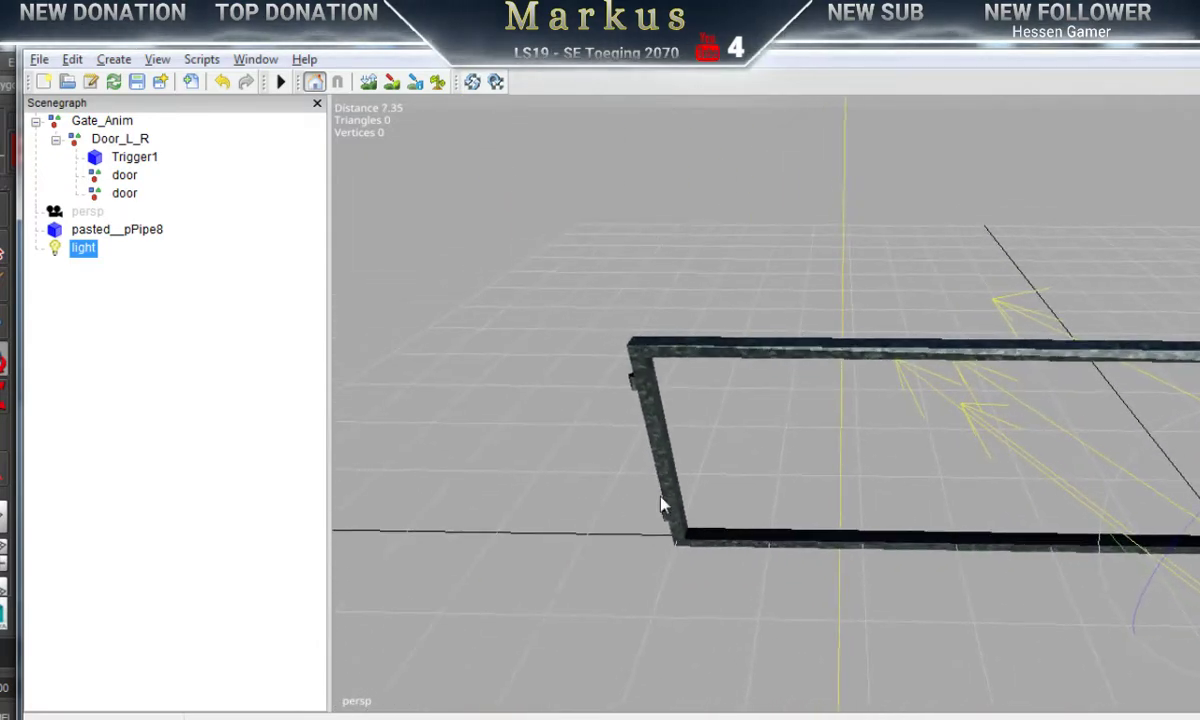
{"action": "middle_click_drag", "start_coordinate": [660, 505], "coordinate": [755, 477]}
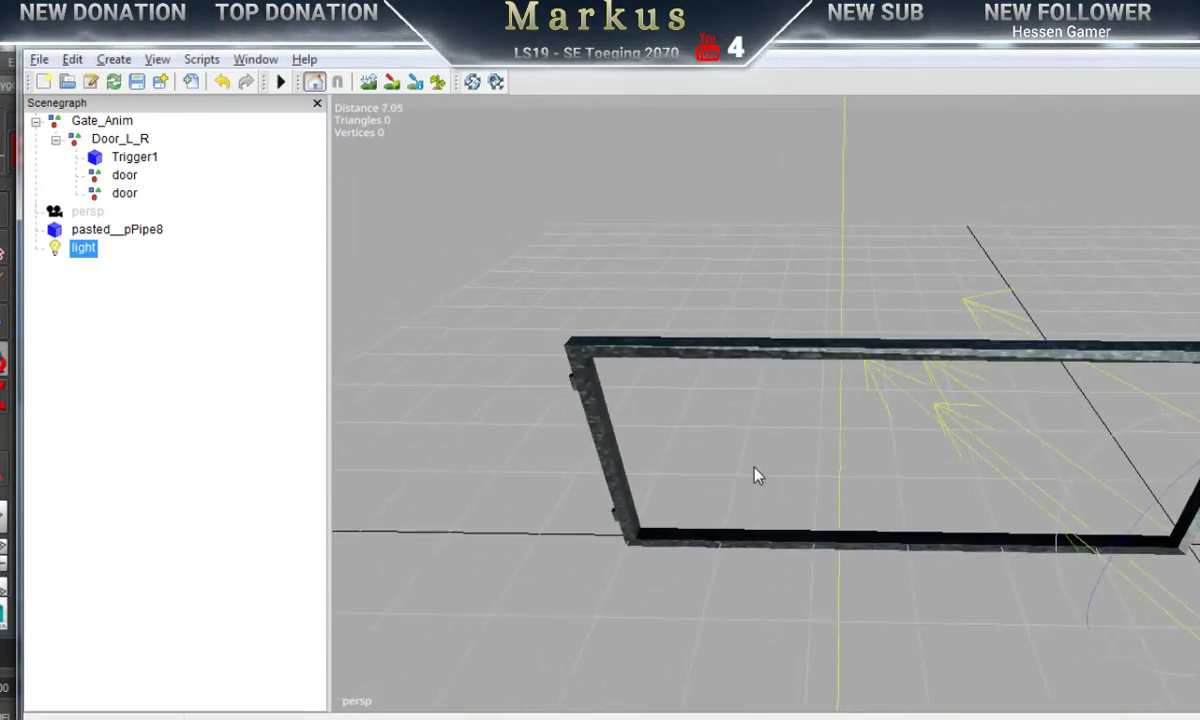
{"action": "scroll", "coordinate": [760, 474], "scroll_direction": "up", "scroll_amount": 3}
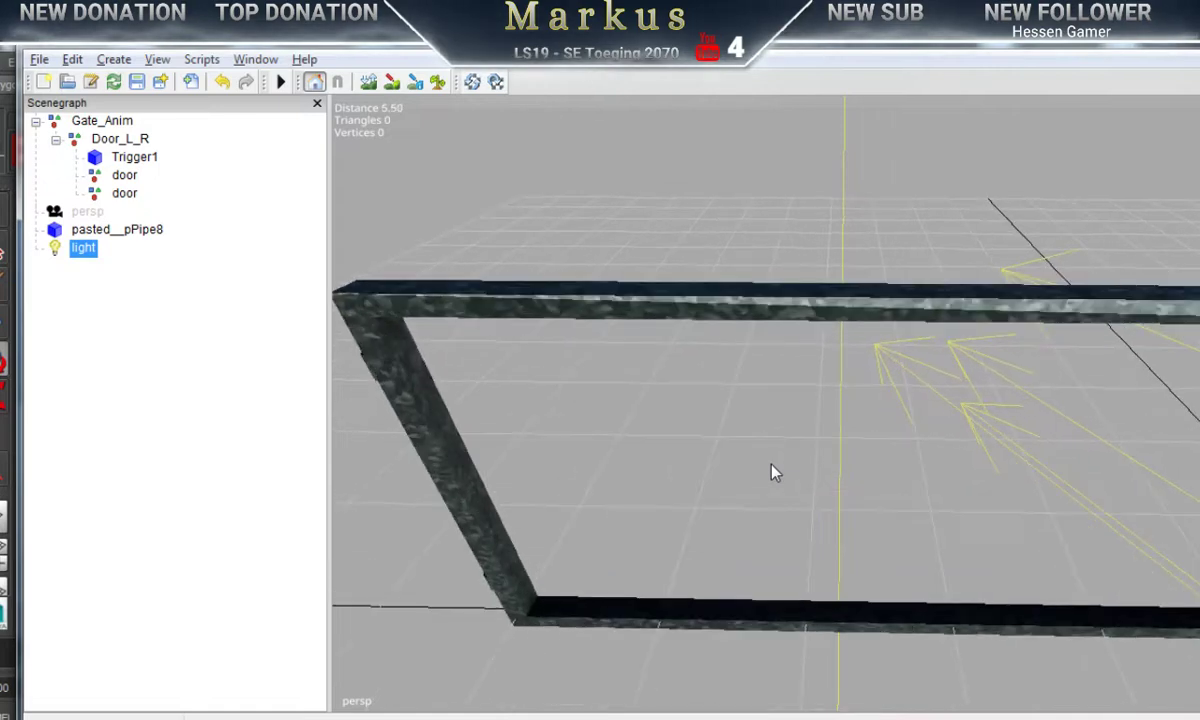
{"action": "middle_click_drag", "start_coordinate": [776, 472], "coordinate": [857, 455]}
{"action": "scroll", "coordinate": [873, 439], "scroll_direction": "down", "scroll_amount": 3}
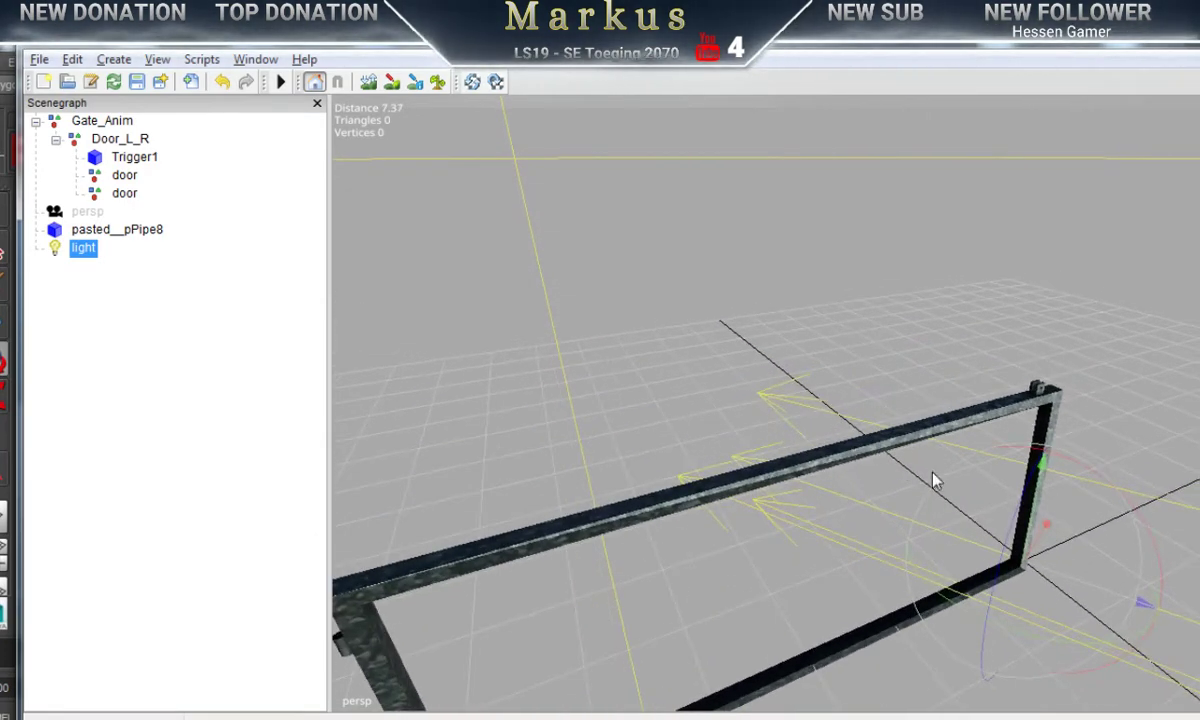
{"action": "middle_click_drag", "start_coordinate": [932, 476], "coordinate": [850, 500]}
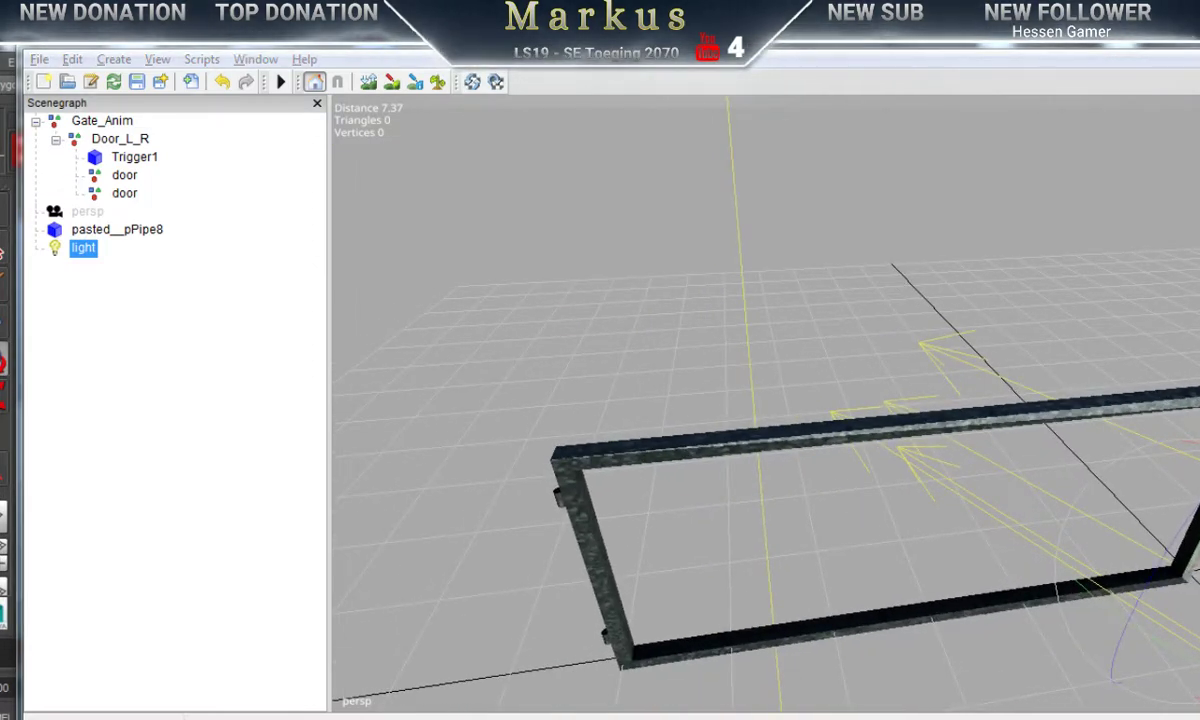
Step: Switch to Maya, review the I3D Toolbox's attributes, tools and settings, close the toolbox and return to GIANTS Editor
{"action": "key", "text": "alt+Tab"}
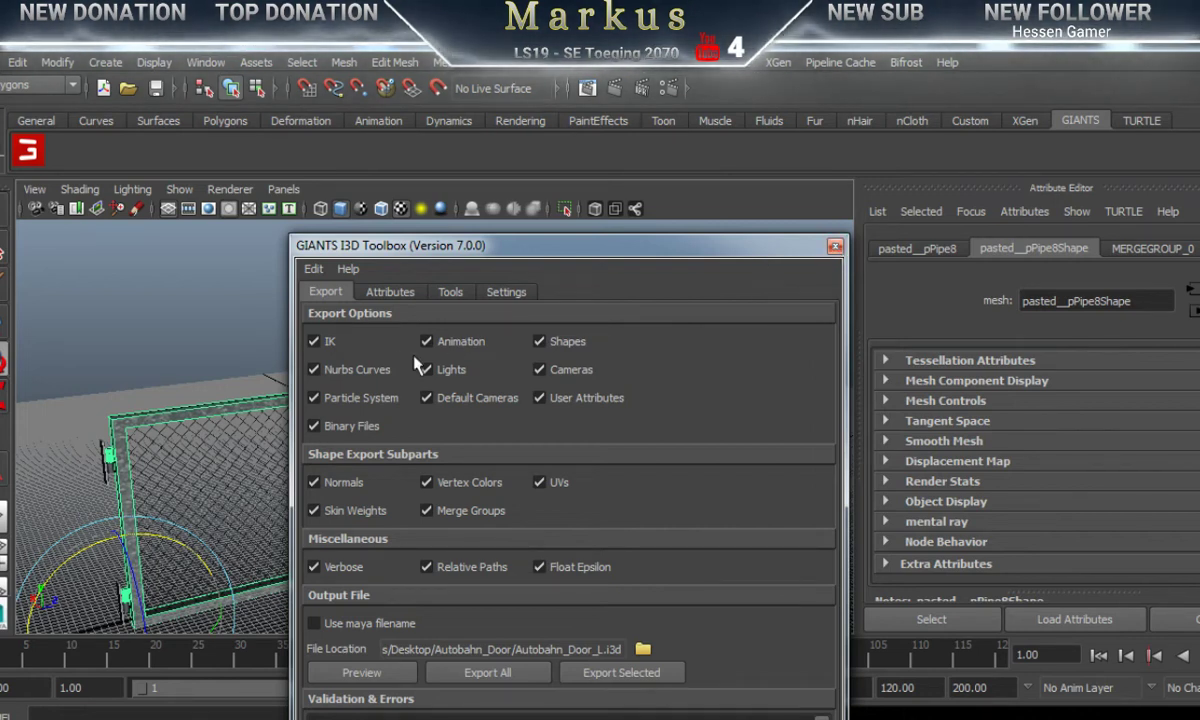
{"action": "left_click", "coordinate": [388, 294]}
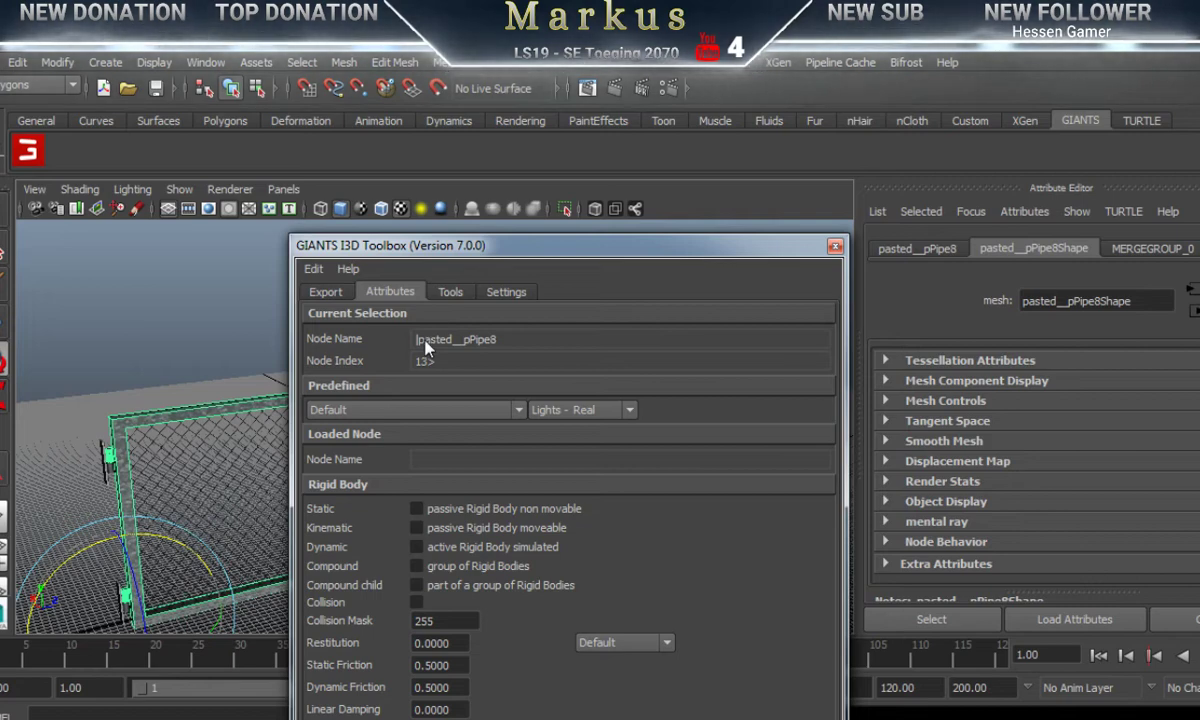
{"action": "left_click", "coordinate": [451, 292]}
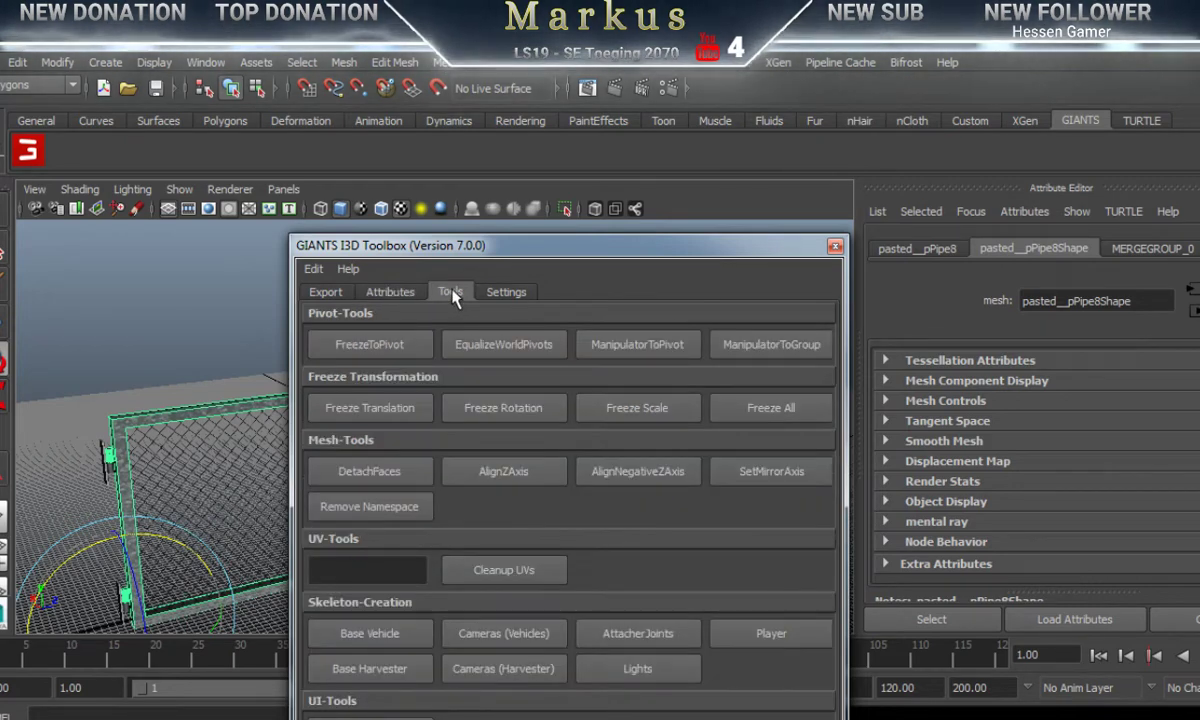
{"action": "left_click", "coordinate": [510, 292]}
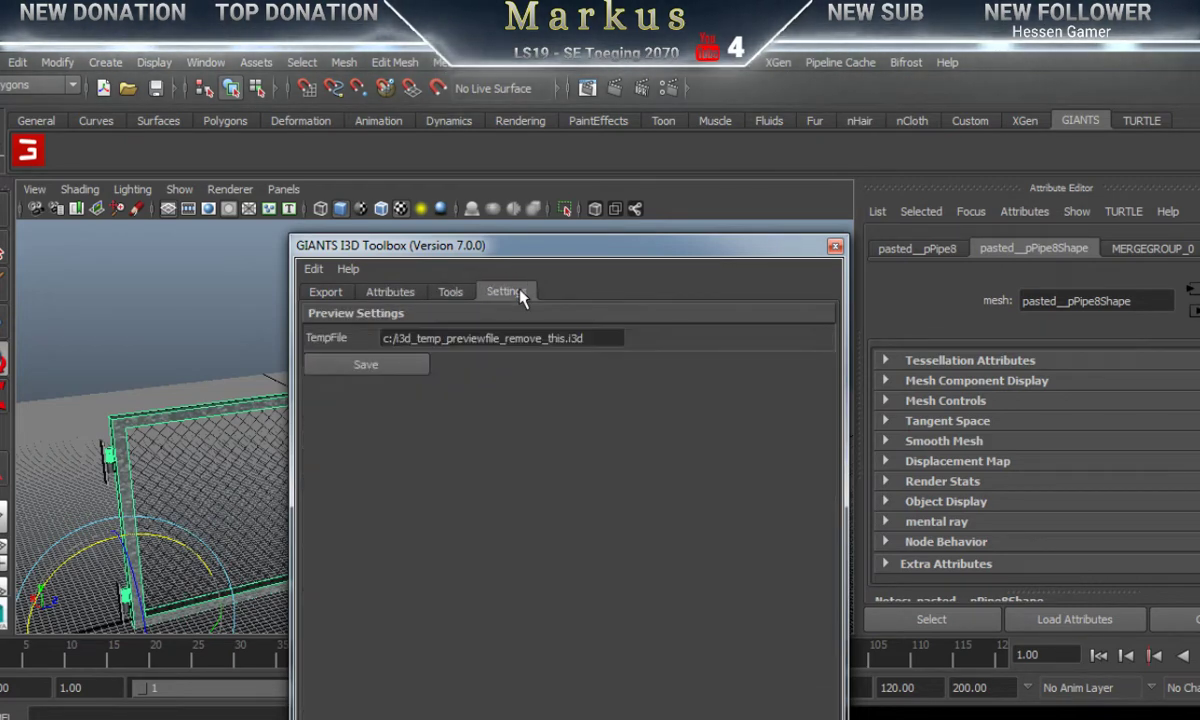
{"action": "left_click", "coordinate": [325, 295]}
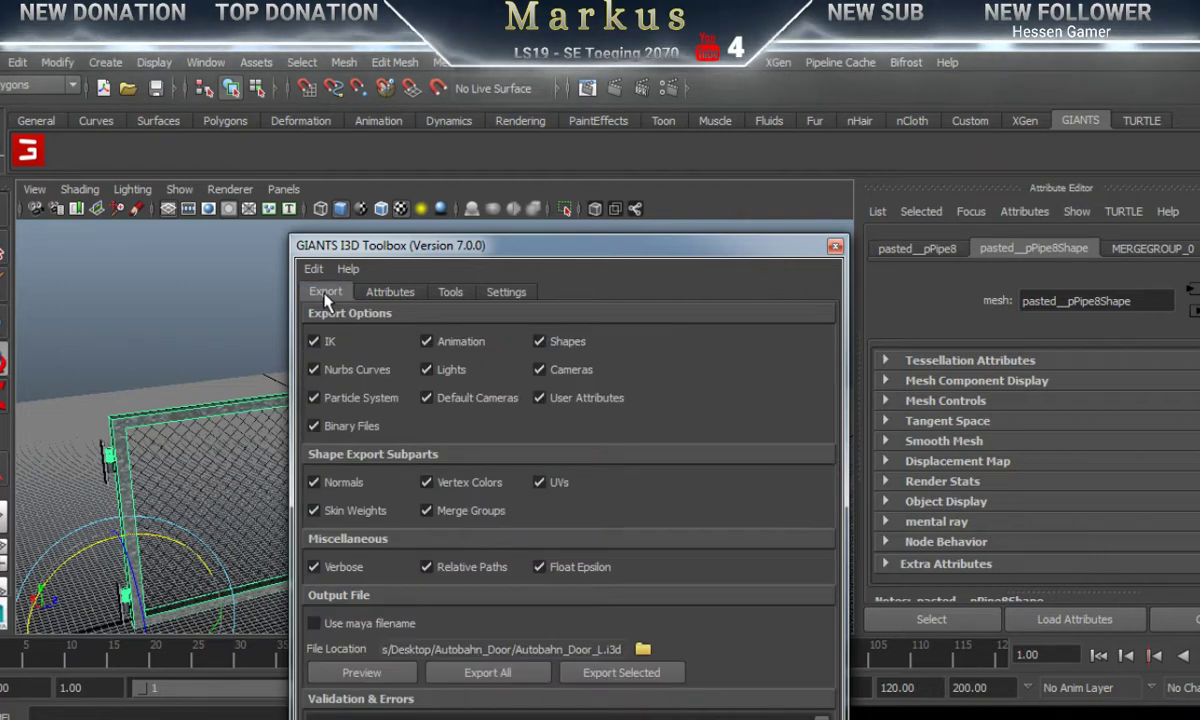
{"action": "left_click", "coordinate": [835, 247]}
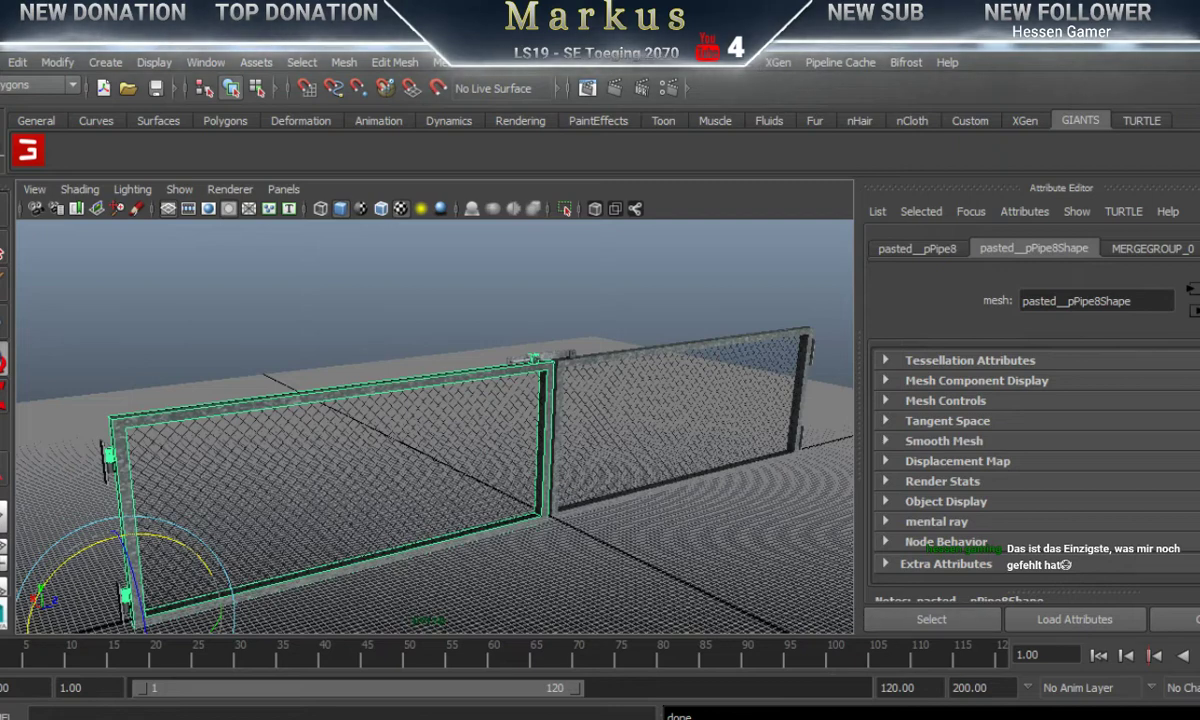
{"action": "key", "text": "alt+Tab"}
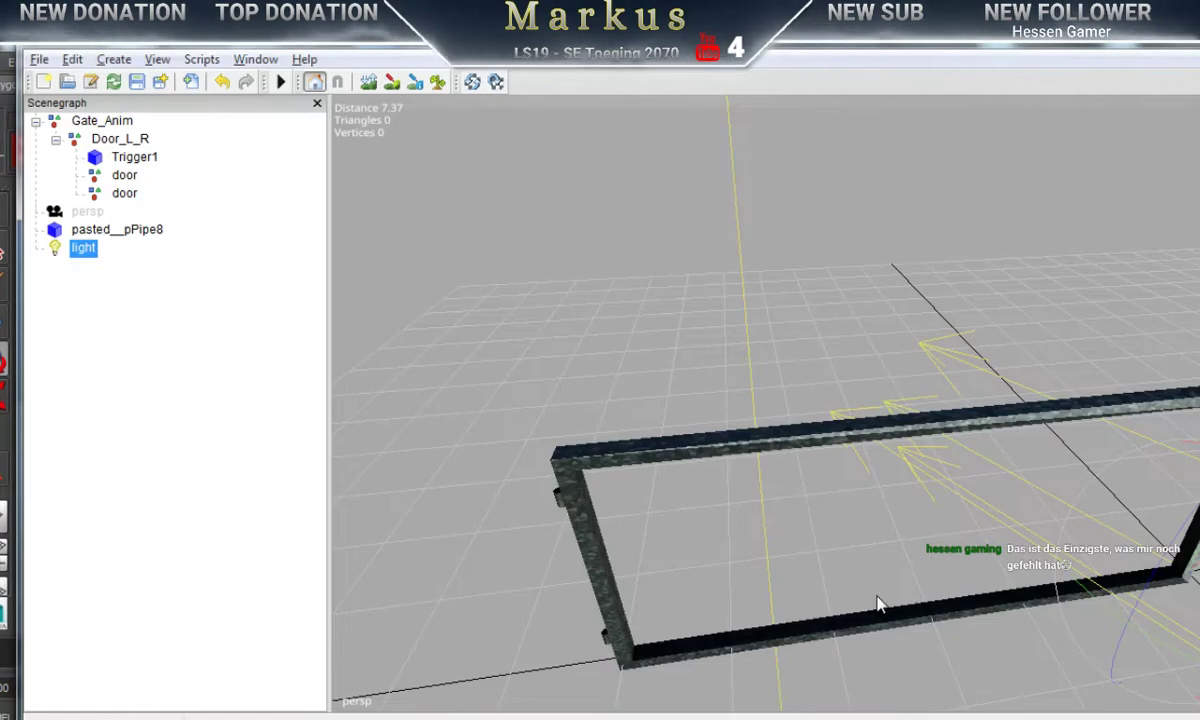
Step: Rotate the scene light so it shines sideways across the imported door frame, and view the frame's textured surfaces under it
{"action": "left_click_drag", "start_coordinate": [781, 603], "coordinate": [1150, 600], "text": "alt"}
{"action": "middle_click_drag", "start_coordinate": [817, 555], "coordinate": [785, 484], "text": "alt"}
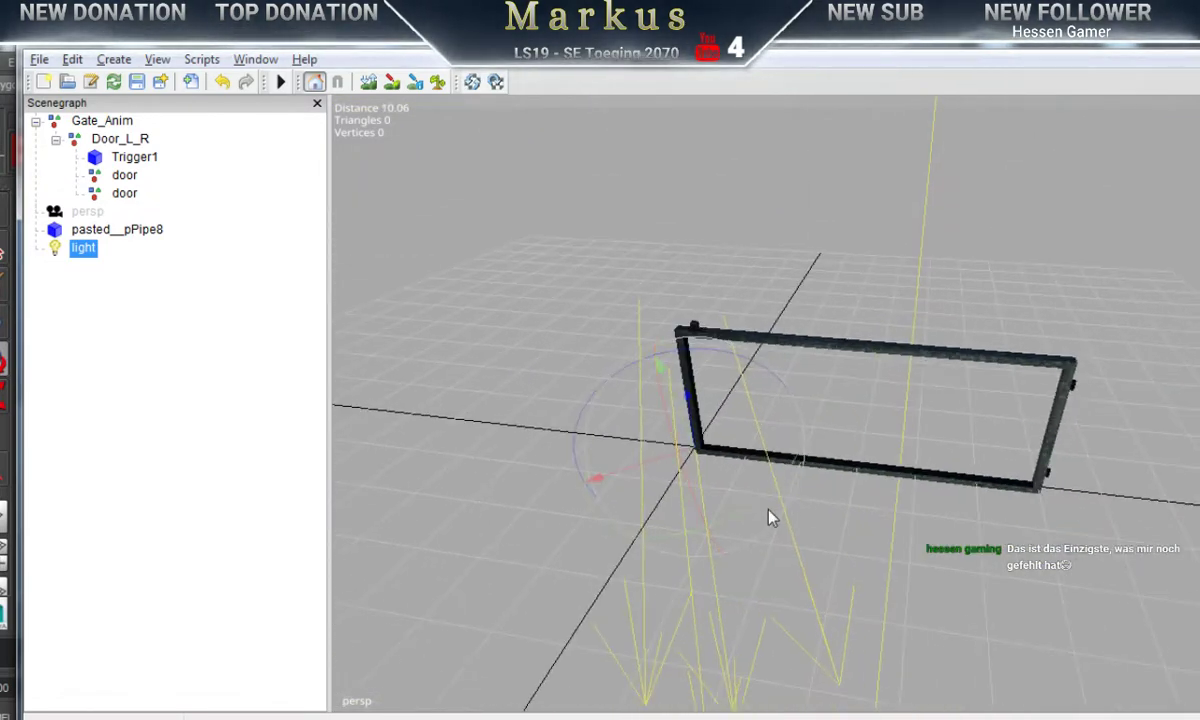
{"action": "scroll", "coordinate": [769, 509], "scroll_direction": "up", "scroll_amount": 3}
{"action": "left_click_drag", "start_coordinate": [699, 525], "coordinate": [701, 367]}
{"action": "left_click_drag", "start_coordinate": [557, 410], "coordinate": [621, 386]}
{"action": "middle_click_drag", "start_coordinate": [617, 434], "coordinate": [587, 434], "text": "alt"}
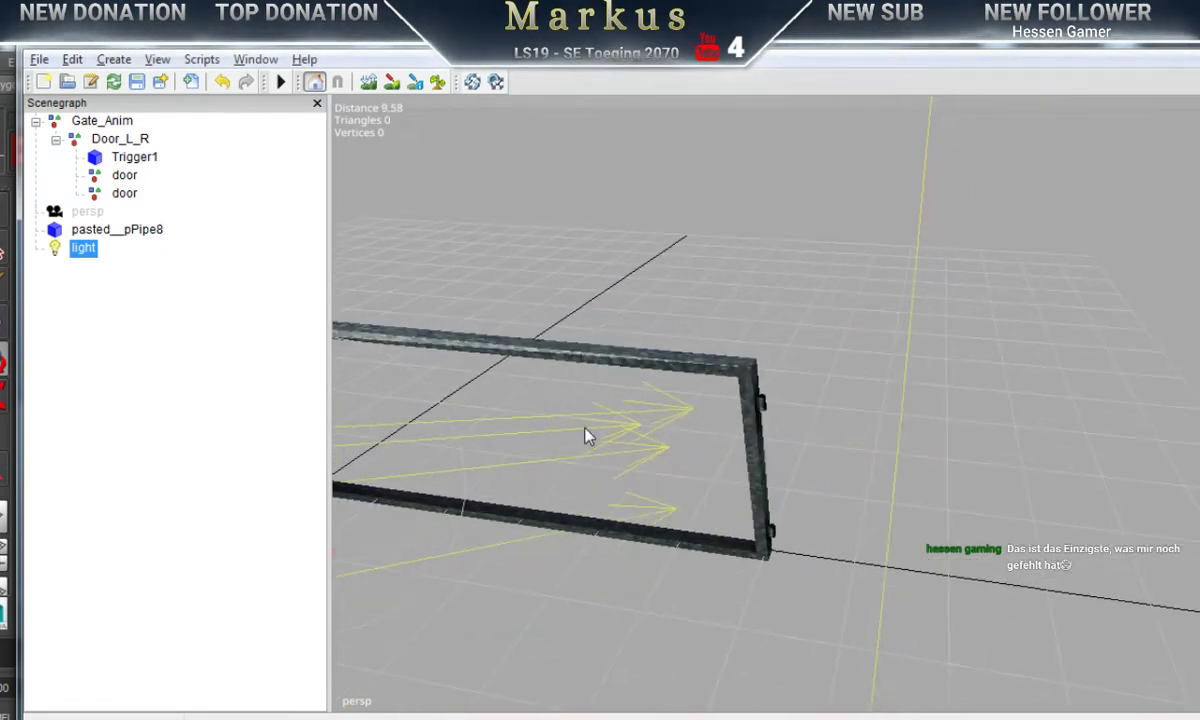
{"action": "scroll", "coordinate": [630, 453], "scroll_direction": "up", "scroll_amount": 5}
{"action": "right_click_drag", "start_coordinate": [634, 453], "coordinate": [660, 455]}
{"action": "scroll", "coordinate": [645, 462], "scroll_direction": "down", "scroll_amount": 1}
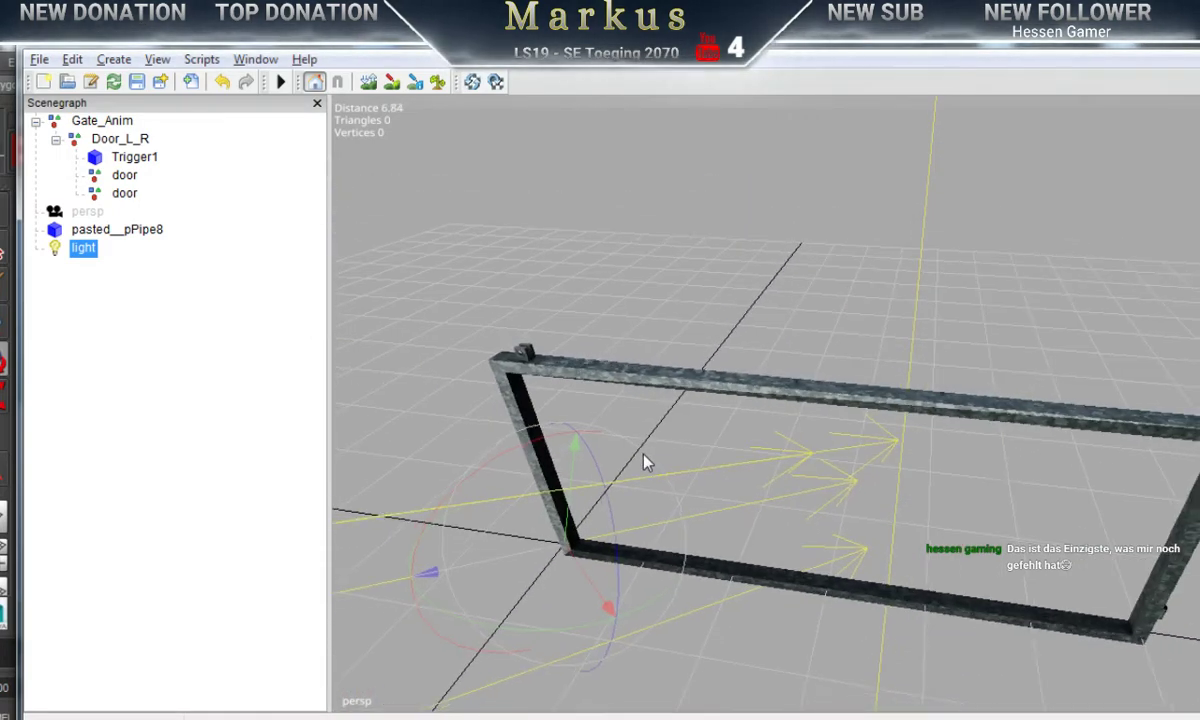
{"action": "middle_click_drag", "start_coordinate": [643, 461], "coordinate": [635, 455], "text": "alt"}
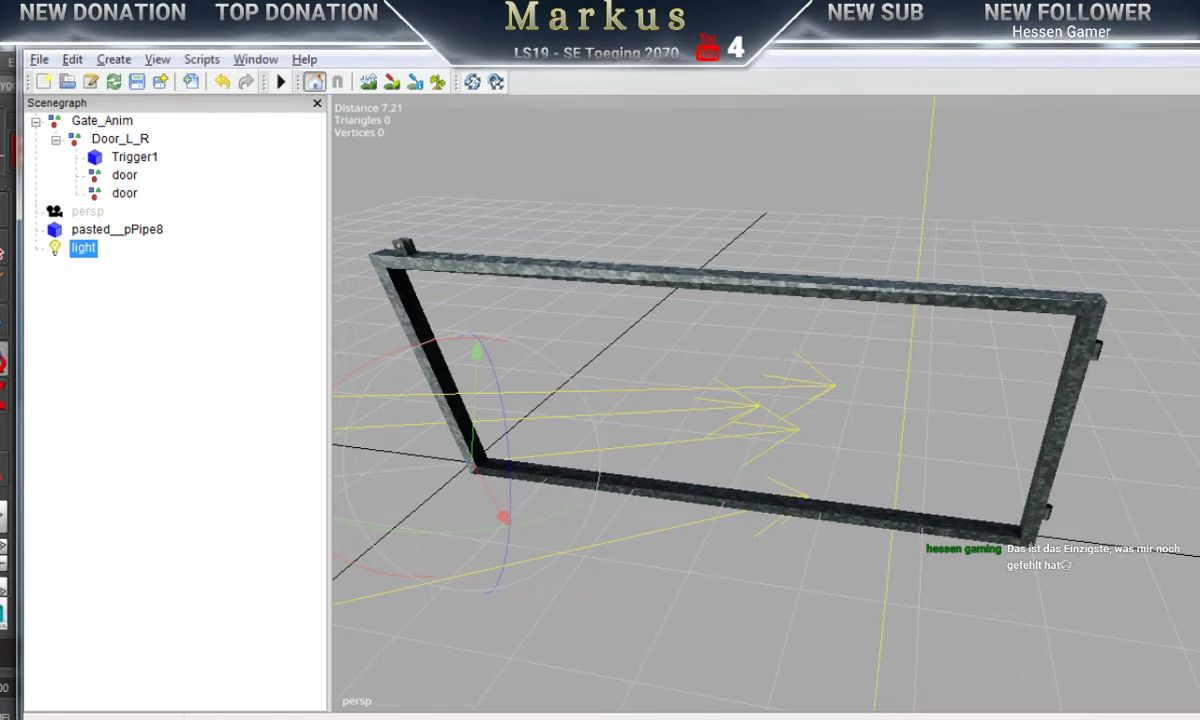
Step: Switch to Maya and examine the galvanized texture on the selected door frame's rails, corners and hinge side
{"action": "key", "text": "alt+Tab"}
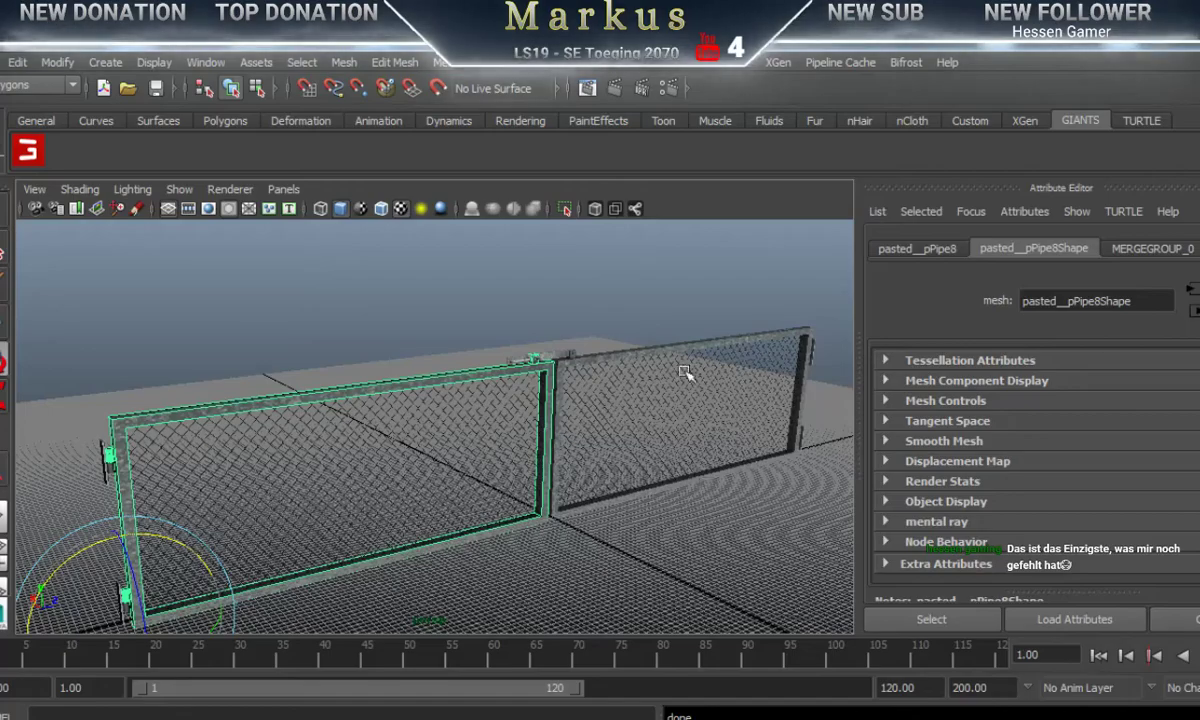
{"action": "left_click_drag", "start_coordinate": [568, 504], "coordinate": [696, 487], "text": "alt"}
{"action": "middle_click_drag", "start_coordinate": [572, 472], "coordinate": [314, 500], "text": "alt"}
{"action": "right_click_drag", "start_coordinate": [372, 487], "coordinate": [873, 428], "text": "alt"}
{"action": "left_click_drag", "start_coordinate": [605, 441], "coordinate": [702, 436], "text": "alt"}
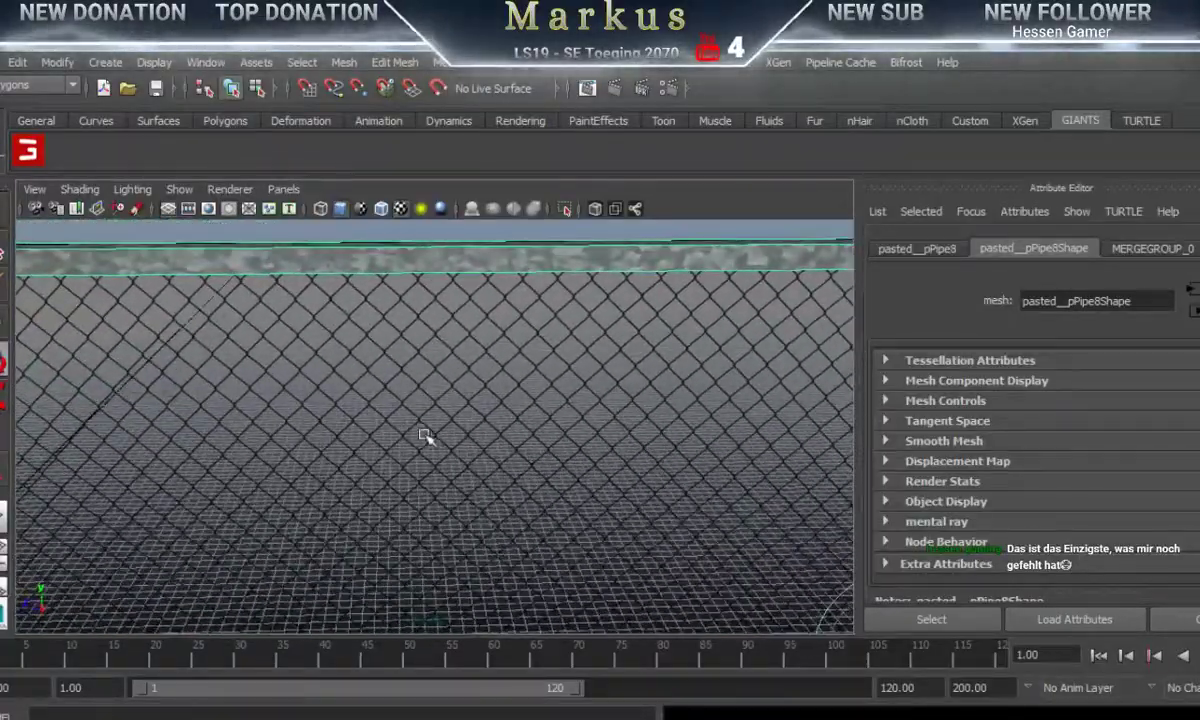
{"action": "middle_click_drag", "start_coordinate": [426, 437], "coordinate": [827, 506], "text": "alt"}
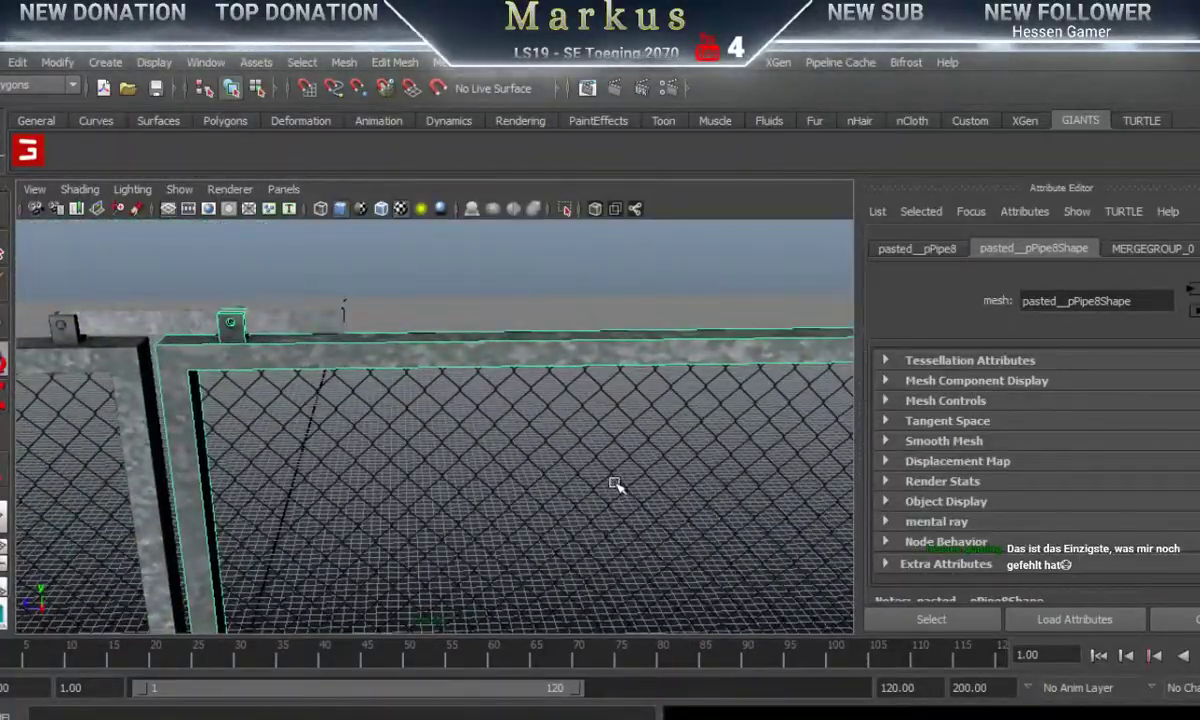
{"action": "middle_click_drag", "start_coordinate": [615, 485], "coordinate": [307, 486], "text": "alt"}
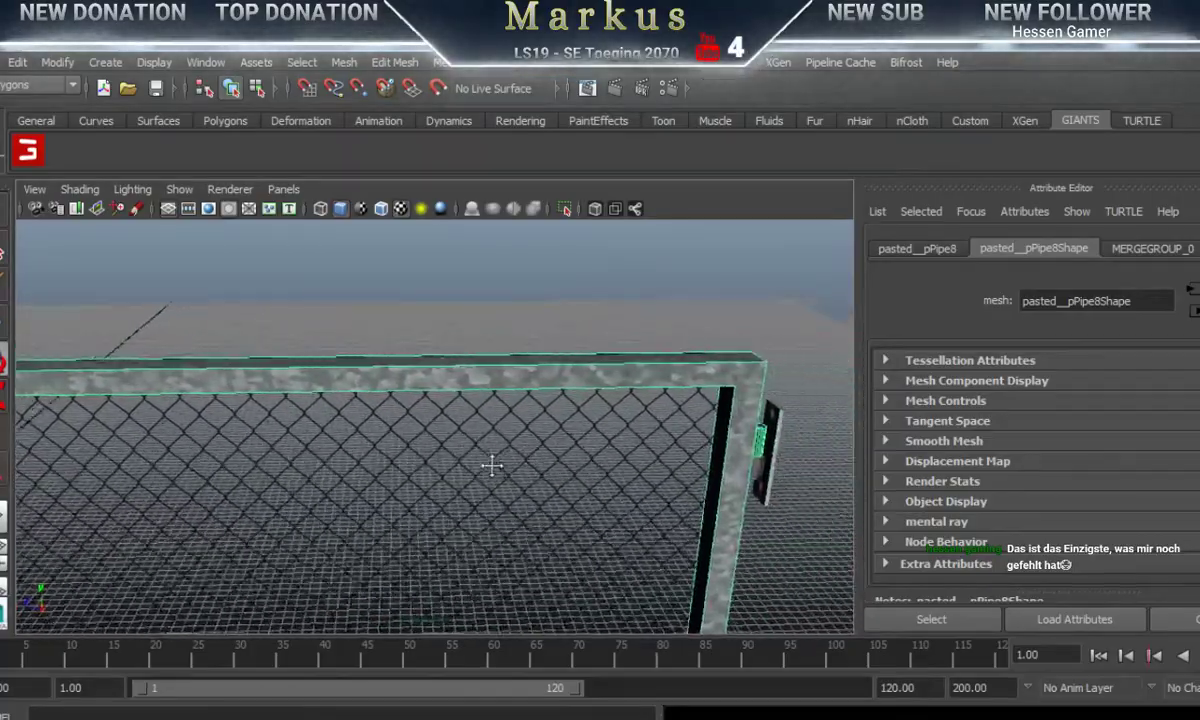
{"action": "left_click_drag", "start_coordinate": [587, 463], "coordinate": [260, 477], "text": "alt"}
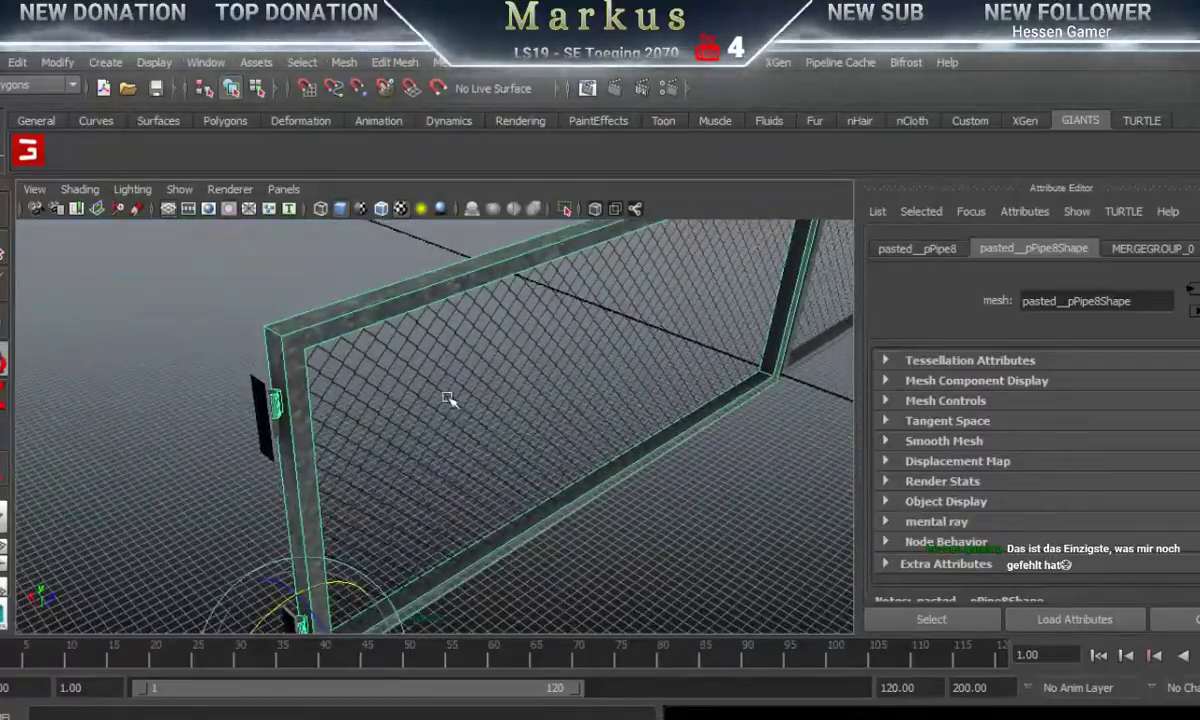
{"action": "middle_click_drag", "start_coordinate": [447, 402], "coordinate": [362, 440], "text": "alt"}
{"action": "left_click_drag", "start_coordinate": [362, 440], "coordinate": [598, 374], "text": "alt"}
{"action": "middle_click_drag", "start_coordinate": [592, 393], "coordinate": [193, 255], "text": "alt"}
{"action": "right_click_drag", "start_coordinate": [509, 365], "coordinate": [1085, 283], "text": "alt"}
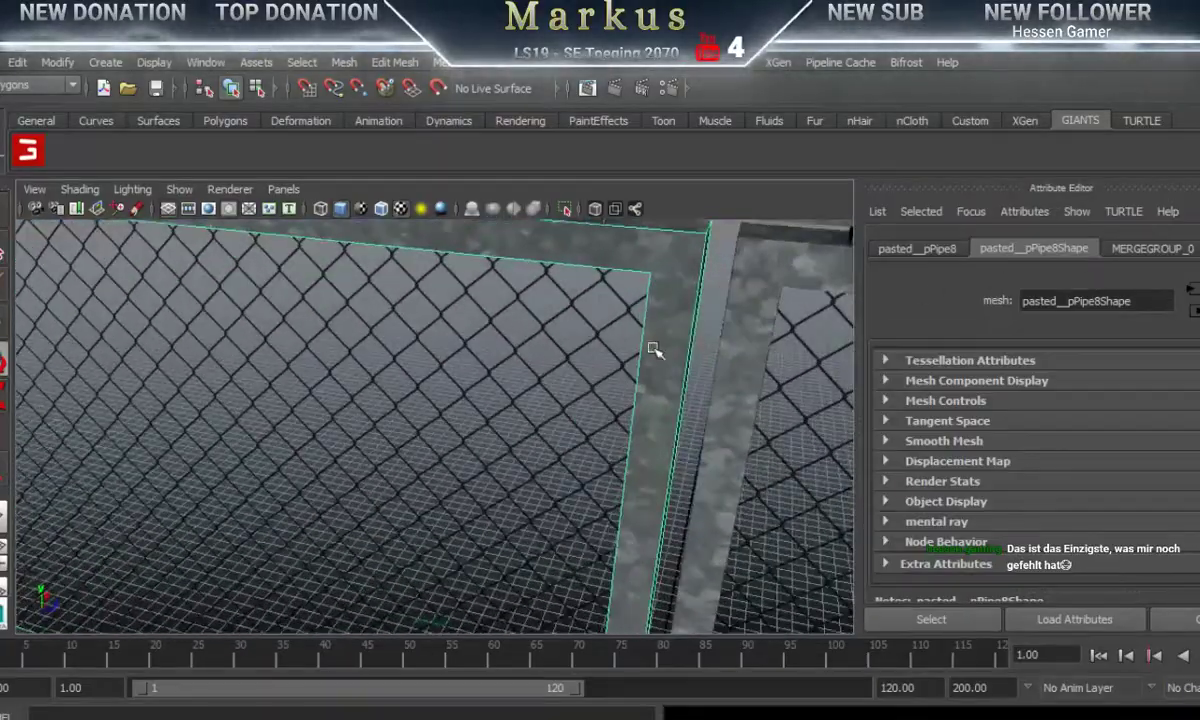
Step: Deselect the door frame and inspect the texture along its upper rail and around the latch between both doors
{"action": "middle_click_drag", "start_coordinate": [651, 348], "coordinate": [460, 522], "text": "alt"}
{"action": "left_click_drag", "start_coordinate": [459, 521], "coordinate": [471, 340], "text": "alt"}
{"action": "left_click", "coordinate": [469, 334]}
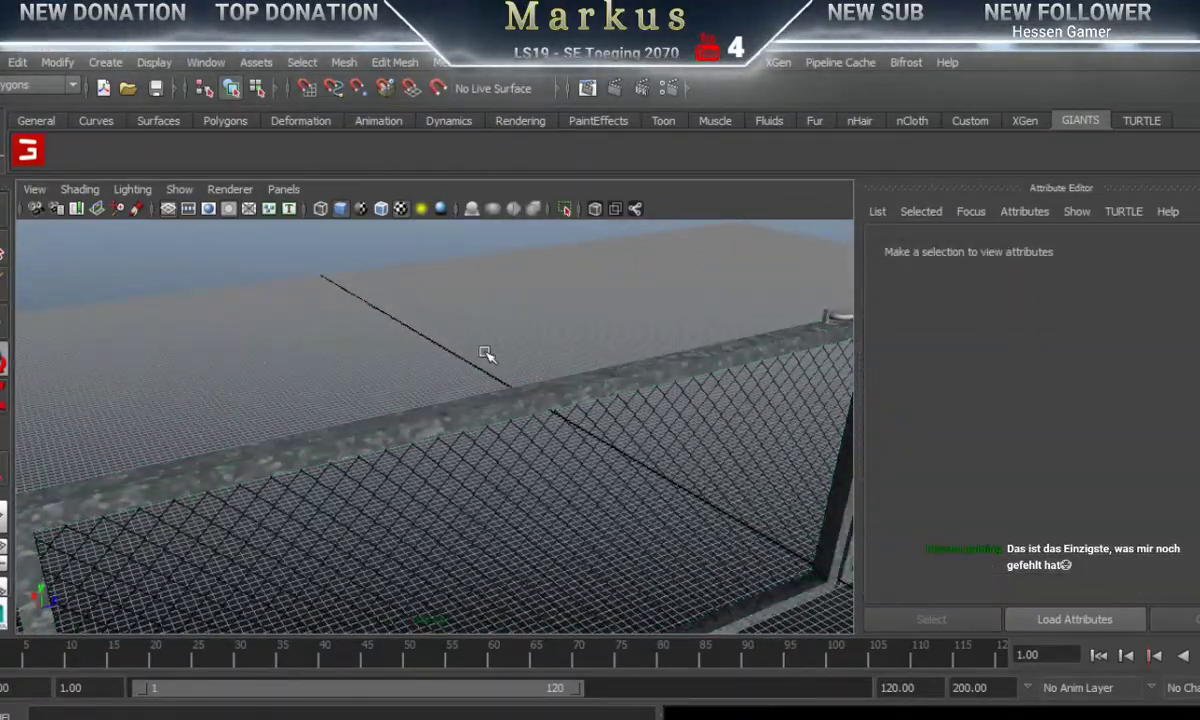
{"action": "left_click_drag", "start_coordinate": [606, 441], "coordinate": [219, 427], "text": "alt"}
{"action": "middle_click_drag", "start_coordinate": [219, 426], "coordinate": [216, 426], "text": "alt"}
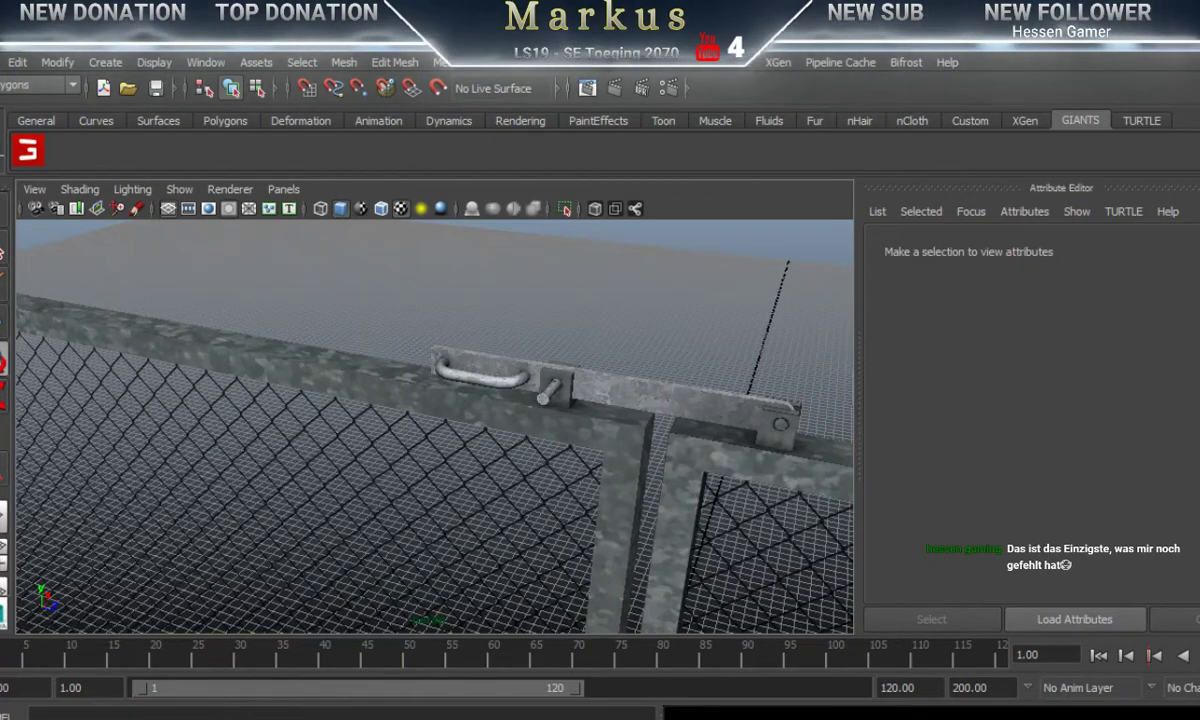
Step: Switch to the web browser, close the empty new tab and copy the enlarged zinc texture image from the search results
{"action": "key", "text": "alt+Tab"}
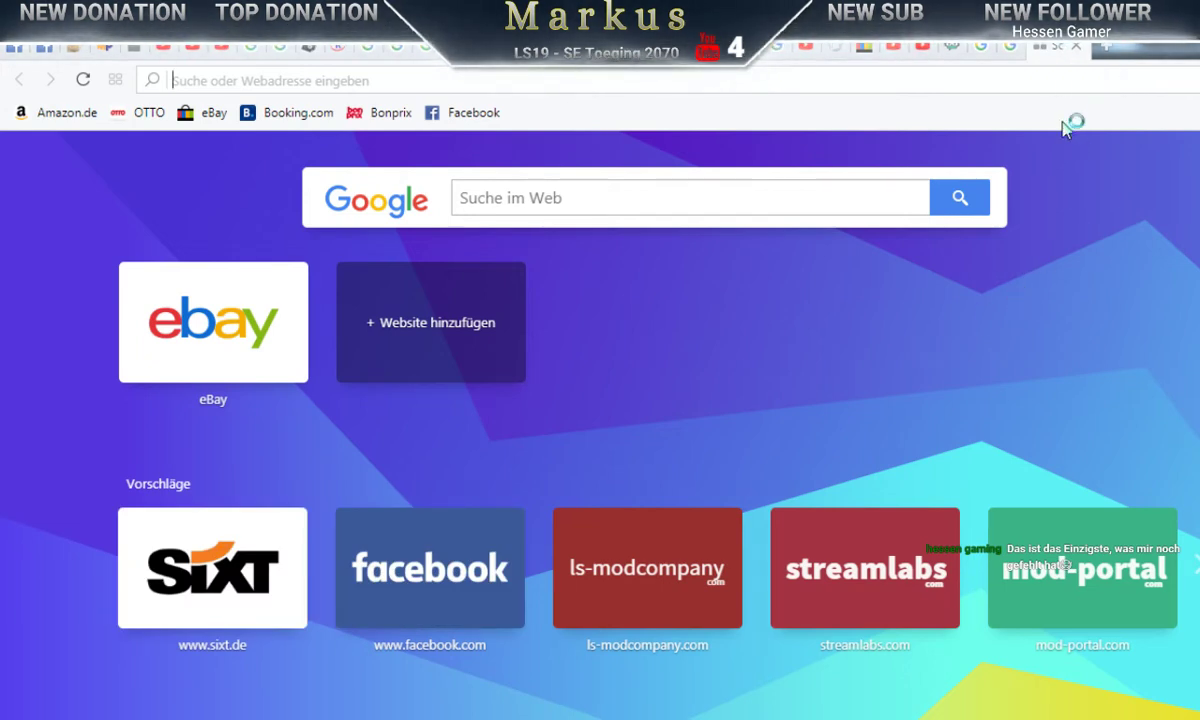
{"action": "left_click", "coordinate": [1076, 46]}
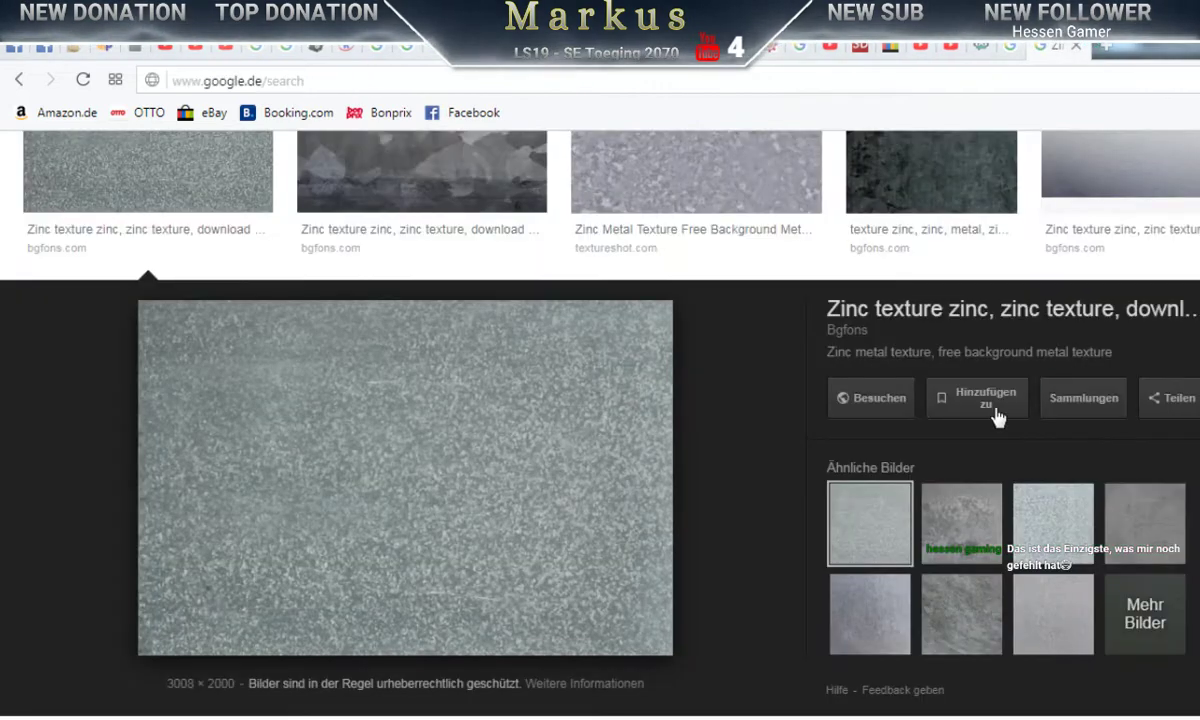
{"action": "right_click", "coordinate": [408, 400]}
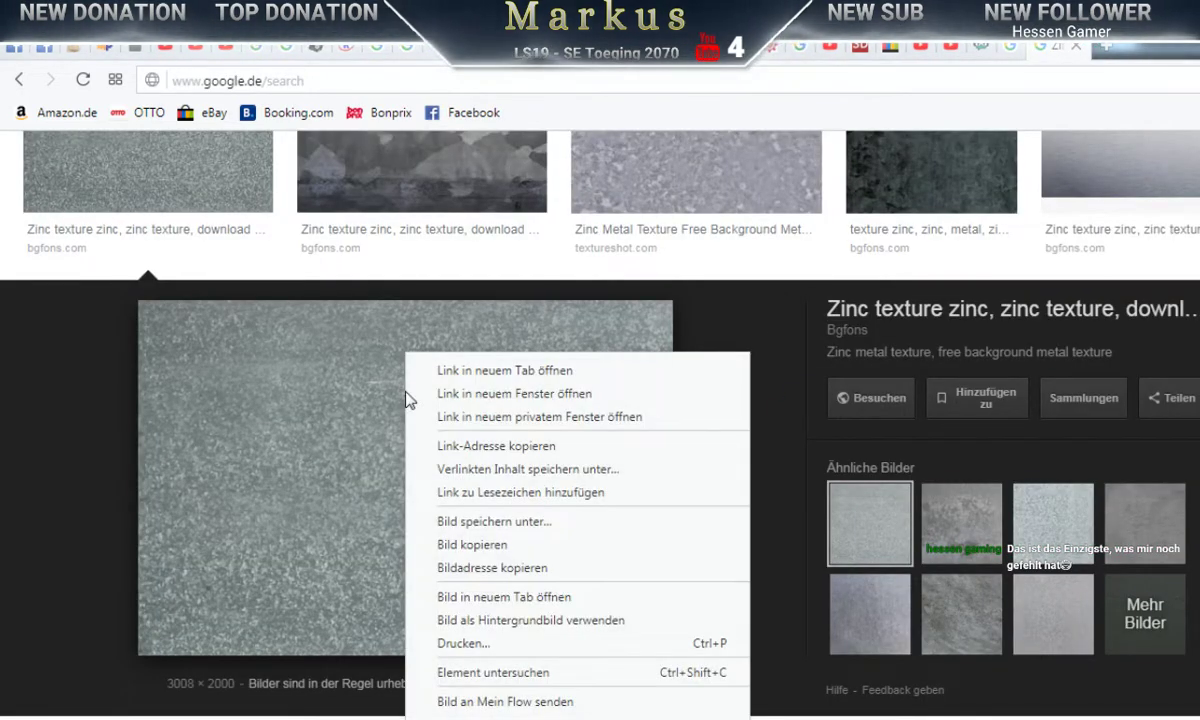
{"action": "left_click", "coordinate": [465, 545]}
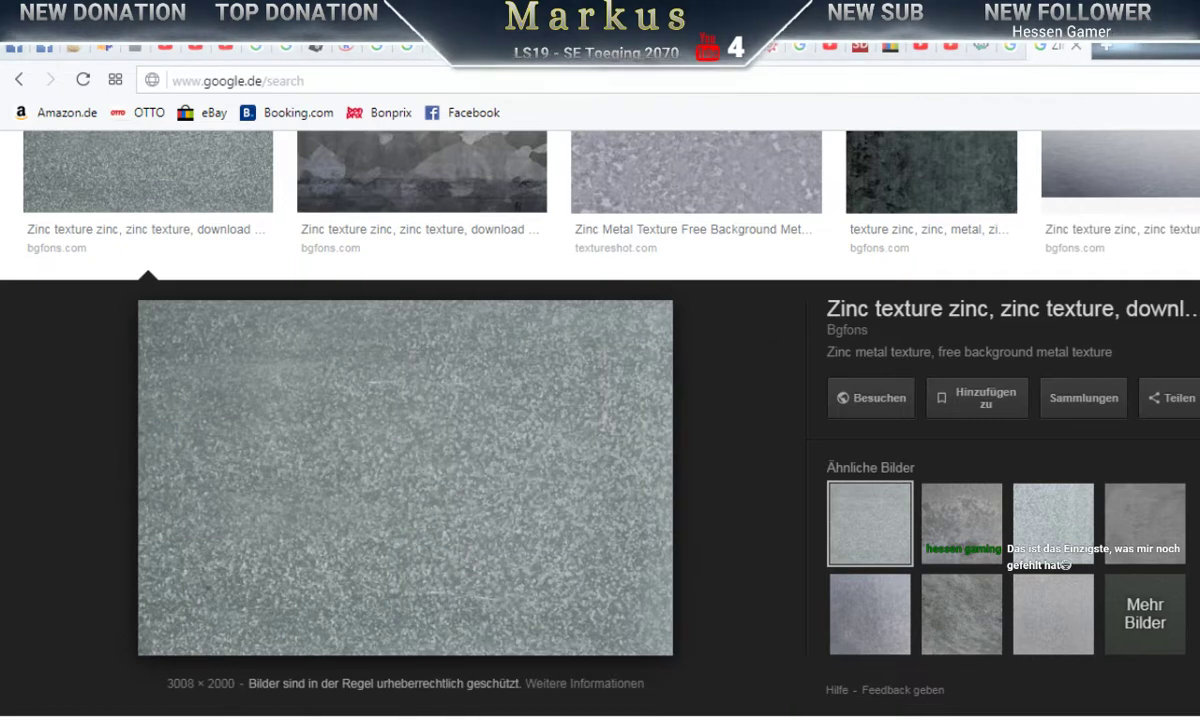
Step: Delete the Autobahn_Door_L i3D file and its Autobahn_Door_L.i3d.shapes file from the Autobahn_Door folder
{"action": "key", "text": "alt+Tab"}
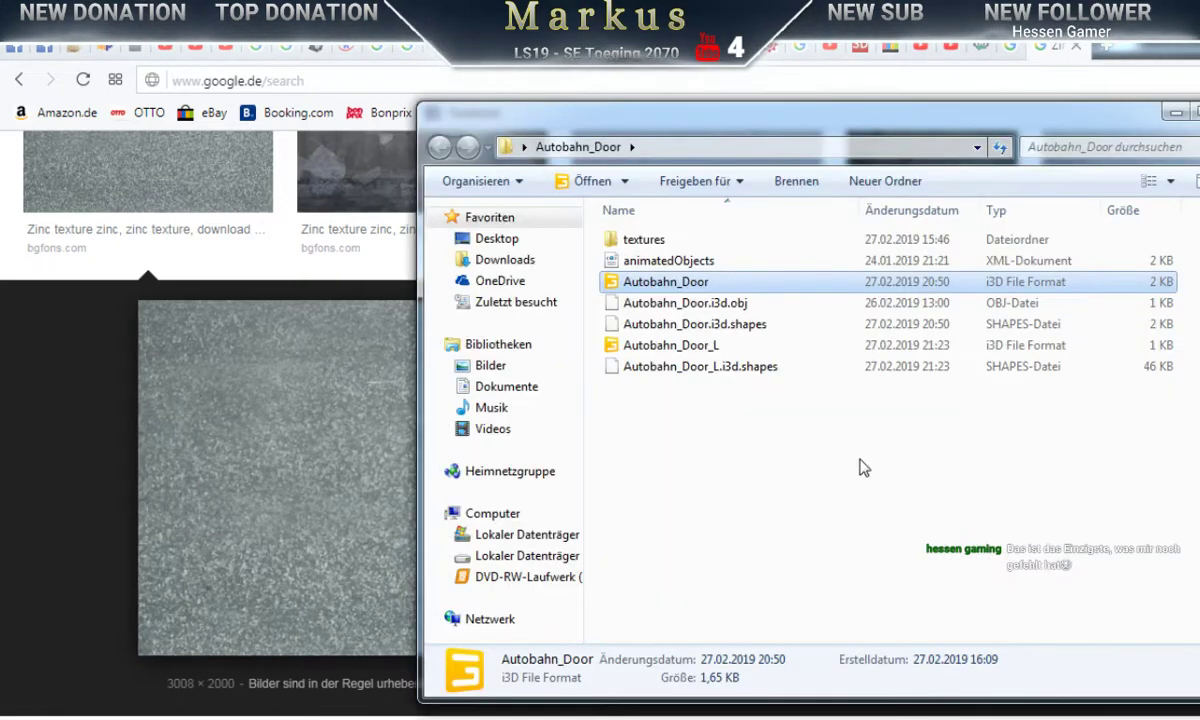
{"action": "left_click_drag", "start_coordinate": [643, 388], "coordinate": [647, 354]}
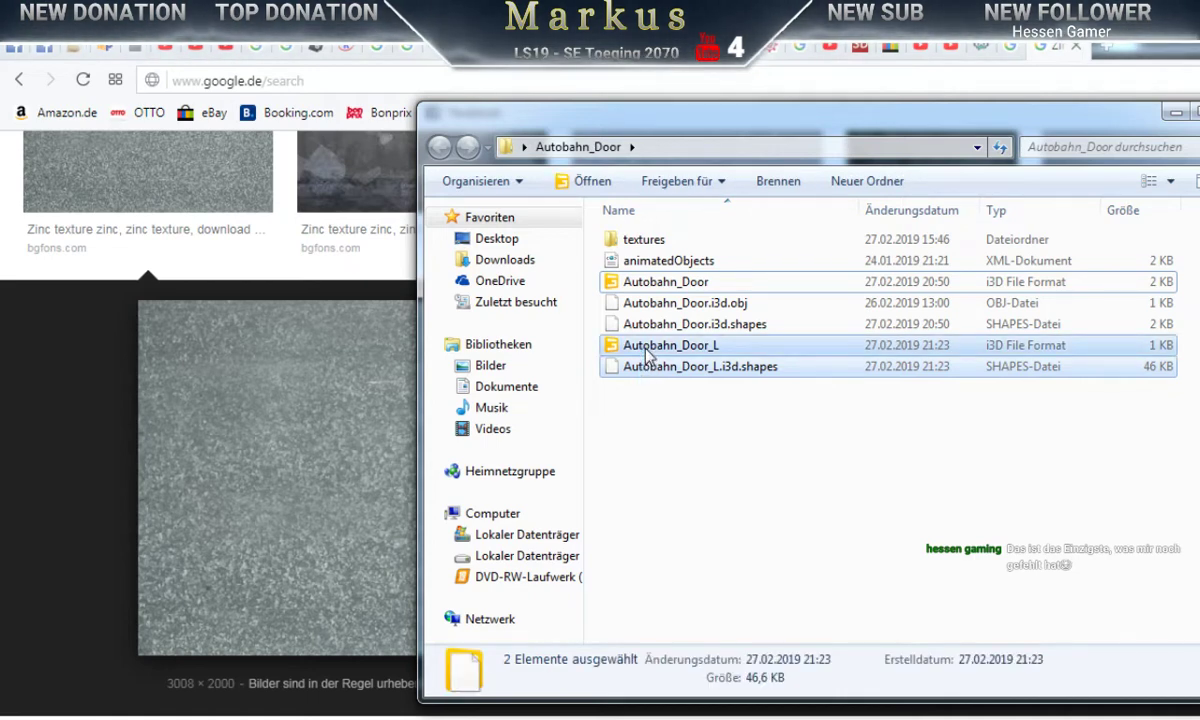
{"action": "right_click", "coordinate": [647, 354]}
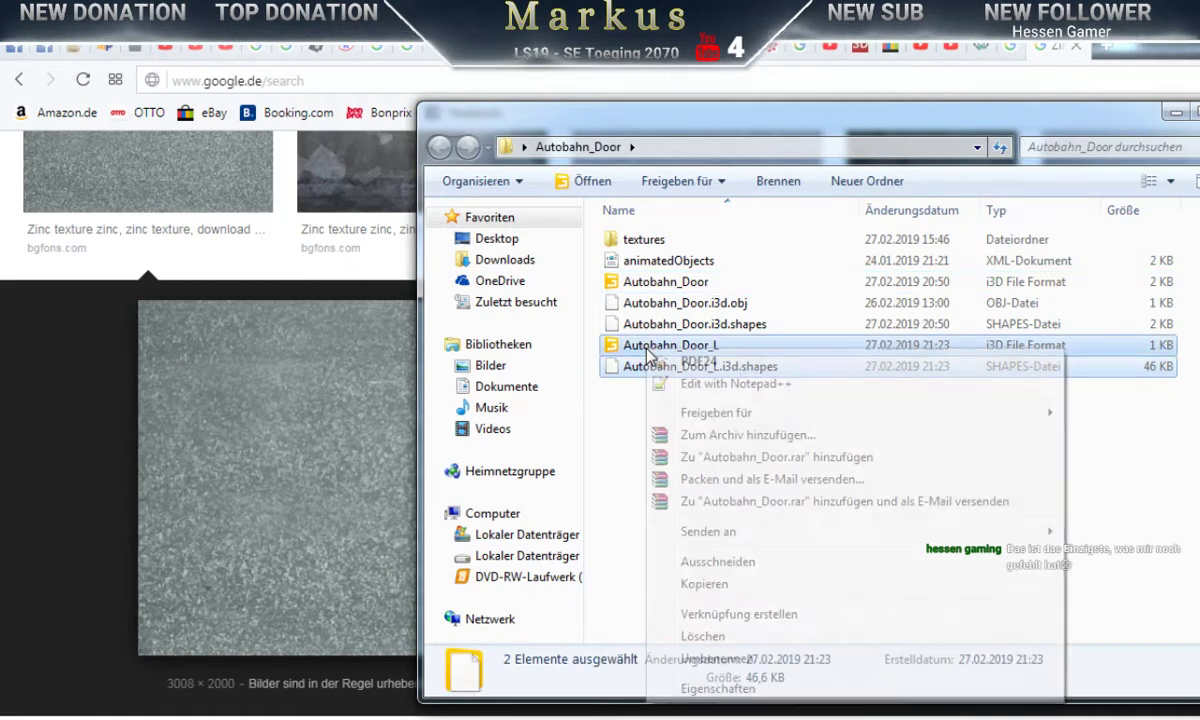
{"action": "left_click", "coordinate": [708, 637]}
{"action": "left_click", "coordinate": [717, 400]}
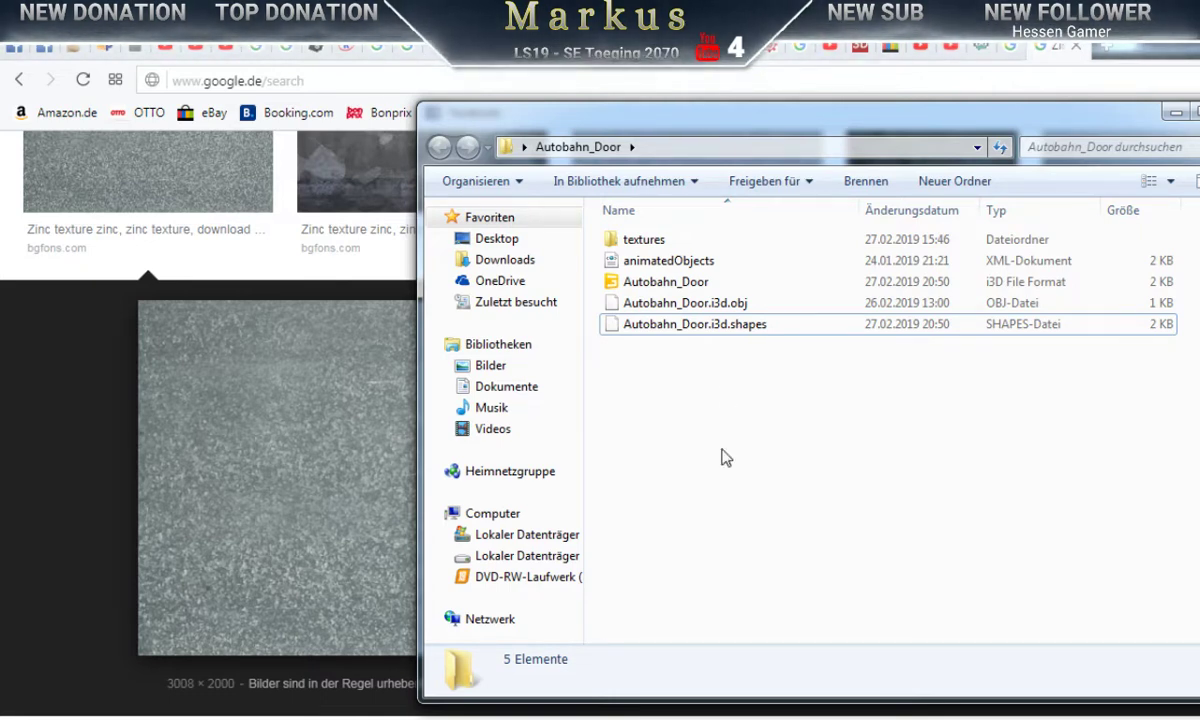
Step: Switch to GIANTS Editor and delete the imported pasted__pPipe8 door frame from the scene
{"action": "mouse_move", "coordinate": [1020, 719]}
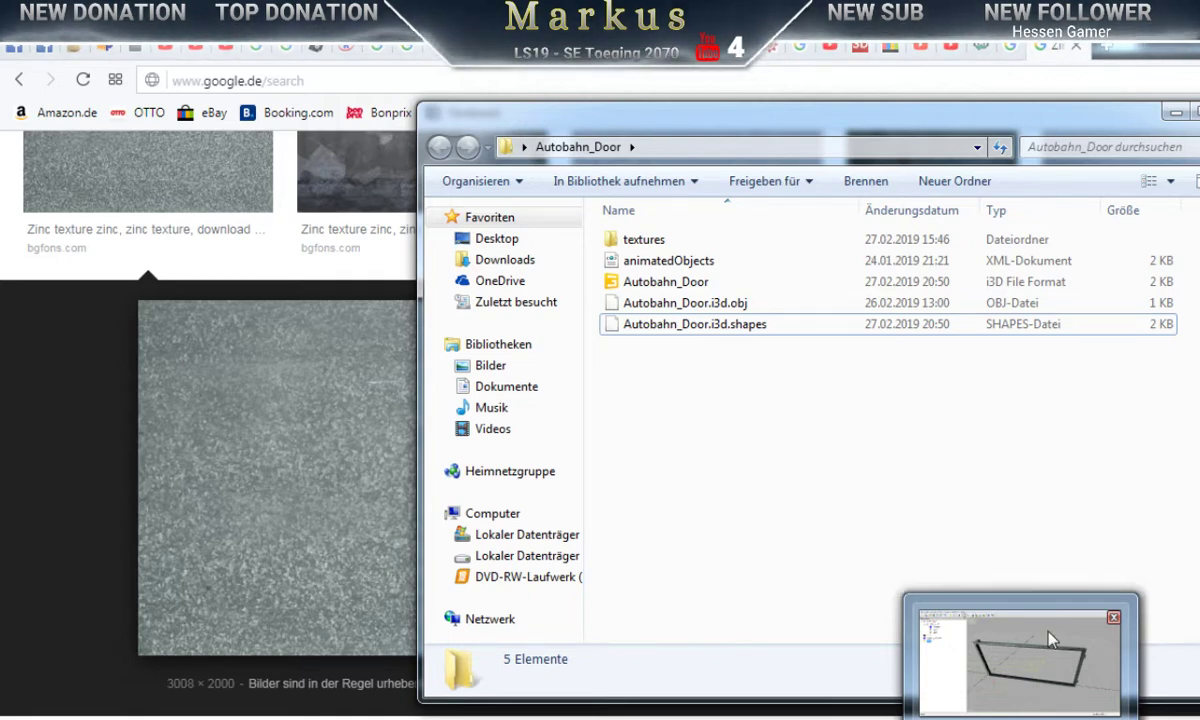
{"action": "left_click", "coordinate": [1020, 655]}
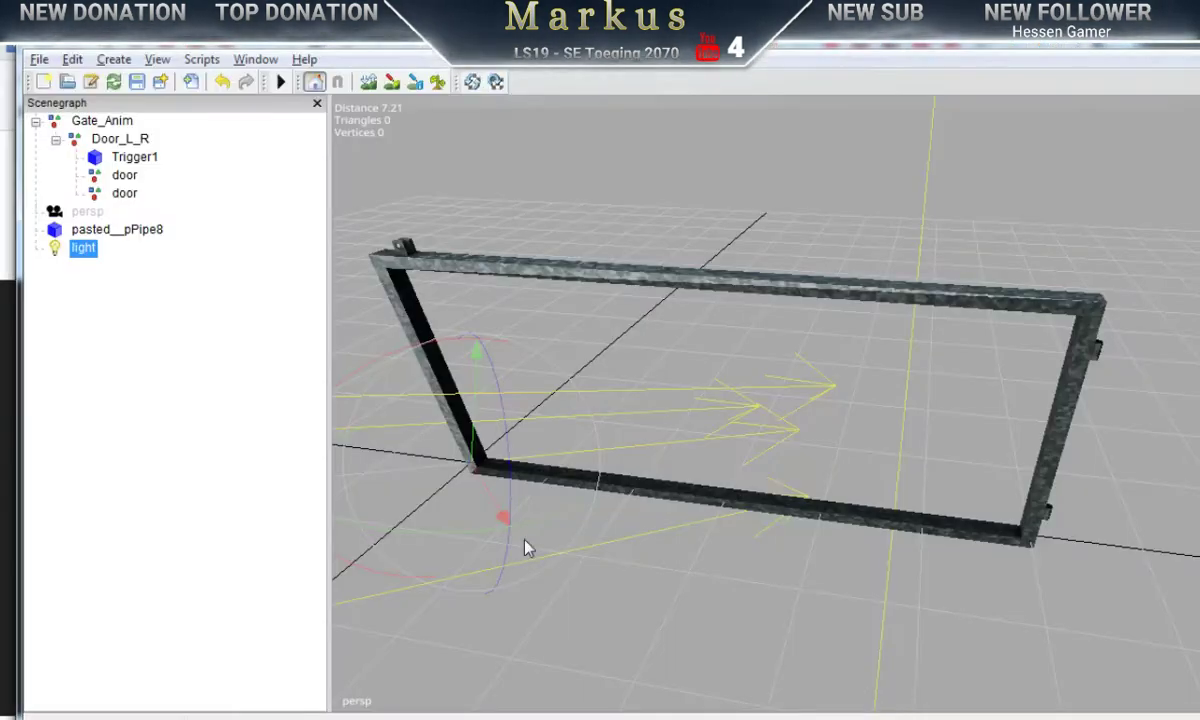
{"action": "left_click", "coordinate": [99, 230]}
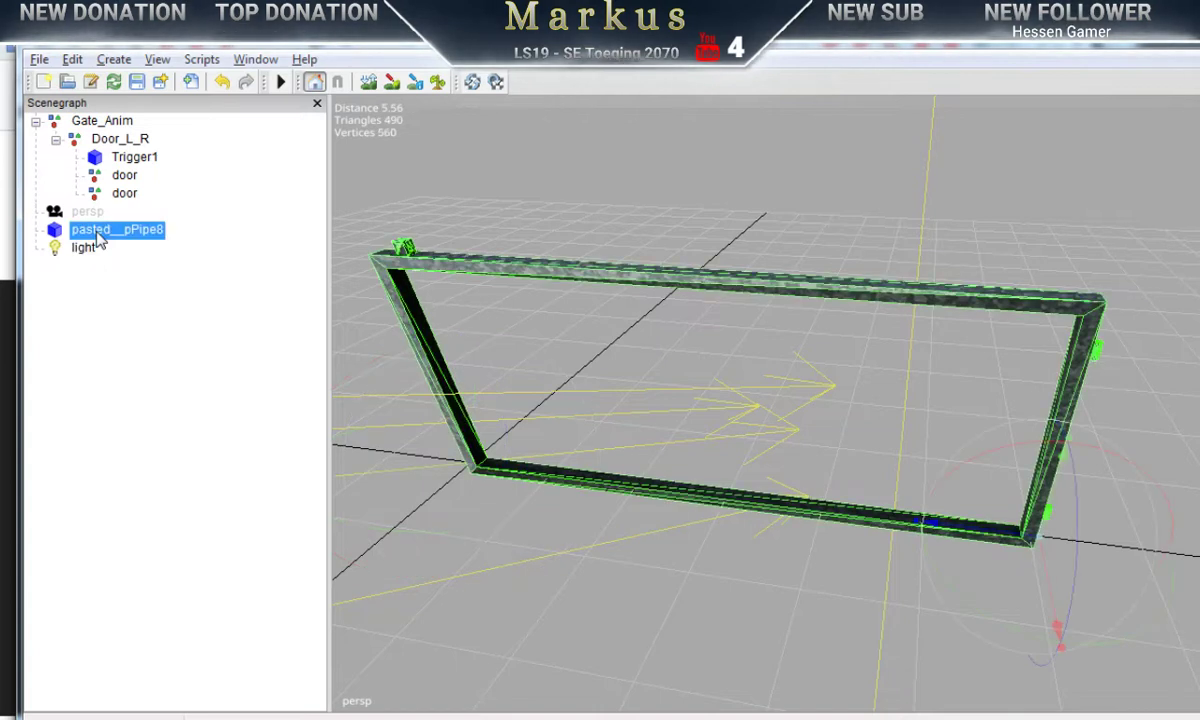
{"action": "key", "text": "Delete"}
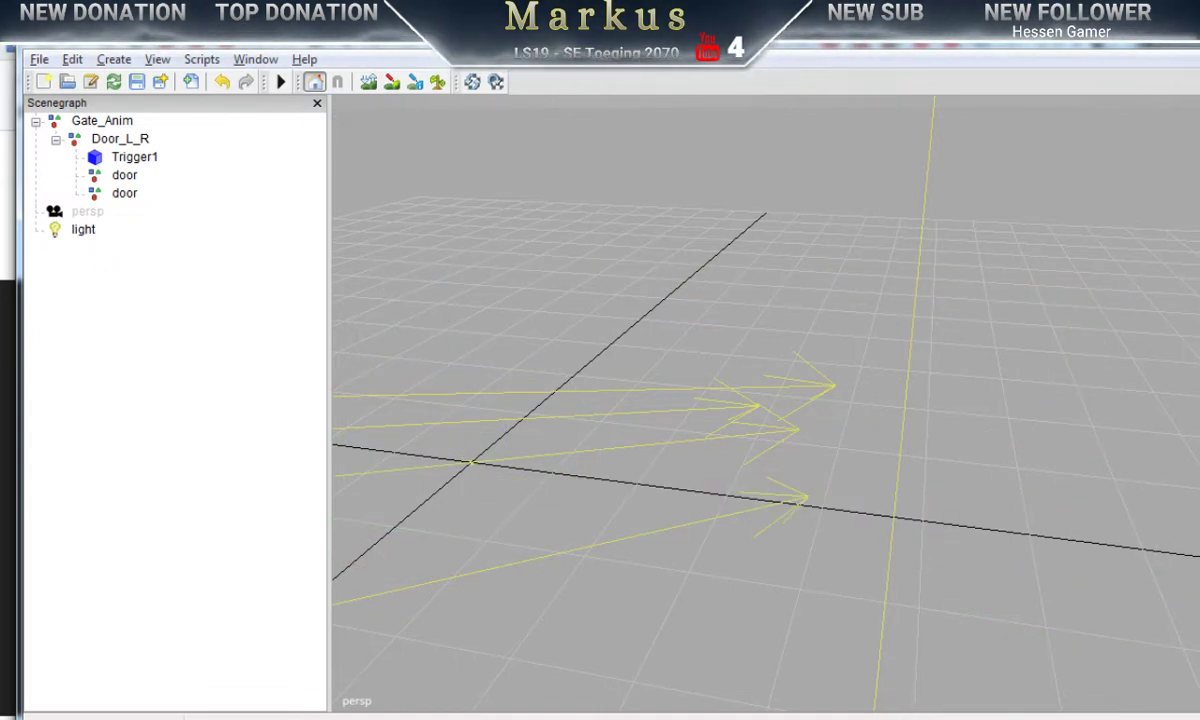
Step: Clear the open windows off the desktop, including the Autobahn_Door folder, and launch paint.net
{"action": "mouse_move", "coordinate": [917, 719]}
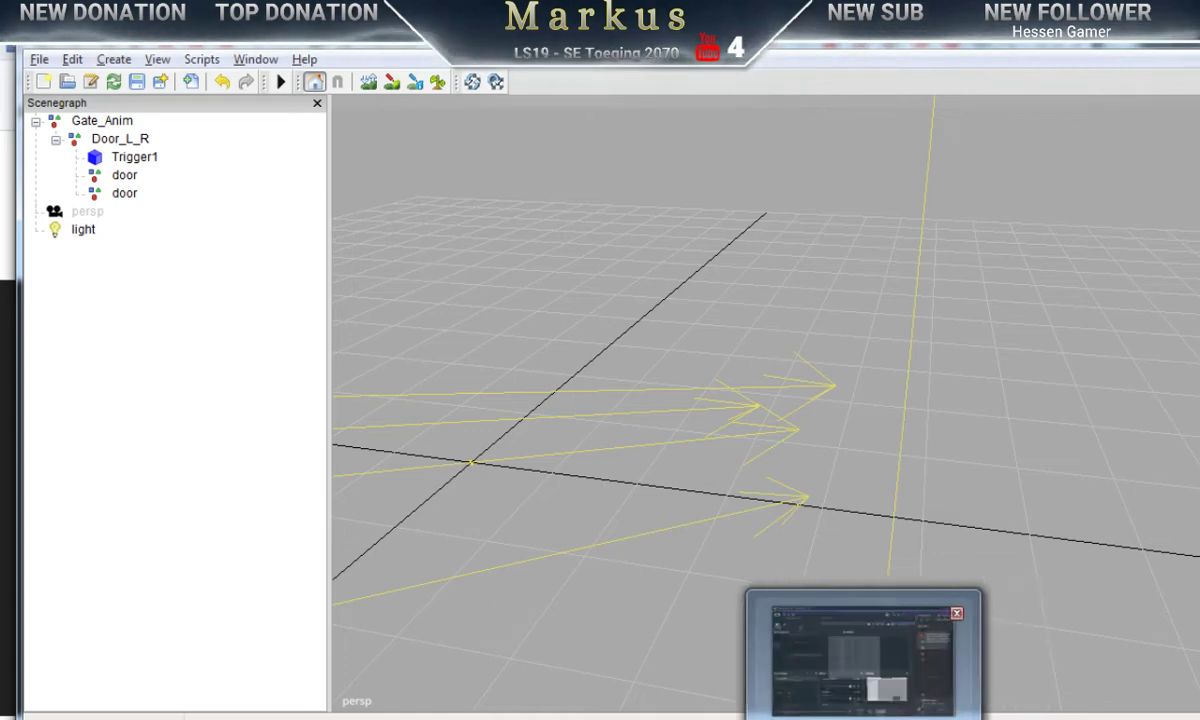
{"action": "left_click", "coordinate": [570, 719]}
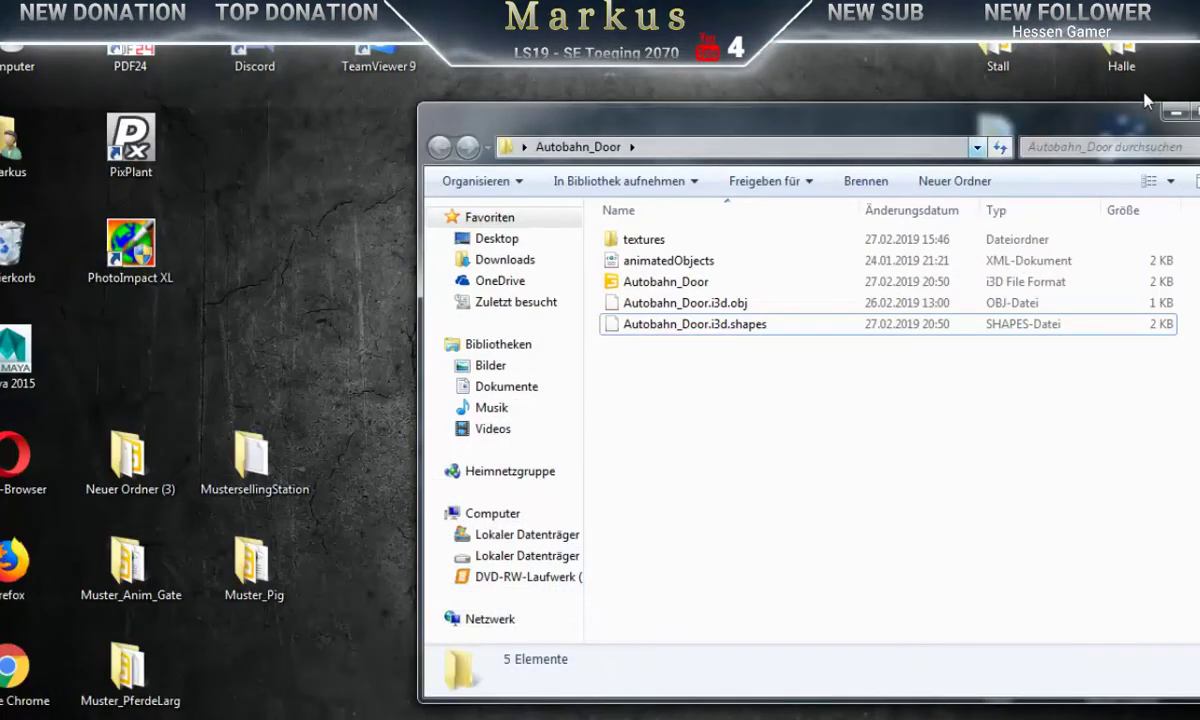
{"action": "left_click", "coordinate": [1173, 114]}
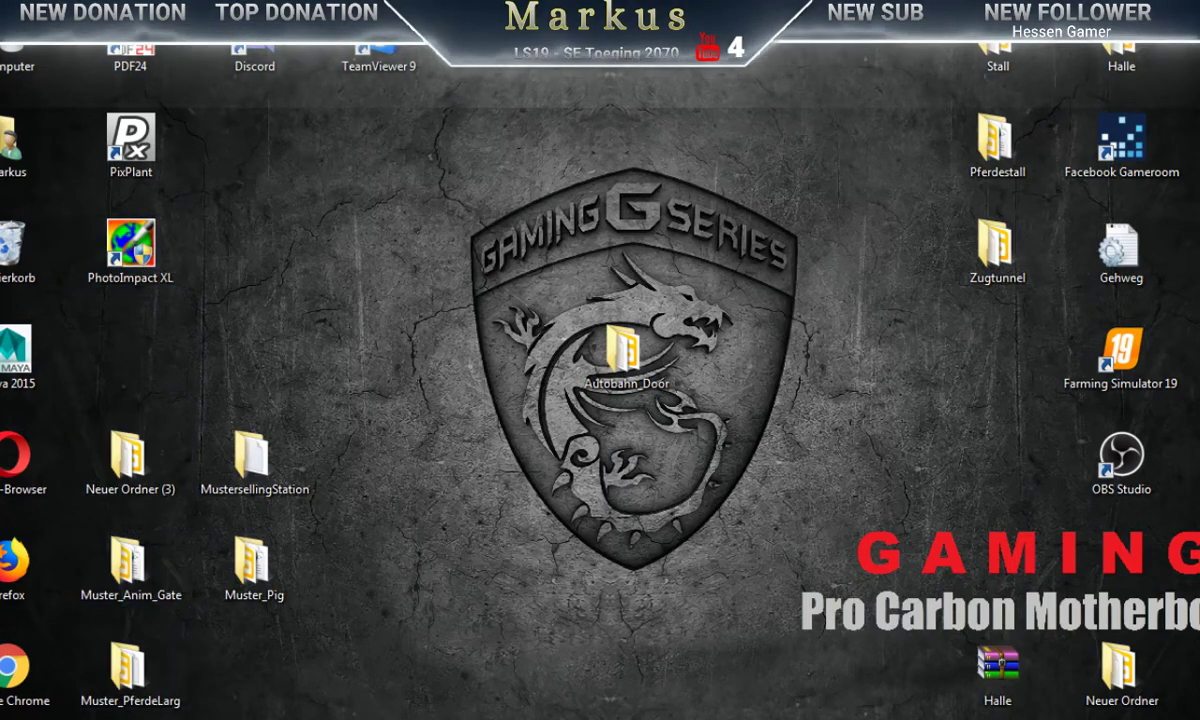
{"action": "key", "text": "super"}
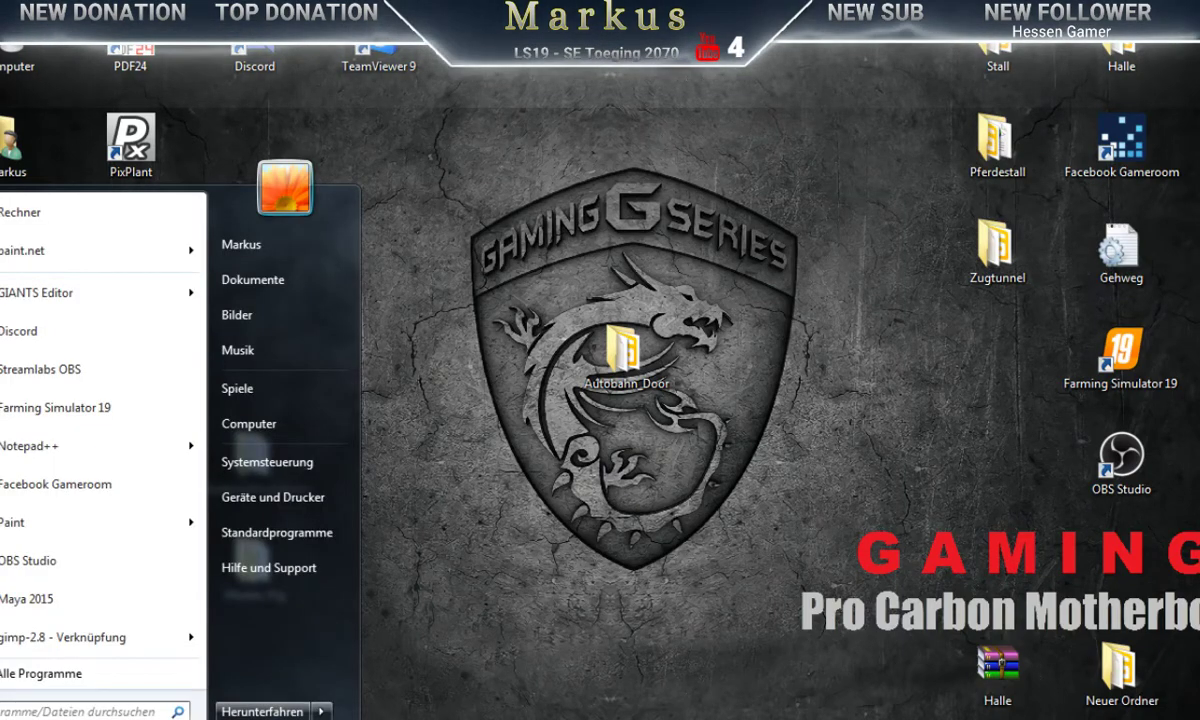
{"action": "left_click", "coordinate": [13, 255]}
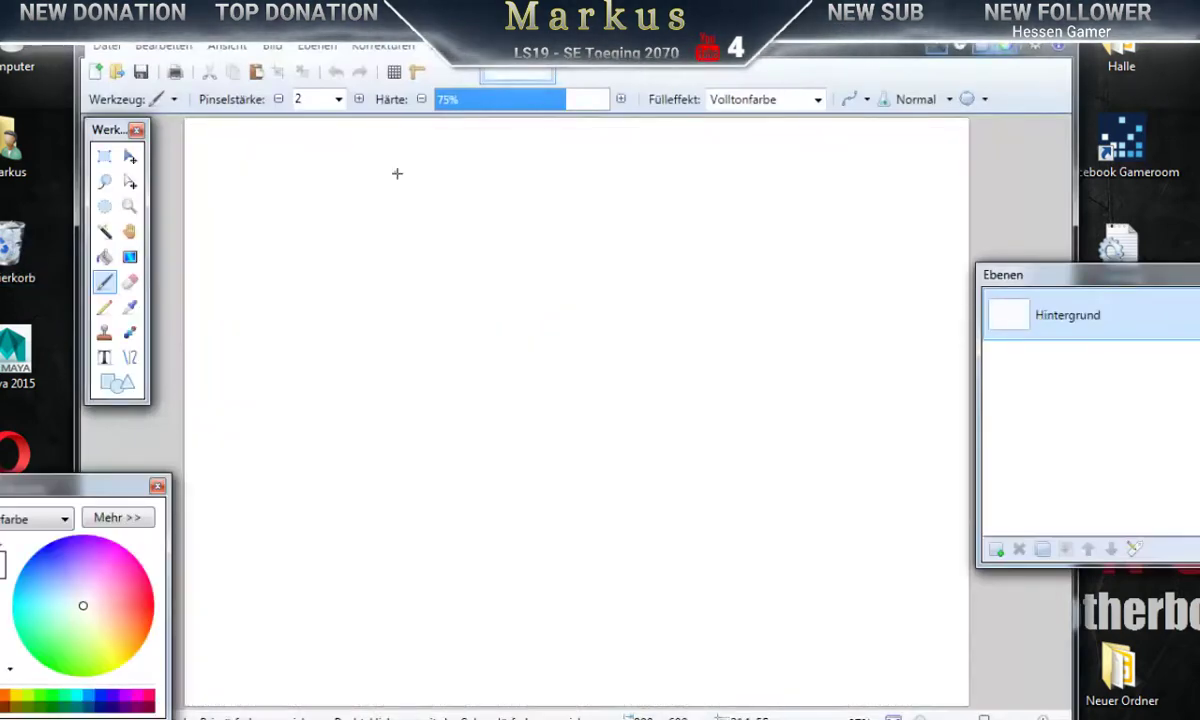
Step: Paste the copied zinc texture into the blank image, enlarging the canvas to fit it
{"action": "left_click", "coordinate": [163, 46]}
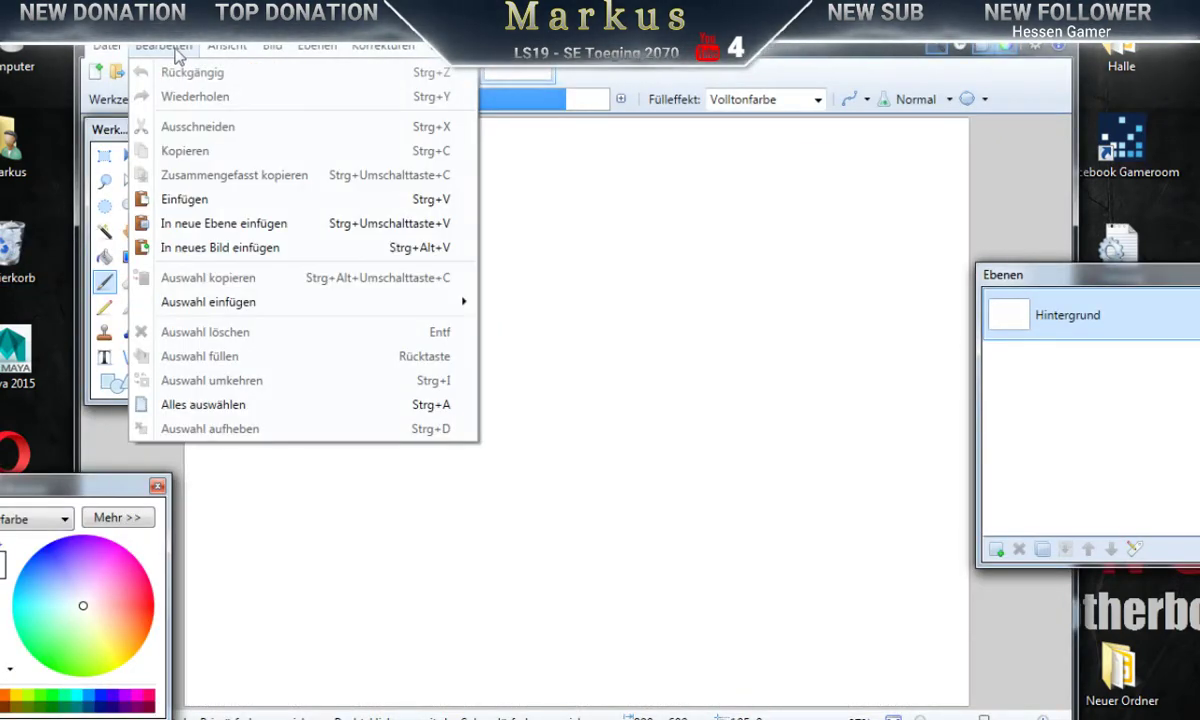
{"action": "left_click", "coordinate": [183, 200]}
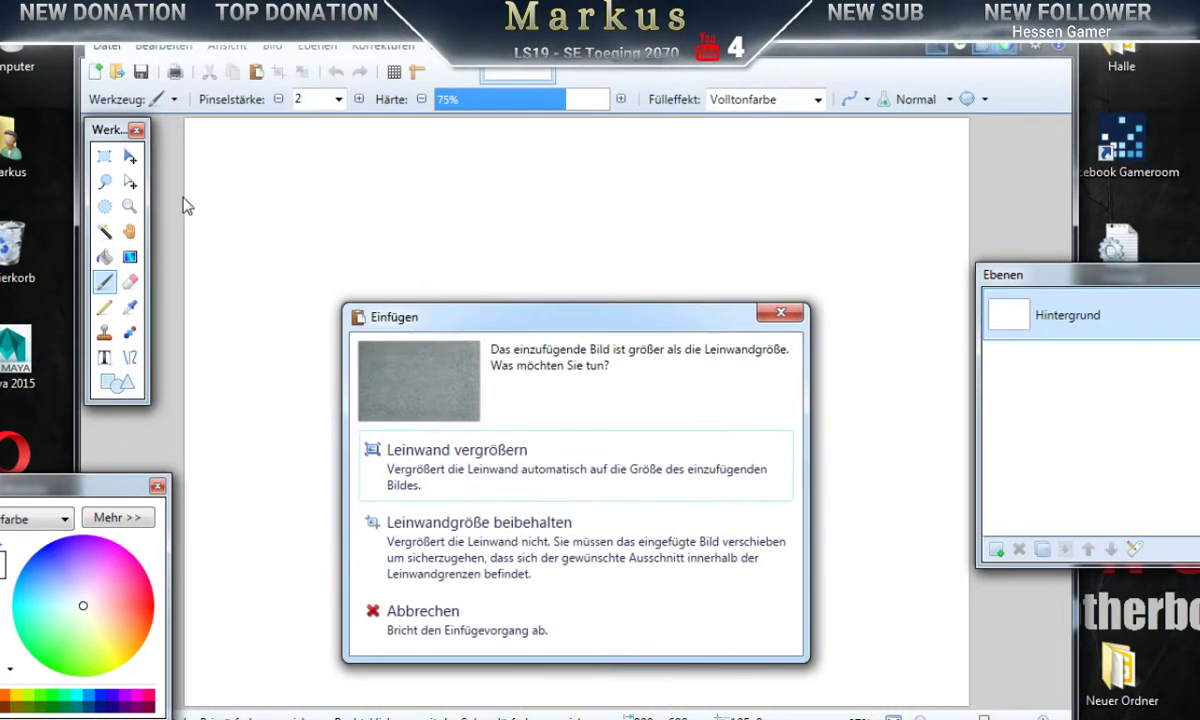
{"action": "left_click", "coordinate": [418, 470]}
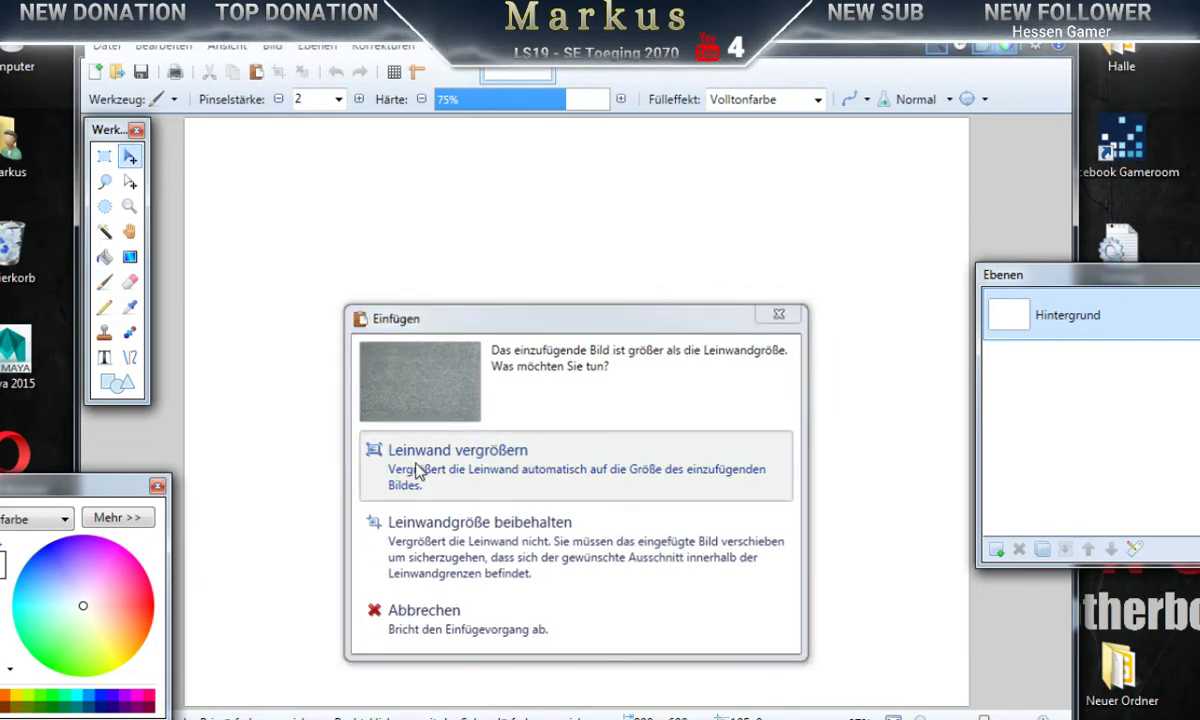
Step: Resize the pasted zinc image to 1024 by 1024 pixels without keeping the aspect ratio
{"action": "left_click", "coordinate": [271, 48]}
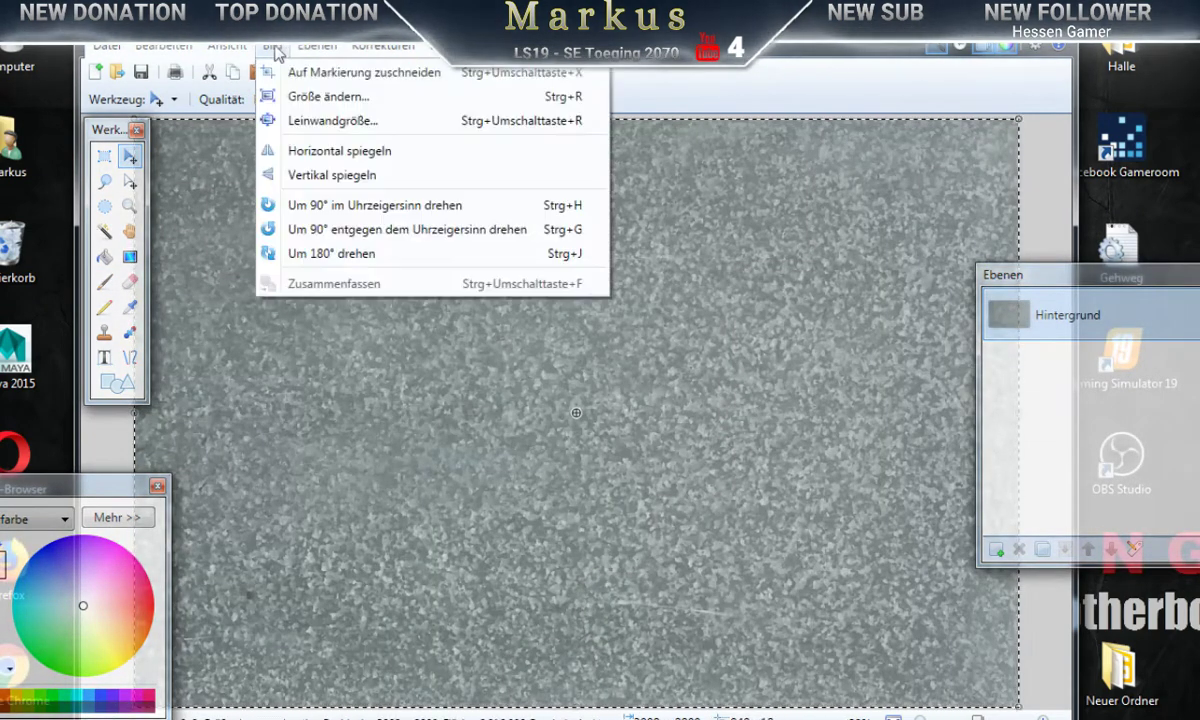
{"action": "left_click", "coordinate": [271, 48]}
{"action": "left_click", "coordinate": [272, 46]}
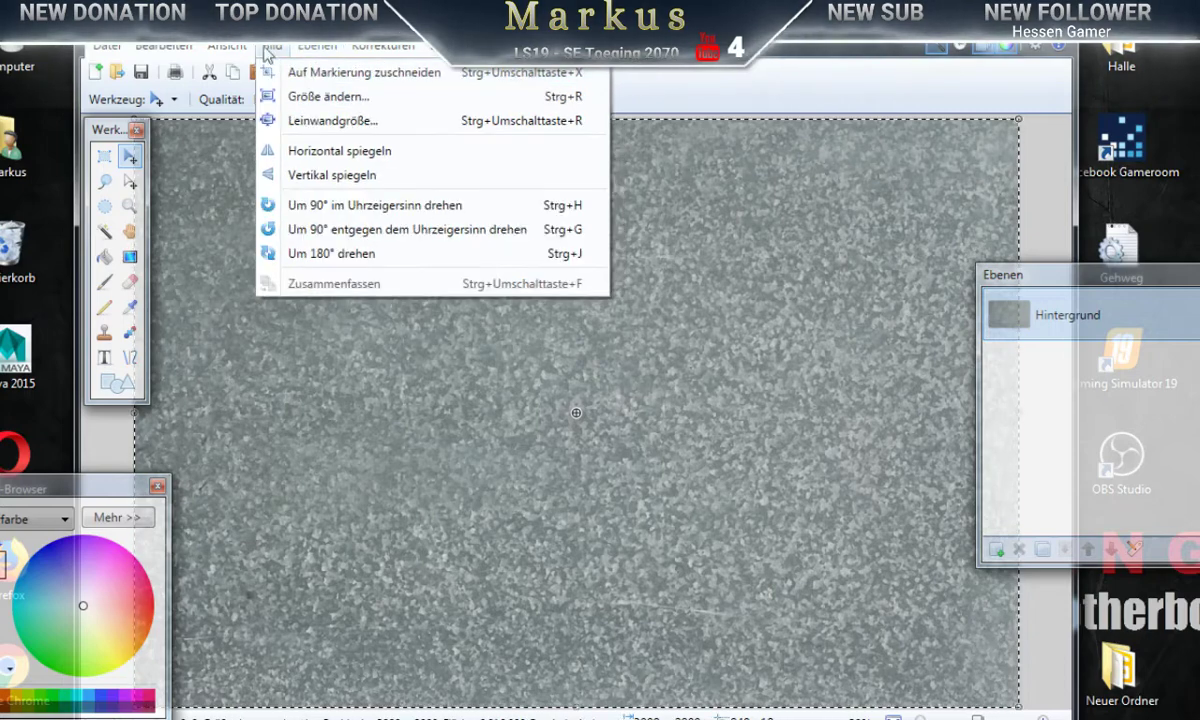
{"action": "left_click", "coordinate": [300, 100]}
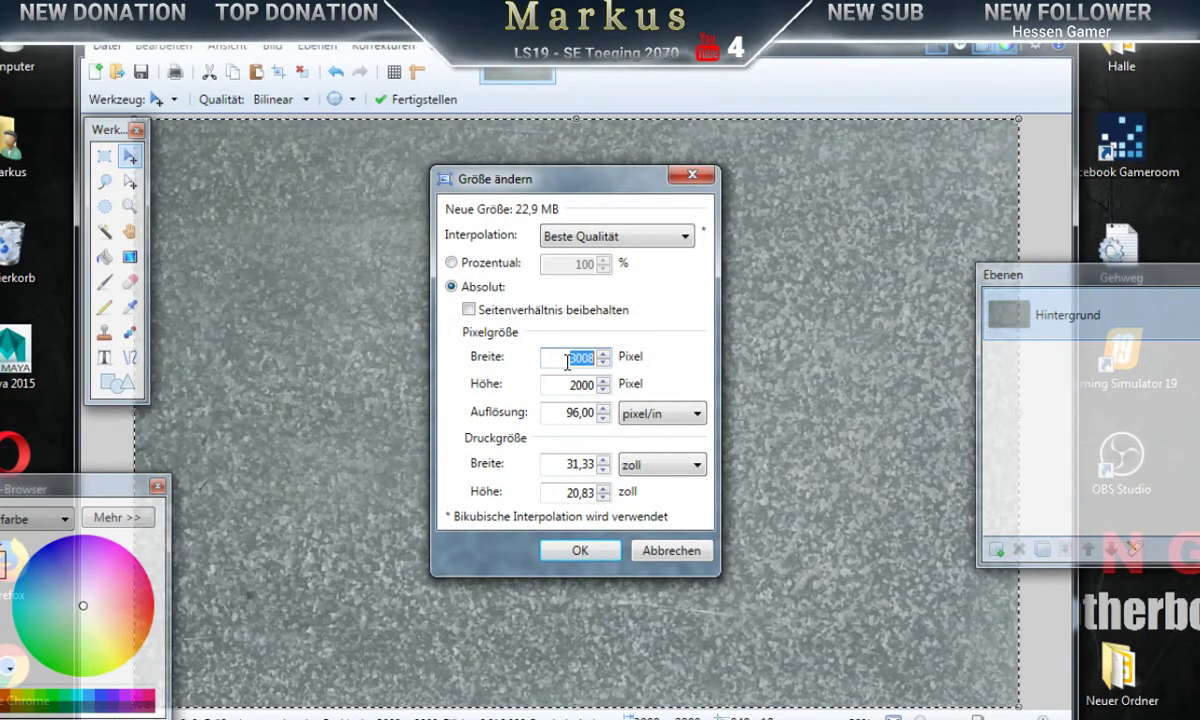
{"action": "type", "text": "512"}
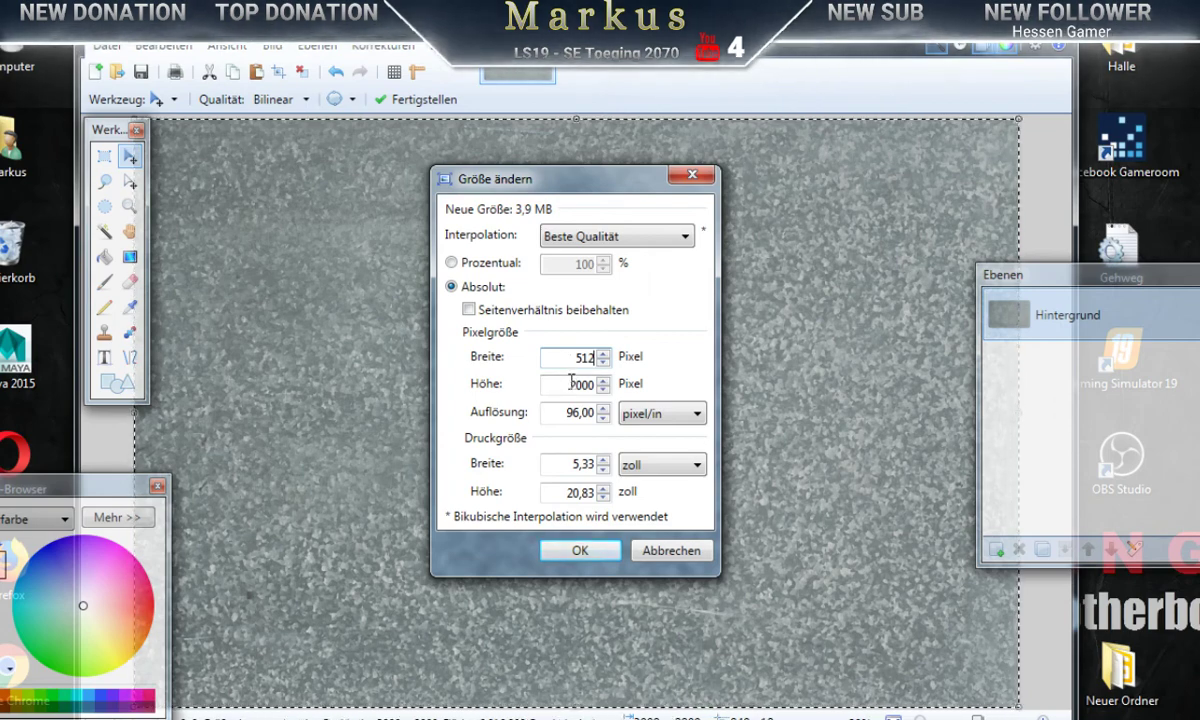
{"action": "key", "text": "Tab"}
{"action": "type", "text": "512"}
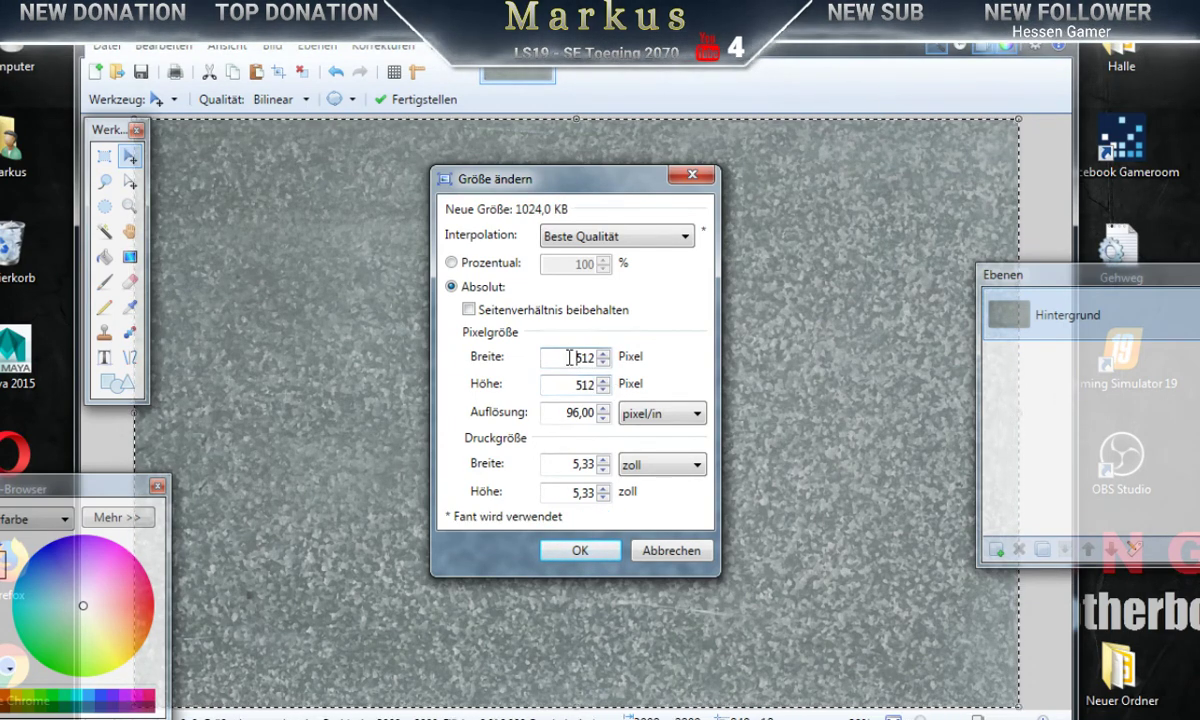
{"action": "double_click", "coordinate": [580, 360]}
{"action": "type", "text": "1024"}
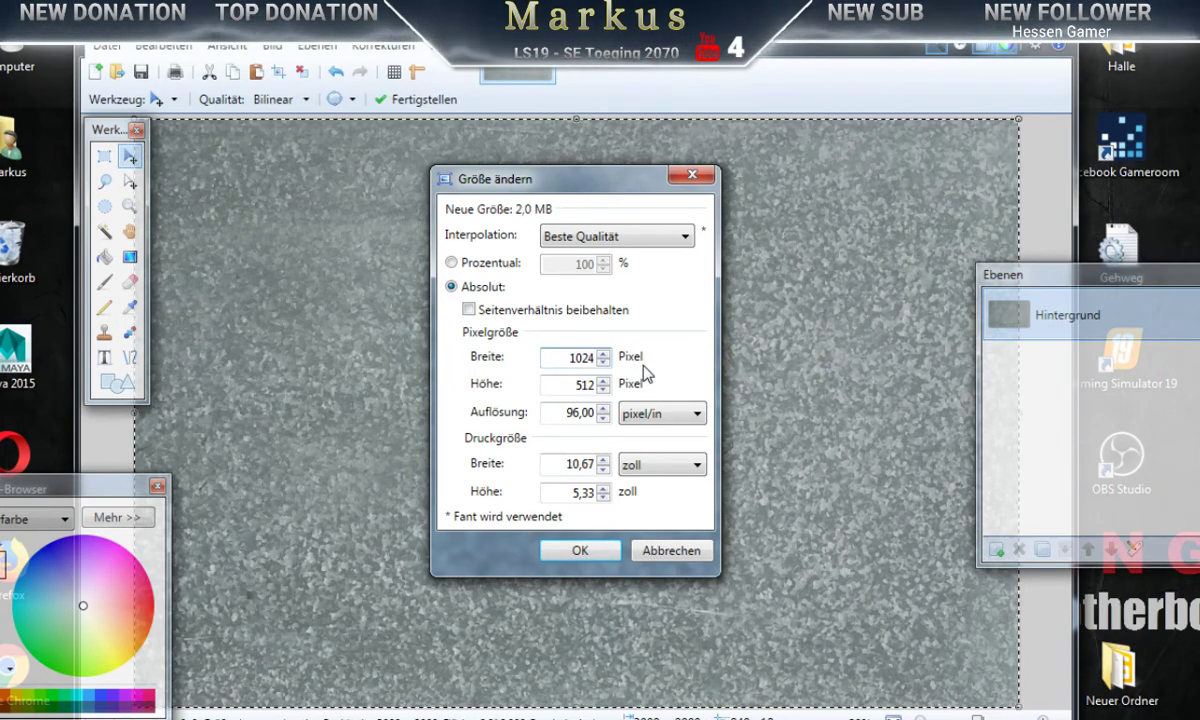
{"action": "key", "text": "Tab"}
{"action": "type", "text": "1024"}
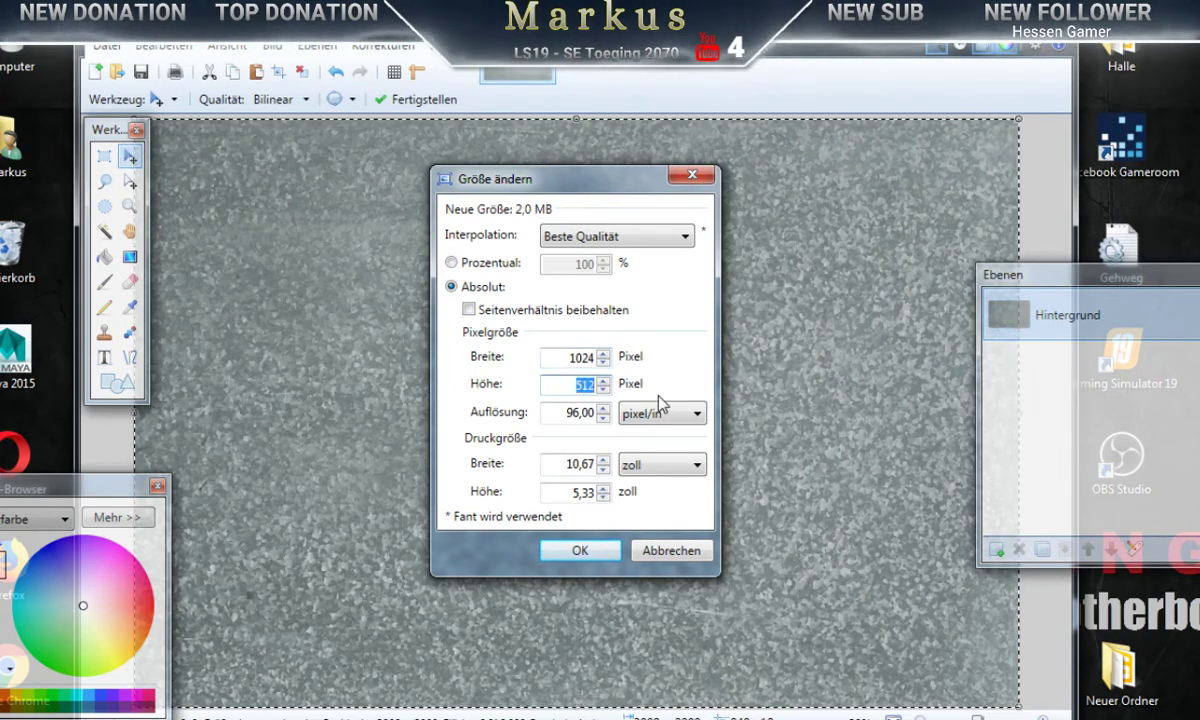
{"action": "left_click", "coordinate": [579, 551]}
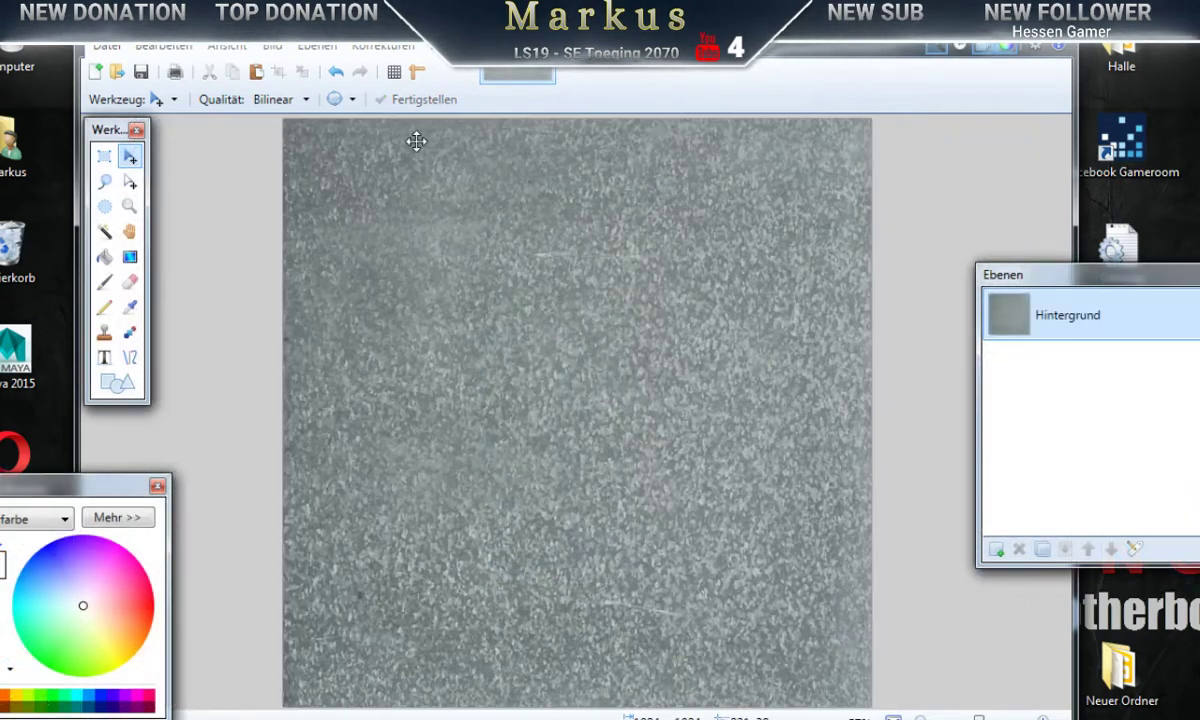
Step: Save the image as Zing in DirectDraw Surface (DDS) format in the Autobahn_Door textures folder, with DXT3 (explicit alpha) compression
{"action": "left_click", "coordinate": [106, 47]}
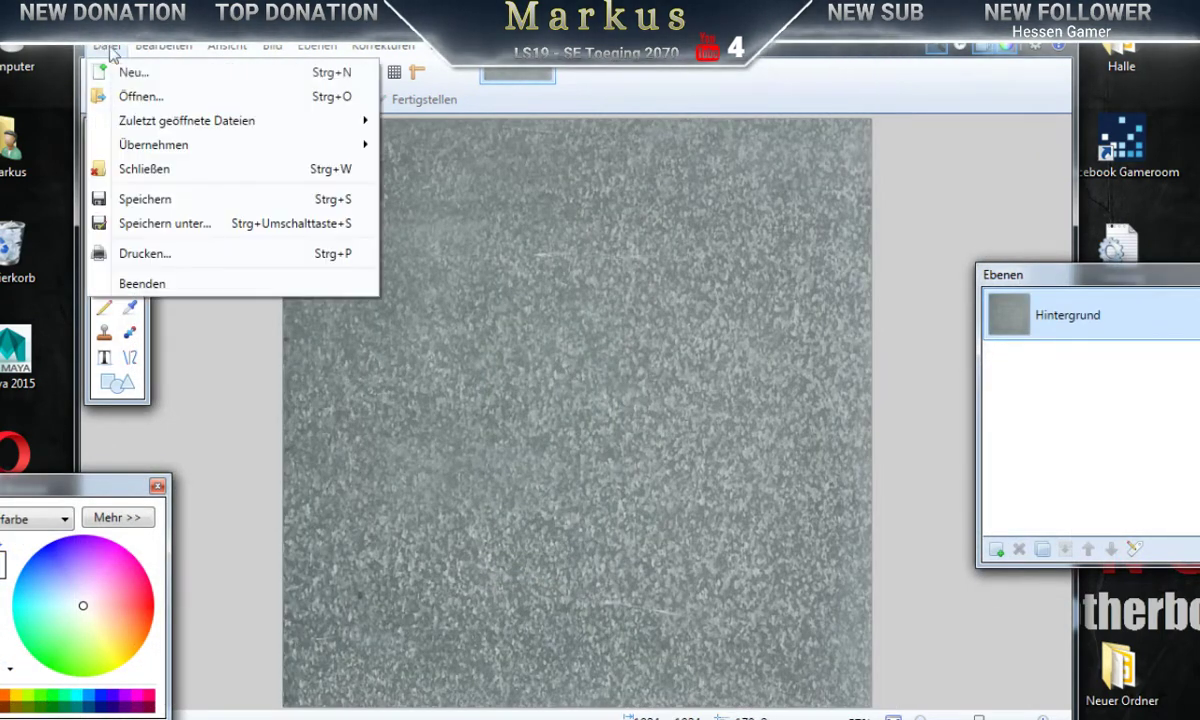
{"action": "left_click", "coordinate": [180, 224]}
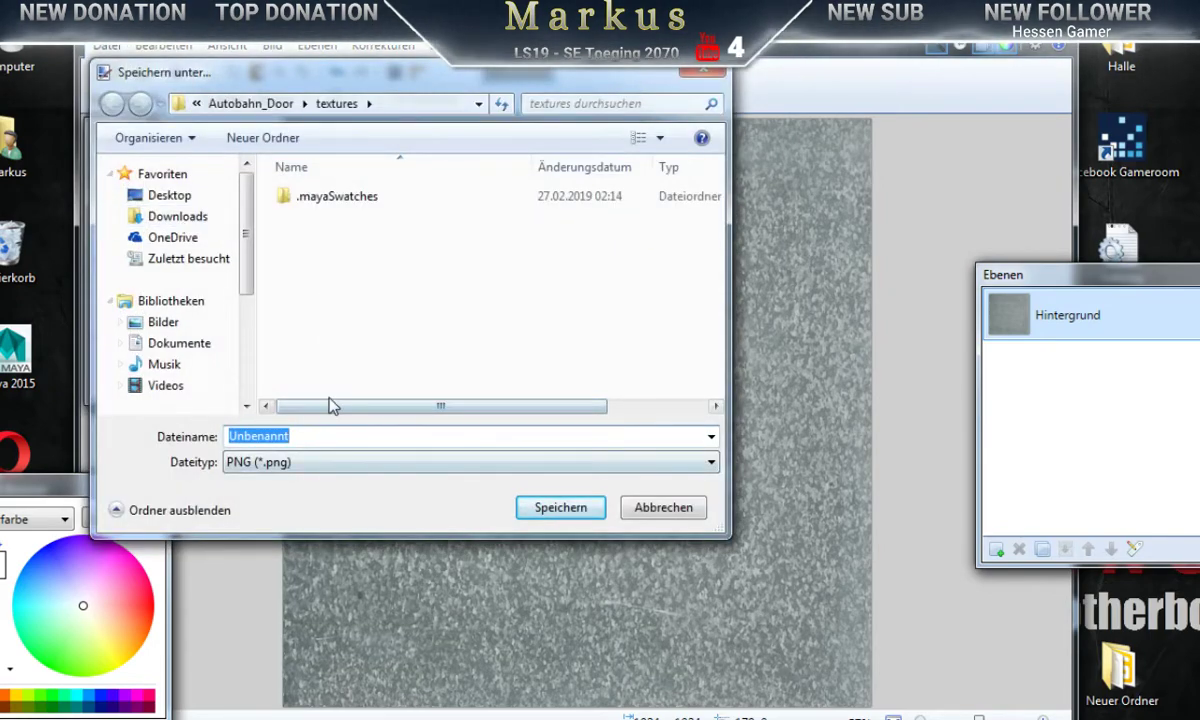
{"action": "left_click", "coordinate": [319, 461]}
{"action": "left_click", "coordinate": [318, 589]}
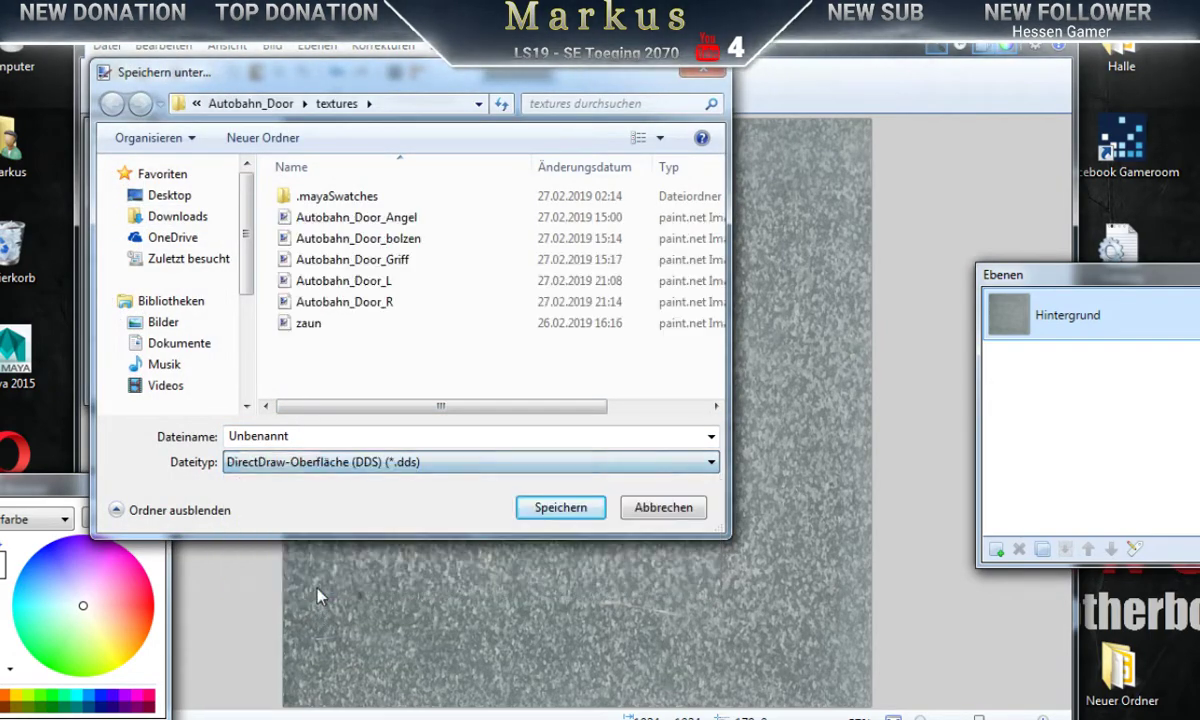
{"action": "double_click", "coordinate": [304, 436]}
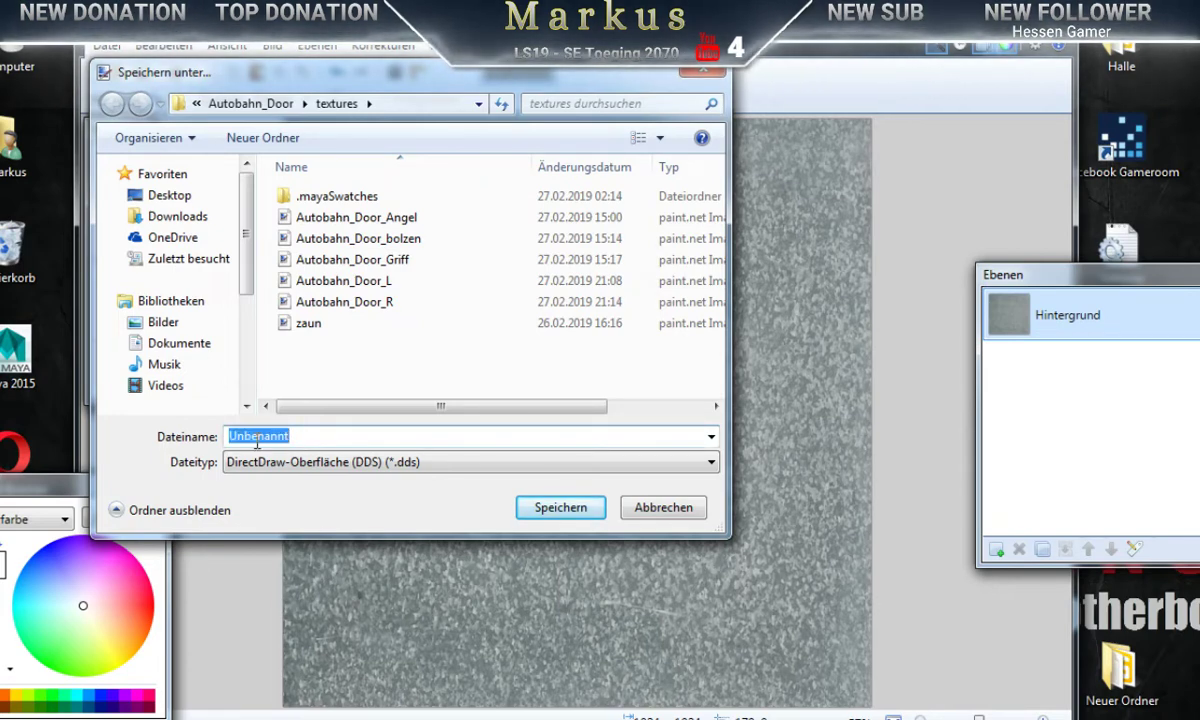
{"action": "type", "text": "Zing"}
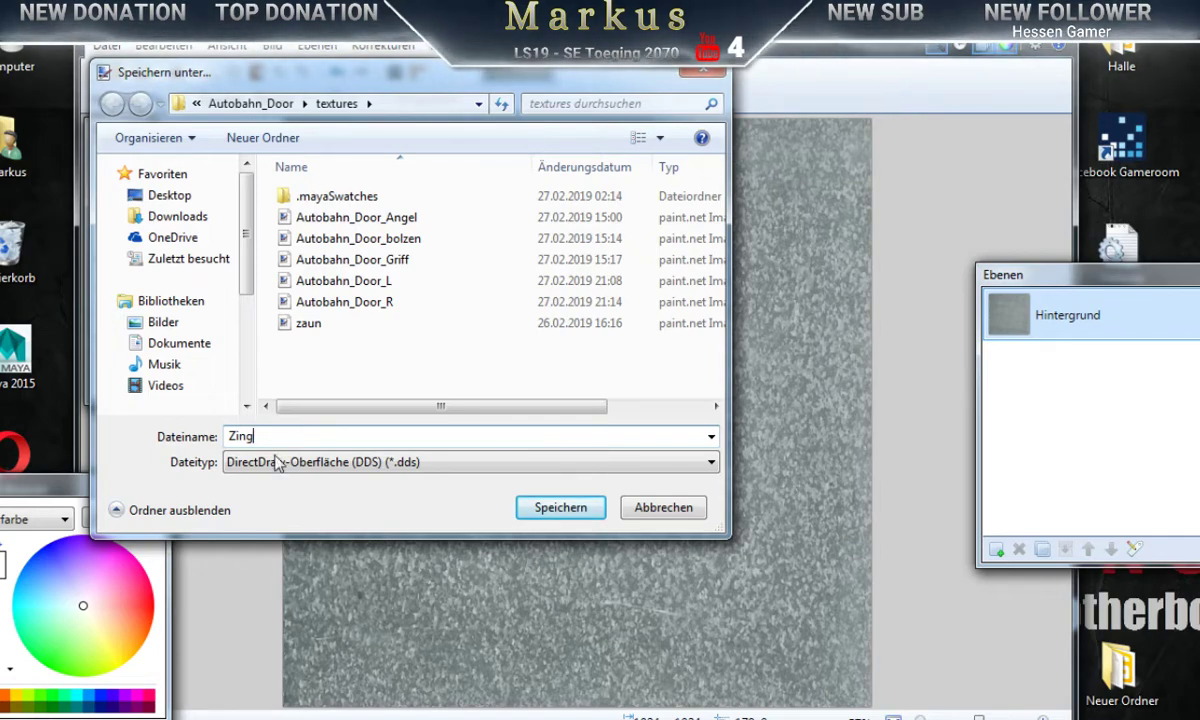
{"action": "left_click", "coordinate": [561, 512]}
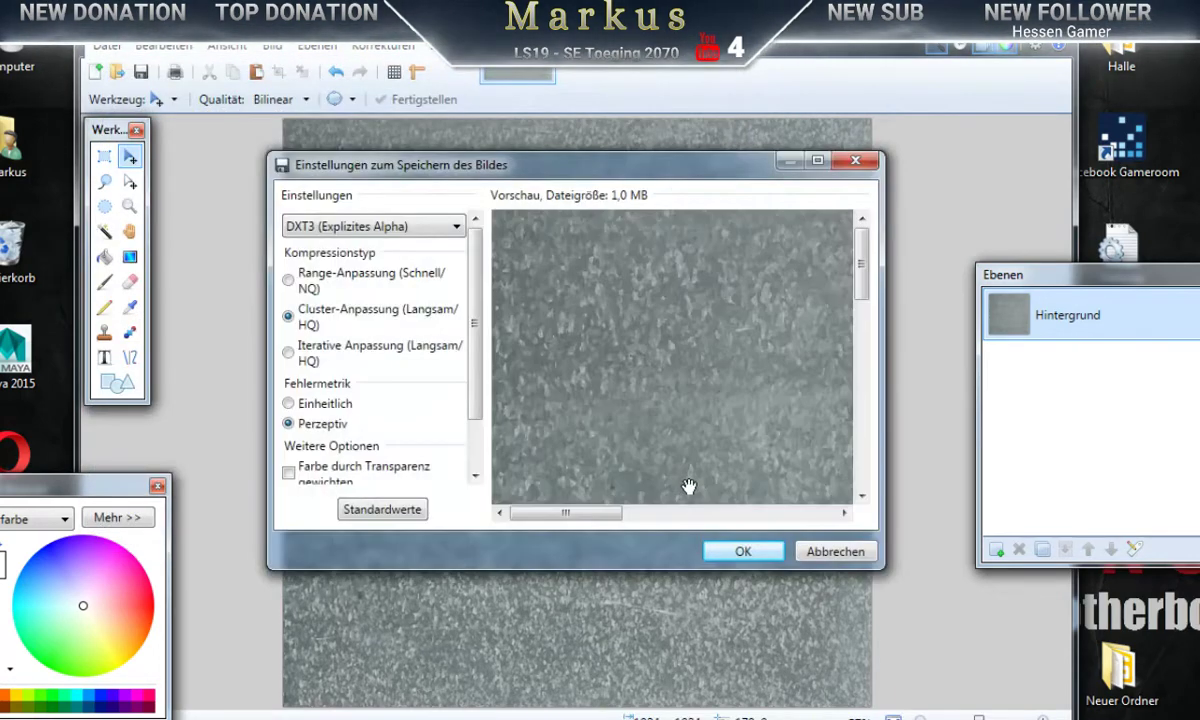
{"action": "left_click", "coordinate": [743, 553]}
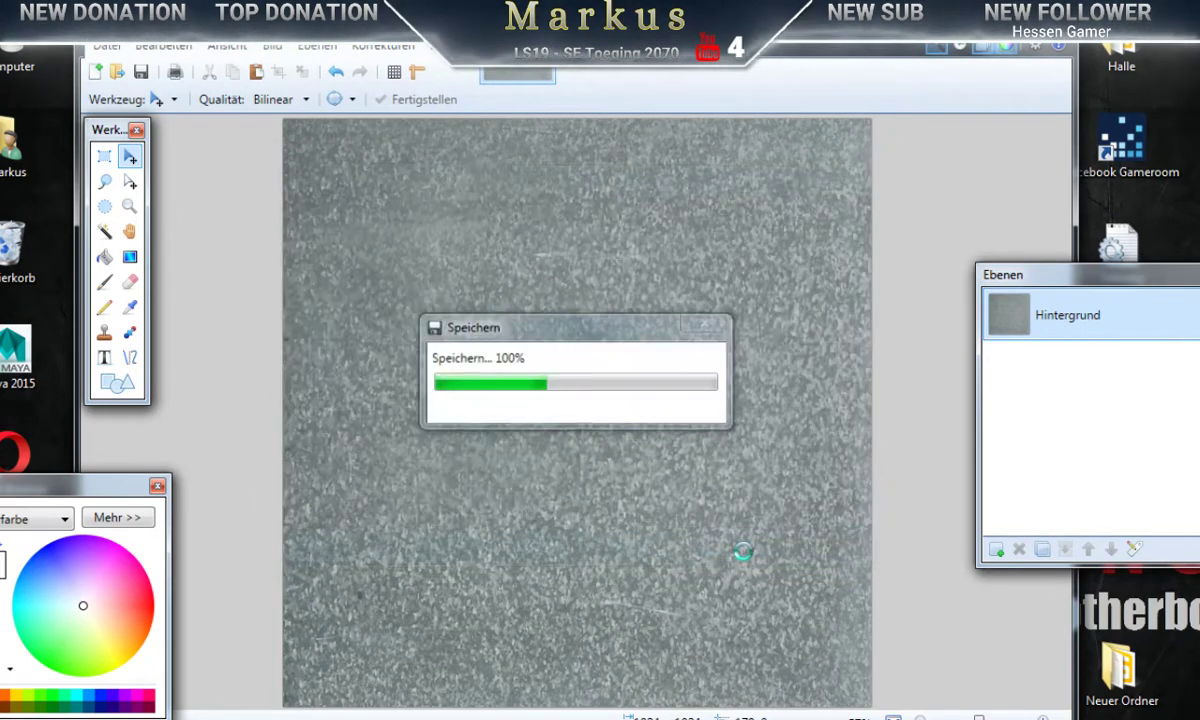
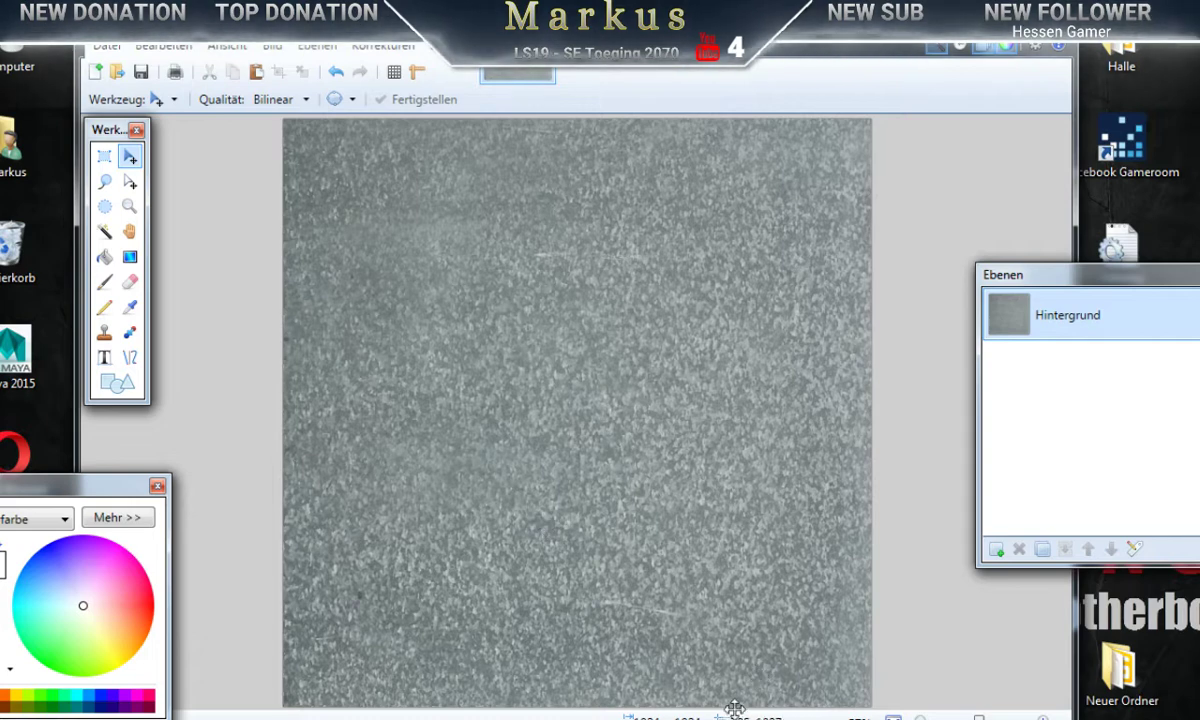
Step: Switch to Maya, select the pasted__pPipe8 door frame and load Zing.dds as the image of its file23 texture
{"action": "mouse_move", "coordinate": [605, 718]}
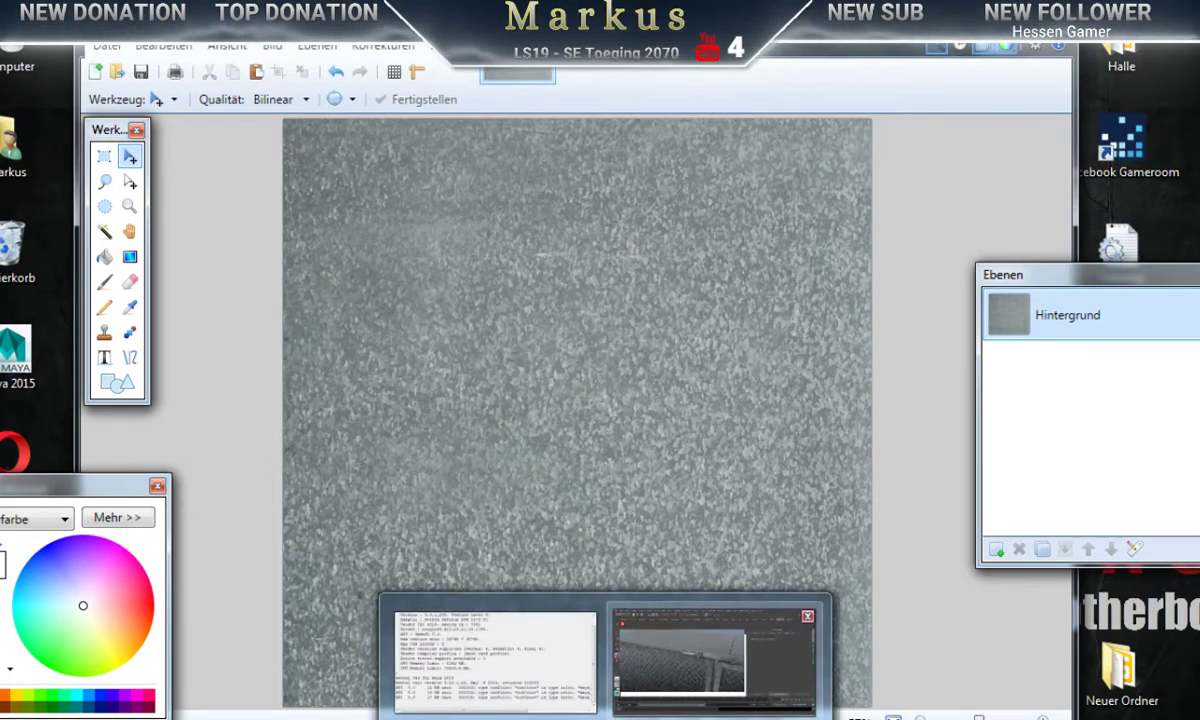
{"action": "left_click", "coordinate": [680, 660]}
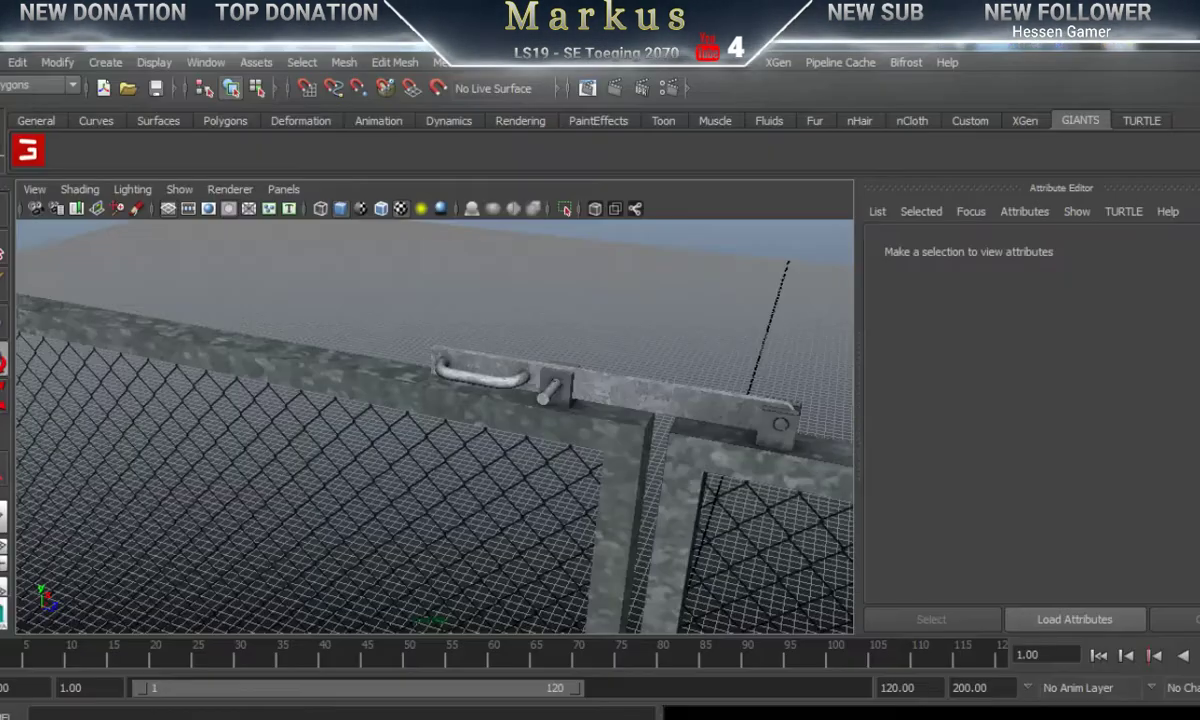
{"action": "left_click_drag", "start_coordinate": [710, 429], "coordinate": [590, 413], "text": "alt"}
{"action": "right_click_drag", "start_coordinate": [351, 446], "coordinate": [634, 363], "text": "alt"}
{"action": "middle_click_drag", "start_coordinate": [385, 426], "coordinate": [434, 450], "text": "alt"}
{"action": "left_click", "coordinate": [428, 435]}
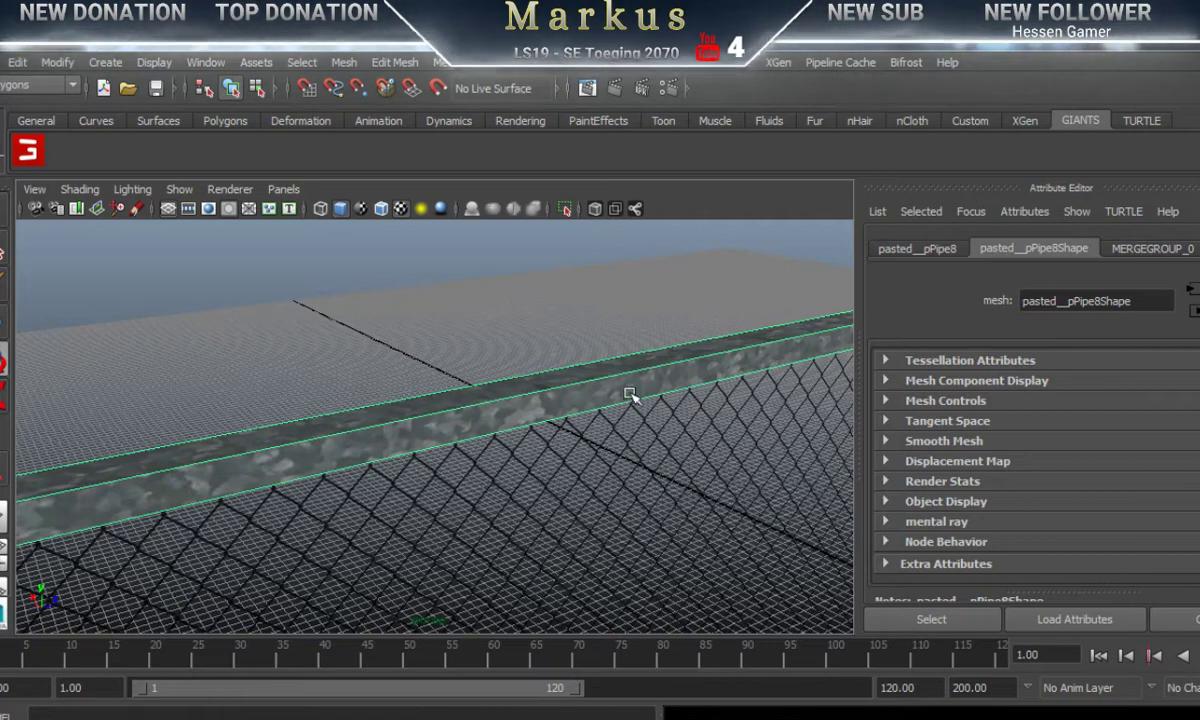
{"action": "right_click_drag", "start_coordinate": [630, 295], "coordinate": [864, 687]}
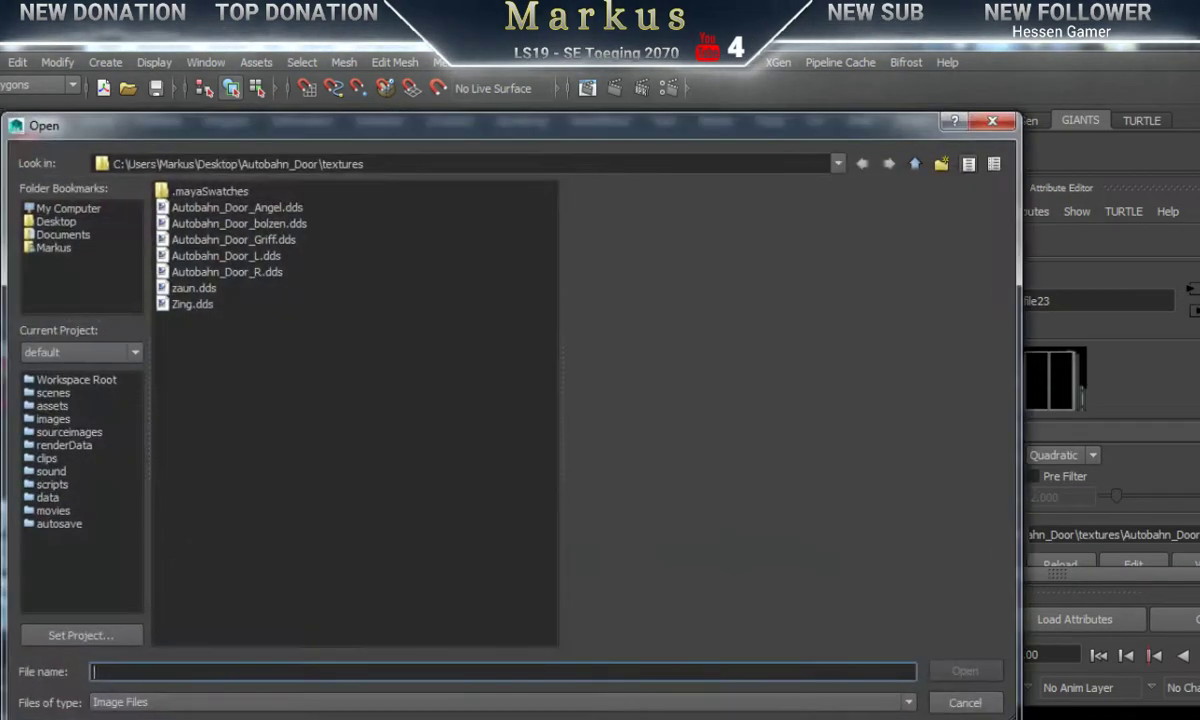
{"action": "left_click", "coordinate": [181, 305]}
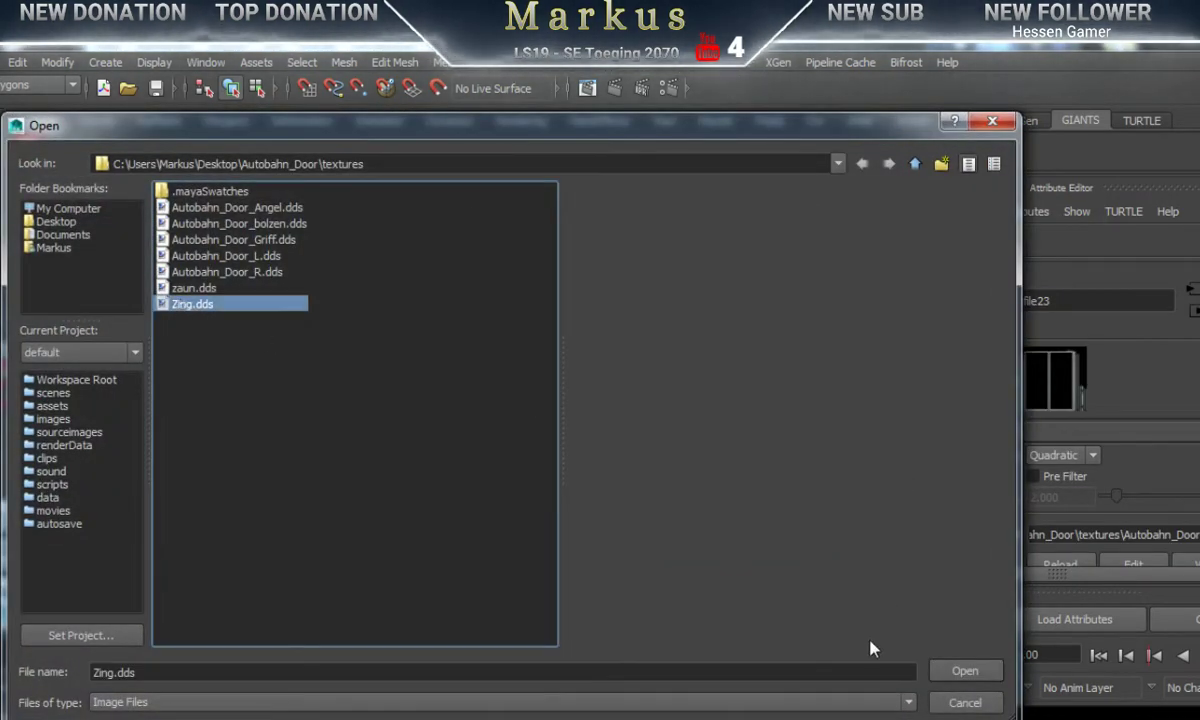
{"action": "left_click", "coordinate": [966, 675]}
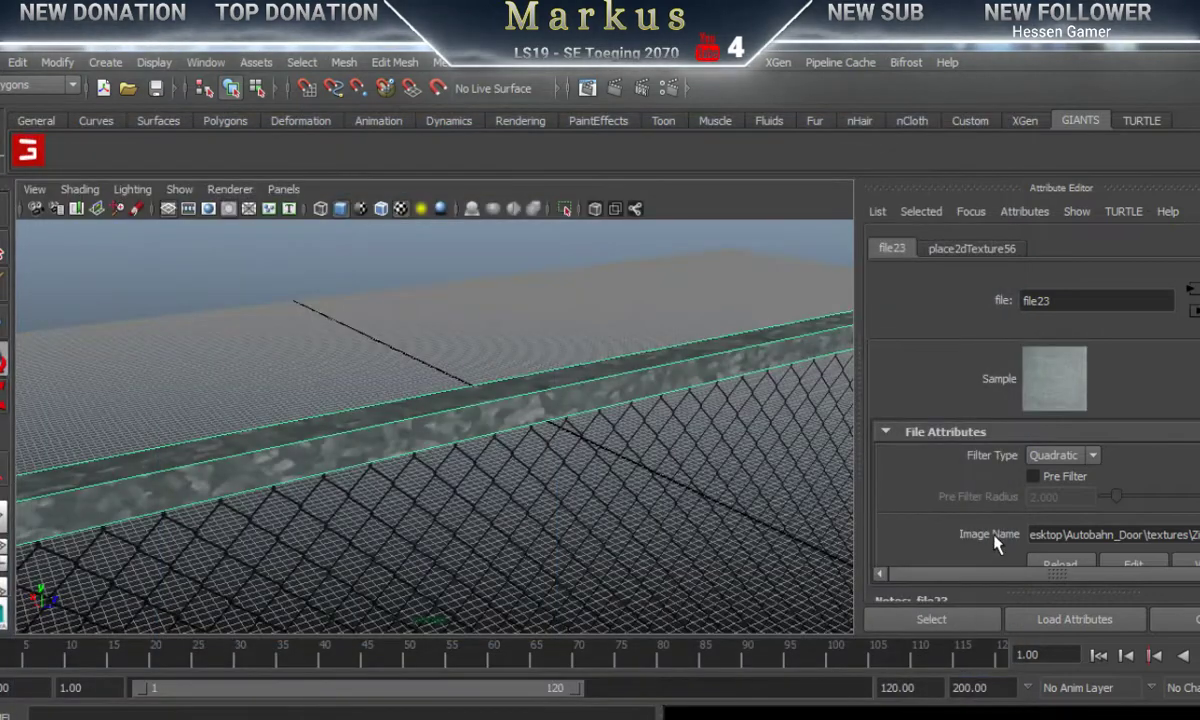
Step: Assign the existing Autobahn_Door_L material to the pasted__pPipe8 frame, switching through lambert1 to refresh it
{"action": "right_click", "coordinate": [530, 401]}
{"action": "mouse_move", "coordinate": [566, 713]}
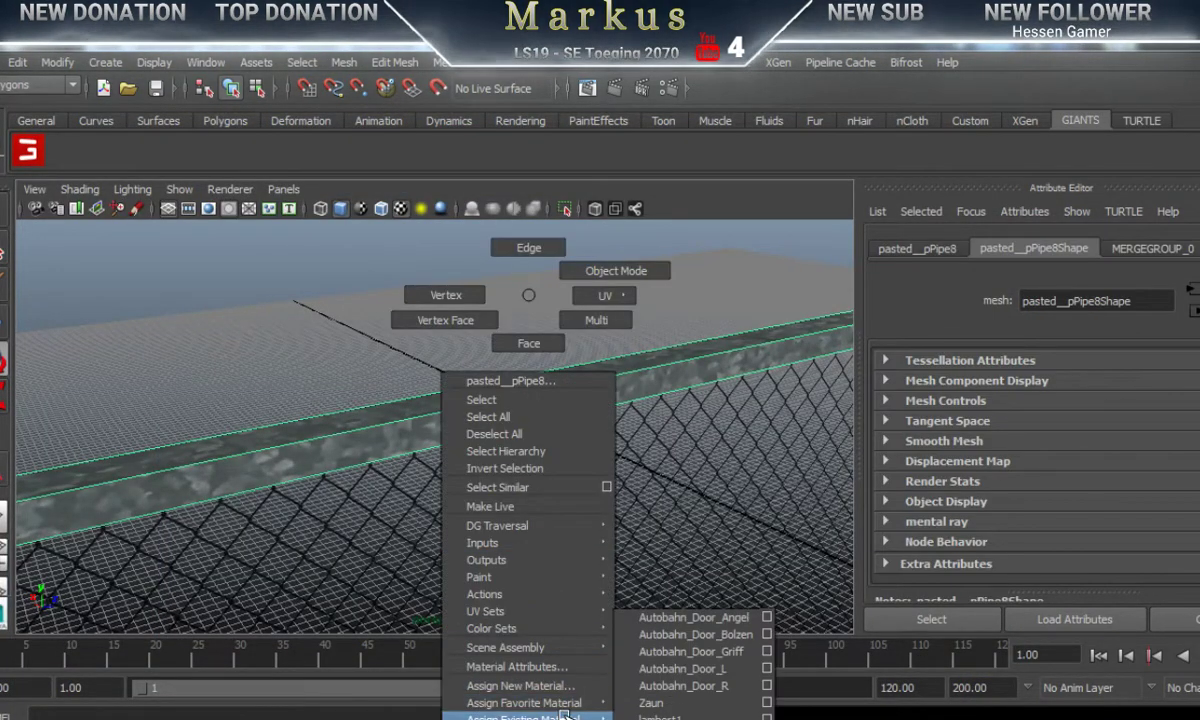
{"action": "left_click", "coordinate": [700, 669]}
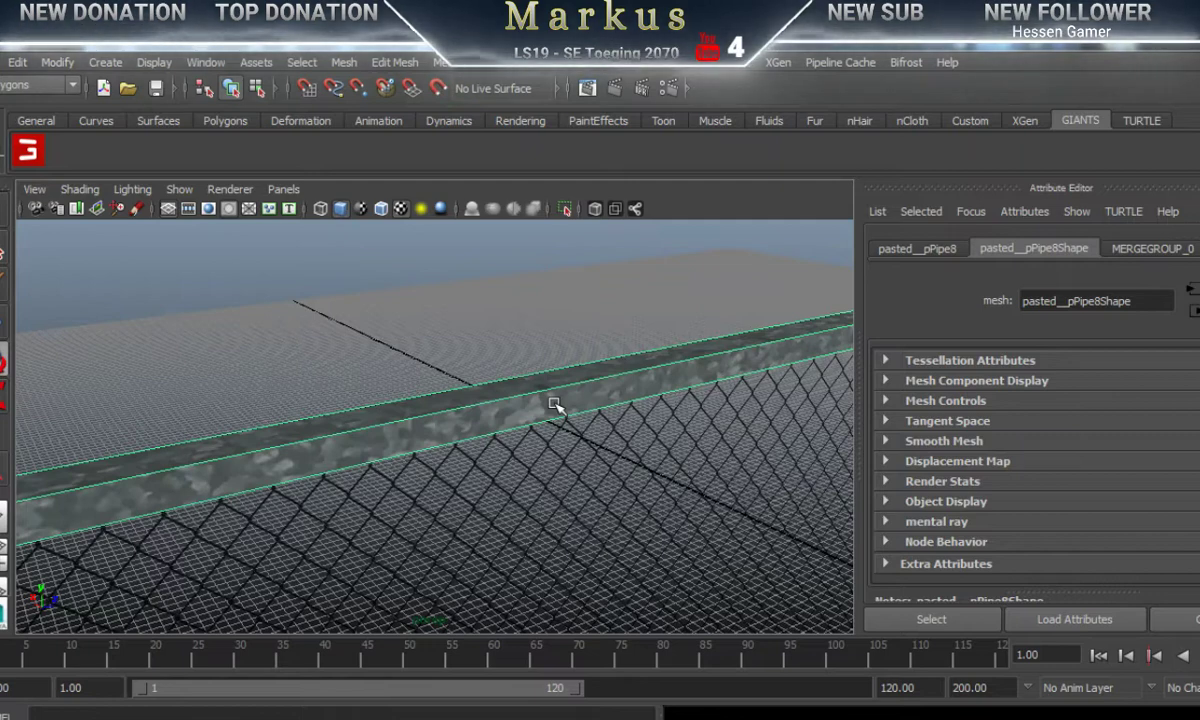
{"action": "right_click", "coordinate": [555, 404]}
{"action": "mouse_move", "coordinate": [560, 717]}
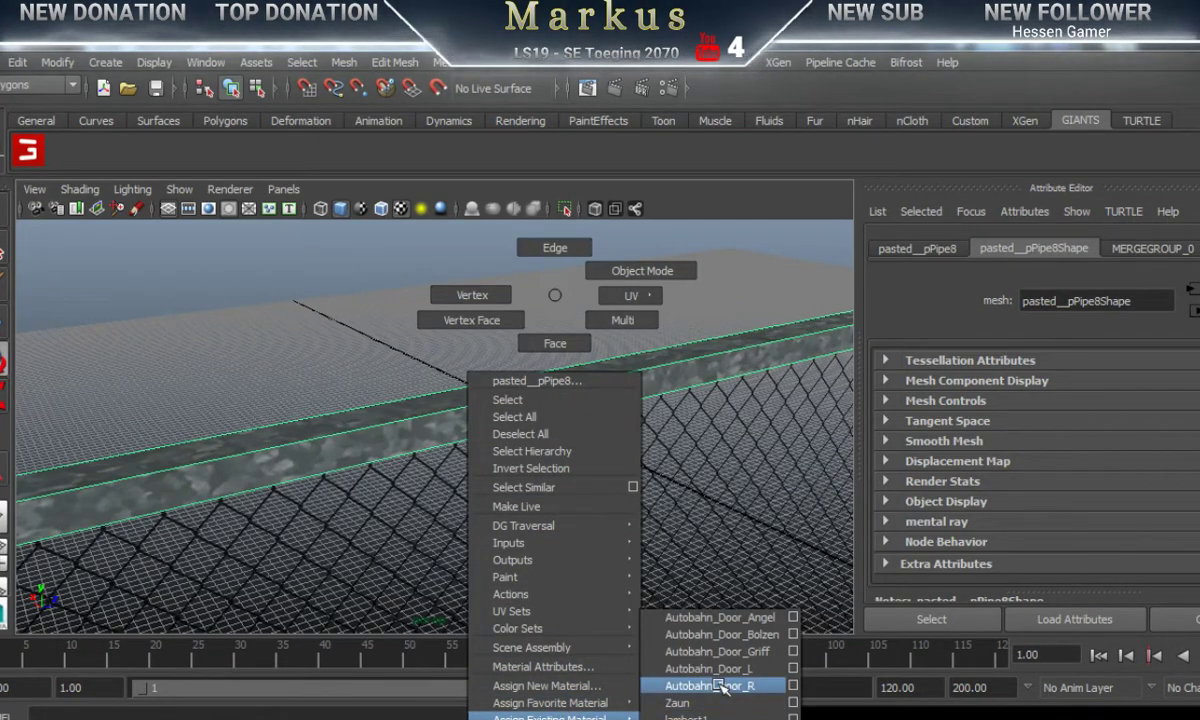
{"action": "left_click", "coordinate": [695, 708]}
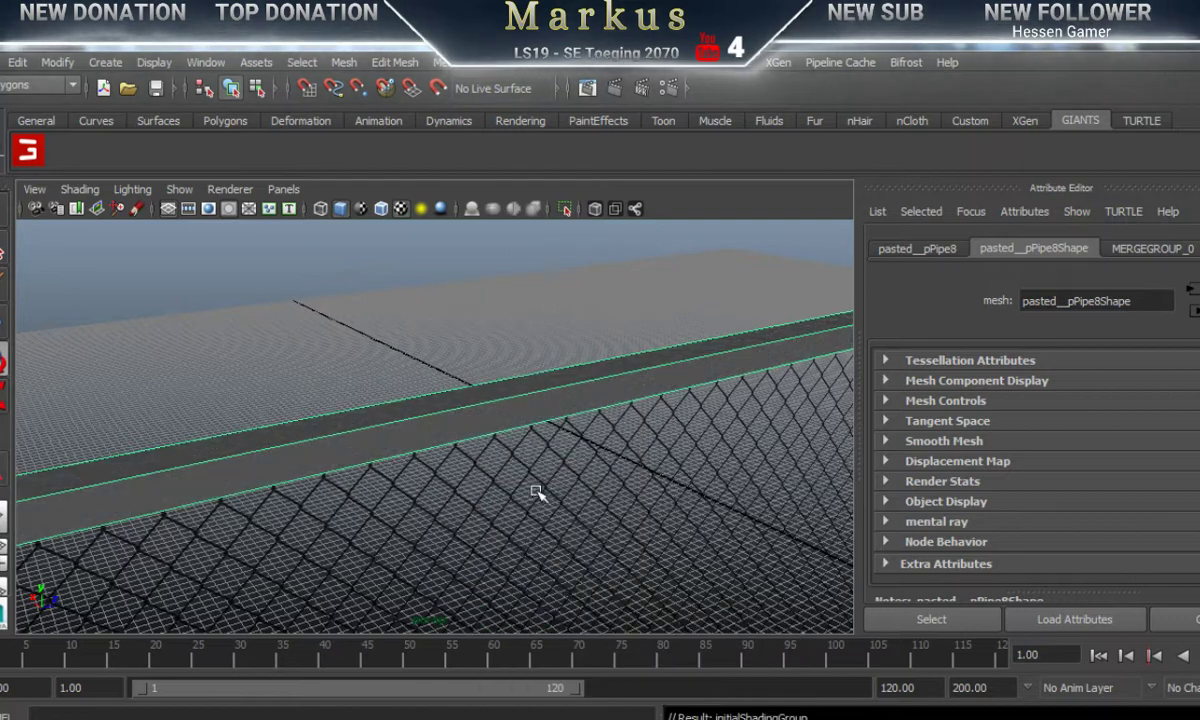
{"action": "right_click", "coordinate": [480, 386]}
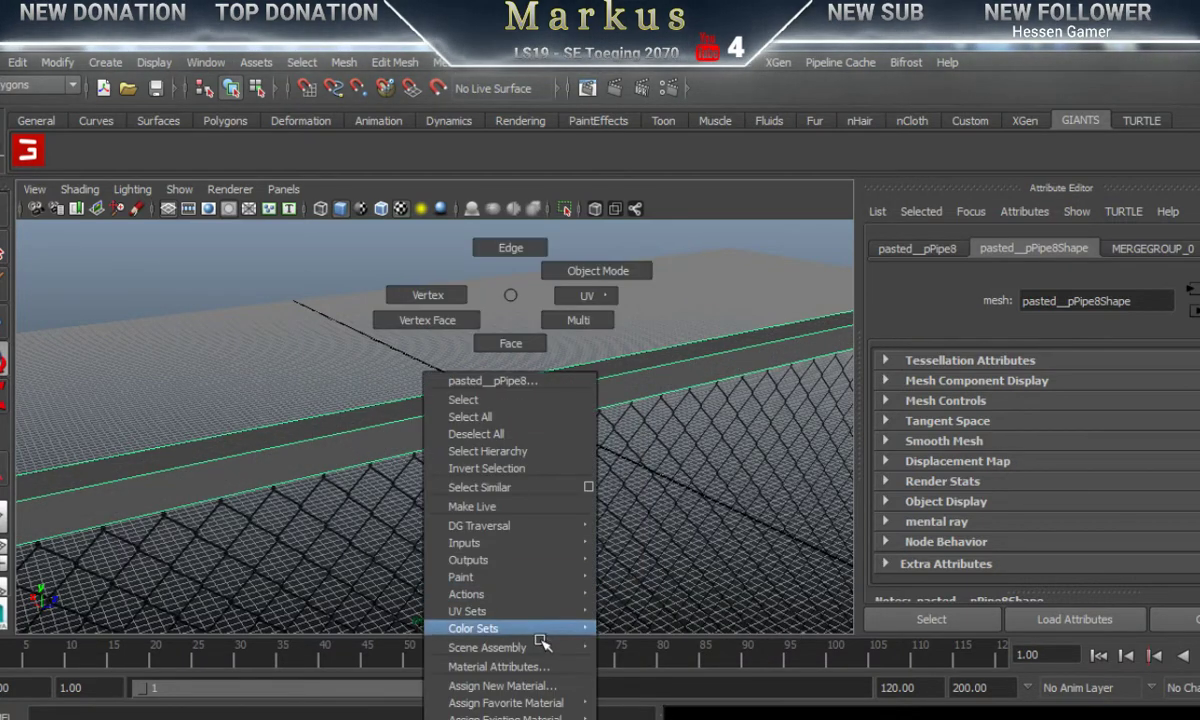
{"action": "mouse_move", "coordinate": [505, 717]}
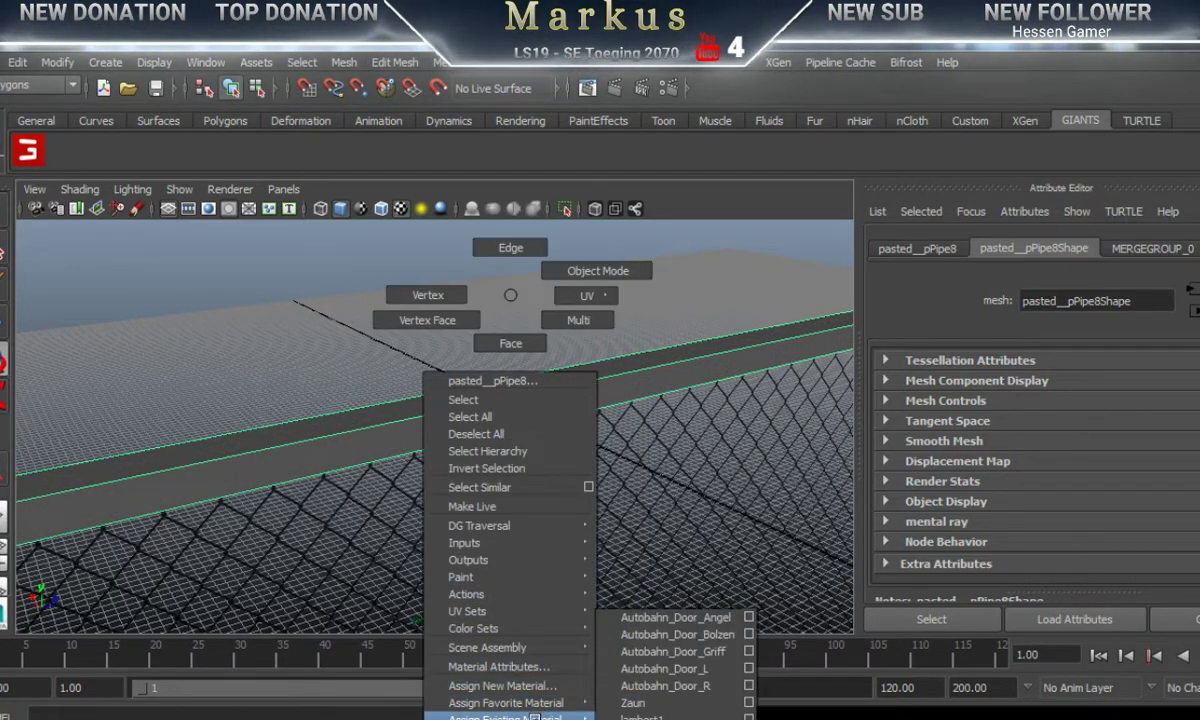
{"action": "left_click", "coordinate": [695, 668]}
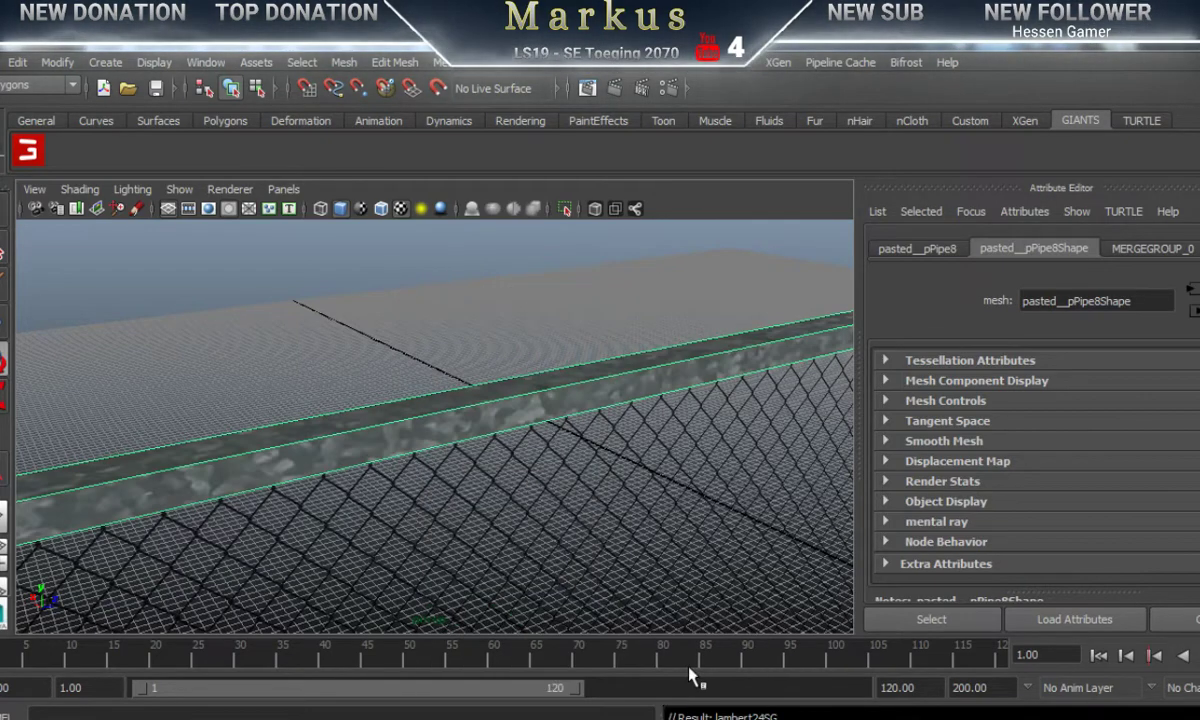
Step: Load Zing.dds as the image of the file22 texture in the door frame's Autobahn_Door_L material, and deselect the frame to inspect it
{"action": "left_click_drag", "start_coordinate": [616, 447], "coordinate": [367, 466], "text": "alt"}
{"action": "right_click_drag", "start_coordinate": [367, 466], "coordinate": [616, 407], "text": "alt"}
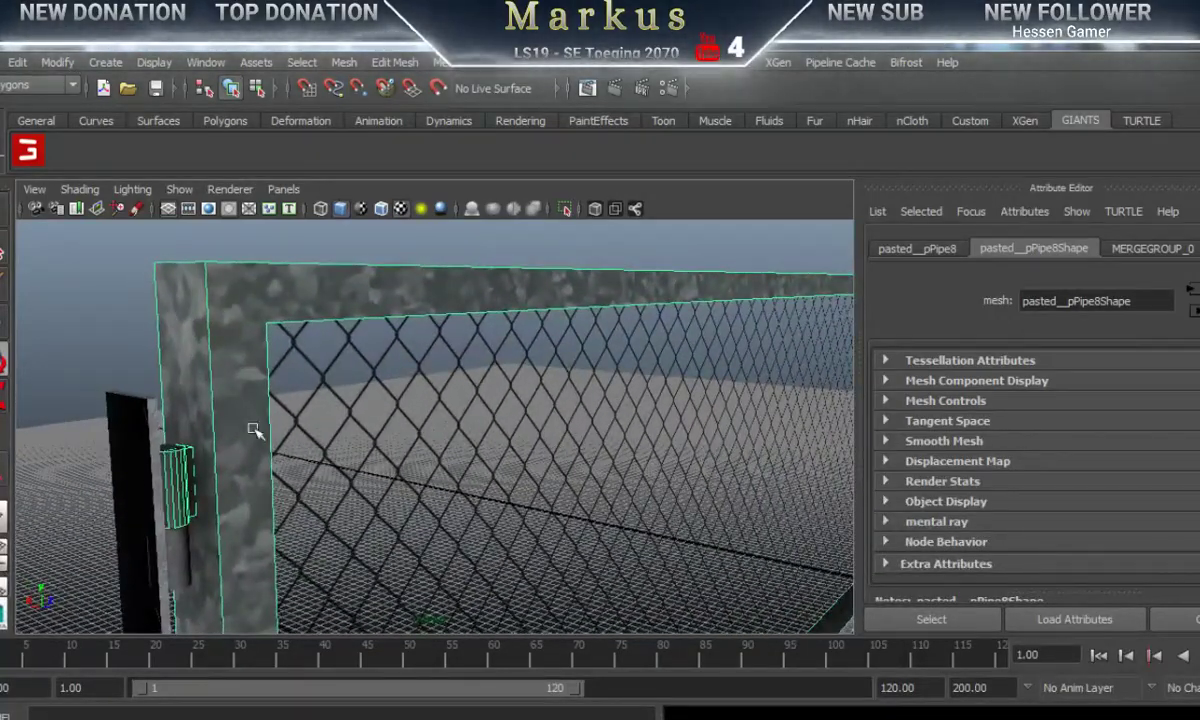
{"action": "left_click", "coordinate": [131, 294]}
{"action": "right_click_drag", "start_coordinate": [348, 394], "coordinate": [287, 403], "text": "alt"}
{"action": "left_click", "coordinate": [289, 376]}
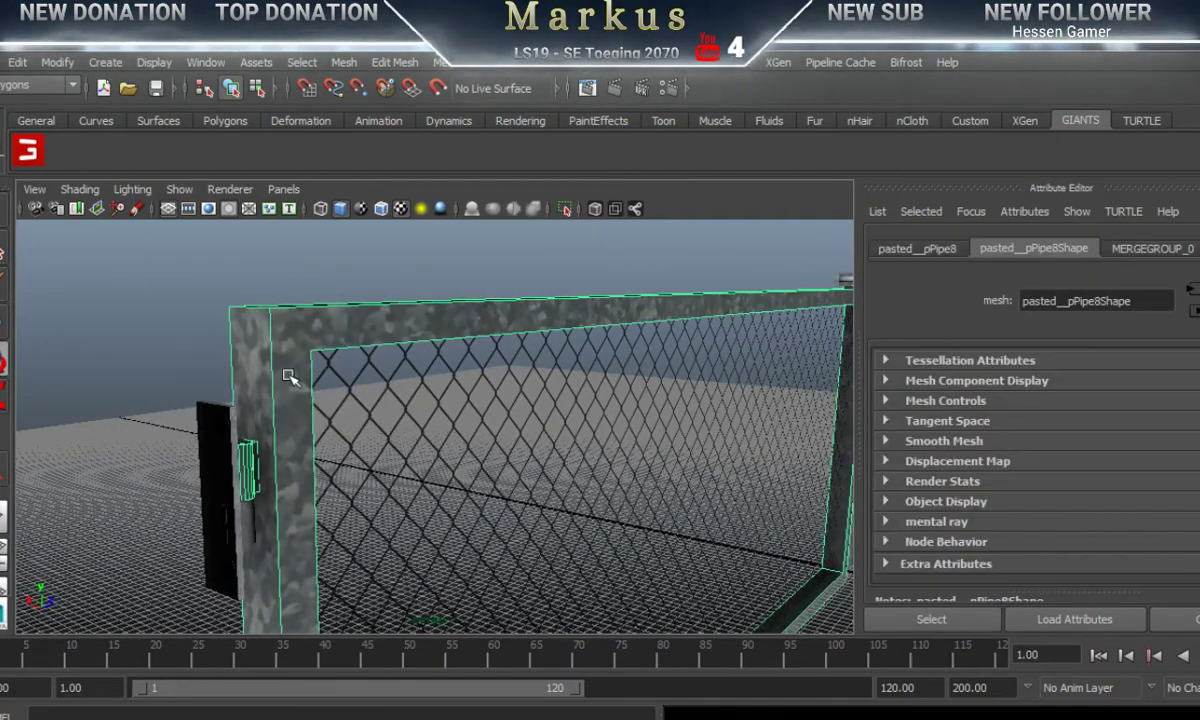
{"action": "right_click_drag", "start_coordinate": [289, 376], "coordinate": [528, 666]}
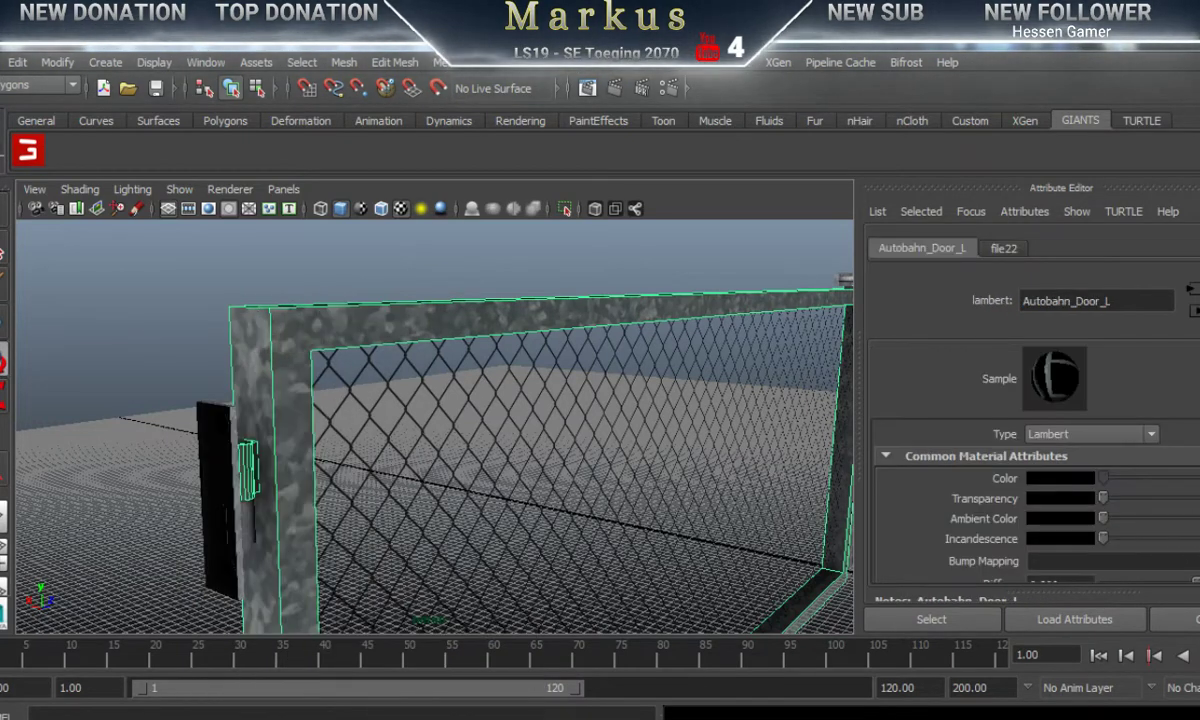
{"action": "left_click", "coordinate": [1003, 248]}
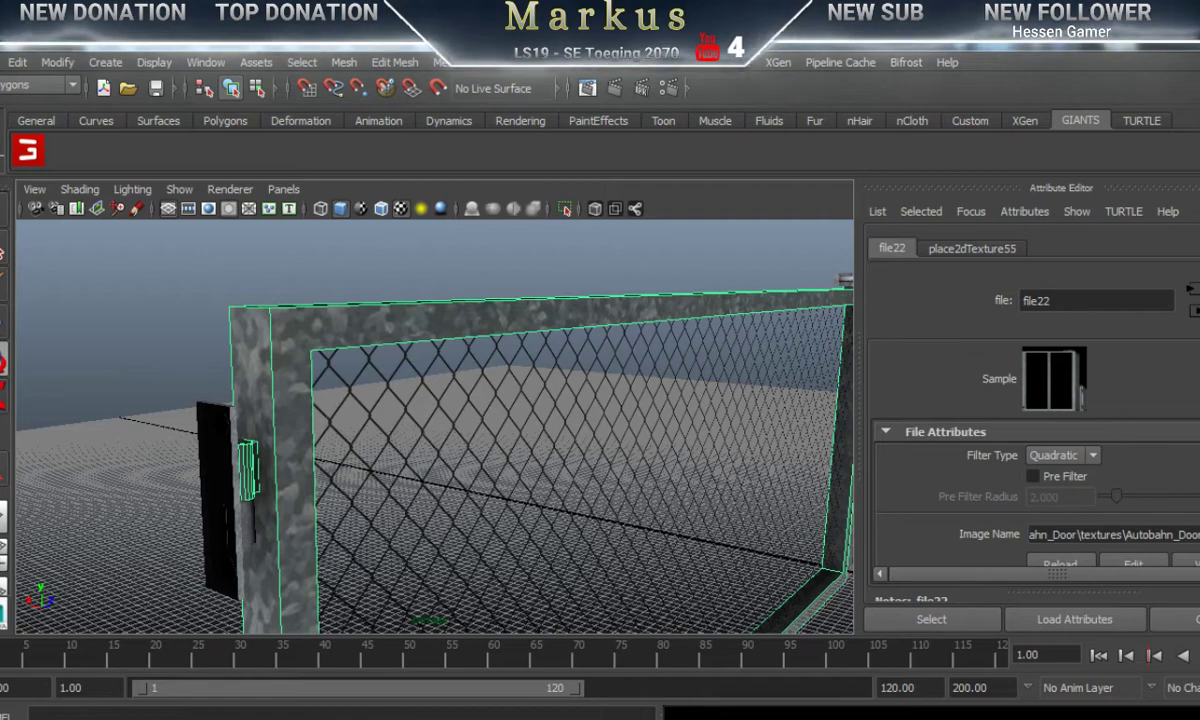
{"action": "left_click", "coordinate": [1195, 534]}
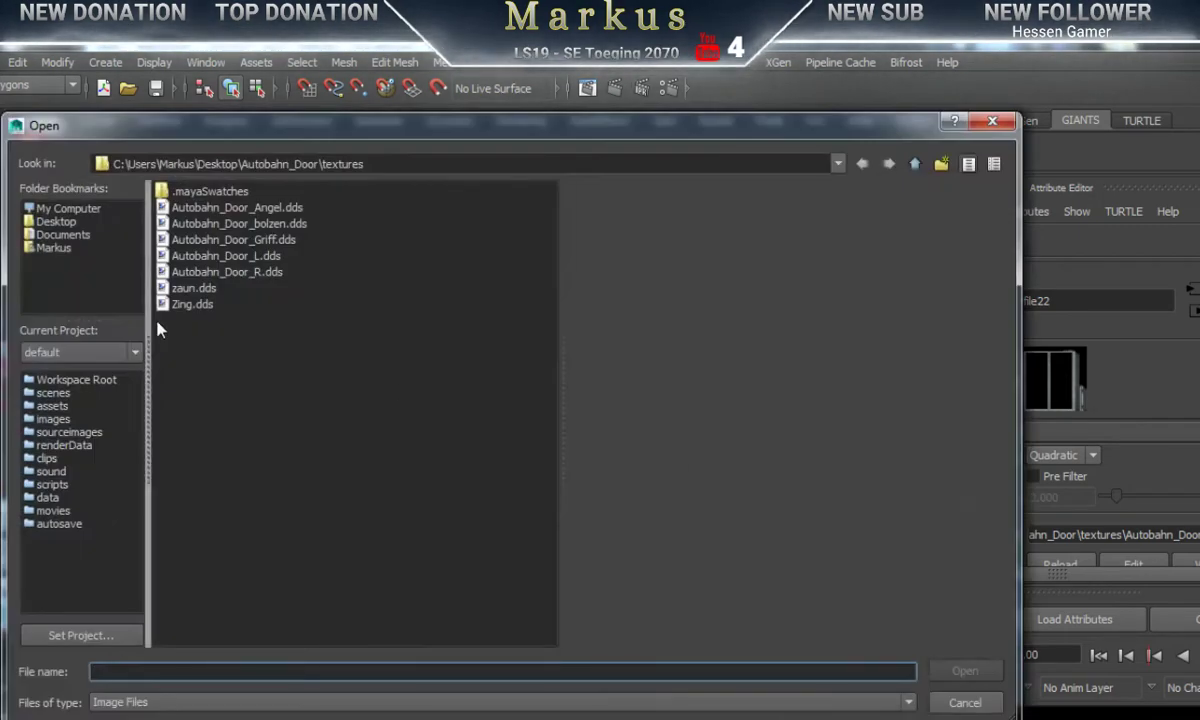
{"action": "left_click", "coordinate": [186, 305]}
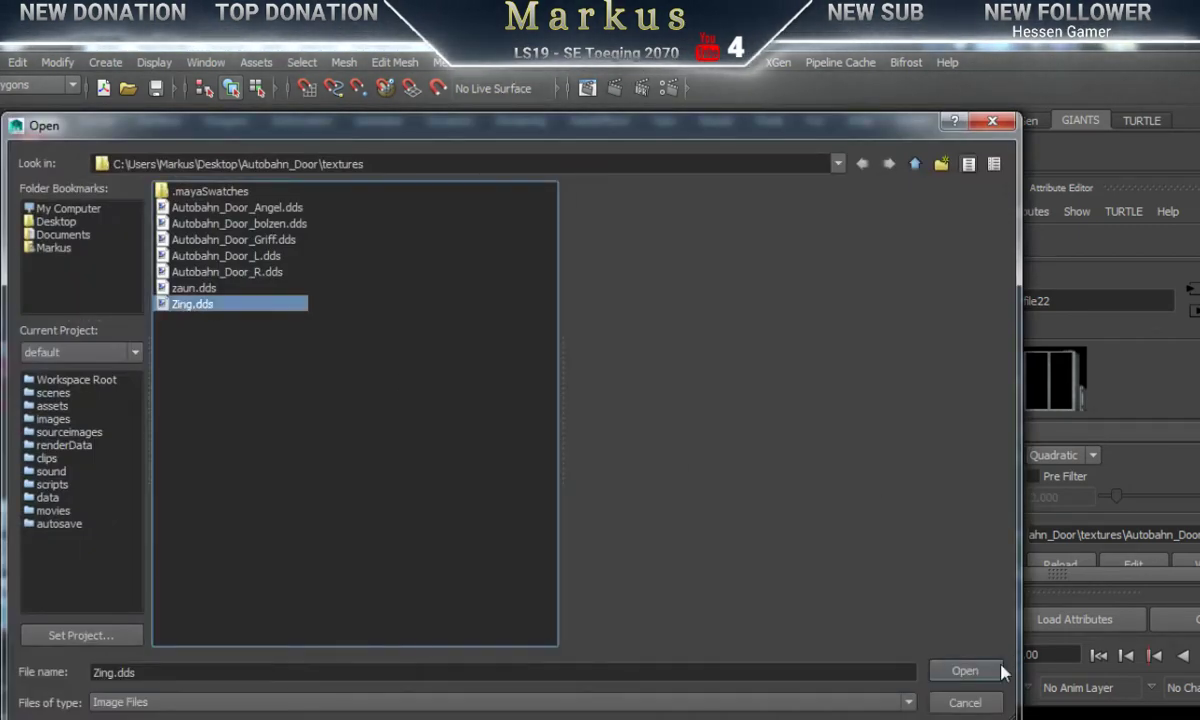
{"action": "left_click", "coordinate": [965, 672]}
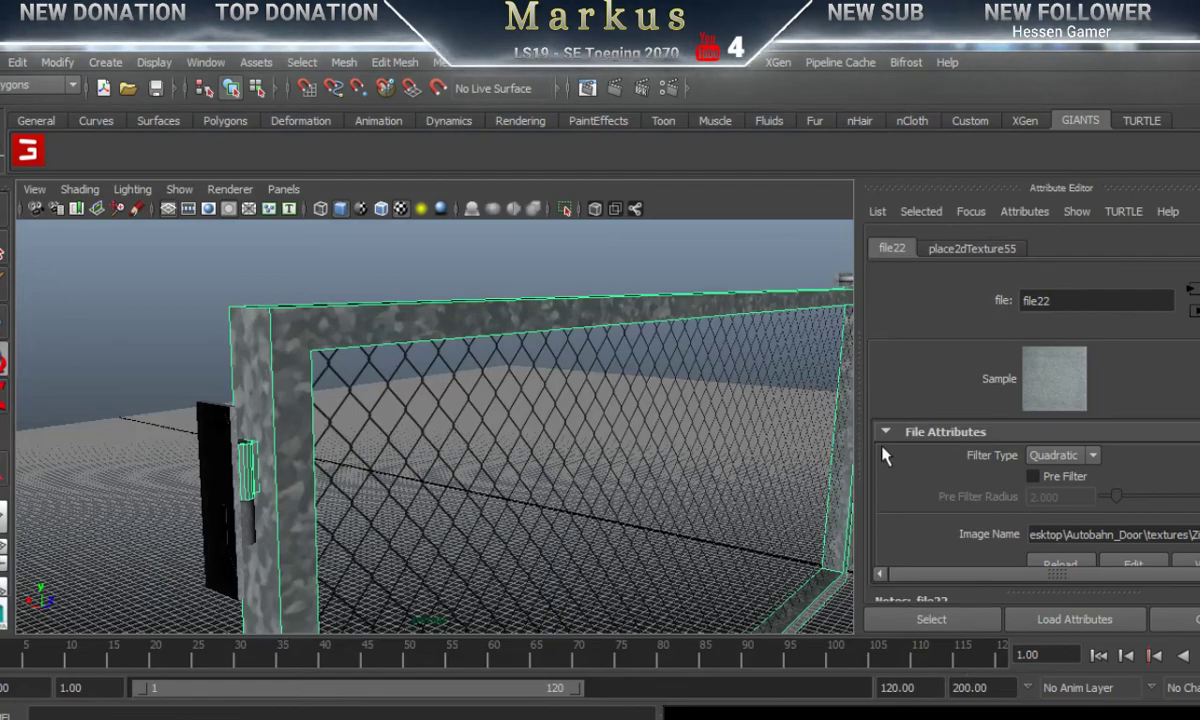
{"action": "left_click_drag", "start_coordinate": [706, 493], "coordinate": [676, 510], "text": "alt"}
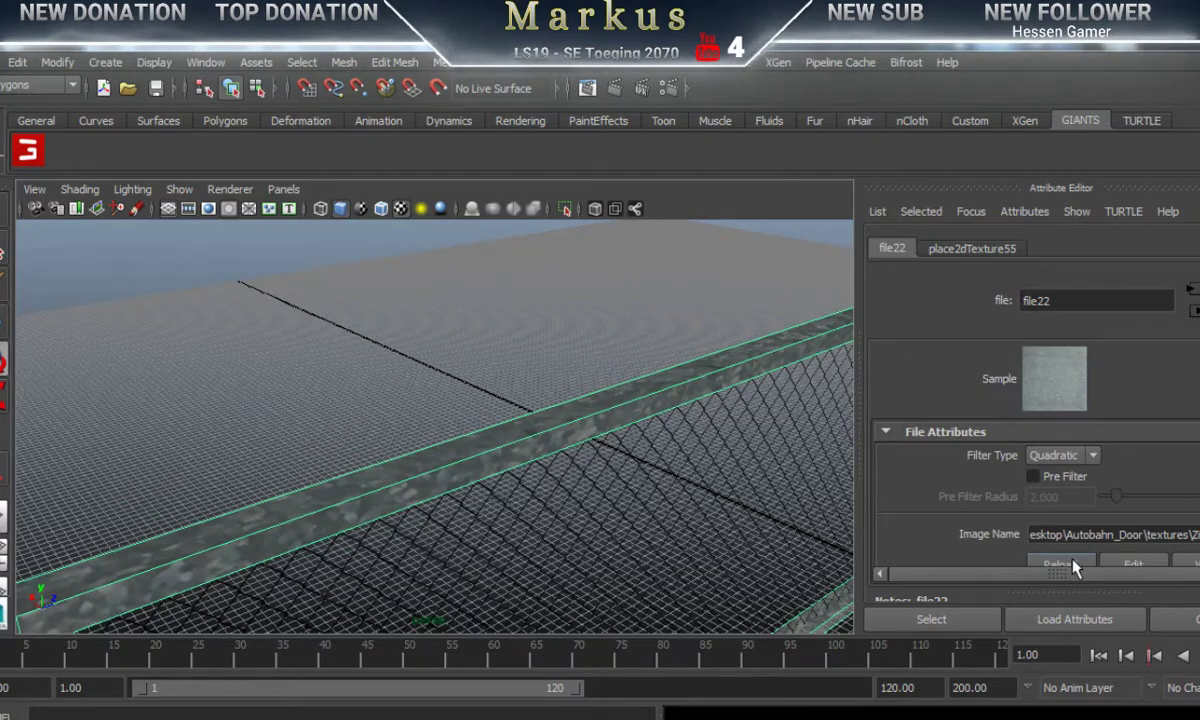
{"action": "left_click", "coordinate": [421, 351]}
{"action": "left_click_drag", "start_coordinate": [421, 351], "coordinate": [635, 450], "text": "alt"}
{"action": "left_click_drag", "start_coordinate": [310, 447], "coordinate": [428, 450], "text": "alt"}
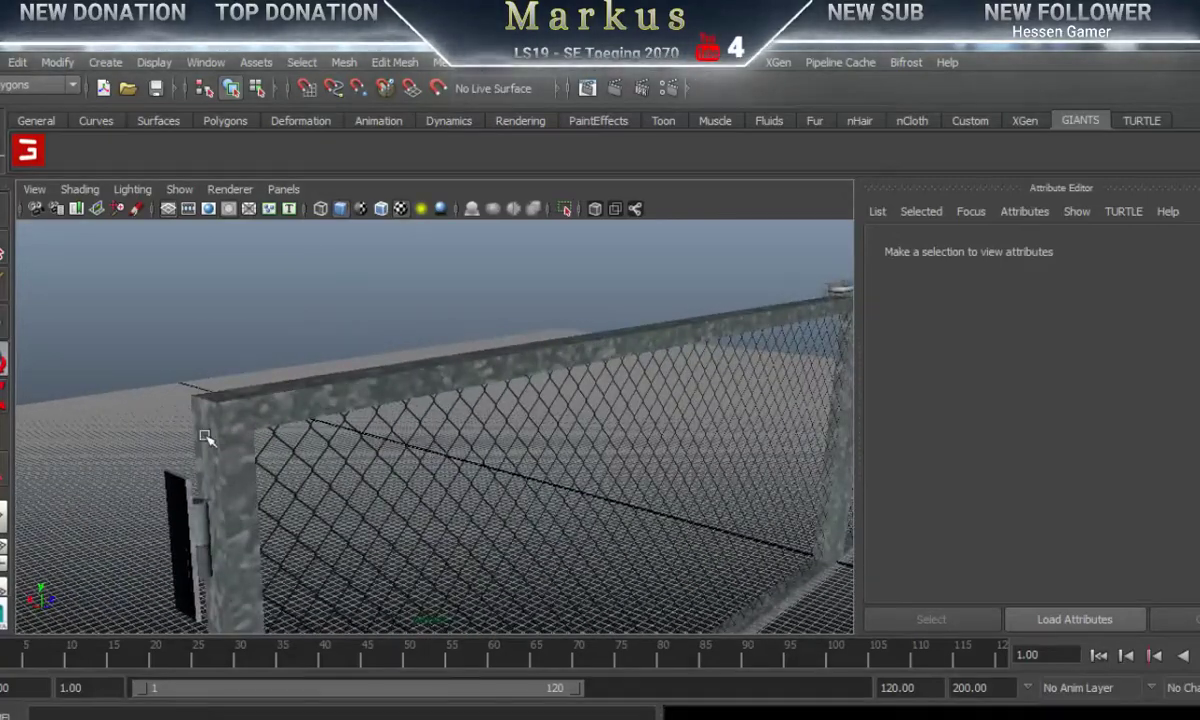
Step: Select the door frame and set the GIANTS I3D export file to Autobahn_Door_L in the Autobahn_Door textures folder
{"action": "left_click", "coordinate": [234, 427]}
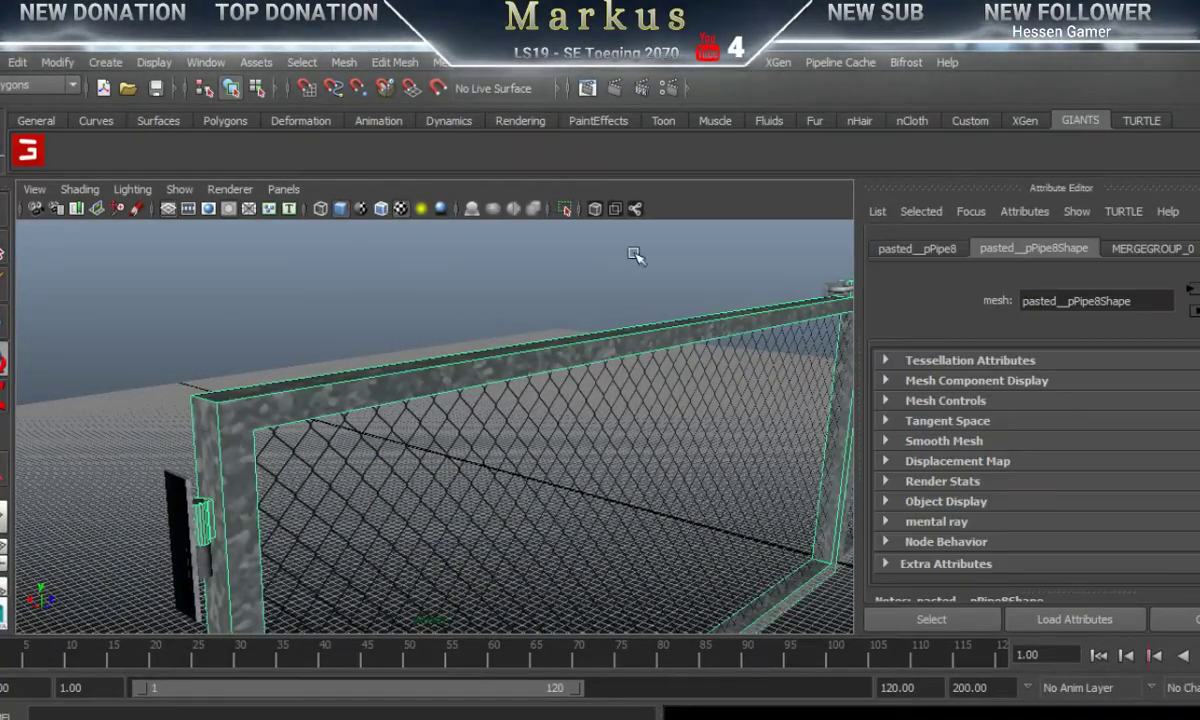
{"action": "left_click", "coordinate": [30, 150]}
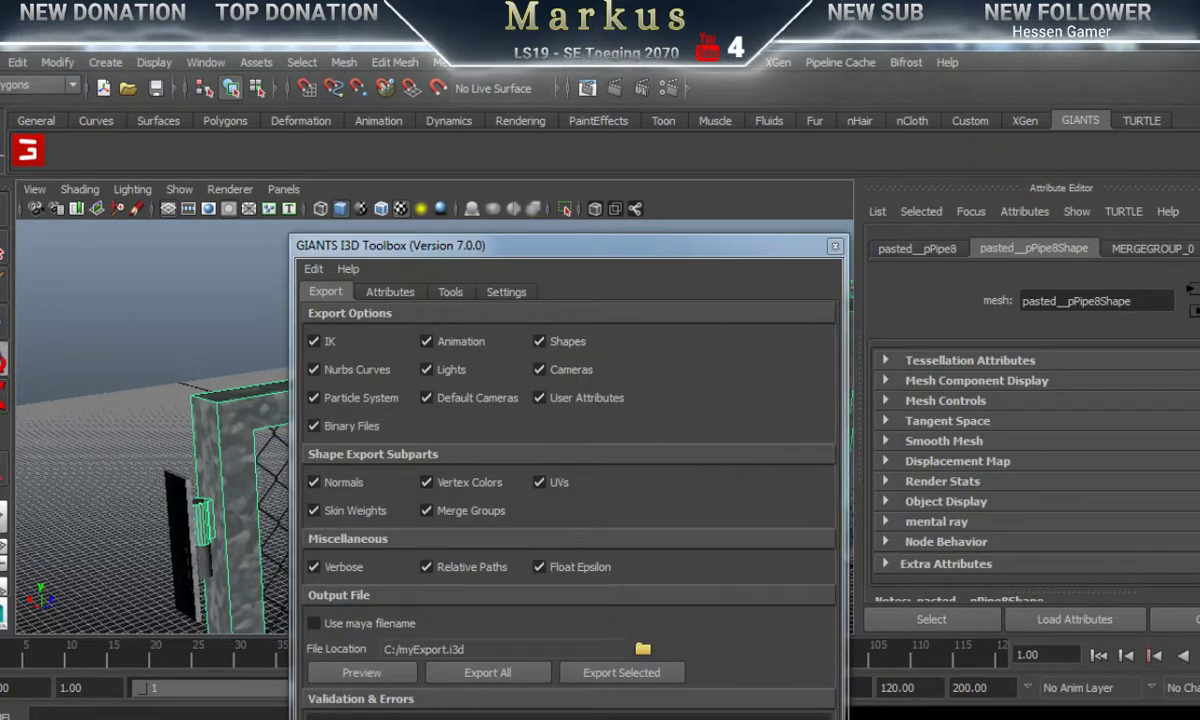
{"action": "left_click", "coordinate": [641, 649]}
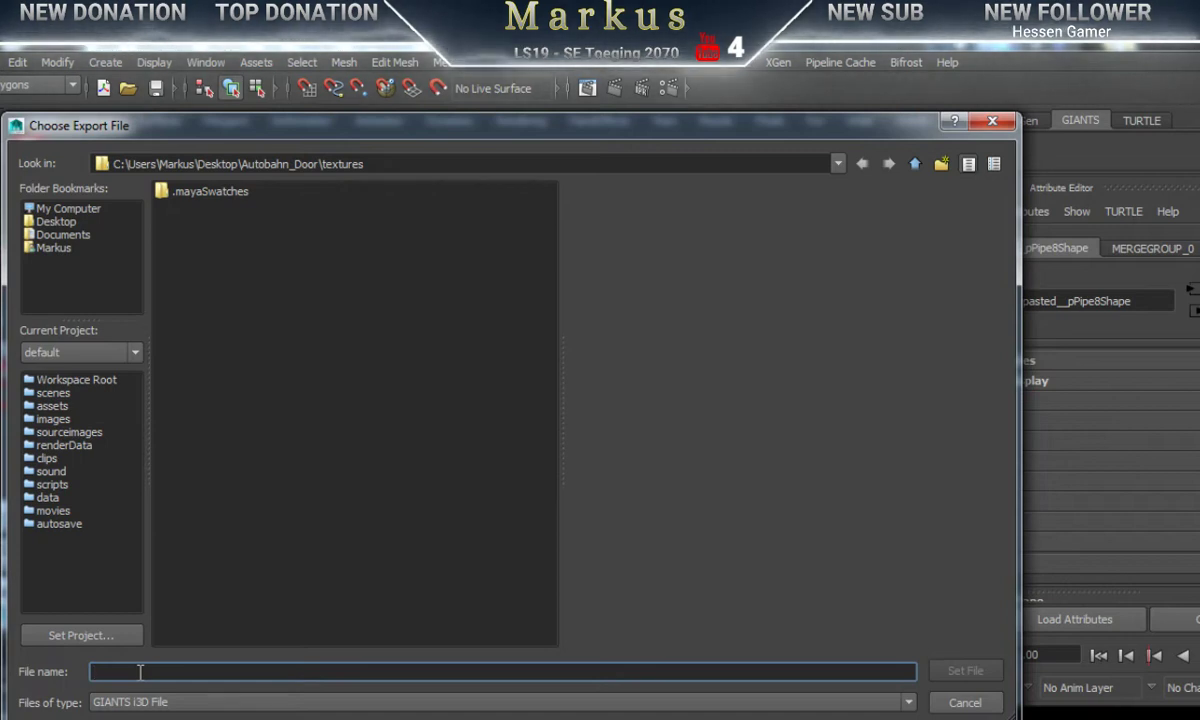
{"action": "type", "text": "Aut"}
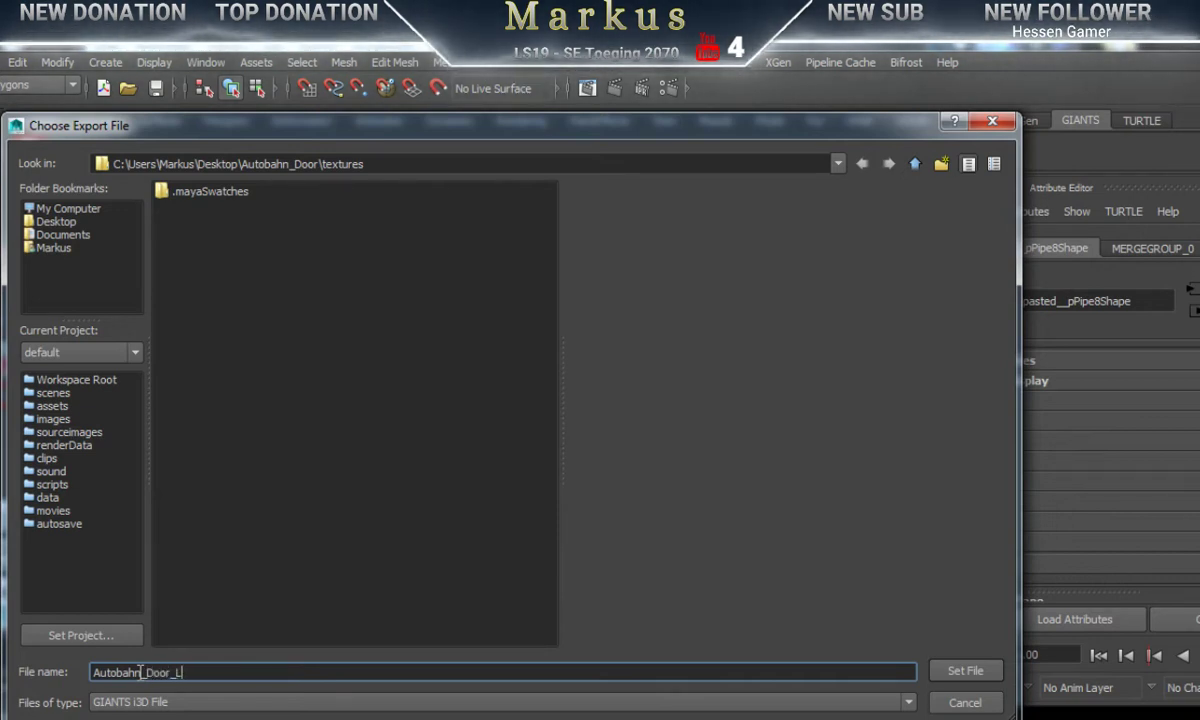
{"action": "type", "text": "obahn_Door_L"}
{"action": "left_click", "coordinate": [980, 672]}
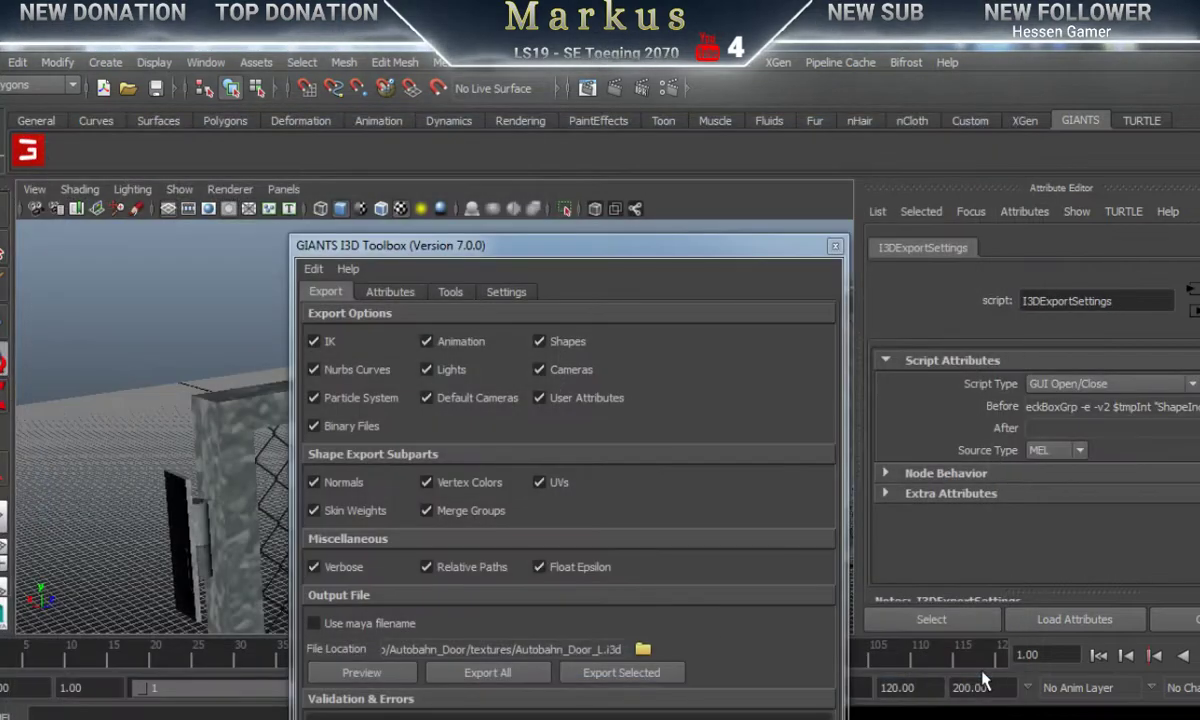
Step: Reselect the pasted__pPipe8 door frame and export only the selection to the Autobahn_Door_L i3d file
{"action": "left_click_drag", "start_coordinate": [503, 246], "coordinate": [700, 230]}
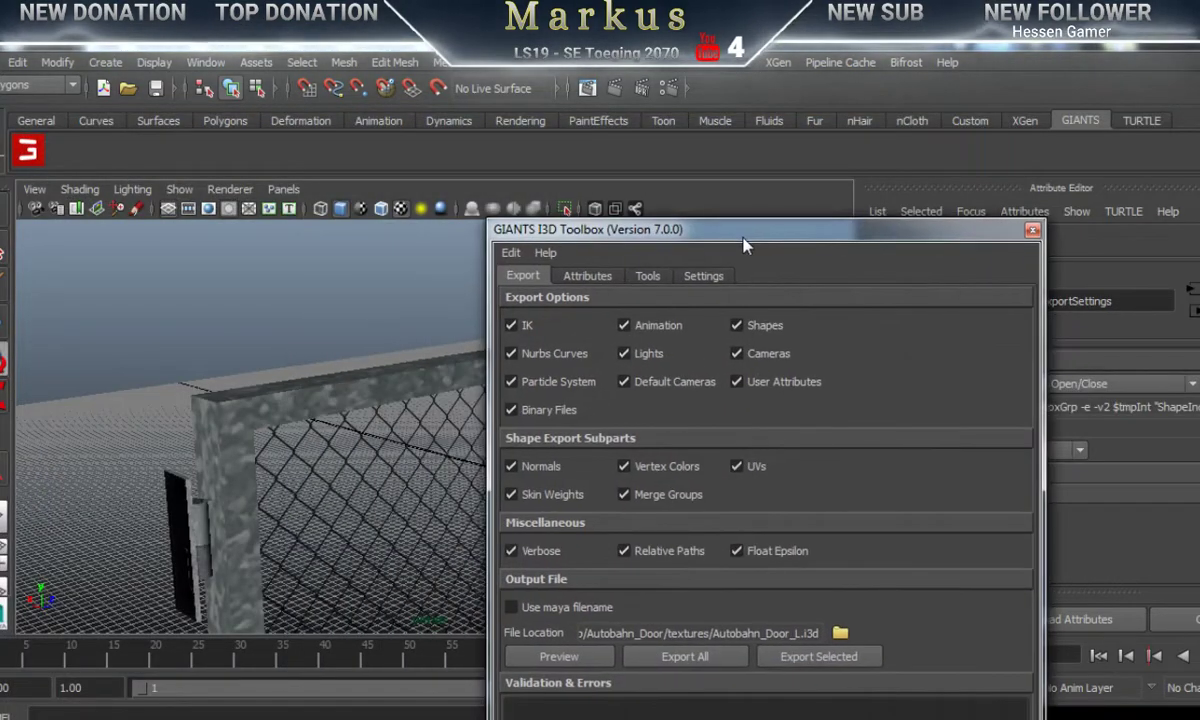
{"action": "left_click", "coordinate": [327, 401]}
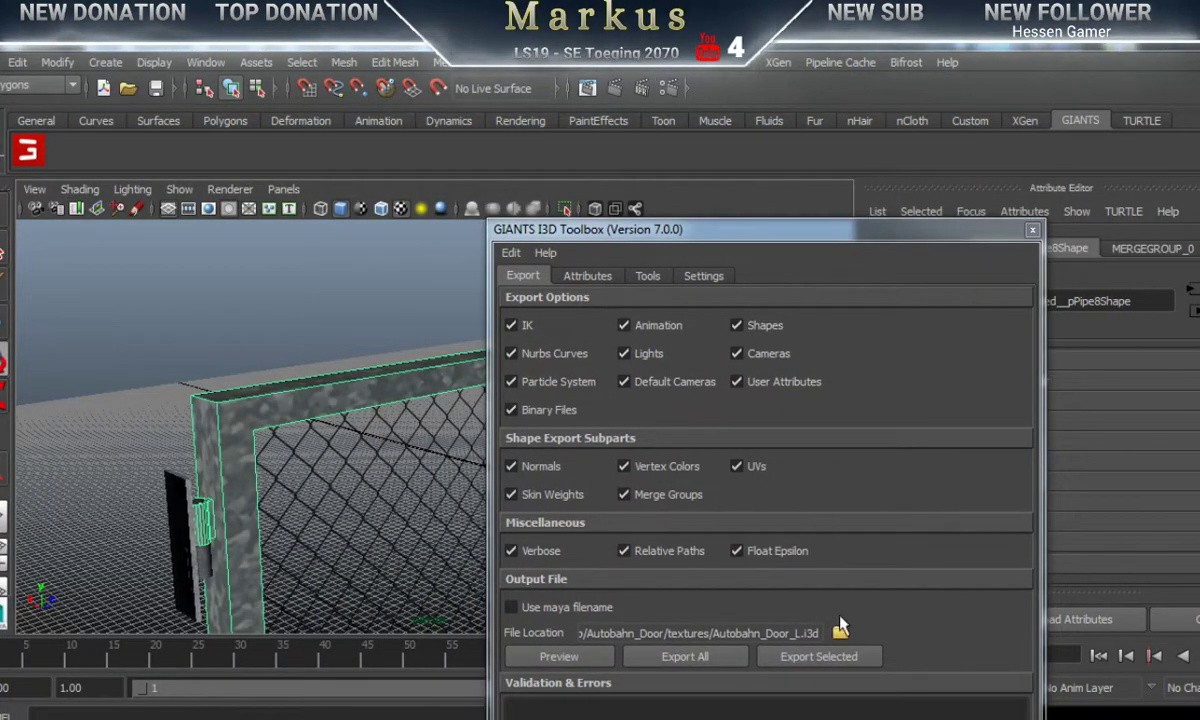
{"action": "left_click", "coordinate": [810, 658]}
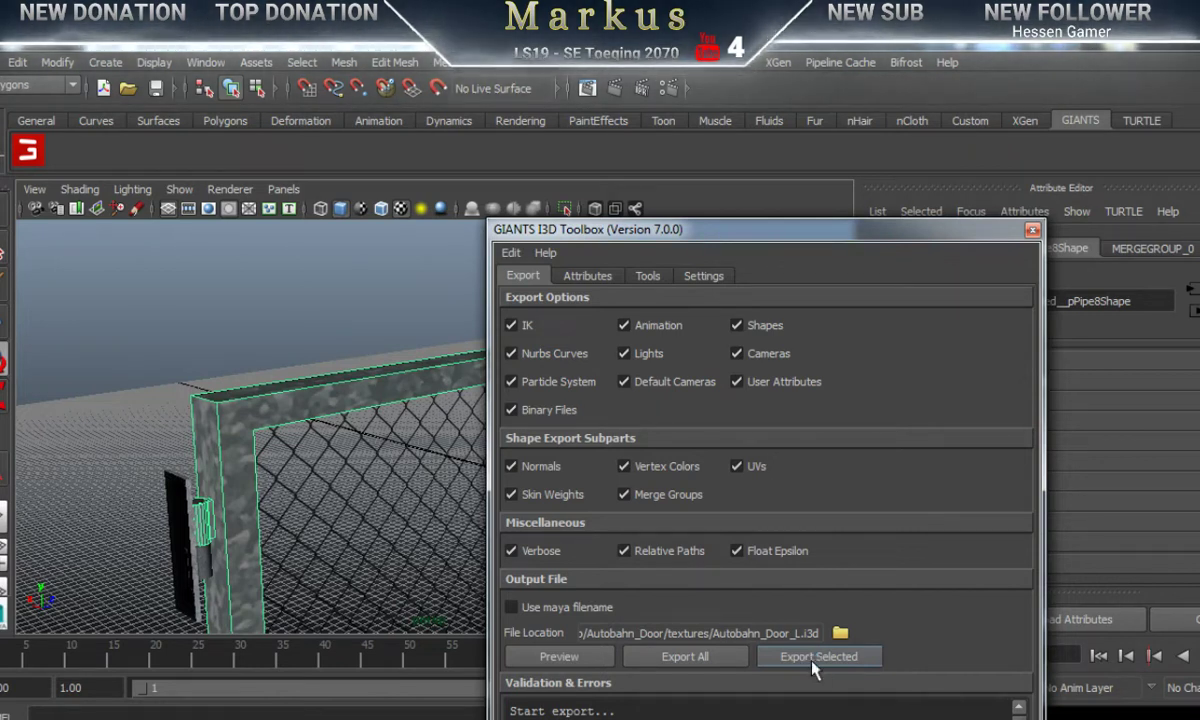
{"action": "left_click", "coordinate": [813, 660]}
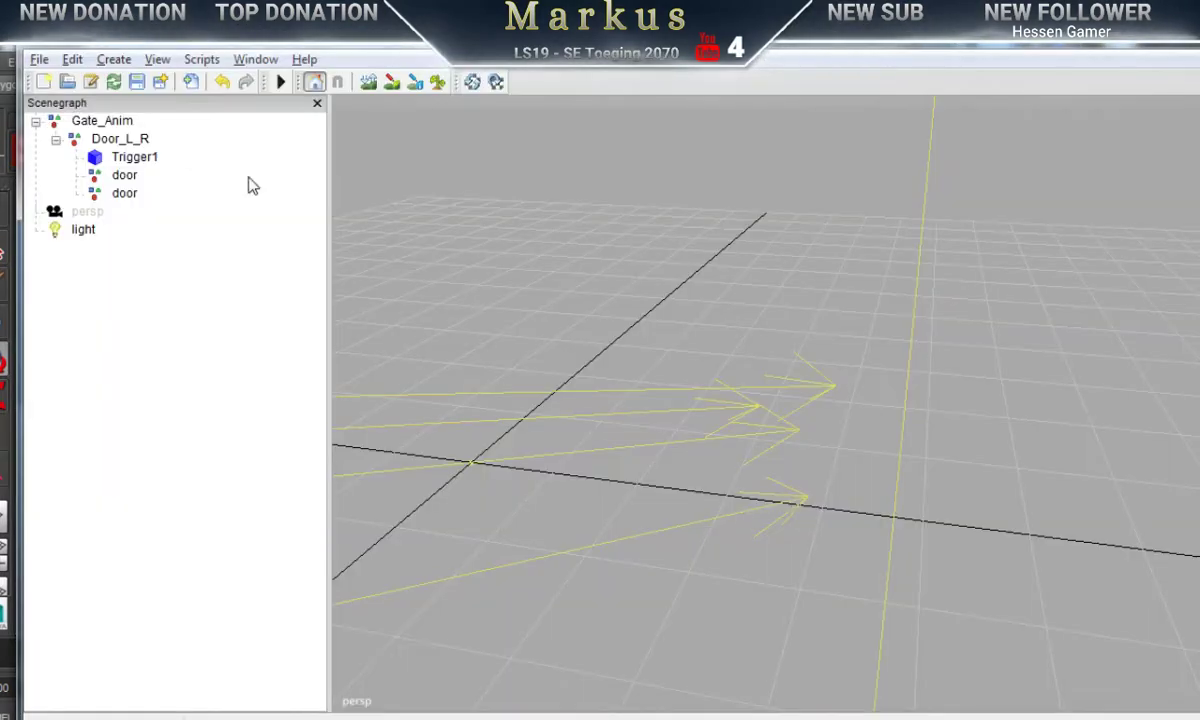
Step: Import the Autobahn_Door i3d file into the gate scene in GIANTS Editor
{"action": "left_click", "coordinate": [39, 59]}
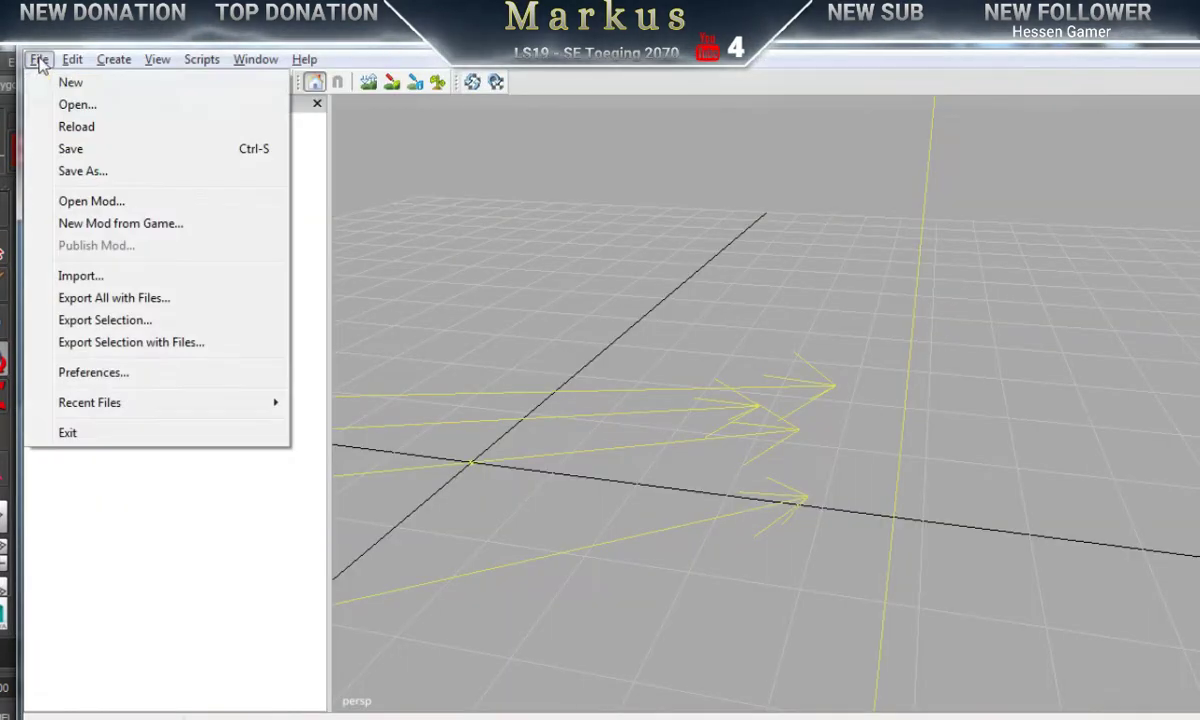
{"action": "left_click", "coordinate": [68, 275]}
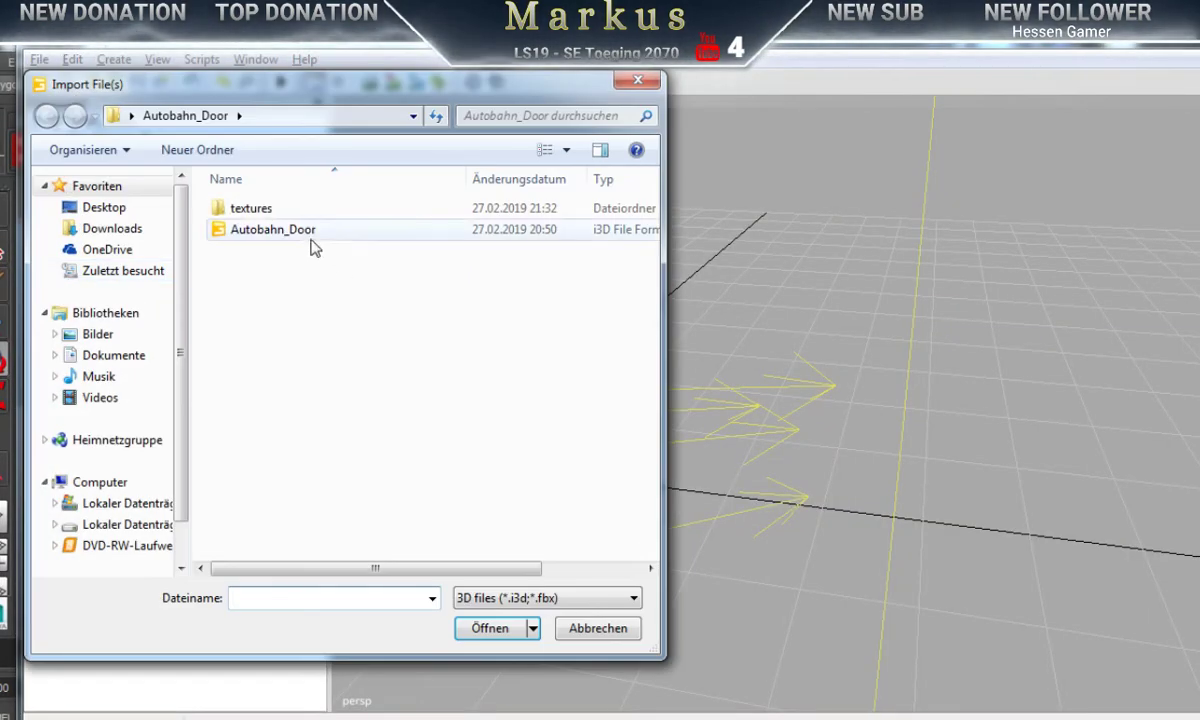
{"action": "left_click", "coordinate": [278, 230]}
{"action": "left_click", "coordinate": [492, 628]}
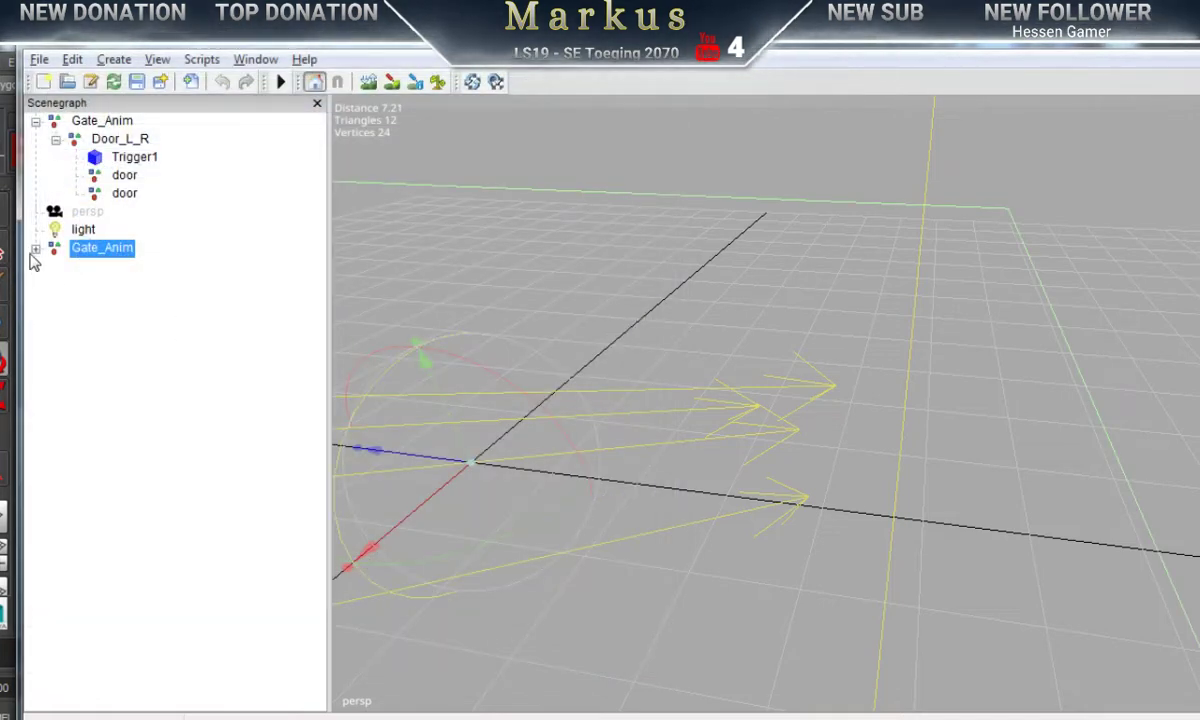
Step: Delete the duplicate Gate_Anim group at the end of the scenegraph
{"action": "right_click", "coordinate": [104, 254]}
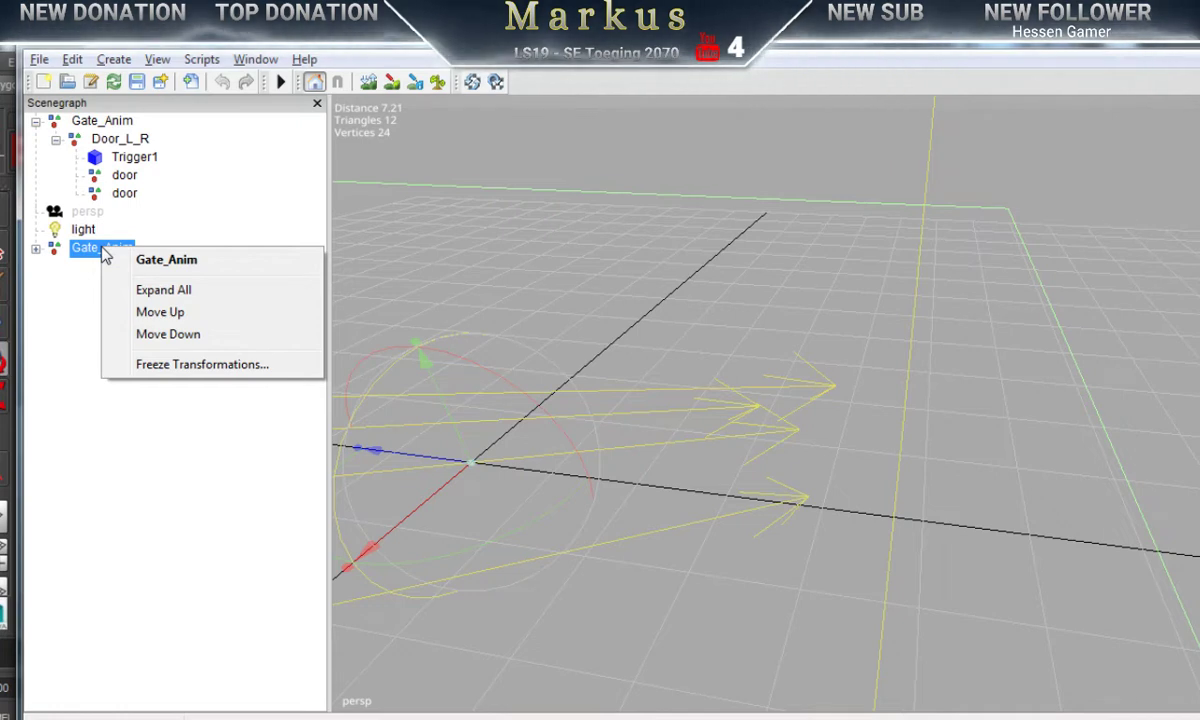
{"action": "left_click", "coordinate": [75, 258]}
{"action": "key", "text": "Delete"}
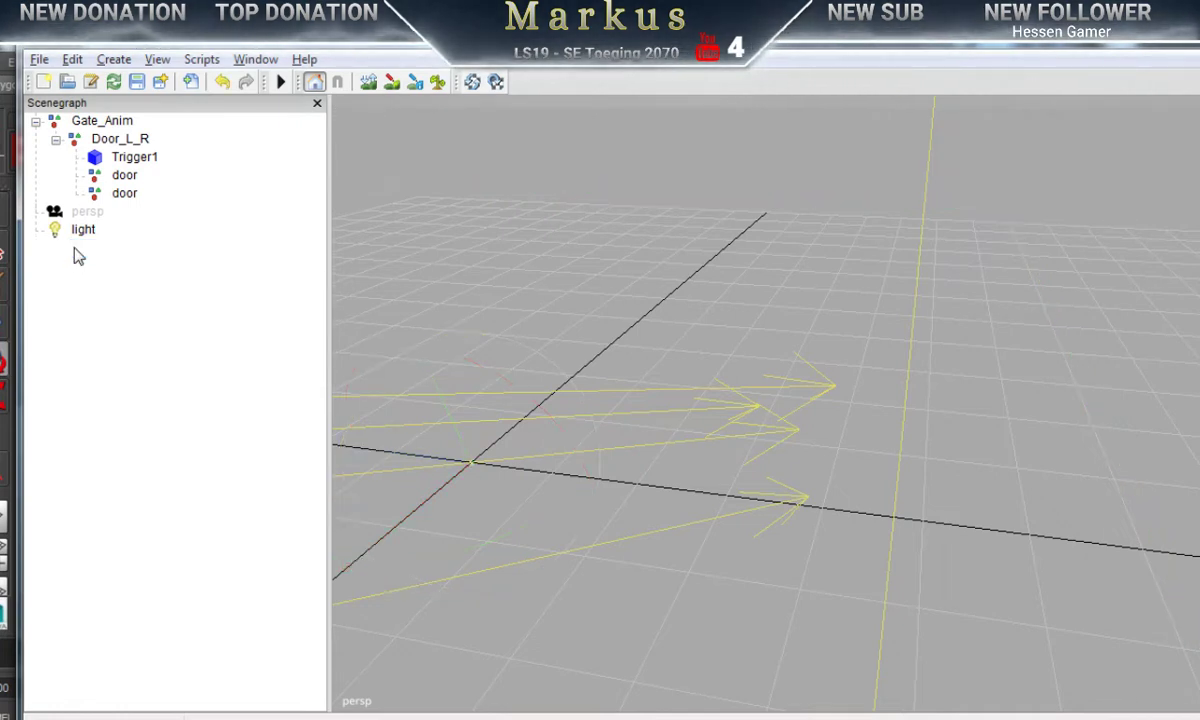
Step: Look for the exported door file in the import dialog and the Autobahn_Door folder, and export the selected frame again from Maya
{"action": "left_click", "coordinate": [39, 59]}
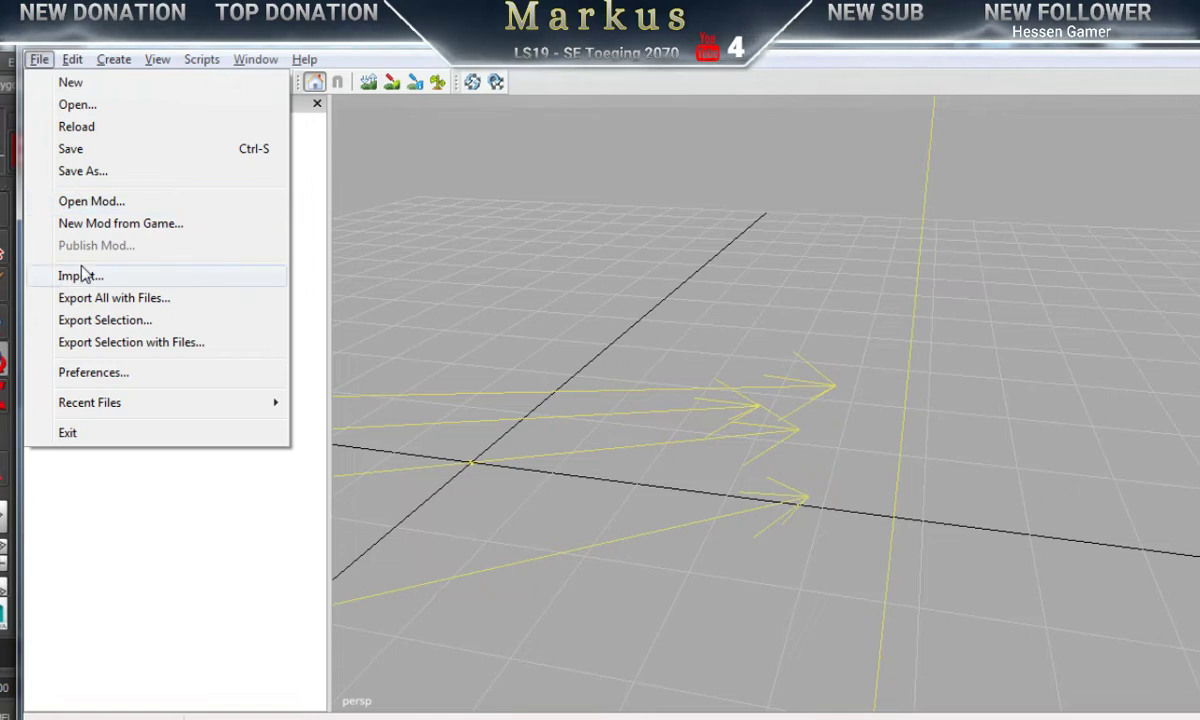
{"action": "left_click", "coordinate": [80, 275]}
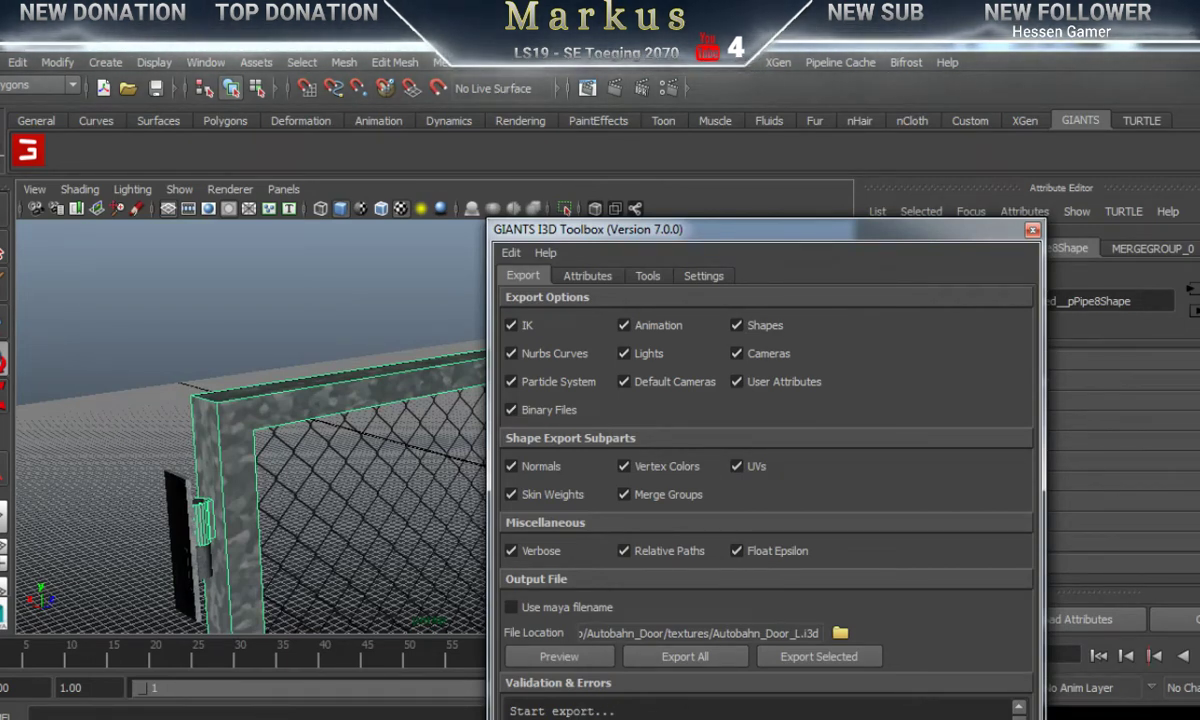
{"action": "key", "text": "alt+Tab"}
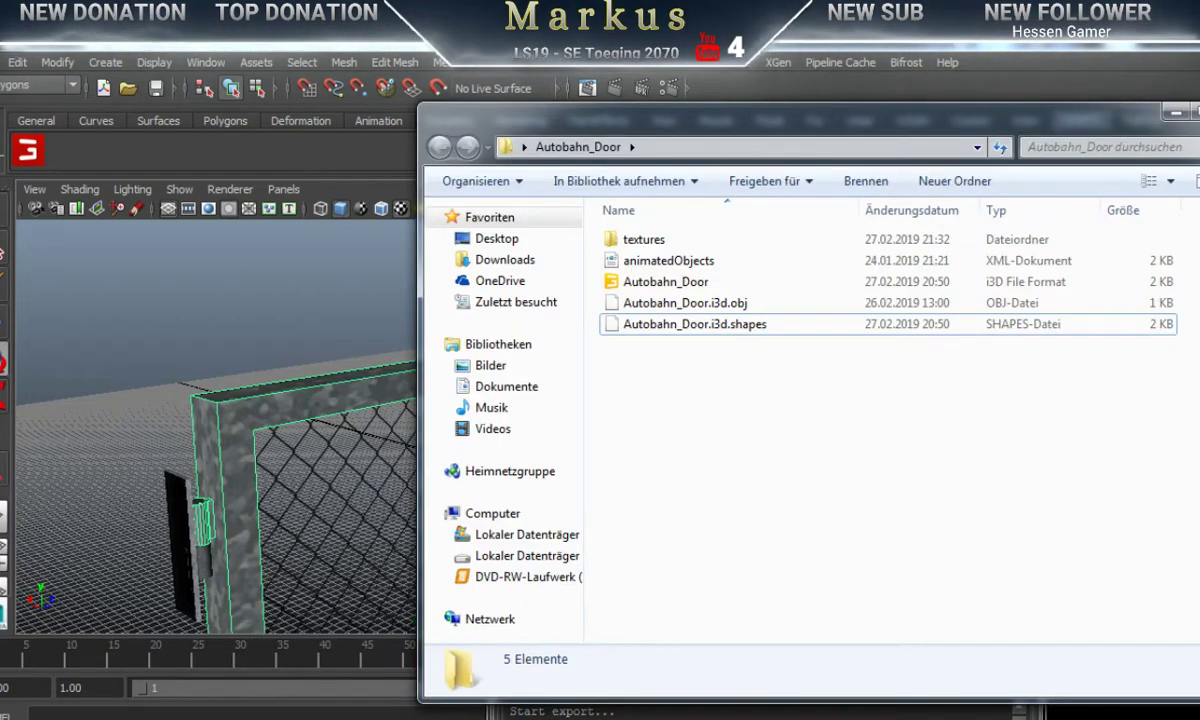
{"action": "key", "text": "alt+Tab"}
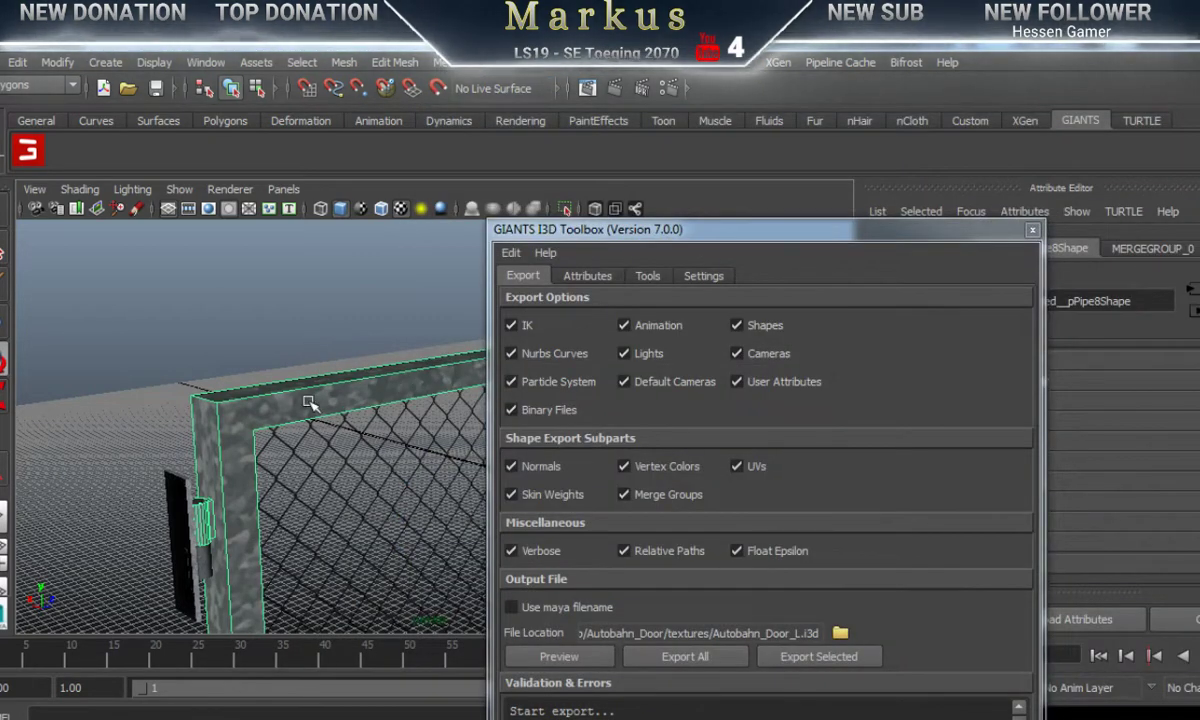
{"action": "left_click", "coordinate": [817, 660]}
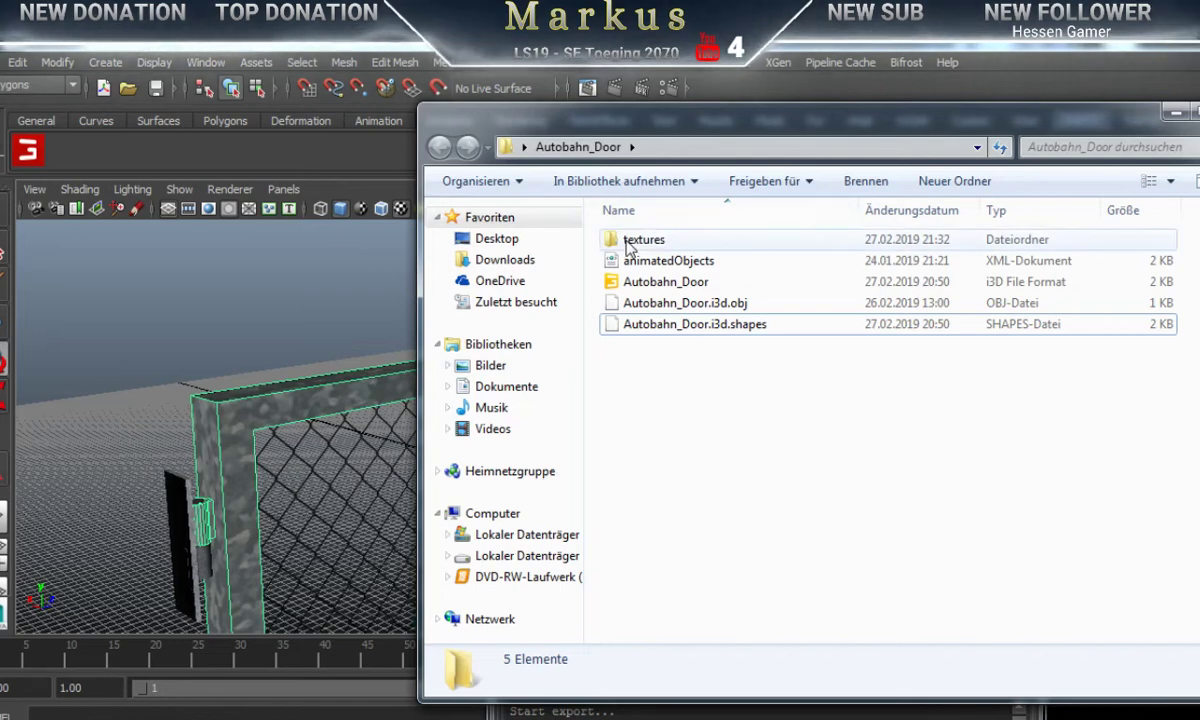
Step: Delete the misplaced Autobahn_Door_L i3d file and its Autobahn_Door_L.i3d.shapes file from the textures folder, and return to Maya
{"action": "double_click", "coordinate": [622, 239]}
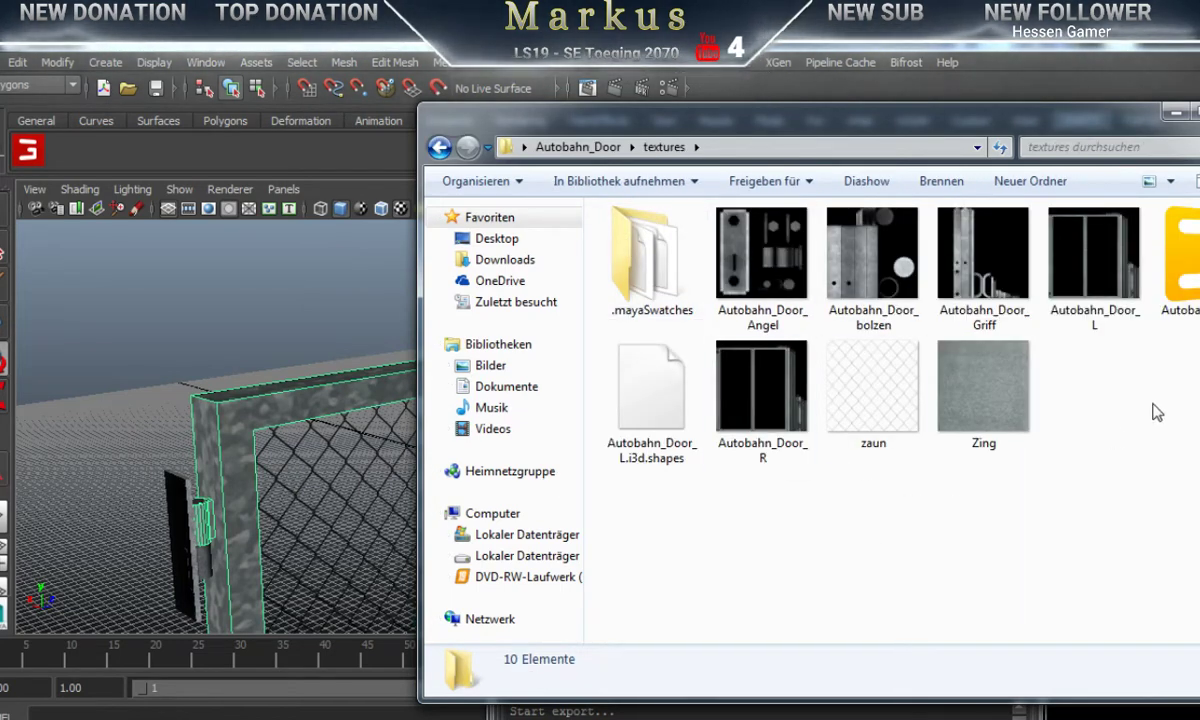
{"action": "left_click", "coordinate": [1180, 255]}
{"action": "right_click", "coordinate": [1182, 271]}
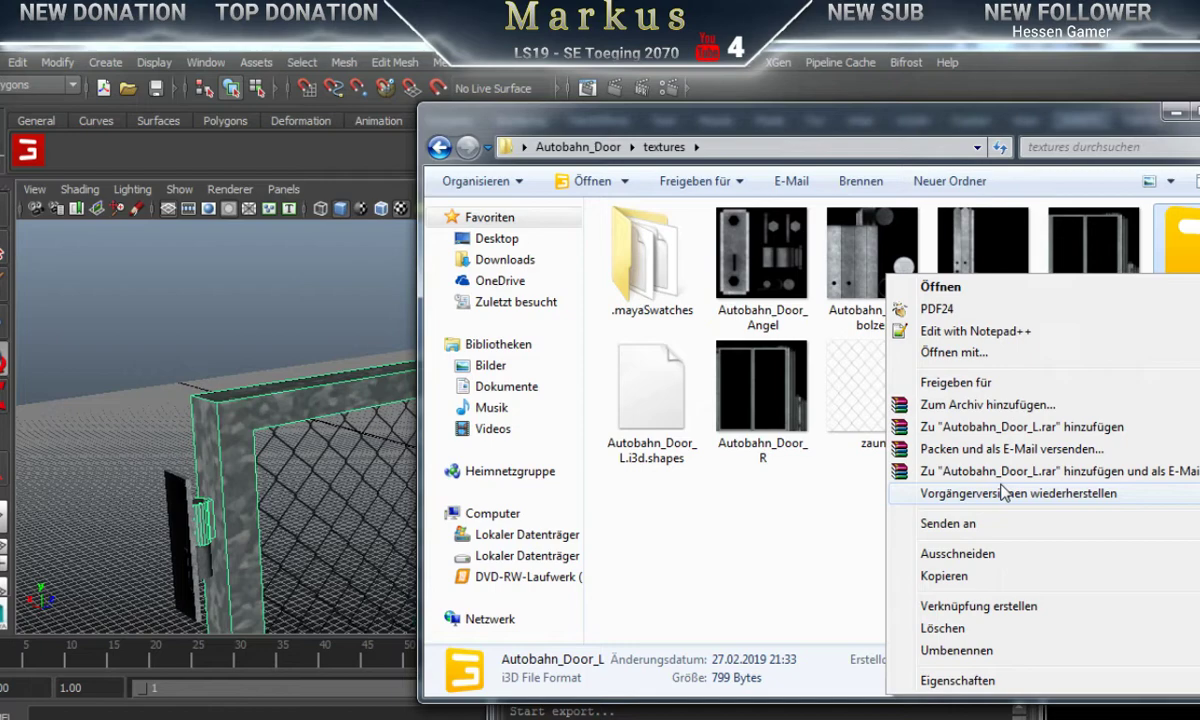
{"action": "left_click", "coordinate": [945, 629]}
{"action": "left_click", "coordinate": [701, 461]}
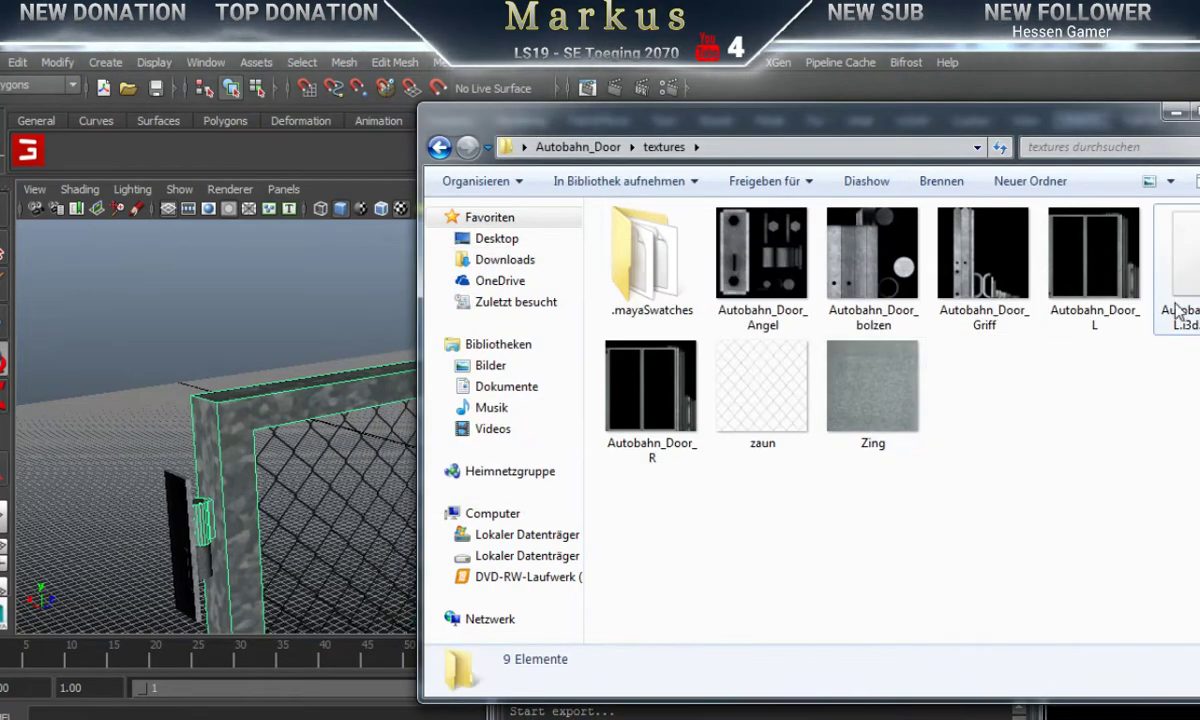
{"action": "right_click", "coordinate": [1180, 270]}
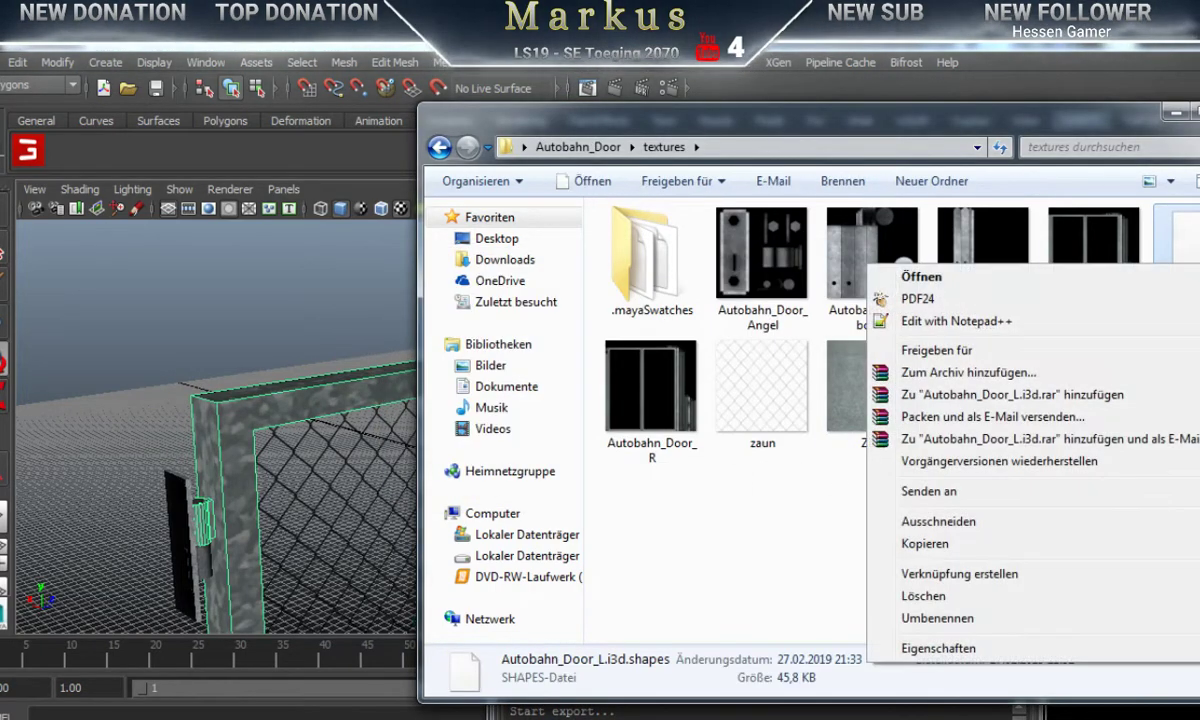
{"action": "left_click", "coordinate": [915, 597]}
{"action": "left_click", "coordinate": [702, 462]}
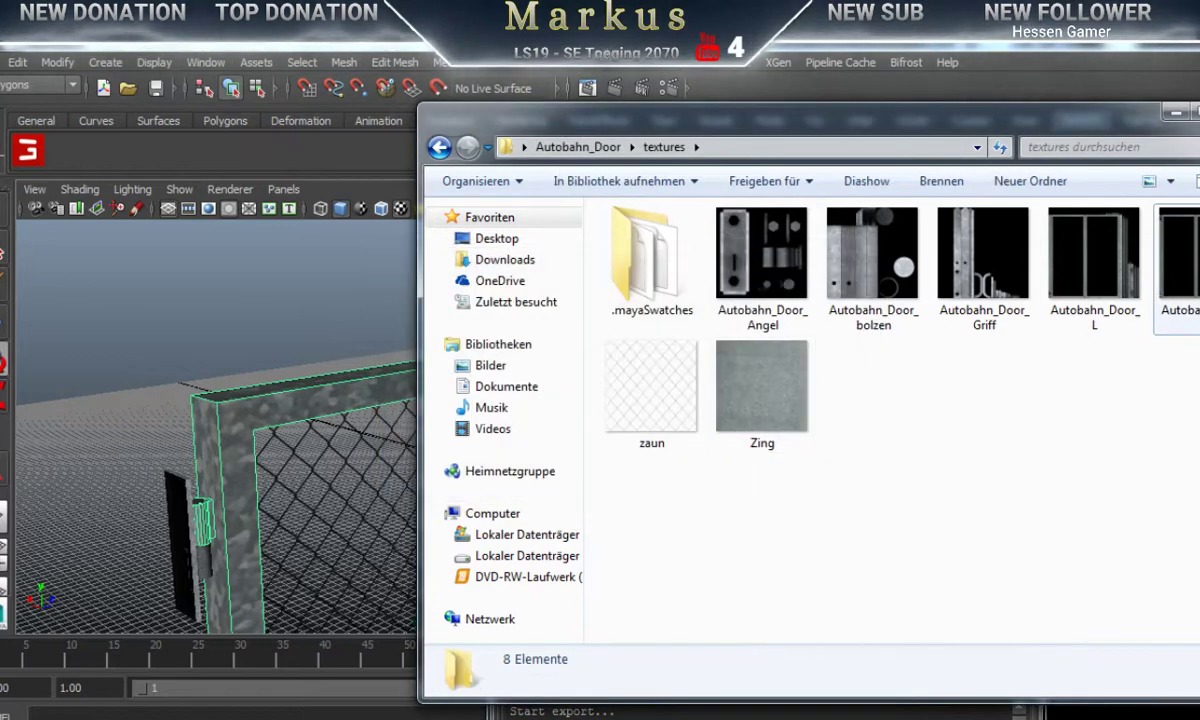
{"action": "left_click", "coordinate": [1175, 112]}
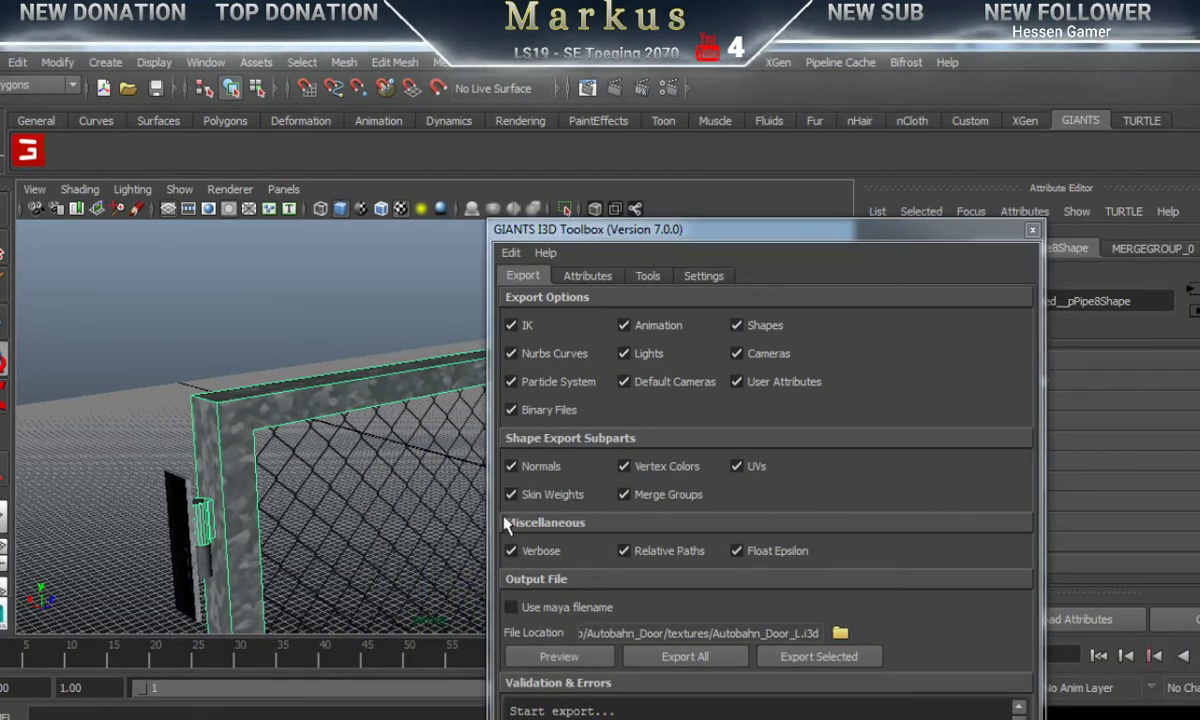
Step: Set the export file to Autobahn_Door_L in the Autobahn_Door folder, select the textured door frame and export the selection as i3d
{"action": "left_click", "coordinate": [840, 633]}
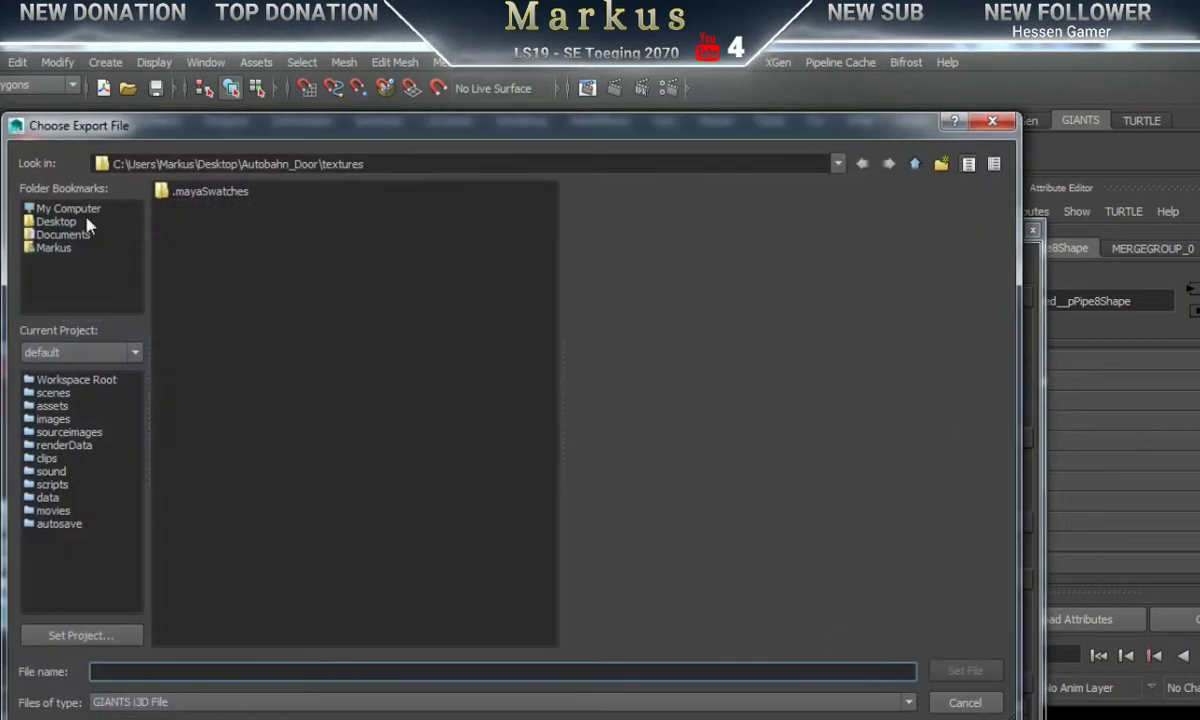
{"action": "left_click", "coordinate": [916, 165]}
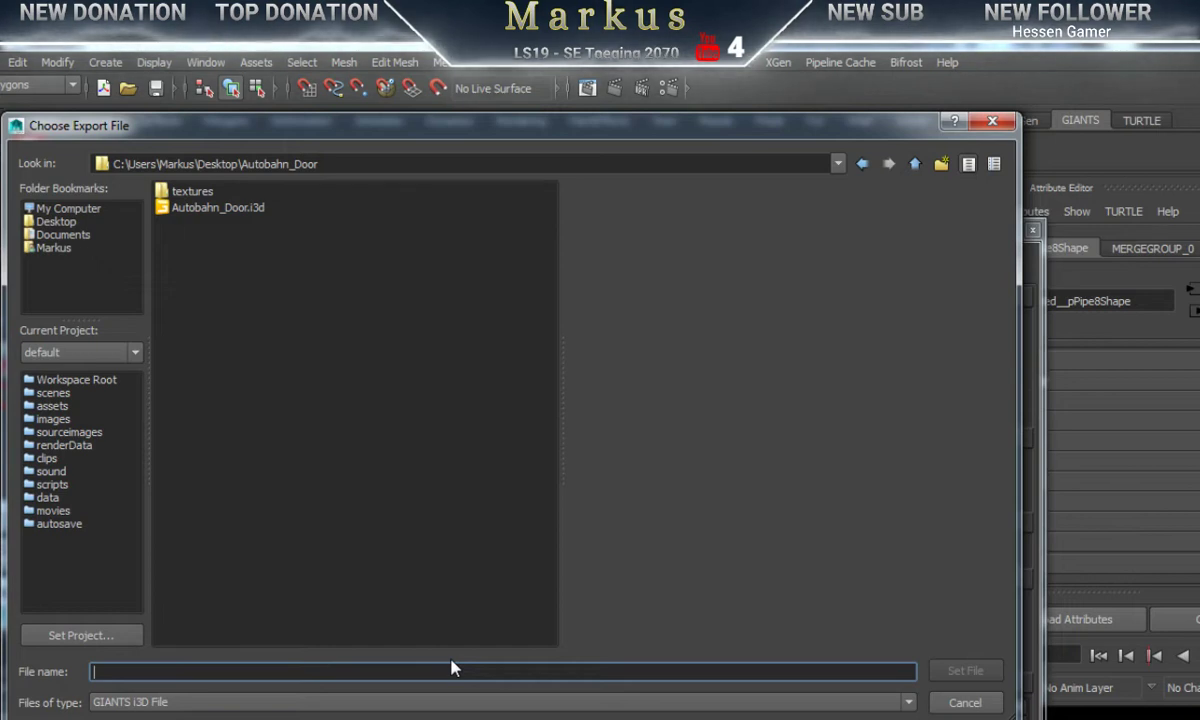
{"action": "type", "text": "Autobahn"}
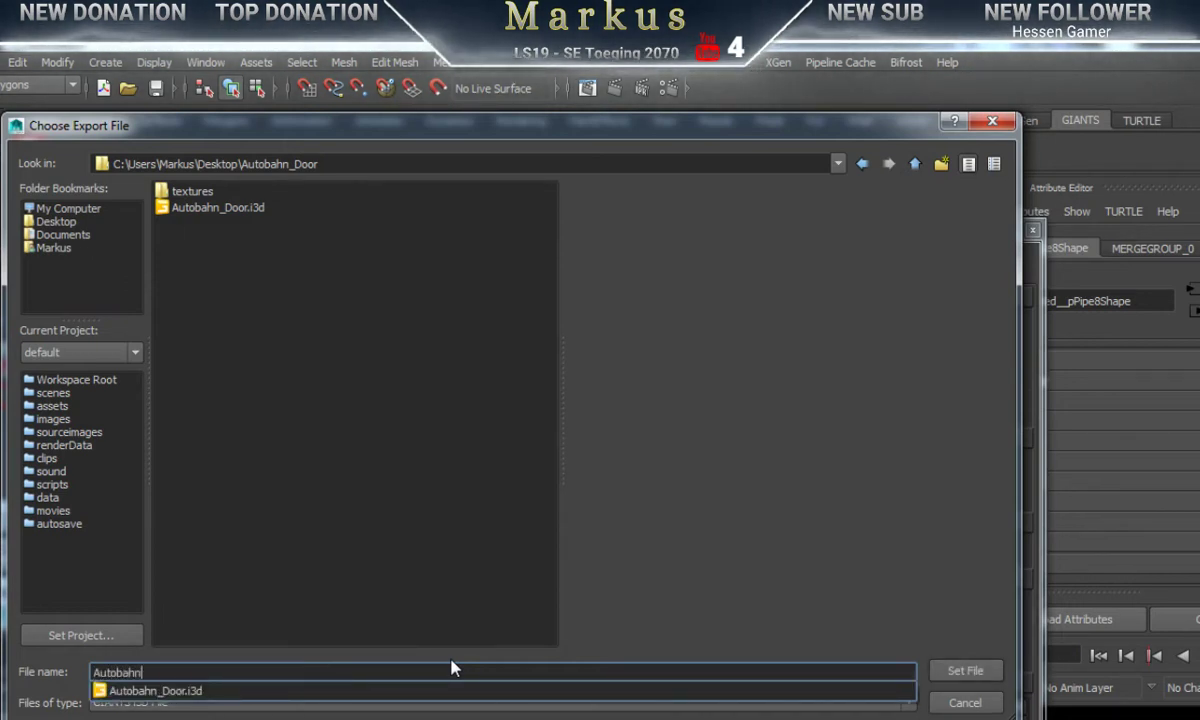
{"action": "type", "text": "_Door"}
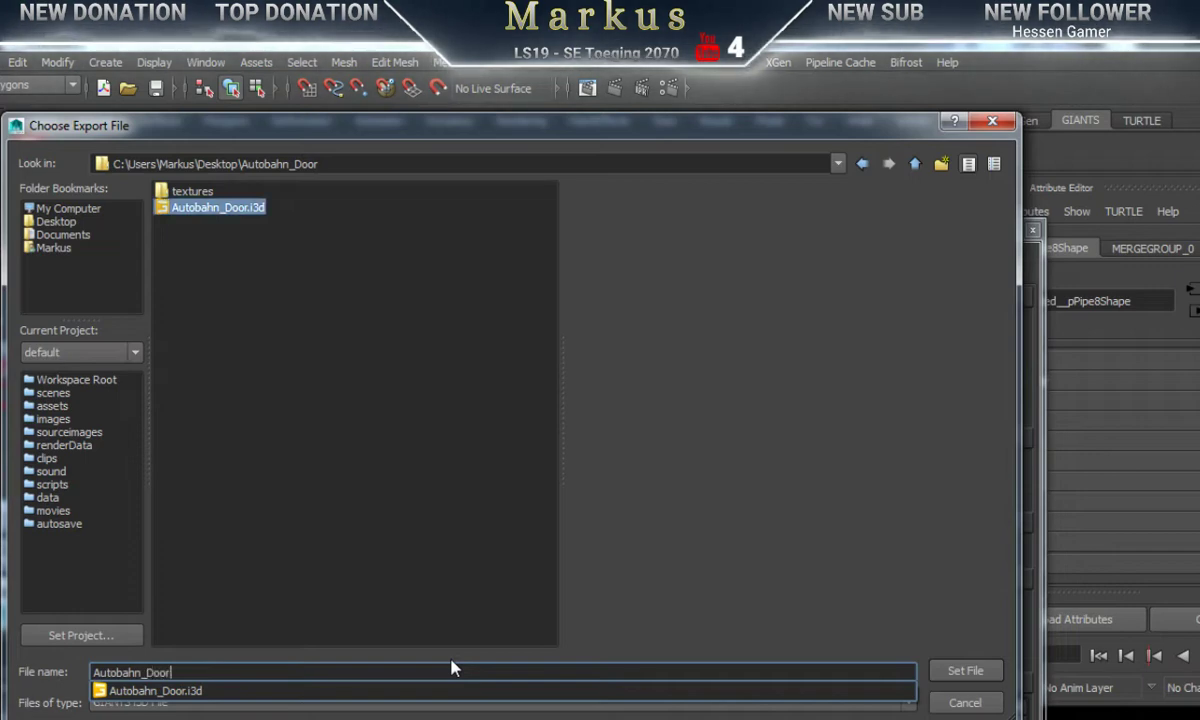
{"action": "type", "text": "_L"}
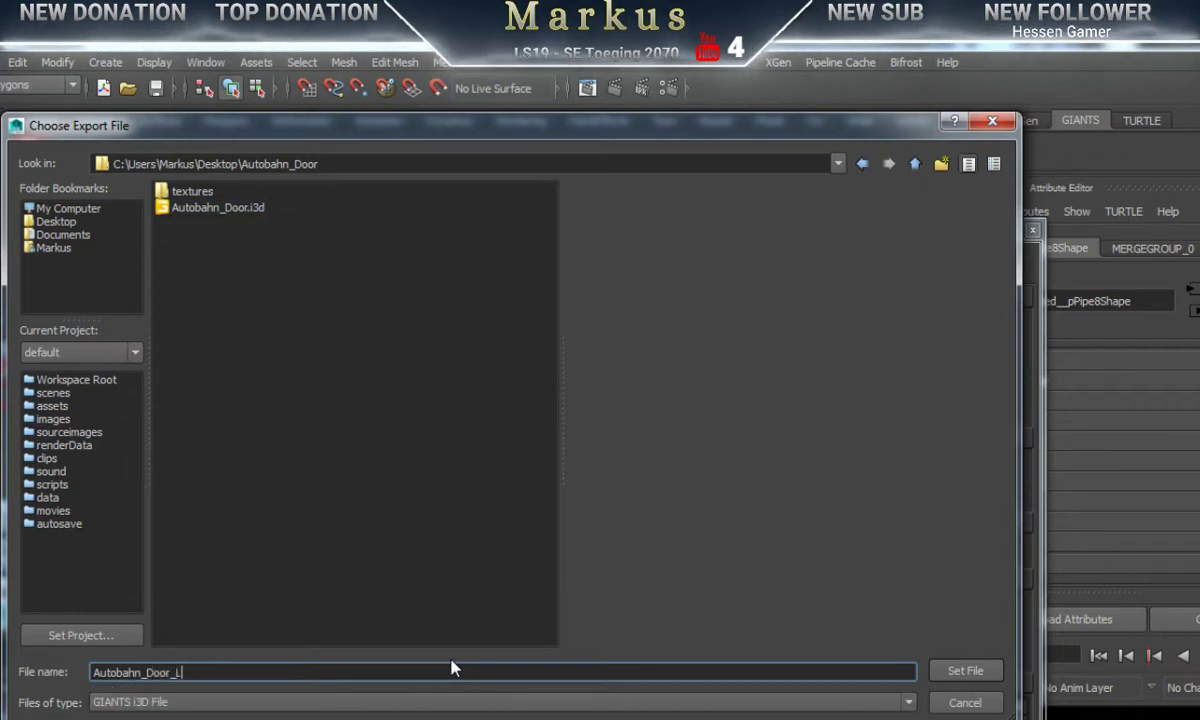
{"action": "left_click", "coordinate": [966, 671]}
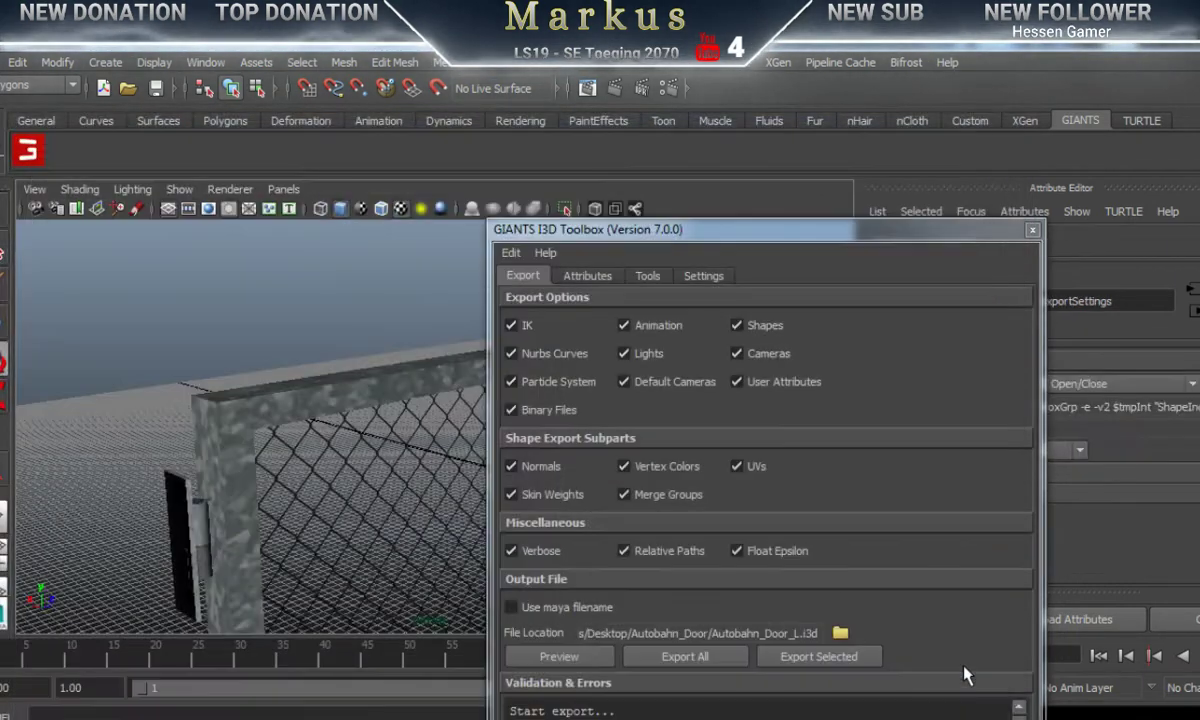
{"action": "left_click", "coordinate": [352, 388]}
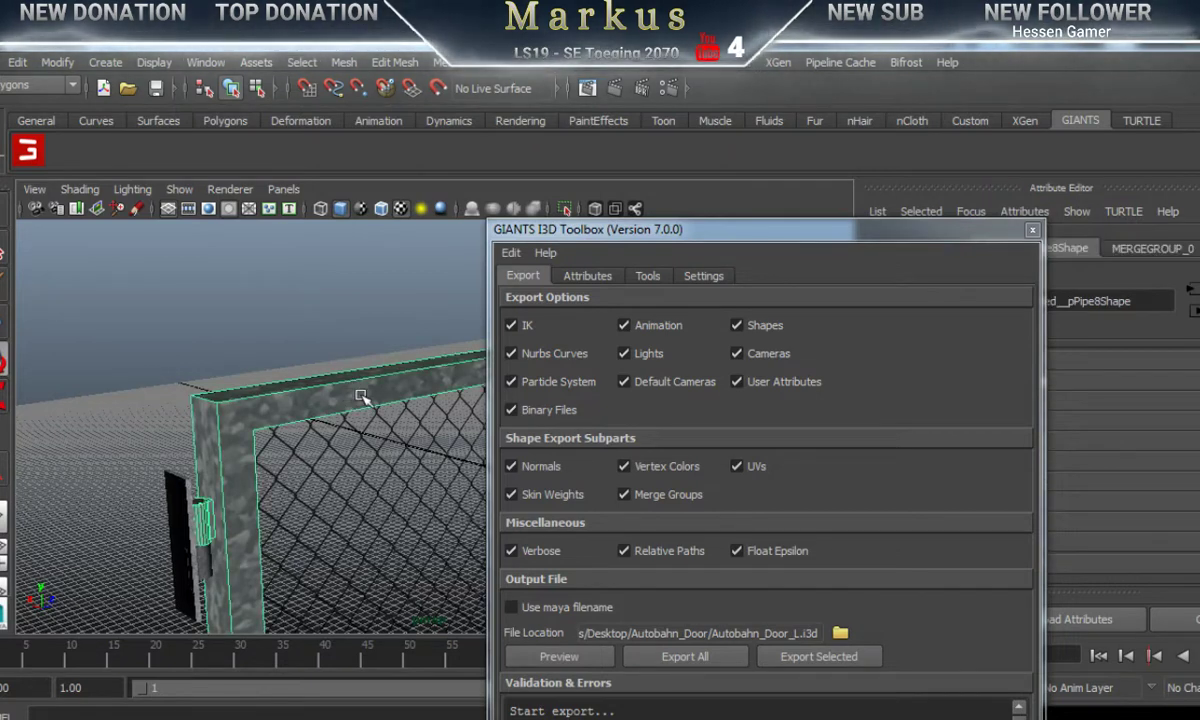
{"action": "left_click", "coordinate": [802, 658]}
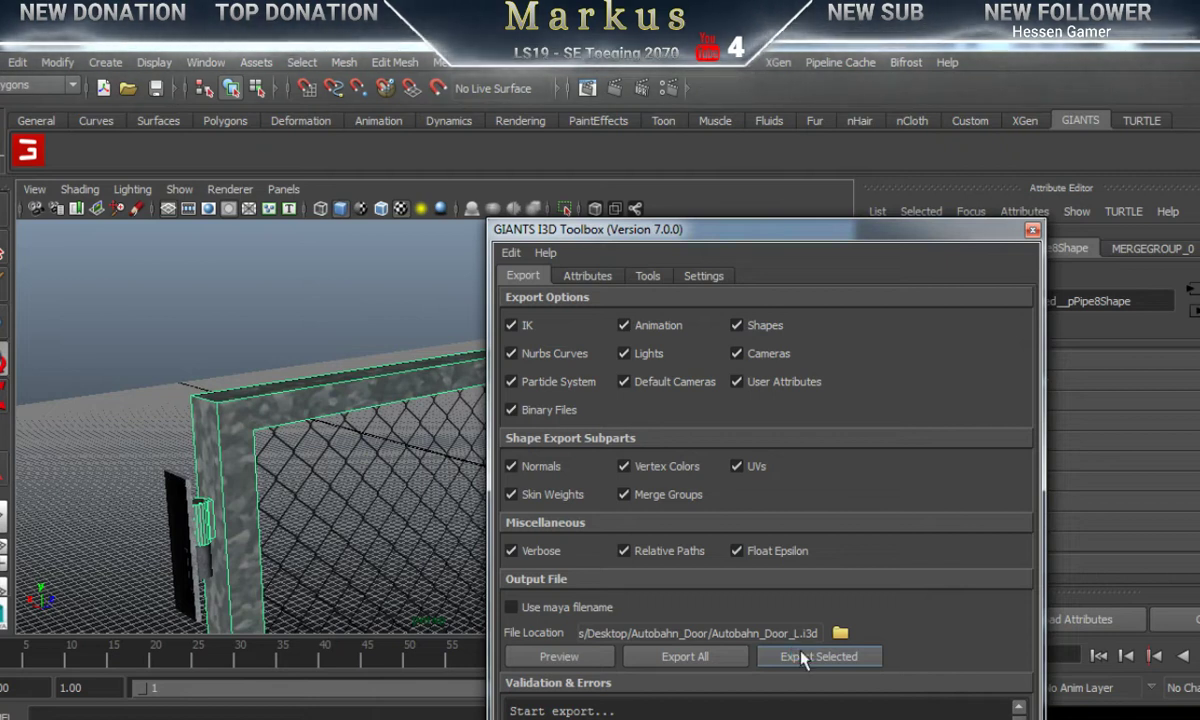
{"action": "left_click", "coordinate": [803, 657]}
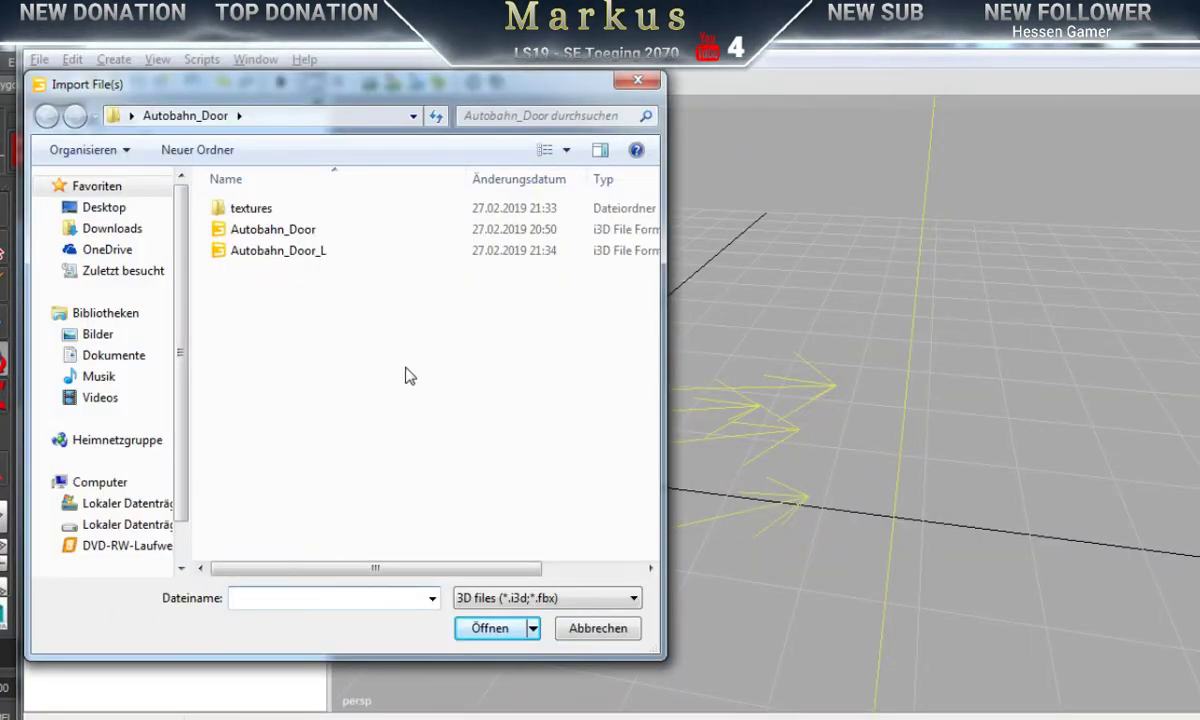
Step: Import the Autobahn_Door_L i3d file into the gate scene in GIANTS Editor
{"action": "left_click", "coordinate": [259, 252]}
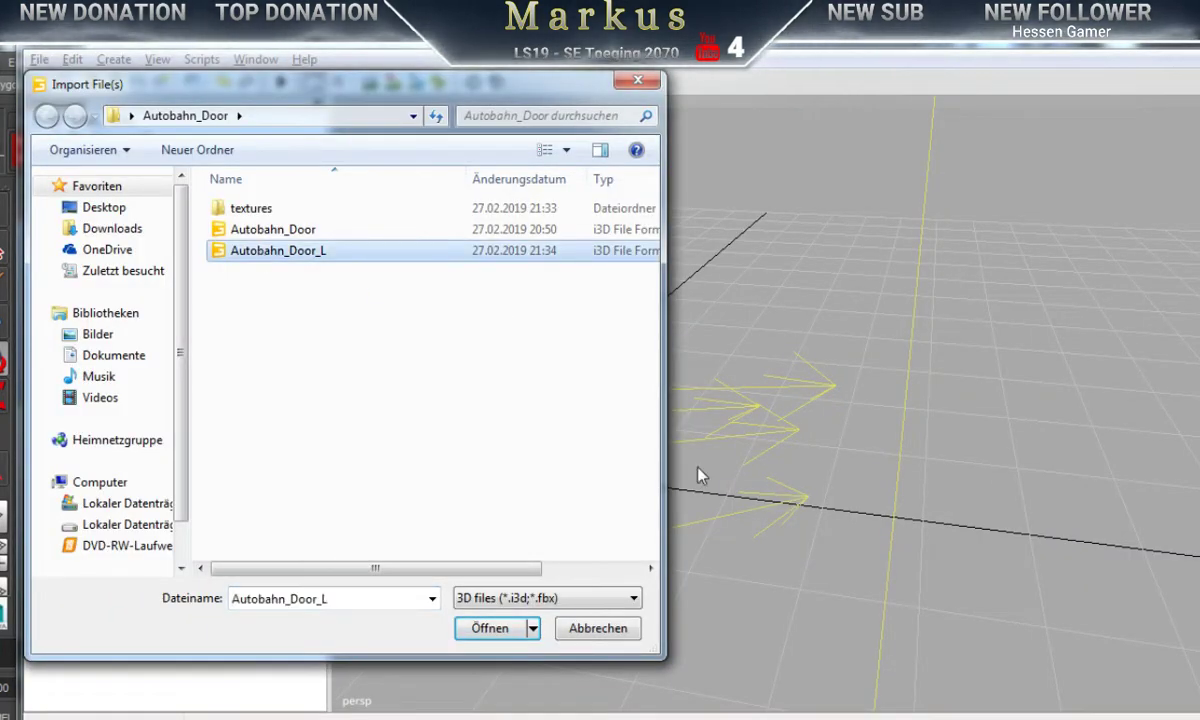
{"action": "left_click", "coordinate": [489, 629]}
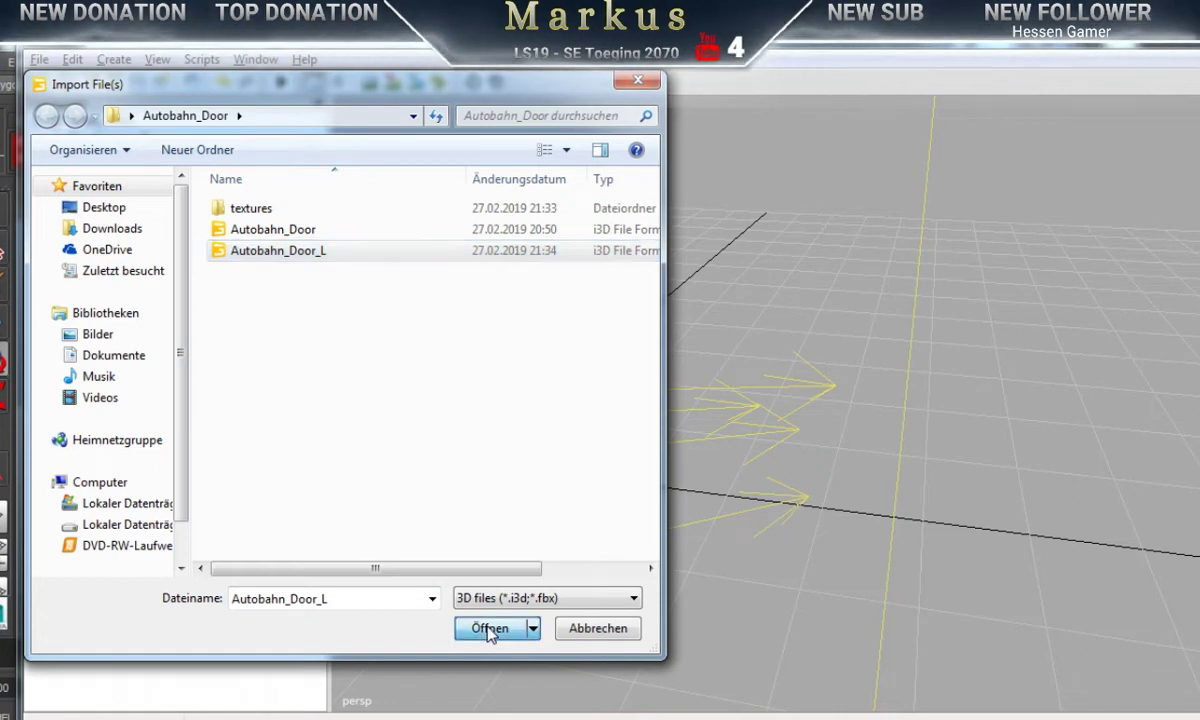
{"action": "left_click", "coordinate": [680, 231]}
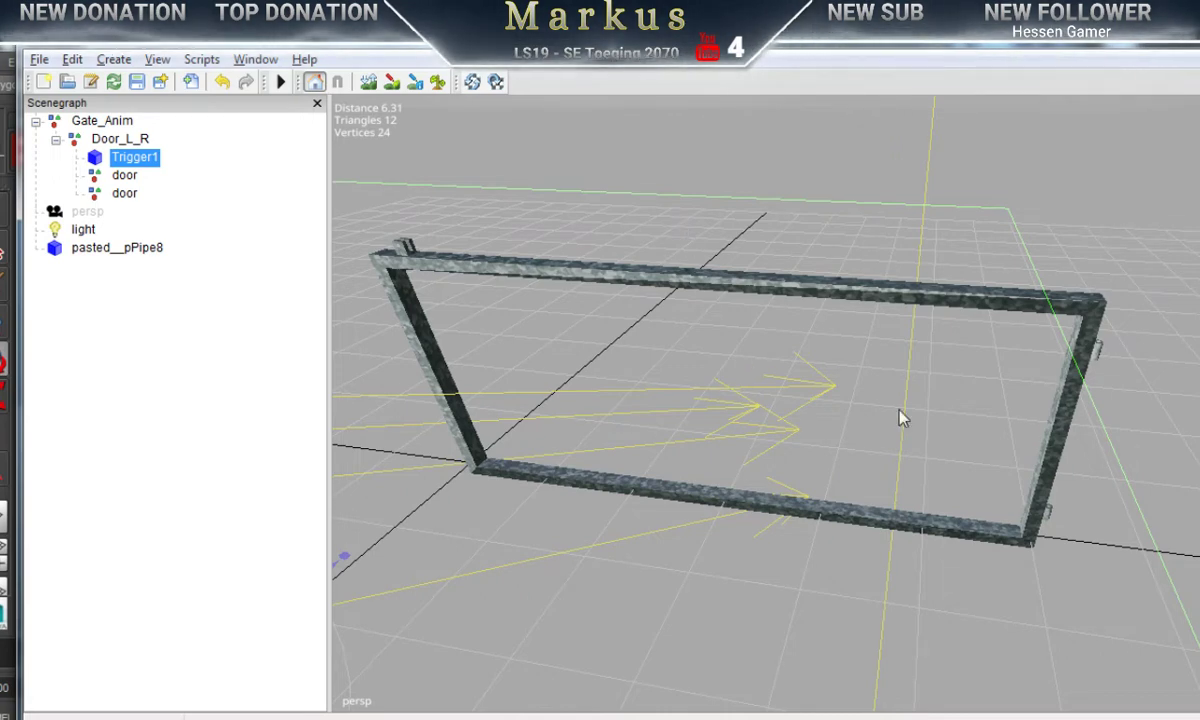
Step: Examine the imported door frame's zinc texture and geometry from both sides and at several distances
{"action": "right_click_drag", "start_coordinate": [899, 409], "coordinate": [886, 445], "text": "alt"}
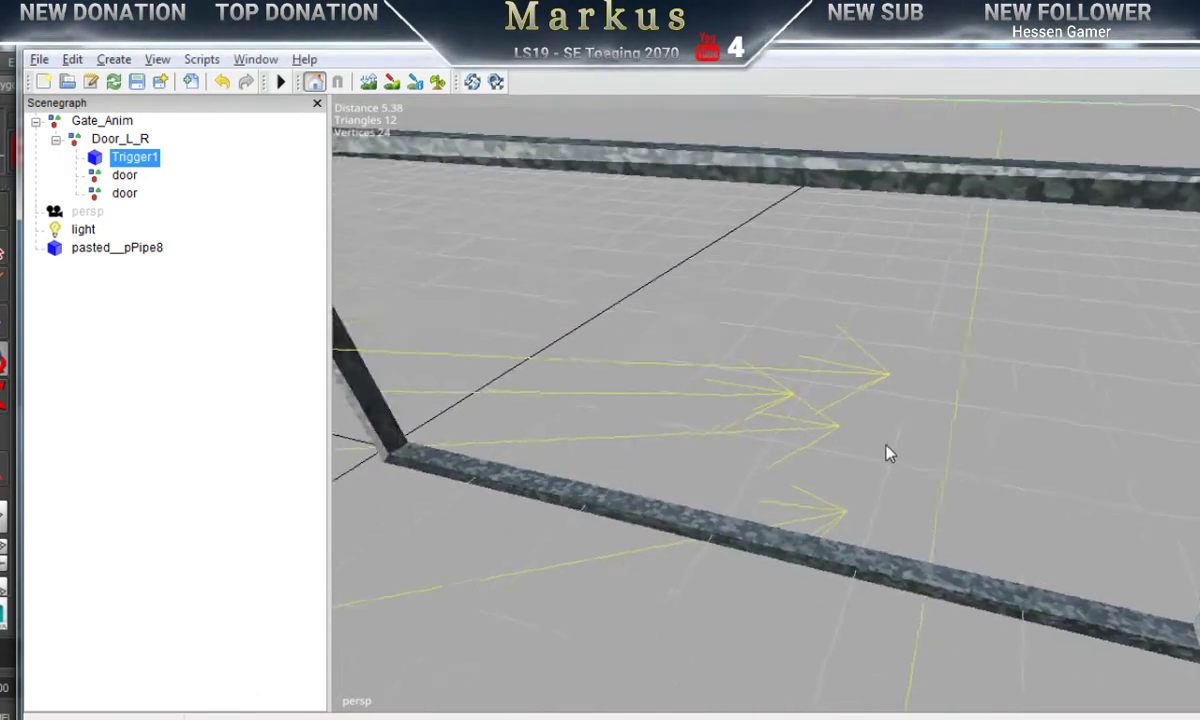
{"action": "left_click_drag", "start_coordinate": [886, 445], "coordinate": [753, 439], "text": "alt"}
{"action": "scroll", "coordinate": [951, 429], "scroll_direction": "down", "scroll_amount": 4}
{"action": "left_click_drag", "start_coordinate": [986, 479], "coordinate": [861, 472], "text": "alt"}
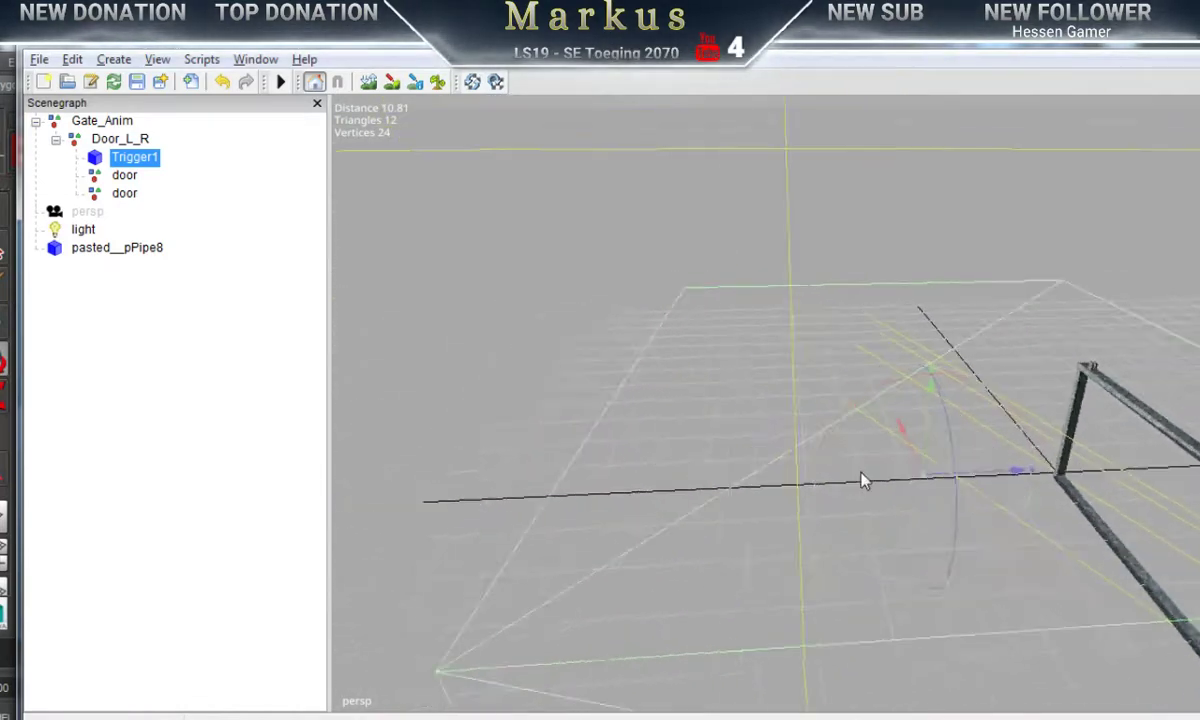
{"action": "middle_click_drag", "start_coordinate": [865, 481], "coordinate": [756, 503]}
{"action": "scroll", "coordinate": [767, 501], "scroll_direction": "up", "scroll_amount": 2}
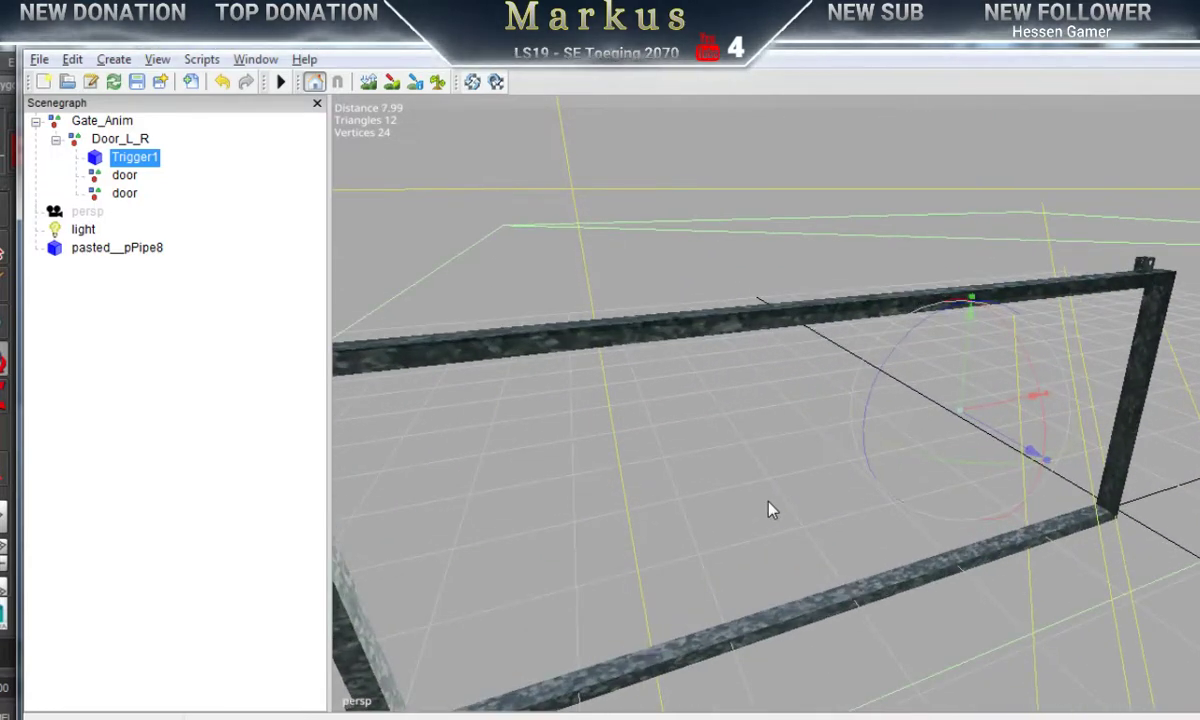
{"action": "scroll", "coordinate": [769, 508], "scroll_direction": "down", "scroll_amount": 3}
{"action": "left_click_drag", "start_coordinate": [716, 519], "coordinate": [699, 540], "text": "alt"}
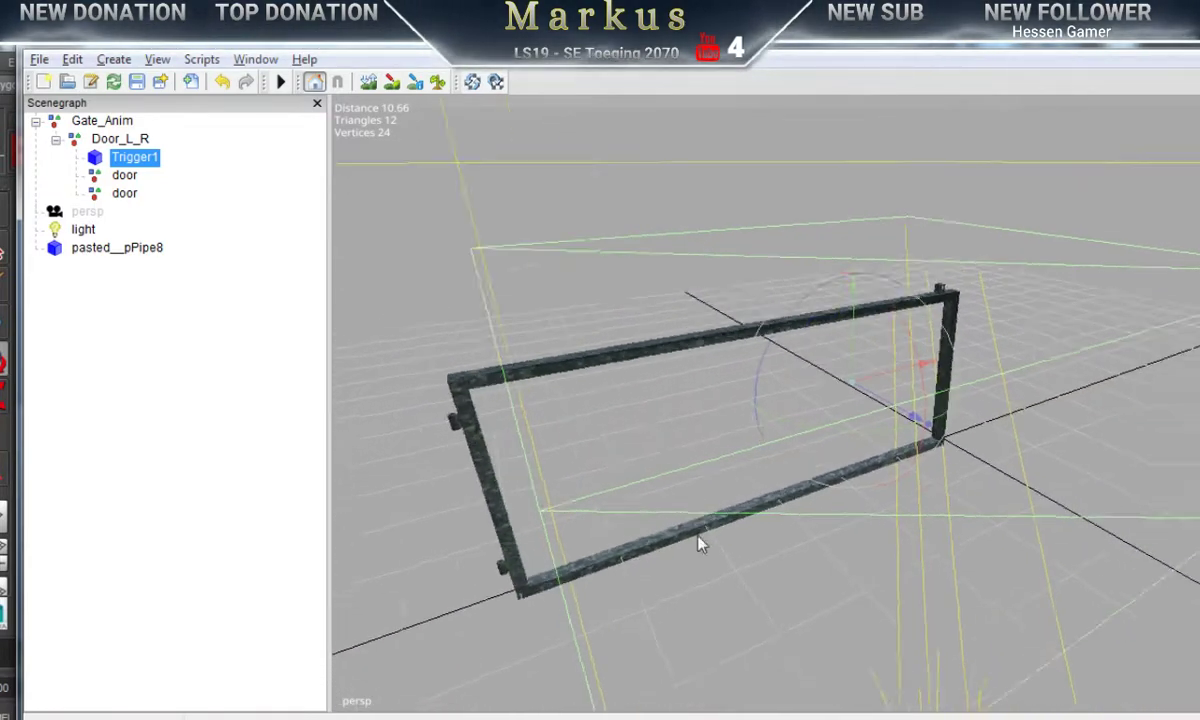
{"action": "middle_click_drag", "start_coordinate": [700, 543], "coordinate": [879, 396]}
{"action": "scroll", "coordinate": [766, 503], "scroll_direction": "up", "scroll_amount": 3}
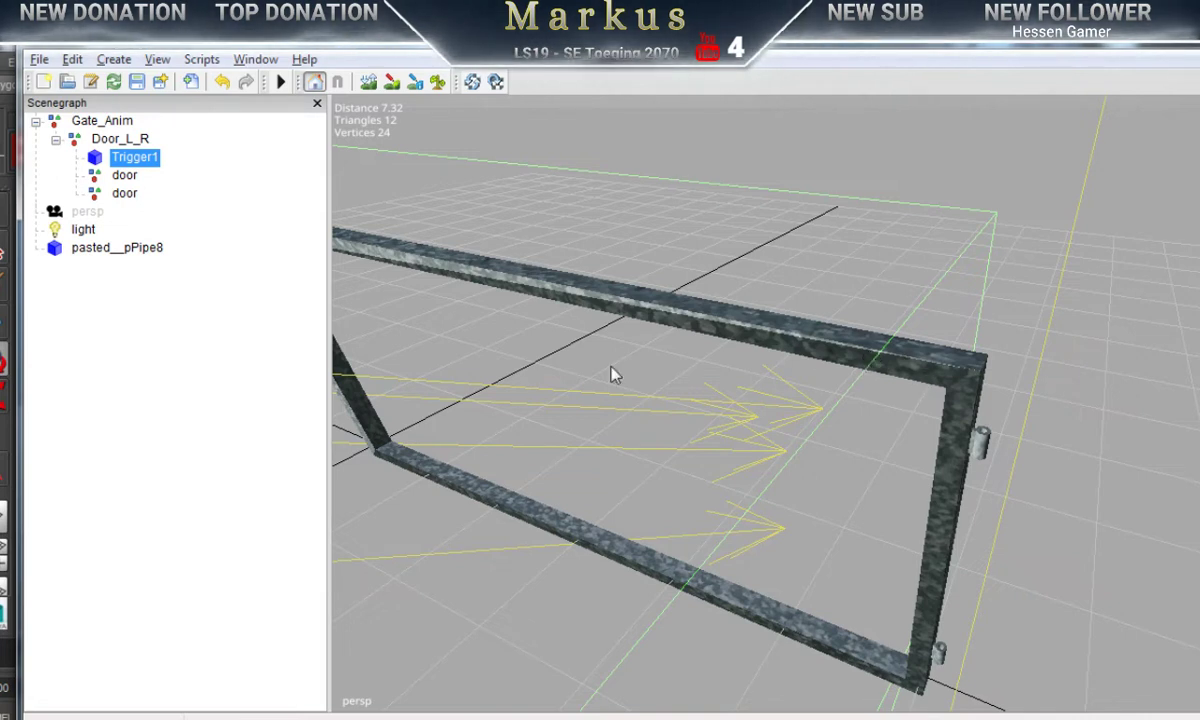
Step: Replace the albedo map of the pasted__pPipe8 frame's Autobahn_Door_L material with the Autobahn_Door_L texture from the textures folder
{"action": "left_click", "coordinate": [116, 259]}
{"action": "left_click", "coordinate": [115, 251]}
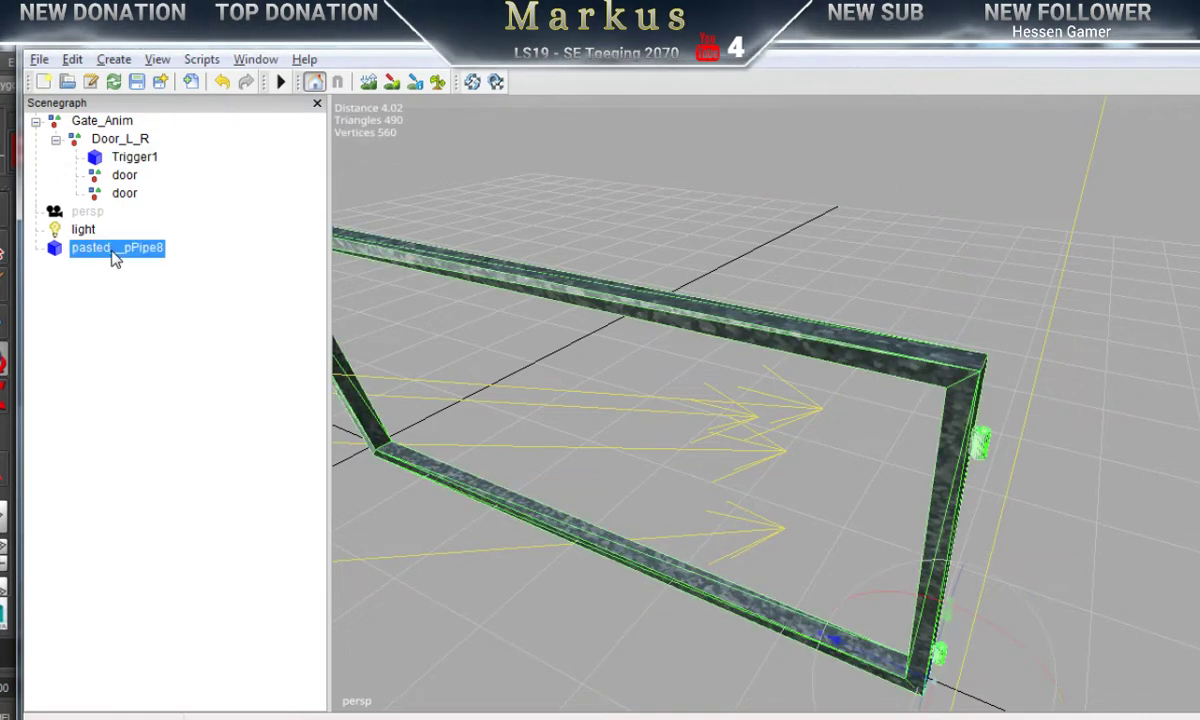
{"action": "left_click", "coordinate": [256, 60]}
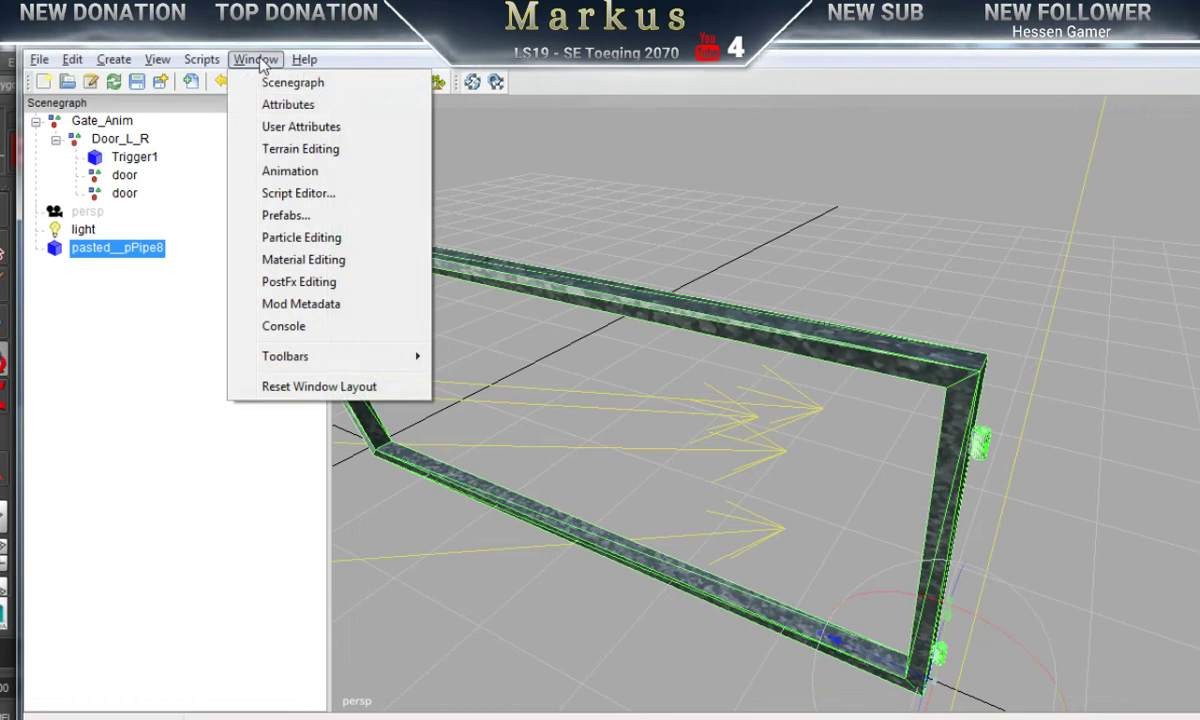
{"action": "left_click", "coordinate": [284, 259]}
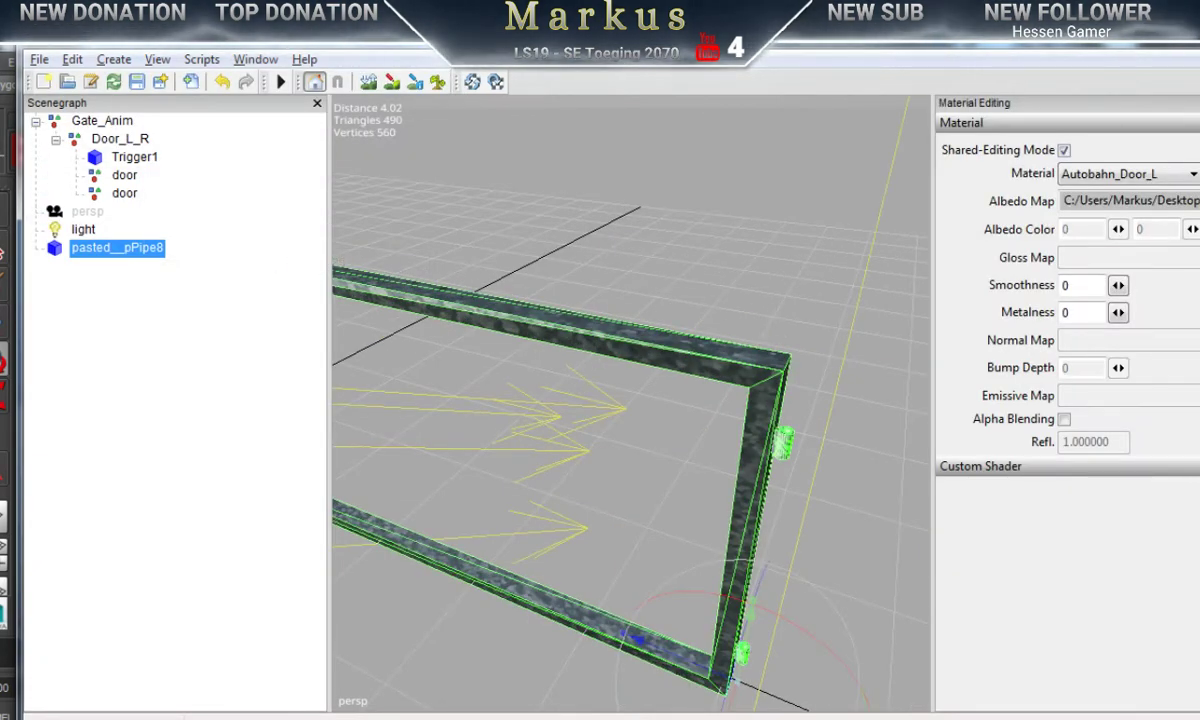
{"action": "left_click", "coordinate": [985, 202]}
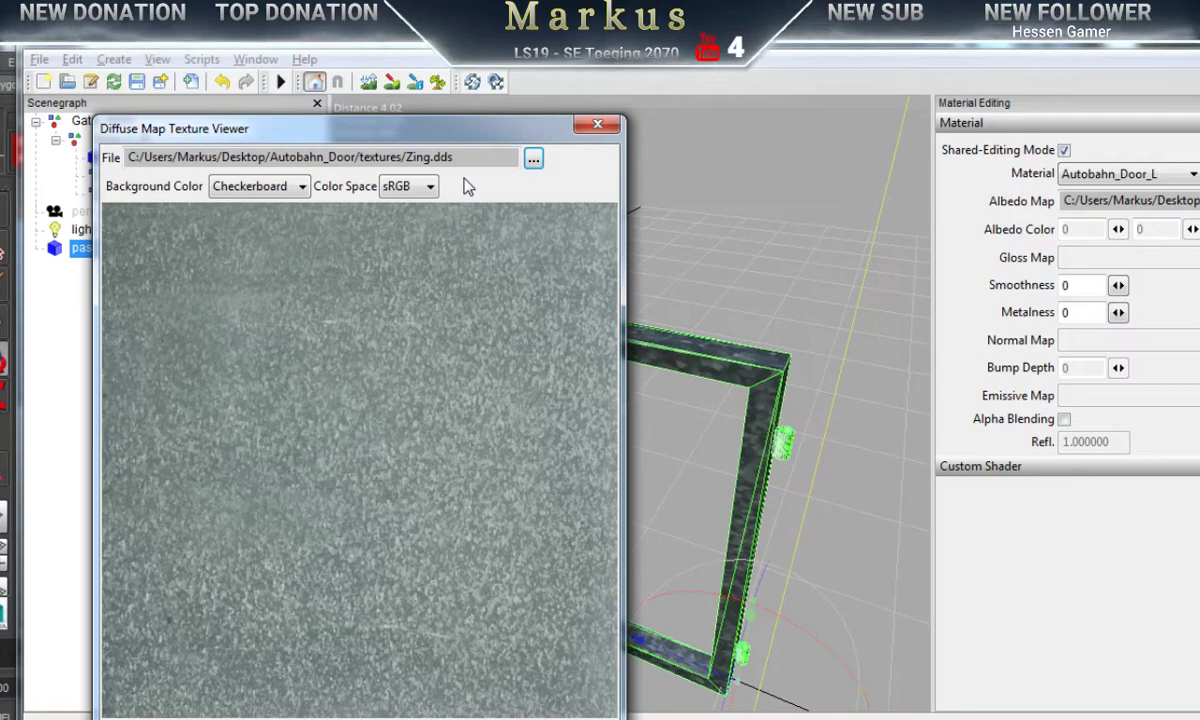
{"action": "left_click", "coordinate": [533, 159]}
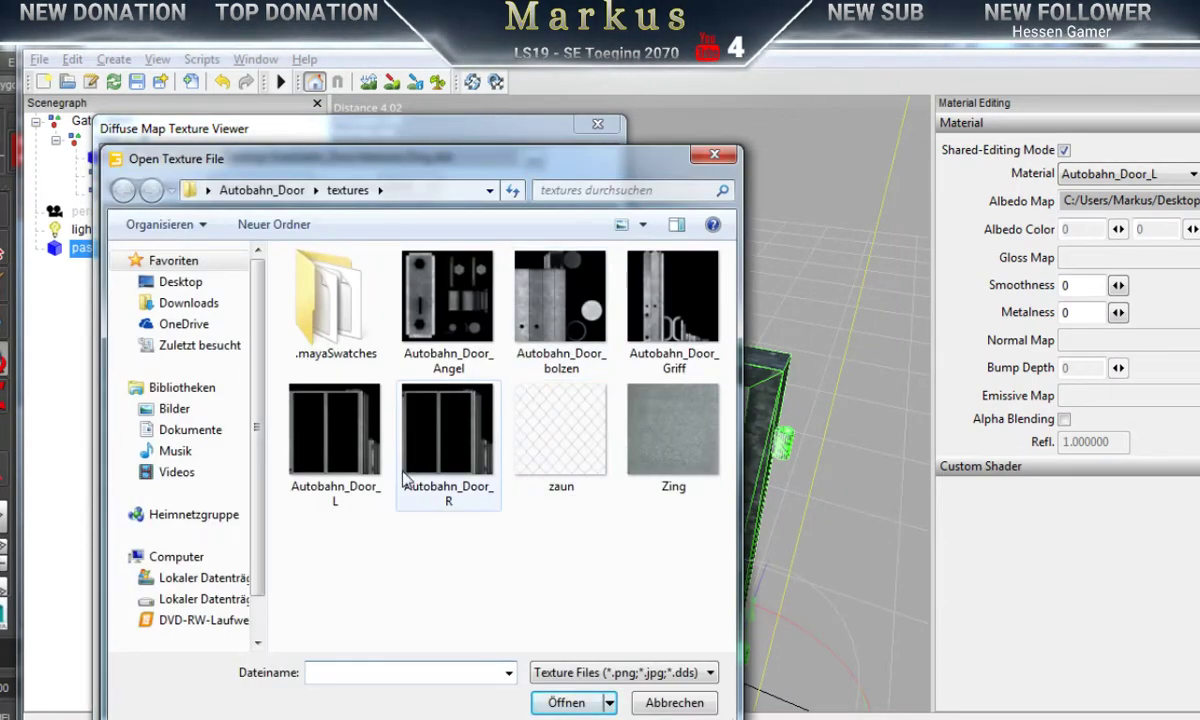
{"action": "left_click", "coordinate": [320, 410]}
{"action": "left_click", "coordinate": [563, 703]}
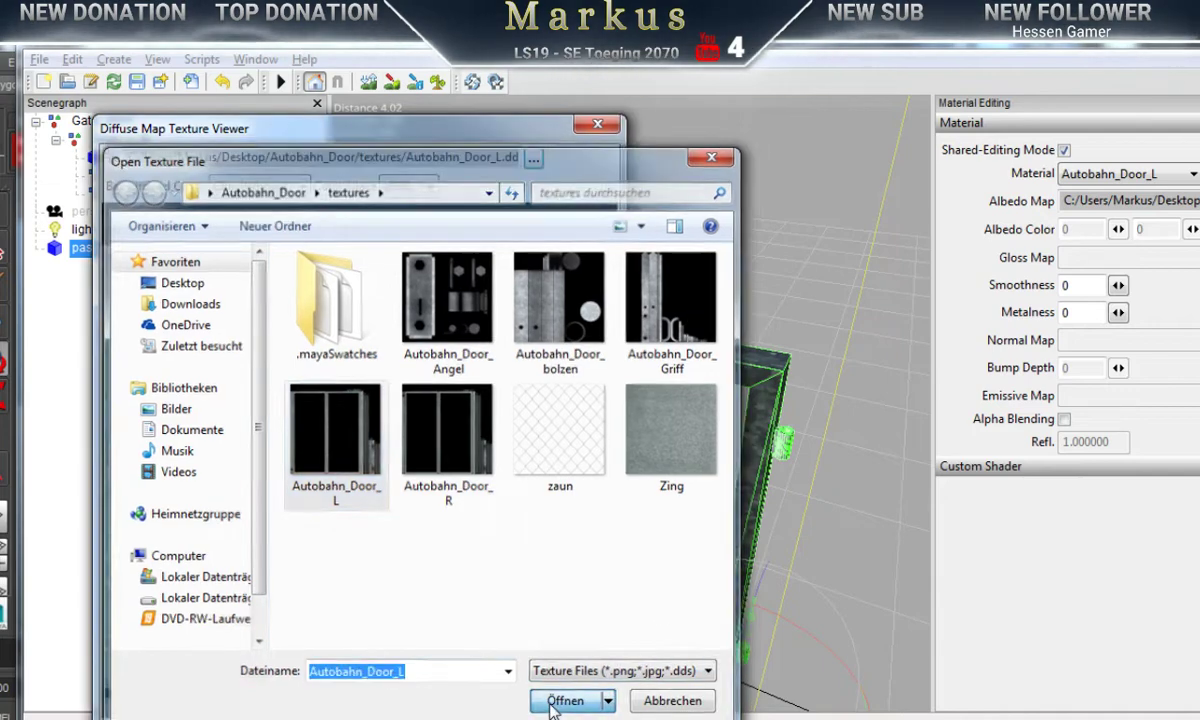
{"action": "left_click", "coordinate": [600, 126]}
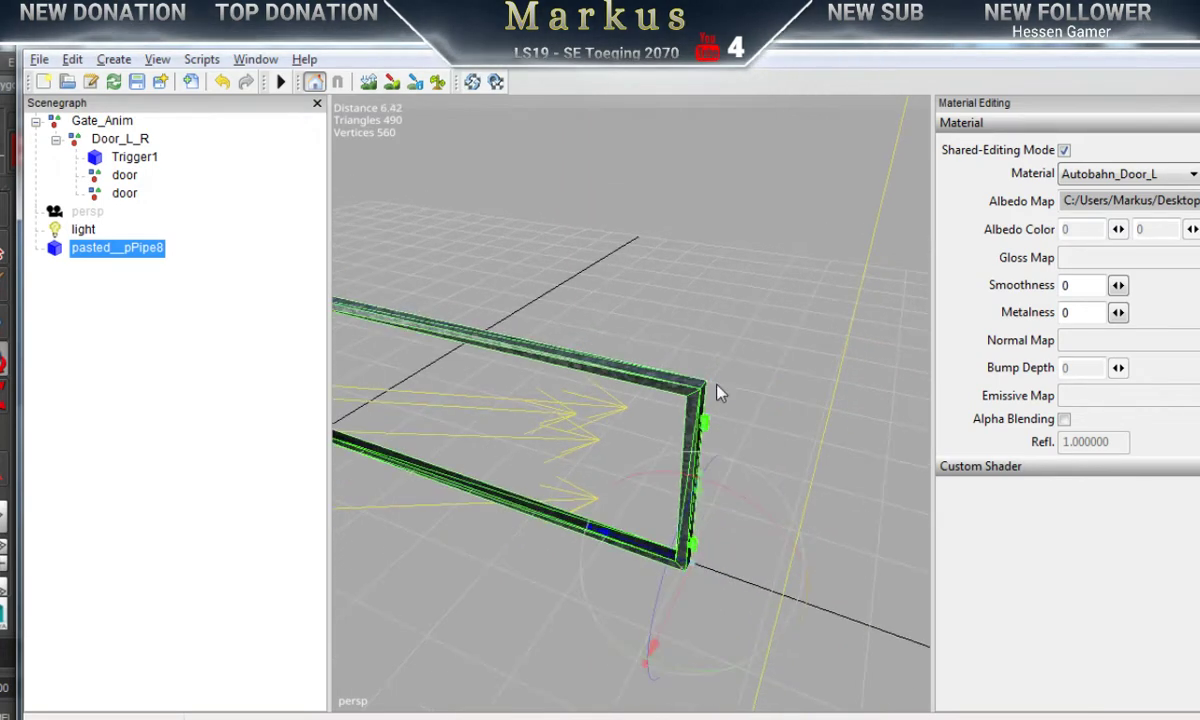
Step: Check the retextured frame's upper hinge-side corner, switch to Maya and close the GIANTS I3D Toolbox
{"action": "scroll", "coordinate": [740, 392], "scroll_direction": "up", "scroll_amount": 3}
{"action": "scroll", "coordinate": [741, 381], "scroll_direction": "down", "scroll_amount": 1}
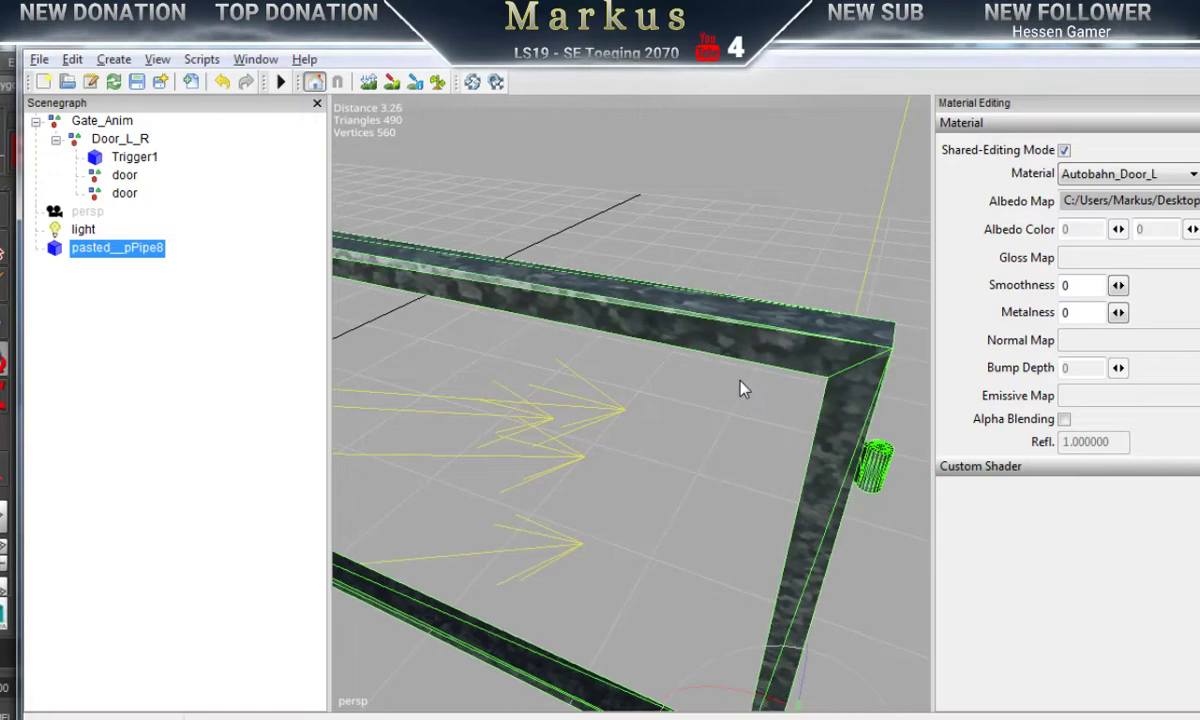
{"action": "middle_click_drag", "start_coordinate": [721, 386], "coordinate": [833, 372], "text": "alt"}
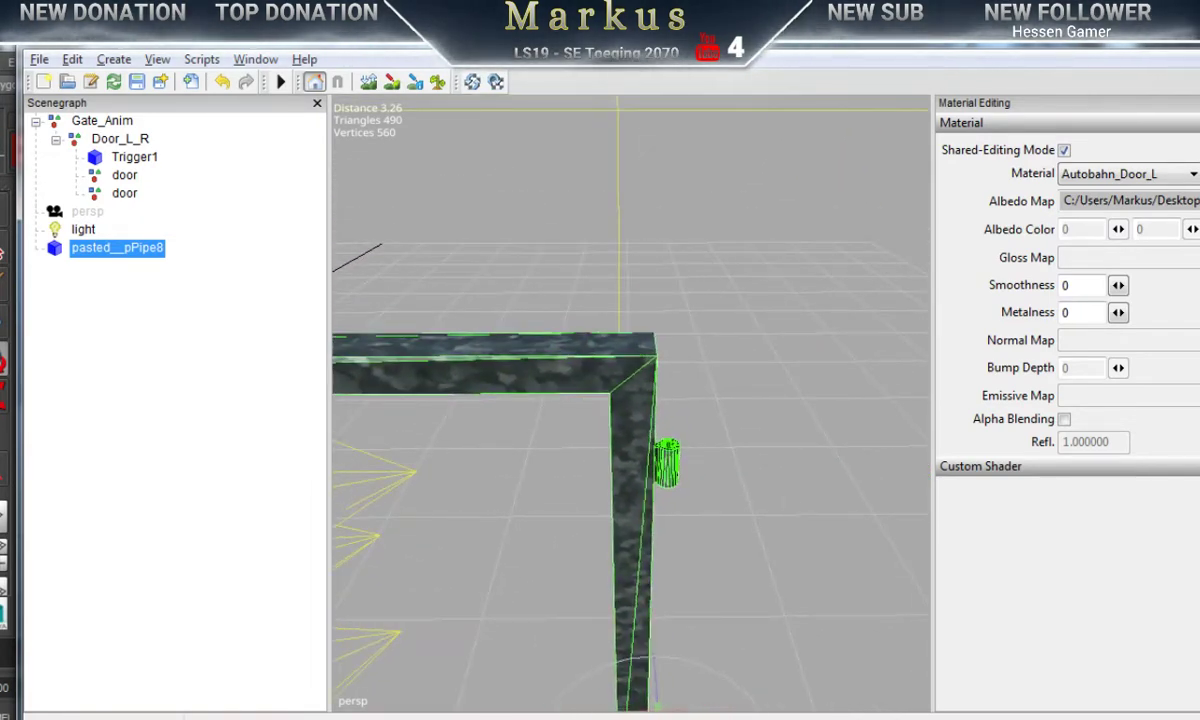
{"action": "mouse_move", "coordinate": [745, 716]}
{"action": "mouse_move", "coordinate": [602, 716]}
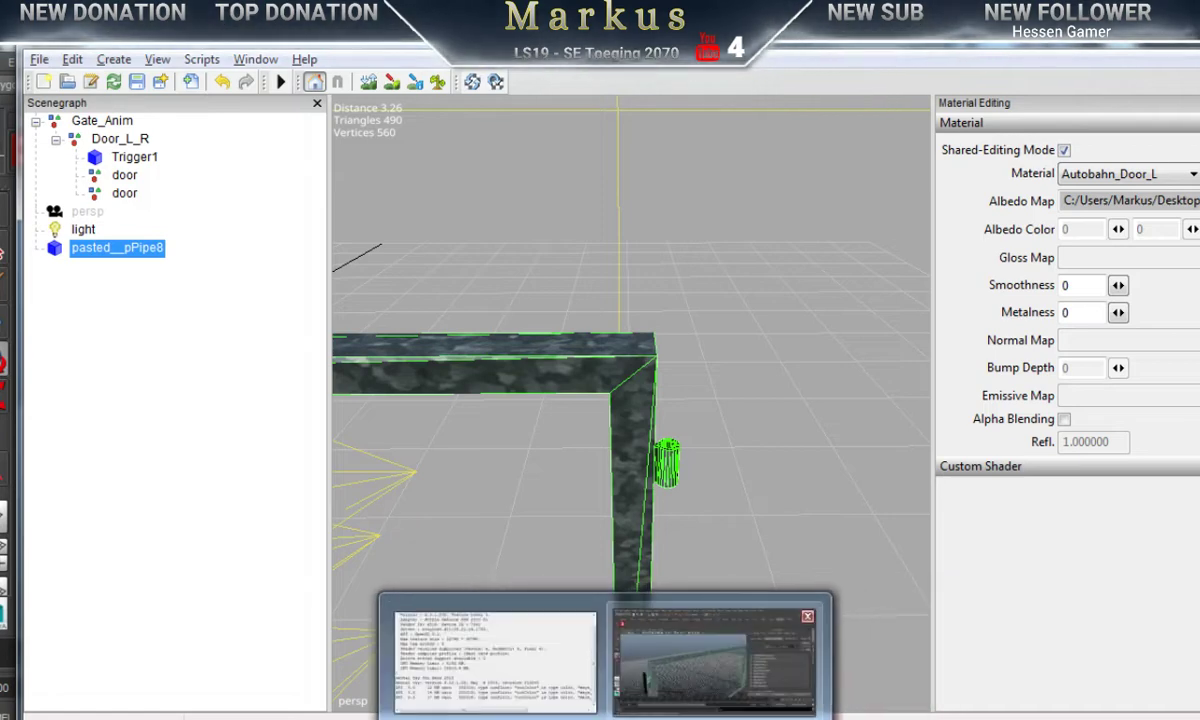
{"action": "left_click", "coordinate": [716, 655]}
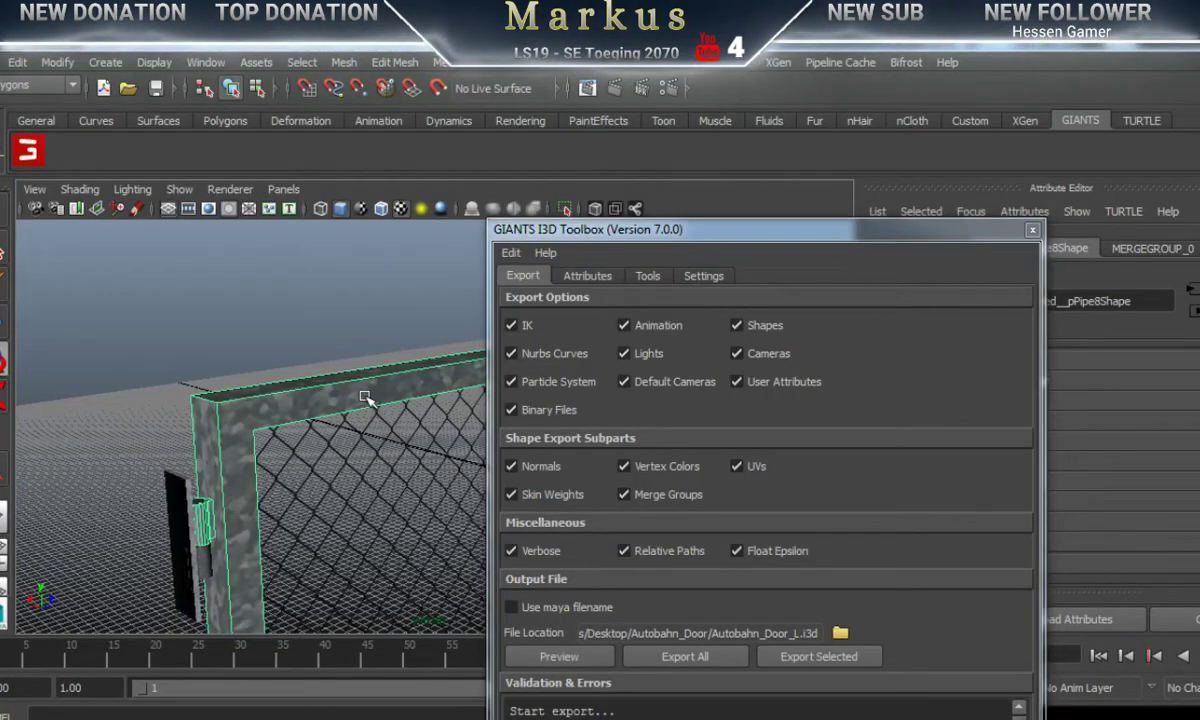
{"action": "left_click", "coordinate": [1033, 232]}
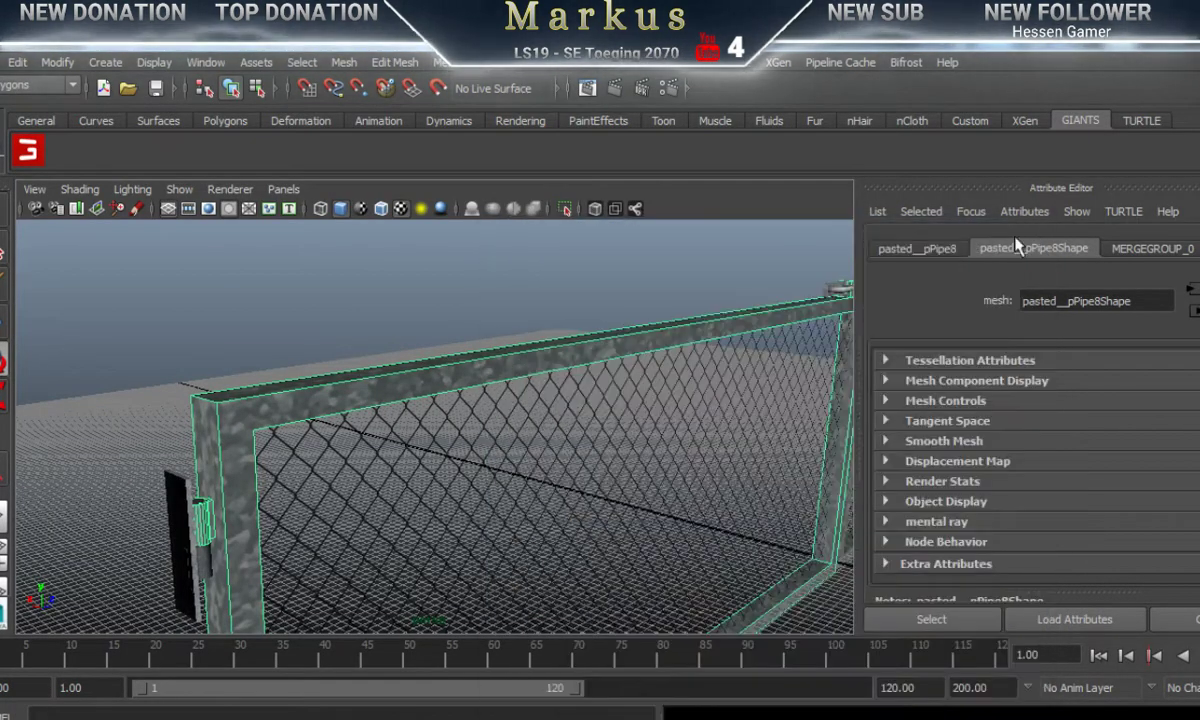
Step: Try to cut the frame's front face diagonally from the outer to the inner corner at the upper hinge side
{"action": "left_click_drag", "start_coordinate": [619, 417], "coordinate": [481, 402], "text": "alt"}
{"action": "right_click_drag", "start_coordinate": [420, 385], "coordinate": [680, 372], "text": "alt"}
{"action": "middle_click_drag", "start_coordinate": [525, 377], "coordinate": [526, 418], "text": "alt"}
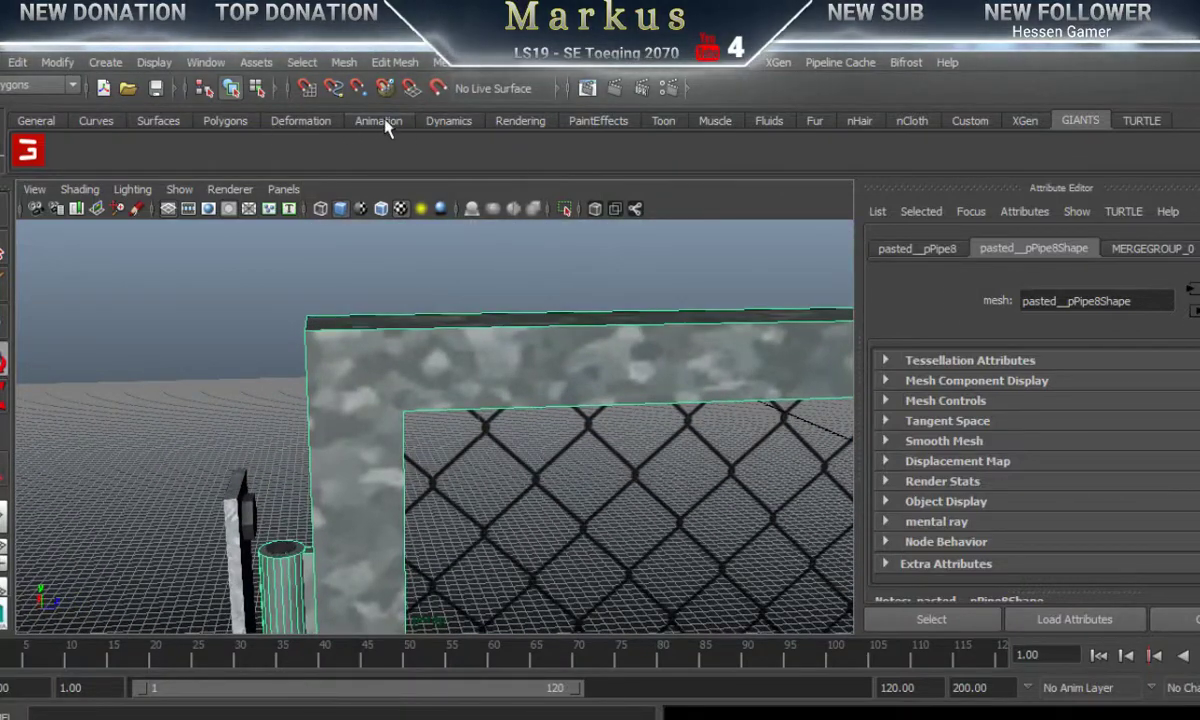
{"action": "left_click", "coordinate": [520, 121]}
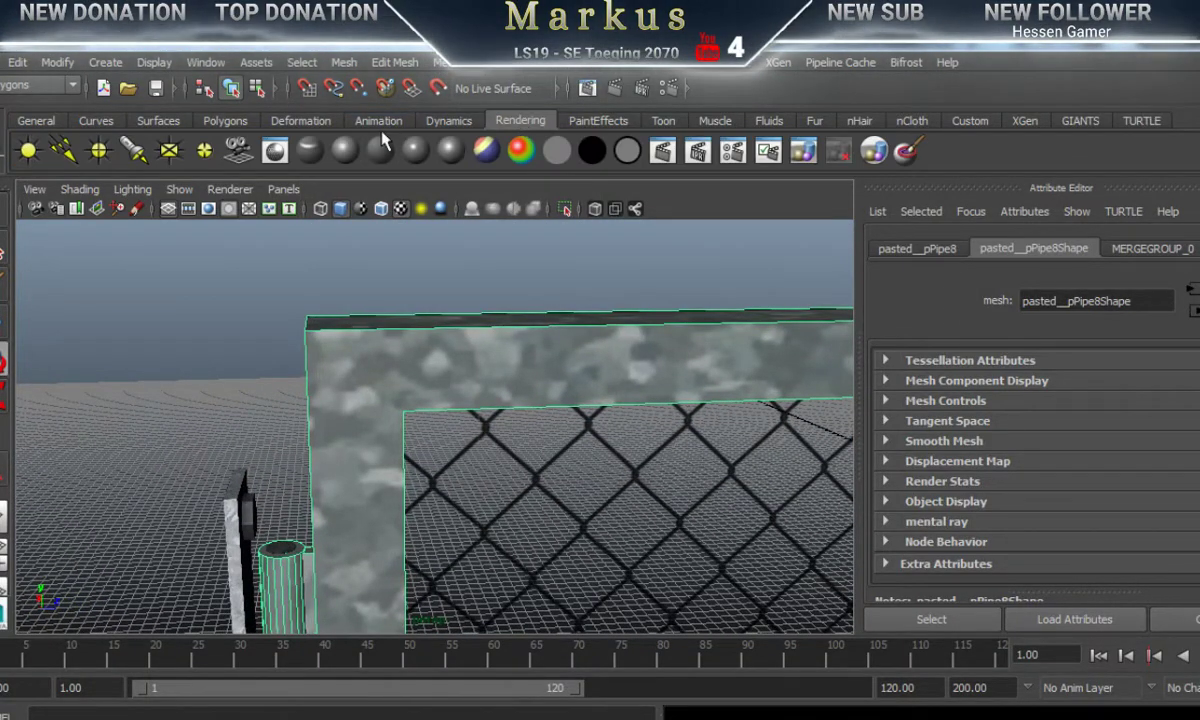
{"action": "left_click", "coordinate": [226, 121]}
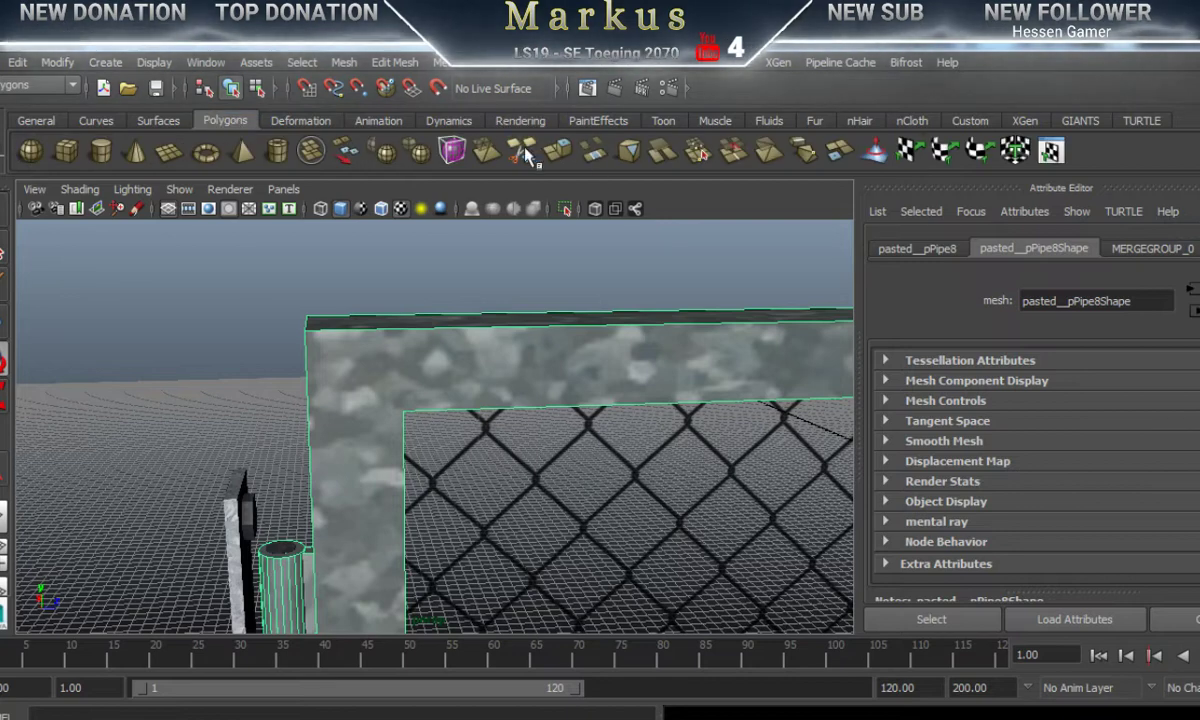
{"action": "left_click", "coordinate": [304, 340]}
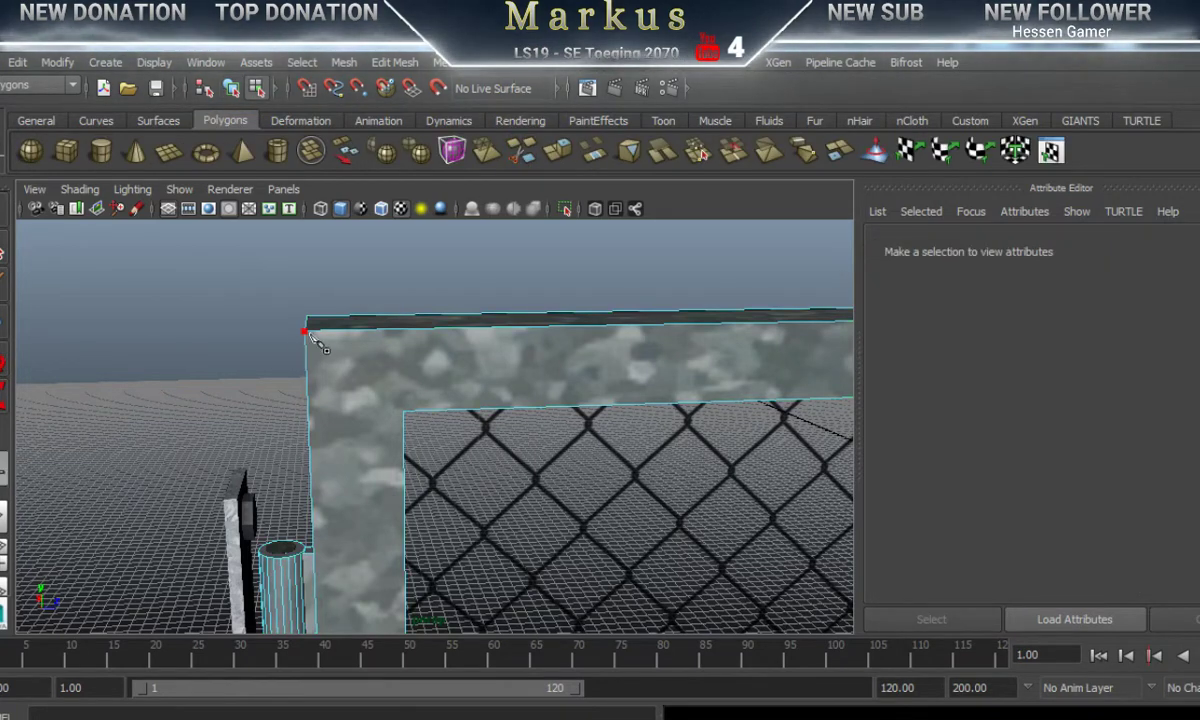
{"action": "left_click", "coordinate": [304, 334]}
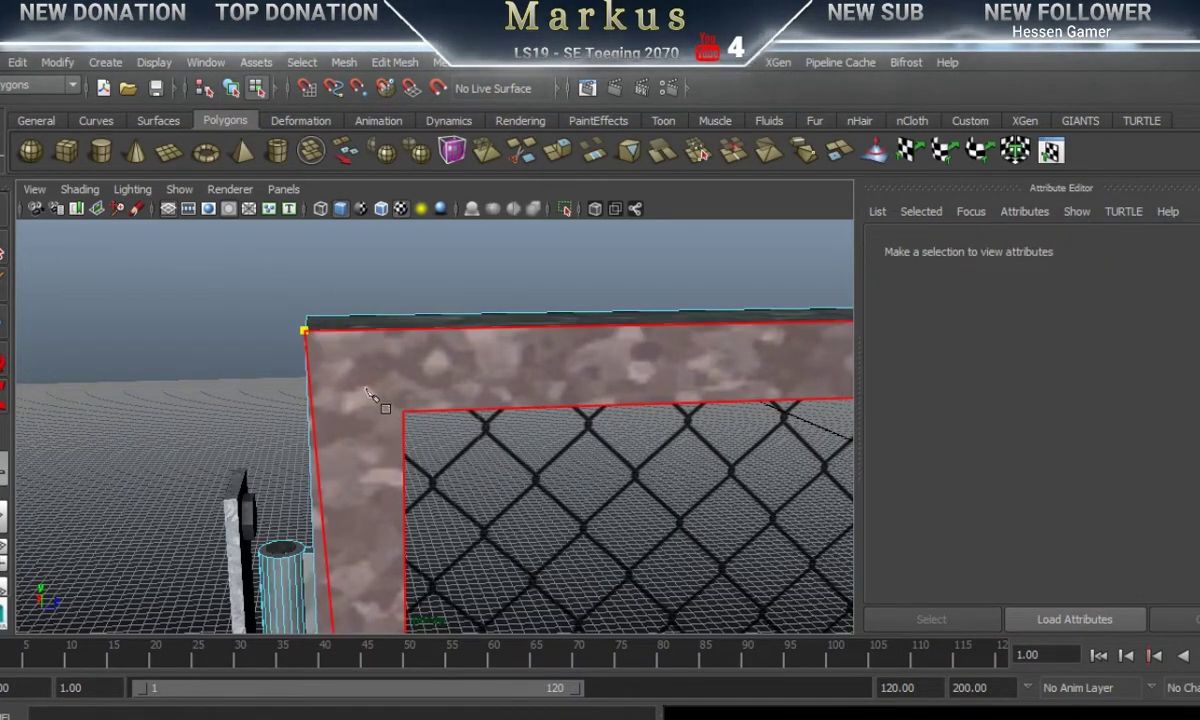
{"action": "middle_click_drag", "start_coordinate": [349, 390], "coordinate": [362, 356], "text": "alt"}
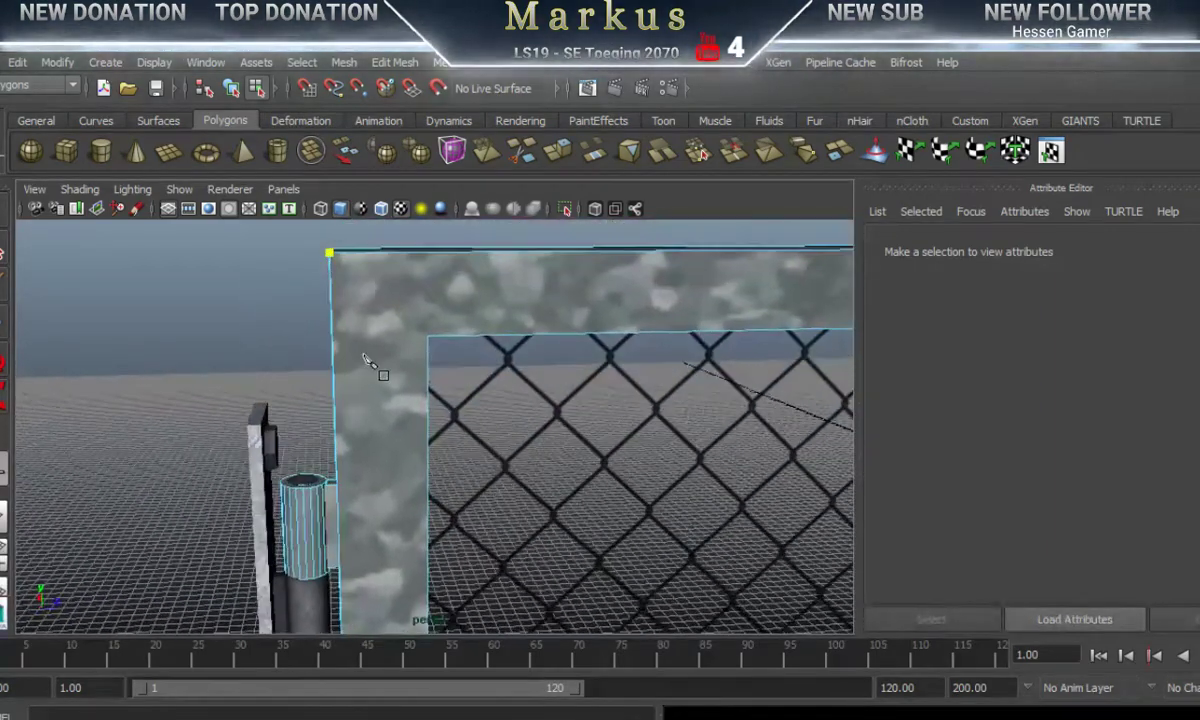
{"action": "left_click", "coordinate": [428, 339]}
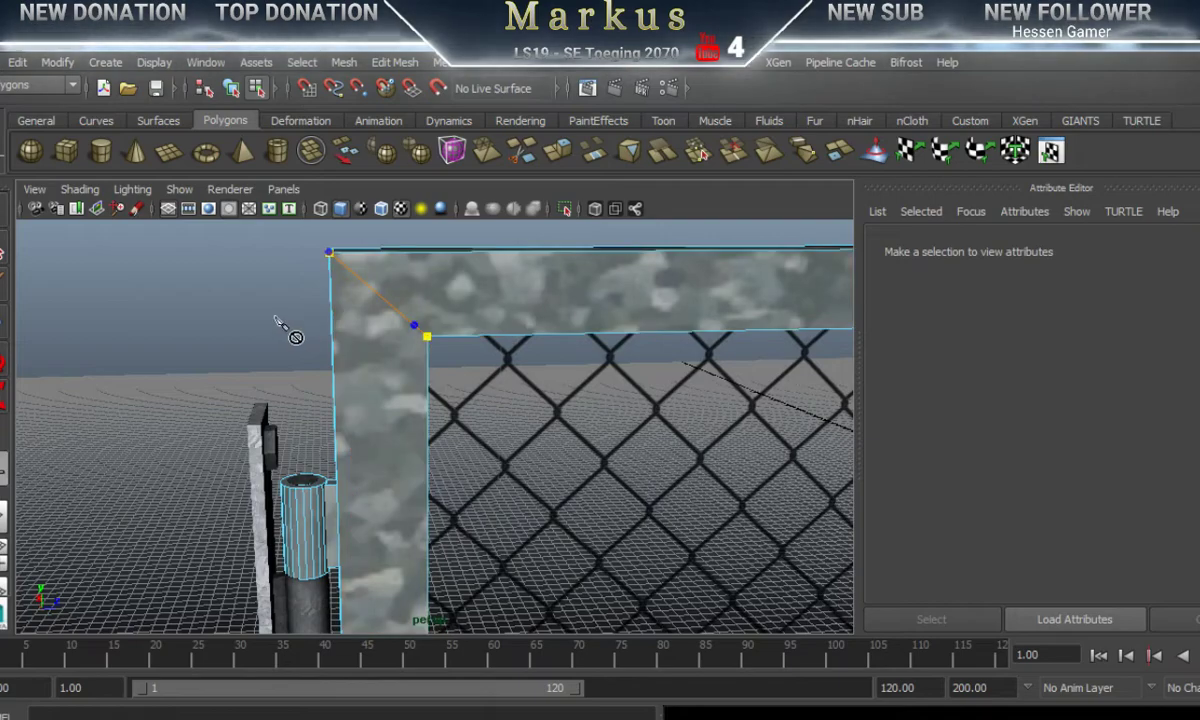
{"action": "left_click_drag", "start_coordinate": [277, 320], "coordinate": [276, 335], "text": "alt"}
{"action": "mouse_move", "coordinate": [417, 493]}
{"action": "left_mouse_down", "text": "alt"}
{"action": "mouse_move", "coordinate": [431, 492]}
{"action": "mouse_move", "coordinate": [437, 434]}
{"action": "mouse_move", "coordinate": [415, 429]}
{"action": "mouse_move", "coordinate": [427, 475]}
{"action": "left_mouse_up", "text": "alt"}
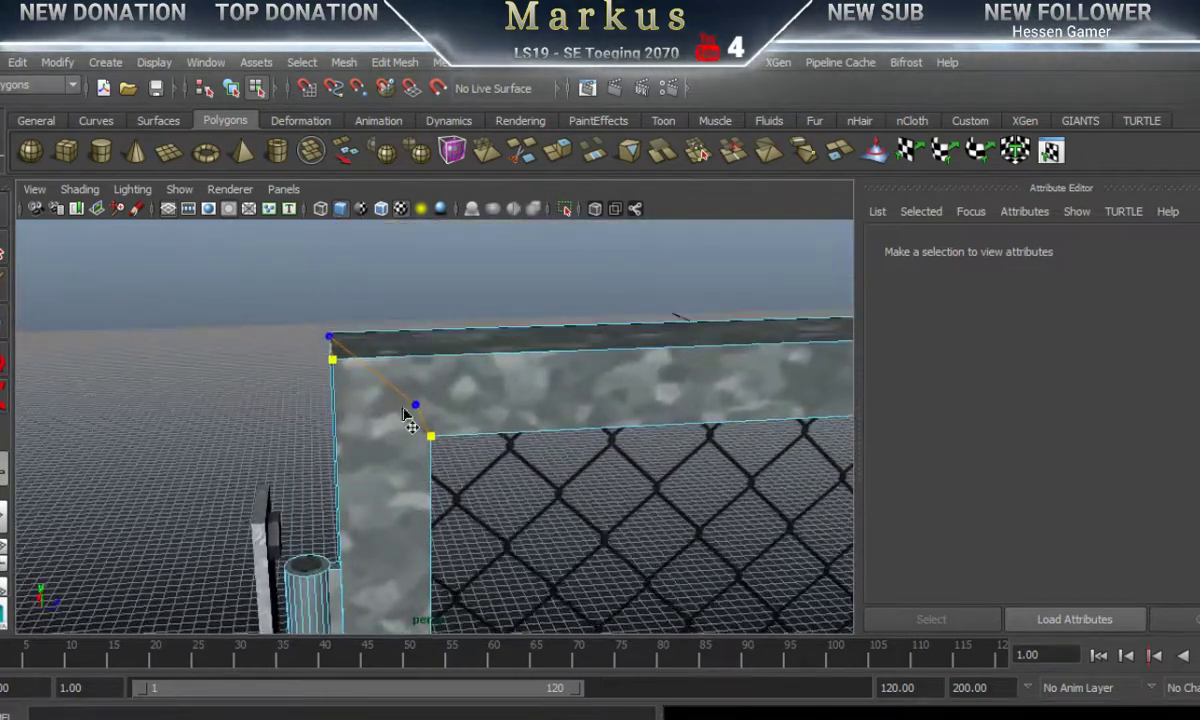
Step: Try to undo the misplaced diagonal cut at the frame's upper corner and end the cutting operation
{"action": "left_click", "coordinate": [17, 62]}
{"action": "left_click", "coordinate": [40, 104]}
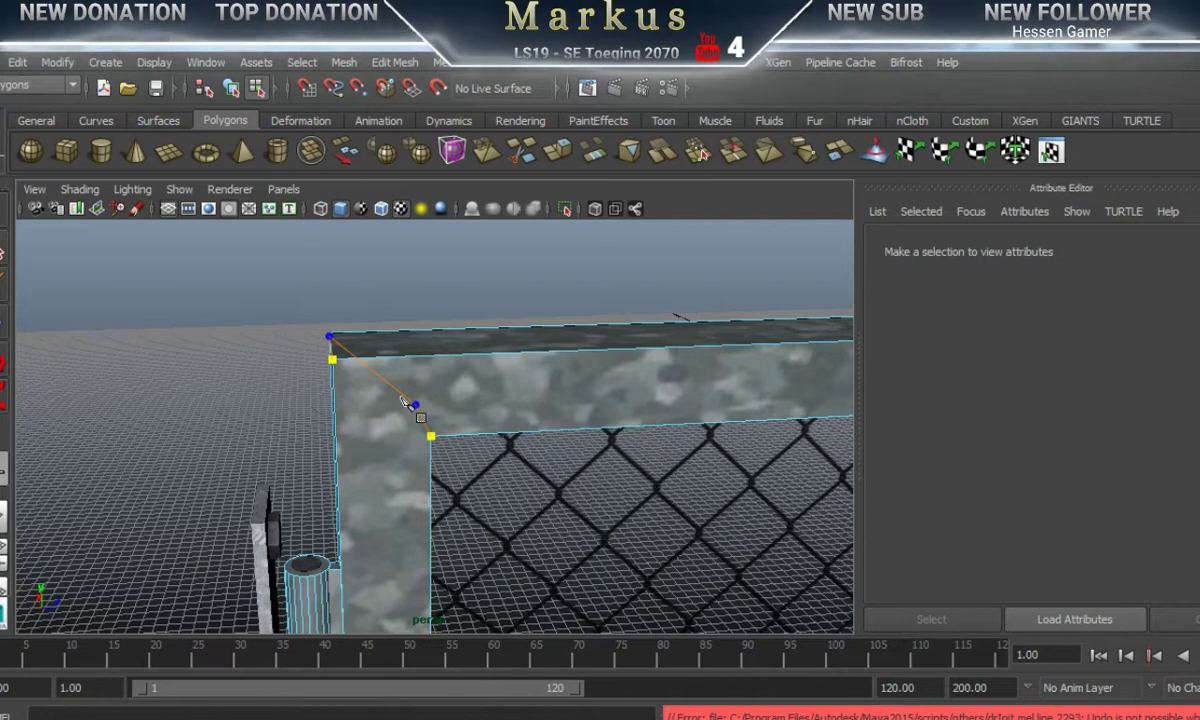
{"action": "right_click", "coordinate": [378, 346]}
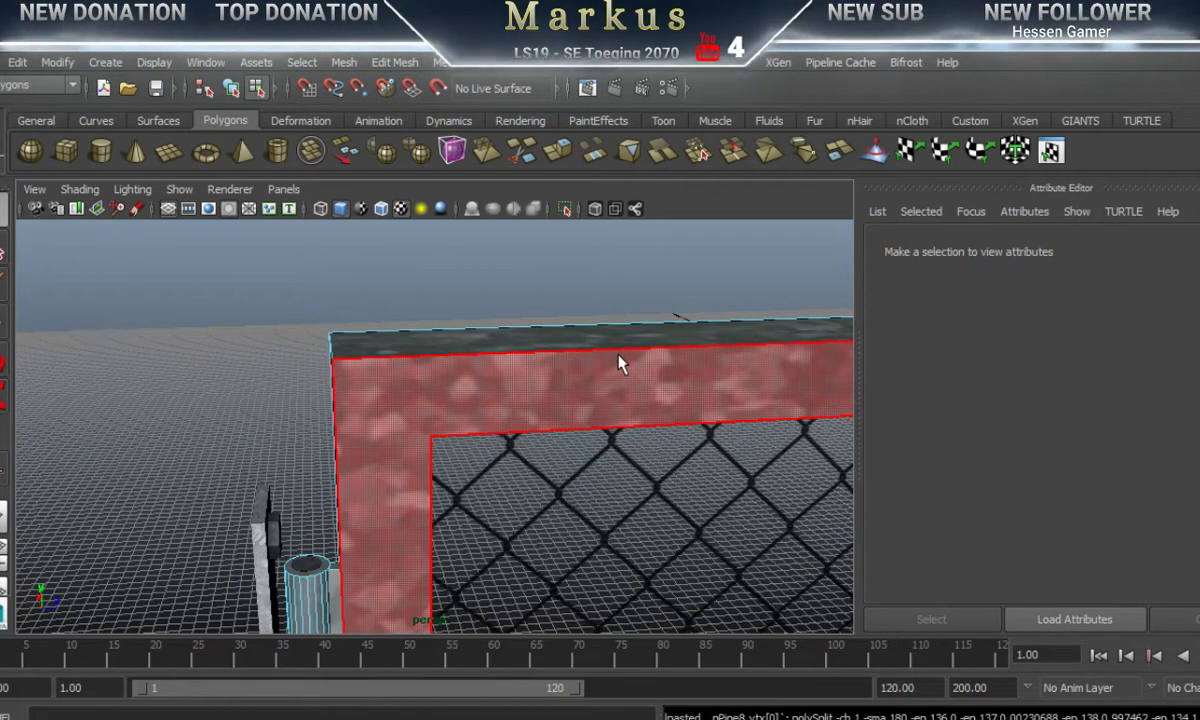
Step: Examine the gate frame's upper hinge-side corner in wireframe display and return to shaded display
{"action": "left_click", "coordinate": [615, 366]}
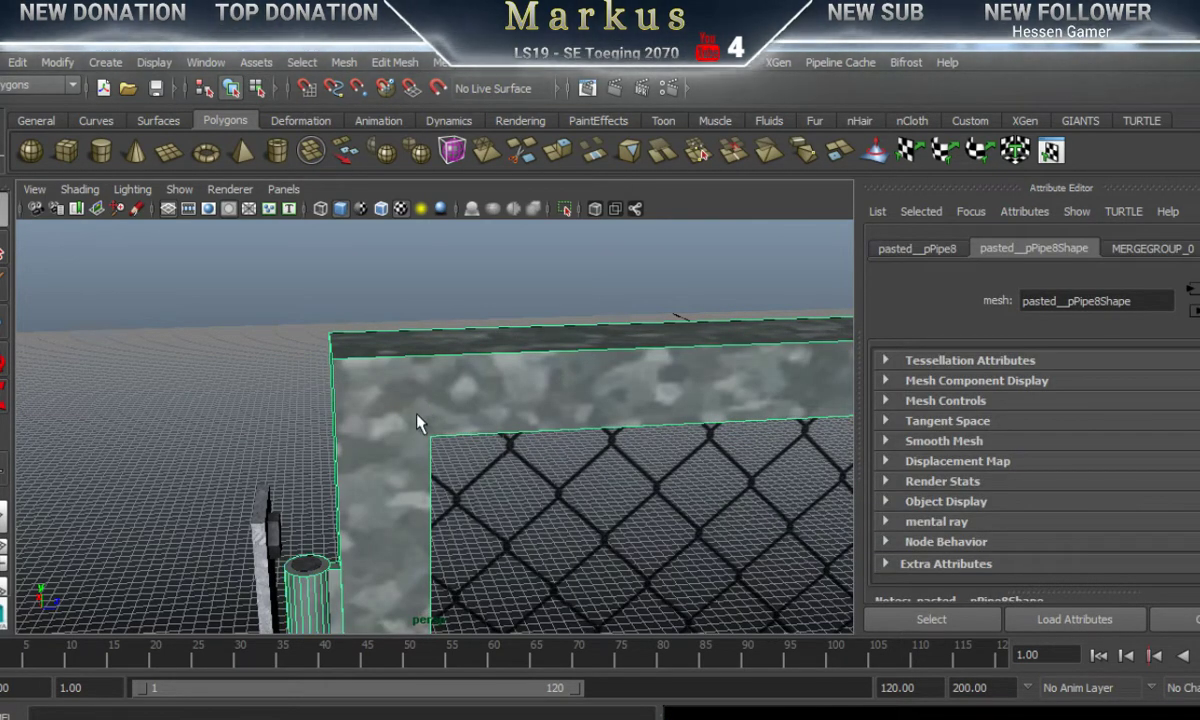
{"action": "middle_click_drag", "start_coordinate": [504, 434], "coordinate": [518, 330], "text": "alt"}
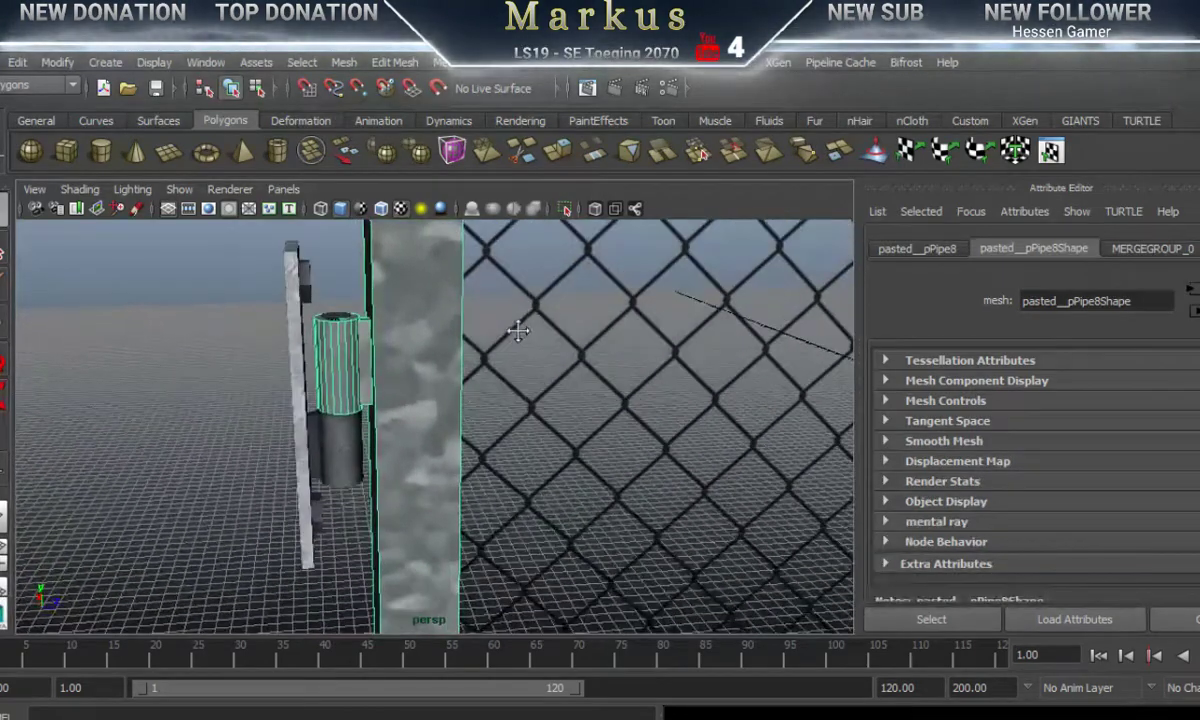
{"action": "left_click", "coordinate": [321, 209]}
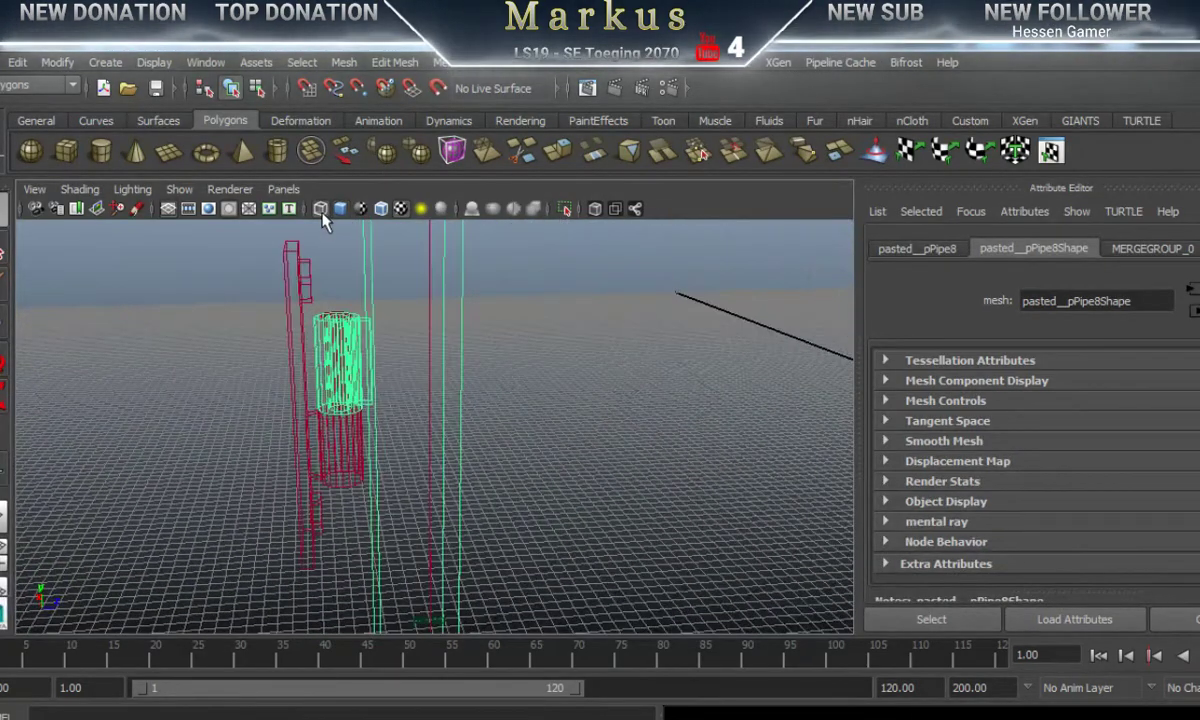
{"action": "left_click_drag", "start_coordinate": [445, 325], "coordinate": [491, 422], "text": "alt"}
{"action": "left_click_drag", "start_coordinate": [511, 425], "coordinate": [470, 395], "text": "alt"}
{"action": "left_click", "coordinate": [471, 359]}
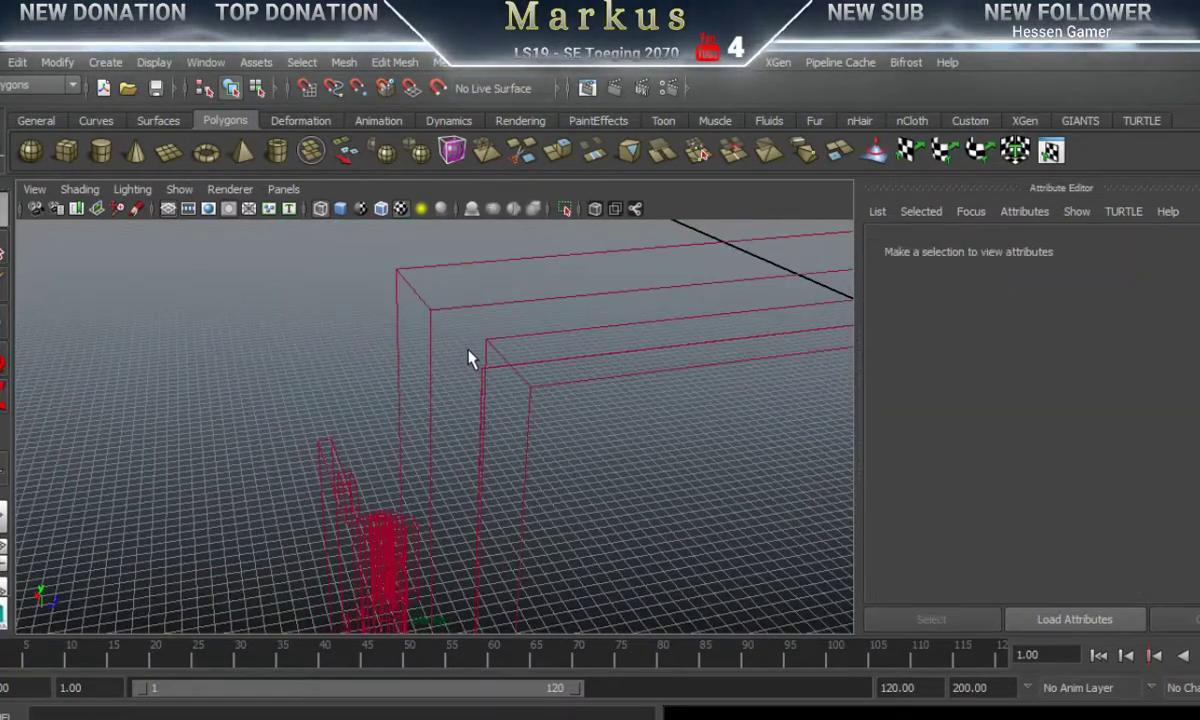
{"action": "left_click", "coordinate": [340, 208]}
{"action": "left_click_drag", "start_coordinate": [510, 400], "coordinate": [522, 400], "text": "alt"}
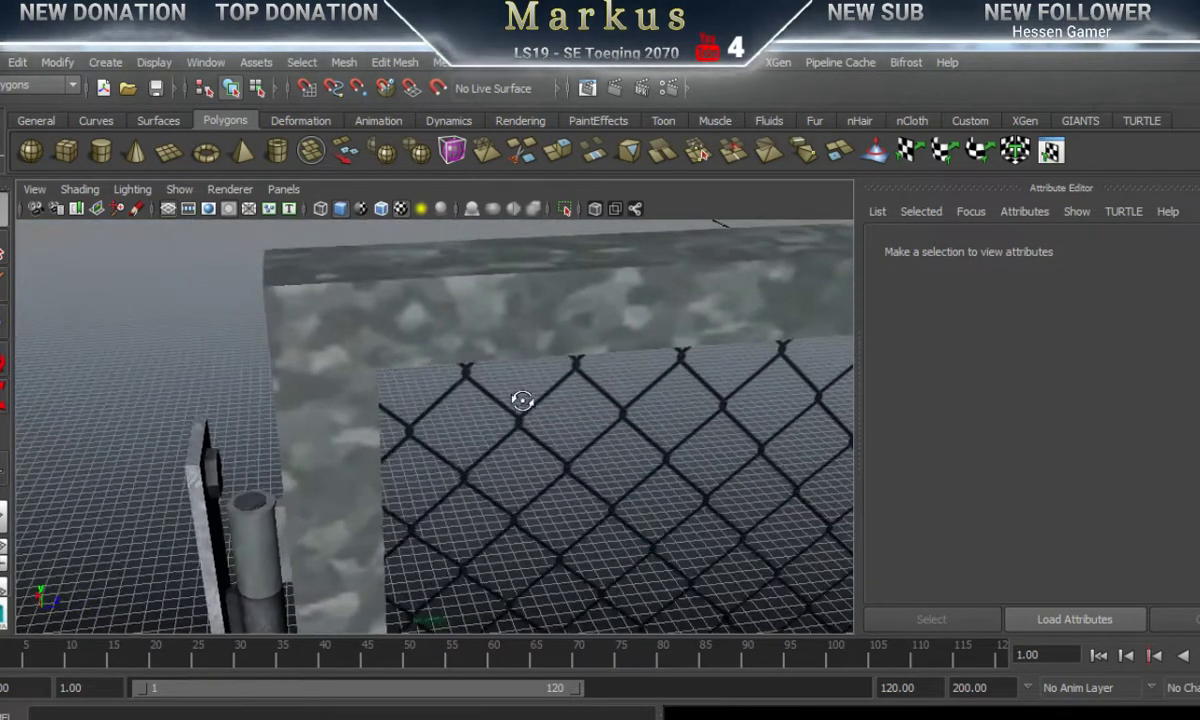
Step: Try to split the gate frame's front face diagonally at its hinge-side corners and return to object mode
{"action": "left_click", "coordinate": [524, 154]}
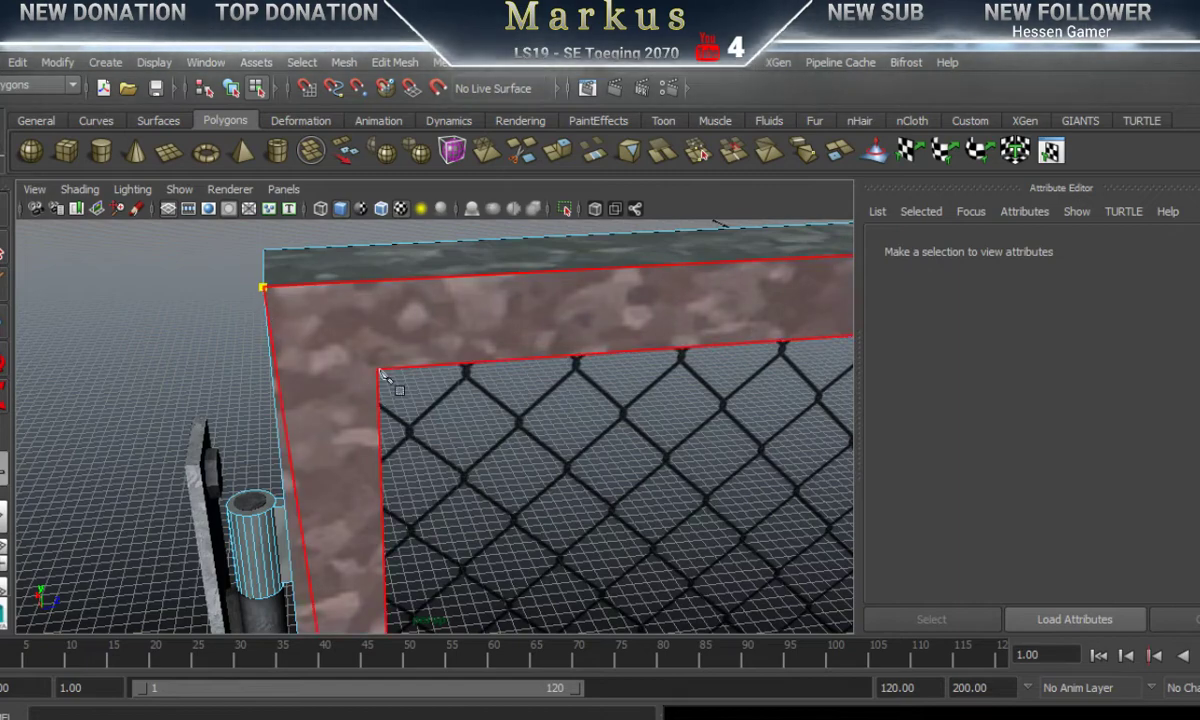
{"action": "mouse_move", "coordinate": [352, 373]}
{"action": "middle_mouse_down", "text": "alt"}
{"action": "mouse_move", "coordinate": [364, 336]}
{"action": "mouse_move", "coordinate": [347, 367]}
{"action": "middle_mouse_up", "text": "alt"}
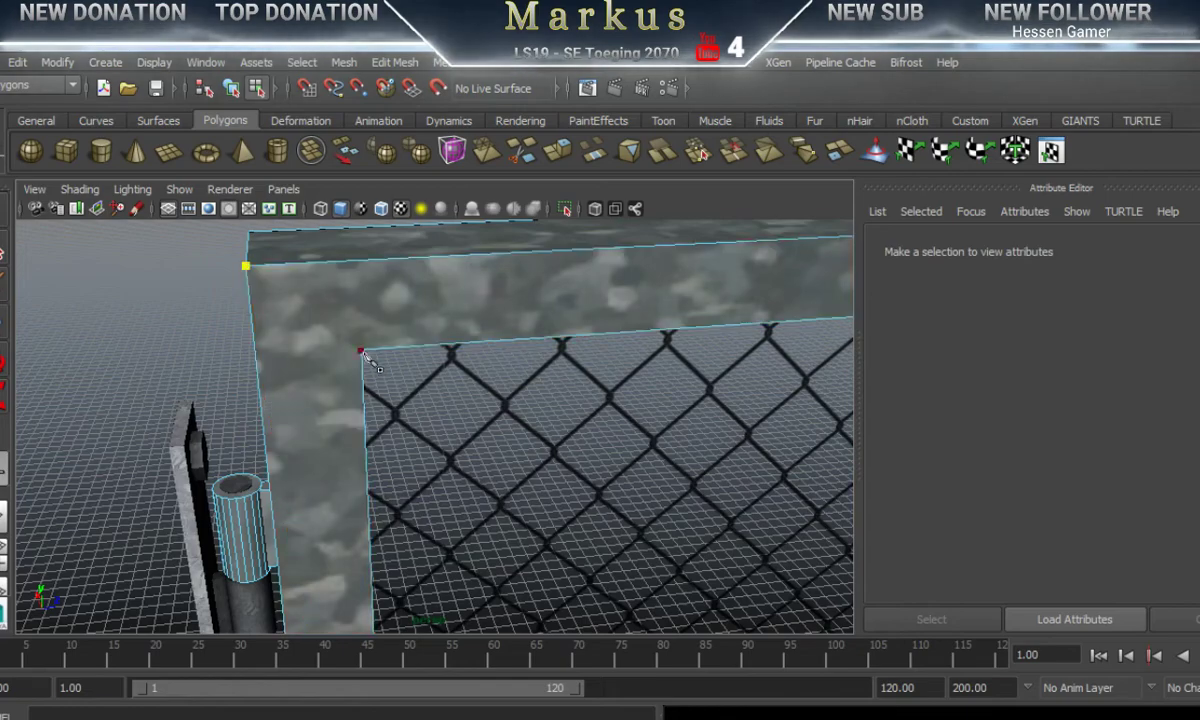
{"action": "left_click_drag", "start_coordinate": [364, 351], "coordinate": [316, 175], "text": "alt"}
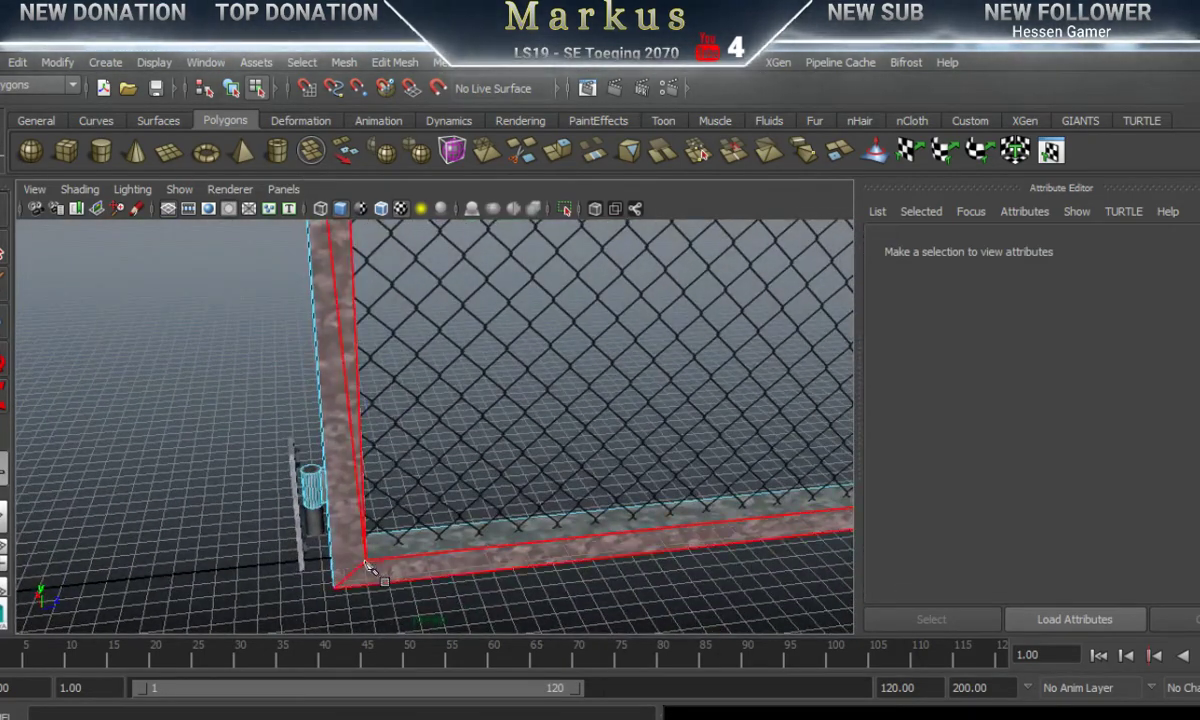
{"action": "left_click_drag", "start_coordinate": [370, 568], "coordinate": [330, 618], "text": "alt"}
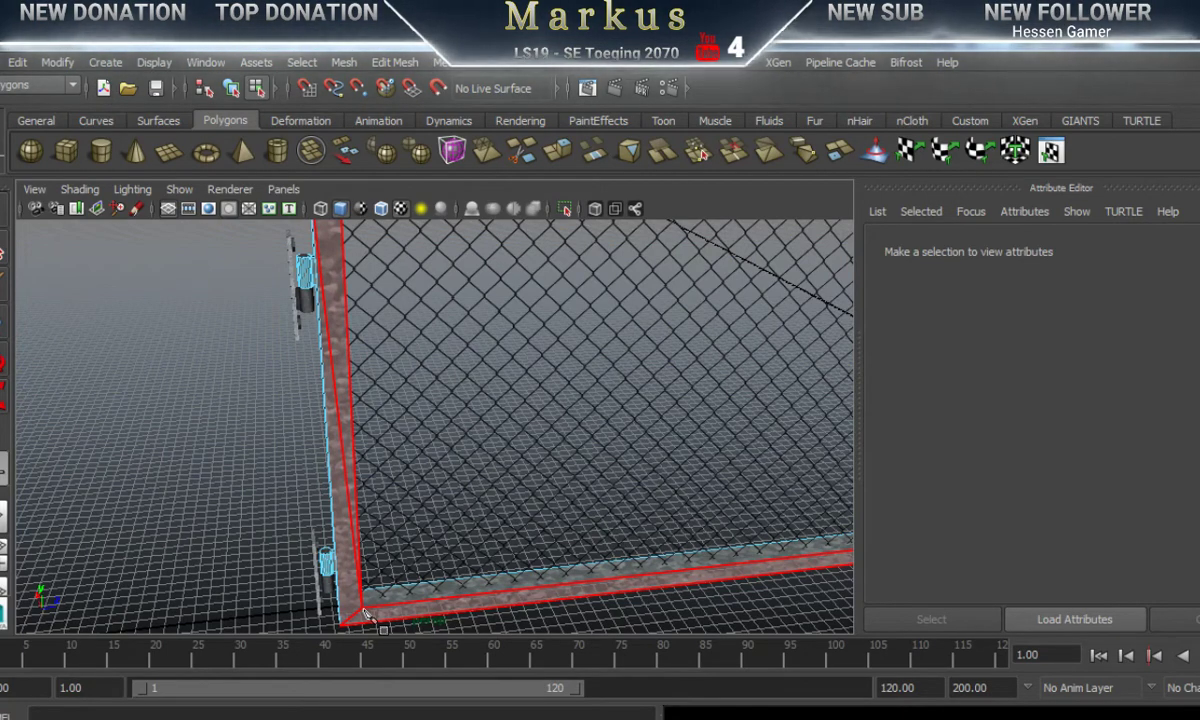
{"action": "middle_click_drag", "start_coordinate": [364, 611], "coordinate": [378, 708], "text": "alt"}
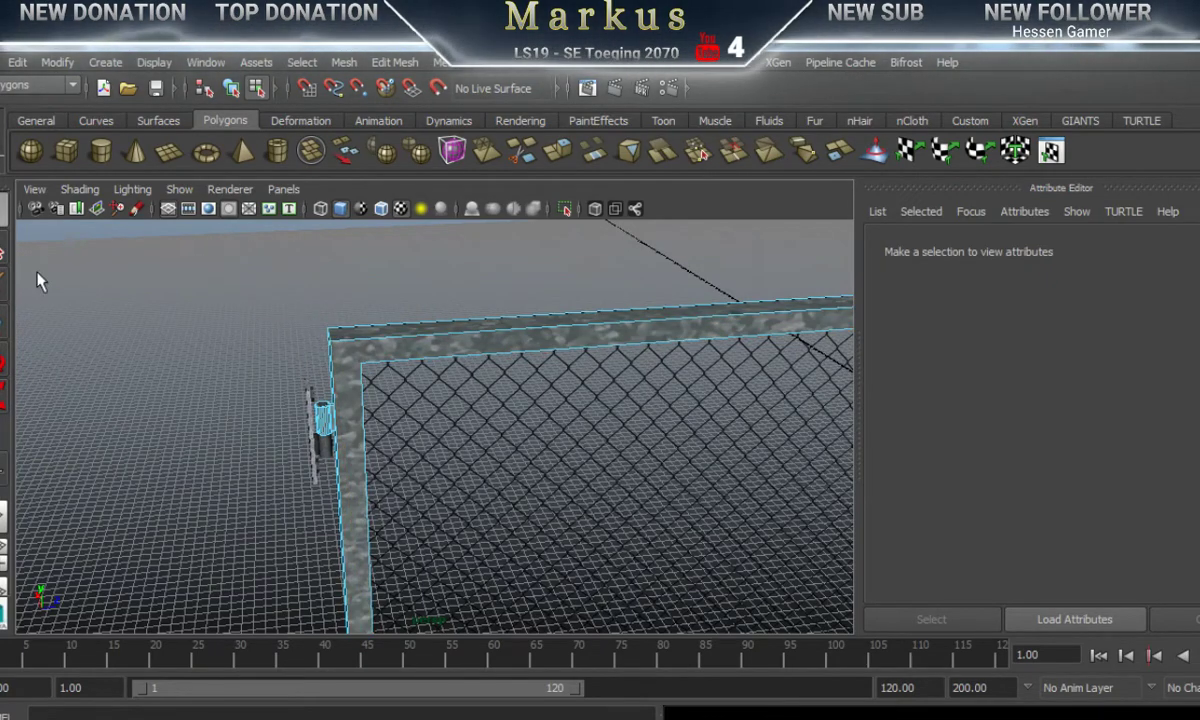
{"action": "scroll", "coordinate": [456, 455], "scroll_direction": "down", "scroll_amount": 2}
{"action": "left_click_drag", "start_coordinate": [456, 455], "coordinate": [498, 474], "text": "alt"}
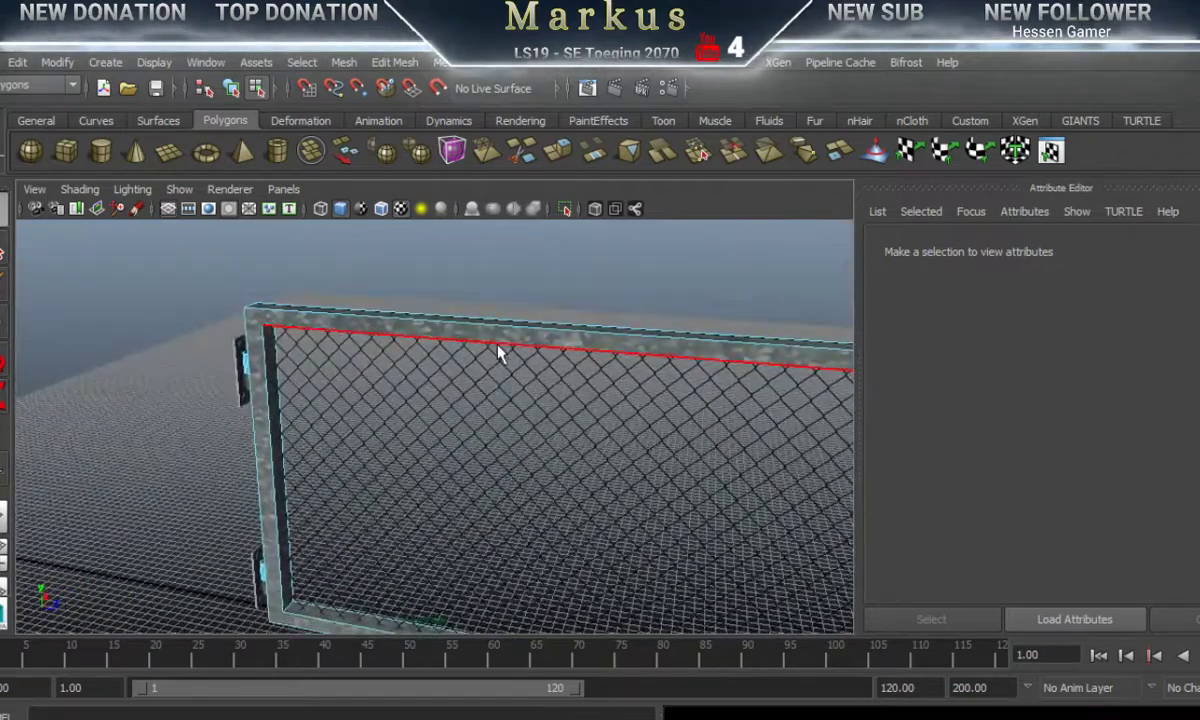
{"action": "right_click_drag", "start_coordinate": [498, 337], "coordinate": [578, 270]}
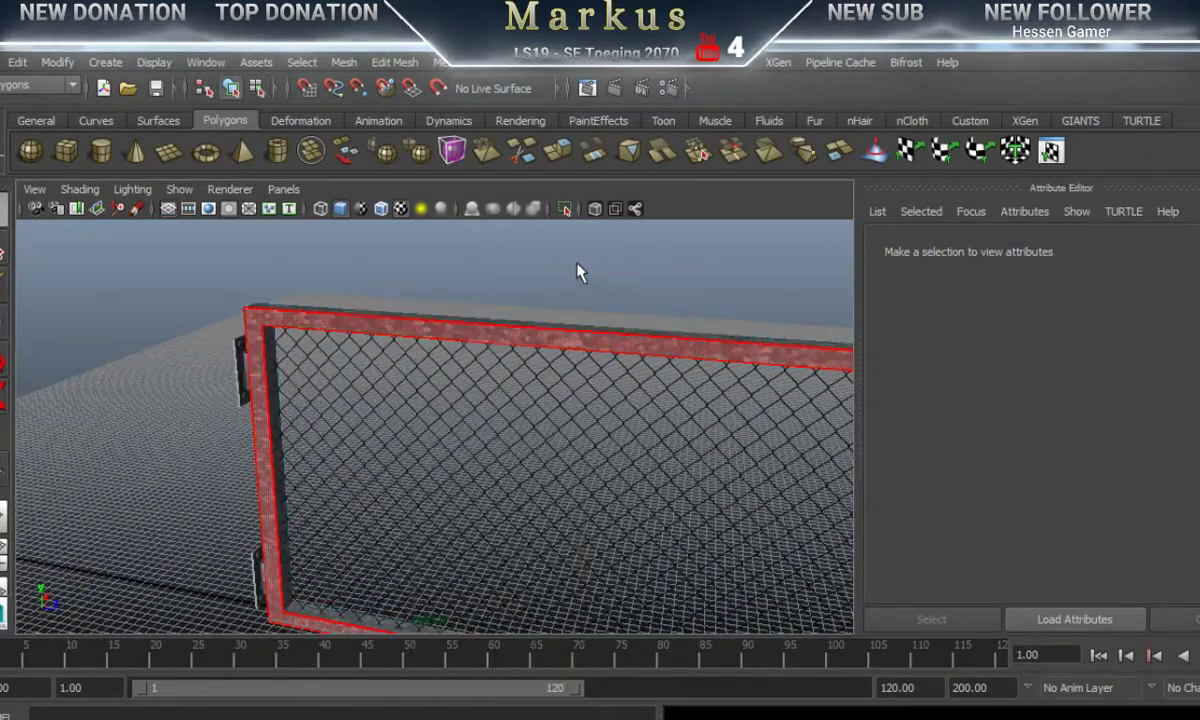
Step: Assign the existing lambert1 material to the gate frame
{"action": "left_click_drag", "start_coordinate": [299, 427], "coordinate": [313, 474], "text": "alt"}
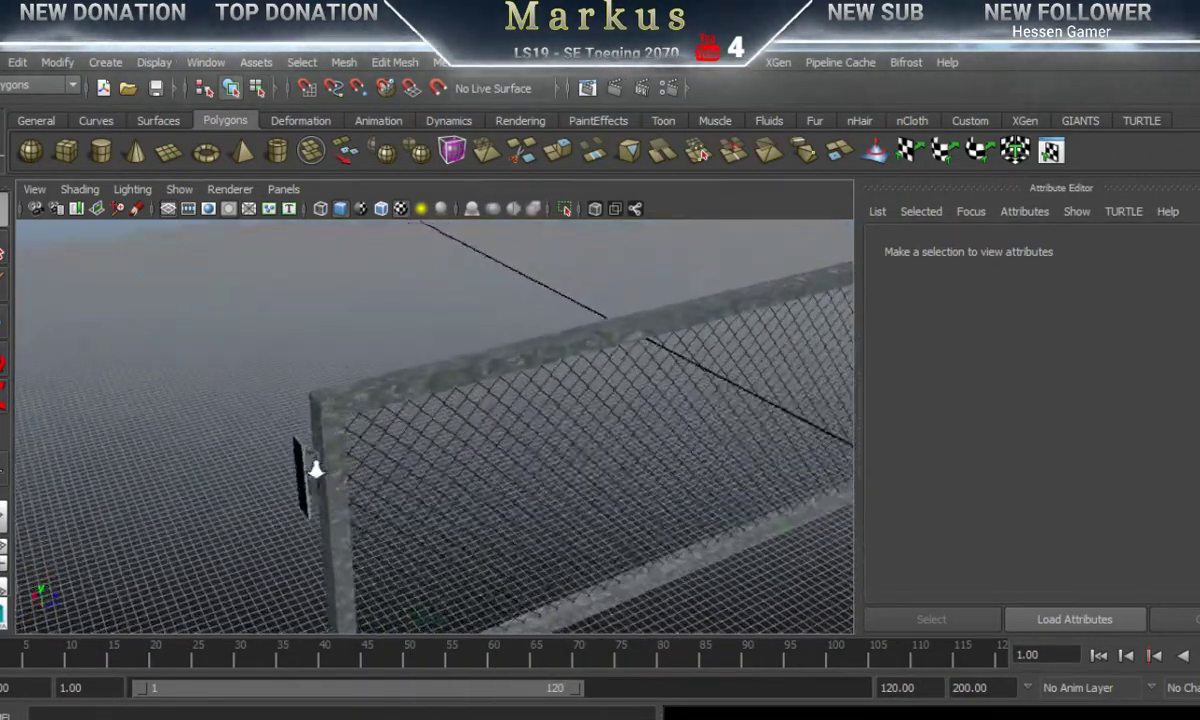
{"action": "right_click_drag", "start_coordinate": [313, 474], "coordinate": [510, 455], "text": "alt"}
{"action": "mouse_move", "coordinate": [404, 496]}
{"action": "left_mouse_down", "text": "alt"}
{"action": "mouse_move", "coordinate": [225, 474]}
{"action": "mouse_move", "coordinate": [327, 499]}
{"action": "mouse_move", "coordinate": [415, 490]}
{"action": "left_mouse_up", "text": "alt"}
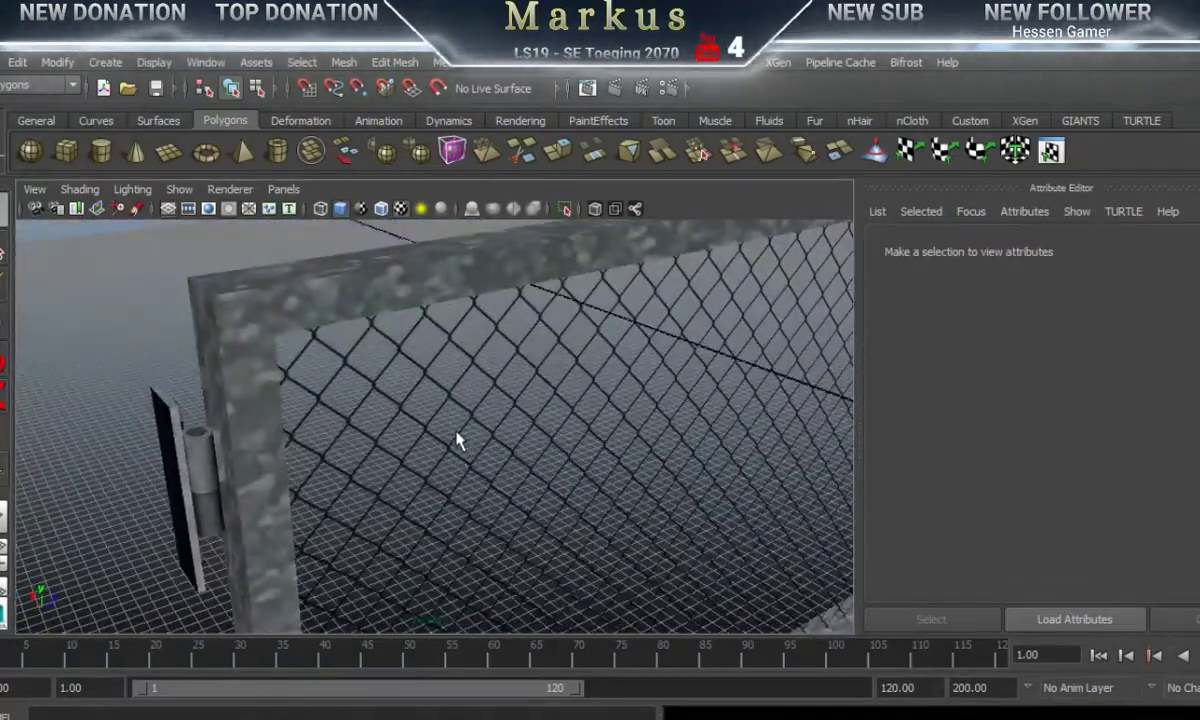
{"action": "left_click", "coordinate": [425, 440]}
{"action": "left_click", "coordinate": [252, 287]}
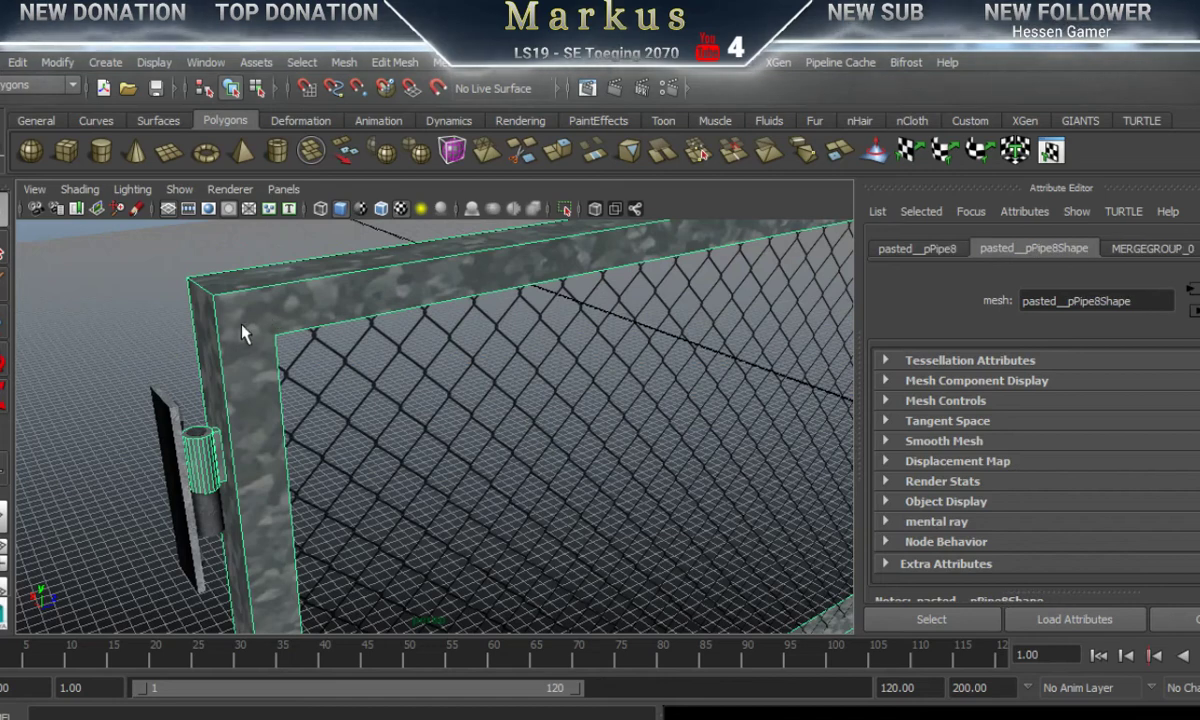
{"action": "right_click", "coordinate": [563, 256]}
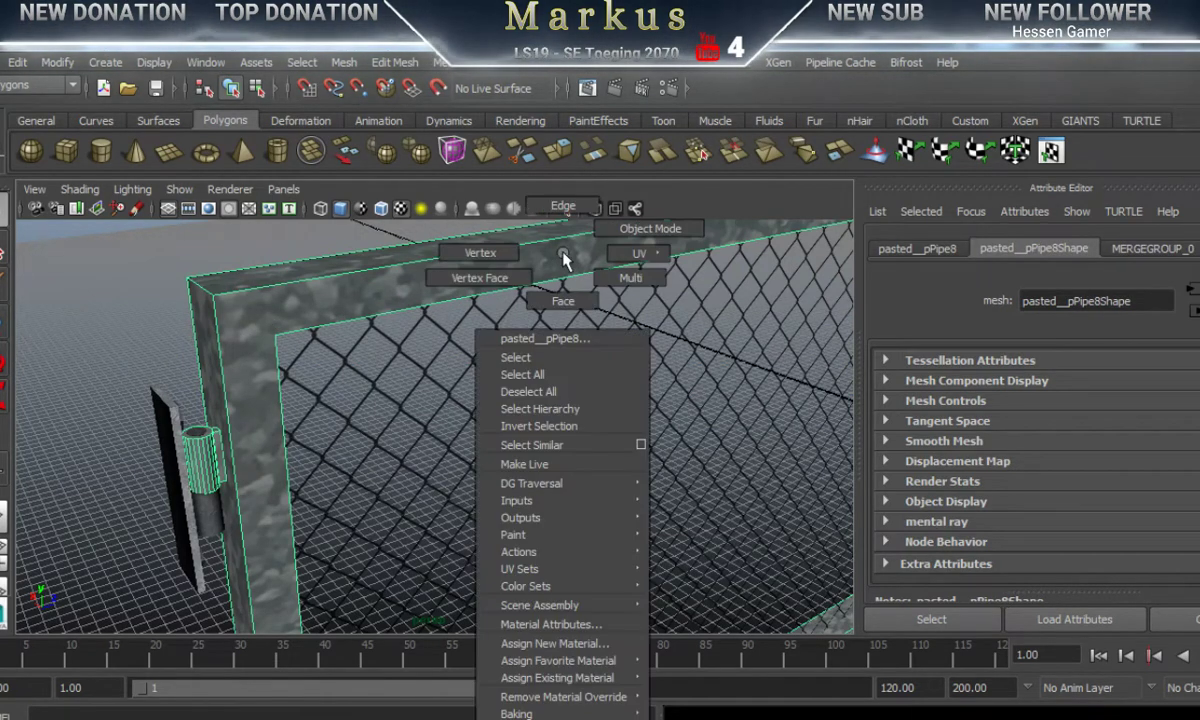
{"action": "left_click", "coordinate": [618, 686]}
{"action": "left_click", "coordinate": [295, 305]}
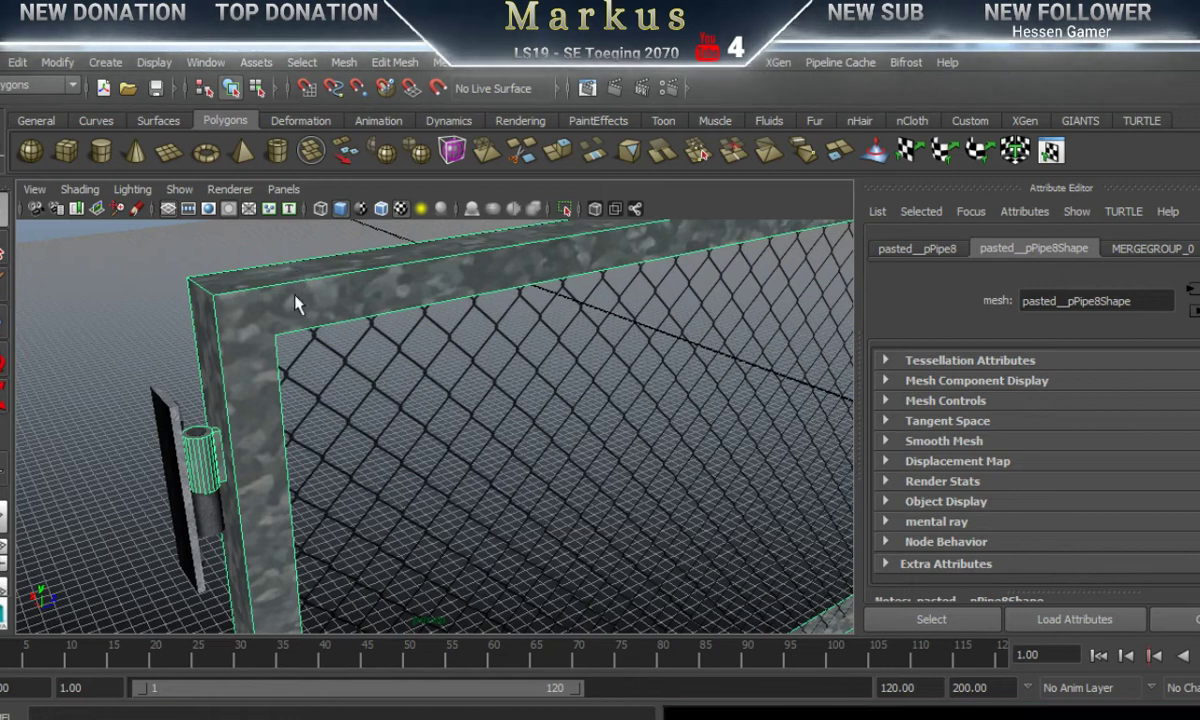
{"action": "right_click", "coordinate": [294, 305]}
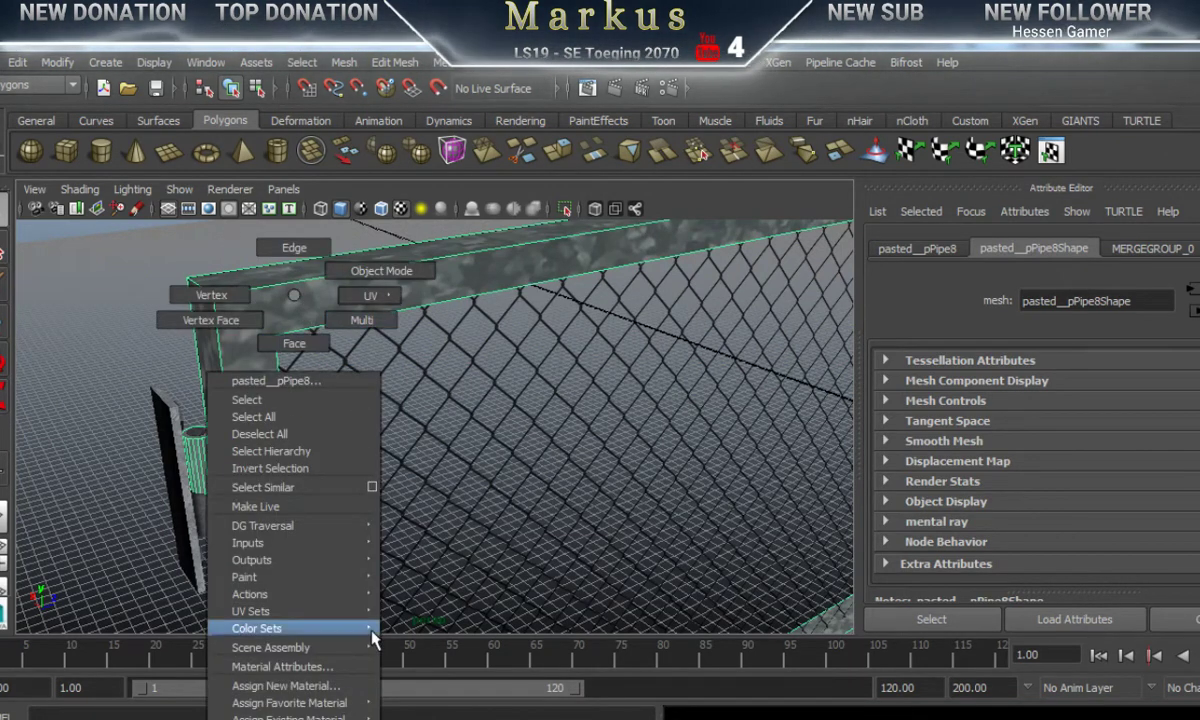
{"action": "mouse_move", "coordinate": [338, 715]}
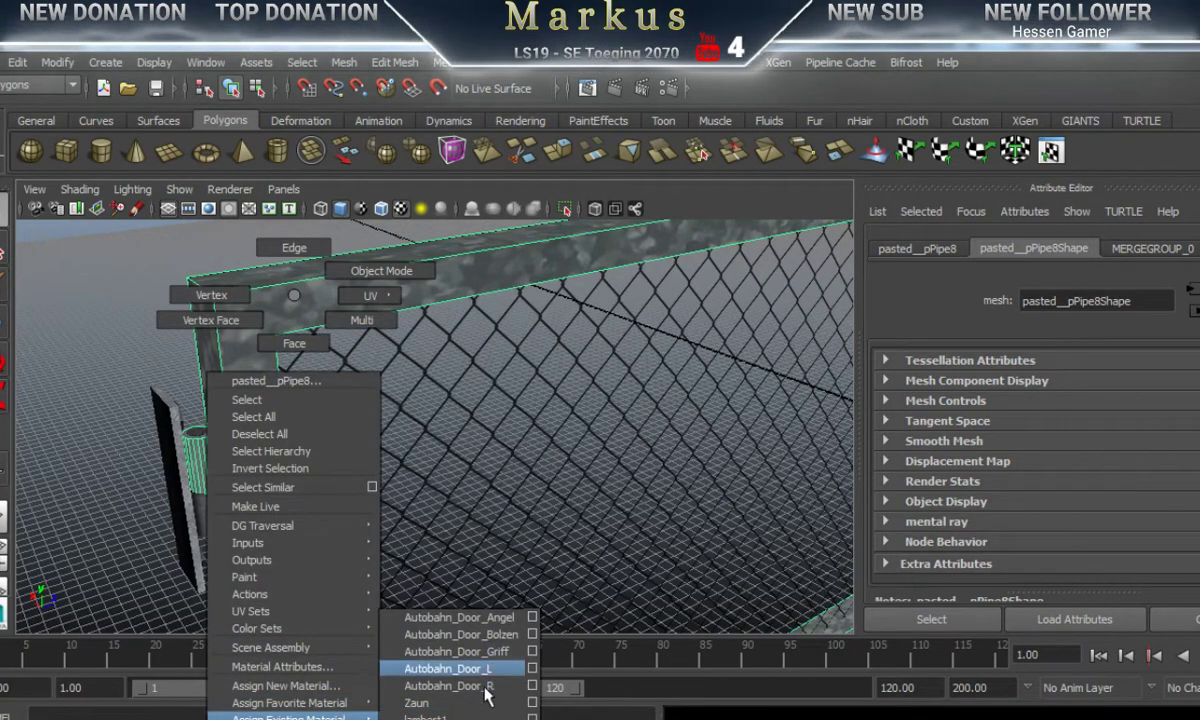
{"action": "left_click", "coordinate": [455, 717]}
Step: Move the chain-link mesh out of the gate frame so that the frame stands free
{"action": "left_click_drag", "start_coordinate": [392, 461], "coordinate": [469, 522], "text": "alt"}
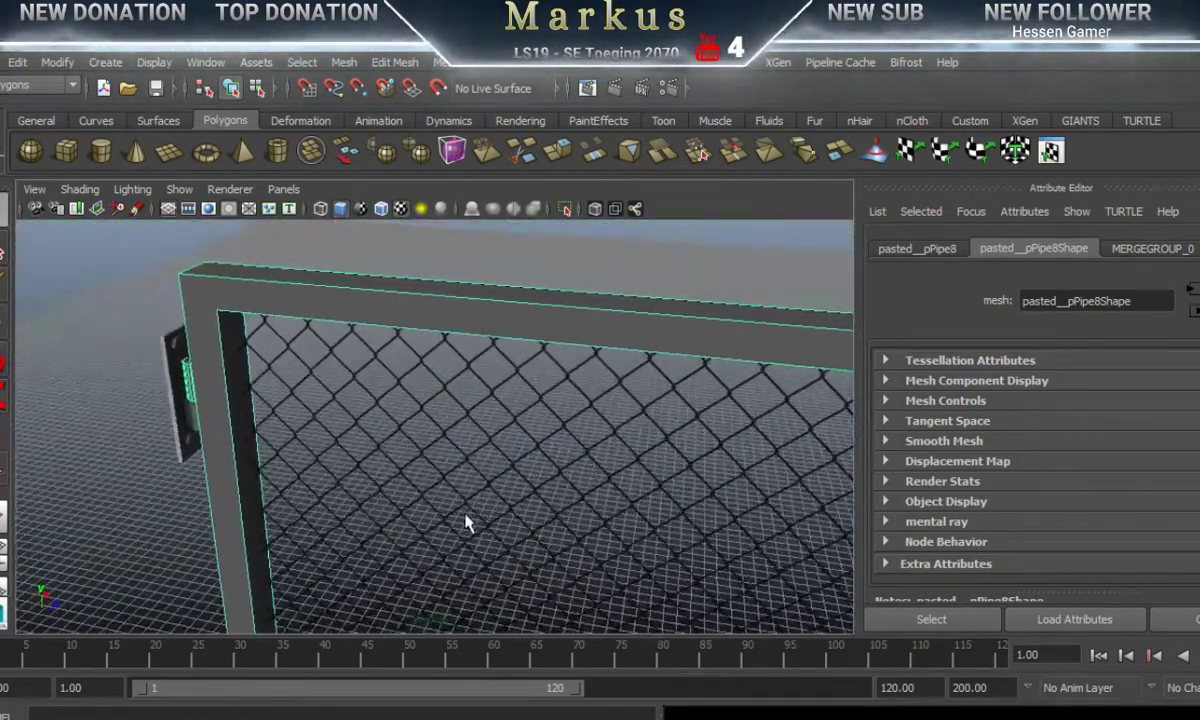
{"action": "left_click", "coordinate": [429, 501]}
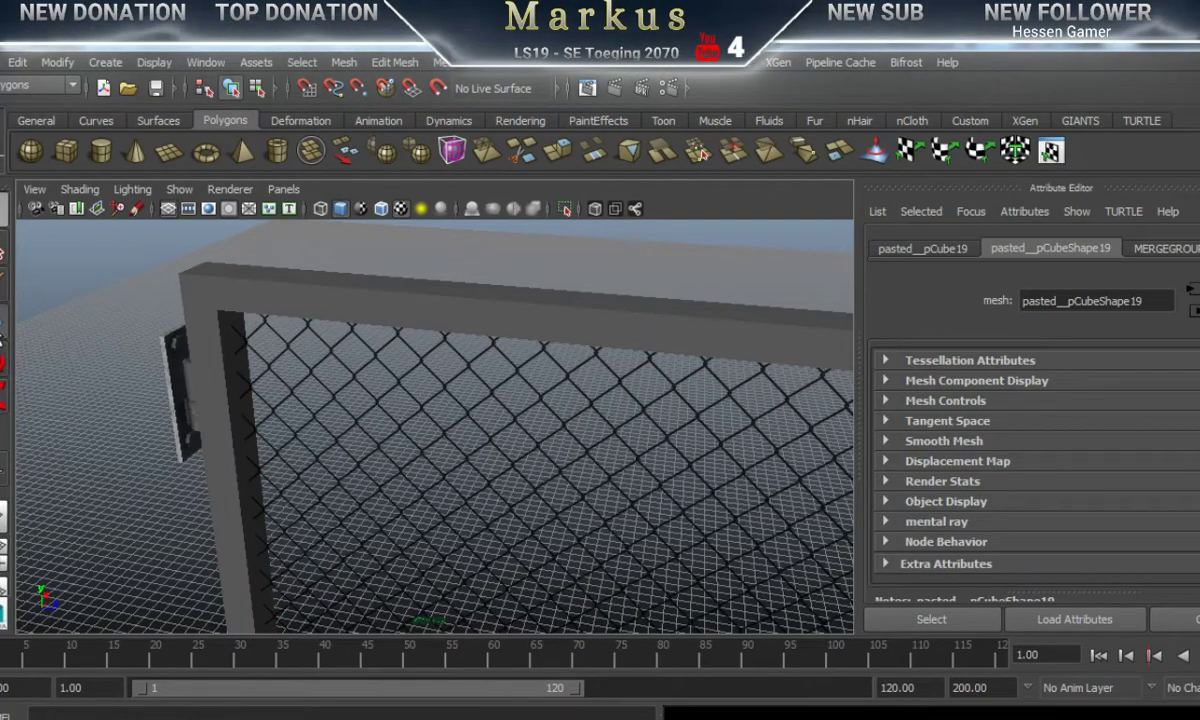
{"action": "left_click_drag", "start_coordinate": [535, 432], "coordinate": [160, 306], "text": "alt"}
{"action": "left_click_drag", "start_coordinate": [416, 413], "coordinate": [387, 472], "text": "alt"}
Step: Apply Automatic Mapping to the gate frame to create new UVs
{"action": "left_click", "coordinate": [345, 346]}
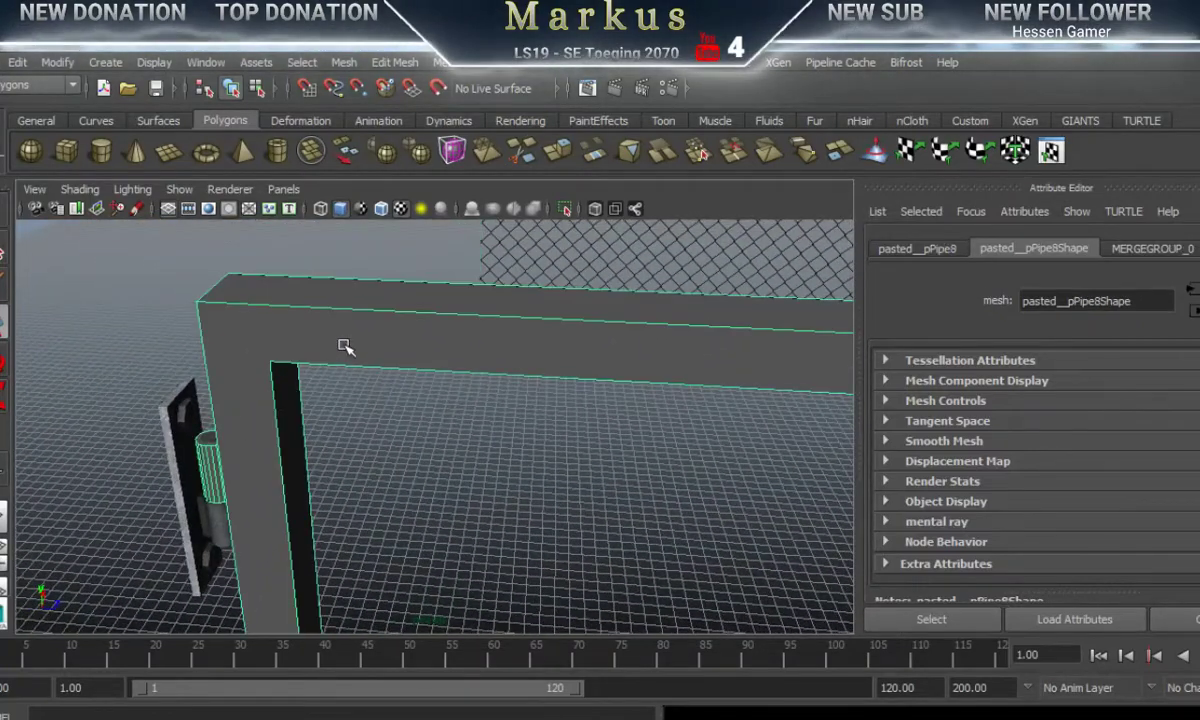
{"action": "left_click", "coordinate": [622, 70]}
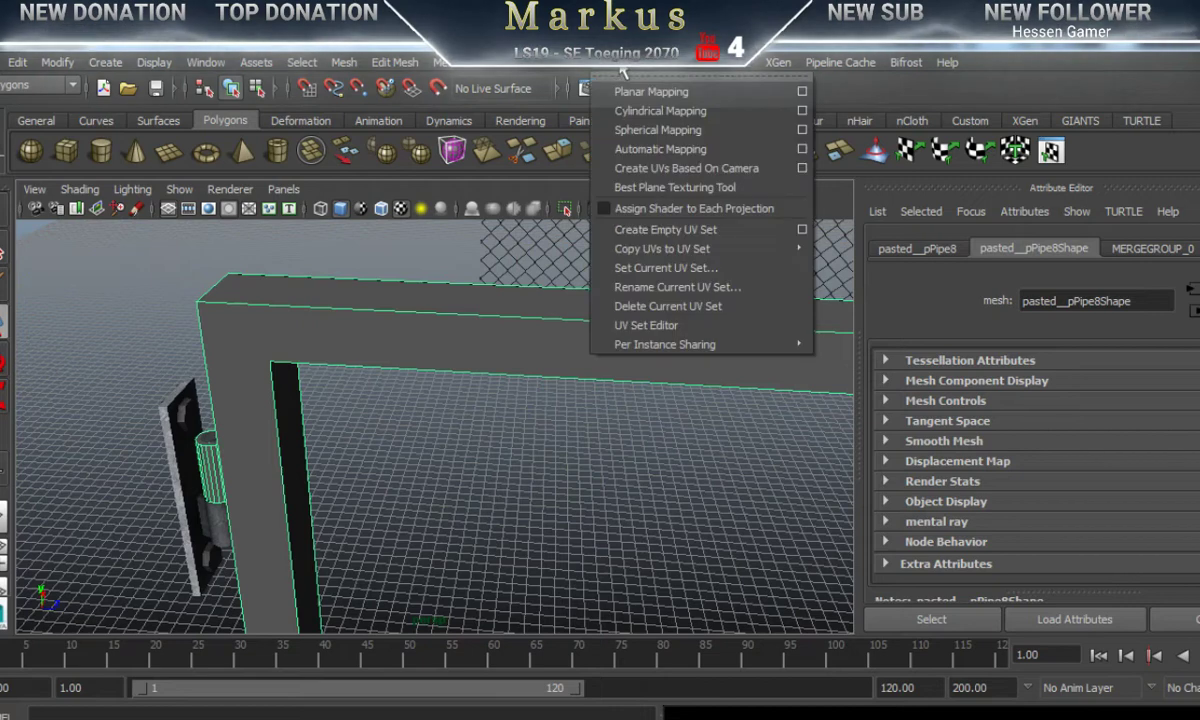
{"action": "left_click", "coordinate": [648, 152]}
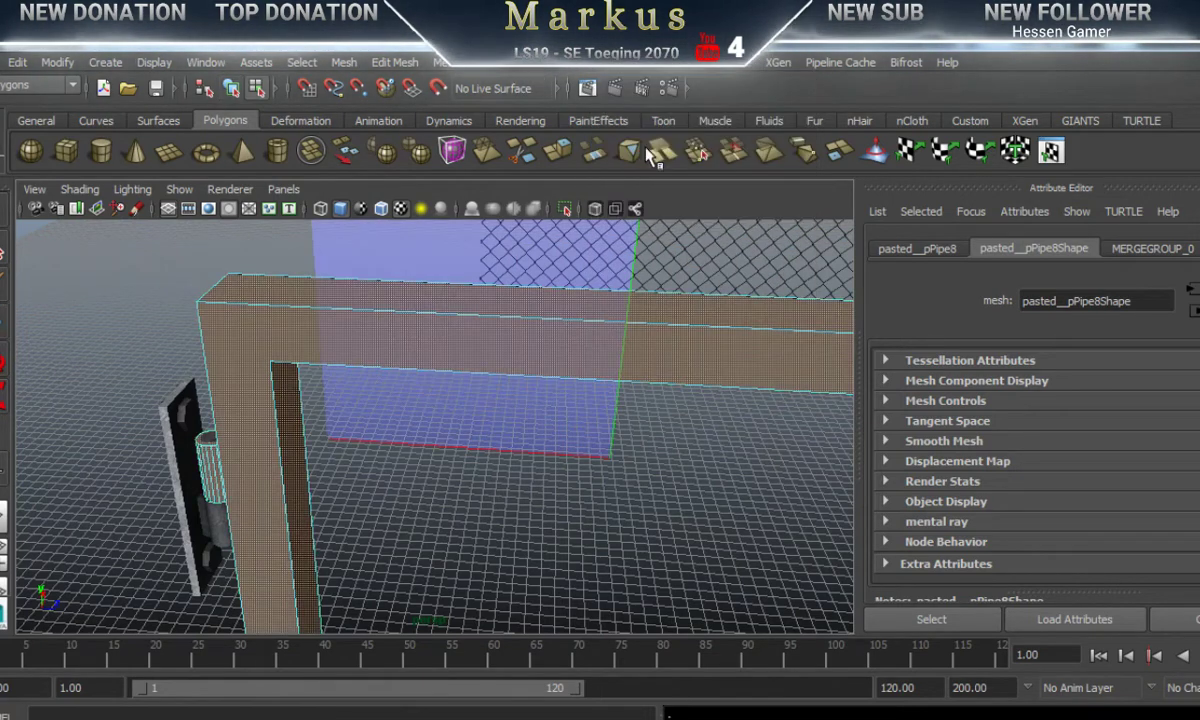
Step: Examine the gate frame's UV shells in the UV Texture Editor and minimize the editor
{"action": "left_click", "coordinate": [1052, 153]}
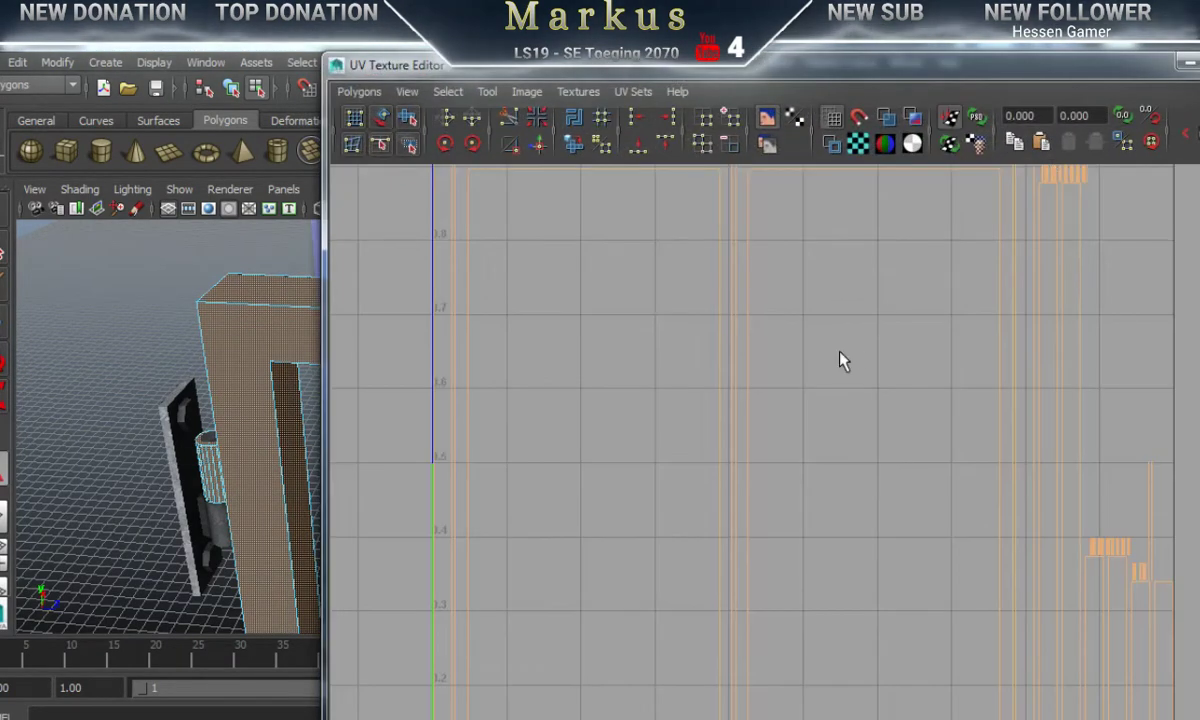
{"action": "right_click_drag", "start_coordinate": [839, 353], "coordinate": [530, 366], "text": "alt"}
{"action": "middle_click_drag", "start_coordinate": [723, 386], "coordinate": [460, 311], "text": "alt"}
{"action": "scroll", "coordinate": [634, 390], "scroll_direction": "up", "scroll_amount": 3}
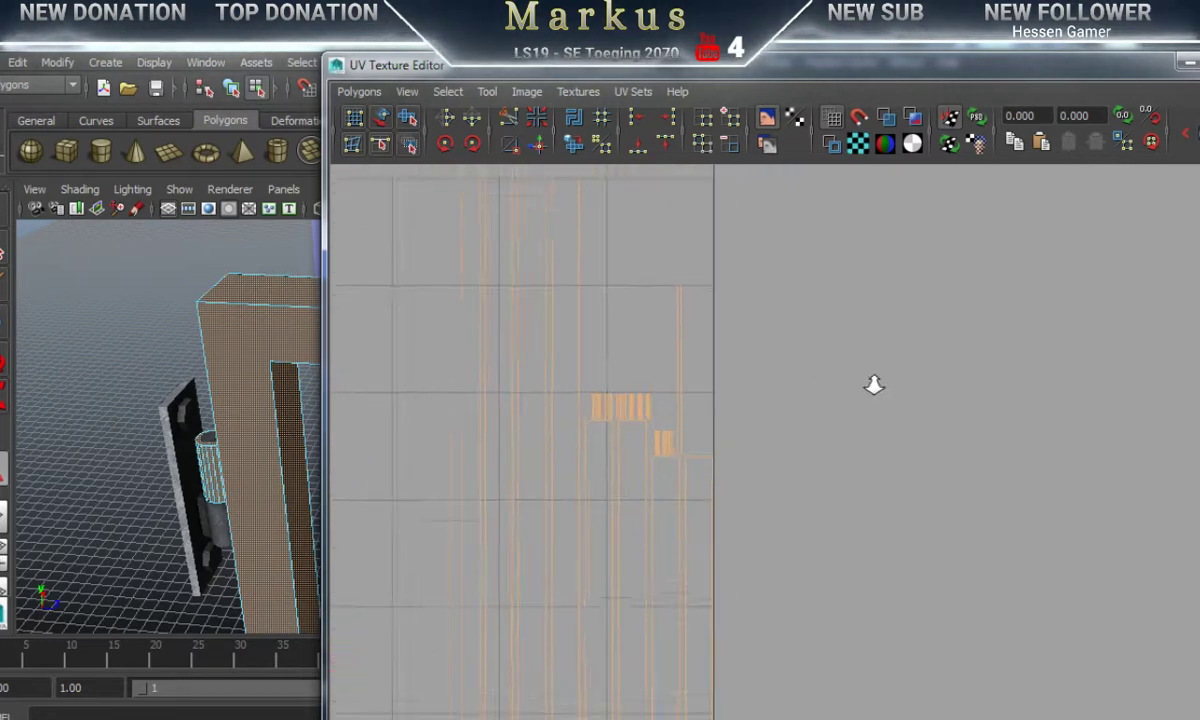
{"action": "scroll", "coordinate": [871, 383], "scroll_direction": "up", "scroll_amount": 2}
{"action": "scroll", "coordinate": [683, 410], "scroll_direction": "up", "scroll_amount": 2}
{"action": "middle_click_drag", "start_coordinate": [566, 397], "coordinate": [662, 555], "text": "alt"}
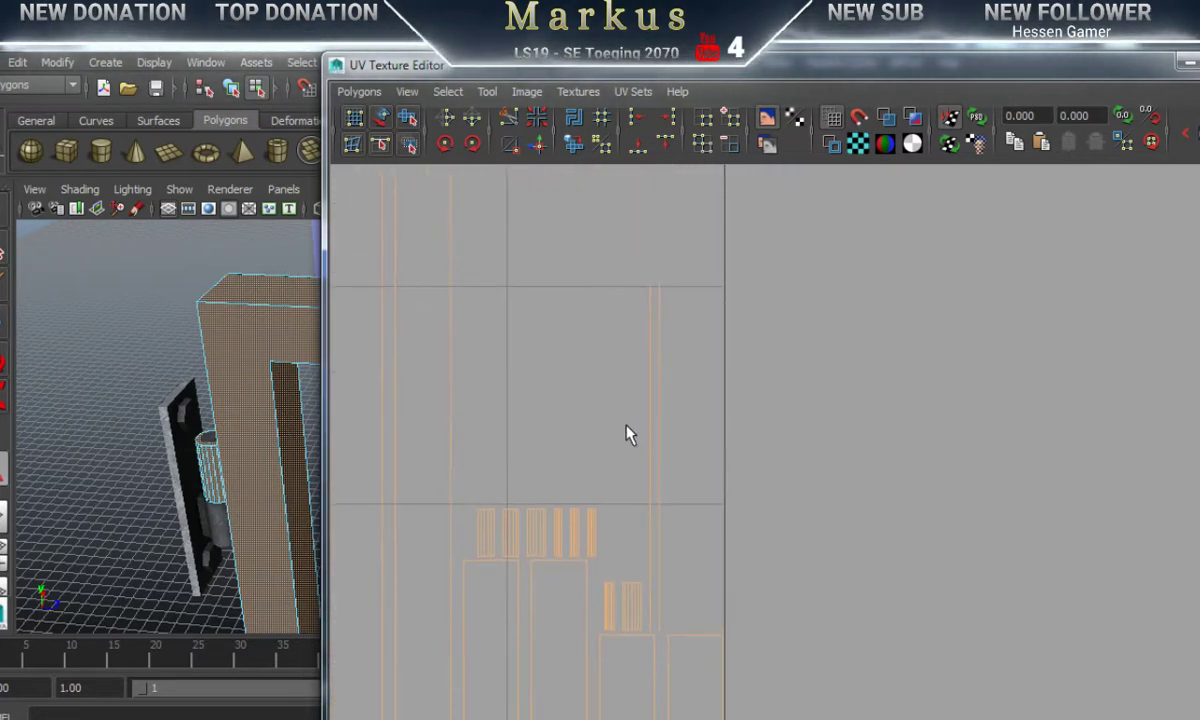
{"action": "left_click", "coordinate": [673, 432]}
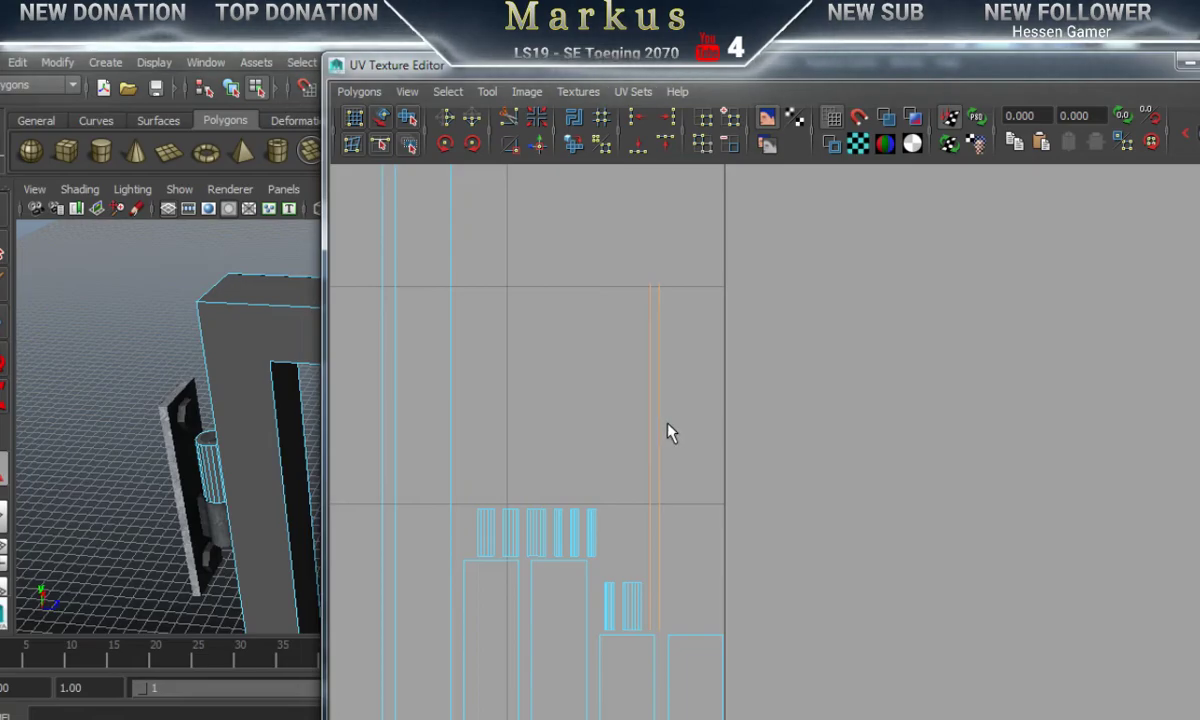
{"action": "left_click", "coordinate": [1186, 64]}
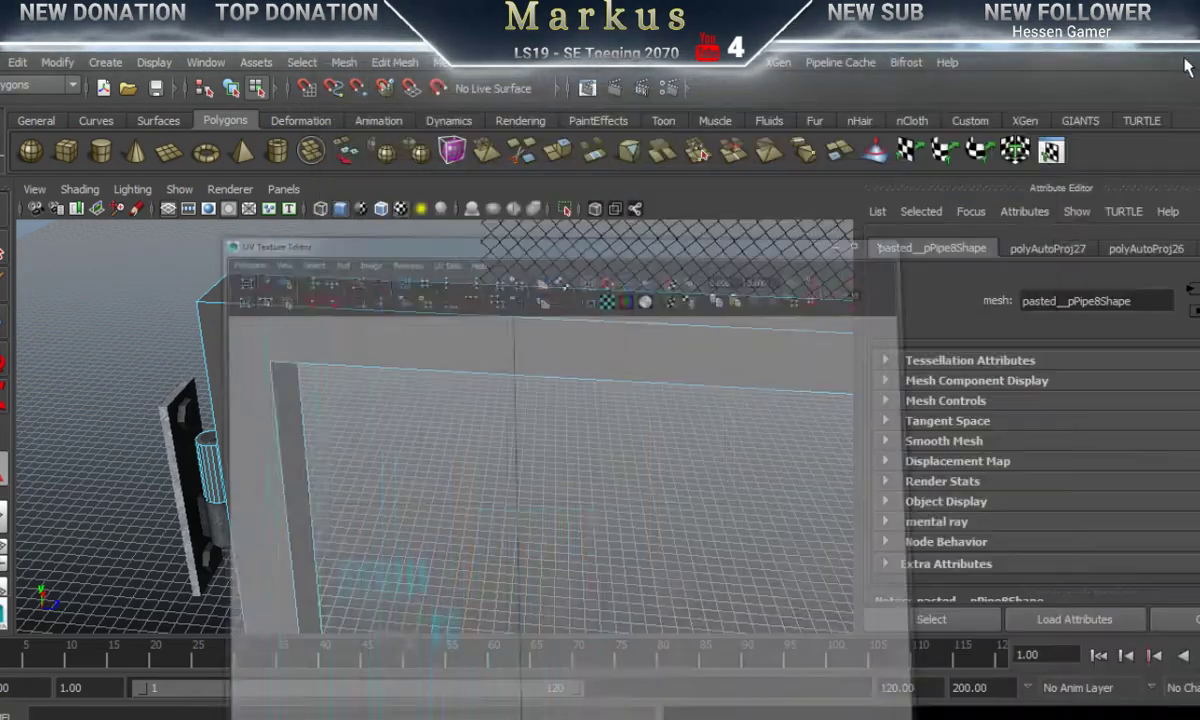
Step: In wireframe display, split the gate frame's face diagonally from the inner to the outer vertex at the upper hinge-side corner
{"action": "scroll", "coordinate": [596, 509], "scroll_direction": "down", "scroll_amount": 5}
{"action": "left_click_drag", "start_coordinate": [390, 530], "coordinate": [735, 517], "text": "alt"}
{"action": "left_click_drag", "start_coordinate": [500, 519], "coordinate": [530, 414], "text": "alt"}
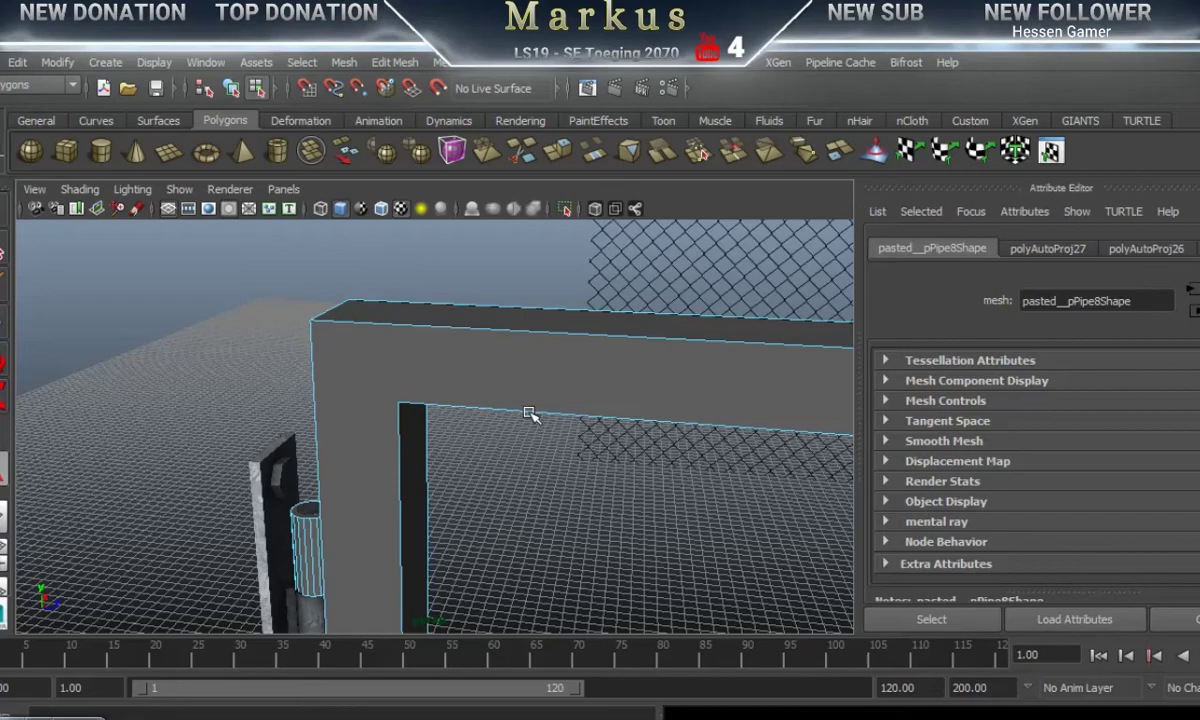
{"action": "left_click", "coordinate": [320, 208]}
{"action": "left_click_drag", "start_coordinate": [517, 527], "coordinate": [420, 459], "text": "alt"}
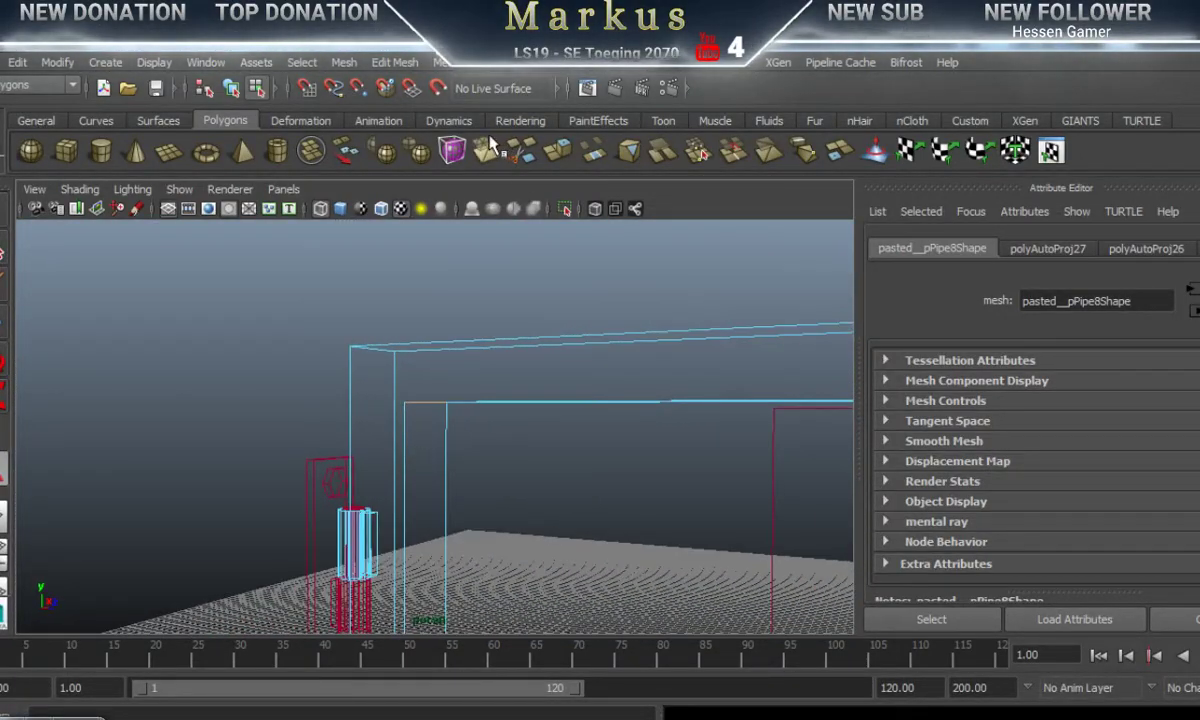
{"action": "left_click_drag", "start_coordinate": [378, 345], "coordinate": [433, 430], "text": "alt"}
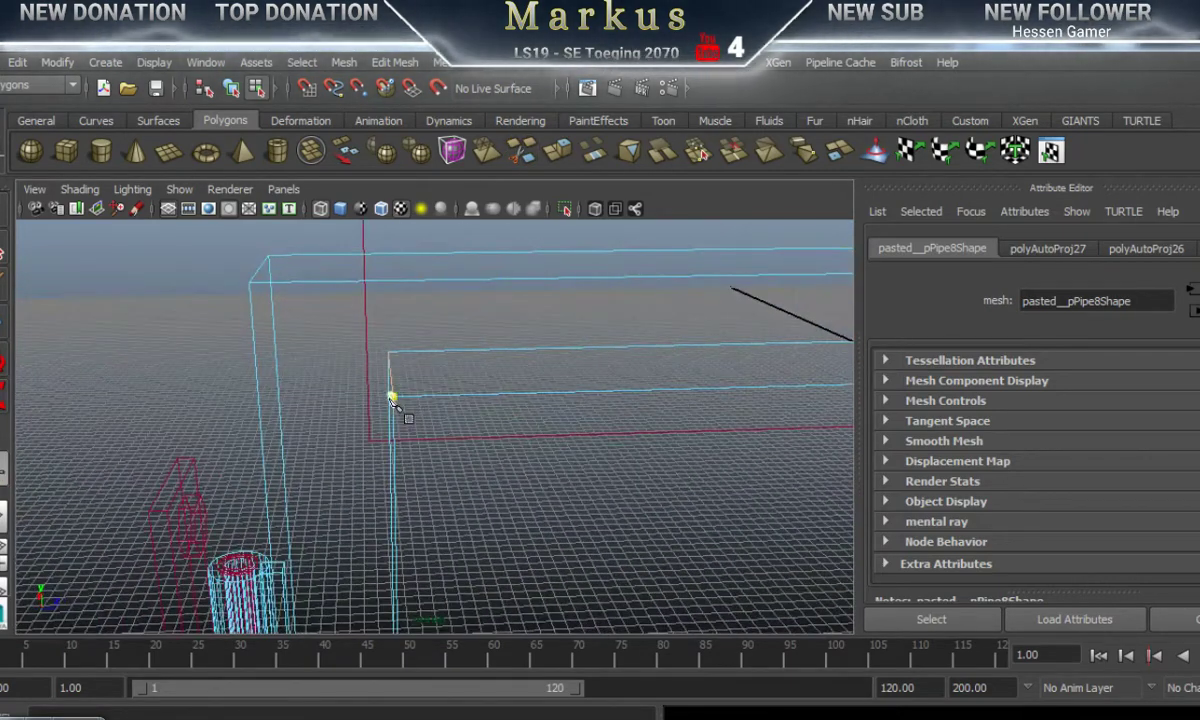
{"action": "left_click", "coordinate": [391, 397]}
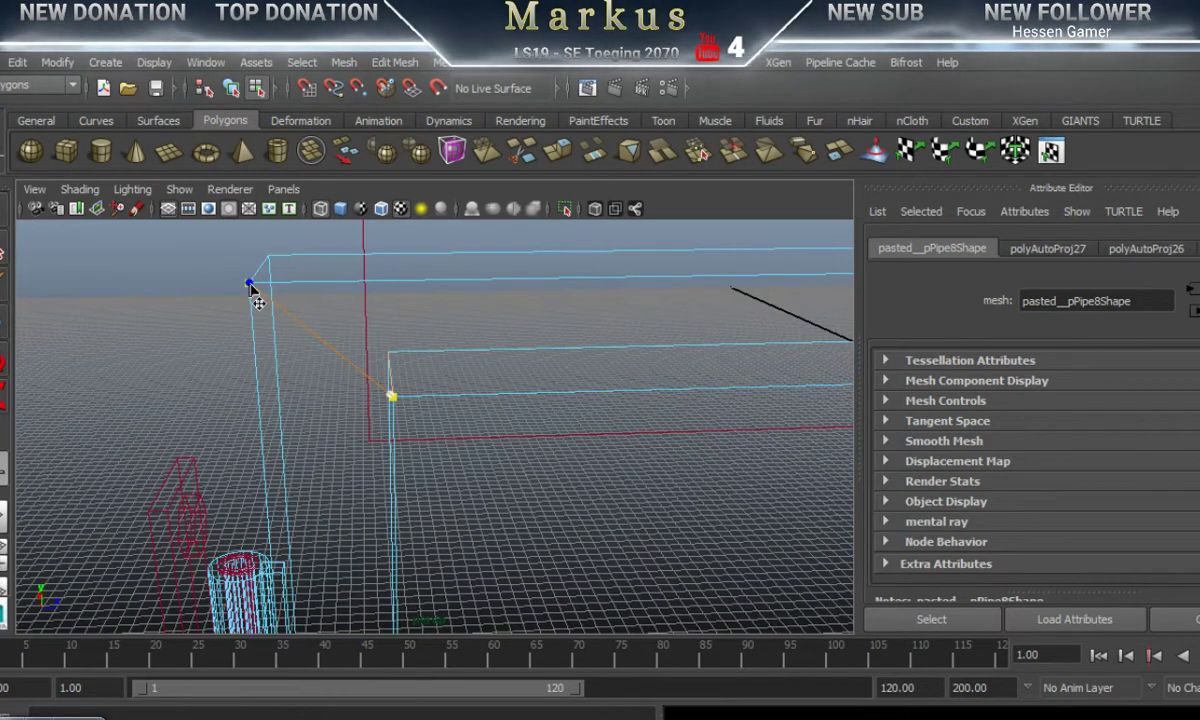
{"action": "right_click", "coordinate": [249, 284]}
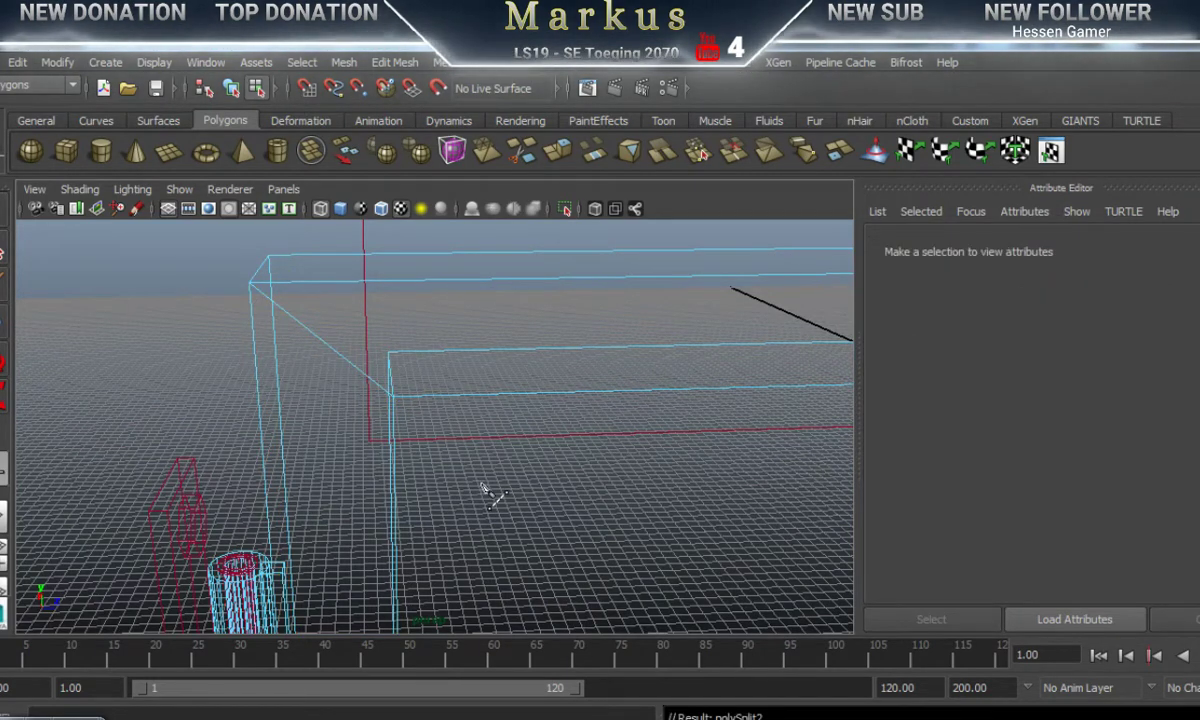
Step: Split the gate frame's front and back faces diagonally between the inner and outer vertices at the lower hinge-side corner
{"action": "middle_click_drag", "start_coordinate": [490, 493], "coordinate": [452, 200], "text": "alt"}
{"action": "left_click_drag", "start_coordinate": [428, 598], "coordinate": [423, 337], "text": "alt"}
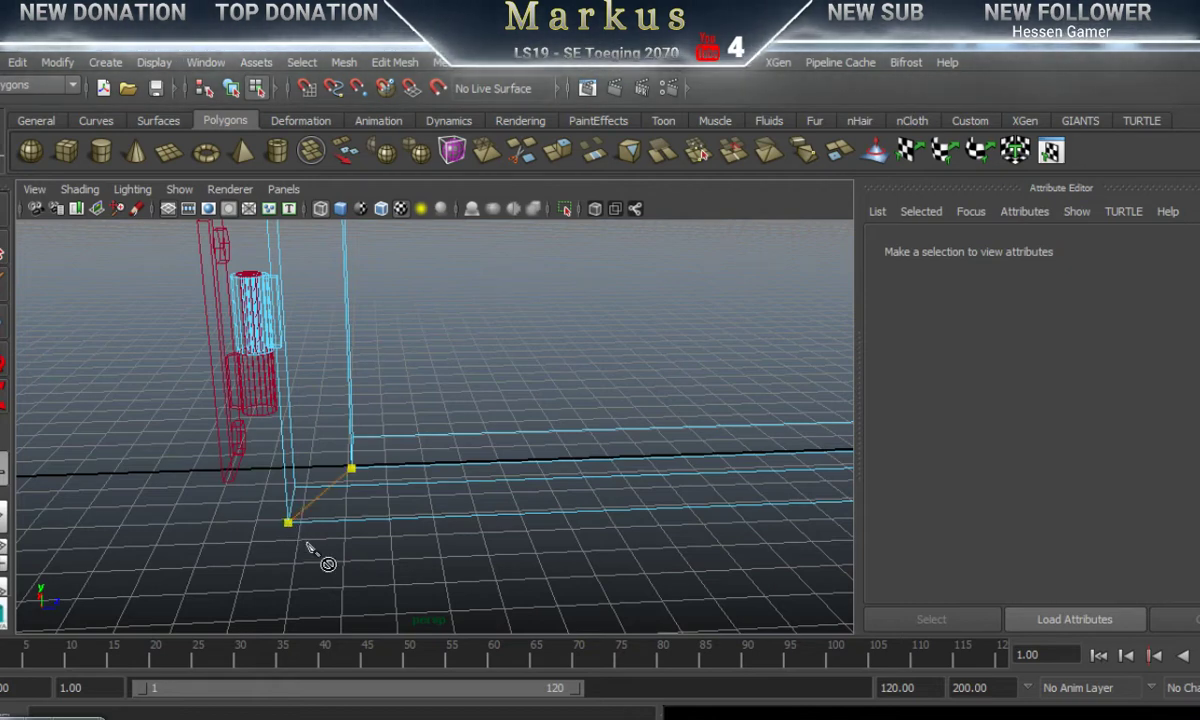
{"action": "left_click_drag", "start_coordinate": [300, 582], "coordinate": [384, 494], "text": "alt"}
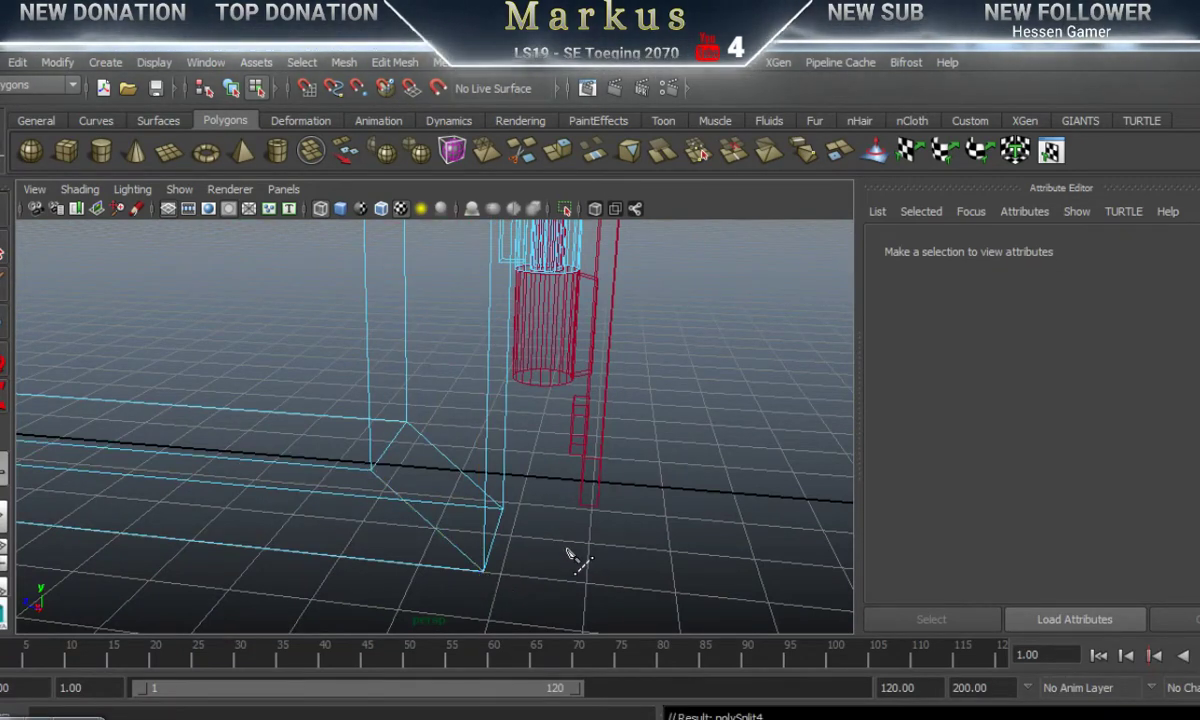
Step: Try to split the gate frame's face diagonally from the outer to the inner vertex at the lower latch-side corner
{"action": "left_click_drag", "start_coordinate": [568, 554], "coordinate": [175, 537], "text": "alt"}
{"action": "middle_click_drag", "start_coordinate": [175, 537], "coordinate": [540, 515], "text": "alt"}
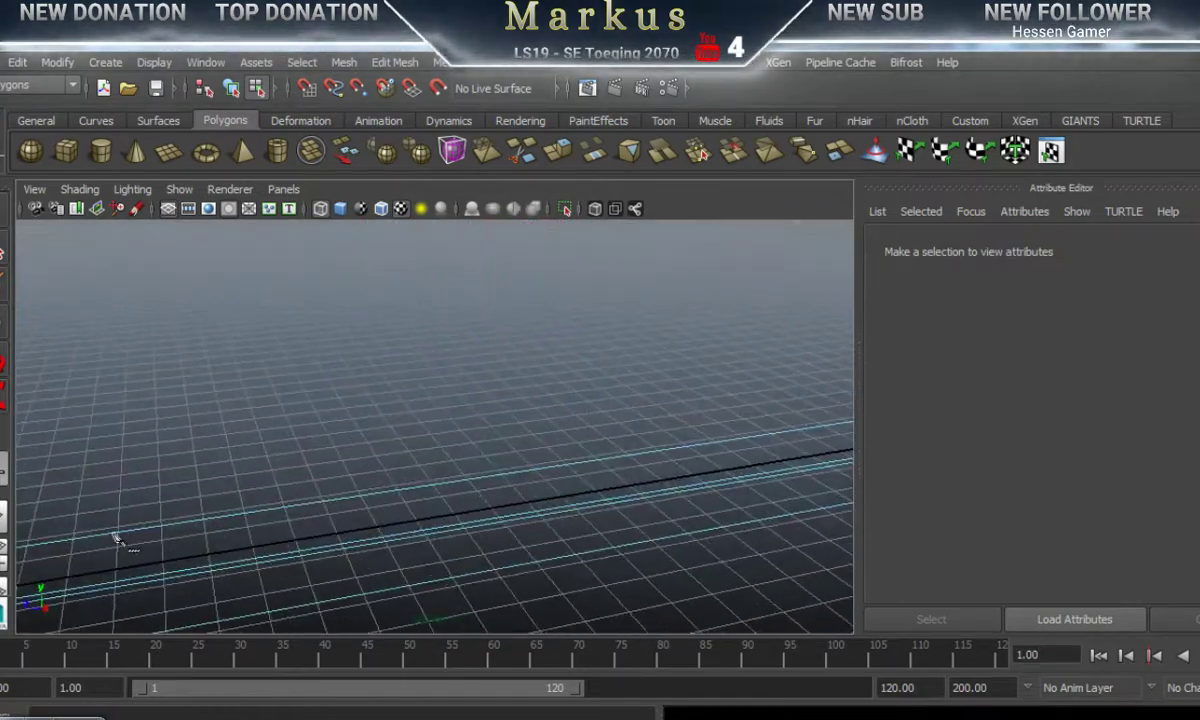
{"action": "middle_click_drag", "start_coordinate": [115, 536], "coordinate": [522, 453], "text": "alt"}
{"action": "right_click_drag", "start_coordinate": [522, 453], "coordinate": [99, 522], "text": "alt"}
{"action": "middle_click_drag", "start_coordinate": [99, 522], "coordinate": [507, 511], "text": "alt"}
{"action": "left_click_drag", "start_coordinate": [512, 520], "coordinate": [407, 533], "text": "alt"}
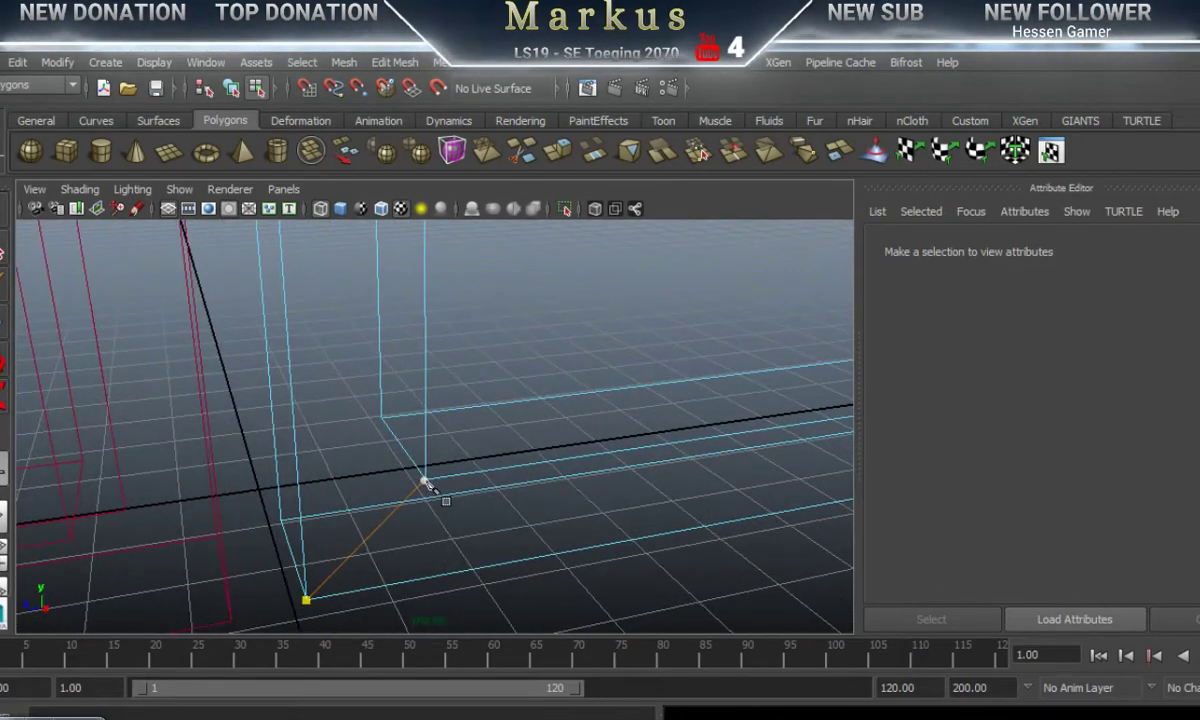
{"action": "left_click", "coordinate": [428, 485]}
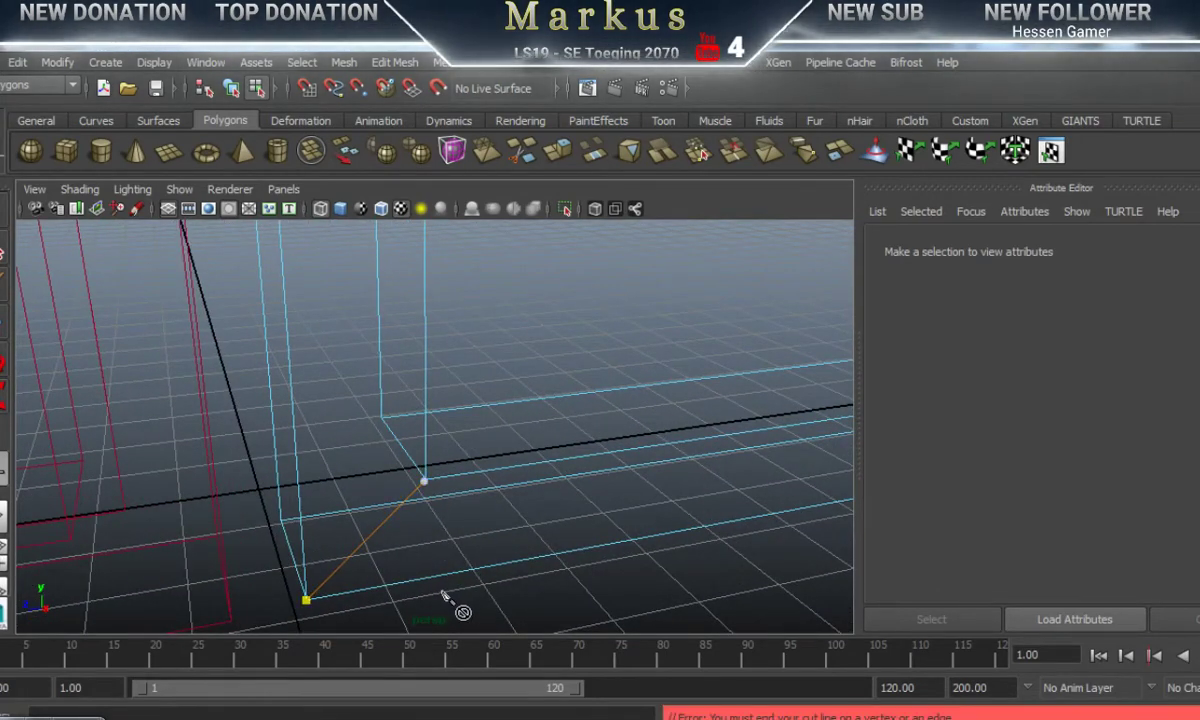
Step: Retry the diagonal split at the lower latch-side corner, starting from the outer vertex and aiming at the inner vertex from different viewing angles
{"action": "left_click", "coordinate": [306, 600]}
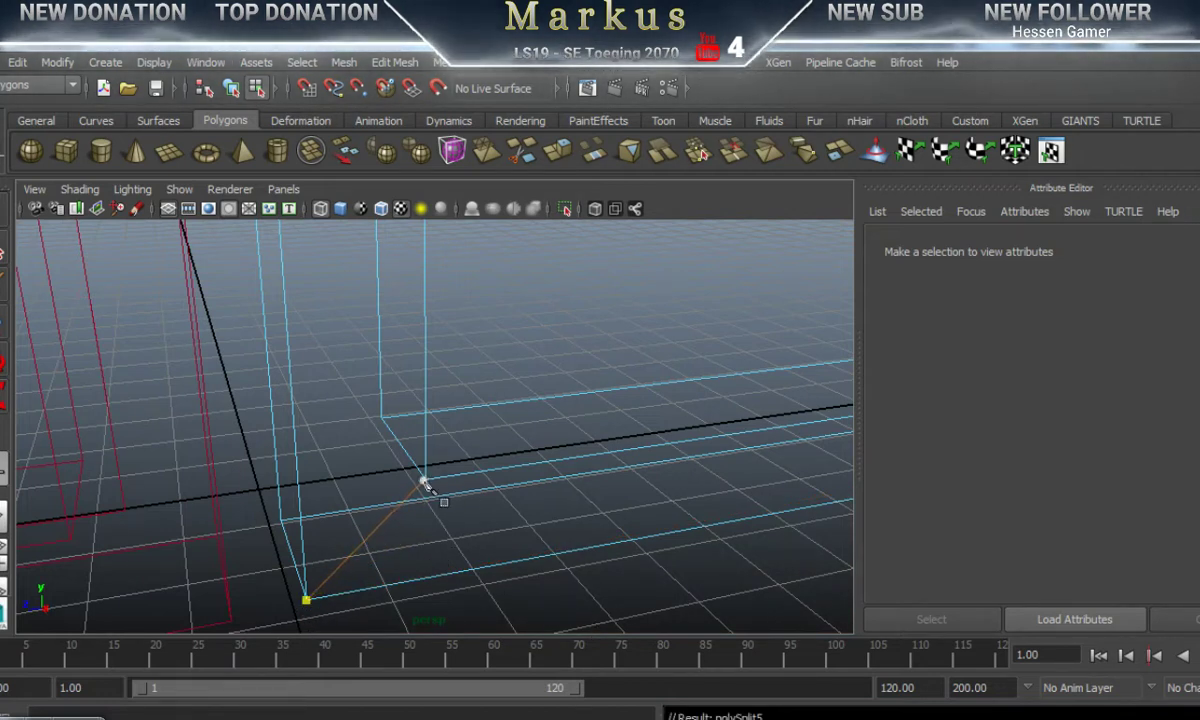
{"action": "left_click", "coordinate": [423, 479]}
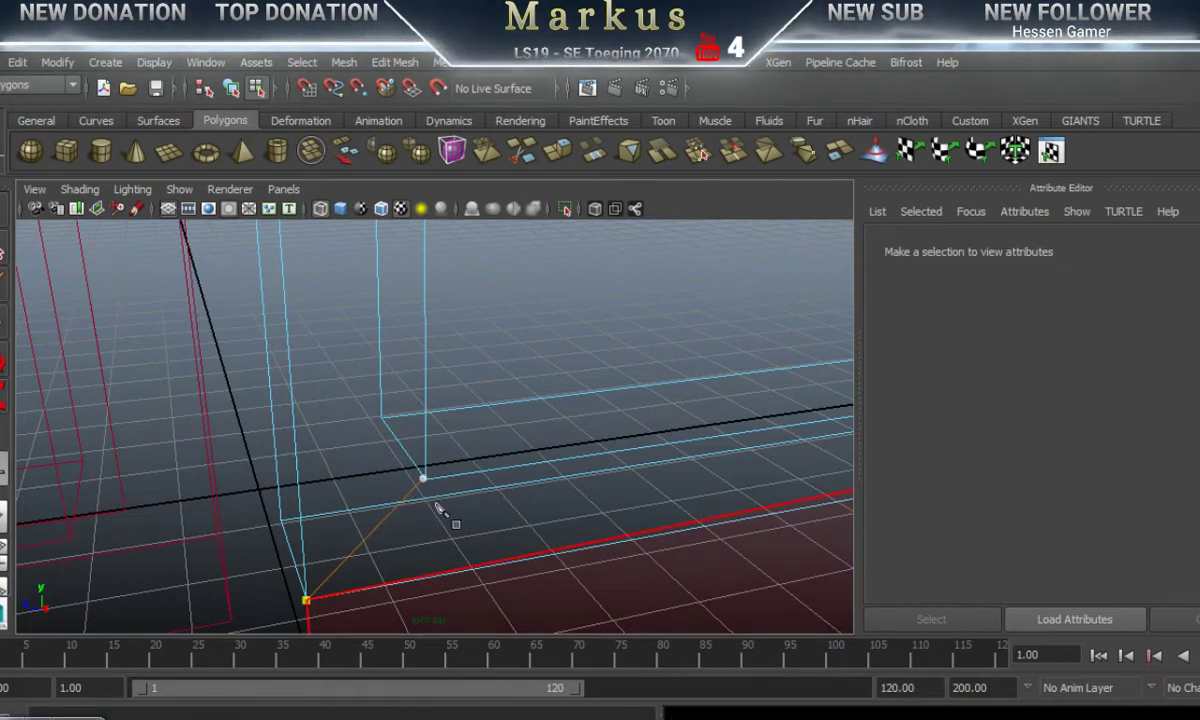
{"action": "left_click_drag", "start_coordinate": [438, 508], "coordinate": [410, 553], "text": "alt"}
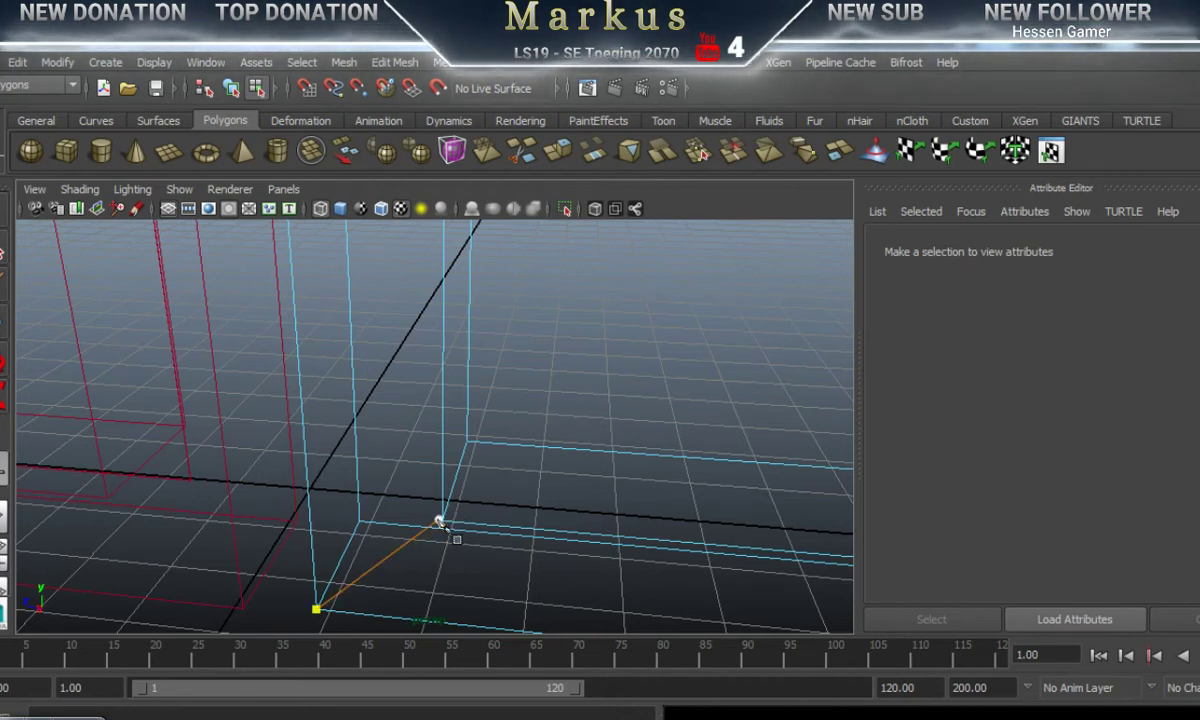
{"action": "left_click", "coordinate": [439, 521]}
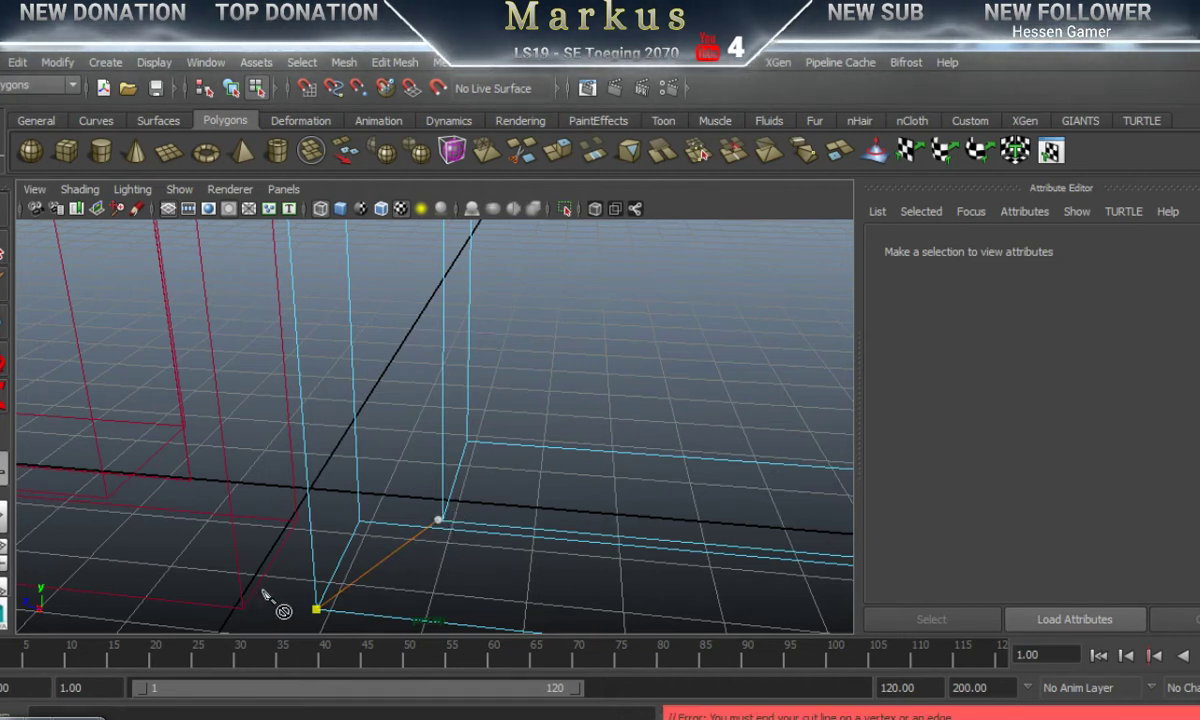
{"action": "left_click", "coordinate": [8, 205]}
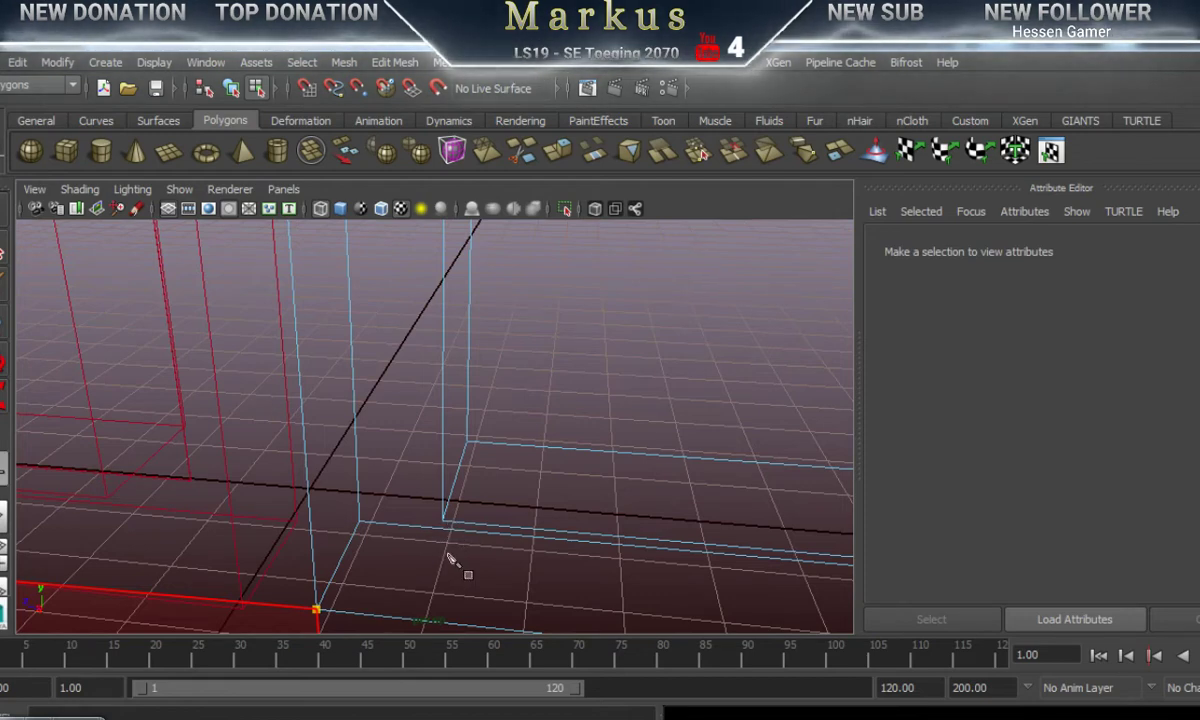
{"action": "right_click_drag", "start_coordinate": [448, 555], "coordinate": [295, 569], "text": "alt"}
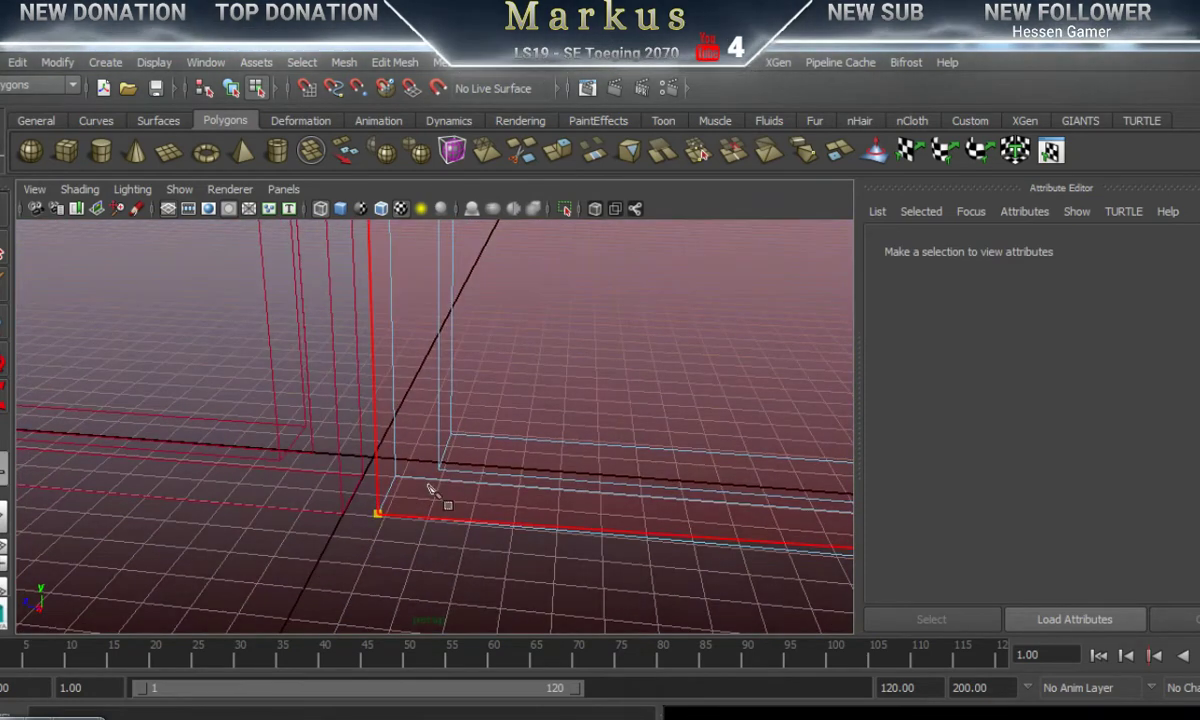
{"action": "left_click_drag", "start_coordinate": [430, 528], "coordinate": [391, 511], "text": "alt"}
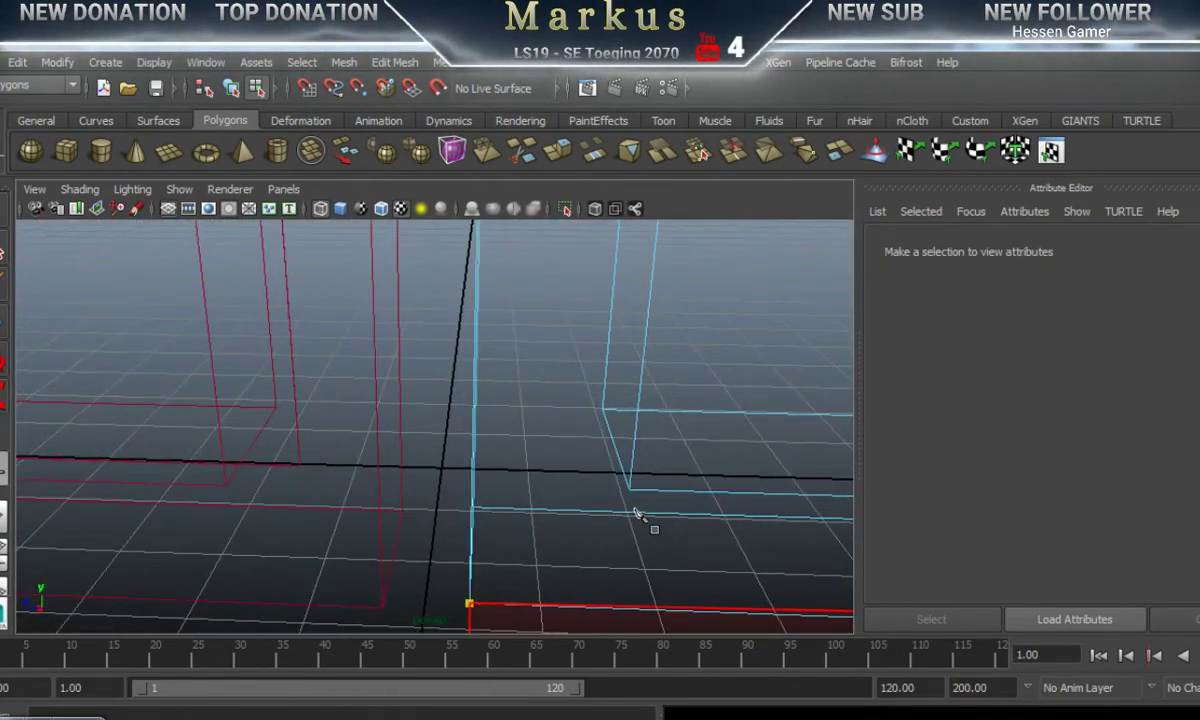
{"action": "left_click_drag", "start_coordinate": [620, 522], "coordinate": [469, 530], "text": "alt"}
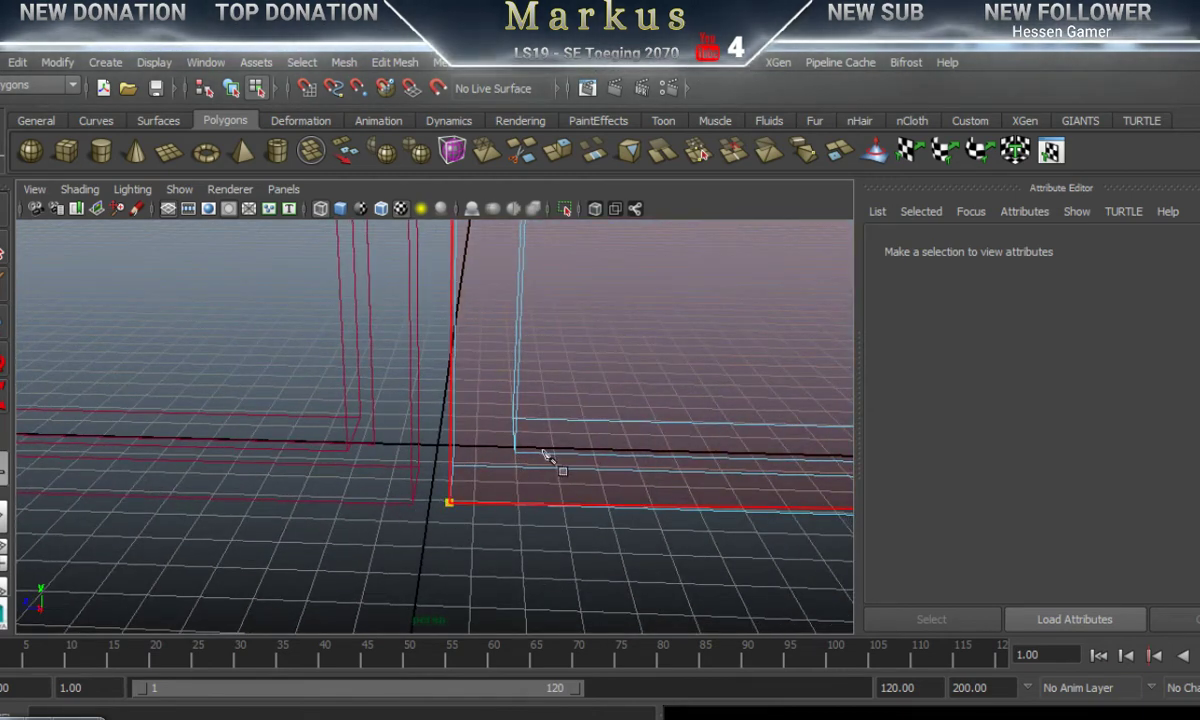
{"action": "right_click_drag", "start_coordinate": [477, 554], "coordinate": [549, 554], "text": "alt"}
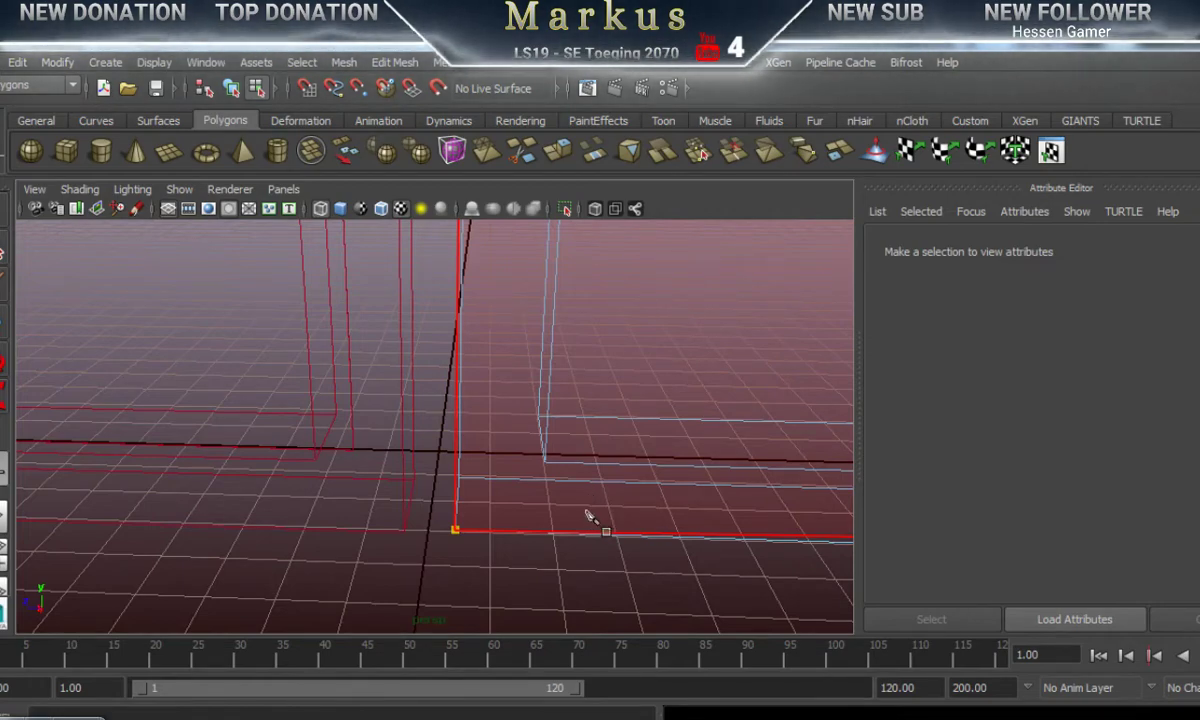
{"action": "left_click_drag", "start_coordinate": [588, 515], "coordinate": [297, 494], "text": "alt"}
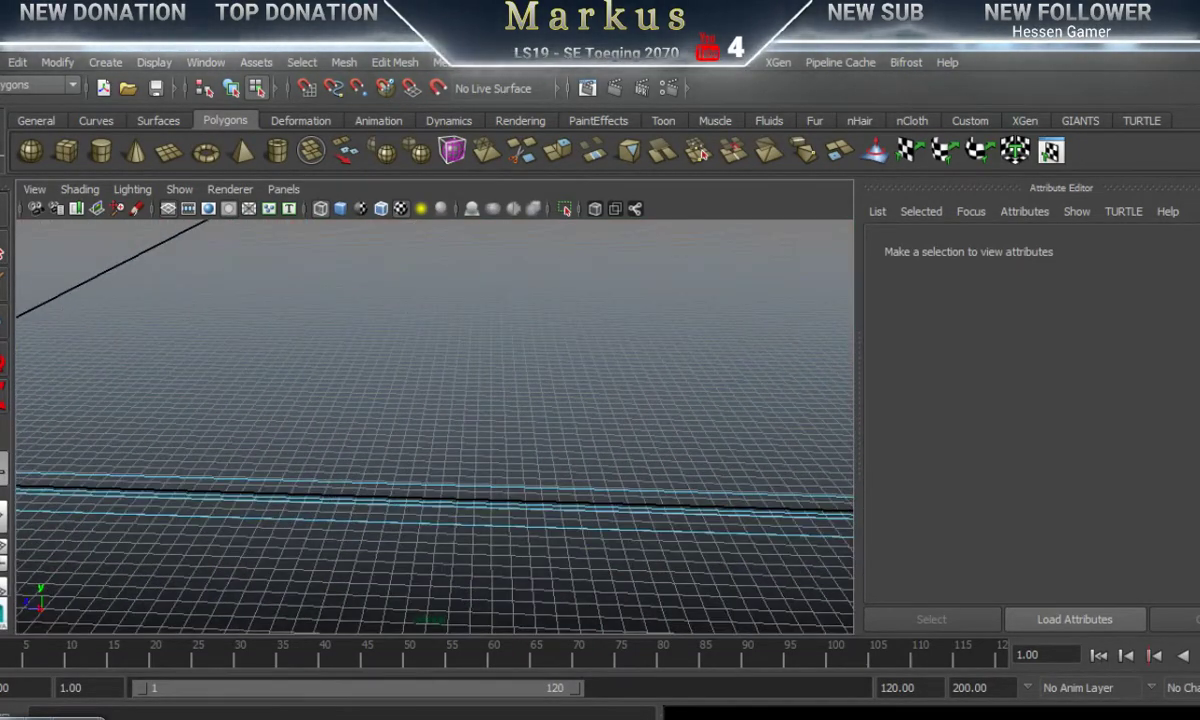
Step: Examine the whole gate frame from several sides, switching from wireframe to shaded display to check the faces around its opening
{"action": "left_click_drag", "start_coordinate": [222, 410], "coordinate": [273, 423], "text": "alt"}
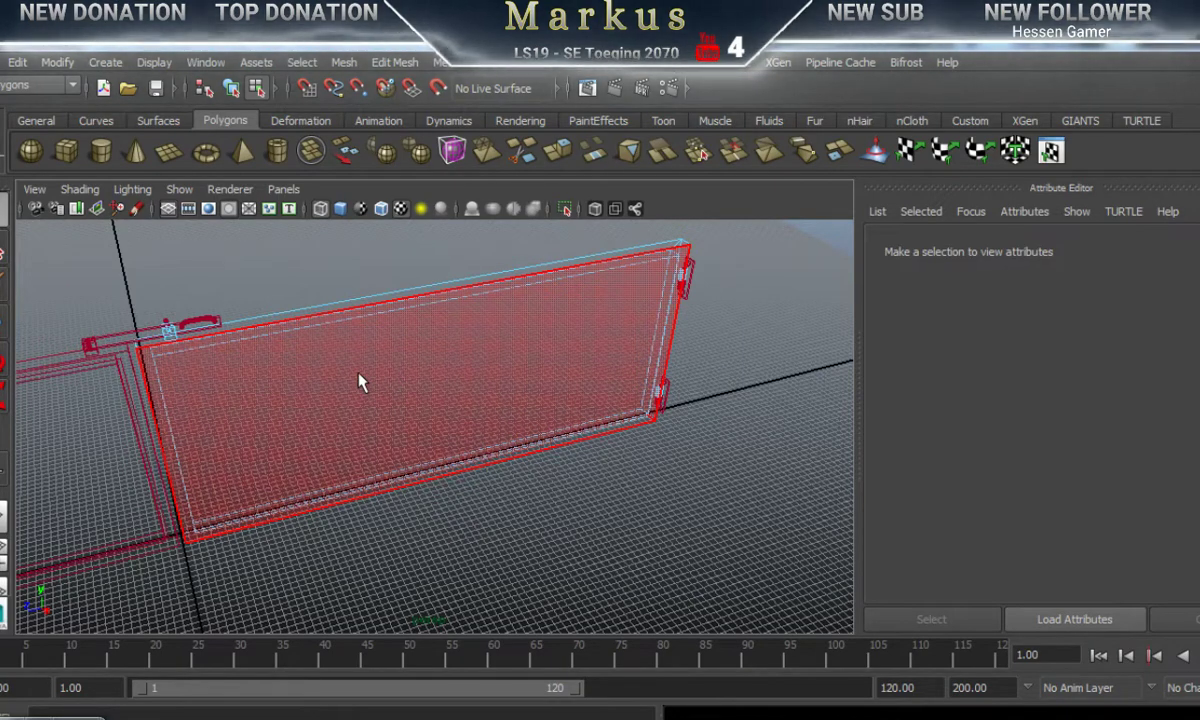
{"action": "left_click_drag", "start_coordinate": [327, 442], "coordinate": [194, 496], "text": "alt"}
{"action": "right_click_drag", "start_coordinate": [194, 496], "coordinate": [396, 442], "text": "alt"}
{"action": "middle_click_drag", "start_coordinate": [250, 437], "coordinate": [465, 437], "text": "alt"}
{"action": "left_click_drag", "start_coordinate": [326, 487], "coordinate": [280, 372], "text": "alt"}
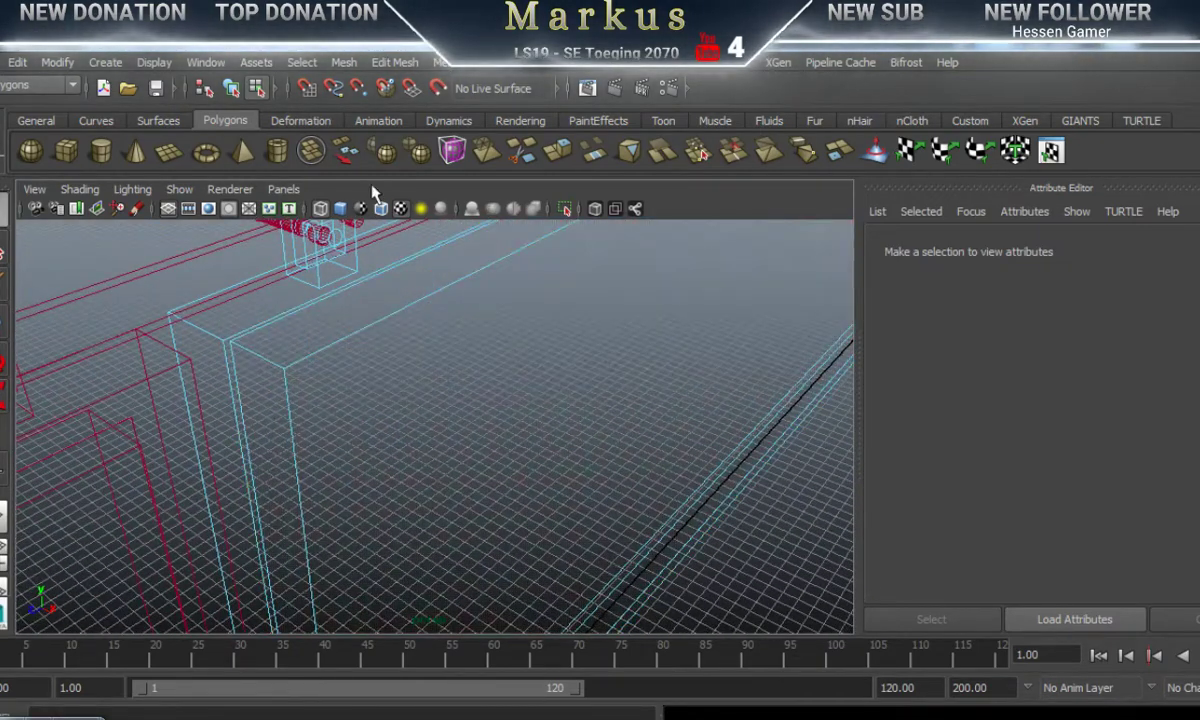
{"action": "left_click", "coordinate": [338, 209]}
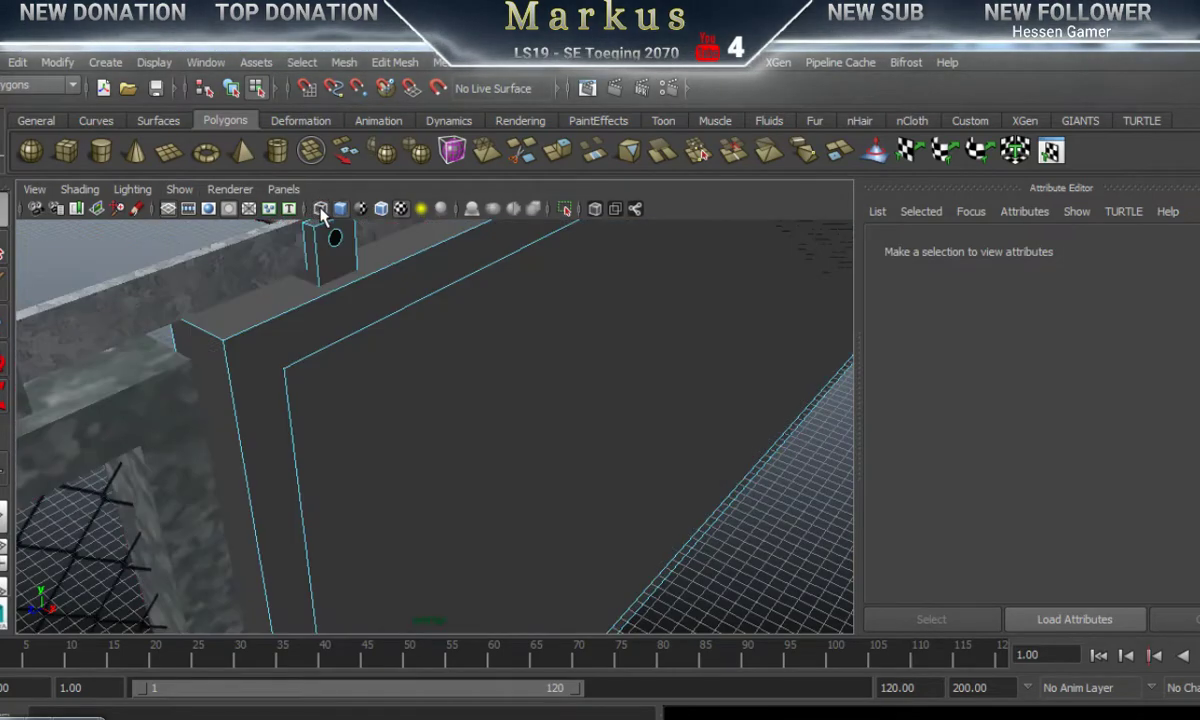
{"action": "mouse_move", "coordinate": [528, 496]}
{"action": "left_mouse_down", "text": "alt"}
{"action": "mouse_move", "coordinate": [182, 536]}
{"action": "mouse_move", "coordinate": [590, 511]}
{"action": "mouse_move", "coordinate": [402, 509]}
{"action": "mouse_move", "coordinate": [378, 498]}
{"action": "mouse_move", "coordinate": [379, 482]}
{"action": "left_mouse_up", "text": "alt"}
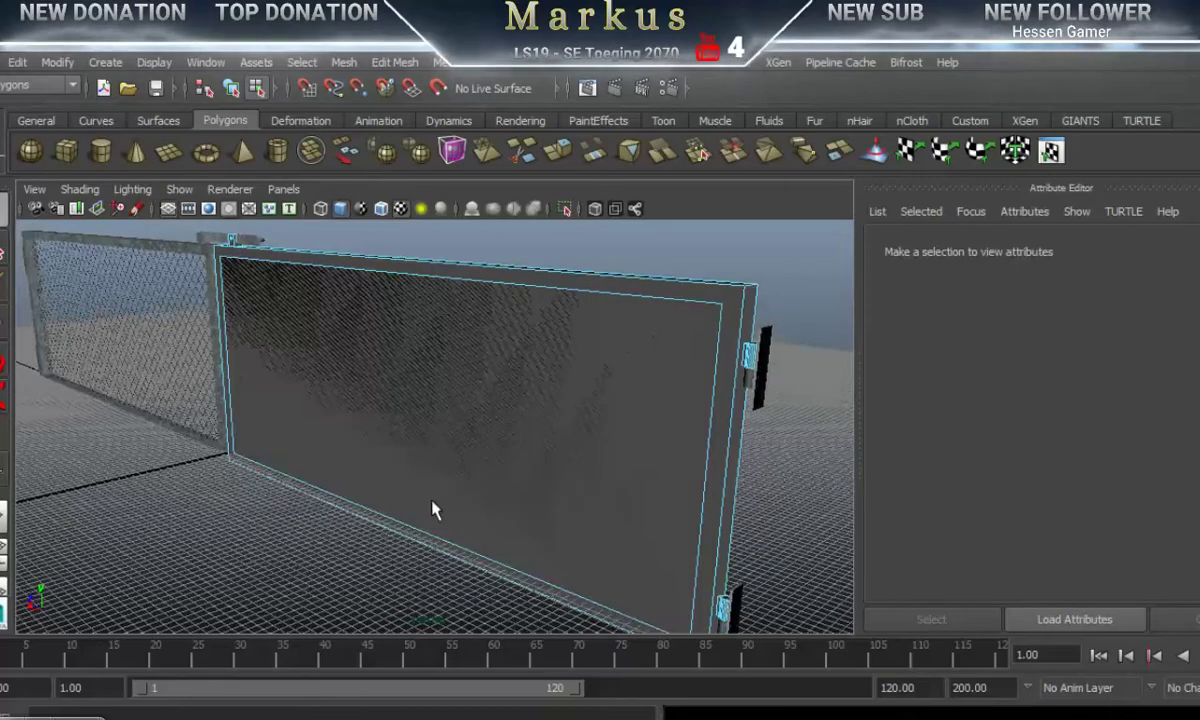
{"action": "right_click_drag", "start_coordinate": [408, 501], "coordinate": [431, 503], "text": "alt"}
{"action": "middle_click_drag", "start_coordinate": [431, 503], "coordinate": [354, 531], "text": "alt"}
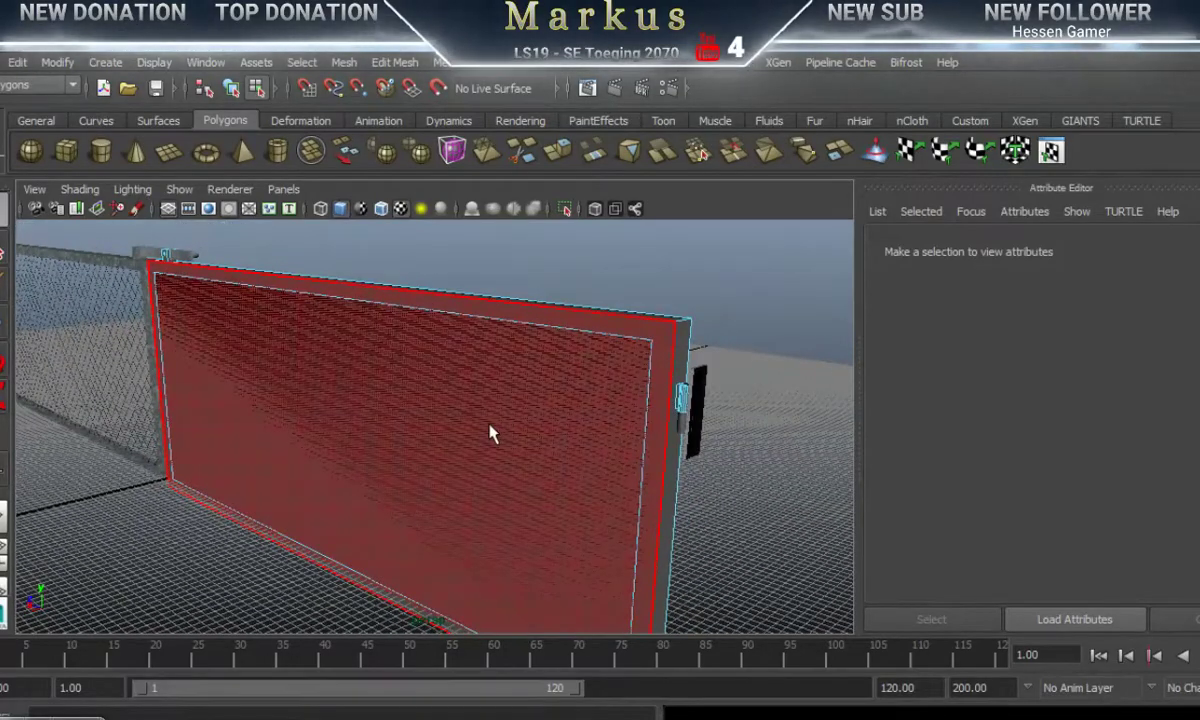
Step: In face mode, delete the front and back faces that cover the gate frame's opening
{"action": "right_click_drag", "start_coordinate": [493, 435], "coordinate": [510, 350]}
{"action": "left_click", "coordinate": [514, 432]}
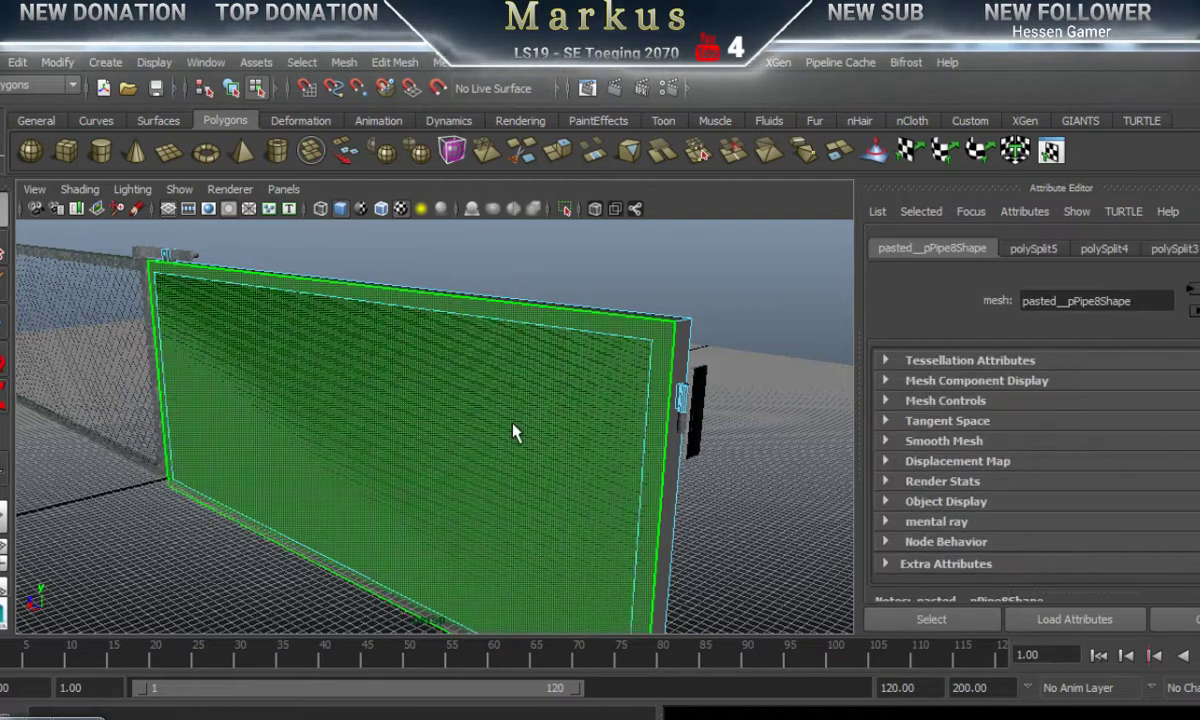
{"action": "key", "text": "Delete"}
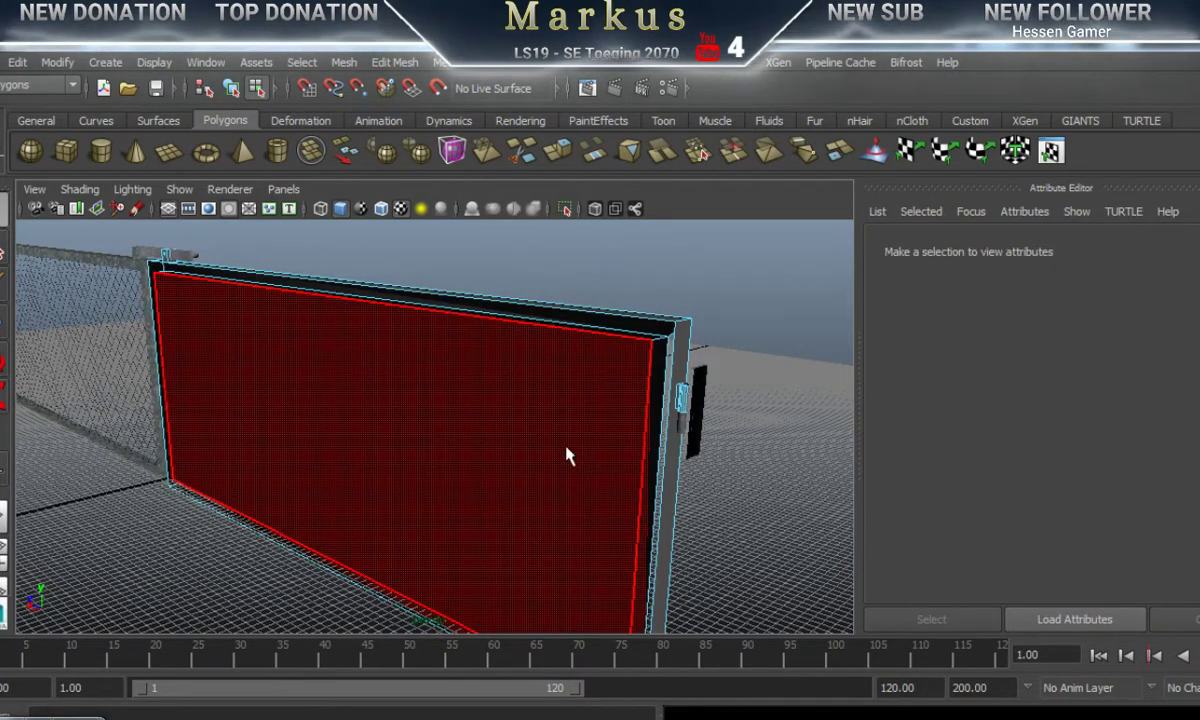
{"action": "left_click", "coordinate": [531, 461]}
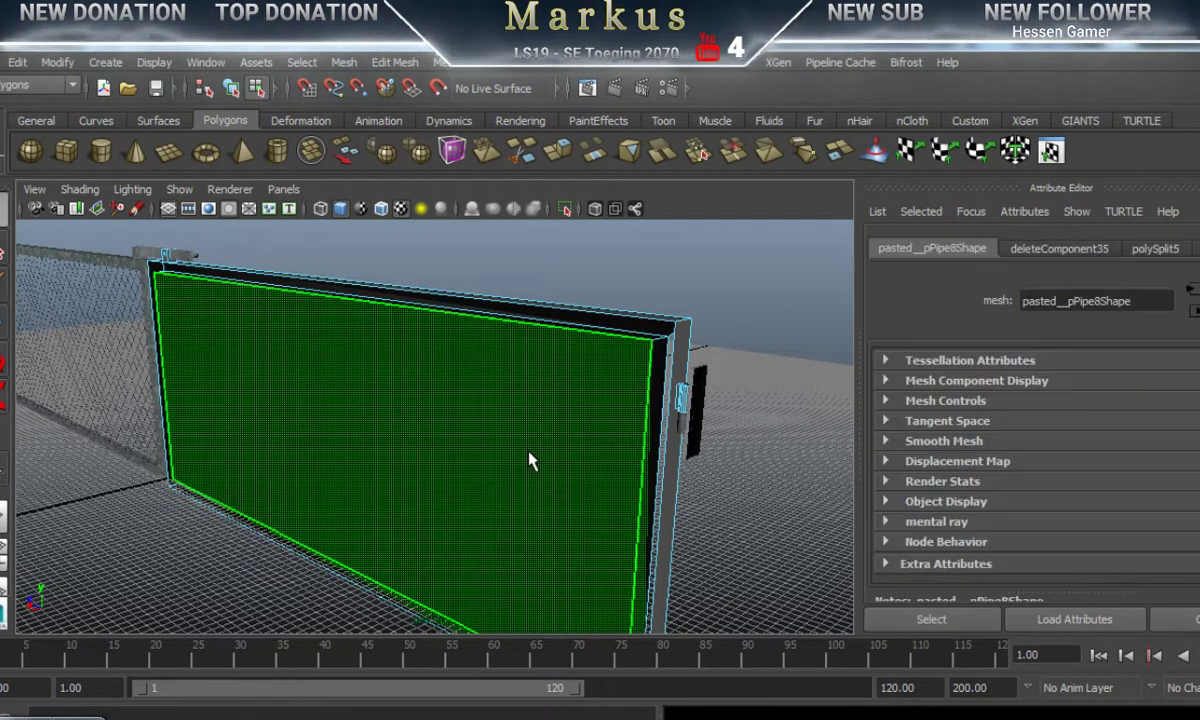
{"action": "key", "text": "Delete"}
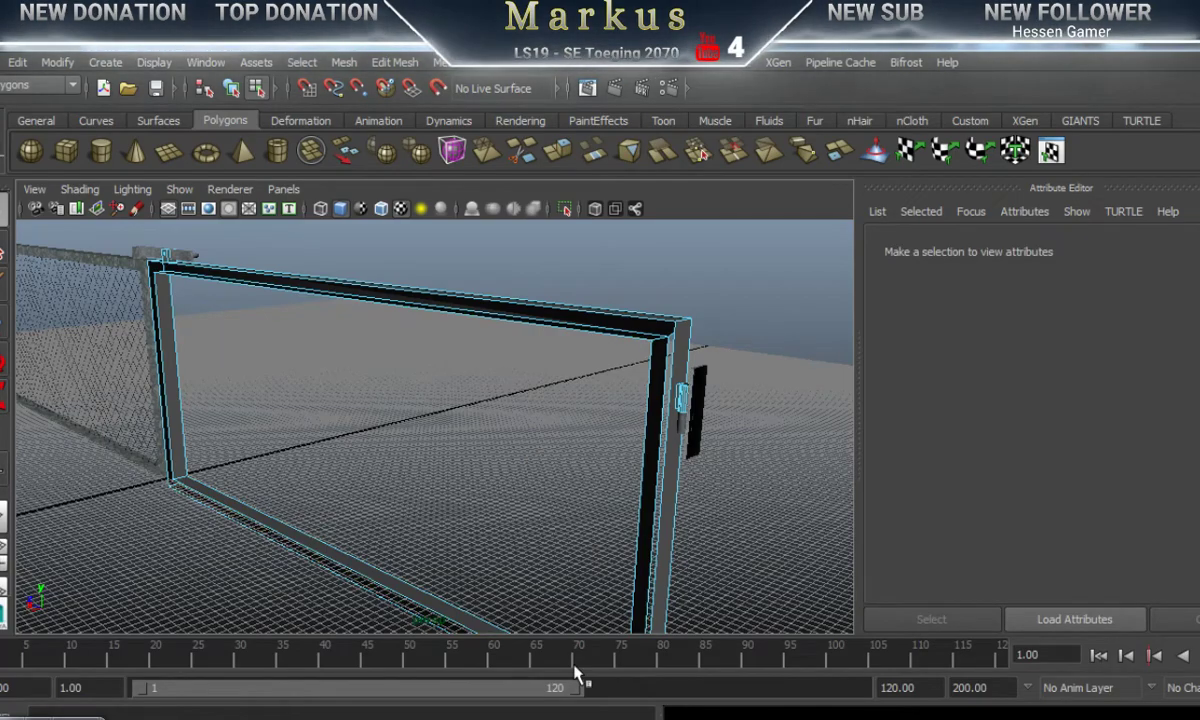
Step: Delete the gate frame's remaining side face that runs along the top rail from the upper hinge-side corner
{"action": "left_click", "coordinate": [410, 655]}
{"action": "left_click_drag", "start_coordinate": [536, 514], "coordinate": [225, 495], "text": "alt"}
{"action": "middle_click_drag", "start_coordinate": [225, 488], "coordinate": [496, 581], "text": "alt"}
{"action": "left_click_drag", "start_coordinate": [496, 581], "coordinate": [171, 531], "text": "alt"}
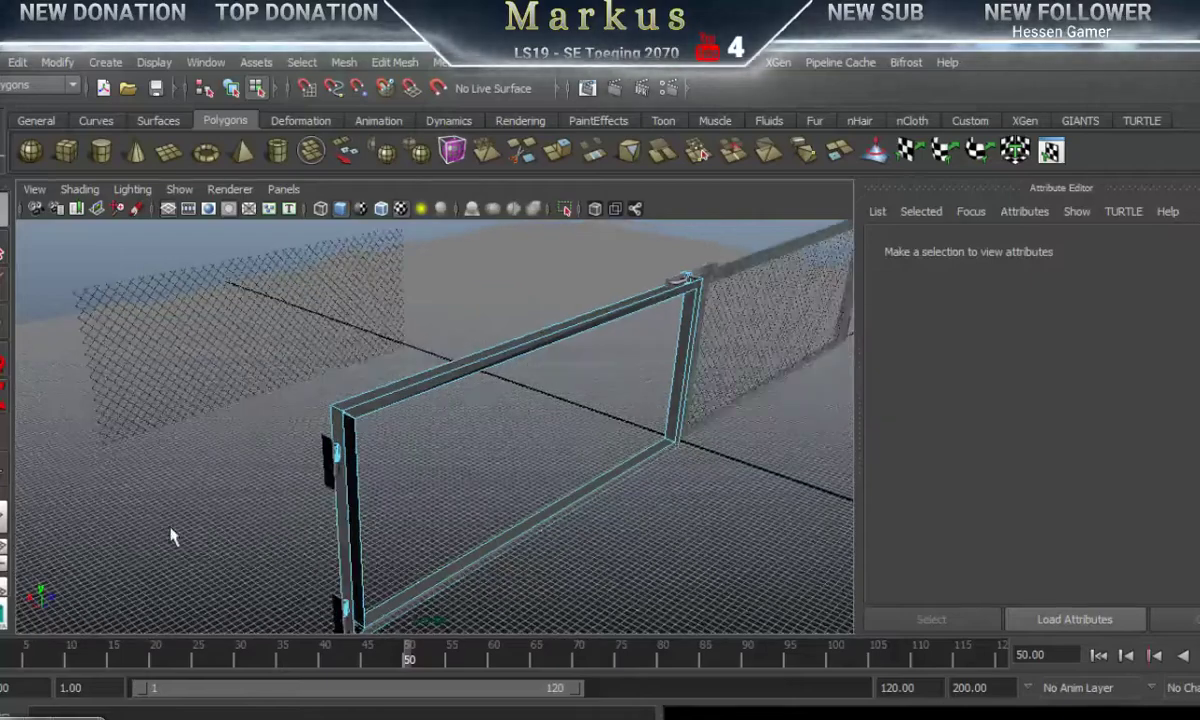
{"action": "right_click_drag", "start_coordinate": [171, 531], "coordinate": [616, 460], "text": "alt"}
{"action": "left_click_drag", "start_coordinate": [616, 460], "coordinate": [287, 450], "text": "alt"}
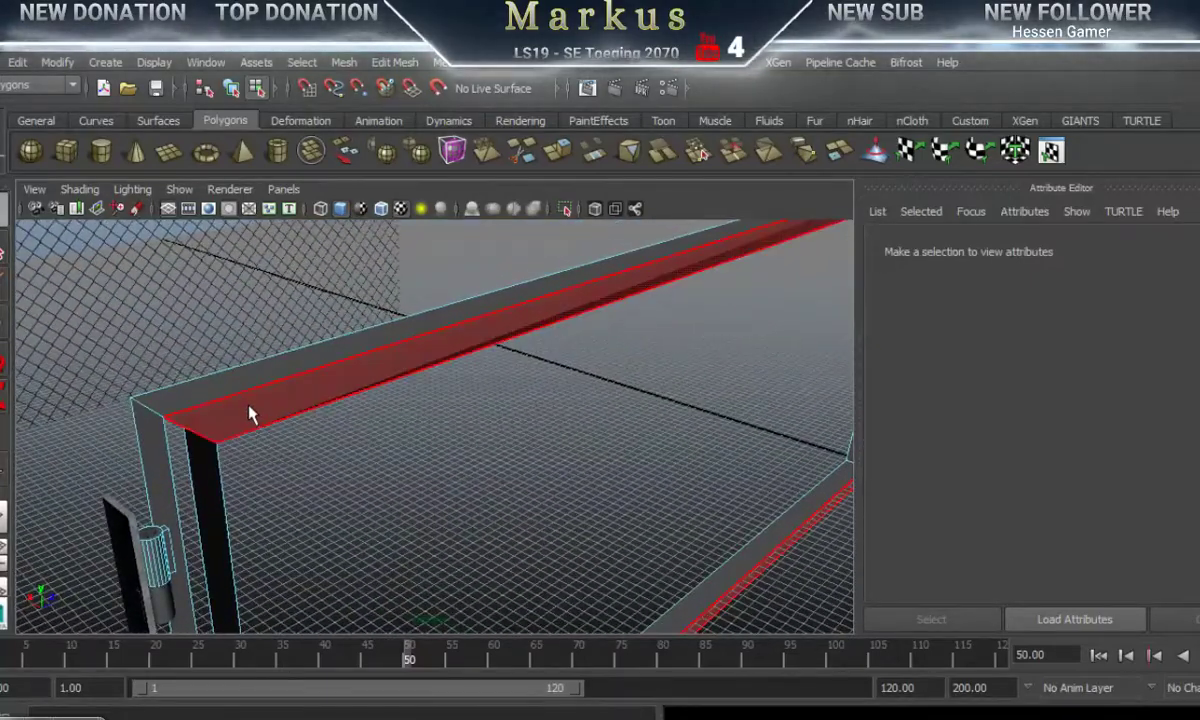
{"action": "left_click", "coordinate": [250, 415]}
{"action": "key", "text": "Delete"}
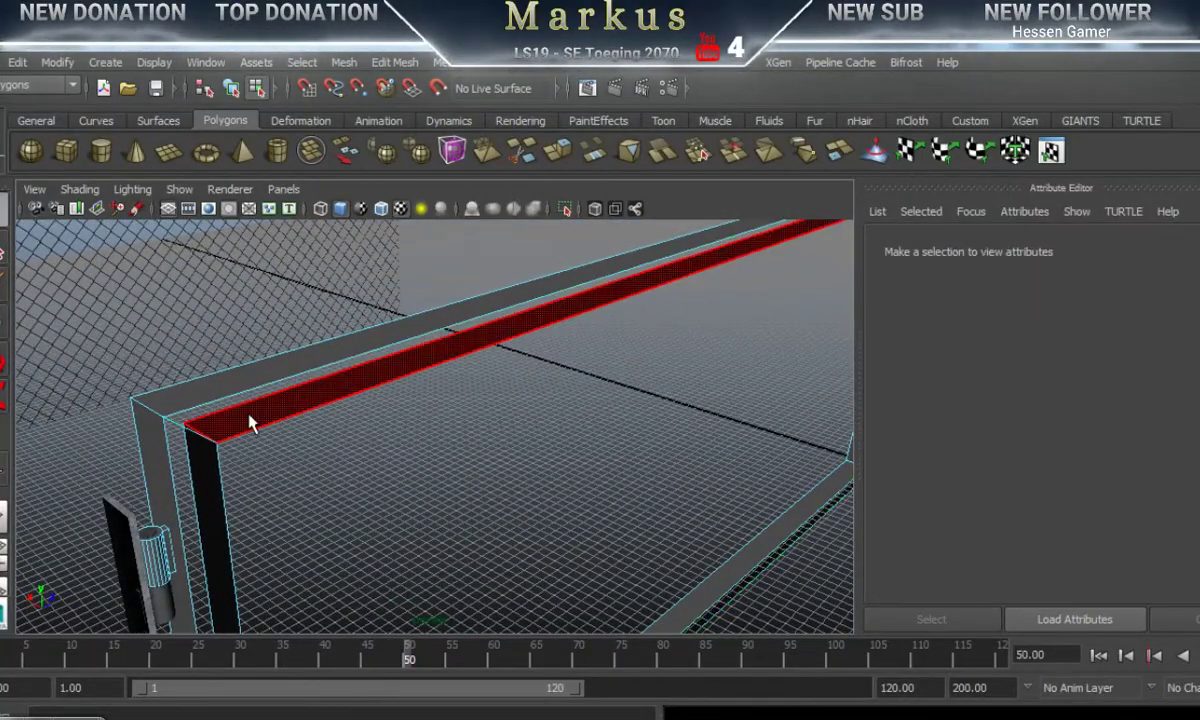
Step: In edge mode, try to delete the diagonal edge at the gate frame's upper hinge-side corner
{"action": "left_click_drag", "start_coordinate": [335, 553], "coordinate": [279, 530], "text": "alt"}
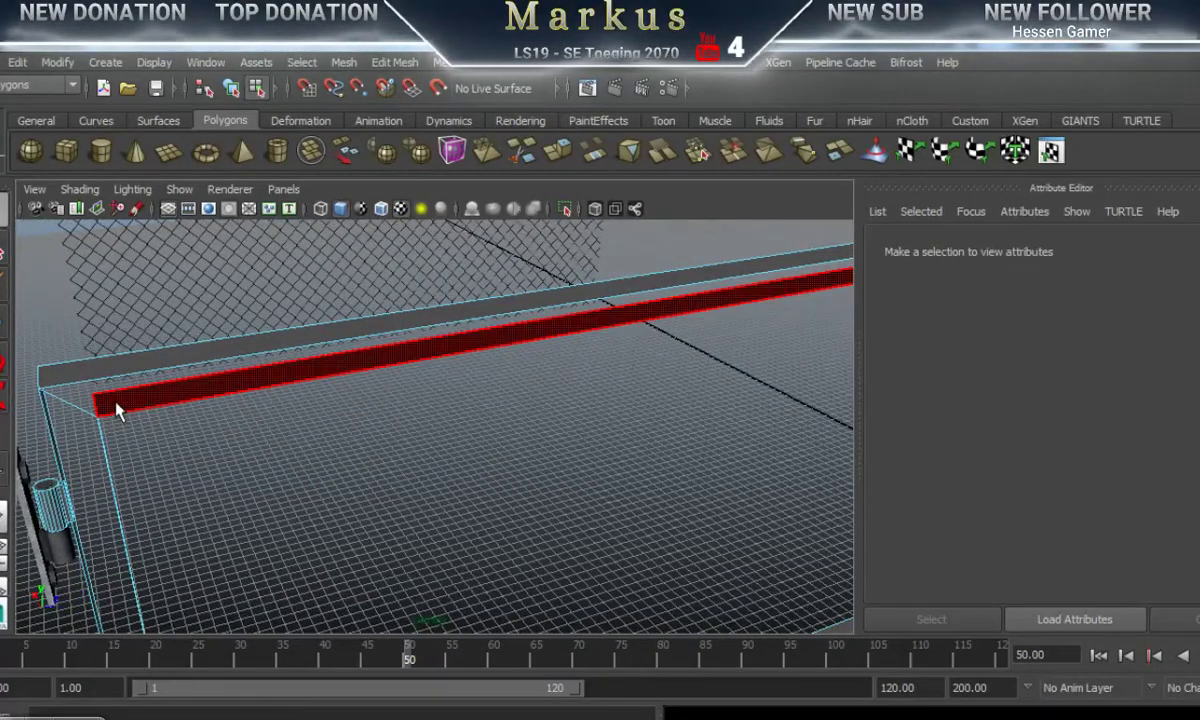
{"action": "right_click_drag", "start_coordinate": [116, 410], "coordinate": [99, 232]}
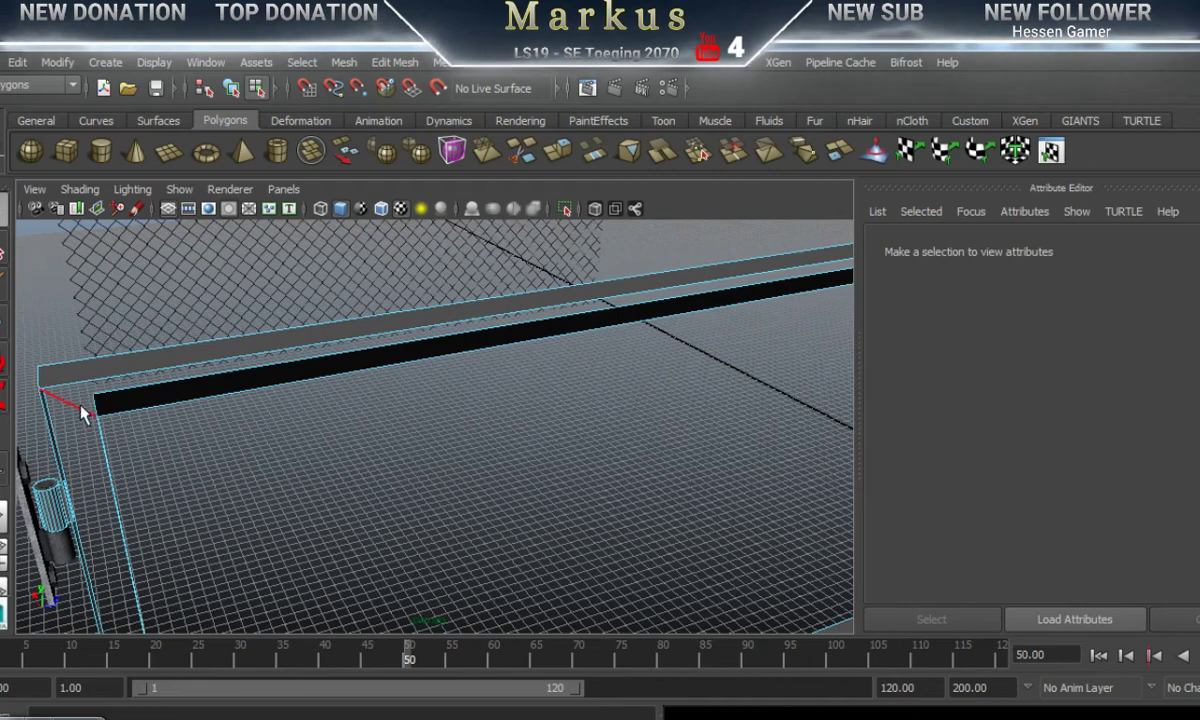
{"action": "key", "text": "Delete"}
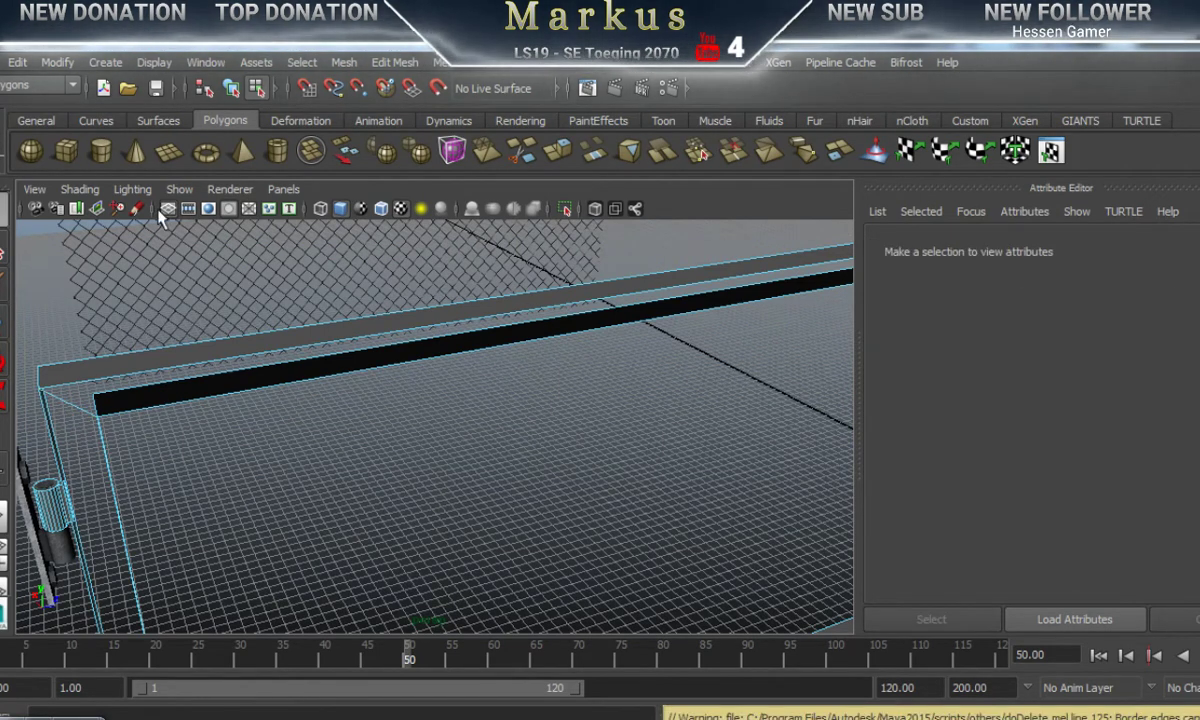
Step: Undo all the face deletions and diagonal splits made on the gate frame
{"action": "key", "text": "ctrl+z"}
{"action": "key", "text": "ctrl+z"}
{"action": "key", "text": "ctrl+z"}
{"action": "key", "text": "ctrl+z"}
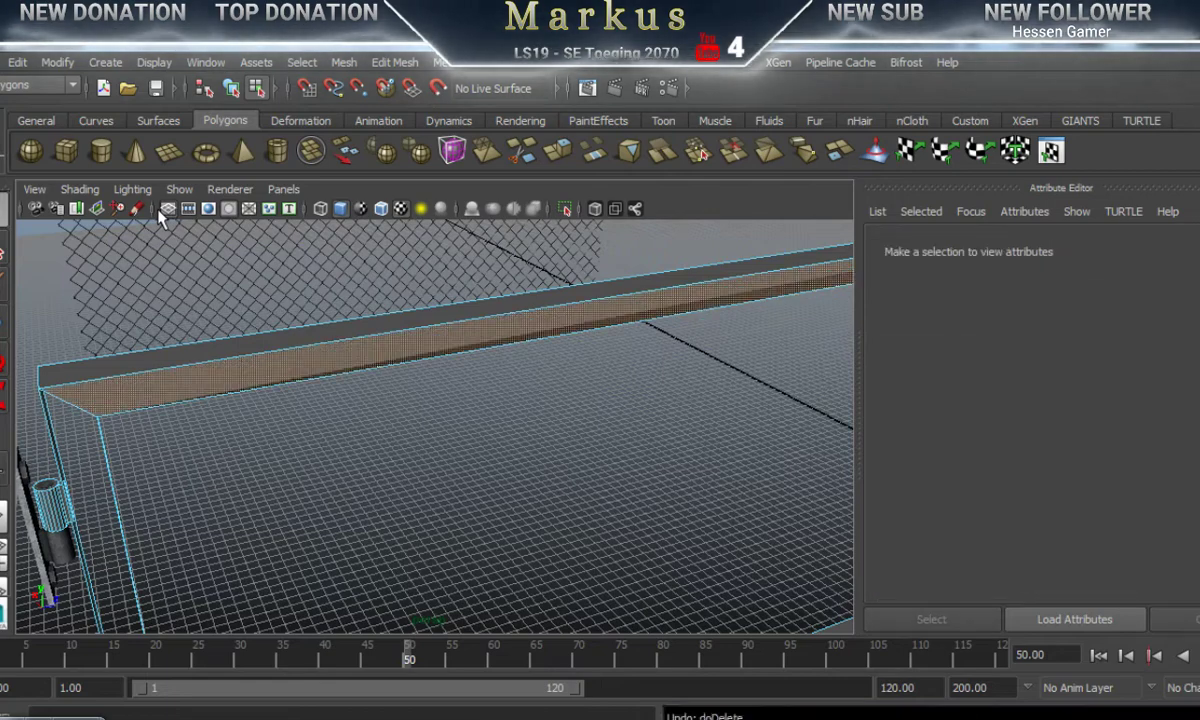
{"action": "key", "text": "ctrl+z"}
{"action": "key", "text": "ctrl+z"}
{"action": "key", "text": "ctrl+z"}
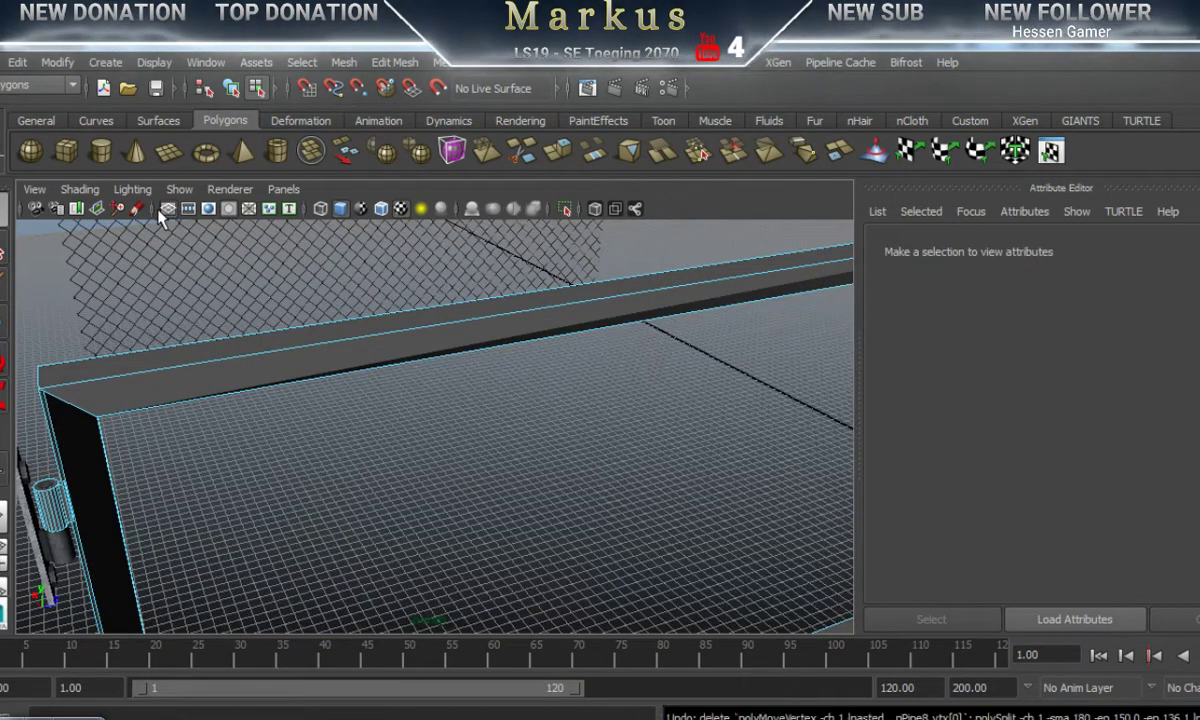
{"action": "key", "text": "ctrl+z"}
{"action": "key", "text": "ctrl+z"}
{"action": "key", "text": "ctrl+z"}
{"action": "key", "text": "ctrl+z"}
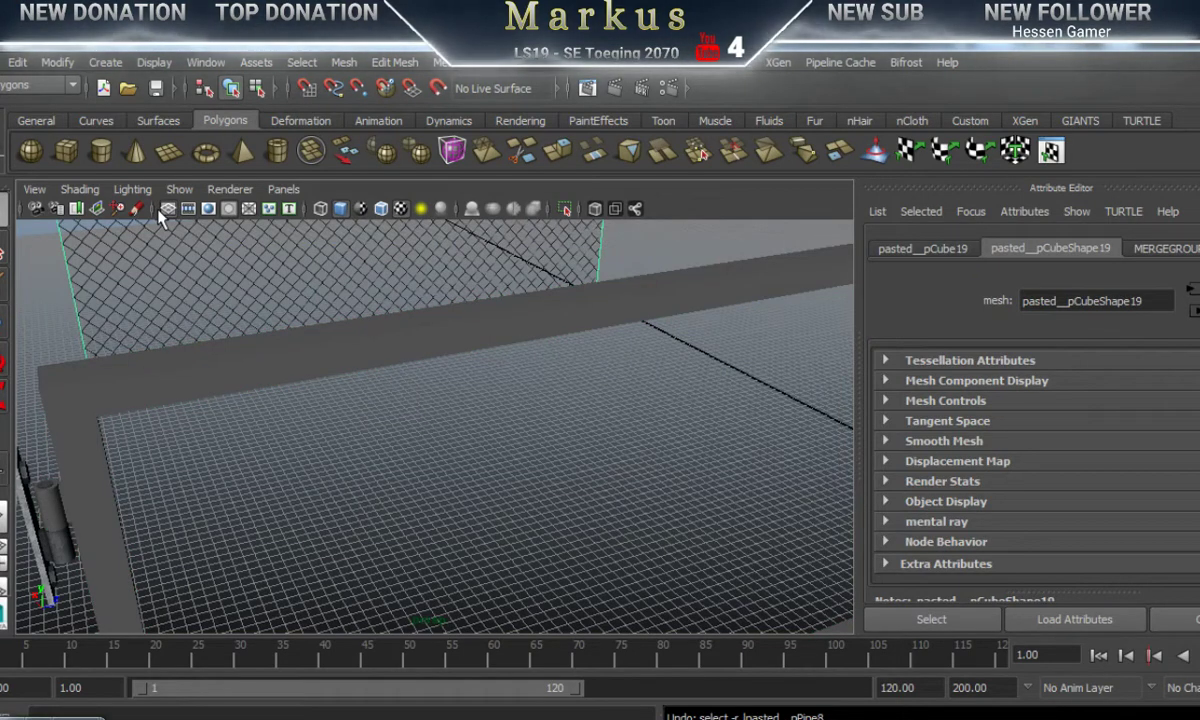
Step: In face mode, delete the gate frame's ring-shaped front and back faces, keeping only the inner and outer rim faces
{"action": "left_click", "coordinate": [258, 388]}
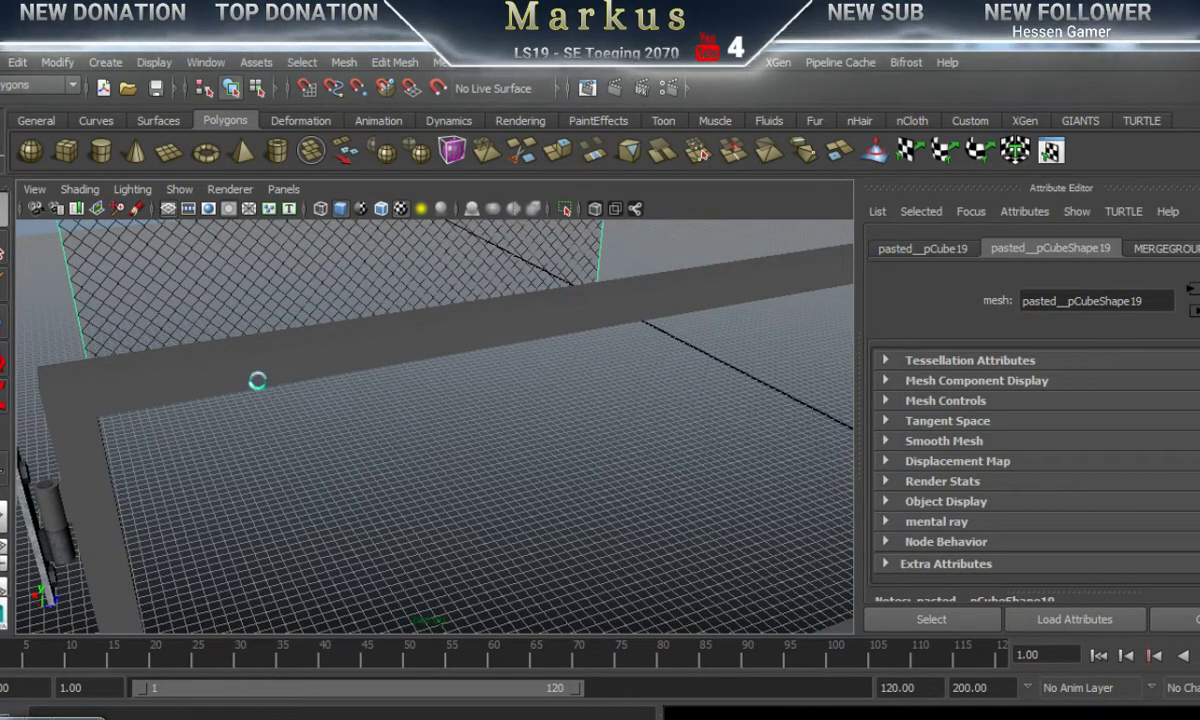
{"action": "right_click_drag", "start_coordinate": [260, 388], "coordinate": [270, 356]}
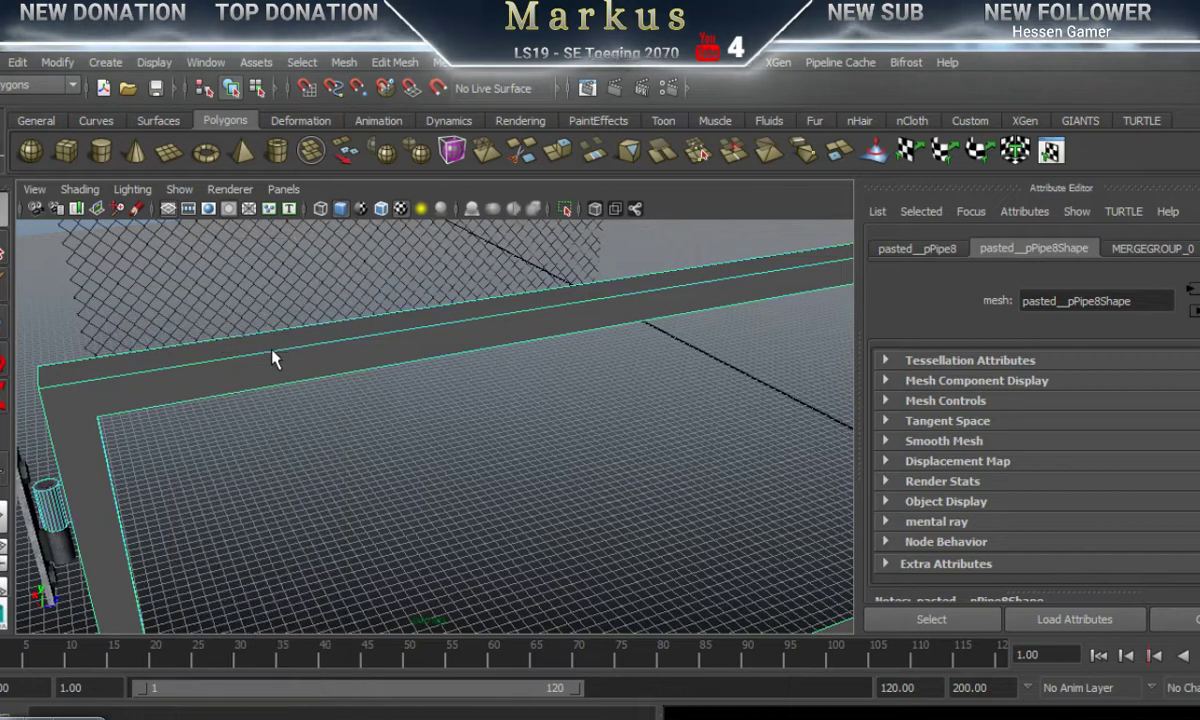
{"action": "left_click", "coordinate": [238, 386]}
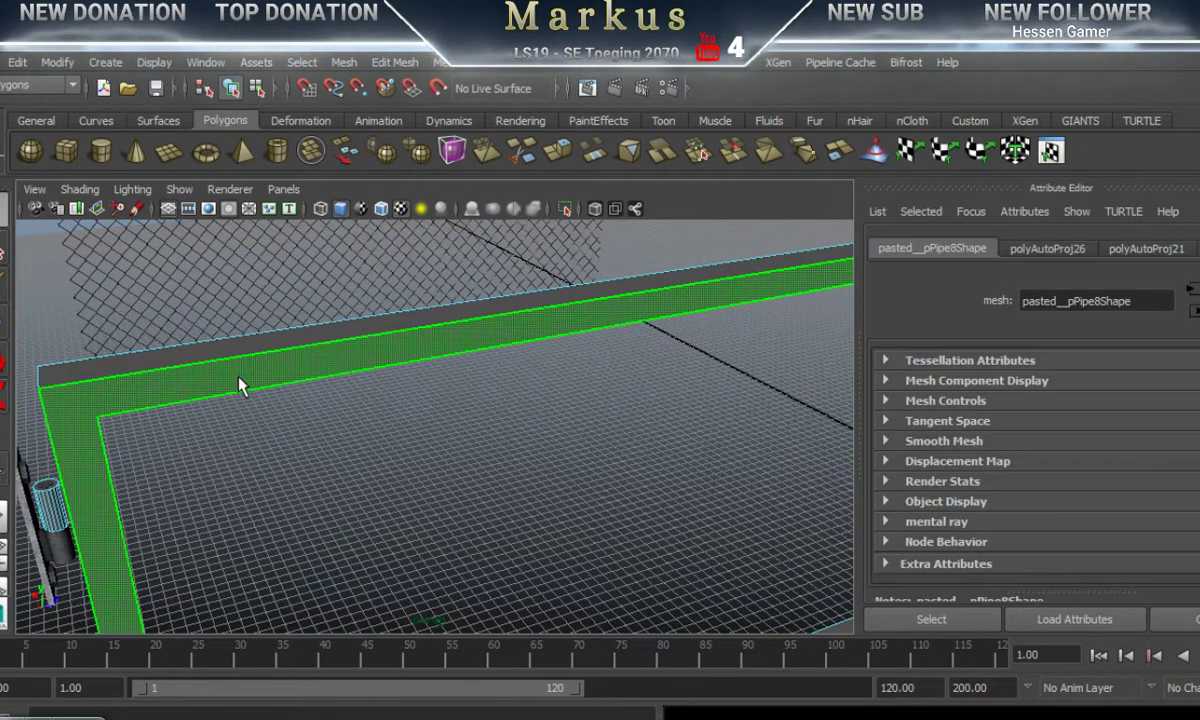
{"action": "key", "text": "Delete"}
{"action": "left_click", "coordinate": [61, 408]}
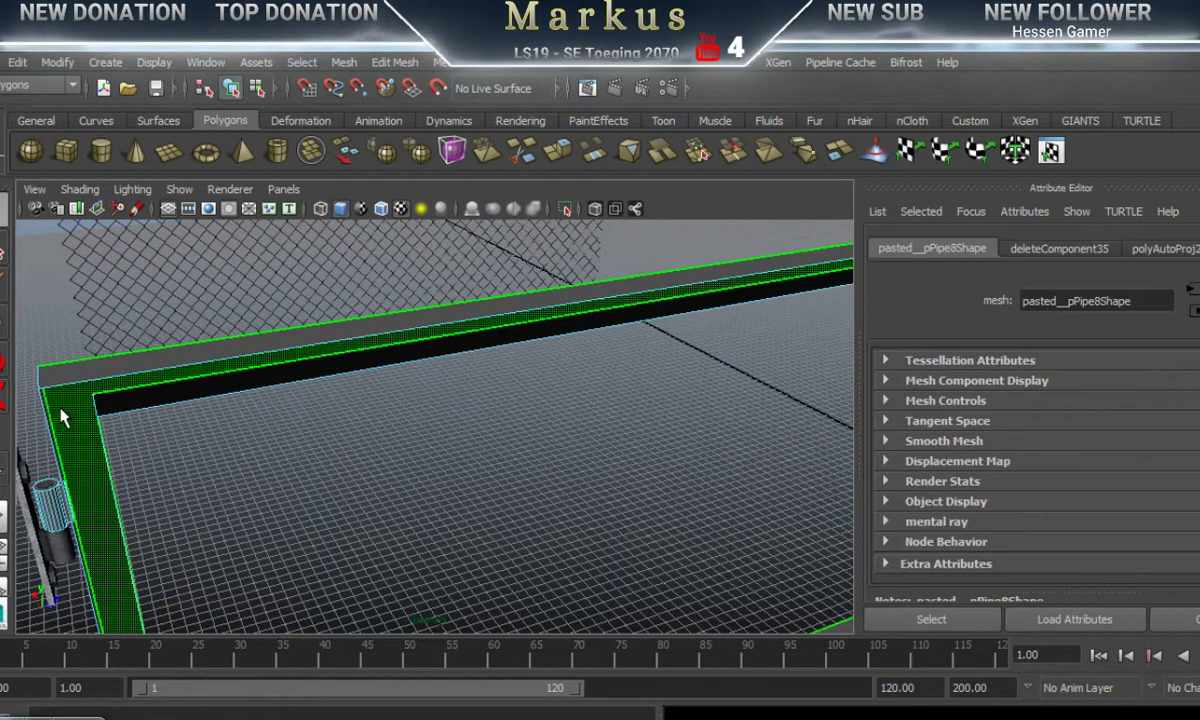
{"action": "key", "text": "Delete"}
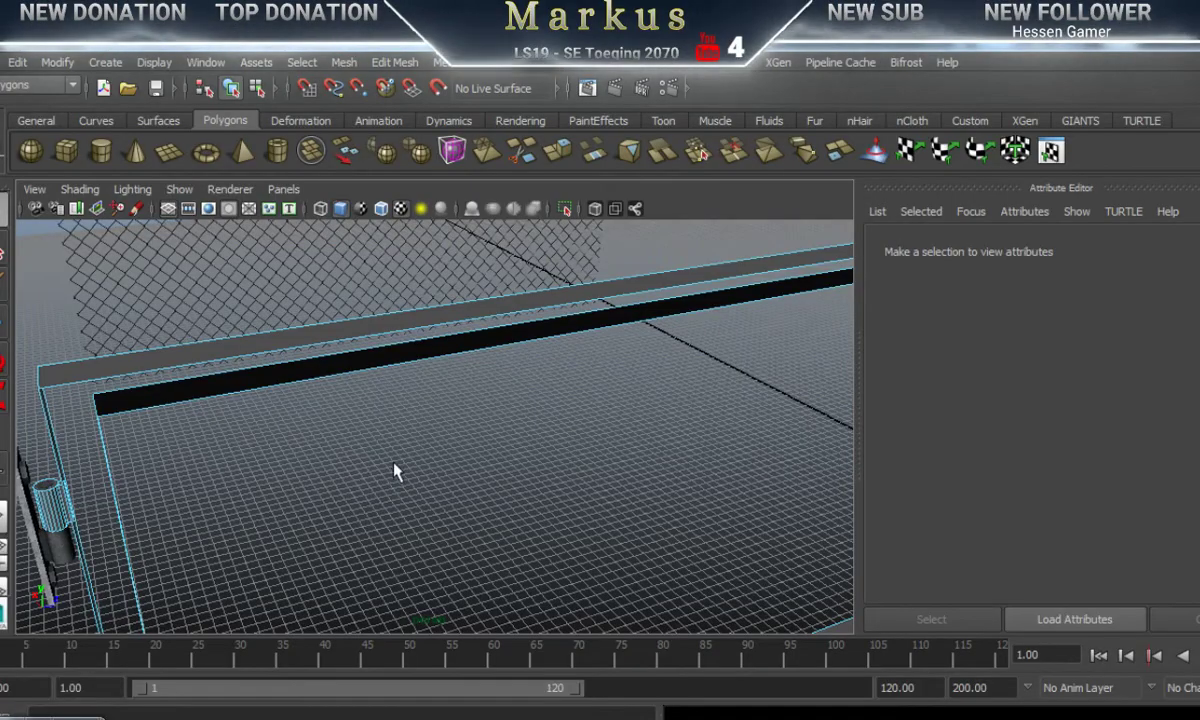
Step: Return the gate frame to object mode and close its open borders with Fill Hole
{"action": "left_click_drag", "start_coordinate": [396, 471], "coordinate": [276, 466], "text": "alt"}
{"action": "middle_click_drag", "start_coordinate": [461, 498], "coordinate": [452, 330], "text": "alt"}
{"action": "left_click_drag", "start_coordinate": [452, 330], "coordinate": [511, 507], "text": "alt"}
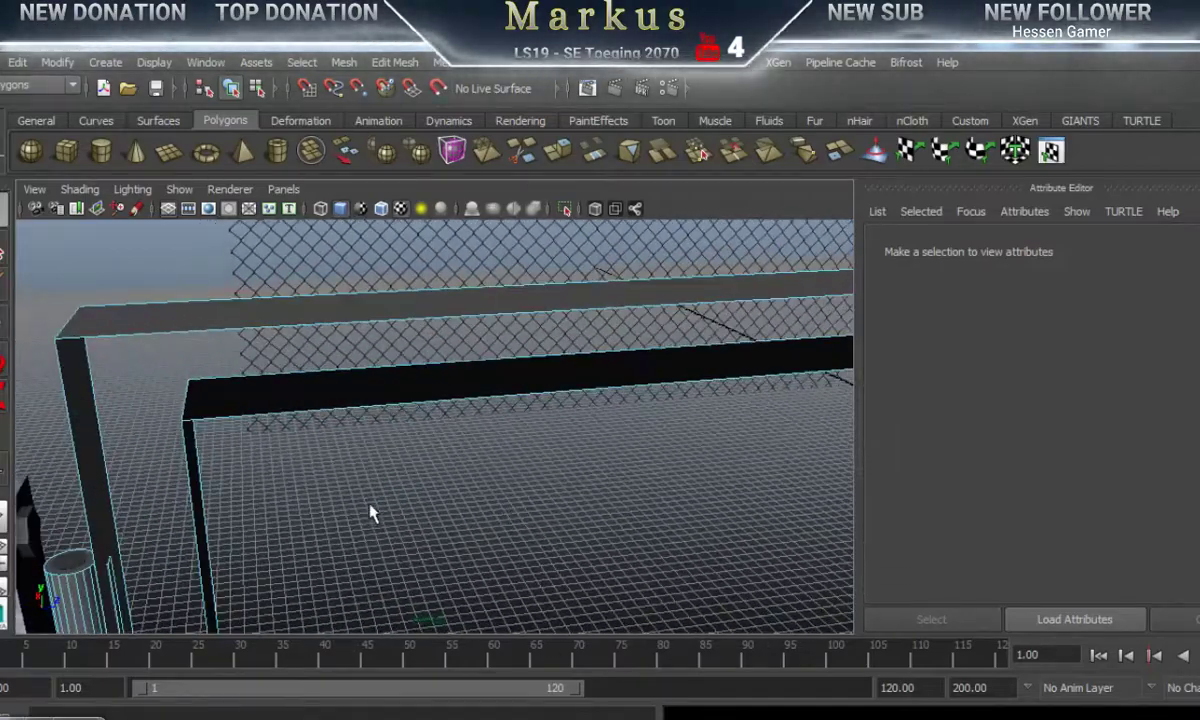
{"action": "left_click_drag", "start_coordinate": [370, 513], "coordinate": [391, 488], "text": "alt"}
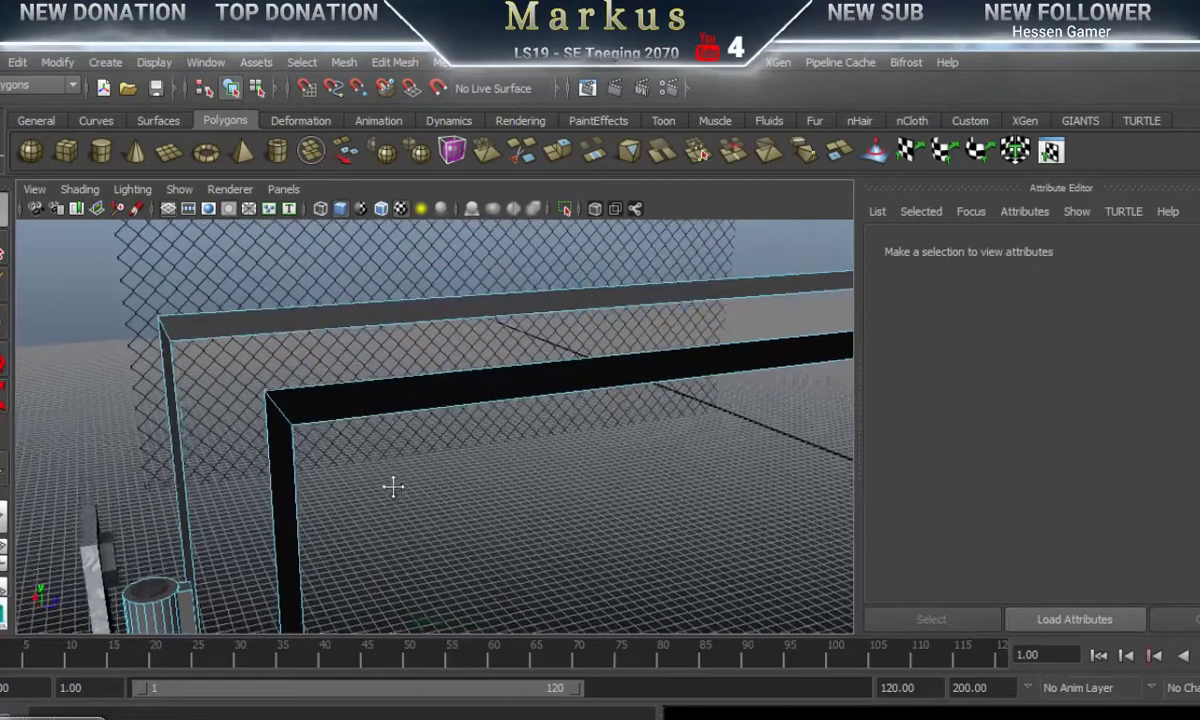
{"action": "left_click", "coordinate": [303, 333]}
{"action": "right_click_drag", "start_coordinate": [303, 330], "coordinate": [388, 268]}
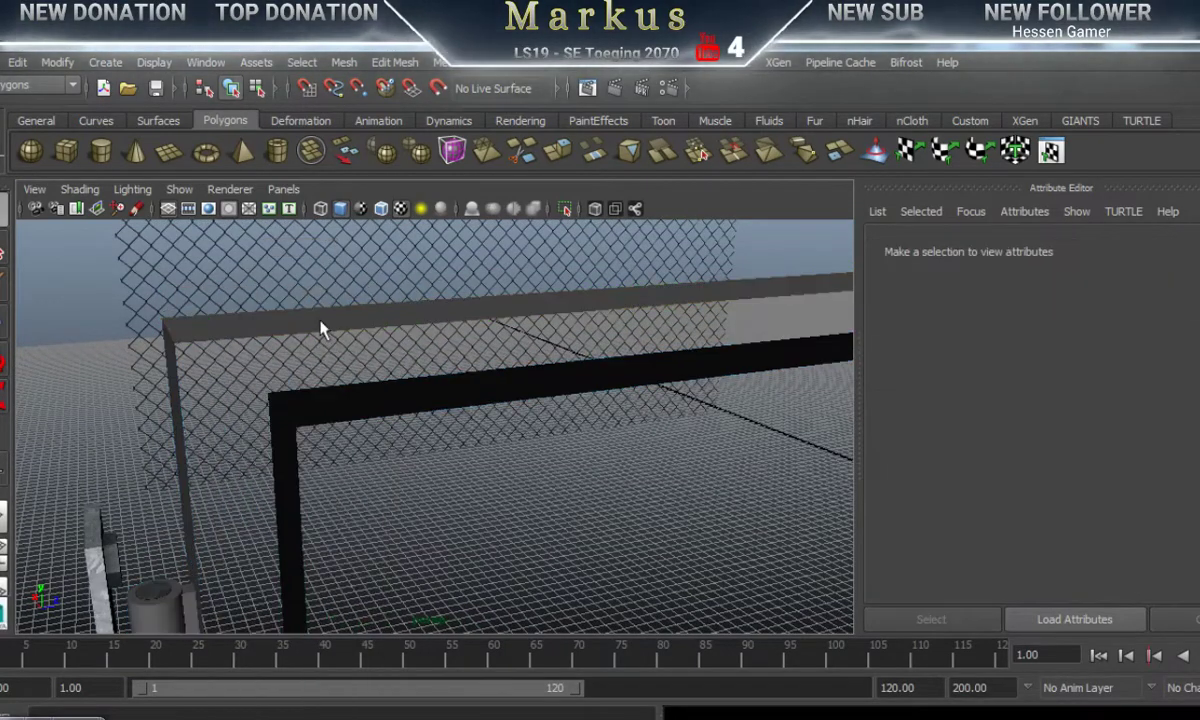
{"action": "left_click", "coordinate": [303, 332]}
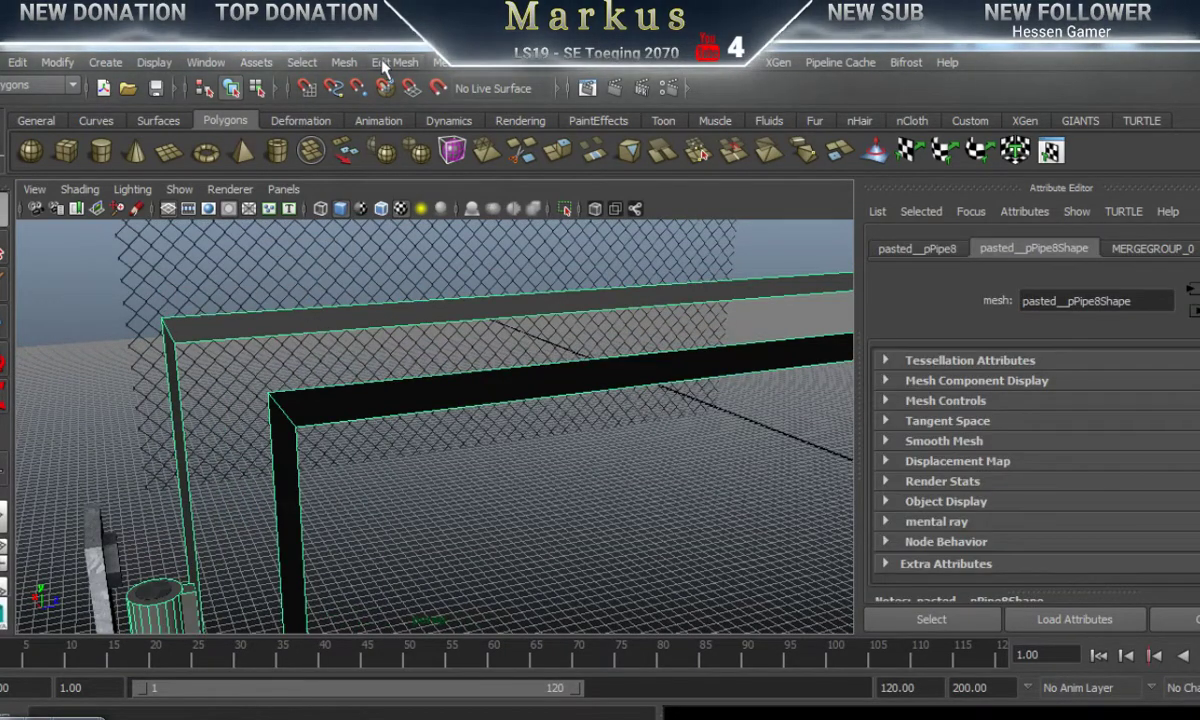
{"action": "left_click", "coordinate": [385, 63]}
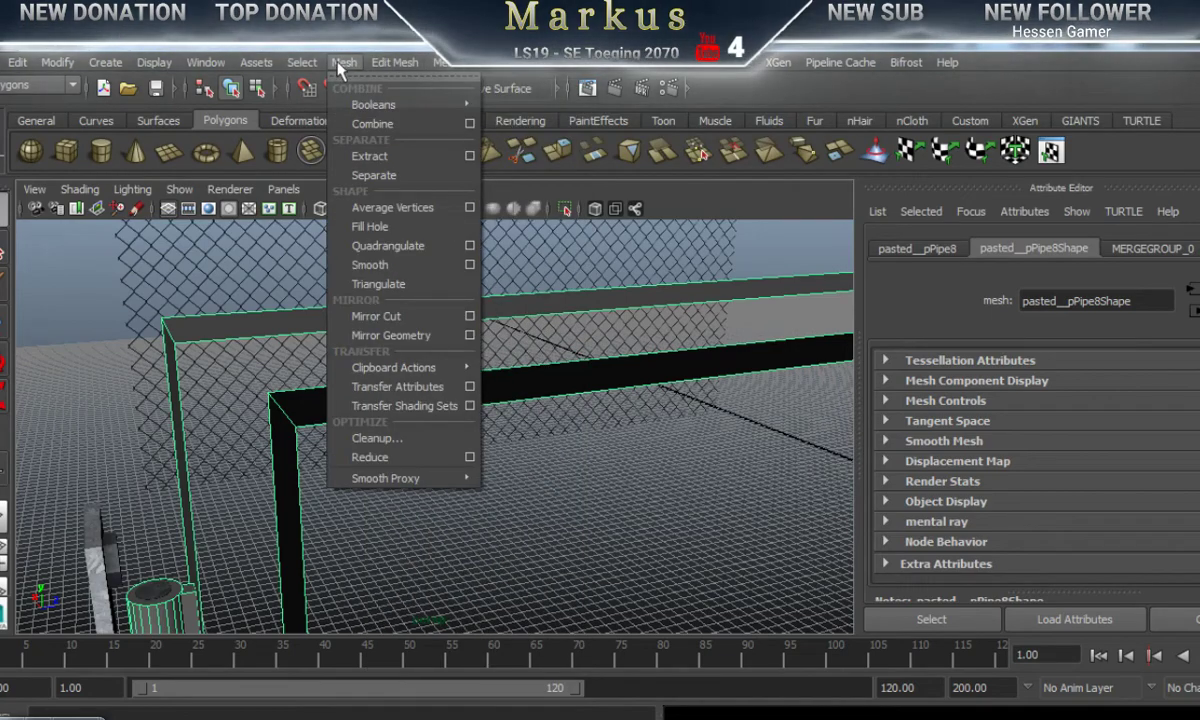
{"action": "left_click", "coordinate": [364, 227]}
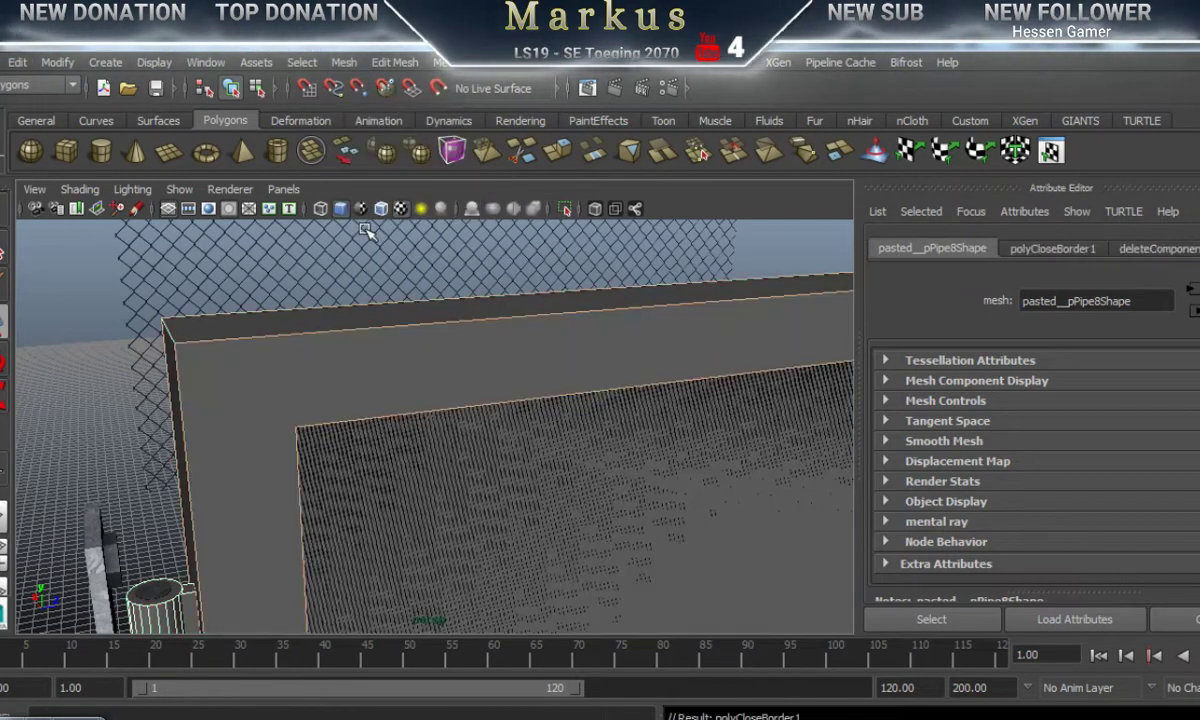
Step: In face mode, delete all the filled faces that cover the gate frame and its opening from both sides
{"action": "left_click_drag", "start_coordinate": [565, 450], "coordinate": [139, 482], "text": "alt"}
{"action": "left_click_drag", "start_coordinate": [522, 520], "coordinate": [393, 463], "text": "alt"}
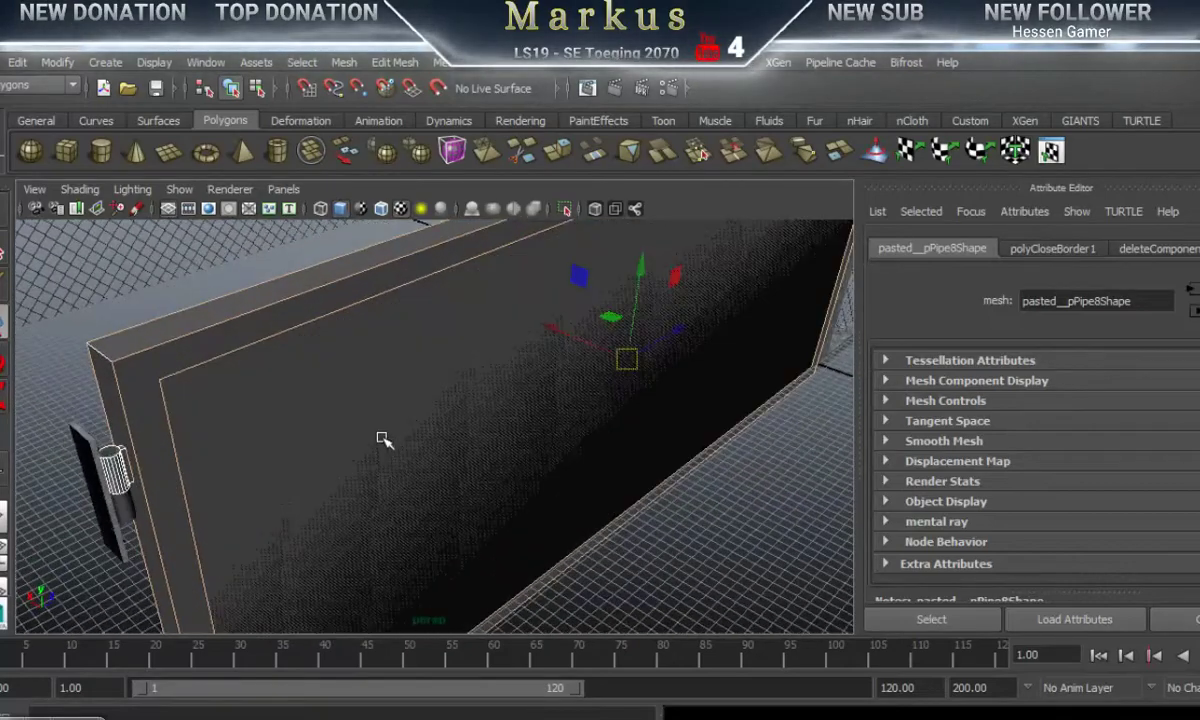
{"action": "right_click_drag", "start_coordinate": [384, 439], "coordinate": [384, 416]}
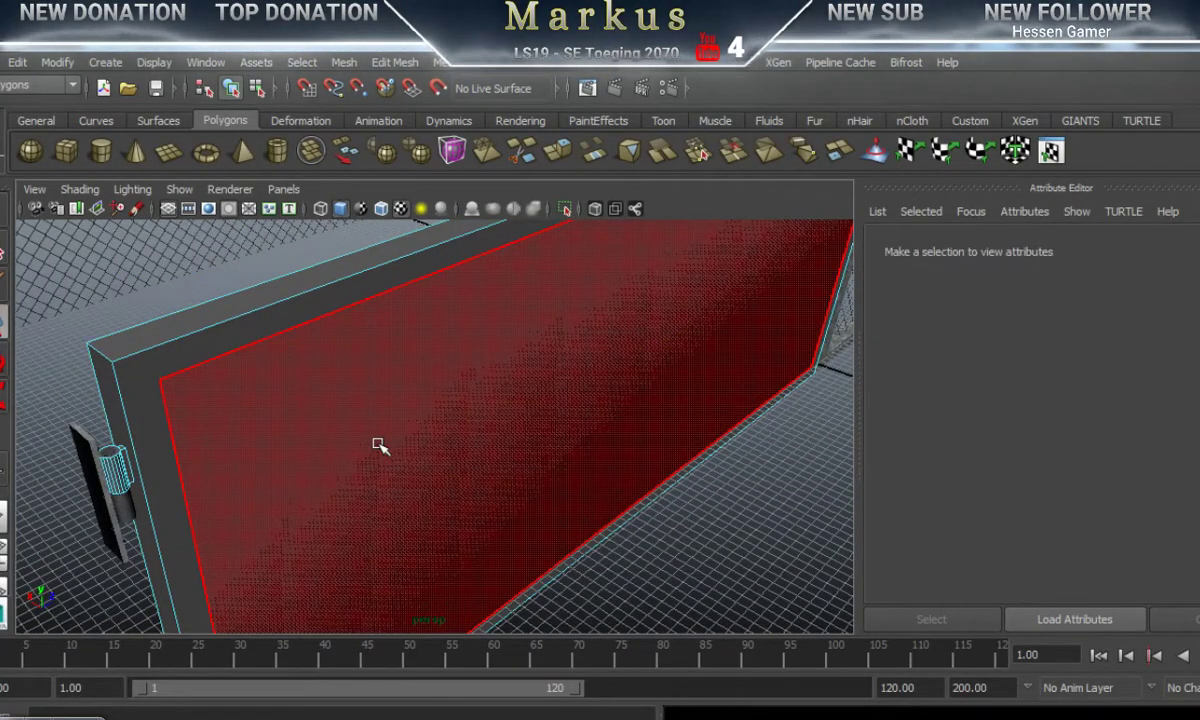
{"action": "left_click", "coordinate": [378, 445]}
{"action": "key", "text": "Delete"}
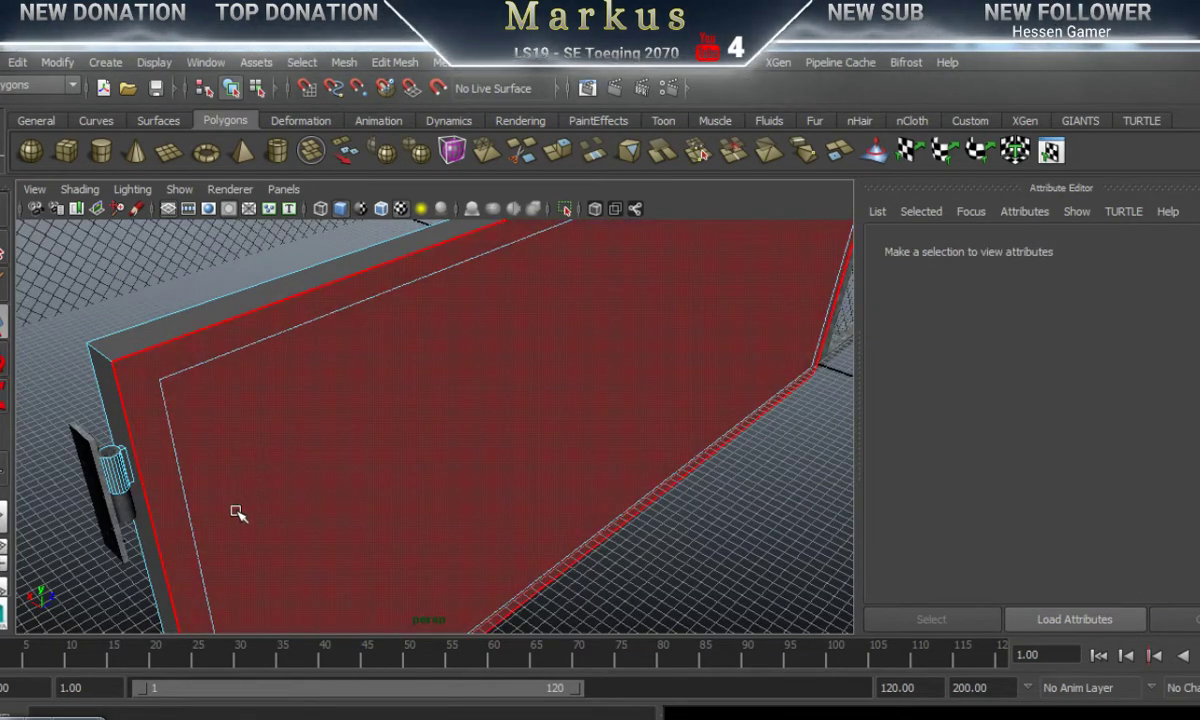
{"action": "left_click_drag", "start_coordinate": [237, 512], "coordinate": [318, 508], "text": "alt"}
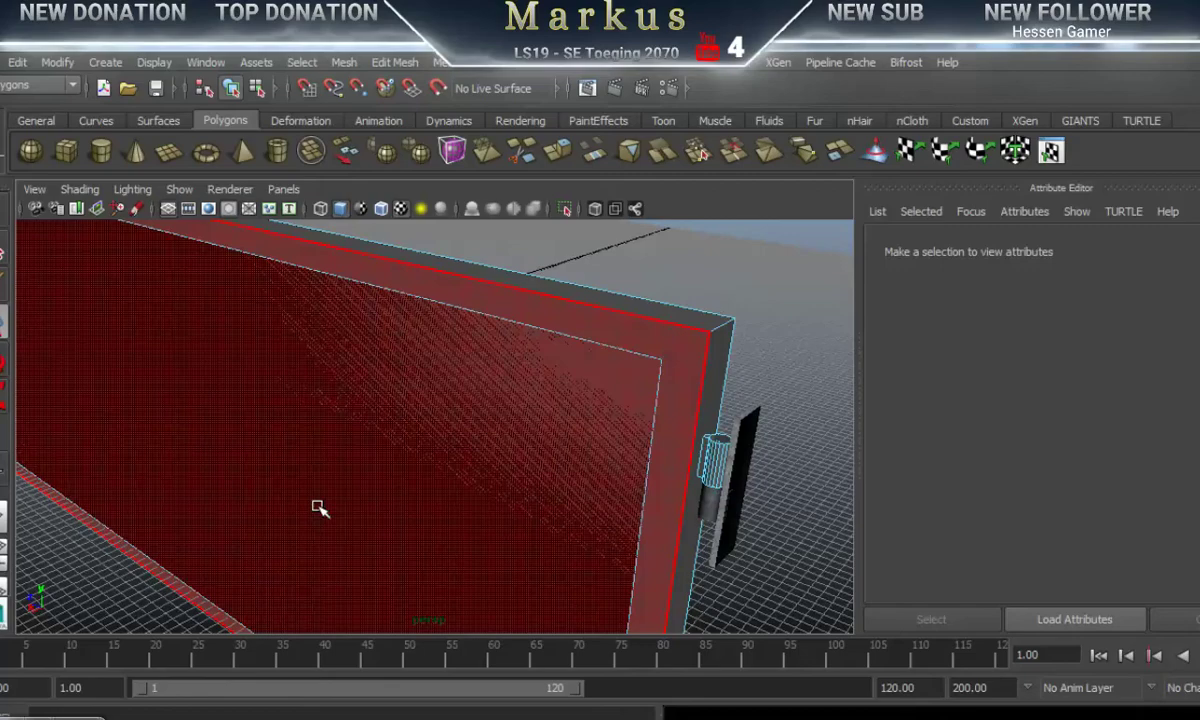
{"action": "left_click", "coordinate": [416, 448]}
{"action": "key", "text": "Delete"}
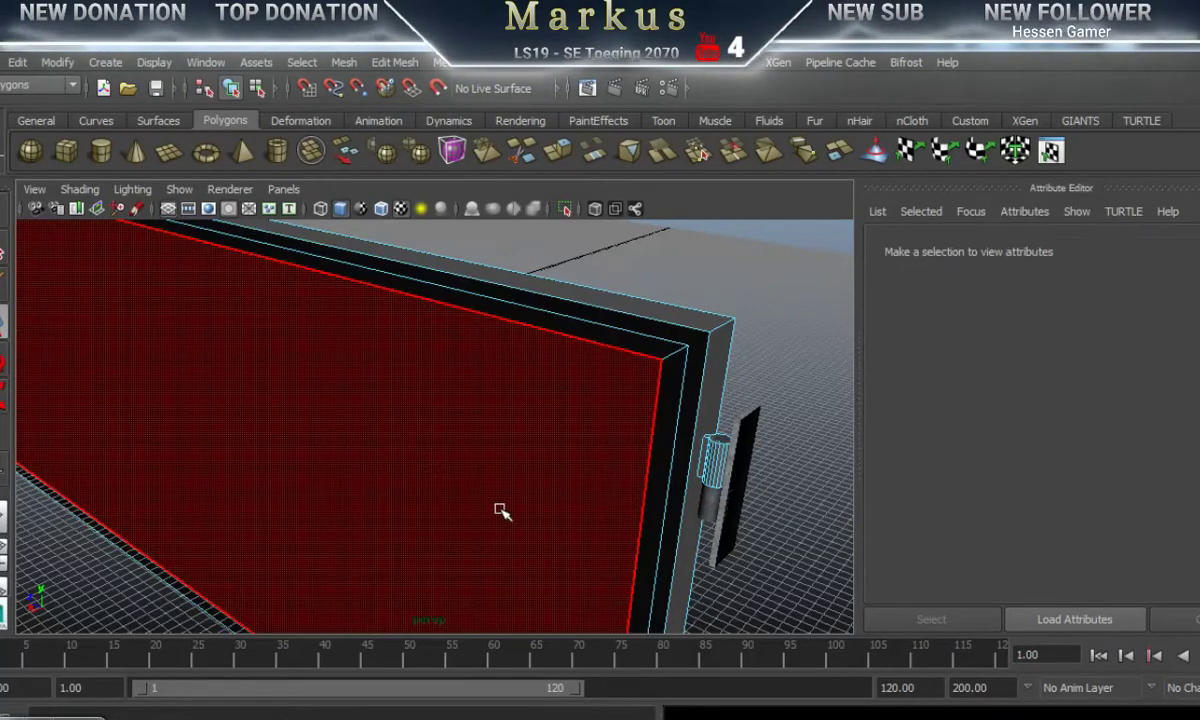
{"action": "left_click_drag", "start_coordinate": [457, 592], "coordinate": [188, 562], "text": "alt"}
{"action": "left_click", "coordinate": [345, 471]}
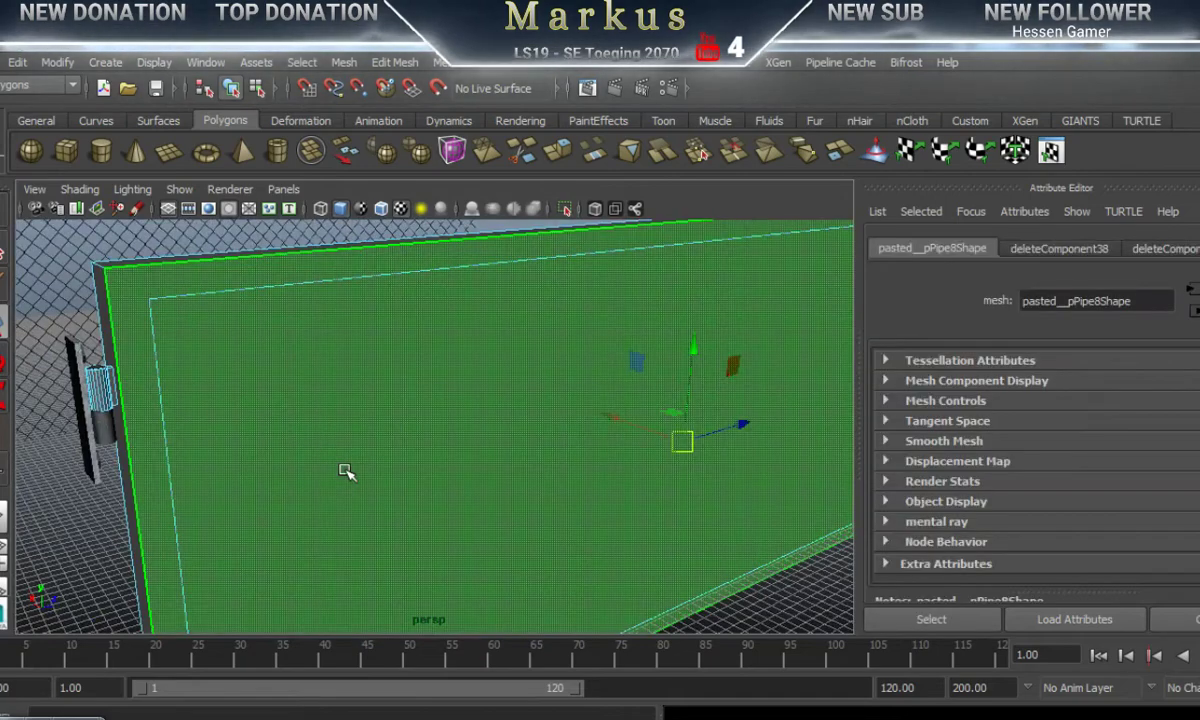
{"action": "left_click", "coordinate": [345, 471], "text": "shift"}
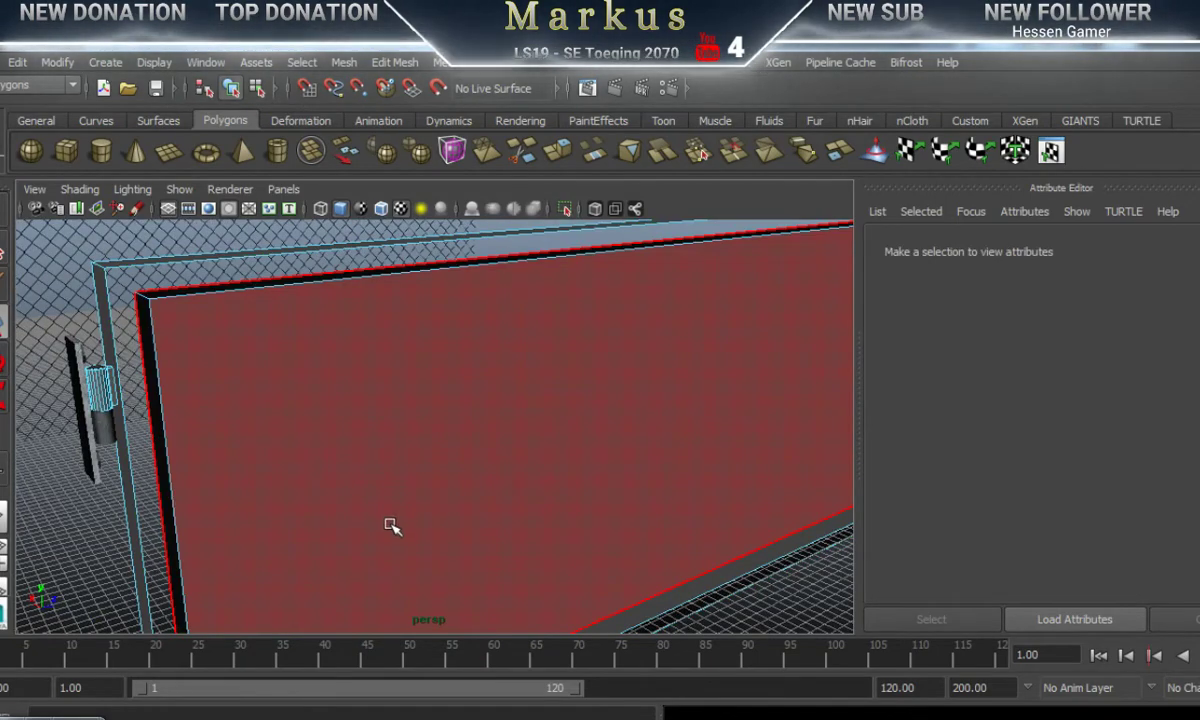
{"action": "left_click_drag", "start_coordinate": [391, 526], "coordinate": [572, 484], "text": "alt"}
{"action": "left_click", "coordinate": [361, 460]}
{"action": "key", "text": "Delete"}
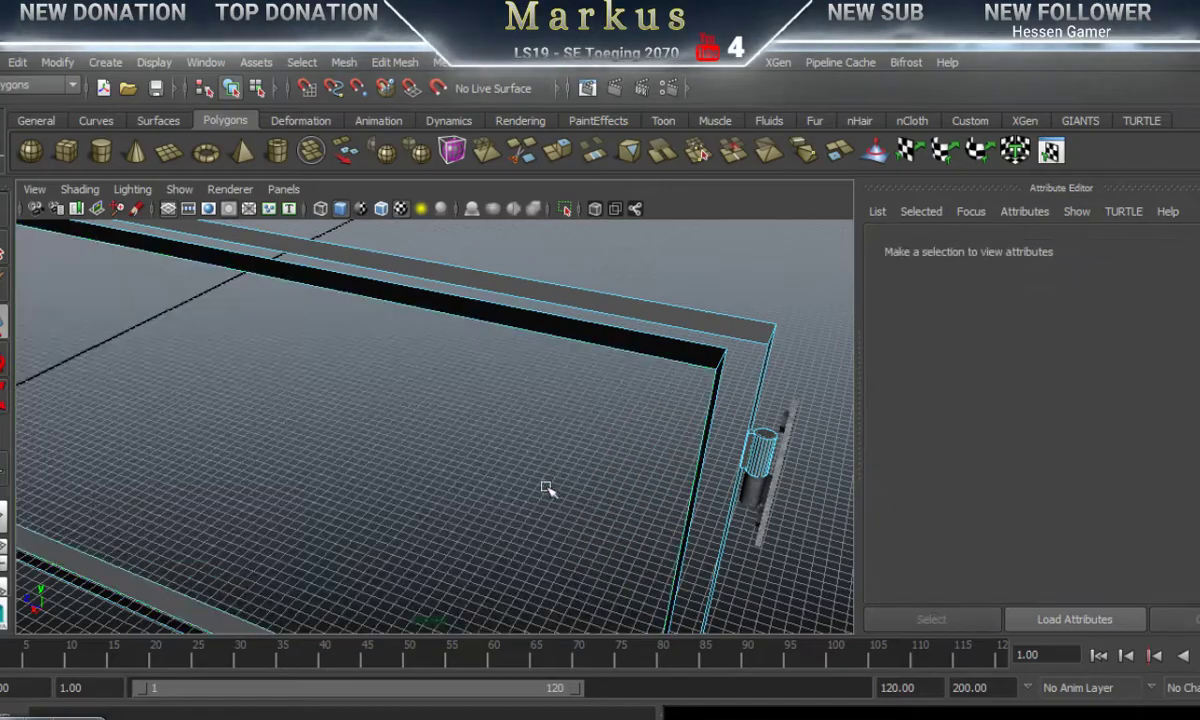
Step: Move the small latch cylinder off the gate frame's top rail and out toward the mesh fence
{"action": "left_click_drag", "start_coordinate": [592, 503], "coordinate": [430, 340], "text": "alt"}
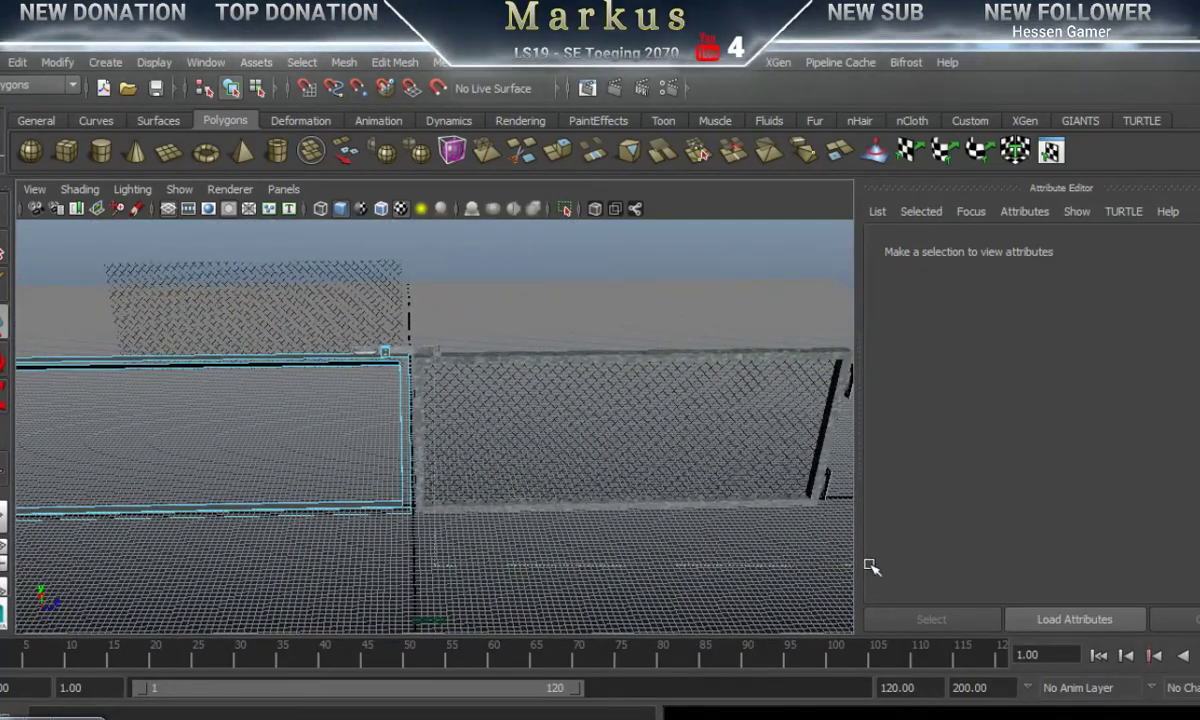
{"action": "left_click", "coordinate": [557, 541]}
{"action": "left_click_drag", "start_coordinate": [557, 541], "coordinate": [516, 403], "text": "alt"}
{"action": "left_click_drag", "start_coordinate": [545, 295], "coordinate": [343, 437], "text": "alt"}
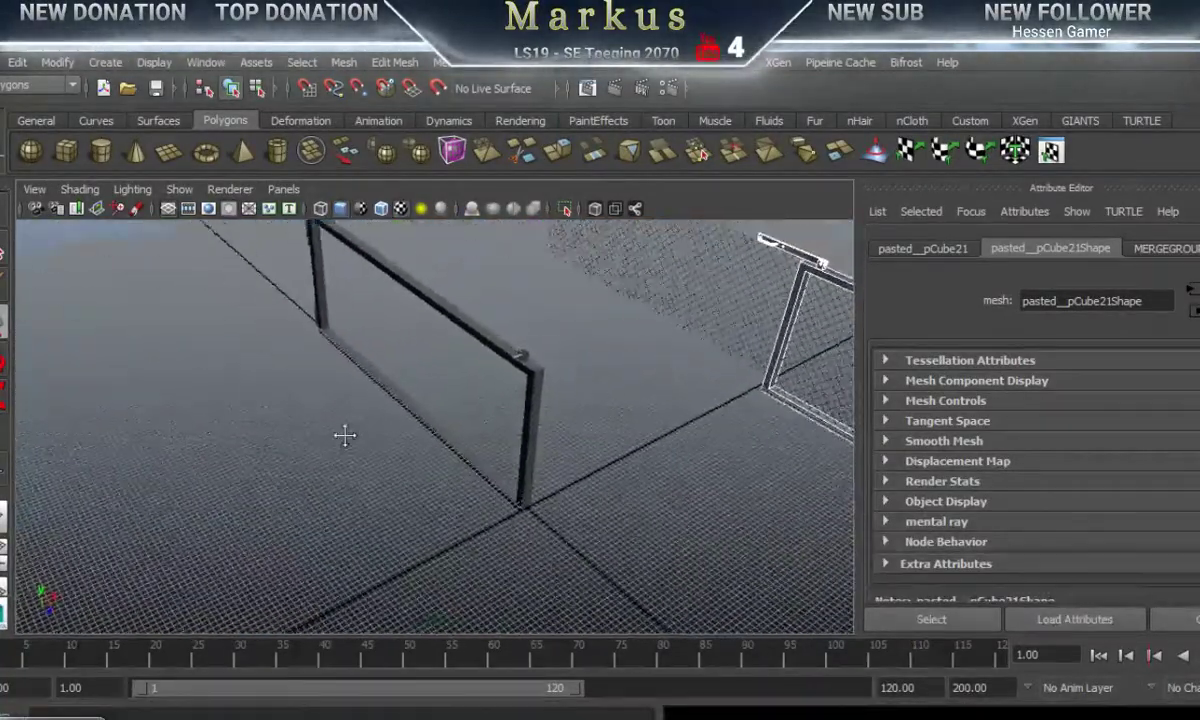
{"action": "middle_click_drag", "start_coordinate": [517, 394], "coordinate": [423, 469], "text": "alt"}
{"action": "right_click_drag", "start_coordinate": [423, 469], "coordinate": [1029, 359], "text": "alt"}
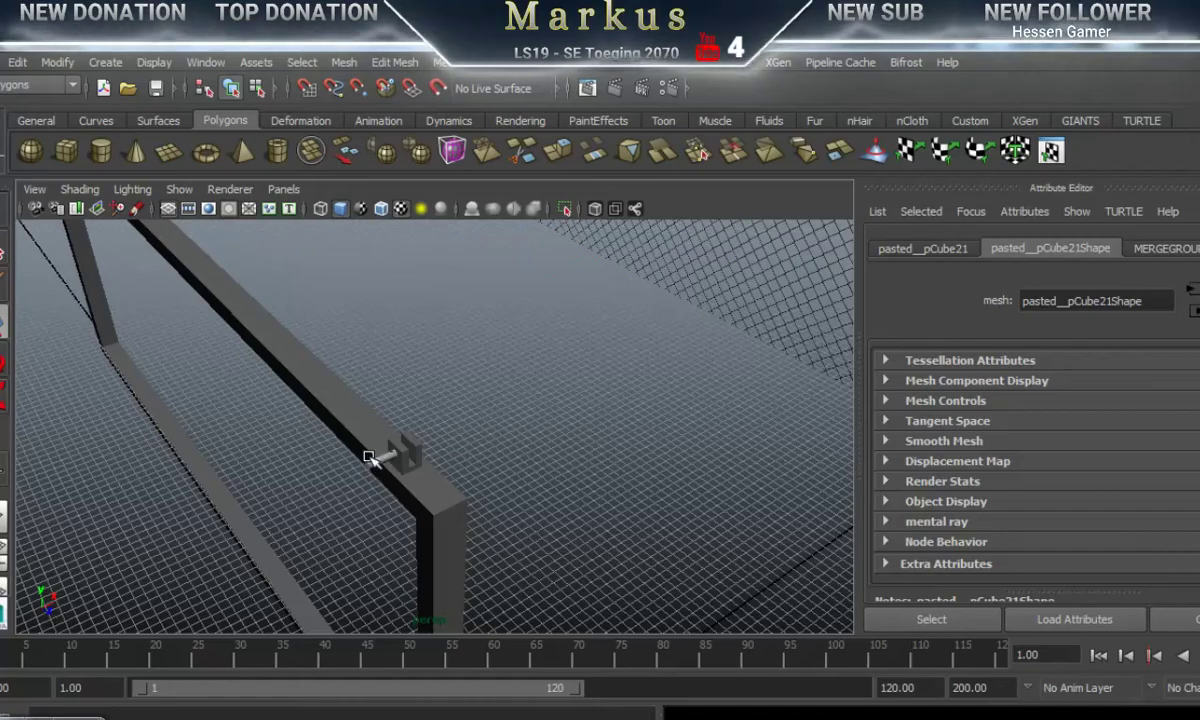
{"action": "left_click", "coordinate": [375, 461]}
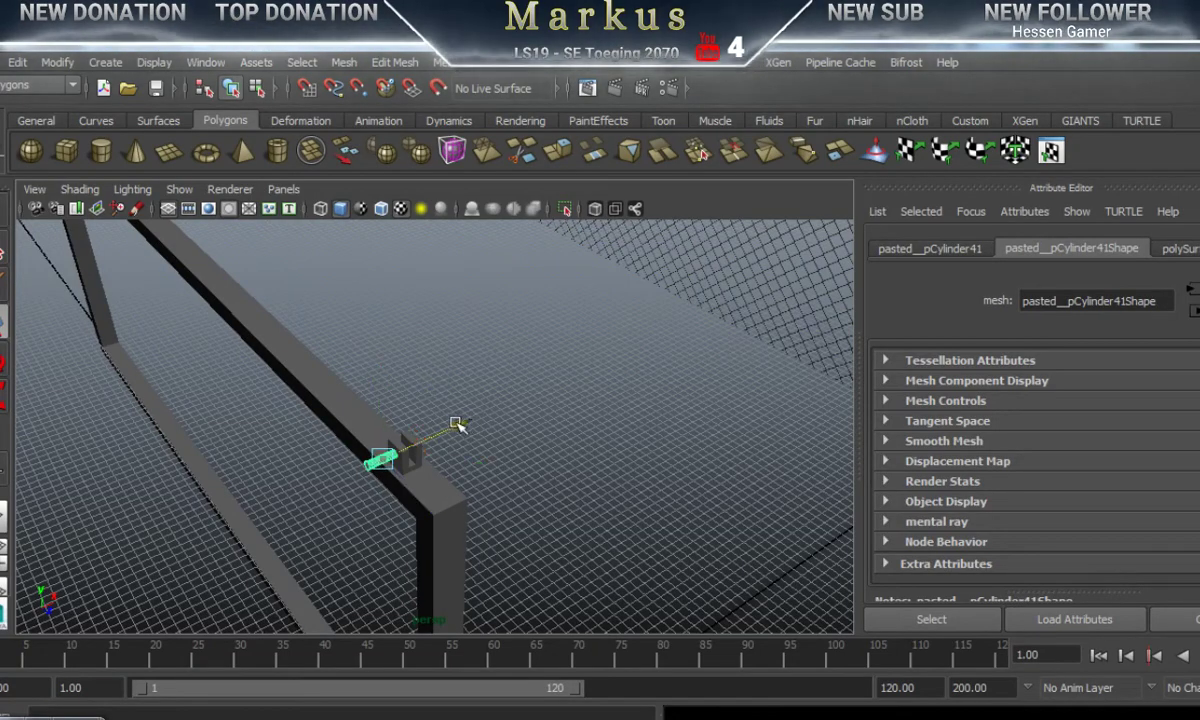
{"action": "left_click_drag", "start_coordinate": [798, 328], "coordinate": [772, 344]}
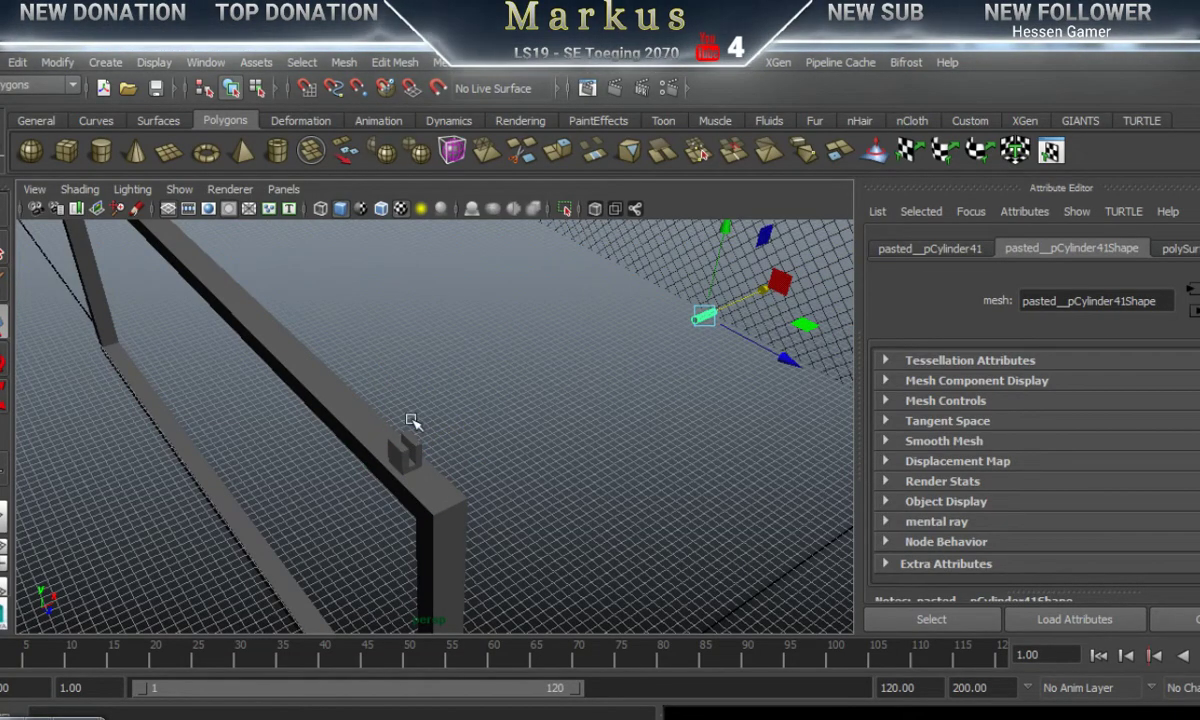
Step: Move the gate frame away from its hinge plates so its lower hinge-side corner sits near the grid origin
{"action": "left_click_drag", "start_coordinate": [412, 423], "coordinate": [637, 375], "text": "alt"}
{"action": "middle_click_drag", "start_coordinate": [440, 505], "coordinate": [680, 236], "text": "alt"}
{"action": "right_click_drag", "start_coordinate": [680, 236], "coordinate": [180, 490], "text": "alt"}
{"action": "left_click_drag", "start_coordinate": [305, 498], "coordinate": [228, 418], "text": "alt"}
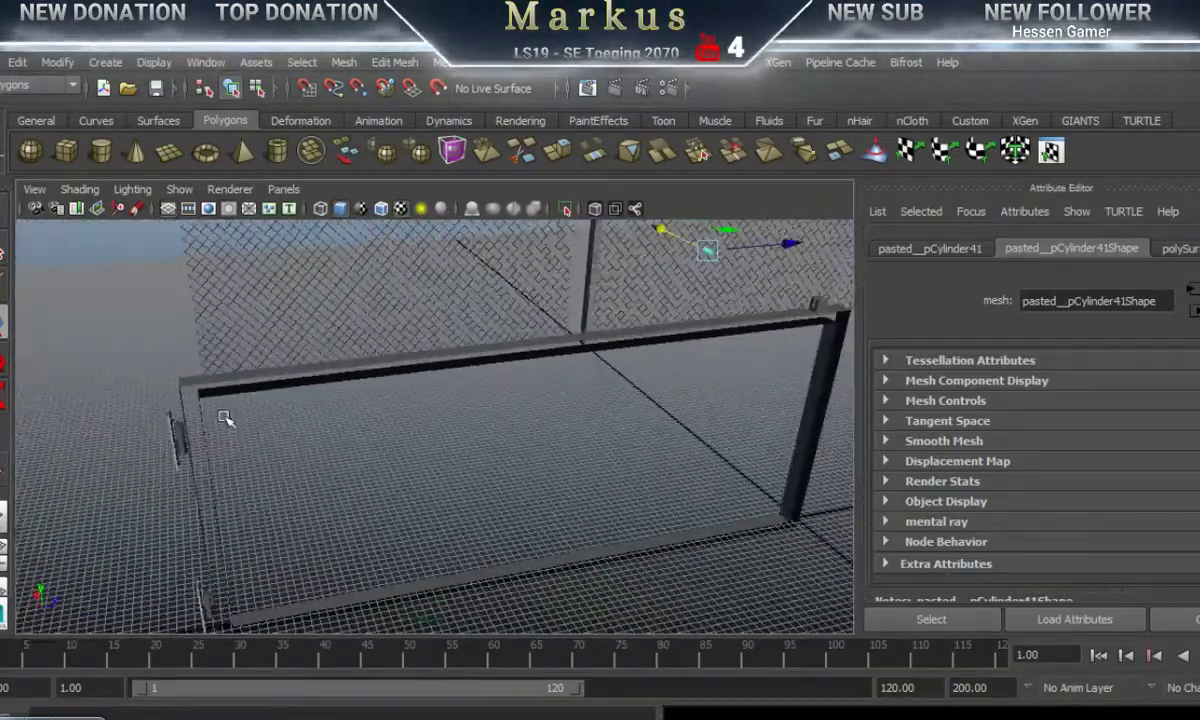
{"action": "left_click", "coordinate": [237, 374]}
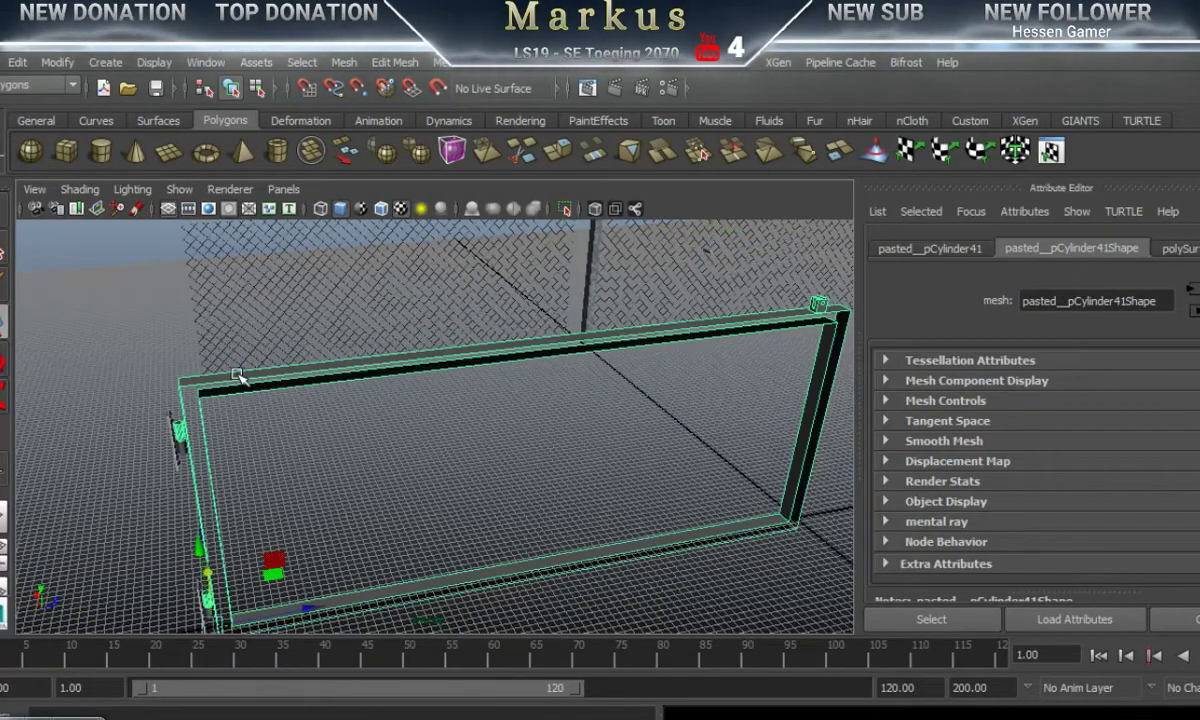
{"action": "left_click_drag", "start_coordinate": [289, 498], "coordinate": [822, 475], "text": "alt"}
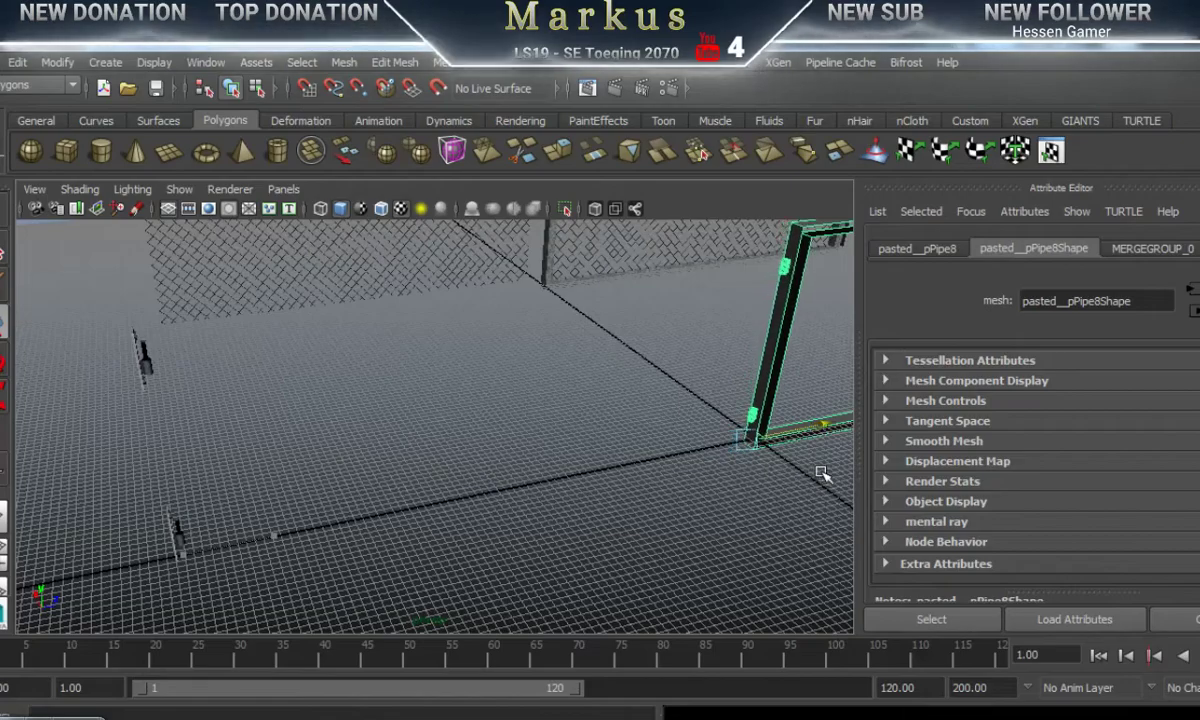
Step: Close in on the frame's lower hinge-side corner and display the Channel Box in place of the Attribute Editor
{"action": "middle_click_drag", "start_coordinate": [822, 475], "coordinate": [424, 522], "text": "alt"}
{"action": "right_click_drag", "start_coordinate": [326, 532], "coordinate": [1054, 462], "text": "alt"}
{"action": "middle_click_drag", "start_coordinate": [630, 540], "coordinate": [240, 425], "text": "alt"}
{"action": "right_click_drag", "start_coordinate": [262, 479], "coordinate": [392, 470], "text": "alt"}
{"action": "left_click_drag", "start_coordinate": [392, 470], "coordinate": [468, 492], "text": "alt"}
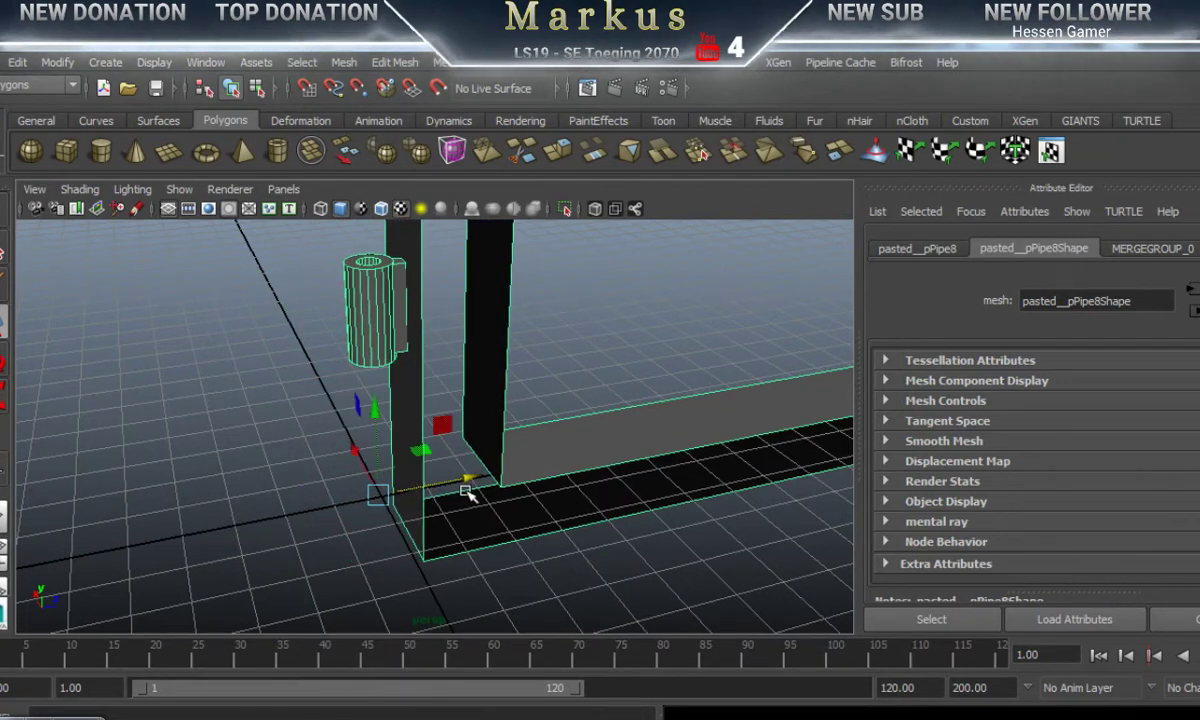
{"action": "key", "text": "ctrl+shift+t"}
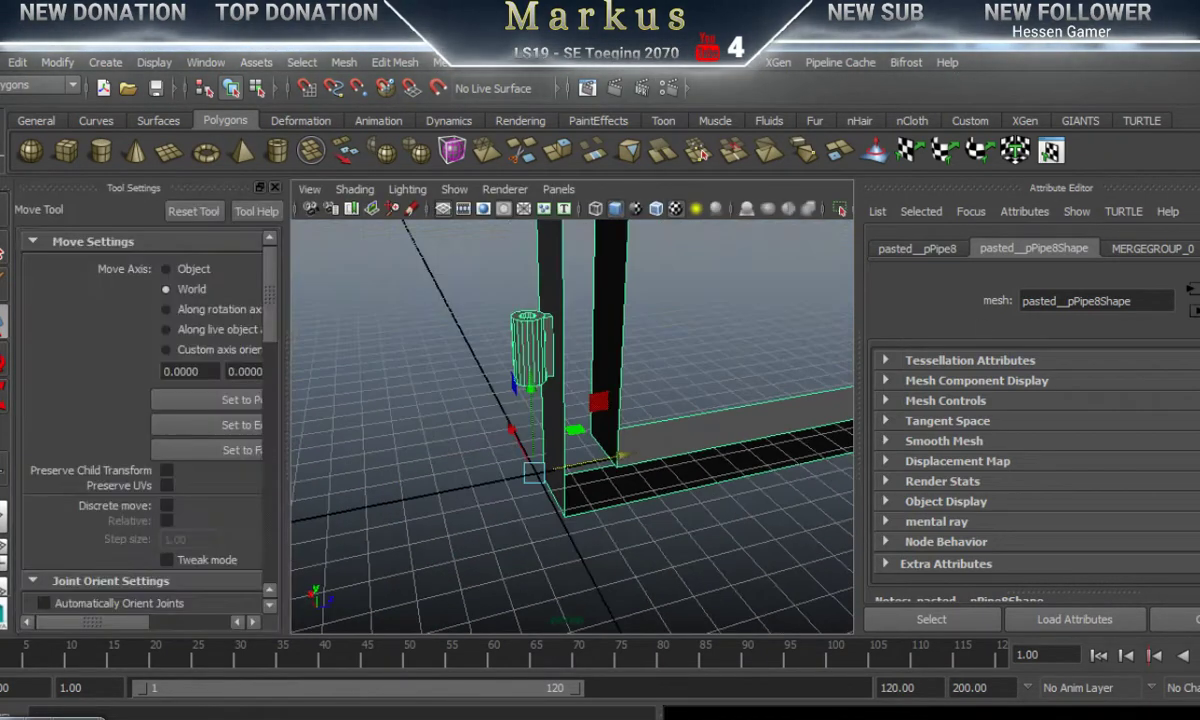
{"action": "key", "text": "ctrl+a"}
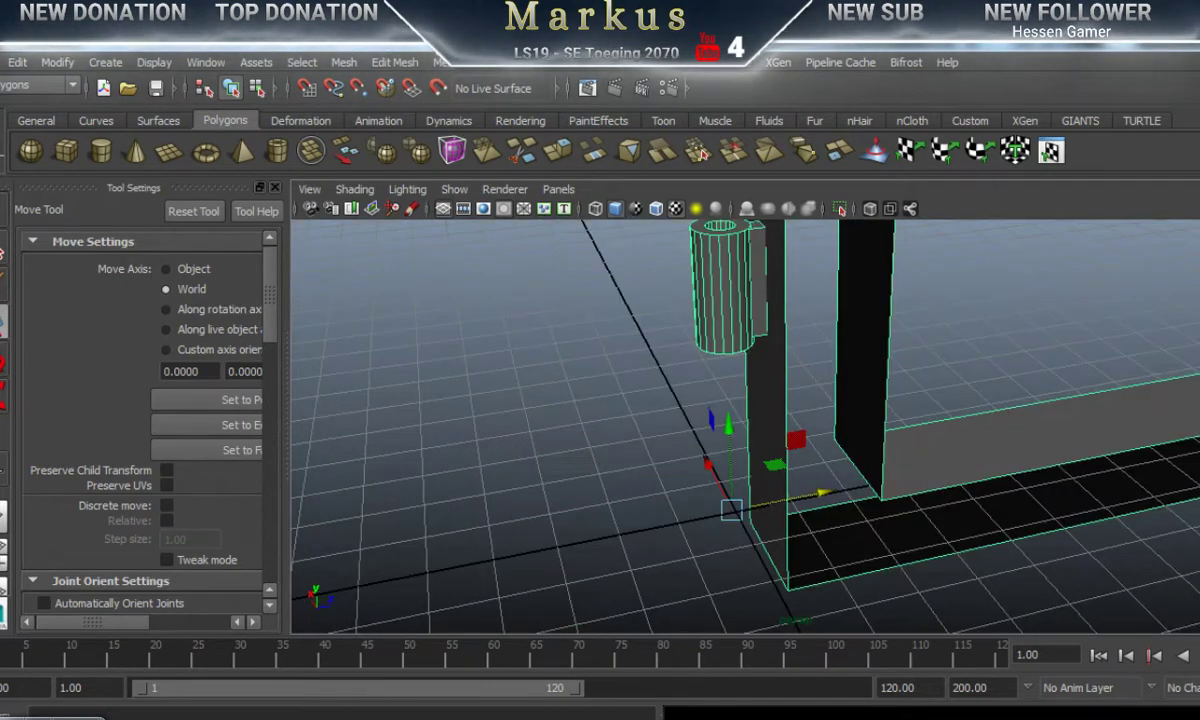
{"action": "key", "text": "ctrl+shift+t"}
{"action": "key", "text": "ctrl+shift+t"}
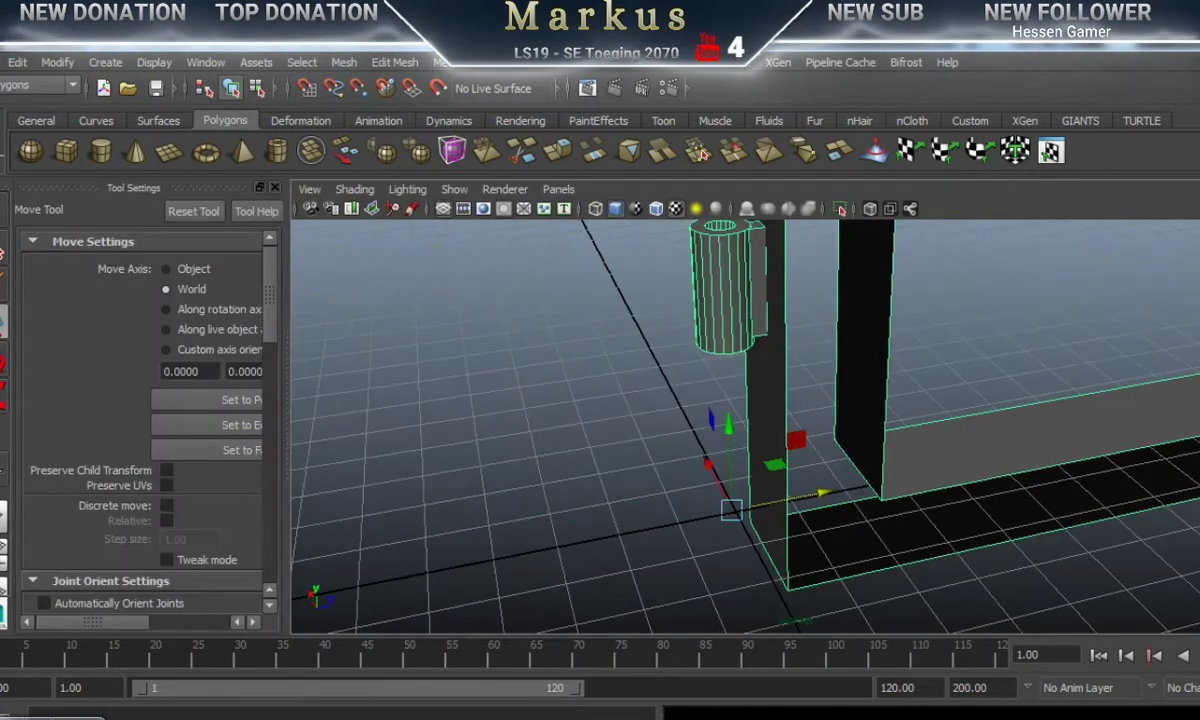
{"action": "key", "text": "ctrl+shift+t"}
{"action": "key", "text": "ctrl+shift+c"}
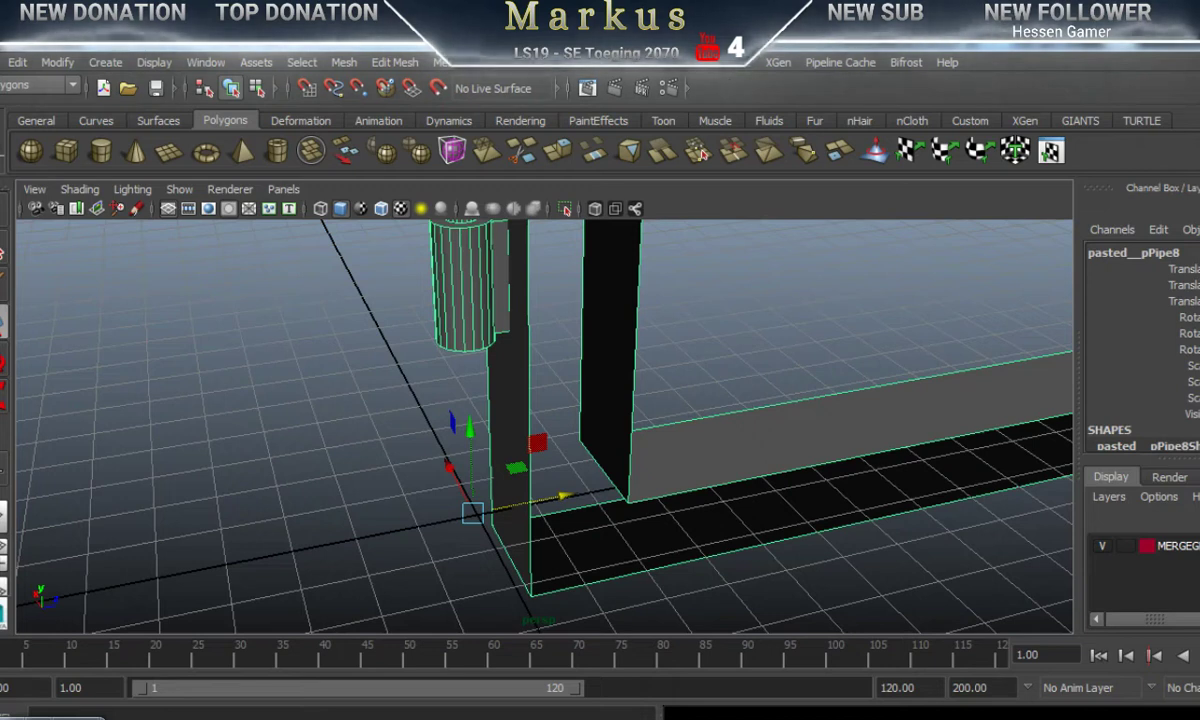
Step: Nudge the gate frame slightly along its bottom rail's direction, away from the grid origin
{"action": "left_click_drag", "start_coordinate": [565, 495], "coordinate": [568, 494]}
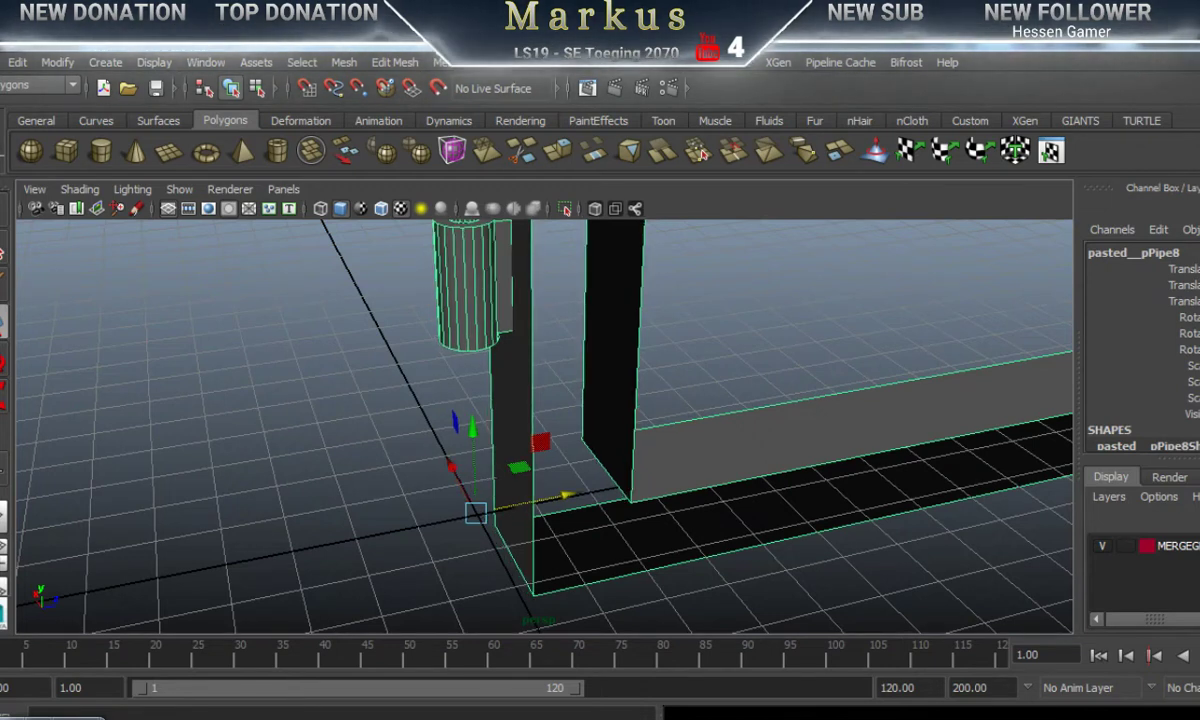
{"action": "key", "text": "Return"}
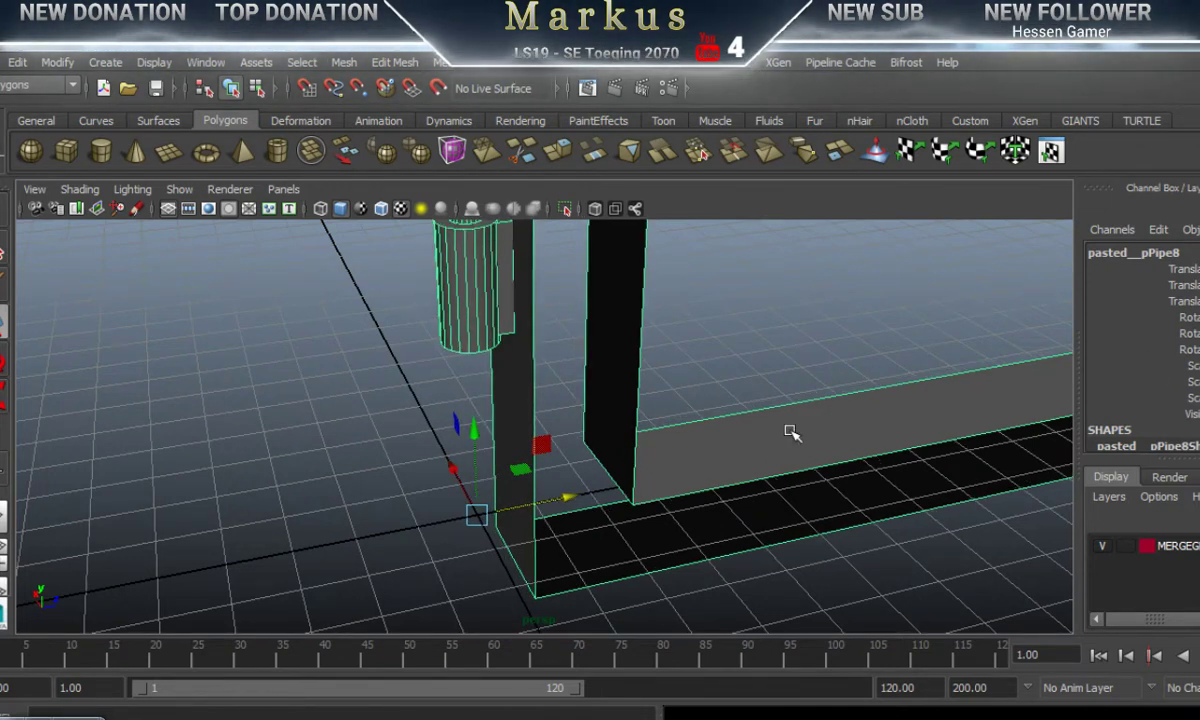
{"action": "right_click_drag", "start_coordinate": [659, 387], "coordinate": [324, 404], "text": "alt"}
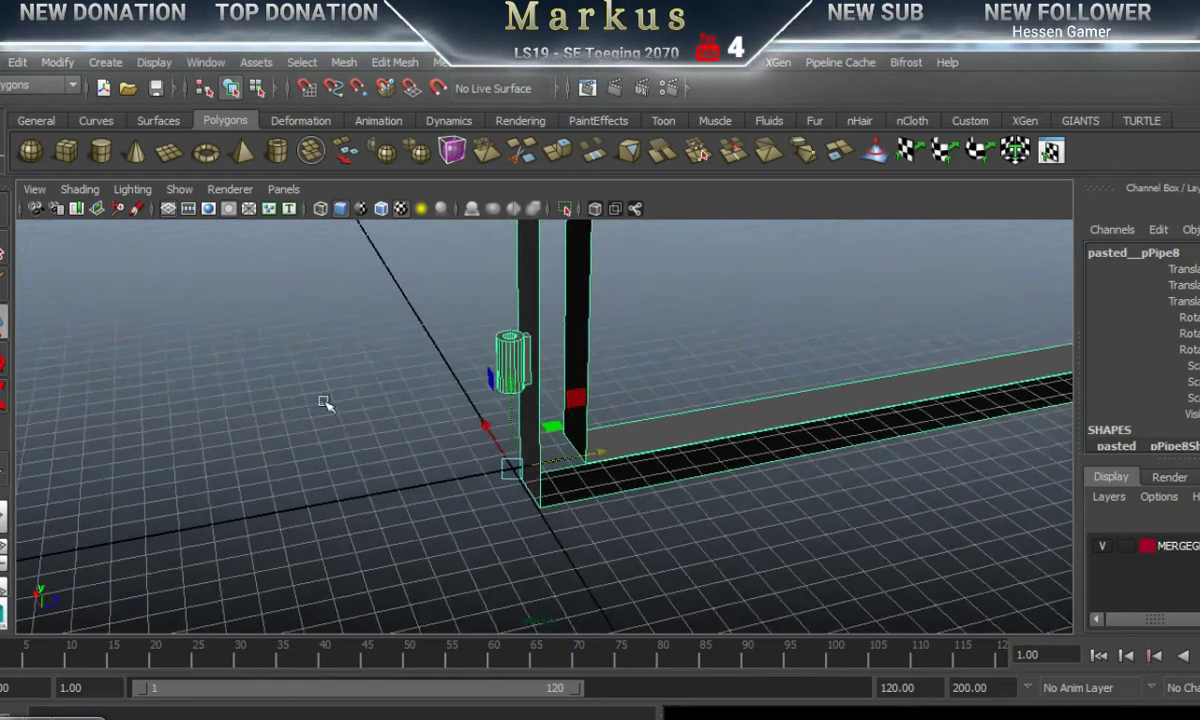
Step: Create two flat polygon planes on the ground beside the gate frame's bottom rail, starting near its lower hinge-side corner
{"action": "middle_click_drag", "start_coordinate": [549, 388], "coordinate": [514, 424], "text": "alt"}
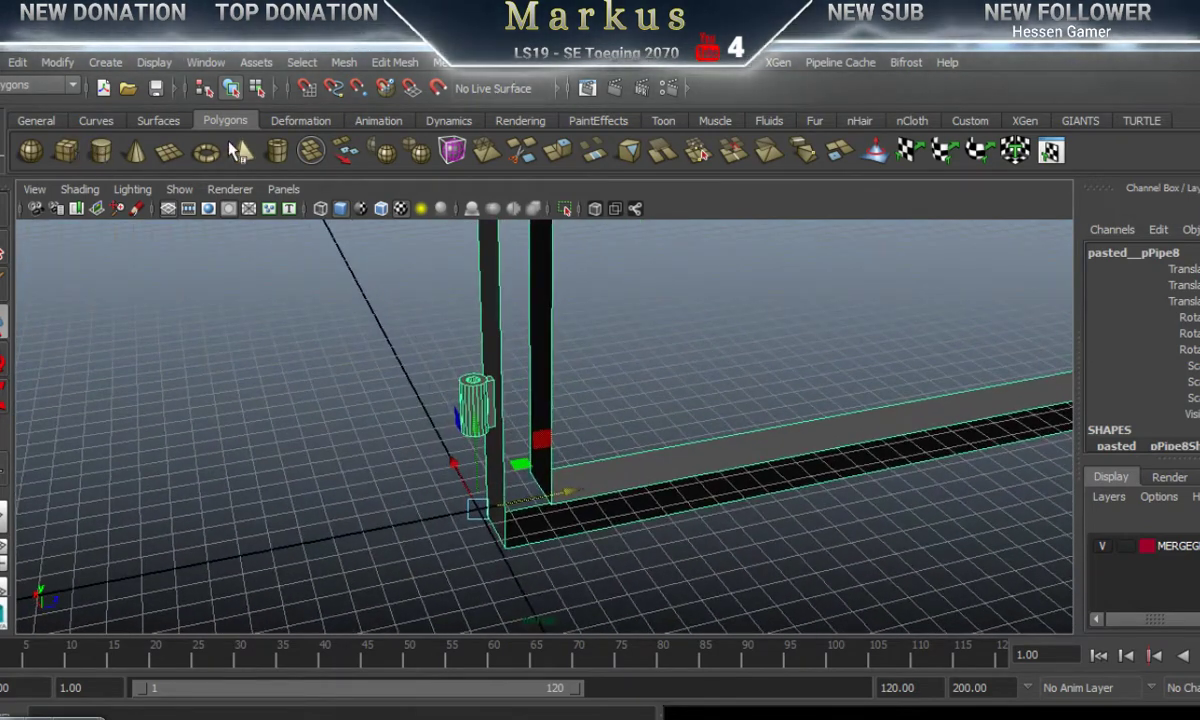
{"action": "left_click", "coordinate": [168, 152]}
{"action": "middle_click_drag", "start_coordinate": [424, 412], "coordinate": [323, 302], "text": "alt"}
{"action": "left_click_drag", "start_coordinate": [493, 449], "coordinate": [366, 588]}
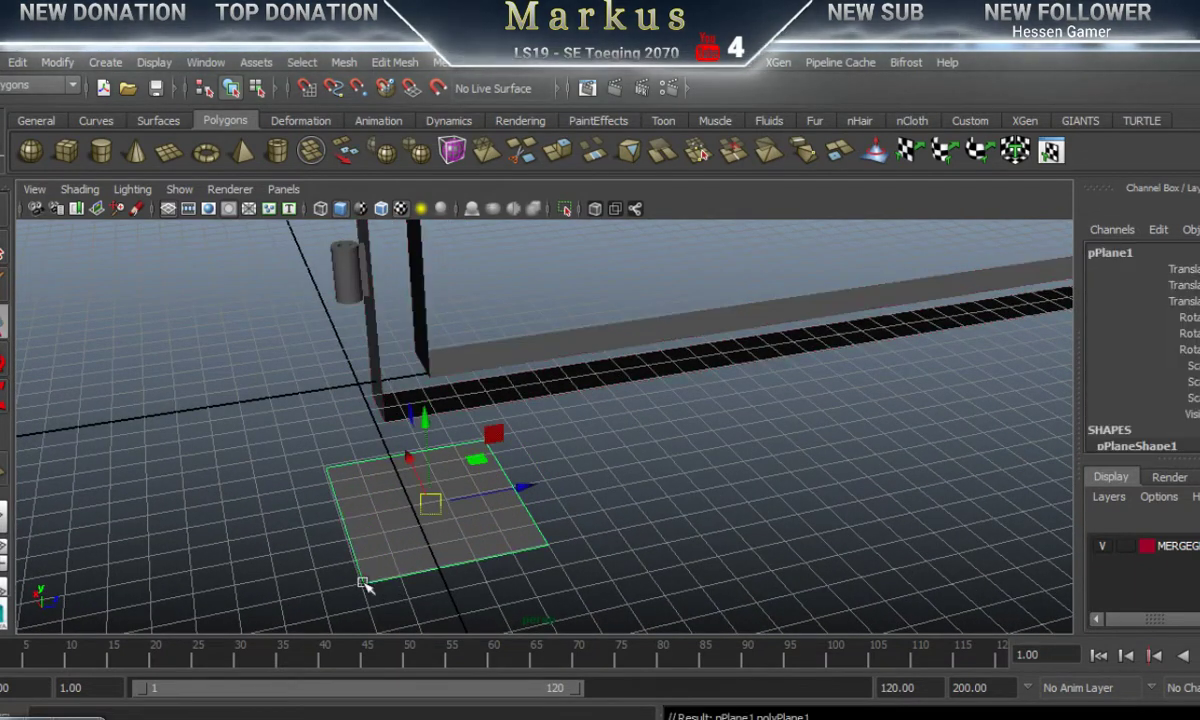
{"action": "left_click", "coordinate": [620, 528]}
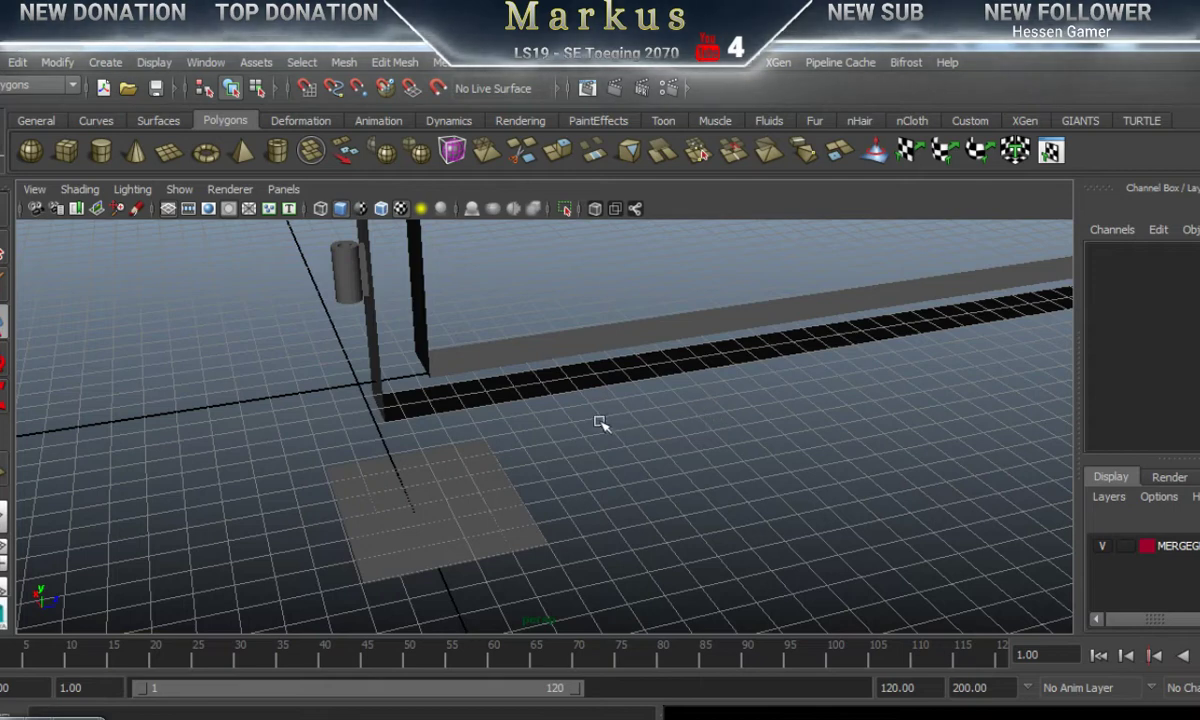
{"action": "left_click", "coordinate": [168, 152]}
{"action": "left_click_drag", "start_coordinate": [830, 412], "coordinate": [662, 508]}
{"action": "middle_click_drag", "start_coordinate": [842, 525], "coordinate": [540, 569], "text": "alt"}
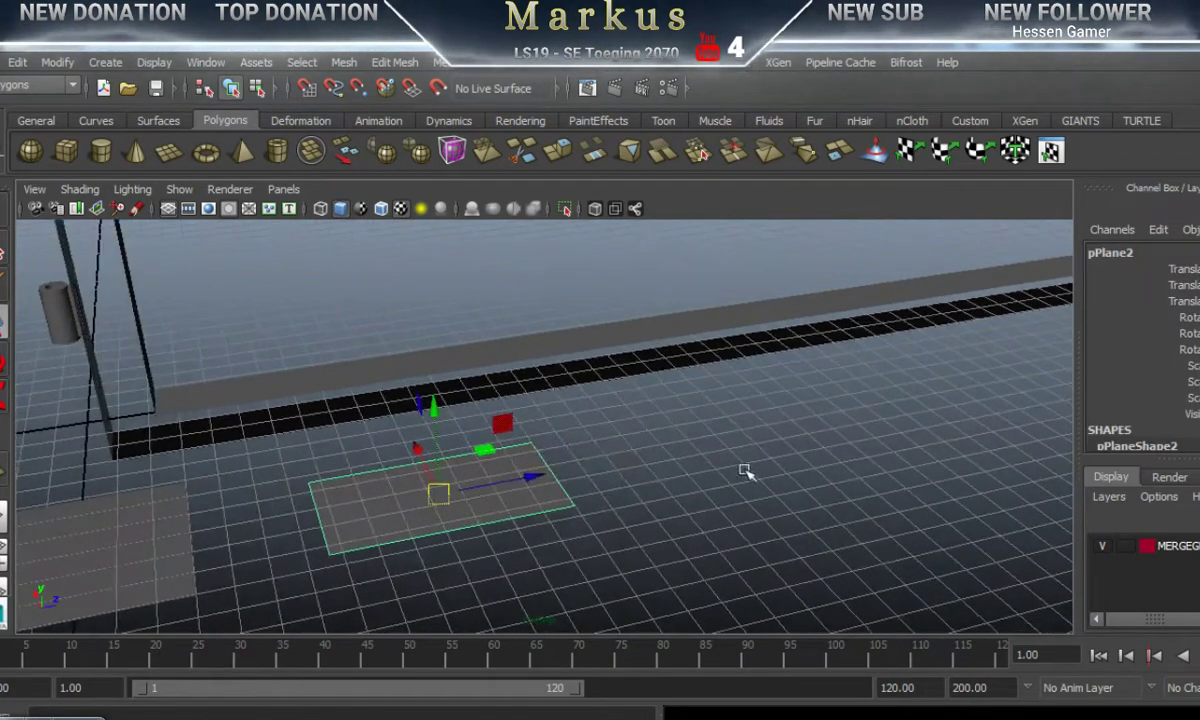
Step: Create two more flat polygon planes in line with the first pair, farther along the same side of the bottom rail
{"action": "left_click_drag", "start_coordinate": [648, 508], "coordinate": [638, 509]}
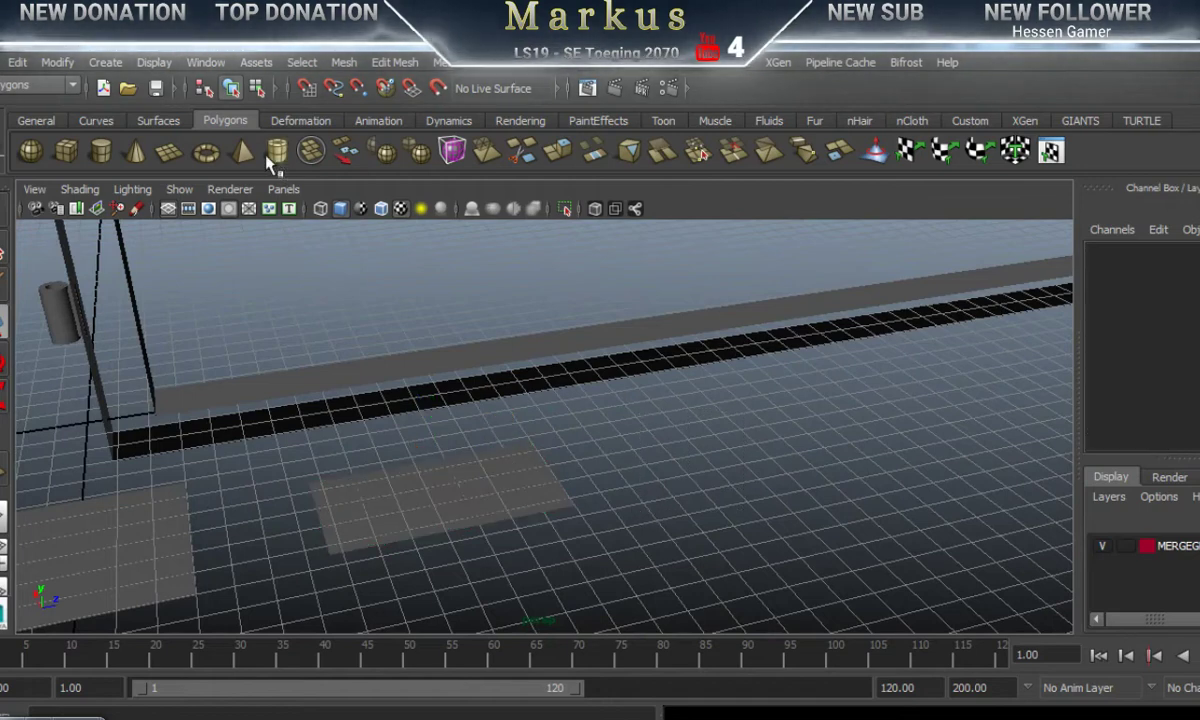
{"action": "left_click", "coordinate": [168, 152]}
{"action": "left_click_drag", "start_coordinate": [798, 407], "coordinate": [702, 450]}
{"action": "middle_click_drag", "start_coordinate": [702, 450], "coordinate": [510, 458], "text": "alt"}
{"action": "left_click", "coordinate": [604, 427]}
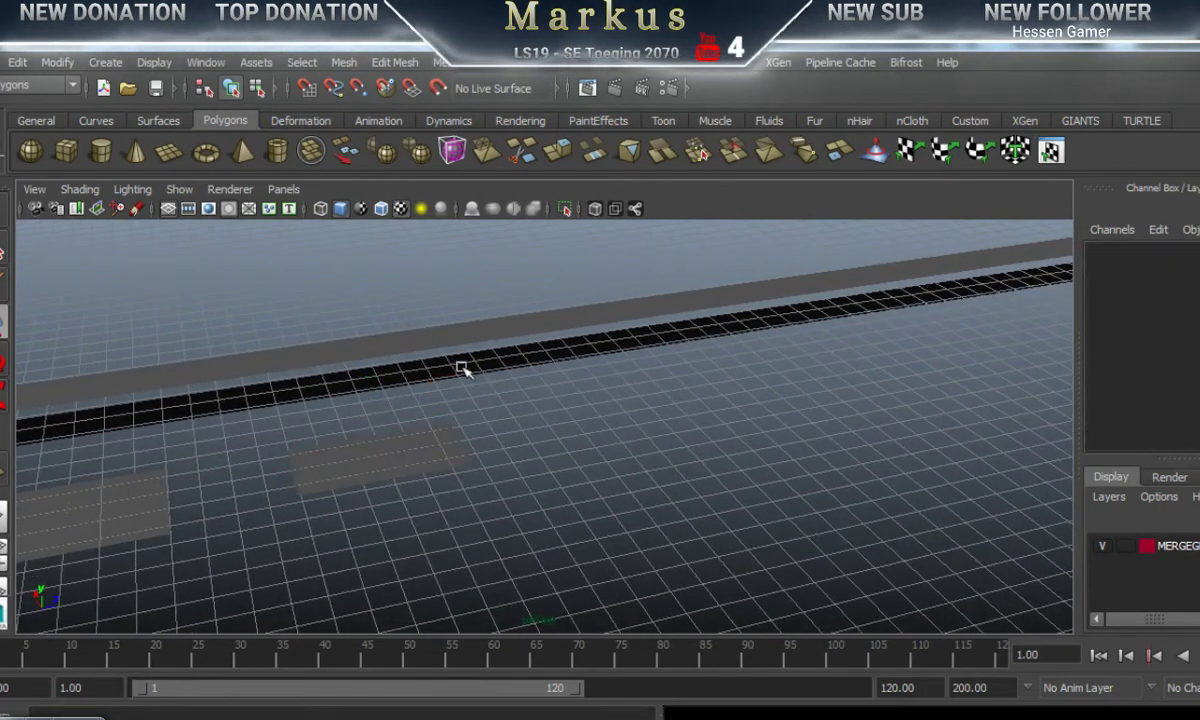
{"action": "left_click", "coordinate": [168, 152]}
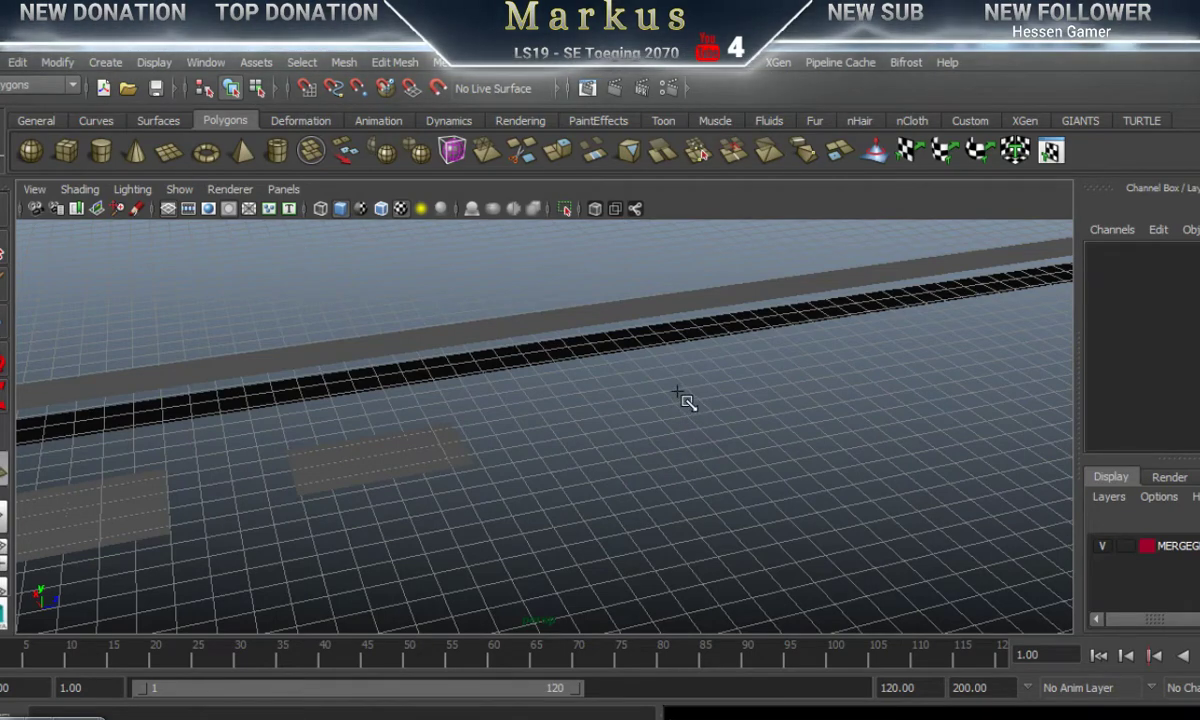
{"action": "left_click_drag", "start_coordinate": [688, 402], "coordinate": [282, 225]}
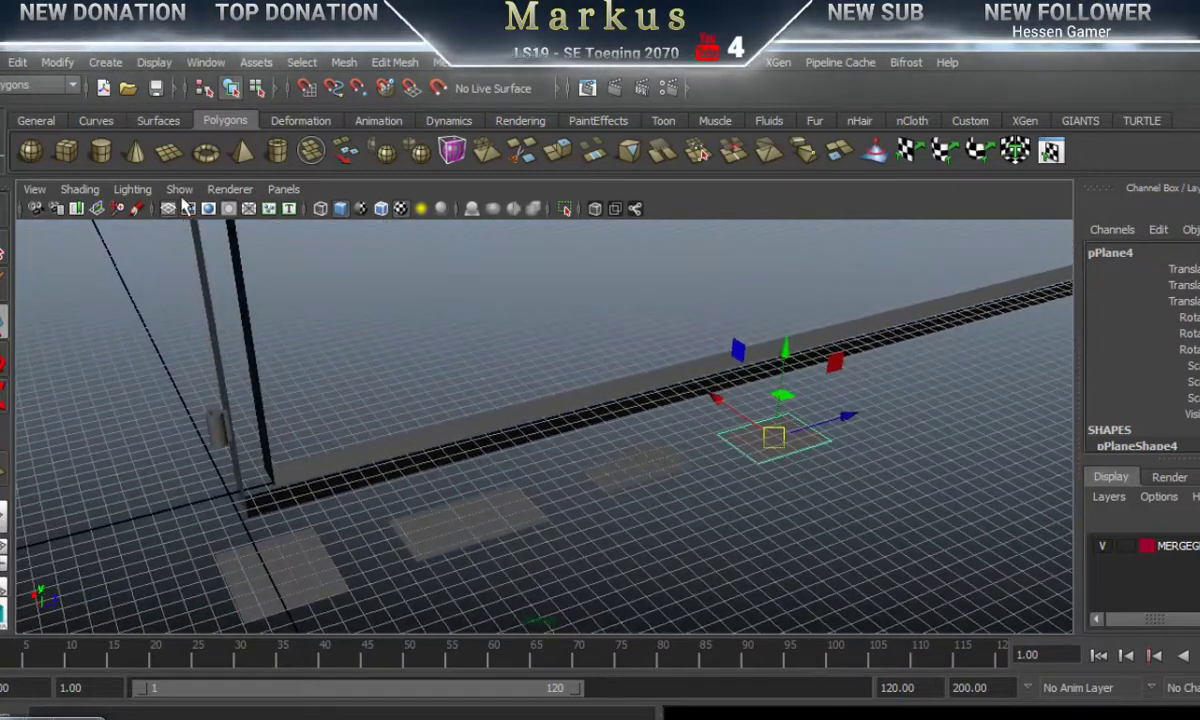
Step: Create four flat polygon planes in a row on the ground along the opposite side of the gate frame's bottom rail
{"action": "left_click", "coordinate": [66, 150]}
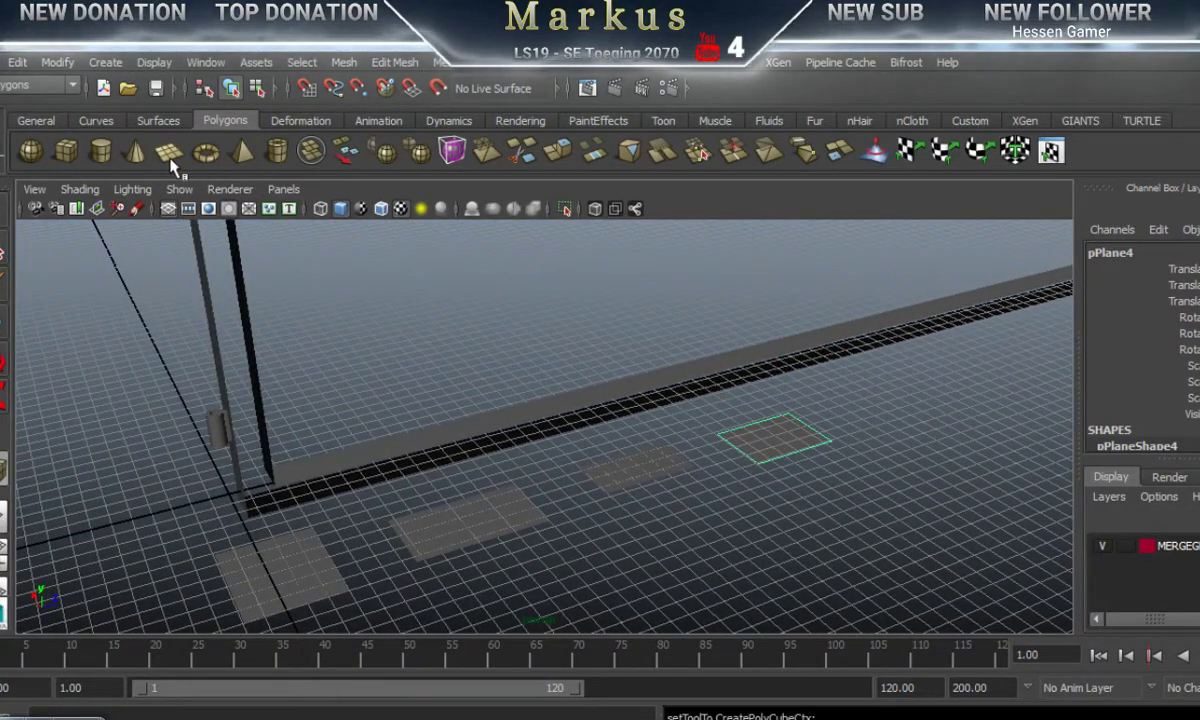
{"action": "left_click", "coordinate": [170, 158]}
{"action": "left_click_drag", "start_coordinate": [335, 372], "coordinate": [403, 432]}
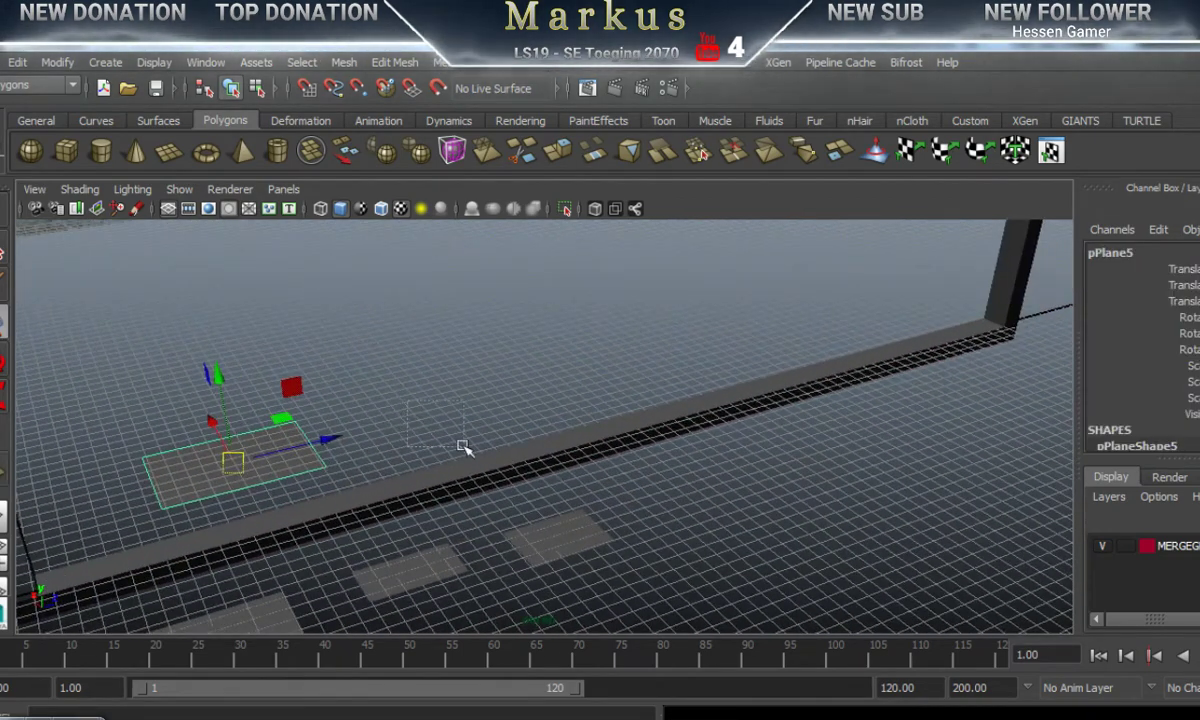
{"action": "left_click", "coordinate": [168, 151]}
{"action": "left_click_drag", "start_coordinate": [383, 410], "coordinate": [560, 400]}
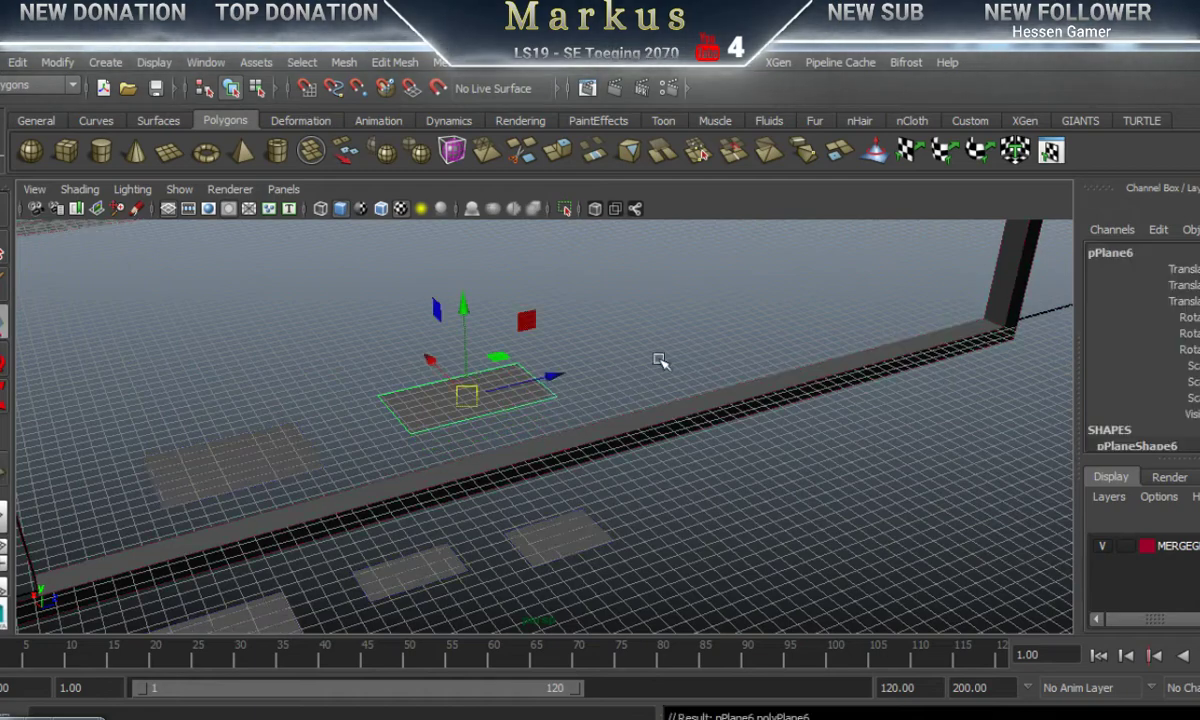
{"action": "left_click", "coordinate": [162, 151]}
{"action": "left_click_drag", "start_coordinate": [633, 327], "coordinate": [796, 340]}
{"action": "middle_click_drag", "start_coordinate": [796, 340], "coordinate": [576, 446], "text": "alt"}
{"action": "left_click", "coordinate": [691, 383]}
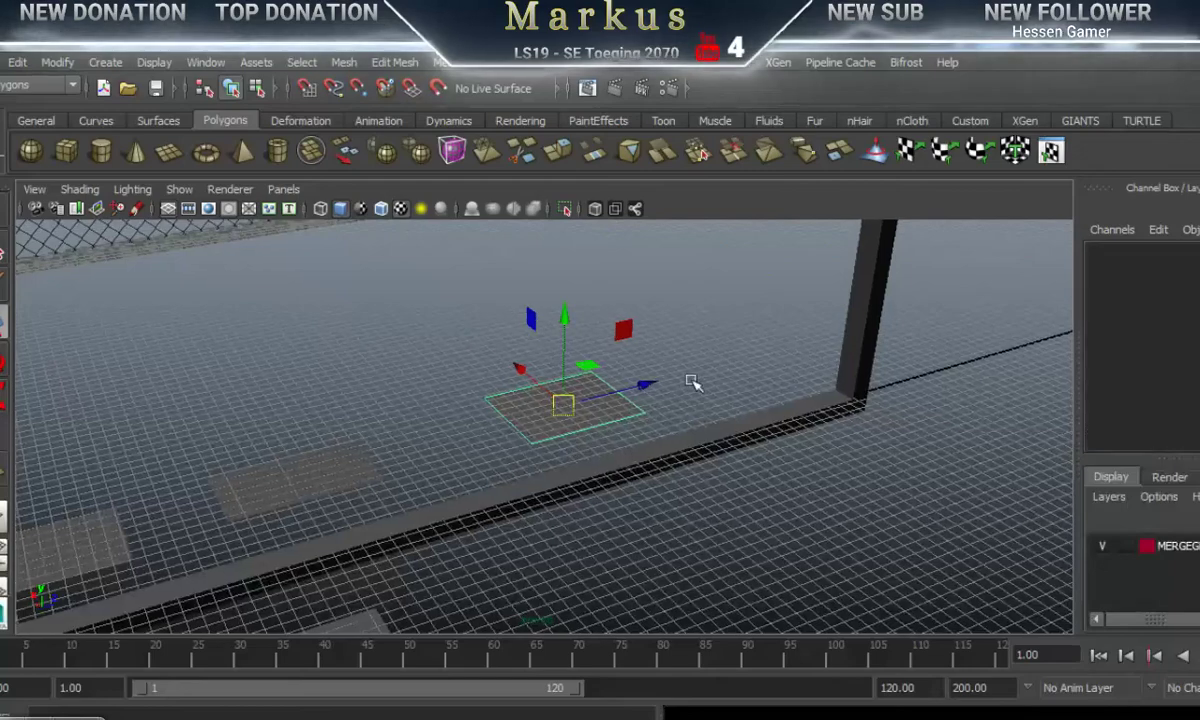
{"action": "left_click", "coordinate": [168, 151]}
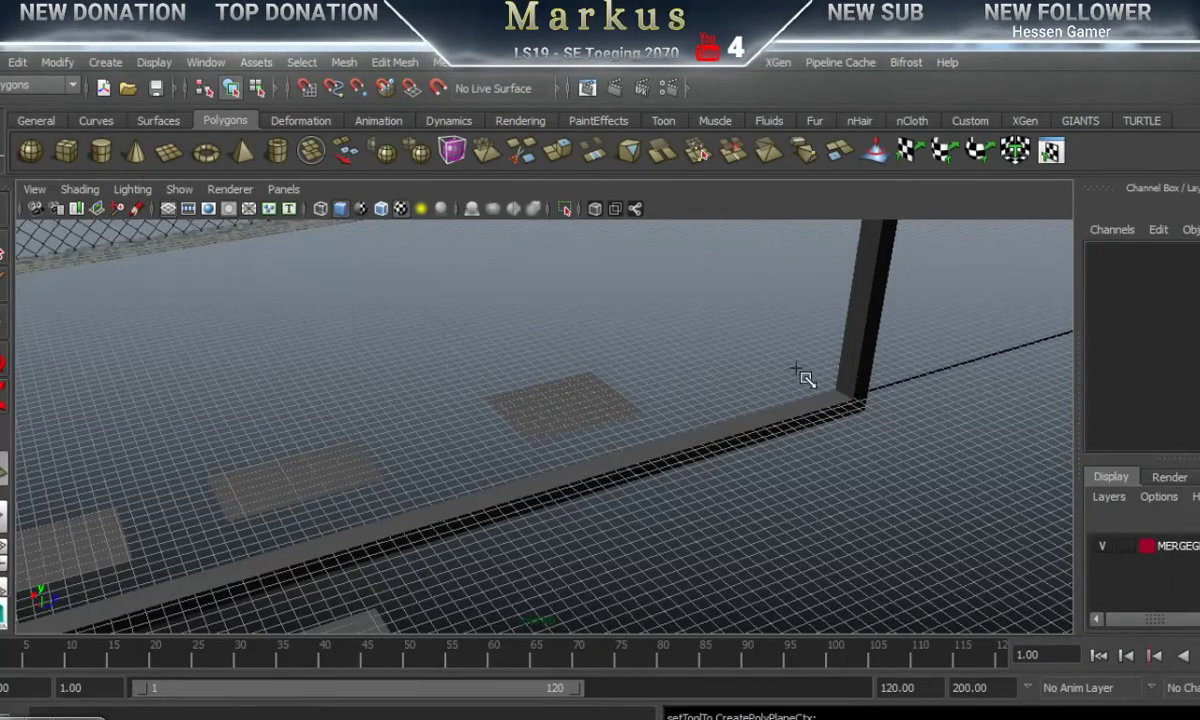
{"action": "left_click_drag", "start_coordinate": [664, 354], "coordinate": [797, 388]}
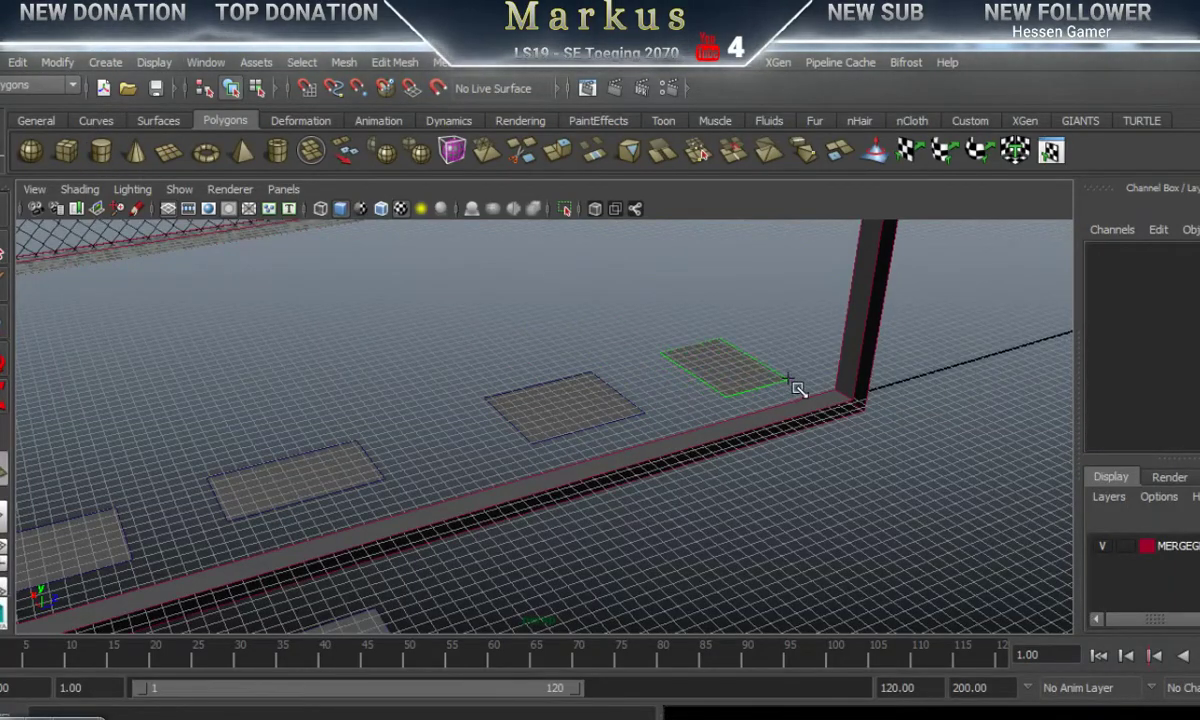
{"action": "left_click", "coordinate": [734, 501]}
Step: Select all eight ground planes together with the gate frame and combine them into one mesh
{"action": "left_click_drag", "start_coordinate": [734, 501], "coordinate": [410, 505], "text": "alt"}
{"action": "left_click", "coordinate": [357, 320]}
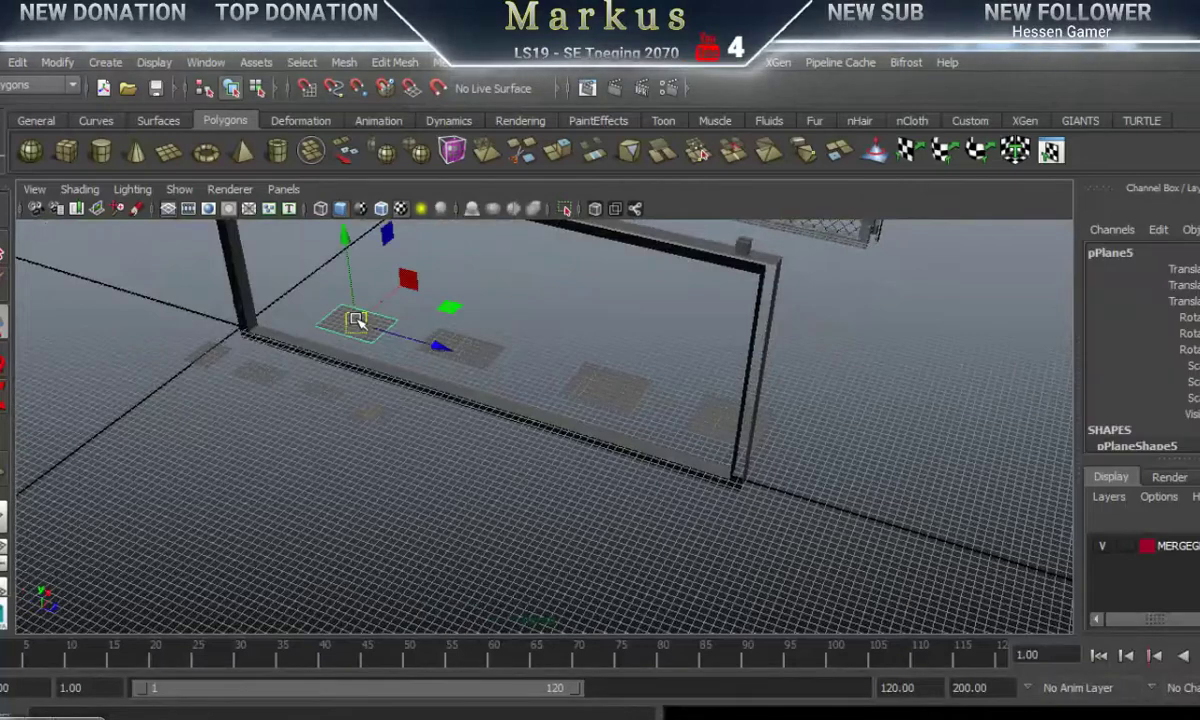
{"action": "left_click", "coordinate": [469, 357], "text": "shift"}
{"action": "key", "text": "shift+d"}
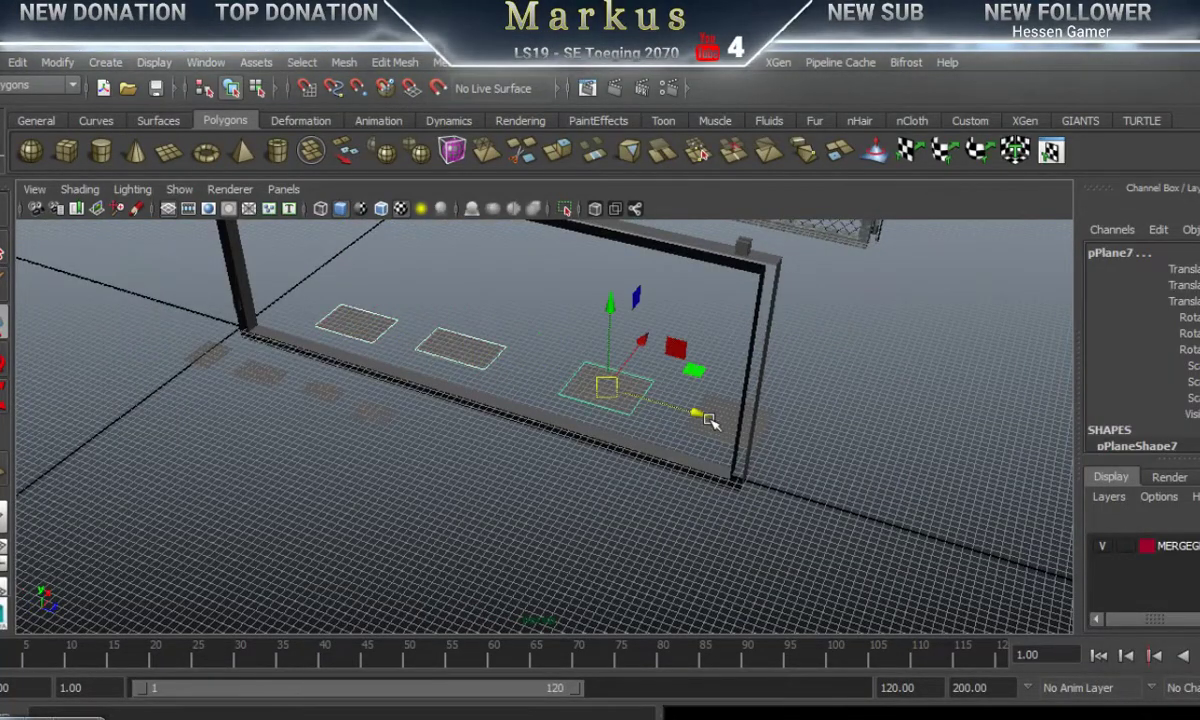
{"action": "key", "text": "shift+d"}
{"action": "left_click", "coordinate": [377, 416]}
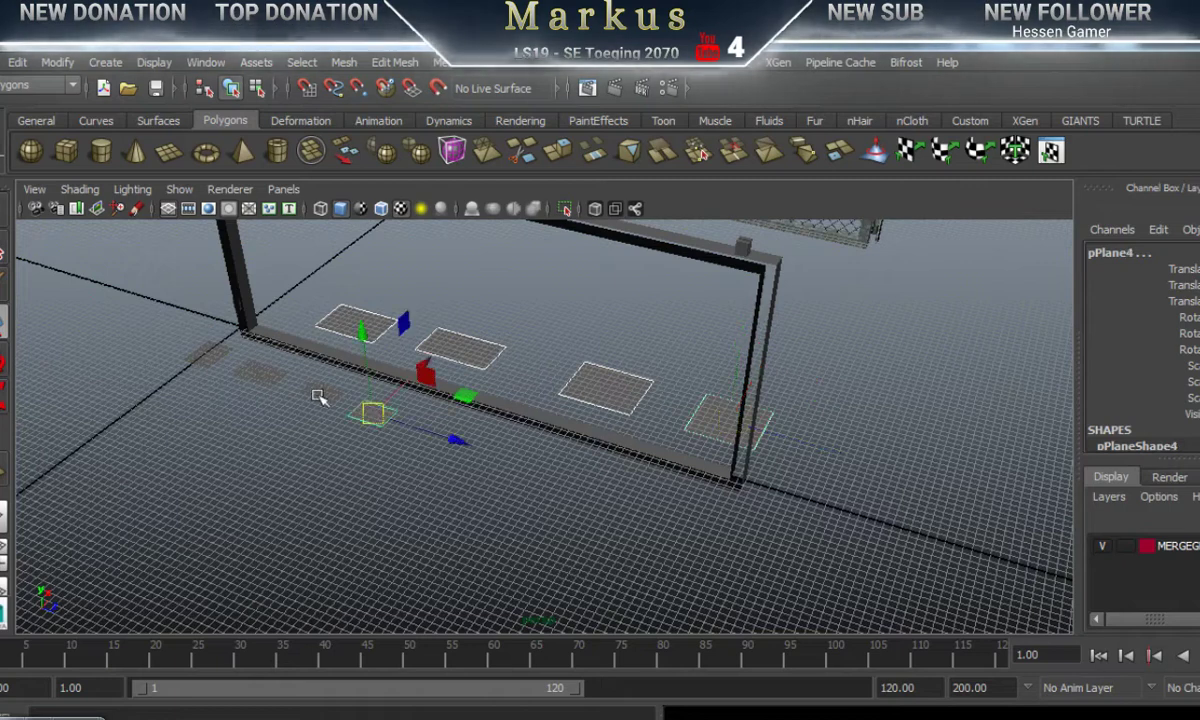
{"action": "left_click", "coordinate": [318, 392]}
{"action": "left_click", "coordinate": [258, 373]}
{"action": "left_click", "coordinate": [210, 354]}
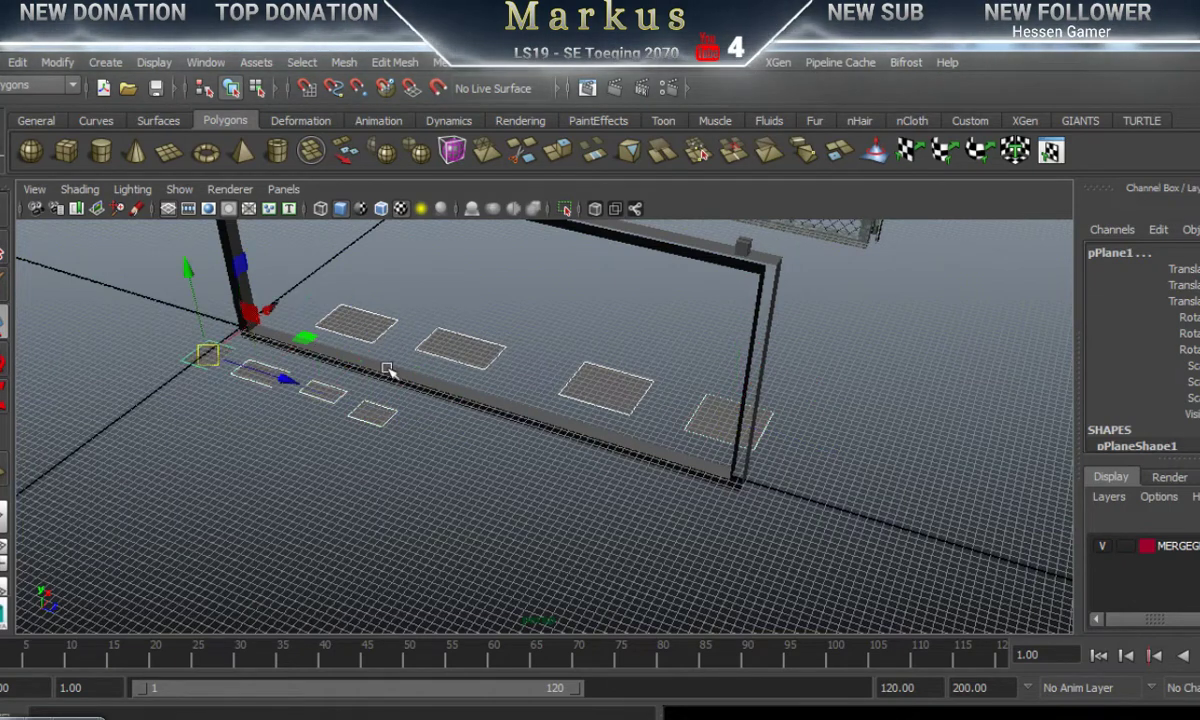
{"action": "left_click", "coordinate": [448, 388]}
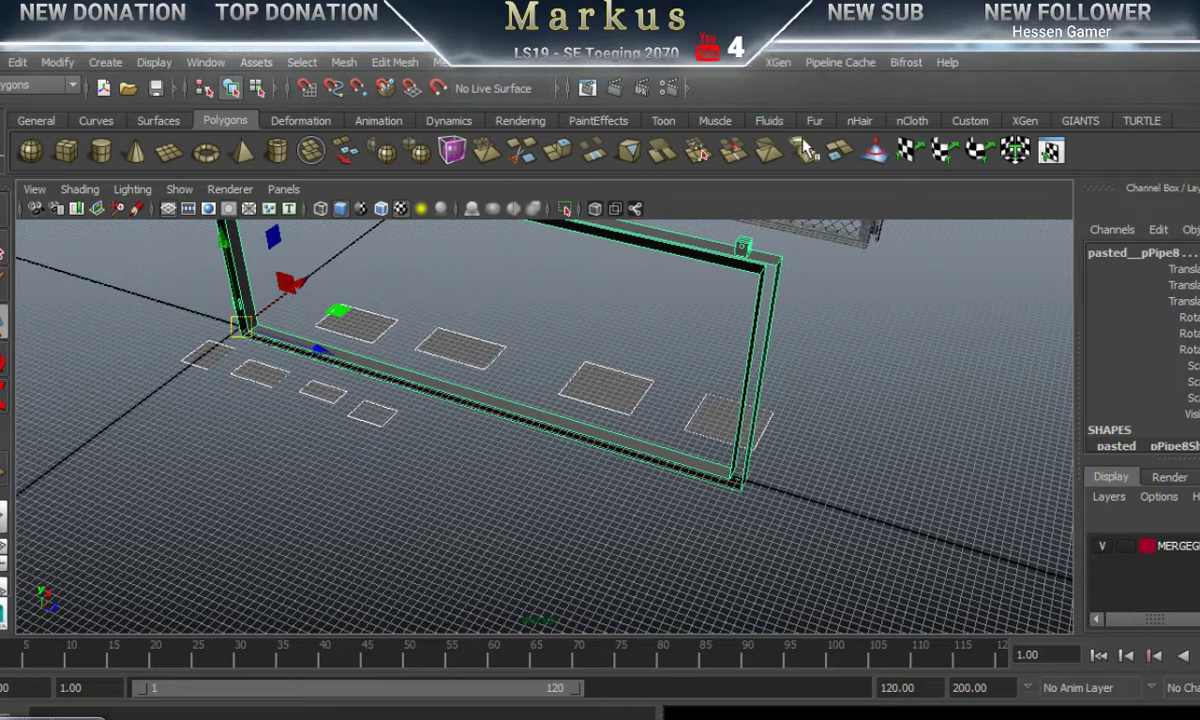
{"action": "left_click", "coordinate": [345, 62]}
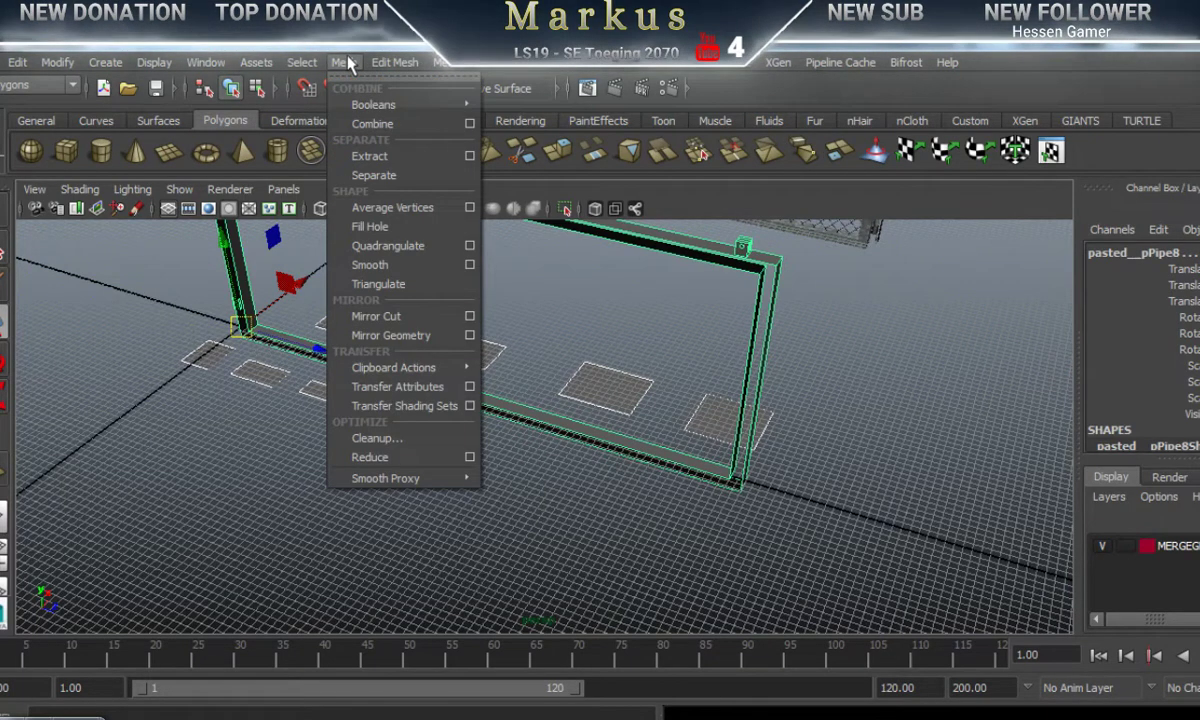
{"action": "left_click", "coordinate": [374, 124]}
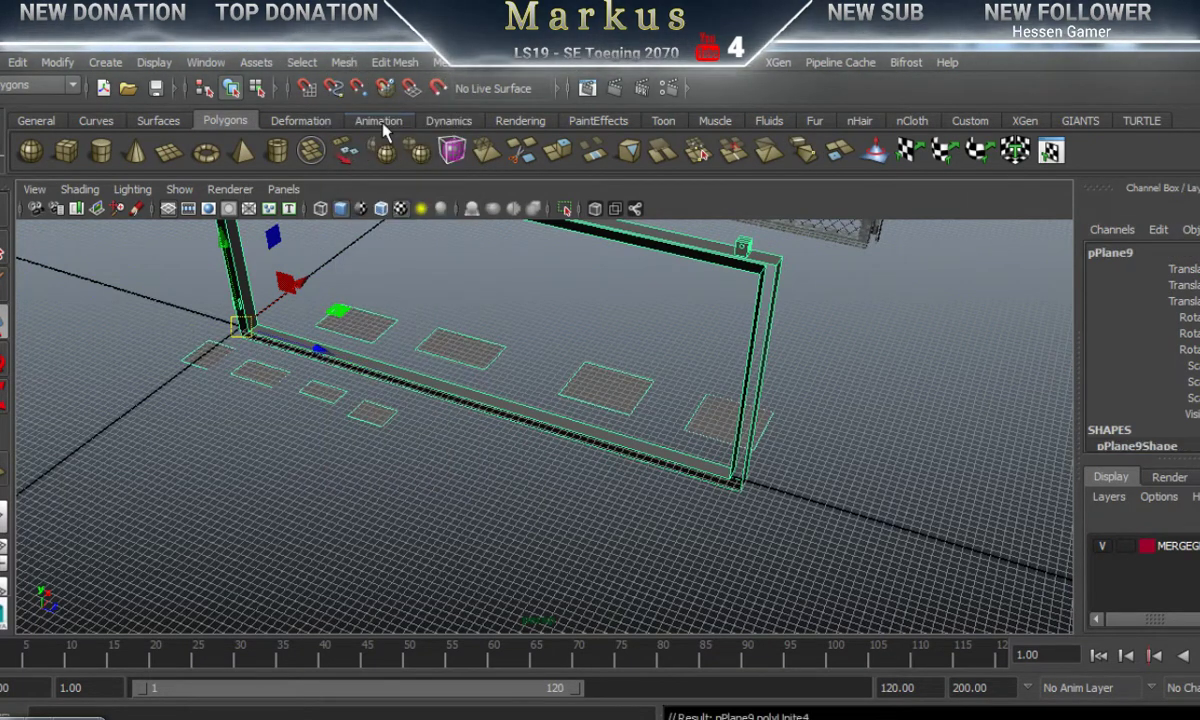
Step: Using the Merge Vertex Tool, merge two corners of the plane nearest the hinge corner onto the hinge-side post's inner and outer top corners
{"action": "left_click", "coordinate": [392, 62]}
{"action": "left_click", "coordinate": [452, 63]}
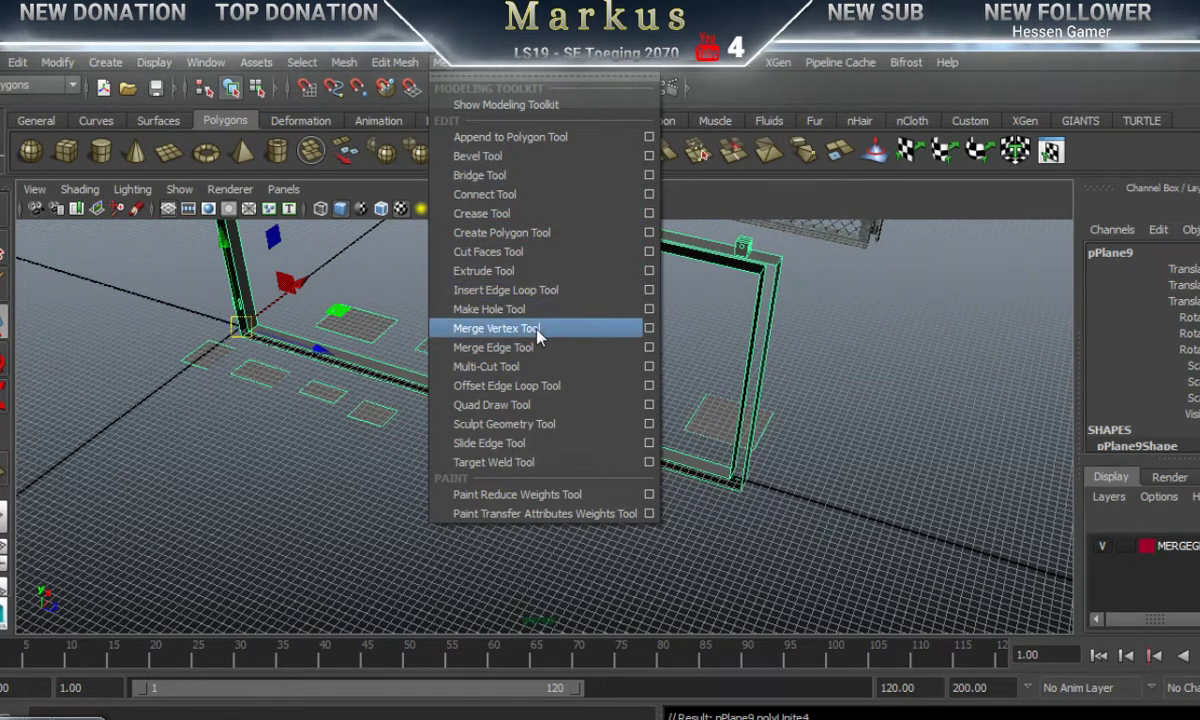
{"action": "left_click", "coordinate": [649, 329]}
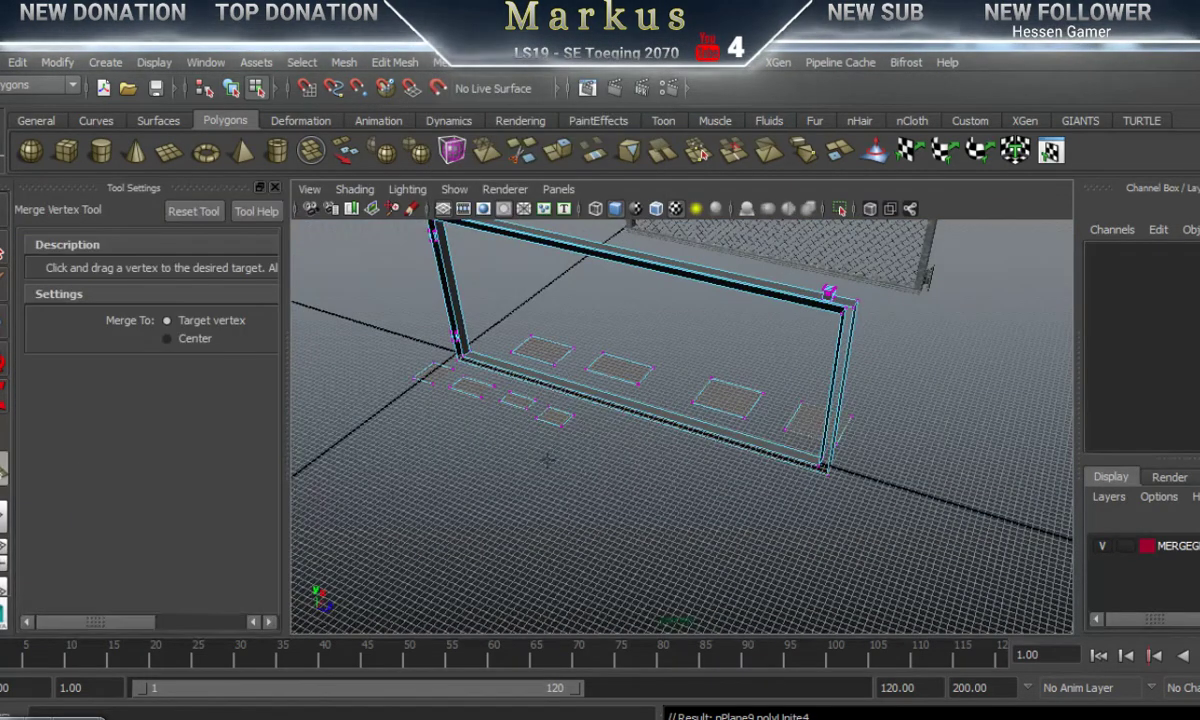
{"action": "left_click_drag", "start_coordinate": [432, 458], "coordinate": [636, 426], "text": "alt"}
{"action": "right_click_drag", "start_coordinate": [636, 427], "coordinate": [940, 345], "text": "alt"}
{"action": "middle_click_drag", "start_coordinate": [643, 434], "coordinate": [772, 414], "text": "alt"}
{"action": "left_click_drag", "start_coordinate": [735, 428], "coordinate": [495, 540], "text": "alt"}
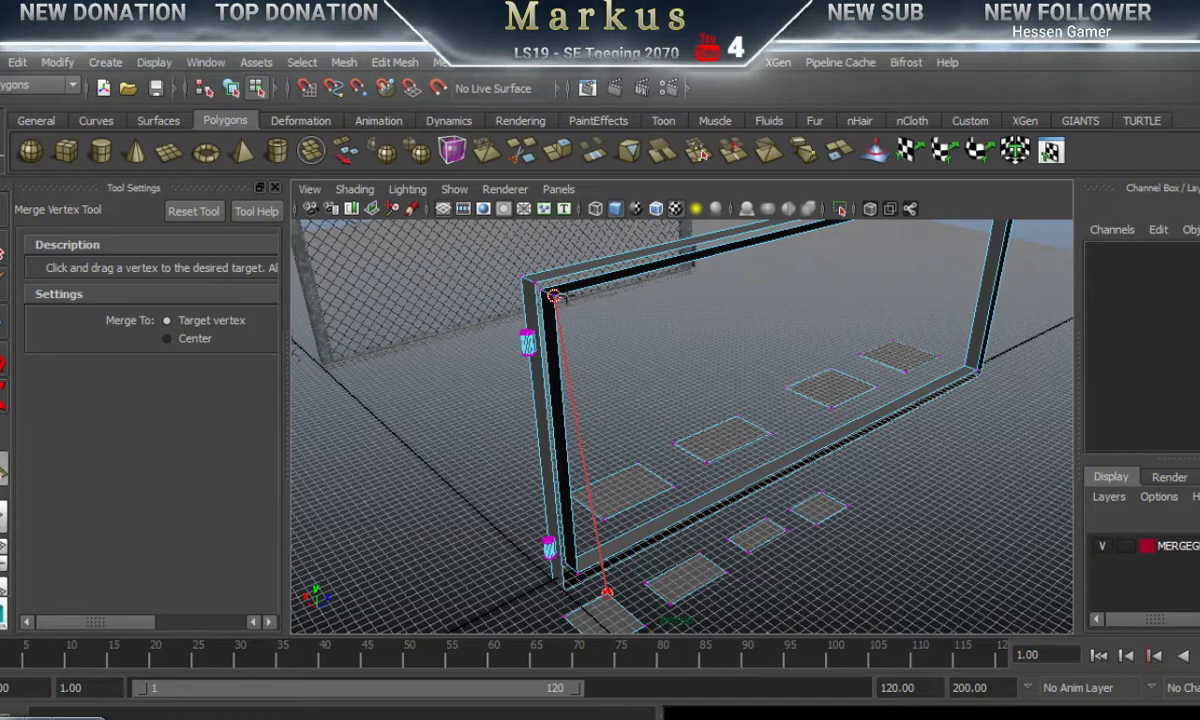
{"action": "left_click_drag", "start_coordinate": [553, 296], "coordinate": [554, 297]}
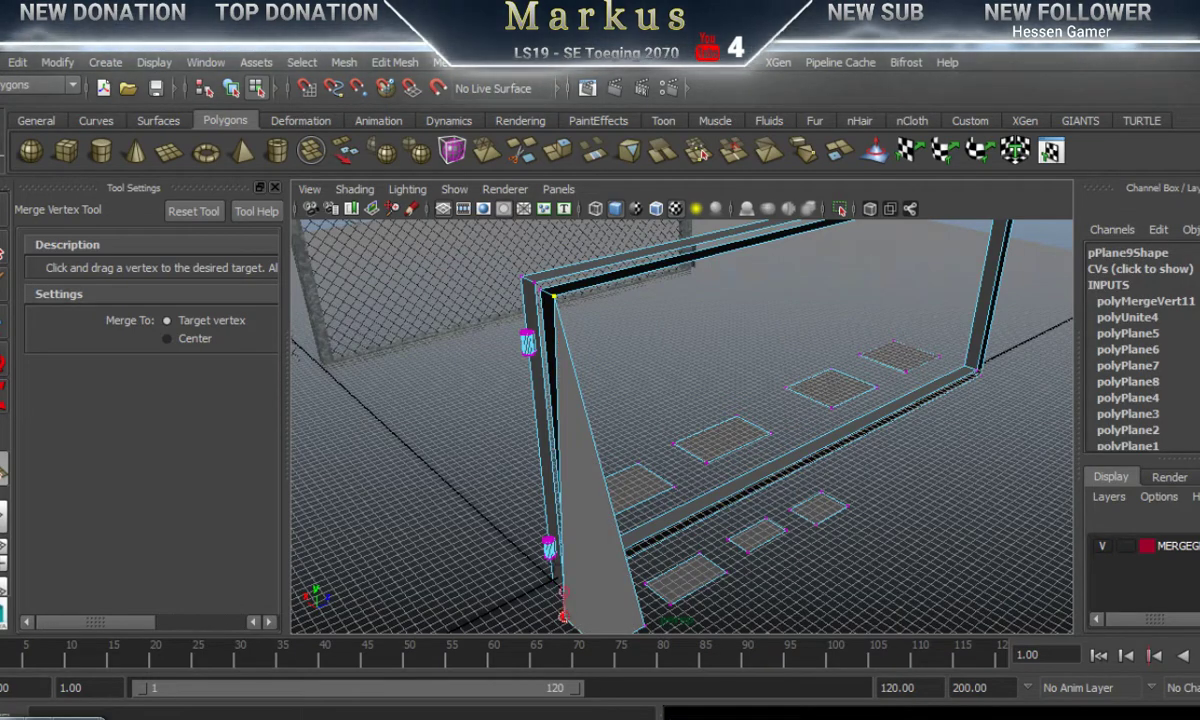
{"action": "left_click_drag", "start_coordinate": [564, 592], "coordinate": [535, 283]}
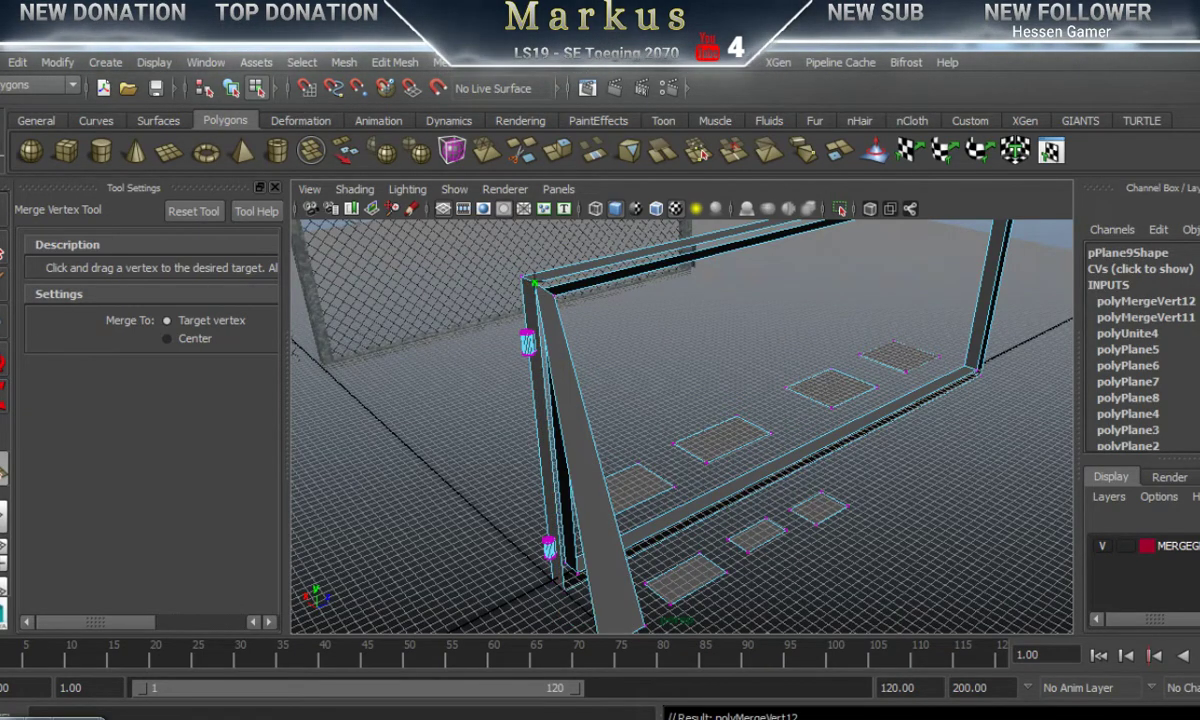
Step: Merge the same plane's remaining two corners onto the hinge-side post's outer and inner bottom corners
{"action": "left_click_drag", "start_coordinate": [549, 548], "coordinate": [518, 413], "text": "alt"}
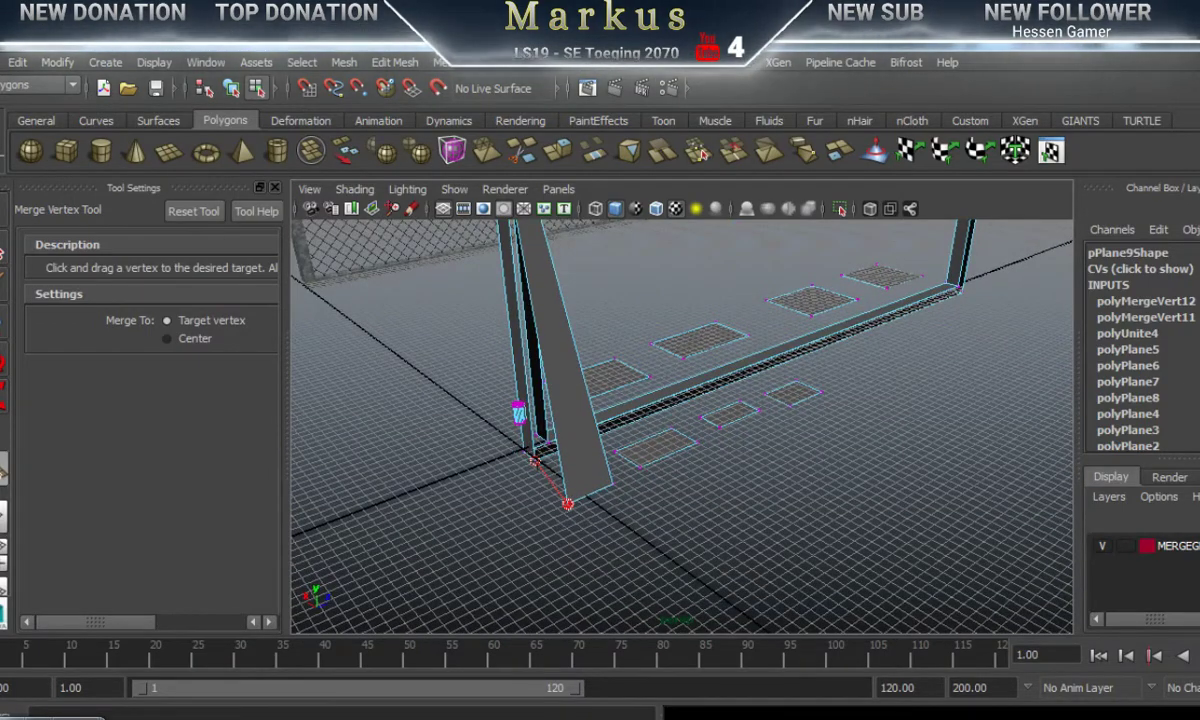
{"action": "left_click_drag", "start_coordinate": [534, 461], "coordinate": [534, 461]}
{"action": "left_click_drag", "start_coordinate": [598, 518], "coordinate": [434, 519], "text": "alt"}
{"action": "left_click_drag", "start_coordinate": [482, 439], "coordinate": [490, 478], "text": "alt"}
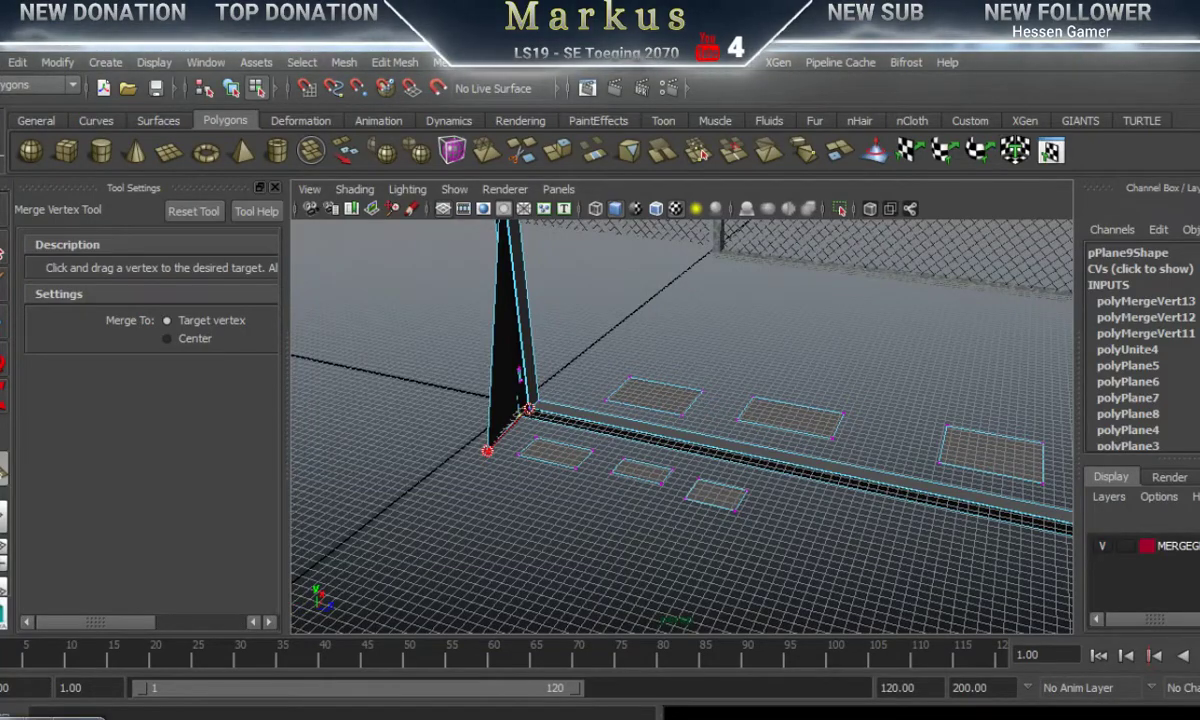
{"action": "left_click_drag", "start_coordinate": [528, 409], "coordinate": [528, 409]}
Step: Merge the four corners of the next plane in the row onto the inner and outer corners at both ends of the bottom rail
{"action": "left_click_drag", "start_coordinate": [528, 409], "coordinate": [640, 505], "text": "alt"}
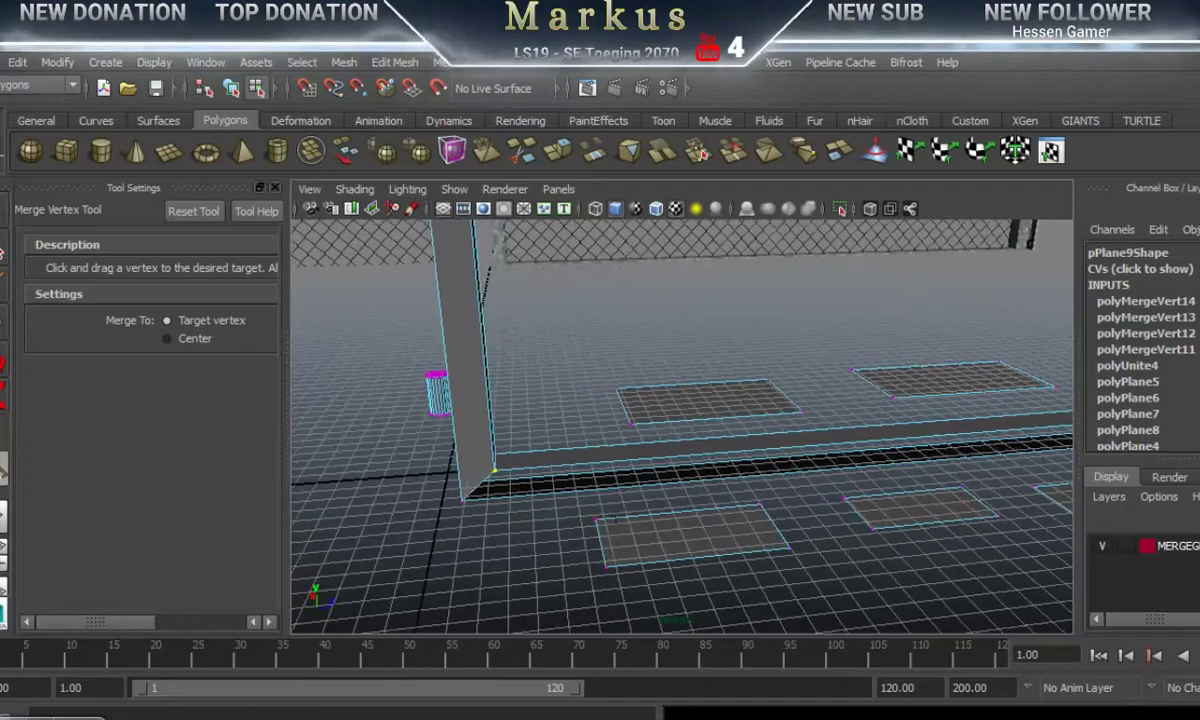
{"action": "left_click_drag", "start_coordinate": [495, 470], "coordinate": [495, 470]}
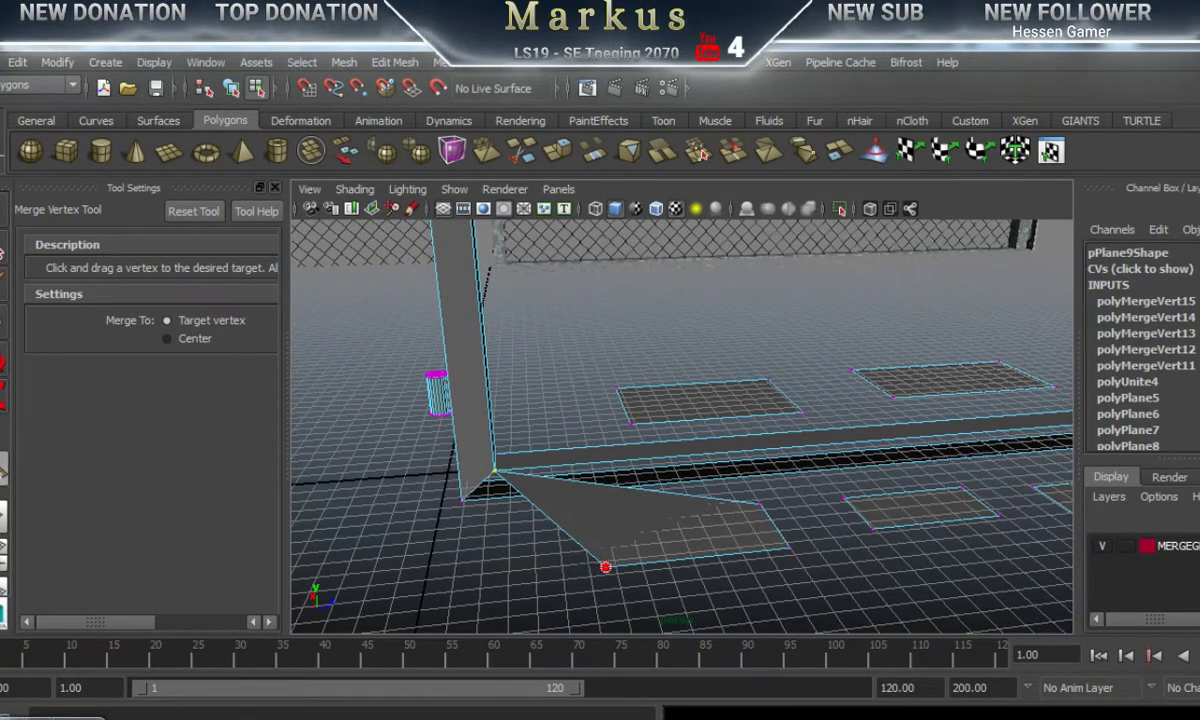
{"action": "left_click_drag", "start_coordinate": [461, 501], "coordinate": [461, 501]}
{"action": "left_click_drag", "start_coordinate": [650, 565], "coordinate": [546, 570], "text": "alt"}
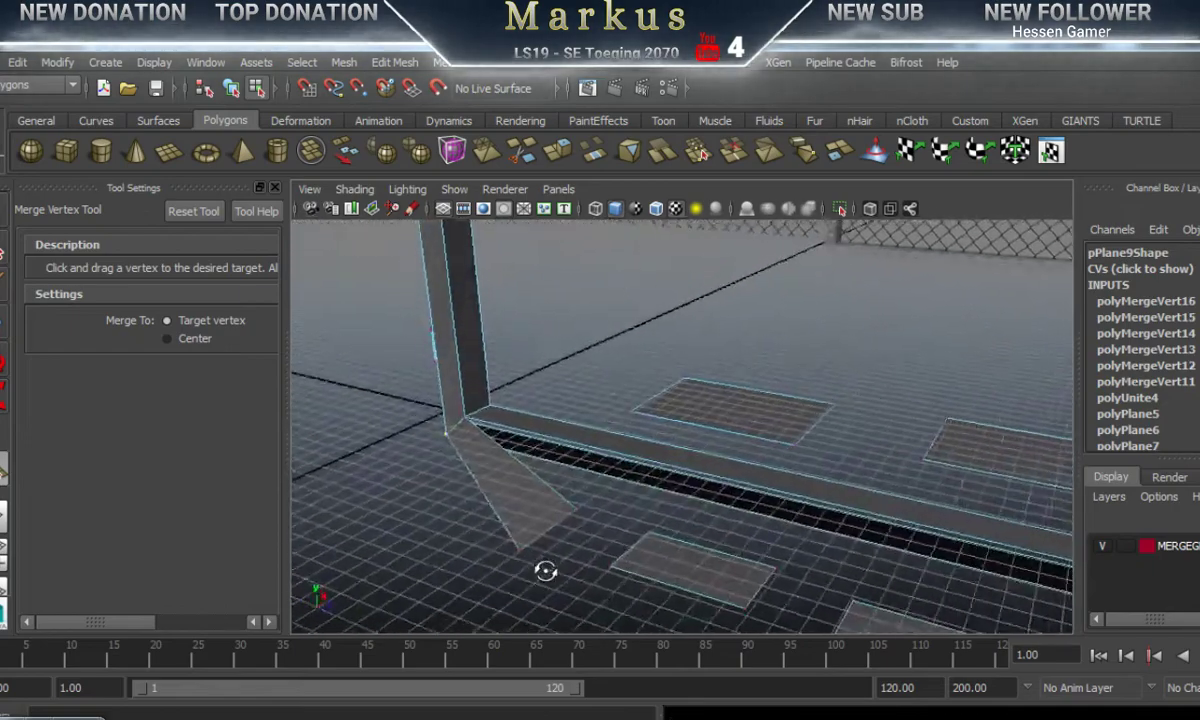
{"action": "right_click_drag", "start_coordinate": [680, 535], "coordinate": [639, 535], "text": "alt"}
{"action": "left_click_drag", "start_coordinate": [640, 535], "coordinate": [524, 512], "text": "alt"}
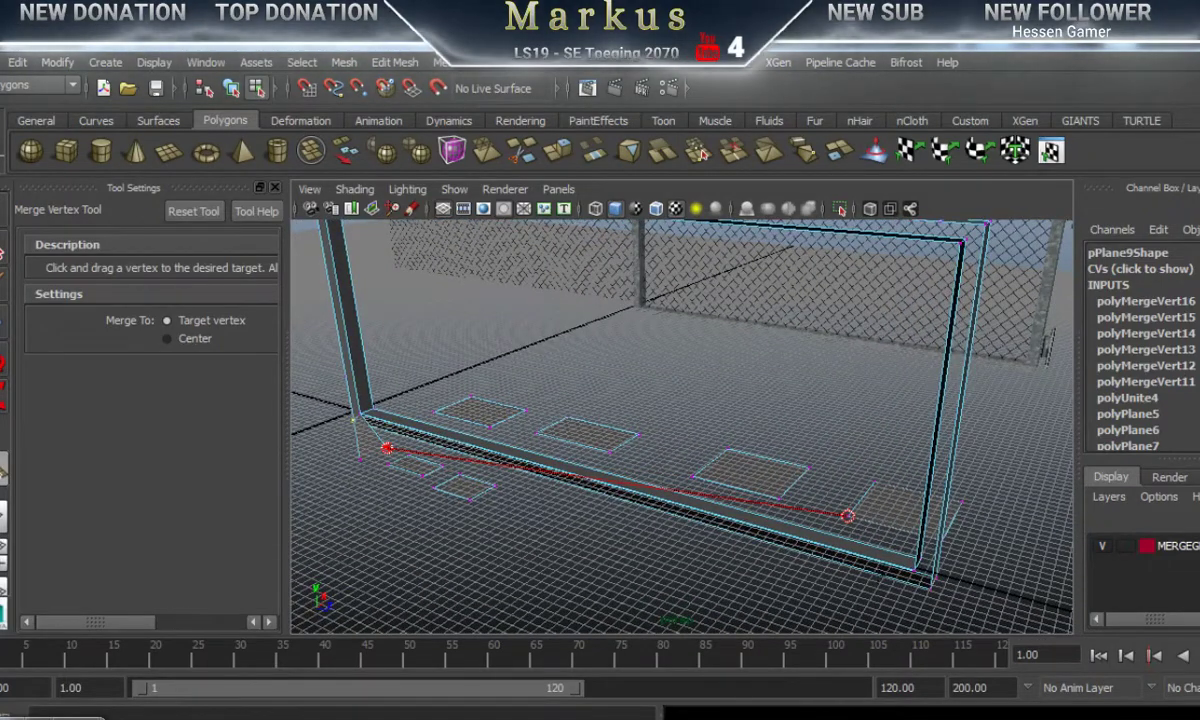
{"action": "left_click_drag", "start_coordinate": [915, 570], "coordinate": [914, 569]}
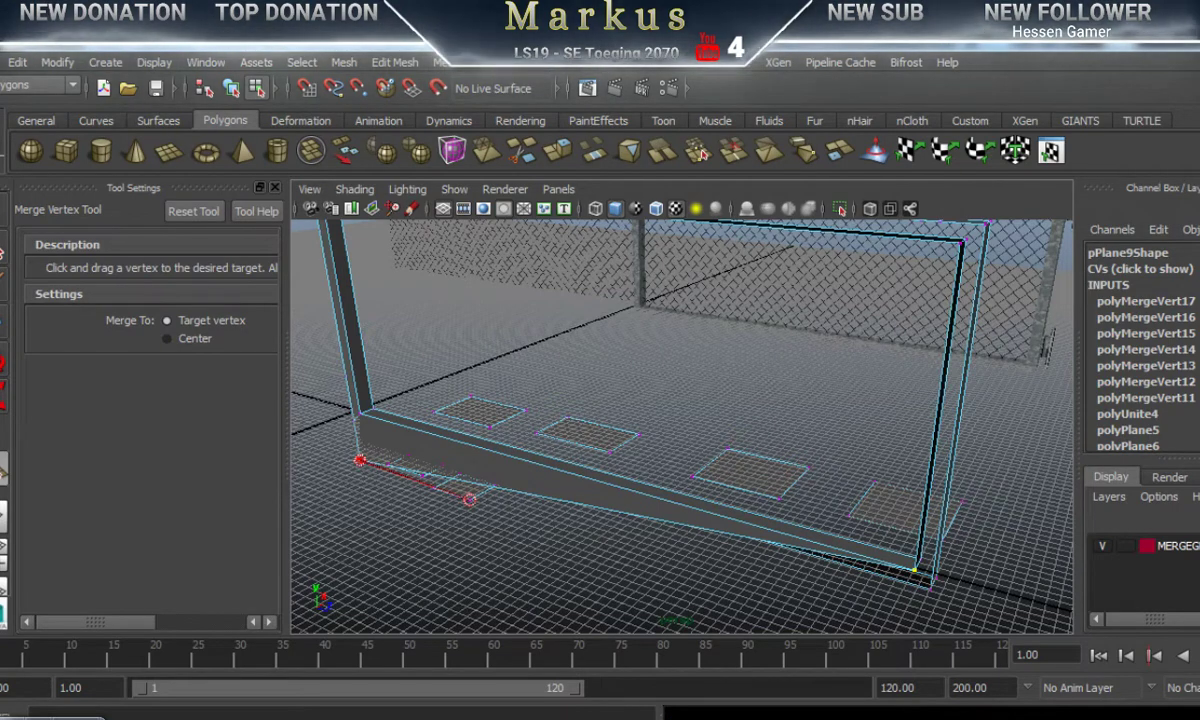
{"action": "left_click_drag", "start_coordinate": [930, 588], "coordinate": [690, 548]}
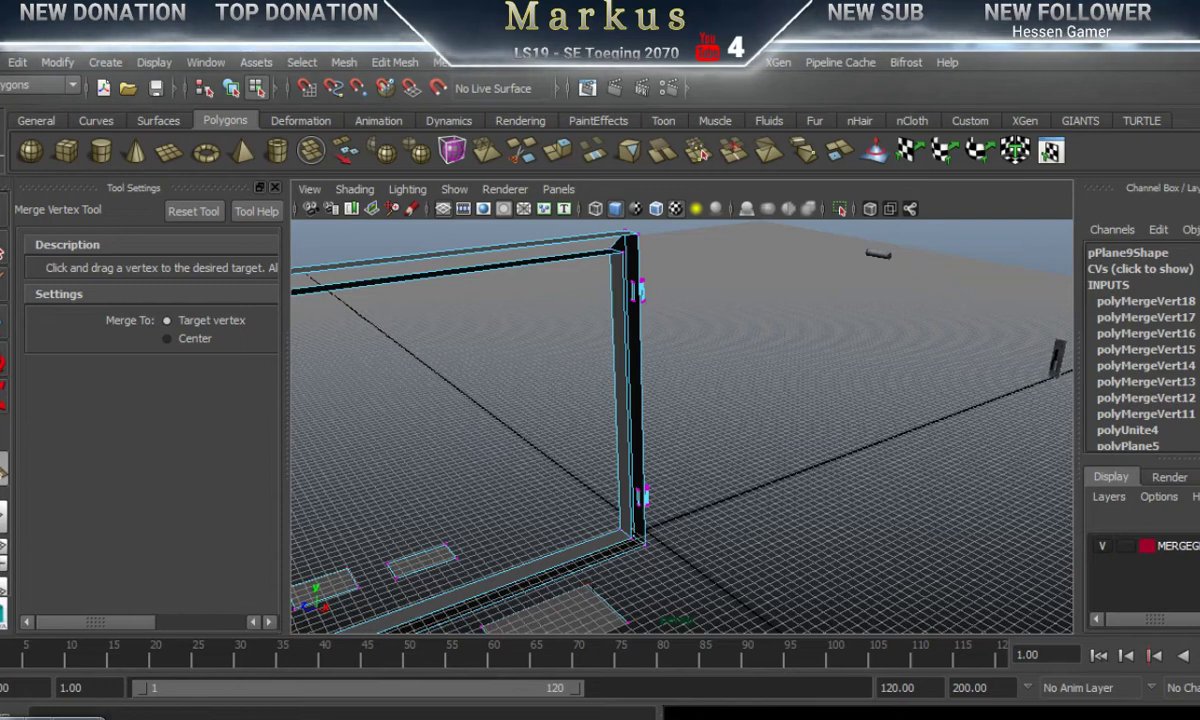
Step: On the gate frame's opposite face, merge one plane's four corners onto the inner and outer corners at both ends of the hinge-side post
{"action": "left_click_drag", "start_coordinate": [646, 265], "coordinate": [621, 251]}
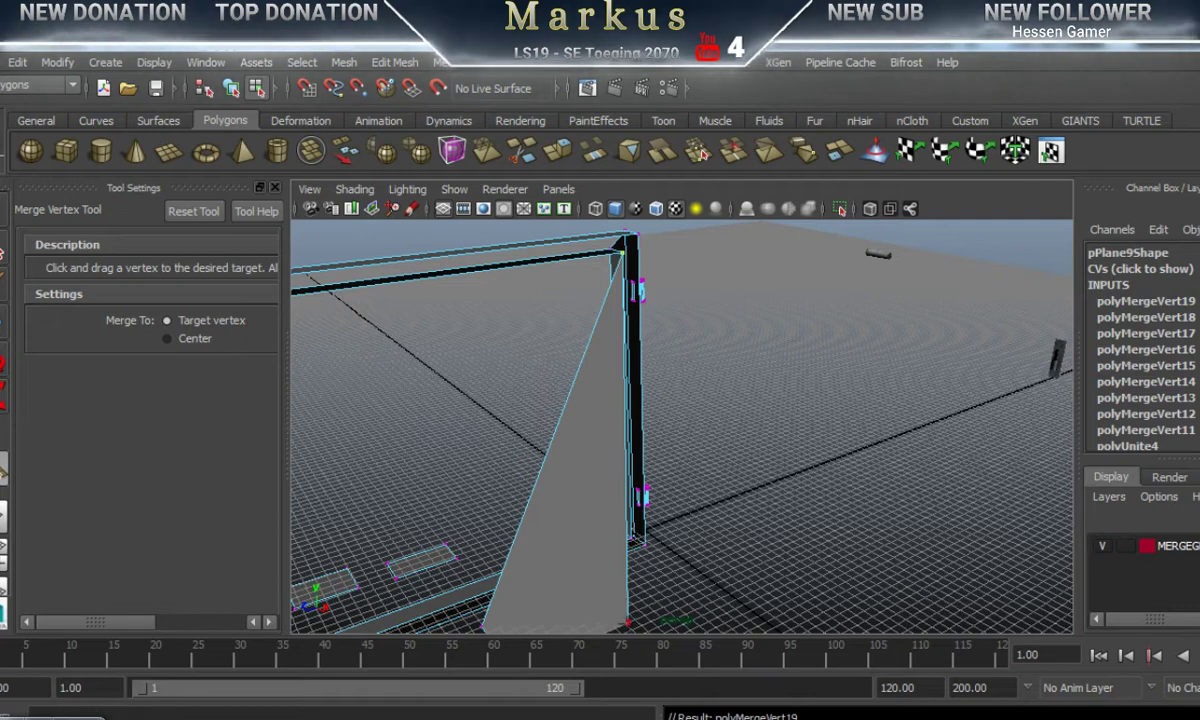
{"action": "left_click_drag", "start_coordinate": [650, 346], "coordinate": [637, 235]}
{"action": "left_click_drag", "start_coordinate": [640, 236], "coordinate": [638, 234]}
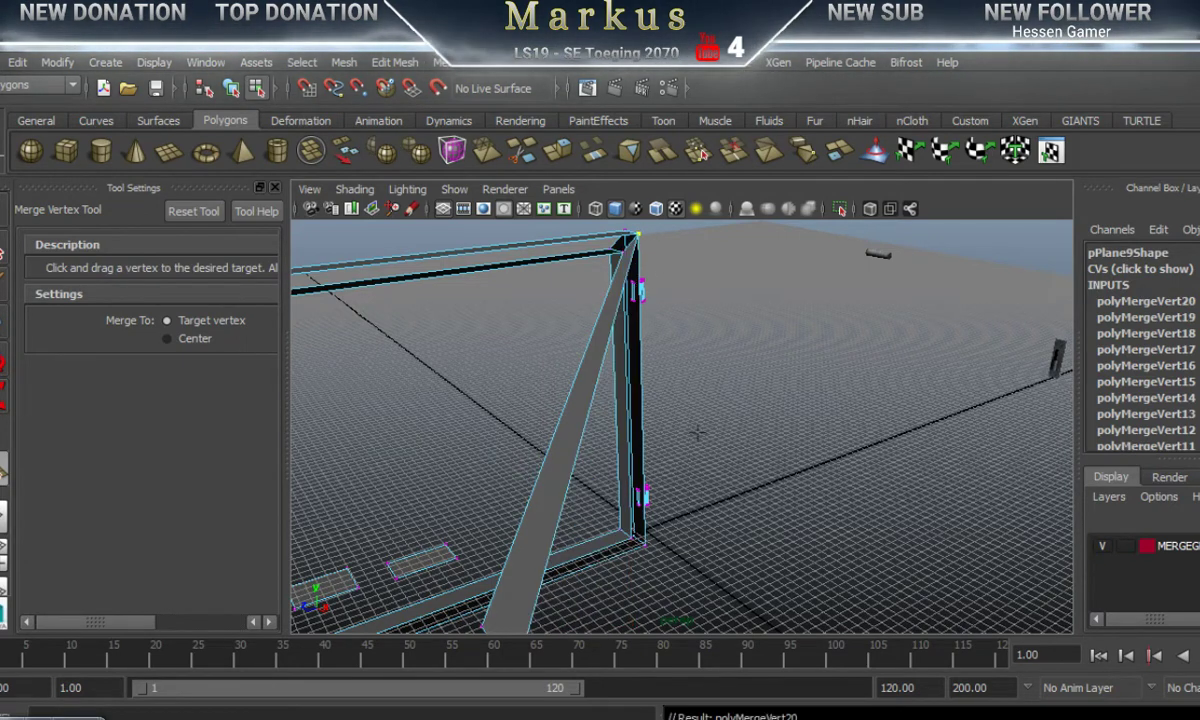
{"action": "middle_click_drag", "start_coordinate": [683, 500], "coordinate": [686, 430], "text": "alt"}
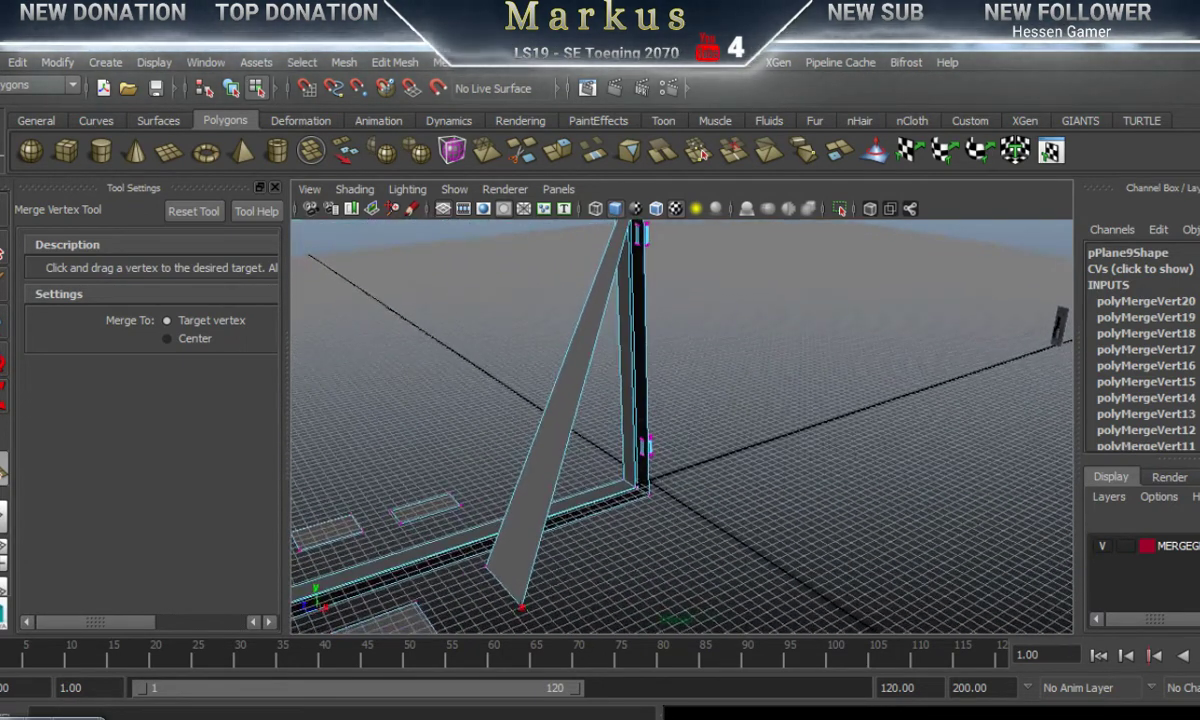
{"action": "left_click_drag", "start_coordinate": [648, 494], "coordinate": [521, 607]}
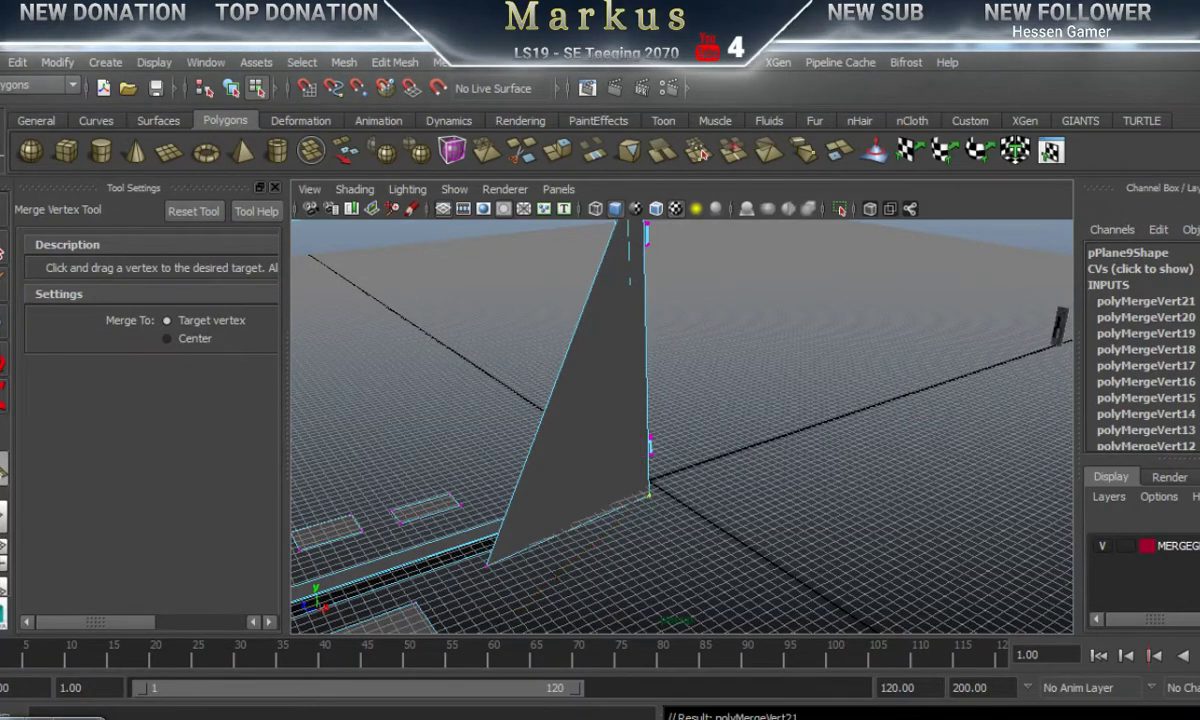
{"action": "left_click_drag", "start_coordinate": [486, 566], "coordinate": [544, 526]}
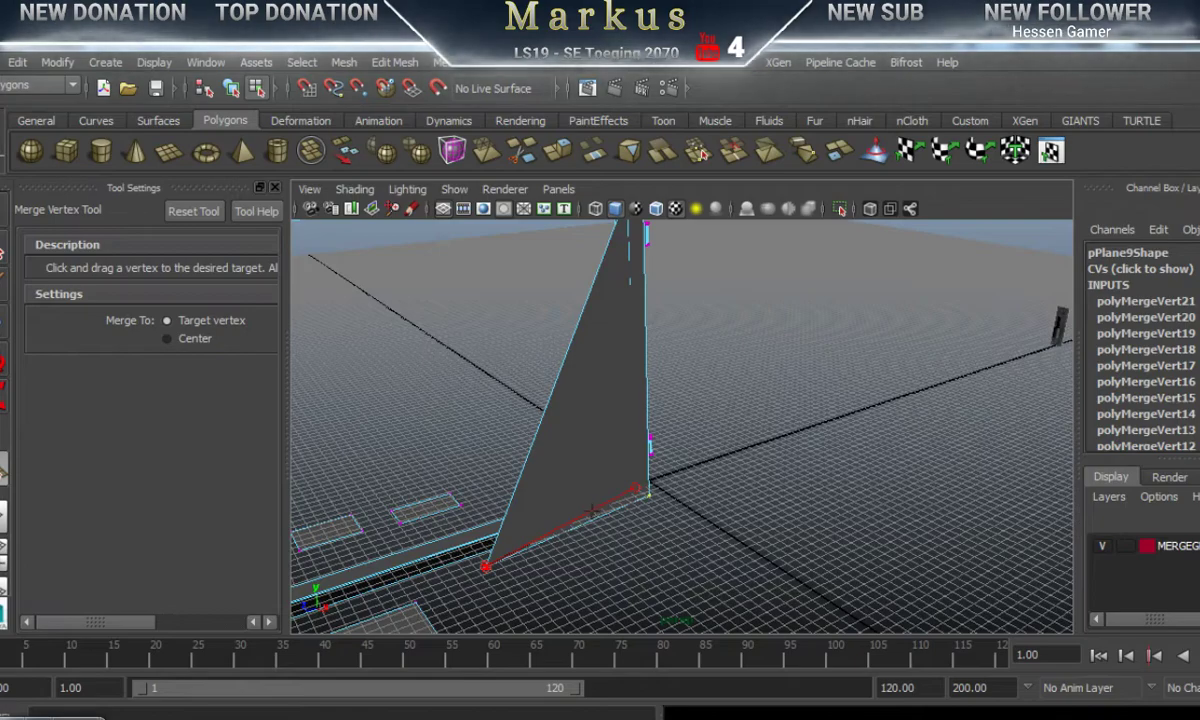
{"action": "left_click_drag", "start_coordinate": [456, 533], "coordinate": [517, 459], "text": "alt"}
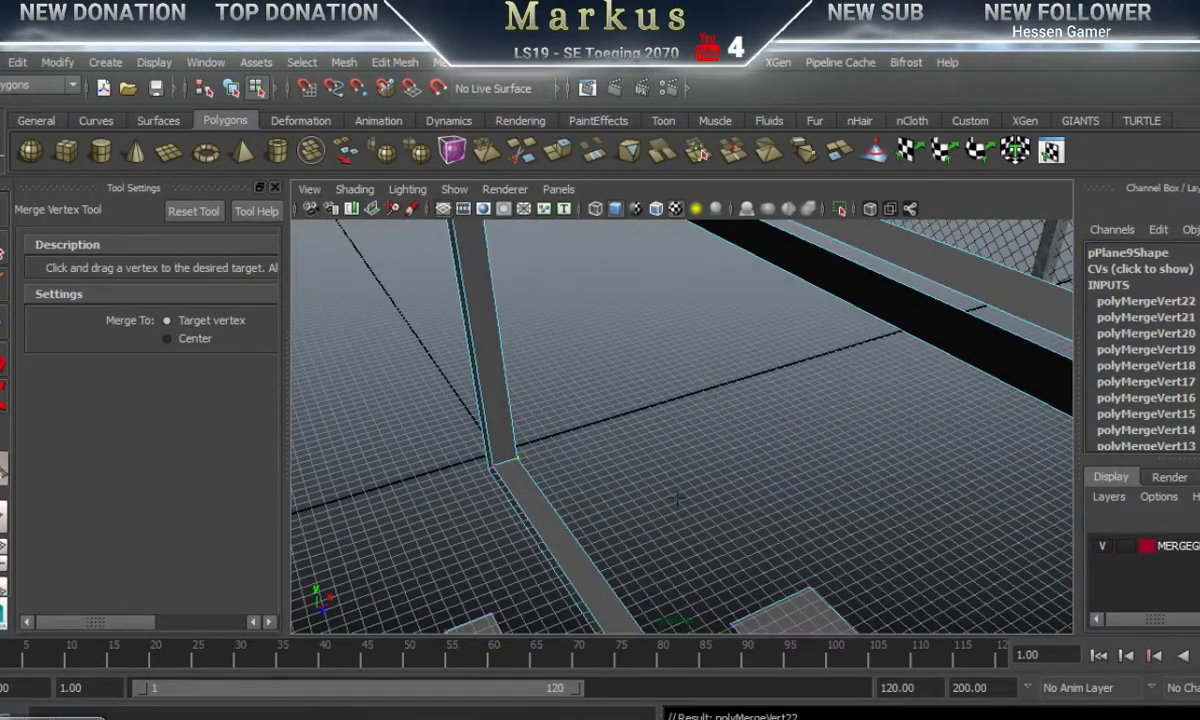
Step: Merge the next plane's four corners onto the inner and outer corners at both ends of the bottom rail on the same face
{"action": "left_click_drag", "start_coordinate": [686, 463], "coordinate": [721, 538], "text": "alt"}
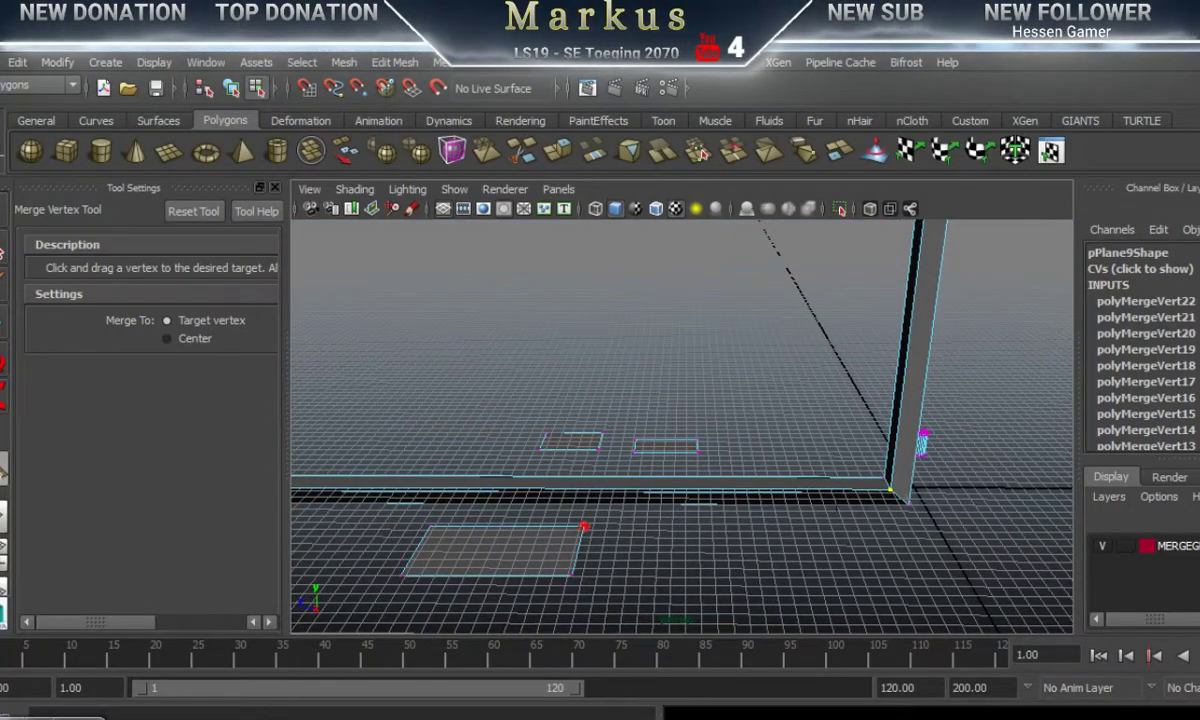
{"action": "left_click_drag", "start_coordinate": [584, 527], "coordinate": [889, 490]}
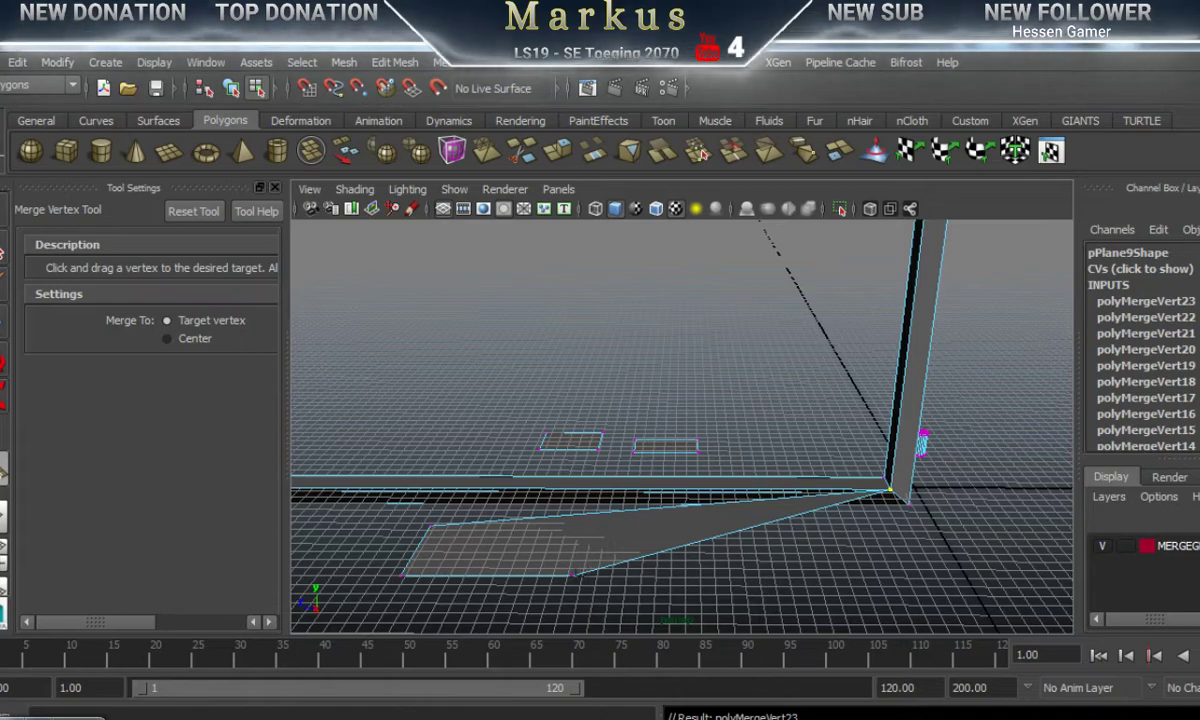
{"action": "left_click_drag", "start_coordinate": [572, 575], "coordinate": [572, 575]}
{"action": "left_click_drag", "start_coordinate": [891, 523], "coordinate": [909, 504]}
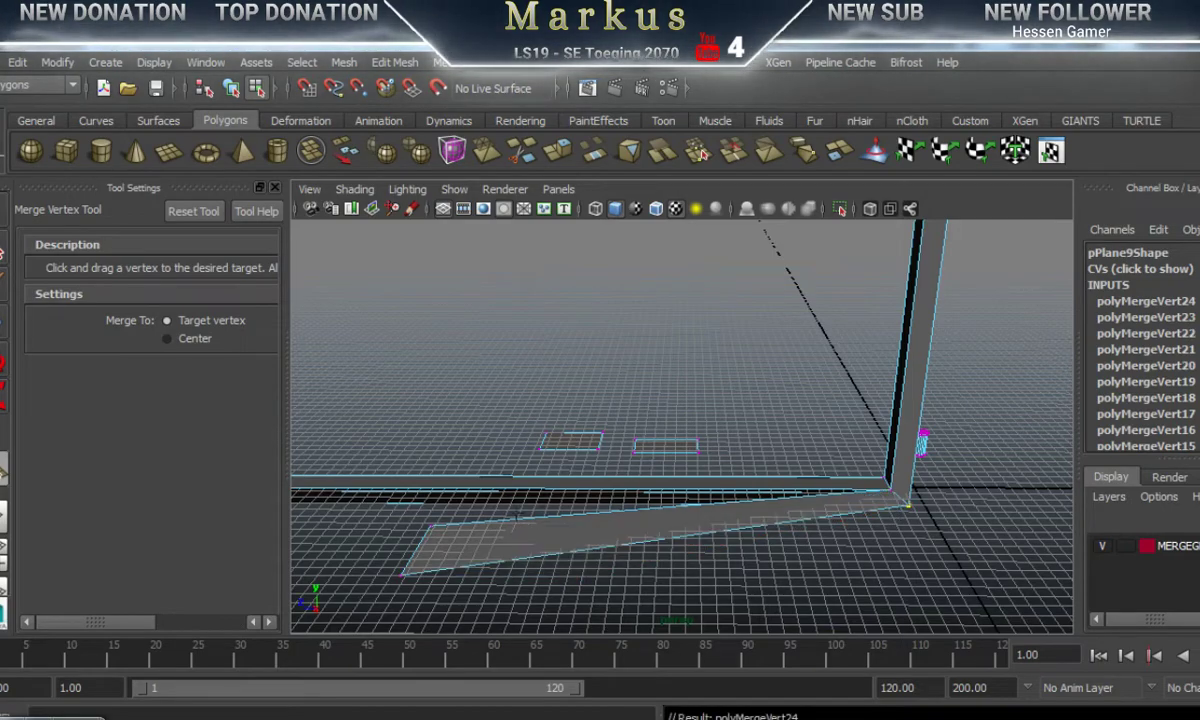
{"action": "middle_click_drag", "start_coordinate": [555, 518], "coordinate": [1010, 526], "text": "alt"}
{"action": "left_click_drag", "start_coordinate": [590, 508], "coordinate": [781, 510], "text": "alt"}
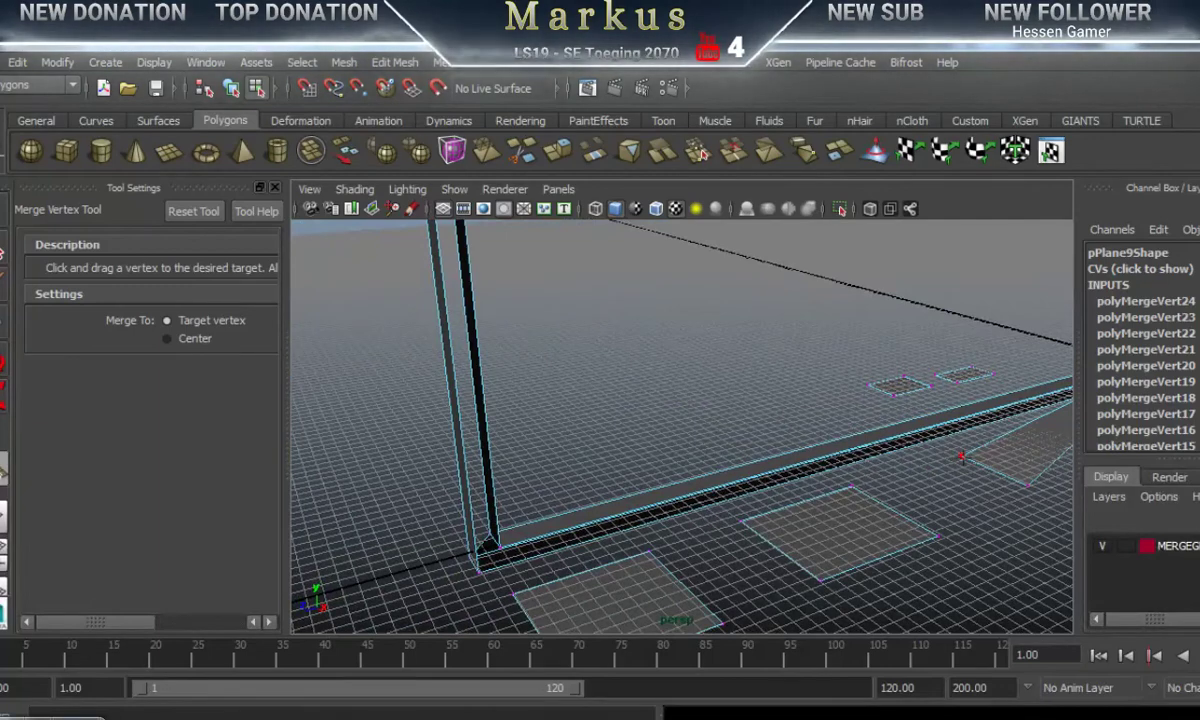
{"action": "left_click_drag", "start_coordinate": [961, 456], "coordinate": [497, 547]}
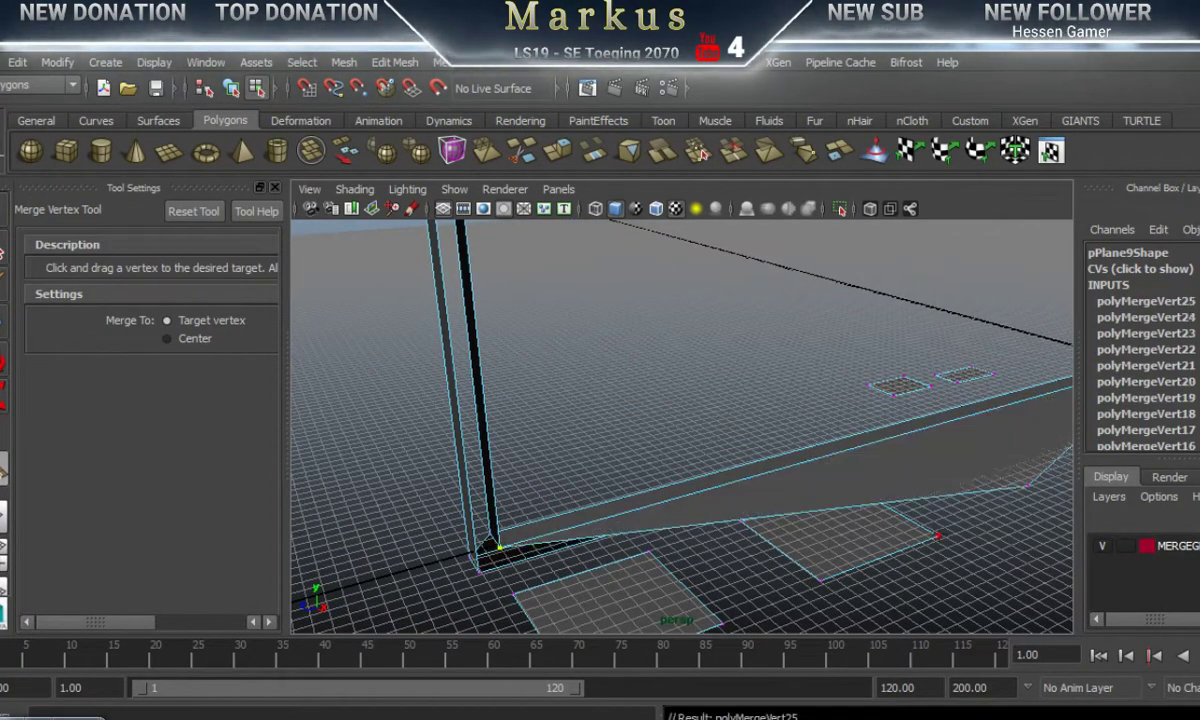
{"action": "left_click_drag", "start_coordinate": [1030, 487], "coordinate": [478, 573]}
{"action": "middle_click_drag", "start_coordinate": [478, 573], "coordinate": [463, 584], "text": "alt"}
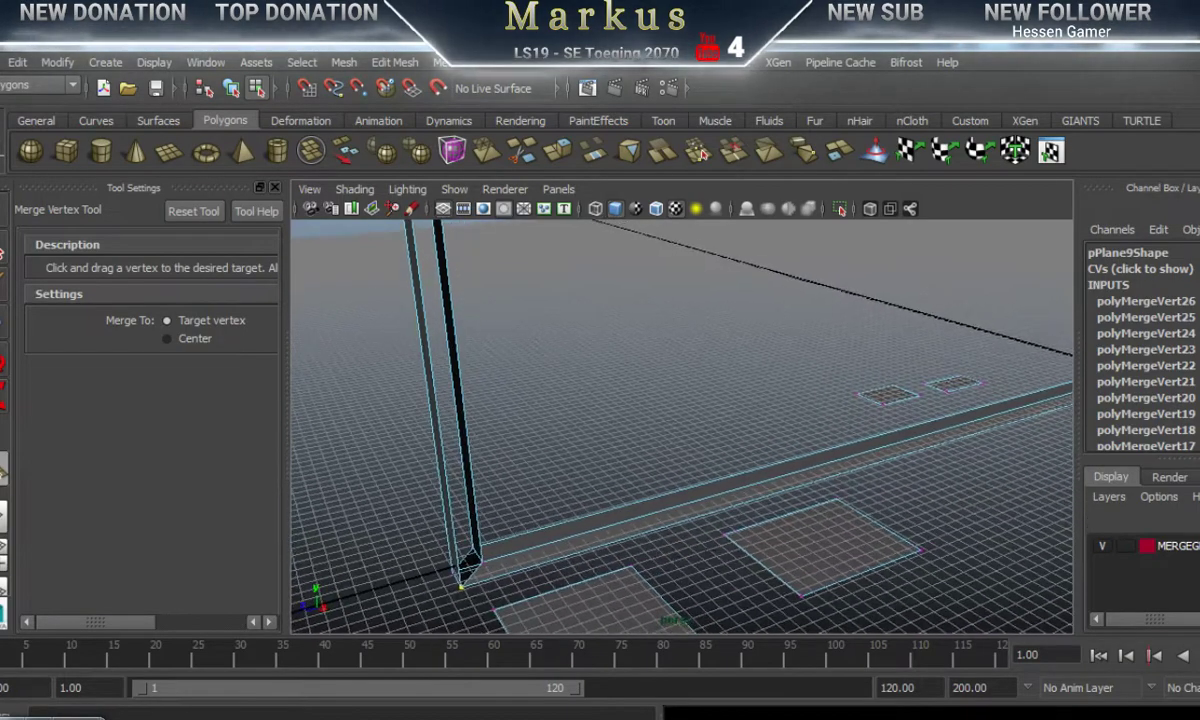
Step: Merge the four corners of the plane nearest the latch-side post onto that post's inner and outer corners, top and bottom
{"action": "scroll", "coordinate": [463, 584], "scroll_direction": "down", "scroll_amount": 5}
{"action": "left_click_drag", "start_coordinate": [583, 470], "coordinate": [560, 302], "text": "alt"}
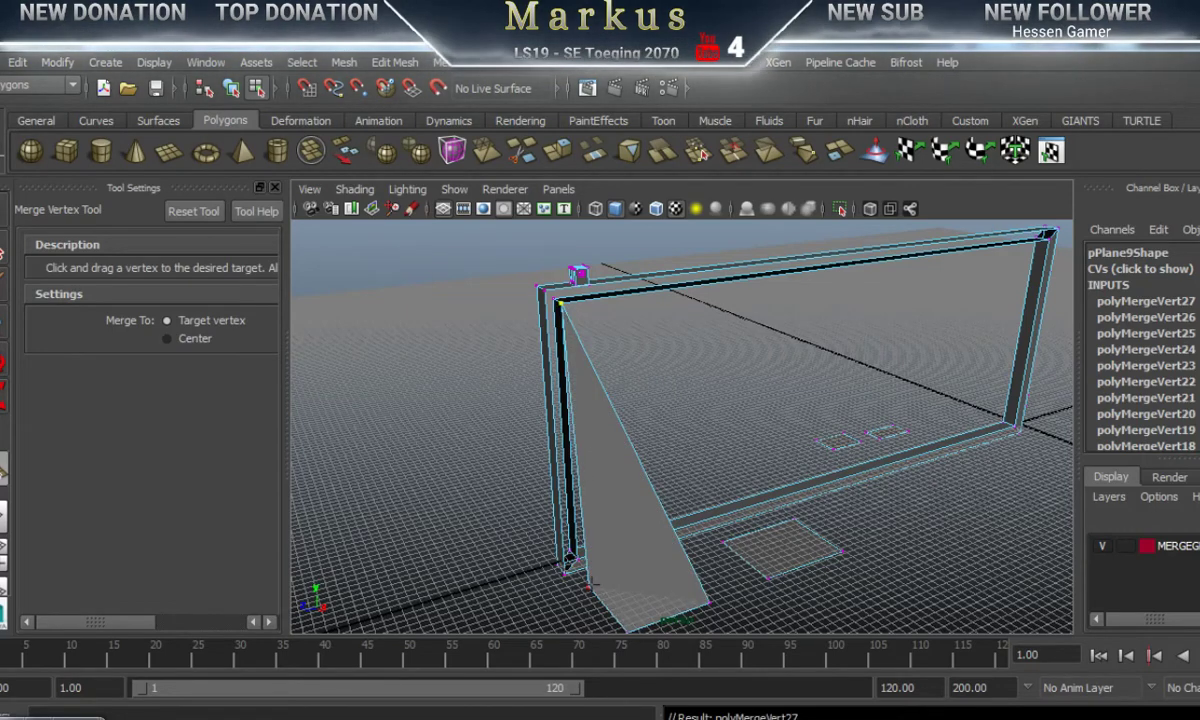
{"action": "left_click_drag", "start_coordinate": [590, 585], "coordinate": [541, 290]}
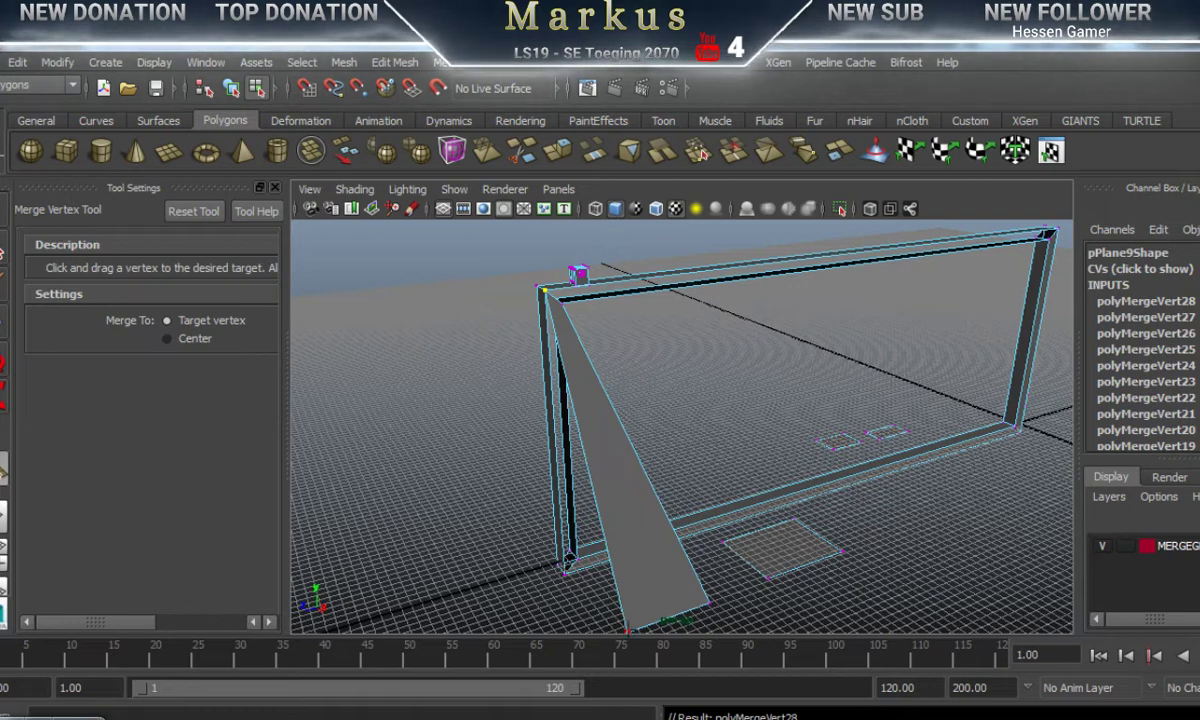
{"action": "left_click_drag", "start_coordinate": [628, 631], "coordinate": [563, 573]}
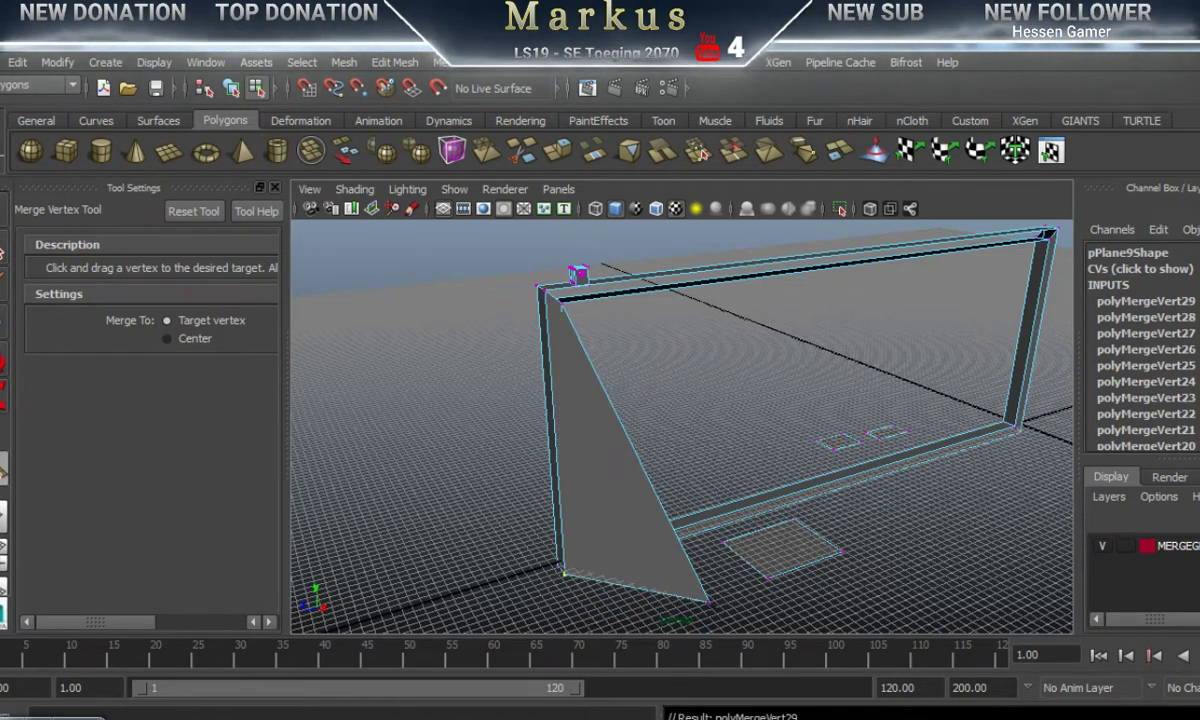
{"action": "left_click_drag", "start_coordinate": [709, 602], "coordinate": [709, 602]}
{"action": "left_click_drag", "start_coordinate": [579, 557], "coordinate": [565, 570]}
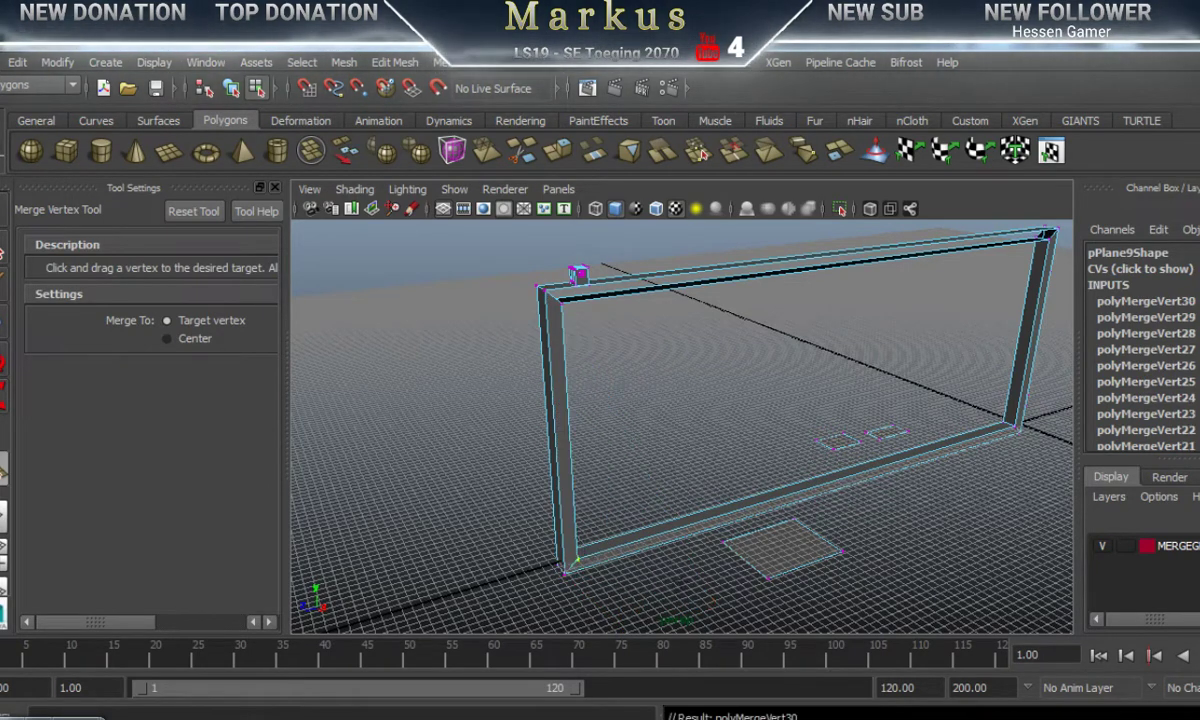
Step: Close the same face by merging another plane's four corners onto the inner and outer corners at both ends of the top rail
{"action": "mouse_move", "coordinate": [651, 544]}
{"action": "left_mouse_down", "text": "alt"}
{"action": "mouse_move", "coordinate": [638, 573]}
{"action": "mouse_move", "coordinate": [621, 557]}
{"action": "mouse_move", "coordinate": [684, 585]}
{"action": "mouse_move", "coordinate": [650, 540]}
{"action": "left_mouse_up", "text": "alt"}
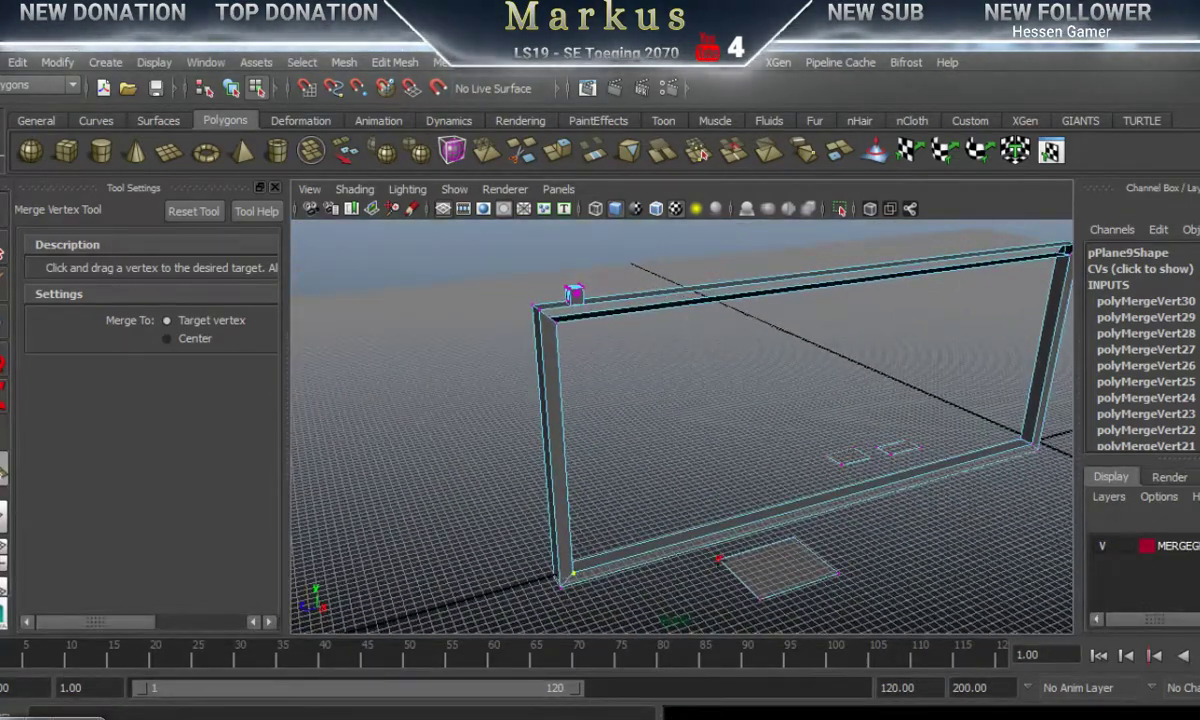
{"action": "left_click_drag", "start_coordinate": [575, 338], "coordinate": [538, 310]}
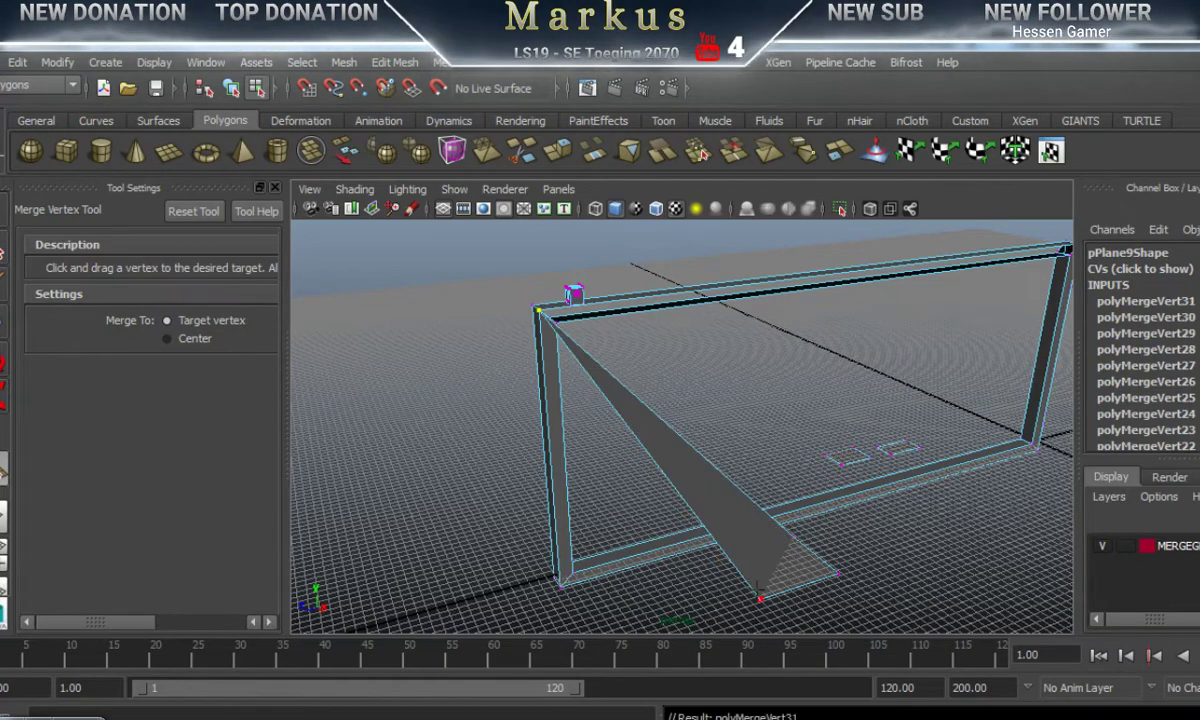
{"action": "left_click_drag", "start_coordinate": [761, 598], "coordinate": [538, 310]}
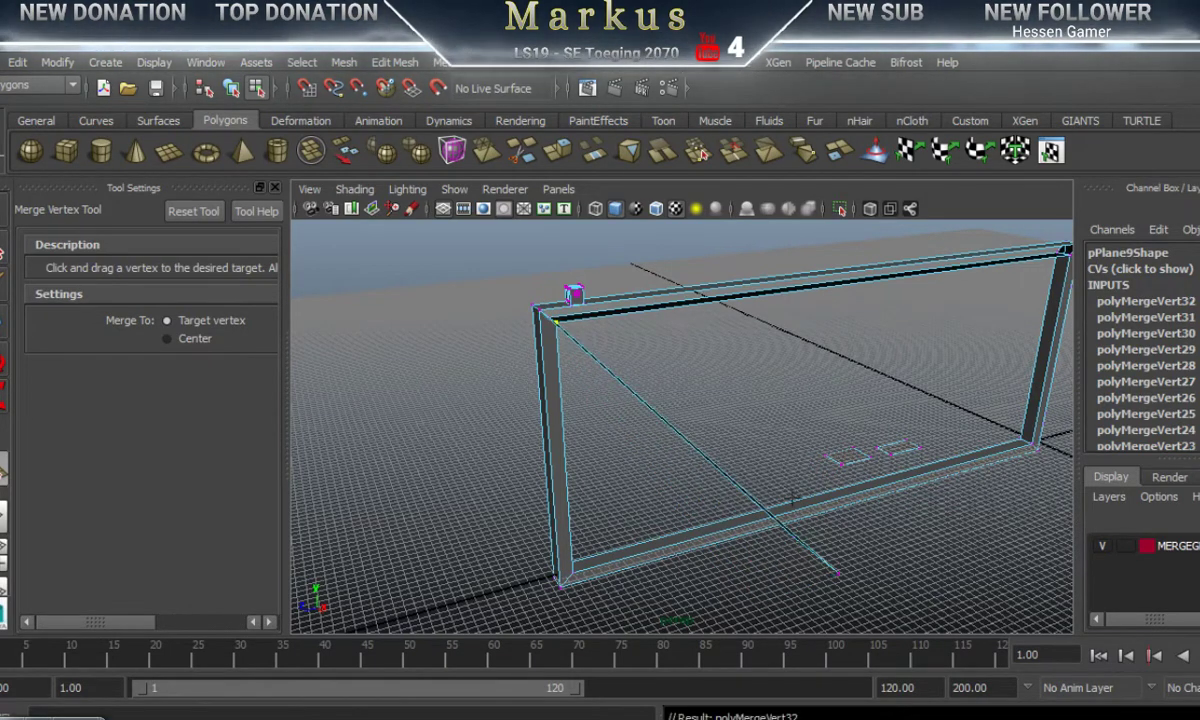
{"action": "left_click_drag", "start_coordinate": [791, 471], "coordinate": [612, 494], "text": "alt"}
{"action": "middle_click_drag", "start_coordinate": [612, 494], "coordinate": [439, 579], "text": "alt"}
{"action": "left_click_drag", "start_coordinate": [625, 532], "coordinate": [571, 552], "text": "alt"}
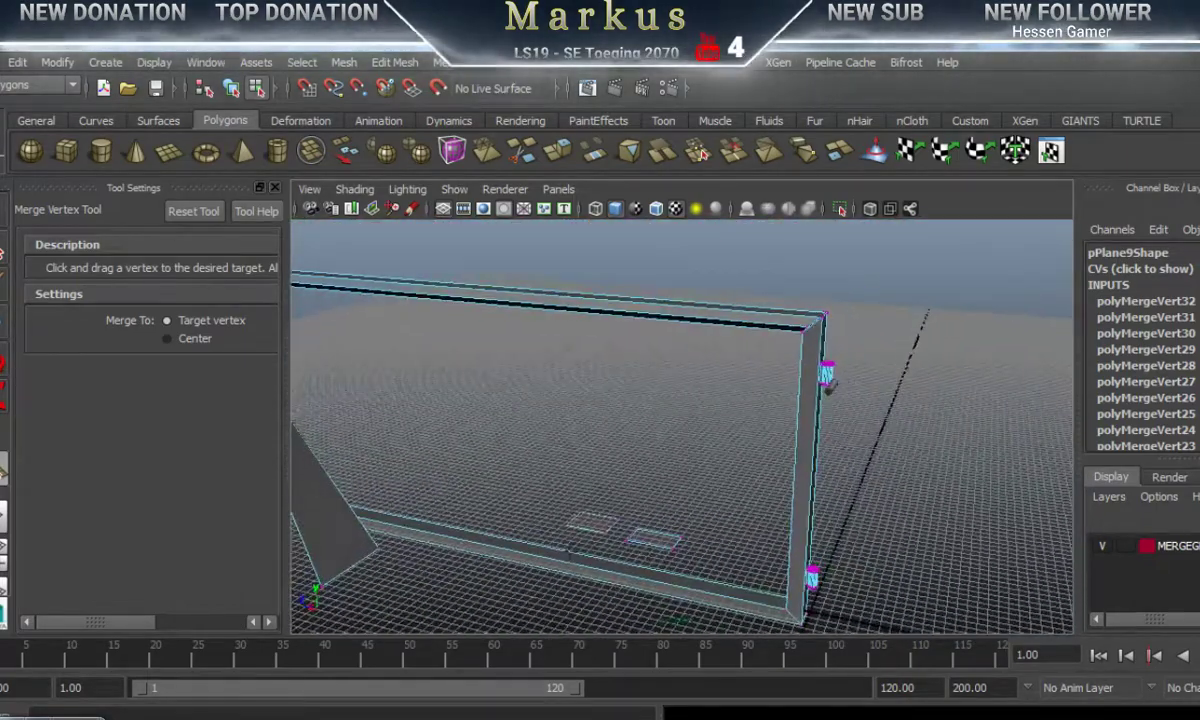
{"action": "middle_click_drag", "start_coordinate": [571, 552], "coordinate": [634, 538], "text": "alt"}
{"action": "left_click_drag", "start_coordinate": [634, 538], "coordinate": [667, 547], "text": "alt"}
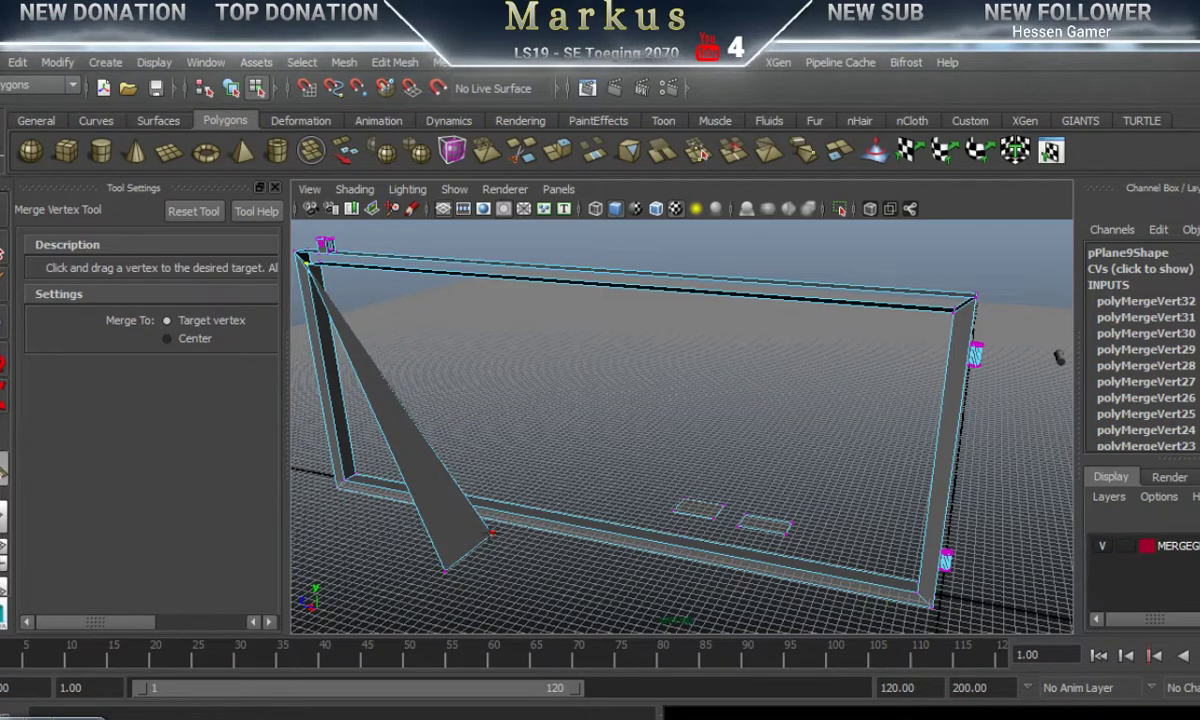
{"action": "left_click_drag", "start_coordinate": [786, 408], "coordinate": [975, 297]}
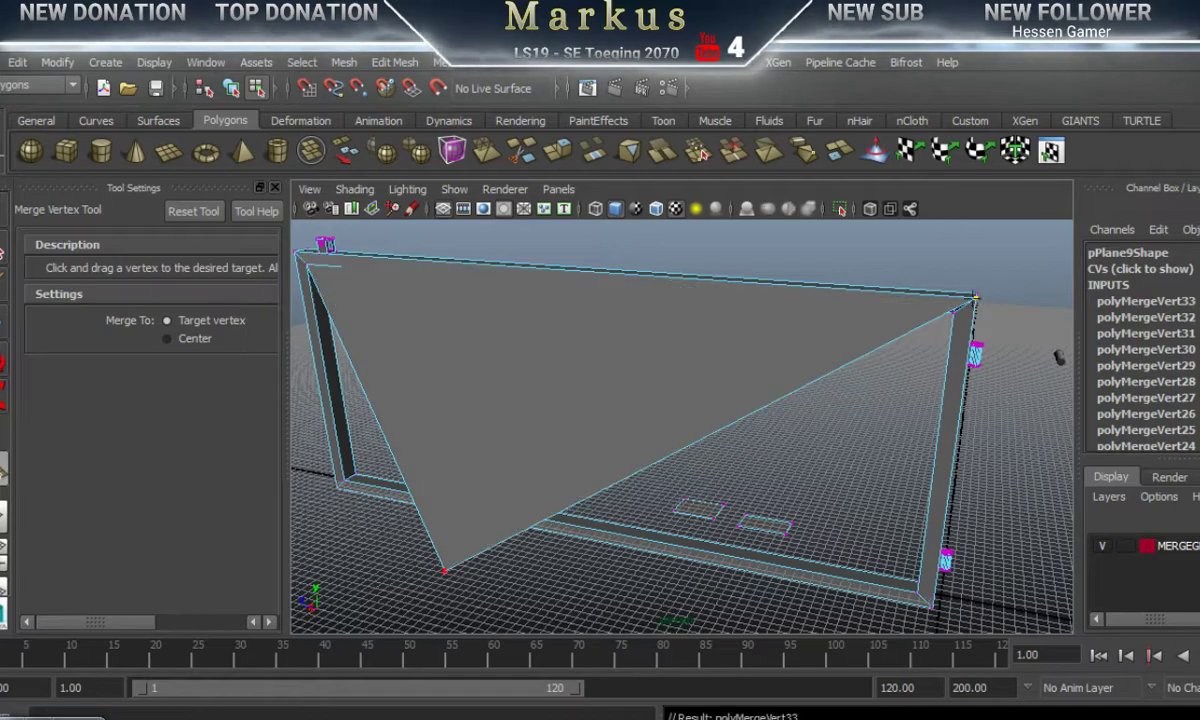
{"action": "left_click_drag", "start_coordinate": [445, 571], "coordinate": [682, 489]}
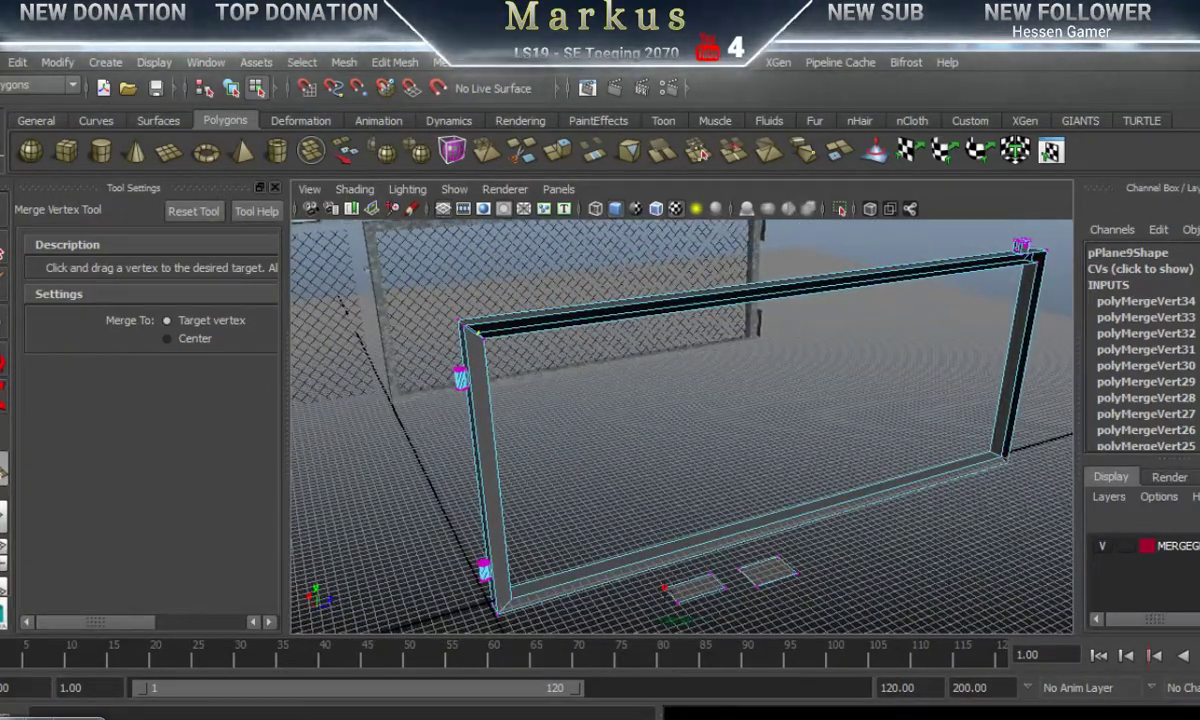
Step: On the other side of the frame, merge one remaining plane's four corners onto the outer and inner corners at both top rail ends
{"action": "left_click_drag", "start_coordinate": [483, 340], "coordinate": [462, 325]}
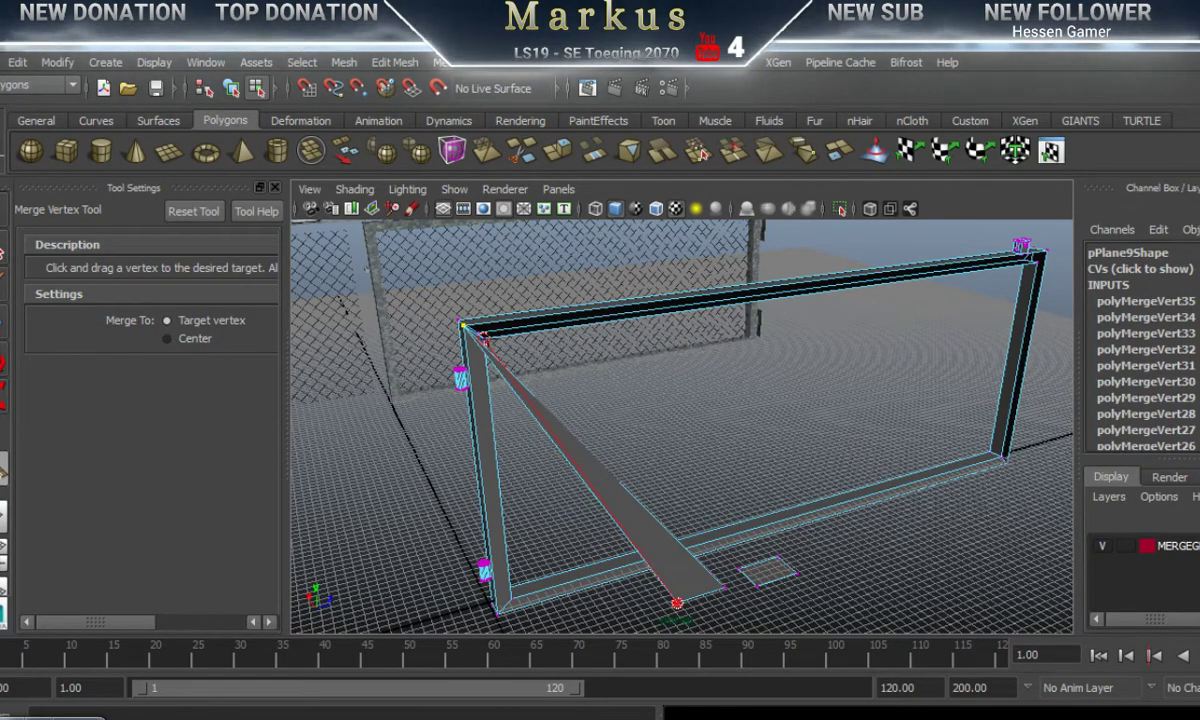
{"action": "left_click_drag", "start_coordinate": [485, 338], "coordinate": [462, 325]}
{"action": "middle_click_drag", "start_coordinate": [742, 479], "coordinate": [500, 467], "text": "alt"}
{"action": "left_click_drag", "start_coordinate": [722, 515], "coordinate": [689, 530], "text": "alt"}
{"action": "left_click_drag", "start_coordinate": [463, 530], "coordinate": [914, 289]}
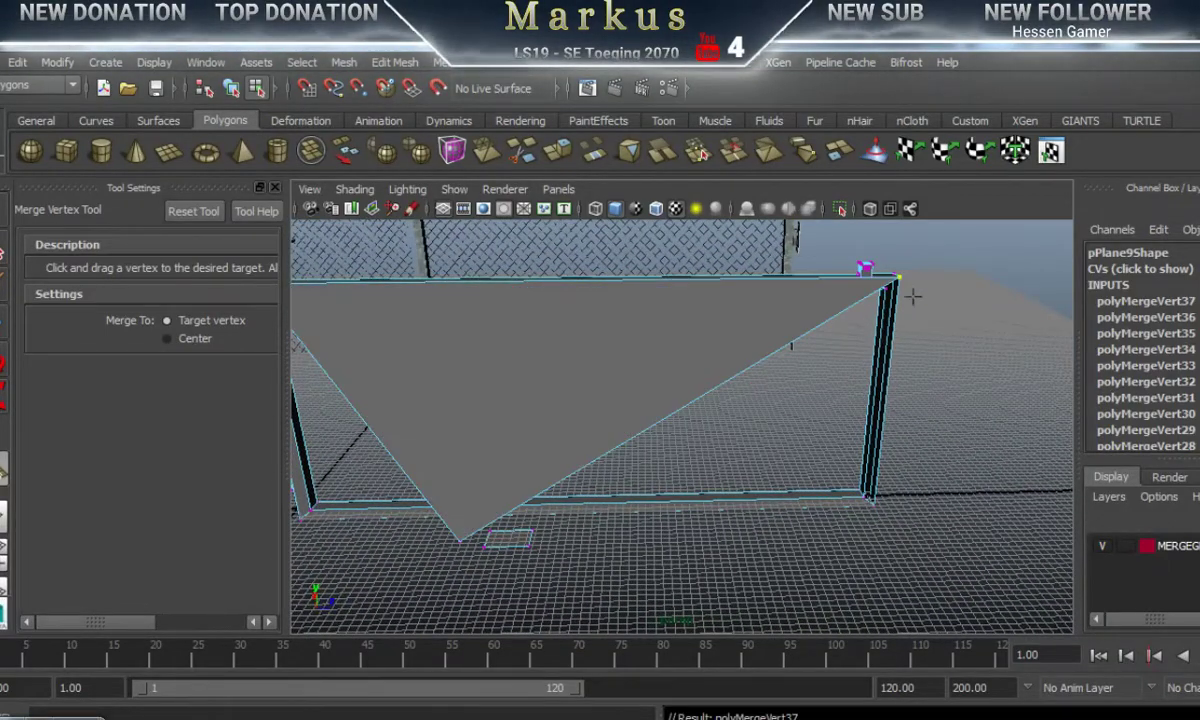
{"action": "left_click_drag", "start_coordinate": [460, 535], "coordinate": [895, 285]}
Step: Merge the last plane's four corners onto the latch-side post's outer and inner corners, top and bottom, on the still-open side
{"action": "left_click_drag", "start_coordinate": [897, 375], "coordinate": [652, 527], "text": "alt"}
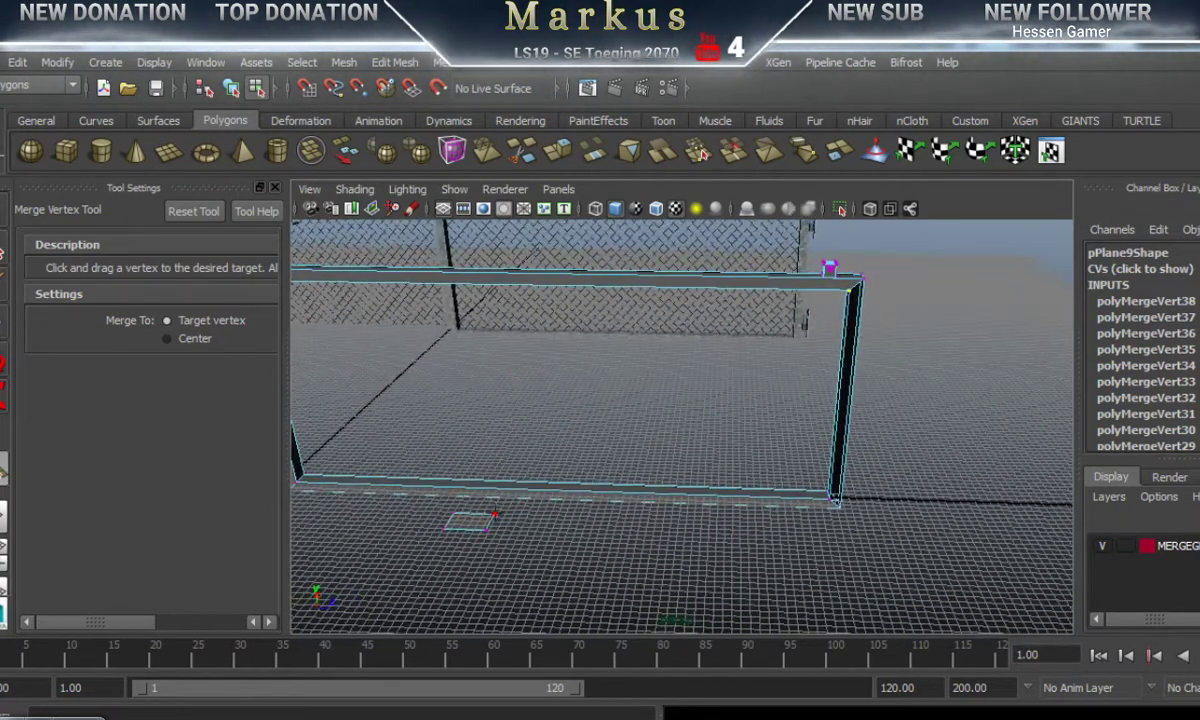
{"action": "left_click_drag", "start_coordinate": [494, 514], "coordinate": [864, 281]}
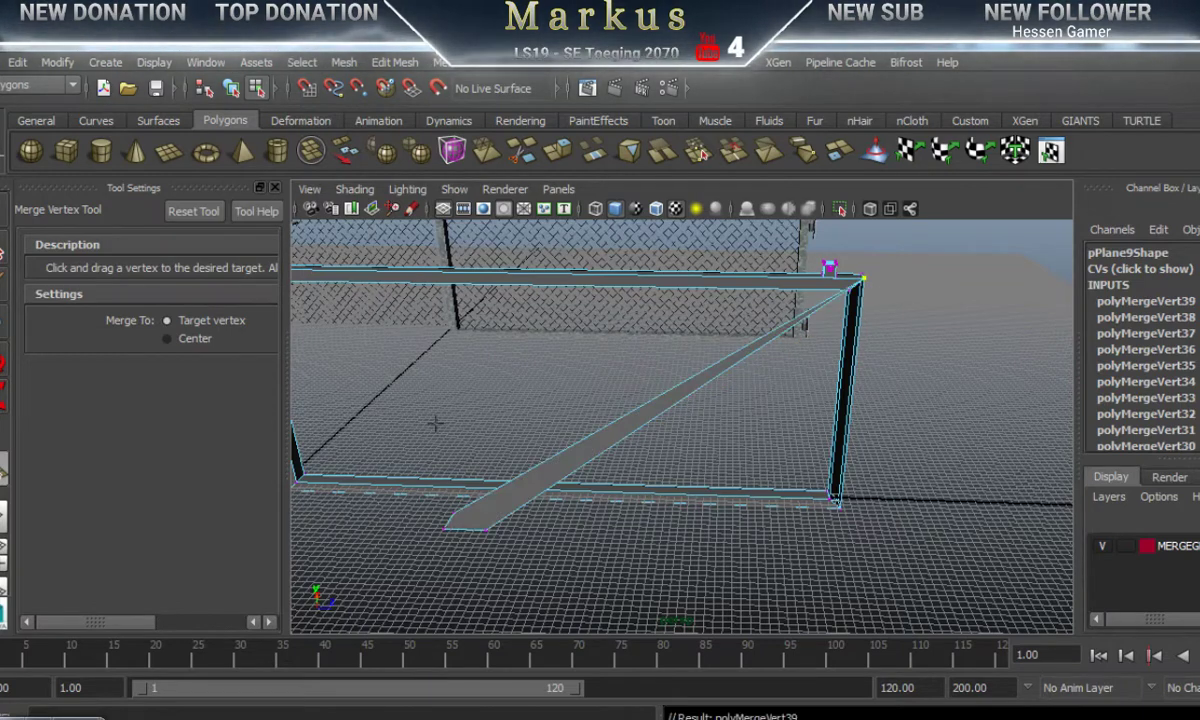
{"action": "left_click_drag", "start_coordinate": [452, 512], "coordinate": [850, 290]}
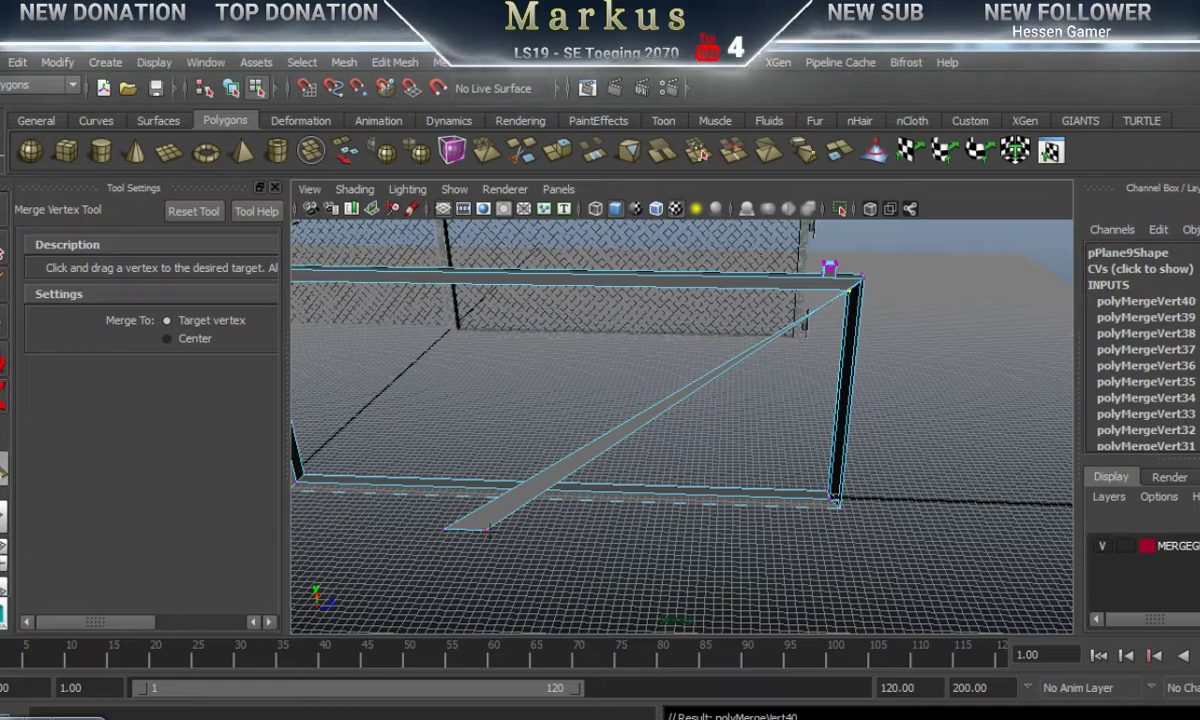
{"action": "left_click_drag", "start_coordinate": [484, 530], "coordinate": [838, 505]}
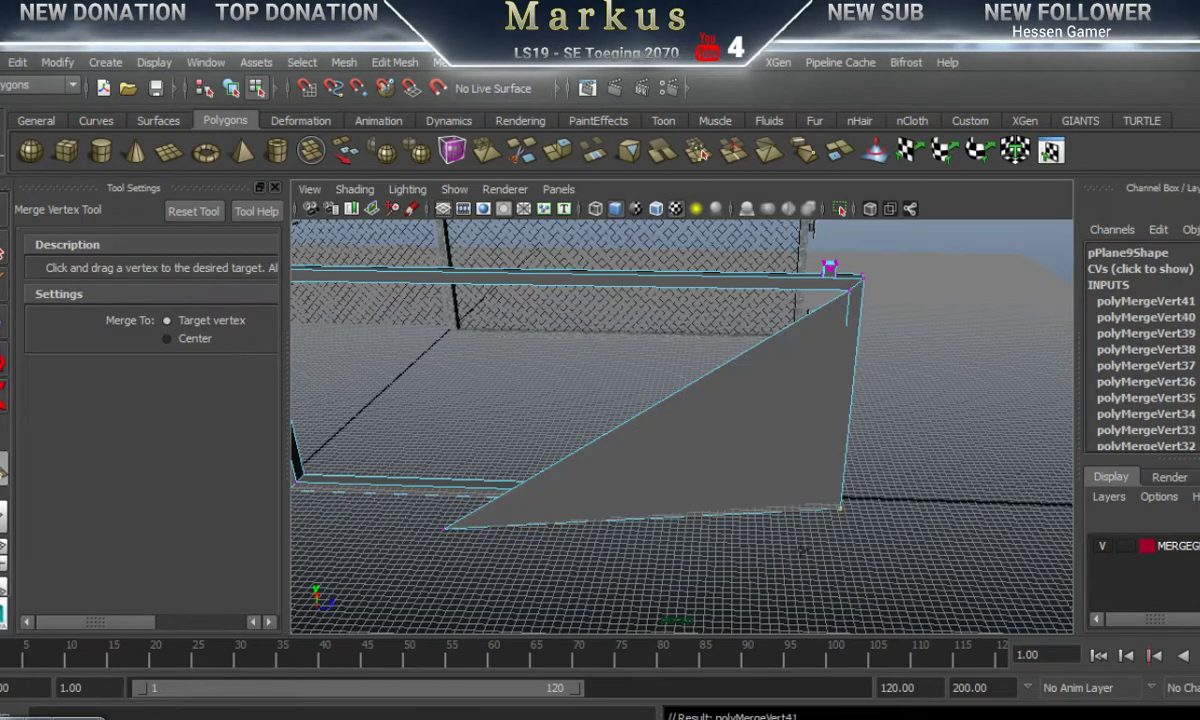
{"action": "left_click_drag", "start_coordinate": [443, 528], "coordinate": [871, 565], "text": "alt"}
{"action": "middle_click_drag", "start_coordinate": [743, 591], "coordinate": [715, 536], "text": "alt"}
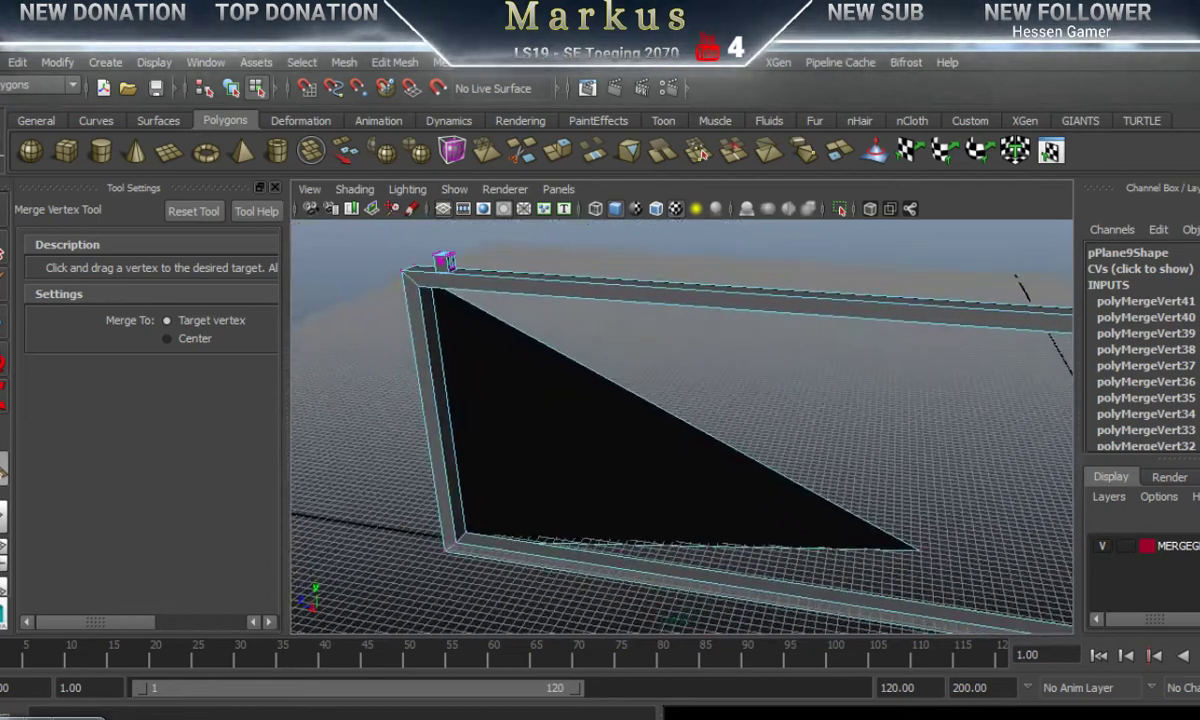
{"action": "left_click_drag", "start_coordinate": [745, 536], "coordinate": [715, 536], "text": "alt"}
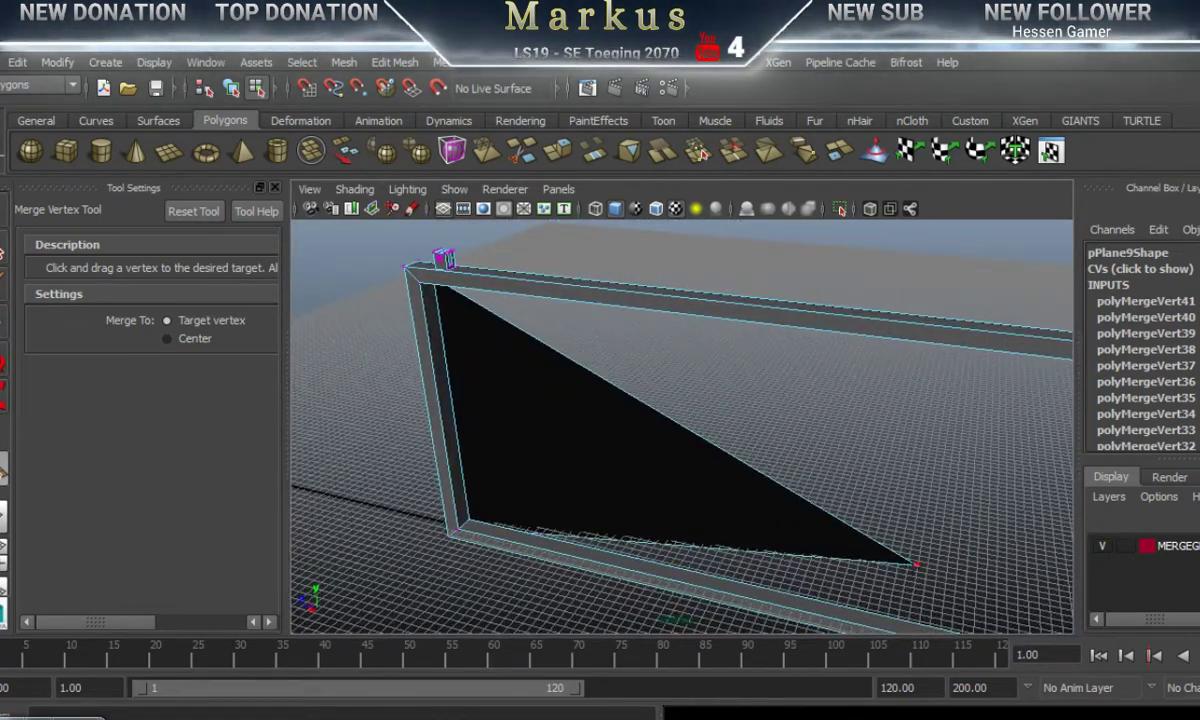
{"action": "left_click_drag", "start_coordinate": [506, 536], "coordinate": [469, 521]}
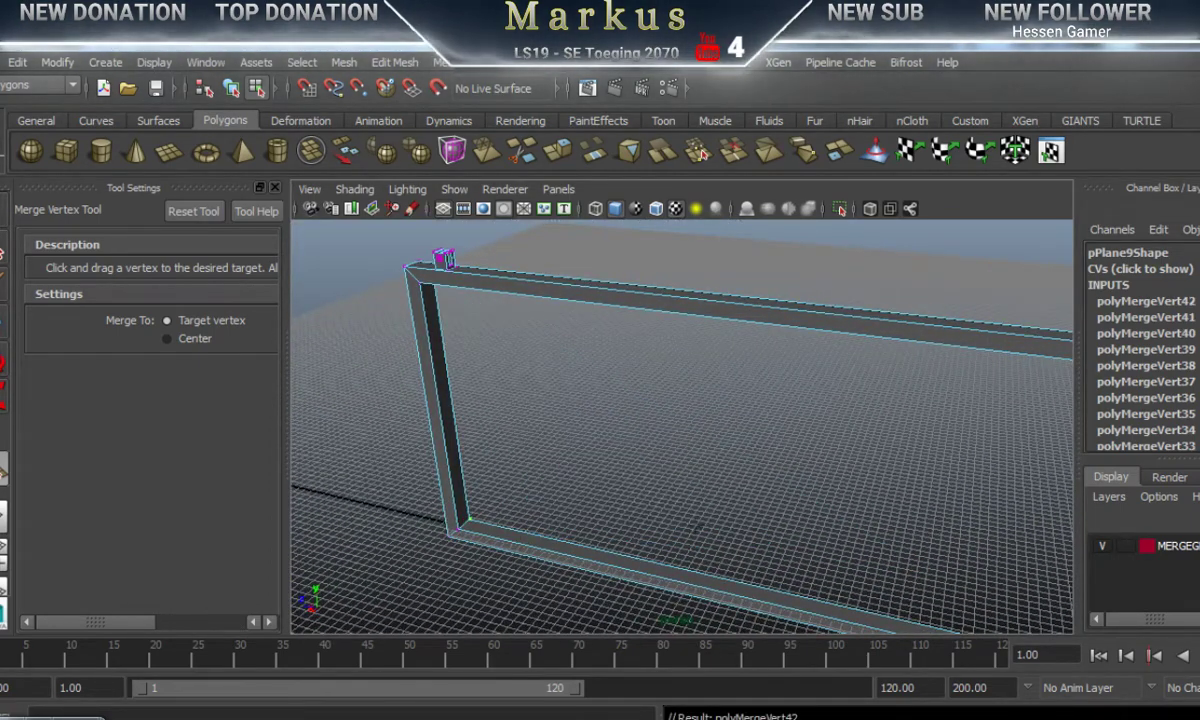
{"action": "left_click_drag", "start_coordinate": [728, 523], "coordinate": [595, 530], "text": "alt"}
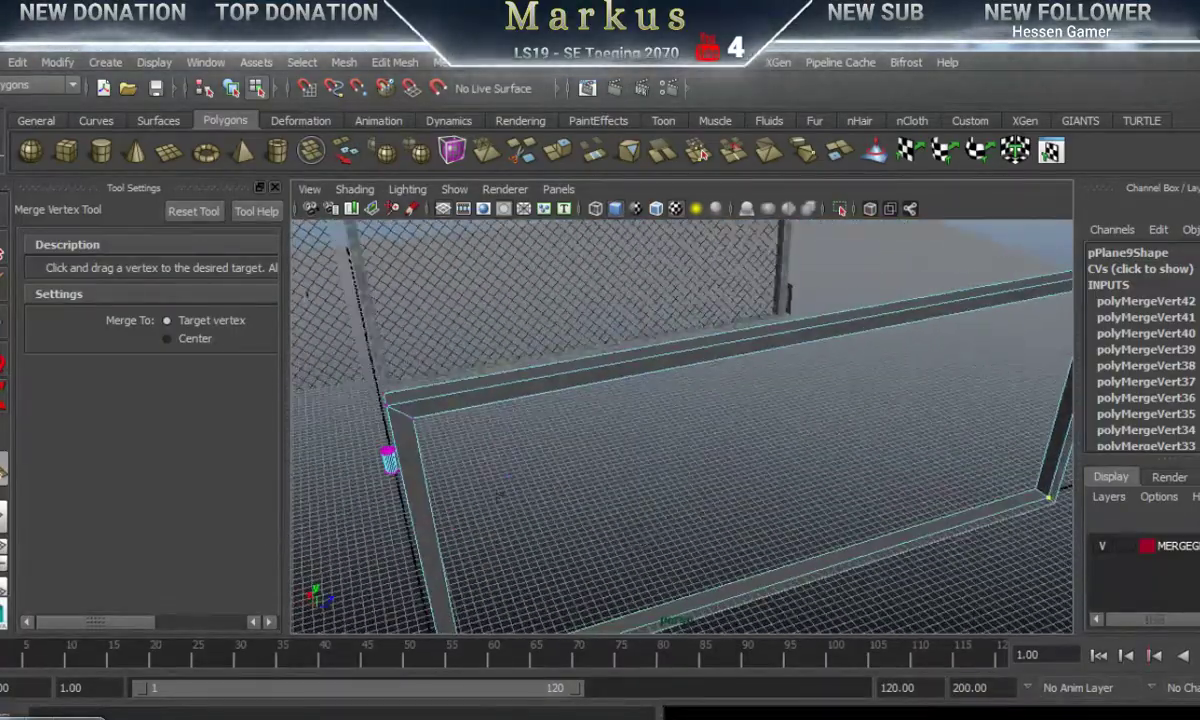
{"action": "middle_click_drag", "start_coordinate": [595, 530], "coordinate": [735, 518], "text": "alt"}
{"action": "right_click_drag", "start_coordinate": [520, 509], "coordinate": [675, 509], "text": "alt"}
{"action": "left_click_drag", "start_coordinate": [675, 510], "coordinate": [490, 463], "text": "alt"}
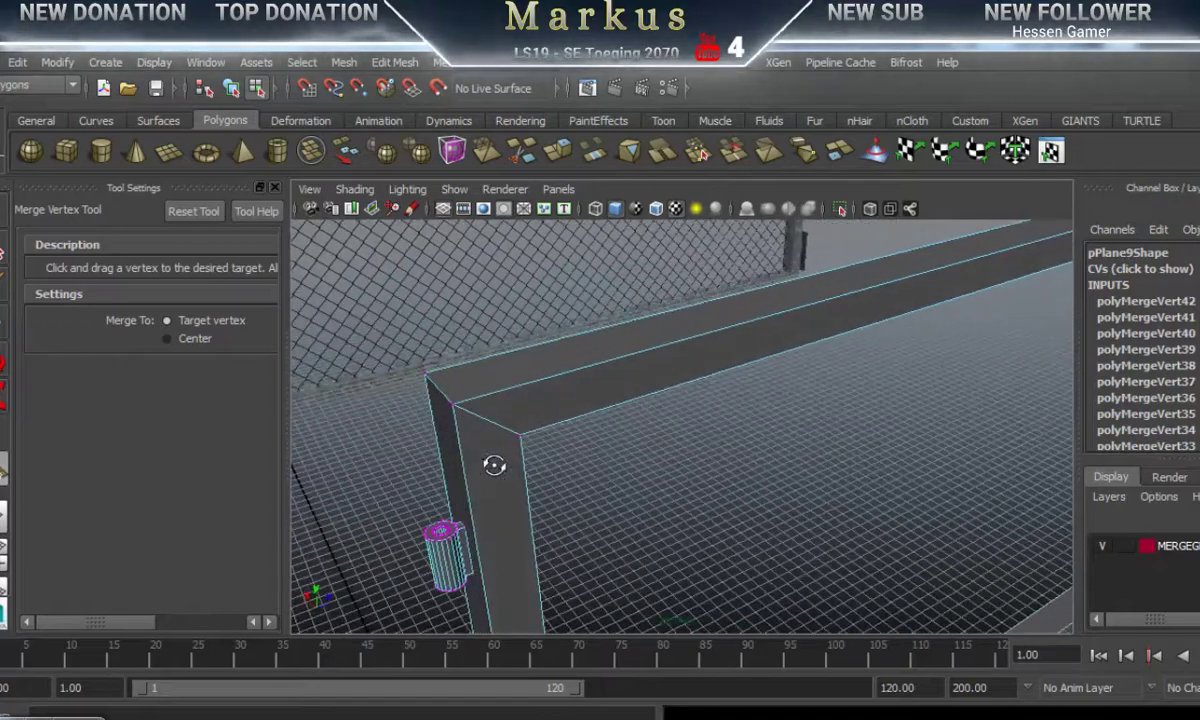
{"action": "left_click_drag", "start_coordinate": [522, 421], "coordinate": [413, 378], "text": "alt"}
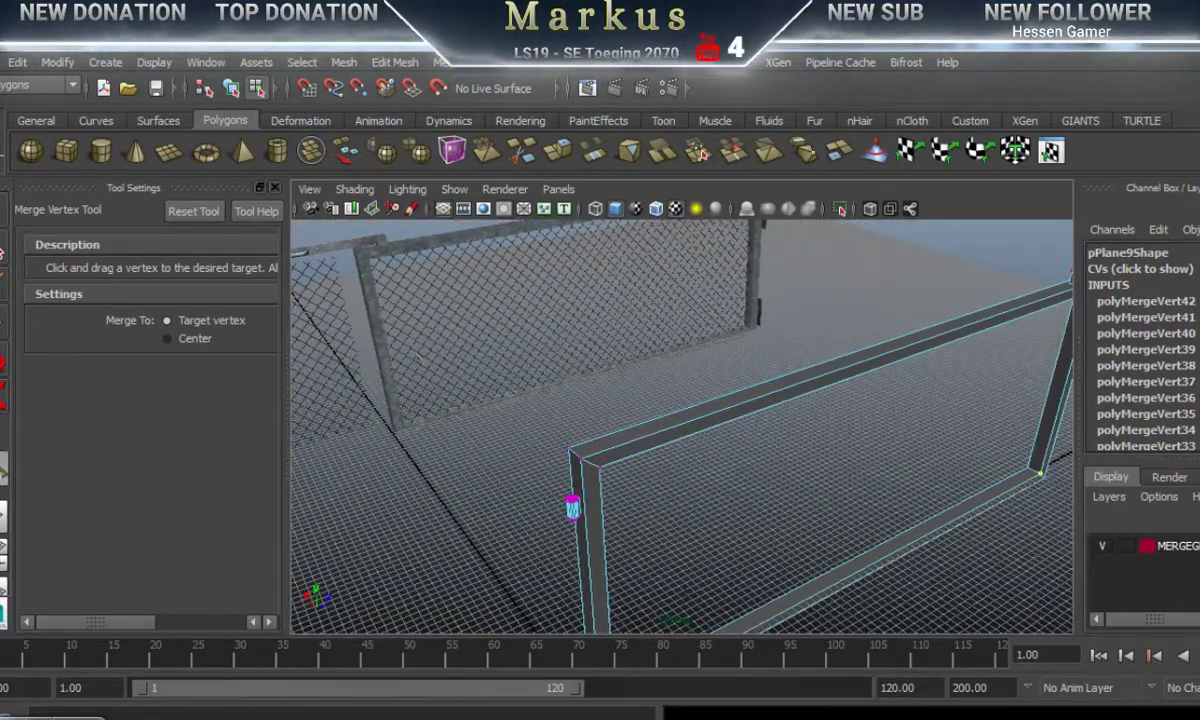
Step: Close the Merge Vertex Tool settings, leave the tool and return the rebuilt gate frame to object mode
{"action": "right_click_drag", "start_coordinate": [640, 560], "coordinate": [850, 560], "text": "alt"}
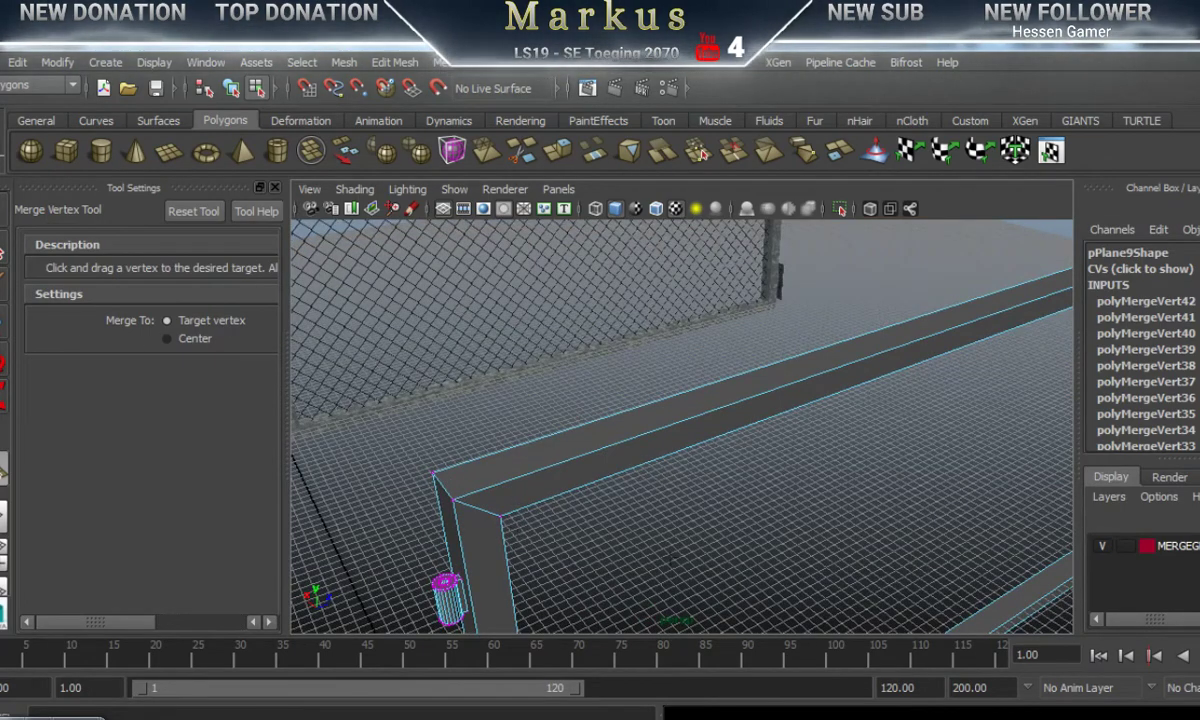
{"action": "left_click_drag", "start_coordinate": [671, 559], "coordinate": [613, 486], "text": "alt"}
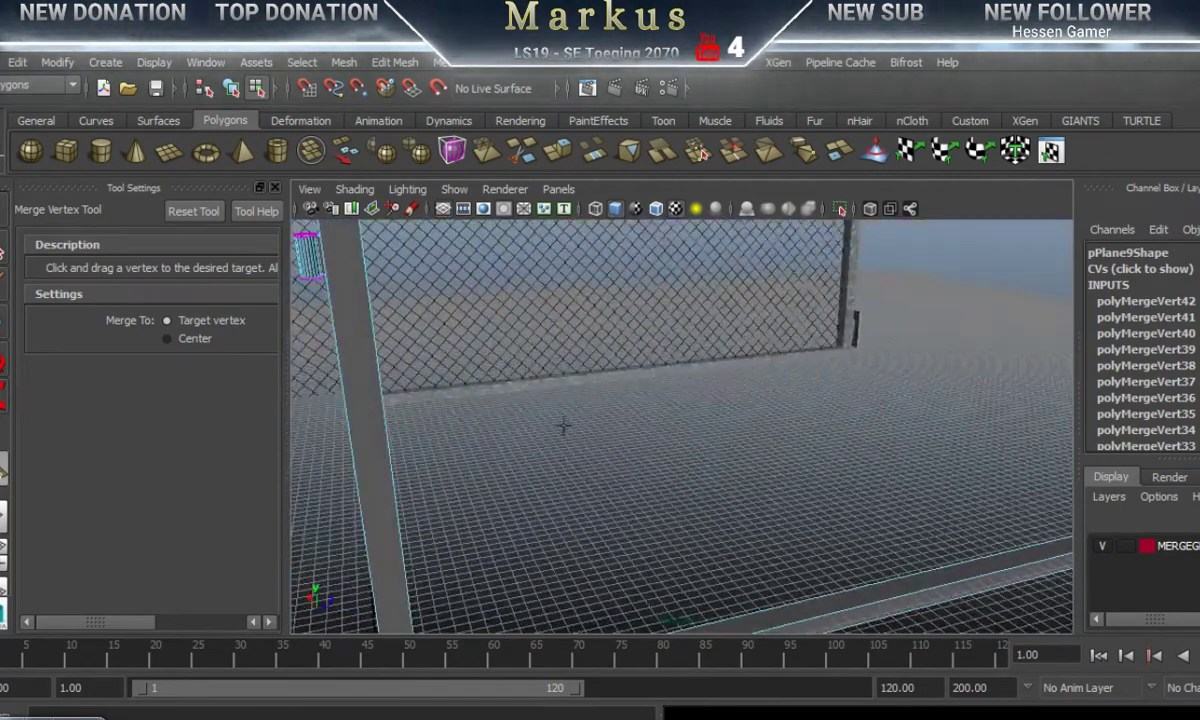
{"action": "left_click_drag", "start_coordinate": [563, 425], "coordinate": [650, 515], "text": "alt"}
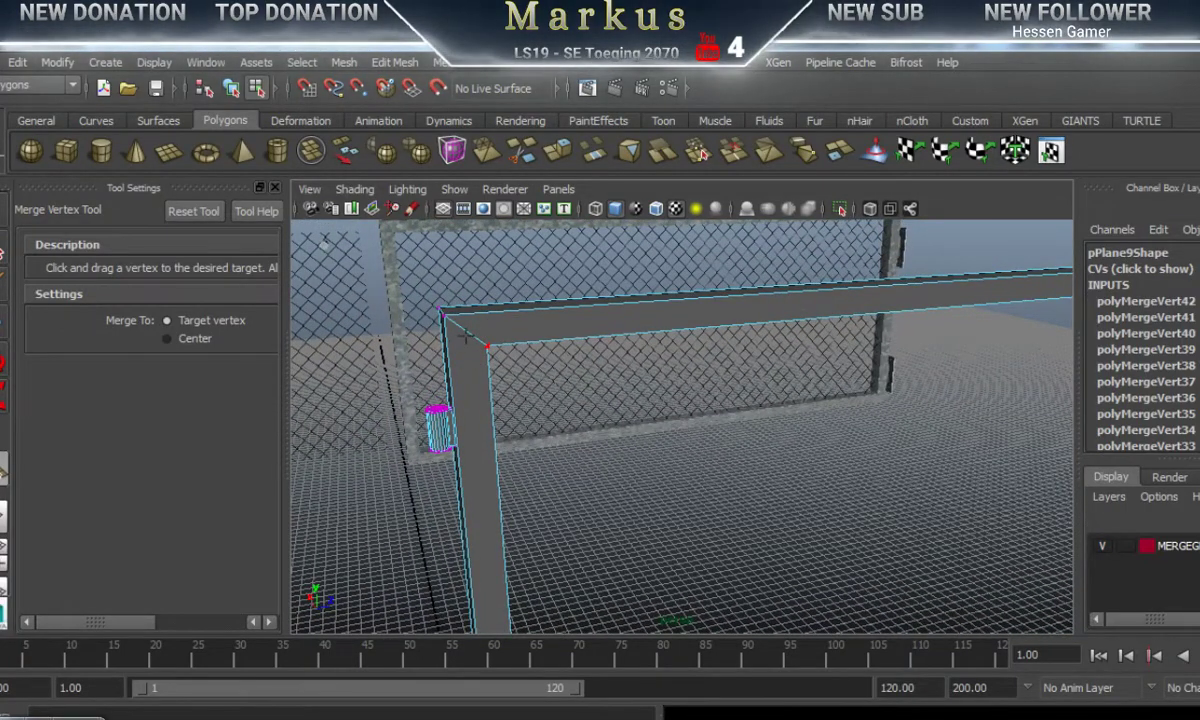
{"action": "left_click_drag", "start_coordinate": [521, 406], "coordinate": [560, 430], "text": "alt"}
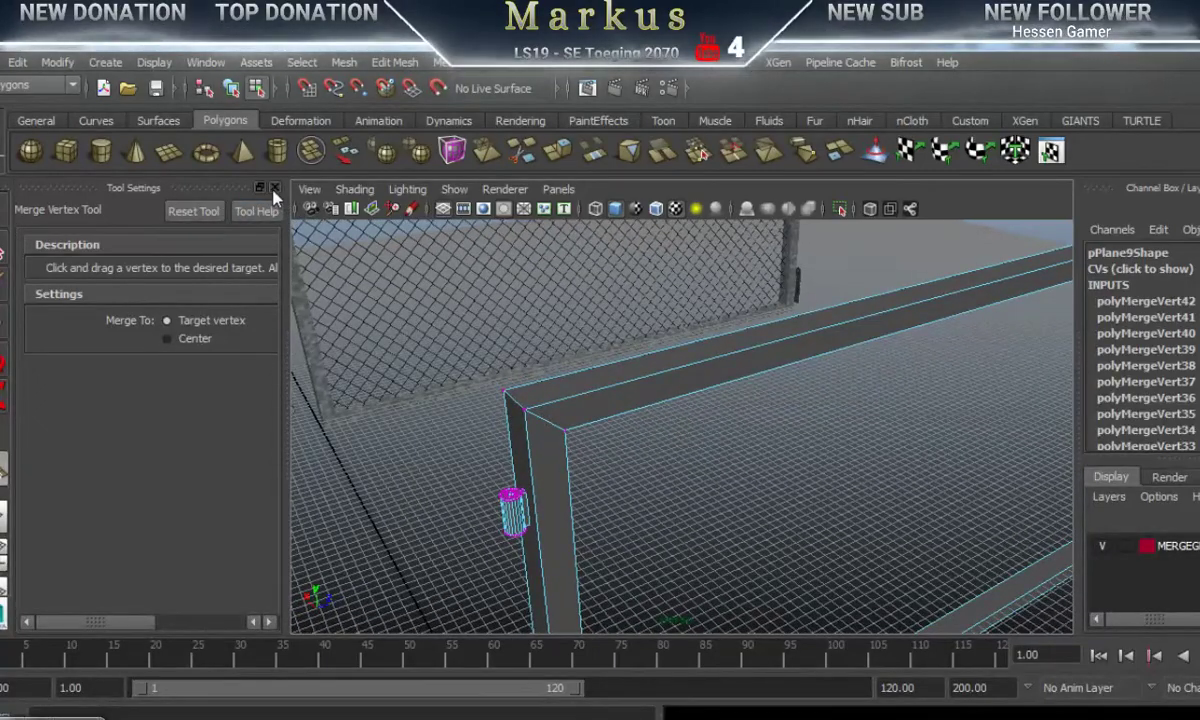
{"action": "left_click", "coordinate": [274, 189]}
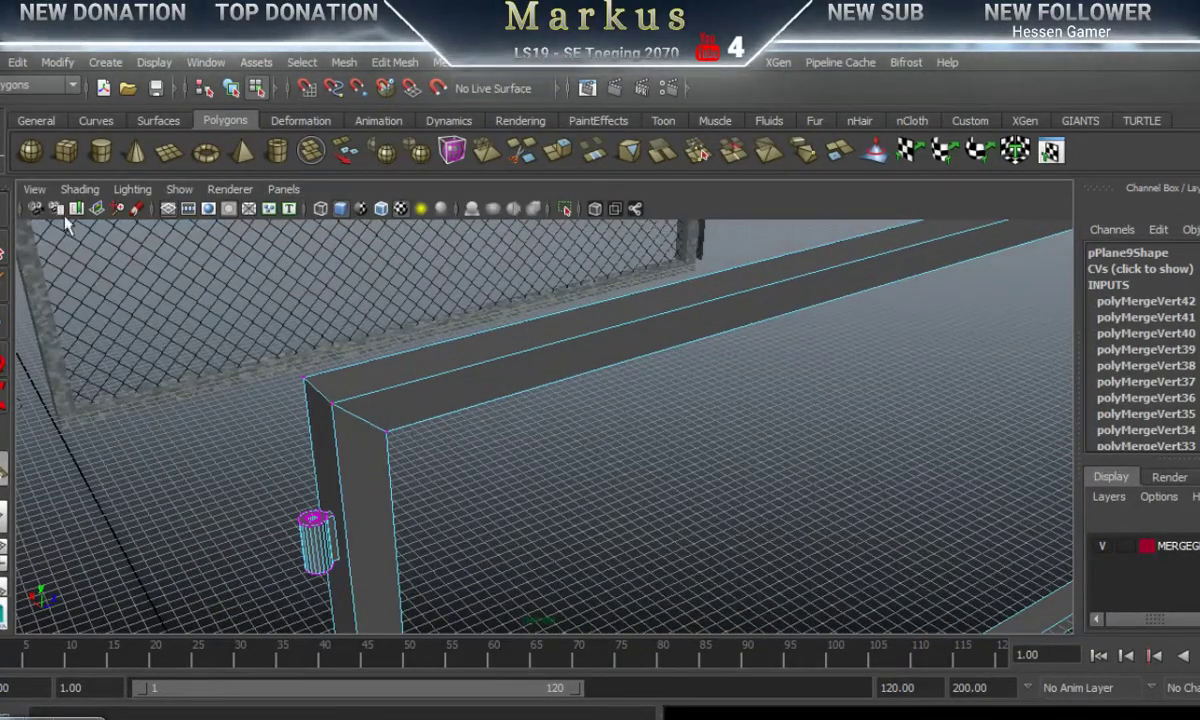
{"action": "left_click", "coordinate": [4, 206]}
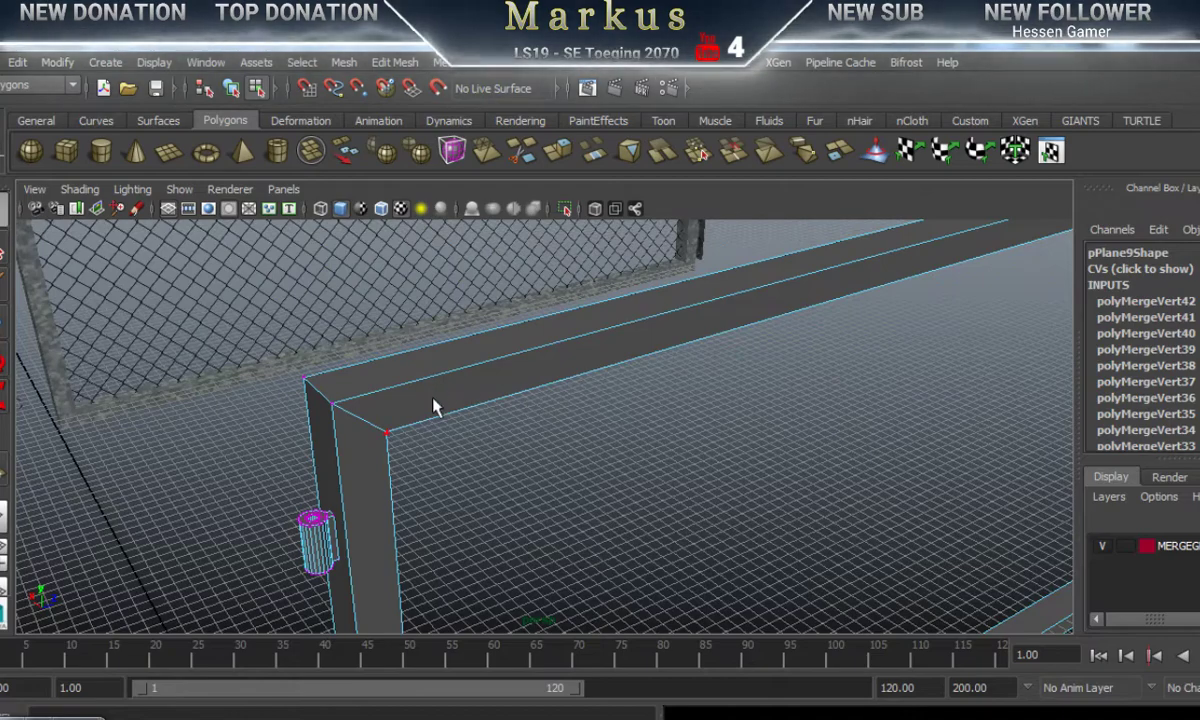
{"action": "right_click_drag", "start_coordinate": [434, 406], "coordinate": [485, 276]}
{"action": "left_click_drag", "start_coordinate": [485, 276], "coordinate": [686, 464], "text": "alt"}
{"action": "left_click_drag", "start_coordinate": [781, 494], "coordinate": [653, 478], "text": "alt"}
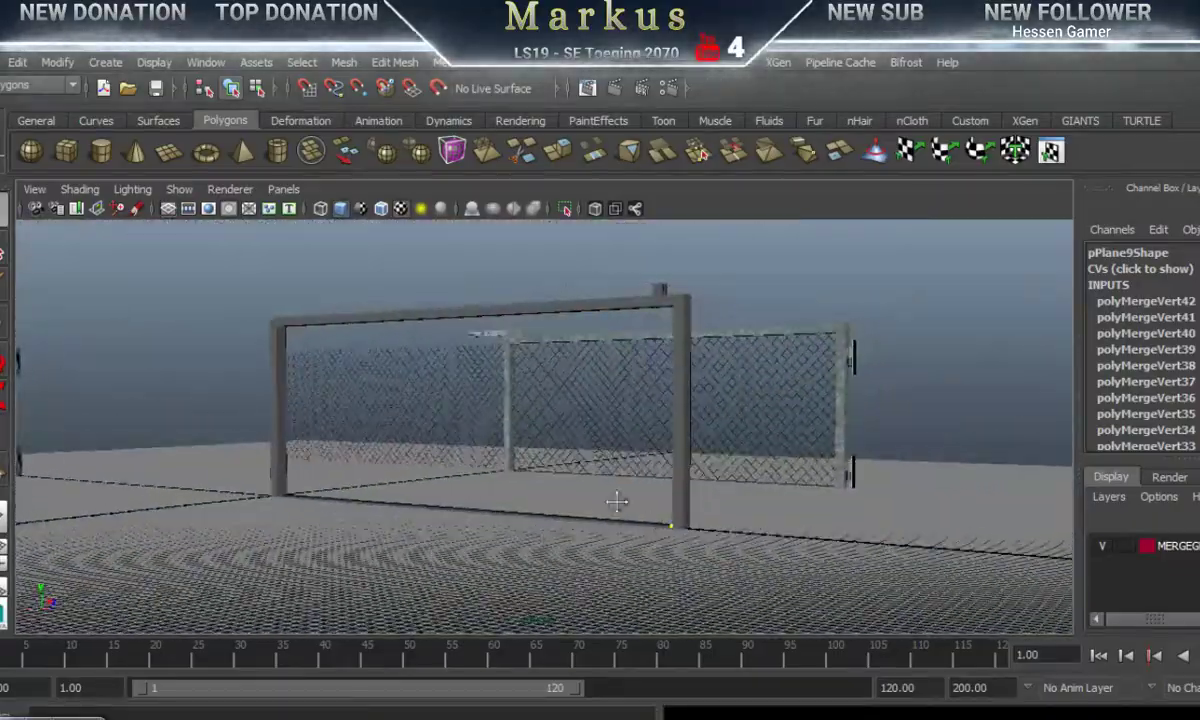
Step: Select the whole gate frame and move it across to the hinge plates so its hinge sleeves line up with them
{"action": "middle_click_drag", "start_coordinate": [616, 501], "coordinate": [686, 512], "text": "alt"}
{"action": "right_click_drag", "start_coordinate": [686, 512], "coordinate": [885, 503], "text": "alt"}
{"action": "left_click_drag", "start_coordinate": [807, 502], "coordinate": [643, 471], "text": "alt"}
{"action": "left_click", "coordinate": [655, 428]}
{"action": "left_click", "coordinate": [743, 543]}
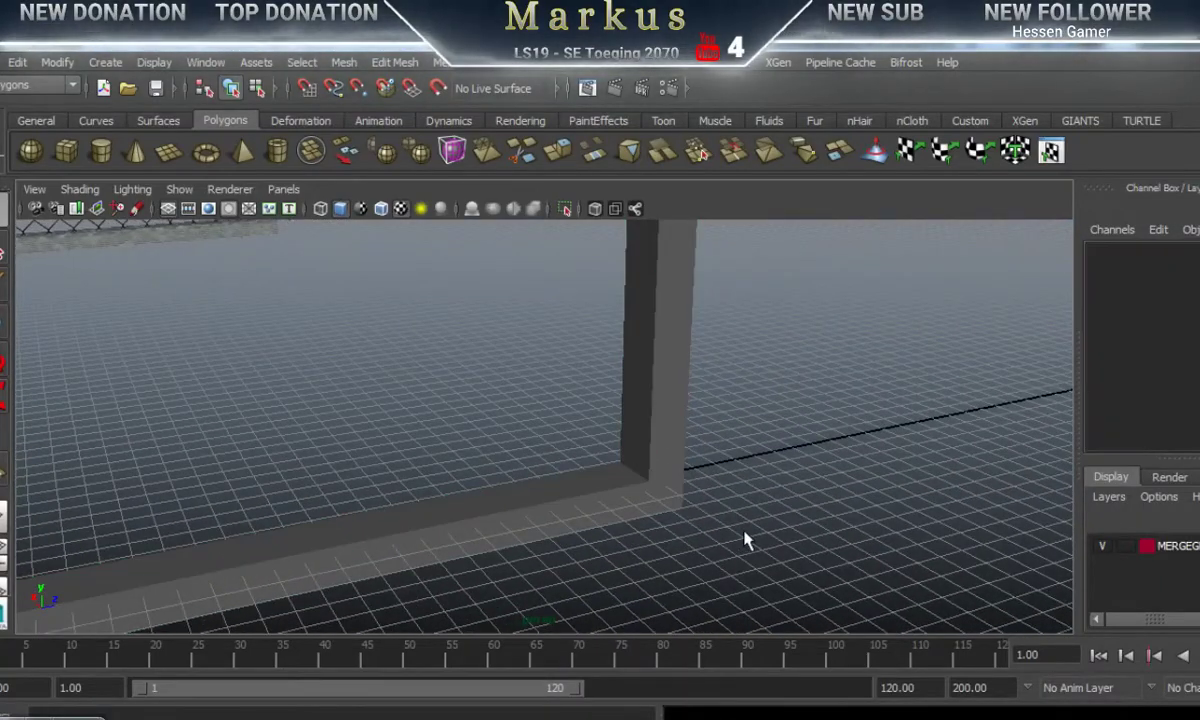
{"action": "left_click", "coordinate": [656, 499]}
{"action": "left_click_drag", "start_coordinate": [656, 498], "coordinate": [532, 533], "text": "alt"}
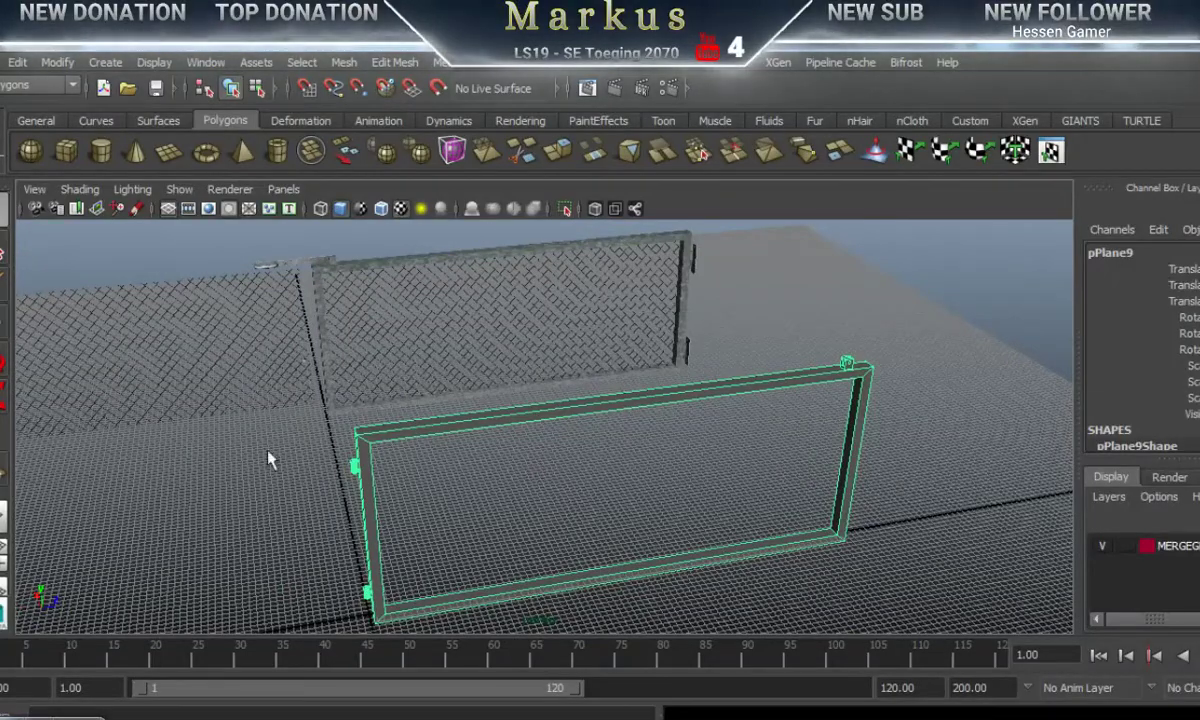
{"action": "left_click", "coordinate": [4, 300]}
{"action": "middle_click_drag", "start_coordinate": [437, 530], "coordinate": [855, 353], "text": "alt"}
{"action": "left_click_drag", "start_coordinate": [894, 425], "coordinate": [582, 493]}
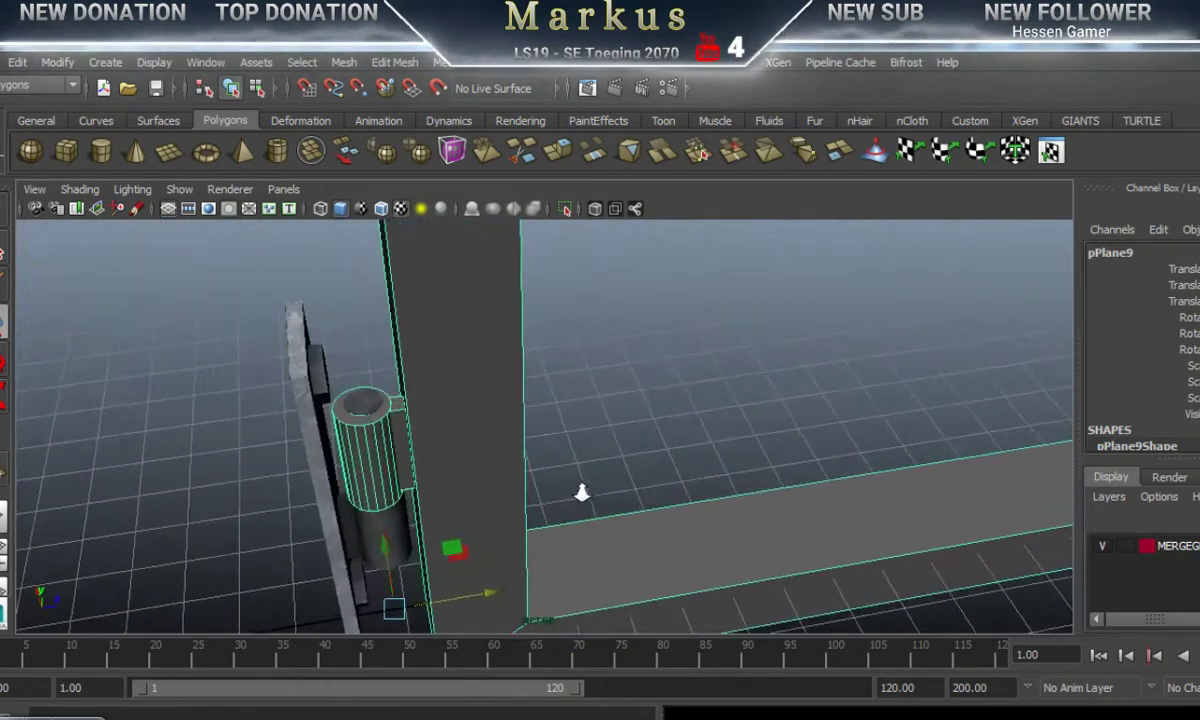
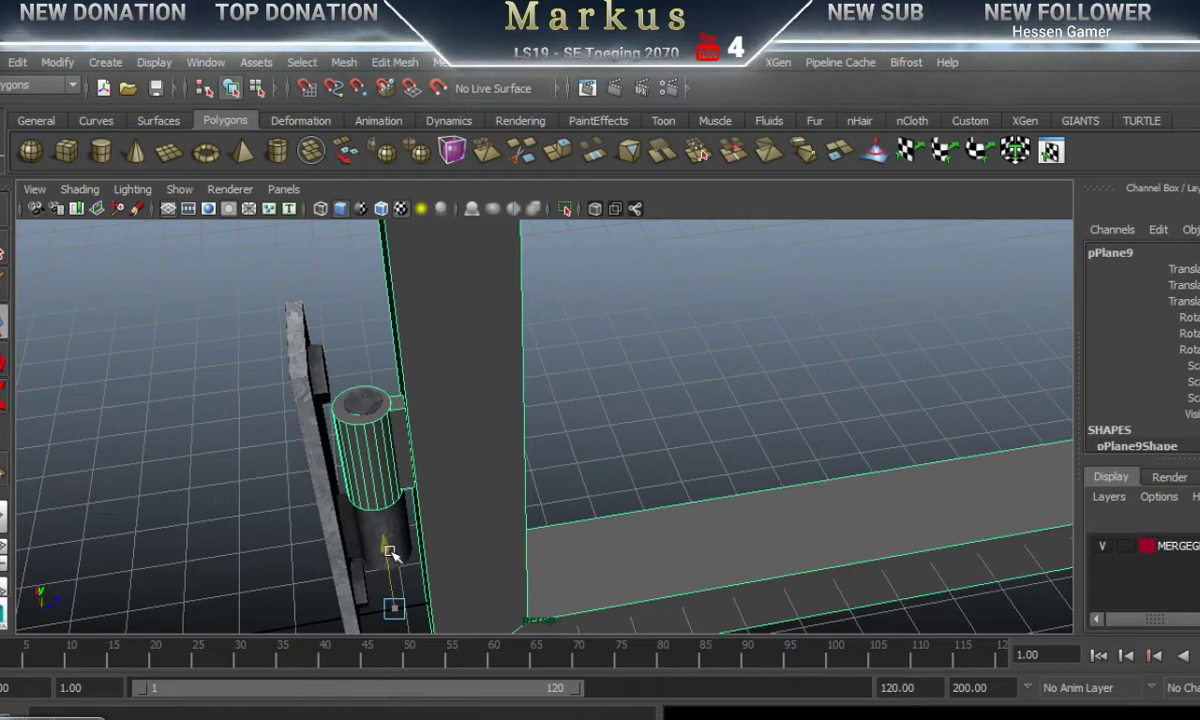
Step: Fine-tune the gate frame's height so its lower hinge sleeve sits flush with the top of the hinge pin
{"action": "middle_click_drag", "start_coordinate": [485, 539], "coordinate": [502, 510], "text": "alt"}
{"action": "left_click_drag", "start_coordinate": [503, 512], "coordinate": [514, 541]}
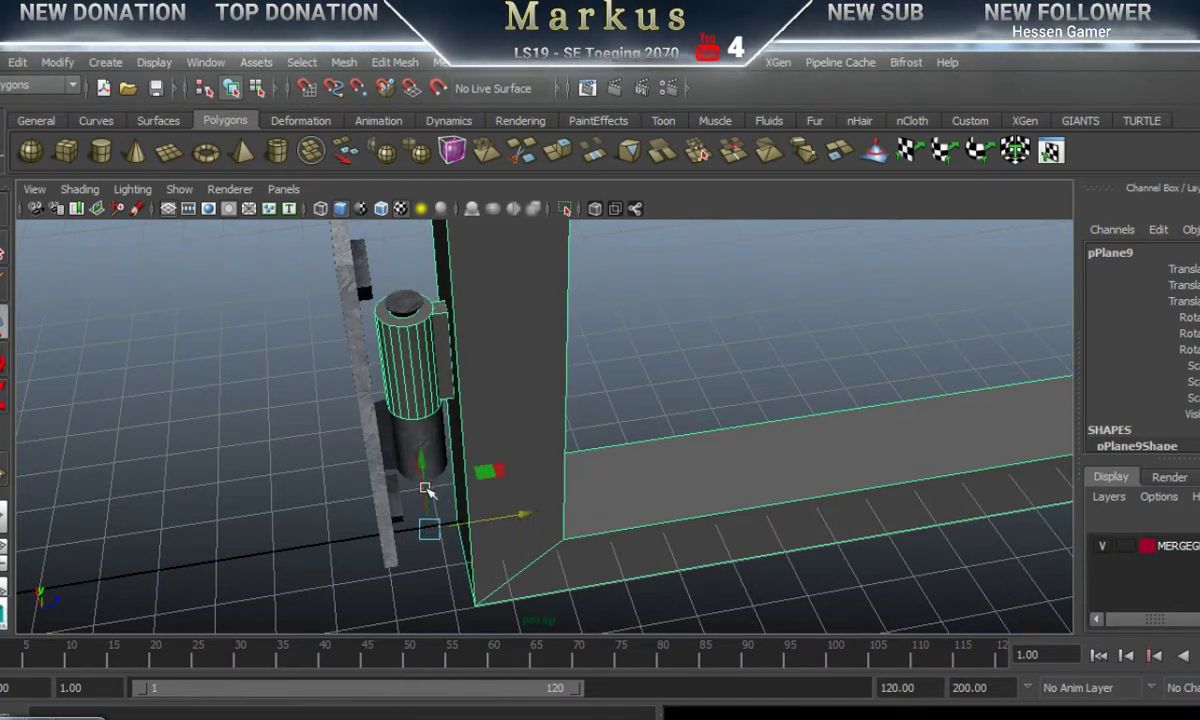
{"action": "middle_click_drag", "start_coordinate": [429, 490], "coordinate": [448, 490], "text": "alt"}
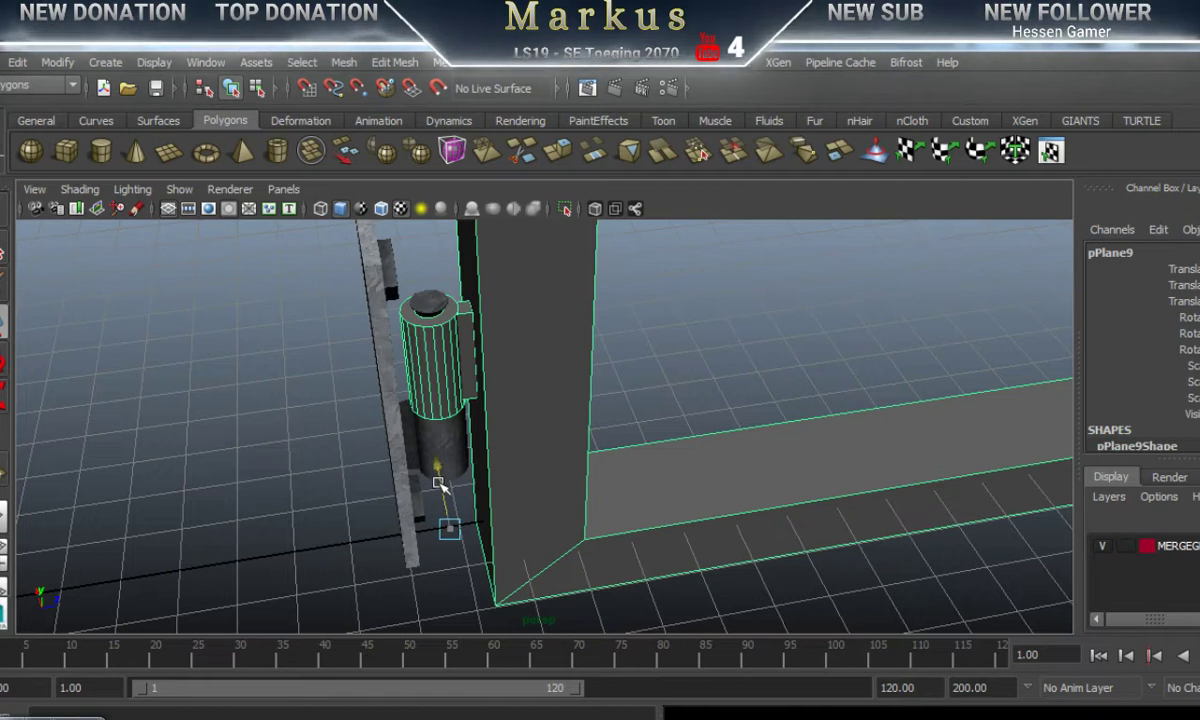
{"action": "left_click_drag", "start_coordinate": [438, 483], "coordinate": [440, 481]}
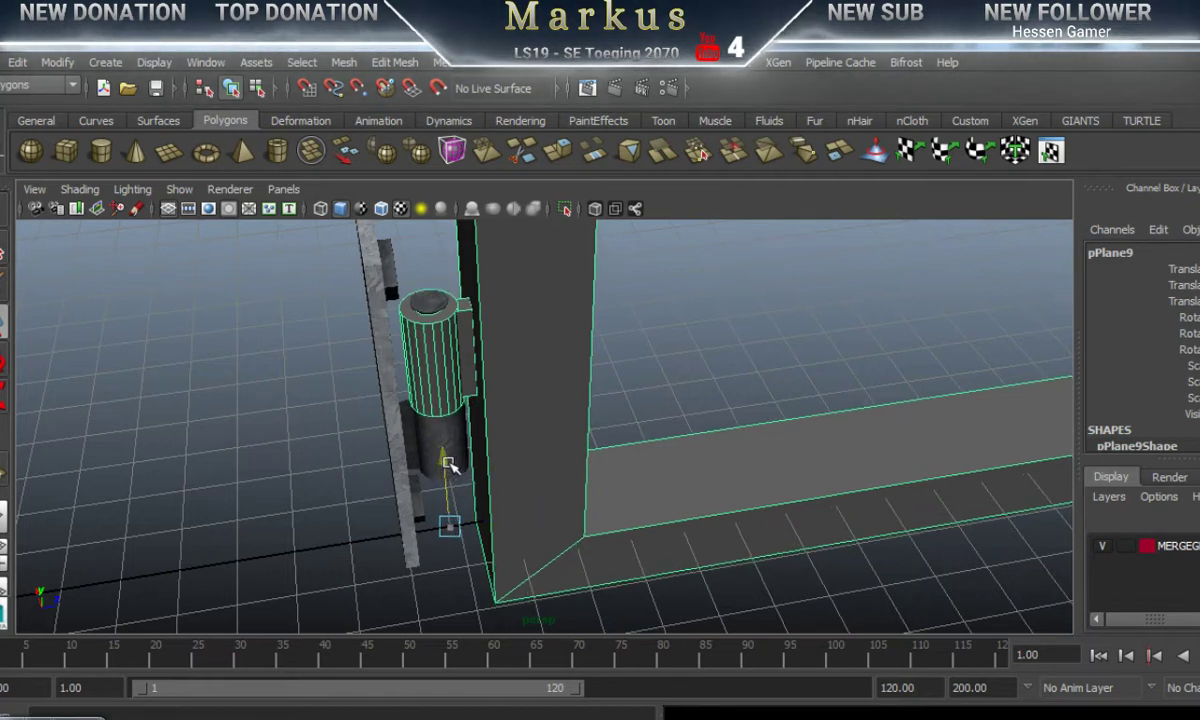
Step: Move the loose small cylinder beside the mesh fence into the bracket on the gate frame's top rail
{"action": "right_click_drag", "start_coordinate": [668, 437], "coordinate": [372, 474], "text": "alt"}
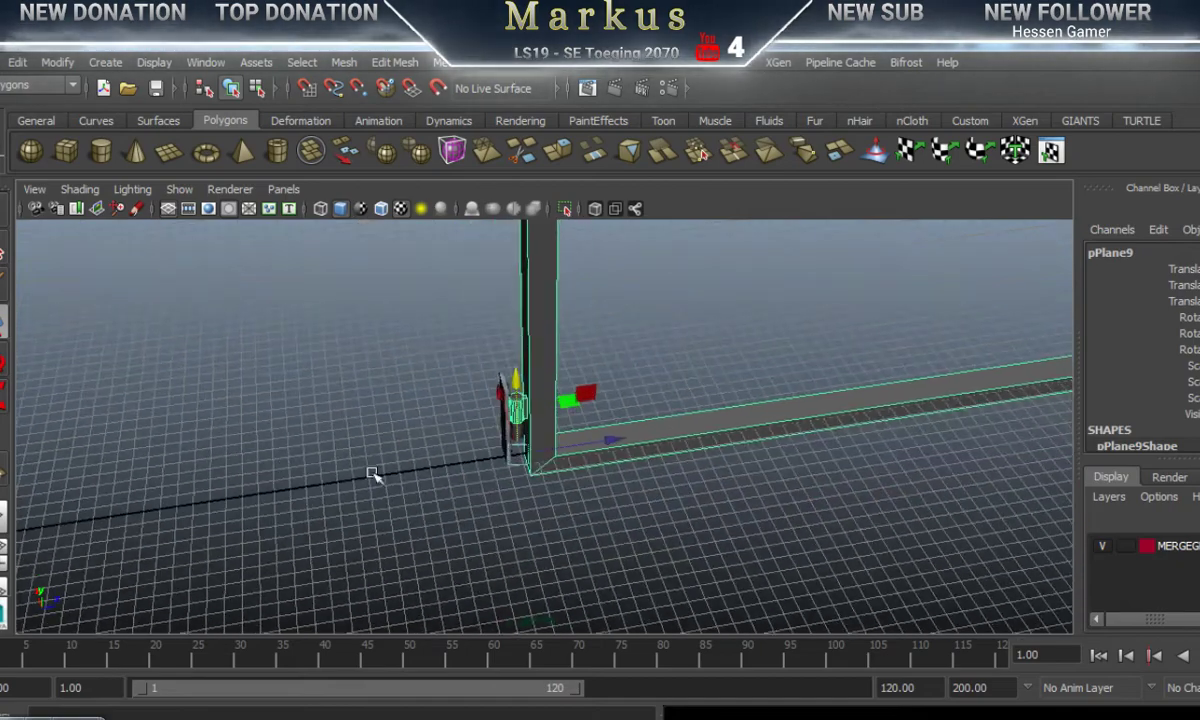
{"action": "middle_click_drag", "start_coordinate": [771, 463], "coordinate": [488, 586], "text": "alt"}
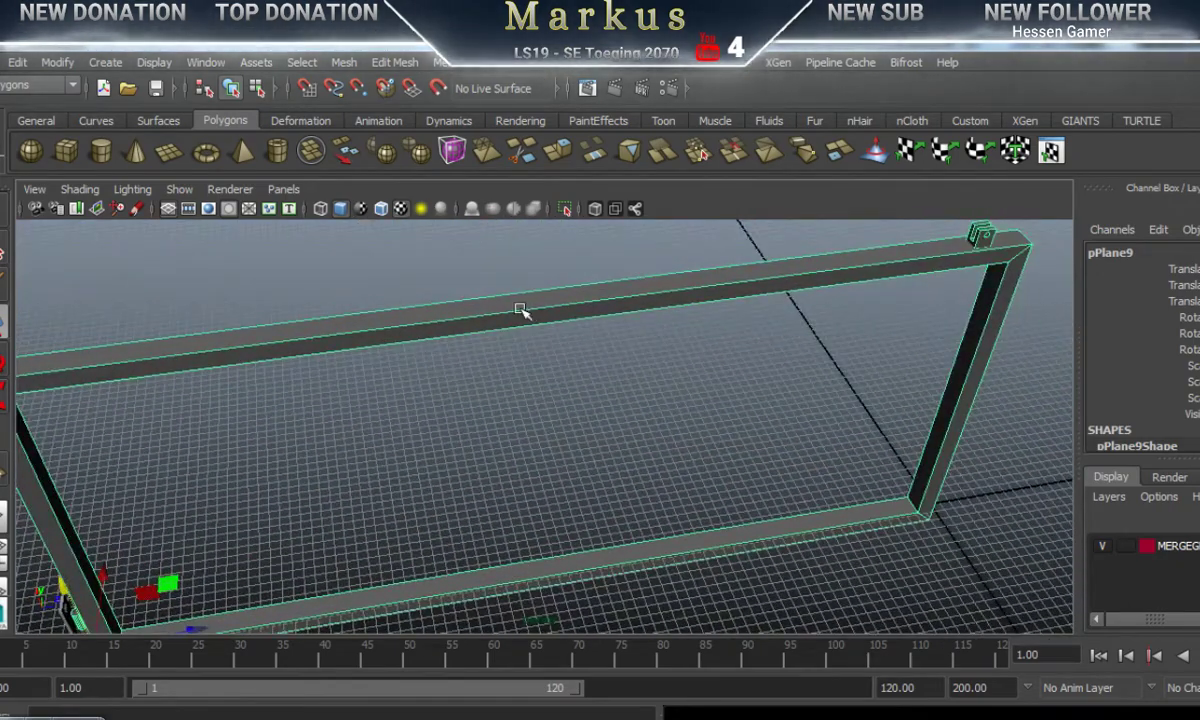
{"action": "left_click_drag", "start_coordinate": [705, 373], "coordinate": [560, 449], "text": "alt"}
{"action": "middle_click_drag", "start_coordinate": [560, 449], "coordinate": [541, 495], "text": "alt"}
{"action": "right_click_drag", "start_coordinate": [541, 495], "coordinate": [666, 431], "text": "alt"}
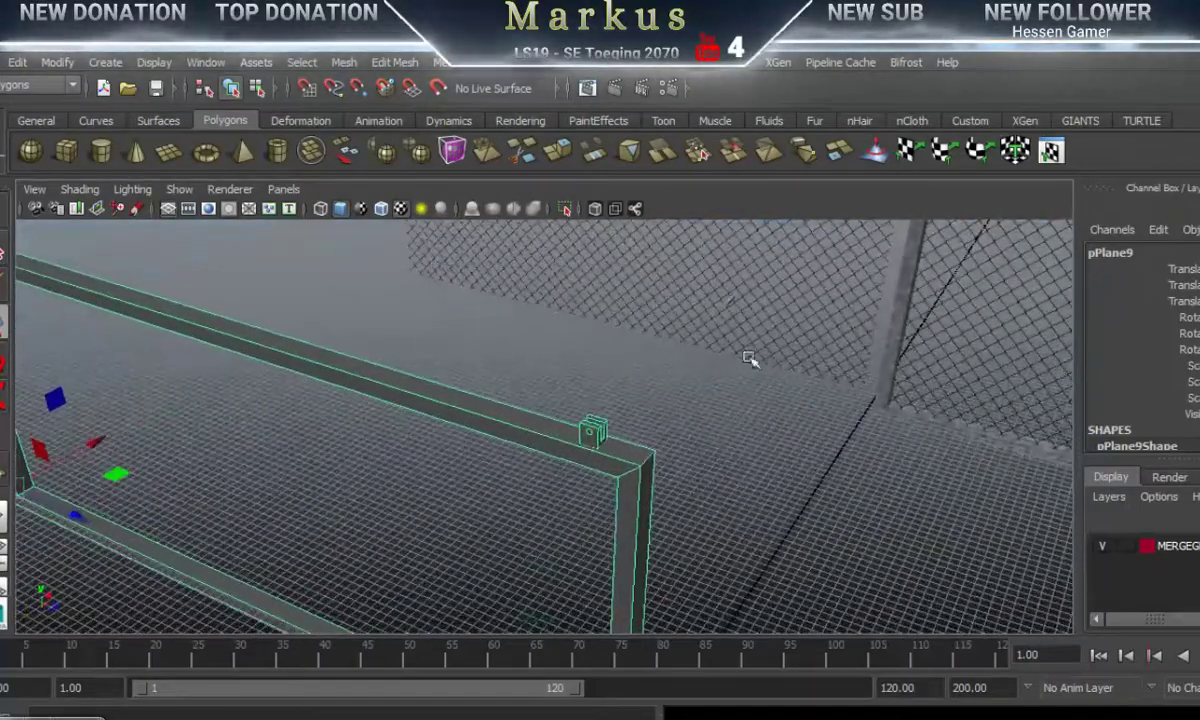
{"action": "left_click", "coordinate": [730, 303]}
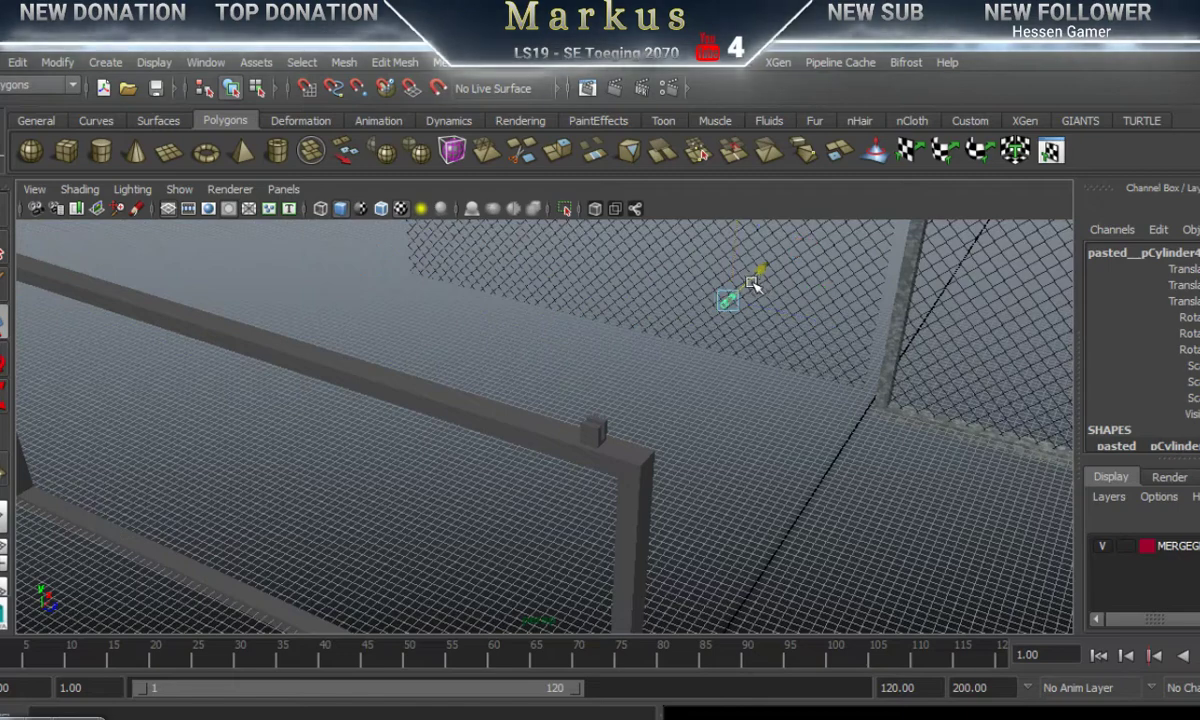
{"action": "left_click_drag", "start_coordinate": [757, 284], "coordinate": [651, 415]}
{"action": "left_click_drag", "start_coordinate": [778, 437], "coordinate": [538, 453], "text": "alt"}
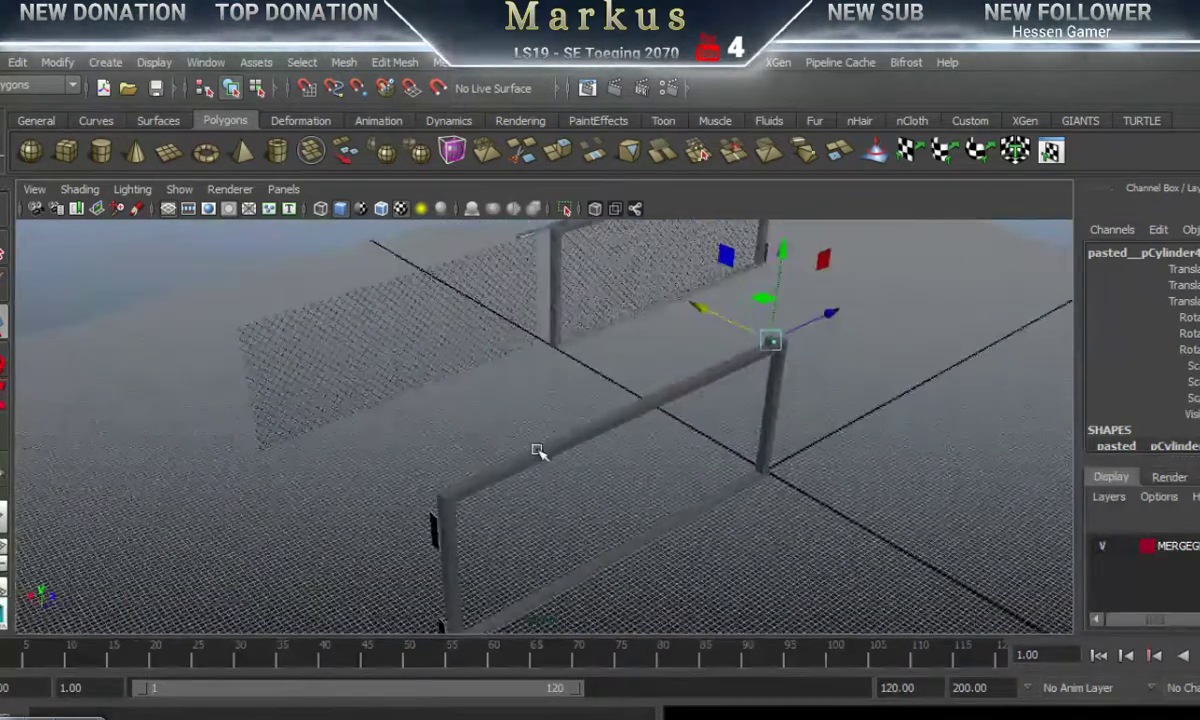
Step: Apply Automatic Mapping to the gate frame and check its UV layout in the UV Texture Editor
{"action": "left_click", "coordinate": [535, 459]}
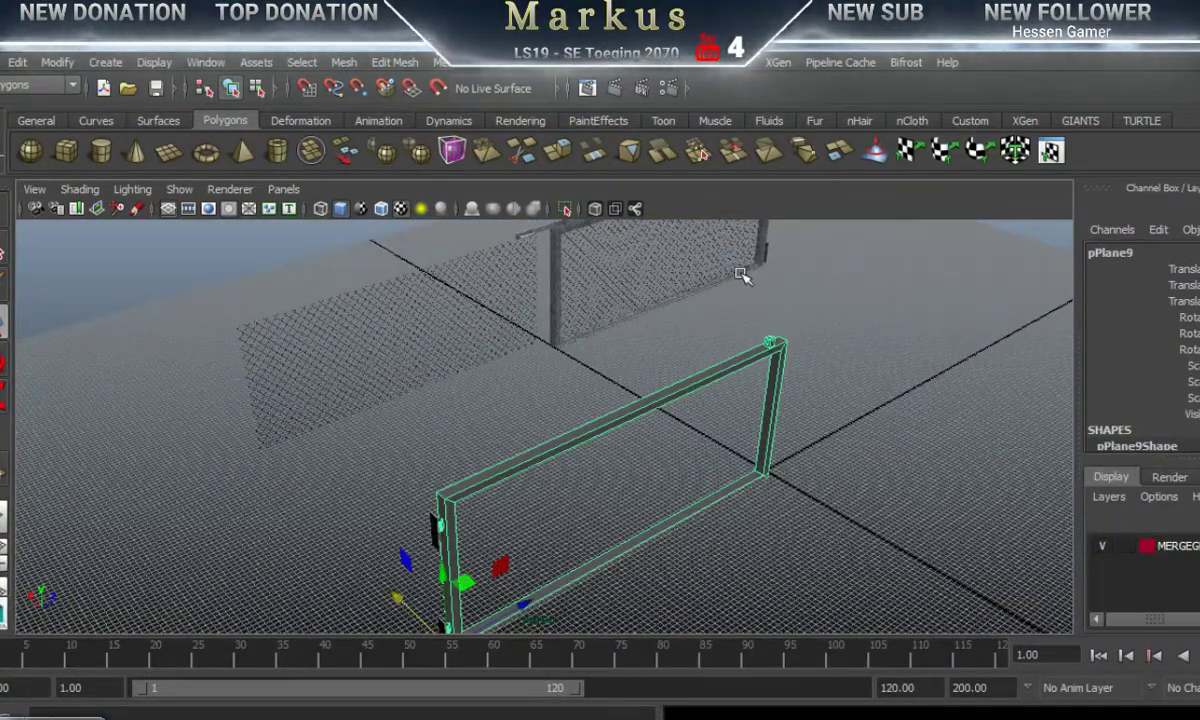
{"action": "left_click", "coordinate": [633, 64]}
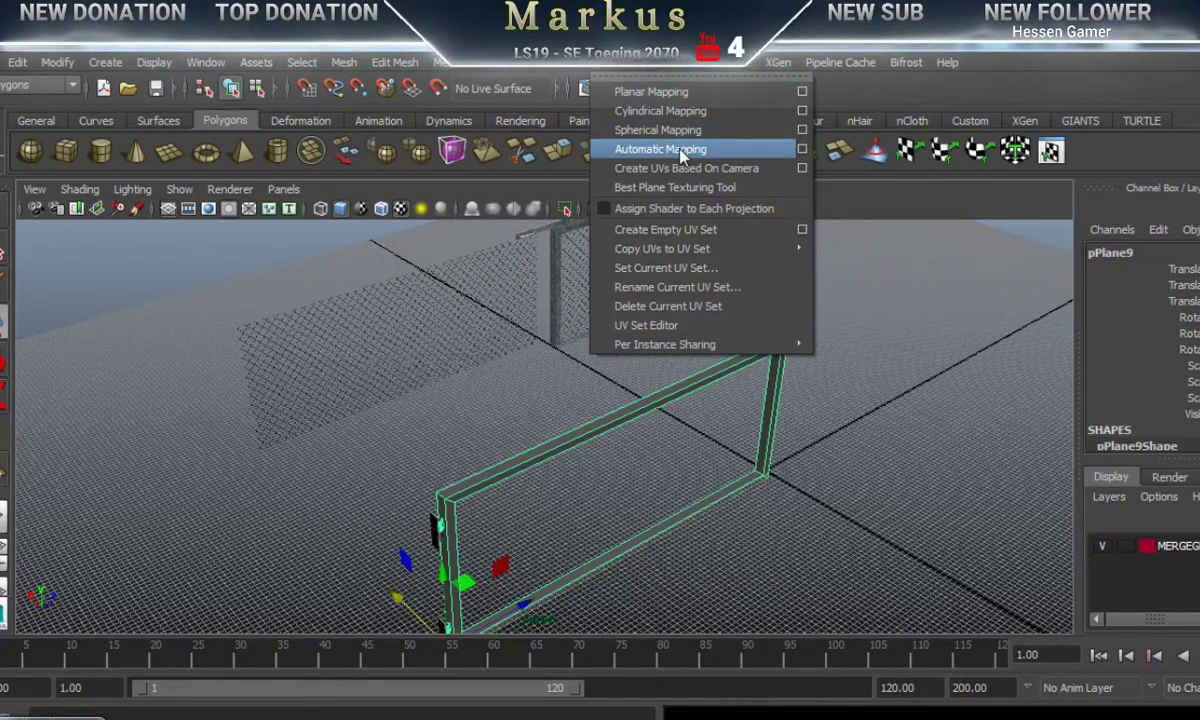
{"action": "left_click", "coordinate": [645, 148]}
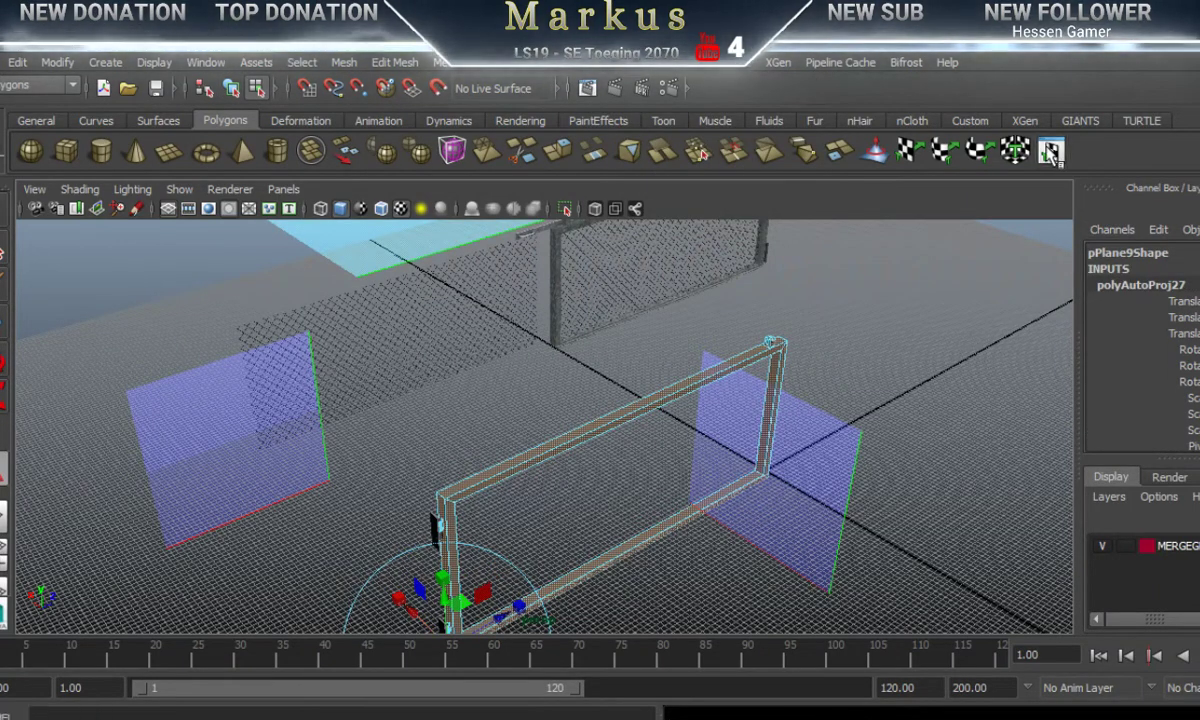
{"action": "left_click", "coordinate": [1050, 150]}
{"action": "right_click_drag", "start_coordinate": [809, 415], "coordinate": [367, 390], "text": "alt"}
{"action": "right_click_drag", "start_coordinate": [760, 430], "coordinate": [597, 426], "text": "alt"}
{"action": "middle_click_drag", "start_coordinate": [616, 367], "coordinate": [723, 422], "text": "alt"}
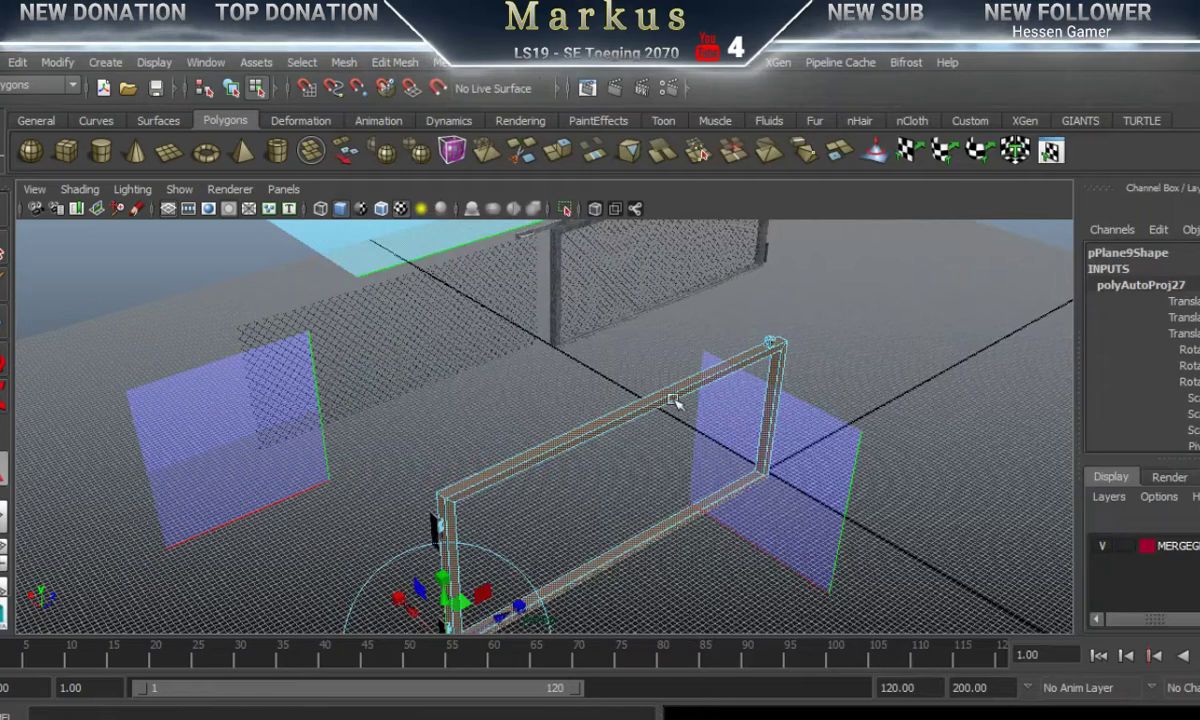
Step: Return the gate frame to object mode and assign a Surface Shader material to the whole frame
{"action": "left_click", "coordinate": [608, 420]}
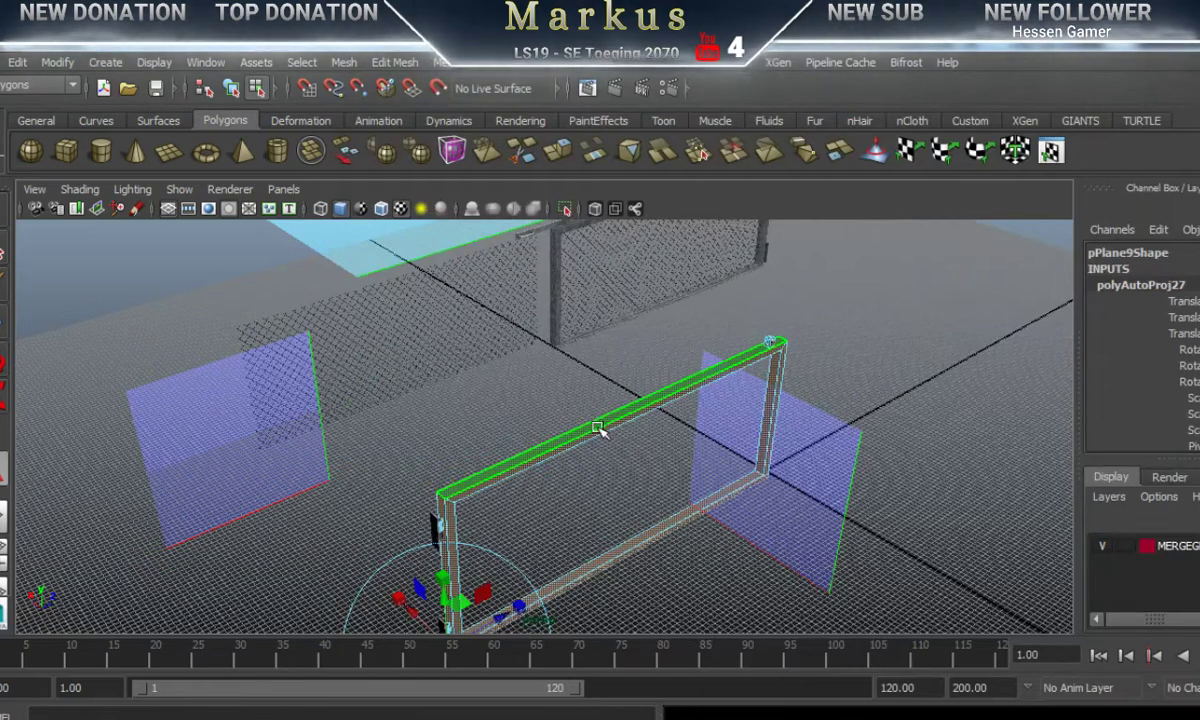
{"action": "right_click", "coordinate": [601, 425]}
{"action": "left_click", "coordinate": [685, 270]}
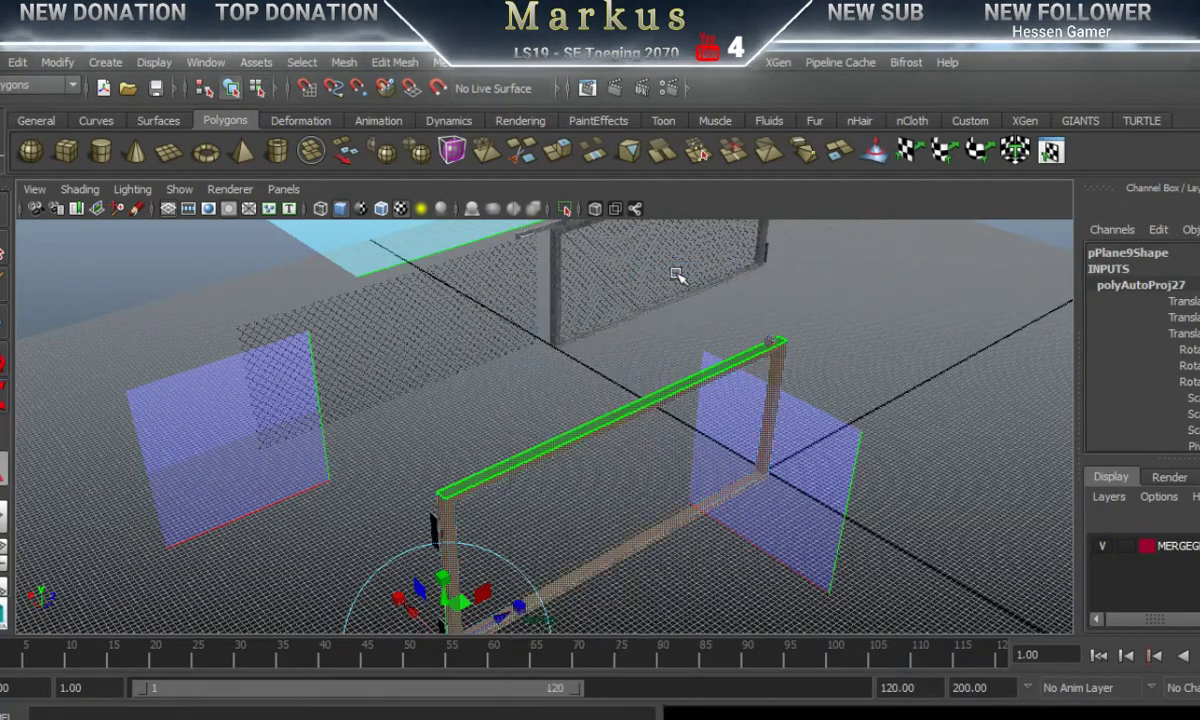
{"action": "scroll", "coordinate": [525, 450], "scroll_direction": "up", "scroll_amount": 3}
{"action": "left_click", "coordinate": [635, 437]}
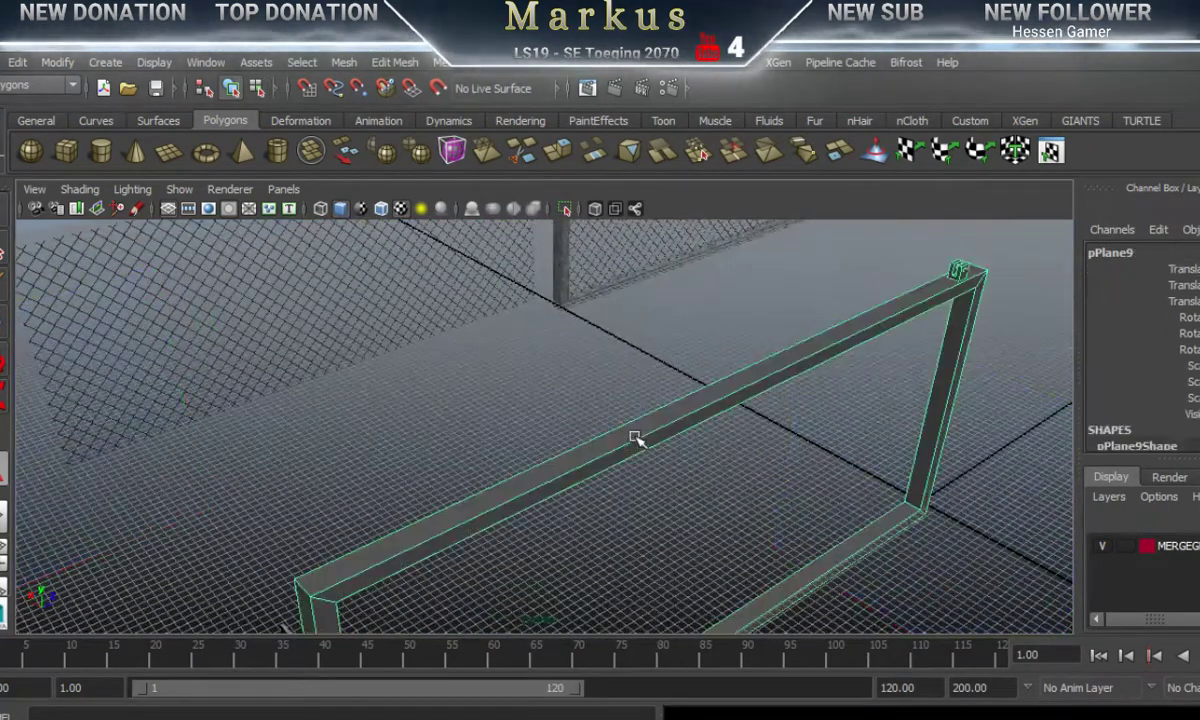
{"action": "left_click_drag", "start_coordinate": [635, 437], "coordinate": [509, 303], "text": "alt"}
{"action": "right_click", "coordinate": [507, 295]}
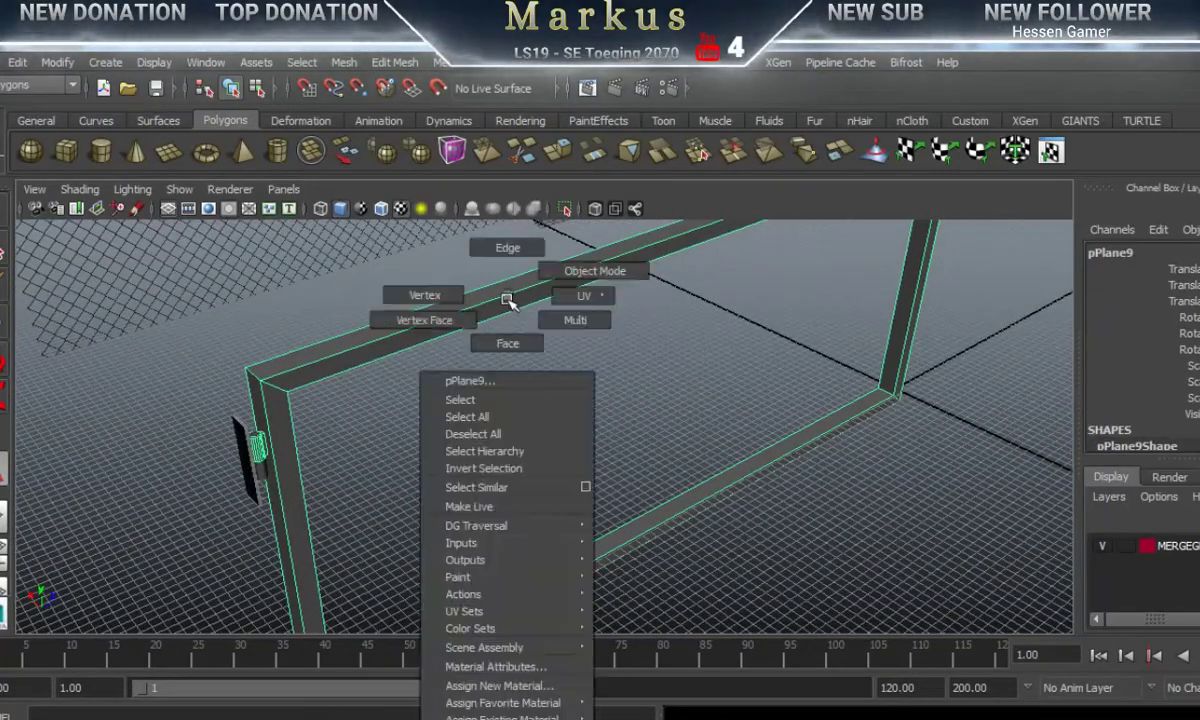
{"action": "mouse_move", "coordinate": [512, 717]}
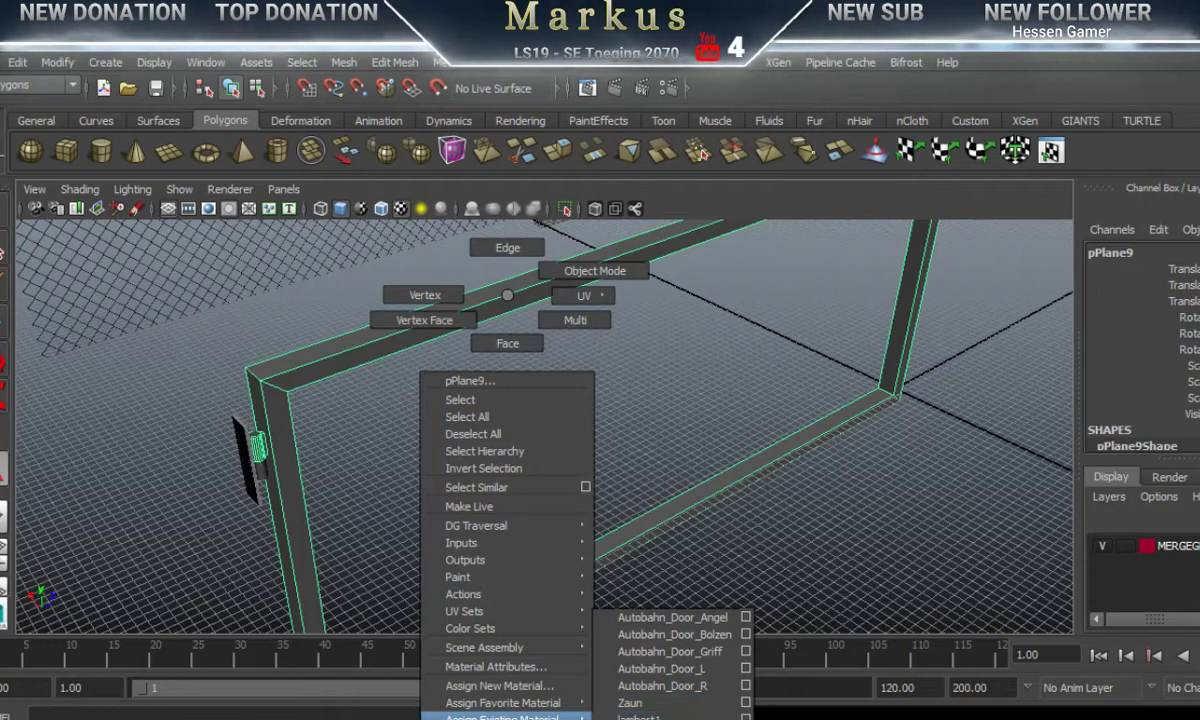
{"action": "left_click", "coordinate": [640, 718]}
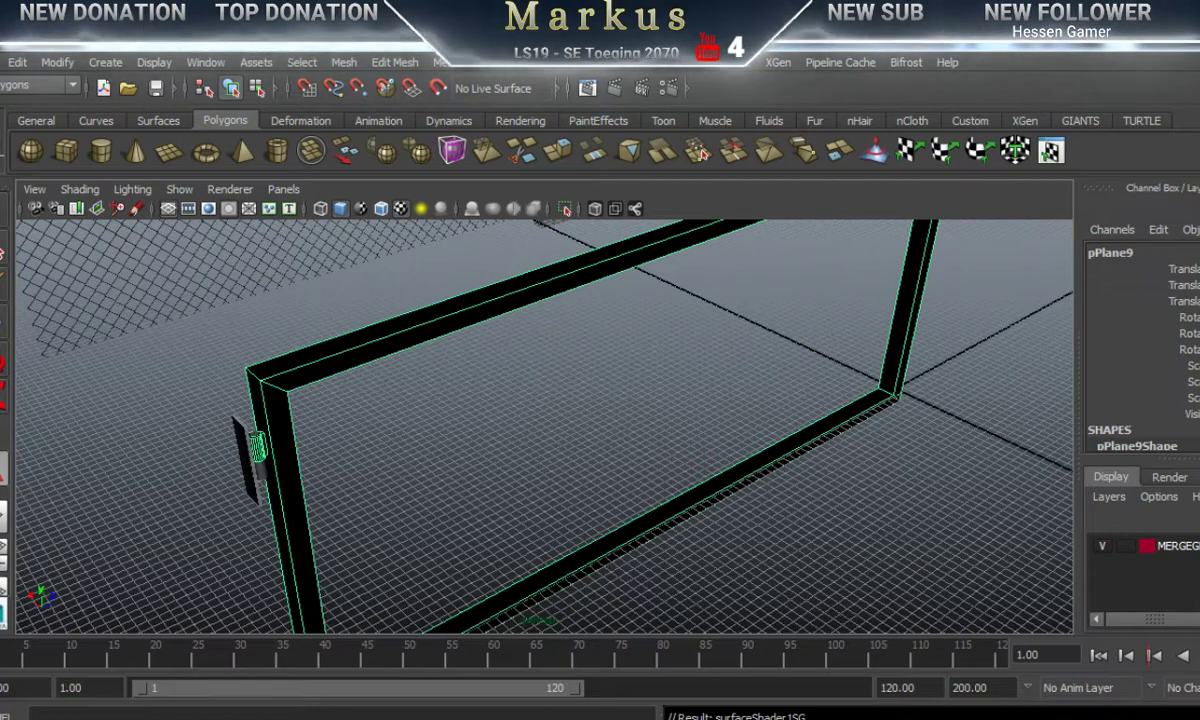
Step: Switch to the file explorer and open the Dokumente folder maya/projects/default/renderData/mentalray/lightMap
{"action": "key", "text": "alt+Tab"}
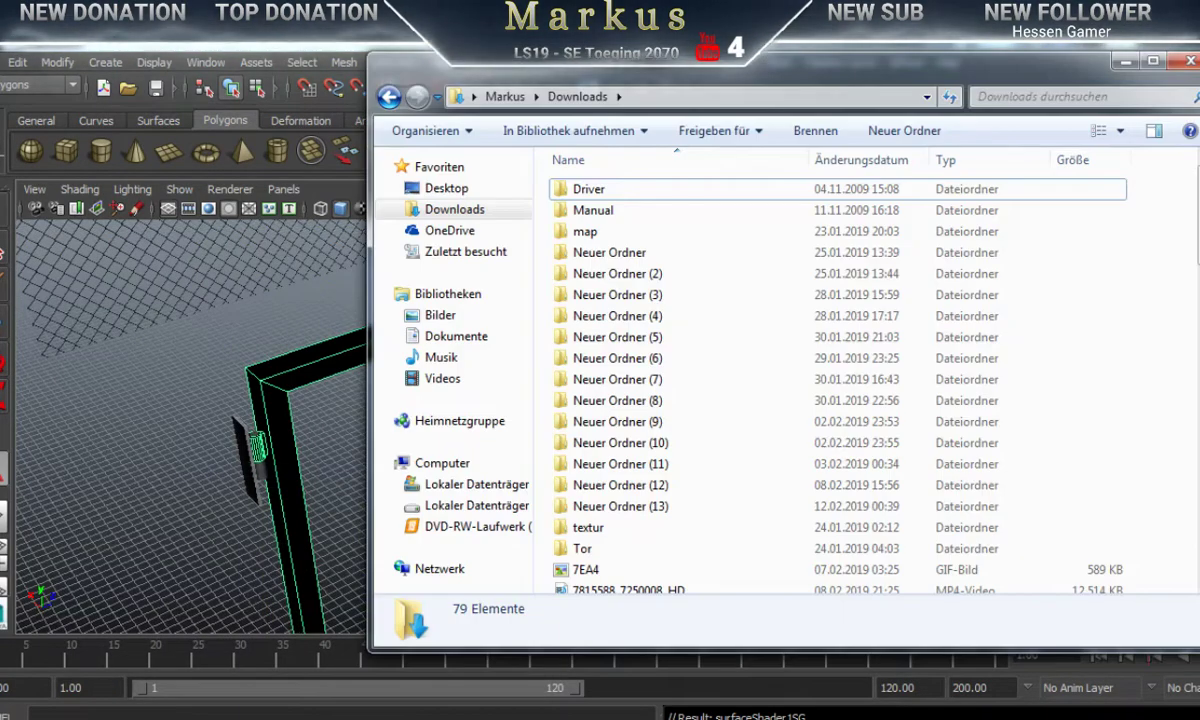
{"action": "key", "text": "alt+Tab"}
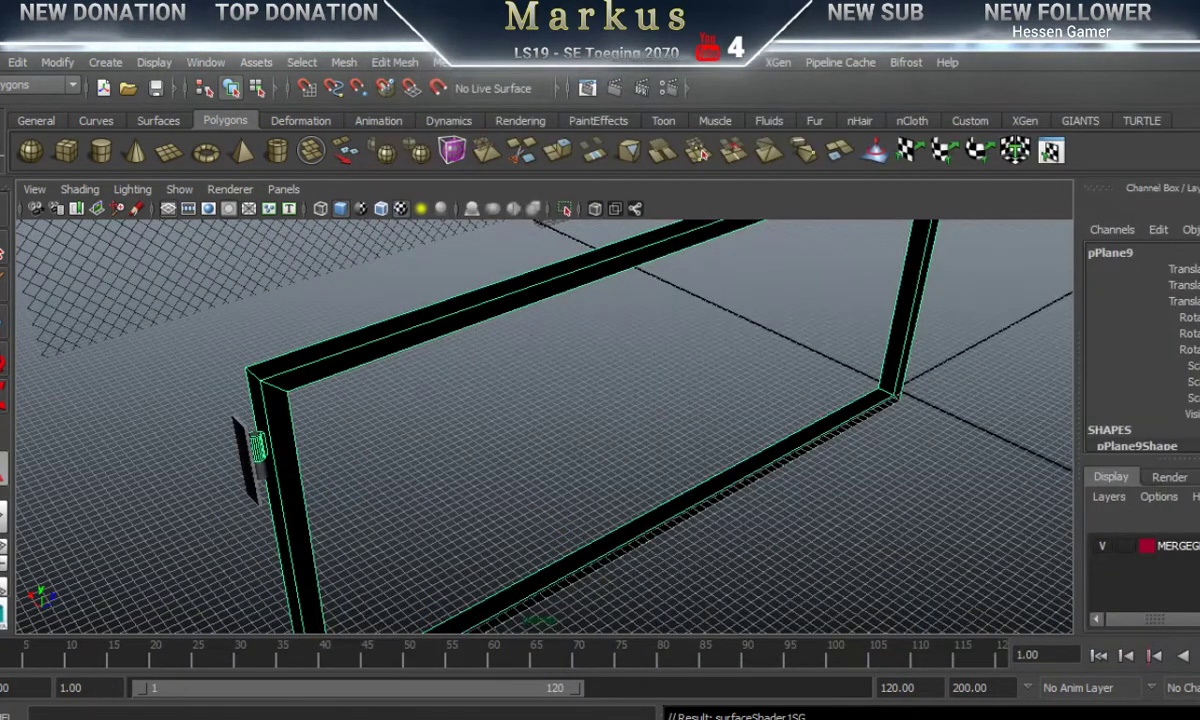
{"action": "key", "text": "alt+Tab"}
{"action": "left_click", "coordinate": [468, 341]}
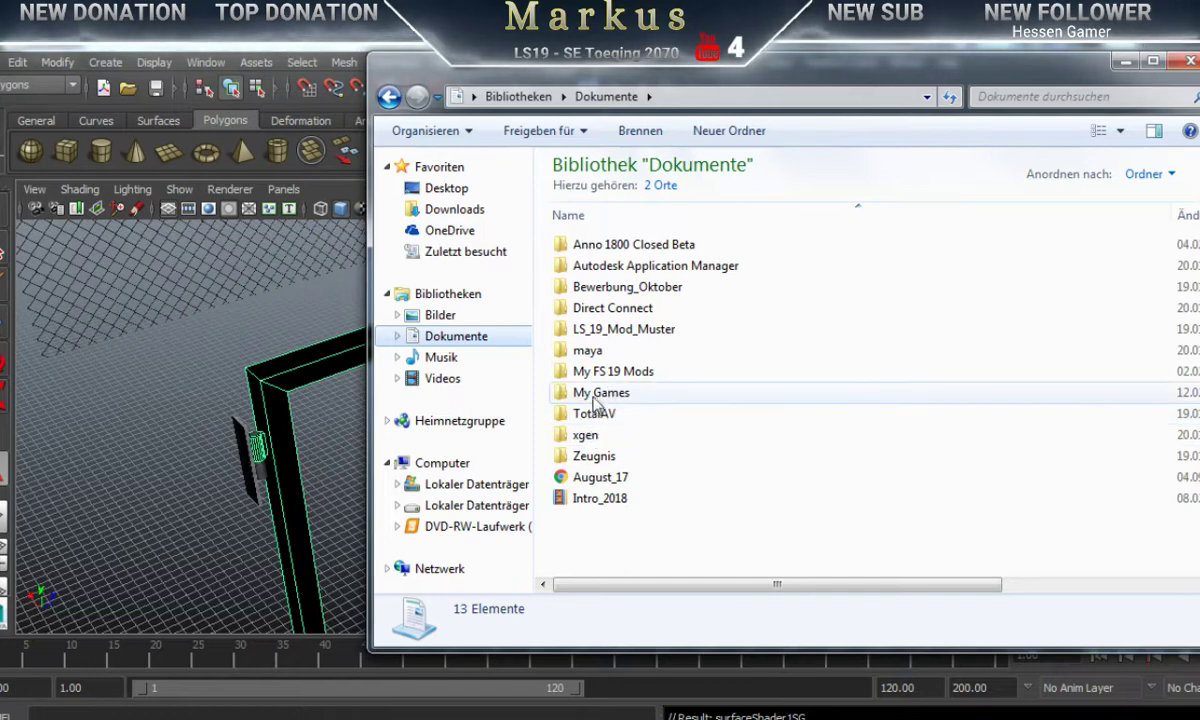
{"action": "double_click", "coordinate": [586, 351]}
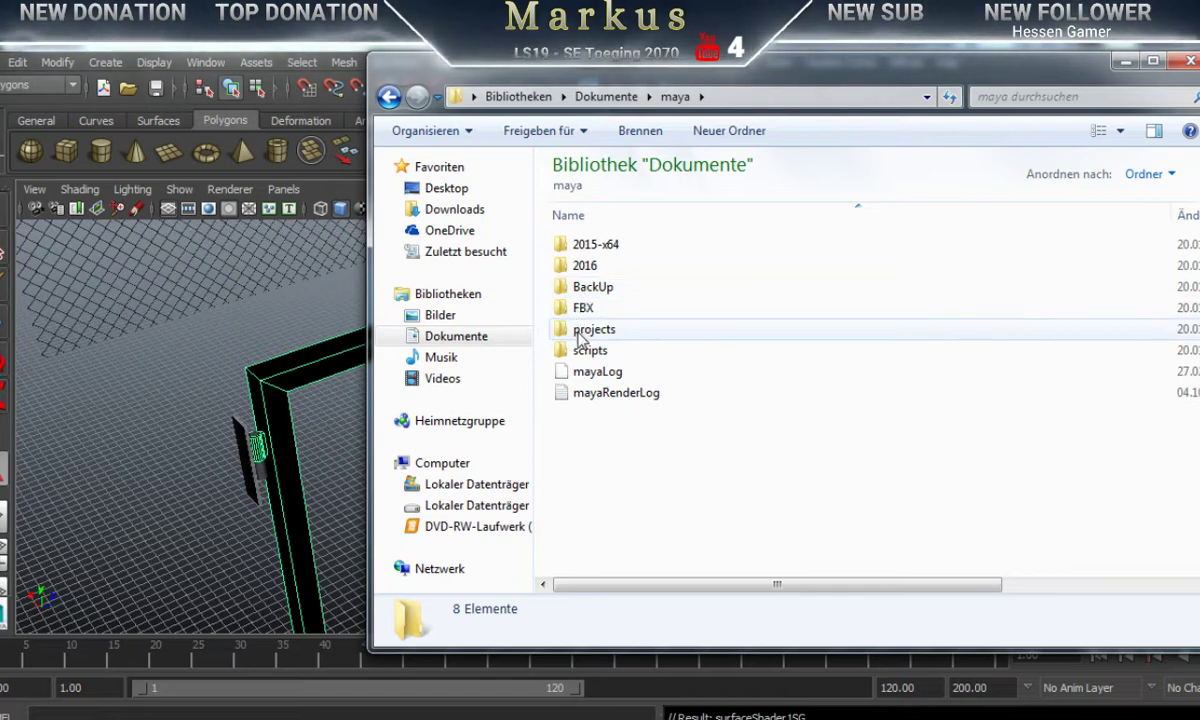
{"action": "double_click", "coordinate": [582, 335]}
{"action": "double_click", "coordinate": [574, 248]}
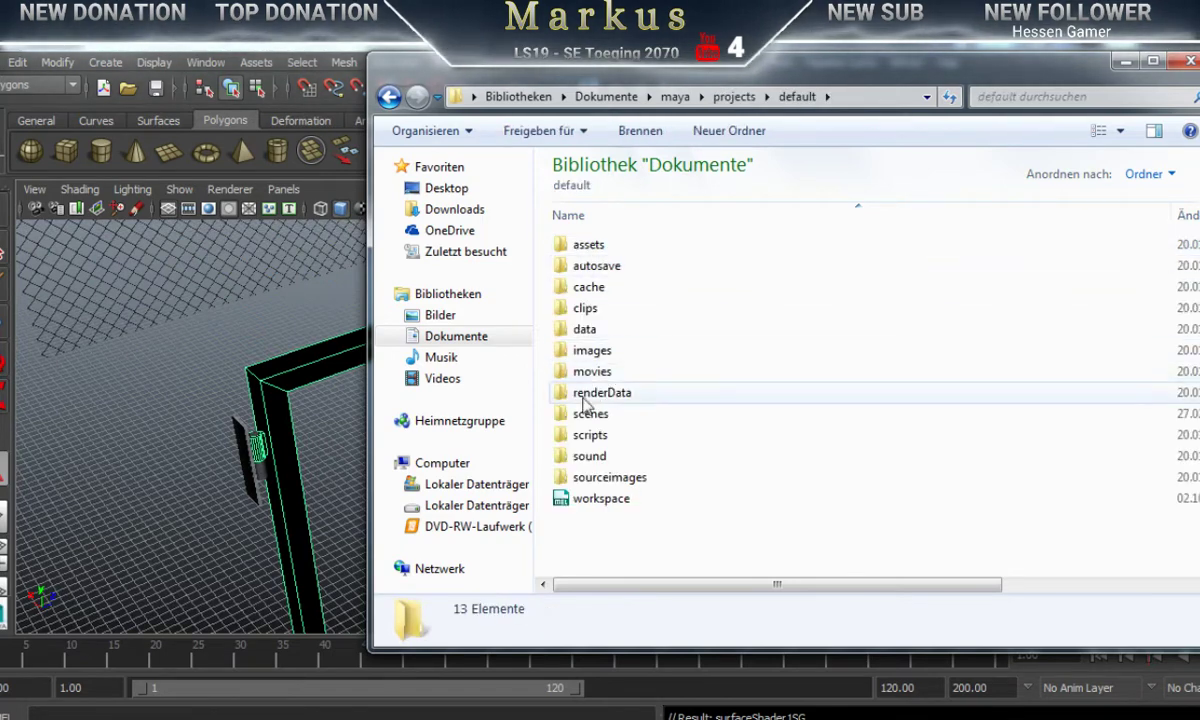
{"action": "double_click", "coordinate": [586, 394]}
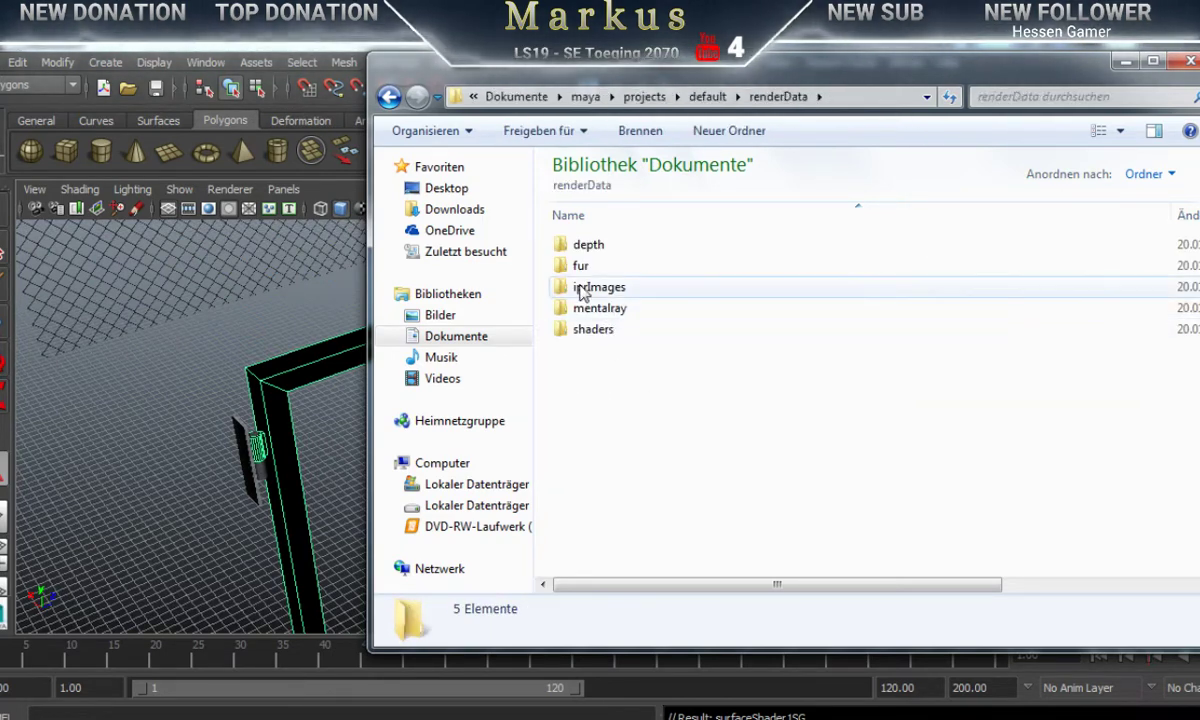
{"action": "double_click", "coordinate": [592, 290]}
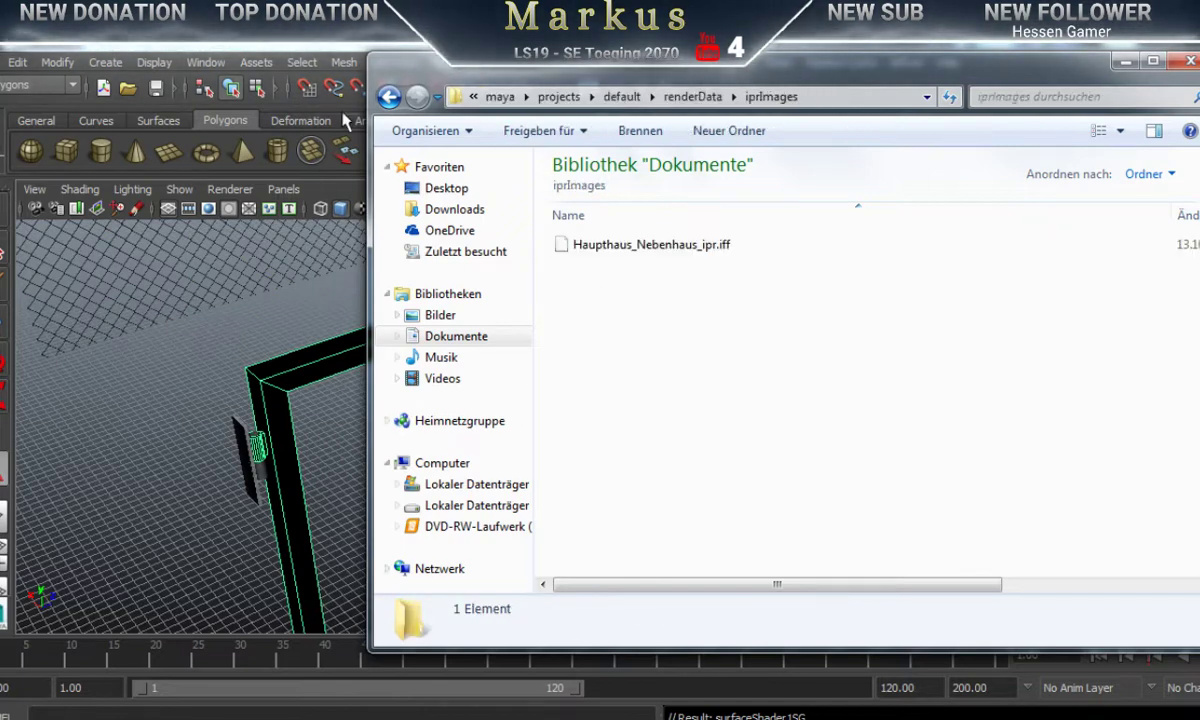
{"action": "left_click", "coordinate": [389, 96]}
{"action": "double_click", "coordinate": [585, 308]}
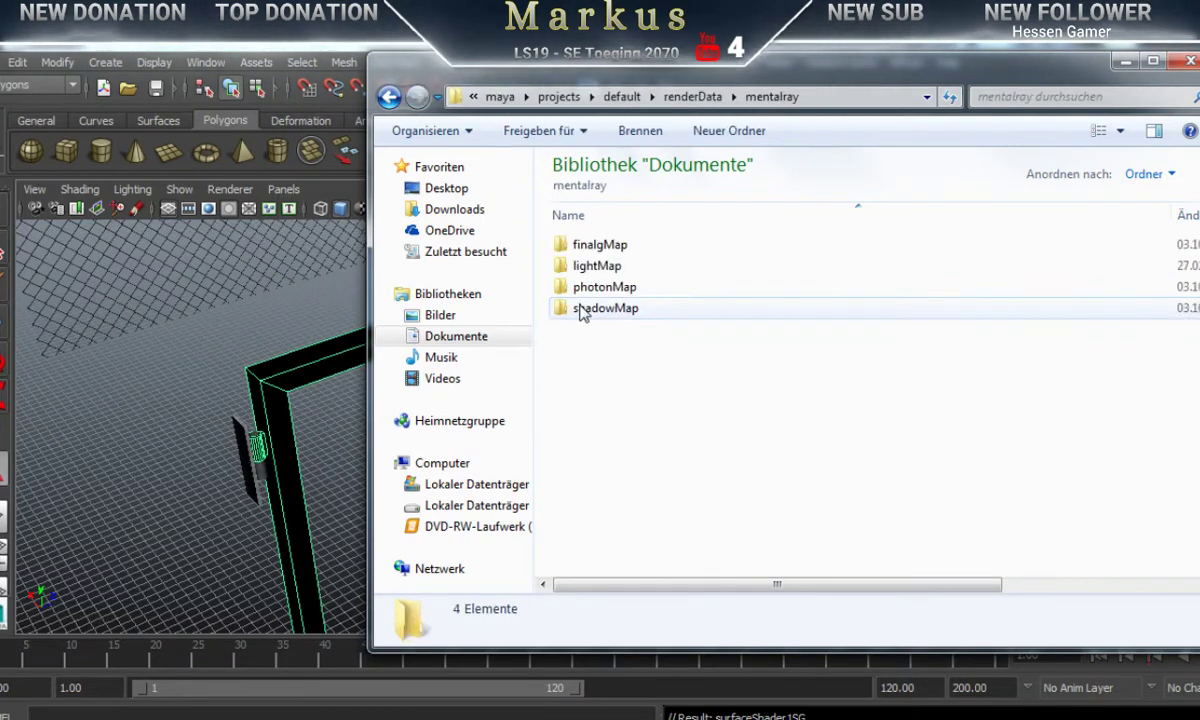
{"action": "left_click", "coordinate": [595, 268]}
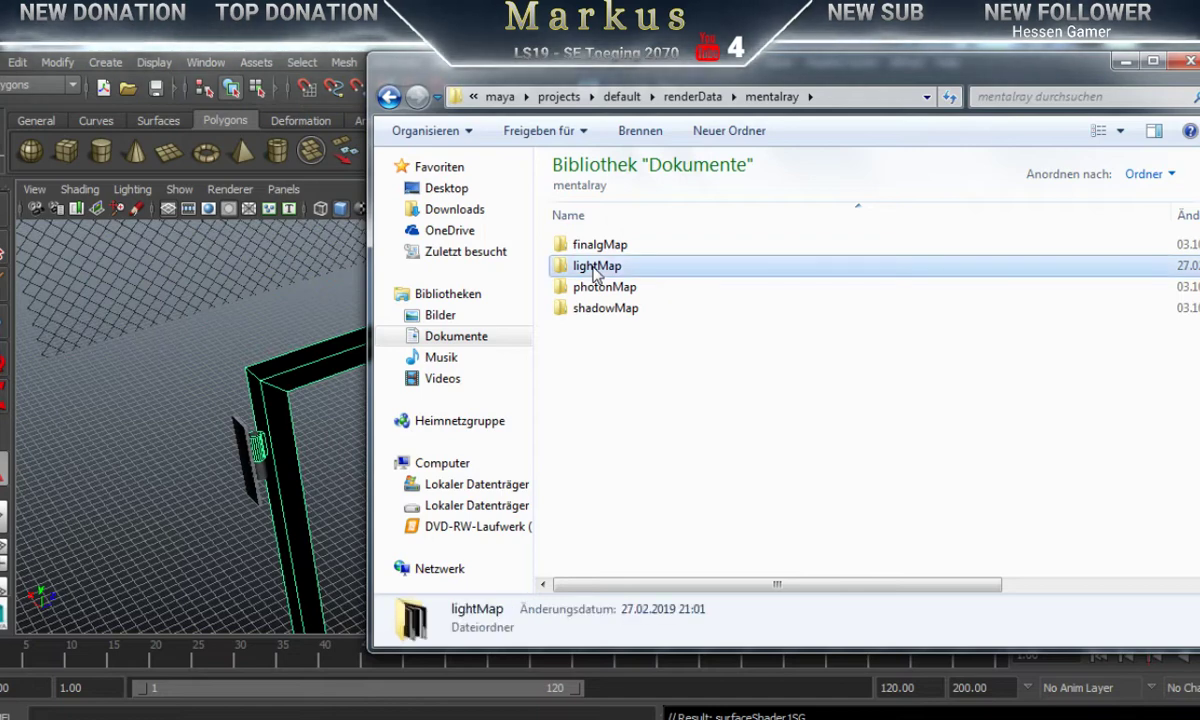
{"action": "double_click", "coordinate": [597, 270]}
Step: Delete the two old Autobahn_Door_L and Autobahn_Door_R bake textures from the lightMap folder and return to Maya
{"action": "left_click", "coordinate": [616, 288]}
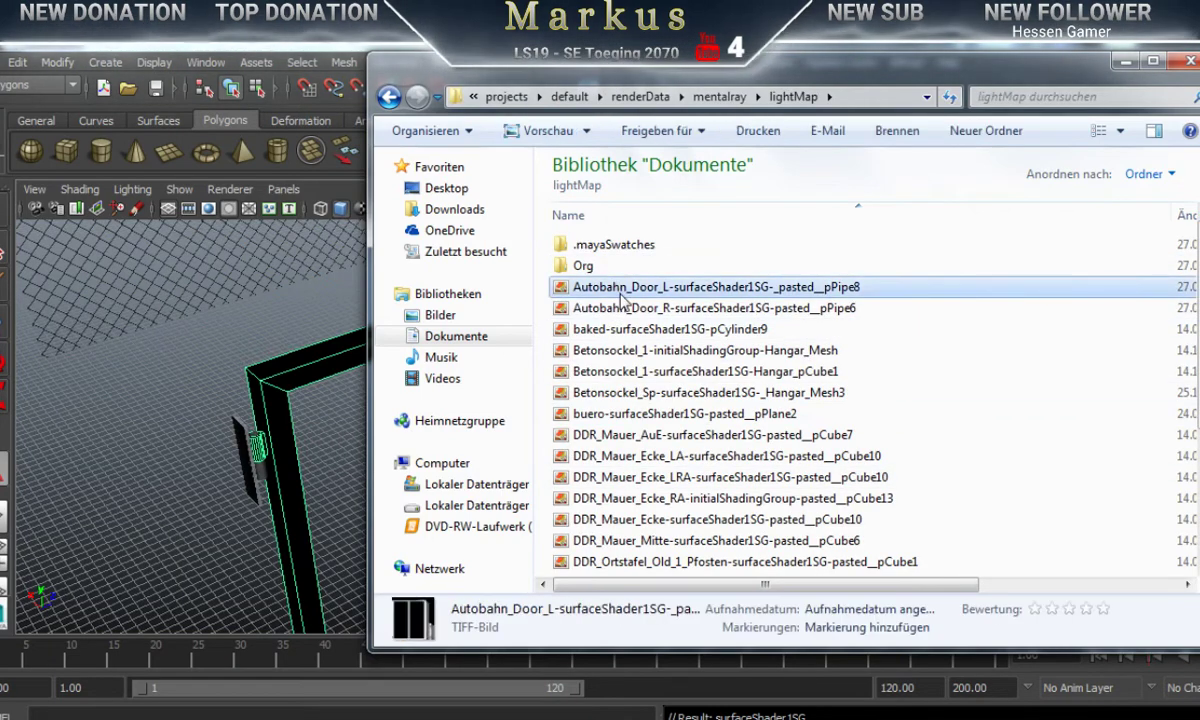
{"action": "left_click", "coordinate": [625, 309], "text": "shift"}
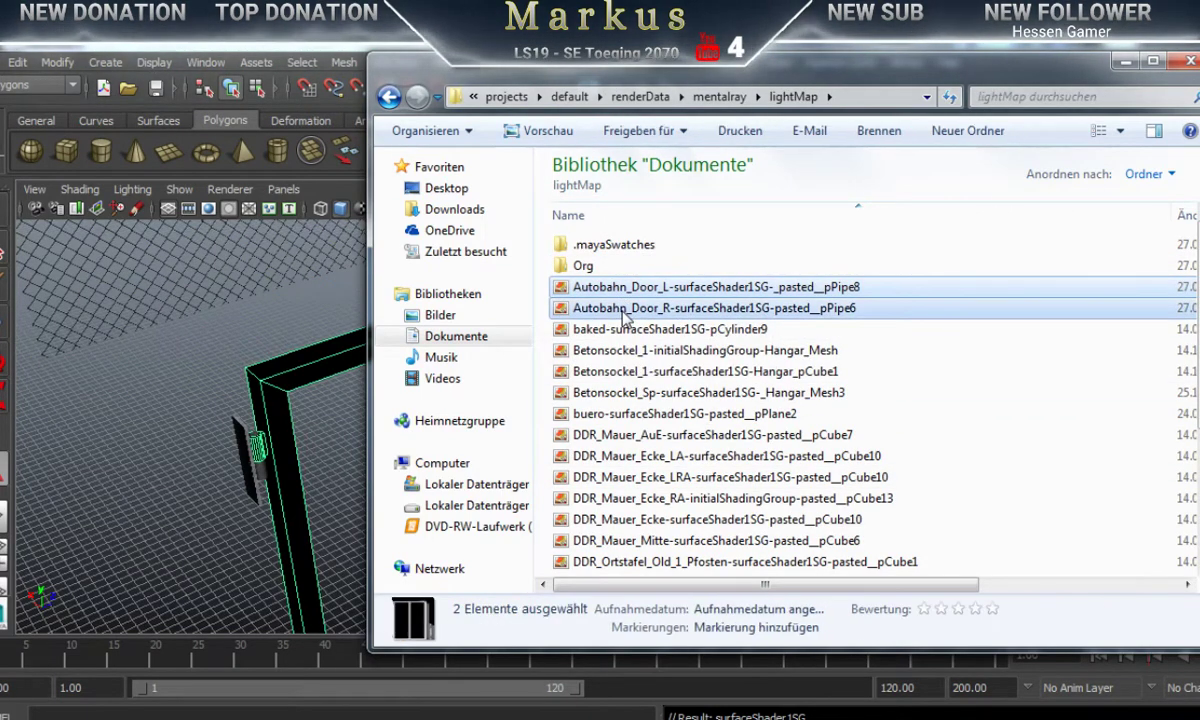
{"action": "right_click", "coordinate": [625, 312]}
{"action": "left_click", "coordinate": [892, 677]}
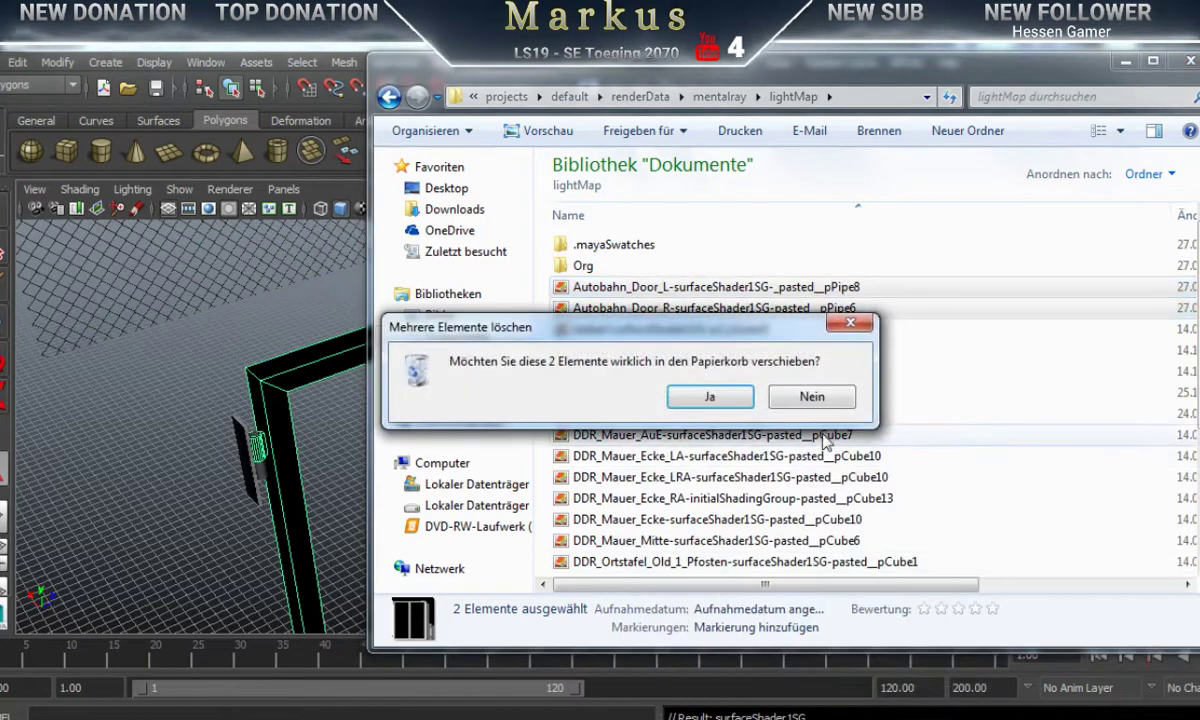
{"action": "left_click", "coordinate": [710, 396]}
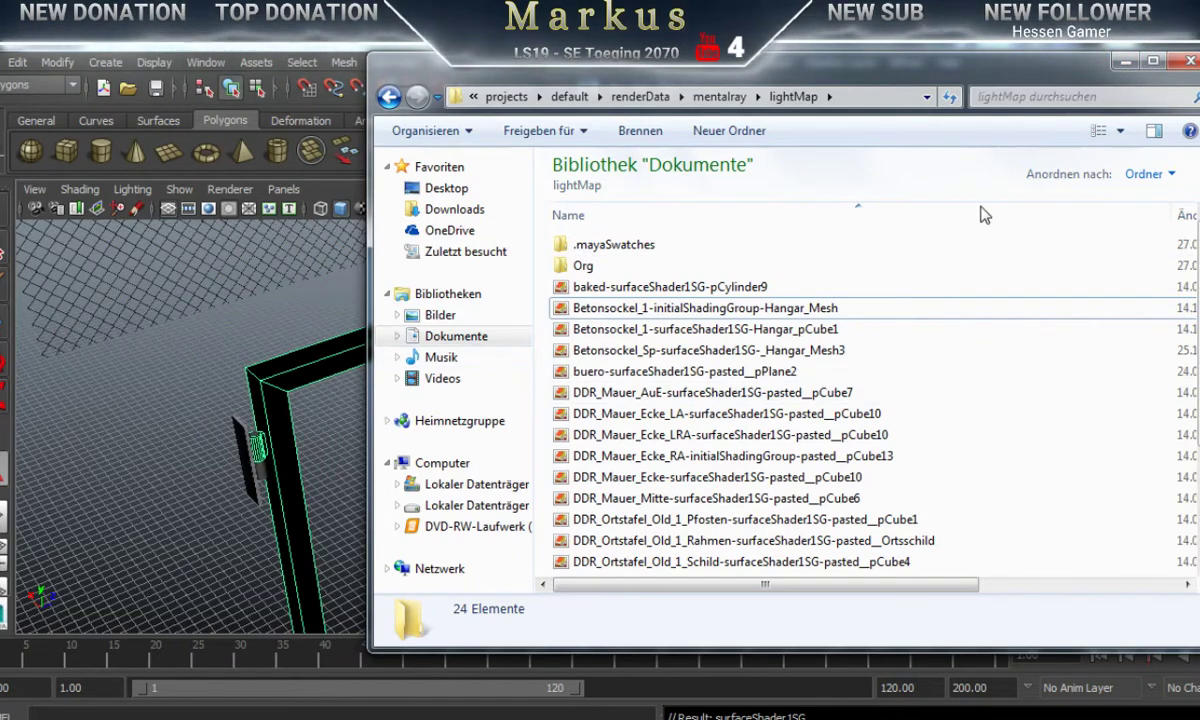
{"action": "left_click", "coordinate": [1125, 61]}
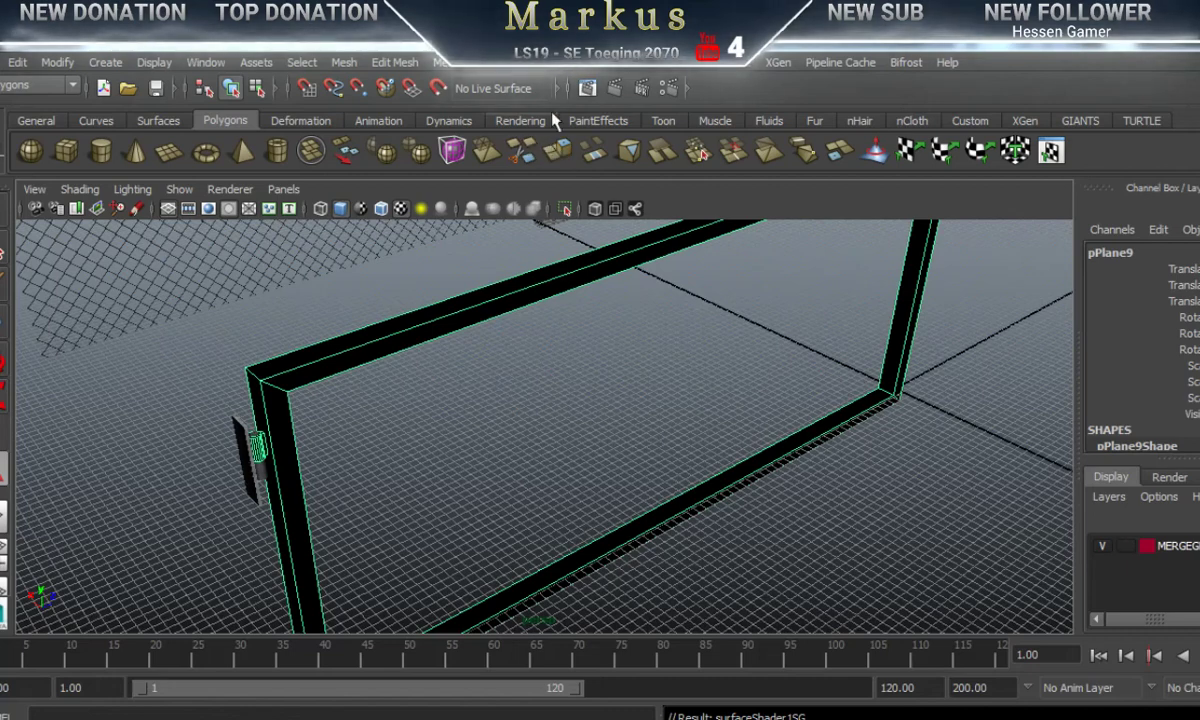
Step: Batch bake the gate frame's occlusion to a texture with mental ray, keeping the prefix Autobahn_Door_L
{"action": "left_click", "coordinate": [615, 62]}
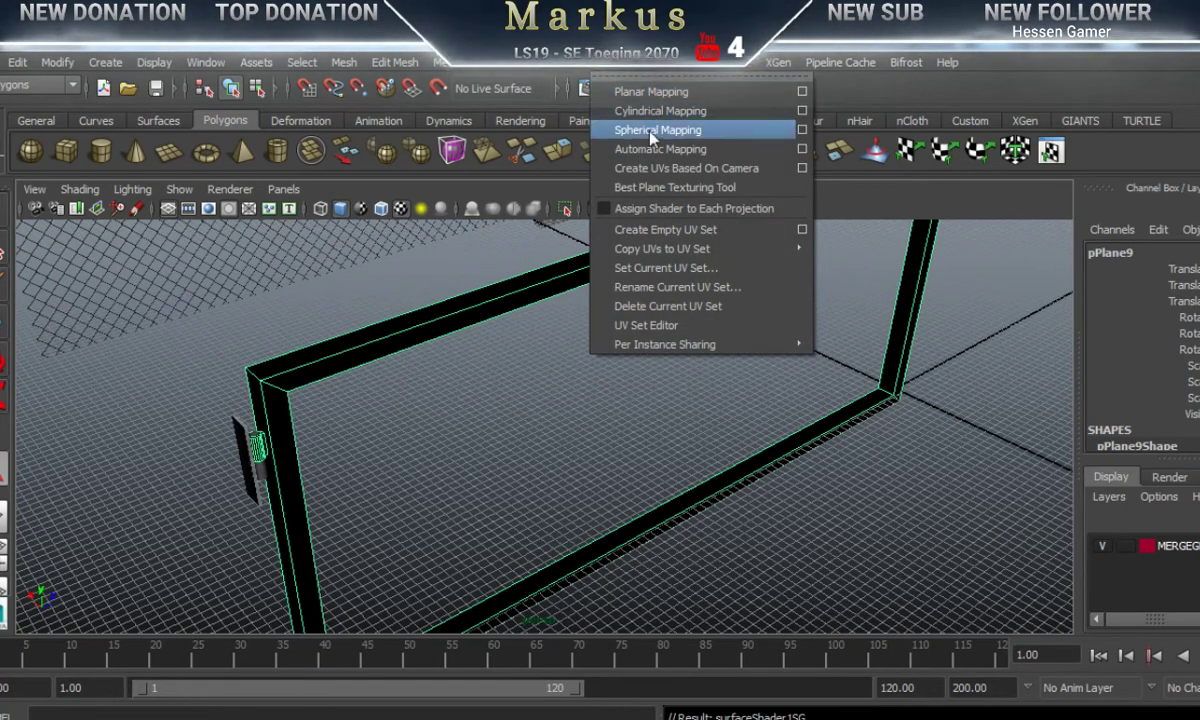
{"action": "mouse_move", "coordinate": [564, 64]}
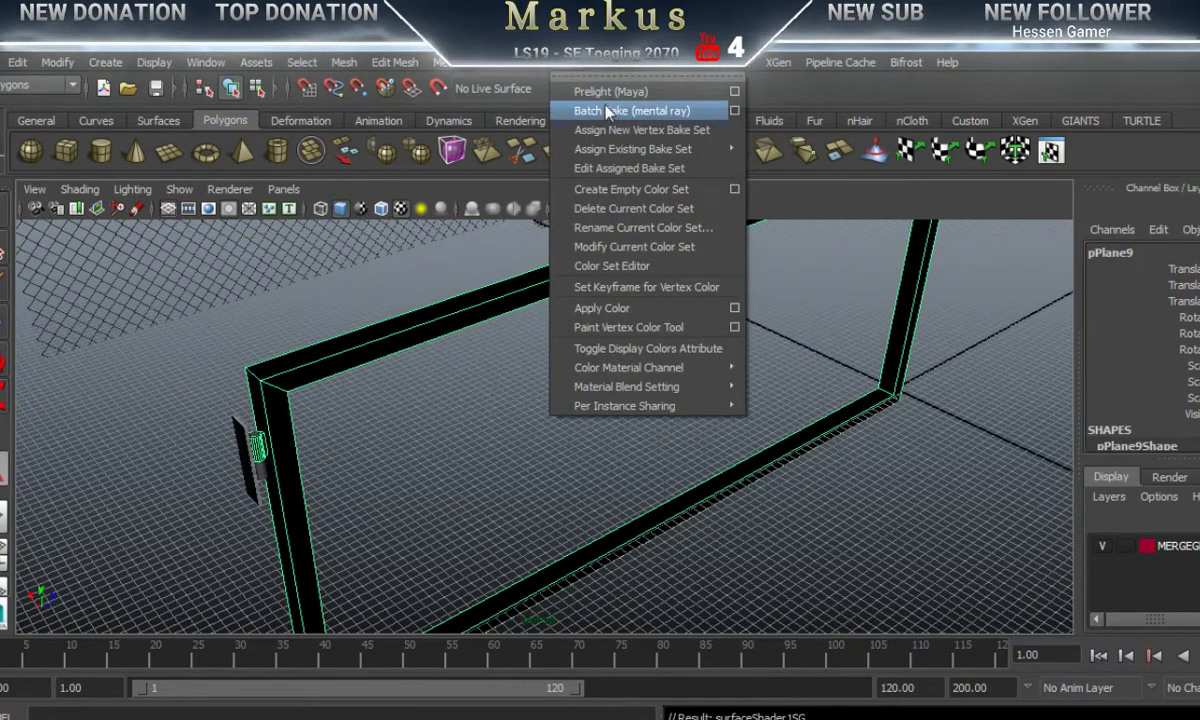
{"action": "left_click", "coordinate": [735, 111]}
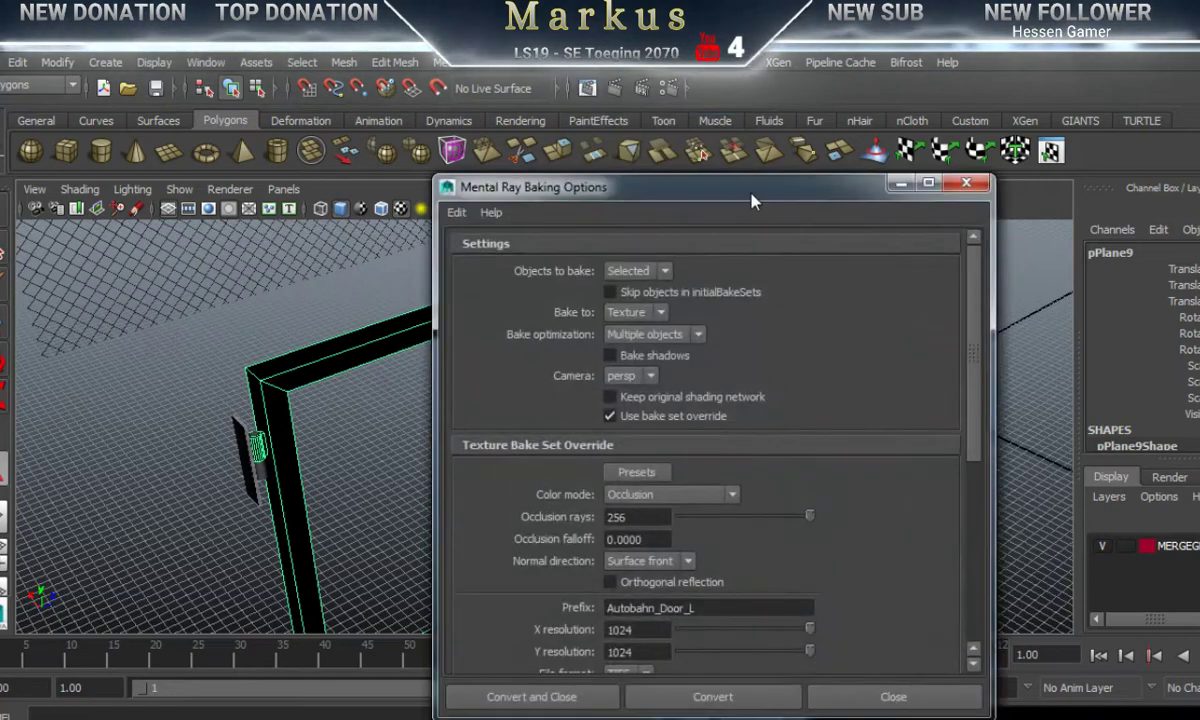
{"action": "left_click", "coordinate": [729, 608]}
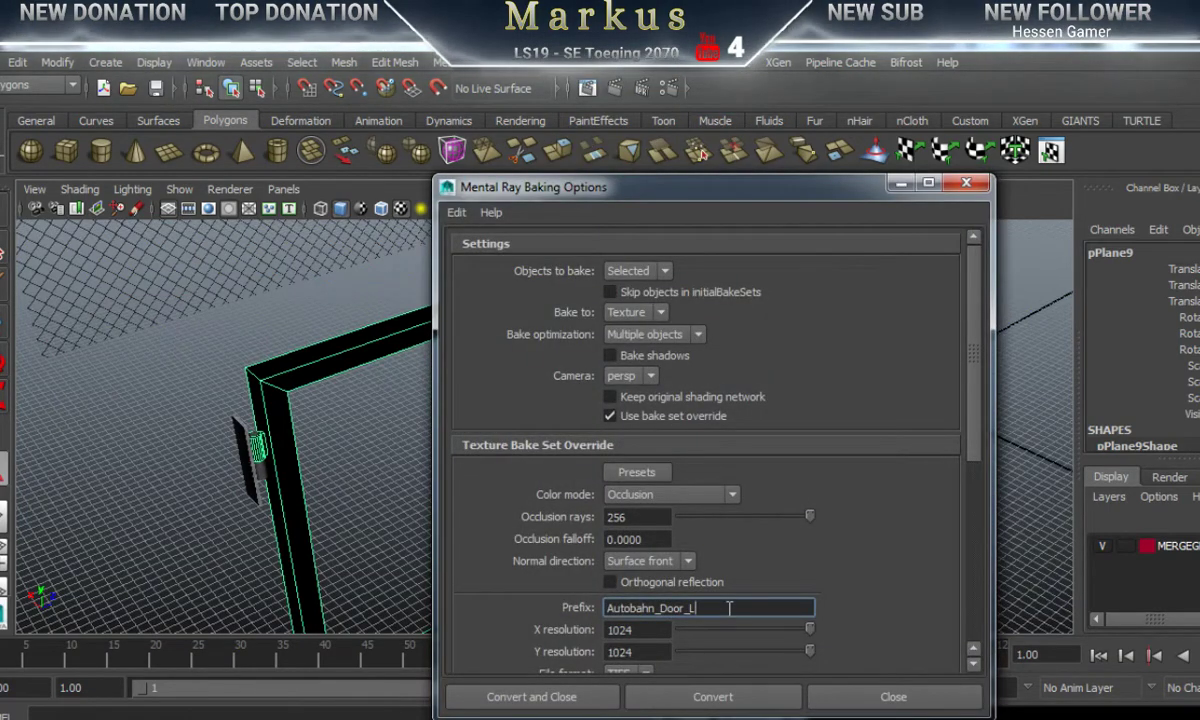
{"action": "left_click", "coordinate": [533, 700]}
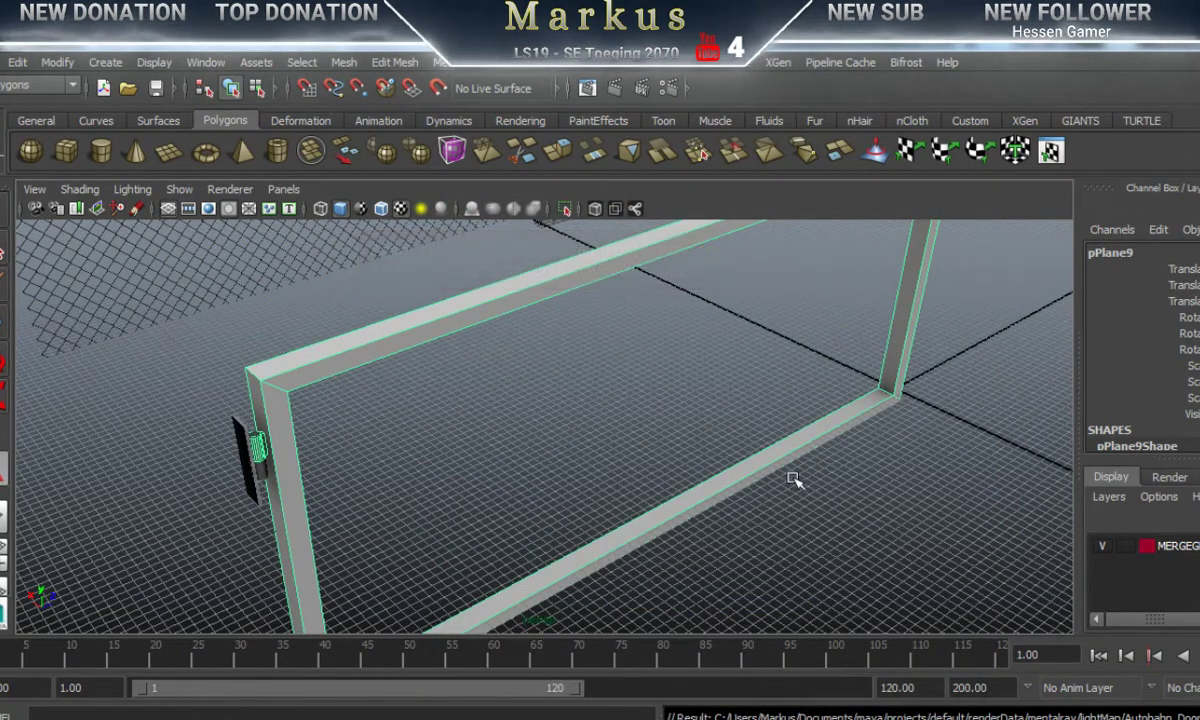
Step: Open the newly baked texture Autobahn_Door_L-surfaceShader1SG-pPlane9 from the lightMap folder in paint.net
{"action": "key", "text": "alt+Tab"}
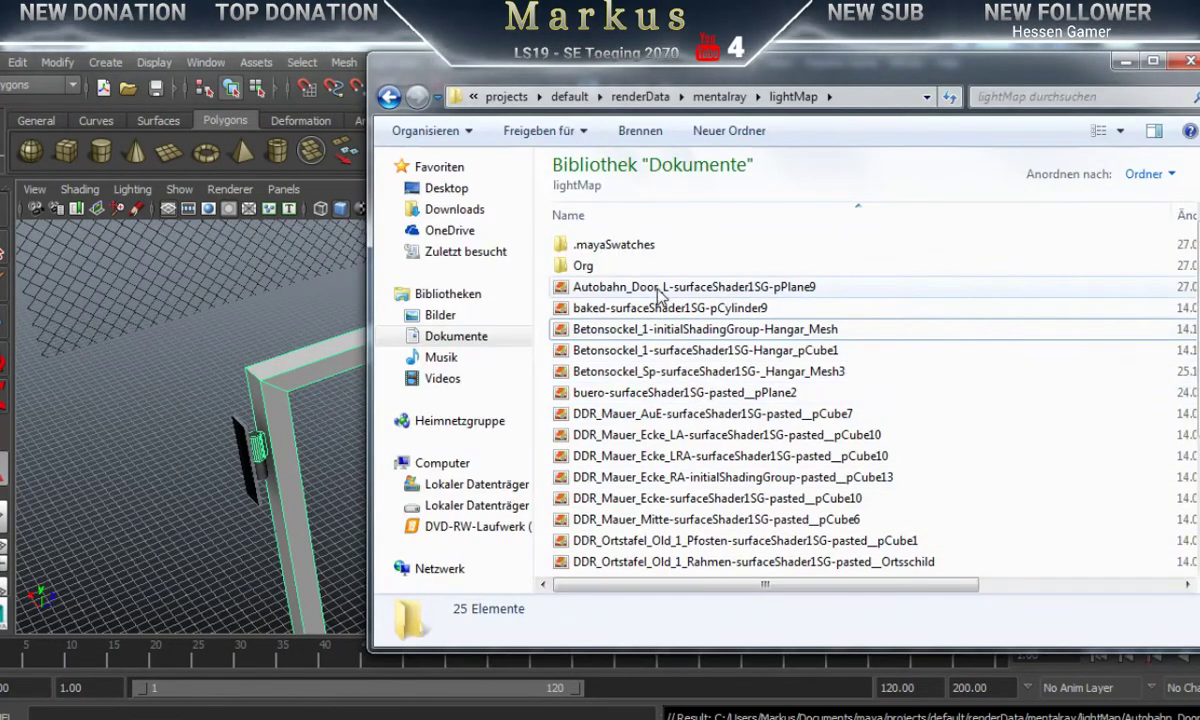
{"action": "left_click", "coordinate": [659, 288]}
{"action": "right_click", "coordinate": [659, 290]}
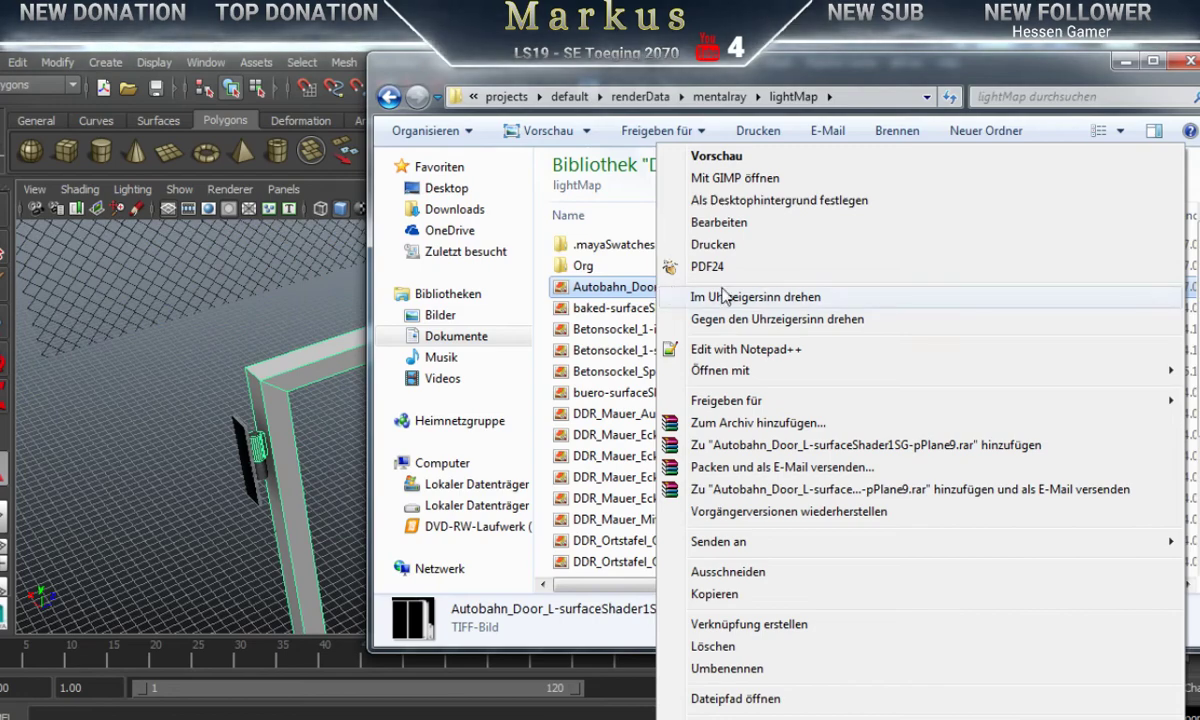
{"action": "mouse_move", "coordinate": [734, 376]}
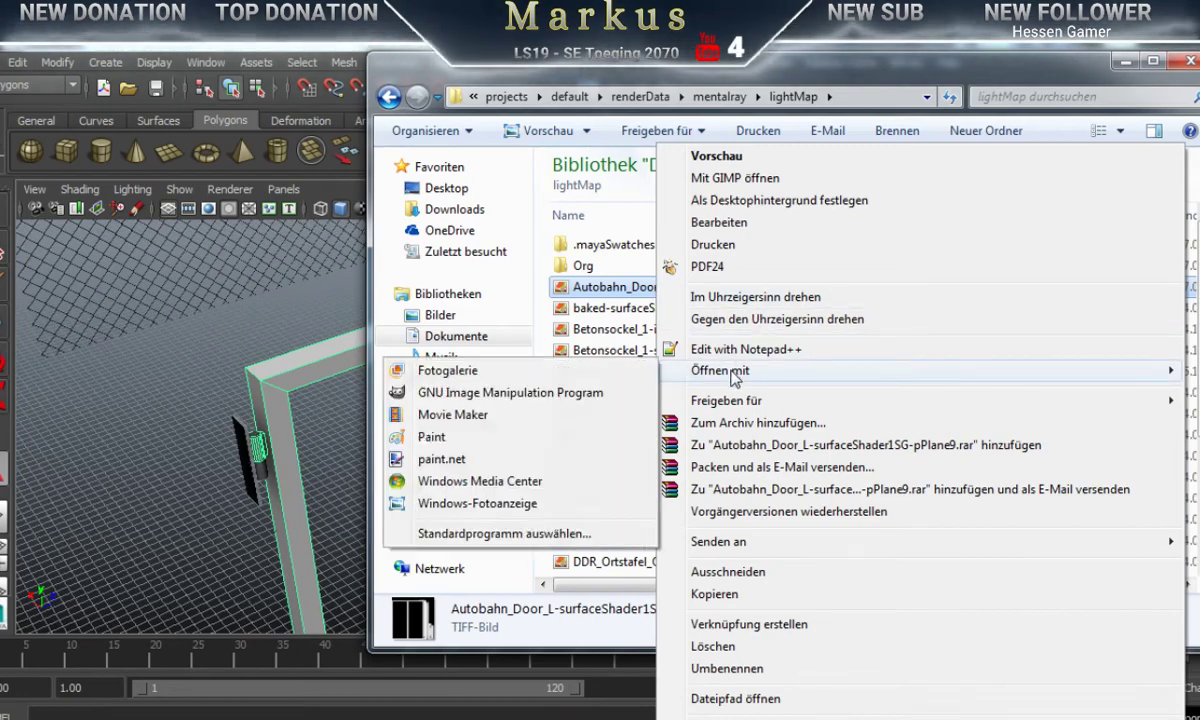
{"action": "left_click", "coordinate": [436, 459]}
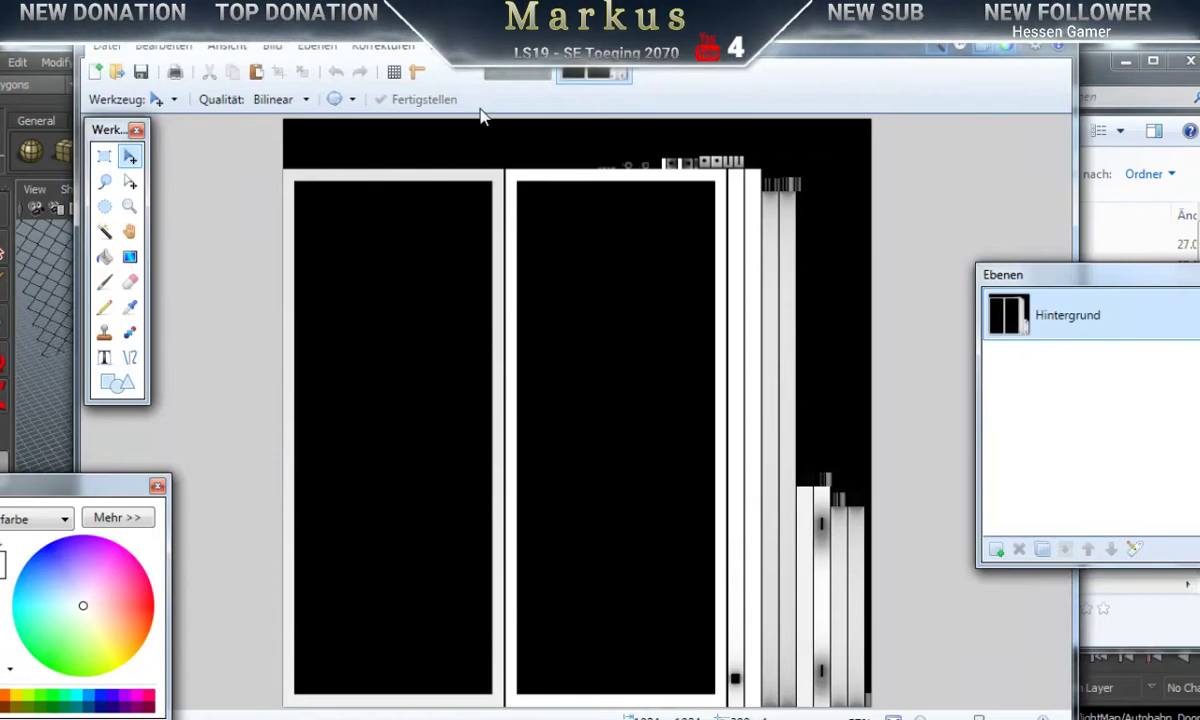
Step: Undo the recent edits to the metal texture Zing.dds and copy the selected full-size image
{"action": "left_click", "coordinate": [517, 72]}
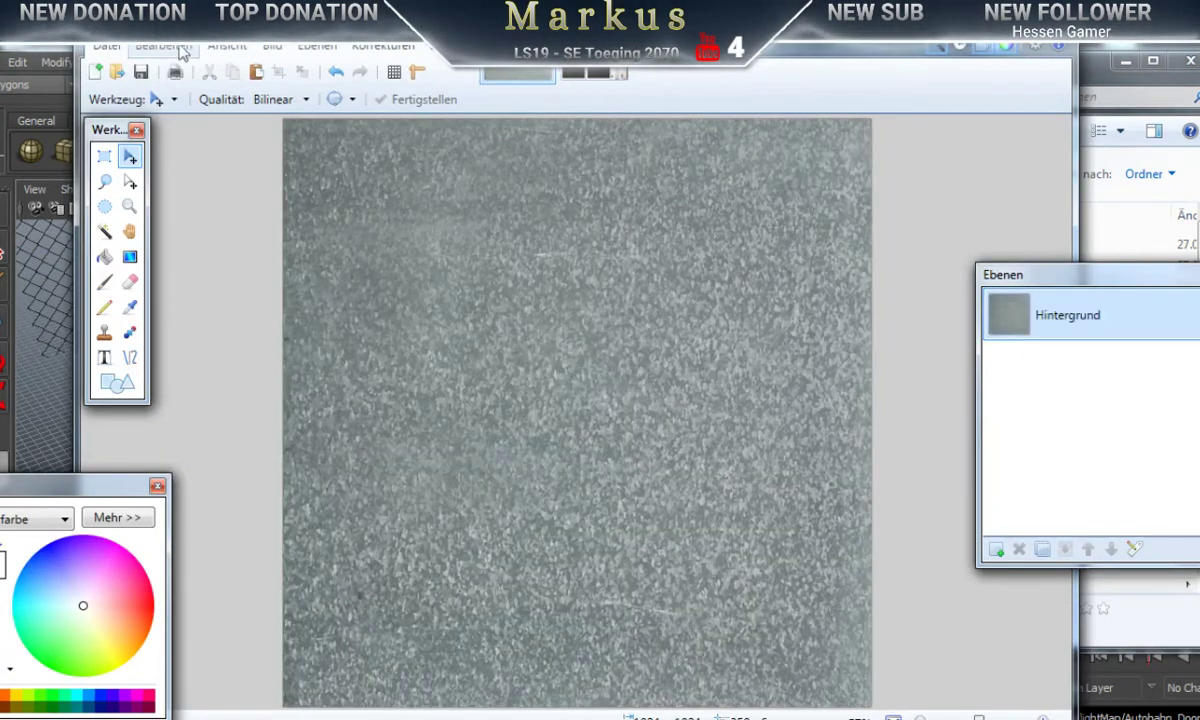
{"action": "left_click", "coordinate": [337, 76]}
{"action": "left_click", "coordinate": [337, 76]}
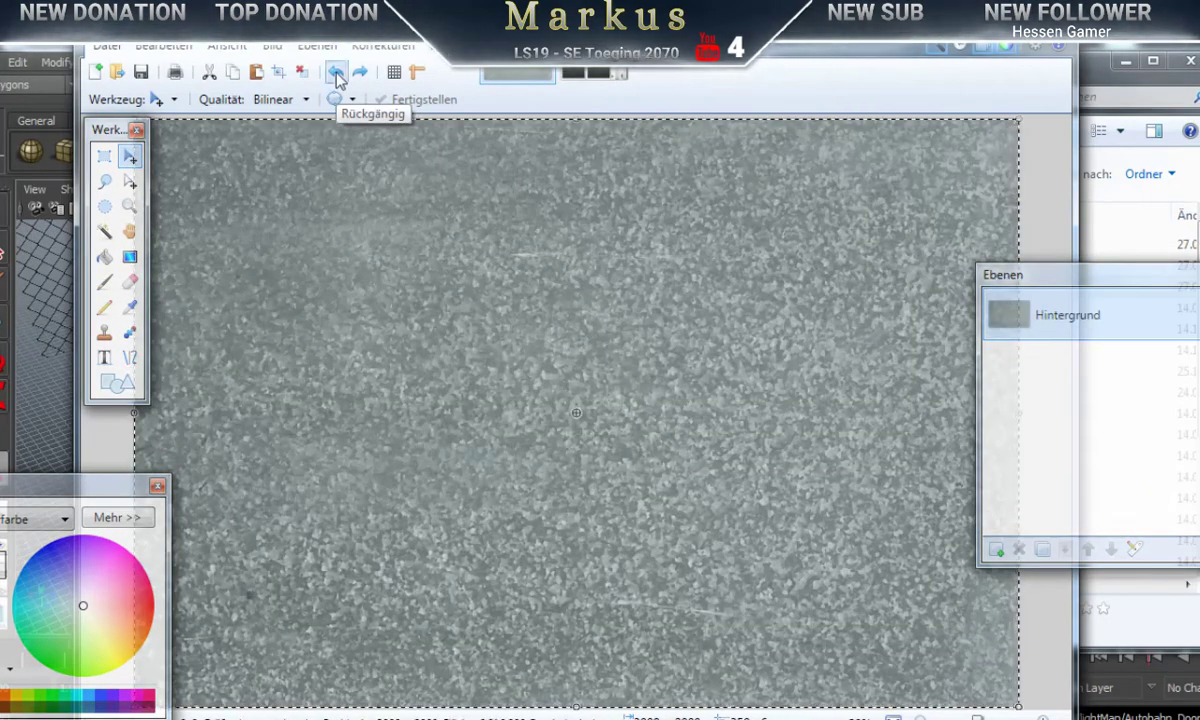
{"action": "left_click", "coordinate": [337, 76]}
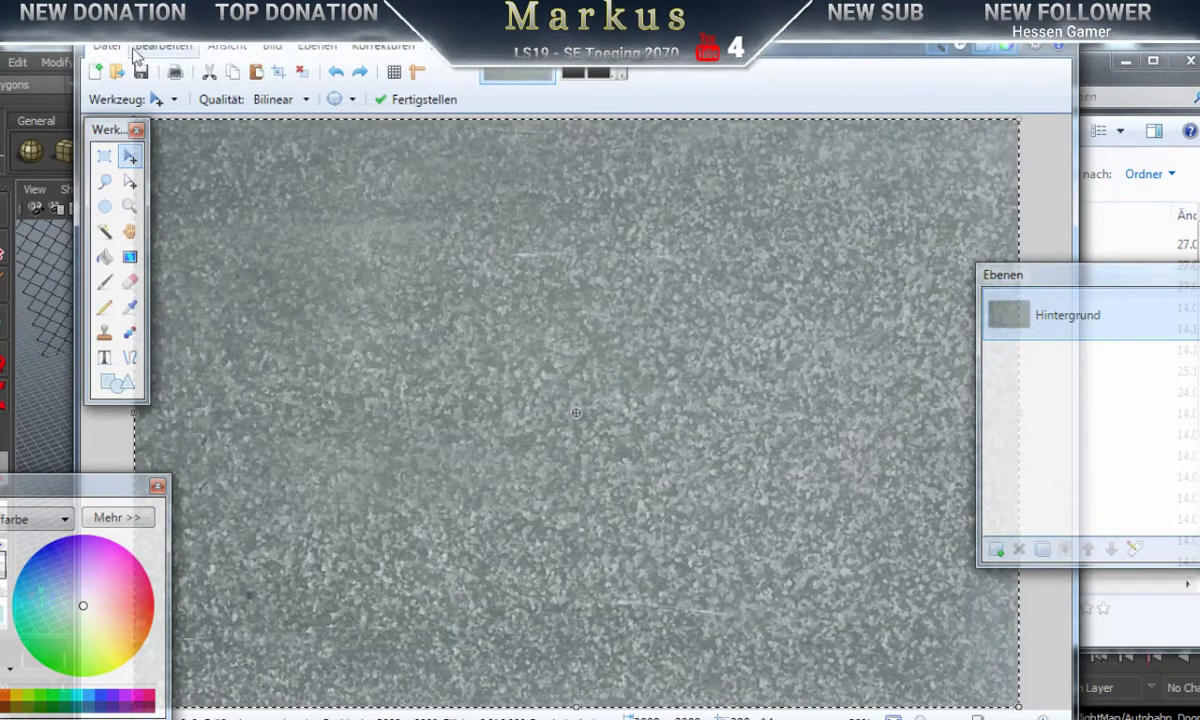
{"action": "left_click", "coordinate": [163, 46]}
{"action": "left_click", "coordinate": [185, 150]}
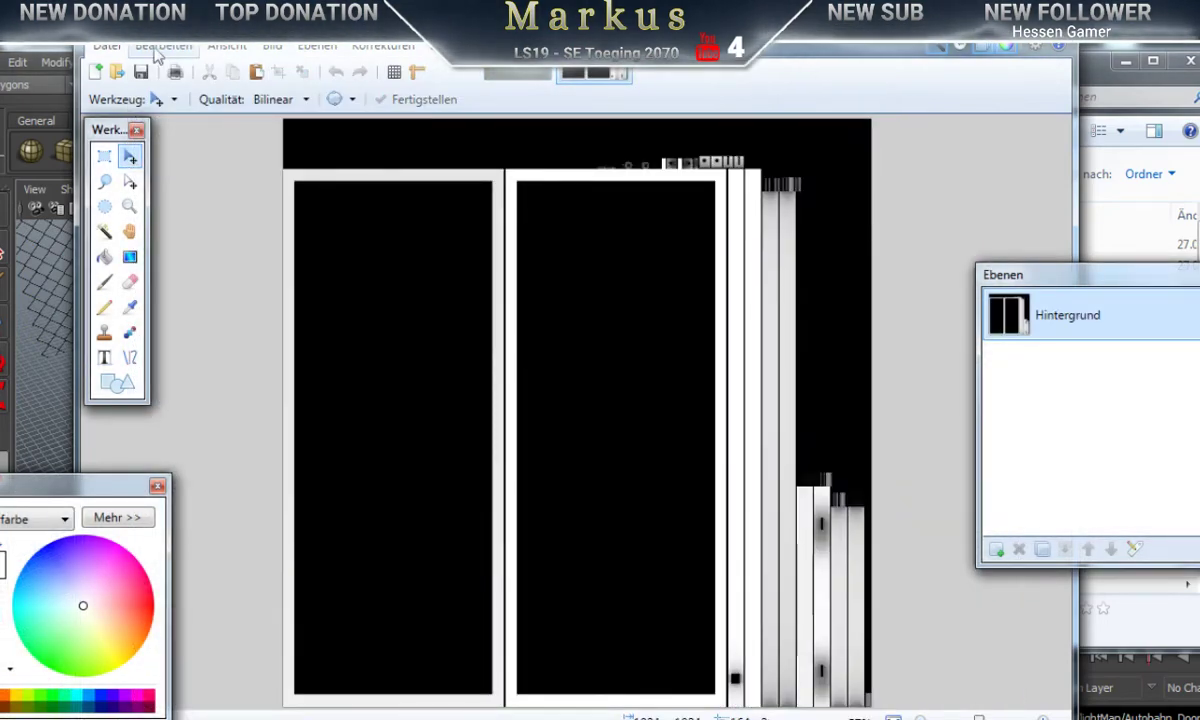
Step: Try pasting the copied metal texture into a new layer of the baked door image, enlarging the canvas to fit
{"action": "left_click", "coordinate": [163, 46]}
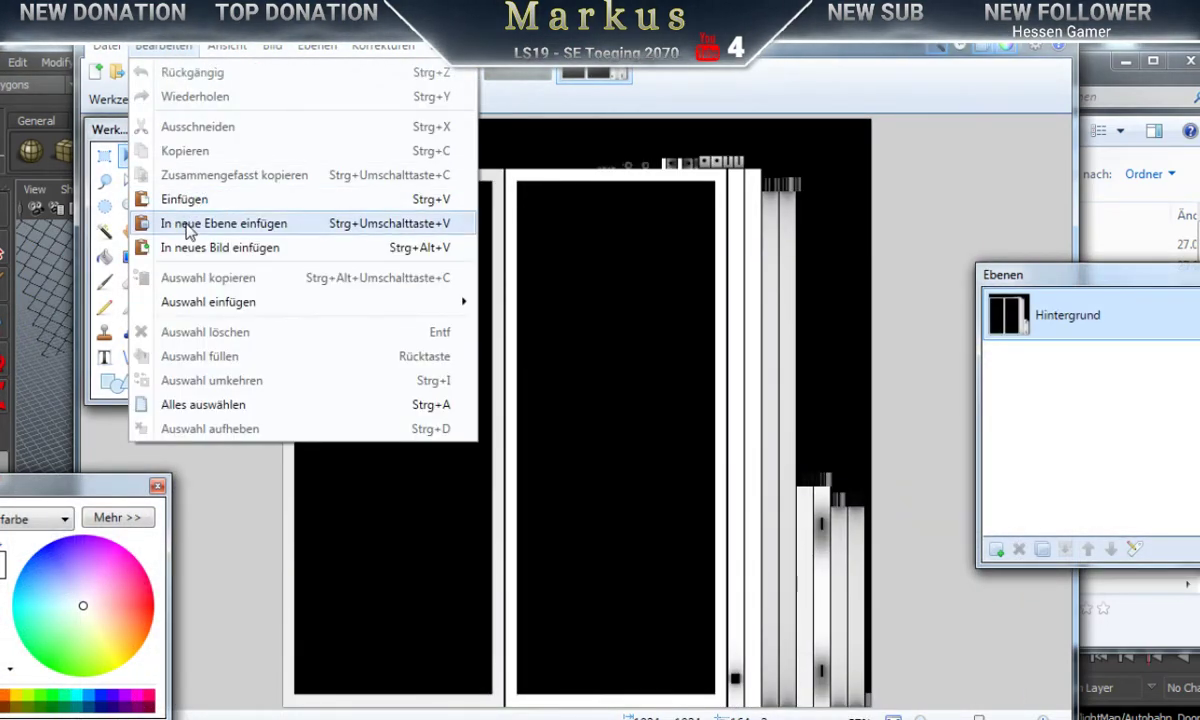
{"action": "left_click", "coordinate": [190, 225]}
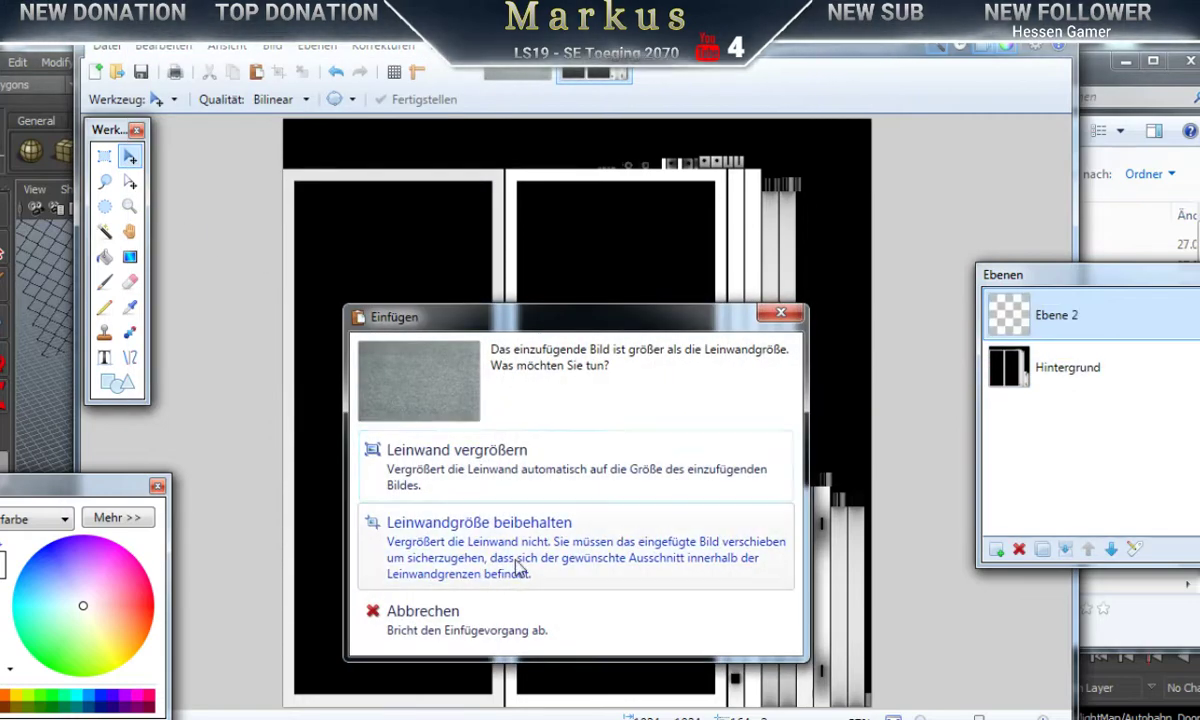
{"action": "left_click", "coordinate": [459, 469]}
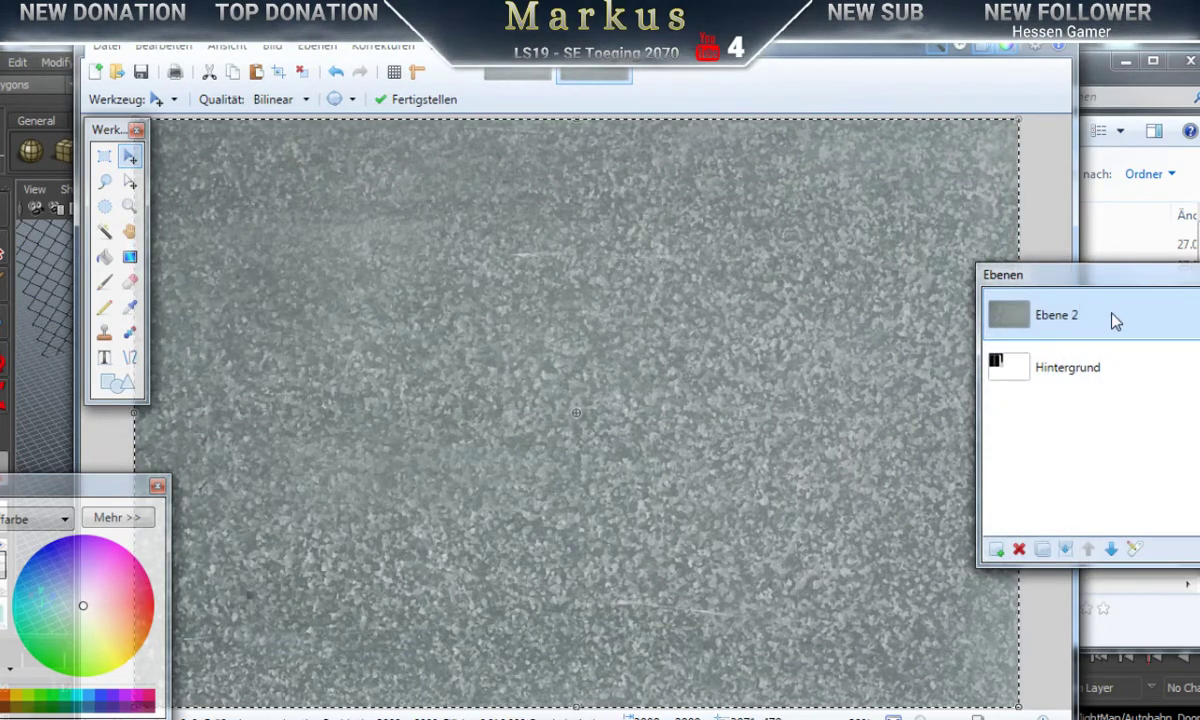
Step: Close the enlarged baked door image and the metal texture Zing.dds, discarding the unsaved changes in both
{"action": "left_click", "coordinate": [1036, 373]}
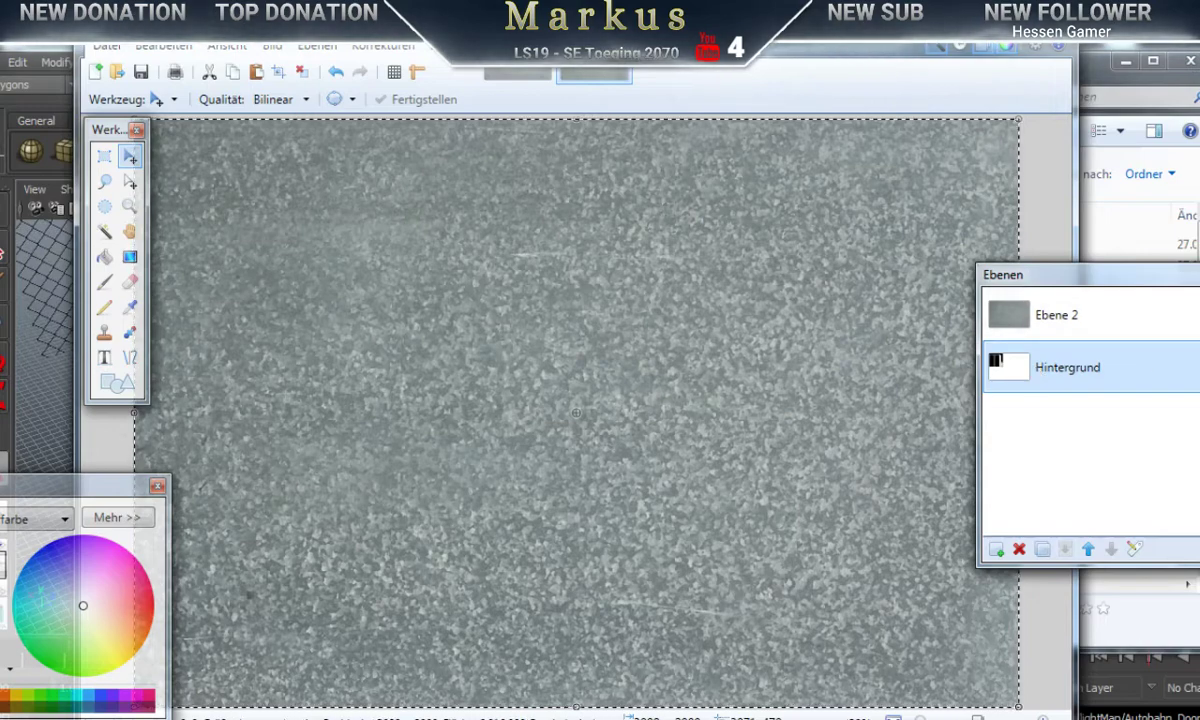
{"action": "left_click", "coordinate": [1195, 274]}
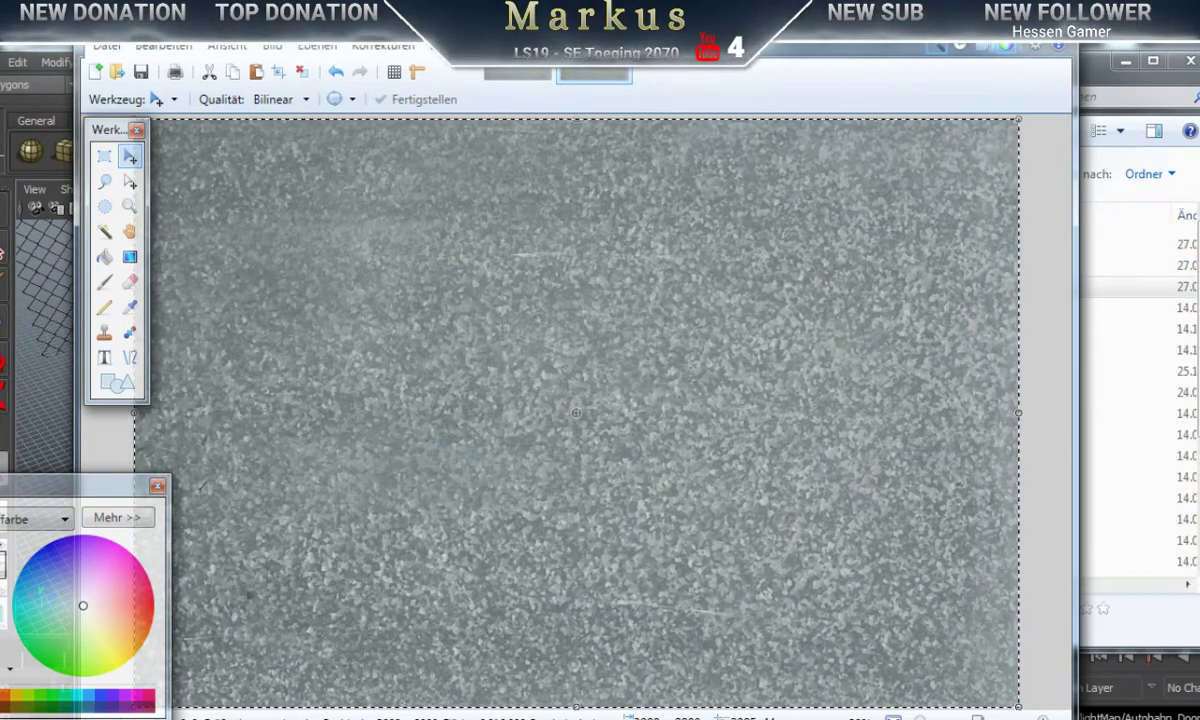
{"action": "left_click", "coordinate": [1054, 24]}
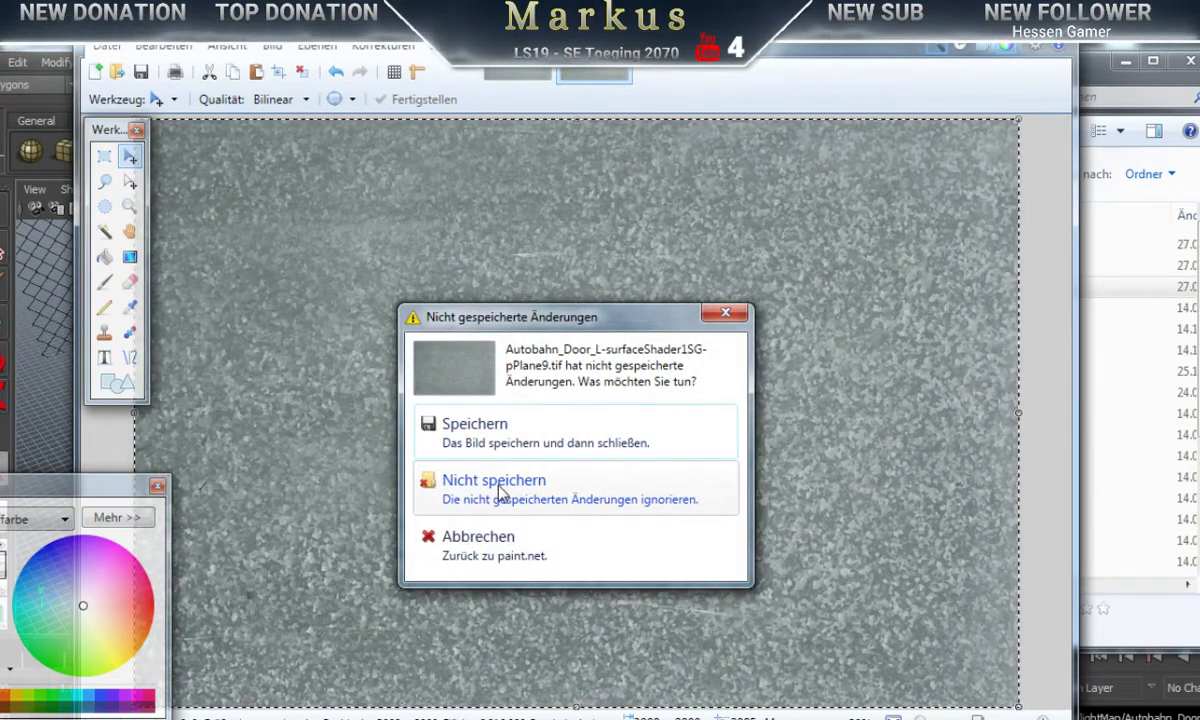
{"action": "left_click", "coordinate": [499, 489]}
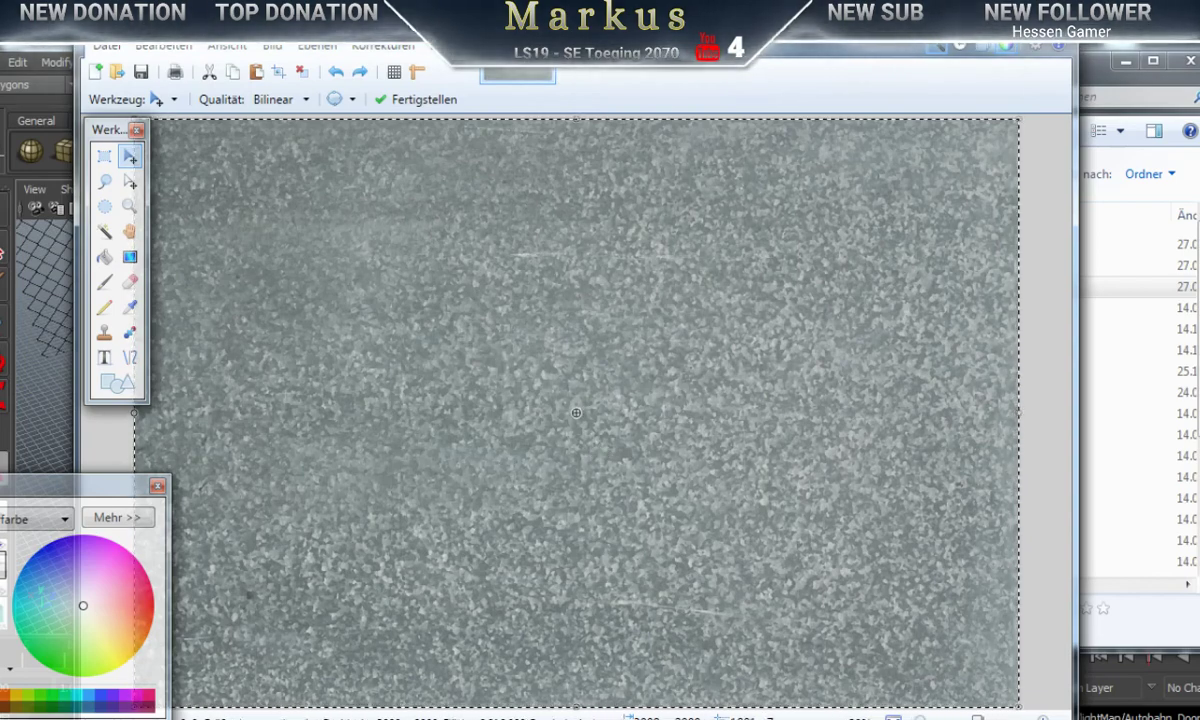
{"action": "left_click", "coordinate": [1054, 24]}
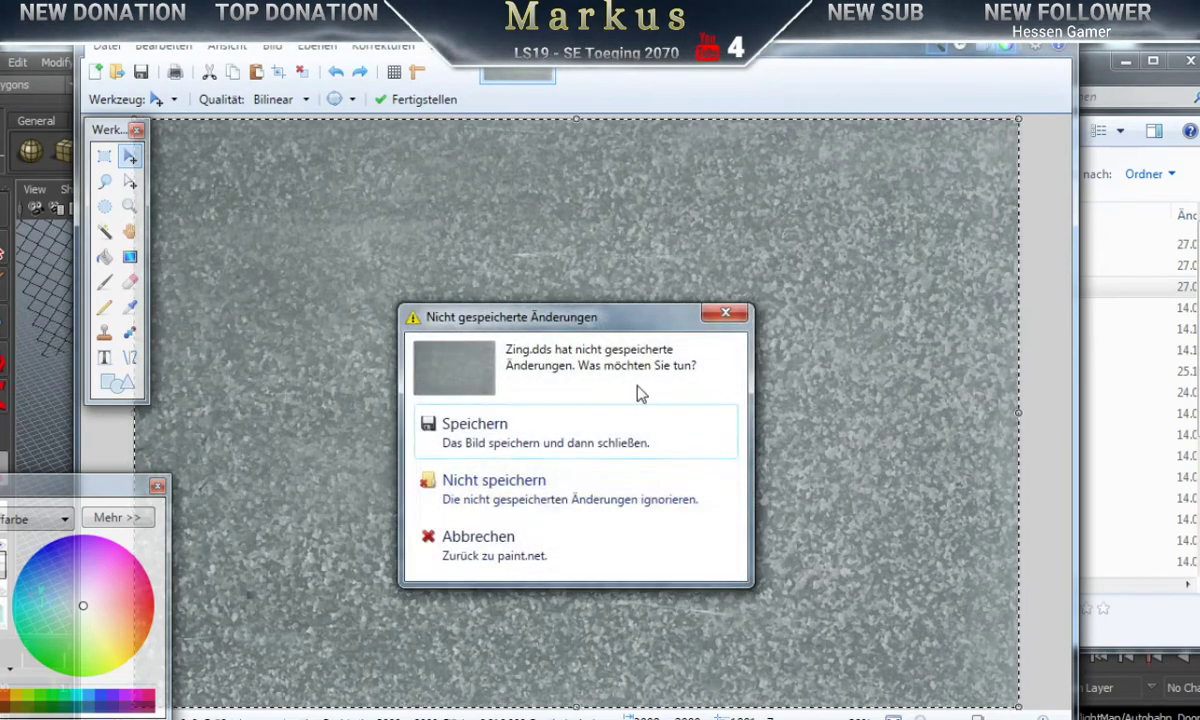
{"action": "left_click", "coordinate": [496, 498]}
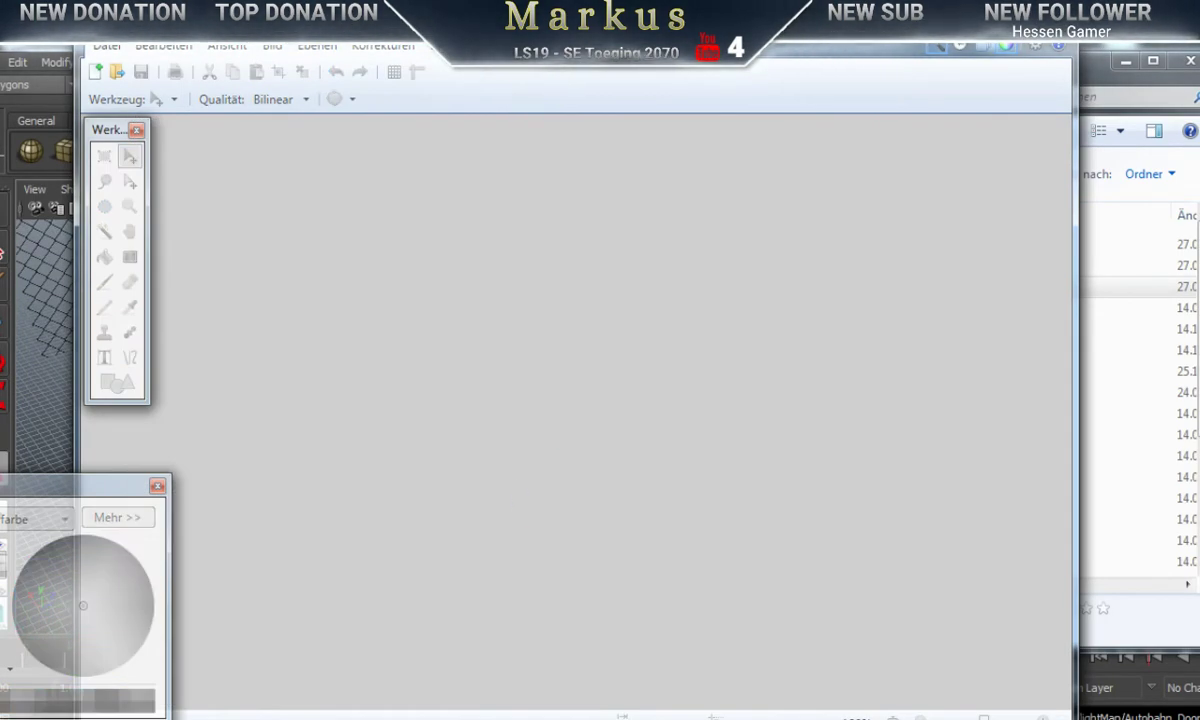
Step: Reopen the baked texture Autobahn_Door_L-surfaceShader1SG-pPlane9 from the lightMap folder in paint.net
{"action": "key", "text": "alt+Tab"}
{"action": "right_click", "coordinate": [622, 287]}
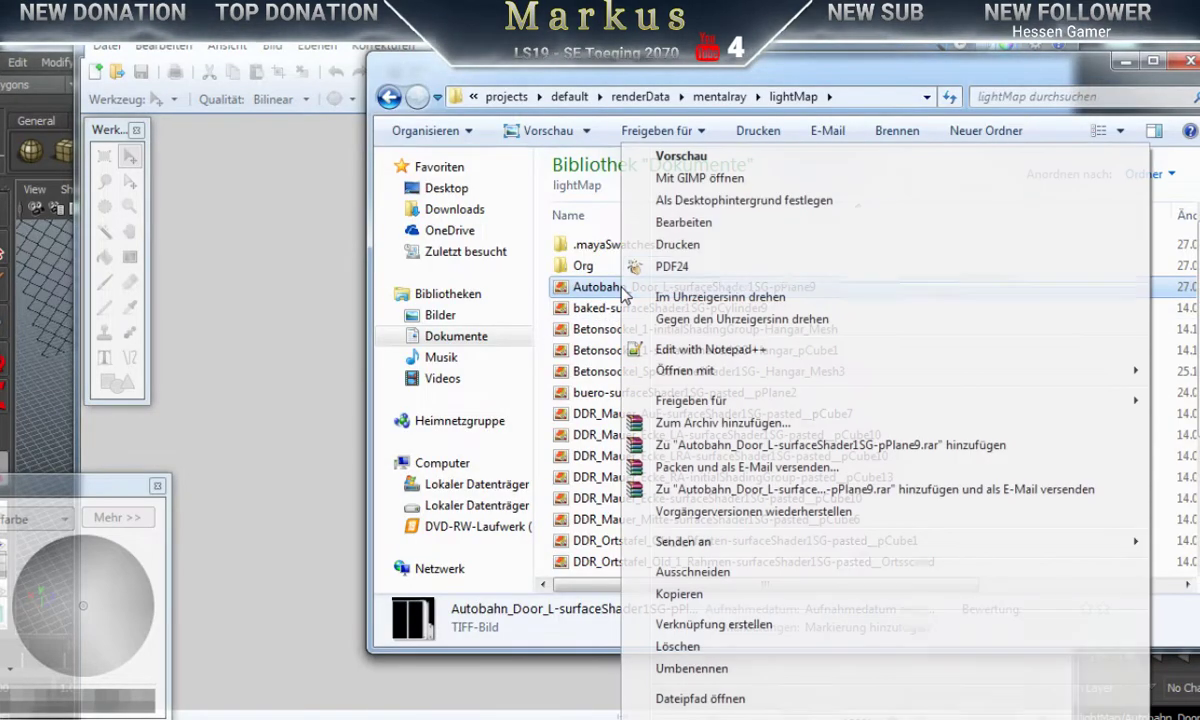
{"action": "mouse_move", "coordinate": [685, 371]}
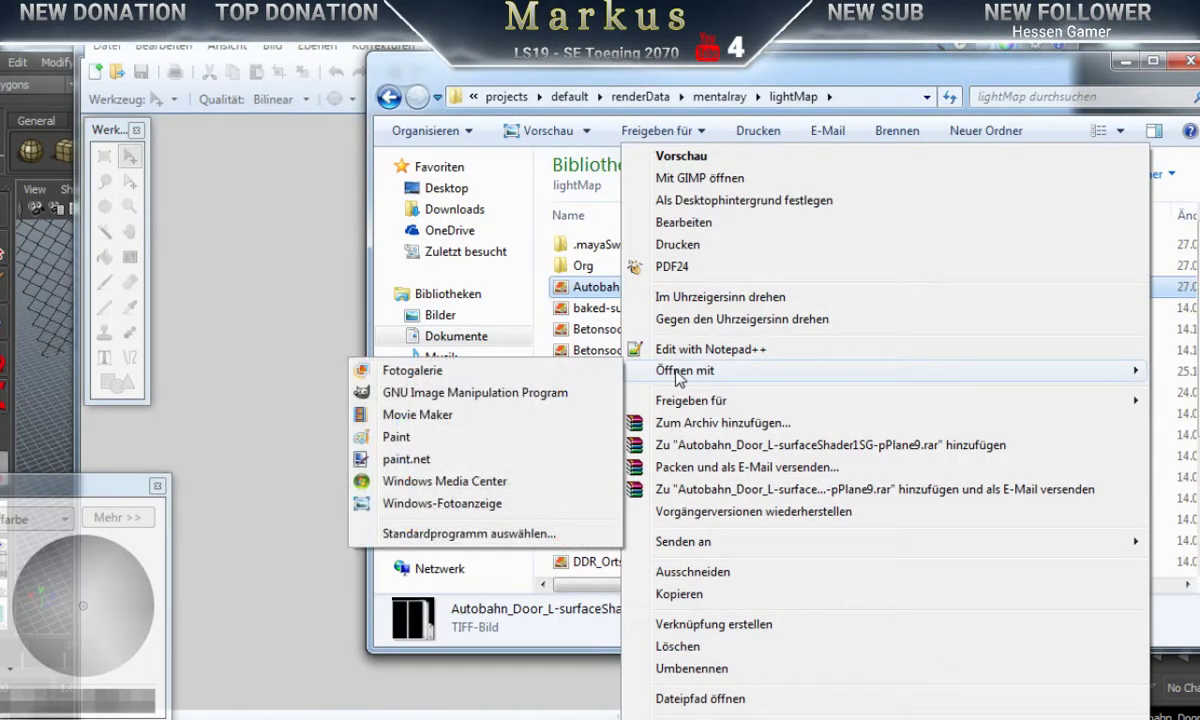
{"action": "left_click", "coordinate": [405, 459]}
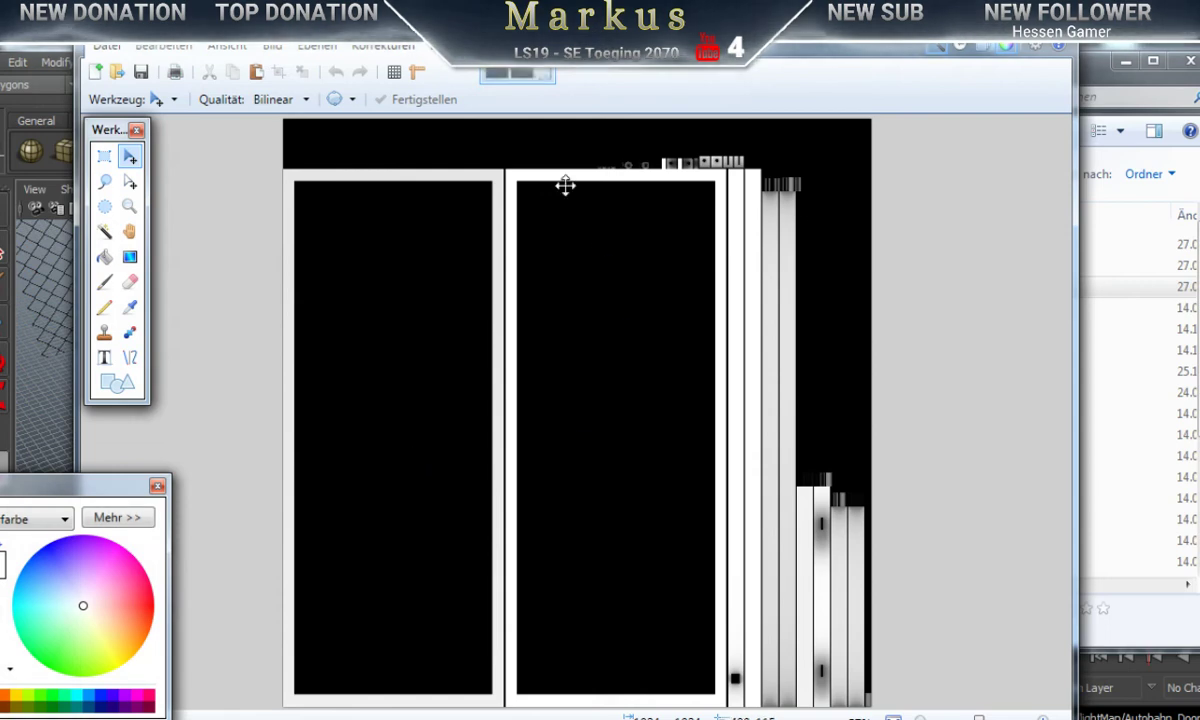
Step: Paste the copied metal texture into a new layer, keeping the canvas size, and scale it to cover the whole baked frame layout
{"action": "left_click", "coordinate": [163, 46]}
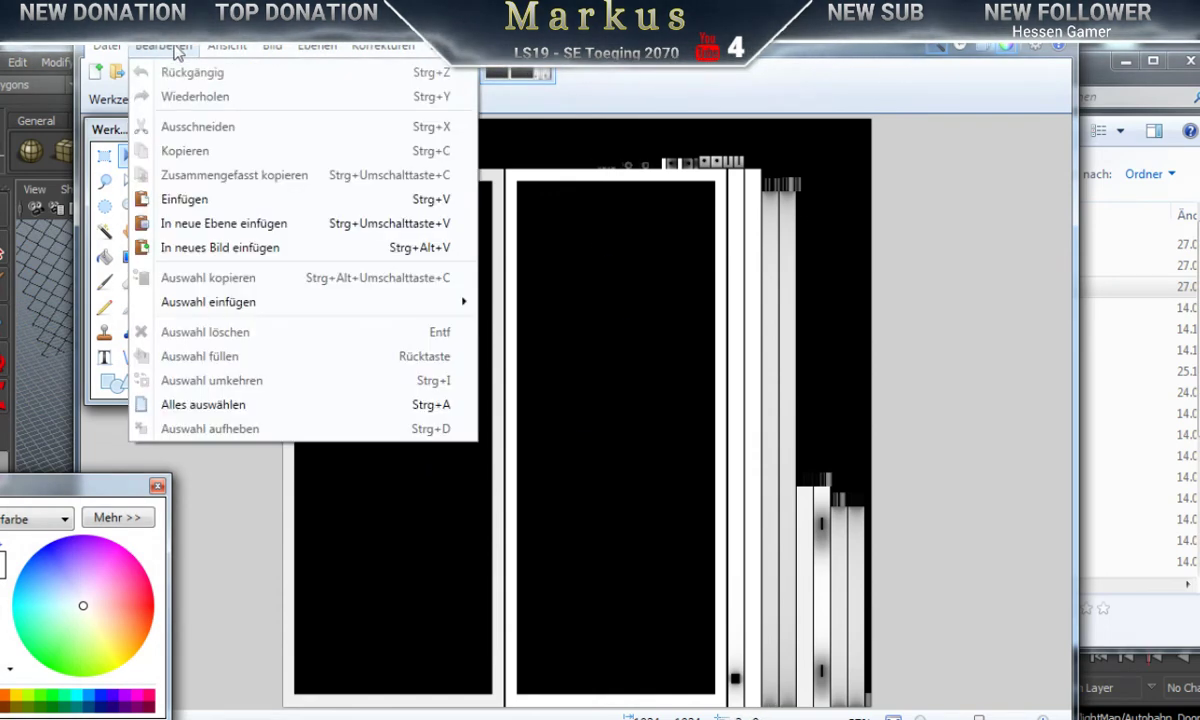
{"action": "left_click", "coordinate": [229, 224]}
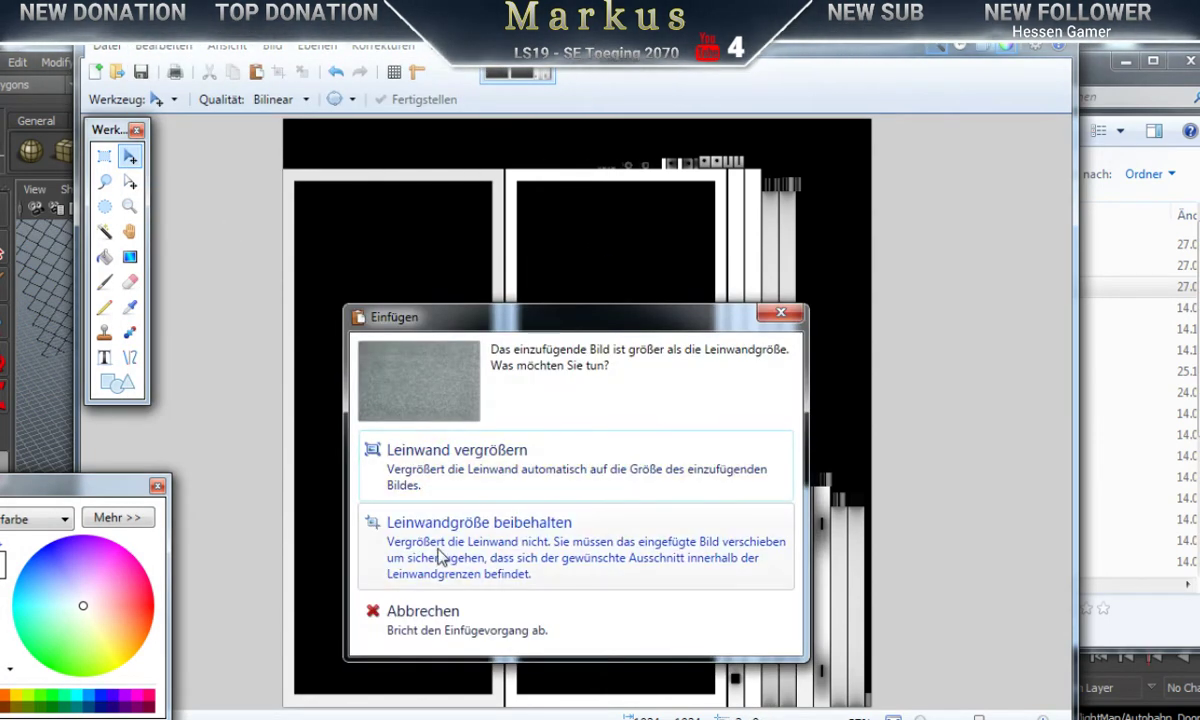
{"action": "left_click", "coordinate": [463, 545]}
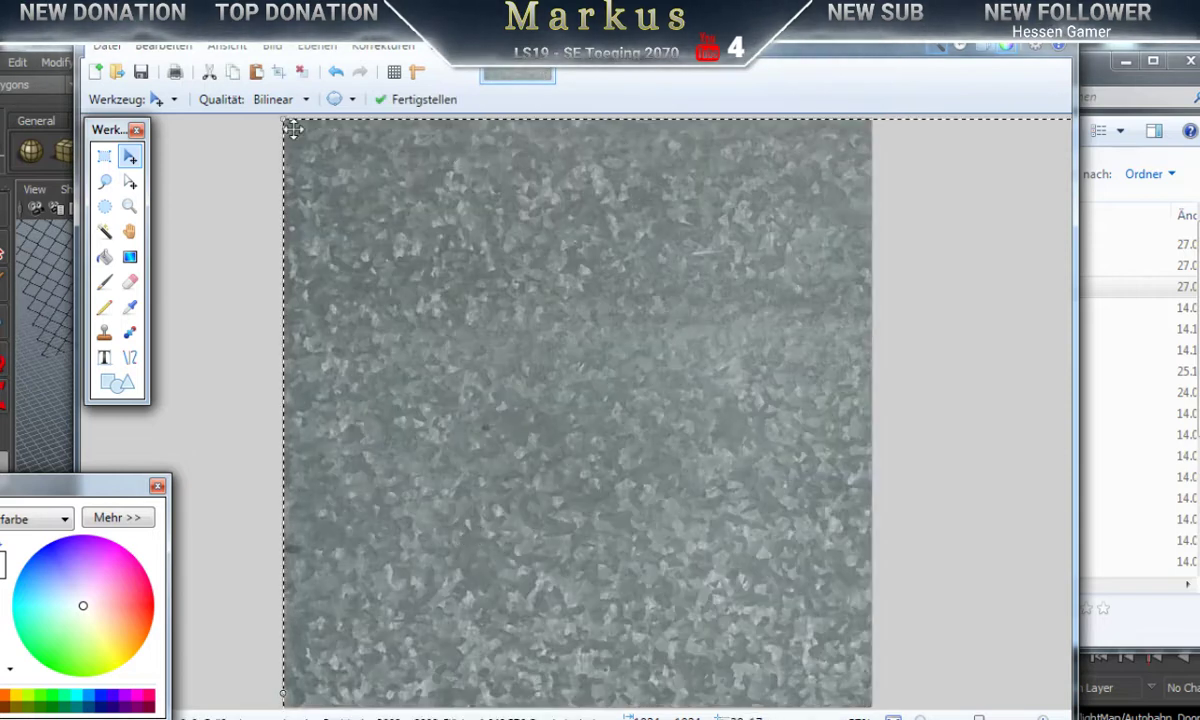
{"action": "left_click_drag", "start_coordinate": [286, 121], "coordinate": [383, 236]}
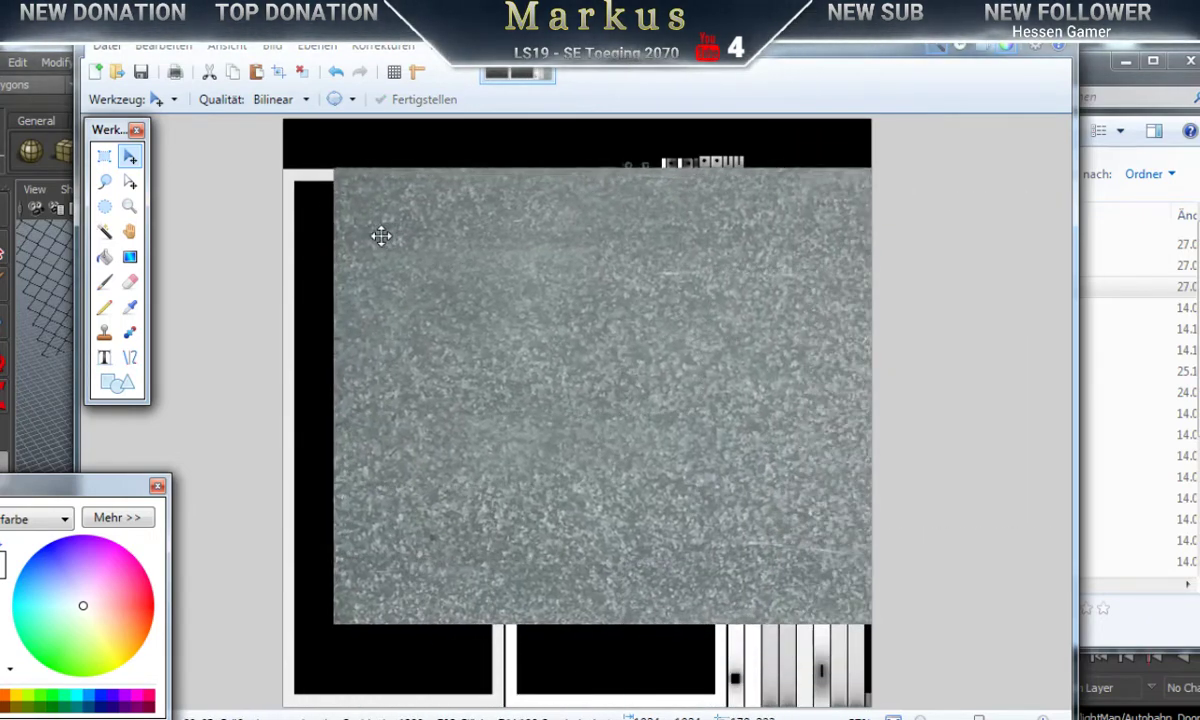
{"action": "mouse_move", "coordinate": [344, 396]}
{"action": "left_mouse_down"}
{"action": "mouse_move", "coordinate": [332, 399]}
{"action": "mouse_move", "coordinate": [772, 410]}
{"action": "mouse_move", "coordinate": [840, 430]}
{"action": "mouse_move", "coordinate": [656, 396]}
{"action": "mouse_move", "coordinate": [431, 378]}
{"action": "mouse_move", "coordinate": [399, 414]}
{"action": "mouse_move", "coordinate": [356, 407]}
{"action": "left_mouse_up"}
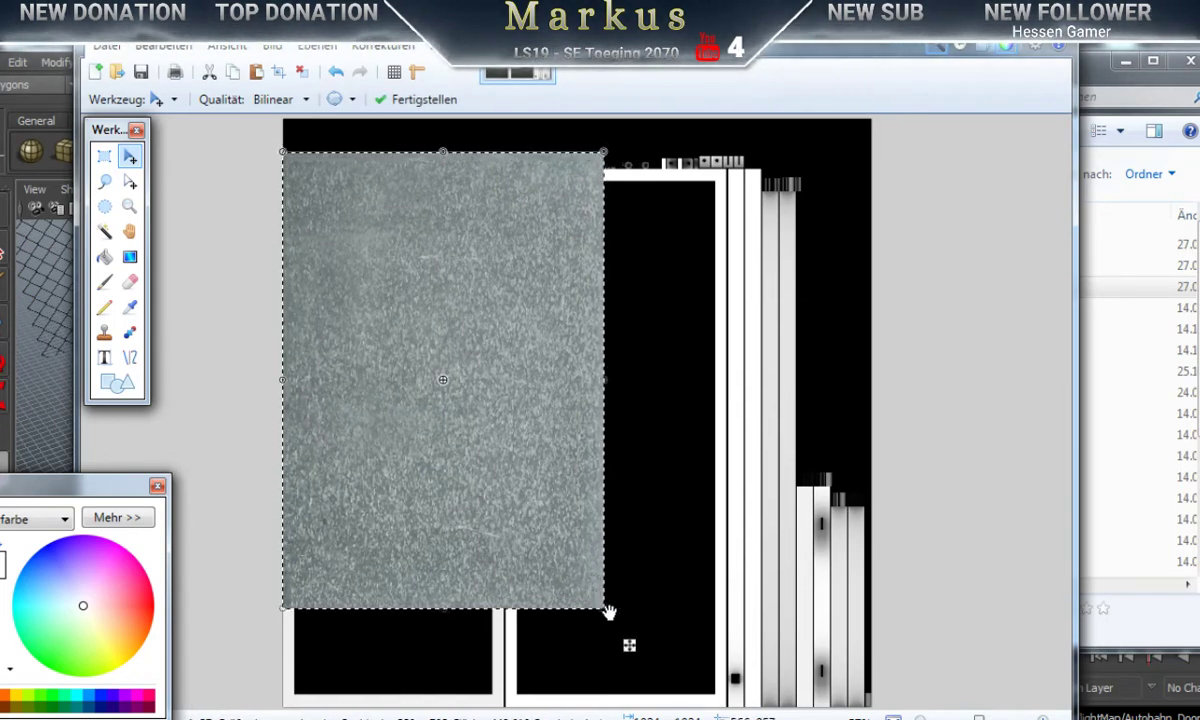
{"action": "left_click_drag", "start_coordinate": [608, 612], "coordinate": [873, 716]}
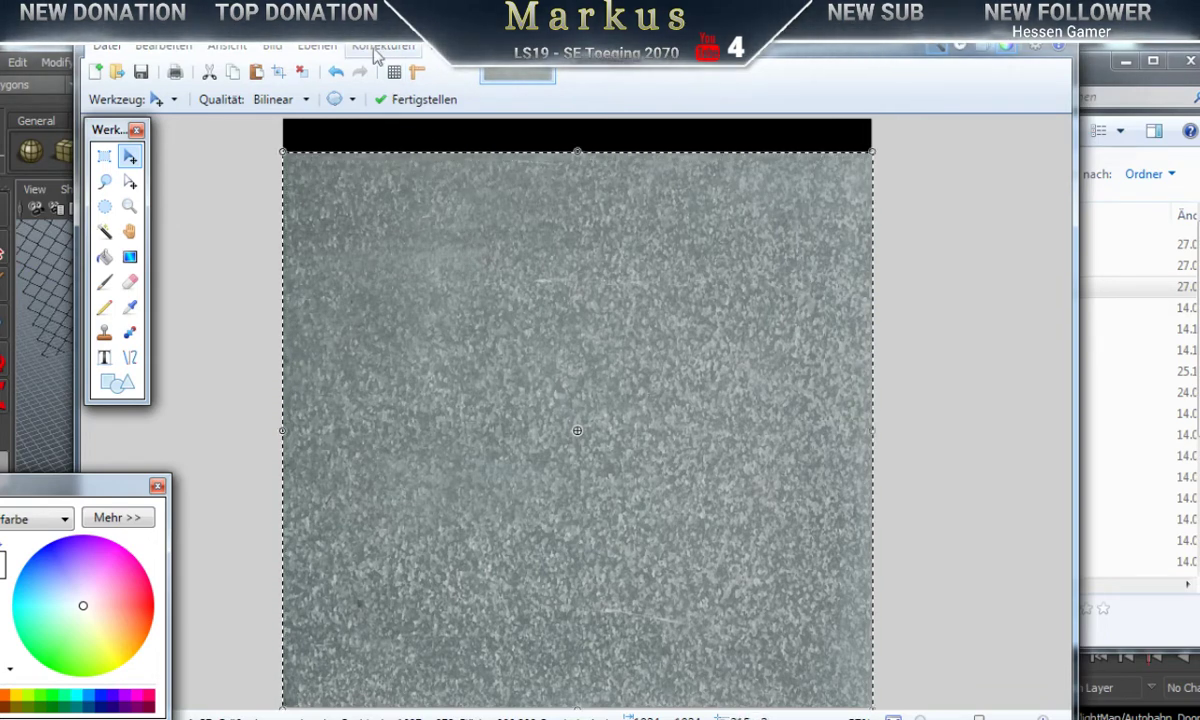
Step: Set the metal layer's blend mode to Multiplizieren and merge it down into the baked background layer
{"action": "left_click", "coordinate": [979, 50]}
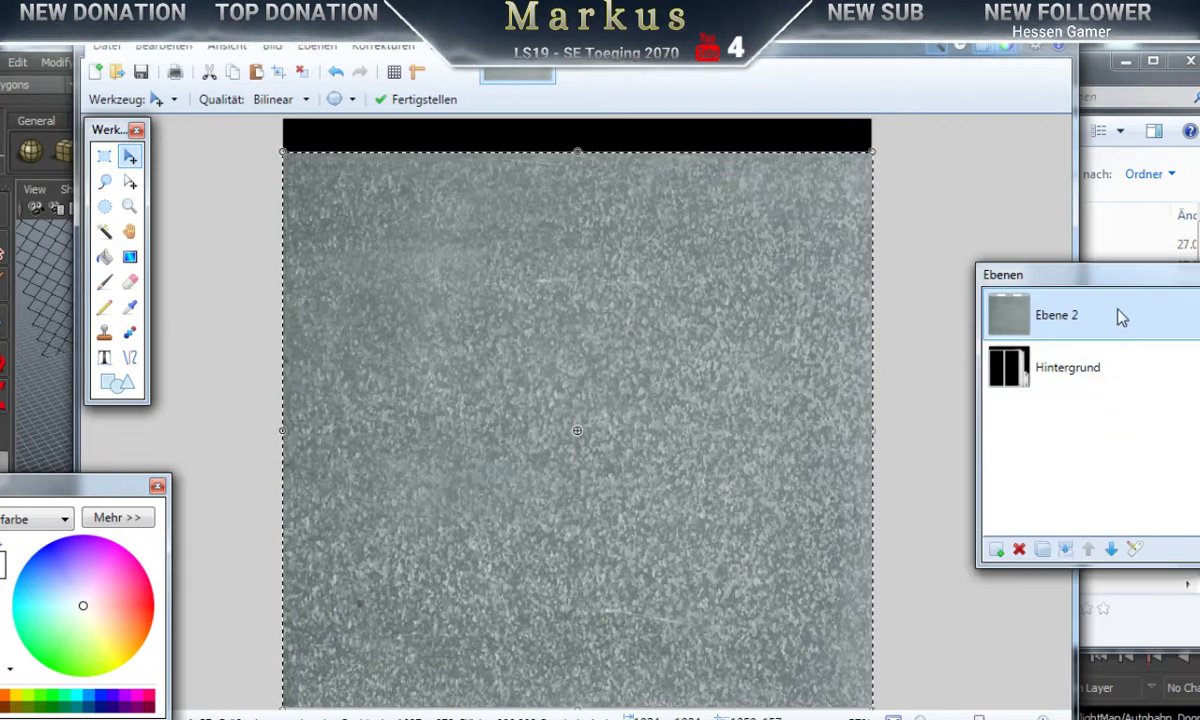
{"action": "left_click", "coordinate": [1135, 549]}
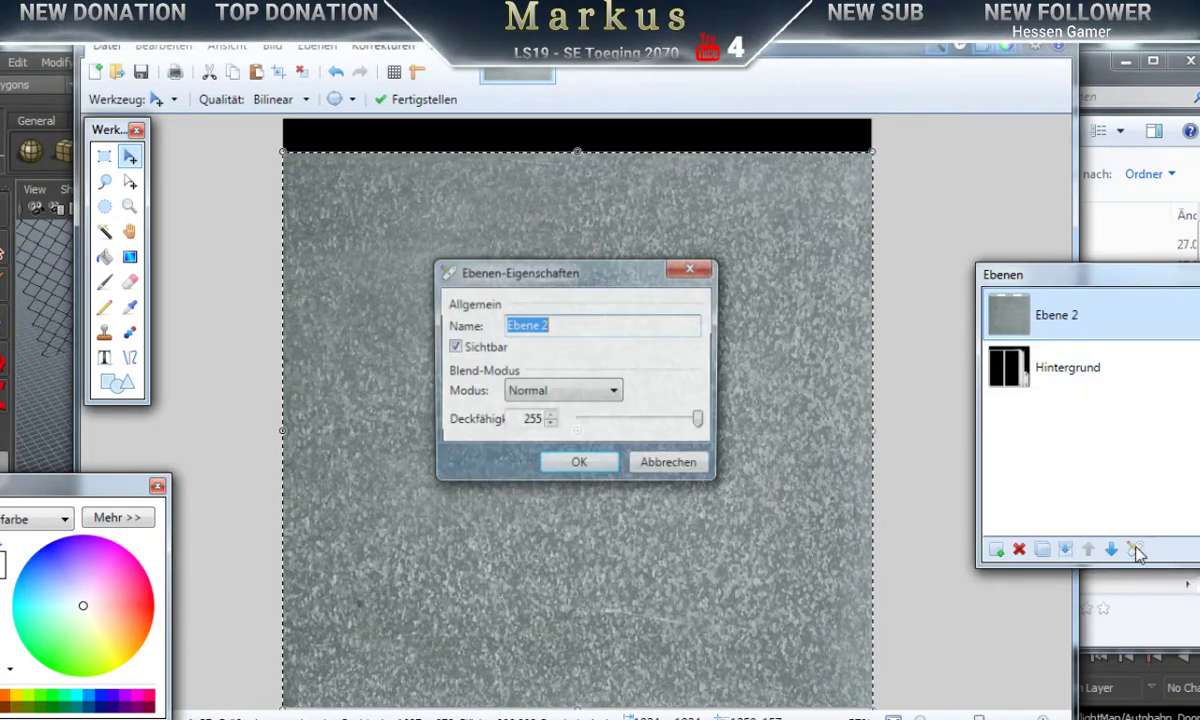
{"action": "left_click", "coordinate": [575, 389]}
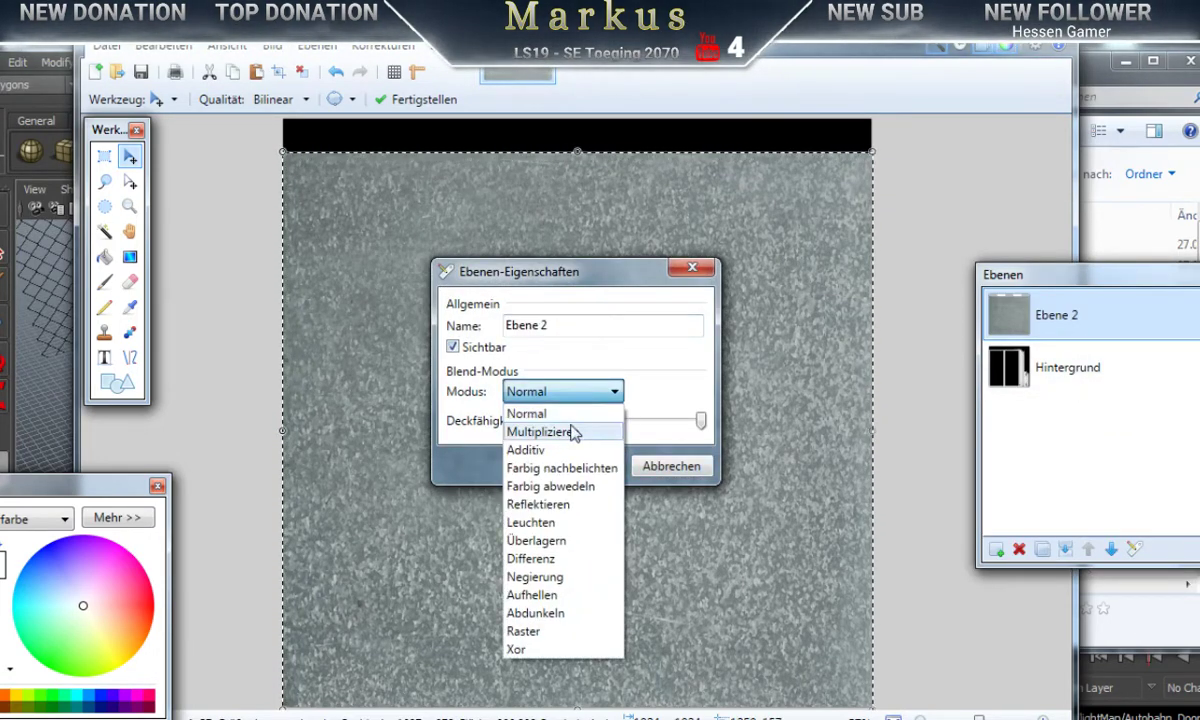
{"action": "left_click", "coordinate": [556, 432]}
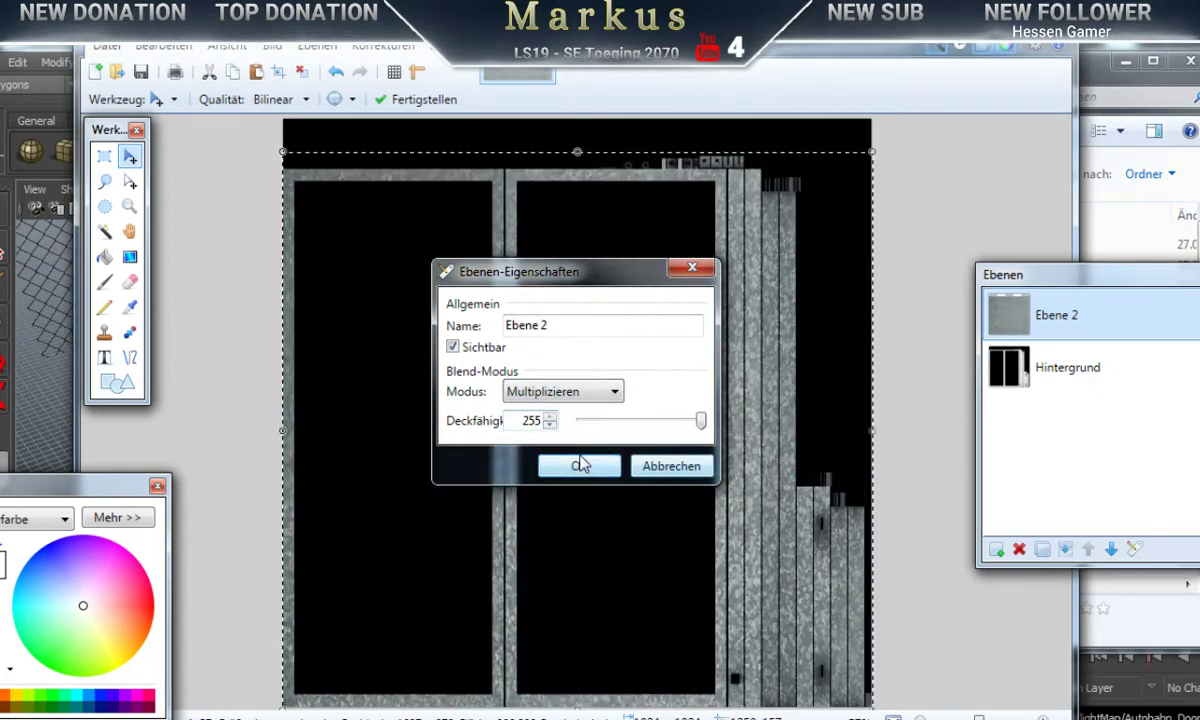
{"action": "left_click", "coordinate": [579, 466]}
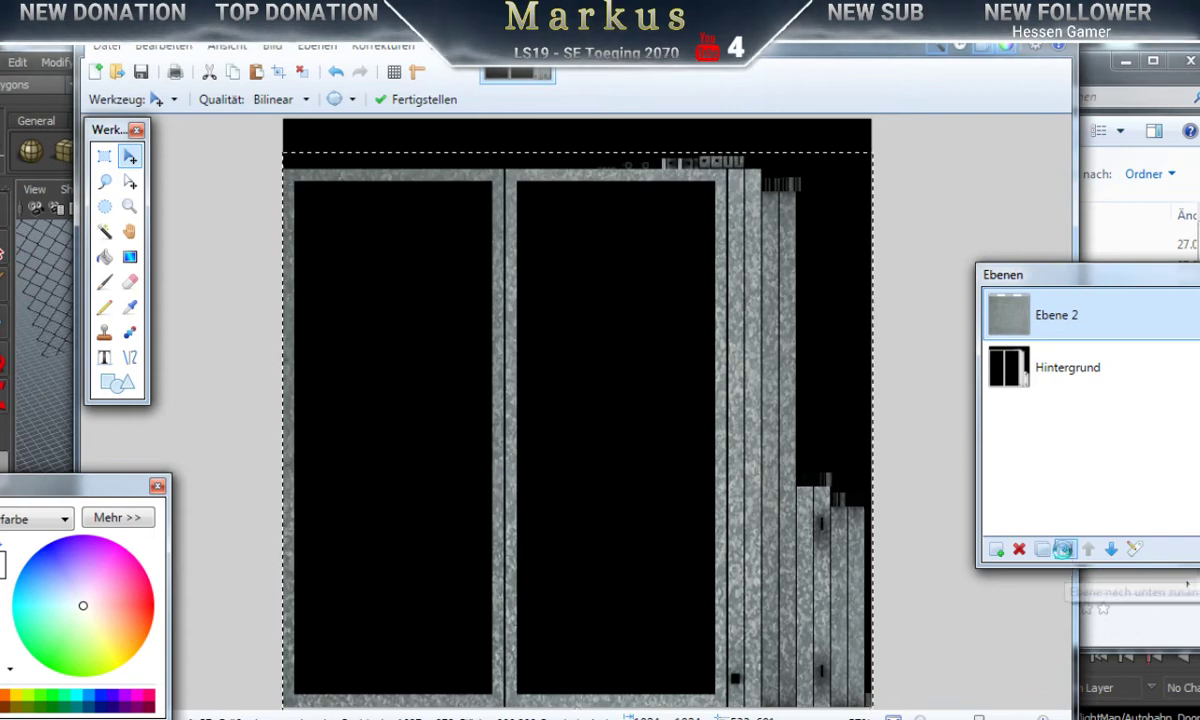
{"action": "left_click", "coordinate": [1065, 549]}
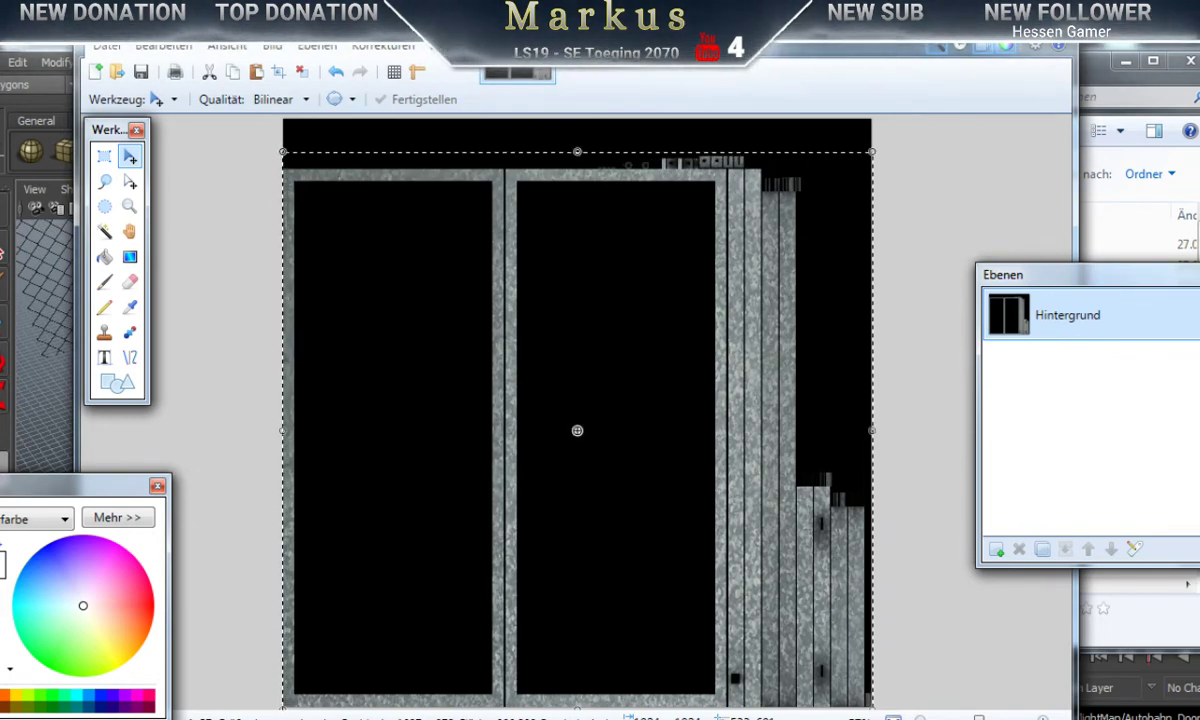
Step: Start saving the merged image under the DDS file type in the textures folder of Autobahn_Door on the Desktop
{"action": "left_click", "coordinate": [108, 48]}
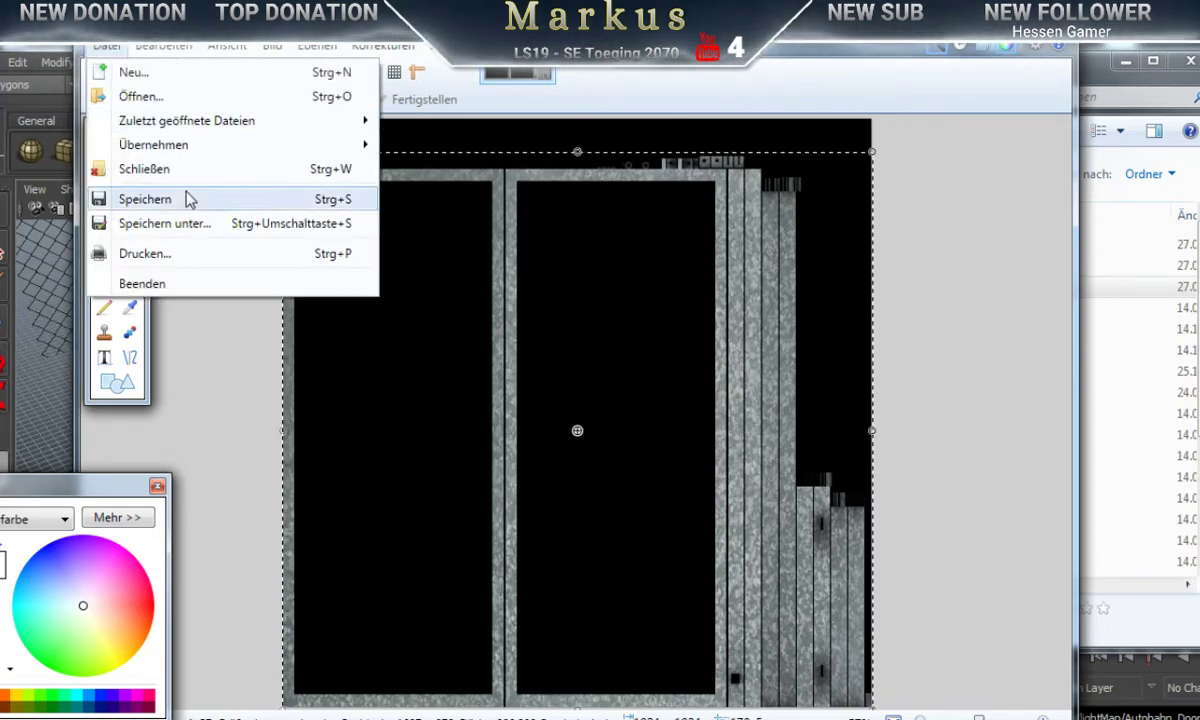
{"action": "left_click", "coordinate": [163, 225]}
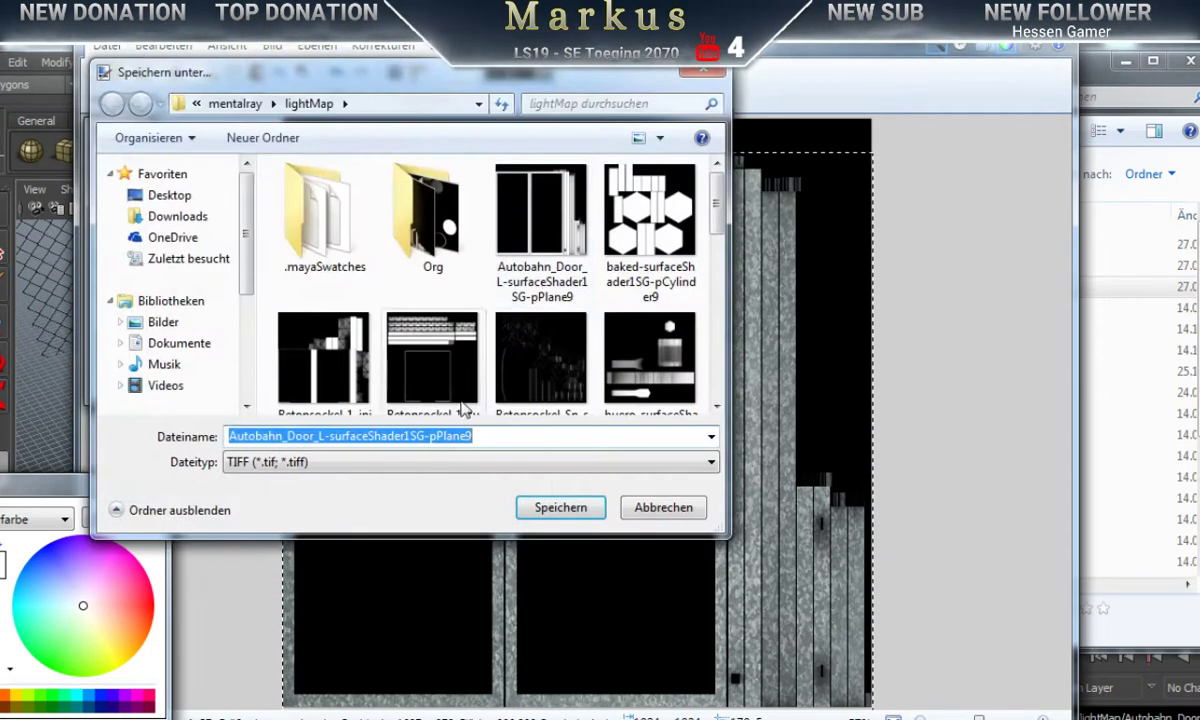
{"action": "left_click", "coordinate": [440, 463]}
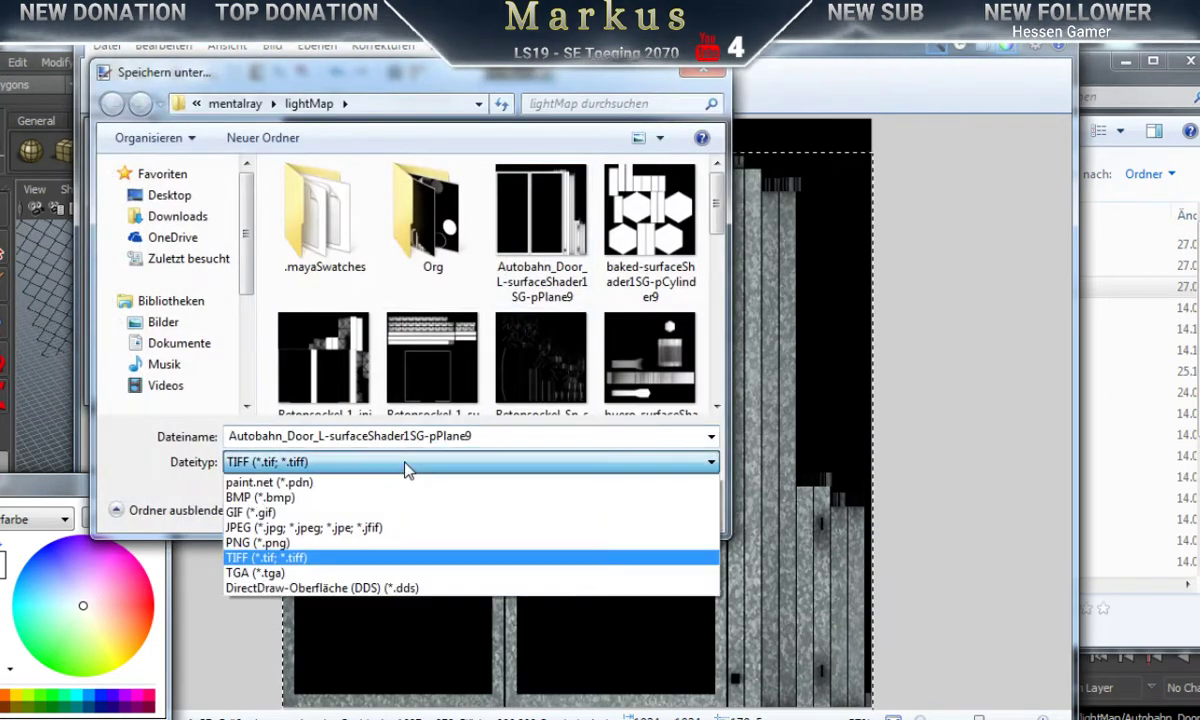
{"action": "left_click", "coordinate": [365, 589]}
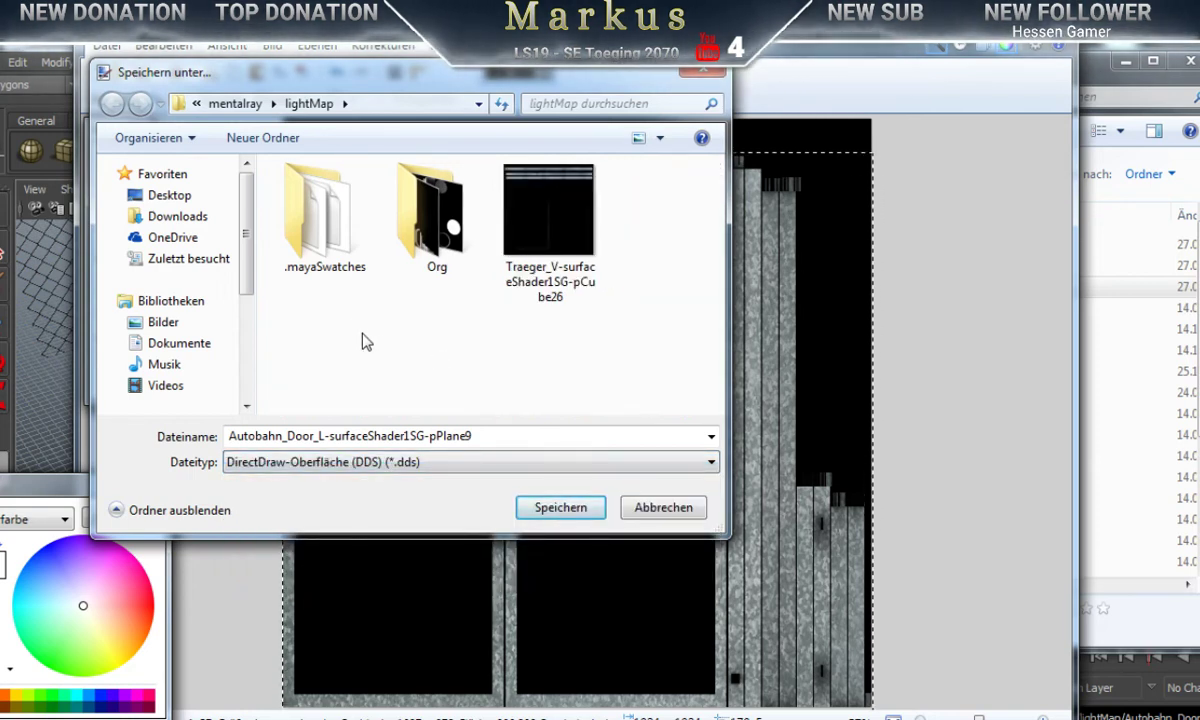
{"action": "left_click", "coordinate": [182, 345]}
{"action": "left_click", "coordinate": [166, 196]}
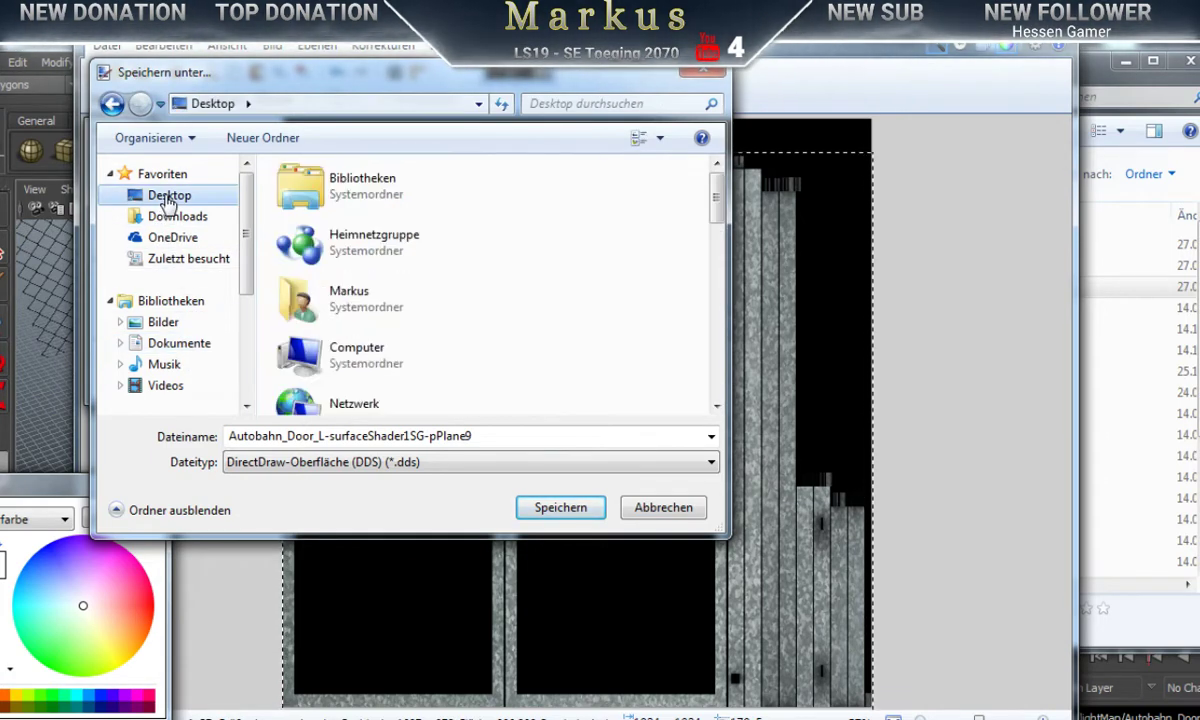
{"action": "scroll", "coordinate": [716, 236], "scroll_direction": "down", "scroll_amount": 3}
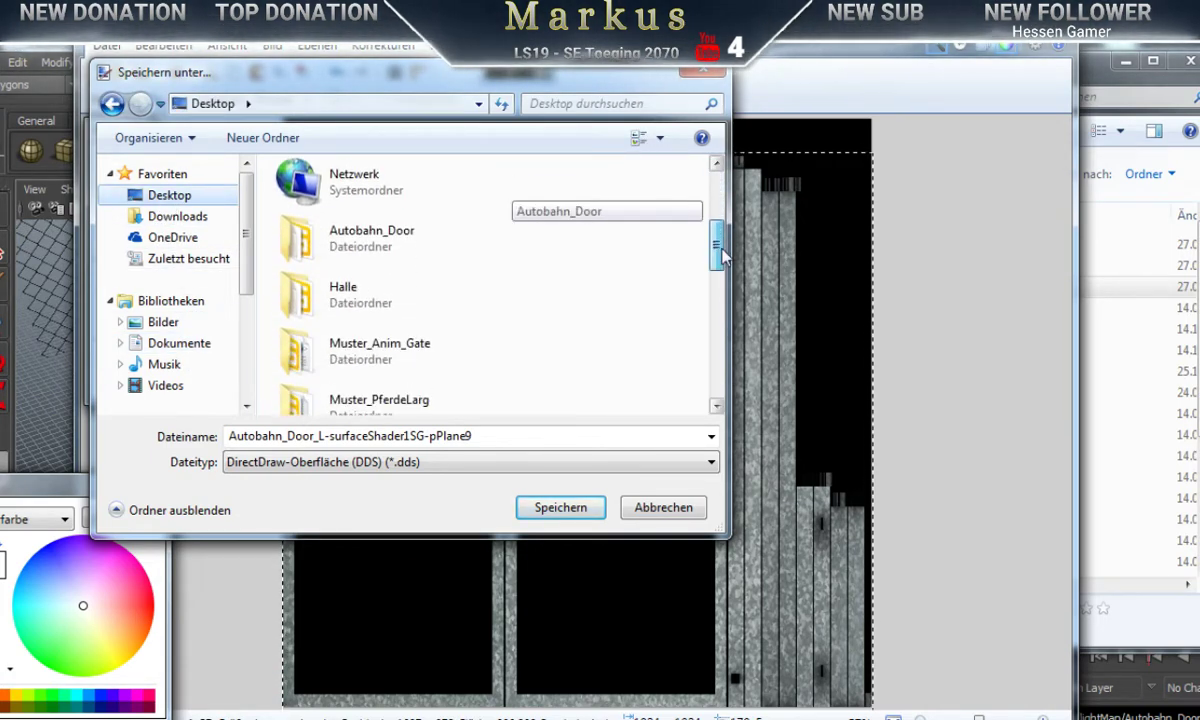
{"action": "double_click", "coordinate": [360, 228]}
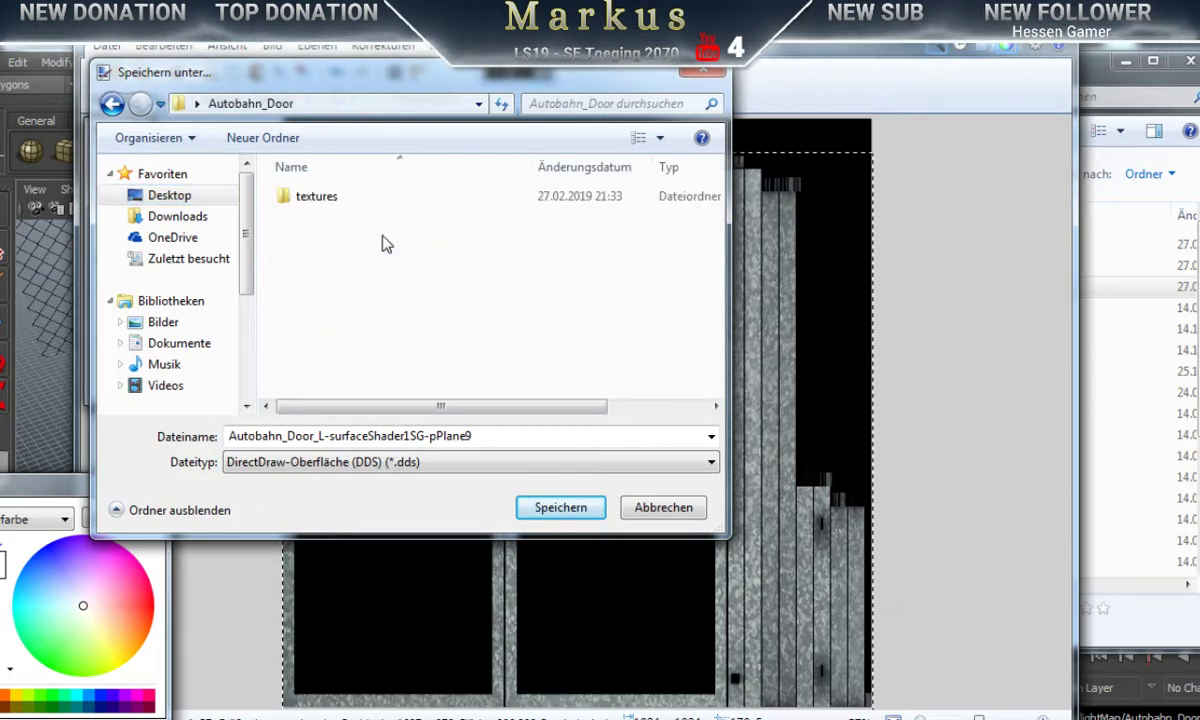
{"action": "left_click", "coordinate": [313, 200]}
{"action": "double_click", "coordinate": [313, 200]}
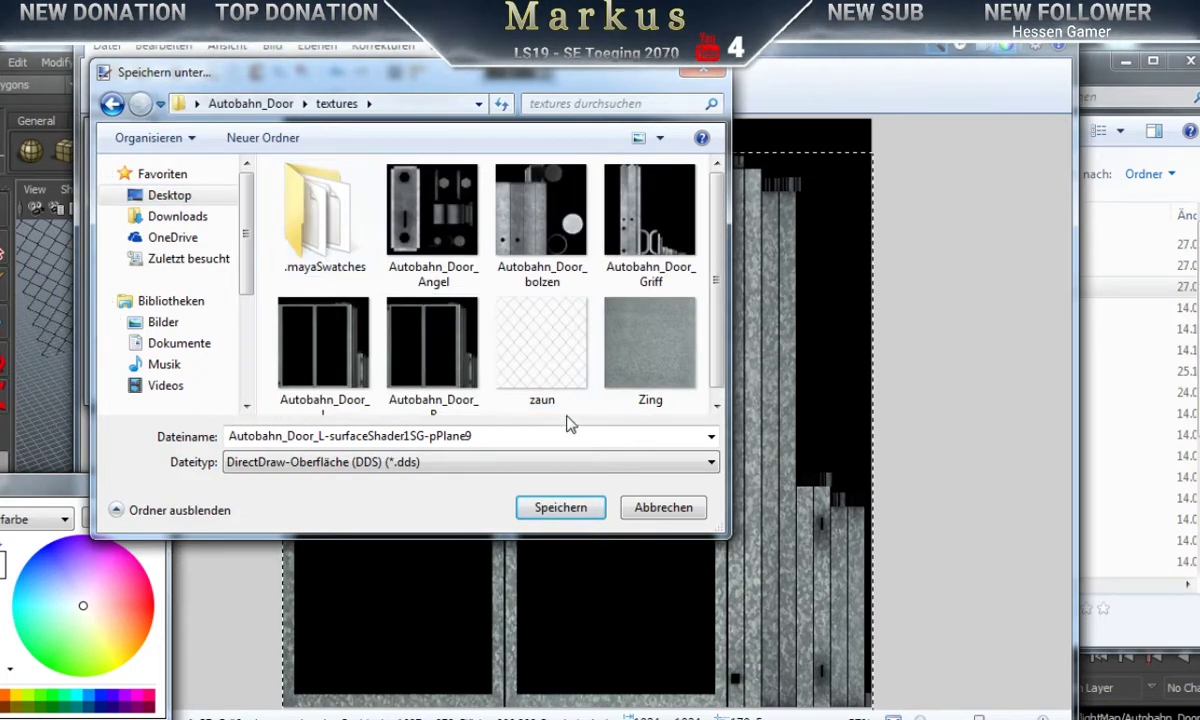
Step: Save the image over the existing Autobahn_Door_L.dds with DXT3 (Explizites Alpha) compression
{"action": "left_click", "coordinate": [331, 358]}
{"action": "left_click", "coordinate": [556, 508]}
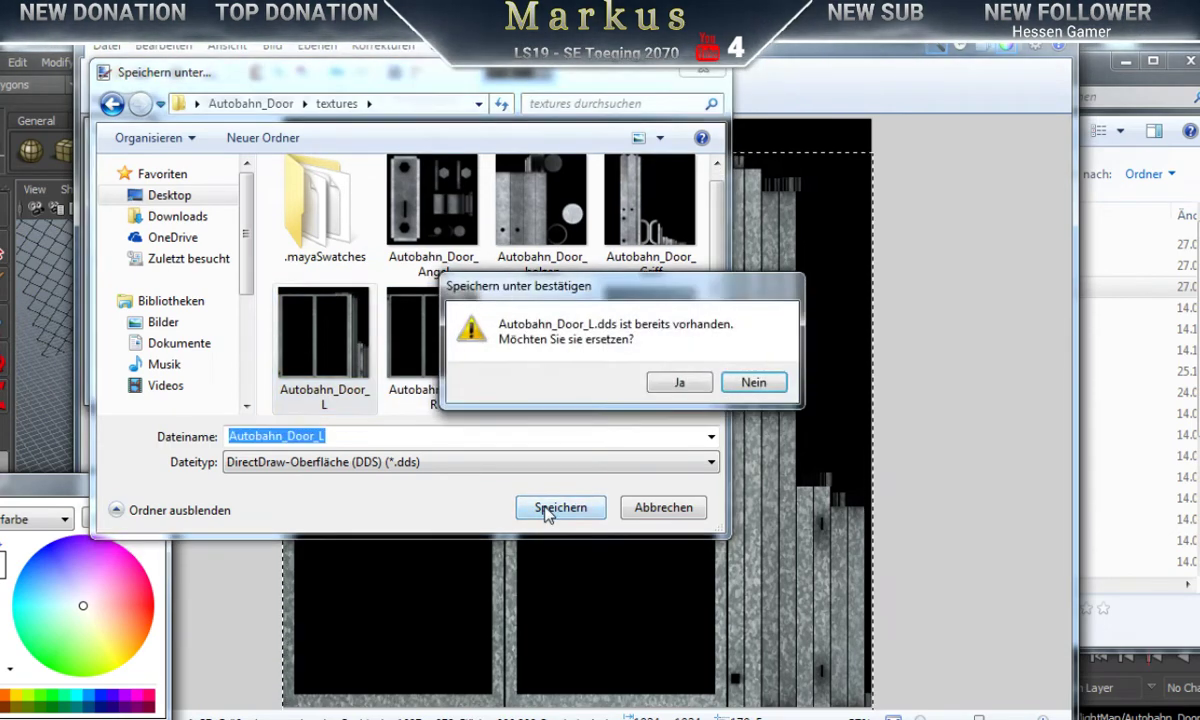
{"action": "left_click", "coordinate": [680, 382]}
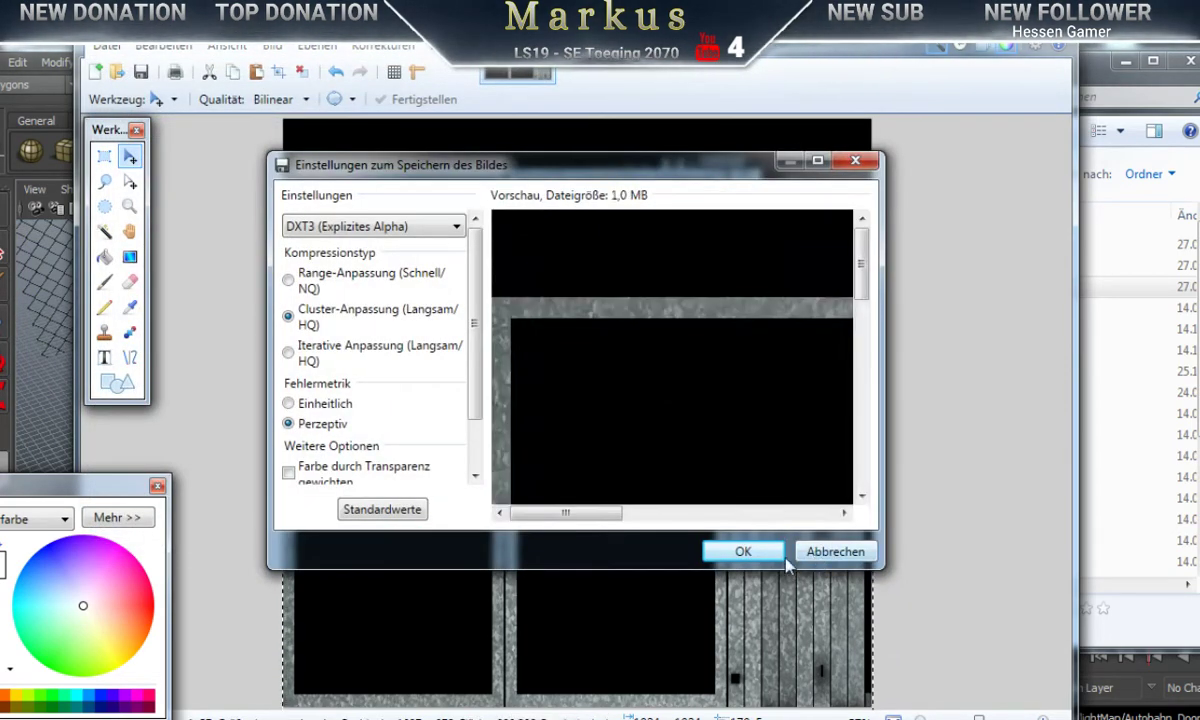
{"action": "left_click", "coordinate": [748, 555]}
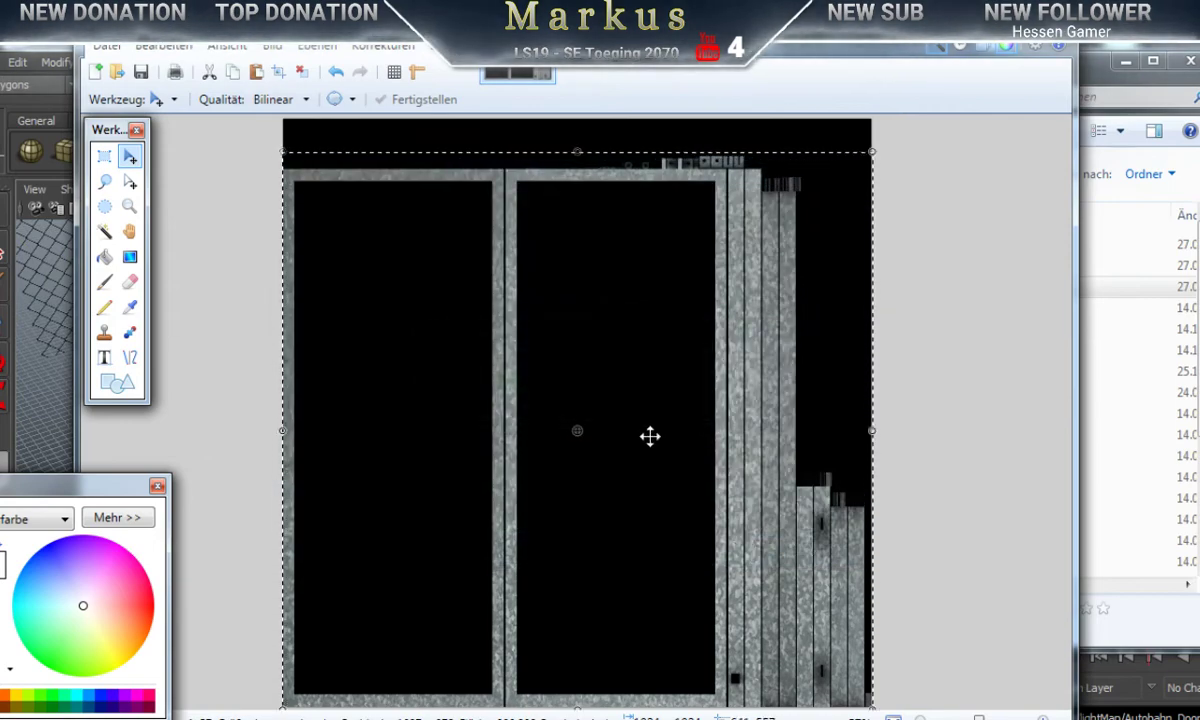
Step: Switch to Maya and assign the existing Autobahn_Door_L material to the gate frame
{"action": "mouse_move", "coordinate": [604, 716]}
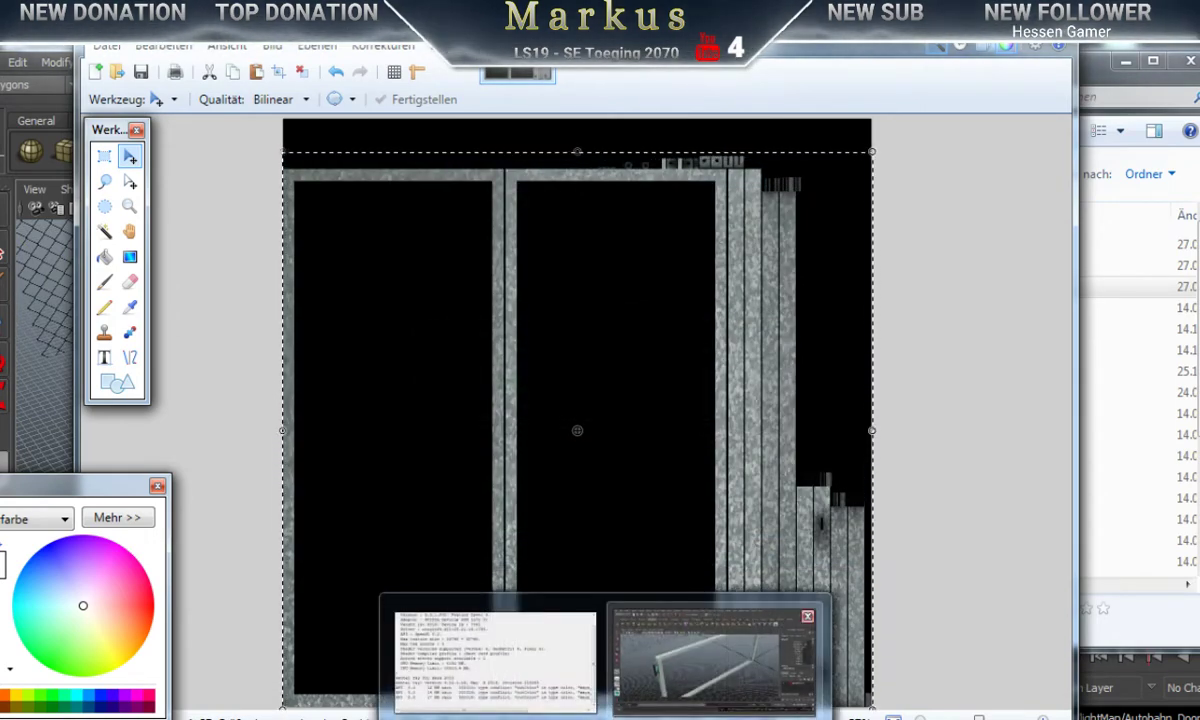
{"action": "left_click", "coordinate": [716, 655]}
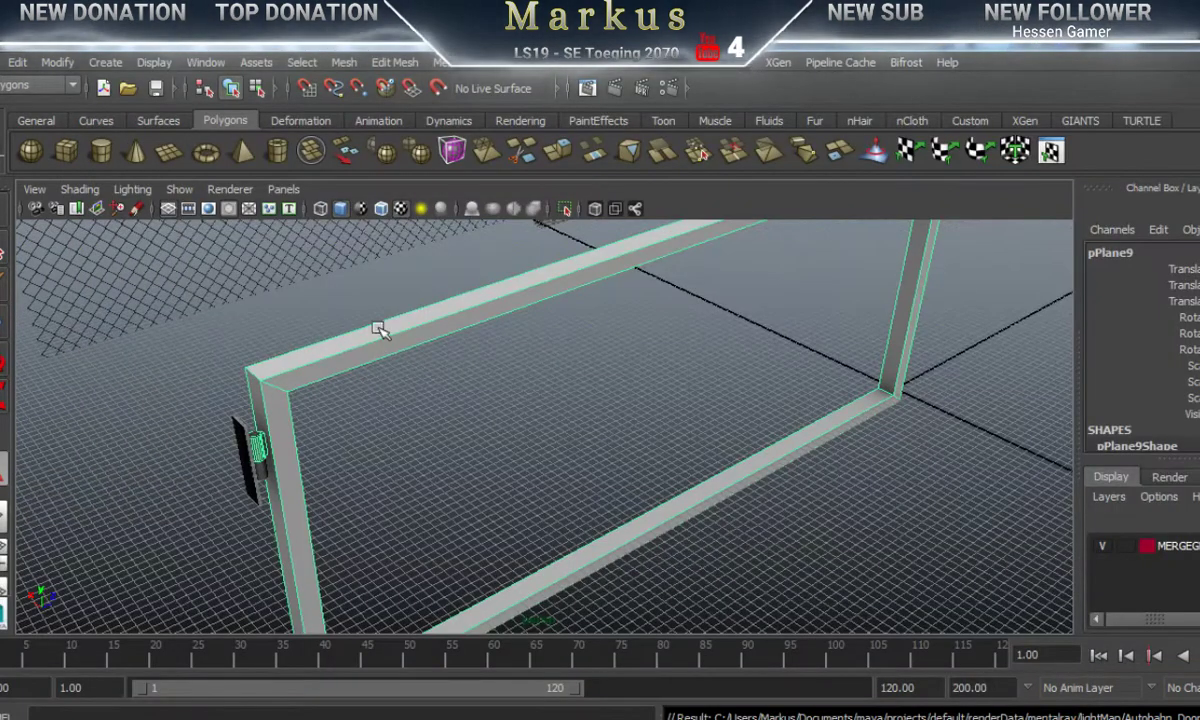
{"action": "right_click_drag", "start_coordinate": [376, 345], "coordinate": [615, 652]}
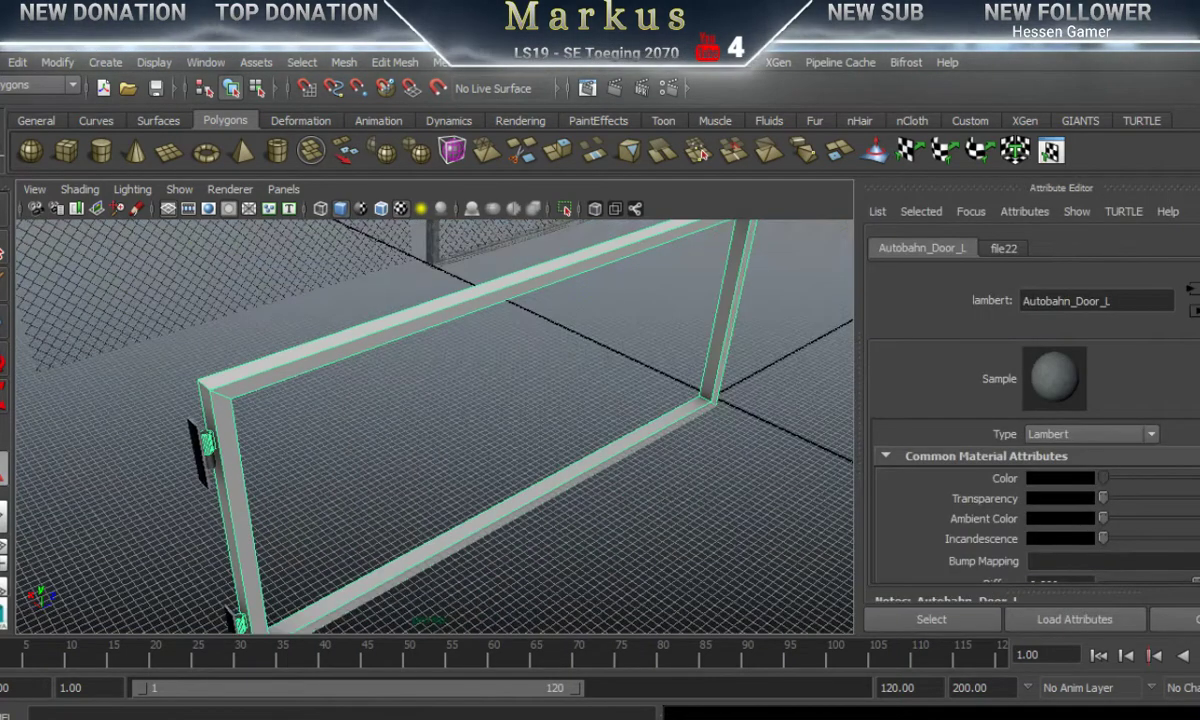
Step: Load Autobahn_Door_L.dds as the image of the material's file texture and assign the Autobahn_Door_L material to the gate frame
{"action": "left_click", "coordinate": [1003, 248]}
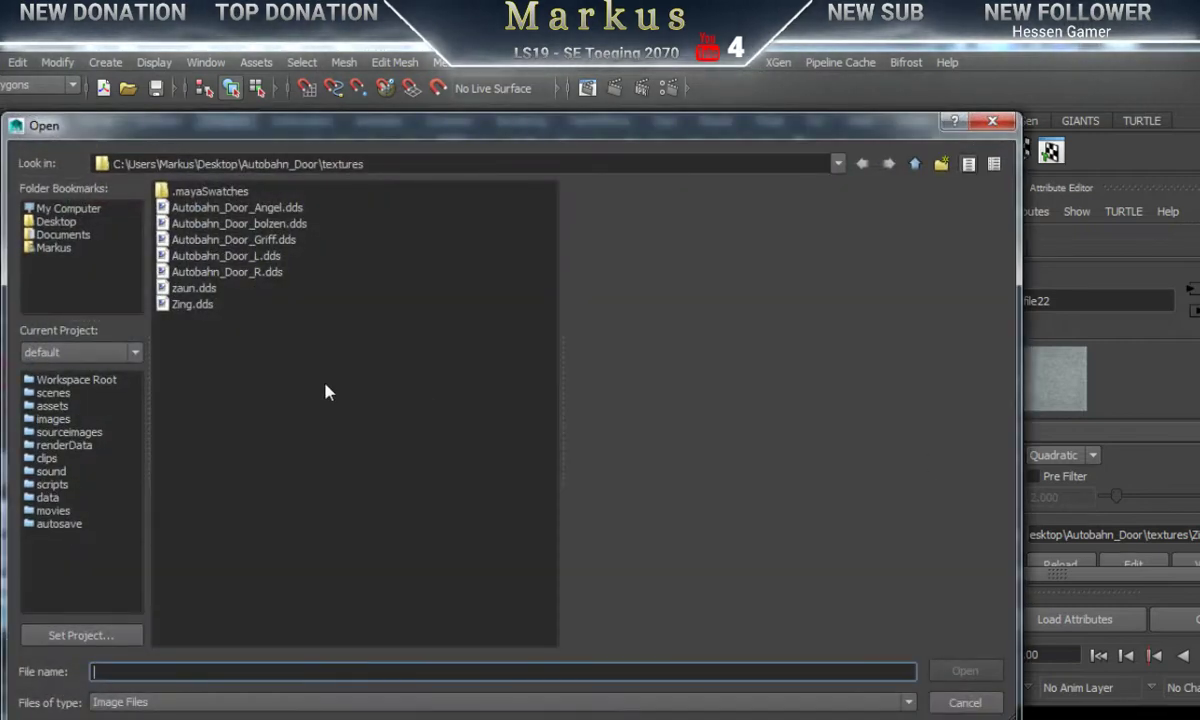
{"action": "left_click", "coordinate": [214, 258]}
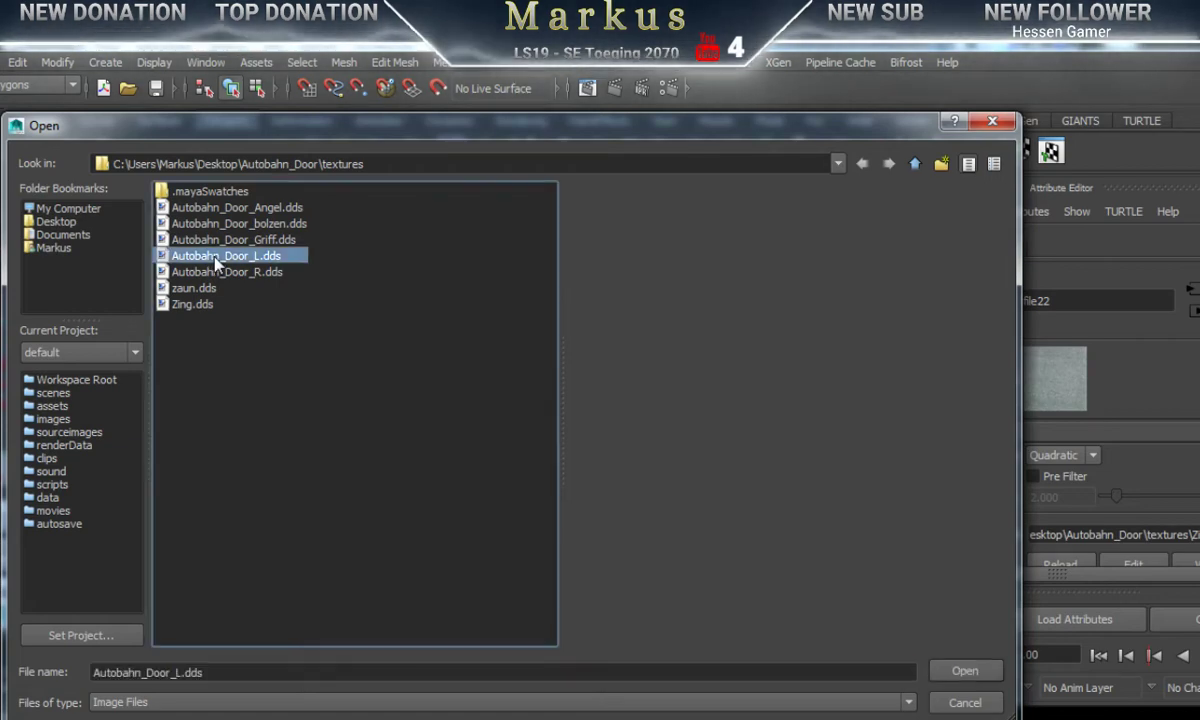
{"action": "left_click", "coordinate": [962, 672]}
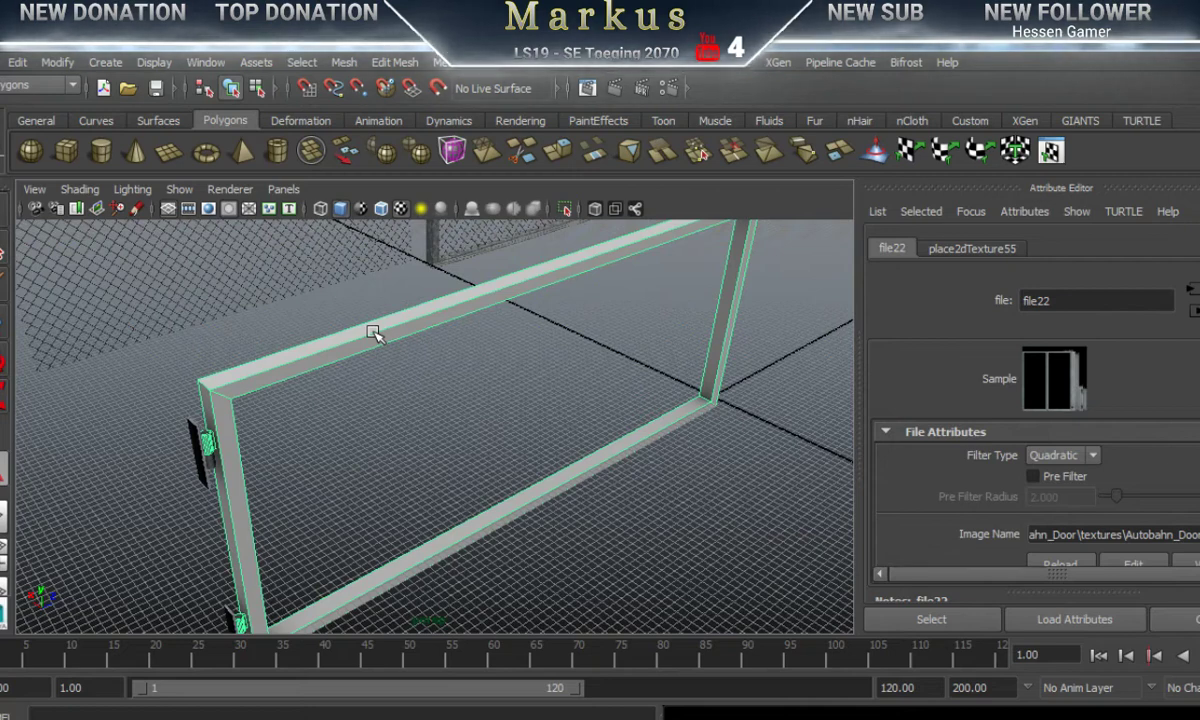
{"action": "right_click_drag", "start_coordinate": [373, 333], "coordinate": [545, 652]}
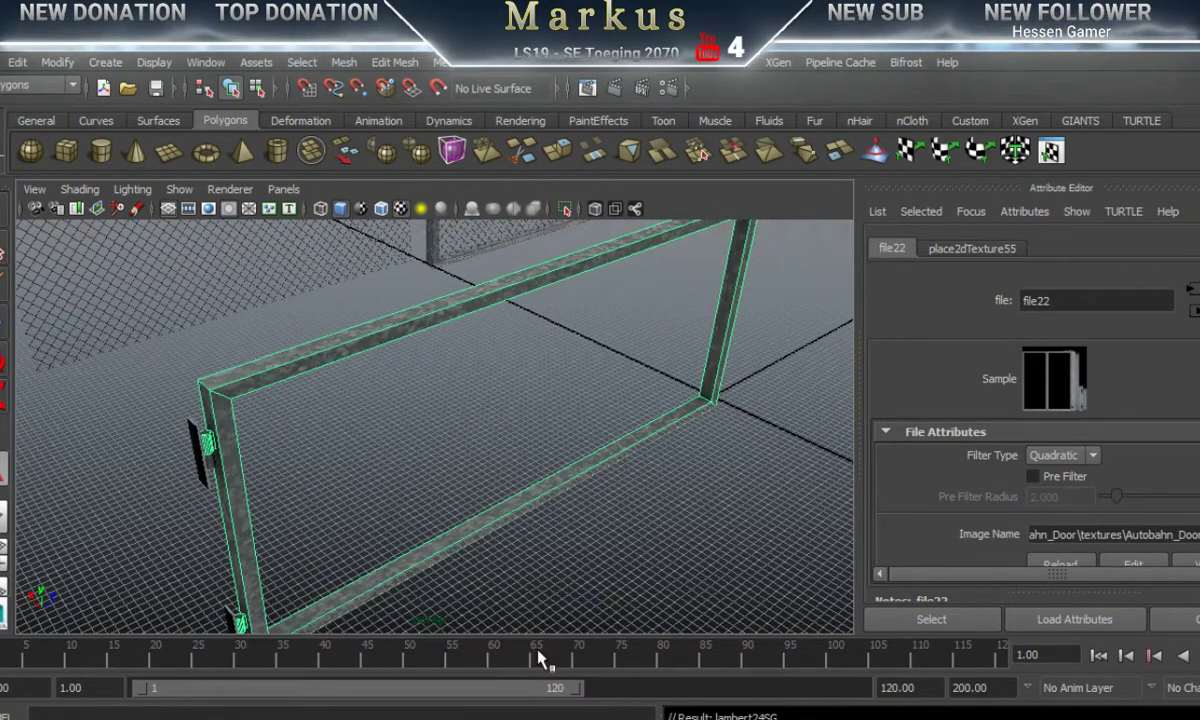
{"action": "left_click", "coordinate": [437, 447]}
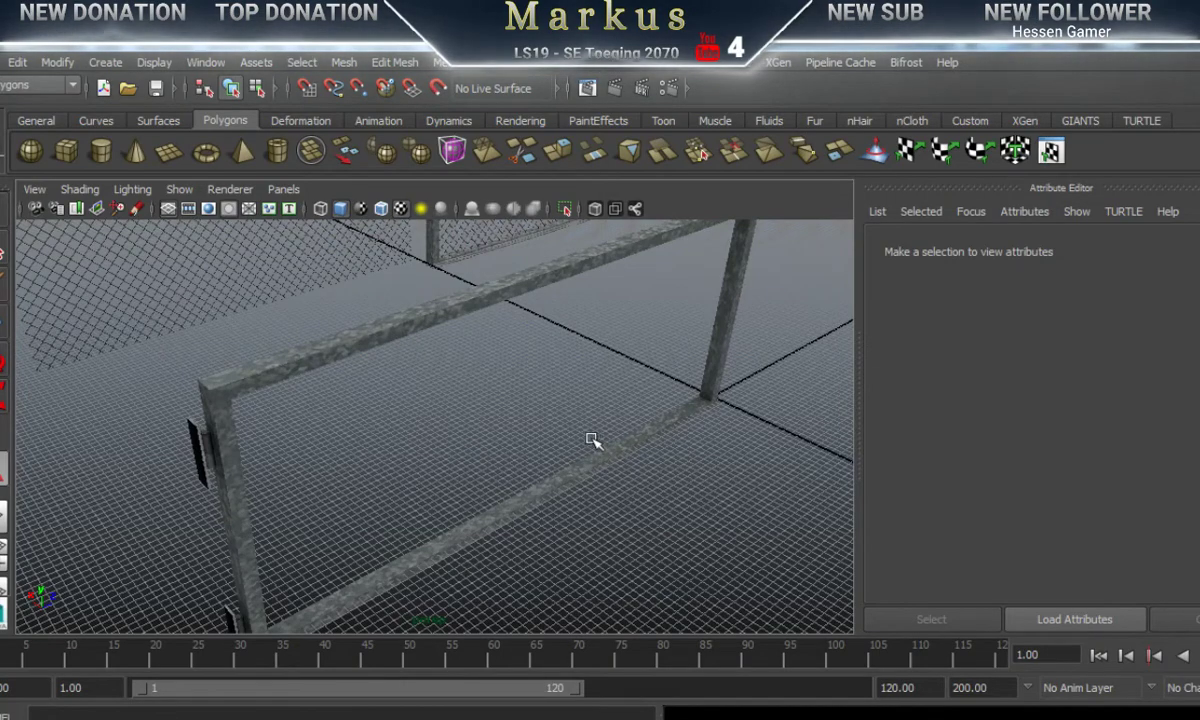
Step: Export the selected gate frame with the GIANTS I3D Toolbox, replacing Autobahn_Door_L.i3d in the Autobahn_Door folder on the Desktop
{"action": "left_click_drag", "start_coordinate": [595, 442], "coordinate": [430, 425], "text": "alt"}
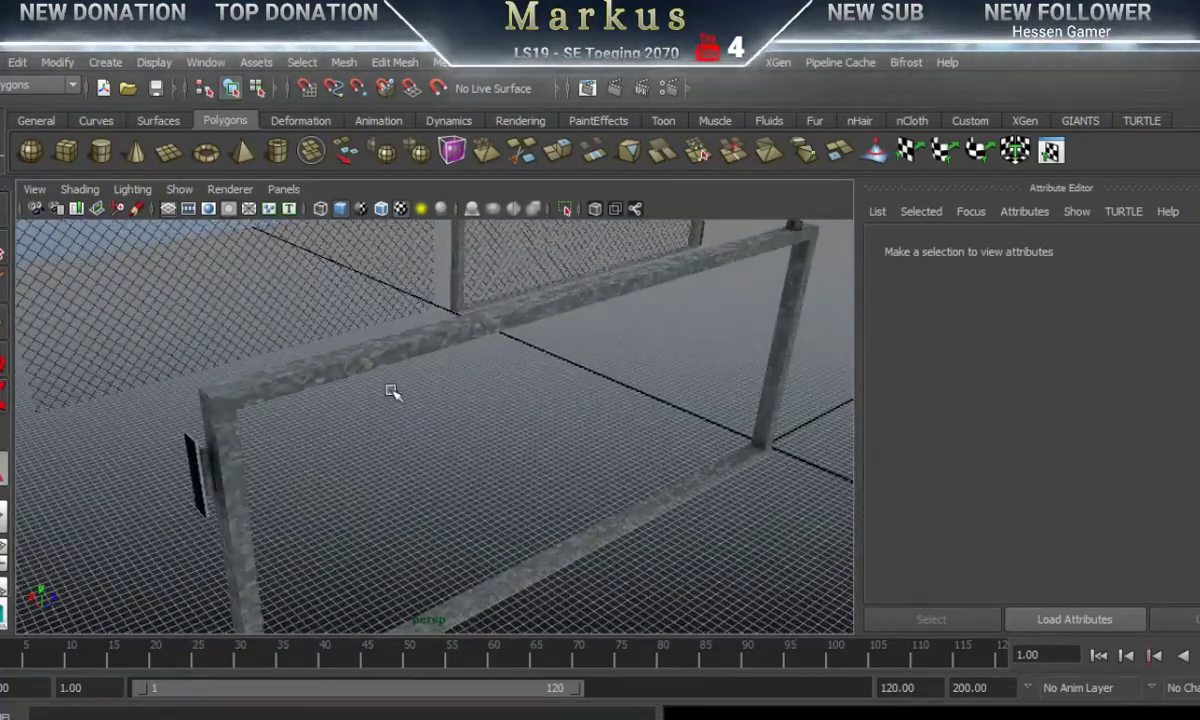
{"action": "left_click", "coordinate": [370, 360]}
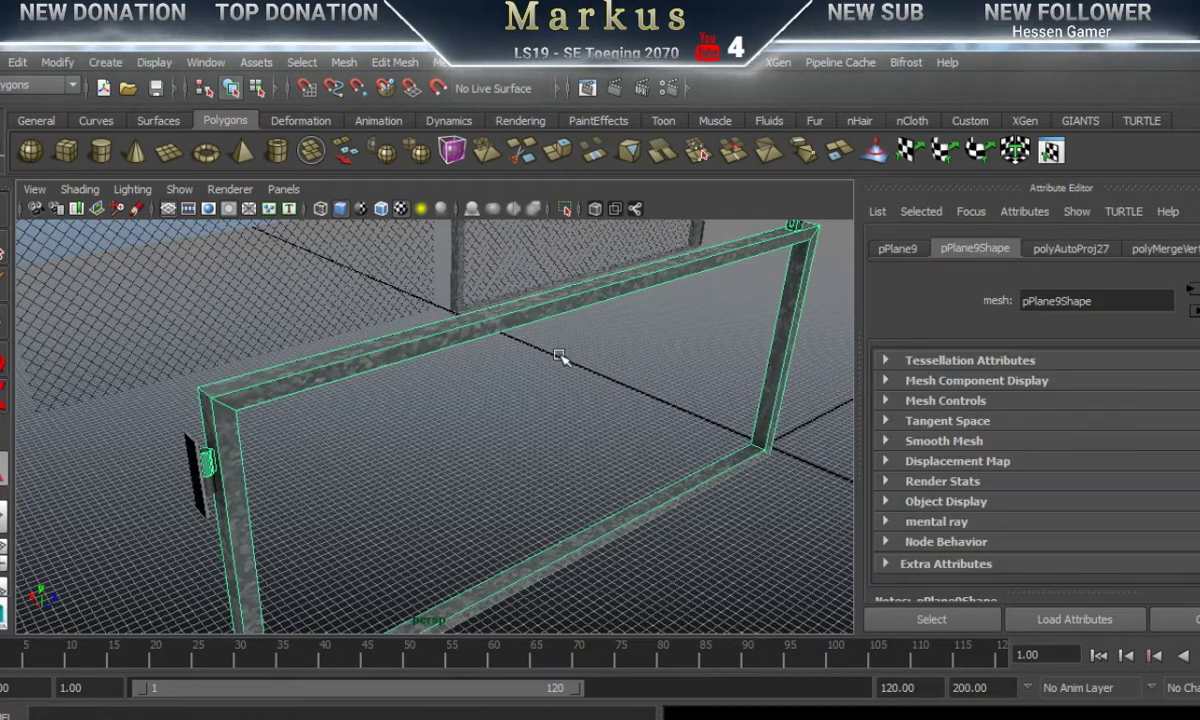
{"action": "left_click", "coordinate": [1080, 120]}
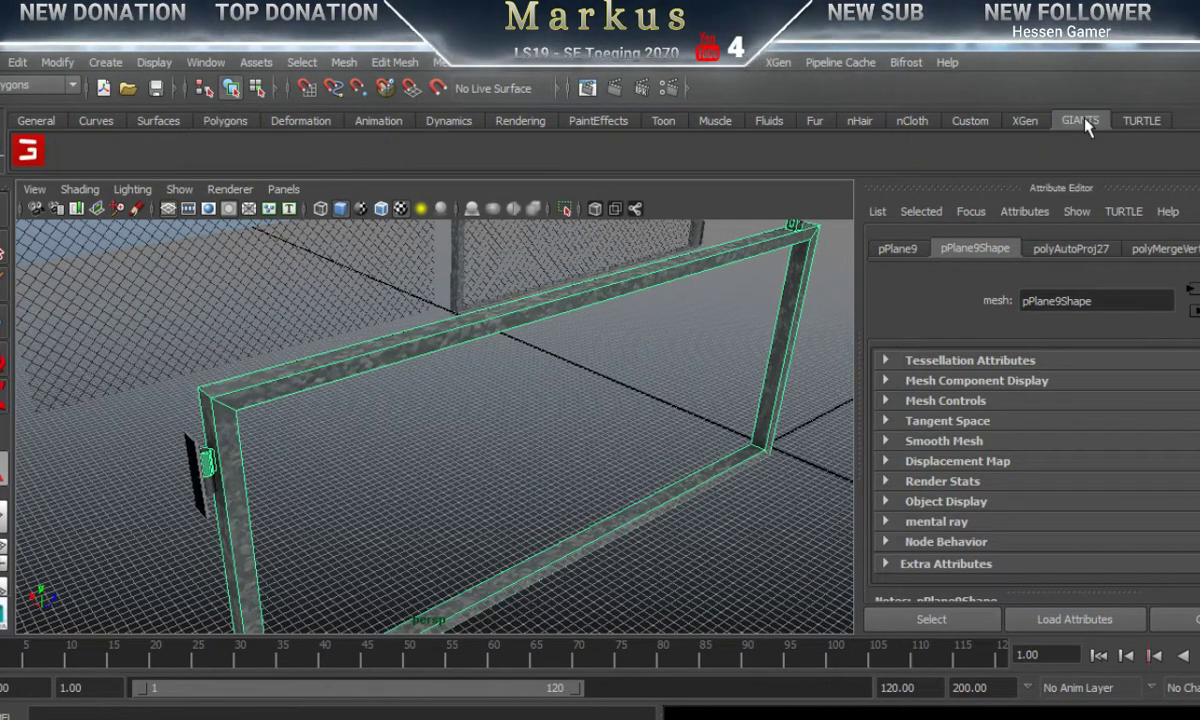
{"action": "left_click", "coordinate": [31, 150]}
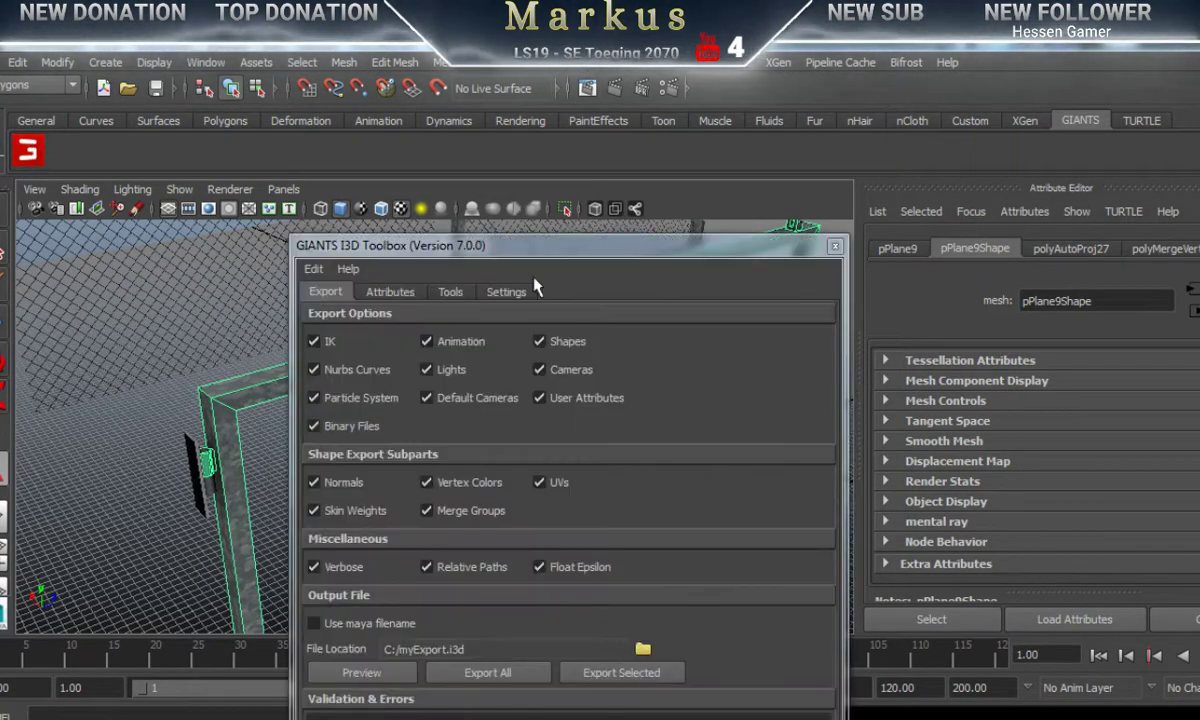
{"action": "left_click", "coordinate": [644, 650]}
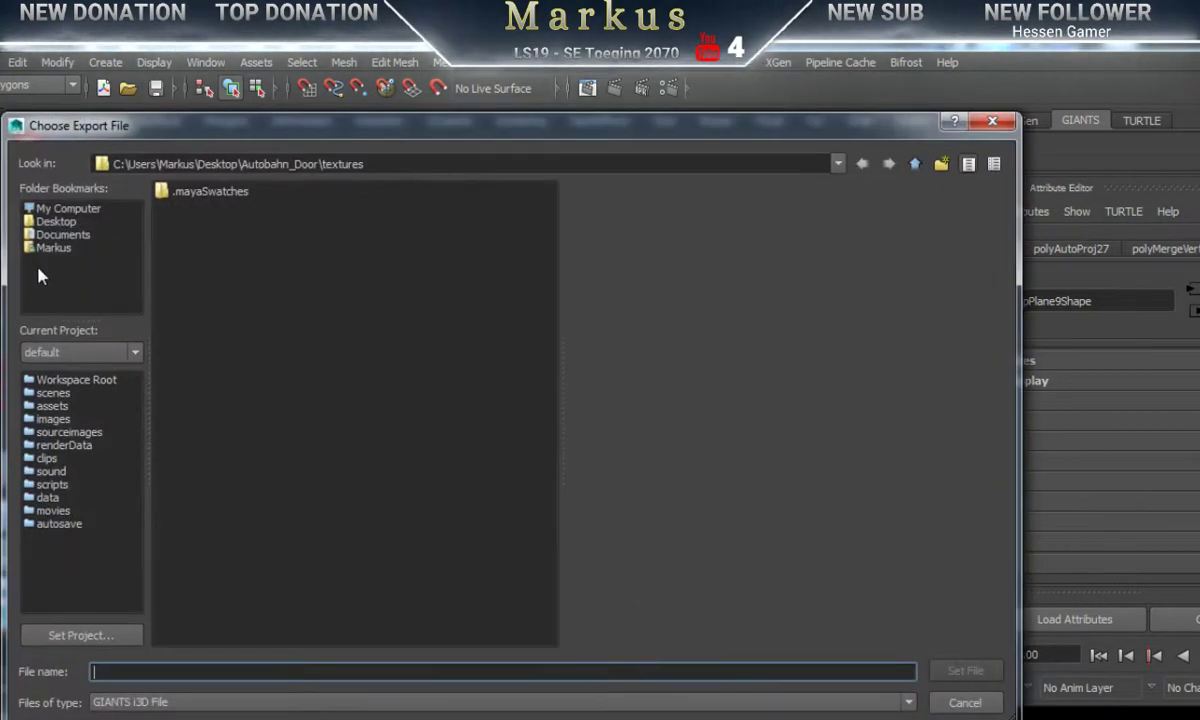
{"action": "left_click", "coordinate": [60, 235]}
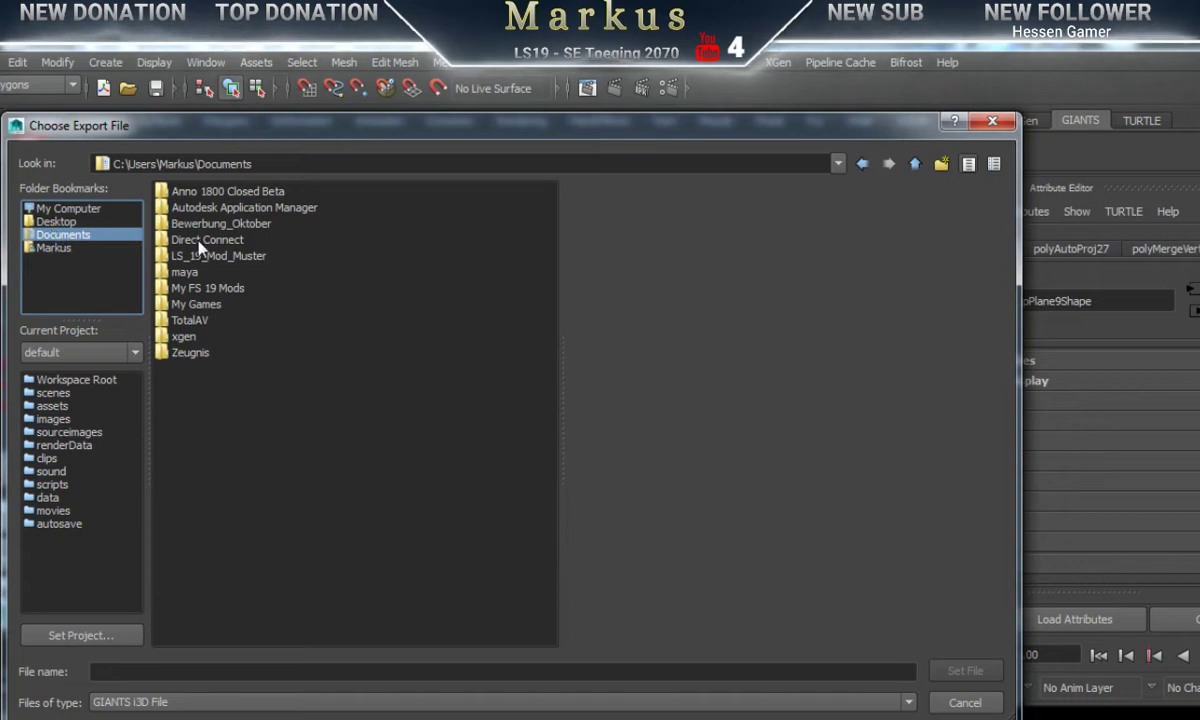
{"action": "left_click", "coordinate": [52, 222]}
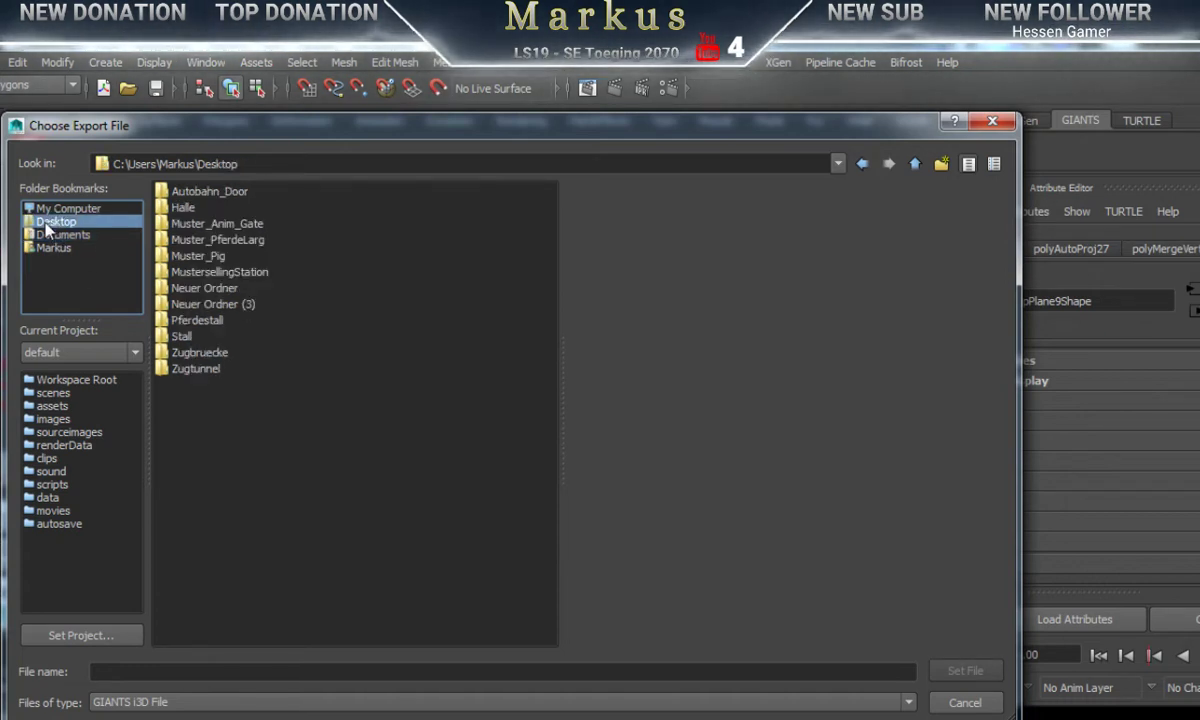
{"action": "double_click", "coordinate": [209, 192]}
{"action": "left_click", "coordinate": [223, 226]}
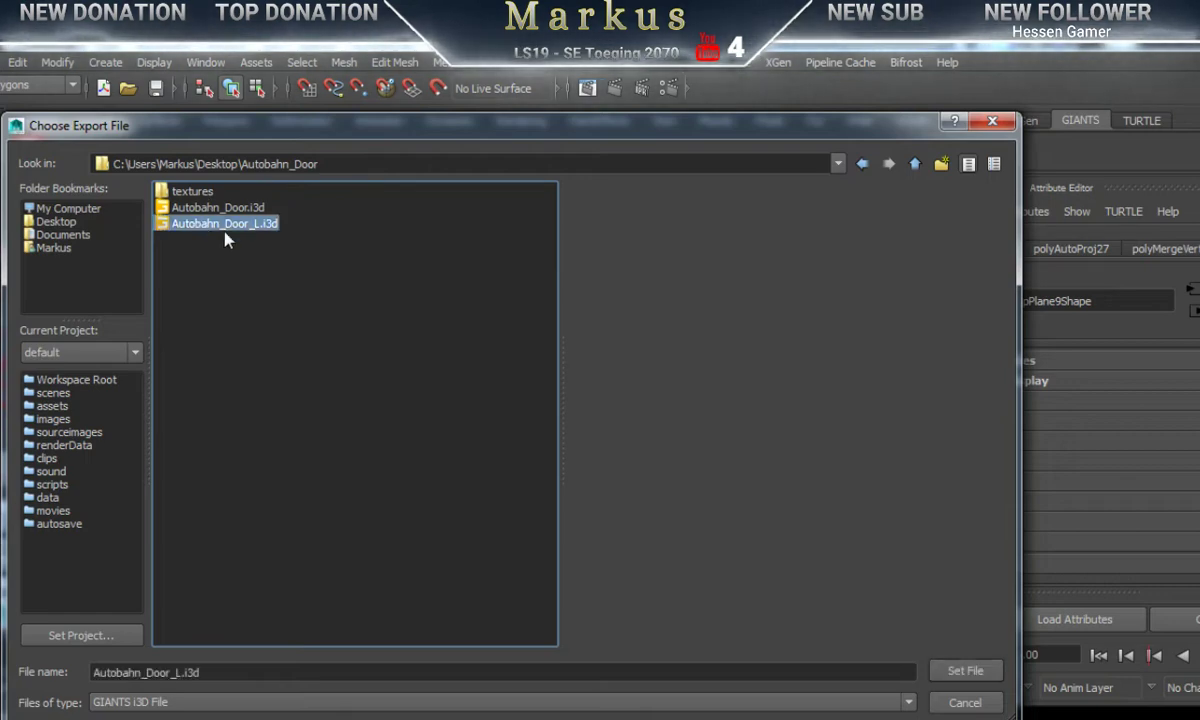
{"action": "left_click", "coordinate": [966, 676]}
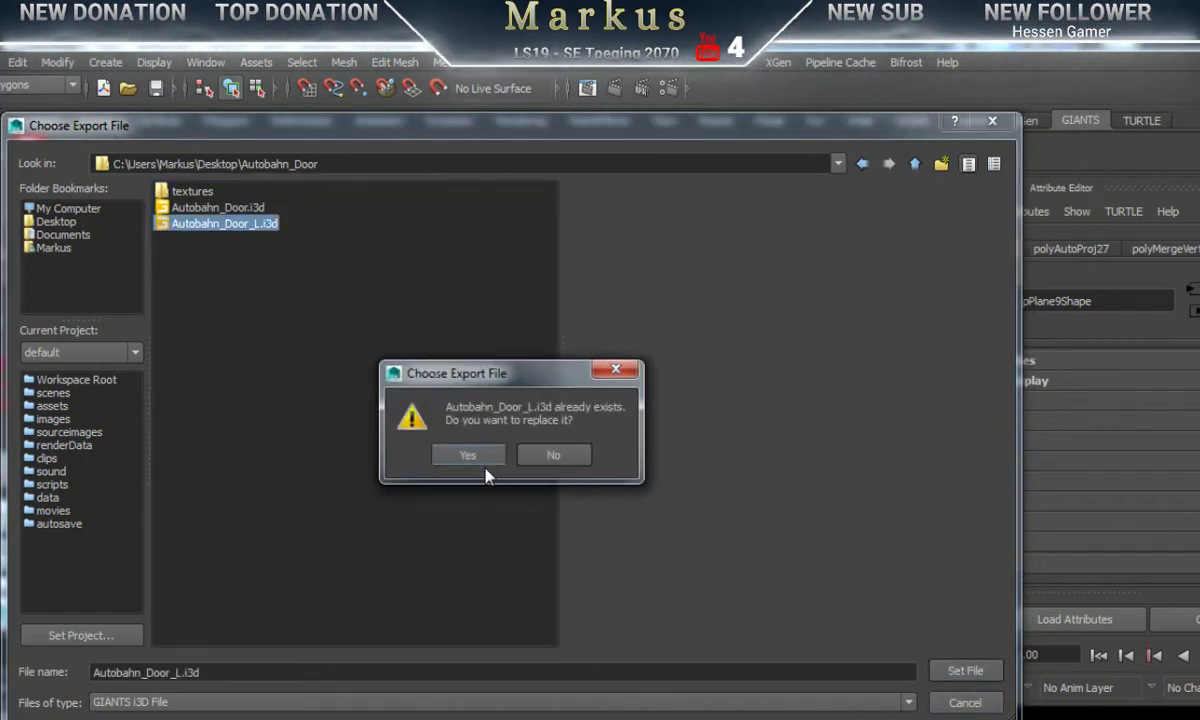
{"action": "left_click", "coordinate": [476, 456]}
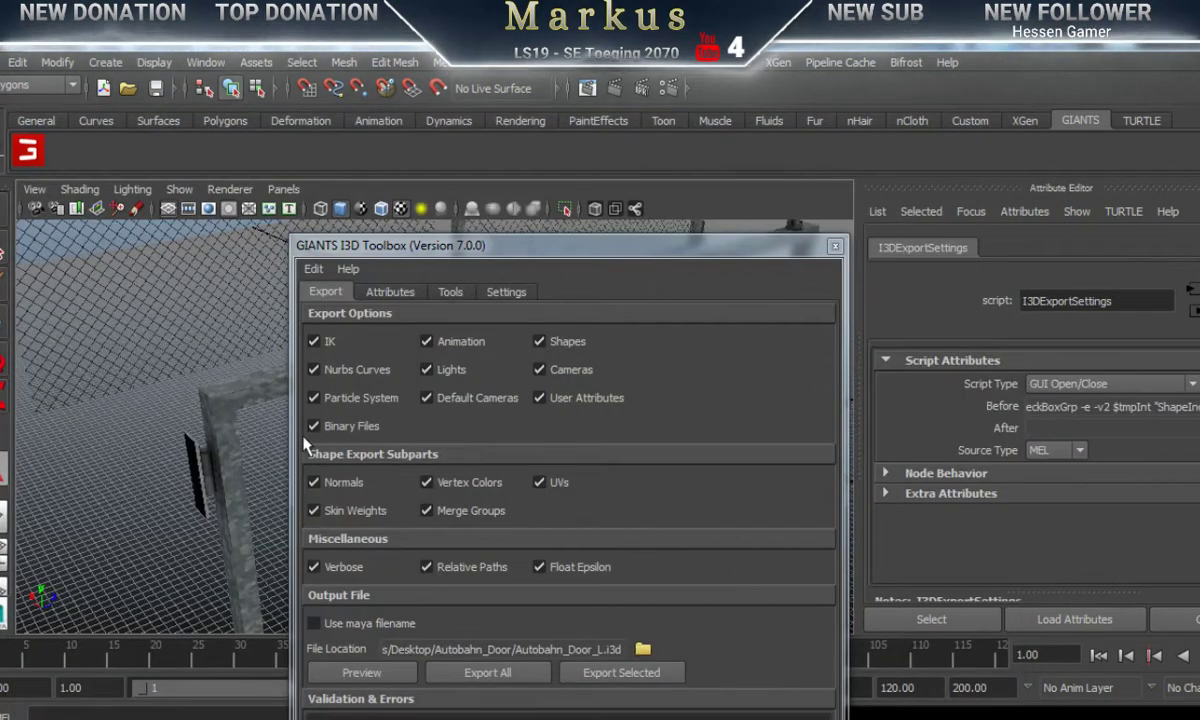
{"action": "left_click", "coordinate": [243, 430]}
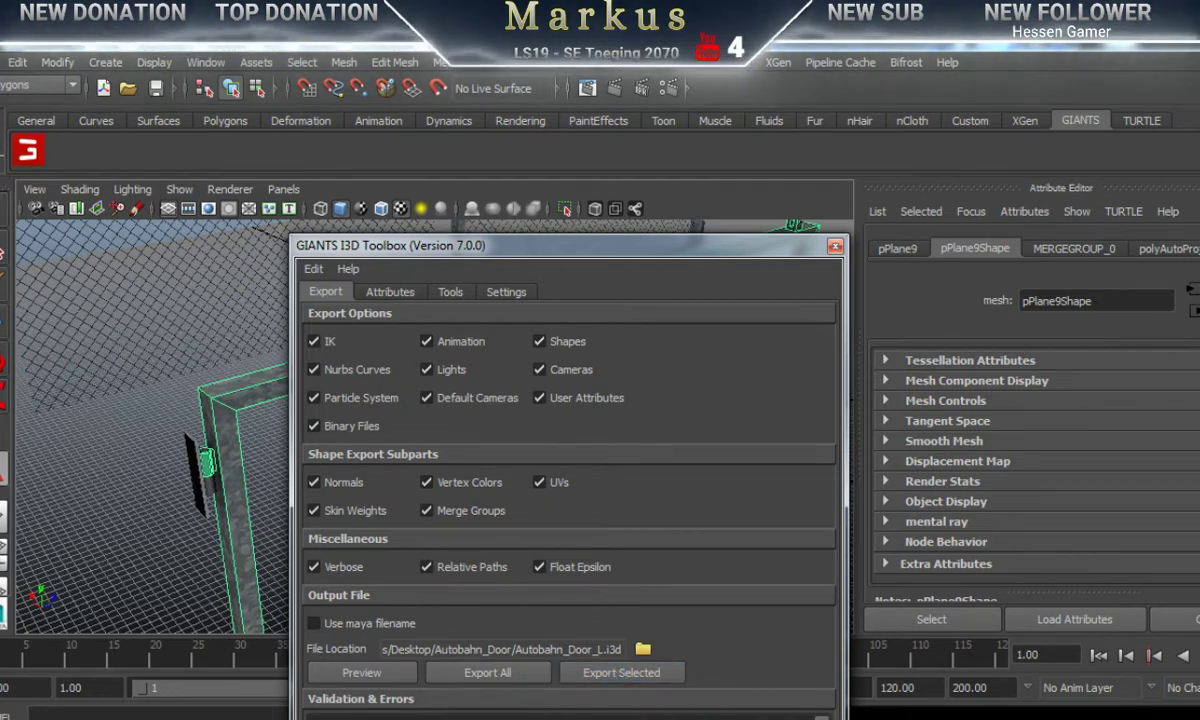
Step: Switch to GIANTS Editor, delete the old pasted__pPipe8 frame and import Autobahn_Door_L.i3d from the Autobahn_Door folder
{"action": "key", "text": "alt+Tab"}
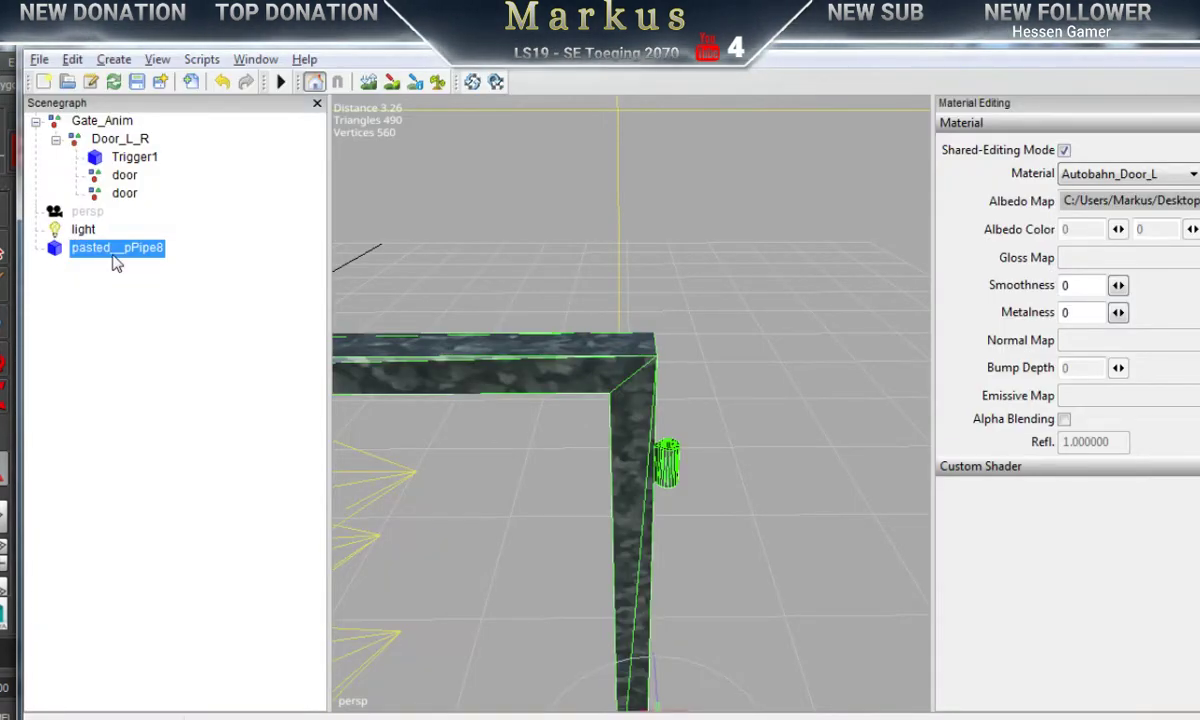
{"action": "key", "text": "Delete"}
{"action": "left_click", "coordinate": [39, 59]}
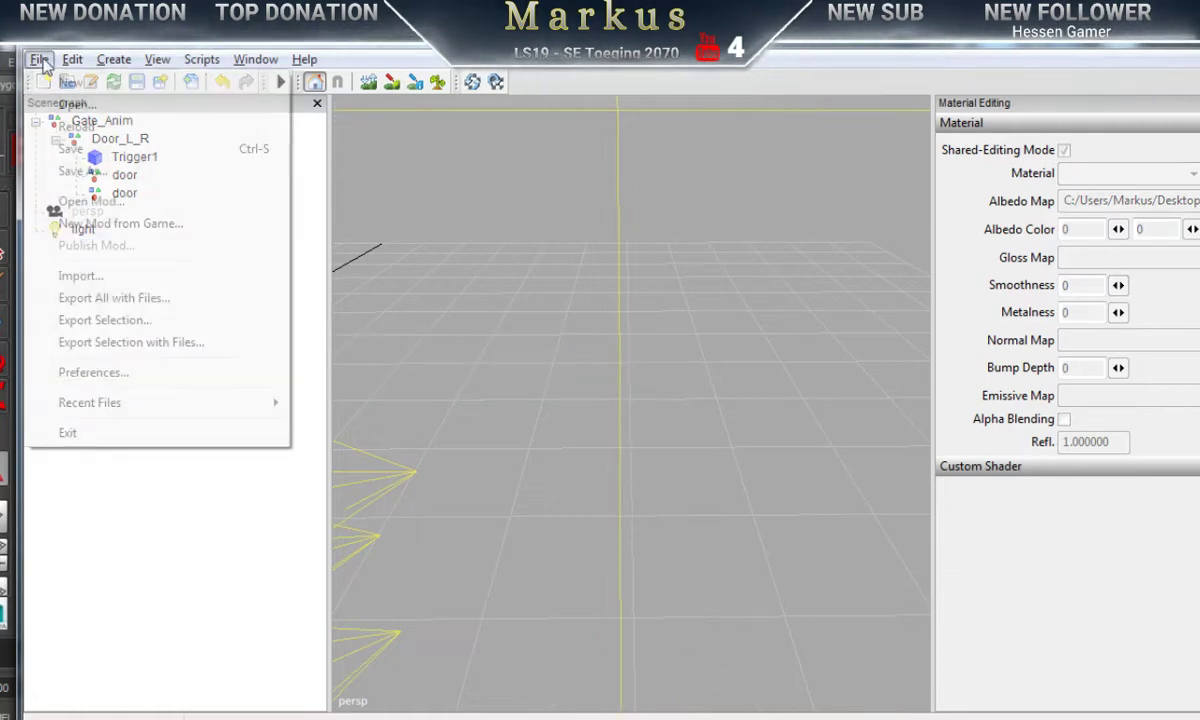
{"action": "left_click", "coordinate": [78, 276]}
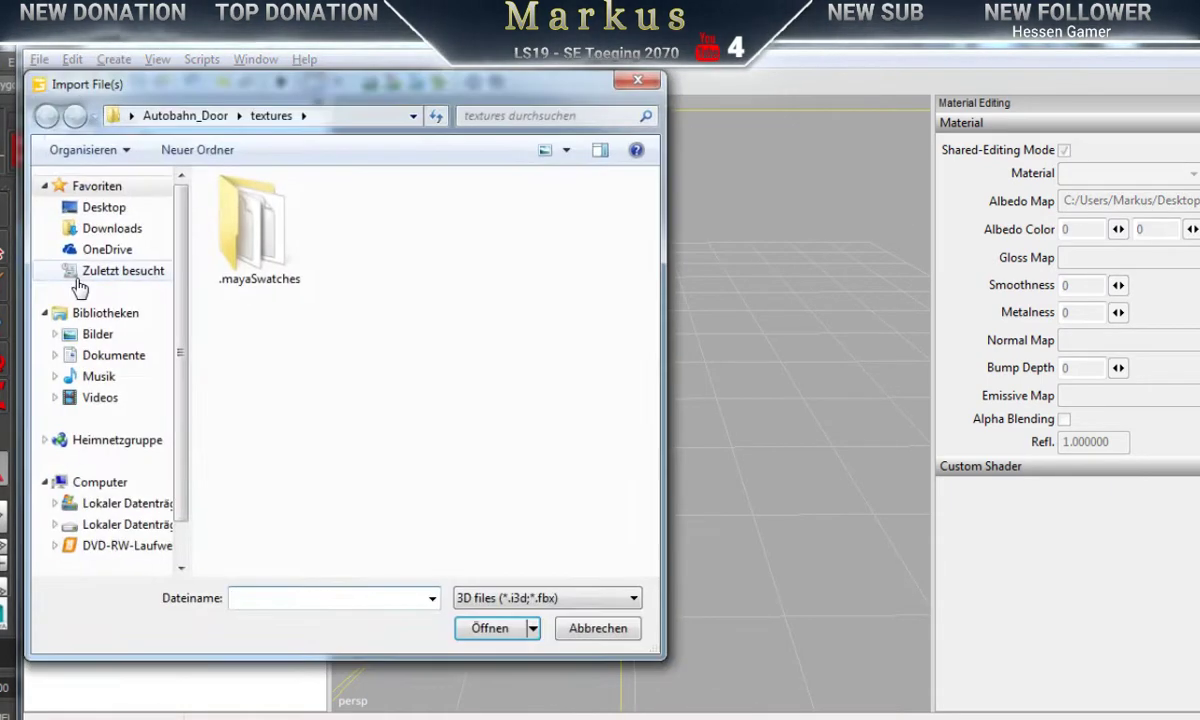
{"action": "left_click", "coordinate": [190, 116]}
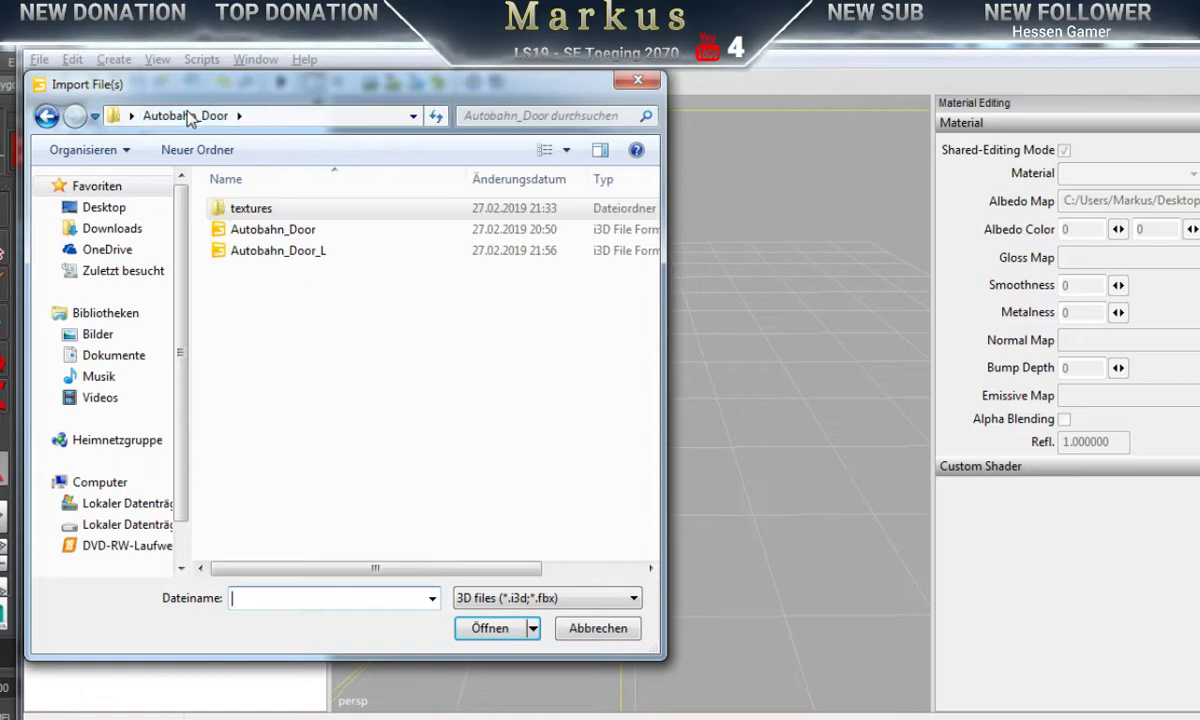
{"action": "left_click", "coordinate": [260, 250]}
{"action": "left_click", "coordinate": [490, 630]}
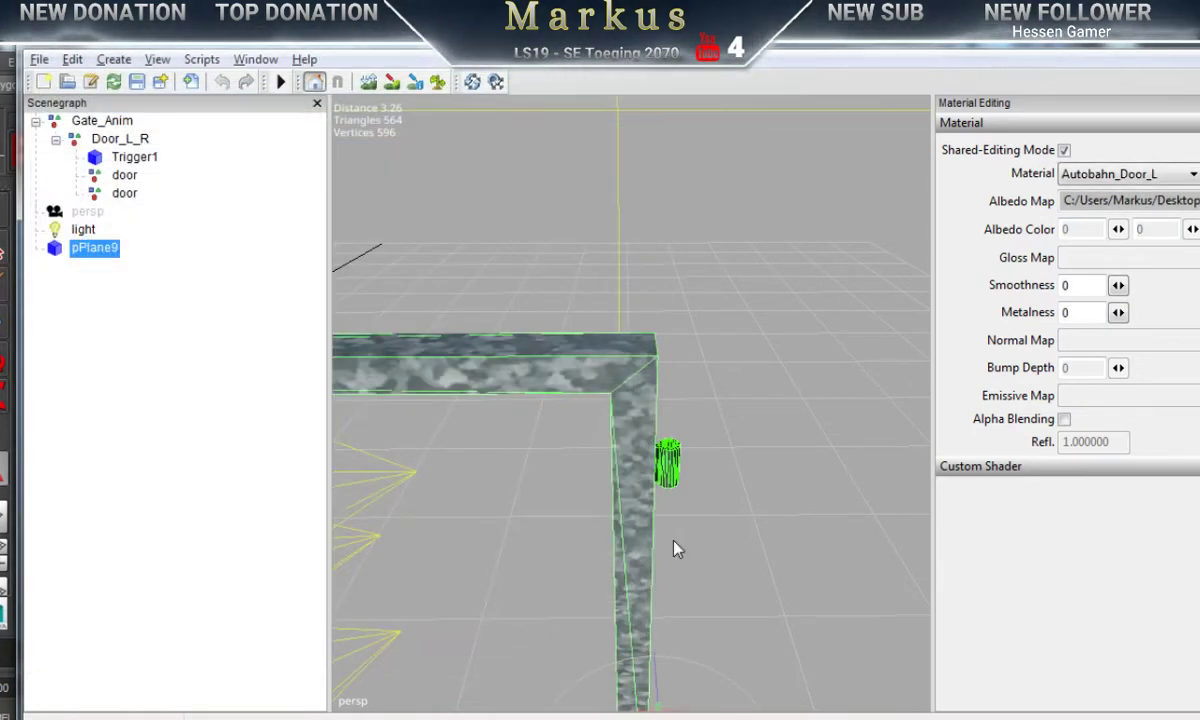
Step: Inspect the imported gate frame's texture and shading from several sides, both from a distance and close up
{"action": "scroll", "coordinate": [666, 575], "scroll_direction": "down", "scroll_amount": 12}
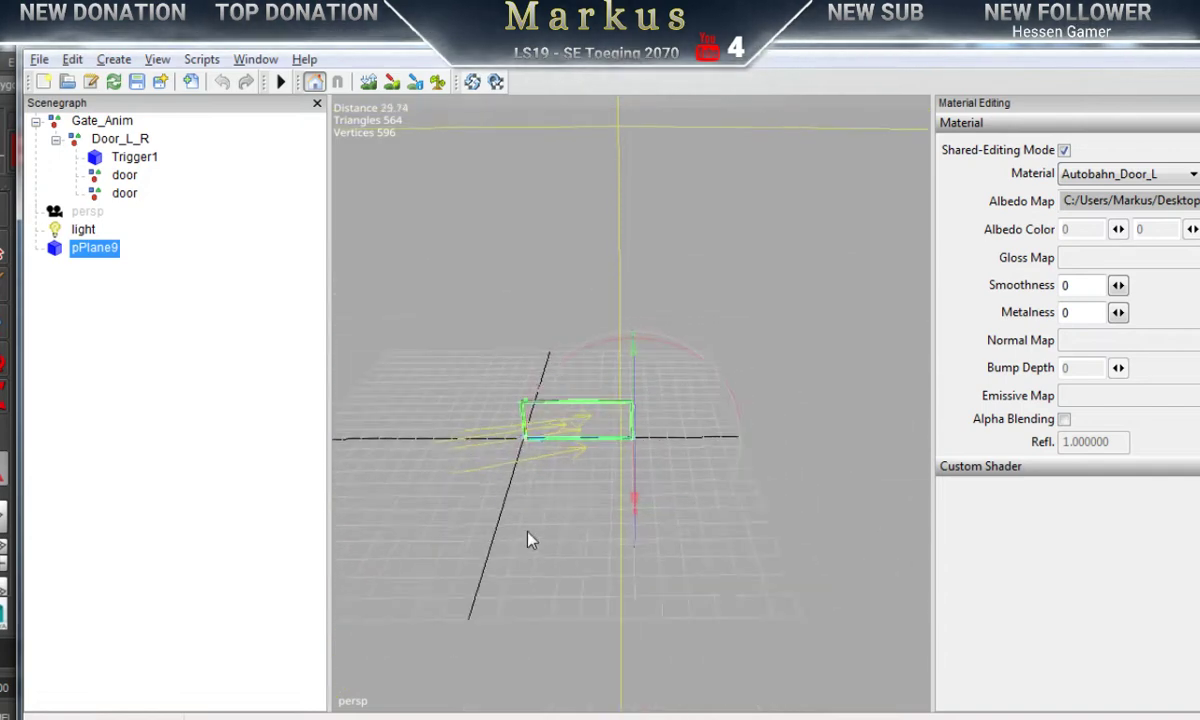
{"action": "scroll", "coordinate": [640, 517], "scroll_direction": "up", "scroll_amount": 12}
{"action": "scroll", "coordinate": [690, 522], "scroll_direction": "down", "scroll_amount": 5}
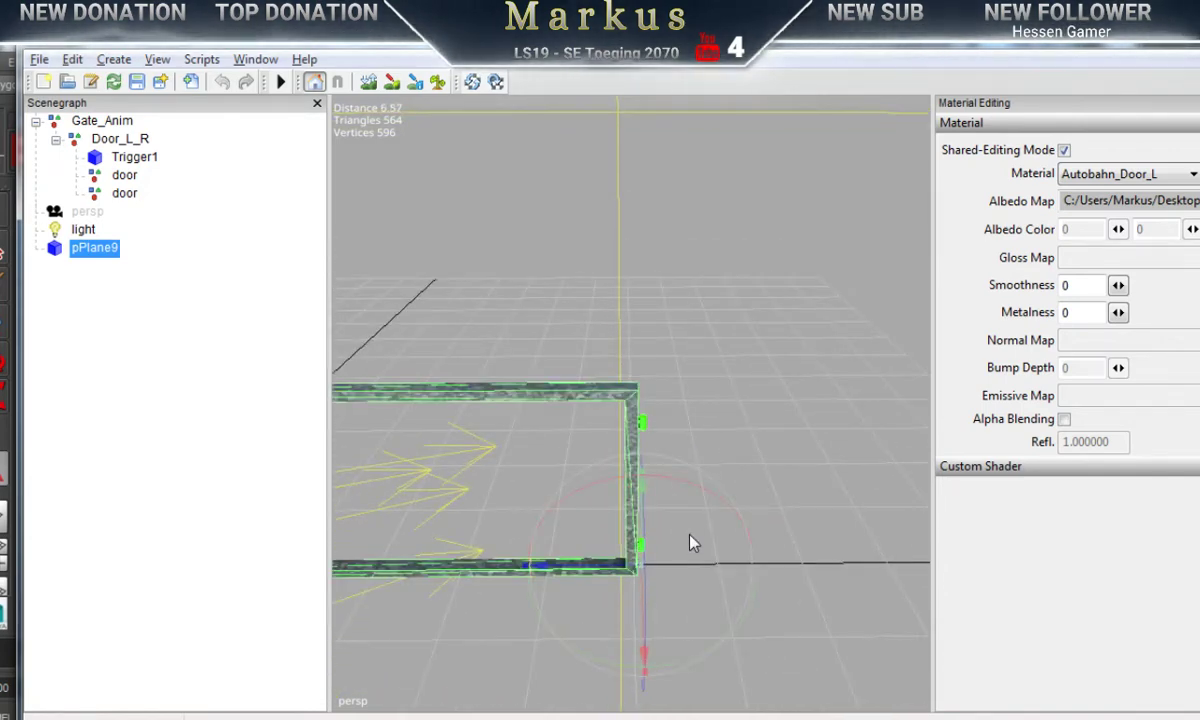
{"action": "middle_click_drag", "start_coordinate": [691, 544], "coordinate": [643, 487]}
{"action": "left_click", "coordinate": [670, 357]}
{"action": "left_click_drag", "start_coordinate": [642, 479], "coordinate": [566, 478], "text": "alt"}
{"action": "scroll", "coordinate": [566, 478], "scroll_direction": "down", "scroll_amount": 4}
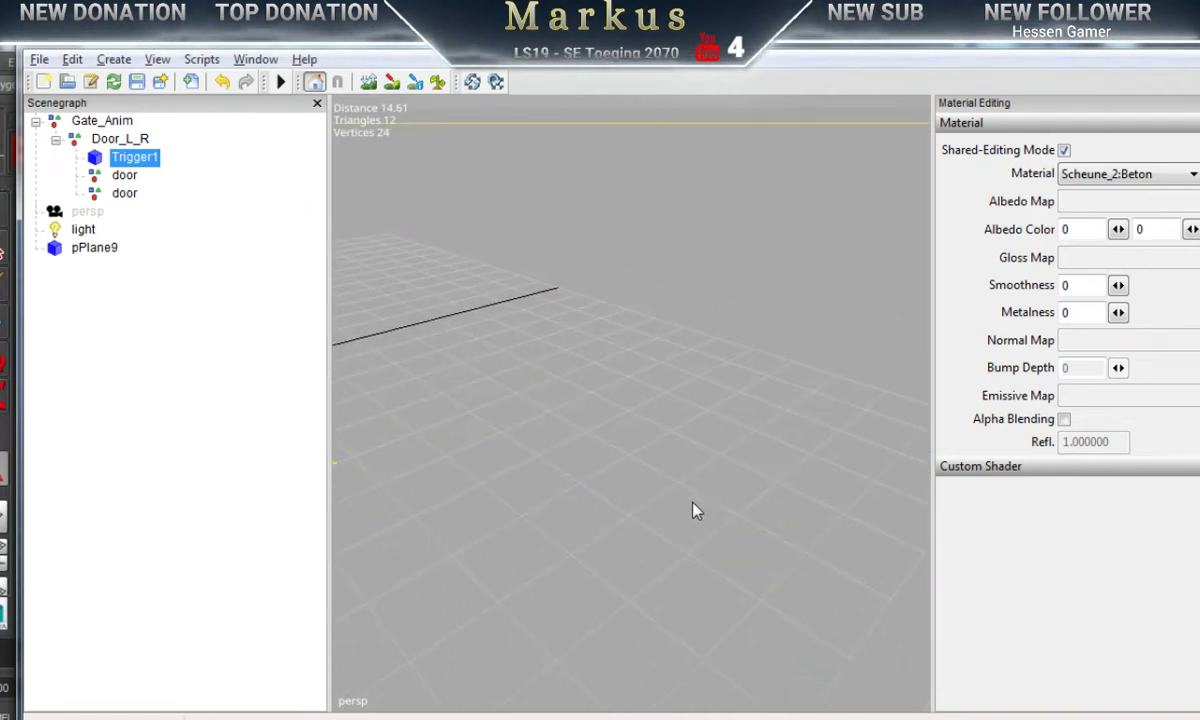
{"action": "left_click_drag", "start_coordinate": [692, 501], "coordinate": [369, 490], "text": "alt"}
{"action": "middle_click_drag", "start_coordinate": [369, 497], "coordinate": [466, 471]}
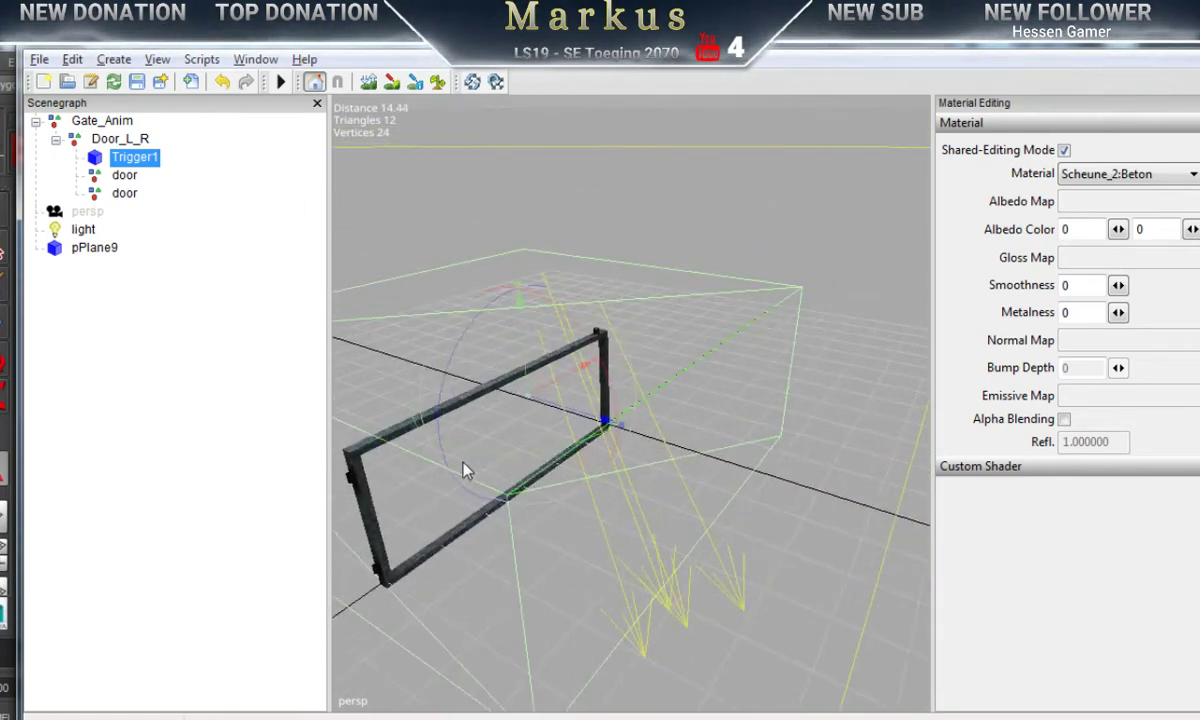
{"action": "scroll", "coordinate": [509, 466], "scroll_direction": "up", "scroll_amount": 5}
{"action": "left_click_drag", "start_coordinate": [516, 458], "coordinate": [546, 473], "text": "alt"}
{"action": "scroll", "coordinate": [551, 473], "scroll_direction": "up", "scroll_amount": 3}
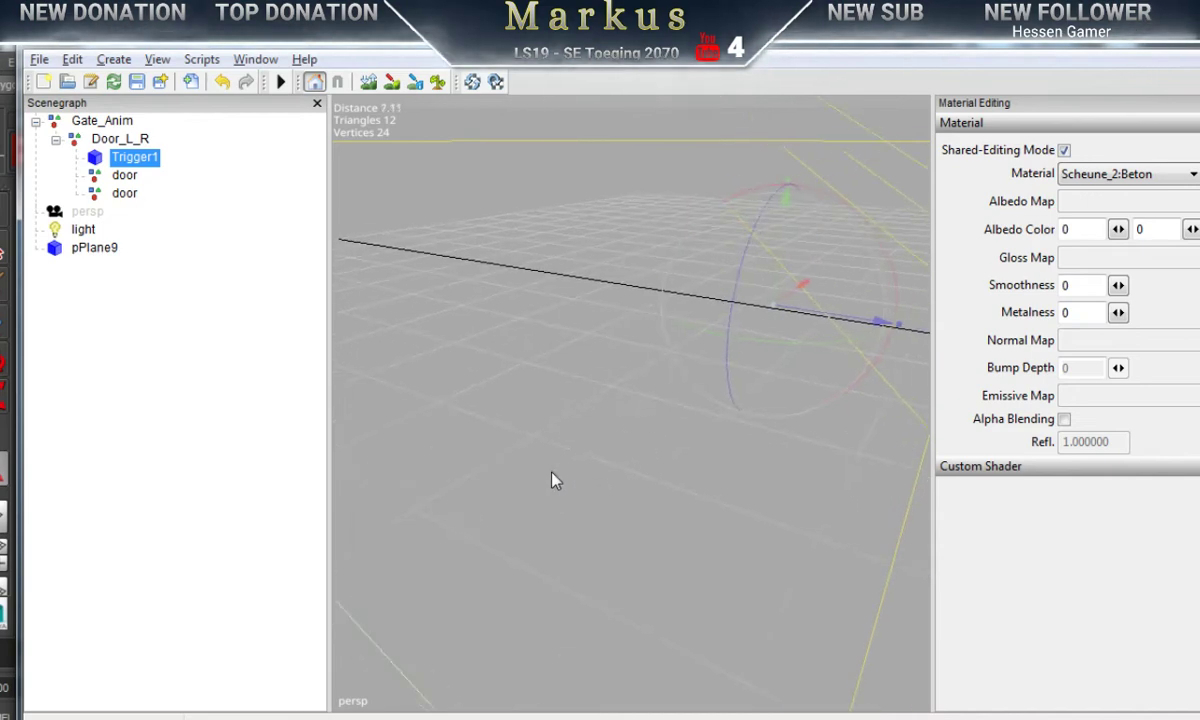
{"action": "scroll", "coordinate": [531, 479], "scroll_direction": "down", "scroll_amount": 6}
{"action": "mouse_move", "coordinate": [528, 490]}
{"action": "middle_mouse_down"}
{"action": "mouse_move", "coordinate": [496, 490]}
{"action": "mouse_move", "coordinate": [595, 504]}
{"action": "mouse_move", "coordinate": [600, 474]}
{"action": "mouse_move", "coordinate": [616, 471]}
{"action": "mouse_move", "coordinate": [783, 470]}
{"action": "mouse_move", "coordinate": [552, 487]}
{"action": "mouse_move", "coordinate": [465, 474]}
{"action": "mouse_move", "coordinate": [496, 485]}
{"action": "mouse_move", "coordinate": [493, 506]}
{"action": "mouse_move", "coordinate": [520, 497]}
{"action": "middle_mouse_up"}
{"action": "scroll", "coordinate": [616, 471], "scroll_direction": "up", "scroll_amount": 3}
{"action": "left_click_drag", "start_coordinate": [519, 487], "coordinate": [520, 485], "text": "alt"}
{"action": "scroll", "coordinate": [515, 507], "scroll_direction": "up", "scroll_amount": 5}
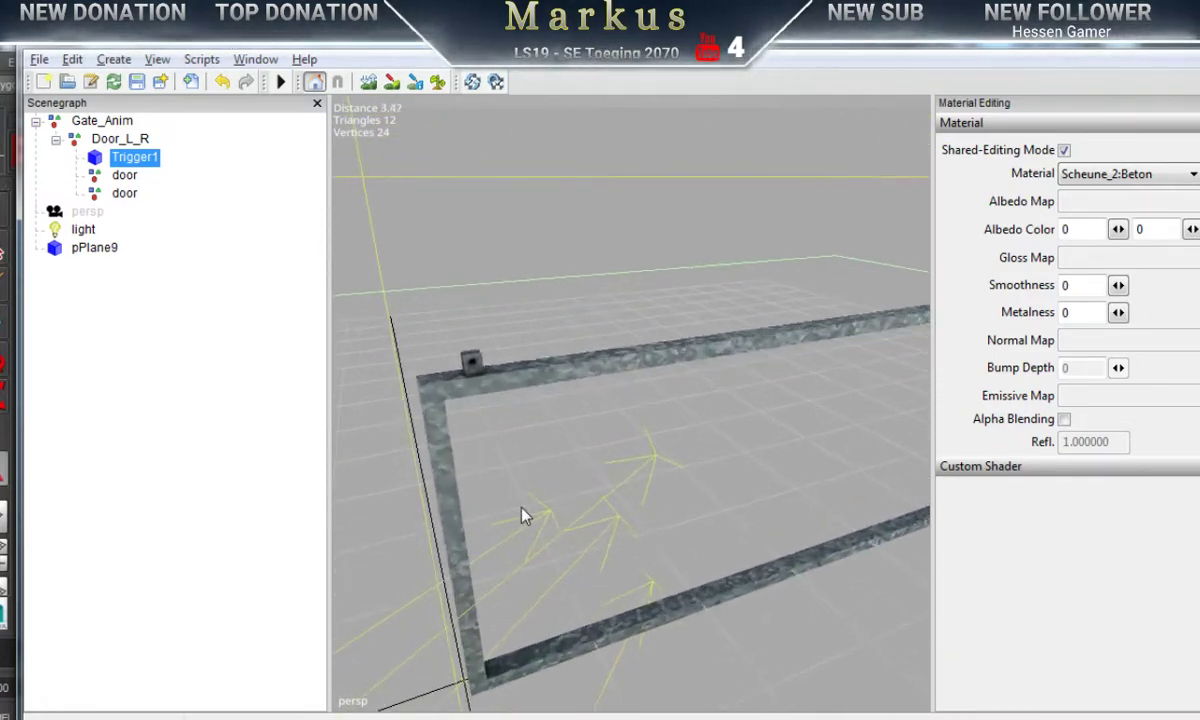
{"action": "scroll", "coordinate": [522, 507], "scroll_direction": "up", "scroll_amount": 1}
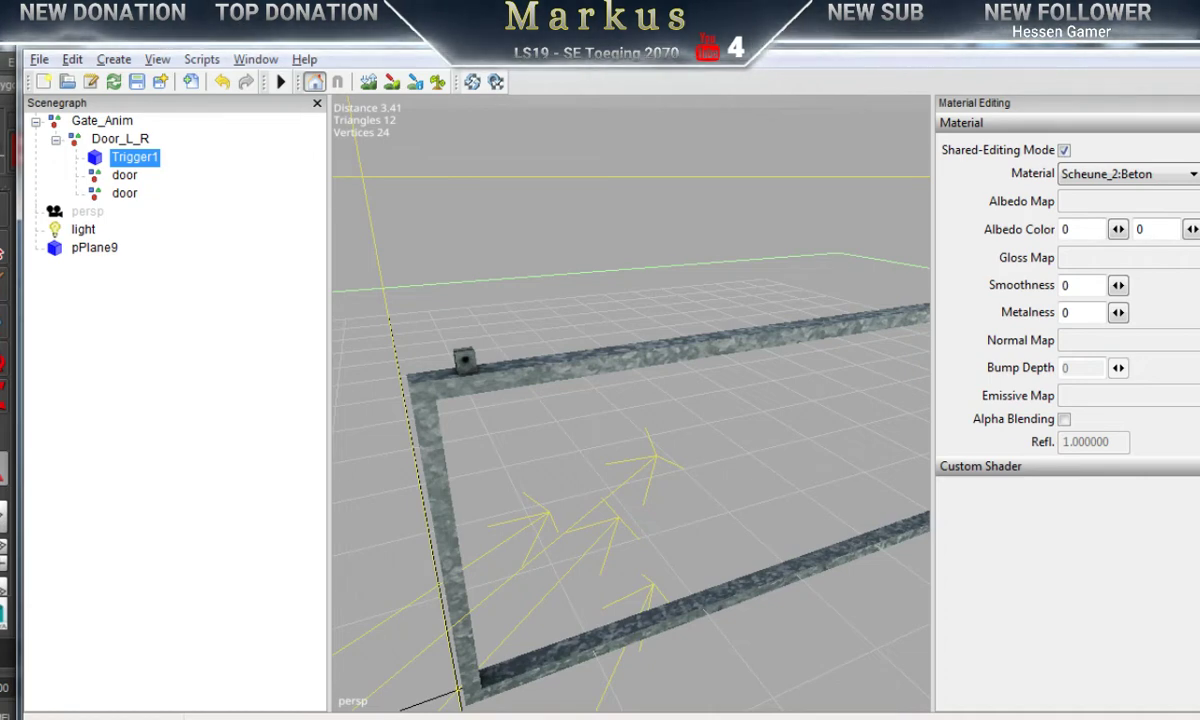
Step: Return to Maya, close the I3D Toolbox and examine the metal texture closely at the gate frame's upper corner
{"action": "mouse_move", "coordinate": [605, 718]}
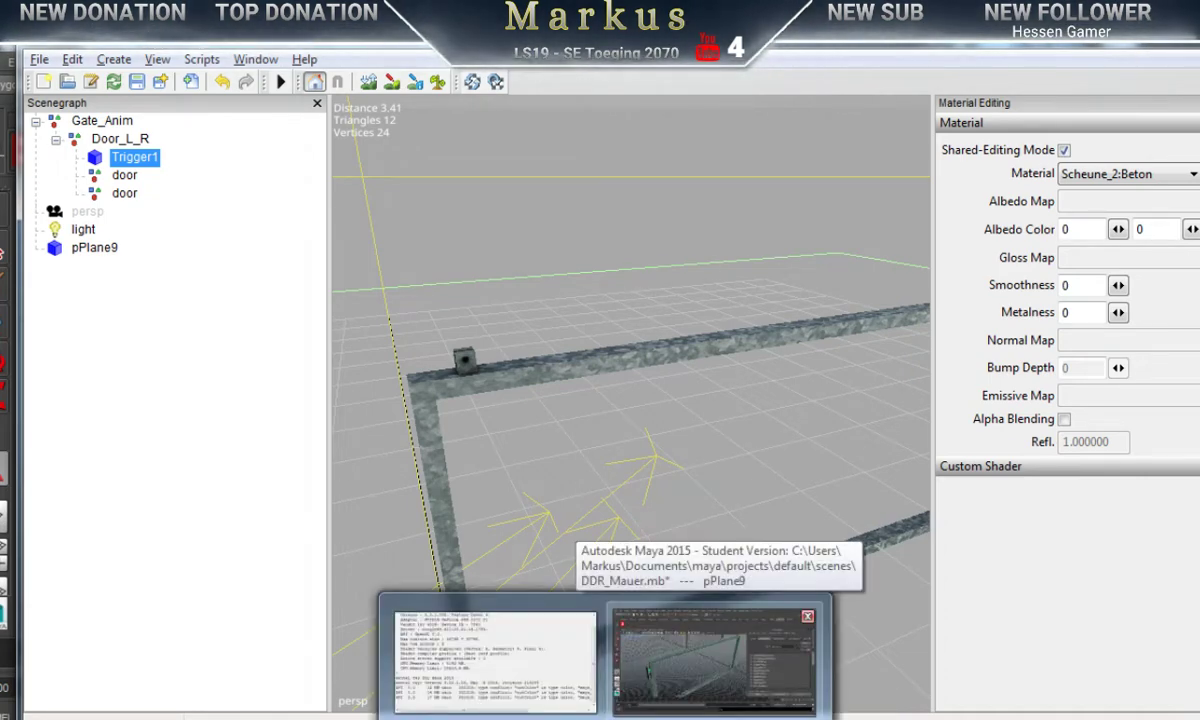
{"action": "left_click", "coordinate": [715, 660]}
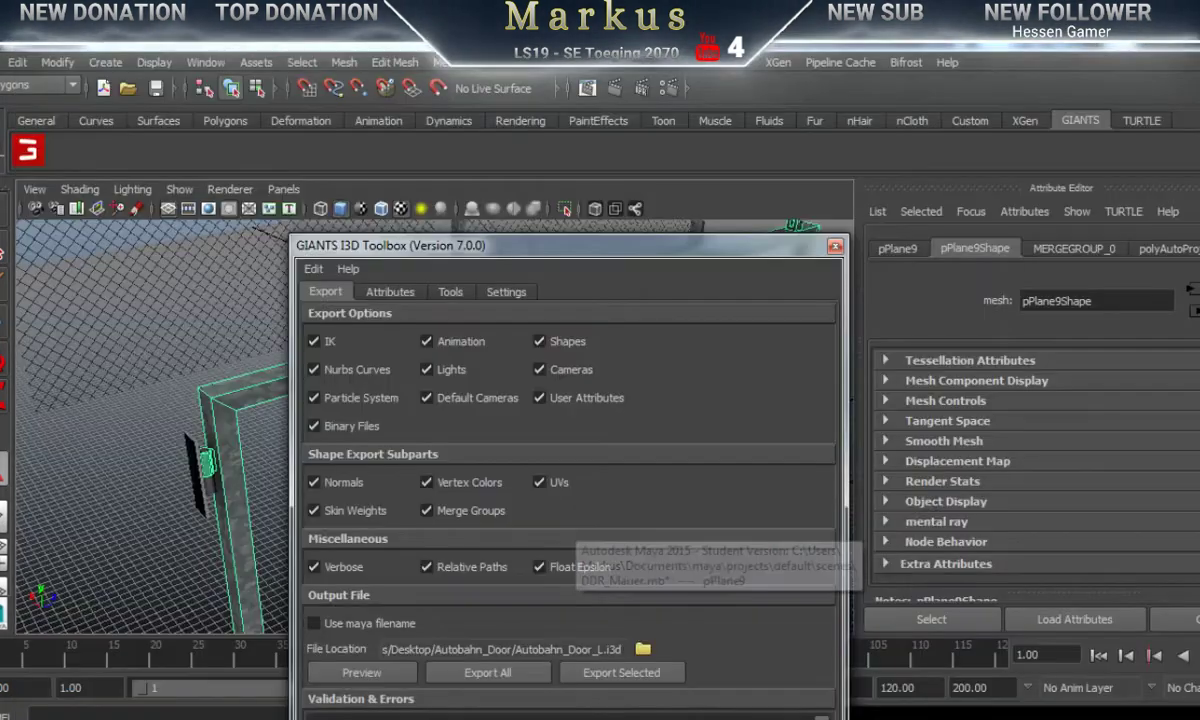
{"action": "left_click", "coordinate": [835, 247]}
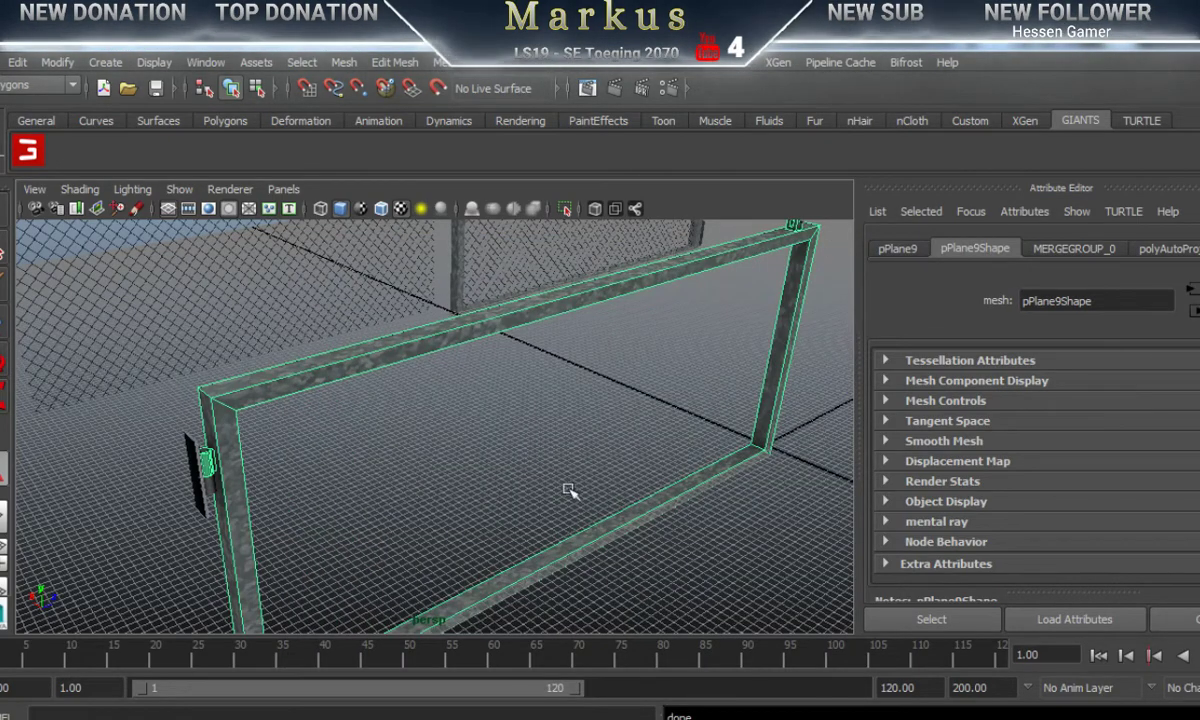
{"action": "left_click_drag", "start_coordinate": [568, 490], "coordinate": [544, 480], "text": "alt"}
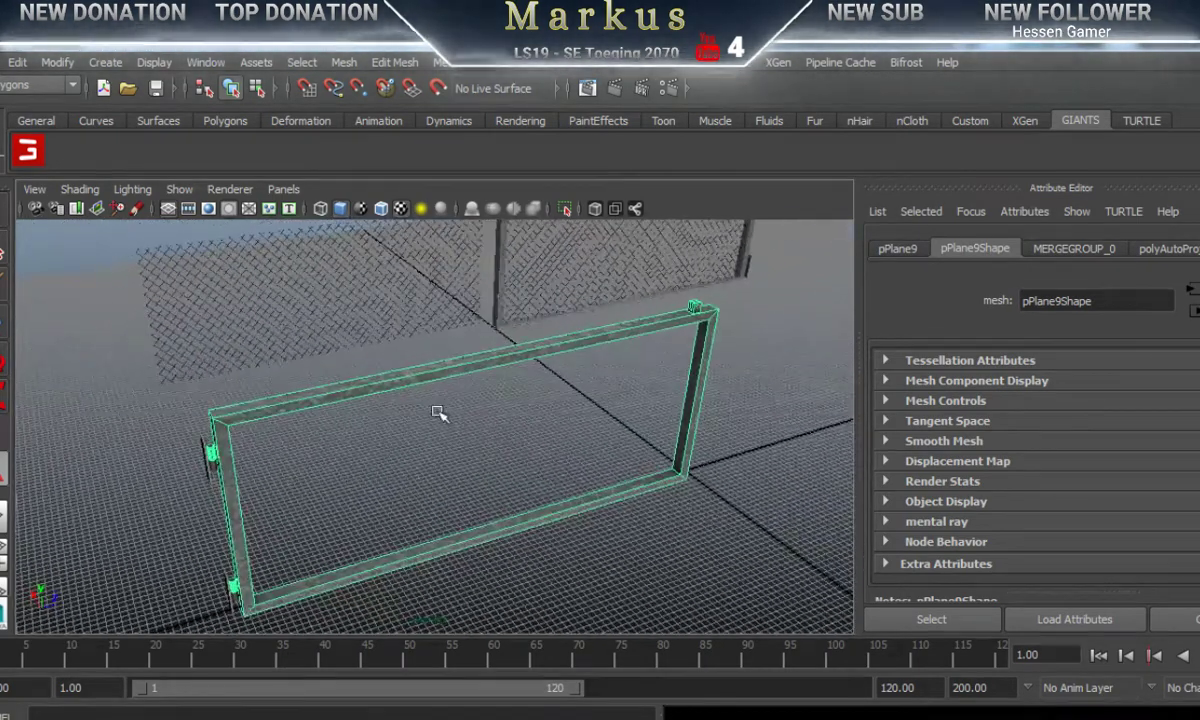
{"action": "left_click_drag", "start_coordinate": [437, 412], "coordinate": [364, 481], "text": "alt"}
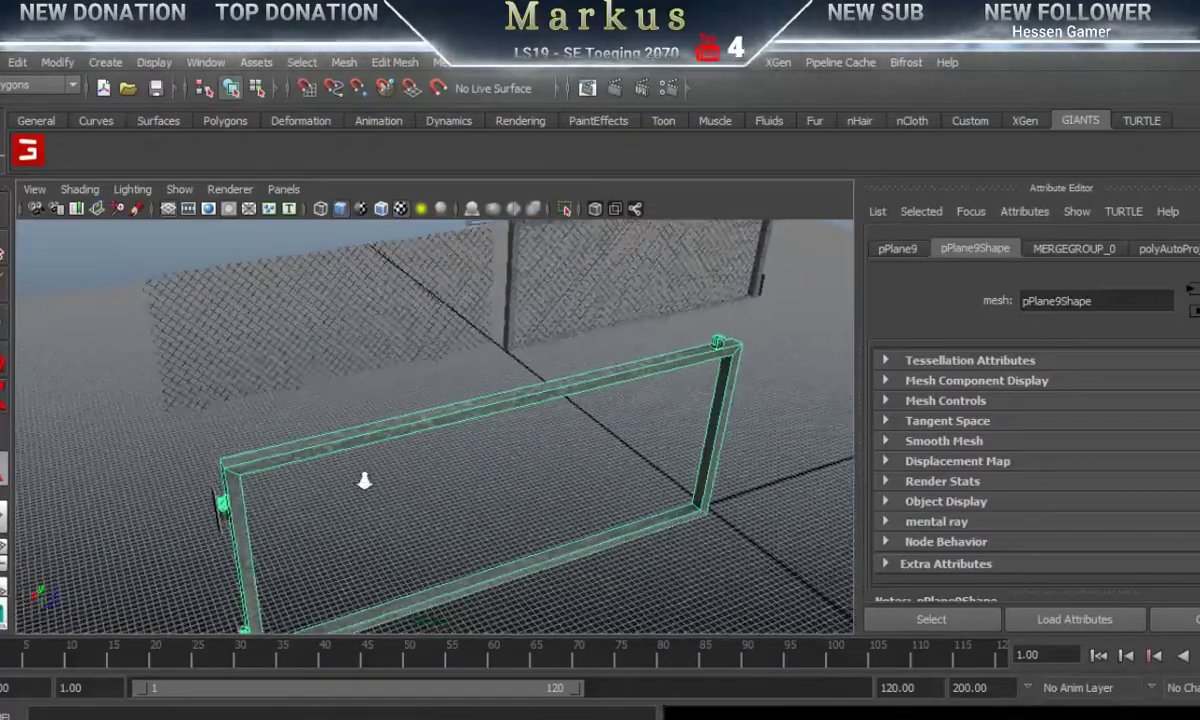
{"action": "right_click_drag", "start_coordinate": [364, 481], "coordinate": [632, 433], "text": "alt"}
{"action": "middle_click_drag", "start_coordinate": [463, 460], "coordinate": [616, 399], "text": "alt"}
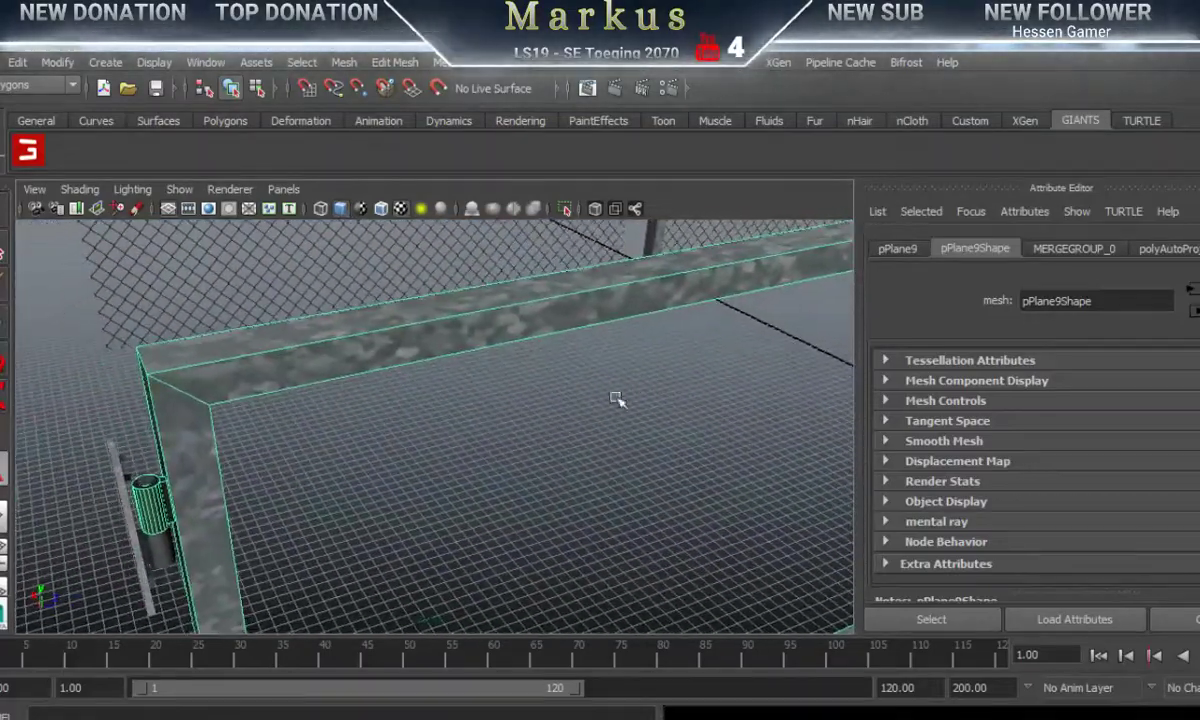
{"action": "left_click_drag", "start_coordinate": [617, 398], "coordinate": [443, 418], "text": "alt"}
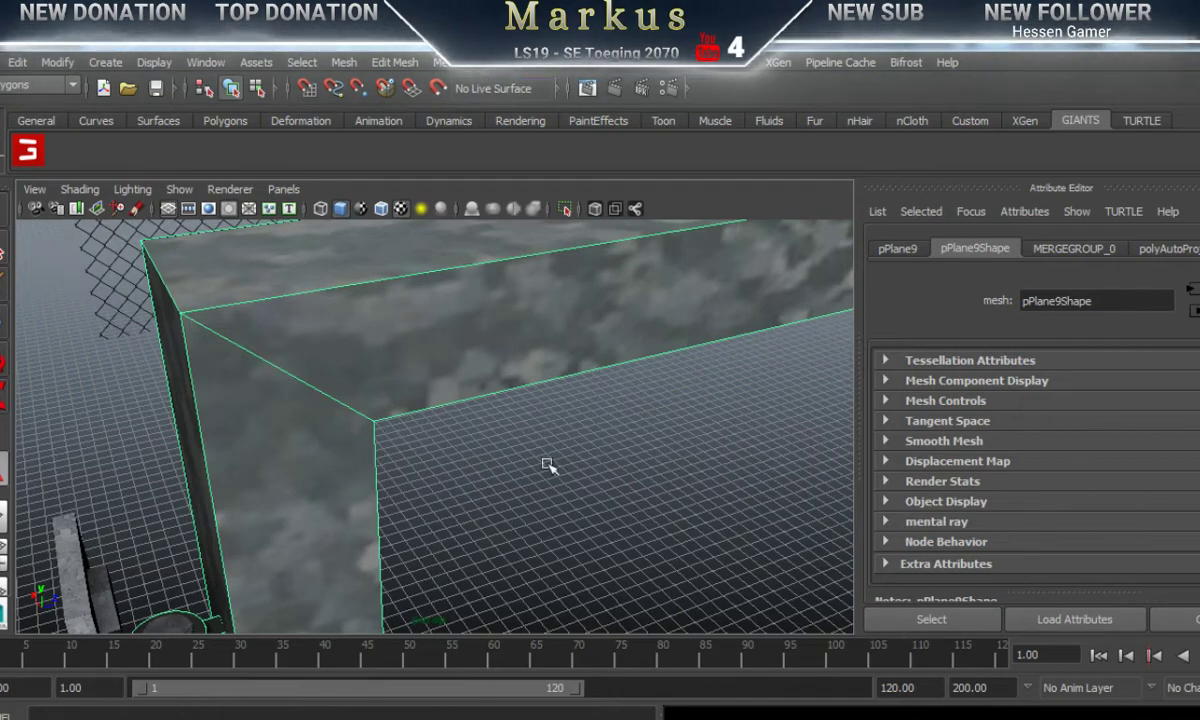
Step: Examine the metal texture of the second, mesh-filled gate frame at its lower corner and around the upper latch bracket
{"action": "right_click_drag", "start_coordinate": [575, 451], "coordinate": [212, 501], "text": "alt"}
{"action": "left_click_drag", "start_coordinate": [546, 517], "coordinate": [437, 483], "text": "alt"}
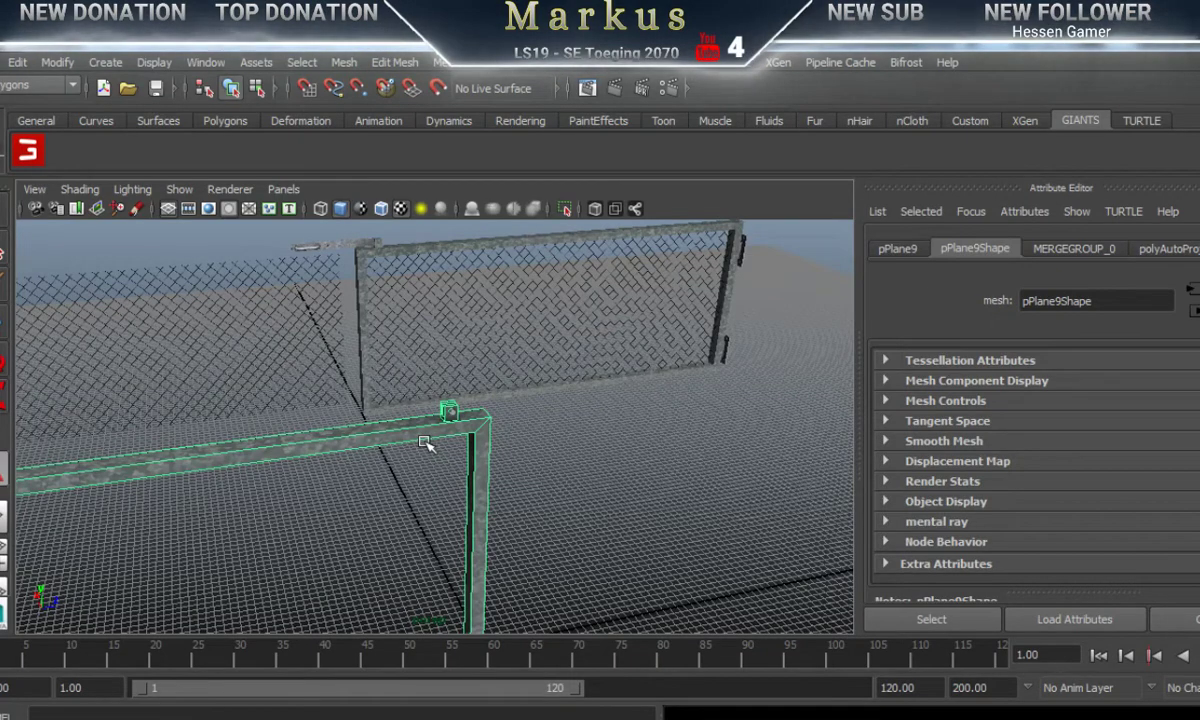
{"action": "middle_click_drag", "start_coordinate": [424, 421], "coordinate": [482, 441], "text": "alt"}
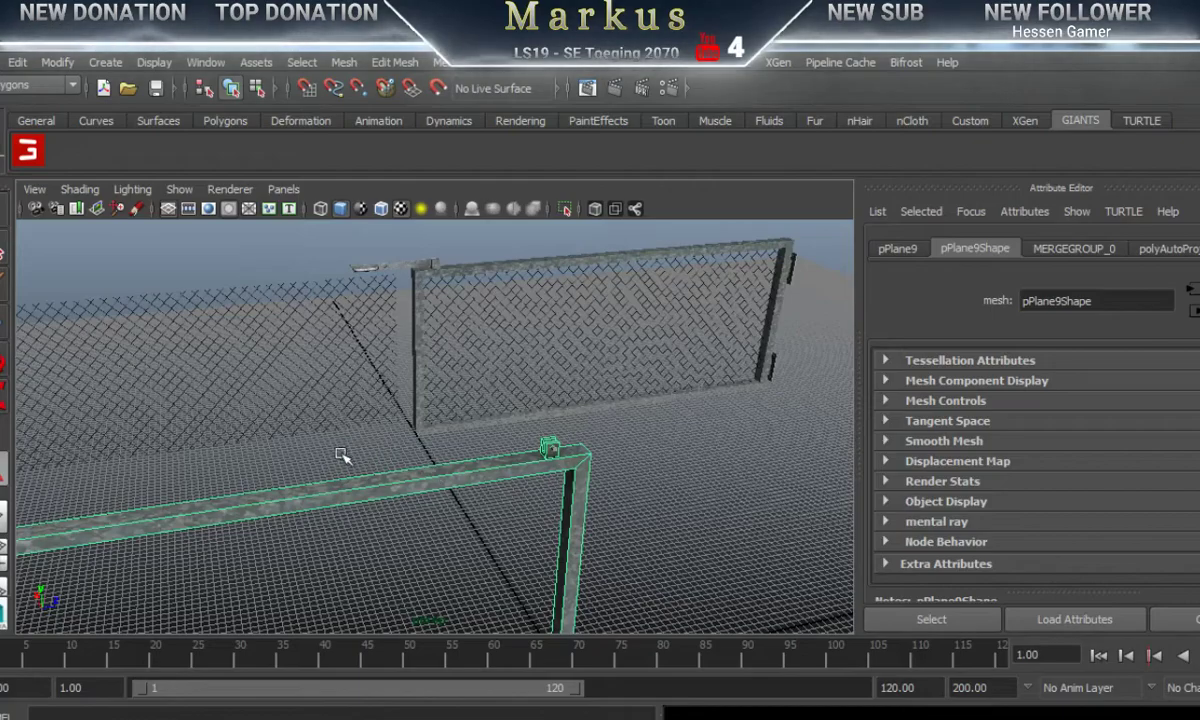
{"action": "right_click_drag", "start_coordinate": [341, 456], "coordinate": [840, 440], "text": "alt"}
{"action": "right_click_drag", "start_coordinate": [298, 530], "coordinate": [598, 510], "text": "alt"}
{"action": "left_click", "coordinate": [412, 440]}
{"action": "scroll", "coordinate": [134, 522], "scroll_direction": "down", "scroll_amount": 5}
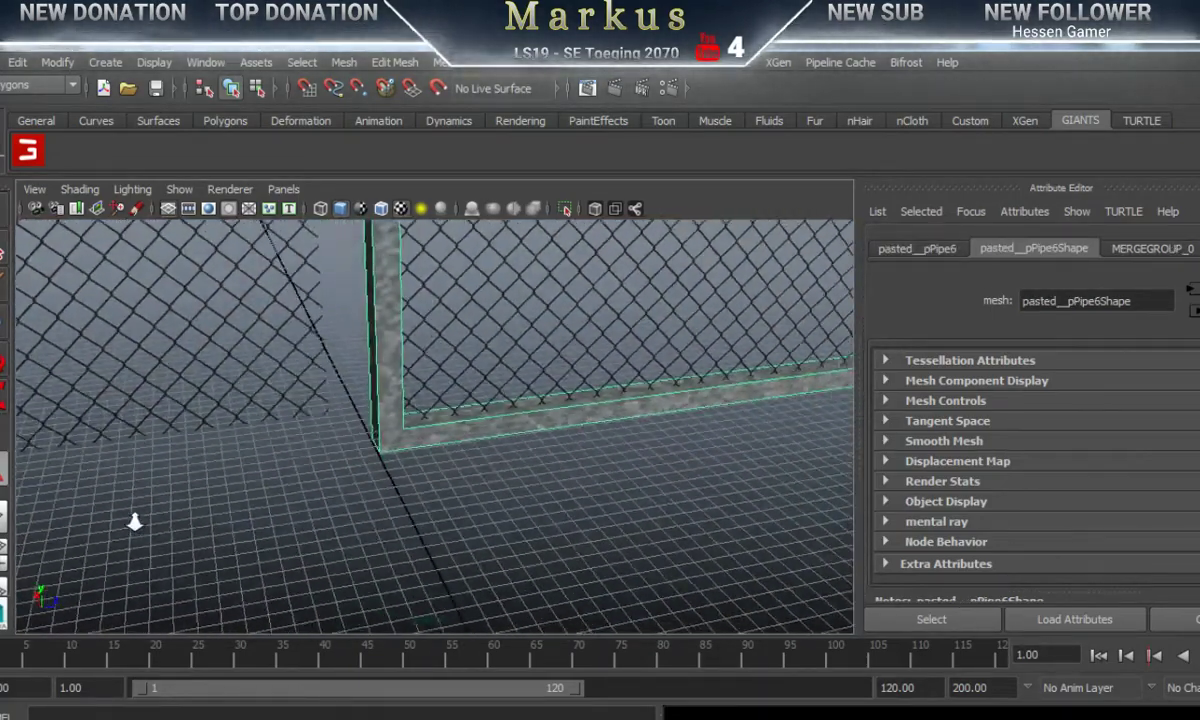
{"action": "scroll", "coordinate": [450, 485], "scroll_direction": "up", "scroll_amount": 10}
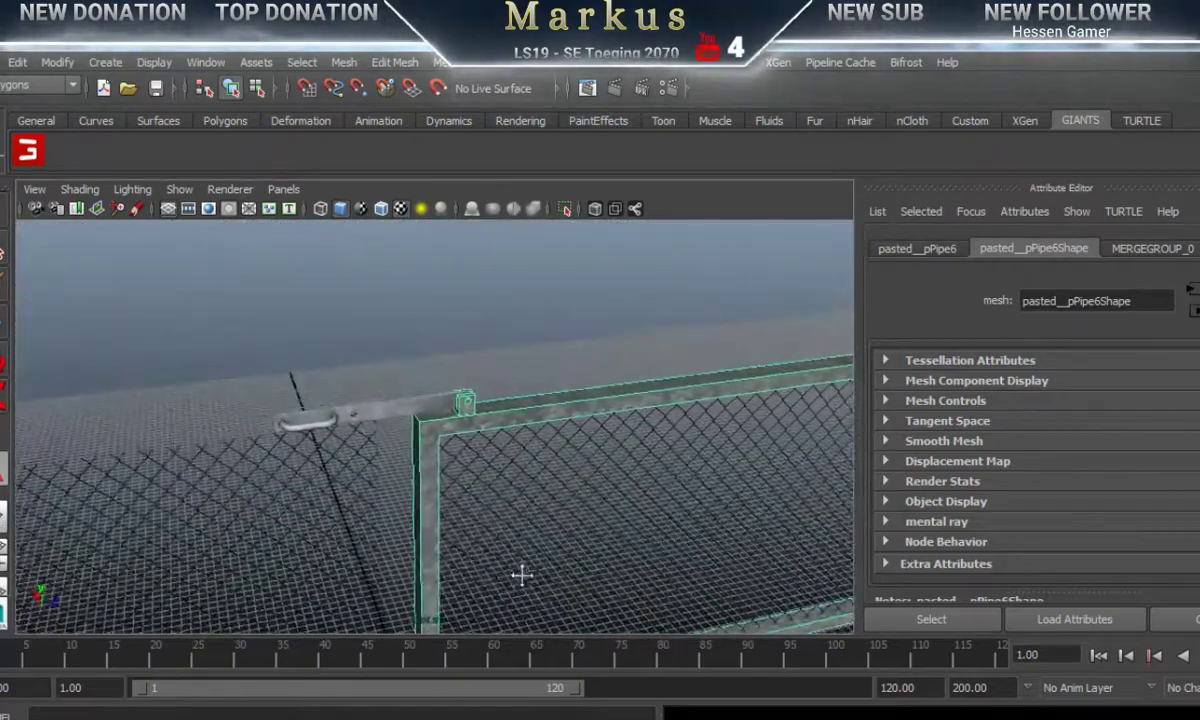
{"action": "scroll", "coordinate": [838, 470], "scroll_direction": "up", "scroll_amount": 2}
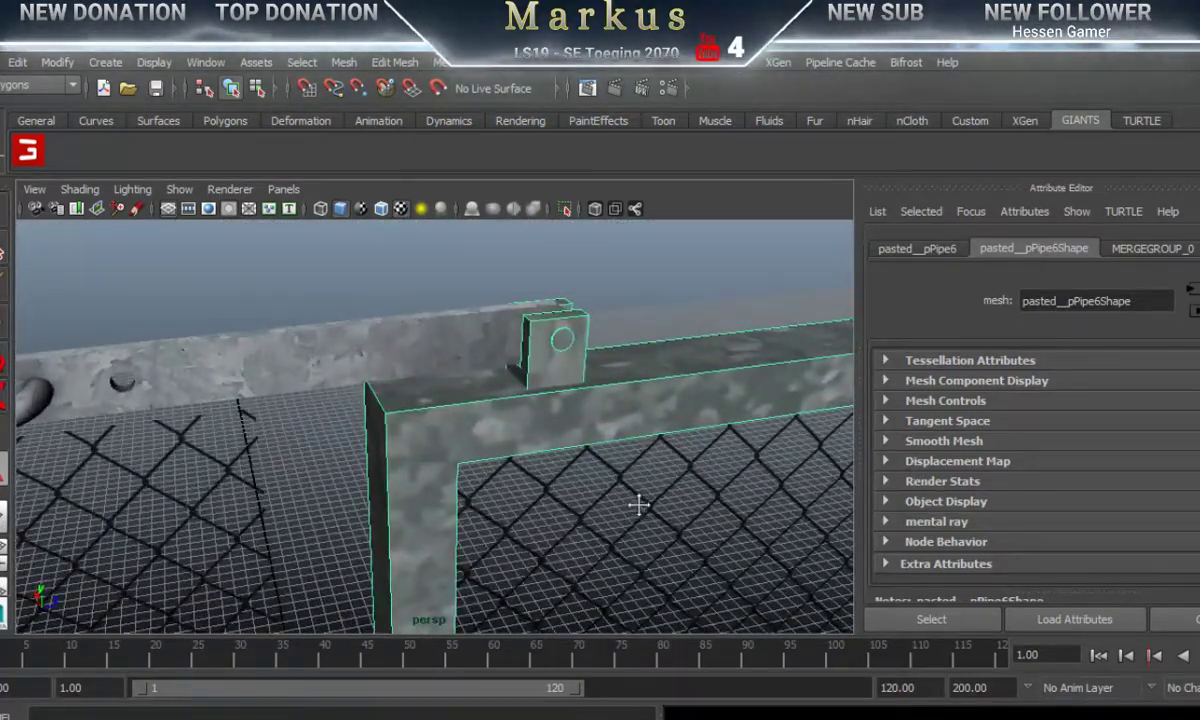
{"action": "middle_click_drag", "start_coordinate": [638, 504], "coordinate": [497, 523], "text": "alt"}
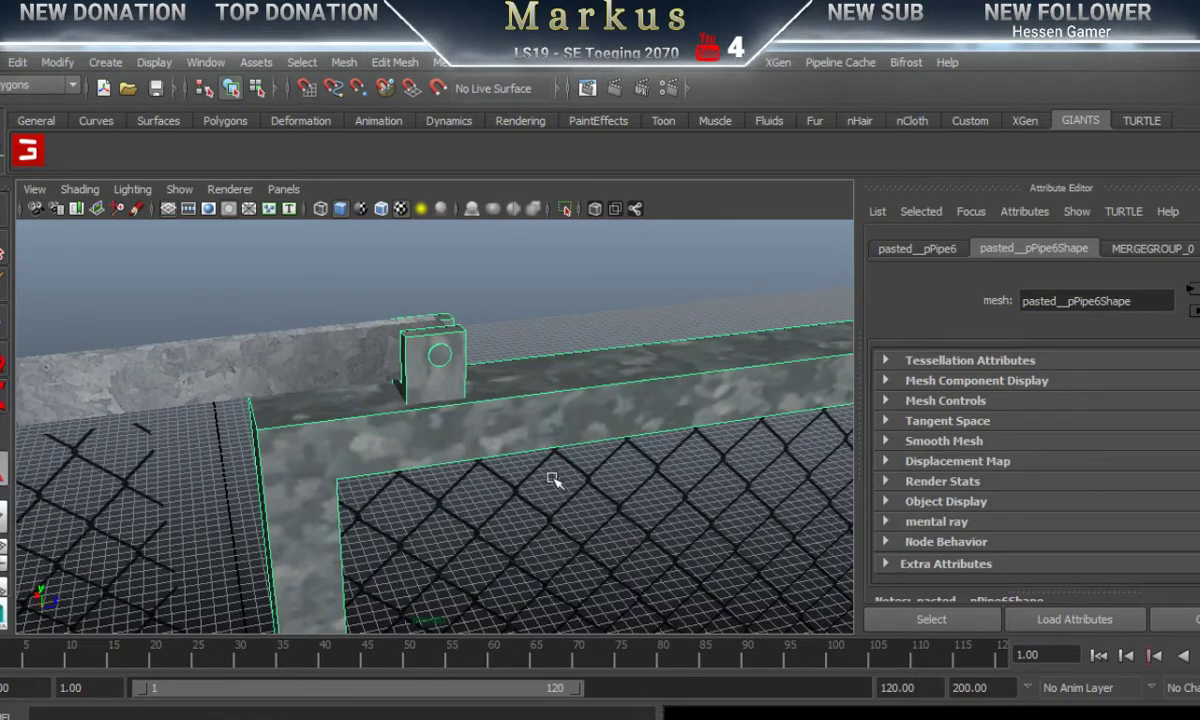
Step: Compare the metal texture at the first gate frame's hinge corner with the mesh-filled frame's upper corner, then view the first frame's latch bracket
{"action": "right_click_drag", "start_coordinate": [554, 479], "coordinate": [21, 517], "text": "alt"}
{"action": "right_click_drag", "start_coordinate": [600, 517], "coordinate": [254, 517], "text": "alt"}
{"action": "middle_click_drag", "start_coordinate": [464, 509], "coordinate": [684, 283], "text": "alt"}
{"action": "middle_click_drag", "start_coordinate": [418, 490], "coordinate": [632, 394], "text": "alt"}
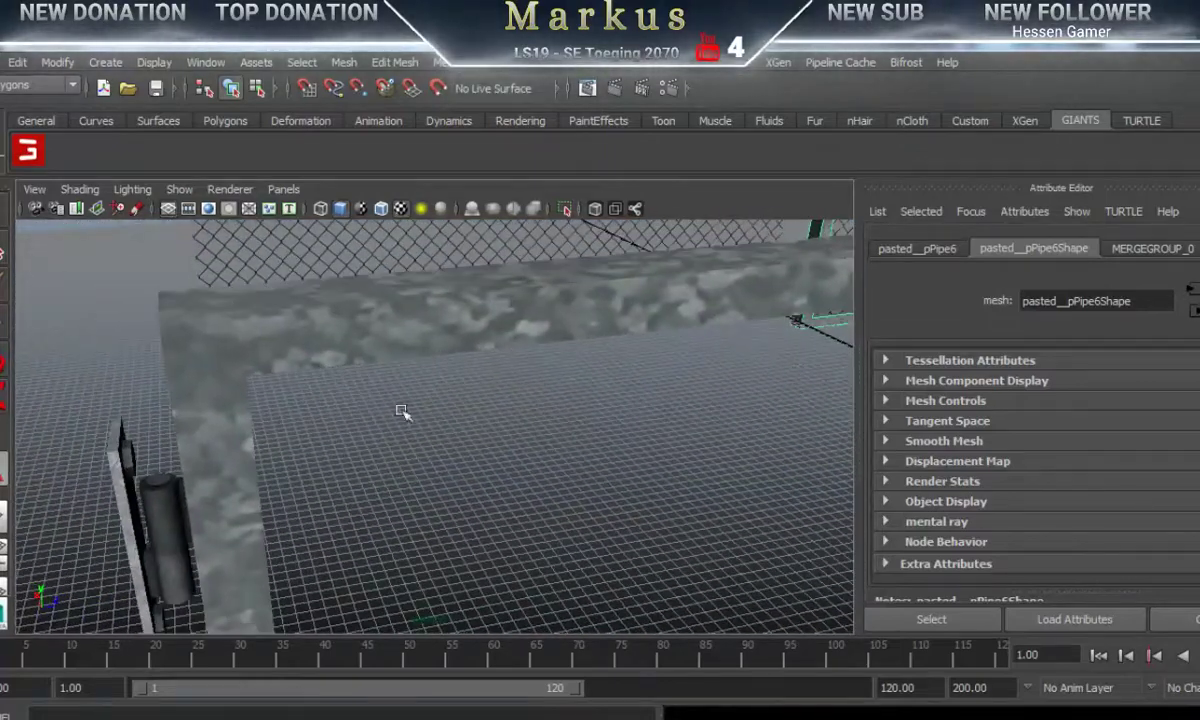
{"action": "left_click", "coordinate": [214, 340]}
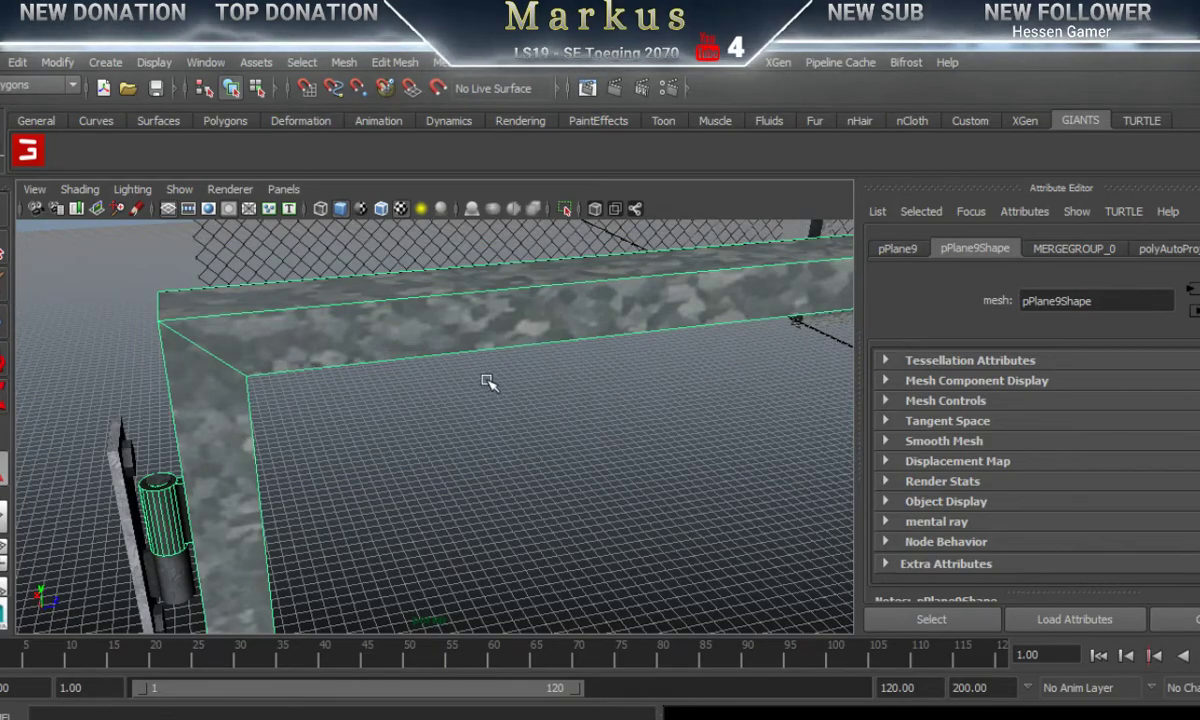
{"action": "left_click_drag", "start_coordinate": [488, 382], "coordinate": [363, 515], "text": "alt"}
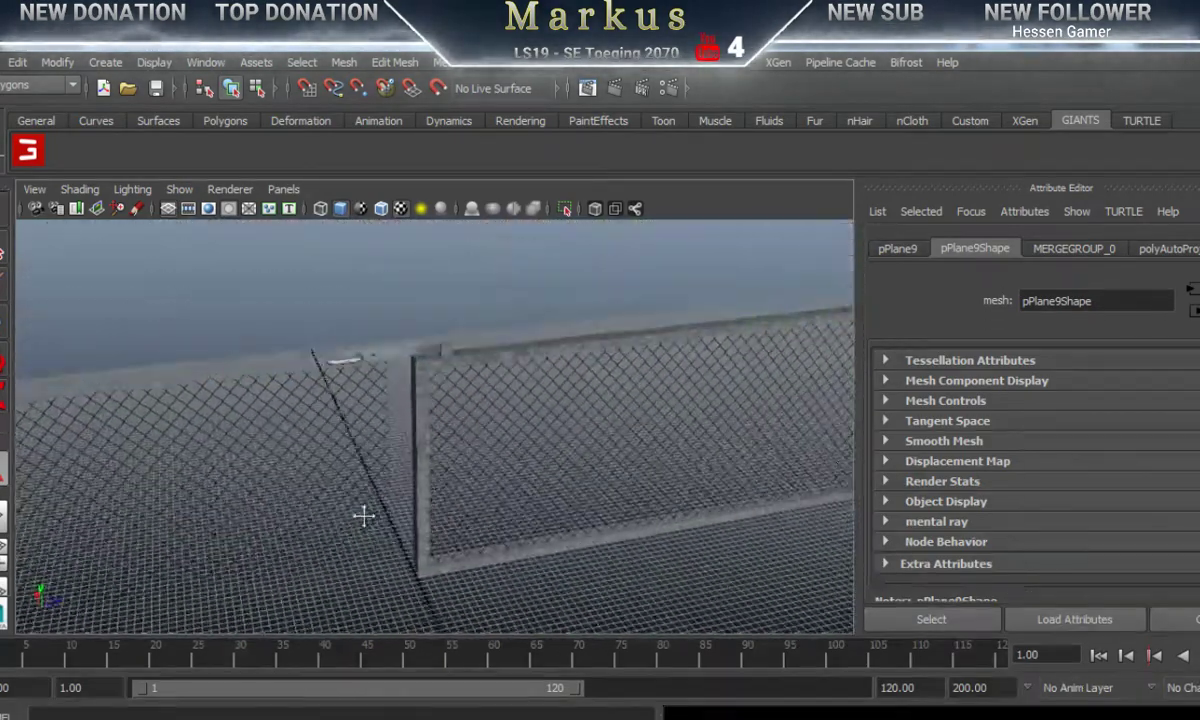
{"action": "middle_click_drag", "start_coordinate": [363, 515], "coordinate": [349, 530], "text": "alt"}
{"action": "right_click_drag", "start_coordinate": [244, 500], "coordinate": [800, 440], "text": "alt"}
{"action": "middle_click_drag", "start_coordinate": [512, 410], "coordinate": [530, 442], "text": "alt"}
{"action": "right_click_drag", "start_coordinate": [348, 445], "coordinate": [630, 431], "text": "alt"}
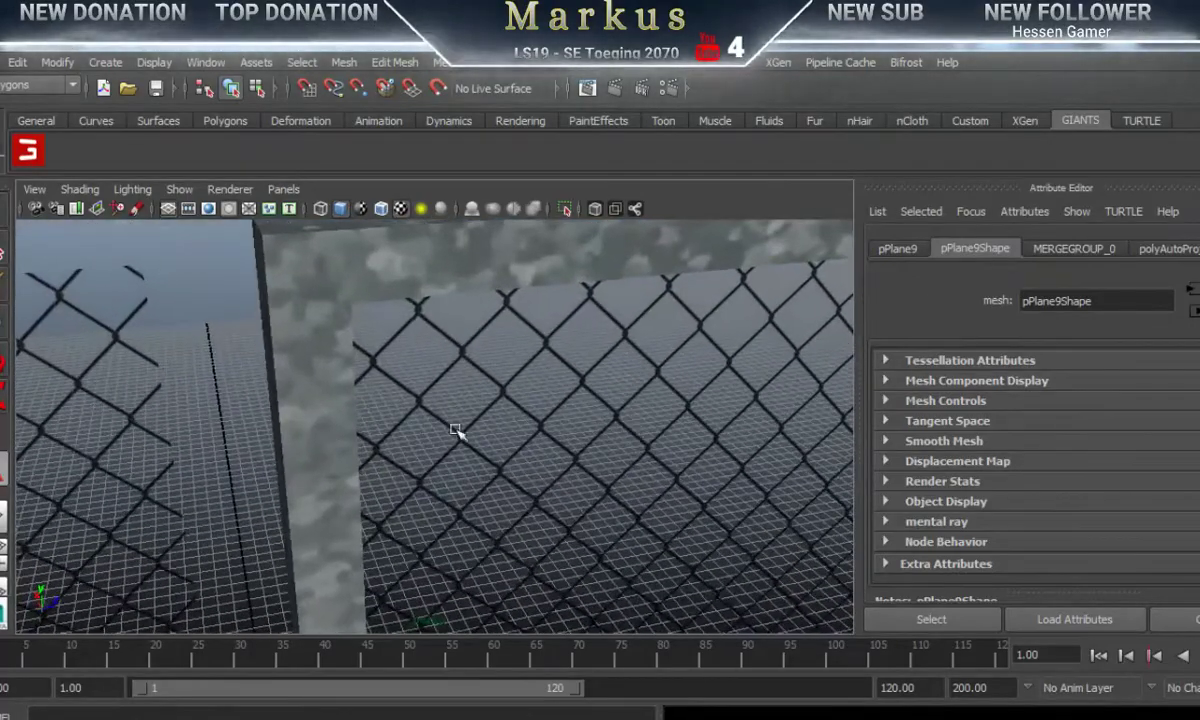
{"action": "middle_click_drag", "start_coordinate": [405, 431], "coordinate": [394, 496], "text": "alt"}
{"action": "left_click_drag", "start_coordinate": [532, 446], "coordinate": [557, 467], "text": "alt"}
{"action": "left_click_drag", "start_coordinate": [443, 438], "coordinate": [502, 480], "text": "alt"}
{"action": "right_click_drag", "start_coordinate": [356, 501], "coordinate": [644, 450], "text": "alt"}
Step: Move the pin cylinder out of the latch bracket on top of the first gate frame along its X axis
{"action": "left_click", "coordinate": [285, 505]}
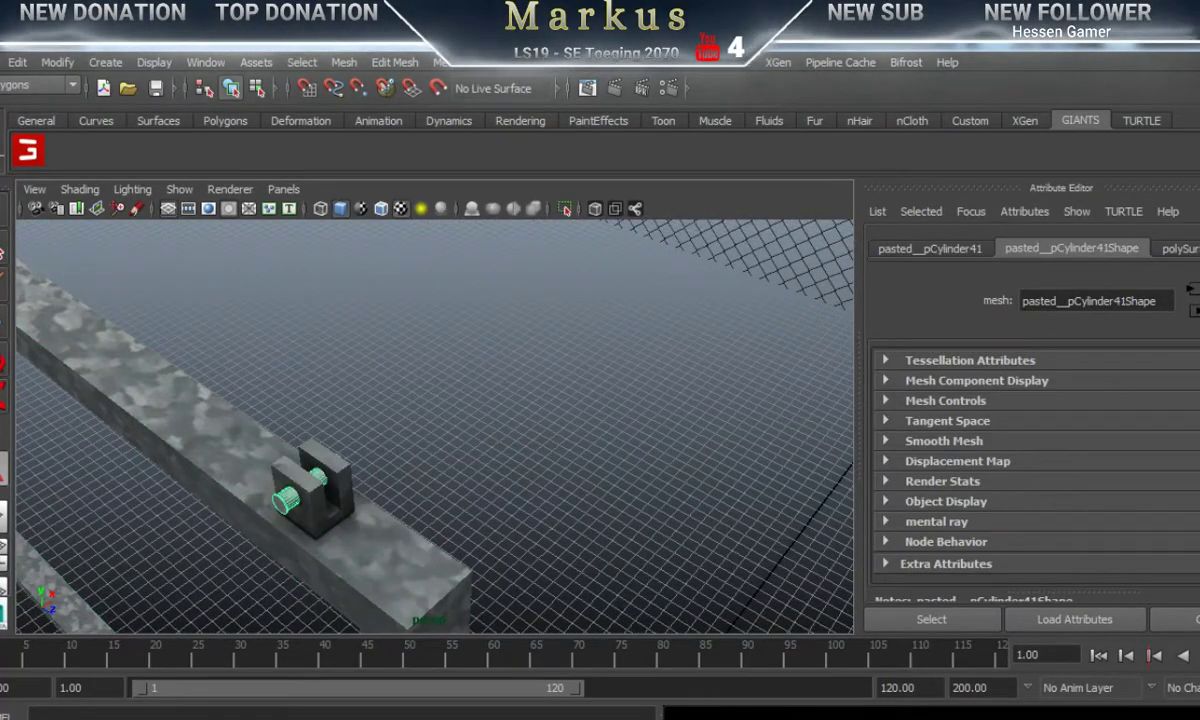
{"action": "key", "text": "w"}
{"action": "right_click_drag", "start_coordinate": [435, 451], "coordinate": [220, 525], "text": "alt"}
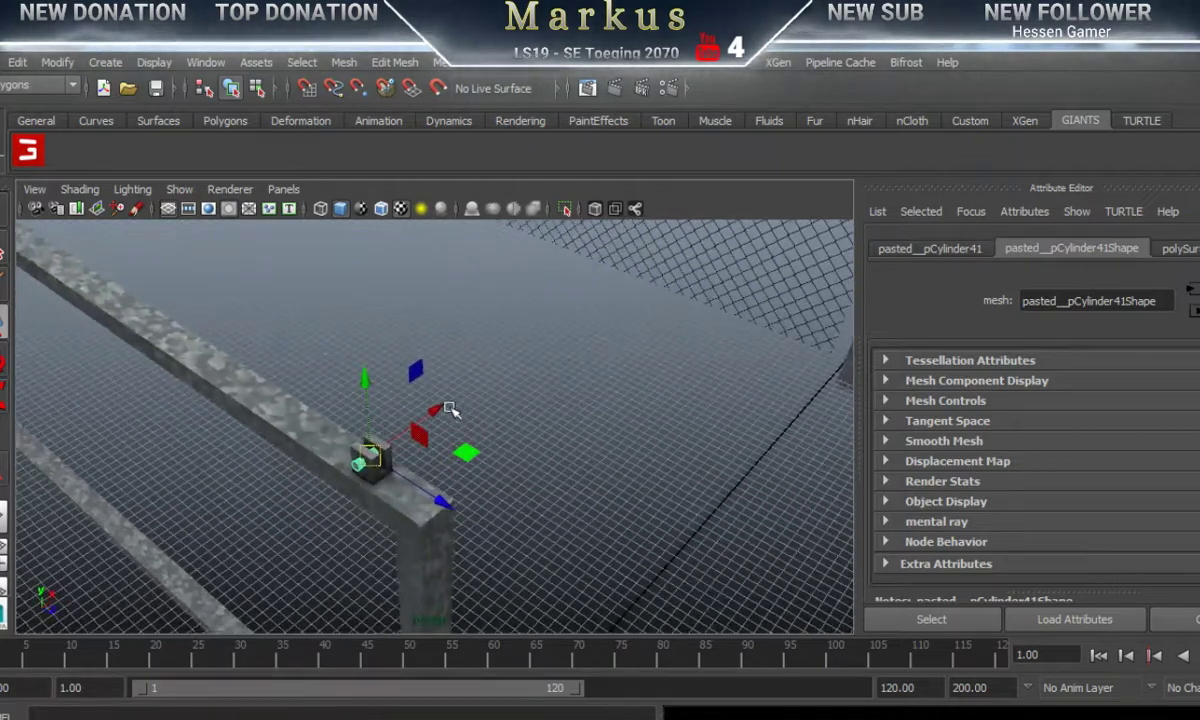
{"action": "left_click_drag", "start_coordinate": [444, 405], "coordinate": [611, 335]}
{"action": "left_click_drag", "start_coordinate": [303, 490], "coordinate": [381, 505], "text": "alt"}
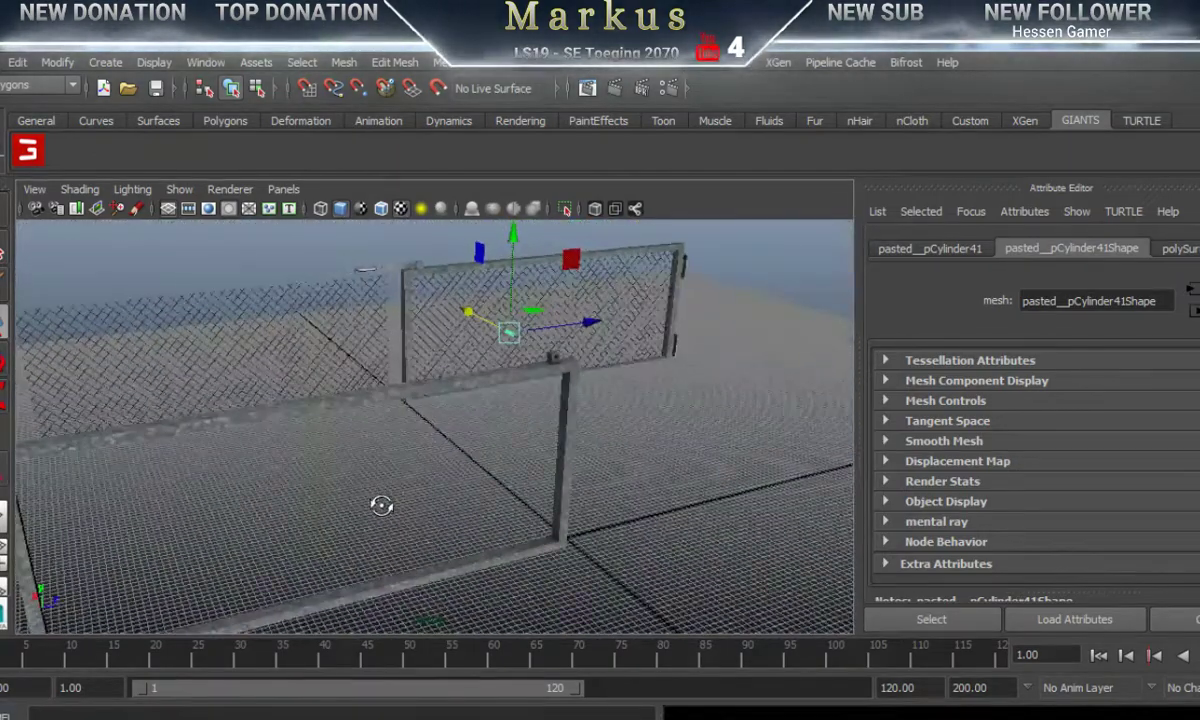
Step: Select the first gate frame and show the Channel Box in place of the Attribute Editor
{"action": "left_click", "coordinate": [303, 411]}
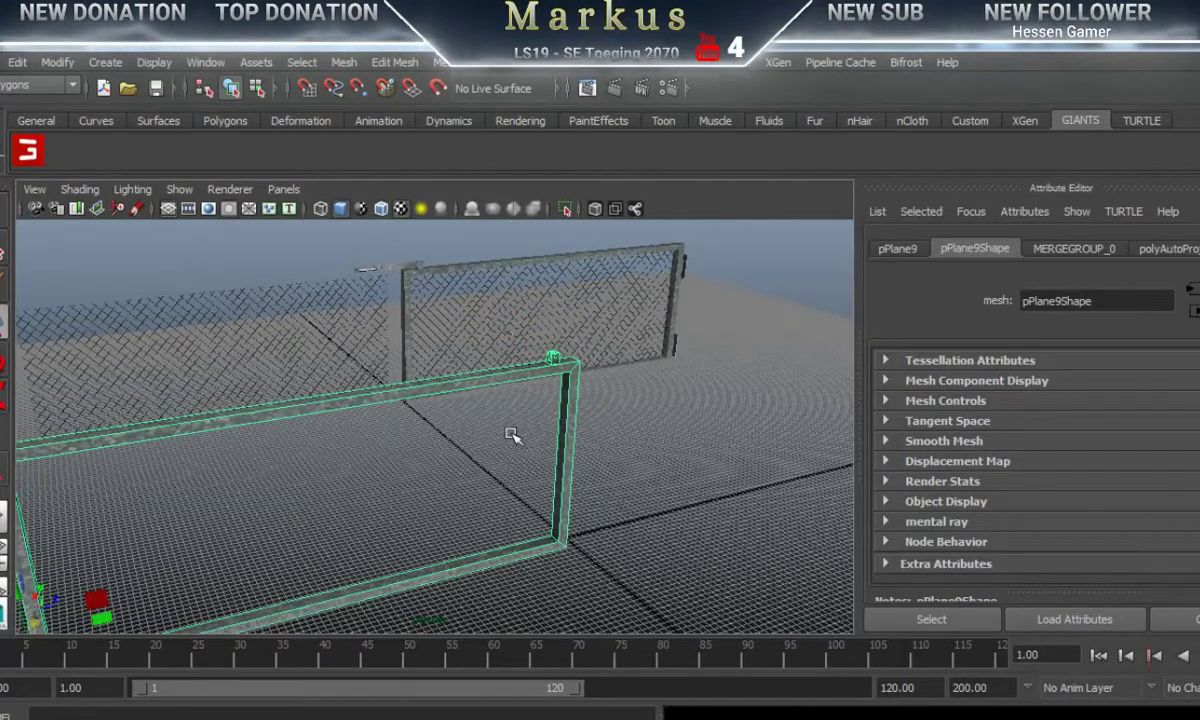
{"action": "left_click_drag", "start_coordinate": [510, 434], "coordinate": [567, 377], "text": "alt"}
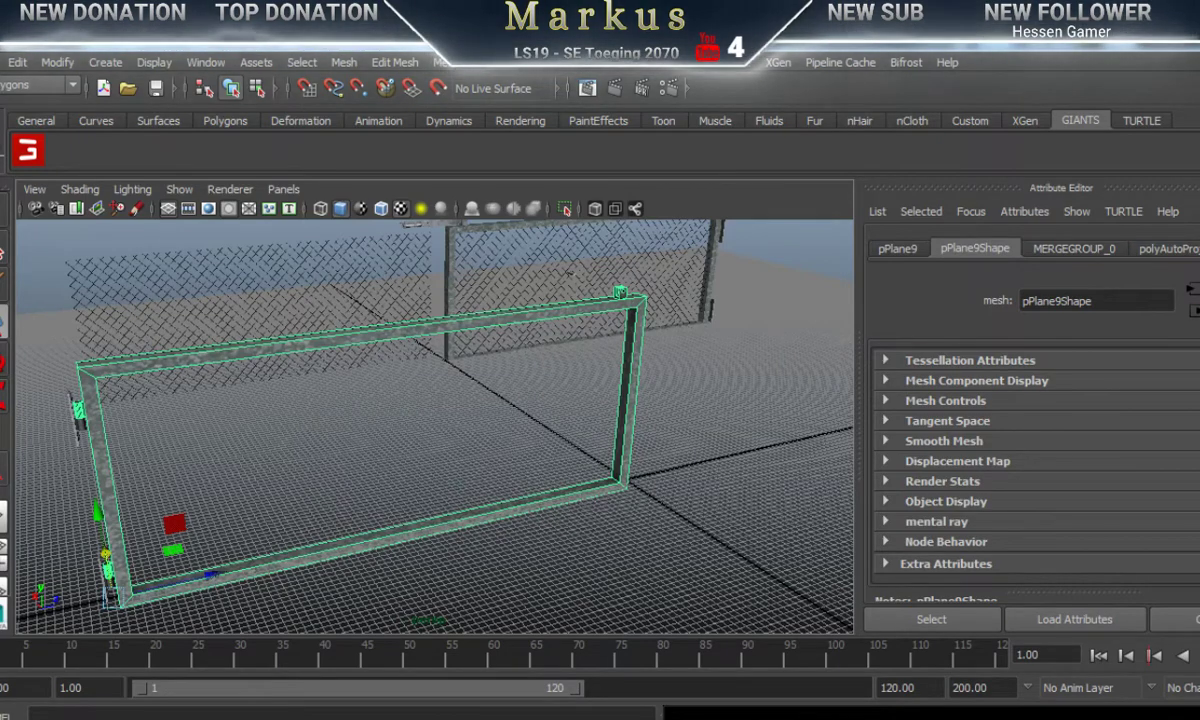
{"action": "left_click", "coordinate": [1199, 88]}
{"action": "key", "text": "ctrl+shift+t"}
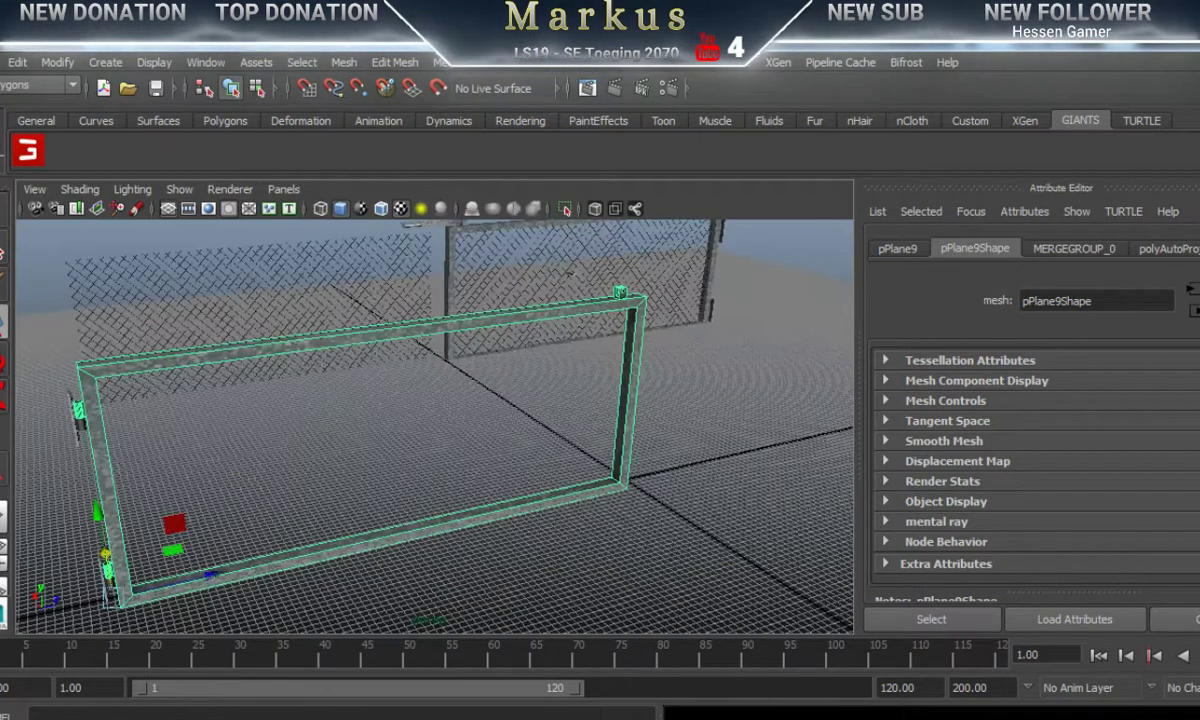
{"action": "key", "text": "ctrl+shift+a"}
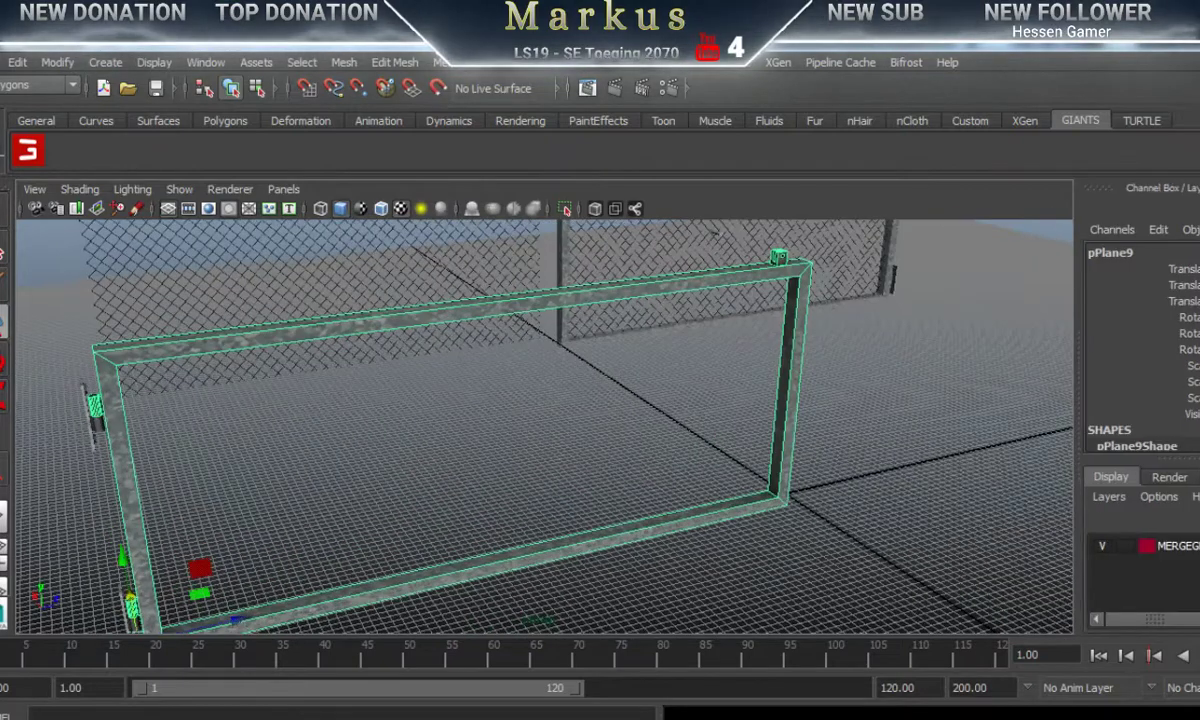
{"action": "key", "text": "ctrl+a"}
{"action": "key", "text": "ctrl+a"}
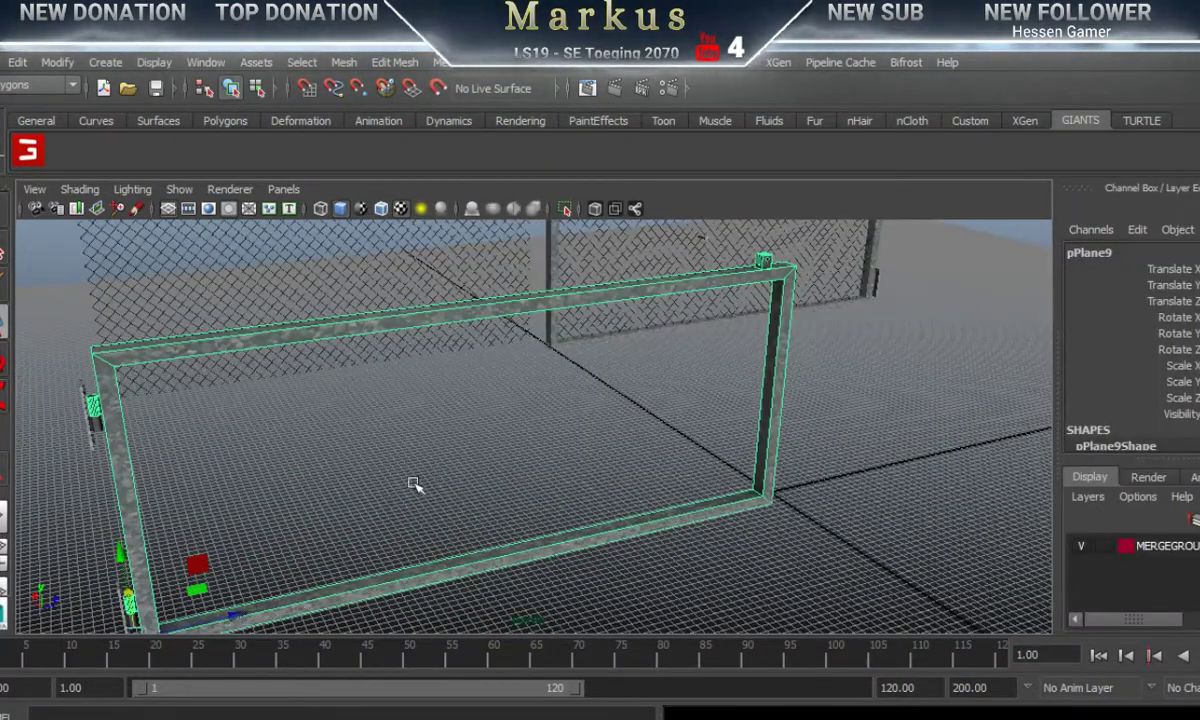
{"action": "right_click_drag", "start_coordinate": [412, 482], "coordinate": [348, 485], "text": "alt"}
{"action": "middle_click_drag", "start_coordinate": [348, 485], "coordinate": [385, 430], "text": "alt"}
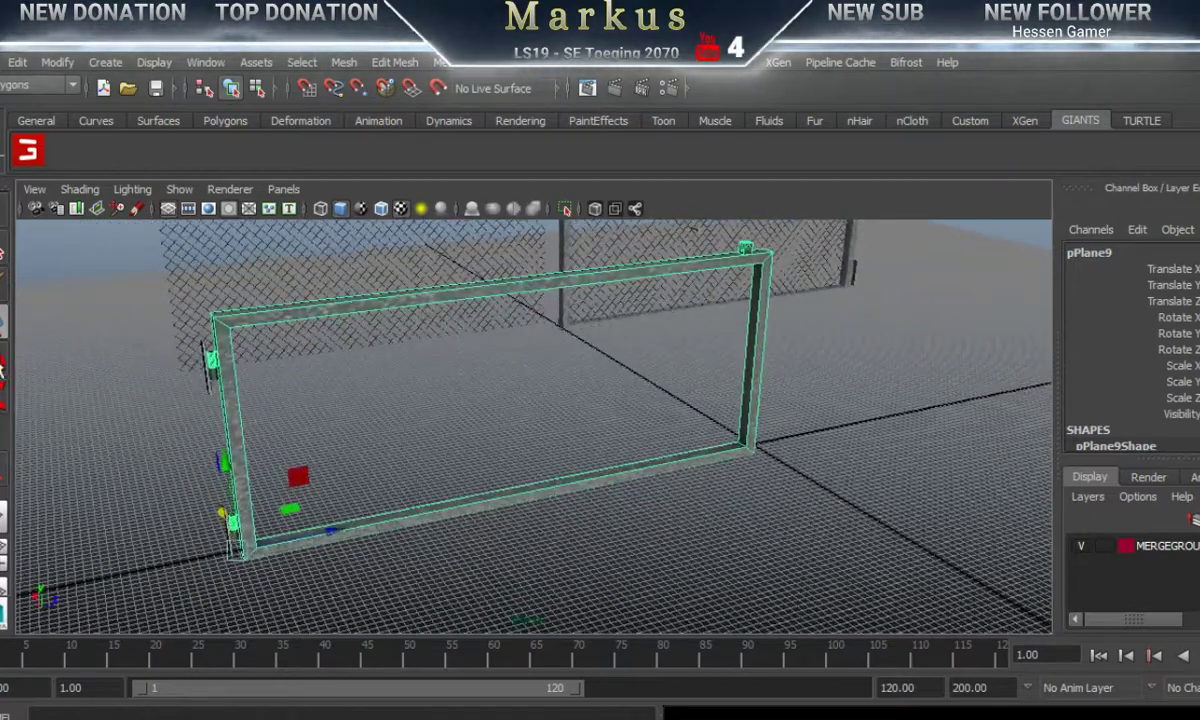
{"action": "key", "text": "e"}
{"action": "left_click_drag", "start_coordinate": [303, 584], "coordinate": [303, 503]}
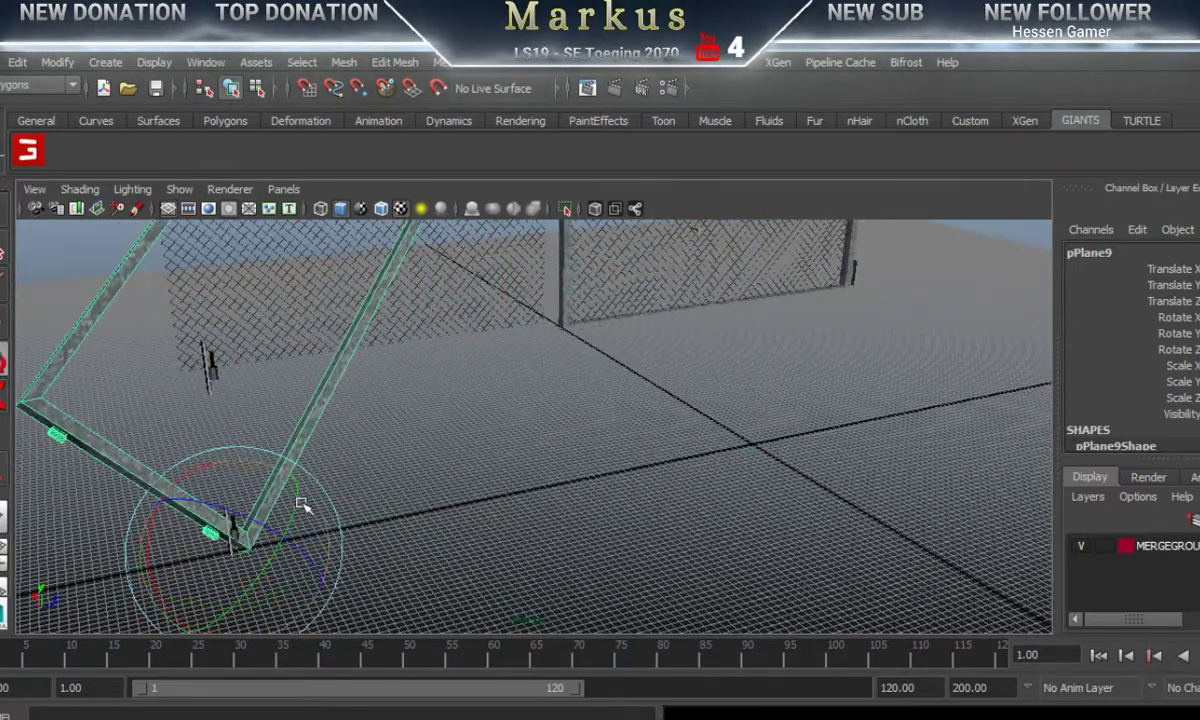
{"action": "left_click", "coordinate": [60, 62]}
{"action": "mouse_move", "coordinate": [20, 62]}
{"action": "left_click", "coordinate": [54, 90]}
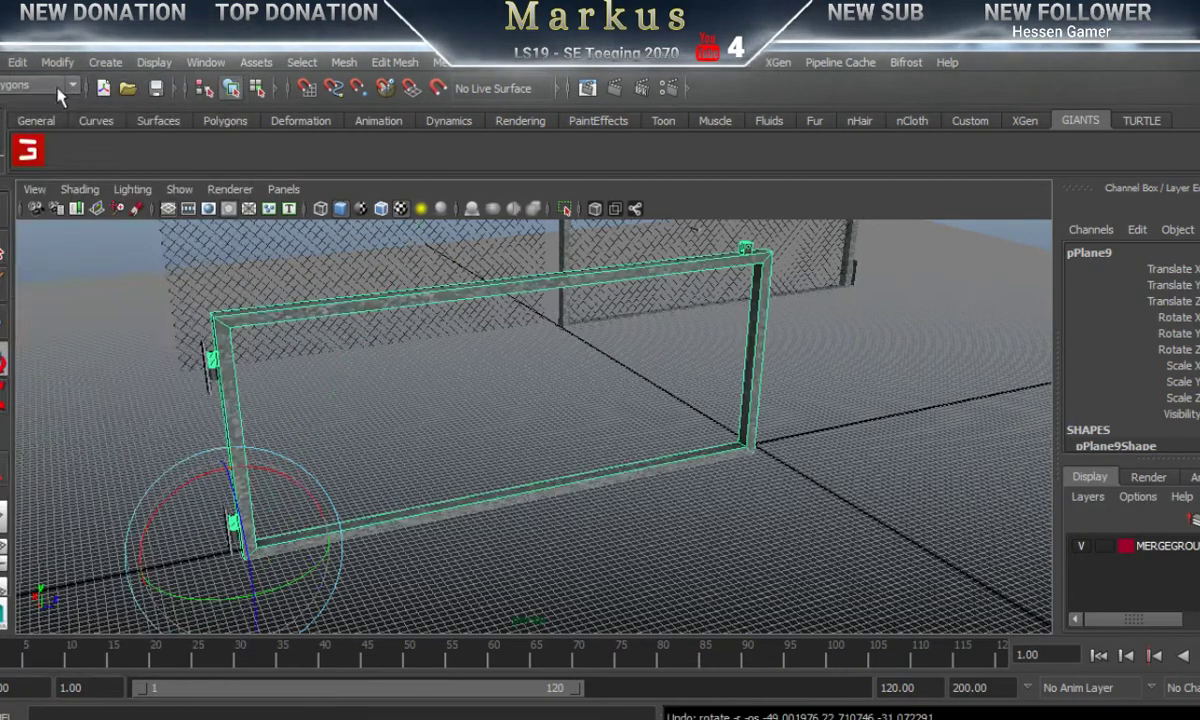
Step: Rotate the first gate frame half a turn about its vertical axis at the hinge-side pivot, undoing the imprecise attempt
{"action": "mouse_move", "coordinate": [303, 584]}
{"action": "left_mouse_down"}
{"action": "mouse_move", "coordinate": [380, 544]}
{"action": "mouse_move", "coordinate": [245, 540]}
{"action": "mouse_move", "coordinate": [257, 597]}
{"action": "mouse_move", "coordinate": [370, 555]}
{"action": "mouse_move", "coordinate": [246, 603]}
{"action": "mouse_move", "coordinate": [310, 578]}
{"action": "left_mouse_up"}
{"action": "left_click_drag", "start_coordinate": [322, 557], "coordinate": [316, 563]}
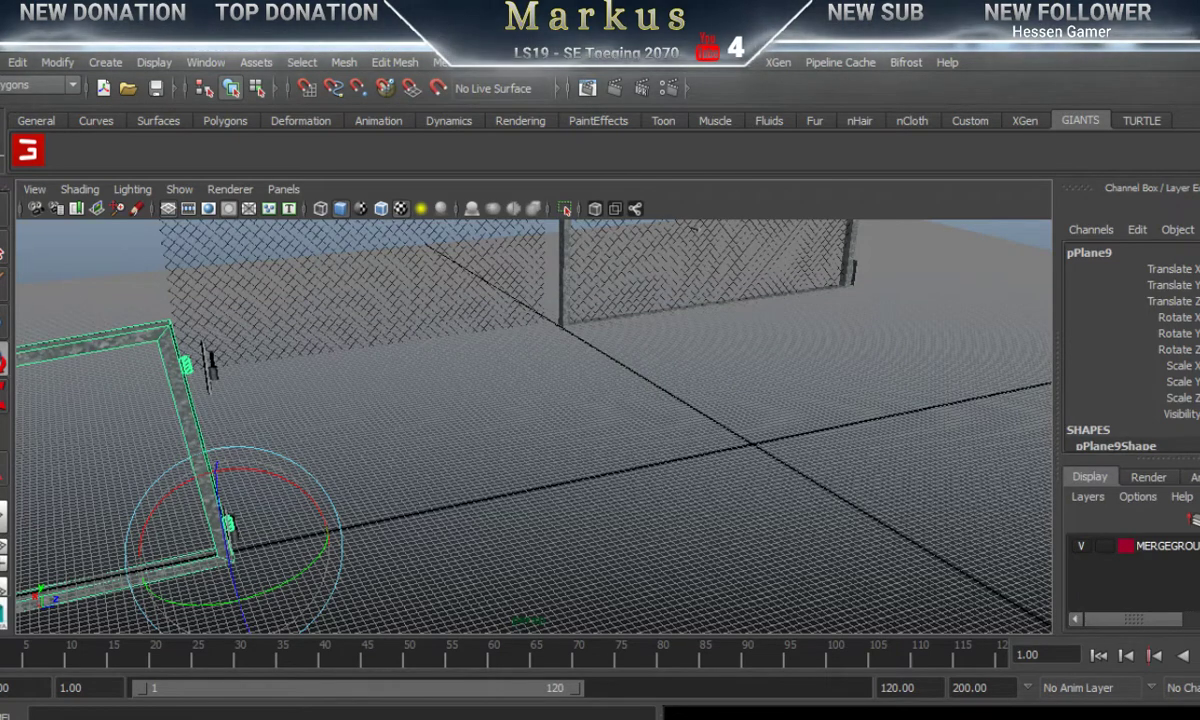
{"action": "key", "text": "ctrl+z"}
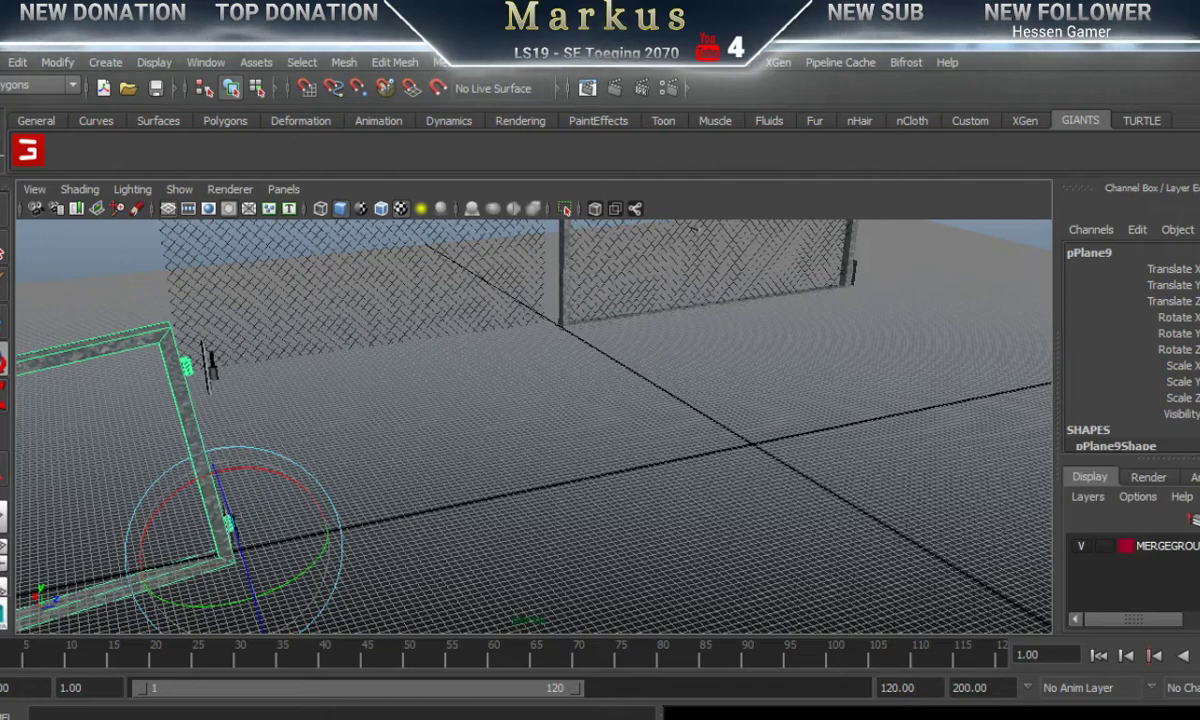
{"action": "key", "text": "Return"}
{"action": "left_click_drag", "start_coordinate": [296, 579], "coordinate": [288, 584]}
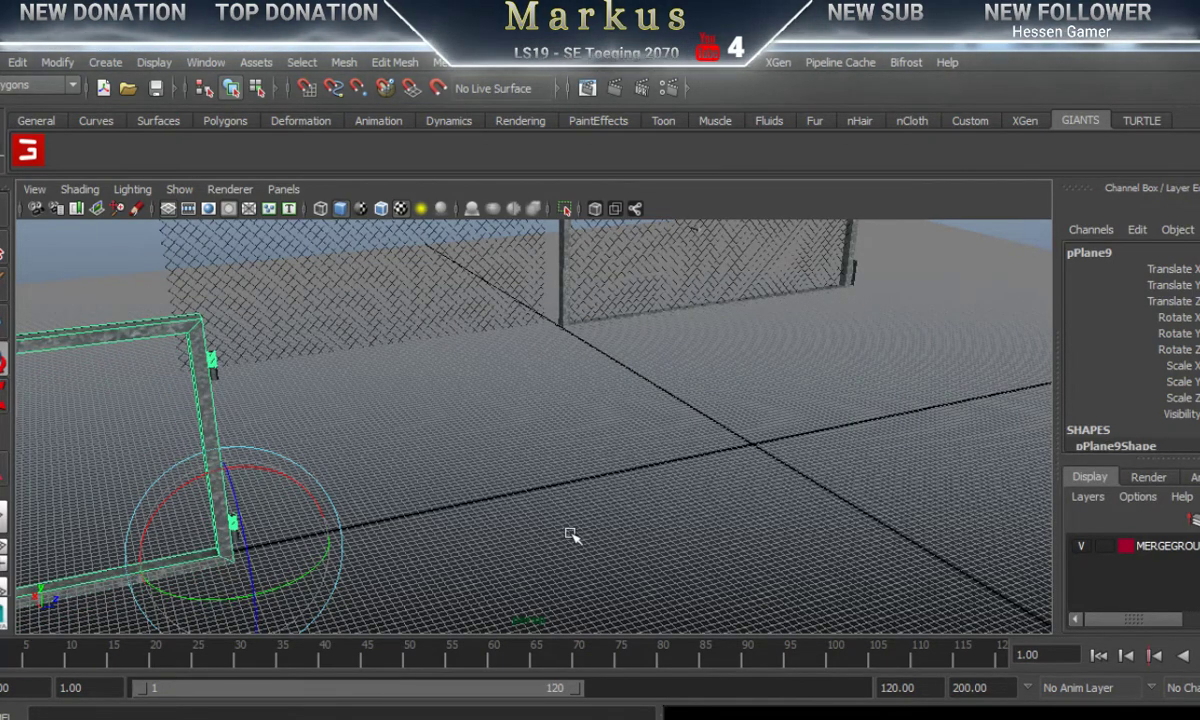
Step: Move the turned gate frame along the Z axis until its hinge-side lower corner sits at the grid's centre
{"action": "left_click_drag", "start_coordinate": [570, 535], "coordinate": [452, 527], "text": "alt"}
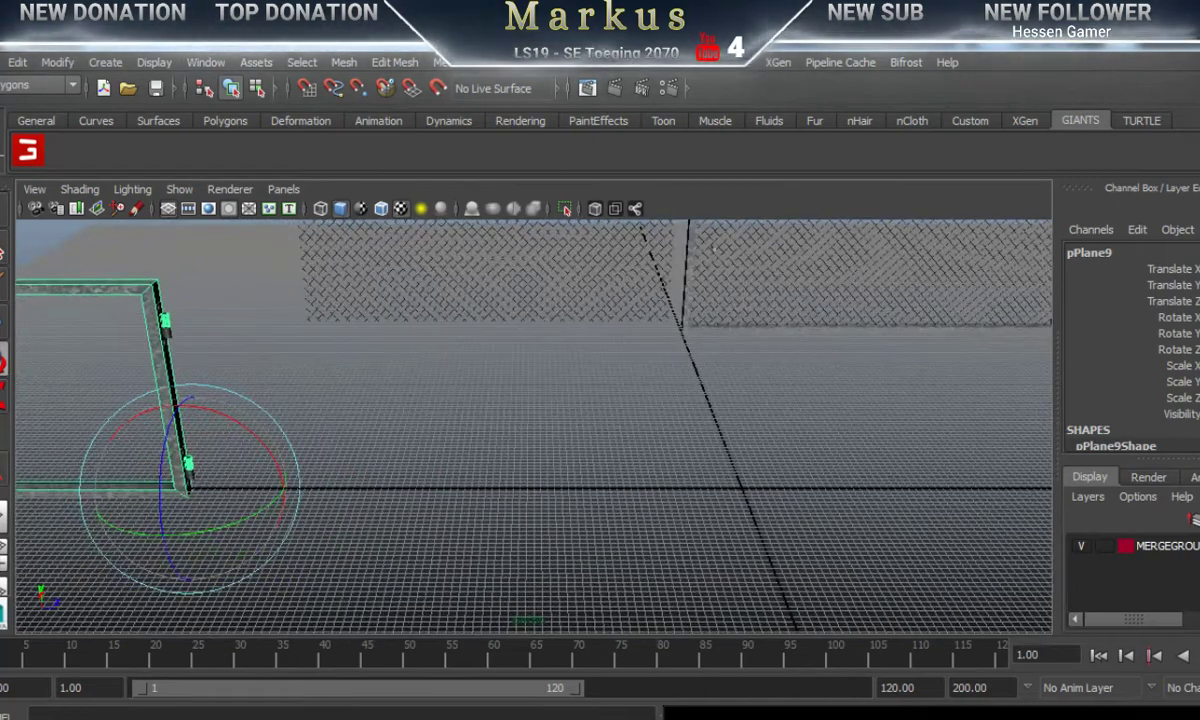
{"action": "key", "text": "w"}
{"action": "middle_click_drag", "start_coordinate": [295, 485], "coordinate": [378, 482], "text": "alt"}
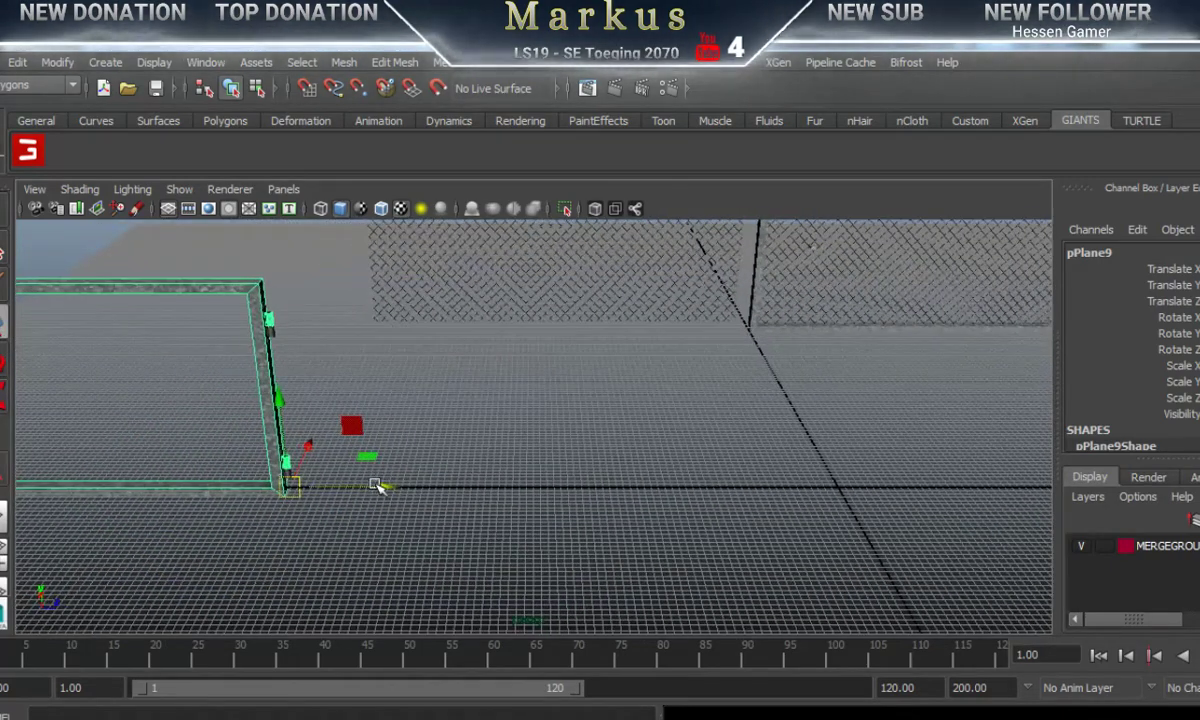
{"action": "left_click_drag", "start_coordinate": [388, 492], "coordinate": [921, 489]}
{"action": "left_click_drag", "start_coordinate": [810, 558], "coordinate": [577, 473], "text": "alt"}
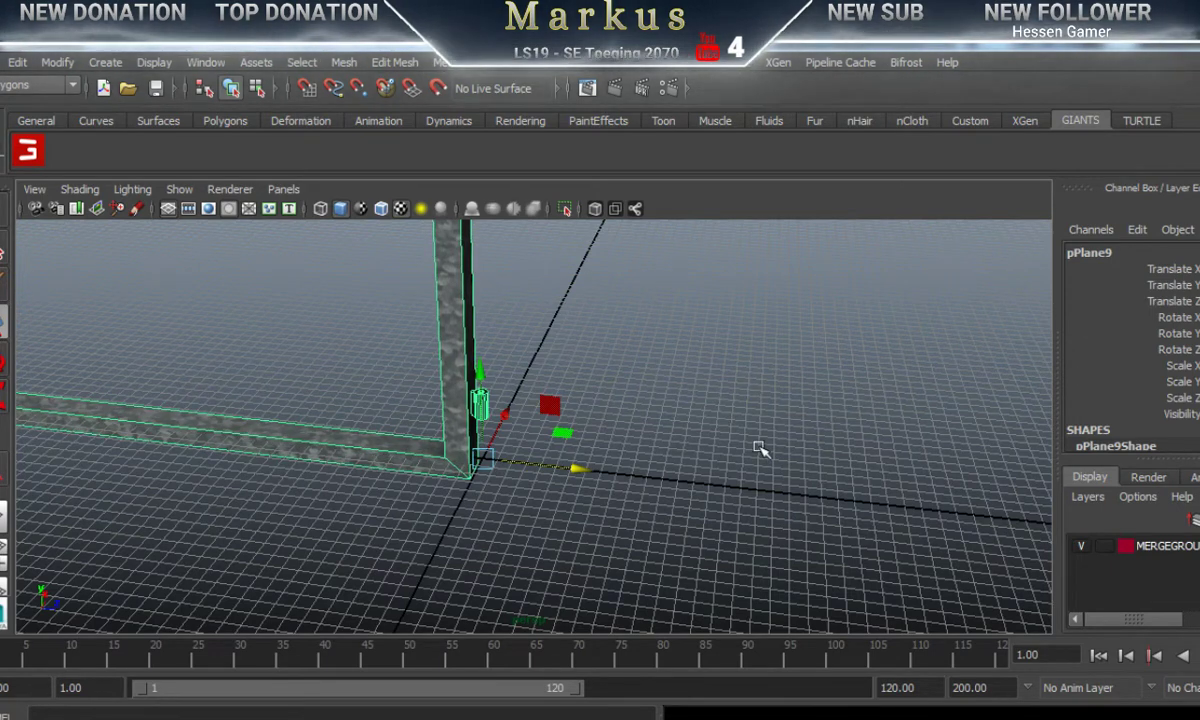
Step: Delete the front and top faces of the mesh-filled gate frame's beams, keeping the latch bracket
{"action": "right_click", "coordinate": [645, 296]}
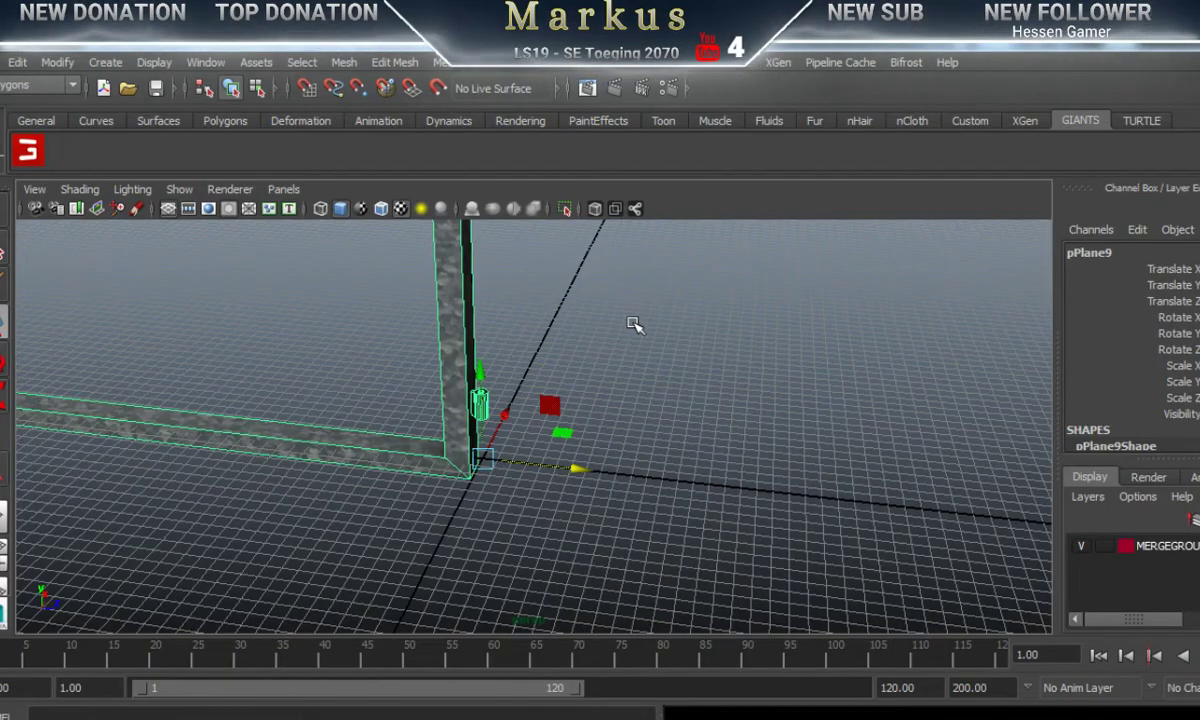
{"action": "left_click_drag", "start_coordinate": [665, 405], "coordinate": [890, 558], "text": "alt"}
{"action": "left_click_drag", "start_coordinate": [369, 548], "coordinate": [562, 530], "text": "alt"}
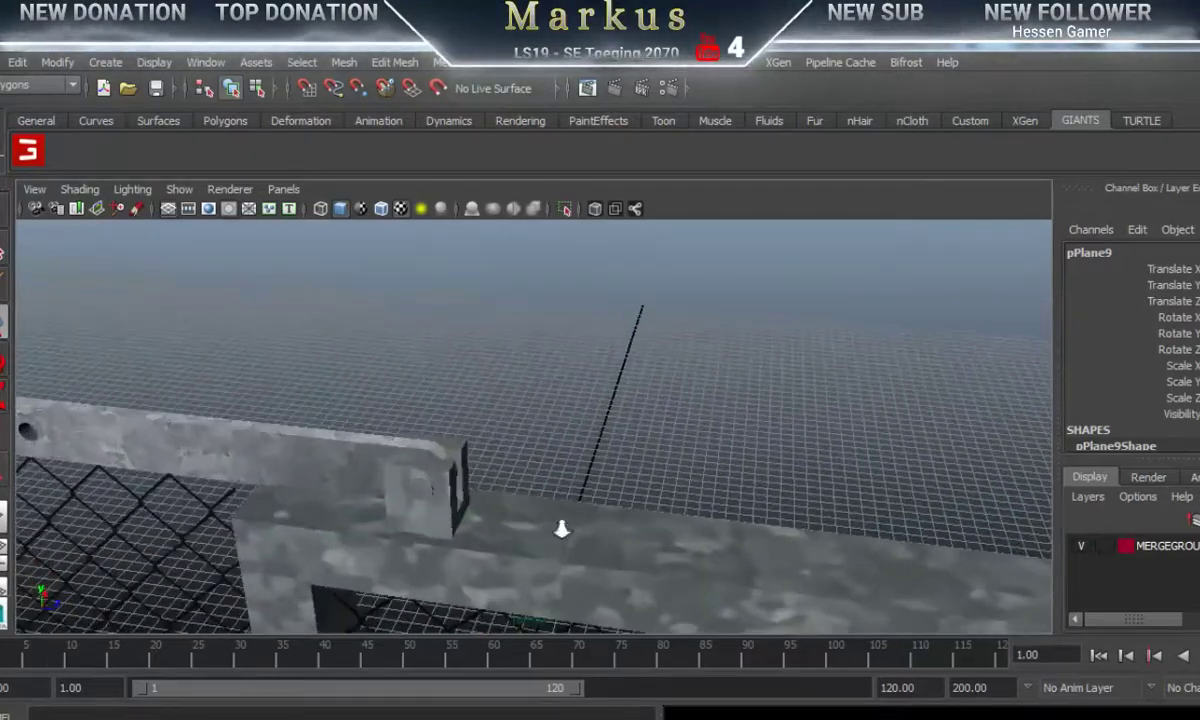
{"action": "left_click", "coordinate": [493, 572]}
{"action": "right_click_drag", "start_coordinate": [490, 293], "coordinate": [490, 343]}
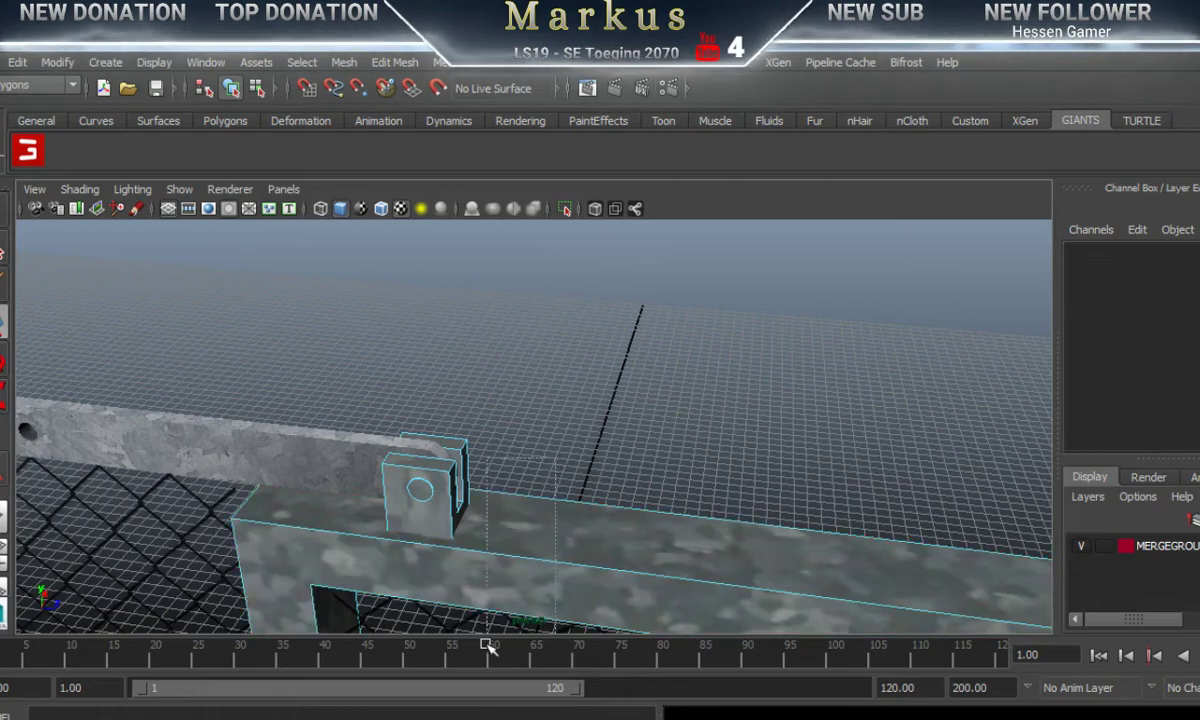
{"action": "mouse_move", "coordinate": [490, 647]}
{"action": "left_mouse_down"}
{"action": "mouse_move", "coordinate": [501, 635]}
{"action": "mouse_move", "coordinate": [502, 650]}
{"action": "left_mouse_up"}
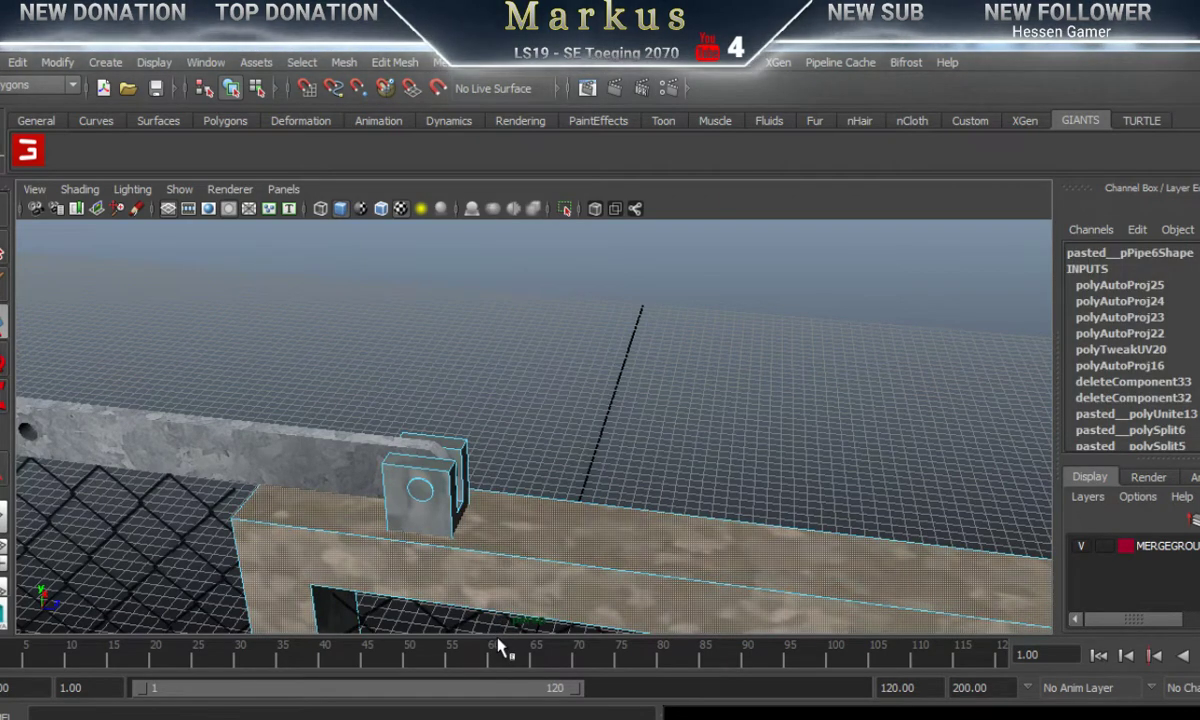
{"action": "key", "text": "Delete"}
Step: Delete the two leftover dark side faces of the latch-side post on the mesh-filled gate frame
{"action": "left_click_drag", "start_coordinate": [573, 553], "coordinate": [428, 297], "text": "alt"}
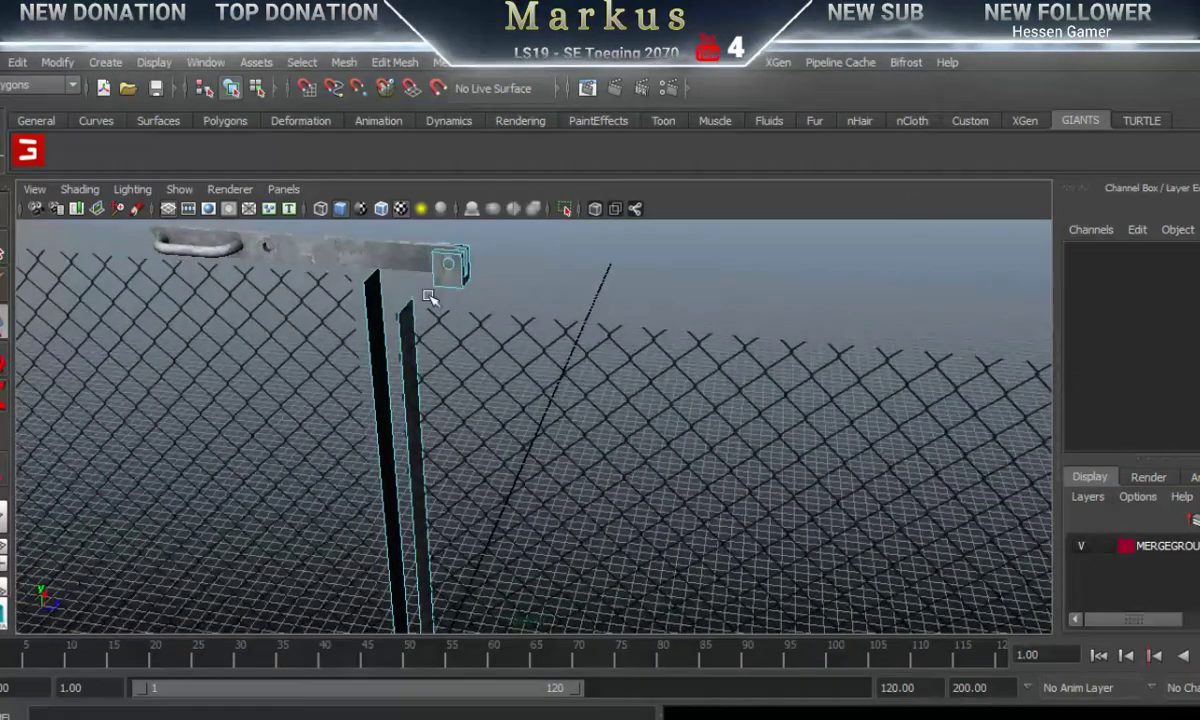
{"action": "left_click", "coordinate": [380, 373]}
{"action": "key", "text": "Delete"}
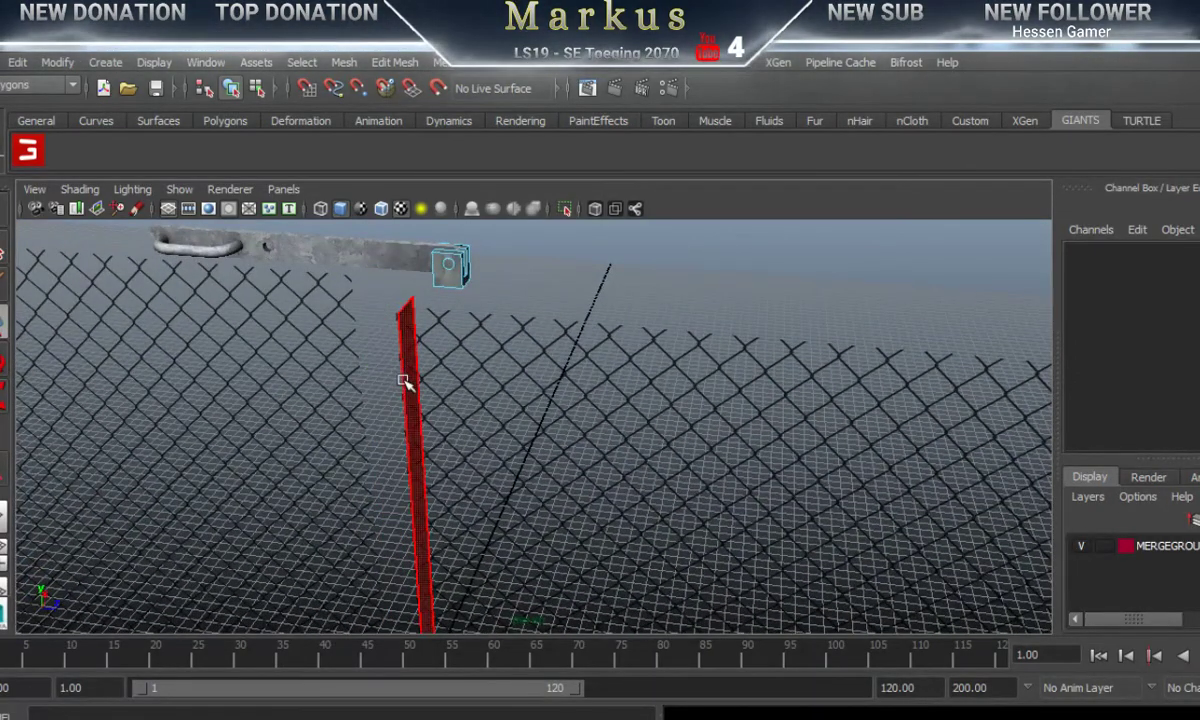
{"action": "left_click", "coordinate": [407, 388]}
{"action": "key", "text": "Delete"}
Step: Delete the remaining bottom beam, hinge-side post and attached hinge faces of the old mesh-filled gate frame
{"action": "left_click_drag", "start_coordinate": [543, 443], "coordinate": [838, 388], "text": "alt"}
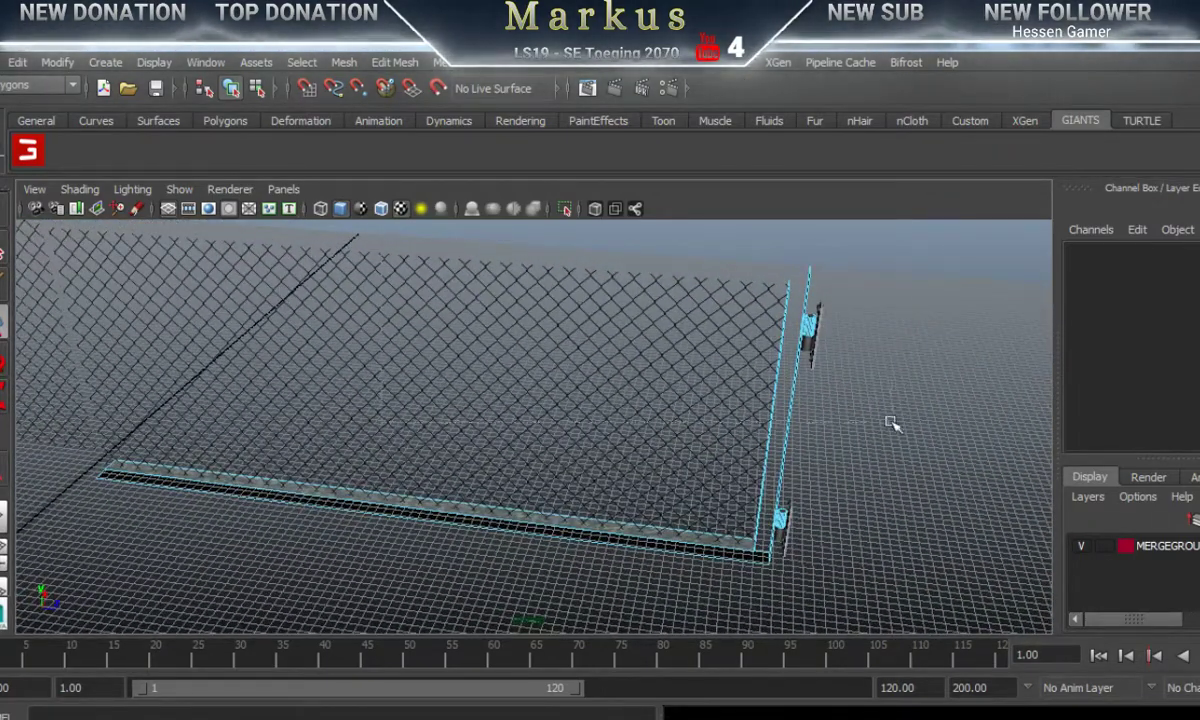
{"action": "left_click_drag", "start_coordinate": [892, 423], "coordinate": [864, 591]}
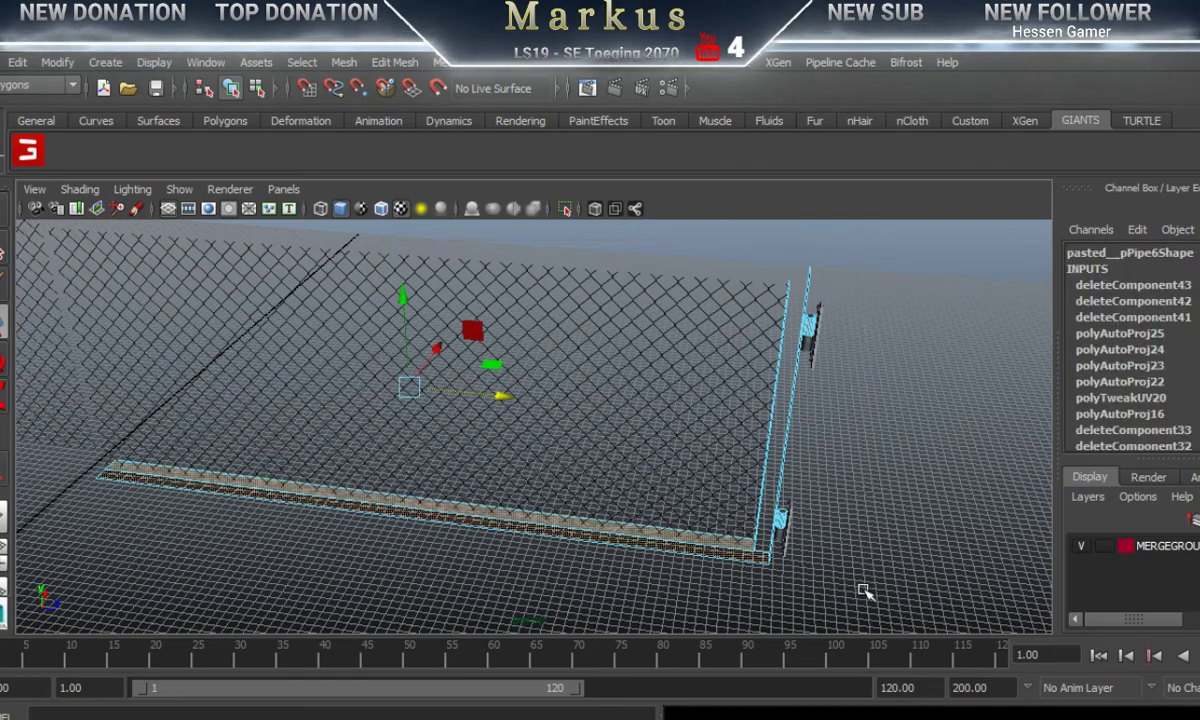
{"action": "key", "text": "Delete"}
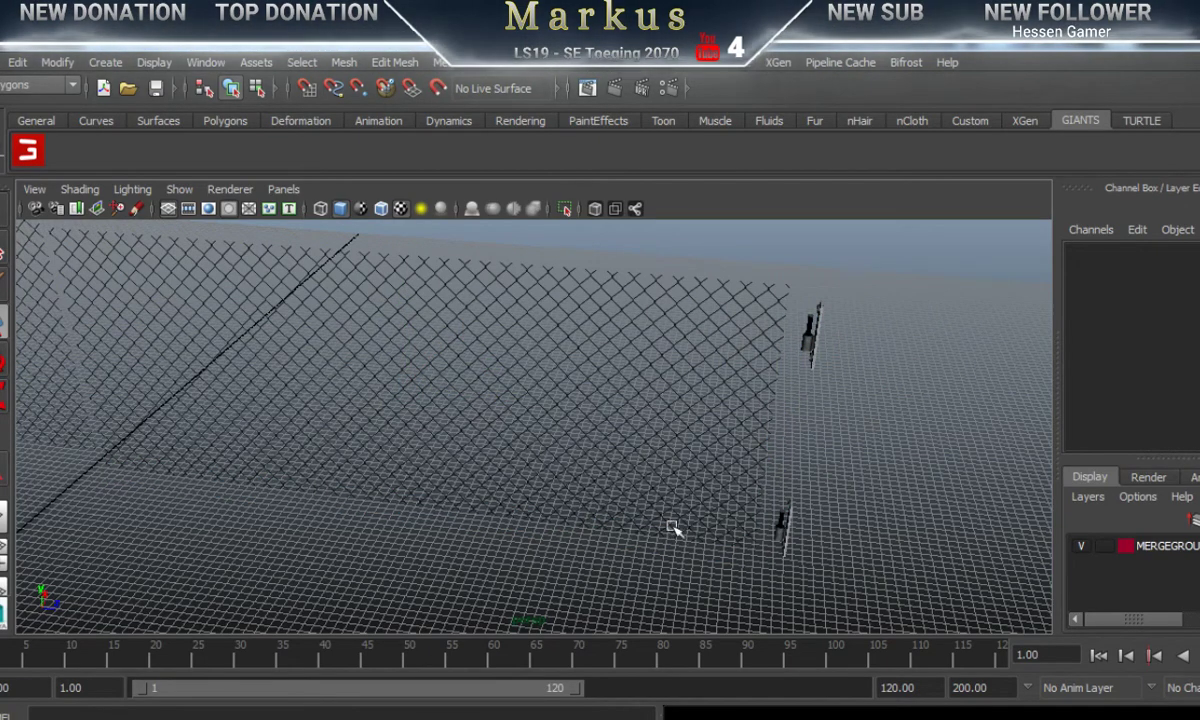
Step: Examine the latch bracket and pin at the end of the locking bar from close up
{"action": "left_click_drag", "start_coordinate": [372, 428], "coordinate": [765, 465], "text": "alt"}
{"action": "right_click_drag", "start_coordinate": [438, 515], "coordinate": [940, 469], "text": "alt"}
{"action": "right_click_drag", "start_coordinate": [300, 540], "coordinate": [1195, 557], "text": "alt"}
{"action": "left_click_drag", "start_coordinate": [512, 558], "coordinate": [649, 527], "text": "alt"}
{"action": "right_click_drag", "start_coordinate": [649, 526], "coordinate": [354, 538], "text": "alt"}
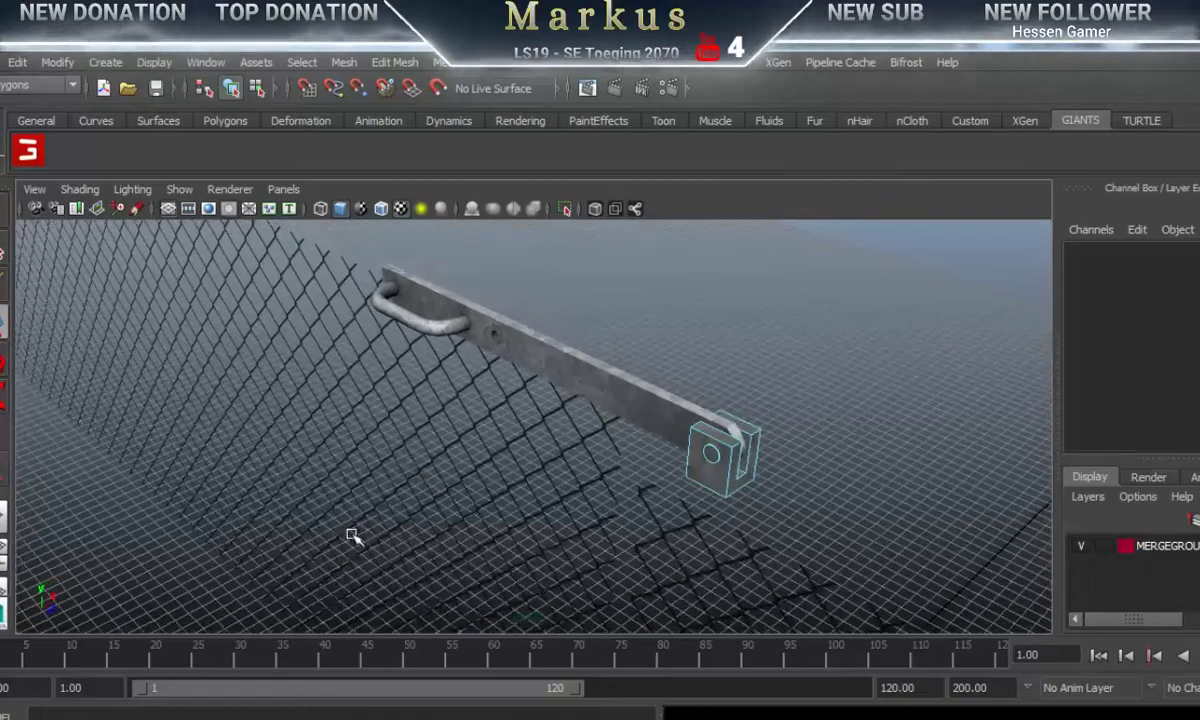
{"action": "middle_click_drag", "start_coordinate": [713, 515], "coordinate": [555, 535], "text": "alt"}
{"action": "right_click_drag", "start_coordinate": [479, 535], "coordinate": [988, 444], "text": "alt"}
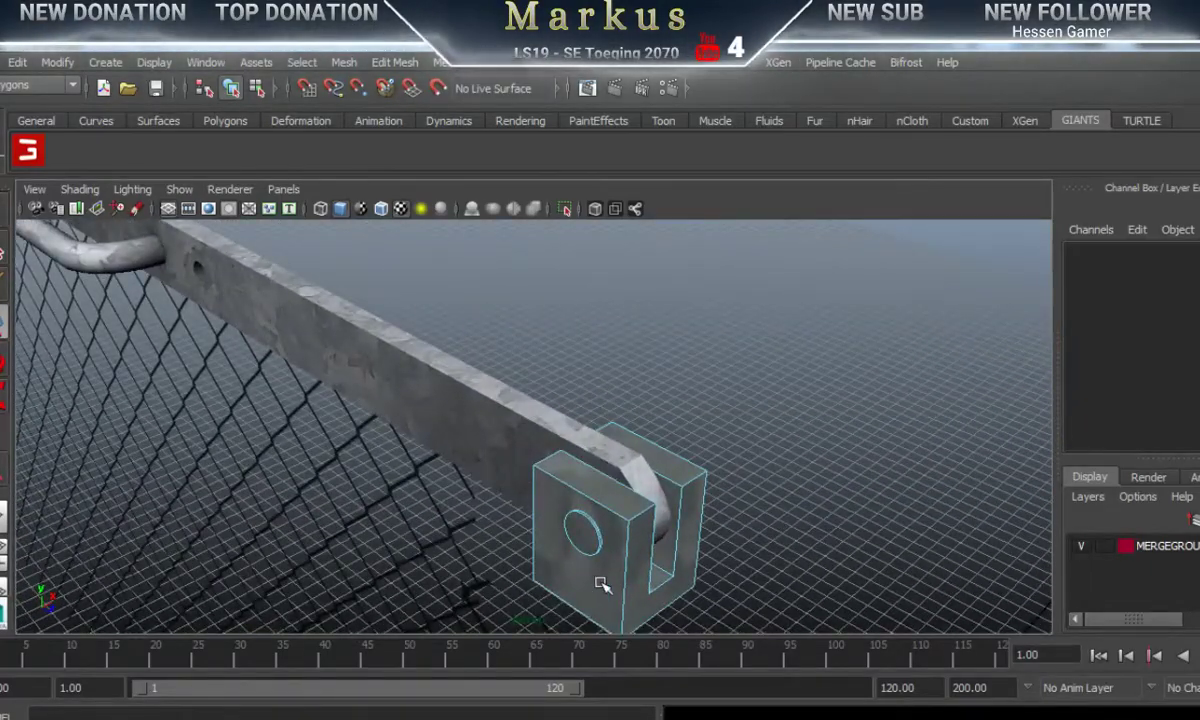
Step: Duplicate the textured gate frame in place
{"action": "right_click_drag", "start_coordinate": [733, 553], "coordinate": [309, 538], "text": "alt"}
{"action": "middle_click_drag", "start_coordinate": [405, 501], "coordinate": [876, 300], "text": "alt"}
{"action": "middle_click_drag", "start_coordinate": [361, 546], "coordinate": [484, 535], "text": "alt"}
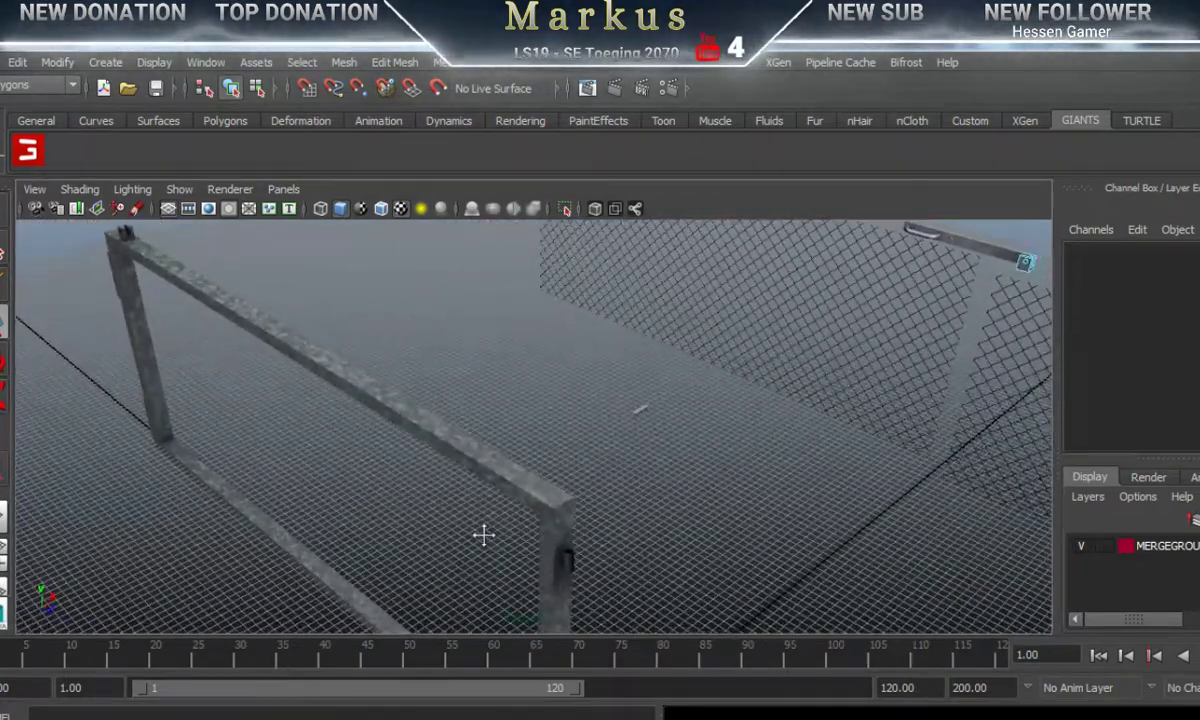
{"action": "mouse_move", "coordinate": [485, 532]}
{"action": "left_mouse_down", "text": "alt"}
{"action": "mouse_move", "coordinate": [520, 536]}
{"action": "mouse_move", "coordinate": [468, 525]}
{"action": "mouse_move", "coordinate": [479, 524]}
{"action": "left_mouse_up", "text": "alt"}
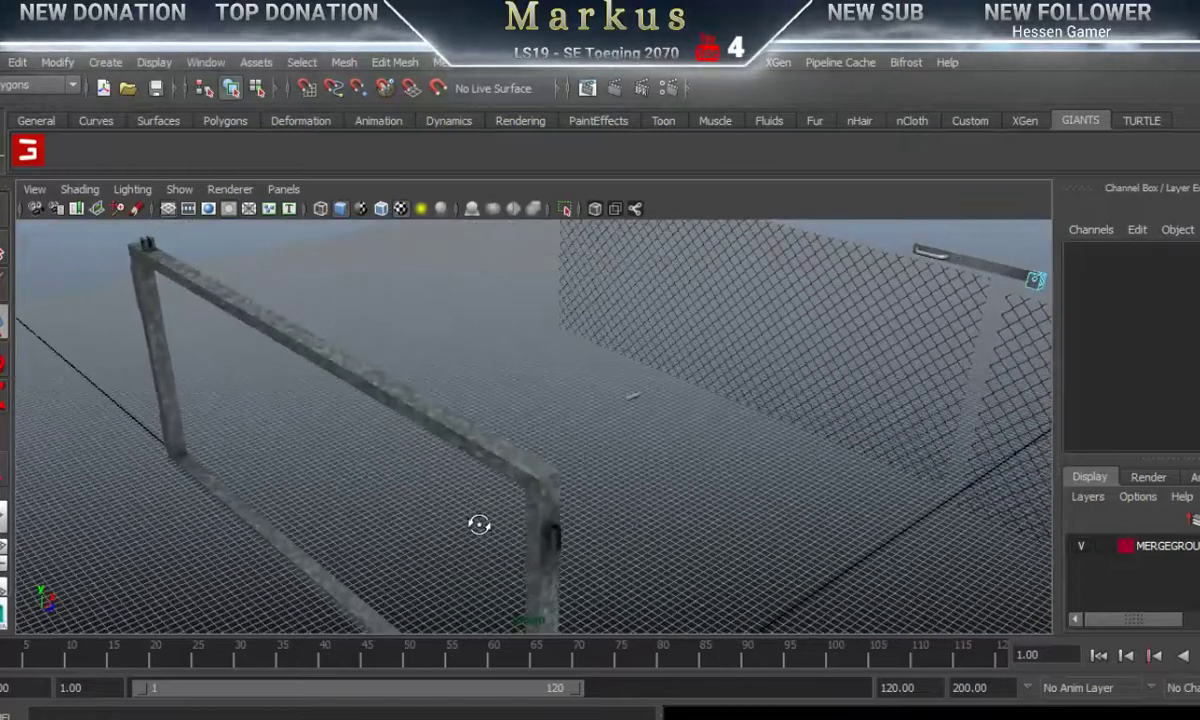
{"action": "left_click", "coordinate": [494, 461]}
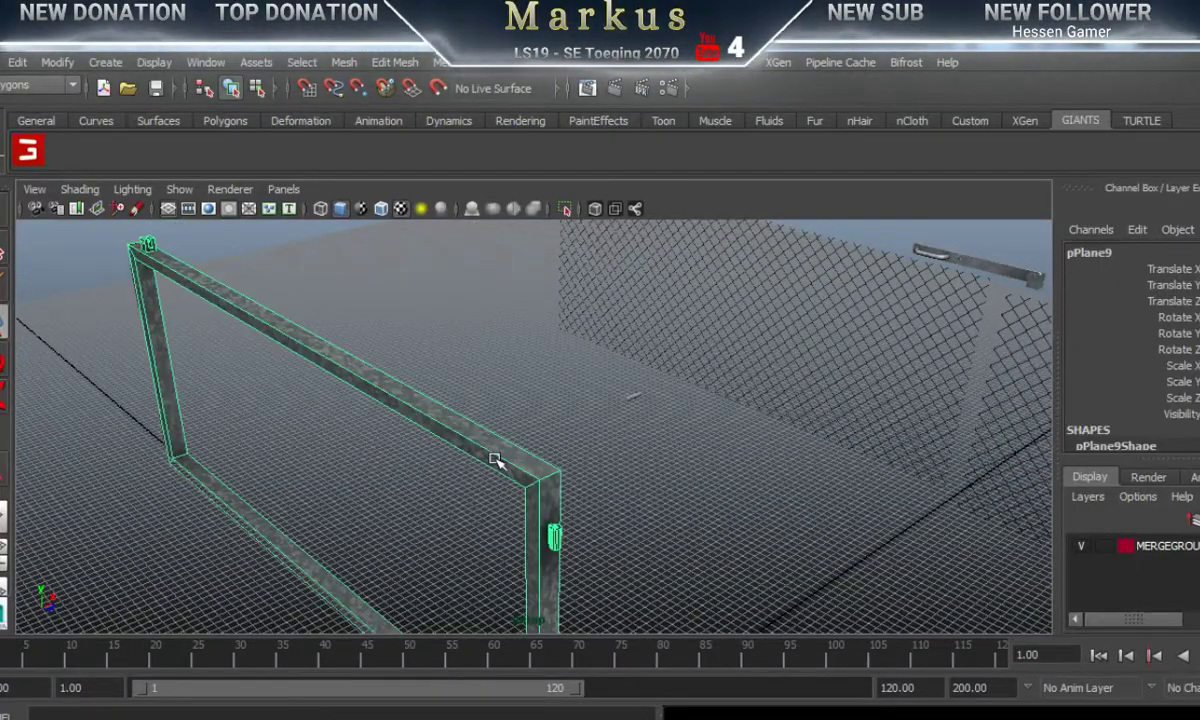
{"action": "key", "text": "ctrl+d"}
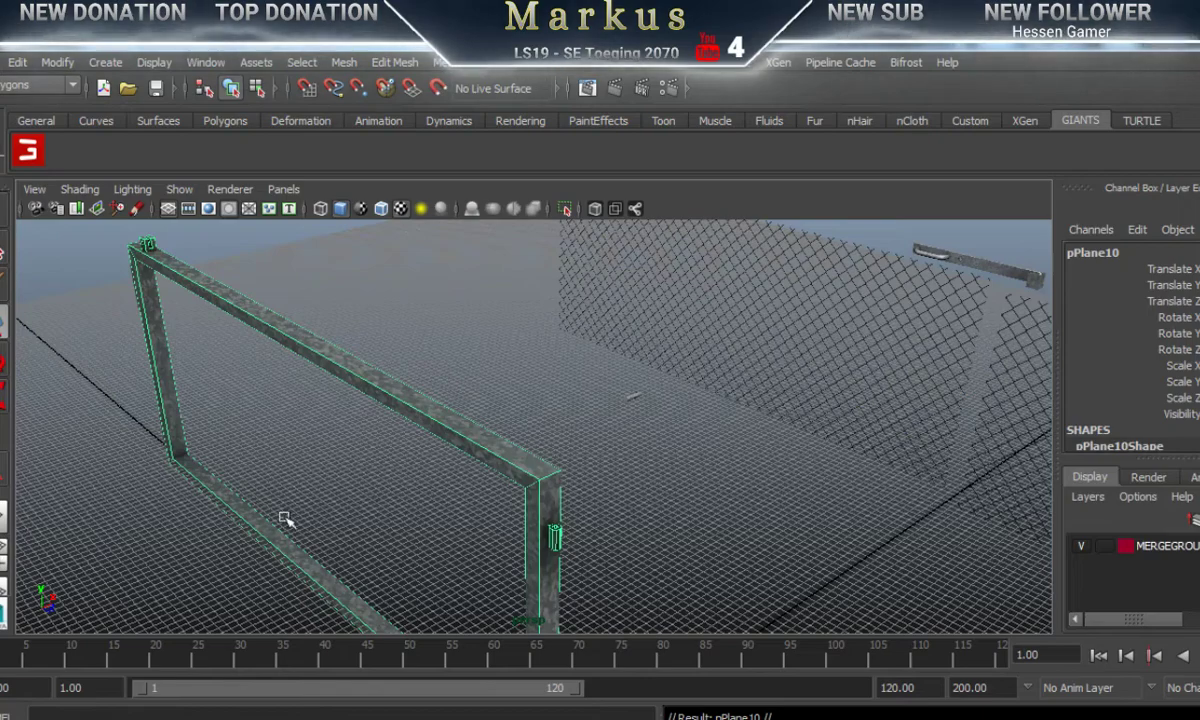
Step: Shift the duplicated gate frame along the Z axis and turn it around at its hinge-side pivot to face the opposite way
{"action": "left_click_drag", "start_coordinate": [476, 498], "coordinate": [367, 475], "text": "alt"}
{"action": "middle_click_drag", "start_coordinate": [367, 475], "coordinate": [357, 467], "text": "alt"}
{"action": "left_click_drag", "start_coordinate": [690, 543], "coordinate": [527, 562]}
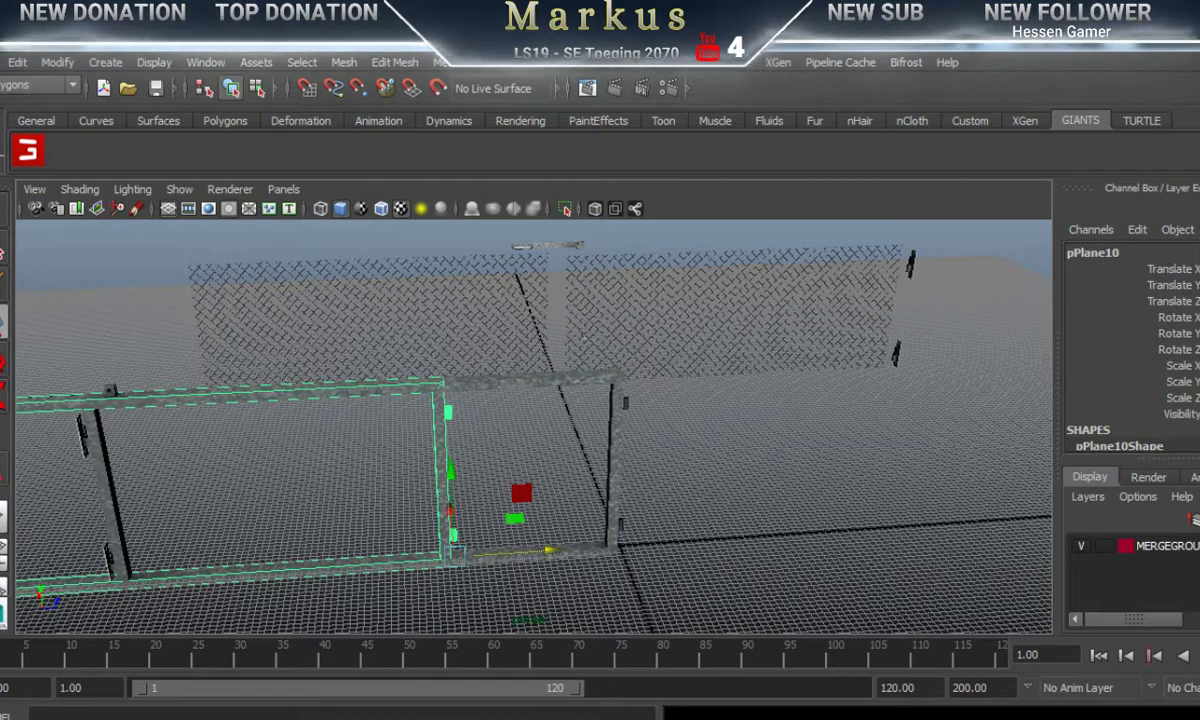
{"action": "key", "text": "Return"}
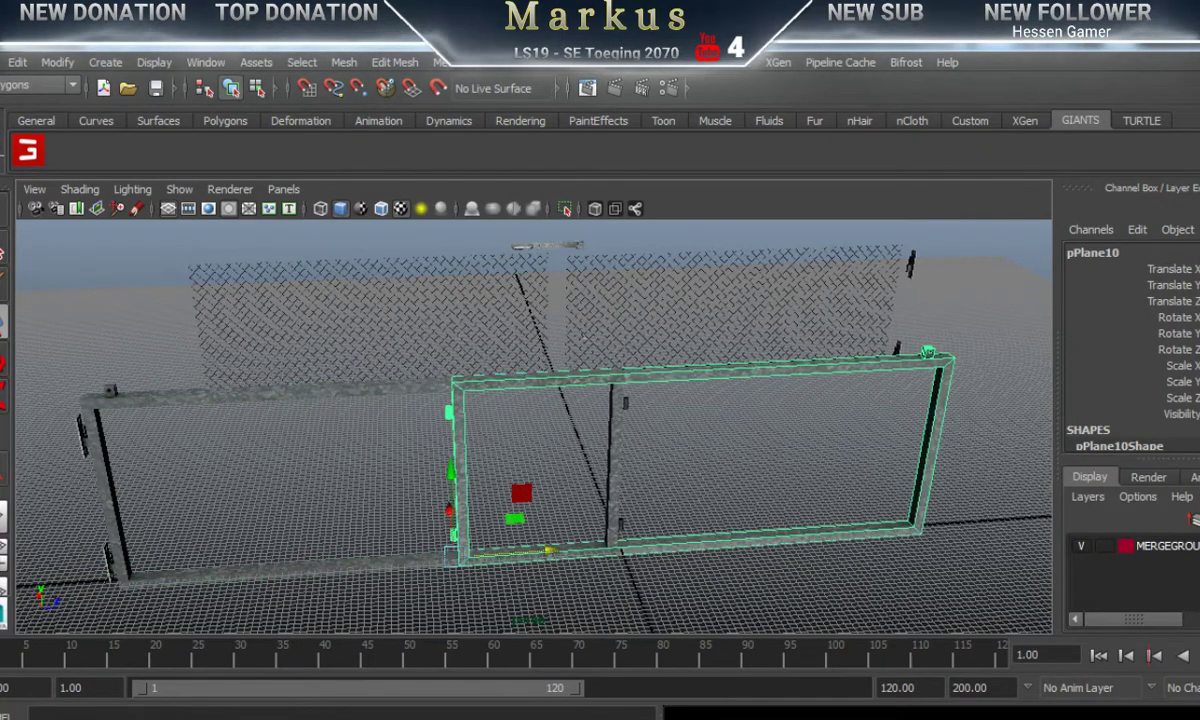
Step: Slide the turned duplicate along the Z axis until its latch-side post sits just beside the original frame's latch-side post
{"action": "left_click_drag", "start_coordinate": [785, 548], "coordinate": [615, 562], "text": "alt"}
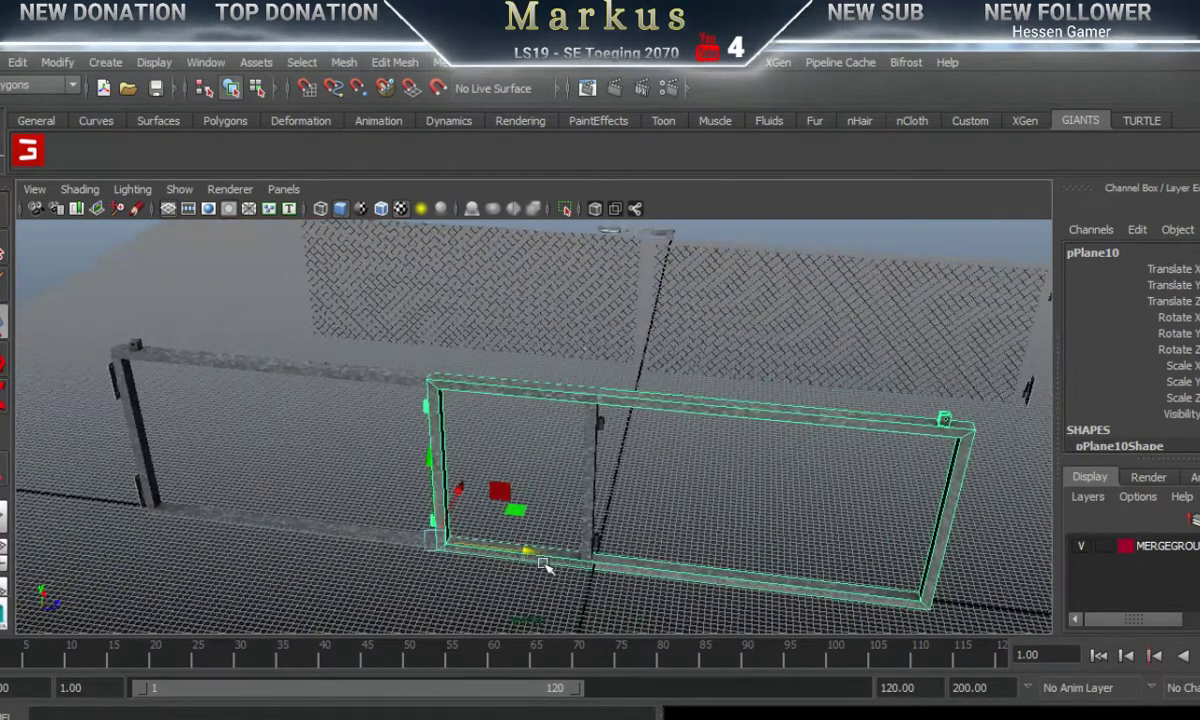
{"action": "left_click_drag", "start_coordinate": [537, 560], "coordinate": [40, 505]}
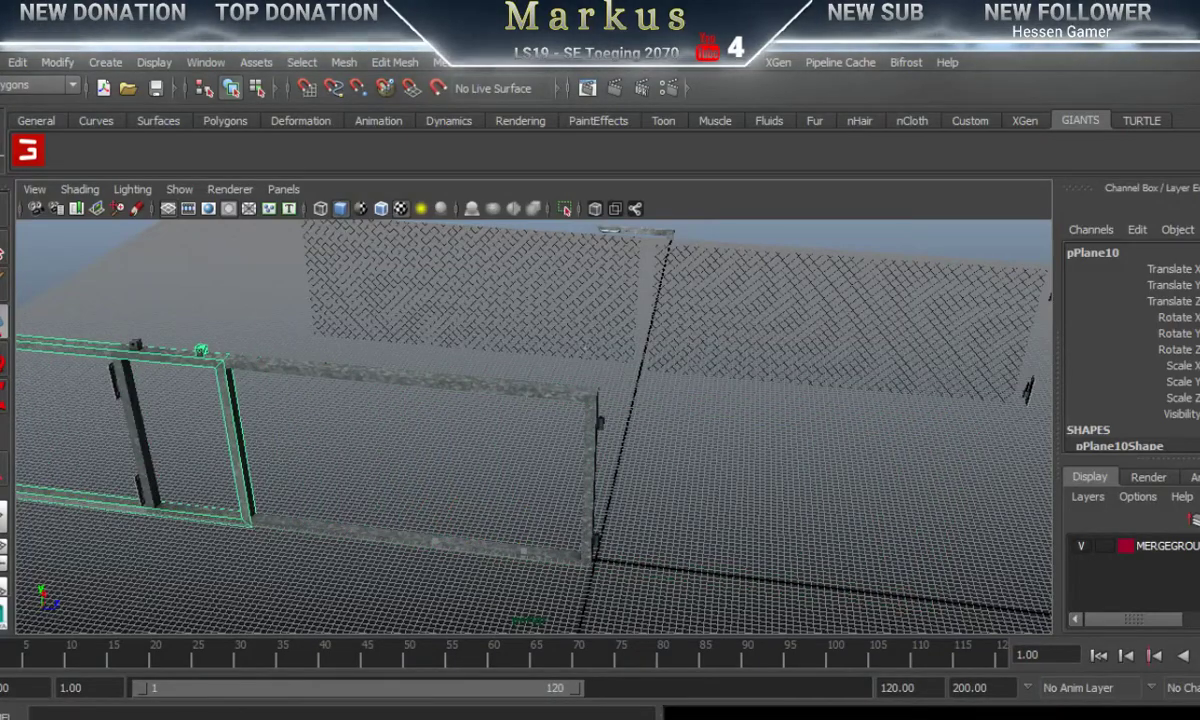
{"action": "left_click_drag", "start_coordinate": [540, 425], "coordinate": [790, 470], "text": "alt"}
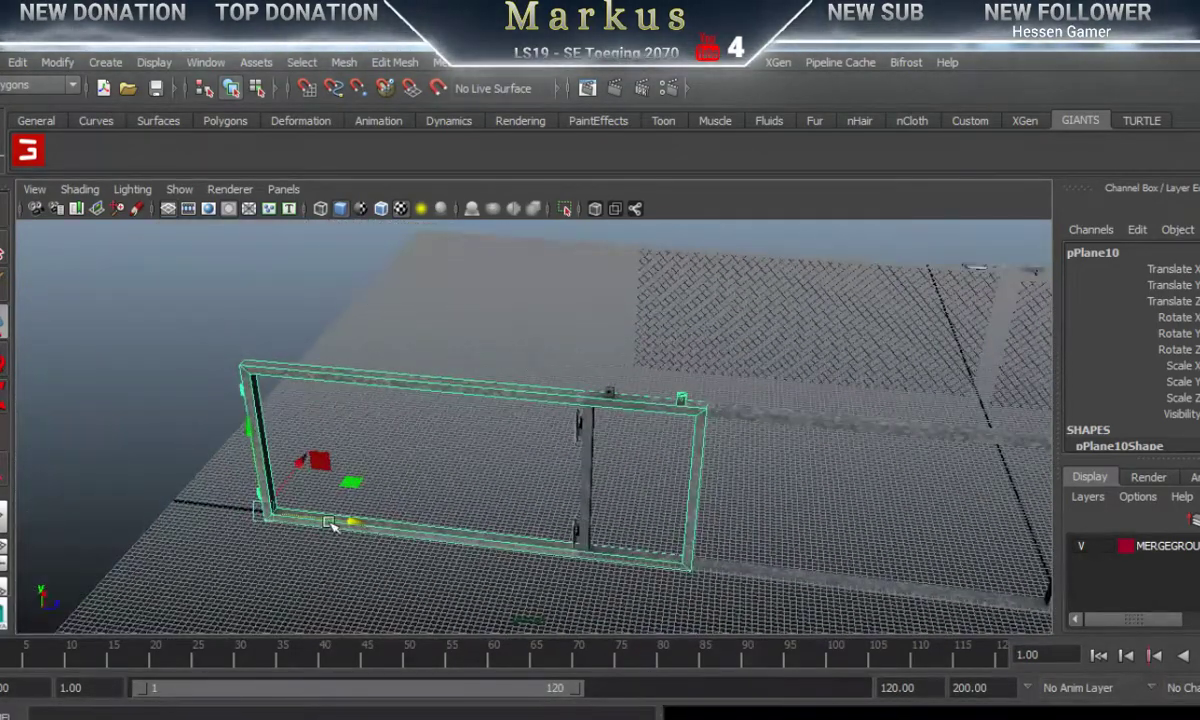
{"action": "left_click_drag", "start_coordinate": [352, 522], "coordinate": [247, 532]}
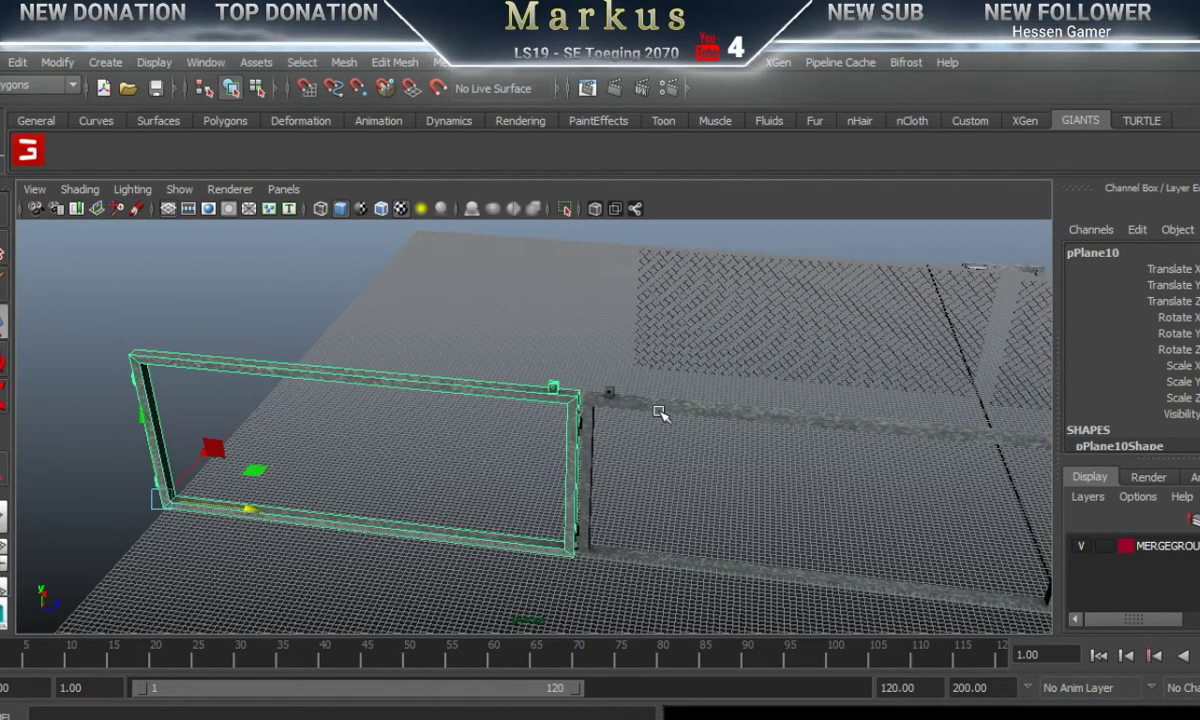
Step: Delete the old U-shaped latch bracket's faces around the end of the locking bar, keeping the round pin
{"action": "middle_click_drag", "start_coordinate": [659, 412], "coordinate": [230, 581], "text": "alt"}
{"action": "middle_click_drag", "start_coordinate": [781, 410], "coordinate": [621, 458], "text": "alt"}
{"action": "scroll", "coordinate": [925, 394], "scroll_direction": "up", "scroll_amount": 6}
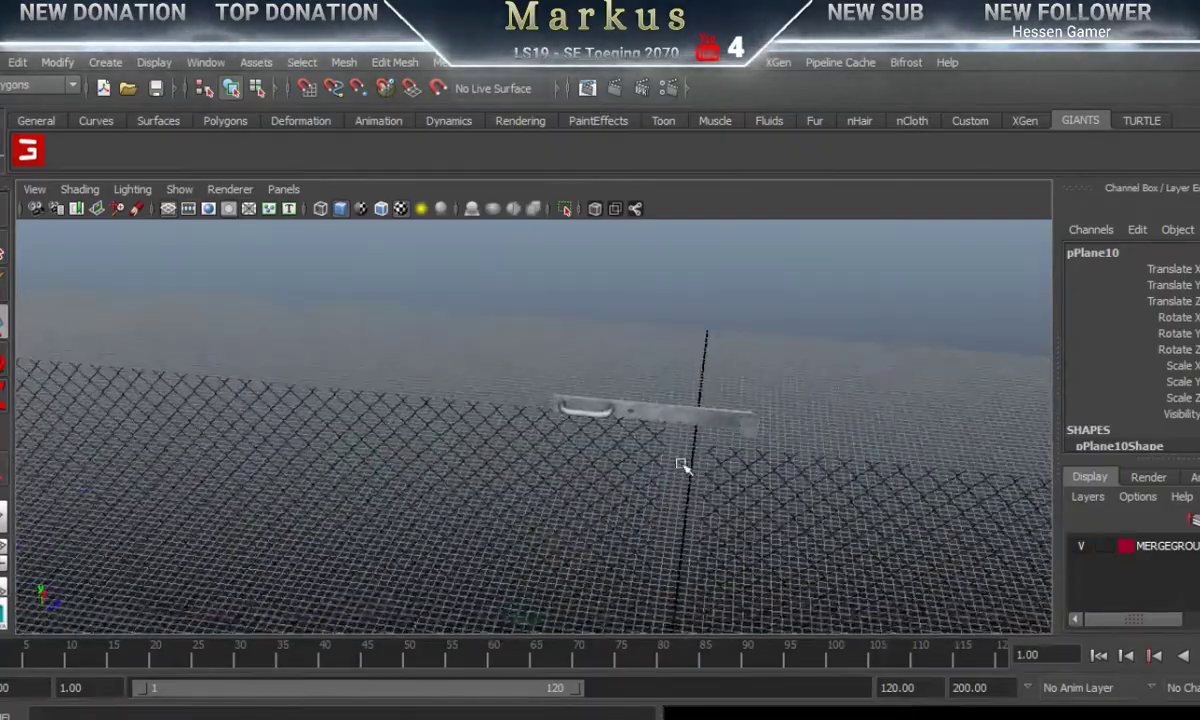
{"action": "scroll", "coordinate": [682, 466], "scroll_direction": "up", "scroll_amount": 8}
{"action": "middle_click_drag", "start_coordinate": [630, 500], "coordinate": [585, 500], "text": "alt"}
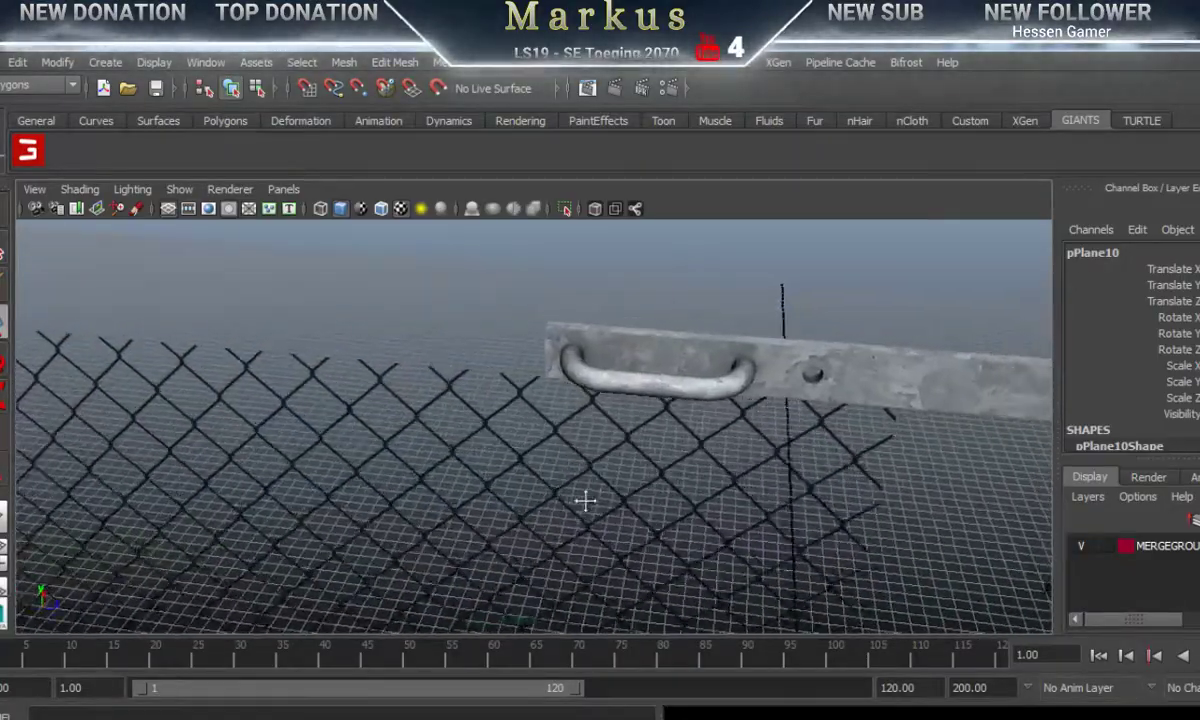
{"action": "left_click_drag", "start_coordinate": [586, 500], "coordinate": [710, 504], "text": "alt"}
{"action": "left_click", "coordinate": [716, 505]}
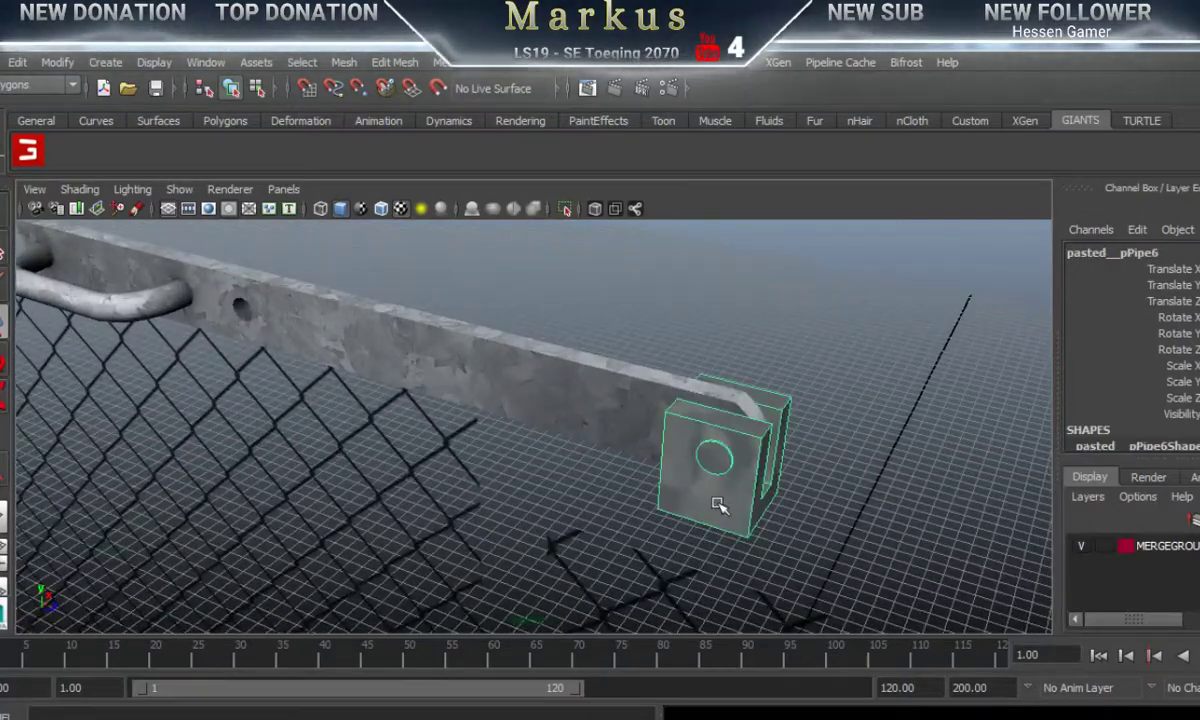
{"action": "right_click_drag", "start_coordinate": [716, 505], "coordinate": [705, 338]}
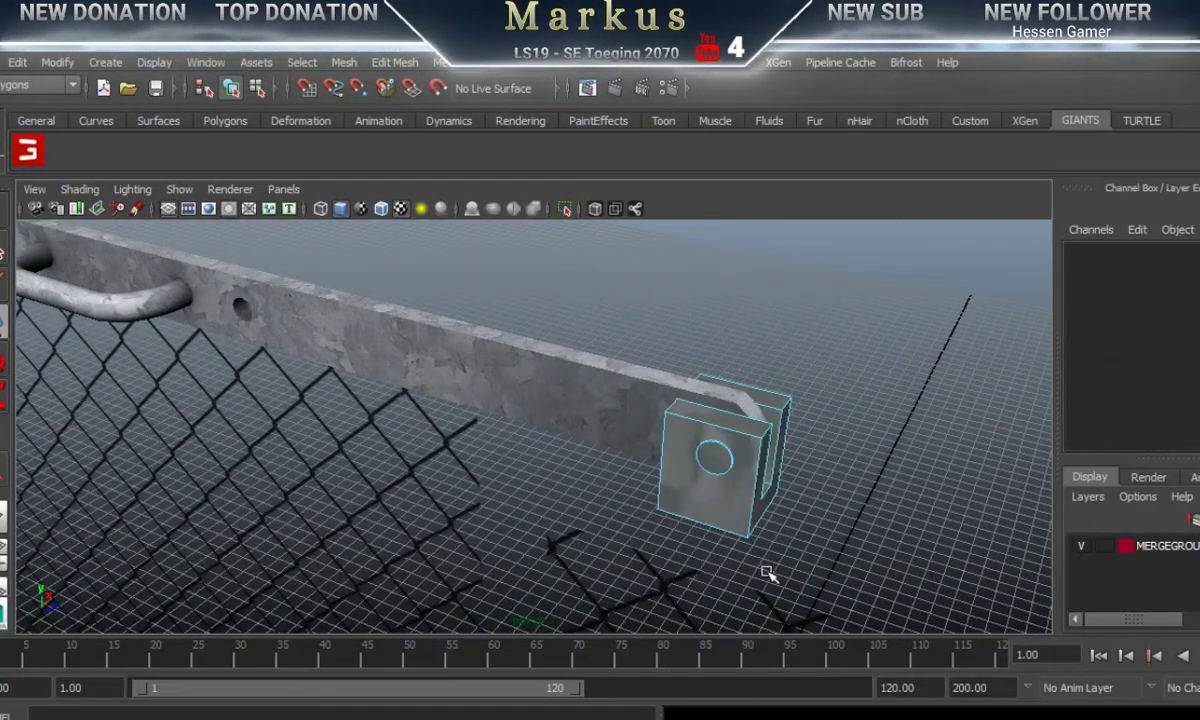
{"action": "left_click", "coordinate": [740, 517]}
{"action": "double_click", "coordinate": [740, 516]}
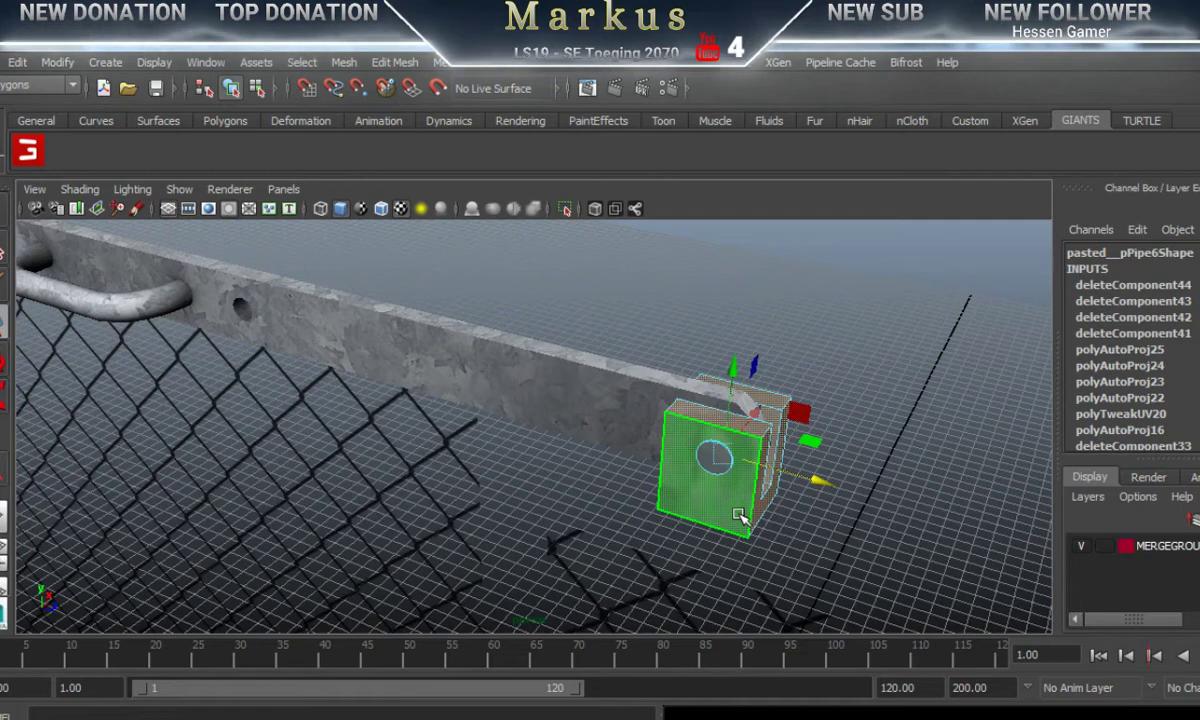
{"action": "key", "text": "Delete"}
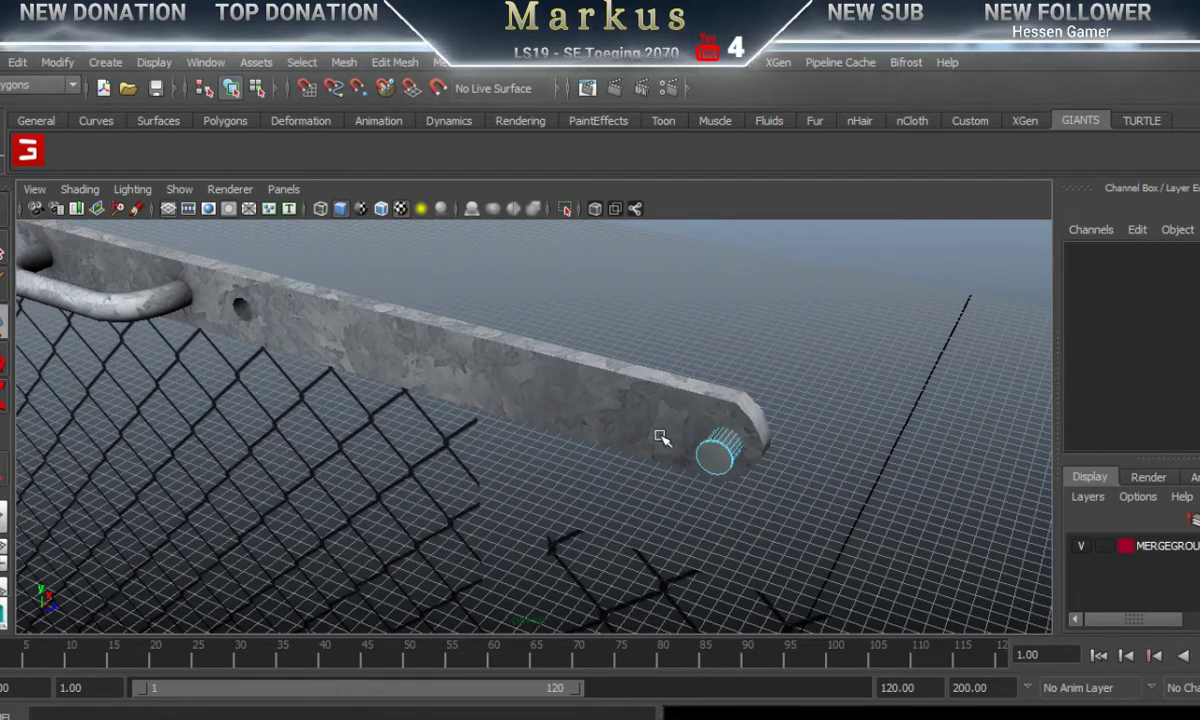
Step: Select the round pin's faces together with the locking bar and move them along the X axis towards the new gate frames
{"action": "right_click_drag", "start_coordinate": [661, 296], "coordinate": [732, 270]}
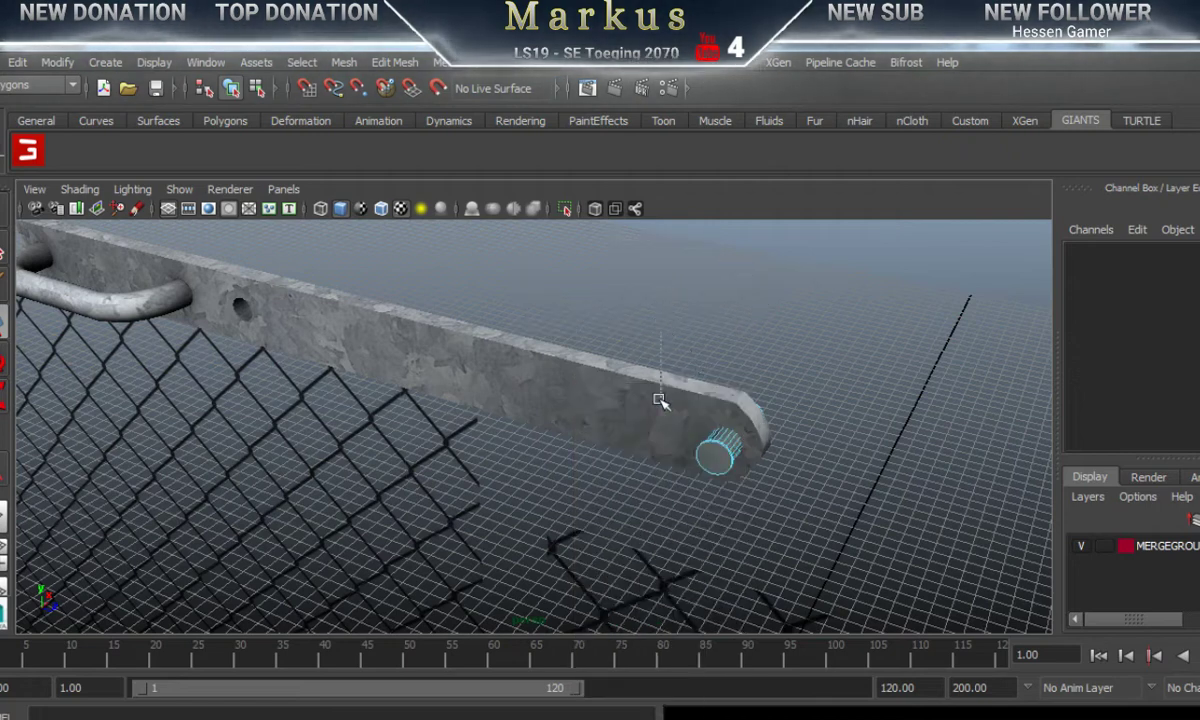
{"action": "left_click", "coordinate": [660, 400]}
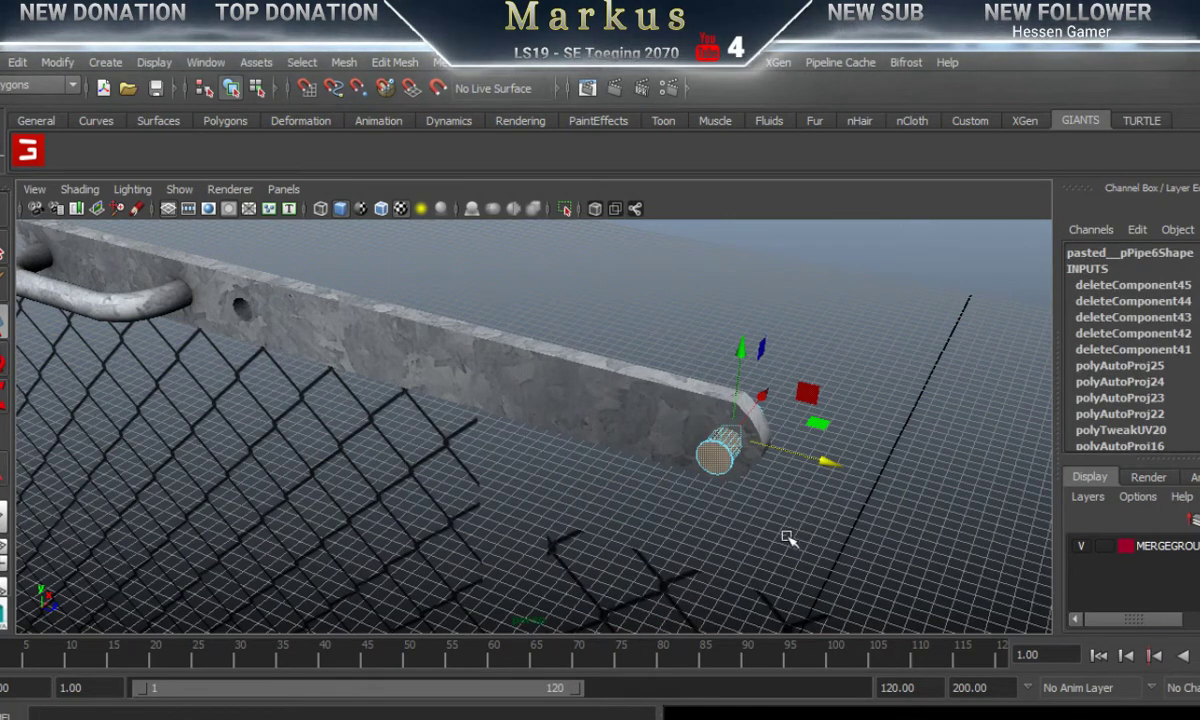
{"action": "left_click", "coordinate": [571, 416]}
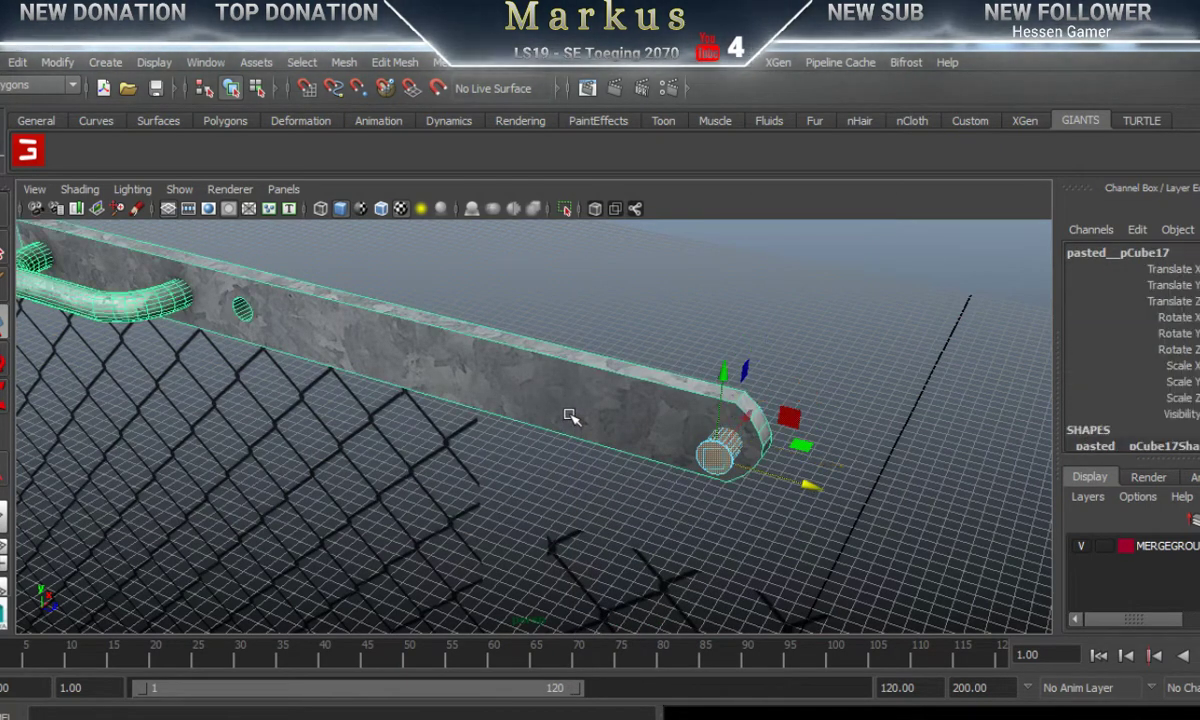
{"action": "right_click_drag", "start_coordinate": [782, 447], "coordinate": [233, 544], "text": "alt"}
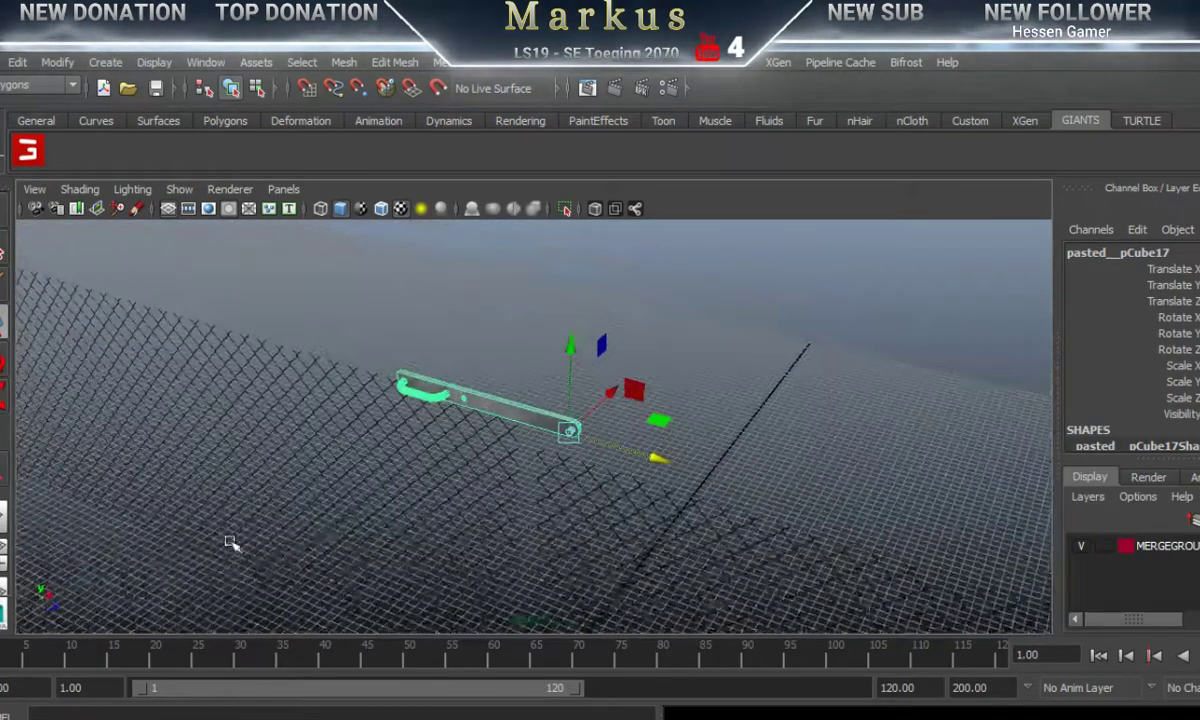
{"action": "middle_click_drag", "start_coordinate": [598, 493], "coordinate": [706, 298], "text": "alt"}
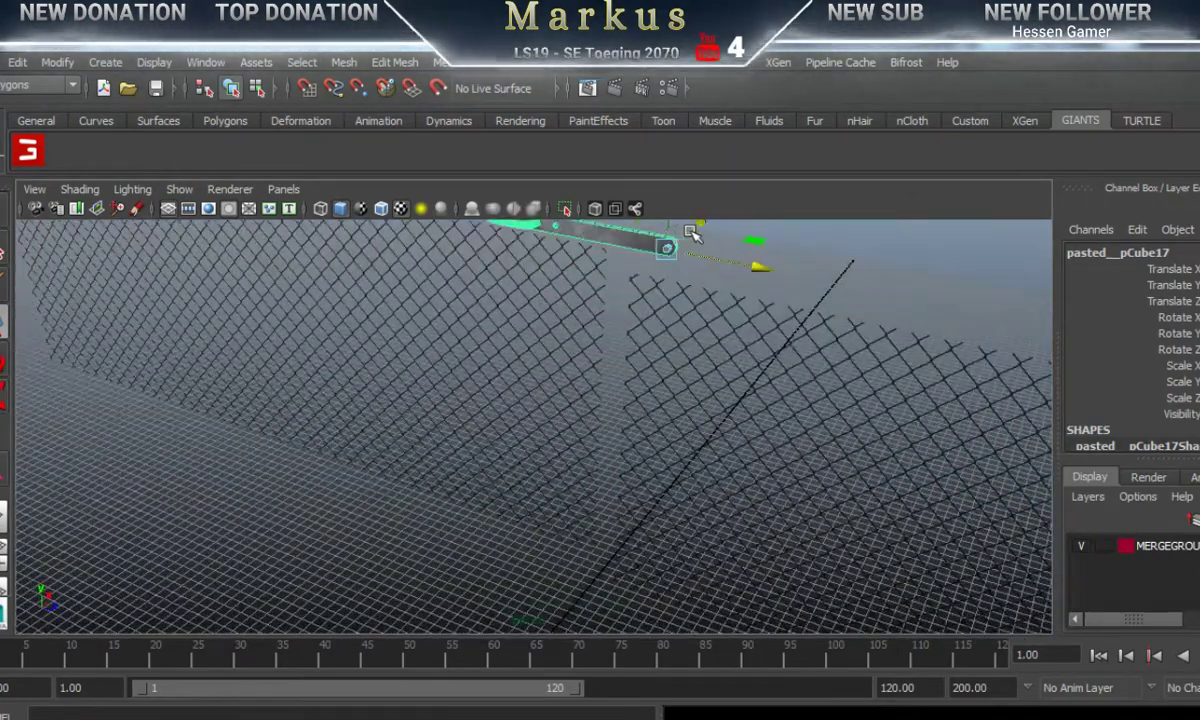
{"action": "left_click_drag", "start_coordinate": [694, 228], "coordinate": [100, 565]}
{"action": "right_click_drag", "start_coordinate": [640, 408], "coordinate": [476, 458], "text": "alt"}
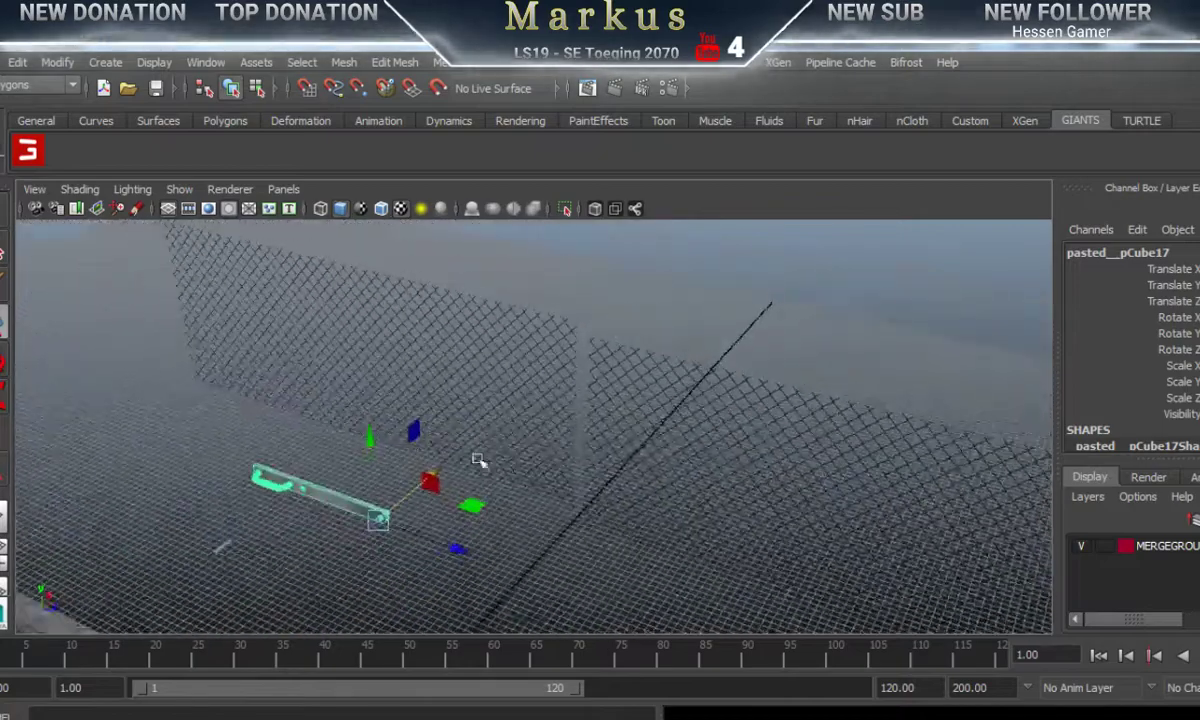
{"action": "left_click_drag", "start_coordinate": [478, 460], "coordinate": [480, 308], "text": "alt"}
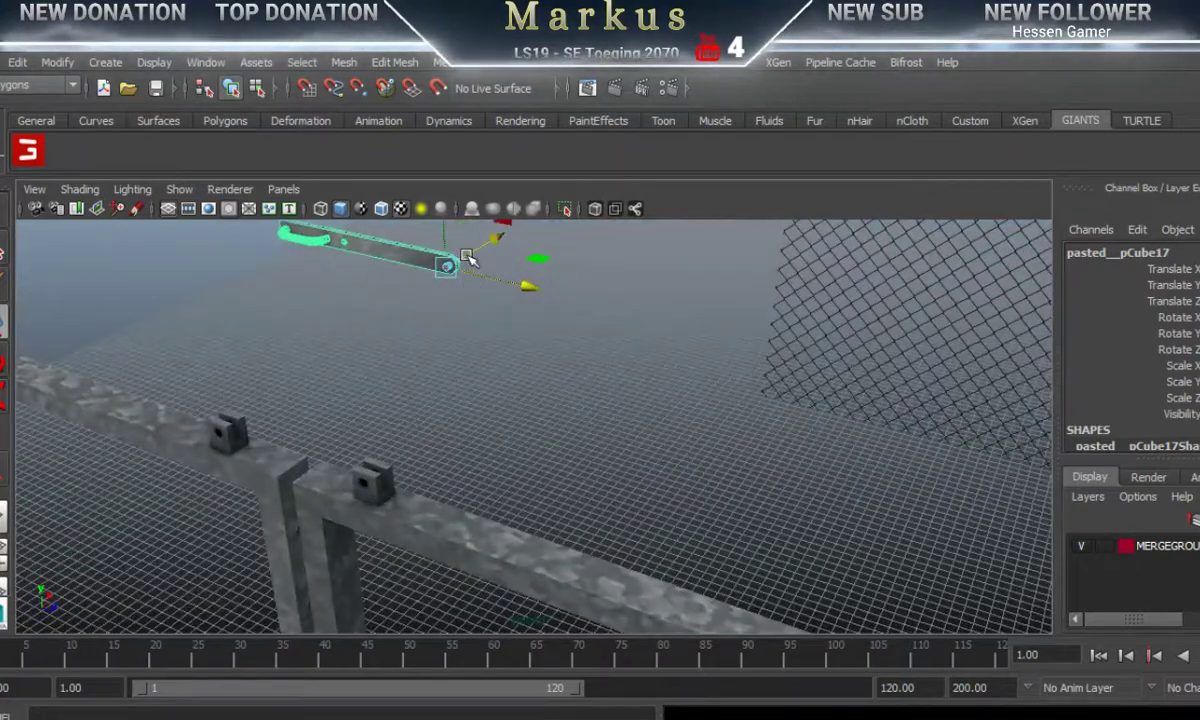
Step: Move the latch bar with its handle down onto the gate brackets, lining its pin up with the bracket hole
{"action": "left_click_drag", "start_coordinate": [467, 258], "coordinate": [462, 540]}
{"action": "middle_click_drag", "start_coordinate": [462, 540], "coordinate": [689, 436], "text": "alt"}
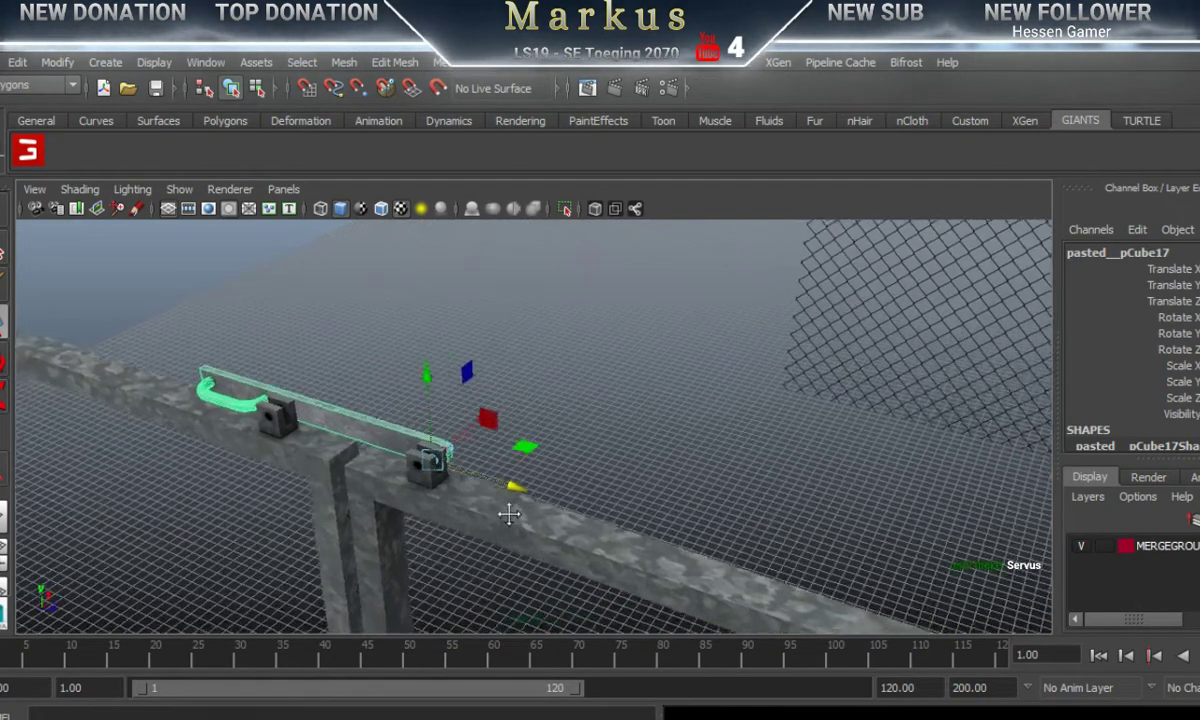
{"action": "right_click_drag", "start_coordinate": [368, 505], "coordinate": [930, 412], "text": "alt"}
{"action": "middle_click_drag", "start_coordinate": [778, 371], "coordinate": [707, 418], "text": "alt"}
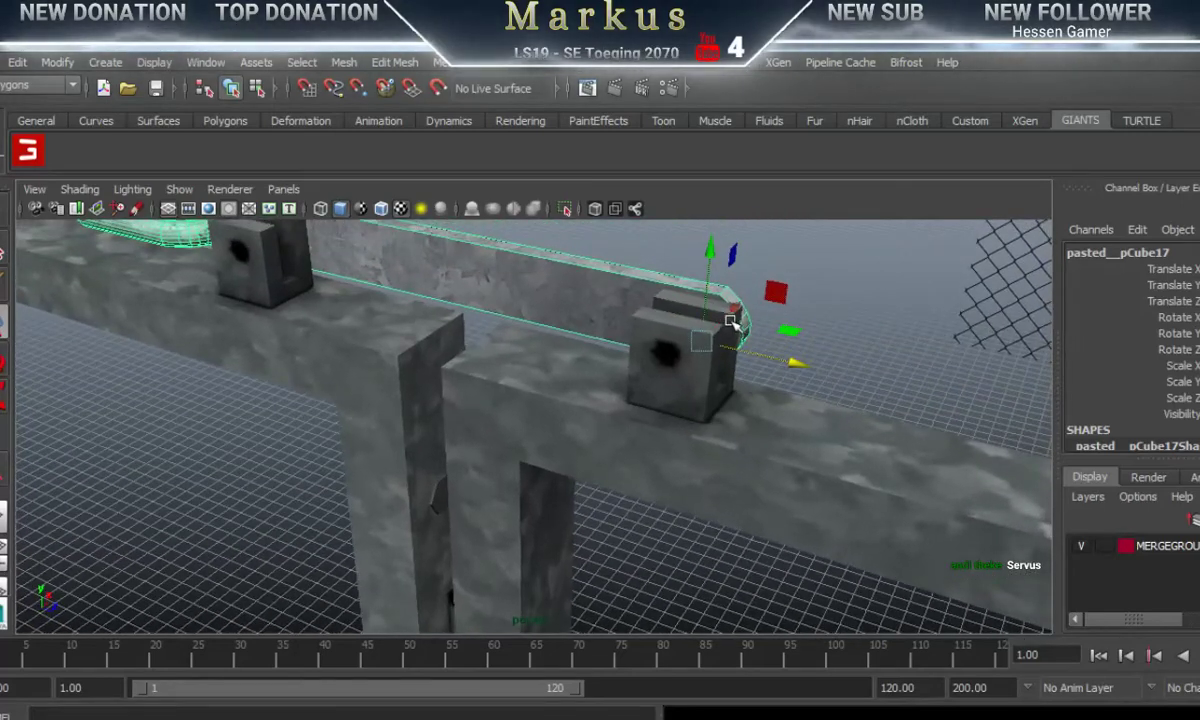
{"action": "left_click_drag", "start_coordinate": [730, 320], "coordinate": [709, 354]}
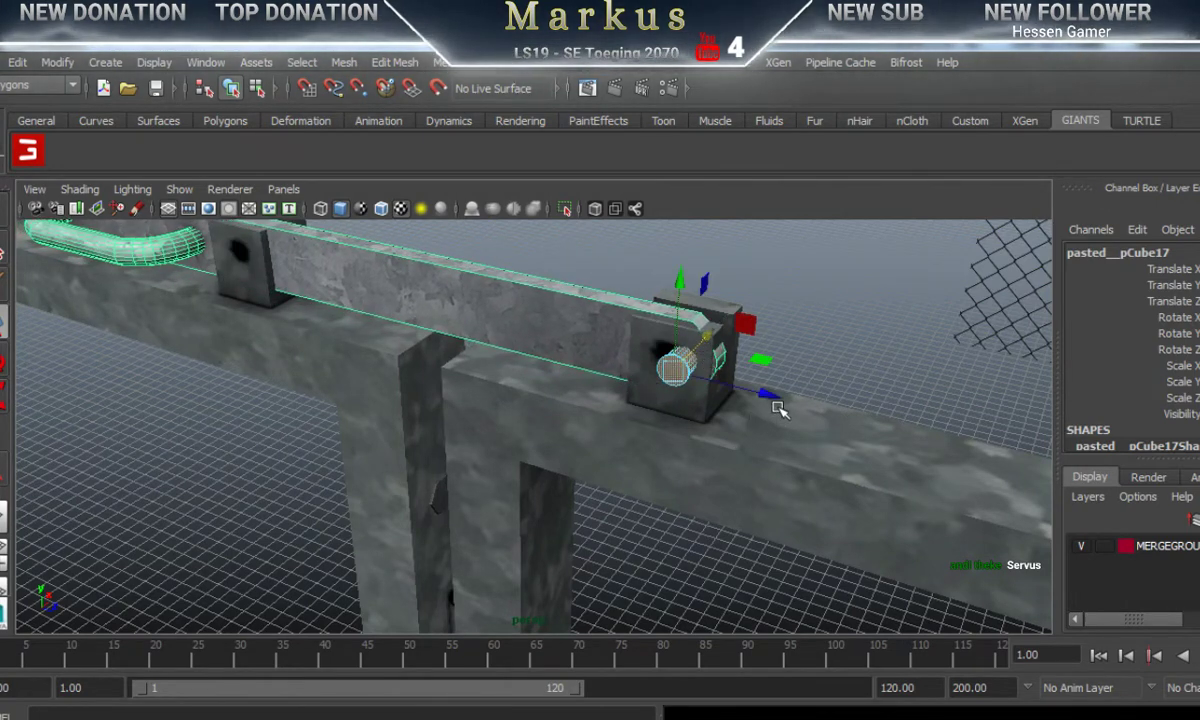
{"action": "left_click_drag", "start_coordinate": [773, 398], "coordinate": [755, 395]}
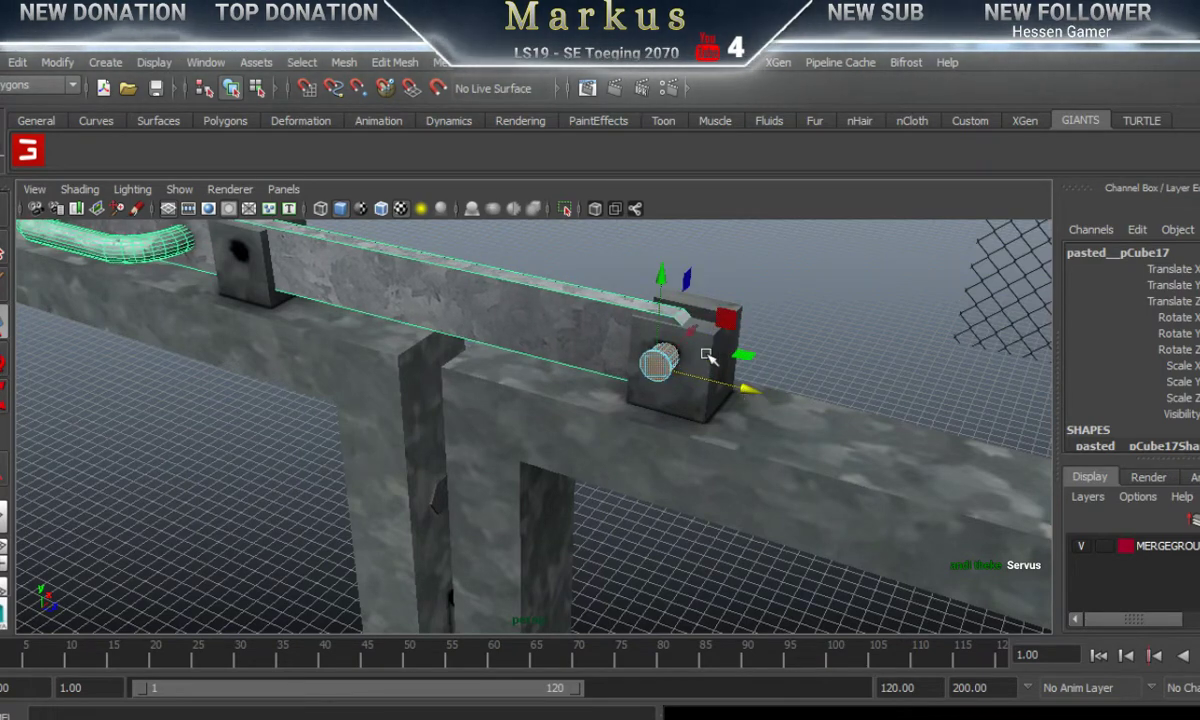
{"action": "left_click_drag", "start_coordinate": [691, 329], "coordinate": [716, 342]}
Step: Slide the latch bar sideways until it sits centred in the bracket's slot
{"action": "left_click_drag", "start_coordinate": [723, 455], "coordinate": [566, 472], "text": "alt"}
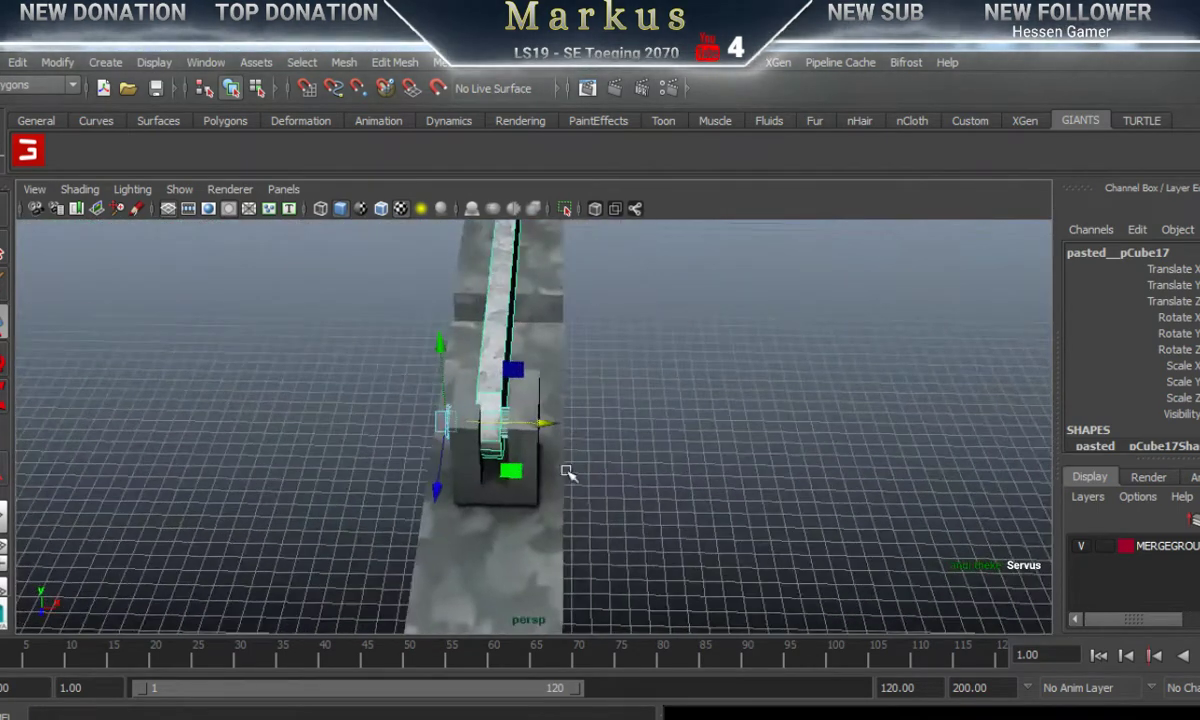
{"action": "right_click_drag", "start_coordinate": [518, 480], "coordinate": [798, 444], "text": "alt"}
{"action": "middle_click_drag", "start_coordinate": [604, 440], "coordinate": [635, 424], "text": "alt"}
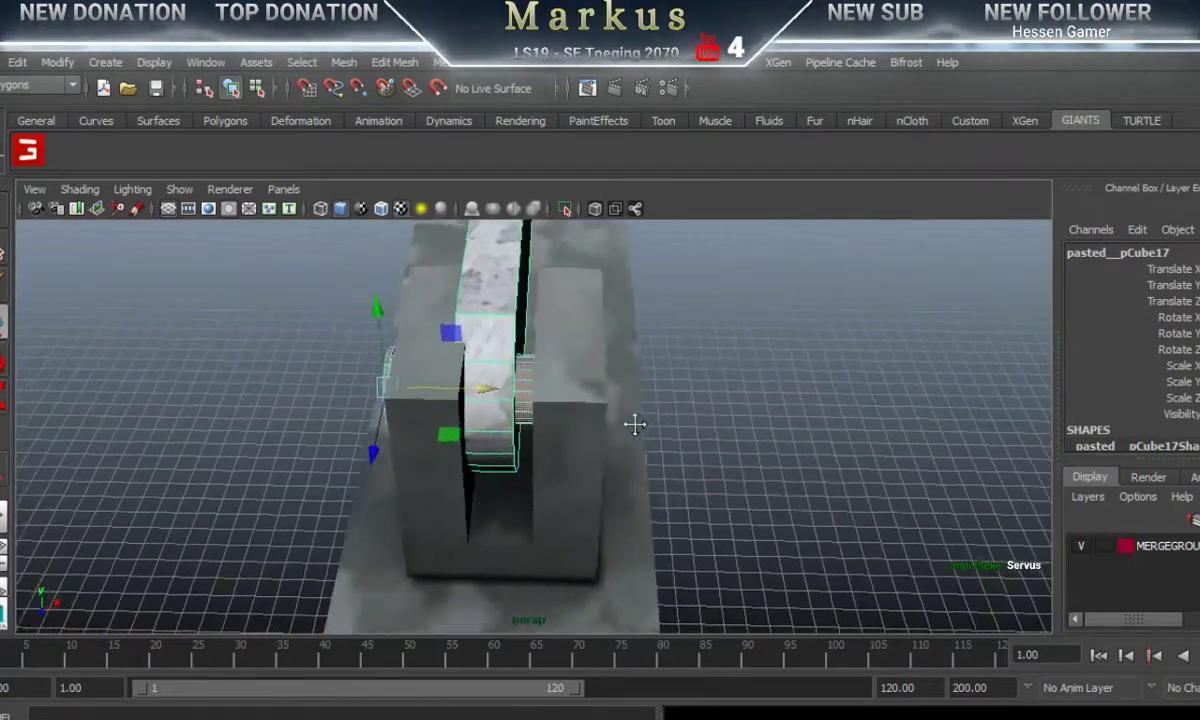
{"action": "left_click_drag", "start_coordinate": [635, 425], "coordinate": [668, 447], "text": "alt"}
{"action": "left_click_drag", "start_coordinate": [578, 421], "coordinate": [595, 422]}
{"action": "middle_click_drag", "start_coordinate": [595, 422], "coordinate": [631, 423], "text": "alt"}
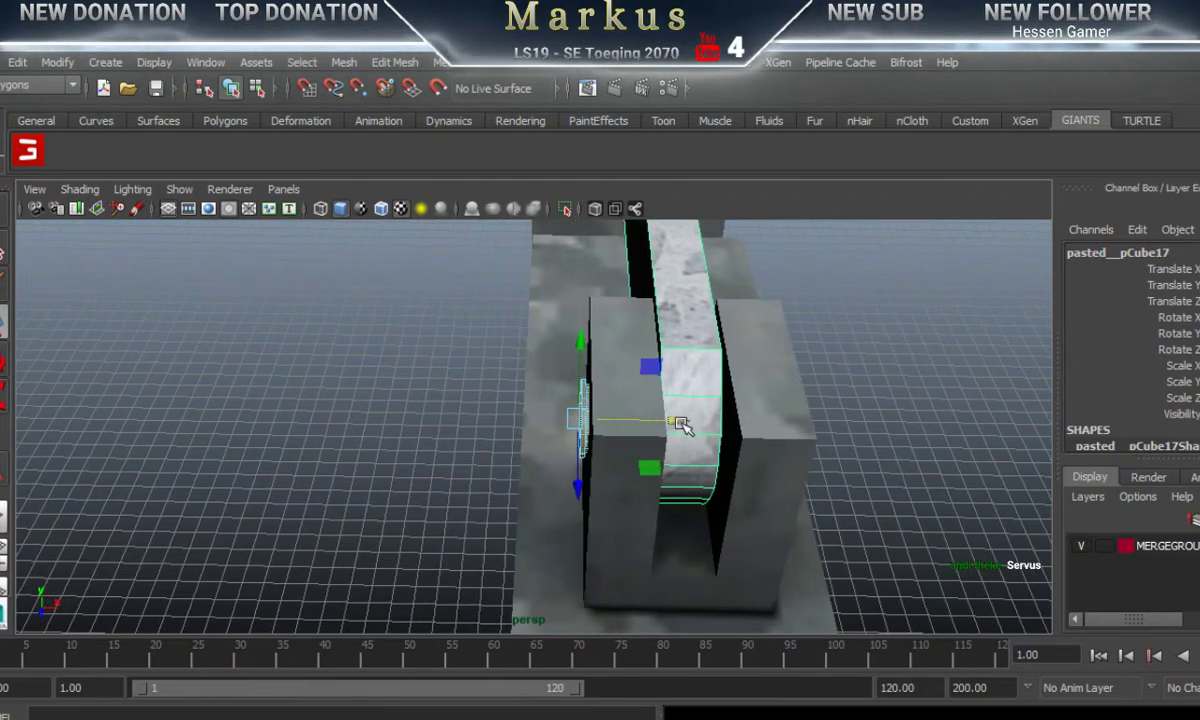
{"action": "left_click_drag", "start_coordinate": [680, 424], "coordinate": [487, 464]}
{"action": "middle_click_drag", "start_coordinate": [488, 465], "coordinate": [514, 474], "text": "alt"}
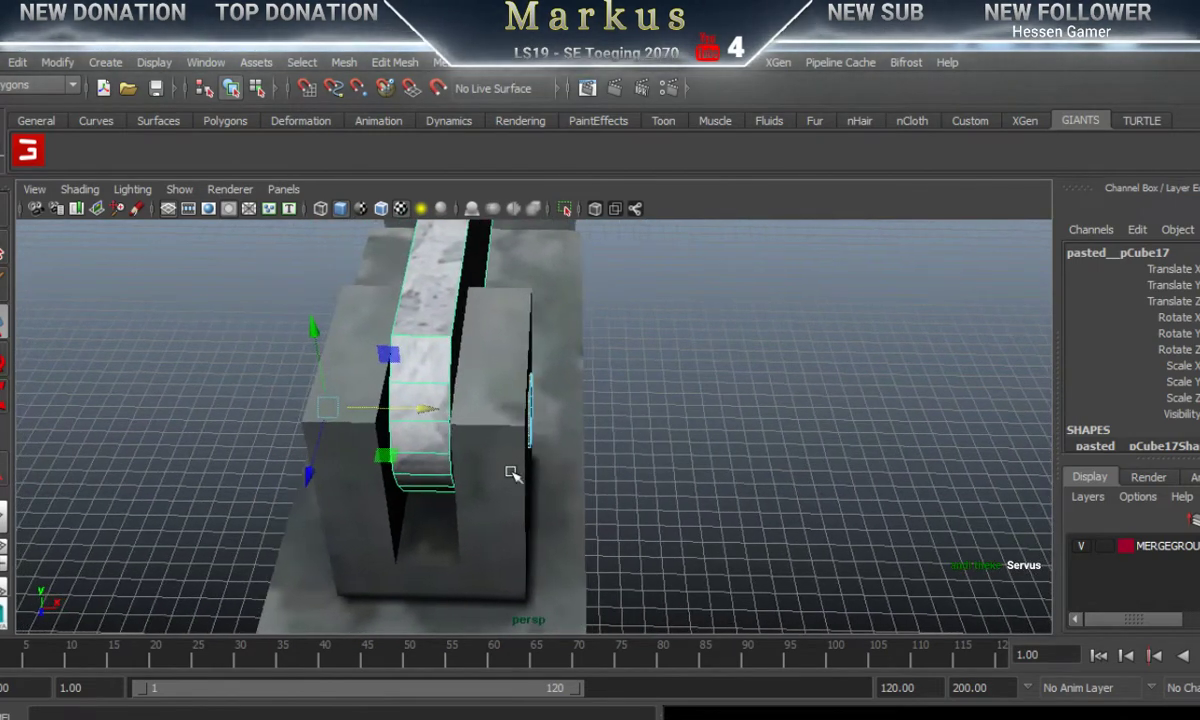
{"action": "right_click_drag", "start_coordinate": [514, 474], "coordinate": [545, 477], "text": "alt"}
{"action": "left_click_drag", "start_coordinate": [268, 395], "coordinate": [268, 396]}
Step: Examine how the latch pin sits in the bracket, selecting the pin and the gate frame in turn
{"action": "left_click_drag", "start_coordinate": [415, 442], "coordinate": [650, 457], "text": "alt"}
{"action": "right_click_drag", "start_coordinate": [662, 423], "coordinate": [238, 462], "text": "alt"}
{"action": "left_click_drag", "start_coordinate": [351, 458], "coordinate": [421, 477], "text": "alt"}
{"action": "middle_click_drag", "start_coordinate": [488, 462], "coordinate": [361, 468], "text": "alt"}
{"action": "left_click_drag", "start_coordinate": [361, 467], "coordinate": [471, 455], "text": "alt"}
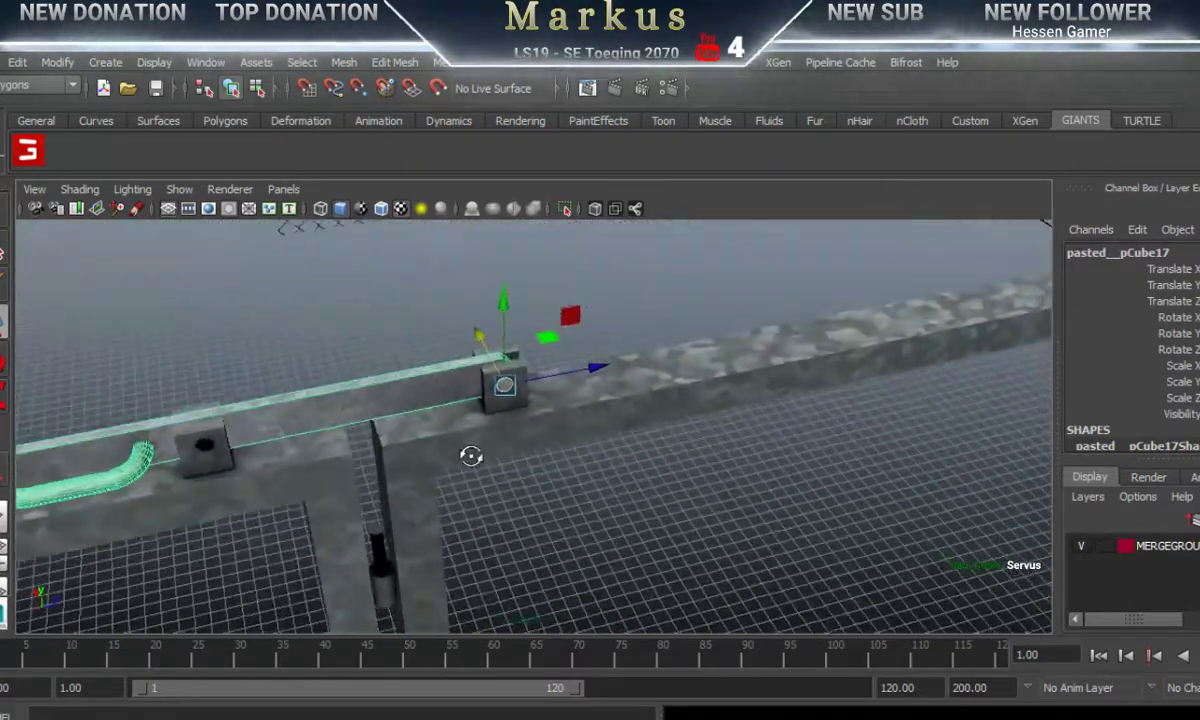
{"action": "right_click_drag", "start_coordinate": [471, 455], "coordinate": [868, 404], "text": "alt"}
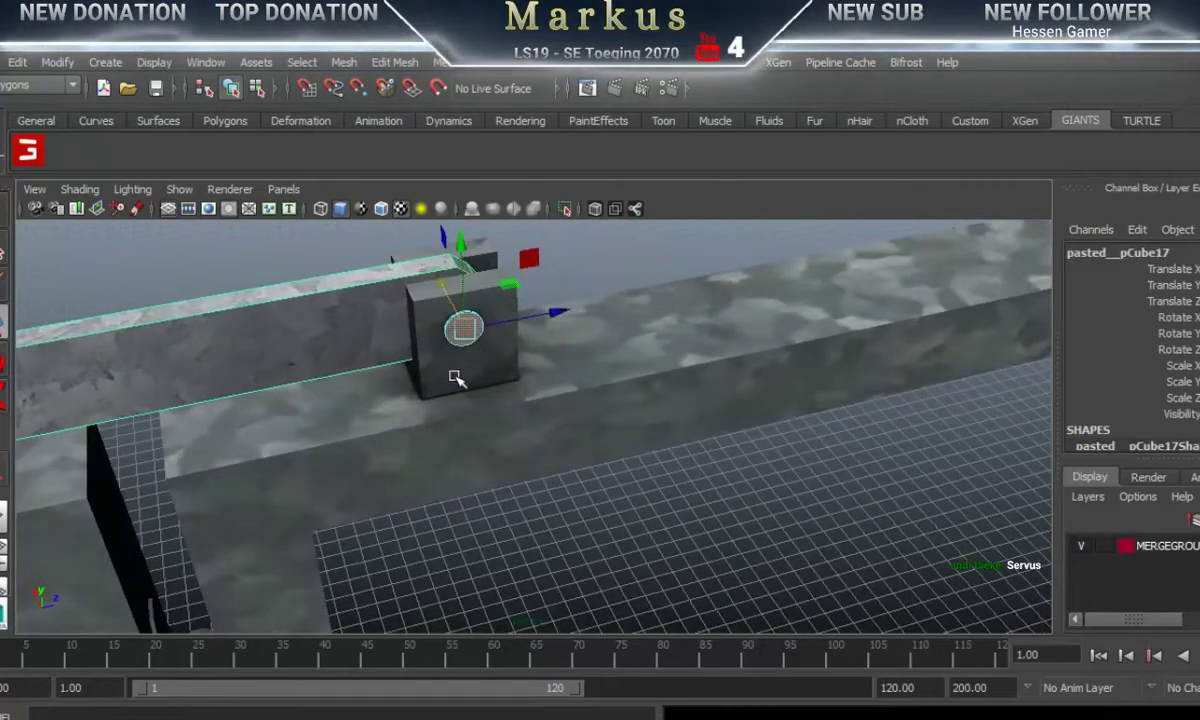
{"action": "left_click", "coordinate": [467, 435]}
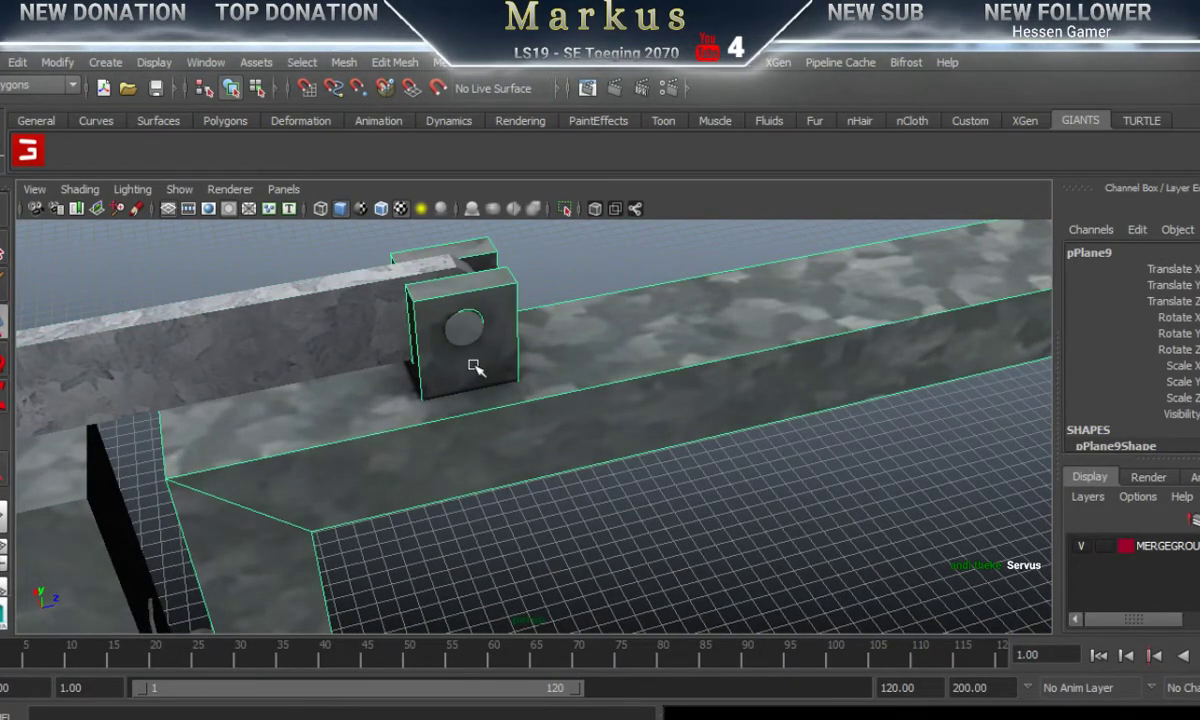
{"action": "left_click", "coordinate": [467, 335]}
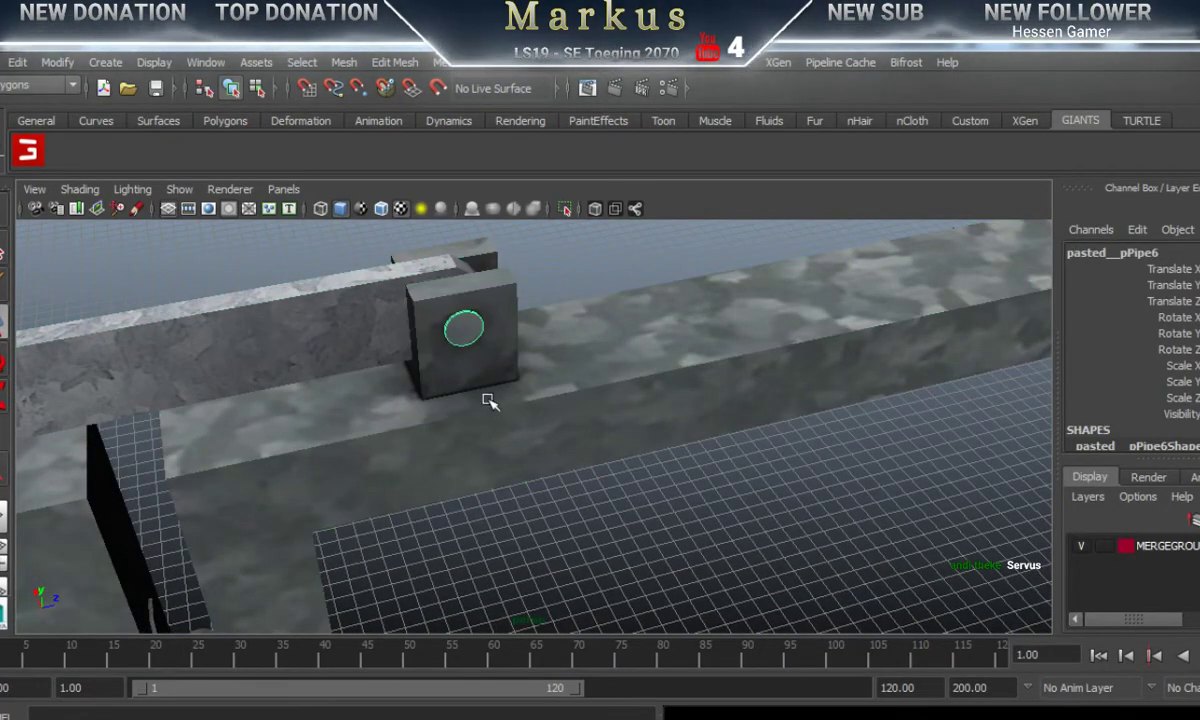
{"action": "left_click", "coordinate": [495, 443]}
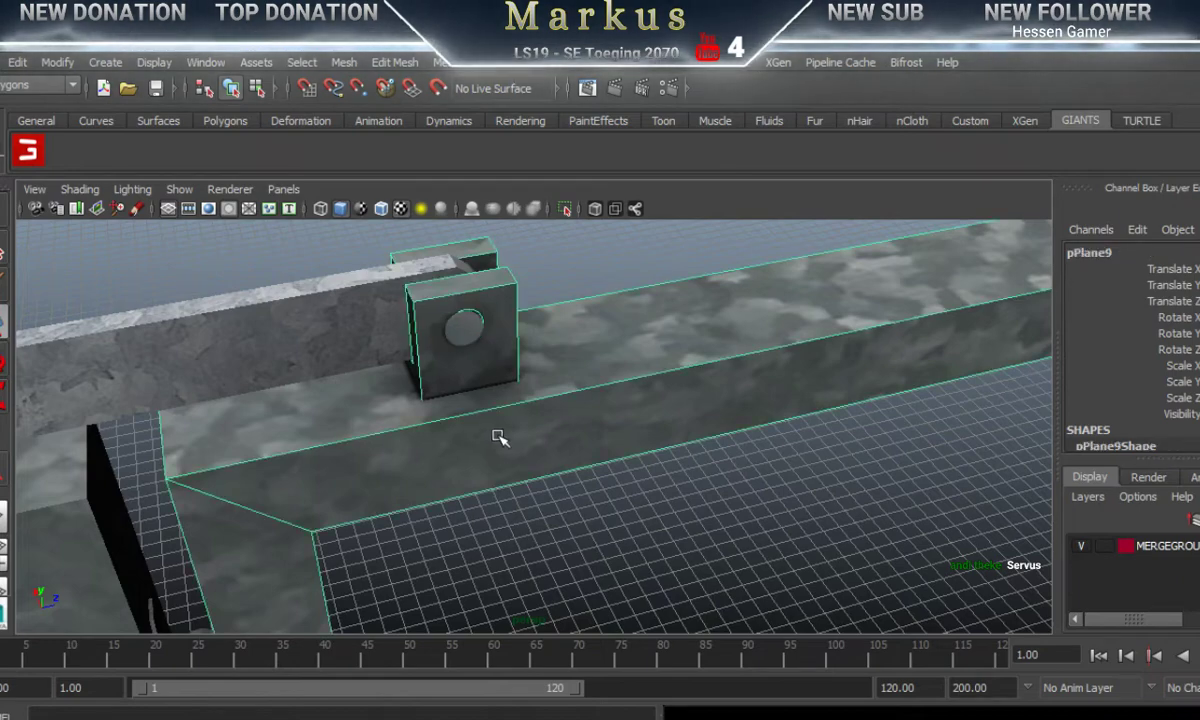
Step: Check the pin's alignment with the bracket hole in wireframe display, then return to shaded display
{"action": "left_click", "coordinate": [320, 212]}
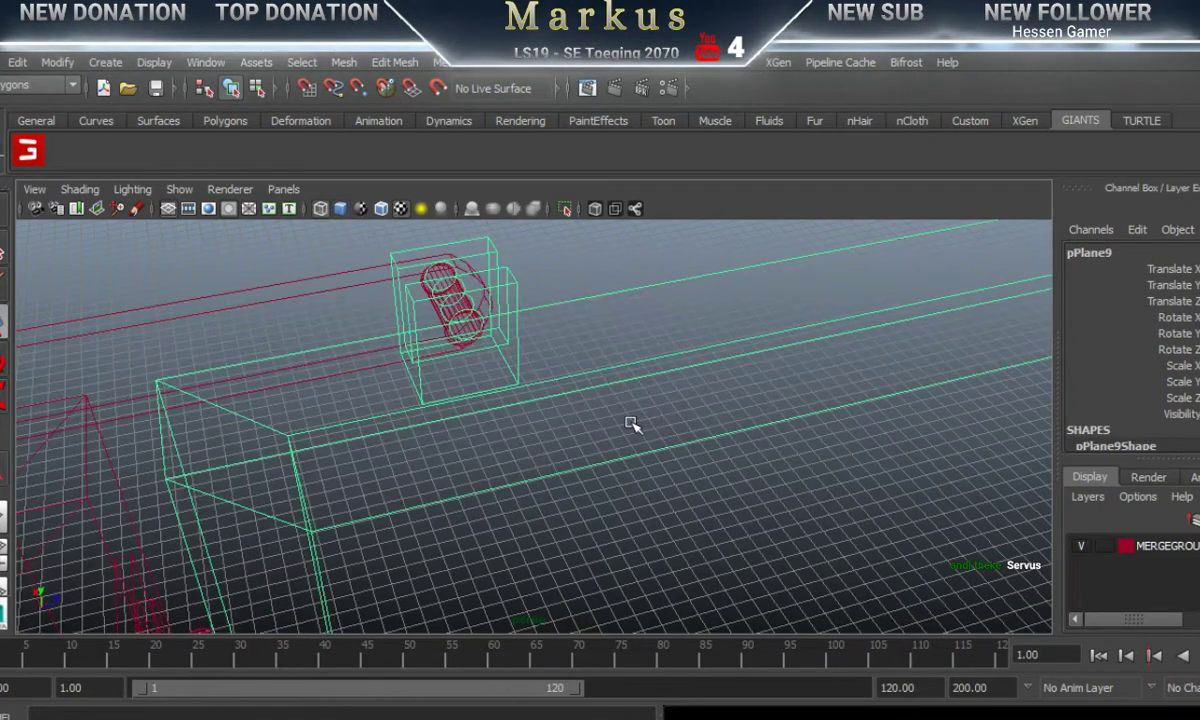
{"action": "left_click_drag", "start_coordinate": [618, 432], "coordinate": [385, 472], "text": "alt"}
{"action": "right_click_drag", "start_coordinate": [385, 472], "coordinate": [1190, 415], "text": "alt"}
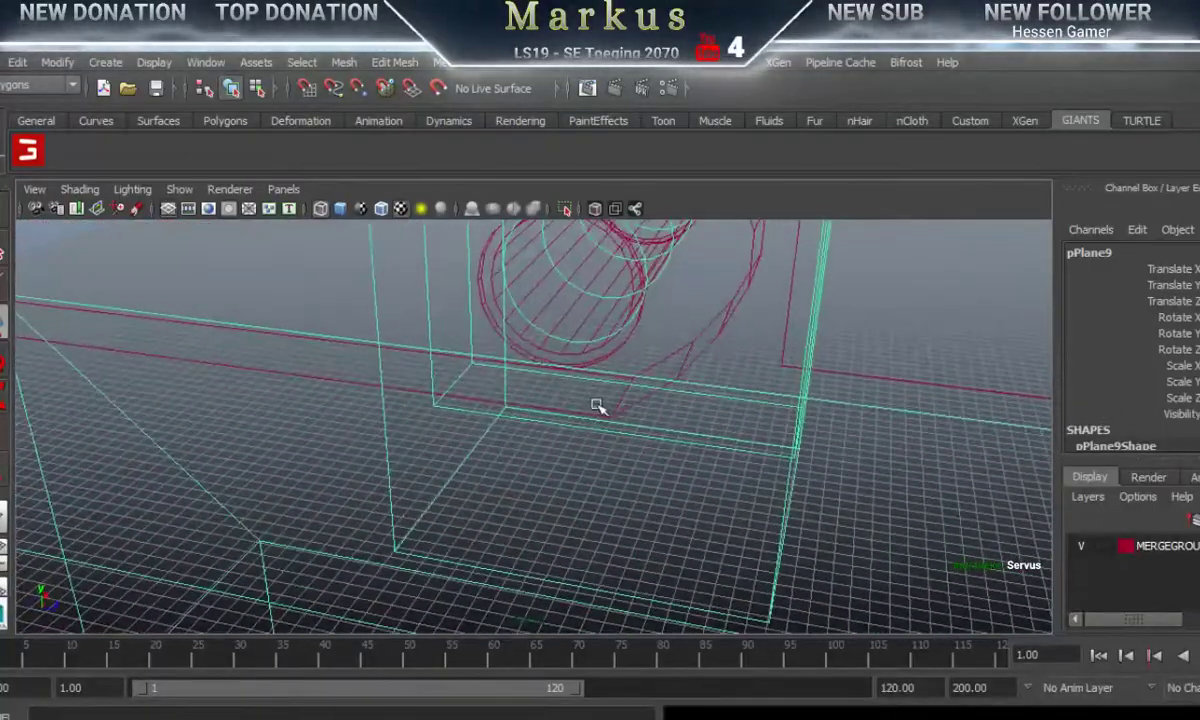
{"action": "middle_click_drag", "start_coordinate": [600, 407], "coordinate": [583, 480], "text": "alt"}
{"action": "left_click_drag", "start_coordinate": [583, 480], "coordinate": [541, 434], "text": "alt"}
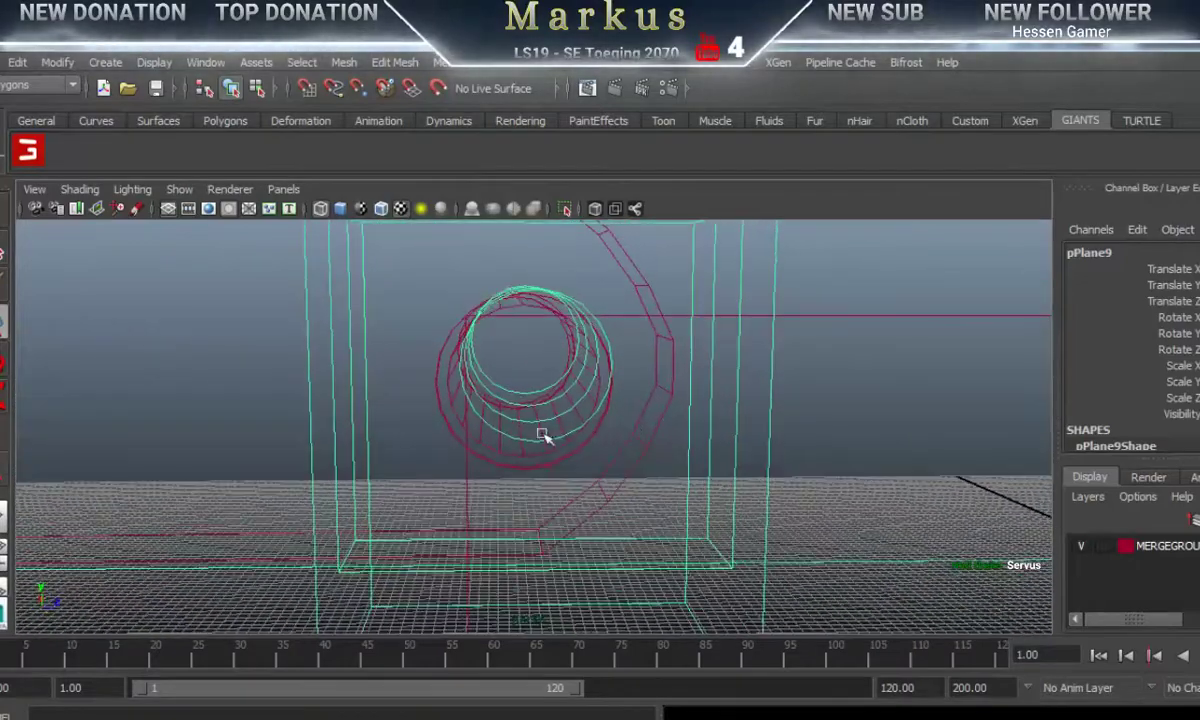
{"action": "left_click", "coordinate": [515, 460]}
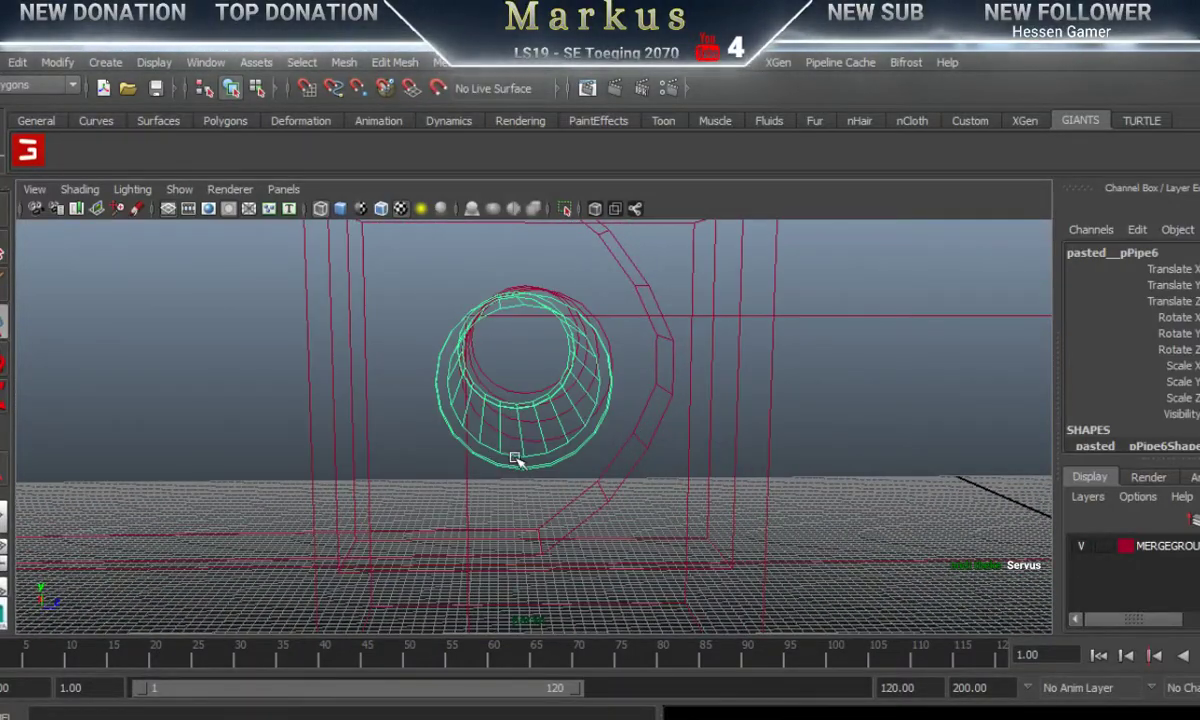
{"action": "mouse_move", "coordinate": [519, 457]}
{"action": "left_mouse_down", "text": "alt"}
{"action": "mouse_move", "coordinate": [528, 453]}
{"action": "mouse_move", "coordinate": [502, 473]}
{"action": "left_mouse_up", "text": "alt"}
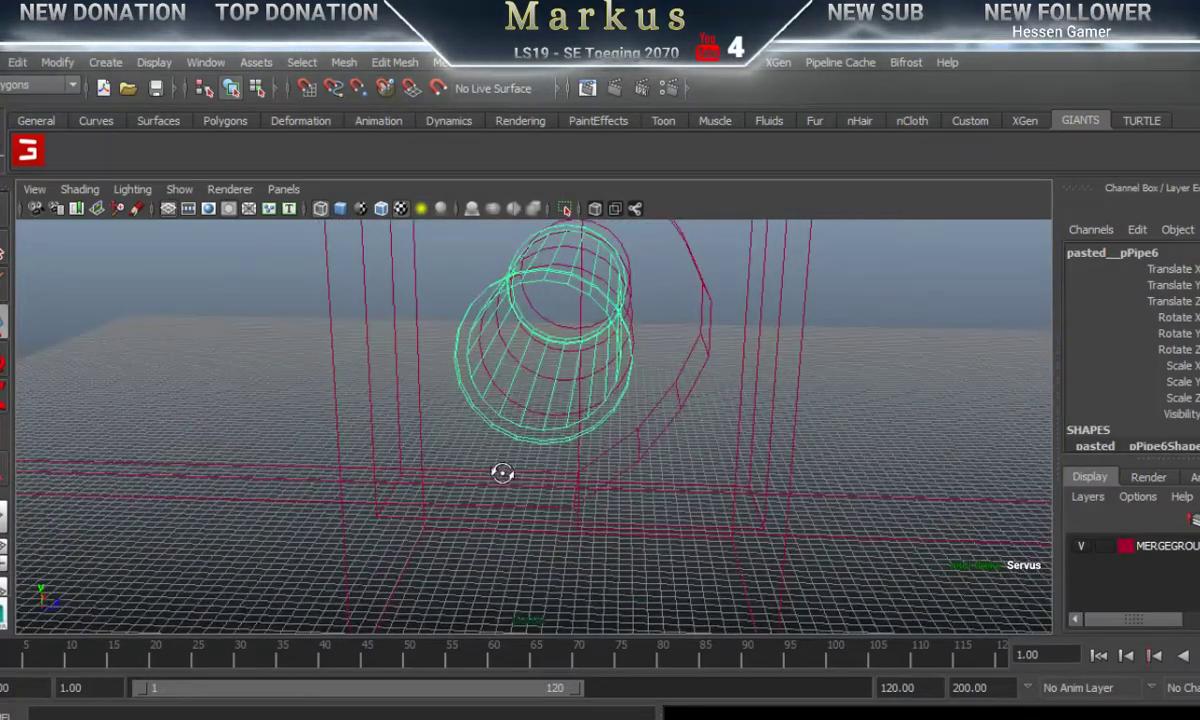
{"action": "left_click", "coordinate": [339, 210]}
Step: Inspect the latch bar, brackets and pin from several sides, including a close-up of the pin's face
{"action": "left_click_drag", "start_coordinate": [487, 362], "coordinate": [610, 403], "text": "alt"}
{"action": "right_click_drag", "start_coordinate": [610, 403], "coordinate": [300, 496], "text": "alt"}
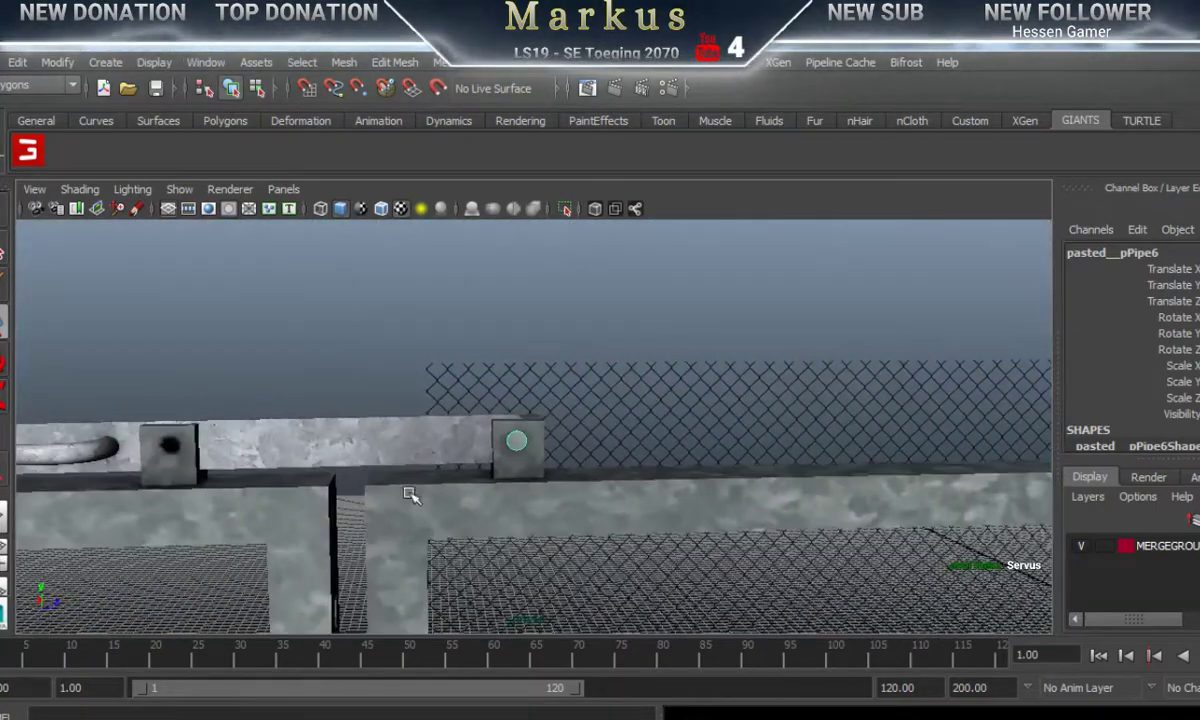
{"action": "left_click_drag", "start_coordinate": [410, 496], "coordinate": [279, 517], "text": "alt"}
{"action": "middle_click_drag", "start_coordinate": [279, 517], "coordinate": [463, 499], "text": "alt"}
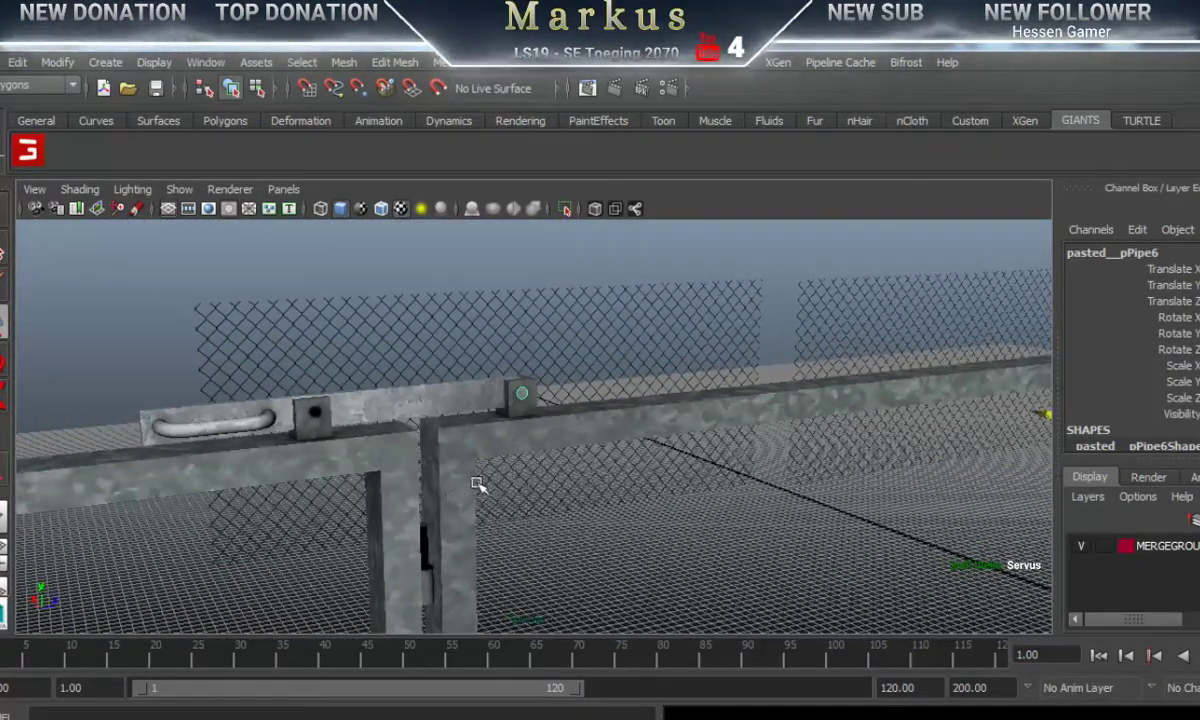
{"action": "left_click", "coordinate": [470, 476]}
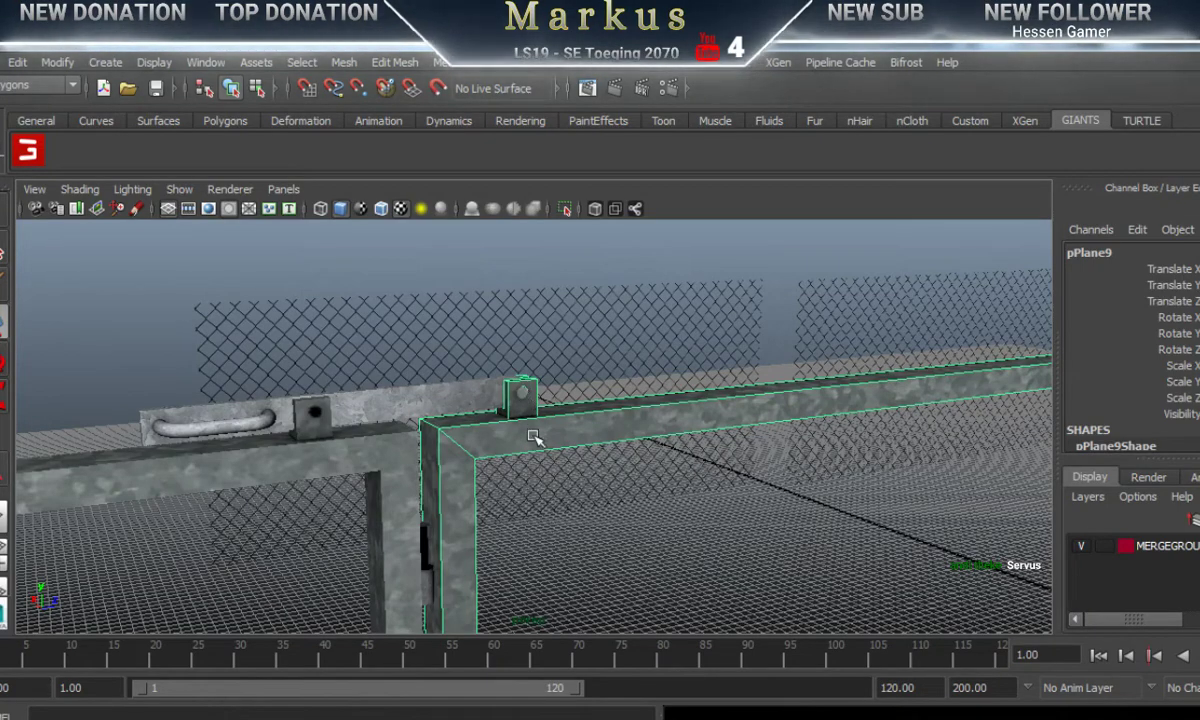
{"action": "left_click_drag", "start_coordinate": [528, 497], "coordinate": [664, 473], "text": "alt"}
{"action": "right_click_drag", "start_coordinate": [664, 473], "coordinate": [774, 465], "text": "alt"}
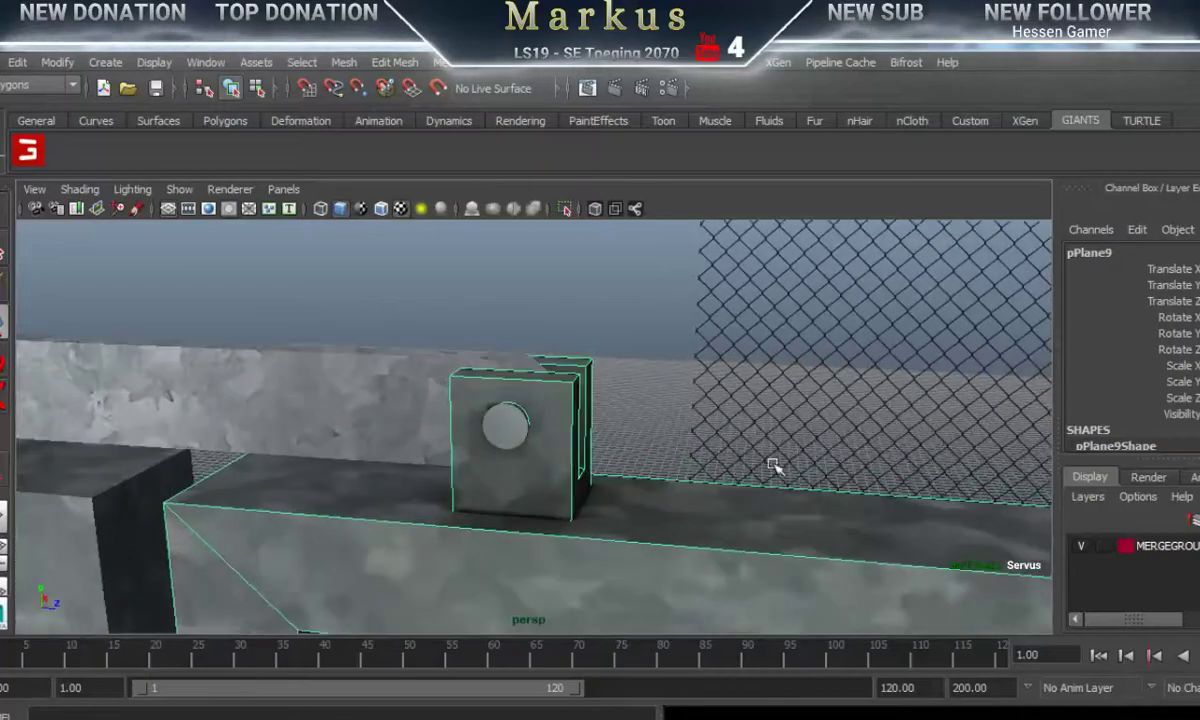
{"action": "right_click_drag", "start_coordinate": [630, 455], "coordinate": [647, 484], "text": "alt"}
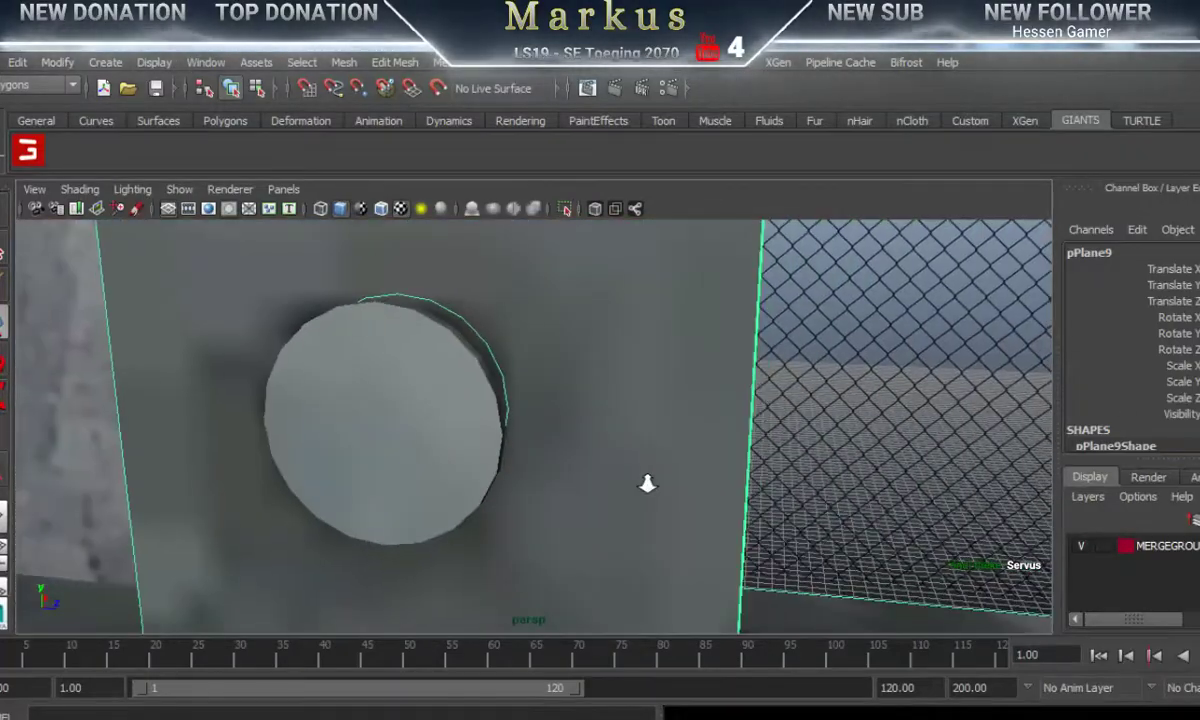
{"action": "left_click_drag", "start_coordinate": [647, 484], "coordinate": [600, 487], "text": "alt"}
Step: Select the latch pin together with the gate frame carrying its bracket and combine them into one mesh
{"action": "left_click", "coordinate": [563, 462]}
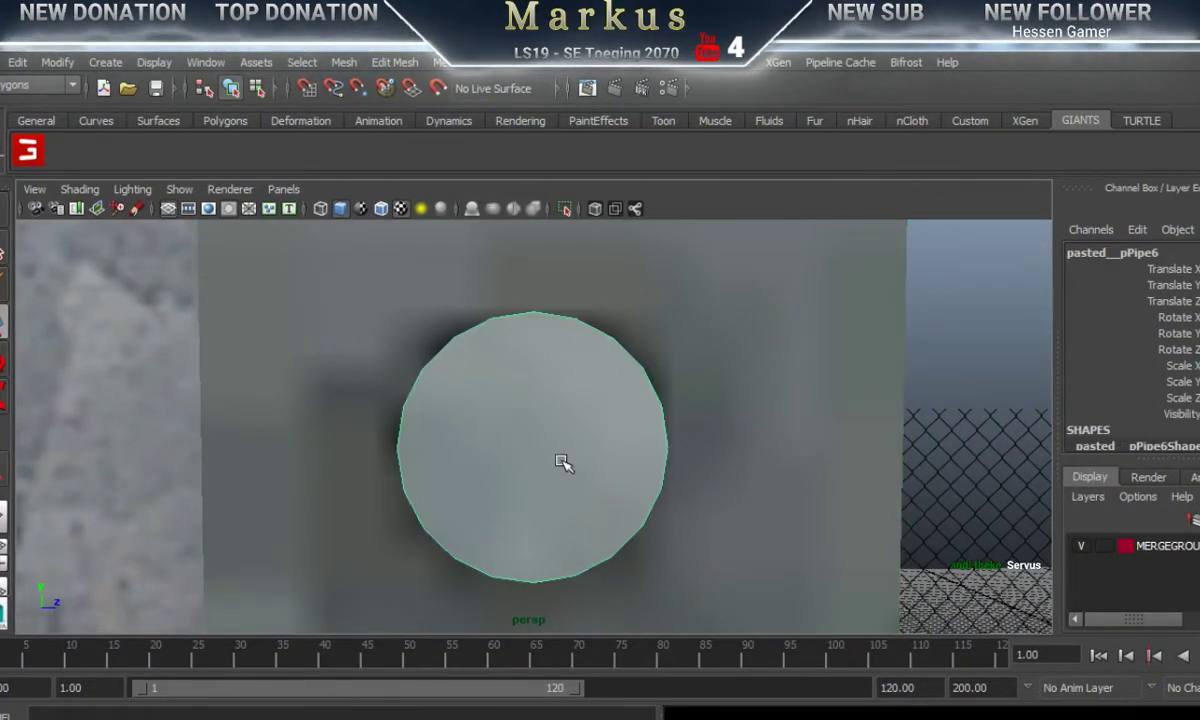
{"action": "right_click_drag", "start_coordinate": [750, 488], "coordinate": [301, 497], "text": "alt"}
{"action": "right_click_drag", "start_coordinate": [667, 519], "coordinate": [1150, 455], "text": "alt"}
{"action": "left_click_drag", "start_coordinate": [758, 499], "coordinate": [610, 575], "text": "alt"}
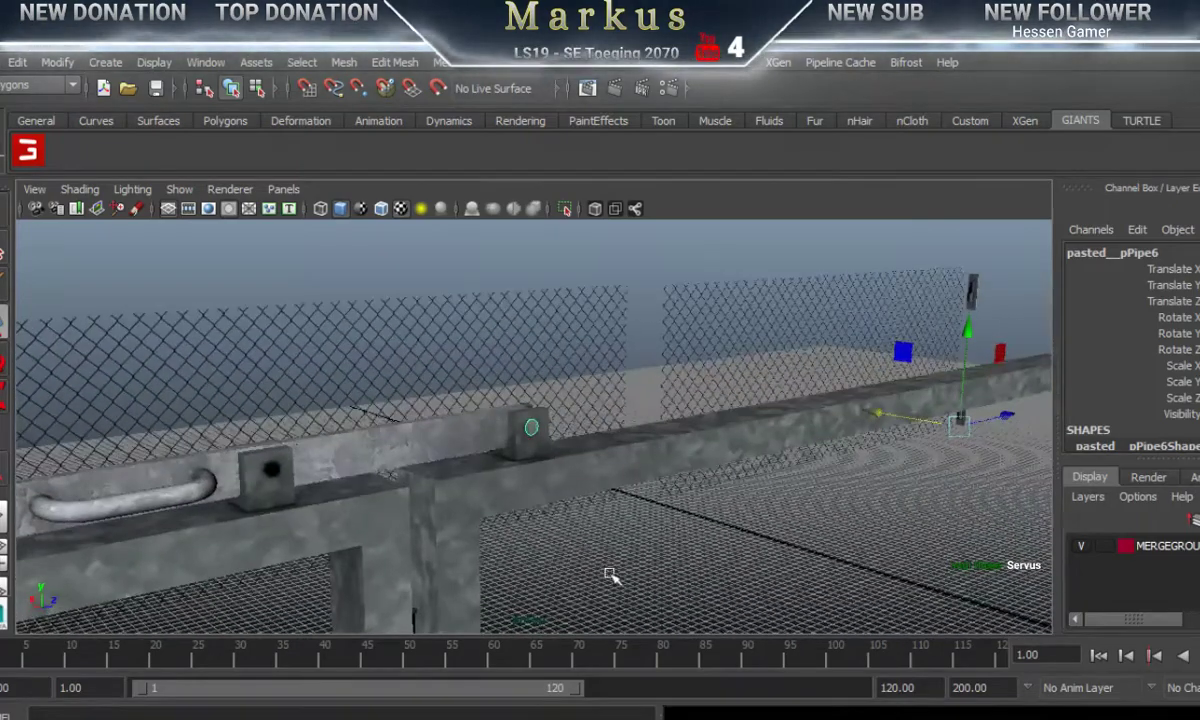
{"action": "left_click", "coordinate": [528, 487]}
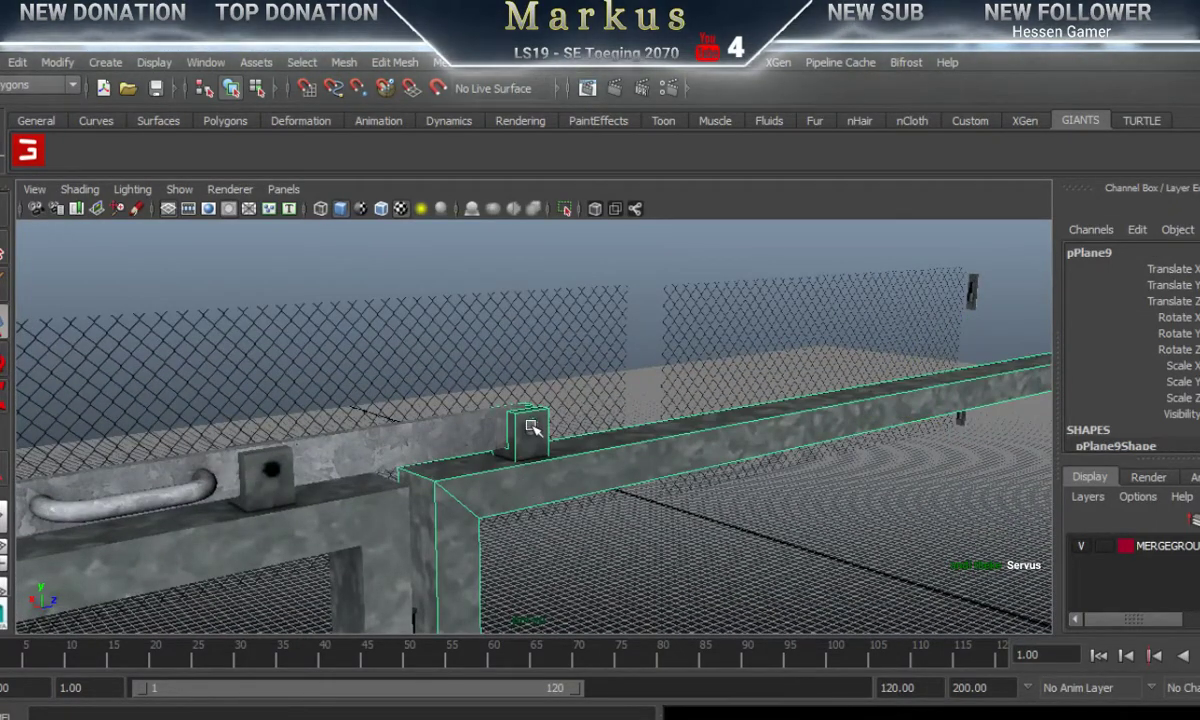
{"action": "key", "text": "ctrl+z"}
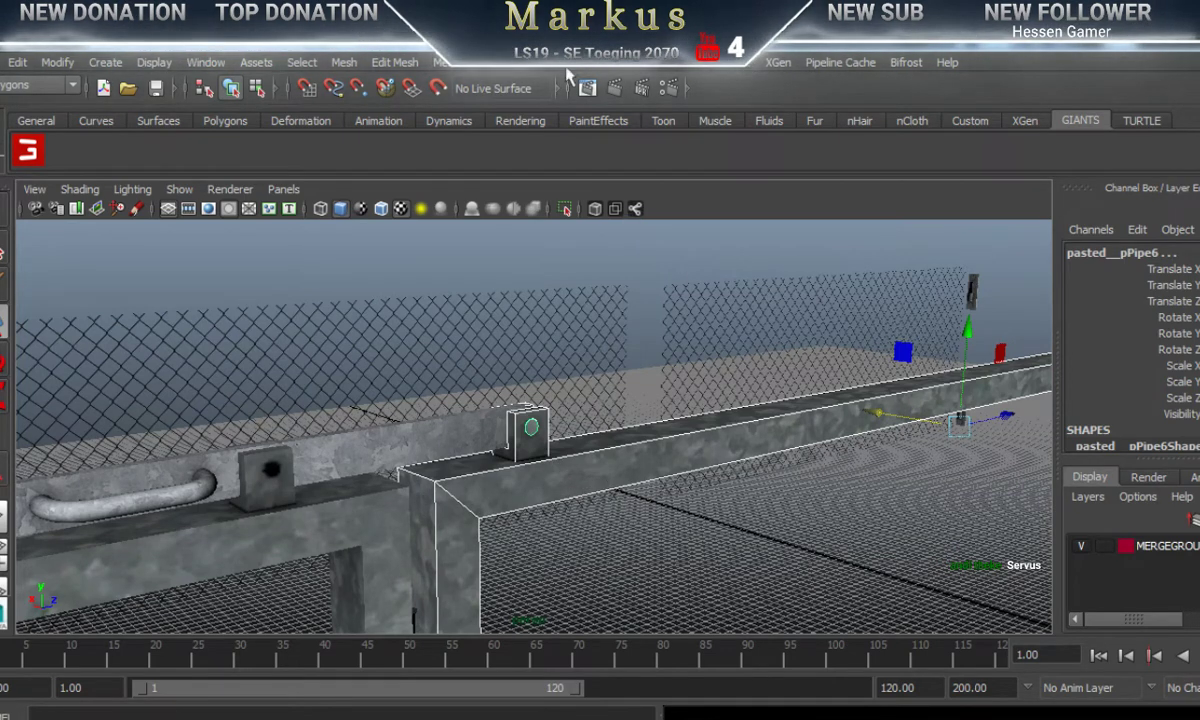
{"action": "left_click", "coordinate": [463, 66]}
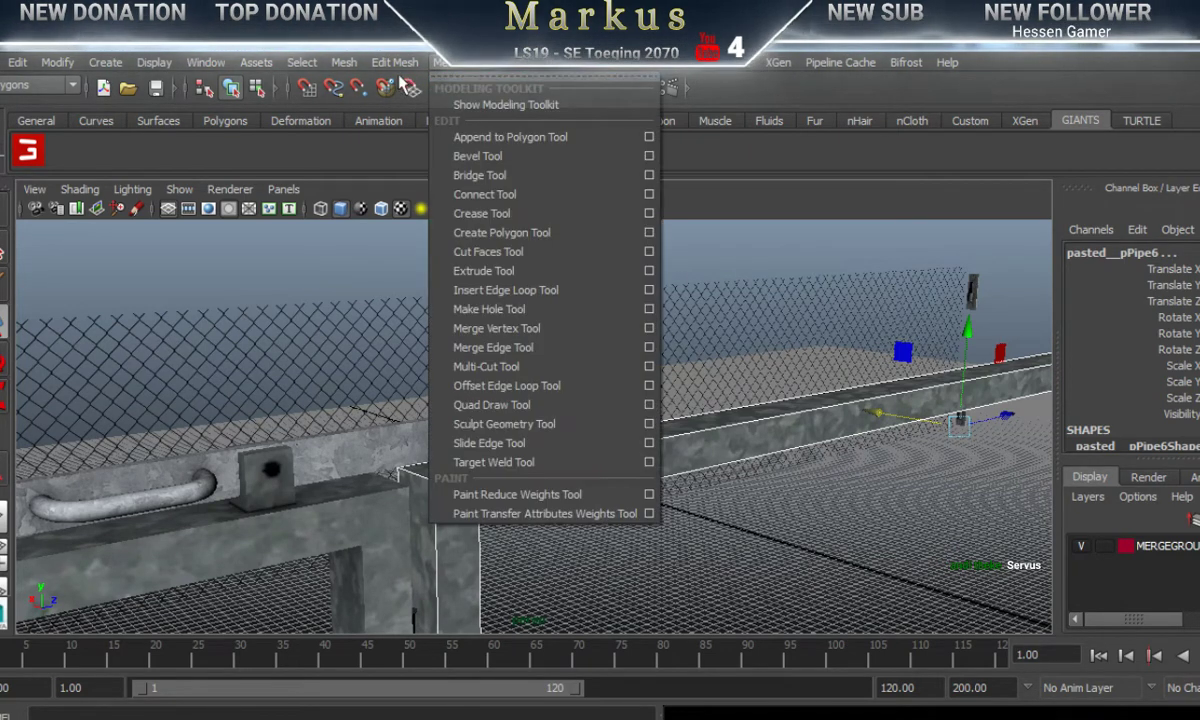
{"action": "mouse_move", "coordinate": [332, 71]}
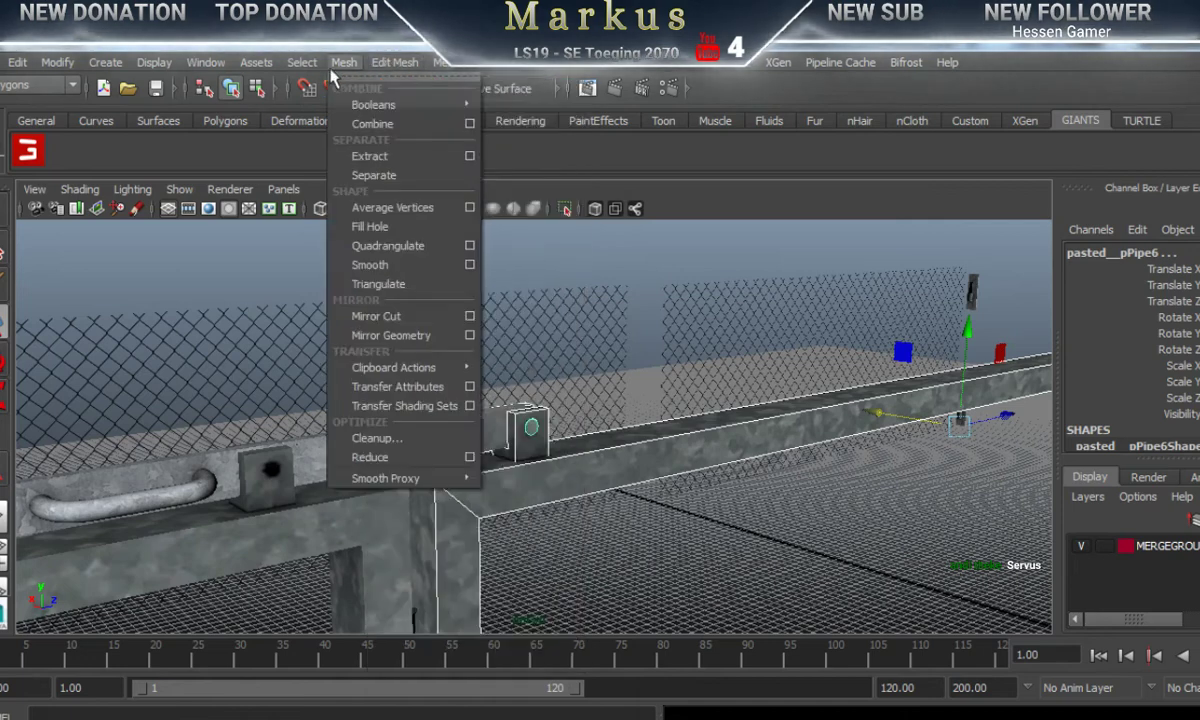
{"action": "left_click", "coordinate": [352, 122]}
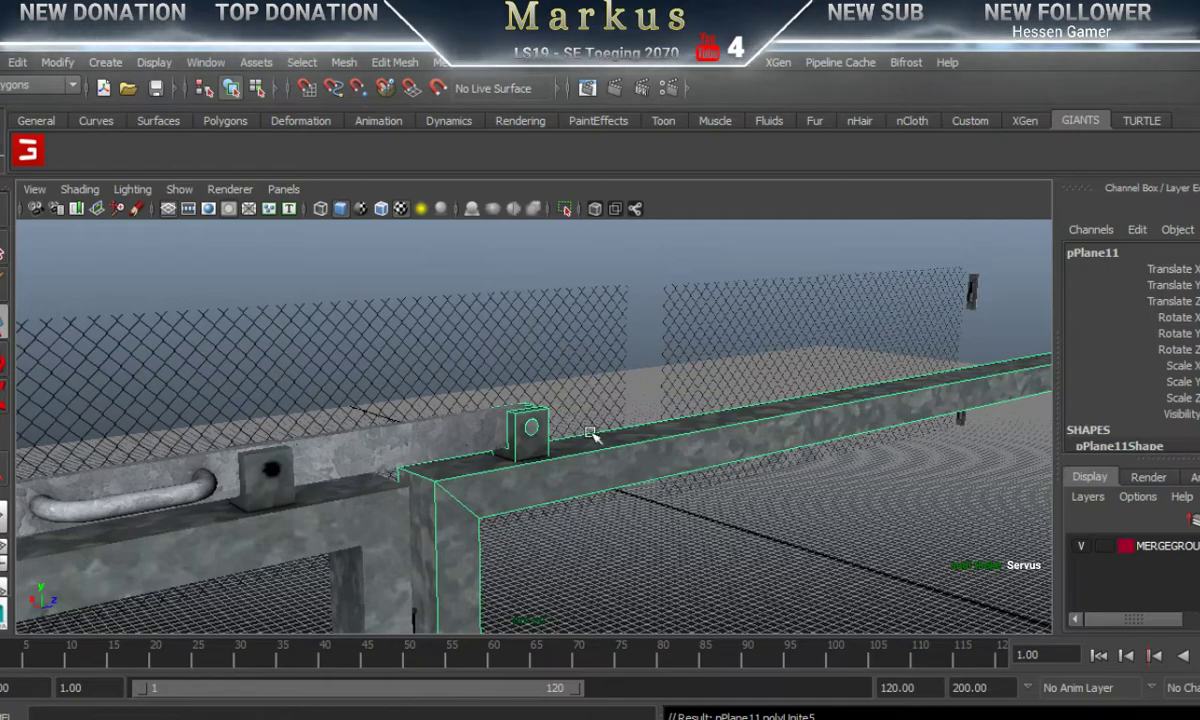
Step: Move the hinge with its bolted plate from between the two gate posts to the outside of the frame's far post
{"action": "left_click_drag", "start_coordinate": [519, 473], "coordinate": [449, 535], "text": "alt"}
{"action": "middle_click_drag", "start_coordinate": [462, 517], "coordinate": [491, 337], "text": "alt"}
{"action": "left_click", "coordinate": [430, 449]}
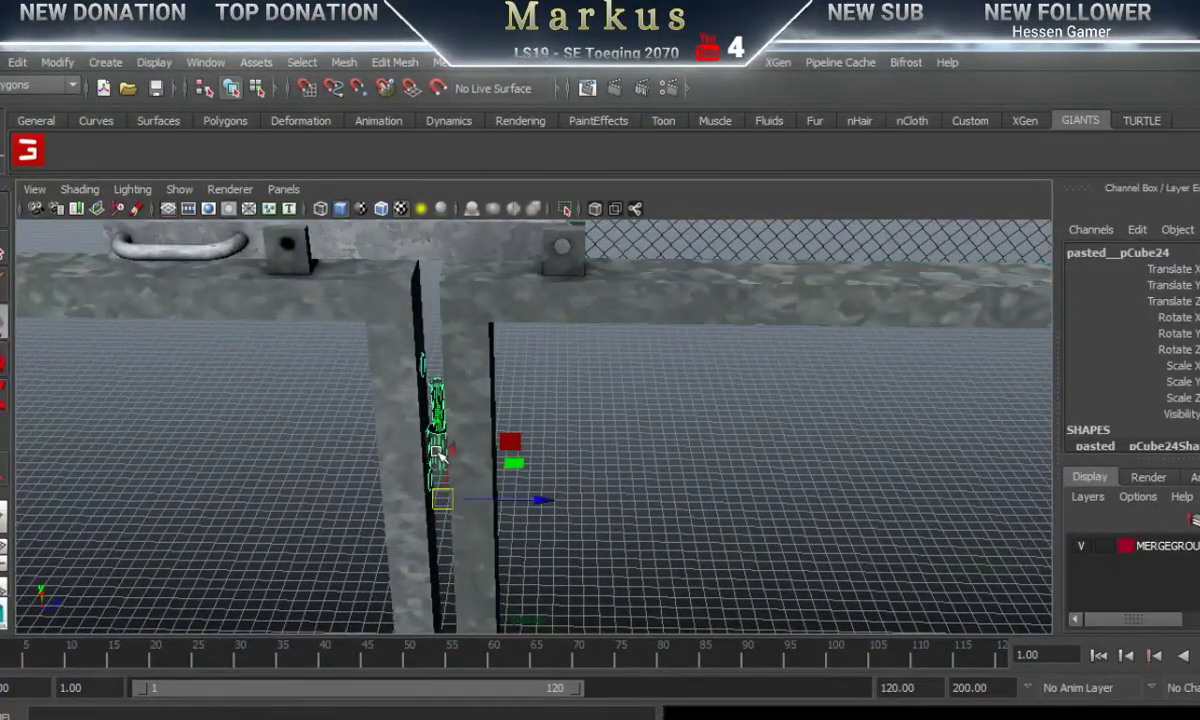
{"action": "left_click_drag", "start_coordinate": [437, 449], "coordinate": [768, 513], "text": "alt"}
{"action": "middle_click_drag", "start_coordinate": [768, 513], "coordinate": [437, 476], "text": "alt"}
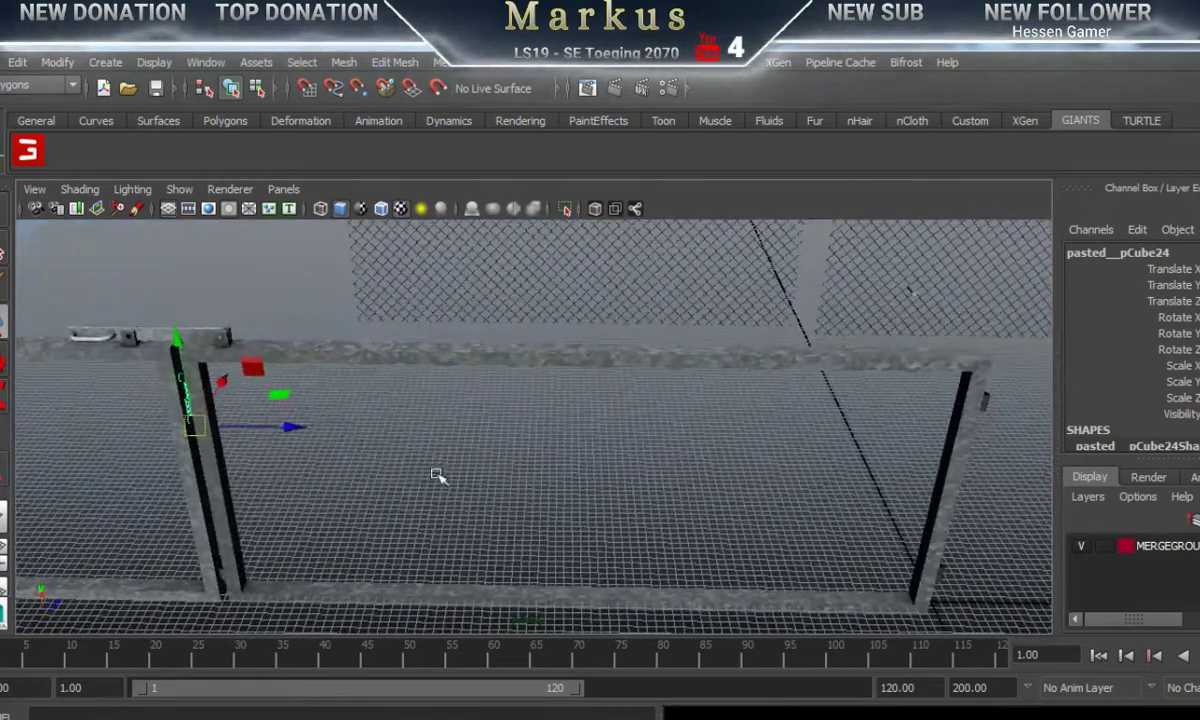
{"action": "left_click_drag", "start_coordinate": [289, 423], "coordinate": [1071, 465]}
{"action": "middle_click_drag", "start_coordinate": [833, 491], "coordinate": [461, 479], "text": "alt"}
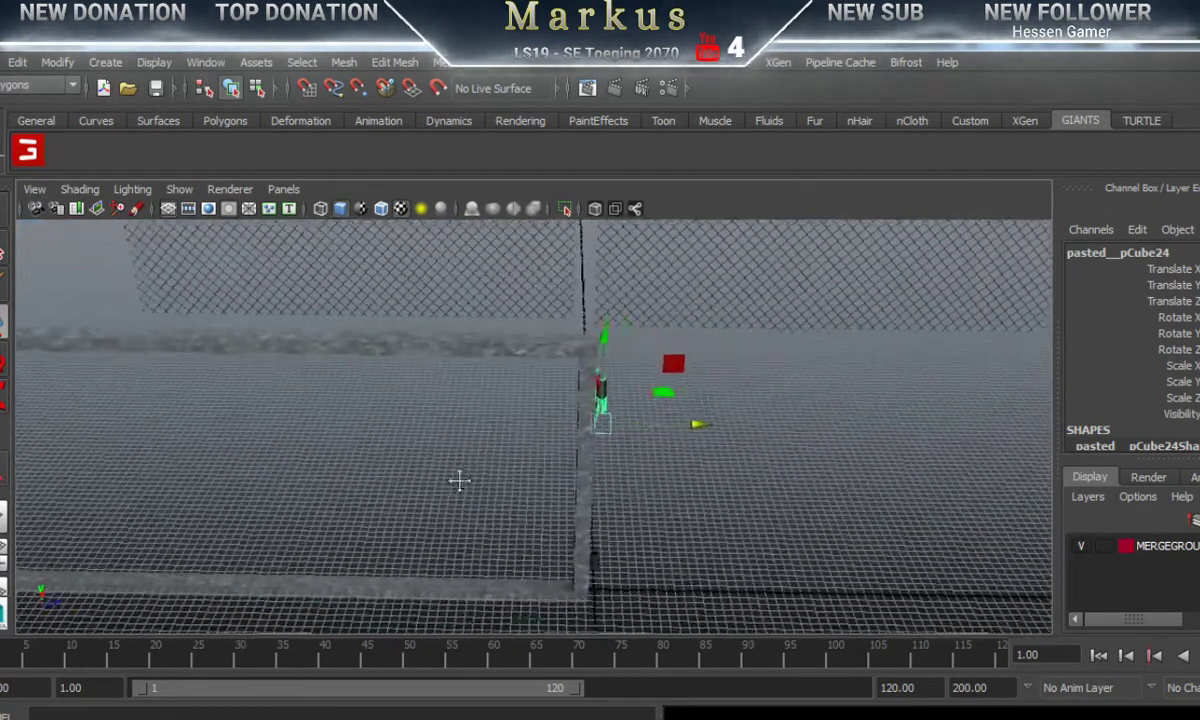
{"action": "right_click_drag", "start_coordinate": [540, 468], "coordinate": [808, 477], "text": "alt"}
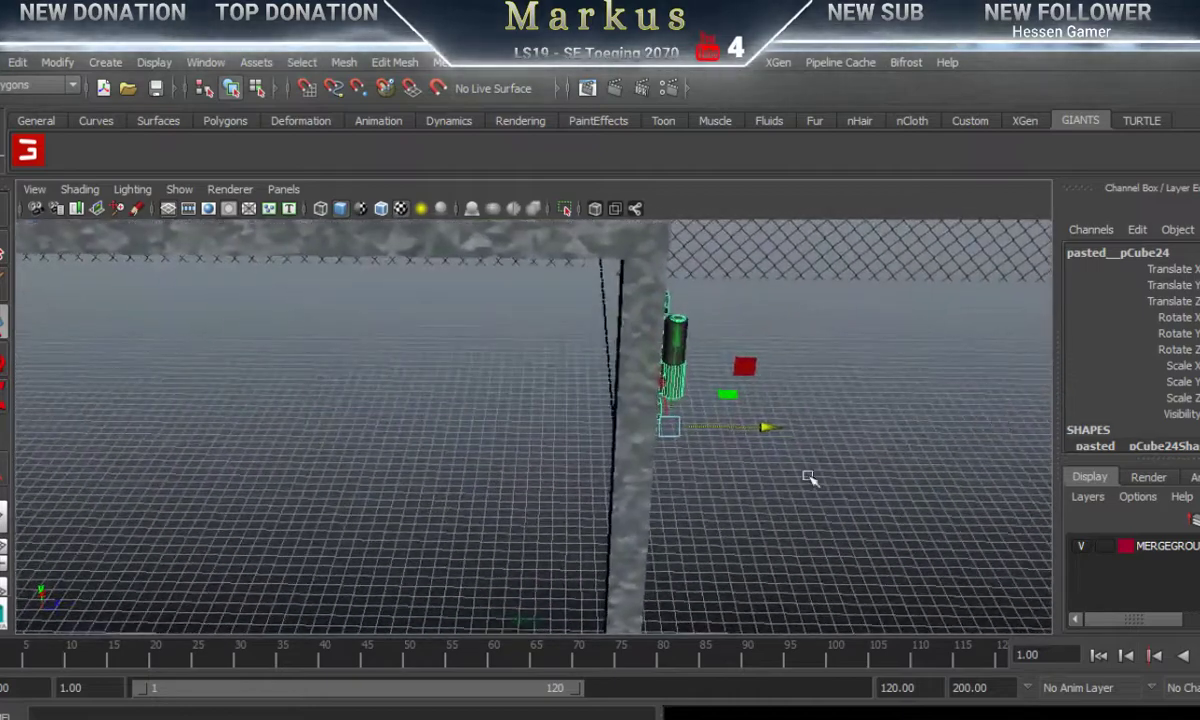
{"action": "left_click_drag", "start_coordinate": [810, 478], "coordinate": [678, 463], "text": "alt"}
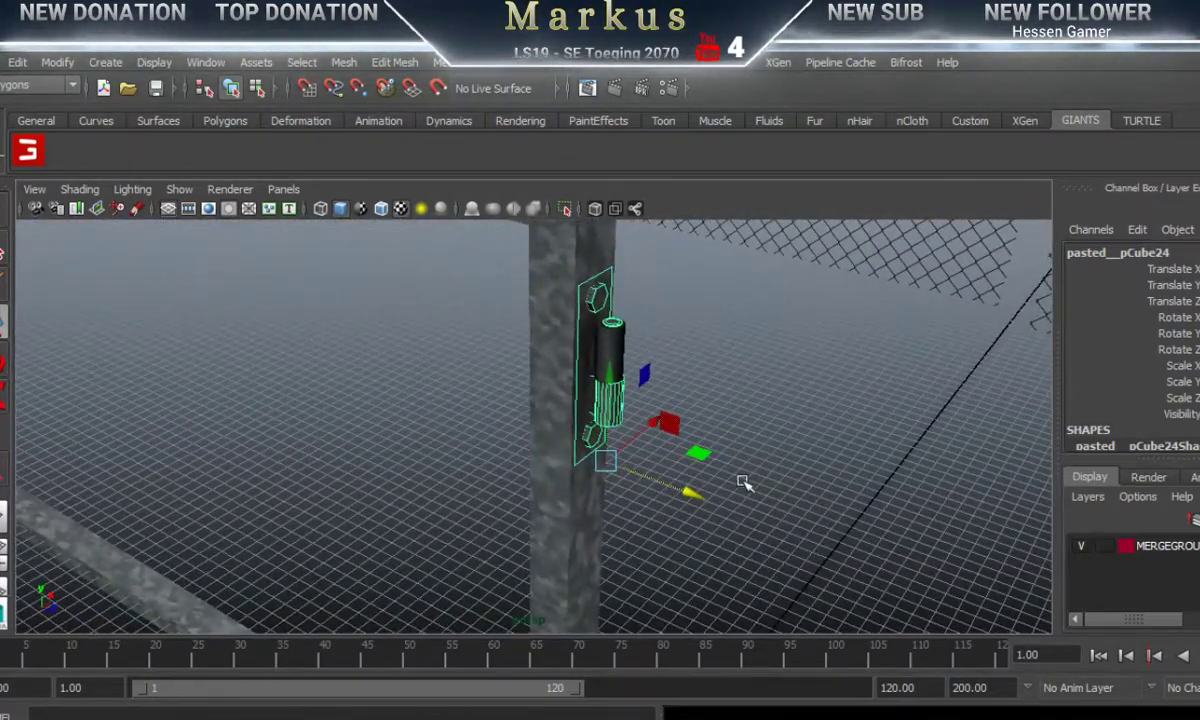
Step: Rotate the bolted hinge plate half a turn about its vertical axis so the plate faces away from the gate post
{"action": "left_click", "coordinate": [3, 366]}
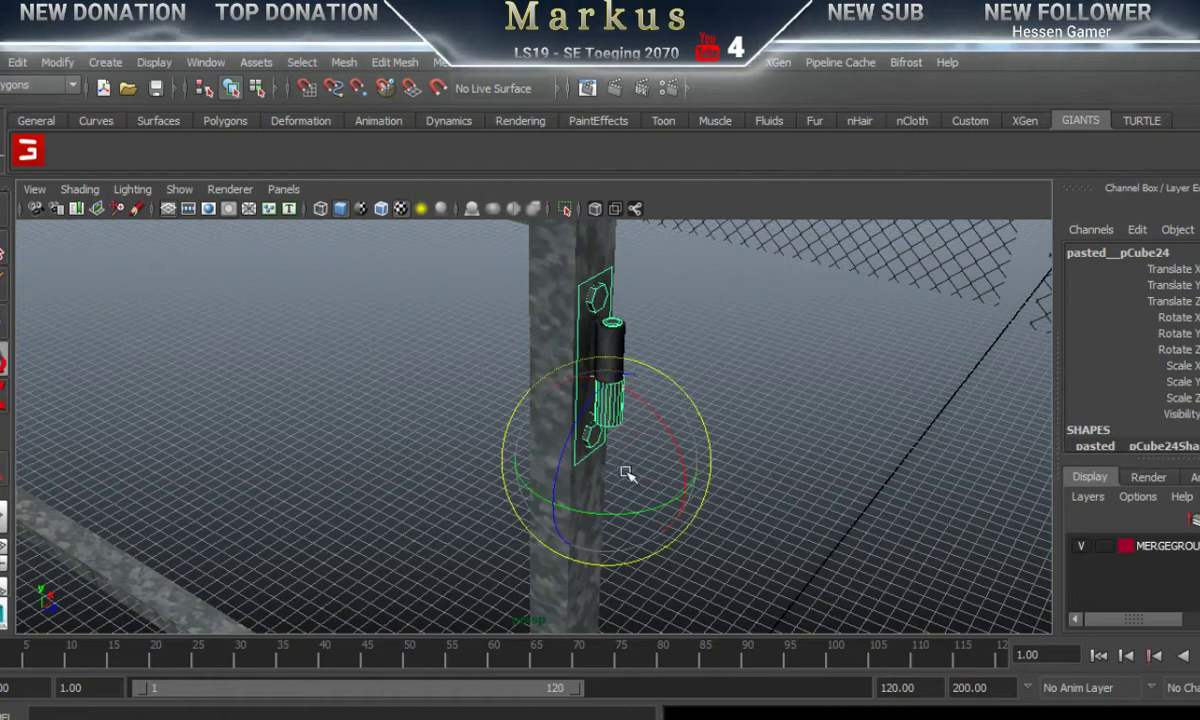
{"action": "left_click_drag", "start_coordinate": [610, 518], "coordinate": [795, 472]}
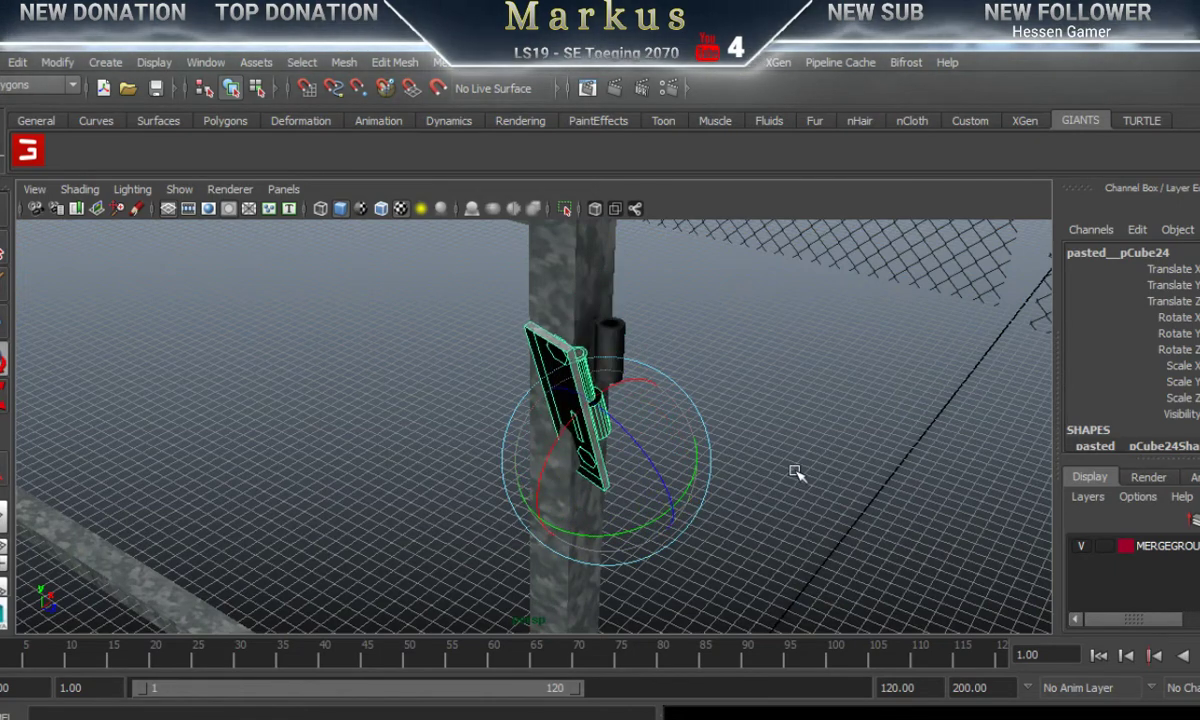
{"action": "left_click_drag", "start_coordinate": [565, 422], "coordinate": [596, 418]}
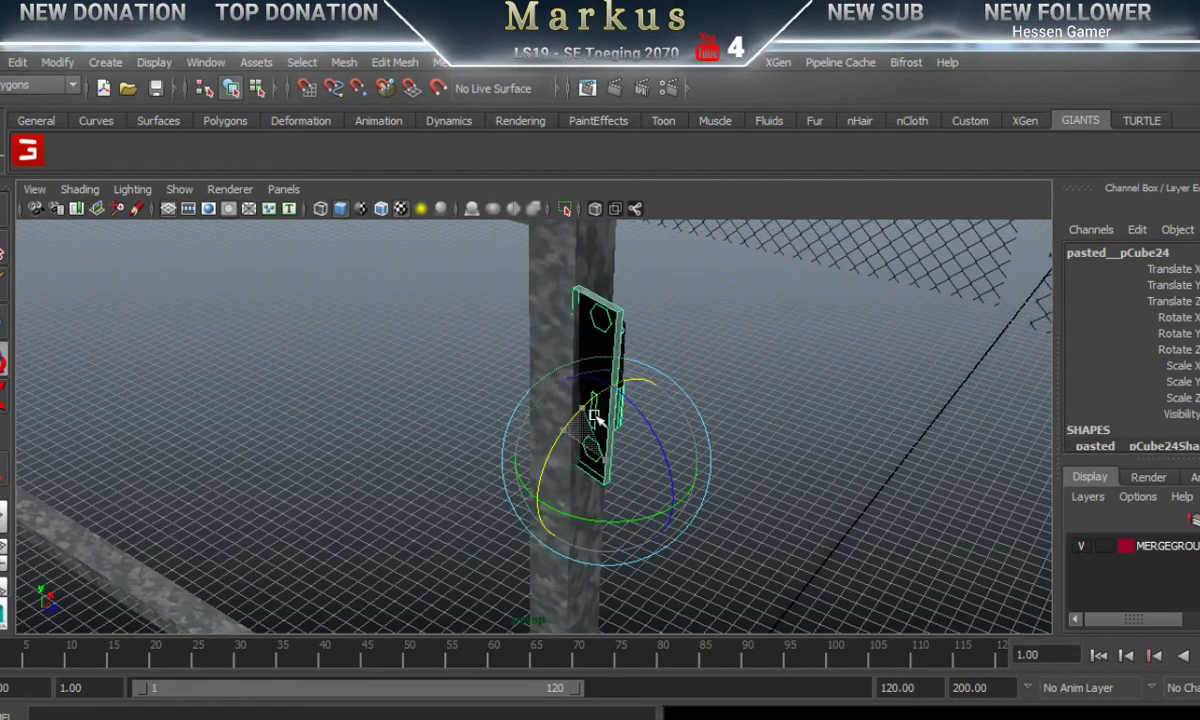
{"action": "left_click_drag", "start_coordinate": [612, 522], "coordinate": [915, 425]}
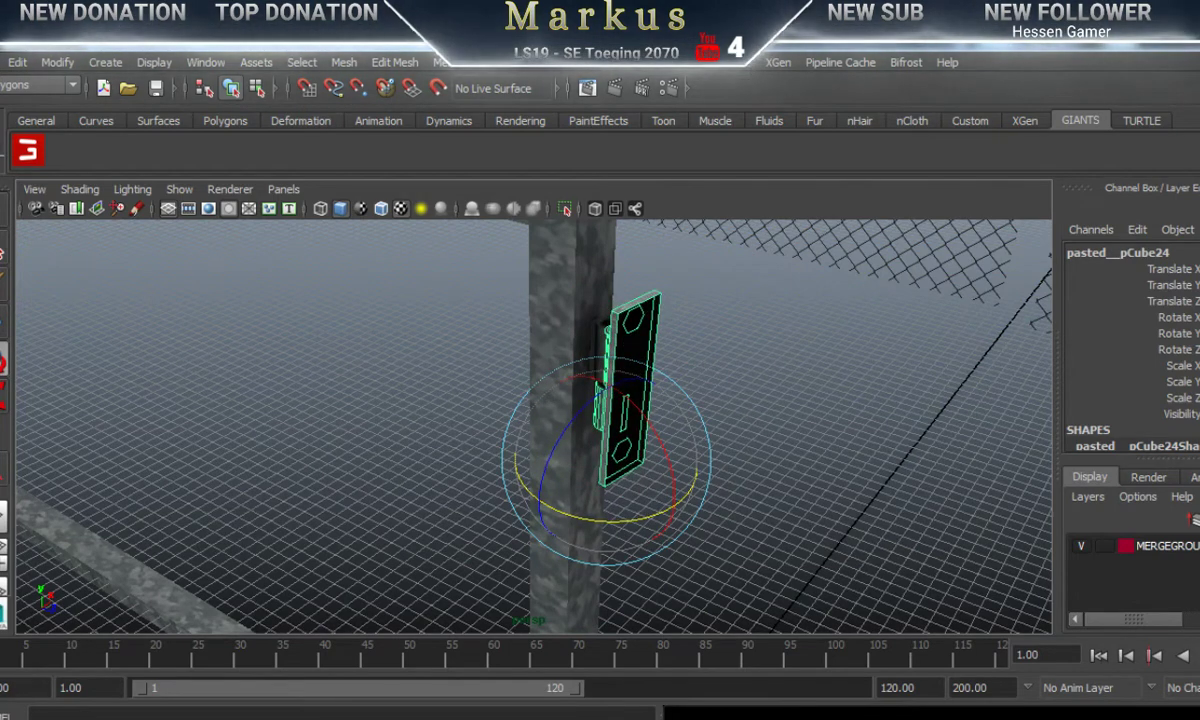
{"action": "left_click_drag", "start_coordinate": [610, 521], "coordinate": [630, 520]}
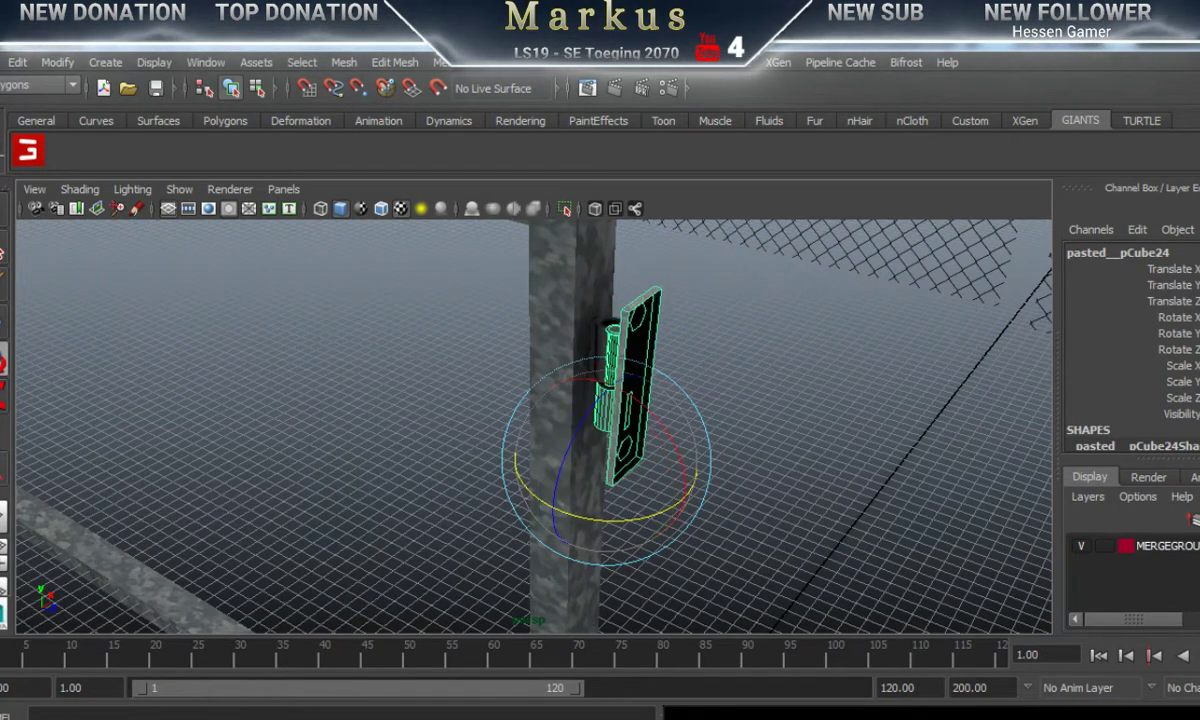
{"action": "key", "text": "ctrl+z"}
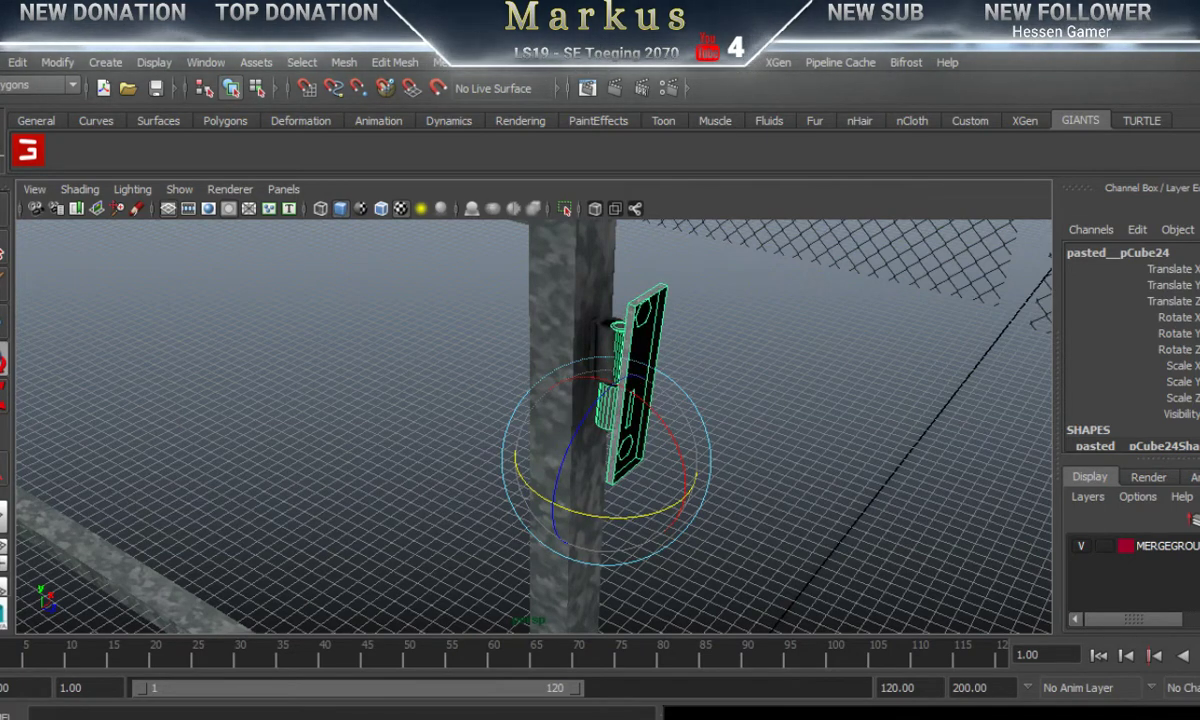
{"action": "key", "text": "ctrl+z"}
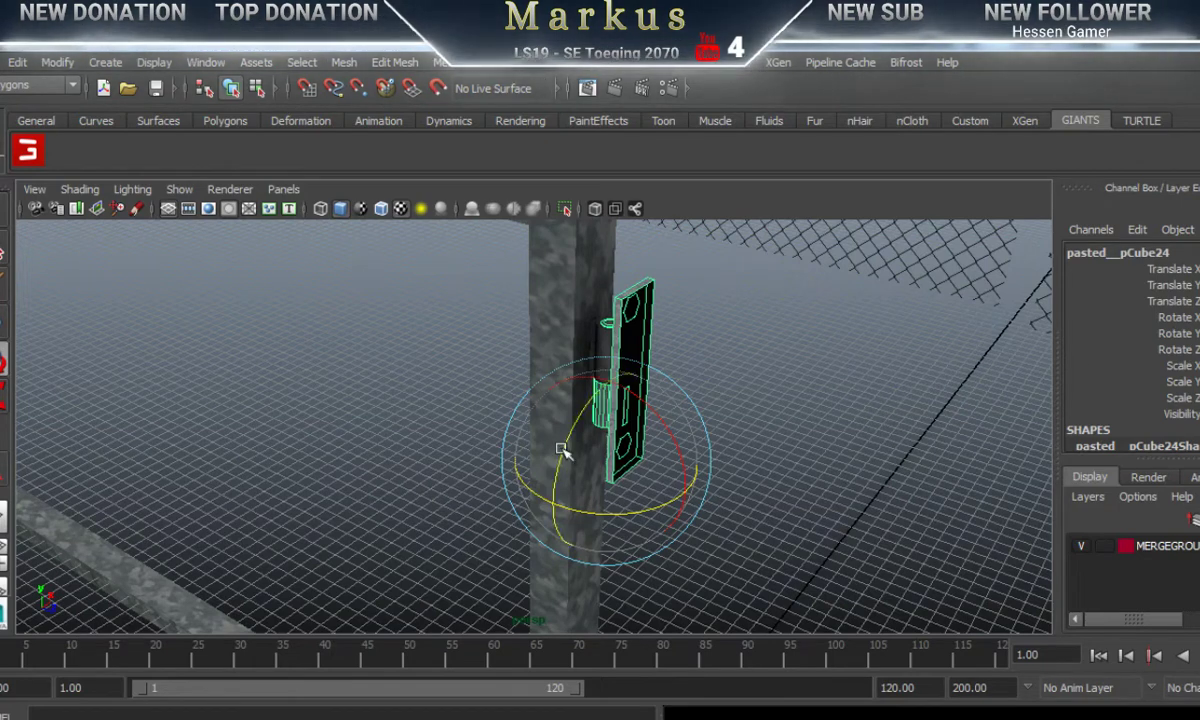
{"action": "key", "text": "r"}
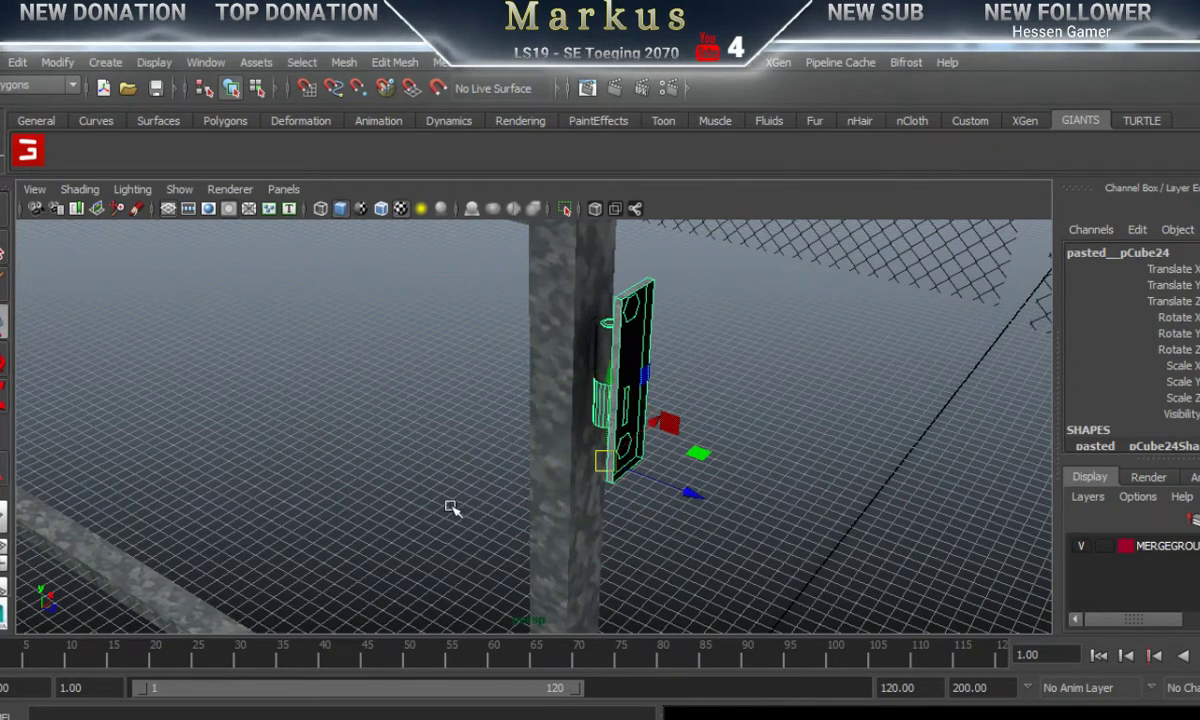
Step: Move the turned hinge half to centre its pin in the gate post's hinge sleeve and seat the two sleeves against each other
{"action": "mouse_move", "coordinate": [508, 532]}
{"action": "left_mouse_down", "text": "alt"}
{"action": "mouse_move", "coordinate": [579, 517]}
{"action": "mouse_move", "coordinate": [541, 567]}
{"action": "mouse_move", "coordinate": [513, 545]}
{"action": "left_mouse_up", "text": "alt"}
{"action": "right_click_drag", "start_coordinate": [513, 545], "coordinate": [707, 525], "text": "alt"}
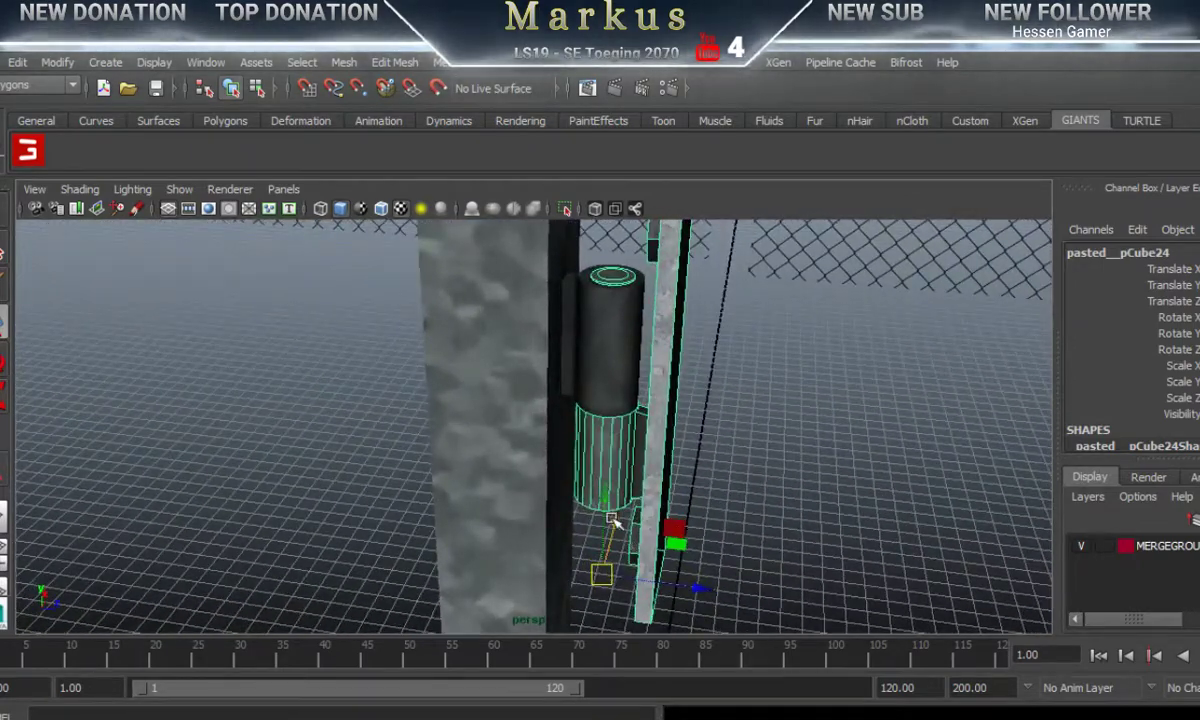
{"action": "left_click_drag", "start_coordinate": [607, 503], "coordinate": [604, 478]}
{"action": "left_click_drag", "start_coordinate": [705, 571], "coordinate": [701, 566]}
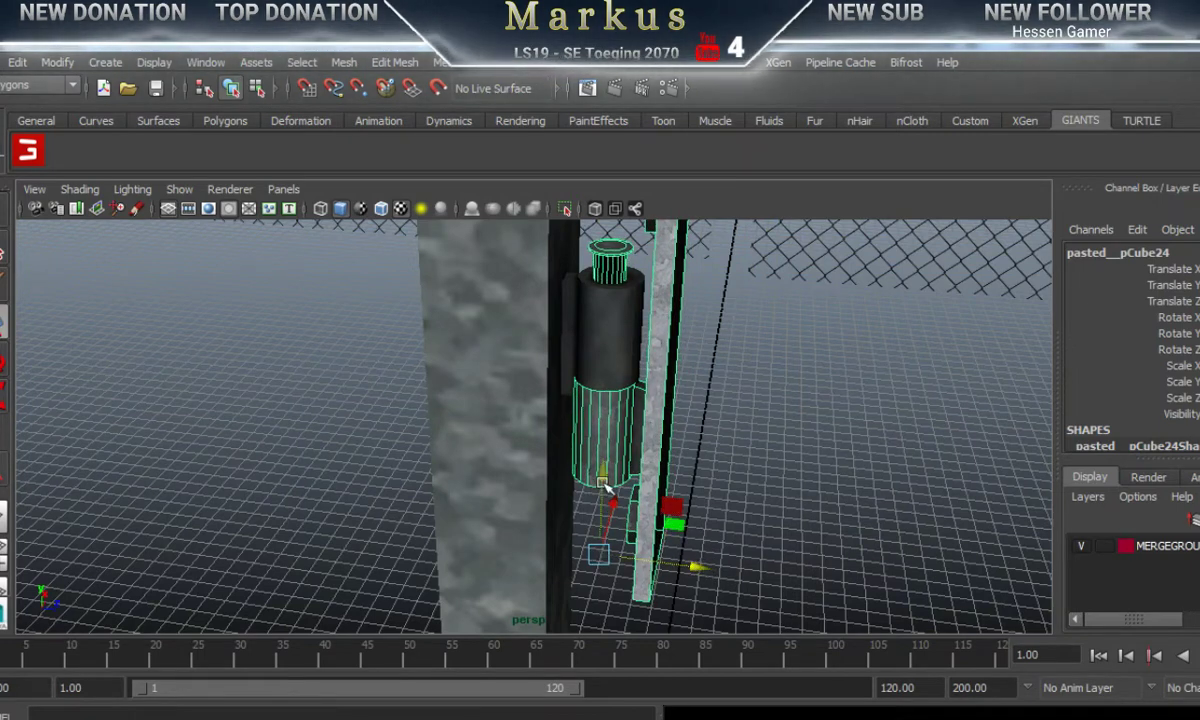
{"action": "mouse_move", "coordinate": [606, 481]}
{"action": "left_mouse_down"}
{"action": "mouse_move", "coordinate": [603, 505]}
{"action": "mouse_move", "coordinate": [700, 510]}
{"action": "mouse_move", "coordinate": [710, 522]}
{"action": "mouse_move", "coordinate": [648, 549]}
{"action": "mouse_move", "coordinate": [556, 622]}
{"action": "mouse_move", "coordinate": [498, 613]}
{"action": "mouse_move", "coordinate": [527, 600]}
{"action": "left_mouse_up"}
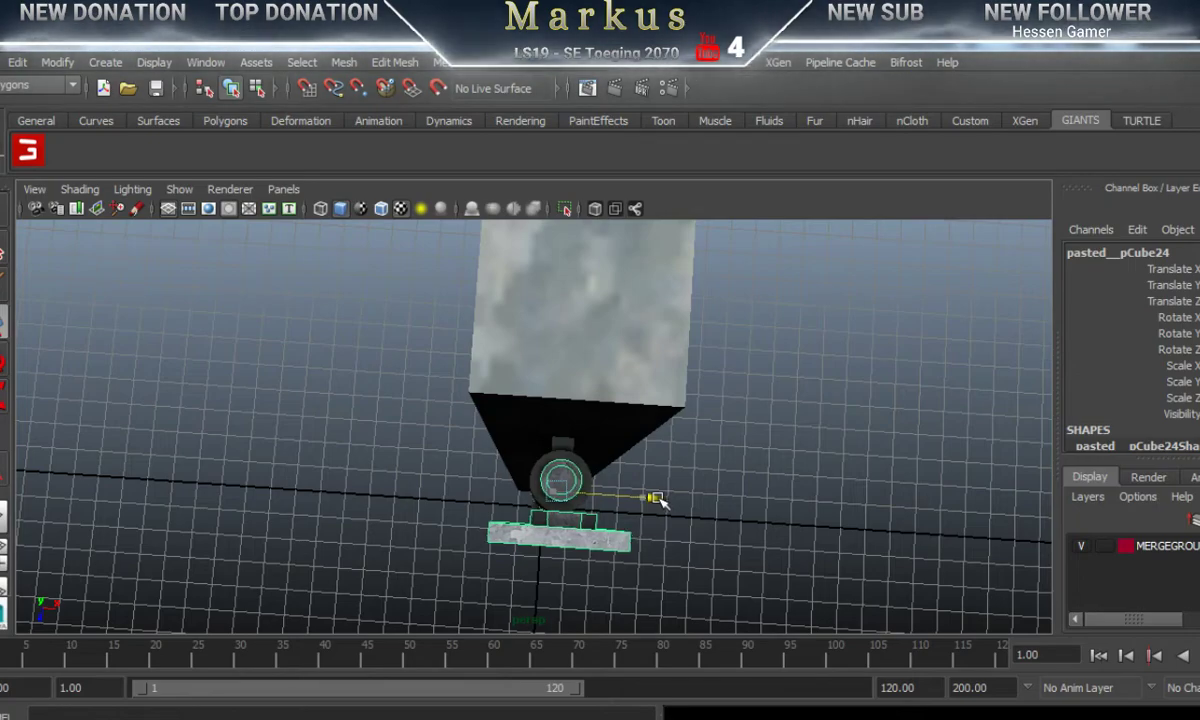
{"action": "left_click_drag", "start_coordinate": [658, 500], "coordinate": [671, 402], "text": "alt"}
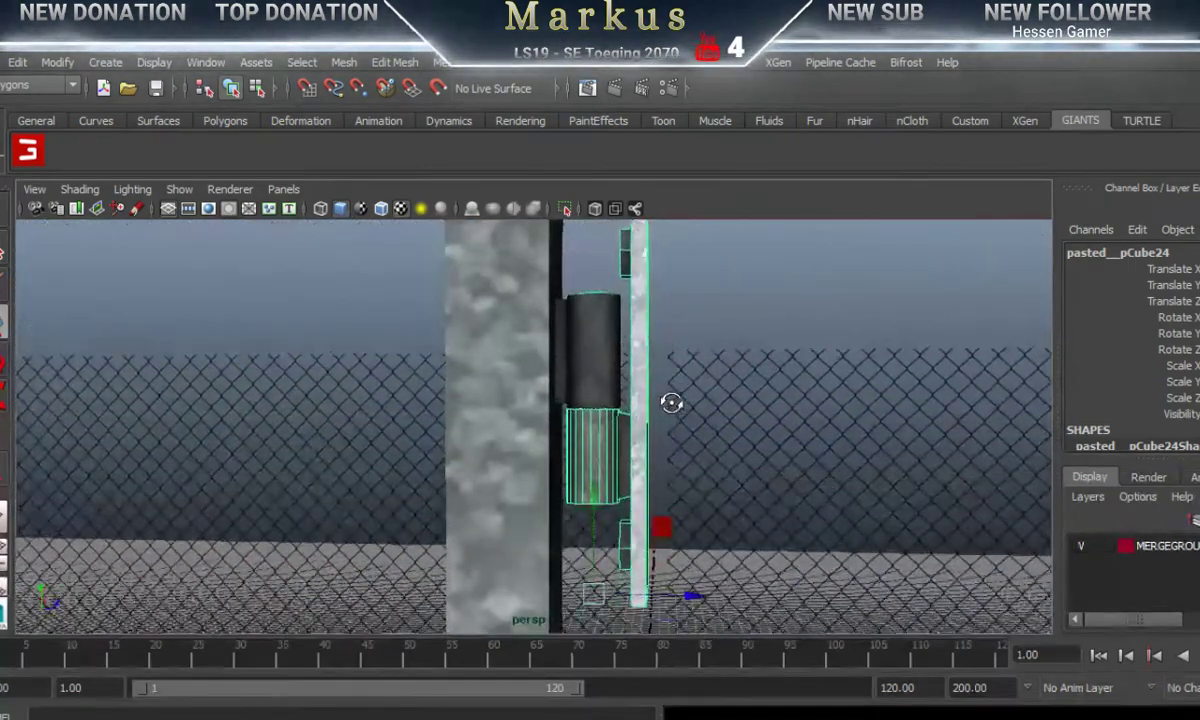
{"action": "right_click_drag", "start_coordinate": [705, 433], "coordinate": [589, 503], "text": "alt"}
Step: Place a copy of the turned hinge half at the post's lower hinge, seating its pin in the sleeve there
{"action": "middle_click_drag", "start_coordinate": [589, 503], "coordinate": [600, 485], "text": "alt"}
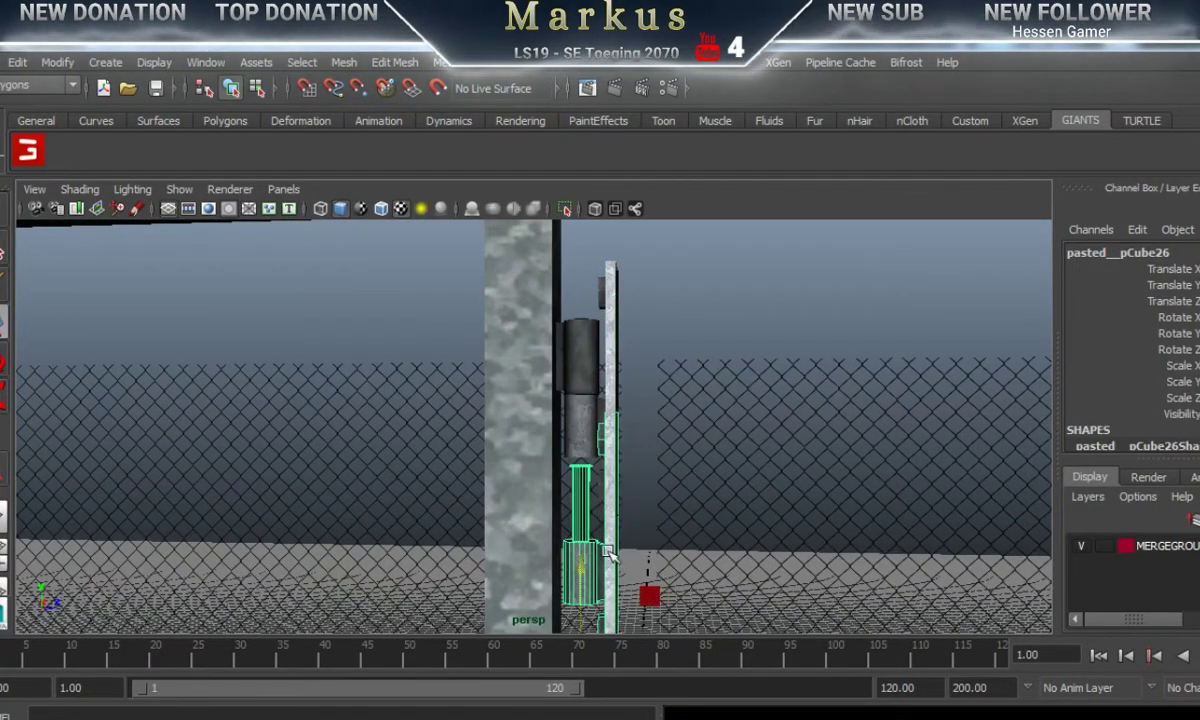
{"action": "right_click_drag", "start_coordinate": [755, 451], "coordinate": [570, 496], "text": "alt"}
{"action": "middle_click_drag", "start_coordinate": [570, 496], "coordinate": [565, 258], "text": "alt"}
{"action": "left_click_drag", "start_coordinate": [565, 289], "coordinate": [571, 557]}
{"action": "middle_click_drag", "start_coordinate": [606, 518], "coordinate": [693, 318], "text": "alt"}
{"action": "right_click_drag", "start_coordinate": [557, 503], "coordinate": [676, 454], "text": "alt"}
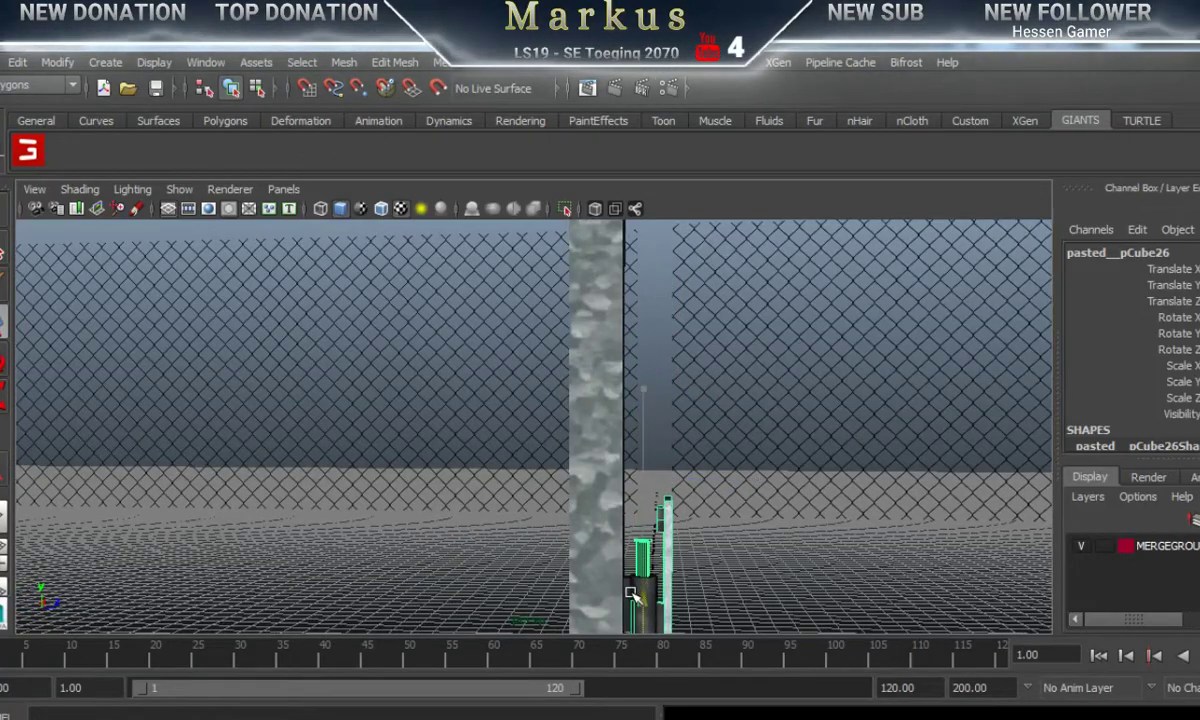
{"action": "middle_click_drag", "start_coordinate": [631, 593], "coordinate": [604, 413], "text": "alt"}
{"action": "right_click_drag", "start_coordinate": [430, 523], "coordinate": [841, 490], "text": "alt"}
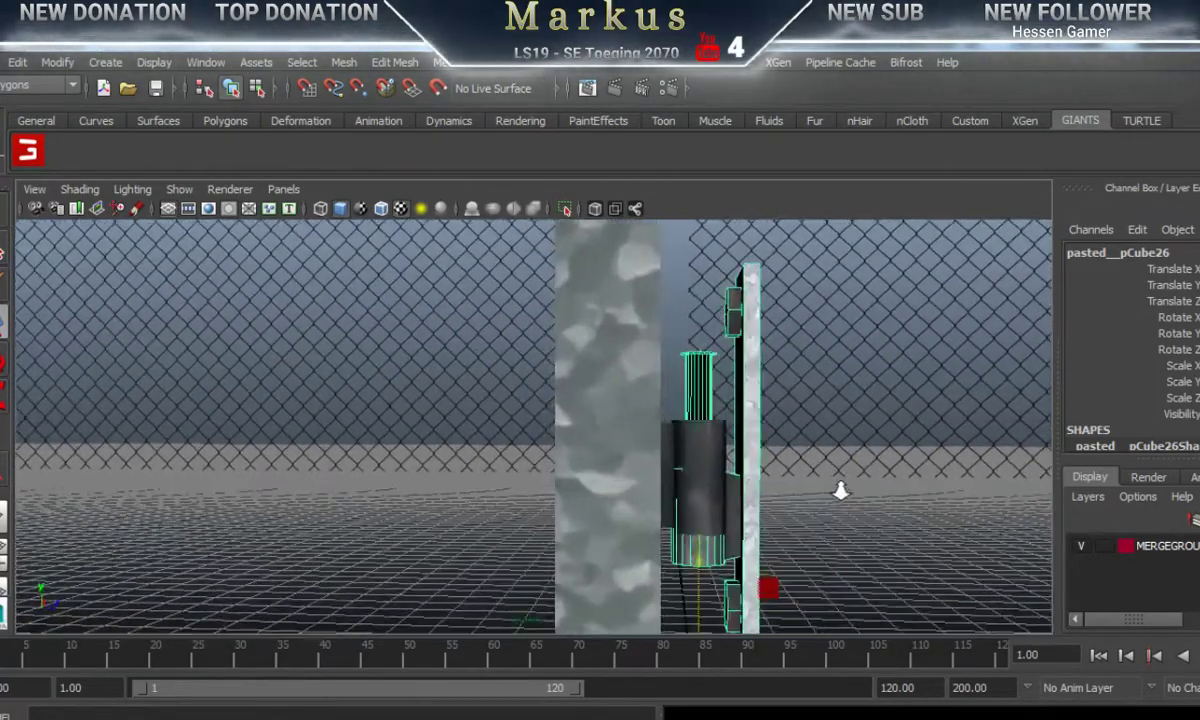
{"action": "left_click_drag", "start_coordinate": [840, 490], "coordinate": [562, 477], "text": "alt"}
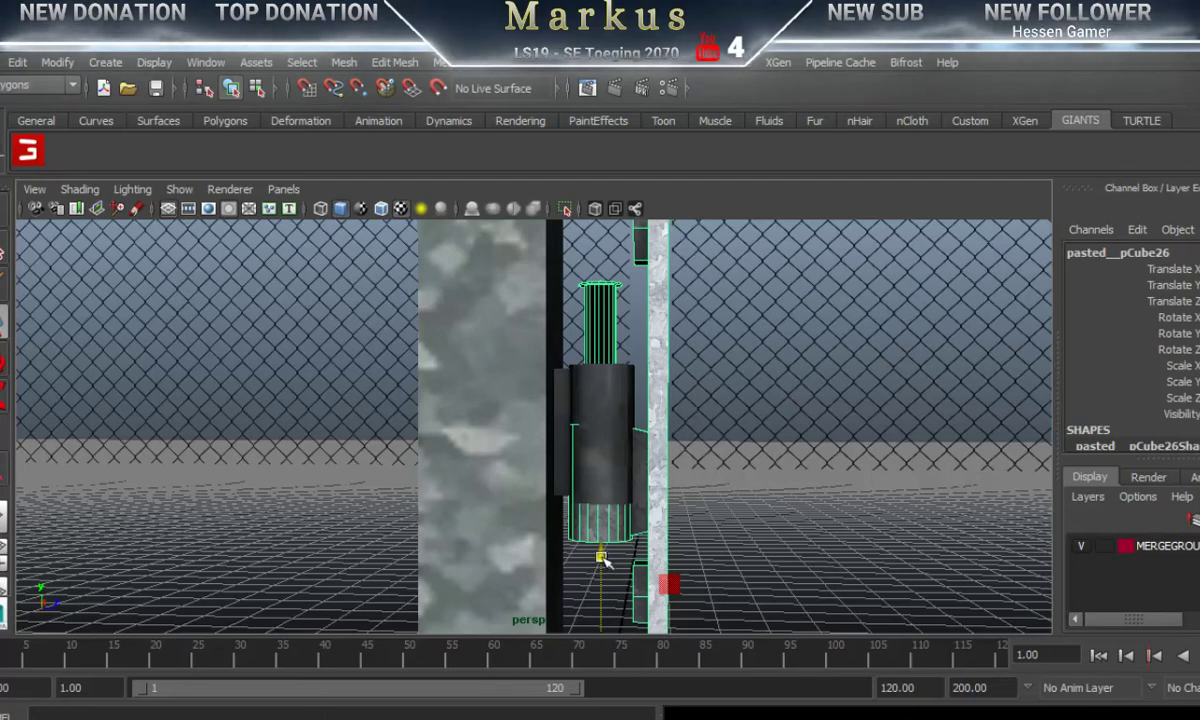
{"action": "left_click_drag", "start_coordinate": [603, 560], "coordinate": [592, 636]}
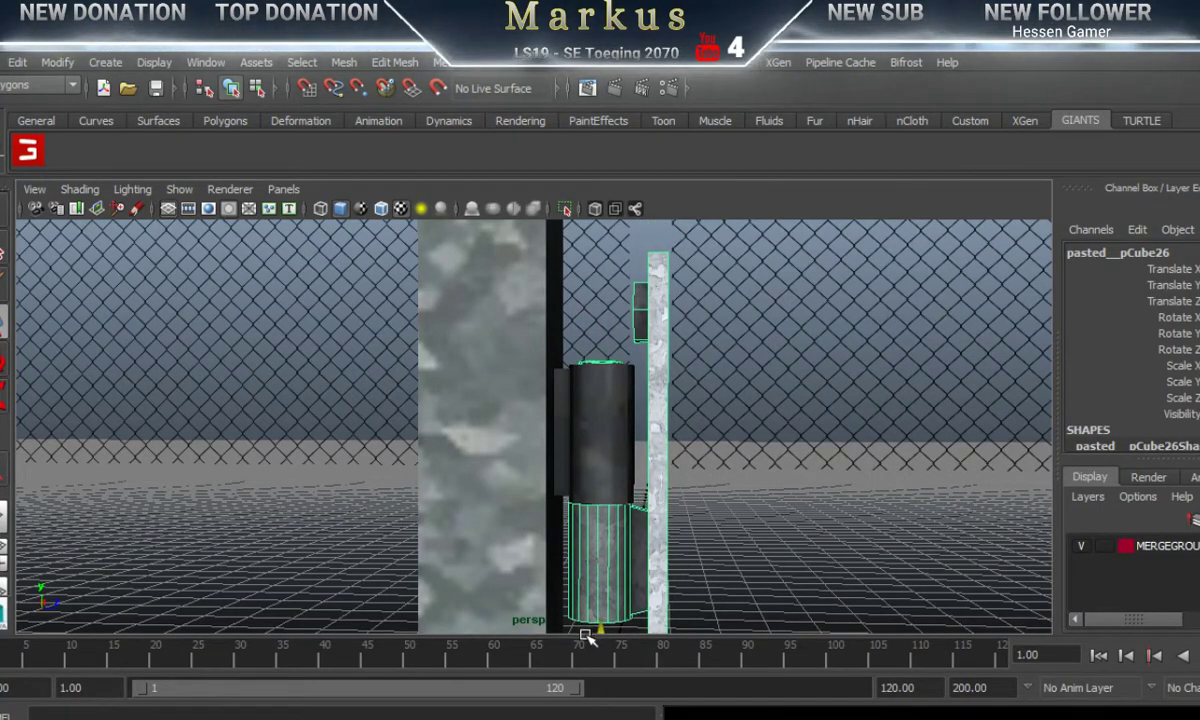
Step: Assign the existing material lambert1 to the gate frame carrying the single latch bracket
{"action": "right_click_drag", "start_coordinate": [773, 542], "coordinate": [571, 520], "text": "alt"}
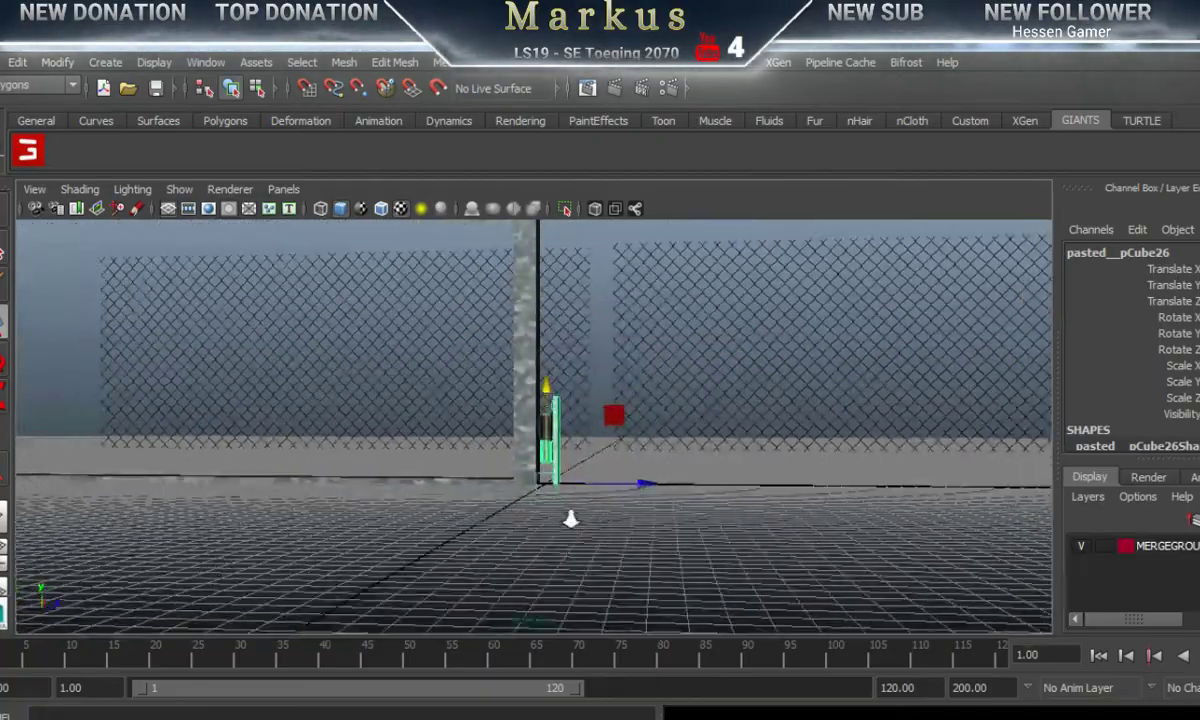
{"action": "left_click_drag", "start_coordinate": [424, 443], "coordinate": [530, 477], "text": "alt"}
{"action": "right_click_drag", "start_coordinate": [530, 477], "coordinate": [353, 464], "text": "alt"}
{"action": "middle_click_drag", "start_coordinate": [404, 412], "coordinate": [660, 467], "text": "alt"}
{"action": "right_click_drag", "start_coordinate": [332, 592], "coordinate": [911, 541], "text": "alt"}
{"action": "middle_click_drag", "start_coordinate": [749, 587], "coordinate": [647, 483], "text": "alt"}
{"action": "right_click_drag", "start_coordinate": [647, 483], "coordinate": [280, 495], "text": "alt"}
{"action": "middle_click_drag", "start_coordinate": [450, 462], "coordinate": [560, 520], "text": "alt"}
{"action": "left_click_drag", "start_coordinate": [680, 520], "coordinate": [394, 400], "text": "alt"}
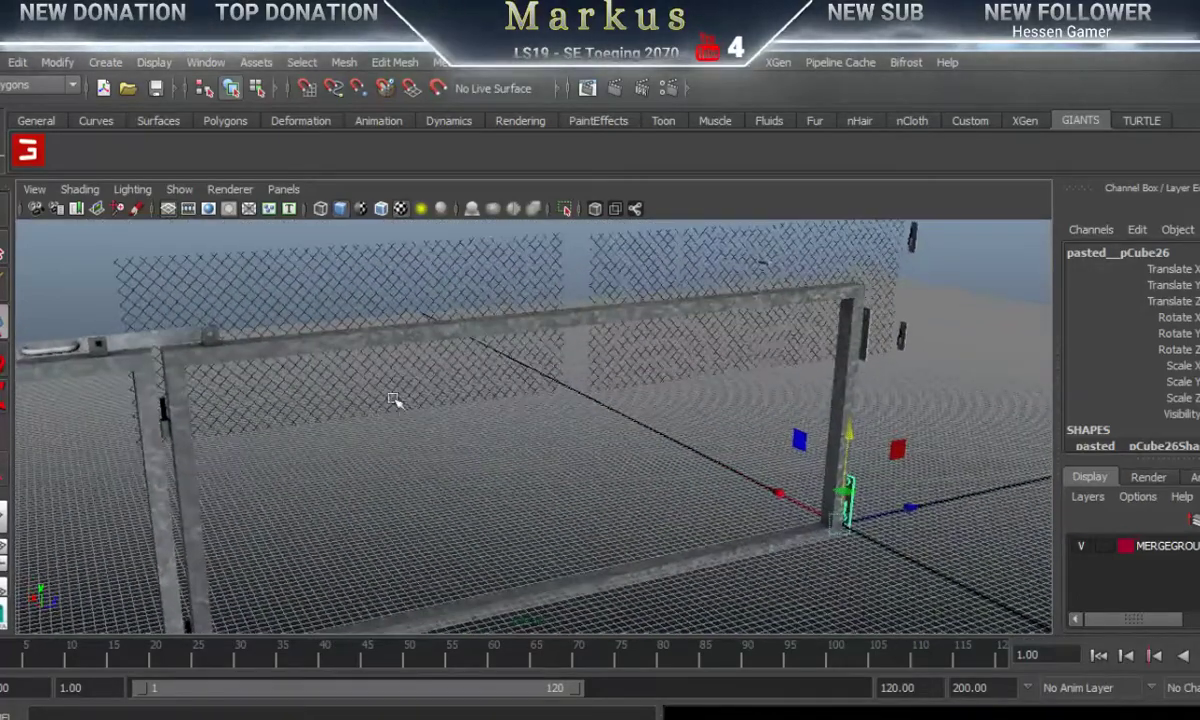
{"action": "left_click", "coordinate": [377, 341]}
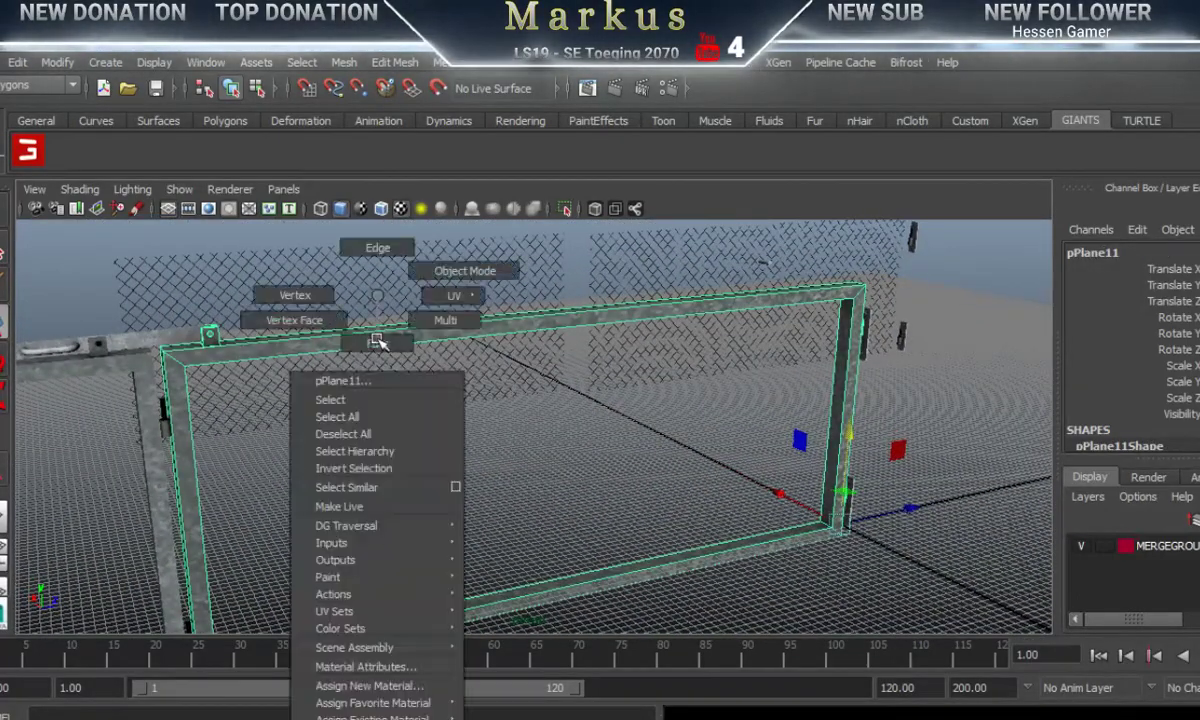
{"action": "right_click_drag", "start_coordinate": [377, 300], "coordinate": [510, 710]}
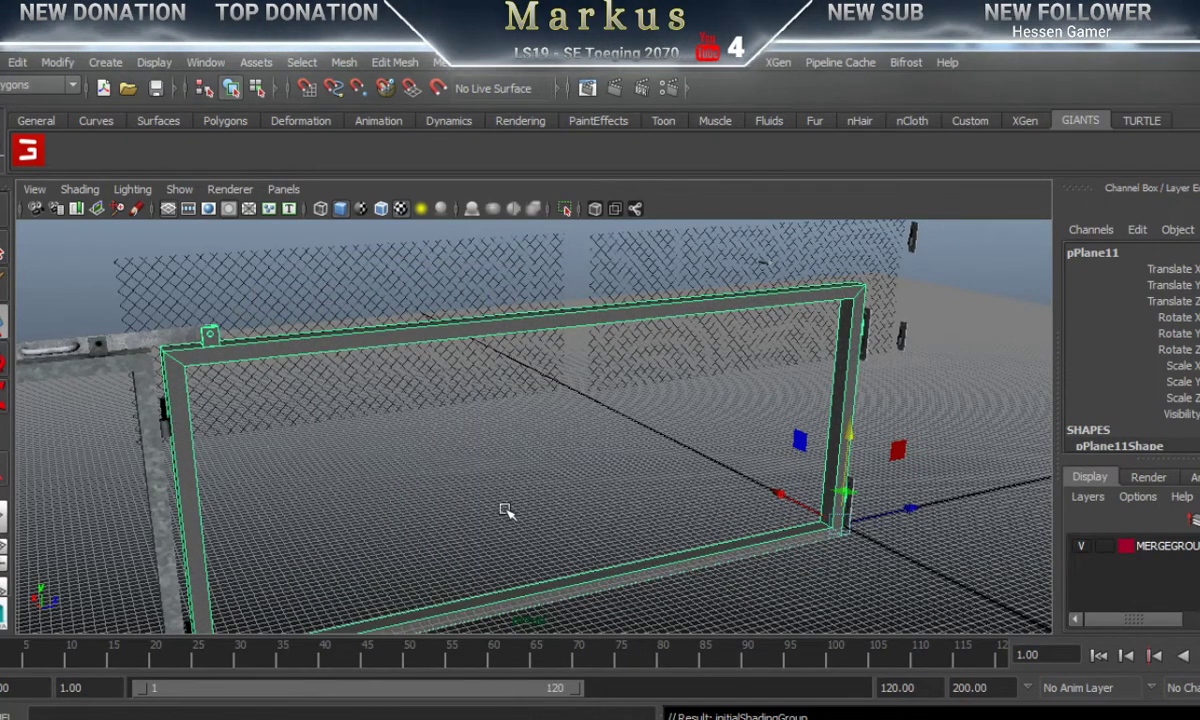
Step: Apply Automatic Mapping to the UVs of the gate frame carrying the single latch bracket
{"action": "left_click_drag", "start_coordinate": [504, 511], "coordinate": [482, 522], "text": "alt"}
{"action": "right_click_drag", "start_coordinate": [482, 522], "coordinate": [664, 402], "text": "alt"}
{"action": "left_click", "coordinate": [440, 62]}
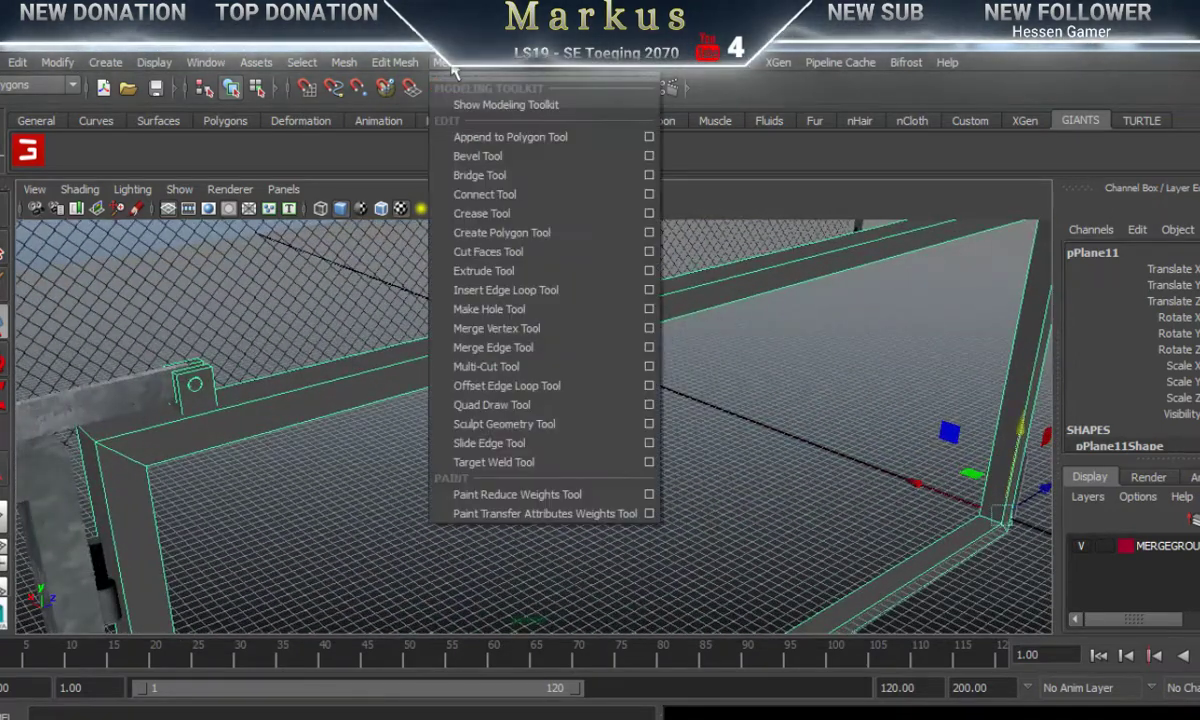
{"action": "mouse_move", "coordinate": [396, 64]}
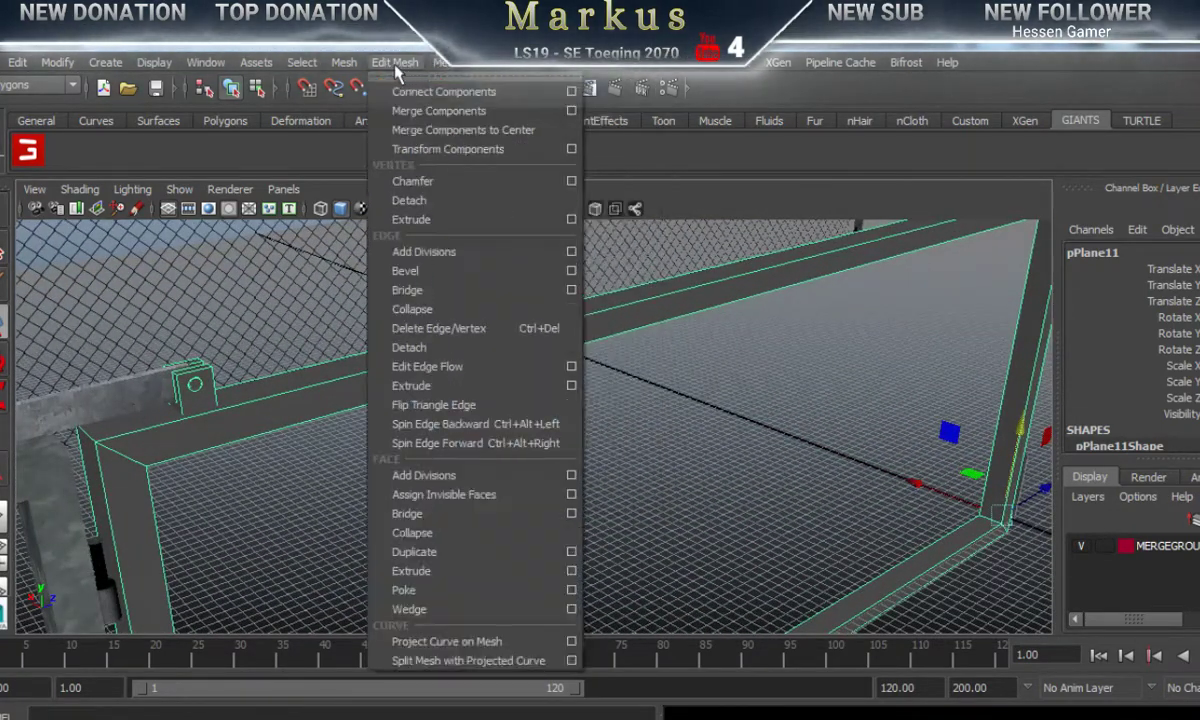
{"action": "mouse_move", "coordinate": [528, 72]}
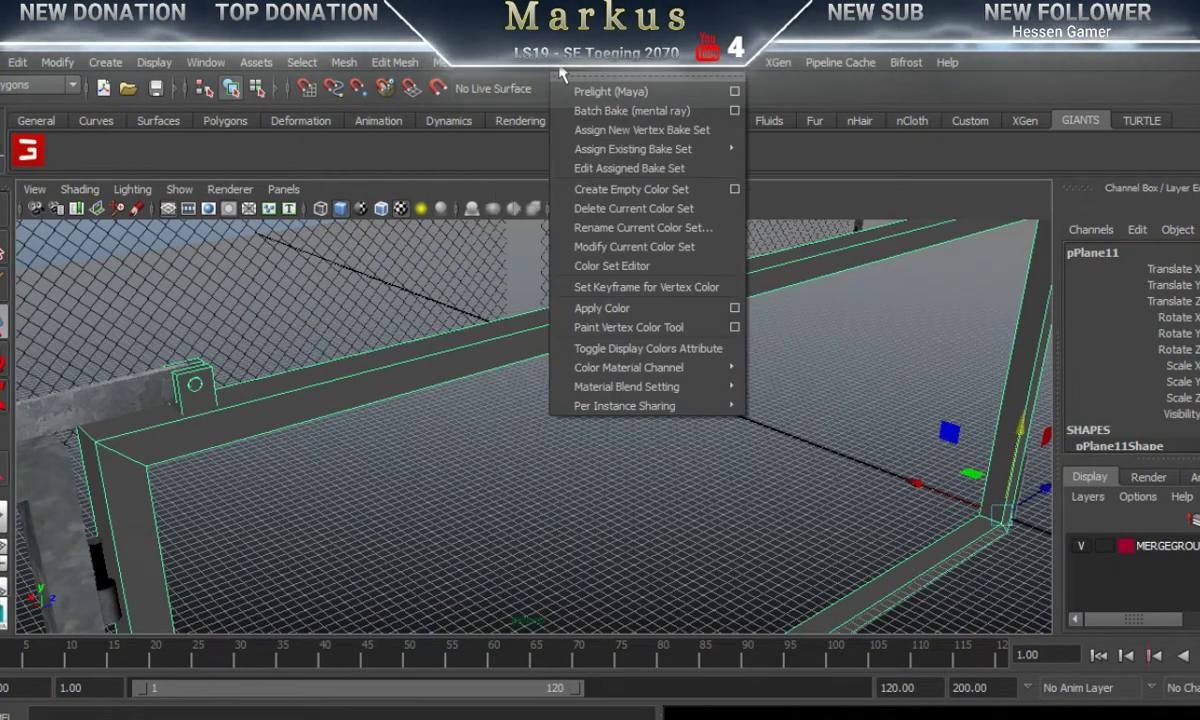
{"action": "mouse_move", "coordinate": [603, 72]}
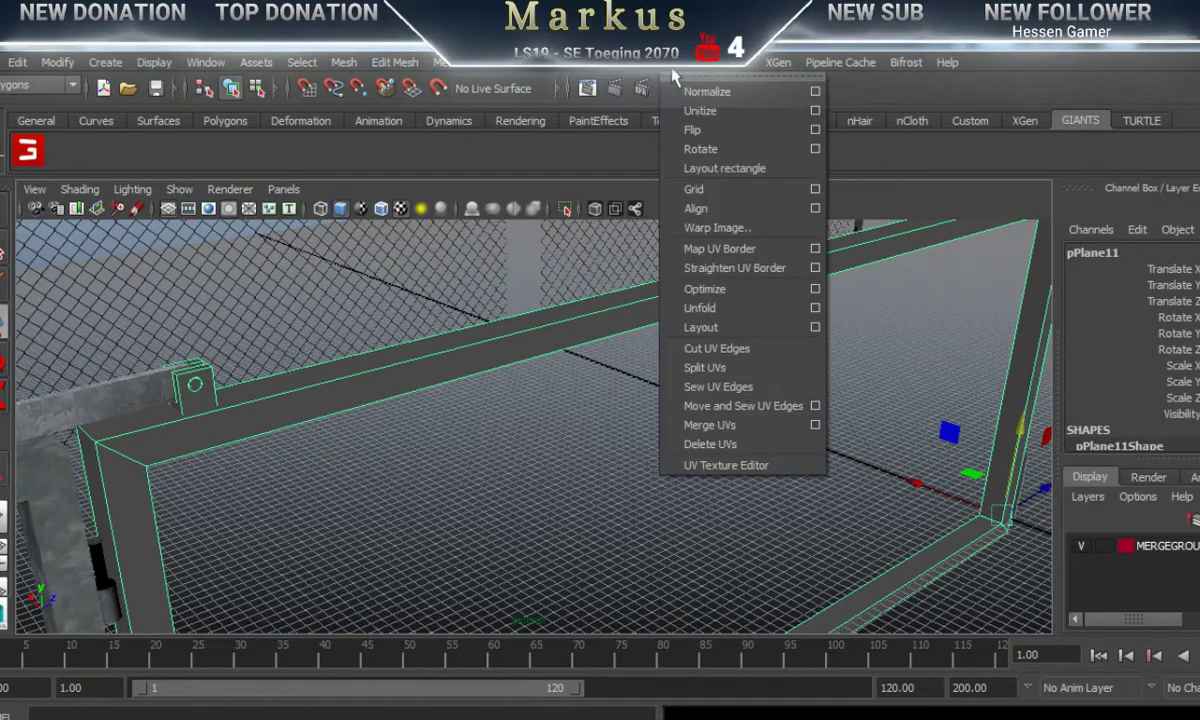
{"action": "left_click", "coordinate": [586, 70]}
{"action": "left_click", "coordinate": [535, 64]}
{"action": "mouse_move", "coordinate": [467, 73]}
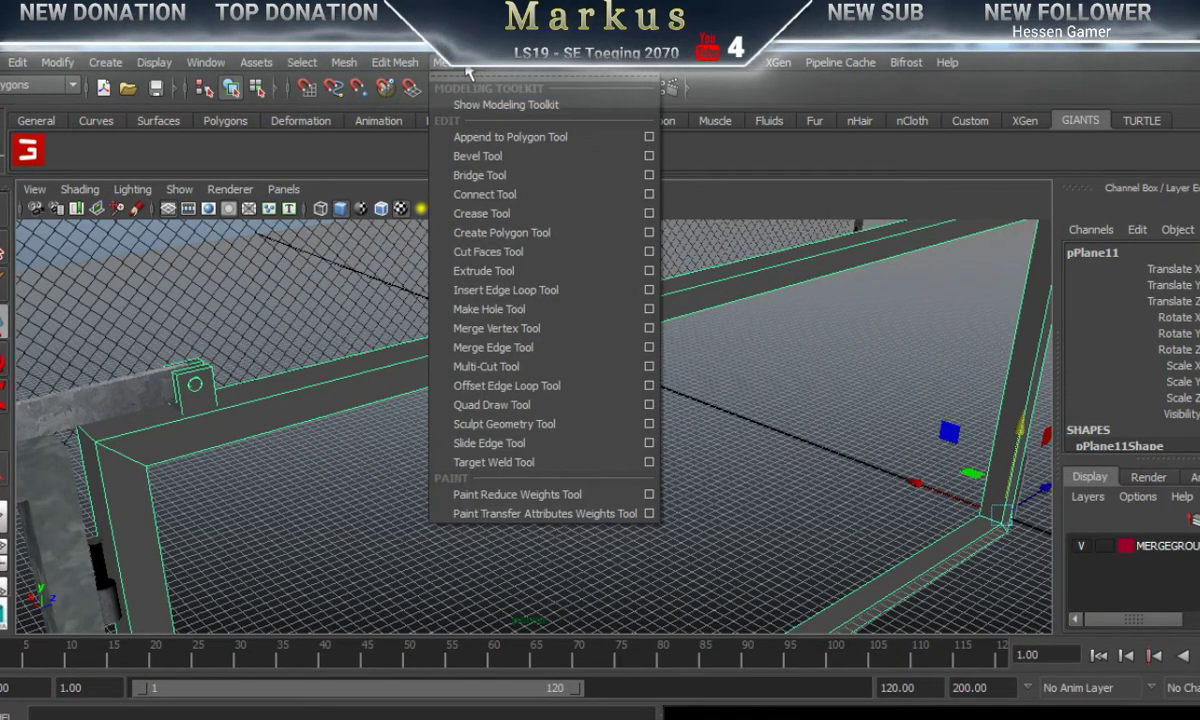
{"action": "mouse_move", "coordinate": [510, 73]}
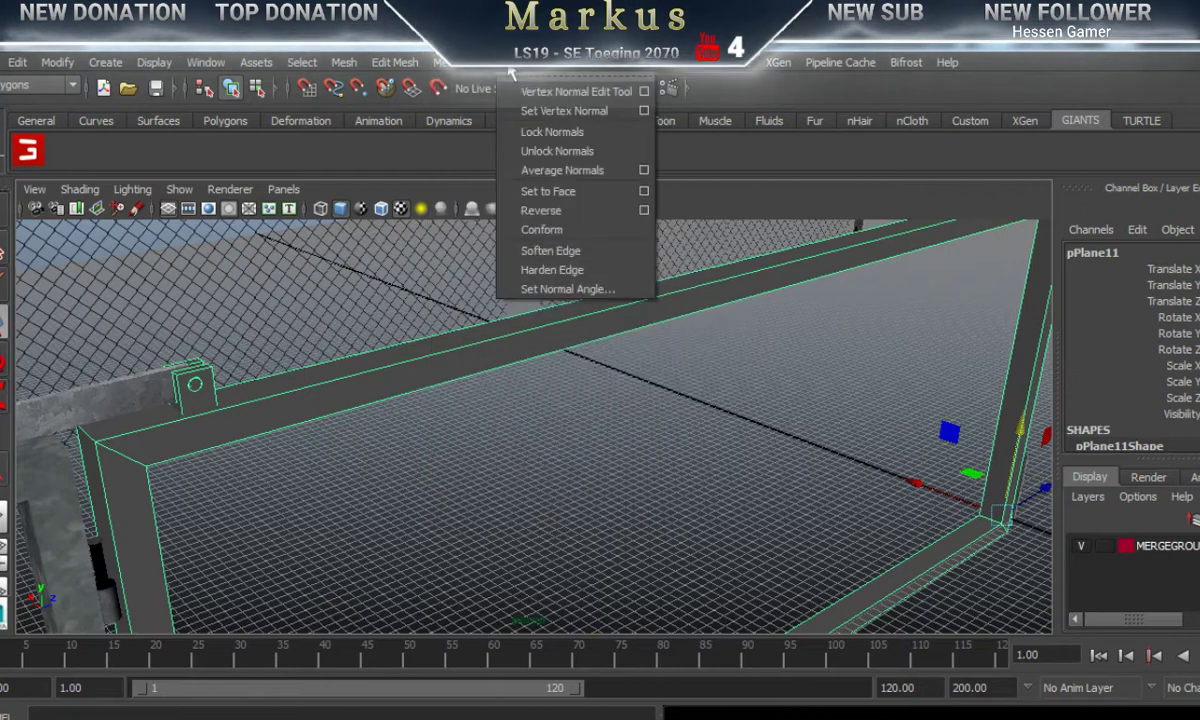
{"action": "mouse_move", "coordinate": [566, 73]}
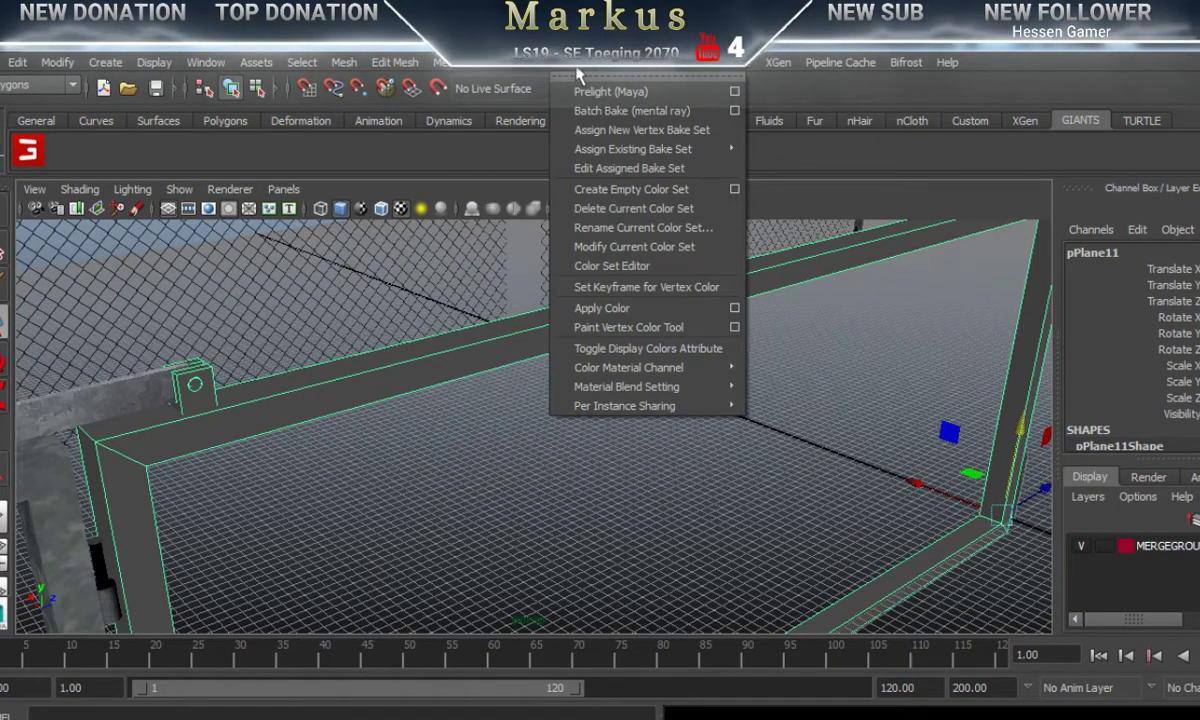
{"action": "mouse_move", "coordinate": [610, 68]}
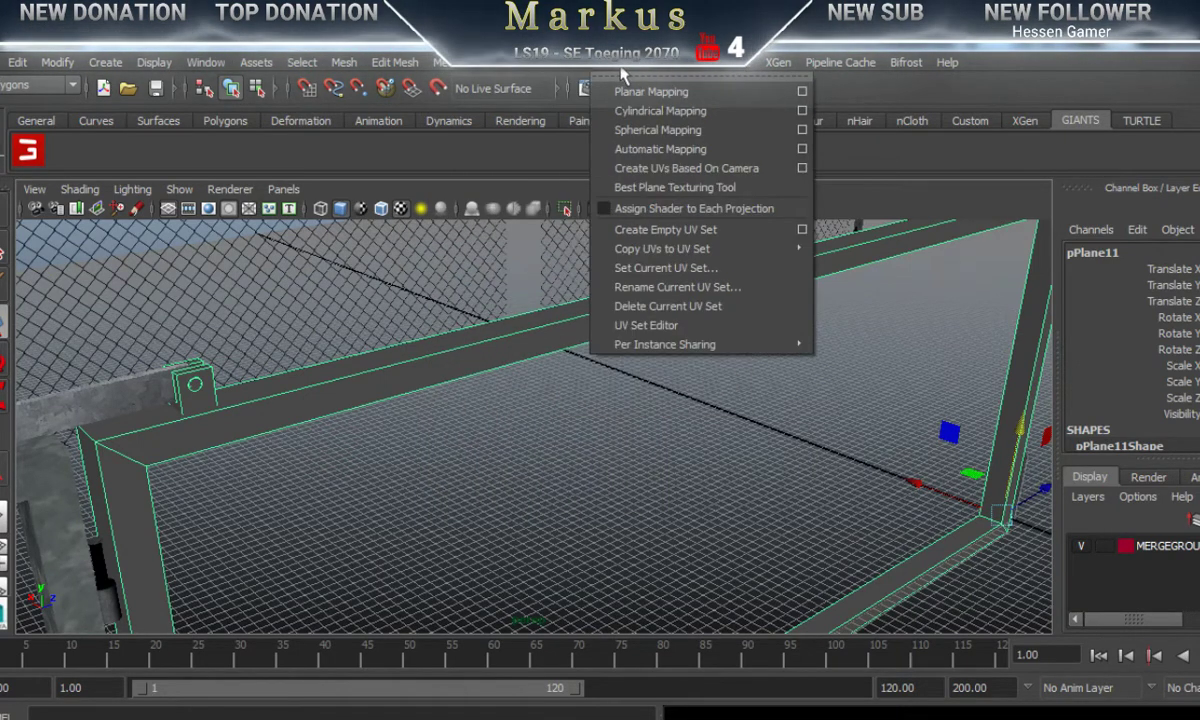
{"action": "left_click", "coordinate": [632, 150]}
{"action": "right_click_drag", "start_coordinate": [724, 384], "coordinate": [761, 355], "text": "alt"}
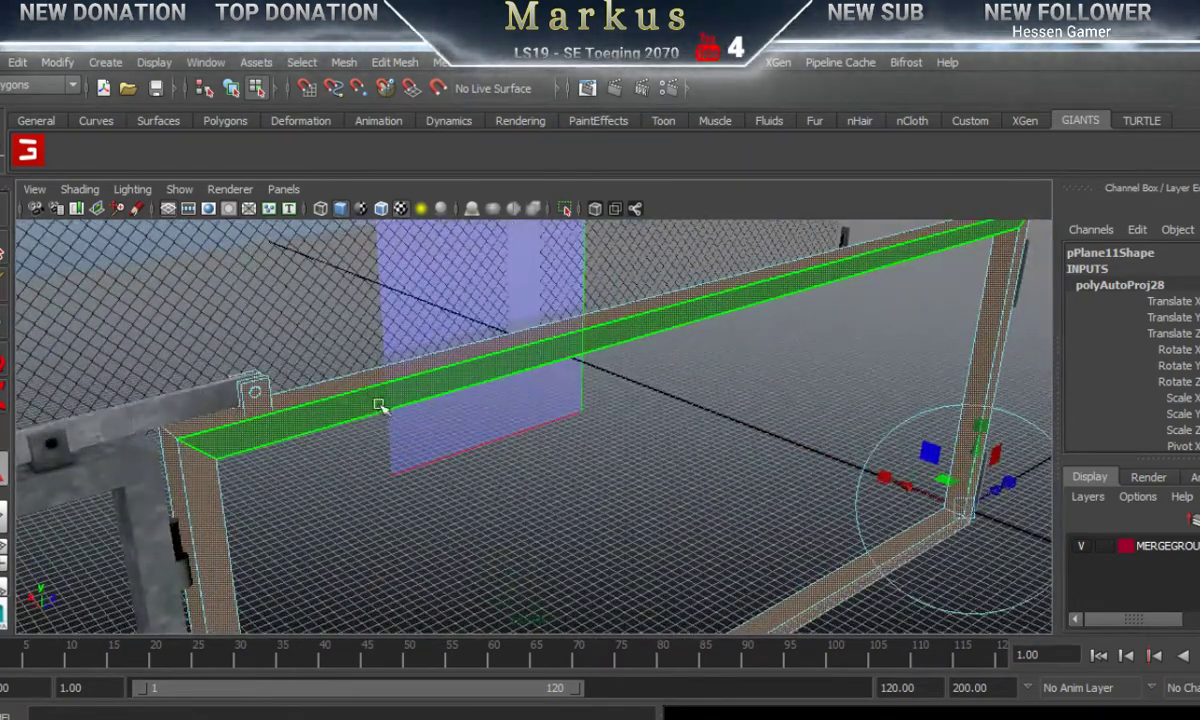
Step: Return the gate frame to object mode and assign it the existing material Autobahn_Door_Angel
{"action": "right_click_drag", "start_coordinate": [375, 402], "coordinate": [447, 273]}
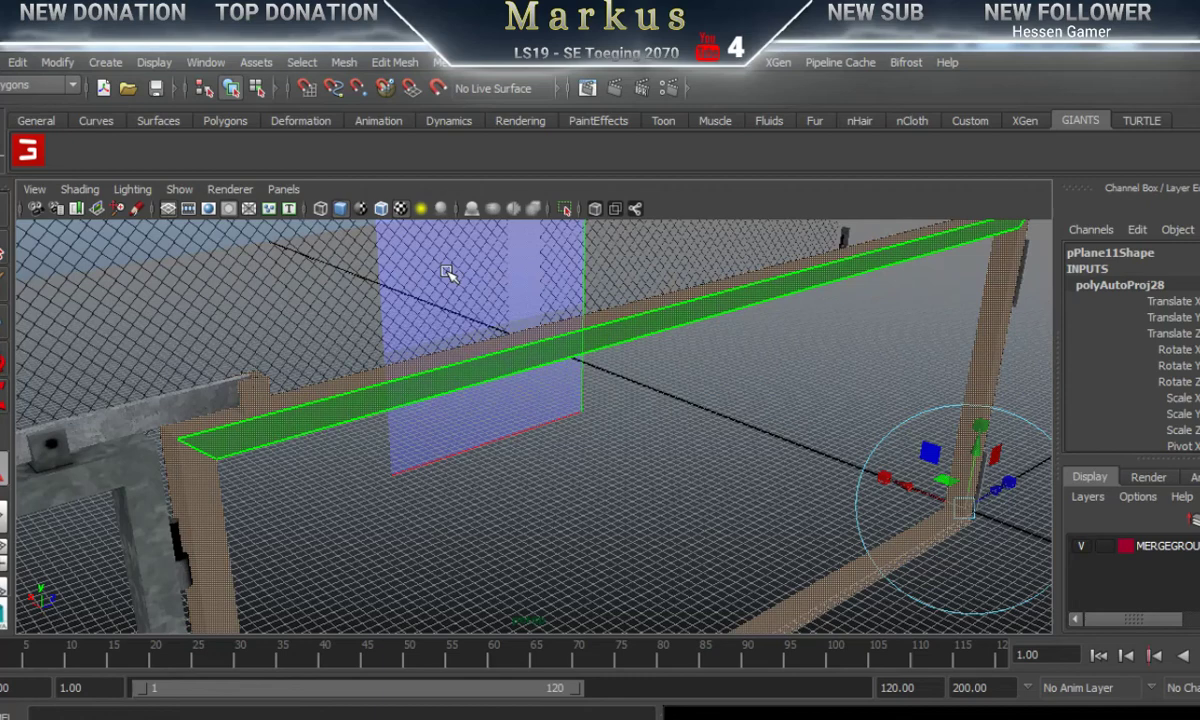
{"action": "left_click", "coordinate": [370, 407]}
{"action": "right_click_drag", "start_coordinate": [370, 407], "coordinate": [373, 508]}
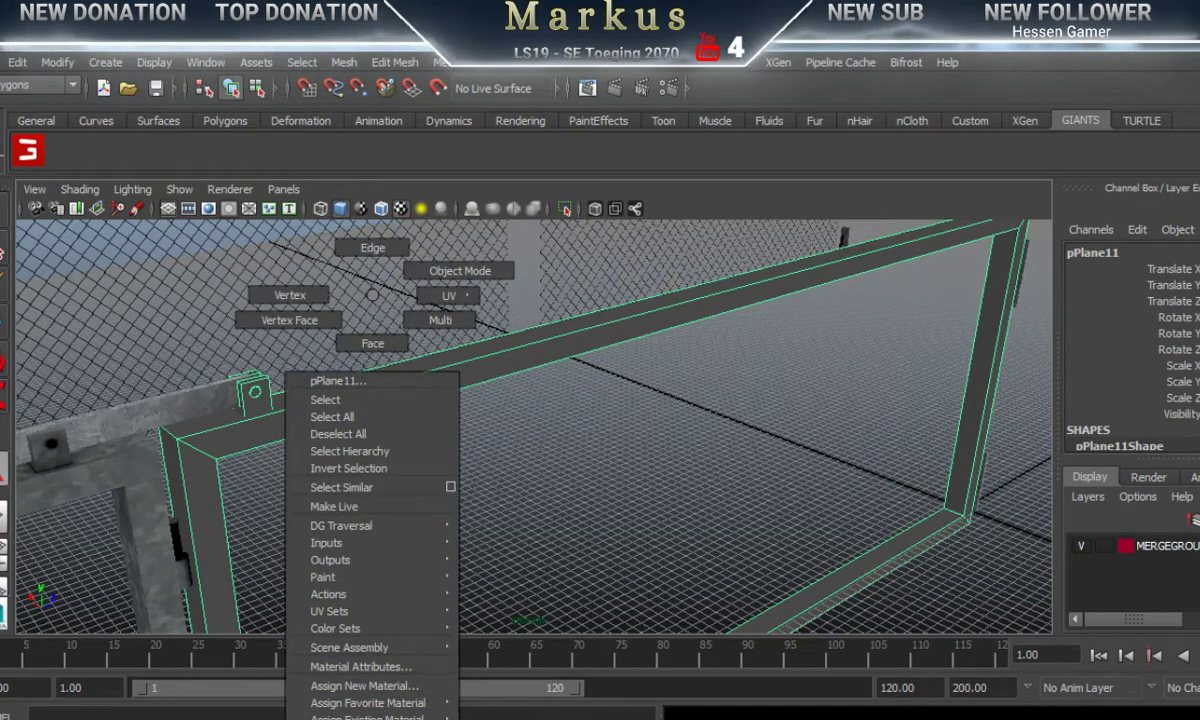
{"action": "mouse_move", "coordinate": [370, 716]}
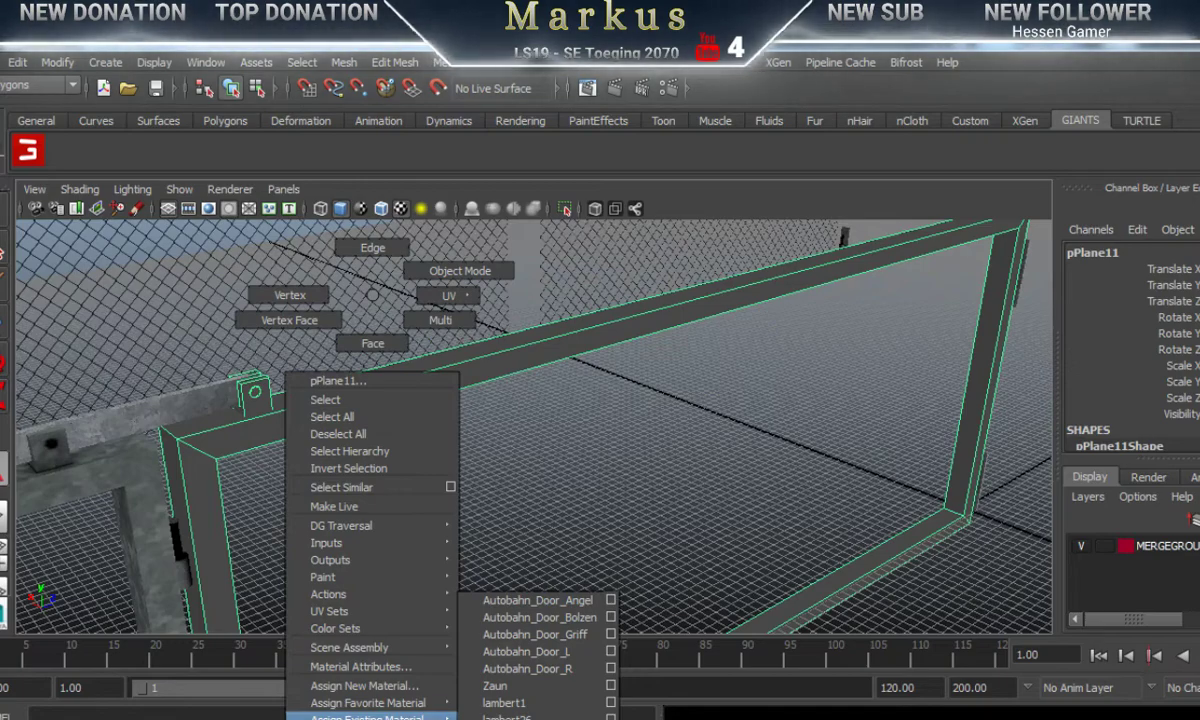
{"action": "left_click", "coordinate": [565, 600]}
{"action": "left_click_drag", "start_coordinate": [508, 498], "coordinate": [317, 461], "text": "alt"}
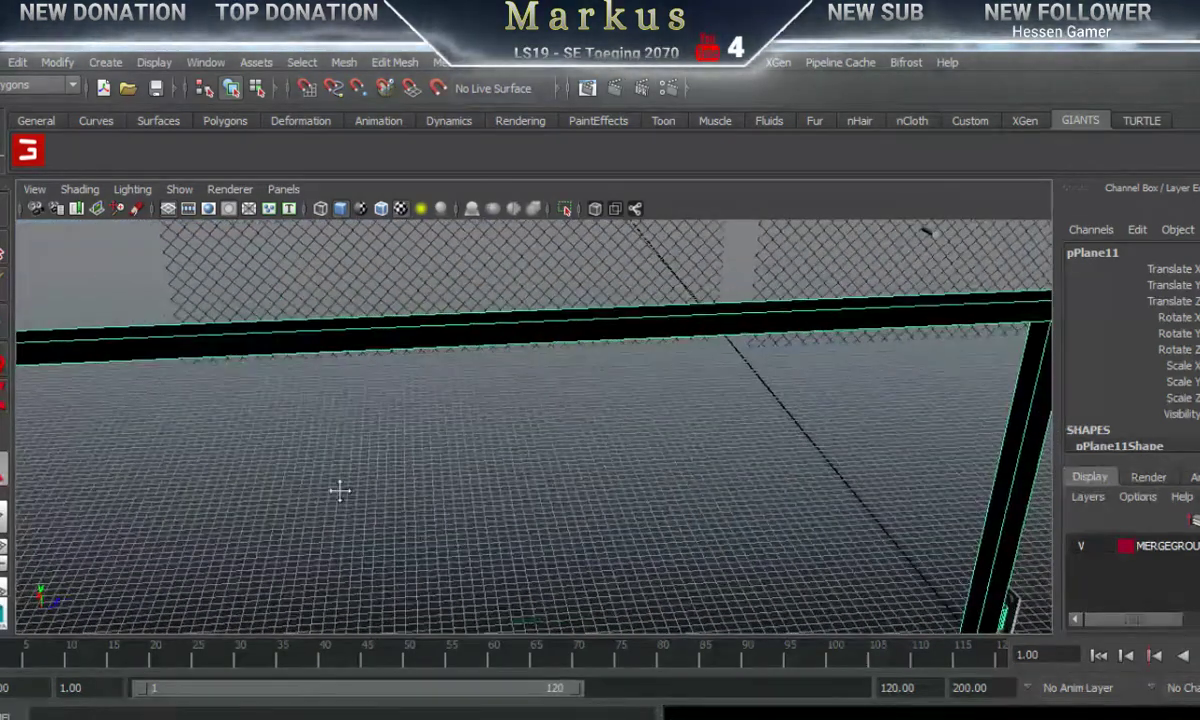
{"action": "middle_click_drag", "start_coordinate": [340, 490], "coordinate": [664, 477], "text": "alt"}
{"action": "left_click_drag", "start_coordinate": [664, 477], "coordinate": [565, 490], "text": "alt"}
{"action": "middle_click_drag", "start_coordinate": [400, 460], "coordinate": [595, 450], "text": "alt"}
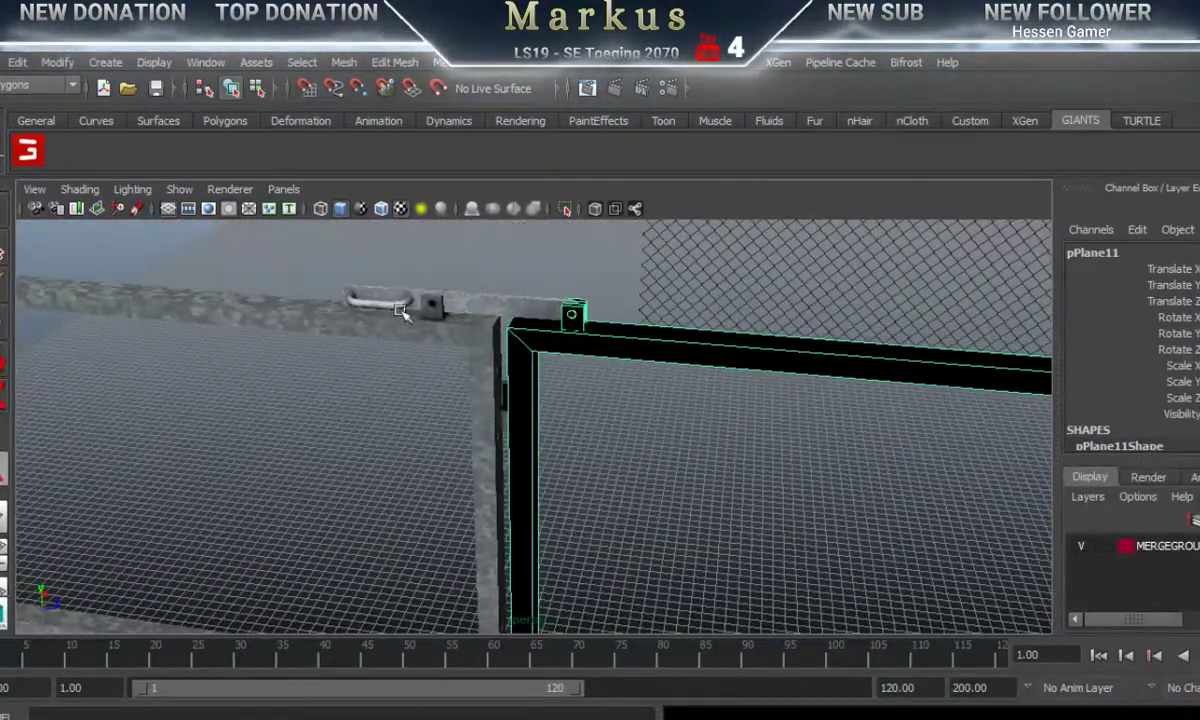
Step: Move the gate frame with the latch and handle away from the frame carrying the single bracket
{"action": "left_click", "coordinate": [372, 358]}
{"action": "left_click_drag", "start_coordinate": [407, 402], "coordinate": [442, 478], "text": "alt"}
{"action": "key", "text": "w"}
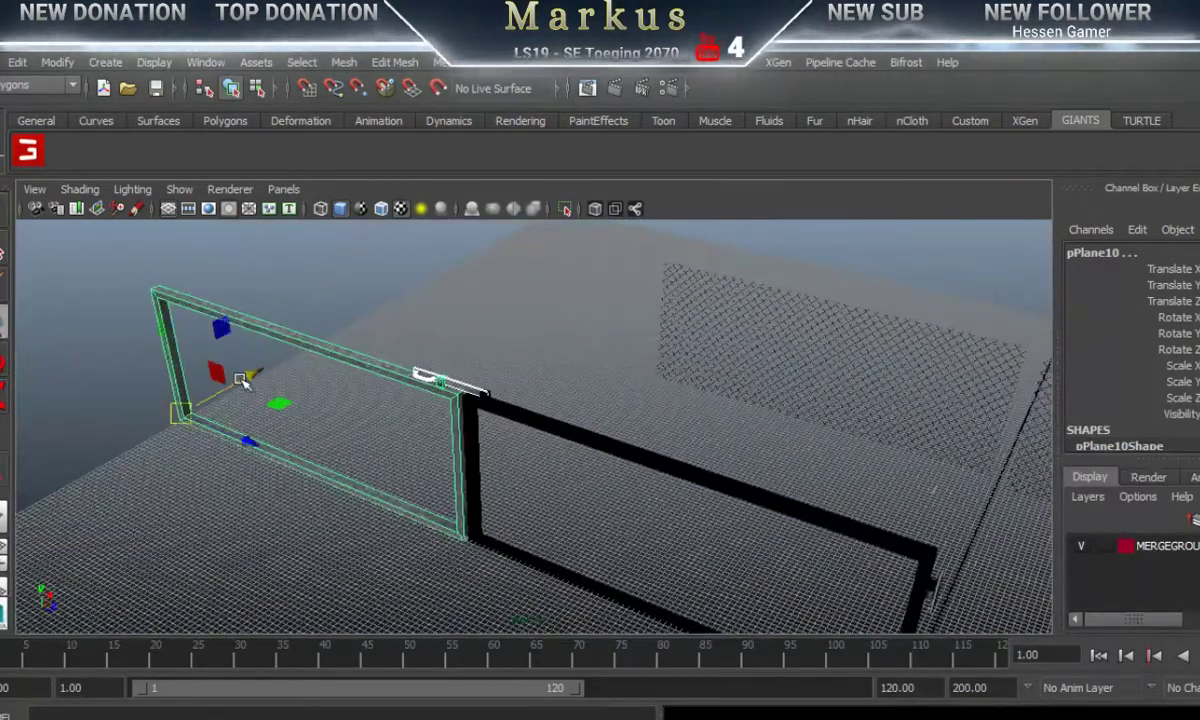
{"action": "left_click_drag", "start_coordinate": [247, 385], "coordinate": [590, 427], "text": "alt"}
Step: Delete the upper and lower hinge pieces from the bracket-side post of the black gate frame
{"action": "left_click", "coordinate": [575, 432]}
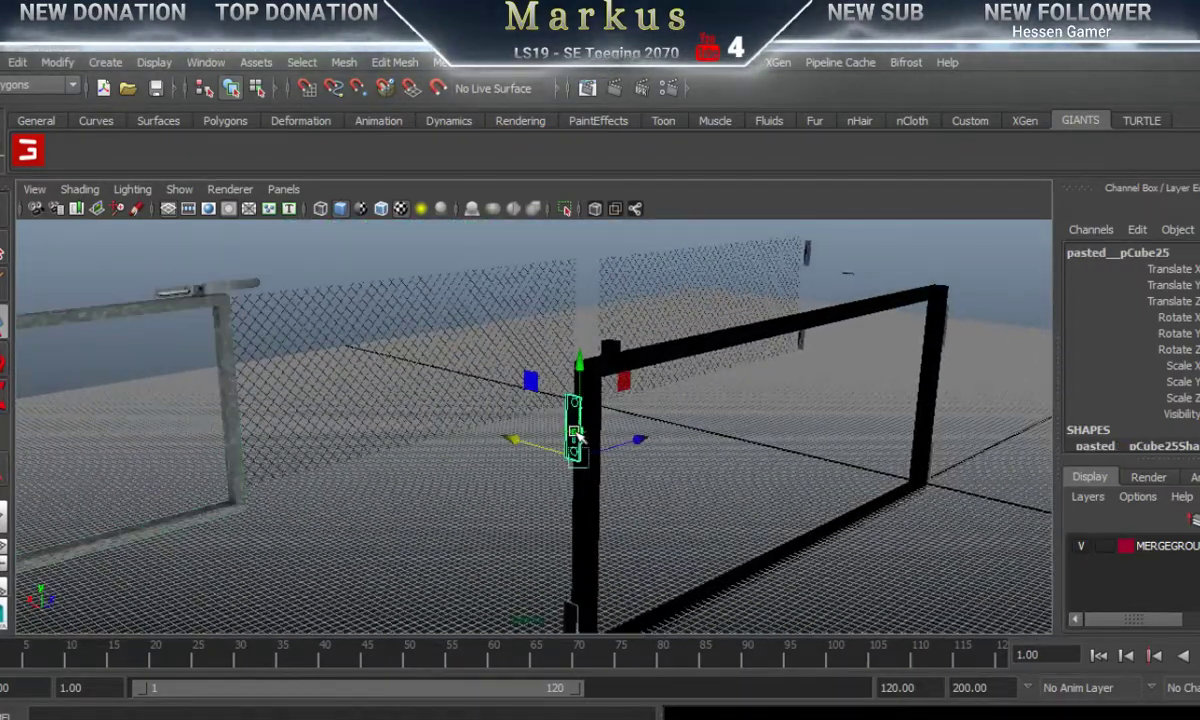
{"action": "left_click", "coordinate": [567, 568]}
{"action": "left_click", "coordinate": [563, 617]}
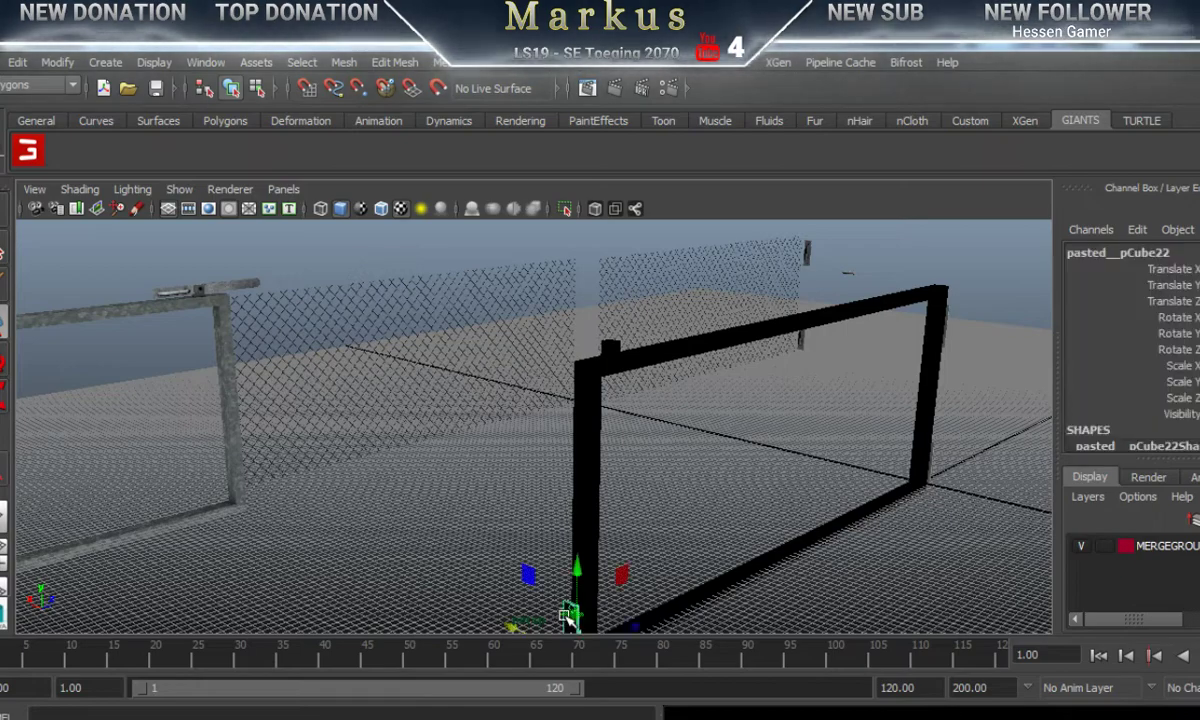
{"action": "left_click", "coordinate": [704, 523]}
{"action": "left_click_drag", "start_coordinate": [704, 521], "coordinate": [808, 486], "text": "alt"}
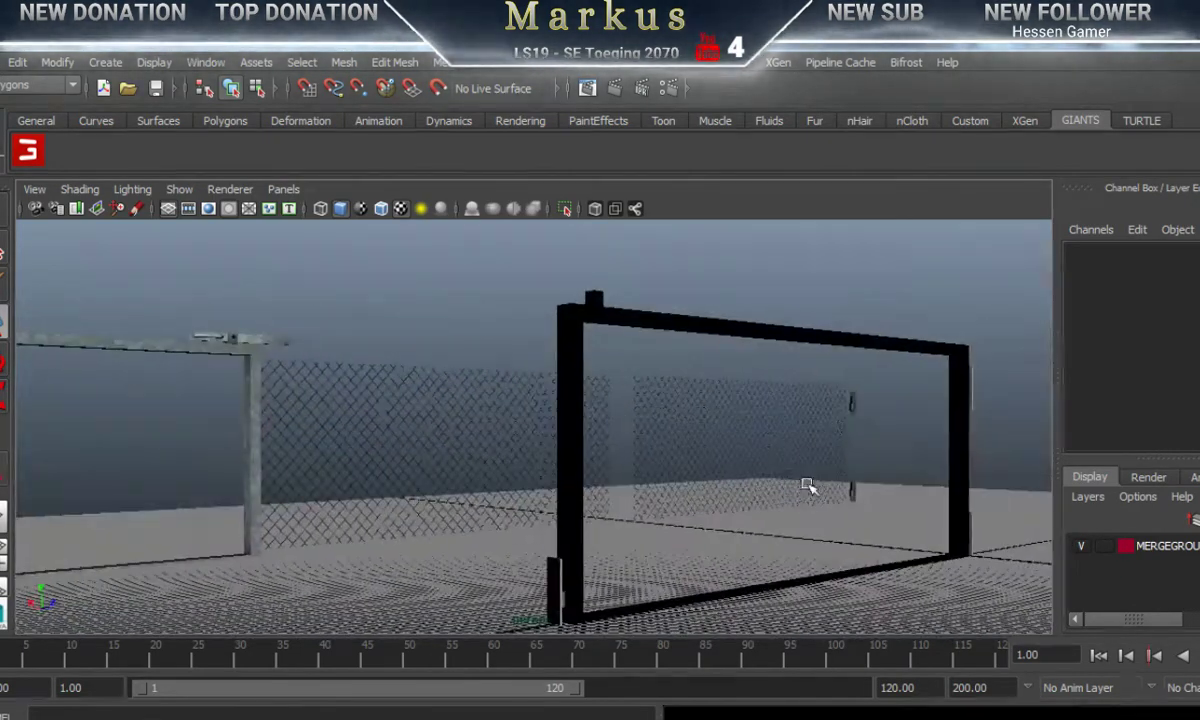
{"action": "left_click", "coordinate": [552, 588]}
{"action": "key", "text": "Delete"}
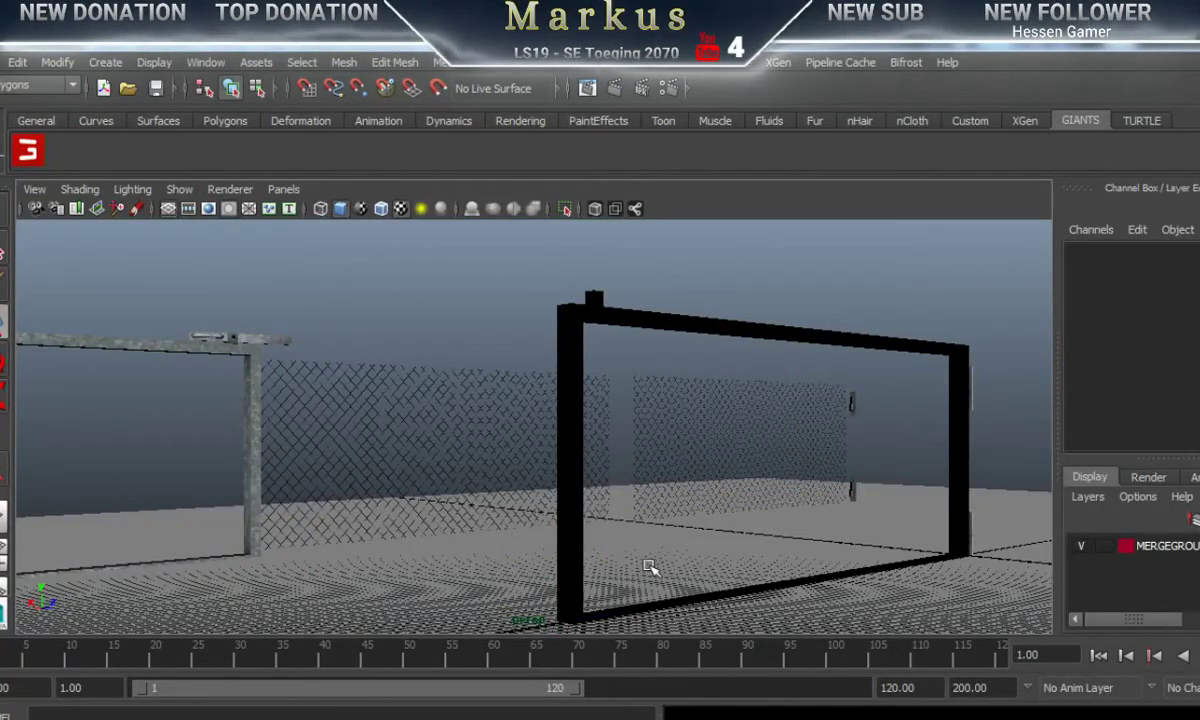
{"action": "left_click_drag", "start_coordinate": [806, 541], "coordinate": [637, 475], "text": "alt"}
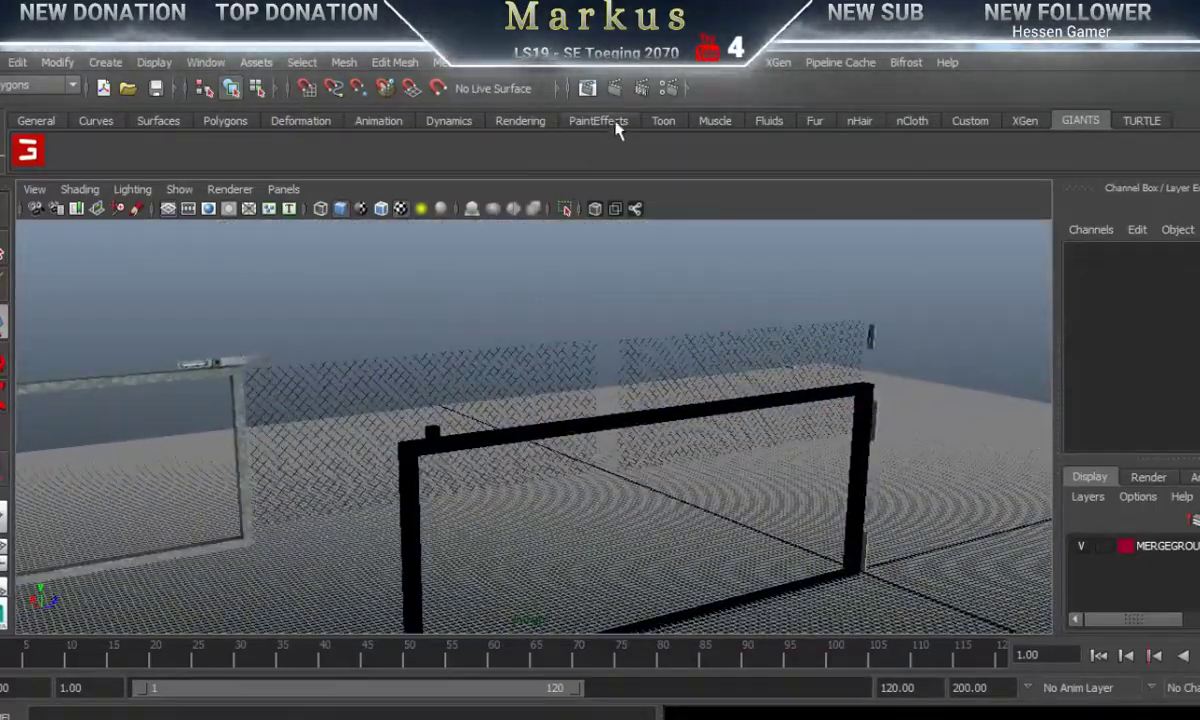
Step: Set the mental ray batch bake prefix to Autobahn_Door_R and try to run the bake
{"action": "left_click", "coordinate": [617, 70]}
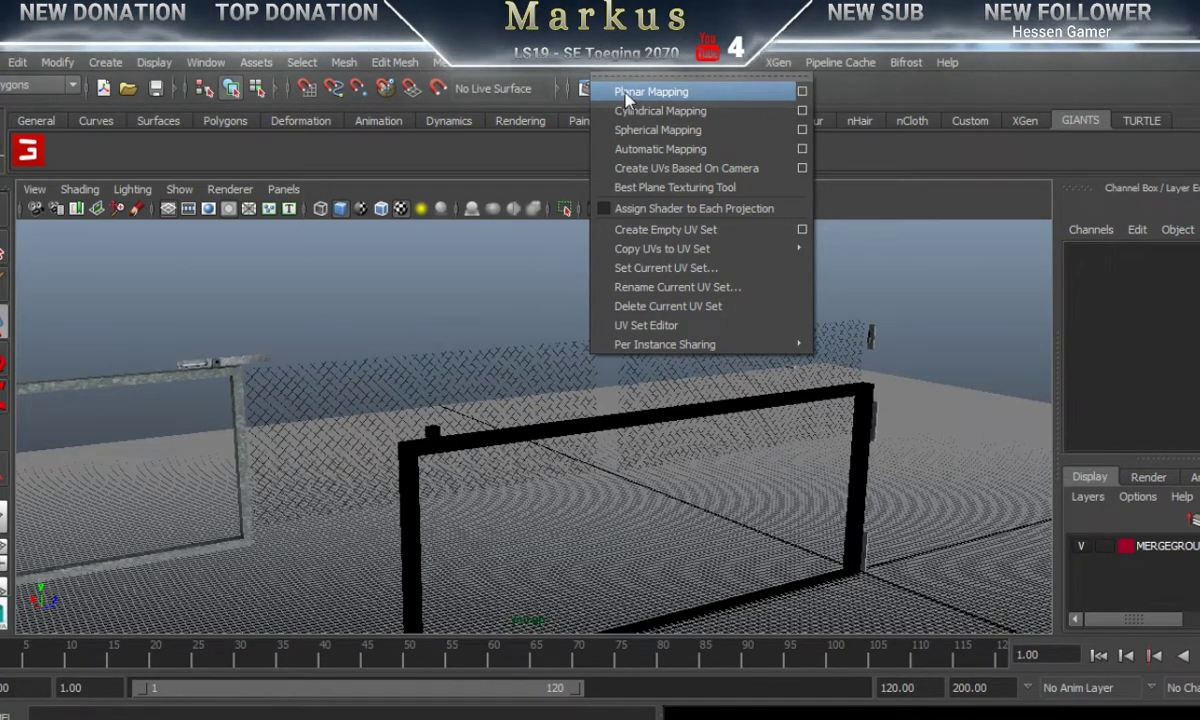
{"action": "mouse_move", "coordinate": [573, 72]}
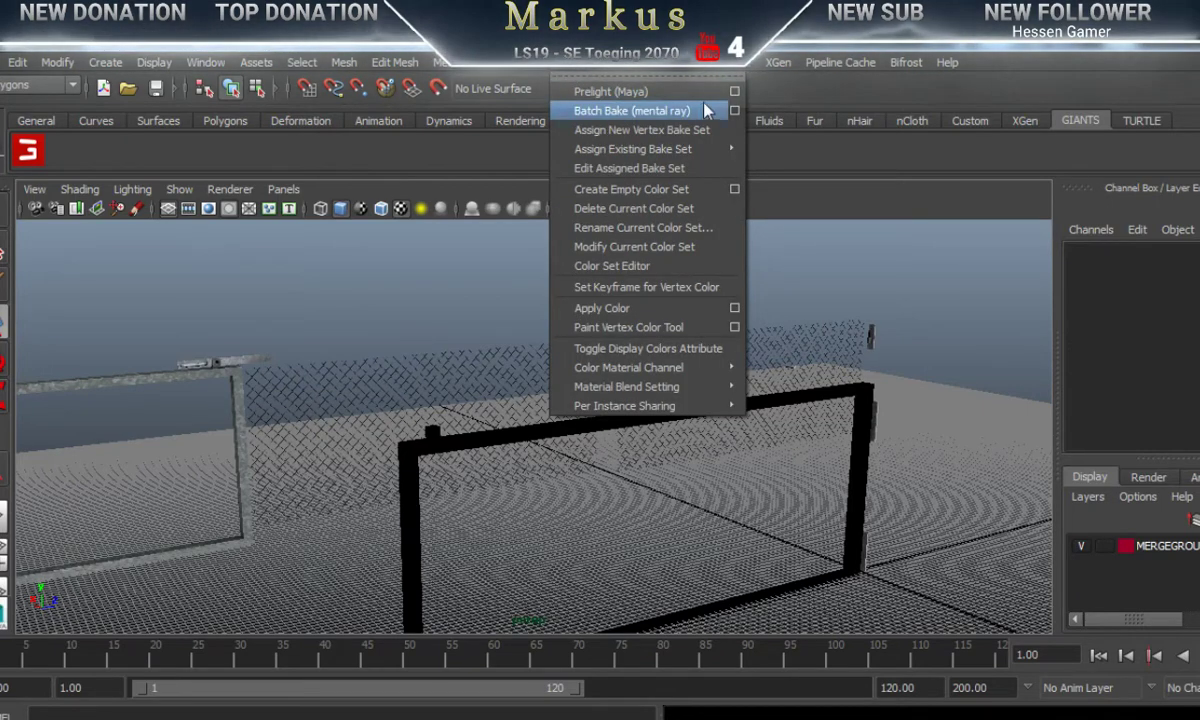
{"action": "left_click", "coordinate": [734, 110]}
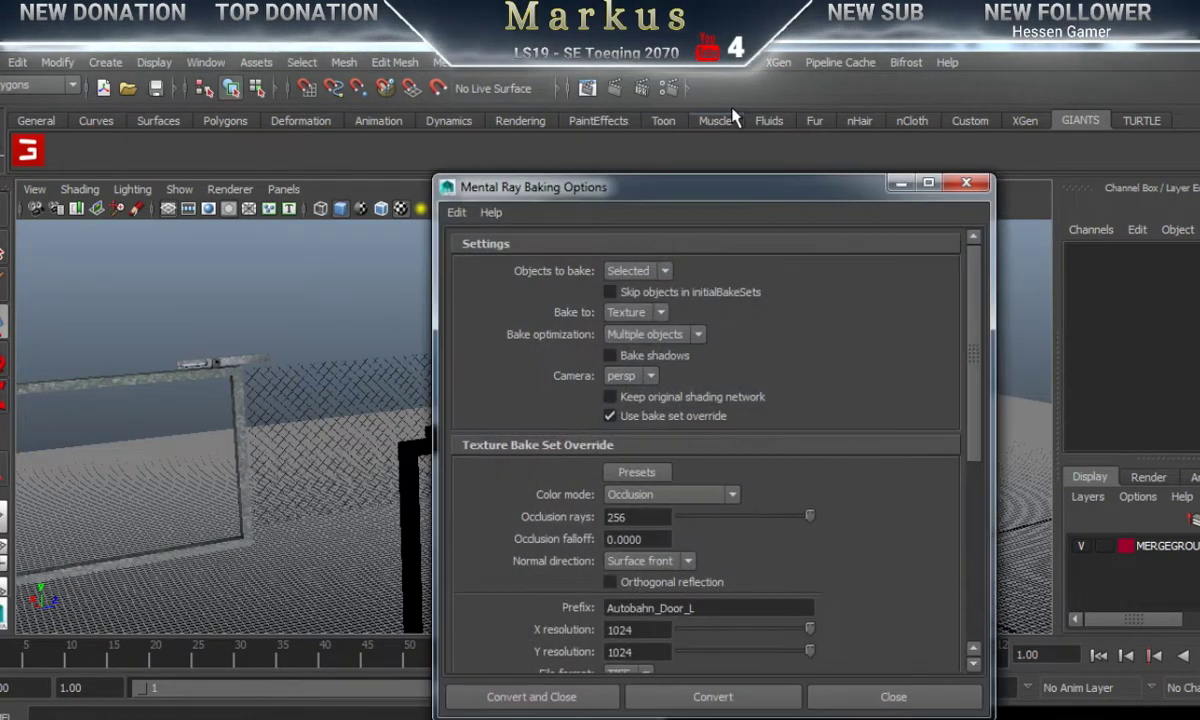
{"action": "left_click", "coordinate": [713, 607]}
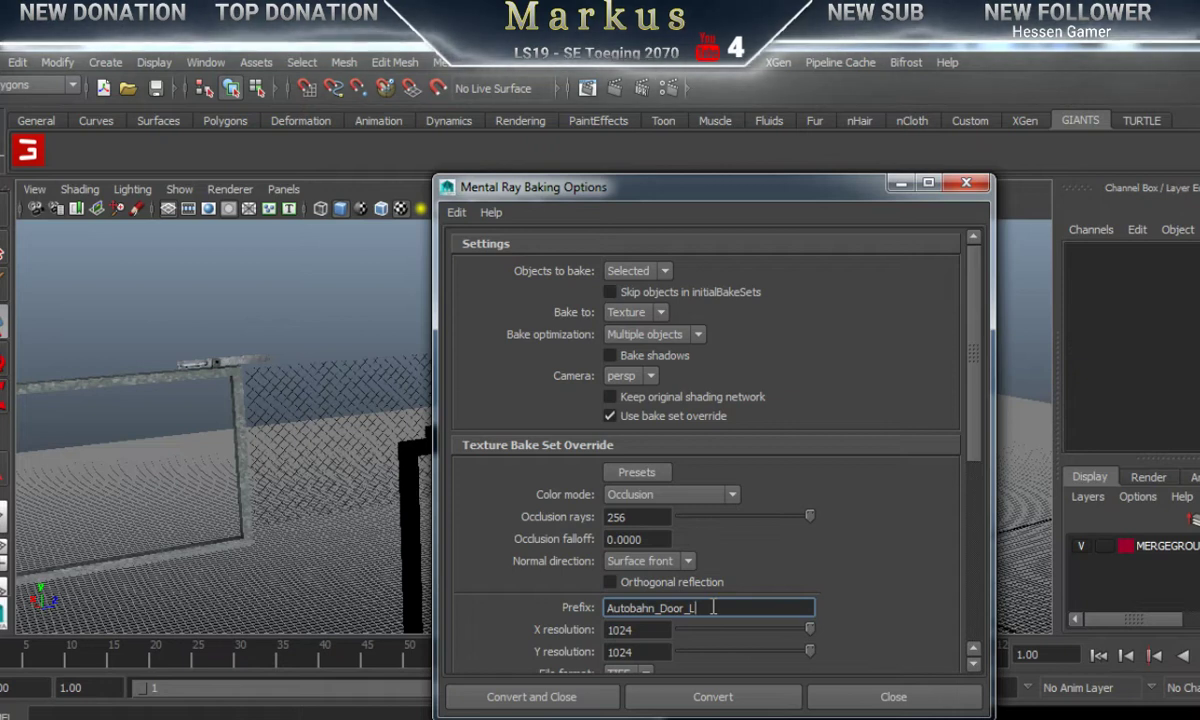
{"action": "key", "text": "BackSpace"}
{"action": "type", "text": "R"}
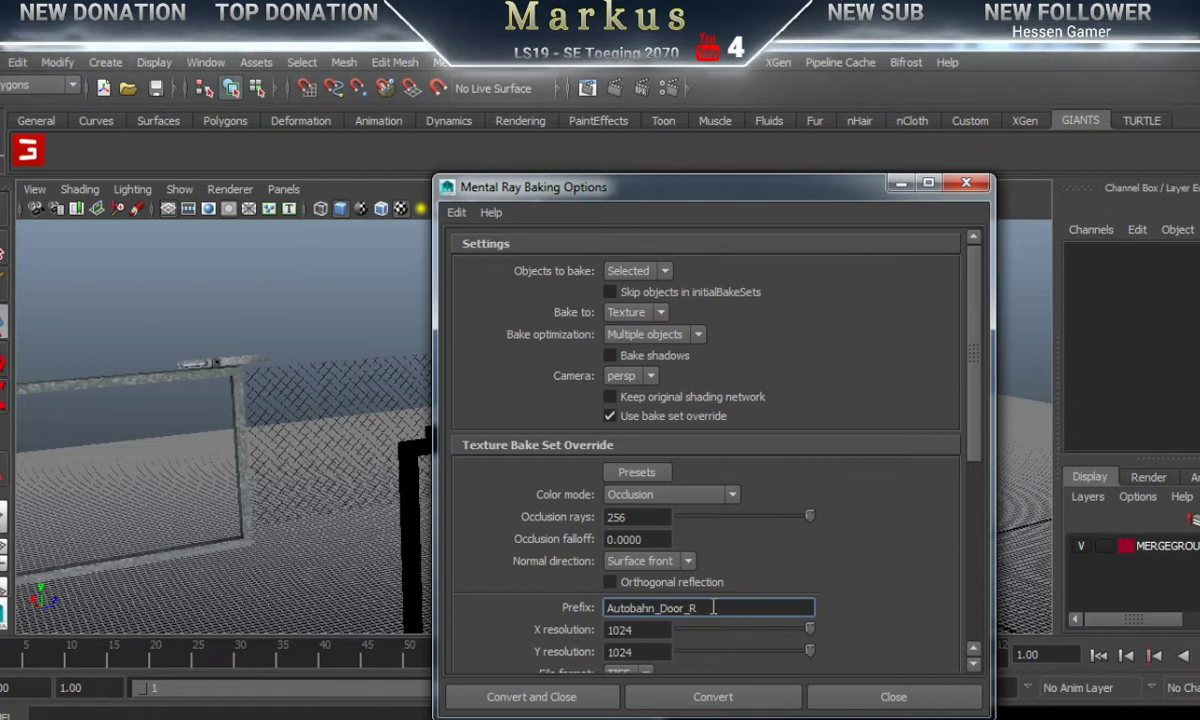
{"action": "left_click", "coordinate": [704, 694]}
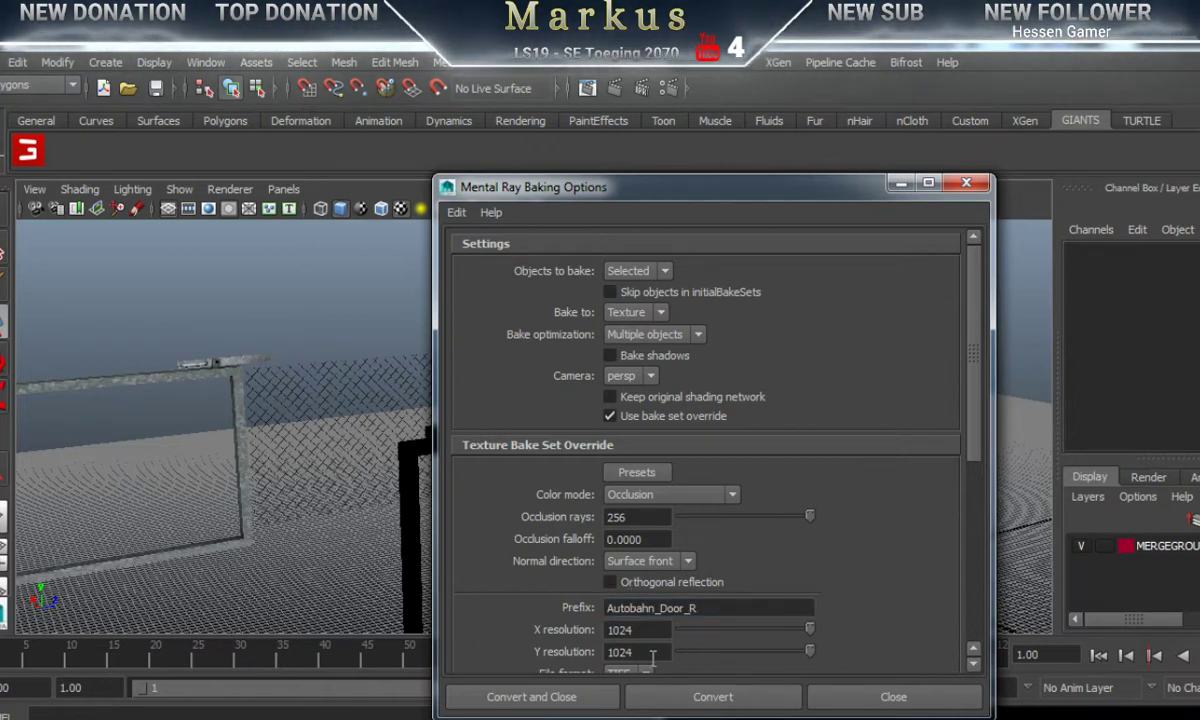
{"action": "left_click", "coordinate": [557, 697]}
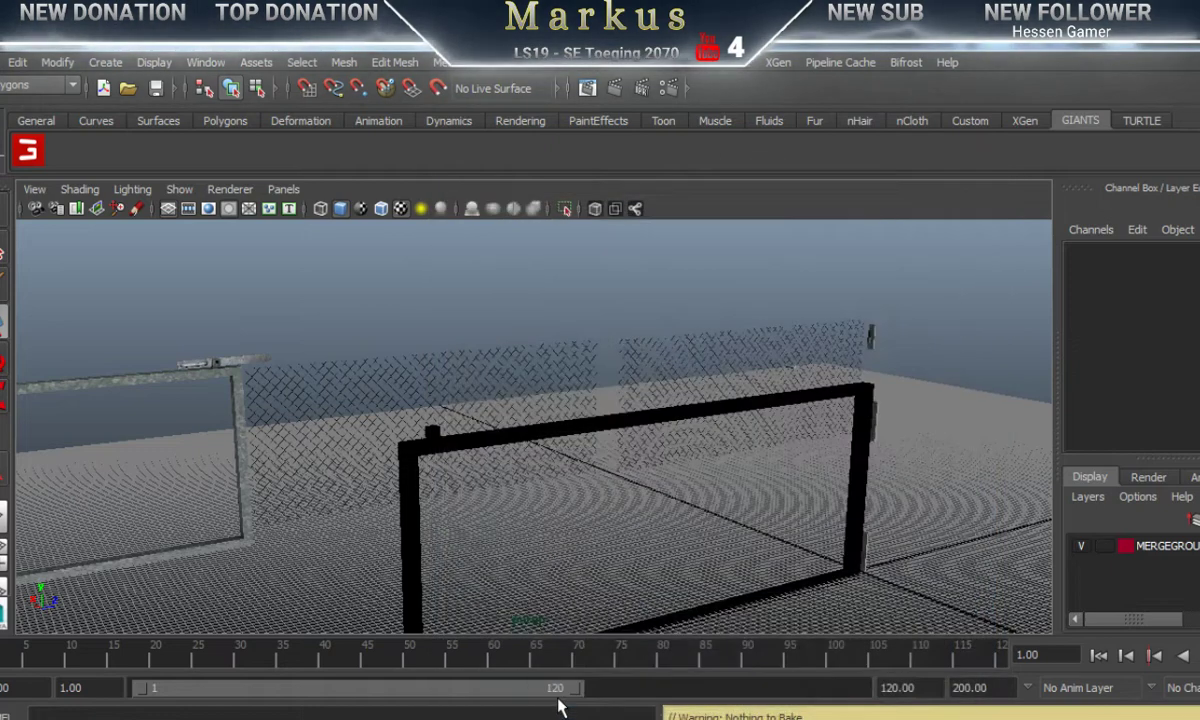
Step: Bake the black gate frame's occlusion to a 1024 × 1024 texture with mental ray and display the textured result
{"action": "left_click", "coordinate": [565, 443]}
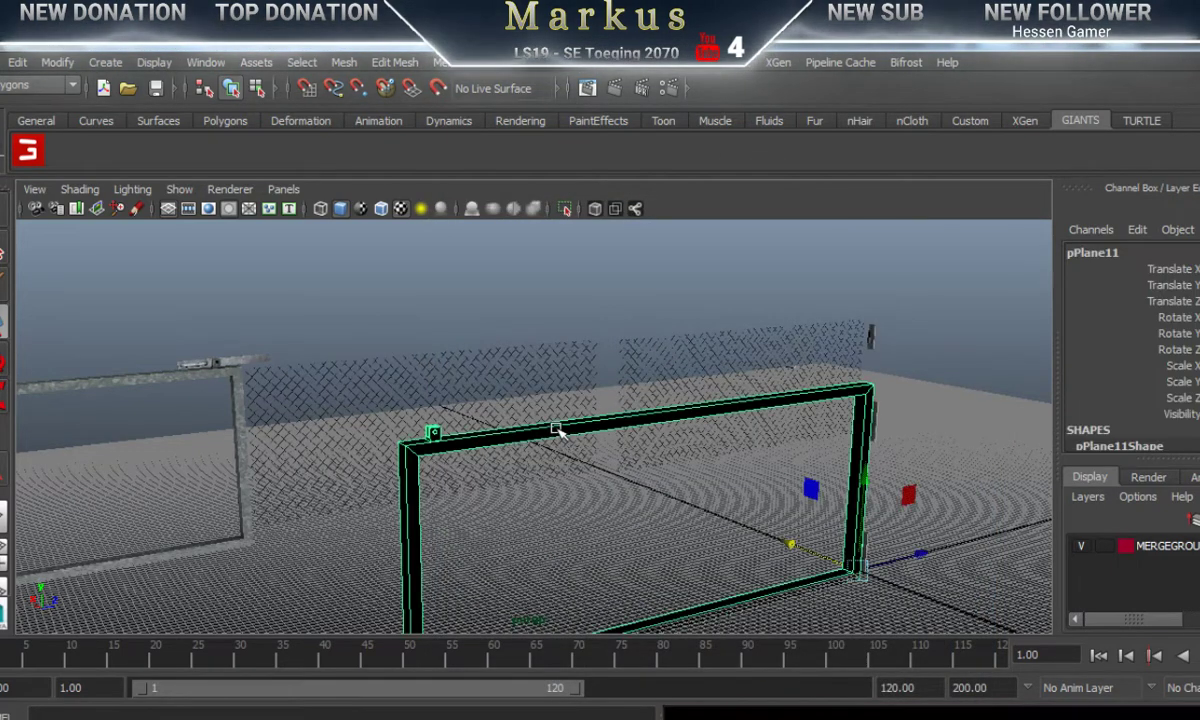
{"action": "left_click", "coordinate": [608, 62]}
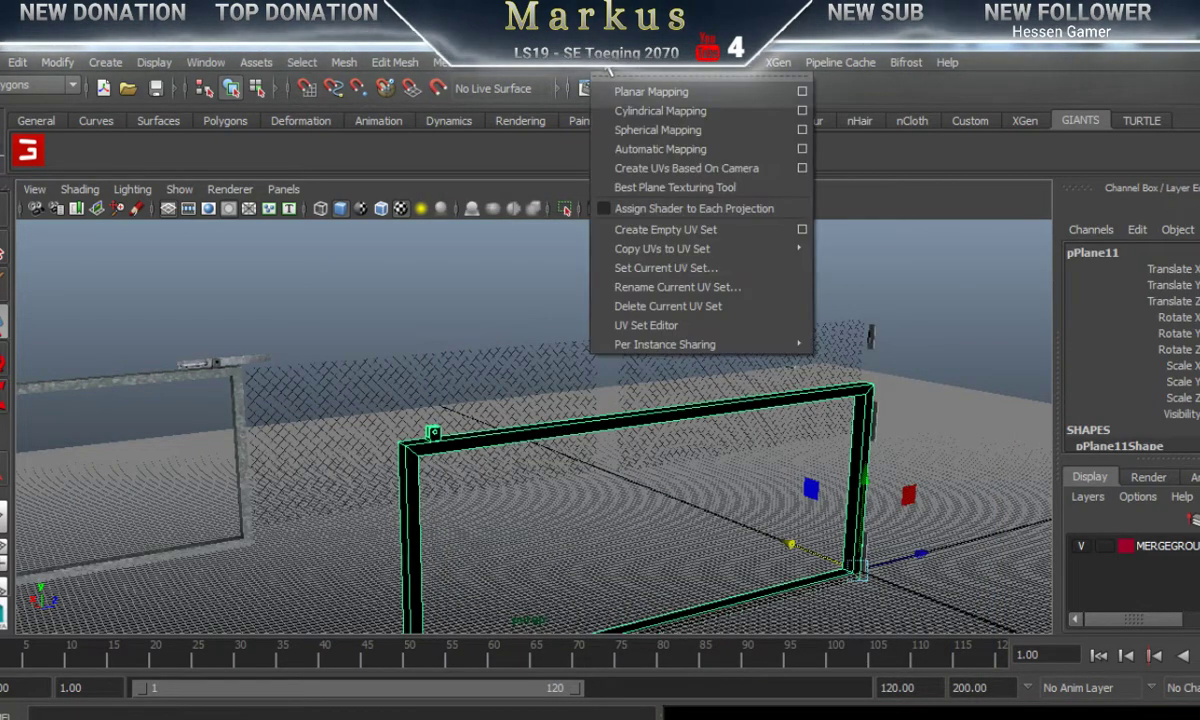
{"action": "mouse_move", "coordinate": [570, 62]}
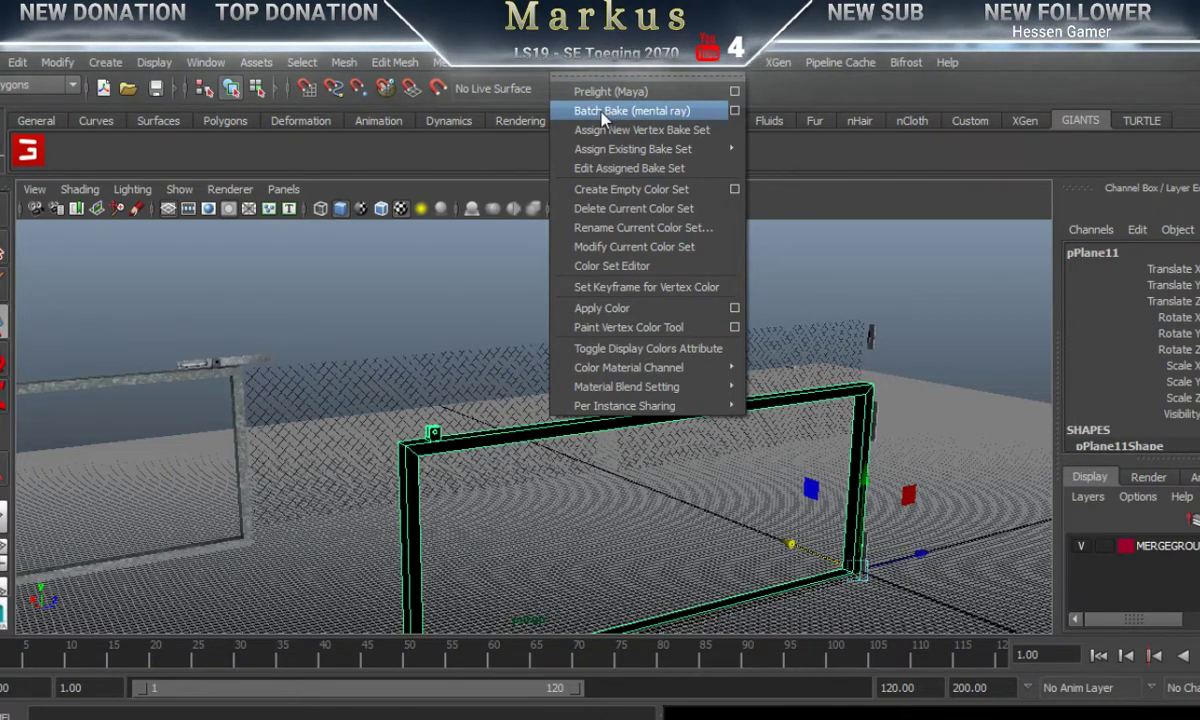
{"action": "left_click", "coordinate": [736, 112]}
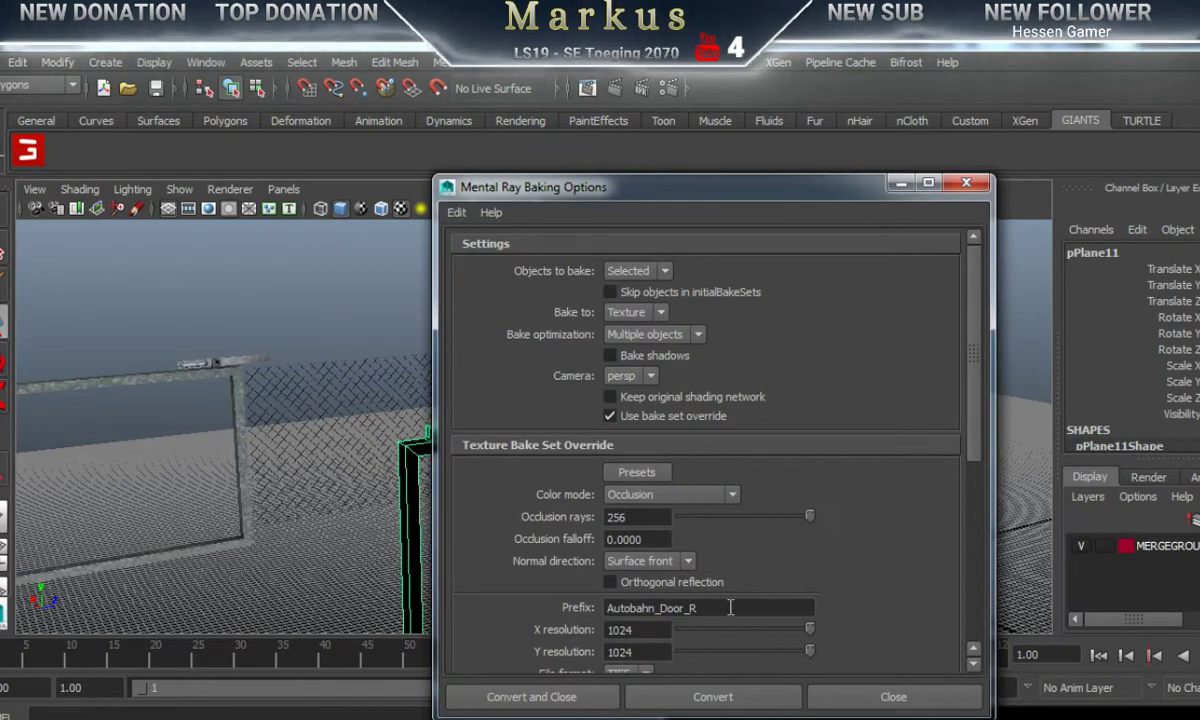
{"action": "left_click", "coordinate": [536, 696]}
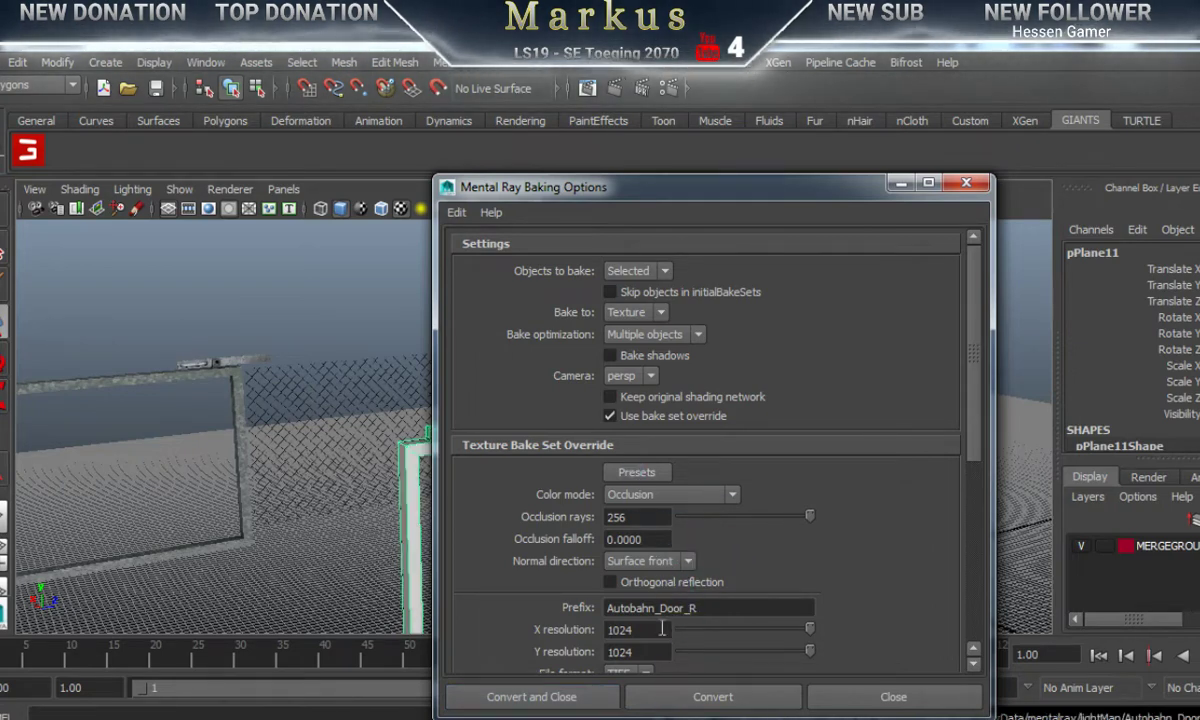
{"action": "left_click", "coordinate": [700, 688]}
{"action": "key", "text": "6"}
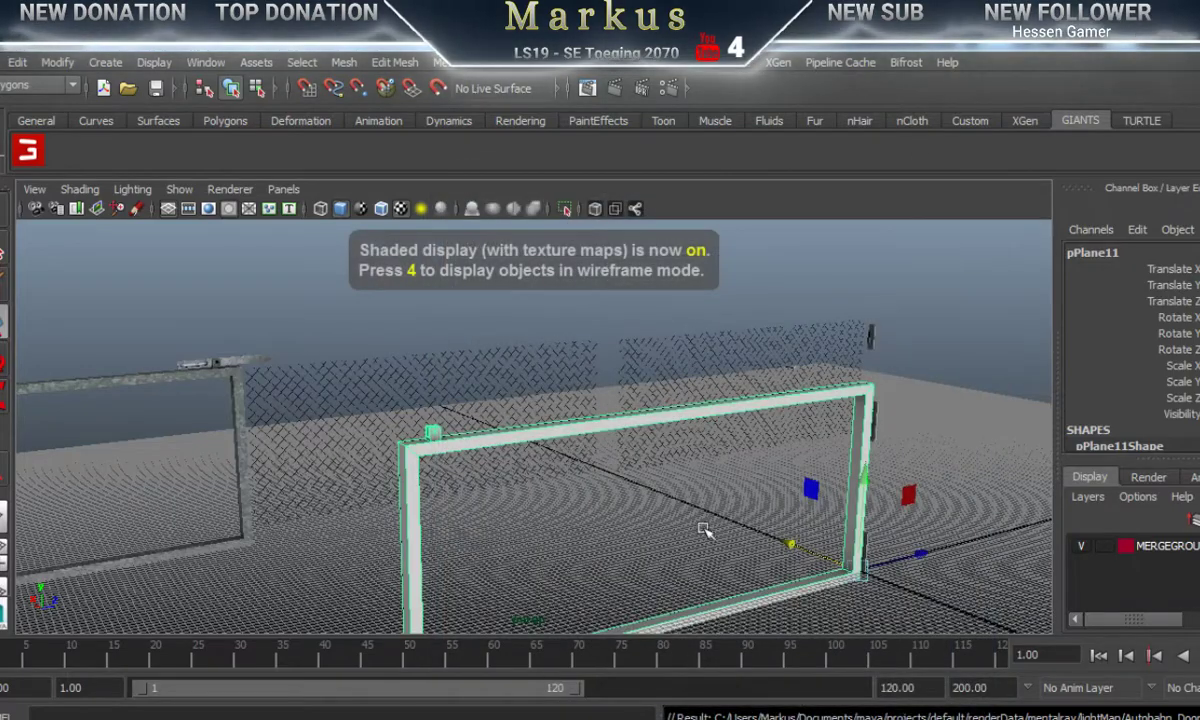
{"action": "right_click_drag", "start_coordinate": [585, 500], "coordinate": [800, 492], "text": "alt"}
{"action": "left_click_drag", "start_coordinate": [678, 512], "coordinate": [525, 532], "text": "alt"}
{"action": "left_click_drag", "start_coordinate": [340, 512], "coordinate": [815, 503], "text": "alt"}
{"action": "left_click_drag", "start_coordinate": [757, 536], "coordinate": [415, 585], "text": "alt"}
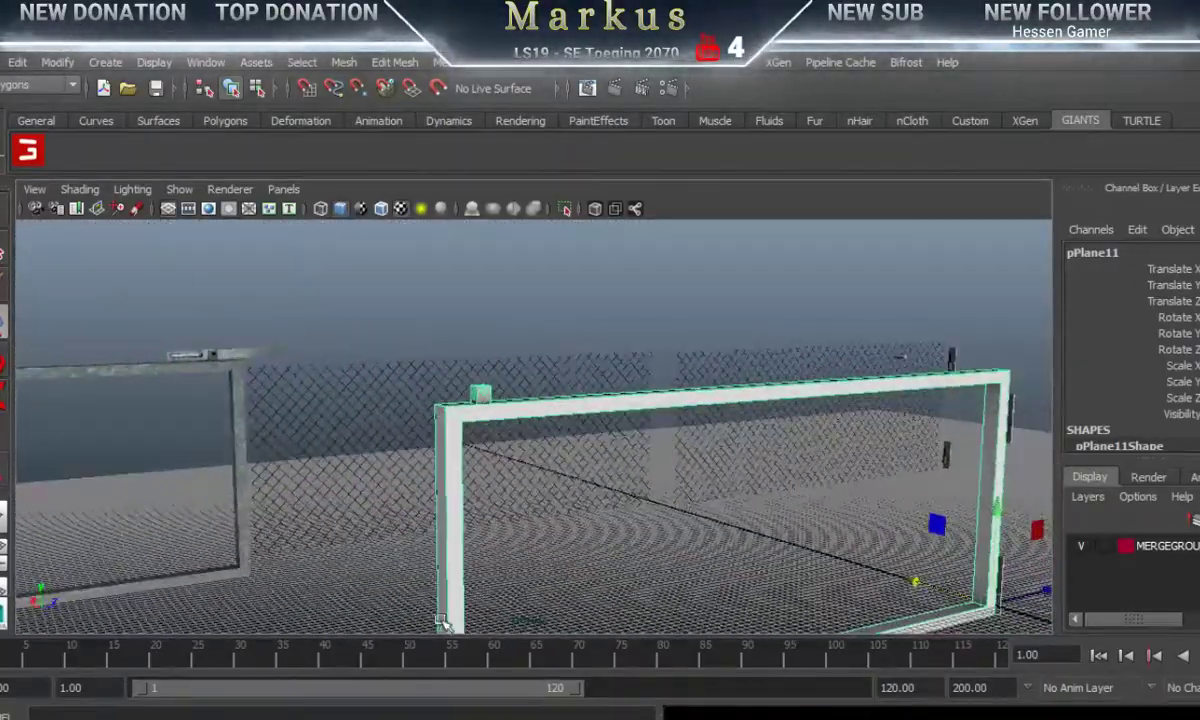
Step: Switch to Windows Explorer and delete the Zing image from the Autobahn_Door textures folder
{"action": "key", "text": "alt+Tab"}
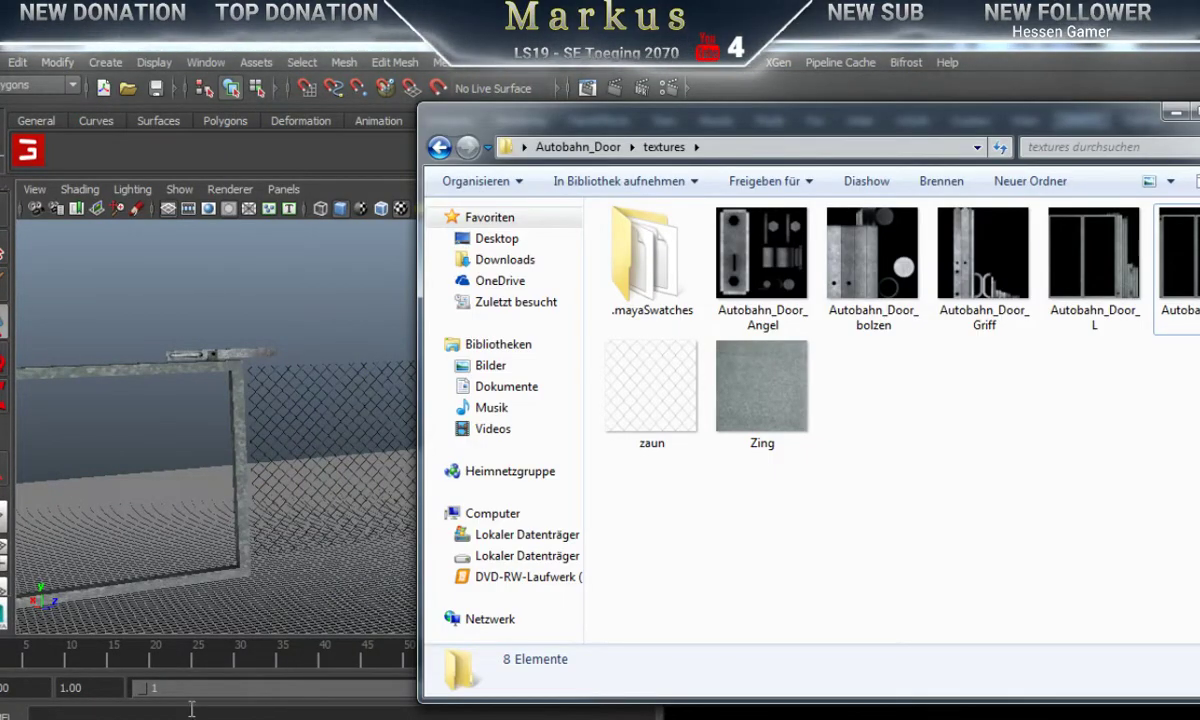
{"action": "left_click", "coordinate": [722, 372]}
{"action": "right_click", "coordinate": [770, 399]}
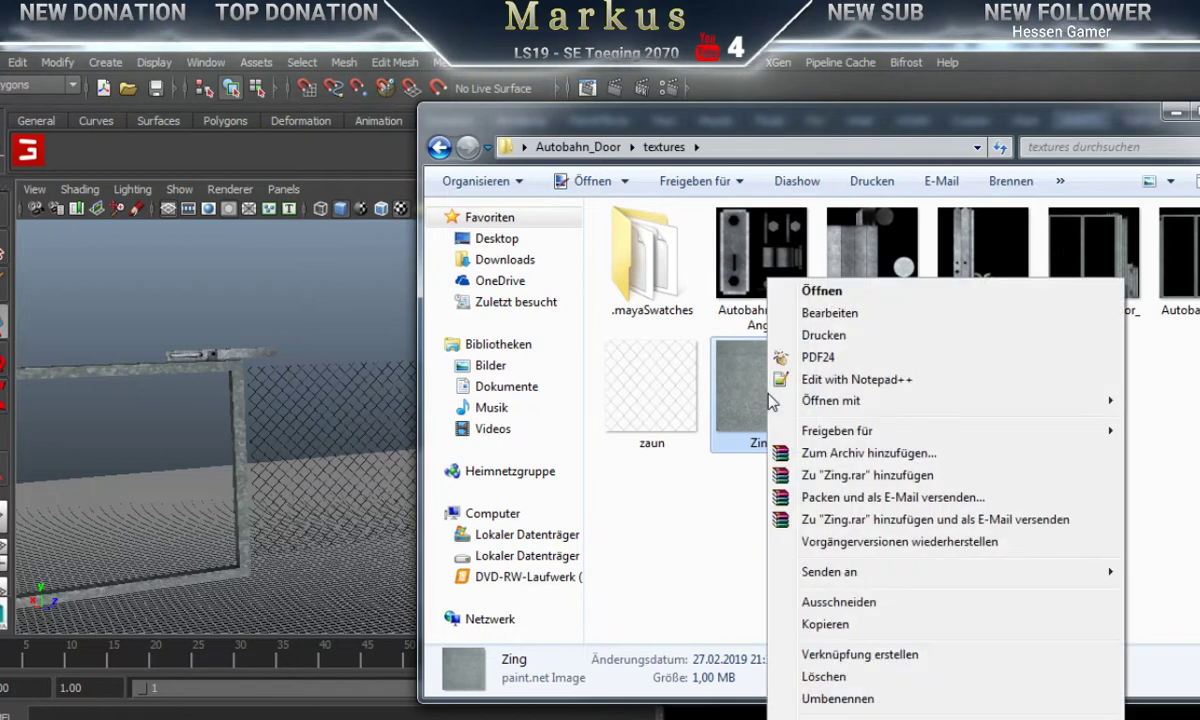
{"action": "left_click", "coordinate": [825, 676]}
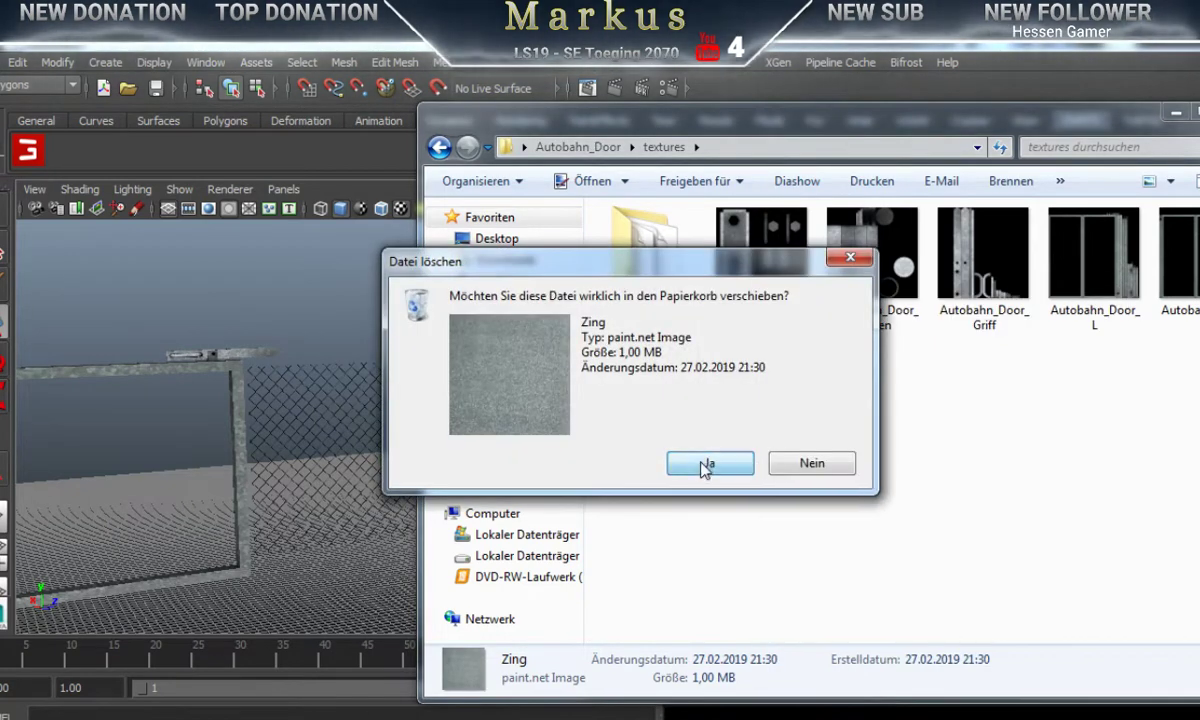
{"action": "left_click", "coordinate": [706, 465]}
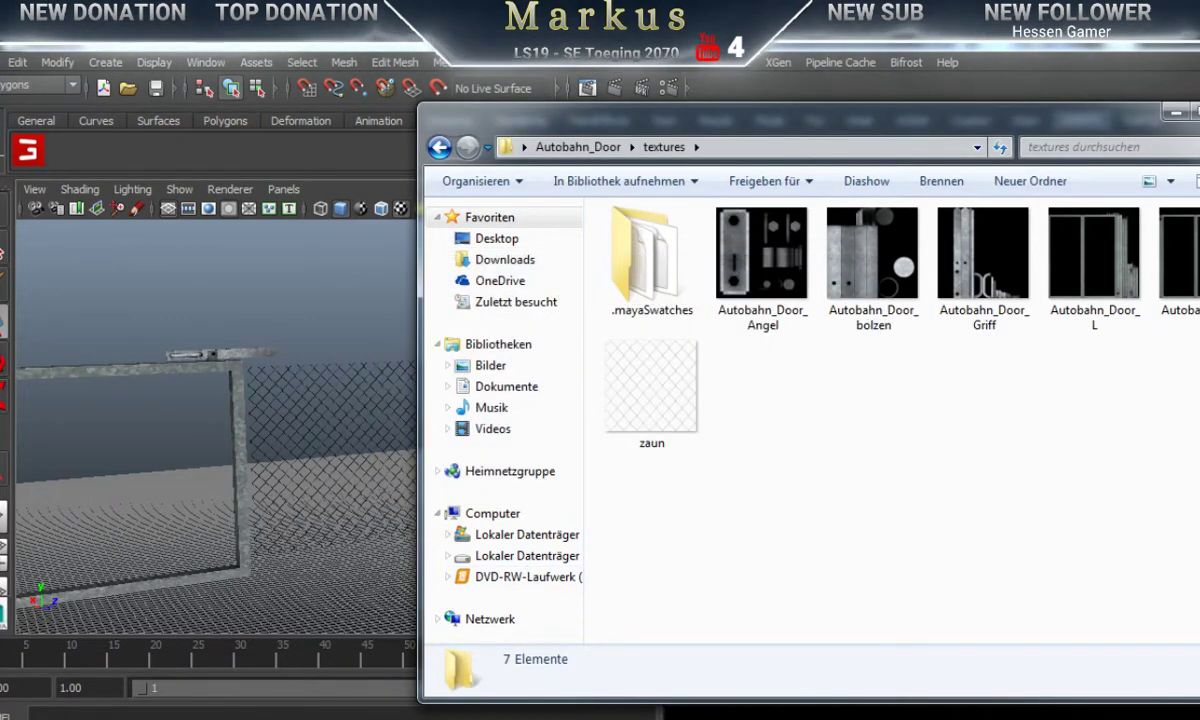
Step: Open the baked image Autobahn_Door_R-surfaceShader1SG-pPlane11 from the lightMap folder in paint.net
{"action": "left_click", "coordinate": [651, 716]}
{"action": "right_click", "coordinate": [654, 311]}
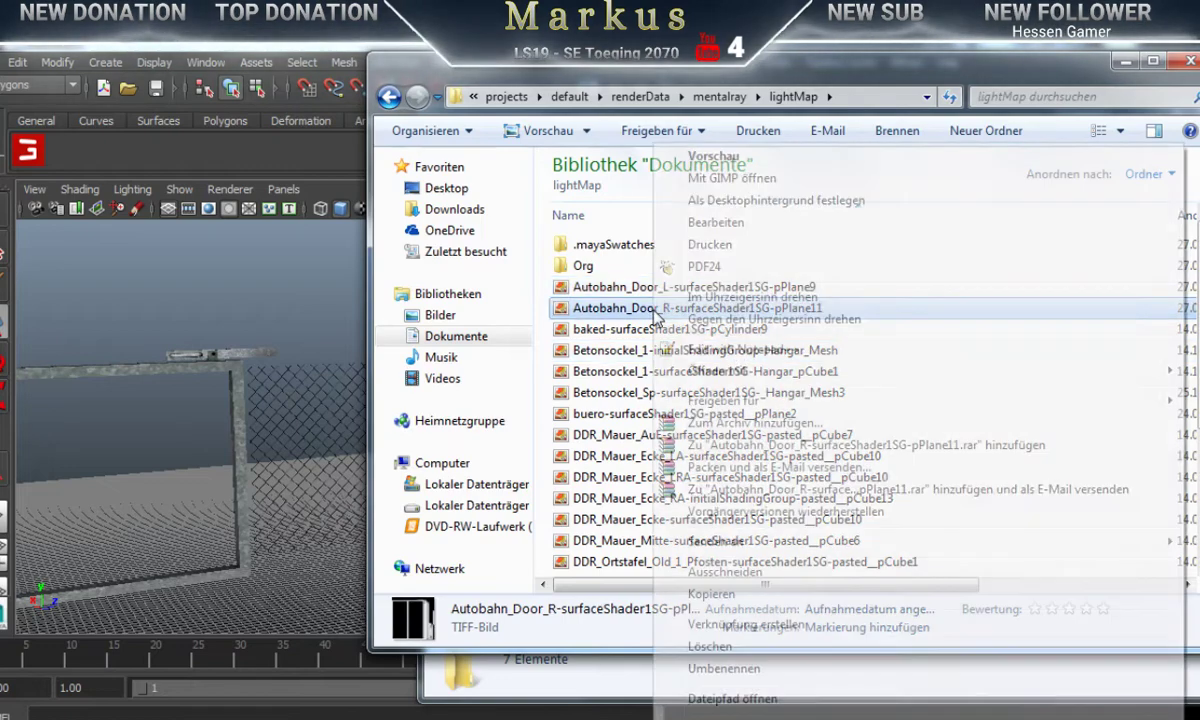
{"action": "mouse_move", "coordinate": [740, 374]}
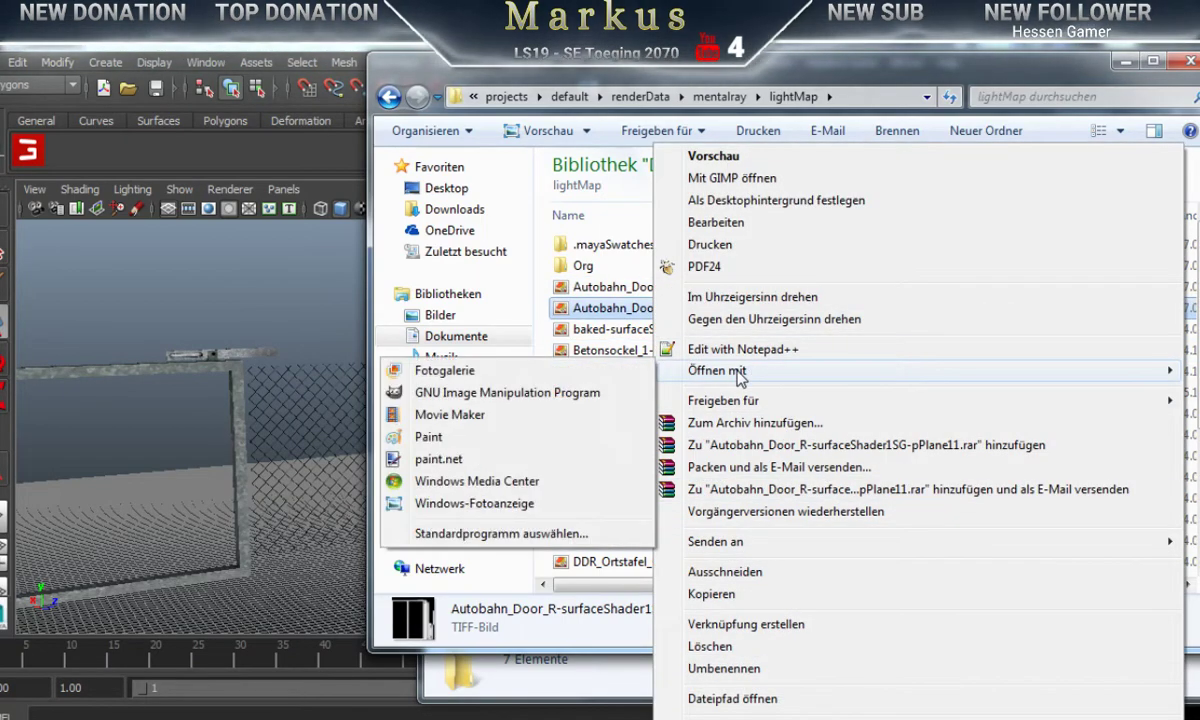
{"action": "left_click", "coordinate": [418, 458]}
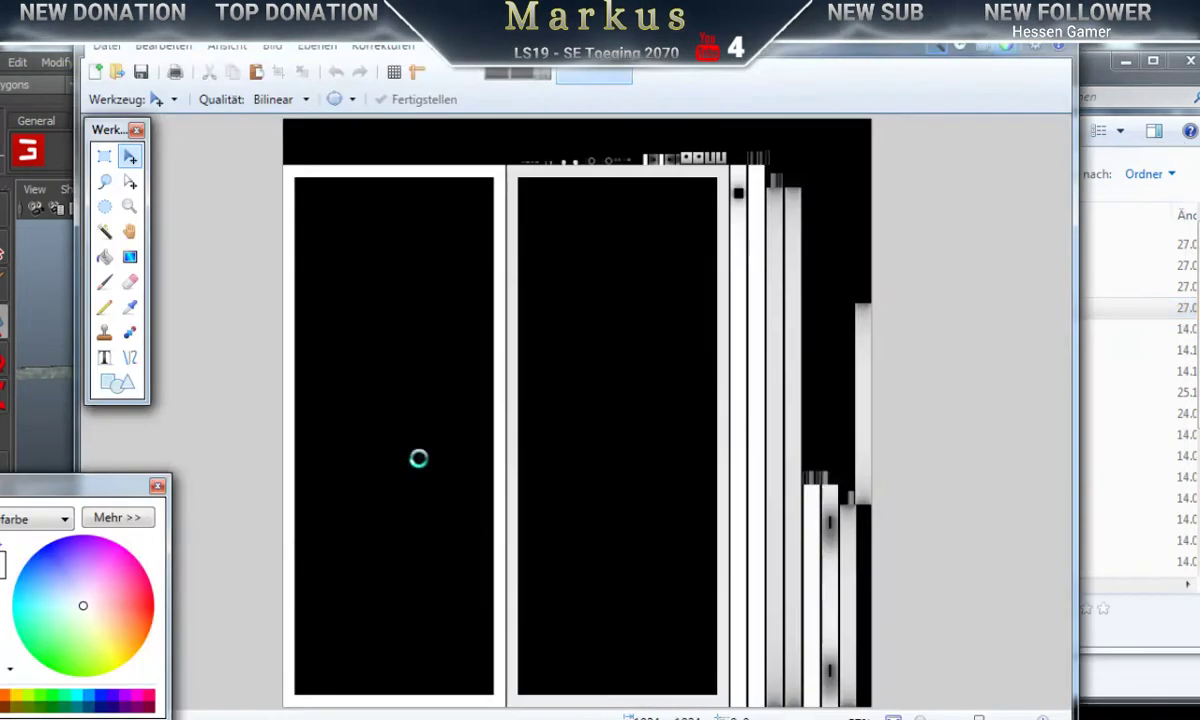
Step: Paste the copied metal texture into a new layer of the baked image, keeping the canvas size
{"action": "left_click", "coordinate": [148, 48]}
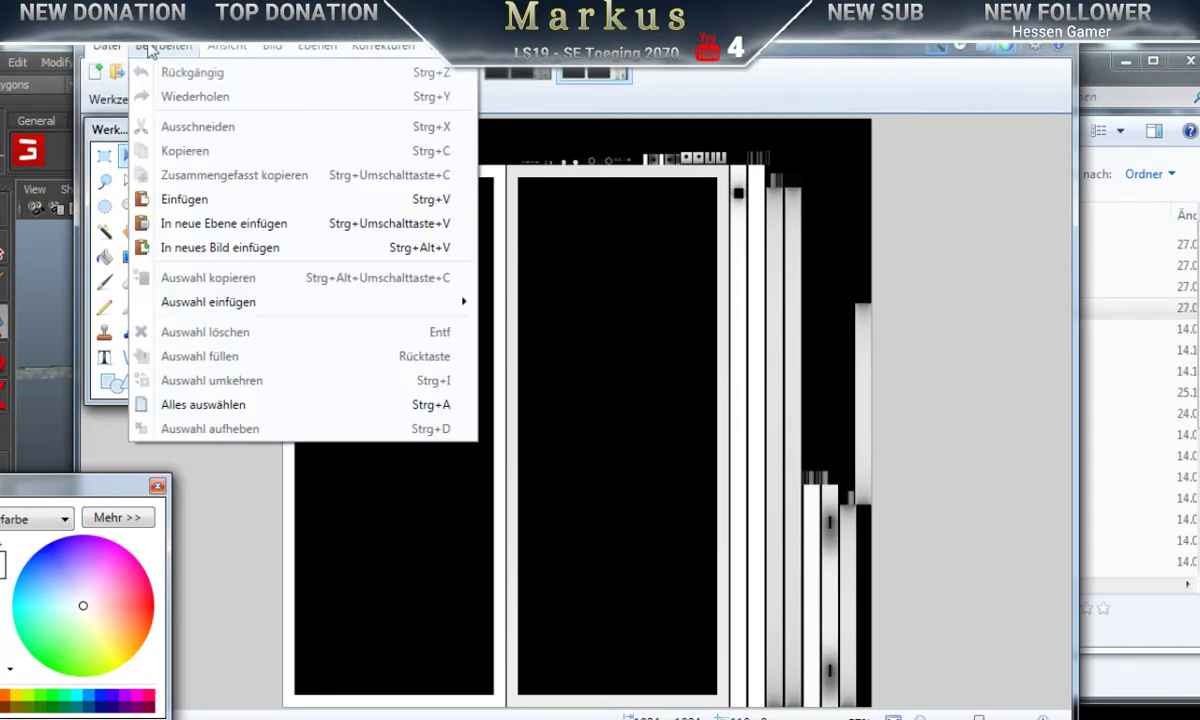
{"action": "left_click", "coordinate": [178, 224]}
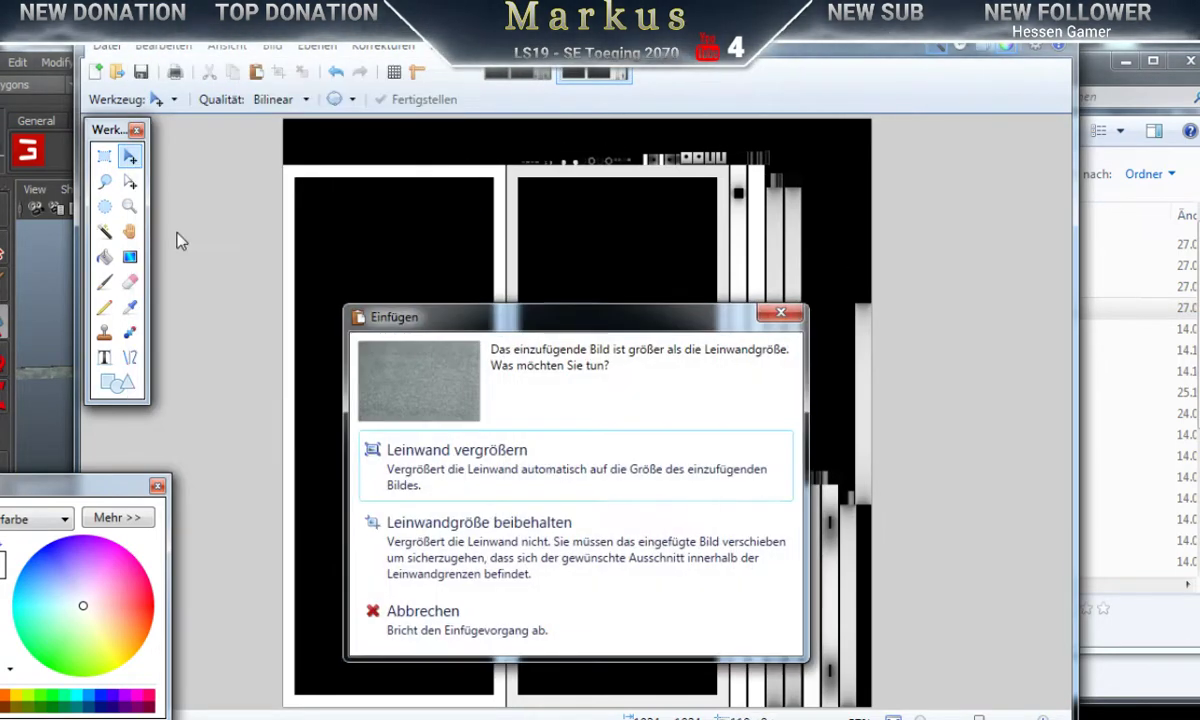
{"action": "left_click", "coordinate": [445, 525]}
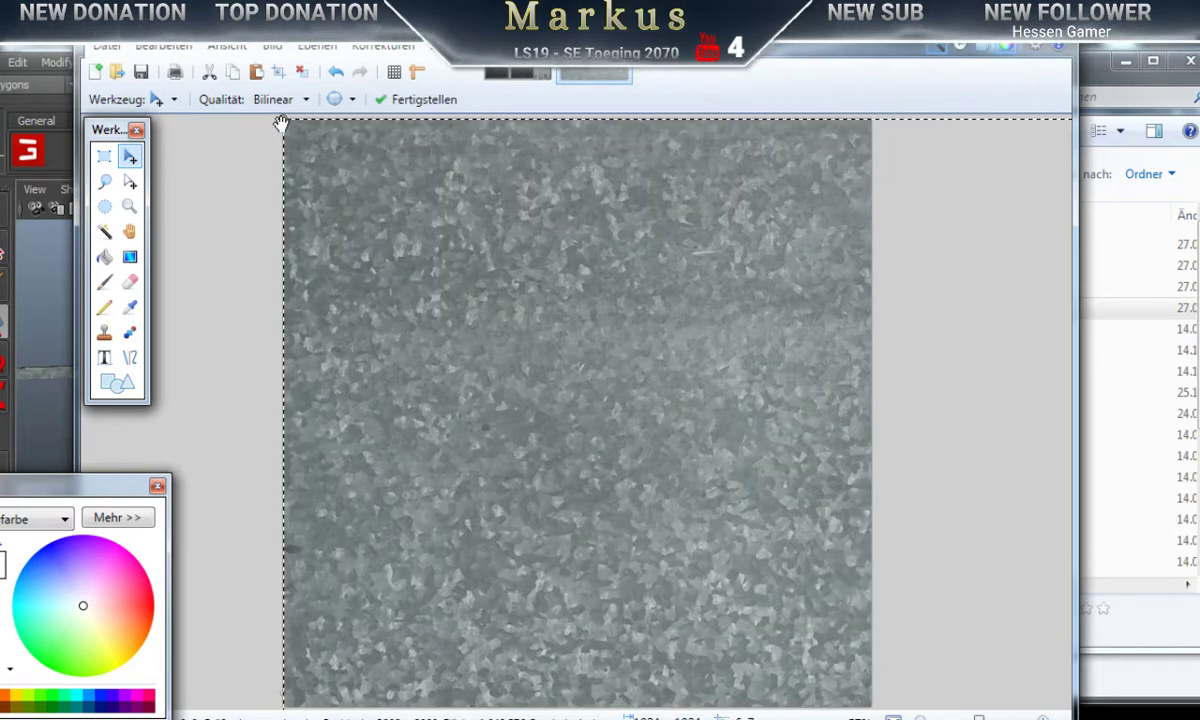
Step: Reposition and resize the pasted metal texture to cover the canvas below its upper black strip
{"action": "left_click_drag", "start_coordinate": [284, 124], "coordinate": [708, 558]}
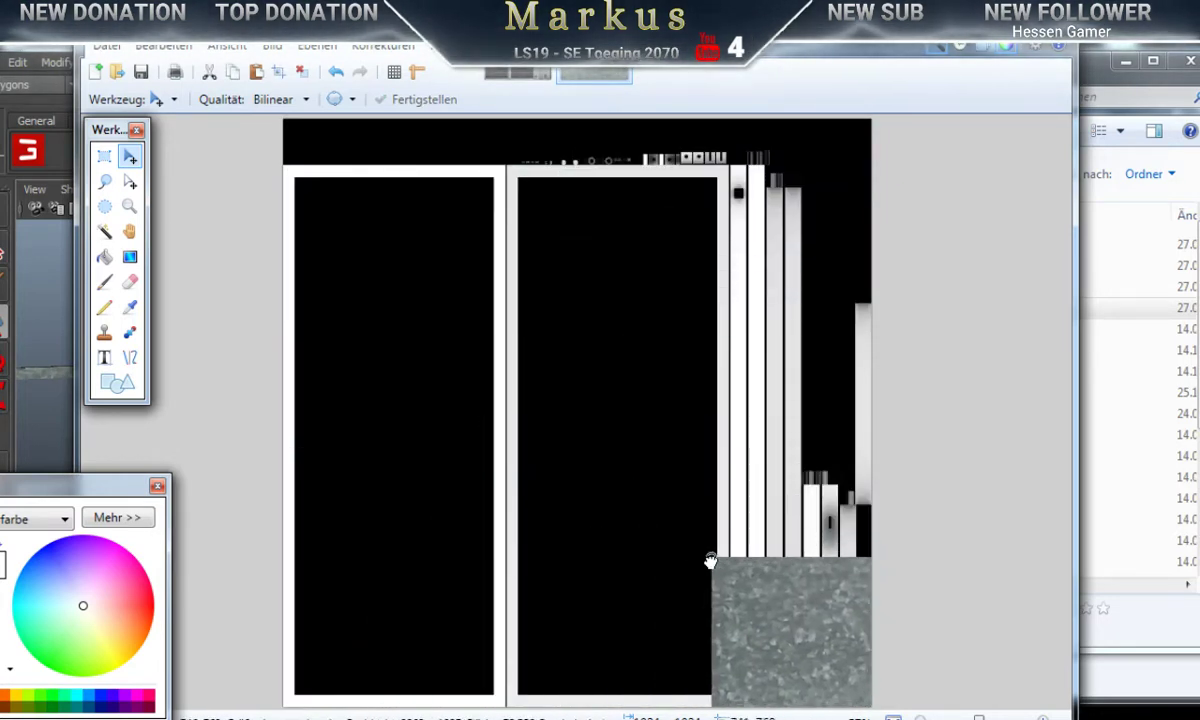
{"action": "left_click_drag", "start_coordinate": [845, 642], "coordinate": [425, 213]}
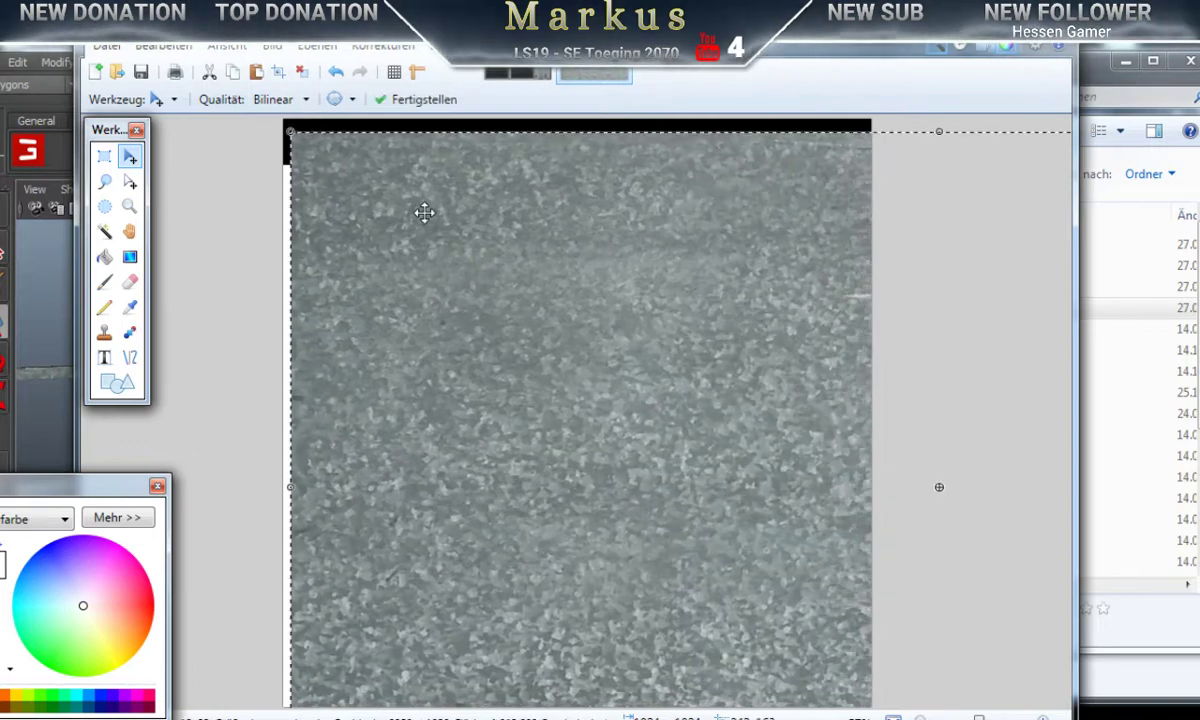
{"action": "left_click_drag", "start_coordinate": [293, 137], "coordinate": [359, 336]}
{"action": "left_click_drag", "start_coordinate": [353, 334], "coordinate": [353, 330]}
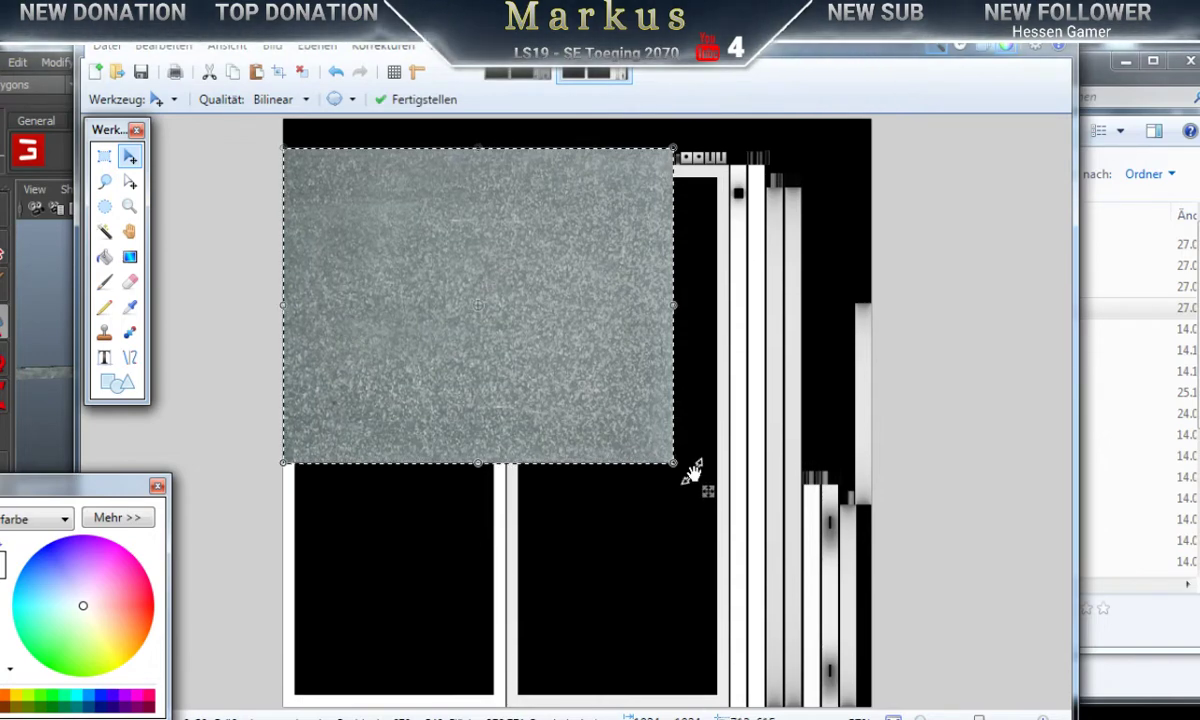
{"action": "left_click_drag", "start_coordinate": [673, 463], "coordinate": [872, 710]}
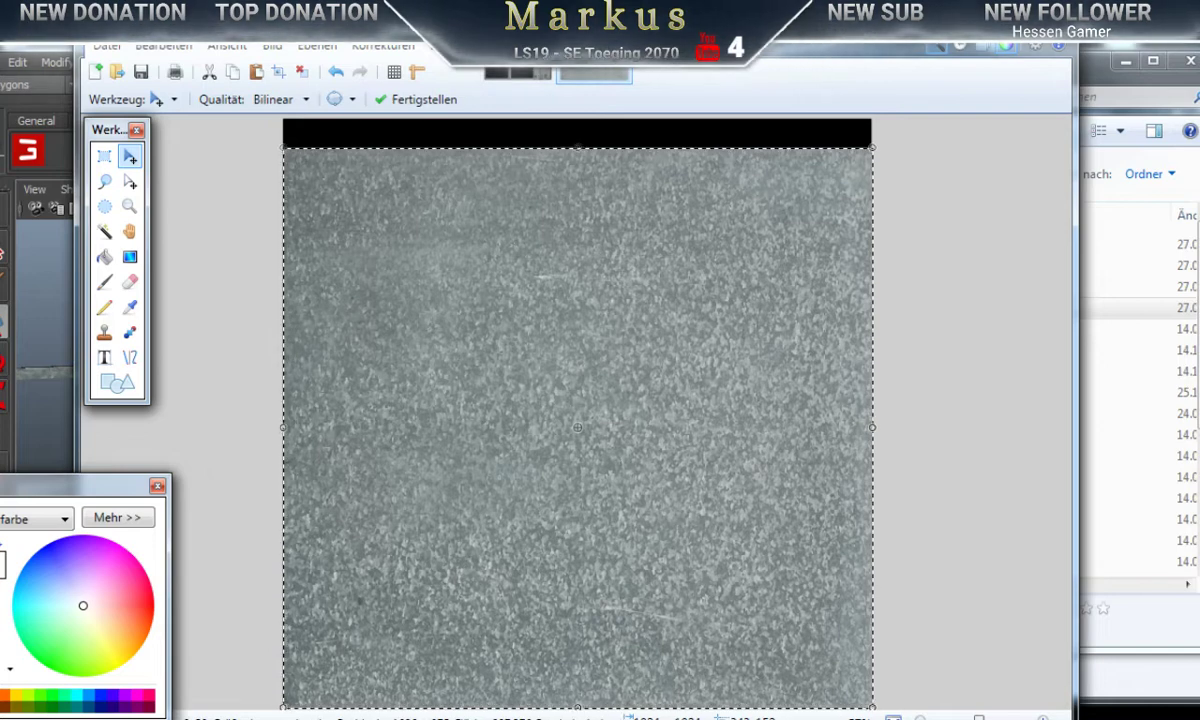
Step: Set the blend mode of the metal texture layer Ebene 2 to Multiplizieren
{"action": "left_click", "coordinate": [985, 50]}
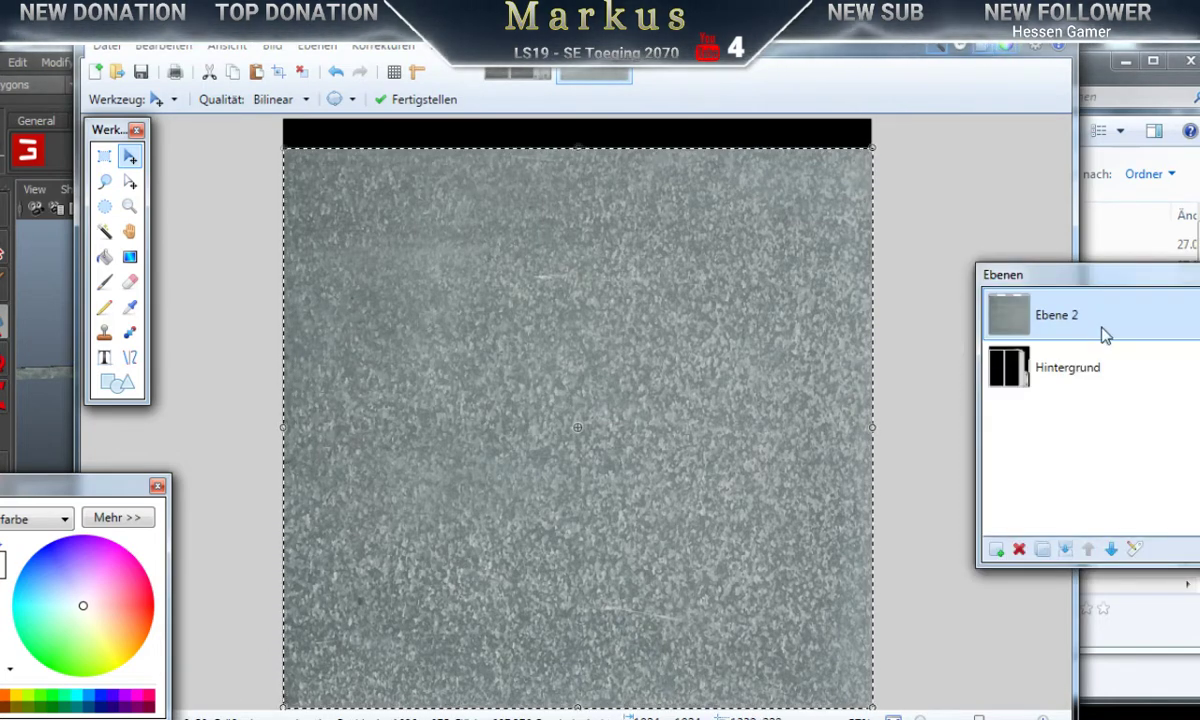
{"action": "left_click", "coordinate": [1134, 549]}
{"action": "left_click", "coordinate": [585, 395]}
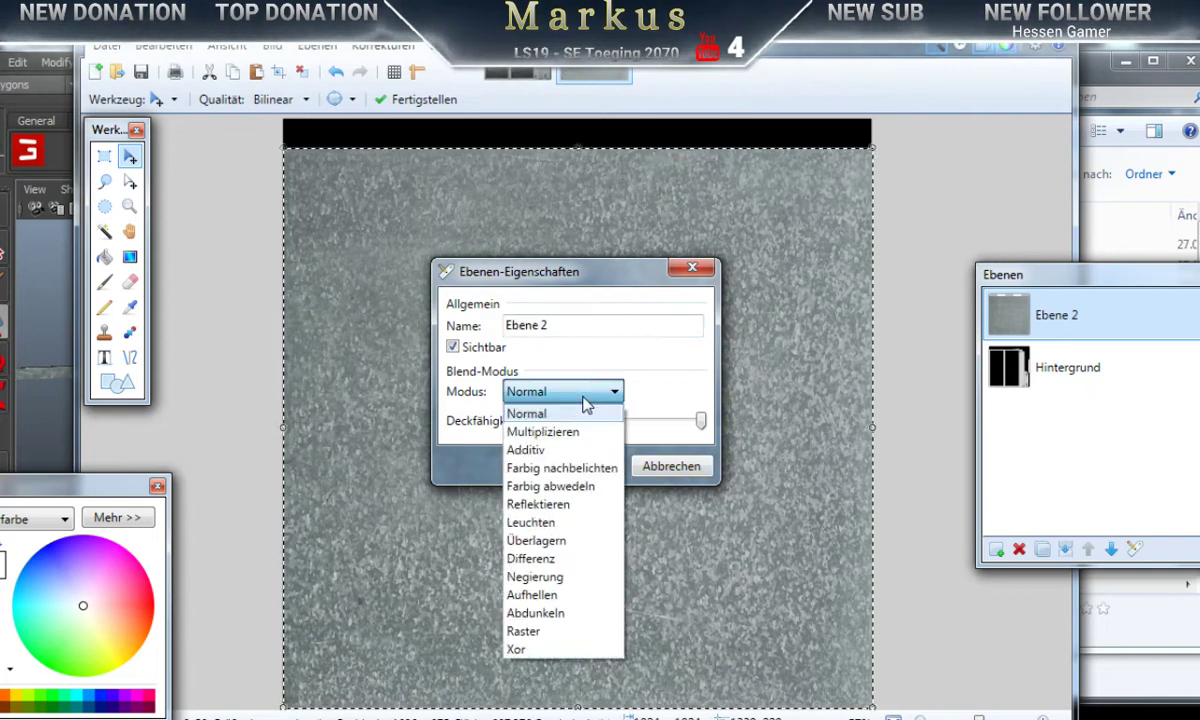
{"action": "left_click", "coordinate": [552, 434]}
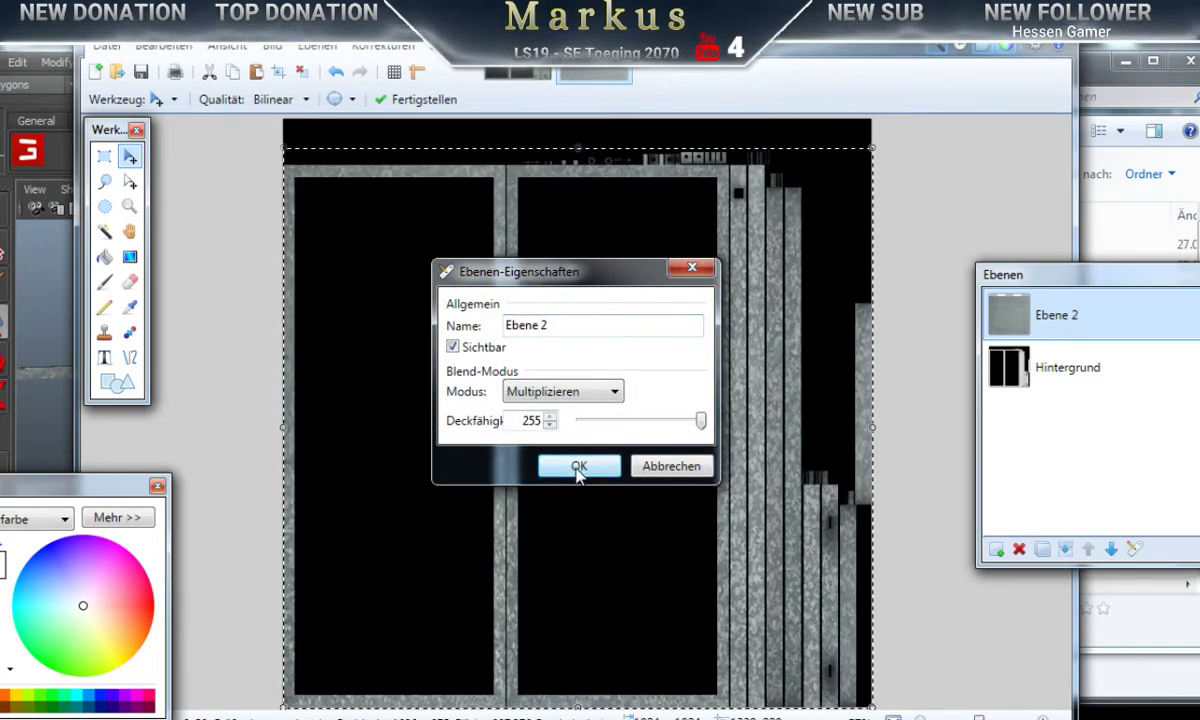
{"action": "left_click", "coordinate": [578, 466]}
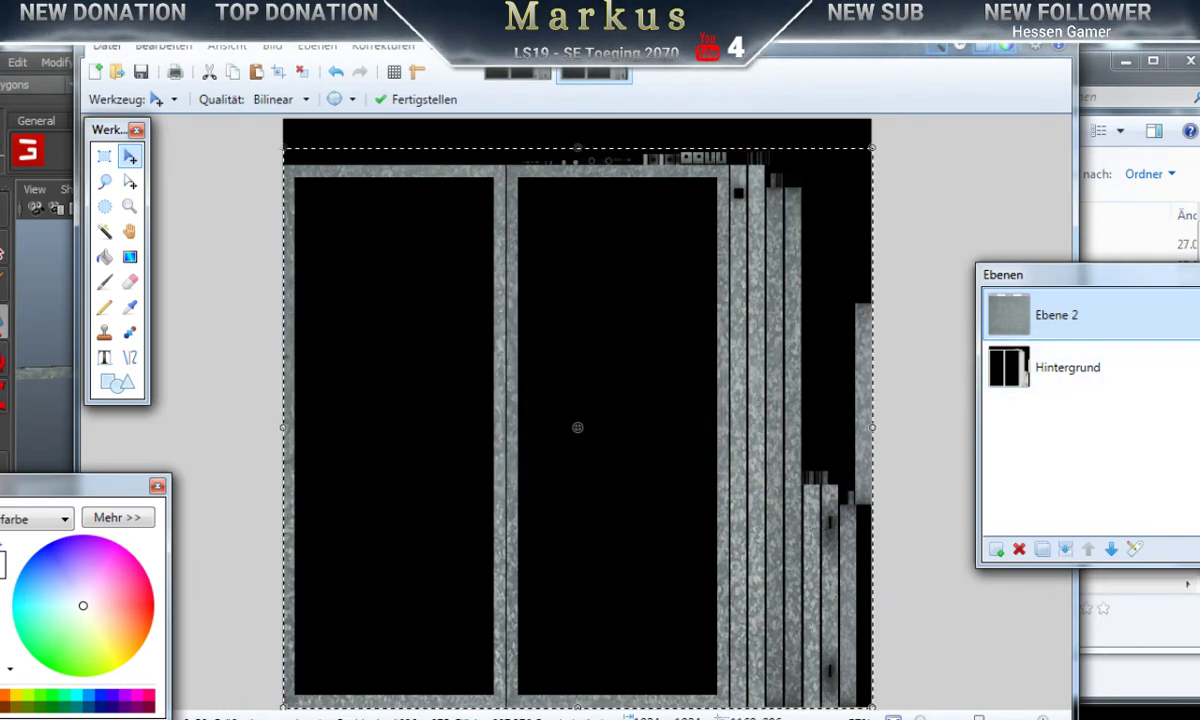
Step: Start saving the image under a new name in the desktop's Autobahn_Door textures folder, with DirectDraw-Oberfläche (DDS) as the file type
{"action": "key", "text": "alt+Tab"}
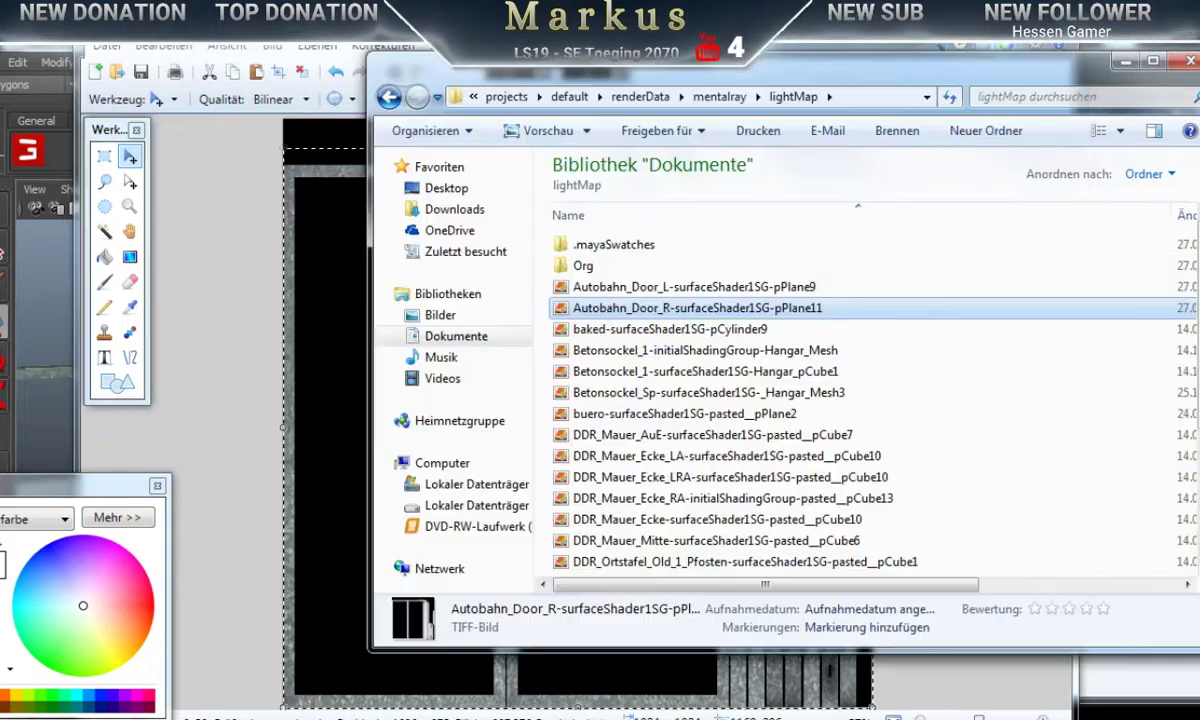
{"action": "left_click", "coordinate": [1125, 61]}
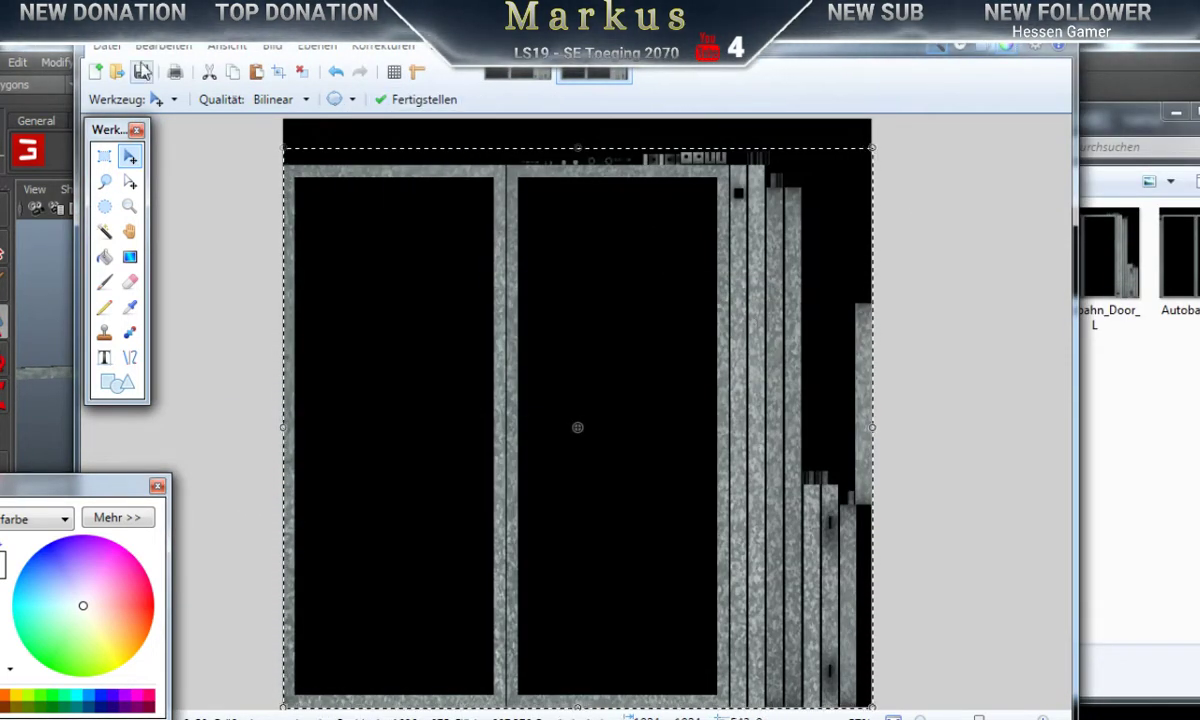
{"action": "left_click", "coordinate": [106, 47]}
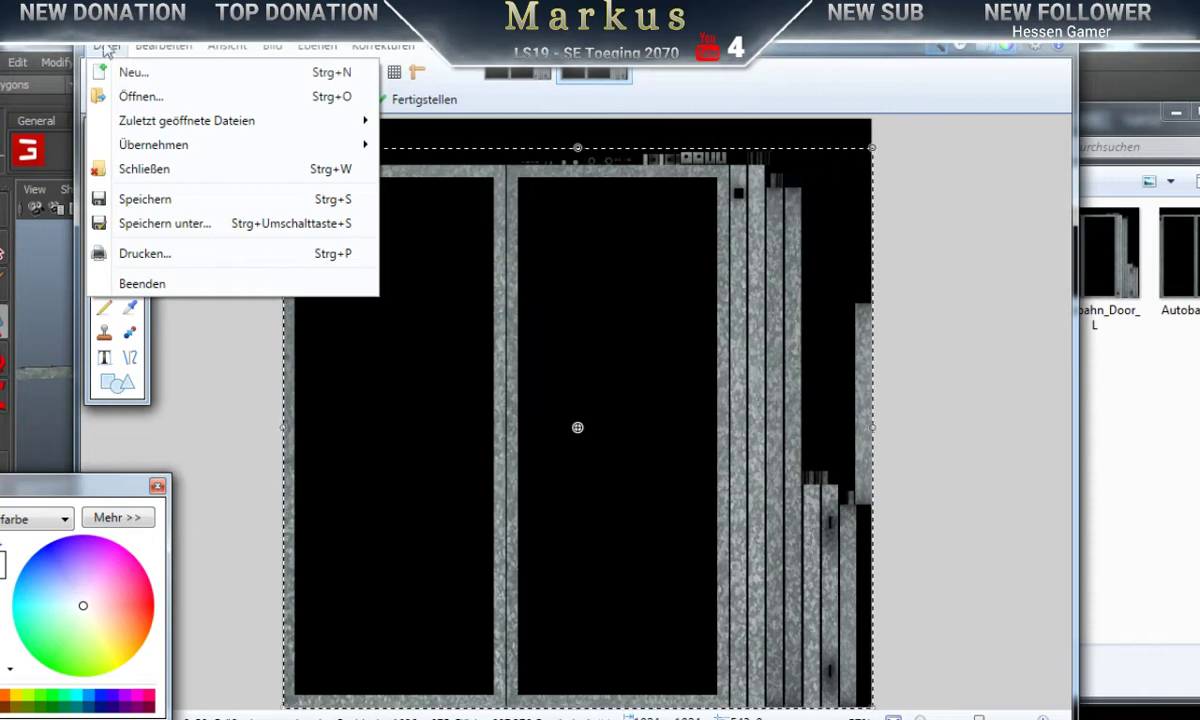
{"action": "left_click", "coordinate": [153, 226]}
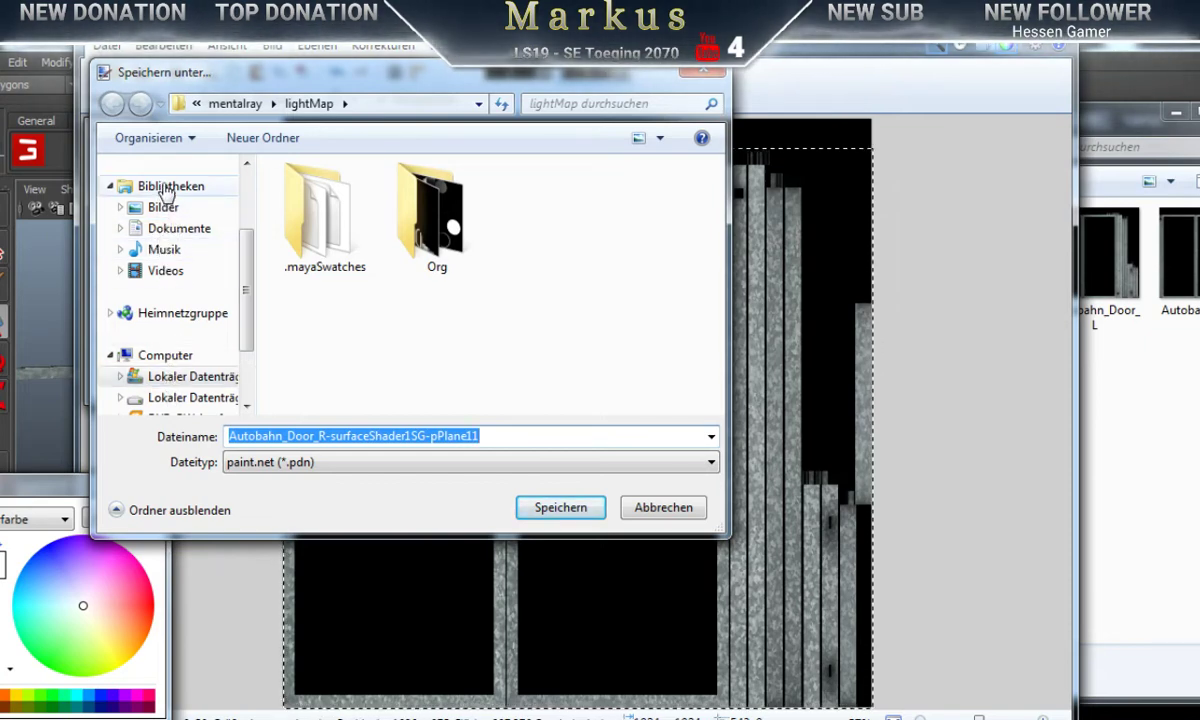
{"action": "left_click_drag", "start_coordinate": [249, 308], "coordinate": [249, 257]}
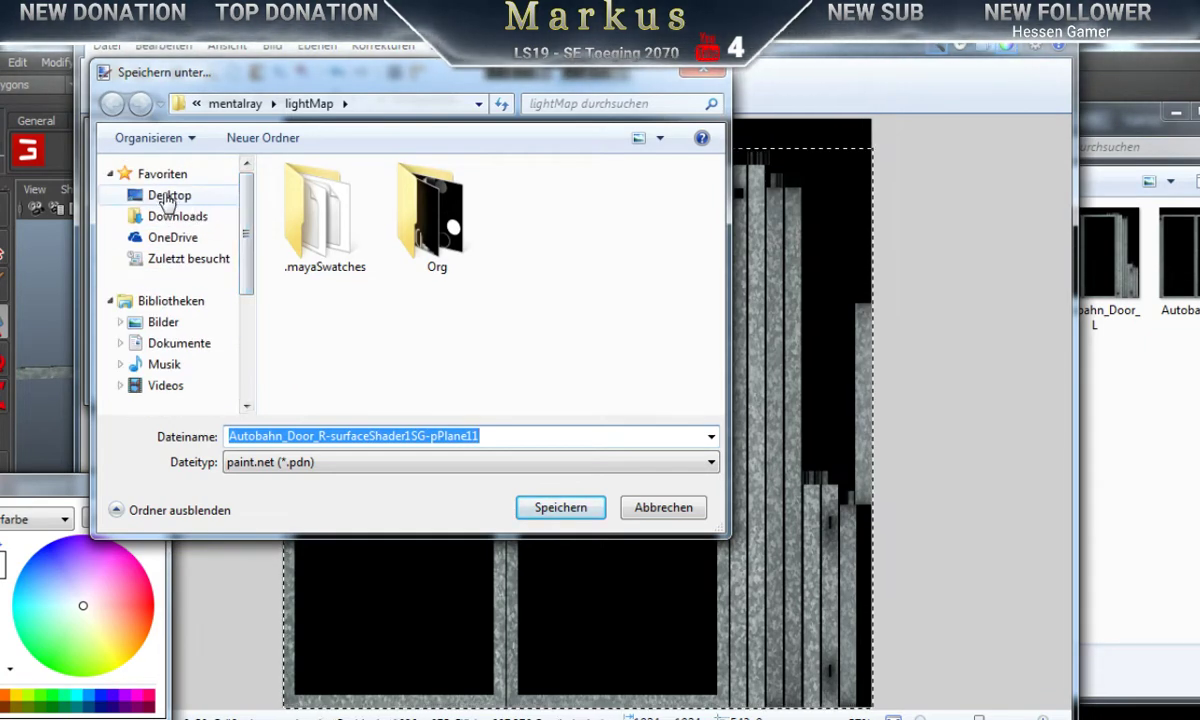
{"action": "left_click", "coordinate": [165, 195]}
{"action": "left_click", "coordinate": [405, 350]}
{"action": "scroll", "coordinate": [362, 335], "scroll_direction": "down", "scroll_amount": 2}
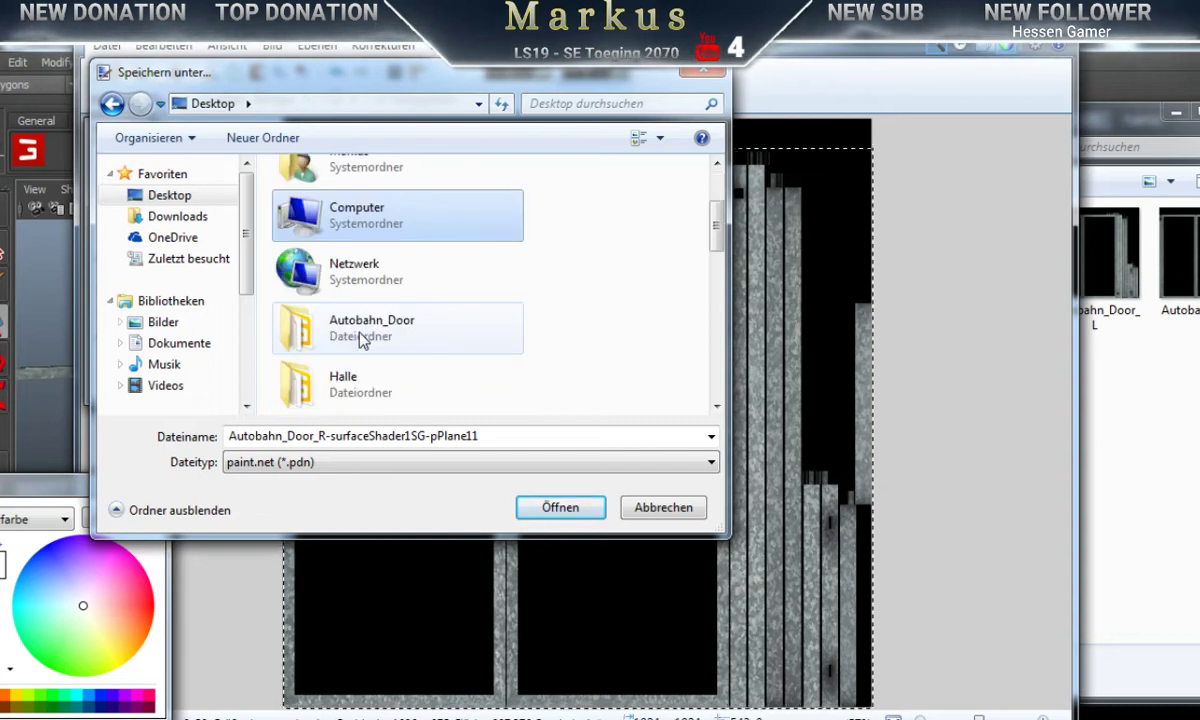
{"action": "double_click", "coordinate": [345, 332]}
{"action": "double_click", "coordinate": [305, 198]}
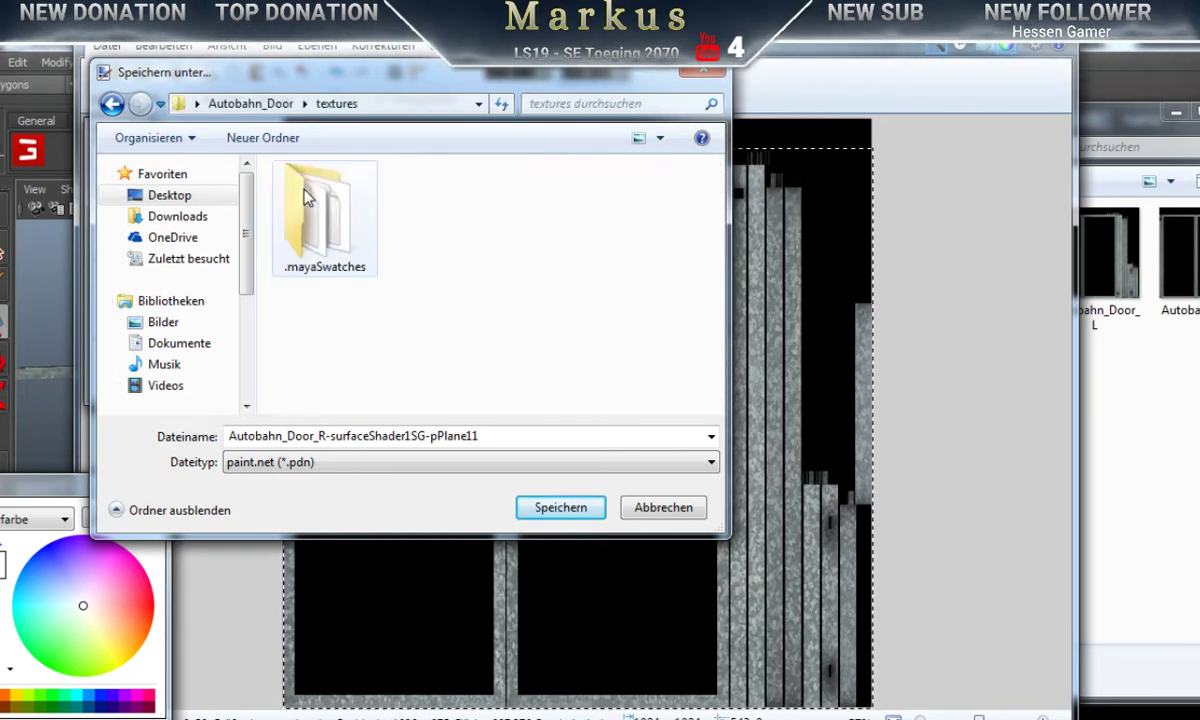
{"action": "left_click", "coordinate": [505, 470]}
{"action": "left_click", "coordinate": [345, 584]}
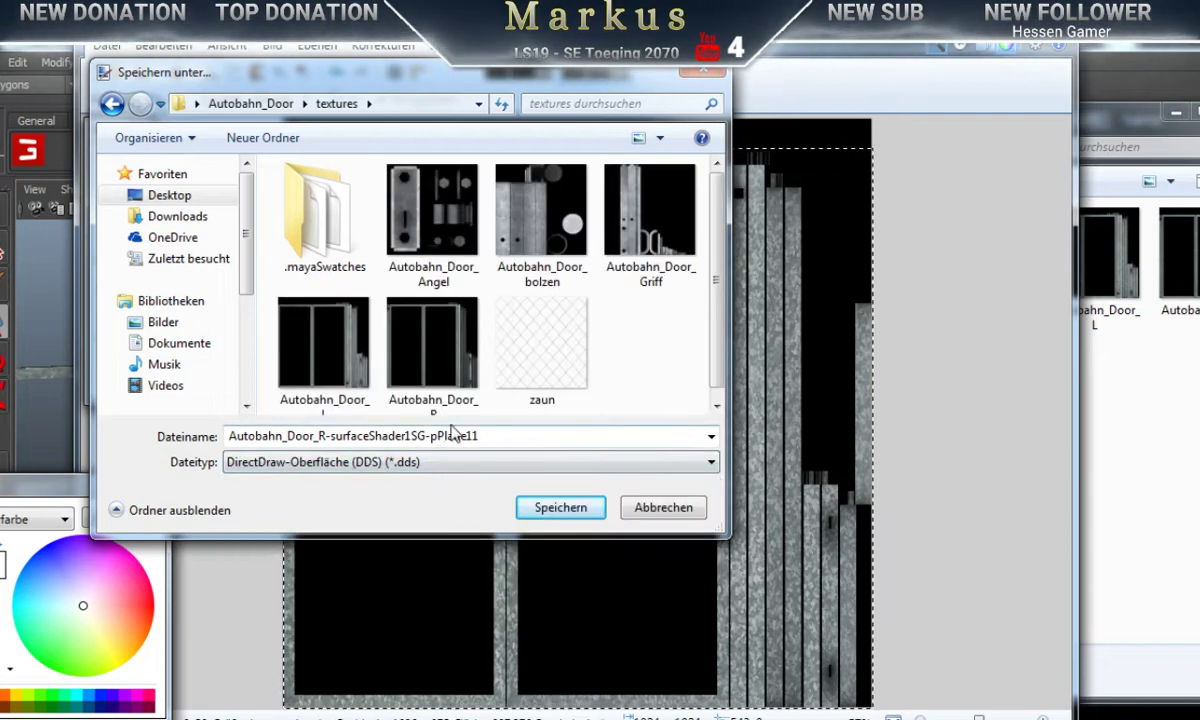
Step: Save the flattened image as Autobahn_Door_R.dds, replacing the existing file
{"action": "left_click", "coordinate": [410, 330]}
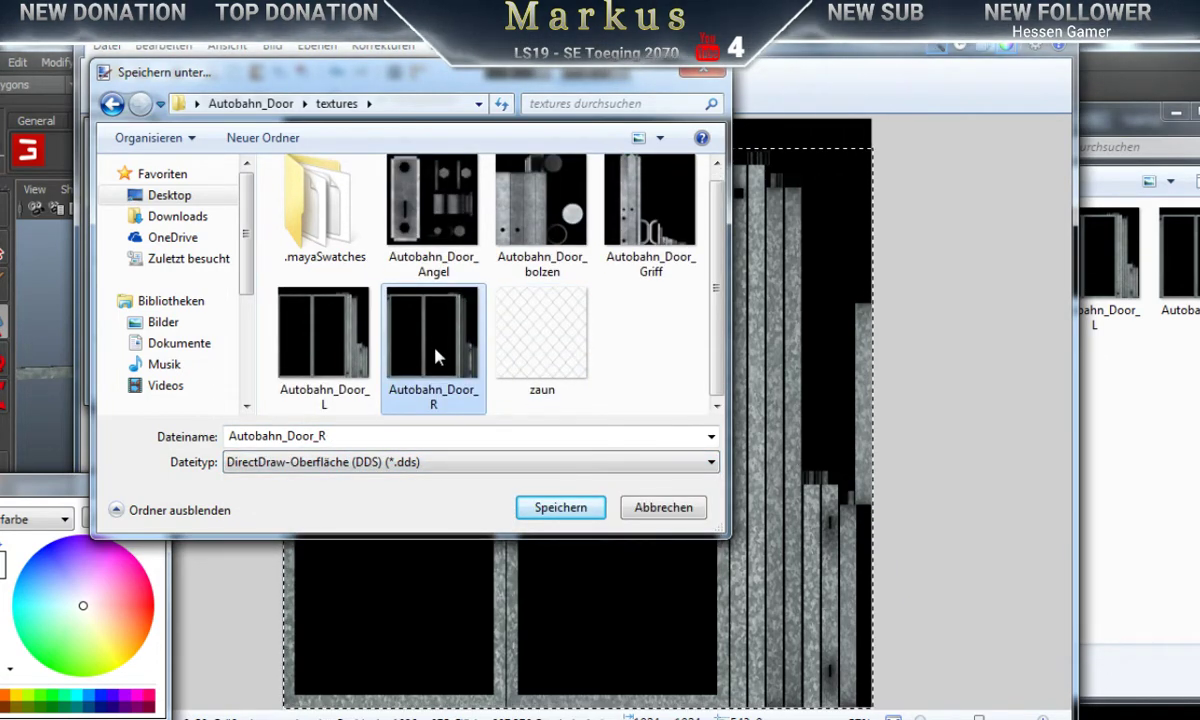
{"action": "left_click", "coordinate": [550, 512]}
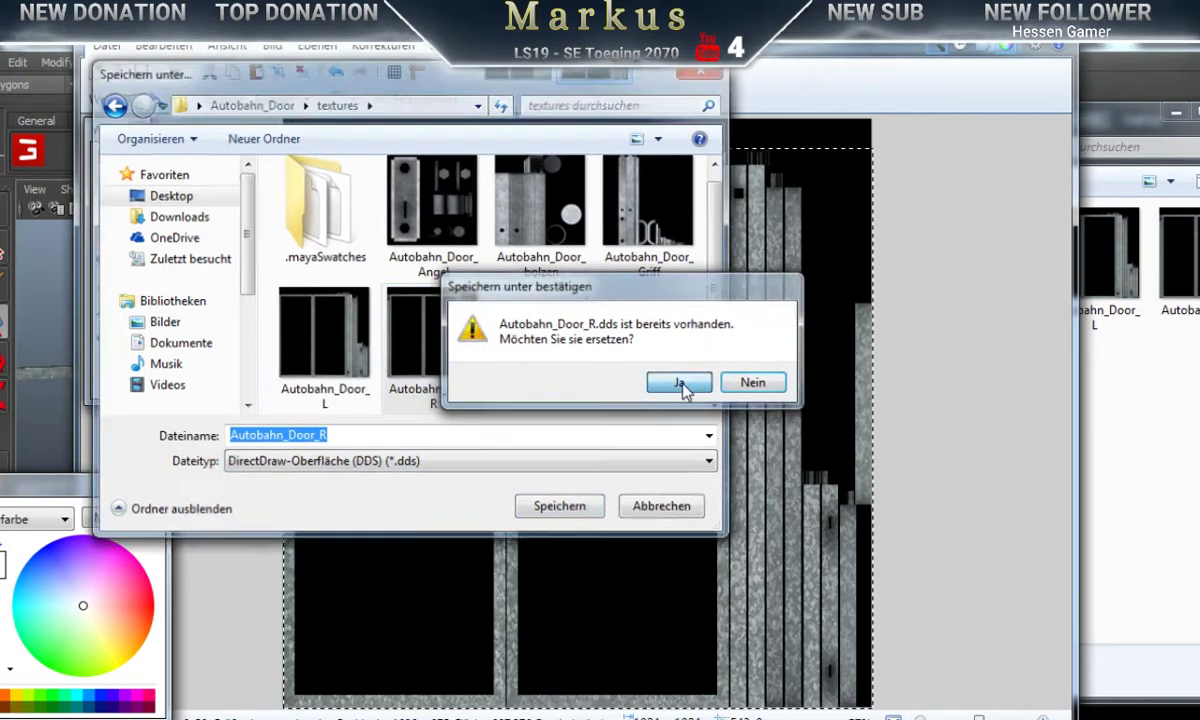
{"action": "left_click", "coordinate": [680, 384]}
{"action": "left_click", "coordinate": [752, 552]}
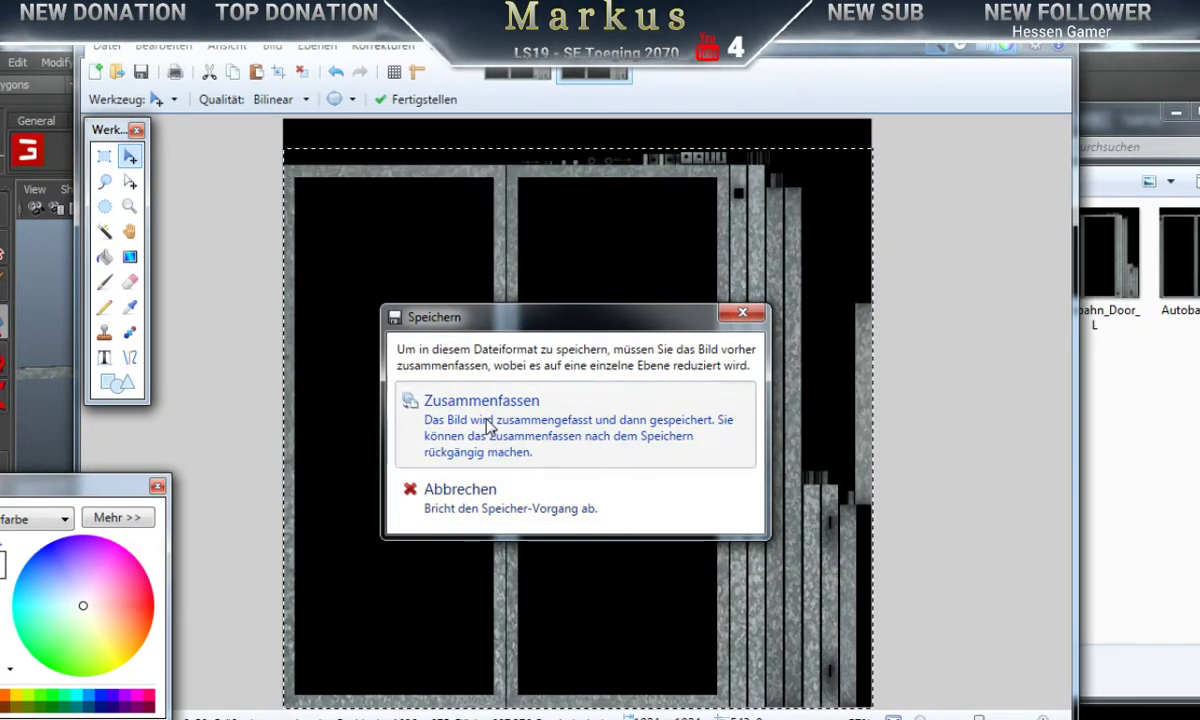
{"action": "left_click", "coordinate": [488, 423]}
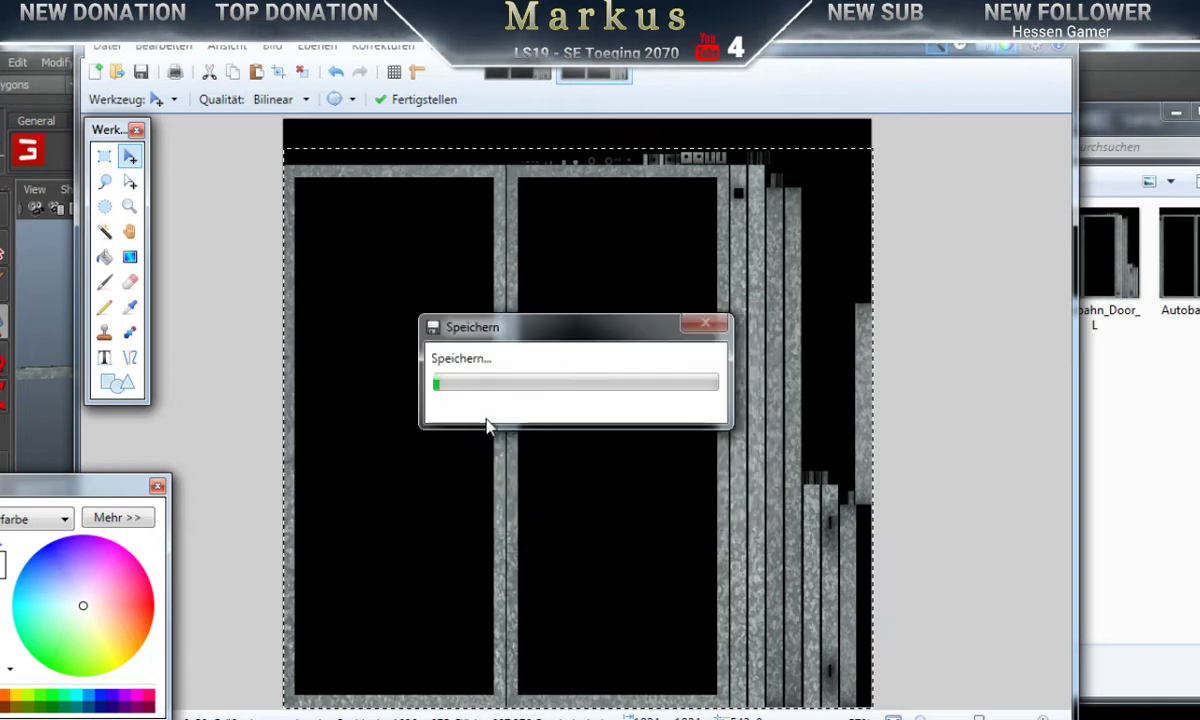
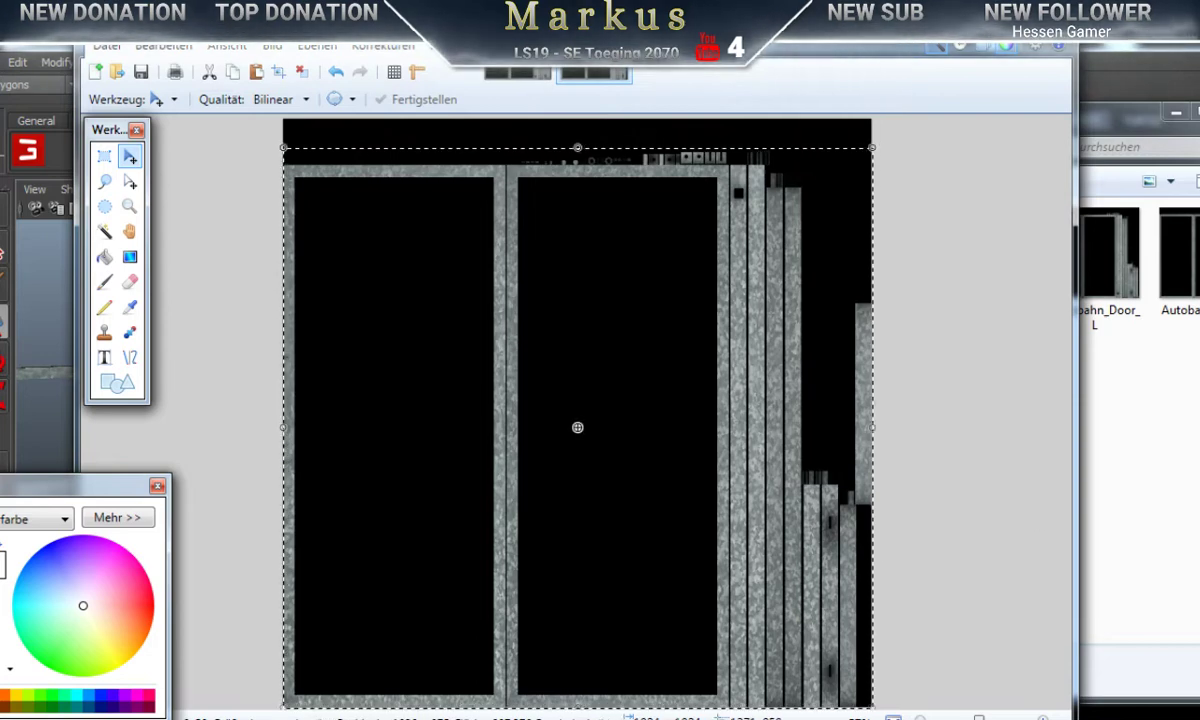
Step: Switch to Maya and load Autobahn_Door_R.dds as the image of the file23 texture node
{"action": "key", "text": "alt+Tab"}
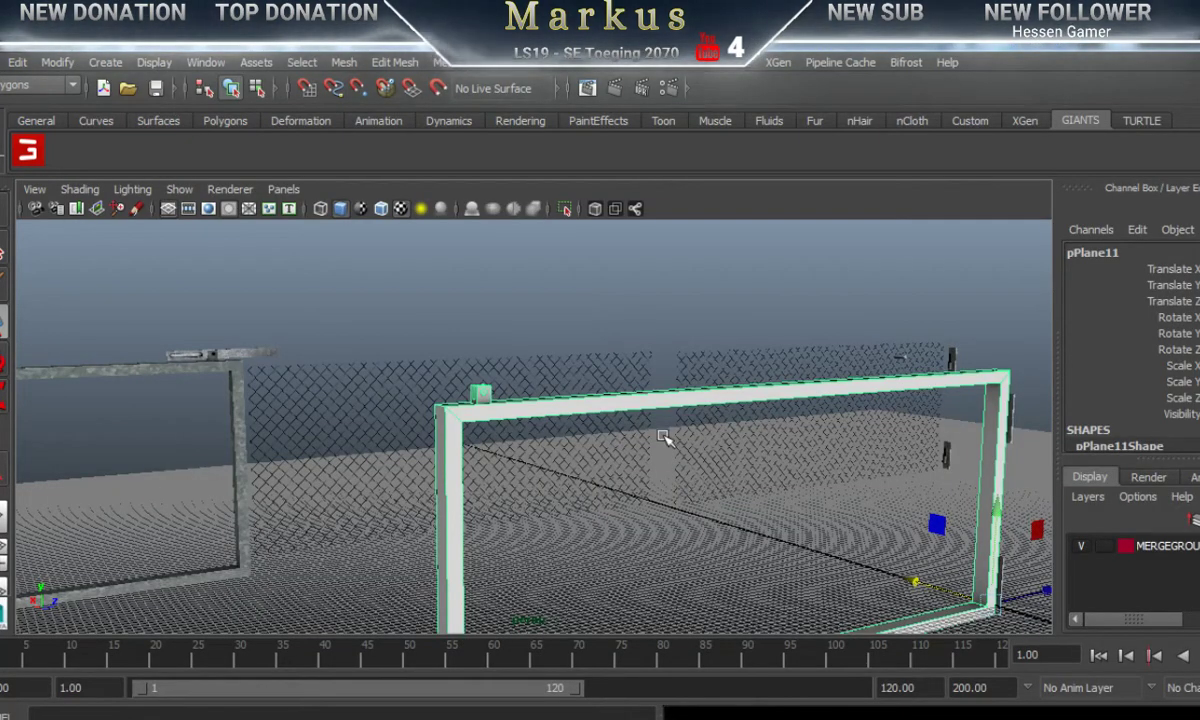
{"action": "right_click_drag", "start_coordinate": [644, 400], "coordinate": [884, 655]}
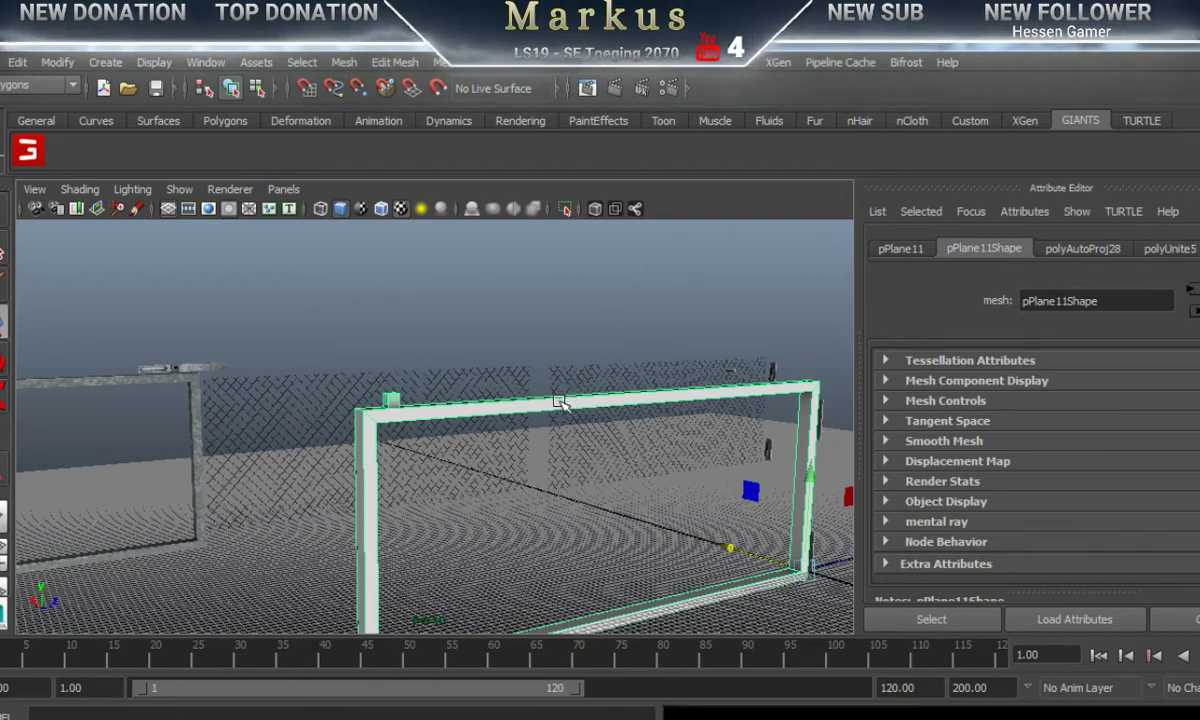
{"action": "right_click_drag", "start_coordinate": [560, 402], "coordinate": [799, 653]}
{"action": "left_click", "coordinate": [1005, 248]}
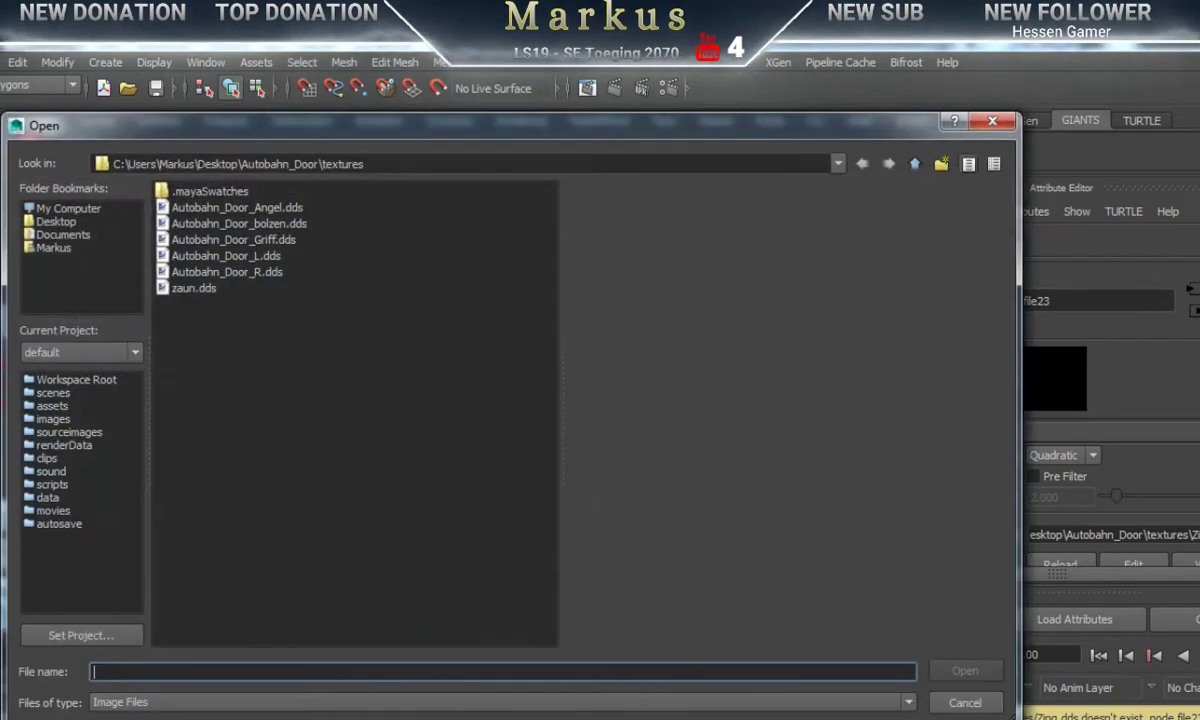
{"action": "left_click", "coordinate": [226, 272]}
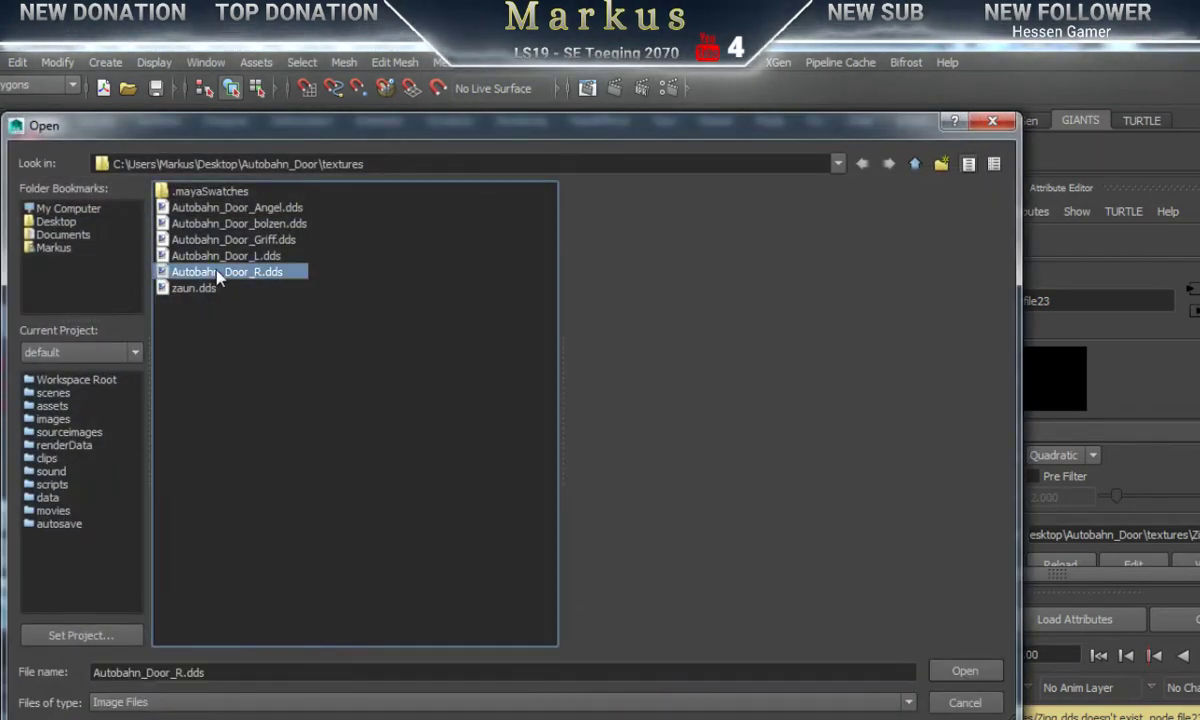
{"action": "left_click", "coordinate": [965, 671]}
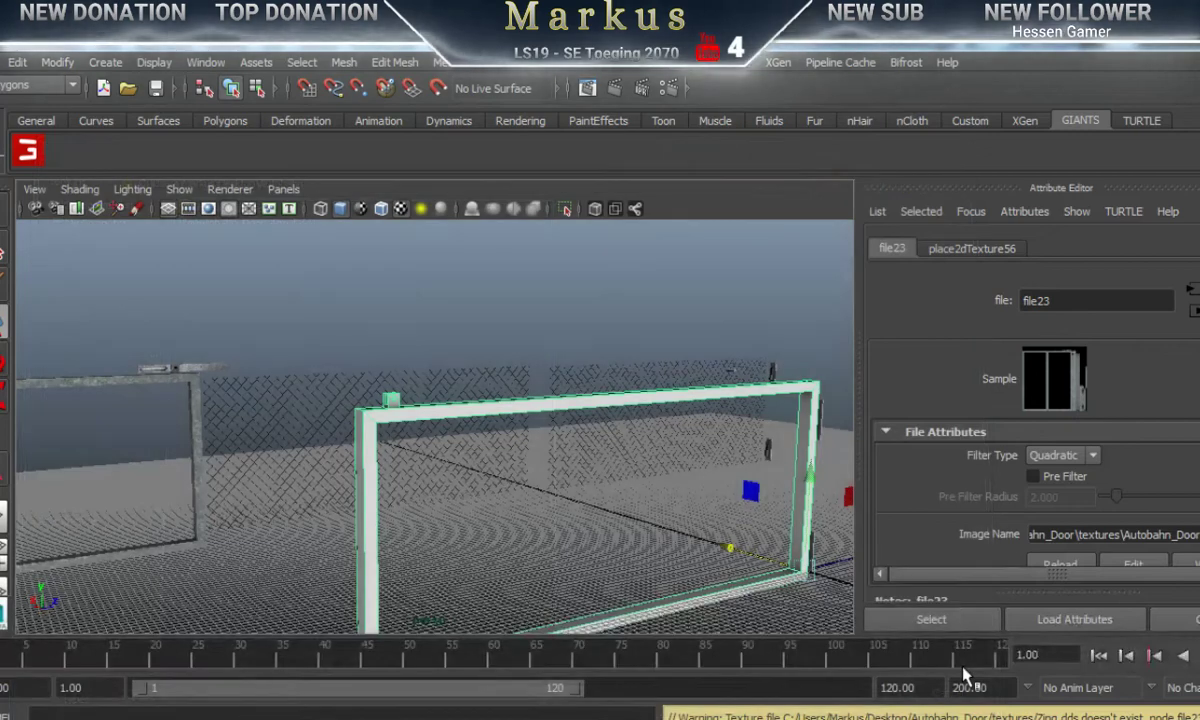
Step: Assign the material carrying the Autobahn_Door_R texture to the selected gate frame pPlane11, then clear the selection
{"action": "left_click", "coordinate": [628, 399]}
{"action": "right_click_drag", "start_coordinate": [628, 399], "coordinate": [753, 610]}
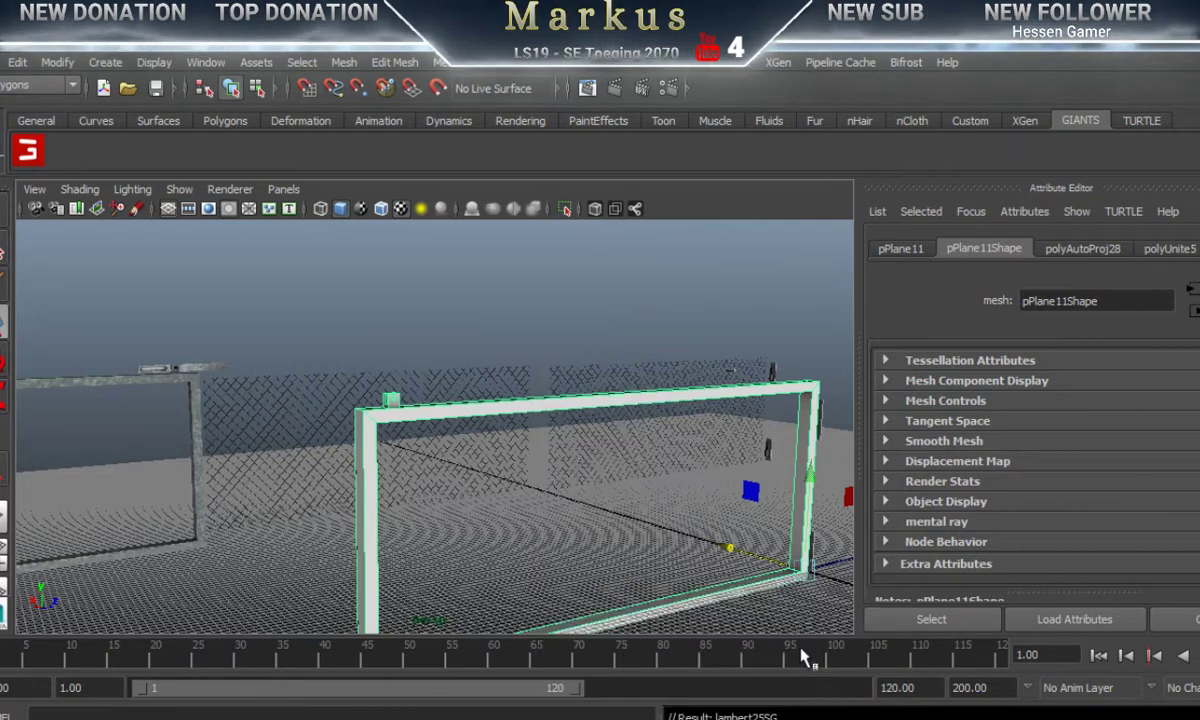
{"action": "left_click", "coordinate": [541, 301]}
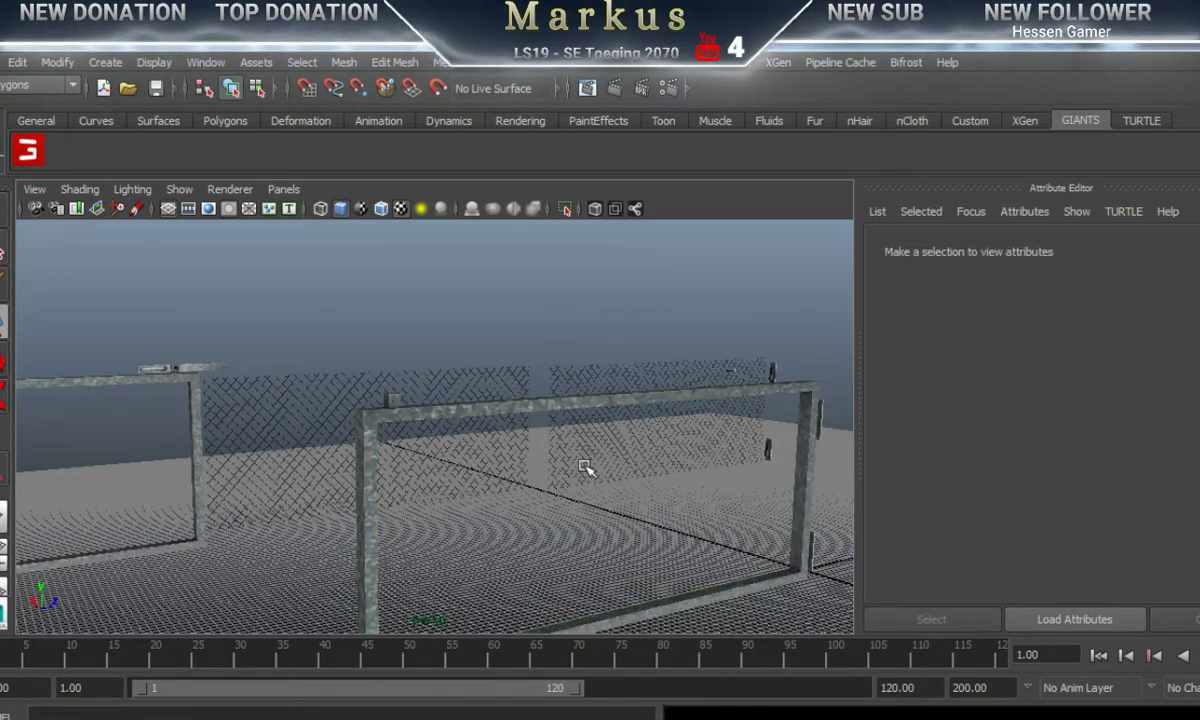
Step: Examine the newly textured gate frame from several angles and distances, including its hinge and latch corners
{"action": "left_click_drag", "start_coordinate": [570, 495], "coordinate": [411, 520], "text": "alt"}
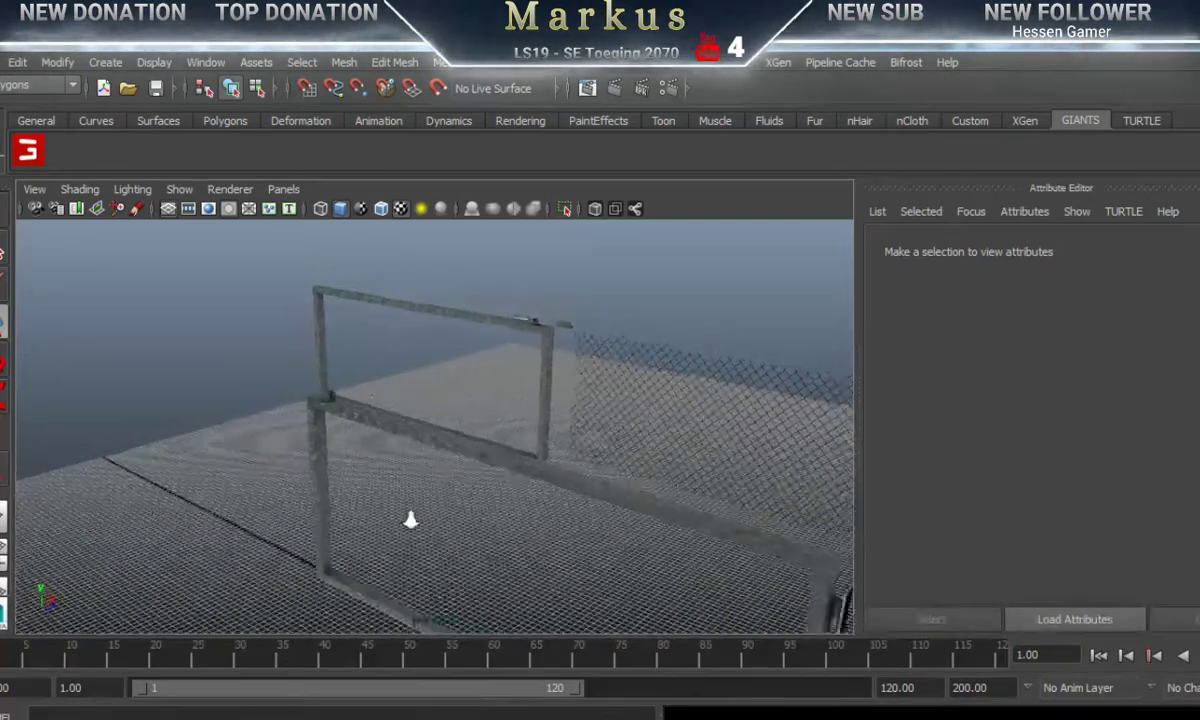
{"action": "right_click_drag", "start_coordinate": [411, 520], "coordinate": [366, 516], "text": "alt"}
{"action": "middle_click_drag", "start_coordinate": [490, 503], "coordinate": [370, 396], "text": "alt"}
{"action": "right_click_drag", "start_coordinate": [395, 450], "coordinate": [570, 448], "text": "alt"}
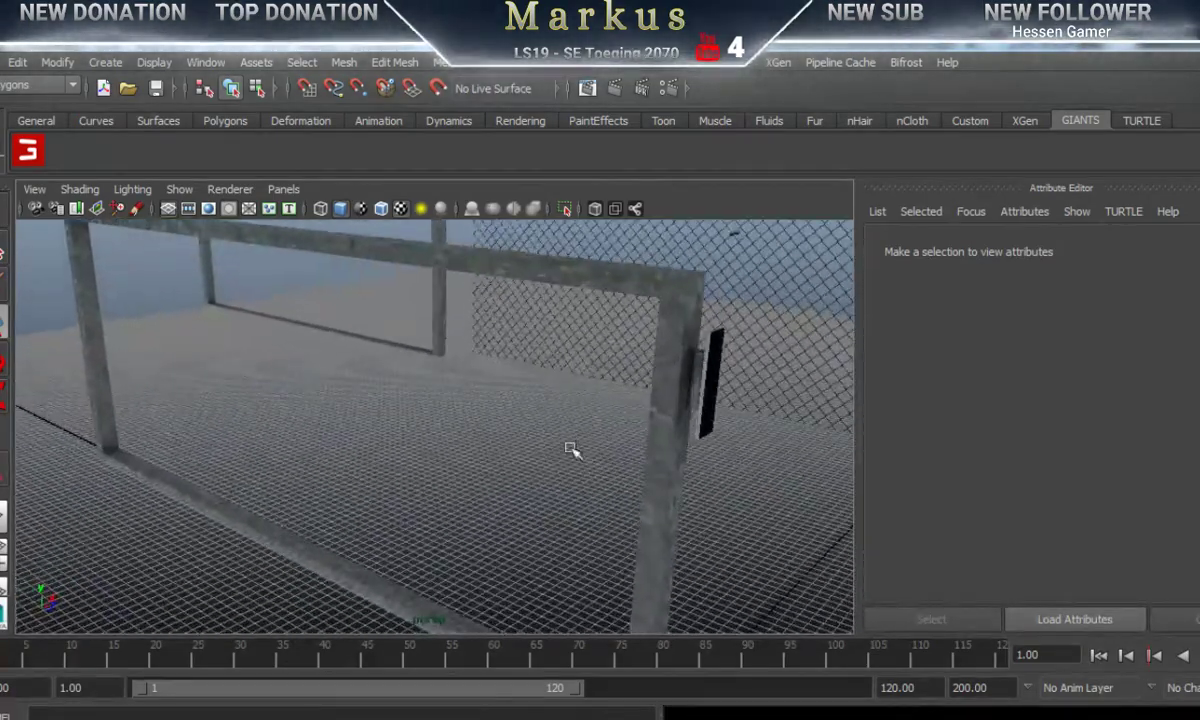
{"action": "left_click_drag", "start_coordinate": [571, 450], "coordinate": [680, 431], "text": "alt"}
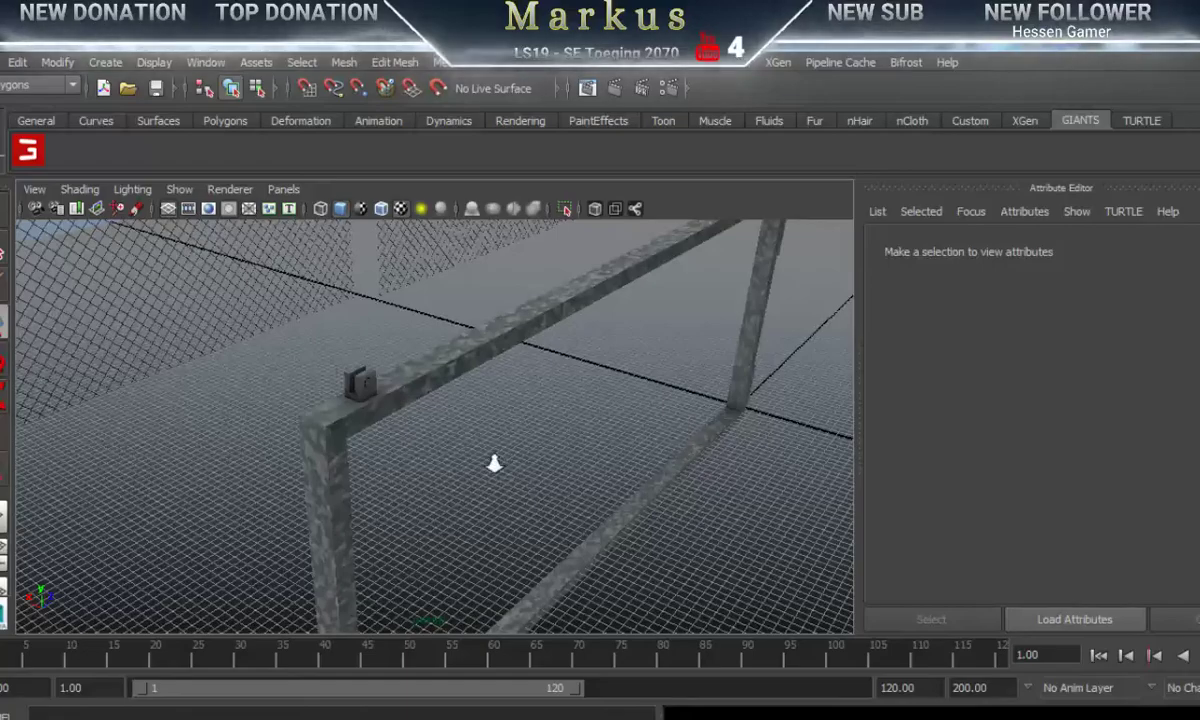
{"action": "right_click_drag", "start_coordinate": [494, 463], "coordinate": [536, 458], "text": "alt"}
{"action": "left_click_drag", "start_coordinate": [536, 458], "coordinate": [420, 450], "text": "alt"}
{"action": "middle_click_drag", "start_coordinate": [295, 390], "coordinate": [512, 466], "text": "alt"}
{"action": "mouse_move", "coordinate": [398, 489]}
{"action": "right_mouse_down", "text": "alt"}
{"action": "mouse_move", "coordinate": [605, 474]}
{"action": "mouse_move", "coordinate": [412, 504]}
{"action": "right_mouse_up", "text": "alt"}
{"action": "left_click_drag", "start_coordinate": [412, 504], "coordinate": [468, 513], "text": "alt"}
{"action": "left_click_drag", "start_coordinate": [623, 528], "coordinate": [445, 458], "text": "alt"}
Step: Select the gate frame pPlane11 and choose the desktop's Autobahn_Door folder as the export location in the GIANTS I3D exporter
{"action": "left_click", "coordinate": [402, 428]}
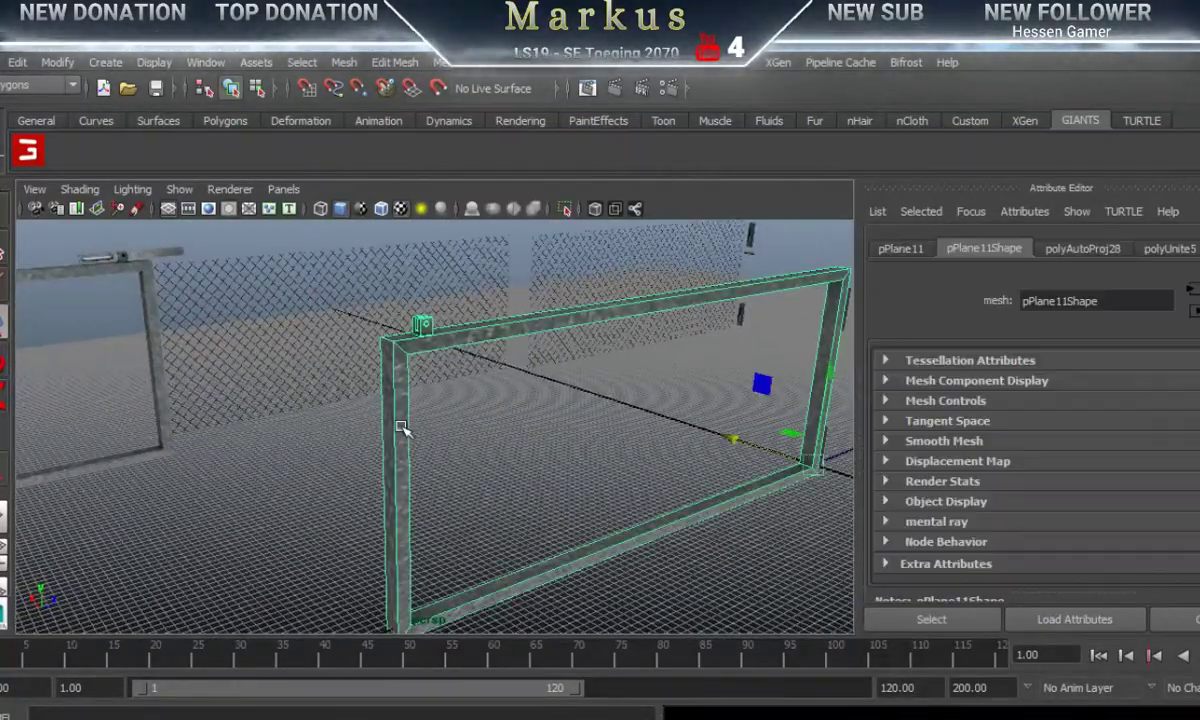
{"action": "left_click", "coordinate": [28, 153]}
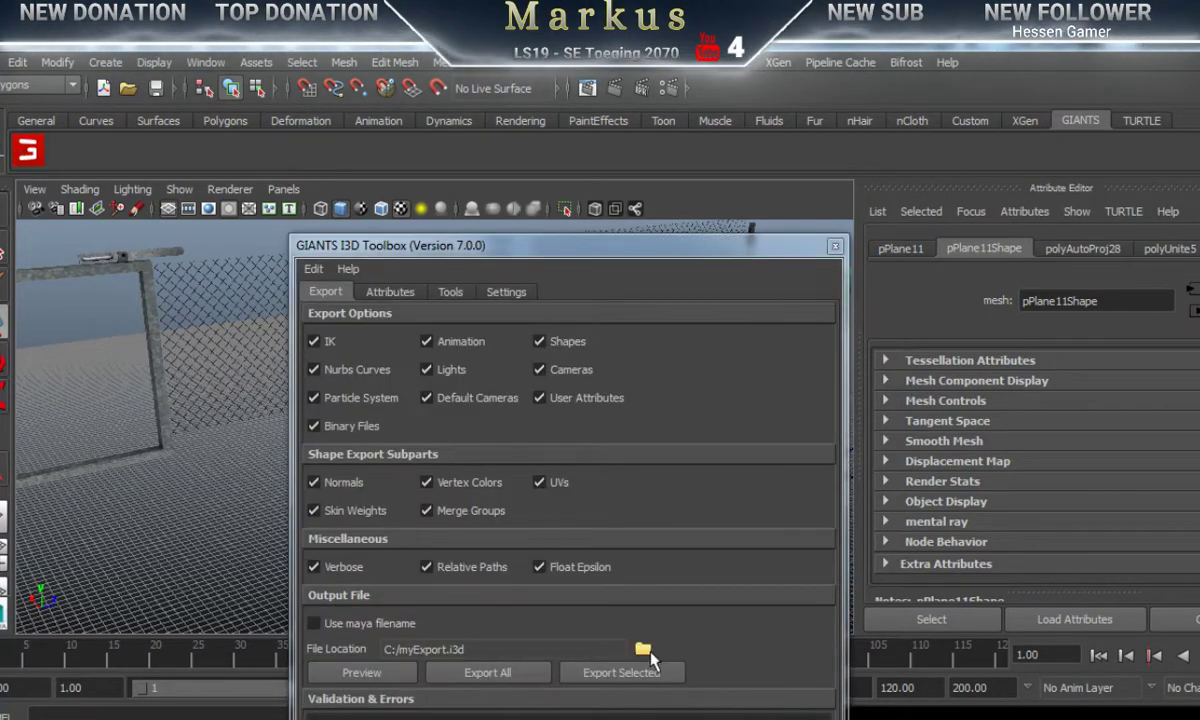
{"action": "left_click", "coordinate": [642, 650]}
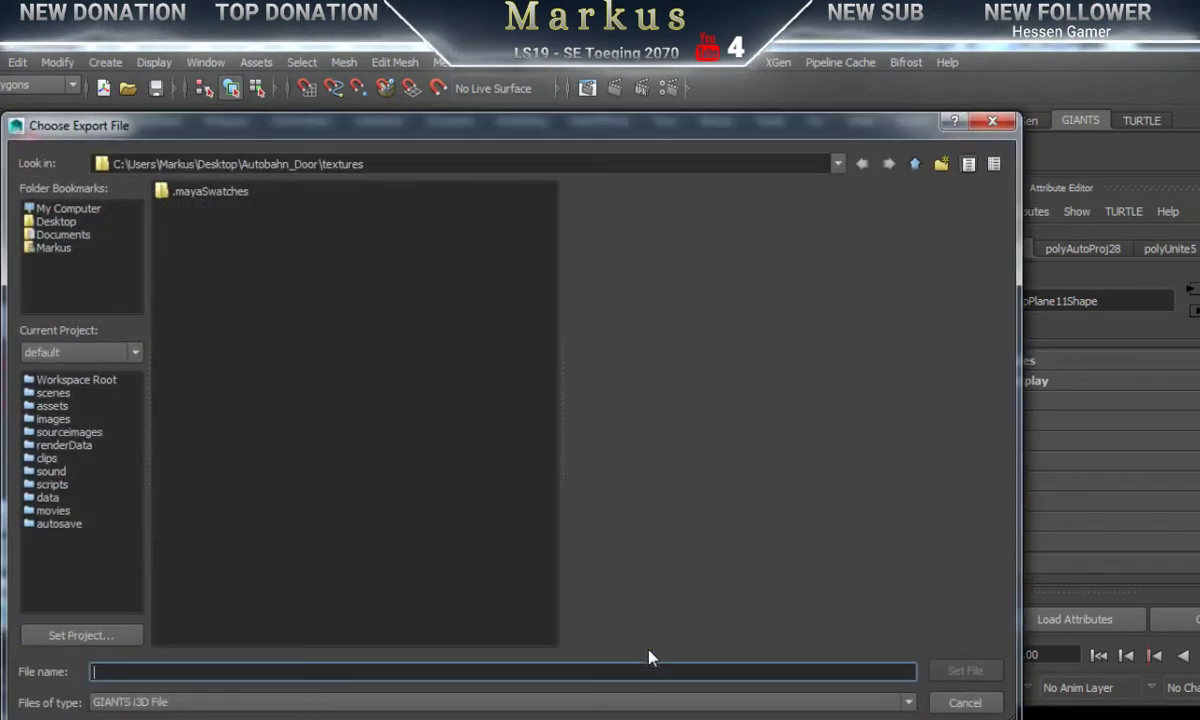
{"action": "left_click", "coordinate": [61, 236]}
{"action": "left_click", "coordinate": [59, 209]}
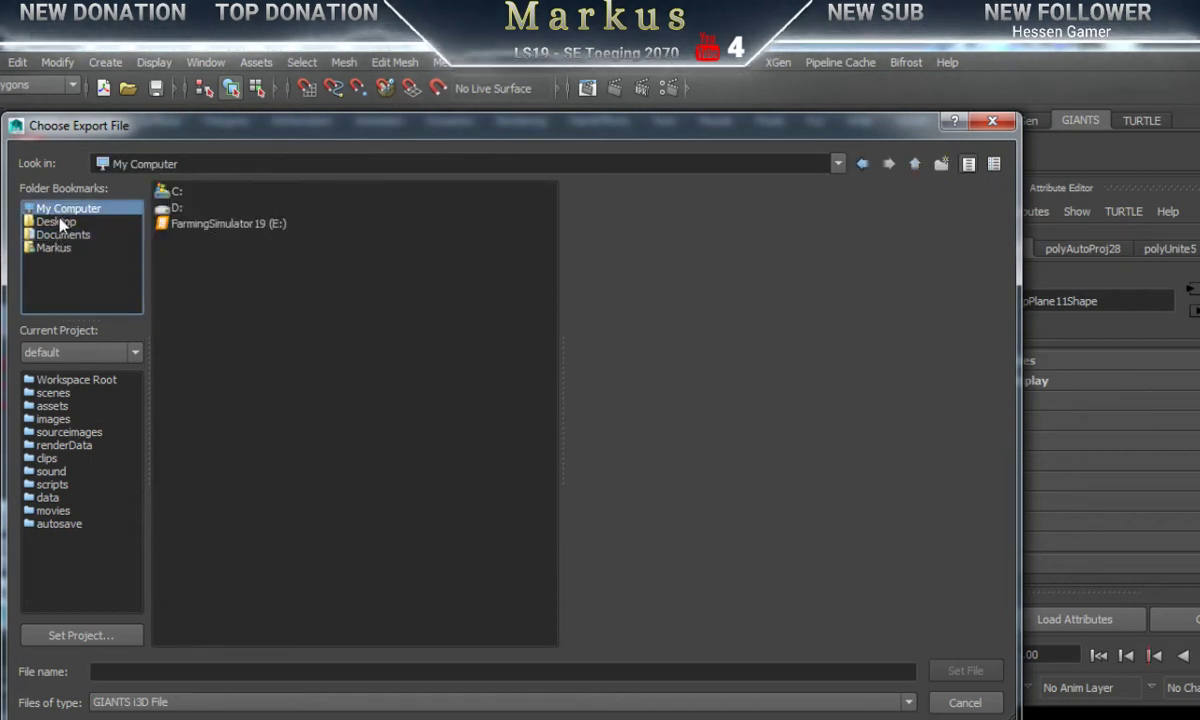
{"action": "left_click", "coordinate": [60, 222]}
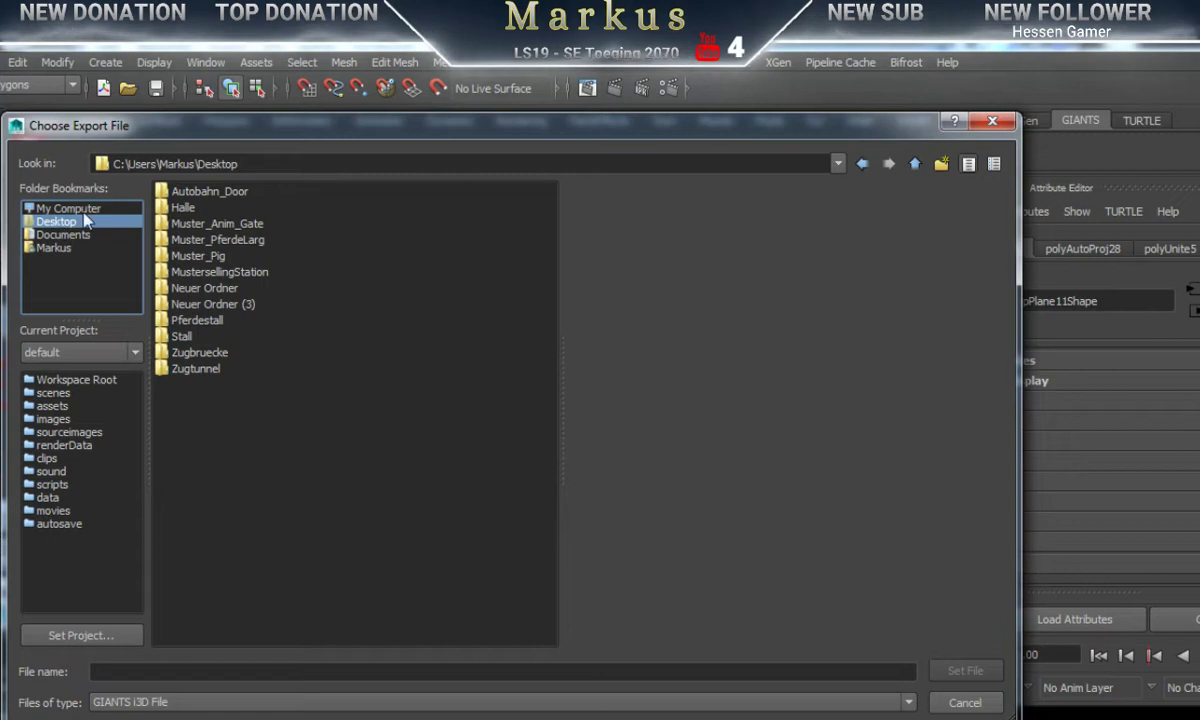
{"action": "double_click", "coordinate": [188, 194]}
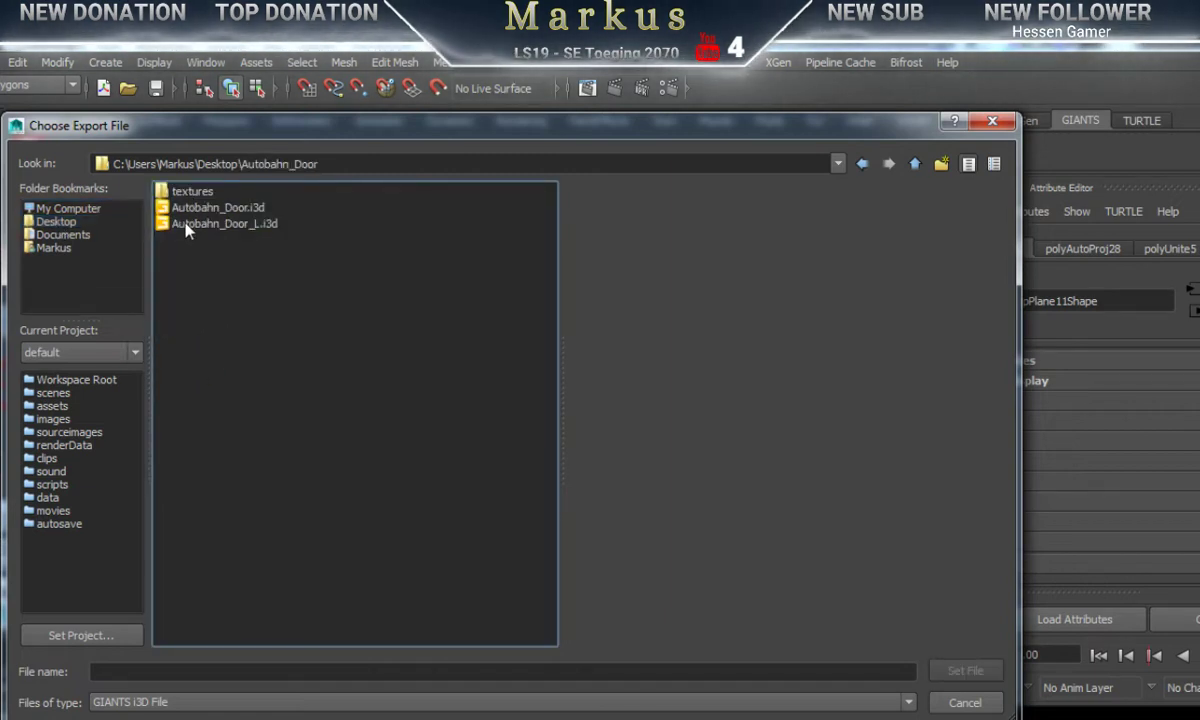
Step: Set the export file to Autobahn_Door_R.i3d in the Autobahn_Door folder and export only the selected gate frame pPlane11
{"action": "left_click", "coordinate": [186, 224]}
{"action": "left_click", "coordinate": [240, 674]}
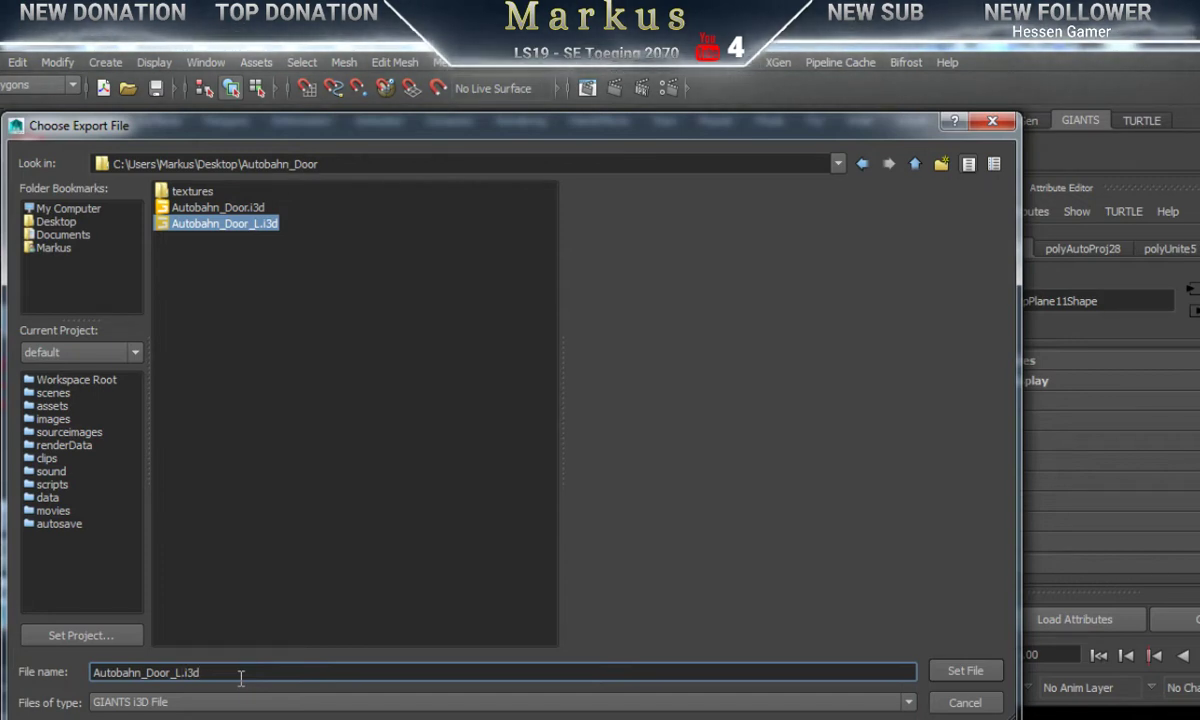
{"action": "key", "text": "BackSpace"}
{"action": "type", "text": "R"}
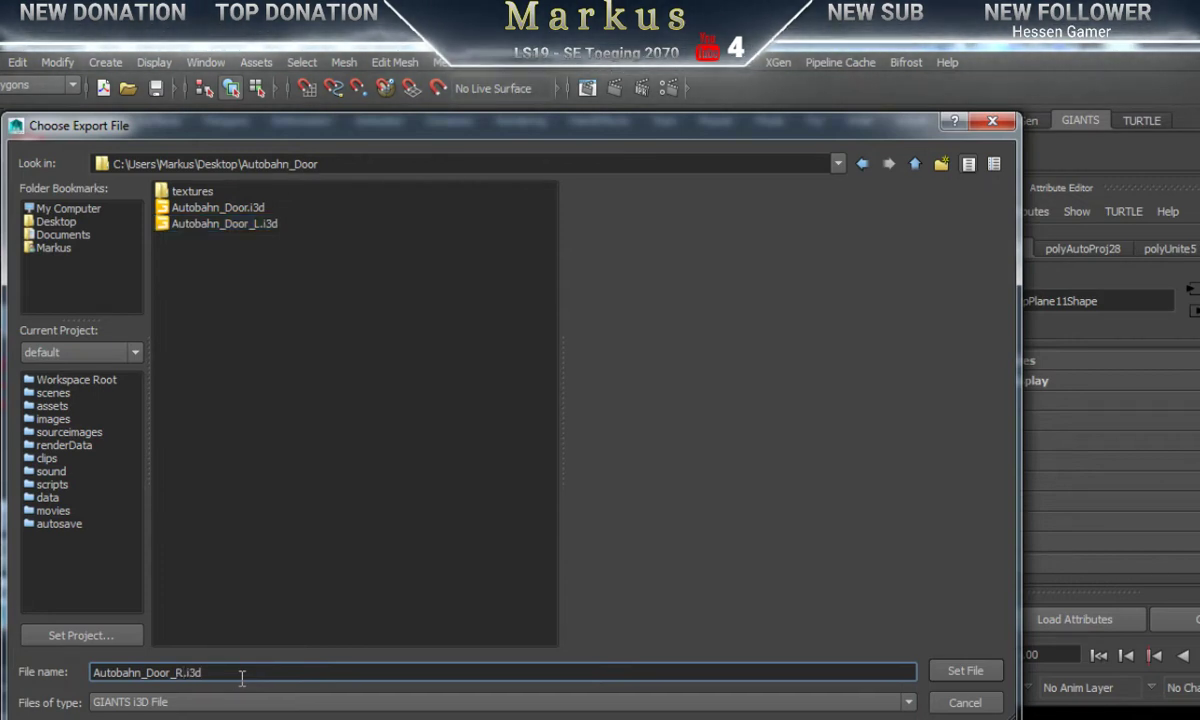
{"action": "left_click", "coordinate": [966, 671]}
{"action": "left_click_drag", "start_coordinate": [385, 245], "coordinate": [685, 247]}
{"action": "left_click", "coordinate": [432, 345]}
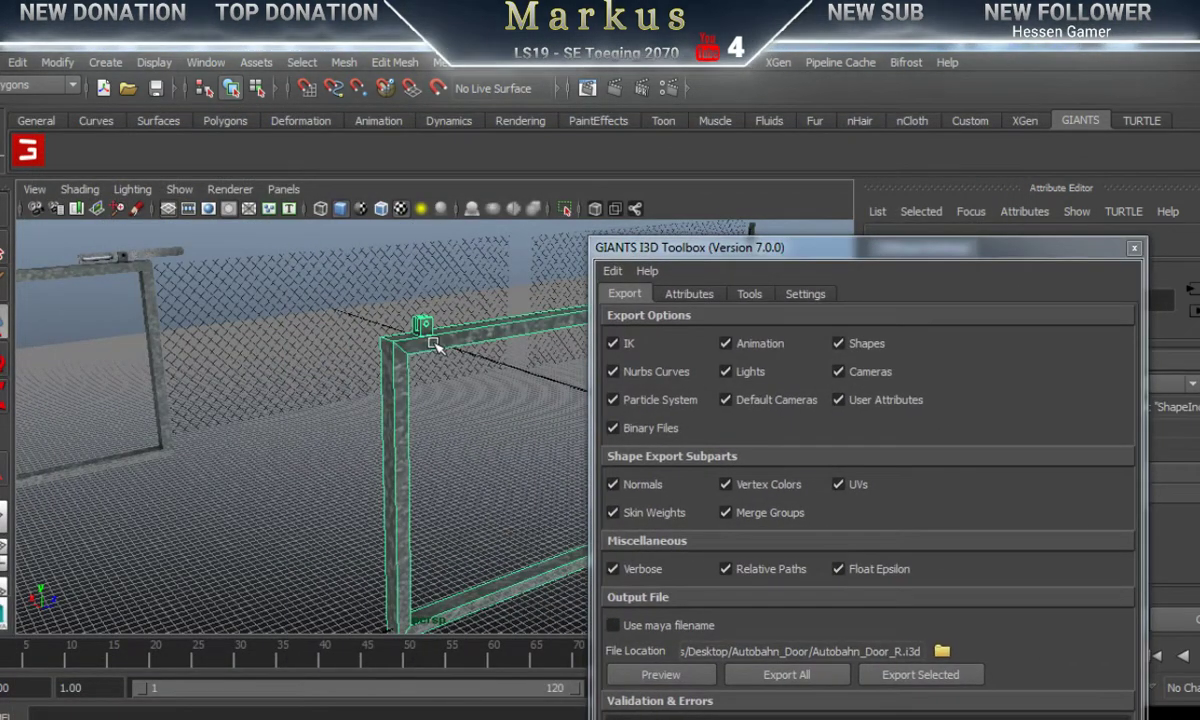
{"action": "left_click", "coordinate": [905, 674]}
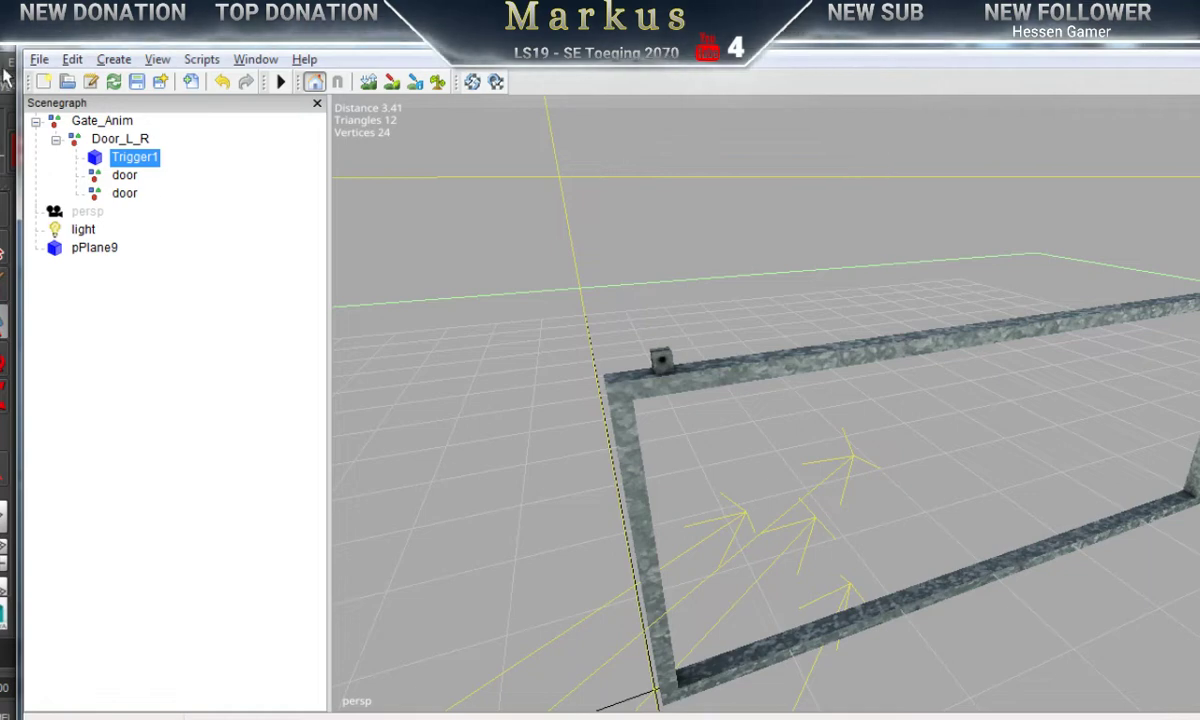
Step: Switch to GIANTS Editor and import Autobahn_Door_R into the gate scene
{"action": "left_click", "coordinate": [38, 59]}
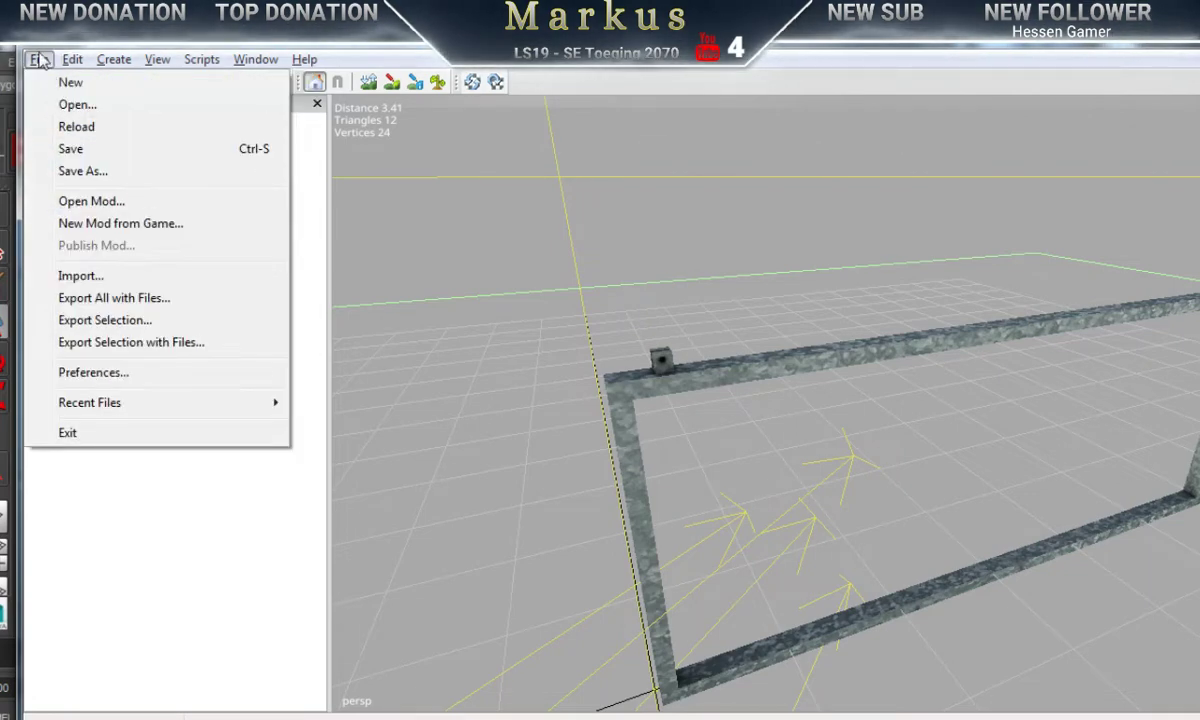
{"action": "left_click", "coordinate": [74, 277]}
{"action": "left_click", "coordinate": [265, 272]}
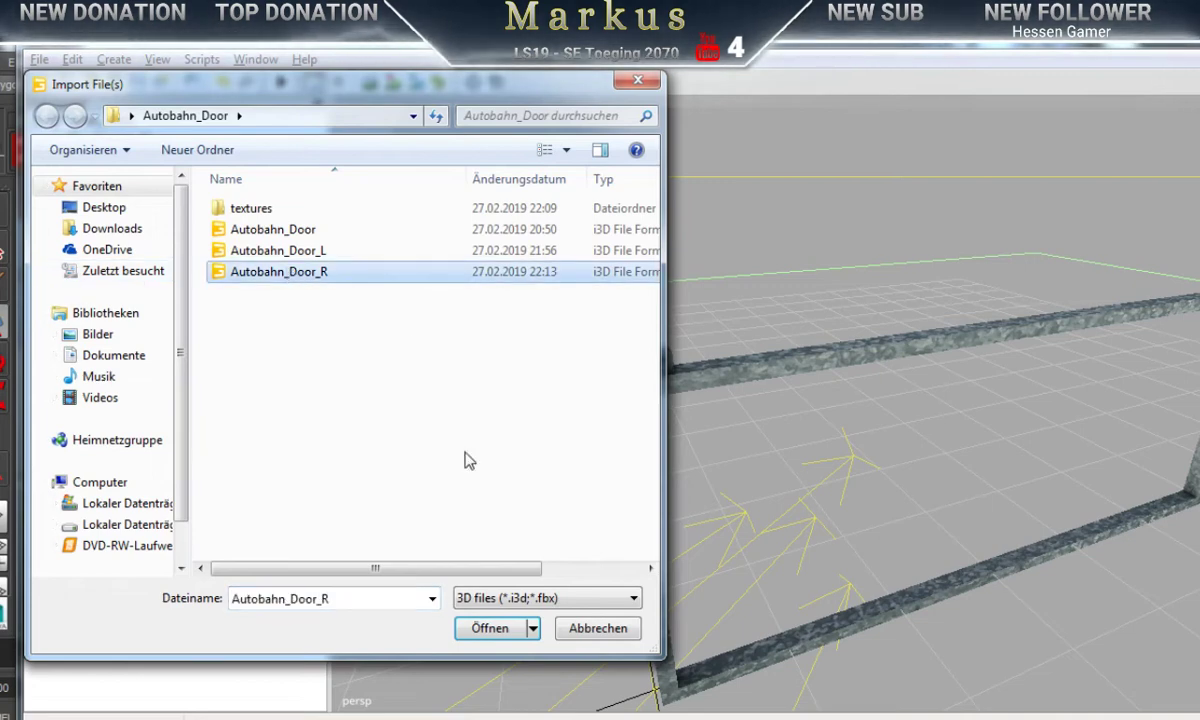
{"action": "left_click", "coordinate": [492, 627]}
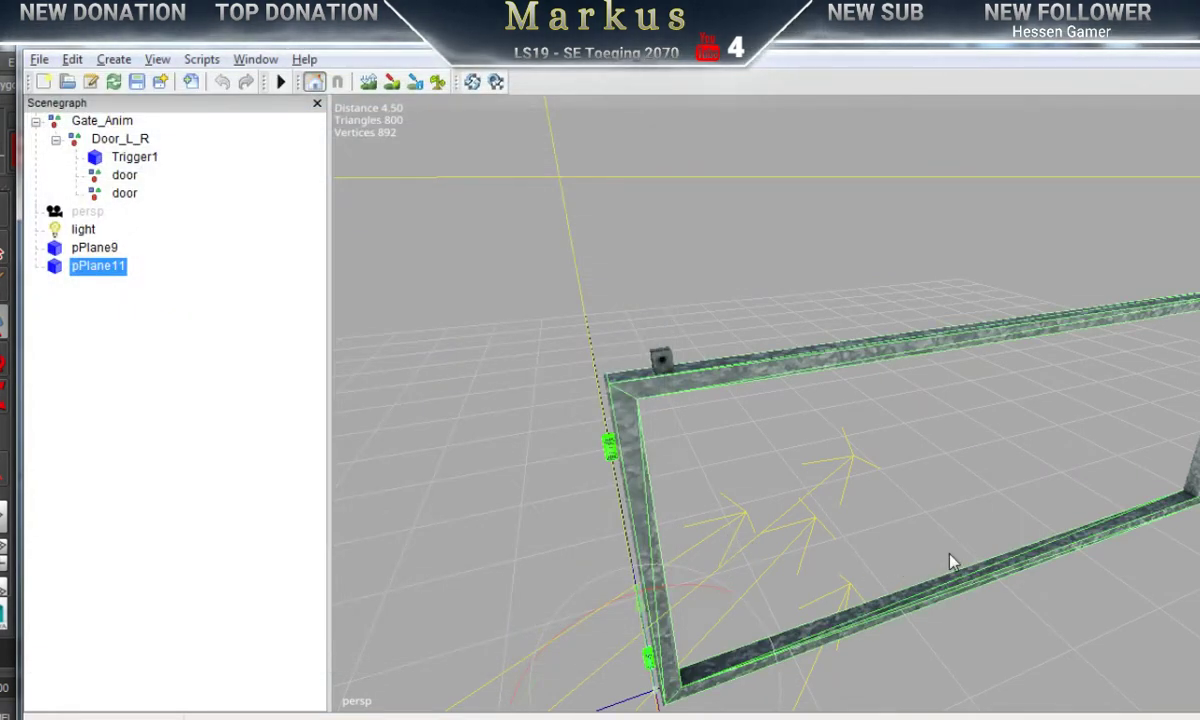
Step: Move the imported frame pPlane11 along its Z axis until it stands end to end beside pPlane9
{"action": "right_click_drag", "start_coordinate": [950, 561], "coordinate": [731, 579], "text": "alt"}
{"action": "left_click_drag", "start_coordinate": [731, 579], "coordinate": [753, 528], "text": "alt"}
{"action": "middle_click_drag", "start_coordinate": [753, 528], "coordinate": [668, 545], "text": "alt"}
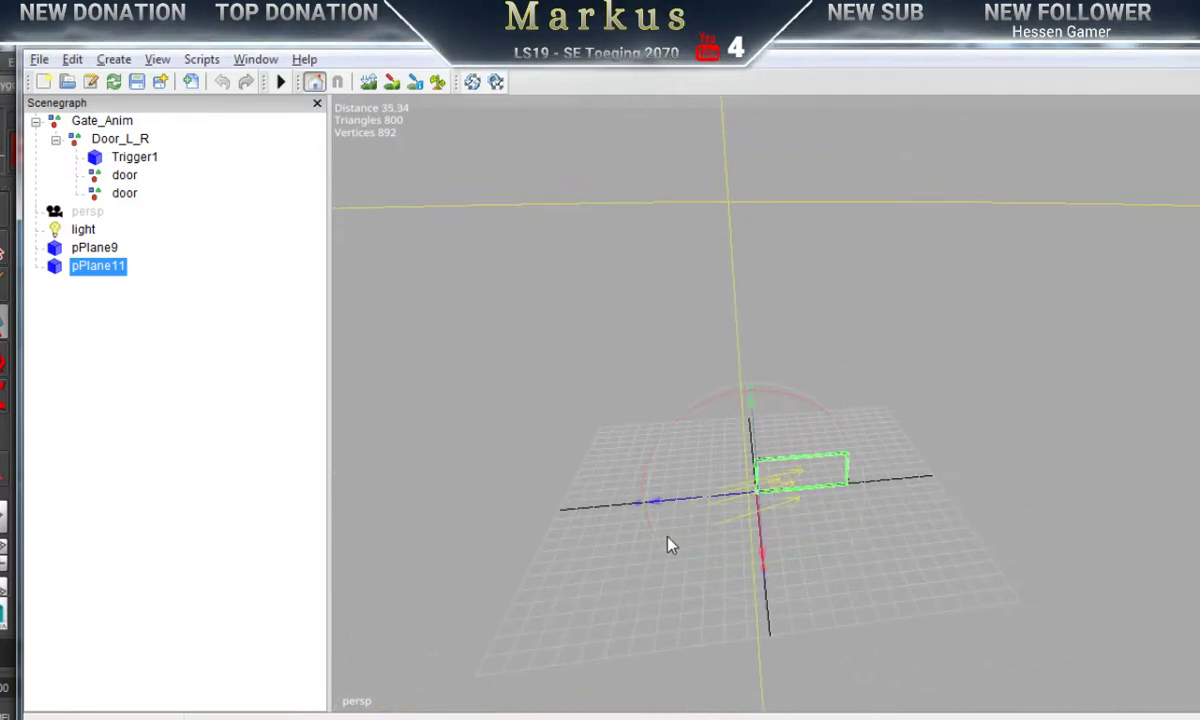
{"action": "right_click_drag", "start_coordinate": [668, 536], "coordinate": [838, 516], "text": "alt"}
{"action": "middle_click_drag", "start_coordinate": [772, 517], "coordinate": [801, 480], "text": "alt"}
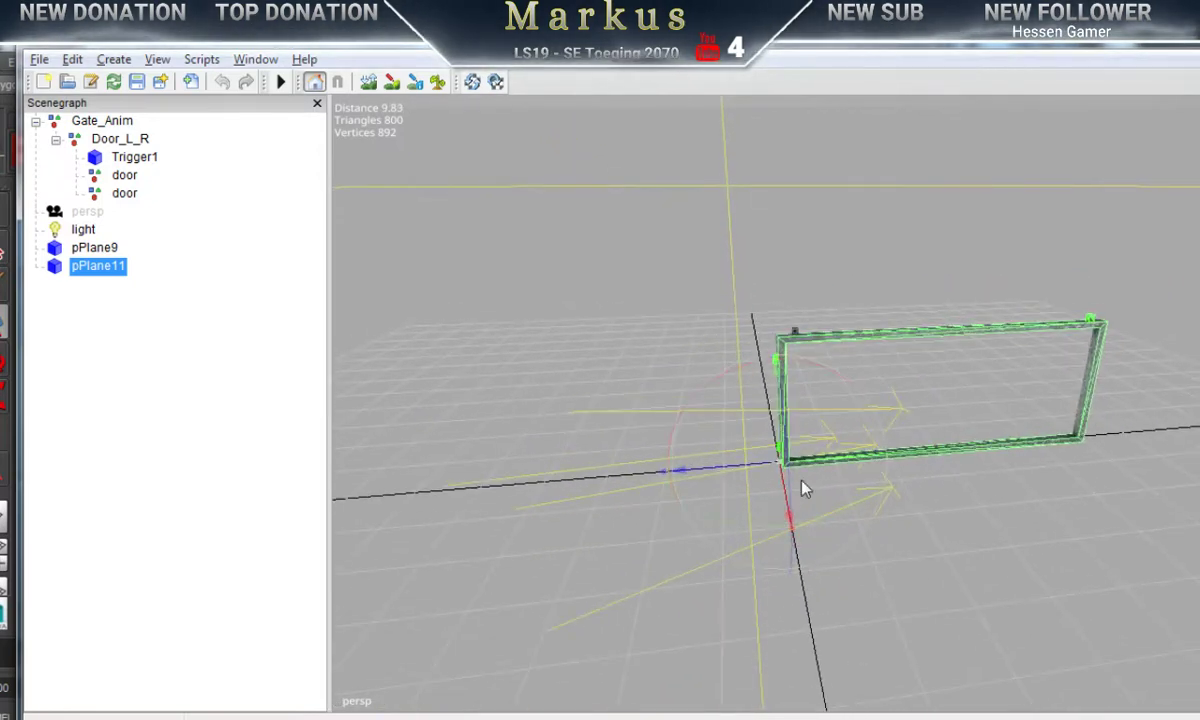
{"action": "left_click_drag", "start_coordinate": [752, 472], "coordinate": [258, 513]}
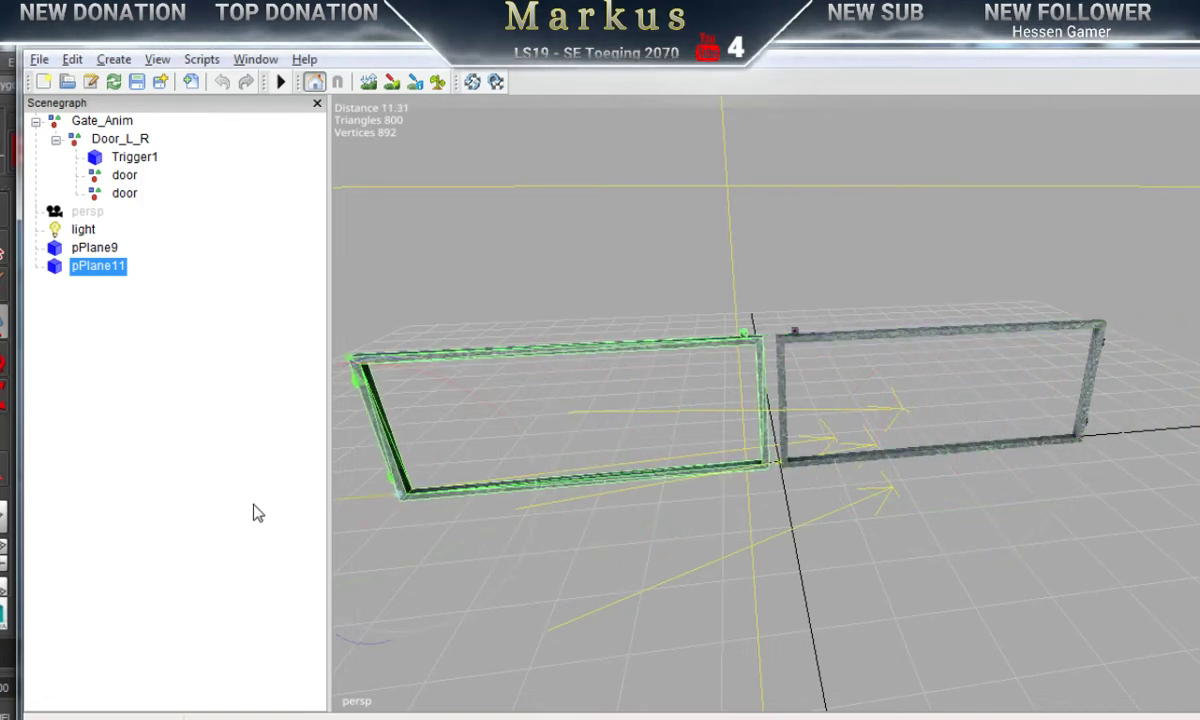
Step: Inspect the gap and the latch brackets where the two gate frames meet, with pPlane11 deselected
{"action": "middle_click_drag", "start_coordinate": [780, 525], "coordinate": [757, 506]}
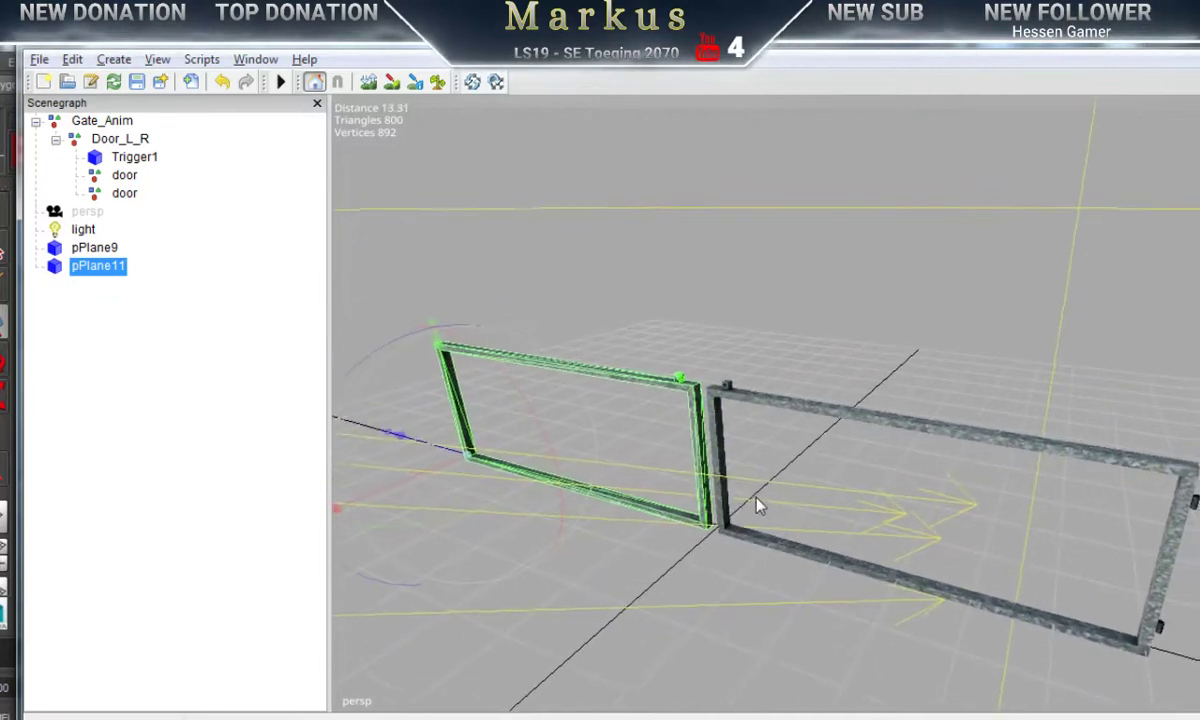
{"action": "left_click_drag", "start_coordinate": [756, 497], "coordinate": [758, 498], "text": "alt"}
{"action": "right_click_drag", "start_coordinate": [676, 516], "coordinate": [699, 506], "text": "alt"}
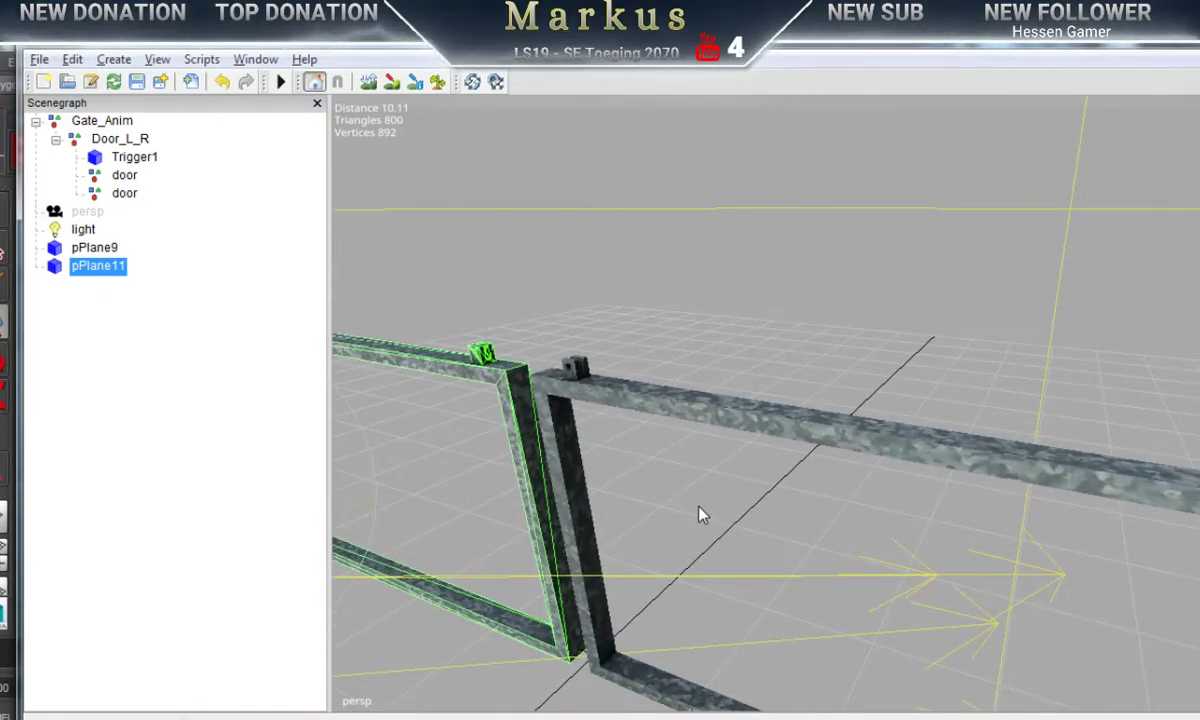
{"action": "left_click", "coordinate": [755, 358]}
{"action": "middle_click_drag", "start_coordinate": [619, 517], "coordinate": [766, 510]}
{"action": "key", "text": "alt+Tab"}
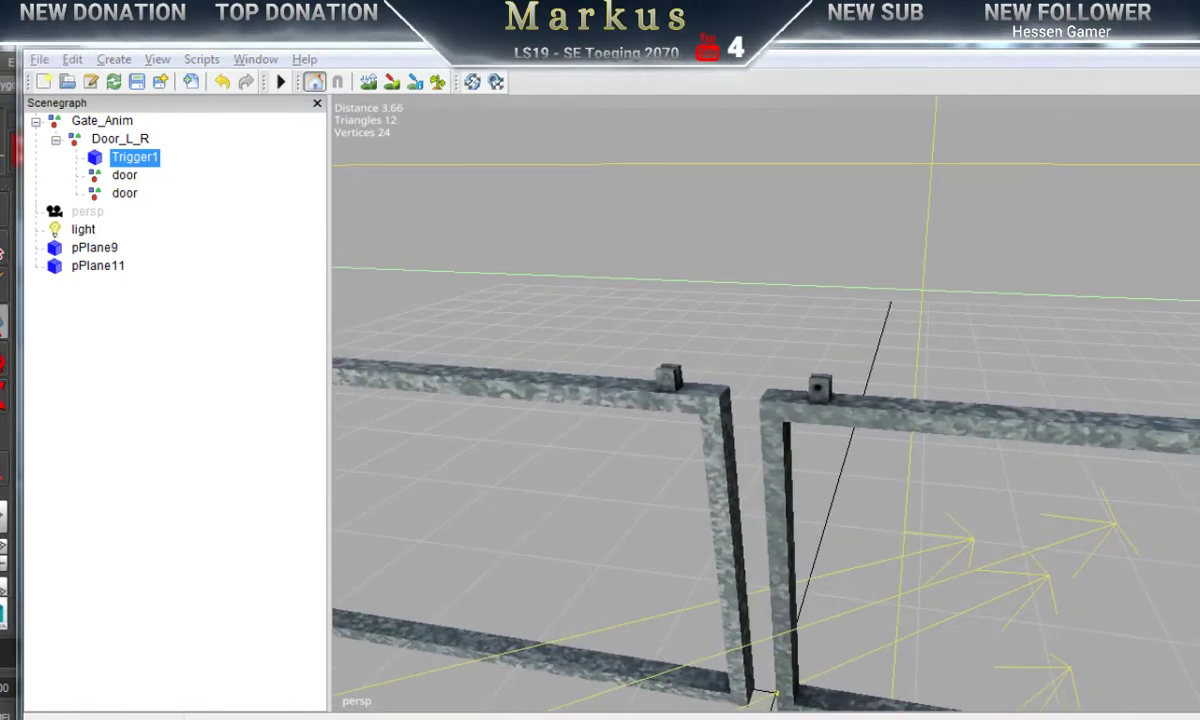
{"action": "key", "text": "alt+Tab"}
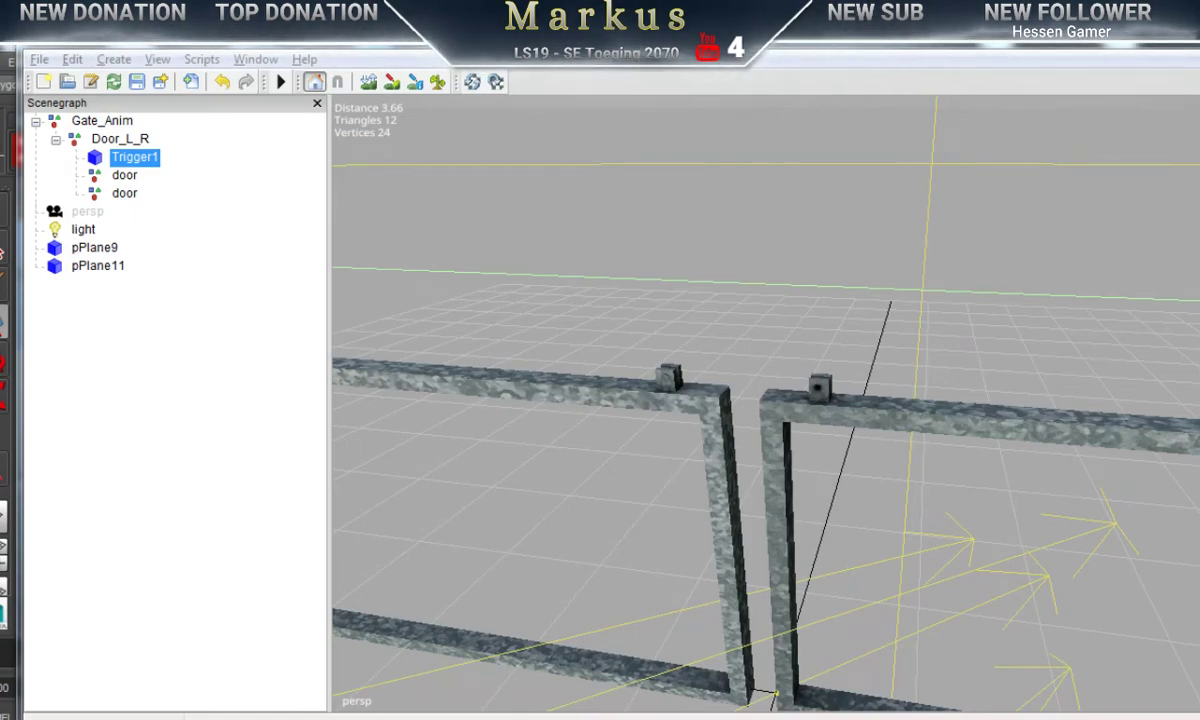
Step: Switch to Maya, close the I3D exporter and select the hinge bracket pasted__pCube26 at the gate frame's lower corner
{"action": "key", "text": "alt+Tab"}
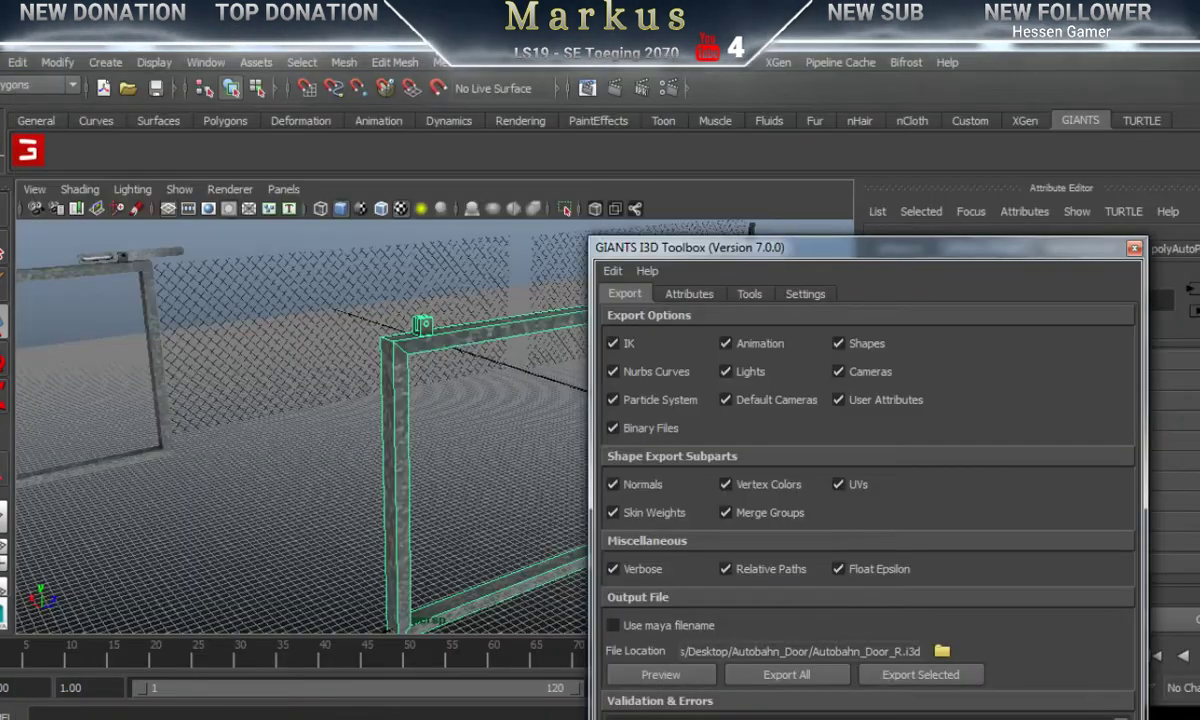
{"action": "left_click", "coordinate": [1133, 248]}
{"action": "left_click_drag", "start_coordinate": [549, 543], "coordinate": [565, 492], "text": "alt"}
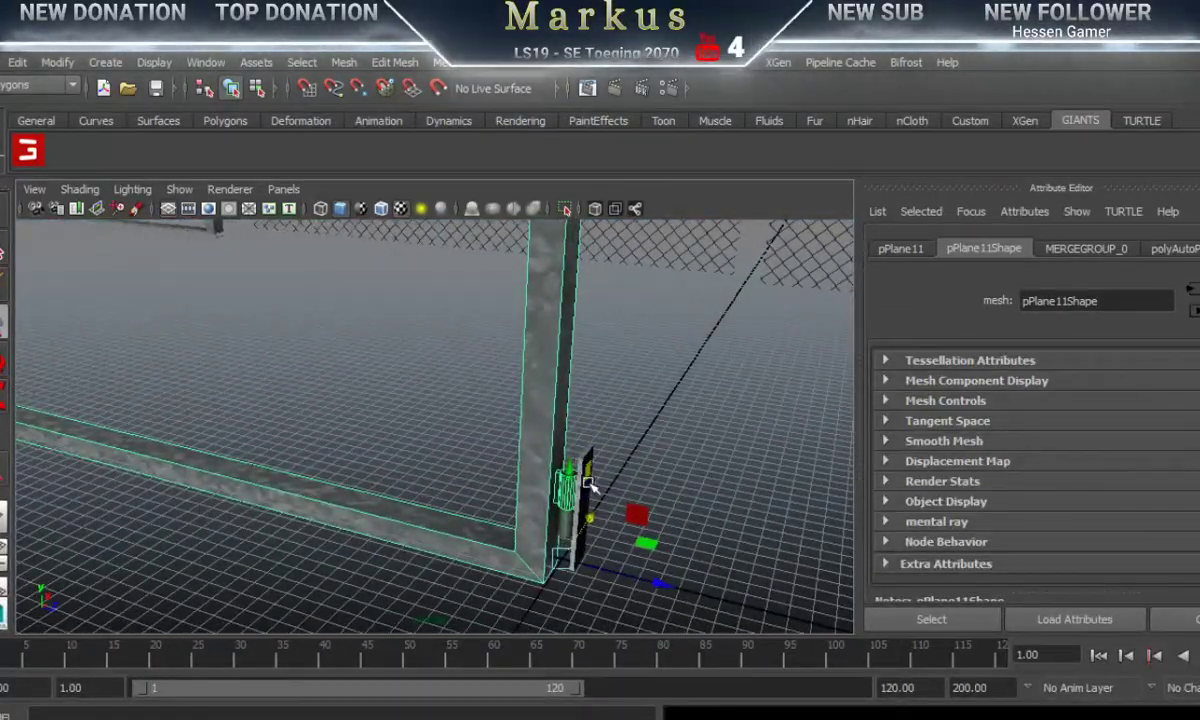
{"action": "left_click", "coordinate": [583, 512]}
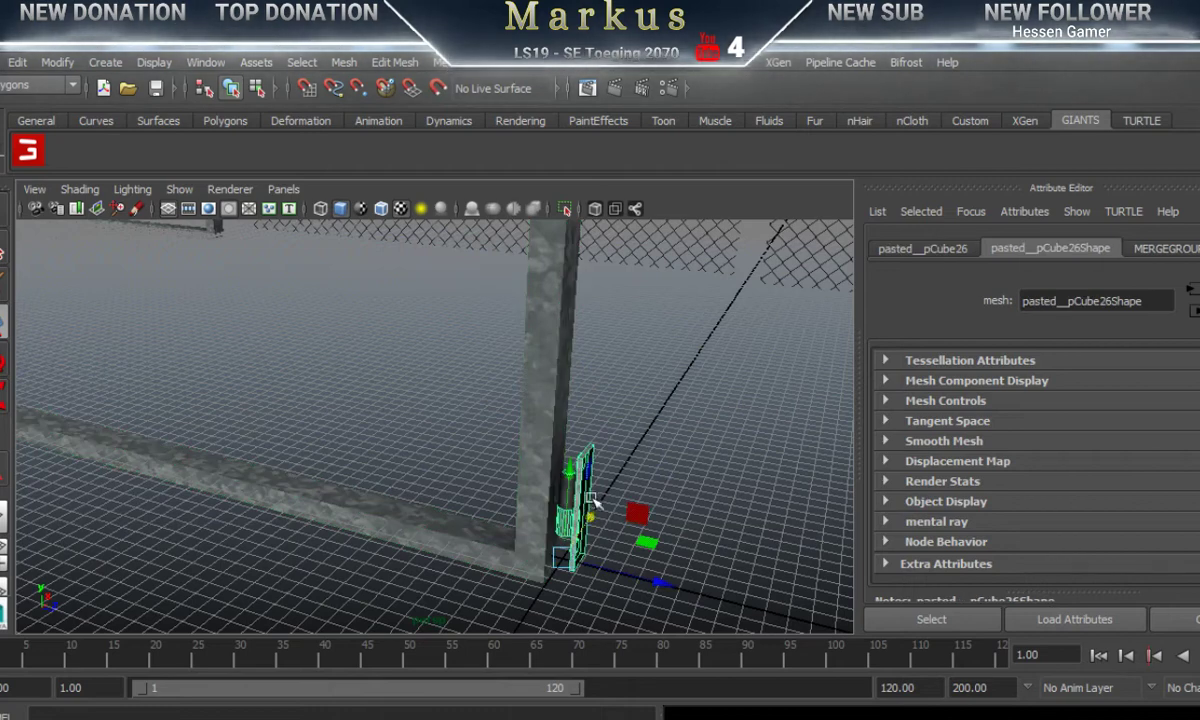
Step: Reopen the GIANTS I3D exporter and set the export file to Autobahn_Door_Angel in the Autobahn_Door folder
{"action": "left_click", "coordinate": [40, 150]}
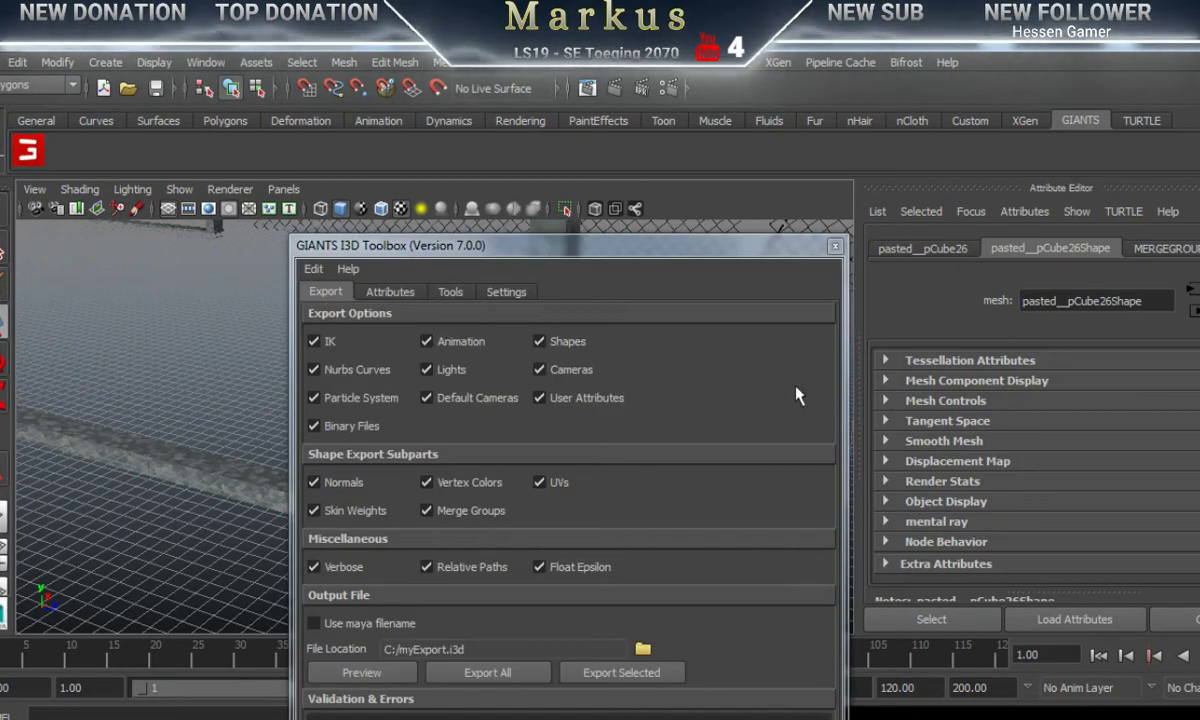
{"action": "left_click", "coordinate": [642, 649]}
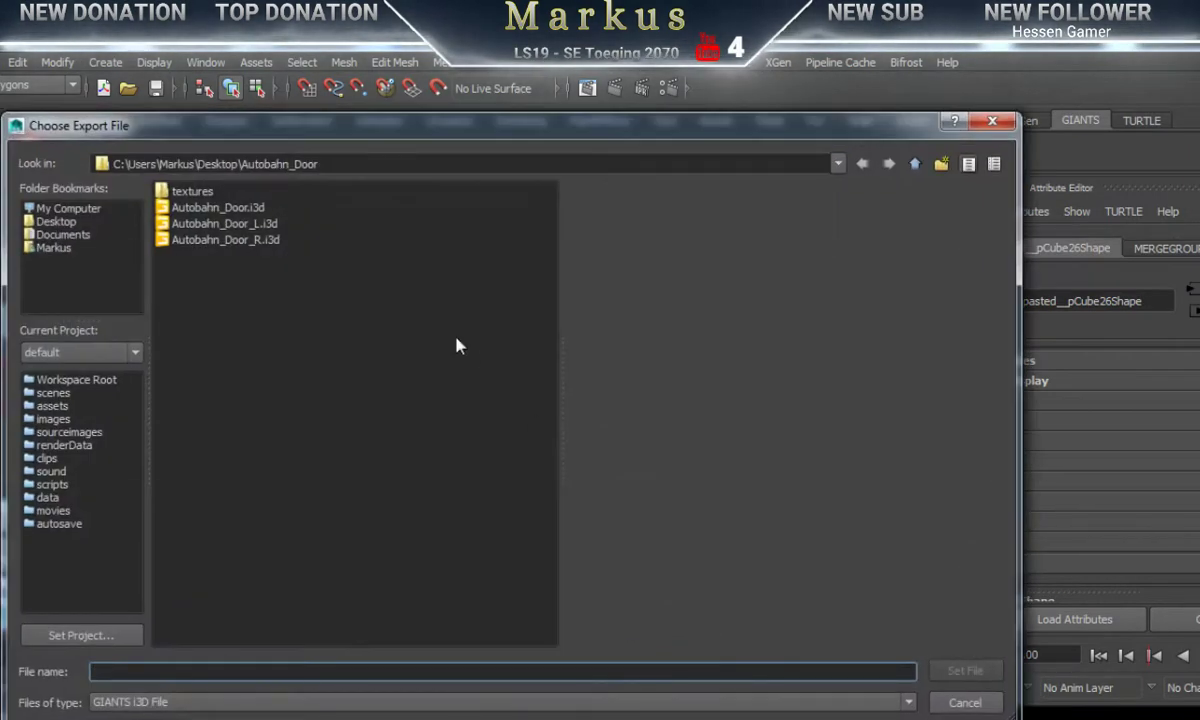
{"action": "left_click", "coordinate": [207, 241]}
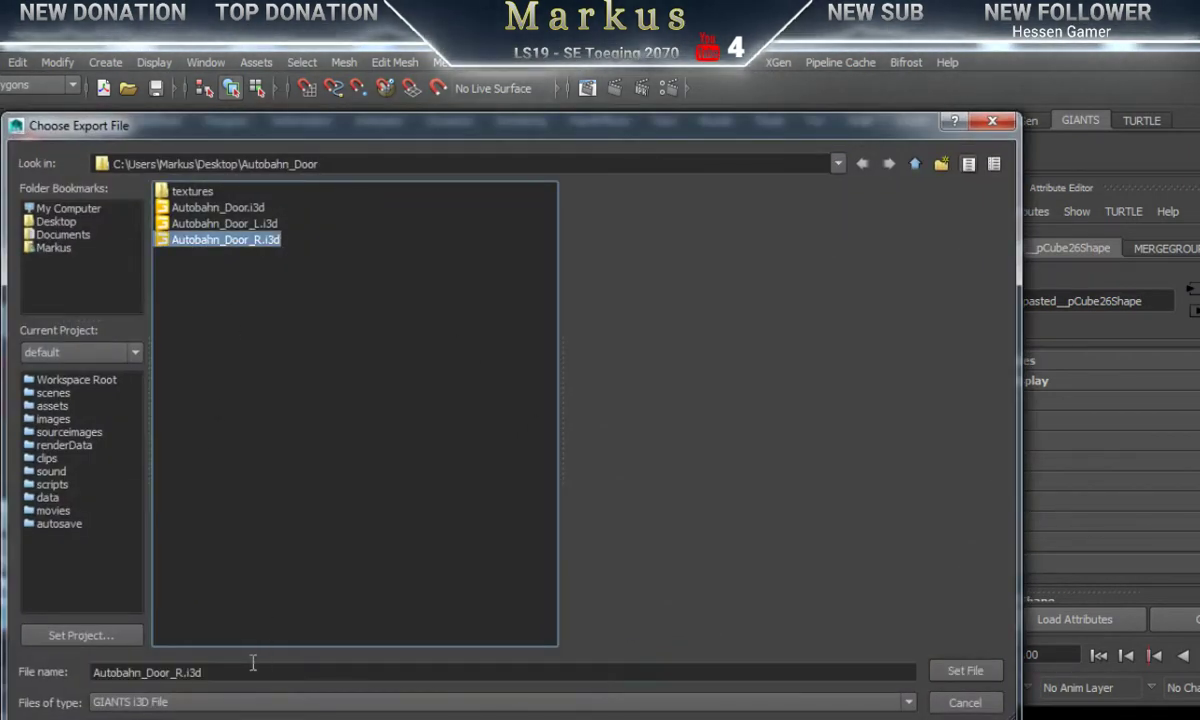
{"action": "key", "text": "BackSpace"}
{"action": "key", "text": "BackSpace"}
{"action": "key", "text": "BackSpace"}
{"action": "key", "text": "BackSpace"}
{"action": "key", "text": "BackSpace"}
{"action": "key", "text": "BackSpace"}
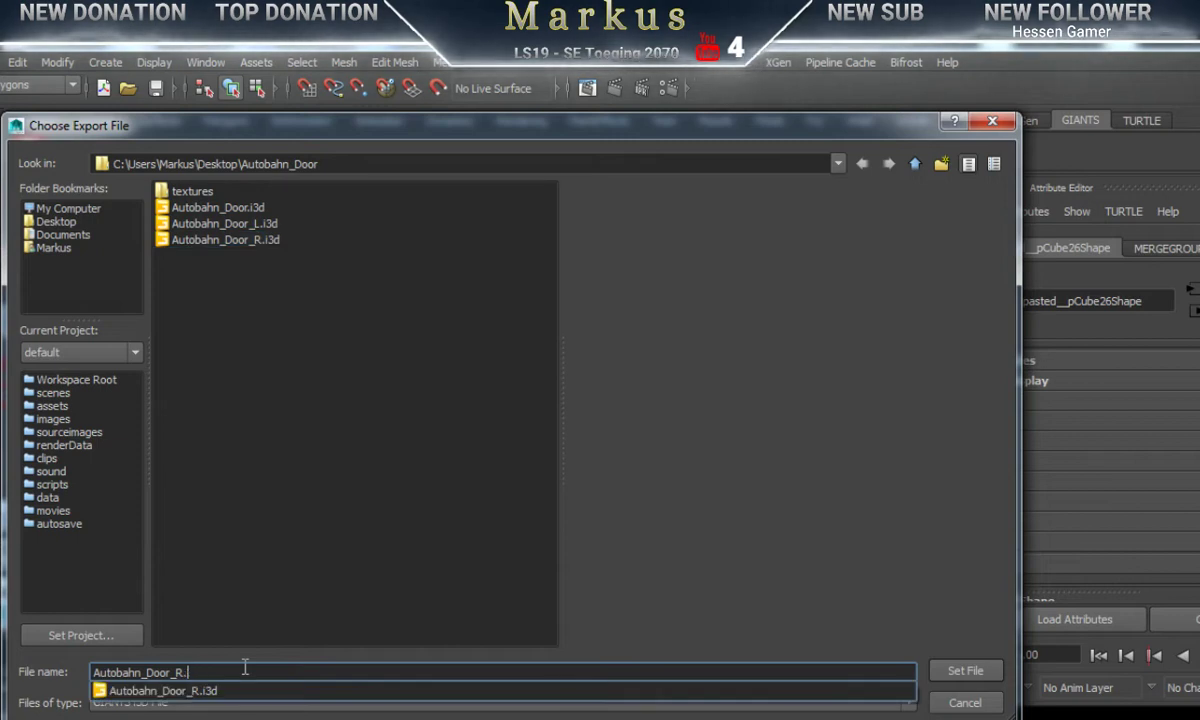
{"action": "type", "text": "_"}
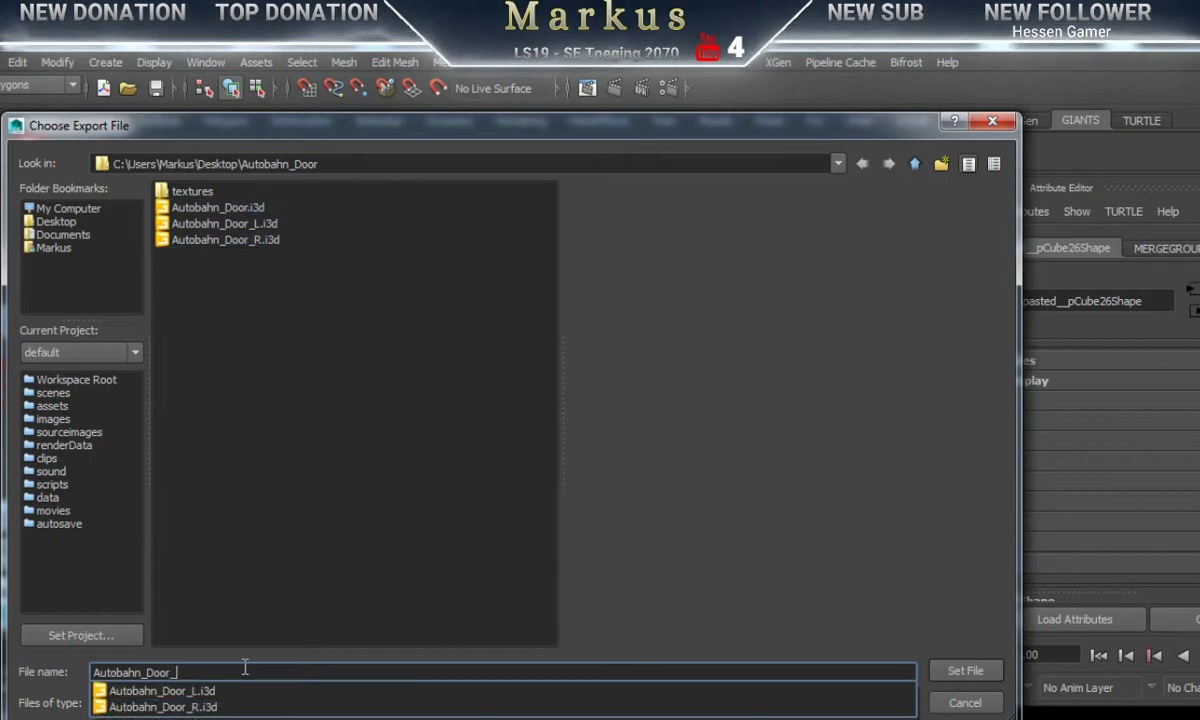
{"action": "type", "text": "Angel"}
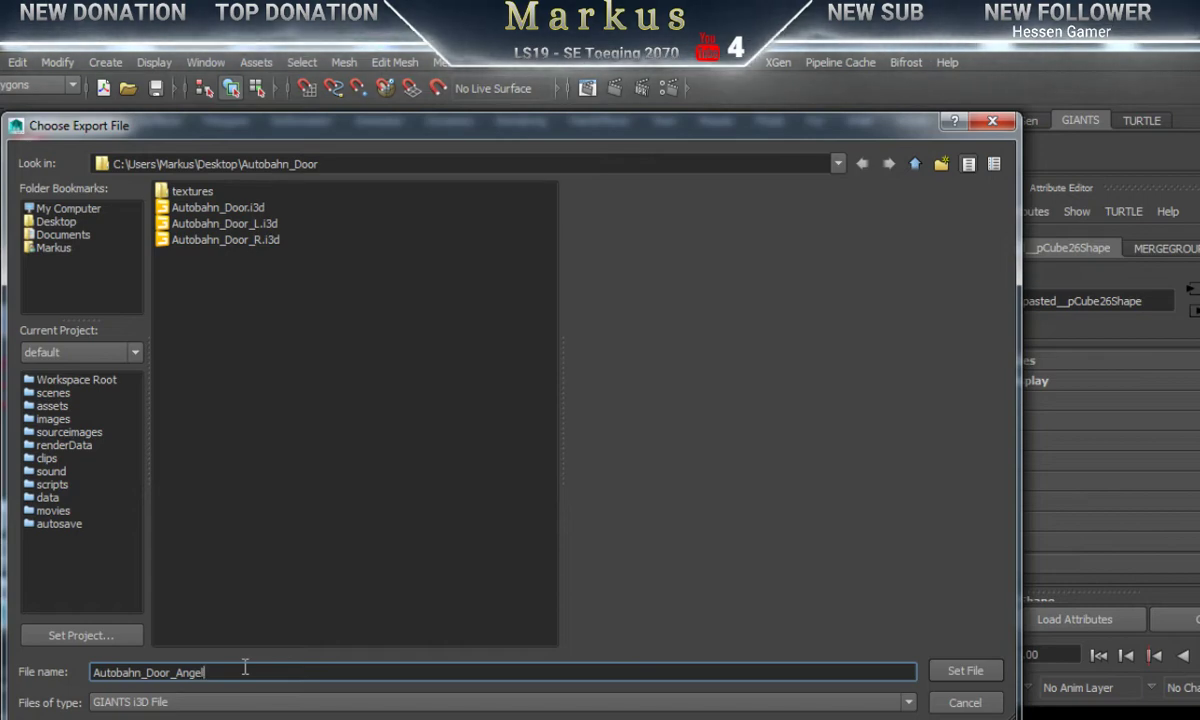
{"action": "key", "text": "Return"}
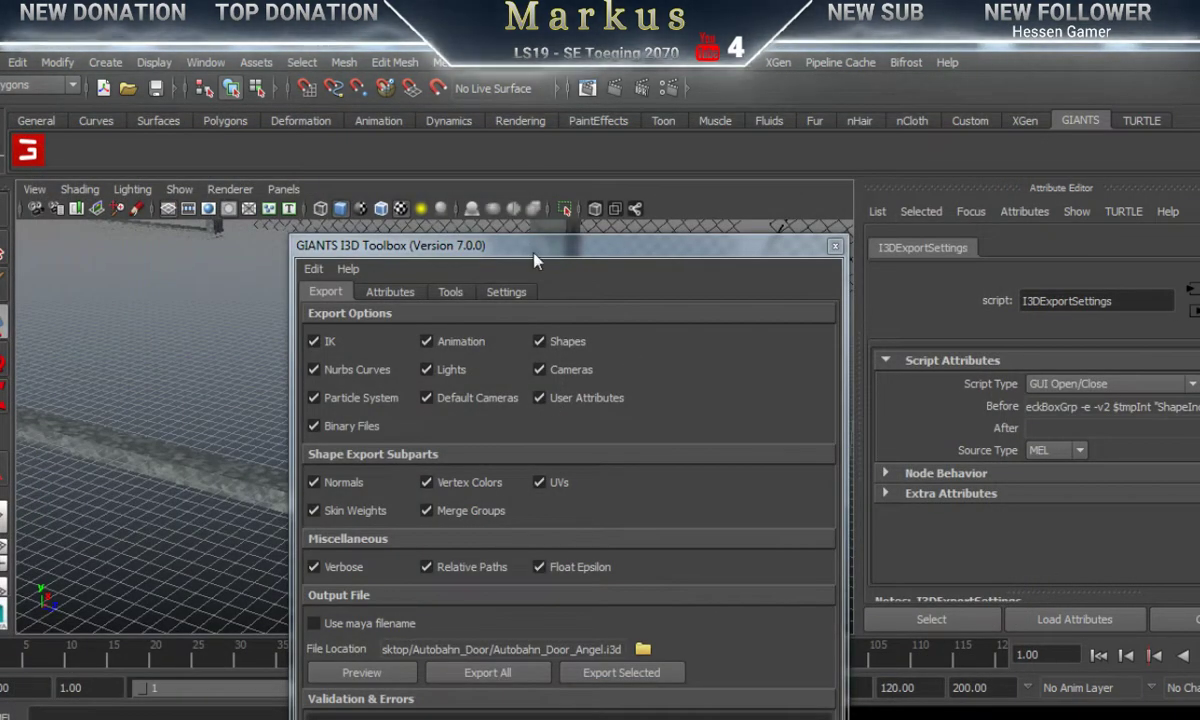
Step: Reselect the hinge bracket pasted__pCube26 beside the frame and export only that selection as i3d
{"action": "left_click_drag", "start_coordinate": [534, 259], "coordinate": [243, 260]}
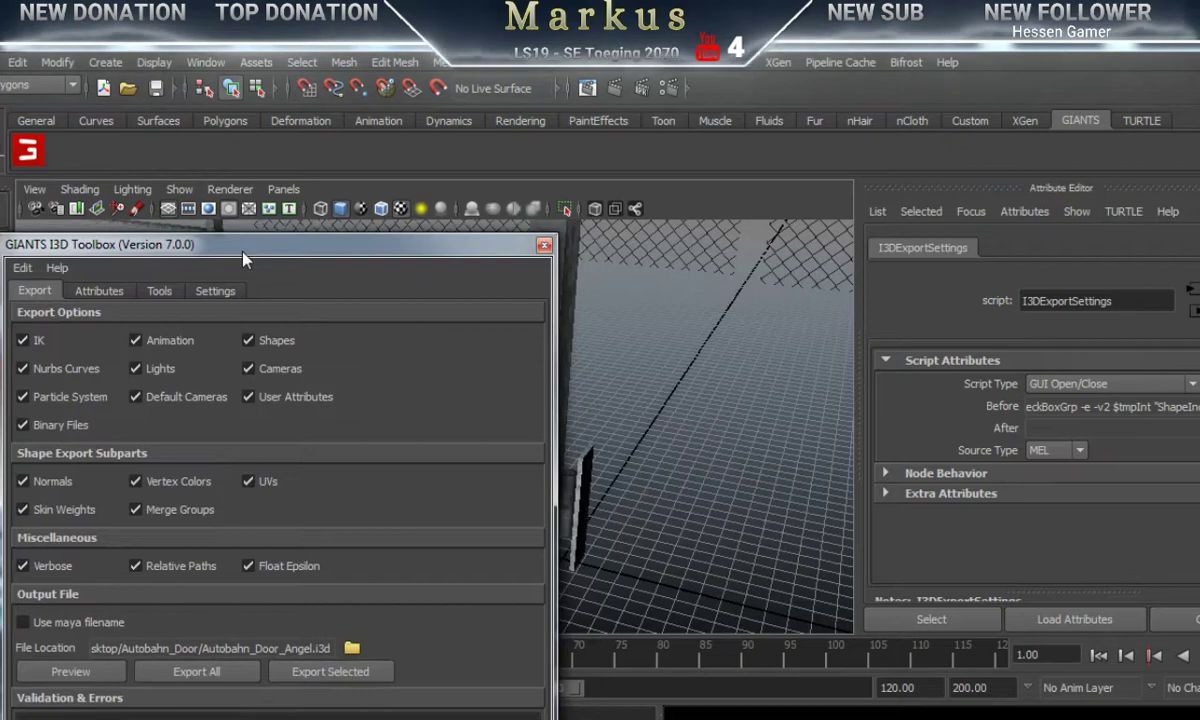
{"action": "left_click", "coordinate": [587, 503]}
{"action": "left_click", "coordinate": [336, 671]}
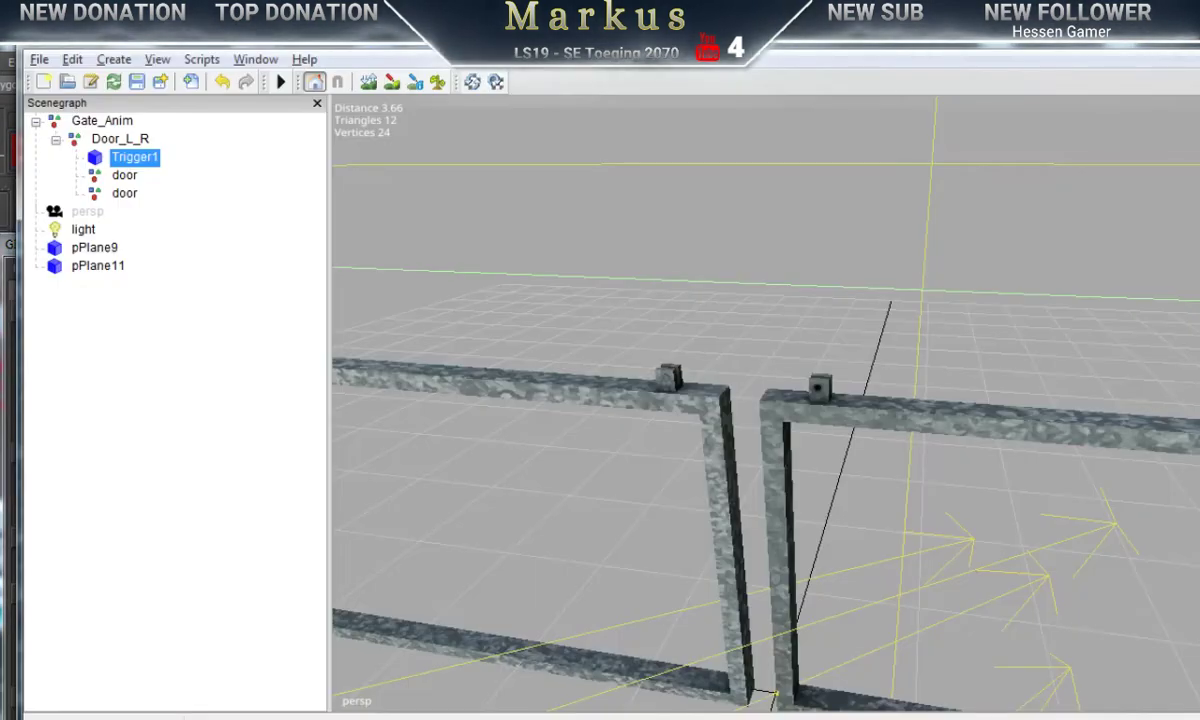
Step: Switch to GIANTS Editor and import Autobahn_Door_Angel into the gate scene
{"action": "left_click", "coordinate": [39, 60]}
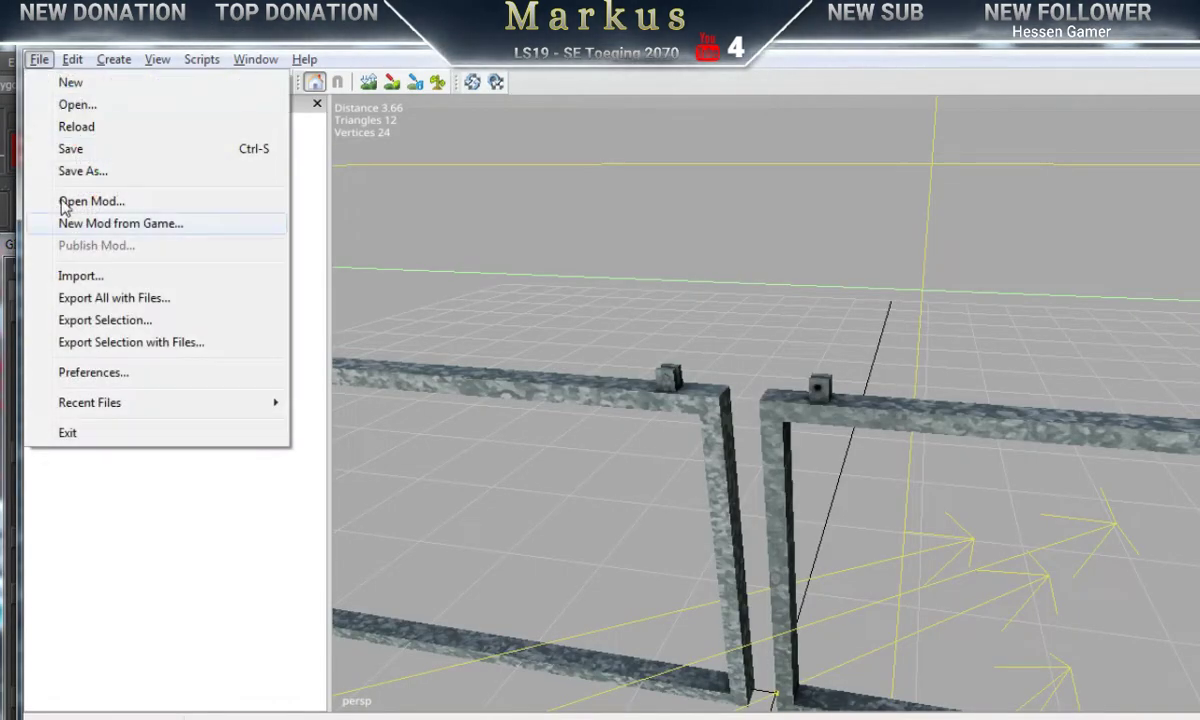
{"action": "left_click", "coordinate": [66, 276]}
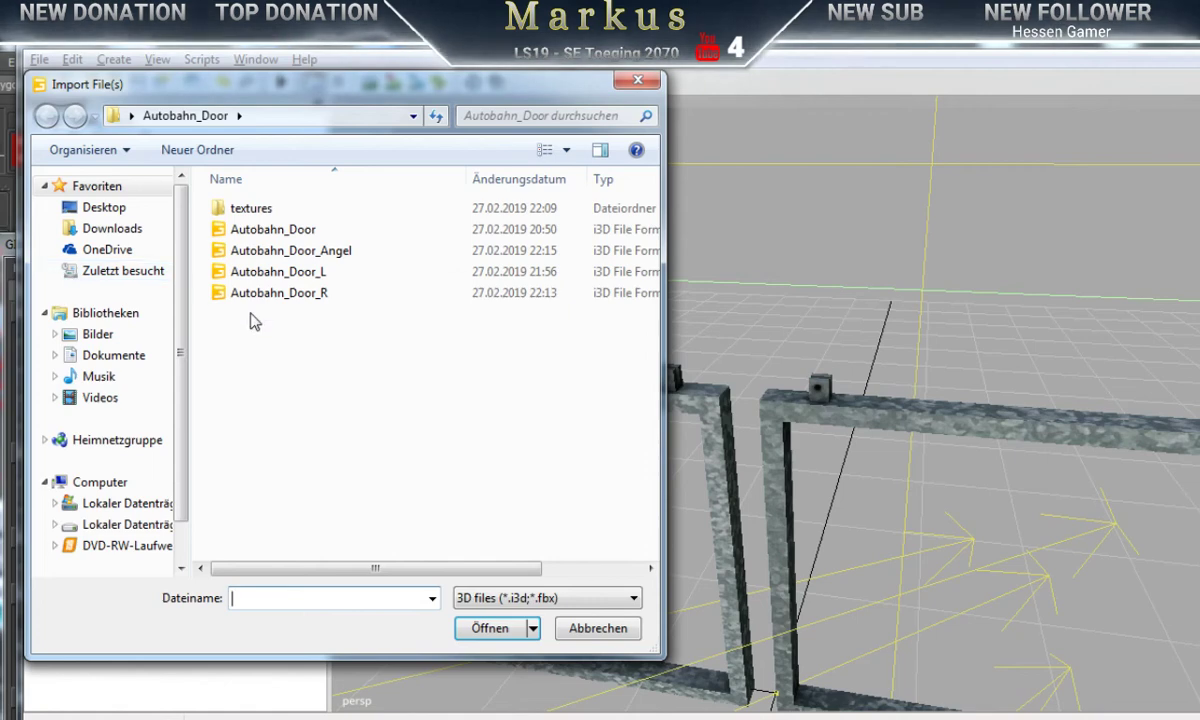
{"action": "left_click", "coordinate": [252, 250]}
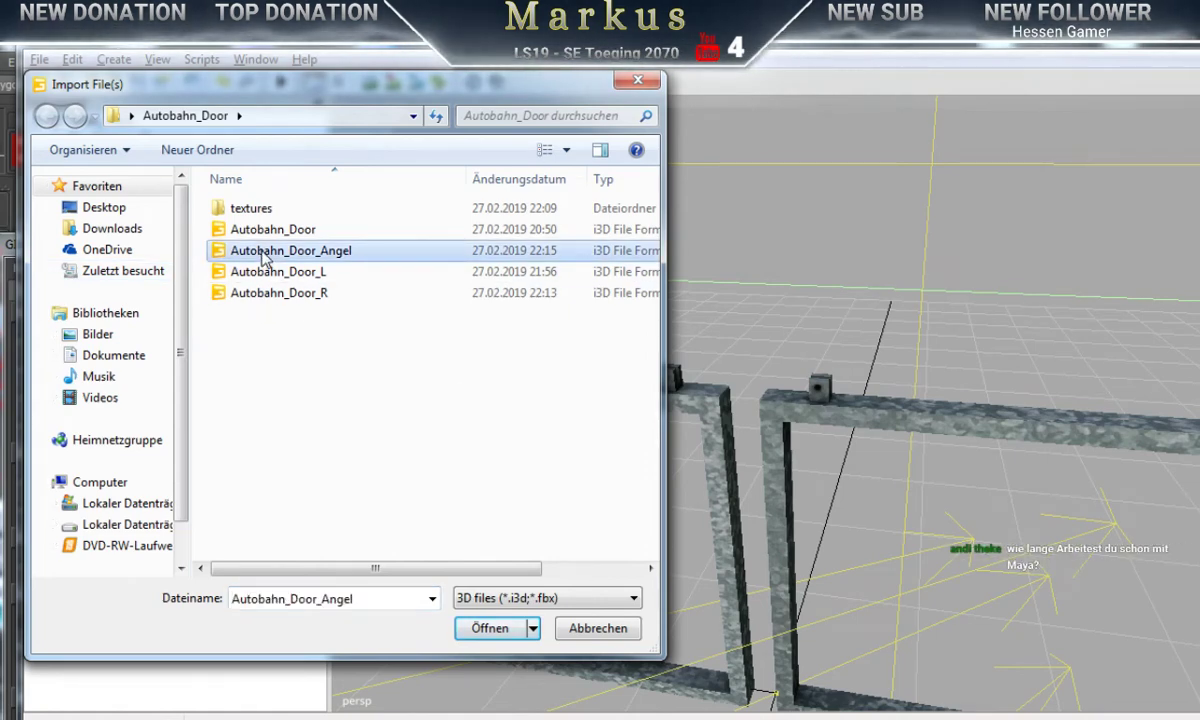
{"action": "left_click", "coordinate": [490, 629]}
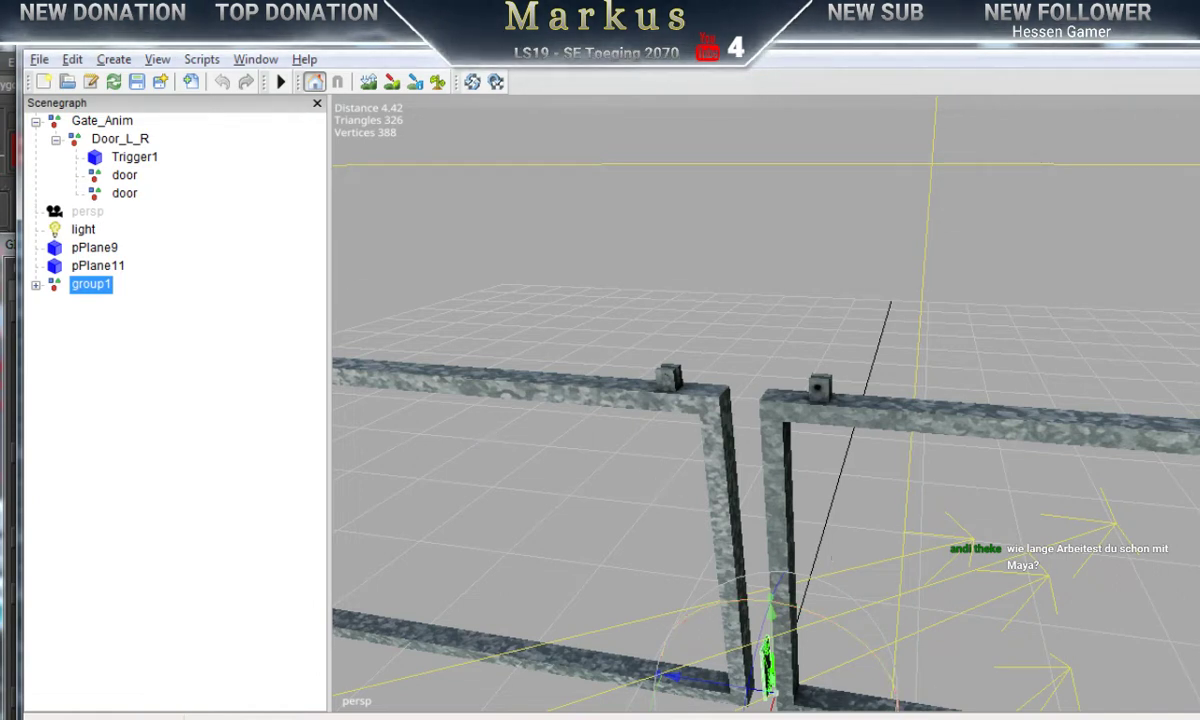
Step: Switch to Maya, close the I3D exporter and move the exported hinge bracket well clear of the gate frame, near the fence mesh's hinge end
{"action": "key", "text": "alt+Tab"}
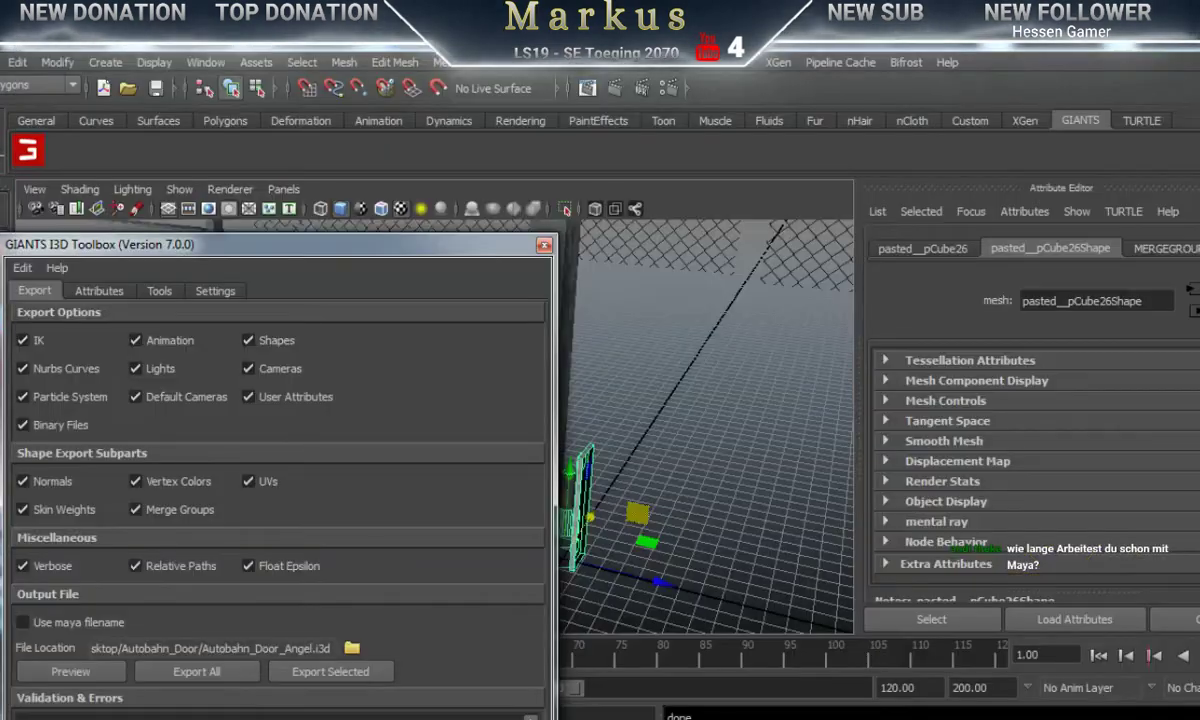
{"action": "left_click", "coordinate": [544, 247]}
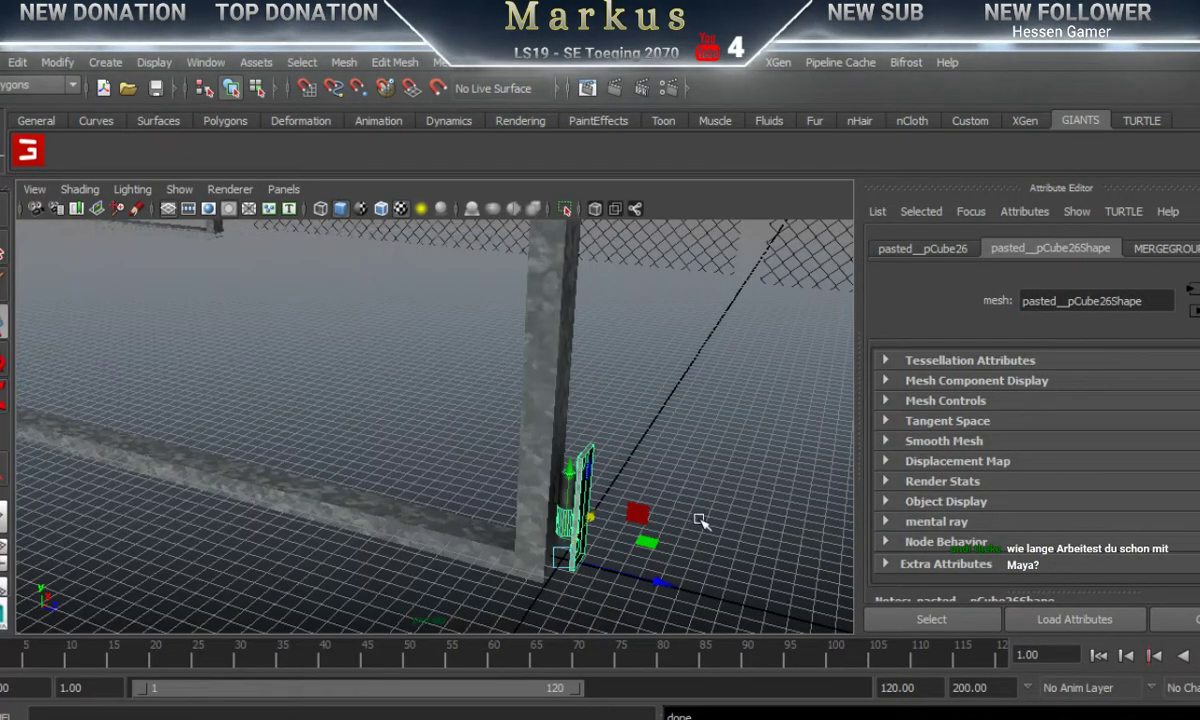
{"action": "right_click_drag", "start_coordinate": [764, 508], "coordinate": [459, 446], "text": "alt"}
{"action": "middle_click_drag", "start_coordinate": [460, 448], "coordinate": [470, 465], "text": "alt"}
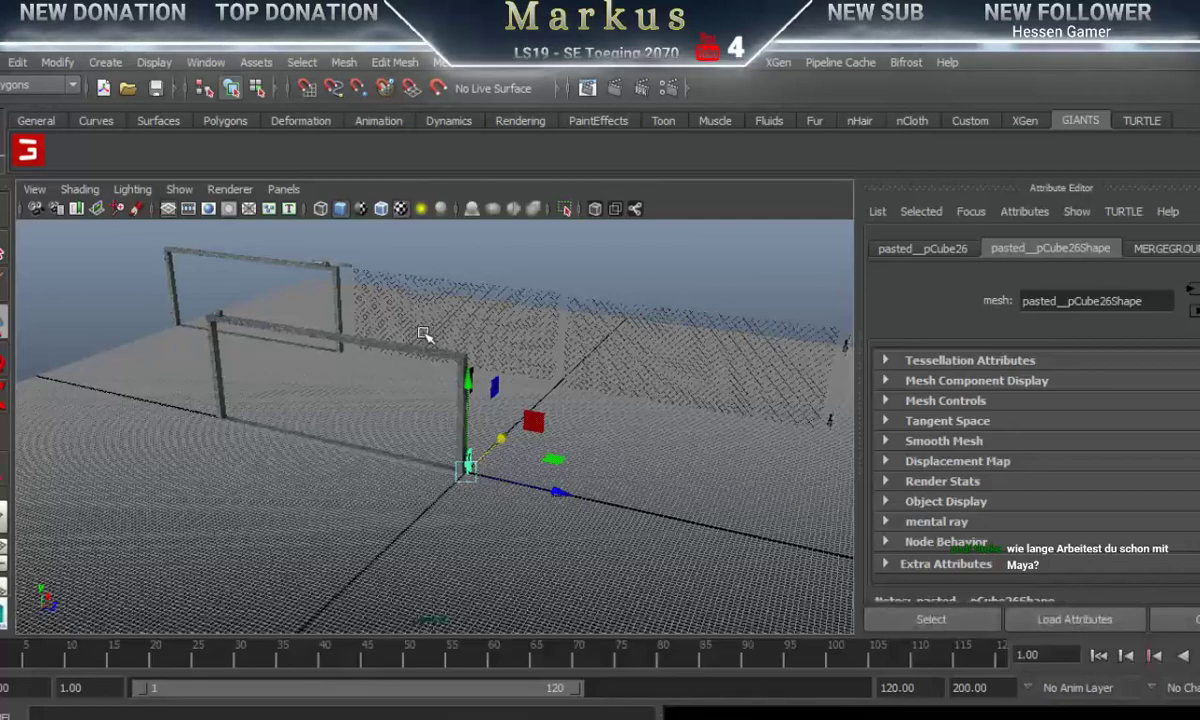
{"action": "left_click_drag", "start_coordinate": [405, 397], "coordinate": [565, 461], "text": "alt"}
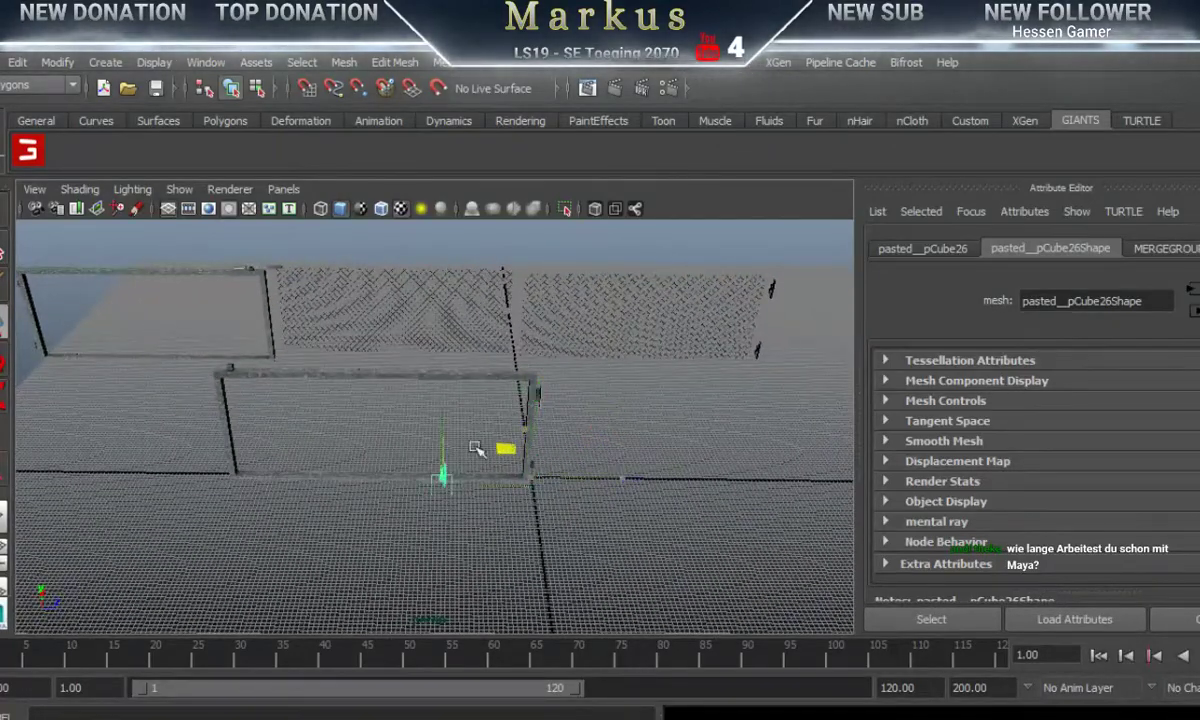
{"action": "left_click_drag", "start_coordinate": [443, 495], "coordinate": [830, 398]}
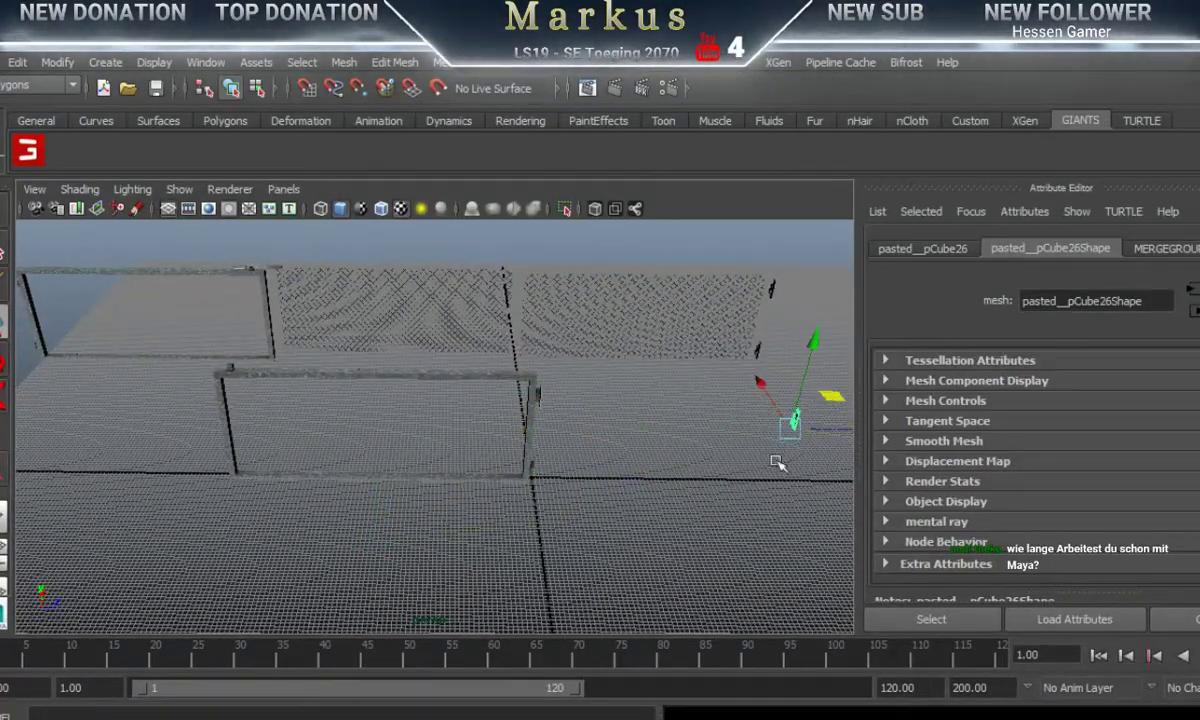
Step: Move the front gate frame pPlane11 sideways past the centre line and delete the hinge bracket pasted__pCube24 left at its old position
{"action": "left_click", "coordinate": [470, 374]}
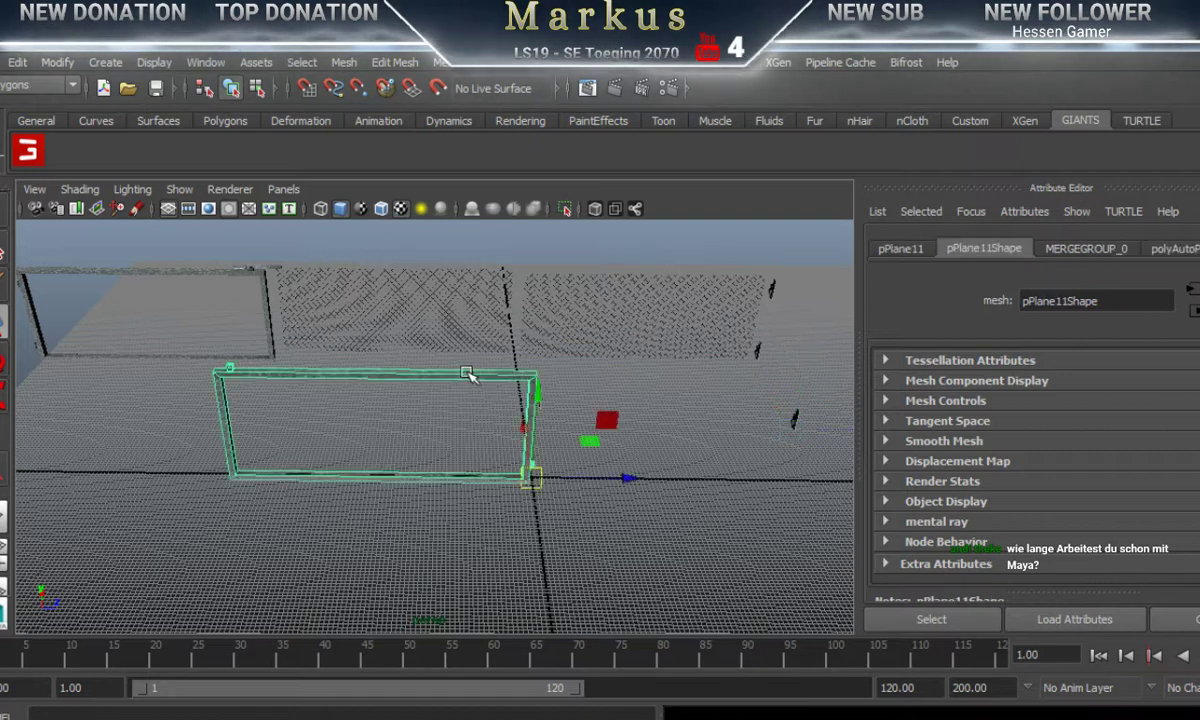
{"action": "left_click_drag", "start_coordinate": [535, 477], "coordinate": [905, 475]}
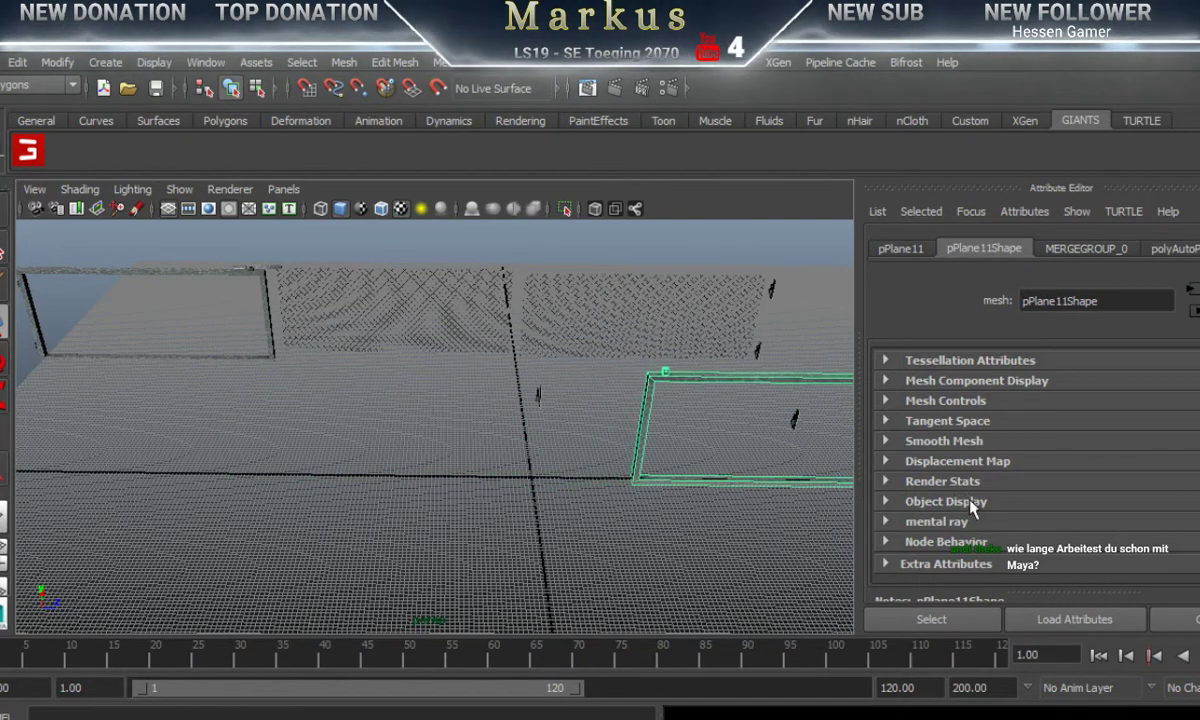
{"action": "left_click", "coordinate": [540, 402]}
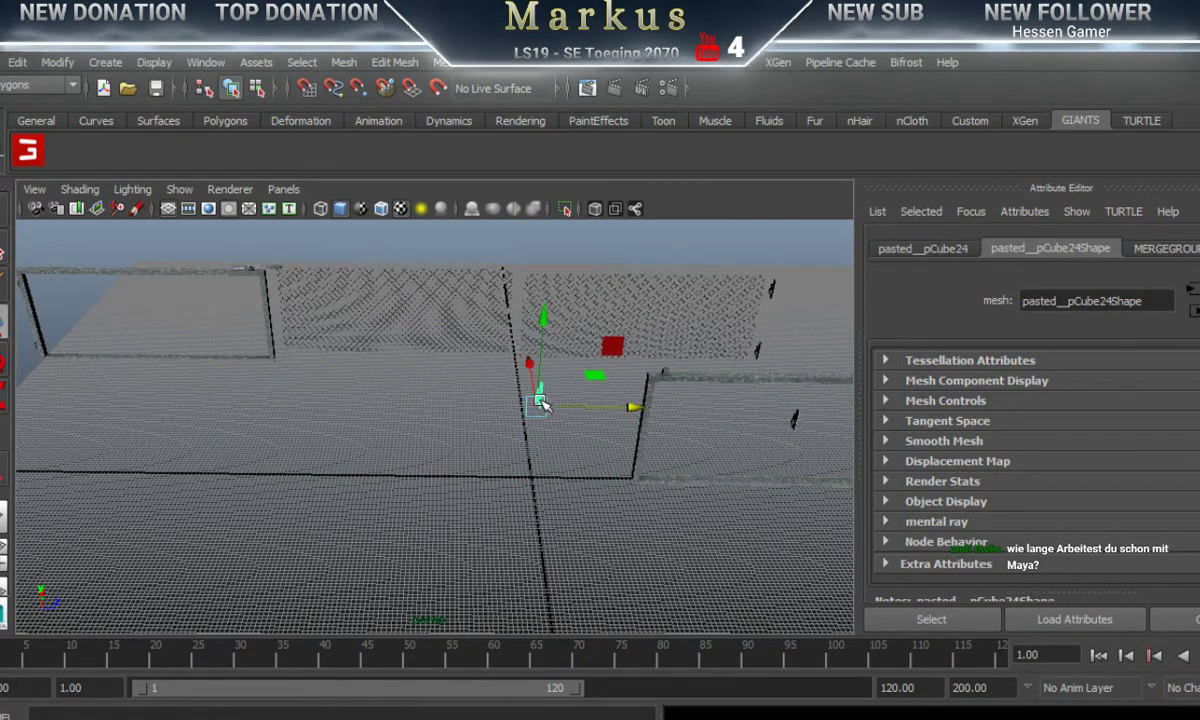
{"action": "key", "text": "Delete"}
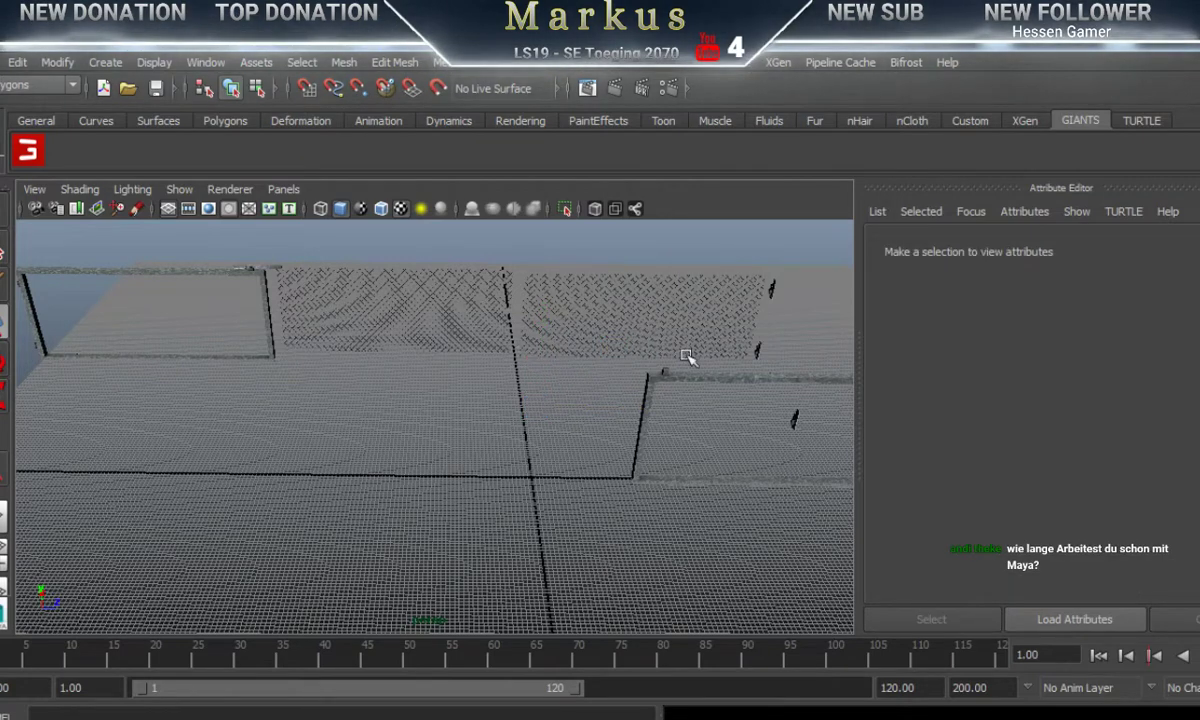
Step: Delete the two leftover hinge brackets, pasted__pCube18 and pasted__pCube21, at the outer end of the chain-link mesh
{"action": "left_click", "coordinate": [757, 350]}
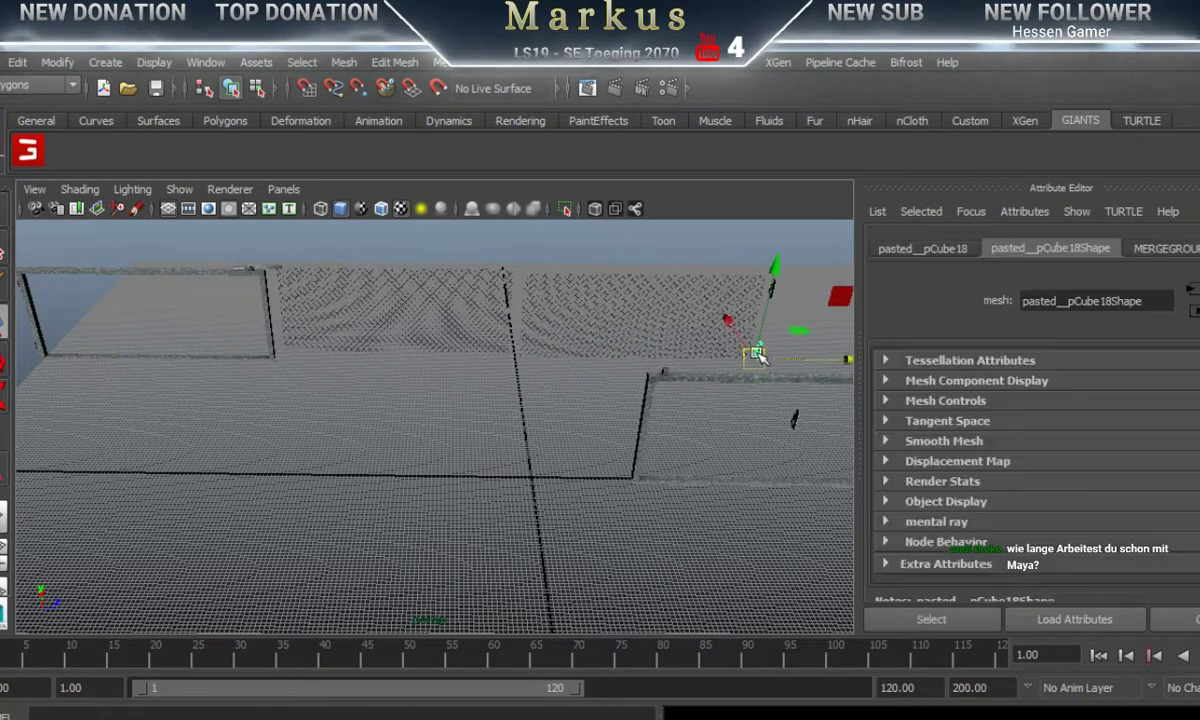
{"action": "key", "text": "Delete"}
{"action": "key", "text": "ctrl+z"}
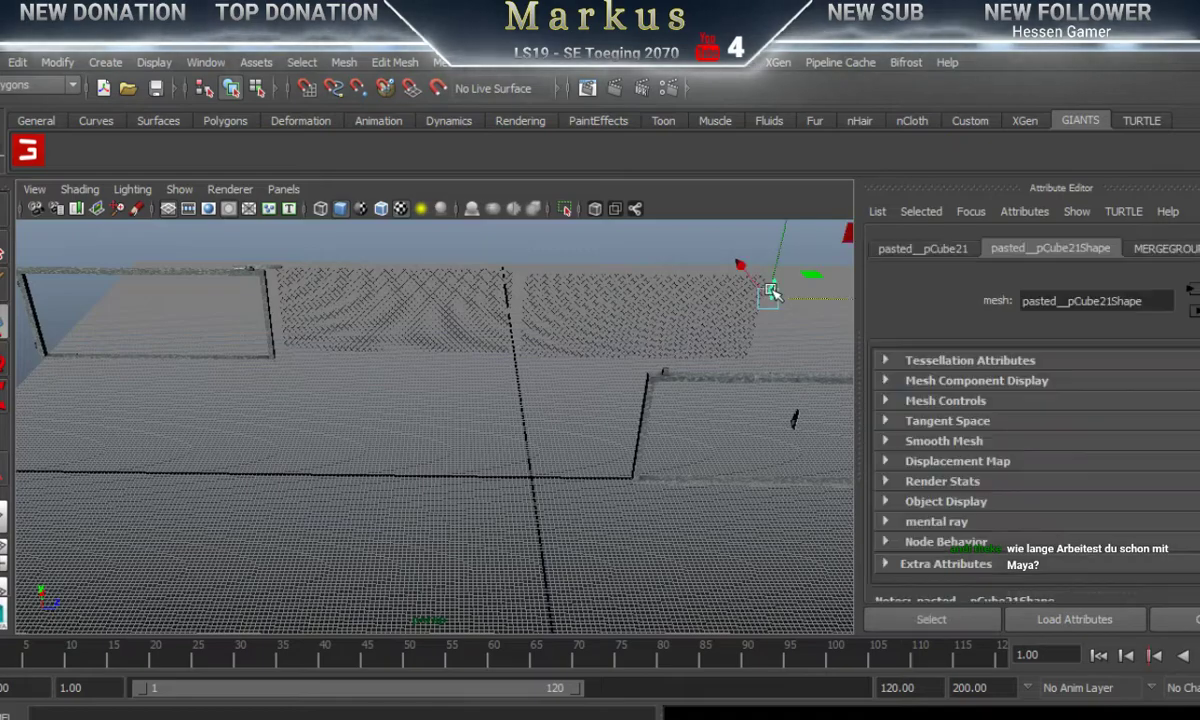
{"action": "key", "text": "Delete"}
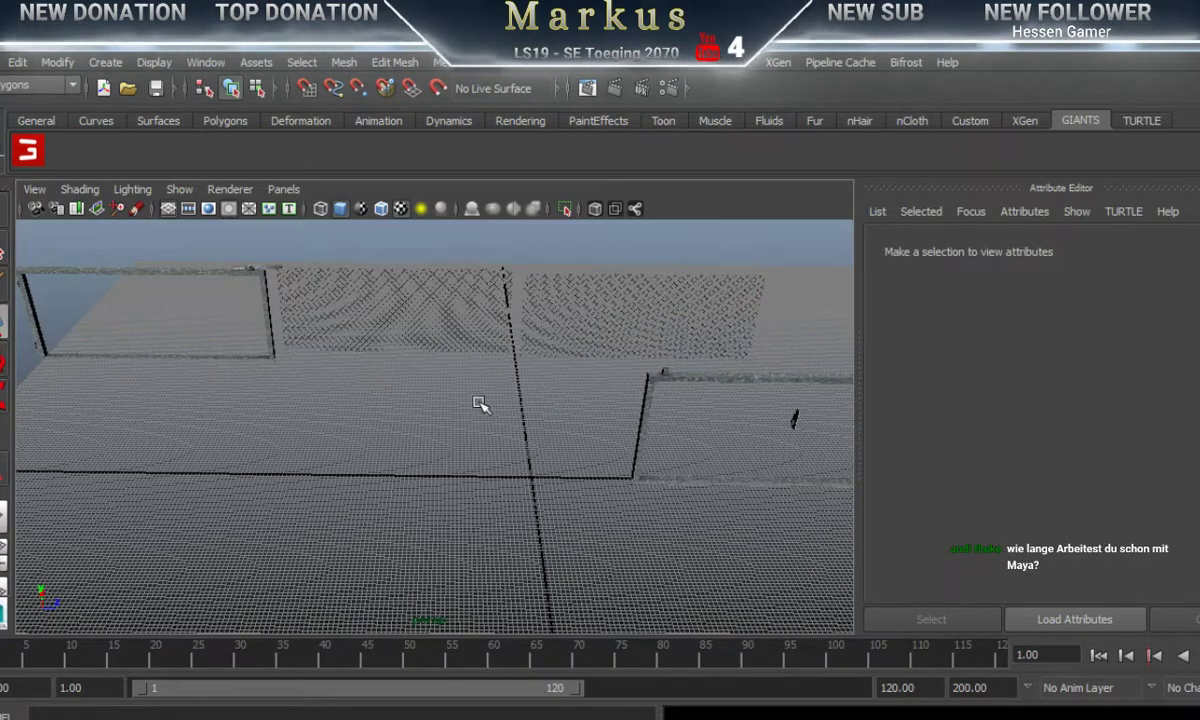
Step: Select the latch handle pasted__pCube17 on the rear frame and set the I3D export file to Autobahn_Door_Griff in the Autobahn_Door folder
{"action": "left_click_drag", "start_coordinate": [482, 407], "coordinate": [483, 483], "text": "alt"}
{"action": "middle_click_drag", "start_coordinate": [484, 483], "coordinate": [505, 497], "text": "alt"}
{"action": "right_click_drag", "start_coordinate": [308, 433], "coordinate": [581, 380], "text": "alt"}
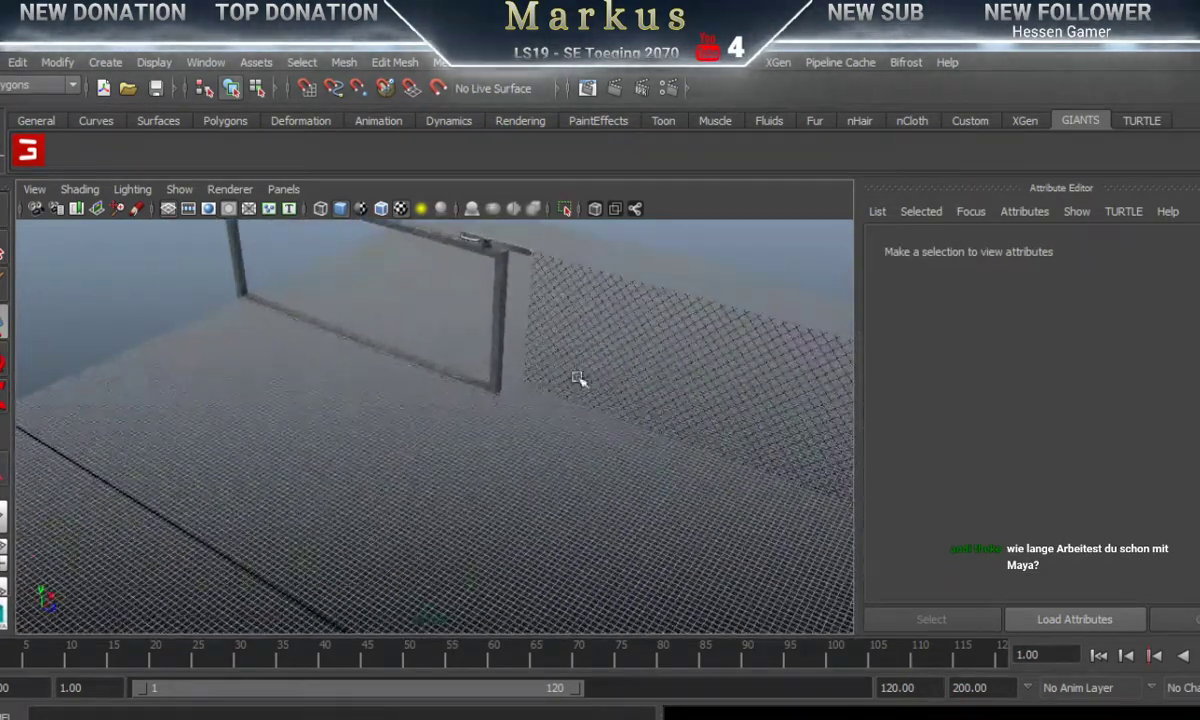
{"action": "left_click", "coordinate": [518, 250]}
{"action": "left_click_drag", "start_coordinate": [530, 300], "coordinate": [562, 602], "text": "alt"}
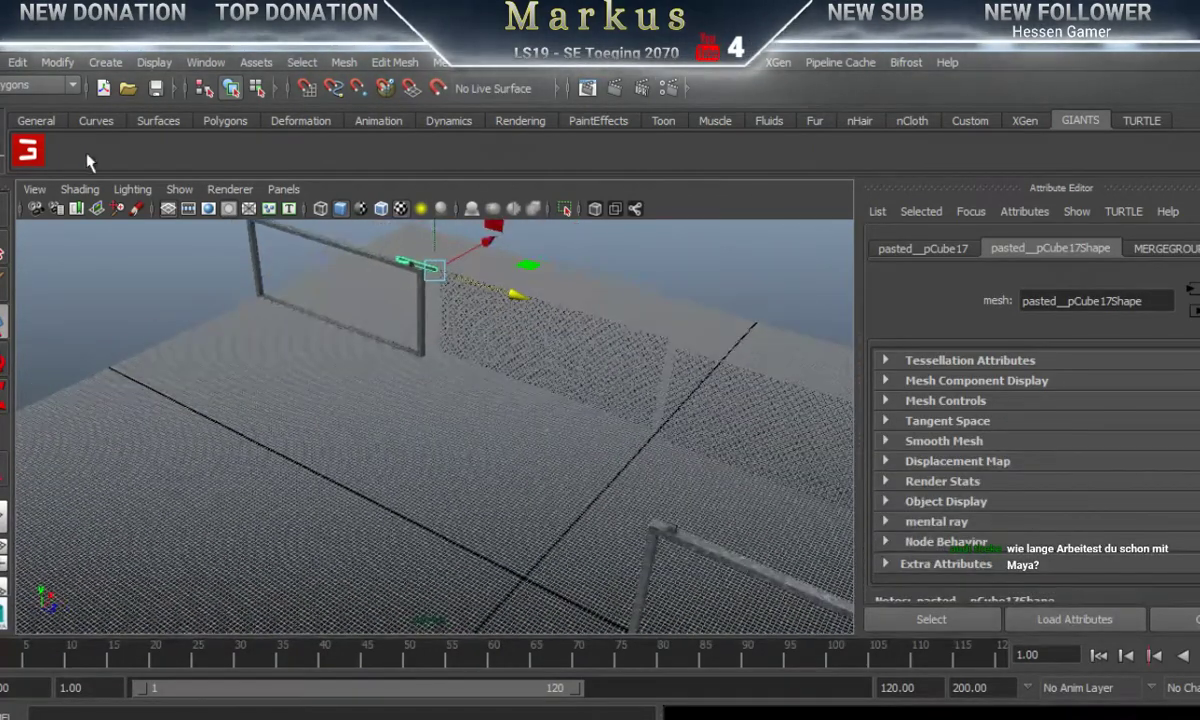
{"action": "left_click", "coordinate": [30, 151]}
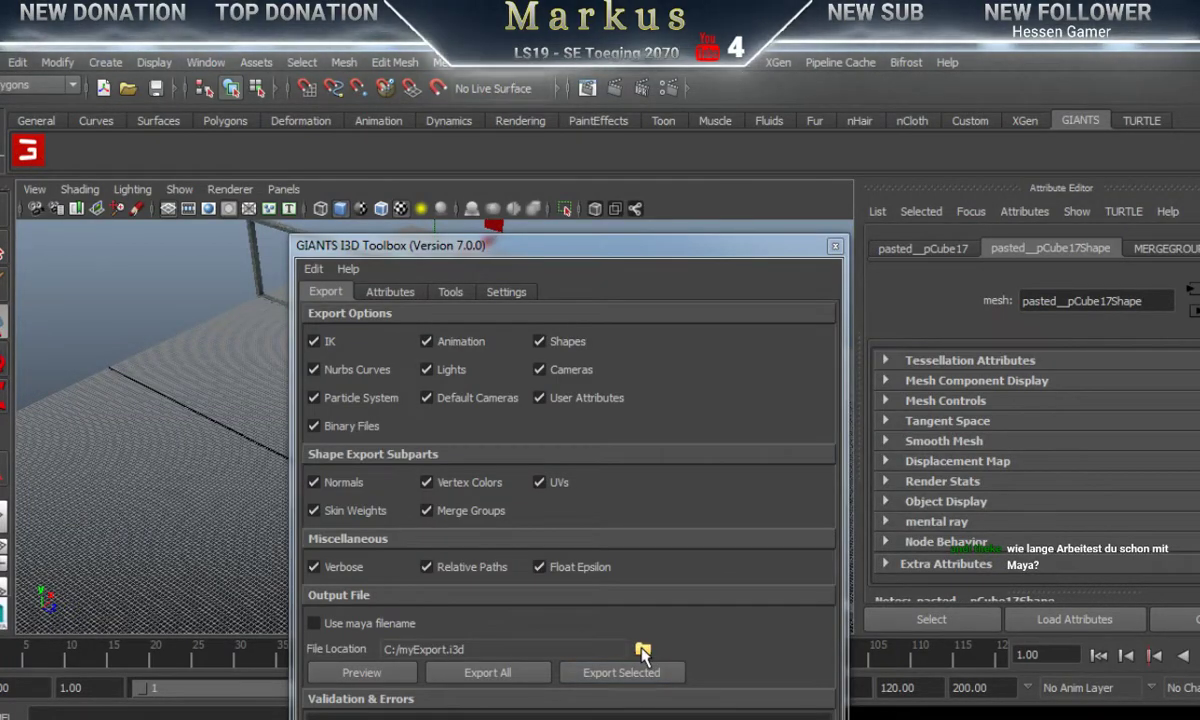
{"action": "left_click", "coordinate": [641, 650]}
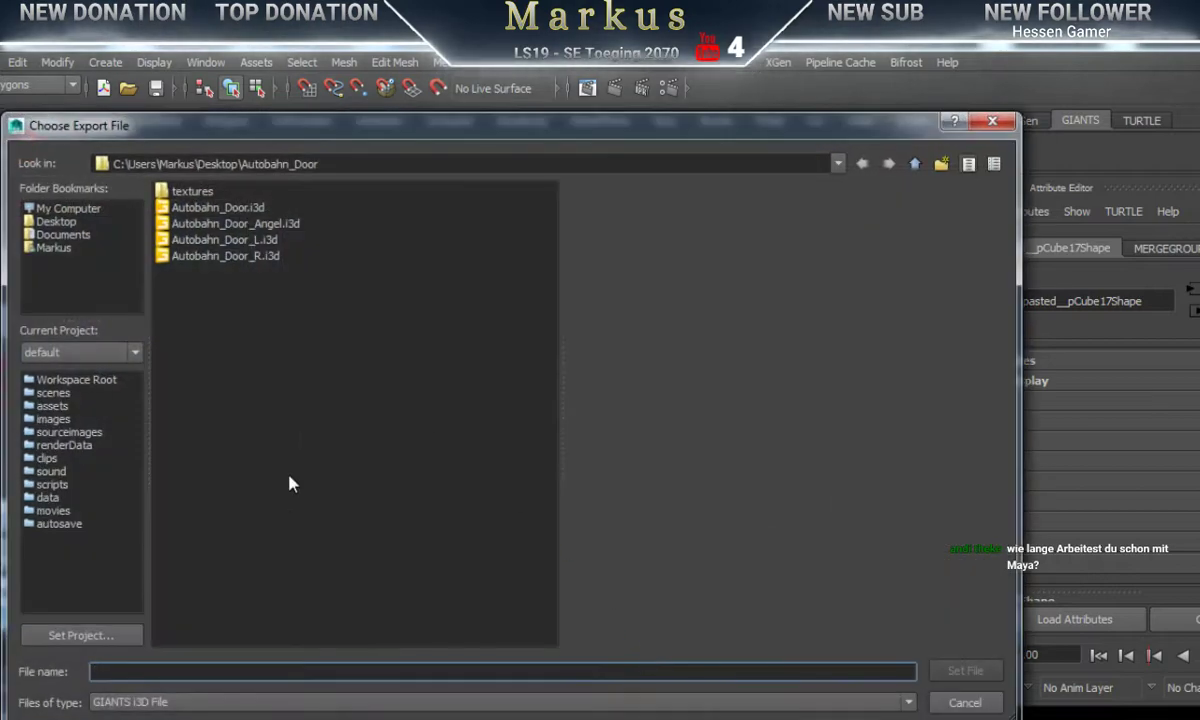
{"action": "left_click", "coordinate": [201, 227]}
{"action": "left_click", "coordinate": [251, 673]}
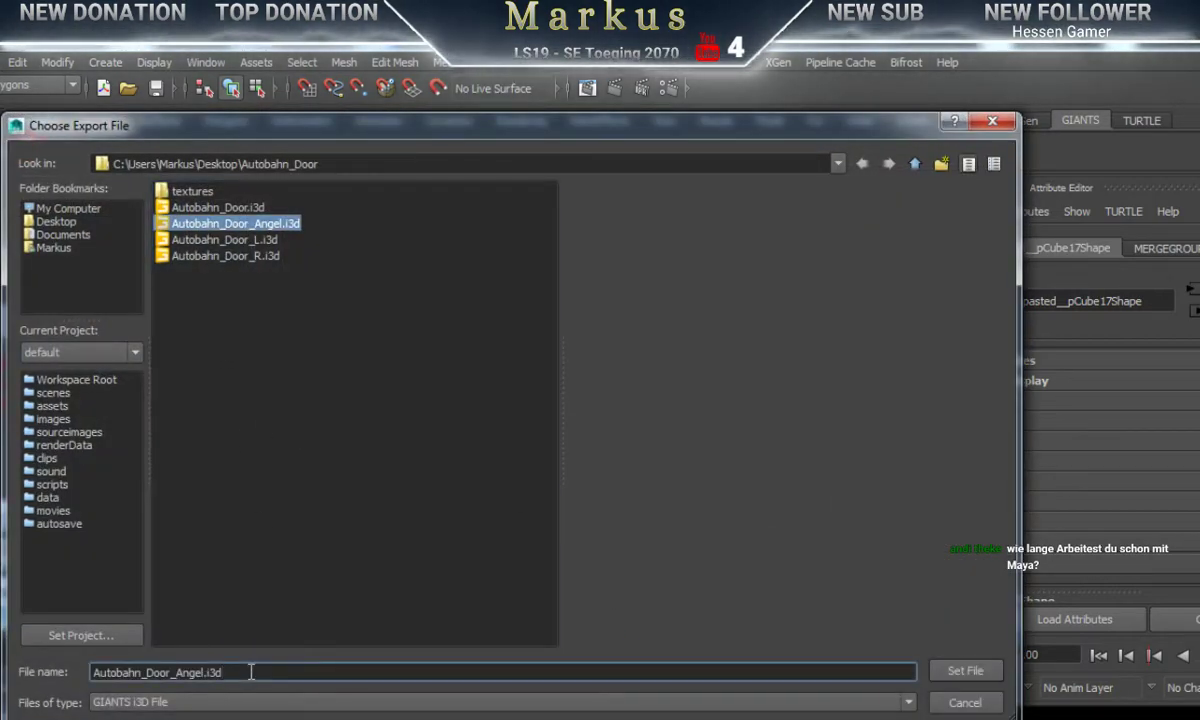
{"action": "key", "text": "BackSpace"}
{"action": "key", "text": "BackSpace"}
{"action": "key", "text": "BackSpace"}
{"action": "key", "text": "BackSpace"}
{"action": "key", "text": "BackSpace"}
{"action": "key", "text": "BackSpace"}
{"action": "key", "text": "BackSpace"}
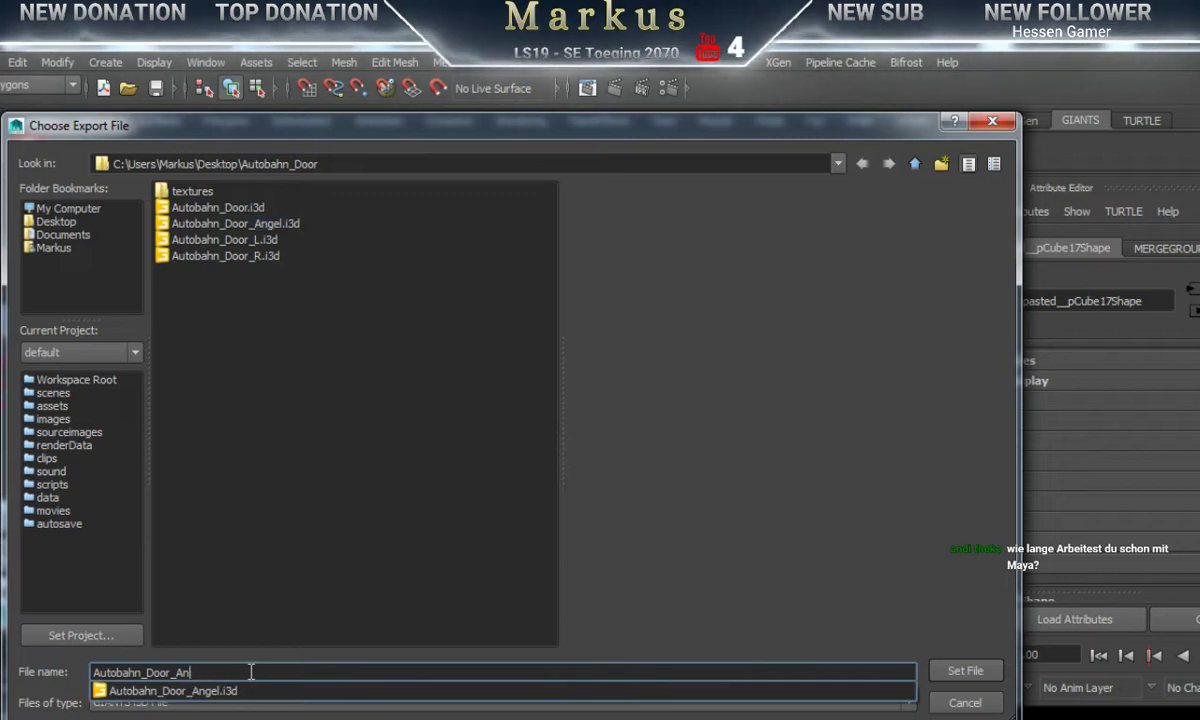
{"action": "key", "text": "BackSpace"}
{"action": "type", "text": "Griff"}
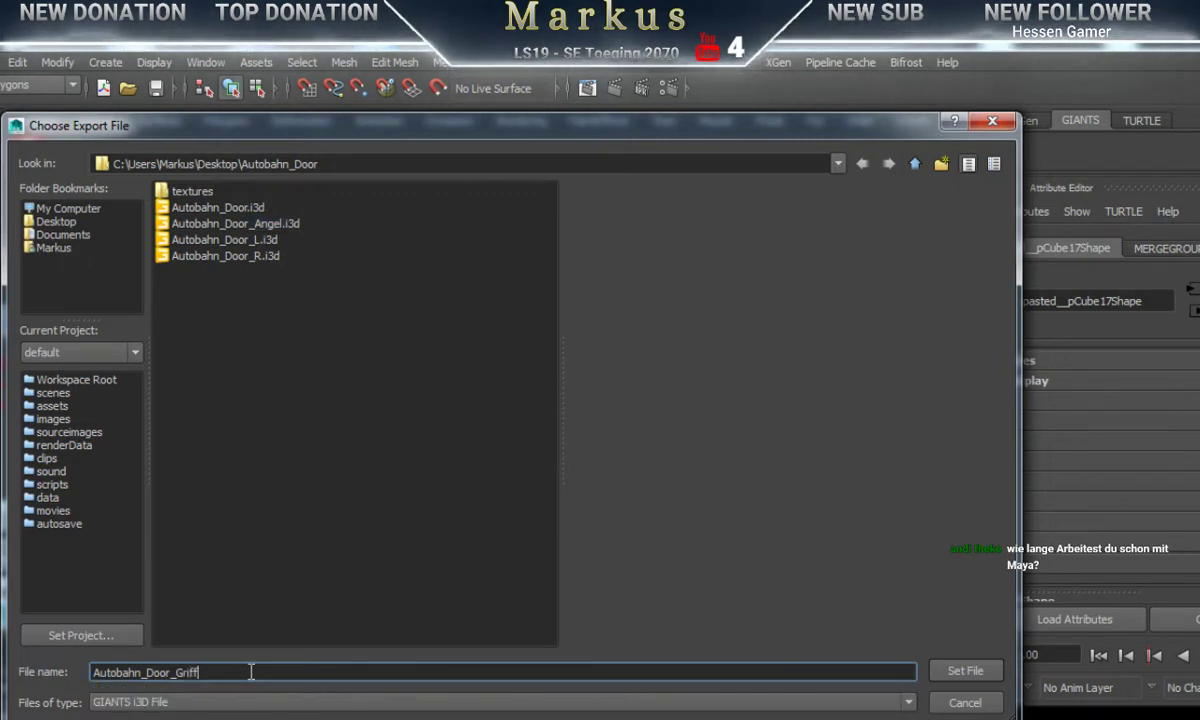
{"action": "left_click", "coordinate": [956, 672]}
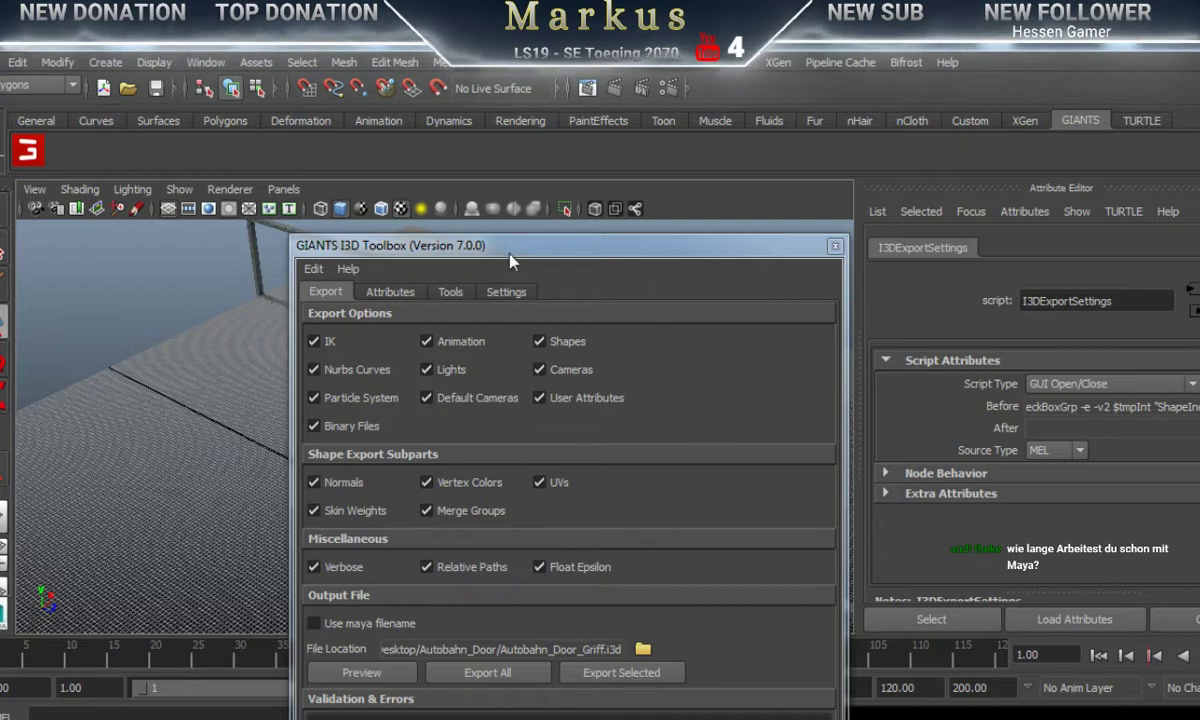
Step: Reselect the latch handle pasted__pCube17 on the rear frame's top bar and export only that selection as i3d
{"action": "left_click_drag", "start_coordinate": [509, 255], "coordinate": [468, 321]}
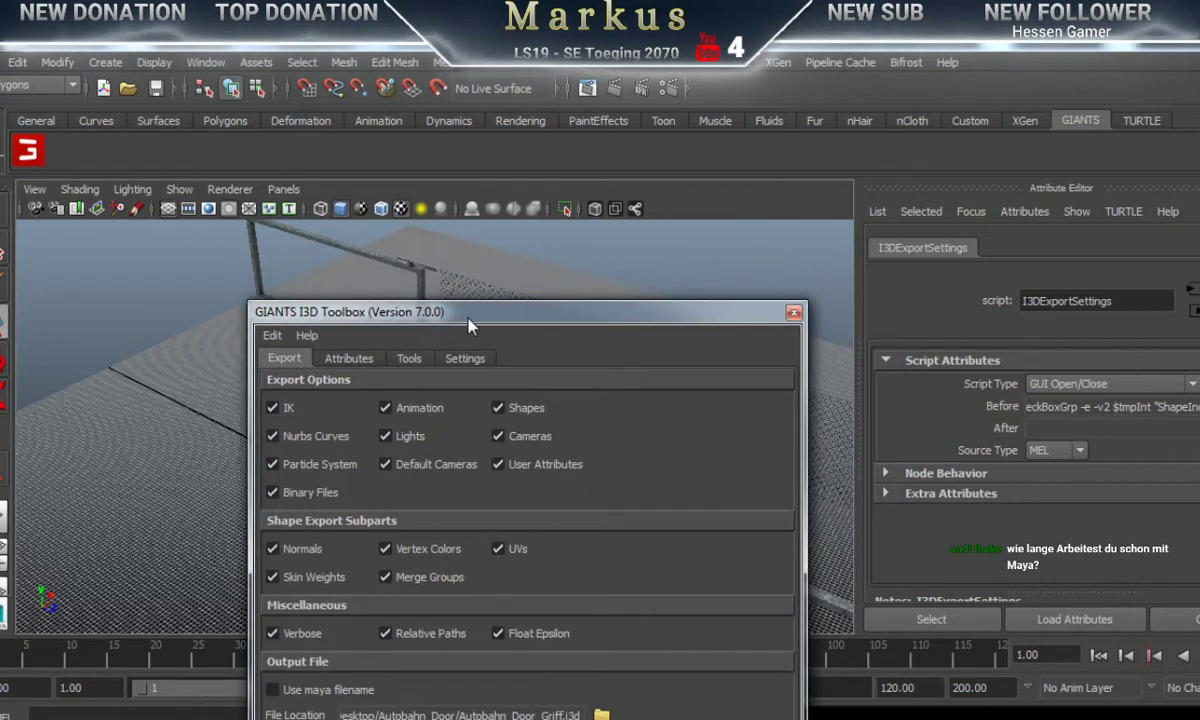
{"action": "left_click", "coordinate": [417, 265]}
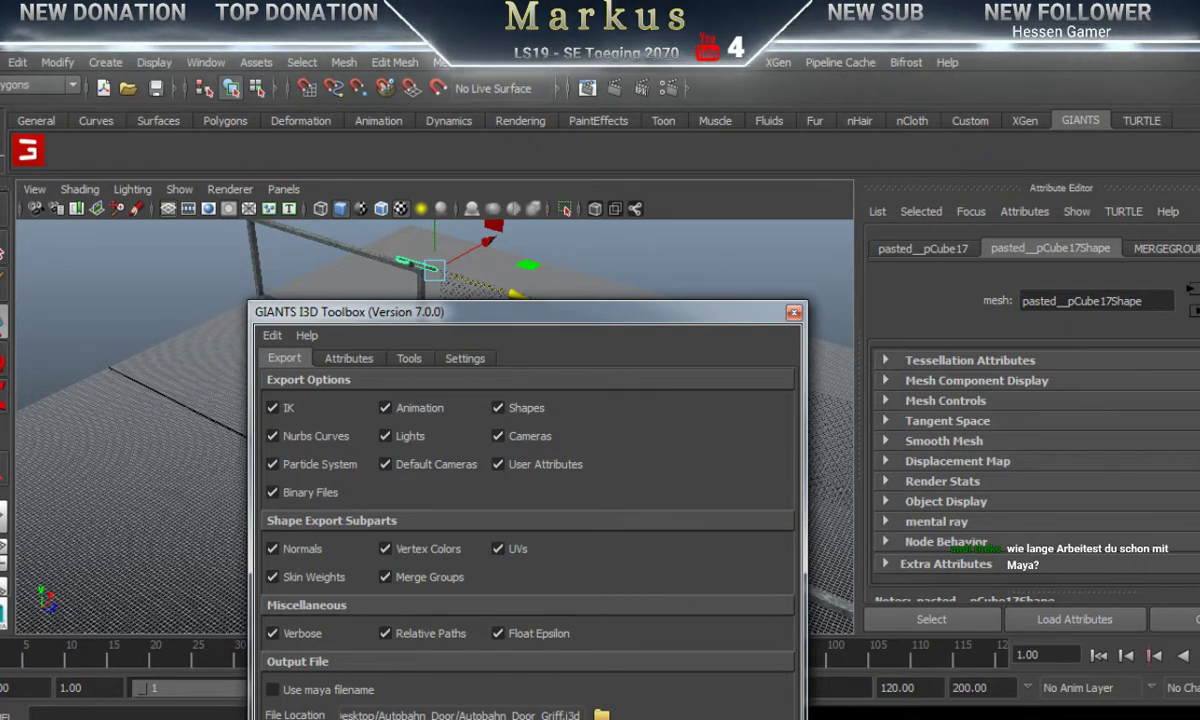
Step: Switch to GIANTS Editor and import Autobahn_Door_Griff into the gate scene
{"action": "left_click", "coordinate": [1022, 665]}
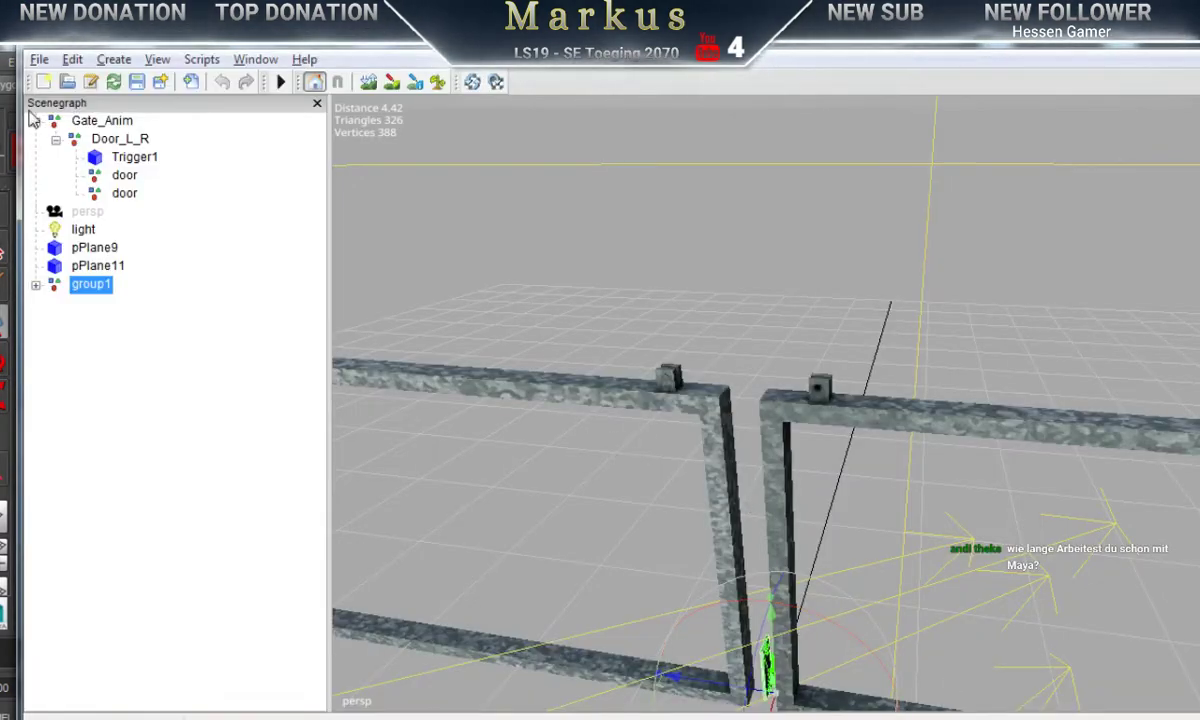
{"action": "left_click", "coordinate": [39, 59]}
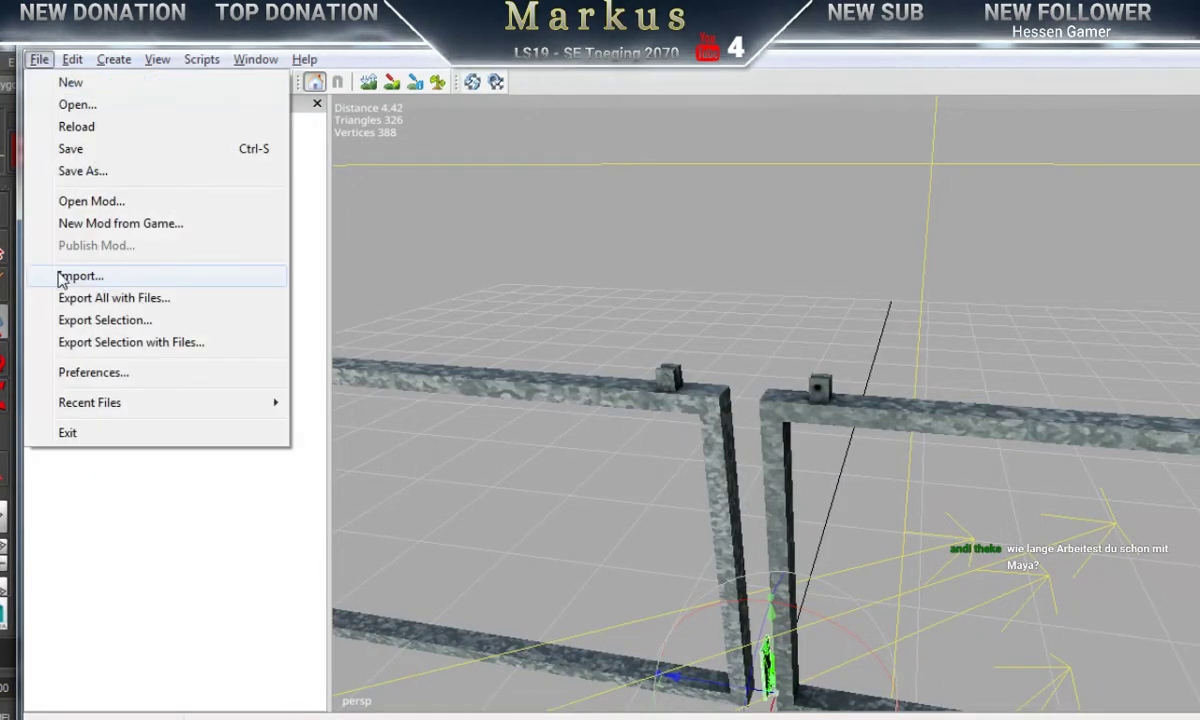
{"action": "left_click", "coordinate": [57, 276]}
{"action": "left_click", "coordinate": [262, 271]}
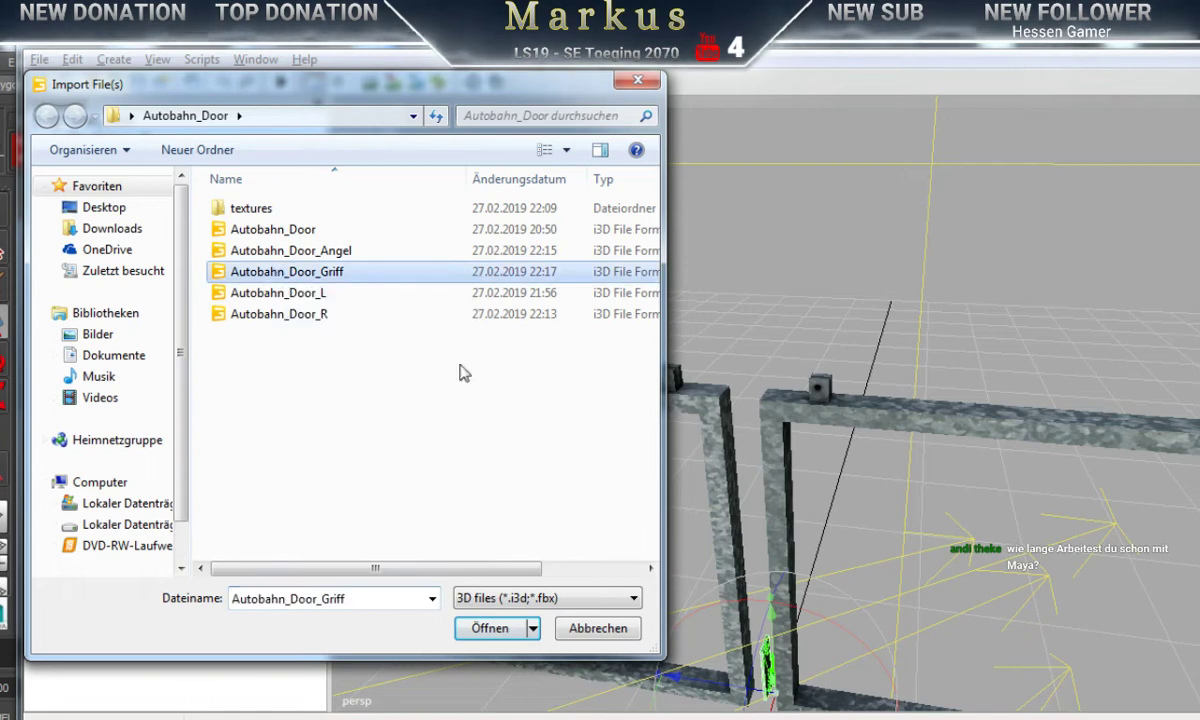
{"action": "left_click", "coordinate": [490, 628]}
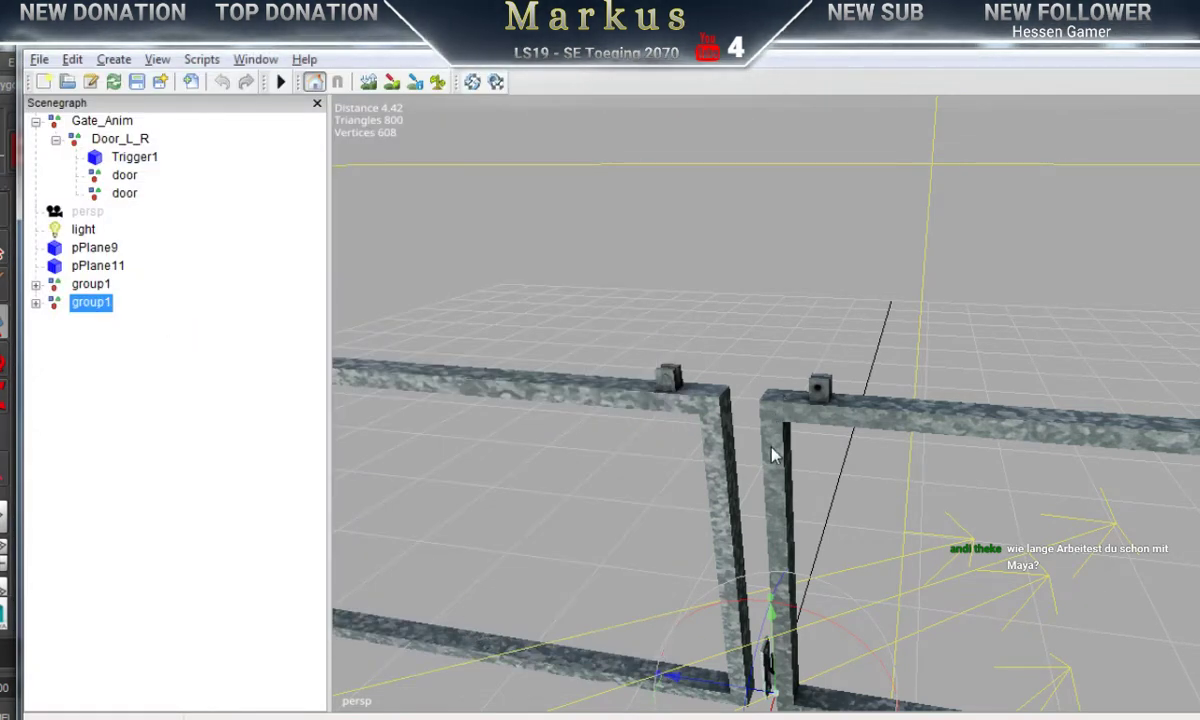
Step: Move the imported latch handle out into the open in front of the gate frames
{"action": "right_click_drag", "start_coordinate": [885, 505], "coordinate": [322, 556], "text": "alt"}
{"action": "left_click_drag", "start_coordinate": [683, 570], "coordinate": [801, 579], "text": "alt"}
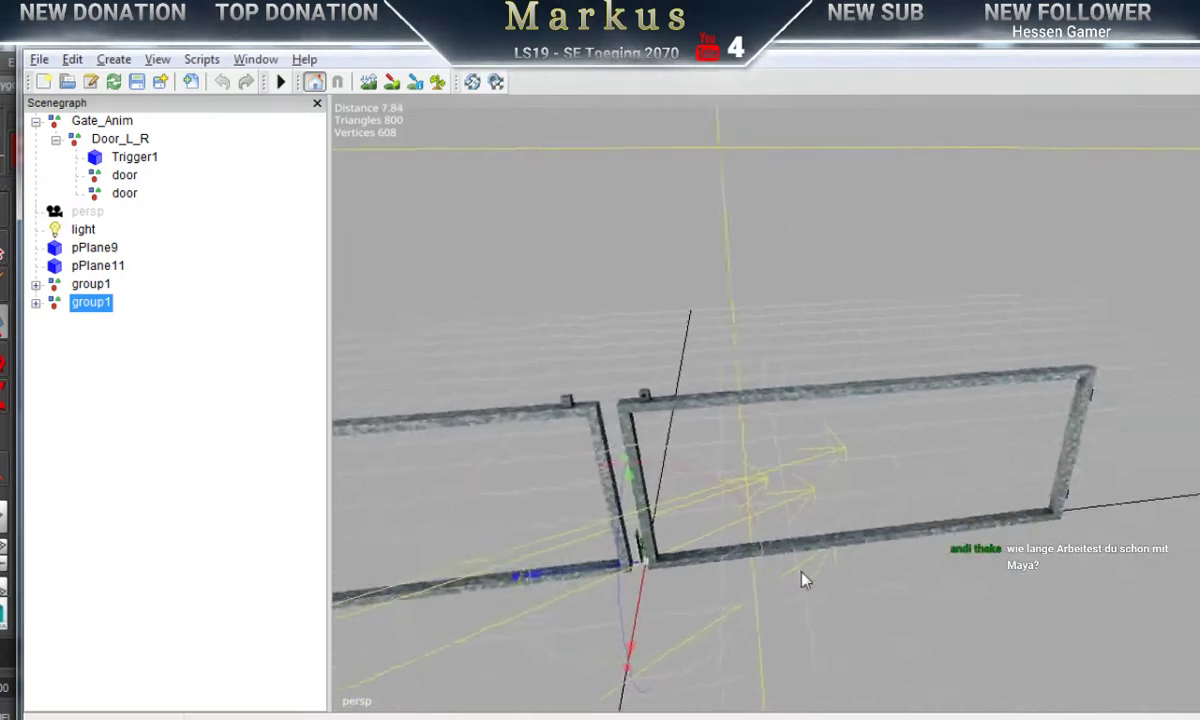
{"action": "middle_click_drag", "start_coordinate": [805, 580], "coordinate": [712, 578]}
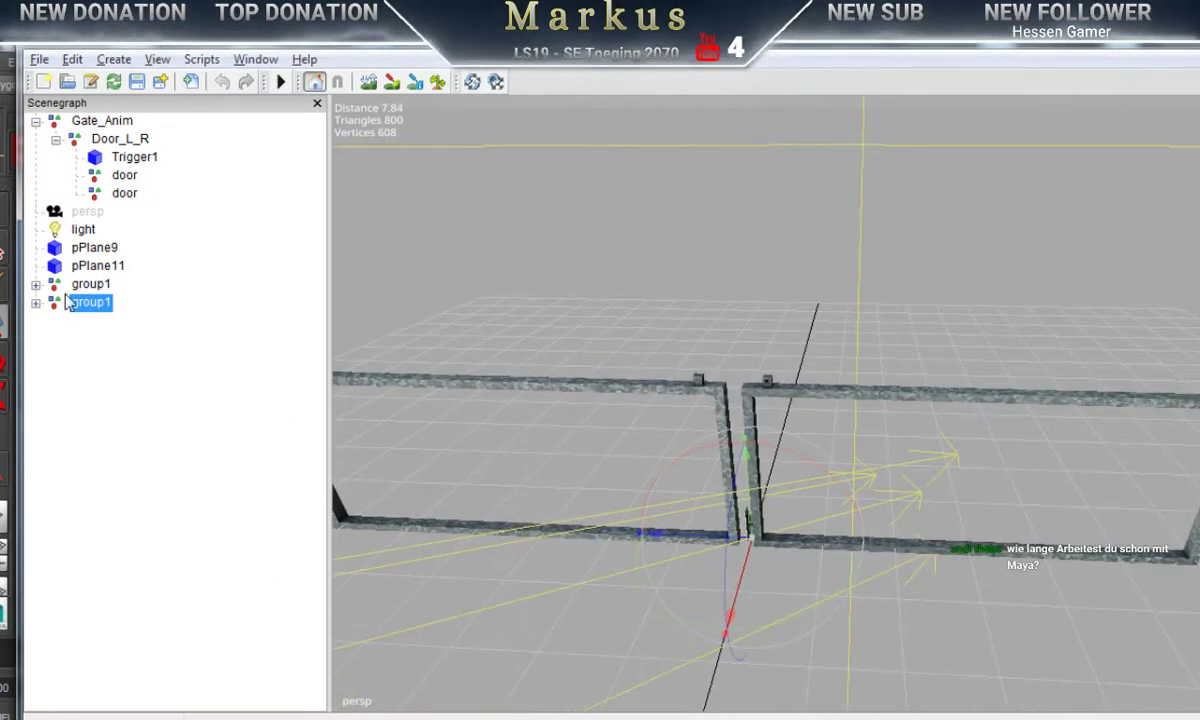
{"action": "middle_click_drag", "start_coordinate": [771, 437], "coordinate": [1007, 499]}
{"action": "middle_click_drag", "start_coordinate": [830, 525], "coordinate": [779, 507]}
{"action": "right_click_drag", "start_coordinate": [644, 473], "coordinate": [1189, 504], "text": "alt"}
{"action": "middle_click_drag", "start_coordinate": [796, 561], "coordinate": [820, 570], "text": "alt"}
{"action": "left_click", "coordinate": [822, 573]}
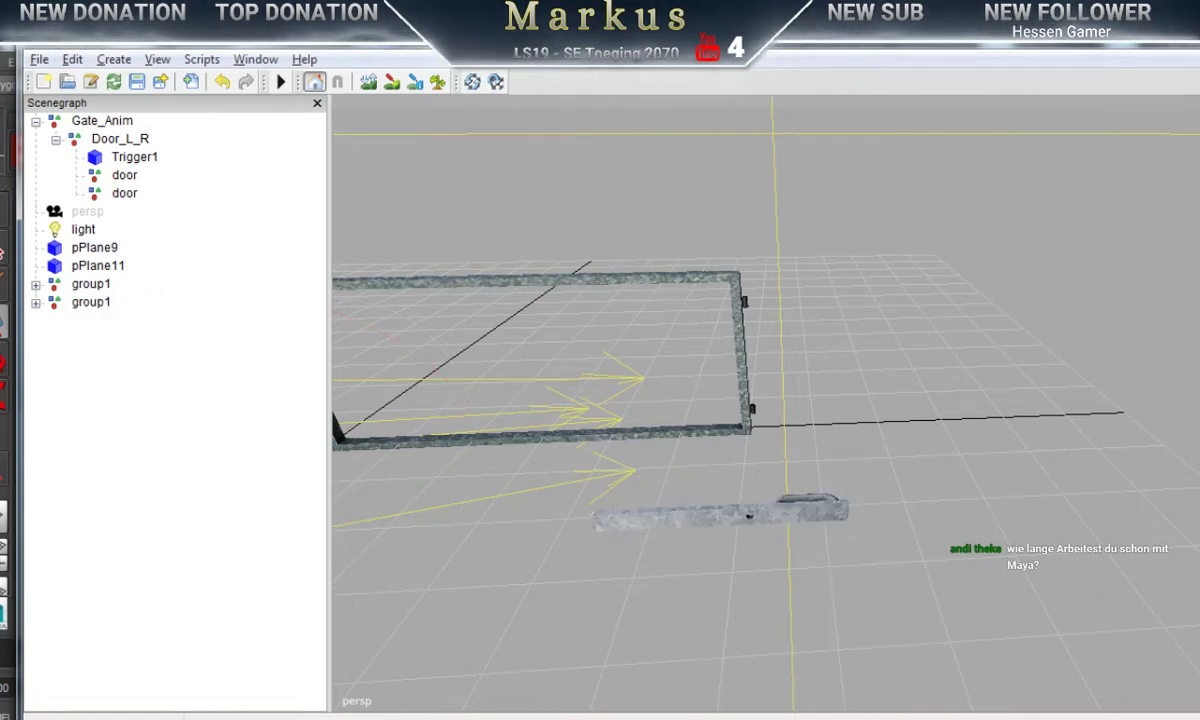
Step: Switch to Maya, close the I3D exporter and select the rear gate frame pPlane10 that carries the exported handle
{"action": "key", "text": "alt+Tab"}
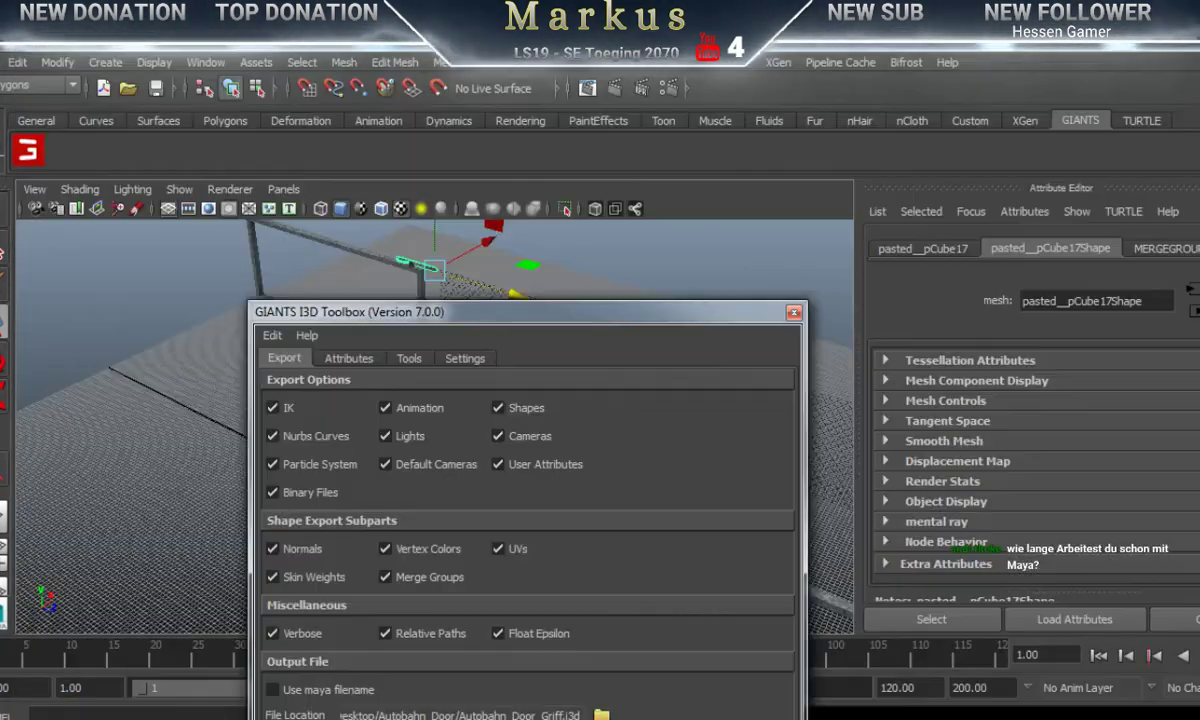
{"action": "left_click", "coordinate": [794, 312]}
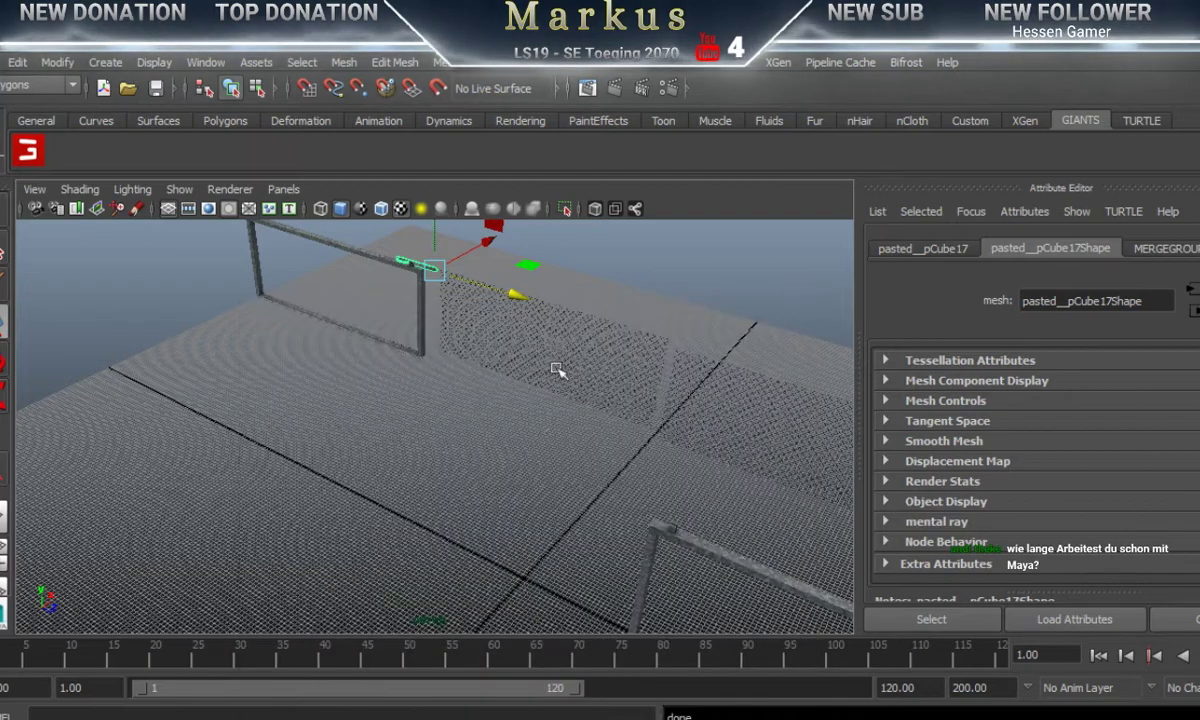
{"action": "middle_click_drag", "start_coordinate": [463, 320], "coordinate": [800, 630], "text": "alt"}
{"action": "left_click_drag", "start_coordinate": [413, 553], "coordinate": [390, 453], "text": "alt"}
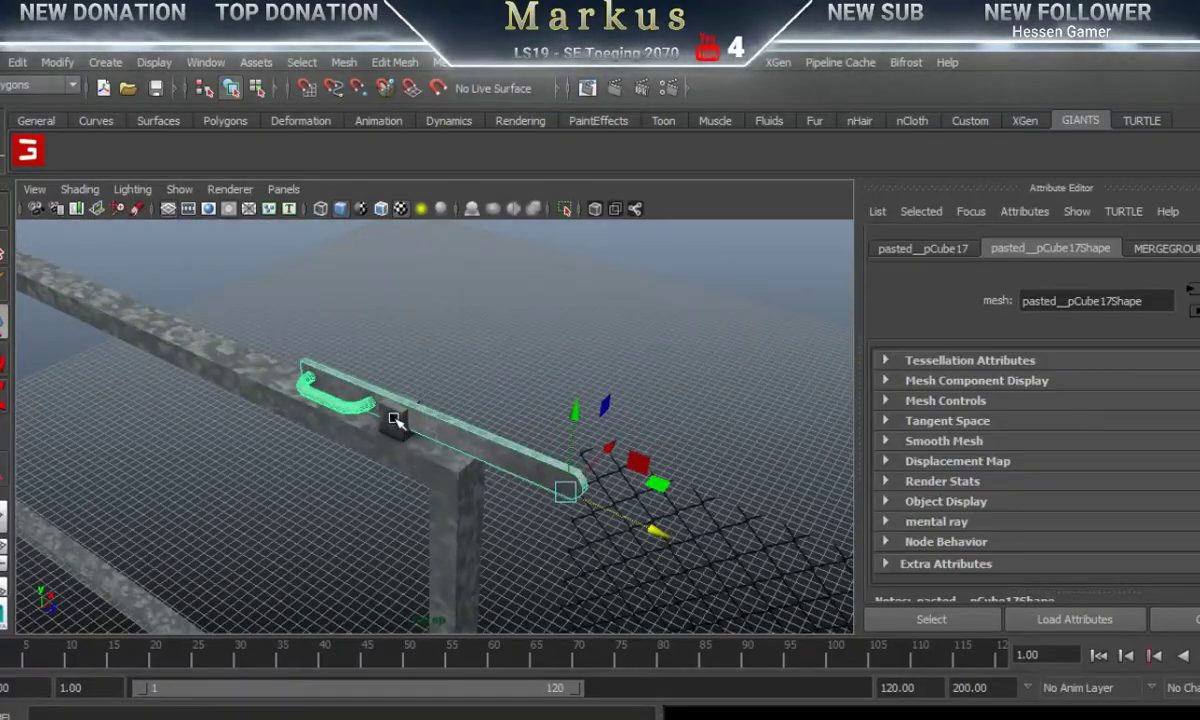
{"action": "left_click", "coordinate": [389, 417]}
Step: Box-select all remaining gate and fence parts across the whole scene
{"action": "right_click_drag", "start_coordinate": [565, 474], "coordinate": [383, 565], "text": "alt"}
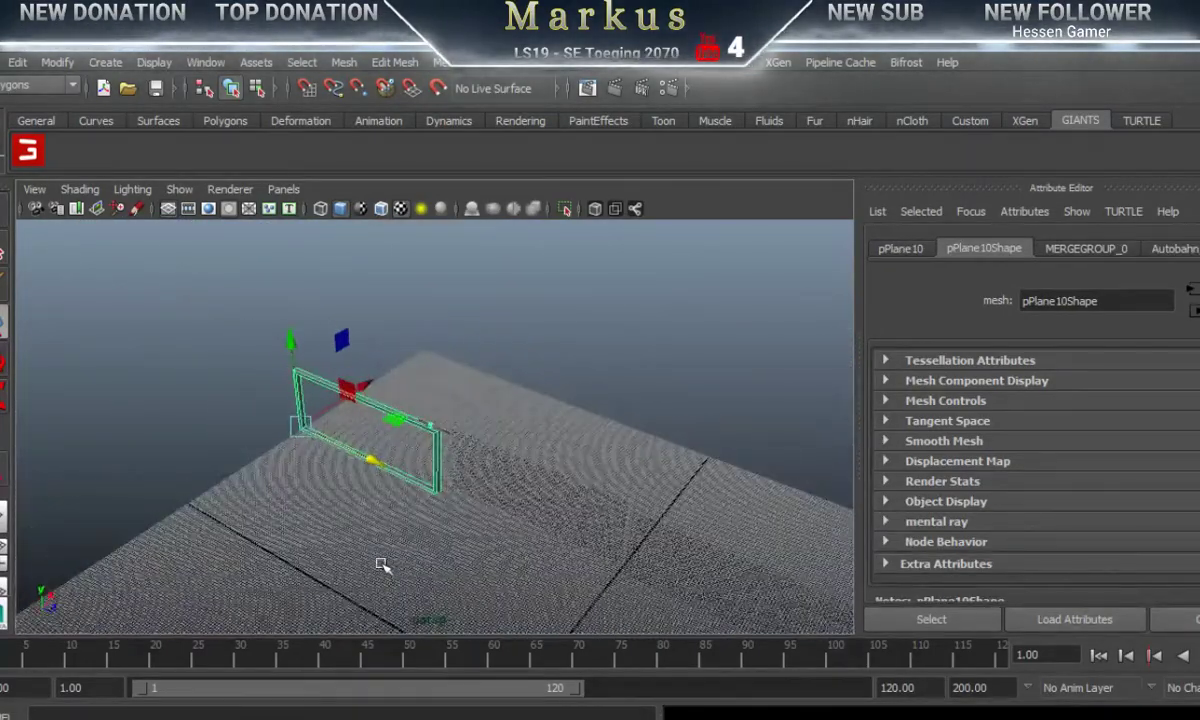
{"action": "middle_click_drag", "start_coordinate": [383, 565], "coordinate": [348, 575], "text": "alt"}
{"action": "left_click_drag", "start_coordinate": [349, 575], "coordinate": [487, 517], "text": "alt"}
{"action": "right_click_drag", "start_coordinate": [487, 517], "coordinate": [515, 515], "text": "alt"}
{"action": "left_click_drag", "start_coordinate": [89, 272], "coordinate": [755, 614]}
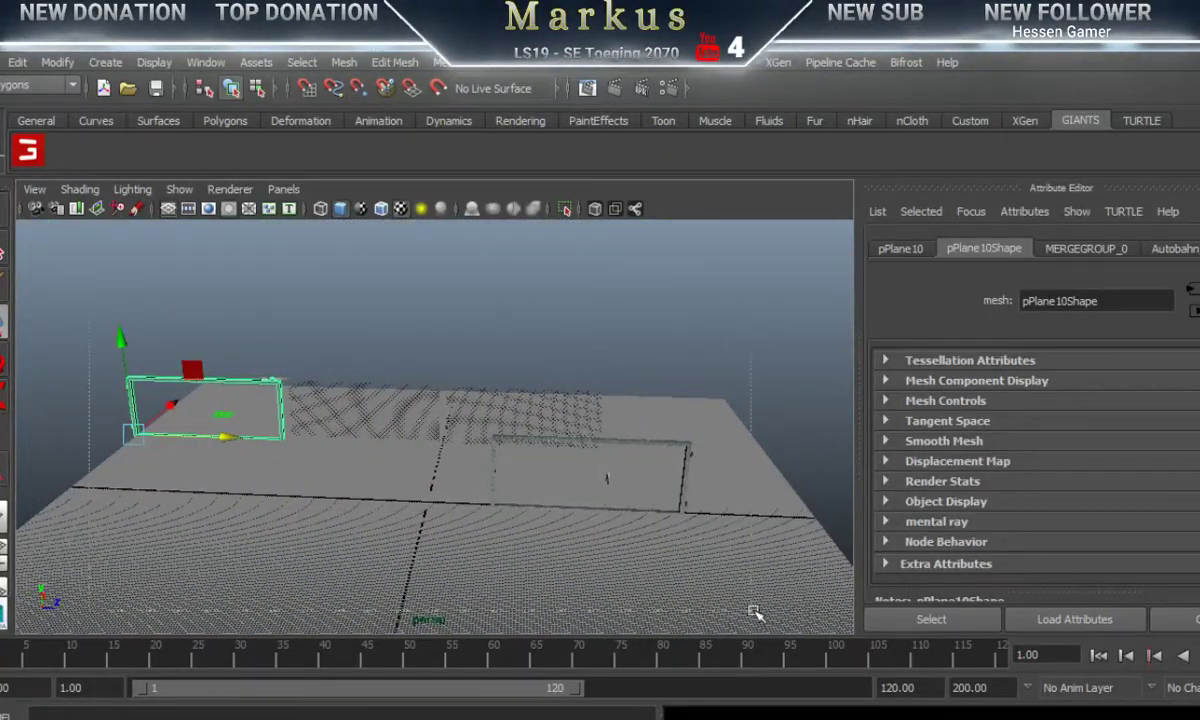
Step: Select the small cylinder pasted__pCylinder41 beside the chain-link mesh, show its Channel Box and move it to the mesh's far outer end
{"action": "left_click_drag", "start_coordinate": [605, 560], "coordinate": [372, 514], "text": "alt"}
{"action": "right_click_drag", "start_coordinate": [372, 514], "coordinate": [1100, 330], "text": "alt"}
{"action": "right_click_drag", "start_coordinate": [330, 480], "coordinate": [806, 344], "text": "alt"}
{"action": "left_click", "coordinate": [404, 349]}
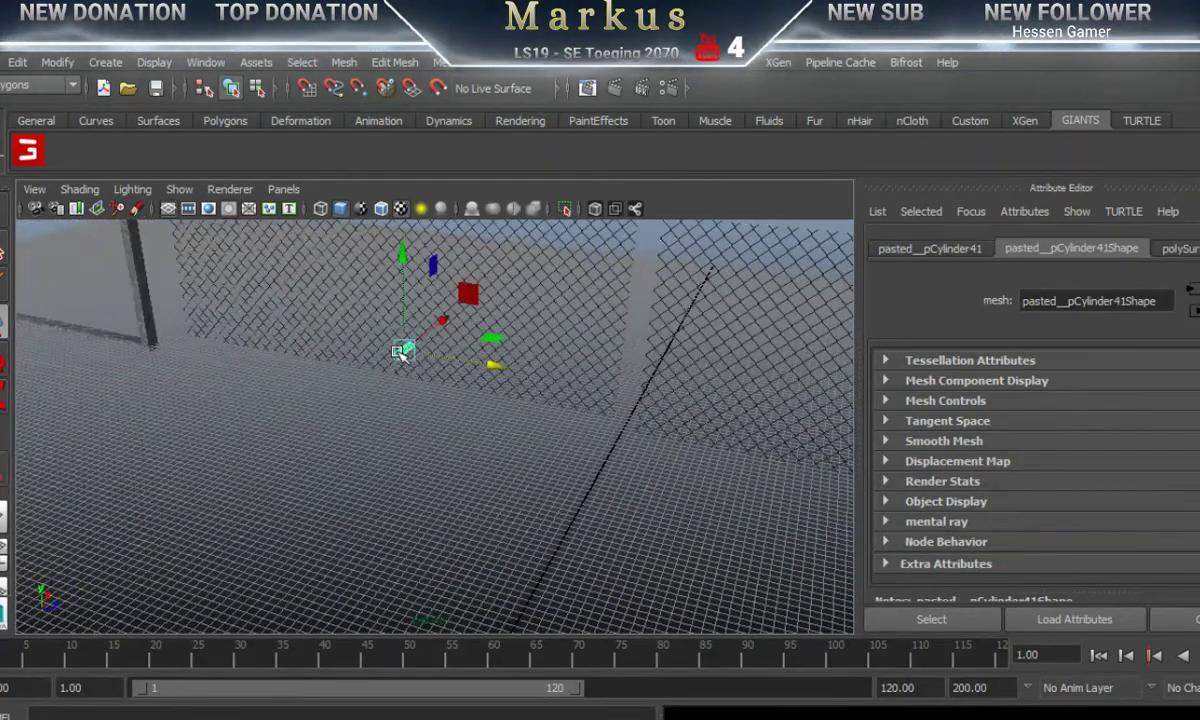
{"action": "middle_click_drag", "start_coordinate": [423, 455], "coordinate": [387, 345], "text": "alt"}
{"action": "left_click_drag", "start_coordinate": [387, 345], "coordinate": [515, 440], "text": "alt"}
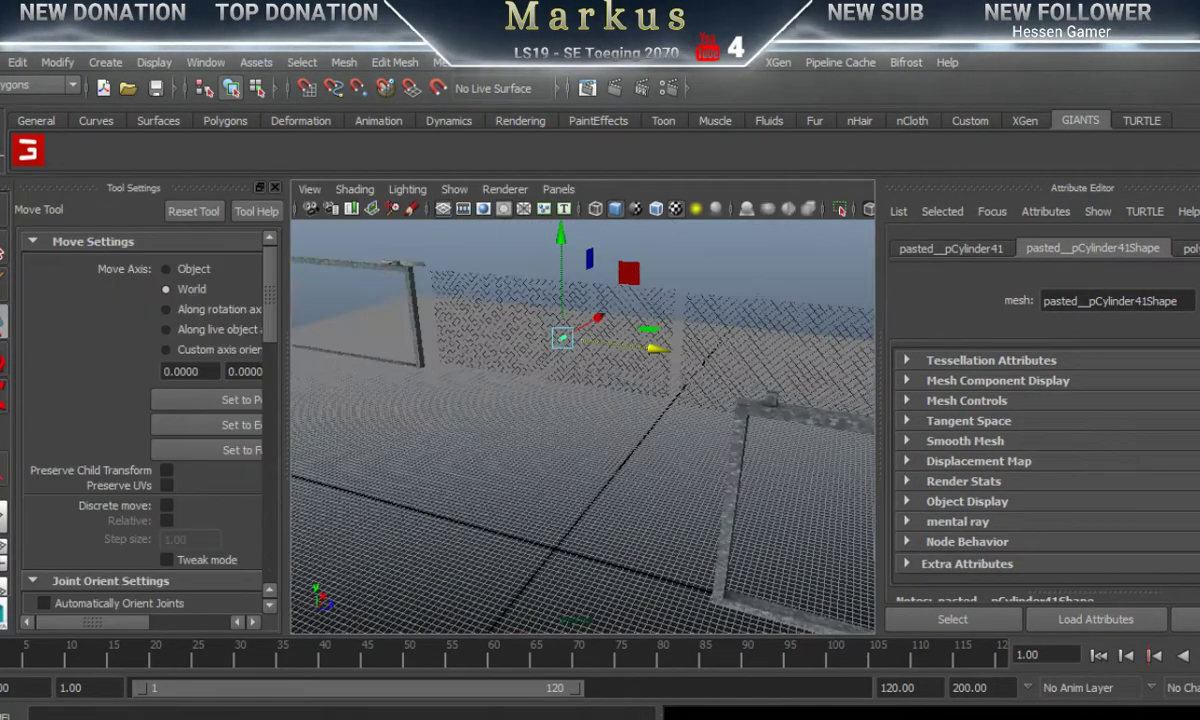
{"action": "key", "text": "ctrl+a"}
{"action": "key", "text": "ctrl+a"}
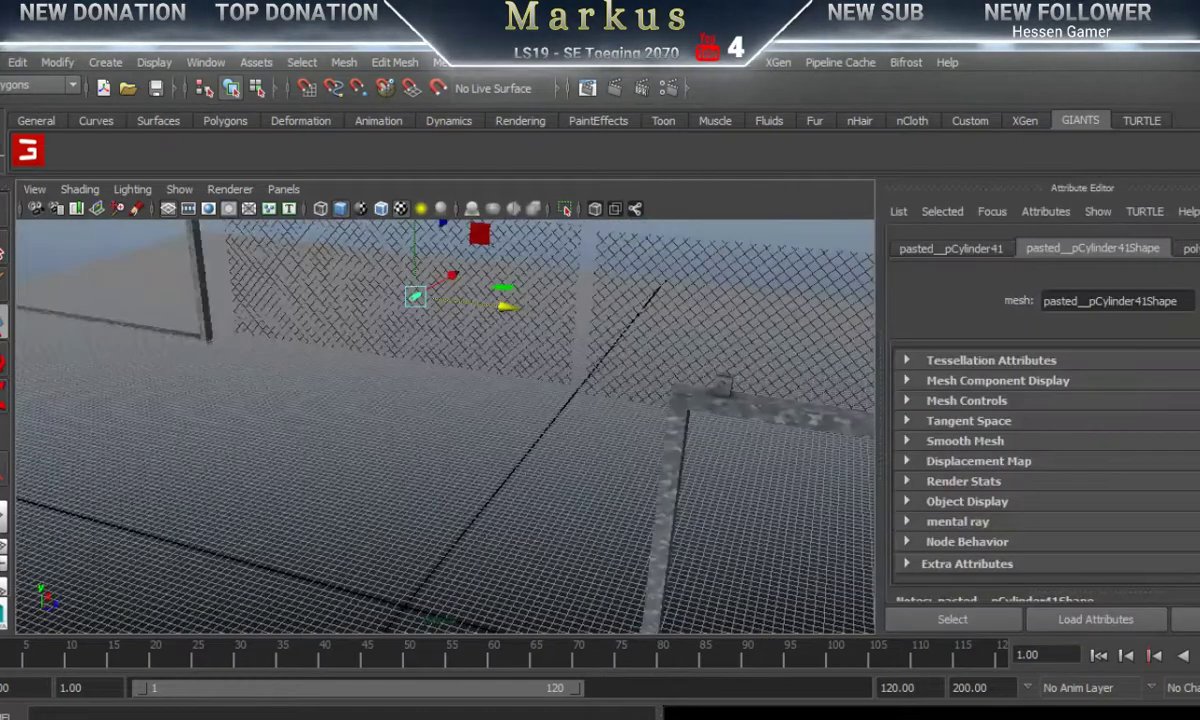
{"action": "key", "text": "ctrl+a"}
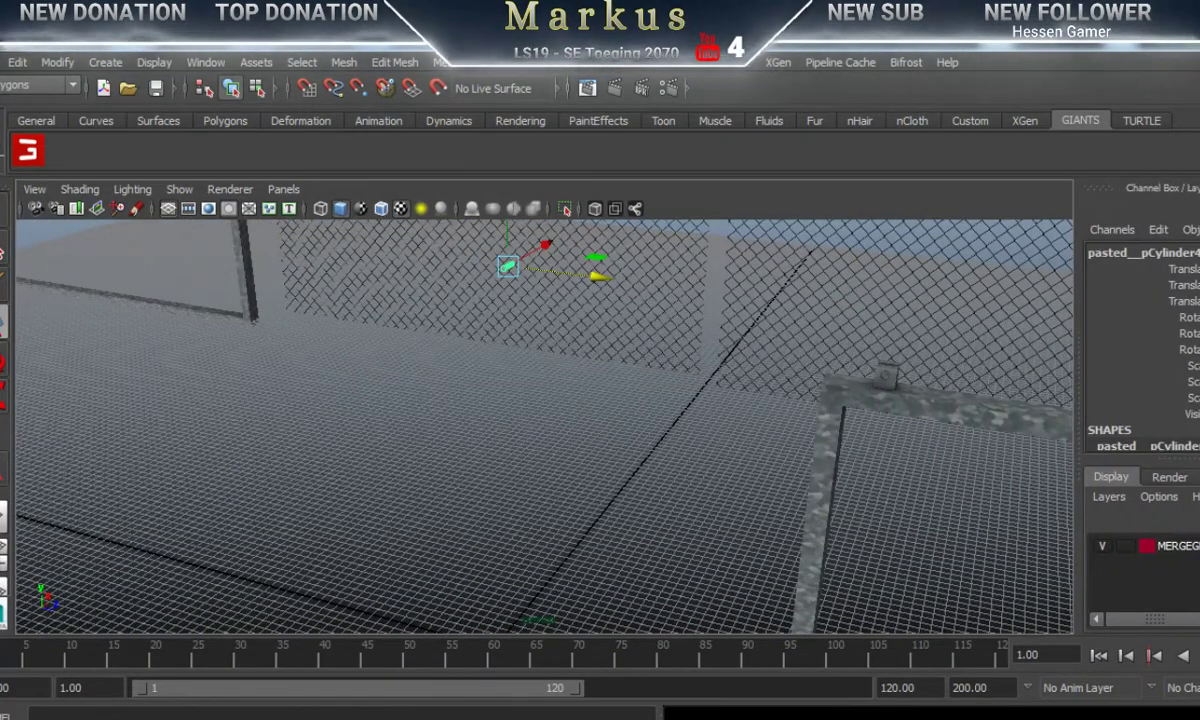
{"action": "key", "text": "Delete"}
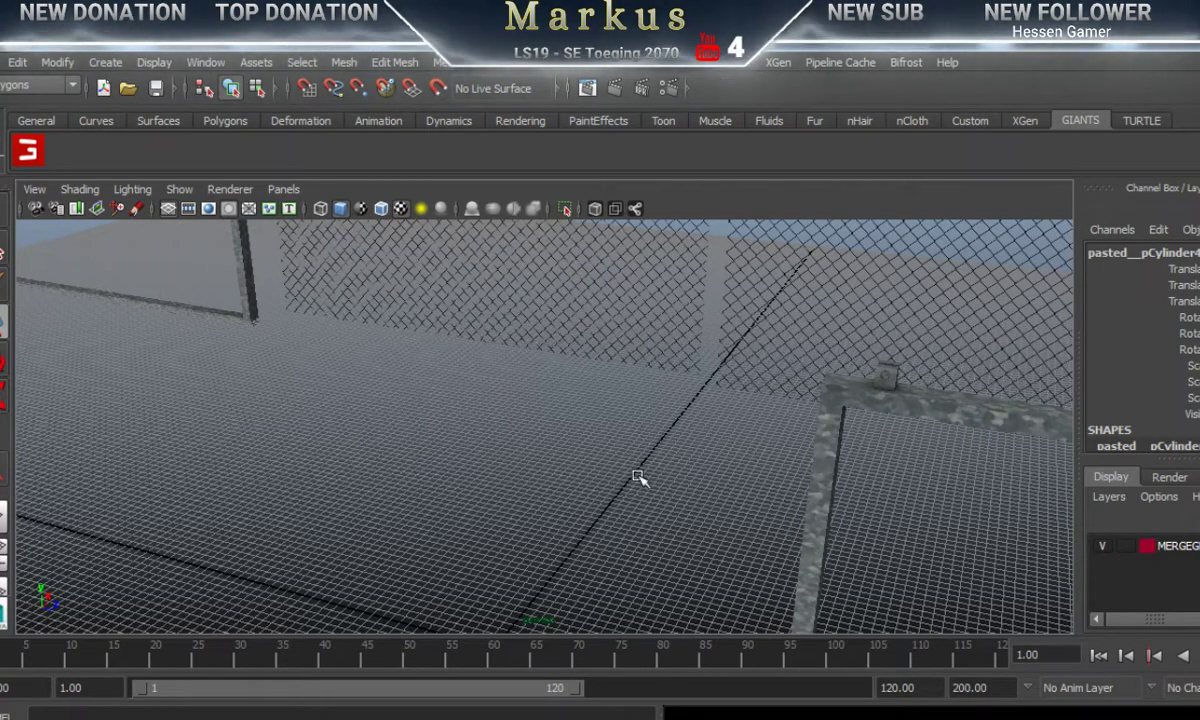
{"action": "left_click_drag", "start_coordinate": [632, 486], "coordinate": [325, 480], "text": "alt"}
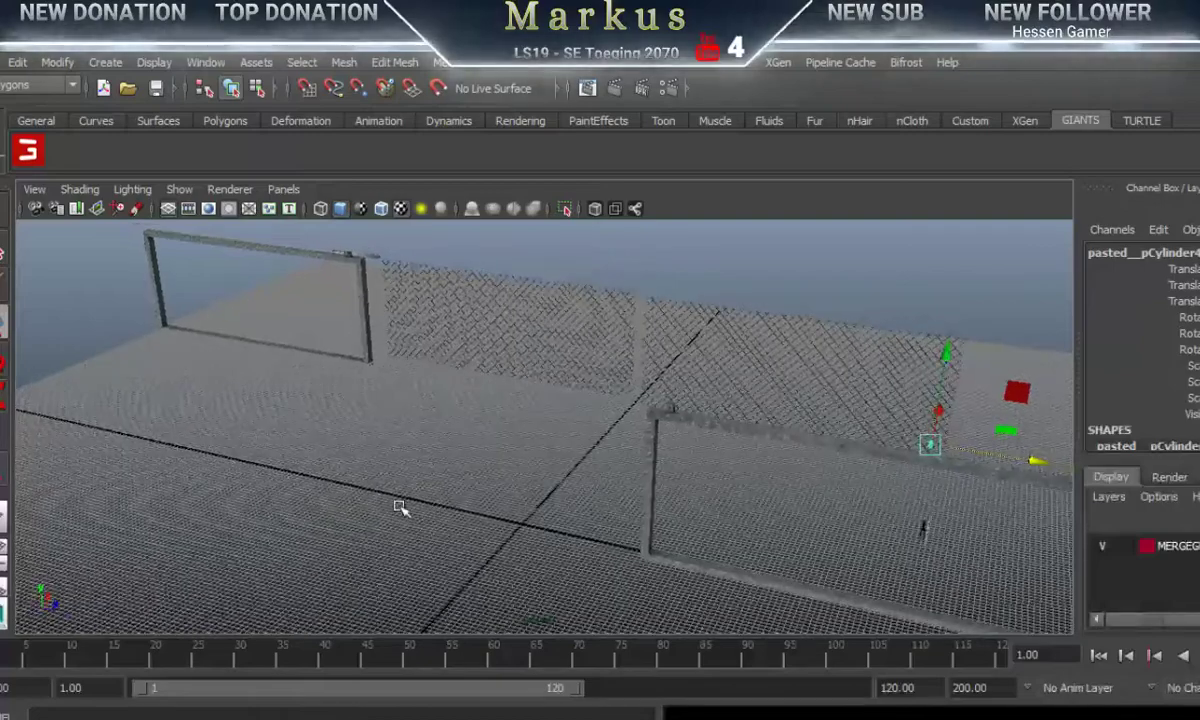
Step: Move the small cylinder from beside the chain-link mesh to the crossing of the two grid axes
{"action": "left_click_drag", "start_coordinate": [402, 506], "coordinate": [530, 505], "text": "alt"}
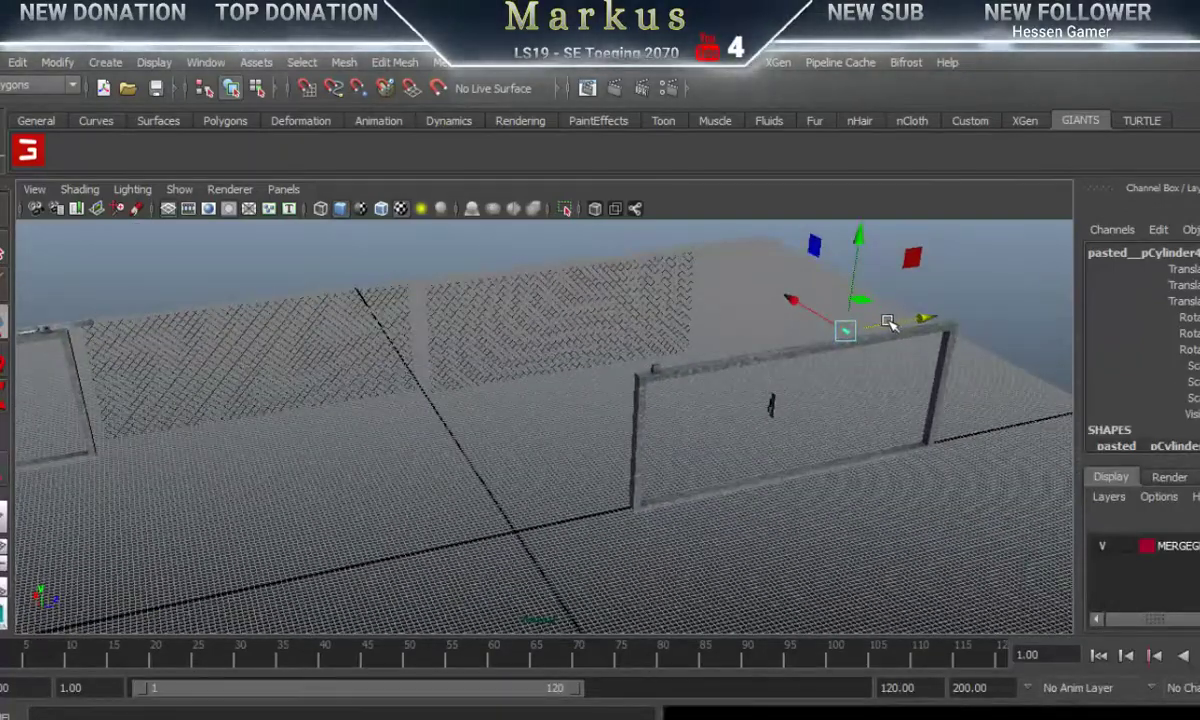
{"action": "left_click_drag", "start_coordinate": [888, 326], "coordinate": [496, 443]}
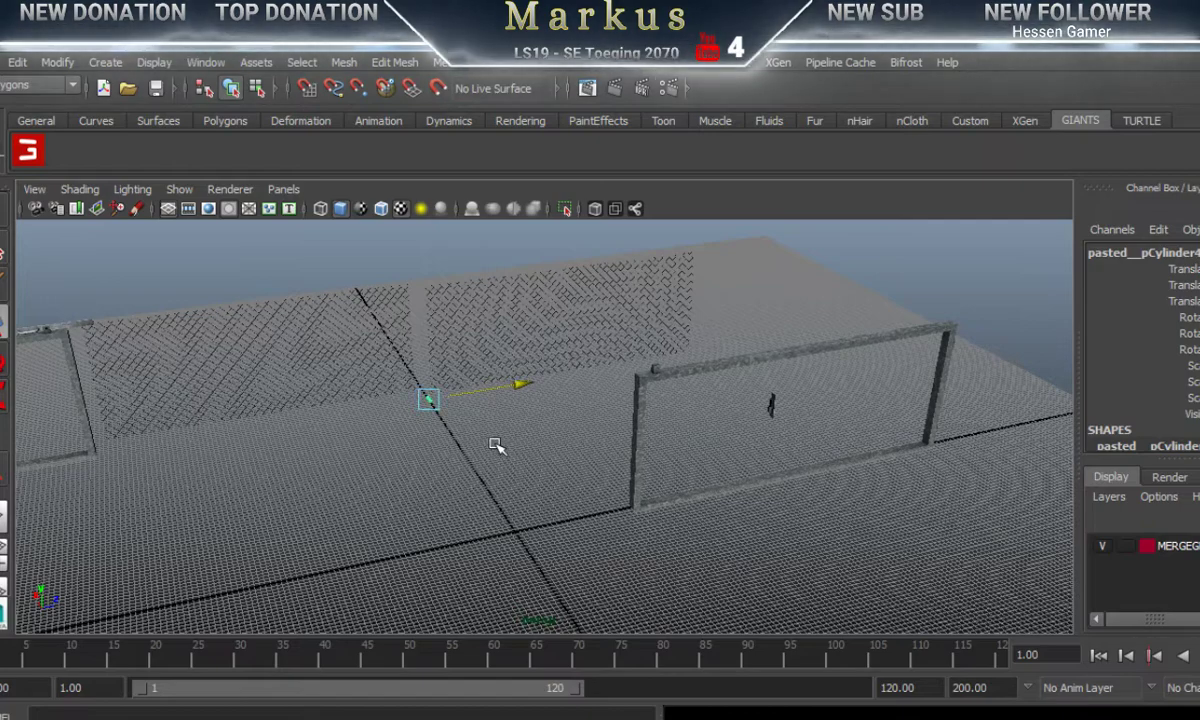
{"action": "key", "text": "w"}
{"action": "left_click_drag", "start_coordinate": [408, 367], "coordinate": [480, 483]}
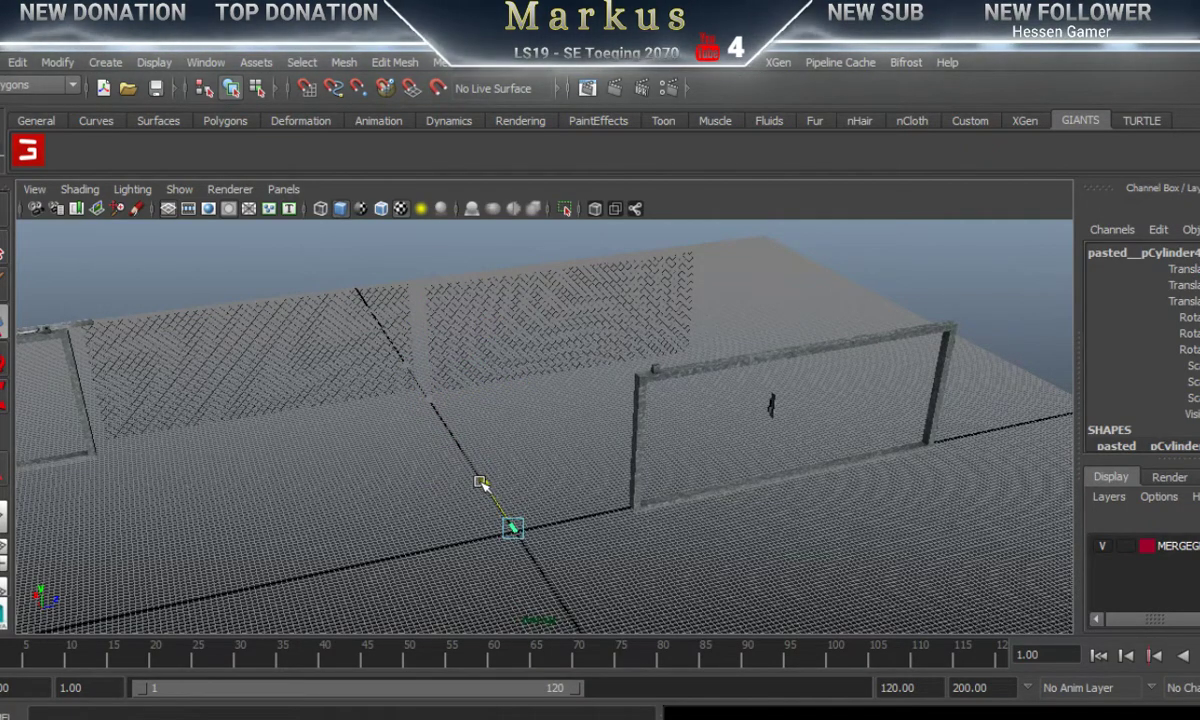
{"action": "middle_click_drag", "start_coordinate": [515, 524], "coordinate": [565, 382], "text": "alt"}
{"action": "right_click_drag", "start_coordinate": [478, 424], "coordinate": [660, 397], "text": "alt"}
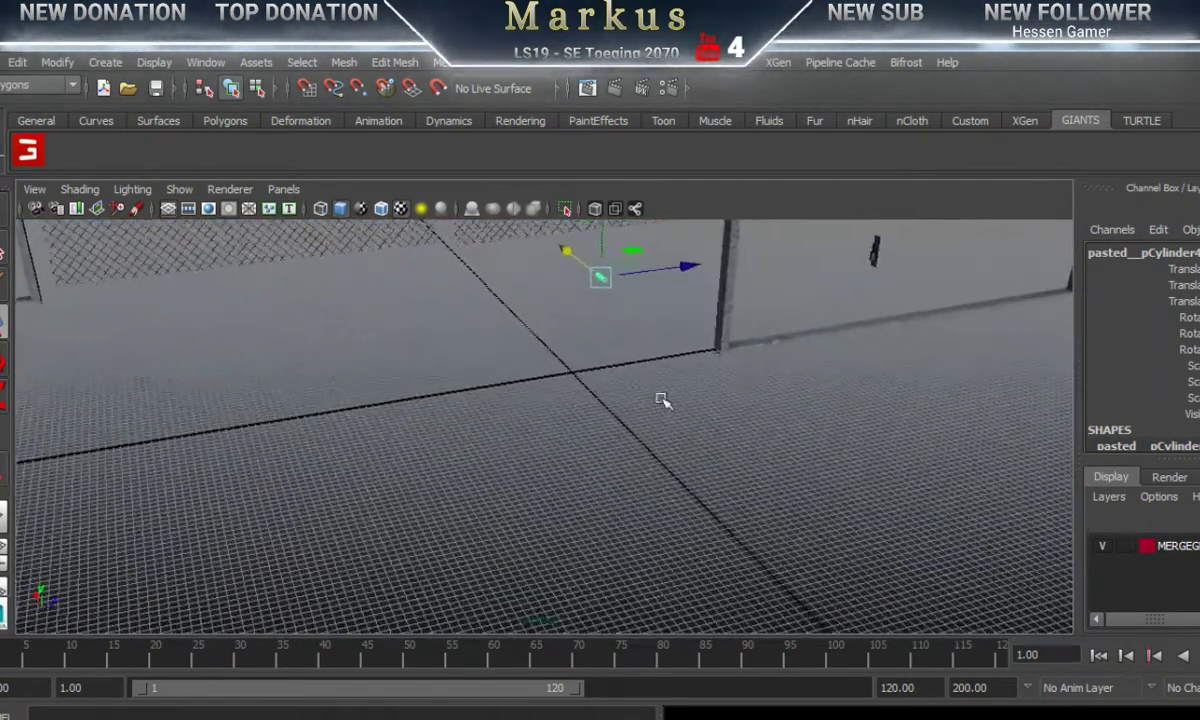
Step: Lower the small cylinder towards the ground grid and shift it closer to the world origin
{"action": "left_click_drag", "start_coordinate": [602, 251], "coordinate": [489, 355]}
{"action": "left_click_drag", "start_coordinate": [595, 376], "coordinate": [648, 363]}
{"action": "right_click_drag", "start_coordinate": [481, 404], "coordinate": [1101, 344], "text": "alt"}
{"action": "middle_click_drag", "start_coordinate": [681, 386], "coordinate": [674, 429], "text": "alt"}
{"action": "left_click_drag", "start_coordinate": [674, 430], "coordinate": [695, 490], "text": "alt"}
{"action": "left_click_drag", "start_coordinate": [640, 352], "coordinate": [630, 508]}
{"action": "left_click_drag", "start_coordinate": [676, 570], "coordinate": [785, 553]}
{"action": "left_click_drag", "start_coordinate": [714, 522], "coordinate": [556, 402]}
{"action": "left_click_drag", "start_coordinate": [509, 487], "coordinate": [630, 497]}
{"action": "left_click_drag", "start_coordinate": [688, 549], "coordinate": [553, 407]}
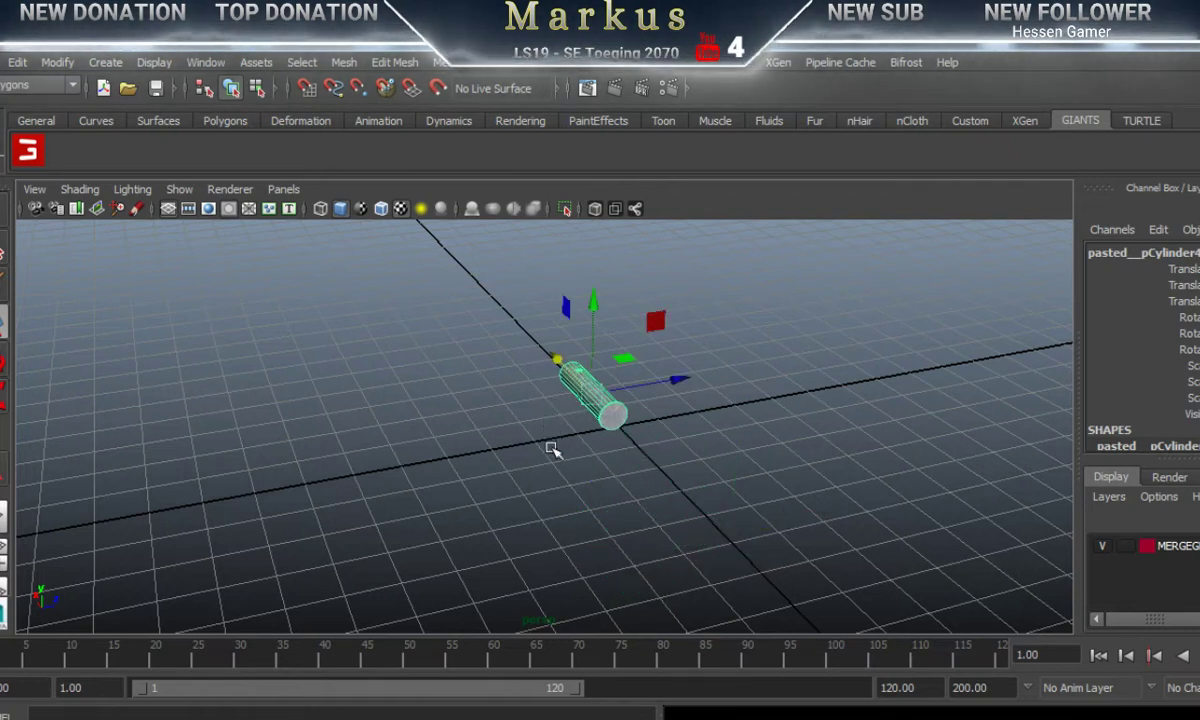
Step: Lower the cylinder further and shift it sideways so it lies along the X axis line
{"action": "right_click_drag", "start_coordinate": [486, 431], "coordinate": [945, 430], "text": "alt"}
{"action": "middle_click_drag", "start_coordinate": [750, 446], "coordinate": [645, 460], "text": "alt"}
{"action": "left_click_drag", "start_coordinate": [556, 272], "coordinate": [556, 432]}
{"action": "left_click_drag", "start_coordinate": [605, 520], "coordinate": [514, 394]}
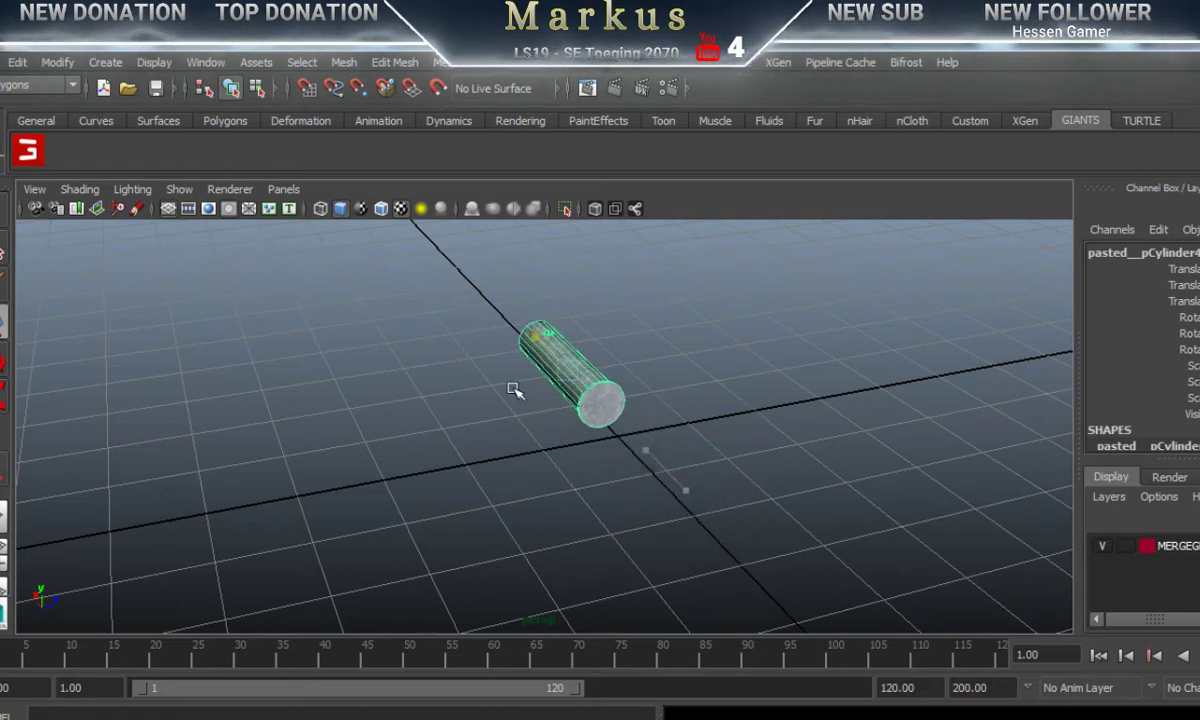
{"action": "left_click_drag", "start_coordinate": [566, 284], "coordinate": [570, 398]}
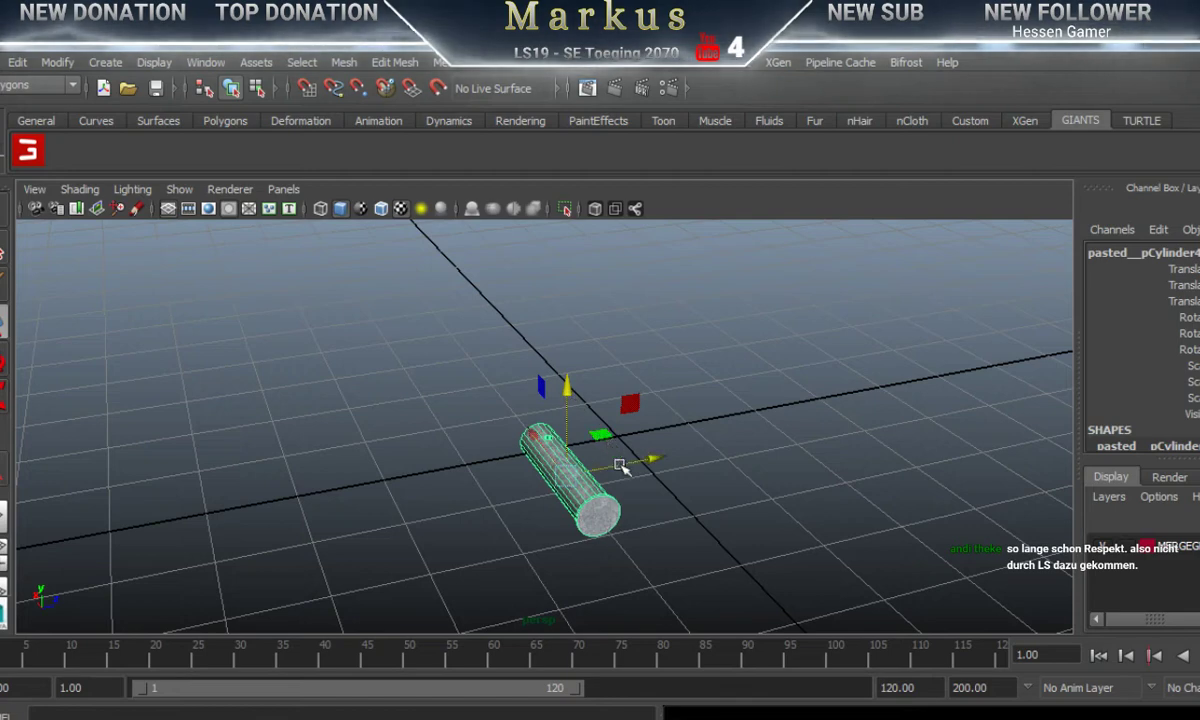
{"action": "left_click_drag", "start_coordinate": [620, 470], "coordinate": [697, 456]}
{"action": "left_click_drag", "start_coordinate": [571, 501], "coordinate": [592, 501], "text": "alt"}
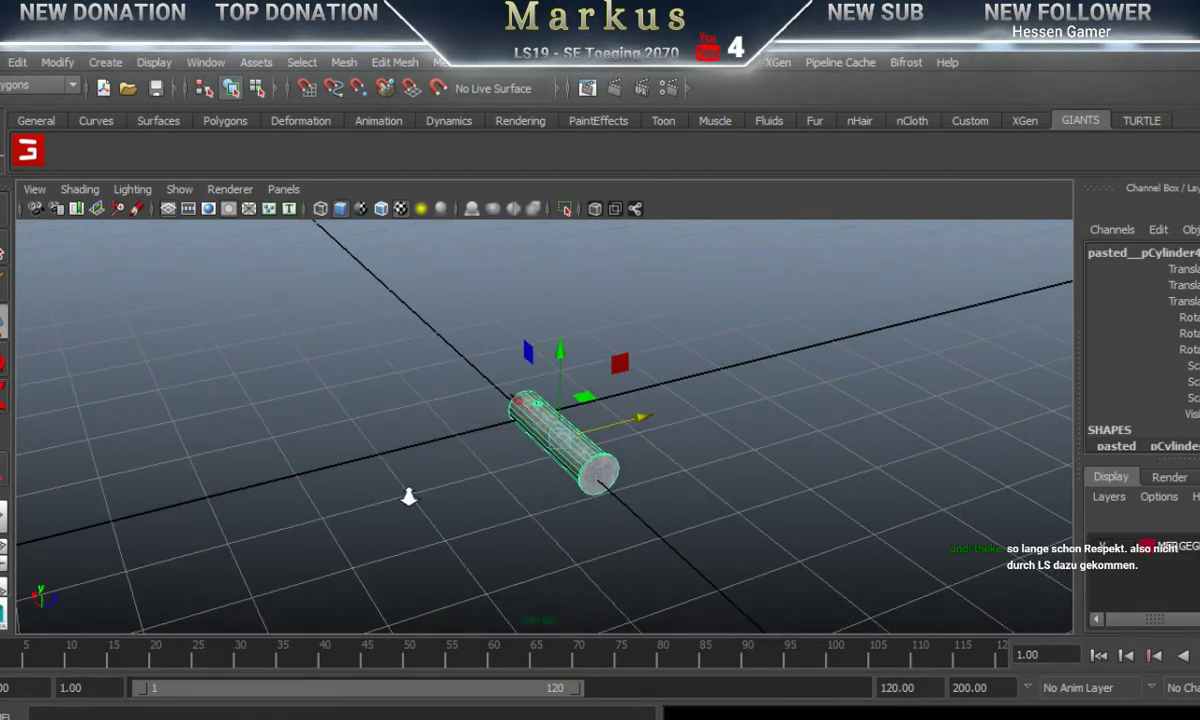
{"action": "left_click_drag", "start_coordinate": [410, 493], "coordinate": [881, 421], "text": "alt"}
{"action": "left_click_drag", "start_coordinate": [632, 496], "coordinate": [539, 498], "text": "alt"}
Step: Slide the cylinder along the X axis so its flanged end cap sits at the world origin
{"action": "scroll", "coordinate": [539, 498], "scroll_direction": "up", "scroll_amount": 8}
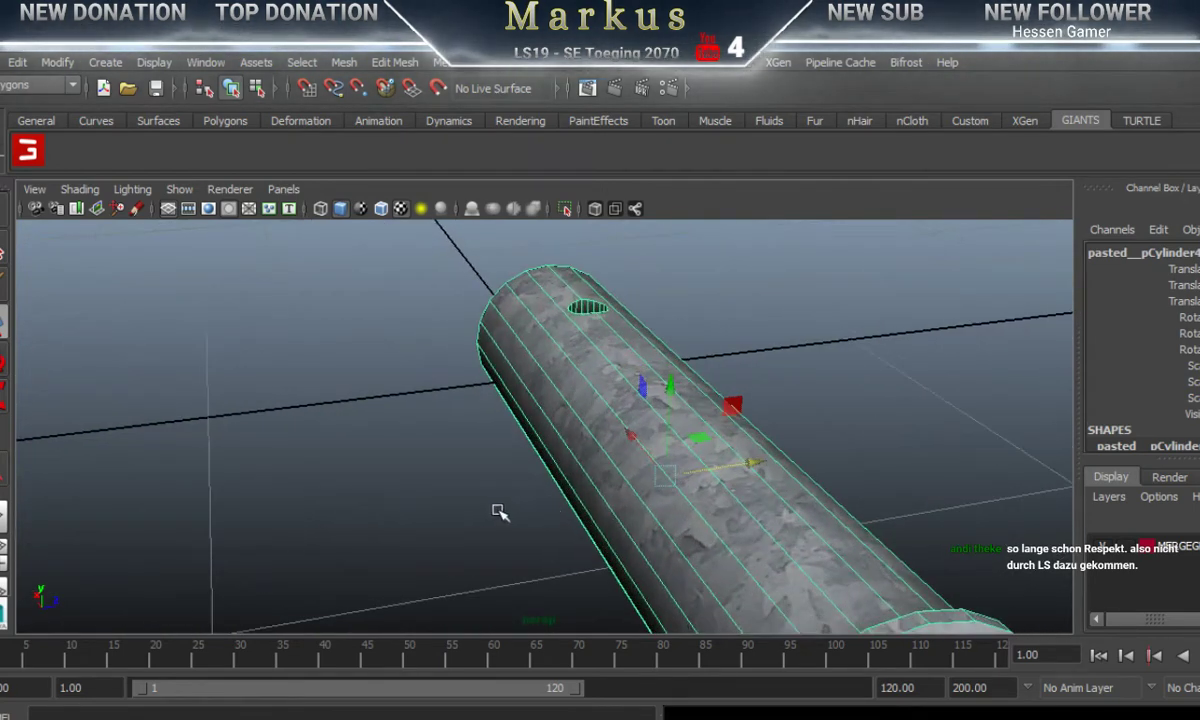
{"action": "key", "text": "f"}
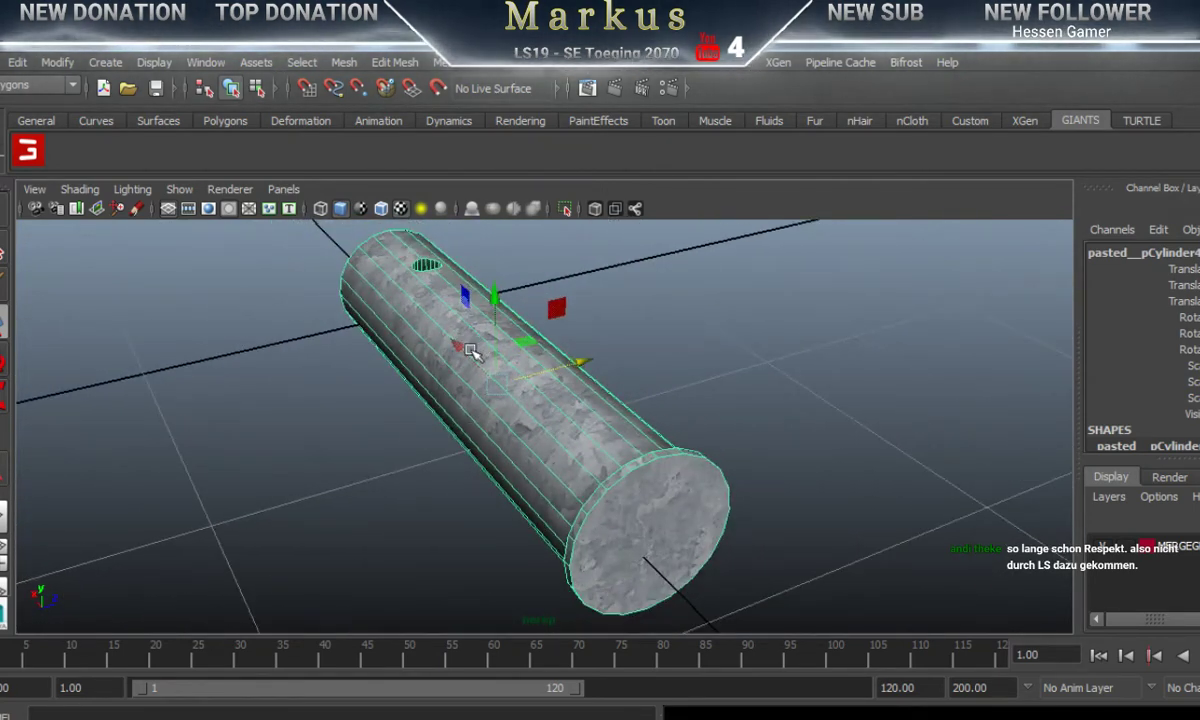
{"action": "left_click_drag", "start_coordinate": [463, 357], "coordinate": [380, 461]}
{"action": "right_click_drag", "start_coordinate": [380, 461], "coordinate": [400, 425], "text": "alt"}
{"action": "middle_click_drag", "start_coordinate": [429, 450], "coordinate": [412, 450], "text": "alt"}
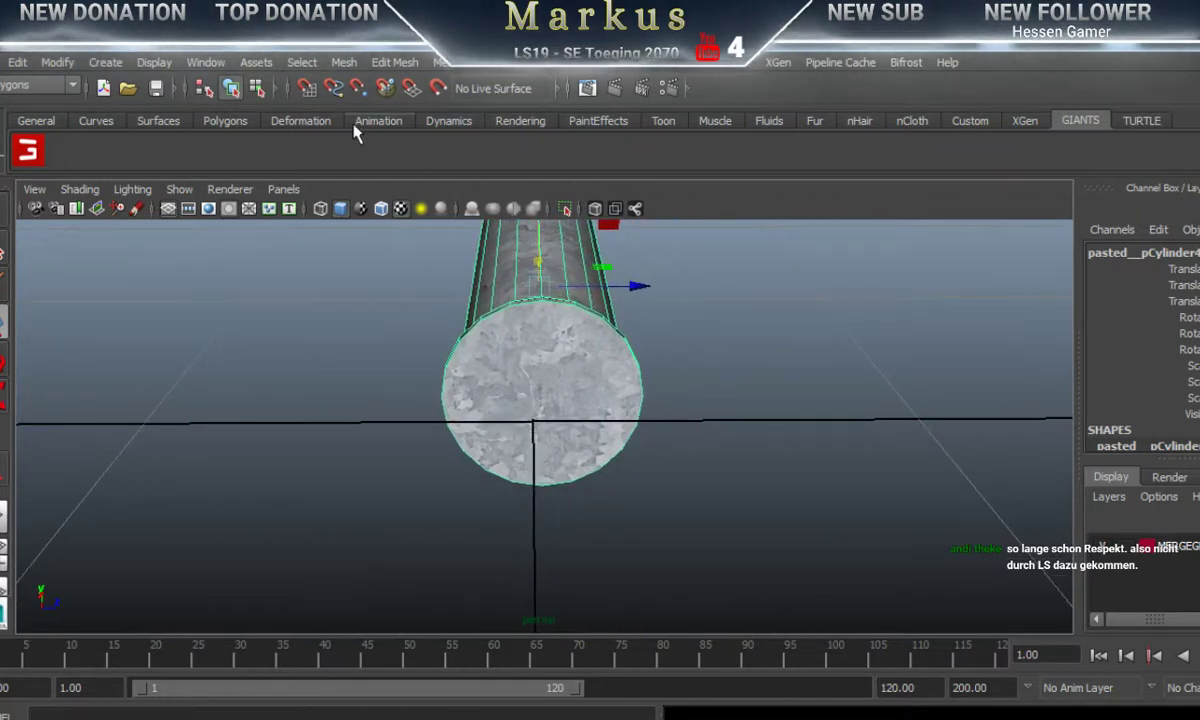
Step: Split the cylinder's flanged end cap with a vertical and a horizontal edge that cross at its centre
{"action": "left_click", "coordinate": [290, 122]}
{"action": "left_click", "coordinate": [228, 118]}
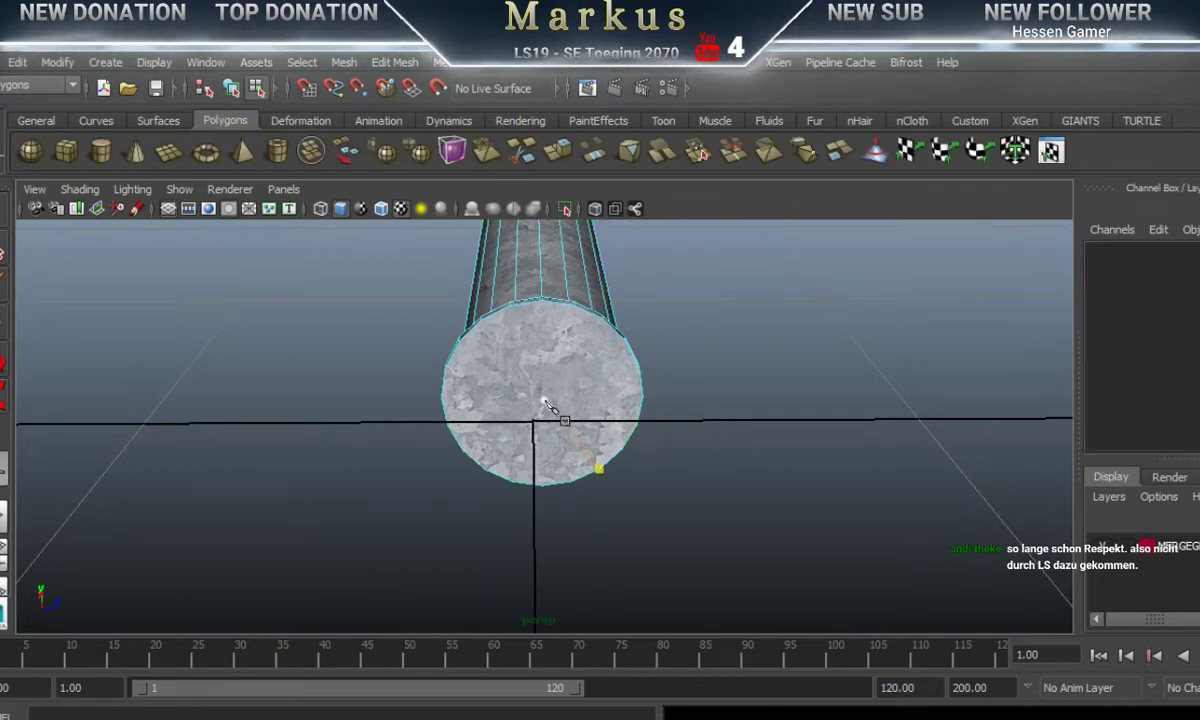
{"action": "left_click_drag", "start_coordinate": [549, 503], "coordinate": [527, 463], "text": "alt"}
{"action": "scroll", "coordinate": [450, 478], "scroll_direction": "up", "scroll_amount": 3}
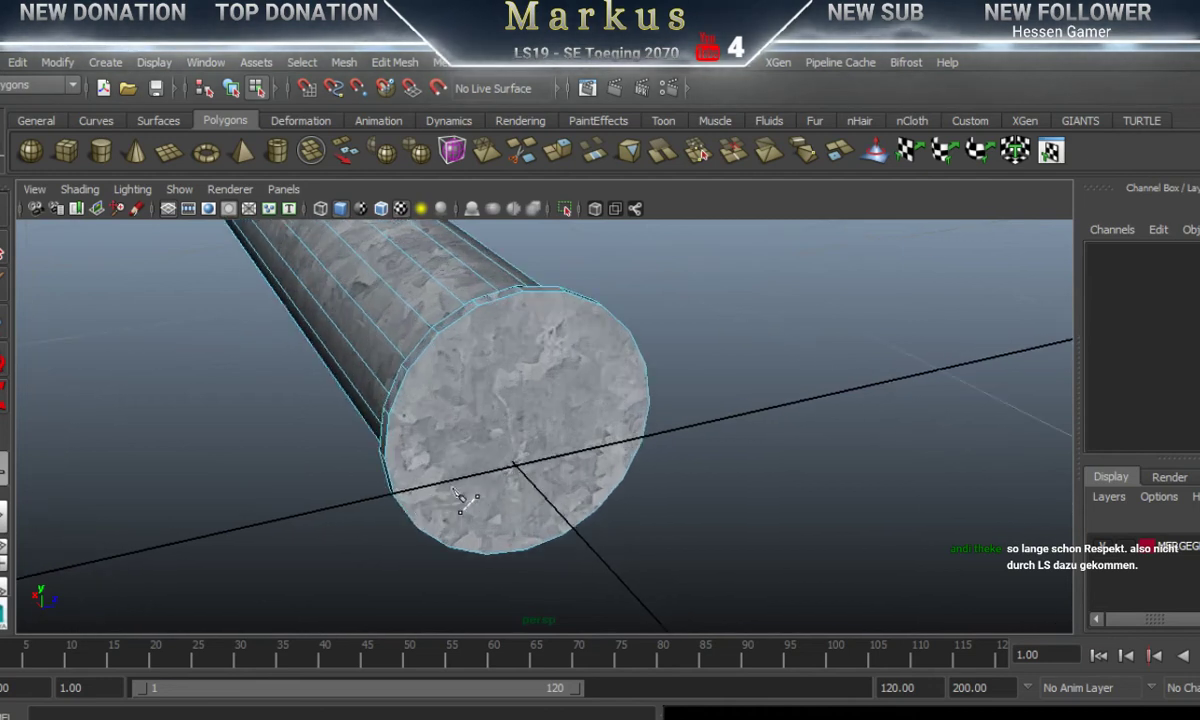
{"action": "left_click", "coordinate": [520, 293]}
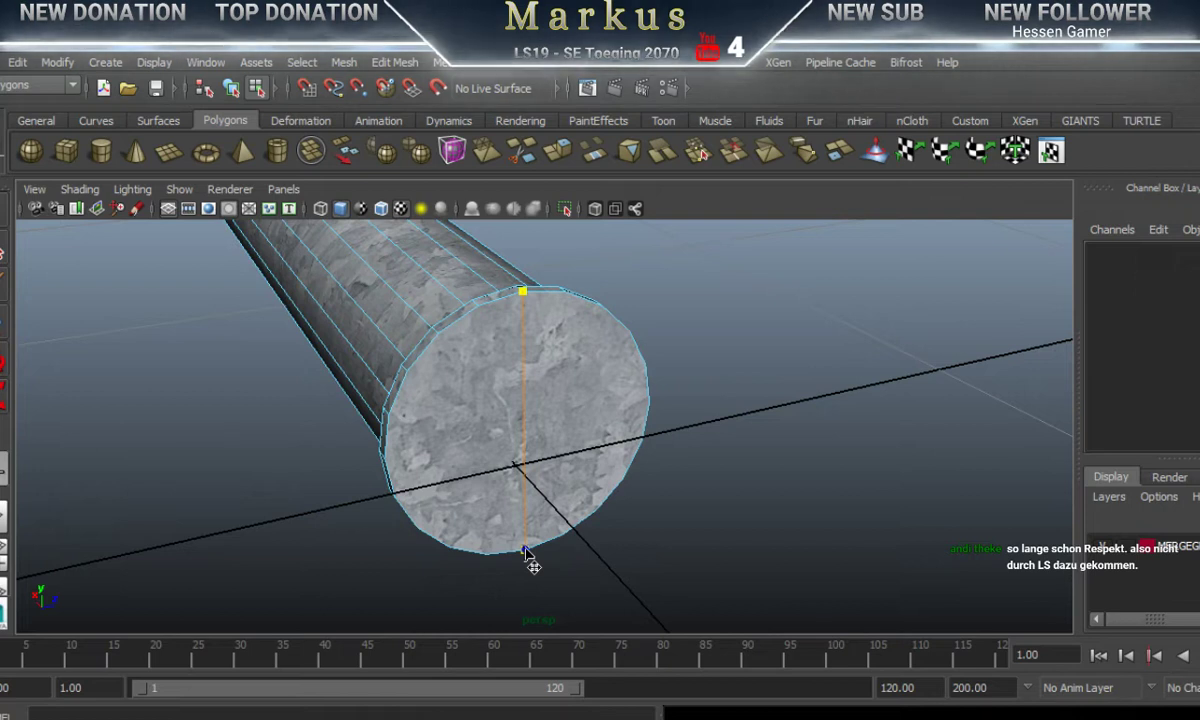
{"action": "left_click", "coordinate": [523, 552]}
{"action": "key", "text": "Return"}
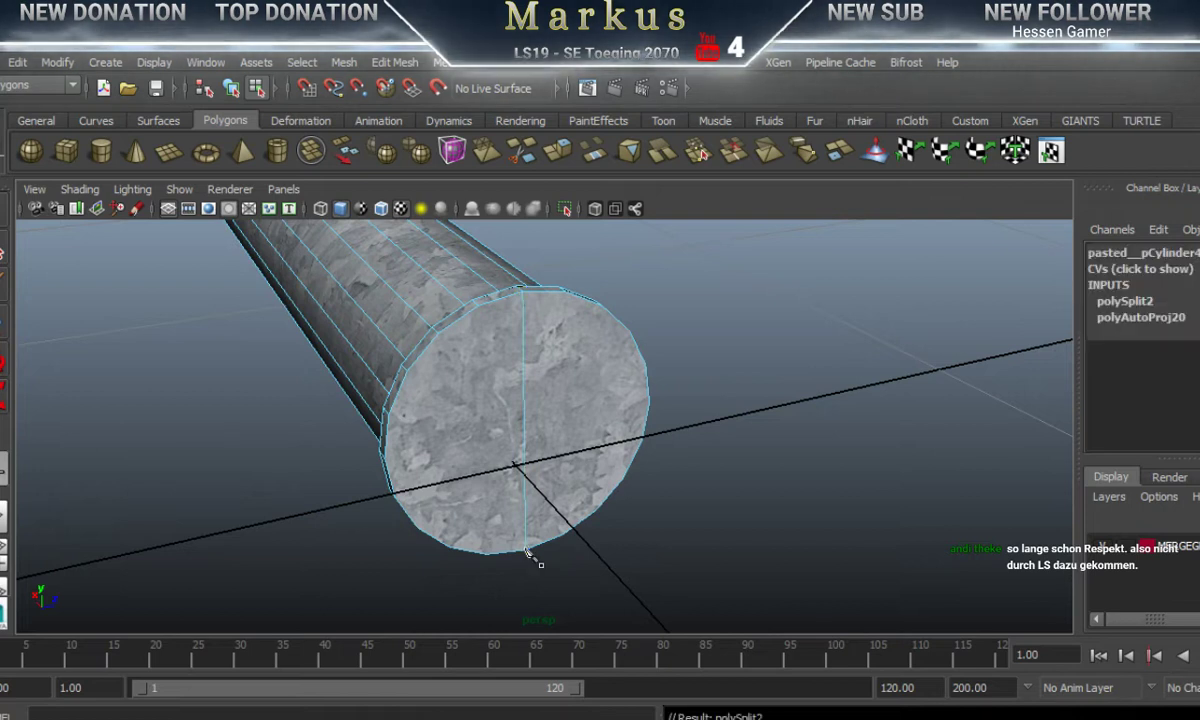
{"action": "left_click", "coordinate": [385, 459]}
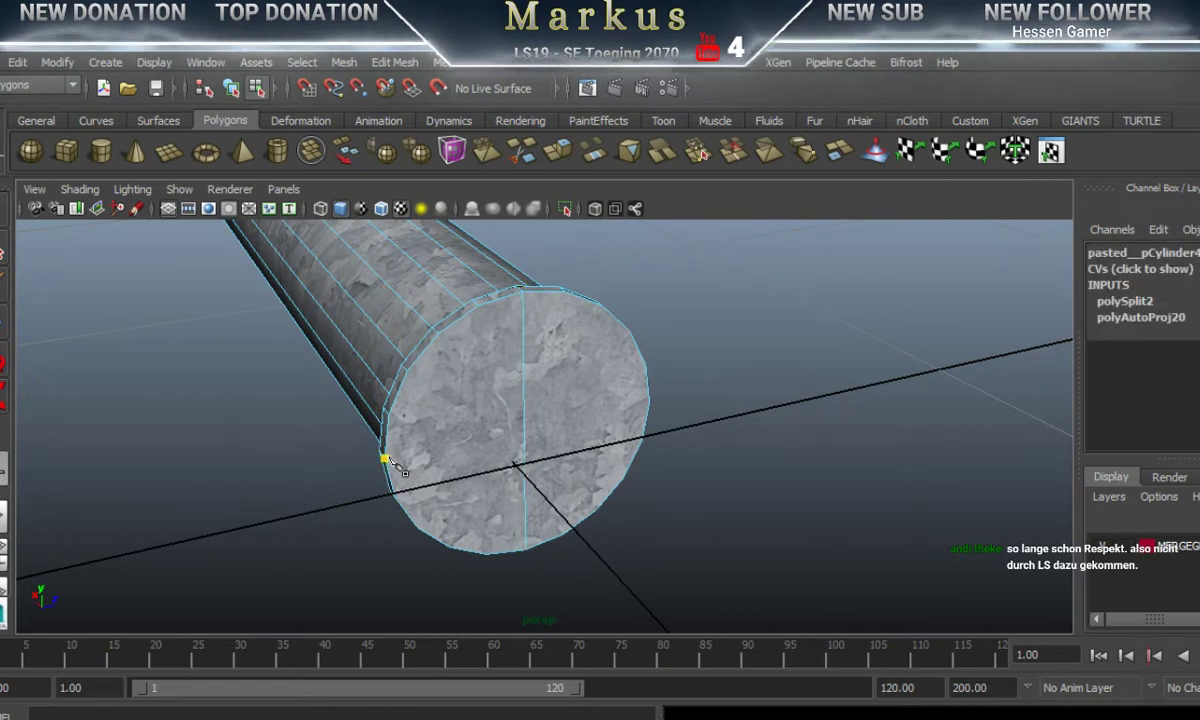
{"action": "left_click", "coordinate": [650, 406]}
{"action": "key", "text": "Return"}
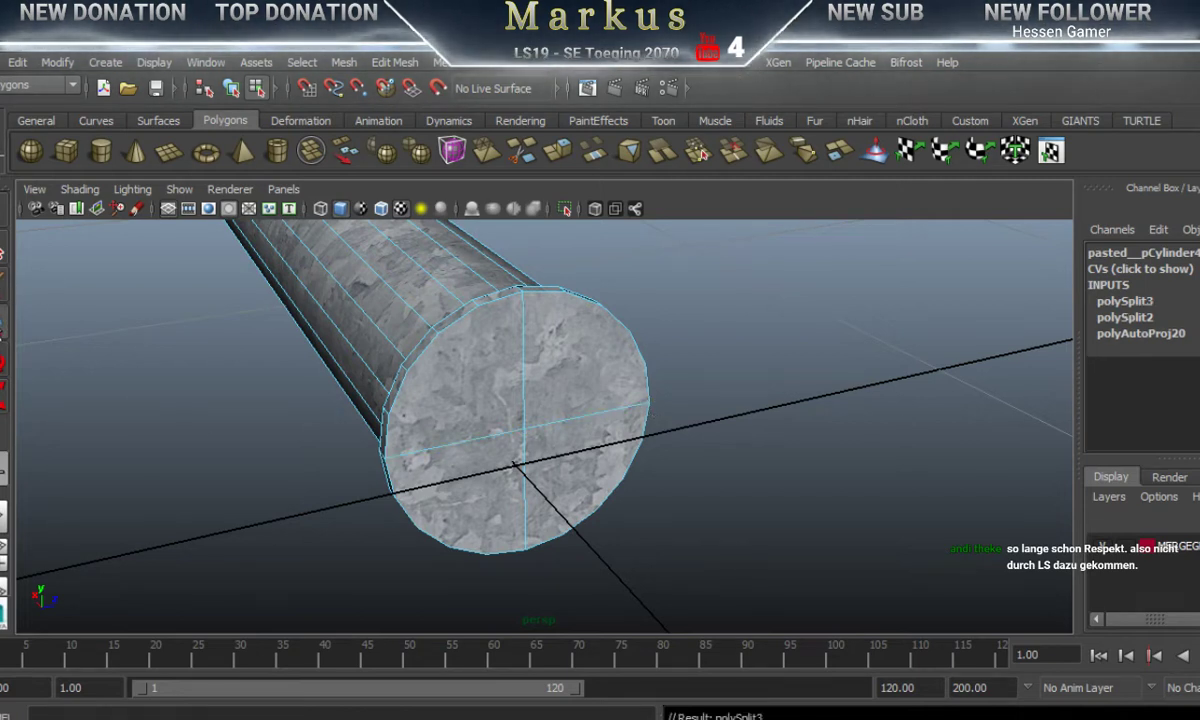
Step: Move the cylinder down and sideways until the crossing edges on its end cap line up with the world origin
{"action": "left_click", "coordinate": [3, 321]}
{"action": "right_click_drag", "start_coordinate": [389, 304], "coordinate": [436, 252]}
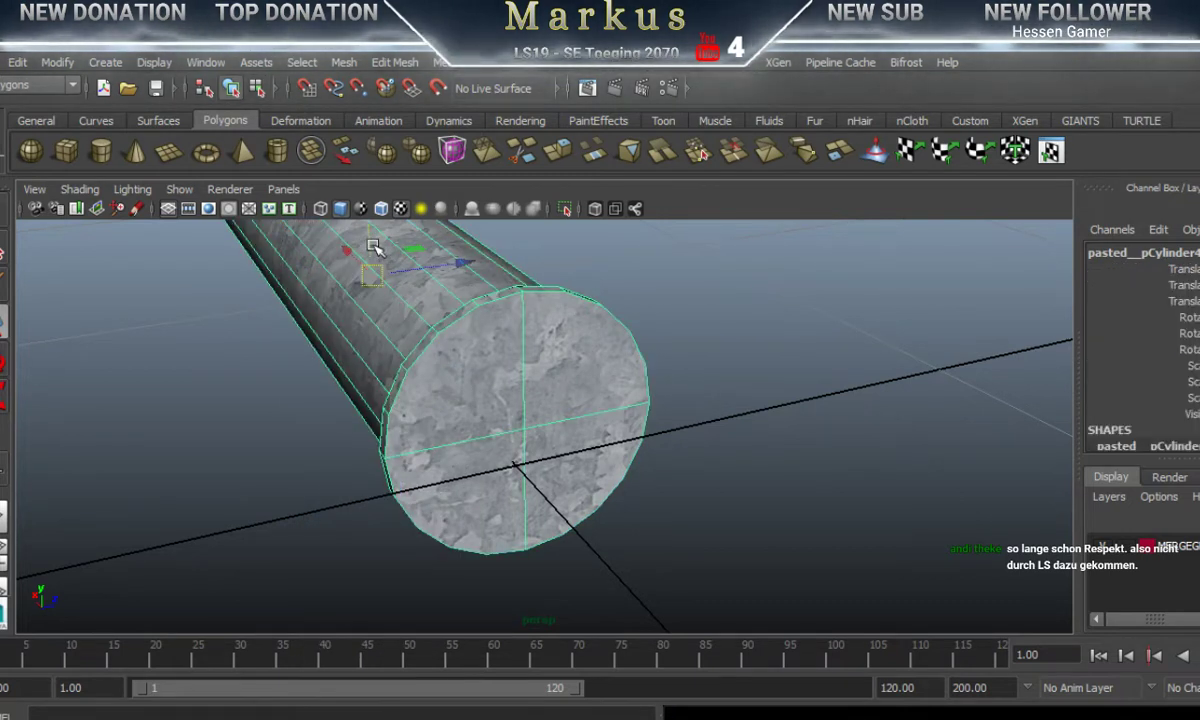
{"action": "left_click_drag", "start_coordinate": [372, 247], "coordinate": [371, 274]}
{"action": "left_click_drag", "start_coordinate": [470, 289], "coordinate": [464, 306]}
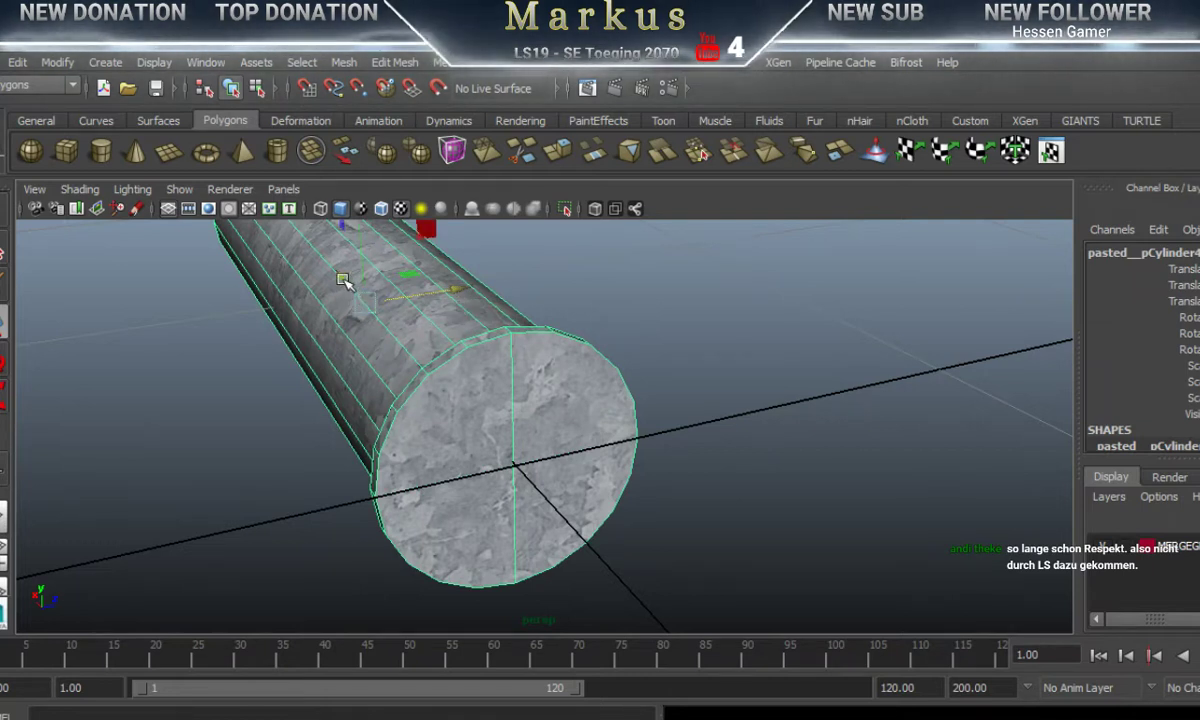
{"action": "left_click_drag", "start_coordinate": [342, 280], "coordinate": [364, 264]}
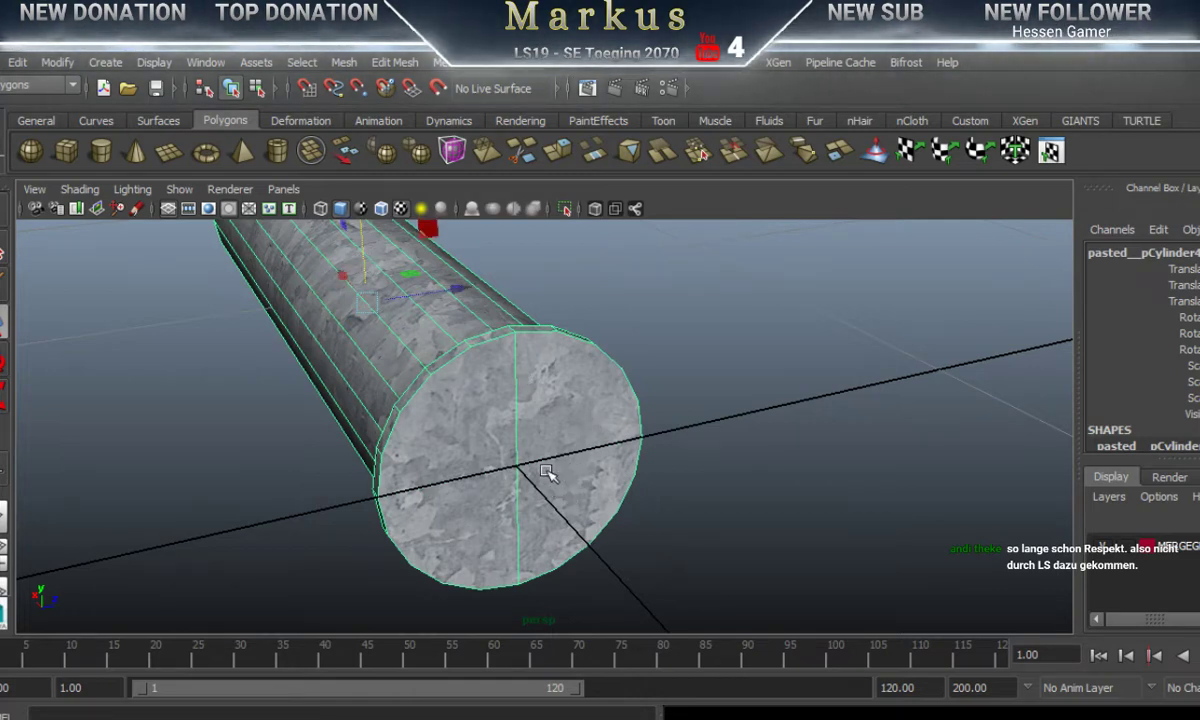
Step: Delete the helper edges that cross the cylinder's end cap
{"action": "left_click_drag", "start_coordinate": [546, 470], "coordinate": [522, 474], "text": "alt"}
{"action": "middle_click_drag", "start_coordinate": [569, 454], "coordinate": [550, 471], "text": "alt"}
{"action": "right_click_drag", "start_coordinate": [538, 478], "coordinate": [550, 478], "text": "alt"}
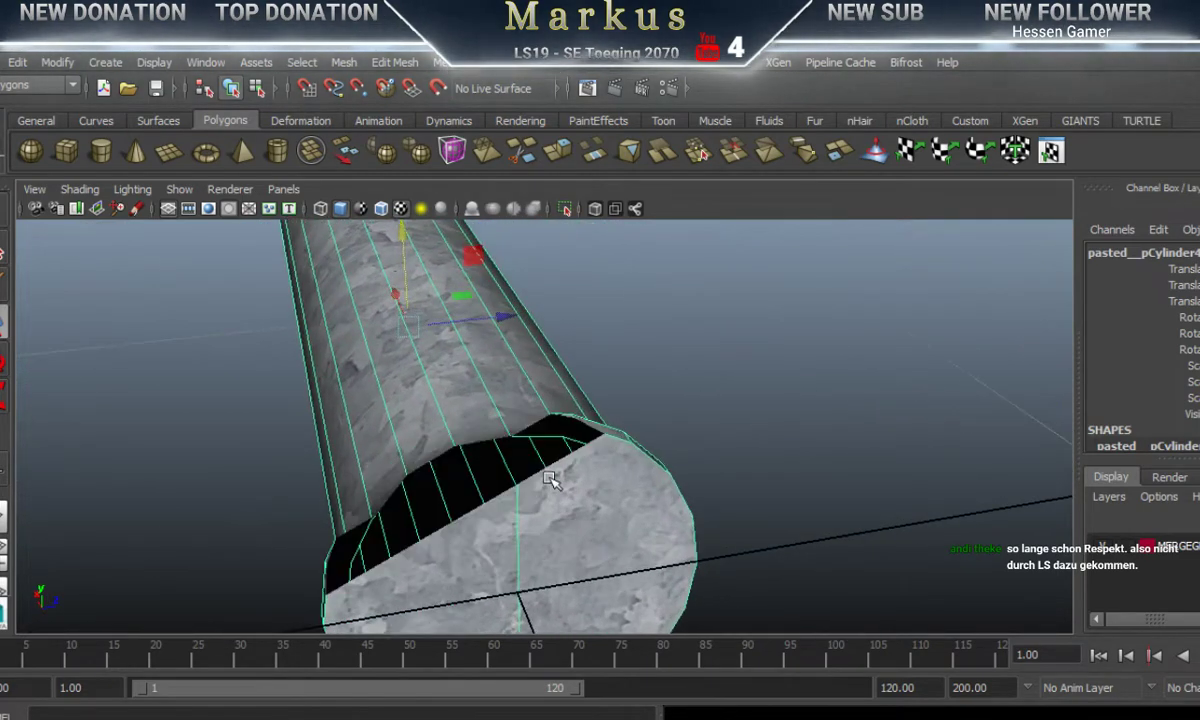
{"action": "left_click_drag", "start_coordinate": [549, 479], "coordinate": [547, 478], "text": "alt"}
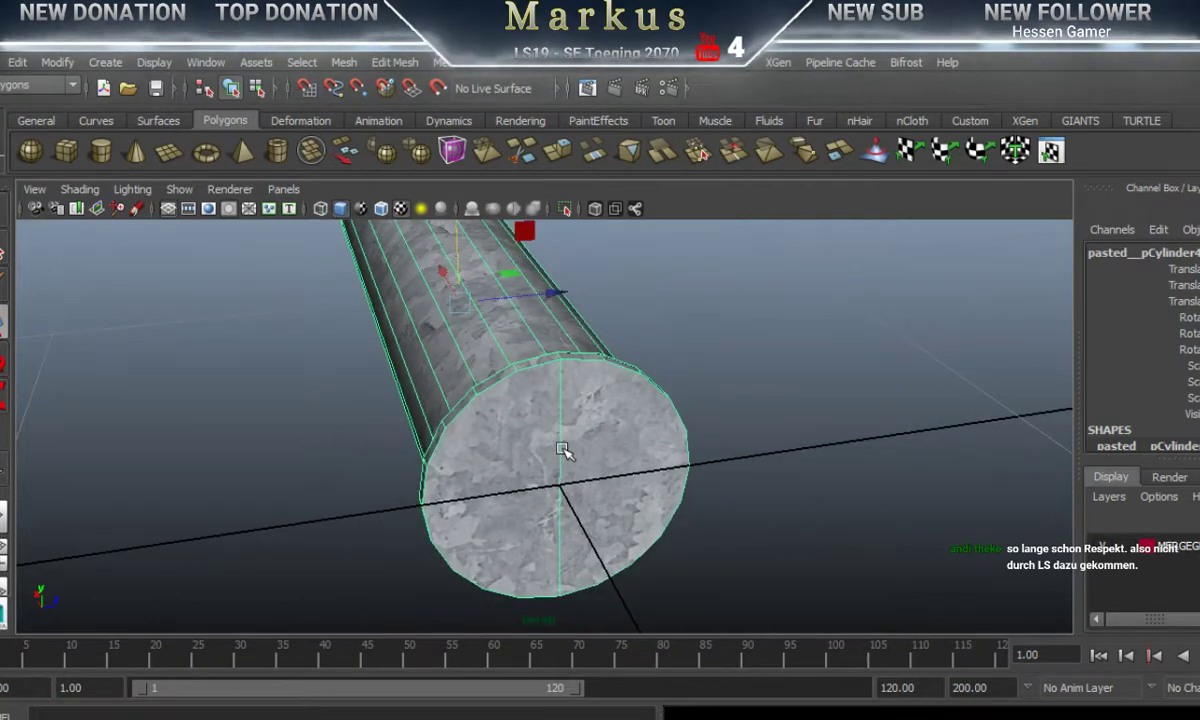
{"action": "right_click_drag", "start_coordinate": [560, 298], "coordinate": [548, 238]}
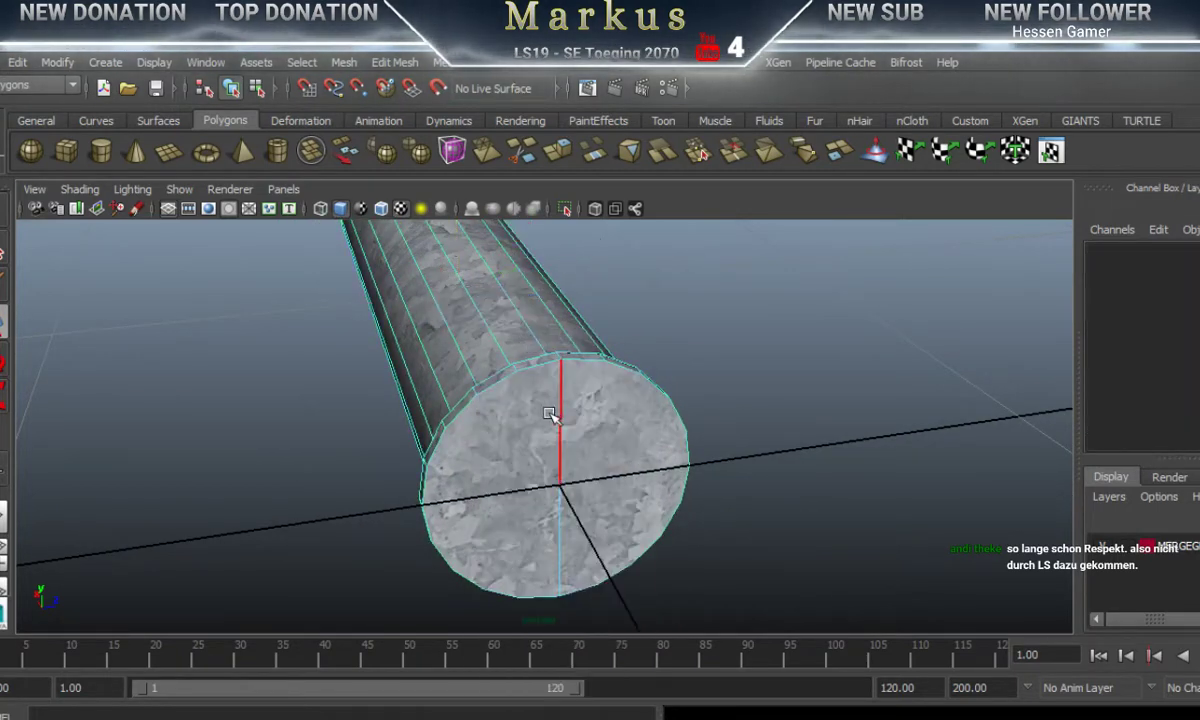
{"action": "left_click", "coordinate": [561, 445]}
{"action": "key", "text": "Delete"}
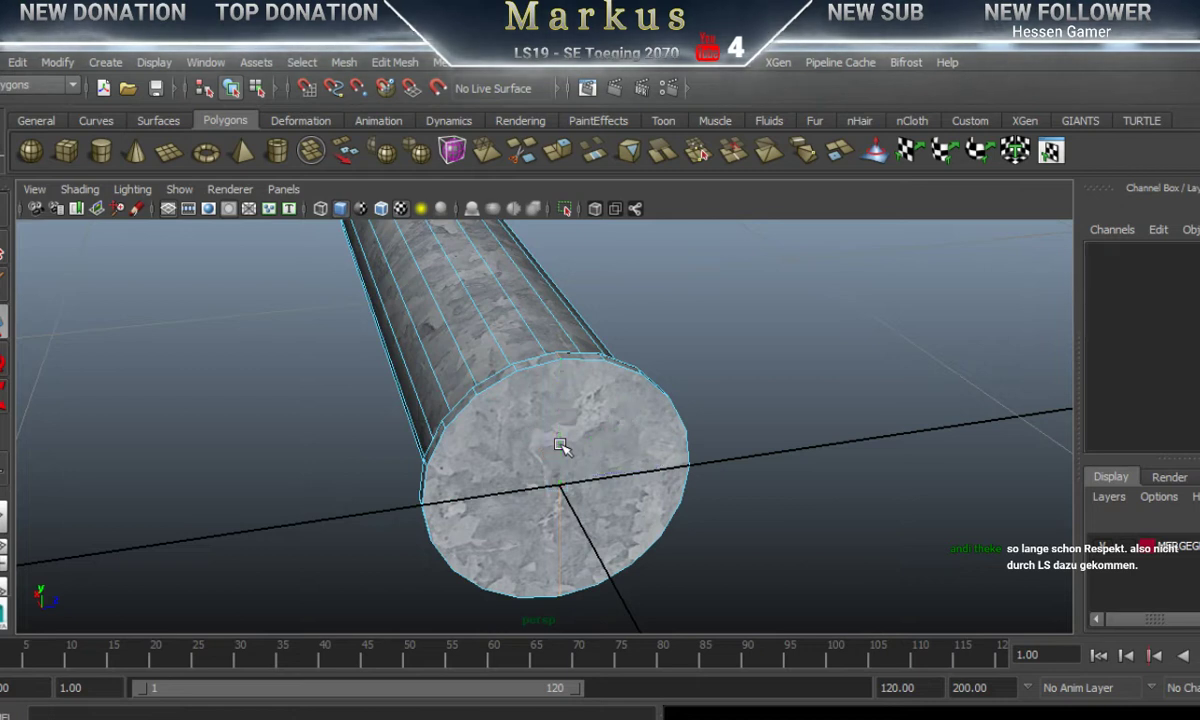
{"action": "left_click", "coordinate": [521, 506]}
{"action": "left_click", "coordinate": [521, 491]}
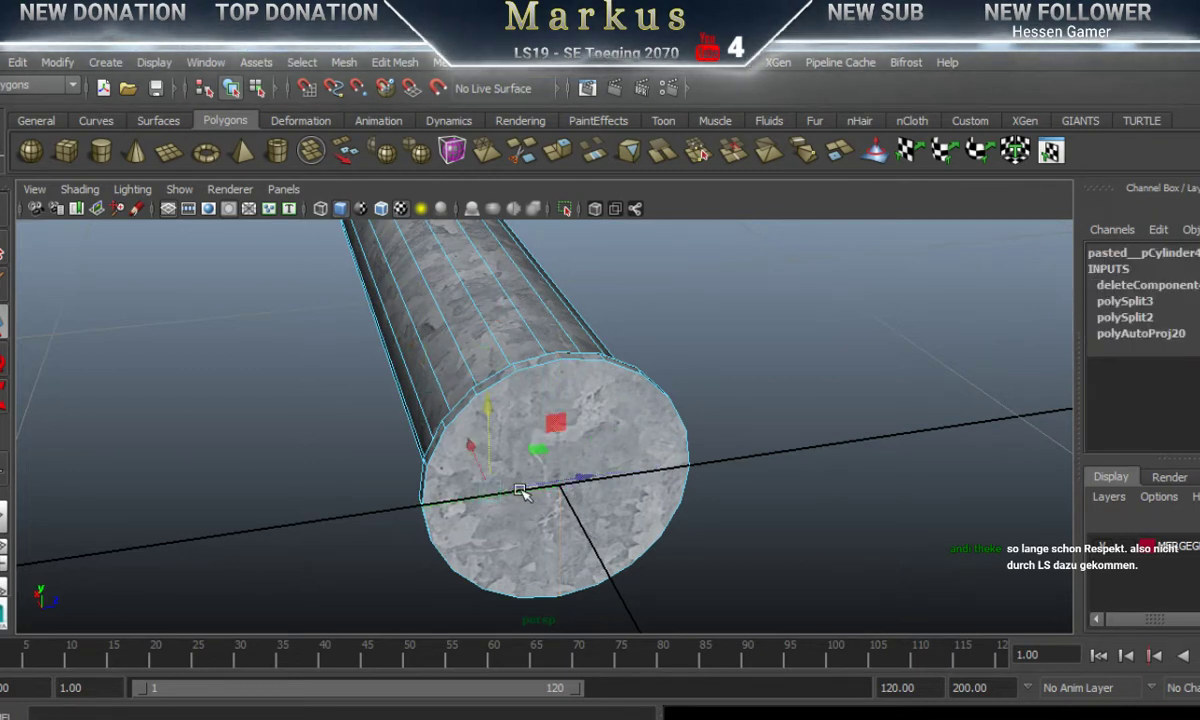
{"action": "left_click", "coordinate": [521, 491]}
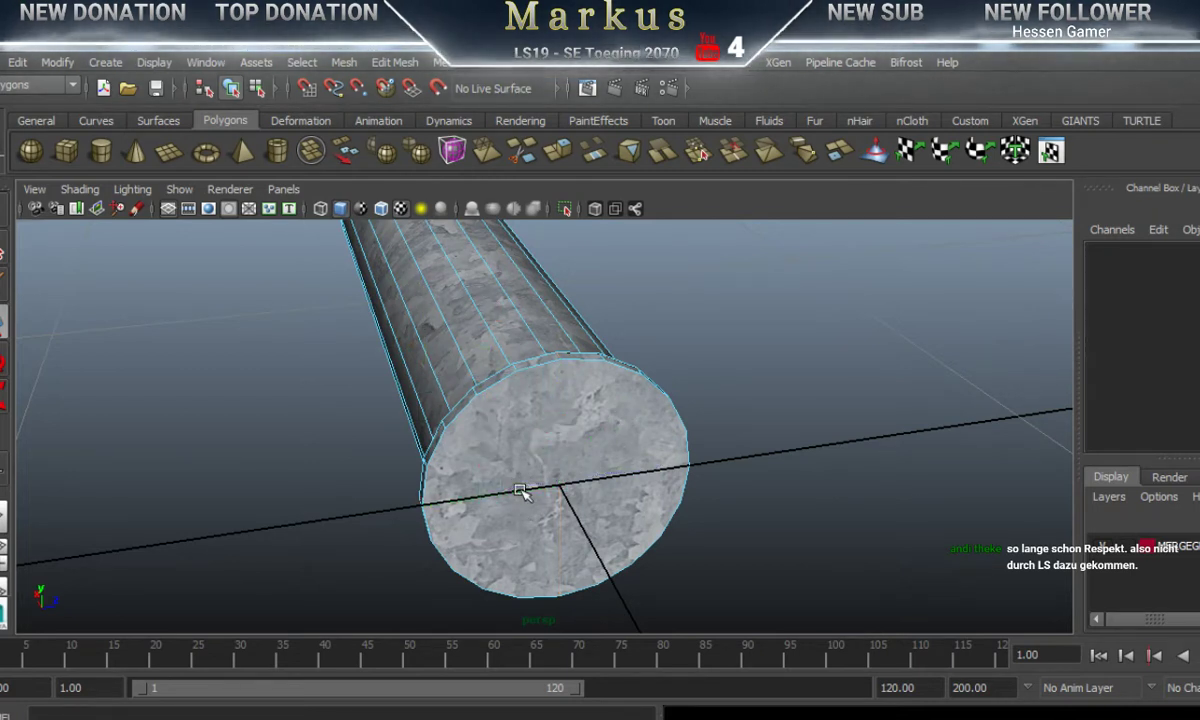
Step: Create a small helper polygon cylinder on the grid beside the textured cylinder
{"action": "left_click", "coordinate": [102, 151]}
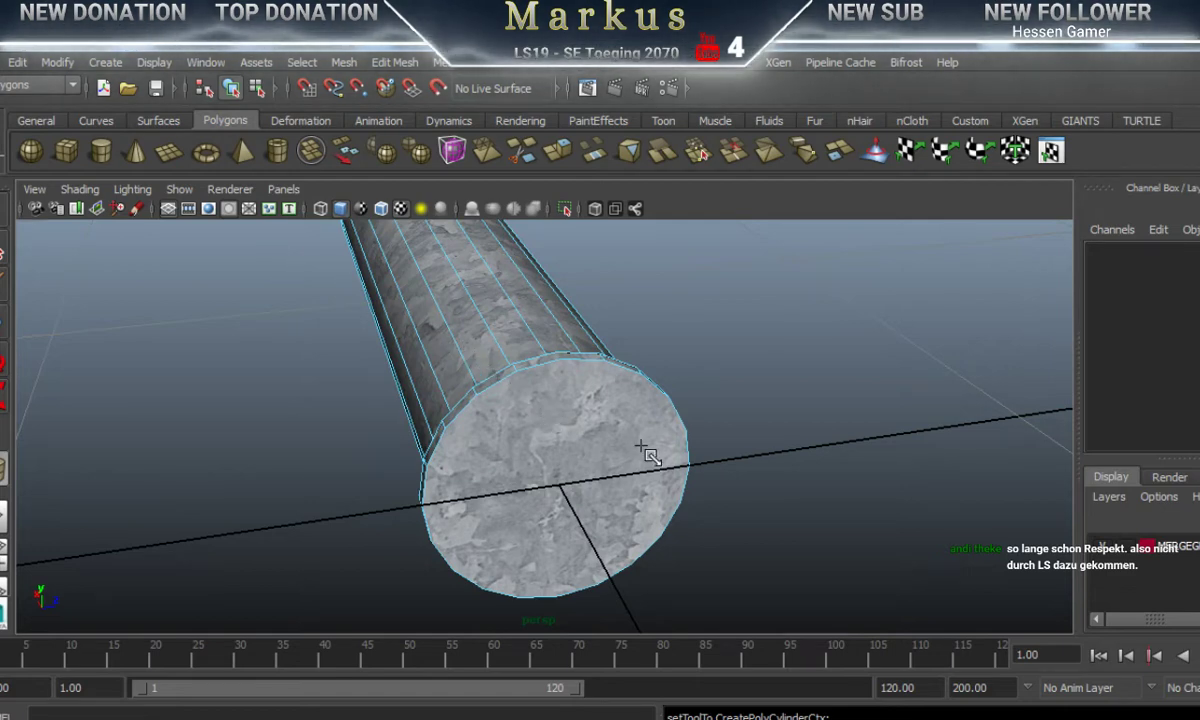
{"action": "scroll", "coordinate": [569, 418], "scroll_direction": "down", "scroll_amount": 3}
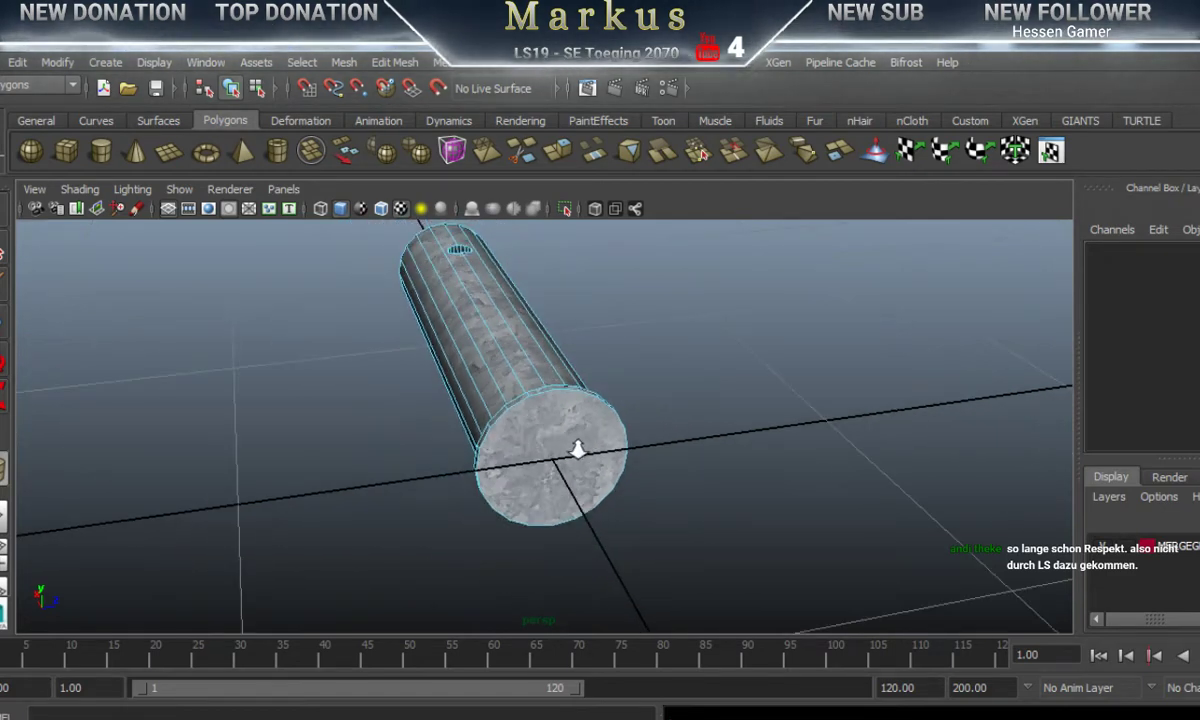
{"action": "middle_click_drag", "start_coordinate": [573, 478], "coordinate": [558, 459], "text": "alt"}
{"action": "right_click_drag", "start_coordinate": [488, 478], "coordinate": [553, 477], "text": "alt"}
{"action": "scroll", "coordinate": [562, 487], "scroll_direction": "down", "scroll_amount": 5}
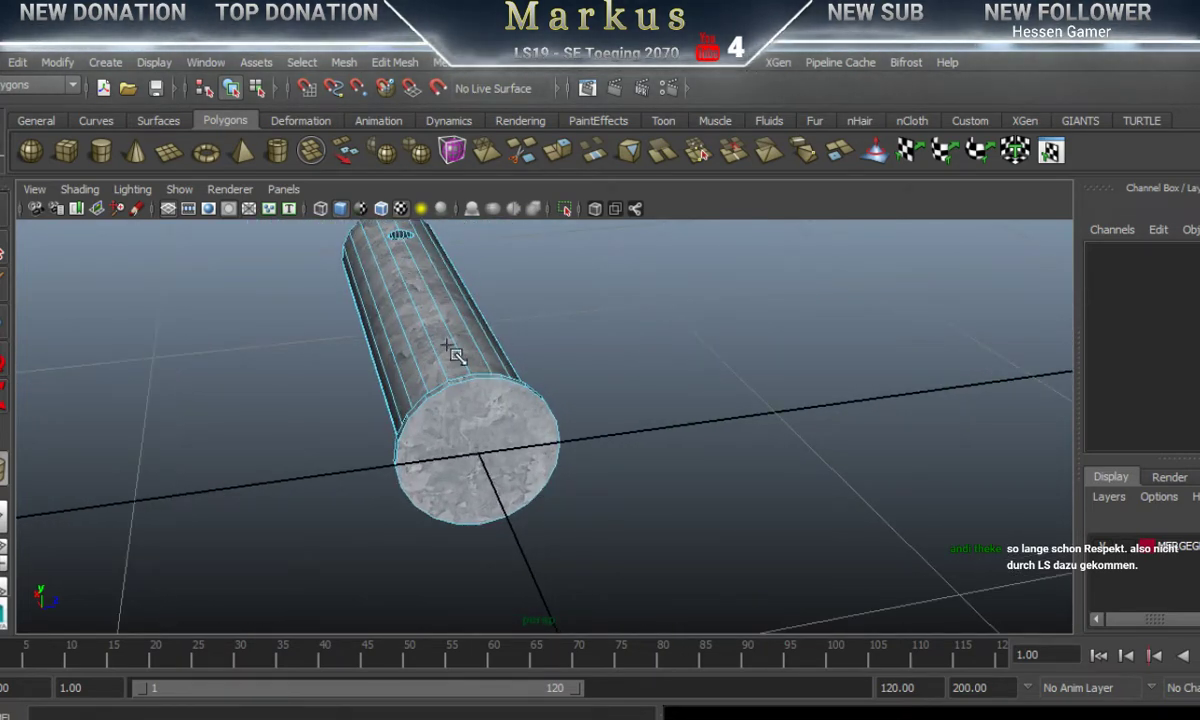
{"action": "left_click", "coordinate": [100, 150]}
{"action": "mouse_move", "coordinate": [681, 407]}
{"action": "left_mouse_down"}
{"action": "mouse_move", "coordinate": [694, 433]}
{"action": "mouse_move", "coordinate": [668, 421]}
{"action": "mouse_move", "coordinate": [681, 436]}
{"action": "mouse_move", "coordinate": [678, 340]}
{"action": "left_mouse_up"}
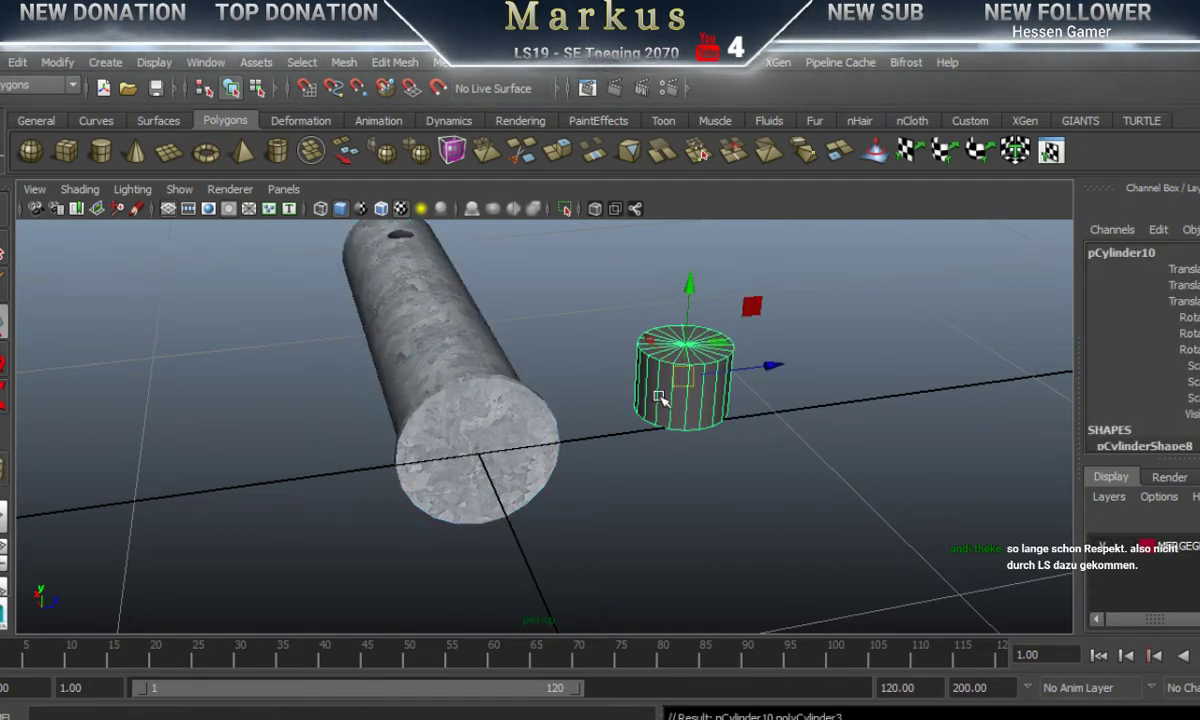
Step: Combine the helper cylinder and the textured cylinder into one mesh
{"action": "left_click", "coordinate": [445, 400]}
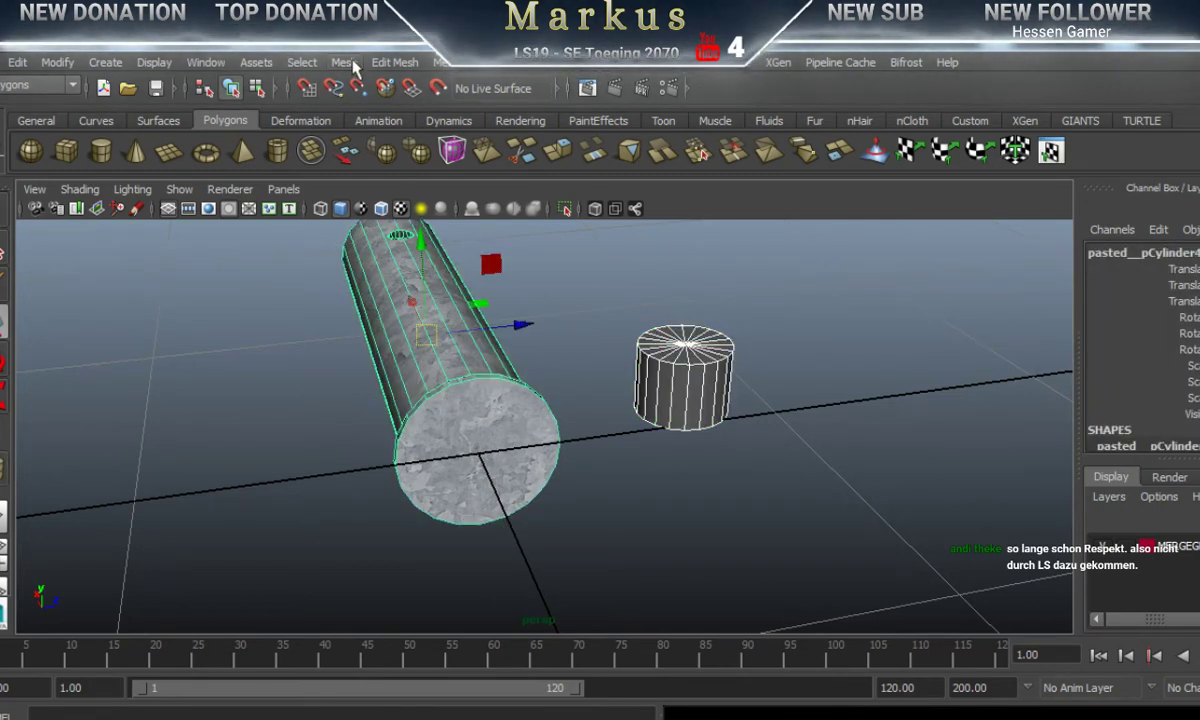
{"action": "left_click", "coordinate": [393, 63]}
{"action": "mouse_move", "coordinate": [343, 62]}
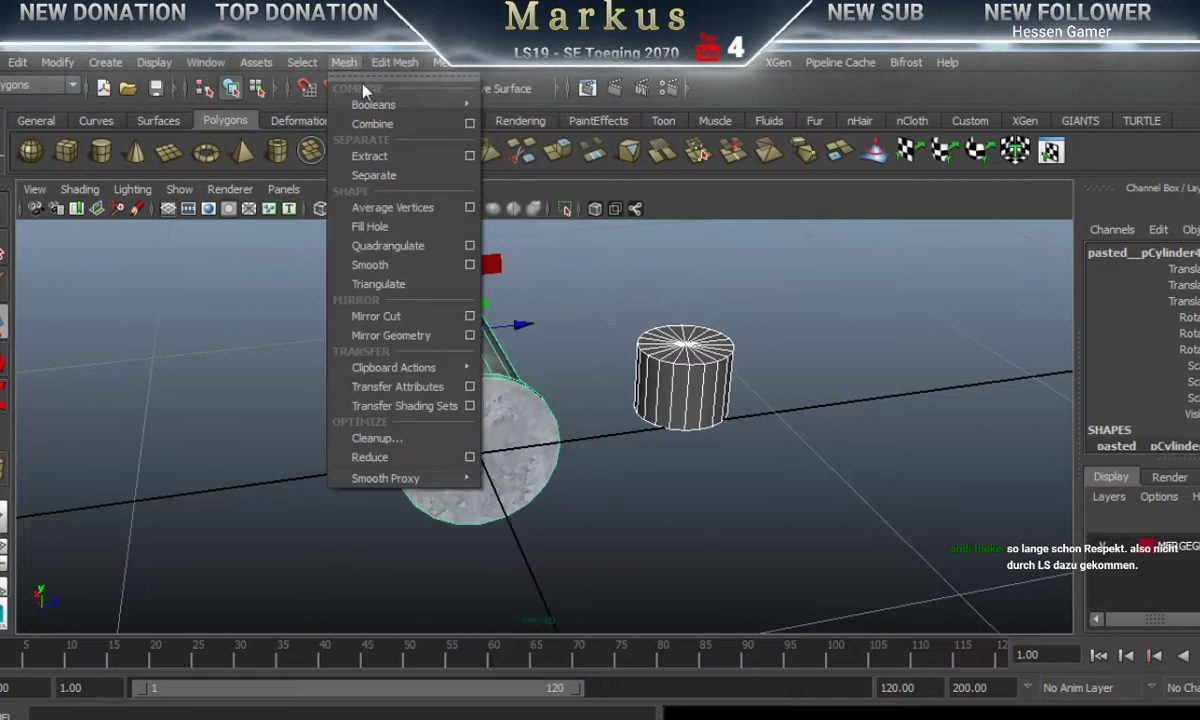
{"action": "left_click", "coordinate": [370, 124]}
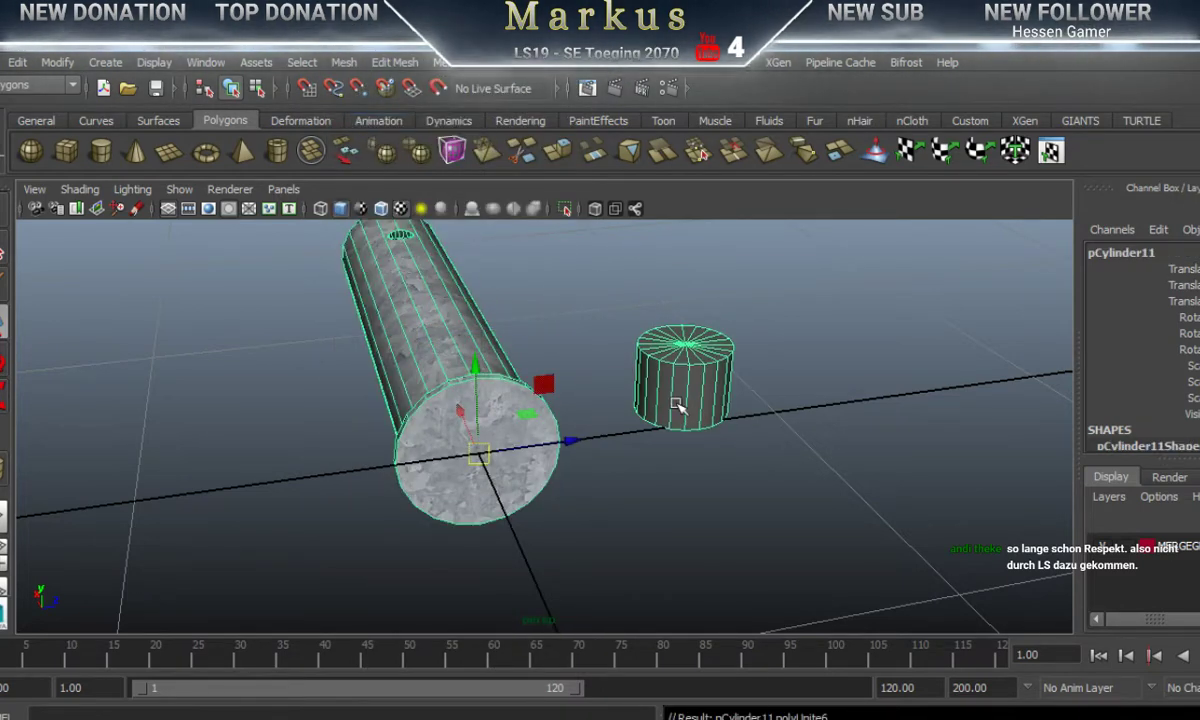
Step: Delete the helper cylinder's geometry from the combined mesh, keeping only the textured cylinder
{"action": "right_click", "coordinate": [677, 410]}
{"action": "right_click_drag", "start_coordinate": [670, 413], "coordinate": [677, 343]}
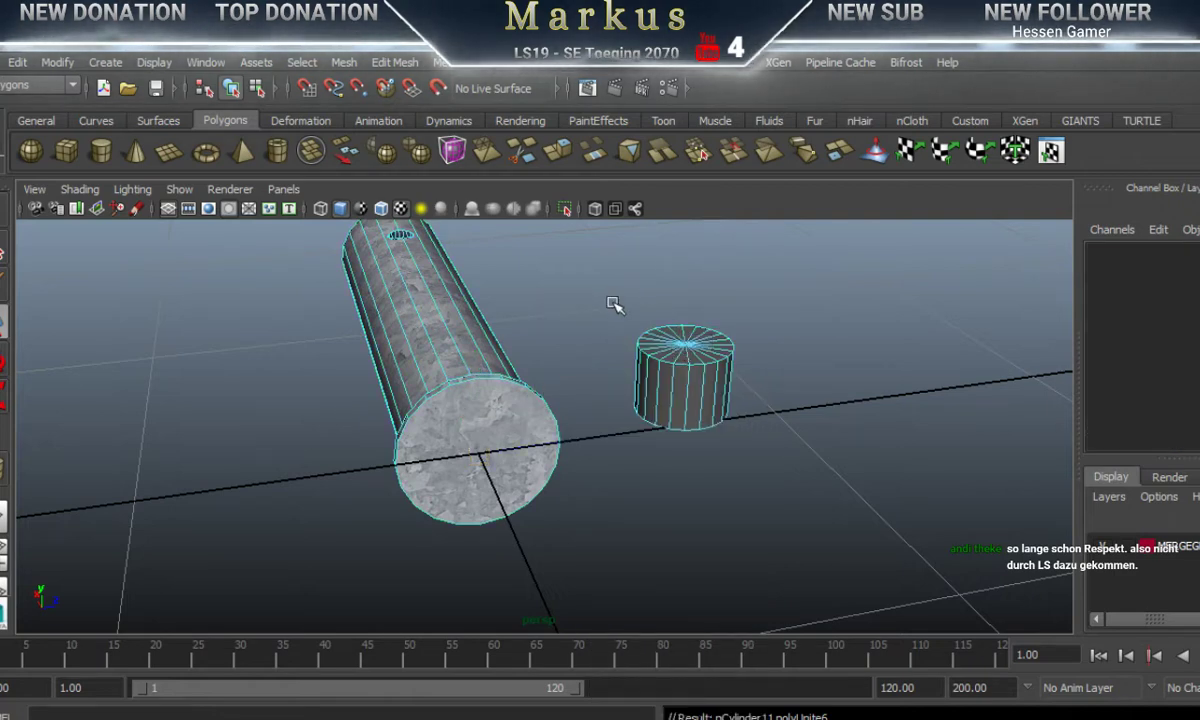
{"action": "left_click", "coordinate": [688, 400]}
{"action": "key", "text": "Delete"}
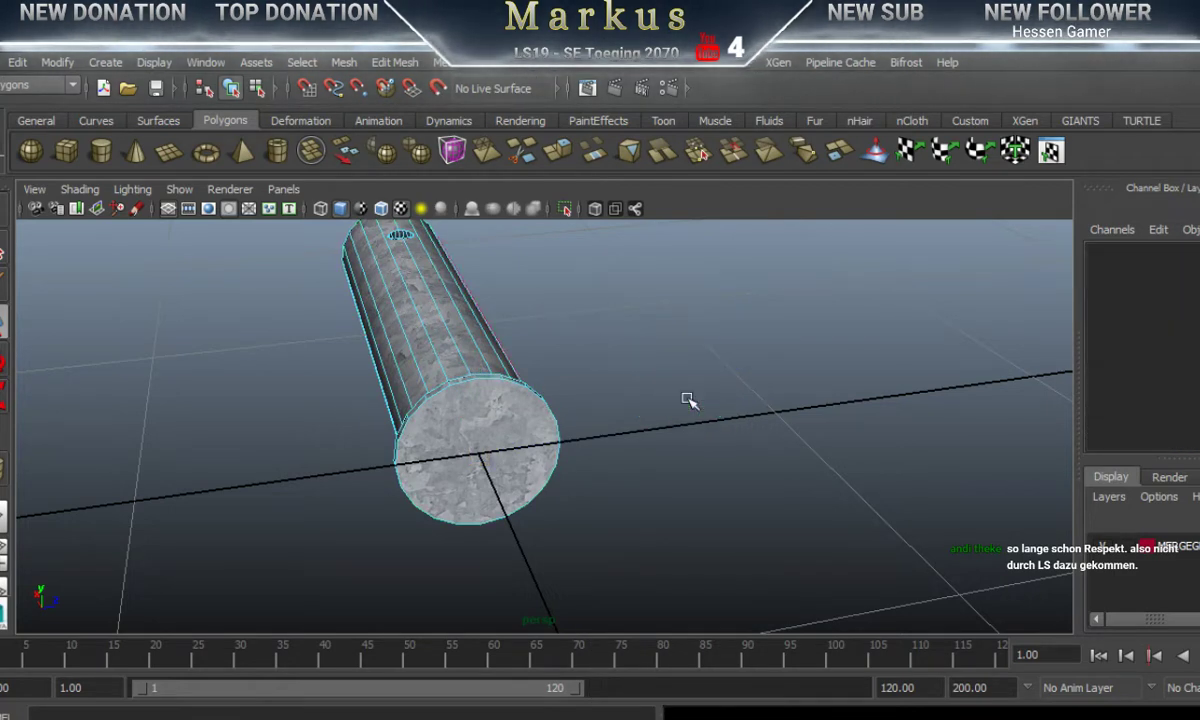
Step: Select the textured cylinder as a whole object and open the GIANTS I3D Toolbox
{"action": "right_click_drag", "start_coordinate": [475, 414], "coordinate": [545, 278]}
{"action": "left_click", "coordinate": [448, 424]}
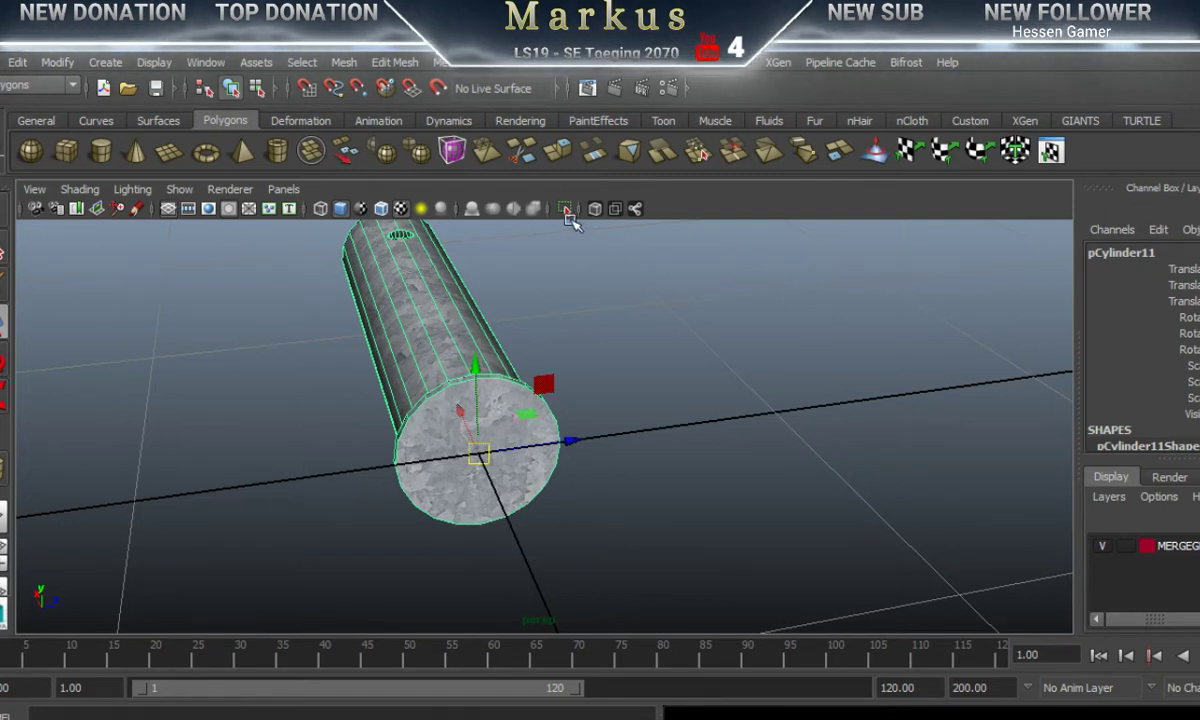
{"action": "left_click", "coordinate": [1141, 120]}
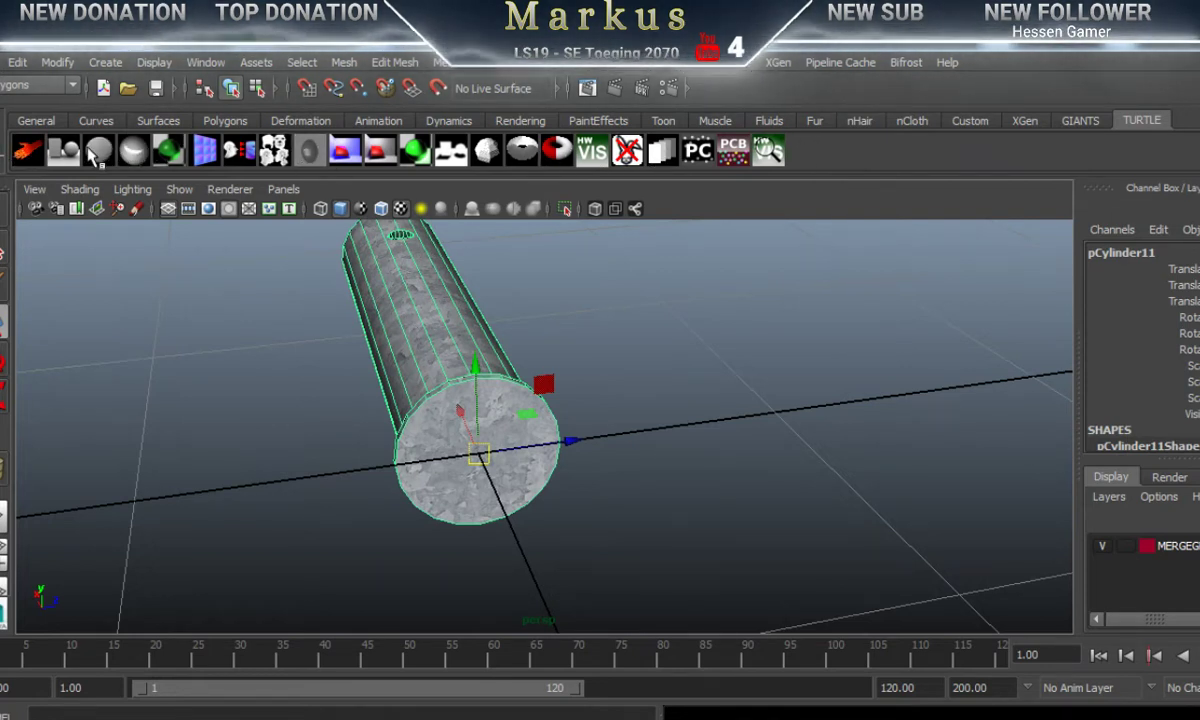
{"action": "left_click", "coordinate": [1078, 121]}
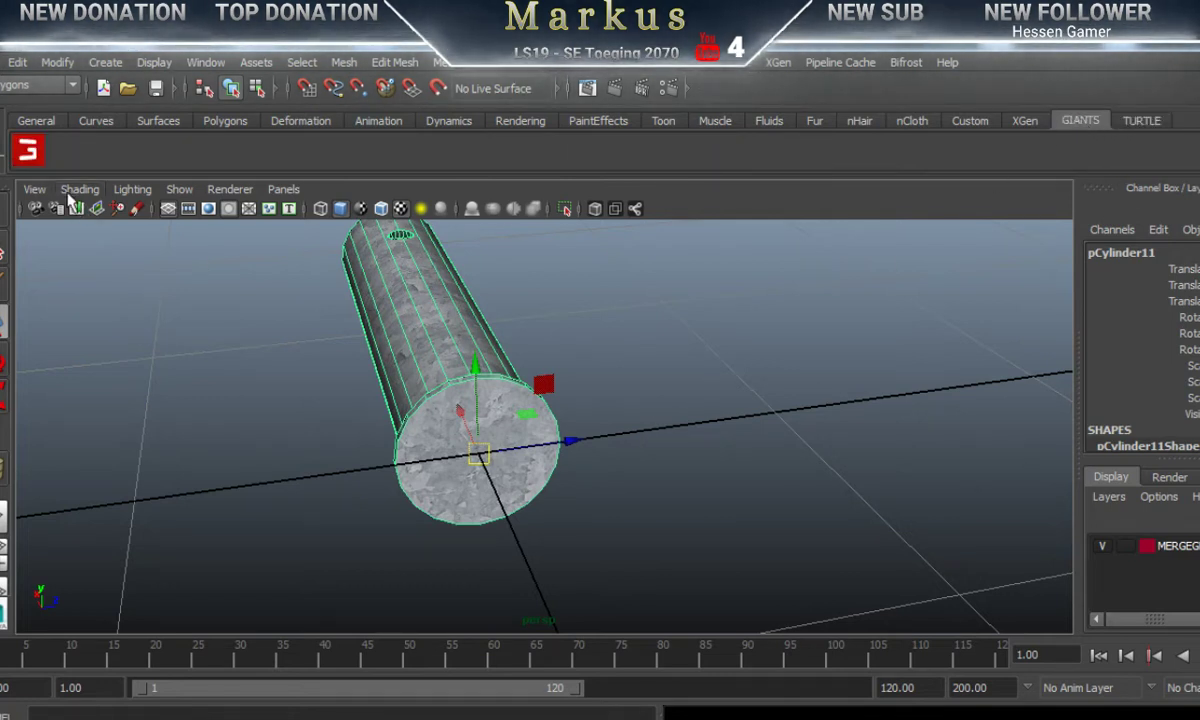
{"action": "left_click", "coordinate": [27, 152]}
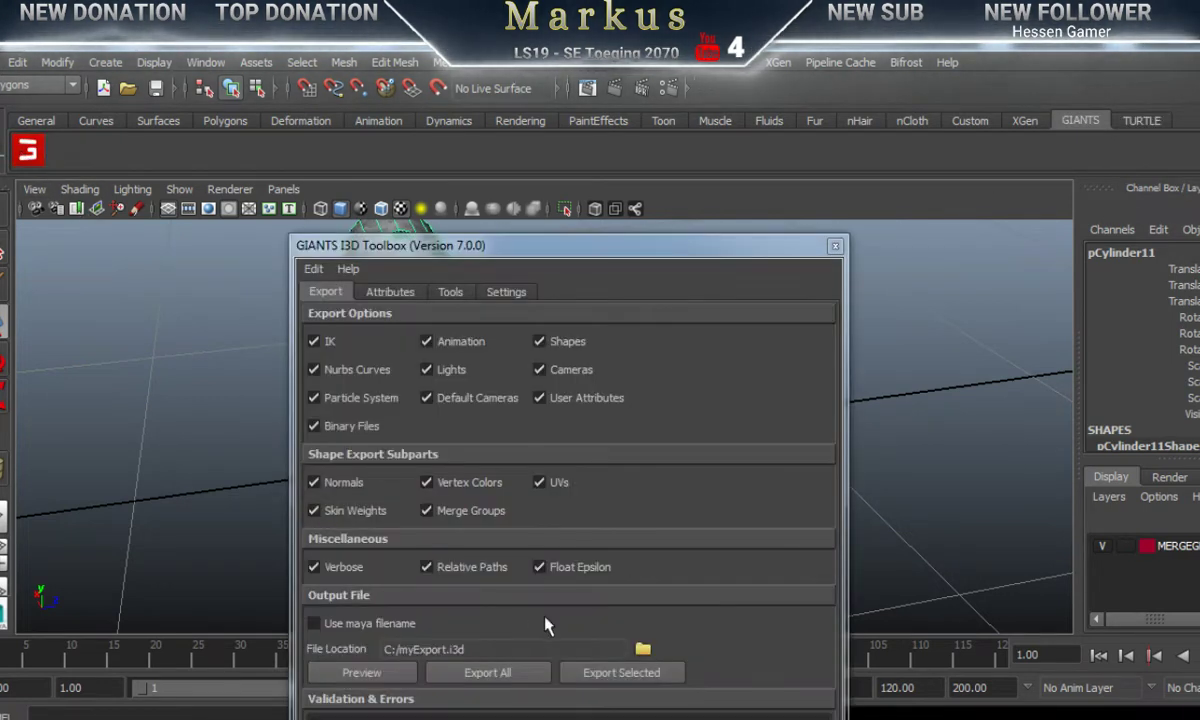
Step: Set the export file to Autobahn_Bolzen in the Autobahn_Door folder
{"action": "left_click", "coordinate": [642, 650]}
{"action": "left_click", "coordinate": [211, 207]}
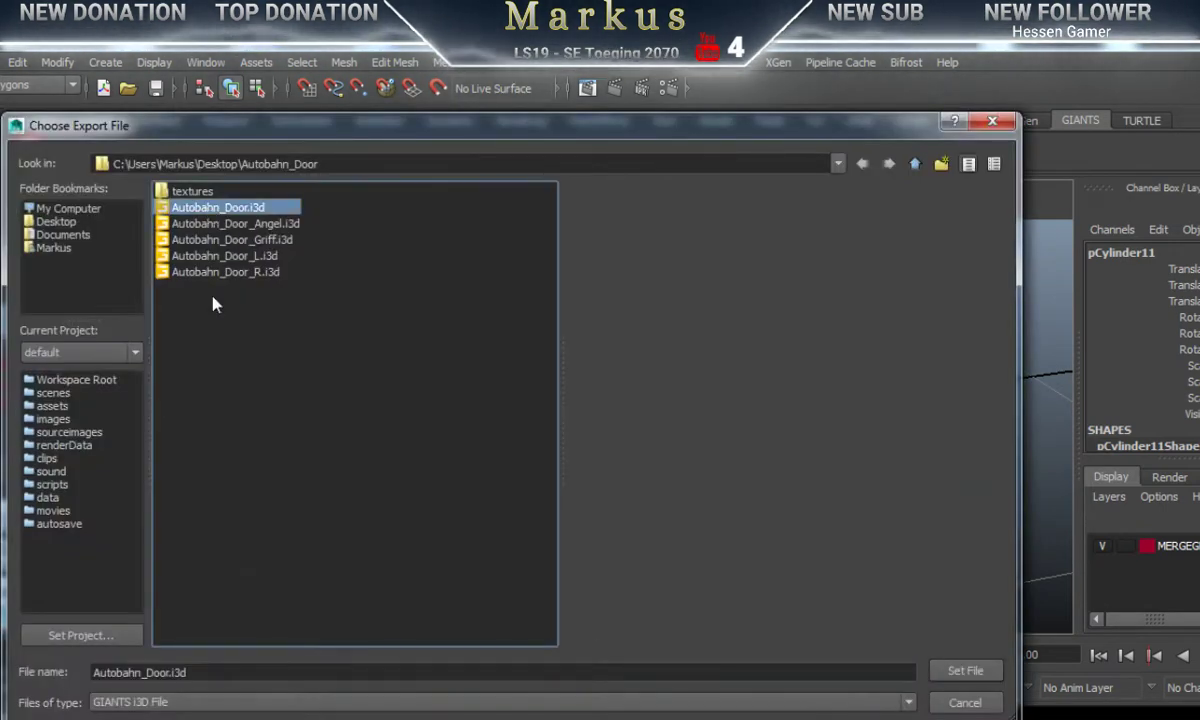
{"action": "left_click", "coordinate": [219, 674]}
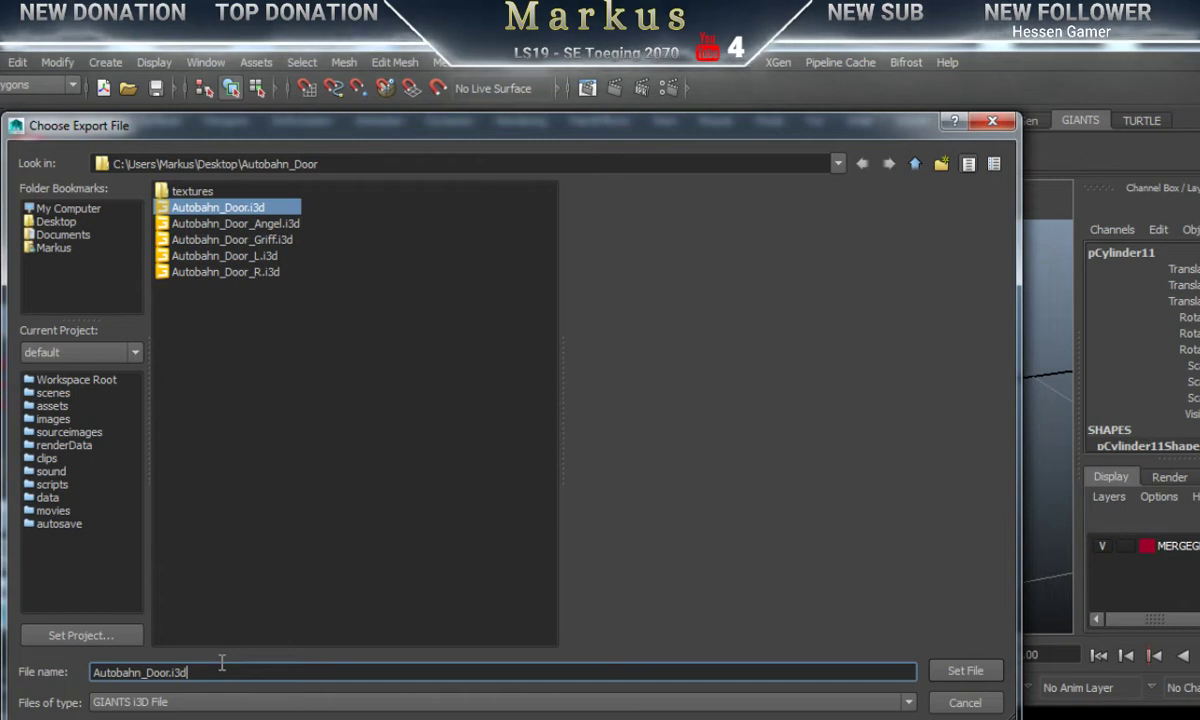
{"action": "key", "text": "BackSpace"}
{"action": "key", "text": "BackSpace"}
{"action": "key", "text": "BackSpace"}
{"action": "key", "text": "BackSpace"}
{"action": "key", "text": "BackSpace"}
{"action": "key", "text": "BackSpace"}
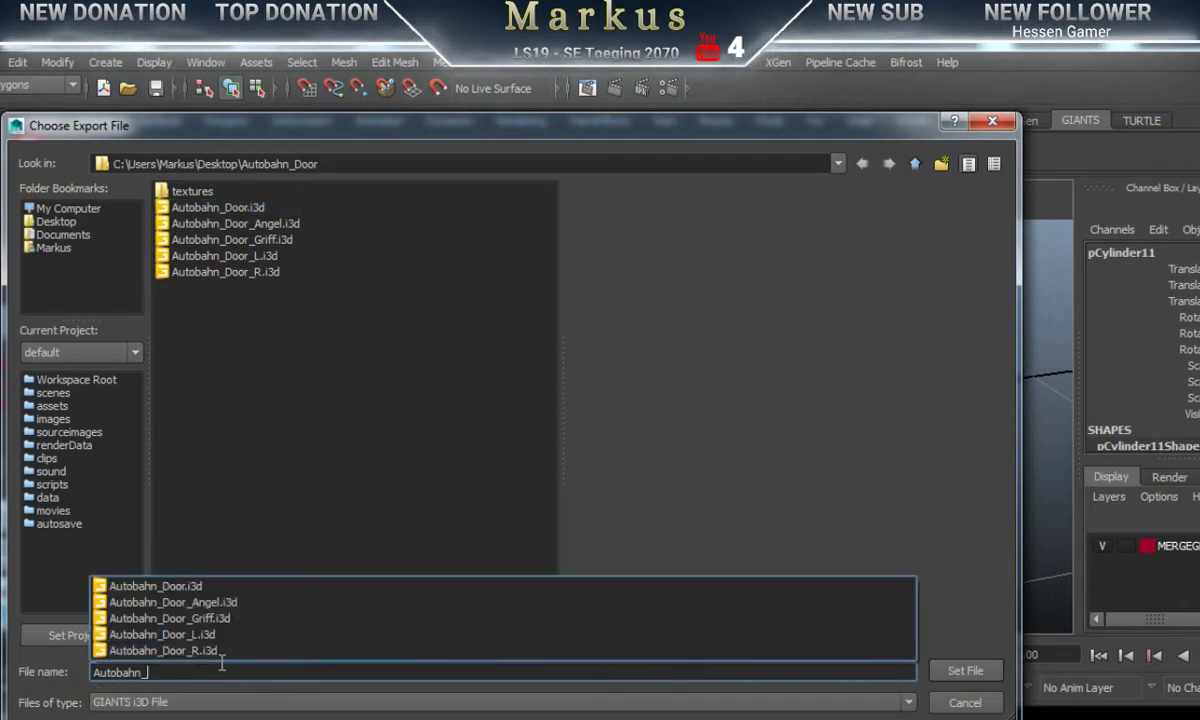
{"action": "type", "text": "Bol"}
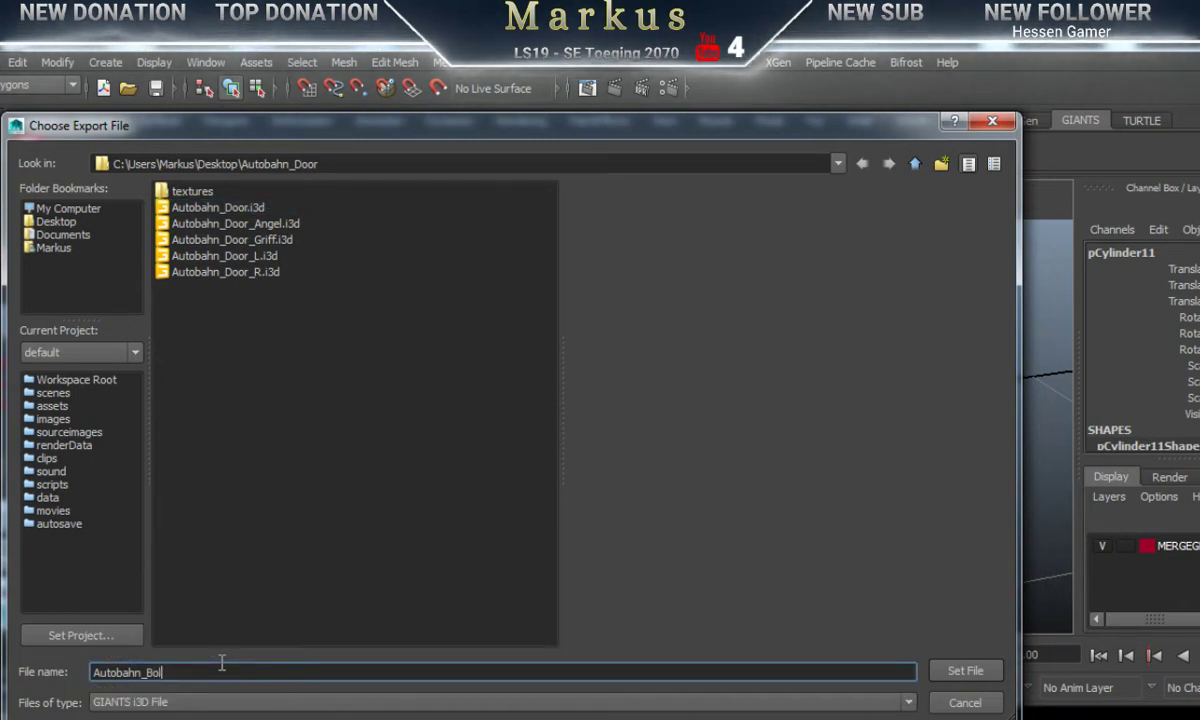
{"action": "type", "text": "zen"}
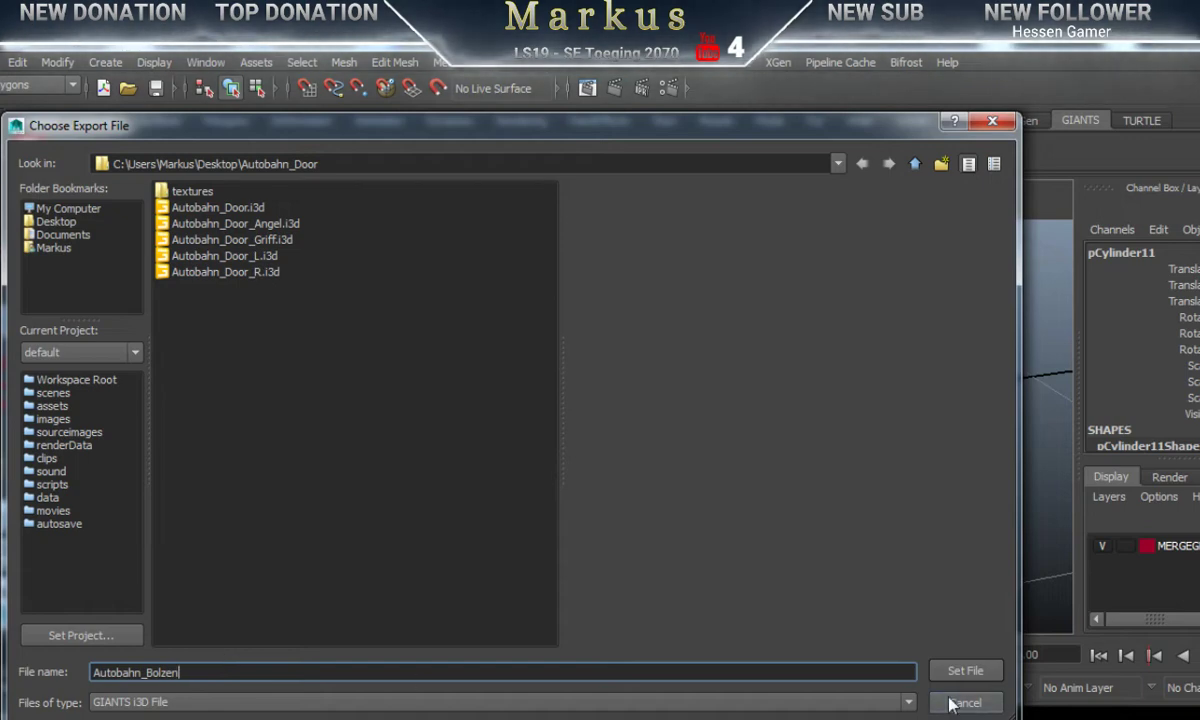
{"action": "left_click", "coordinate": [963, 673]}
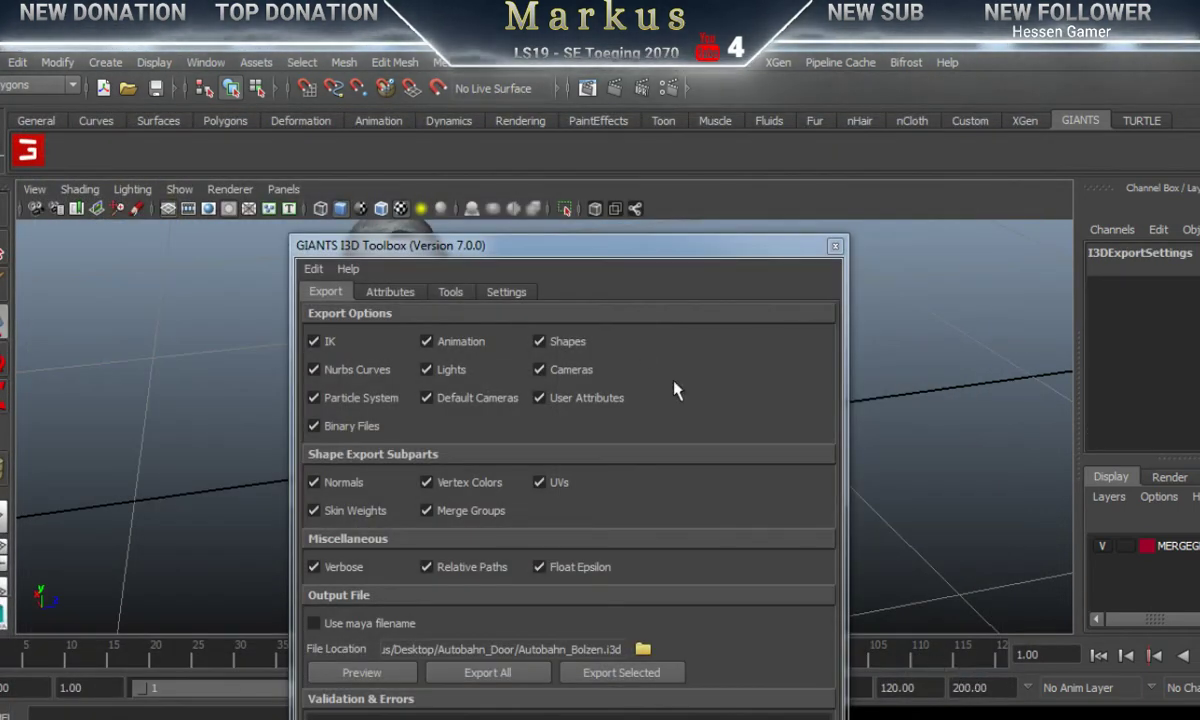
Step: Reselect the textured cylinder and export only this object to the i3d file
{"action": "left_click_drag", "start_coordinate": [575, 246], "coordinate": [800, 245]}
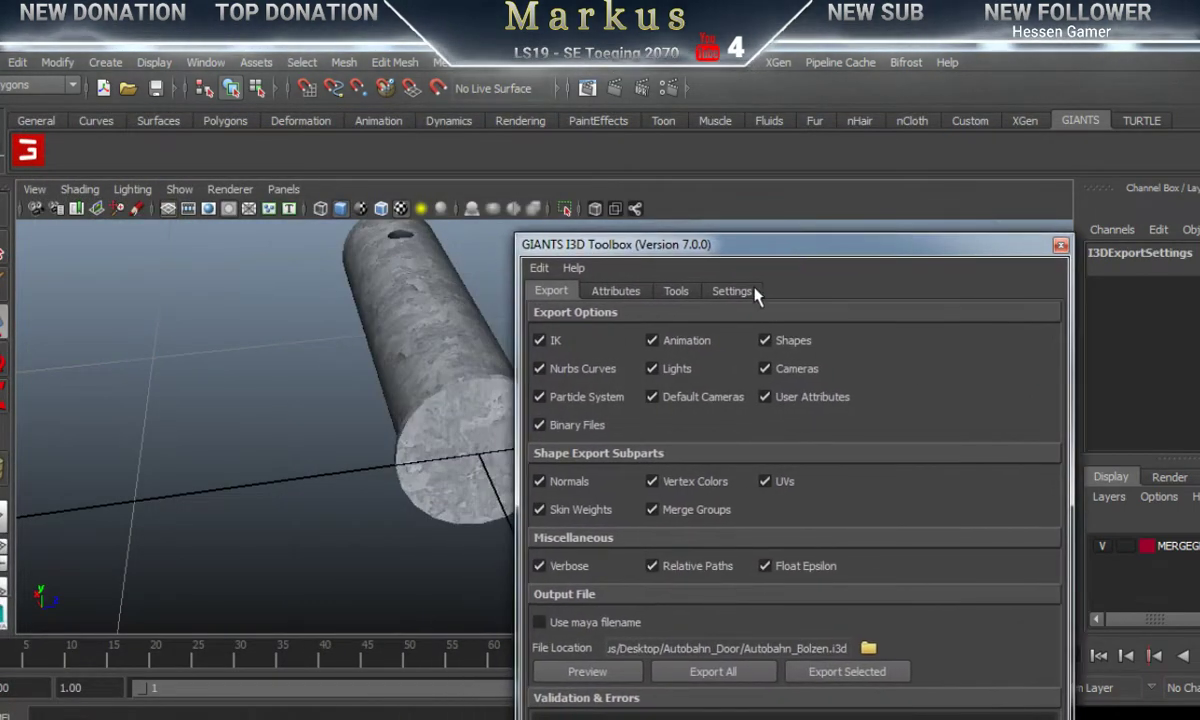
{"action": "left_click", "coordinate": [452, 402]}
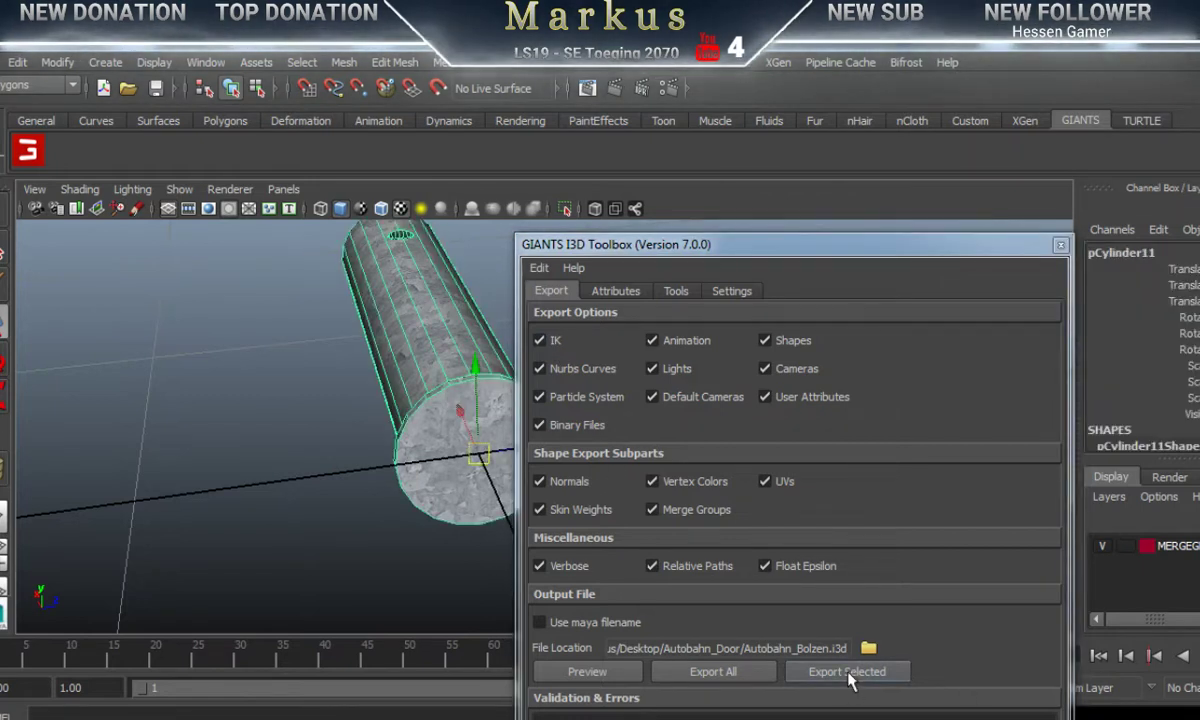
{"action": "left_click", "coordinate": [847, 674]}
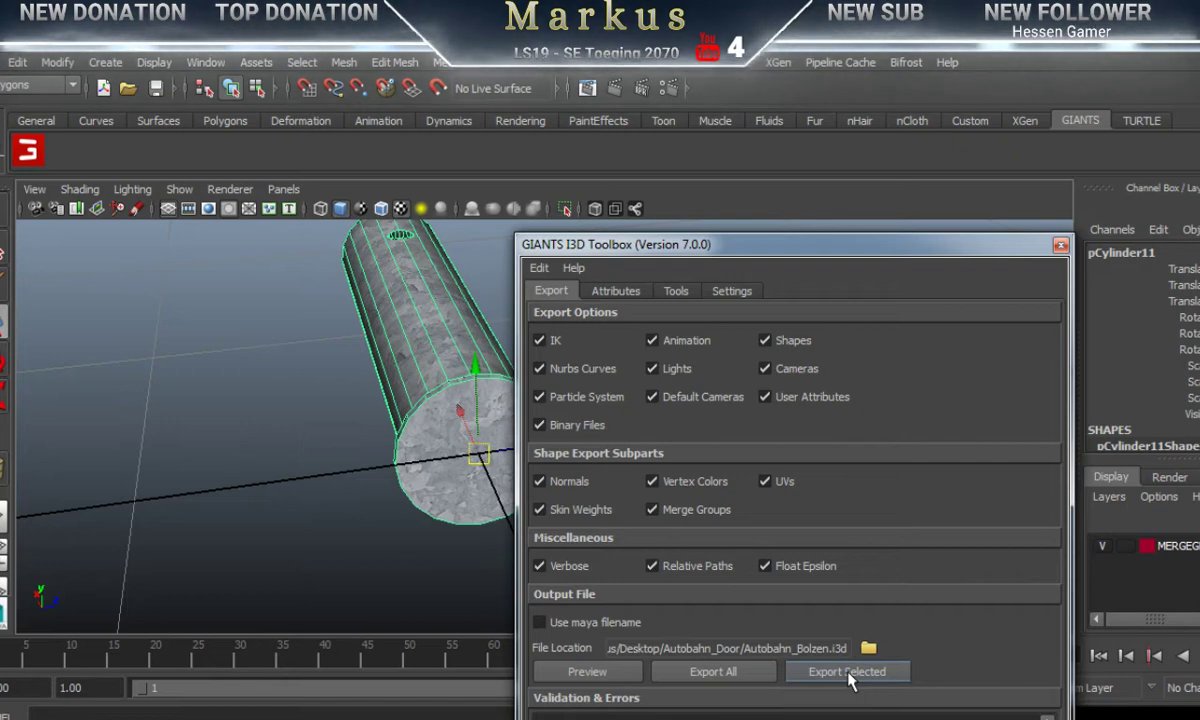
{"action": "left_click", "coordinate": [848, 675]}
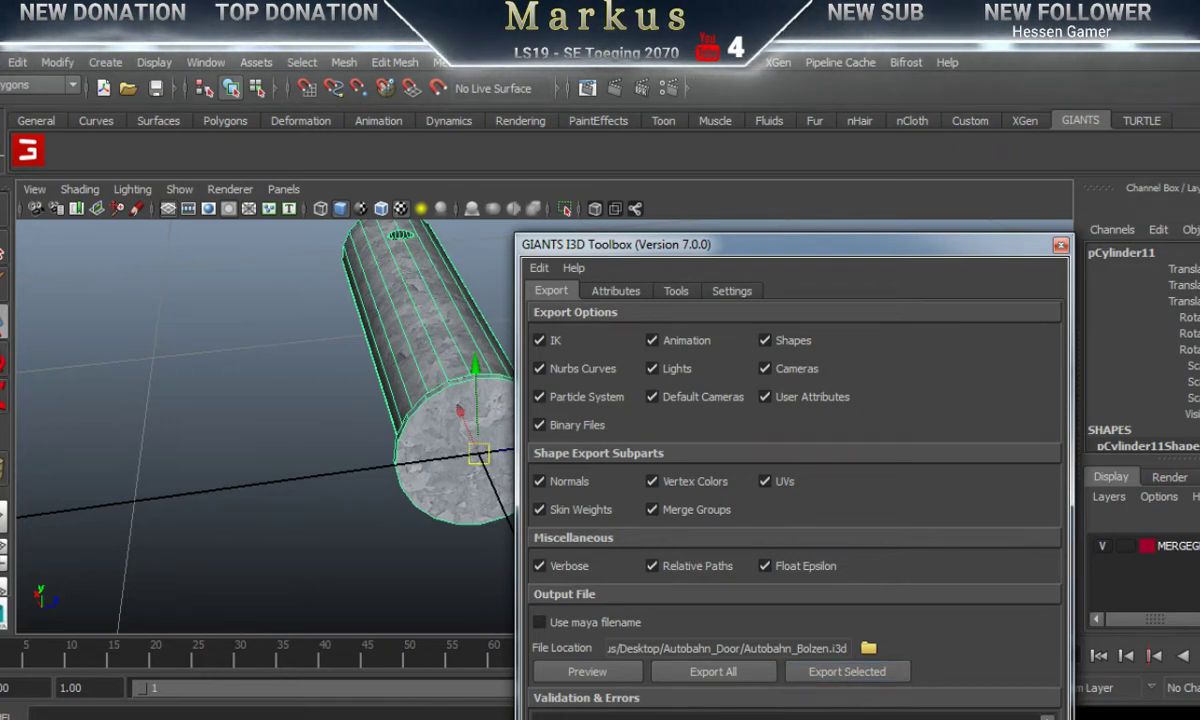
Step: Switch to GIANTS Editor and import the Autobahn_Bolzen i3d file into the gate scene
{"action": "key", "text": "alt+Tab"}
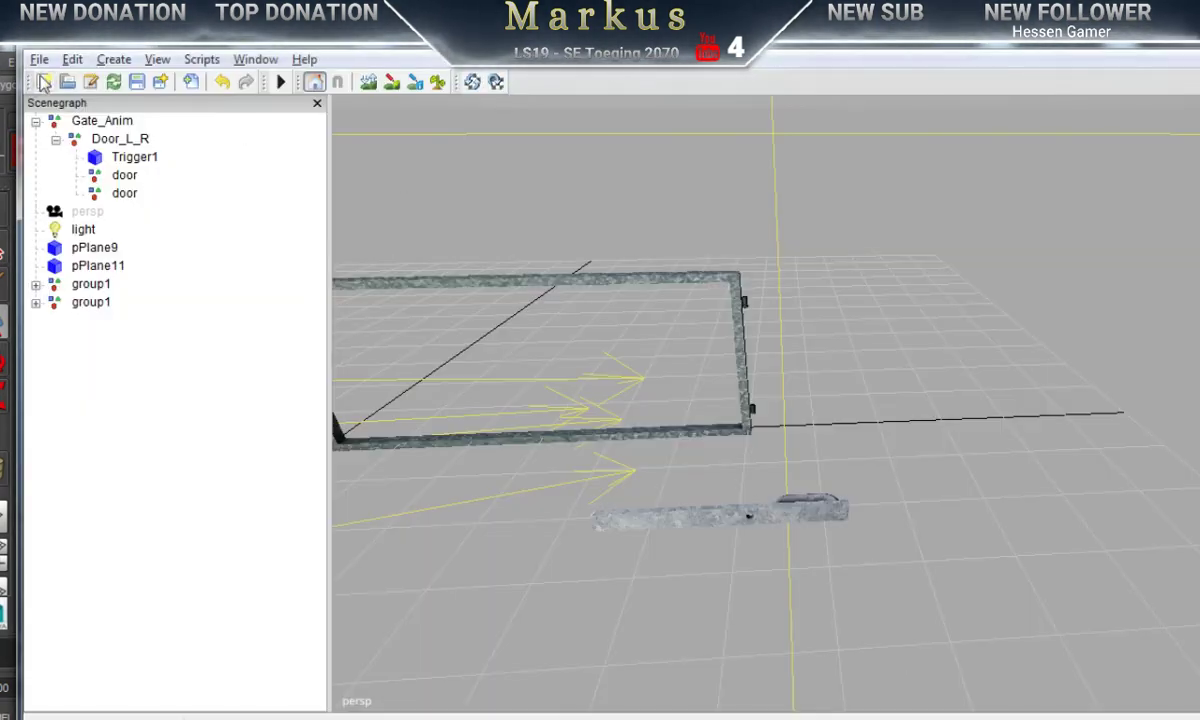
{"action": "left_click", "coordinate": [39, 60]}
{"action": "left_click", "coordinate": [96, 275]}
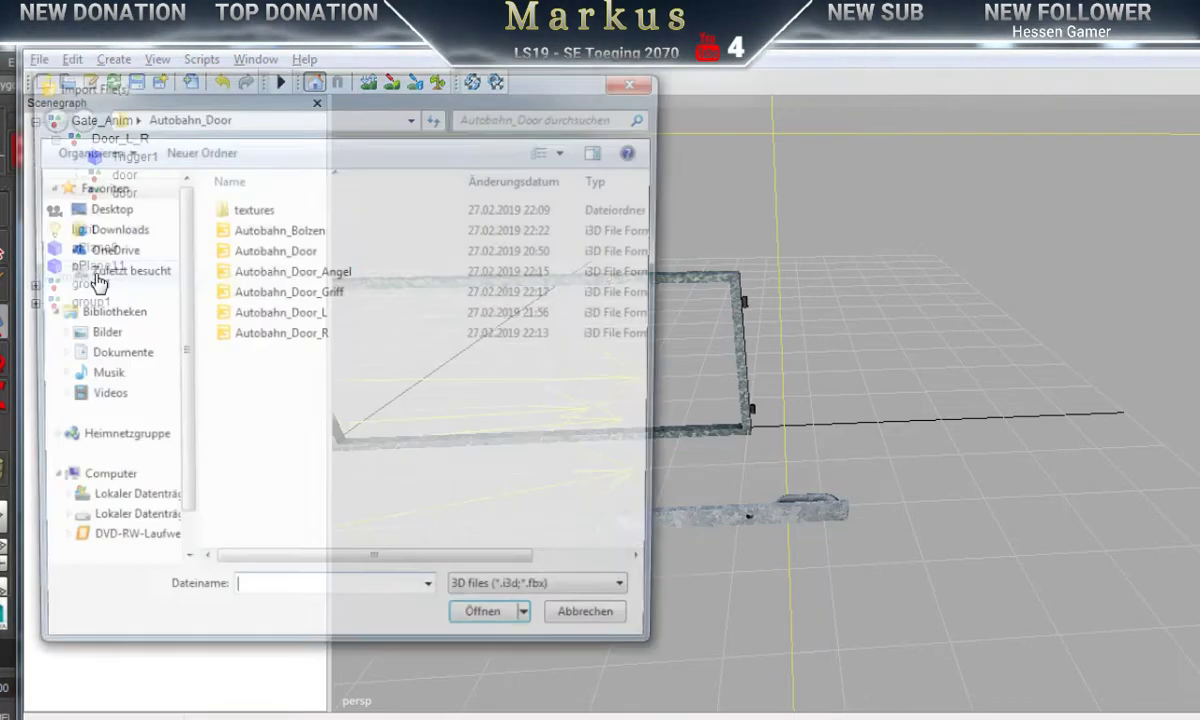
{"action": "left_click", "coordinate": [285, 230]}
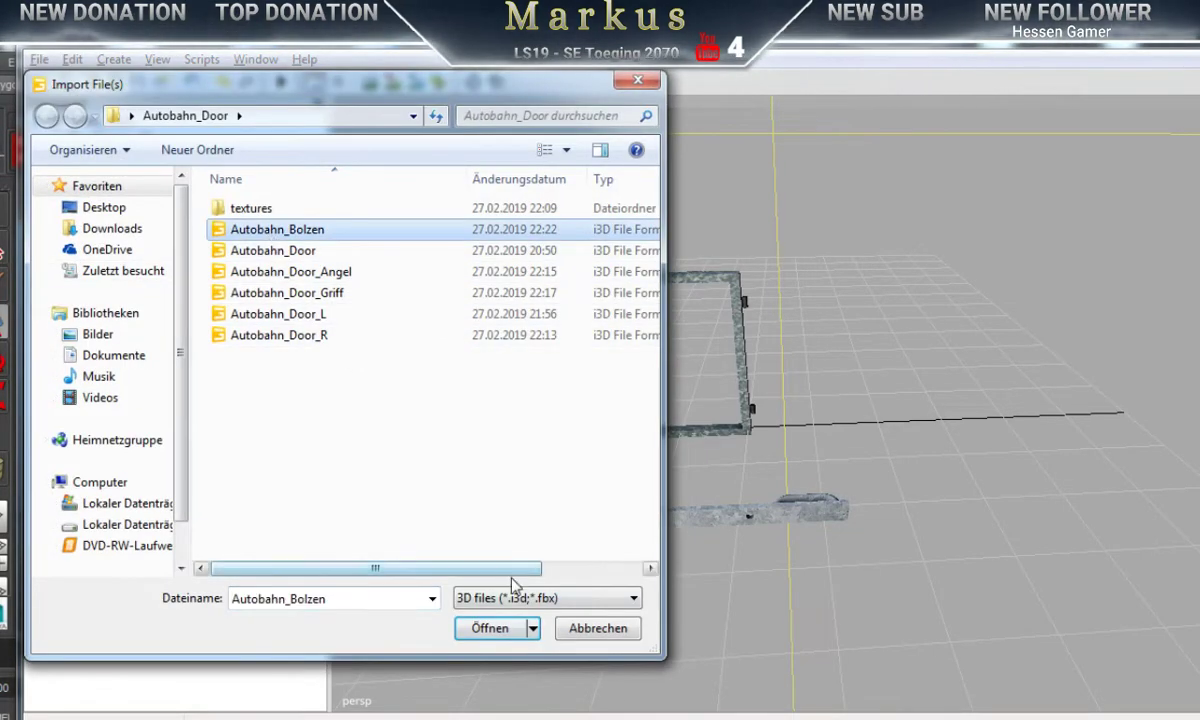
{"action": "left_click", "coordinate": [490, 629]}
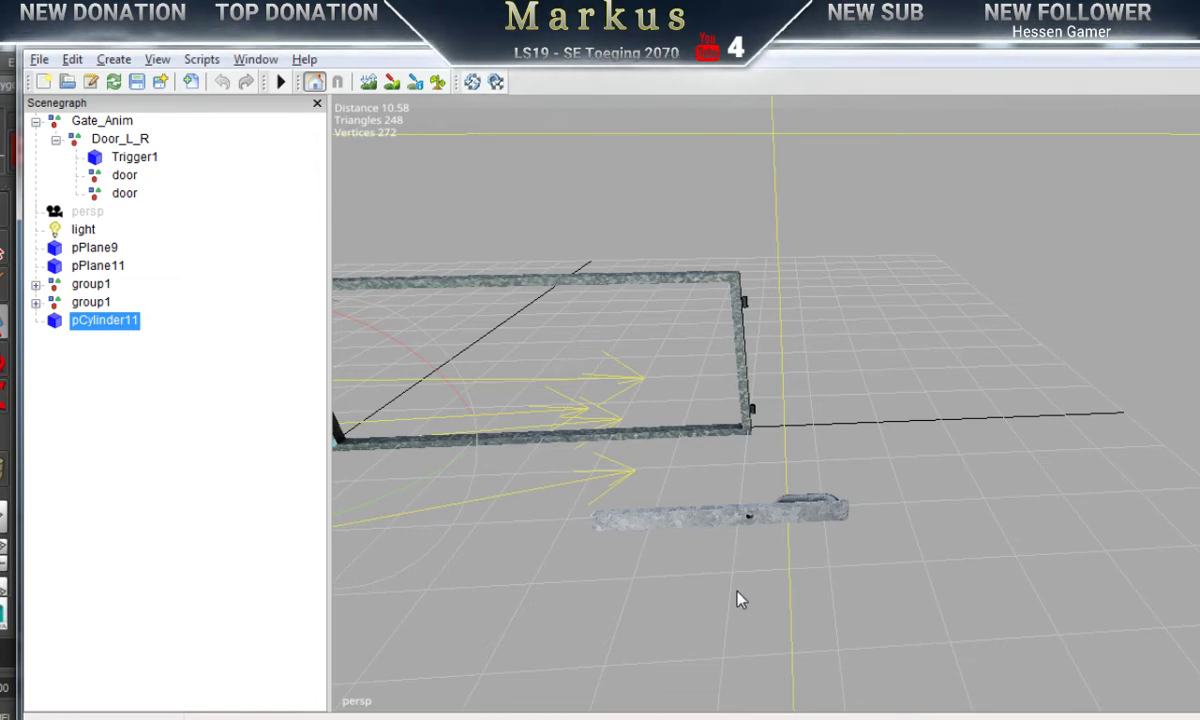
{"action": "middle_click_drag", "start_coordinate": [634, 584], "coordinate": [1195, 600], "text": "alt"}
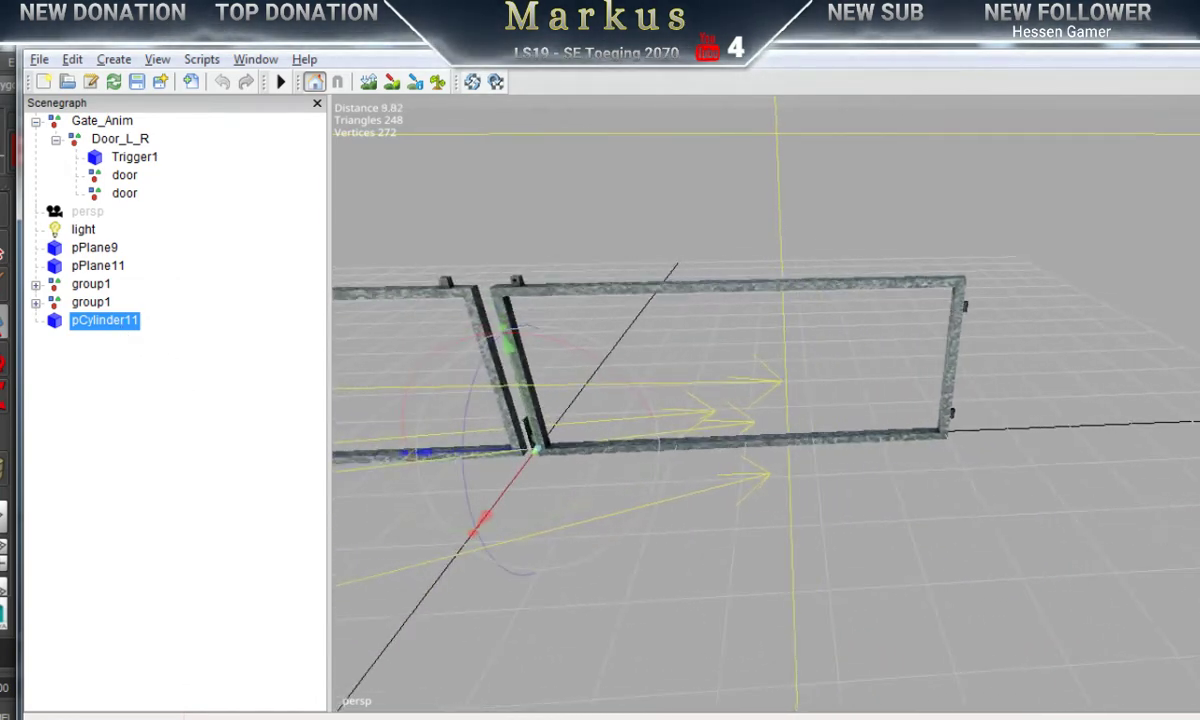
{"action": "middle_click_drag", "start_coordinate": [585, 522], "coordinate": [890, 678], "text": "alt"}
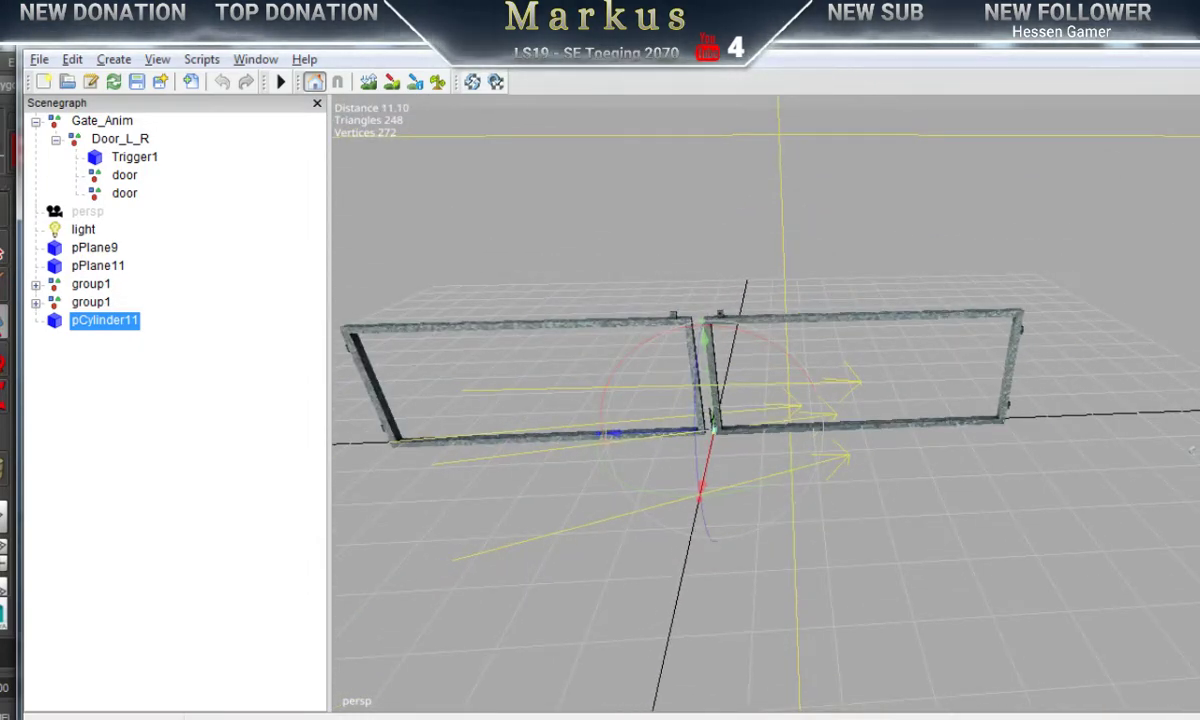
Step: Switch to Maya, close the I3D Toolbox, select one chain-link fence panel and reopen the toolbox
{"action": "key", "text": "alt+Tab"}
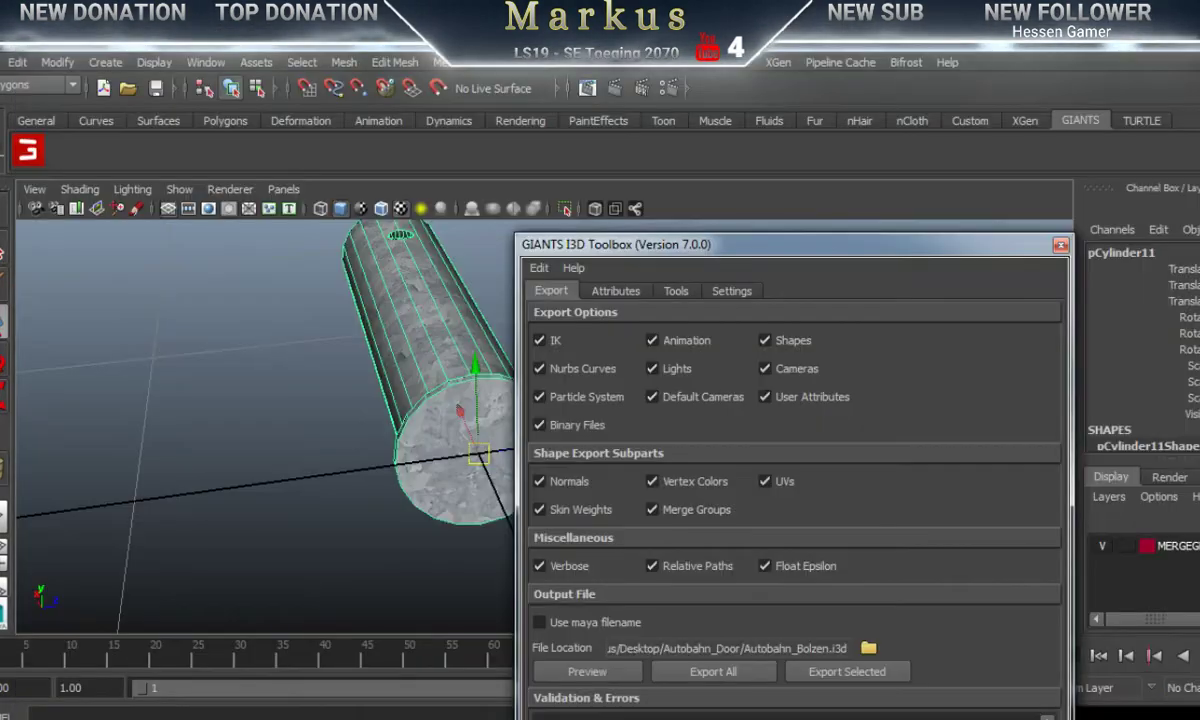
{"action": "left_click", "coordinate": [1060, 246]}
{"action": "right_click_drag", "start_coordinate": [880, 431], "coordinate": [412, 385], "text": "alt"}
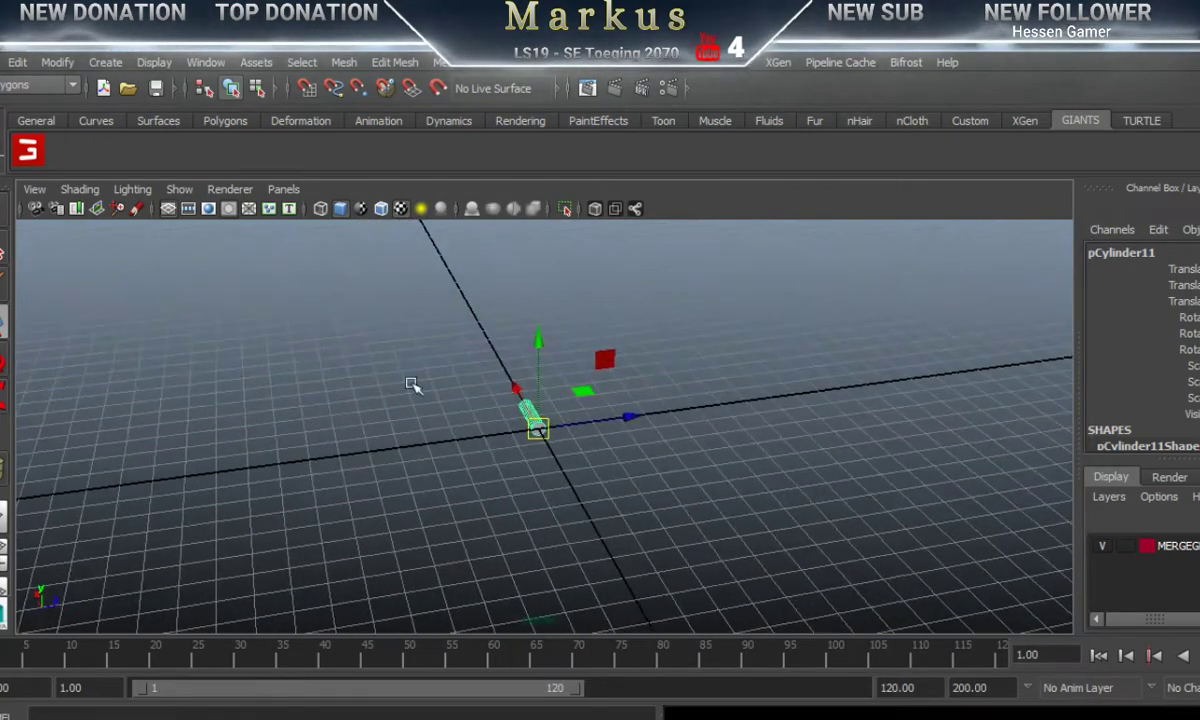
{"action": "middle_click_drag", "start_coordinate": [412, 385], "coordinate": [541, 530], "text": "alt"}
{"action": "left_click_drag", "start_coordinate": [541, 530], "coordinate": [561, 497], "text": "alt"}
{"action": "left_click", "coordinate": [577, 366]}
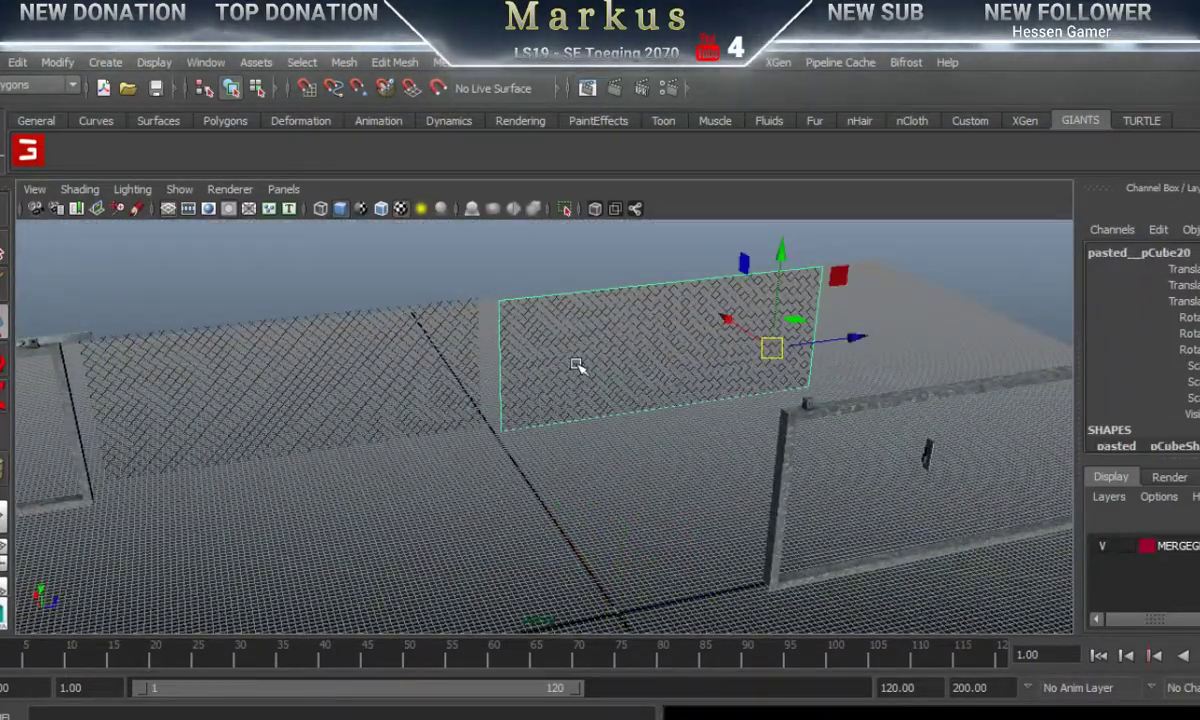
{"action": "left_click", "coordinate": [27, 150]}
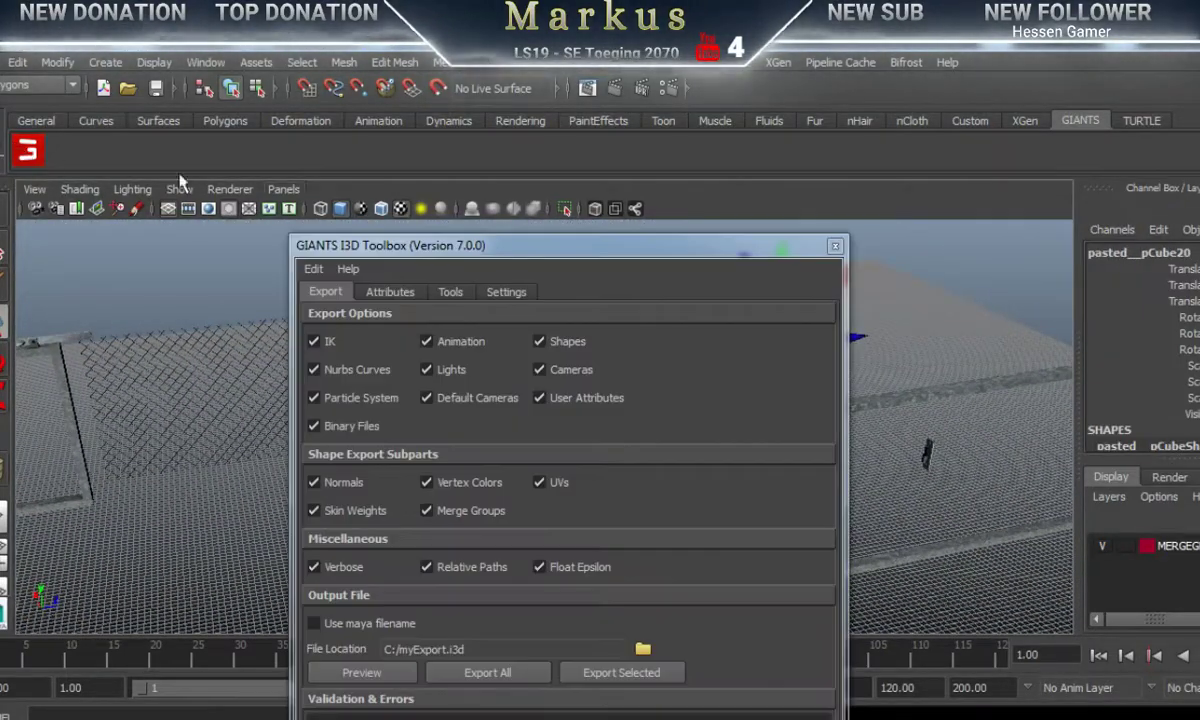
Step: Set the export file to Autobahn_Zaun in the Autobahn_Door folder and export only the other chain-link panel
{"action": "left_click", "coordinate": [643, 649]}
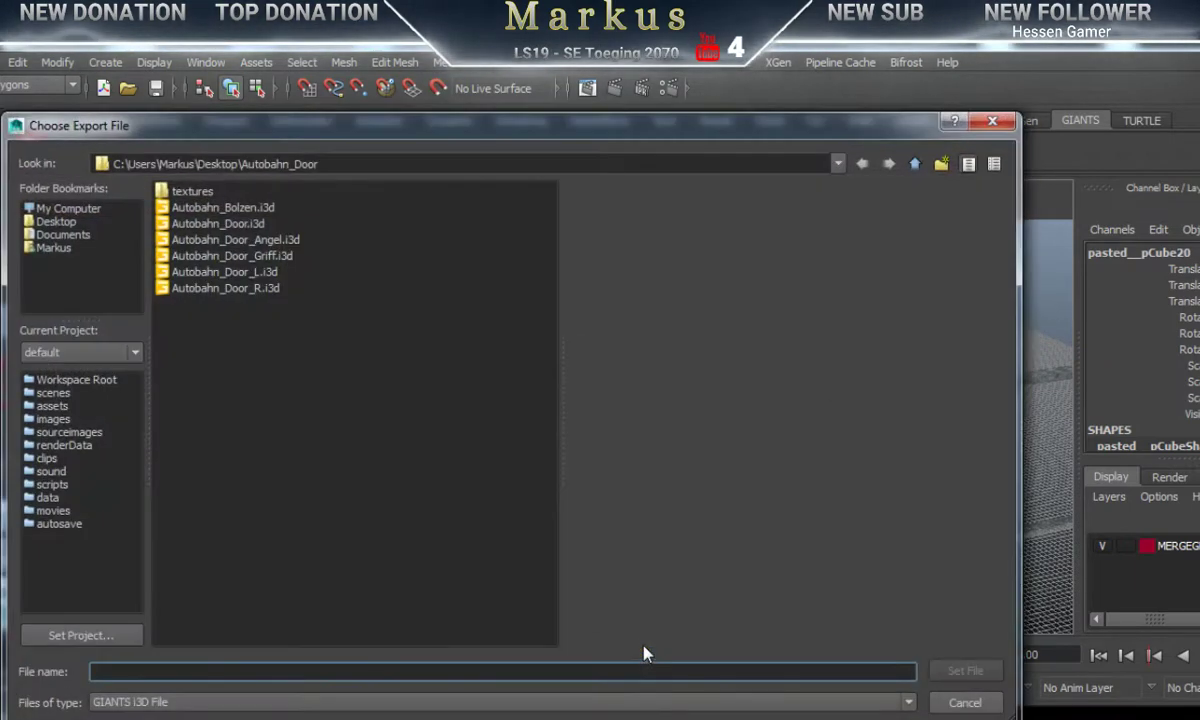
{"action": "left_click", "coordinate": [185, 208]}
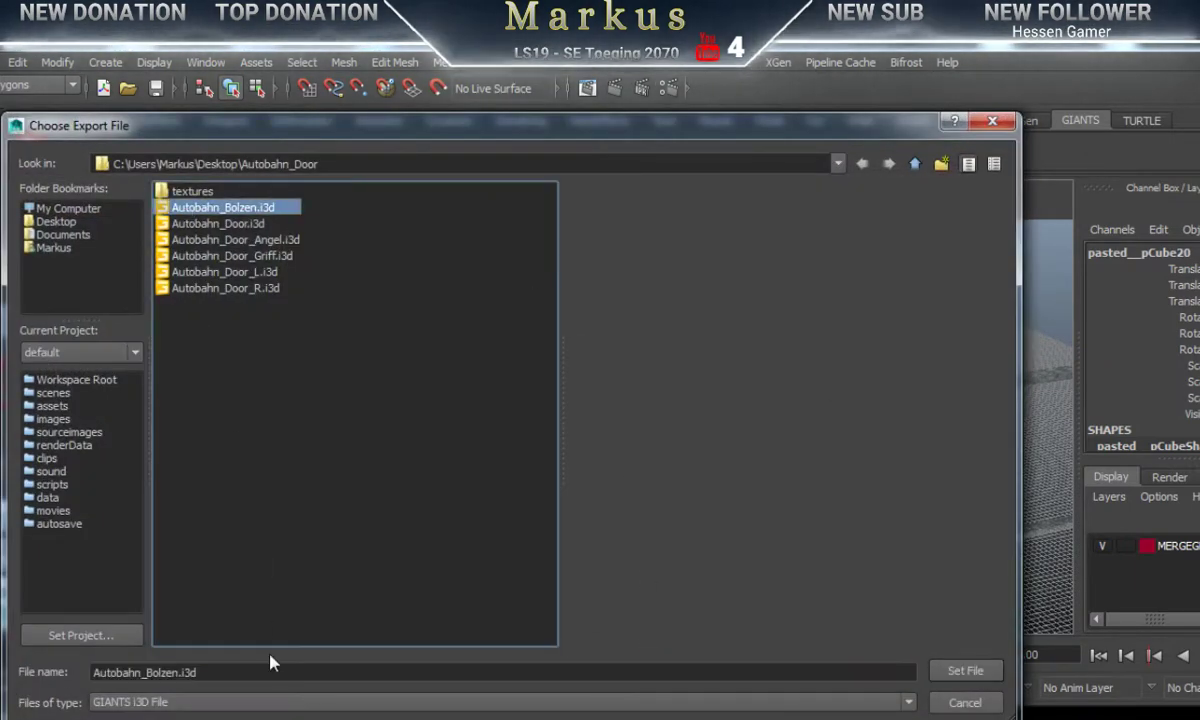
{"action": "left_click", "coordinate": [229, 672]}
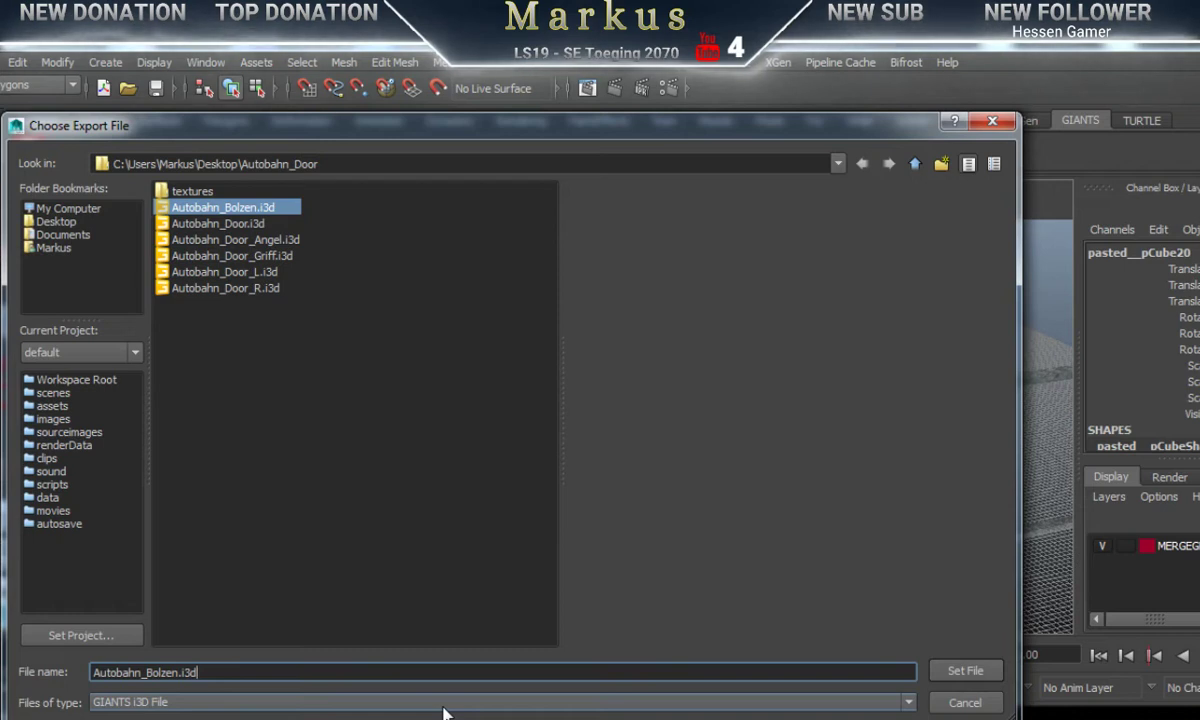
{"action": "key", "text": "BackSpace"}
{"action": "key", "text": "BackSpace"}
{"action": "key", "text": "BackSpace"}
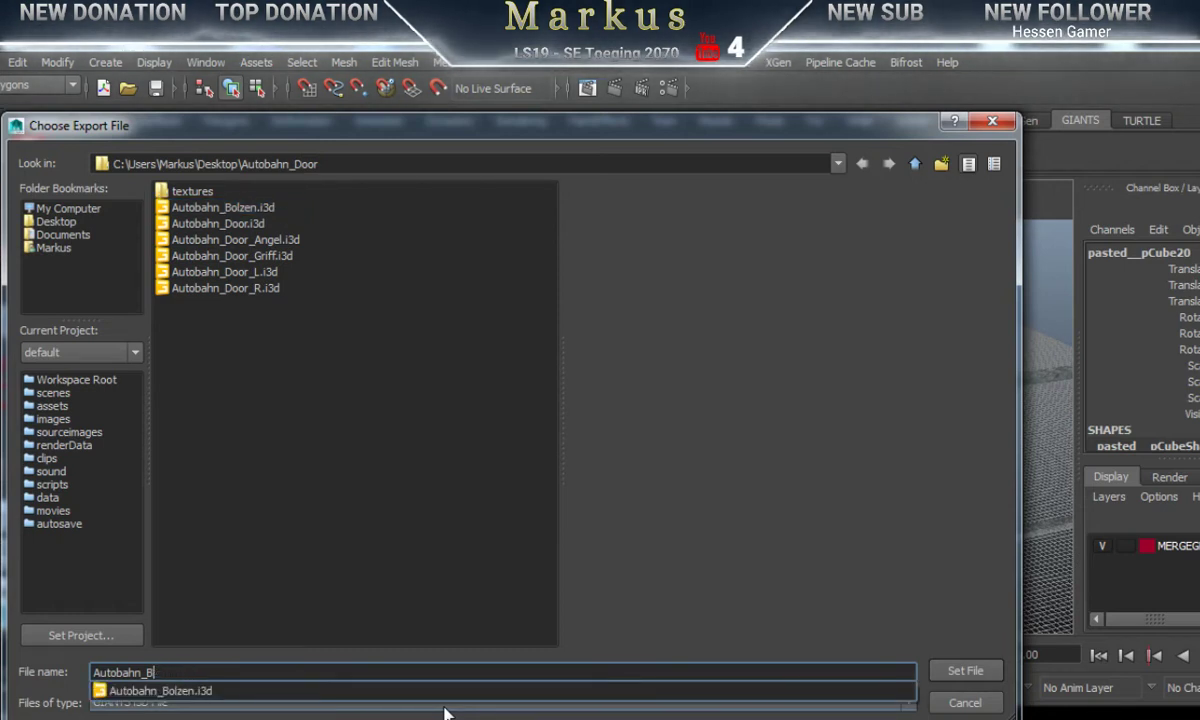
{"action": "key", "text": "BackSpace"}
{"action": "type", "text": "Zaun"}
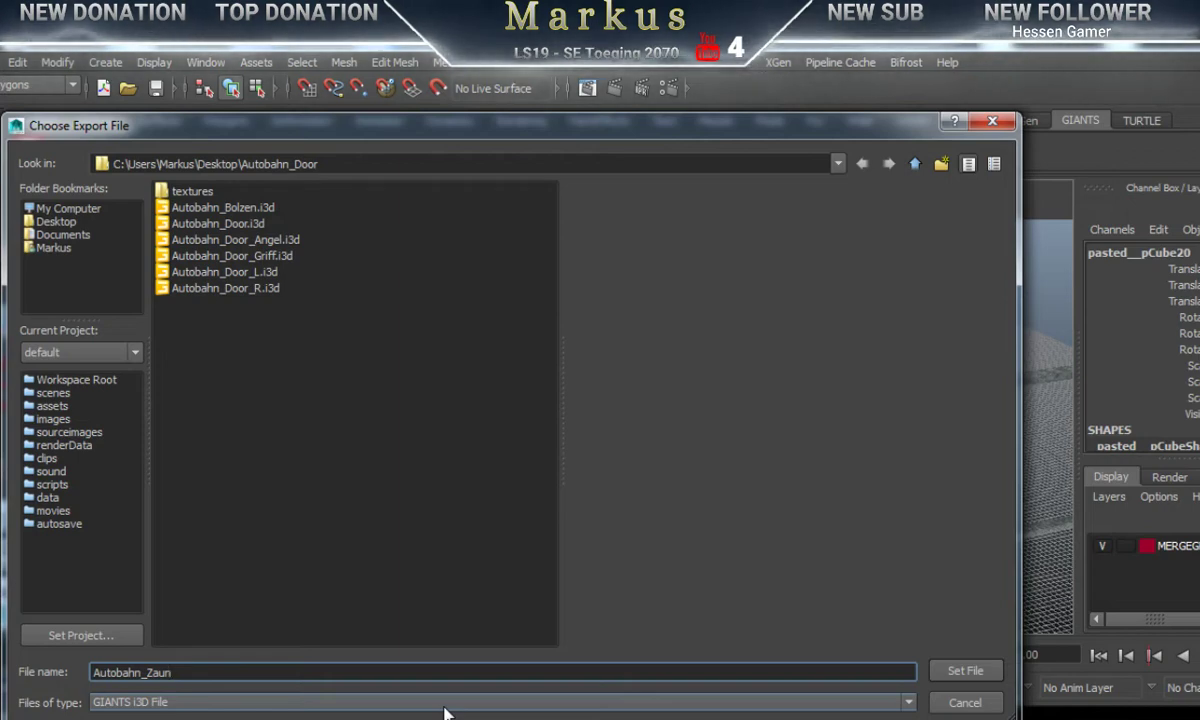
{"action": "left_click", "coordinate": [965, 674]}
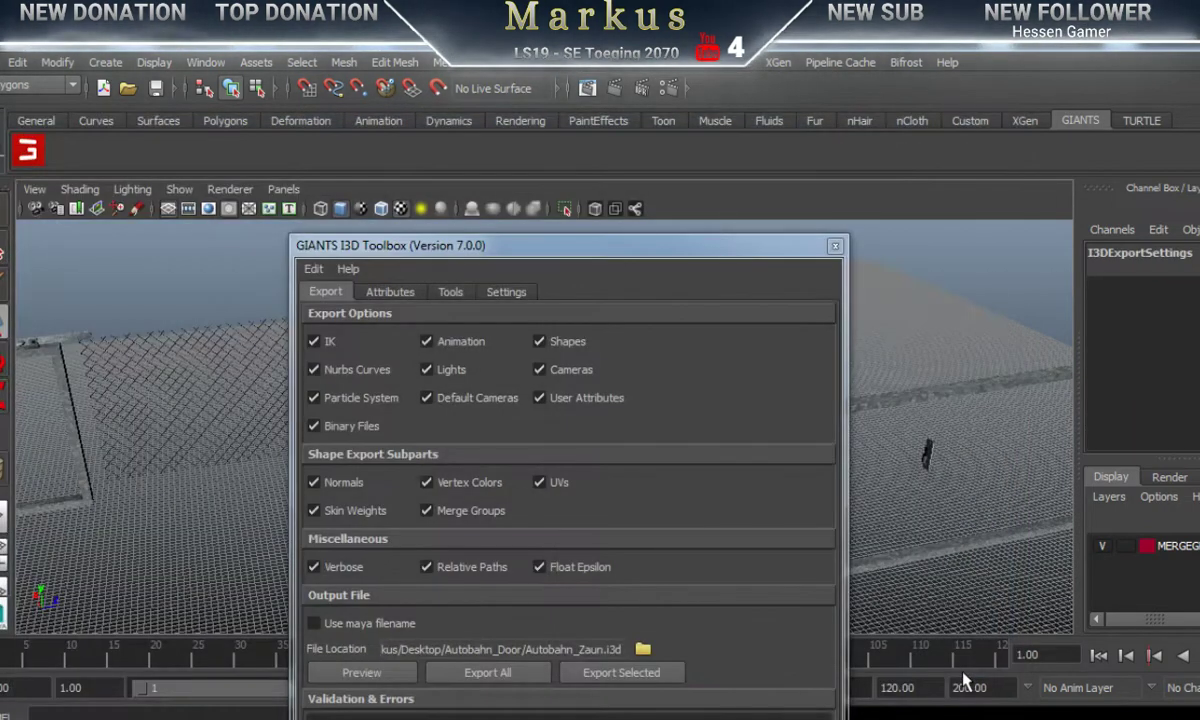
{"action": "left_click", "coordinate": [220, 392]}
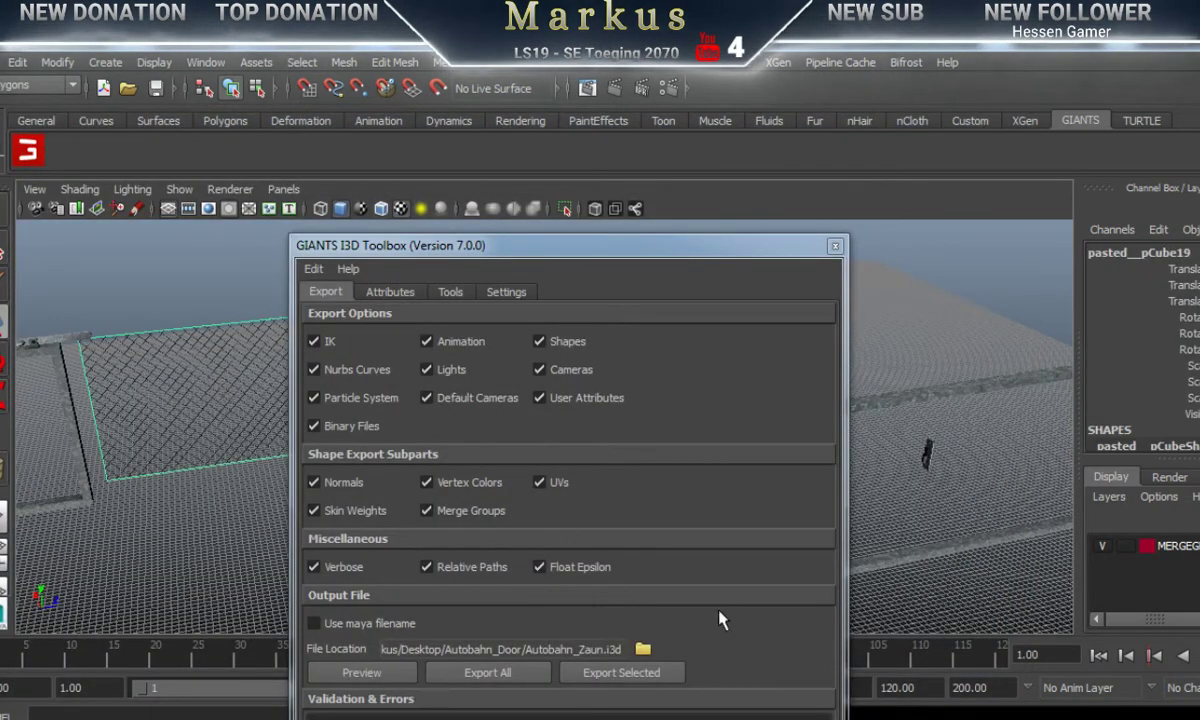
{"action": "left_click", "coordinate": [620, 675]}
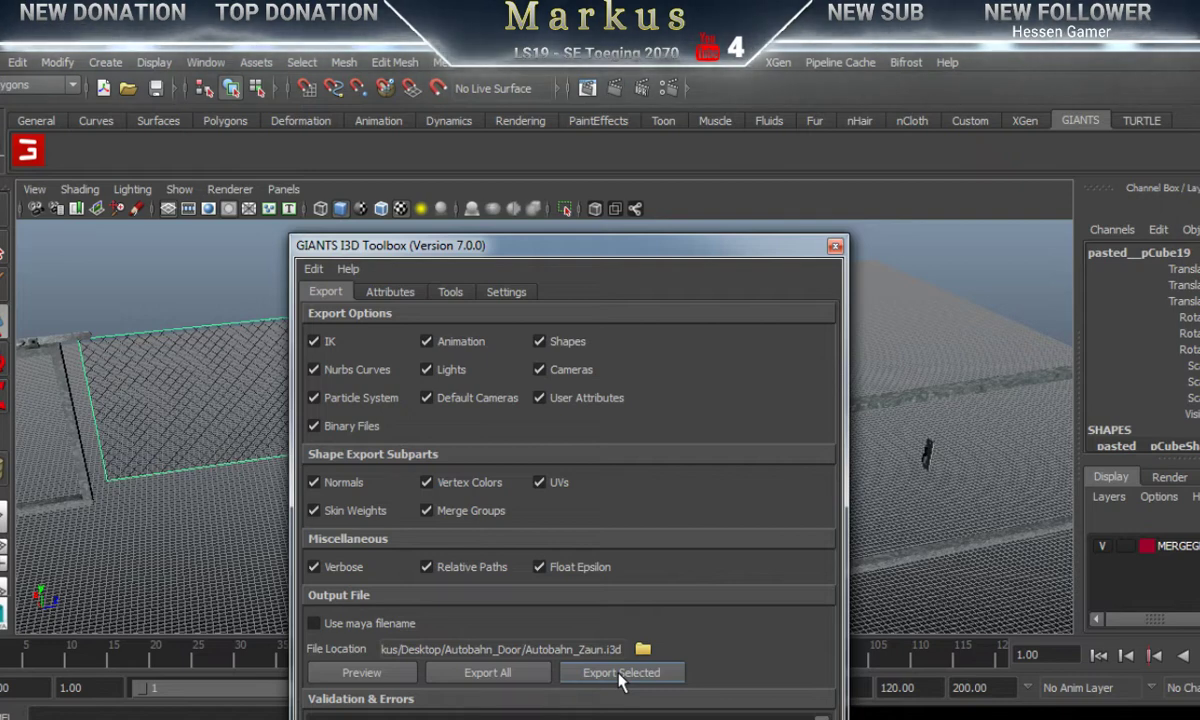
Step: Switch to GIANTS Editor, import the Autobahn_Zaun i3d file into the gate scene and select the imported fence group
{"action": "key", "text": "alt+Tab"}
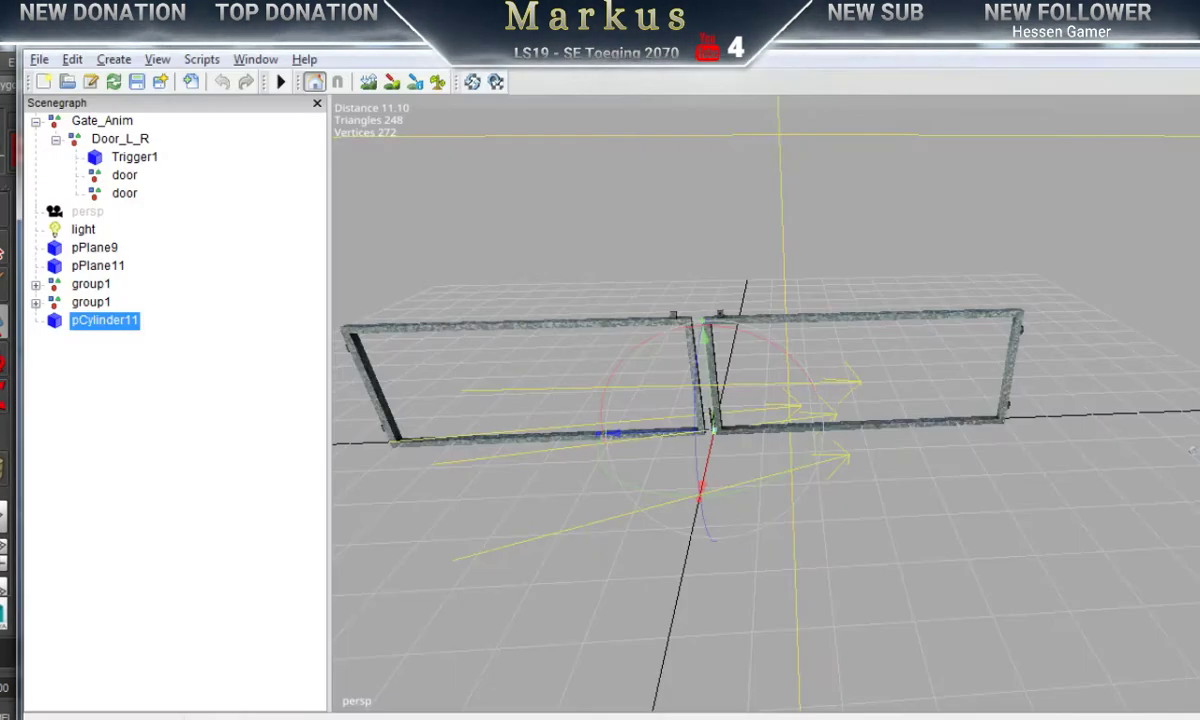
{"action": "left_click", "coordinate": [38, 60]}
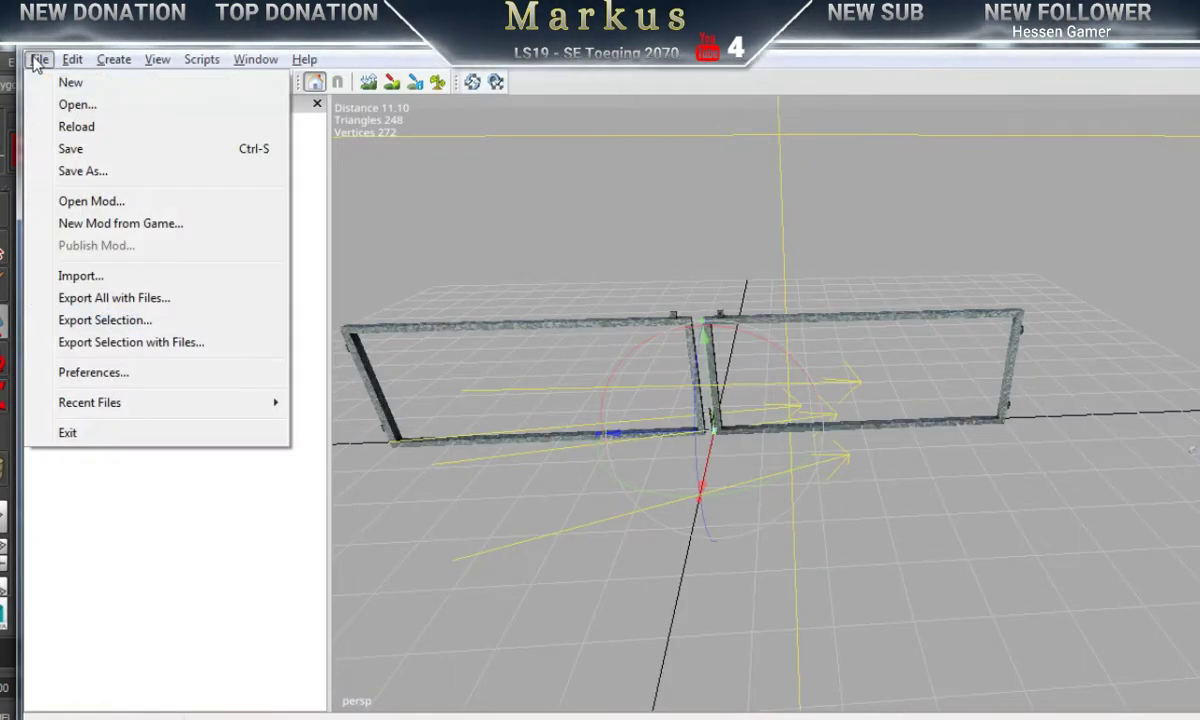
{"action": "left_click", "coordinate": [88, 278]}
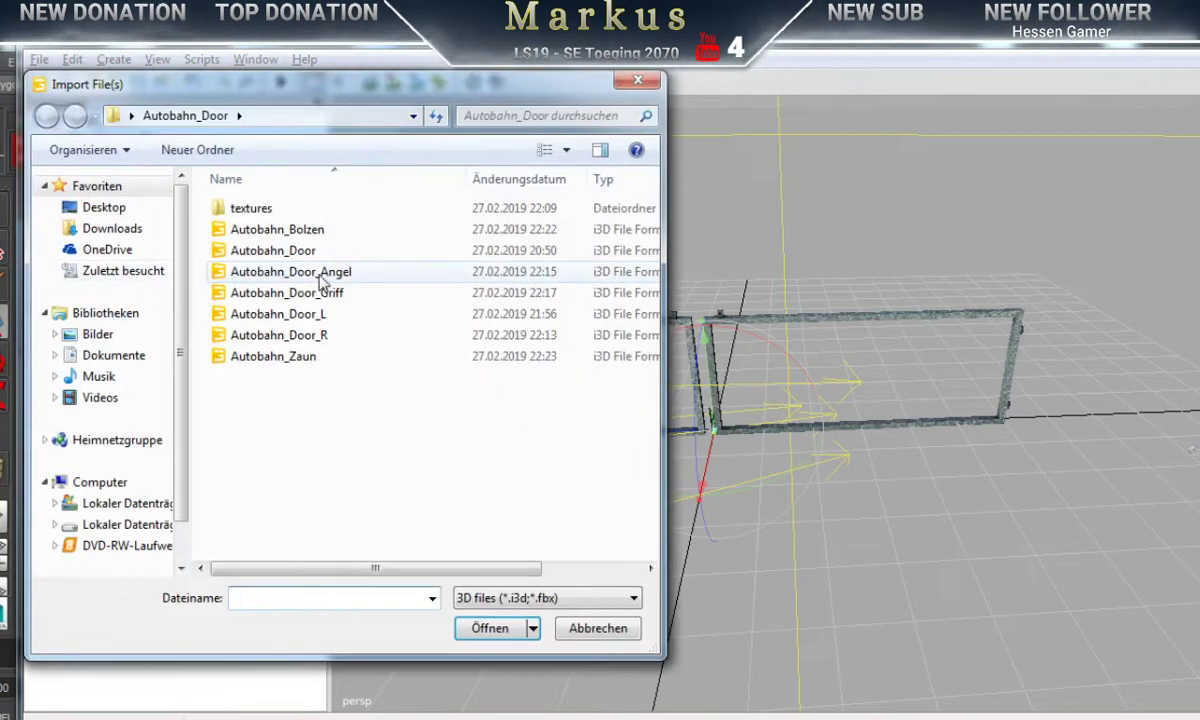
{"action": "left_click", "coordinate": [280, 360]}
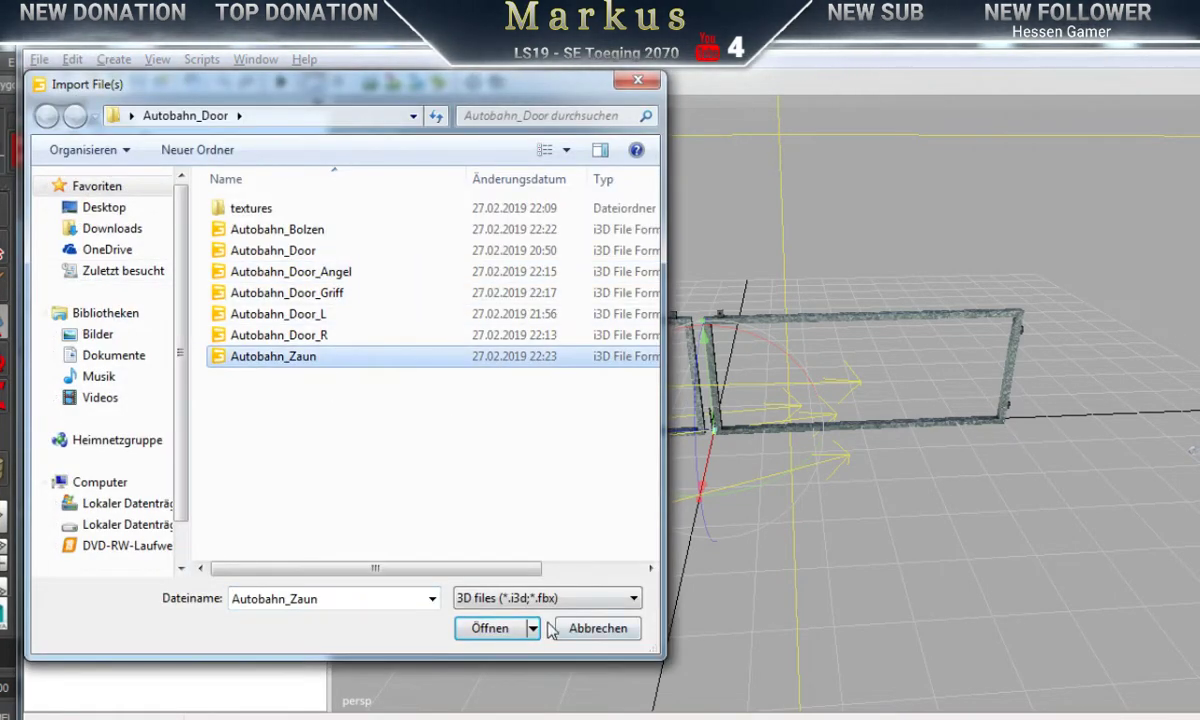
{"action": "left_click", "coordinate": [478, 630]}
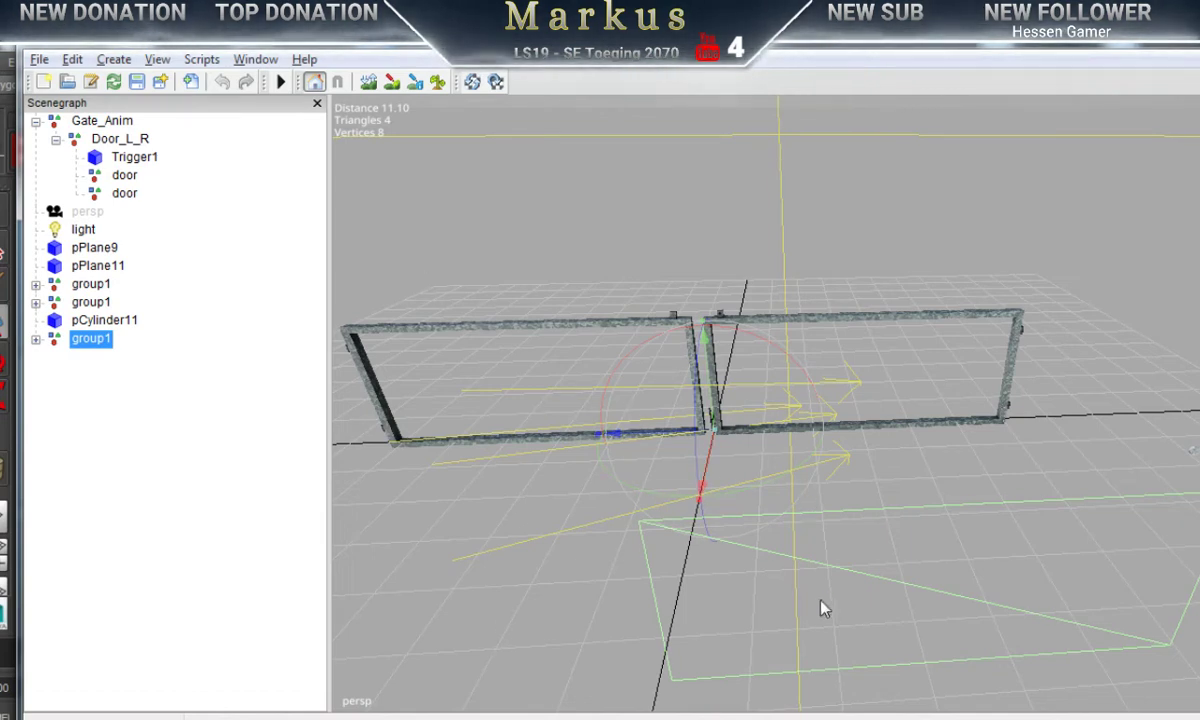
{"action": "left_click", "coordinate": [890, 597]}
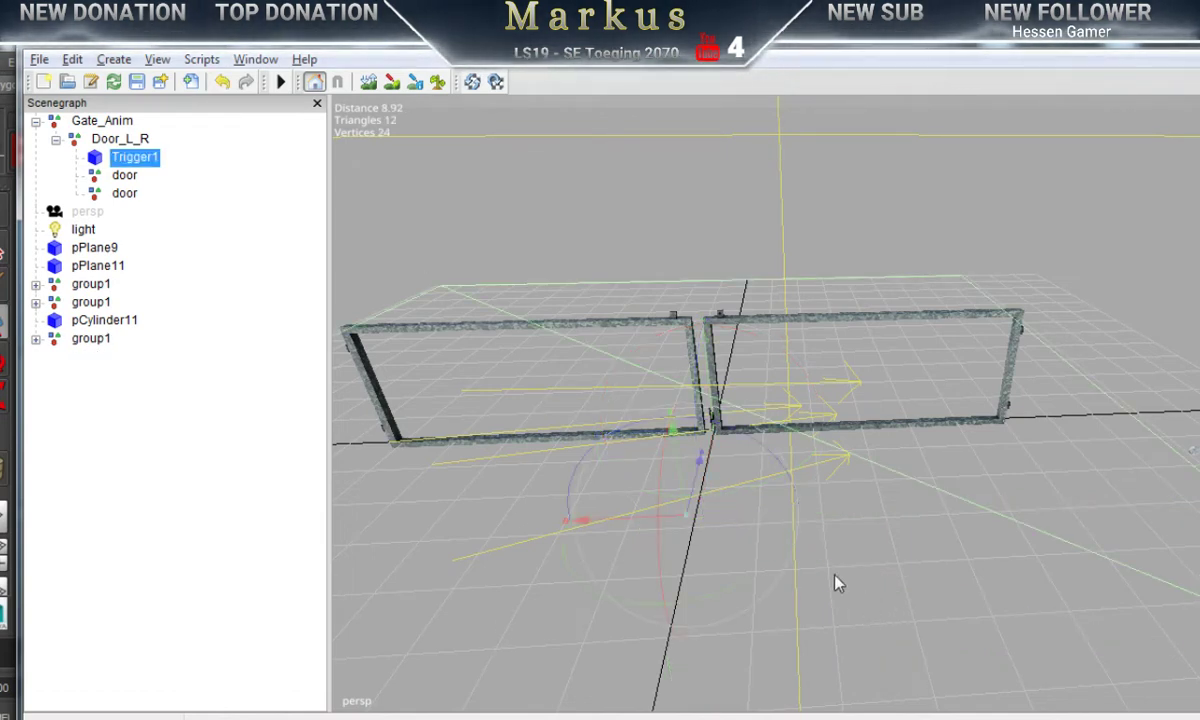
{"action": "left_click", "coordinate": [85, 340]}
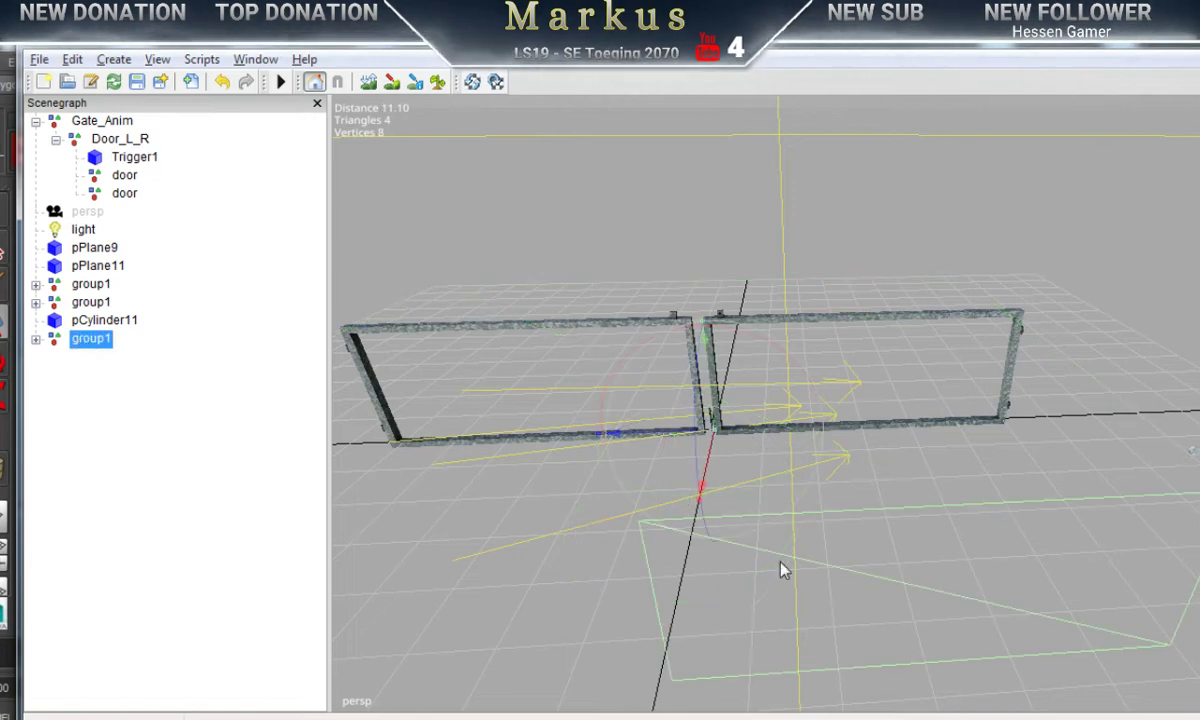
{"action": "middle_click_drag", "start_coordinate": [740, 582], "coordinate": [1130, 466]}
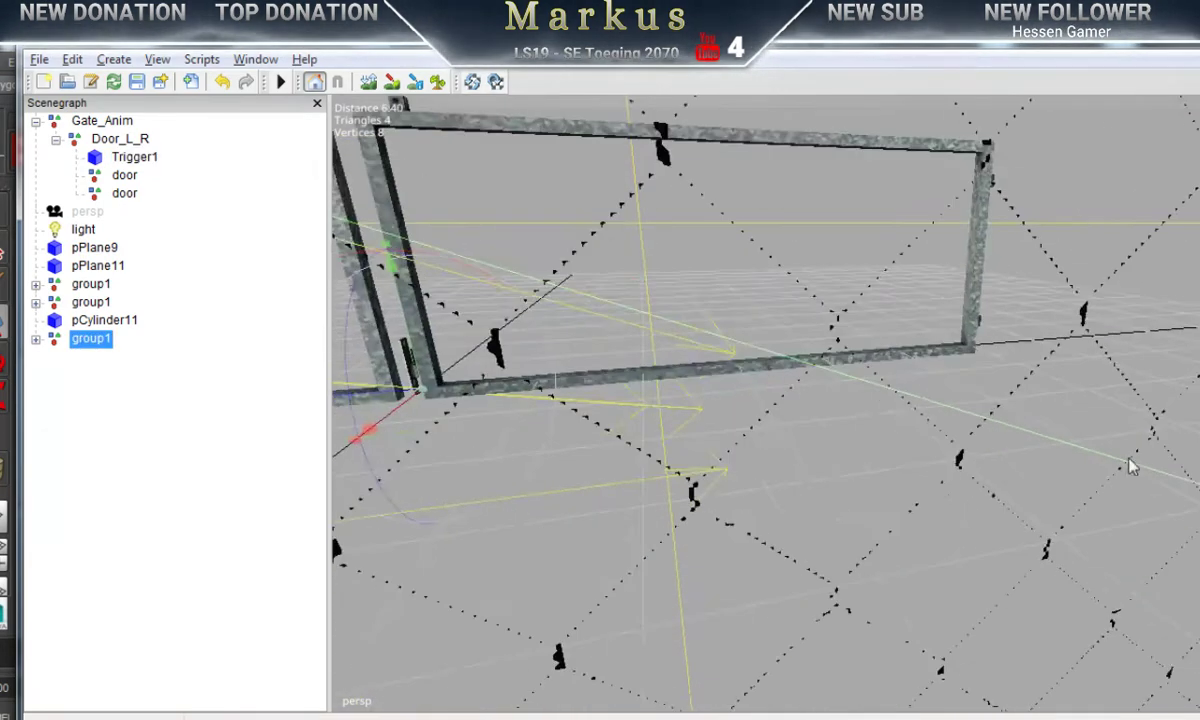
{"action": "middle_click_drag", "start_coordinate": [980, 490], "coordinate": [510, 553]}
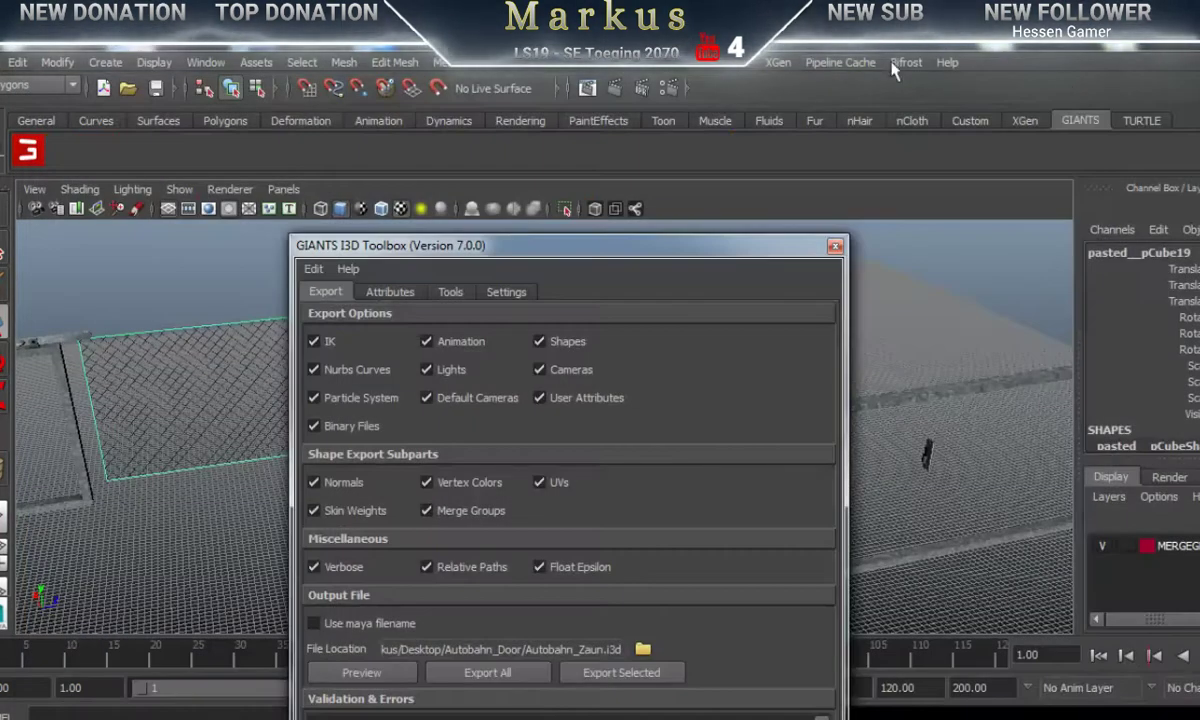
Step: Close Maya's I3D Toolbox and the lightMap folder window, and go up from textures to the Autobahn_Door folder
{"action": "left_click", "coordinate": [835, 247]}
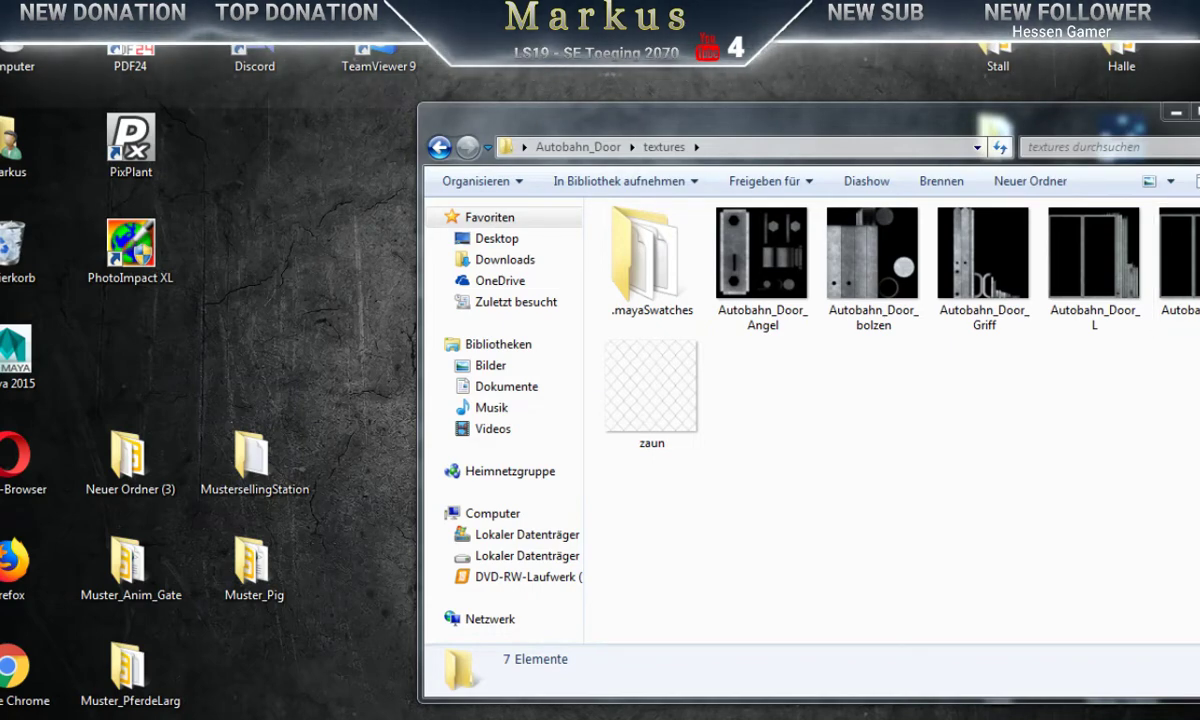
{"action": "left_click", "coordinate": [1178, 115]}
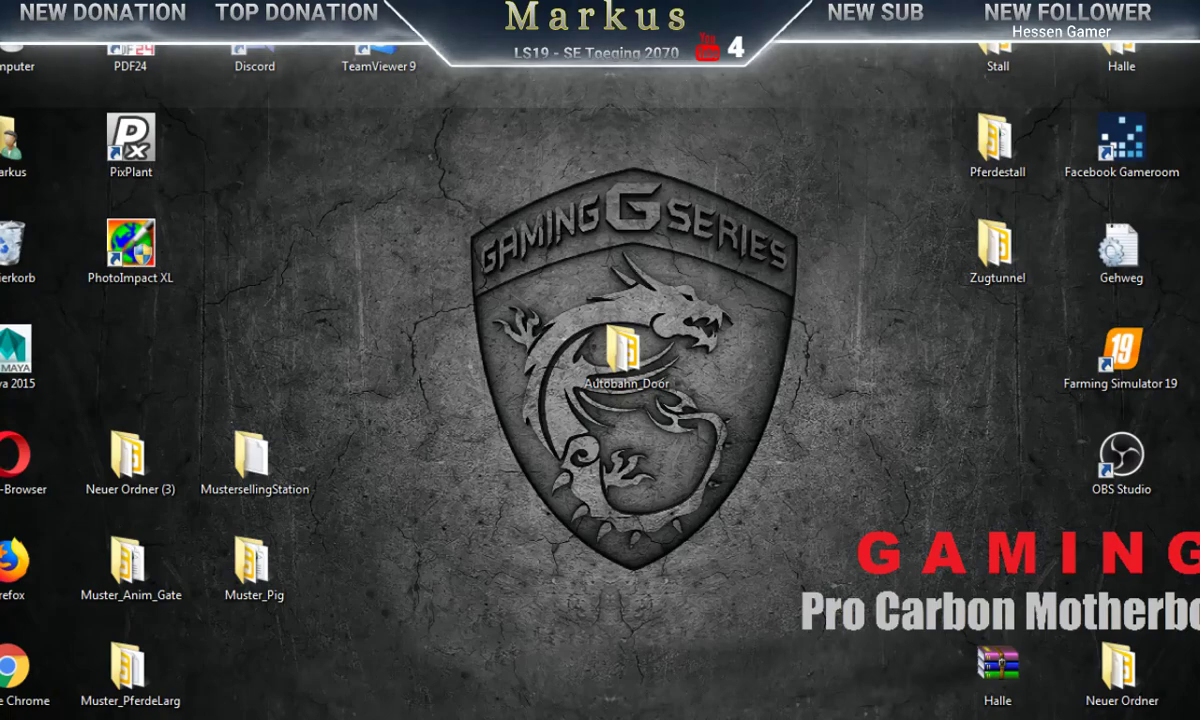
{"action": "left_click", "coordinate": [290, 716]}
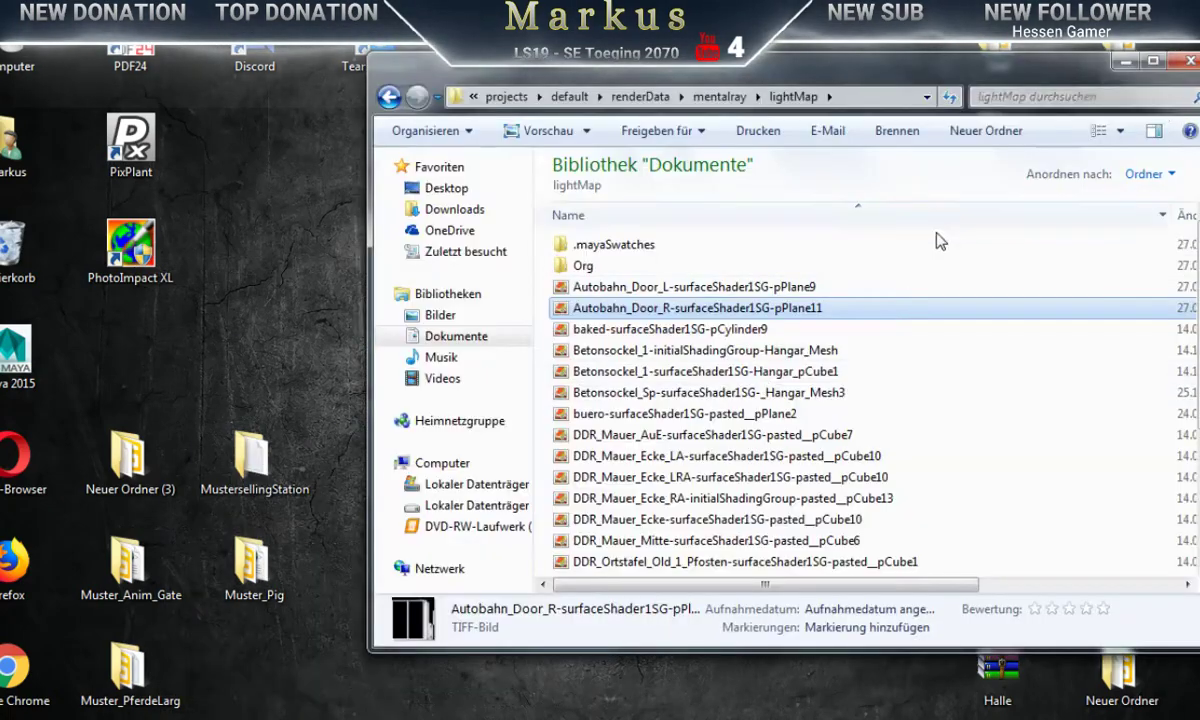
{"action": "left_click", "coordinate": [1189, 62]}
{"action": "key", "text": "alt+Tab"}
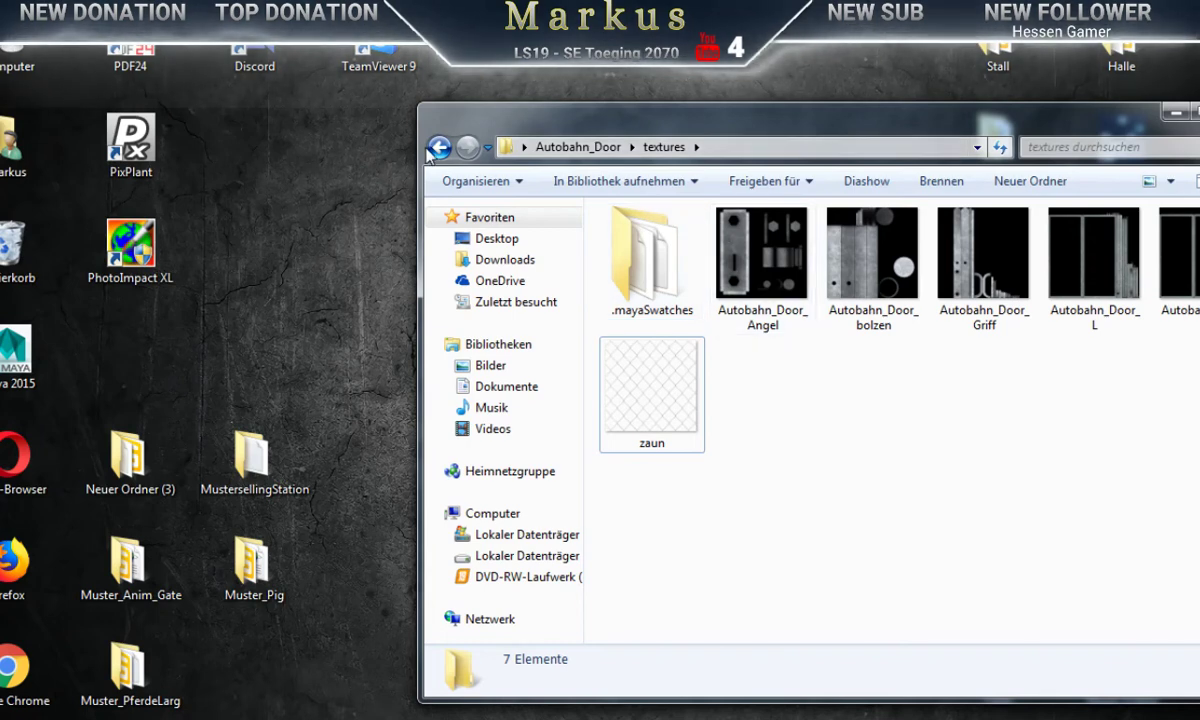
{"action": "left_click", "coordinate": [438, 148]}
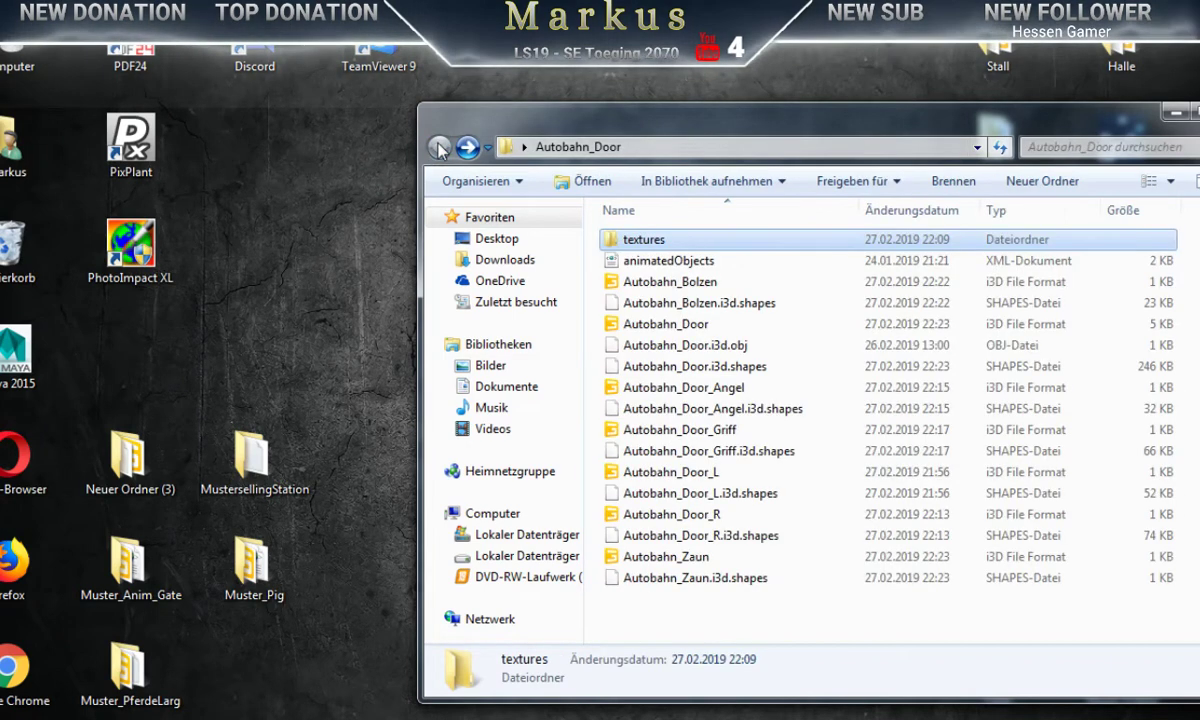
Step: Delete Autobahn_Door.i3d.obj and the Bolzen, Angel, Griff, L, R and Zaun part files with their shapes files, keeping Autobahn_Door and Autobahn_Door.i3d.shapes
{"action": "left_click", "coordinate": [650, 578]}
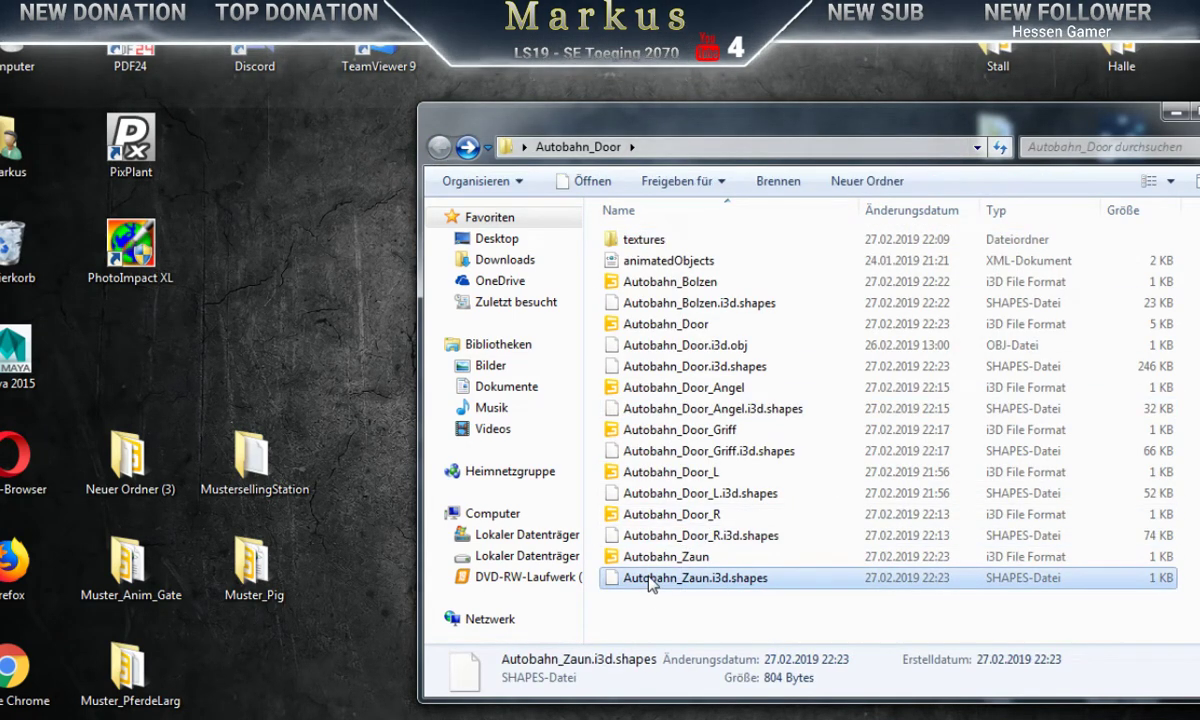
{"action": "left_click", "coordinate": [655, 556], "text": "shift"}
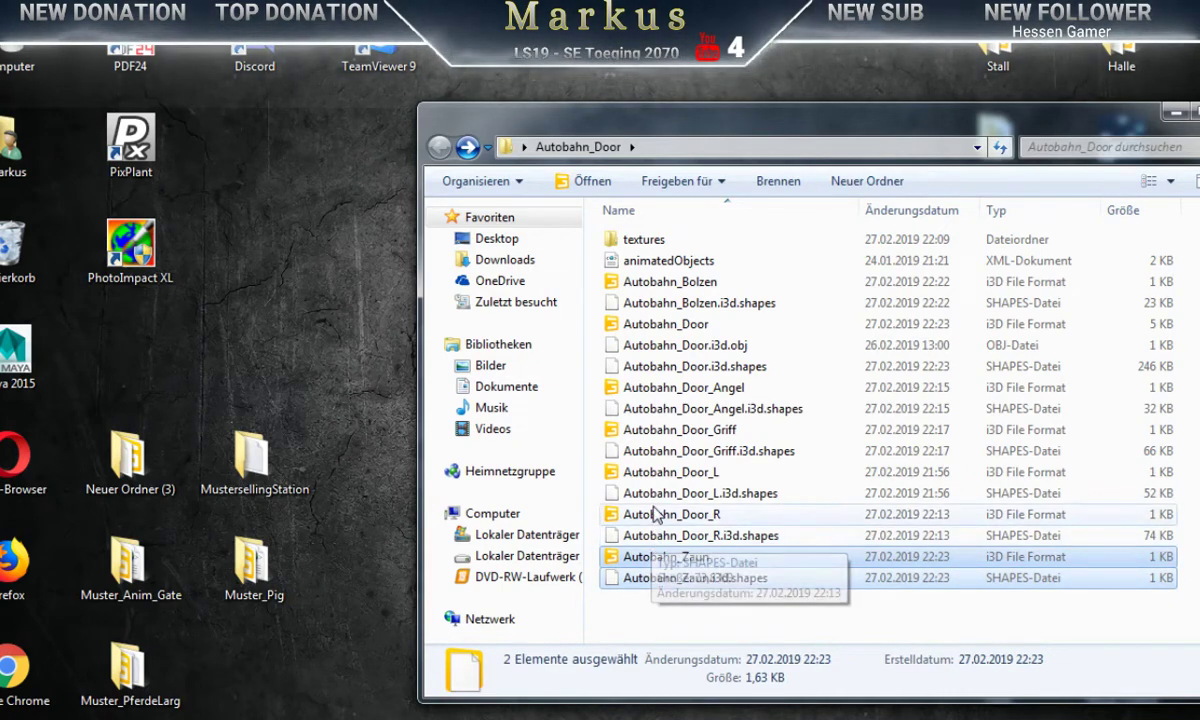
{"action": "left_click", "coordinate": [648, 535], "text": "shift"}
{"action": "left_click", "coordinate": [648, 514], "text": "shift"}
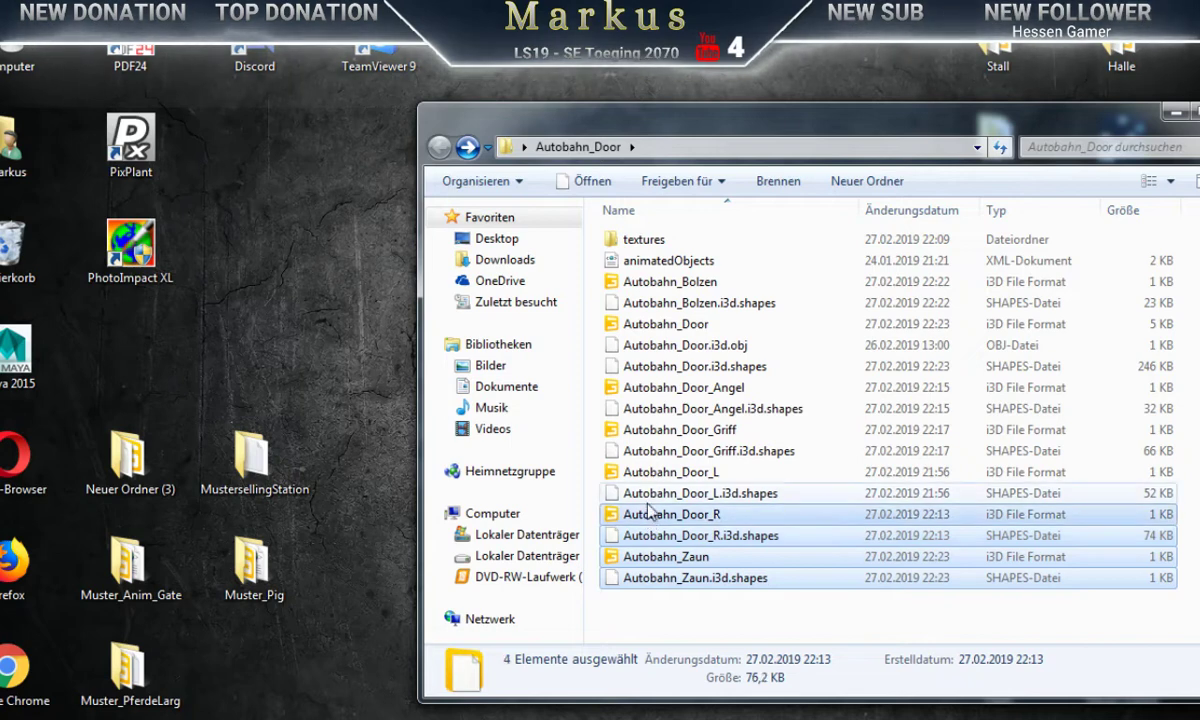
{"action": "left_click", "coordinate": [648, 493], "text": "shift"}
{"action": "left_click", "coordinate": [648, 472], "text": "shift"}
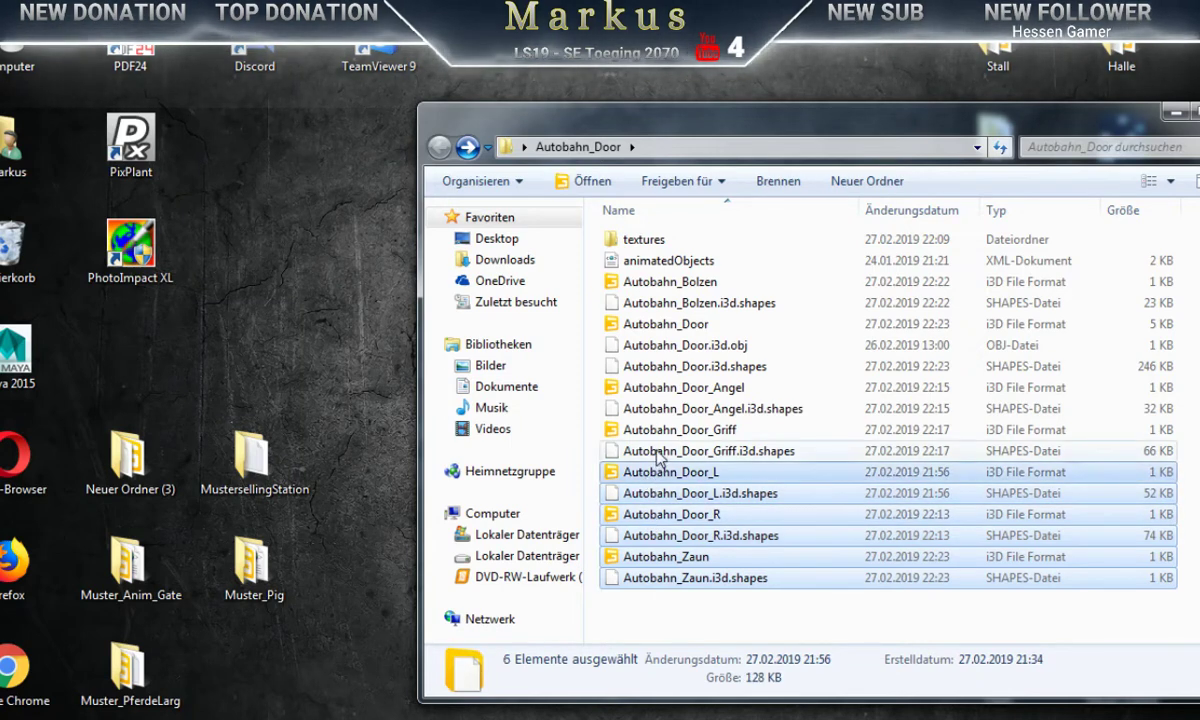
{"action": "left_click", "coordinate": [652, 451], "text": "shift"}
{"action": "left_click", "coordinate": [652, 429], "text": "shift"}
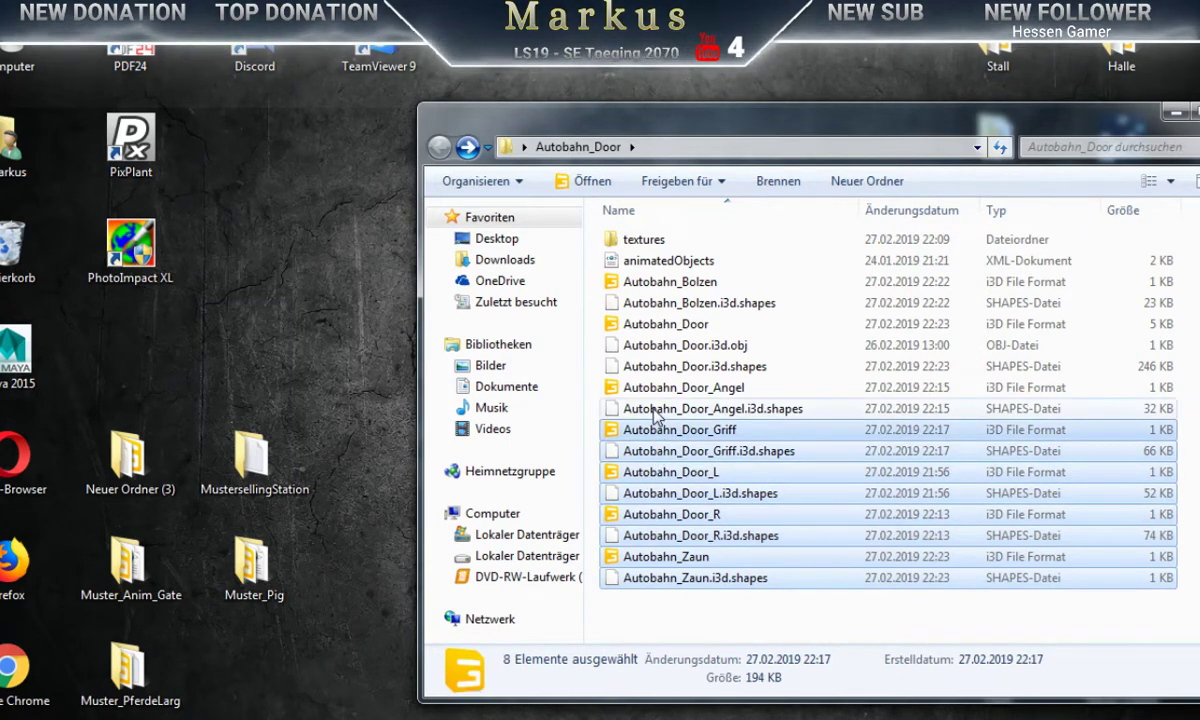
{"action": "left_click", "coordinate": [655, 408], "text": "shift"}
{"action": "left_click", "coordinate": [656, 387], "text": "shift"}
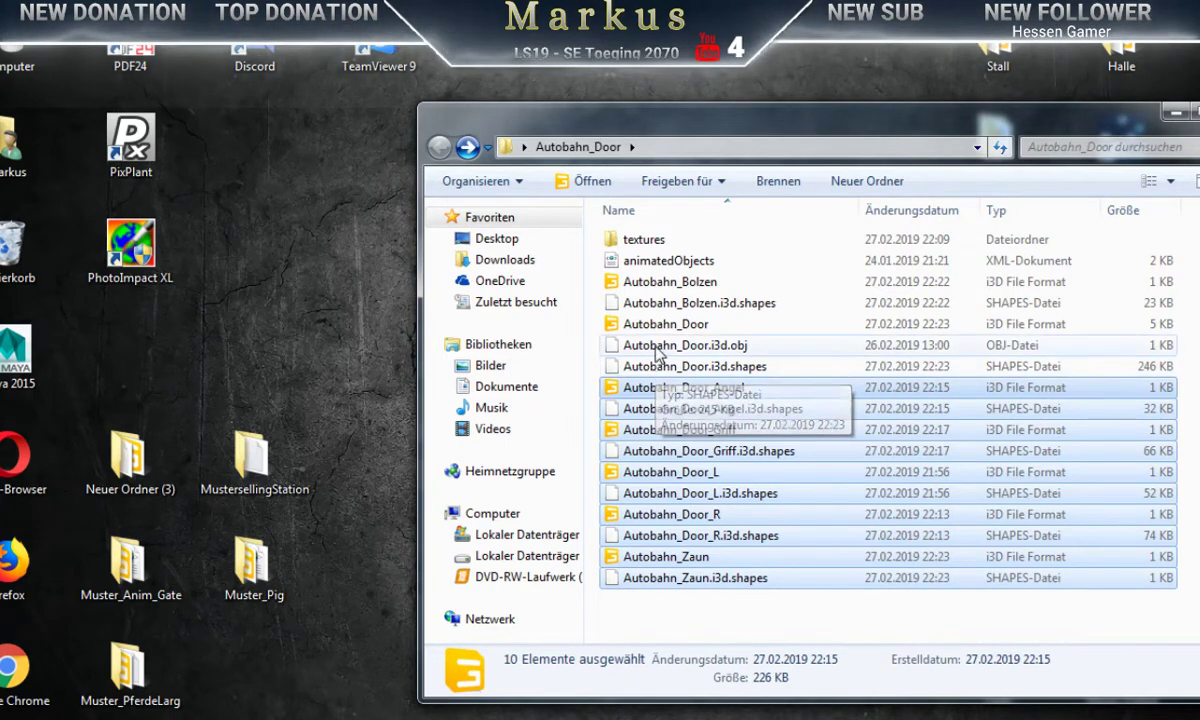
{"action": "left_click", "coordinate": [655, 346], "text": "ctrl"}
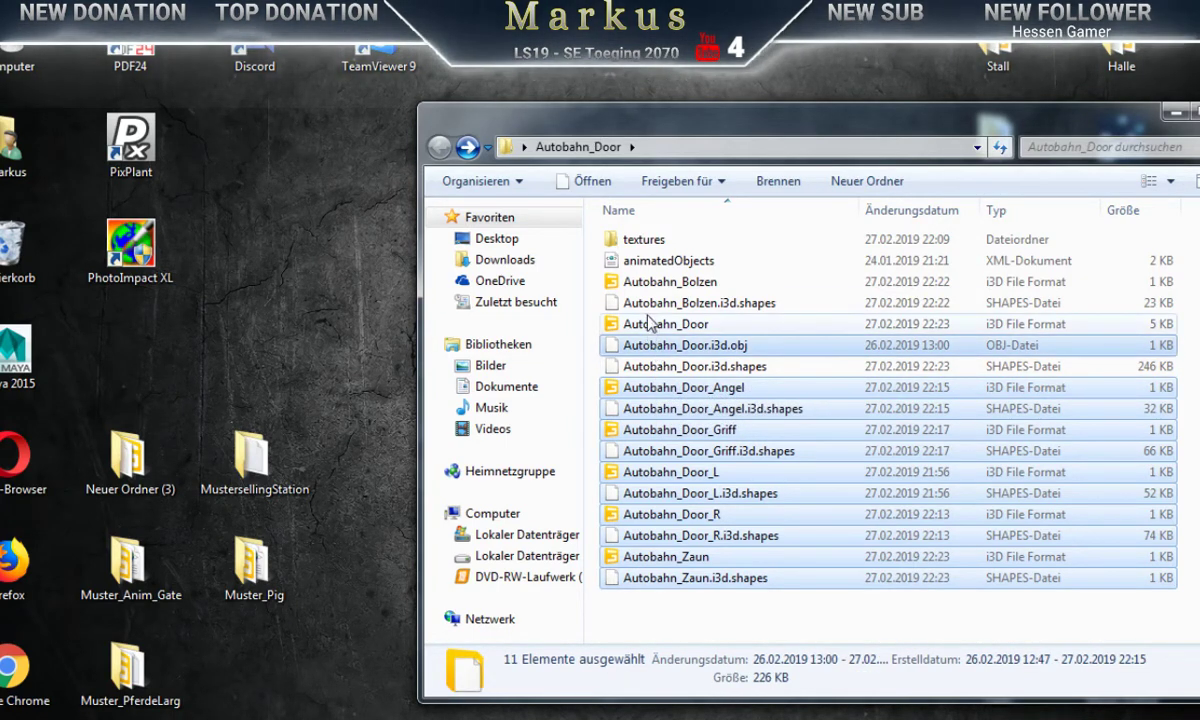
{"action": "left_click", "coordinate": [647, 304], "text": "ctrl"}
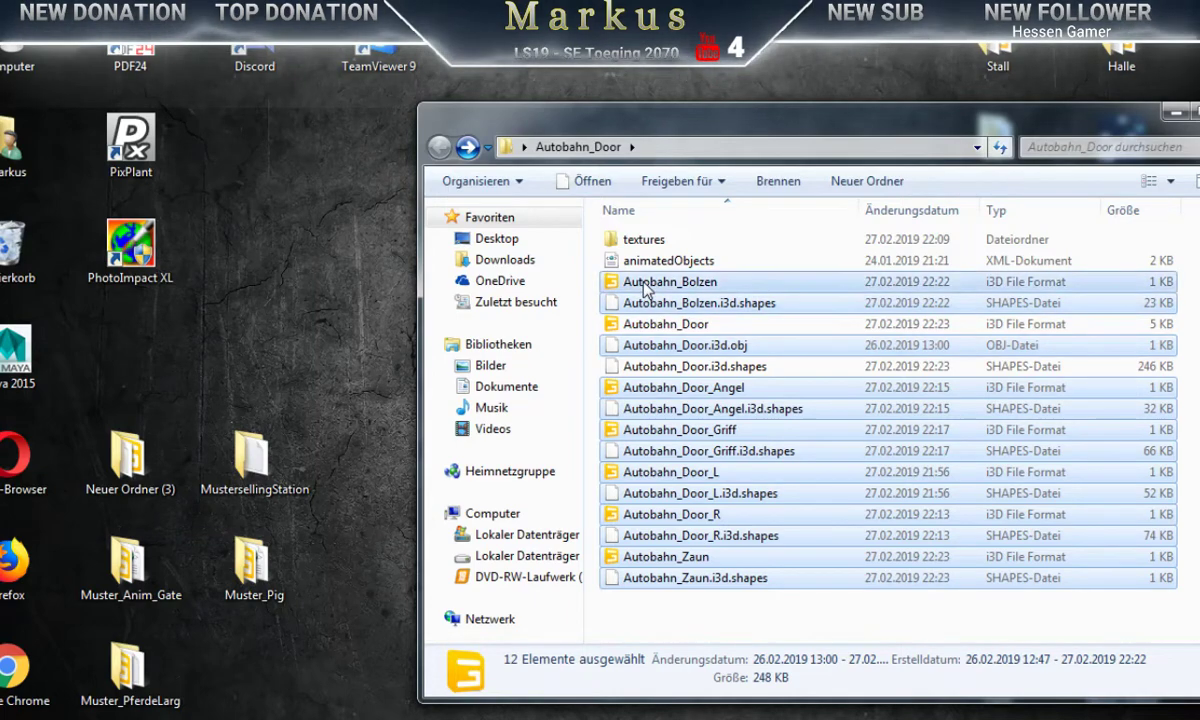
{"action": "left_click", "coordinate": [644, 283], "text": "ctrl"}
{"action": "key", "text": "Delete"}
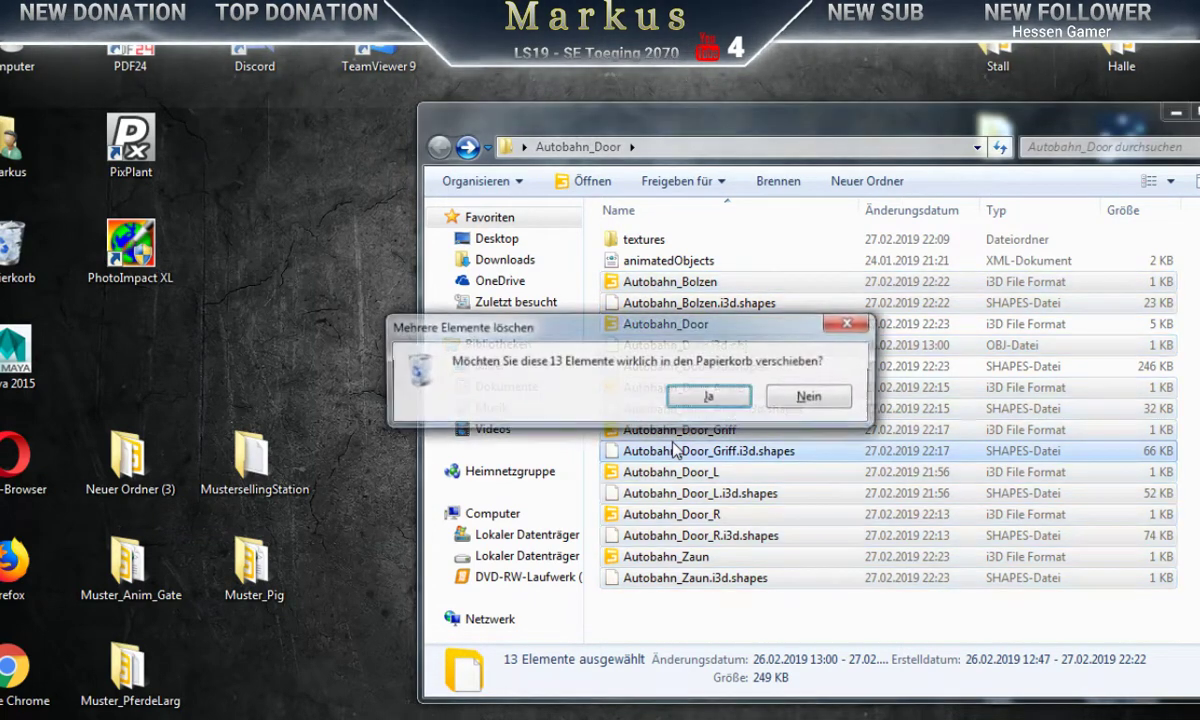
{"action": "left_click", "coordinate": [695, 399]}
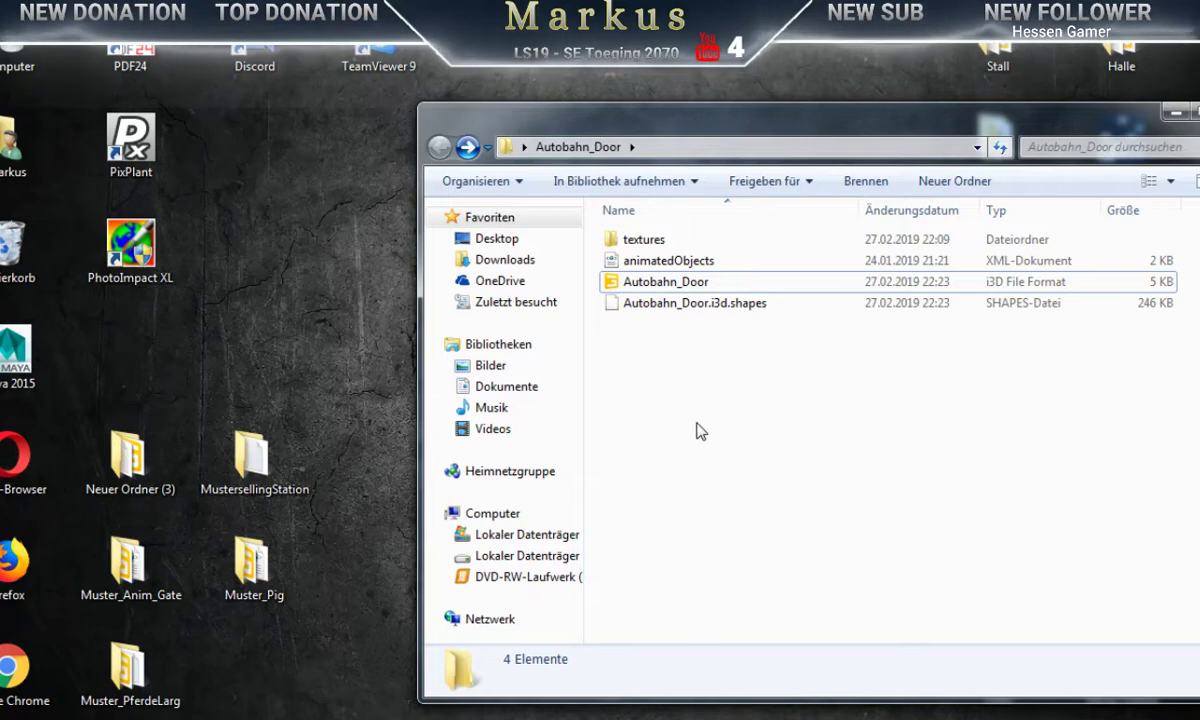
{"action": "left_click_drag", "start_coordinate": [742, 120], "coordinate": [584, 110]}
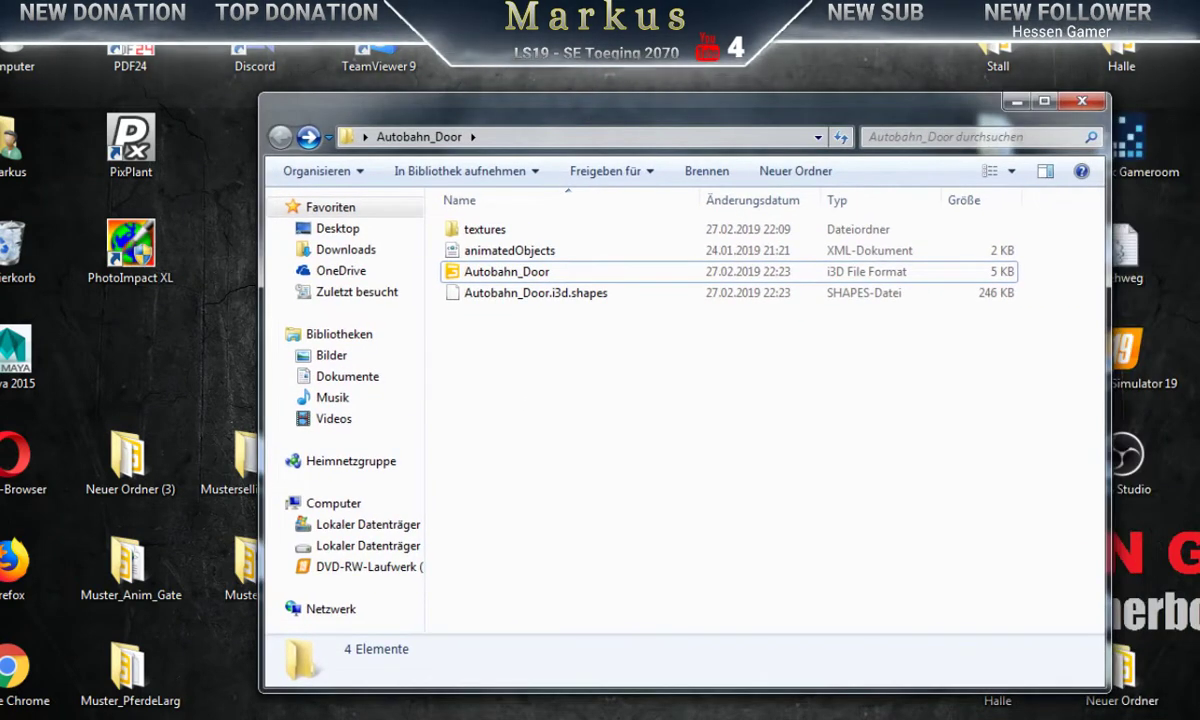
{"action": "key", "text": "alt+Tab"}
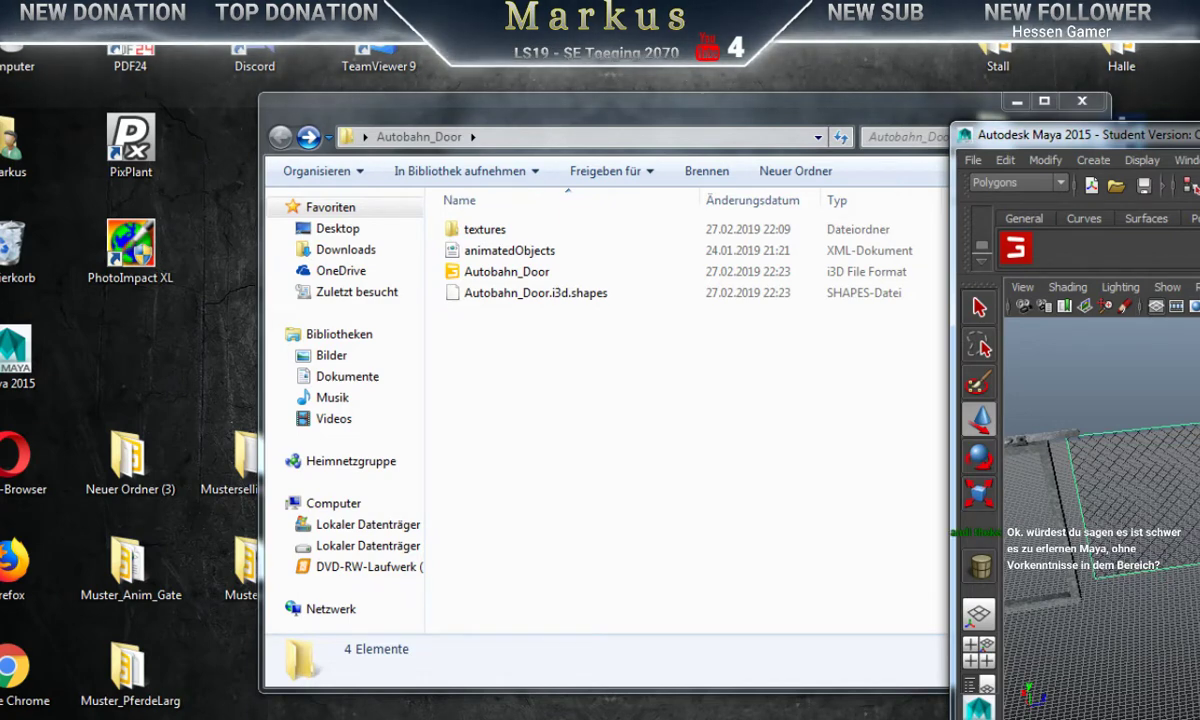
{"action": "left_click", "coordinate": [857, 110]}
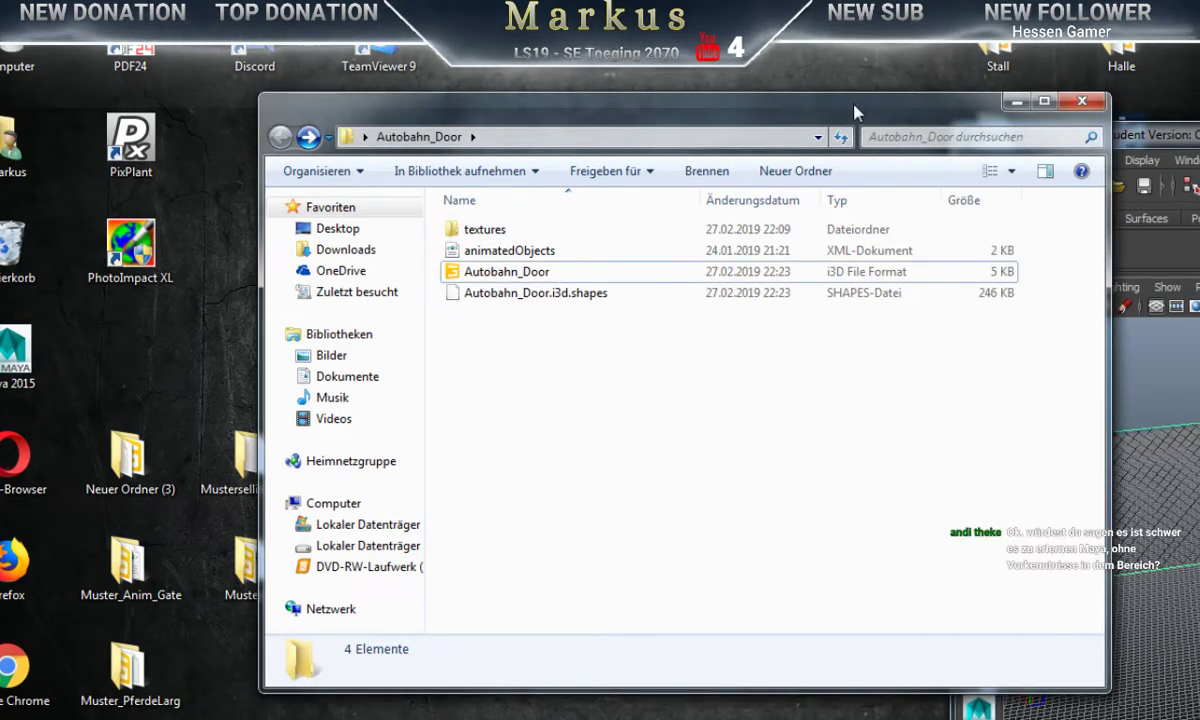
{"action": "left_click_drag", "start_coordinate": [857, 112], "coordinate": [1079, 133]}
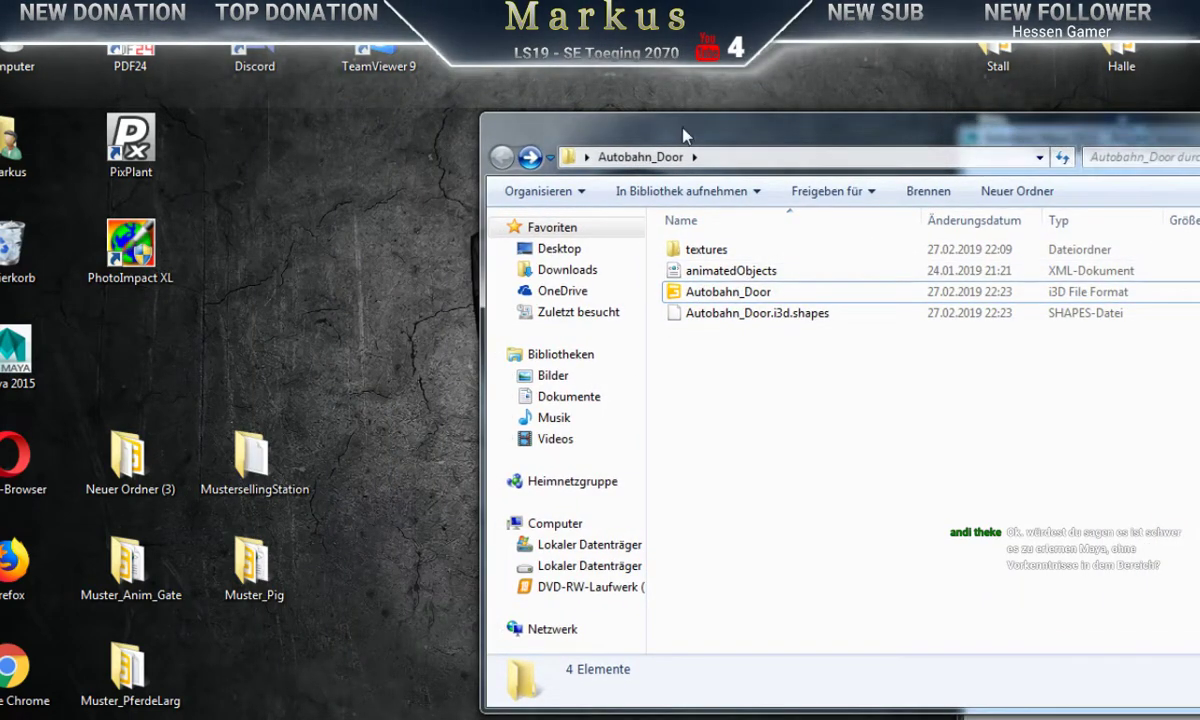
{"action": "left_click_drag", "start_coordinate": [752, 150], "coordinate": [639, 141]}
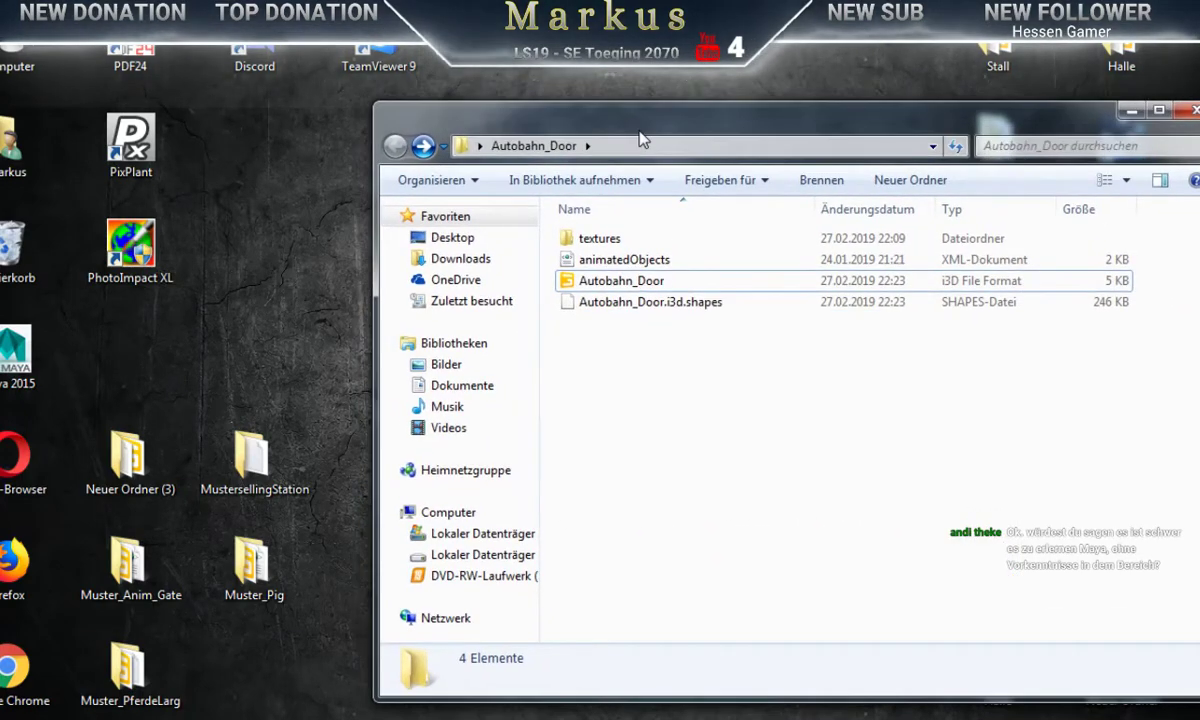
Step: Open the Autobahn_Door i3d file from the folder in GIANTS Editor version 8.1.0
{"action": "left_click", "coordinate": [597, 285]}
{"action": "double_click", "coordinate": [597, 285]}
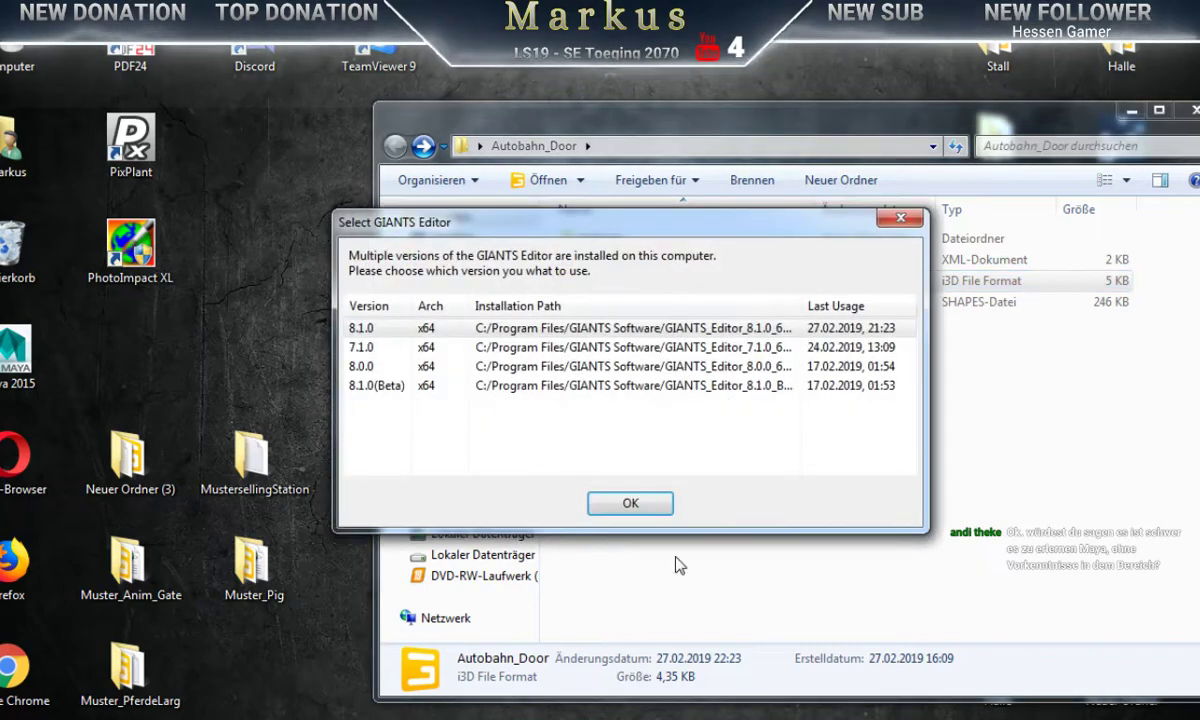
{"action": "left_click", "coordinate": [641, 509]}
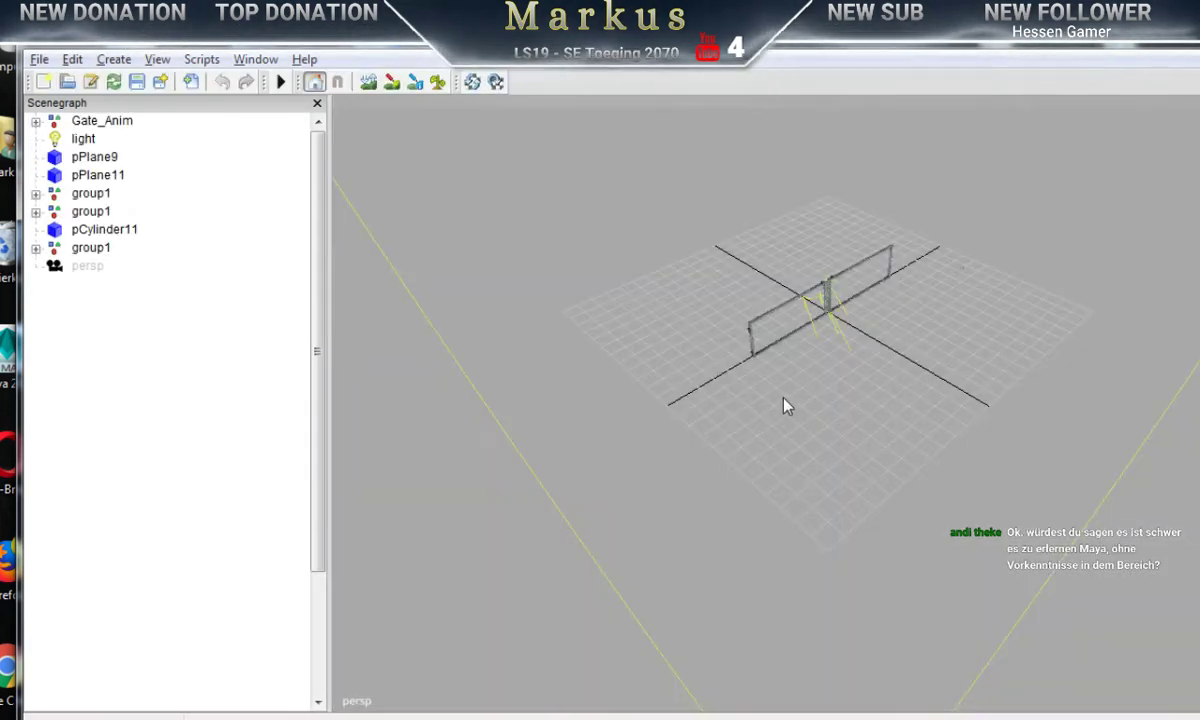
Step: Examine the reopened gate scene up close, checking both frames, the outer hinges and the bolt area where the wings meet
{"action": "scroll", "coordinate": [1070, 309], "scroll_direction": "up", "scroll_amount": 1}
{"action": "right_click_drag", "start_coordinate": [592, 402], "coordinate": [1060, 330], "text": "alt"}
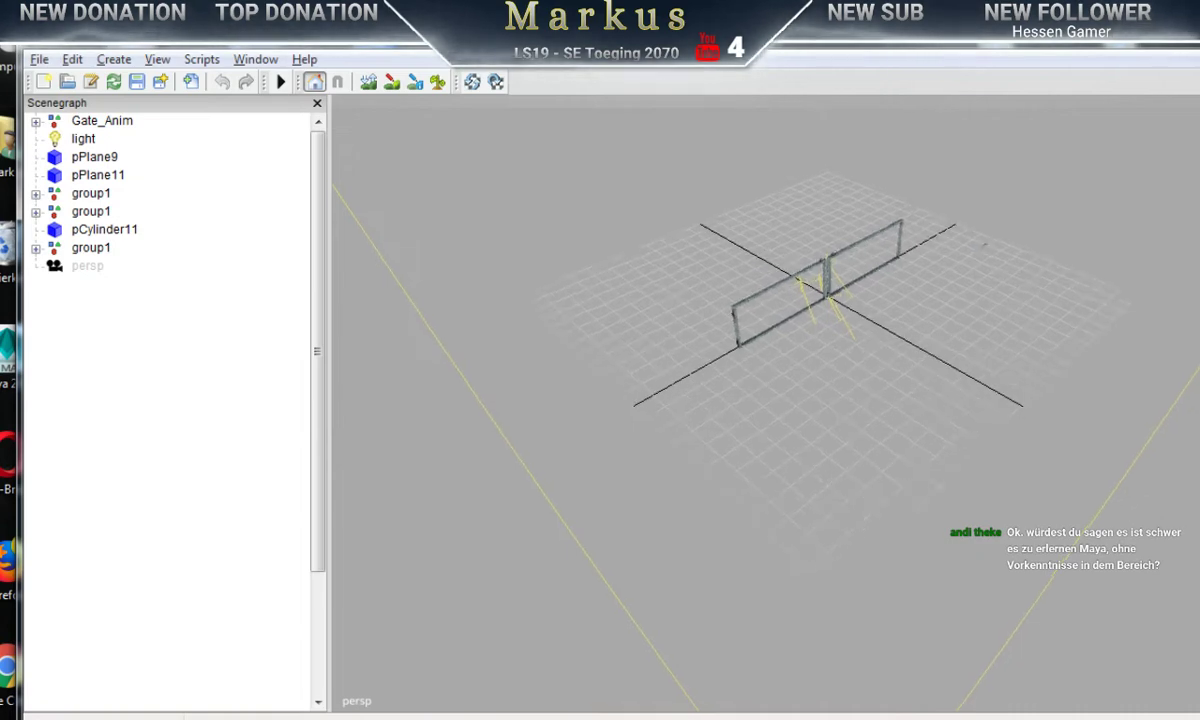
{"action": "right_click_drag", "start_coordinate": [592, 370], "coordinate": [1060, 325], "text": "alt"}
{"action": "right_click_drag", "start_coordinate": [563, 343], "coordinate": [1058, 327], "text": "alt"}
{"action": "right_click_drag", "start_coordinate": [600, 365], "coordinate": [1058, 320], "text": "alt"}
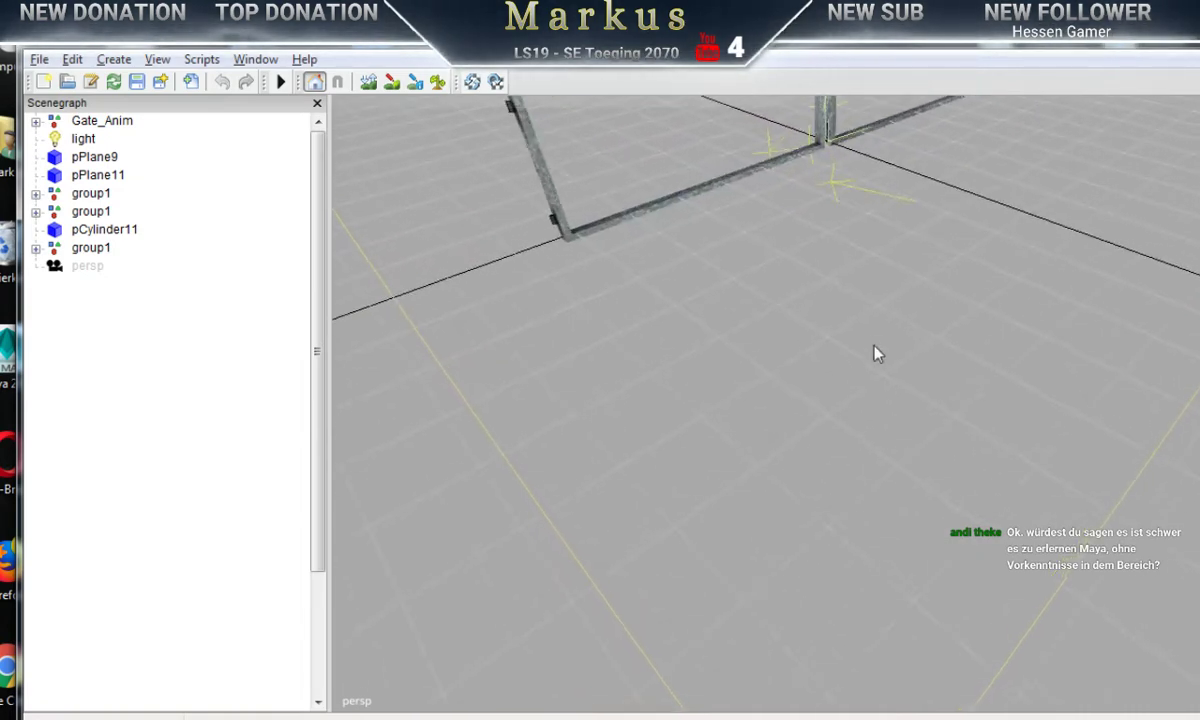
{"action": "left_click_drag", "start_coordinate": [873, 346], "coordinate": [830, 351], "text": "alt"}
{"action": "middle_click_drag", "start_coordinate": [809, 271], "coordinate": [700, 523], "text": "alt"}
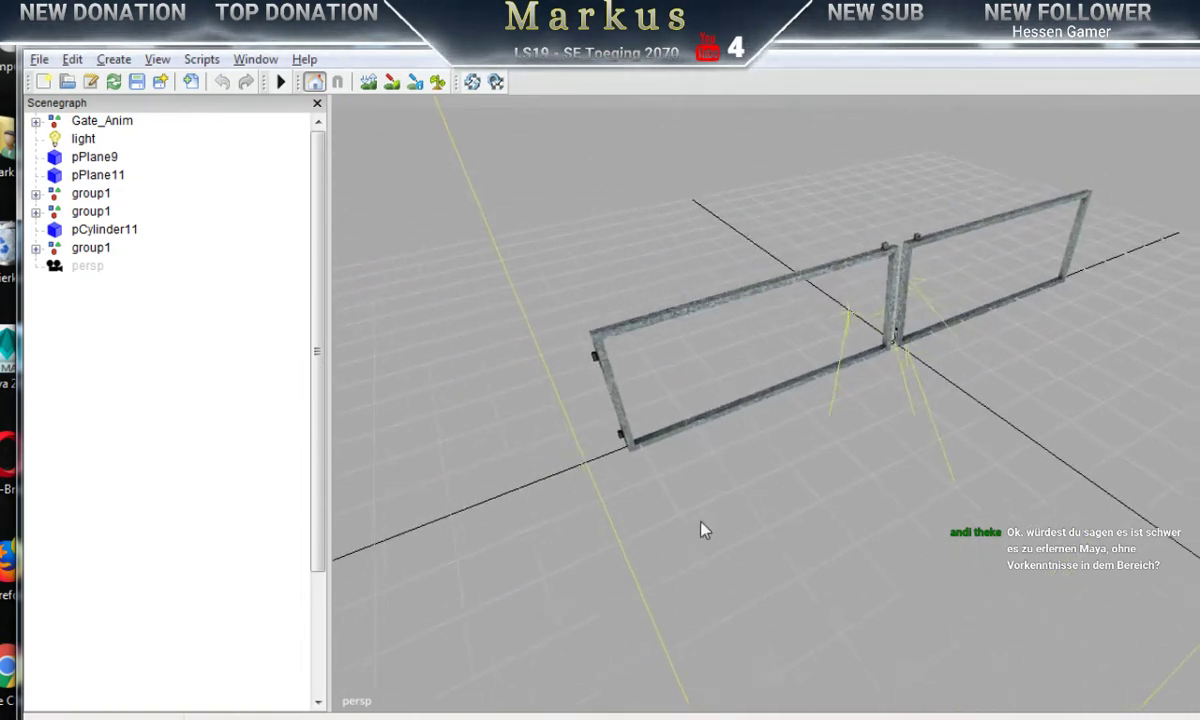
{"action": "left_click_drag", "start_coordinate": [700, 523], "coordinate": [828, 399], "text": "alt"}
{"action": "middle_click_drag", "start_coordinate": [828, 399], "coordinate": [669, 540], "text": "alt"}
{"action": "scroll", "coordinate": [670, 545], "scroll_direction": "up", "scroll_amount": 3}
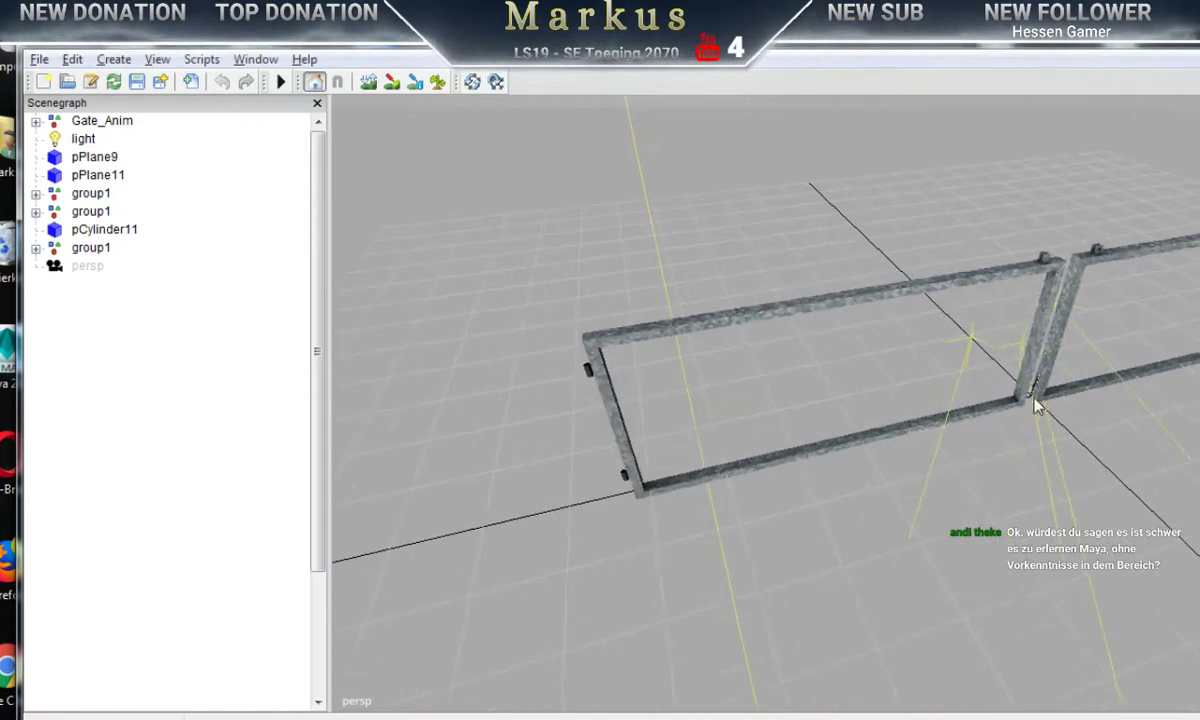
Step: Examine Trigger1 and the pPlane9 frame to see which parts of the gate they cover
{"action": "left_click", "coordinate": [661, 322]}
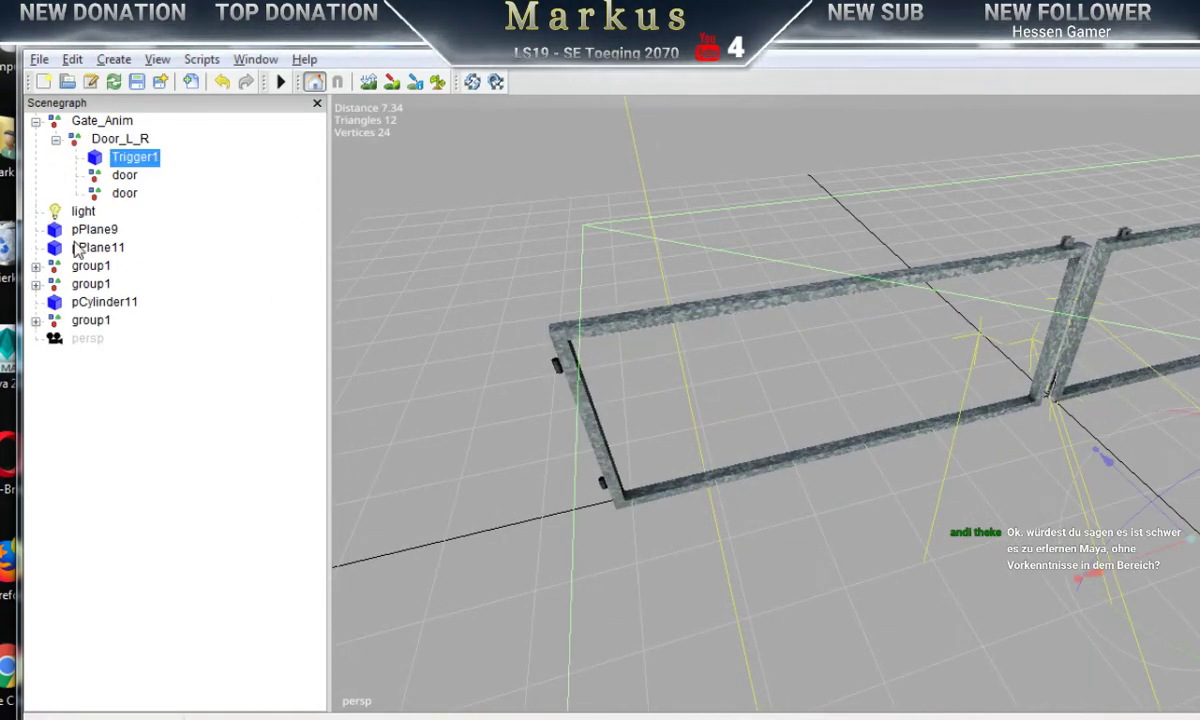
{"action": "left_click", "coordinate": [91, 230]}
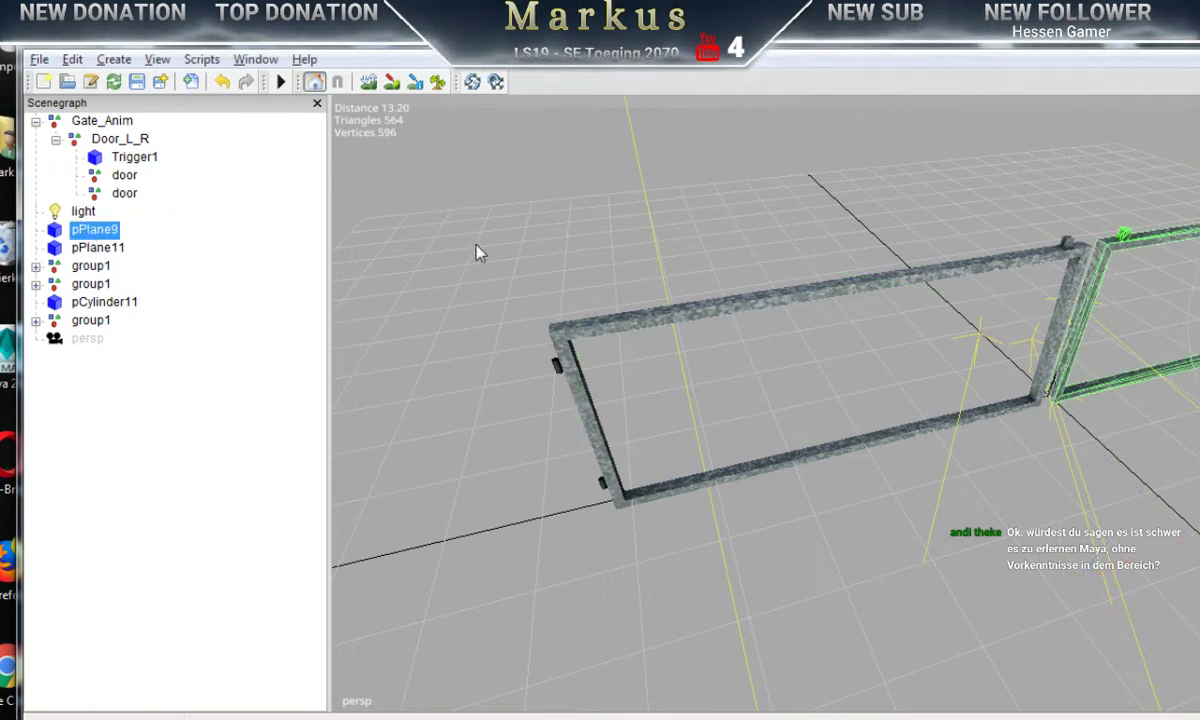
{"action": "middle_click_drag", "start_coordinate": [790, 438], "coordinate": [437, 570], "text": "alt"}
{"action": "middle_click_drag", "start_coordinate": [1020, 340], "coordinate": [678, 487], "text": "alt"}
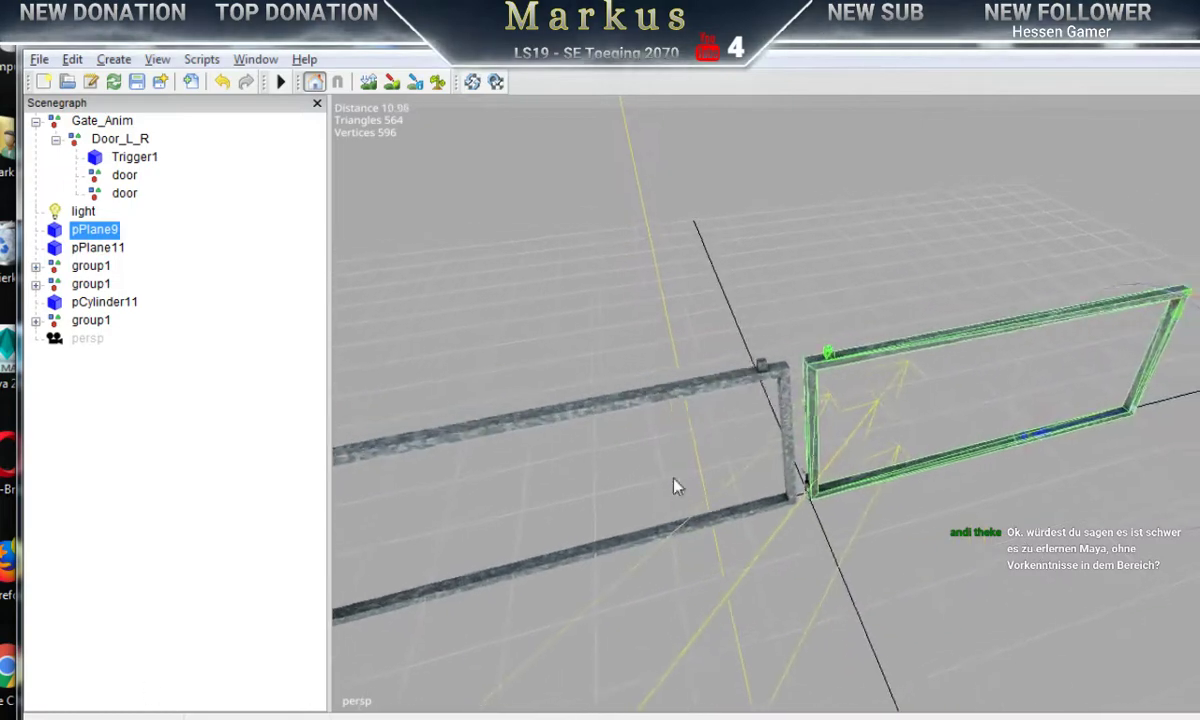
{"action": "scroll", "coordinate": [1103, 391], "scroll_direction": "up", "scroll_amount": 5}
{"action": "right_click_drag", "start_coordinate": [845, 398], "coordinate": [380, 390]}
{"action": "right_click_drag", "start_coordinate": [900, 430], "coordinate": [350, 540], "text": "alt"}
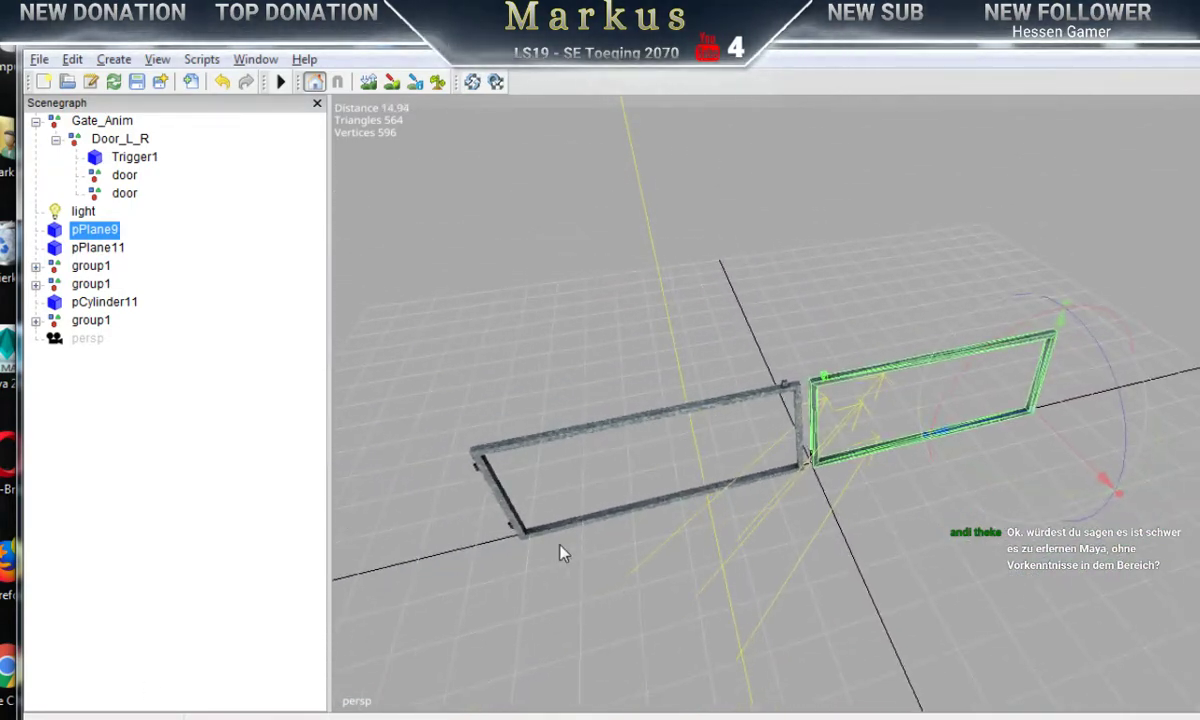
{"action": "right_click_drag", "start_coordinate": [560, 553], "coordinate": [608, 454]}
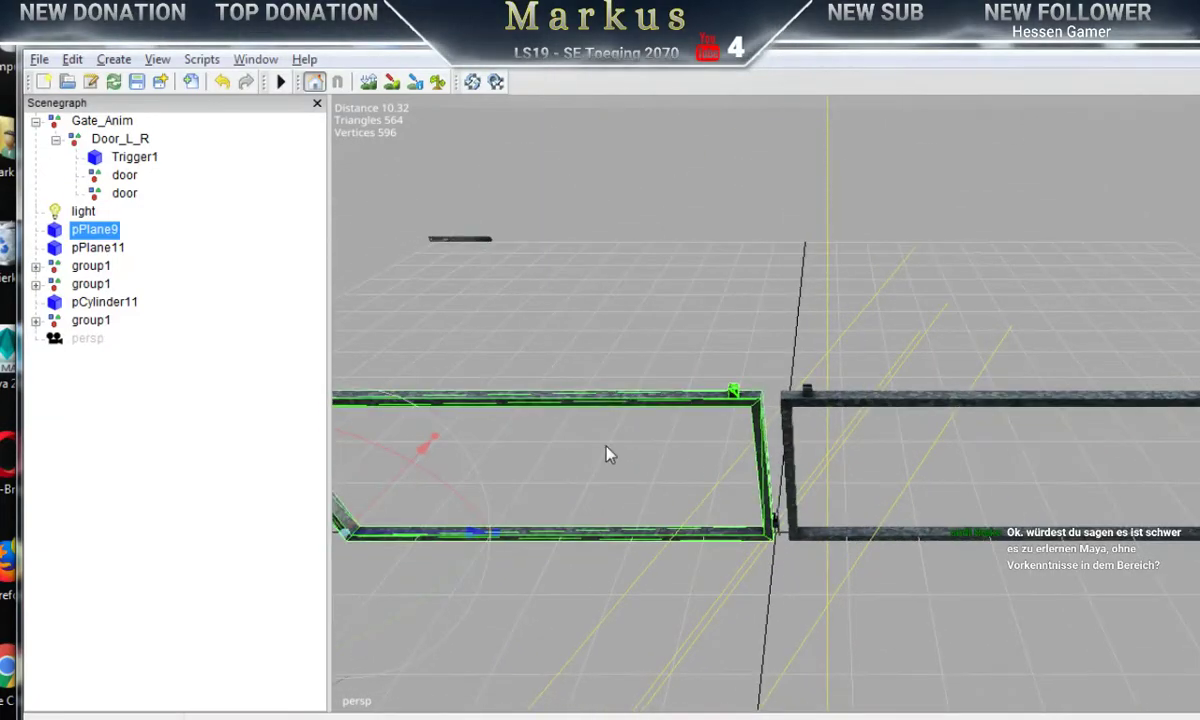
Step: Move and rotate the scene light so it brightens the facing side of both gate frames
{"action": "left_click", "coordinate": [84, 213]}
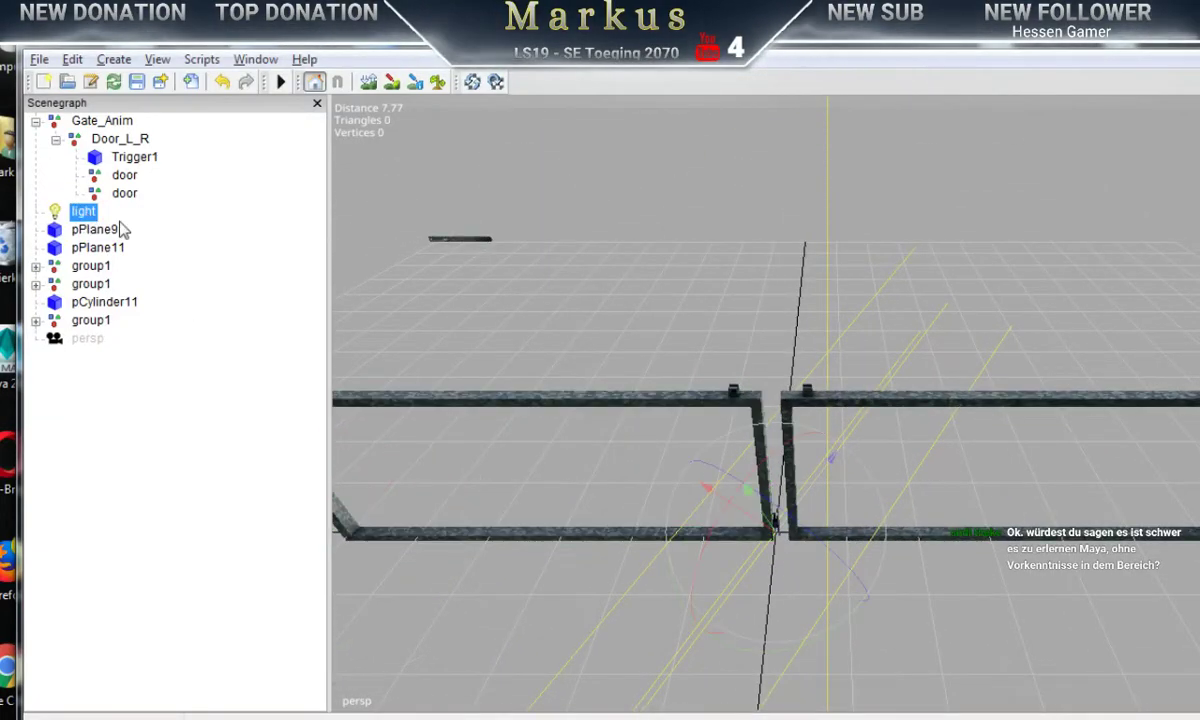
{"action": "scroll", "coordinate": [824, 381], "scroll_direction": "down", "scroll_amount": 4}
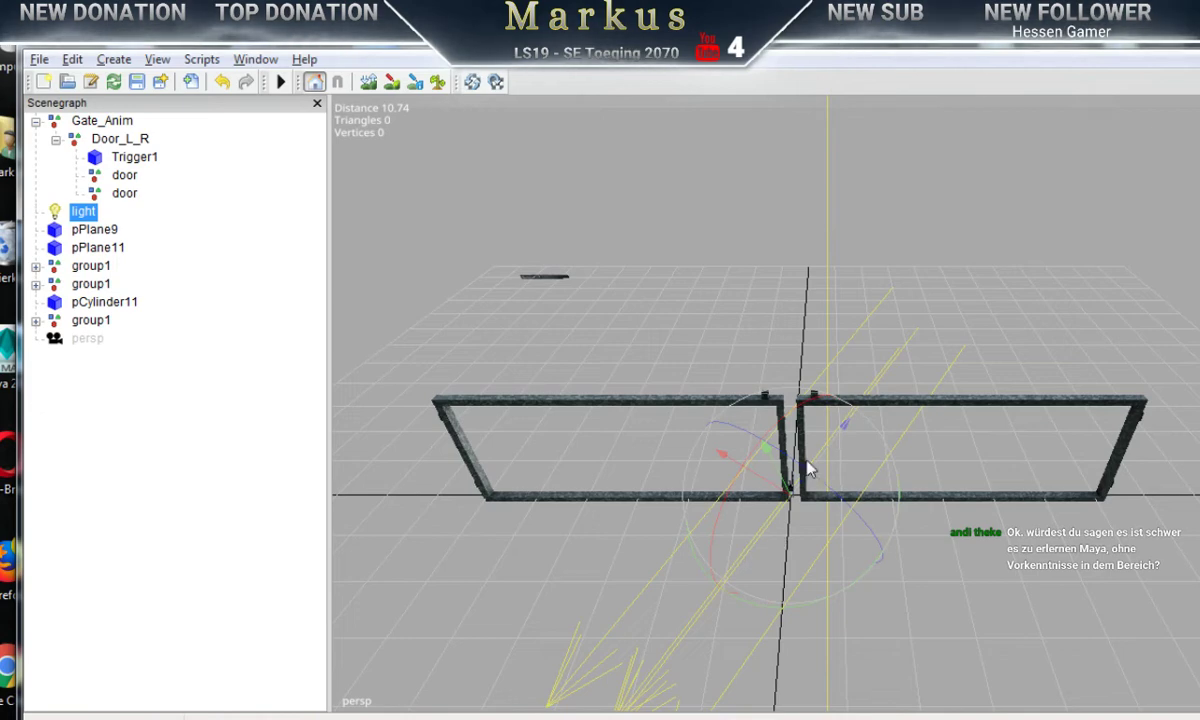
{"action": "left_click_drag", "start_coordinate": [784, 479], "coordinate": [618, 195]}
{"action": "left_click_drag", "start_coordinate": [768, 474], "coordinate": [528, 420]}
{"action": "middle_click_drag", "start_coordinate": [744, 481], "coordinate": [508, 420], "text": "alt"}
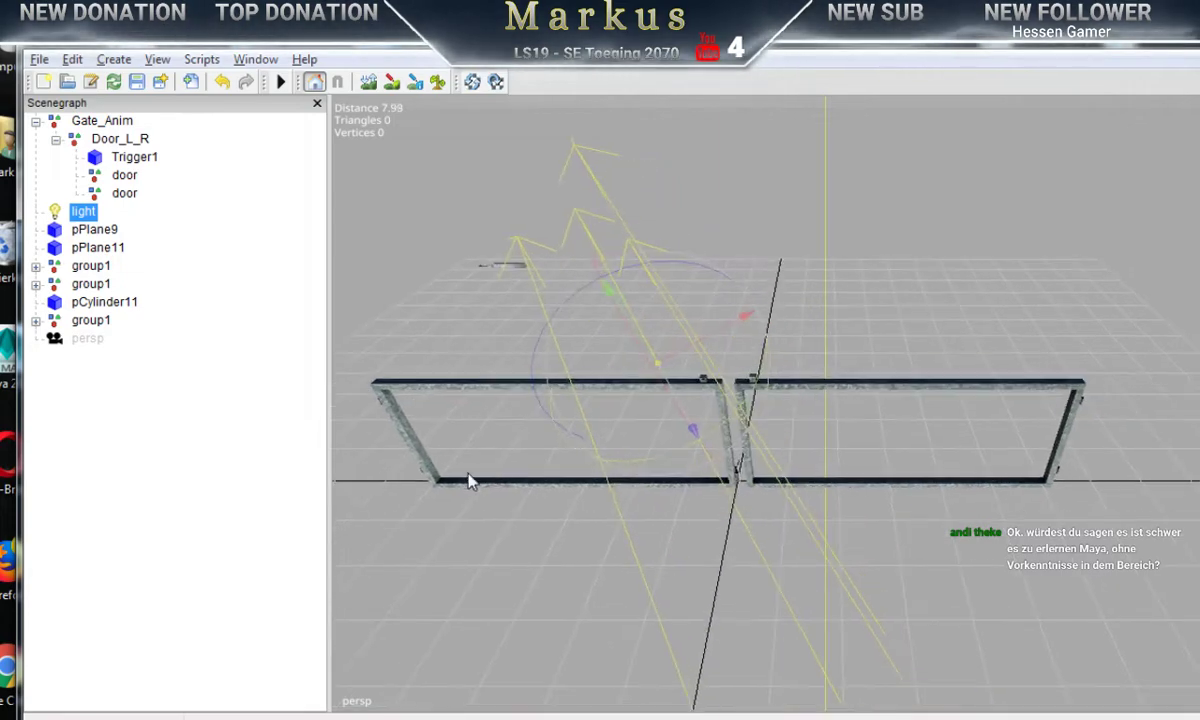
{"action": "right_click_drag", "start_coordinate": [469, 482], "coordinate": [1190, 440], "text": "alt"}
{"action": "middle_click_drag", "start_coordinate": [768, 553], "coordinate": [983, 527]}
{"action": "left_click_drag", "start_coordinate": [834, 501], "coordinate": [841, 471], "text": "alt"}
{"action": "right_click_drag", "start_coordinate": [841, 471], "coordinate": [713, 488], "text": "alt"}
{"action": "middle_click_drag", "start_coordinate": [715, 497], "coordinate": [1000, 430]}
{"action": "scroll", "coordinate": [1000, 430], "scroll_direction": "down", "scroll_amount": 8}
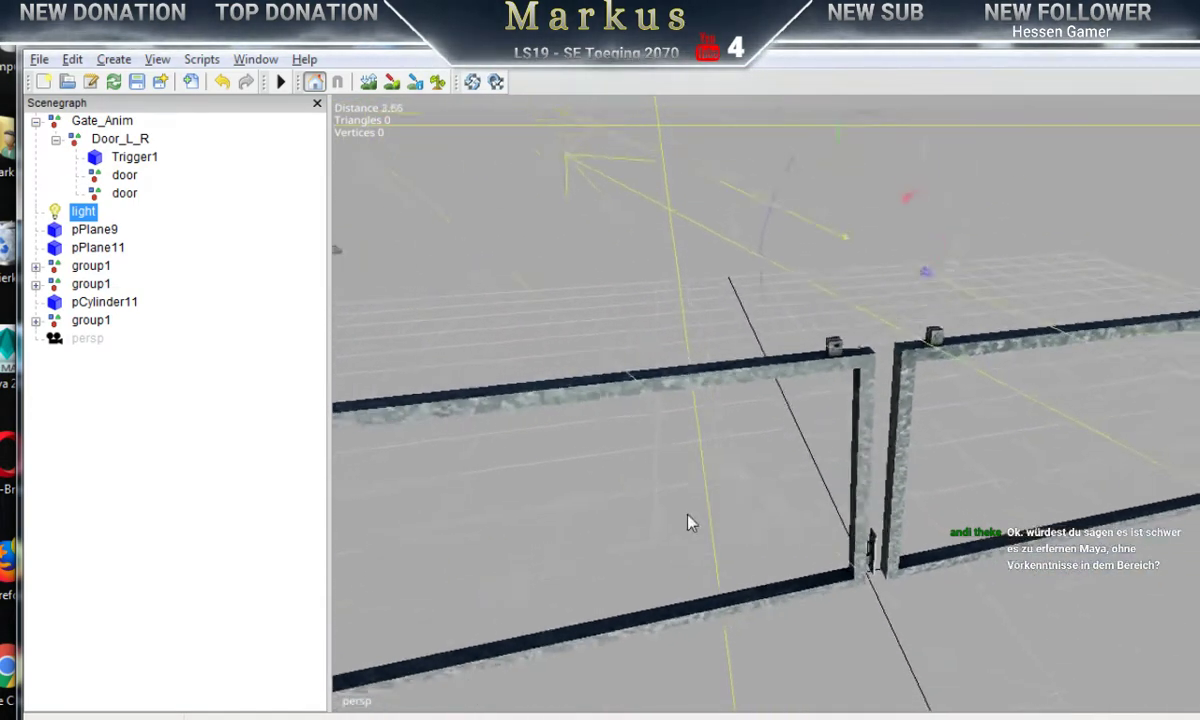
Step: Cut the pPlane9 frame and paste it into the first door group under Door_L_R
{"action": "left_click", "coordinate": [86, 230]}
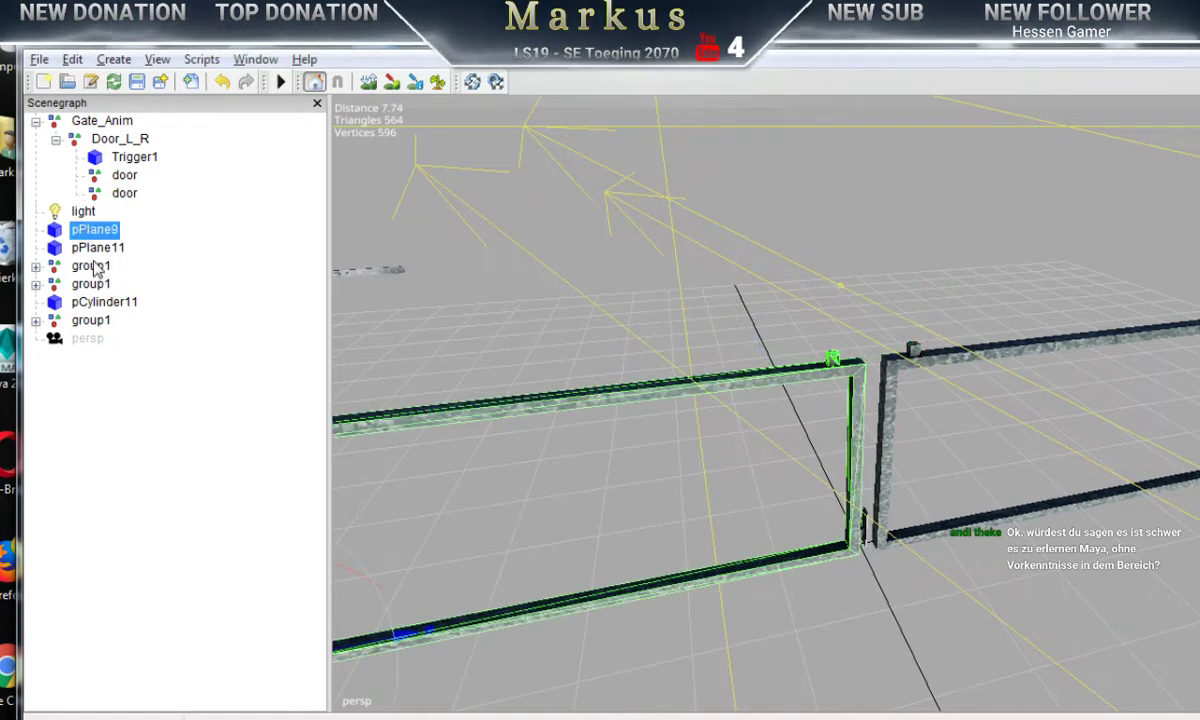
{"action": "left_click", "coordinate": [72, 59]}
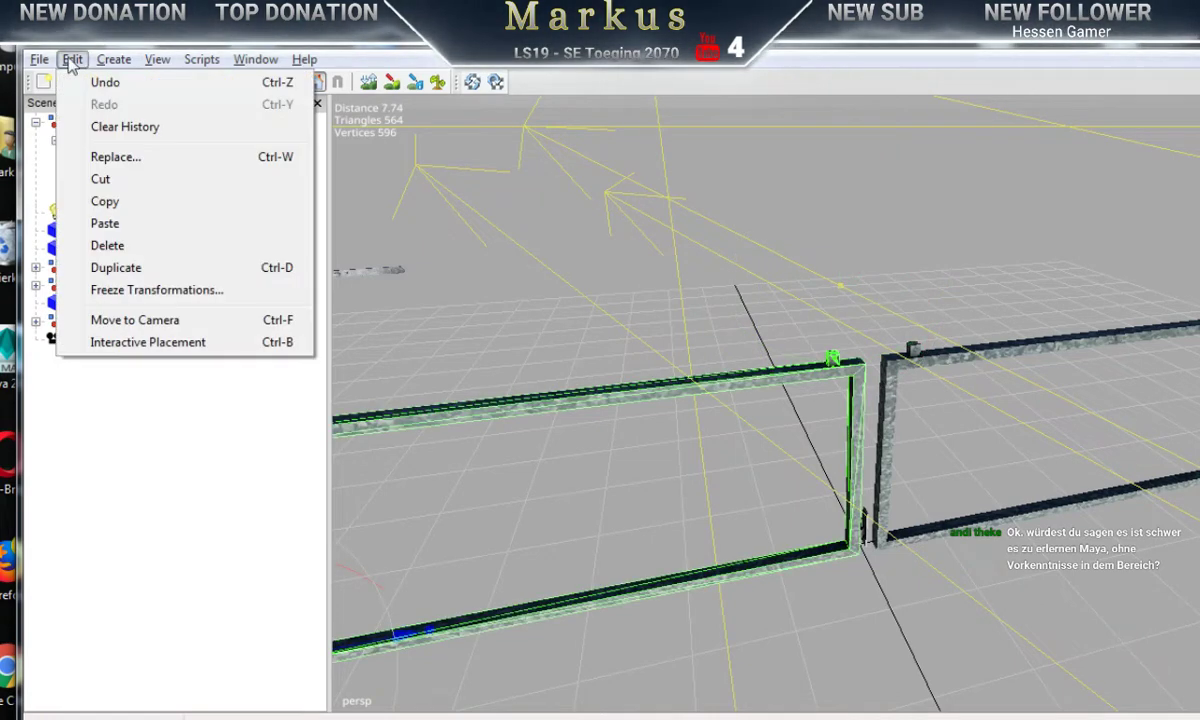
{"action": "left_click", "coordinate": [101, 180]}
{"action": "left_click", "coordinate": [123, 176]}
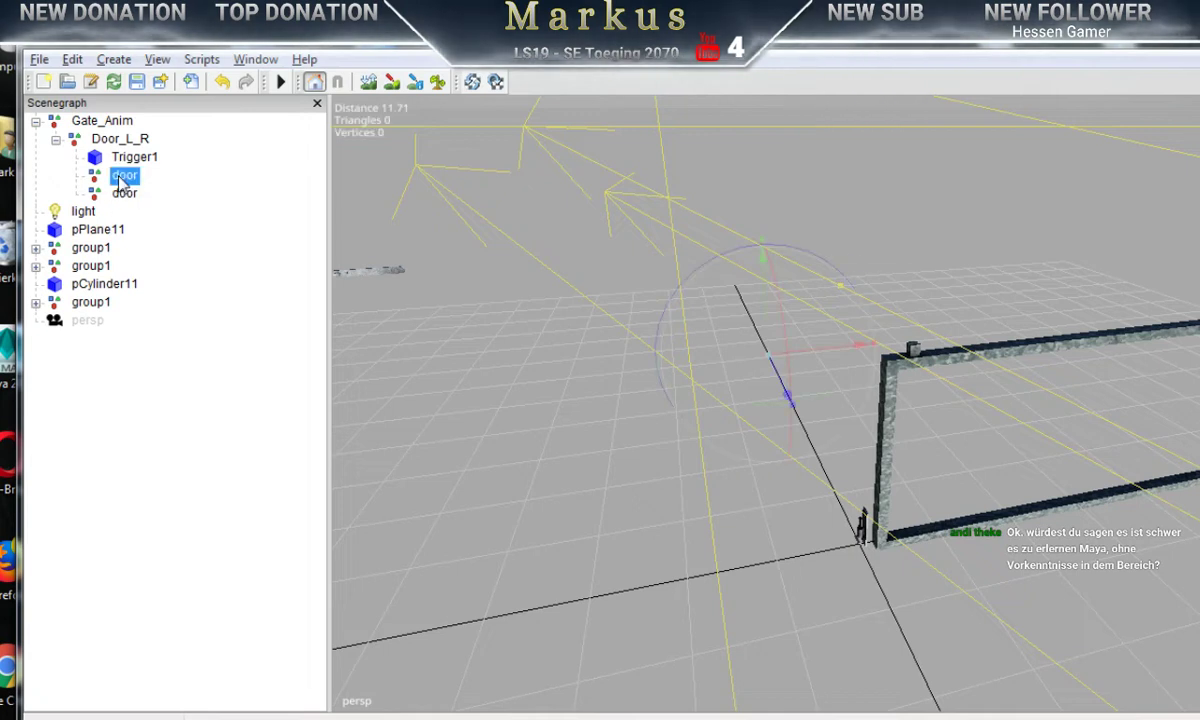
{"action": "left_click", "coordinate": [72, 59]}
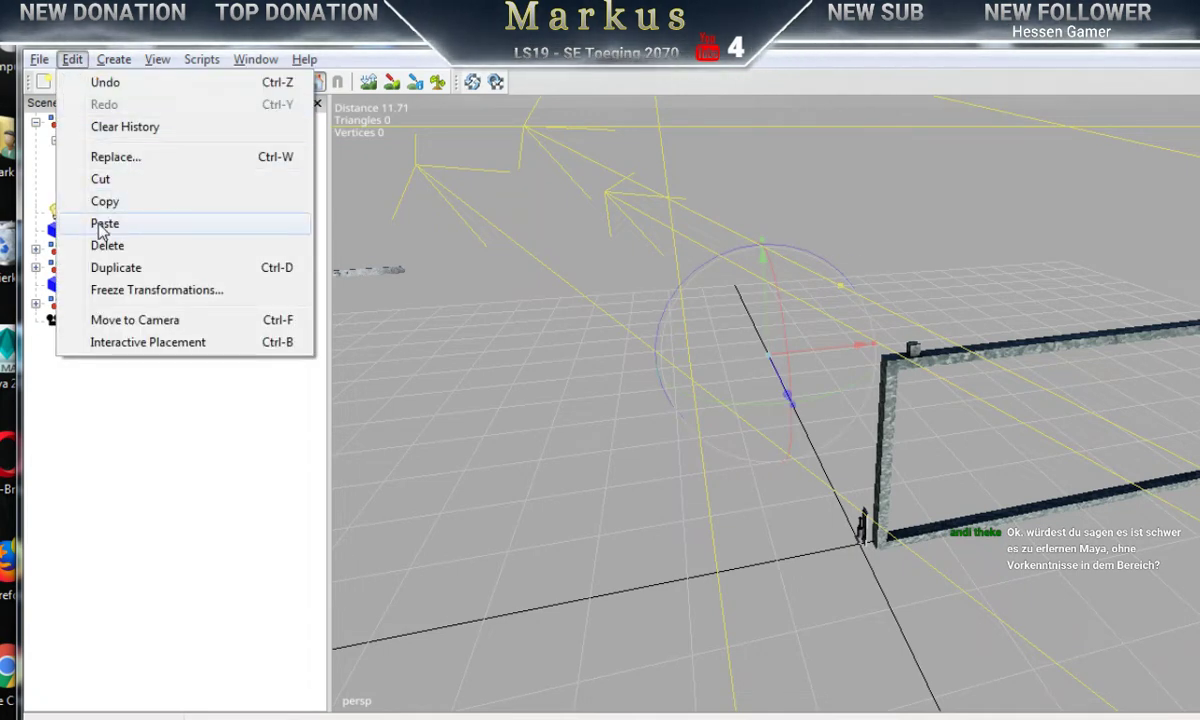
{"action": "left_click", "coordinate": [102, 225]}
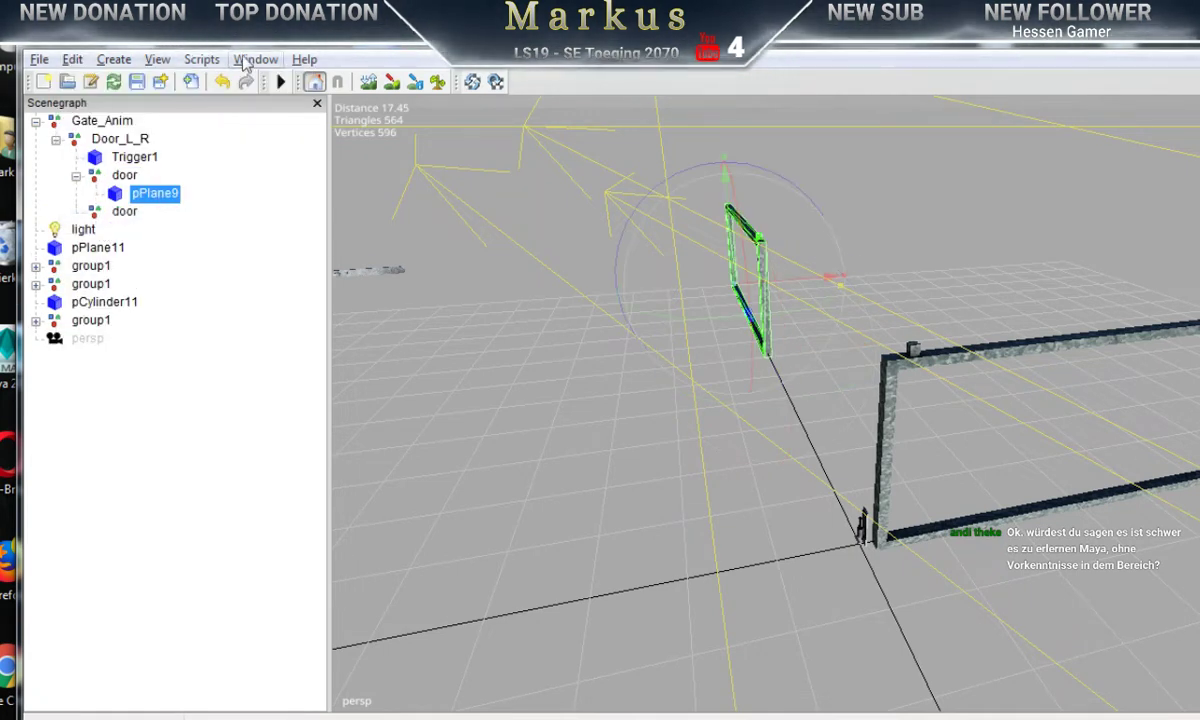
Step: Show the object attributes and rename pPlane9 to Autobahn_Door_L
{"action": "left_click", "coordinate": [250, 59]}
{"action": "left_click", "coordinate": [287, 105]}
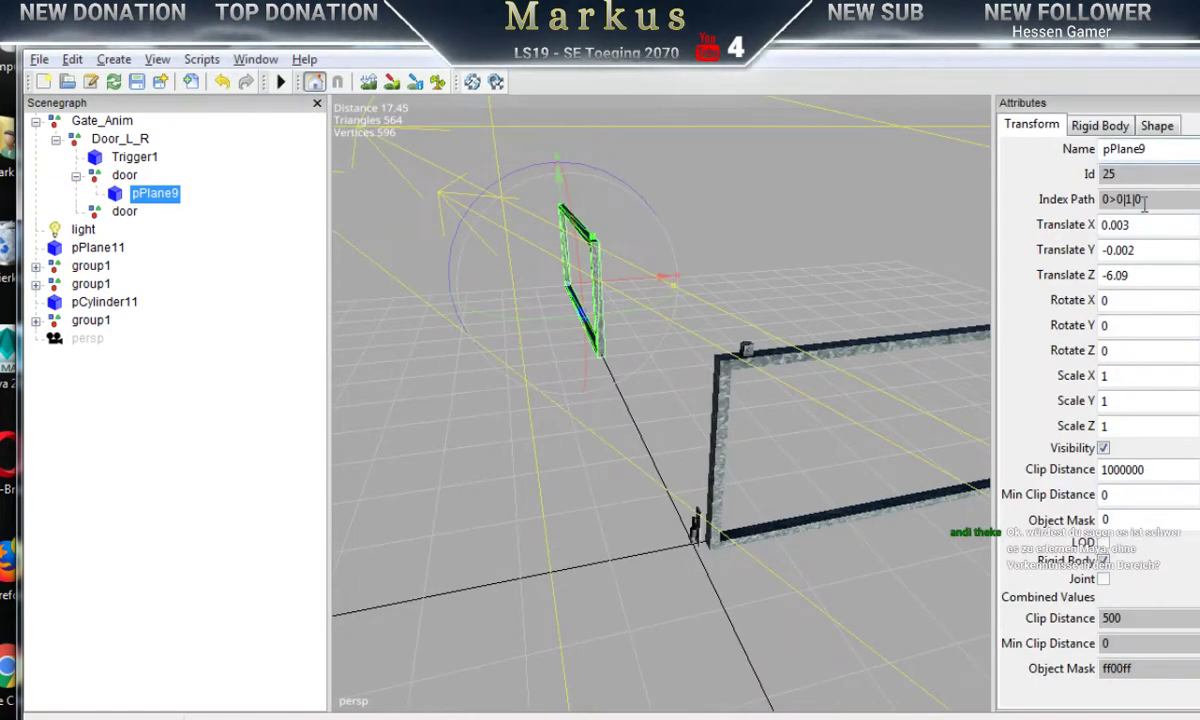
{"action": "double_click", "coordinate": [1162, 148]}
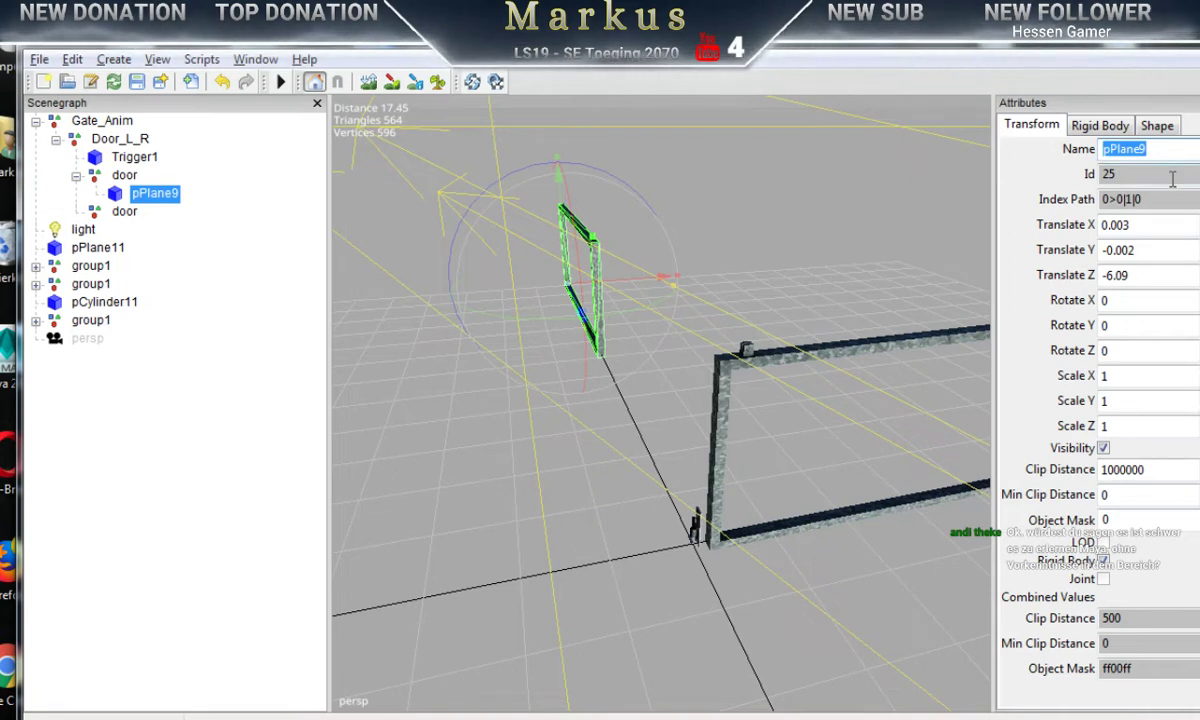
{"action": "type", "text": "Autob"}
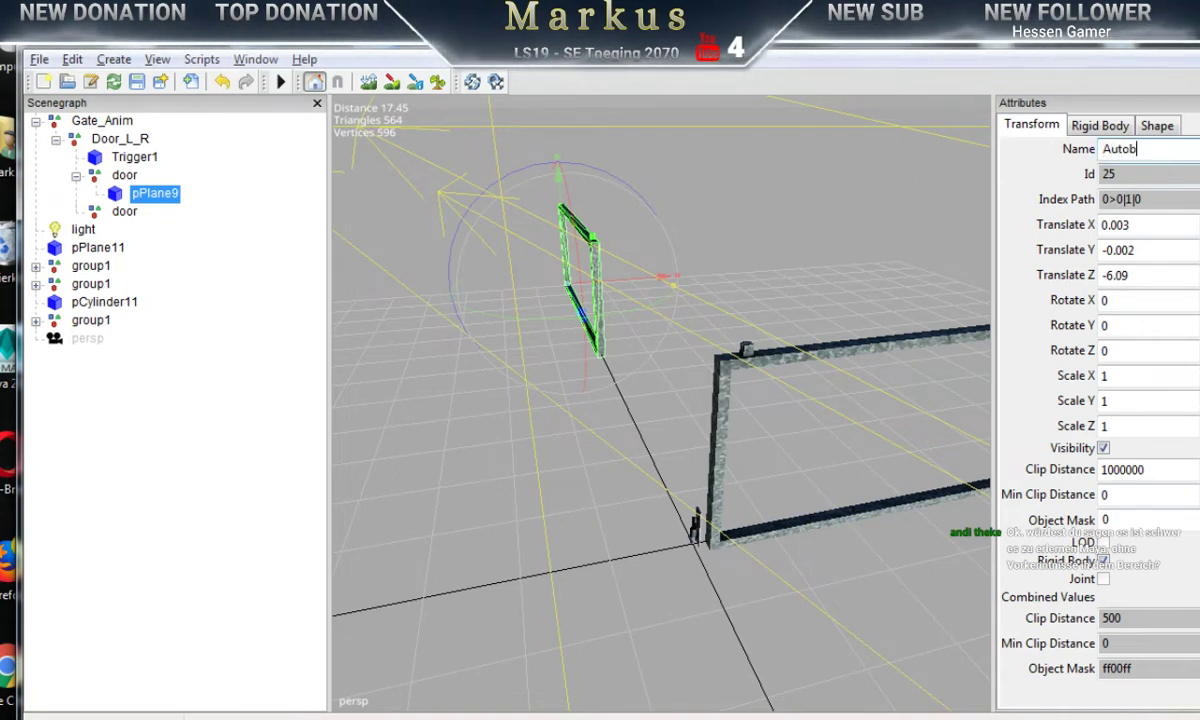
{"action": "type", "text": "ahn_Door_L"}
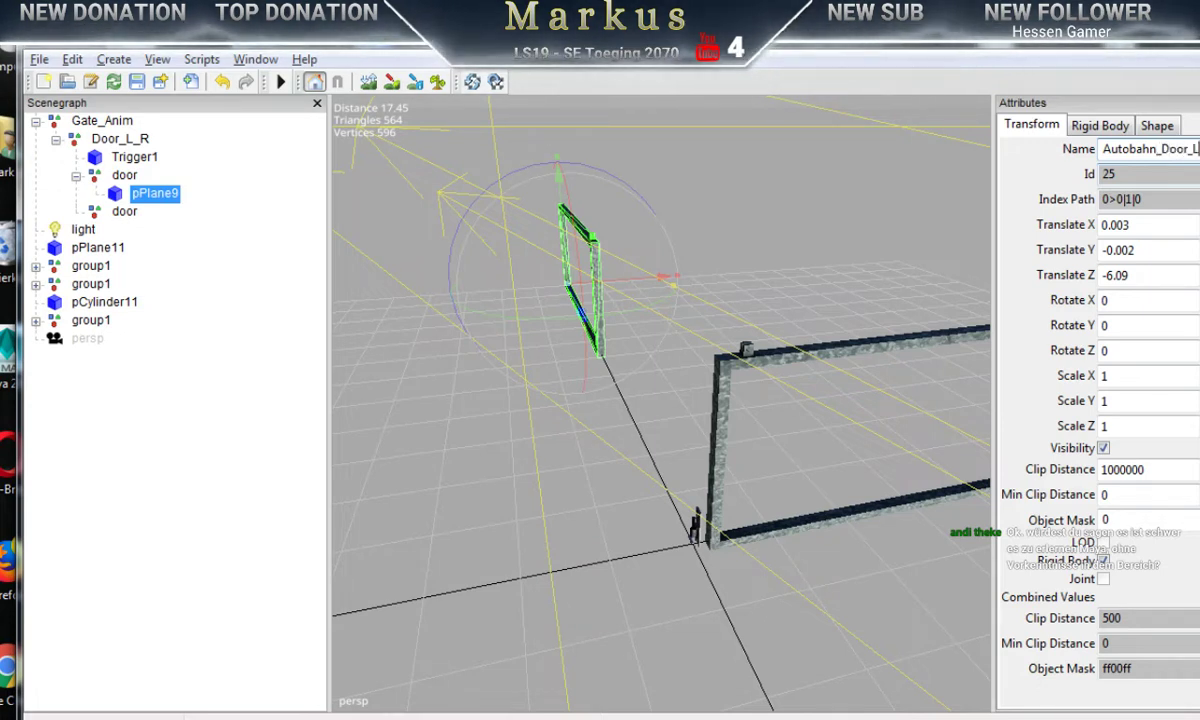
{"action": "key", "text": "Return"}
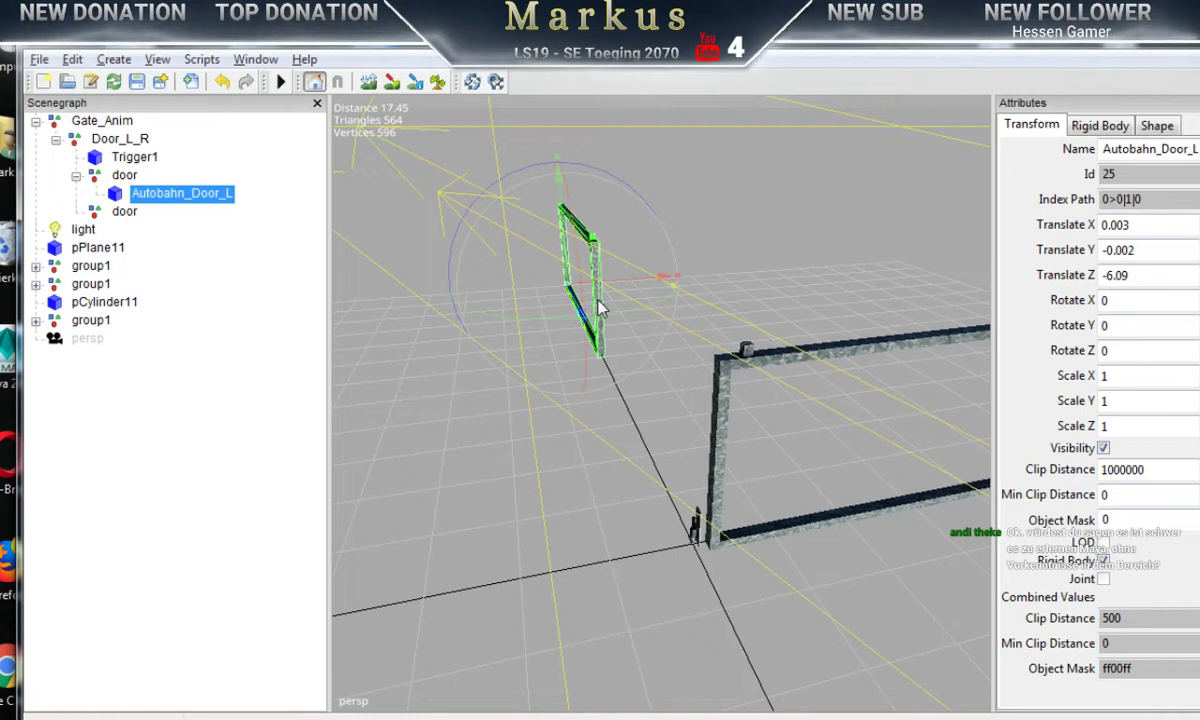
Step: Hide the light guides in the viewport
{"action": "left_click", "coordinate": [153, 61]}
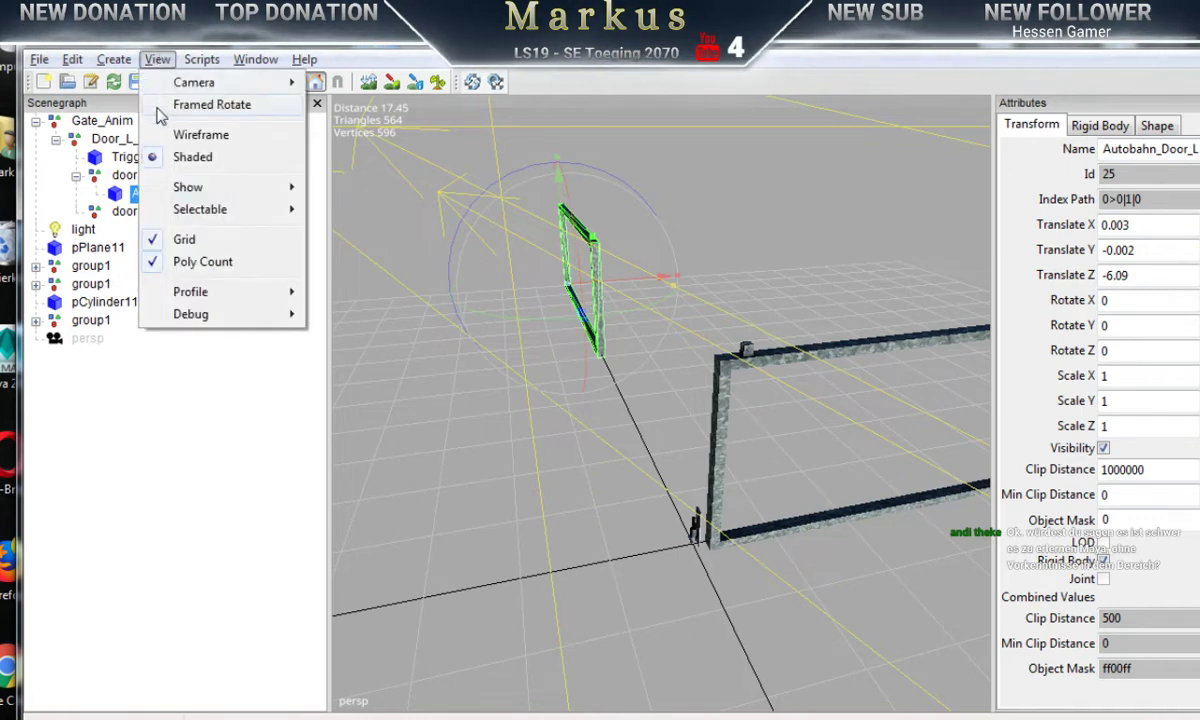
{"action": "mouse_move", "coordinate": [192, 190]}
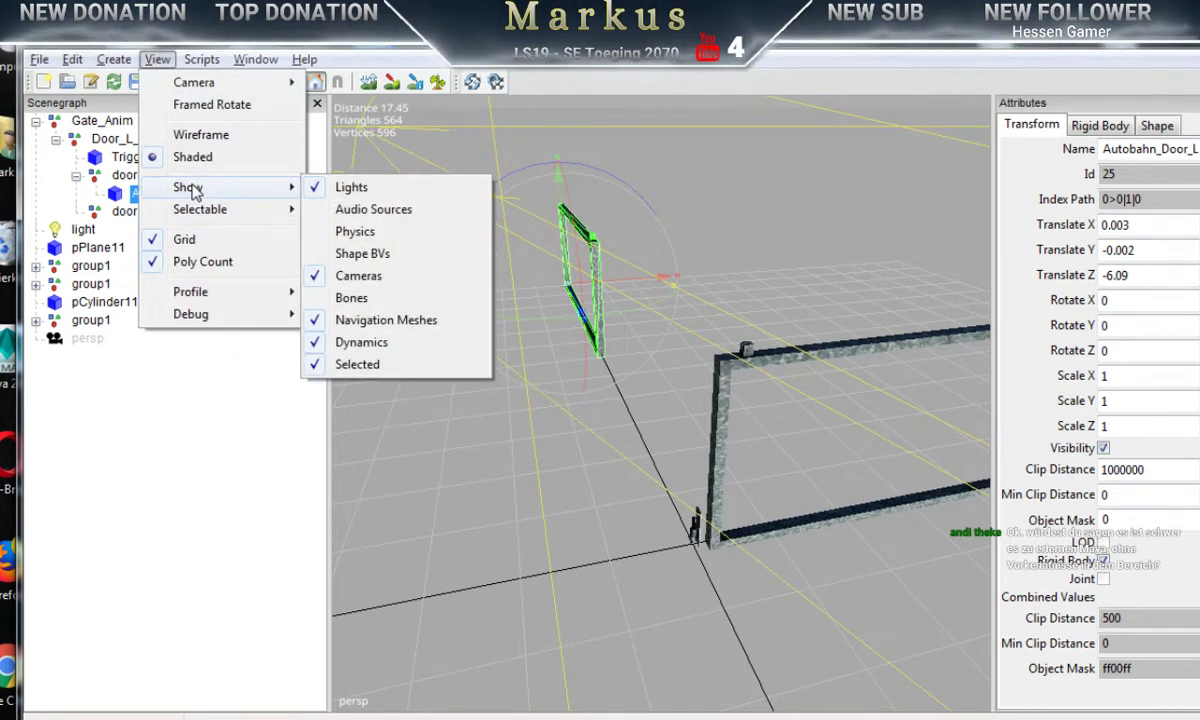
{"action": "left_click", "coordinate": [348, 186]}
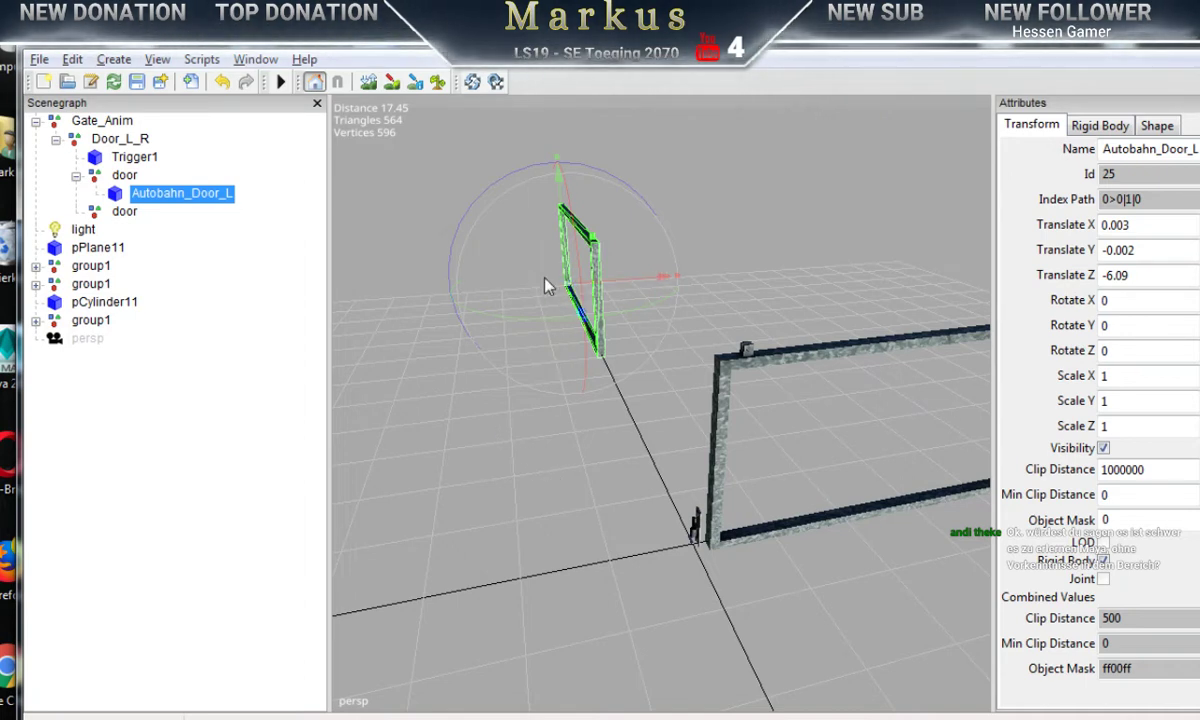
Step: Slide Autobahn_Door_L along Z toward its door pivot, and move the parent door group to about Translate Z 3.314
{"action": "left_click_drag", "start_coordinate": [575, 316], "coordinate": [680, 515]}
{"action": "middle_click_drag", "start_coordinate": [761, 600], "coordinate": [789, 410], "text": "alt"}
{"action": "left_click", "coordinate": [123, 177]}
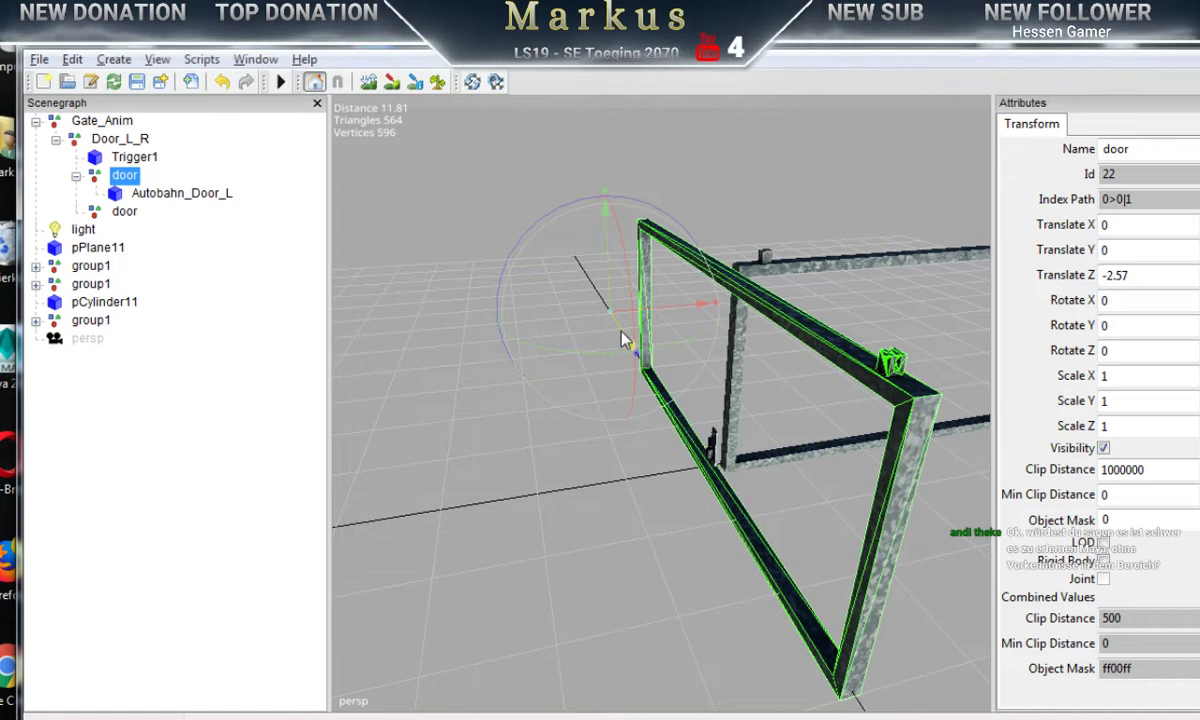
{"action": "left_click_drag", "start_coordinate": [622, 340], "coordinate": [875, 712]}
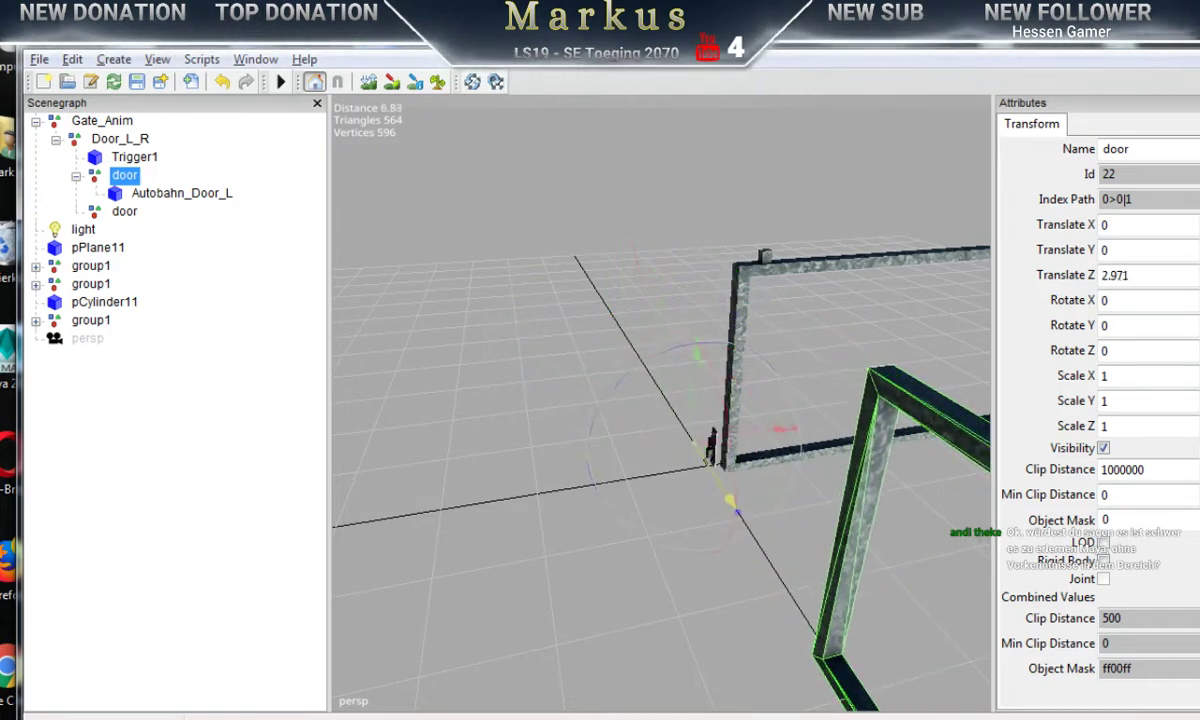
{"action": "left_click_drag", "start_coordinate": [732, 505], "coordinate": [740, 518]}
Step: Shift the group1 below pCylinder11 to about Translate X 0.155 and pCylinder11 away from the bolt to about Translate X 1.14
{"action": "middle_click_drag", "start_coordinate": [658, 645], "coordinate": [1032, 702]}
{"action": "right_click_drag", "start_coordinate": [632, 545], "coordinate": [1058, 462], "text": "alt"}
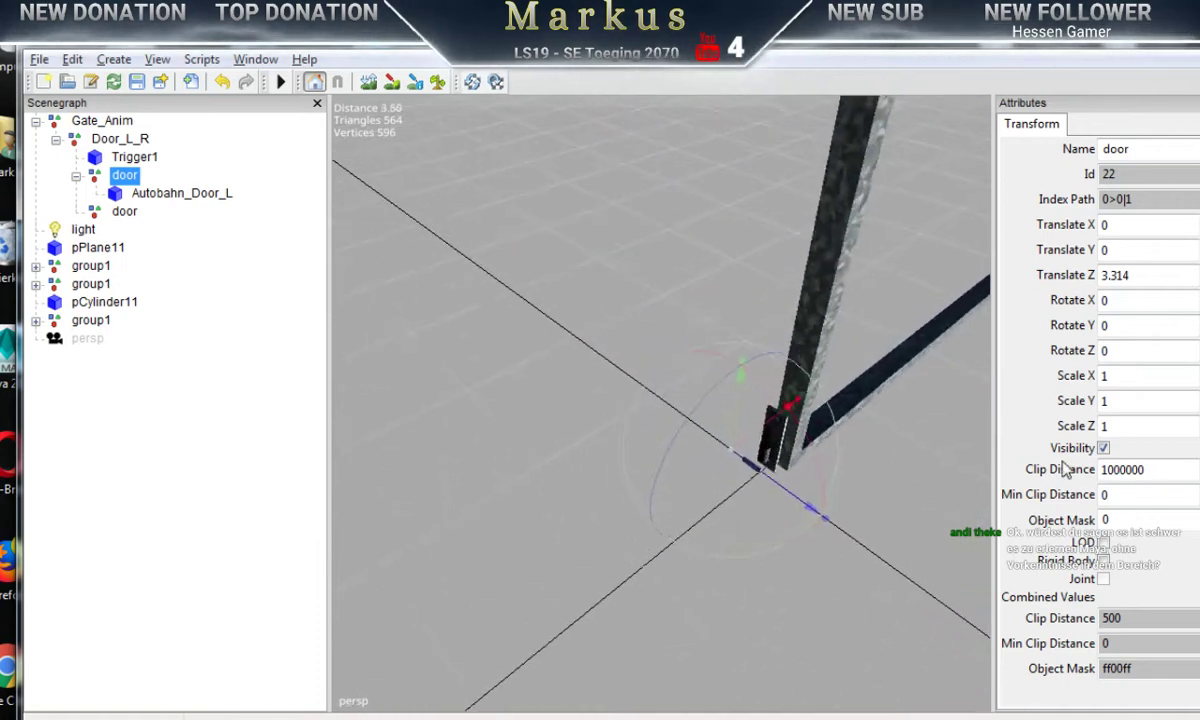
{"action": "right_click_drag", "start_coordinate": [560, 600], "coordinate": [806, 562], "text": "alt"}
{"action": "middle_click_drag", "start_coordinate": [652, 626], "coordinate": [596, 561]}
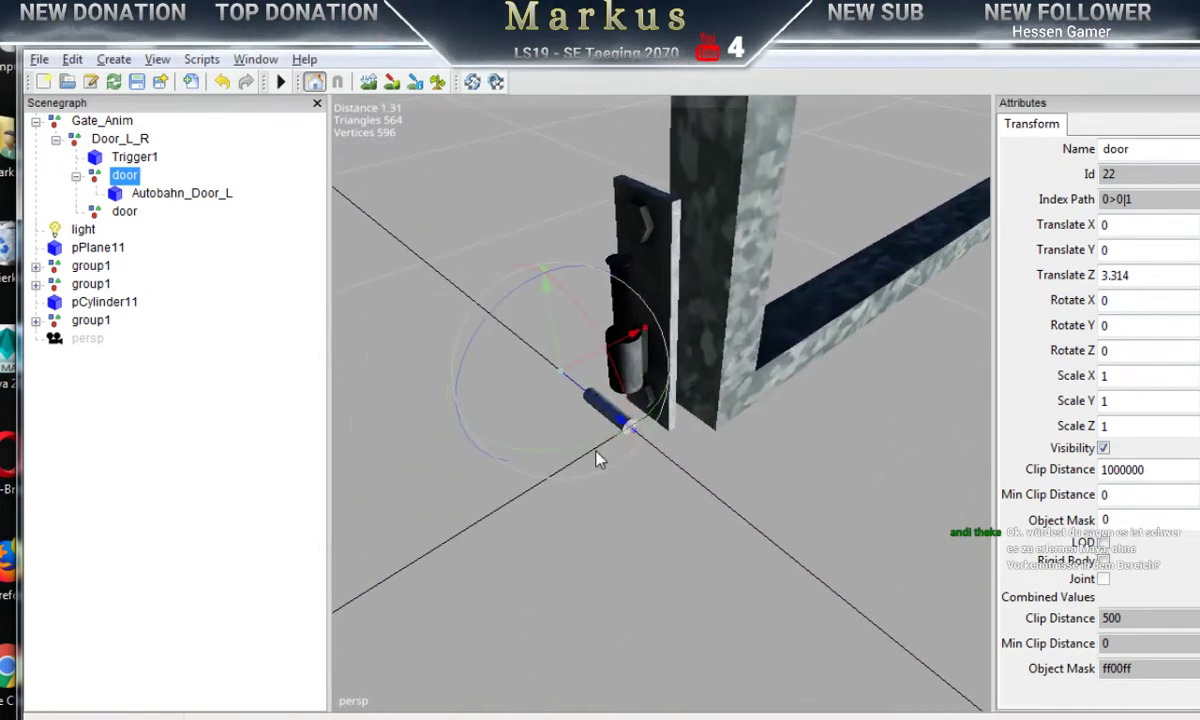
{"action": "left_click", "coordinate": [89, 324]}
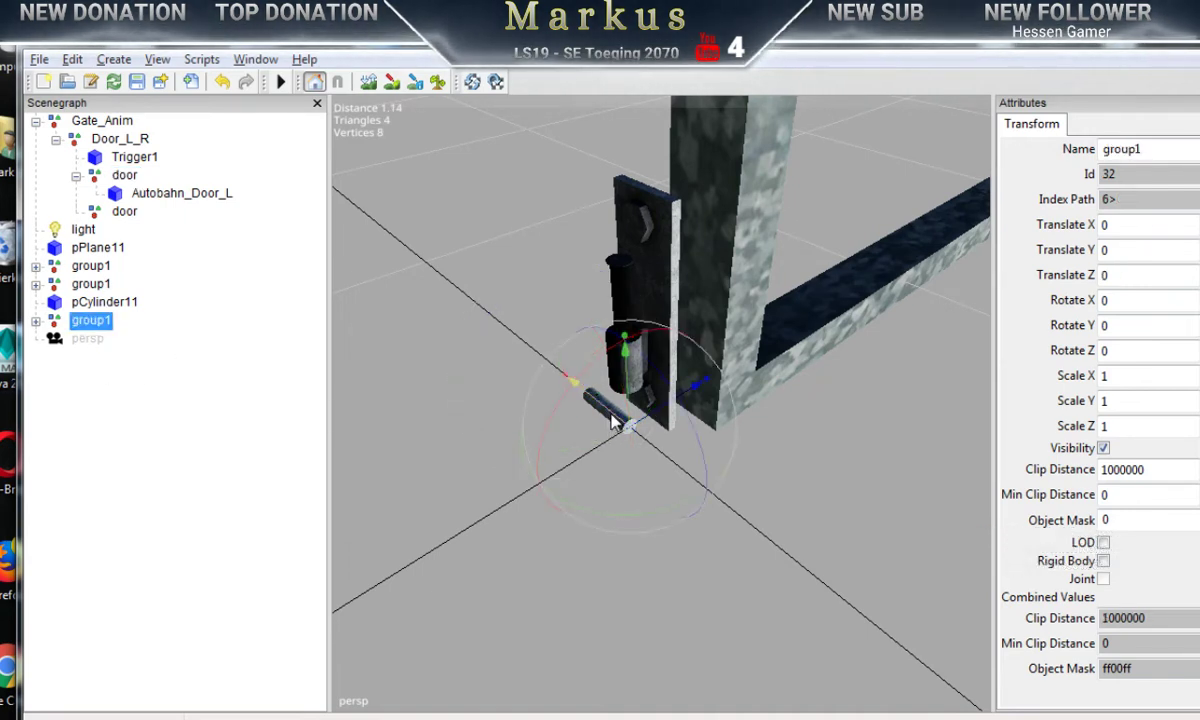
{"action": "left_click_drag", "start_coordinate": [605, 420], "coordinate": [468, 425]}
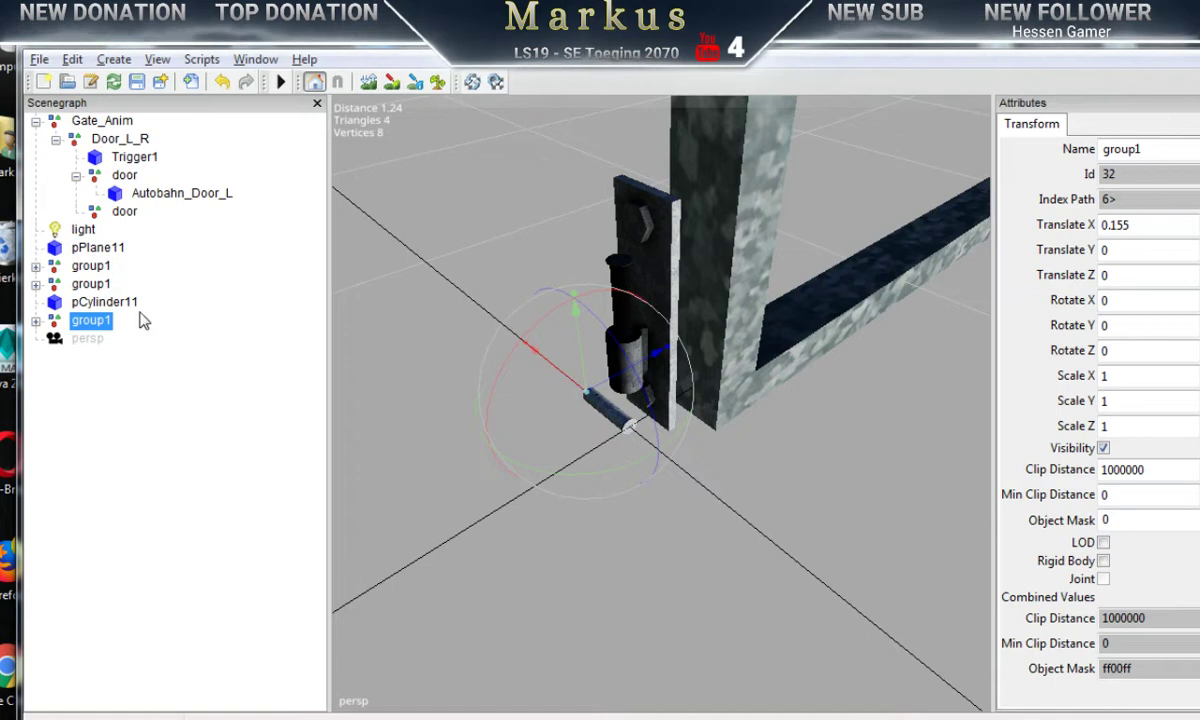
{"action": "left_click", "coordinate": [102, 303]}
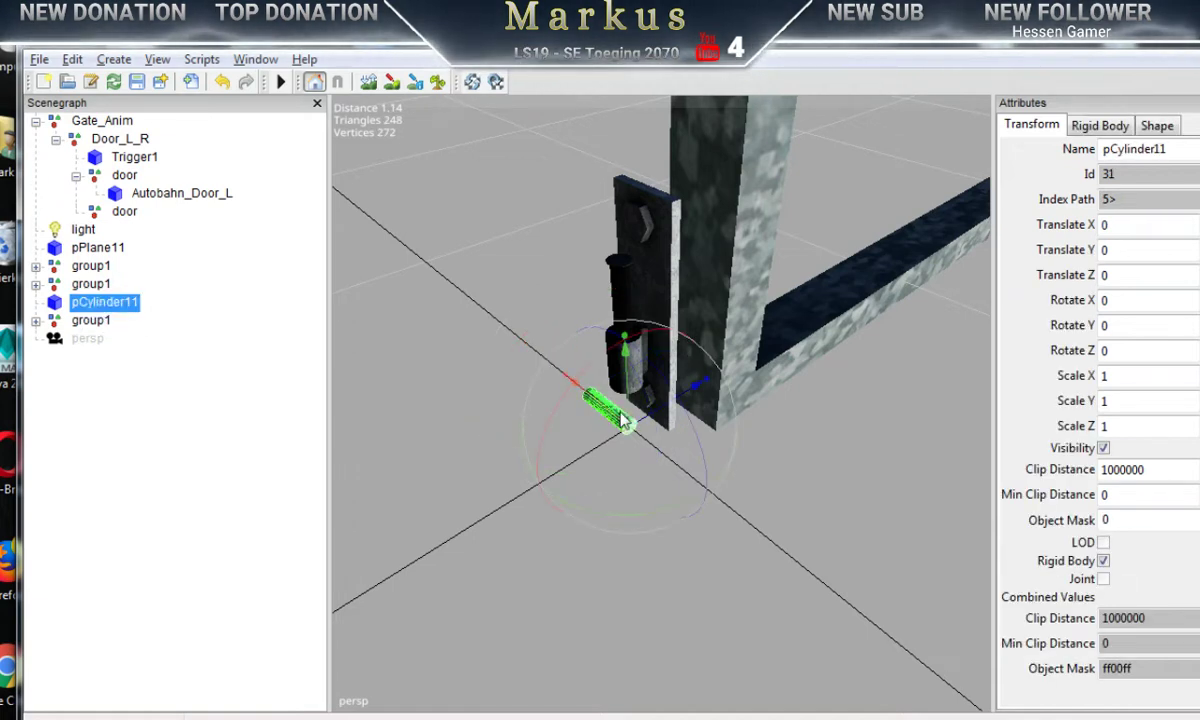
{"action": "left_click_drag", "start_coordinate": [618, 423], "coordinate": [120, 270]}
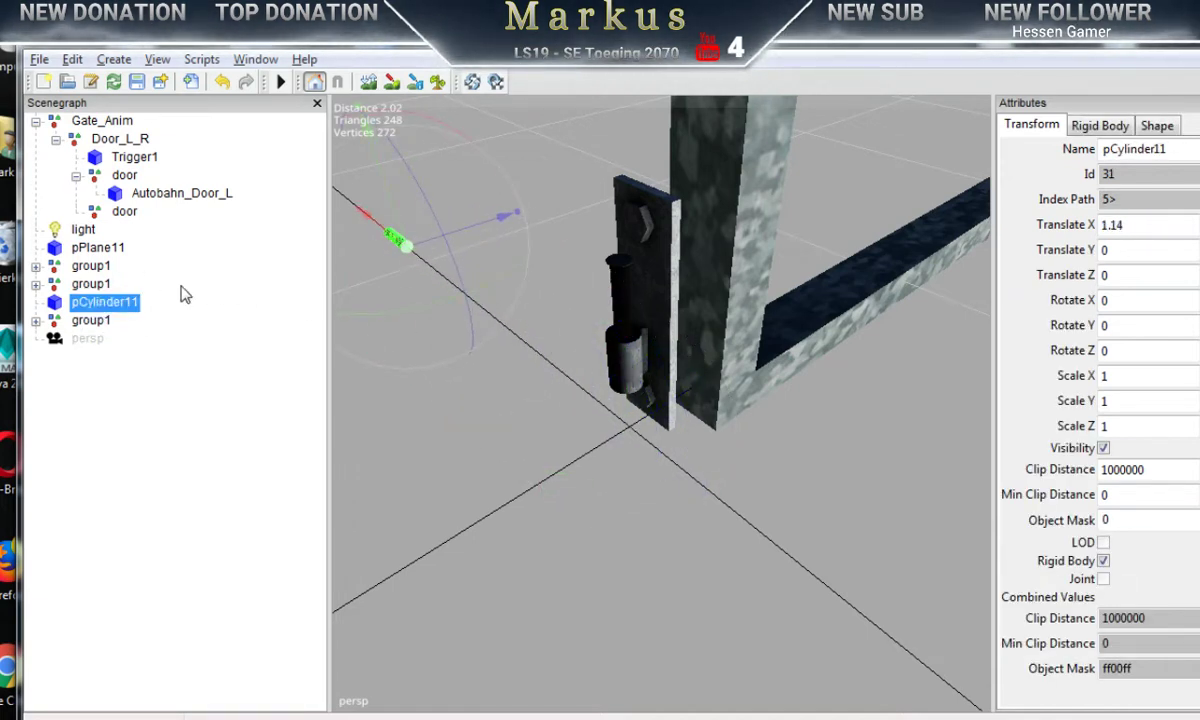
Step: Align the door group holding Autobahn_Door_L with the grid's origin, setting its Translate Z to 3.57
{"action": "left_click", "coordinate": [122, 176]}
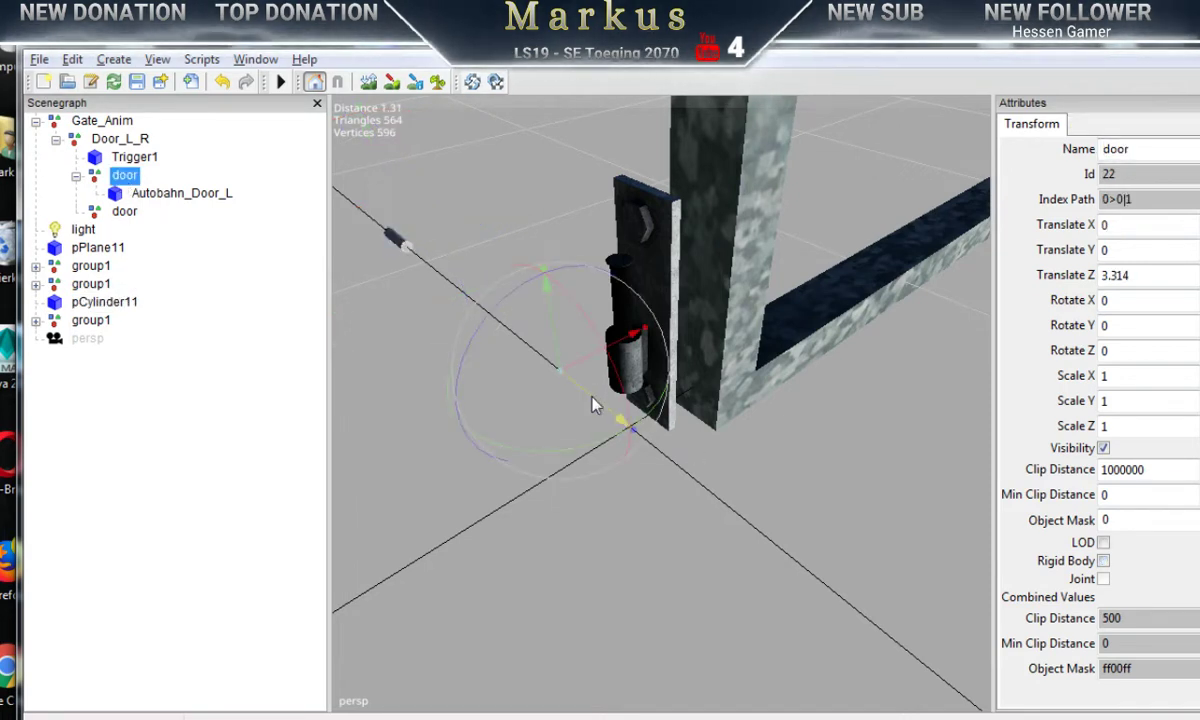
{"action": "left_click_drag", "start_coordinate": [595, 397], "coordinate": [680, 477]}
{"action": "scroll", "coordinate": [707, 530], "scroll_direction": "up", "scroll_amount": 5}
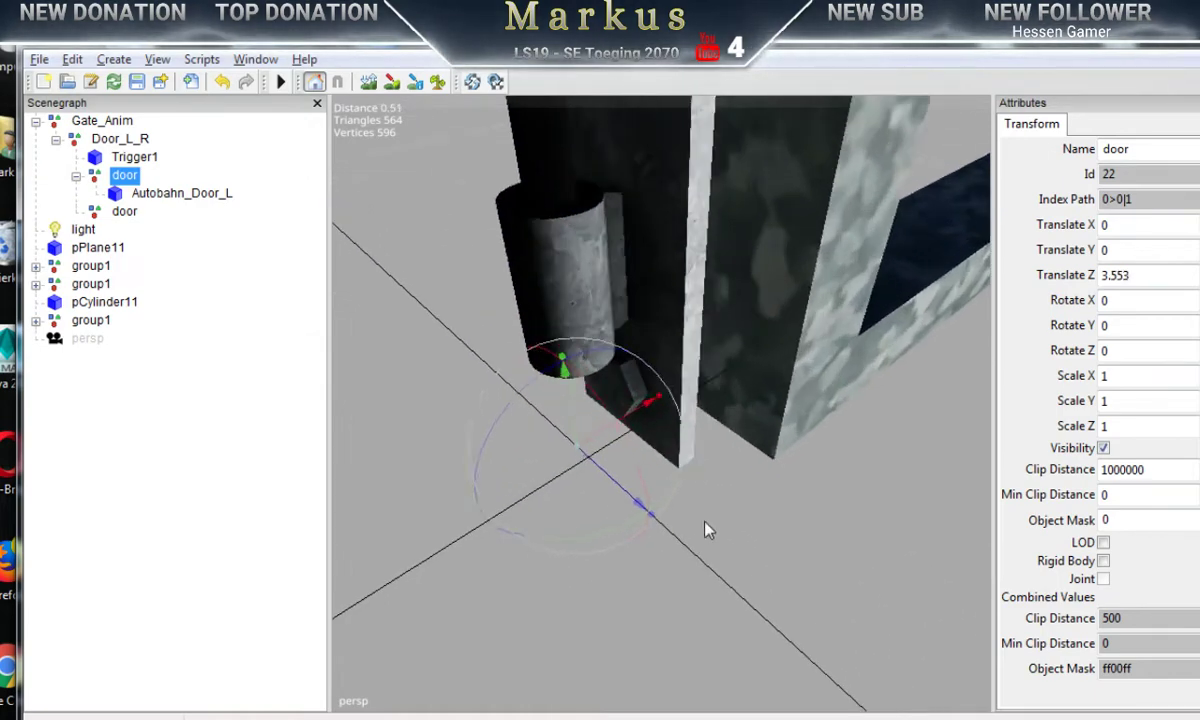
{"action": "scroll", "coordinate": [704, 534], "scroll_direction": "down", "scroll_amount": 1}
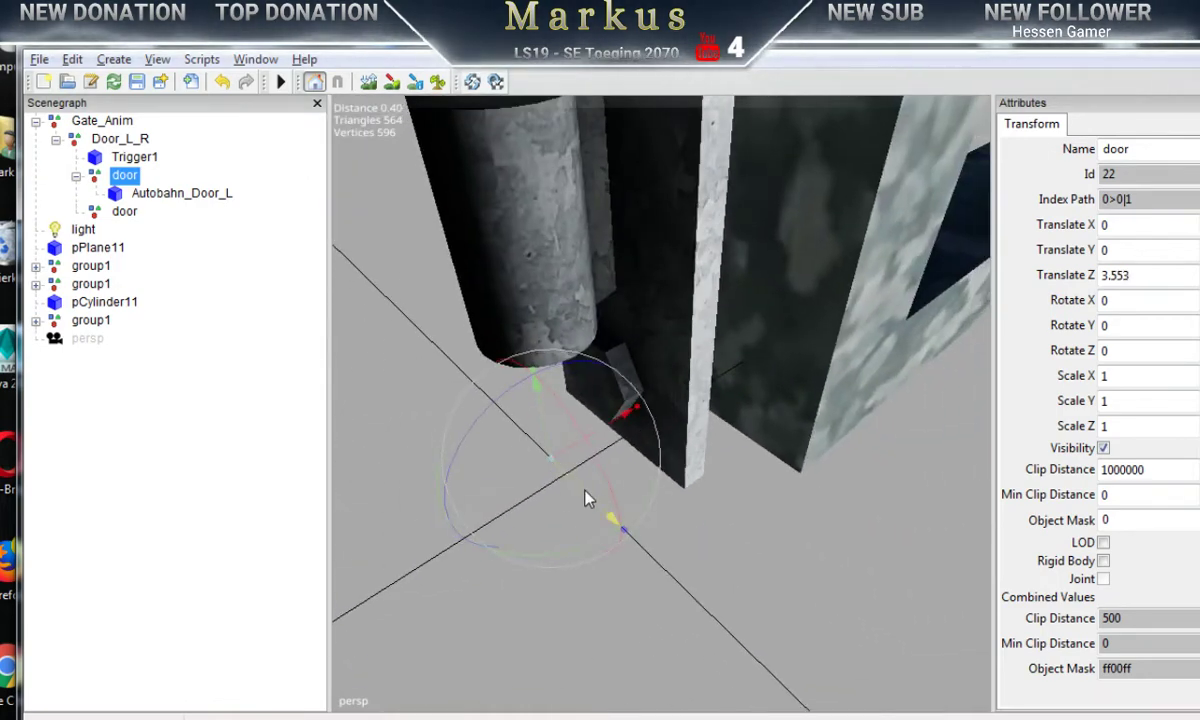
{"action": "left_click_drag", "start_coordinate": [588, 500], "coordinate": [613, 525]}
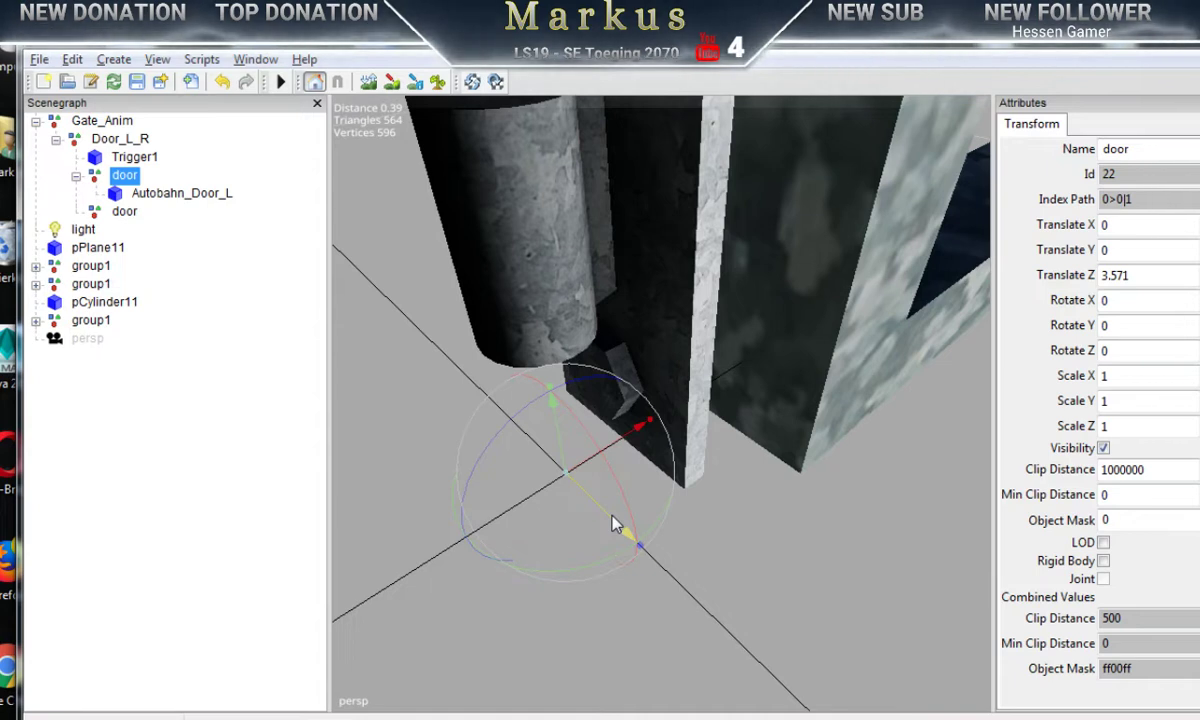
{"action": "left_click", "coordinate": [1138, 276]}
{"action": "key", "text": "BackSpace"}
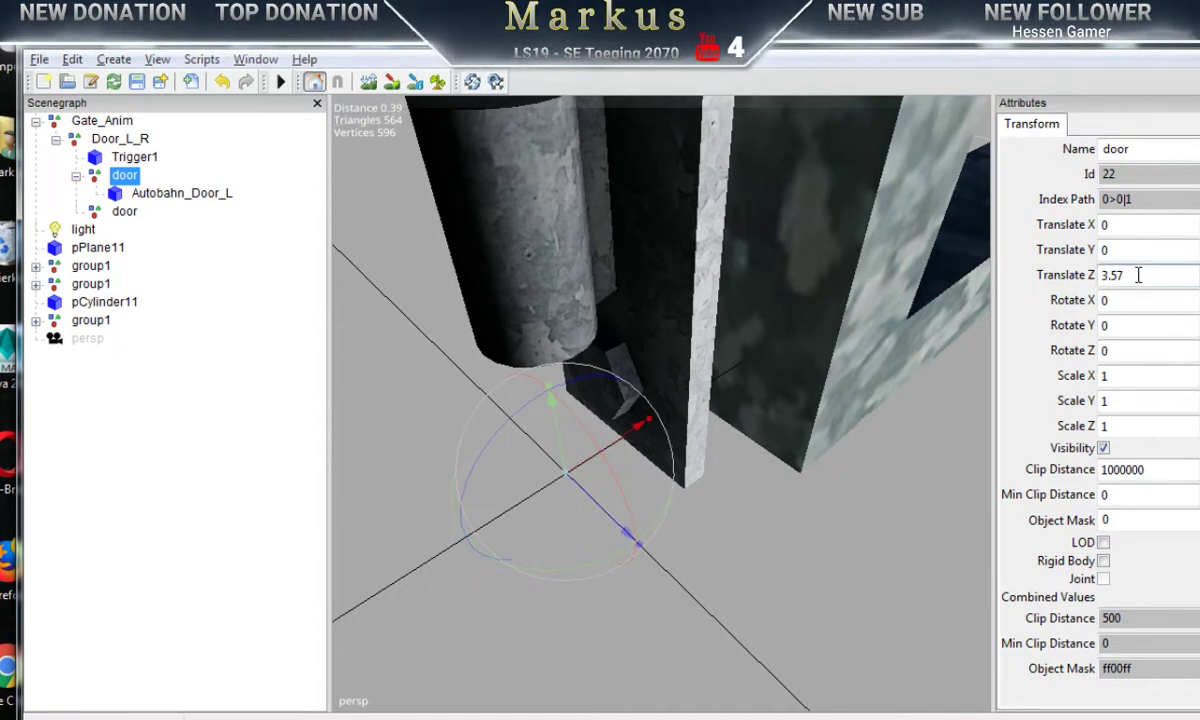
Step: Set the door group's Translate Z to 3.572 and move the hinge plate's group1 away along X to about 1.154
{"action": "type", "text": "2"}
{"action": "left_click", "coordinate": [1138, 300]}
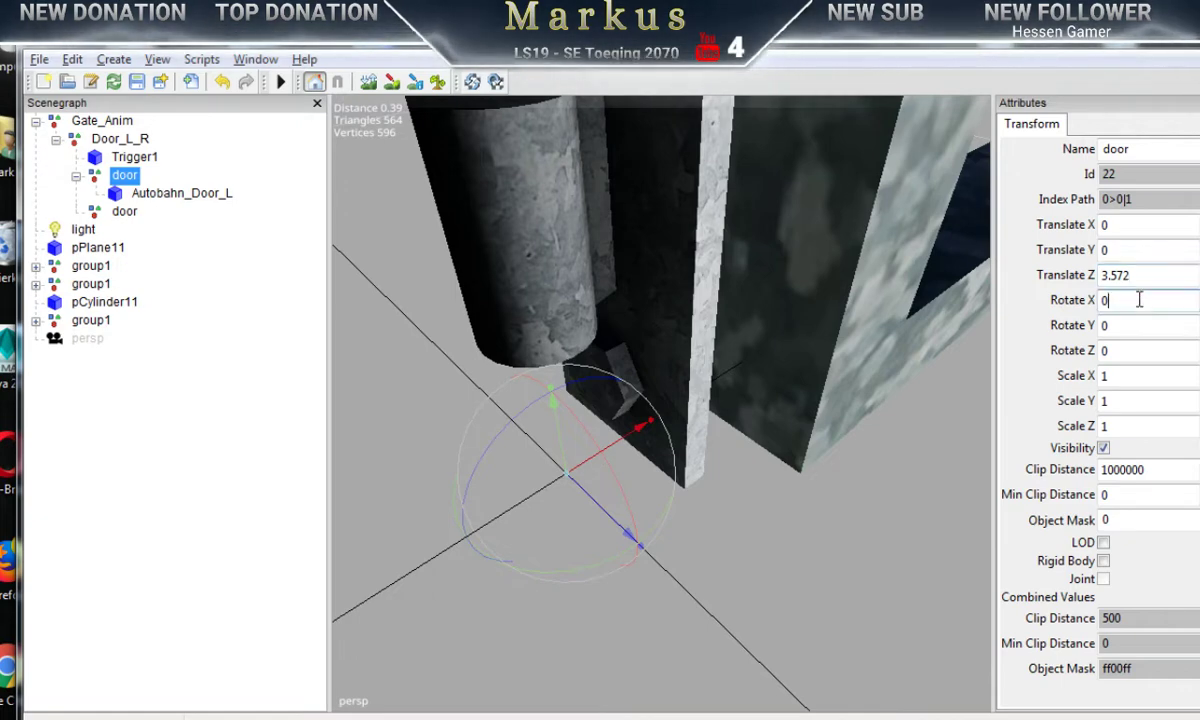
{"action": "scroll", "coordinate": [380, 270], "scroll_direction": "down", "scroll_amount": 5}
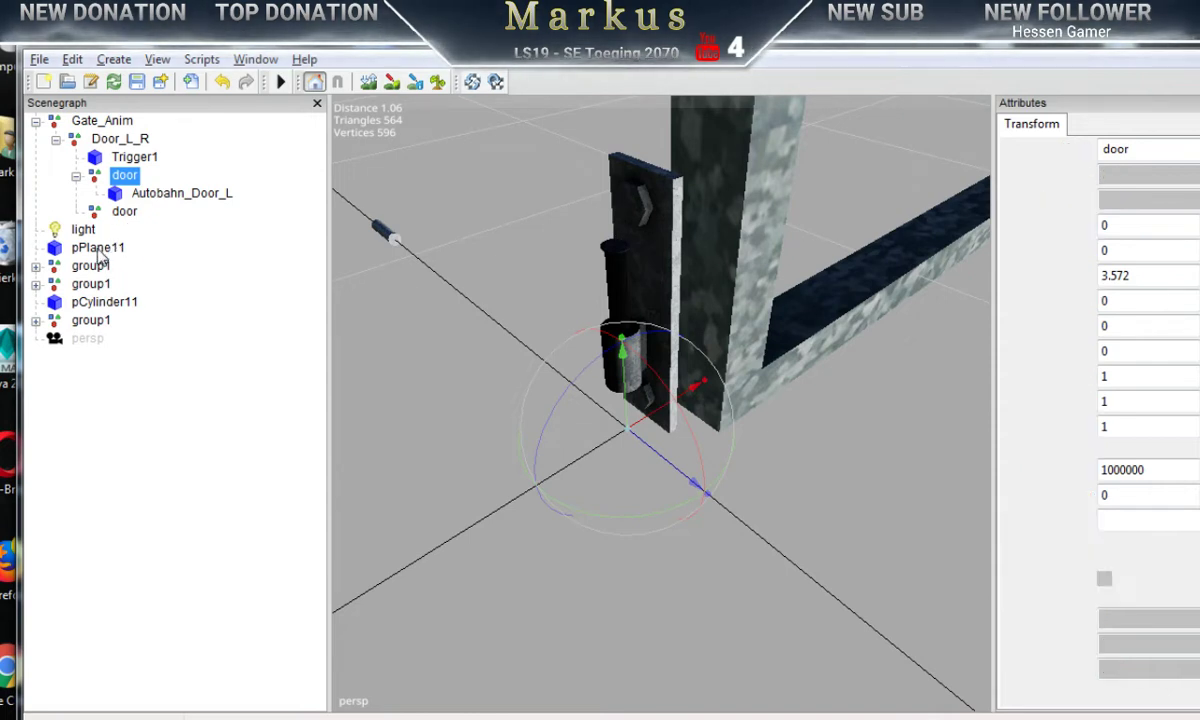
{"action": "left_click", "coordinate": [99, 250]}
{"action": "left_click", "coordinate": [91, 266]}
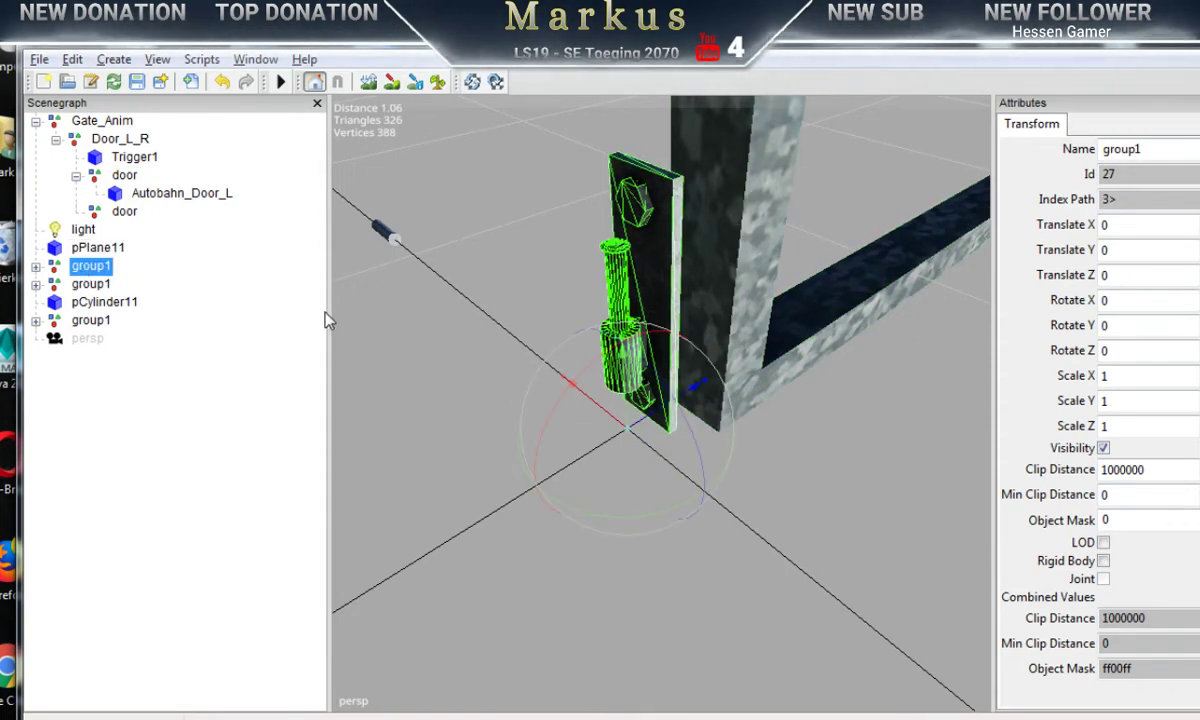
{"action": "left_click_drag", "start_coordinate": [615, 427], "coordinate": [345, 205]}
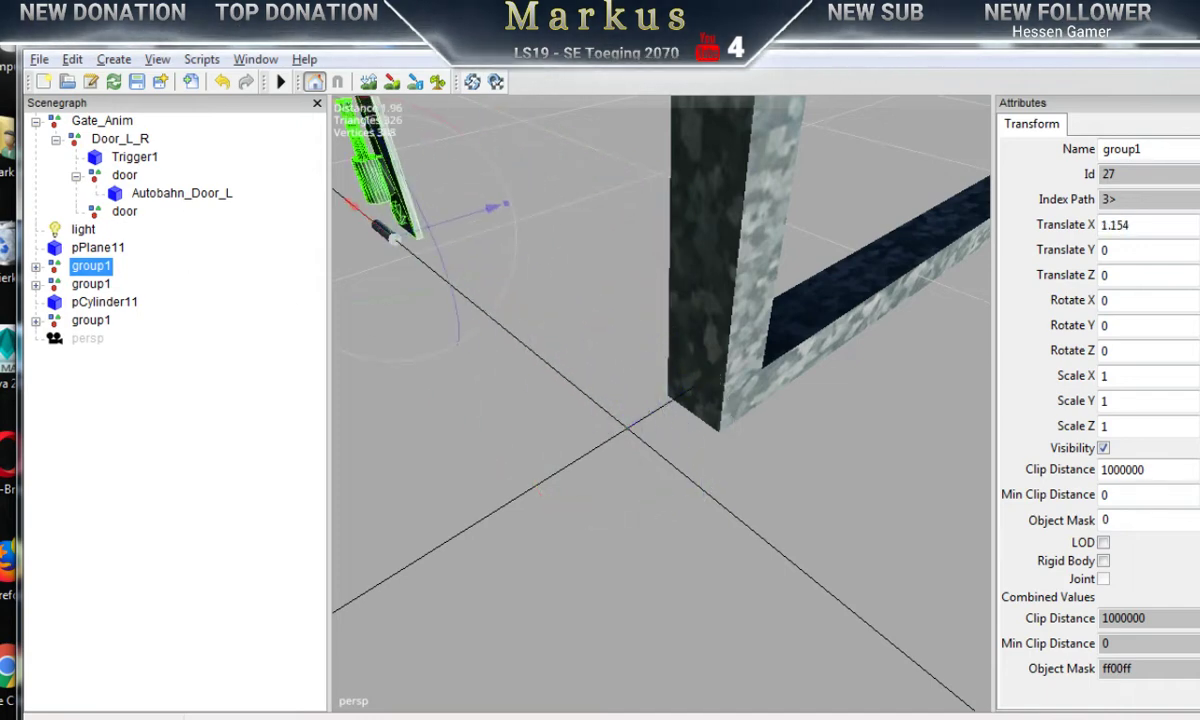
Step: Slide Autobahn_Door_L along Z back to the grid's origin, to about Translate Z -0.036
{"action": "left_click", "coordinate": [155, 200]}
{"action": "scroll", "coordinate": [761, 444], "scroll_direction": "down", "scroll_amount": 6}
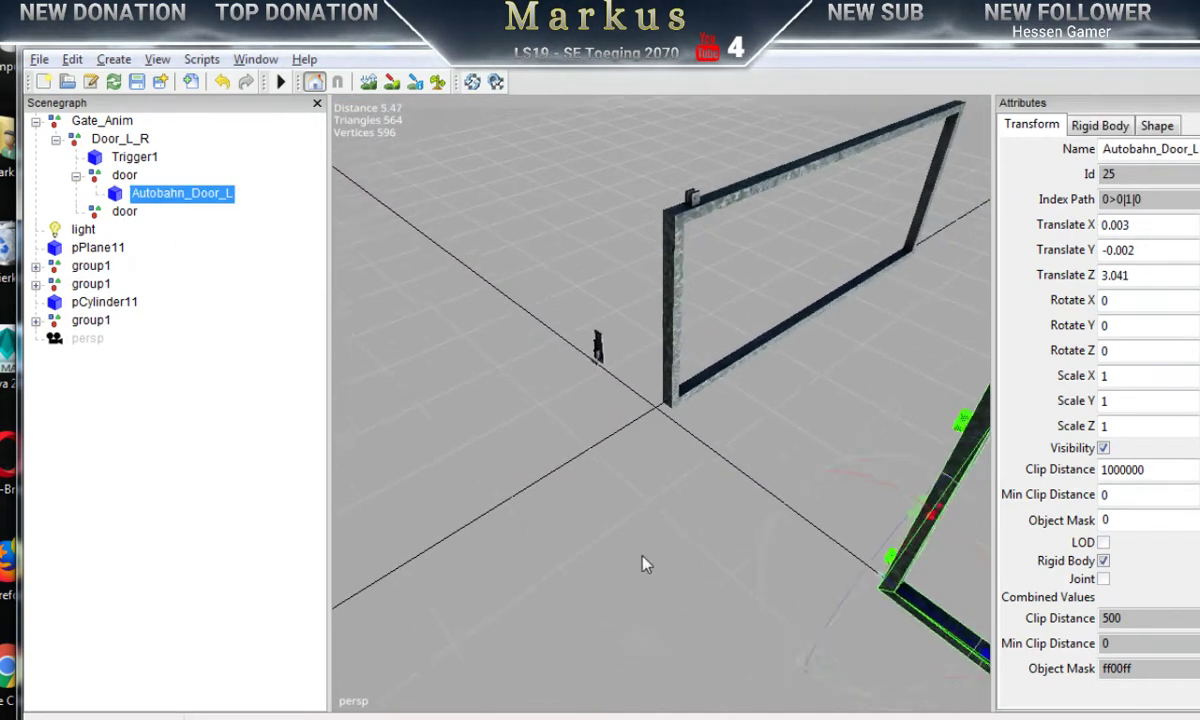
{"action": "scroll", "coordinate": [642, 556], "scroll_direction": "down", "scroll_amount": 1}
{"action": "middle_click_drag", "start_coordinate": [715, 556], "coordinate": [632, 488], "text": "alt"}
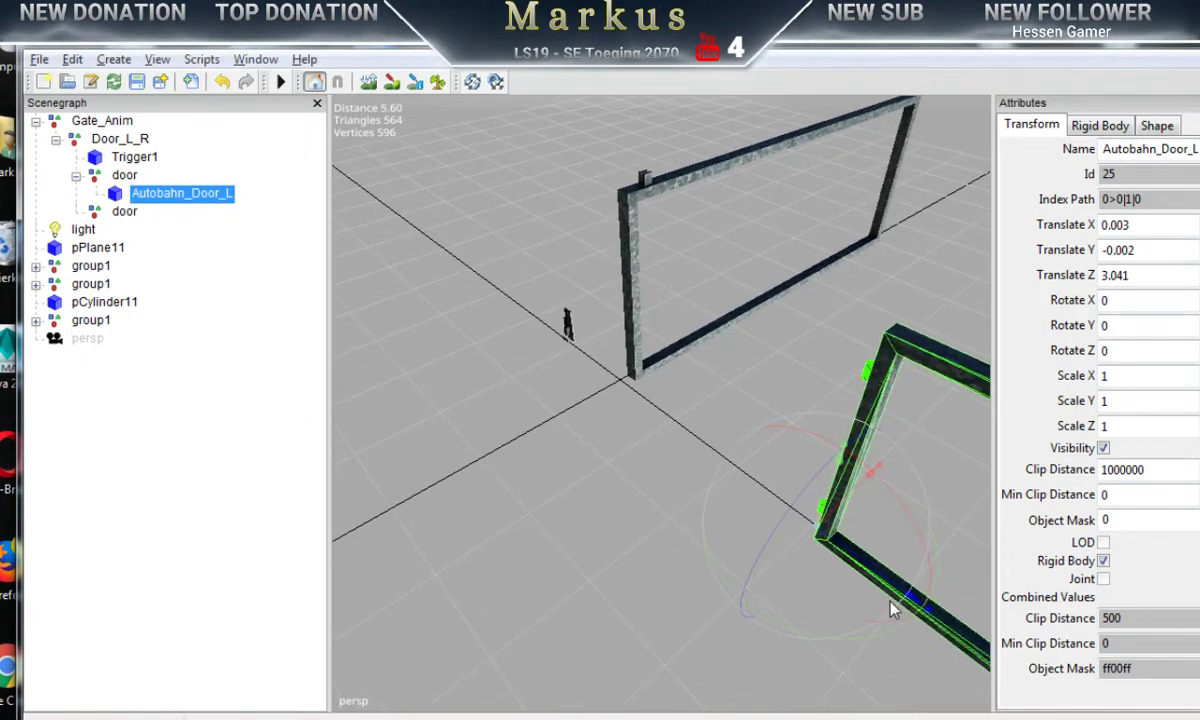
{"action": "left_click_drag", "start_coordinate": [895, 592], "coordinate": [543, 440]}
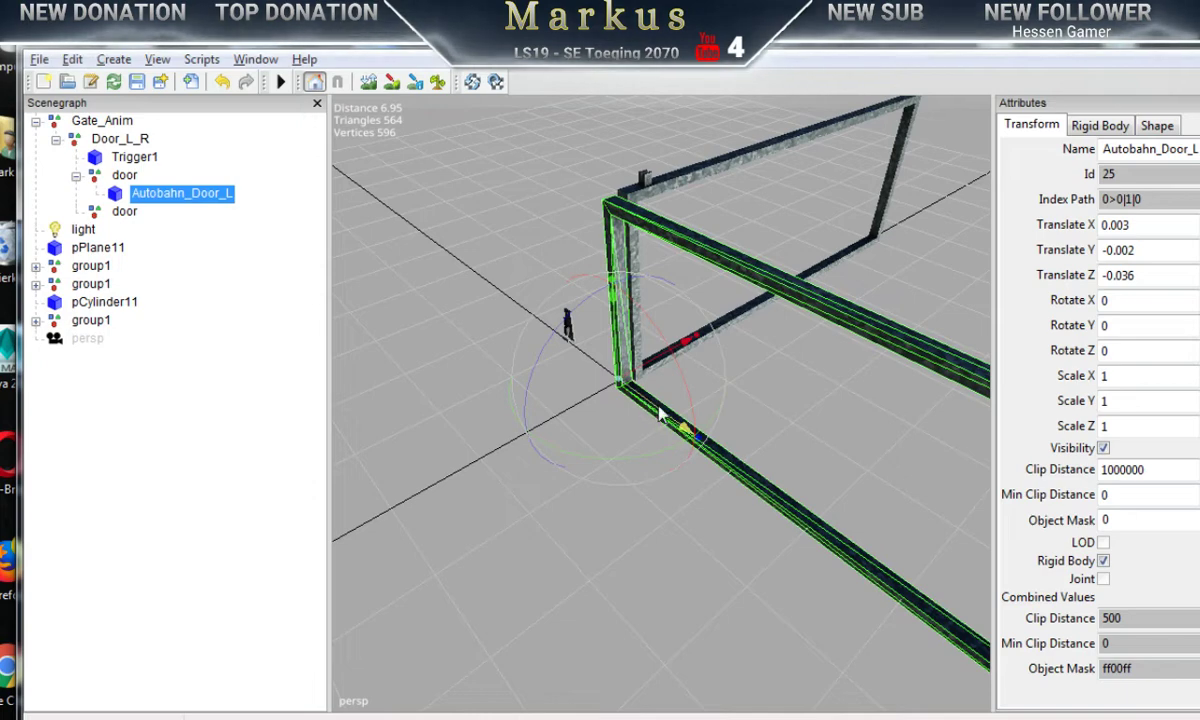
Step: Shift Autobahn_Door_L to about Translate Z -0.185 and turn it in line with the other gate frame, setting Rotate Y to 90
{"action": "left_click_drag", "start_coordinate": [658, 406], "coordinate": [482, 401]}
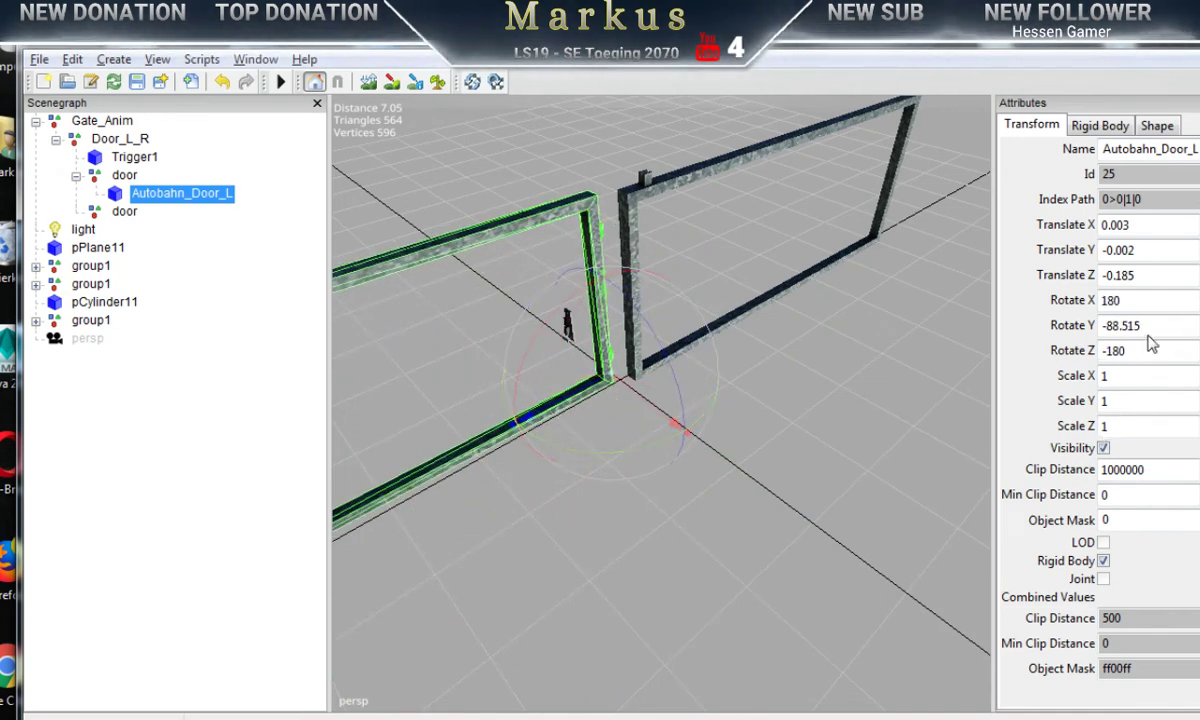
{"action": "left_click_drag", "start_coordinate": [885, 428], "coordinate": [500, 474], "text": "alt"}
{"action": "middle_click_drag", "start_coordinate": [715, 453], "coordinate": [388, 456], "text": "alt"}
{"action": "right_click_drag", "start_coordinate": [392, 462], "coordinate": [236, 432]}
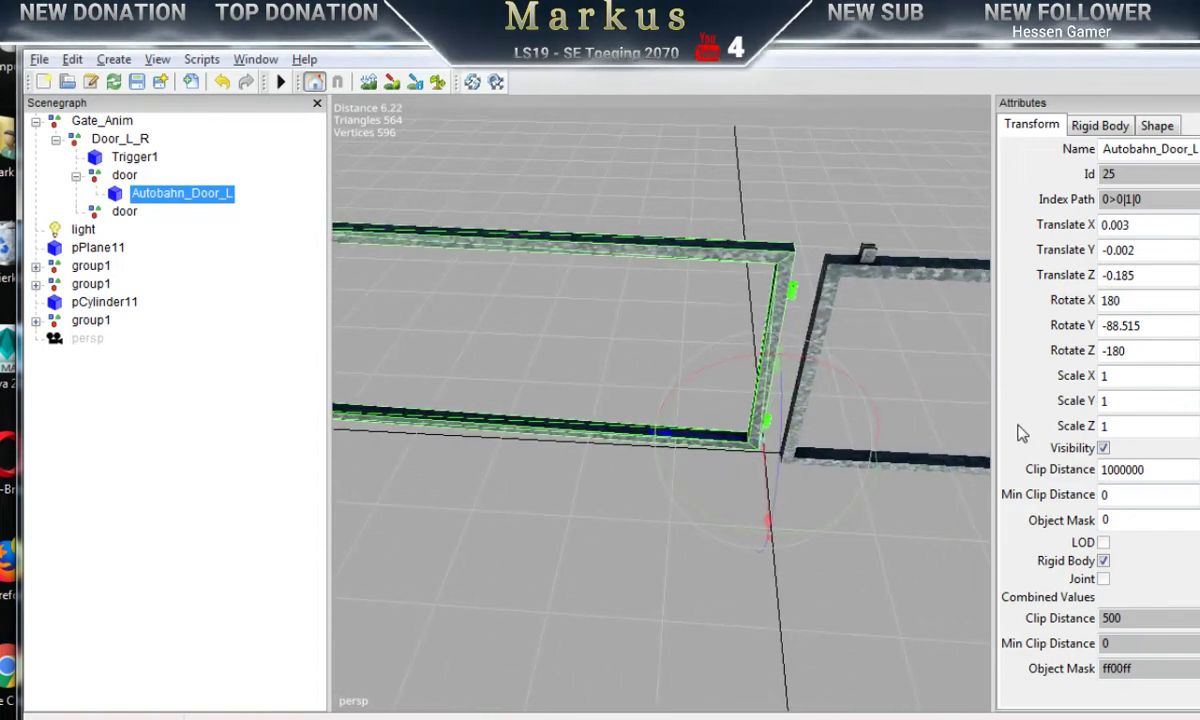
{"action": "left_click", "coordinate": [1159, 325]}
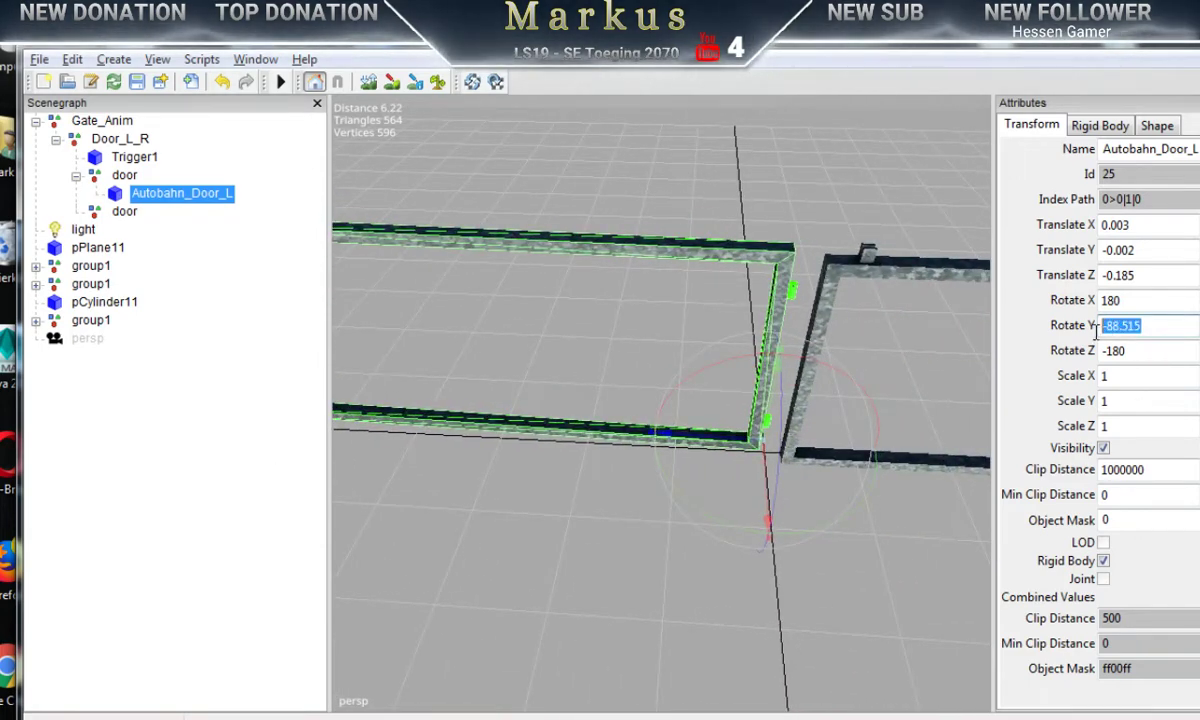
{"action": "type", "text": "0"}
{"action": "key", "text": "Return"}
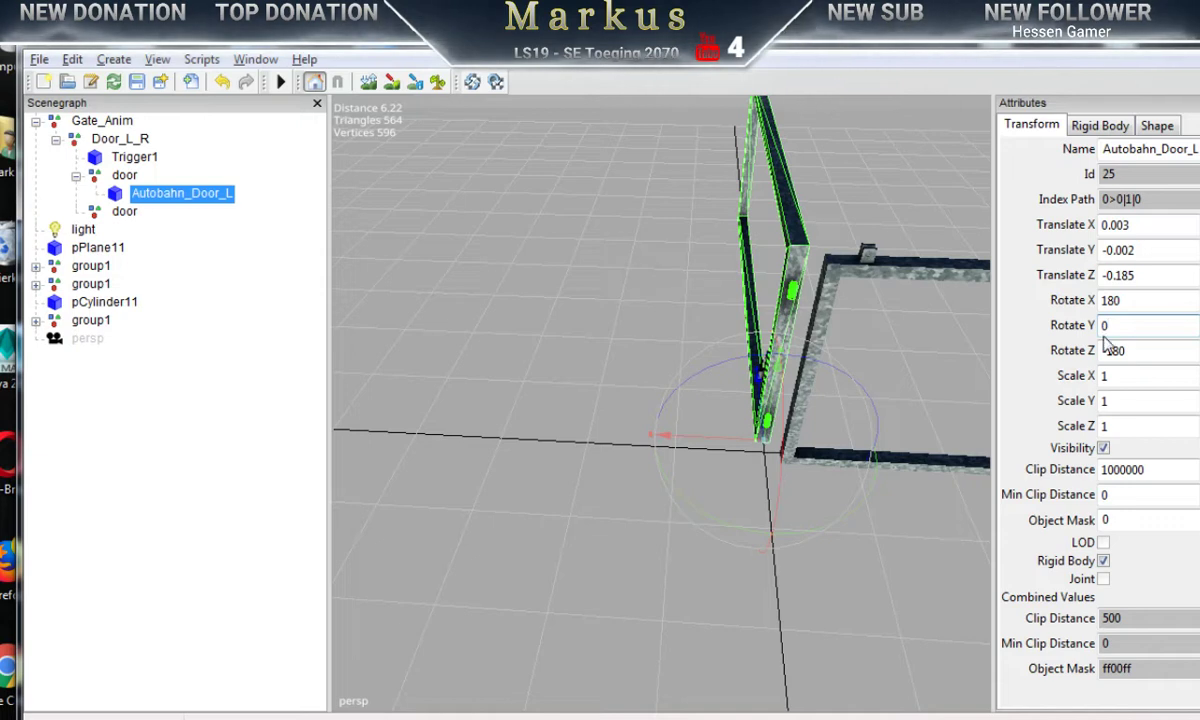
{"action": "type", "text": "90"}
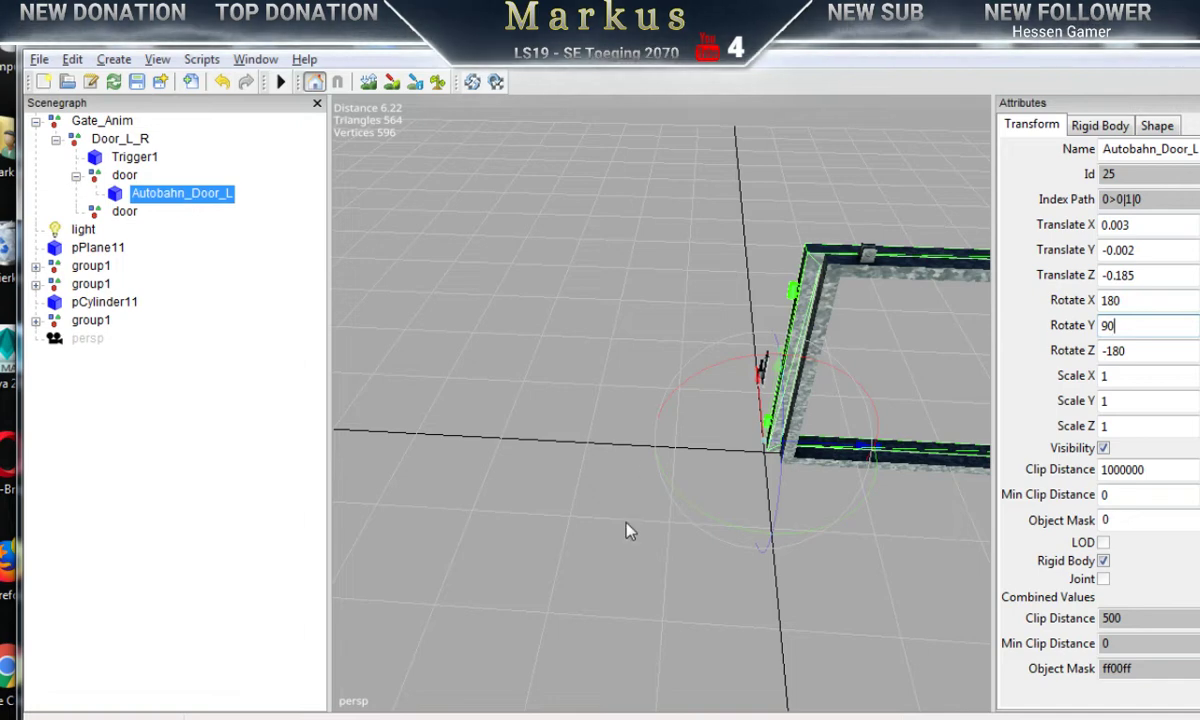
Step: Lower Autobahn_Door_L at its hinge corner to about Translate Y -0.402
{"action": "left_click_drag", "start_coordinate": [599, 463], "coordinate": [890, 480], "text": "alt"}
{"action": "middle_click_drag", "start_coordinate": [520, 420], "coordinate": [939, 264], "text": "alt"}
{"action": "middle_click_drag", "start_coordinate": [690, 429], "coordinate": [808, 412], "text": "alt"}
{"action": "right_click_drag", "start_coordinate": [659, 500], "coordinate": [857, 500], "text": "alt"}
{"action": "right_click_drag", "start_coordinate": [660, 525], "coordinate": [707, 525], "text": "alt"}
{"action": "middle_click_drag", "start_coordinate": [707, 533], "coordinate": [631, 523]}
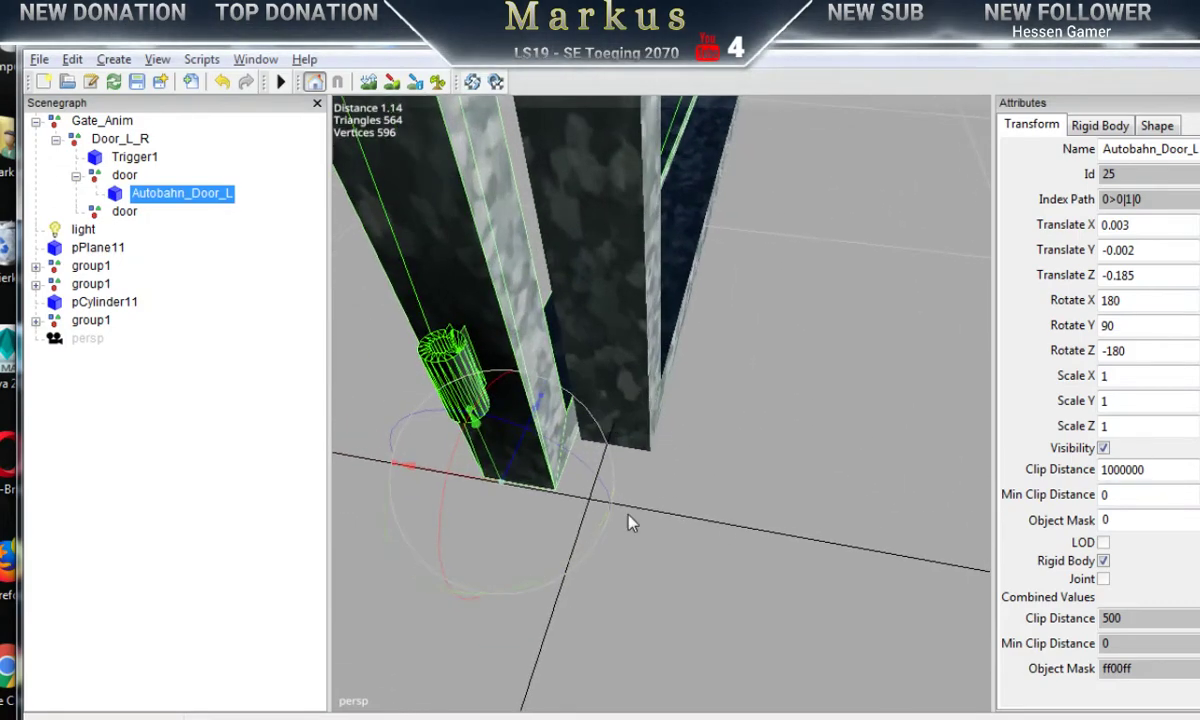
{"action": "left_click_drag", "start_coordinate": [494, 465], "coordinate": [619, 686]}
Step: Align Autobahn_Door_L's hinge sleeve with the grid's origin, moving the door to about Translate X 0.076, Y -0.61 and Z -0.284
{"action": "left_click_drag", "start_coordinate": [654, 638], "coordinate": [388, 605], "text": "alt"}
{"action": "middle_click_drag", "start_coordinate": [391, 613], "coordinate": [557, 561]}
{"action": "right_click_drag", "start_coordinate": [553, 552], "coordinate": [664, 595], "text": "alt"}
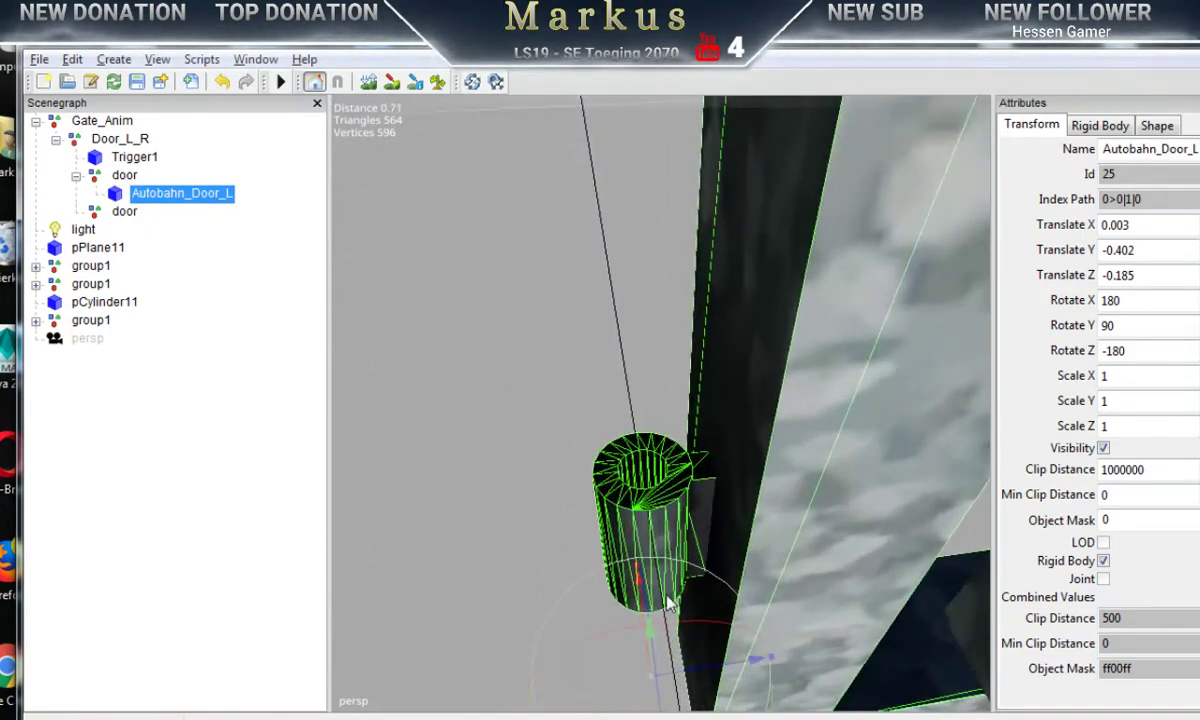
{"action": "middle_click_drag", "start_coordinate": [664, 595], "coordinate": [682, 571], "text": "alt"}
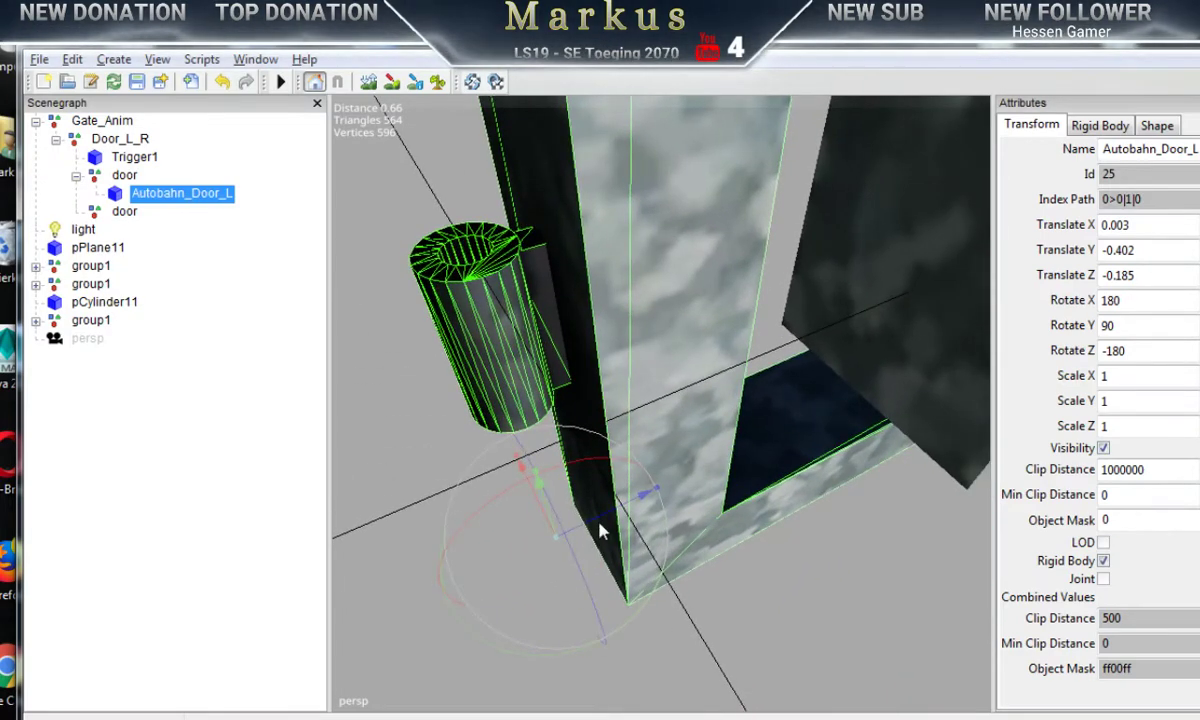
{"action": "left_click_drag", "start_coordinate": [597, 524], "coordinate": [646, 713]}
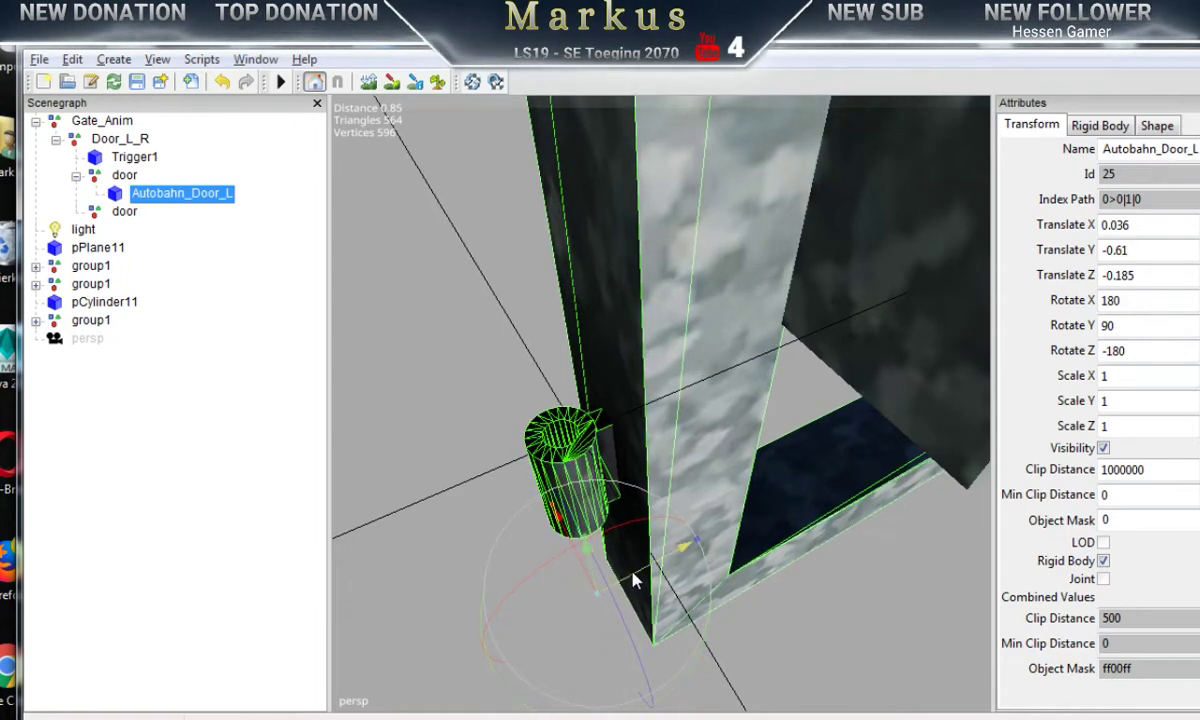
{"action": "left_click_drag", "start_coordinate": [635, 576], "coordinate": [547, 516]}
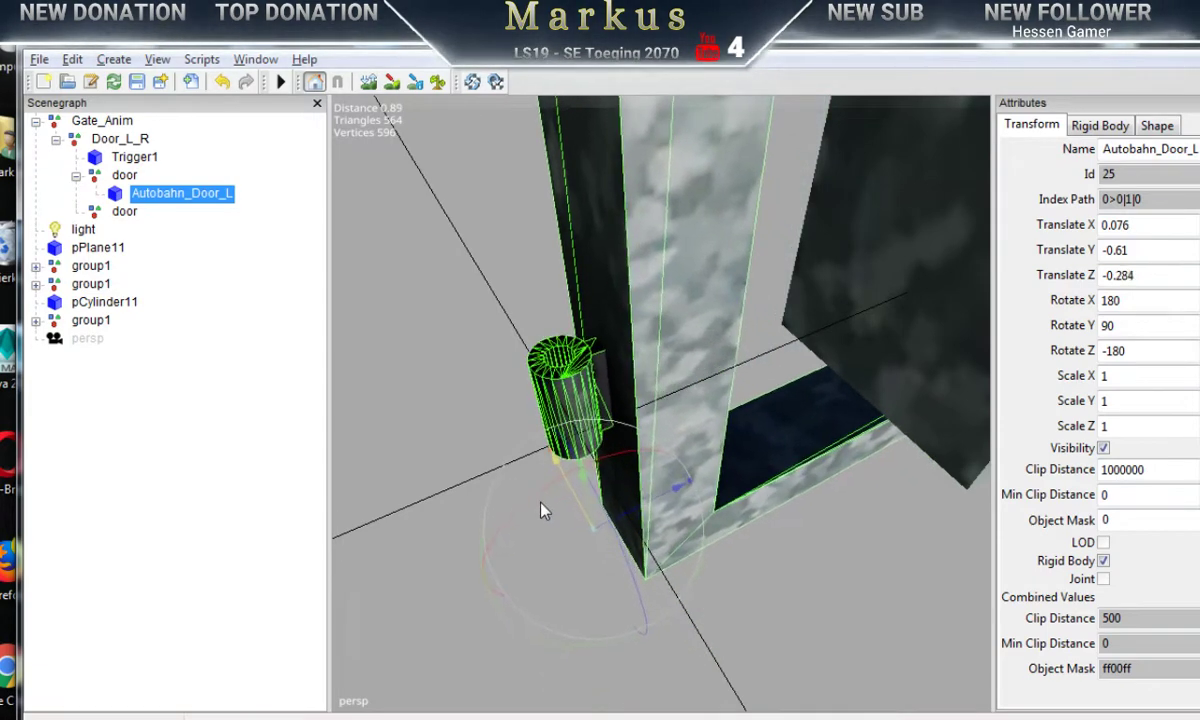
Step: Move Autobahn_Door_L along its Z axis to a Translate Z of about 0.004
{"action": "middle_click_drag", "start_coordinate": [594, 570], "coordinate": [710, 563]}
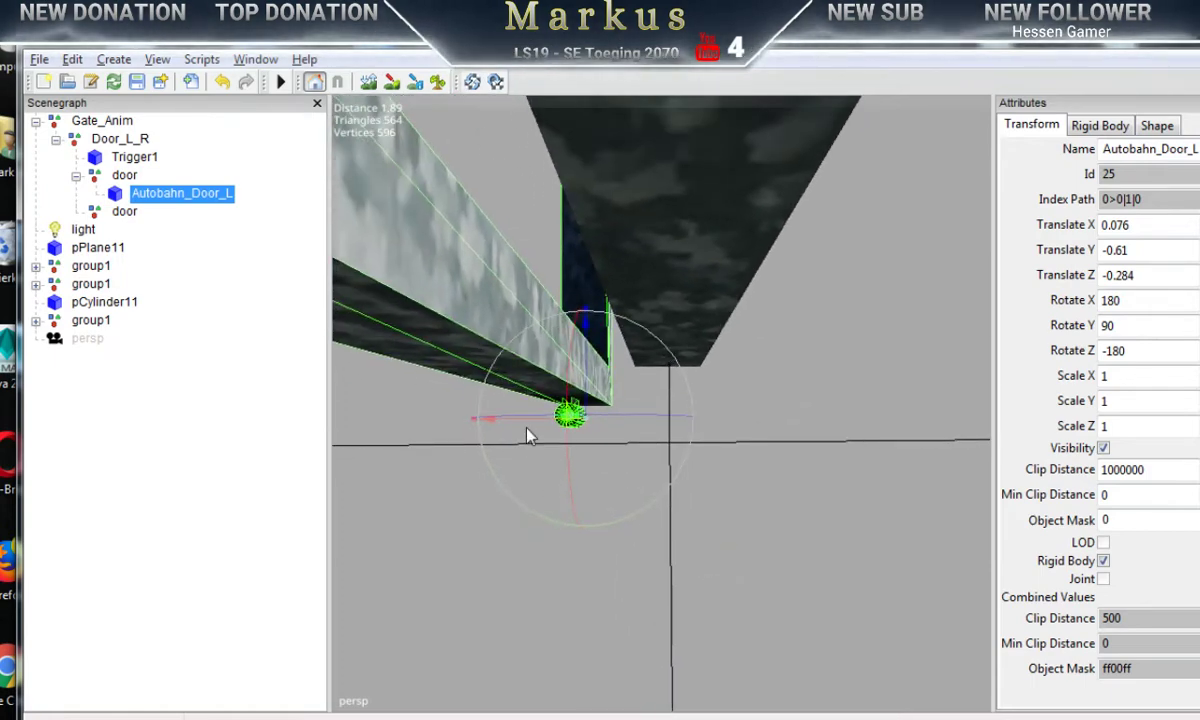
{"action": "left_click_drag", "start_coordinate": [528, 425], "coordinate": [654, 445]}
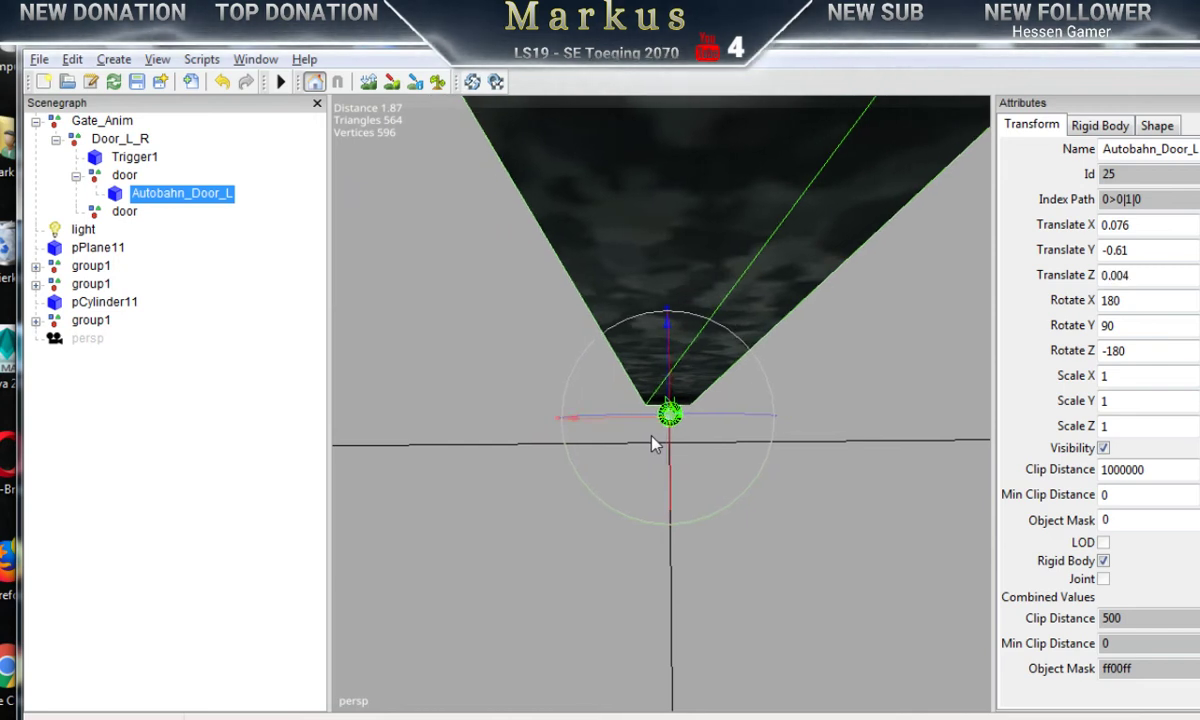
Step: Create a new camera in the scene and rename it Cam
{"action": "left_click", "coordinate": [116, 60]}
{"action": "mouse_move", "coordinate": [145, 62]}
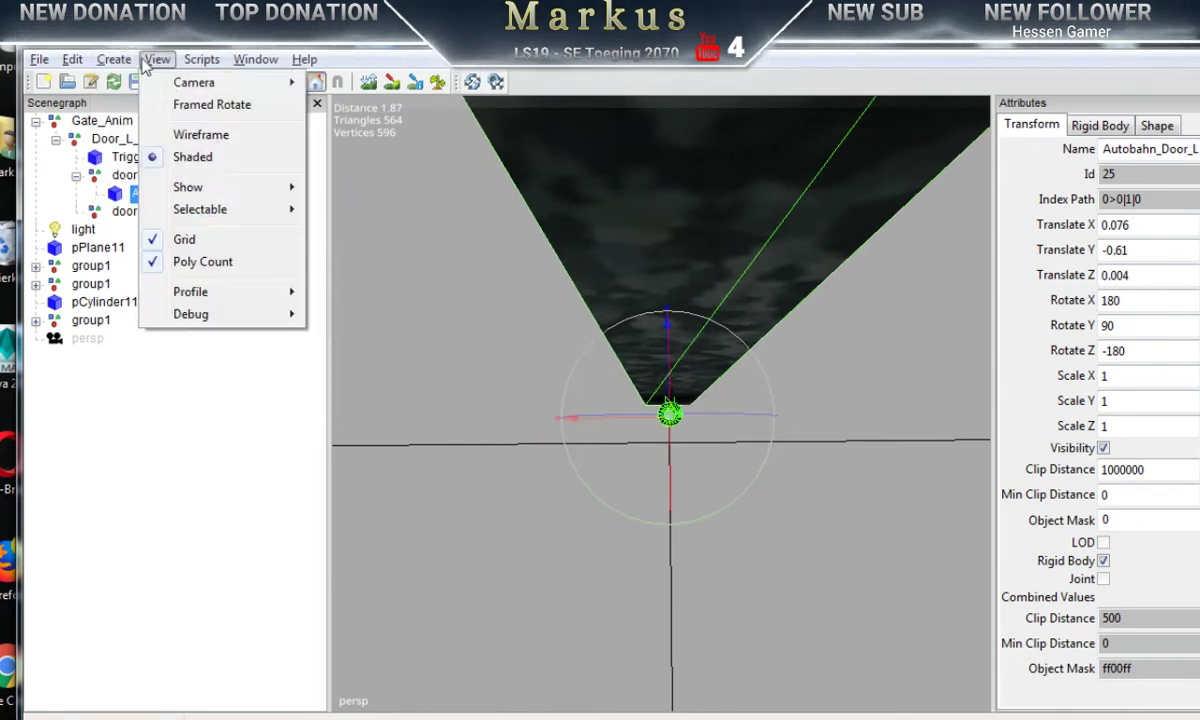
{"action": "mouse_move", "coordinate": [186, 92]}
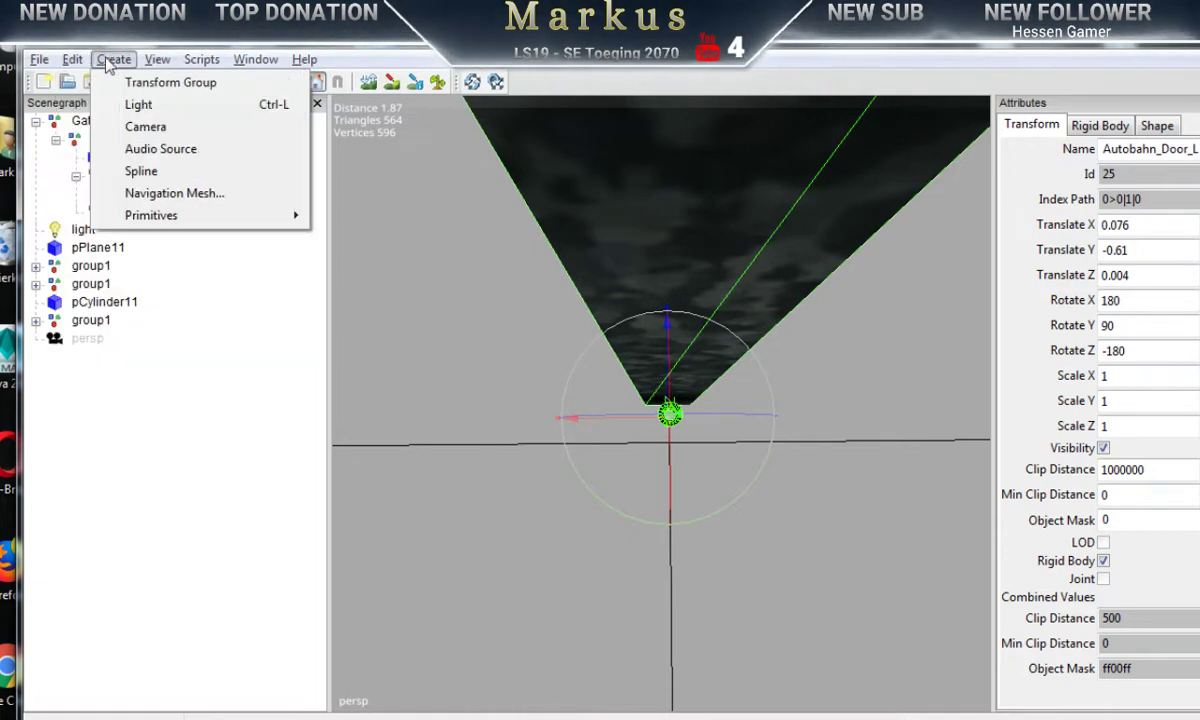
{"action": "left_click", "coordinate": [143, 126]}
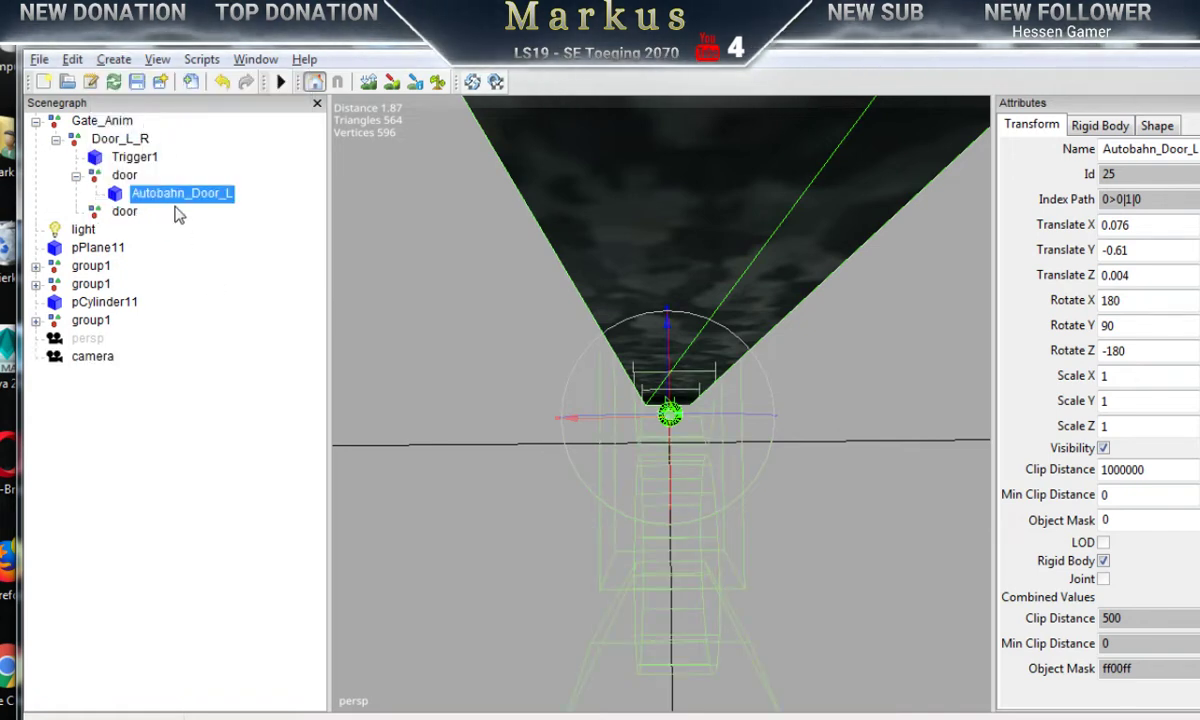
{"action": "left_click", "coordinate": [88, 363]}
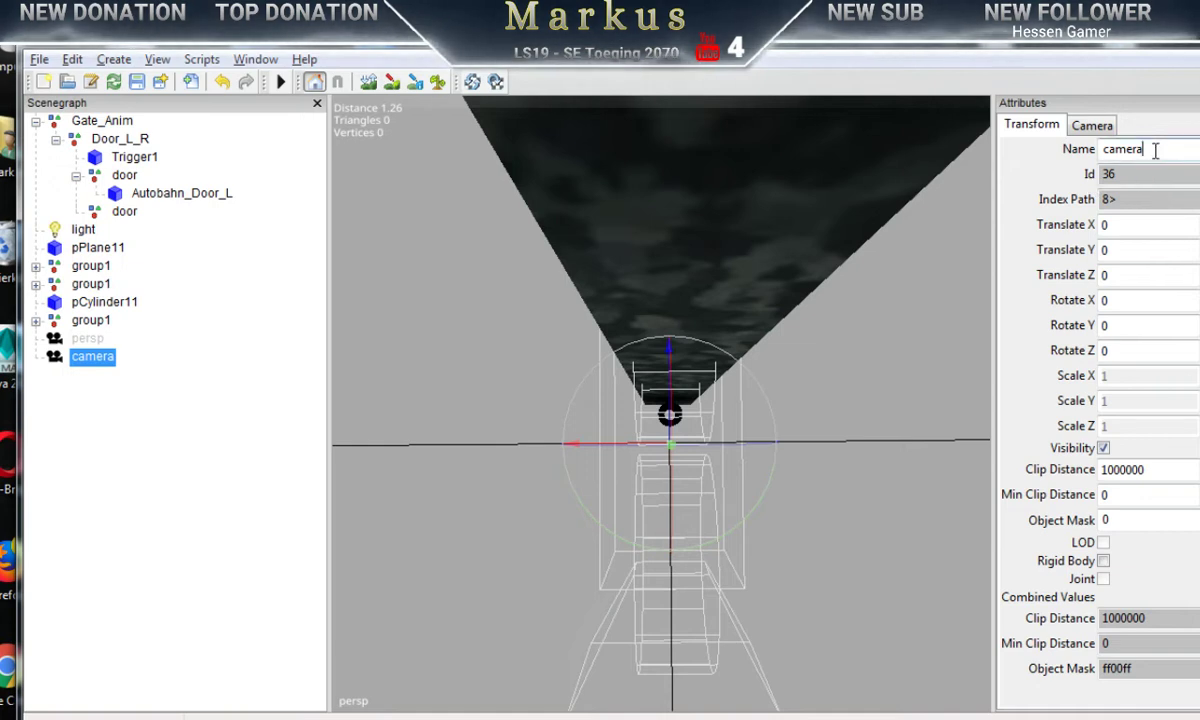
{"action": "left_click_drag", "start_coordinate": [1146, 149], "coordinate": [1080, 150]}
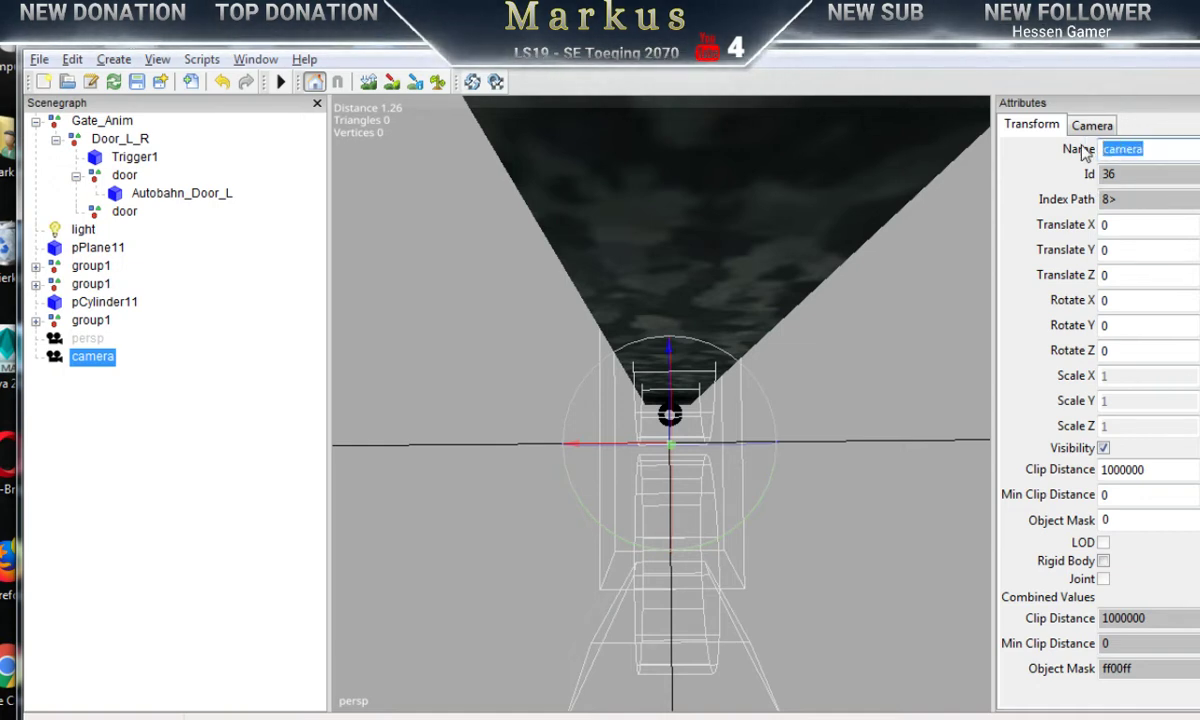
{"action": "type", "text": "Cam"}
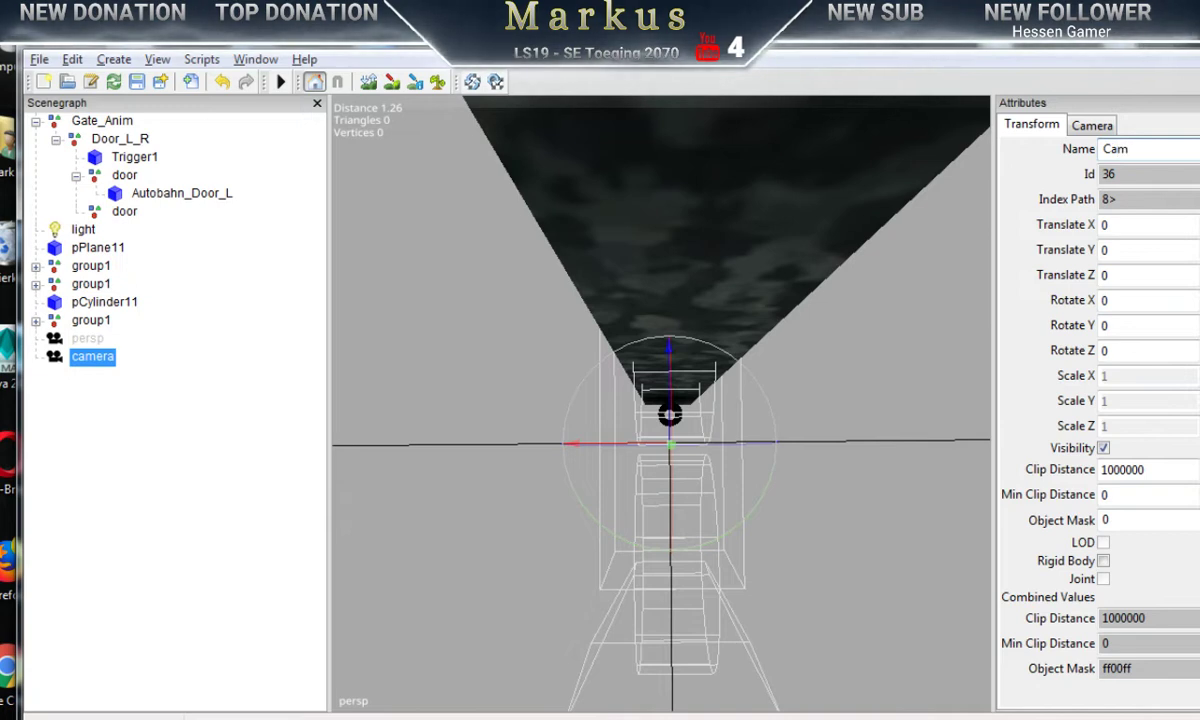
{"action": "key", "text": "Return"}
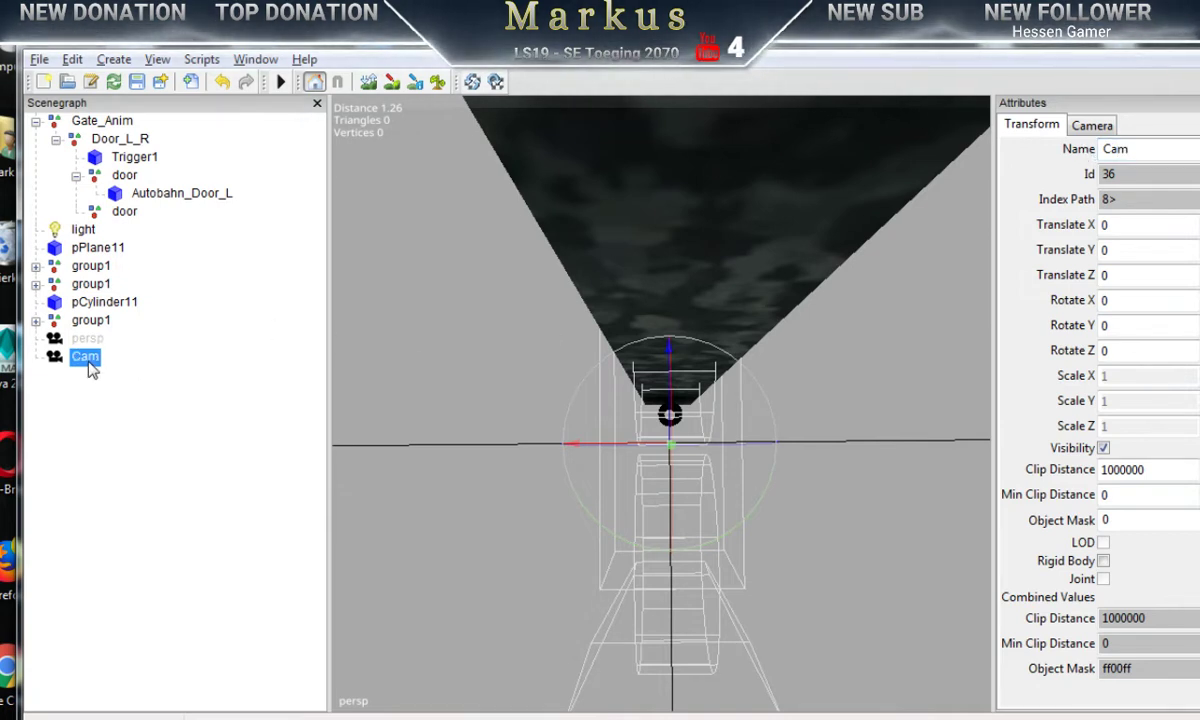
Step: Switch the viewport to look through the Cam camera
{"action": "left_click", "coordinate": [257, 59]}
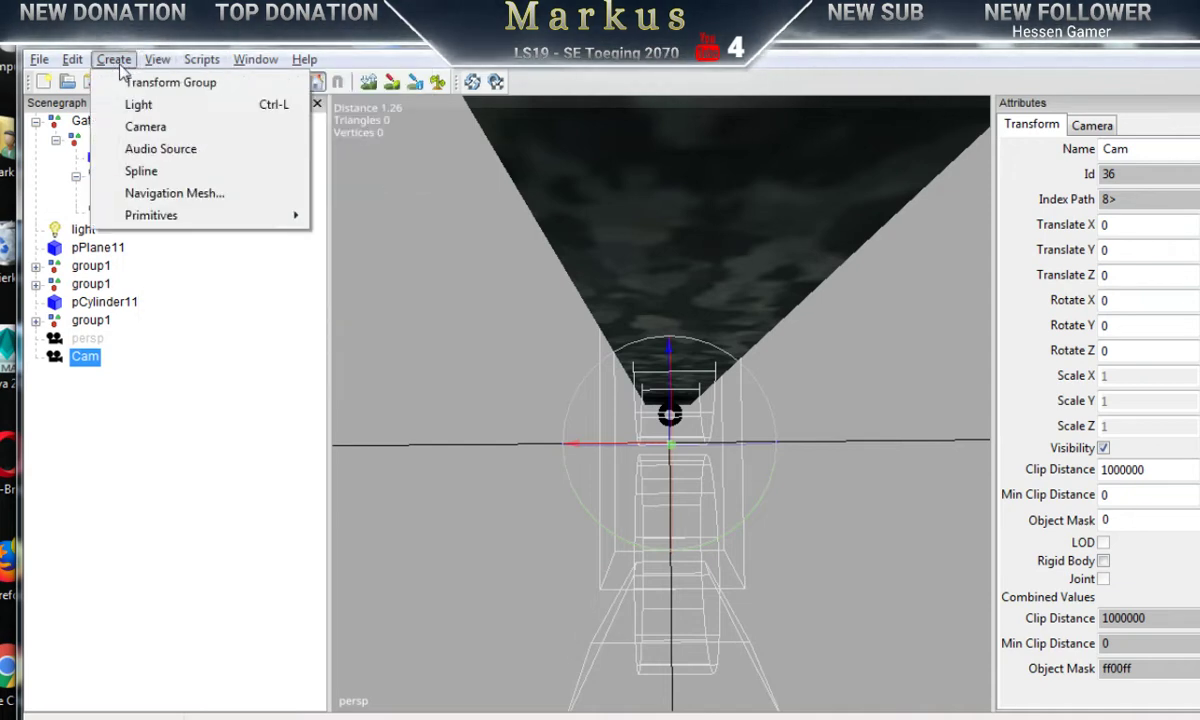
{"action": "mouse_move", "coordinate": [190, 83]}
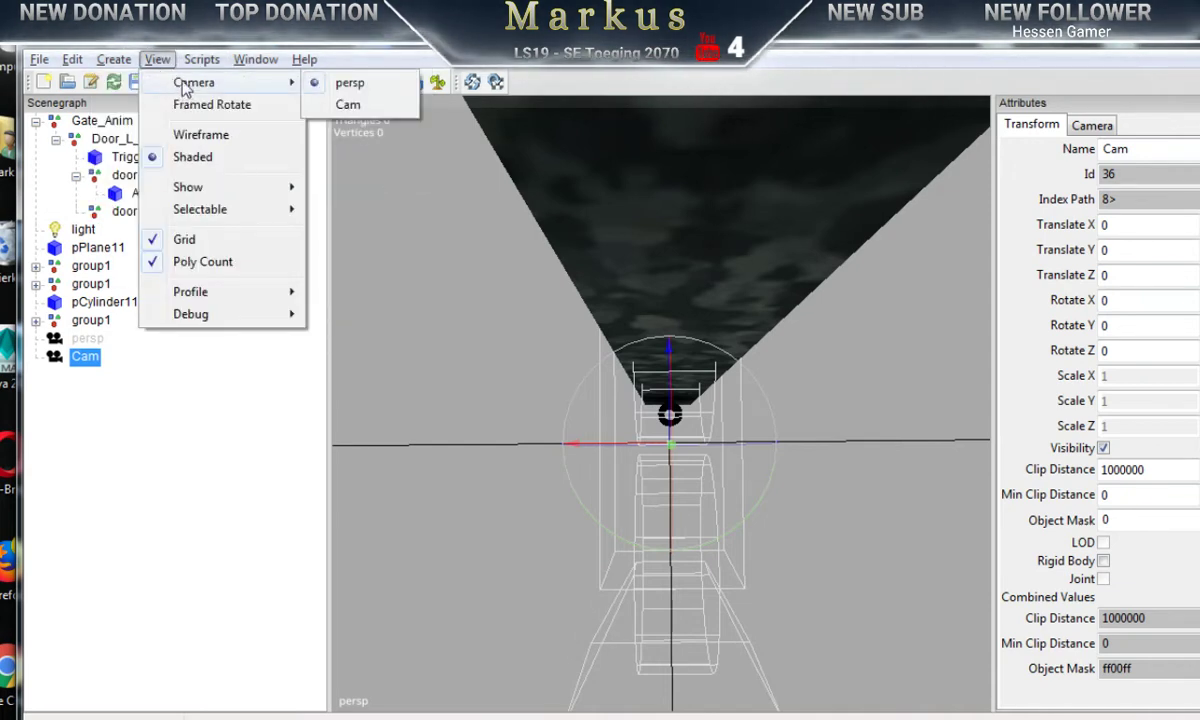
{"action": "left_click", "coordinate": [340, 106]}
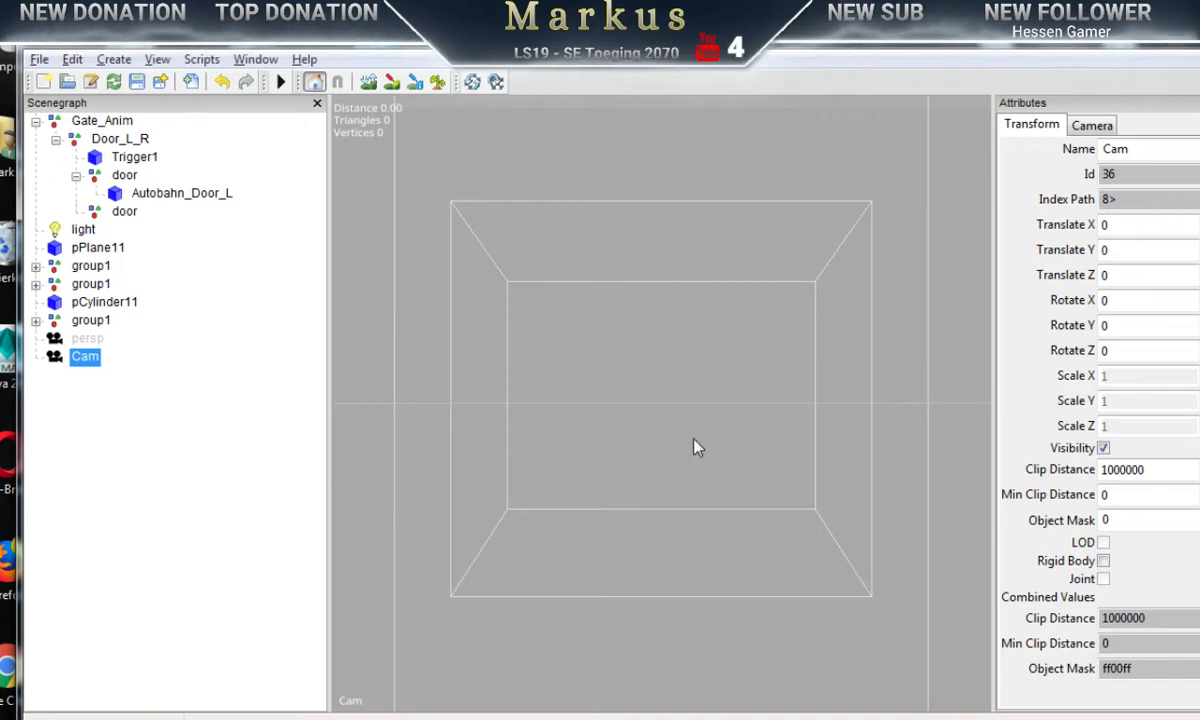
Step: Position Cam above the gate's hinge end so it looks down on the door, at a height of about 4.2
{"action": "scroll", "coordinate": [730, 434], "scroll_direction": "down", "scroll_amount": 15}
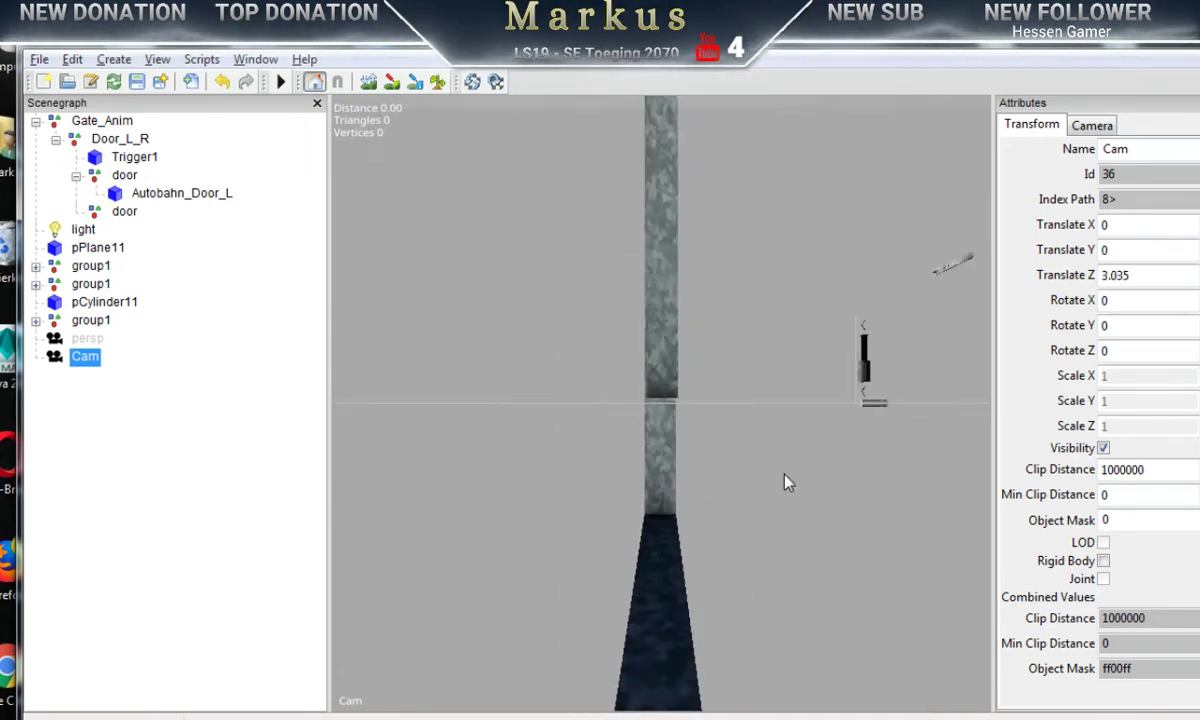
{"action": "scroll", "coordinate": [590, 525], "scroll_direction": "down", "scroll_amount": 3}
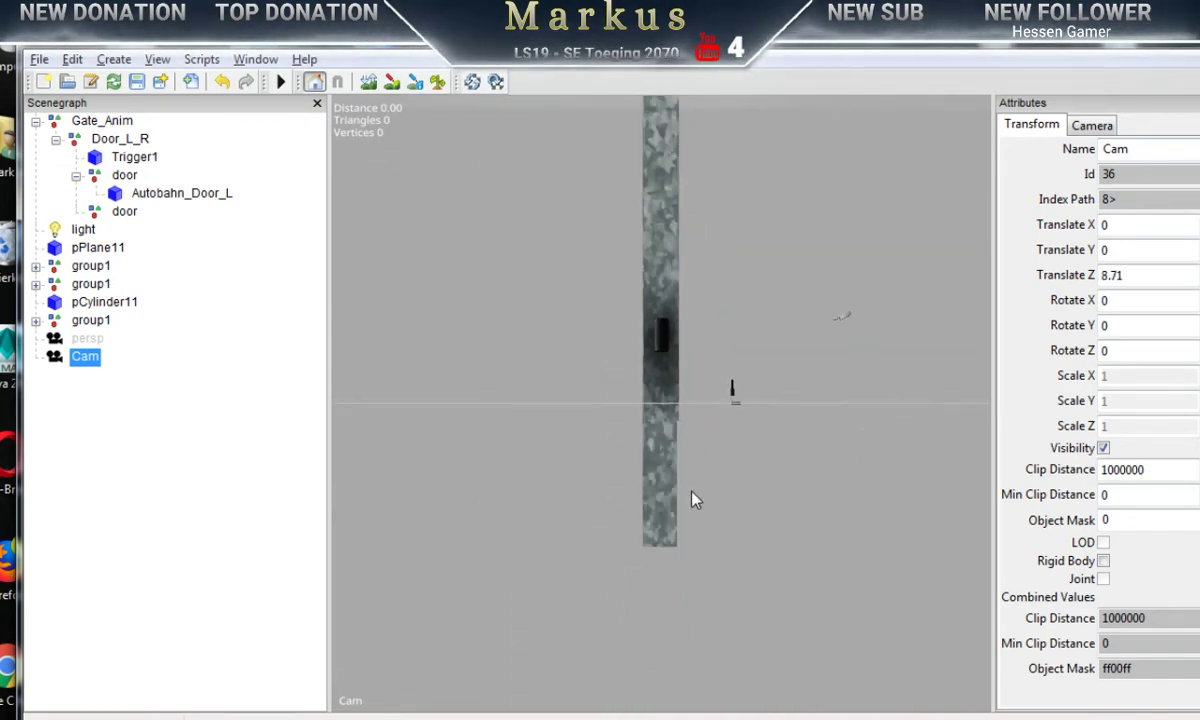
{"action": "left_click_drag", "start_coordinate": [709, 594], "coordinate": [707, 316], "text": "alt"}
{"action": "middle_click_drag", "start_coordinate": [707, 316], "coordinate": [576, 658], "text": "alt"}
{"action": "middle_click_drag", "start_coordinate": [645, 440], "coordinate": [661, 655], "text": "alt"}
{"action": "middle_click_drag", "start_coordinate": [664, 386], "coordinate": [647, 640], "text": "alt"}
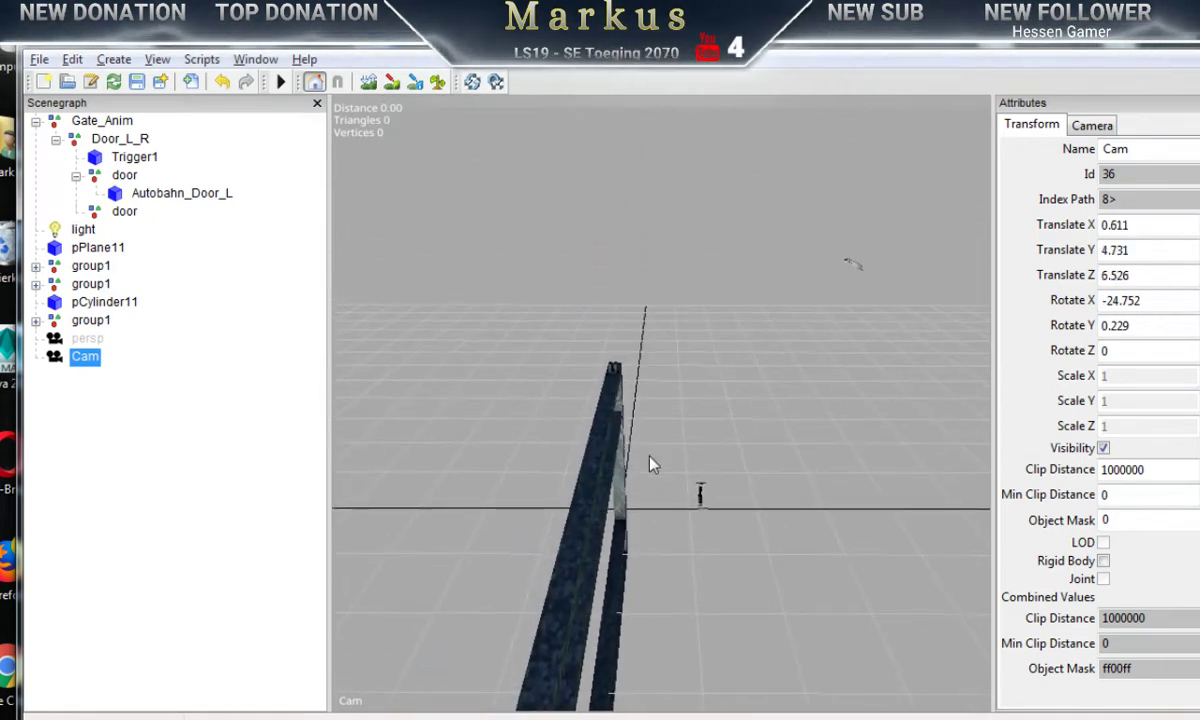
{"action": "mouse_move", "coordinate": [651, 463]}
{"action": "middle_mouse_down", "text": "alt"}
{"action": "mouse_move", "coordinate": [651, 642]}
{"action": "mouse_move", "coordinate": [636, 708]}
{"action": "middle_mouse_up", "text": "alt"}
{"action": "left_click_drag", "start_coordinate": [709, 601], "coordinate": [717, 697], "text": "alt"}
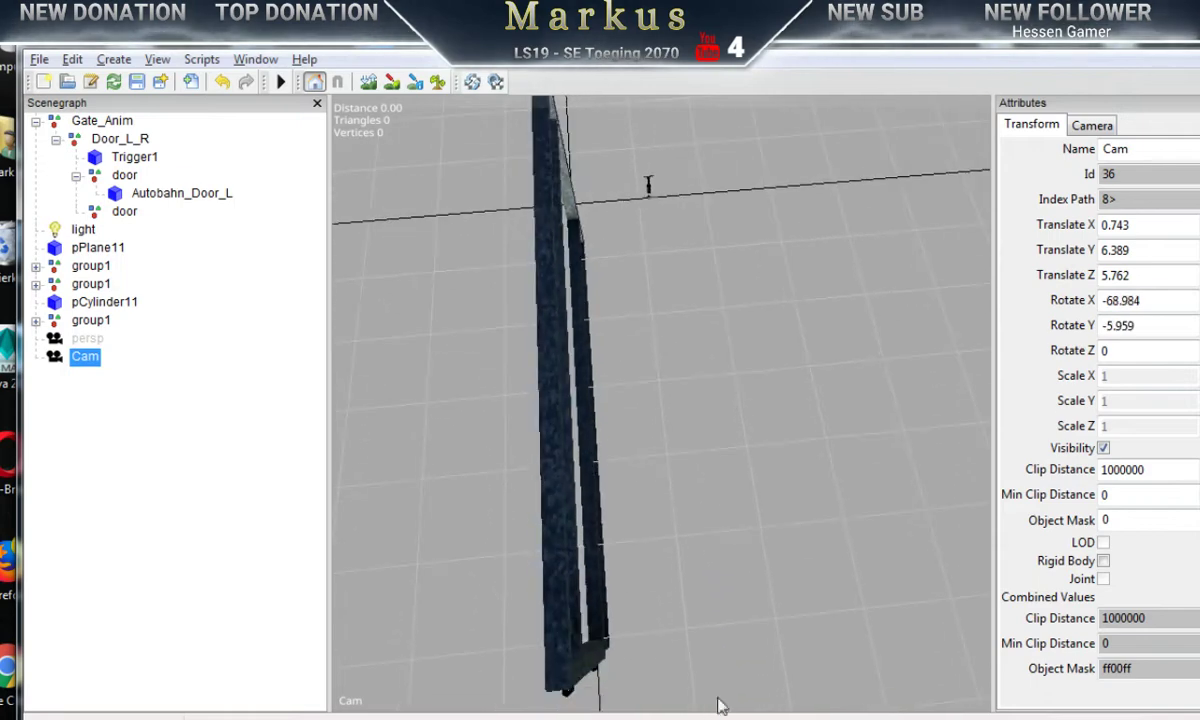
{"action": "left_click_drag", "start_coordinate": [586, 295], "coordinate": [580, 337], "text": "alt"}
{"action": "middle_click_drag", "start_coordinate": [577, 263], "coordinate": [695, 661], "text": "alt"}
{"action": "middle_click_drag", "start_coordinate": [690, 570], "coordinate": [707, 688], "text": "alt"}
{"action": "middle_click_drag", "start_coordinate": [643, 519], "coordinate": [651, 573], "text": "alt"}
{"action": "left_click_drag", "start_coordinate": [651, 573], "coordinate": [615, 592], "text": "alt"}
{"action": "middle_click_drag", "start_coordinate": [614, 594], "coordinate": [652, 554]}
{"action": "right_click_drag", "start_coordinate": [652, 554], "coordinate": [1010, 550], "text": "alt"}
{"action": "middle_click_drag", "start_coordinate": [757, 668], "coordinate": [735, 566]}
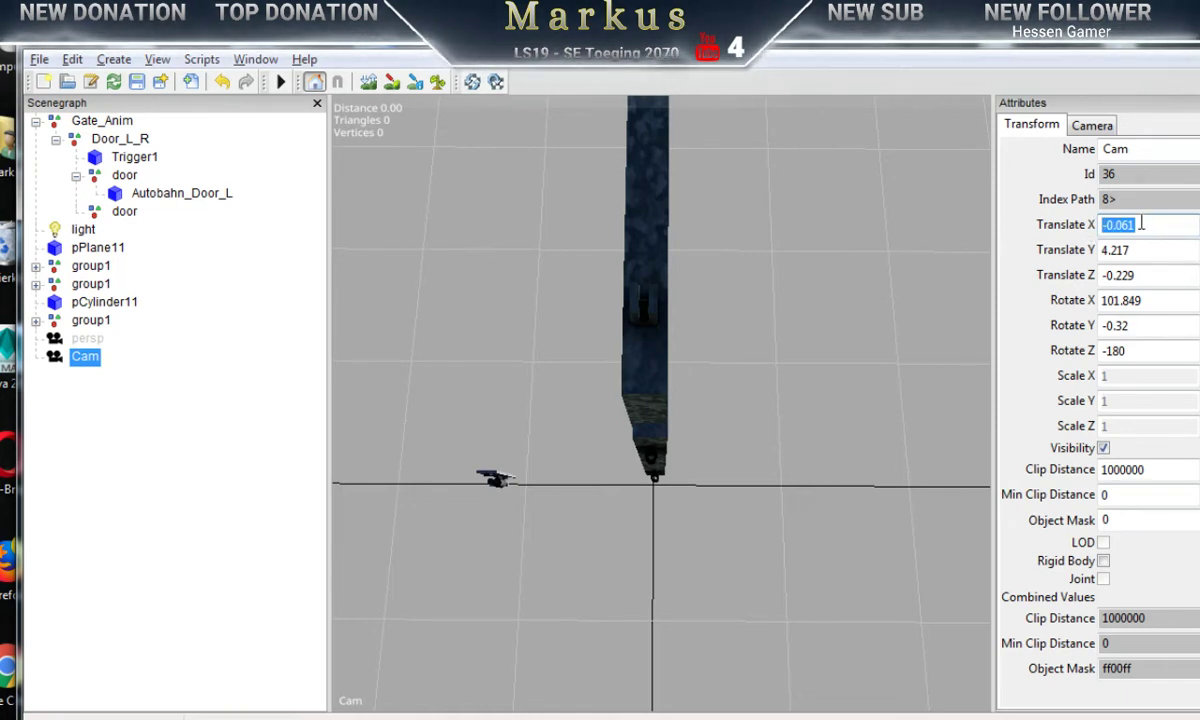
Step: Set Cam's Translate X, Y and Z and its Rotate X and Y to 0
{"action": "type", "text": "0"}
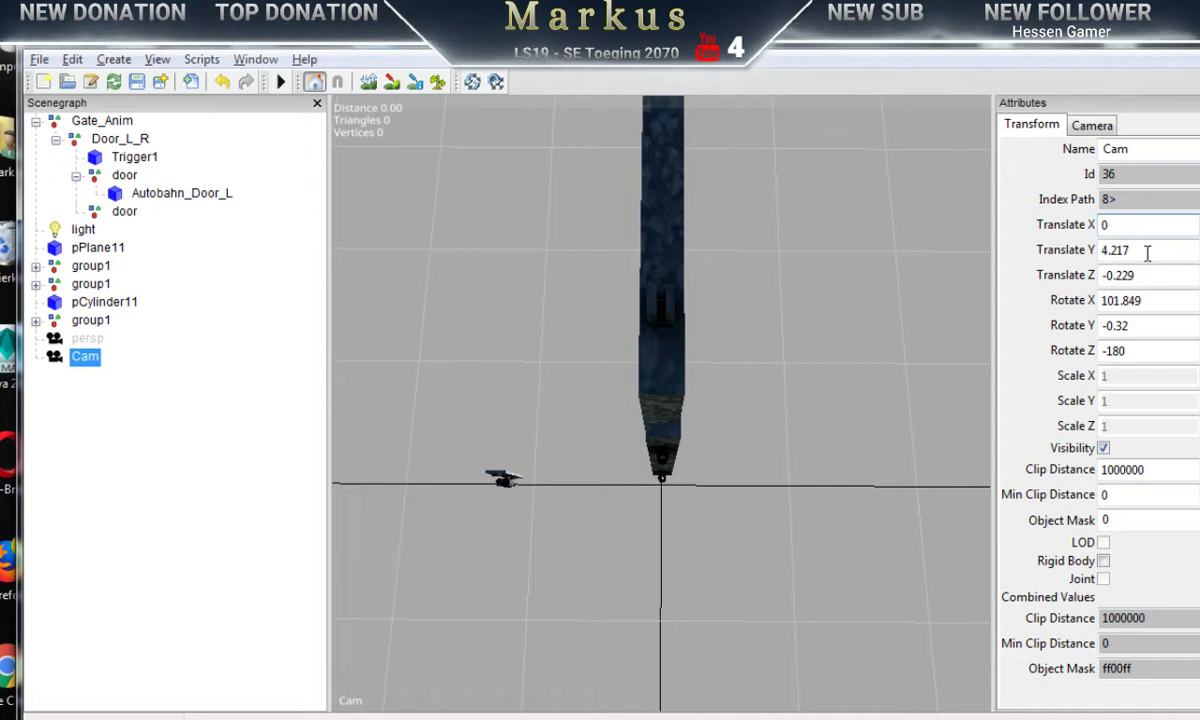
{"action": "type", "text": "0"}
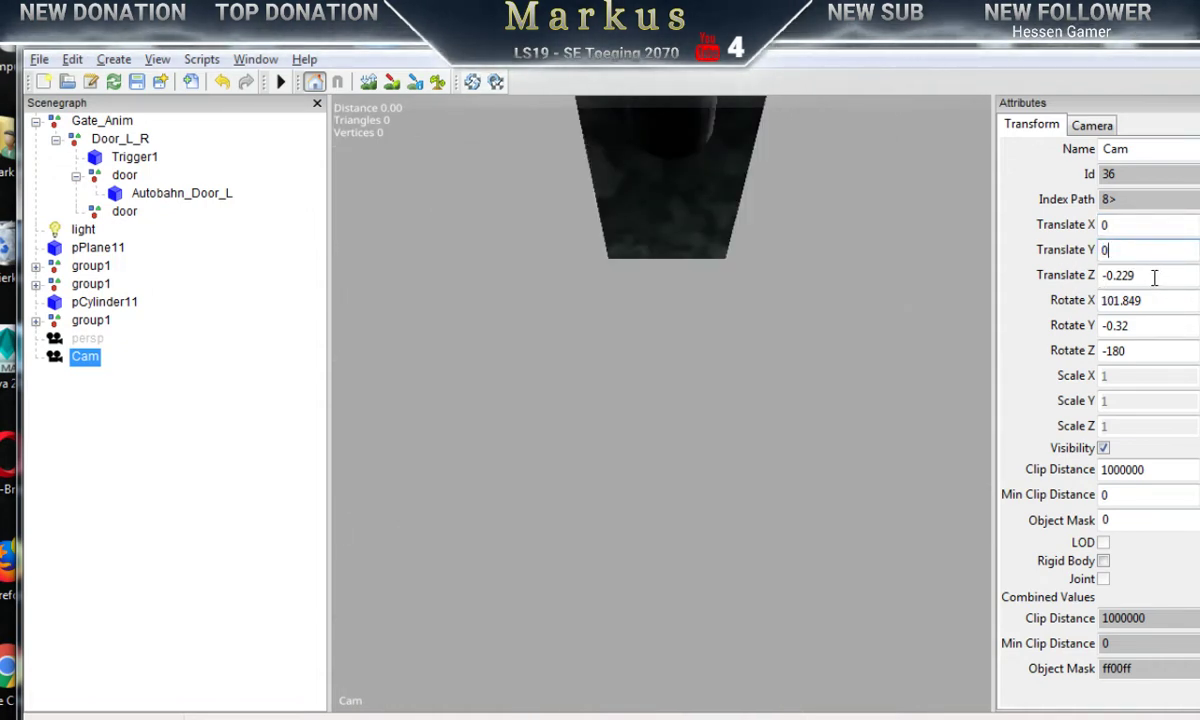
{"action": "left_click_drag", "start_coordinate": [1154, 274], "coordinate": [1090, 273]}
{"action": "type", "text": "0"}
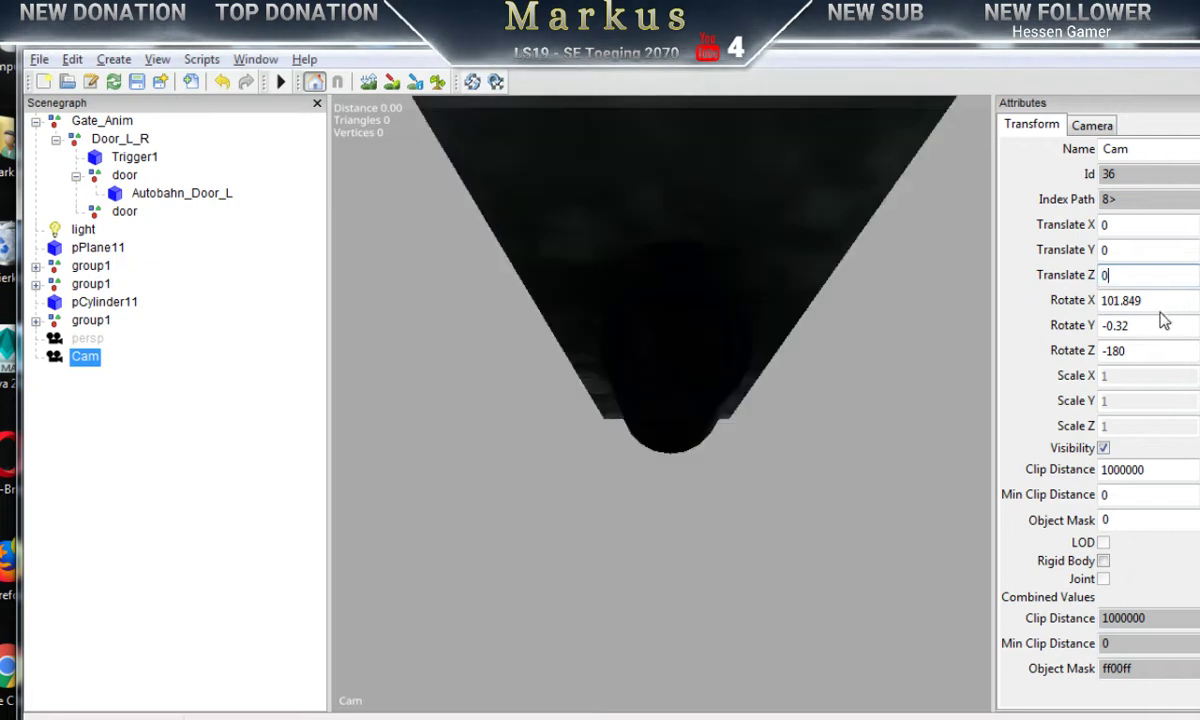
{"action": "left_click", "coordinate": [1145, 300]}
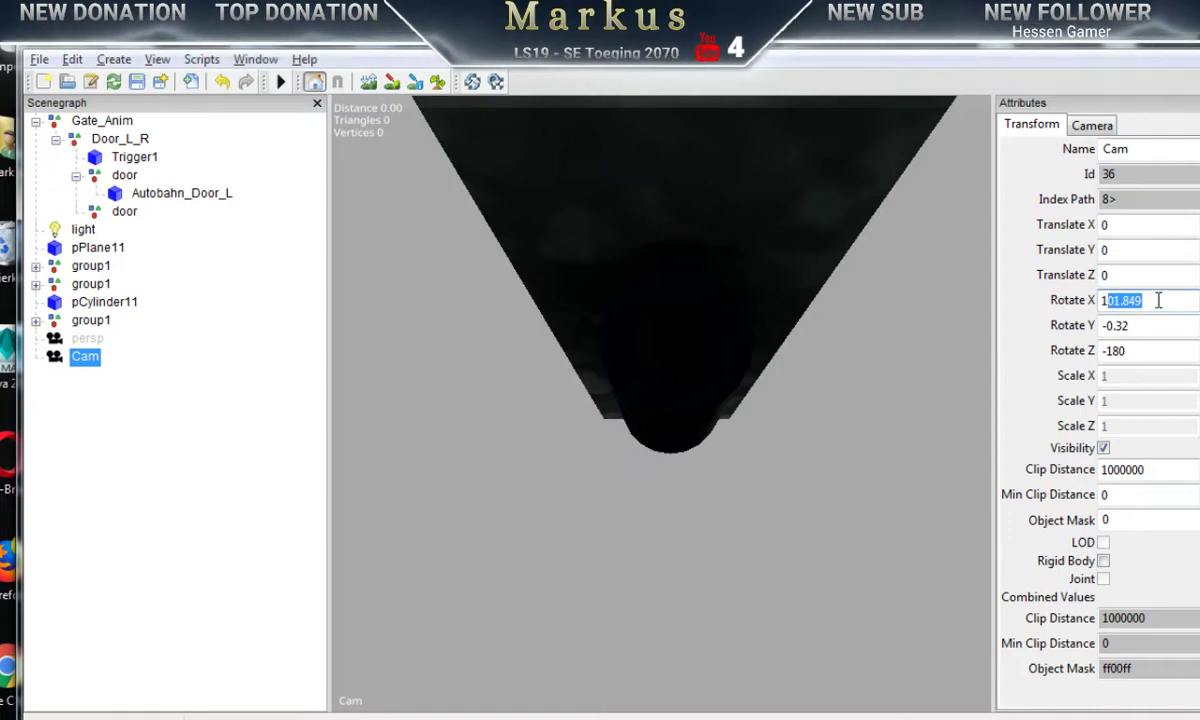
{"action": "type", "text": "0"}
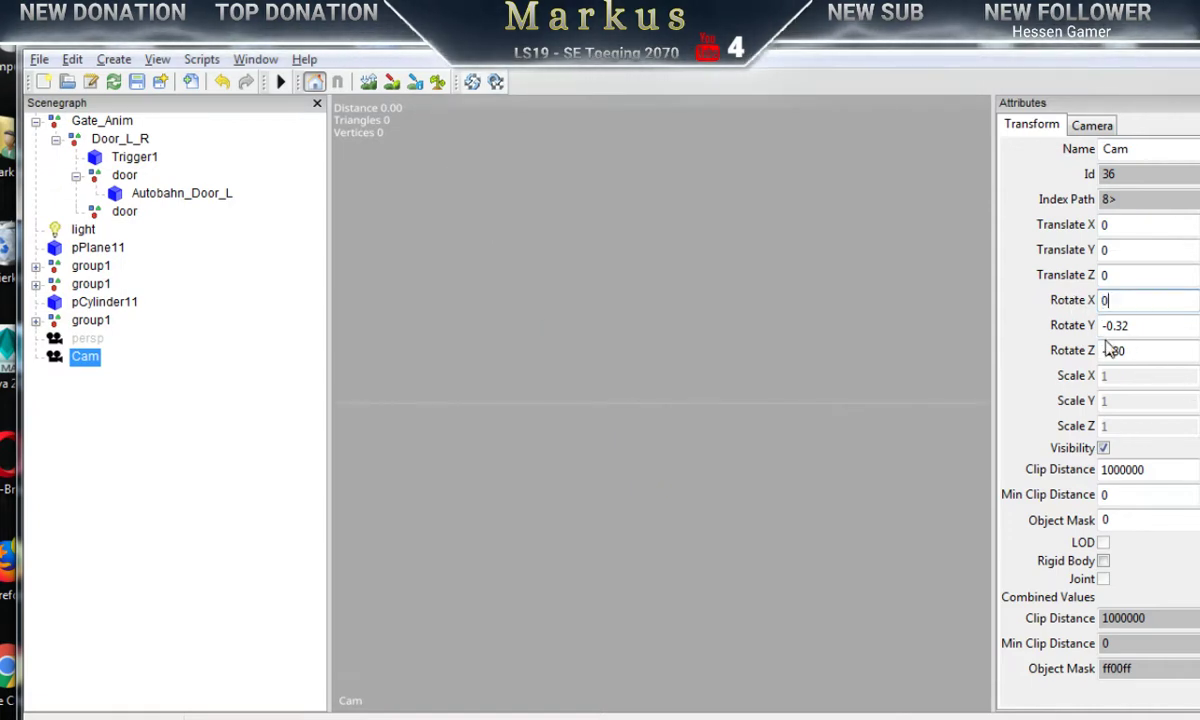
{"action": "left_click_drag", "start_coordinate": [1138, 327], "coordinate": [1090, 335]}
{"action": "type", "text": "0"}
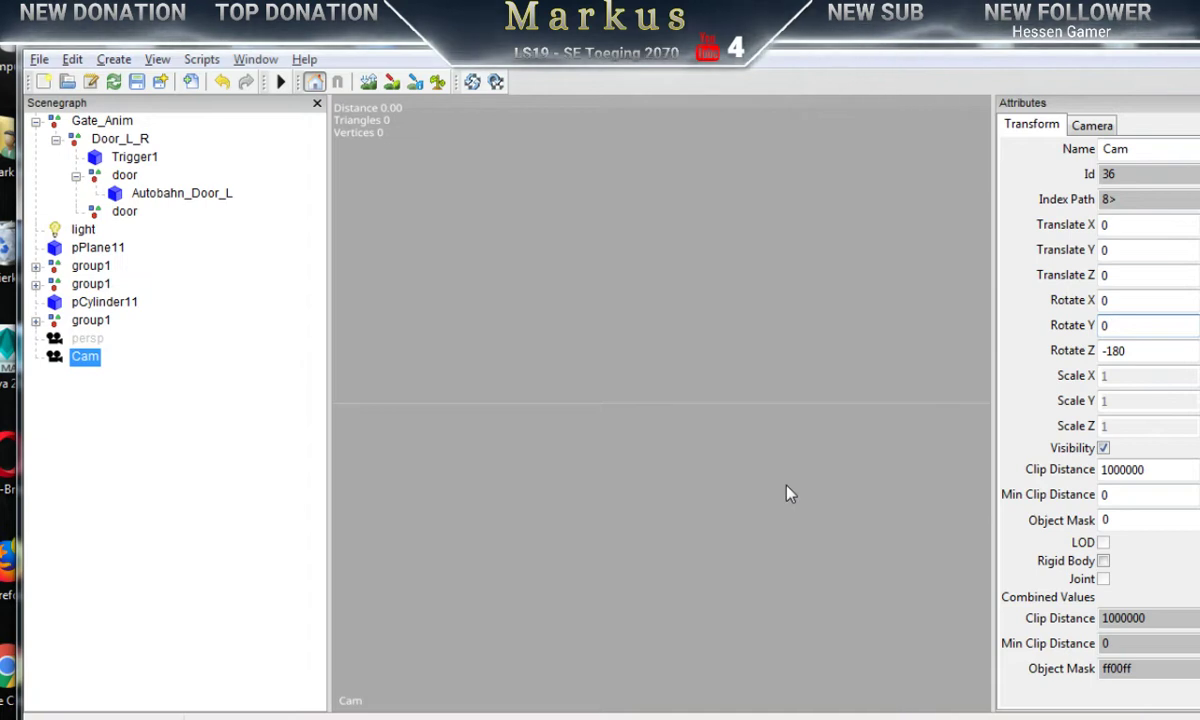
Step: Move Cam beneath the door's hinge end near the origin, to about -0.056, -1.772, 0.063, looking up at the hinges
{"action": "scroll", "coordinate": [680, 492], "scroll_direction": "down", "scroll_amount": 3}
{"action": "scroll", "coordinate": [758, 509], "scroll_direction": "down", "scroll_amount": 1}
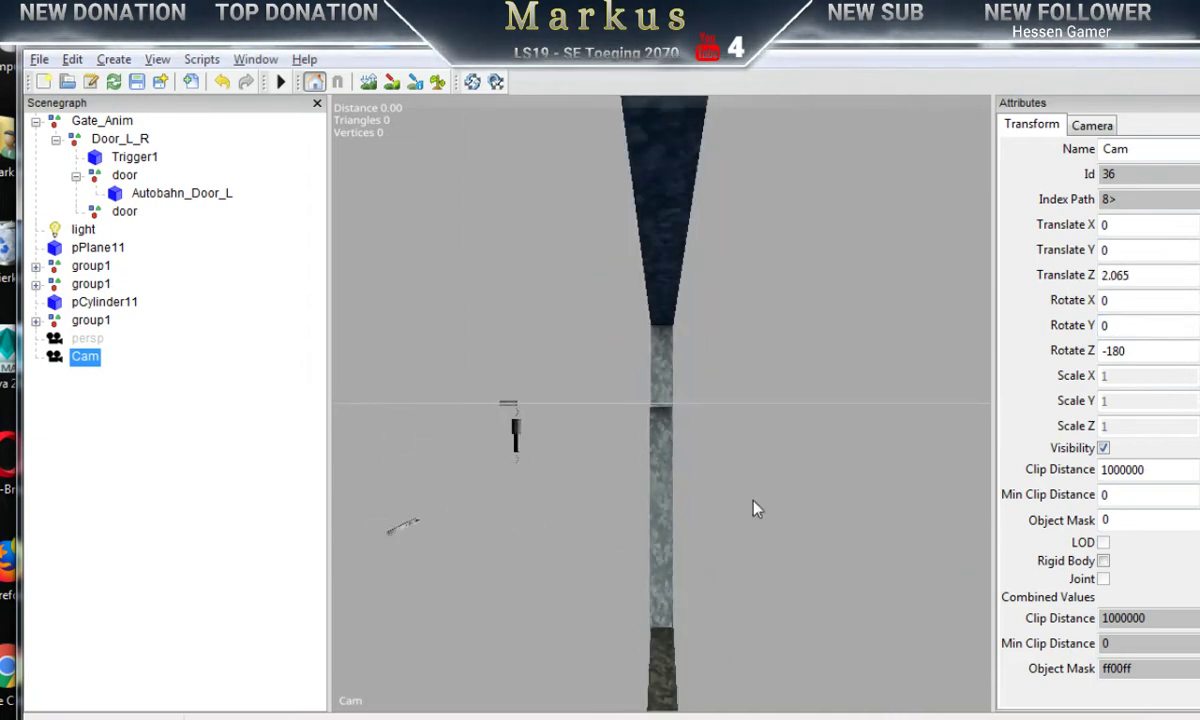
{"action": "scroll", "coordinate": [830, 490], "scroll_direction": "up", "scroll_amount": 2}
{"action": "scroll", "coordinate": [809, 514], "scroll_direction": "down", "scroll_amount": 5}
{"action": "left_click_drag", "start_coordinate": [736, 483], "coordinate": [729, 613], "text": "alt"}
{"action": "middle_click_drag", "start_coordinate": [642, 324], "coordinate": [700, 651], "text": "alt"}
{"action": "mouse_move", "coordinate": [697, 400]}
{"action": "middle_mouse_down", "text": "alt"}
{"action": "mouse_move", "coordinate": [668, 459]}
{"action": "mouse_move", "coordinate": [655, 540]}
{"action": "middle_mouse_up", "text": "alt"}
{"action": "middle_click_drag", "start_coordinate": [681, 349], "coordinate": [698, 549], "text": "alt"}
{"action": "right_click_drag", "start_coordinate": [698, 549], "coordinate": [377, 400], "text": "alt"}
{"action": "scroll", "coordinate": [376, 408], "scroll_direction": "down", "scroll_amount": 5}
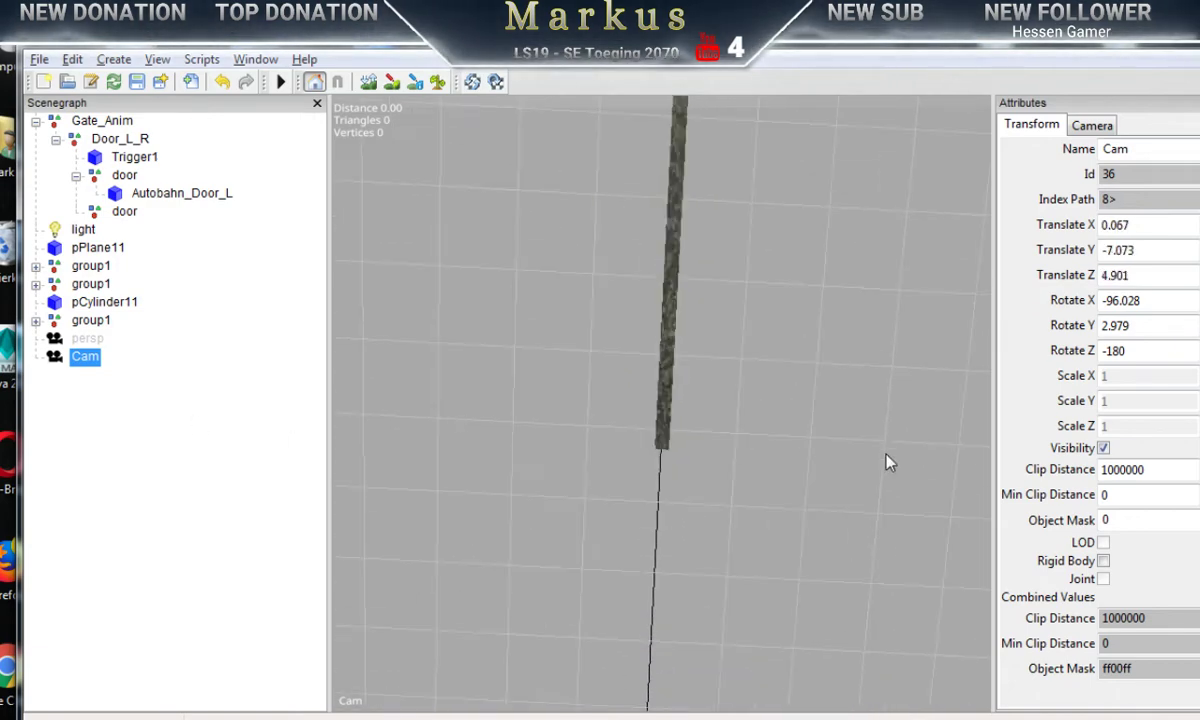
{"action": "middle_click_drag", "start_coordinate": [667, 176], "coordinate": [668, 294], "text": "alt"}
{"action": "scroll", "coordinate": [503, 444], "scroll_direction": "up", "scroll_amount": 3}
{"action": "right_click_drag", "start_coordinate": [503, 444], "coordinate": [1040, 436], "text": "alt"}
{"action": "middle_click_drag", "start_coordinate": [584, 446], "coordinate": [590, 512], "text": "alt"}
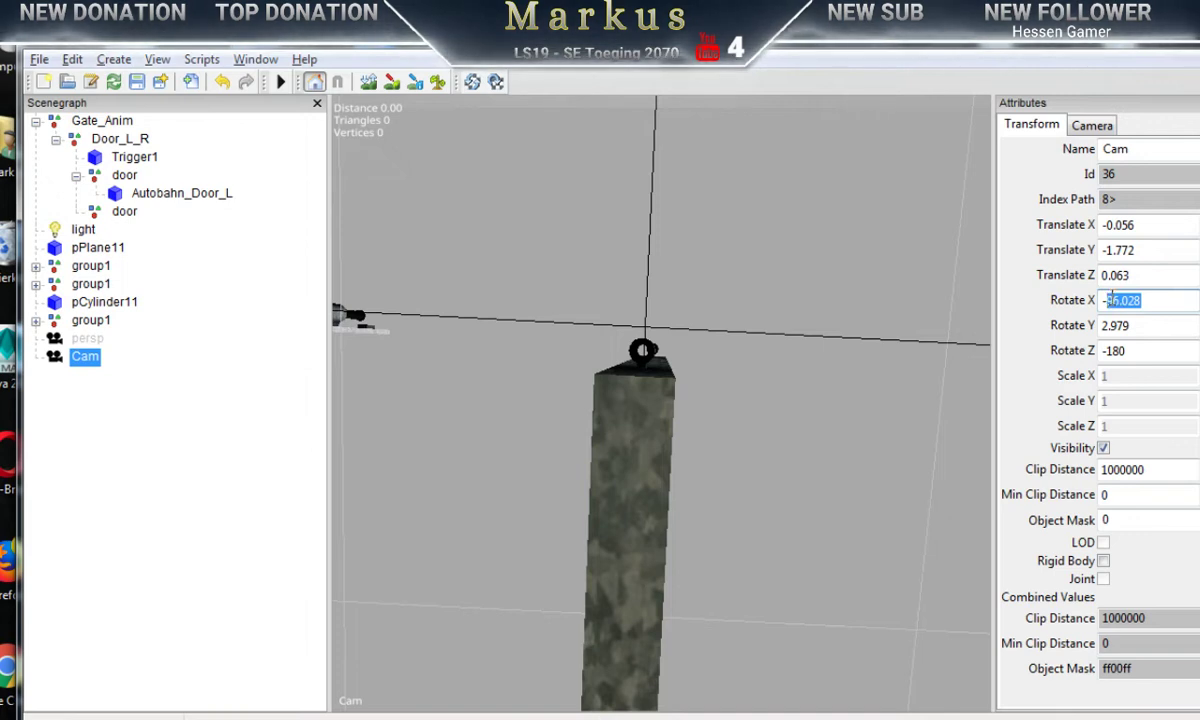
Step: Align Cam vertically by setting Rotate X to -90 and Rotate Y to 0
{"action": "type", "text": "90"}
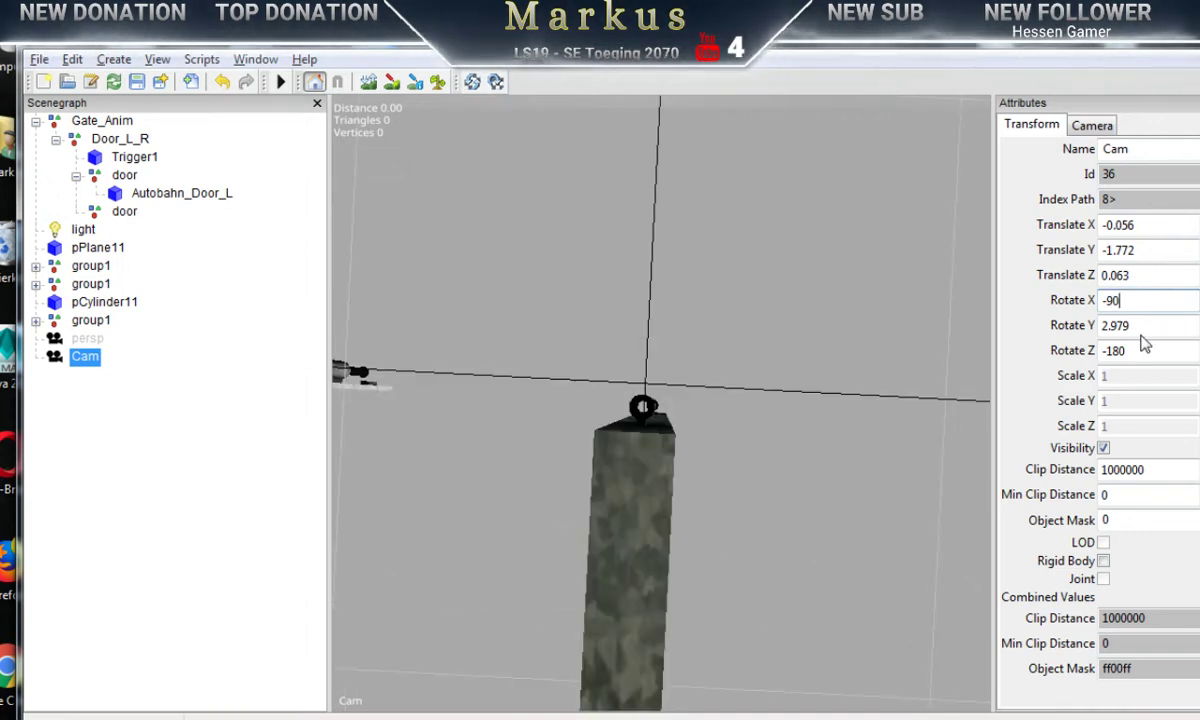
{"action": "left_click_drag", "start_coordinate": [1130, 325], "coordinate": [1112, 325]}
{"action": "type", "text": "0"}
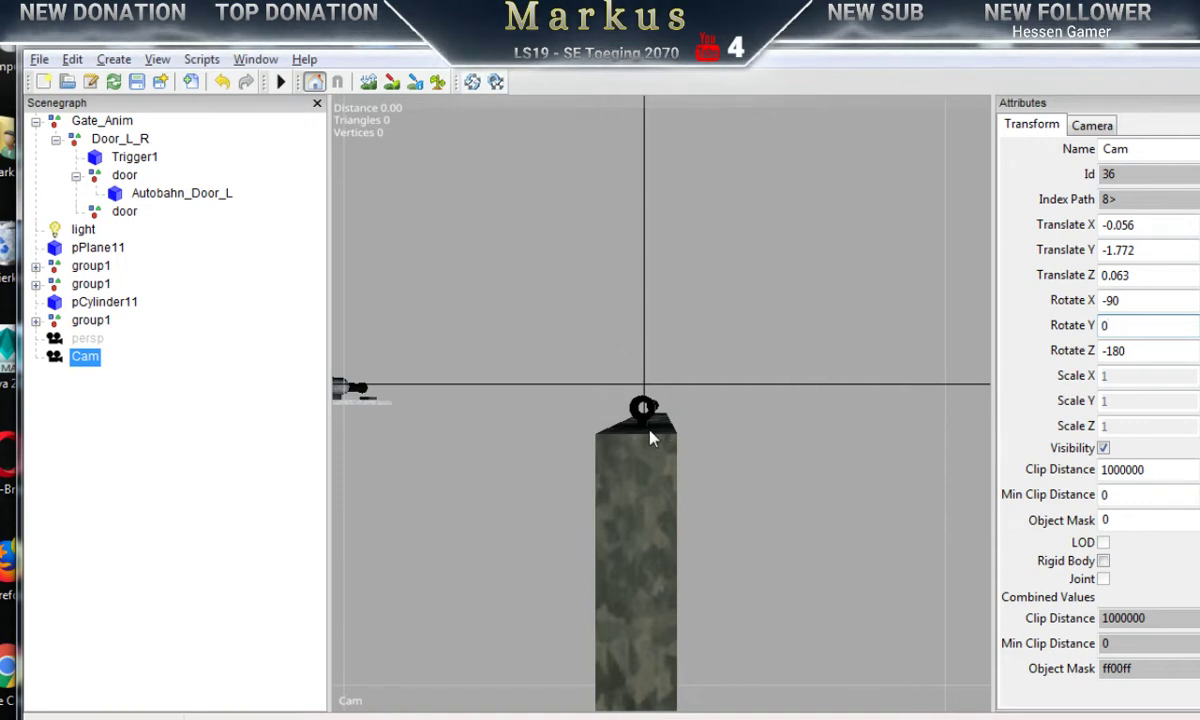
Step: Shift Autobahn_Door_L along the X translation so its hinges approach the origin axes, at a Translate X of about 0.021
{"action": "left_click", "coordinate": [646, 474]}
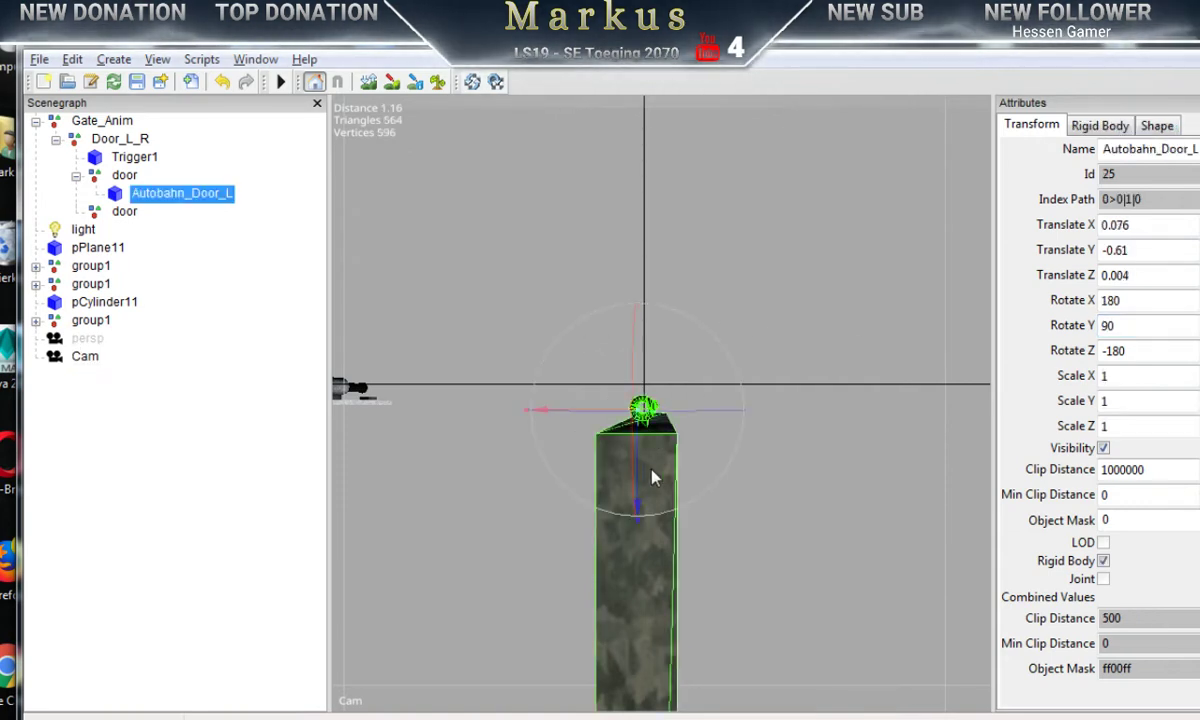
{"action": "right_click_drag", "start_coordinate": [614, 469], "coordinate": [785, 463], "text": "alt"}
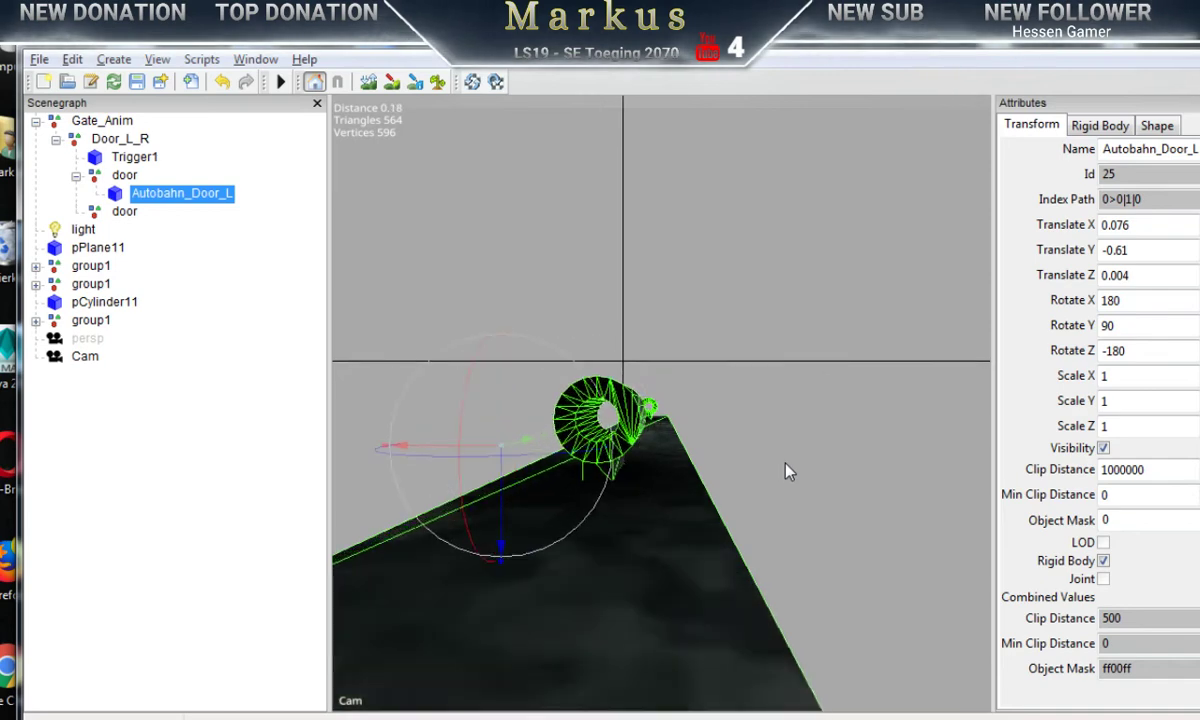
{"action": "left_click_drag", "start_coordinate": [500, 497], "coordinate": [505, 304]}
{"action": "middle_click_drag", "start_coordinate": [507, 313], "coordinate": [510, 259]}
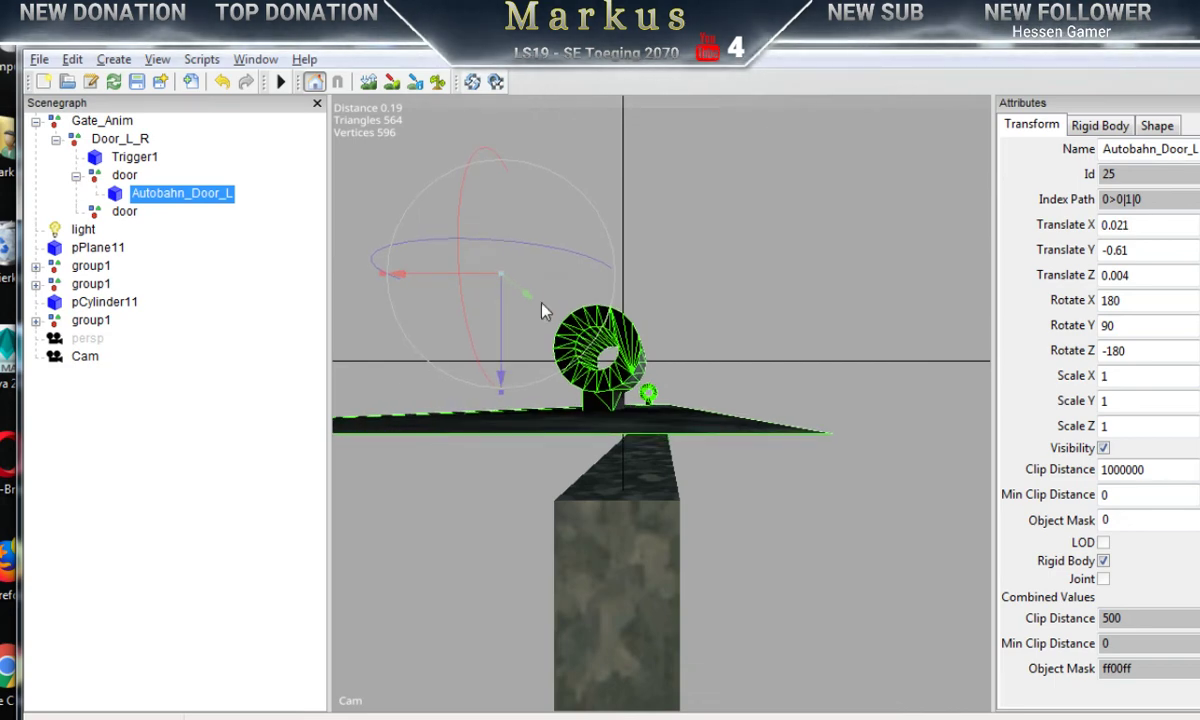
Step: Move Autobahn_Door_L to a Translate Y of about -0.176 and Translate Z of about -0.07, checking the hinge against the origin axes
{"action": "mouse_move", "coordinate": [646, 398]}
{"action": "middle_mouse_down", "text": "alt"}
{"action": "mouse_move", "coordinate": [685, 460]}
{"action": "mouse_move", "coordinate": [679, 420]}
{"action": "mouse_move", "coordinate": [653, 404]}
{"action": "mouse_move", "coordinate": [645, 425]}
{"action": "mouse_move", "coordinate": [659, 405]}
{"action": "mouse_move", "coordinate": [642, 412]}
{"action": "middle_mouse_up", "text": "alt"}
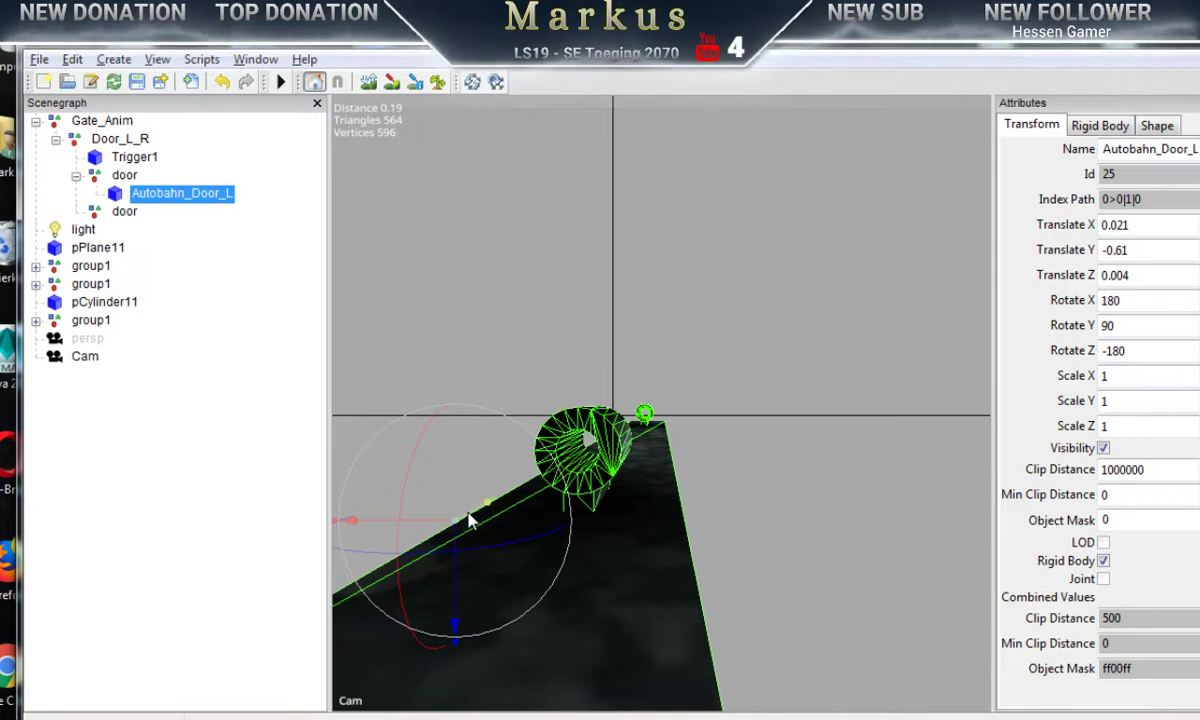
{"action": "left_click_drag", "start_coordinate": [468, 514], "coordinate": [1199, 304]}
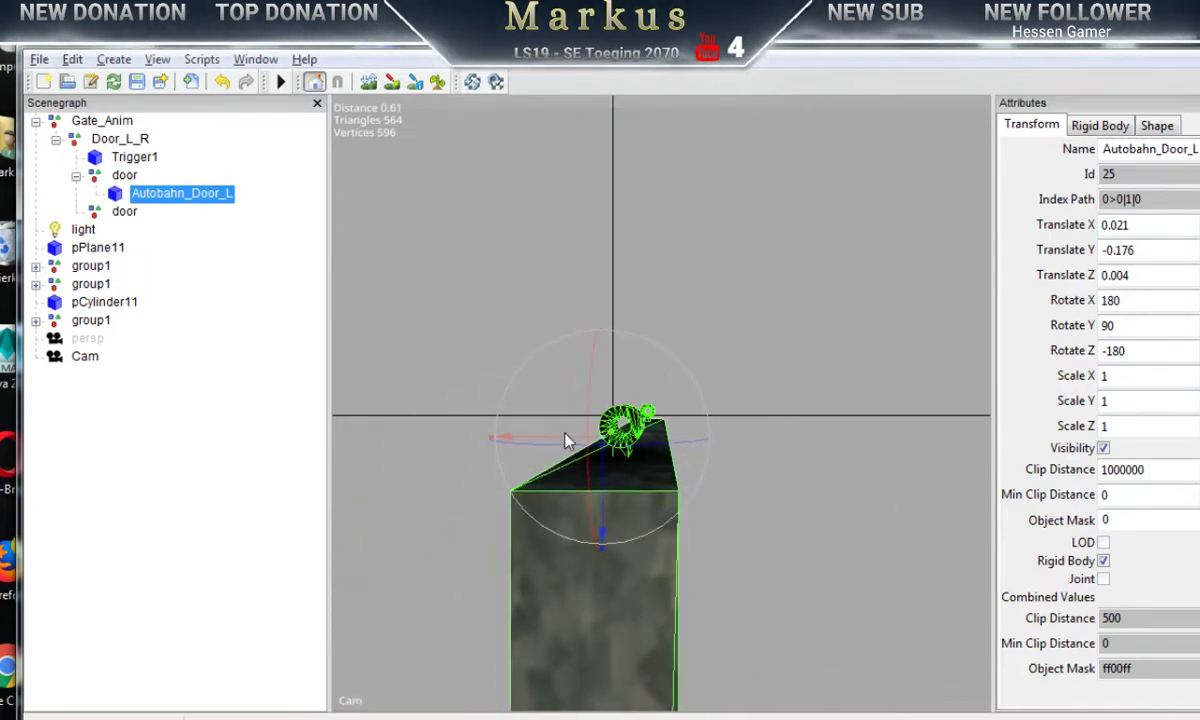
{"action": "left_click_drag", "start_coordinate": [575, 443], "coordinate": [478, 450]}
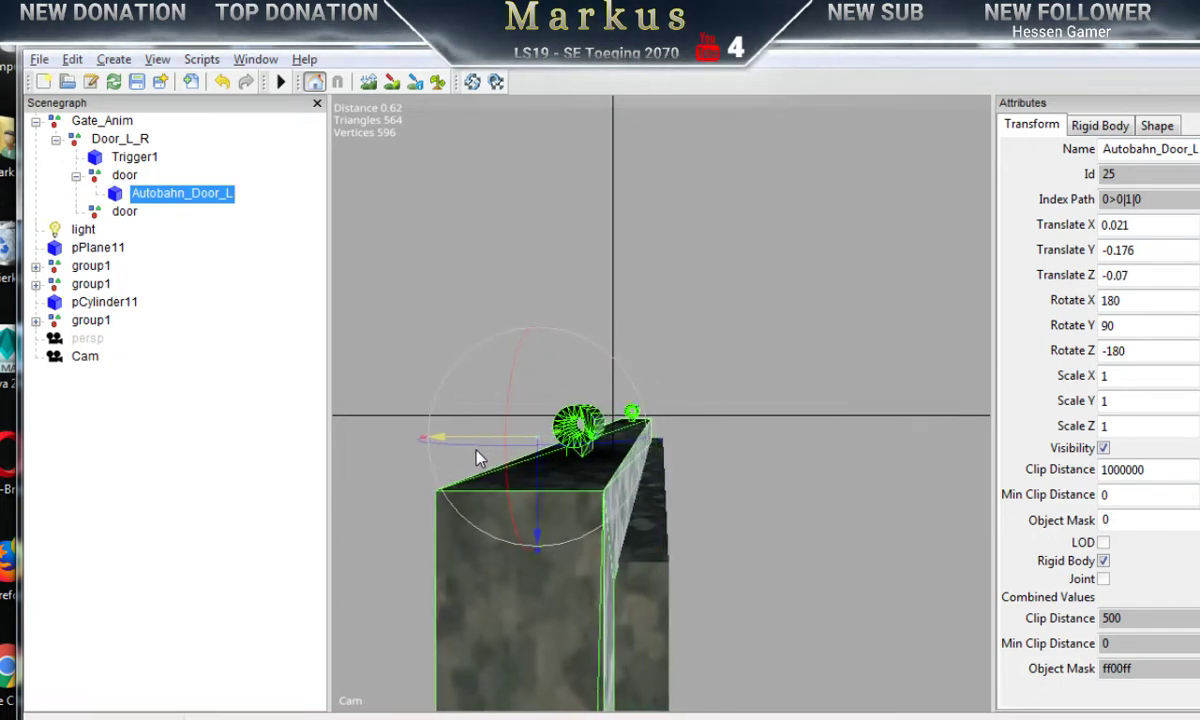
{"action": "middle_click_drag", "start_coordinate": [478, 450], "coordinate": [632, 367]}
{"action": "right_click_drag", "start_coordinate": [632, 367], "coordinate": [281, 554], "text": "alt"}
{"action": "middle_click_drag", "start_coordinate": [613, 528], "coordinate": [646, 490]}
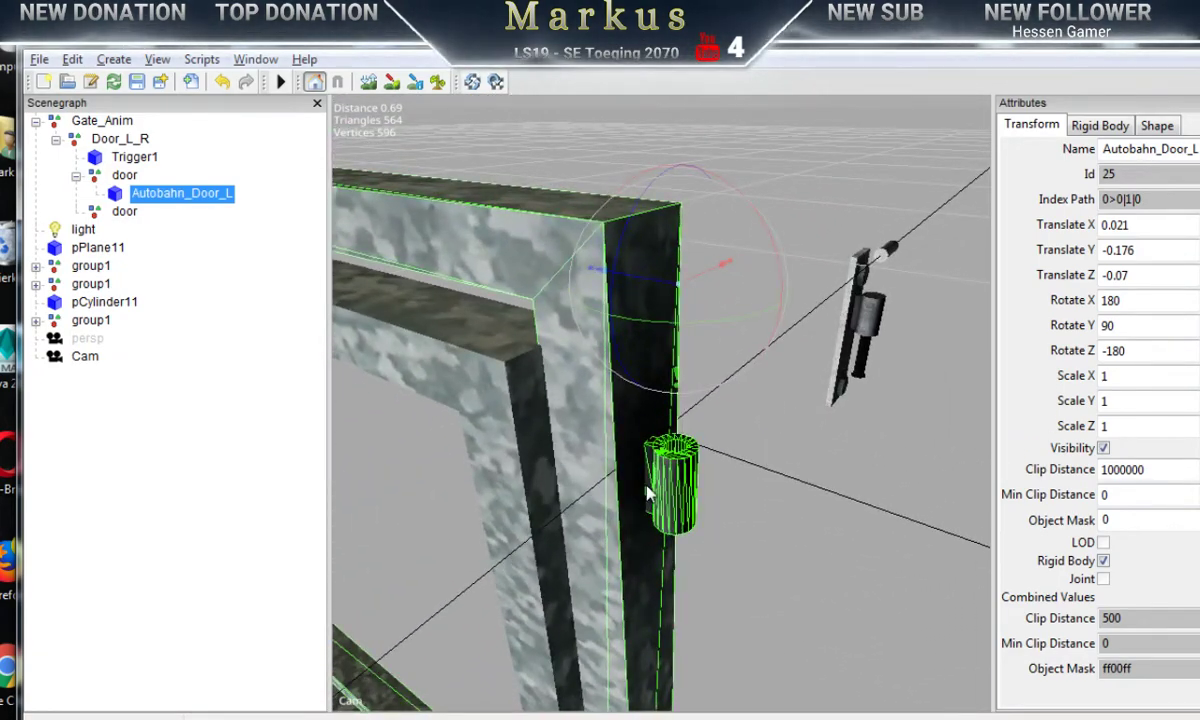
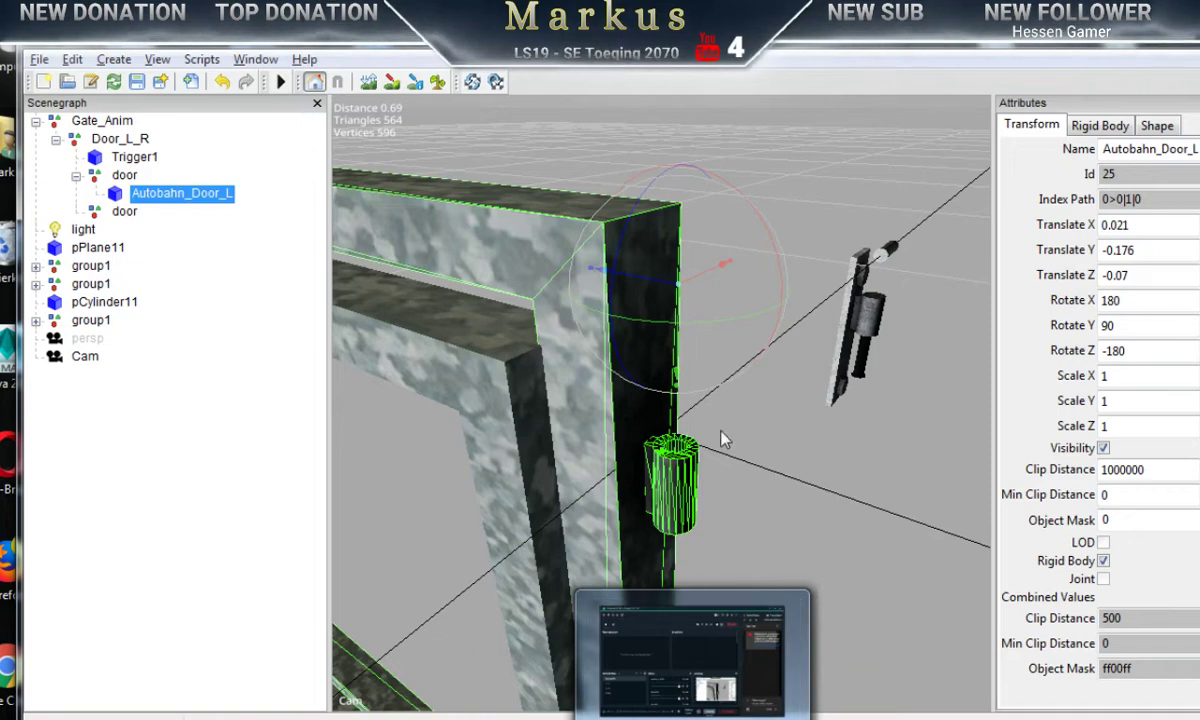
Step: Switch the viewport to the persp camera and delete Cam from the scene
{"action": "left_click_drag", "start_coordinate": [739, 483], "coordinate": [672, 518], "text": "alt"}
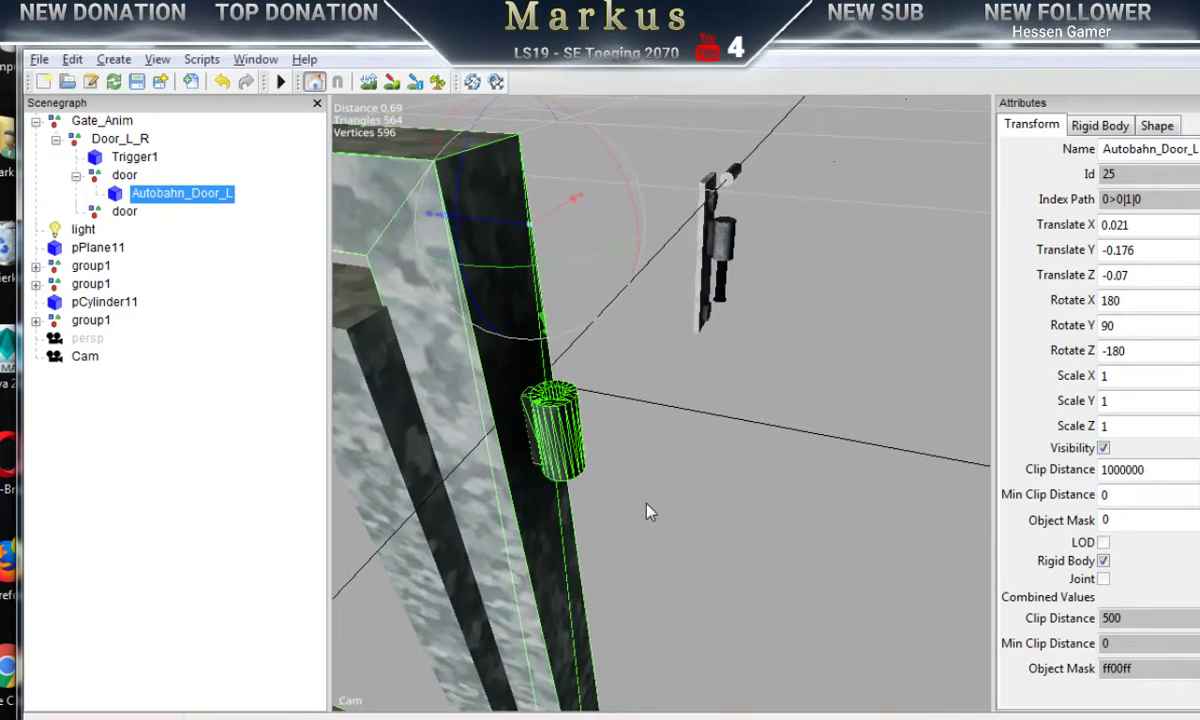
{"action": "left_click", "coordinate": [157, 59]}
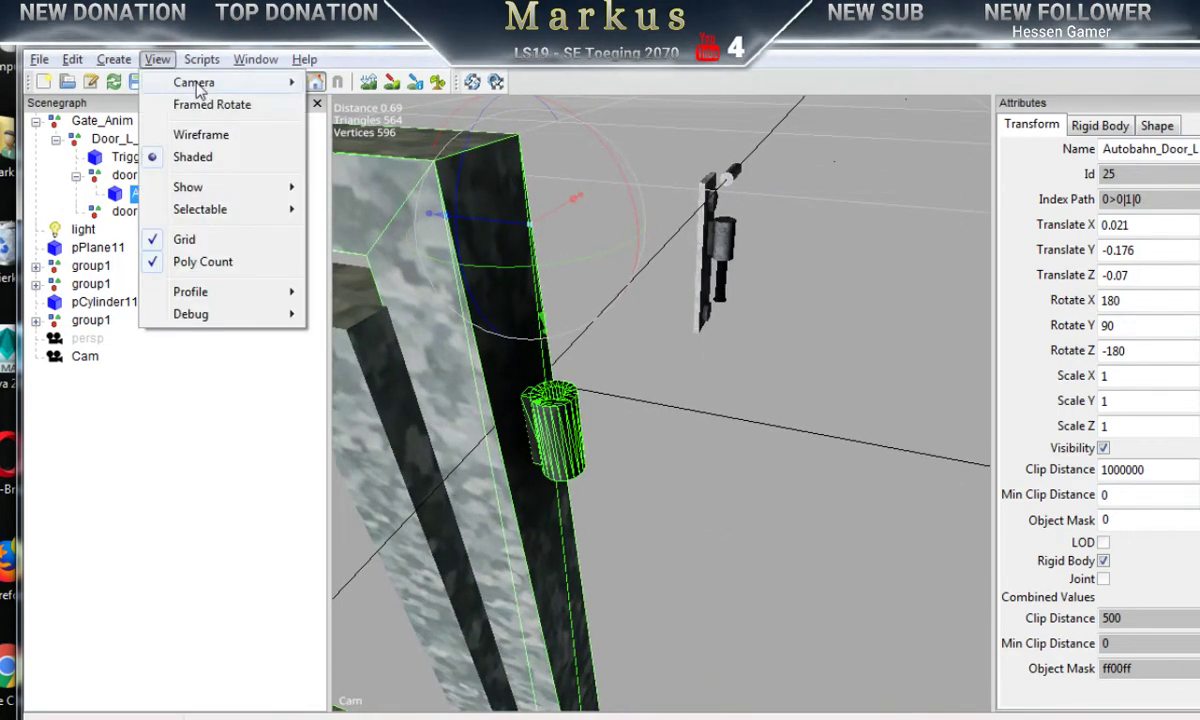
{"action": "mouse_move", "coordinate": [198, 85]}
{"action": "left_click", "coordinate": [340, 80]}
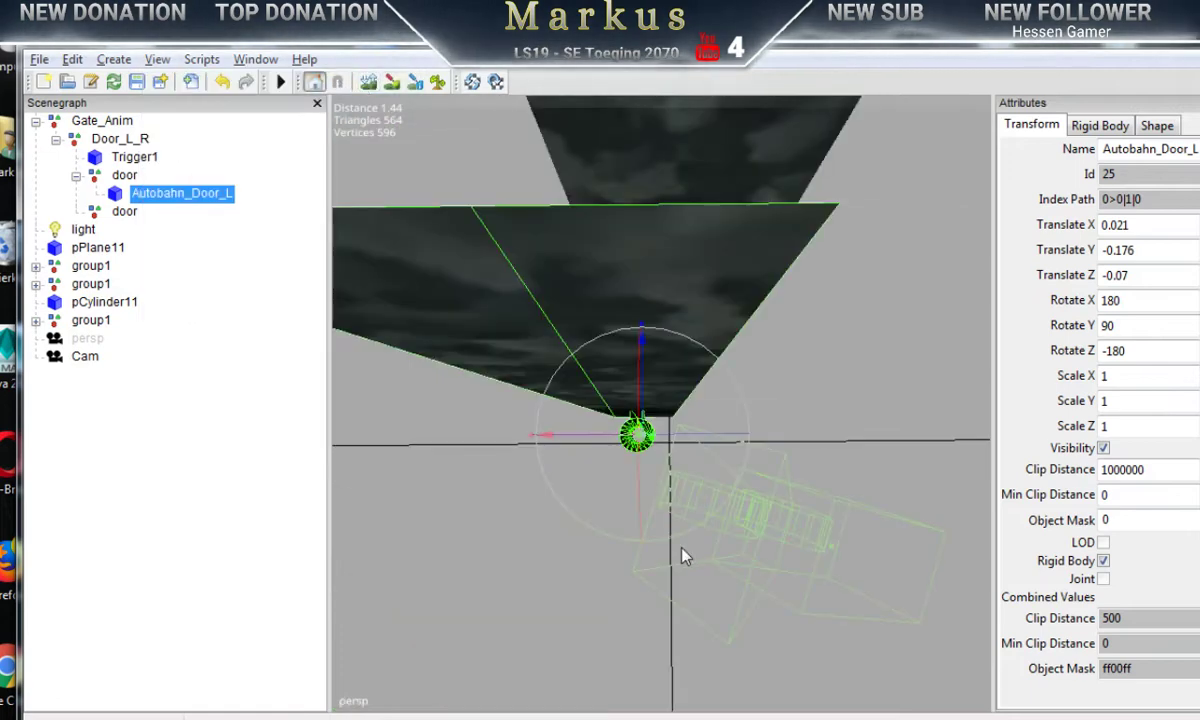
{"action": "left_click", "coordinate": [87, 358]}
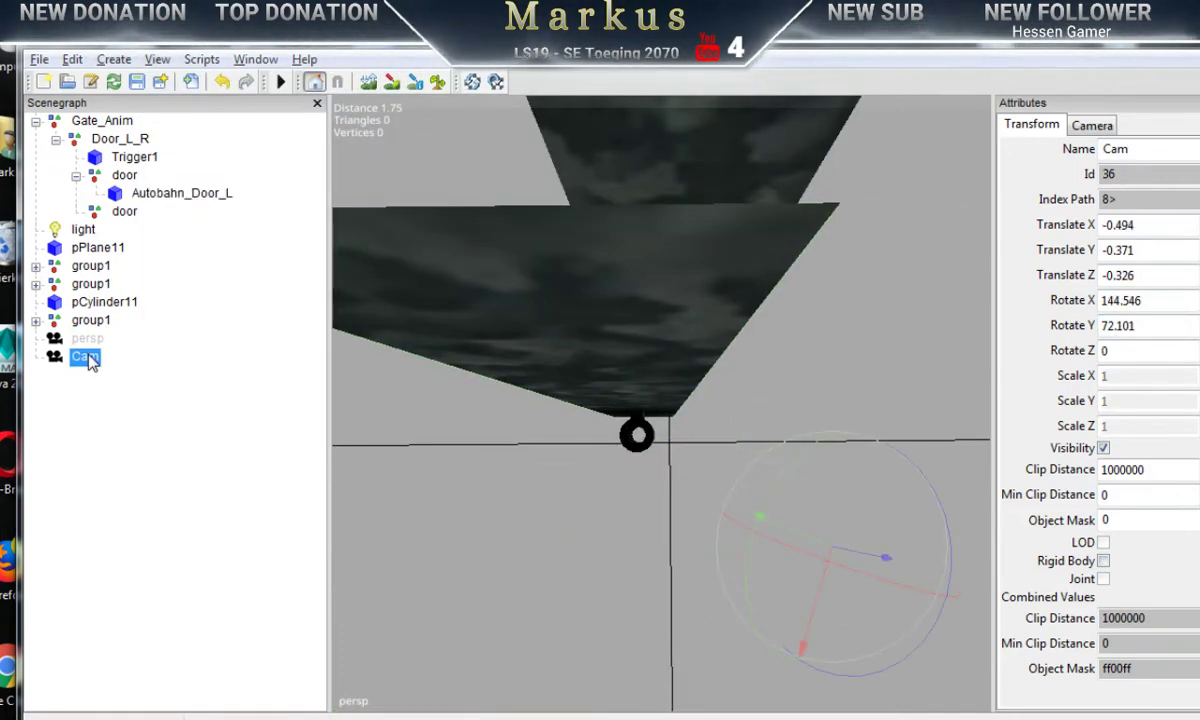
{"action": "key", "text": "Delete"}
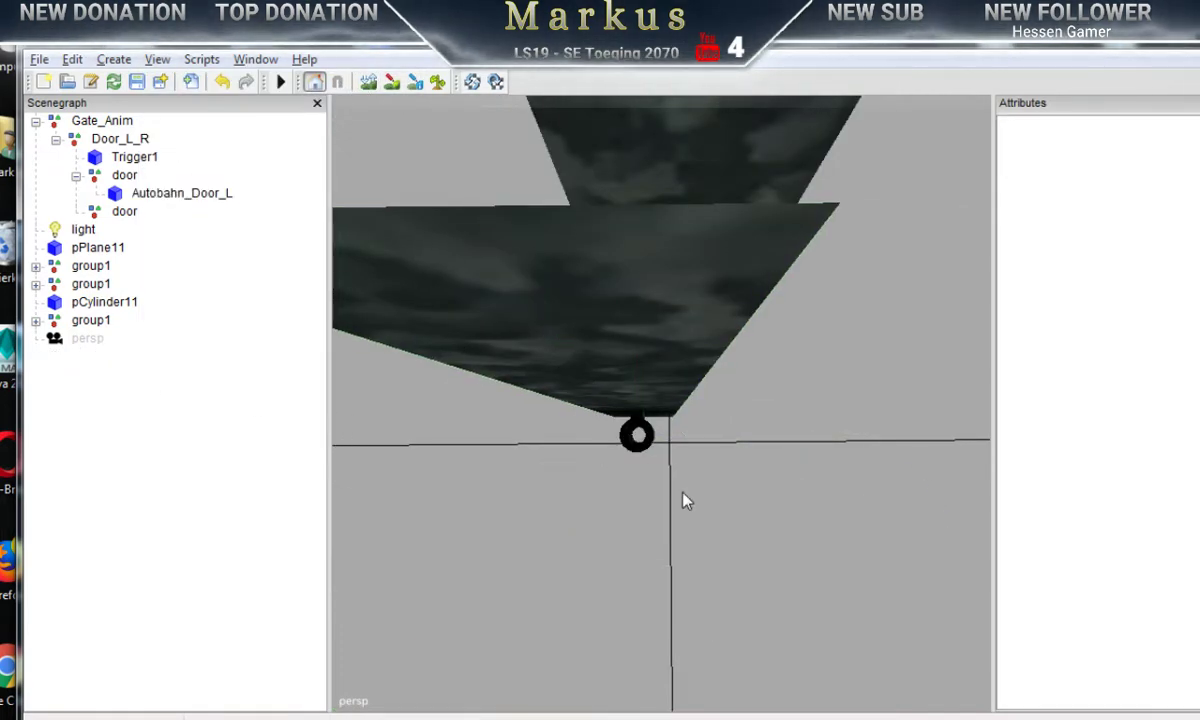
Step: Reset Autobahn_Door_L to its parent group's pivot by setting Translate X, Y and Z to 0
{"action": "left_click", "coordinate": [165, 195]}
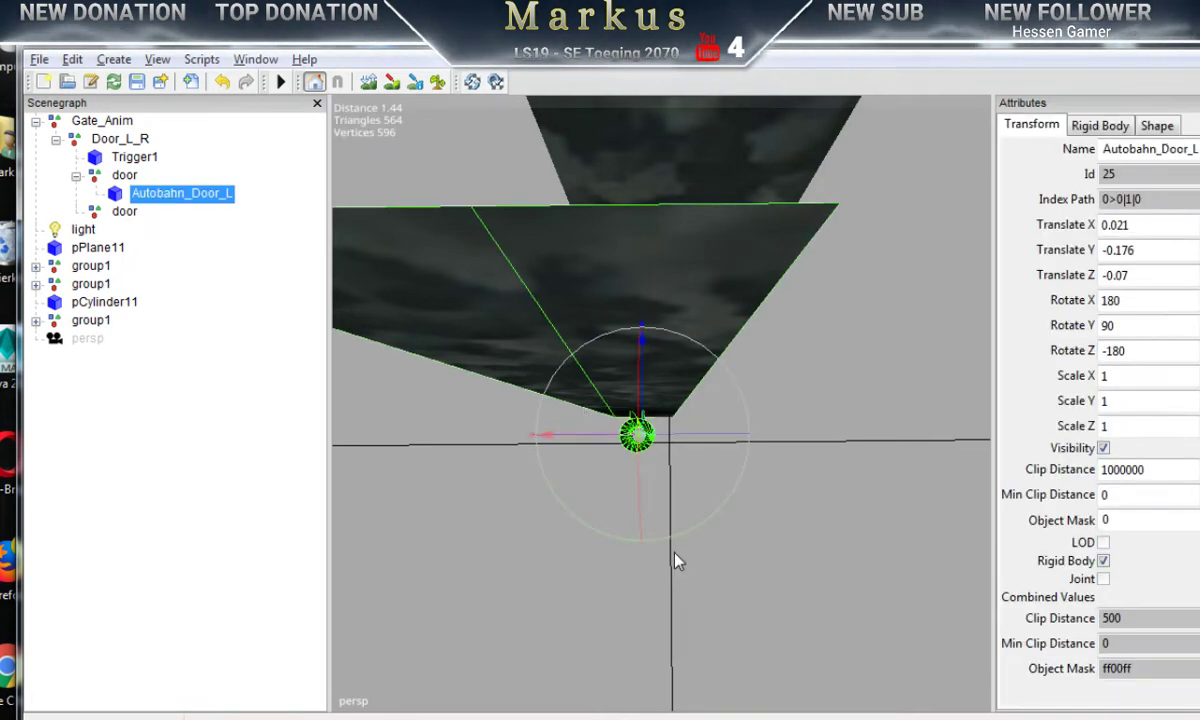
{"action": "left_click_drag", "start_coordinate": [864, 534], "coordinate": [659, 443], "text": "alt"}
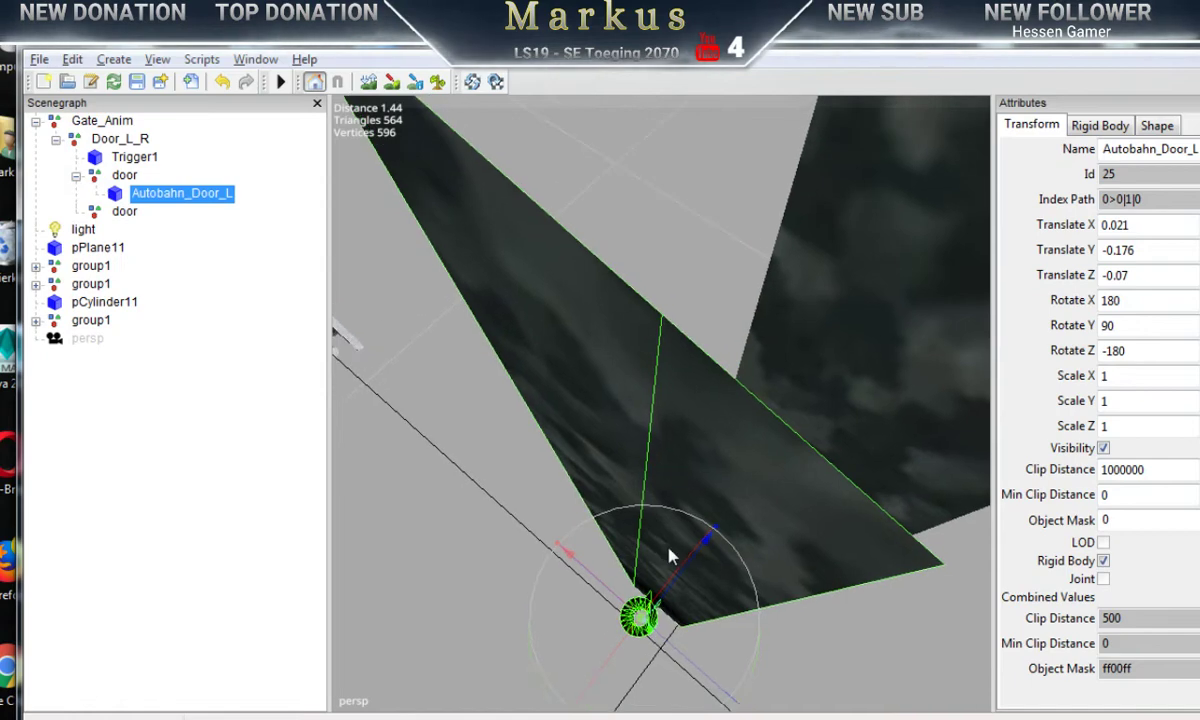
{"action": "middle_click_drag", "start_coordinate": [671, 556], "coordinate": [632, 456]}
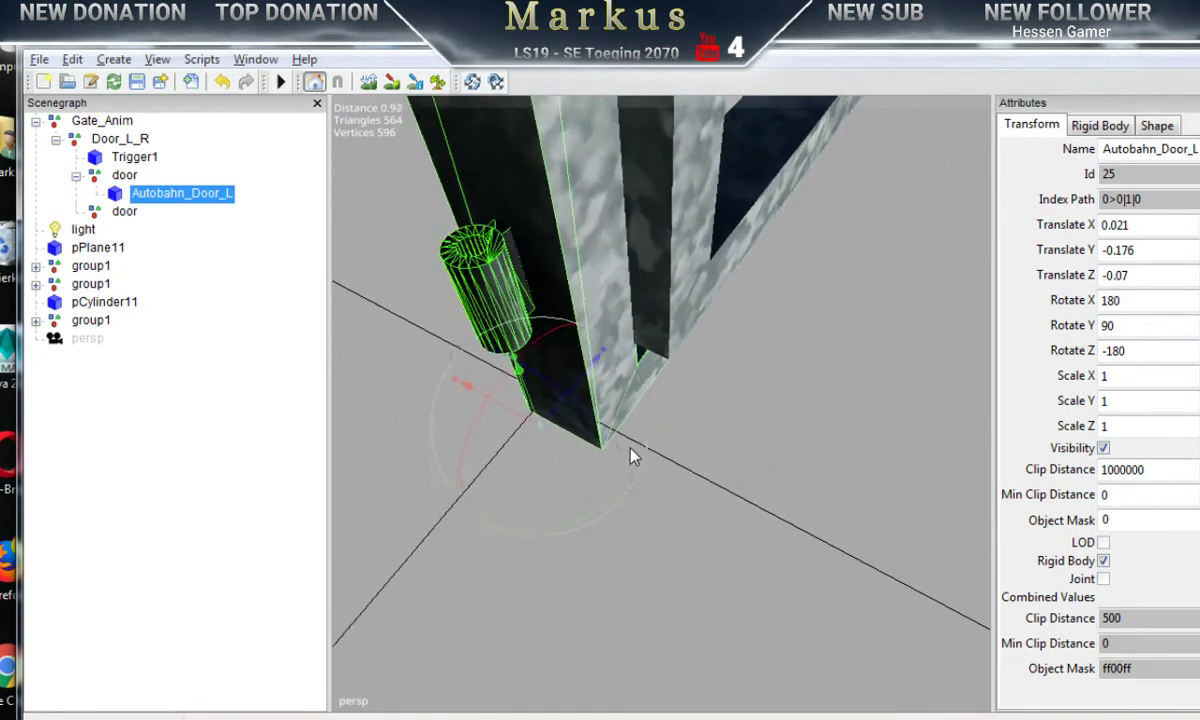
{"action": "scroll", "coordinate": [631, 448], "scroll_direction": "down", "scroll_amount": 1}
{"action": "left_click_drag", "start_coordinate": [557, 412], "coordinate": [588, 412]}
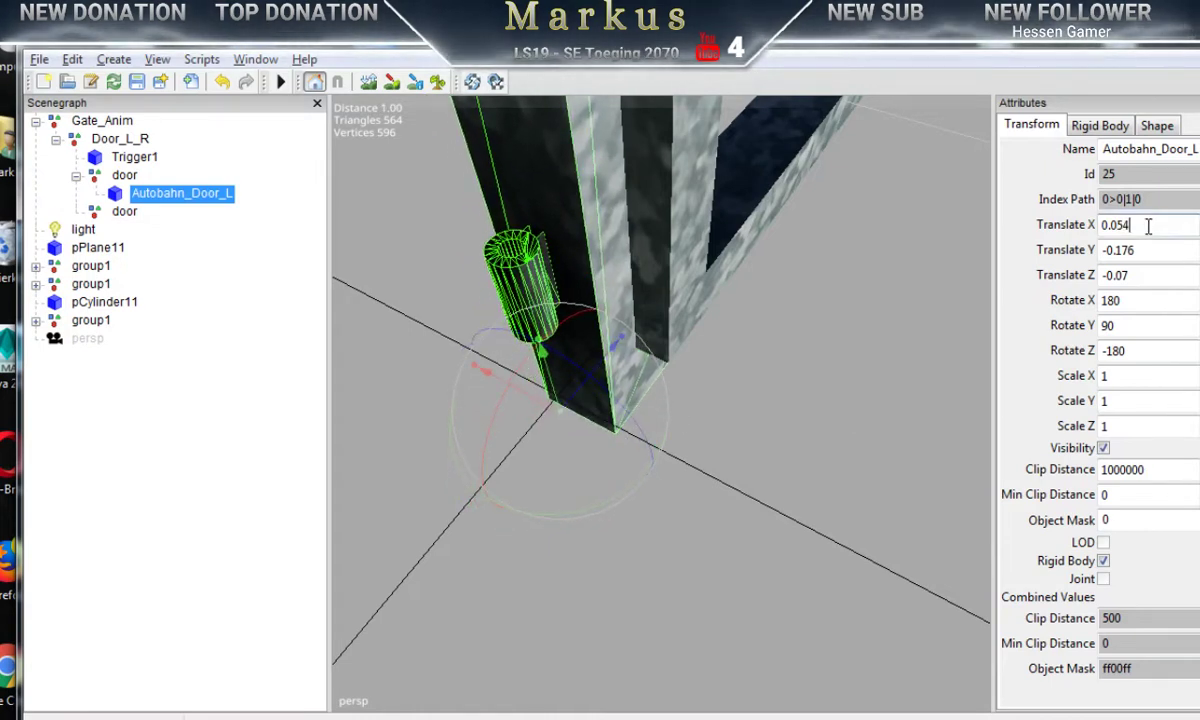
{"action": "type", "text": "0"}
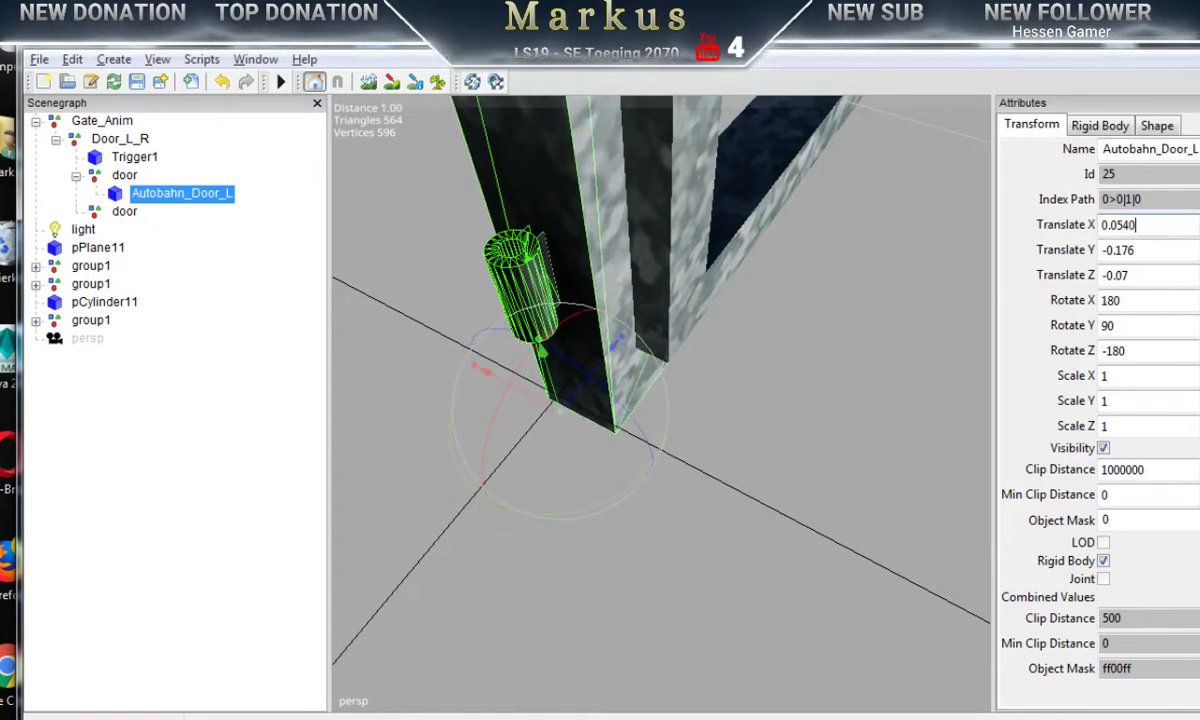
{"action": "double_click", "coordinate": [1144, 226]}
{"action": "type", "text": "0"}
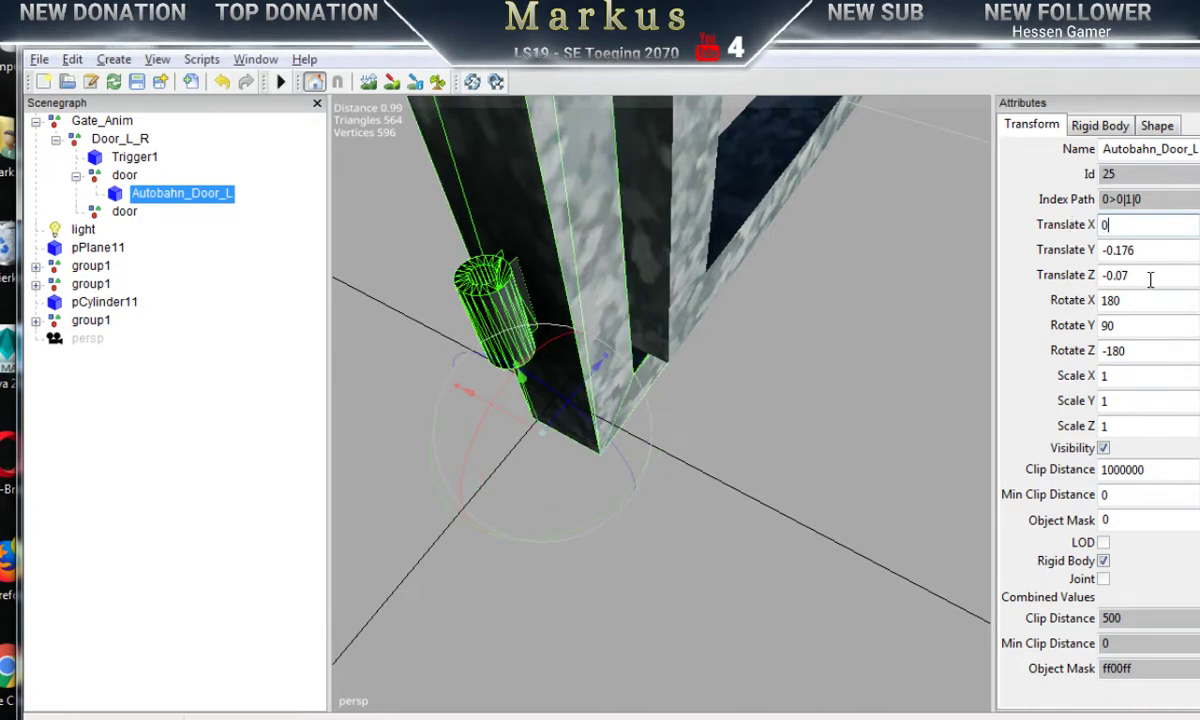
{"action": "left_click_drag", "start_coordinate": [1165, 250], "coordinate": [1097, 276]}
{"action": "type", "text": "00"}
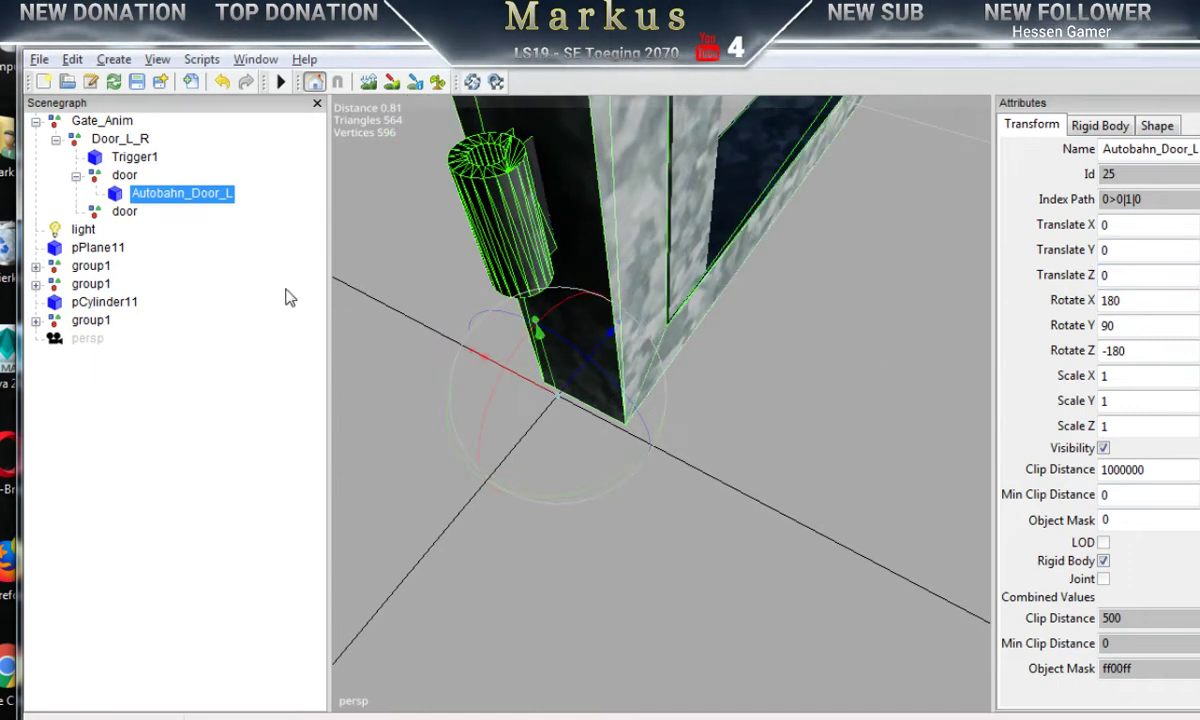
Step: Test-rotate the door group containing Autobahn_Door_L about its Y axis, and reset Rotate Y to 0
{"action": "left_click", "coordinate": [122, 176]}
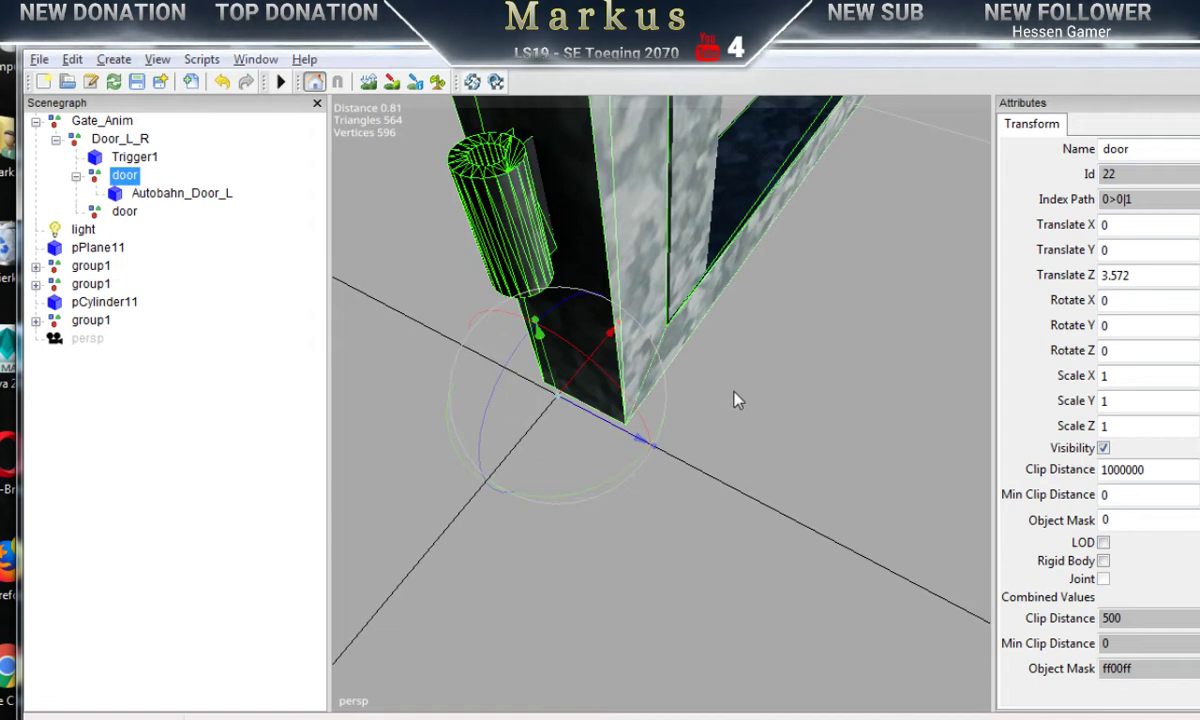
{"action": "right_click_drag", "start_coordinate": [723, 488], "coordinate": [454, 536], "text": "alt"}
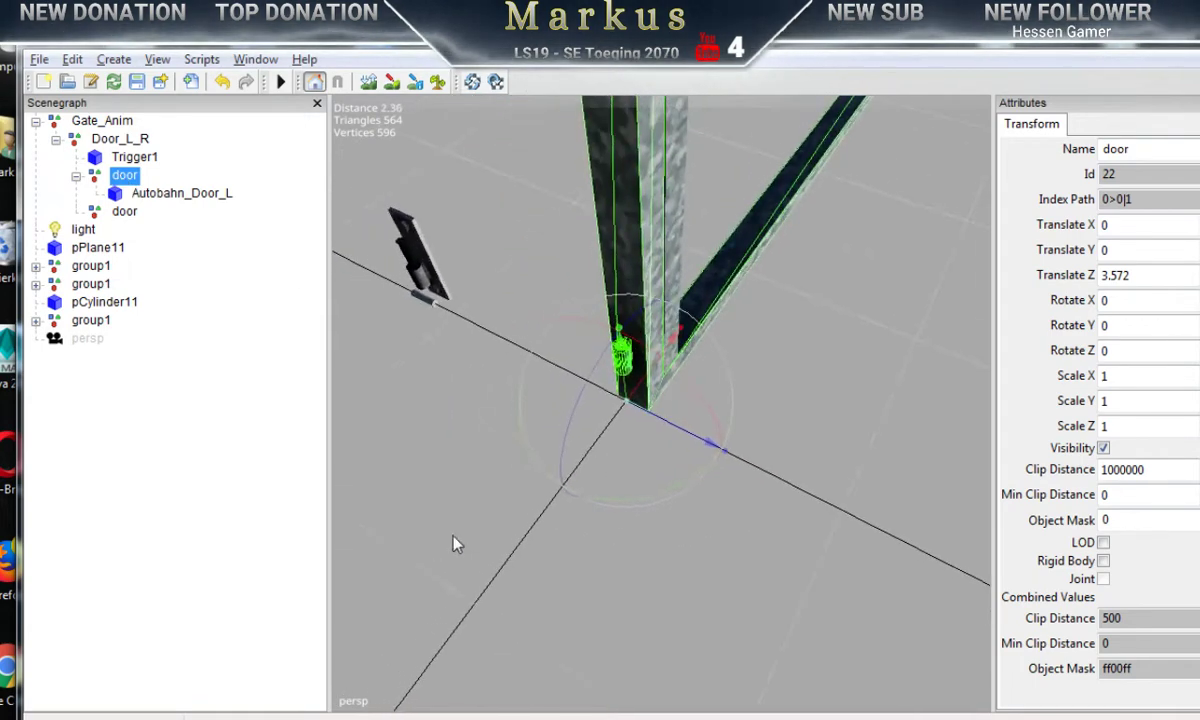
{"action": "left_click_drag", "start_coordinate": [800, 549], "coordinate": [757, 549], "text": "alt"}
{"action": "middle_click_drag", "start_coordinate": [757, 557], "coordinate": [748, 551]}
{"action": "mouse_move", "coordinate": [744, 562]}
{"action": "left_mouse_down"}
{"action": "mouse_move", "coordinate": [619, 517]}
{"action": "mouse_move", "coordinate": [806, 530]}
{"action": "mouse_move", "coordinate": [769, 498]}
{"action": "mouse_move", "coordinate": [747, 538]}
{"action": "left_mouse_up"}
{"action": "left_click", "coordinate": [1140, 325]}
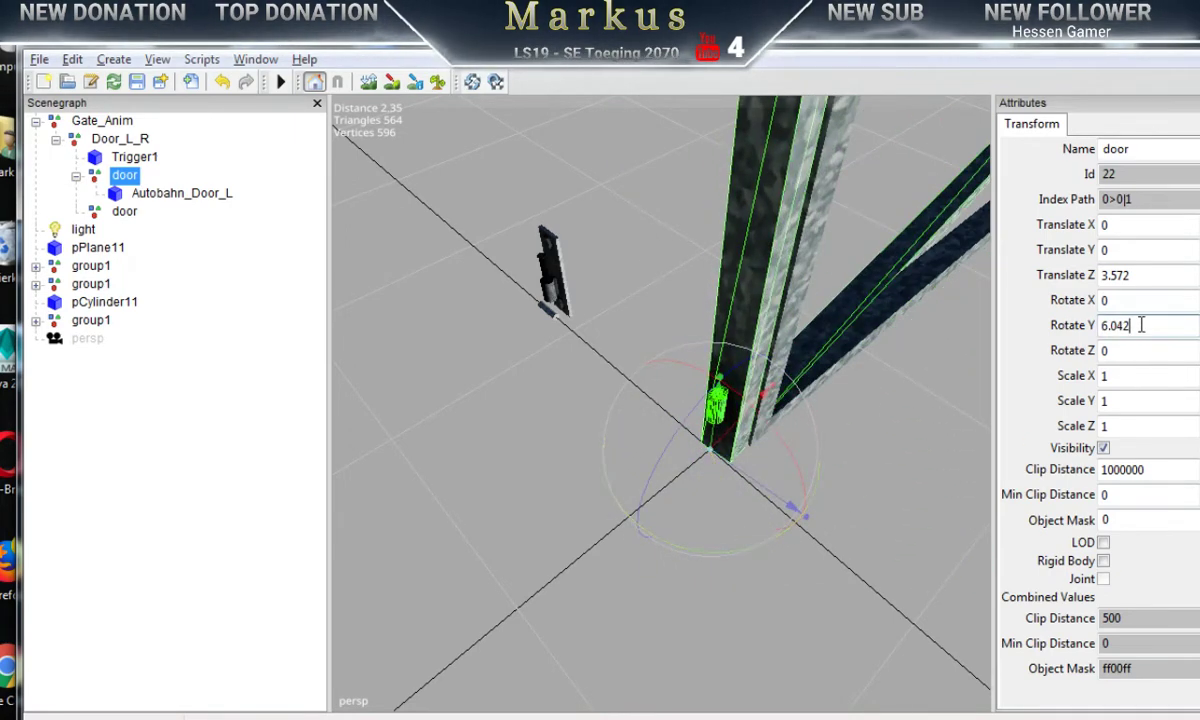
{"action": "type", "text": "0"}
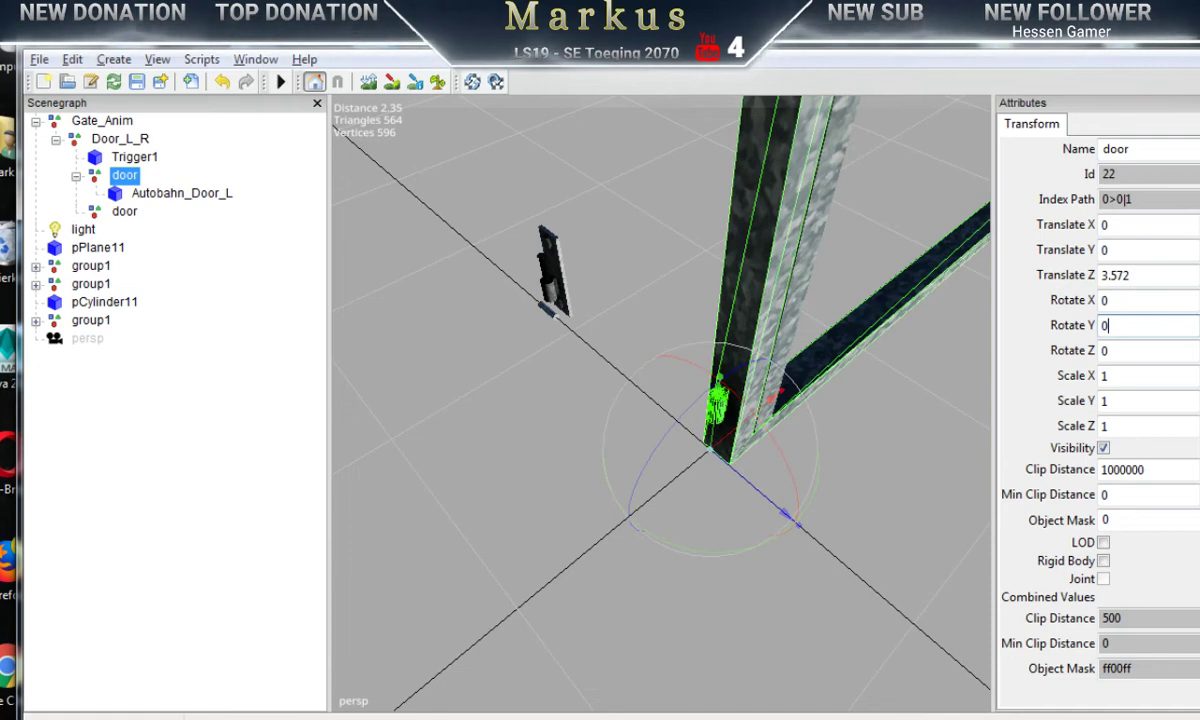
Step: Move the door group containing Autobahn_Door_L along X to a Translate X of about -6.389, away from the other gate leaf
{"action": "left_click_drag", "start_coordinate": [750, 499], "coordinate": [777, 495], "text": "alt"}
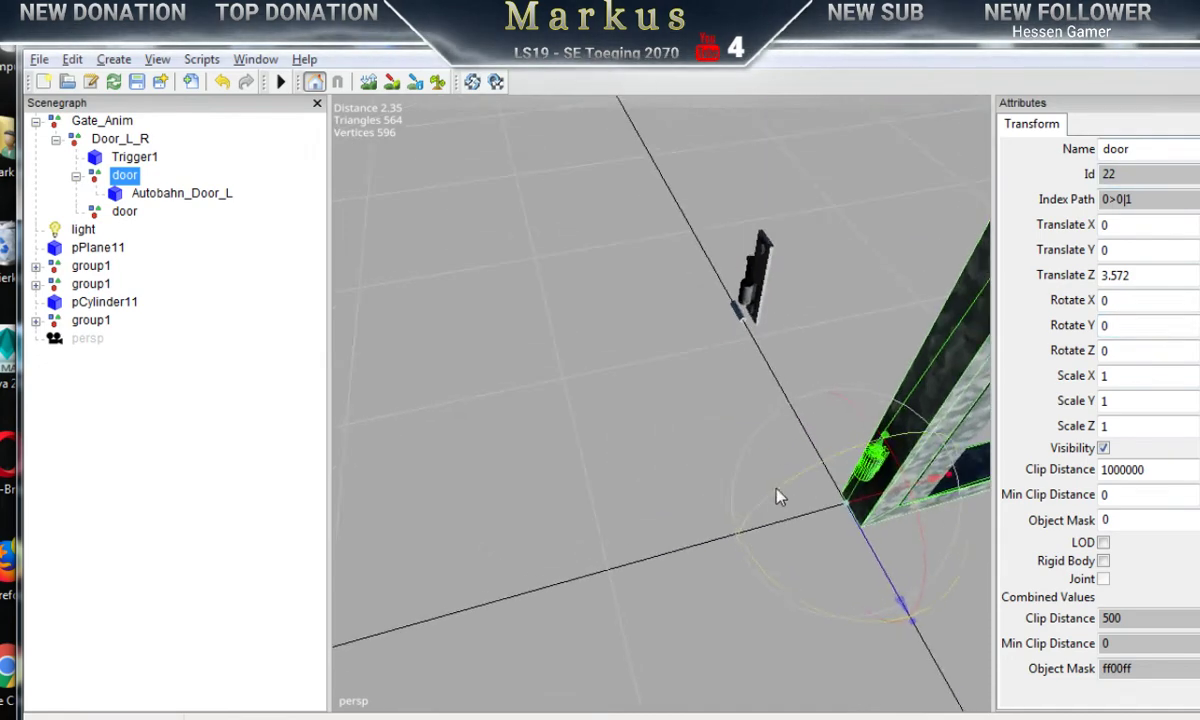
{"action": "scroll", "coordinate": [429, 546], "scroll_direction": "down", "scroll_amount": 8}
{"action": "middle_click_drag", "start_coordinate": [407, 562], "coordinate": [808, 484]}
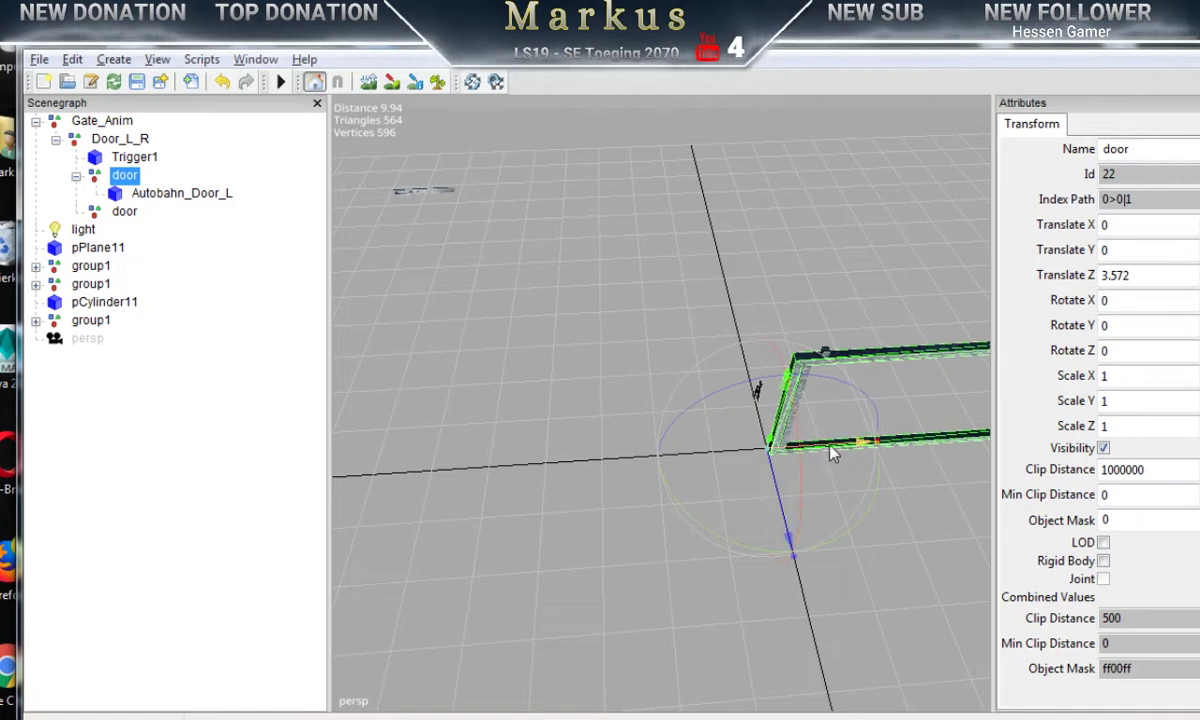
{"action": "left_click_drag", "start_coordinate": [832, 454], "coordinate": [310, 467]}
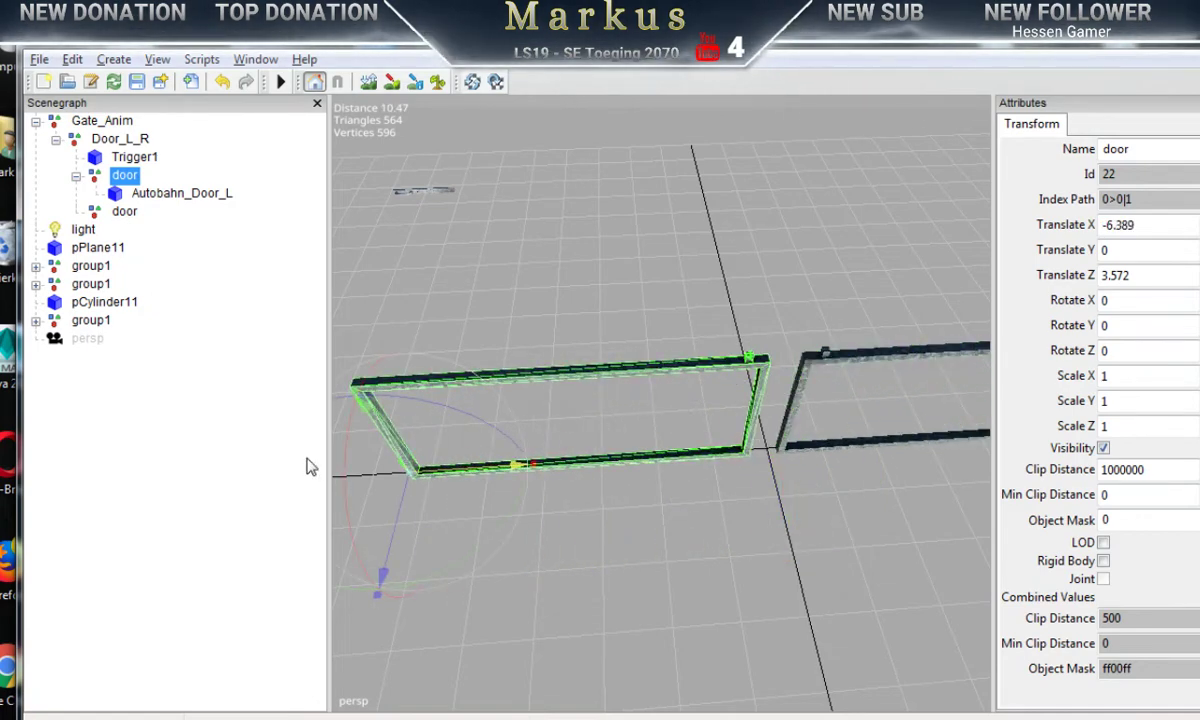
{"action": "middle_click_drag", "start_coordinate": [733, 476], "coordinate": [540, 449]}
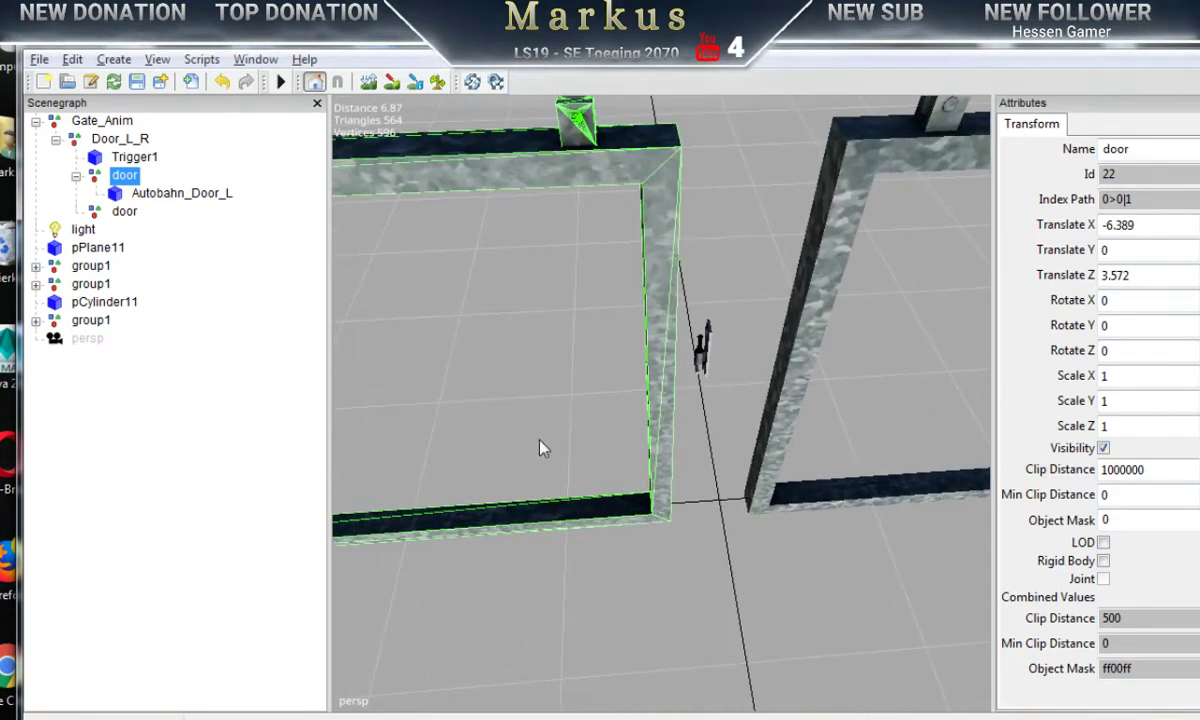
Step: Position the second, empty door group at Translate X 0, Translate Y 0 and Translate Z 3.572
{"action": "left_click", "coordinate": [124, 216]}
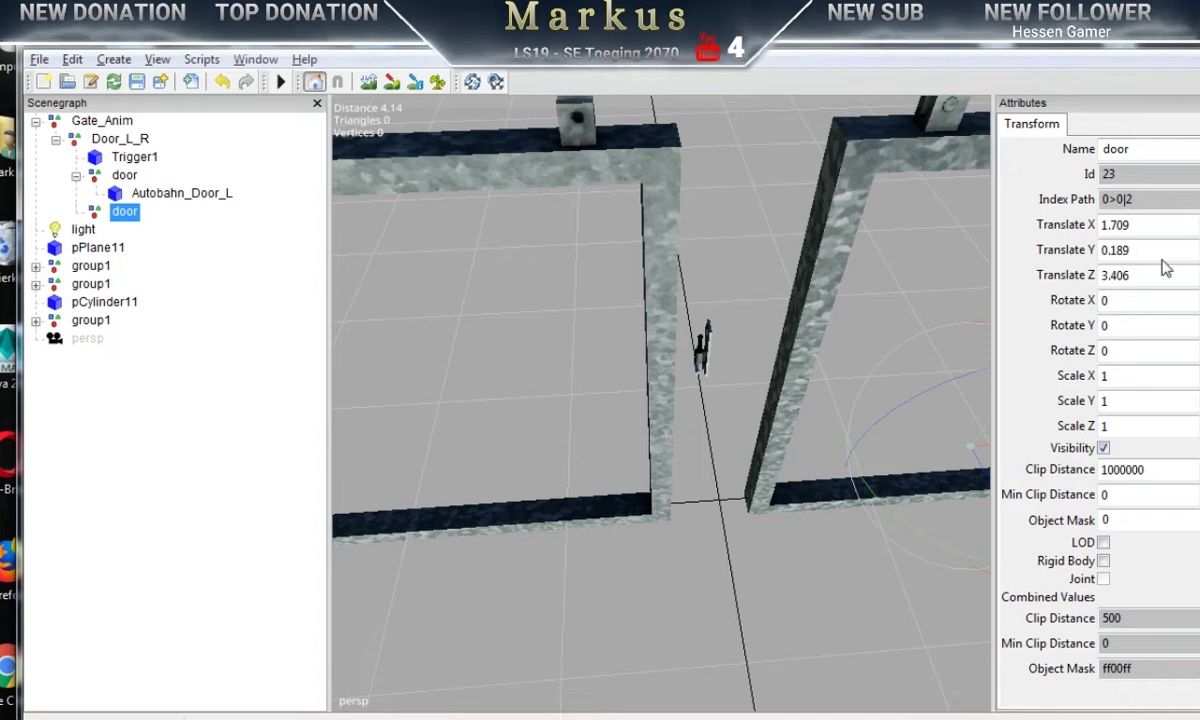
{"action": "double_click", "coordinate": [1120, 255]}
{"action": "type", "text": "0"}
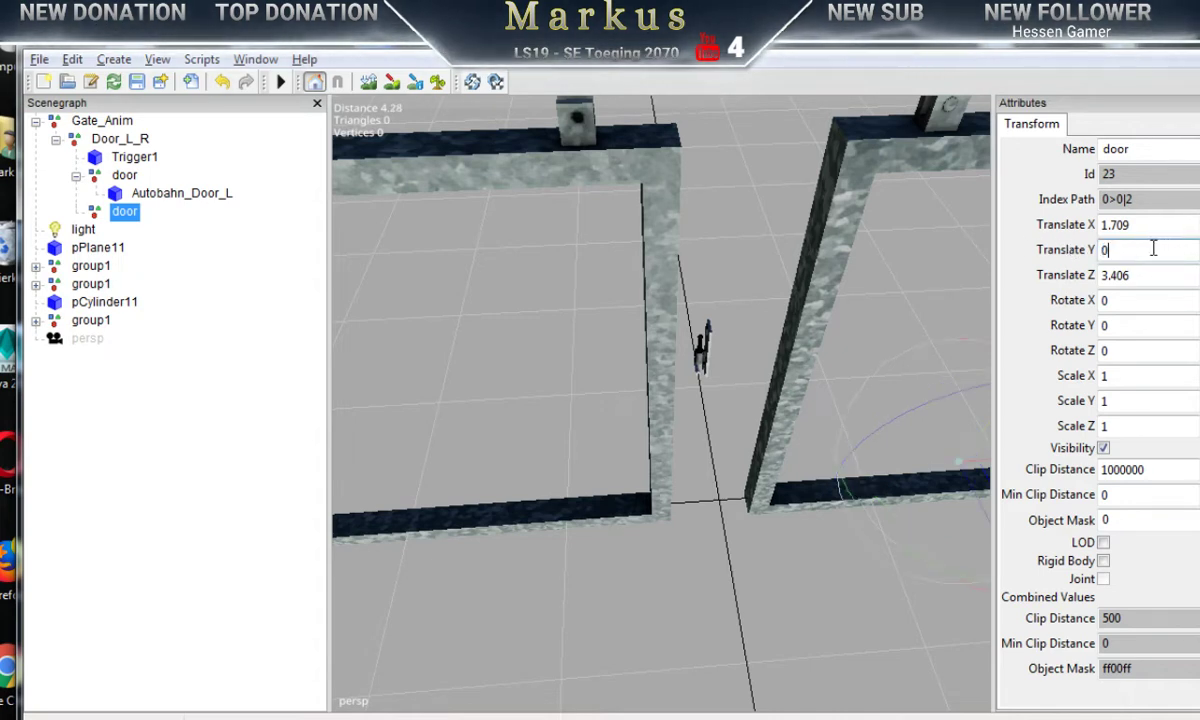
{"action": "double_click", "coordinate": [1150, 224]}
{"action": "type", "text": "0"}
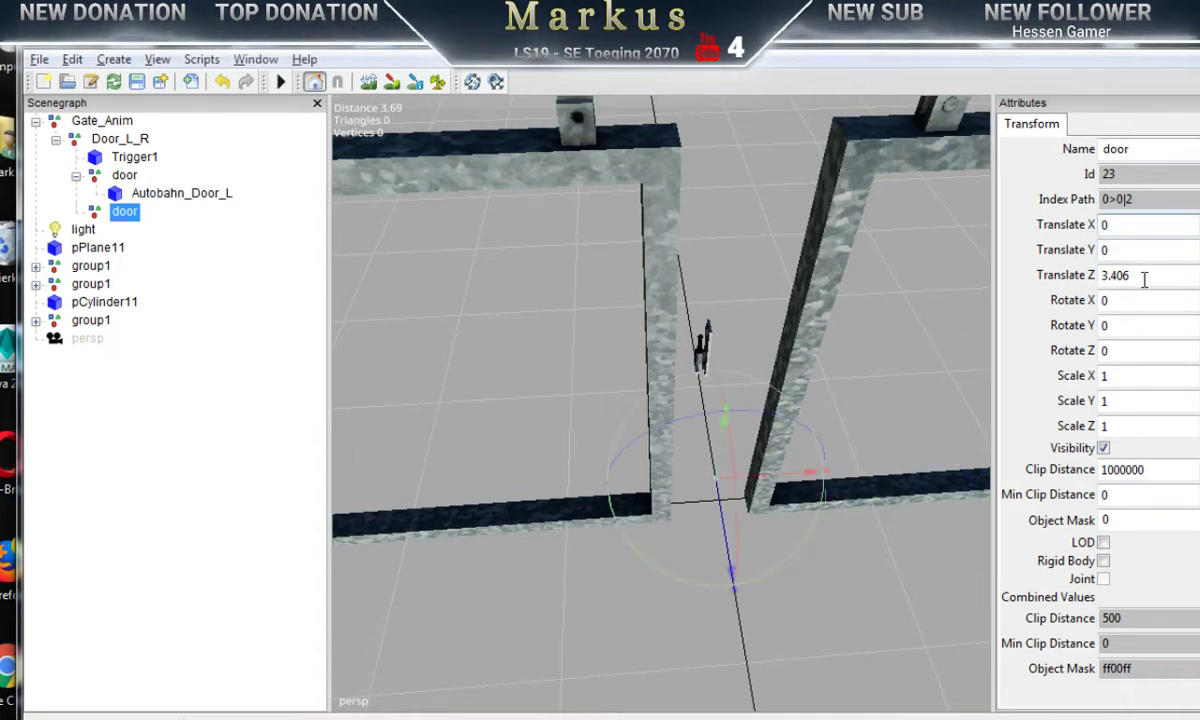
{"action": "left_click_drag", "start_coordinate": [1144, 277], "coordinate": [1109, 274]}
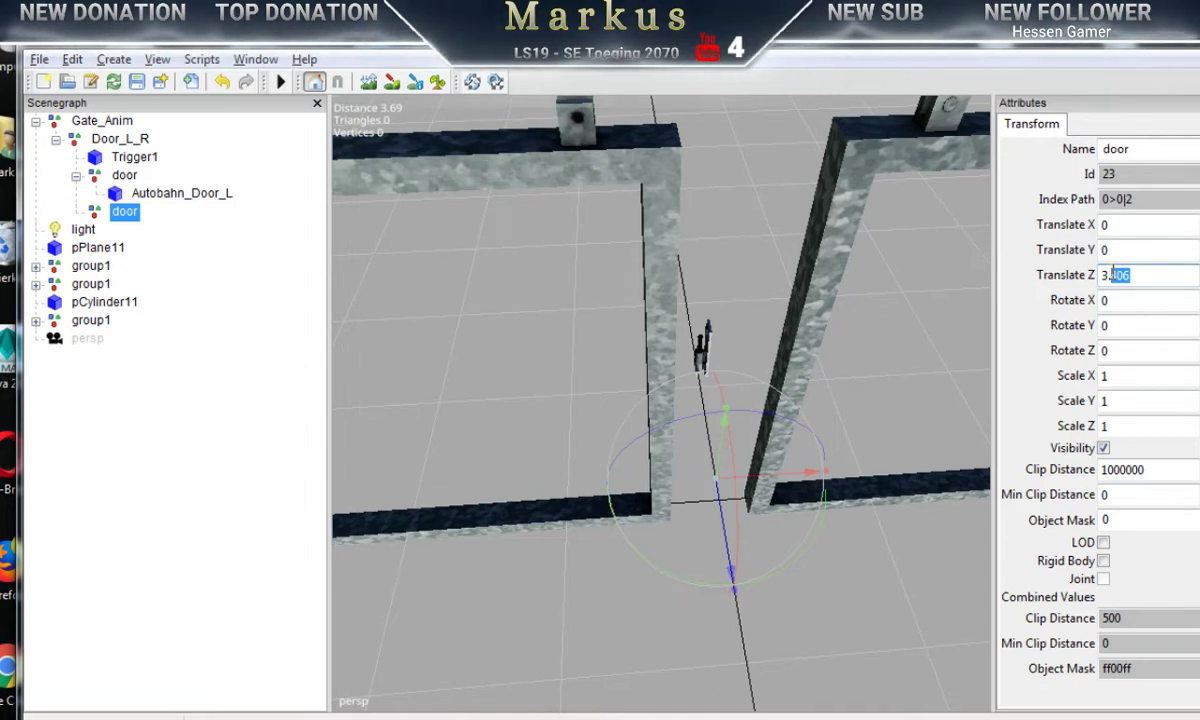
{"action": "type", "text": "572"}
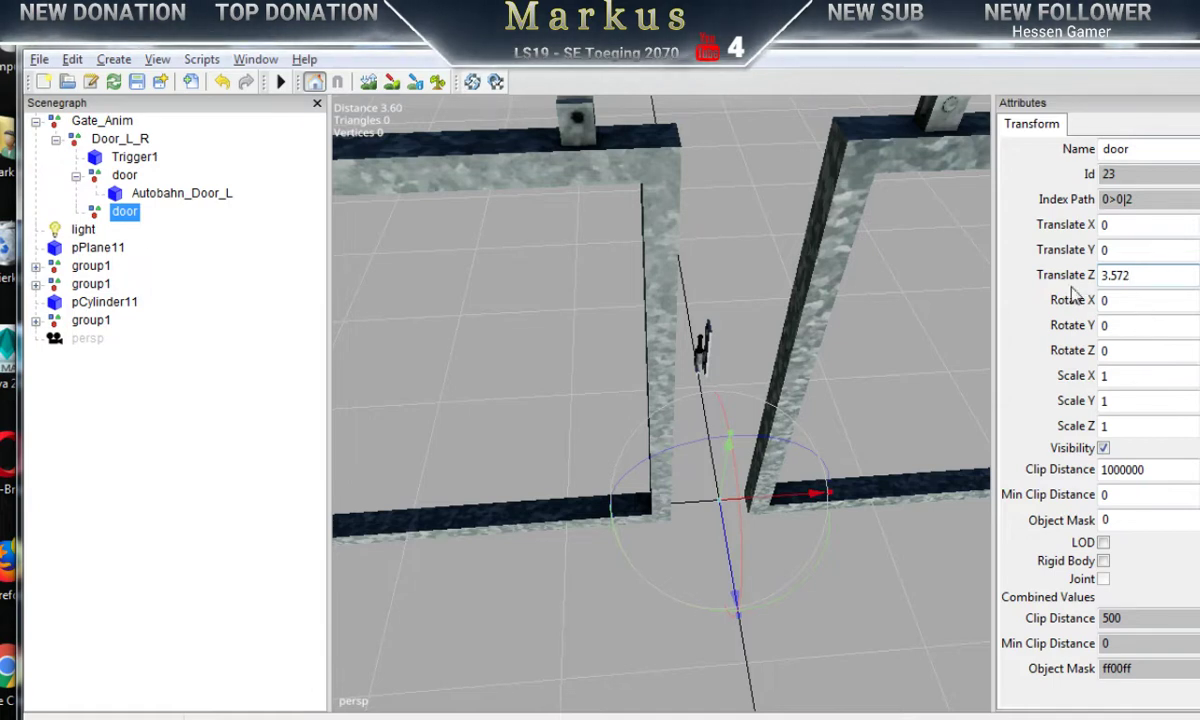
Step: Find the other gate leaf's mesh, pPlane11, and cut and paste it into the second door group
{"action": "left_click", "coordinate": [871, 160]}
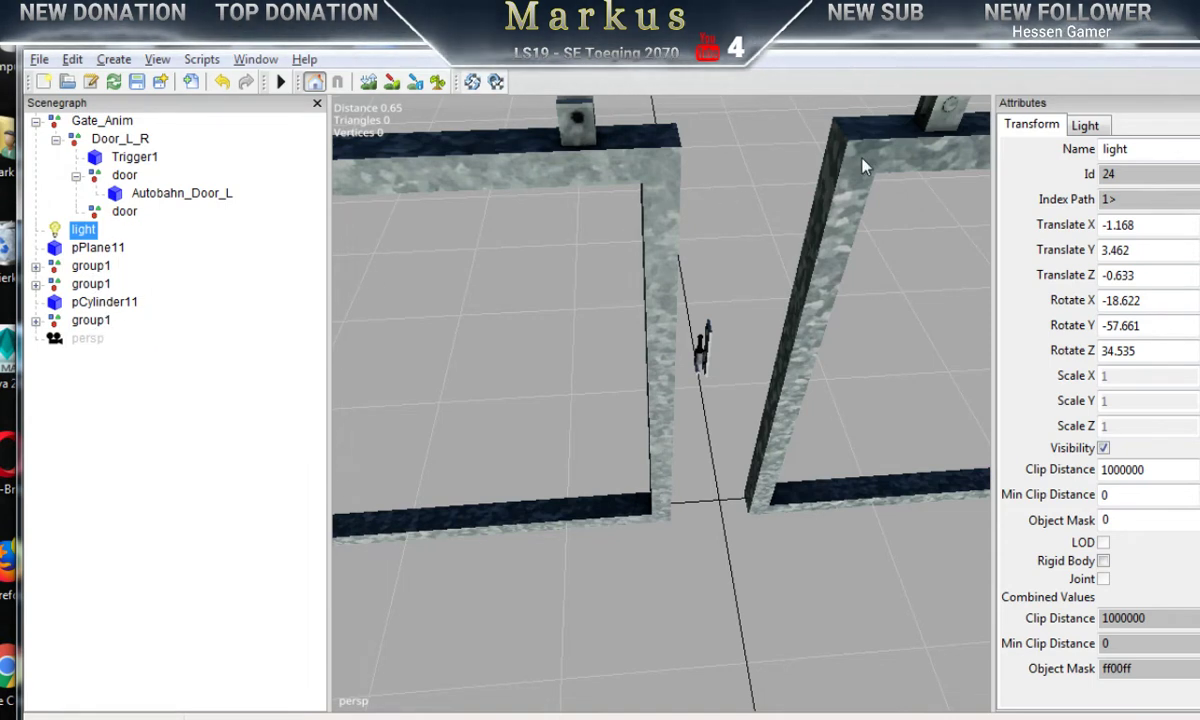
{"action": "left_click", "coordinate": [89, 267]}
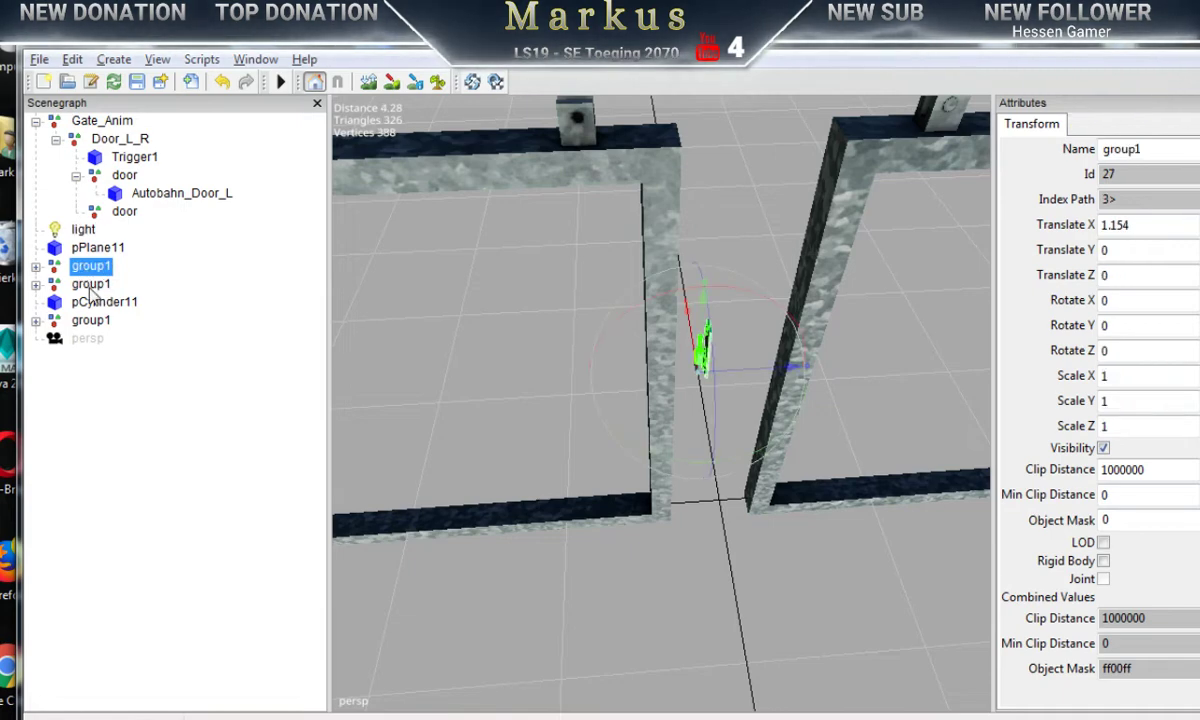
{"action": "left_click", "coordinate": [91, 285]}
{"action": "left_click", "coordinate": [92, 302]}
{"action": "left_click", "coordinate": [90, 320]}
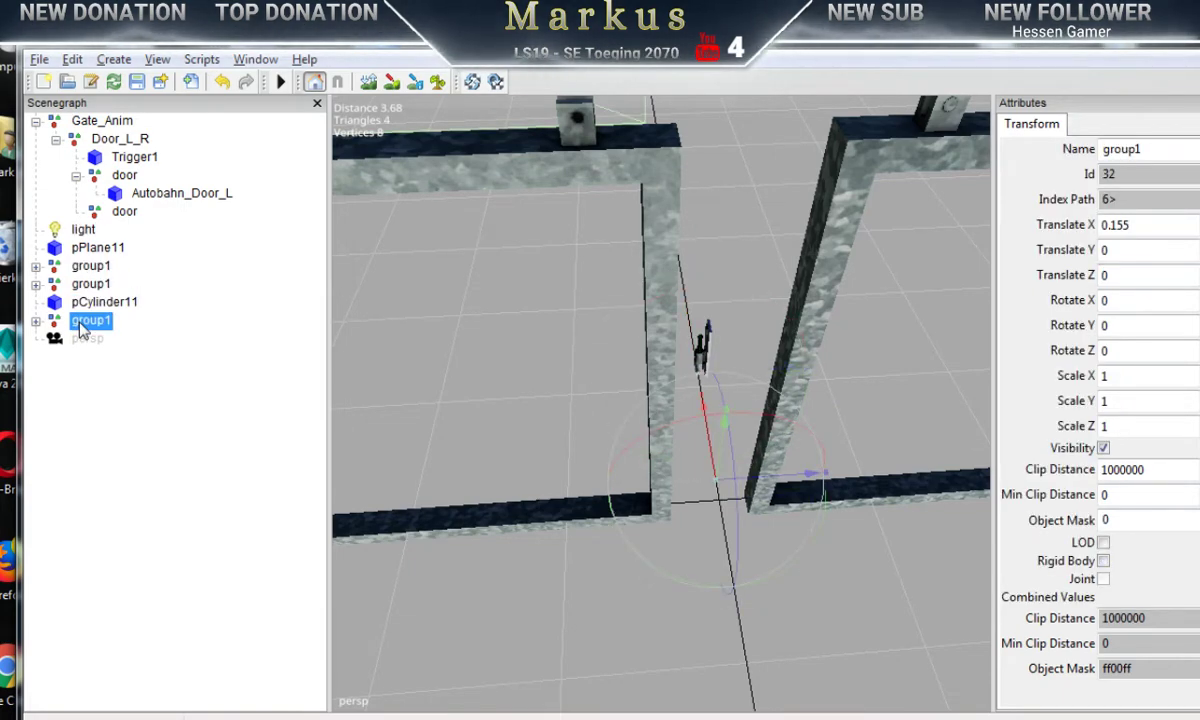
{"action": "left_click", "coordinate": [95, 249]}
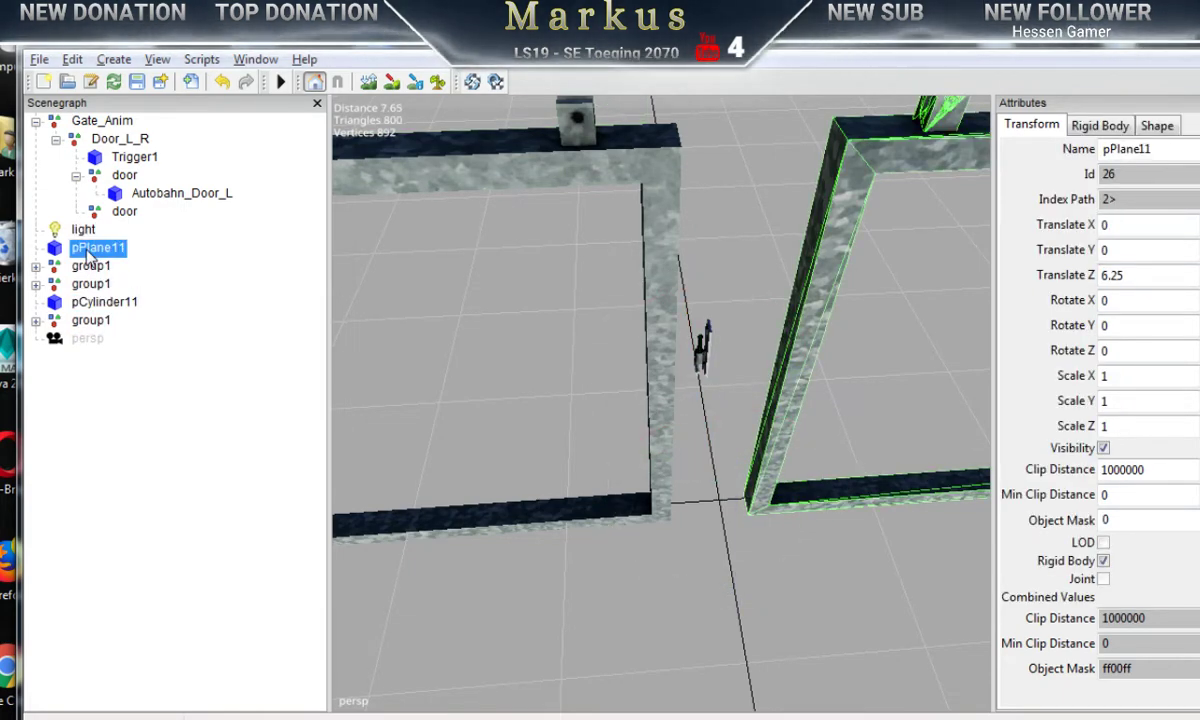
{"action": "left_click", "coordinate": [72, 60]}
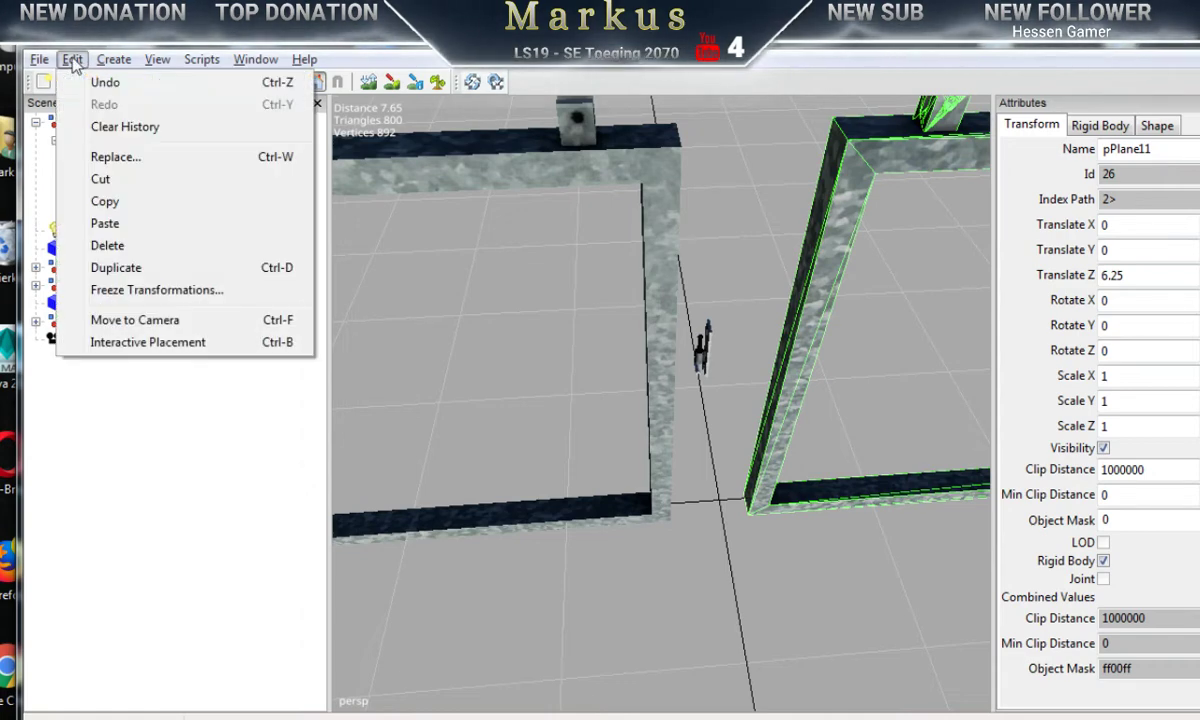
{"action": "left_click", "coordinate": [102, 180]}
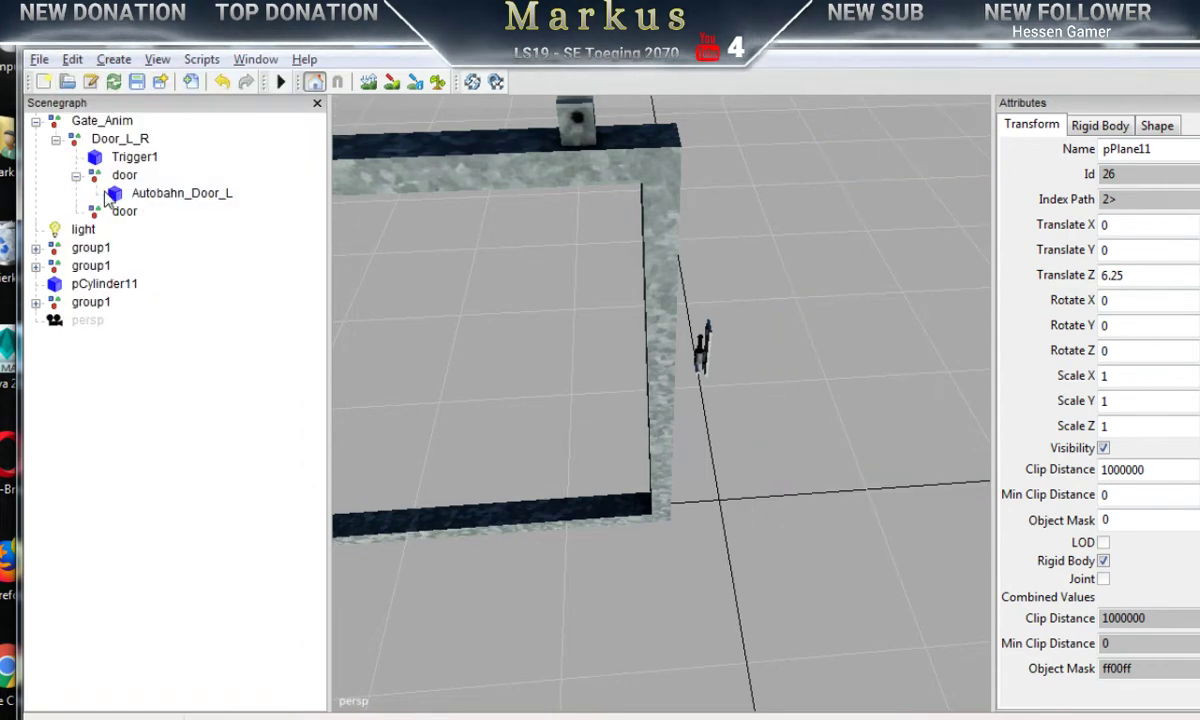
{"action": "left_click", "coordinate": [125, 213]}
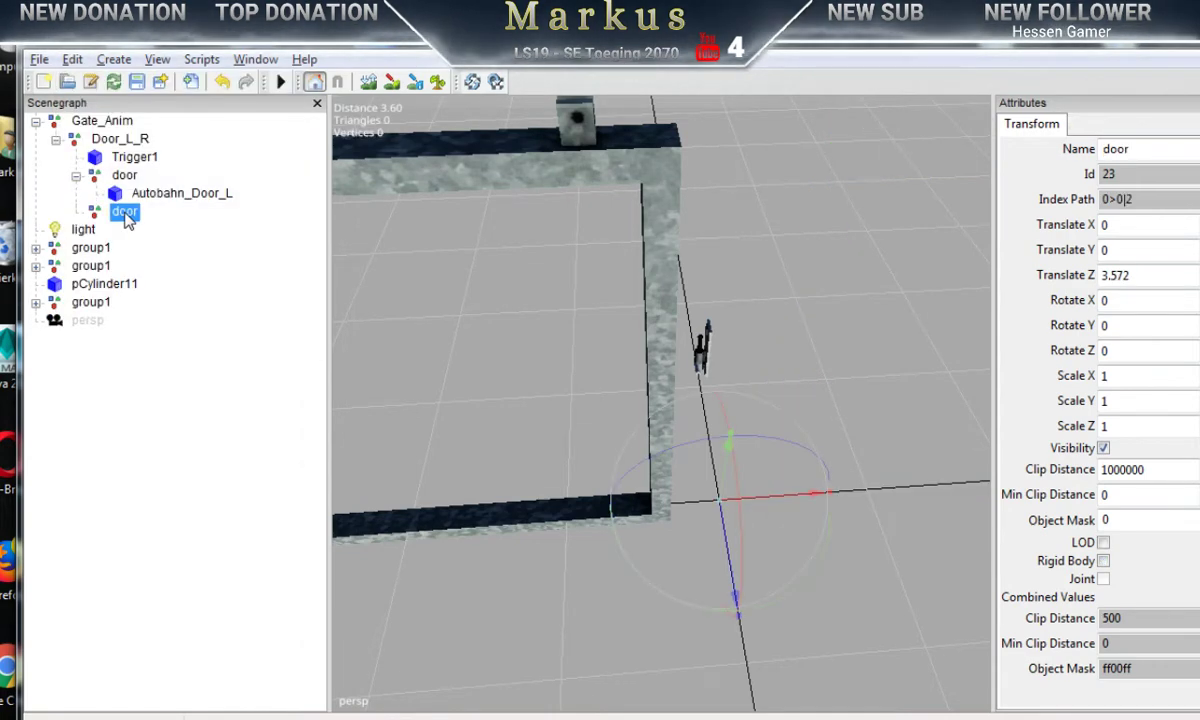
{"action": "left_click", "coordinate": [68, 60]}
{"action": "left_click", "coordinate": [142, 227]}
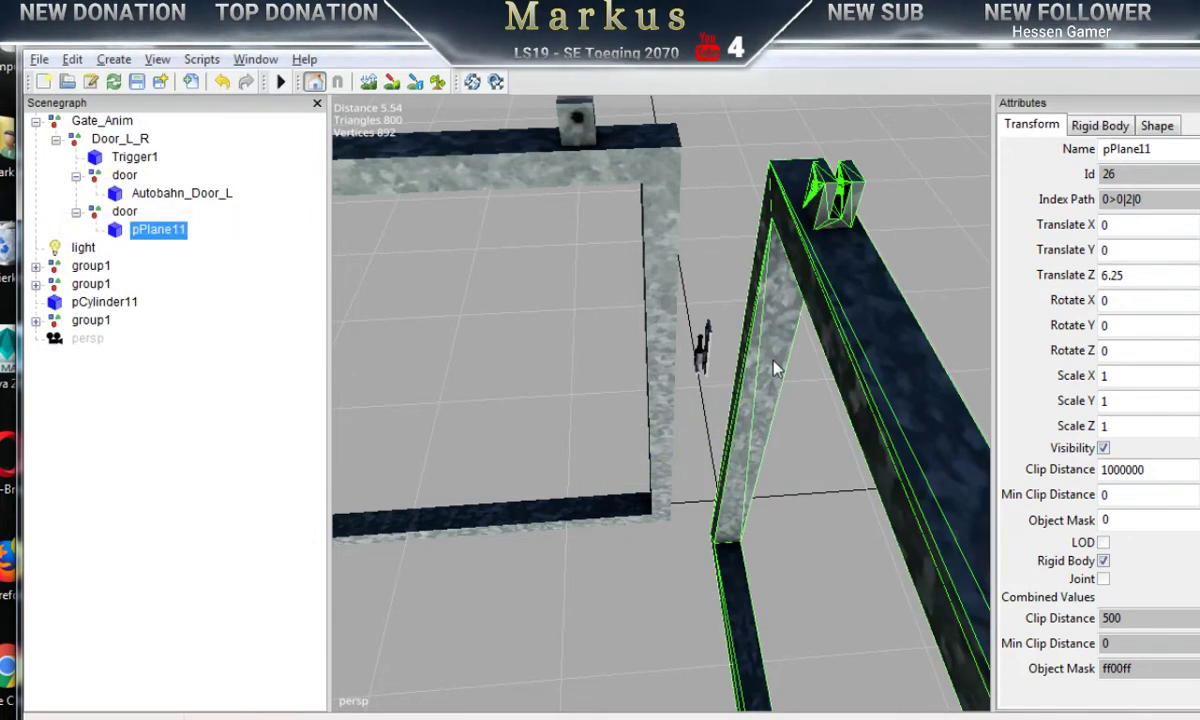
Step: Move pPlane11 along Z toward its parent group's pivot, to a Translate Z of about 0.089
{"action": "middle_click_drag", "start_coordinate": [822, 377], "coordinate": [925, 632]}
{"action": "left_click_drag", "start_coordinate": [953, 594], "coordinate": [368, 462]}
{"action": "mouse_move", "coordinate": [368, 462]}
{"action": "middle_mouse_down"}
{"action": "mouse_move", "coordinate": [621, 442]}
{"action": "mouse_move", "coordinate": [429, 437]}
{"action": "mouse_move", "coordinate": [643, 415]}
{"action": "mouse_move", "coordinate": [366, 463]}
{"action": "middle_mouse_up"}
{"action": "scroll", "coordinate": [769, 458], "scroll_direction": "up", "scroll_amount": 6}
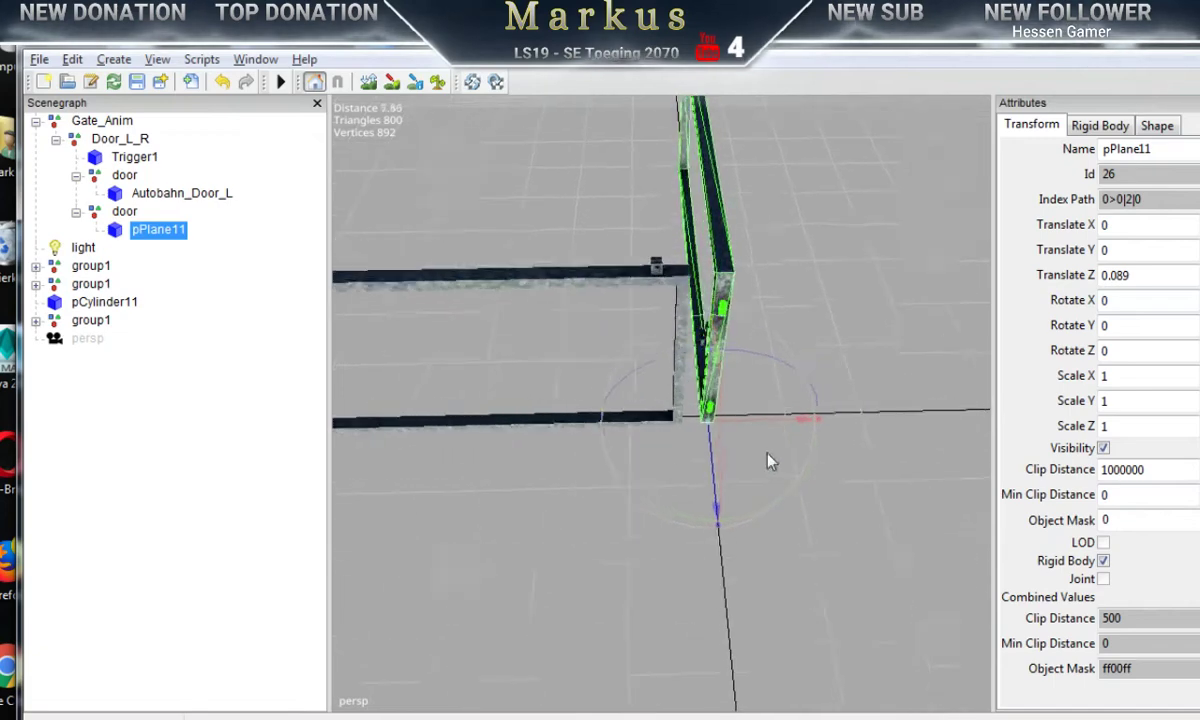
Step: Rotate pPlane11 to Rotate X -180, Rotate Y 90 and Rotate Z -180, and set its Translate Z to 0
{"action": "left_click_drag", "start_coordinate": [705, 532], "coordinate": [903, 482]}
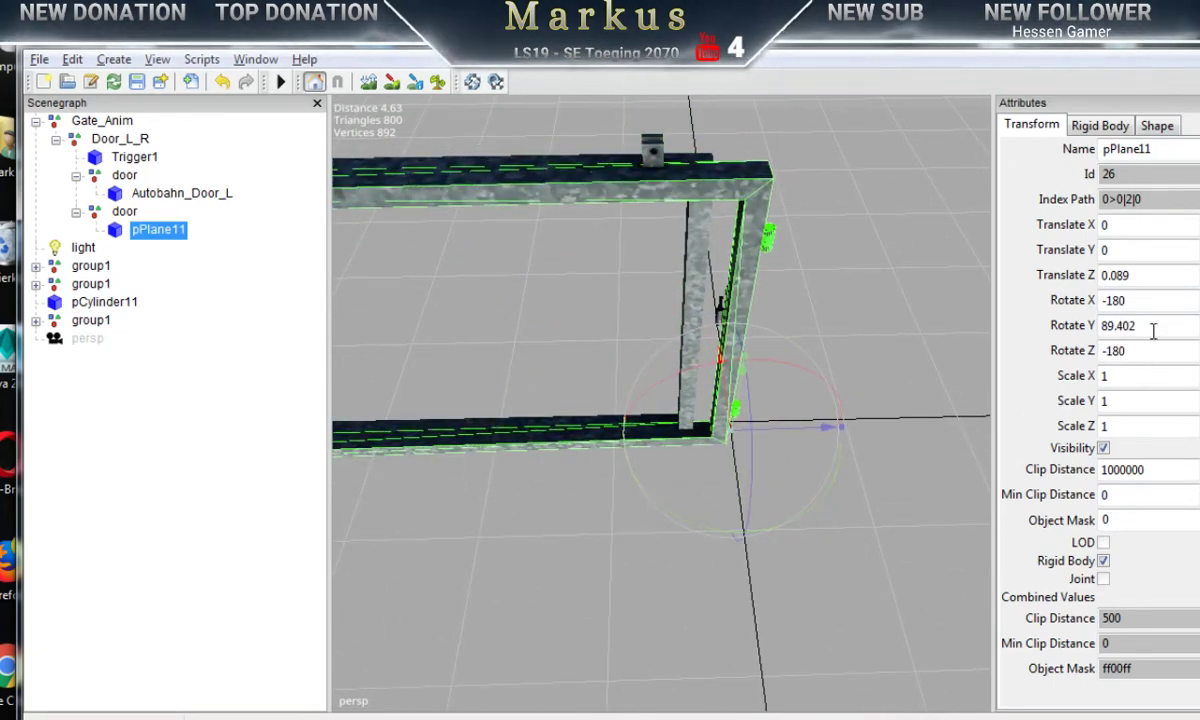
{"action": "left_click_drag", "start_coordinate": [1152, 327], "coordinate": [1043, 325]}
{"action": "type", "text": "90"}
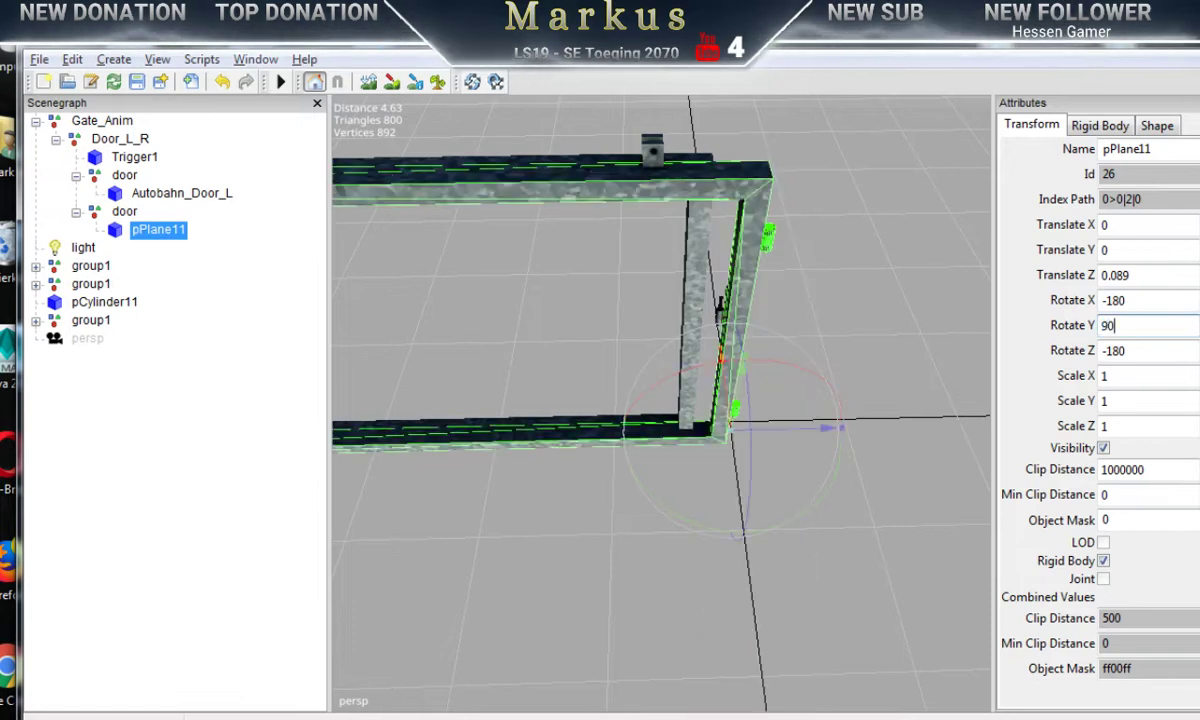
{"action": "left_click_drag", "start_coordinate": [1133, 277], "coordinate": [1080, 283]}
{"action": "type", "text": "0"}
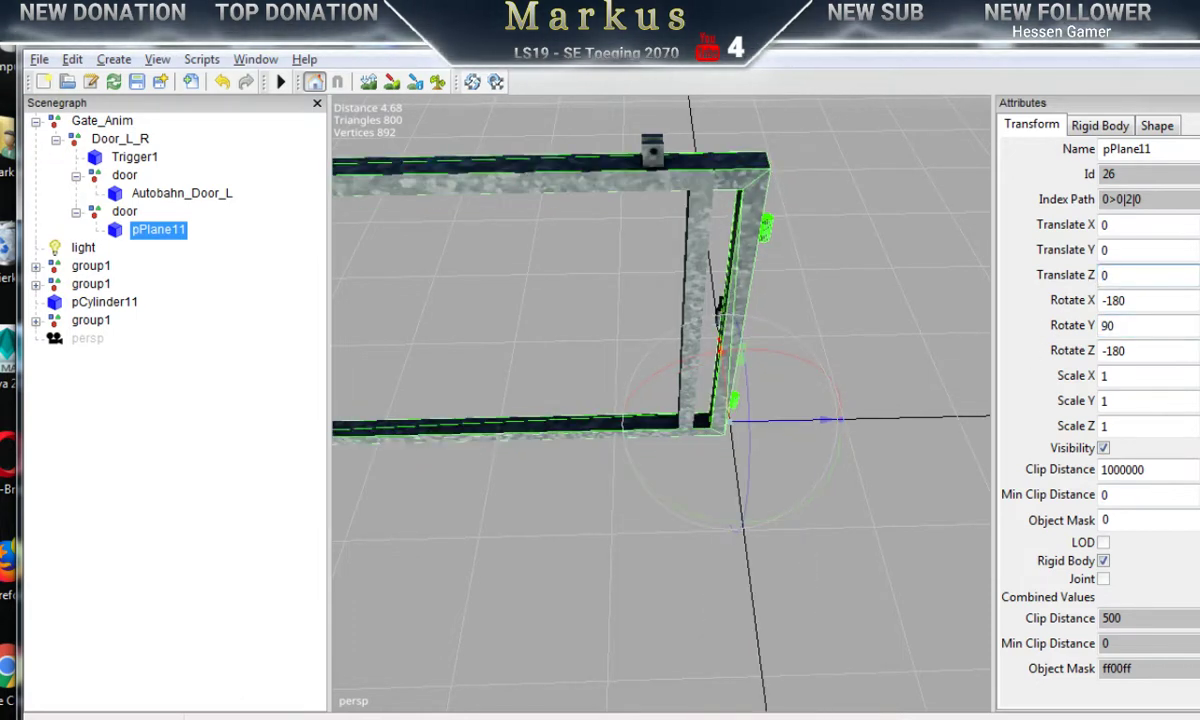
Step: Rename the pPlane11 mesh as Autobahn_Door_R
{"action": "left_click_drag", "start_coordinate": [878, 514], "coordinate": [771, 472], "text": "alt"}
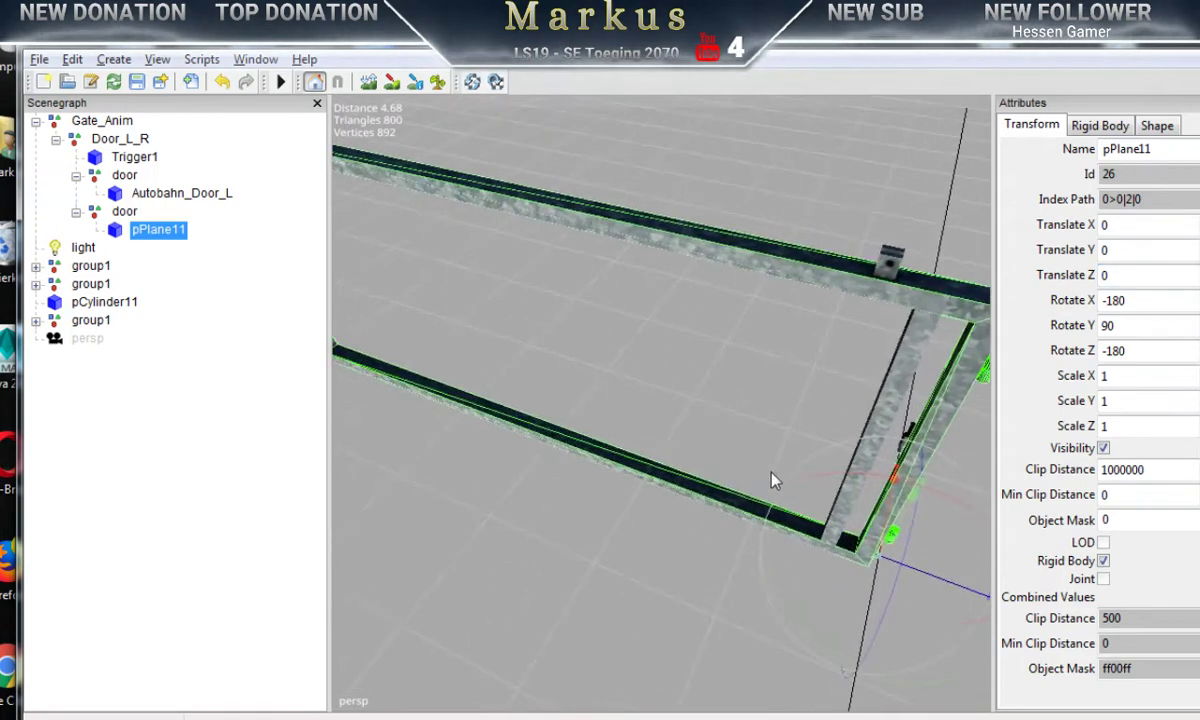
{"action": "right_click_drag", "start_coordinate": [772, 480], "coordinate": [583, 396]}
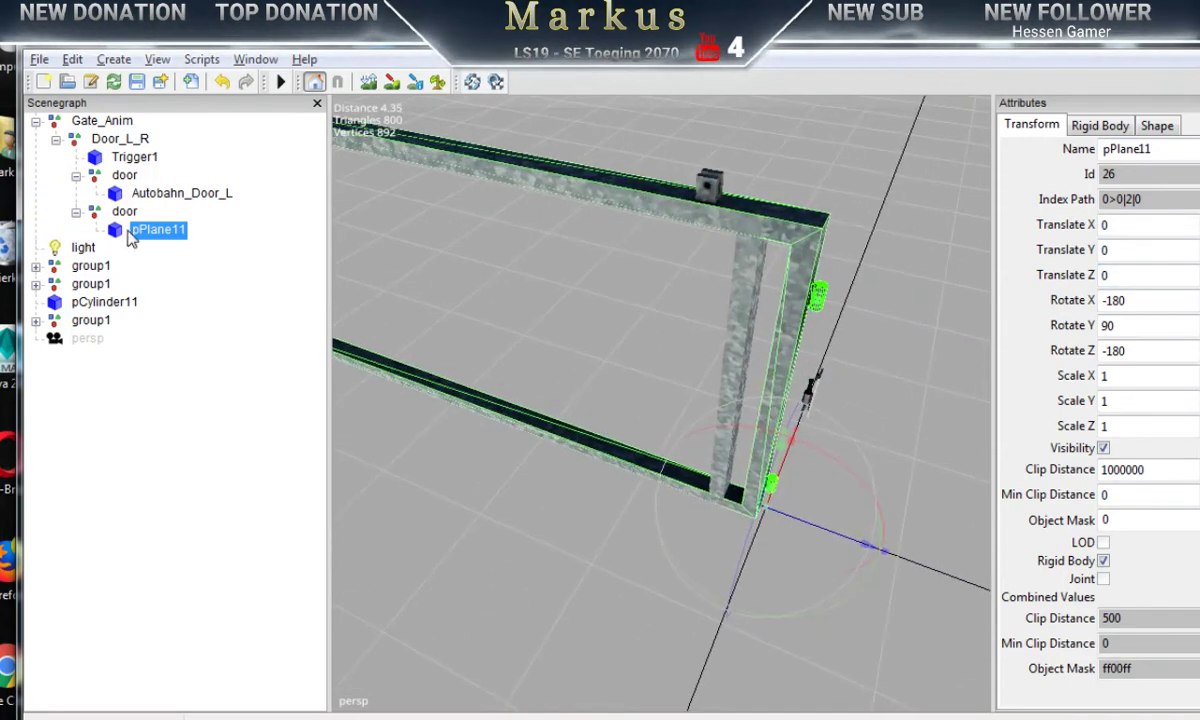
{"action": "double_click", "coordinate": [1171, 148]}
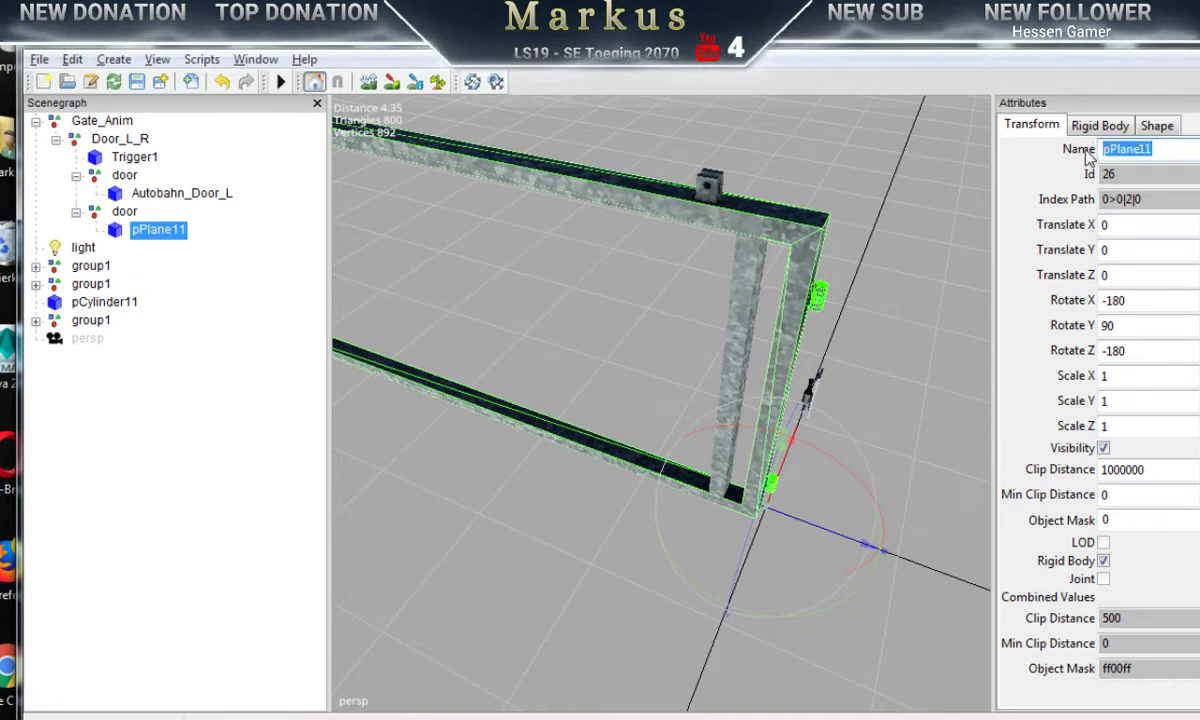
{"action": "type", "text": "Autobahn_Door_R"}
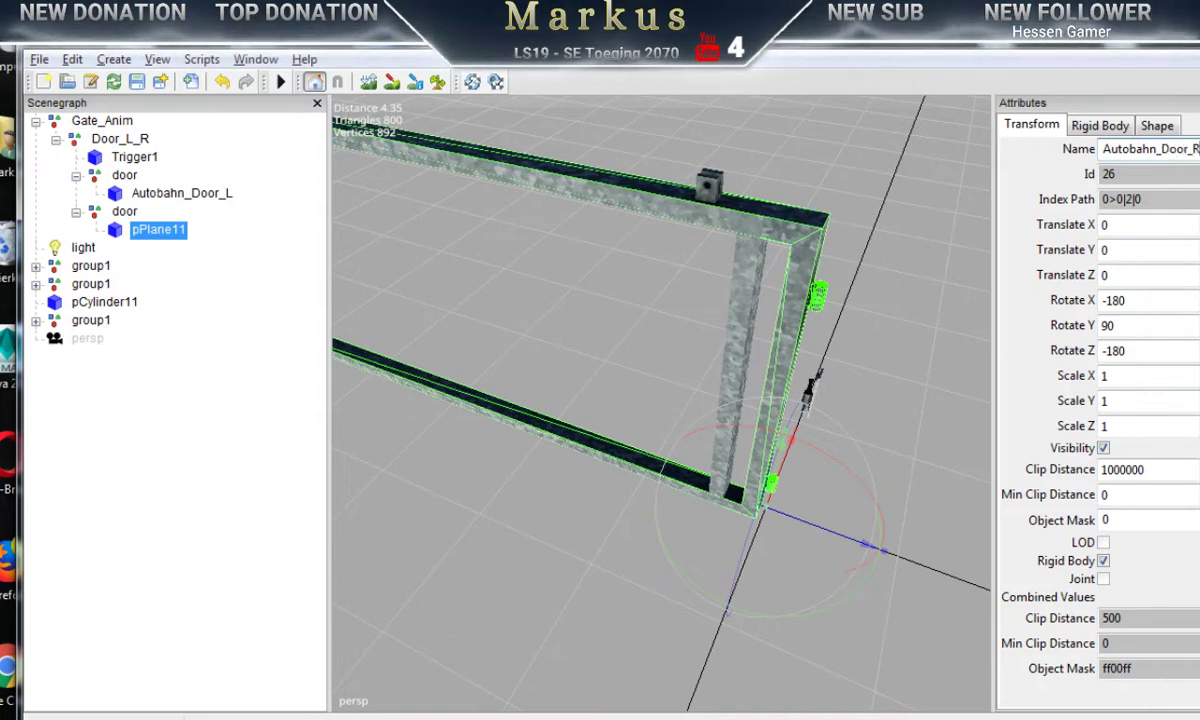
{"action": "key", "text": "Return"}
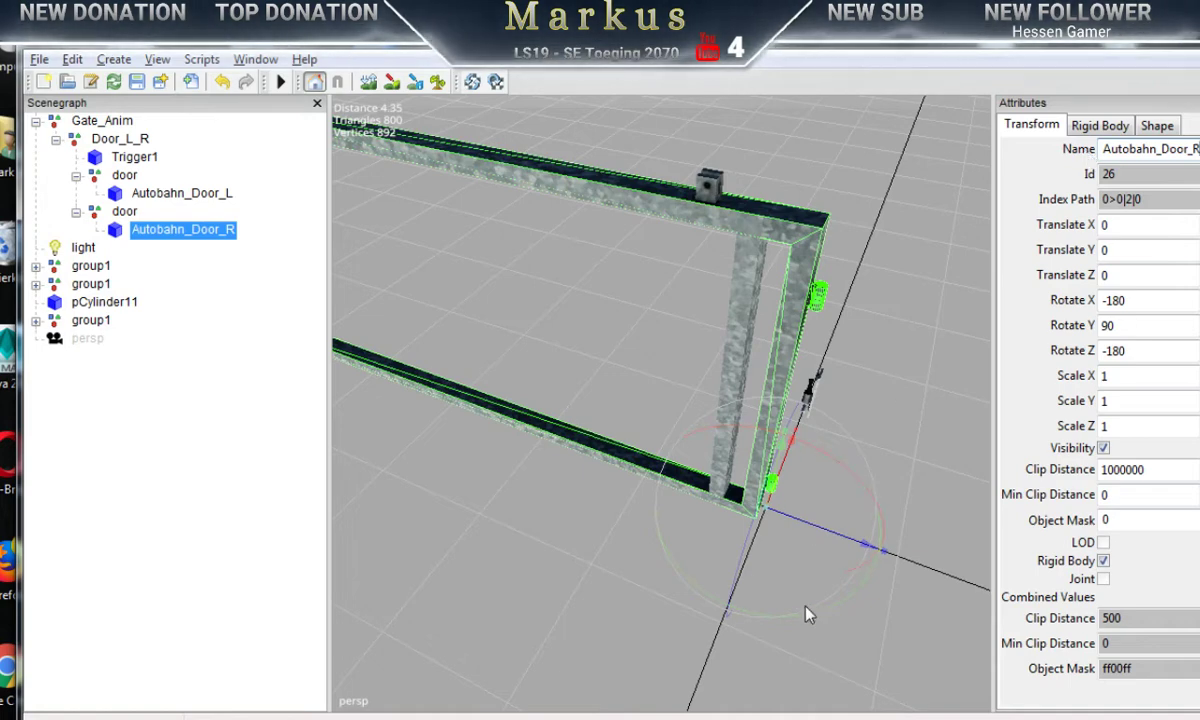
Step: Narrow the Scenegraph area and move Autobahn_Door_R away from the other gate leaf, to a Translate X of about 6.202
{"action": "left_click_drag", "start_coordinate": [728, 534], "coordinate": [809, 534], "text": "alt"}
{"action": "middle_click_drag", "start_coordinate": [812, 541], "coordinate": [940, 430]}
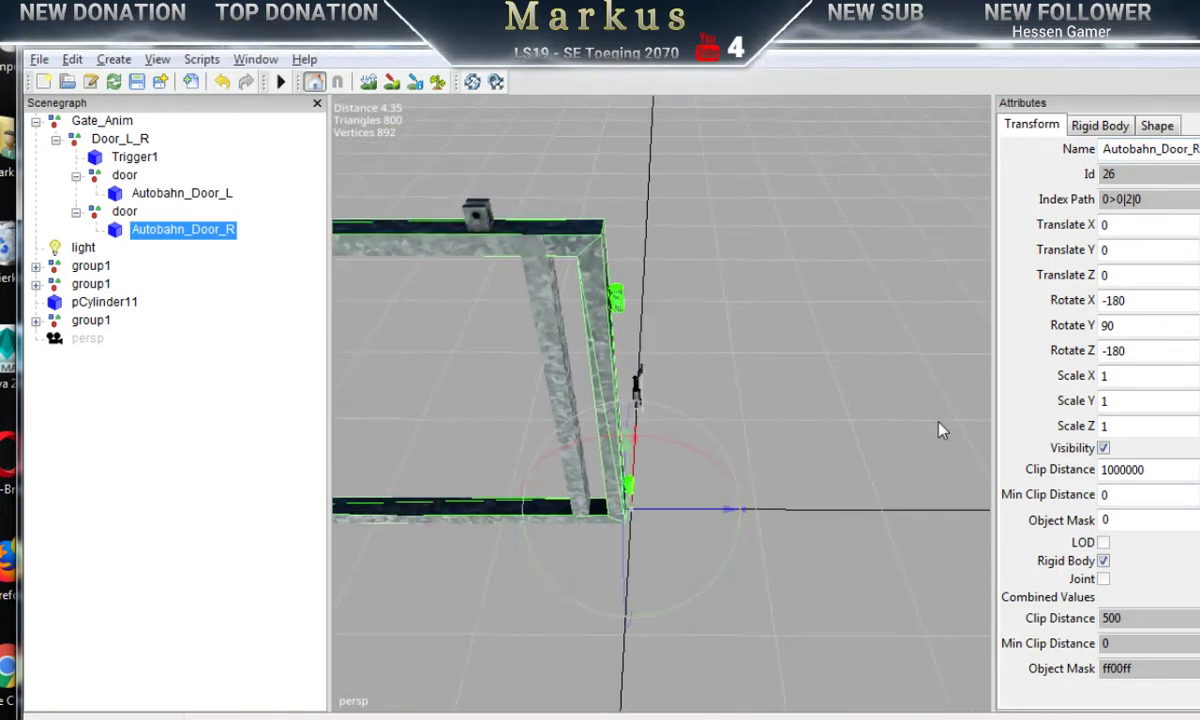
{"action": "left_click_drag", "start_coordinate": [19, 334], "coordinate": [0, 334]}
{"action": "left_click_drag", "start_coordinate": [287, 383], "coordinate": [192, 383]}
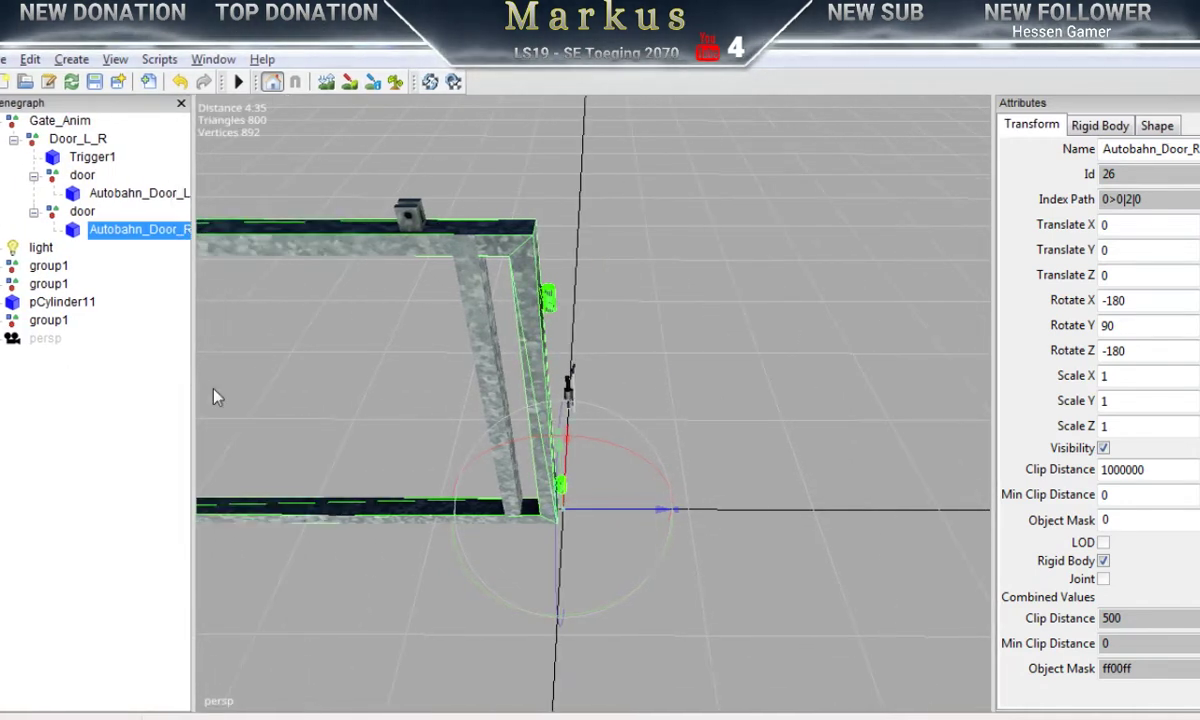
{"action": "right_click_drag", "start_coordinate": [585, 452], "coordinate": [359, 476], "text": "alt"}
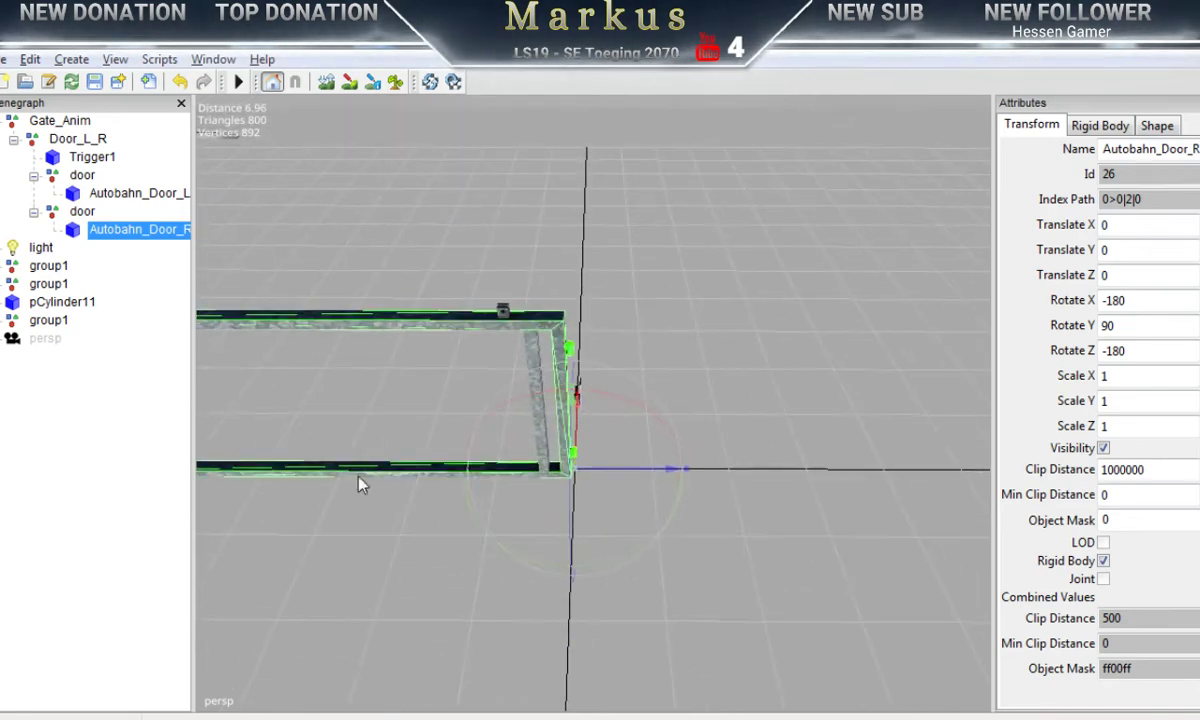
{"action": "left_click_drag", "start_coordinate": [635, 477], "coordinate": [1199, 491]}
{"action": "middle_click_drag", "start_coordinate": [723, 525], "coordinate": [658, 505]}
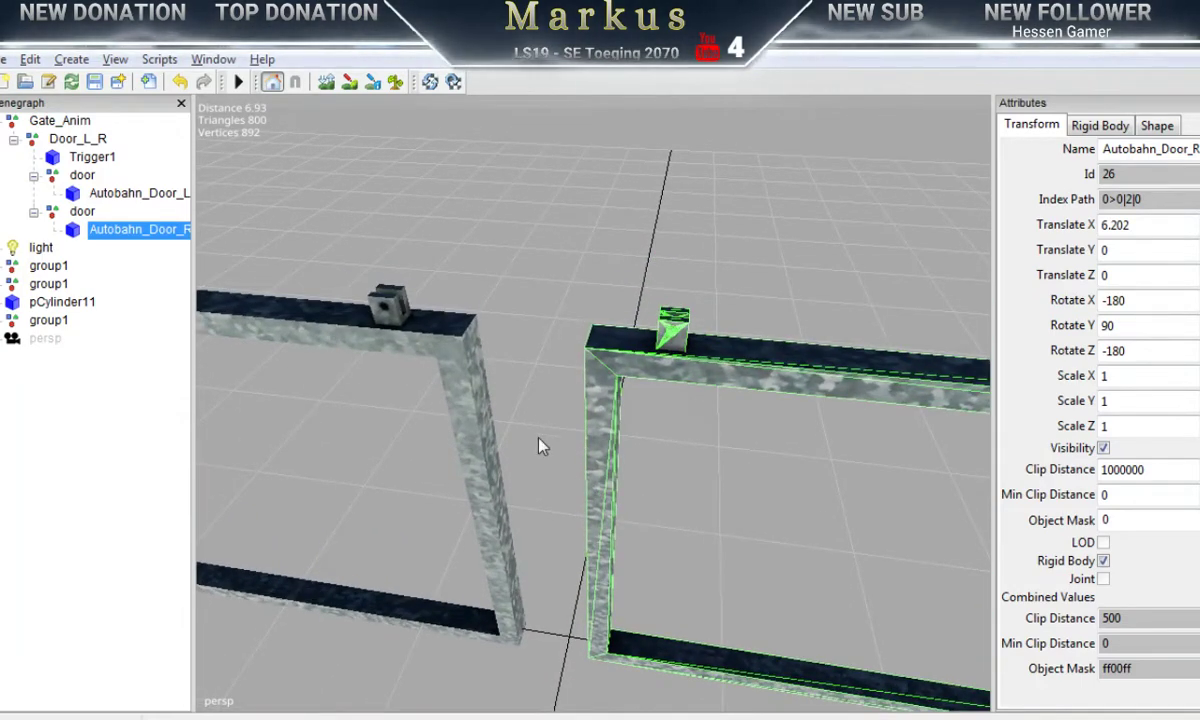
{"action": "middle_click_drag", "start_coordinate": [540, 446], "coordinate": [594, 371]}
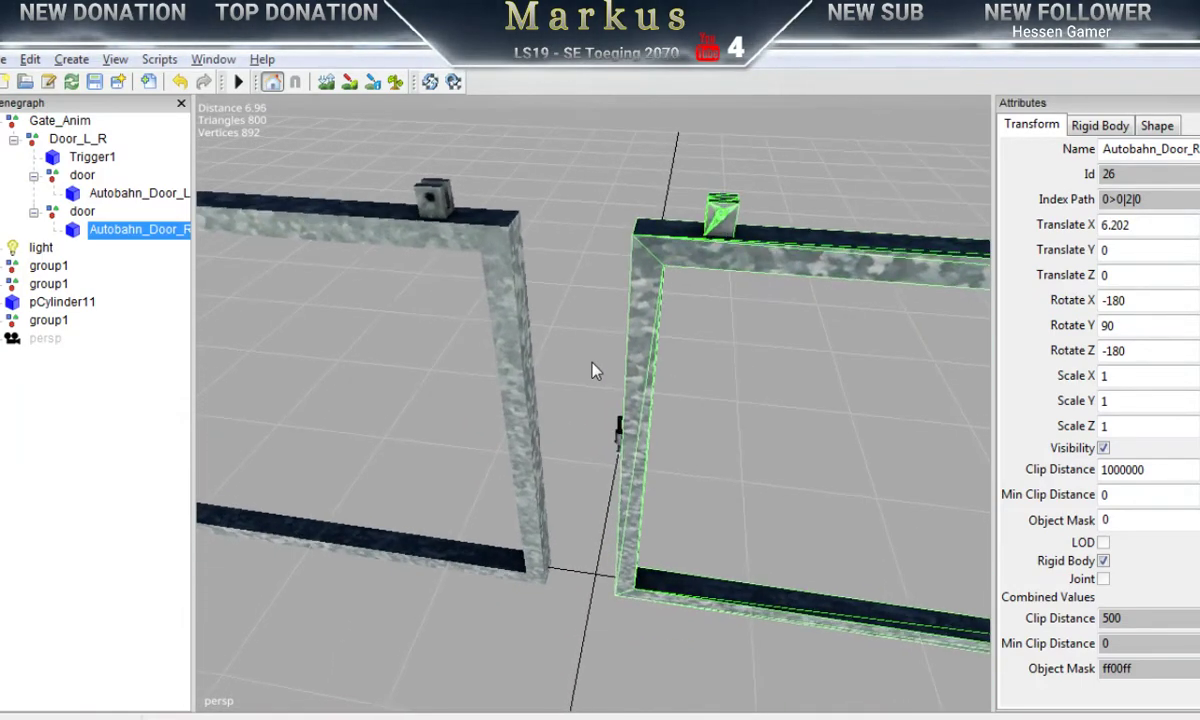
Step: Duplicate the door group containing Autobahn_Door_R and delete the mesh inside the copy, leaving an empty third door group
{"action": "left_click", "coordinate": [34, 176]}
{"action": "left_click", "coordinate": [34, 194]}
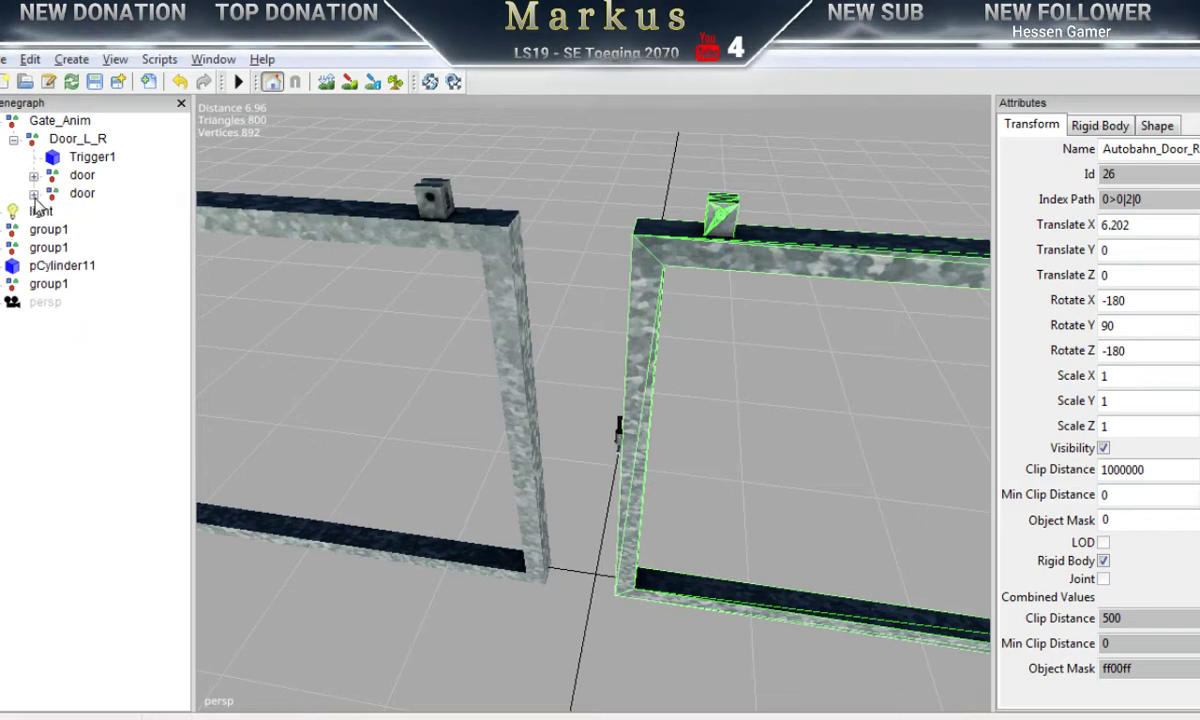
{"action": "left_click", "coordinate": [83, 194]}
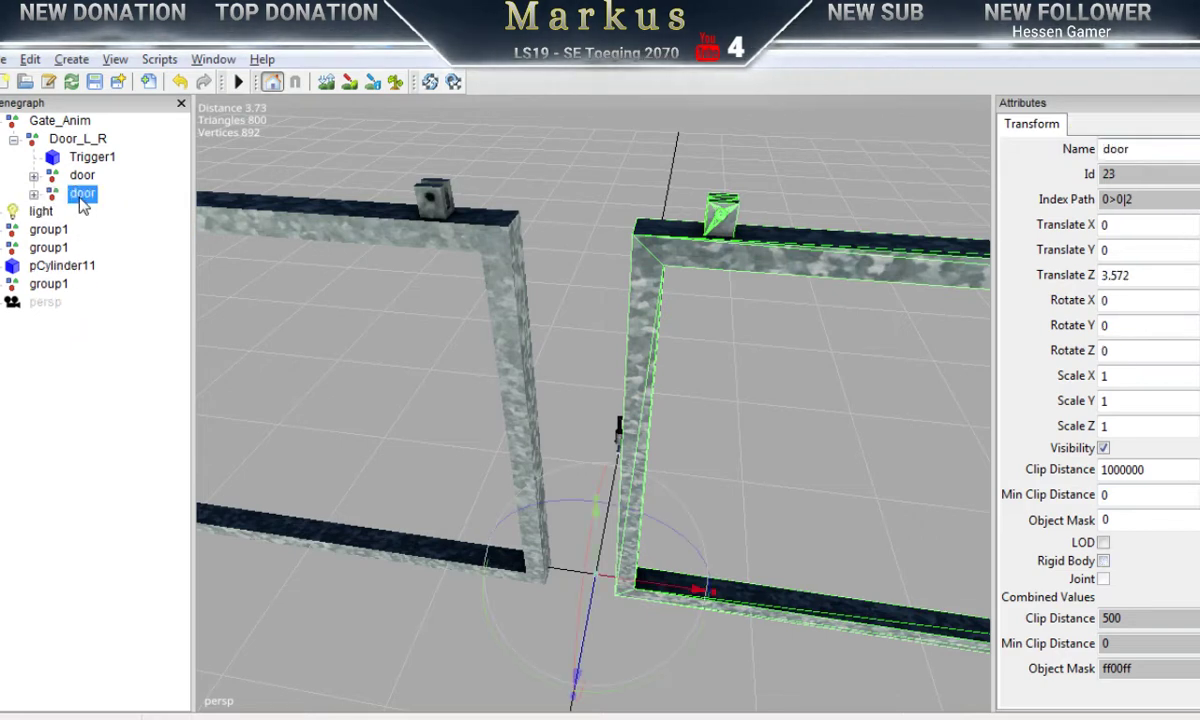
{"action": "left_click", "coordinate": [30, 60]}
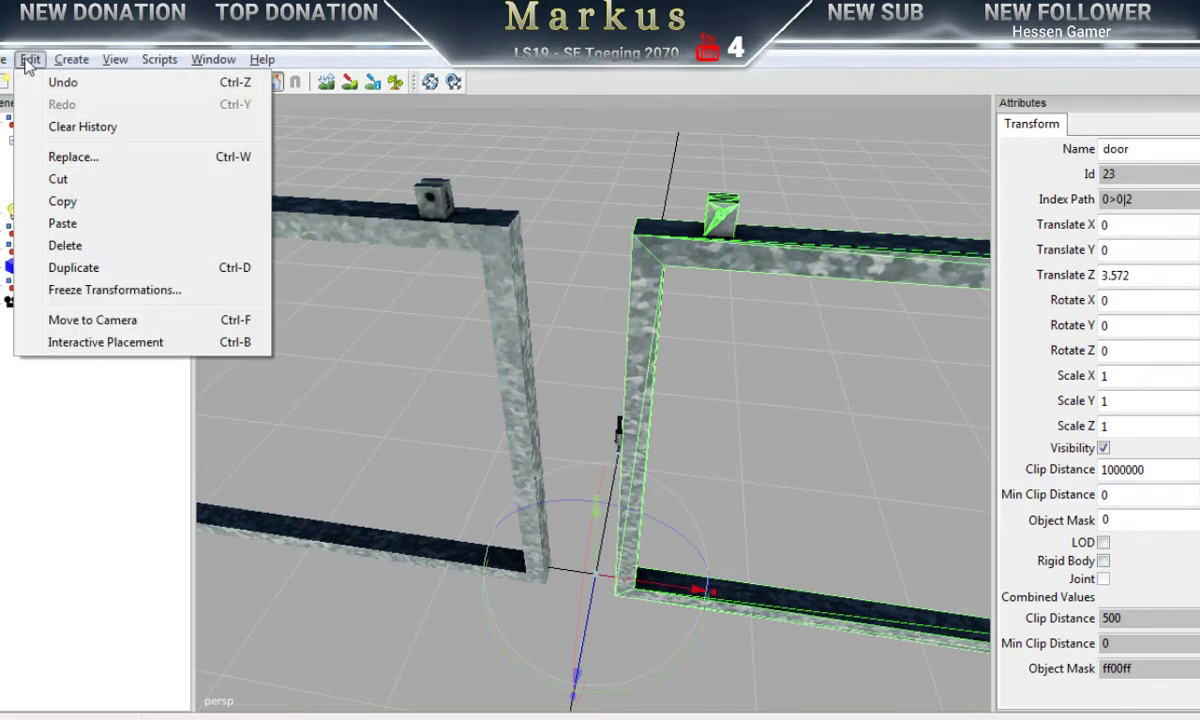
{"action": "left_click", "coordinate": [70, 268]}
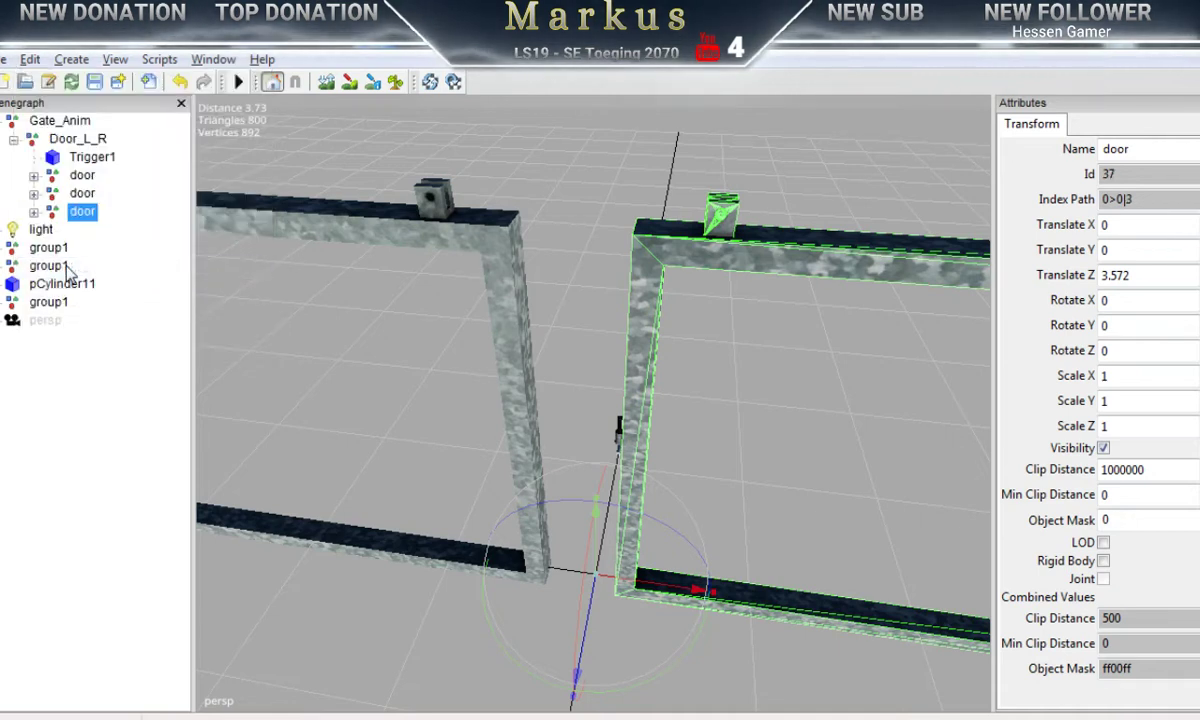
{"action": "left_click", "coordinate": [34, 212]}
{"action": "left_click", "coordinate": [122, 231]}
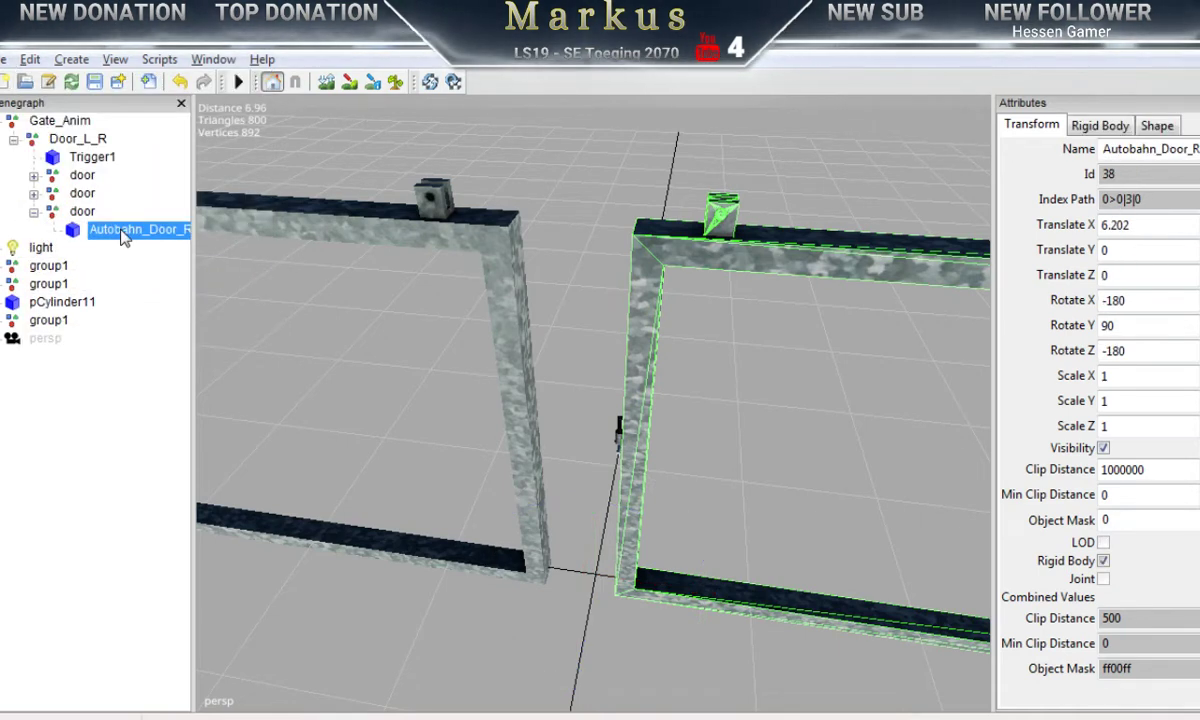
{"action": "key", "text": "Delete"}
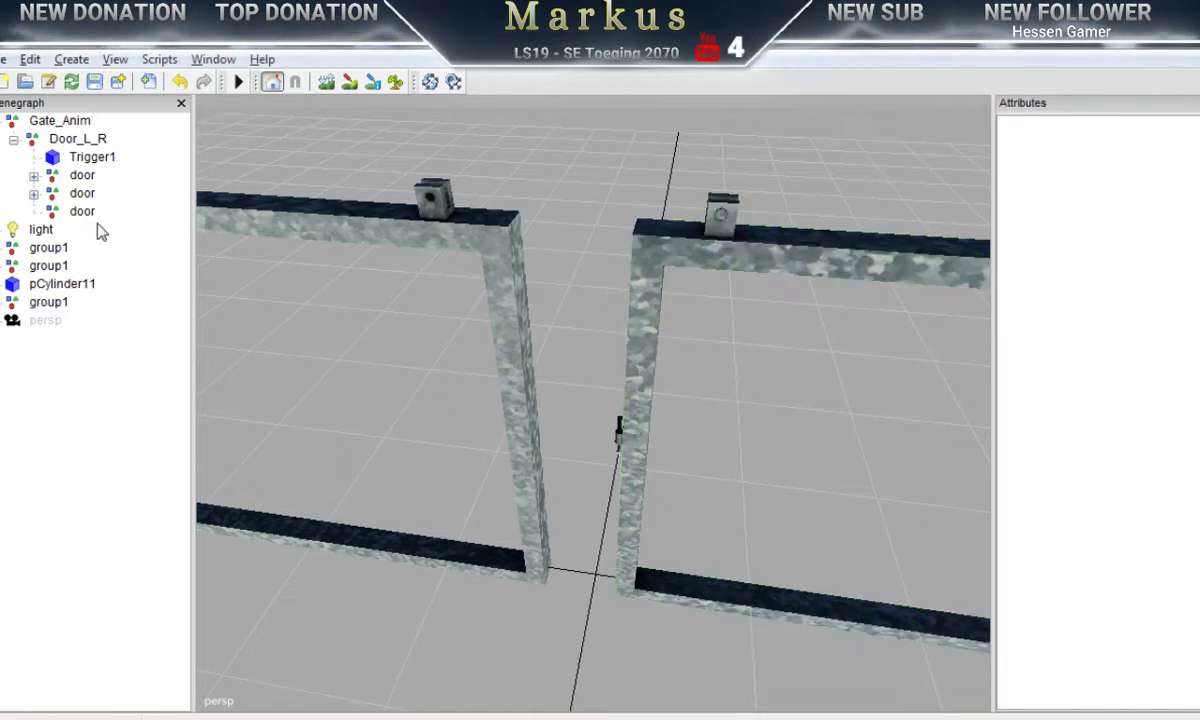
Step: Find the pasted__pCube17 mesh under the second group1 and cut and paste it into the empty third door group
{"action": "left_click", "coordinate": [82, 213]}
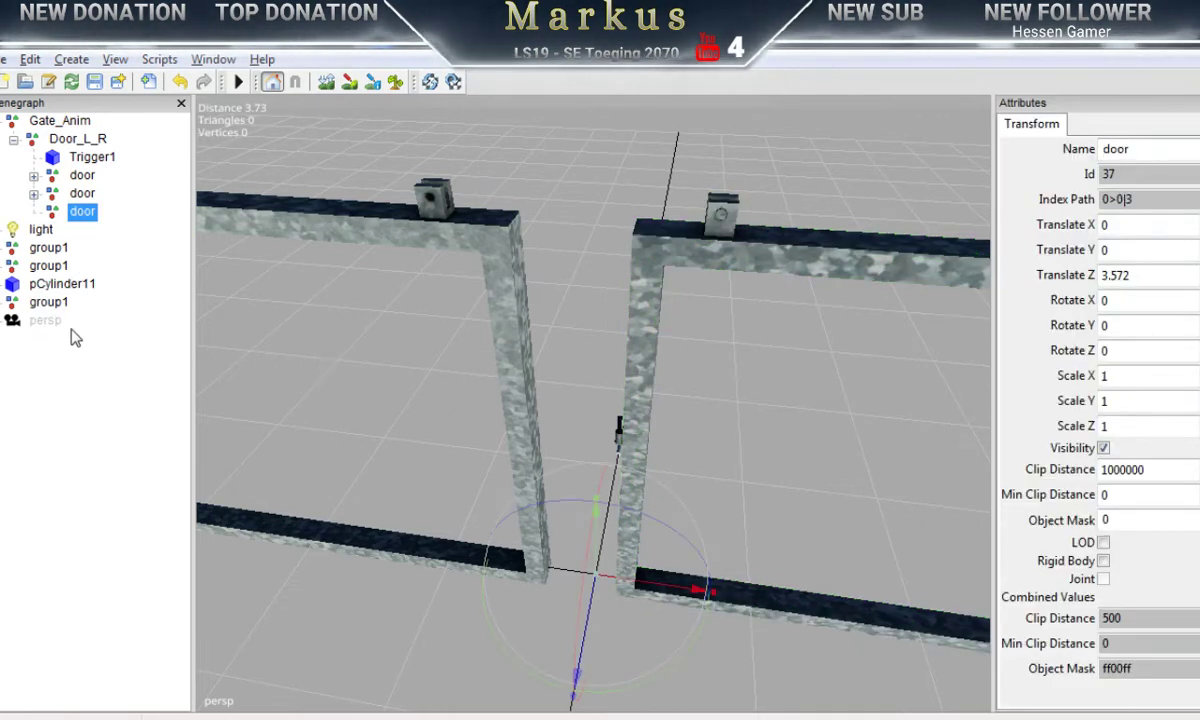
{"action": "left_click", "coordinate": [50, 266]}
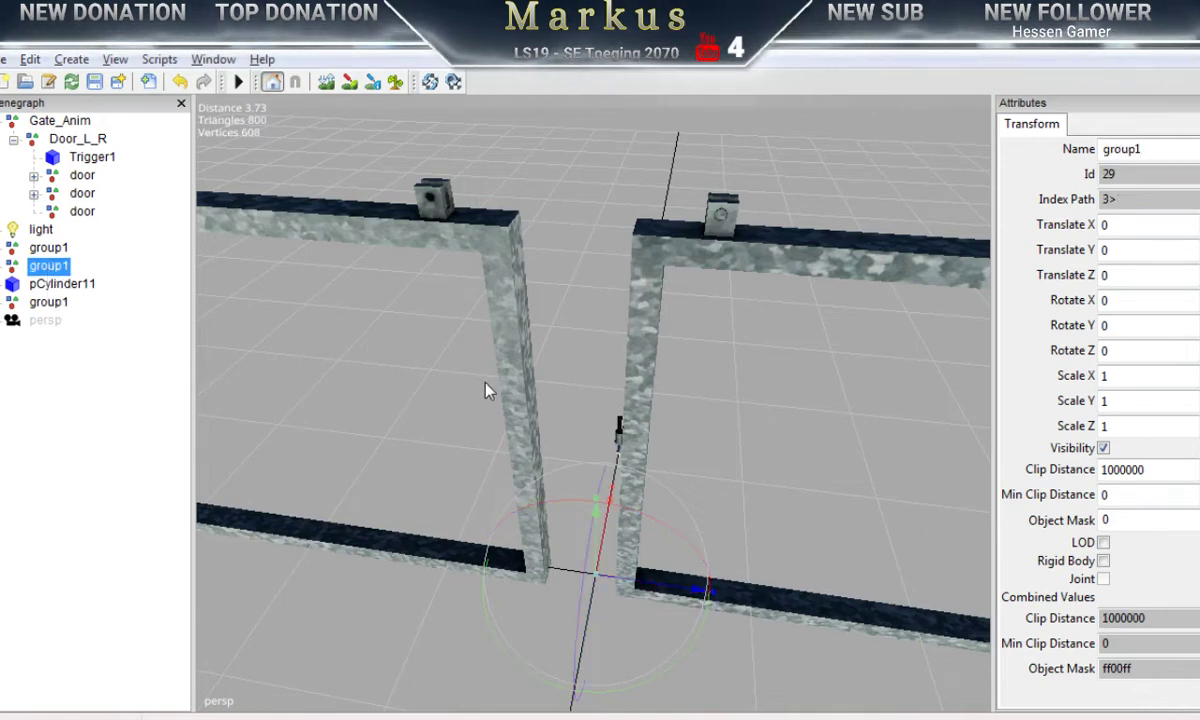
{"action": "scroll", "coordinate": [445, 493], "scroll_direction": "down", "scroll_amount": 5}
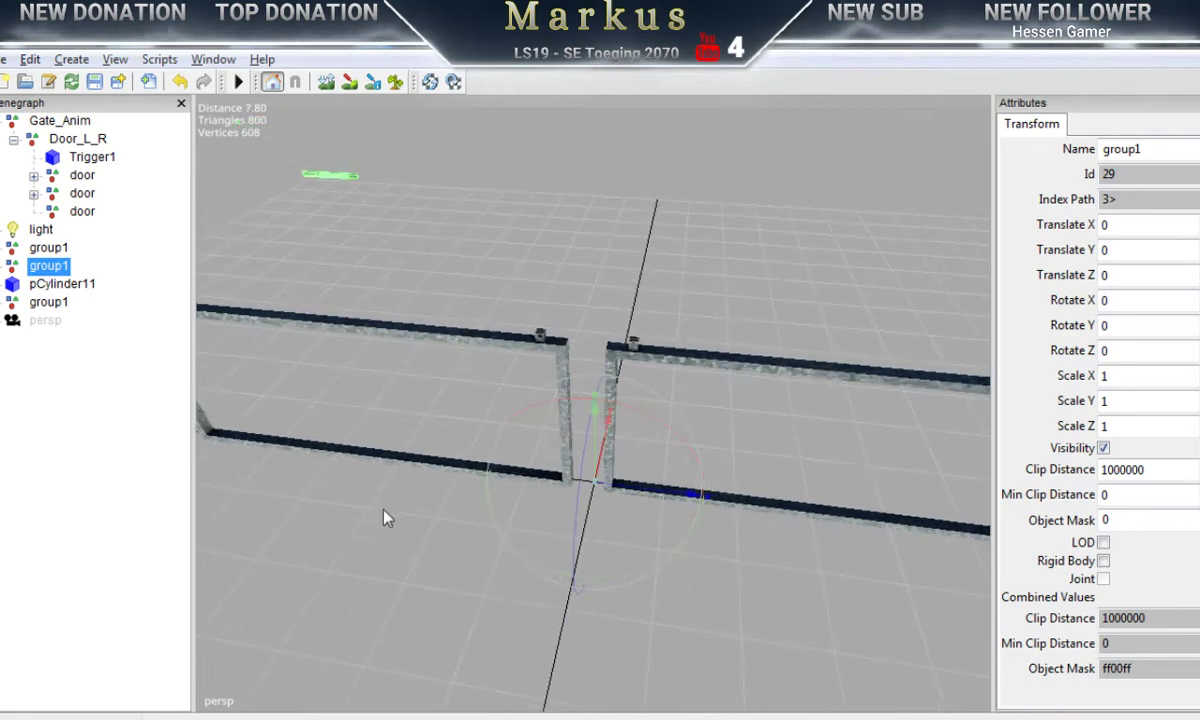
{"action": "left_click_drag", "start_coordinate": [388, 501], "coordinate": [408, 515], "text": "alt"}
{"action": "left_click", "coordinate": [3, 266]}
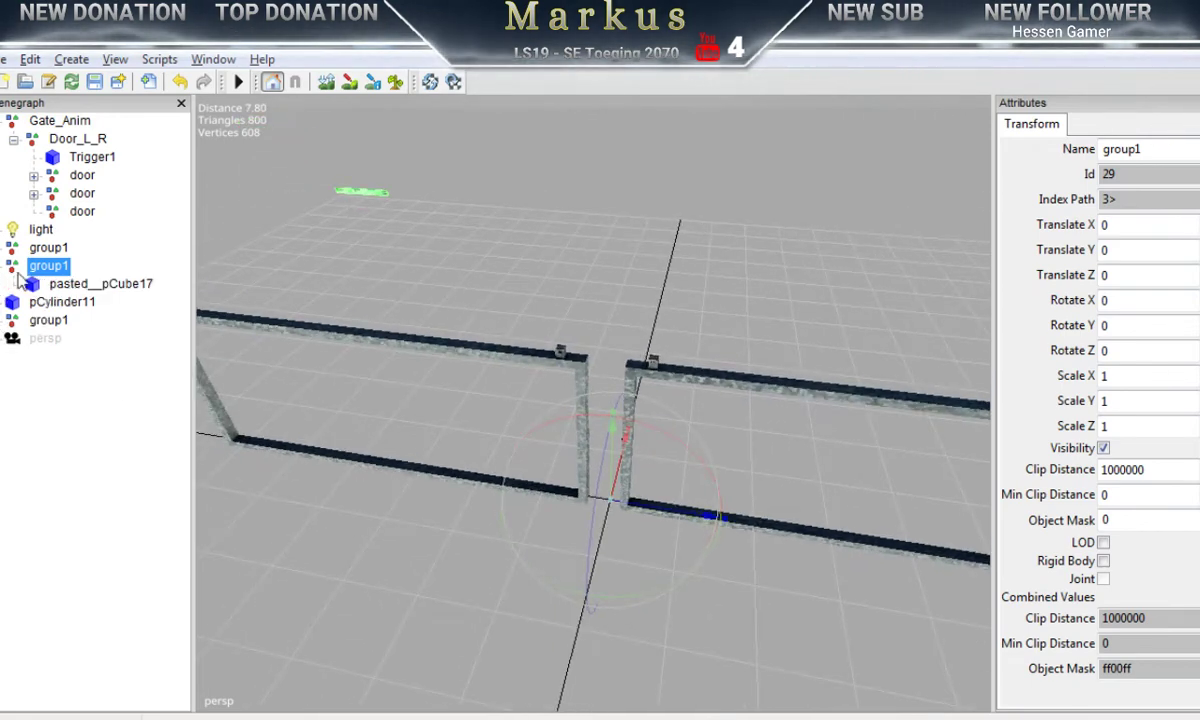
{"action": "left_click", "coordinate": [80, 284]}
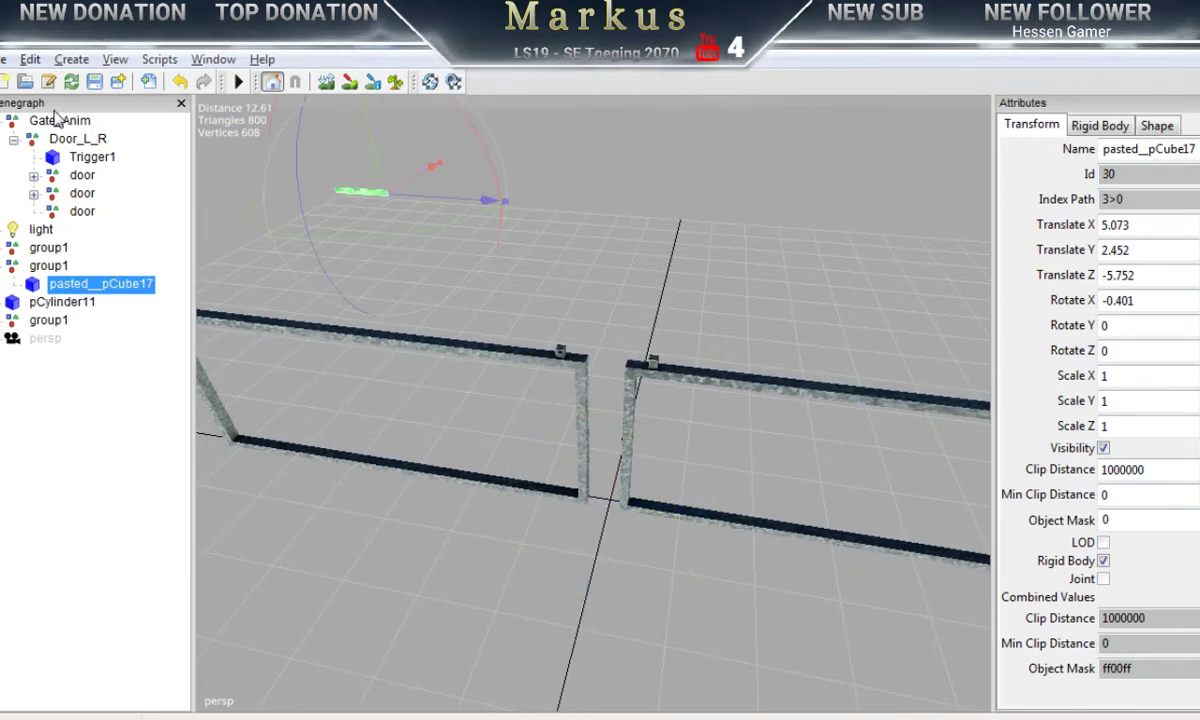
{"action": "left_click", "coordinate": [32, 62]}
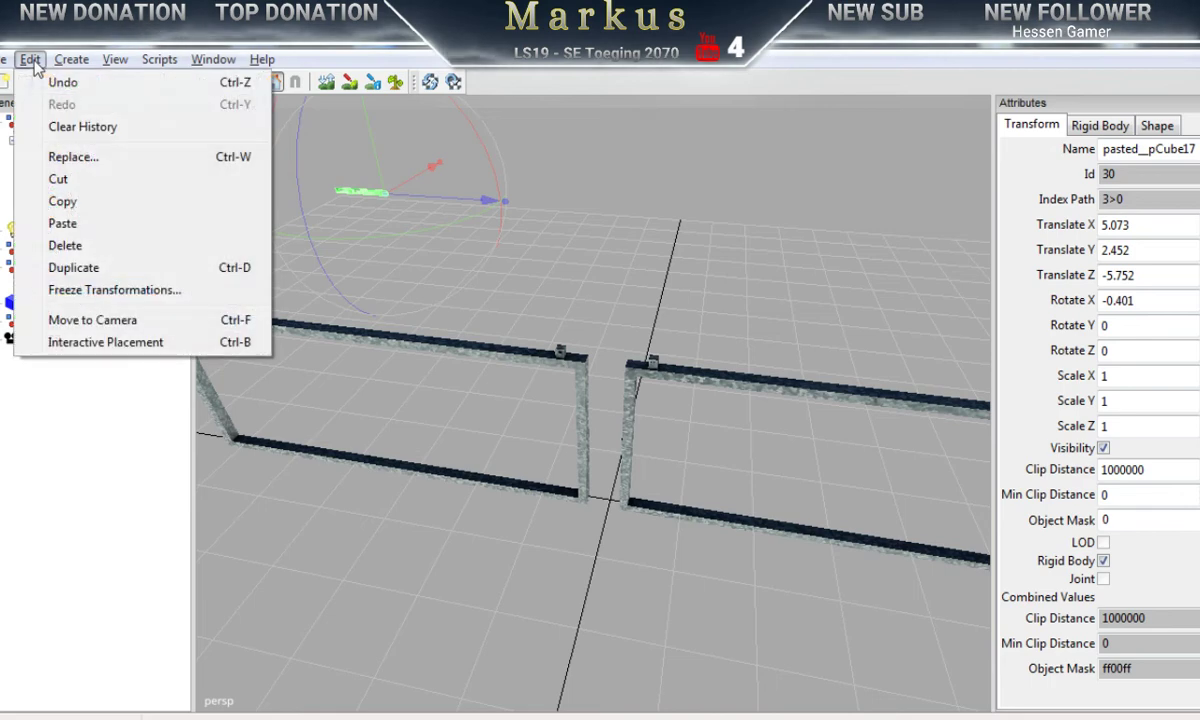
{"action": "left_click", "coordinate": [58, 177]}
{"action": "left_click", "coordinate": [82, 211]}
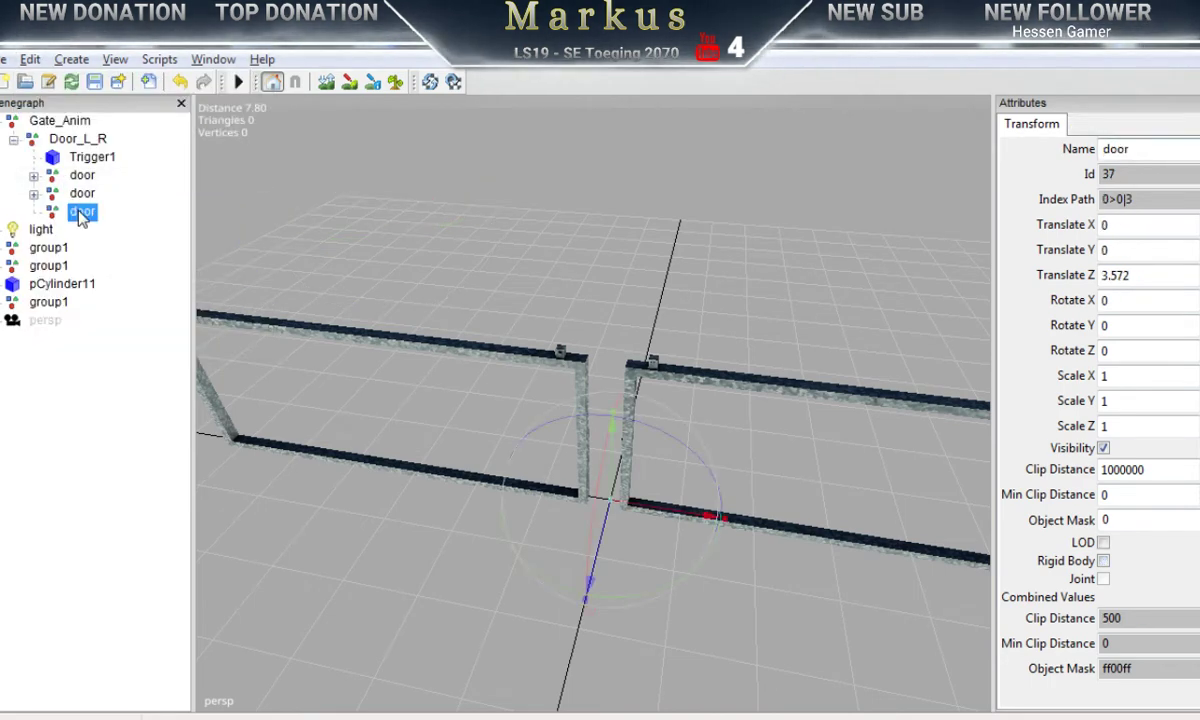
{"action": "left_click", "coordinate": [31, 61]}
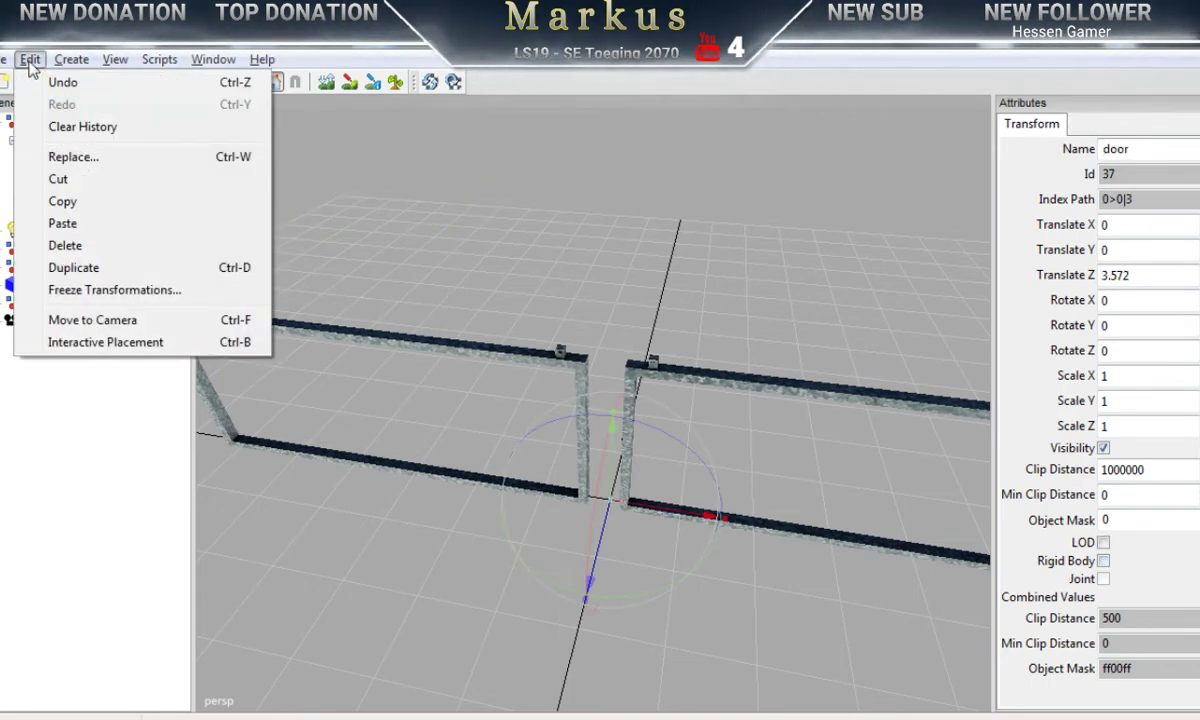
{"action": "left_click", "coordinate": [62, 223]}
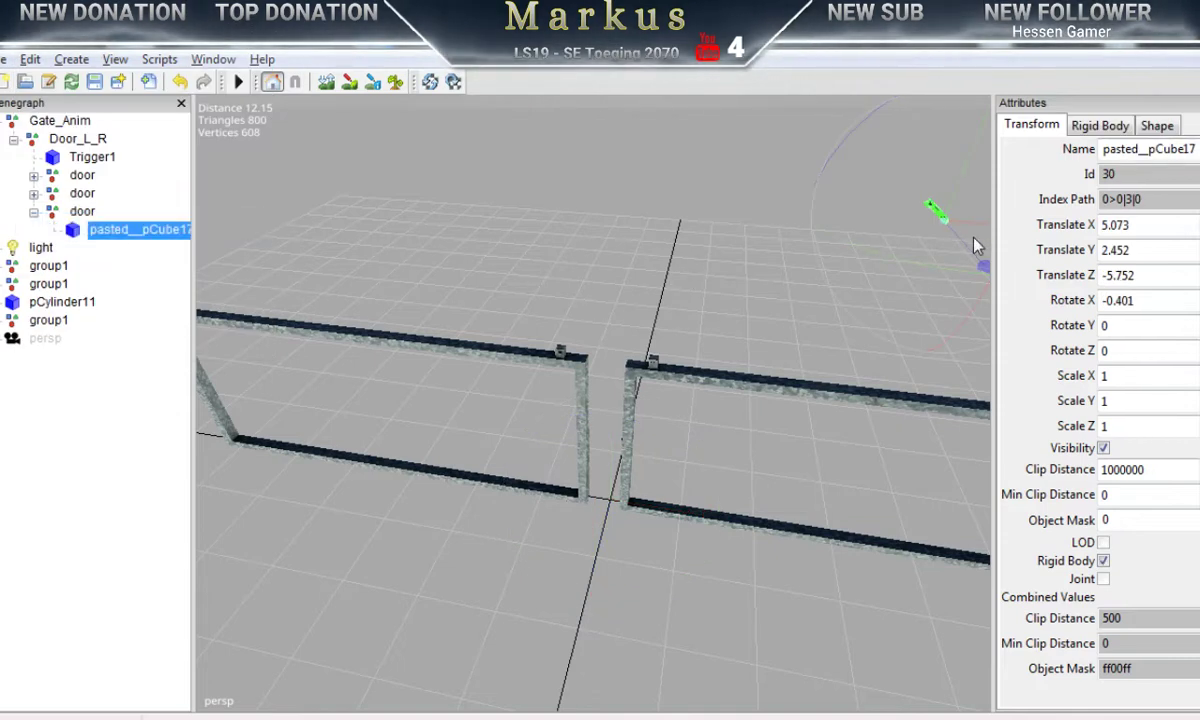
Step: Move pasted__pCube17 onto the gate leaf's upper beam by hand and rotate it about 89 degrees around Y to lie along it
{"action": "left_click_drag", "start_coordinate": [975, 233], "coordinate": [355, 710]}
{"action": "left_click_drag", "start_coordinate": [568, 425], "coordinate": [683, 346]}
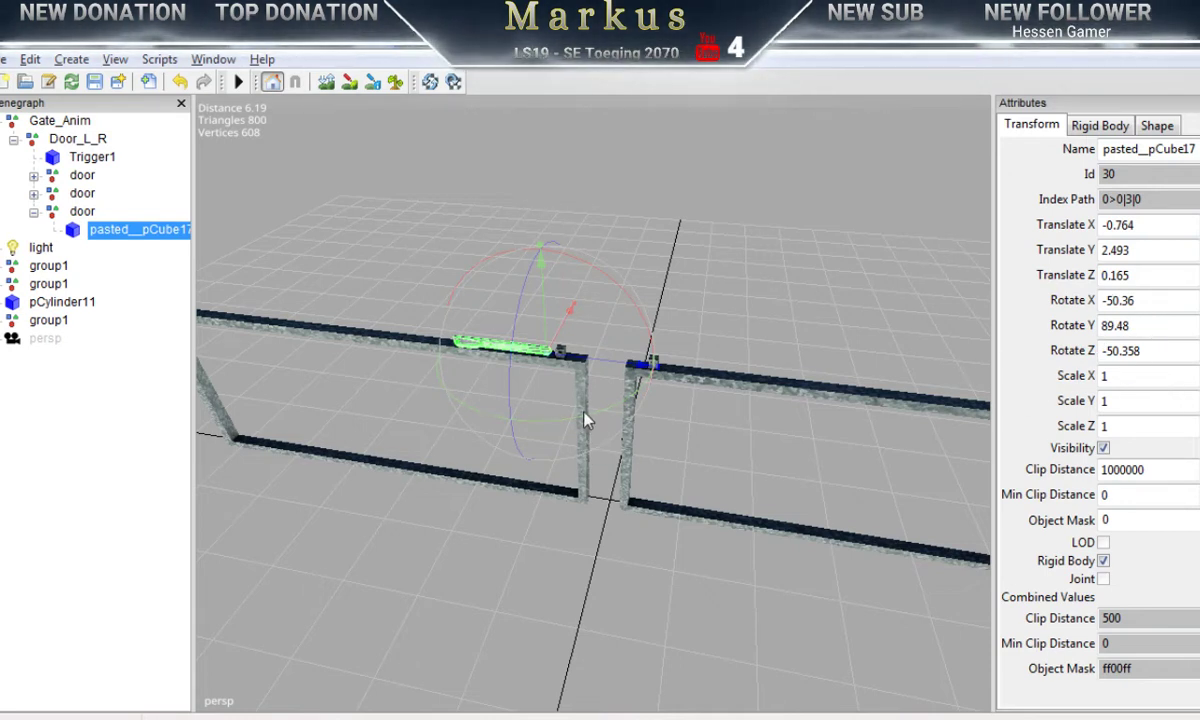
{"action": "left_click_drag", "start_coordinate": [584, 418], "coordinate": [601, 427]}
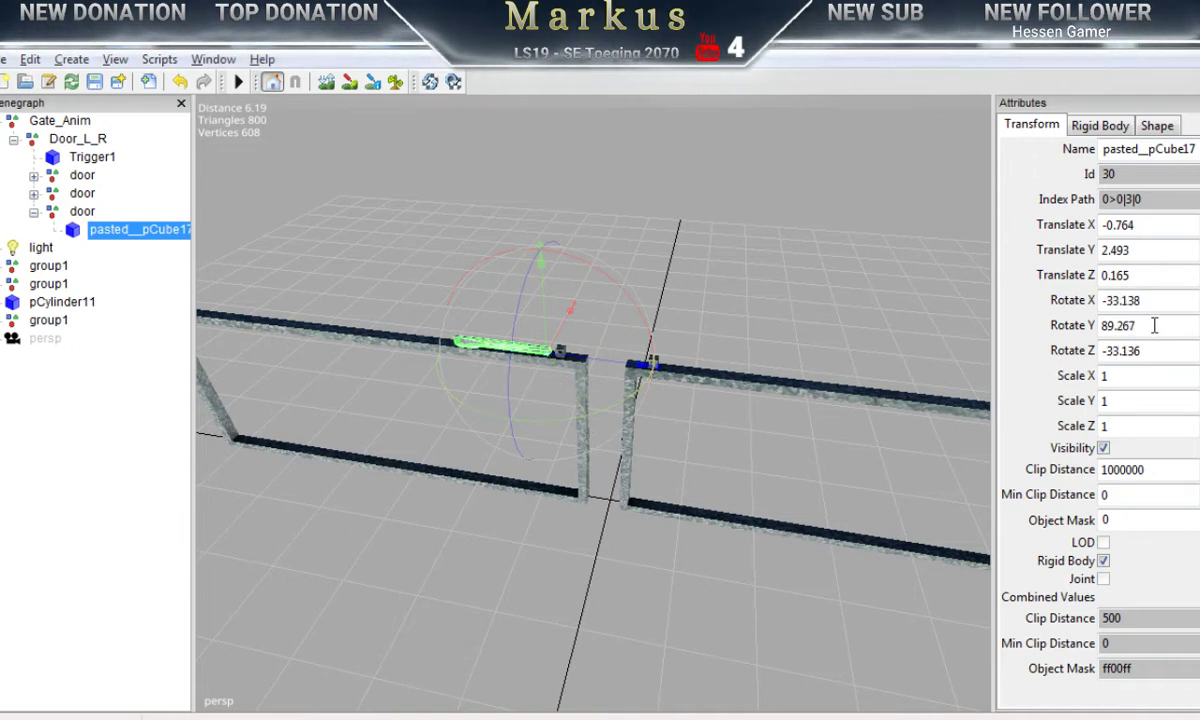
Step: Set the rotation of pasted__pCube17 to Rotate X 0, Rotate Y 90 and Rotate Z 0
{"action": "left_click_drag", "start_coordinate": [1154, 325], "coordinate": [1085, 318]}
{"action": "type", "text": "90"}
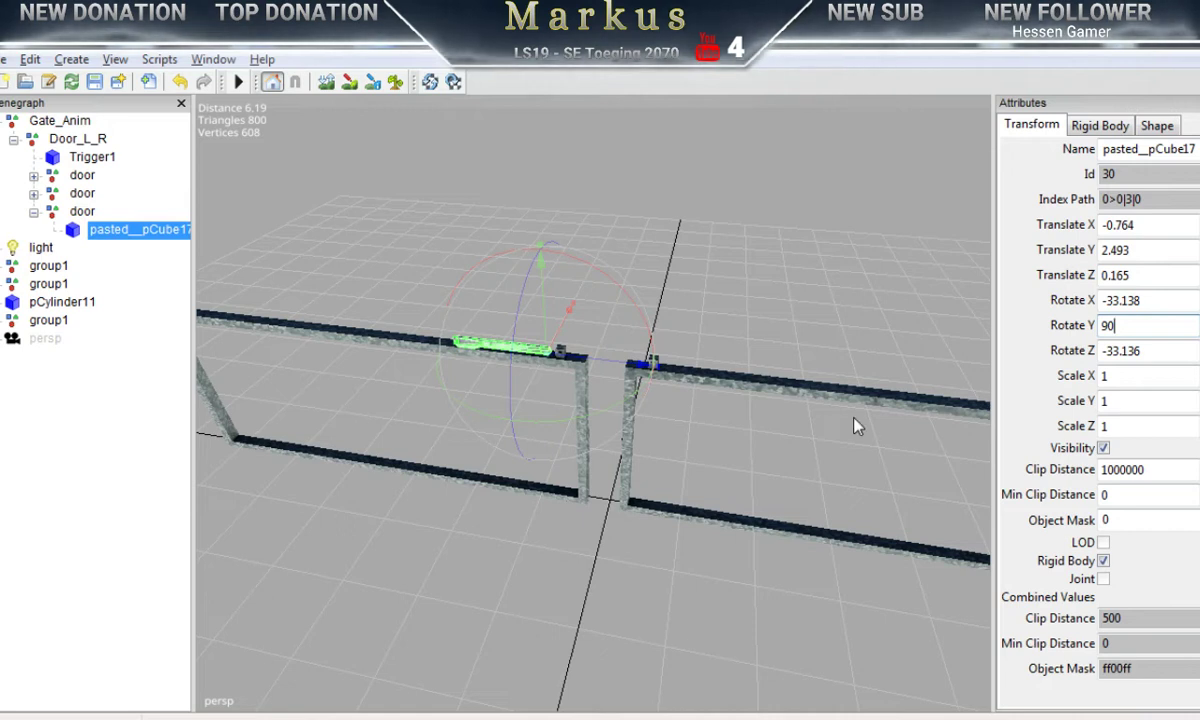
{"action": "left_click_drag", "start_coordinate": [1154, 350], "coordinate": [1080, 350]}
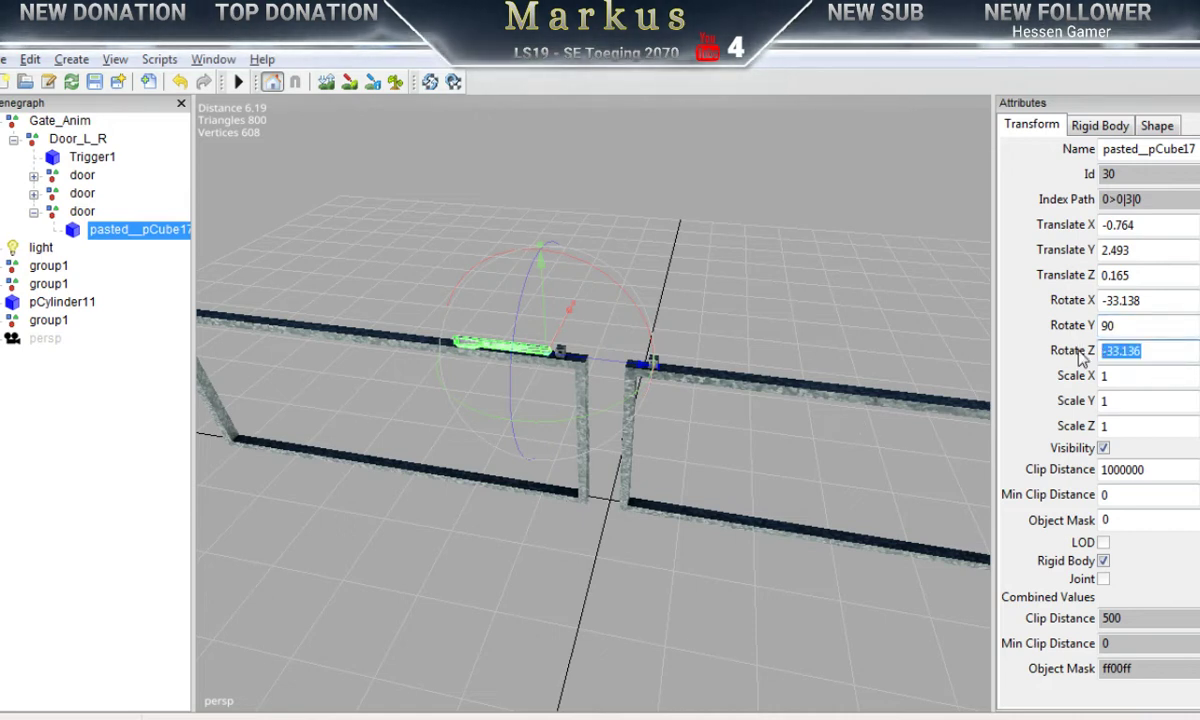
{"action": "type", "text": "0"}
{"action": "left_click_drag", "start_coordinate": [1154, 301], "coordinate": [1080, 301]}
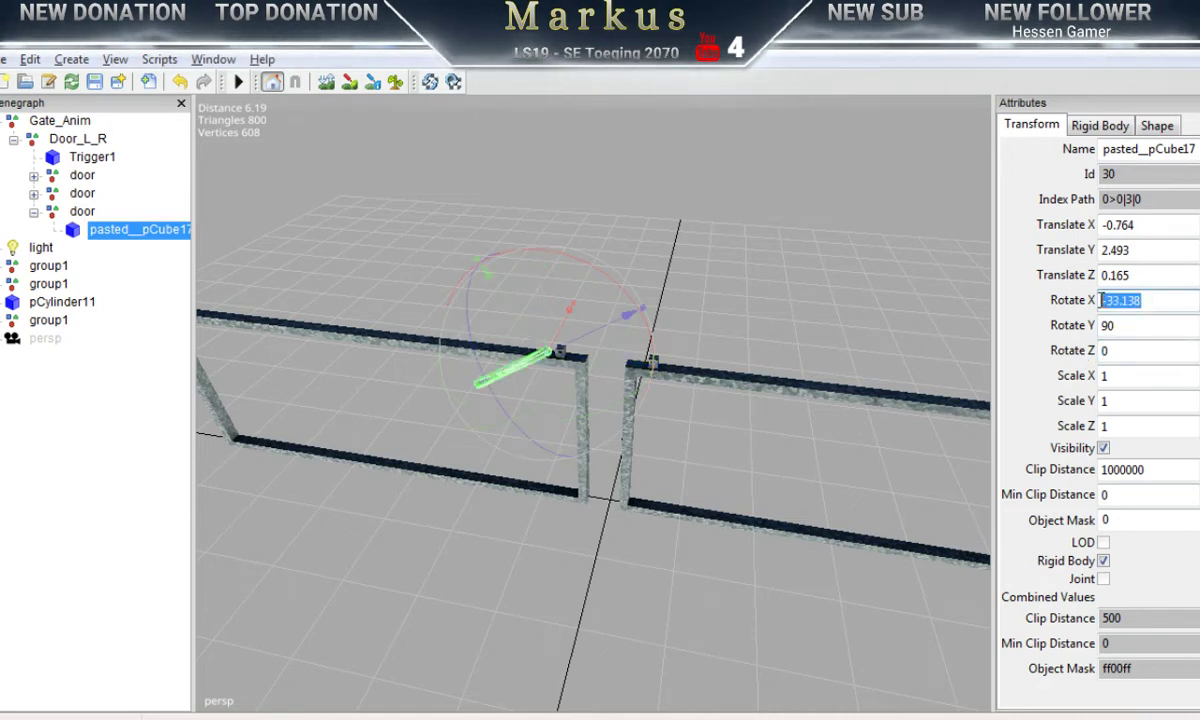
{"action": "type", "text": "0"}
Step: Set Translate X, Y and Z of pasted__pCube17 to 0 to place it at its door group's pivot
{"action": "left_click_drag", "start_coordinate": [1146, 276], "coordinate": [1080, 275]}
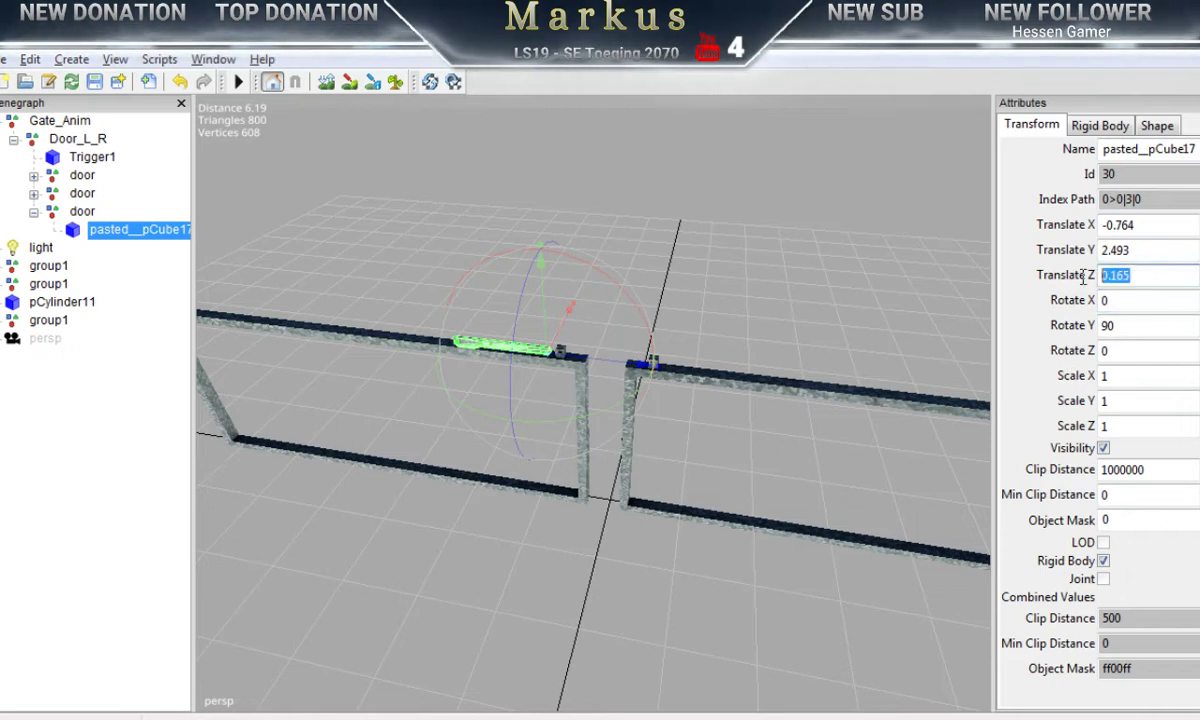
{"action": "type", "text": "0"}
{"action": "left_click_drag", "start_coordinate": [1150, 250], "coordinate": [1100, 226]}
{"action": "type", "text": "00"}
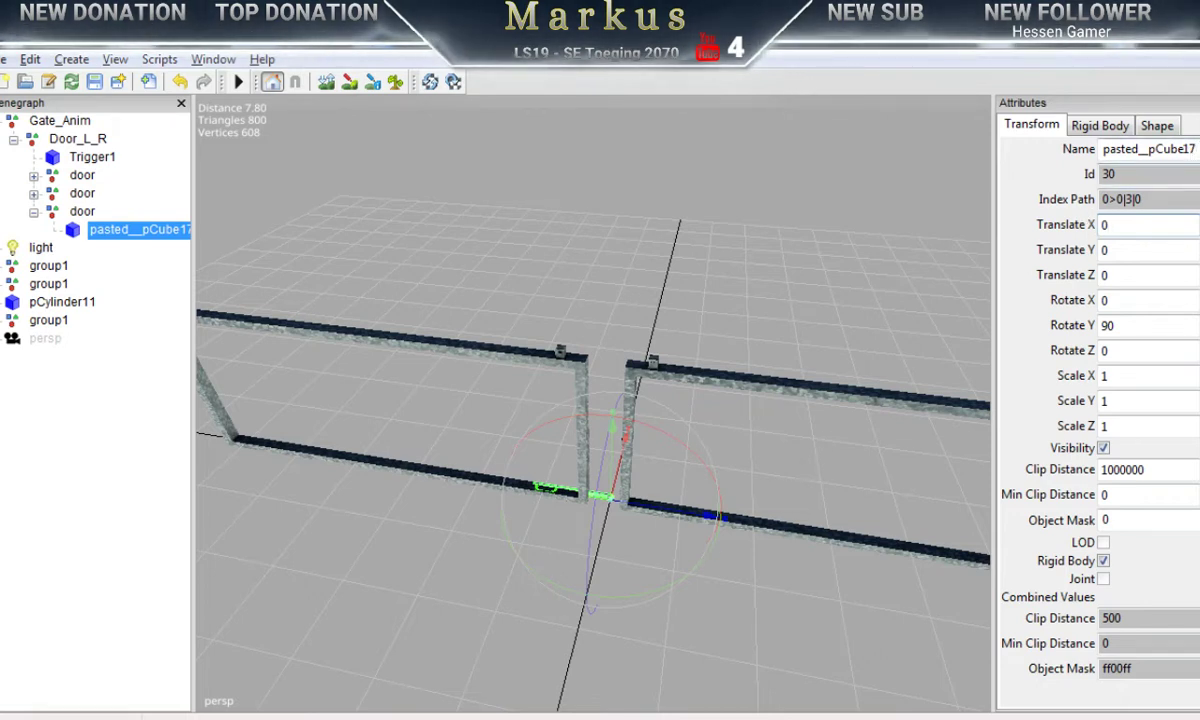
Step: Rename pasted__pCube17 to Griff
{"action": "left_click_drag", "start_coordinate": [1190, 148], "coordinate": [995, 152]}
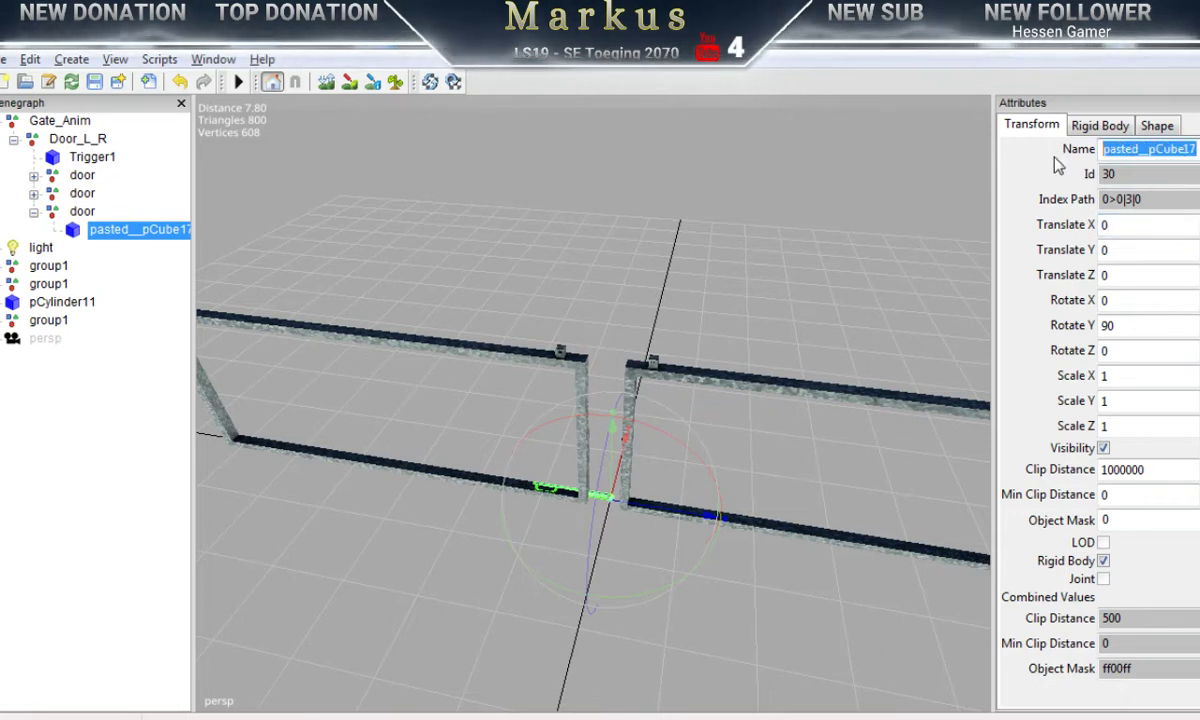
{"action": "type", "text": "Griff"}
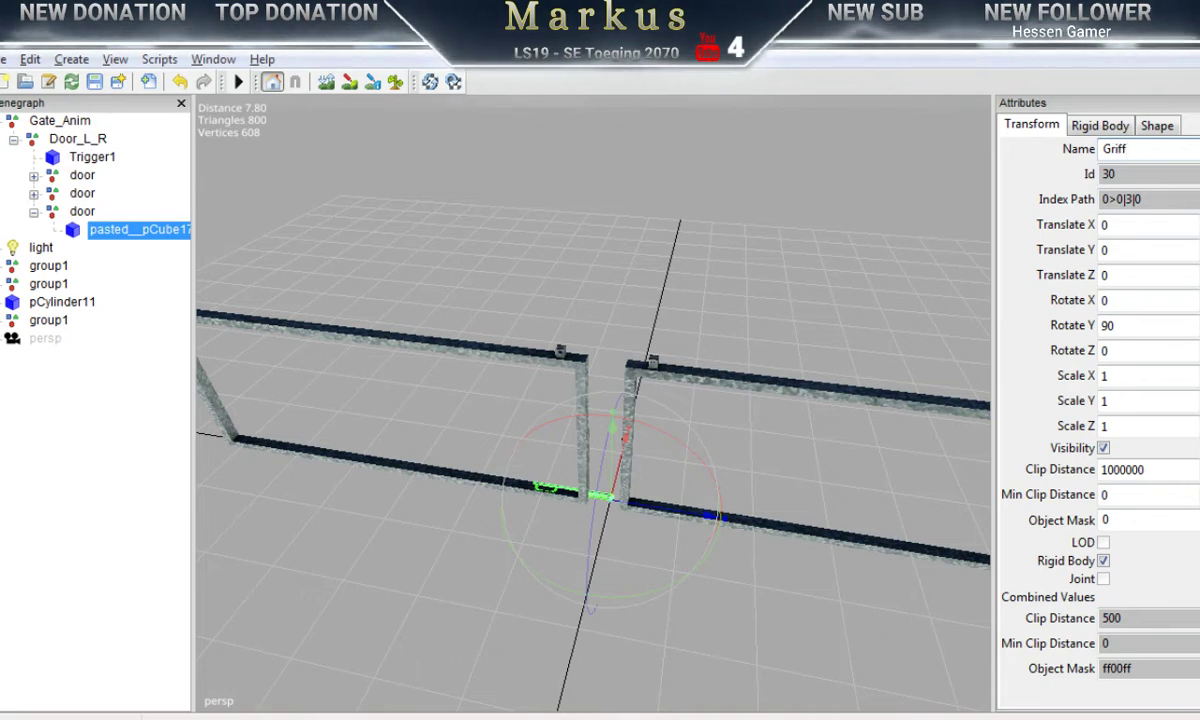
{"action": "key", "text": "Return"}
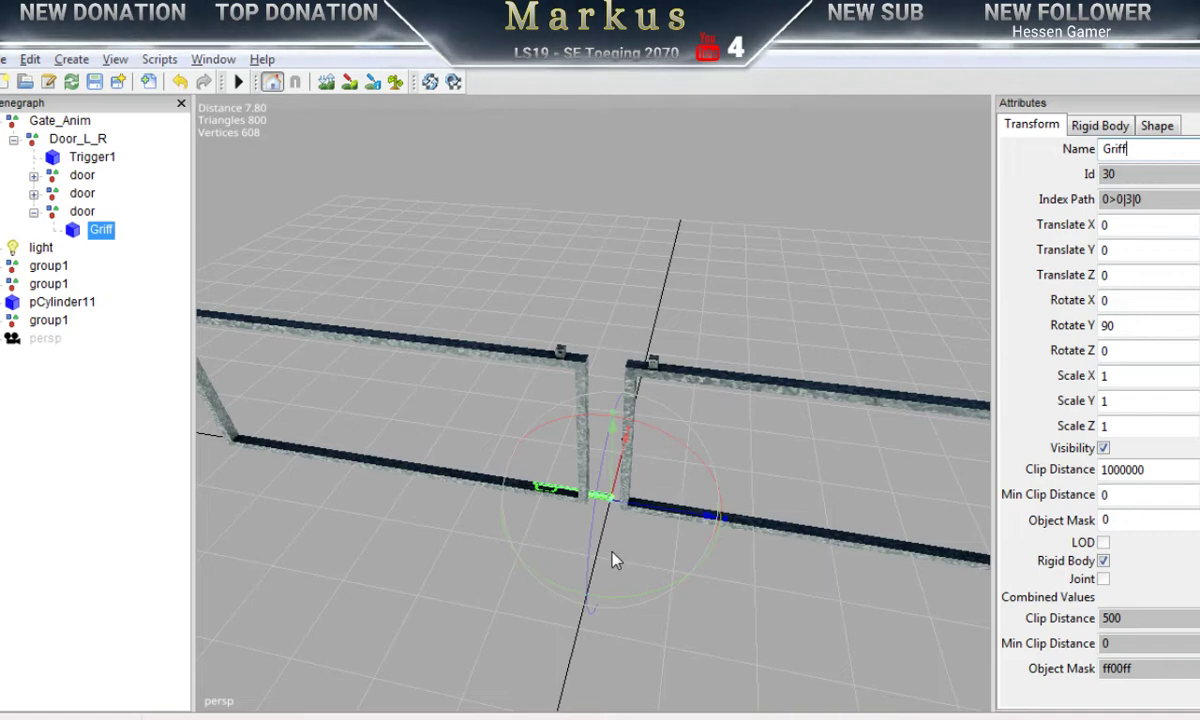
Step: Try raising the Griff mesh itself to about 1.48 on the Y axis, and undo that move
{"action": "right_click_drag", "start_coordinate": [566, 575], "coordinate": [1042, 643], "text": "alt"}
{"action": "right_click_drag", "start_coordinate": [824, 586], "coordinate": [525, 588], "text": "alt"}
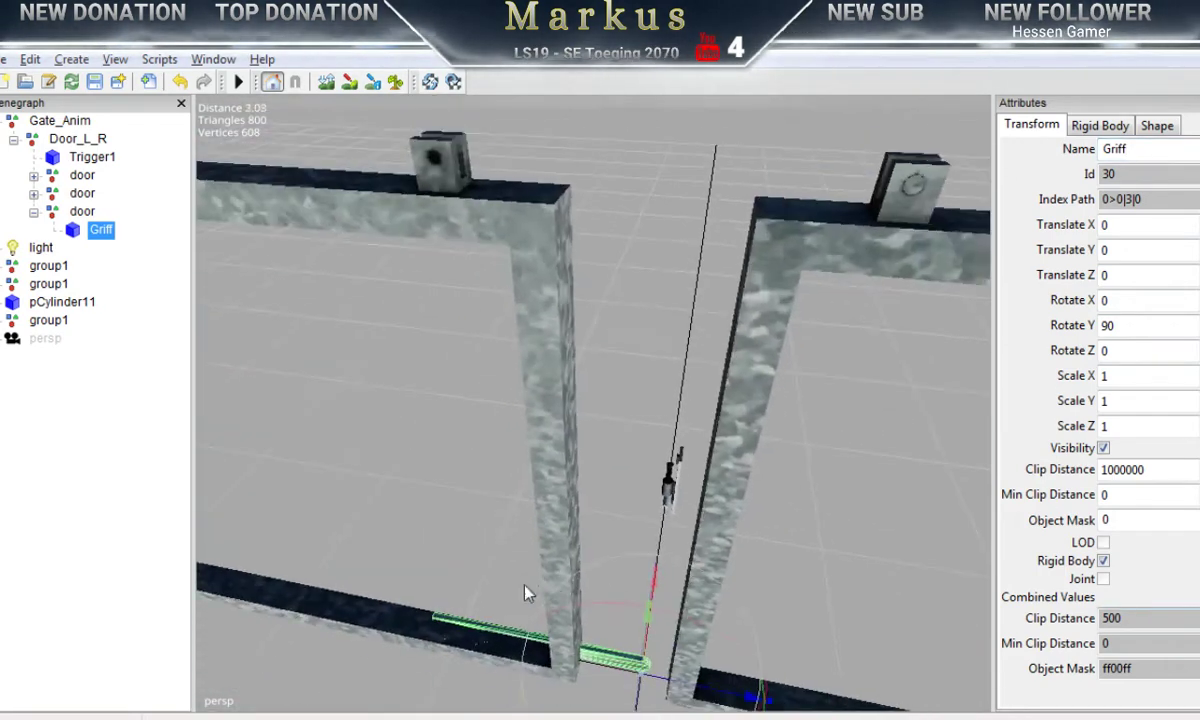
{"action": "middle_click_drag", "start_coordinate": [525, 588], "coordinate": [579, 492], "text": "alt"}
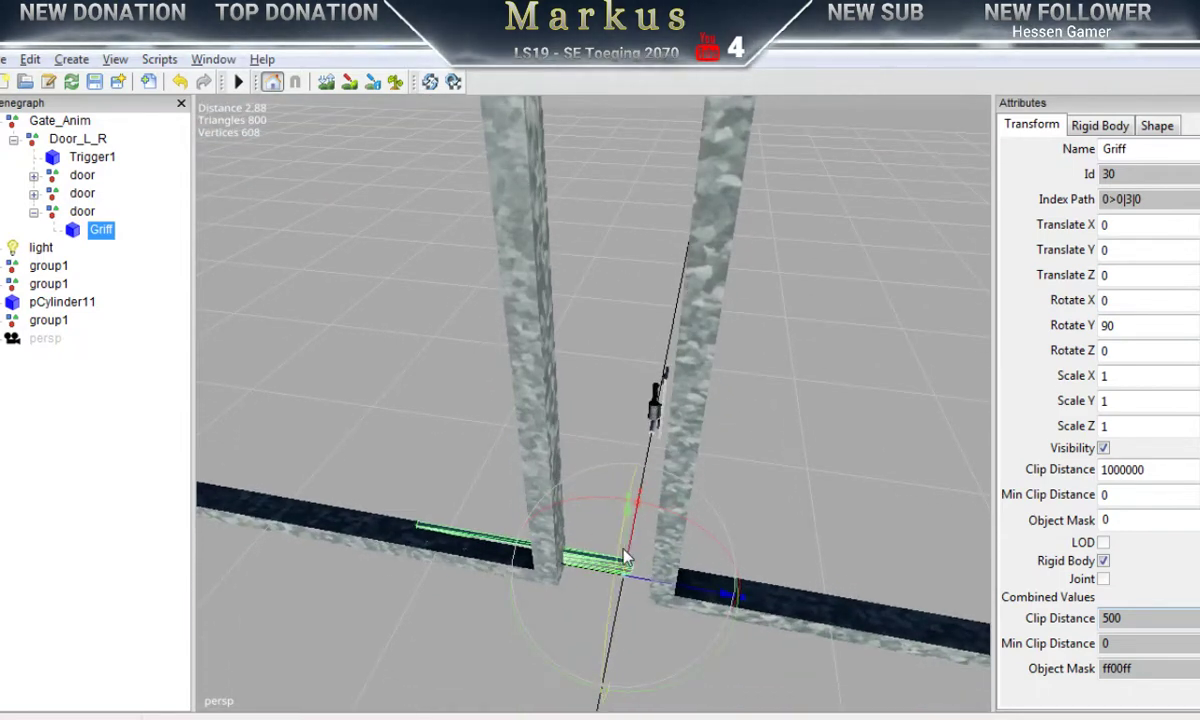
{"action": "left_click_drag", "start_coordinate": [630, 552], "coordinate": [630, 50]}
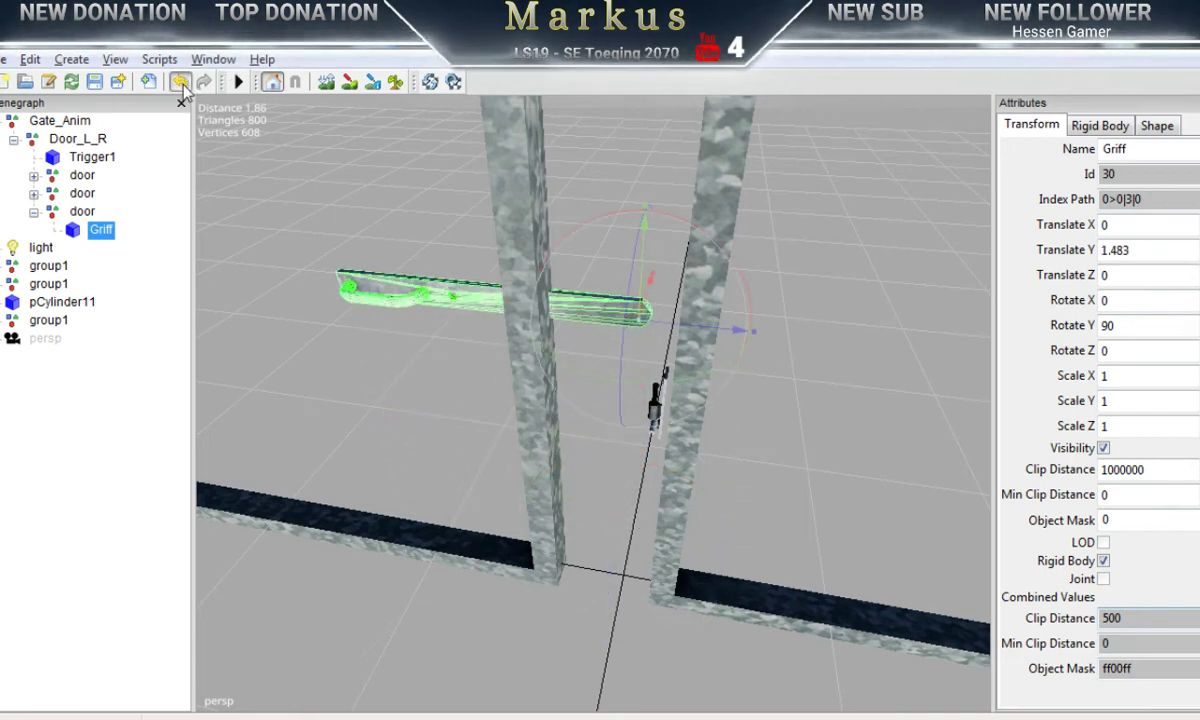
{"action": "left_click", "coordinate": [180, 82]}
Step: Raise the third door group holding Griff to about Y 2.447 and shift it to about X 0.318, between the brackets on the upper beams
{"action": "left_click", "coordinate": [82, 212]}
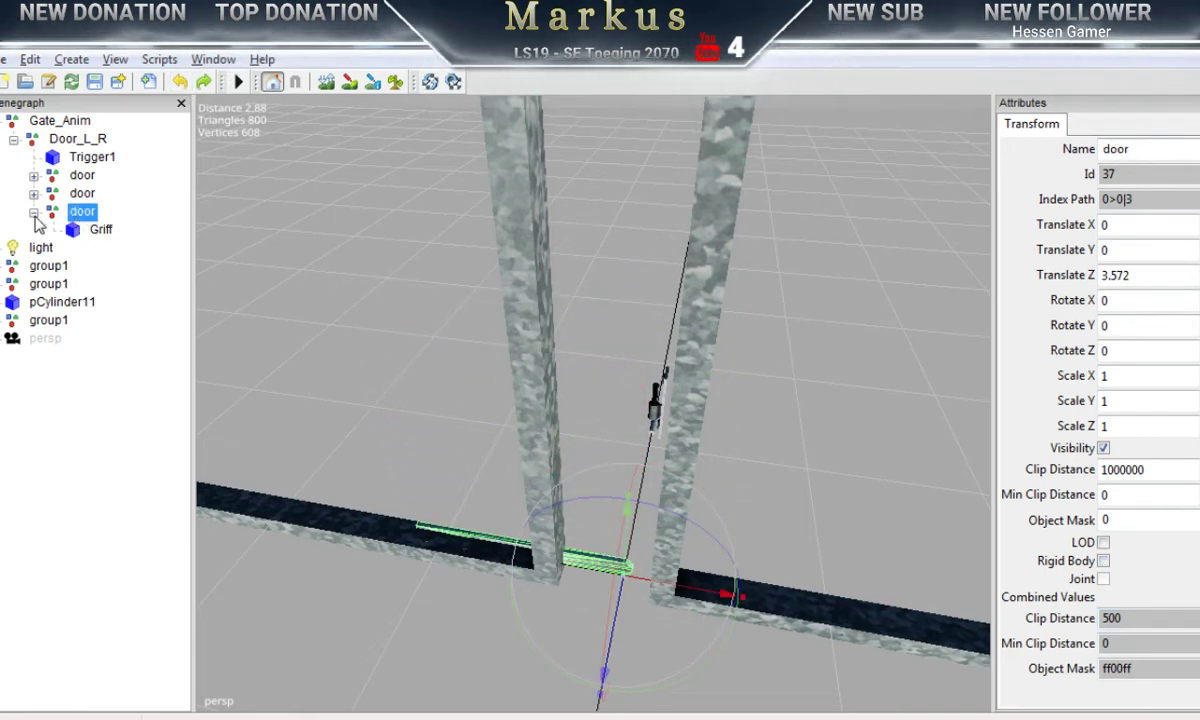
{"action": "left_click", "coordinate": [34, 212]}
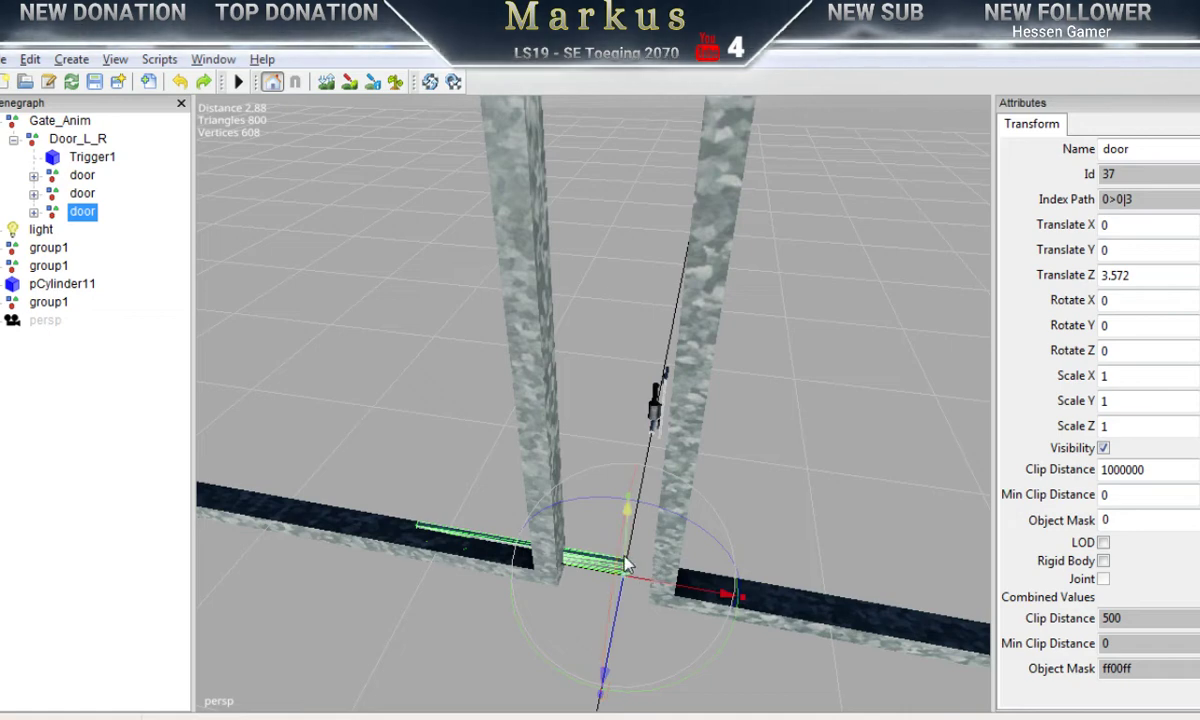
{"action": "left_click_drag", "start_coordinate": [625, 566], "coordinate": [697, 64]}
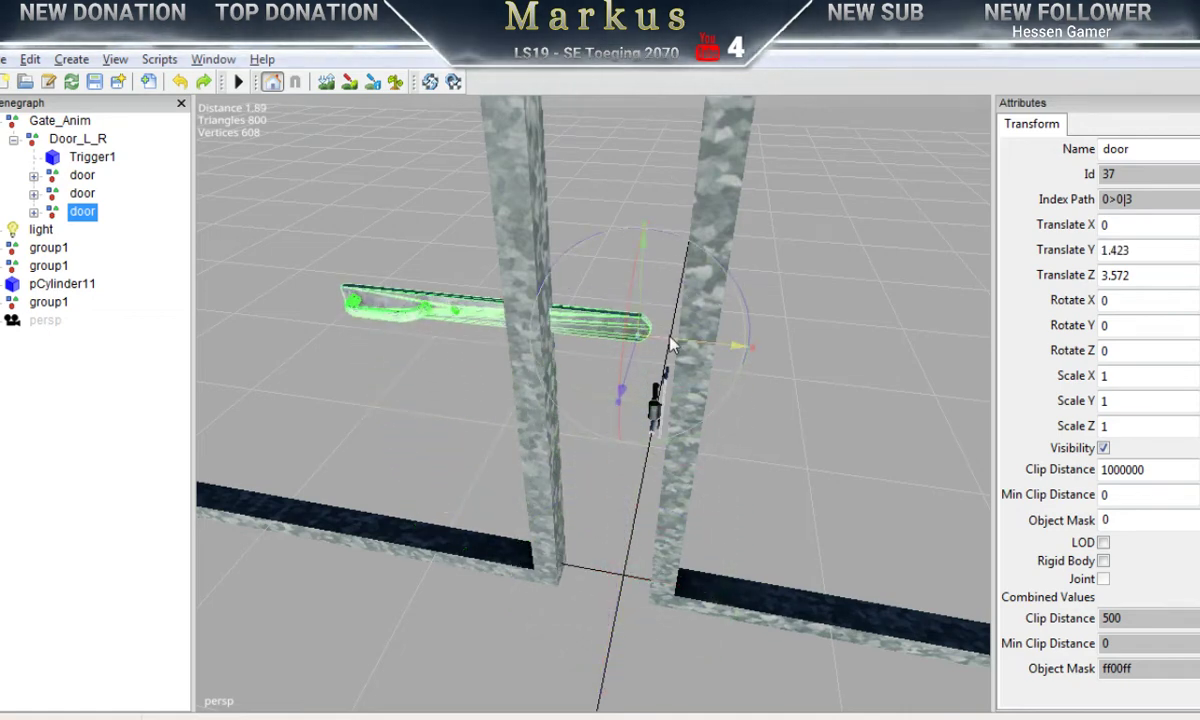
{"action": "middle_click_drag", "start_coordinate": [672, 346], "coordinate": [559, 527], "text": "alt"}
{"action": "scroll", "coordinate": [659, 542], "scroll_direction": "down", "scroll_amount": 2}
{"action": "left_click_drag", "start_coordinate": [584, 571], "coordinate": [611, 115]}
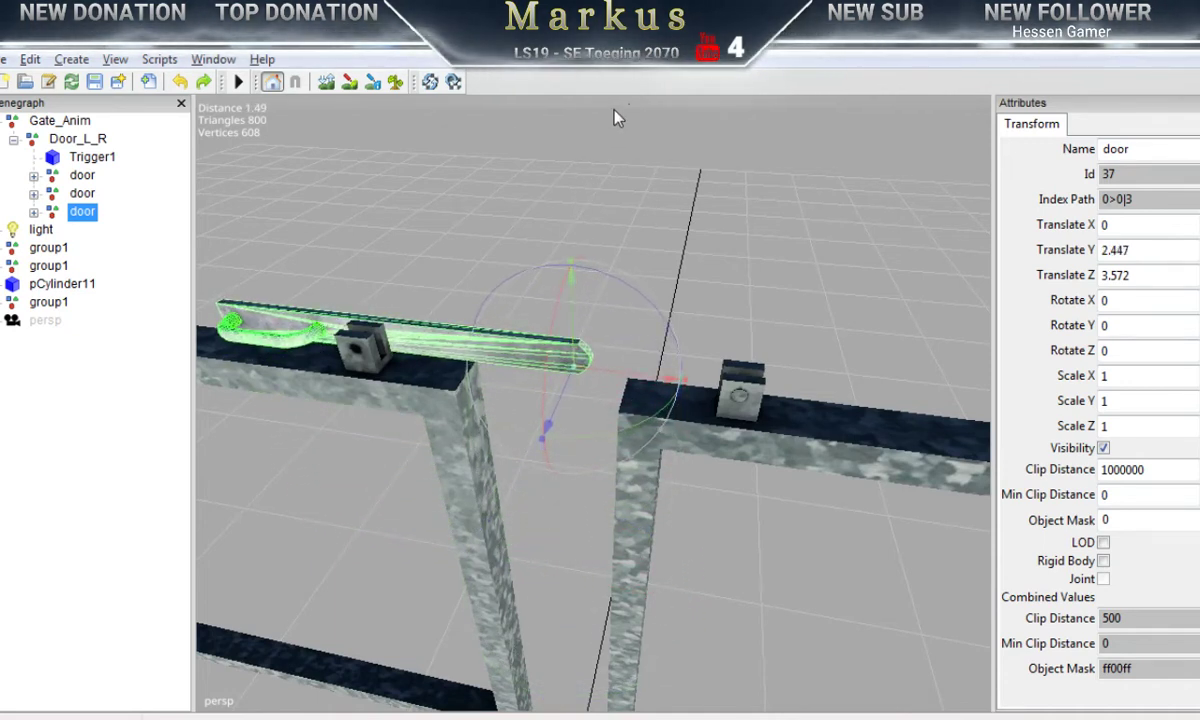
{"action": "left_click_drag", "start_coordinate": [750, 397], "coordinate": [905, 431]}
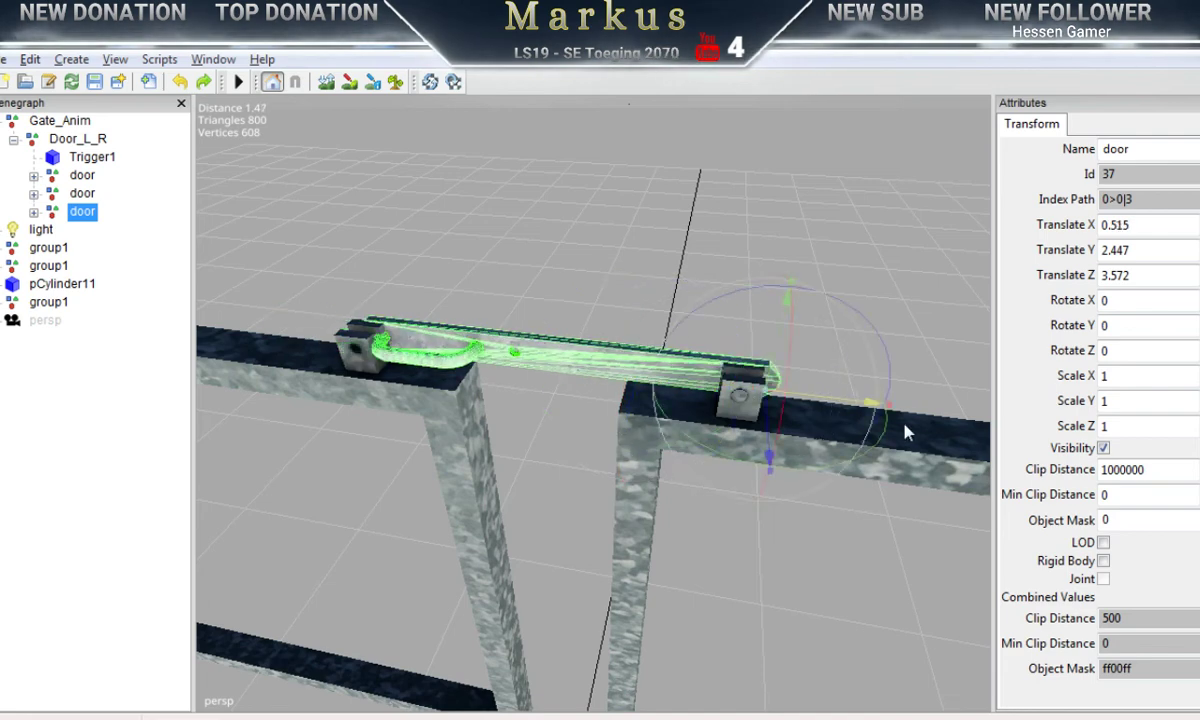
{"action": "left_click_drag", "start_coordinate": [828, 407], "coordinate": [720, 400]}
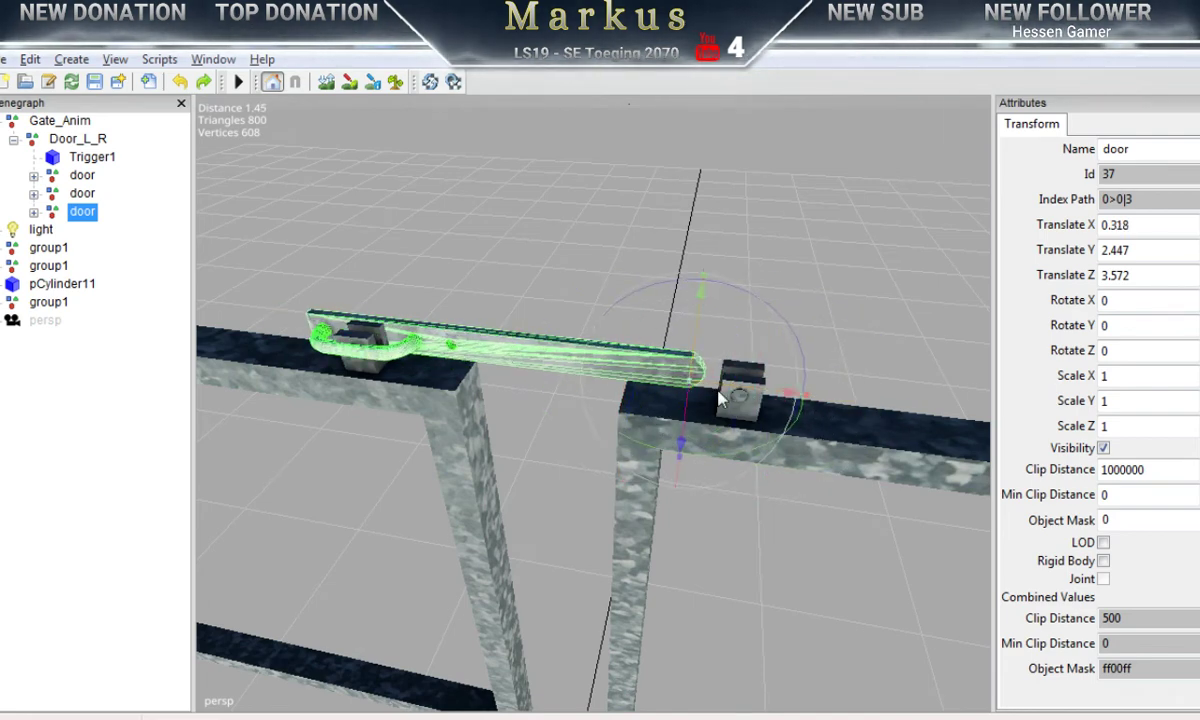
Step: Delete the emptied second group1 from the scene root
{"action": "right_click_drag", "start_coordinate": [760, 513], "coordinate": [356, 539], "text": "alt"}
{"action": "left_click_drag", "start_coordinate": [356, 539], "coordinate": [442, 542], "text": "alt"}
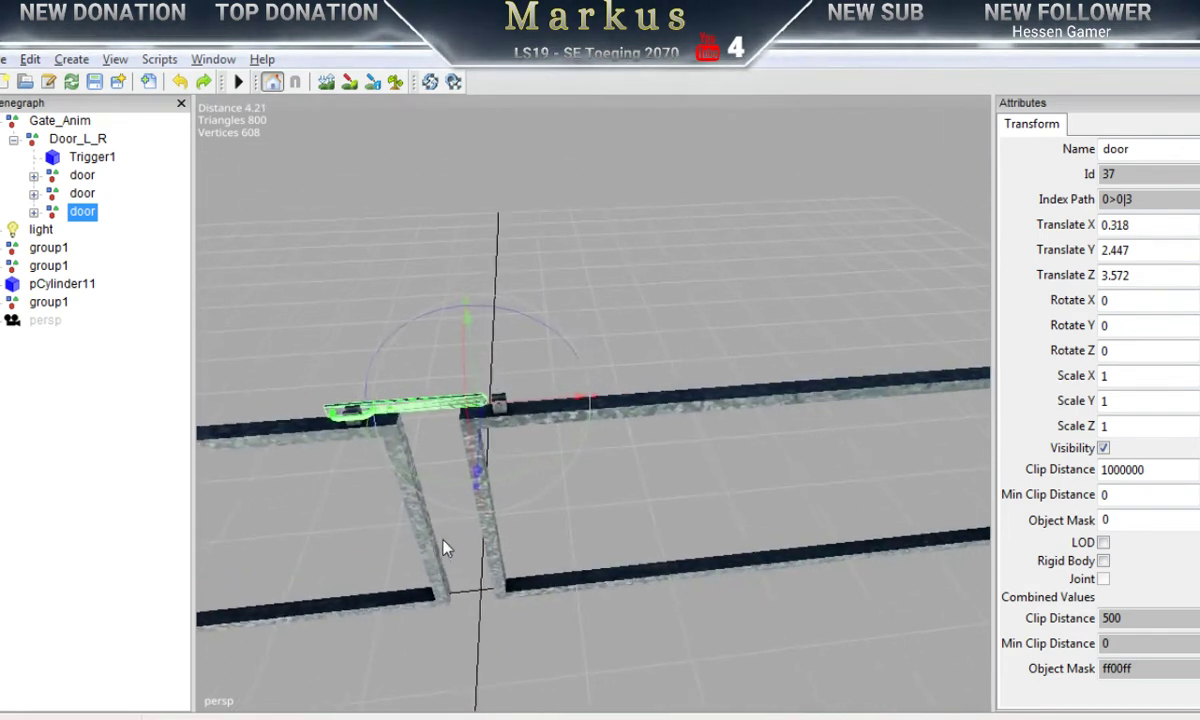
{"action": "middle_click_drag", "start_coordinate": [442, 542], "coordinate": [169, 356], "text": "alt"}
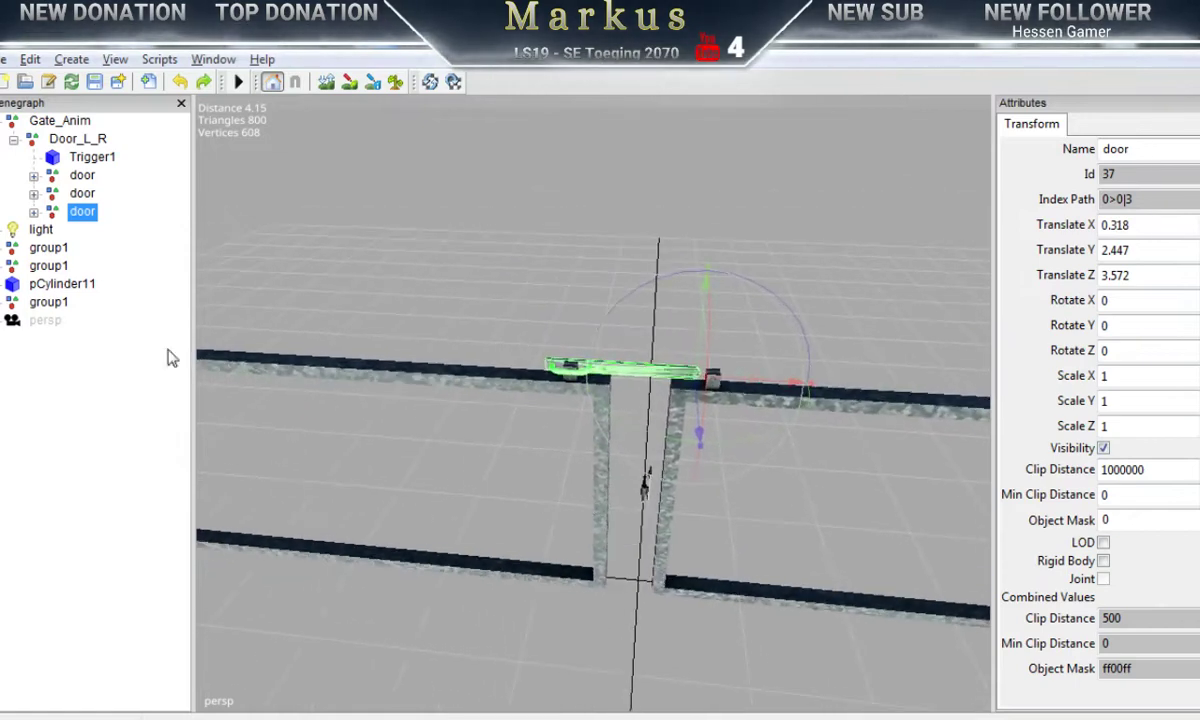
{"action": "left_click", "coordinate": [46, 267]}
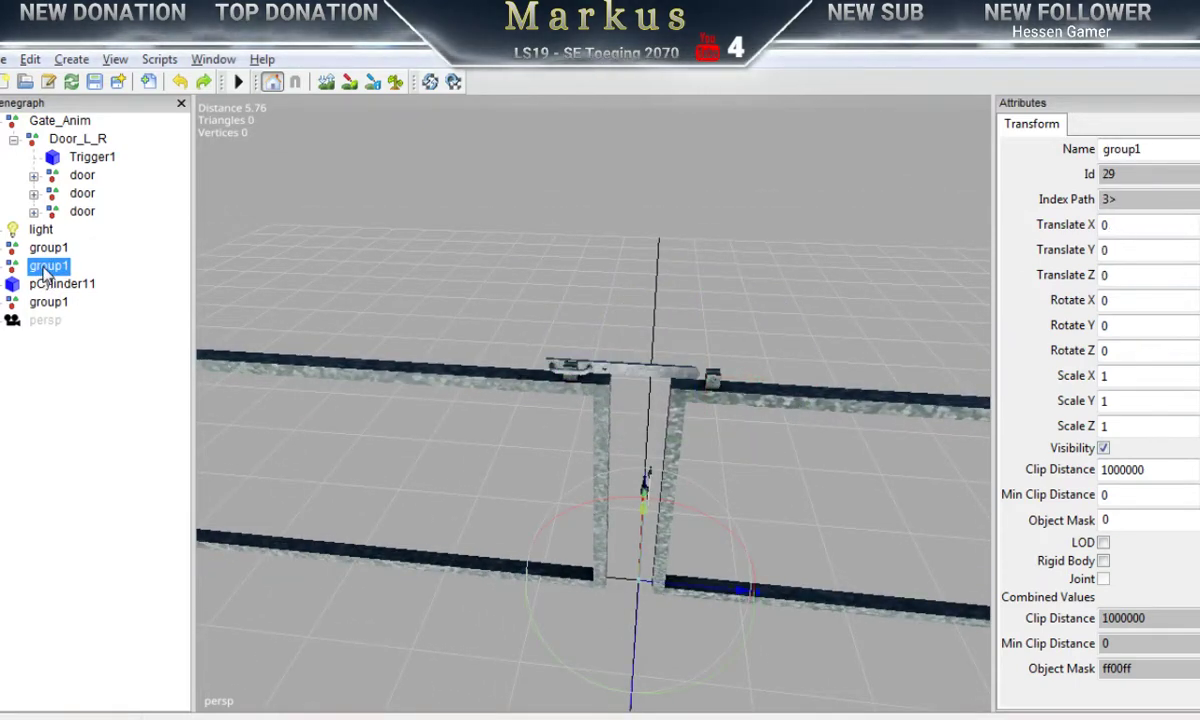
{"action": "key", "text": "Delete"}
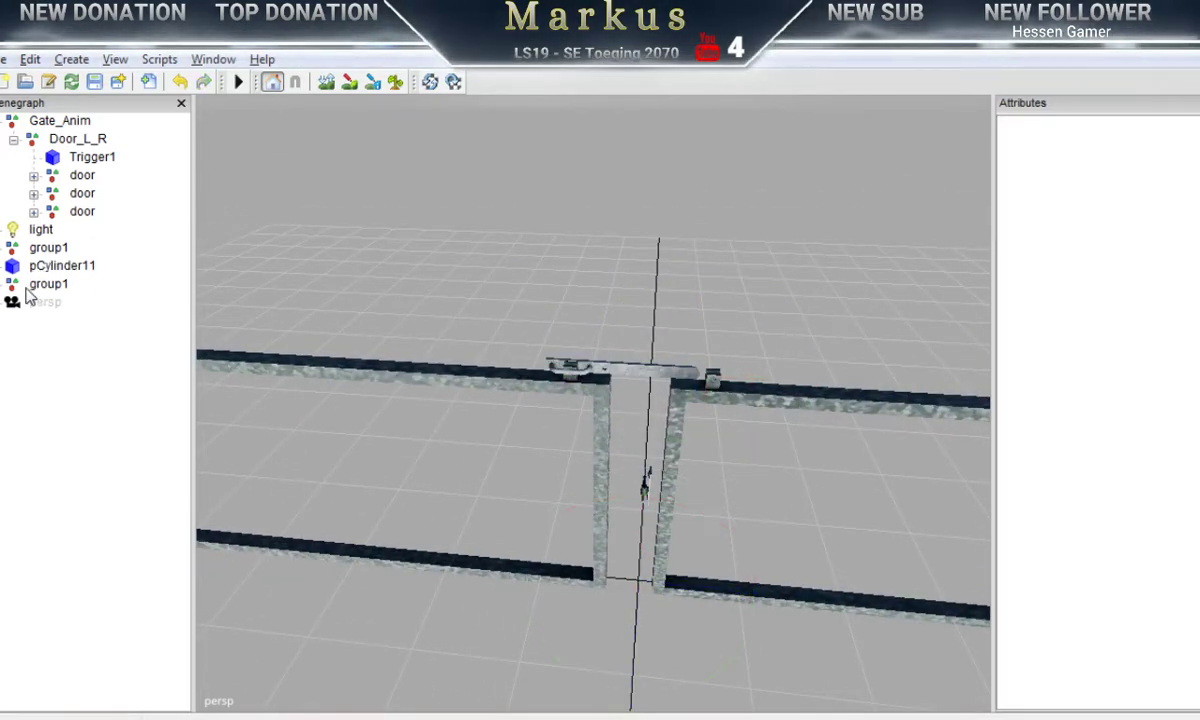
Step: Select pCylinder11 and examine its position between the two gate leaves
{"action": "left_click", "coordinate": [59, 267]}
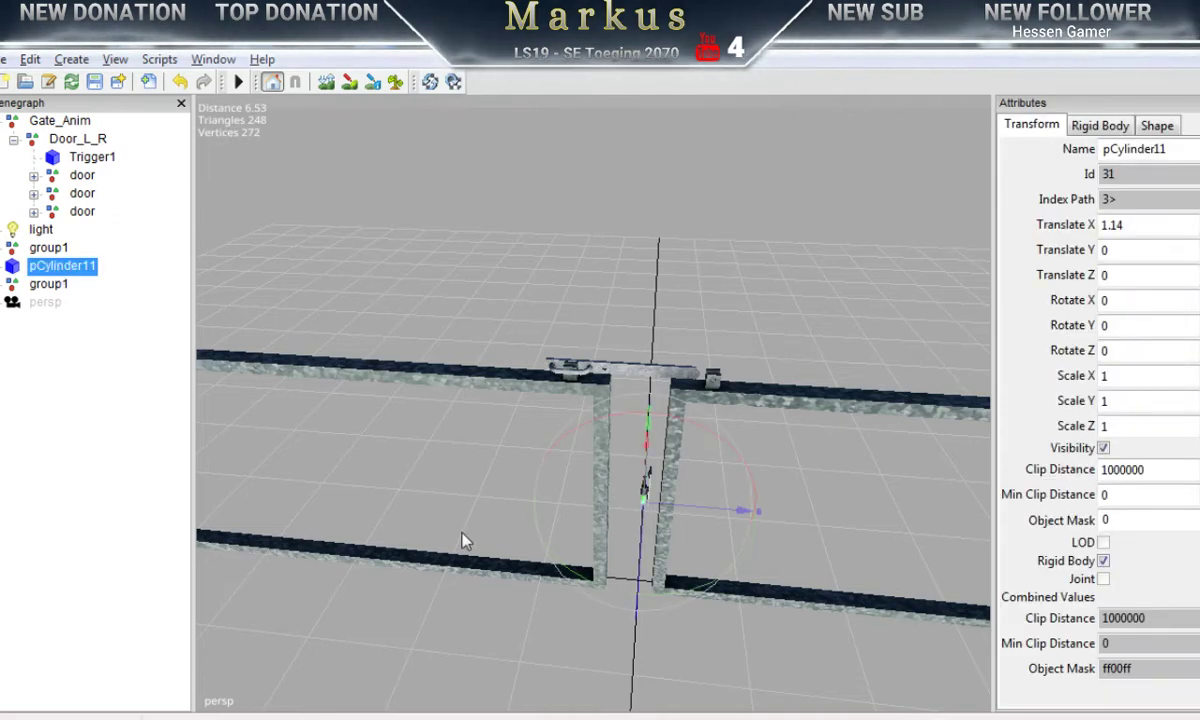
{"action": "scroll", "coordinate": [600, 580], "scroll_direction": "up", "scroll_amount": 3}
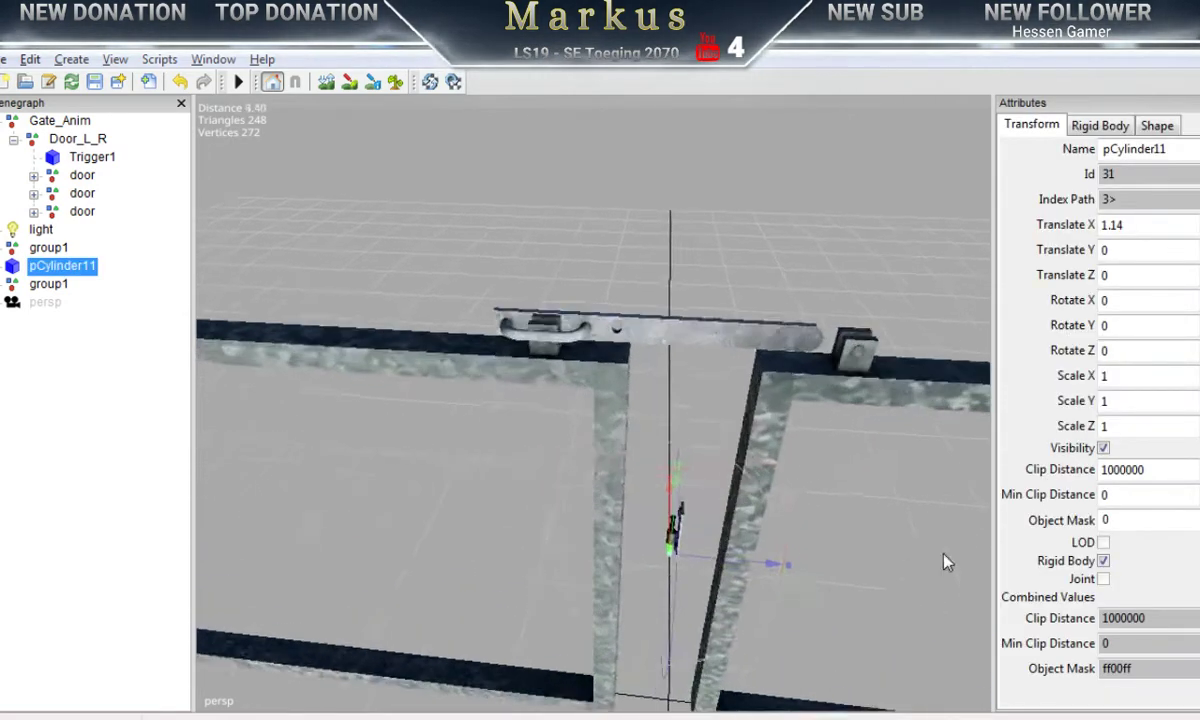
{"action": "scroll", "coordinate": [943, 554], "scroll_direction": "up", "scroll_amount": 2}
{"action": "middle_click_drag", "start_coordinate": [721, 636], "coordinate": [676, 515], "text": "alt"}
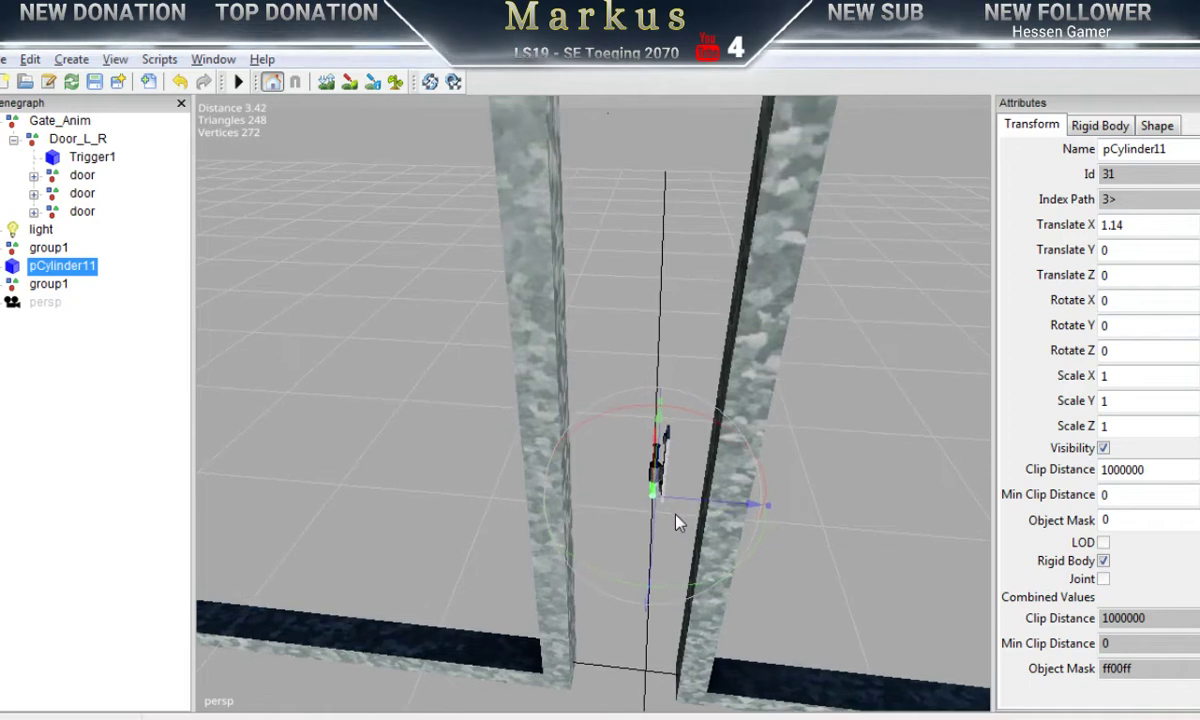
{"action": "right_click_drag", "start_coordinate": [668, 518], "coordinate": [571, 595], "text": "alt"}
{"action": "middle_click_drag", "start_coordinate": [706, 596], "coordinate": [630, 590], "text": "alt"}
{"action": "left_click_drag", "start_coordinate": [630, 590], "coordinate": [421, 563], "text": "alt"}
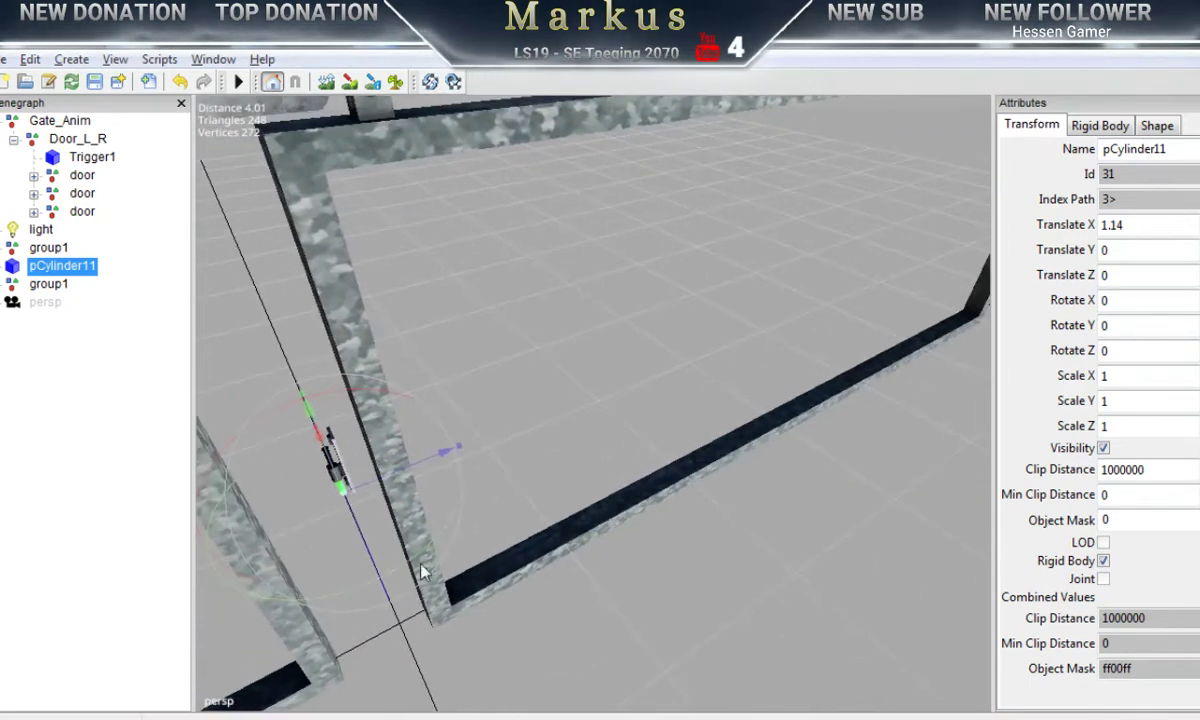
{"action": "scroll", "coordinate": [422, 572], "scroll_direction": "up", "scroll_amount": 1}
{"action": "middle_click_drag", "start_coordinate": [422, 572], "coordinate": [469, 509]}
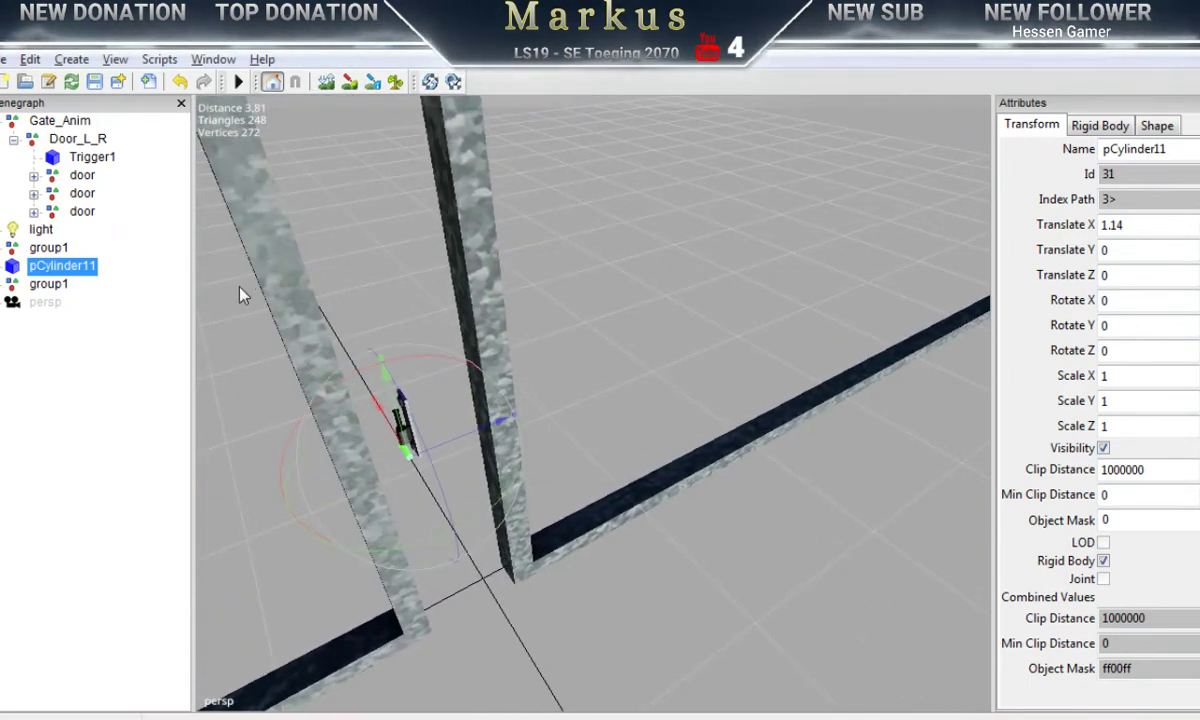
Step: Duplicate the third door group and delete the Griff mesh inside the copy
{"action": "left_click", "coordinate": [82, 212]}
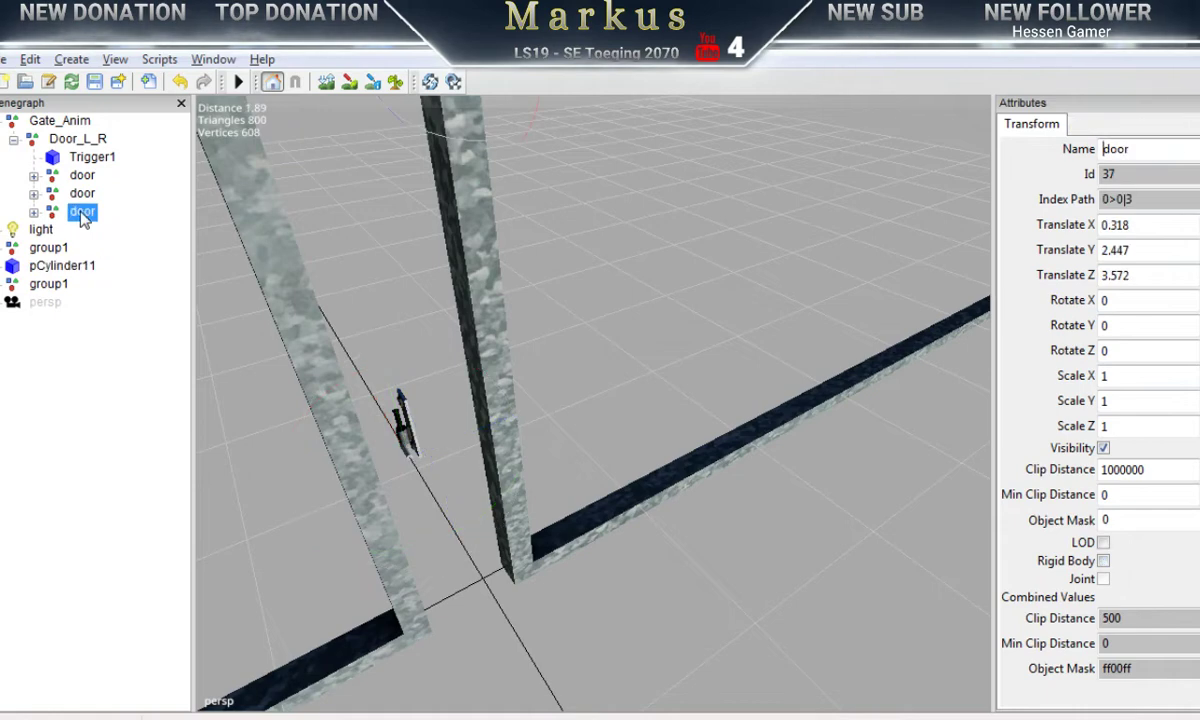
{"action": "left_click", "coordinate": [30, 59]}
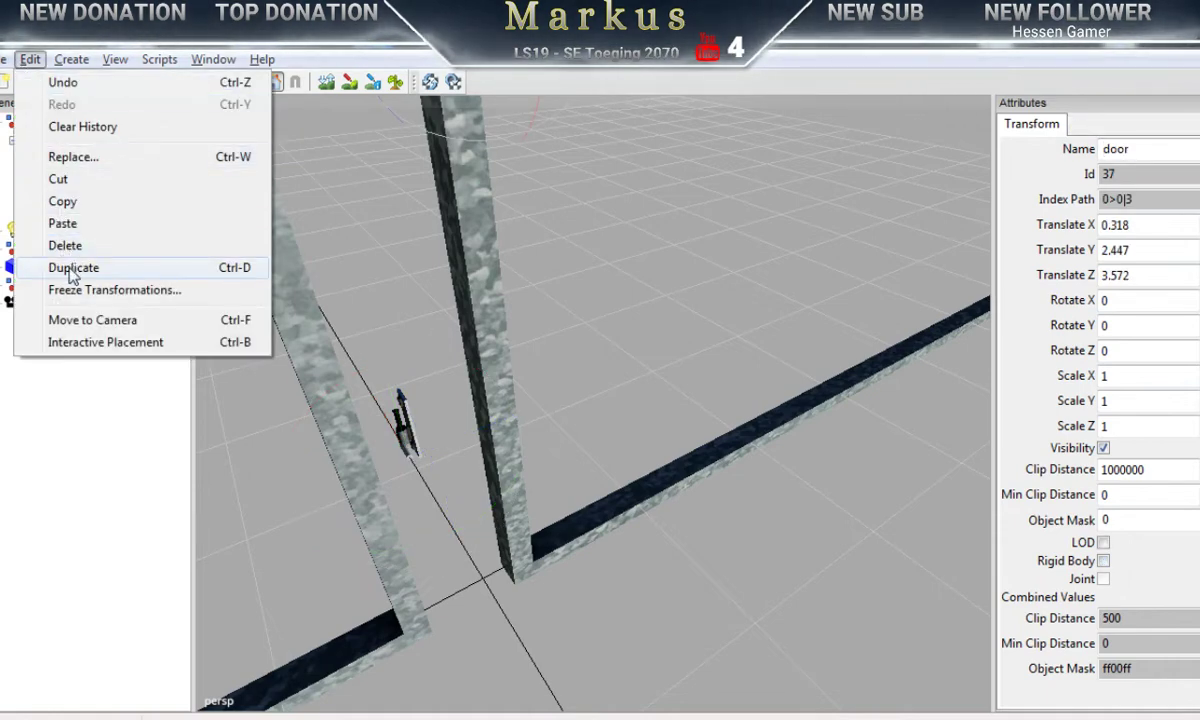
{"action": "left_click", "coordinate": [72, 267]}
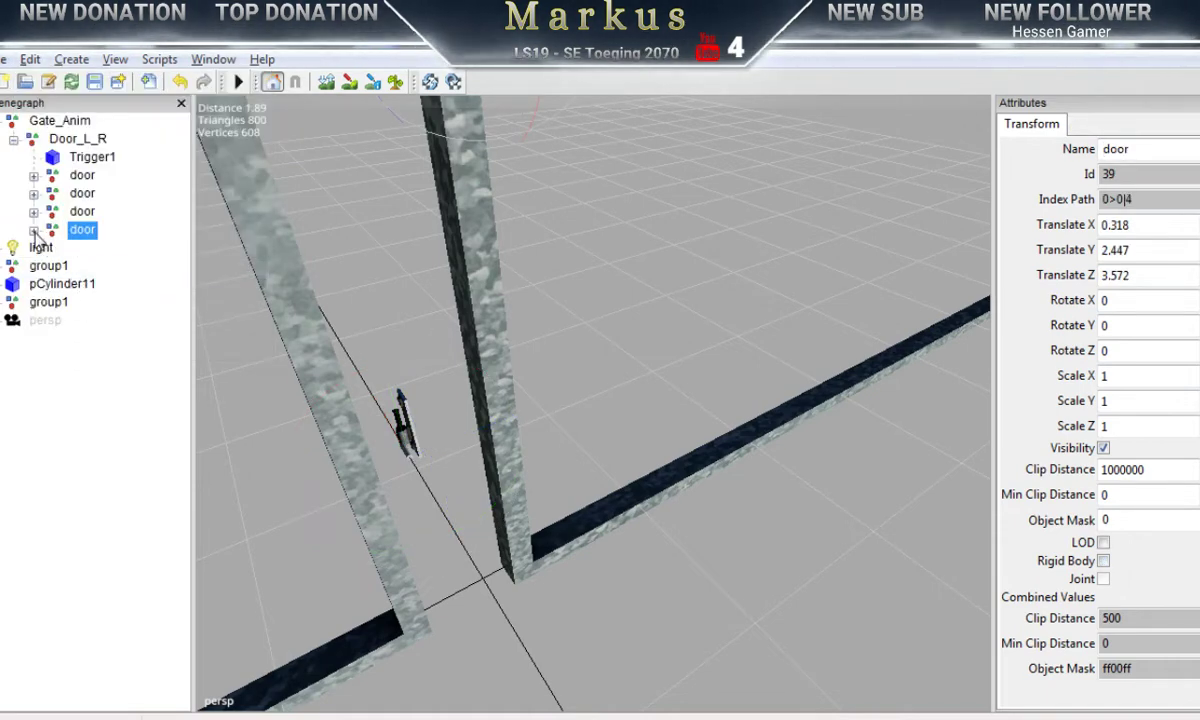
{"action": "left_click", "coordinate": [34, 230]}
{"action": "left_click", "coordinate": [100, 248]}
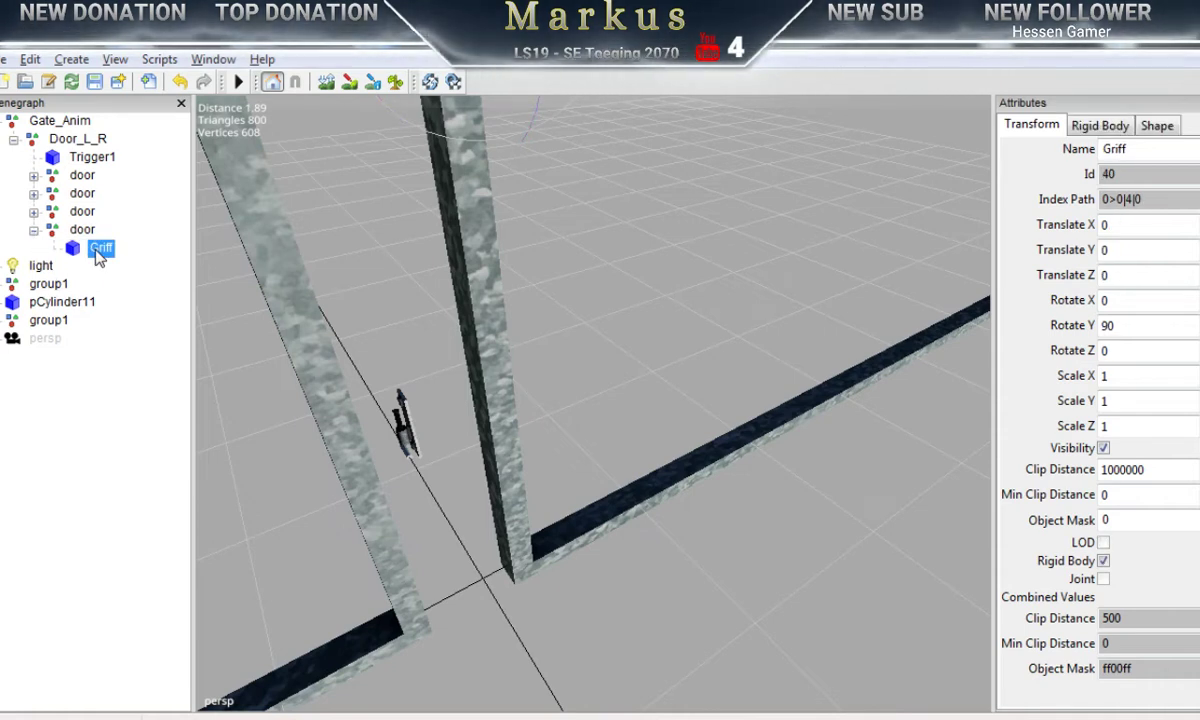
{"action": "key", "text": "Delete"}
Step: Set Translate Y and Translate X of the empty fourth door group to 0
{"action": "left_click", "coordinate": [82, 230]}
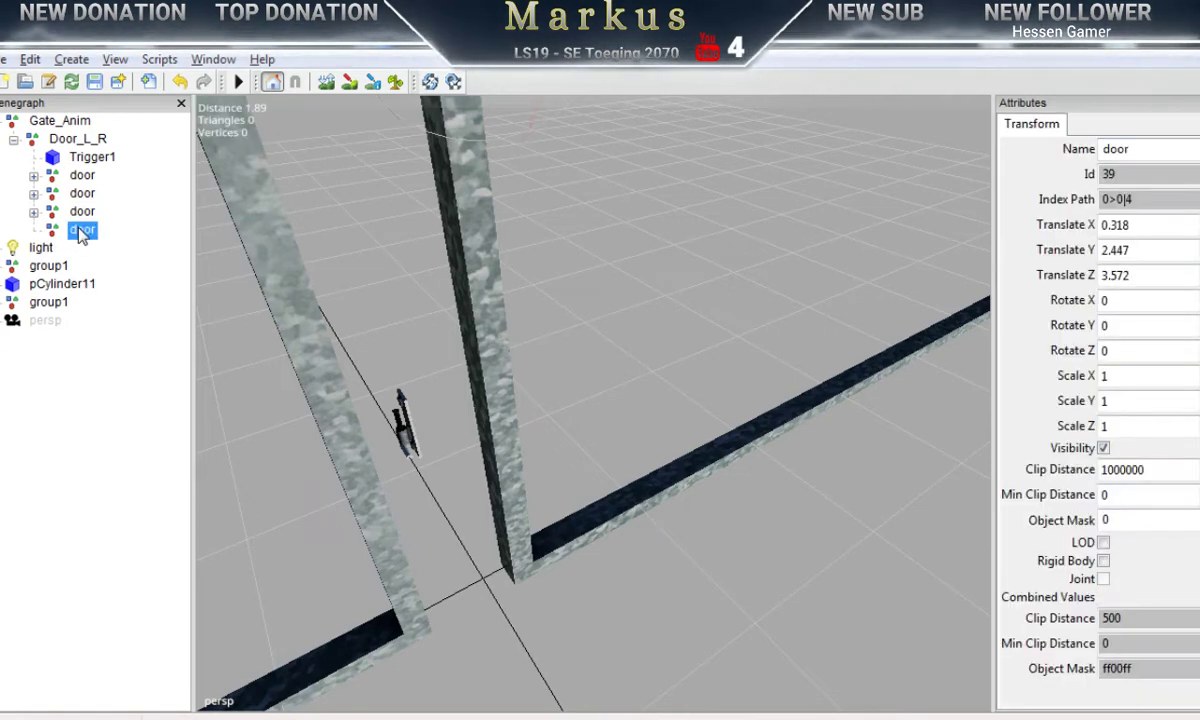
{"action": "double_click", "coordinate": [1118, 249]}
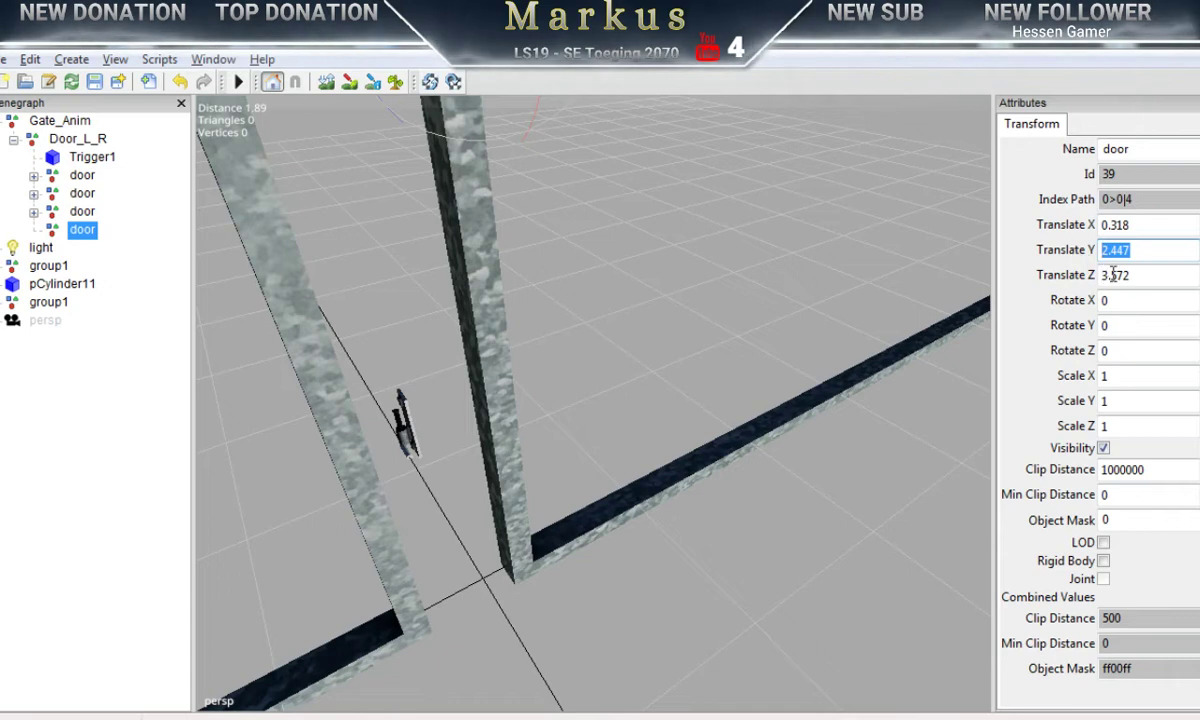
{"action": "type", "text": "0"}
{"action": "key", "text": "Return"}
{"action": "double_click", "coordinate": [1116, 224]}
{"action": "type", "text": "0"}
{"action": "key", "text": "Return"}
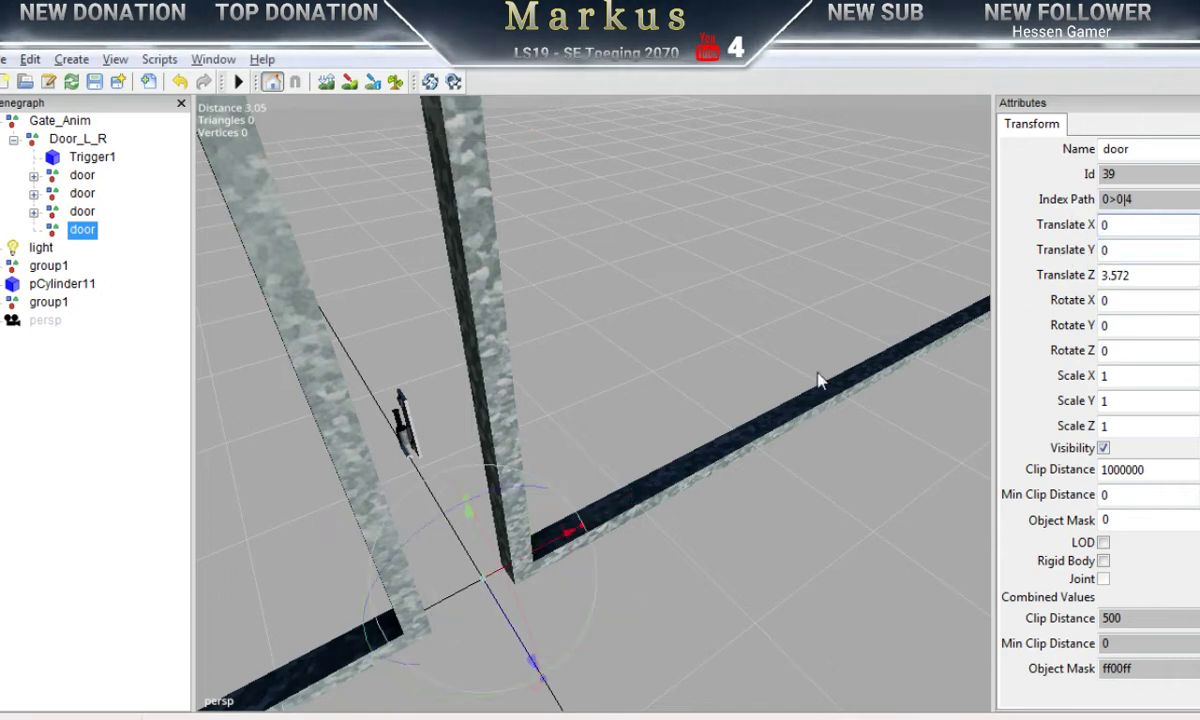
Step: Cut pCylinder11 from the scene root and paste it into the empty fourth door group
{"action": "left_click", "coordinate": [45, 287]}
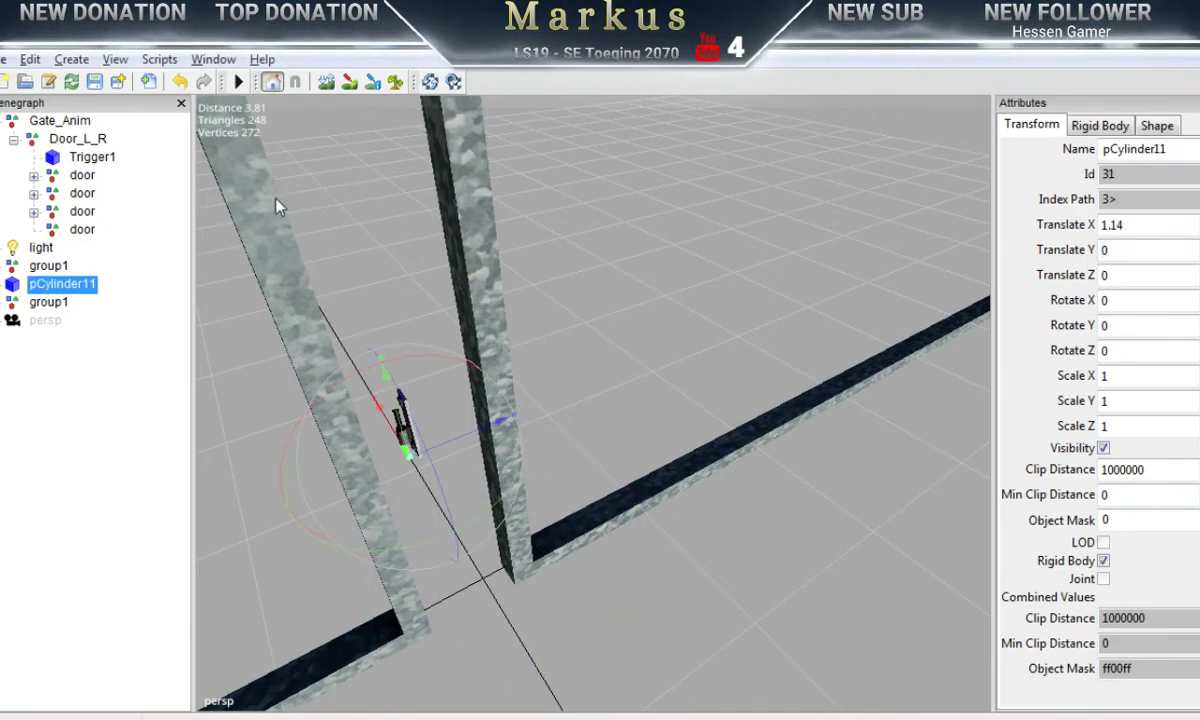
{"action": "left_click", "coordinate": [30, 59]}
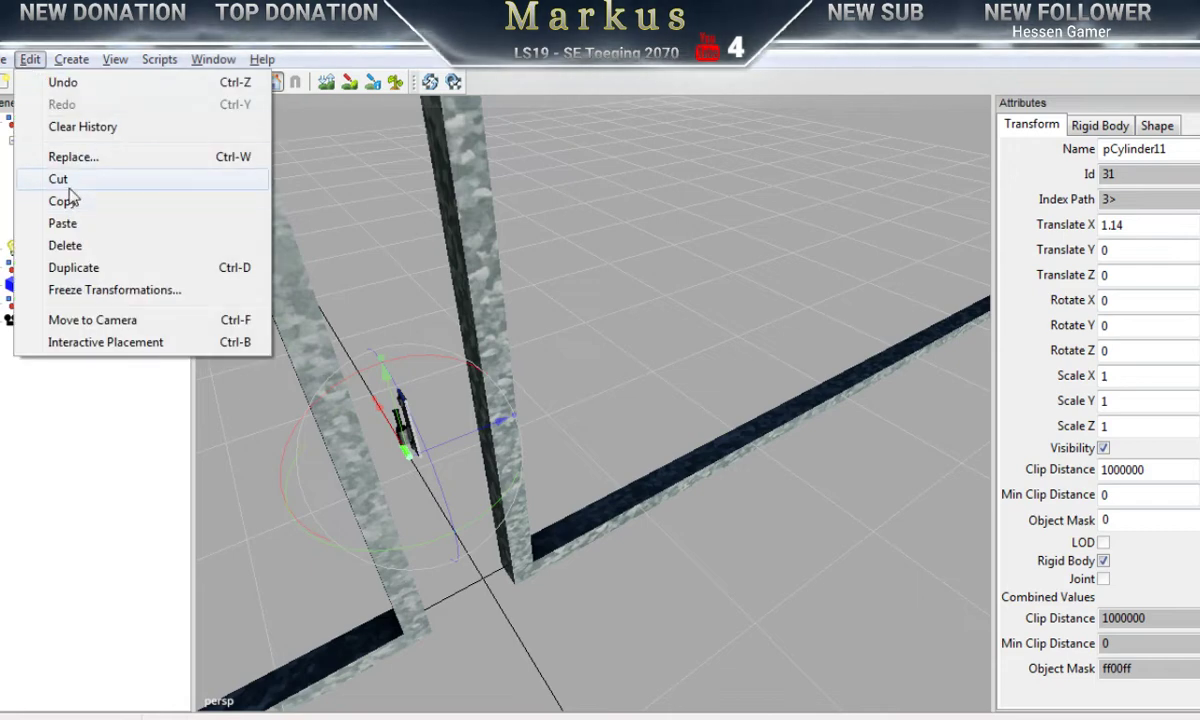
{"action": "left_click", "coordinate": [60, 180]}
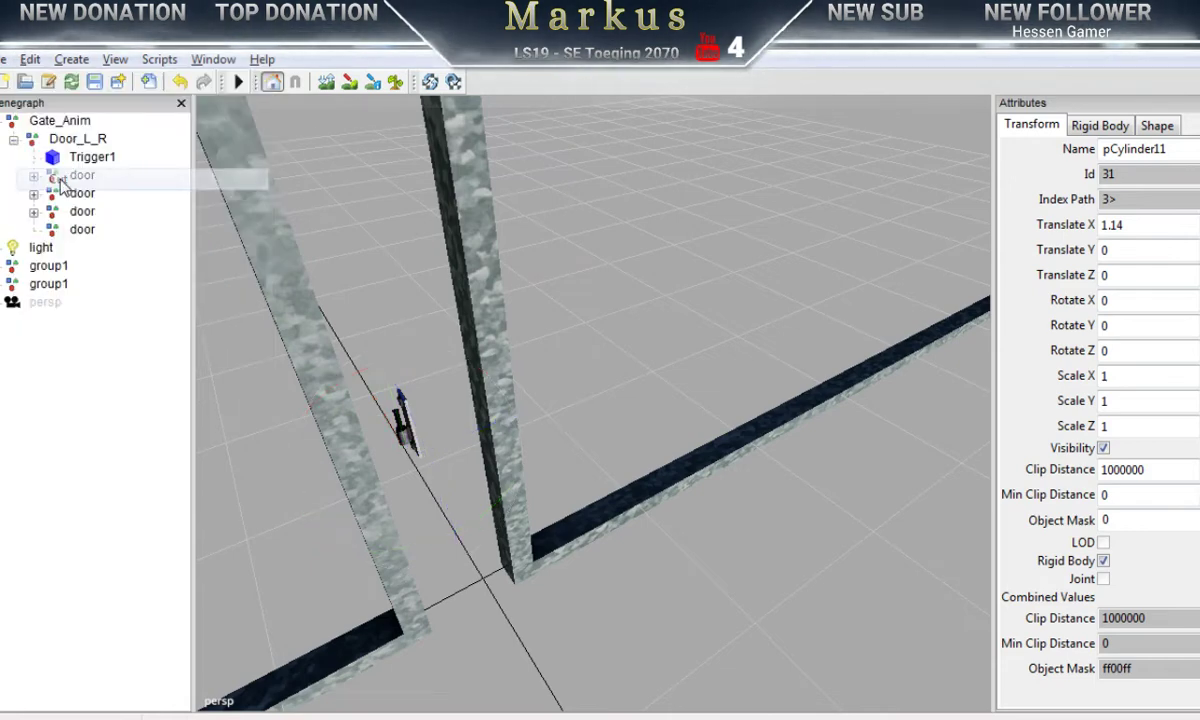
{"action": "left_click", "coordinate": [80, 231]}
{"action": "left_click", "coordinate": [30, 59]}
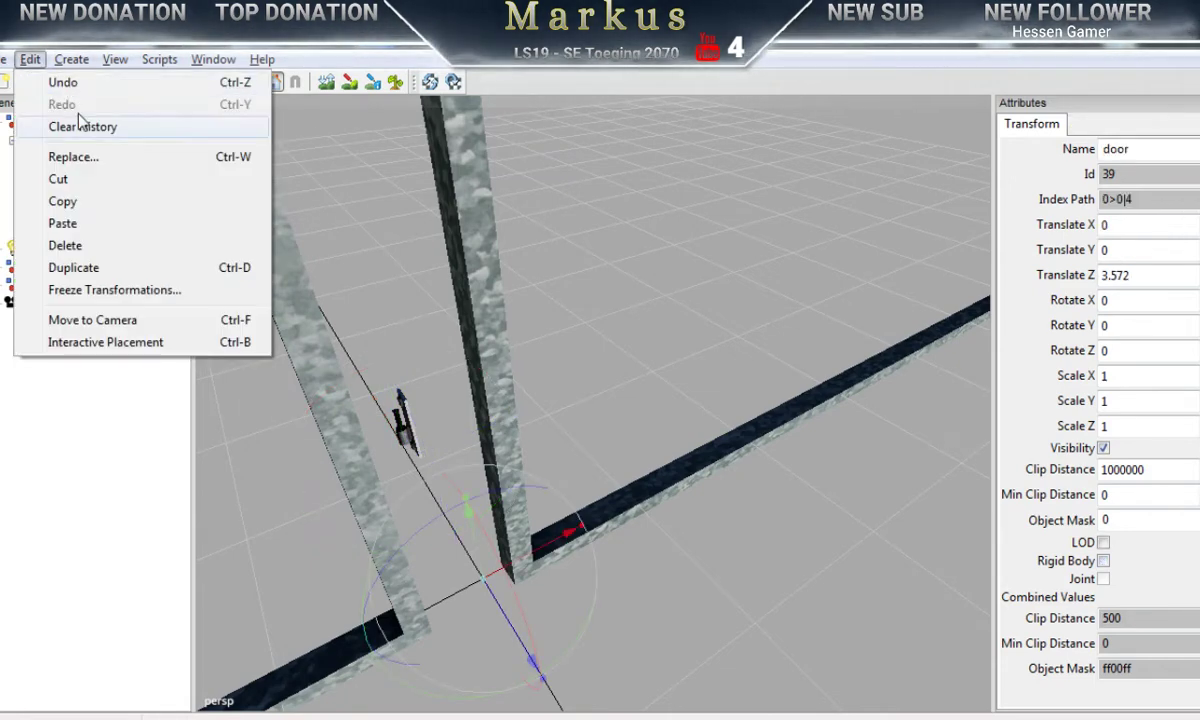
{"action": "left_click", "coordinate": [63, 223]}
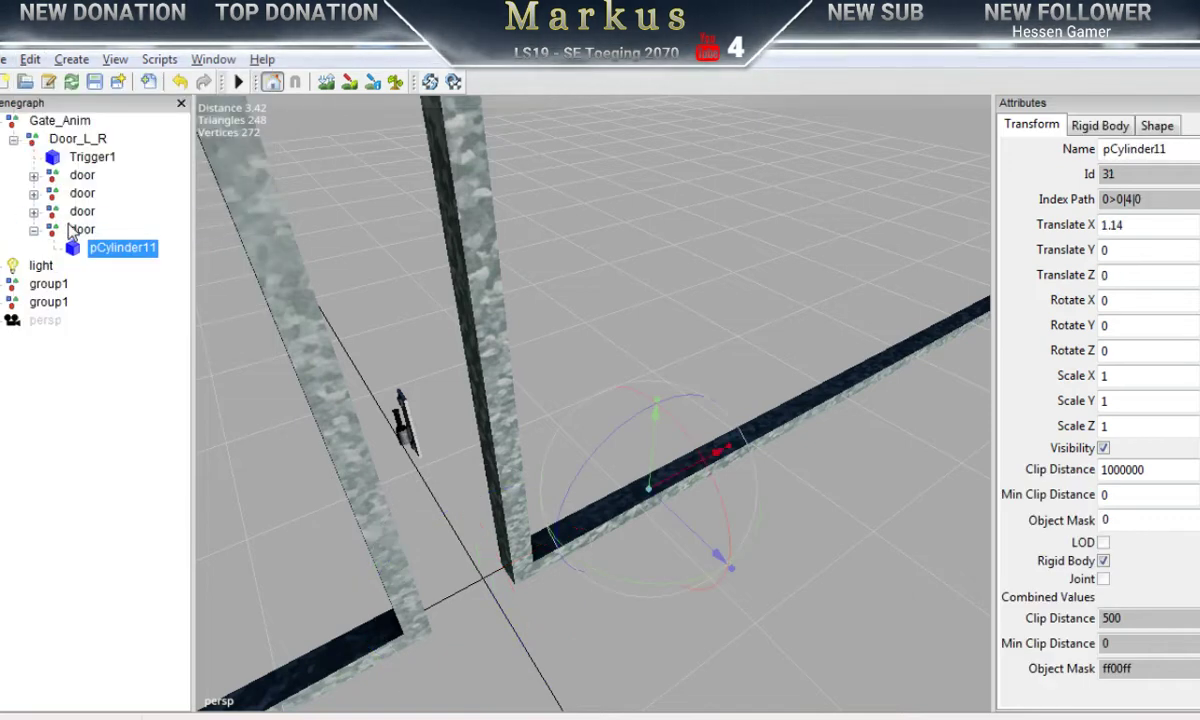
Step: Rename pCylinder11 to Bolzen and set its Translate X to 0
{"action": "double_click", "coordinate": [1170, 149]}
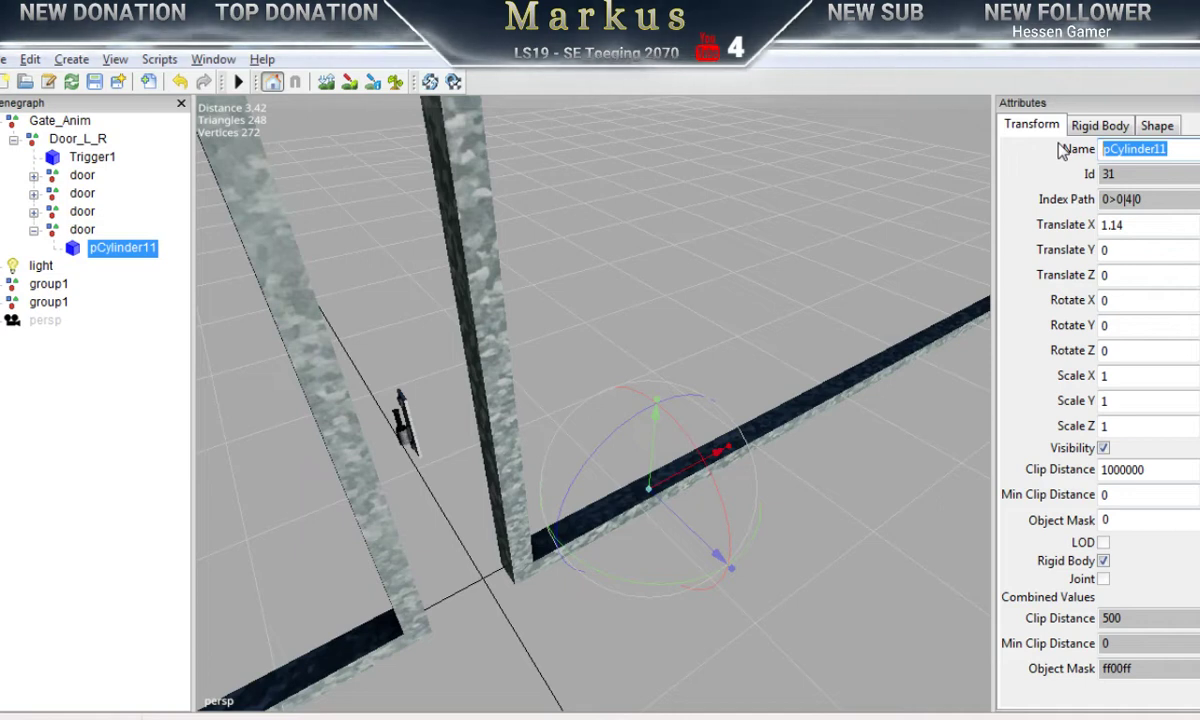
{"action": "type", "text": "B"}
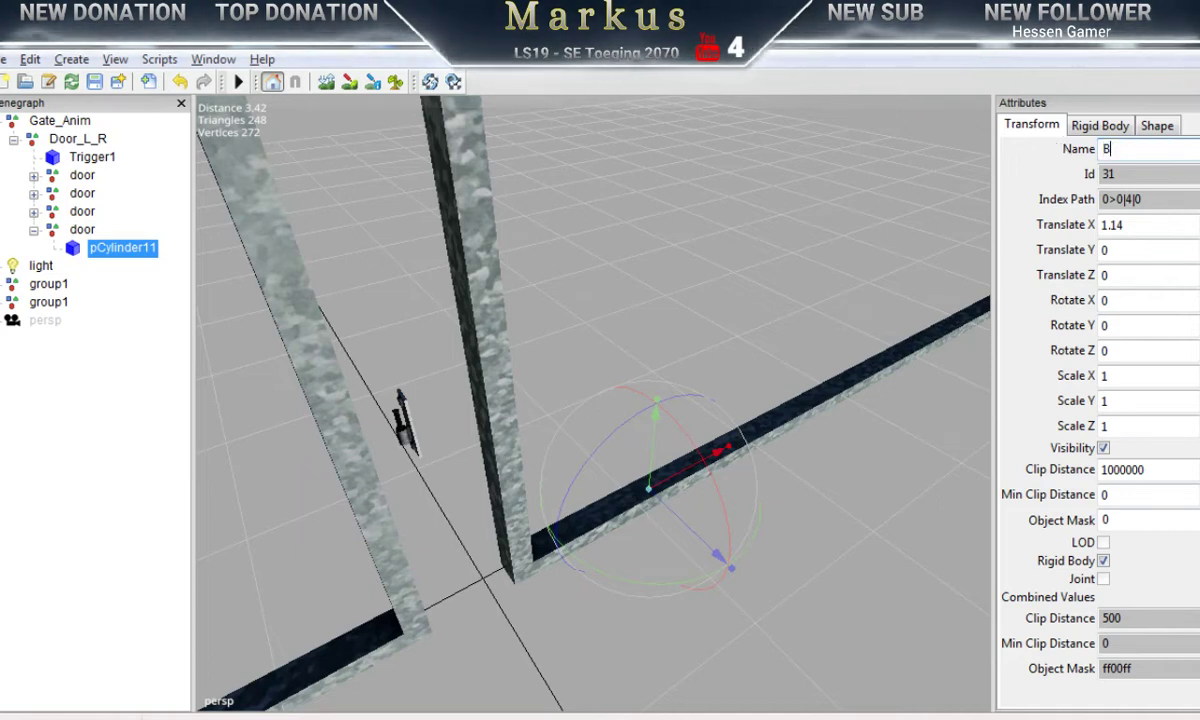
{"action": "type", "text": "olzen"}
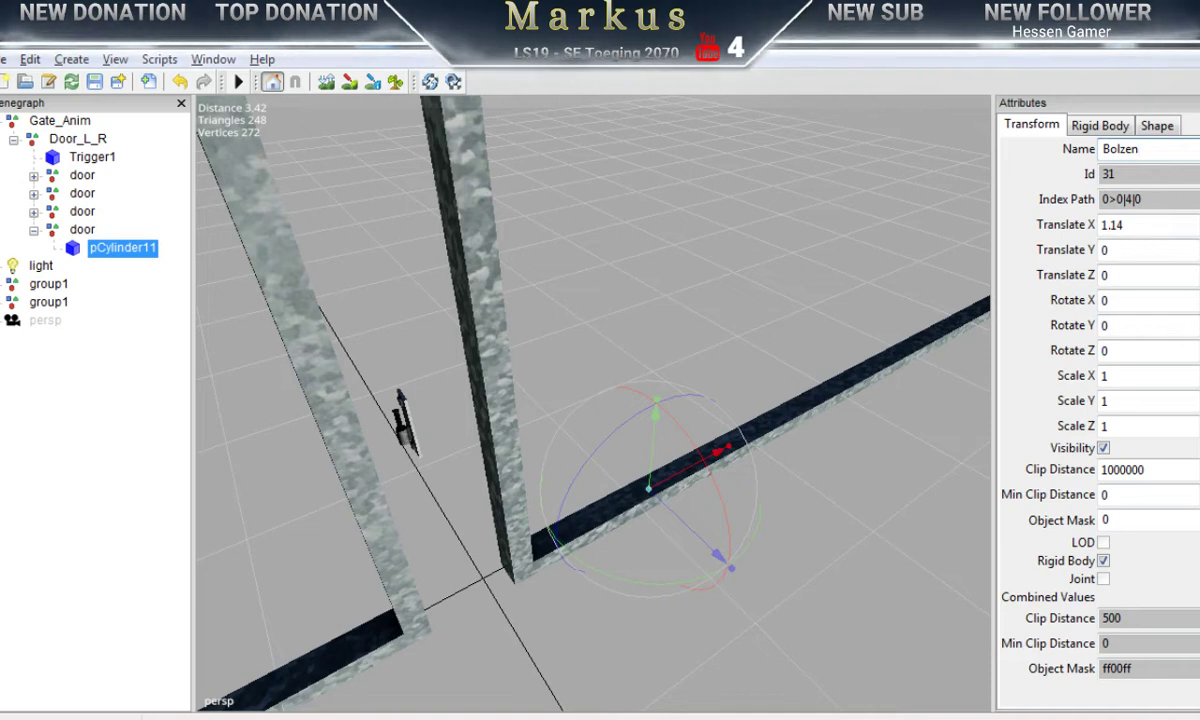
{"action": "key", "text": "Return"}
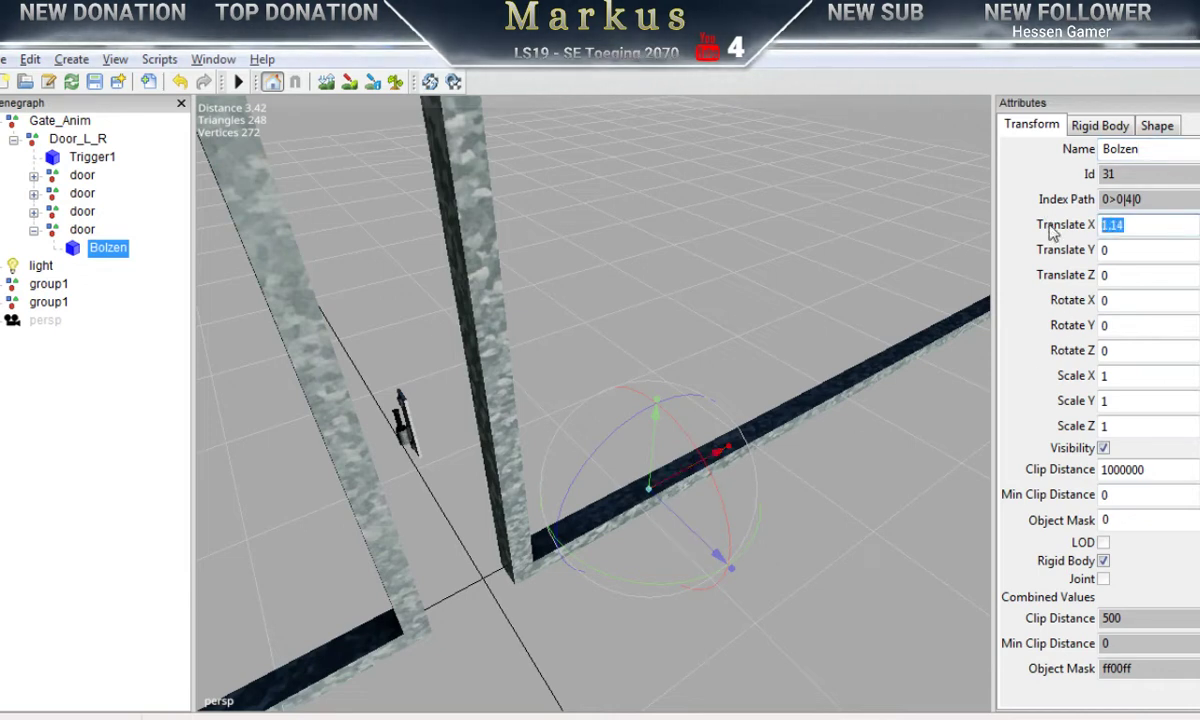
{"action": "type", "text": "0"}
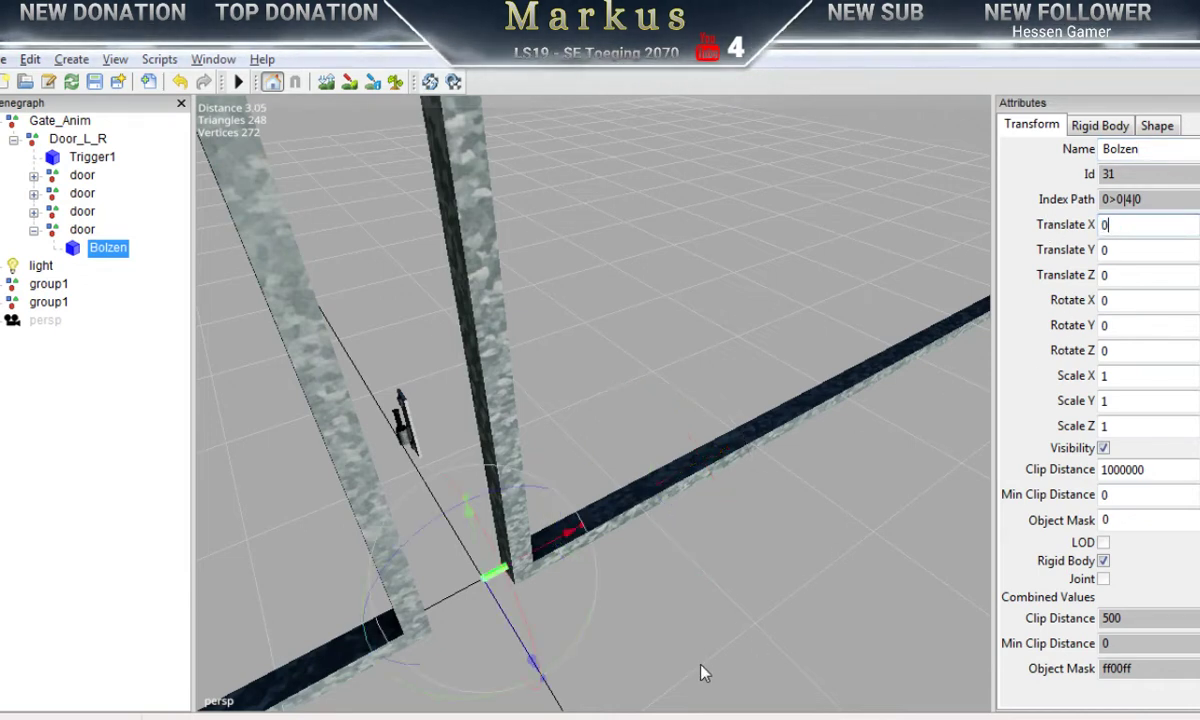
Step: Rotate the Bolzen mesh about its vertical axis so it lies across the gate, and set Rotate Y to 90
{"action": "middle_click_drag", "start_coordinate": [610, 595], "coordinate": [719, 452], "text": "alt"}
{"action": "right_click_drag", "start_coordinate": [450, 545], "coordinate": [809, 472], "text": "alt"}
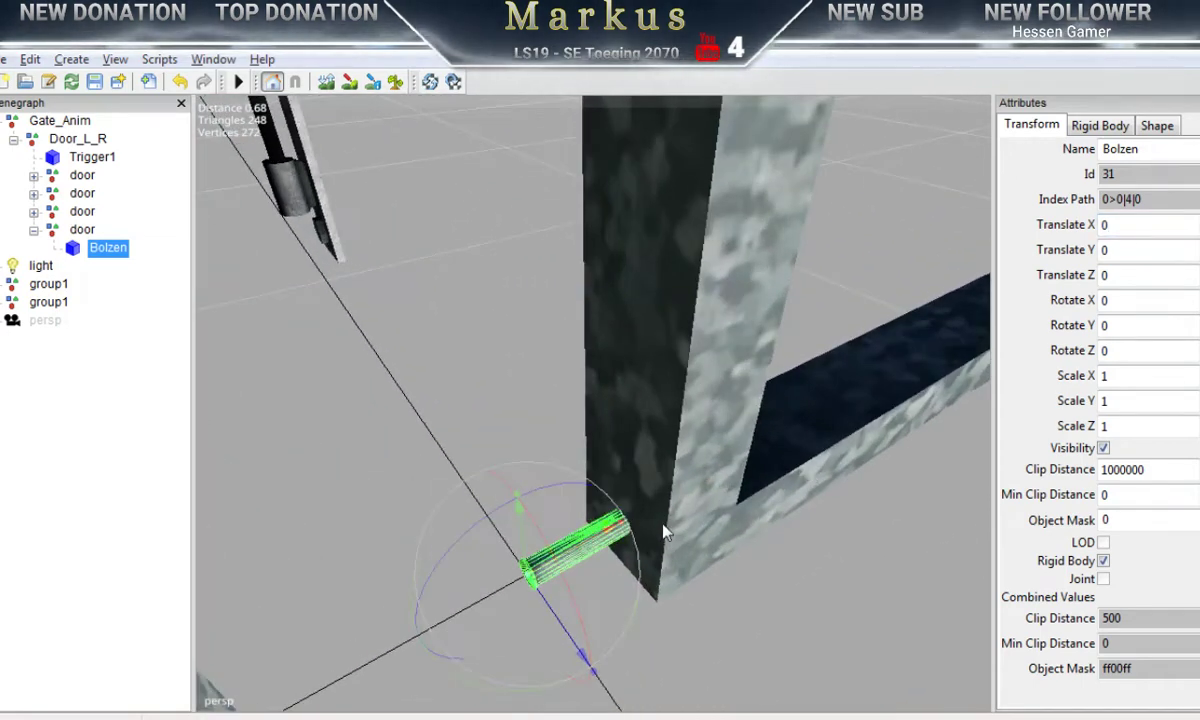
{"action": "middle_click_drag", "start_coordinate": [664, 530], "coordinate": [681, 488], "text": "alt"}
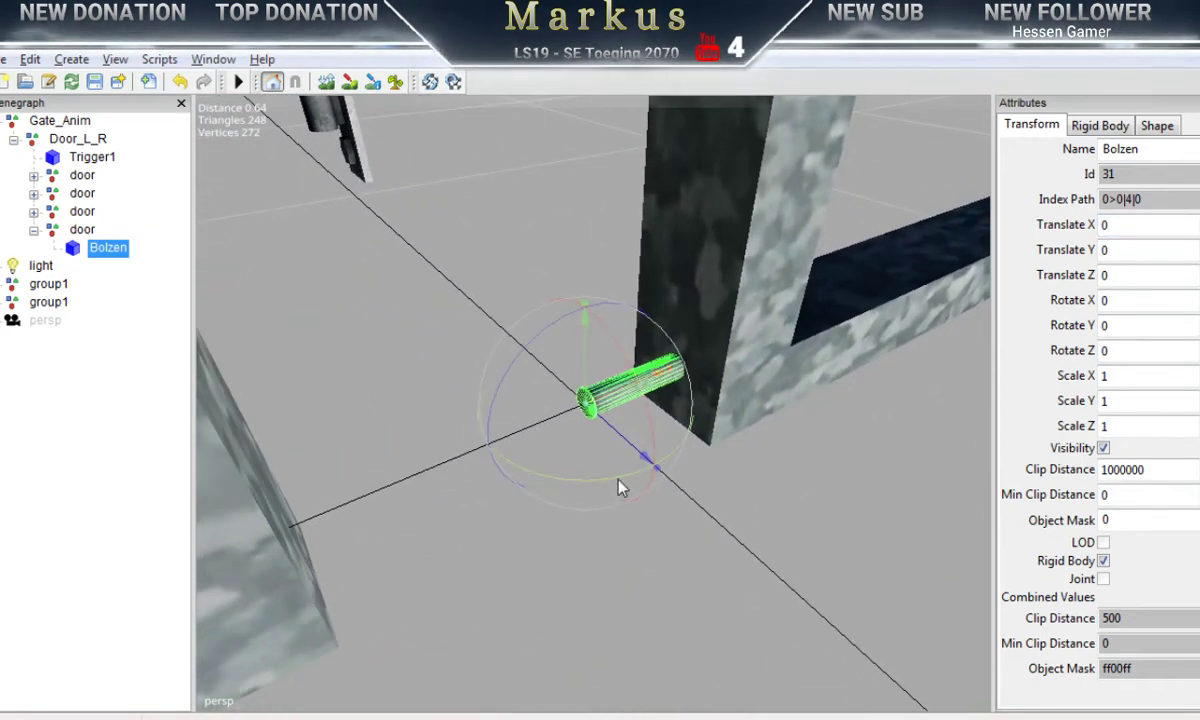
{"action": "left_click_drag", "start_coordinate": [620, 487], "coordinate": [718, 388]}
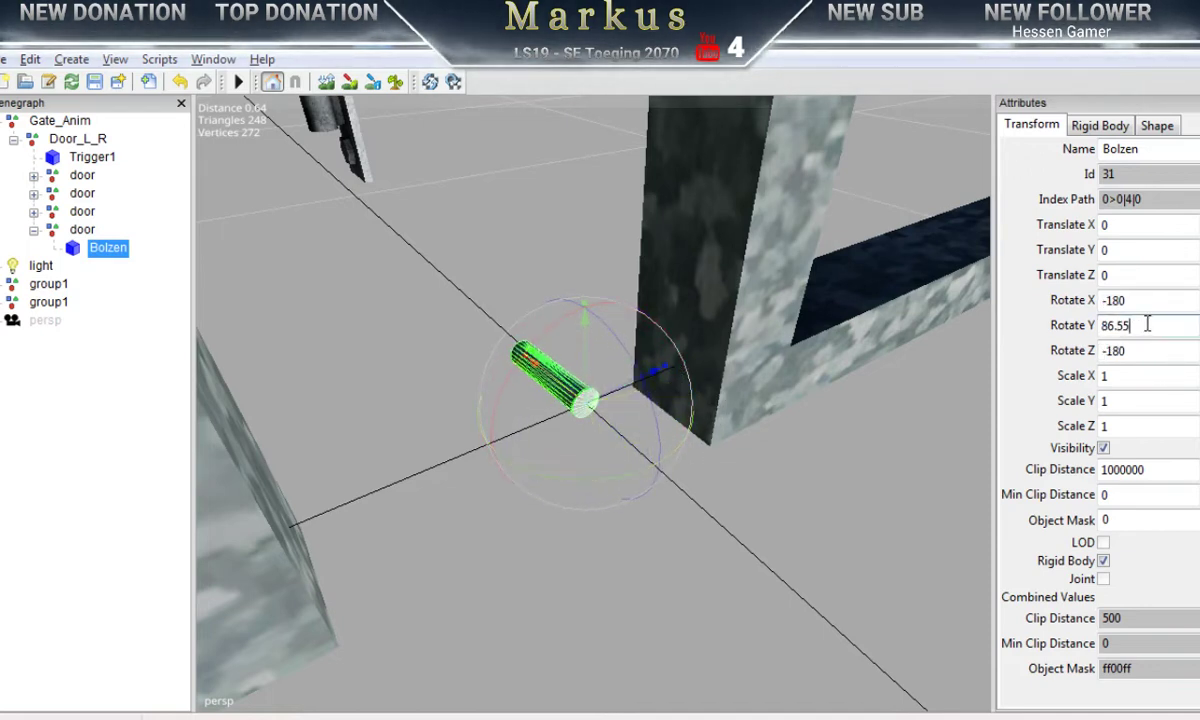
{"action": "type", "text": "90"}
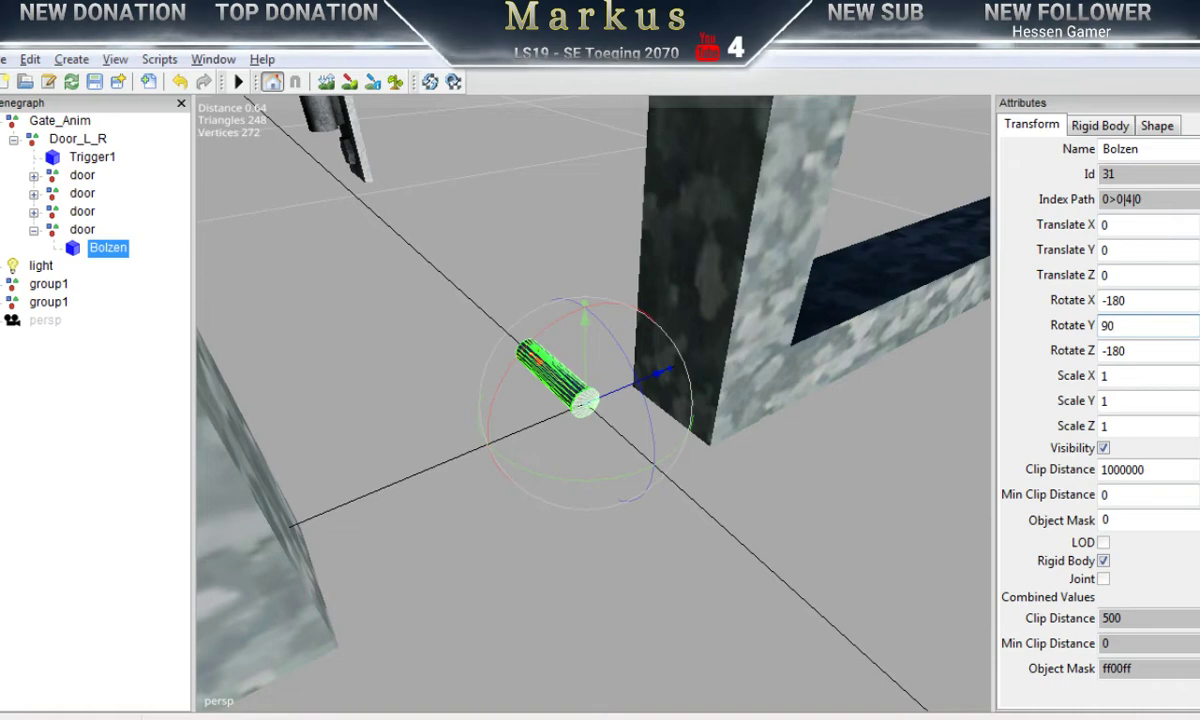
{"action": "key", "text": "Return"}
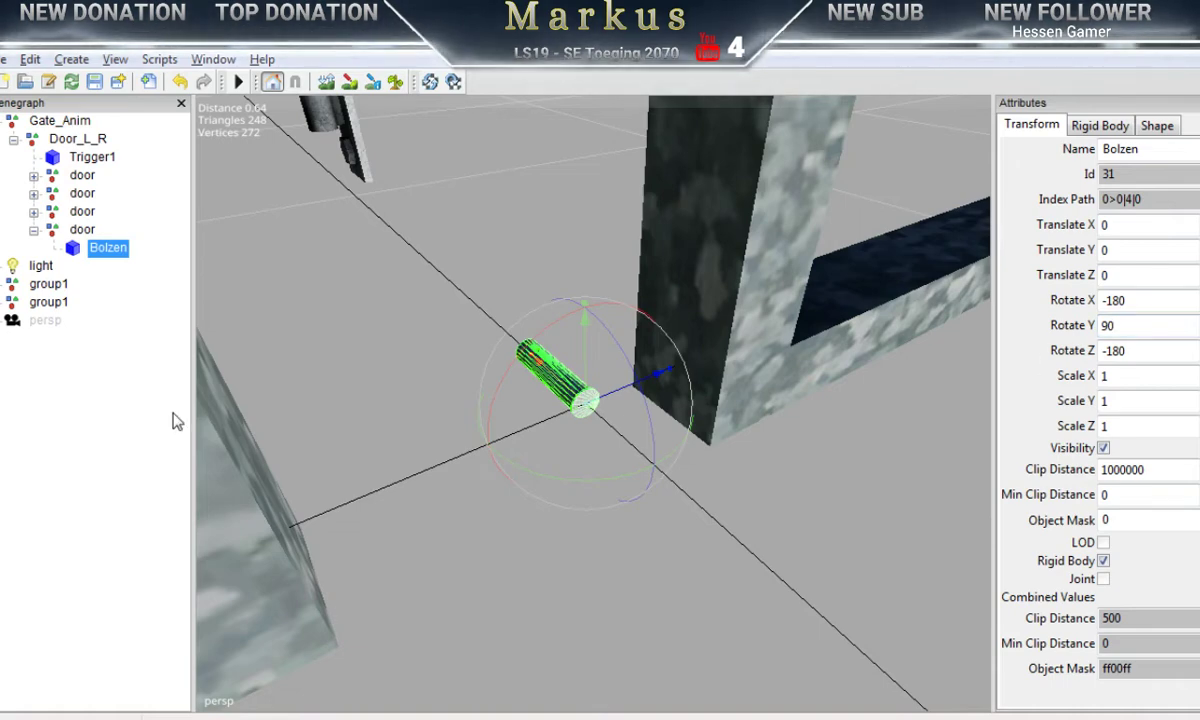
Step: Raise the fourth door group with the Bolzen to handle height, at a Translate Y of about 2.443
{"action": "left_click", "coordinate": [80, 229]}
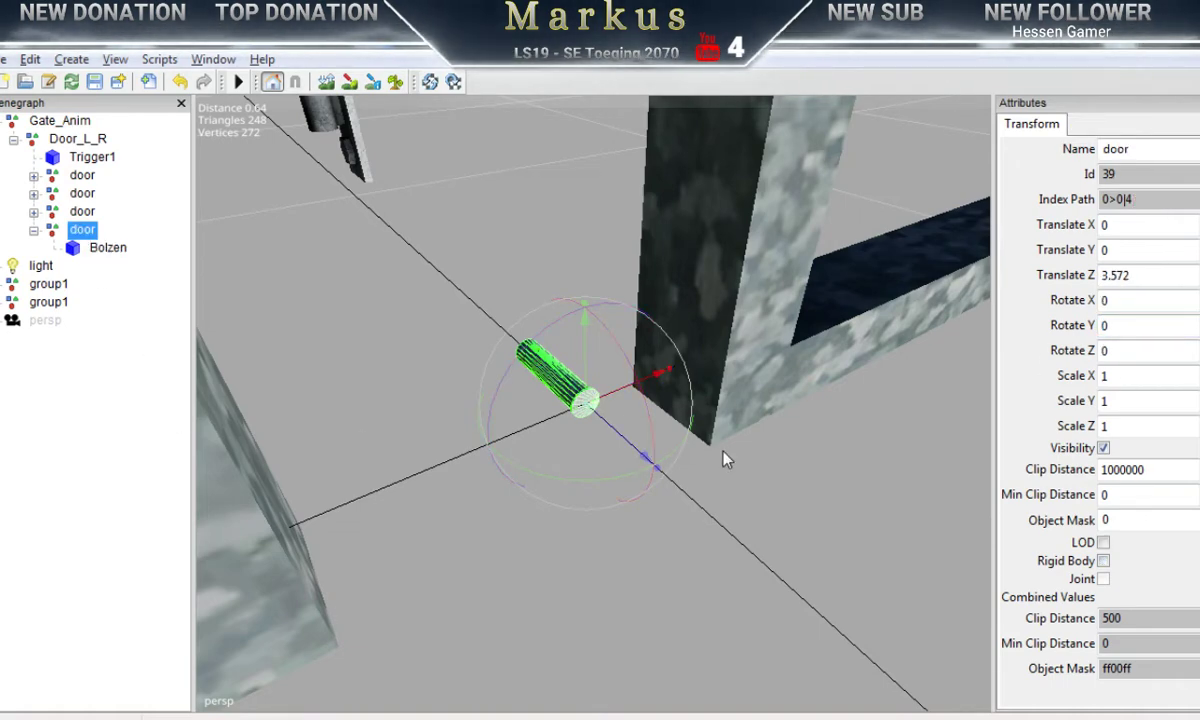
{"action": "right_click_drag", "start_coordinate": [723, 451], "coordinate": [30, 490], "text": "alt"}
{"action": "middle_click_drag", "start_coordinate": [349, 424], "coordinate": [464, 645], "text": "alt"}
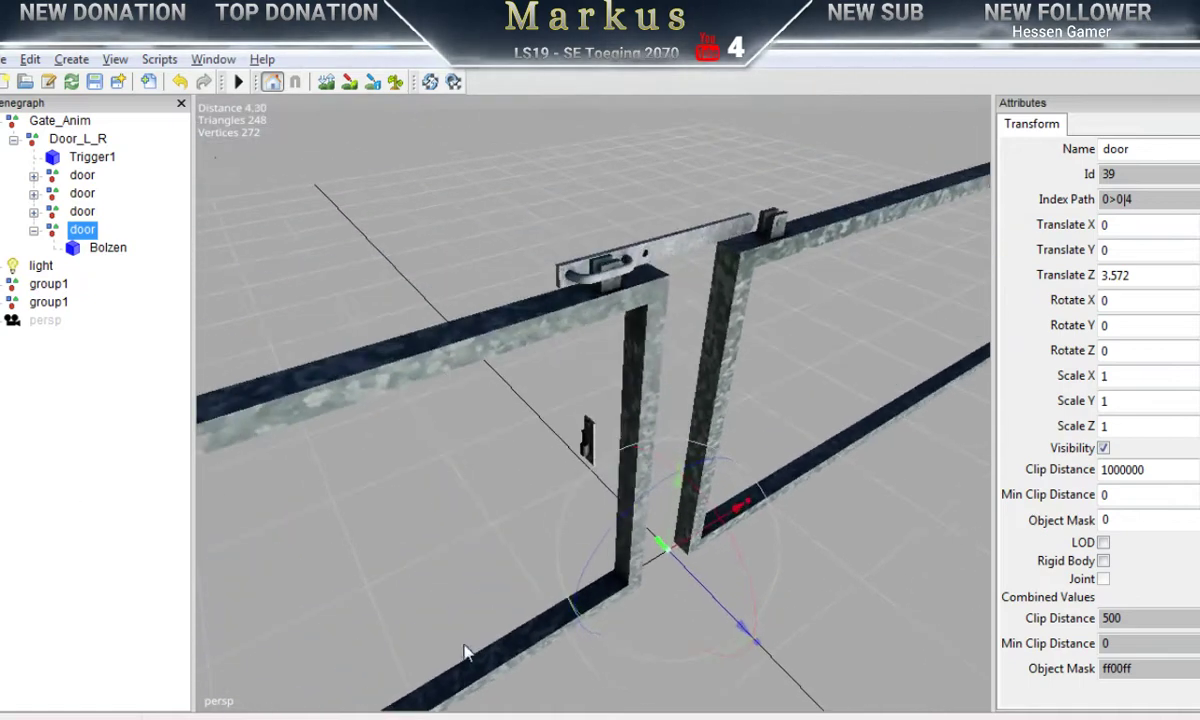
{"action": "right_click_drag", "start_coordinate": [465, 652], "coordinate": [632, 590]}
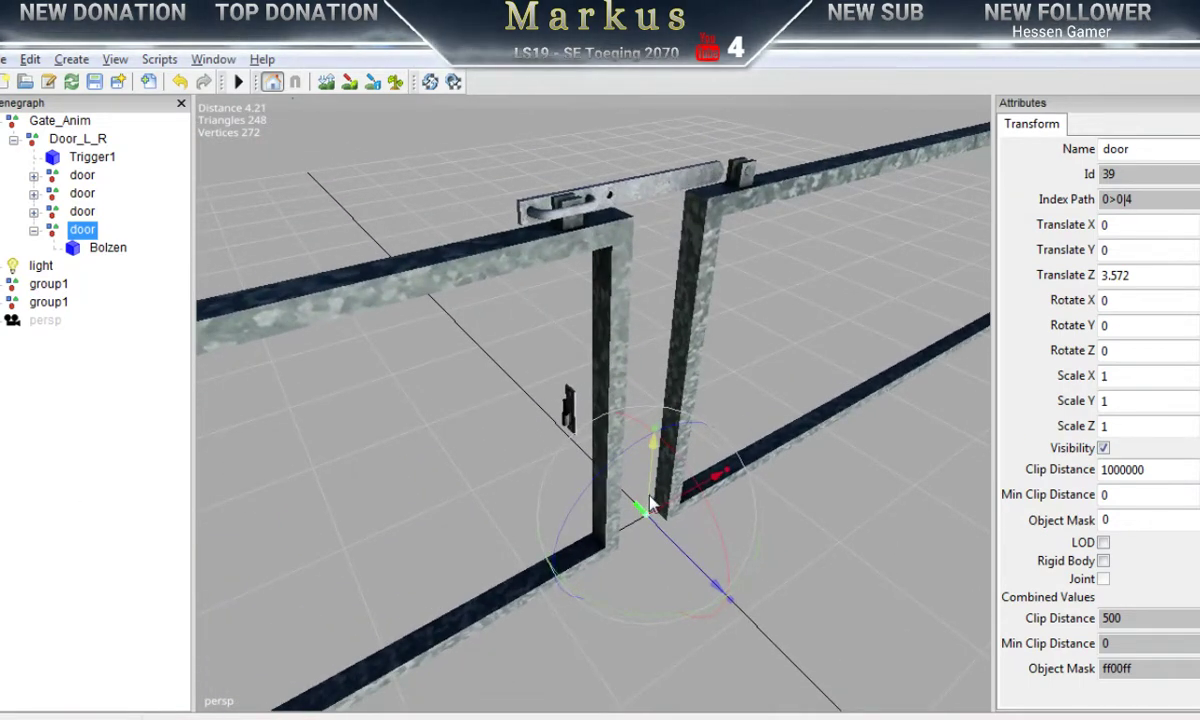
{"action": "left_click_drag", "start_coordinate": [652, 502], "coordinate": [677, 143]}
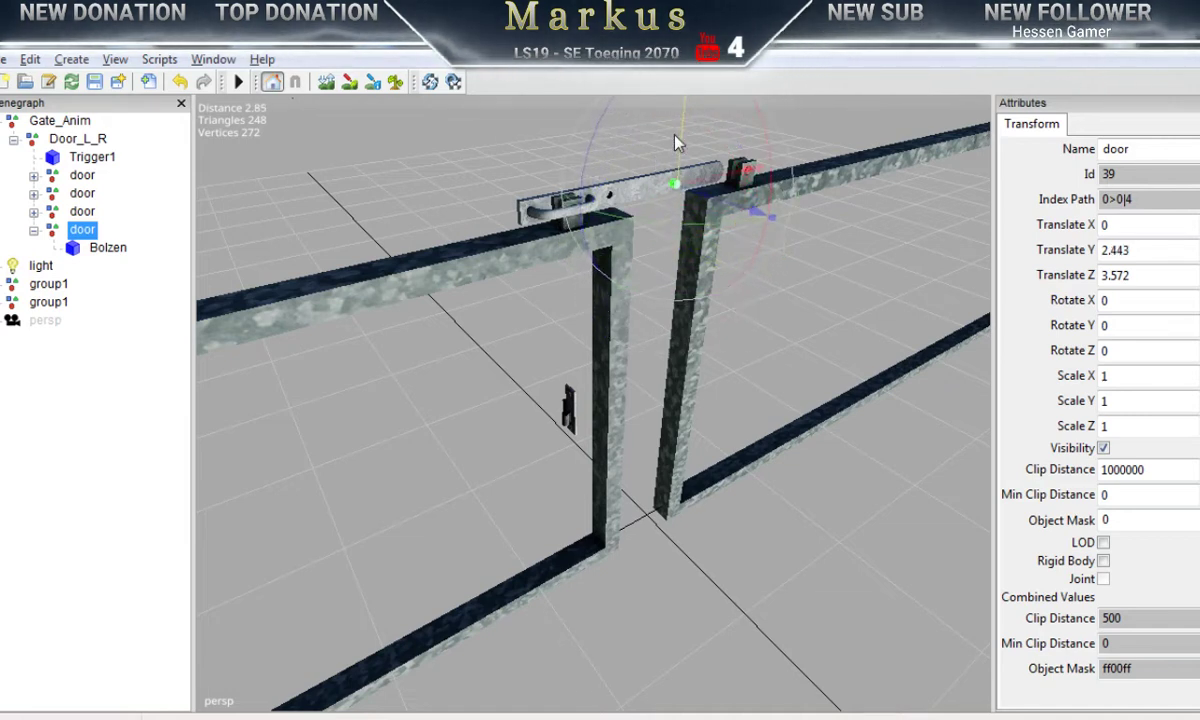
Step: Slide the second door group along X towards the other gate leaf, to a Translate X of about -0.095
{"action": "left_click", "coordinate": [50, 285]}
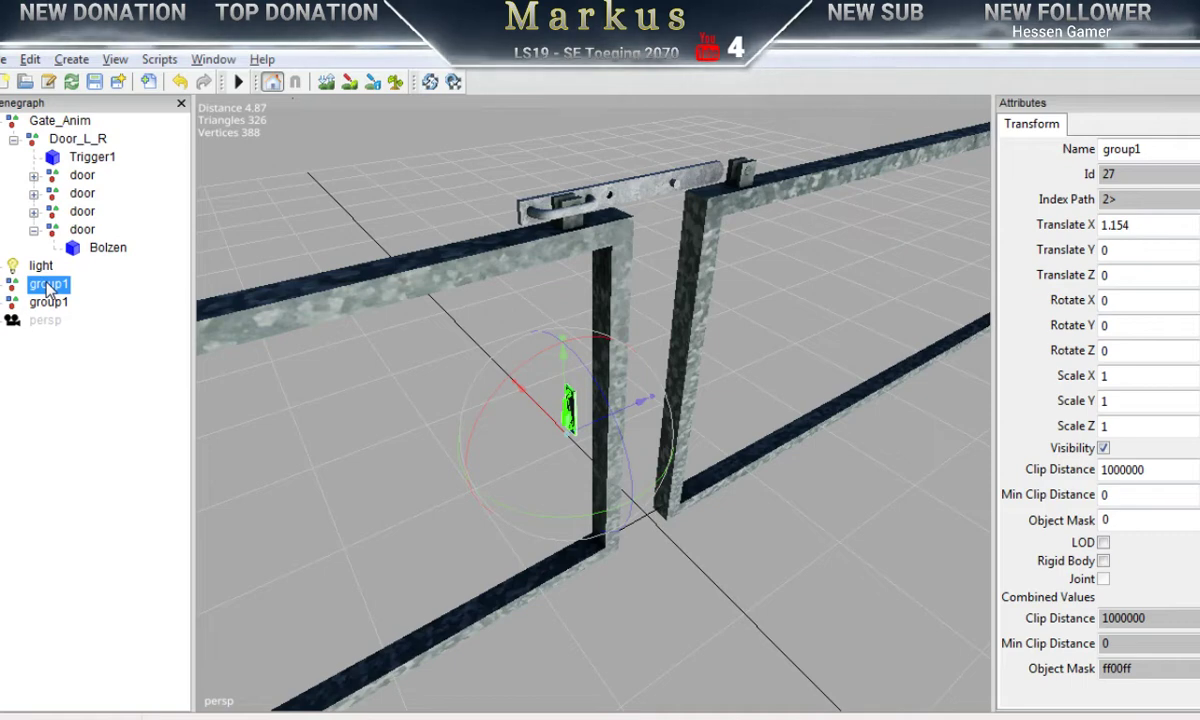
{"action": "middle_click_drag", "start_coordinate": [568, 500], "coordinate": [678, 468]}
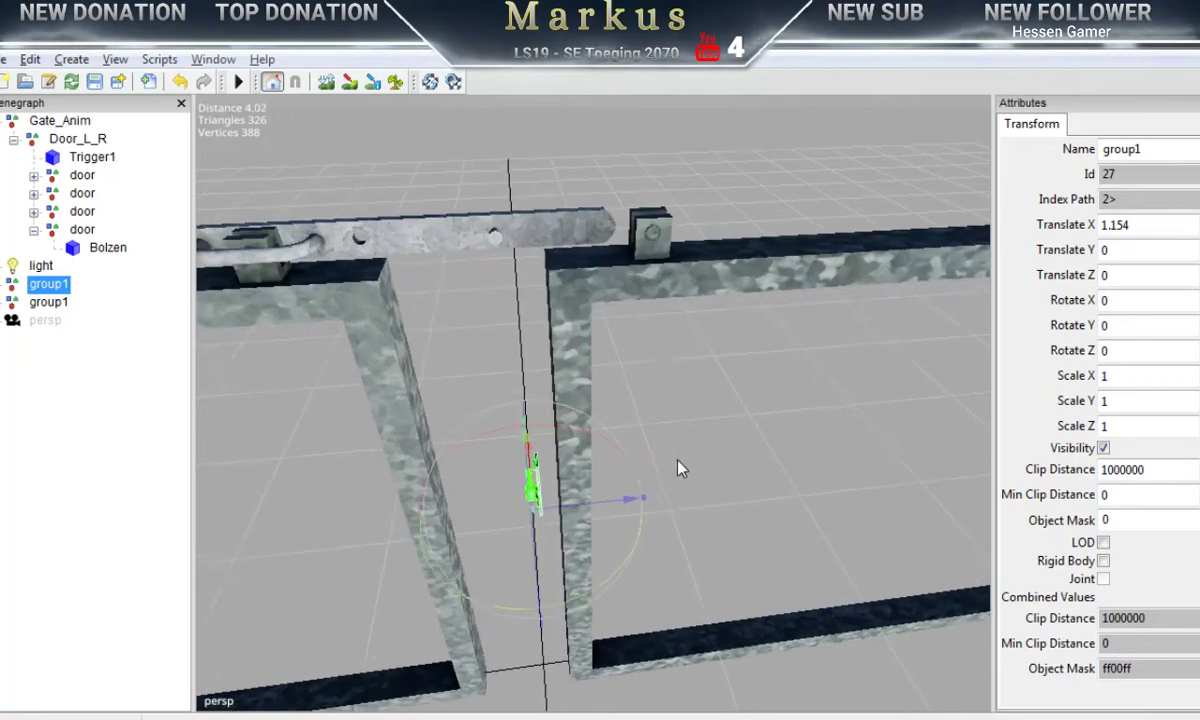
{"action": "left_click", "coordinate": [33, 231]}
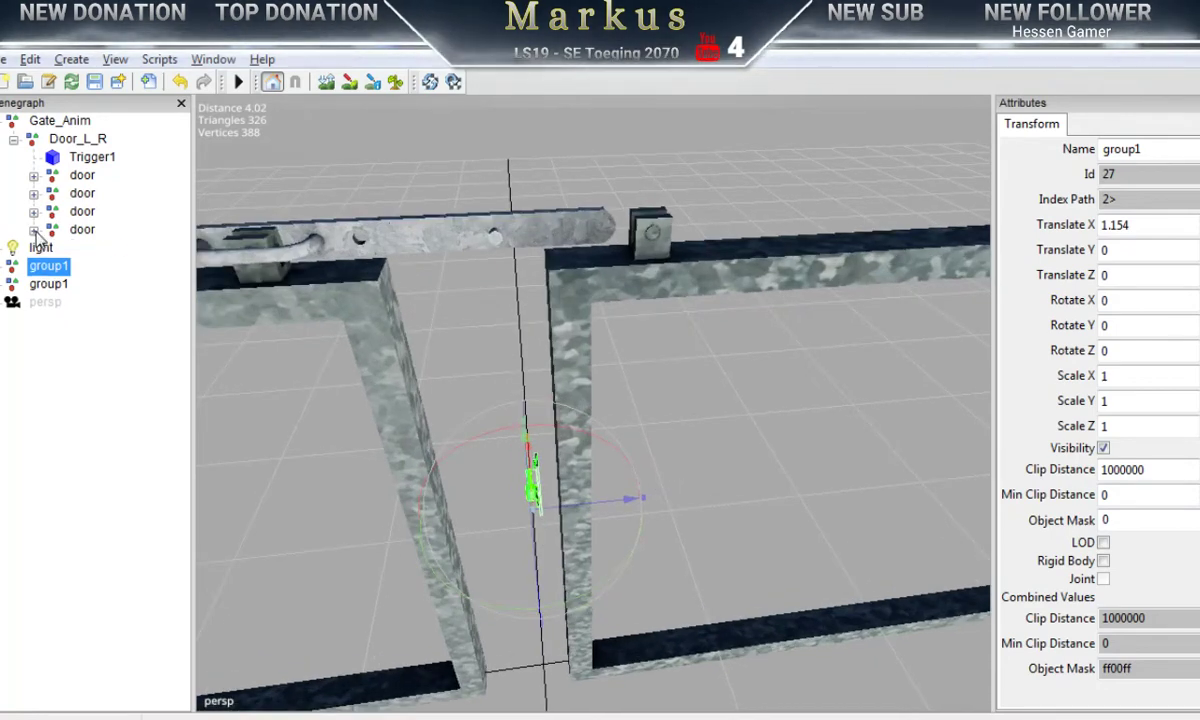
{"action": "left_click", "coordinate": [82, 194]}
{"action": "middle_click_drag", "start_coordinate": [520, 505], "coordinate": [620, 492]}
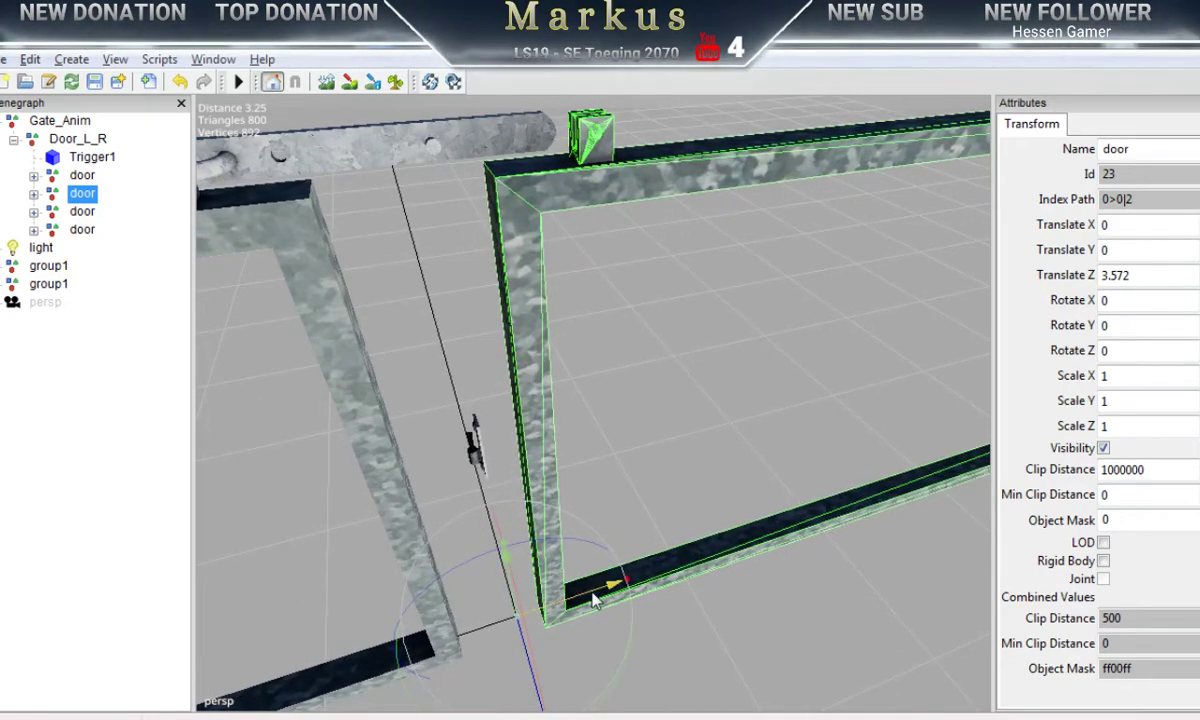
{"action": "left_click_drag", "start_coordinate": [593, 598], "coordinate": [574, 613]}
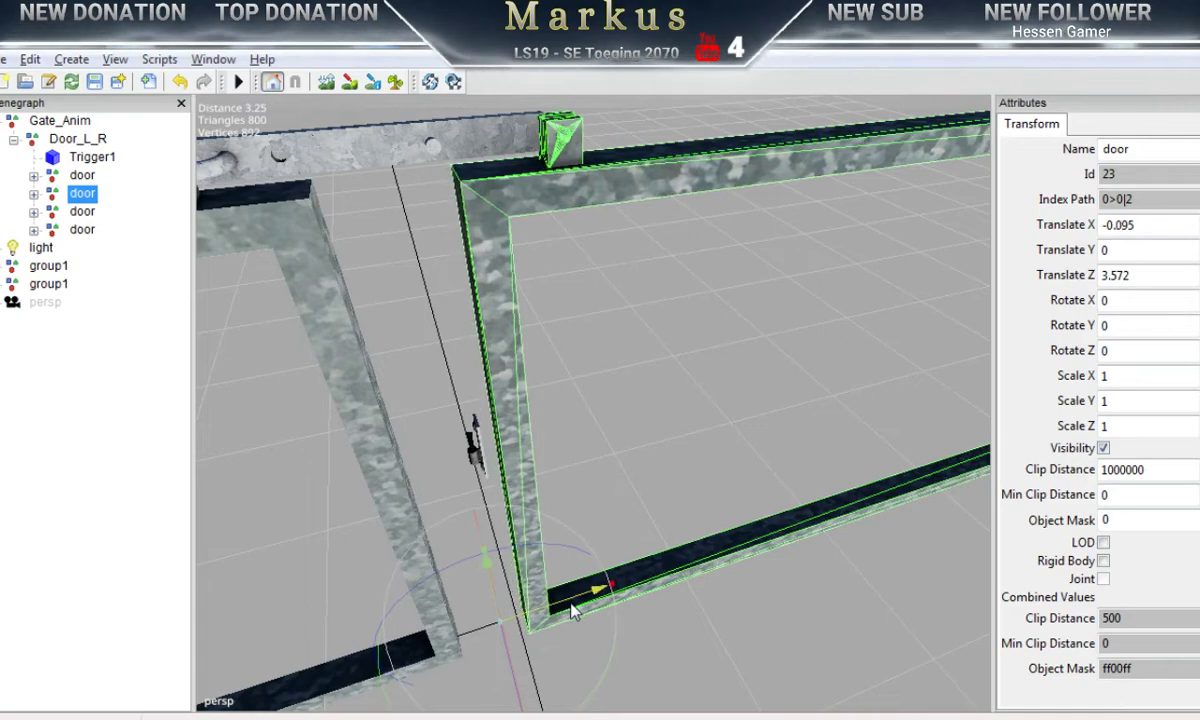
{"action": "left_click_drag", "start_coordinate": [662, 510], "coordinate": [530, 514], "text": "alt"}
{"action": "middle_click_drag", "start_coordinate": [616, 365], "coordinate": [606, 492], "text": "alt"}
{"action": "scroll", "coordinate": [606, 492], "scroll_direction": "up", "scroll_amount": 3}
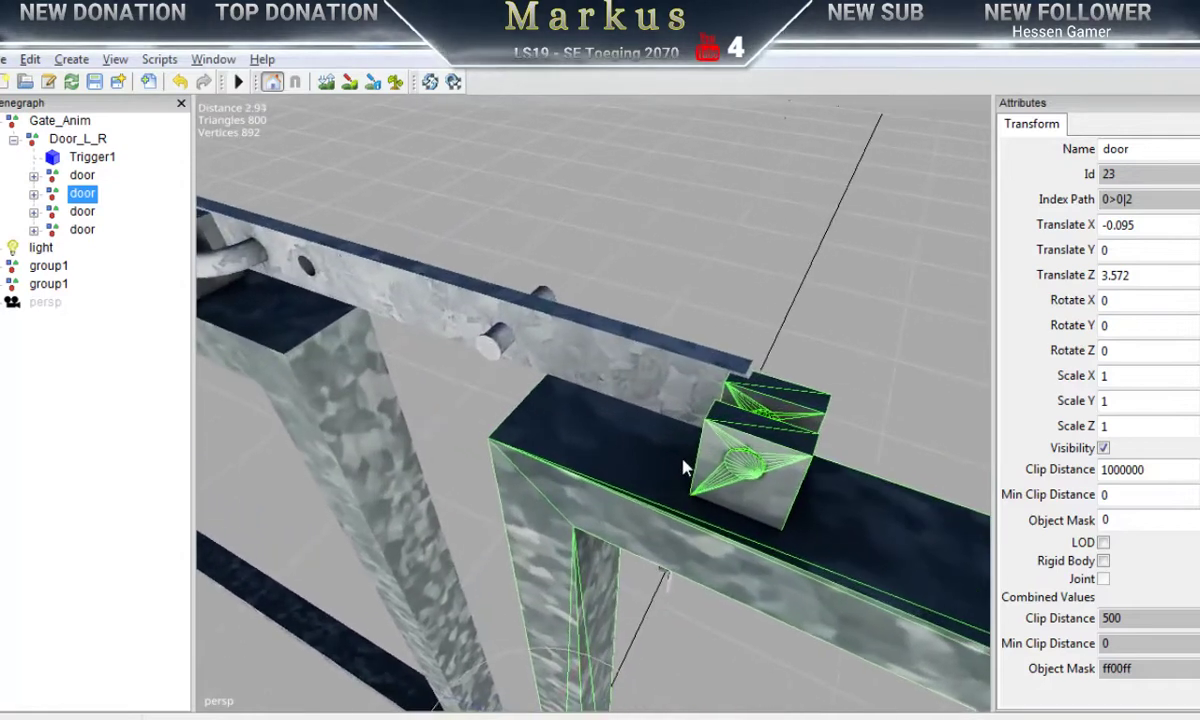
Step: Move the third door group with the Griff bar into the bracket slot, at about Translate X 0.382 and Translate Z 3.62
{"action": "left_click", "coordinate": [81, 212]}
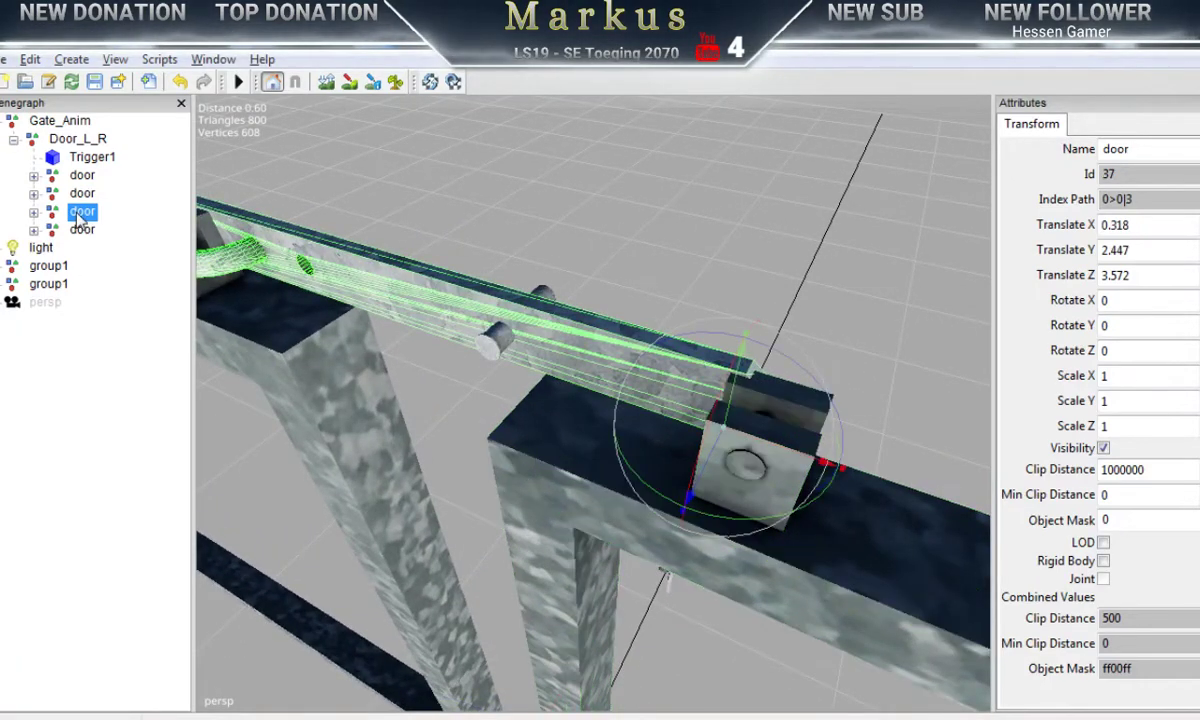
{"action": "middle_click_drag", "start_coordinate": [641, 503], "coordinate": [588, 488]}
{"action": "scroll", "coordinate": [600, 484], "scroll_direction": "up", "scroll_amount": 3}
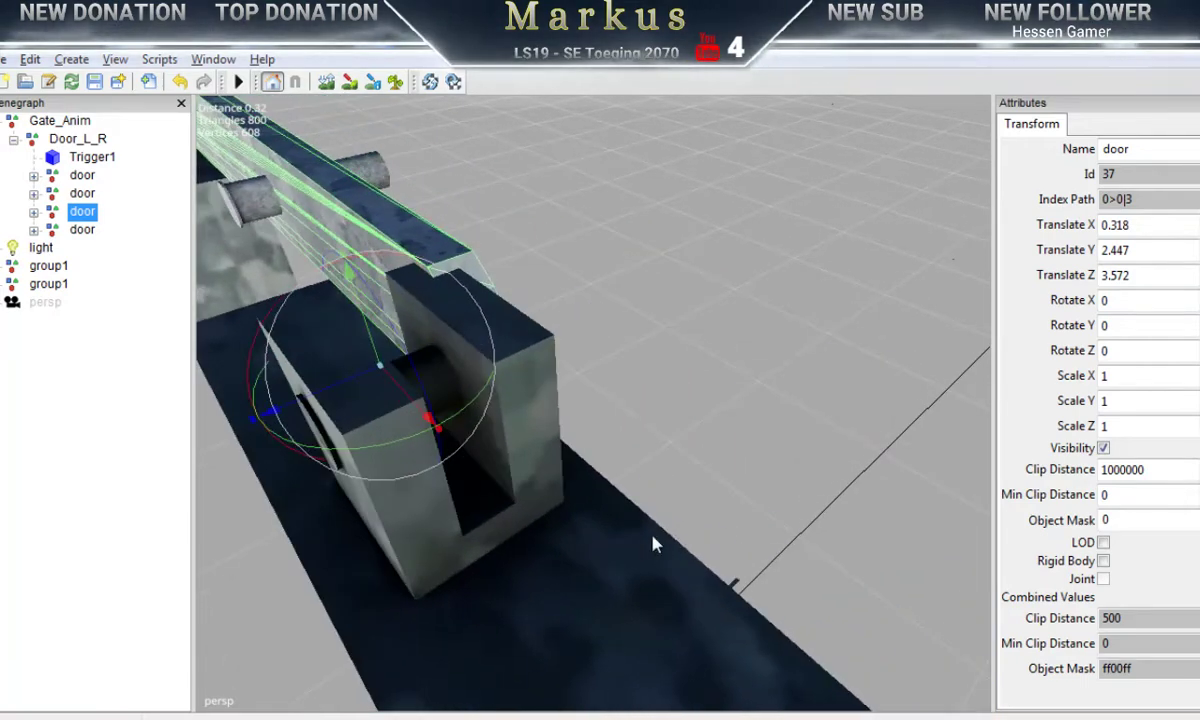
{"action": "middle_click_drag", "start_coordinate": [635, 528], "coordinate": [432, 417]}
{"action": "left_click_drag", "start_coordinate": [429, 362], "coordinate": [350, 401]}
{"action": "middle_click_drag", "start_coordinate": [455, 450], "coordinate": [656, 554]}
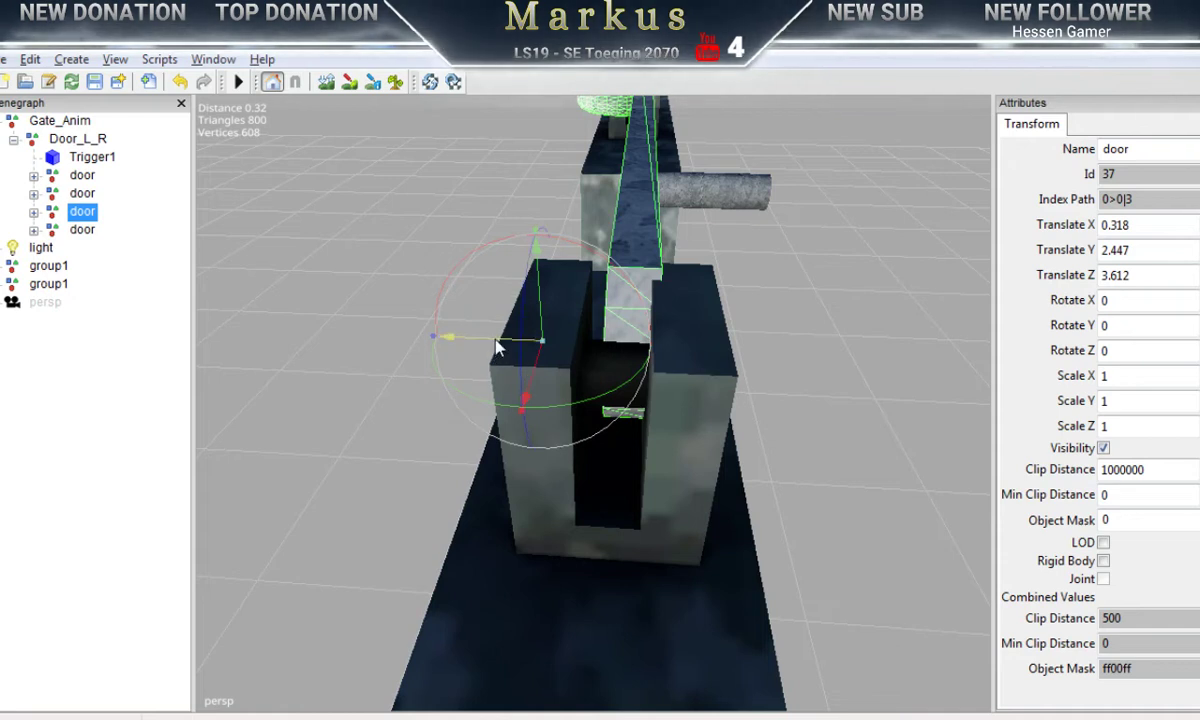
{"action": "left_click_drag", "start_coordinate": [495, 340], "coordinate": [431, 530]}
{"action": "left_click_drag", "start_coordinate": [562, 550], "coordinate": [790, 575], "text": "alt"}
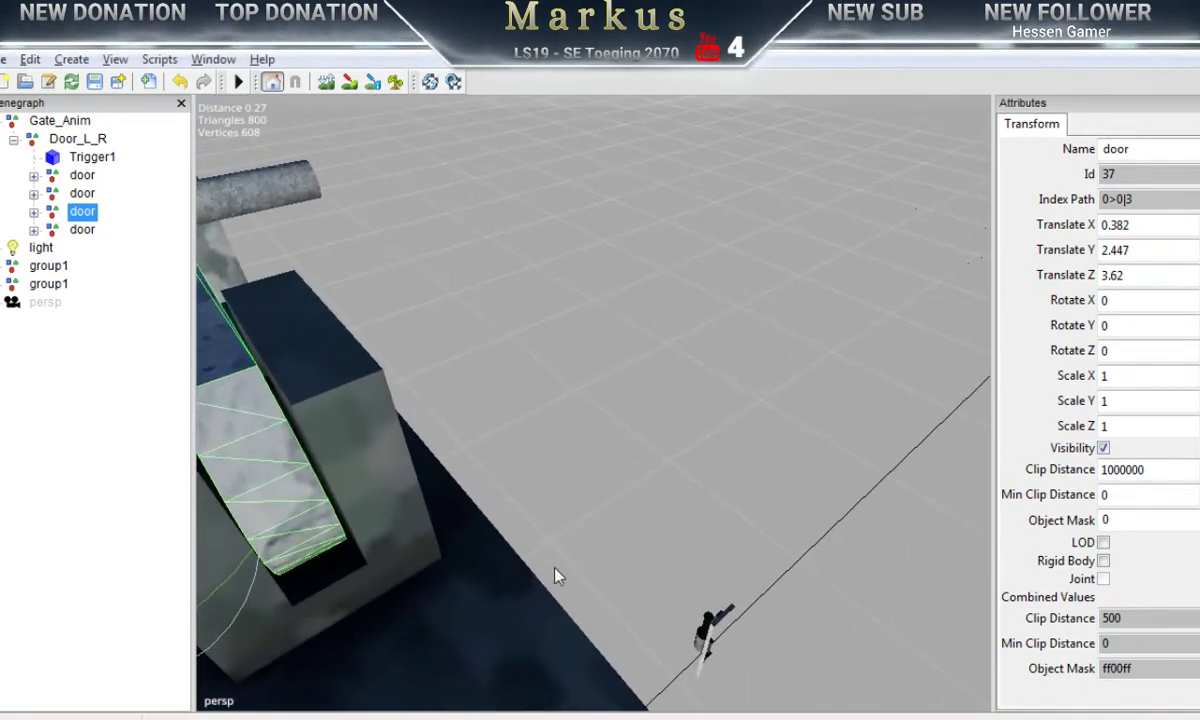
Step: Fine-tune the third door group's position in the bracket to about Translate X 0.373 and Translate Y 2.454
{"action": "right_click_drag", "start_coordinate": [557, 577], "coordinate": [790, 520]}
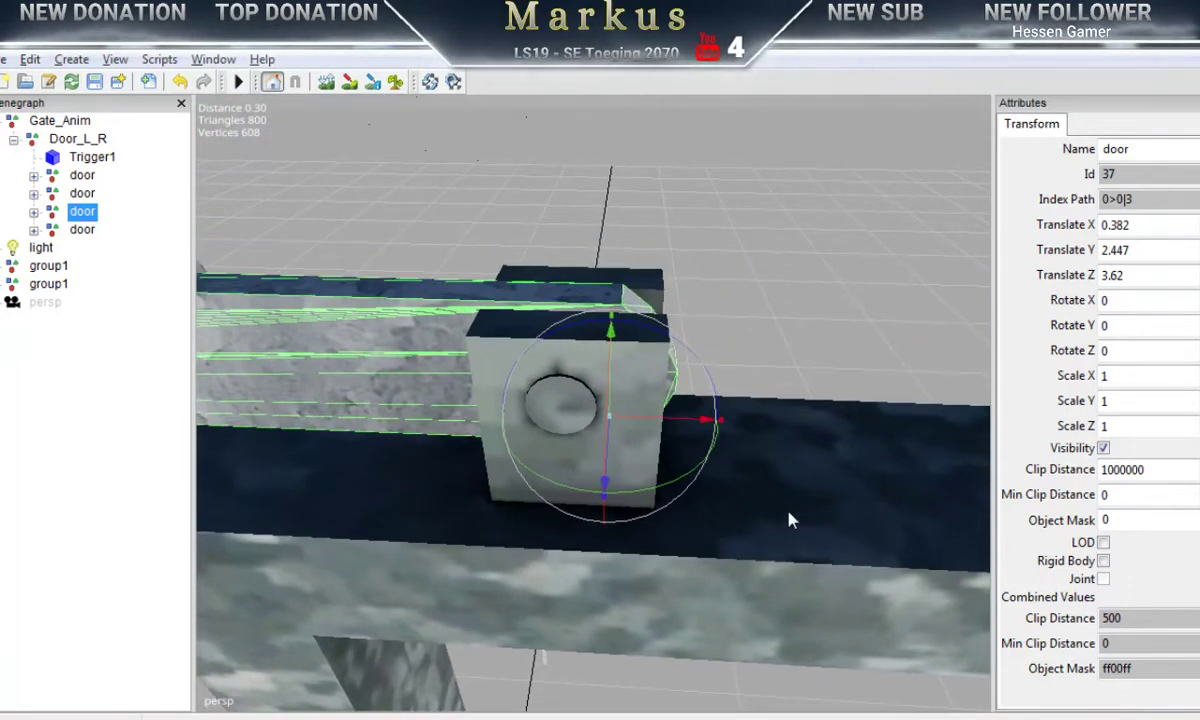
{"action": "left_click_drag", "start_coordinate": [668, 427], "coordinate": [643, 432]}
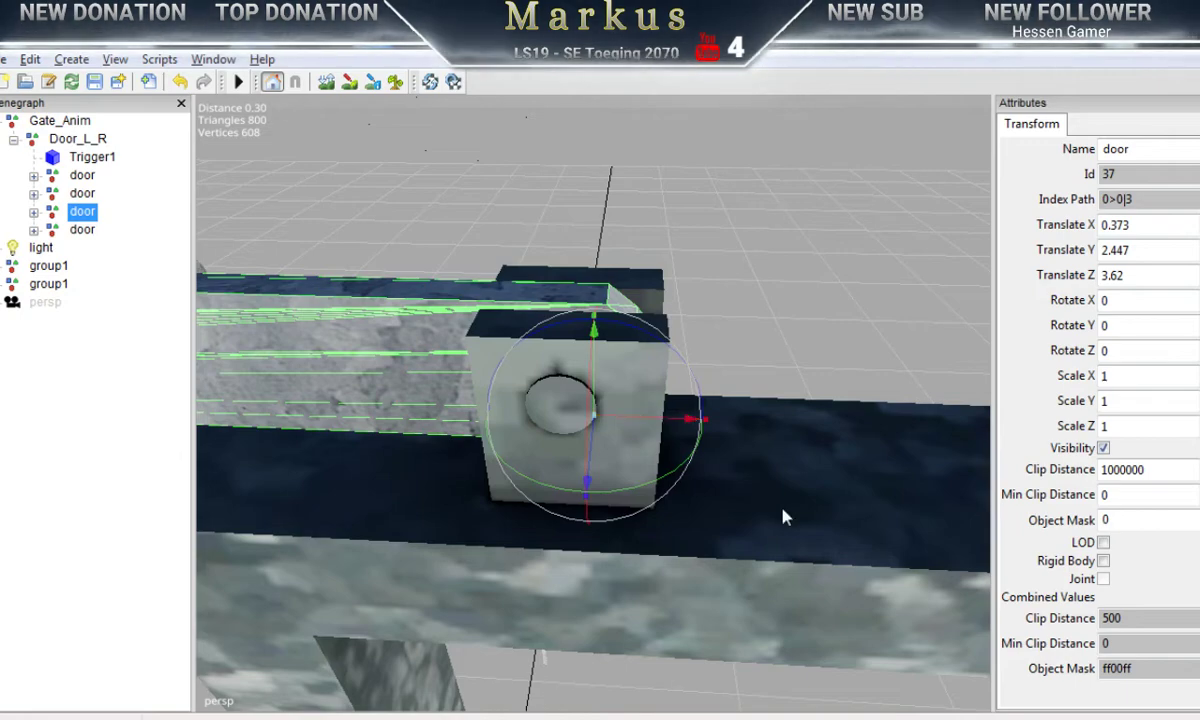
{"action": "right_click_drag", "start_coordinate": [785, 514], "coordinate": [634, 437]}
{"action": "middle_click_drag", "start_coordinate": [634, 437], "coordinate": [633, 451], "text": "alt"}
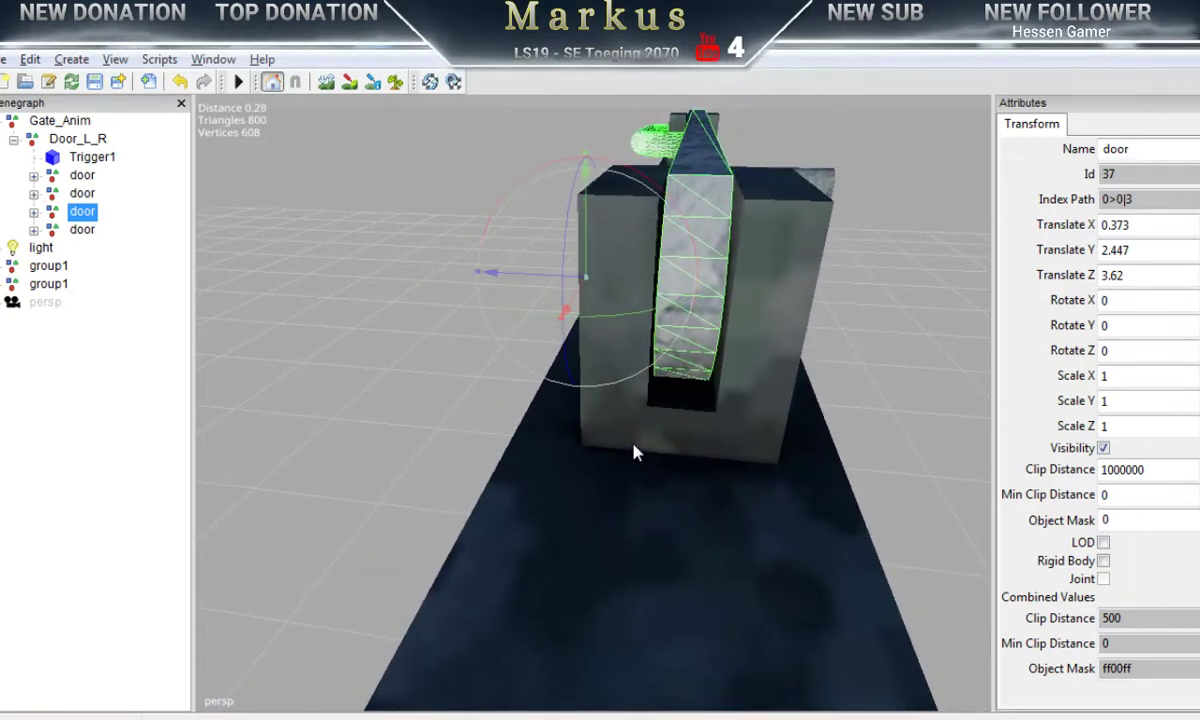
{"action": "left_click_drag", "start_coordinate": [586, 260], "coordinate": [588, 238]}
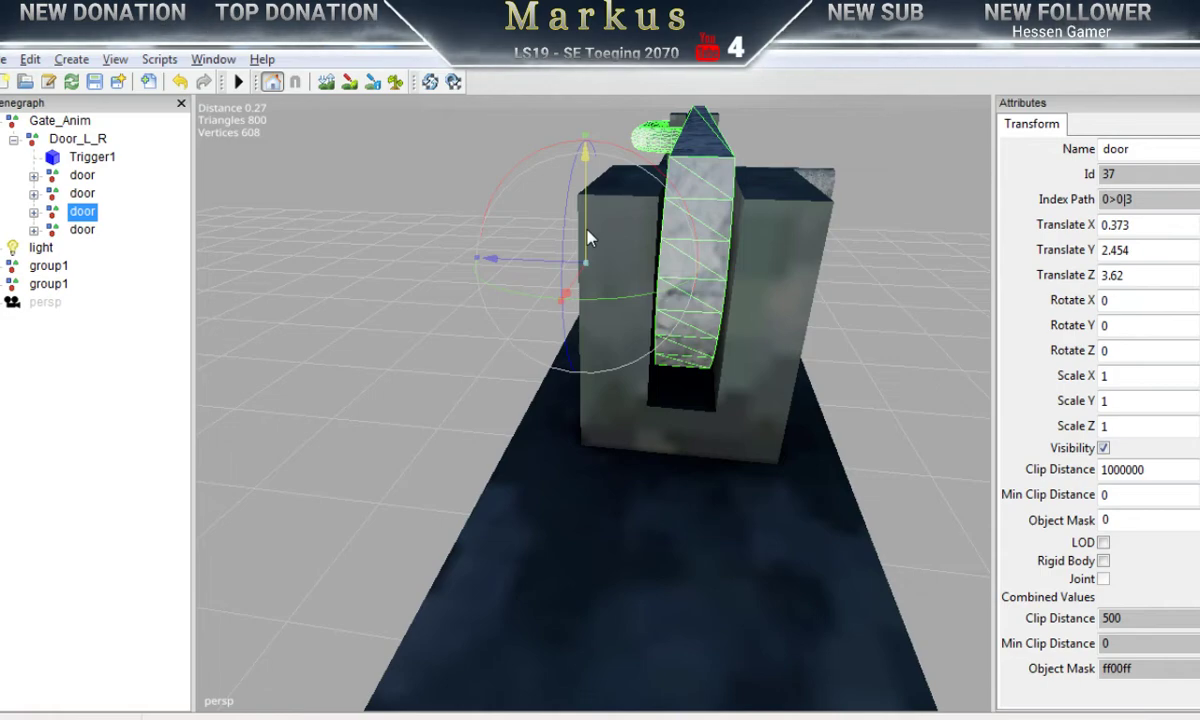
{"action": "right_click_drag", "start_coordinate": [588, 238], "coordinate": [565, 500]}
Step: Slide the first door group along X away from the handle bar, to a Translate X of about -6.89
{"action": "left_click", "coordinate": [492, 473]}
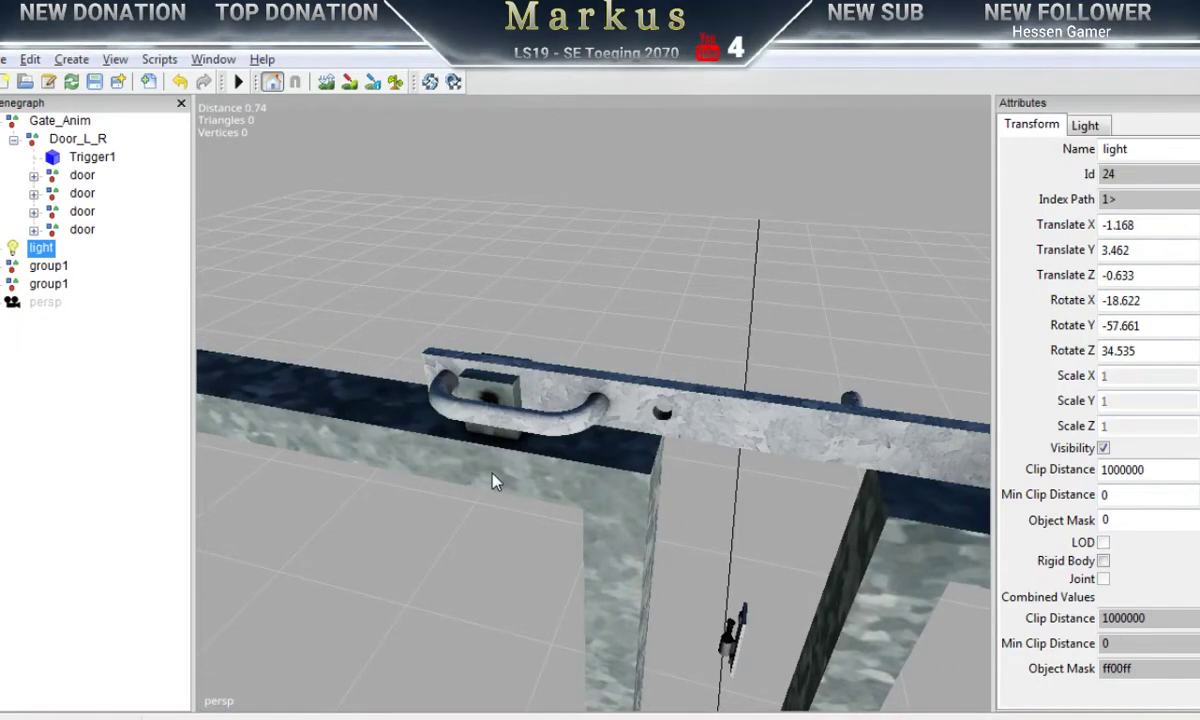
{"action": "left_click", "coordinate": [81, 176]}
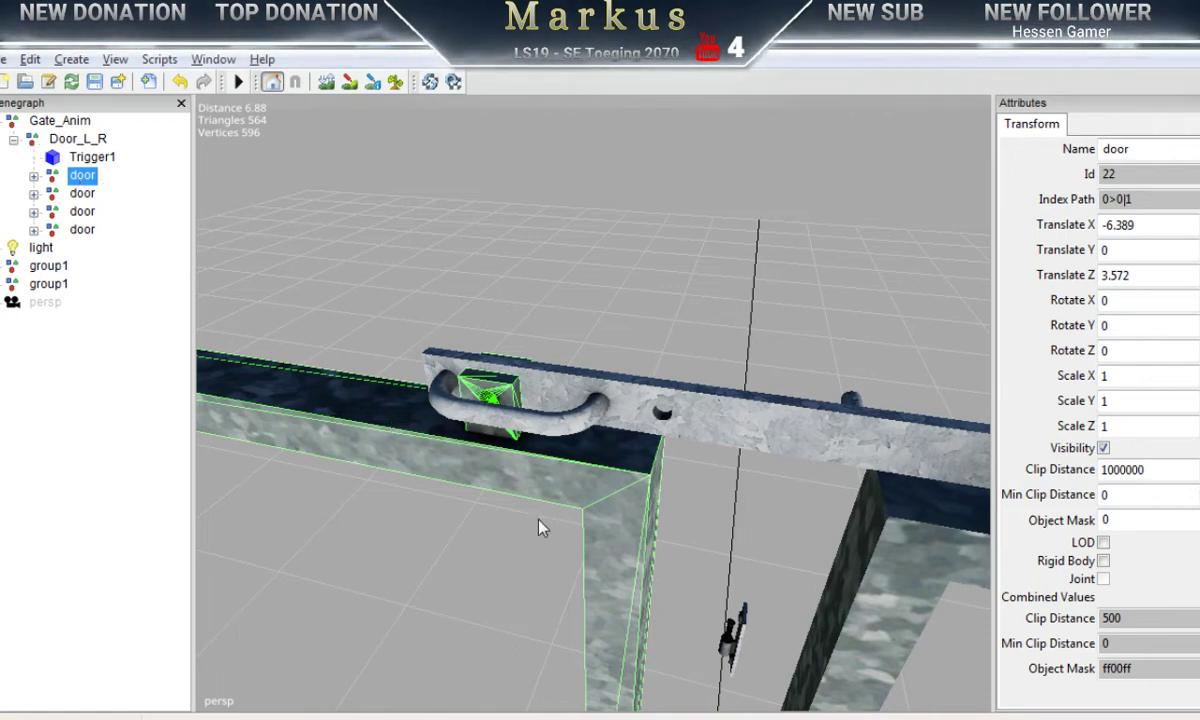
{"action": "right_click_drag", "start_coordinate": [538, 527], "coordinate": [450, 562]}
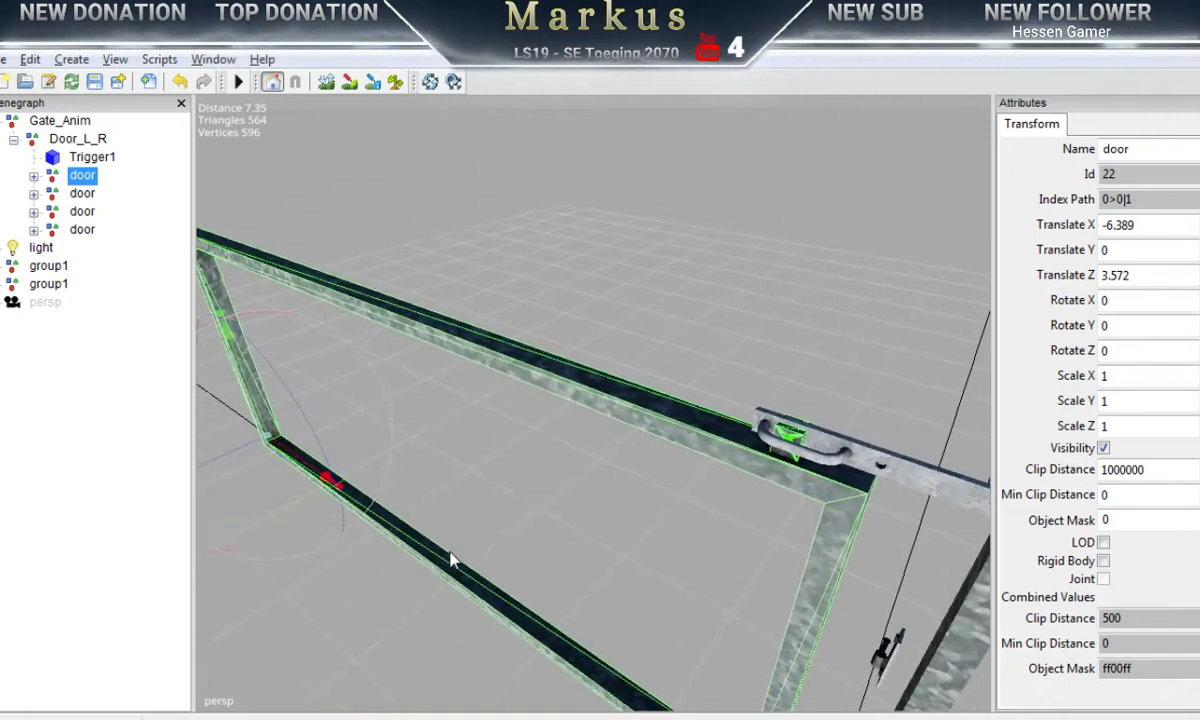
{"action": "left_click_drag", "start_coordinate": [305, 472], "coordinate": [333, 483]}
{"action": "middle_click_drag", "start_coordinate": [685, 540], "coordinate": [120, 595], "text": "alt"}
{"action": "left_click_drag", "start_coordinate": [636, 541], "coordinate": [308, 512], "text": "alt"}
{"action": "middle_click_drag", "start_coordinate": [310, 520], "coordinate": [645, 525]}
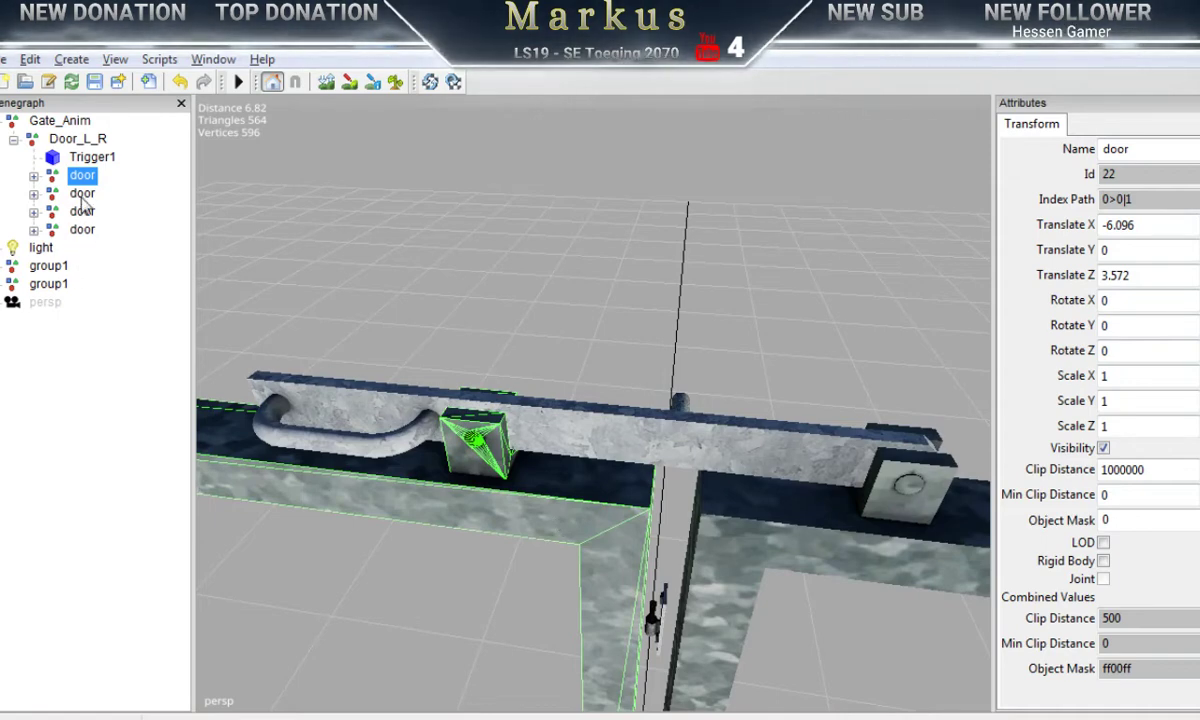
{"action": "middle_click_drag", "start_coordinate": [284, 350], "coordinate": [322, 482]}
{"action": "left_click_drag", "start_coordinate": [374, 460], "coordinate": [298, 447]}
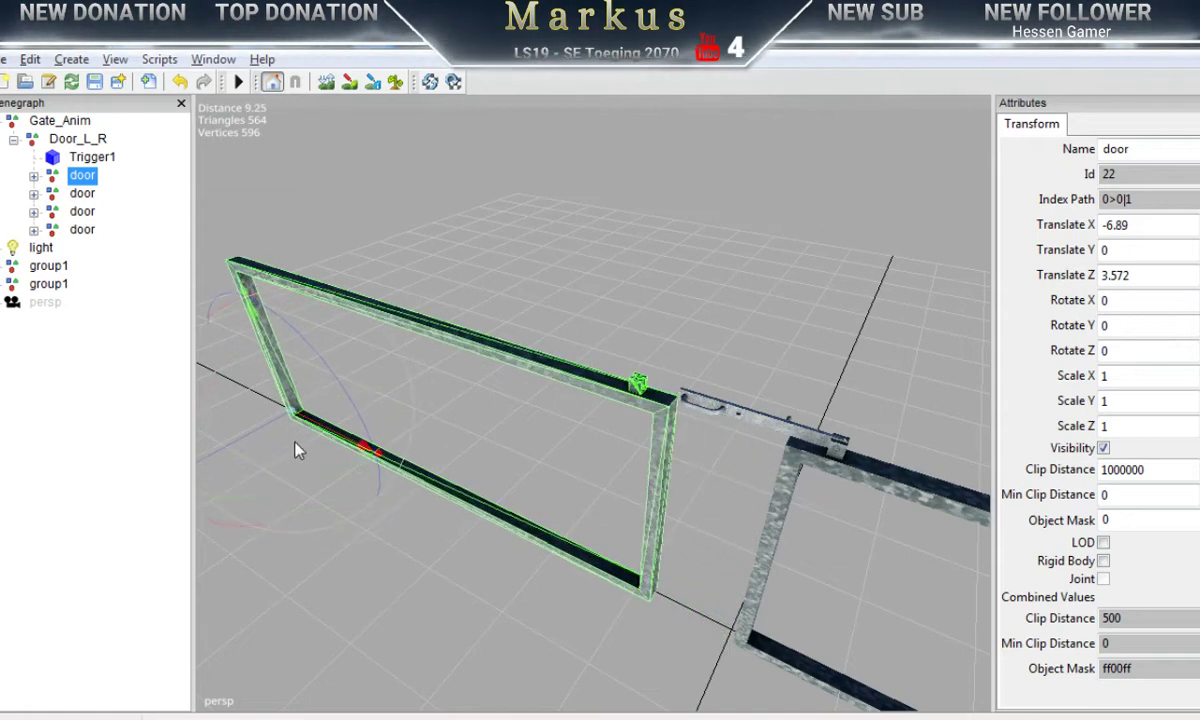
Step: Pull the fourth door group with the Bolzen out in front of the handle bar, to a Translate Z of about 3.693
{"action": "left_click", "coordinate": [82, 230]}
{"action": "middle_click_drag", "start_coordinate": [525, 418], "coordinate": [614, 483]}
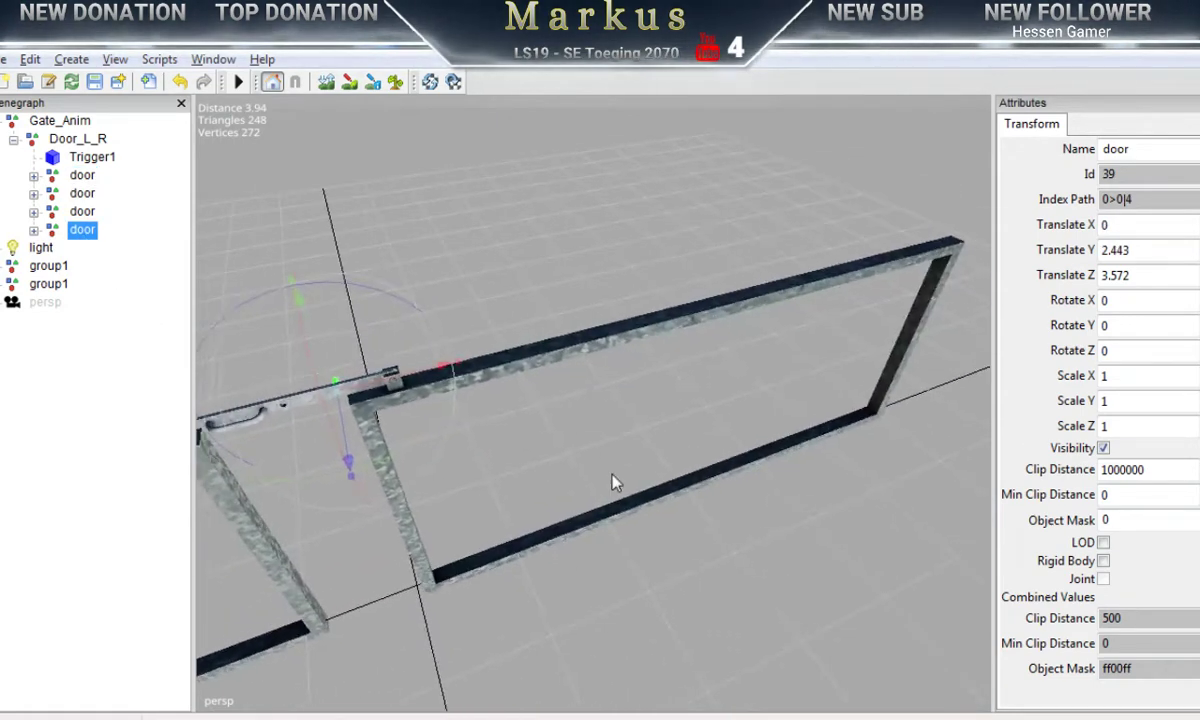
{"action": "middle_click_drag", "start_coordinate": [515, 485], "coordinate": [905, 497], "text": "alt"}
{"action": "right_click_drag", "start_coordinate": [399, 543], "coordinate": [856, 436], "text": "alt"}
{"action": "left_click_drag", "start_coordinate": [751, 394], "coordinate": [853, 512]}
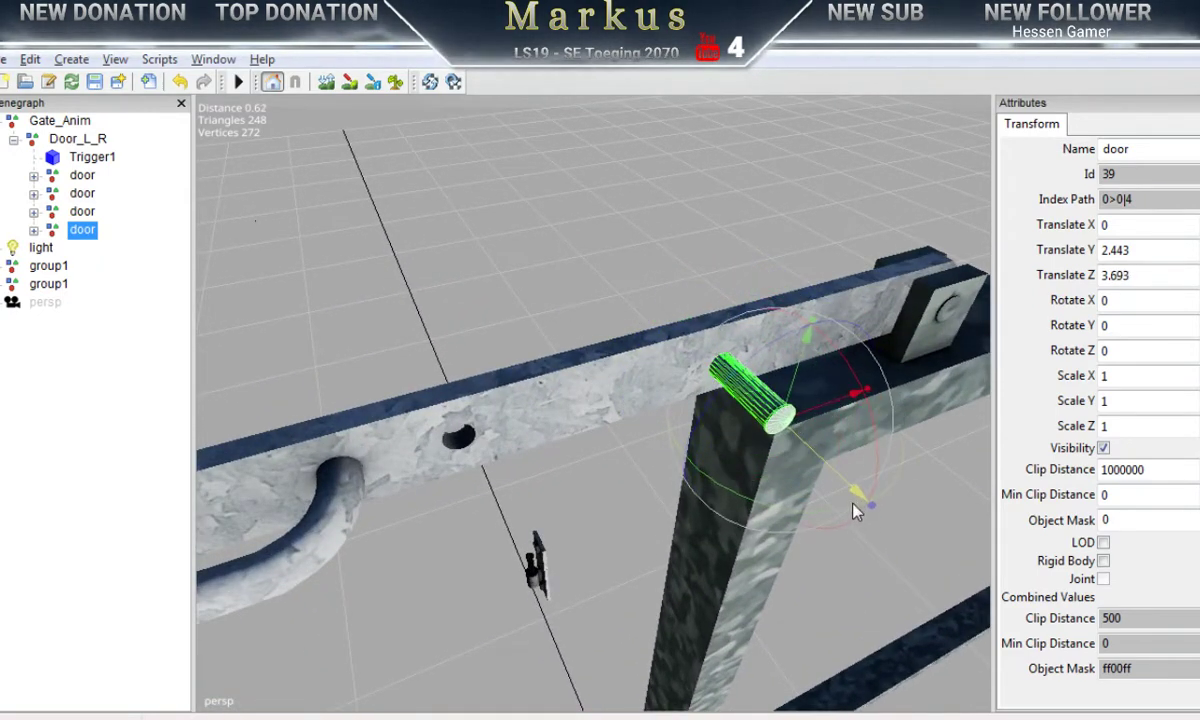
Step: Move the fourth door group with the Bolzen in front of the handle bar's hole, to about Translate X -0.325 and Translate Y 2.452
{"action": "left_click_drag", "start_coordinate": [815, 413], "coordinate": [369, 560]}
{"action": "middle_click_drag", "start_coordinate": [368, 554], "coordinate": [396, 543], "text": "alt"}
{"action": "scroll", "coordinate": [450, 556], "scroll_direction": "up", "scroll_amount": 4}
{"action": "right_click_drag", "start_coordinate": [492, 561], "coordinate": [498, 560]}
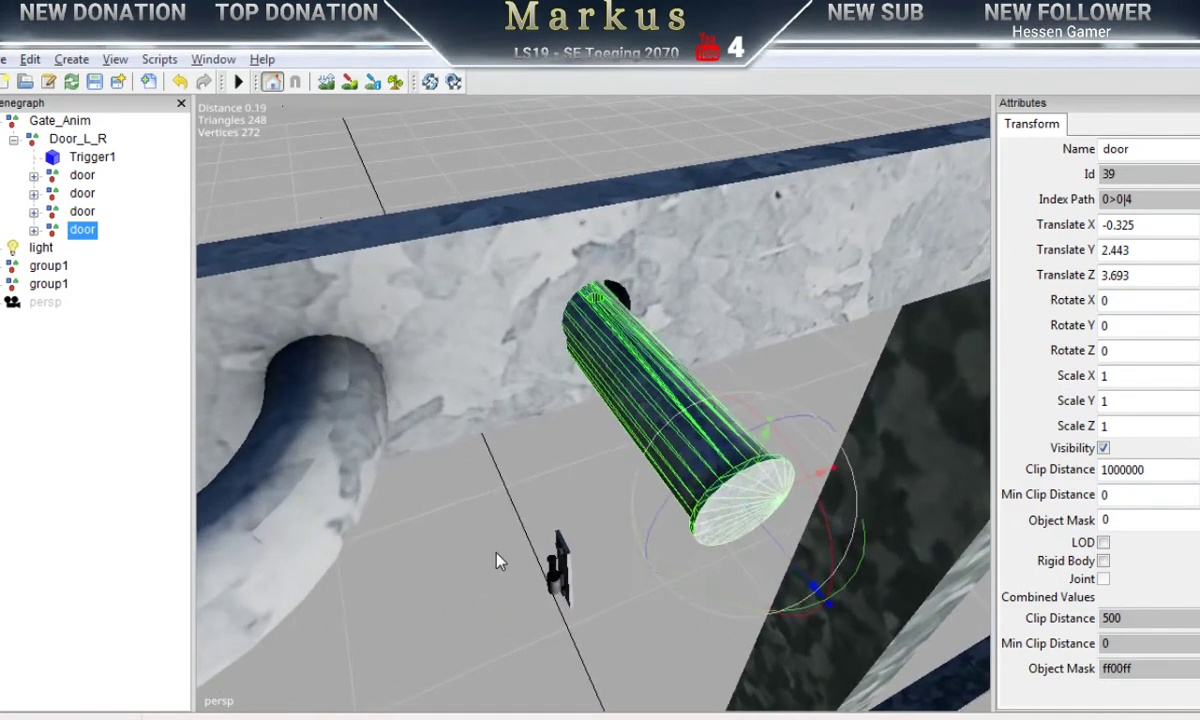
{"action": "left_click_drag", "start_coordinate": [758, 477], "coordinate": [758, 436]}
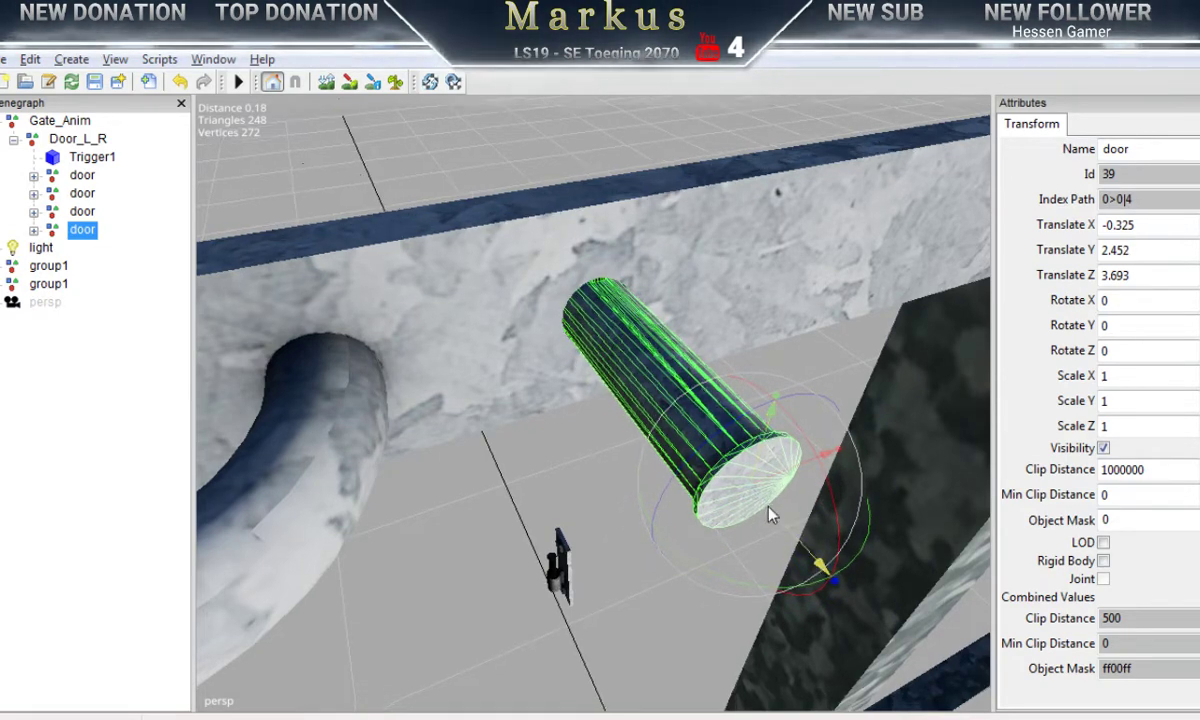
Step: Fine-tune the fourth door group along X to center the Bolzen on the hole, at about Translate X -0.328
{"action": "left_click_drag", "start_coordinate": [768, 507], "coordinate": [621, 453], "text": "alt"}
{"action": "middle_click_drag", "start_coordinate": [692, 487], "coordinate": [380, 376], "text": "alt"}
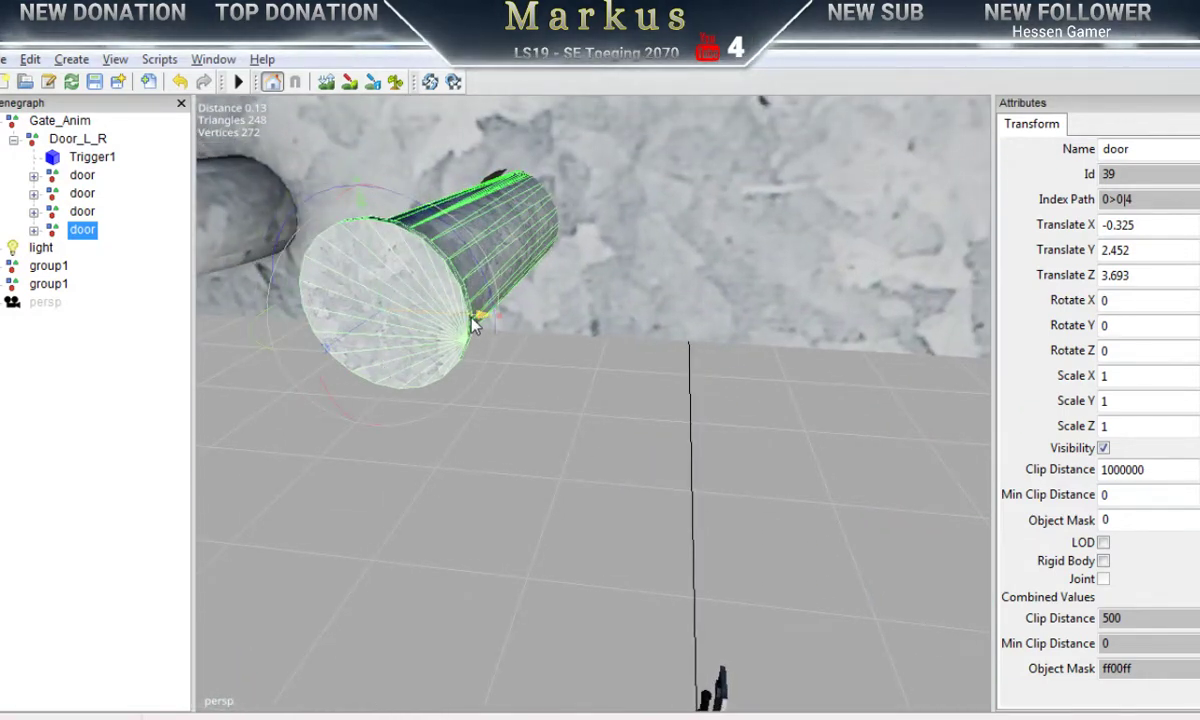
{"action": "left_click_drag", "start_coordinate": [475, 325], "coordinate": [448, 325]}
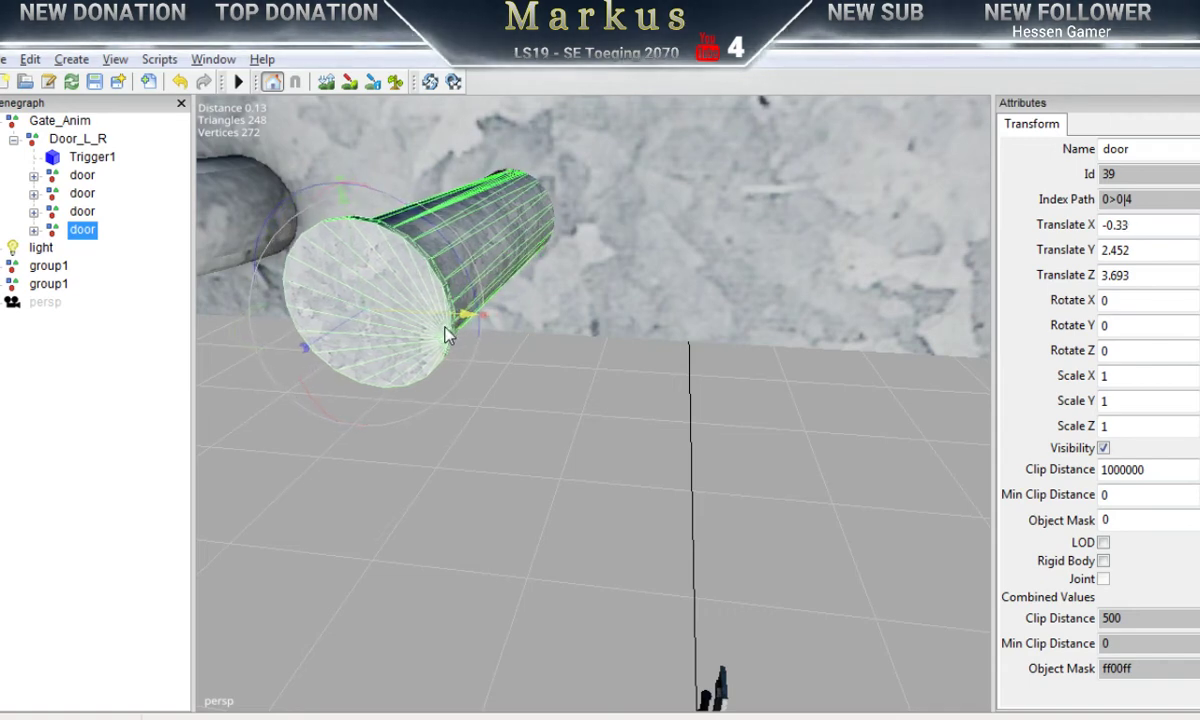
{"action": "left_click_drag", "start_coordinate": [560, 385], "coordinate": [576, 391], "text": "alt"}
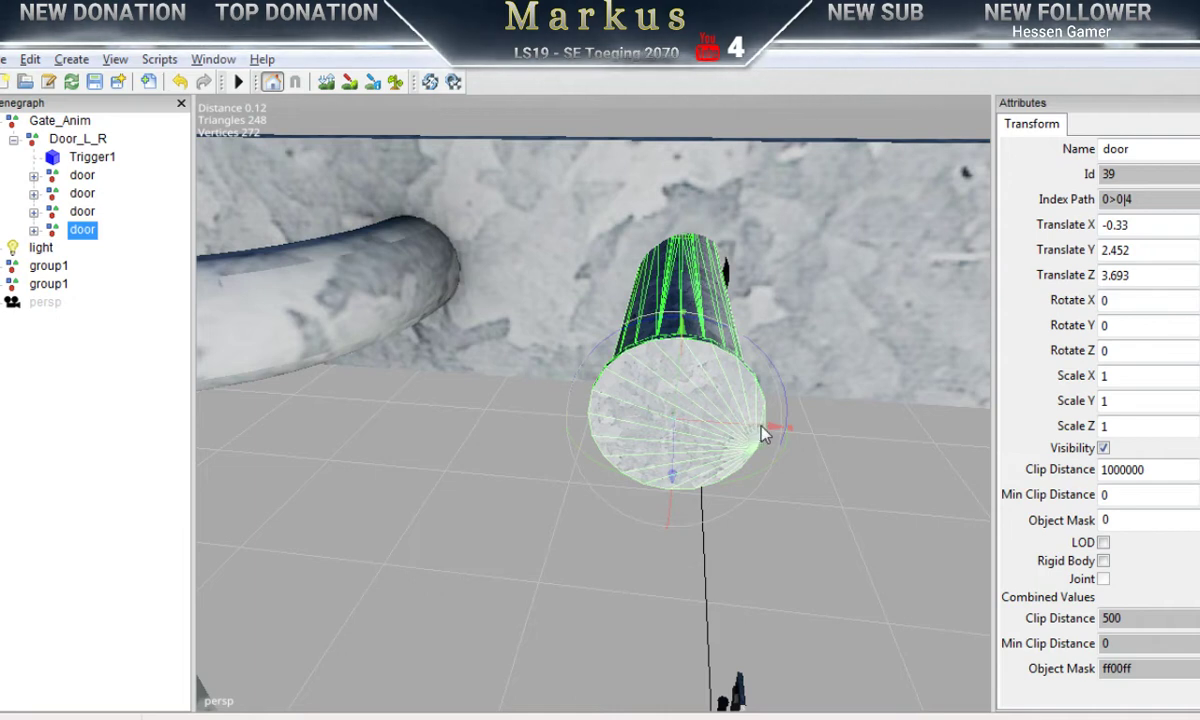
{"action": "key", "text": "Down"}
{"action": "left_click", "coordinate": [74, 233]}
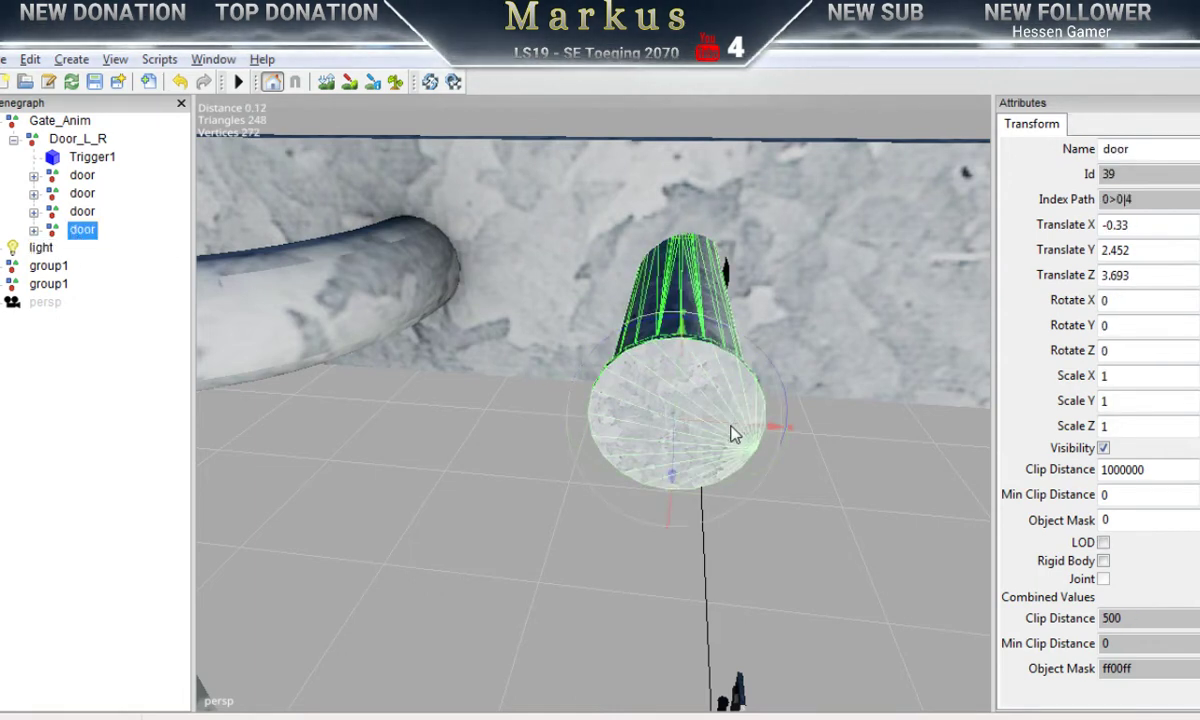
{"action": "key", "text": "Down"}
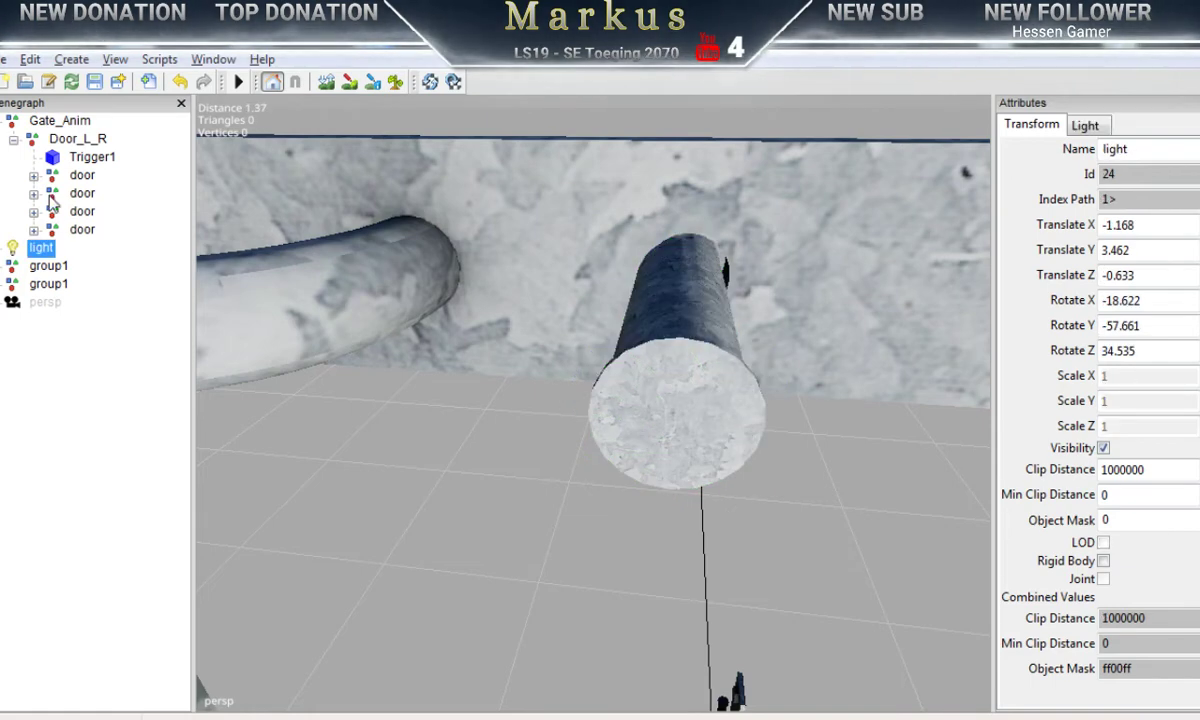
{"action": "left_click", "coordinate": [84, 231]}
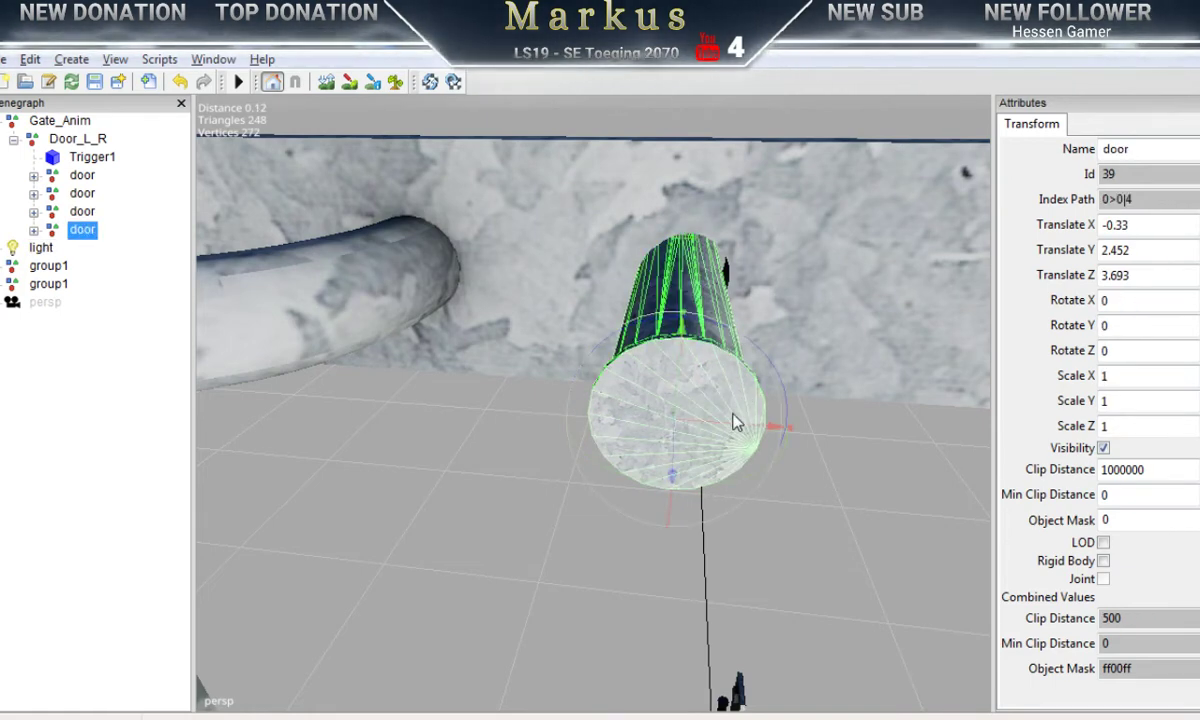
{"action": "middle_click_drag", "start_coordinate": [742, 521], "coordinate": [558, 552]}
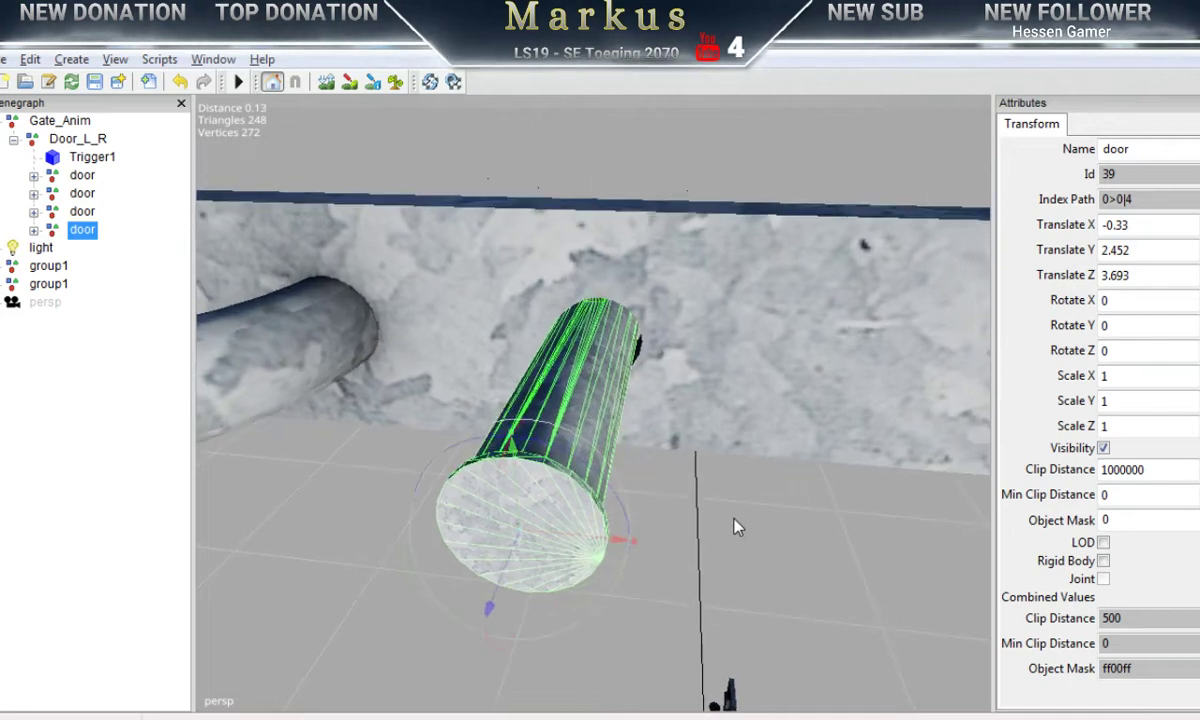
{"action": "left_click_drag", "start_coordinate": [570, 545], "coordinate": [583, 545]}
{"action": "middle_click_drag", "start_coordinate": [584, 544], "coordinate": [633, 527]}
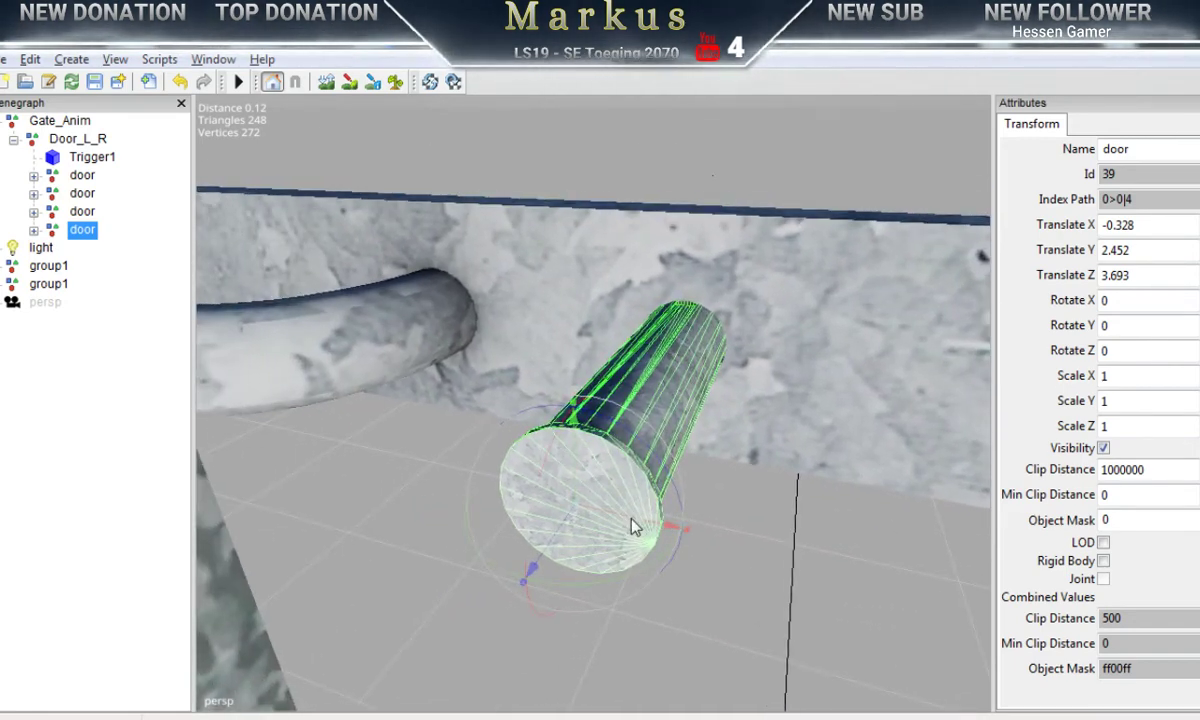
Step: Raise the fourth door group with the Bolzen slightly to a Translate Y of about 2.454
{"action": "key", "text": "Down"}
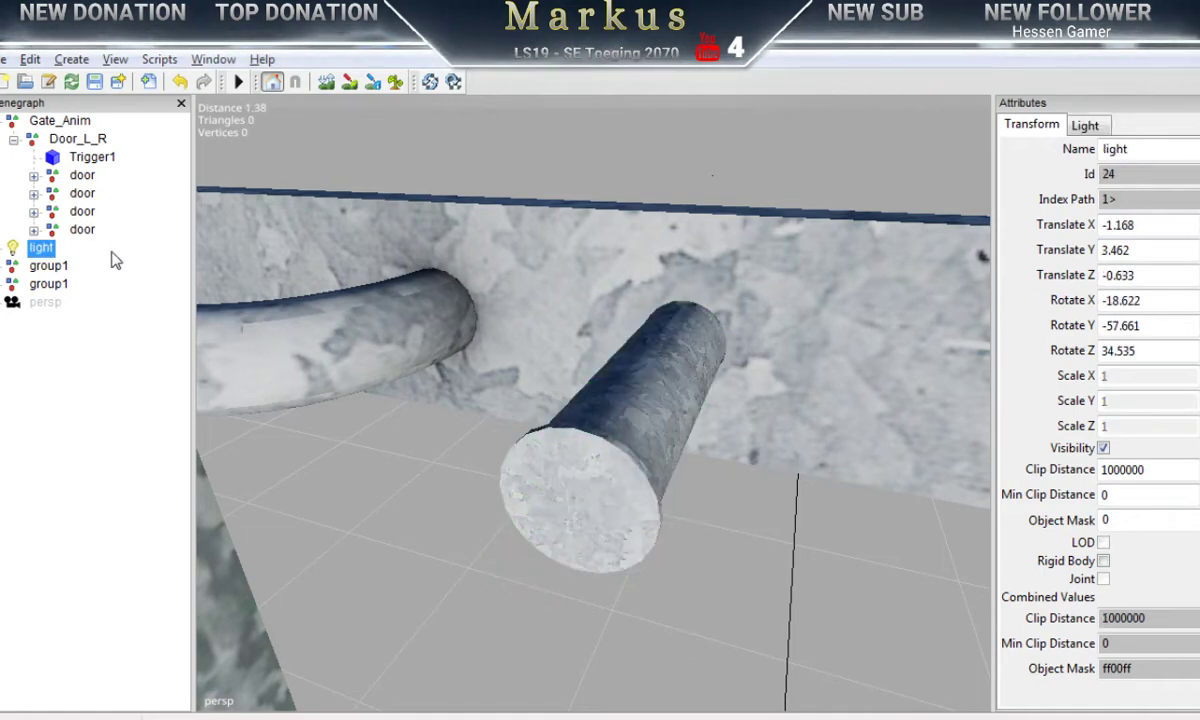
{"action": "key", "text": "Up"}
{"action": "middle_click_drag", "start_coordinate": [540, 430], "coordinate": [600, 461]}
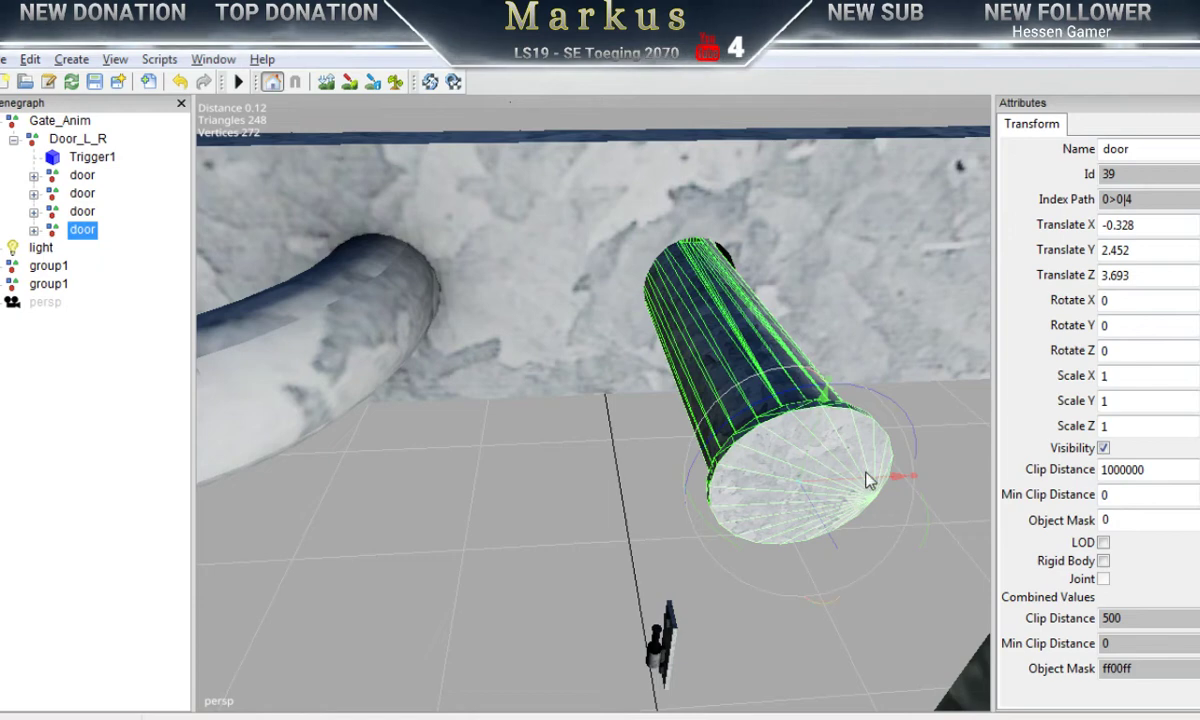
{"action": "middle_click_drag", "start_coordinate": [869, 495], "coordinate": [745, 600]}
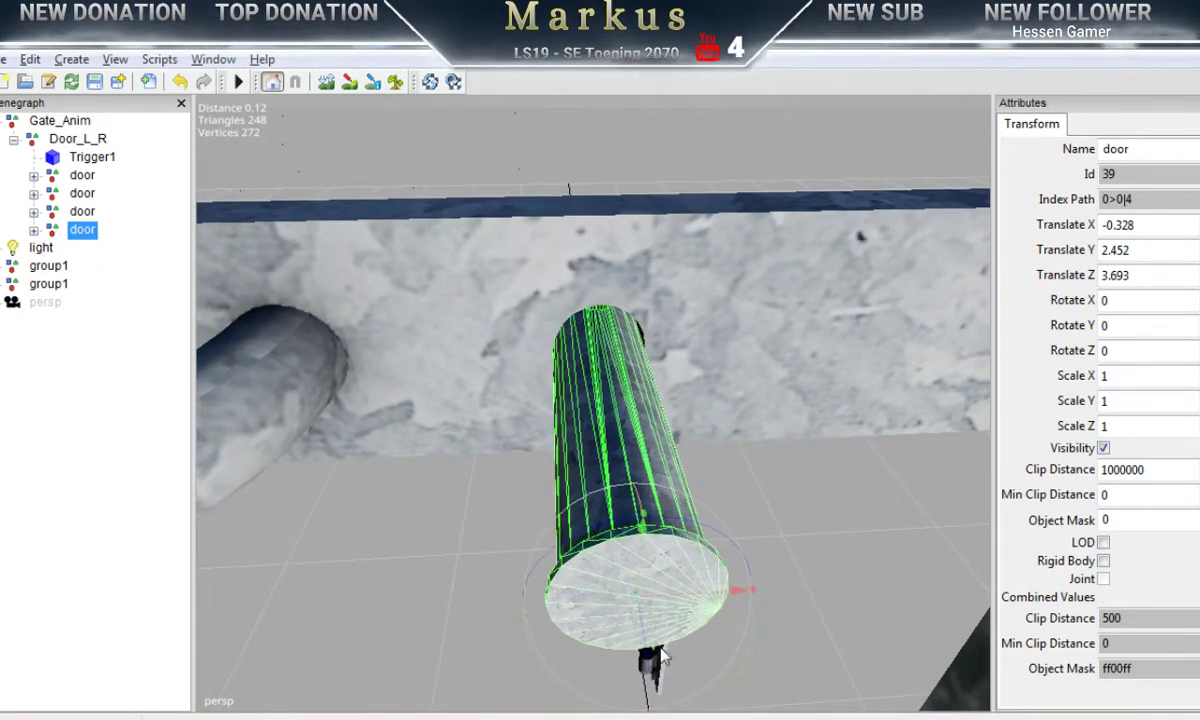
{"action": "middle_click_drag", "start_coordinate": [660, 655], "coordinate": [818, 622]}
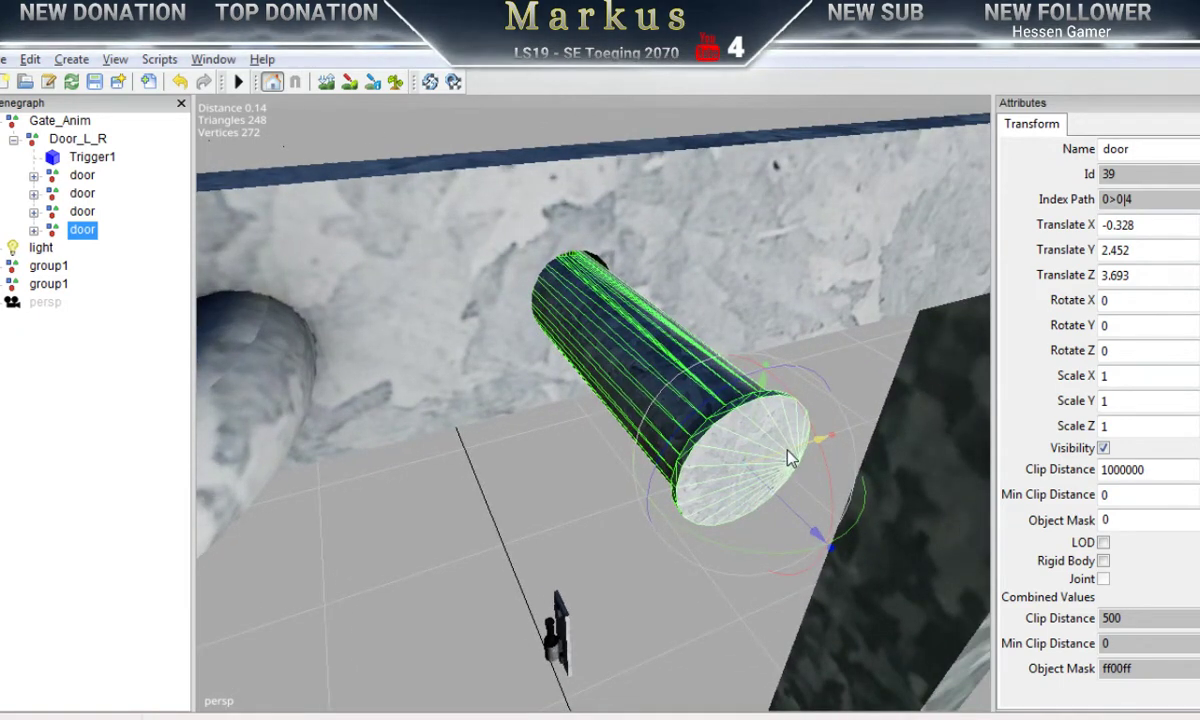
{"action": "left_click_drag", "start_coordinate": [750, 445], "coordinate": [757, 435]}
{"action": "middle_click_drag", "start_coordinate": [757, 435], "coordinate": [557, 490]}
{"action": "left_click_drag", "start_coordinate": [555, 483], "coordinate": [490, 482], "text": "alt"}
Step: Slide the first door group along X until its bracket sits around the Bolzen, at about Translate X -6.079
{"action": "scroll", "coordinate": [590, 519], "scroll_direction": "down", "scroll_amount": 6}
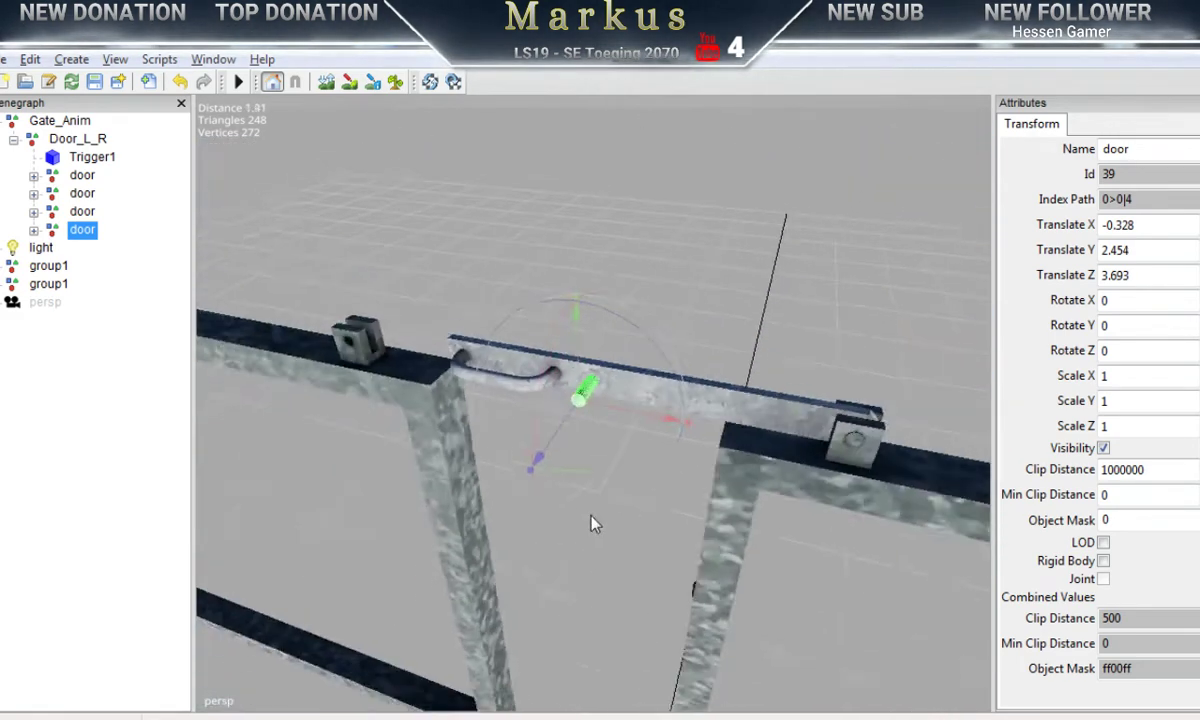
{"action": "left_click_drag", "start_coordinate": [525, 522], "coordinate": [624, 549], "text": "alt"}
{"action": "middle_click_drag", "start_coordinate": [624, 557], "coordinate": [340, 487]}
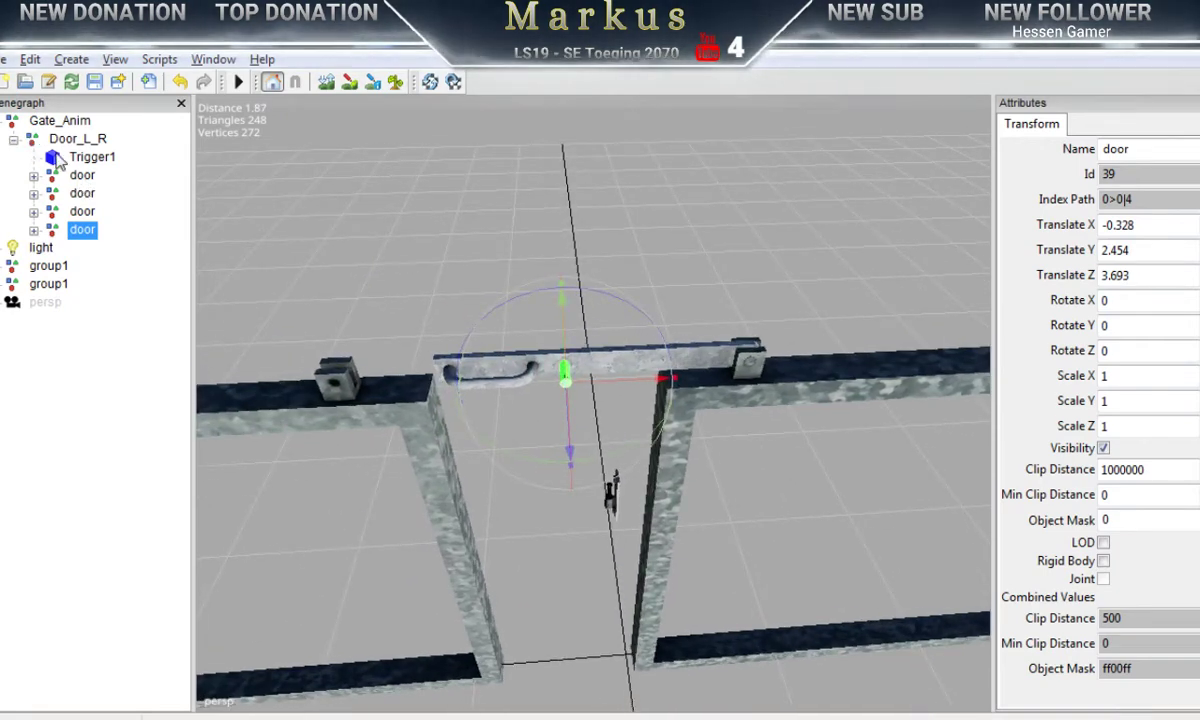
{"action": "left_click", "coordinate": [80, 176]}
{"action": "left_click_drag", "start_coordinate": [715, 522], "coordinate": [555, 505], "text": "alt"}
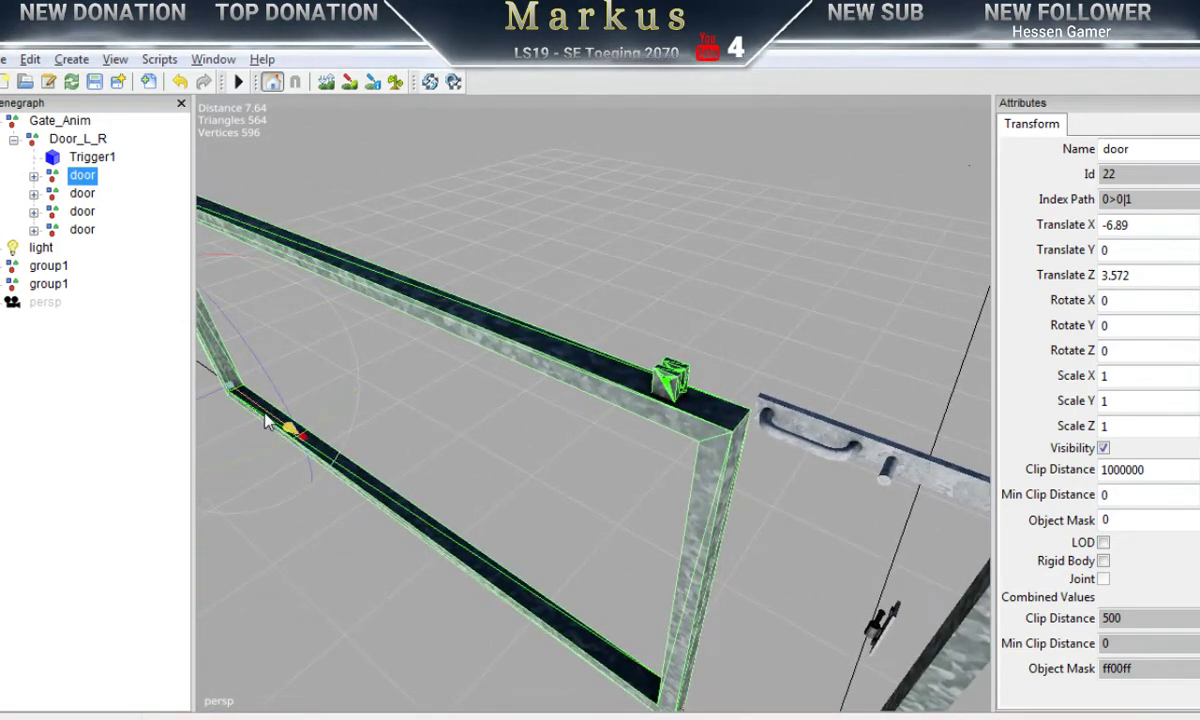
{"action": "left_click_drag", "start_coordinate": [268, 421], "coordinate": [343, 457]}
{"action": "middle_click_drag", "start_coordinate": [507, 509], "coordinate": [424, 452]}
{"action": "left_click", "coordinate": [181, 101]}
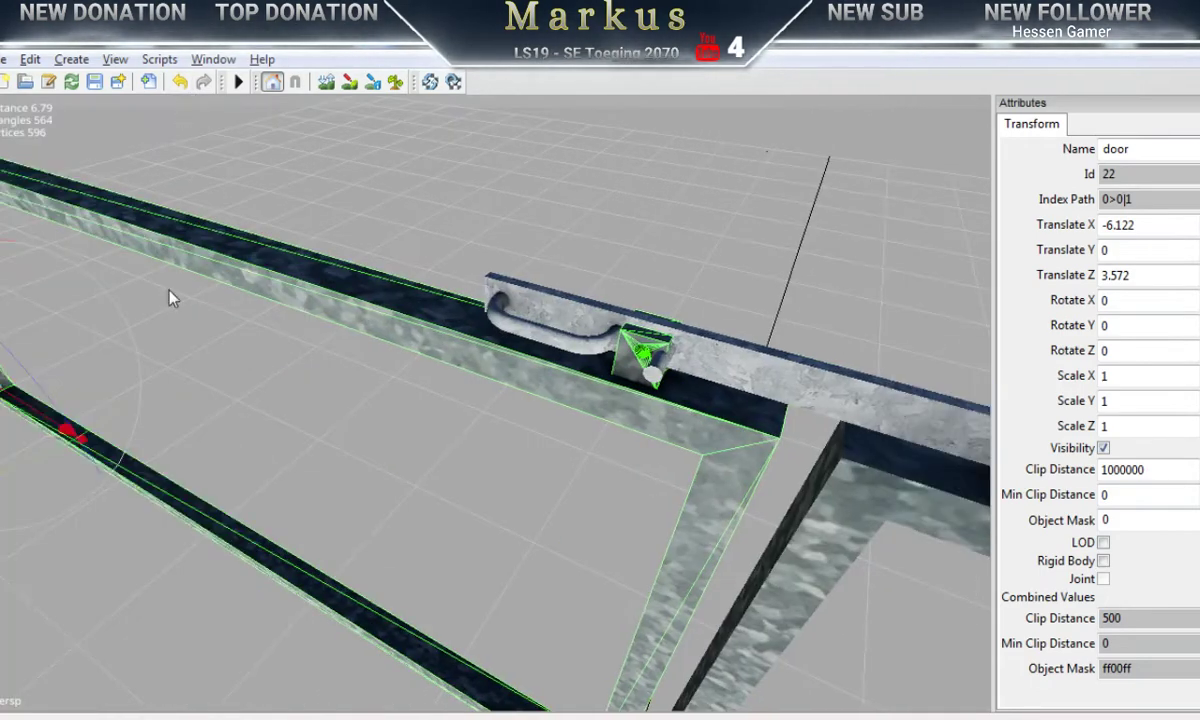
{"action": "left_click_drag", "start_coordinate": [42, 425], "coordinate": [58, 410]}
{"action": "scroll", "coordinate": [440, 412], "scroll_direction": "up", "scroll_amount": 5}
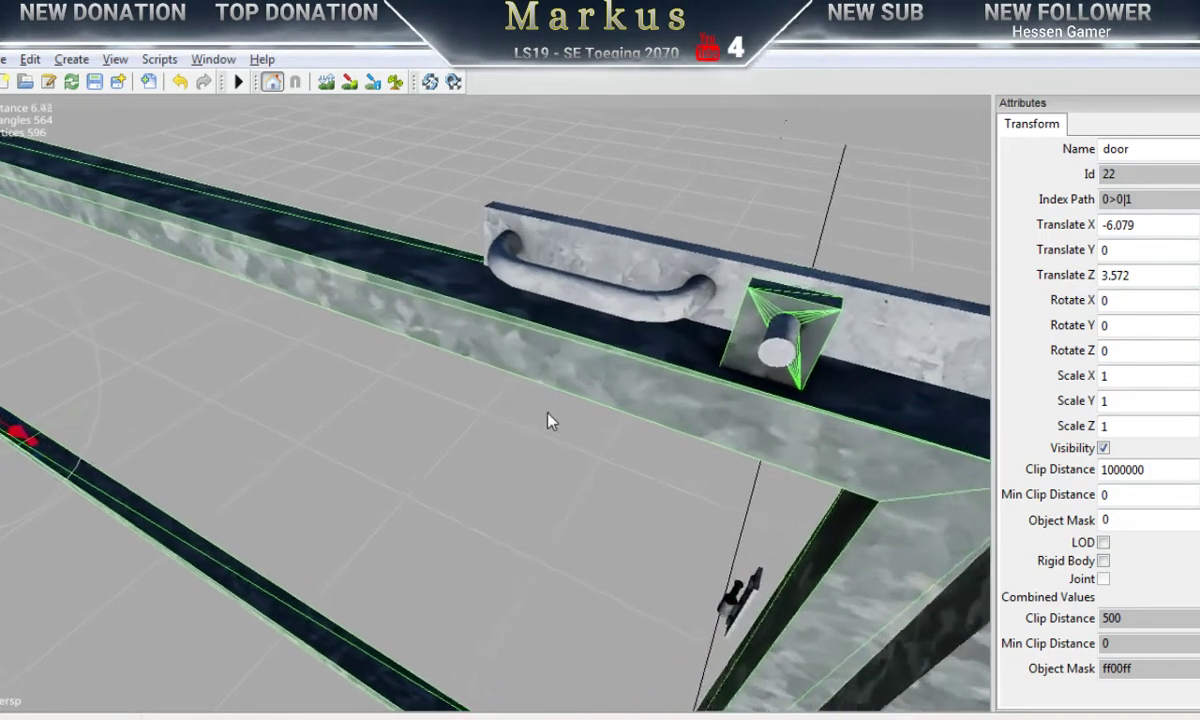
Step: Set the first door group's Translate X to -6.077 so the bracket hole lines up with the Bolzen
{"action": "mouse_move", "coordinate": [537, 419]}
{"action": "middle_mouse_down", "text": "alt"}
{"action": "mouse_move", "coordinate": [476, 422]}
{"action": "mouse_move", "coordinate": [543, 427]}
{"action": "middle_mouse_up", "text": "alt"}
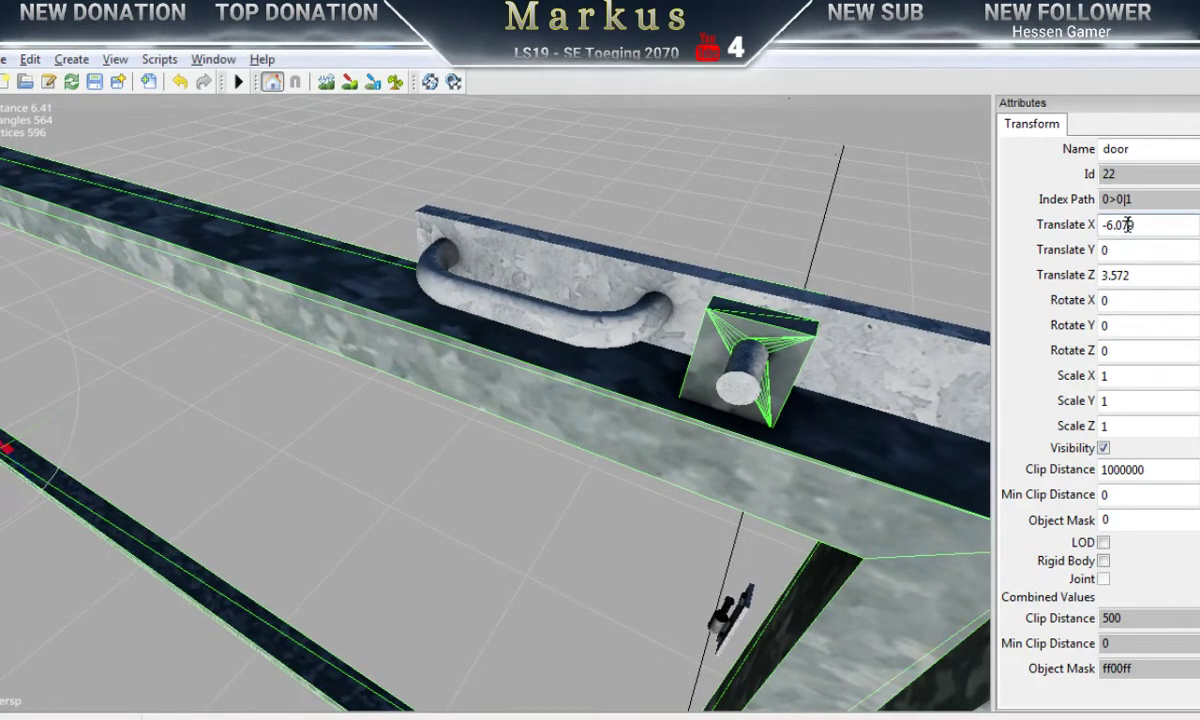
{"action": "type", "text": "8"}
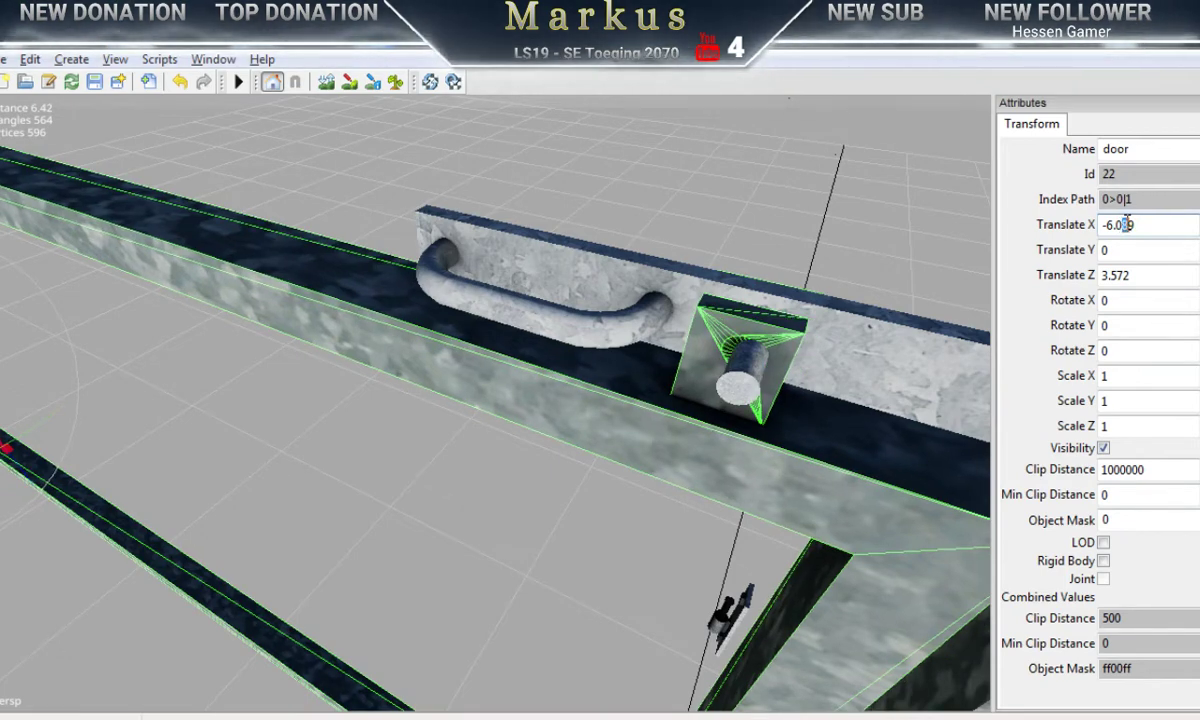
{"action": "key", "text": "BackSpace"}
{"action": "type", "text": "7"}
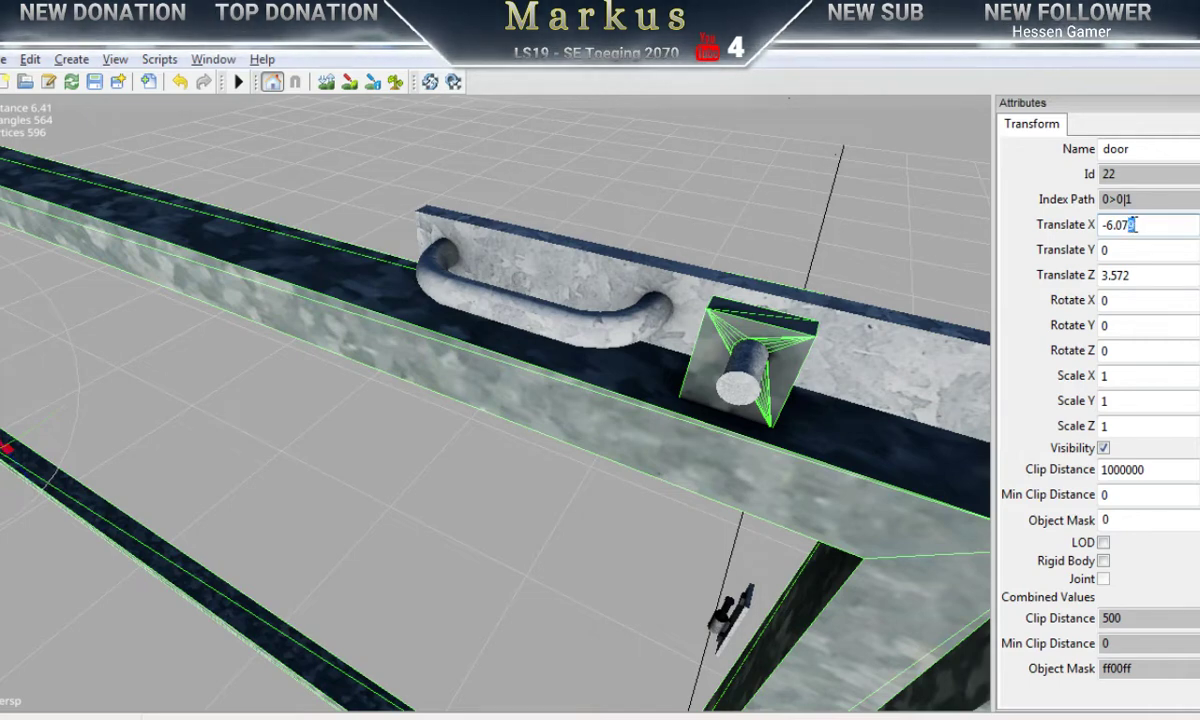
{"action": "type", "text": "8"}
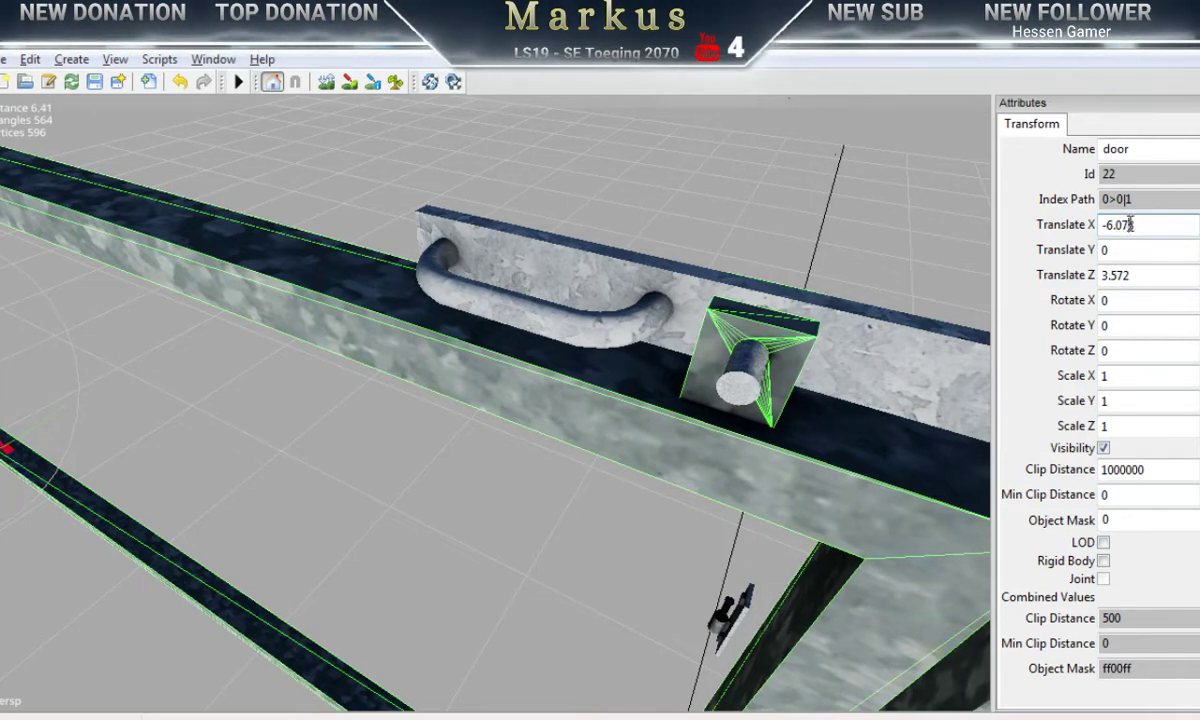
{"action": "left_click_drag", "start_coordinate": [1128, 225], "coordinate": [1140, 223]}
{"action": "type", "text": "7"}
{"action": "key", "text": "Return"}
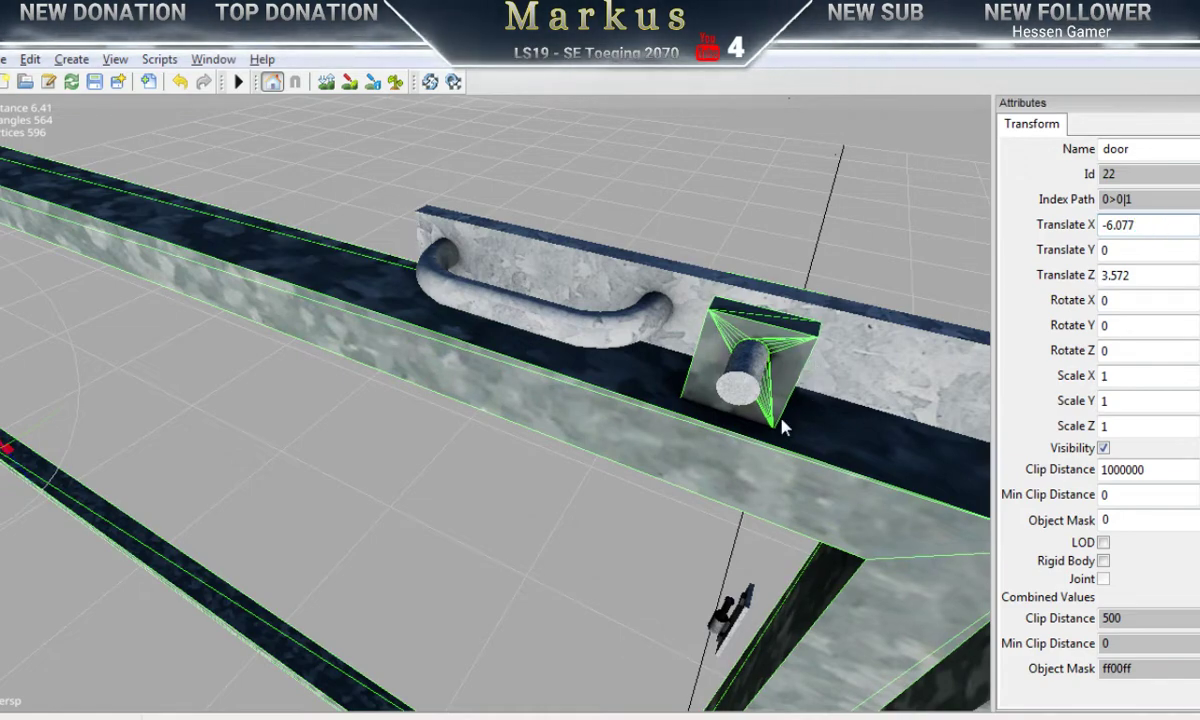
Step: Check the closed gate from farther away and reopen the Scenegraph window
{"action": "middle_click_drag", "start_coordinate": [705, 436], "coordinate": [937, 417]}
{"action": "key", "text": "super"}
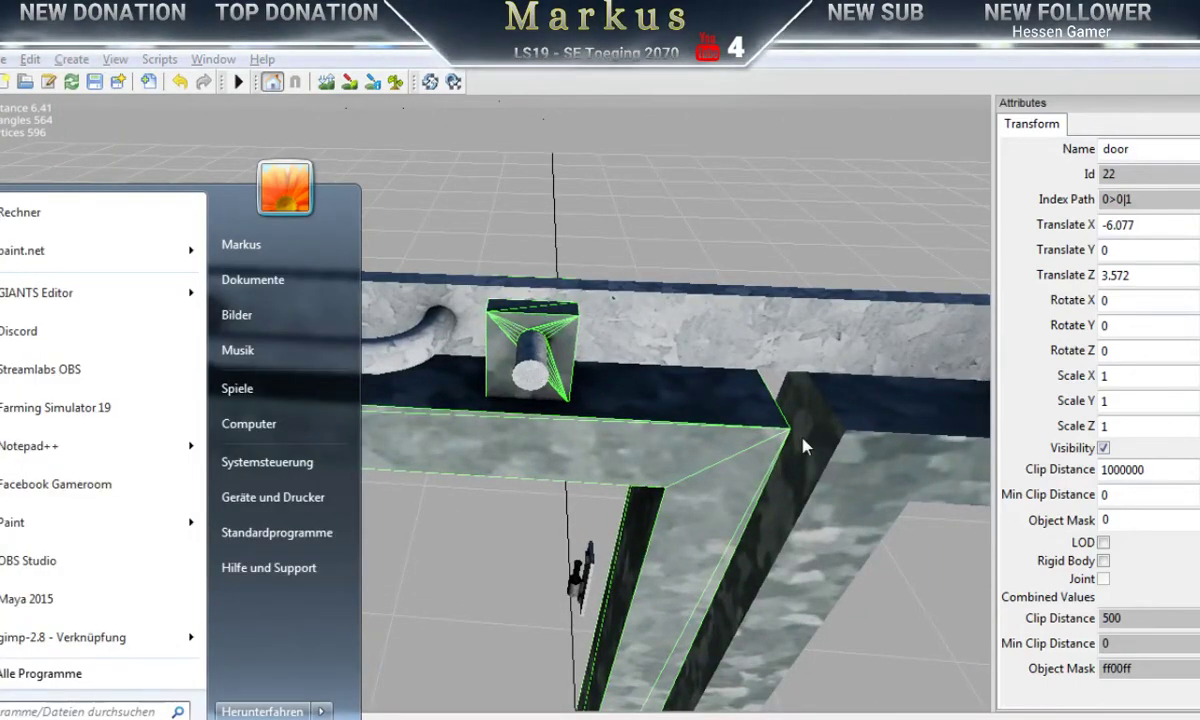
{"action": "left_click", "coordinate": [702, 261]}
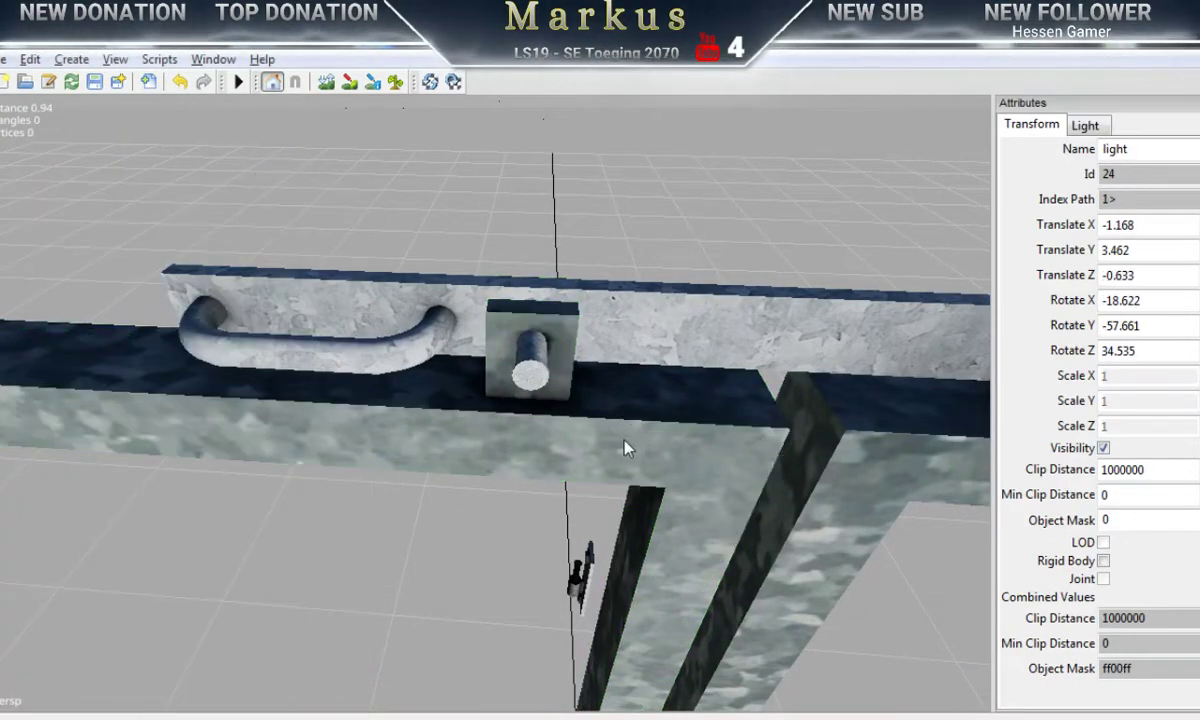
{"action": "right_click_drag", "start_coordinate": [700, 443], "coordinate": [351, 436], "text": "alt"}
{"action": "middle_click_drag", "start_coordinate": [579, 463], "coordinate": [533, 419], "text": "alt"}
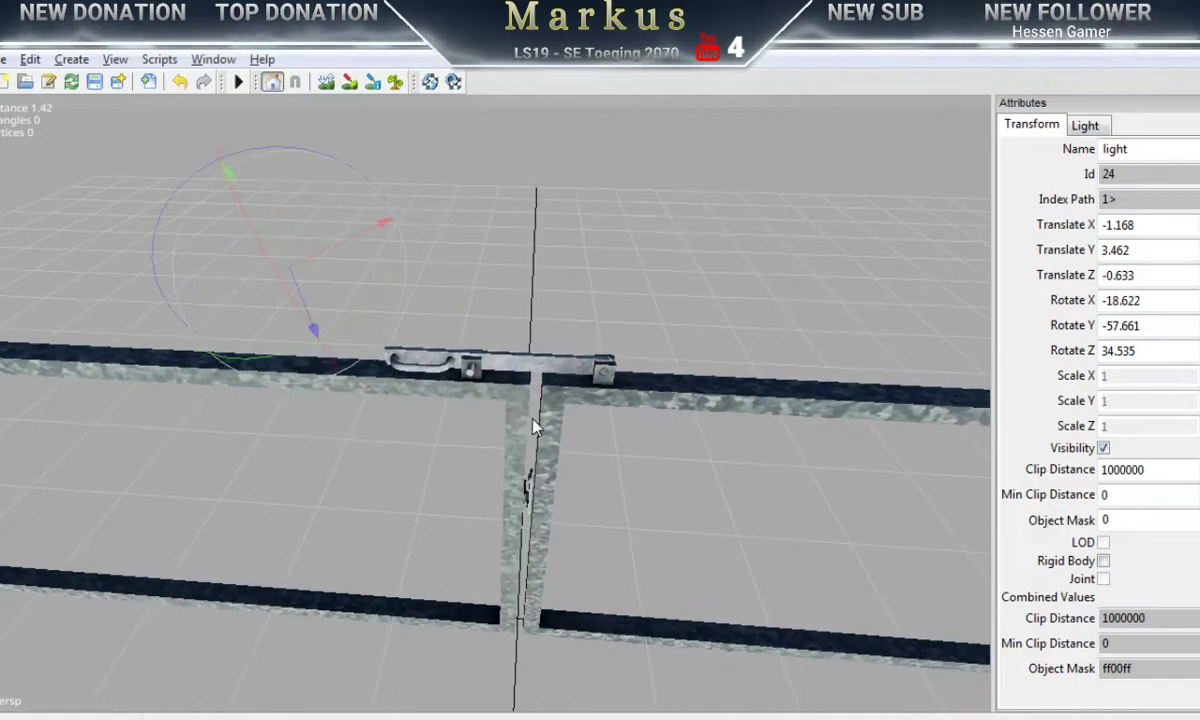
{"action": "left_click", "coordinate": [213, 59]}
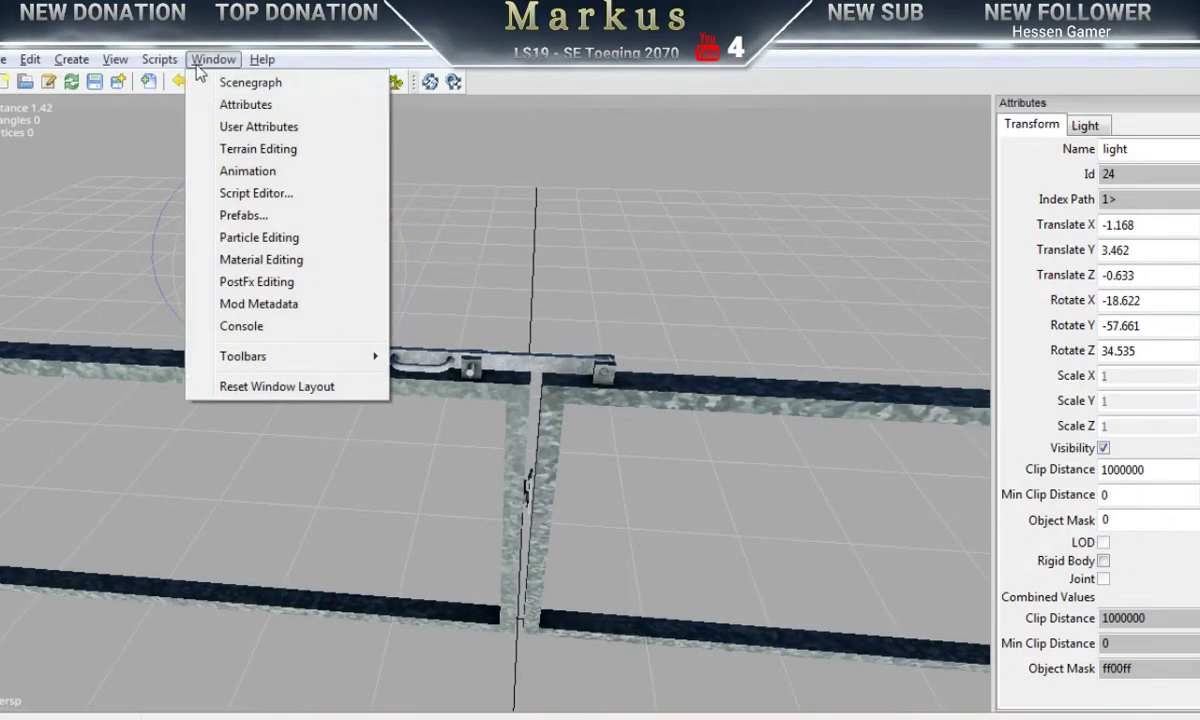
{"action": "left_click", "coordinate": [251, 87]}
Step: Rotate the third door group with the Griff bar up out of the bracket, to about Rotate Z -8.672
{"action": "left_click", "coordinate": [81, 194]}
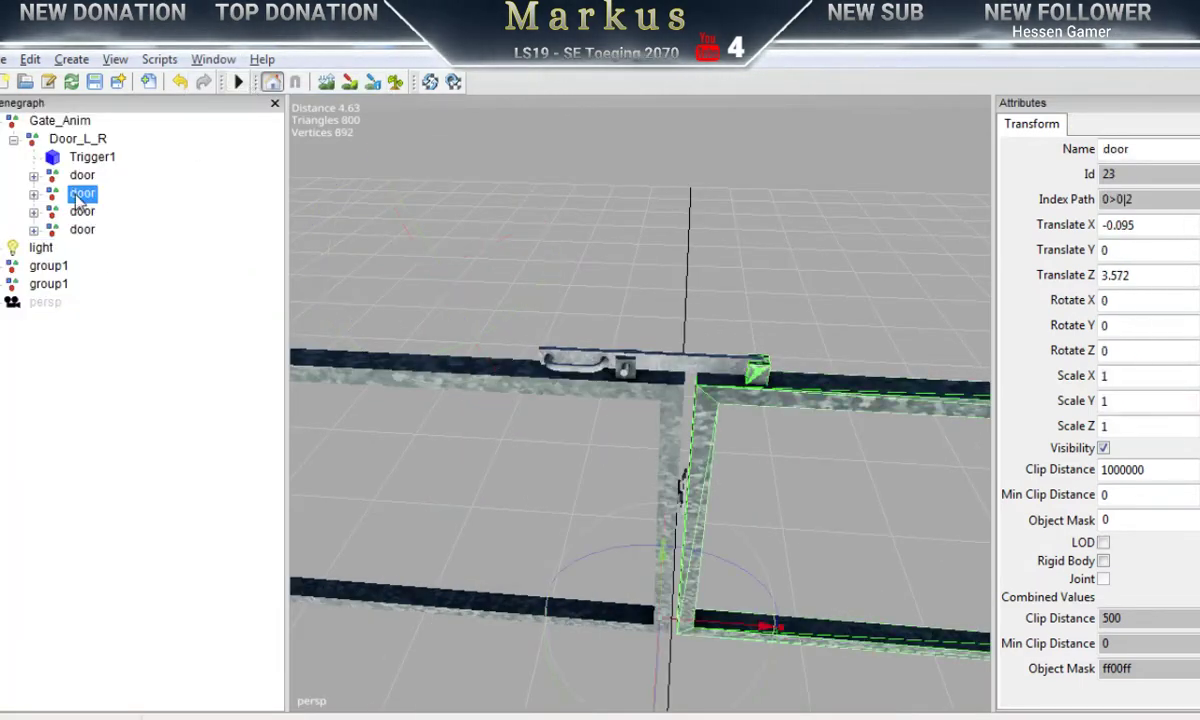
{"action": "left_click", "coordinate": [577, 364]}
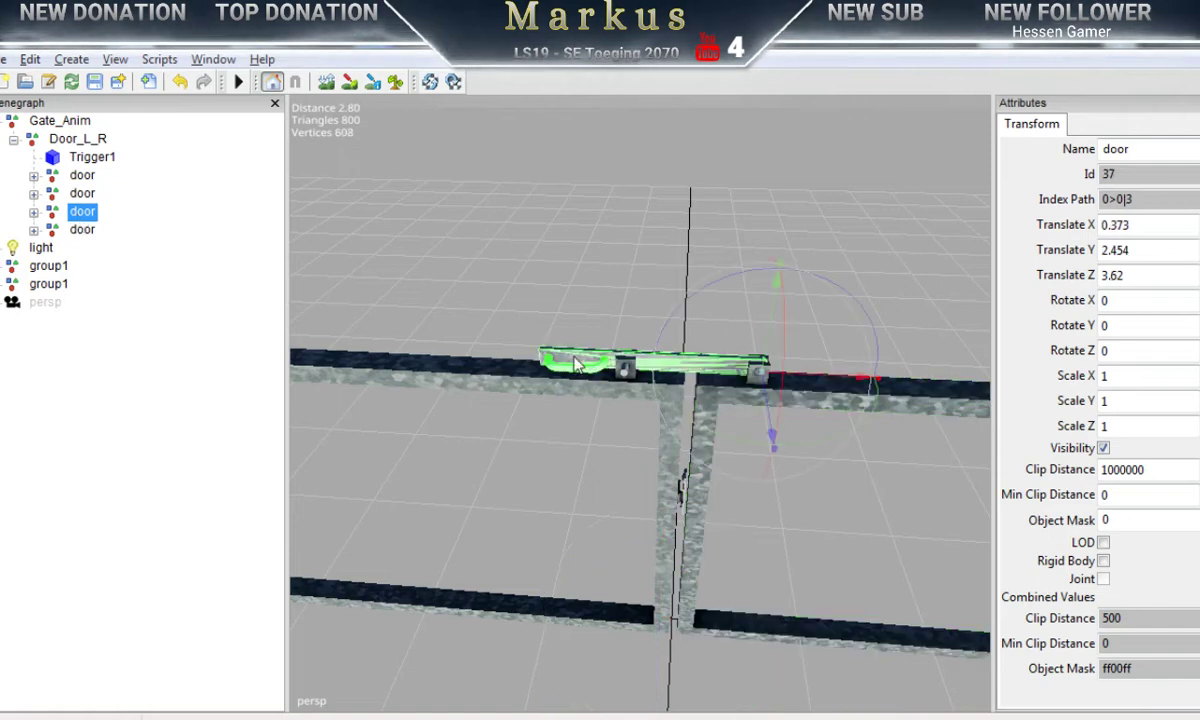
{"action": "right_click_drag", "start_coordinate": [585, 390], "coordinate": [1050, 372], "text": "alt"}
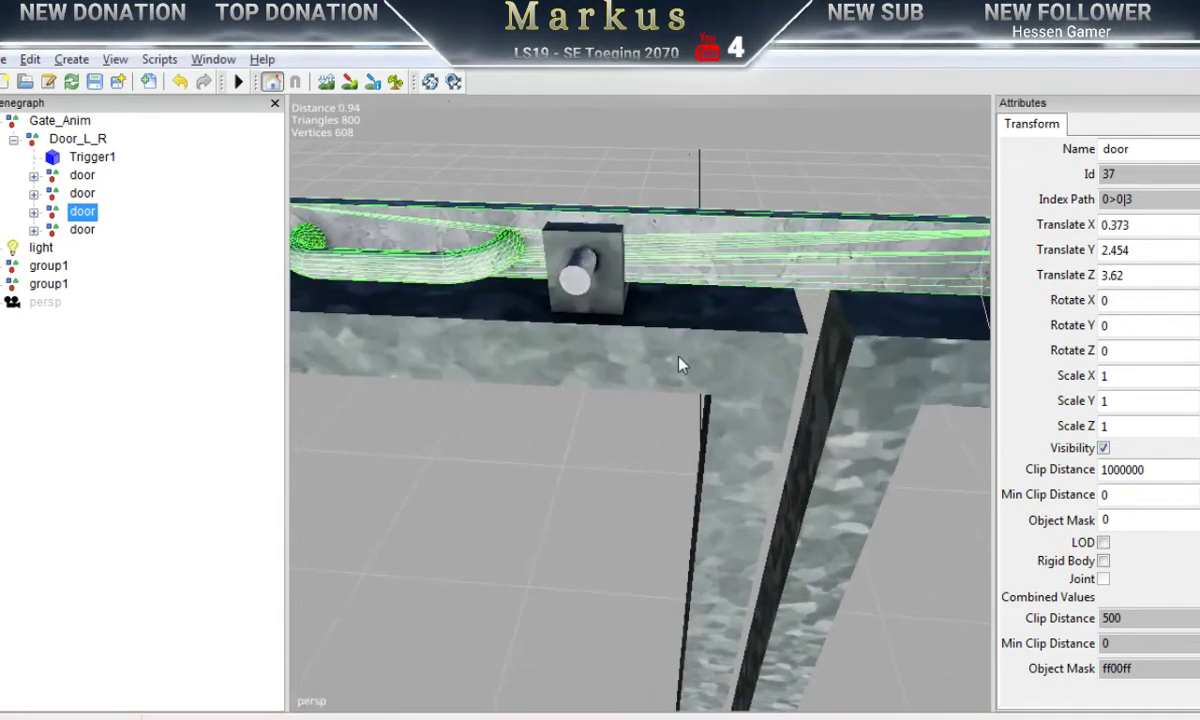
{"action": "left_click_drag", "start_coordinate": [678, 357], "coordinate": [766, 342], "text": "alt"}
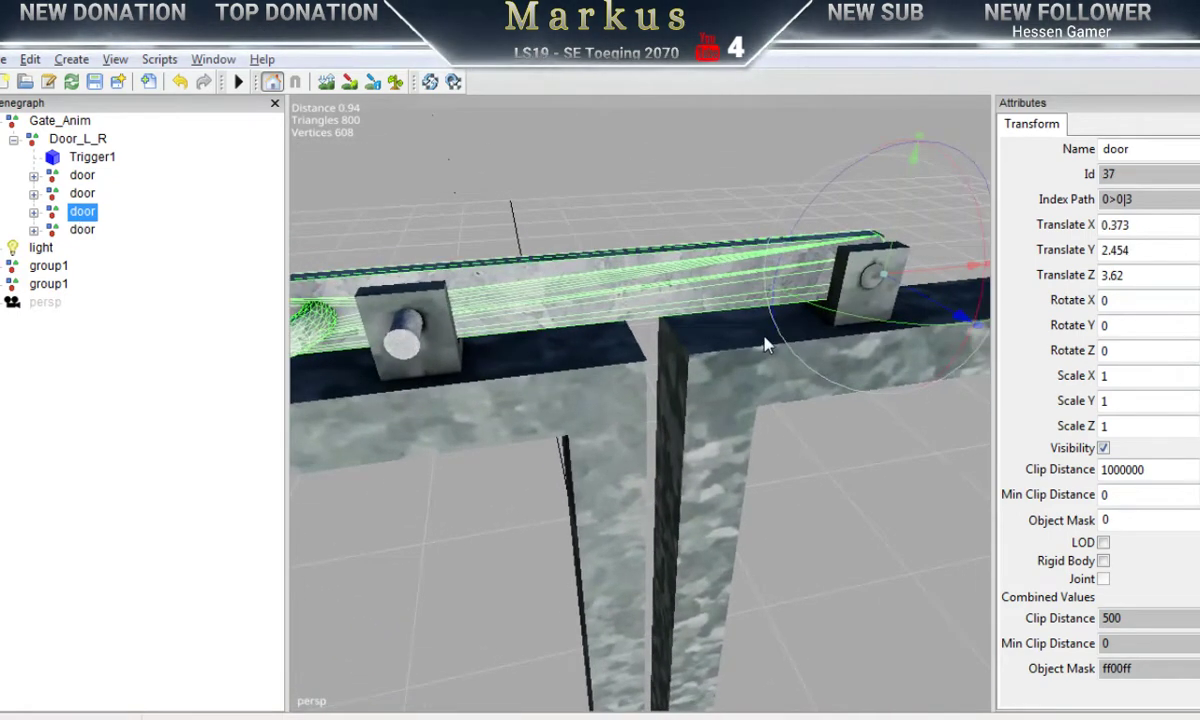
{"action": "right_click_drag", "start_coordinate": [766, 342], "coordinate": [739, 334], "text": "alt"}
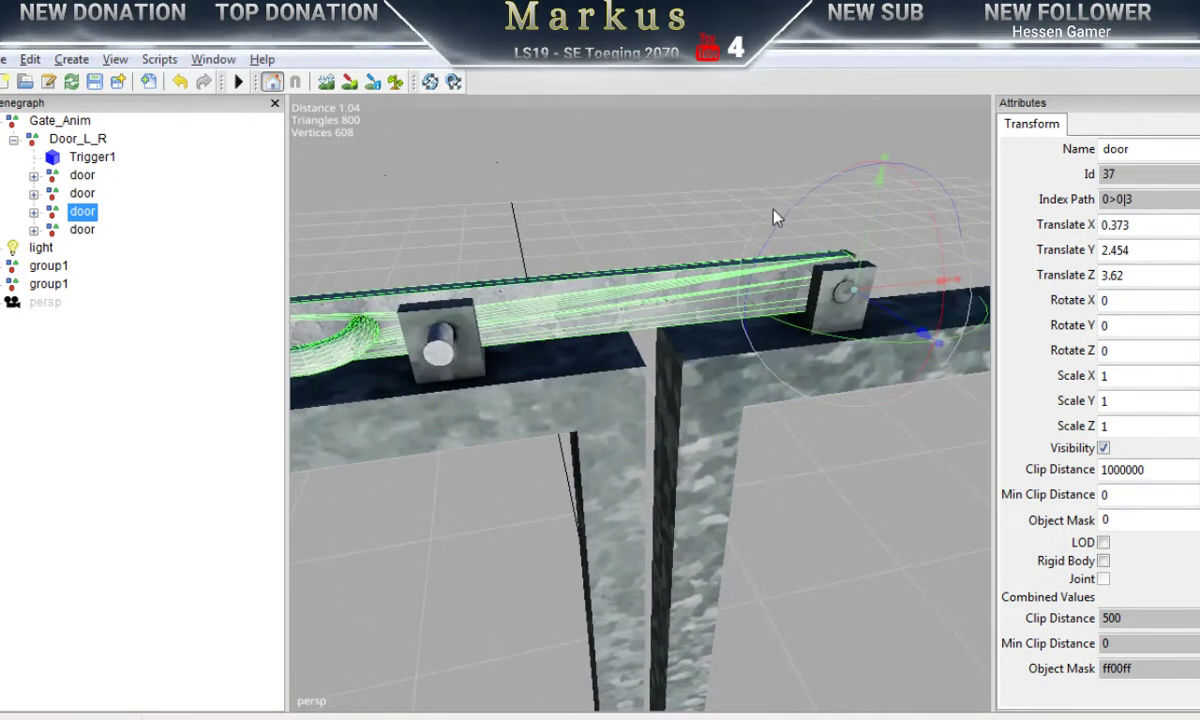
{"action": "left_click_drag", "start_coordinate": [783, 221], "coordinate": [805, 211]}
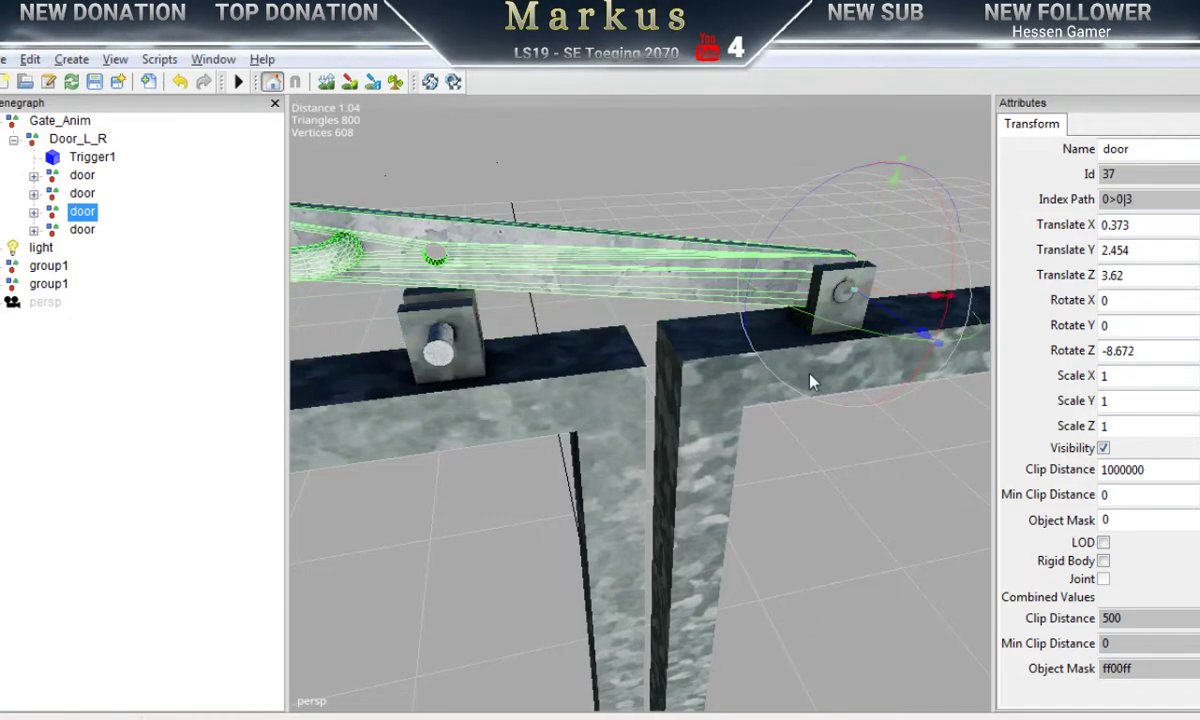
{"action": "left_click_drag", "start_coordinate": [809, 375], "coordinate": [660, 383], "text": "alt"}
{"action": "right_click_drag", "start_coordinate": [660, 392], "coordinate": [740, 422]}
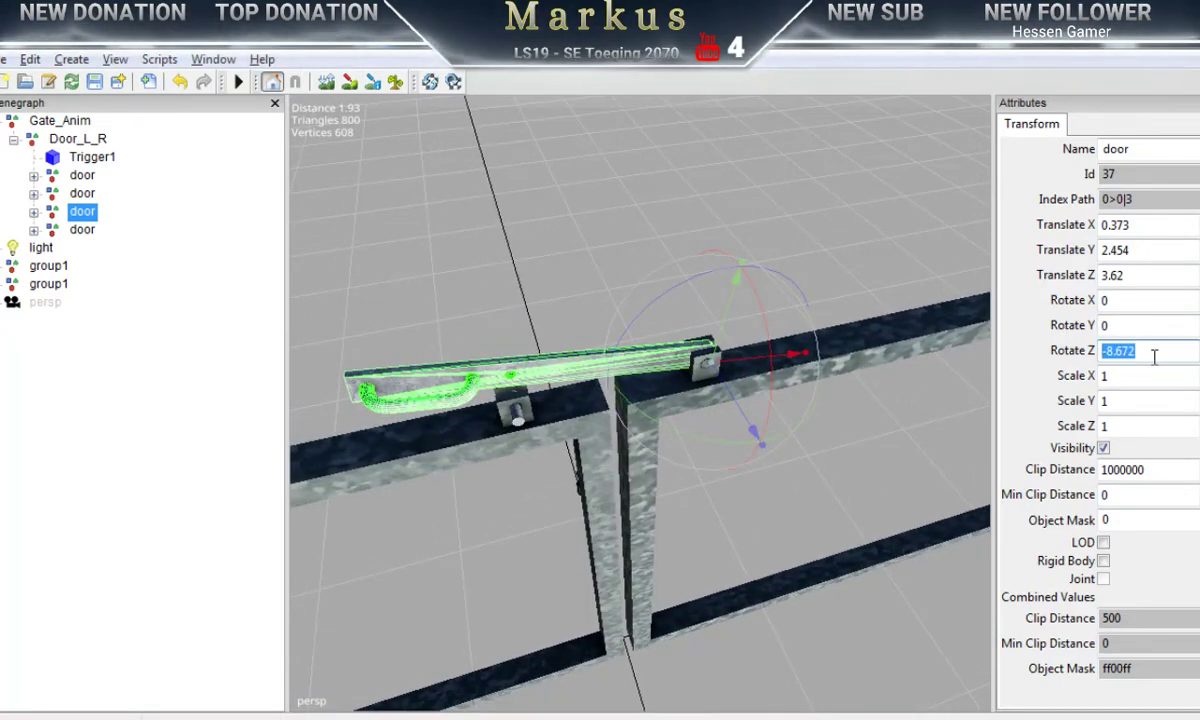
Step: Reset the third door group's Rotate Z to 0 and push the fourth door group's bolt along Z to about 3.63
{"action": "type", "text": "0"}
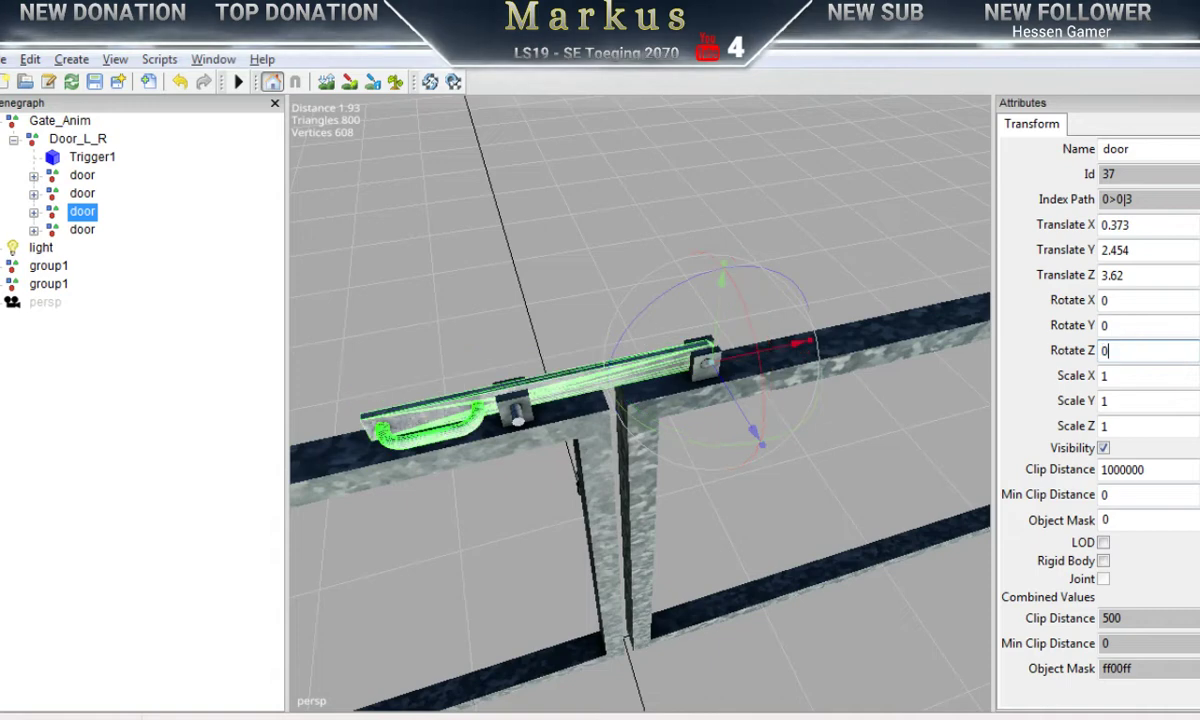
{"action": "left_click", "coordinate": [85, 232]}
{"action": "middle_click_drag", "start_coordinate": [817, 428], "coordinate": [704, 556]}
{"action": "mouse_move", "coordinate": [704, 547]}
{"action": "left_mouse_down", "text": "alt"}
{"action": "mouse_move", "coordinate": [695, 543]}
{"action": "mouse_move", "coordinate": [717, 545]}
{"action": "left_mouse_up", "text": "alt"}
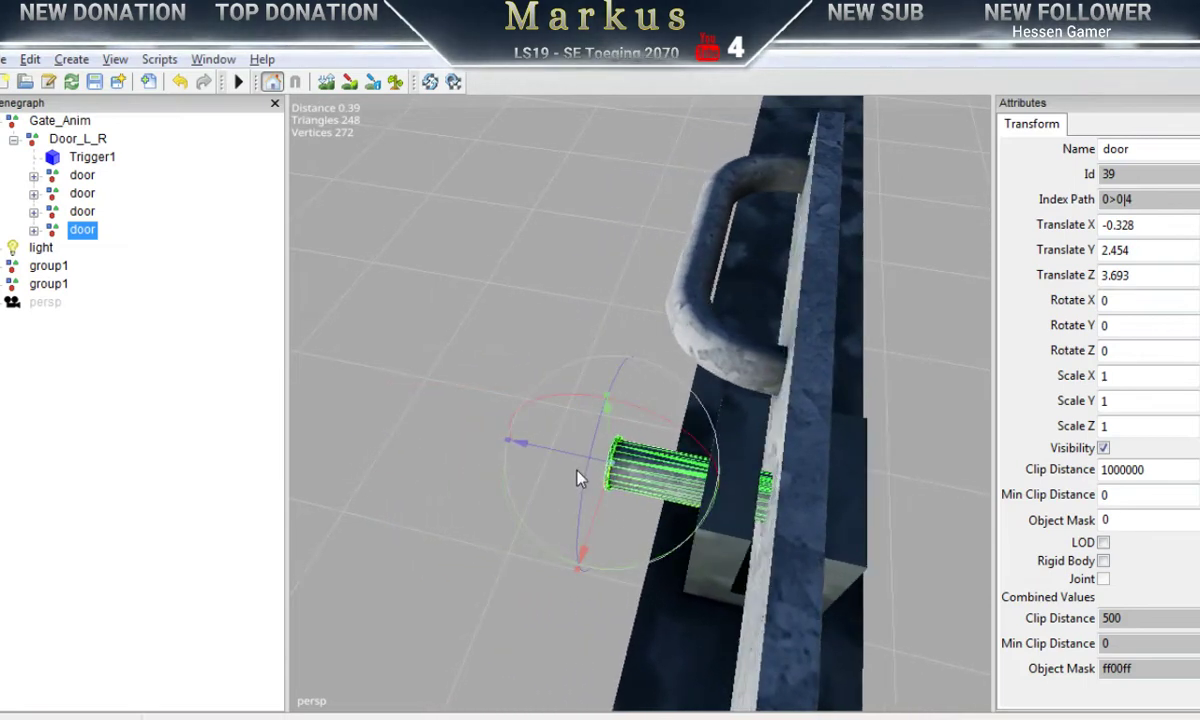
{"action": "left_click_drag", "start_coordinate": [606, 465], "coordinate": [736, 536]}
{"action": "middle_click_drag", "start_coordinate": [737, 545], "coordinate": [830, 470]}
{"action": "scroll", "coordinate": [829, 461], "scroll_direction": "down", "scroll_amount": 8}
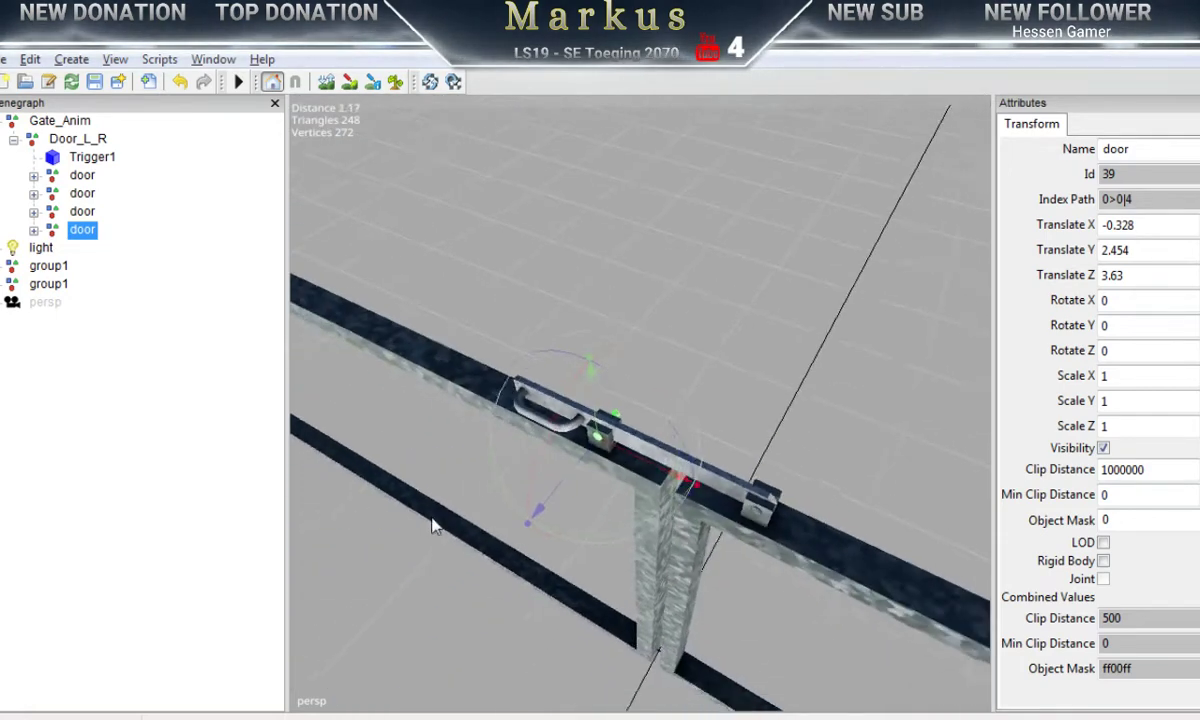
Step: Rename the pasted__pCube26 shape inside the first group1 as Angel
{"action": "middle_click_drag", "start_coordinate": [795, 670], "coordinate": [443, 461]}
{"action": "middle_click_drag", "start_coordinate": [557, 527], "coordinate": [280, 435]}
{"action": "left_click", "coordinate": [46, 285]}
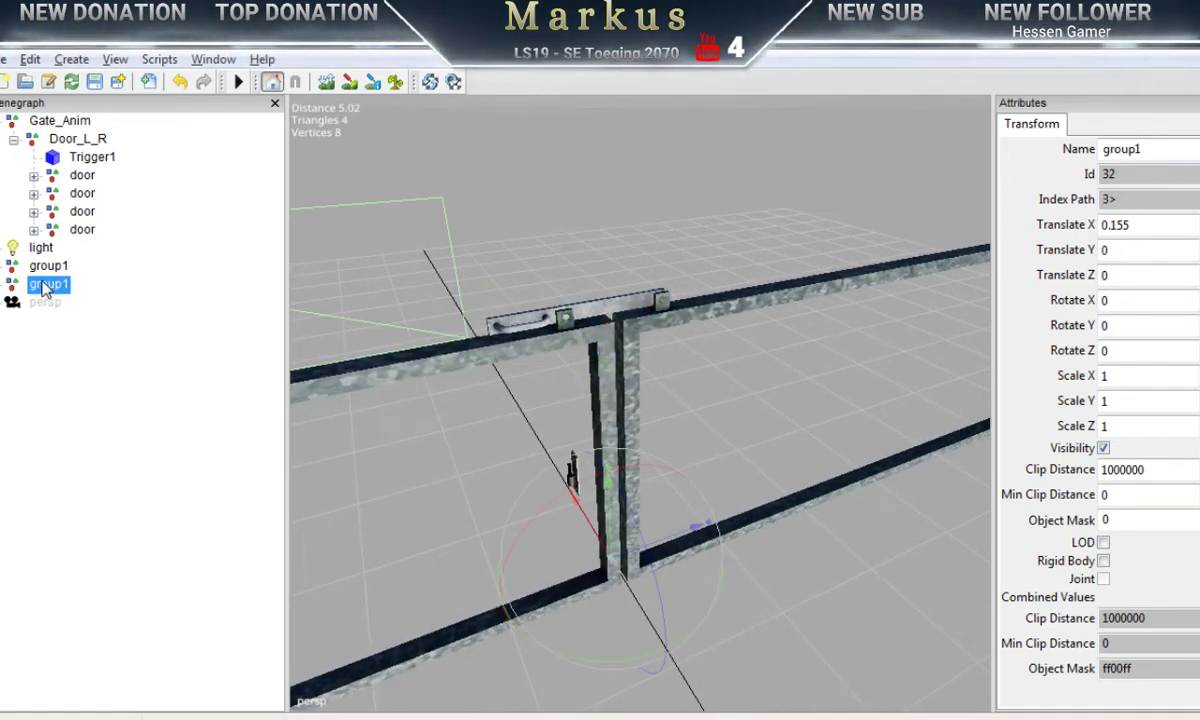
{"action": "left_click", "coordinate": [45, 266]}
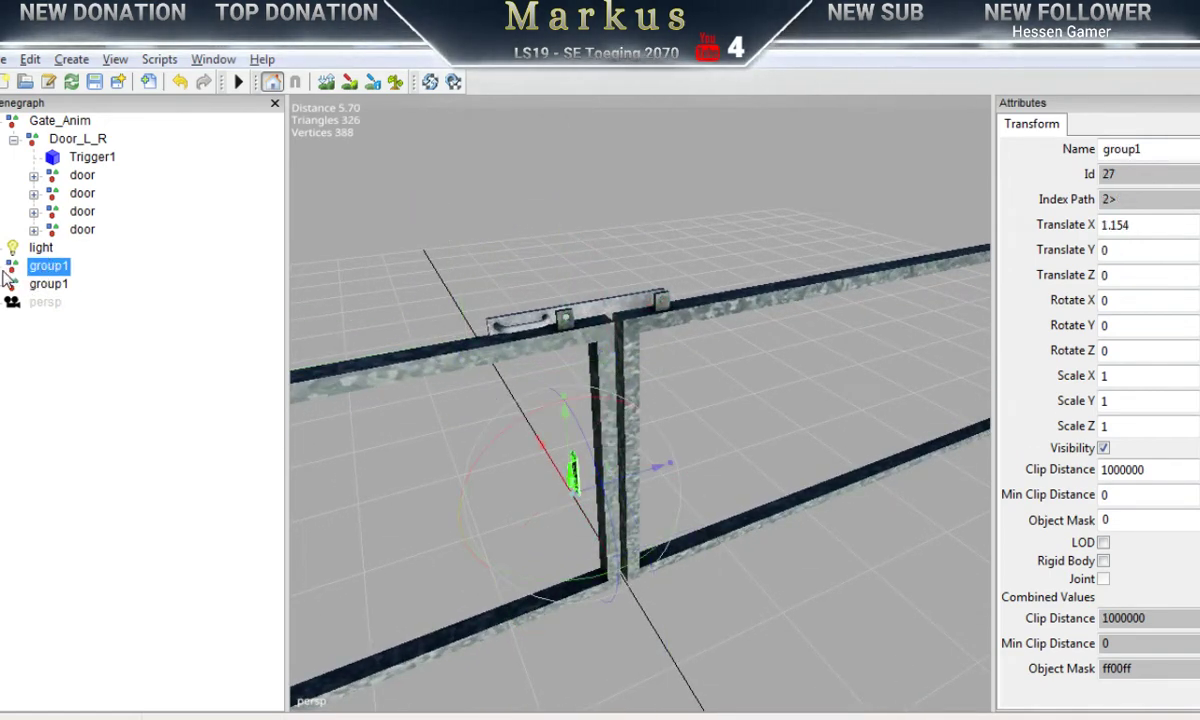
{"action": "left_click", "coordinate": [3, 266]}
{"action": "left_click", "coordinate": [91, 286]}
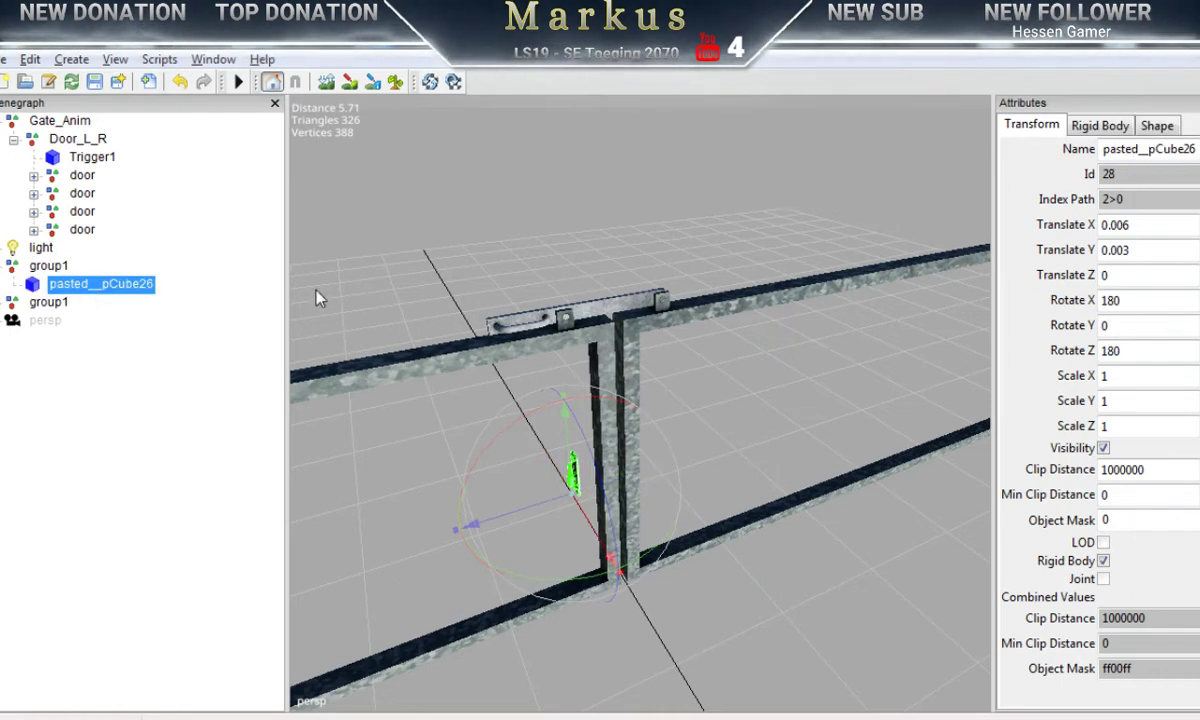
{"action": "double_click", "coordinate": [1103, 148]}
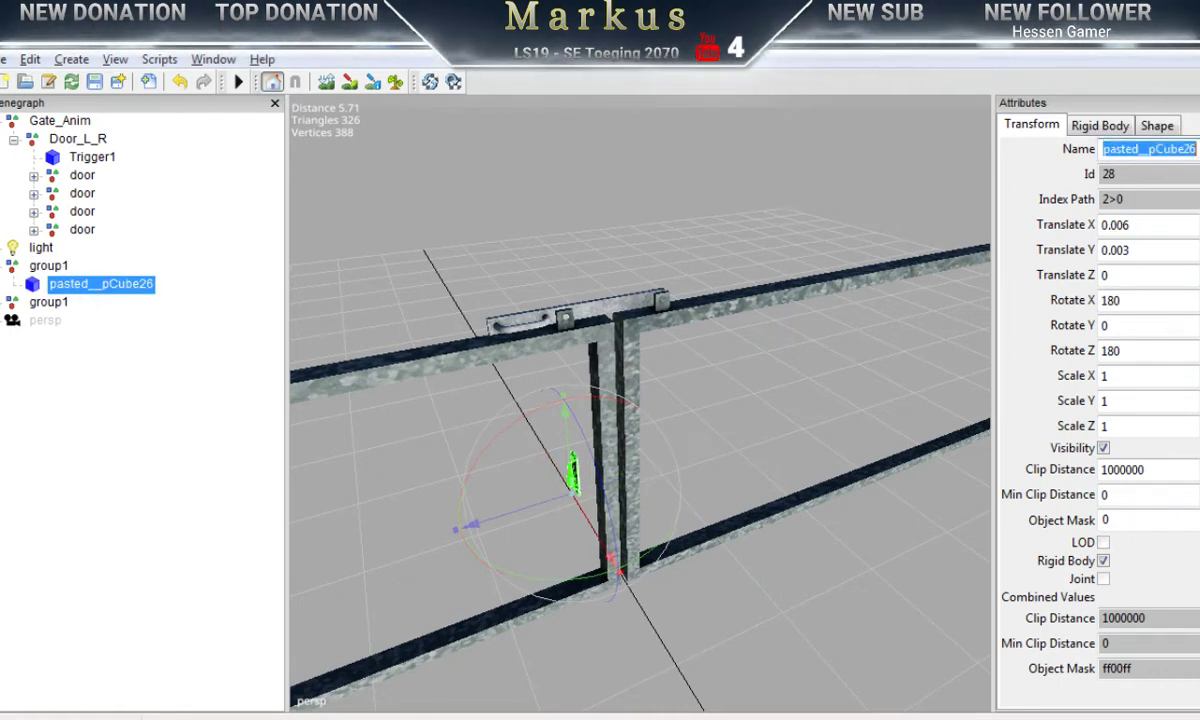
{"action": "type", "text": "A"}
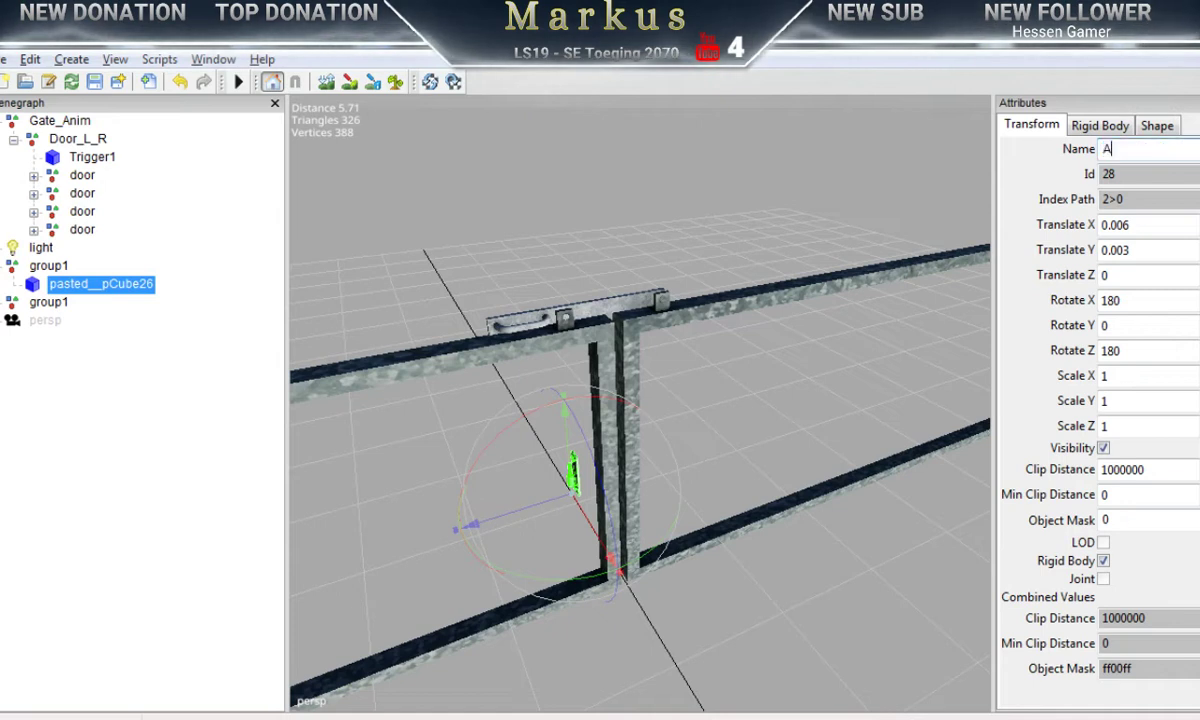
{"action": "type", "text": "ngel"}
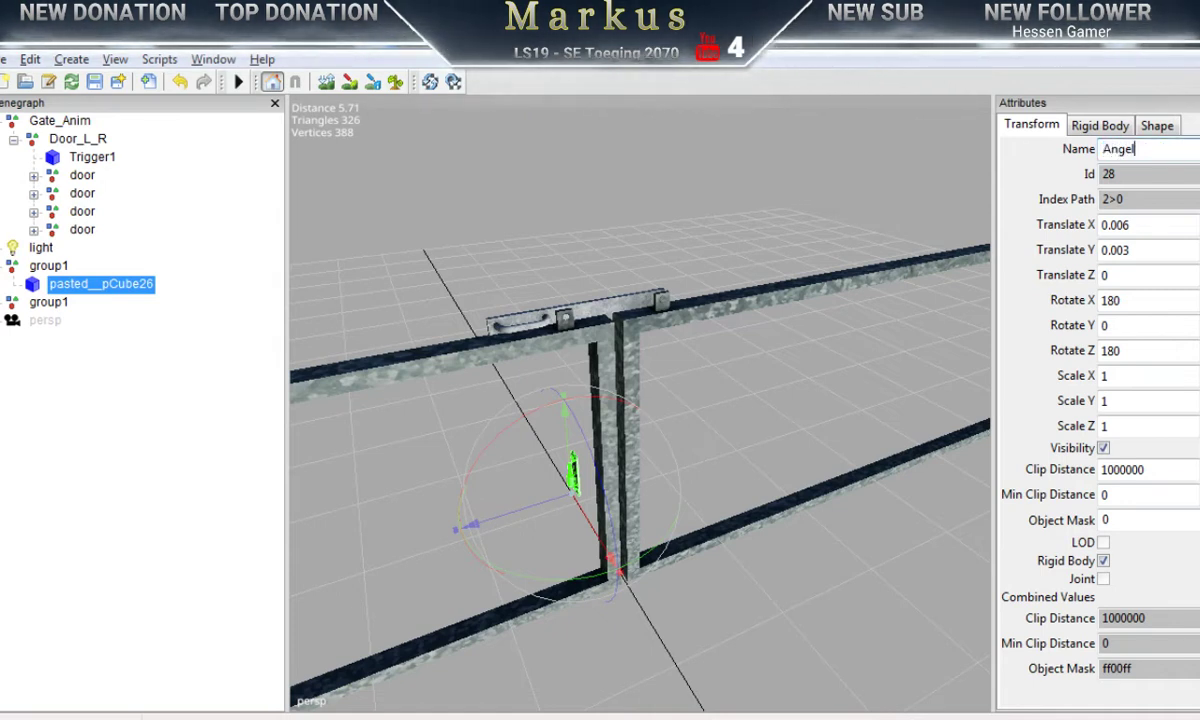
{"action": "key", "text": "Return"}
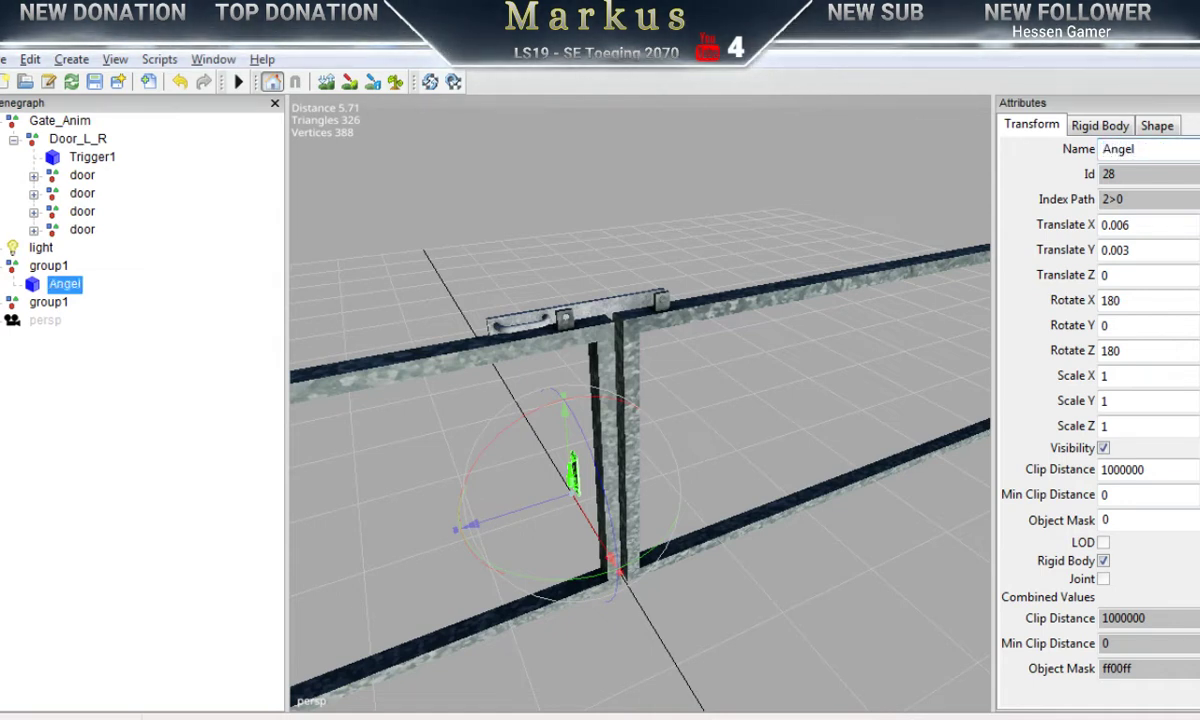
Step: Hide the Attributes window and move the Angel shape out of group1 into the Gate_Anim group by cutting and pasting
{"action": "key", "text": "F8"}
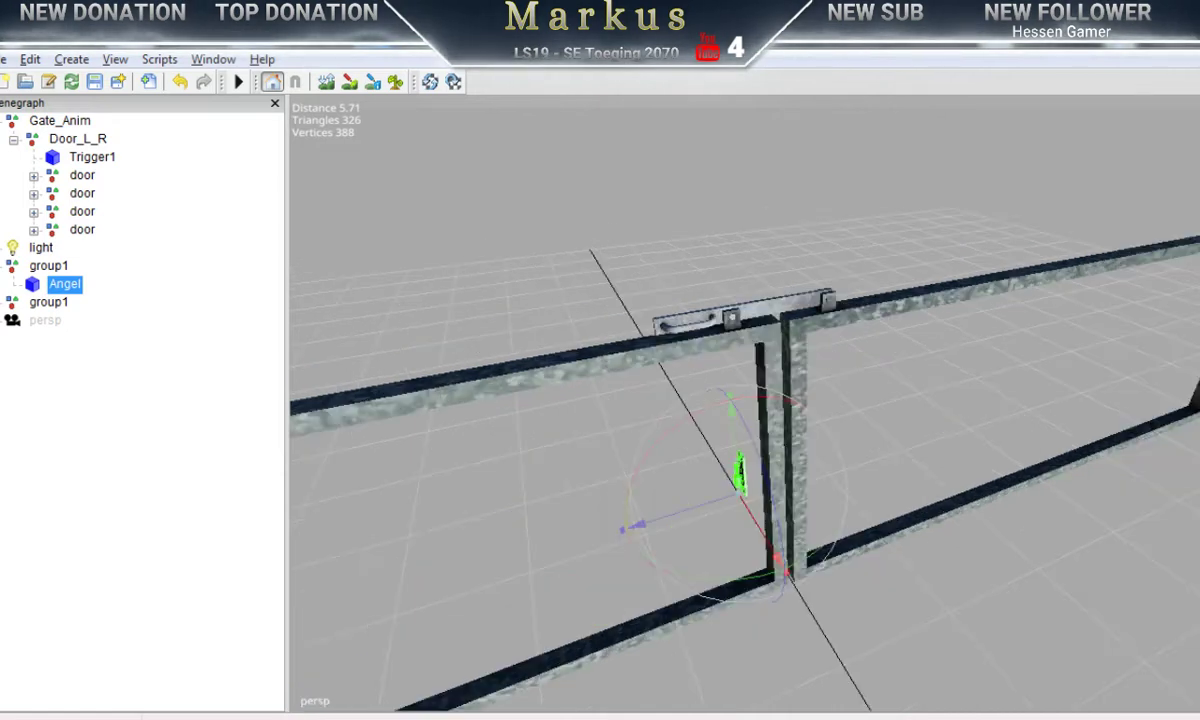
{"action": "left_click", "coordinate": [30, 60]}
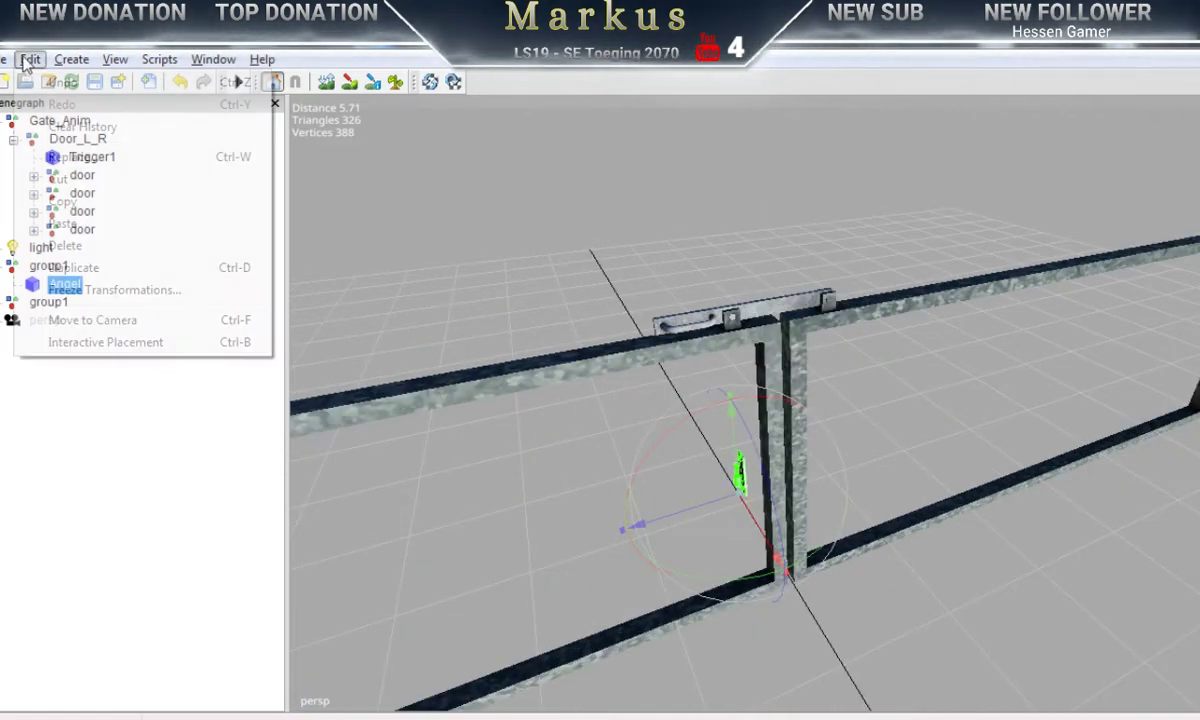
{"action": "left_click", "coordinate": [58, 180]}
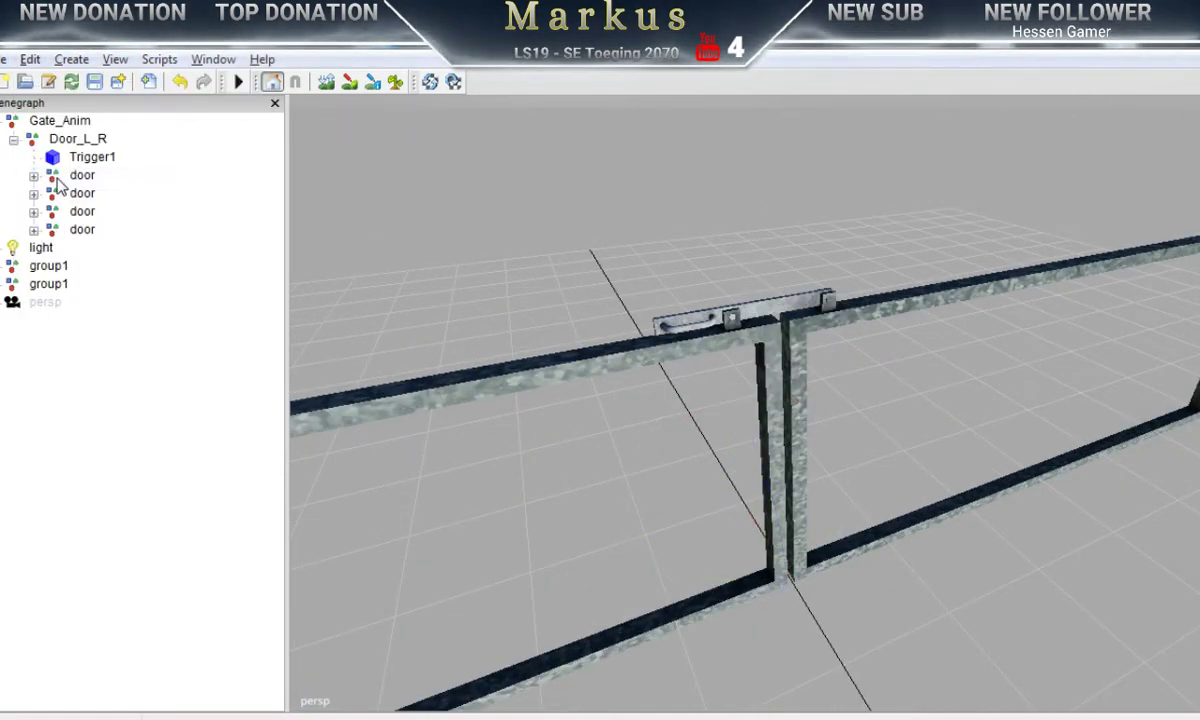
{"action": "left_click", "coordinate": [66, 141]}
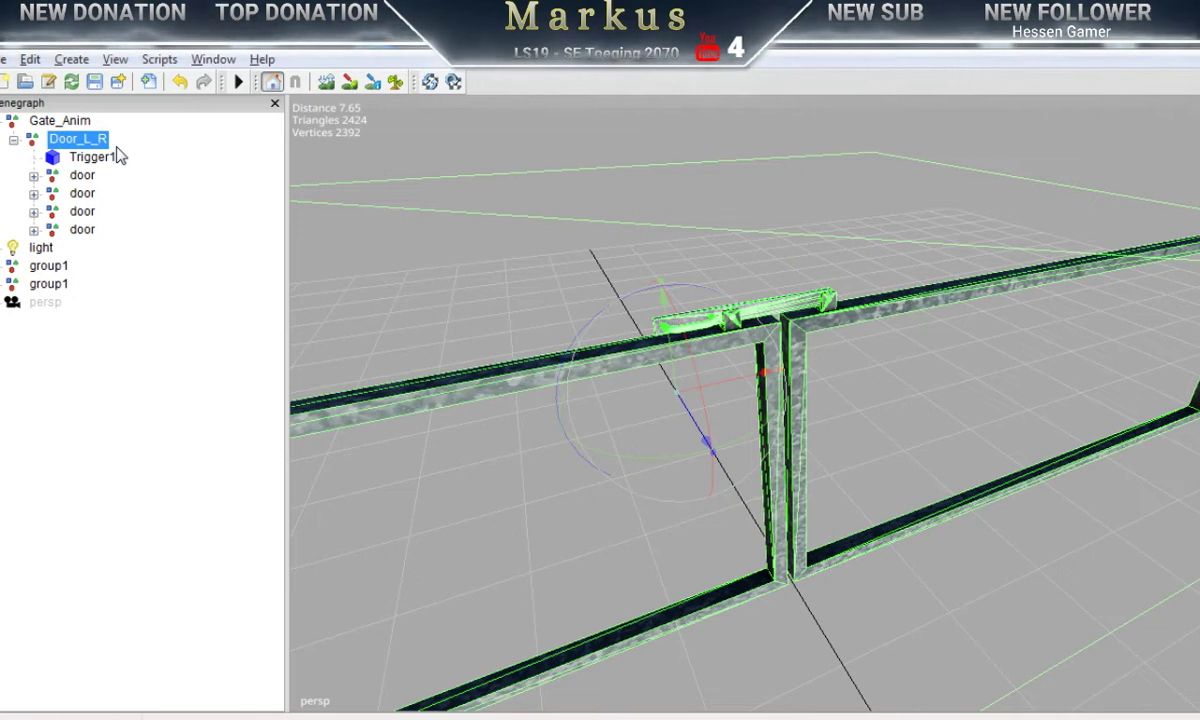
{"action": "left_click", "coordinate": [52, 121]}
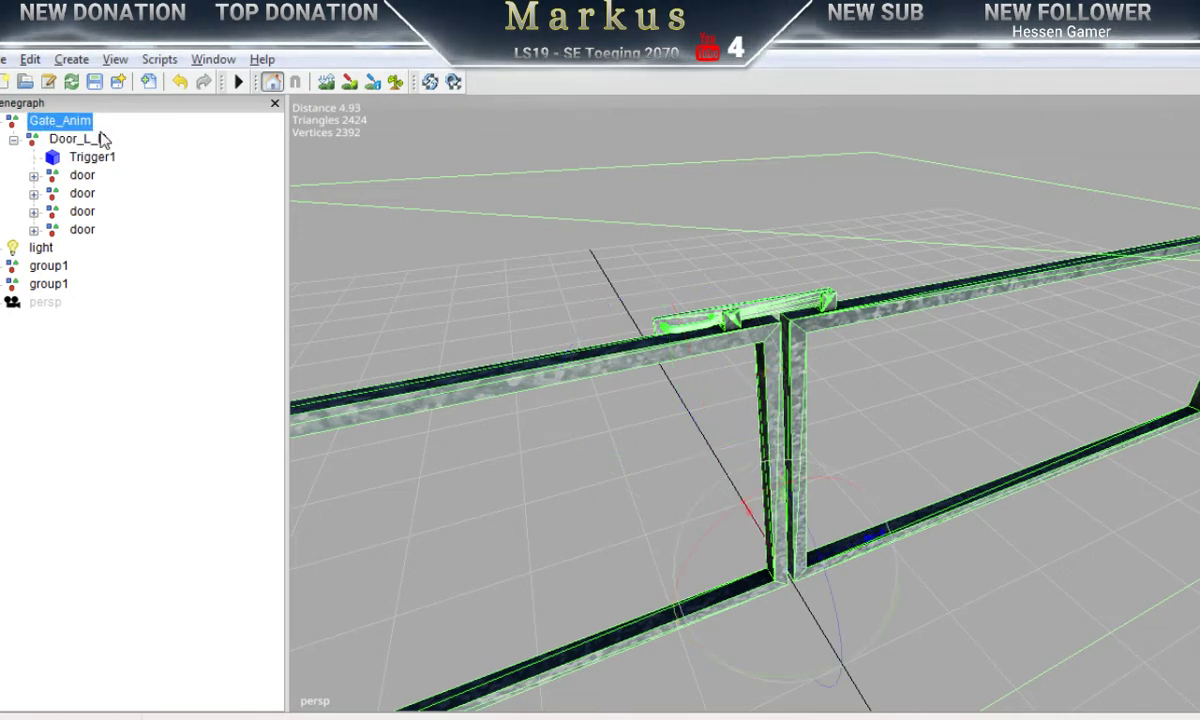
{"action": "left_click", "coordinate": [30, 59]}
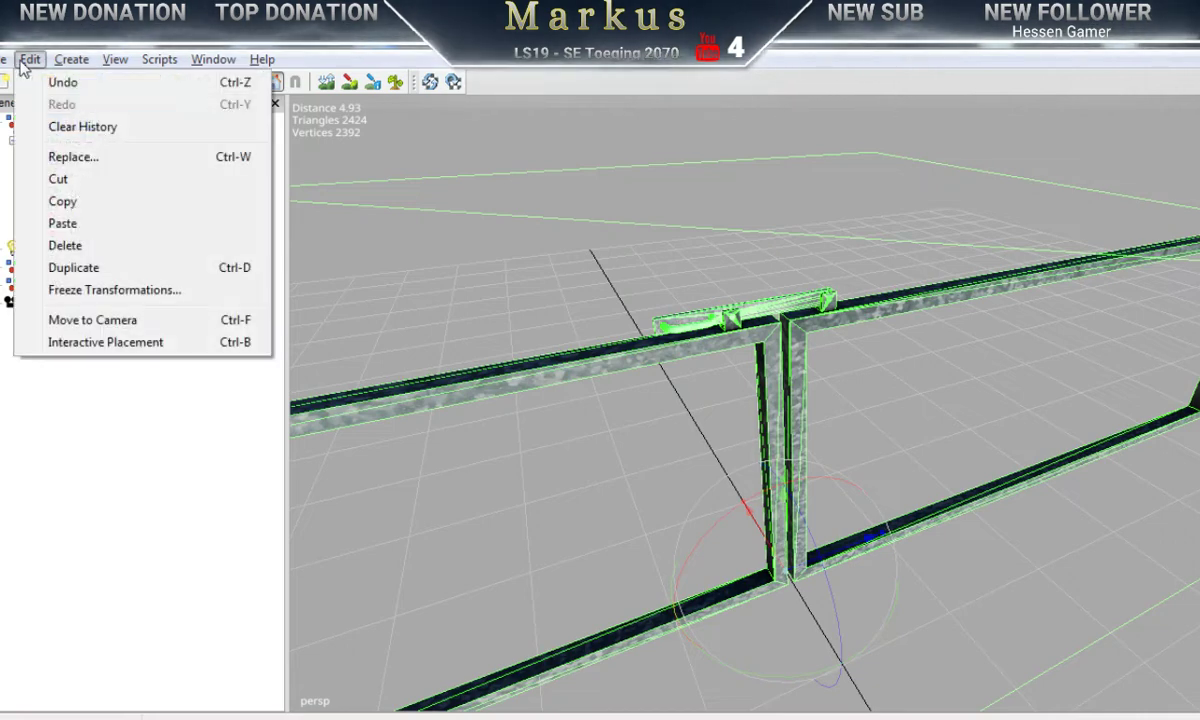
{"action": "left_click", "coordinate": [62, 223]}
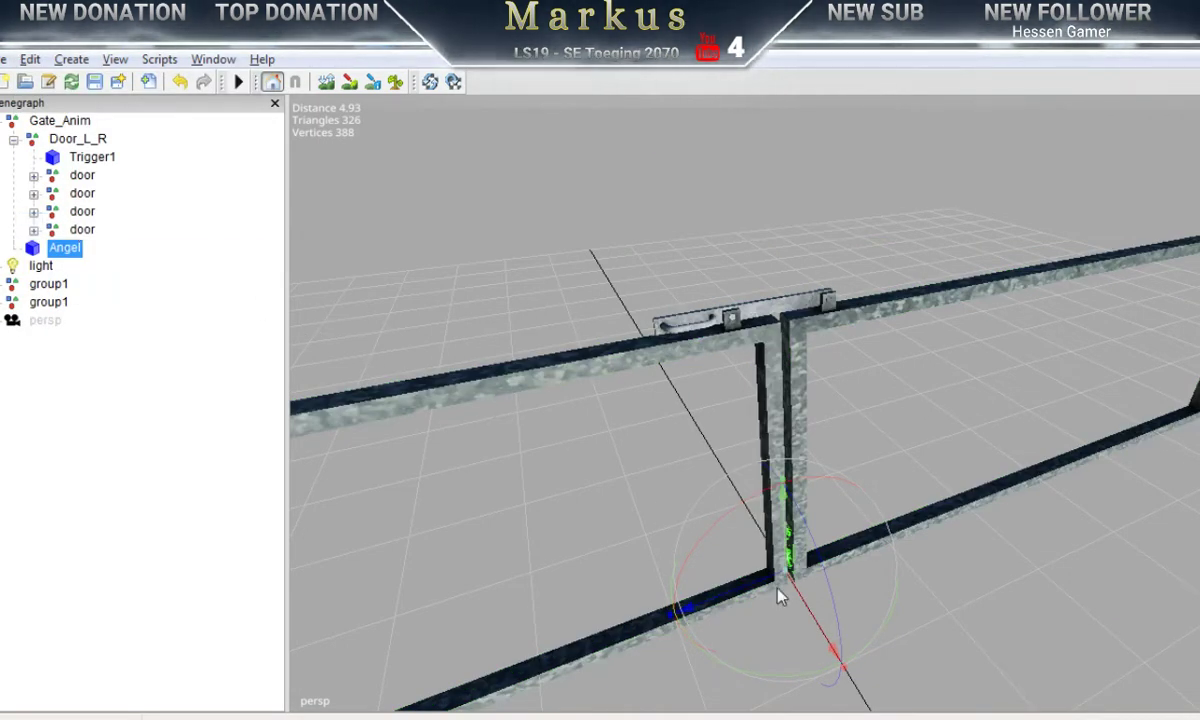
Step: Slide the Angel shape along its Z axis to the outer post of the gate leaf, beside the lower hinge sleeve
{"action": "middle_click_drag", "start_coordinate": [932, 617], "coordinate": [292, 297]}
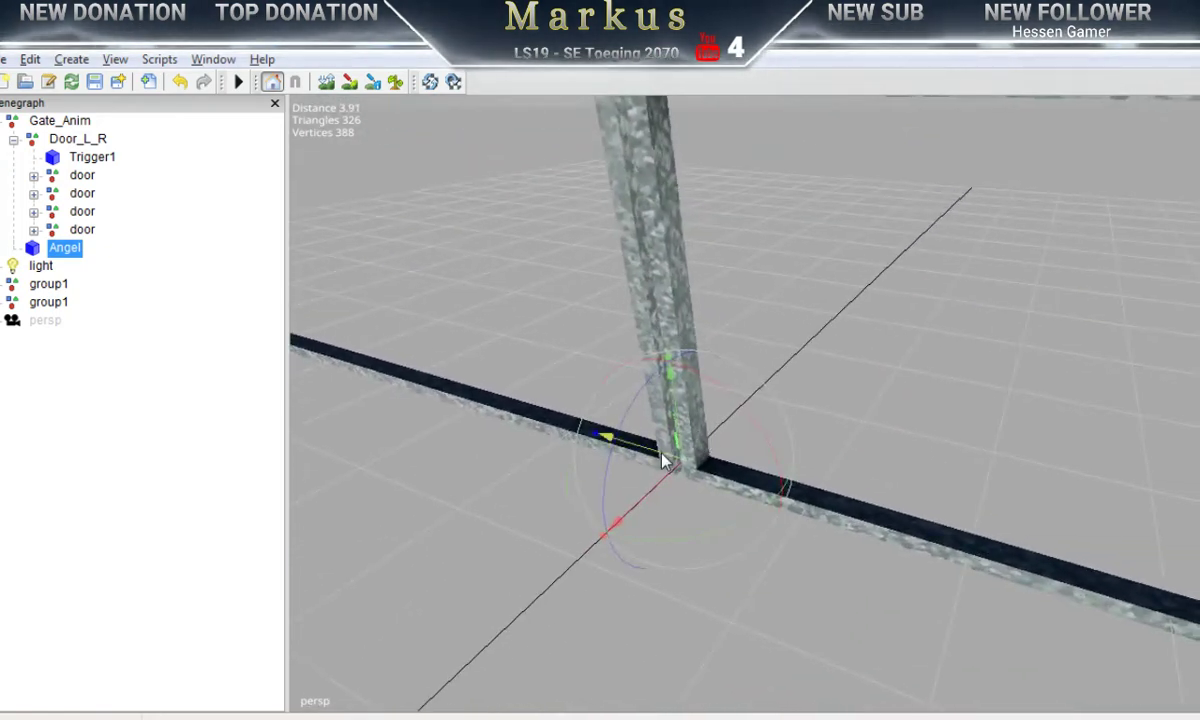
{"action": "left_click_drag", "start_coordinate": [742, 477], "coordinate": [1199, 616]}
{"action": "left_click_drag", "start_coordinate": [1147, 667], "coordinate": [1039, 559], "text": "alt"}
{"action": "middle_click_drag", "start_coordinate": [1040, 567], "coordinate": [496, 546]}
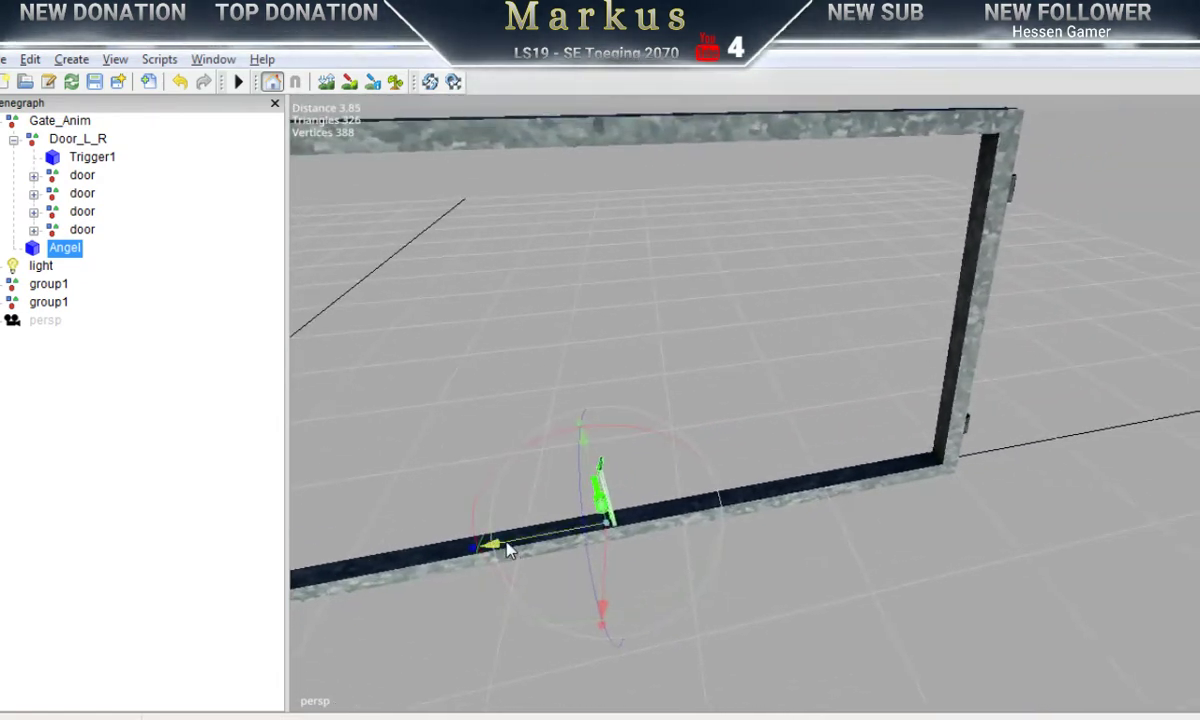
{"action": "left_click_drag", "start_coordinate": [528, 543], "coordinate": [1055, 520]}
{"action": "middle_click_drag", "start_coordinate": [929, 544], "coordinate": [643, 378]}
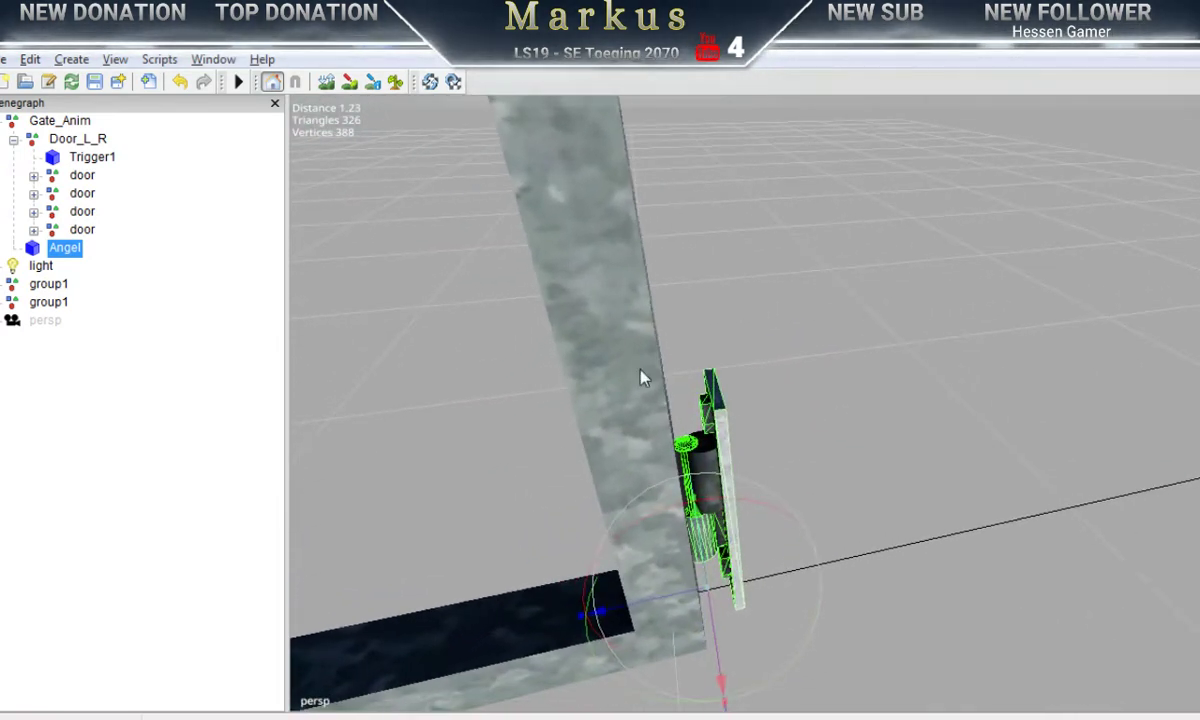
Step: Shift the Angel shape slightly along Z so its pin is centred in the lower hinge sleeve
{"action": "left_click", "coordinate": [222, 62]}
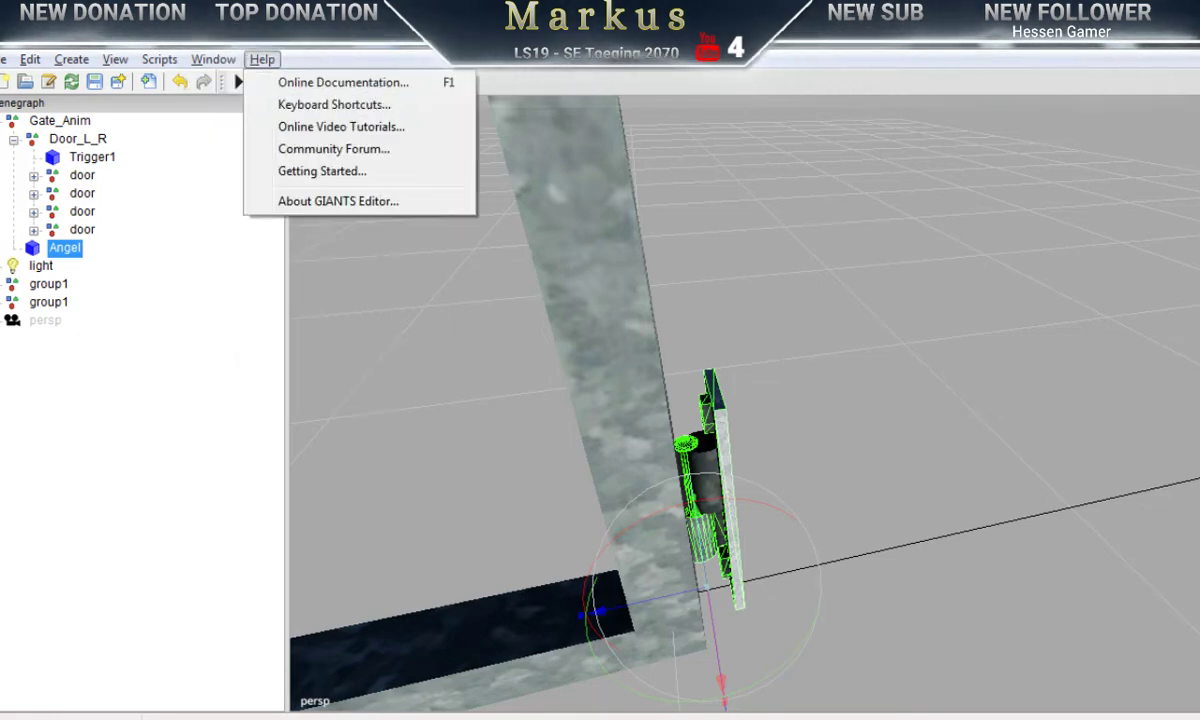
{"action": "left_click", "coordinate": [579, 469]}
{"action": "right_click_drag", "start_coordinate": [579, 469], "coordinate": [683, 469], "text": "alt"}
{"action": "middle_click_drag", "start_coordinate": [686, 470], "coordinate": [782, 517]}
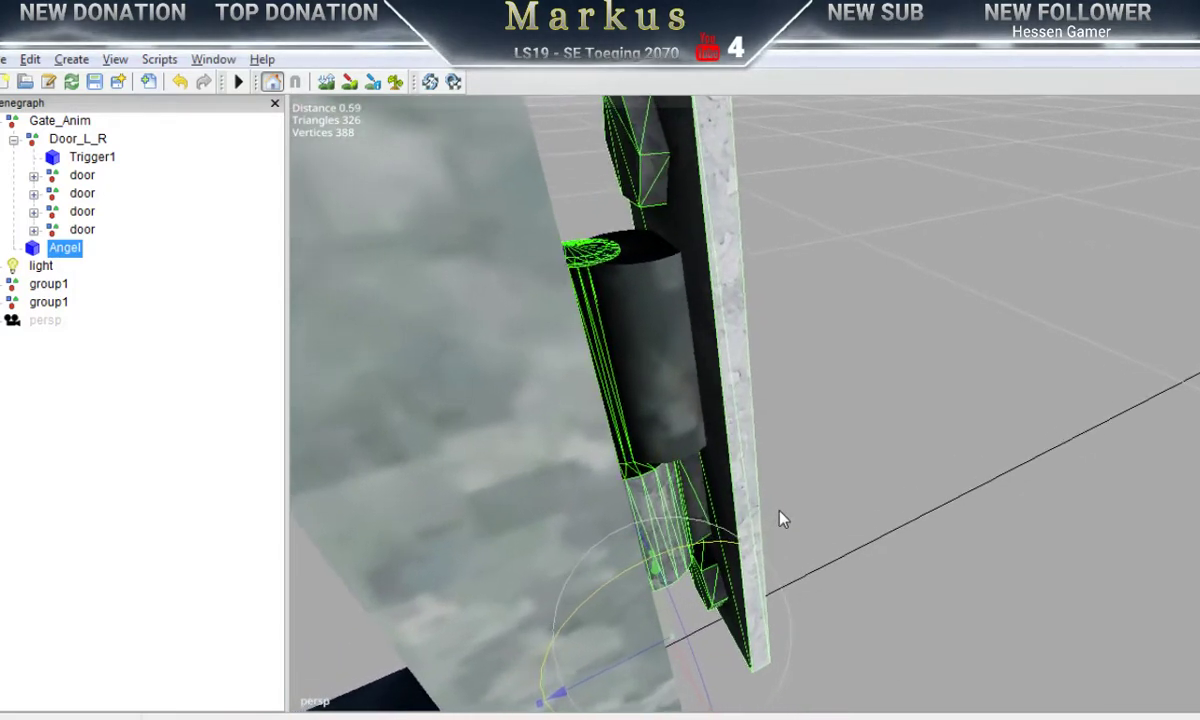
{"action": "middle_click_drag", "start_coordinate": [651, 648], "coordinate": [686, 643]}
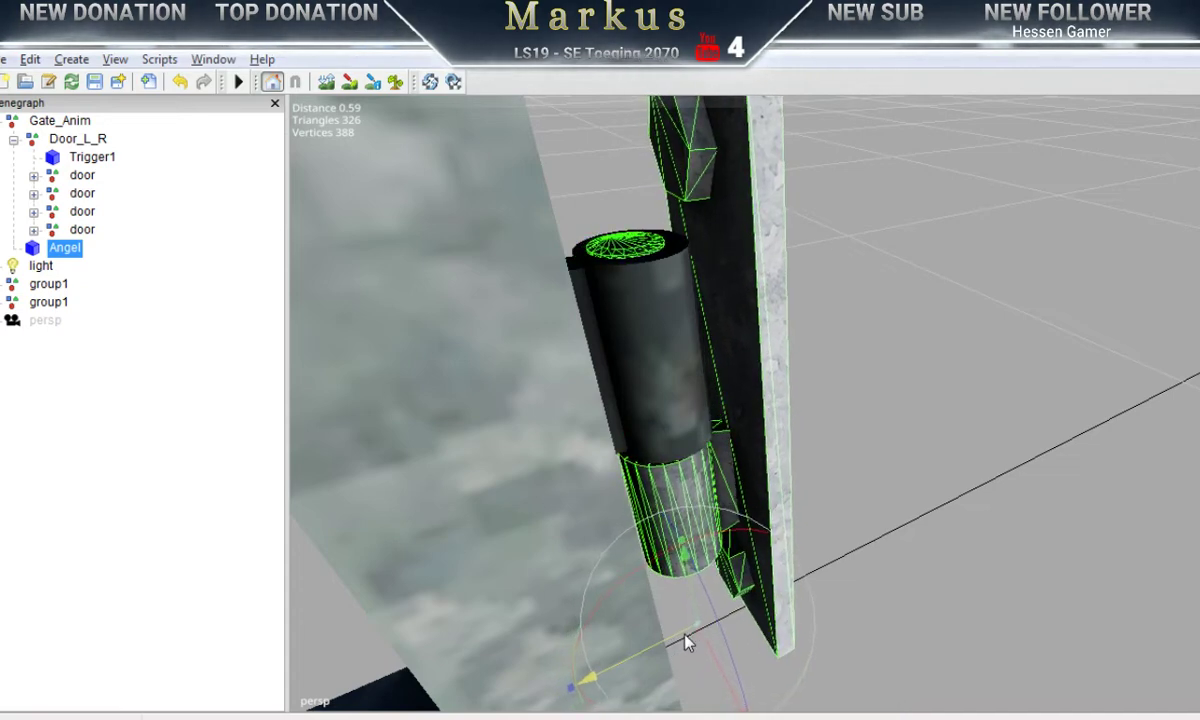
Step: Adjust the Angel shape's height until its lower cylinder meets the underside of the gate leaf's hinge sleeve
{"action": "left_click_drag", "start_coordinate": [691, 607], "coordinate": [701, 546]}
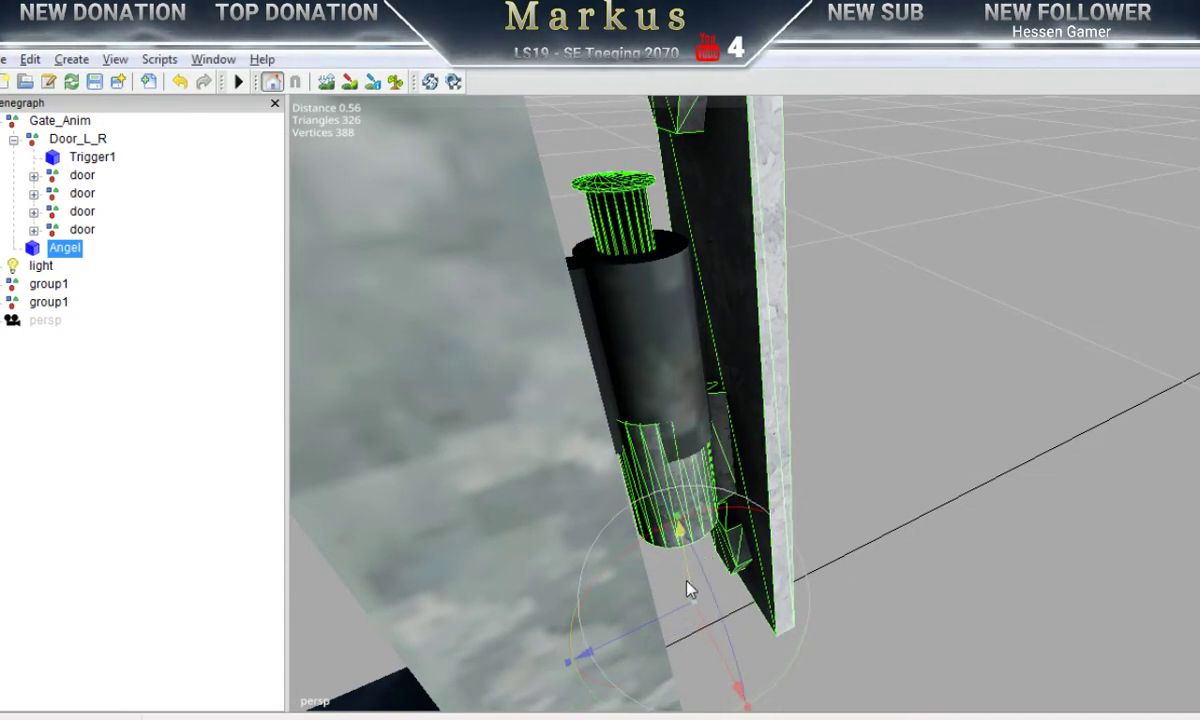
{"action": "left_click_drag", "start_coordinate": [670, 614], "coordinate": [673, 613]}
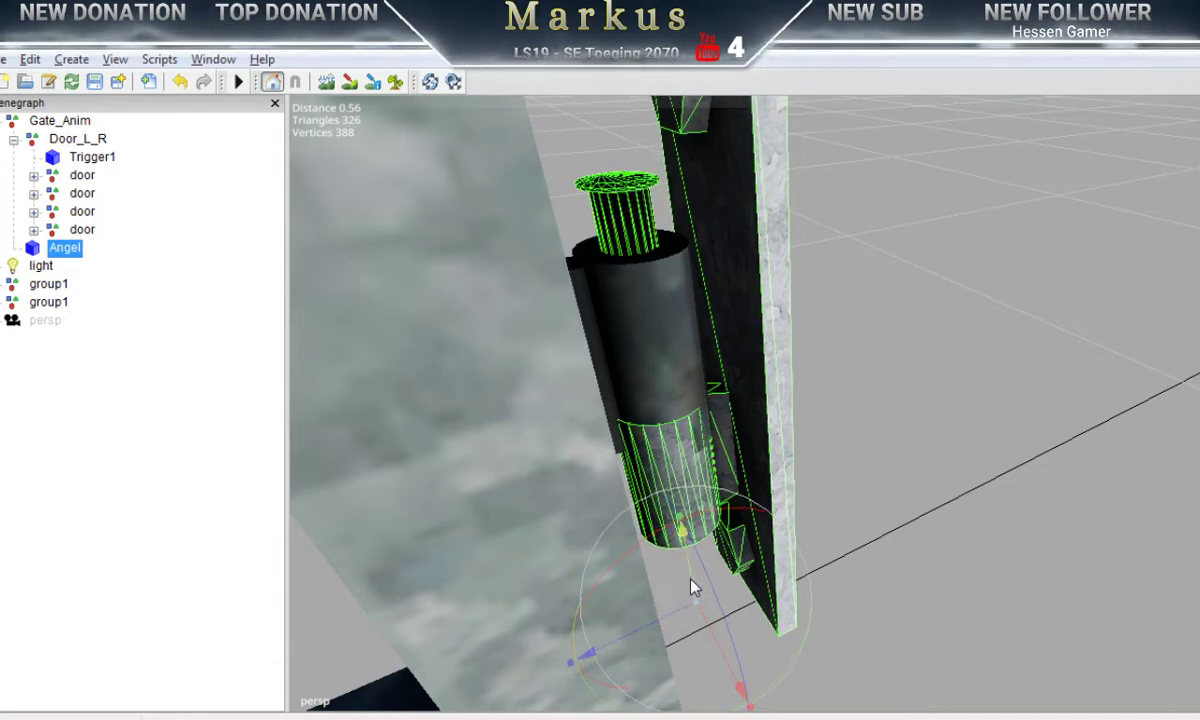
{"action": "left_click_drag", "start_coordinate": [695, 588], "coordinate": [704, 630]}
{"action": "middle_click_drag", "start_coordinate": [704, 630], "coordinate": [635, 506]}
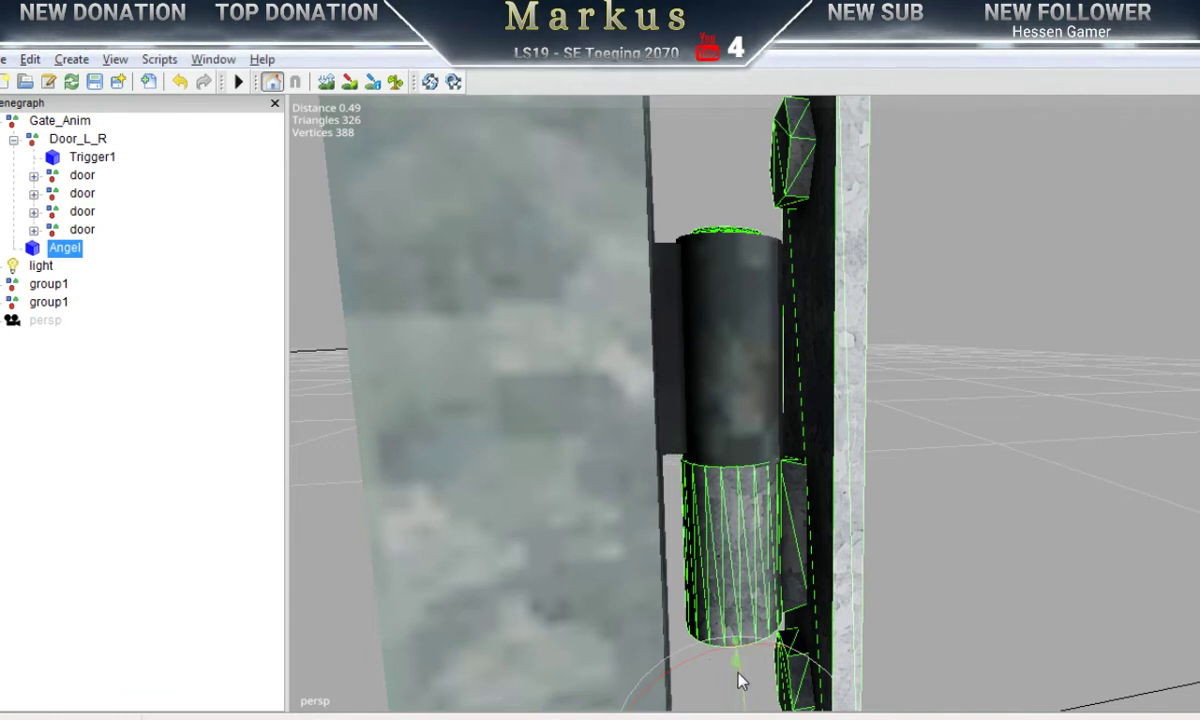
{"action": "mouse_move", "coordinate": [718, 667]}
{"action": "middle_mouse_down"}
{"action": "mouse_move", "coordinate": [718, 654]}
{"action": "mouse_move", "coordinate": [715, 666]}
{"action": "middle_mouse_up"}
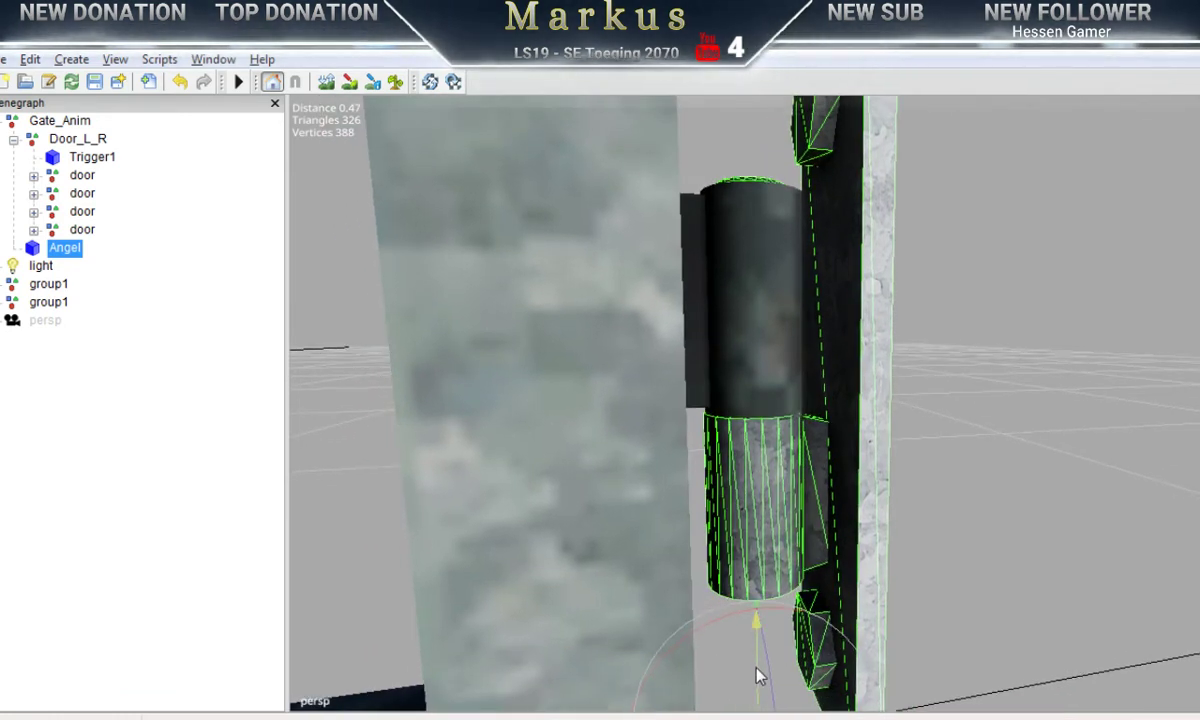
{"action": "left_click_drag", "start_coordinate": [756, 668], "coordinate": [758, 670]}
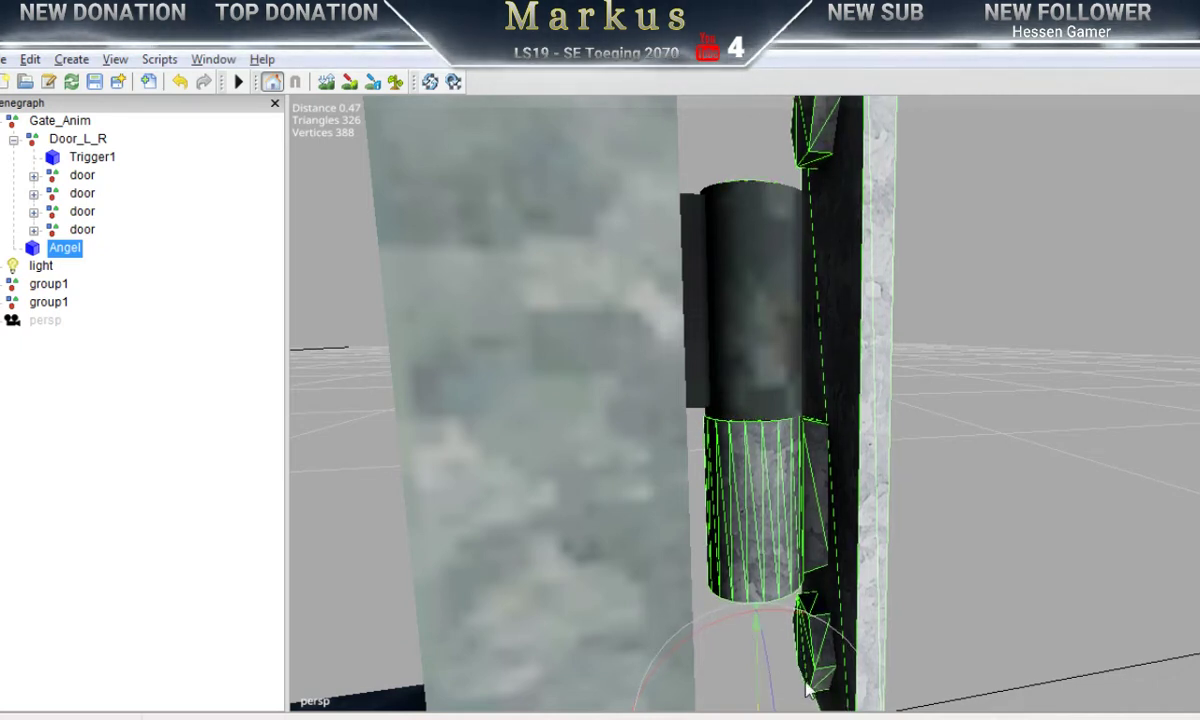
Step: Fine-tune the Angel shape along Z so its cylinder lines up flush with the hinge sleeve above it
{"action": "left_click_drag", "start_coordinate": [812, 656], "coordinate": [841, 610], "text": "alt"}
{"action": "middle_click_drag", "start_coordinate": [841, 610], "coordinate": [820, 593], "text": "alt"}
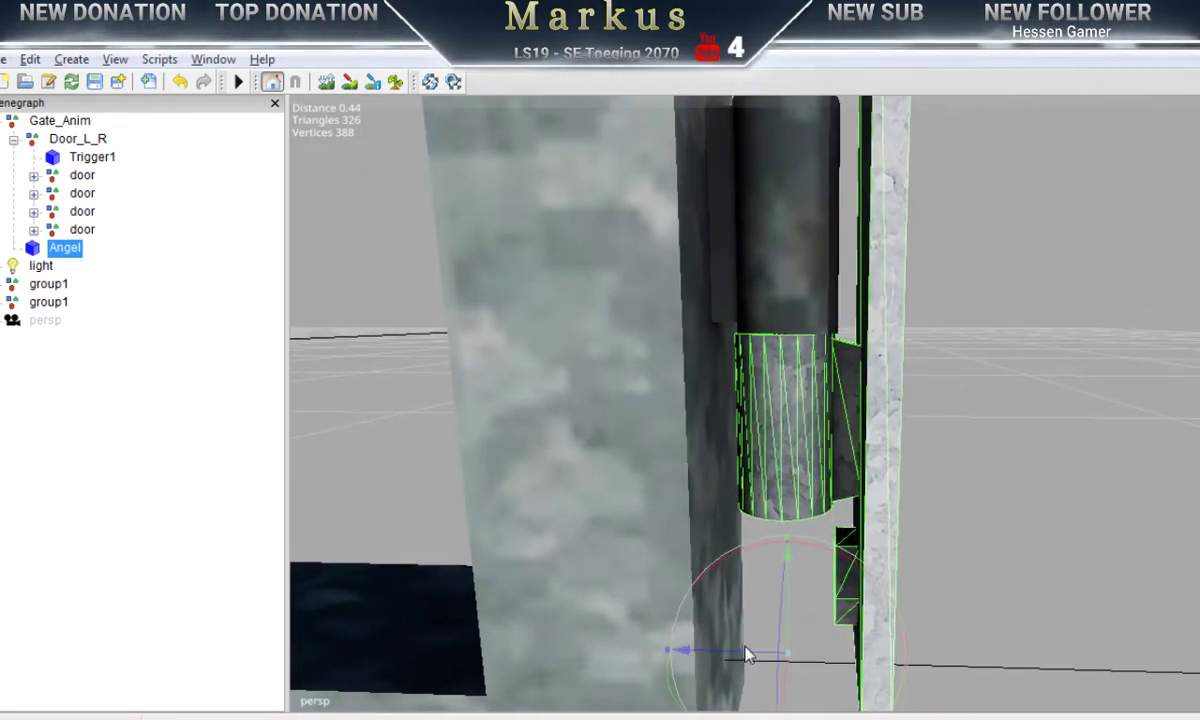
{"action": "left_click_drag", "start_coordinate": [745, 657], "coordinate": [752, 657]}
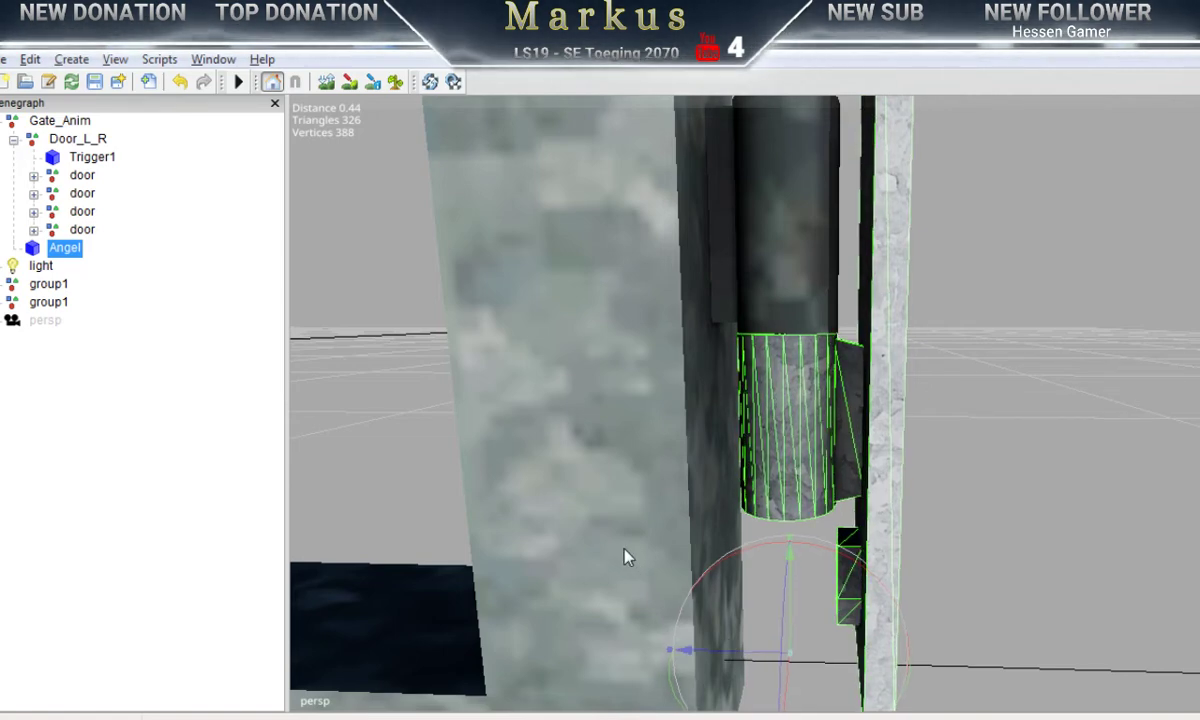
{"action": "right_click_drag", "start_coordinate": [624, 557], "coordinate": [667, 551]}
{"action": "middle_click_drag", "start_coordinate": [663, 543], "coordinate": [673, 527], "text": "alt"}
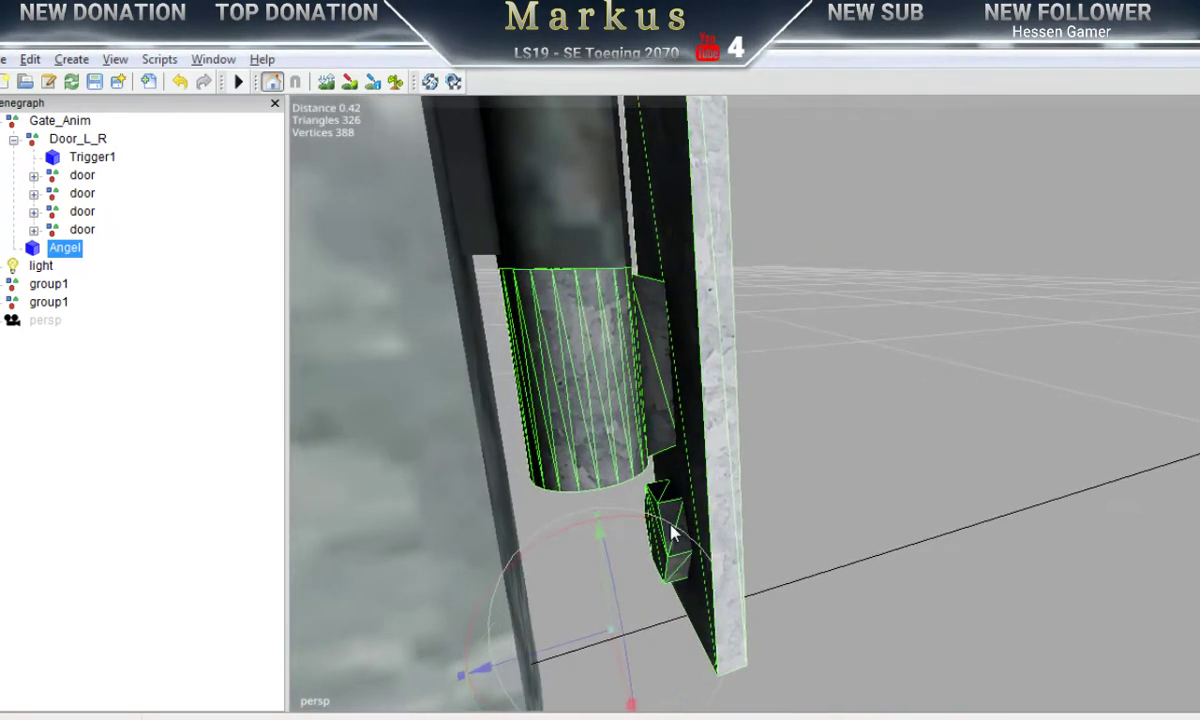
{"action": "right_click_drag", "start_coordinate": [675, 535], "coordinate": [727, 577]}
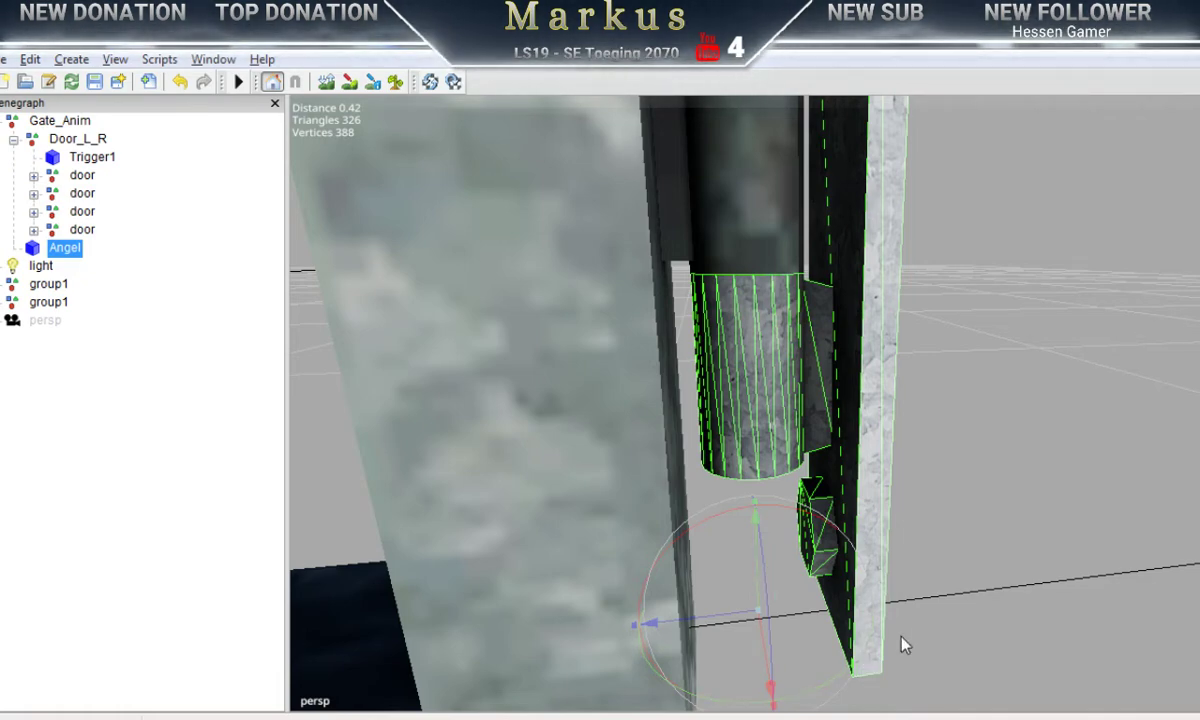
Step: Duplicate the Angel shape and raise the copy to the upper hinge sleeve on the same gate leaf
{"action": "right_click_drag", "start_coordinate": [901, 636], "coordinate": [745, 576], "text": "alt"}
{"action": "middle_click_drag", "start_coordinate": [745, 576], "coordinate": [728, 657], "text": "alt"}
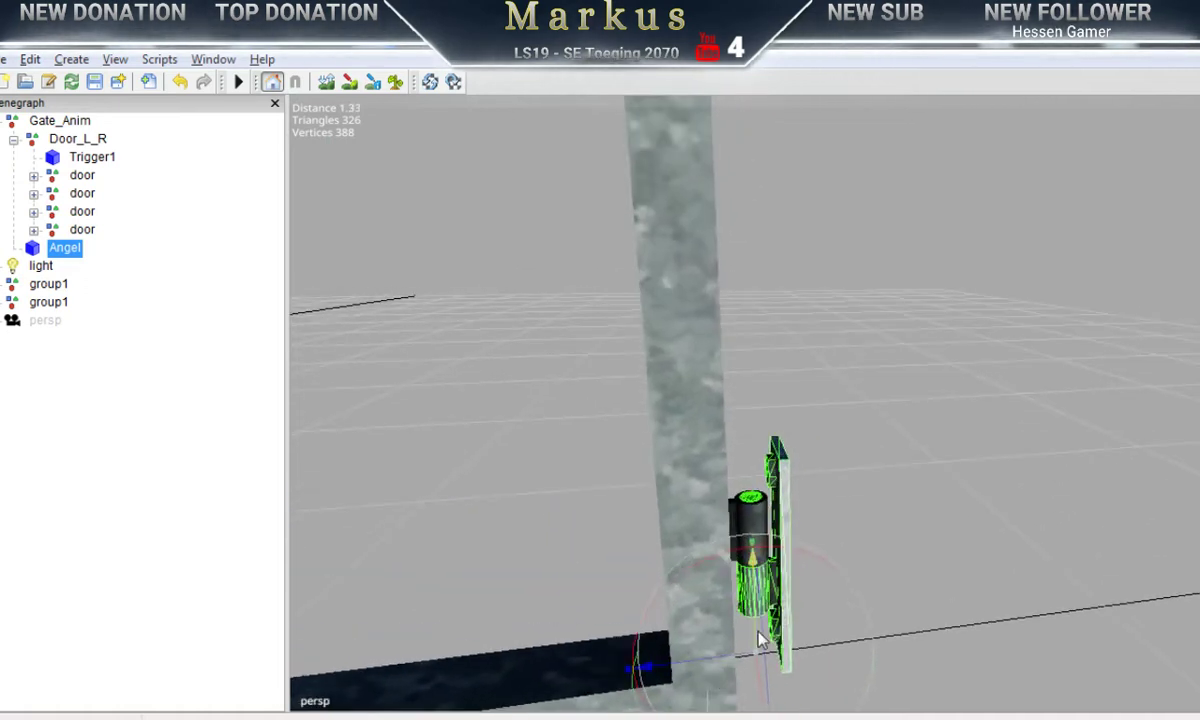
{"action": "key", "text": "ctrl+d"}
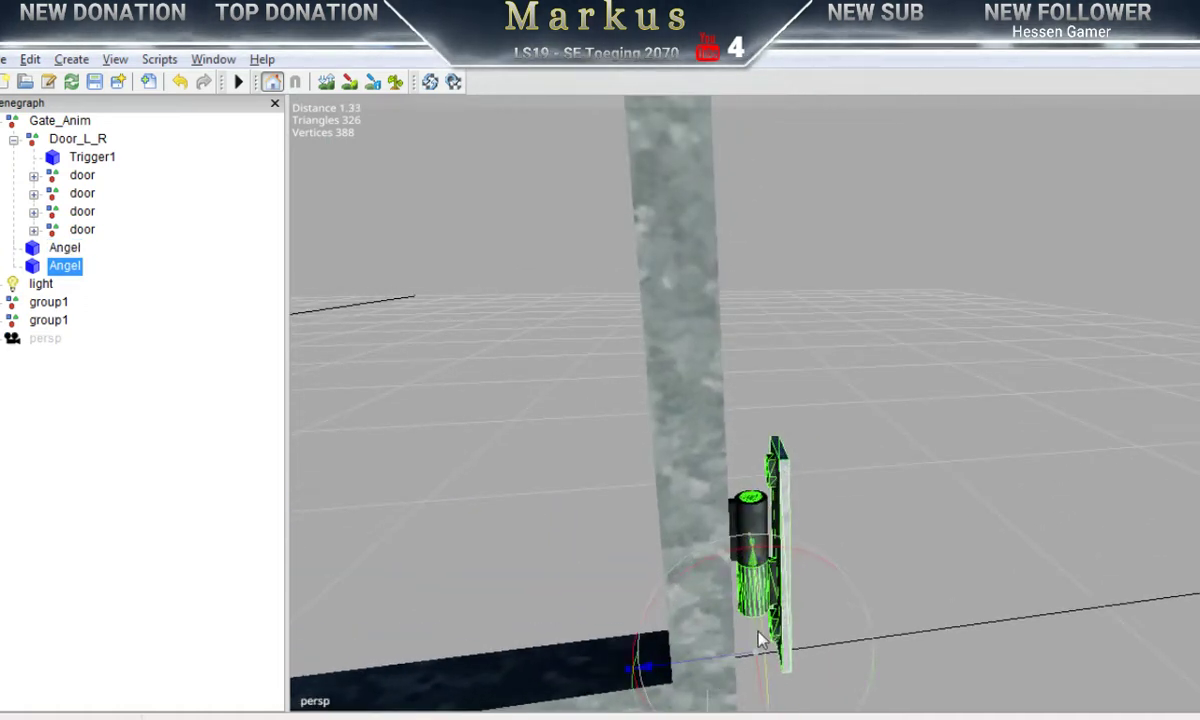
{"action": "left_click_drag", "start_coordinate": [757, 640], "coordinate": [778, 215]}
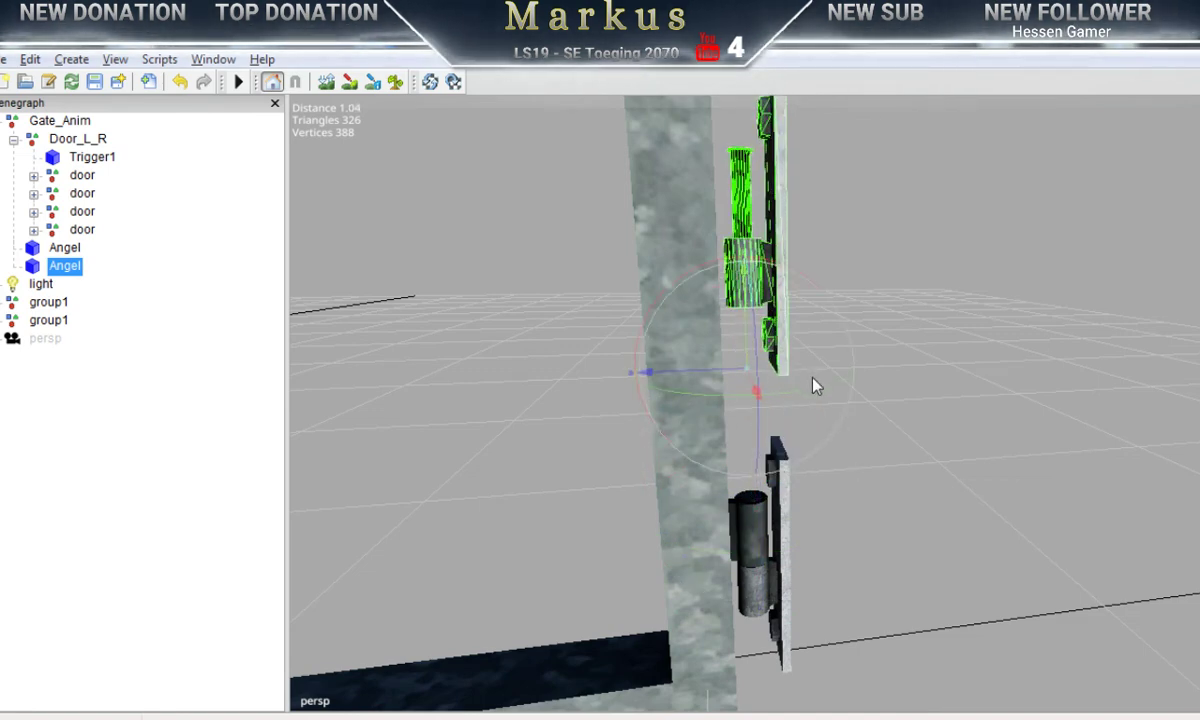
{"action": "right_click_drag", "start_coordinate": [876, 416], "coordinate": [700, 368], "text": "alt"}
{"action": "middle_click_drag", "start_coordinate": [700, 368], "coordinate": [691, 446], "text": "alt"}
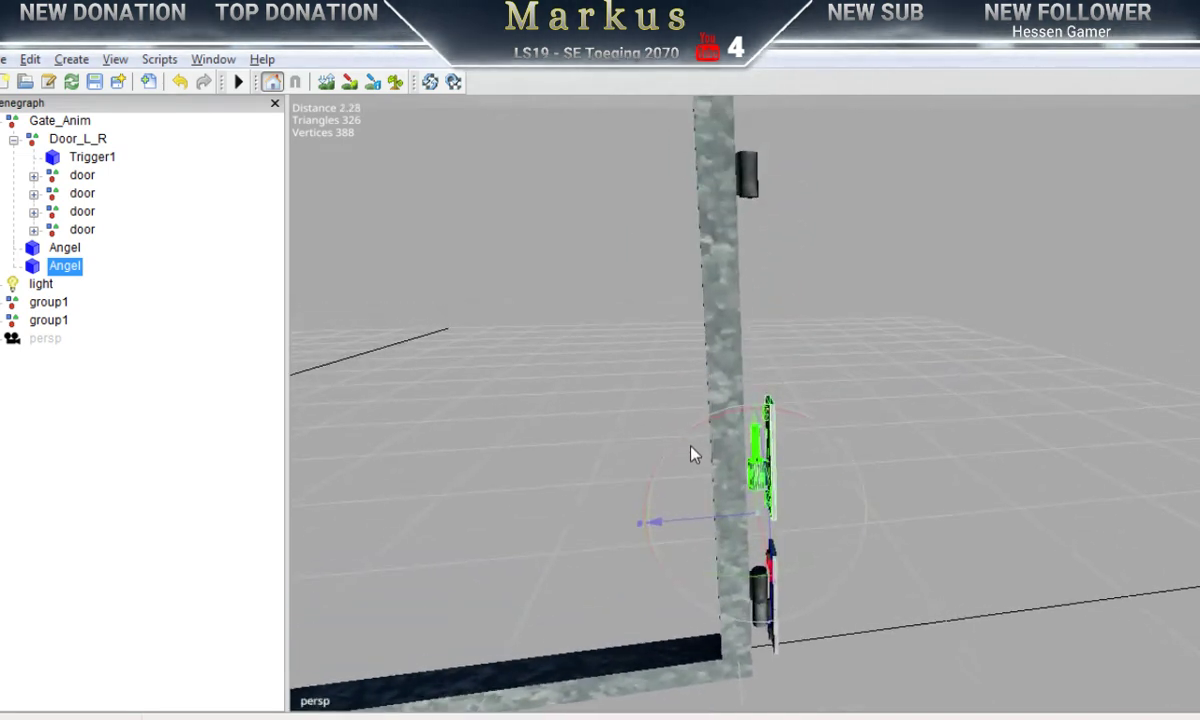
{"action": "left_click_drag", "start_coordinate": [757, 494], "coordinate": [748, 247]}
{"action": "middle_click_drag", "start_coordinate": [738, 225], "coordinate": [706, 328], "text": "alt"}
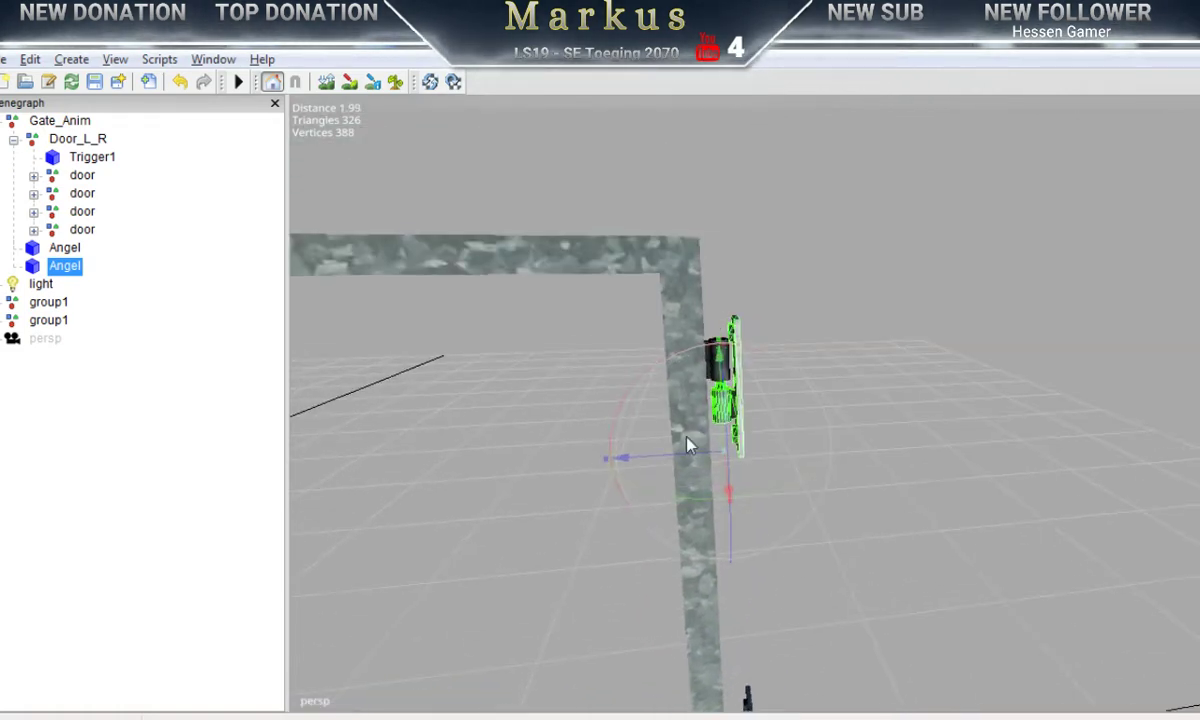
Step: Raise the copied Angel until its lower cylinder meets the underside of the upper hinge sleeve
{"action": "right_click_drag", "start_coordinate": [688, 445], "coordinate": [958, 428], "text": "alt"}
{"action": "right_click_drag", "start_coordinate": [765, 490], "coordinate": [800, 503]}
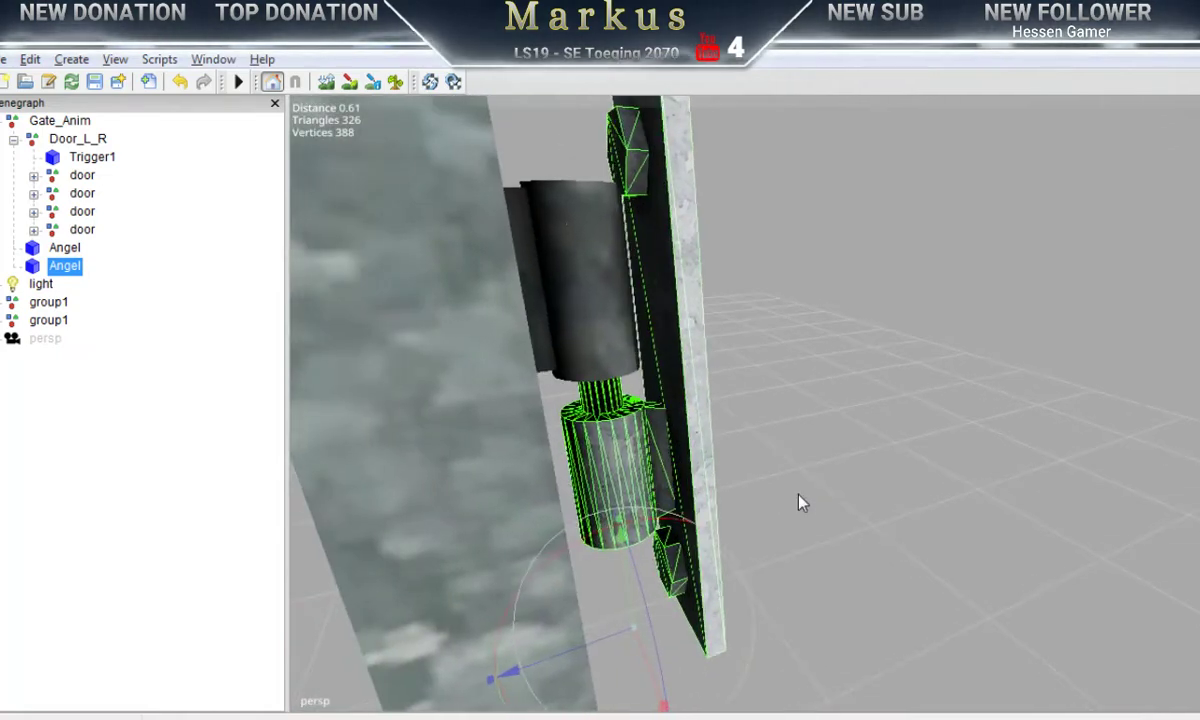
{"action": "left_click_drag", "start_coordinate": [626, 597], "coordinate": [652, 553]}
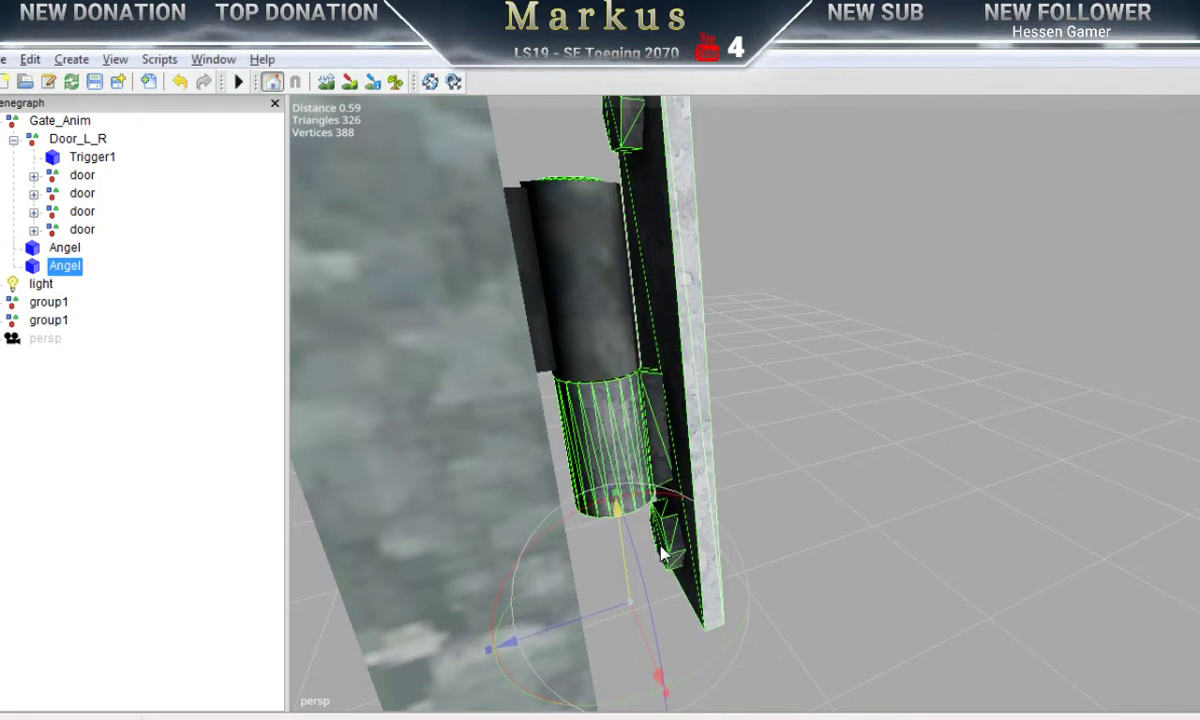
{"action": "mouse_move", "coordinate": [660, 482]}
{"action": "middle_mouse_down", "text": "alt"}
{"action": "mouse_move", "coordinate": [659, 502]}
{"action": "mouse_move", "coordinate": [666, 487]}
{"action": "middle_mouse_up", "text": "alt"}
Step: Duplicate the Angel shape fitted at the upper hinge sleeve
{"action": "right_click_drag", "start_coordinate": [725, 497], "coordinate": [407, 569], "text": "alt"}
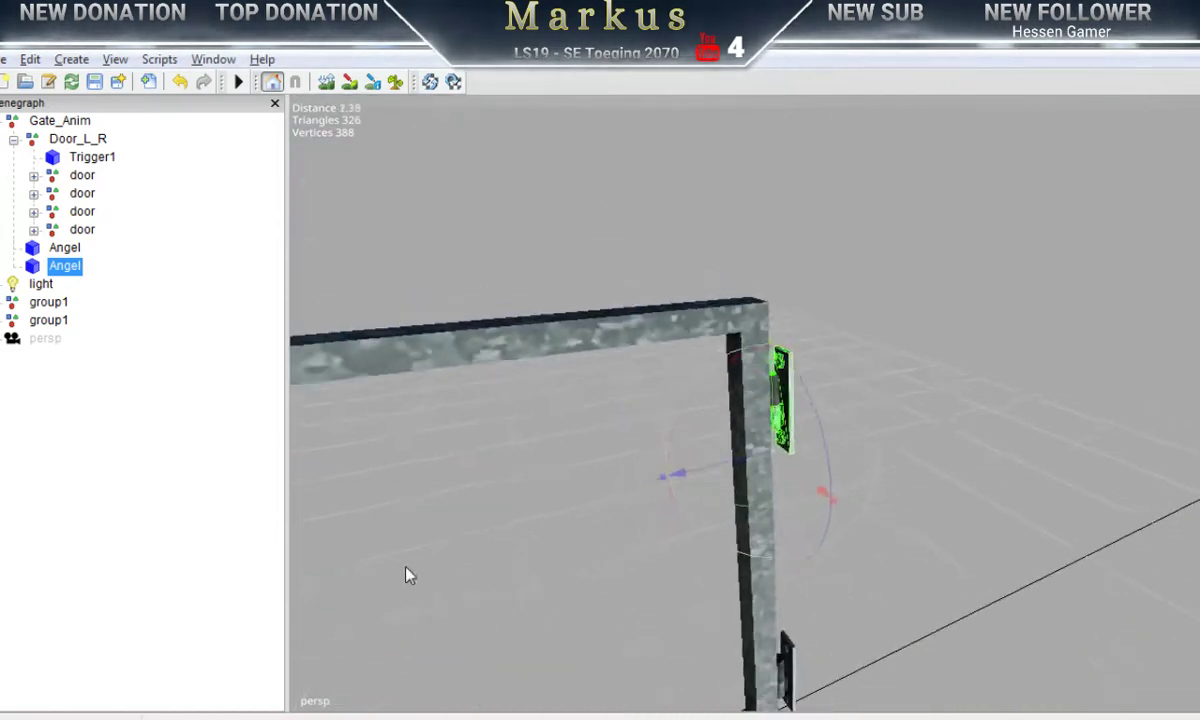
{"action": "right_click_drag", "start_coordinate": [990, 558], "coordinate": [410, 604], "text": "alt"}
{"action": "left_click_drag", "start_coordinate": [970, 595], "coordinate": [913, 609], "text": "alt"}
{"action": "middle_click_drag", "start_coordinate": [914, 615], "coordinate": [843, 618]}
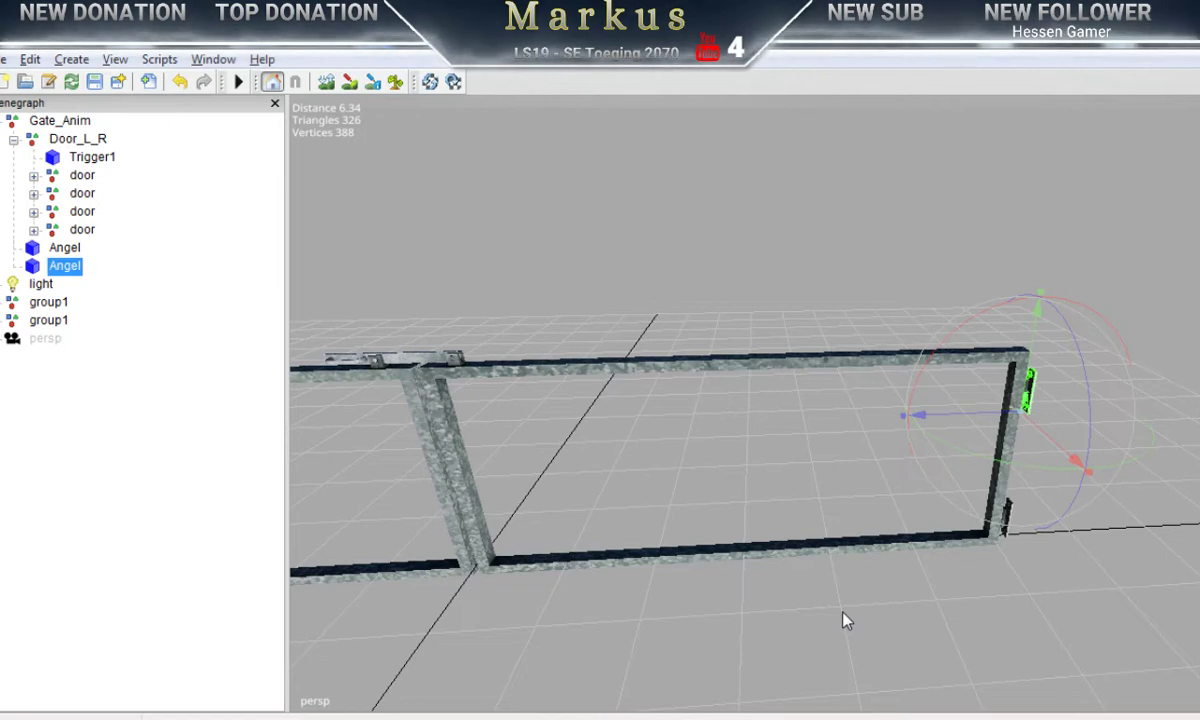
{"action": "key", "text": "ctrl+d"}
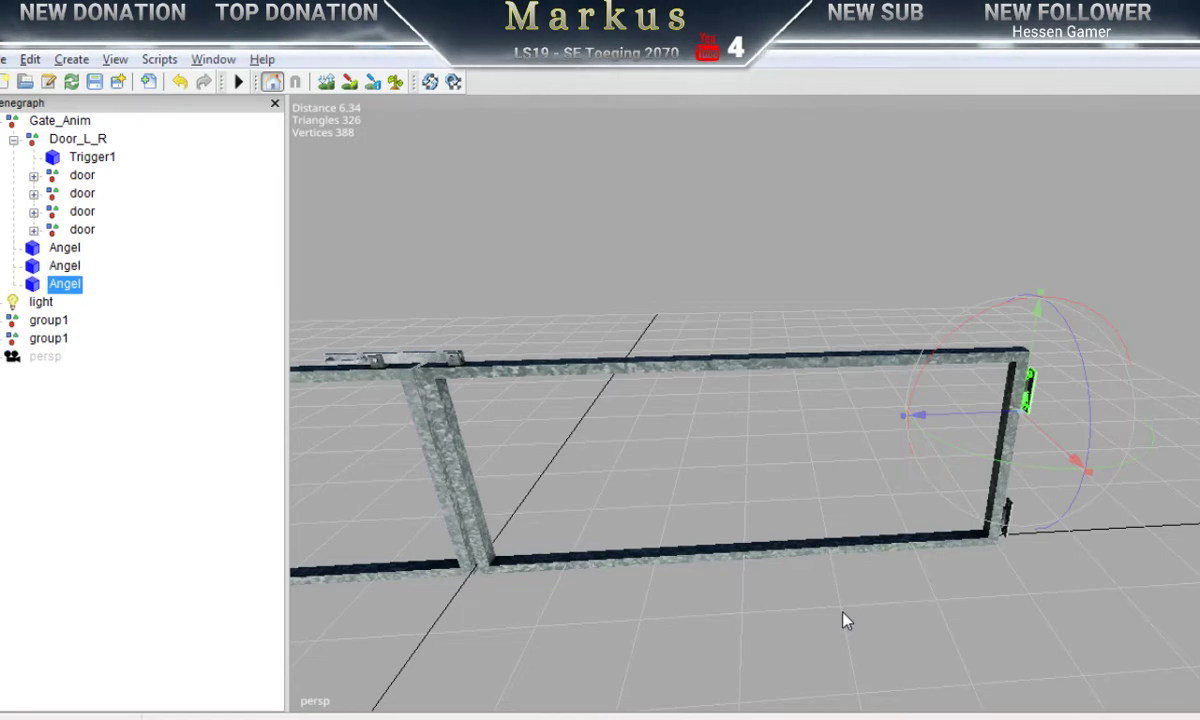
Step: Turn the new Angel copy to face the opposite way, with Rotate X, Y and Z all at 0
{"action": "left_click", "coordinate": [213, 59]}
{"action": "left_click", "coordinate": [212, 104]}
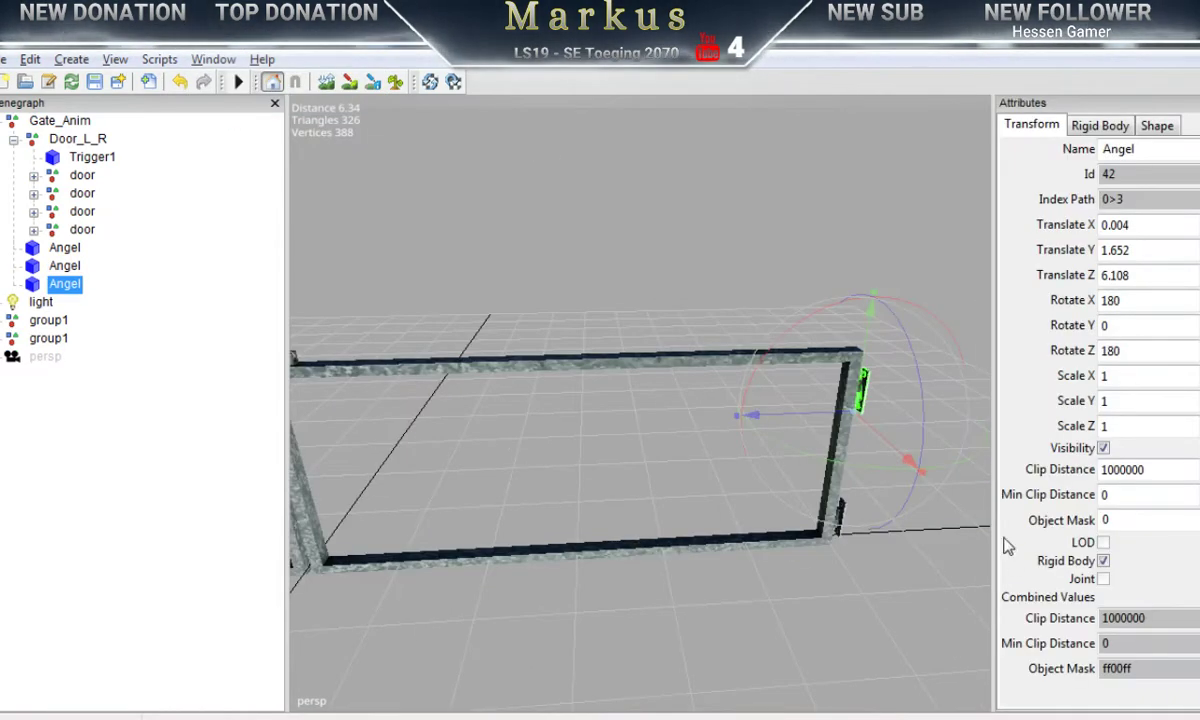
{"action": "left_click_drag", "start_coordinate": [828, 466], "coordinate": [894, 291]}
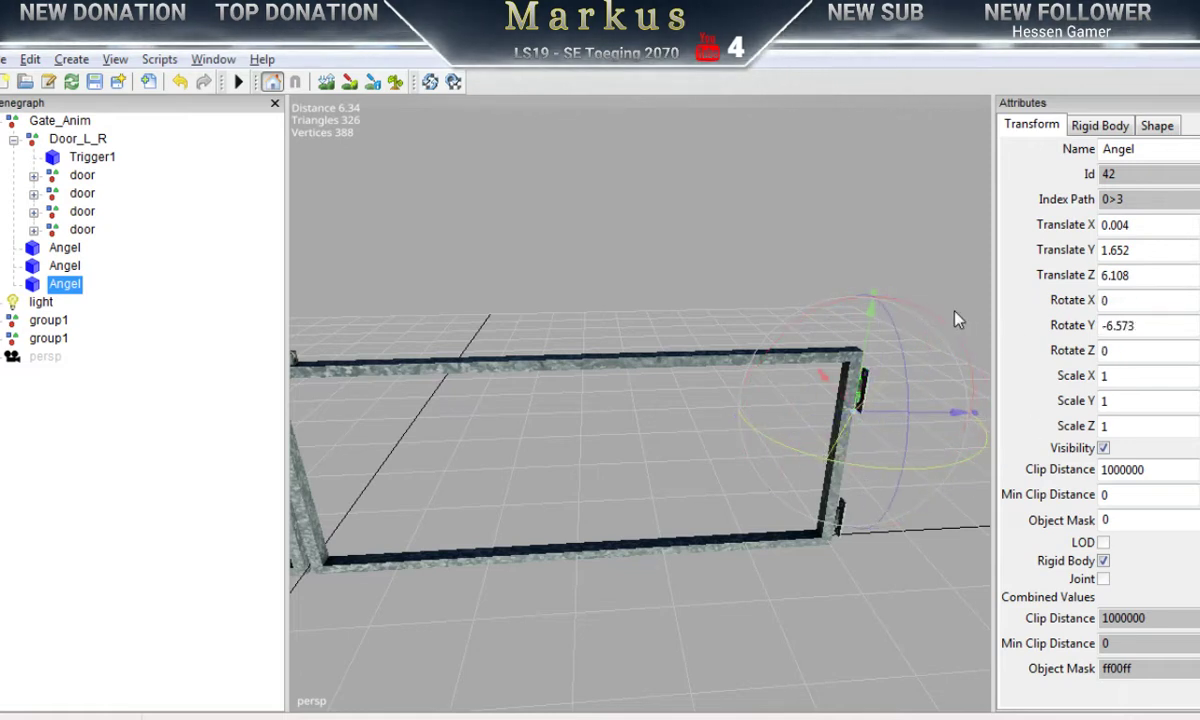
{"action": "double_click", "coordinate": [1158, 328]}
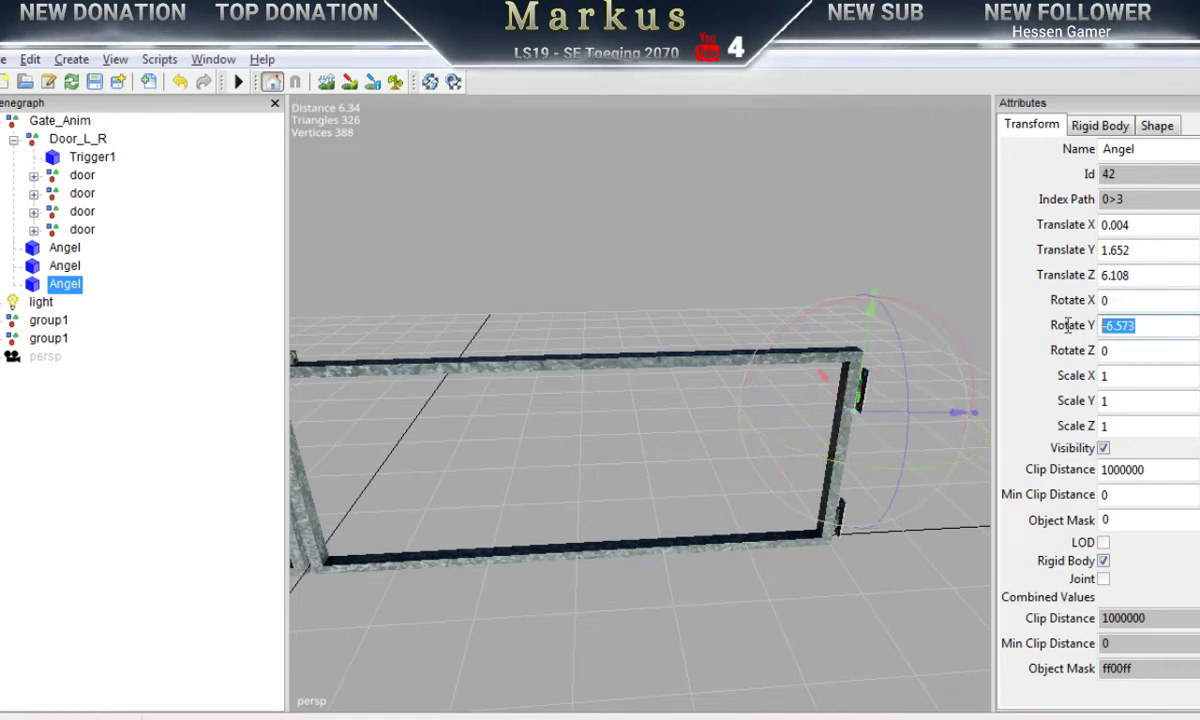
{"action": "type", "text": "0"}
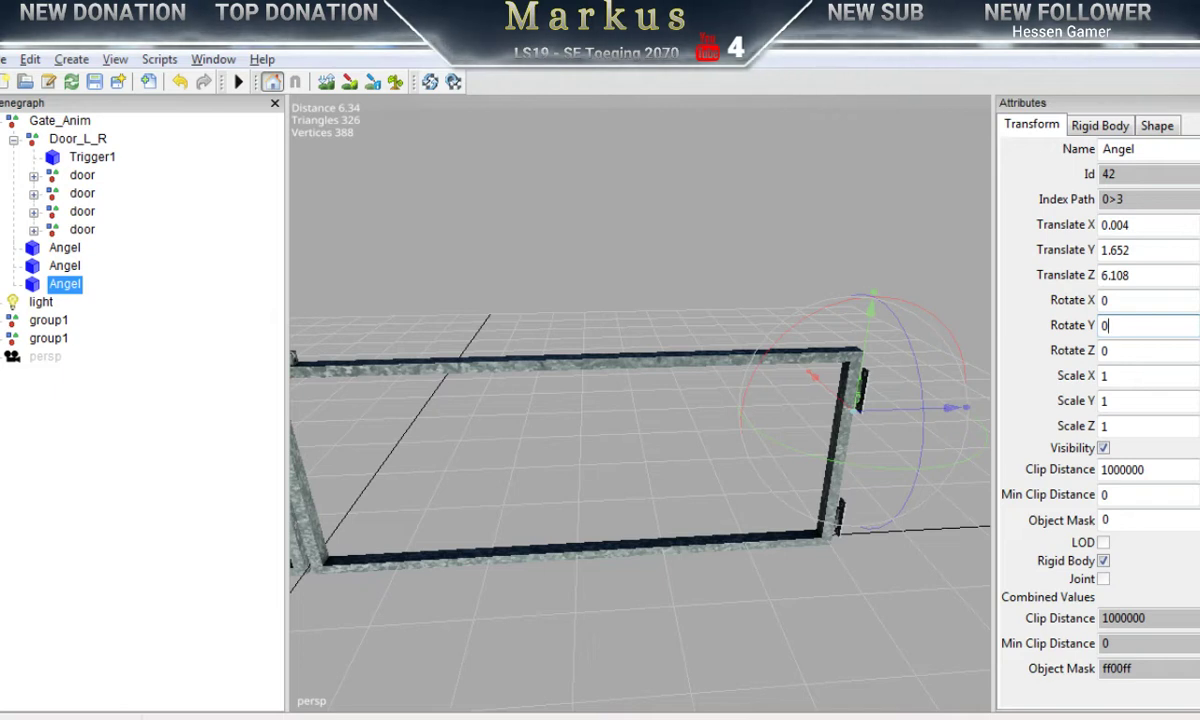
{"action": "left_click", "coordinate": [1199, 103]}
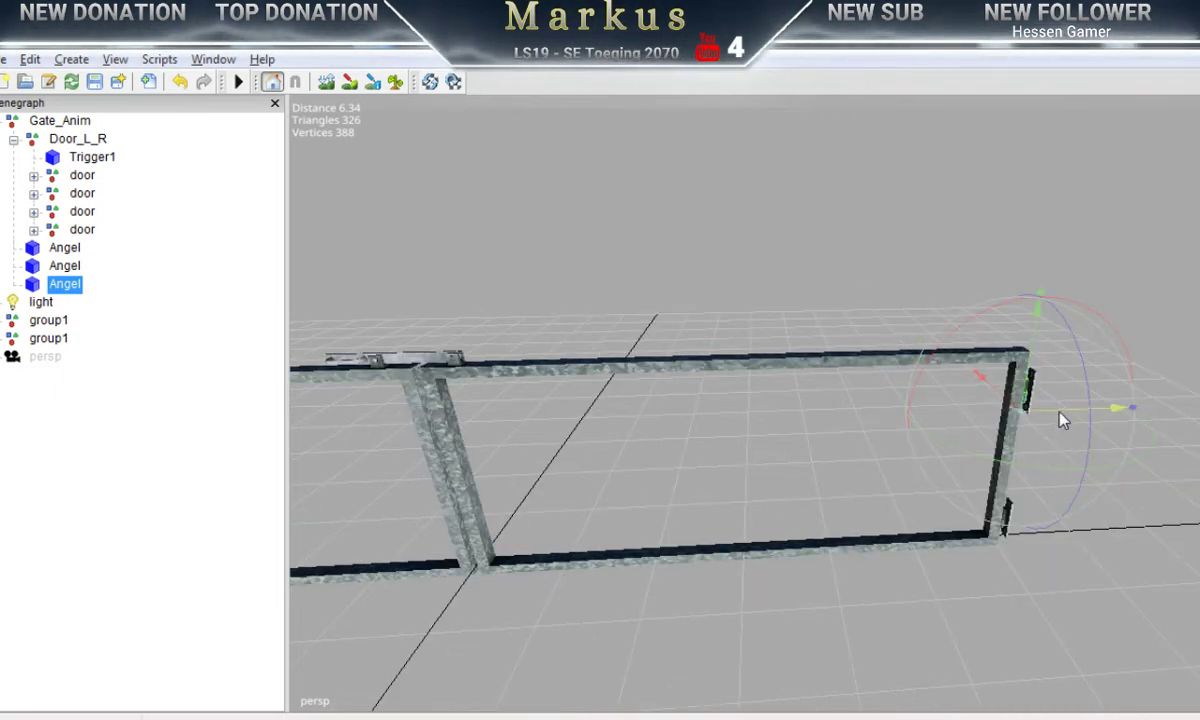
Step: Move the turned Angel copy along Z across the gate to the outer post of the opposite leaf, beside its upper hinge sleeve
{"action": "left_click_drag", "start_coordinate": [1061, 415], "coordinate": [260, 407]}
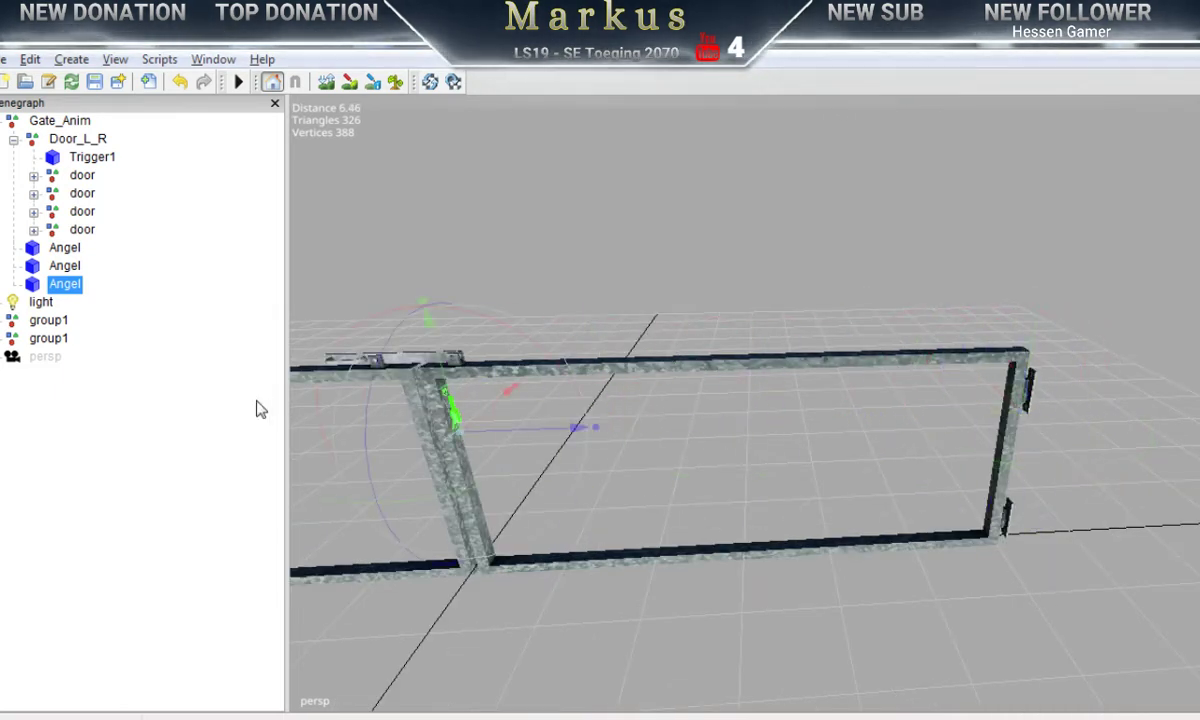
{"action": "middle_click_drag", "start_coordinate": [505, 455], "coordinate": [951, 457], "text": "alt"}
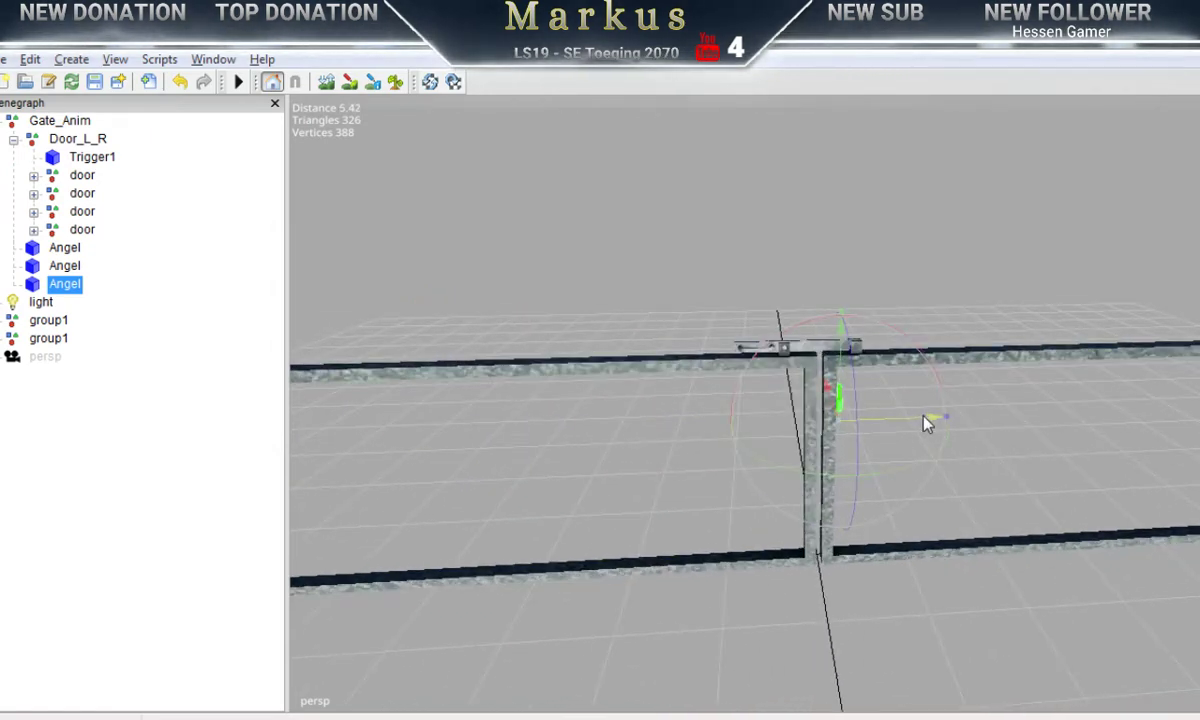
{"action": "left_click_drag", "start_coordinate": [927, 420], "coordinate": [517, 438]}
{"action": "middle_click_drag", "start_coordinate": [590, 432], "coordinate": [1098, 431], "text": "alt"}
{"action": "middle_click_drag", "start_coordinate": [700, 472], "coordinate": [1090, 474], "text": "alt"}
{"action": "middle_click_drag", "start_coordinate": [850, 480], "coordinate": [1027, 515]}
{"action": "scroll", "coordinate": [1027, 515], "scroll_direction": "up", "scroll_amount": 4}
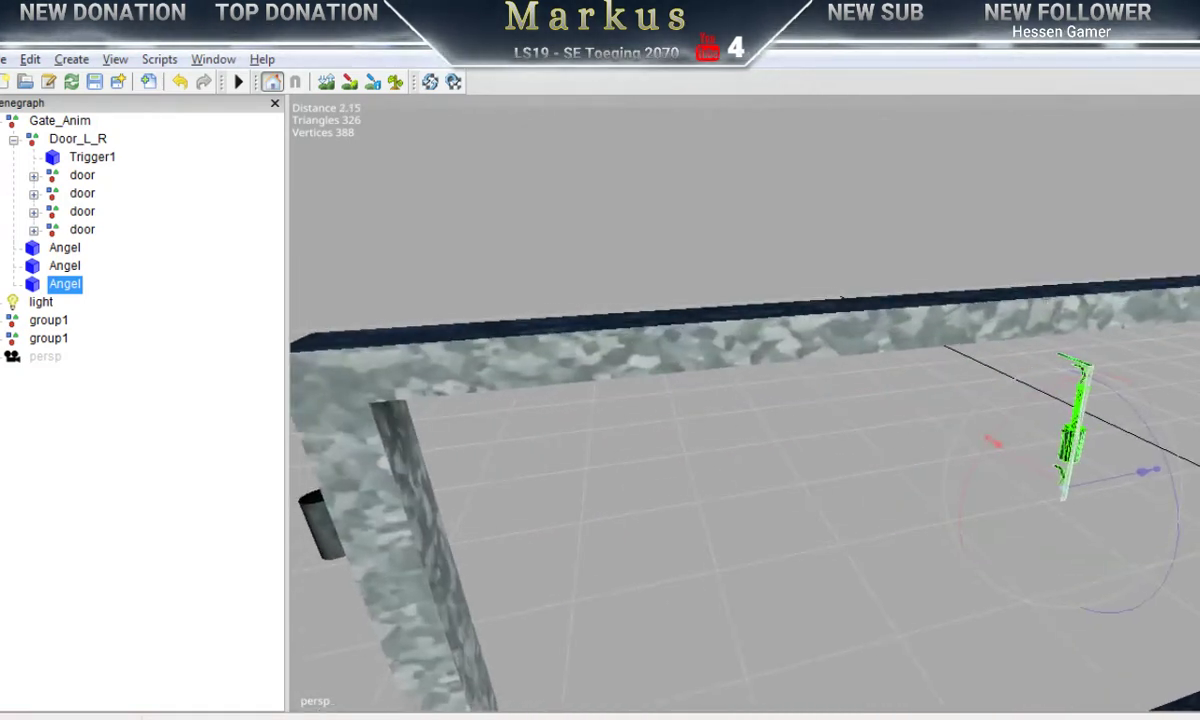
{"action": "left_click_drag", "start_coordinate": [1045, 449], "coordinate": [185, 580]}
{"action": "middle_click_drag", "start_coordinate": [670, 566], "coordinate": [638, 592]}
{"action": "scroll", "coordinate": [827, 572], "scroll_direction": "up", "scroll_amount": 5}
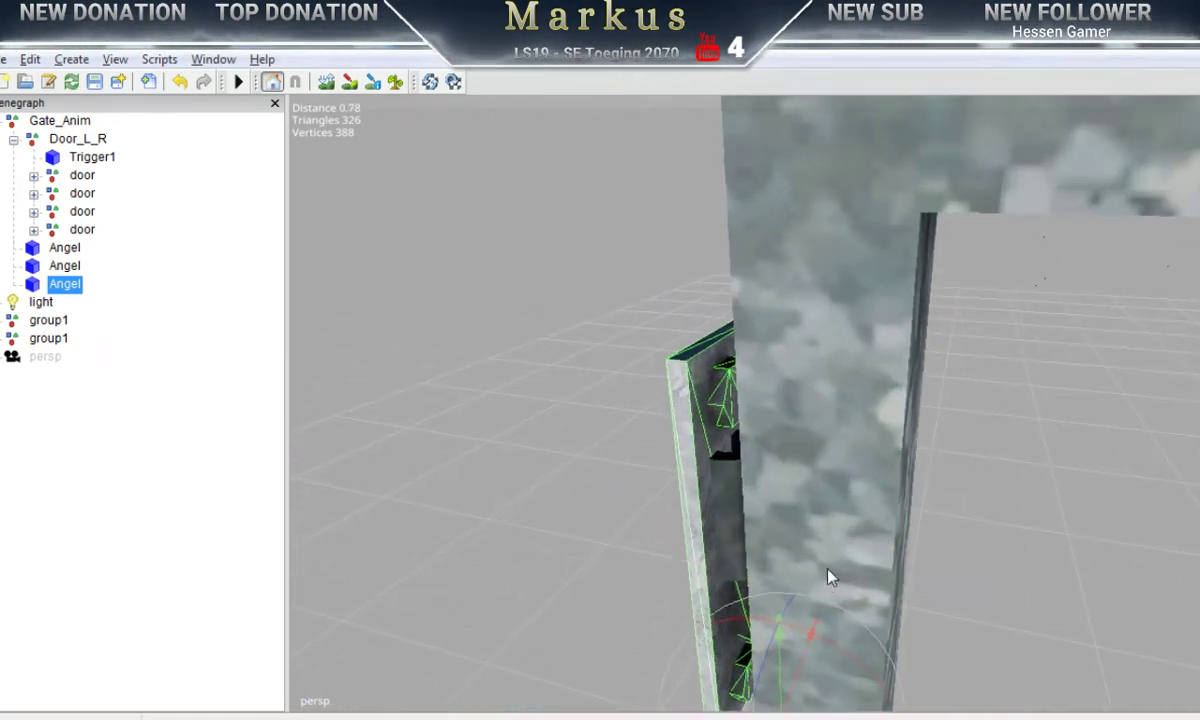
Step: Shift the turned Angel copy along Z so its pin sits inside the opposite leaf's upper hinge sleeve
{"action": "left_click_drag", "start_coordinate": [827, 572], "coordinate": [856, 549], "text": "alt"}
{"action": "middle_click_drag", "start_coordinate": [792, 567], "coordinate": [868, 600]}
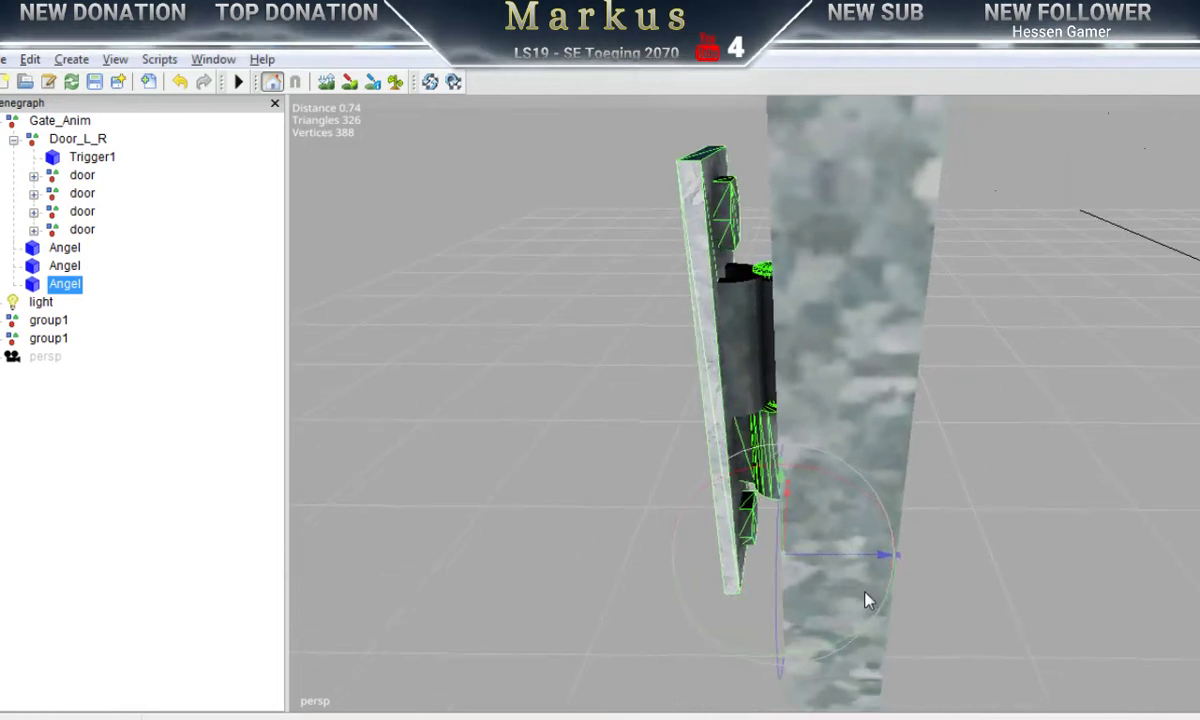
{"action": "left_click_drag", "start_coordinate": [870, 560], "coordinate": [822, 557]}
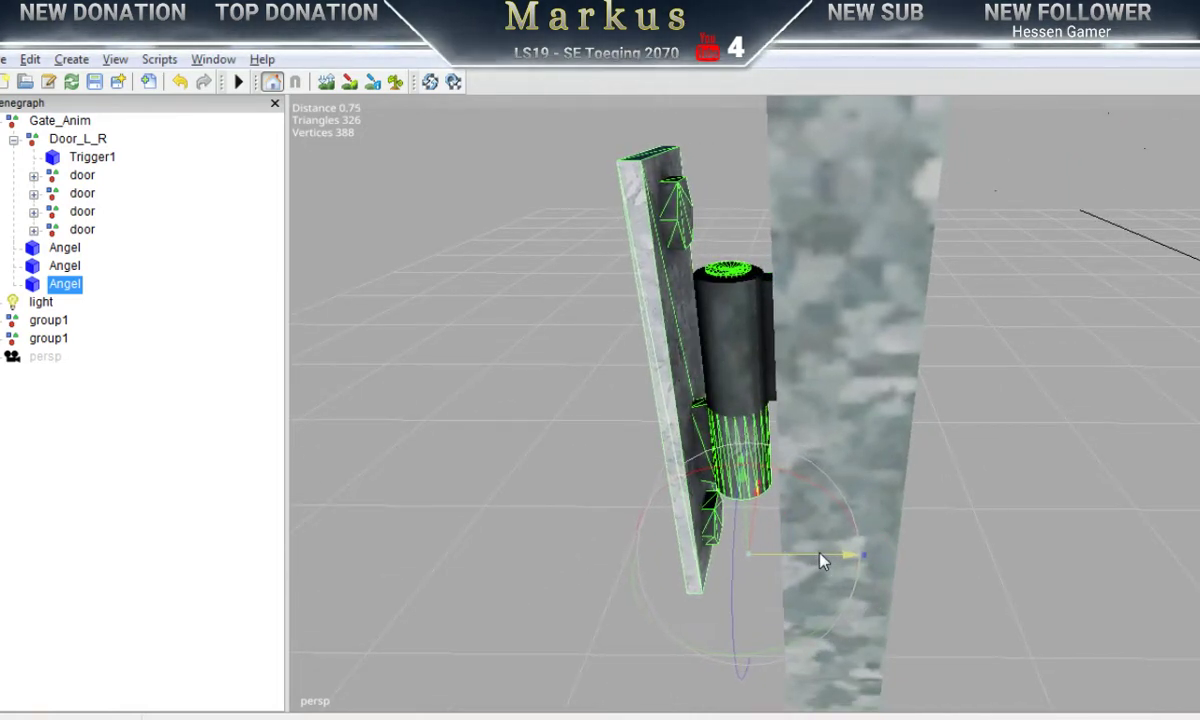
Step: Fine-tune the Angel's Z position with its pin raised, then lower it until its cylinder meets the underside of the upper sleeve
{"action": "mouse_move", "coordinate": [745, 534]}
{"action": "left_mouse_down"}
{"action": "mouse_move", "coordinate": [753, 491]}
{"action": "mouse_move", "coordinate": [755, 511]}
{"action": "left_mouse_up"}
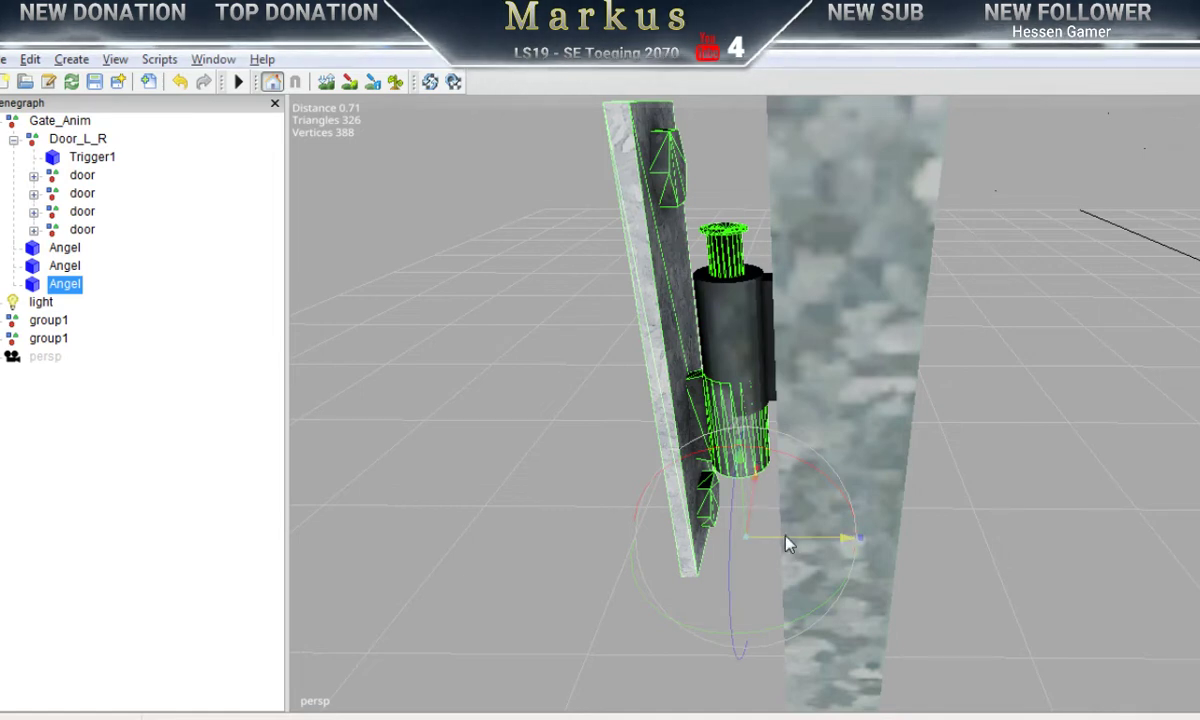
{"action": "left_click_drag", "start_coordinate": [786, 536], "coordinate": [788, 536]}
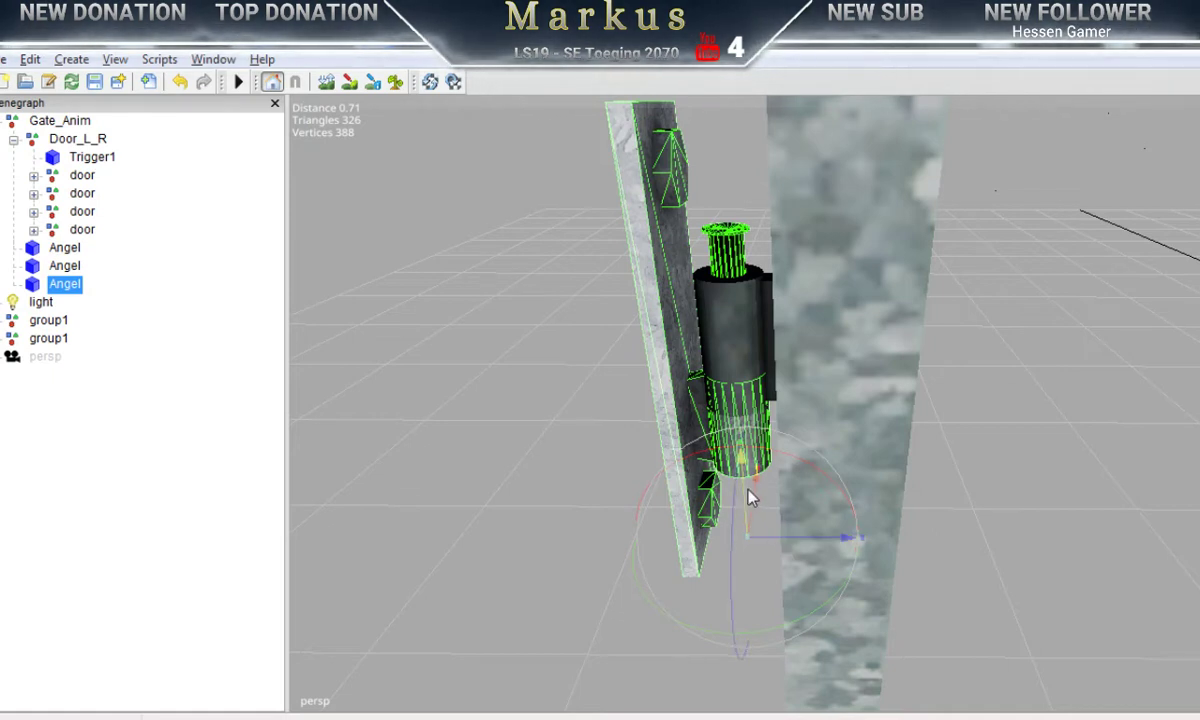
{"action": "left_click_drag", "start_coordinate": [752, 498], "coordinate": [738, 535]}
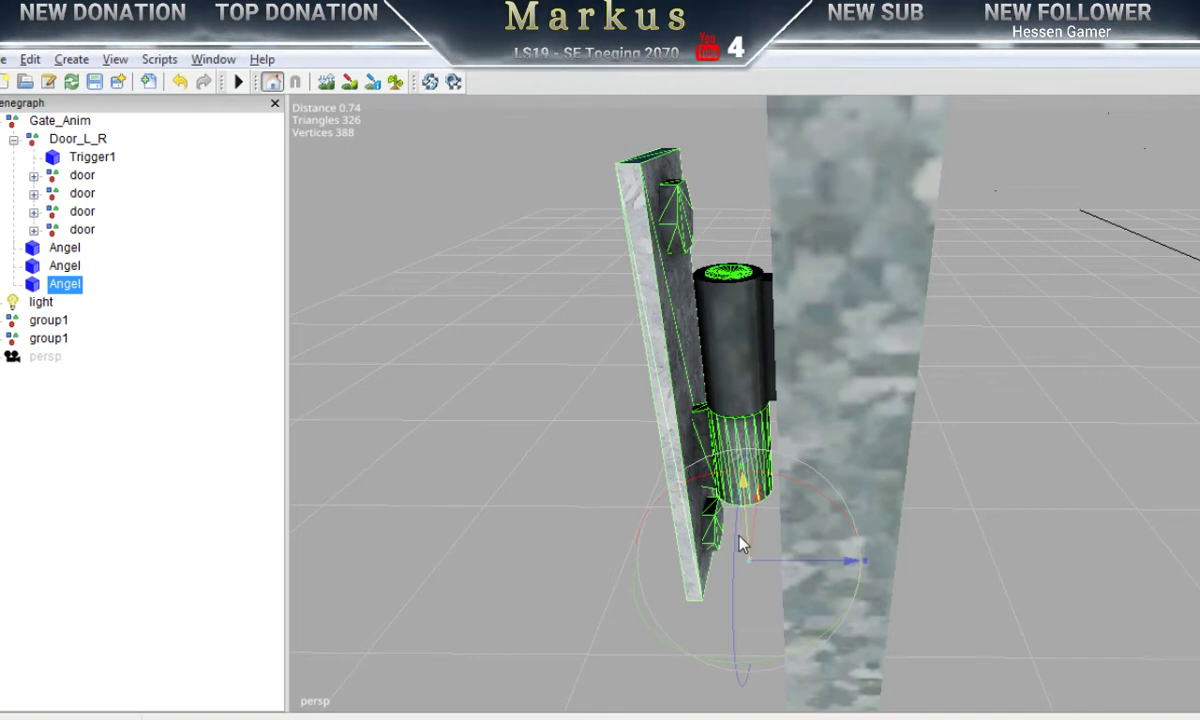
{"action": "middle_click_drag", "start_coordinate": [785, 576], "coordinate": [777, 494], "text": "alt"}
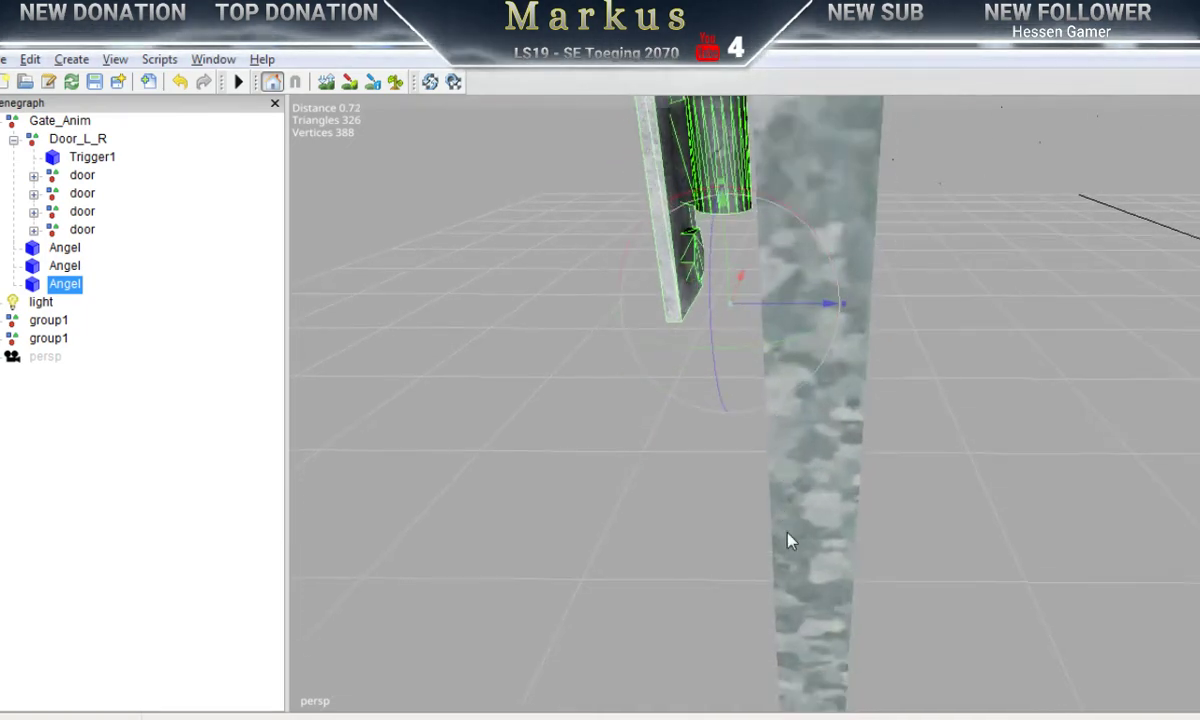
{"action": "middle_click_drag", "start_coordinate": [788, 541], "coordinate": [798, 469]}
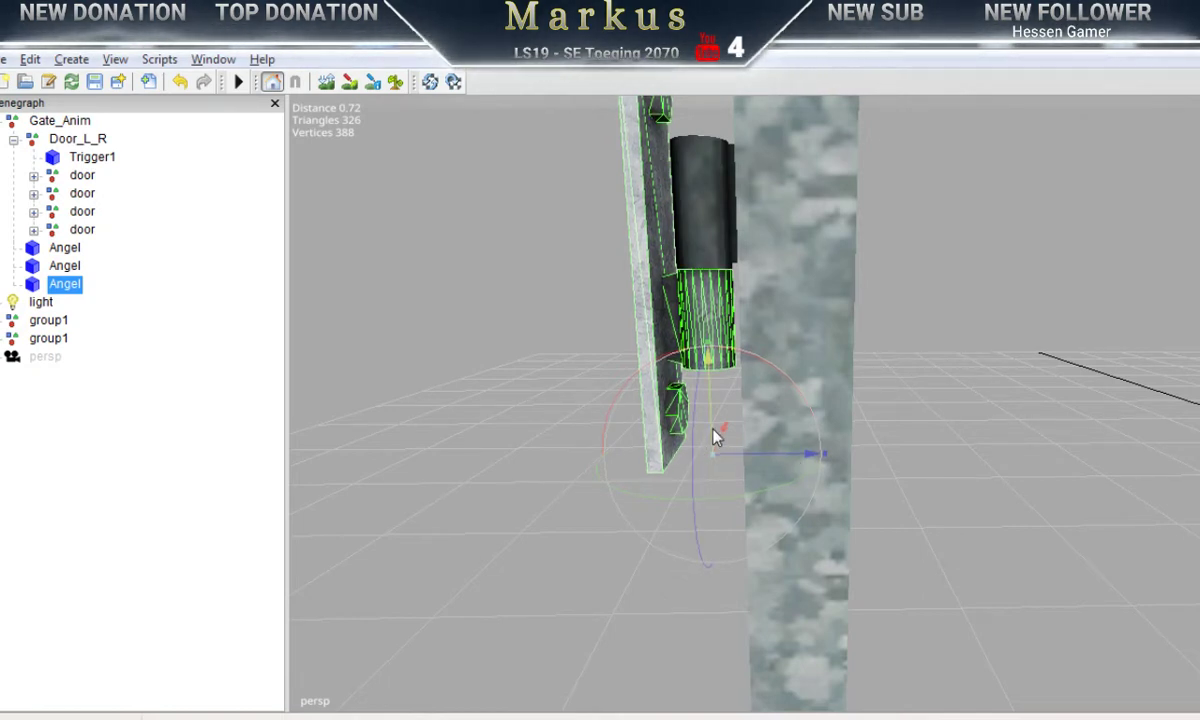
Step: Duplicate this Angel shape and lower the copy into the same leaf's lower hinge sleeve until its cylinder meets the sleeve's underside
{"action": "right_click_drag", "start_coordinate": [920, 514], "coordinate": [674, 523], "text": "alt"}
{"action": "left_click_drag", "start_coordinate": [812, 532], "coordinate": [827, 508], "text": "alt"}
{"action": "middle_click_drag", "start_coordinate": [828, 516], "coordinate": [773, 516]}
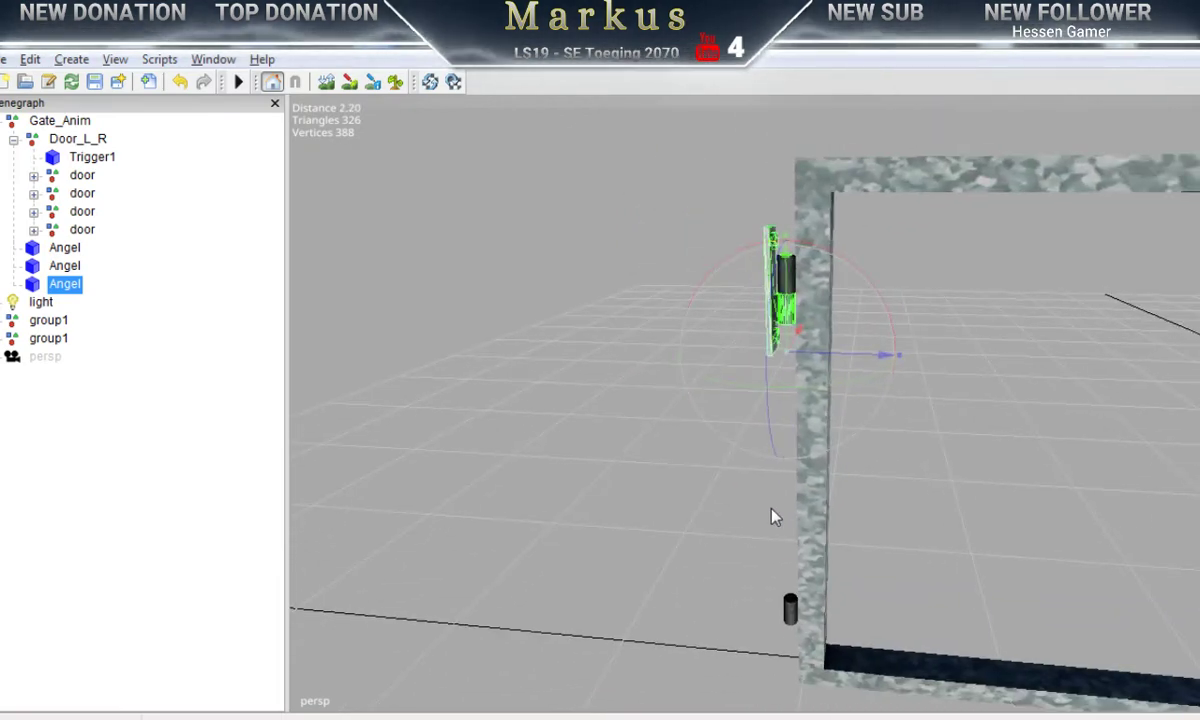
{"action": "key", "text": "ctrl+d"}
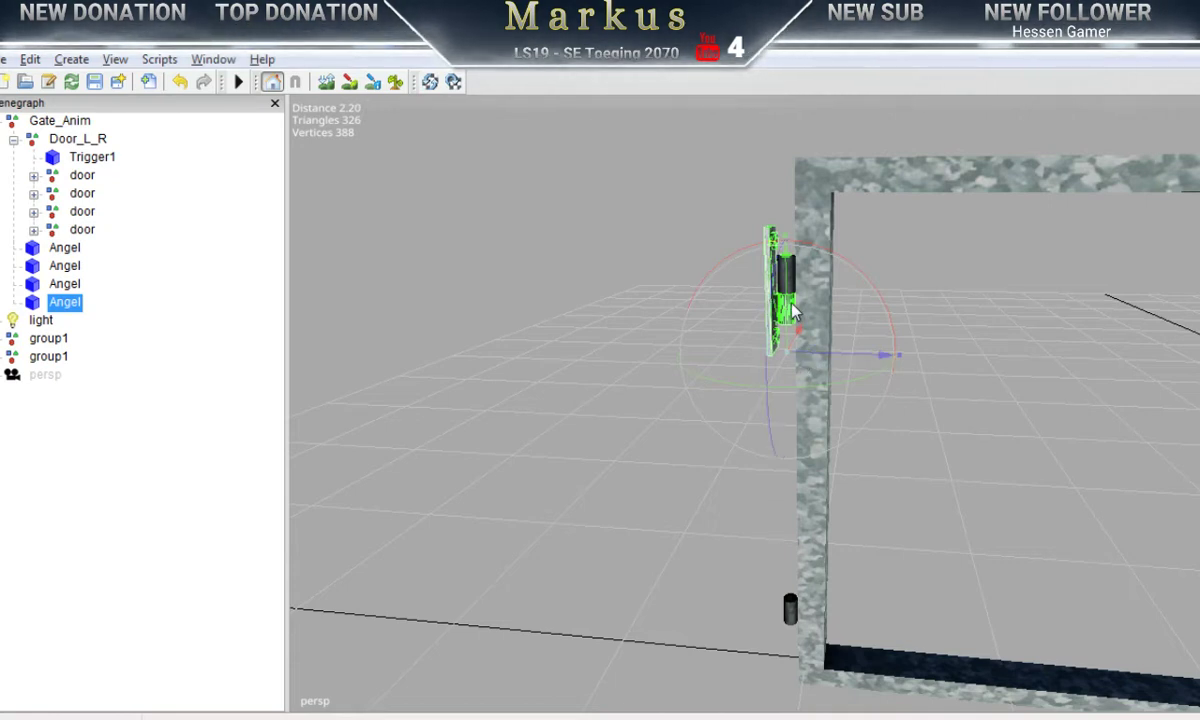
{"action": "left_click_drag", "start_coordinate": [787, 316], "coordinate": [787, 610]}
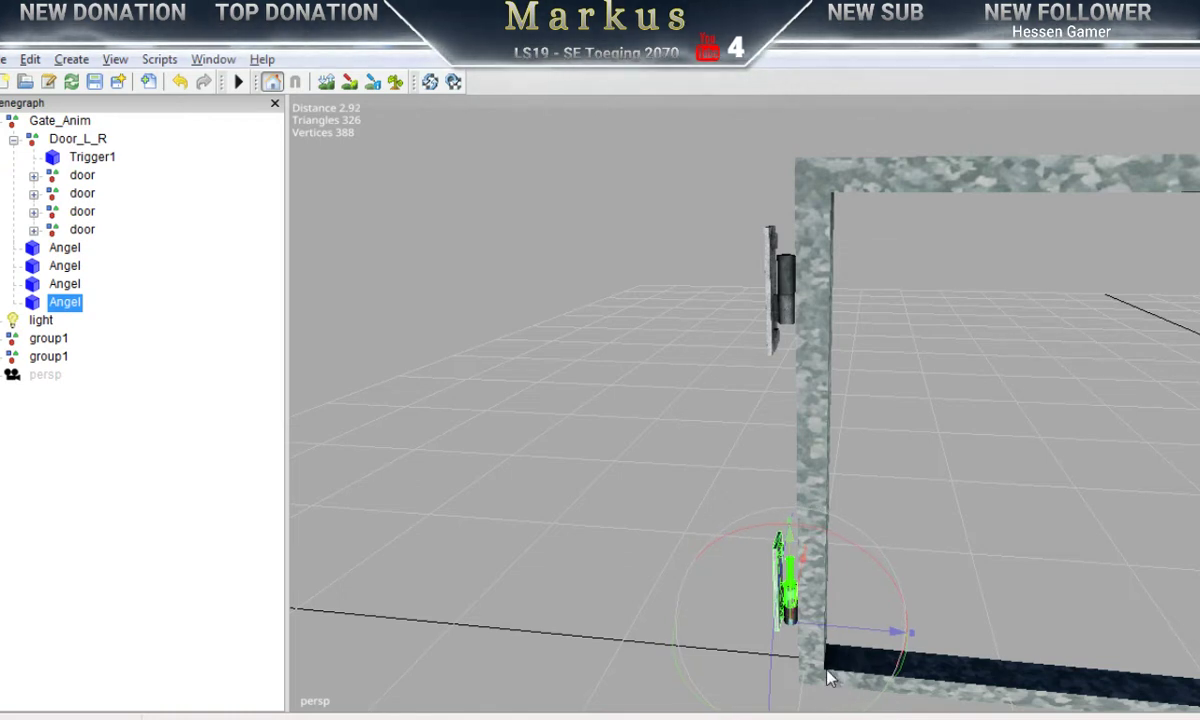
{"action": "middle_click_drag", "start_coordinate": [812, 665], "coordinate": [745, 717], "text": "alt"}
{"action": "scroll", "coordinate": [881, 484], "scroll_direction": "up", "scroll_amount": 5}
{"action": "scroll", "coordinate": [755, 490], "scroll_direction": "up", "scroll_amount": 4}
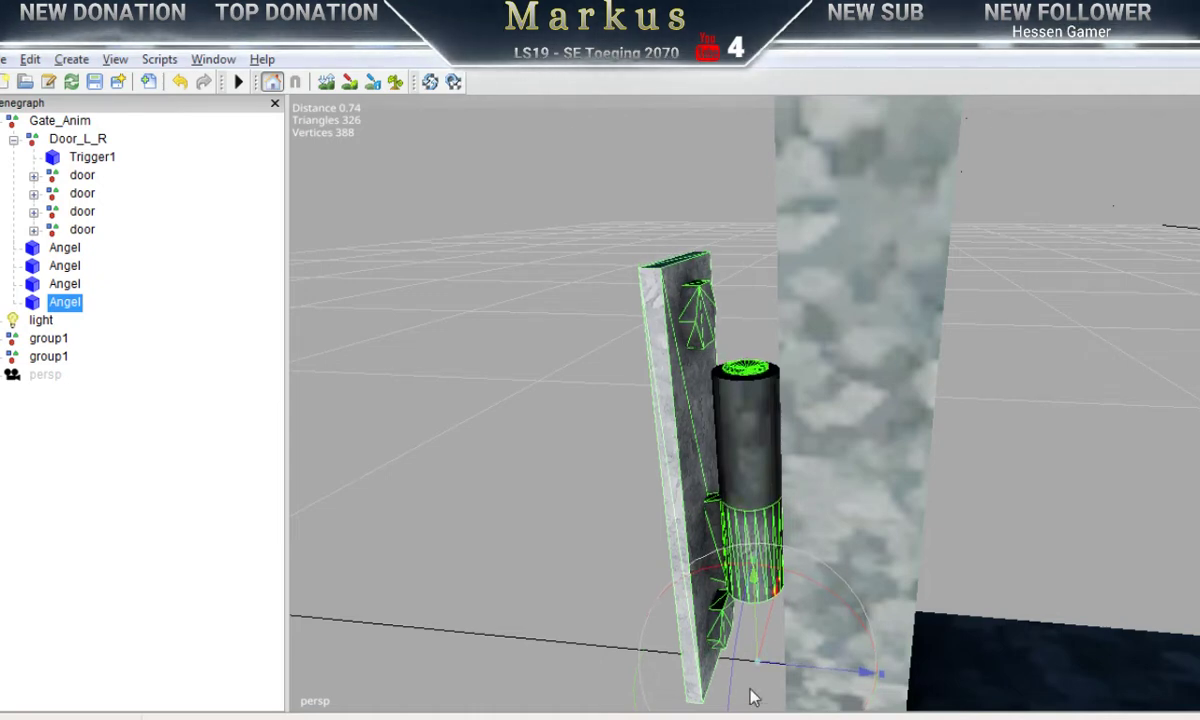
Step: Save the scene with all four Angel hinge parts in place
{"action": "middle_click_drag", "start_coordinate": [753, 696], "coordinate": [988, 558]}
{"action": "right_click_drag", "start_coordinate": [987, 550], "coordinate": [139, 561], "text": "alt"}
{"action": "right_click_drag", "start_coordinate": [1075, 550], "coordinate": [999, 542], "text": "alt"}
{"action": "left_click_drag", "start_coordinate": [999, 542], "coordinate": [1066, 481], "text": "alt"}
{"action": "middle_click_drag", "start_coordinate": [1068, 488], "coordinate": [879, 490]}
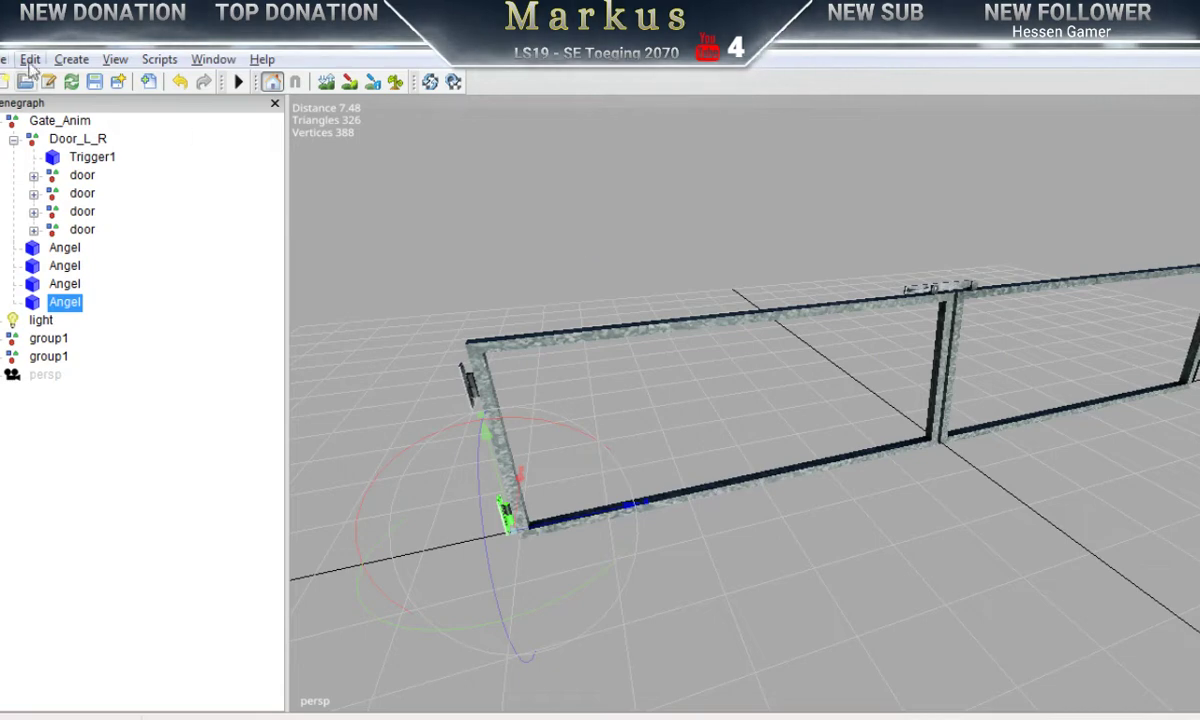
{"action": "left_click", "coordinate": [92, 81]}
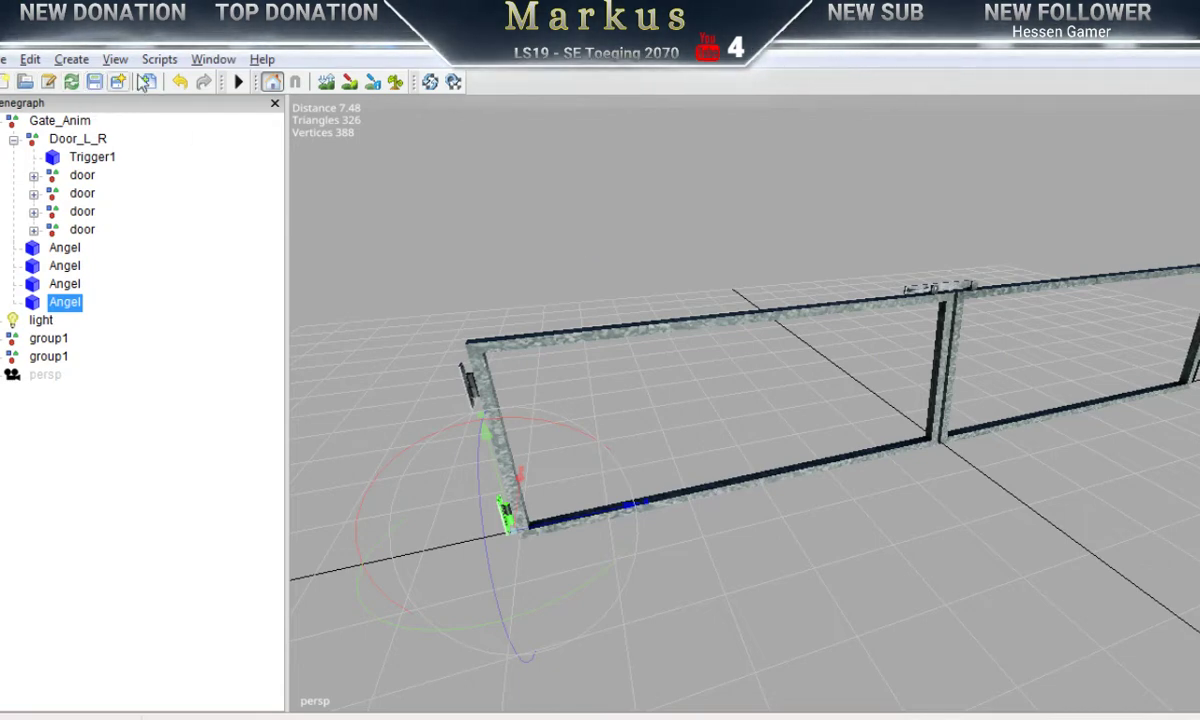
Step: Show the transform attributes of the first Angel shape and bring its gate leaf into view
{"action": "left_click", "coordinate": [210, 60]}
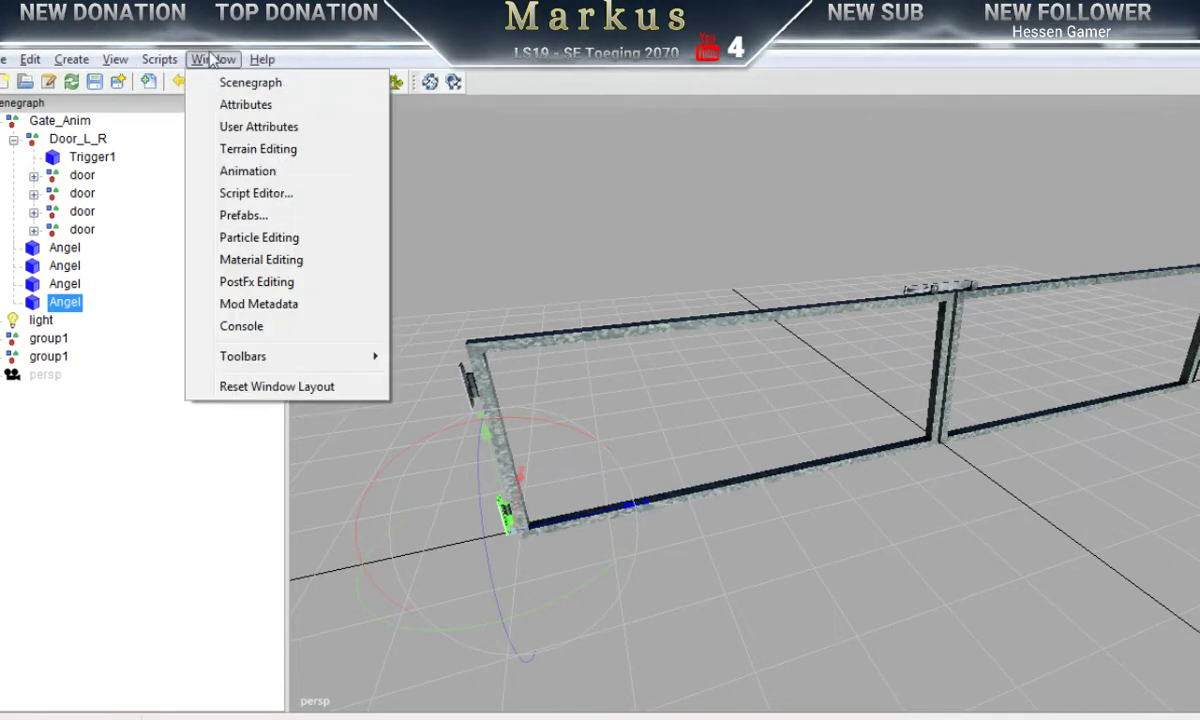
{"action": "left_click", "coordinate": [238, 104]}
{"action": "left_click", "coordinate": [64, 250]}
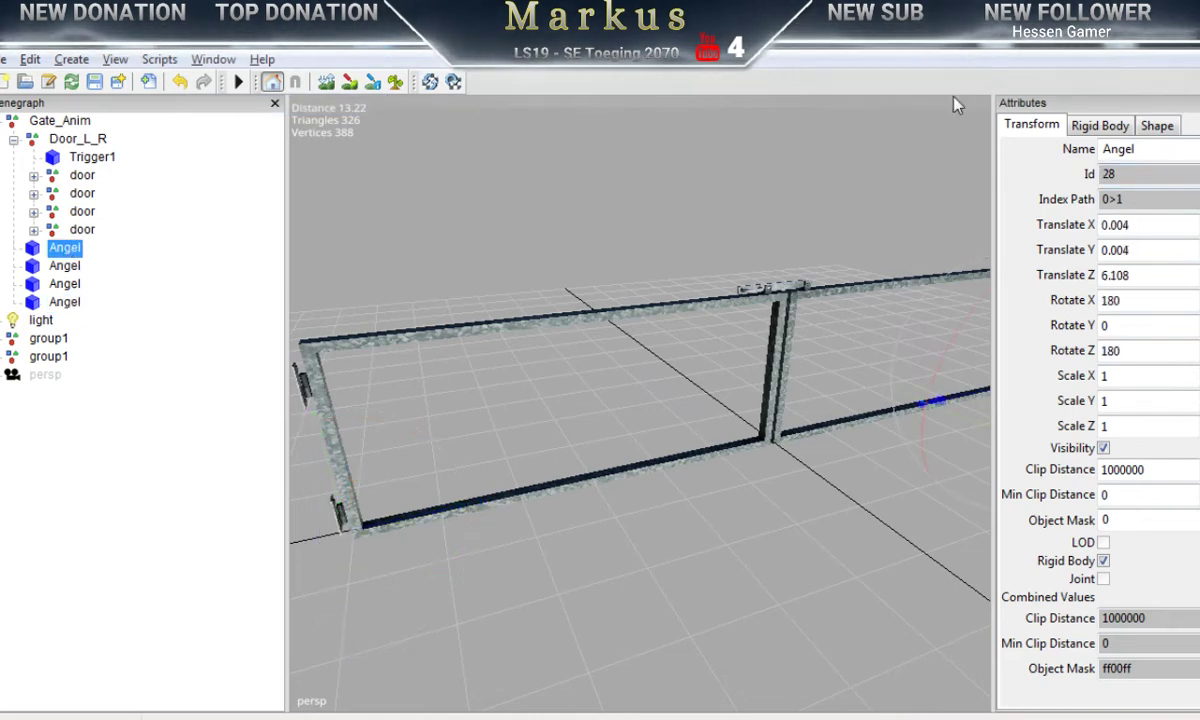
{"action": "middle_click_drag", "start_coordinate": [714, 415], "coordinate": [312, 461]}
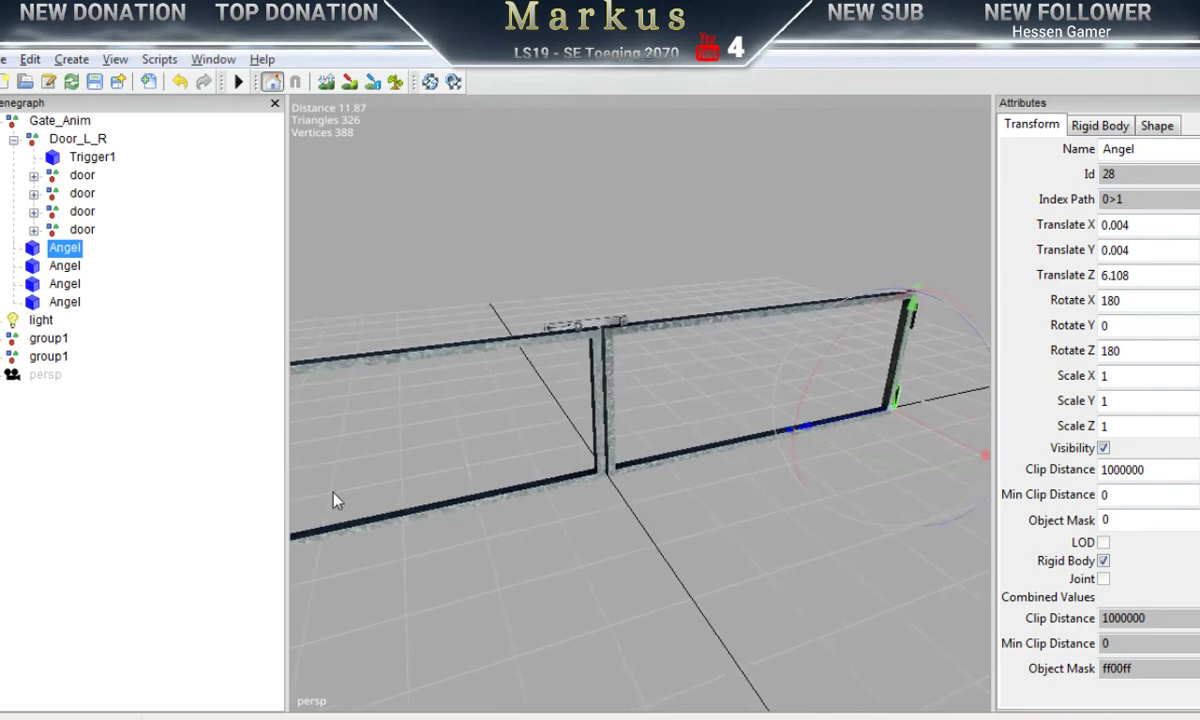
Step: Rename the two Angel shapes on the first gate leaf as Angel_R1 and Angel_R2
{"action": "left_click", "coordinate": [1156, 148]}
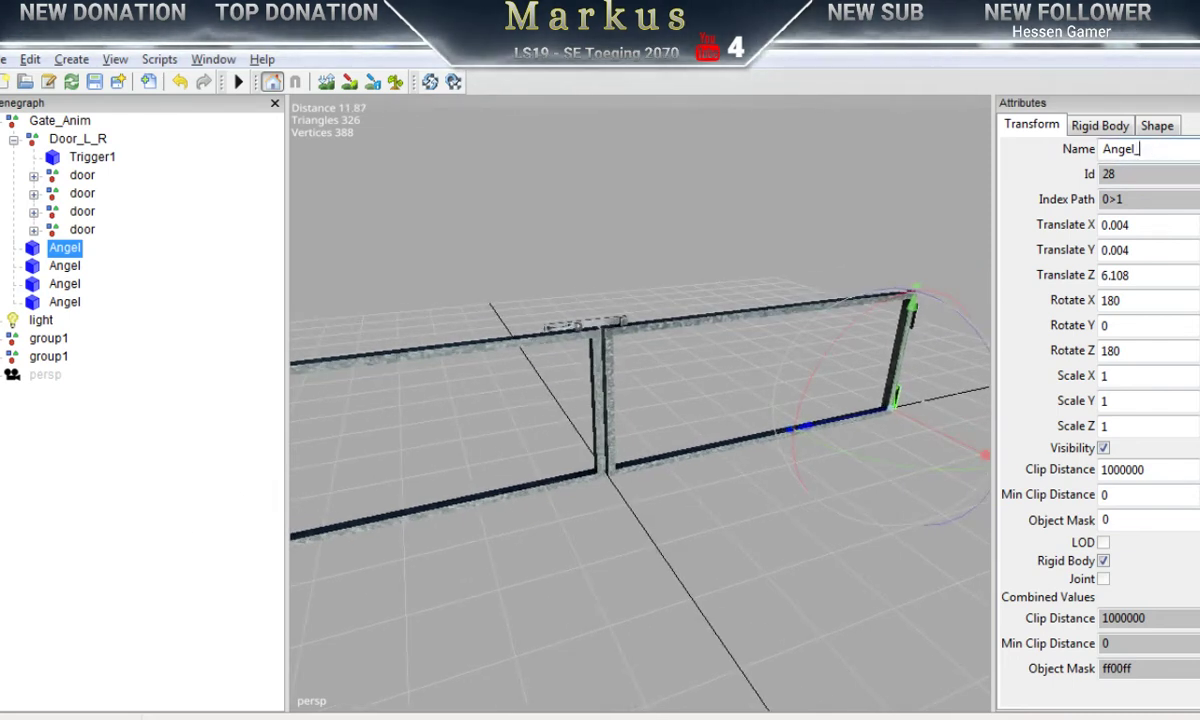
{"action": "type", "text": "_R1"}
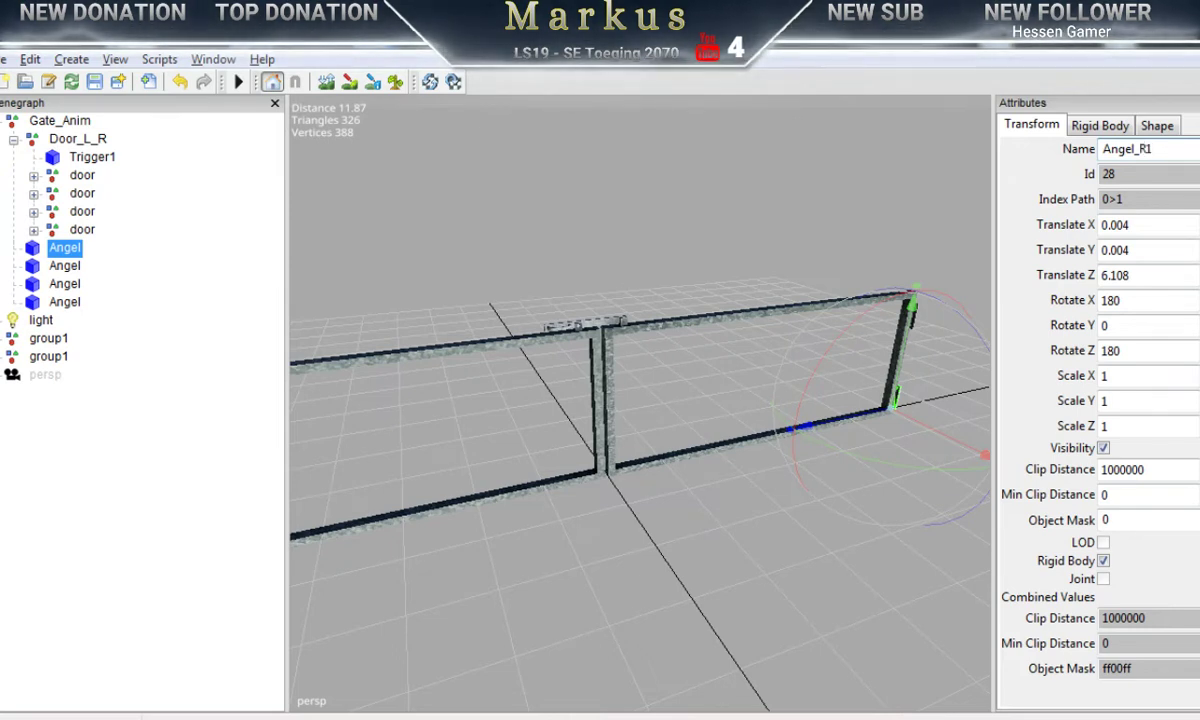
{"action": "key", "text": "Return"}
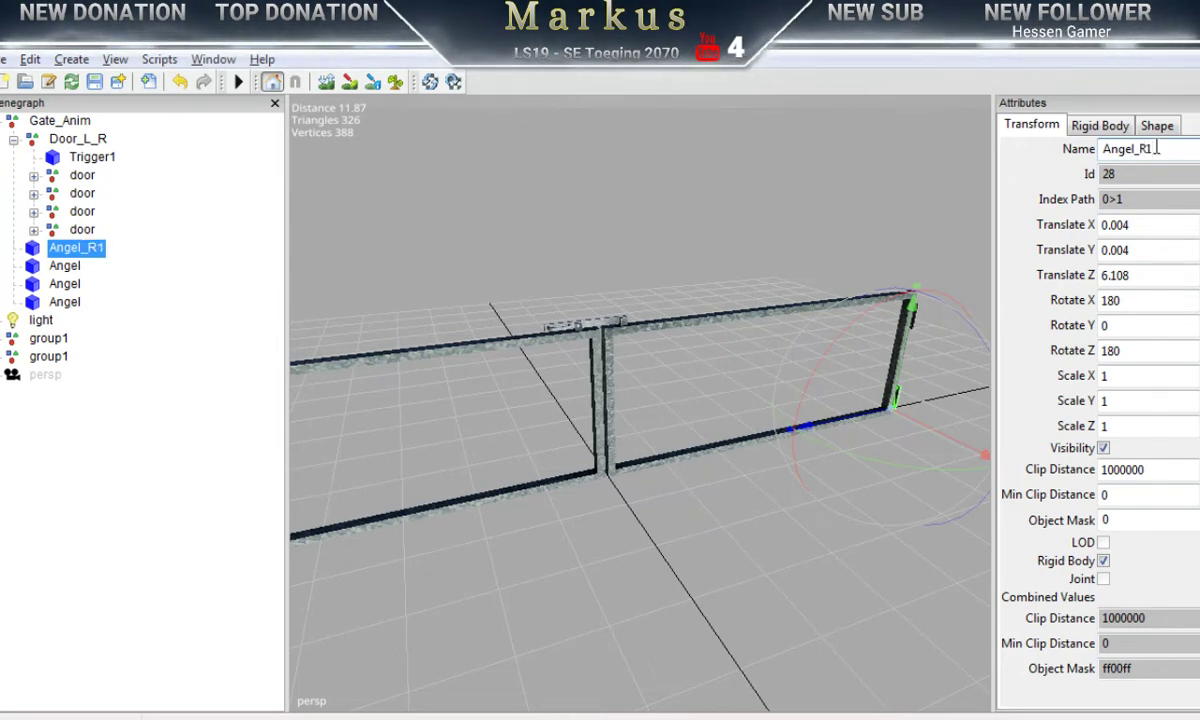
{"action": "left_click", "coordinate": [66, 268]}
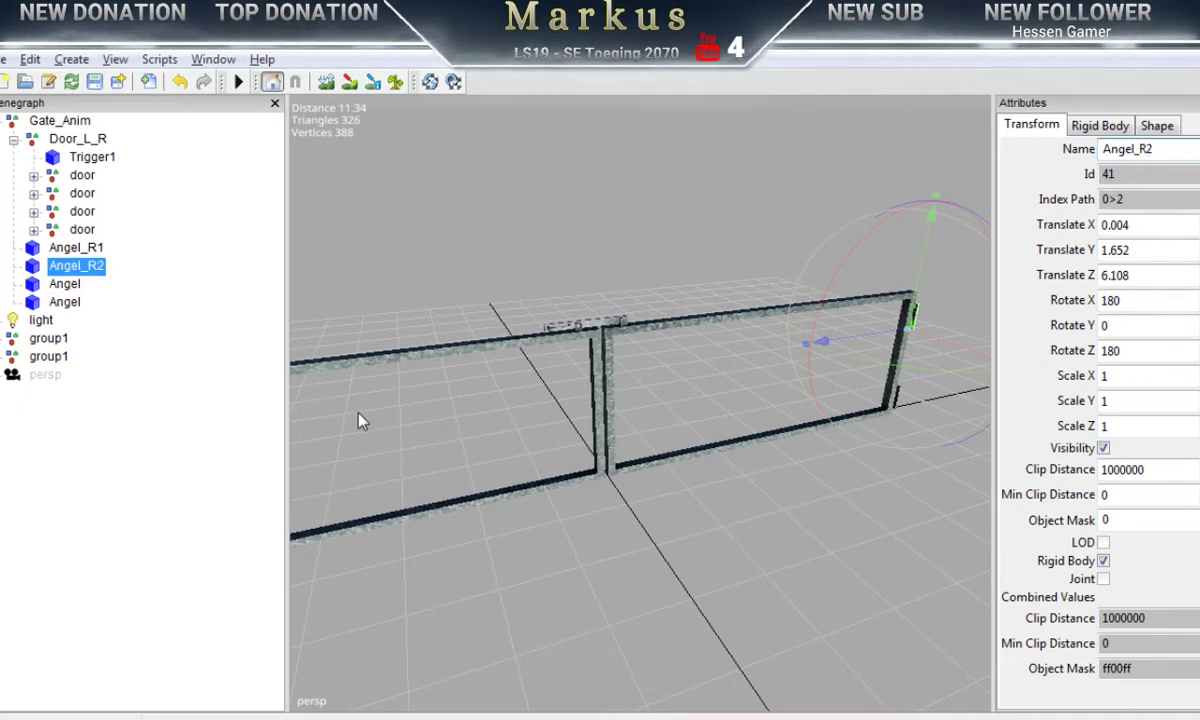
Step: Rename the opposite leaf's upper Angel shape as Angel_L1 and its lower one as Angel_L2, then hide the attributes
{"action": "mouse_move", "coordinate": [483, 517]}
{"action": "left_mouse_down"}
{"action": "mouse_move", "coordinate": [579, 522]}
{"action": "mouse_move", "coordinate": [500, 520]}
{"action": "left_mouse_up"}
{"action": "left_click", "coordinate": [57, 304]}
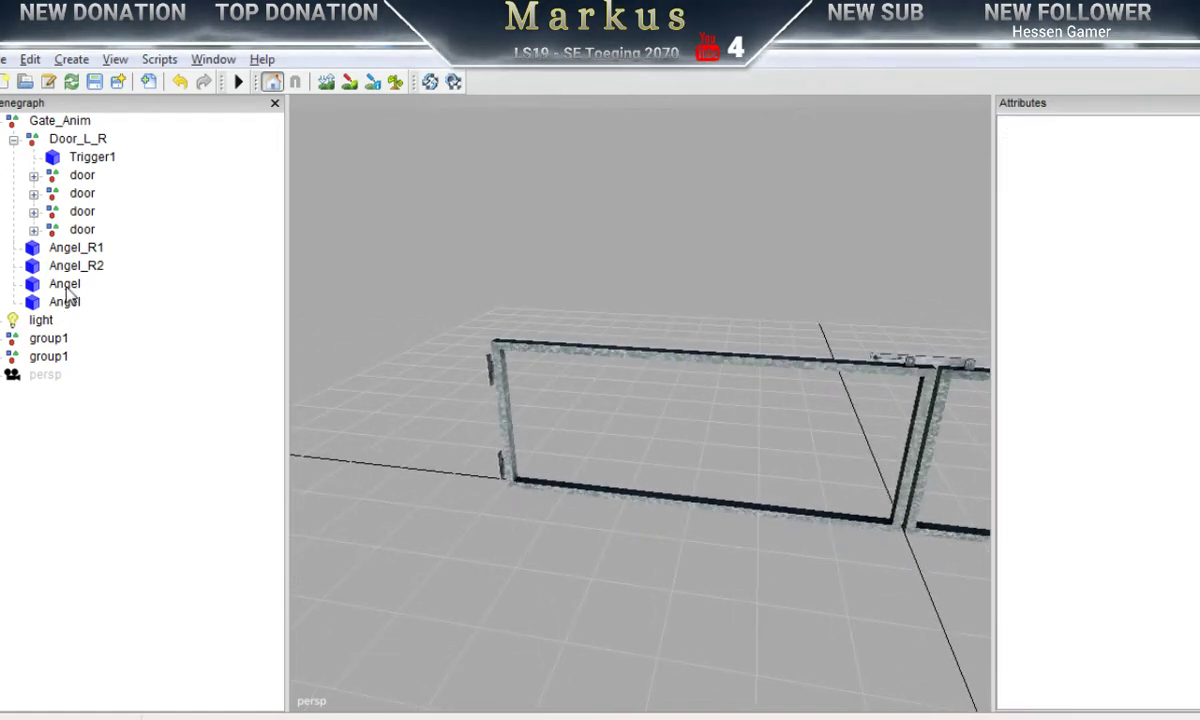
{"action": "left_click", "coordinate": [65, 285]}
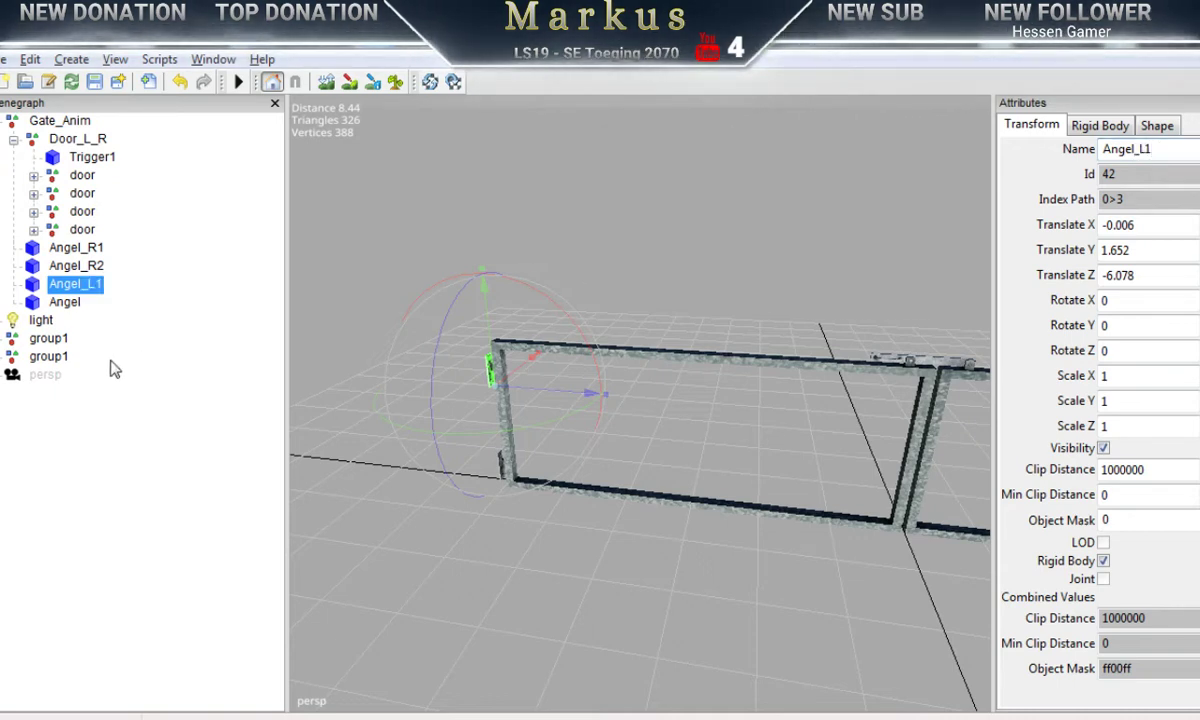
{"action": "left_click", "coordinate": [66, 302]}
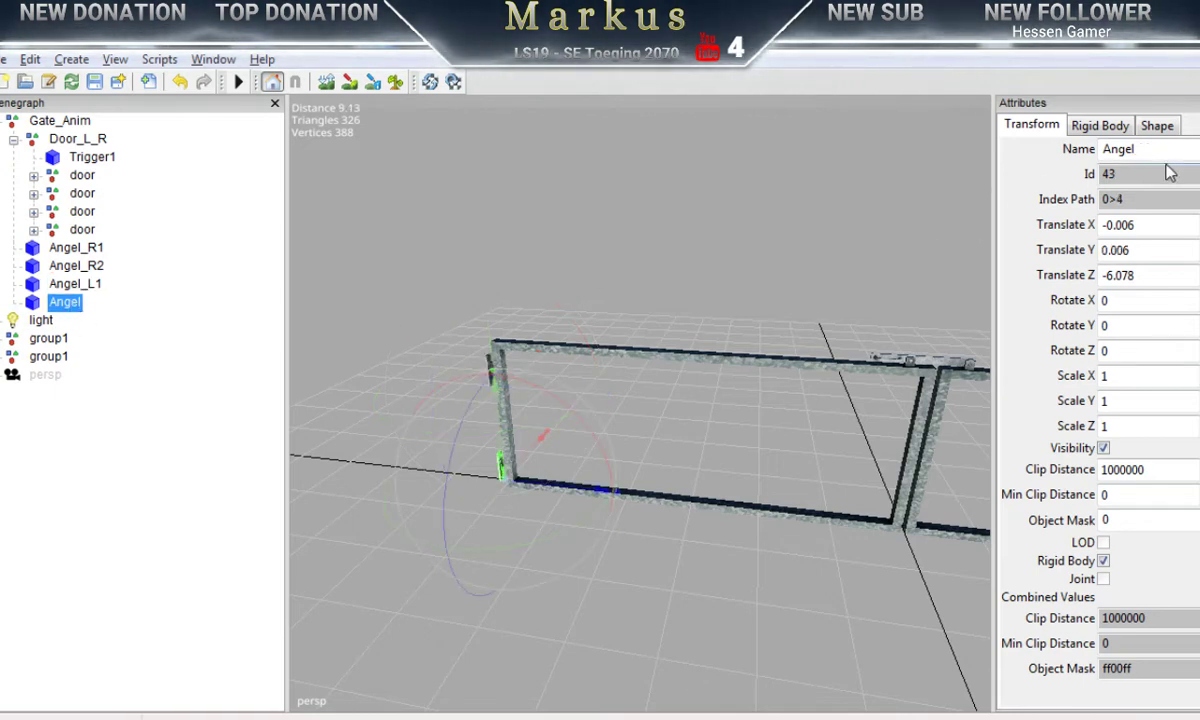
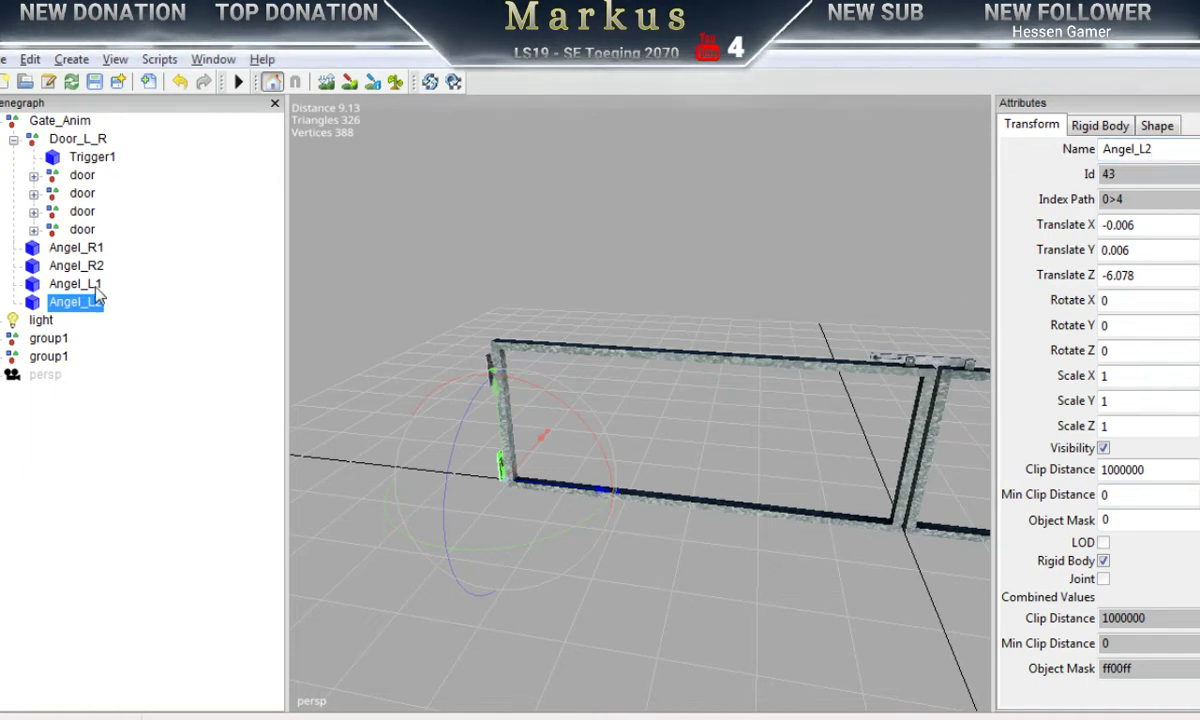
{"action": "key", "text": "F8"}
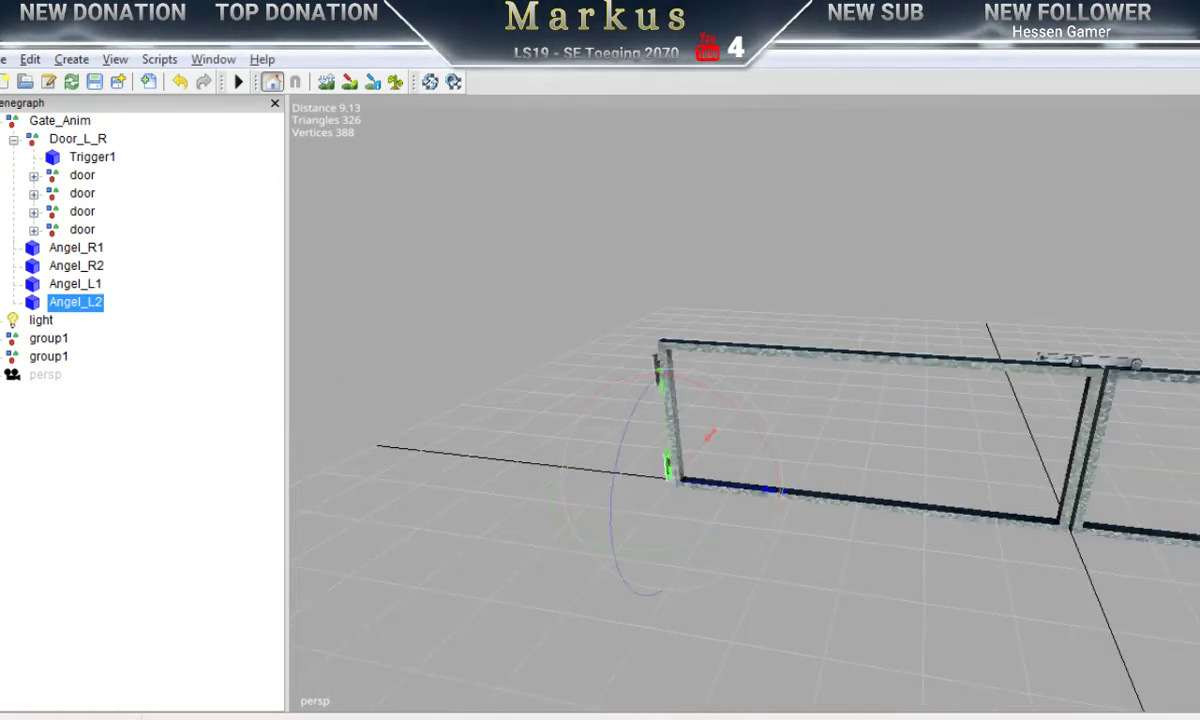
Step: Delete the first group1 and move pasted__pCube19 out of the remaining group1 into the first door group under Door_L_R
{"action": "left_click", "coordinate": [50, 339]}
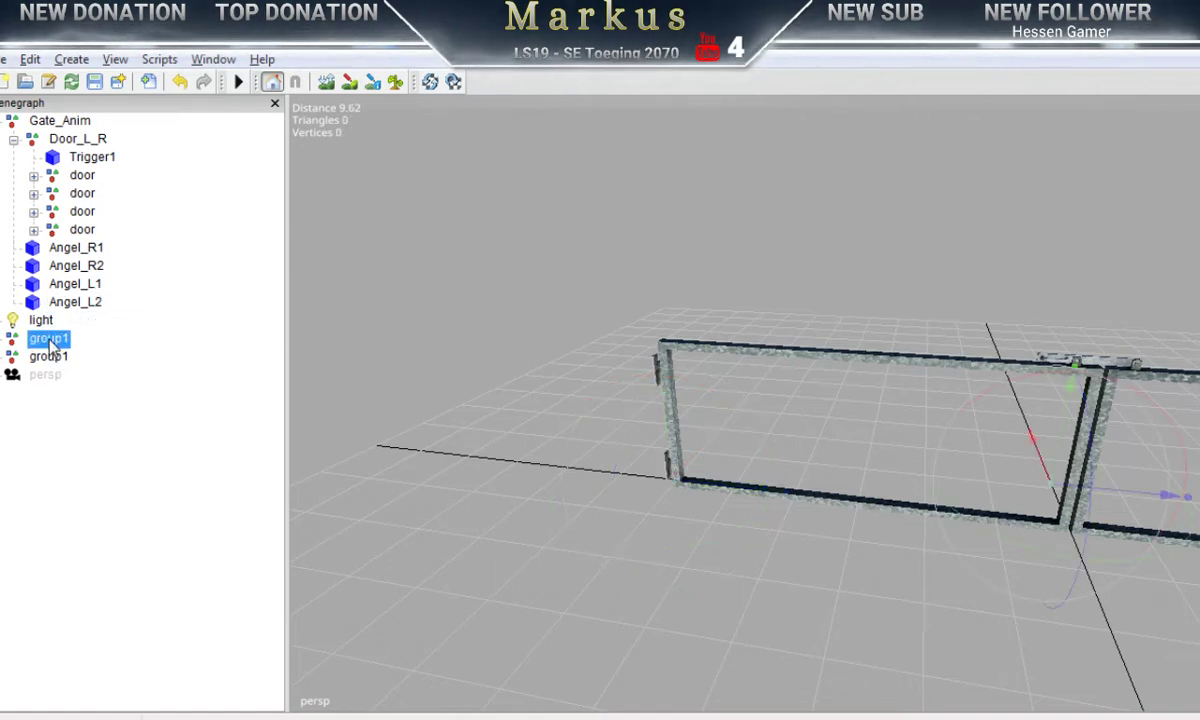
{"action": "key", "text": "Delete"}
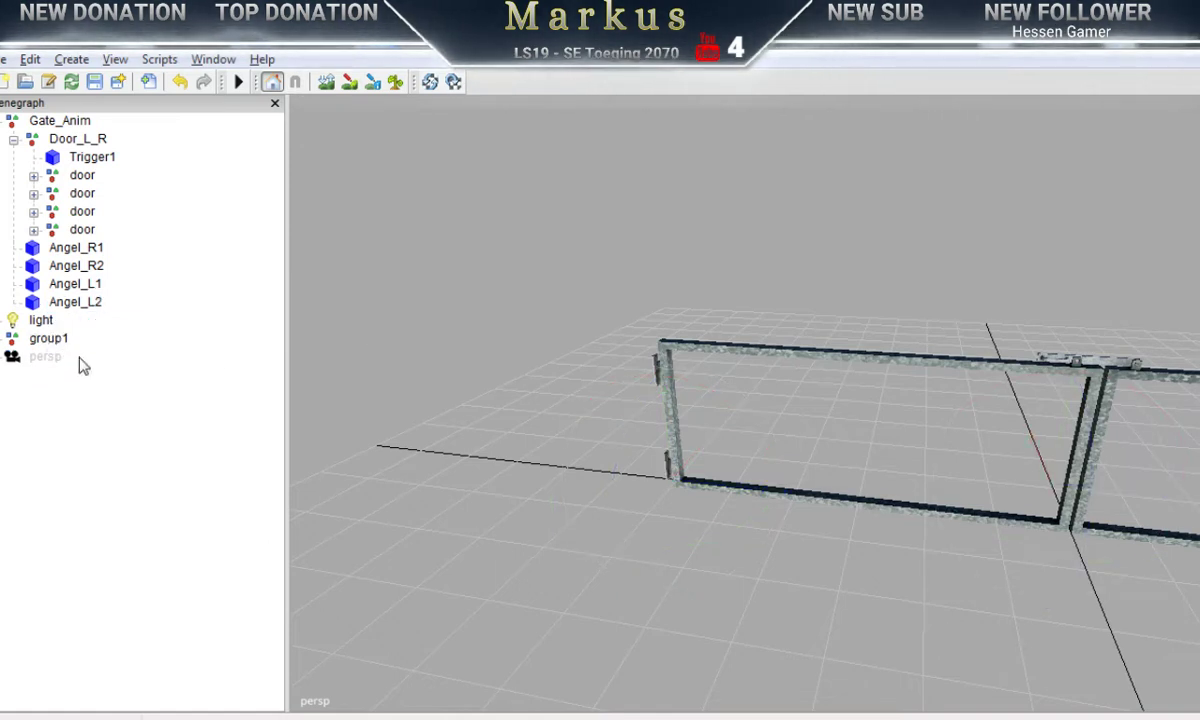
{"action": "middle_click_drag", "start_coordinate": [557, 458], "coordinate": [813, 462]}
{"action": "key", "text": "ctrl+v"}
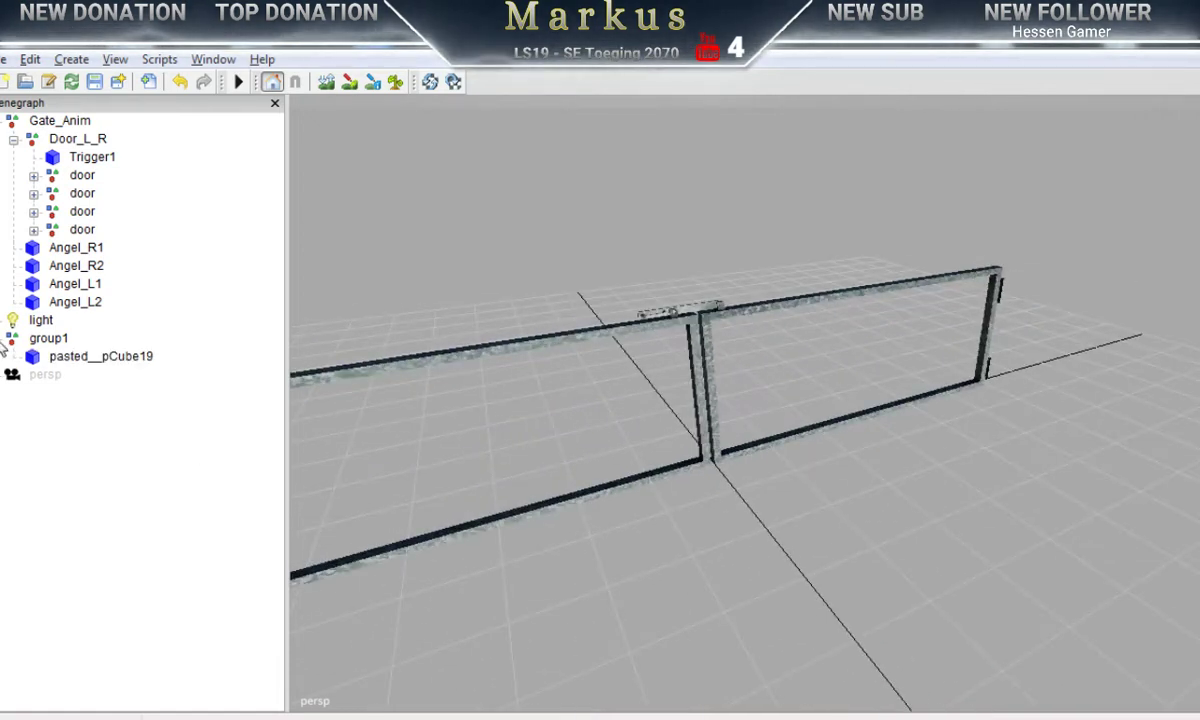
{"action": "left_click", "coordinate": [93, 360]}
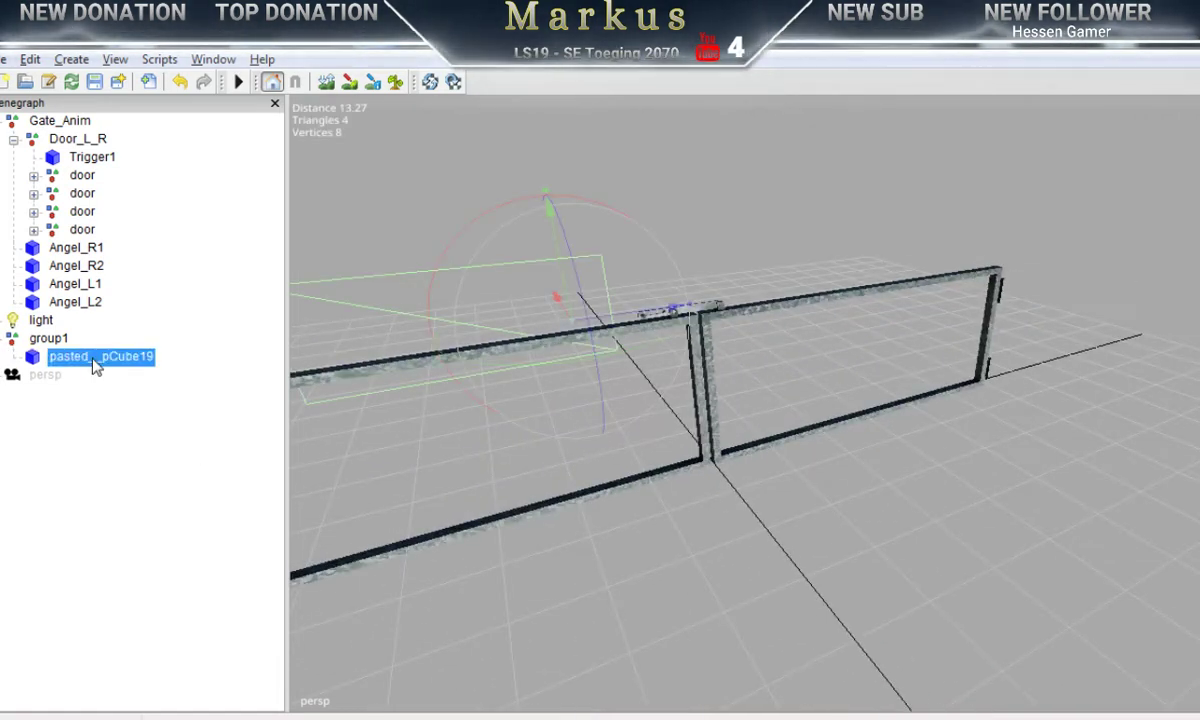
{"action": "left_click", "coordinate": [30, 59]}
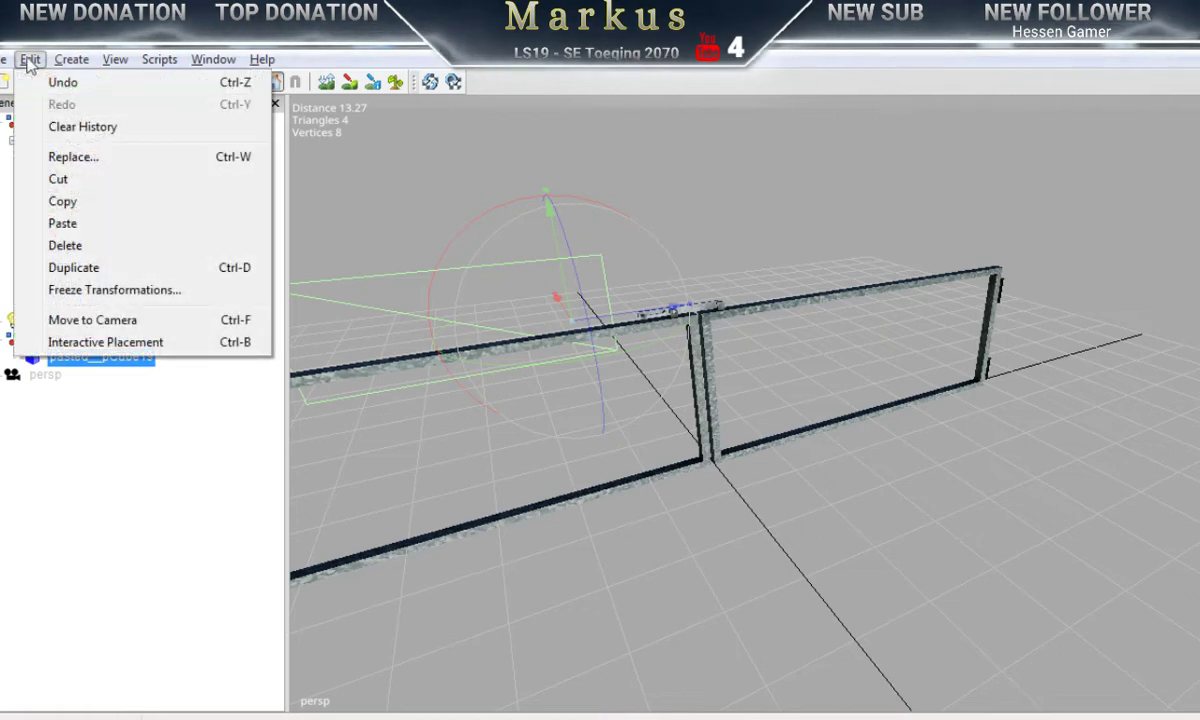
{"action": "left_click", "coordinate": [60, 179]}
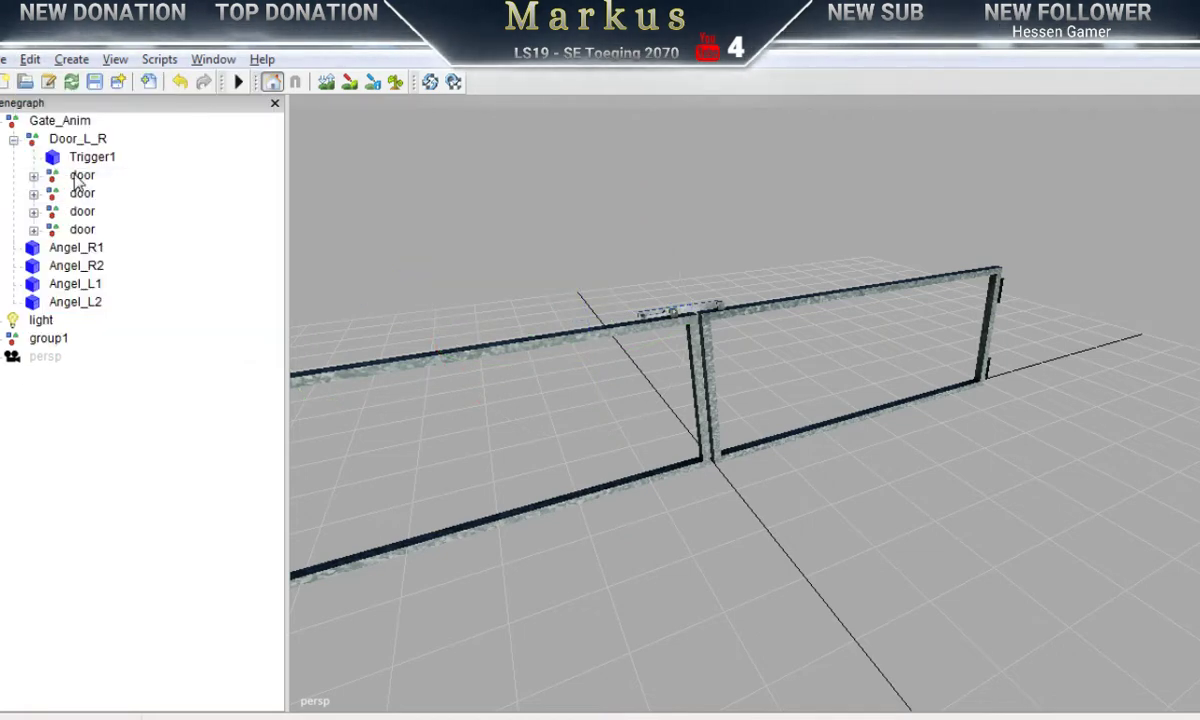
{"action": "left_click", "coordinate": [82, 176]}
{"action": "left_click", "coordinate": [34, 61]}
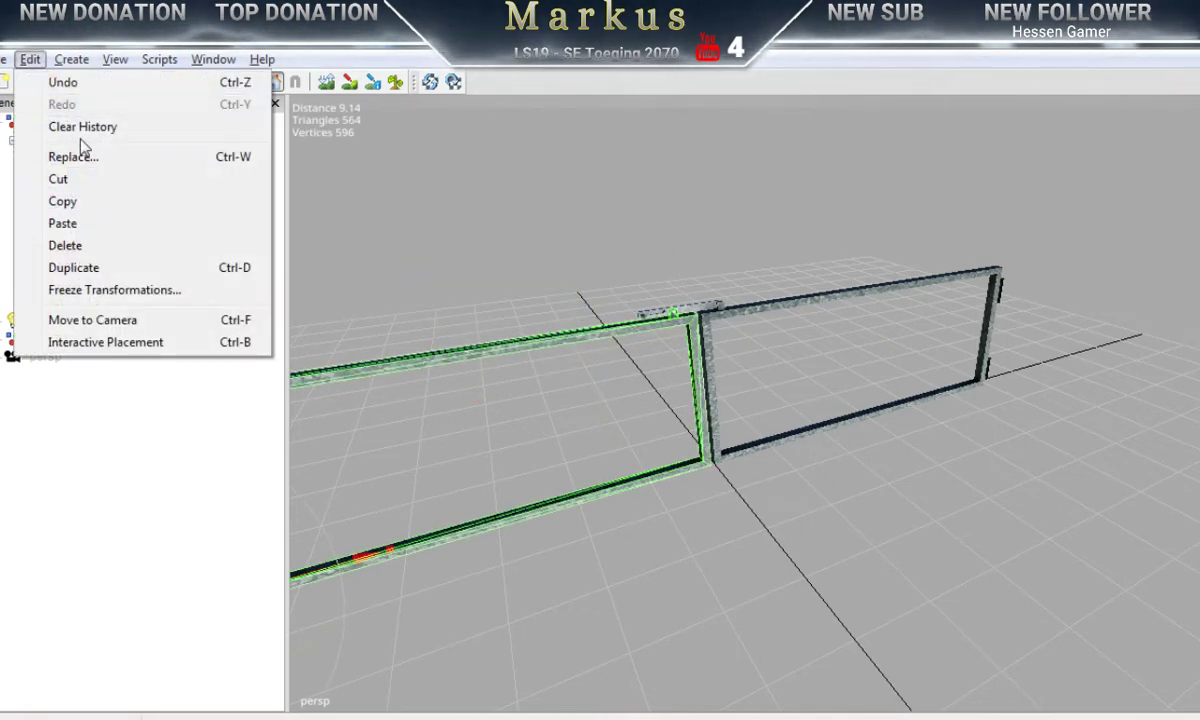
{"action": "left_click", "coordinate": [61, 225]}
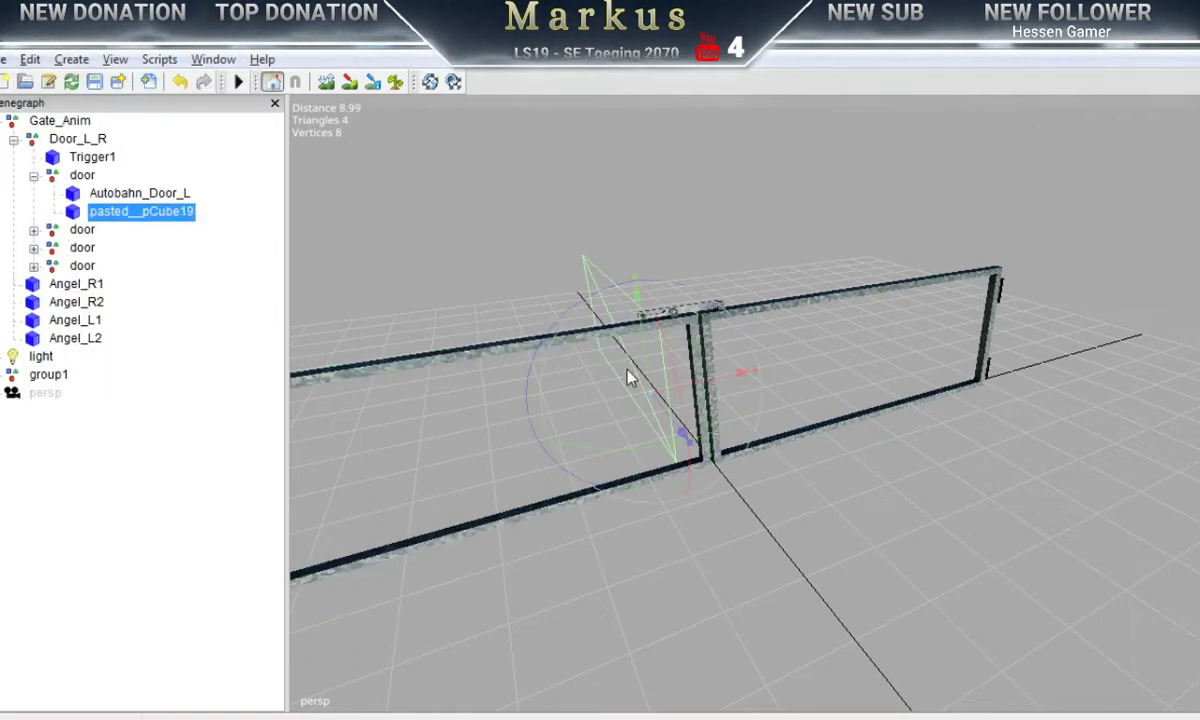
Step: Show the attributes of pasted__pCube19, turn it parallel to the gate leaf and set its Y rotation to 90
{"action": "left_click", "coordinate": [211, 62]}
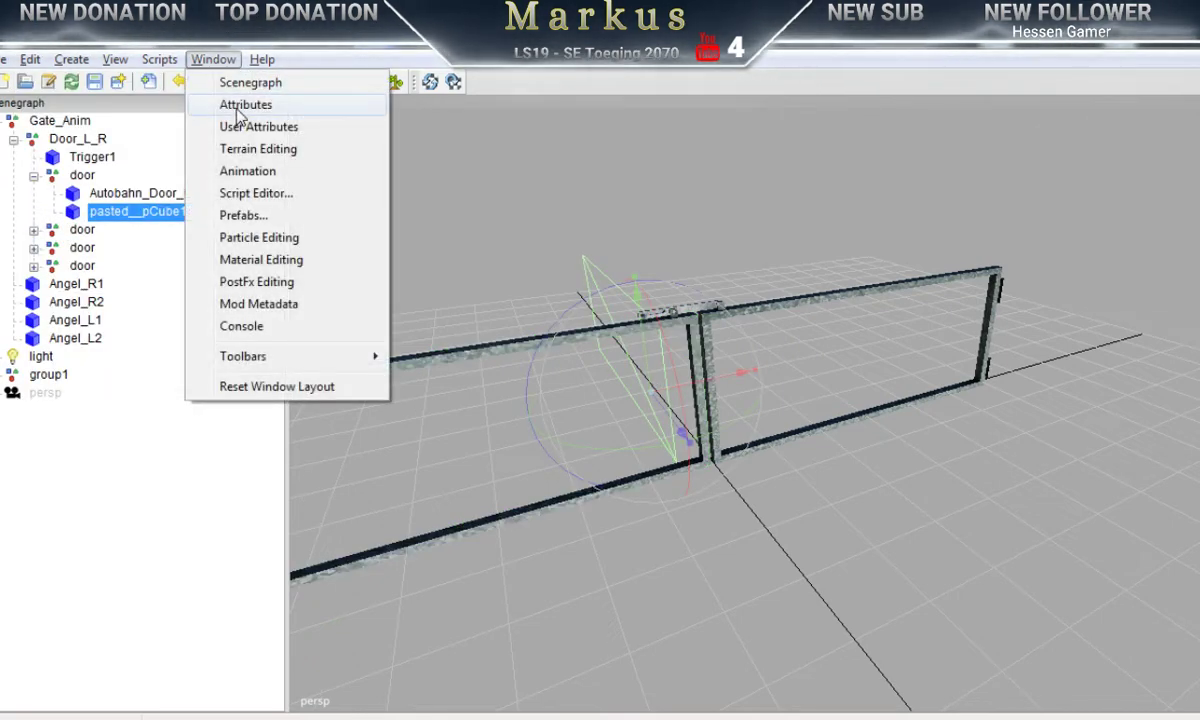
{"action": "left_click", "coordinate": [245, 105]}
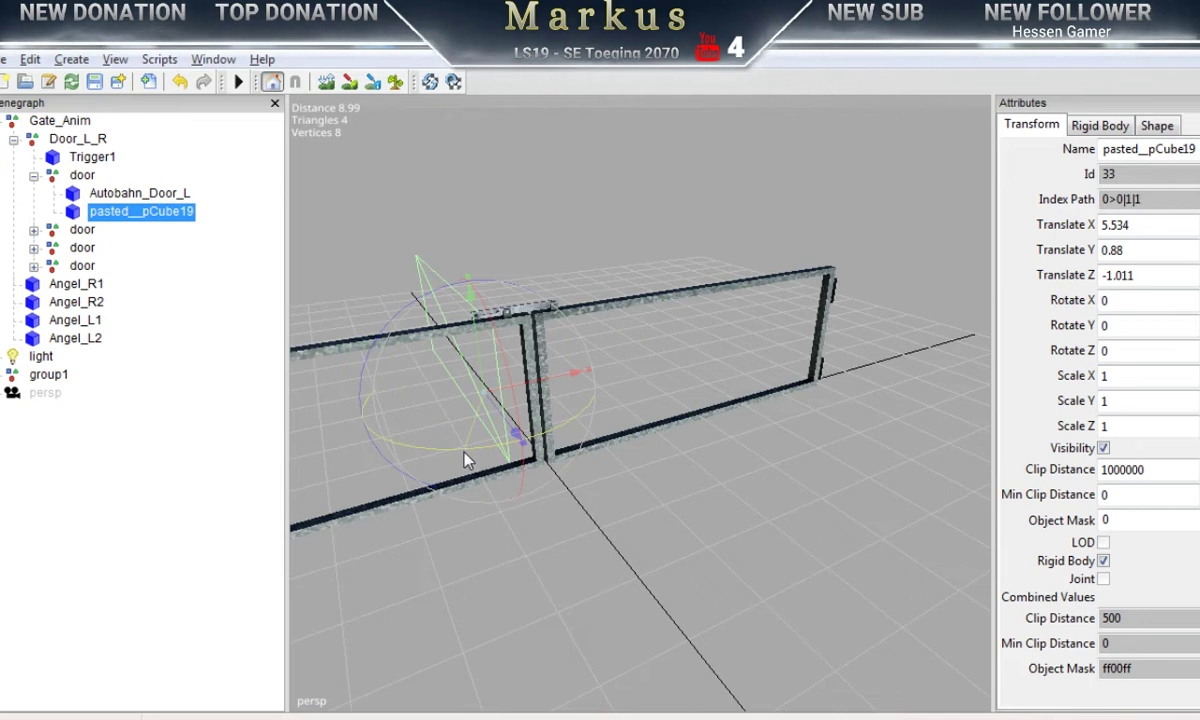
{"action": "left_click_drag", "start_coordinate": [466, 458], "coordinate": [662, 380]}
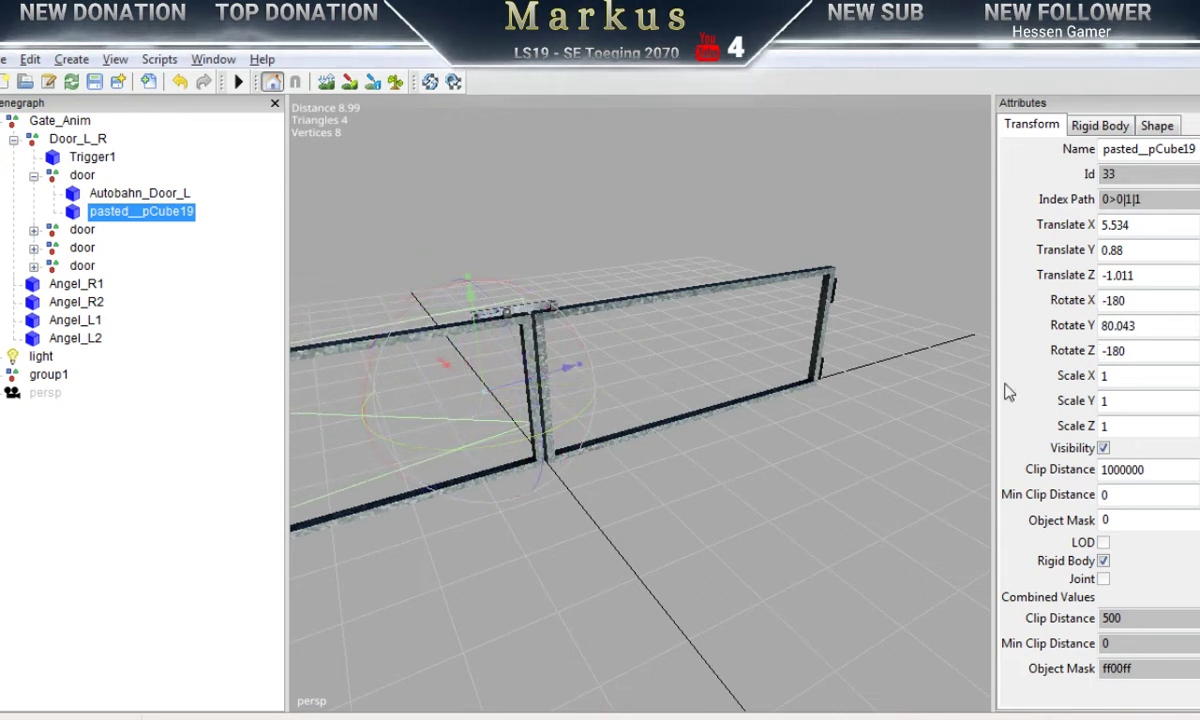
{"action": "left_click_drag", "start_coordinate": [1145, 326], "coordinate": [1063, 323]}
{"action": "type", "text": "90"}
{"action": "key", "text": "Return"}
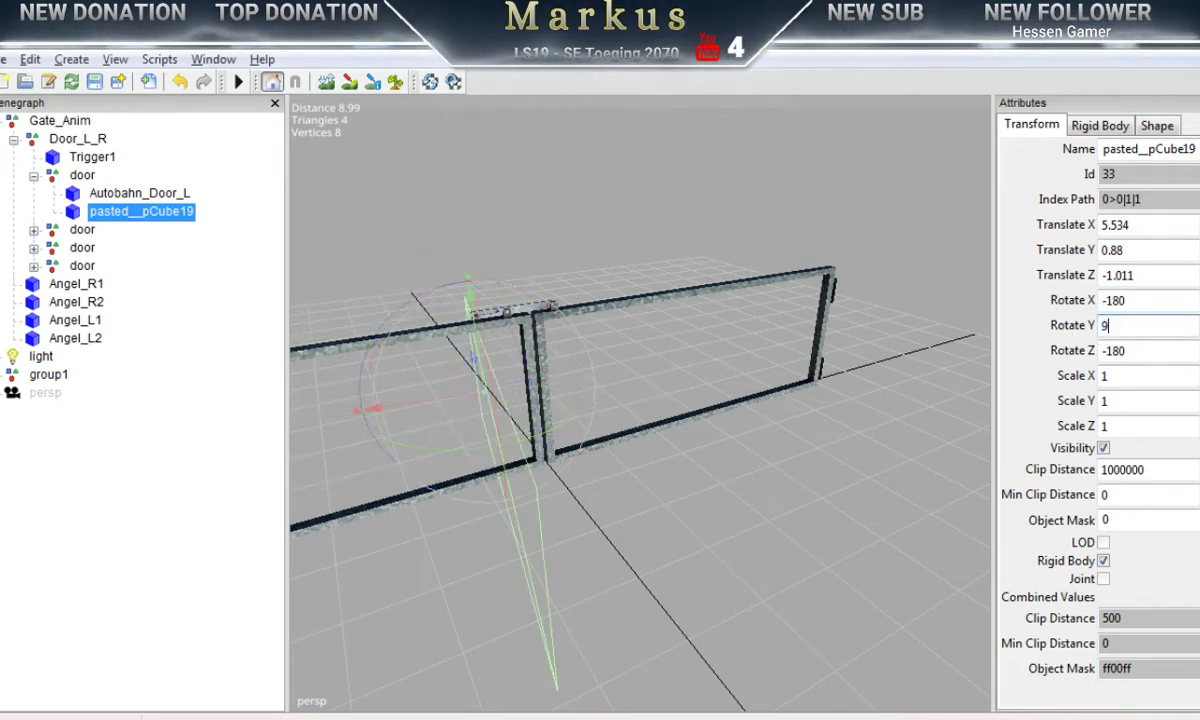
Step: Rename pasted__pCube19 as M_Zaun_L and hide the attributes
{"action": "left_click_drag", "start_coordinate": [625, 480], "coordinate": [1157, 490], "text": "alt"}
{"action": "left_click_drag", "start_coordinate": [700, 495], "coordinate": [1087, 507], "text": "alt"}
{"action": "left_click_drag", "start_coordinate": [760, 513], "coordinate": [785, 514], "text": "alt"}
{"action": "middle_click_drag", "start_coordinate": [785, 515], "coordinate": [671, 470]}
{"action": "right_click_drag", "start_coordinate": [503, 488], "coordinate": [997, 381], "text": "alt"}
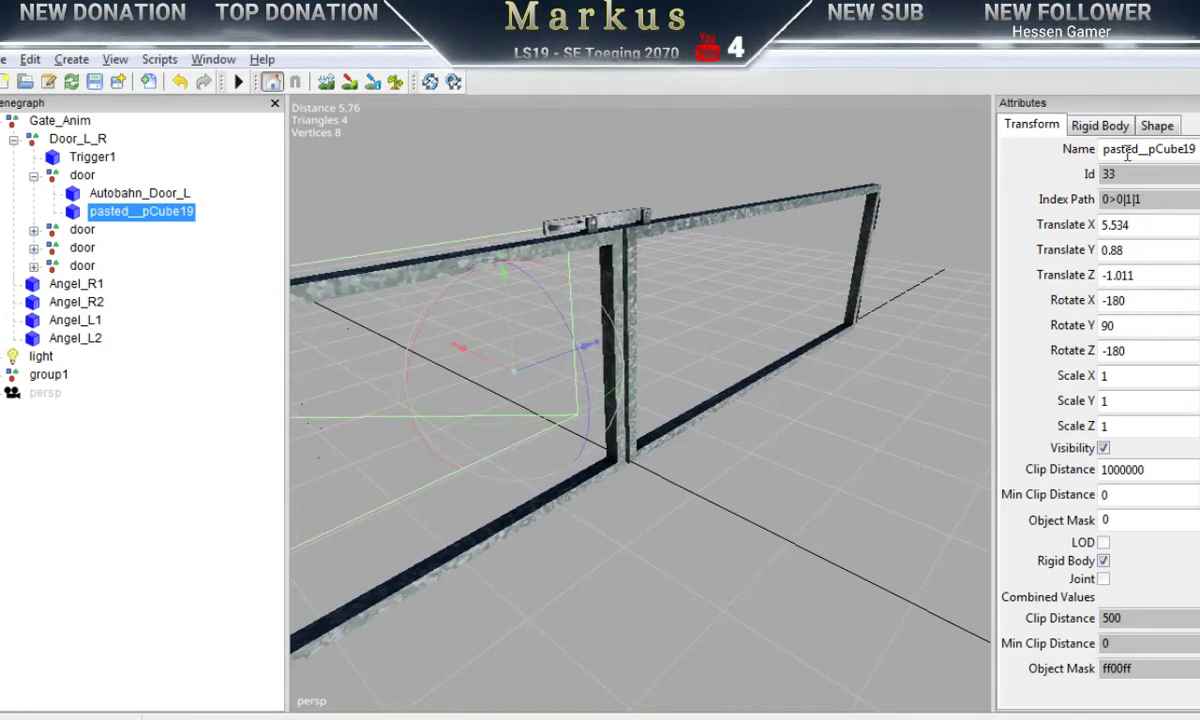
{"action": "left_click_drag", "start_coordinate": [1196, 148], "coordinate": [1062, 143]}
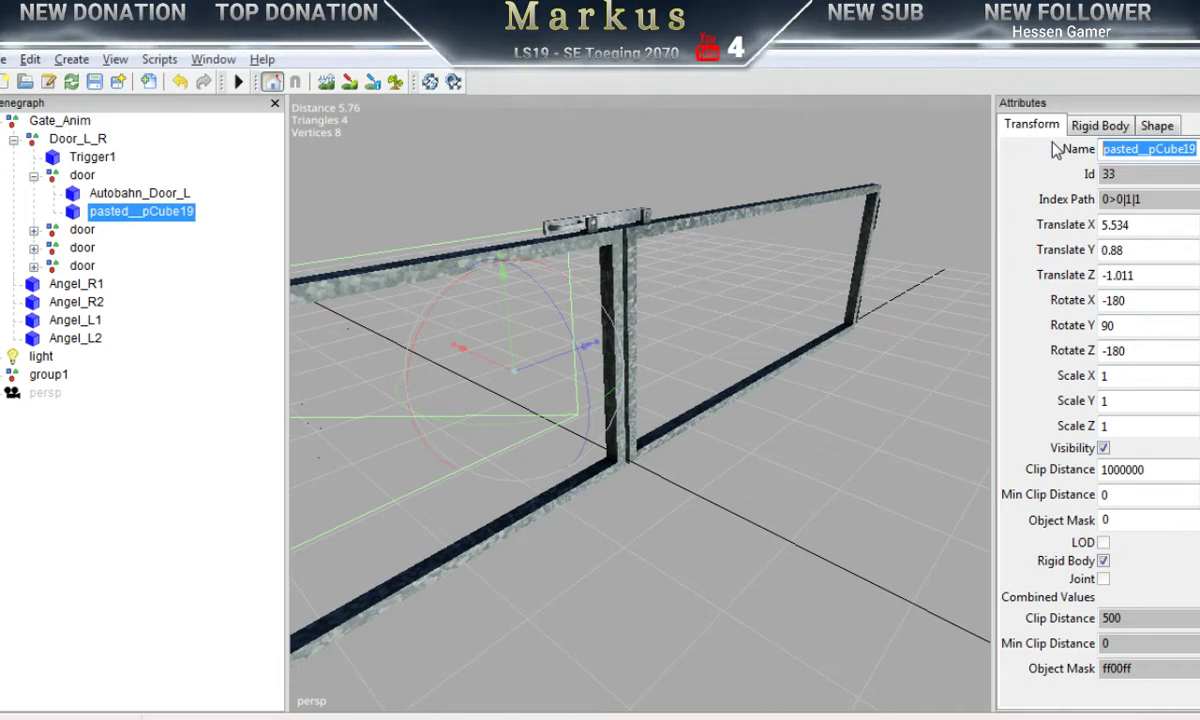
{"action": "type", "text": "M_Zaun_"}
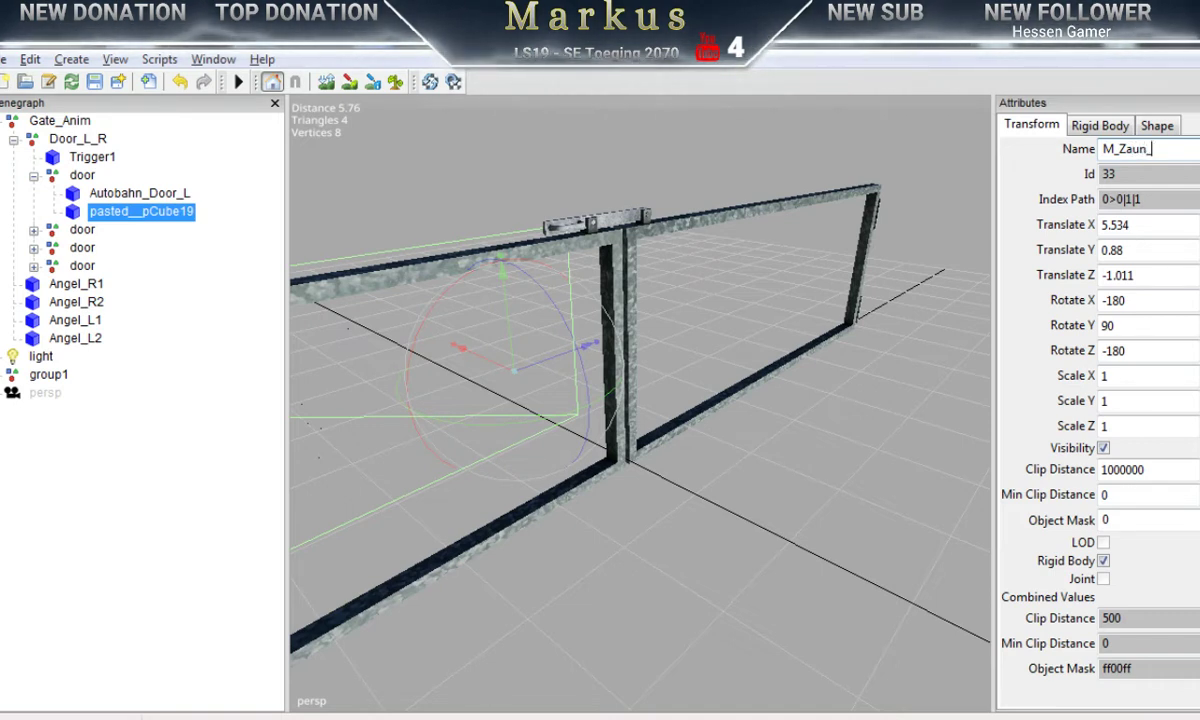
{"action": "type", "text": "L"}
{"action": "key", "text": "Return"}
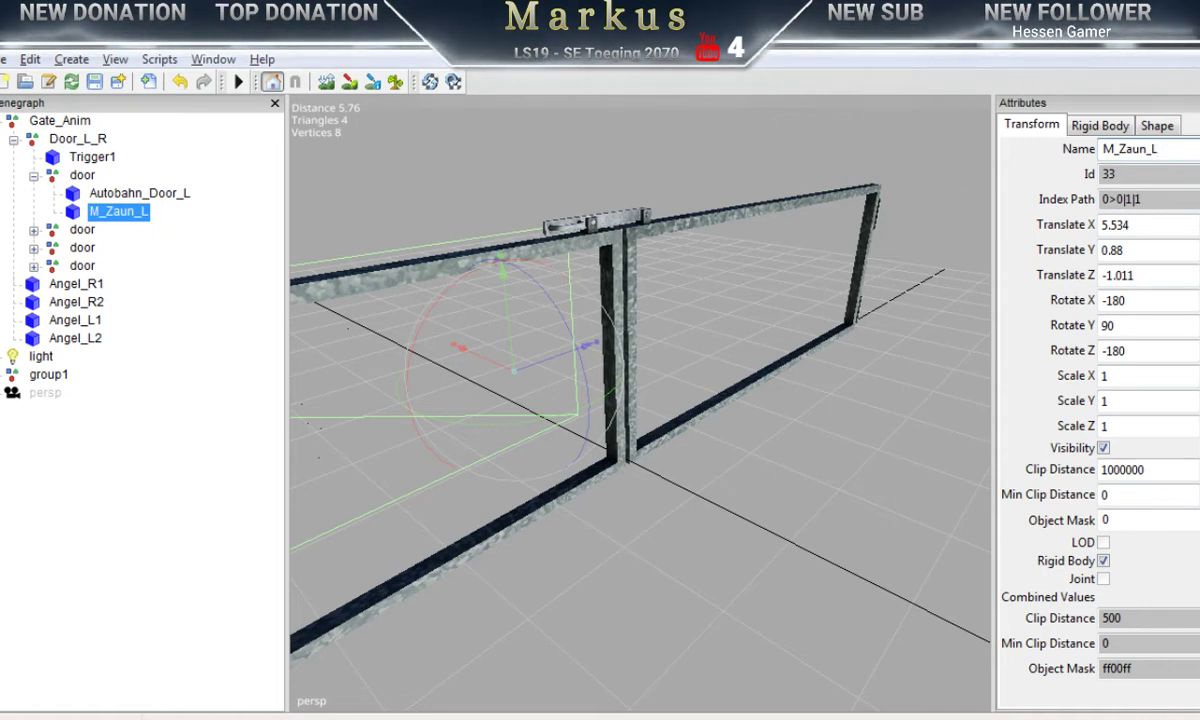
{"action": "key", "text": "ctrl+shift+a"}
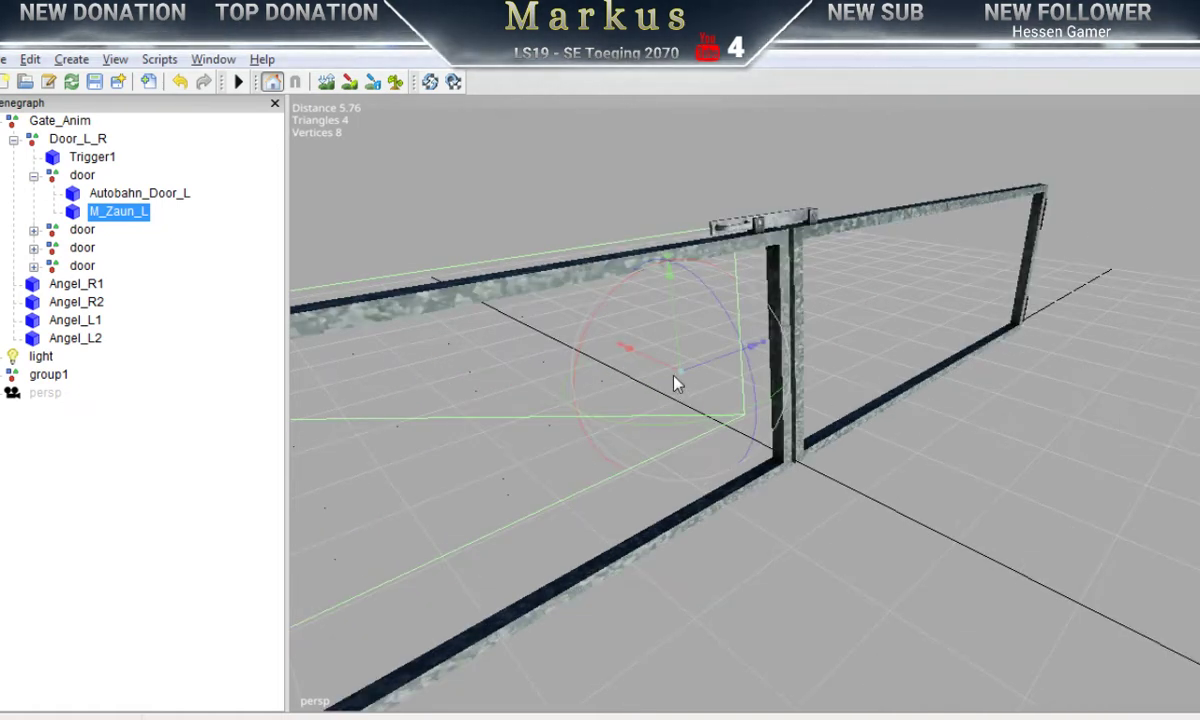
Step: Move M_Zaun_L into the Autobahn_Door_L frame, seating its lower corner in the frame's lower inner corner beside the gate's centre
{"action": "left_click_drag", "start_coordinate": [672, 375], "coordinate": [810, 468]}
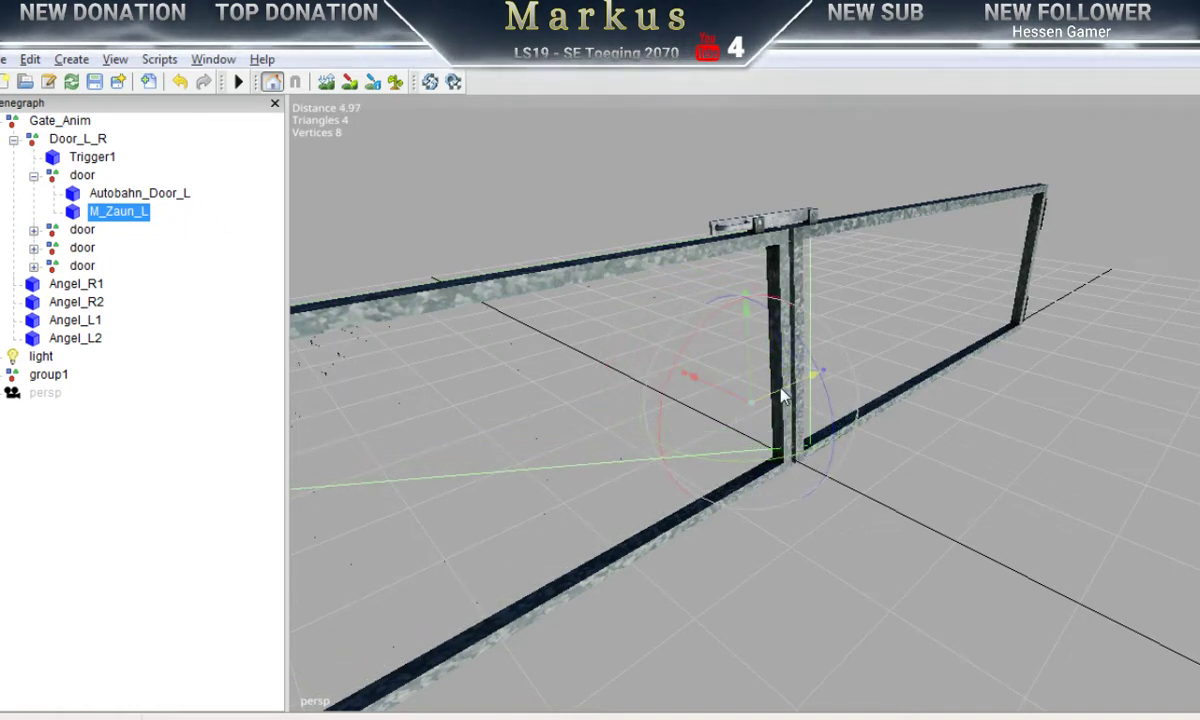
{"action": "left_click_drag", "start_coordinate": [781, 393], "coordinate": [697, 421]}
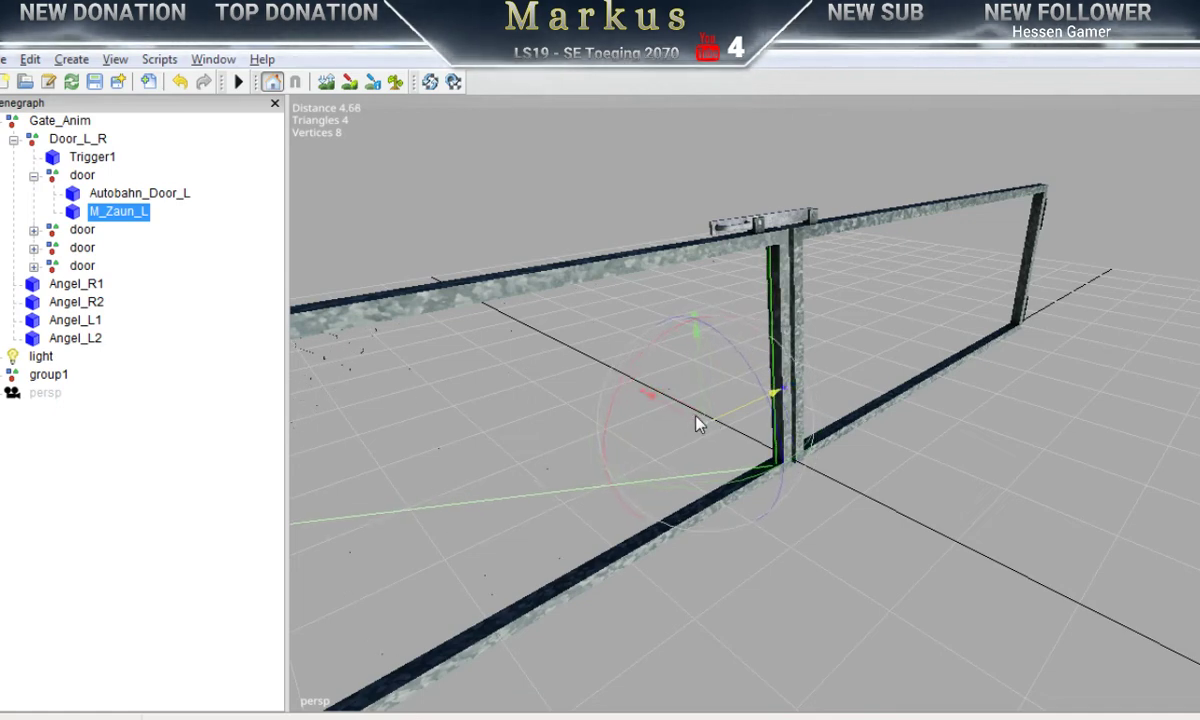
{"action": "scroll", "coordinate": [854, 417], "scroll_direction": "up", "scroll_amount": 2}
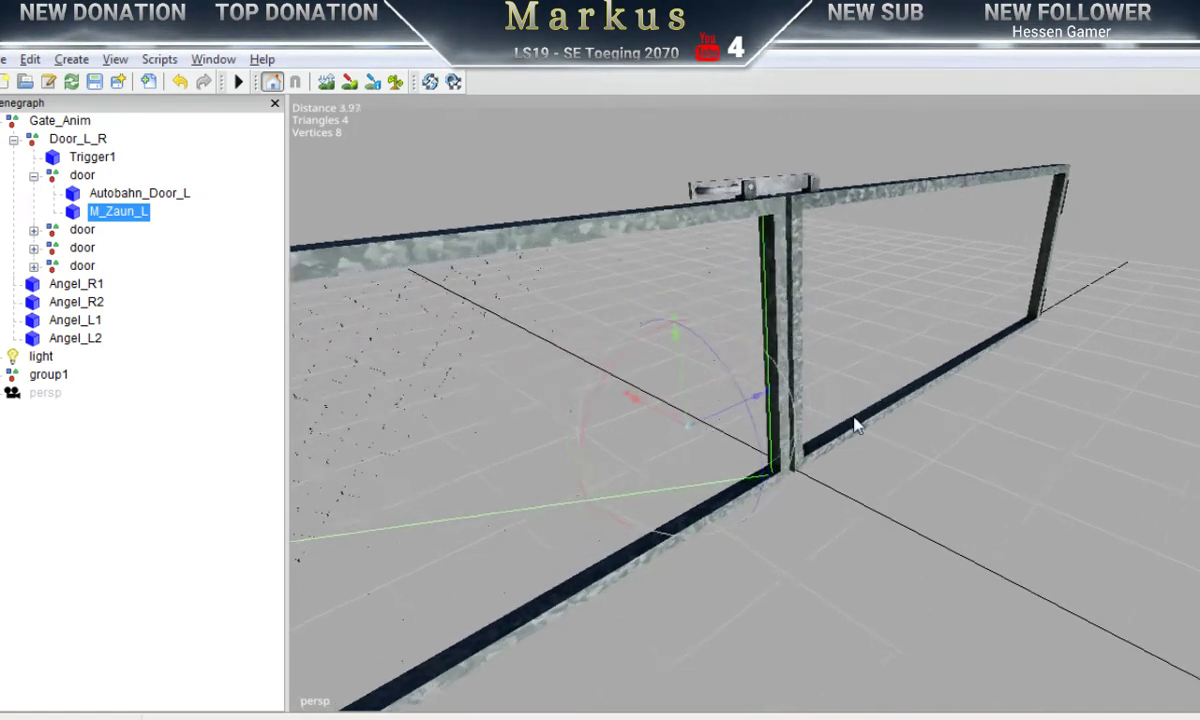
{"action": "right_click_drag", "start_coordinate": [855, 425], "coordinate": [1152, 362], "text": "alt"}
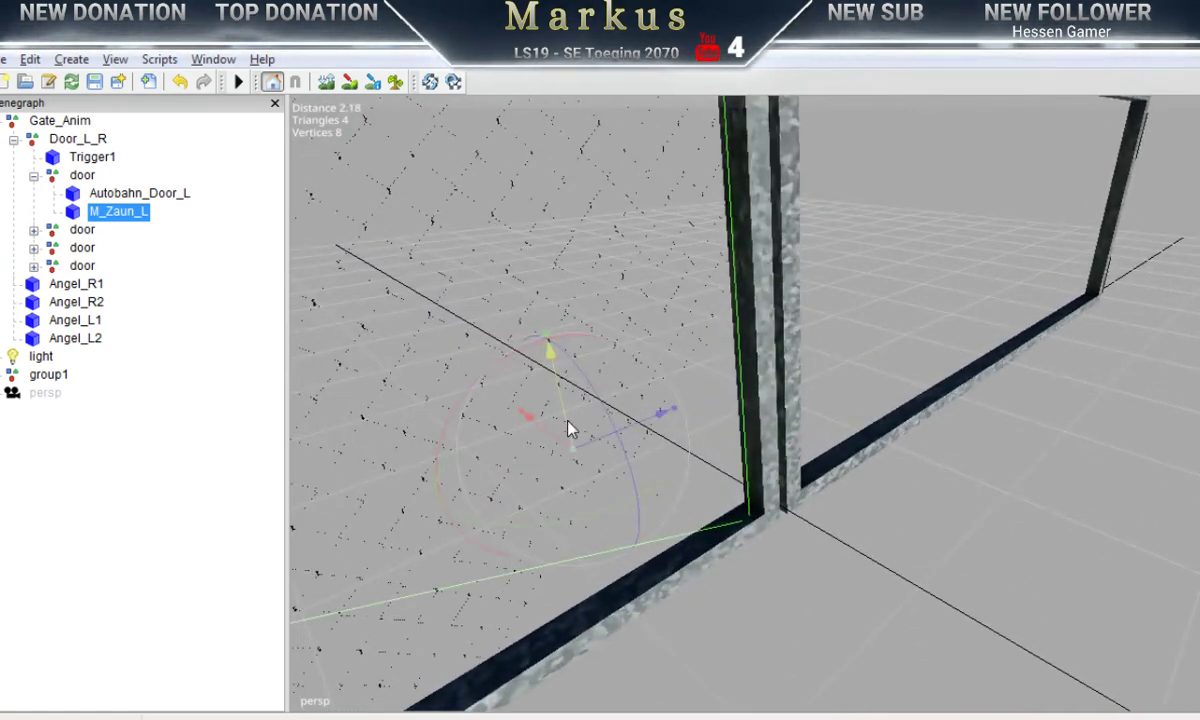
{"action": "left_click_drag", "start_coordinate": [568, 420], "coordinate": [571, 404]}
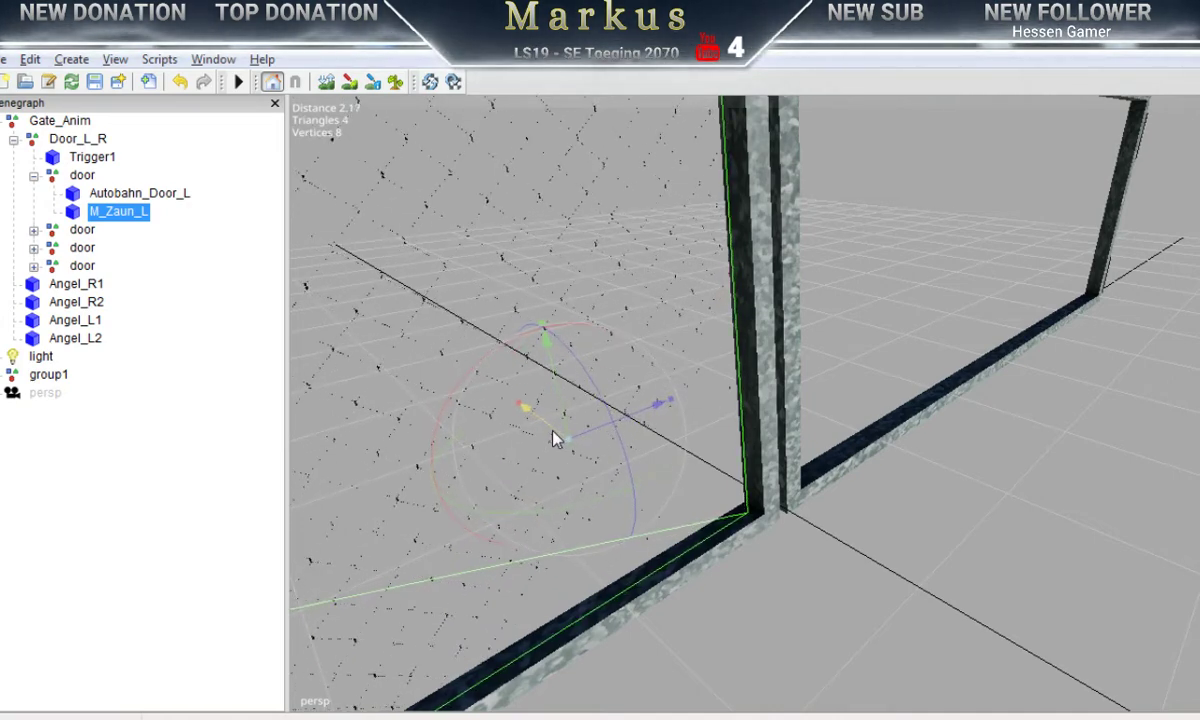
{"action": "left_click_drag", "start_coordinate": [594, 433], "coordinate": [611, 421]}
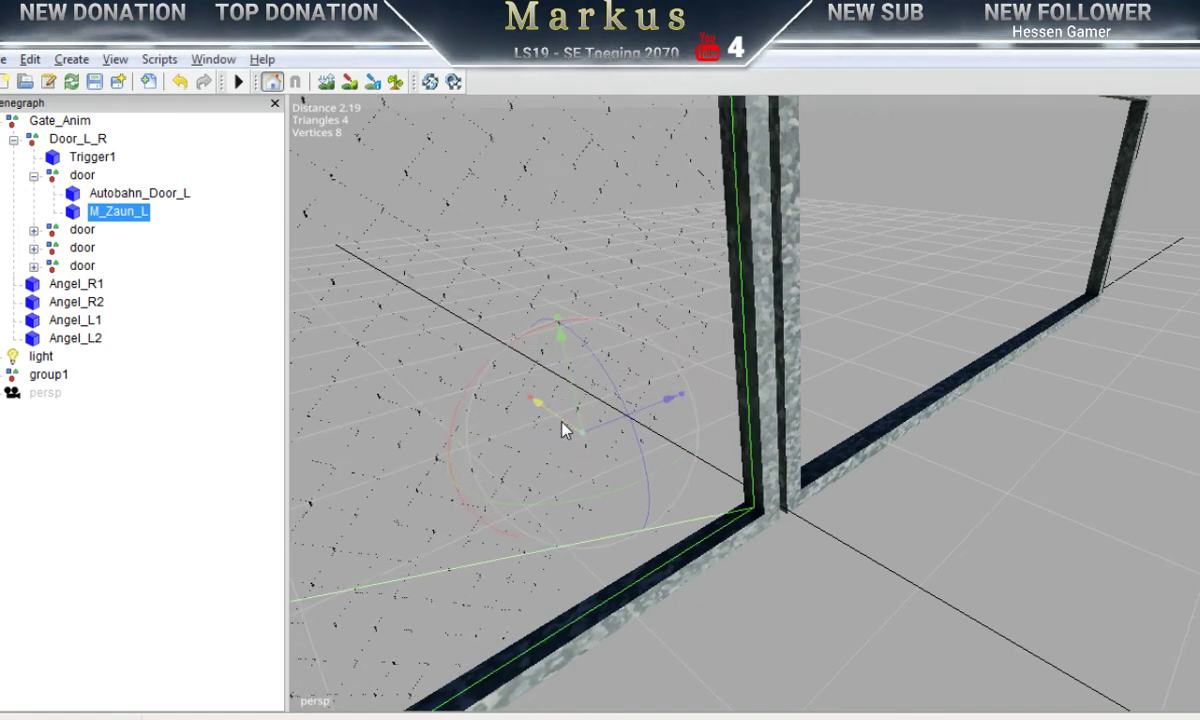
{"action": "left_click_drag", "start_coordinate": [598, 424], "coordinate": [603, 422]}
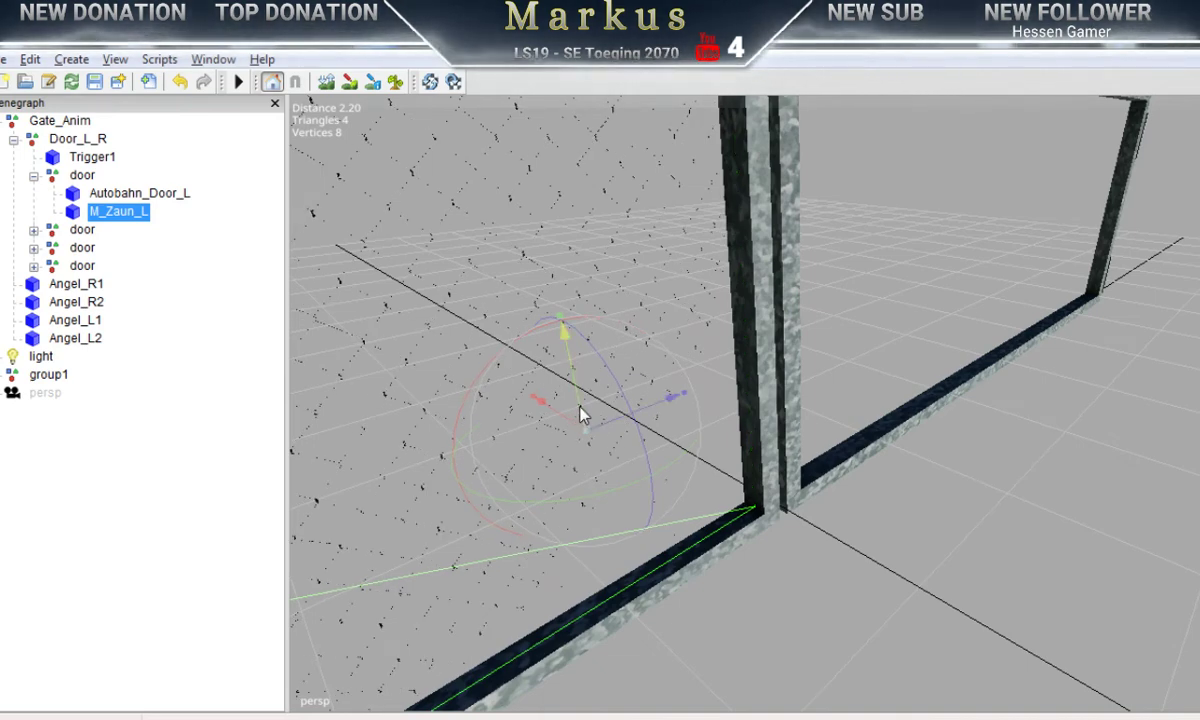
{"action": "scroll", "coordinate": [585, 418], "scroll_direction": "down", "scroll_amount": 1}
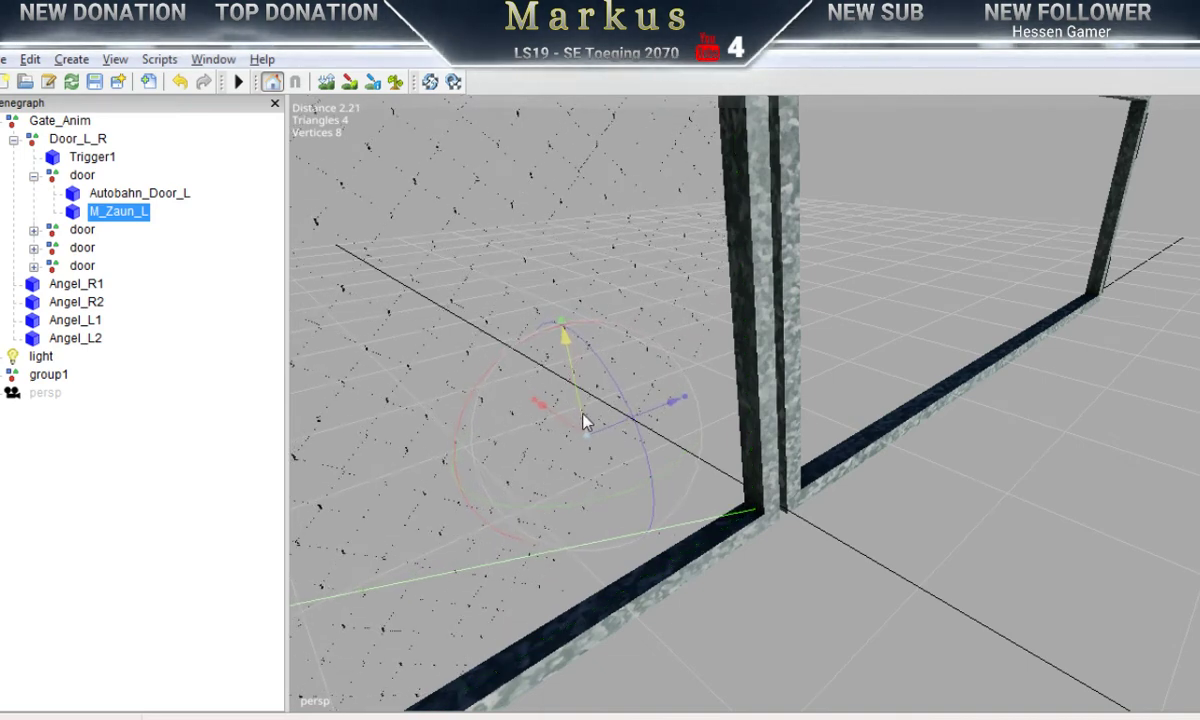
{"action": "scroll", "coordinate": [809, 495], "scroll_direction": "down", "scroll_amount": 3}
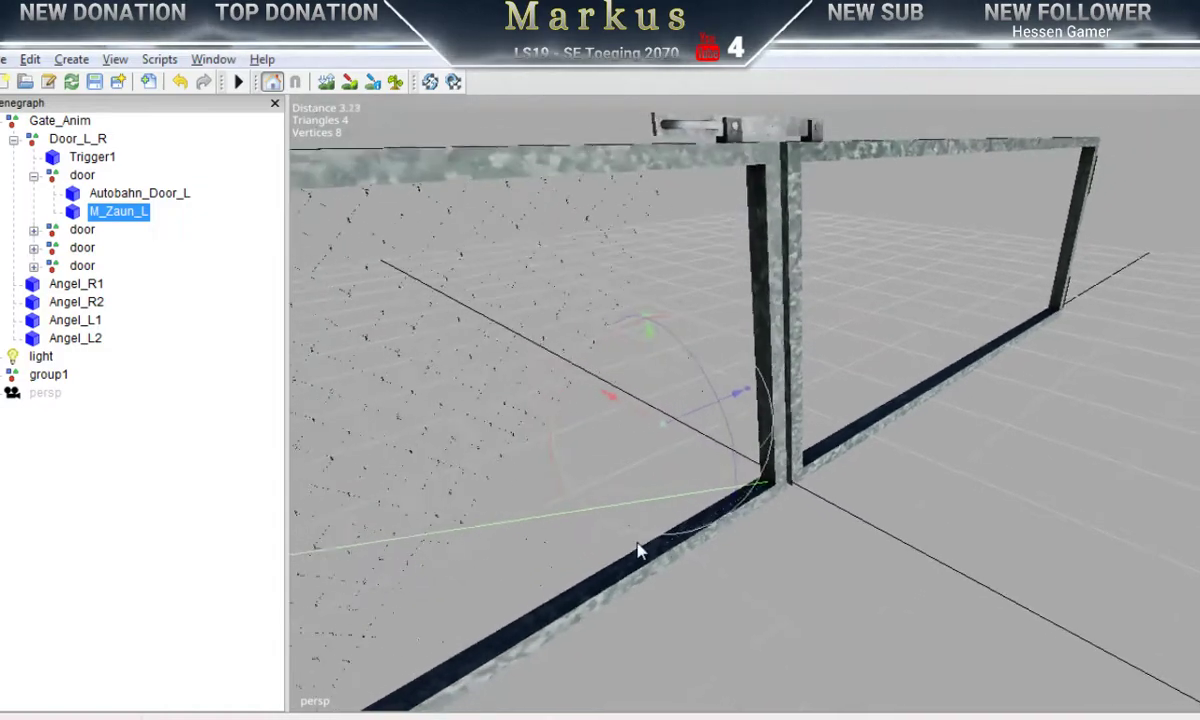
Step: Duplicate M_Zaun_L in the first door group and cut the copy out of that group
{"action": "left_click_drag", "start_coordinate": [637, 549], "coordinate": [446, 505], "text": "alt"}
{"action": "middle_click_drag", "start_coordinate": [447, 507], "coordinate": [820, 538]}
{"action": "left_click", "coordinate": [30, 59]}
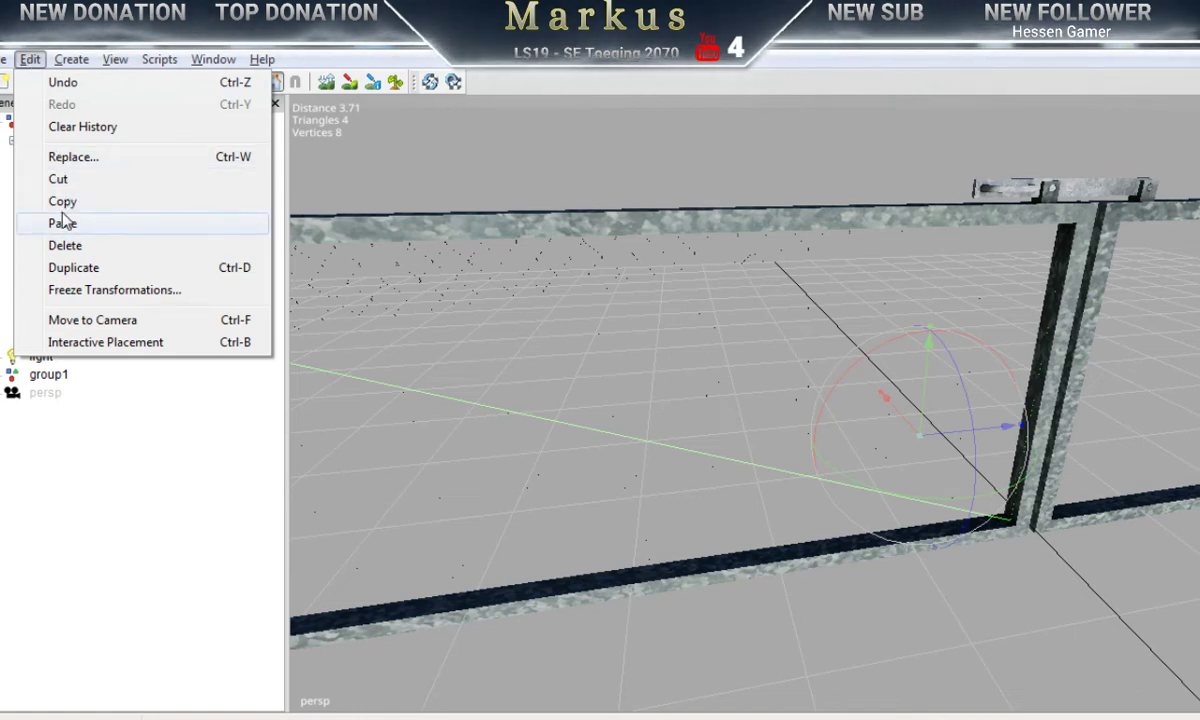
{"action": "left_click", "coordinate": [70, 268]}
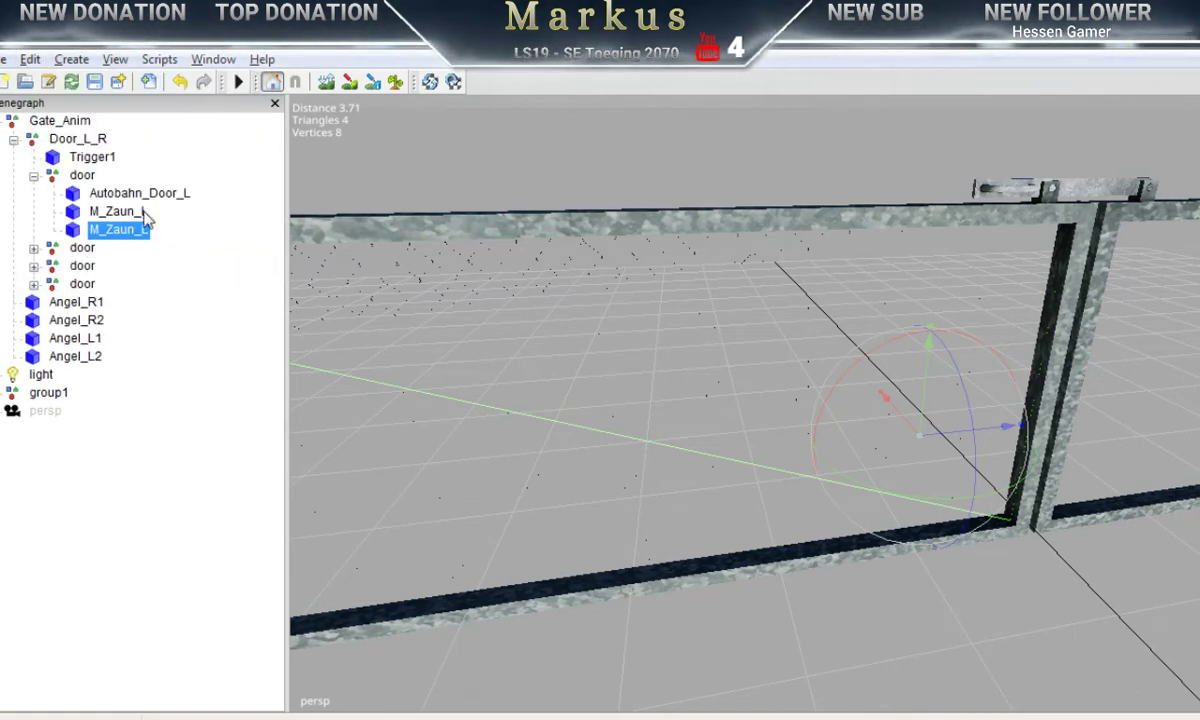
{"action": "left_click", "coordinate": [33, 60]}
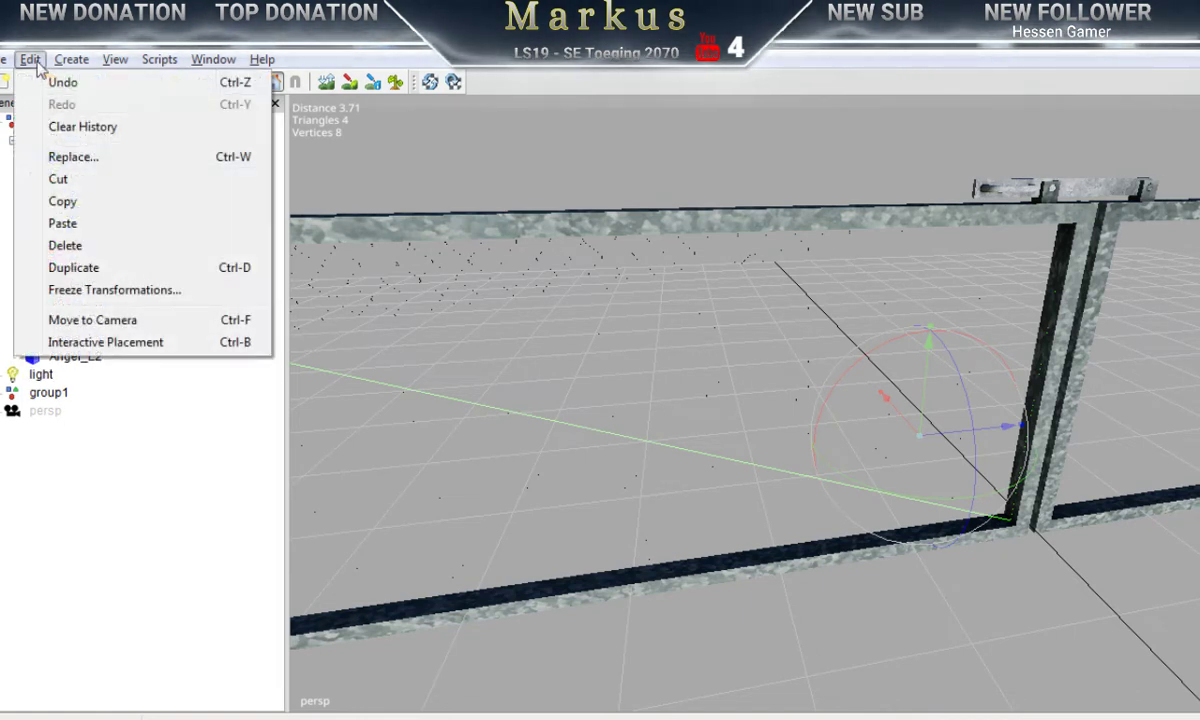
{"action": "left_click", "coordinate": [62, 180]}
Step: Paste the cut M_Zaun_L copy into the second door group, alongside Autobahn_Door_R
{"action": "left_click", "coordinate": [33, 175]}
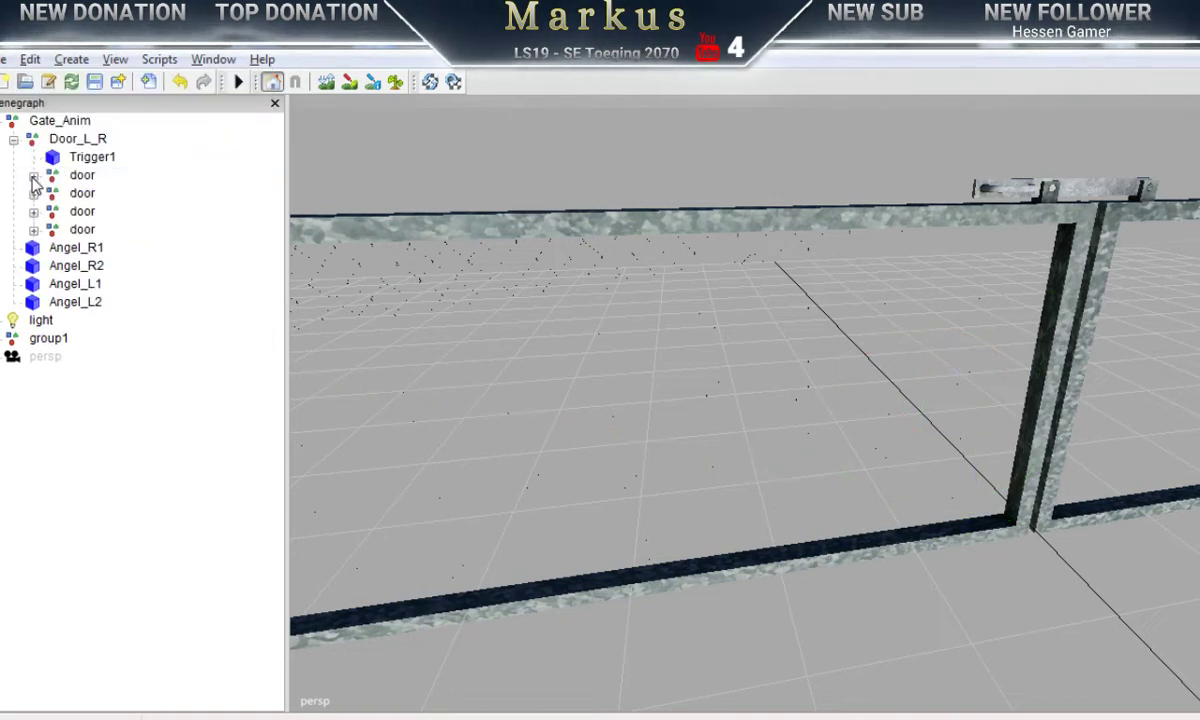
{"action": "left_click", "coordinate": [33, 193]}
{"action": "left_click", "coordinate": [82, 193]}
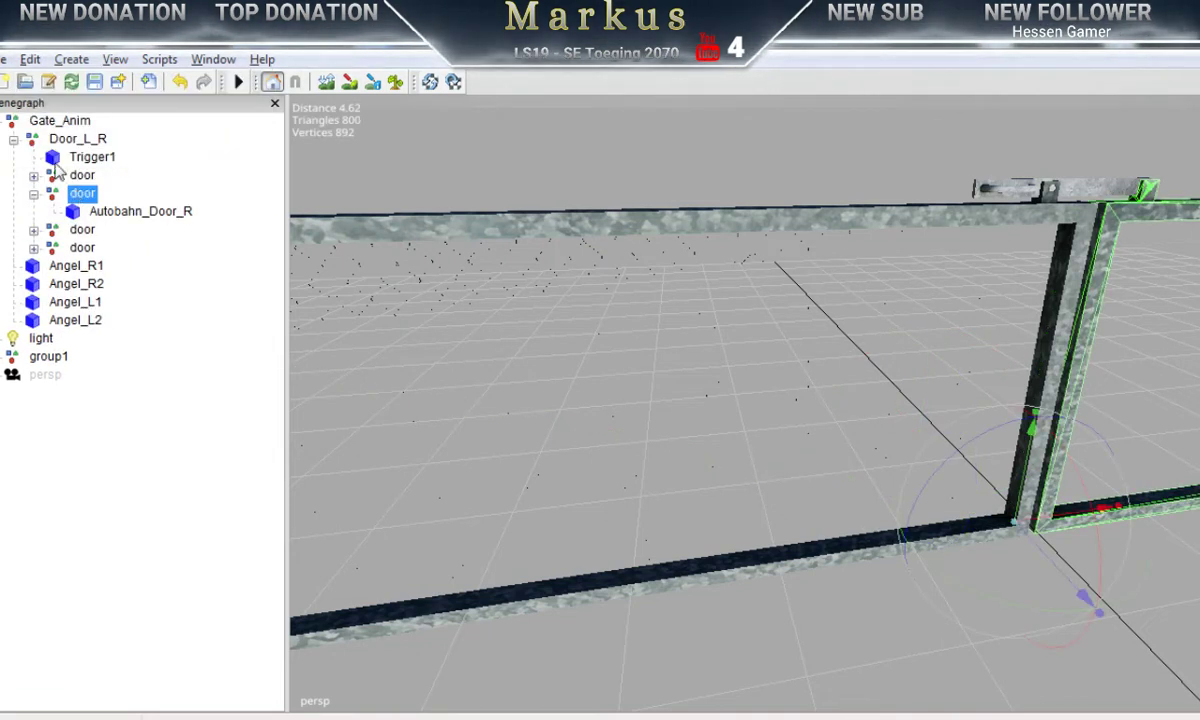
{"action": "left_click", "coordinate": [30, 60]}
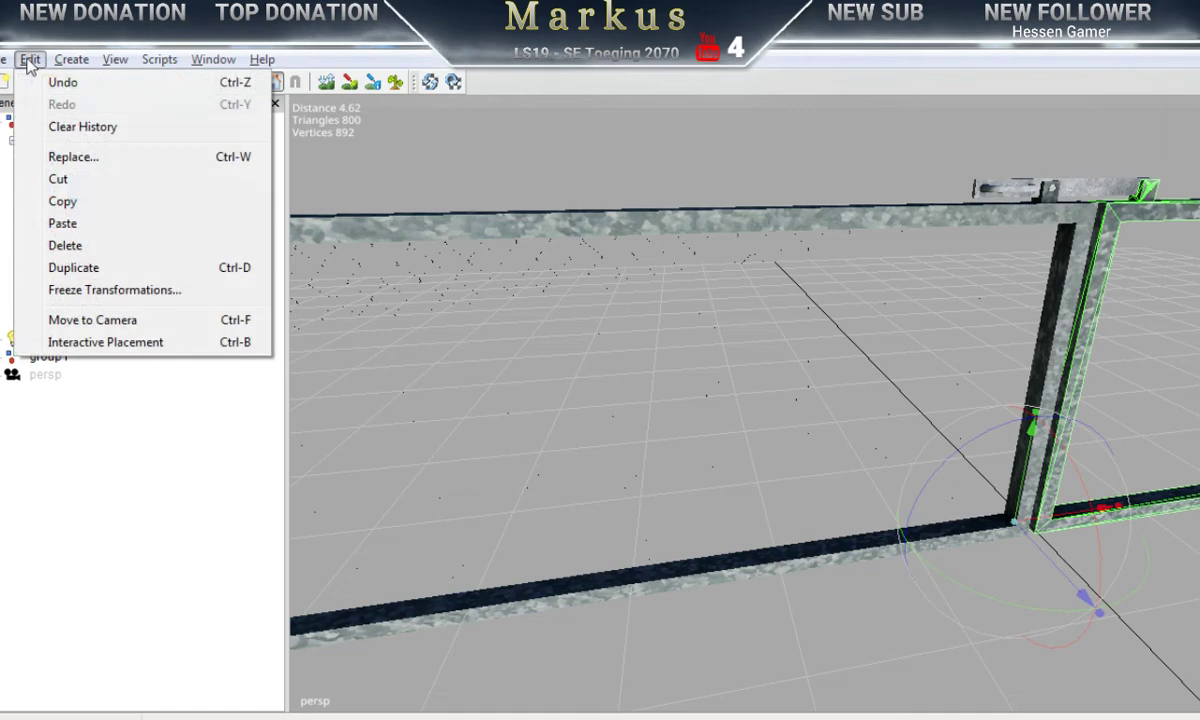
{"action": "left_click", "coordinate": [62, 223]}
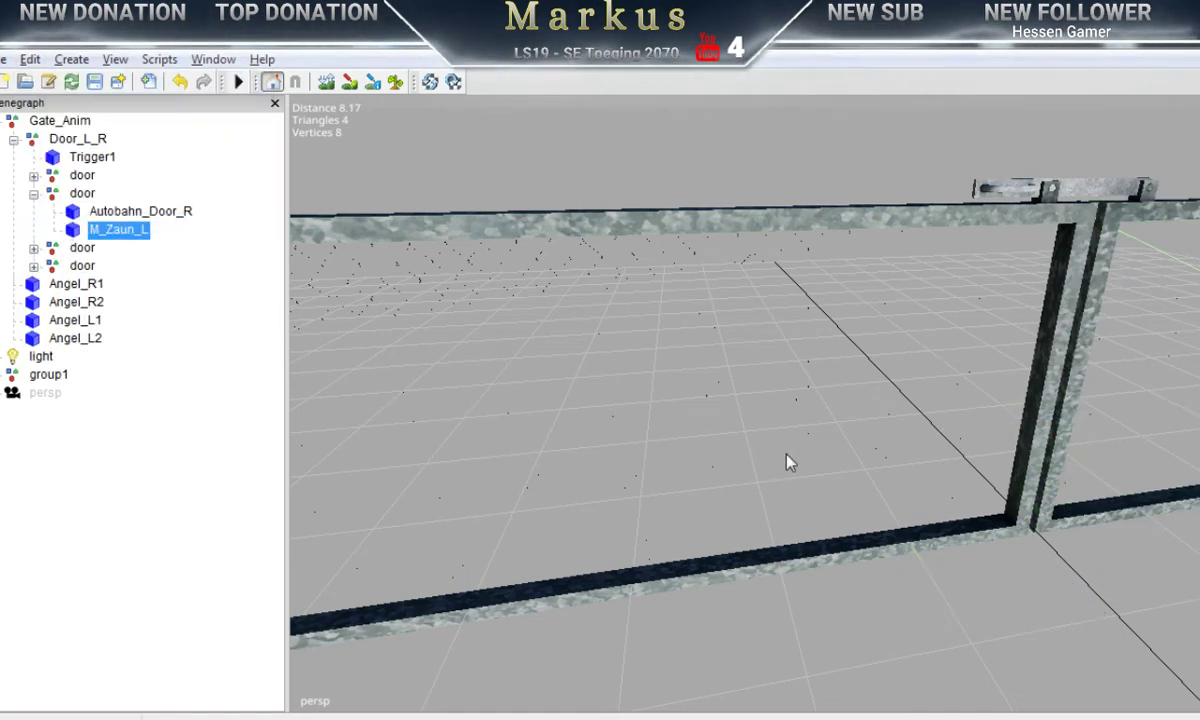
Step: Align the pasted M_Zaun_L panel inside the Autobahn_Door_R frame near its hinge side and save the scene
{"action": "middle_click_drag", "start_coordinate": [878, 404], "coordinate": [311, 483], "text": "alt"}
{"action": "middle_click_drag", "start_coordinate": [1075, 492], "coordinate": [500, 505], "text": "alt"}
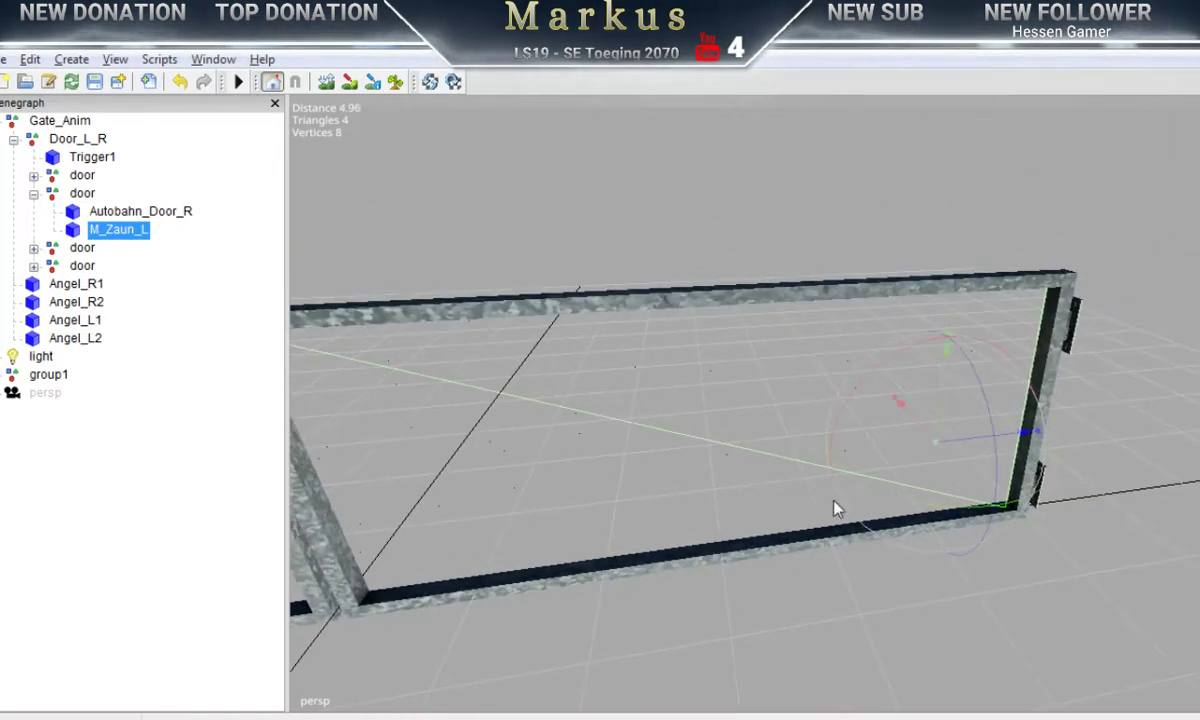
{"action": "middle_click_drag", "start_coordinate": [836, 501], "coordinate": [542, 521], "text": "alt"}
{"action": "right_click_drag", "start_coordinate": [542, 521], "coordinate": [1192, 485], "text": "alt"}
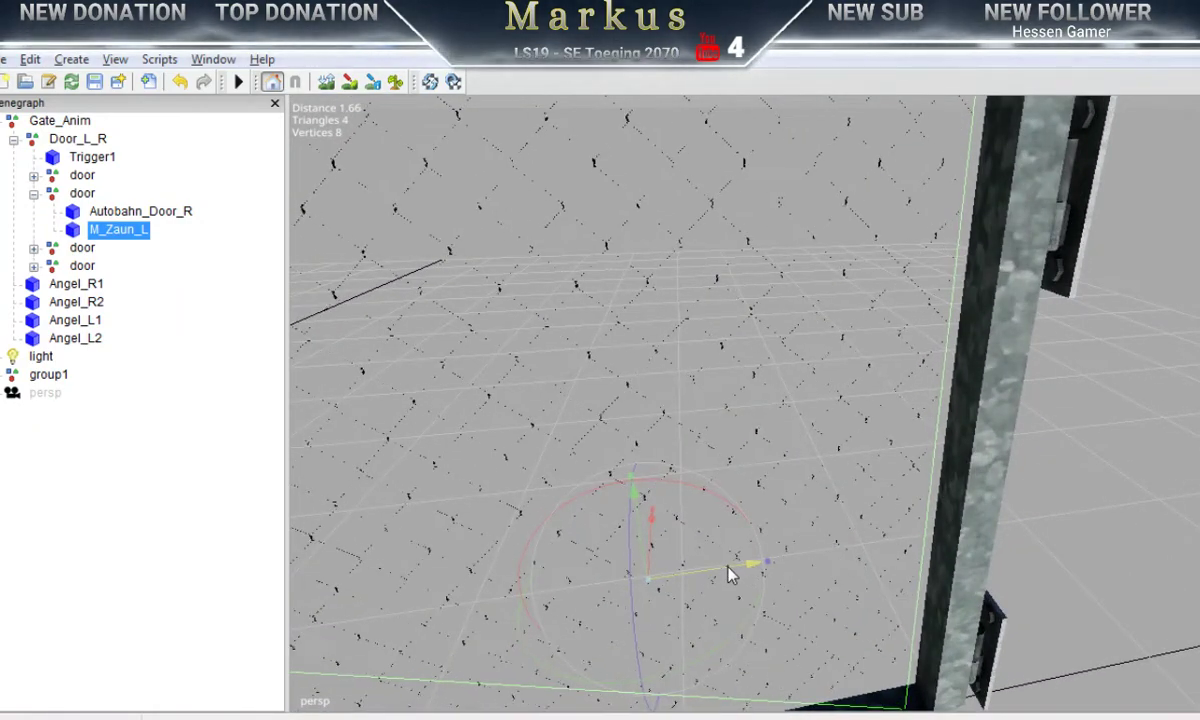
{"action": "middle_click_drag", "start_coordinate": [729, 571], "coordinate": [713, 514]}
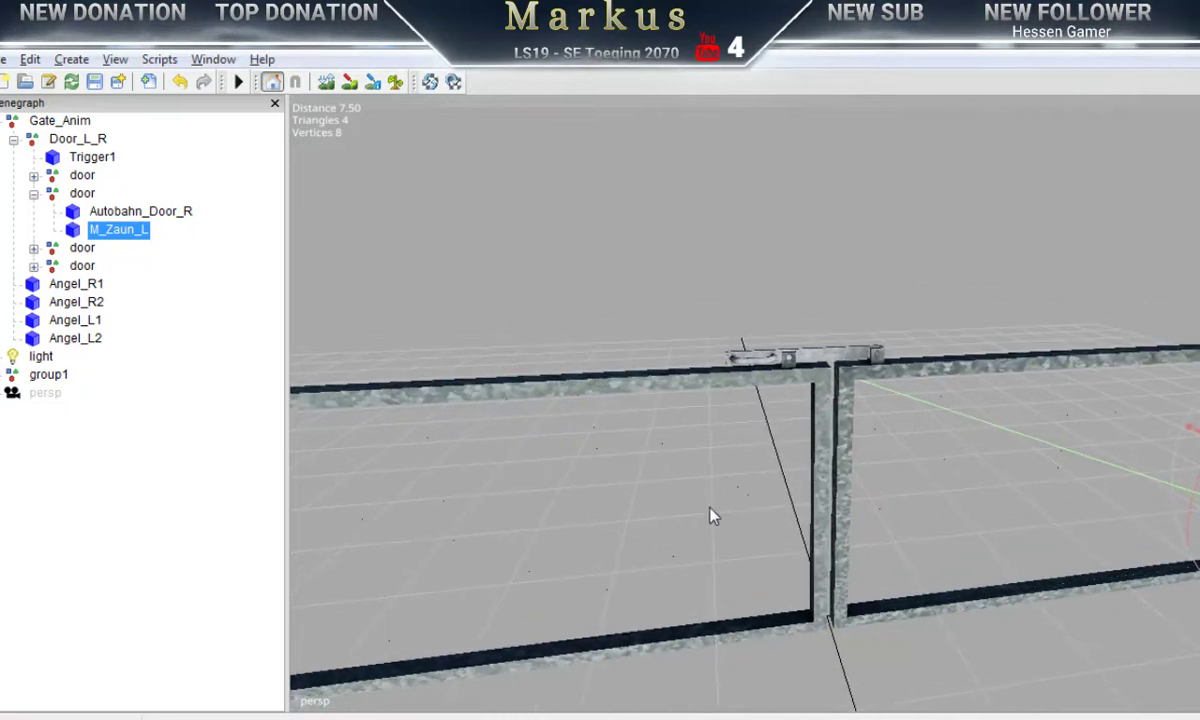
{"action": "left_click", "coordinate": [101, 86]}
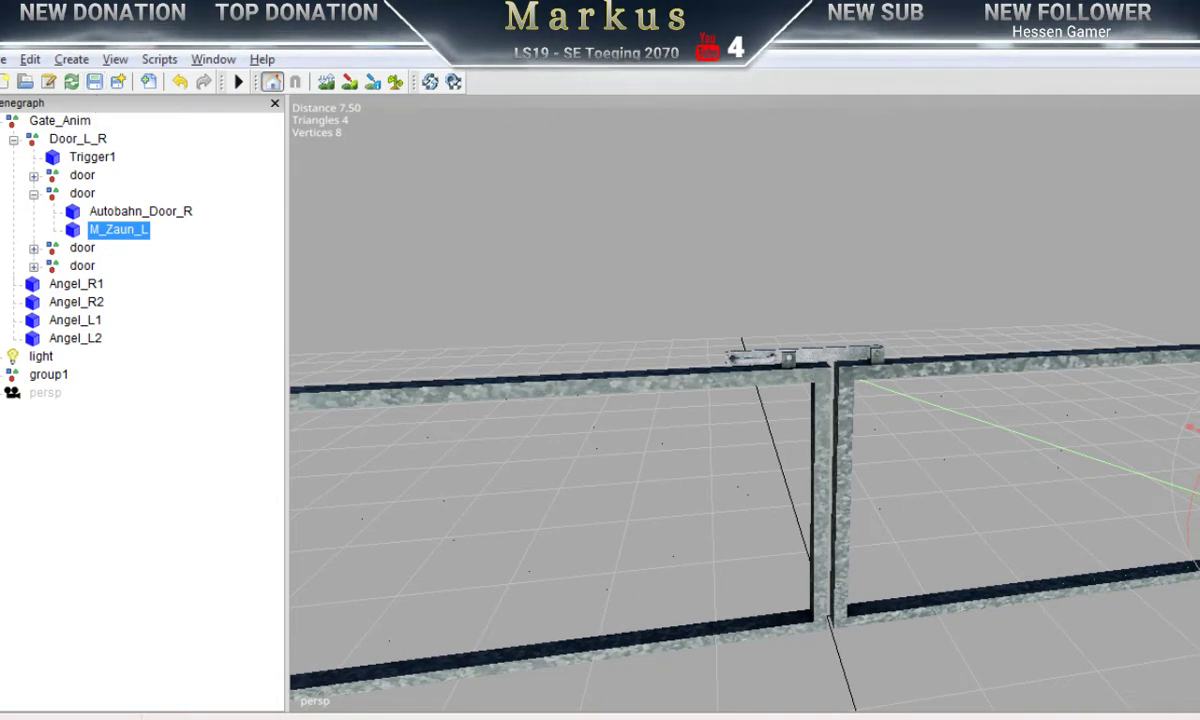
Step: Switch to the web browser and change the Google image search to "Maschendraht Textur hd"
{"action": "left_click", "coordinate": [412, 714]}
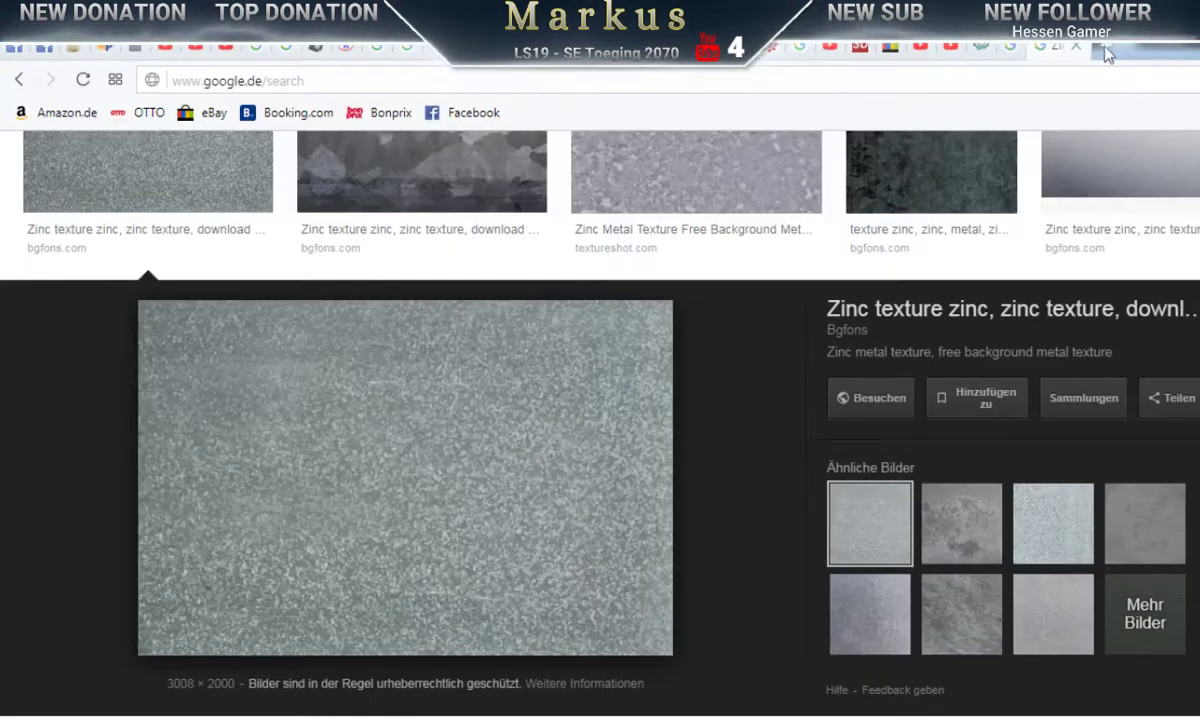
{"action": "scroll", "coordinate": [640, 300], "scroll_direction": "up", "scroll_amount": 3}
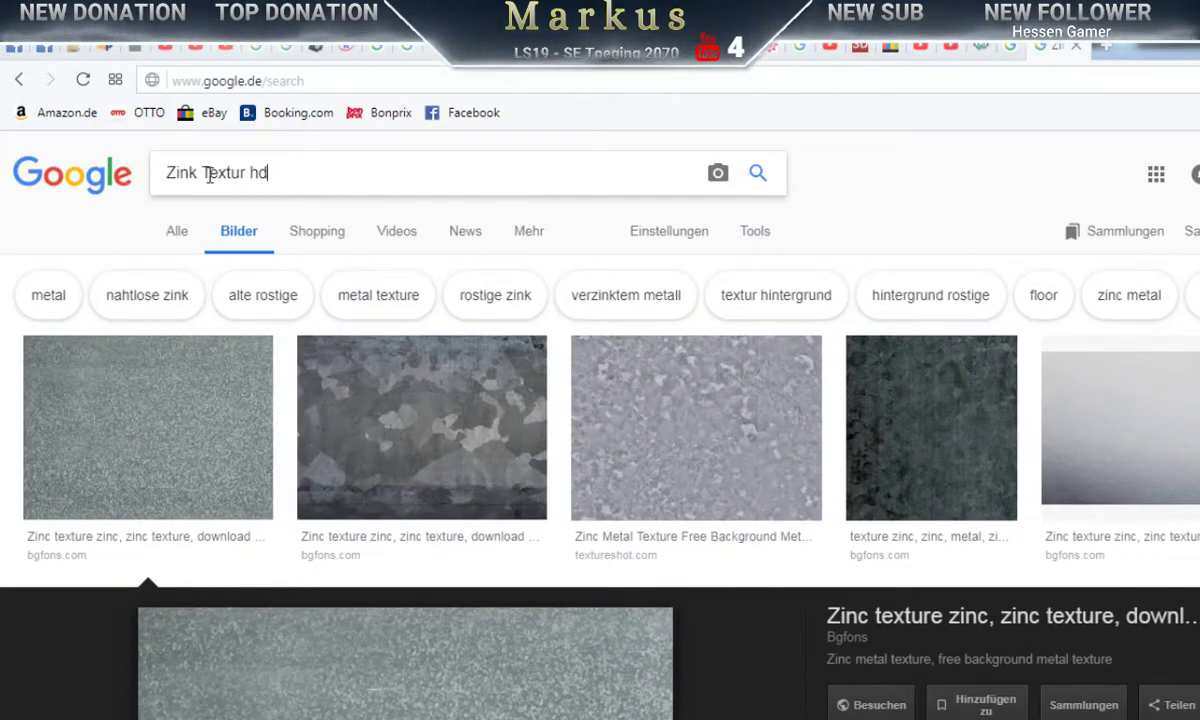
{"action": "left_click_drag", "start_coordinate": [197, 174], "coordinate": [148, 178]}
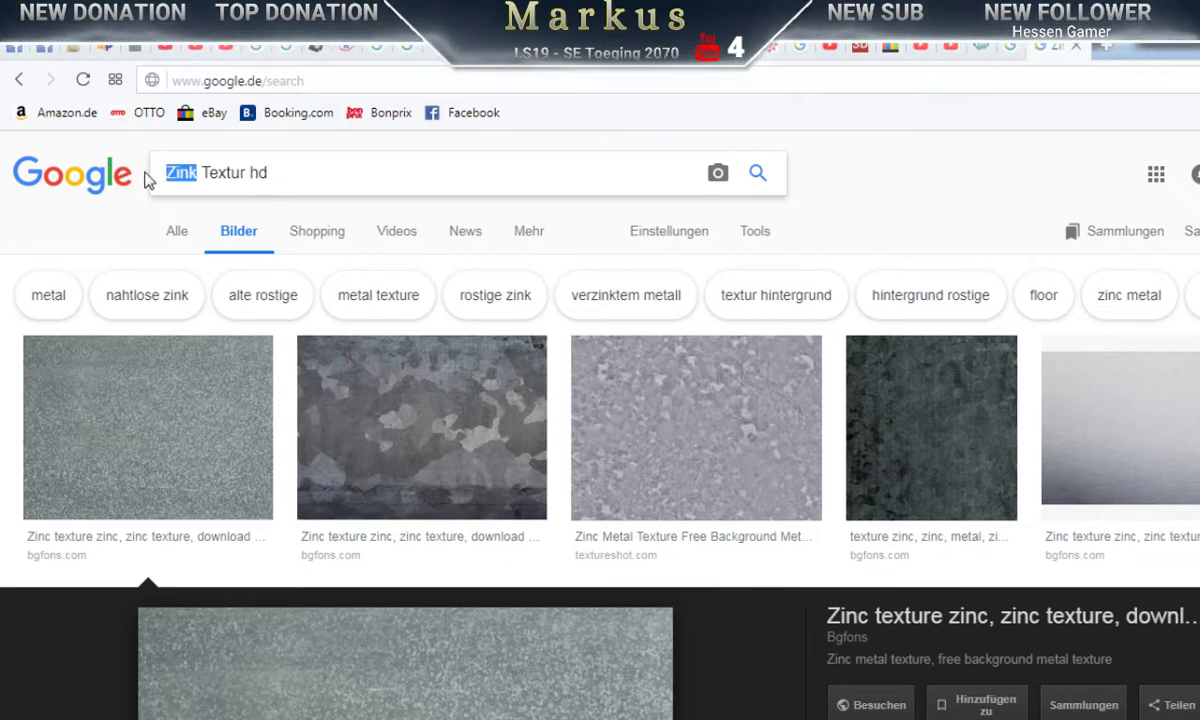
{"action": "type", "text": "Maschen"}
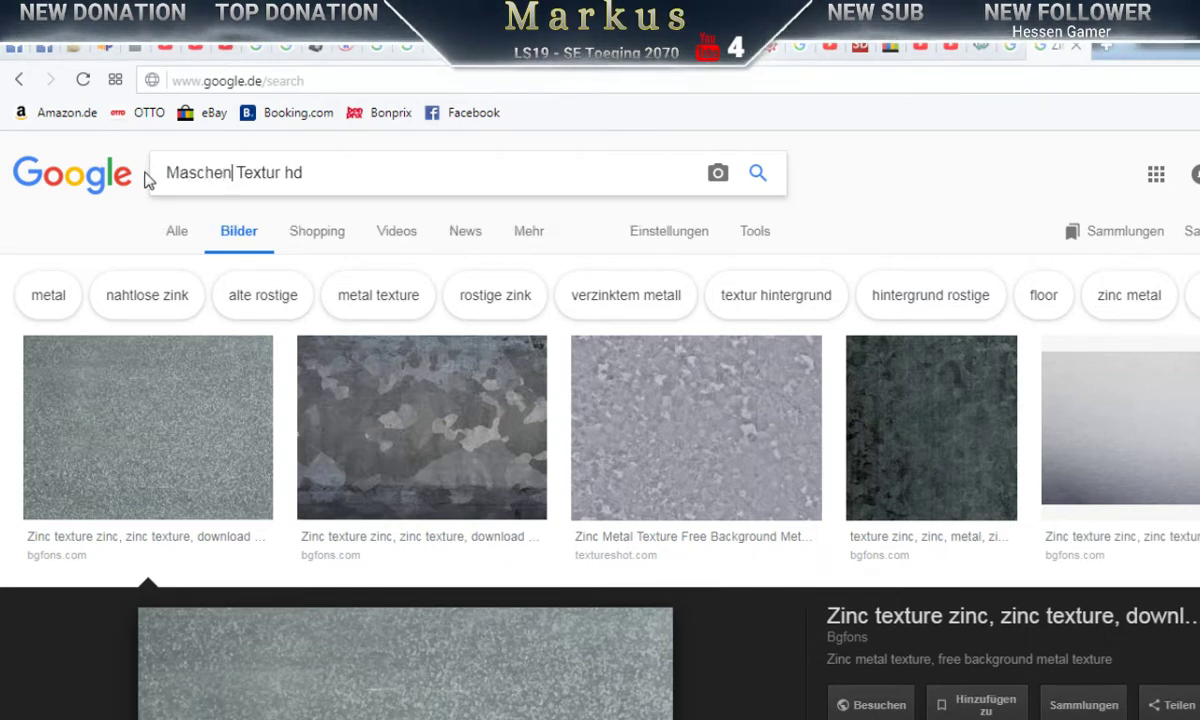
{"action": "type", "text": "draht"}
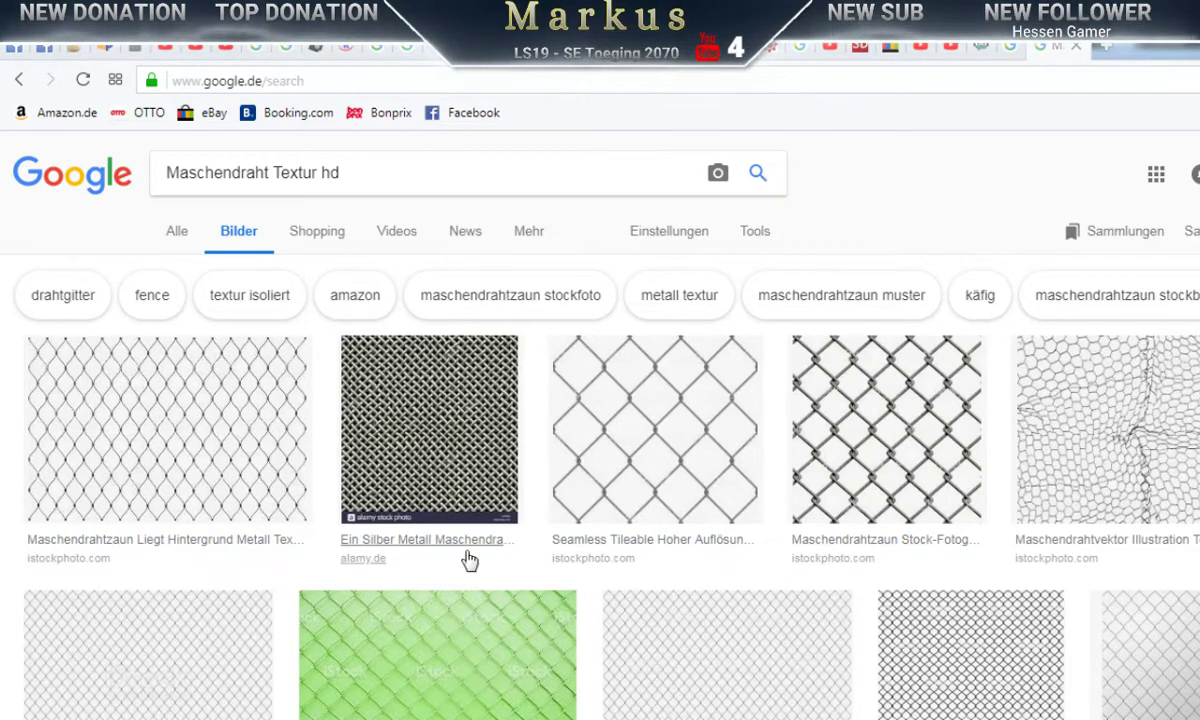
Step: Look through the image results for a suitable wire mesh texture, previewing a seamless tileable steel mesh picture from istockphoto.com
{"action": "scroll", "coordinate": [624, 566], "scroll_direction": "down", "scroll_amount": 2}
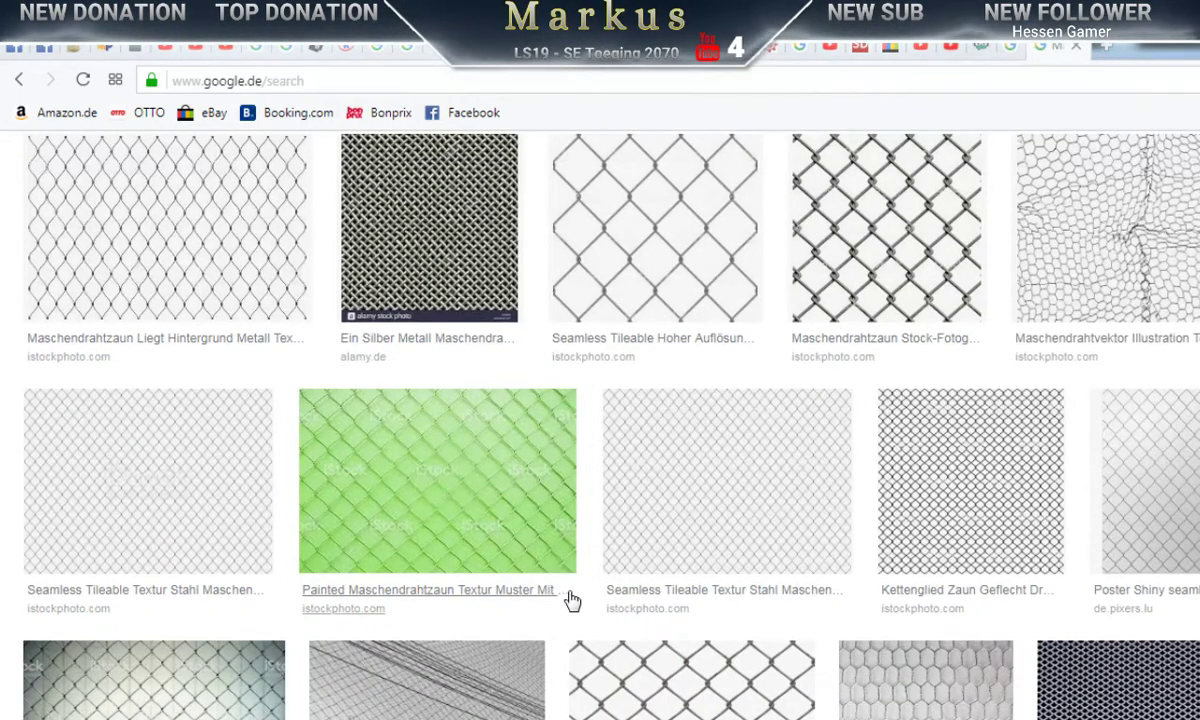
{"action": "scroll", "coordinate": [582, 590], "scroll_direction": "down", "scroll_amount": 3}
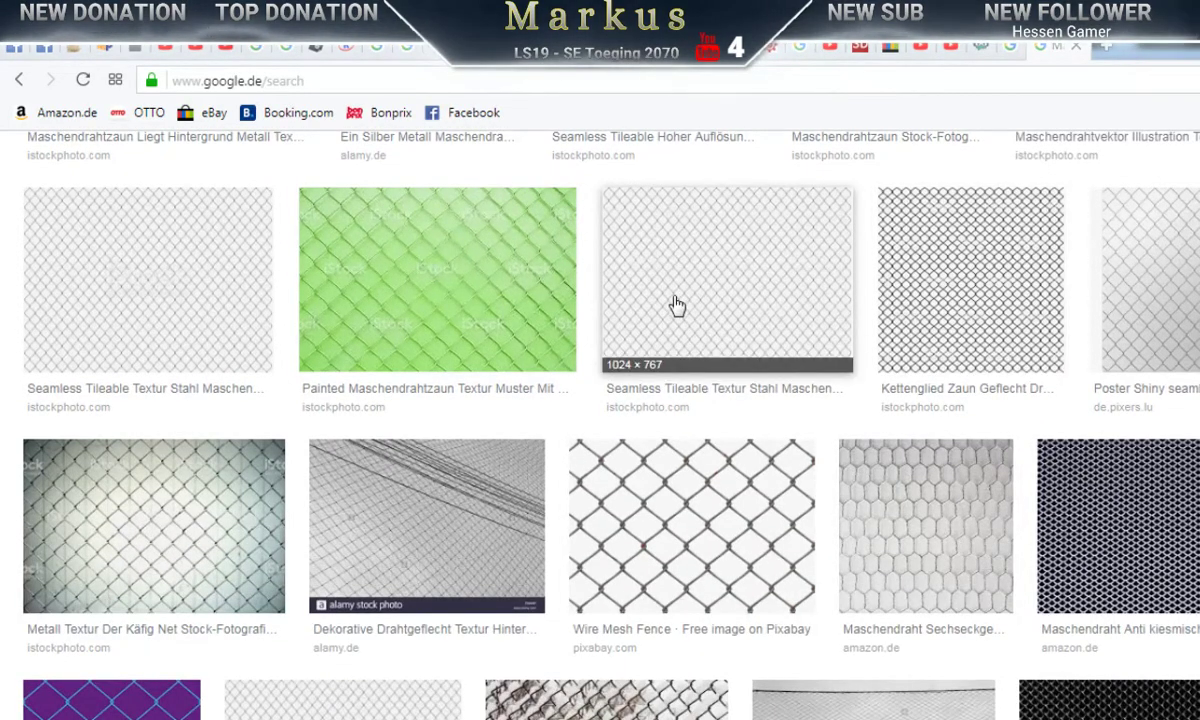
{"action": "left_click", "coordinate": [737, 305]}
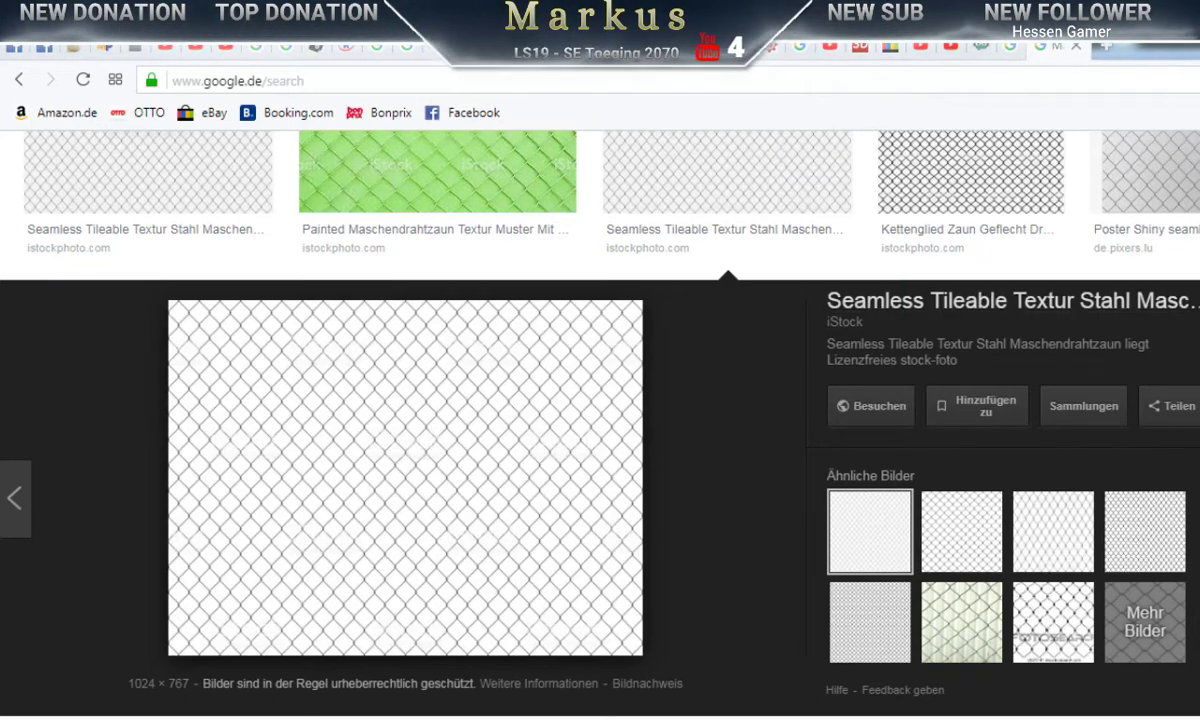
{"action": "key", "text": "Escape"}
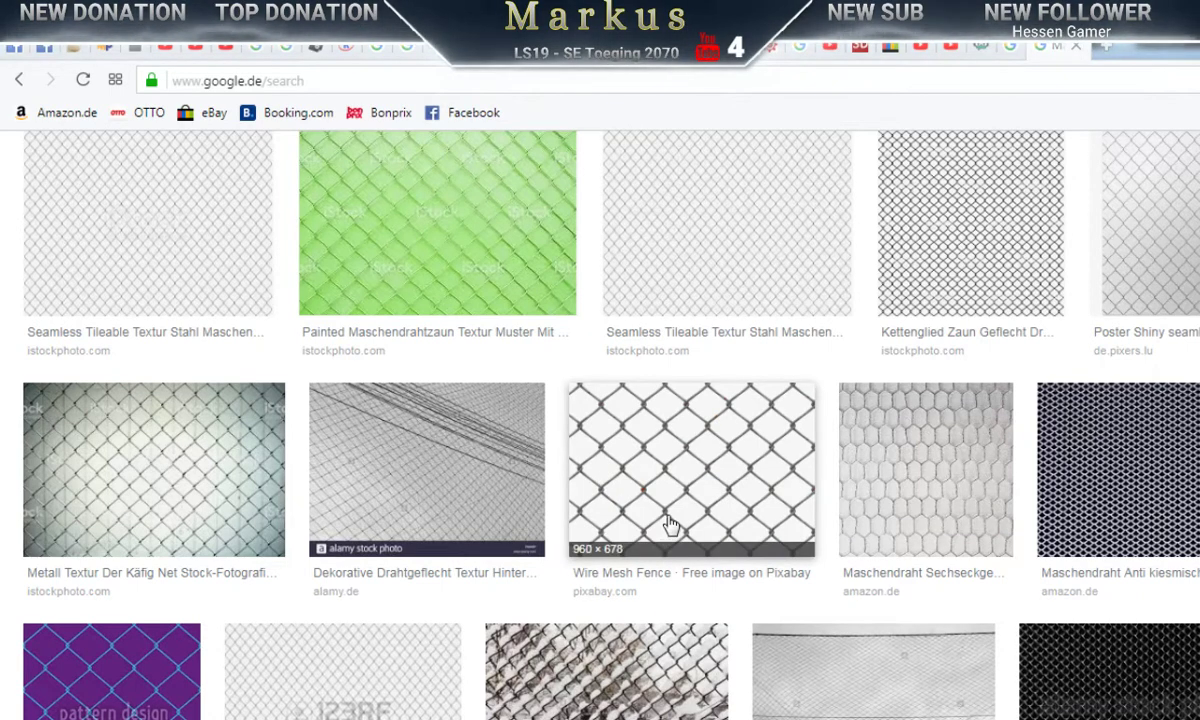
{"action": "scroll", "coordinate": [670, 525], "scroll_direction": "down", "scroll_amount": 3}
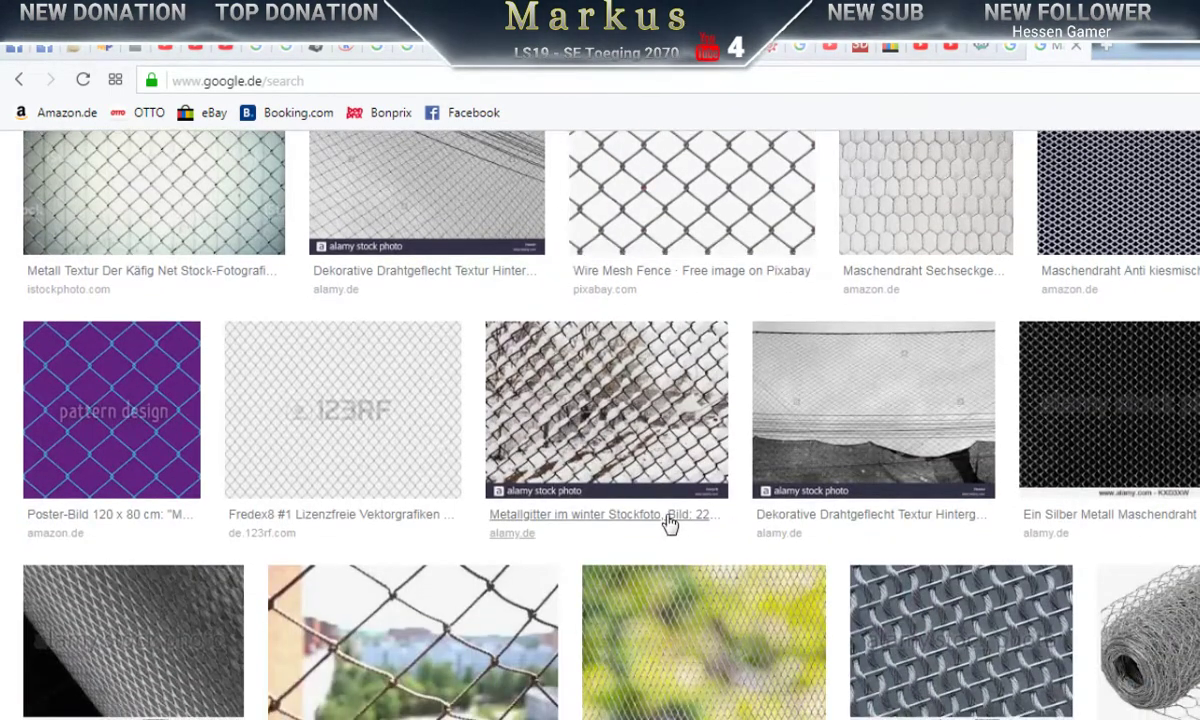
{"action": "scroll", "coordinate": [670, 523], "scroll_direction": "down", "scroll_amount": 3}
{"action": "scroll", "coordinate": [670, 525], "scroll_direction": "down", "scroll_amount": 1}
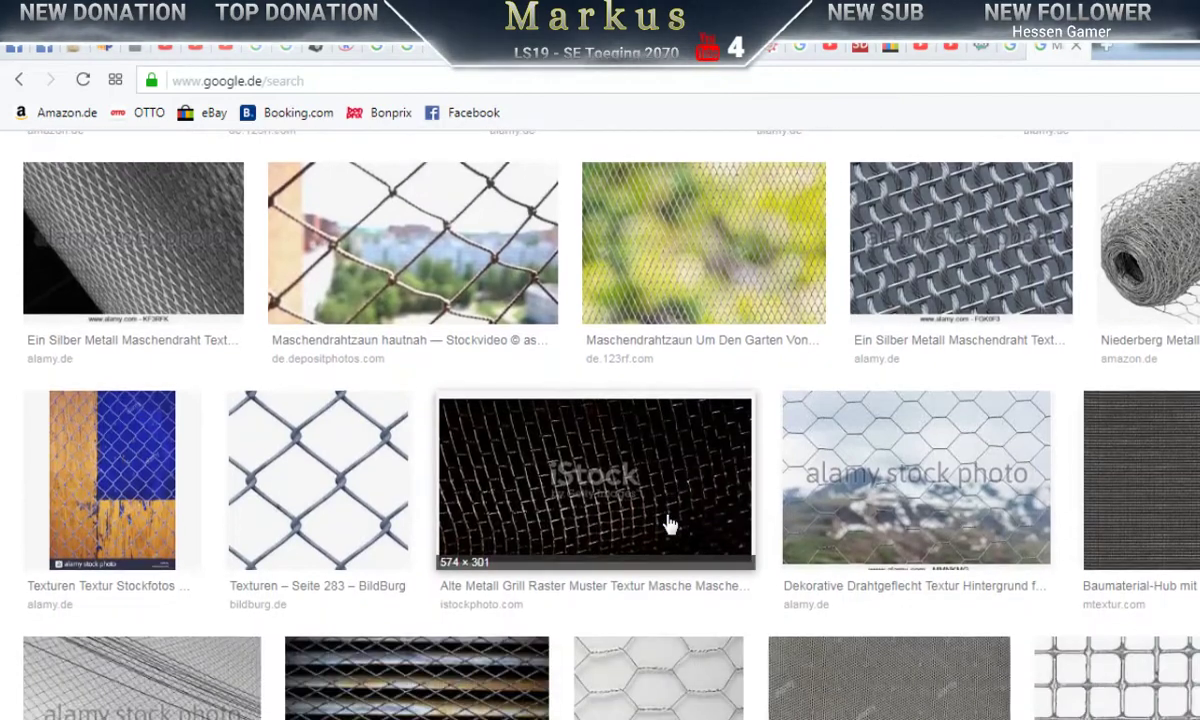
Step: Preview the chain-link texture from bildburg.de and compare it with the similar images suggested beside it
{"action": "left_click", "coordinate": [331, 511]}
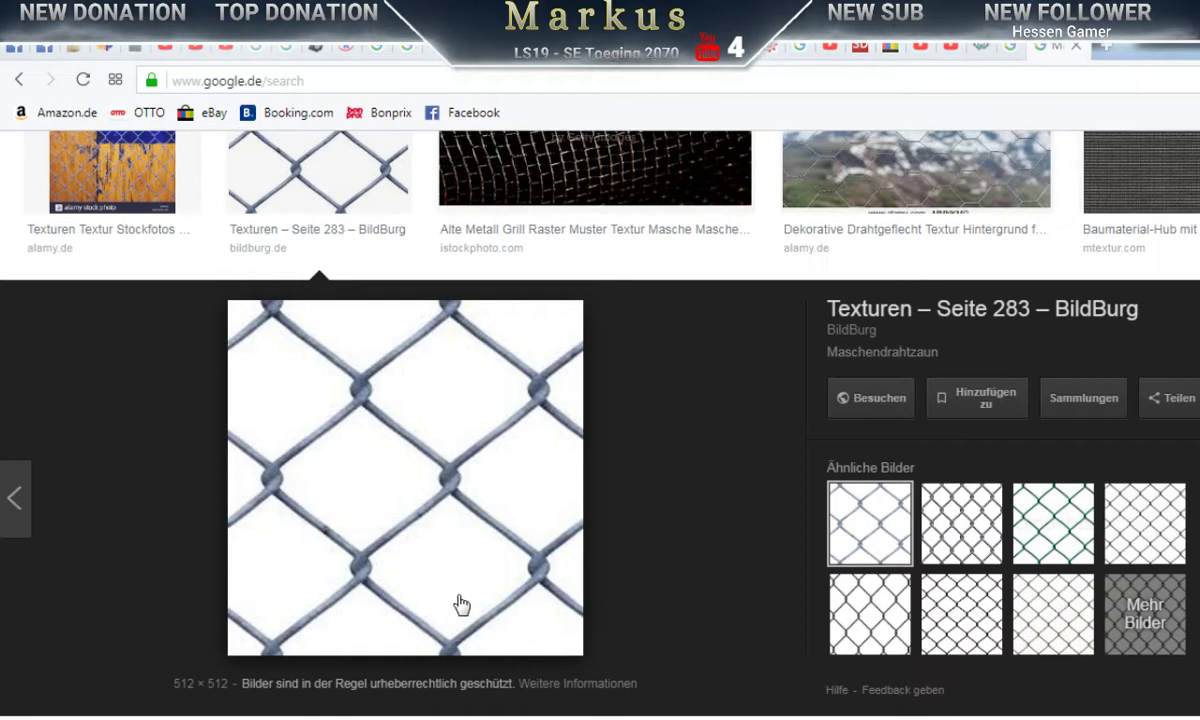
{"action": "left_click", "coordinate": [965, 528]}
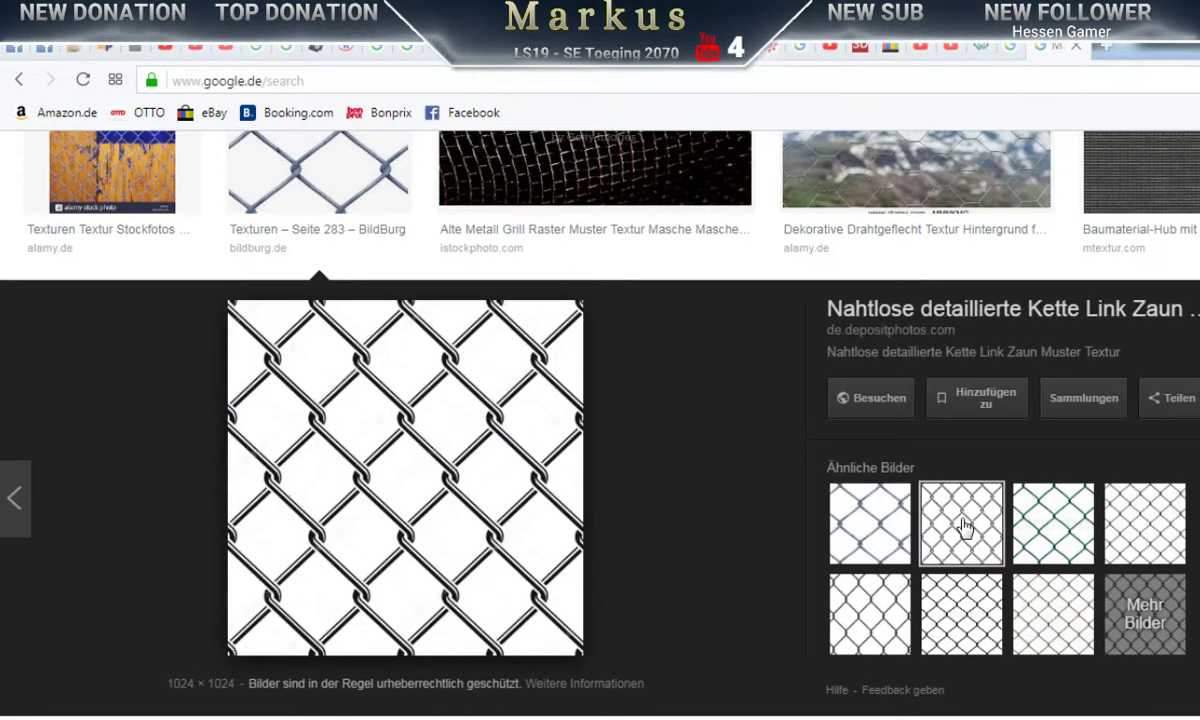
{"action": "left_click", "coordinate": [1057, 543]}
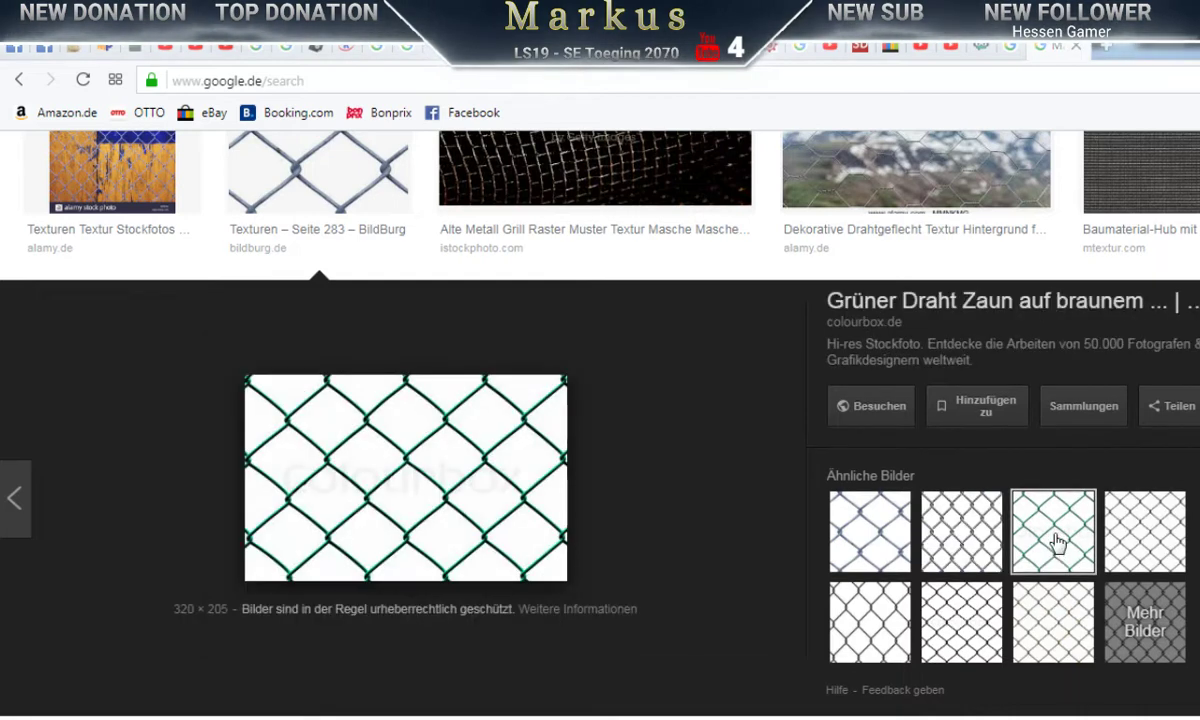
{"action": "left_click", "coordinate": [1147, 543]}
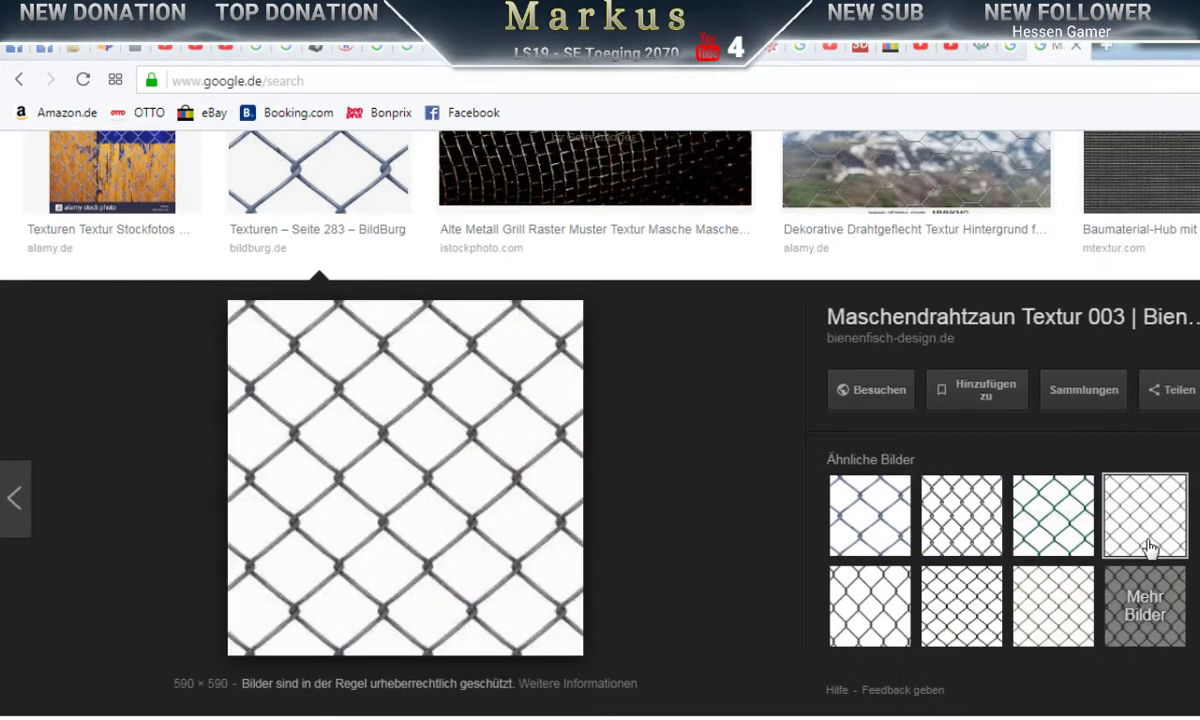
{"action": "left_click", "coordinate": [889, 521]}
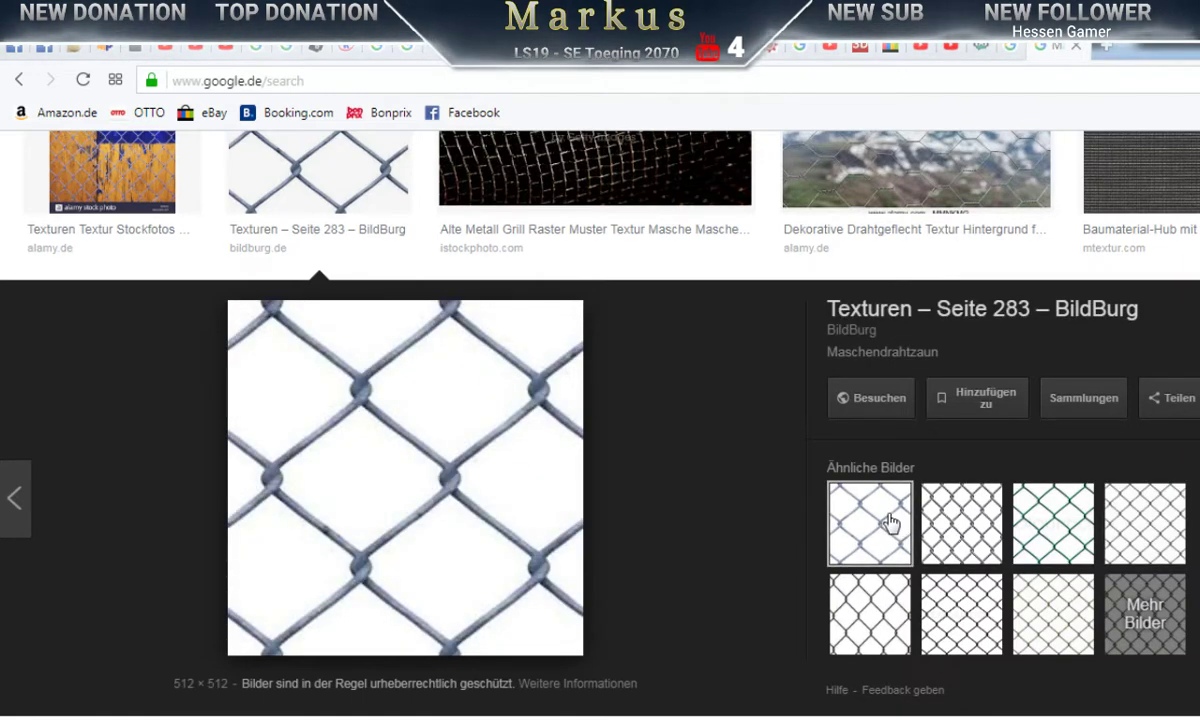
{"action": "left_click", "coordinate": [882, 614]}
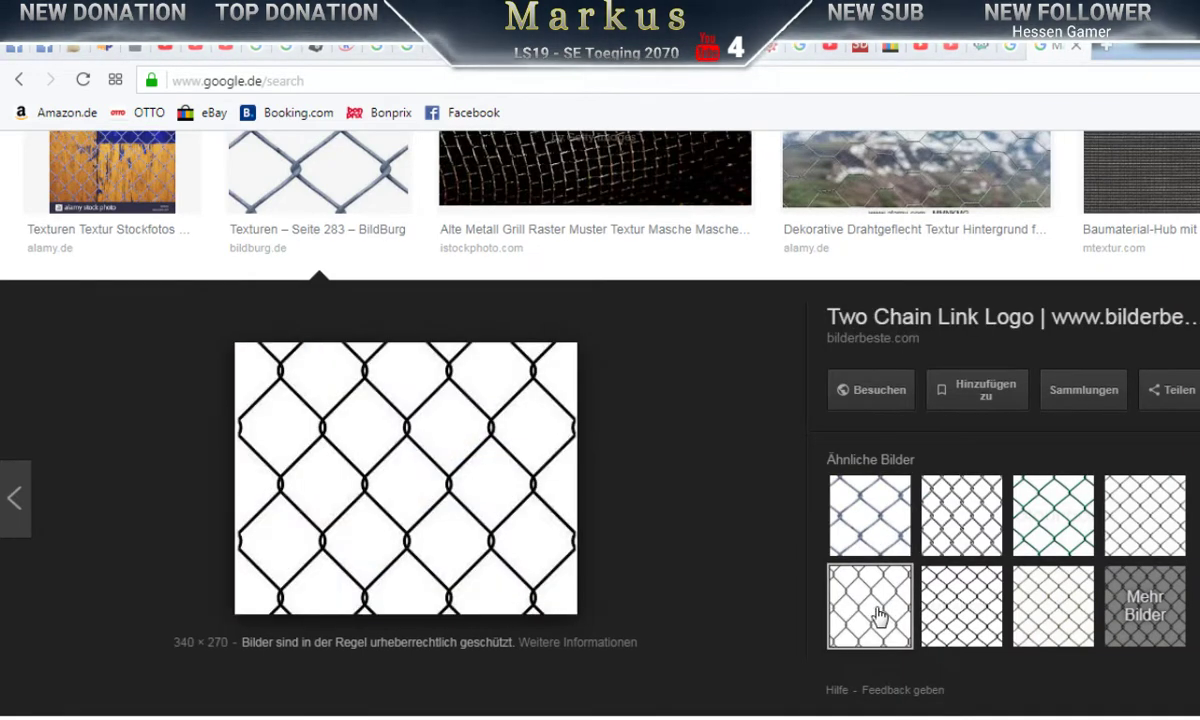
{"action": "left_click", "coordinate": [957, 625]}
{"action": "left_click", "coordinate": [1040, 632]}
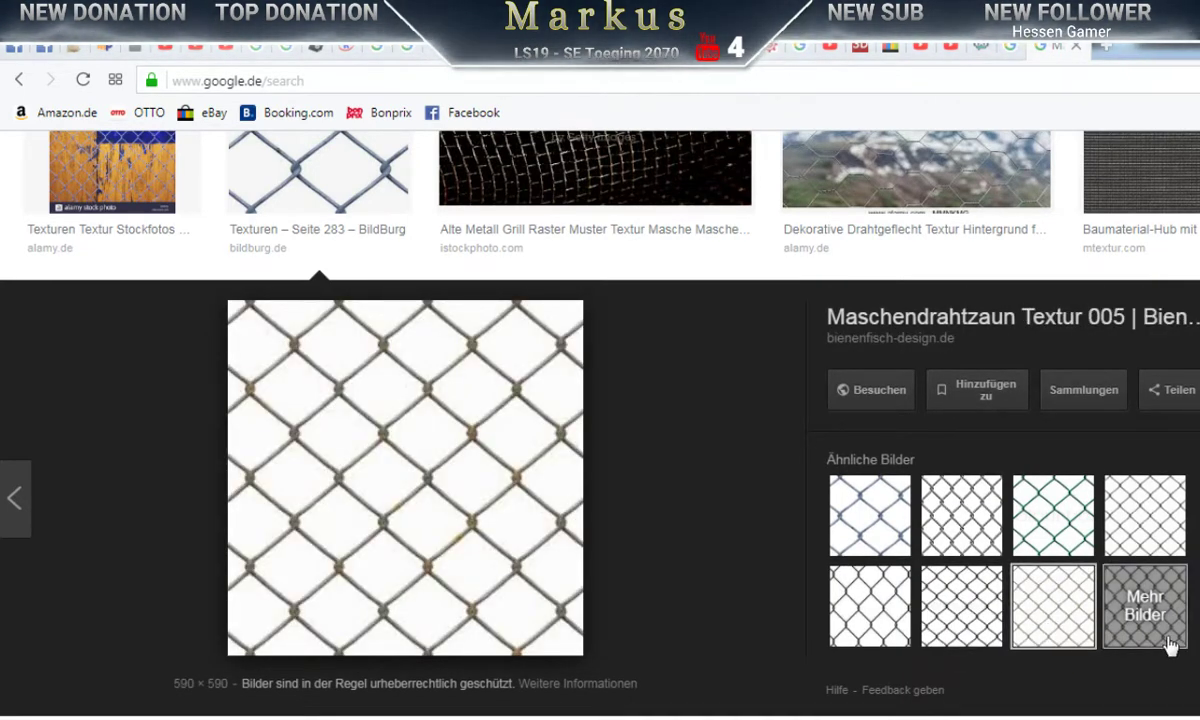
Step: Browse more similar images for the rusty chain-link texture and copy the seamless "Maschendrahtzaun Freisteller" picture from istockphoto.com
{"action": "left_click", "coordinate": [1146, 617]}
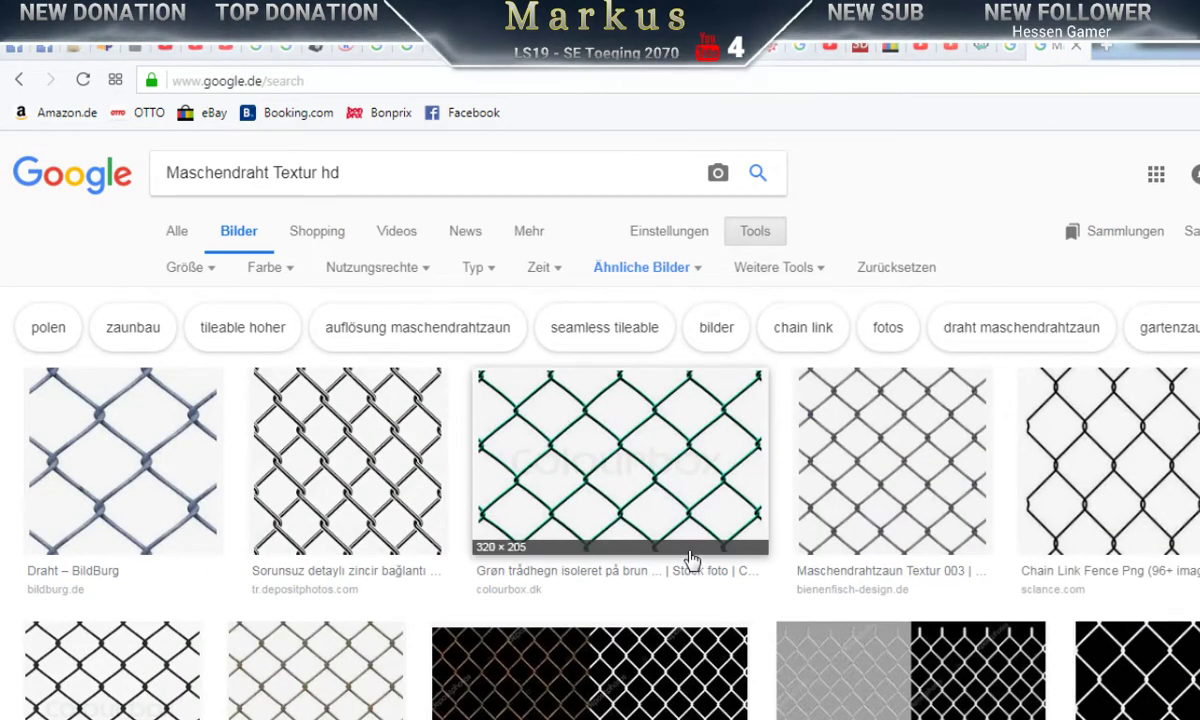
{"action": "scroll", "coordinate": [565, 492], "scroll_direction": "down", "scroll_amount": 4}
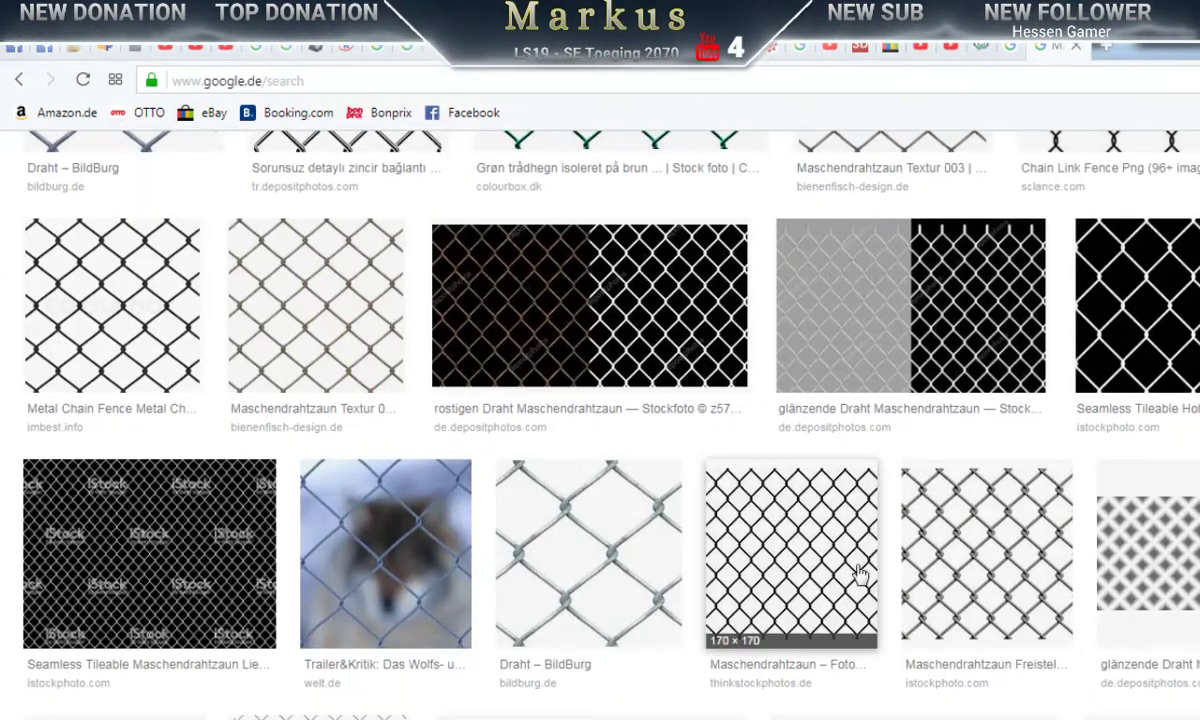
{"action": "scroll", "coordinate": [822, 552], "scroll_direction": "down", "scroll_amount": 1}
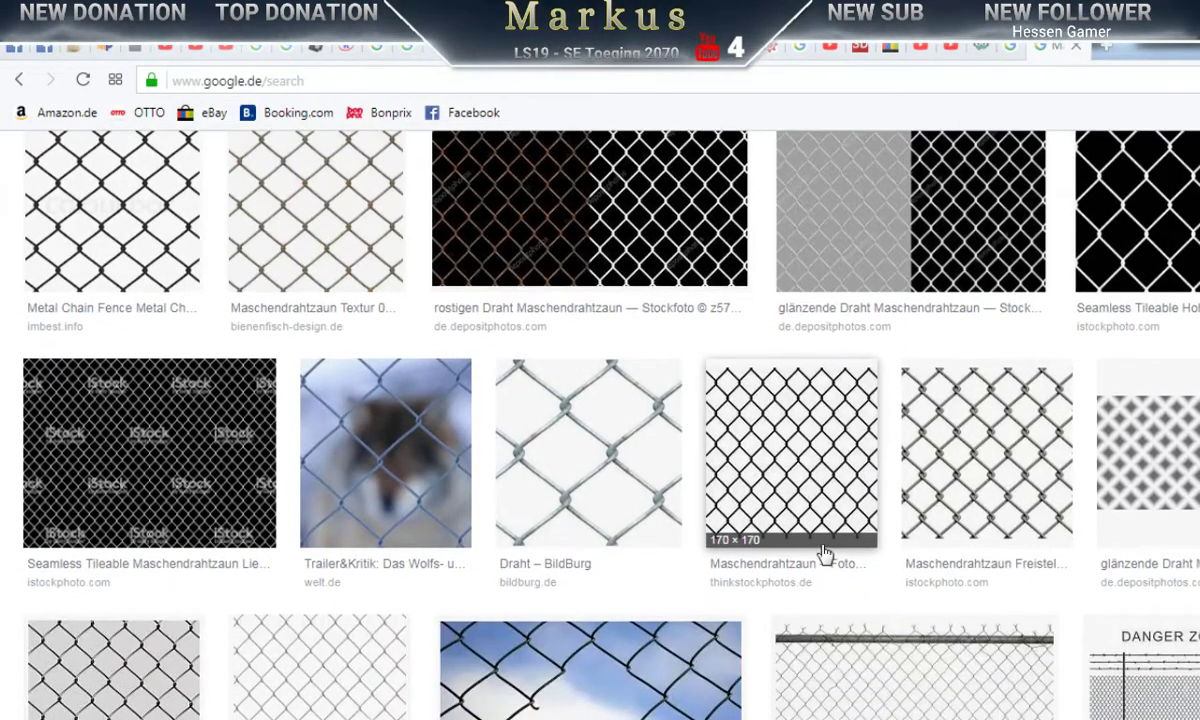
{"action": "scroll", "coordinate": [812, 535], "scroll_direction": "down", "scroll_amount": 2}
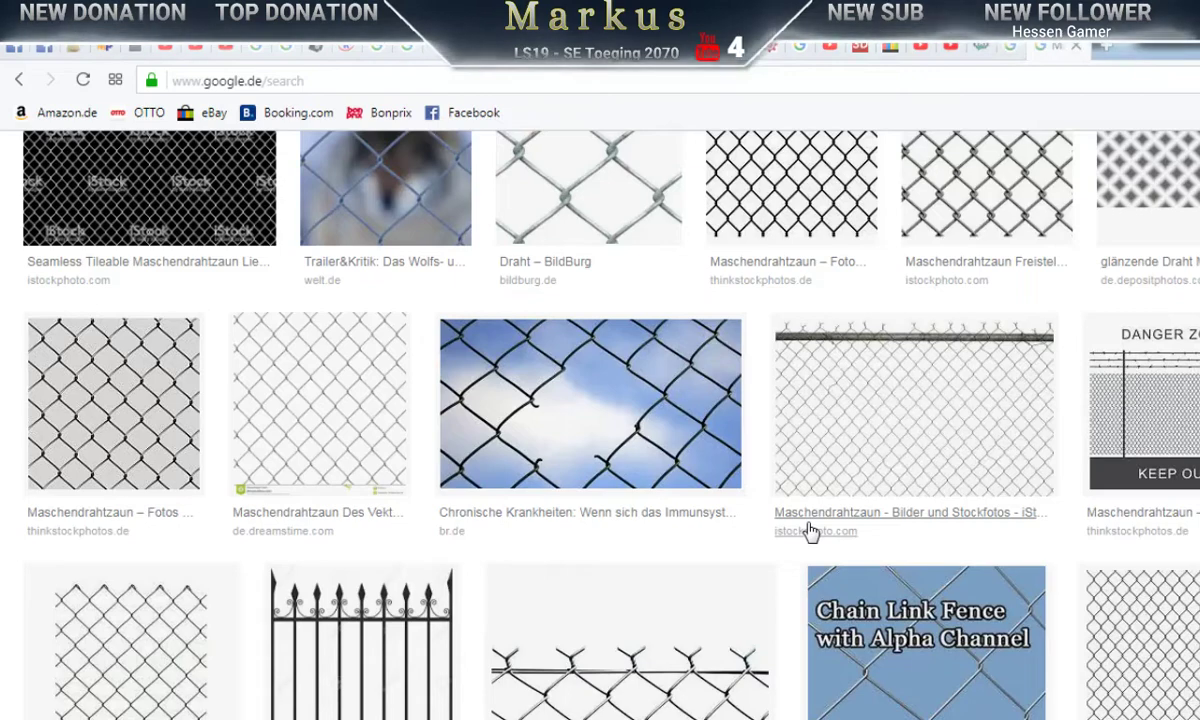
{"action": "scroll", "coordinate": [810, 531], "scroll_direction": "up", "scroll_amount": 3}
{"action": "left_click", "coordinate": [958, 490]}
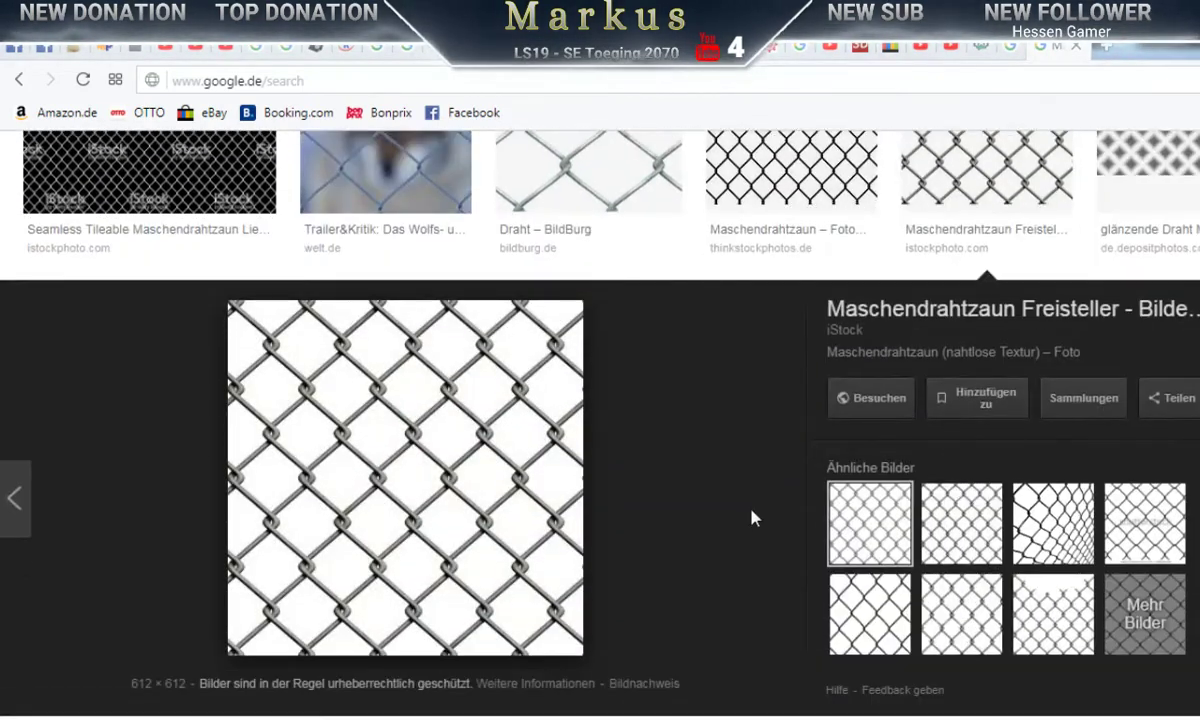
{"action": "right_click", "coordinate": [420, 459]}
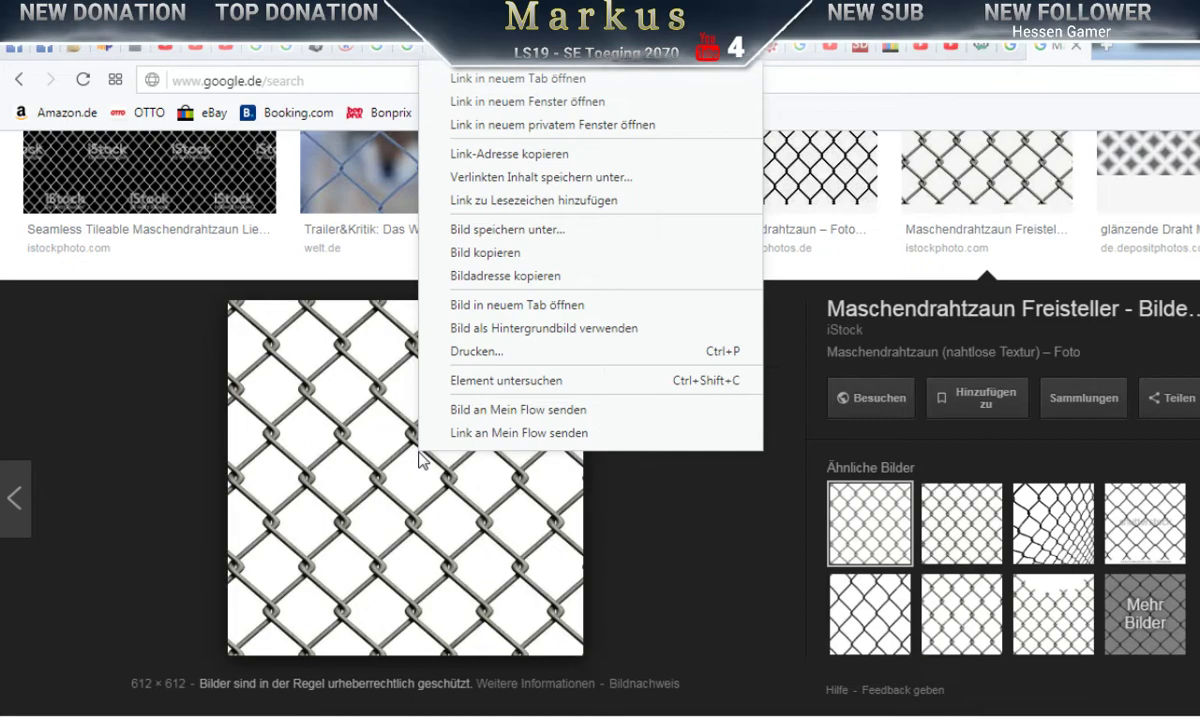
{"action": "left_click", "coordinate": [491, 252]}
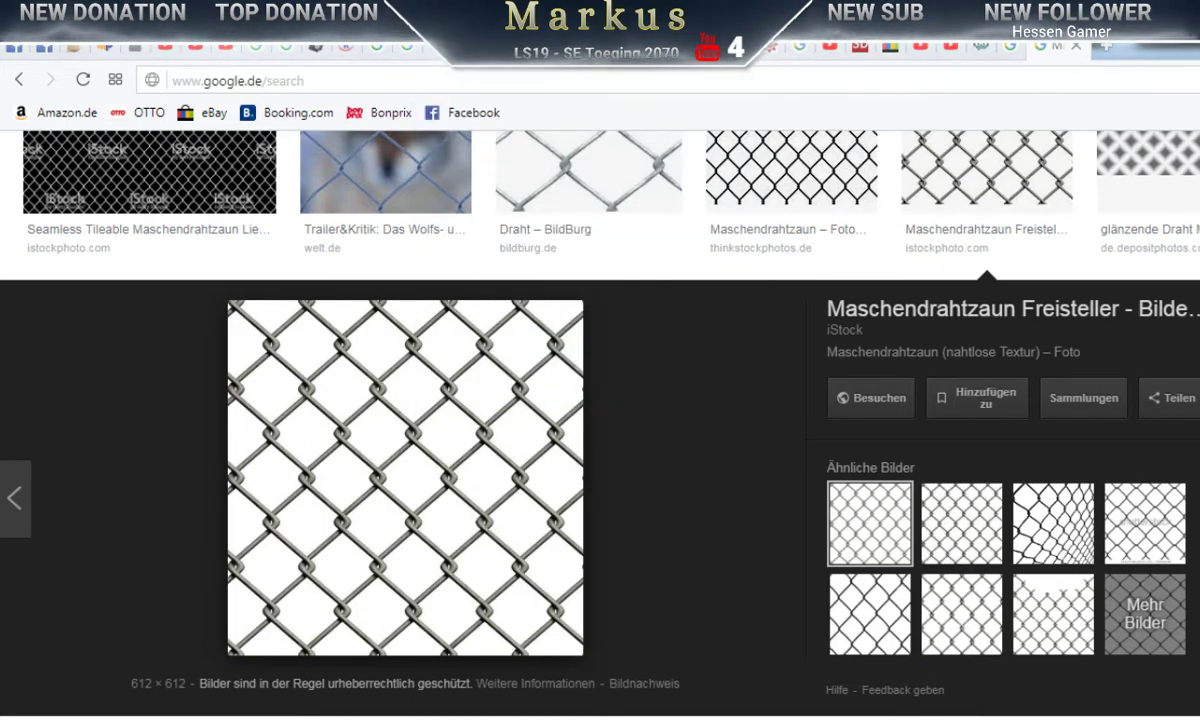
Step: Clear the open windows away, switch to GIMP and paste the copied chain-link picture as a new image
{"action": "key", "text": "alt+Tab"}
{"action": "left_click", "coordinate": [1130, 40]}
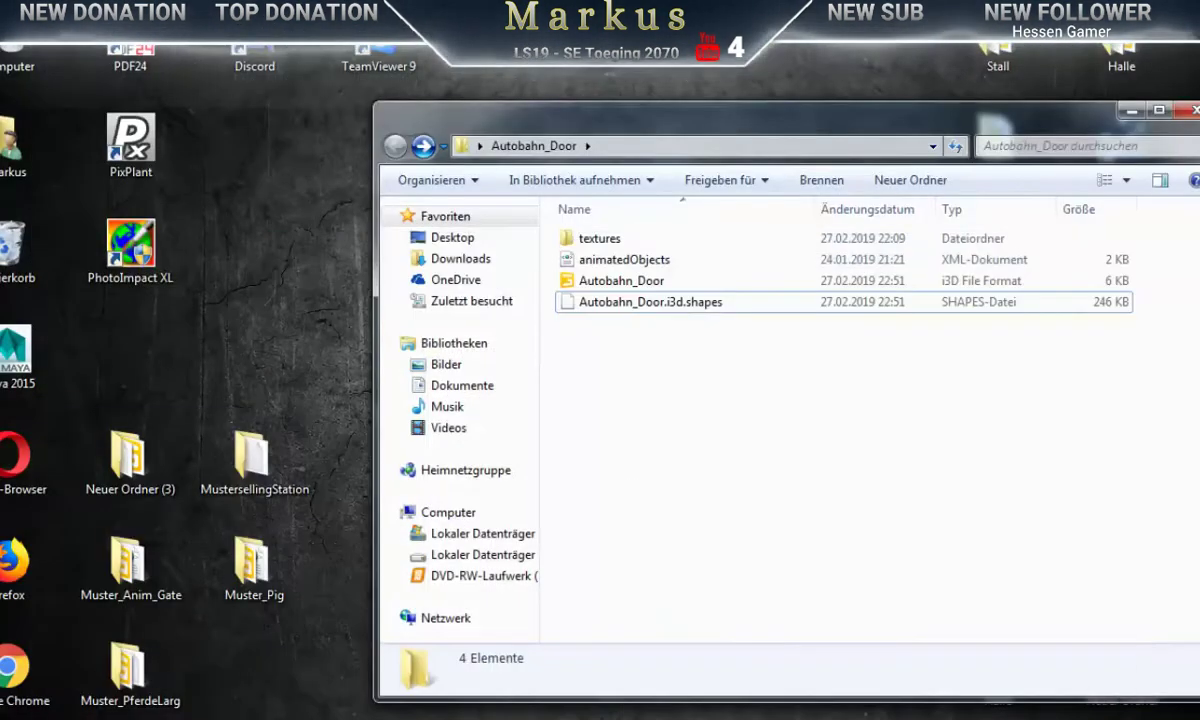
{"action": "left_click", "coordinate": [1133, 117]}
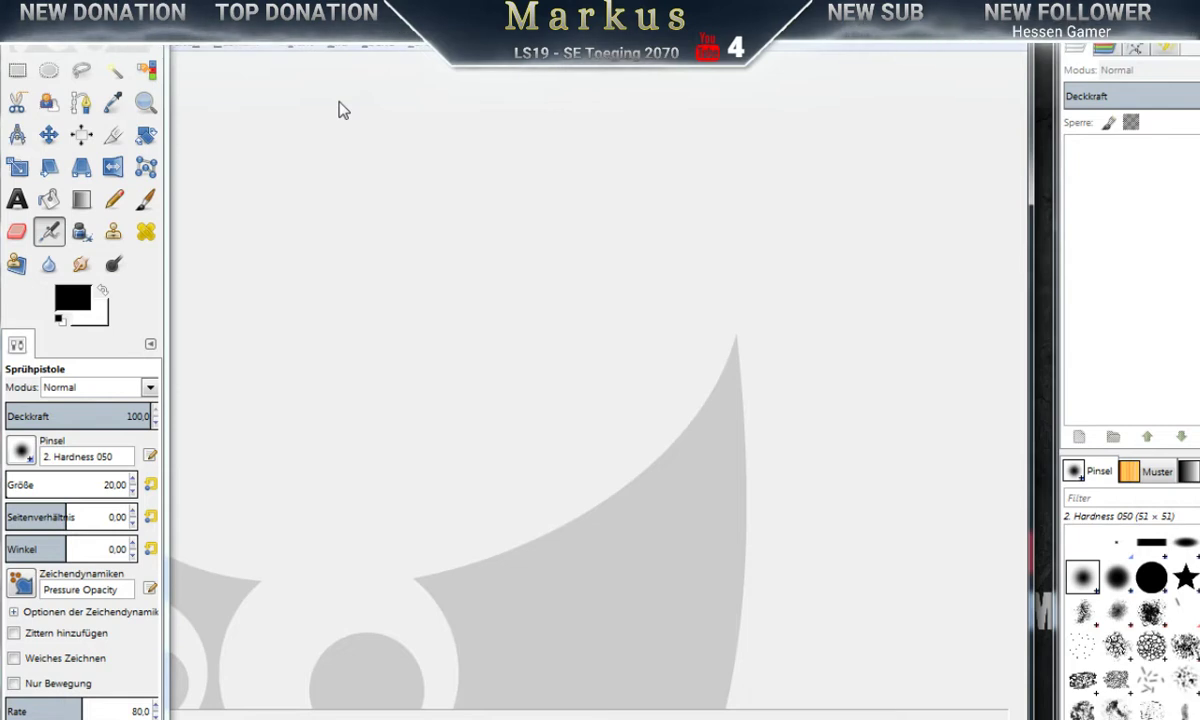
{"action": "left_click", "coordinate": [194, 46]}
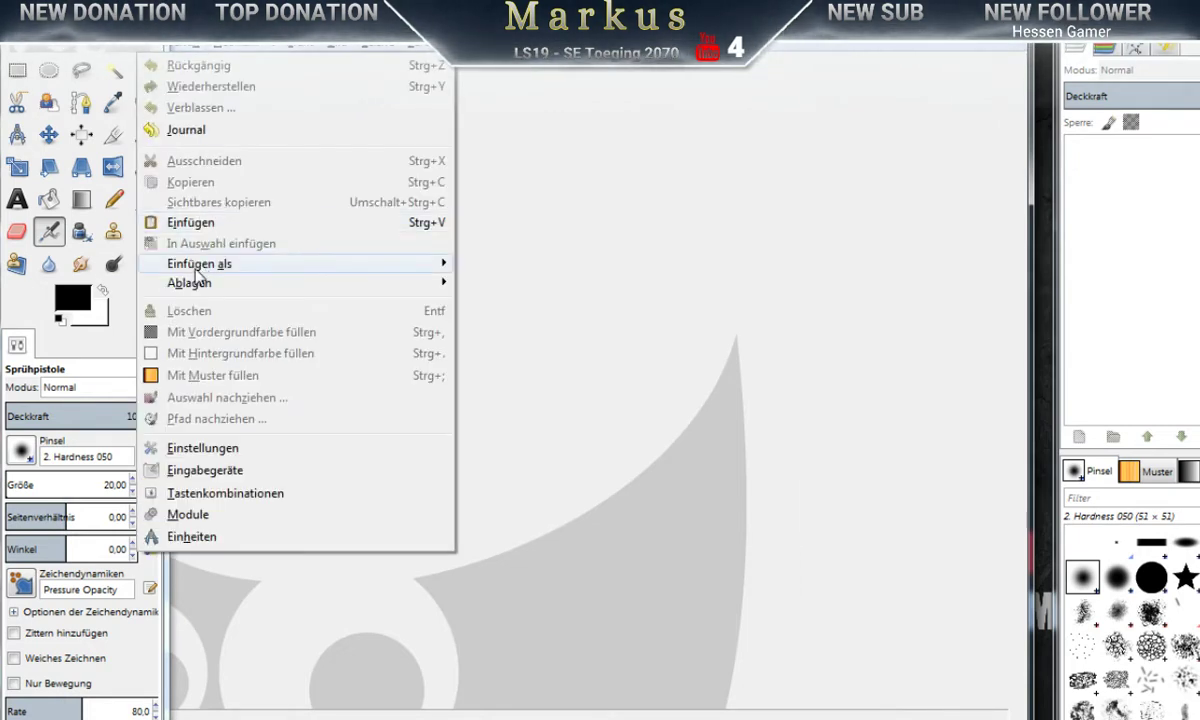
{"action": "mouse_move", "coordinate": [205, 264]}
{"action": "left_click", "coordinate": [511, 268]}
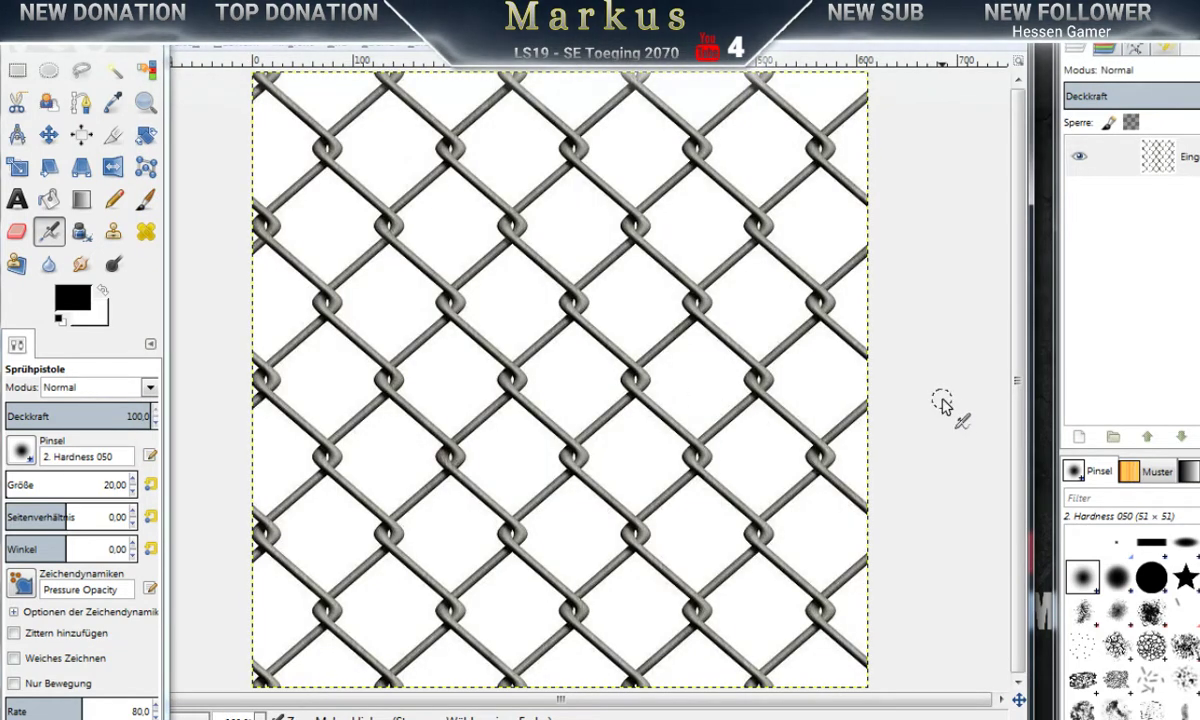
Step: Scale the chain-link image to a width of 512 px with its proportions kept, using cubic interpolation
{"action": "left_click", "coordinate": [320, 40]}
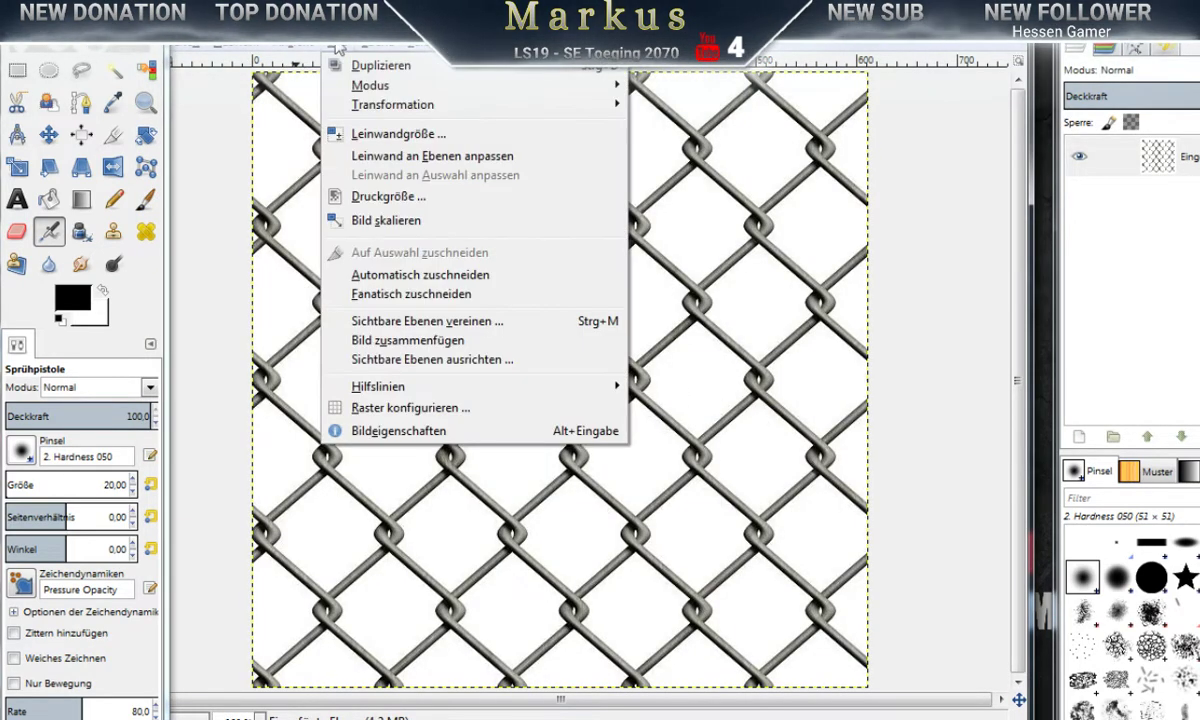
{"action": "left_click", "coordinate": [386, 220]}
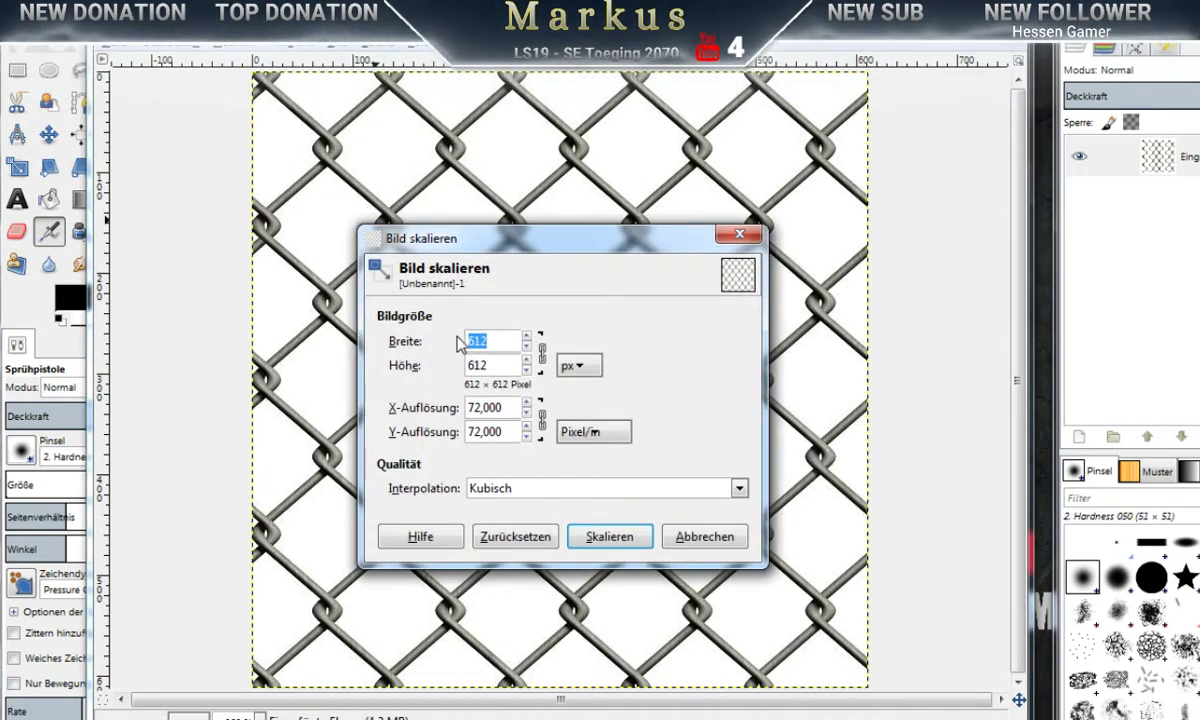
{"action": "type", "text": "512"}
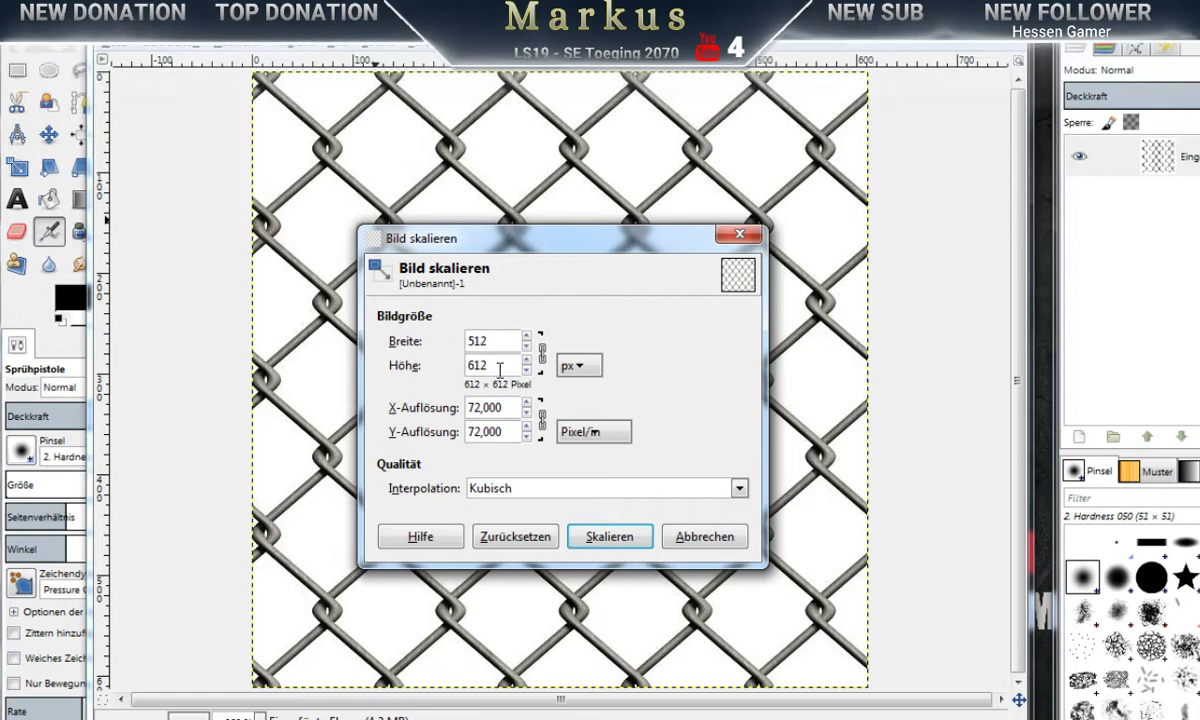
{"action": "left_click", "coordinate": [600, 537]}
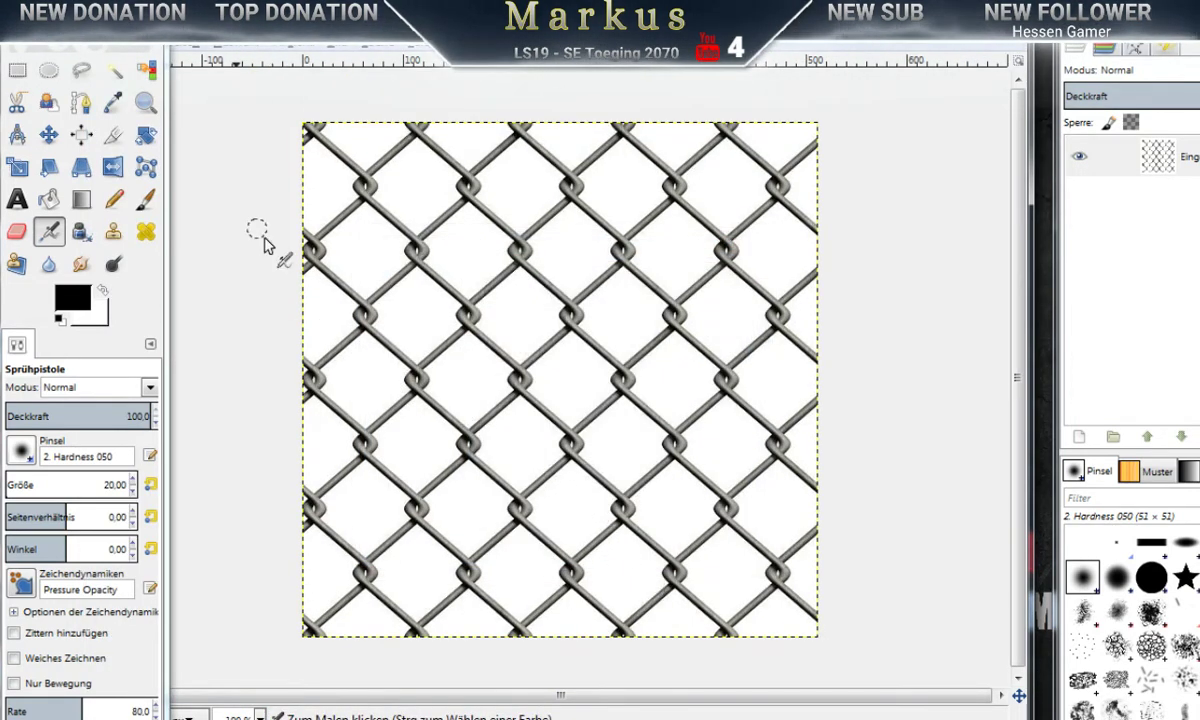
Step: Try converting white to transparency on the chain-link layer with Farbe zu Transparenz, and undo that conversion
{"action": "left_click", "coordinate": [381, 45]}
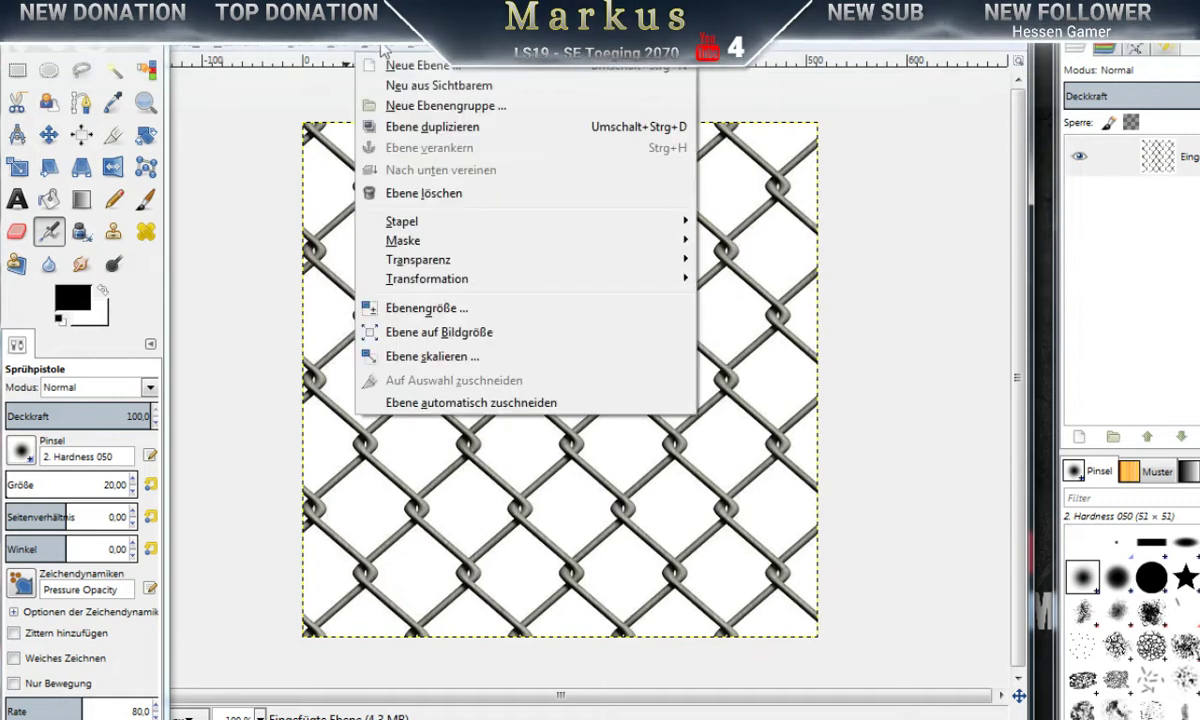
{"action": "mouse_move", "coordinate": [420, 268]}
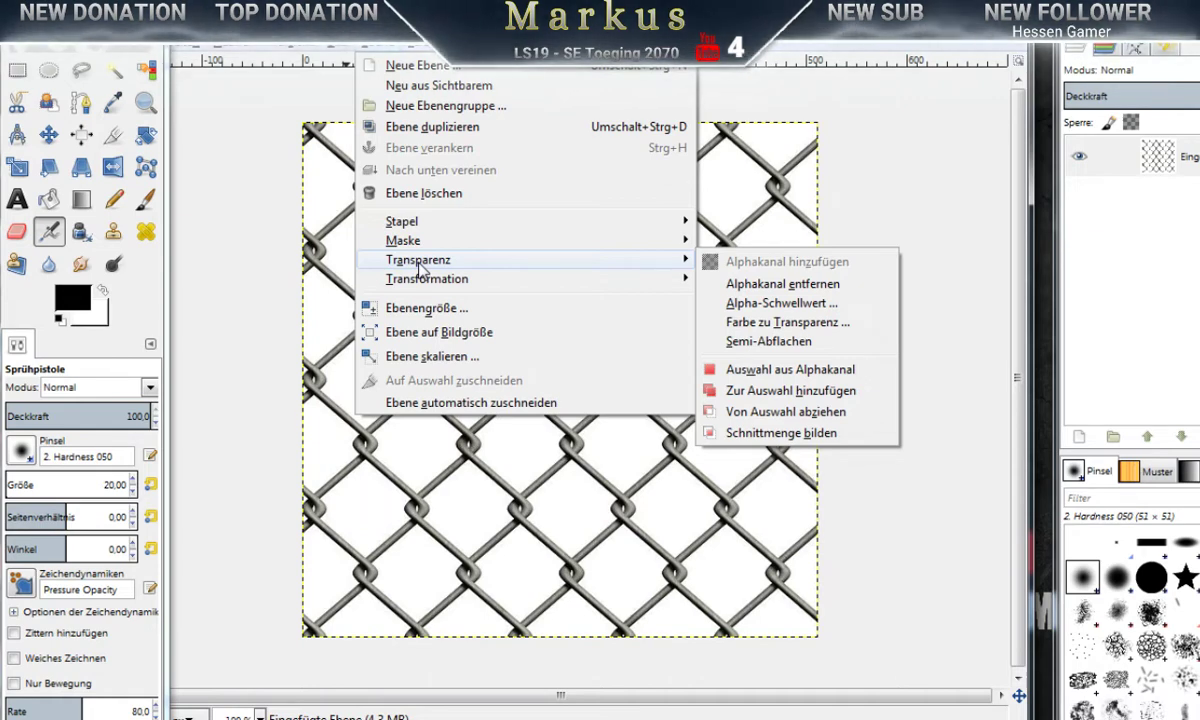
{"action": "left_click", "coordinate": [776, 322]}
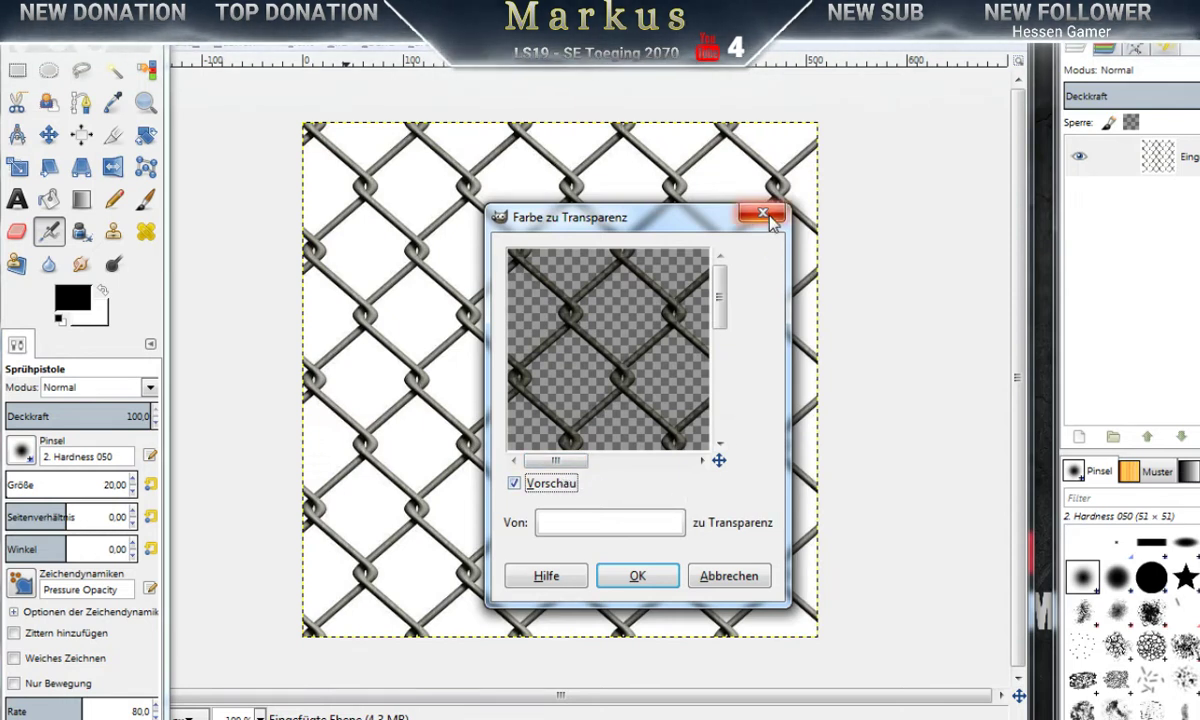
{"action": "left_click", "coordinate": [637, 578]}
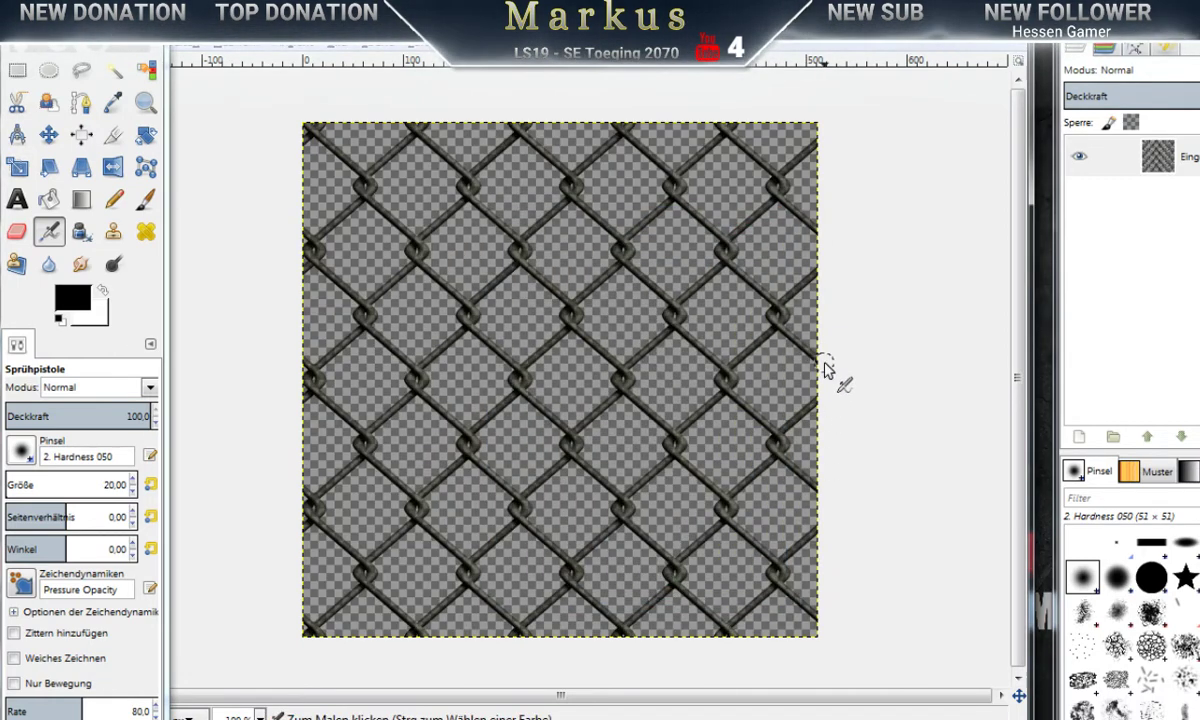
{"action": "left_click", "coordinate": [236, 46]}
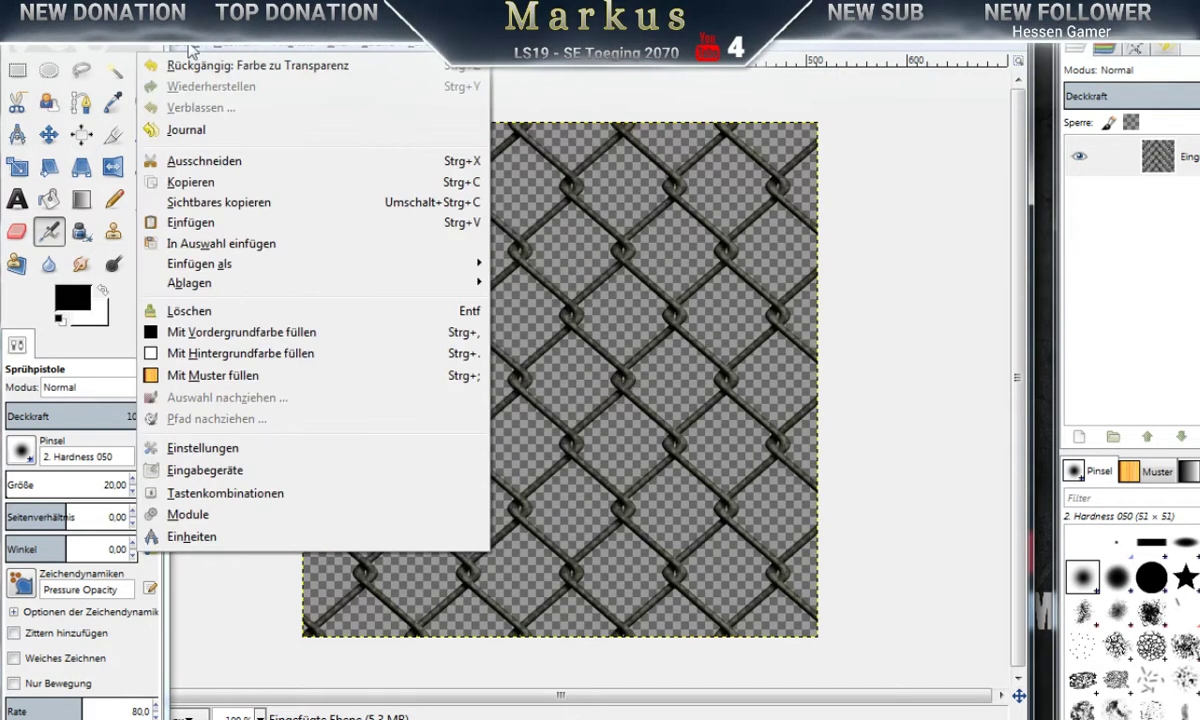
{"action": "left_click", "coordinate": [187, 66]}
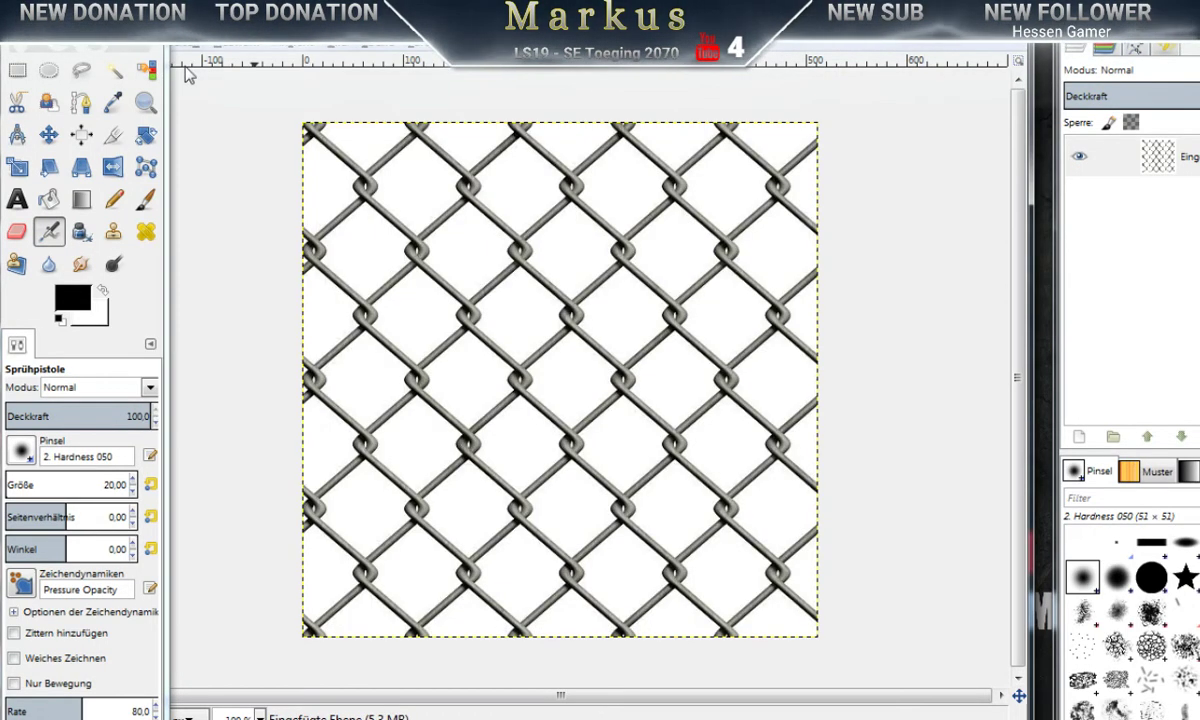
{"action": "left_click", "coordinate": [340, 50]}
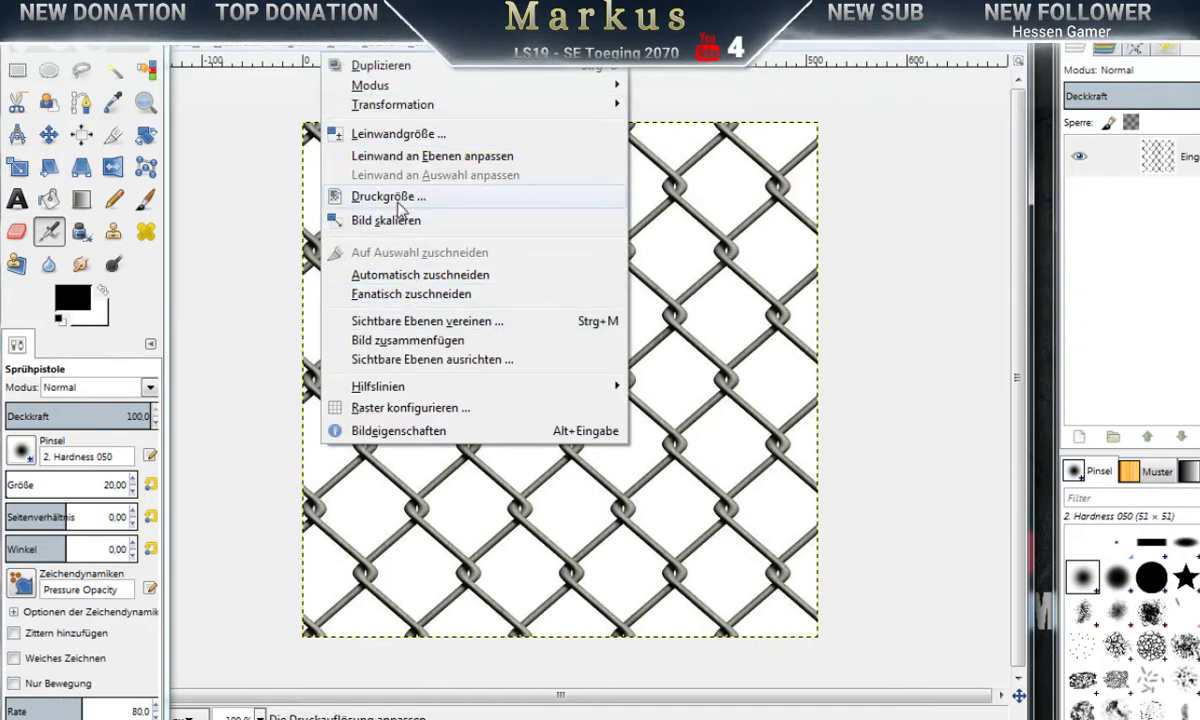
{"action": "mouse_move", "coordinate": [378, 50]}
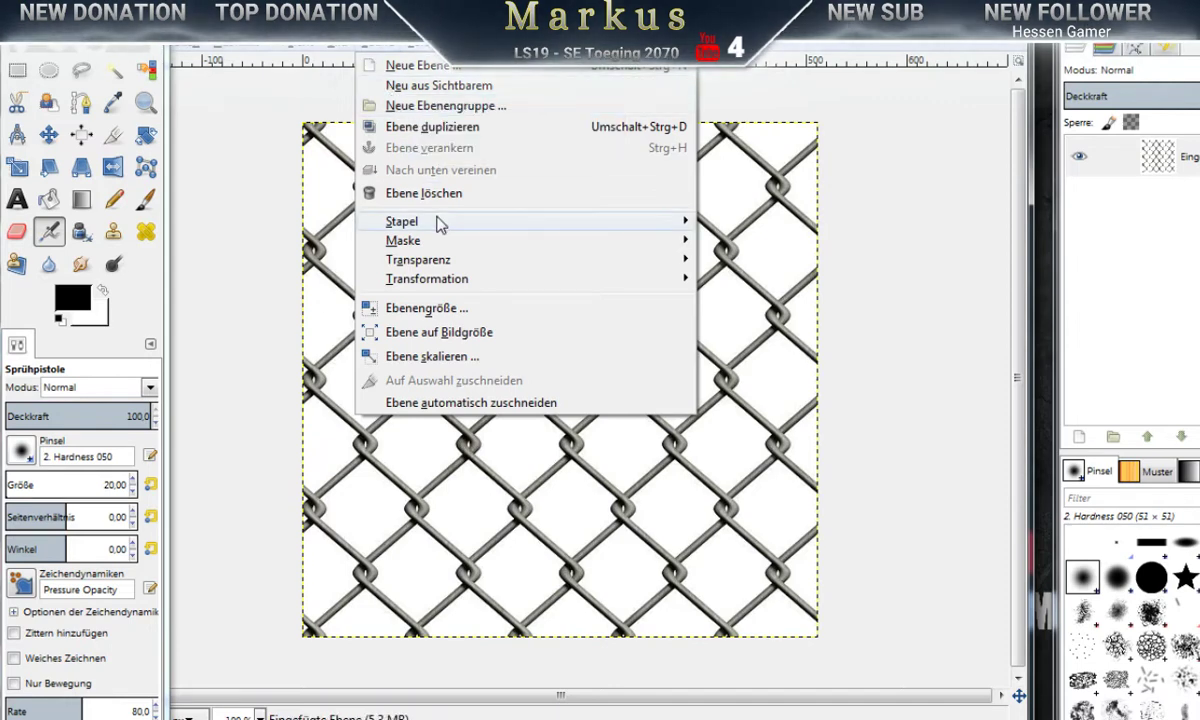
{"action": "mouse_move", "coordinate": [420, 50]}
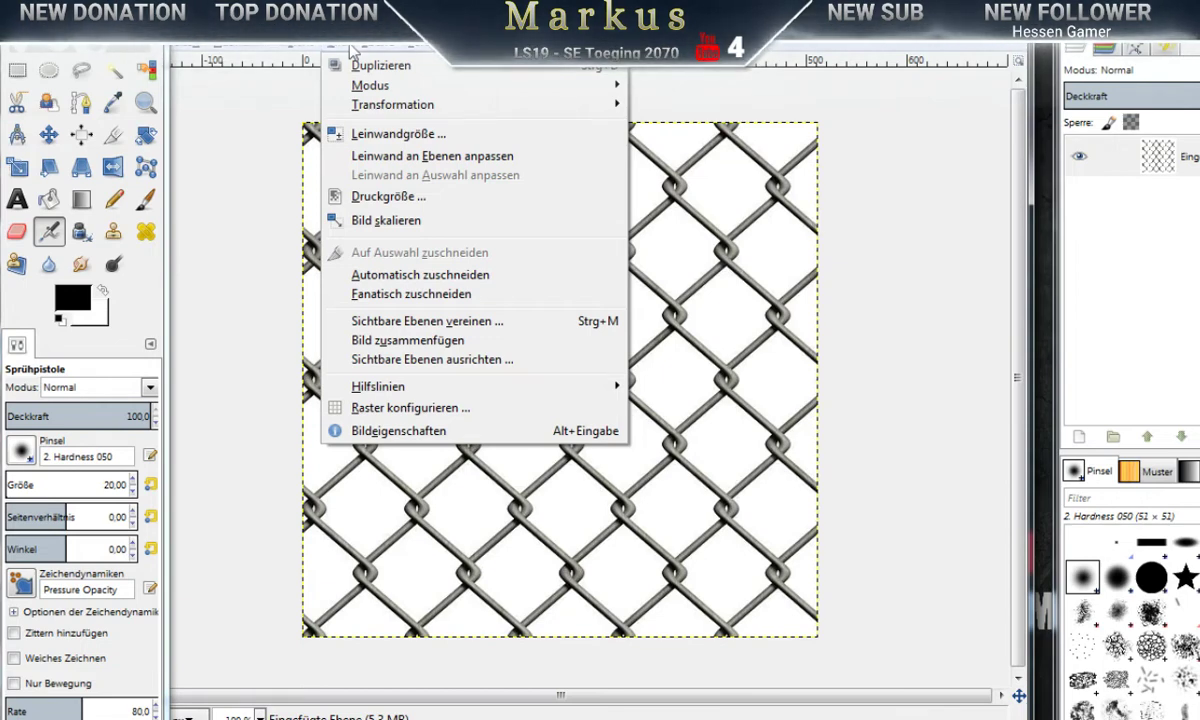
{"action": "mouse_move", "coordinate": [314, 50]}
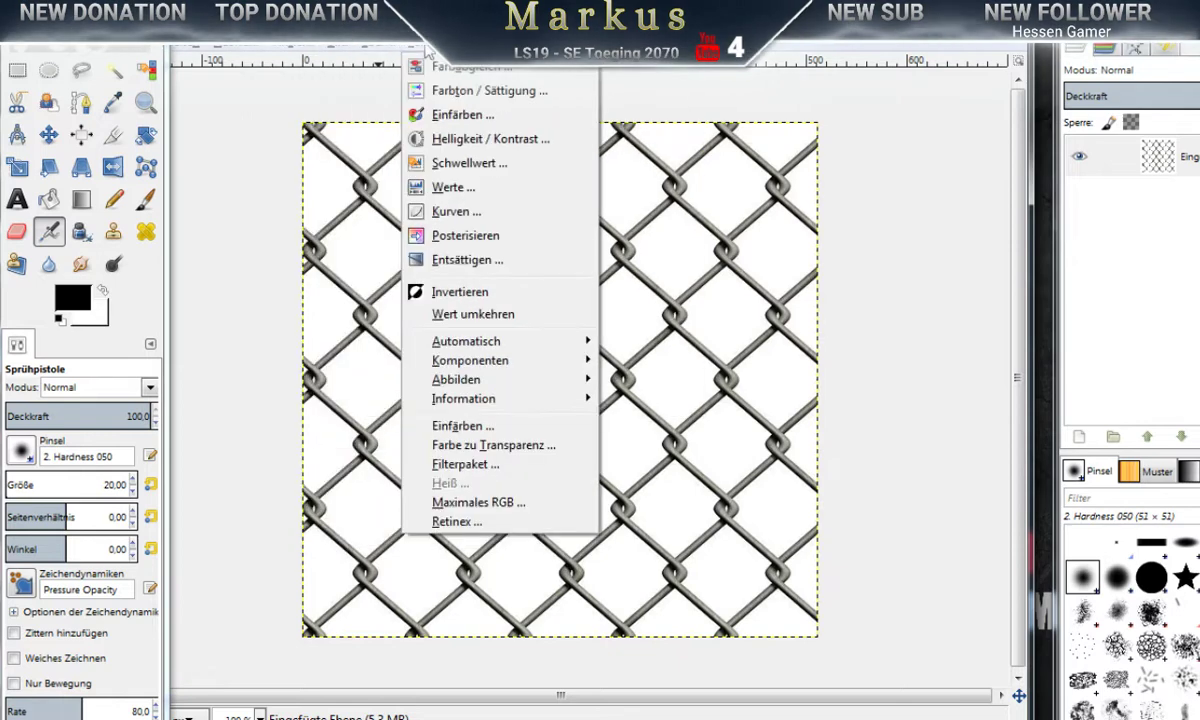
{"action": "mouse_move", "coordinate": [480, 50]}
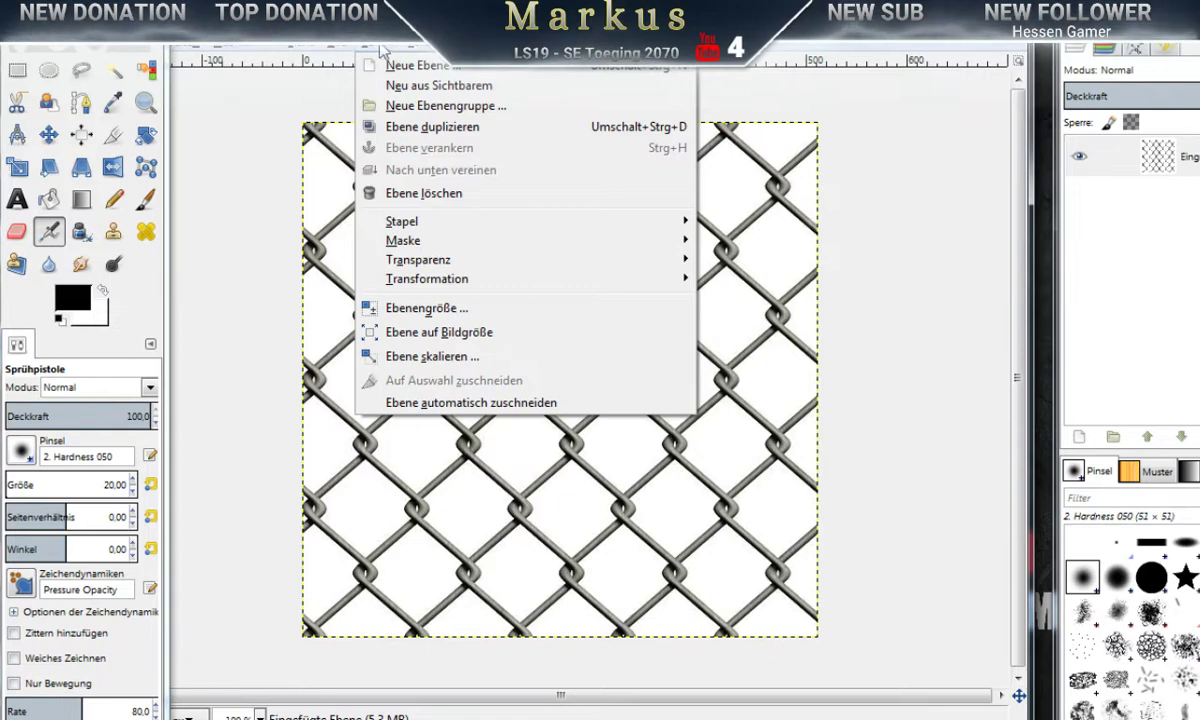
{"action": "mouse_move", "coordinate": [250, 48]}
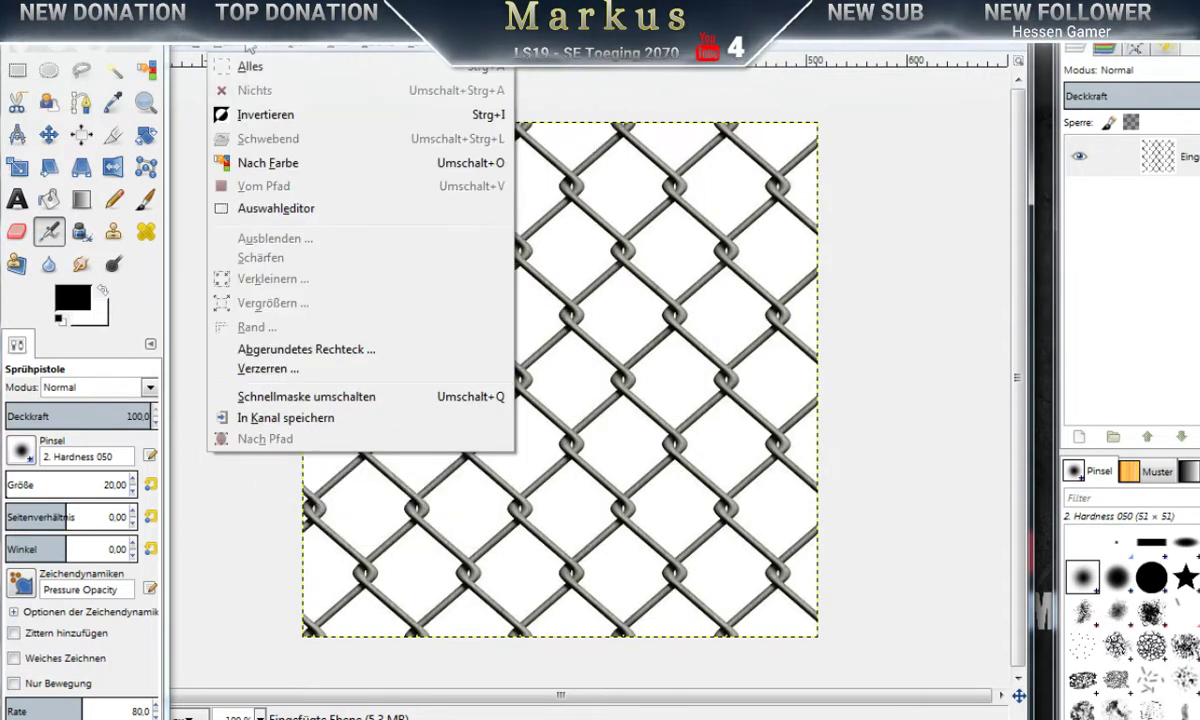
{"action": "mouse_move", "coordinate": [205, 50]}
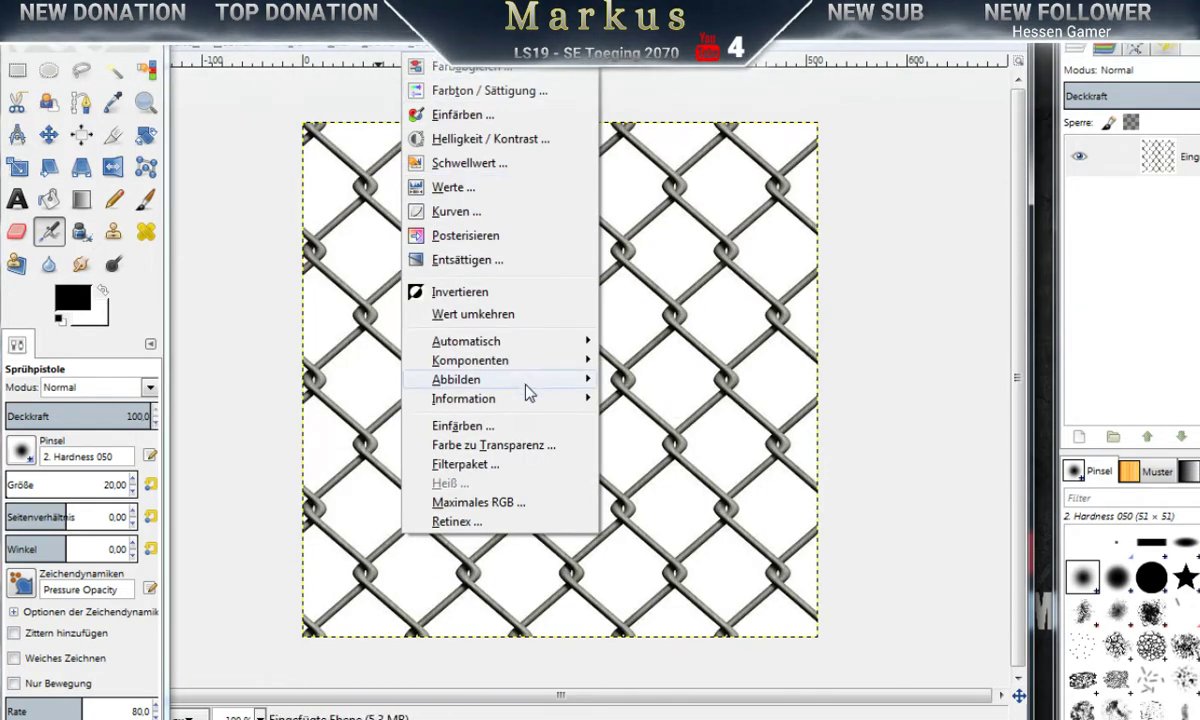
{"action": "mouse_move", "coordinate": [524, 399]}
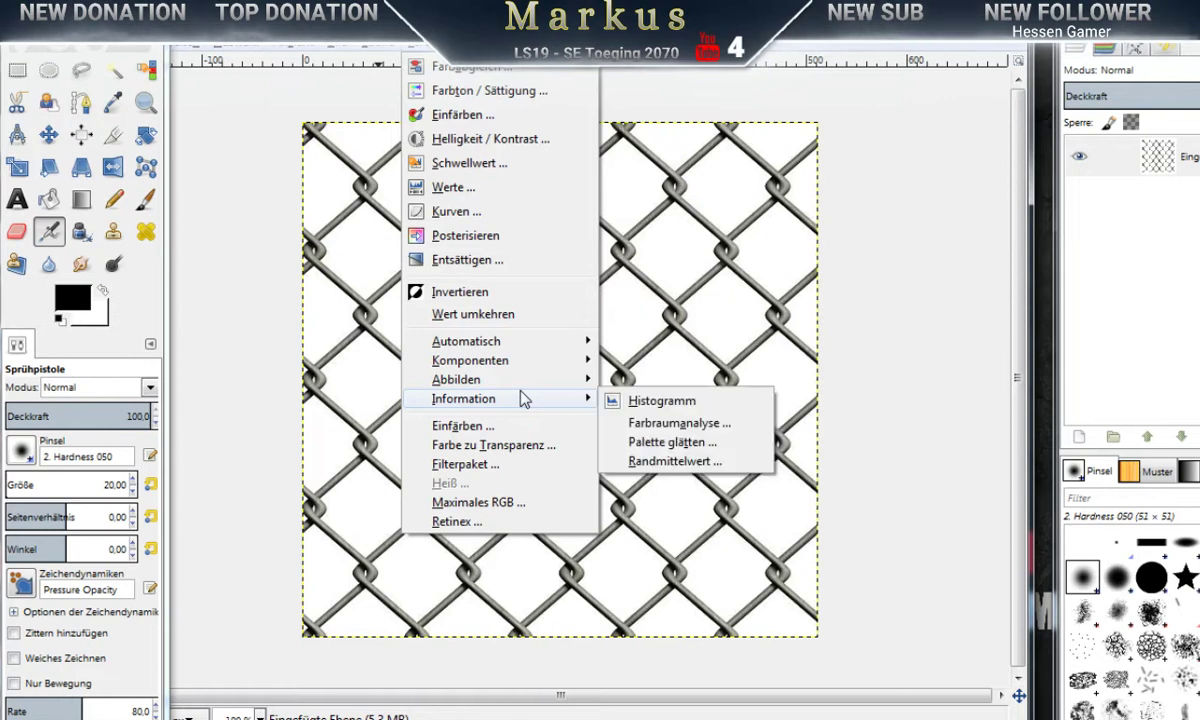
{"action": "left_click", "coordinate": [519, 446]}
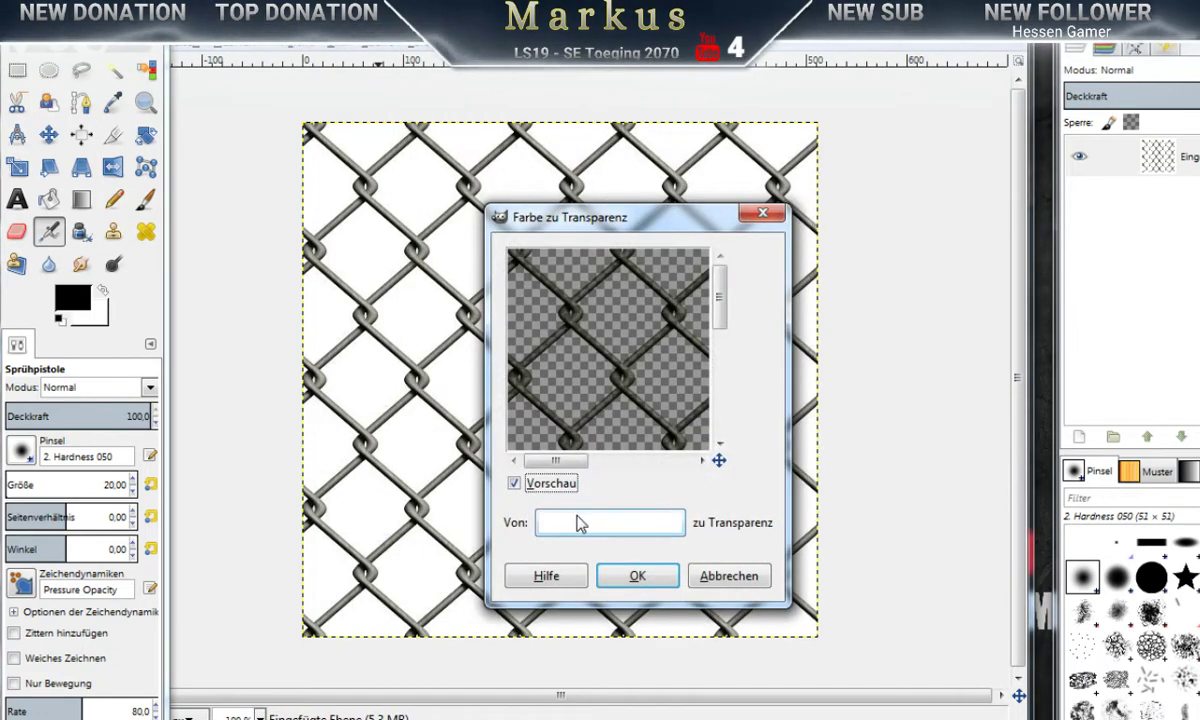
{"action": "left_click", "coordinate": [715, 575]}
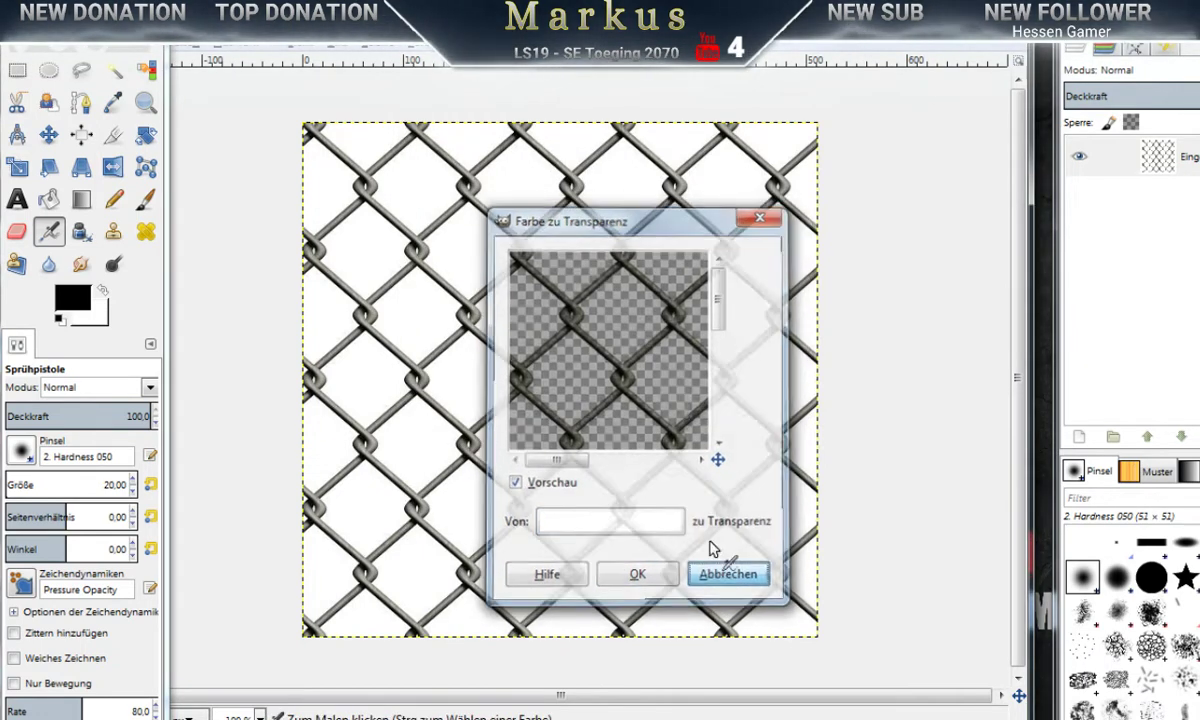
Step: Turn the white background of the chain-link fence layer transparent with Color to Alpha (Farbe zu Transparenz)
{"action": "left_click", "coordinate": [372, 45]}
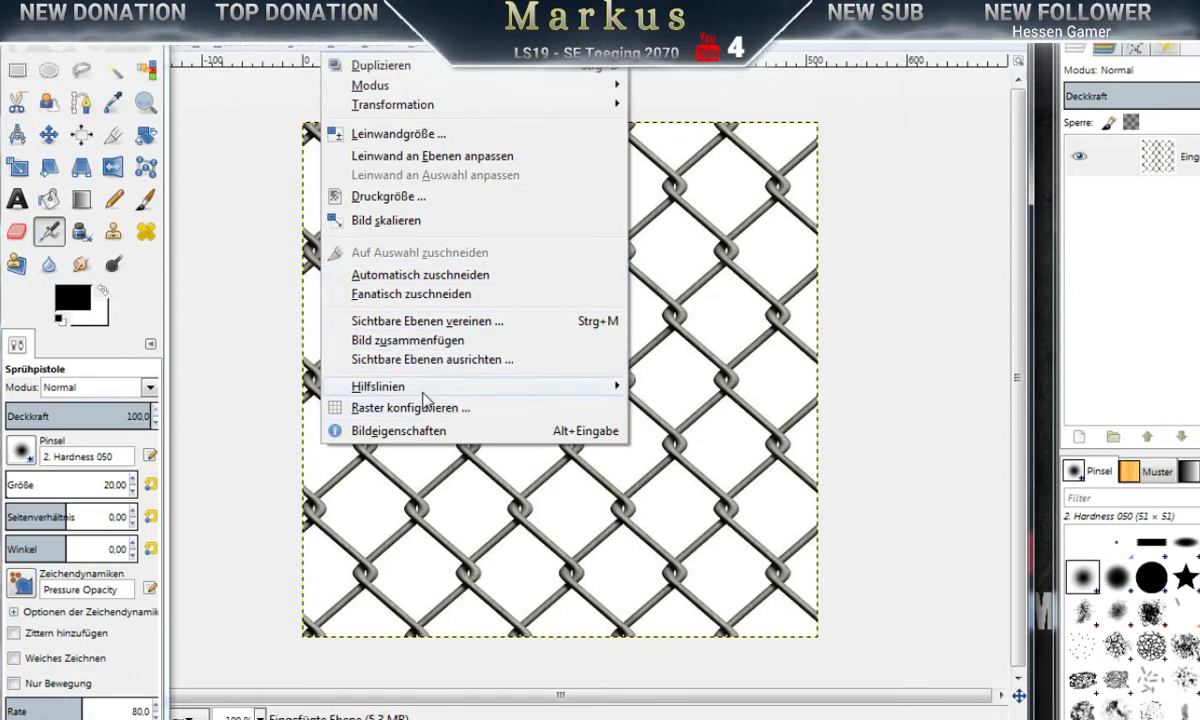
{"action": "mouse_move", "coordinate": [372, 54]}
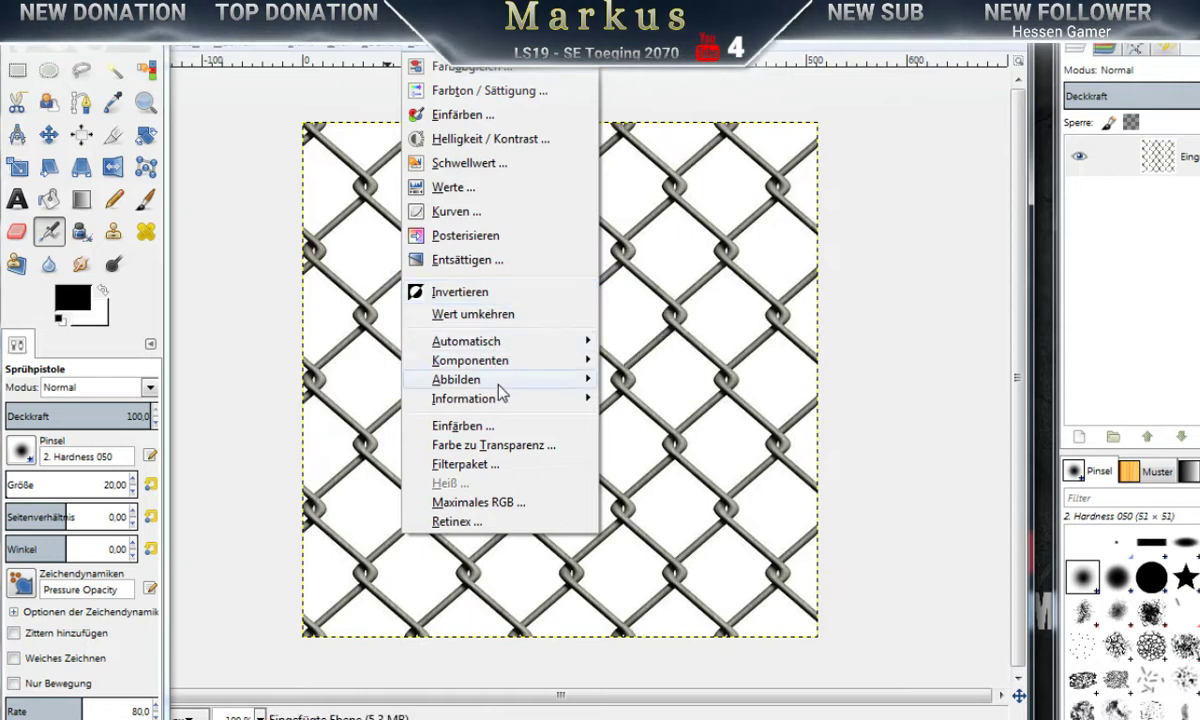
{"action": "mouse_move", "coordinate": [499, 400]}
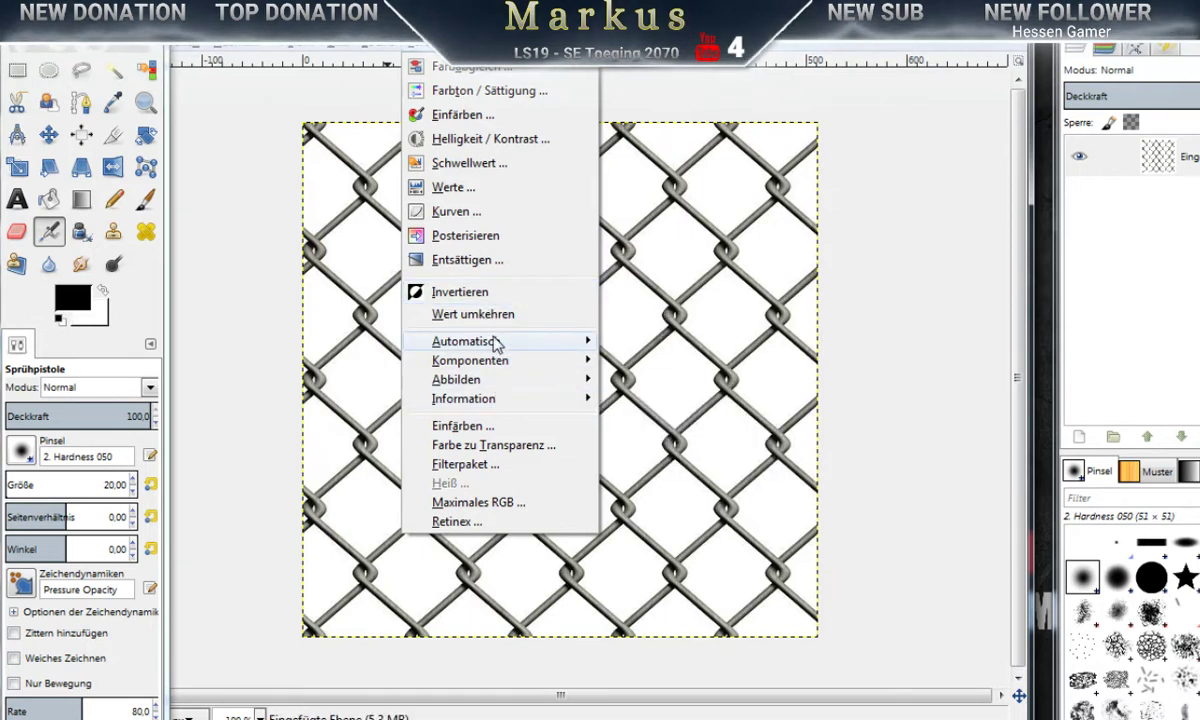
{"action": "mouse_move", "coordinate": [490, 364]}
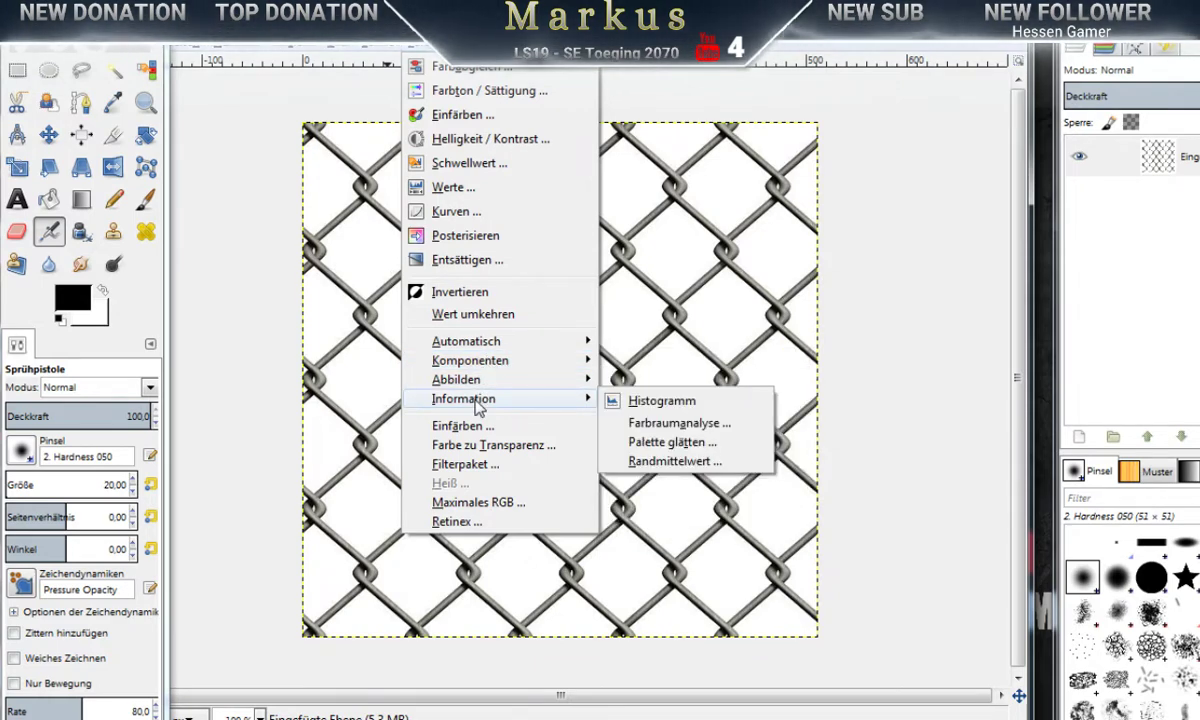
{"action": "left_click", "coordinate": [487, 447]}
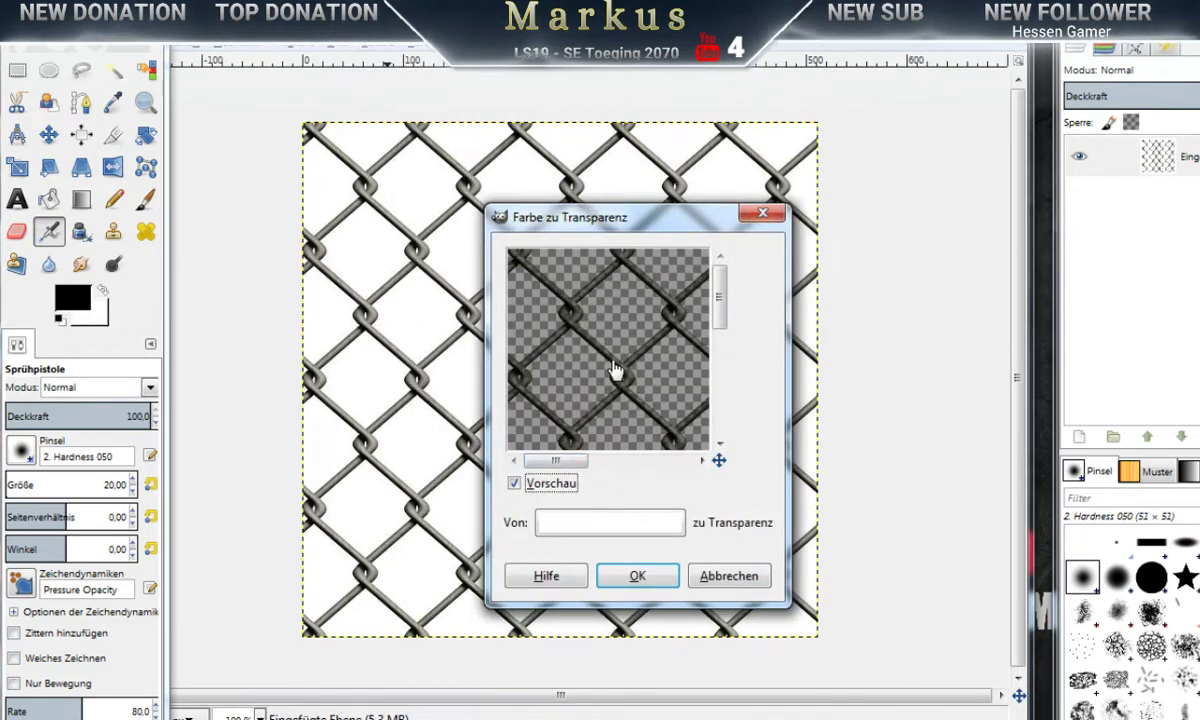
{"action": "left_click", "coordinate": [637, 576]}
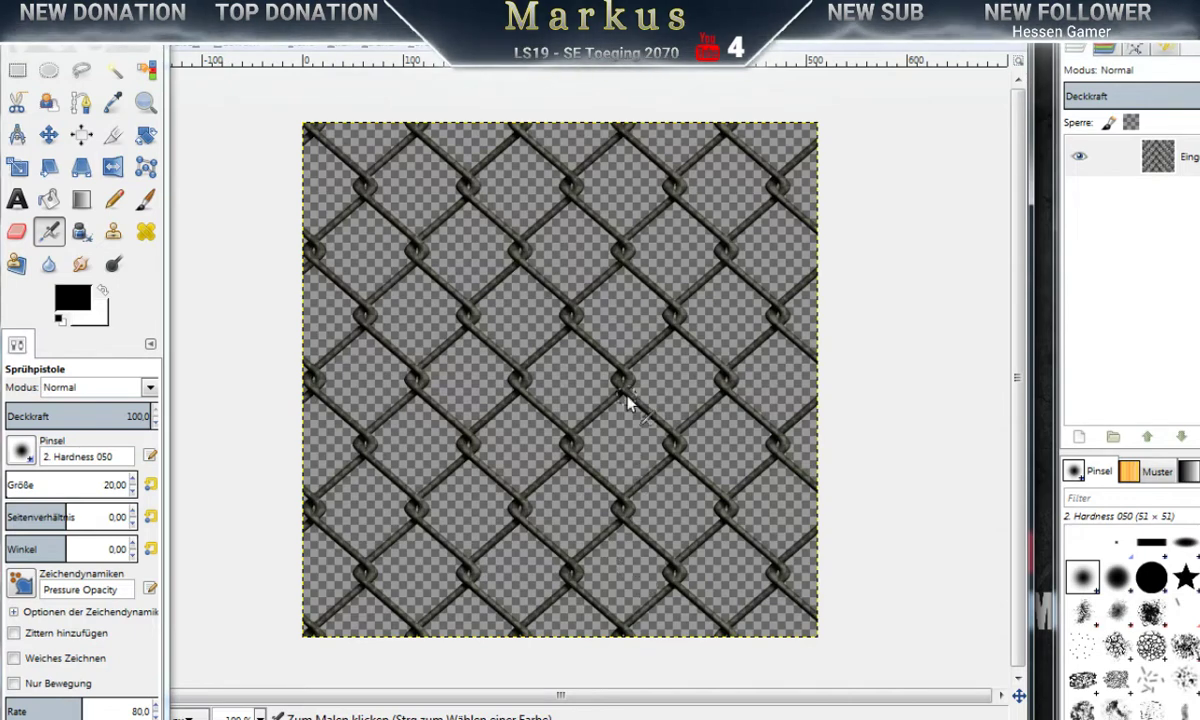
{"action": "left_click", "coordinate": [585, 42]}
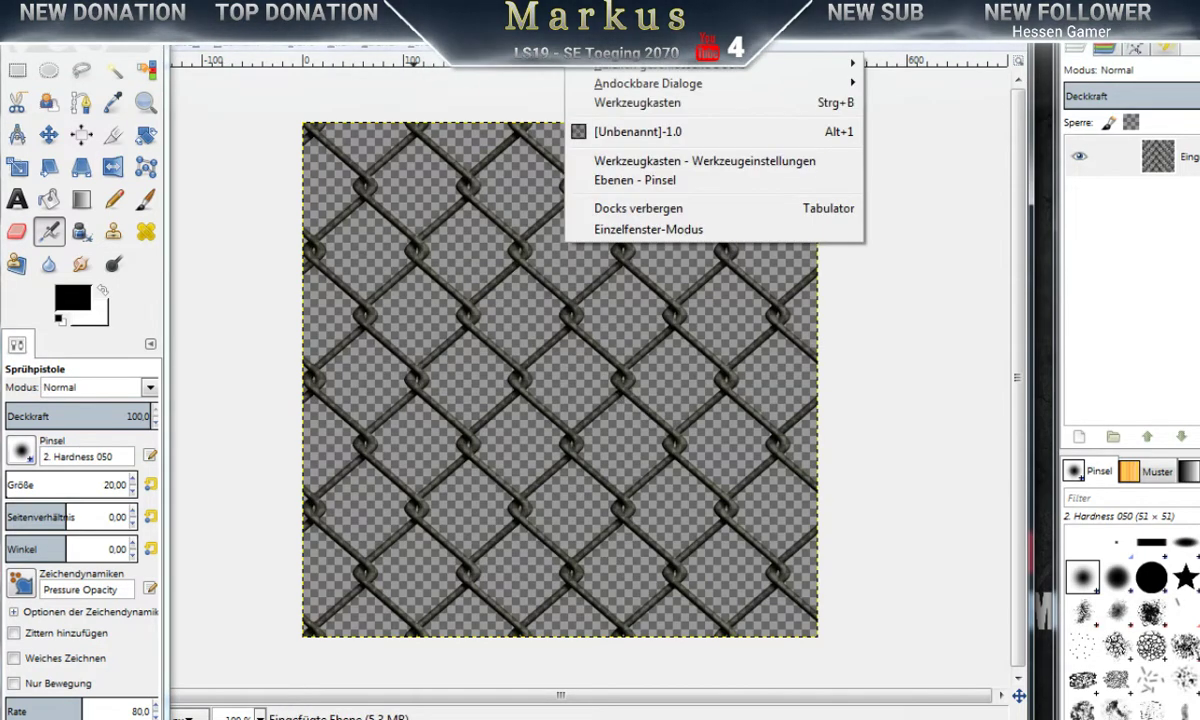
{"action": "mouse_move", "coordinate": [548, 40]}
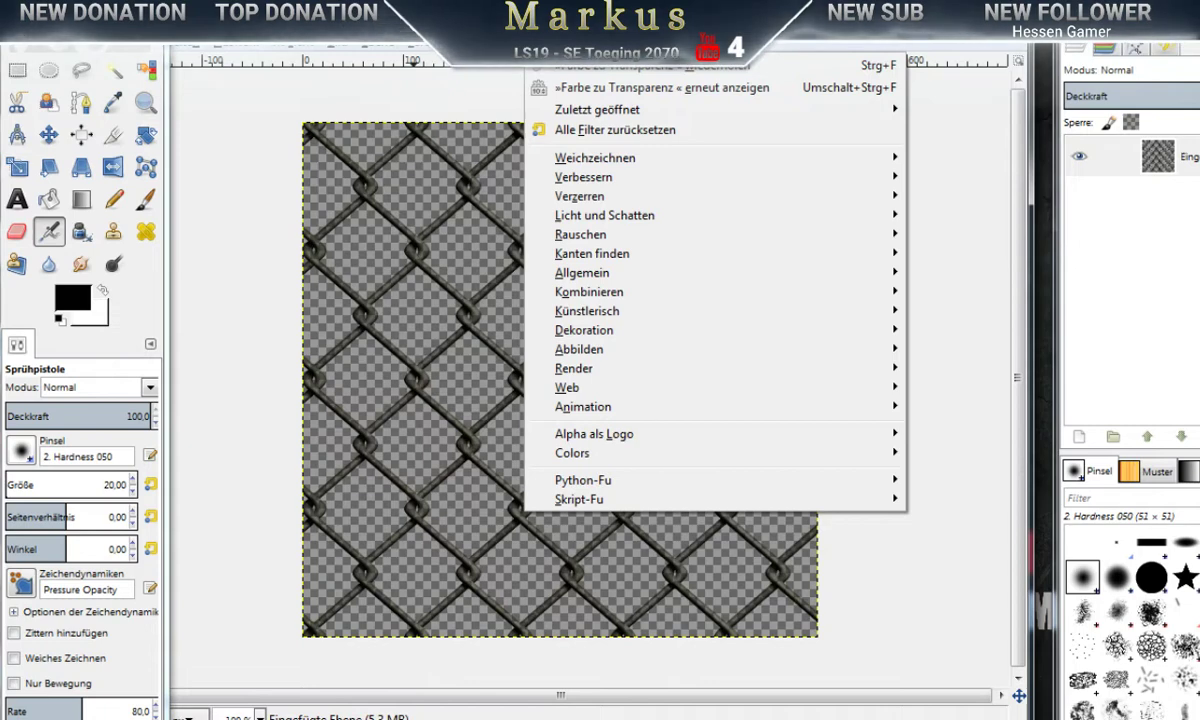
{"action": "mouse_move", "coordinate": [424, 42]}
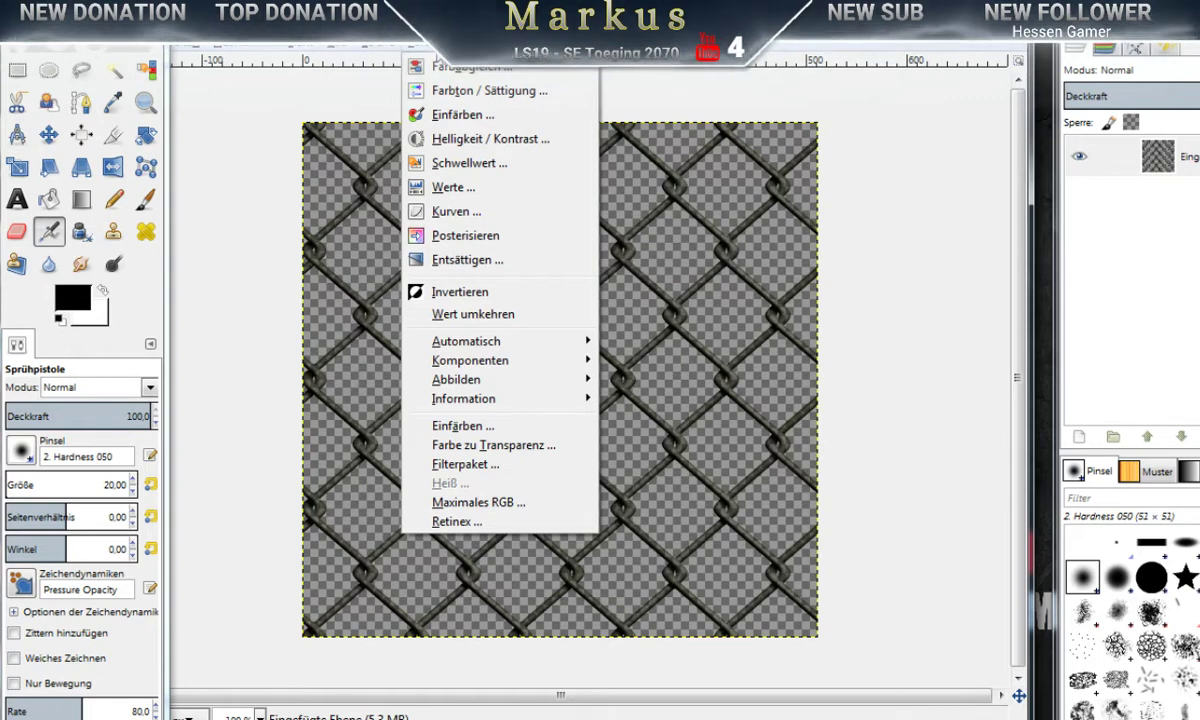
{"action": "key", "text": "Right"}
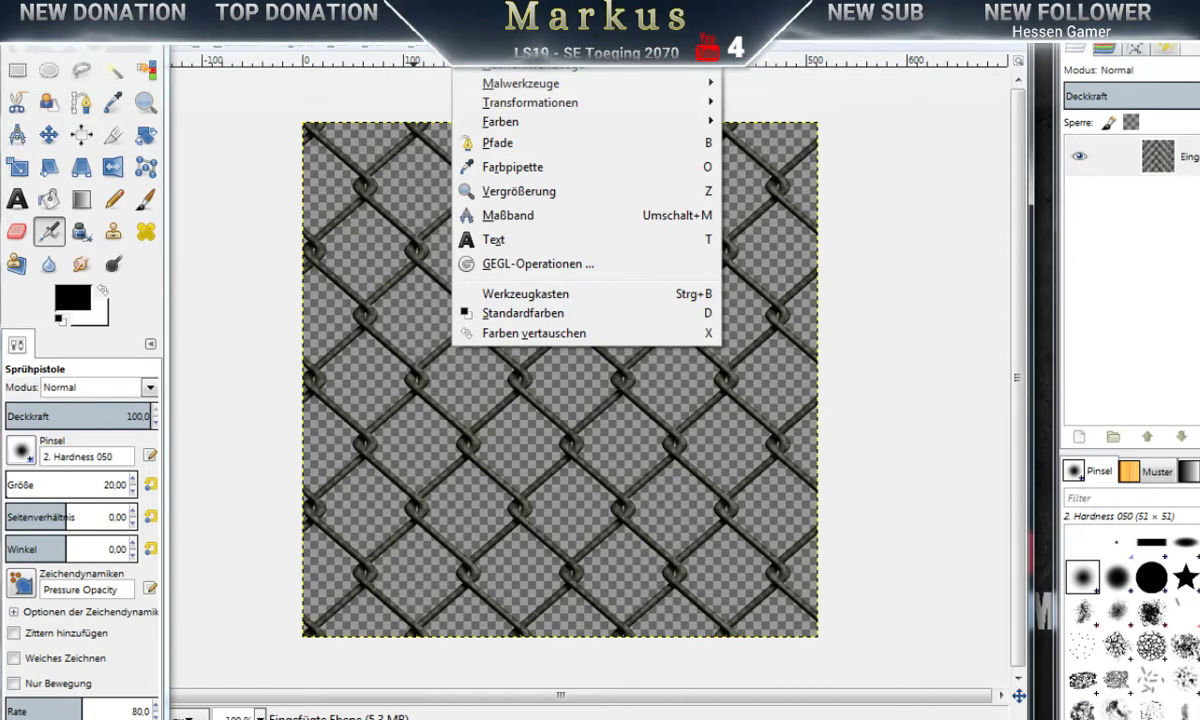
Step: Switch to the browser, close the enlarged fence picture and look through the remaining image results for other fence textures
{"action": "key", "text": "alt+Tab"}
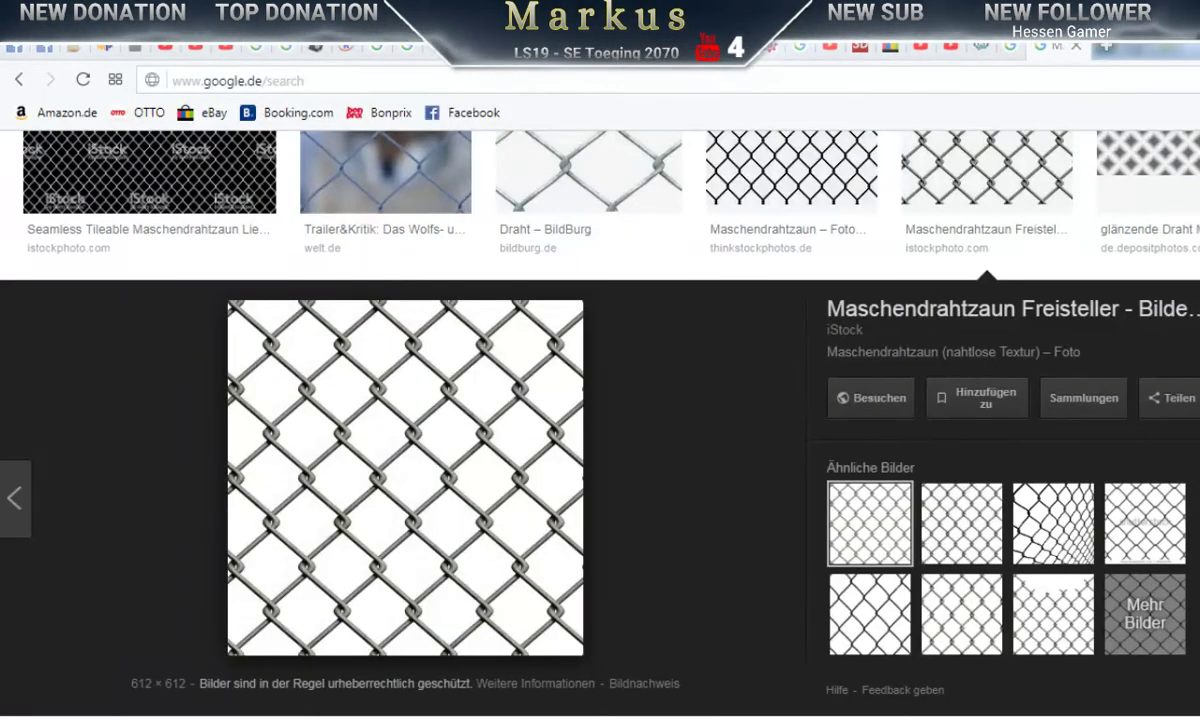
{"action": "key", "text": "Escape"}
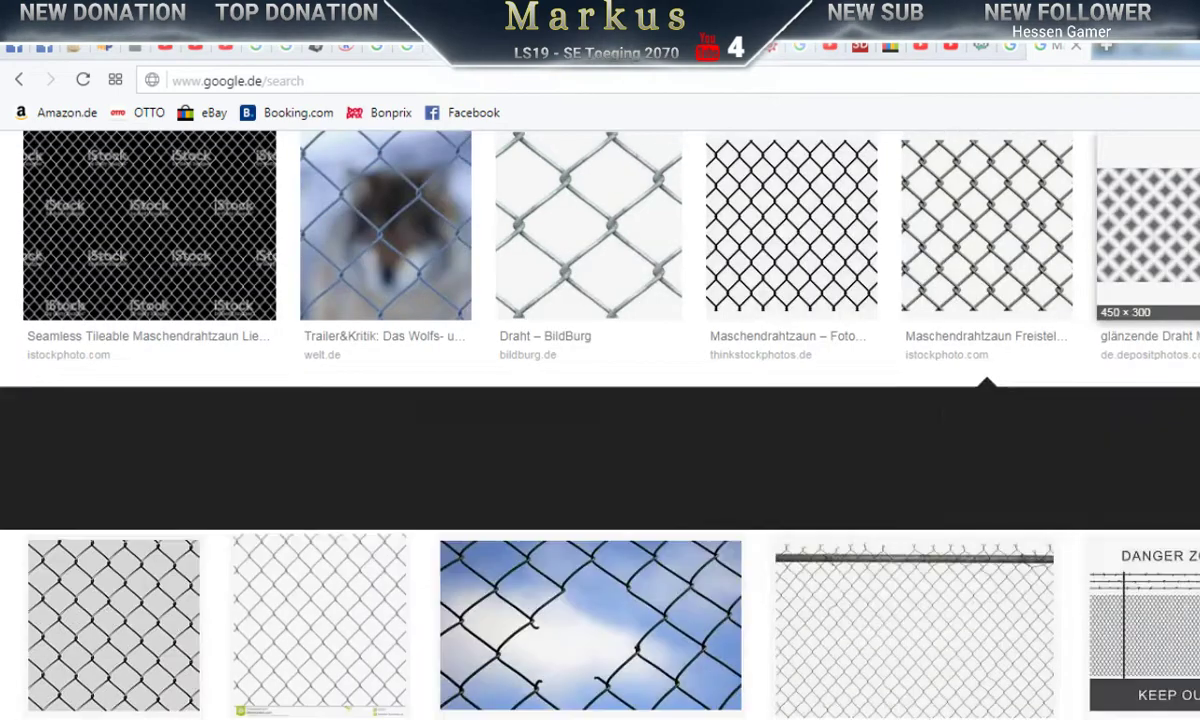
{"action": "scroll", "coordinate": [787, 400], "scroll_direction": "down", "scroll_amount": 4}
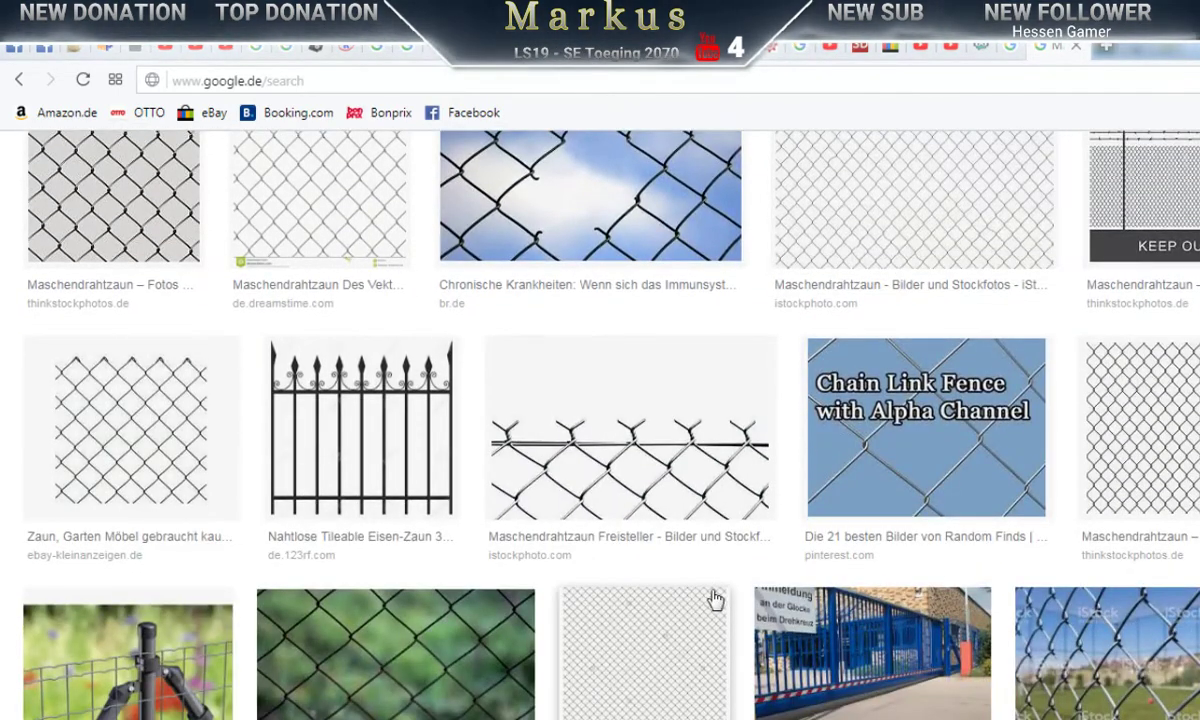
{"action": "scroll", "coordinate": [705, 595], "scroll_direction": "down", "scroll_amount": 3}
{"action": "scroll", "coordinate": [697, 591], "scroll_direction": "down", "scroll_amount": 2}
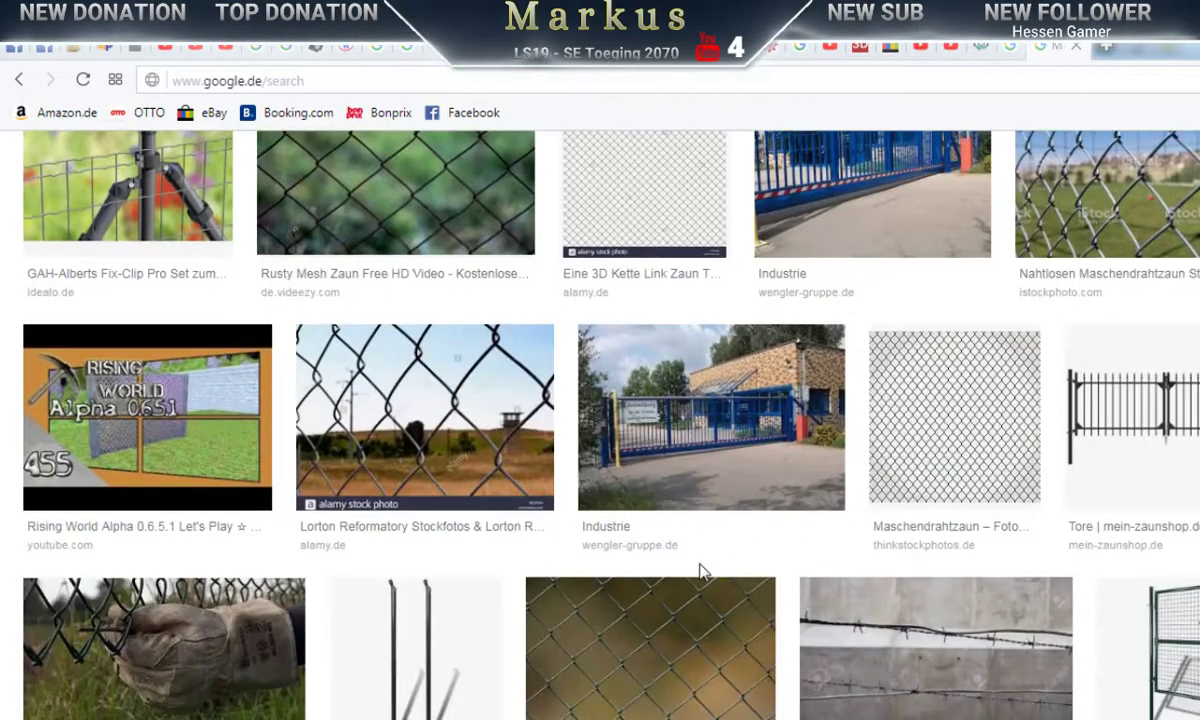
{"action": "scroll", "coordinate": [678, 540], "scroll_direction": "up", "scroll_amount": 12}
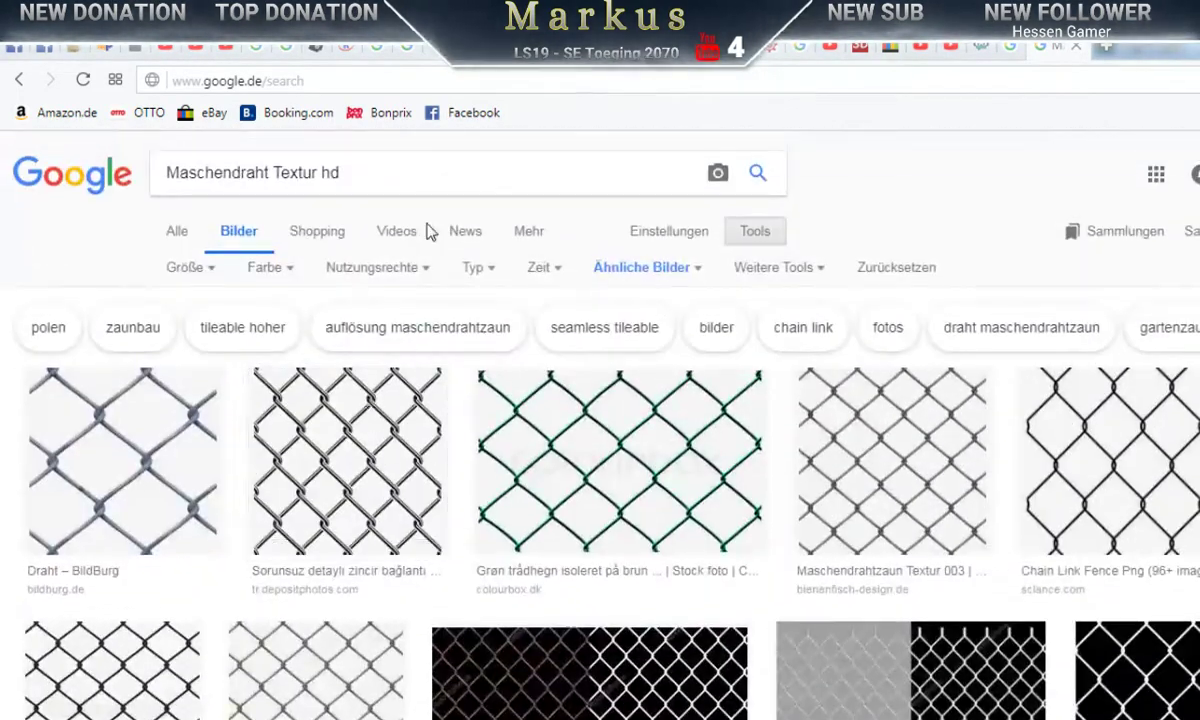
Step: Shorten the image search query to "Maschendraht Textur" and run the search
{"action": "left_click", "coordinate": [368, 171]}
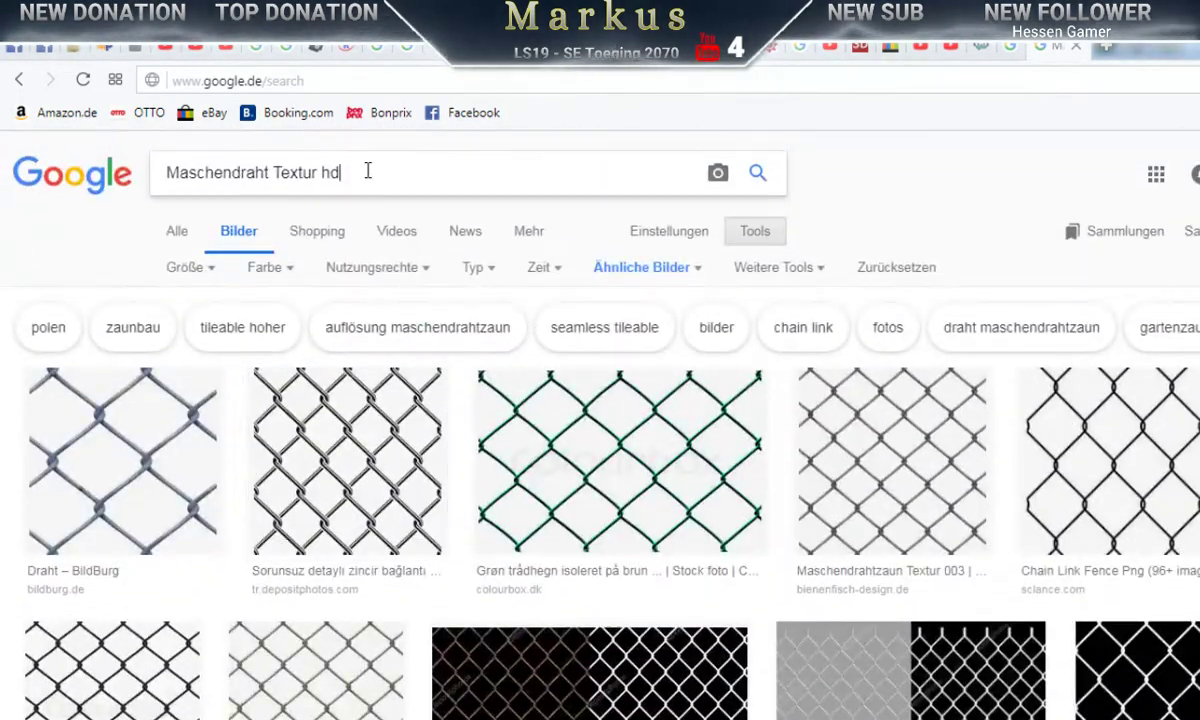
{"action": "key", "text": "BackSpace"}
{"action": "key", "text": "BackSpace"}
{"action": "key", "text": "BackSpace"}
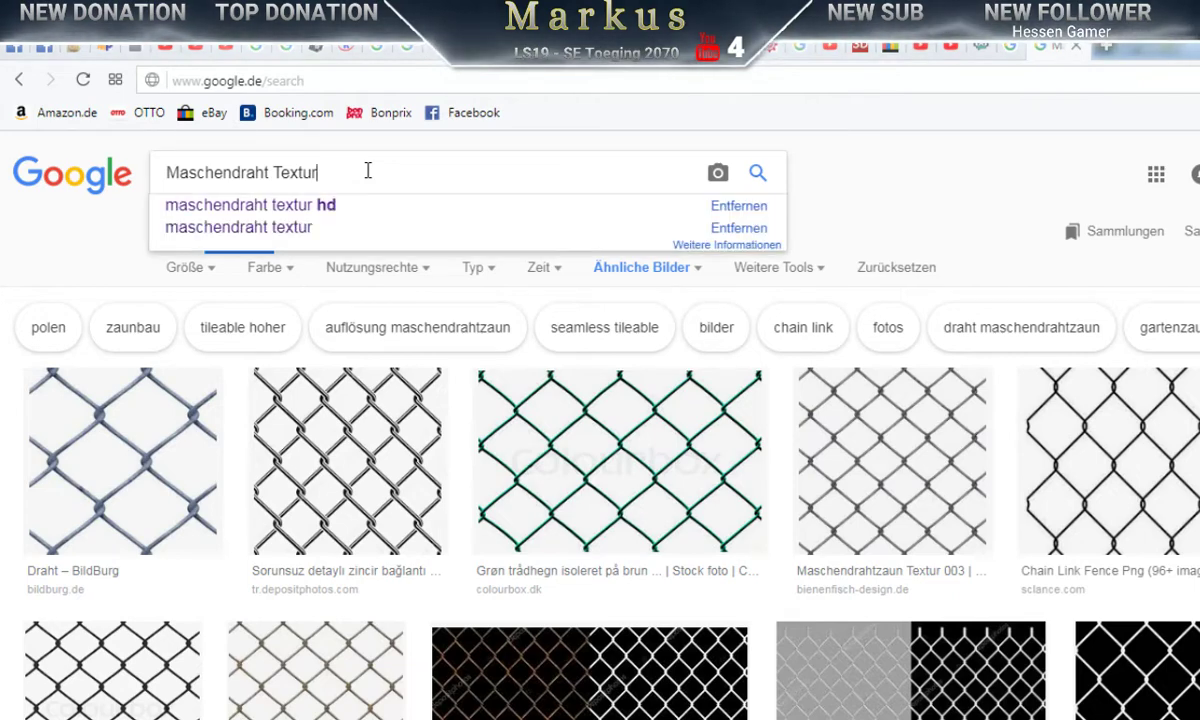
{"action": "key", "text": "Return"}
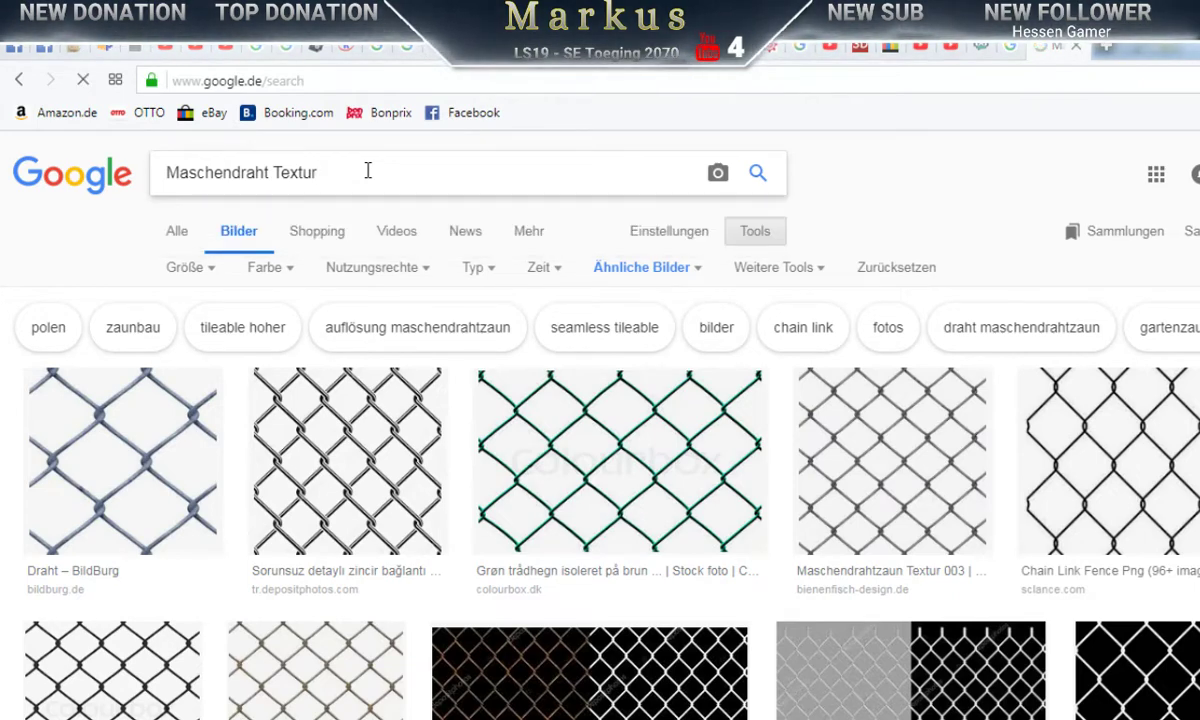
Step: Look through the image results for "Maschendraht Textur" for a suitable chain-link fence texture
{"action": "scroll", "coordinate": [606, 428], "scroll_direction": "down", "scroll_amount": 3}
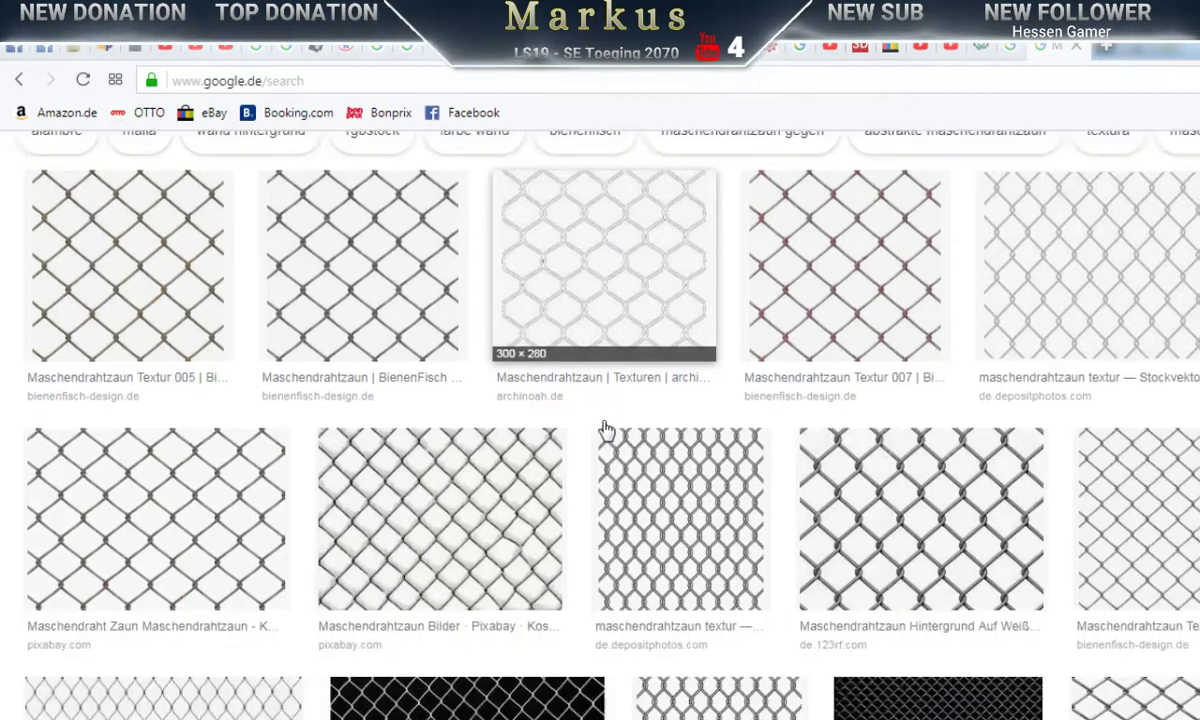
{"action": "scroll", "coordinate": [520, 395], "scroll_direction": "down", "scroll_amount": 4}
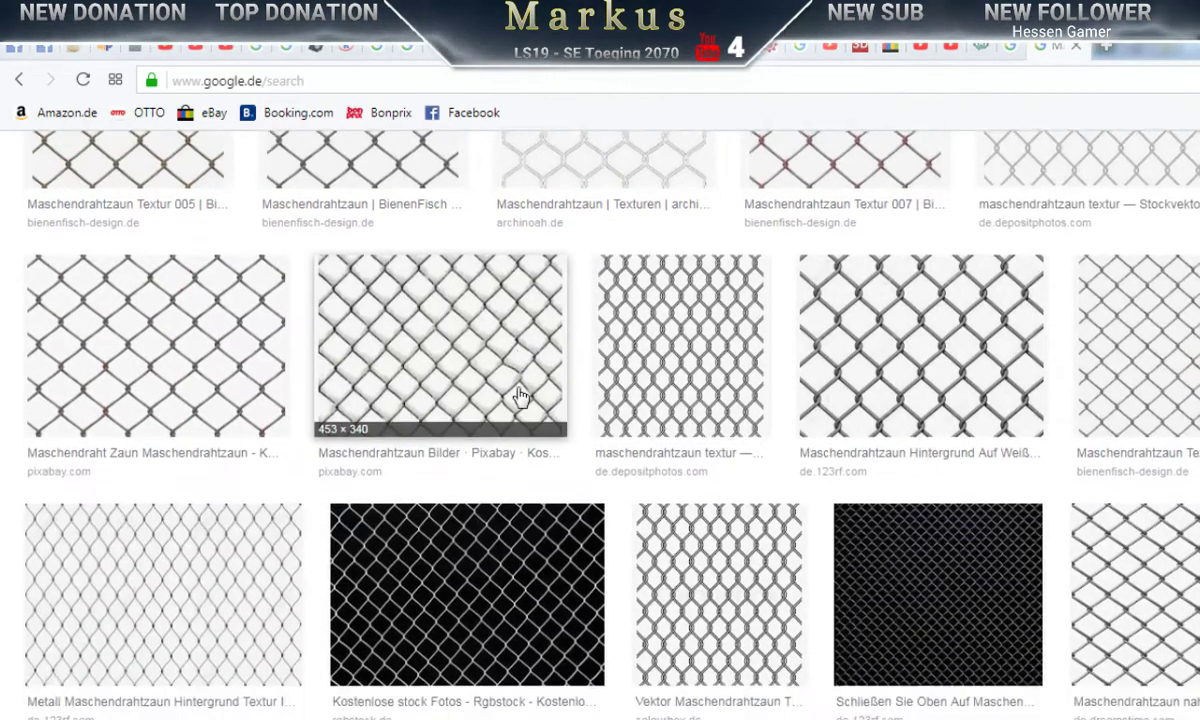
{"action": "scroll", "coordinate": [517, 393], "scroll_direction": "down", "scroll_amount": 4}
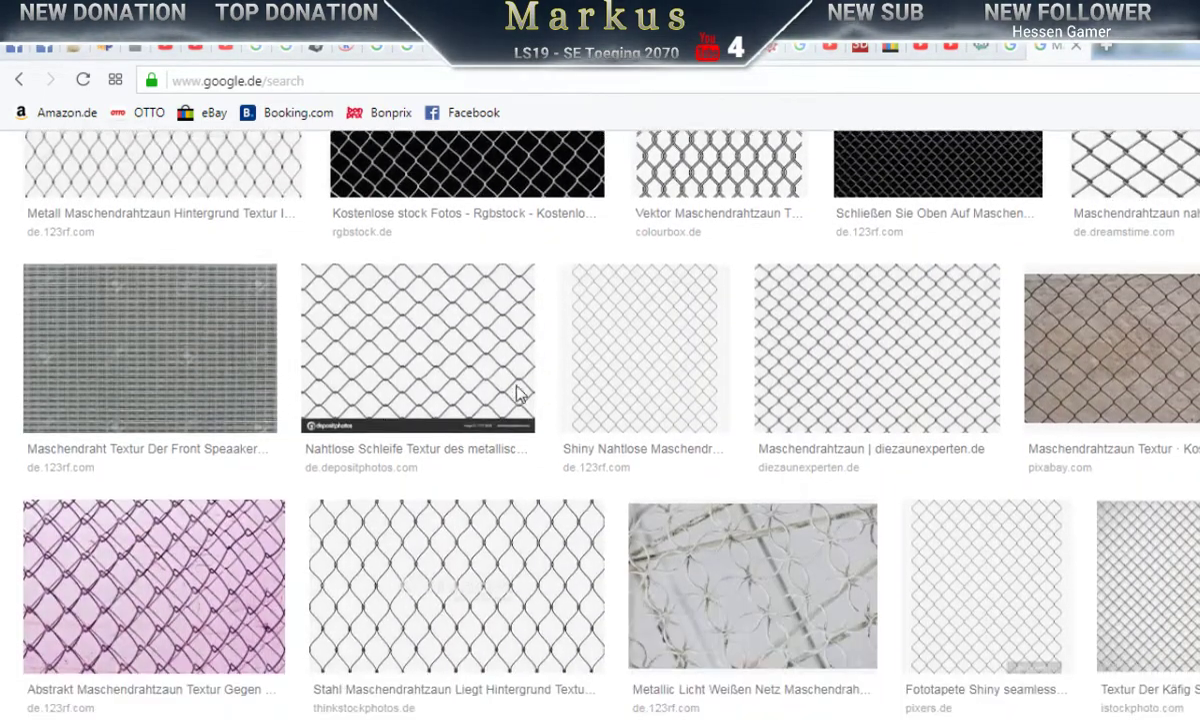
{"action": "scroll", "coordinate": [519, 393], "scroll_direction": "down", "scroll_amount": 4}
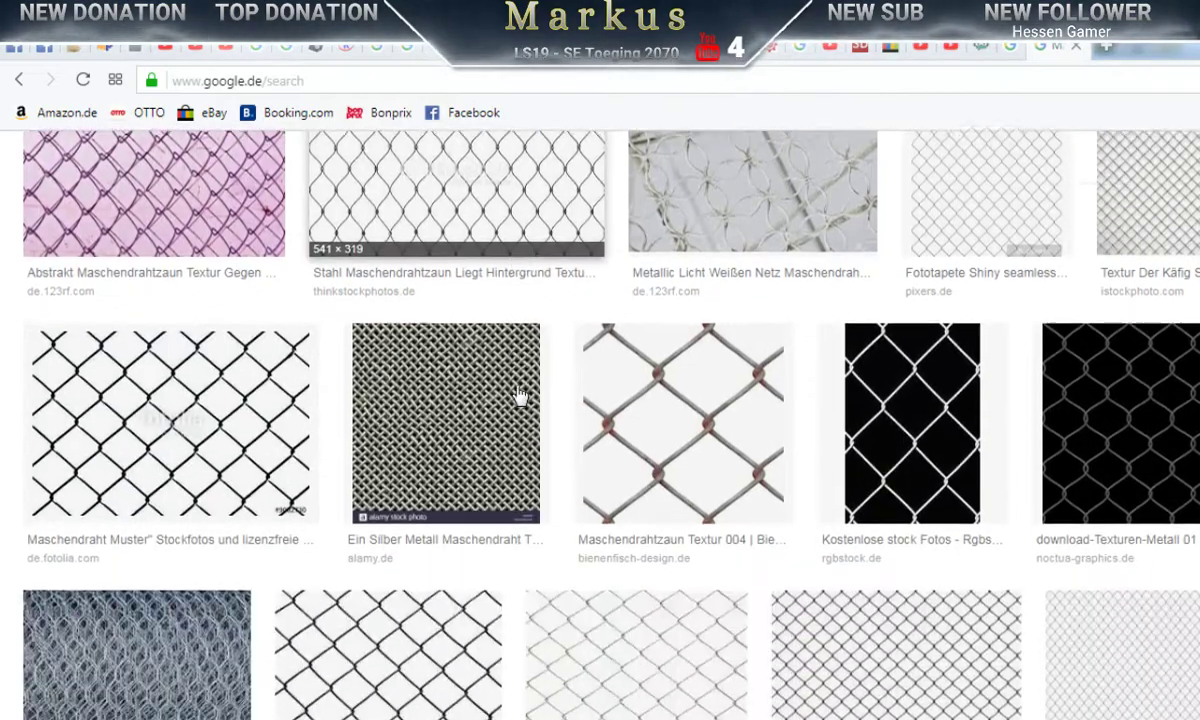
{"action": "scroll", "coordinate": [519, 394], "scroll_direction": "down", "scroll_amount": 2}
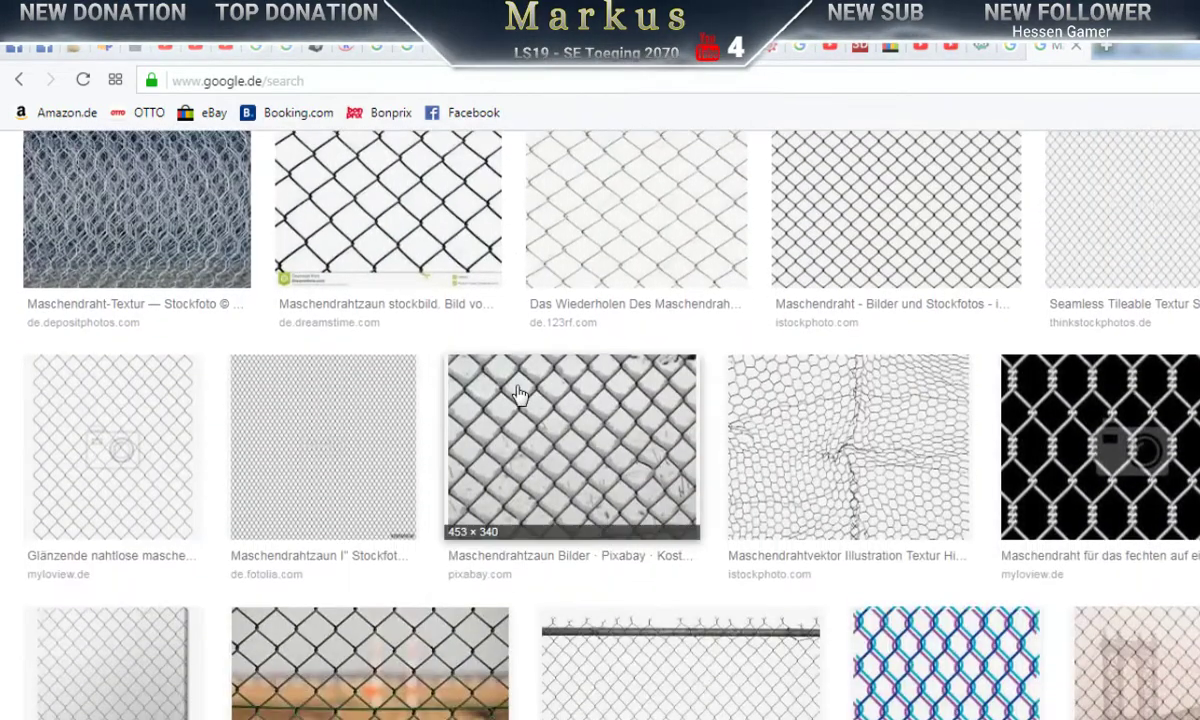
{"action": "scroll", "coordinate": [519, 393], "scroll_direction": "down", "scroll_amount": 3}
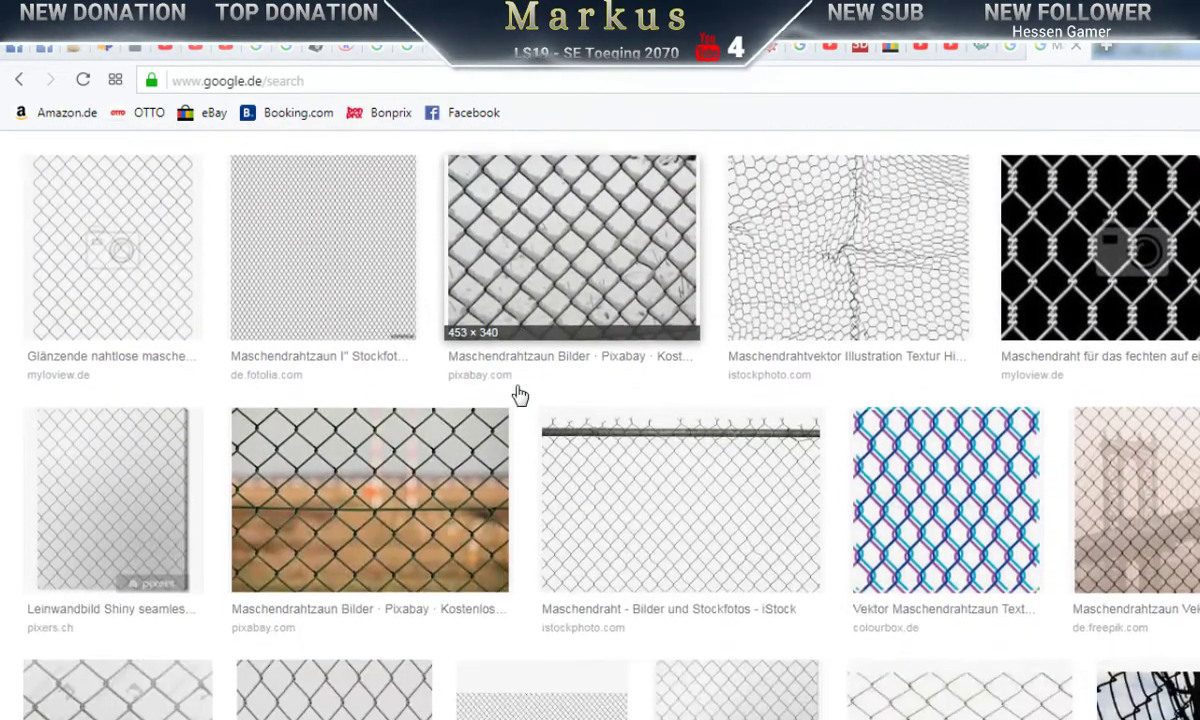
{"action": "scroll", "coordinate": [518, 393], "scroll_direction": "down", "scroll_amount": 2}
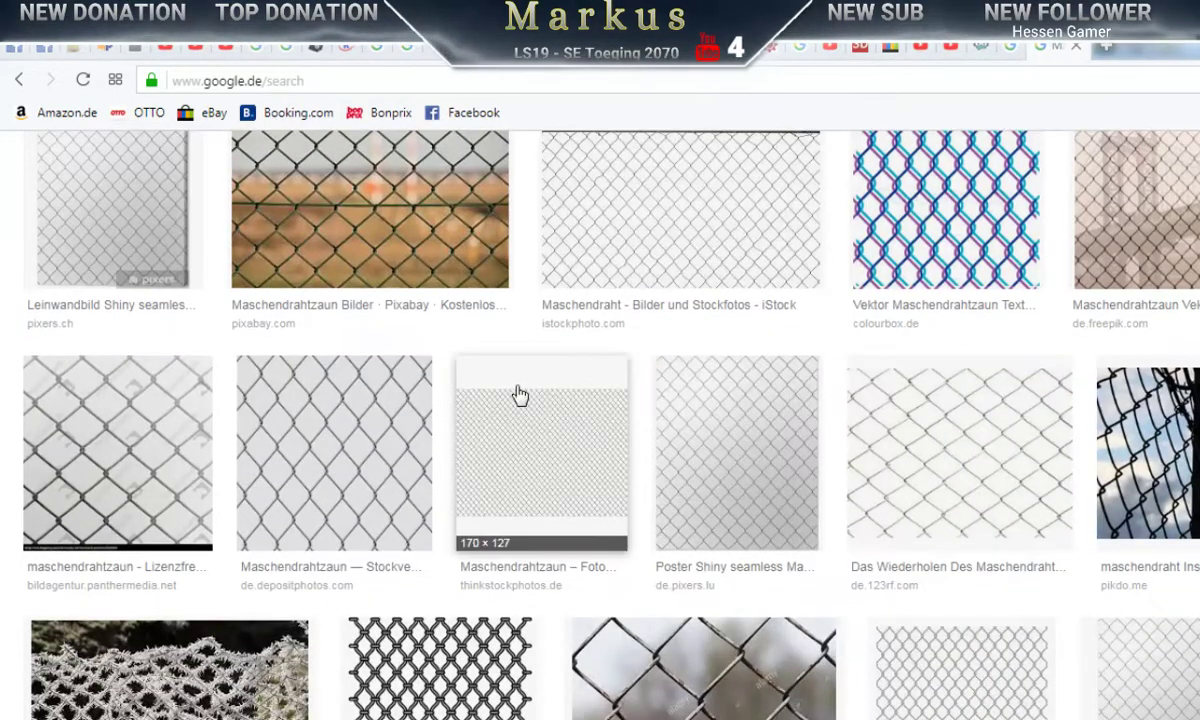
{"action": "scroll", "coordinate": [519, 394], "scroll_direction": "down", "scroll_amount": 3}
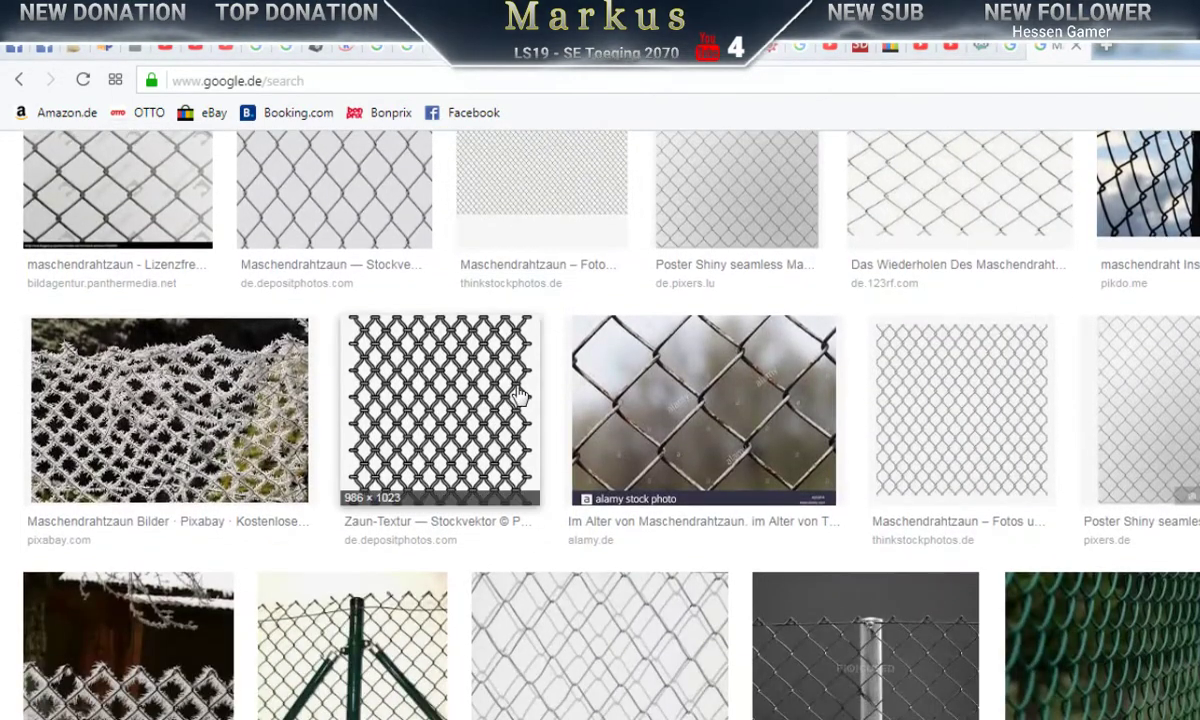
{"action": "scroll", "coordinate": [519, 394], "scroll_direction": "down", "scroll_amount": 5}
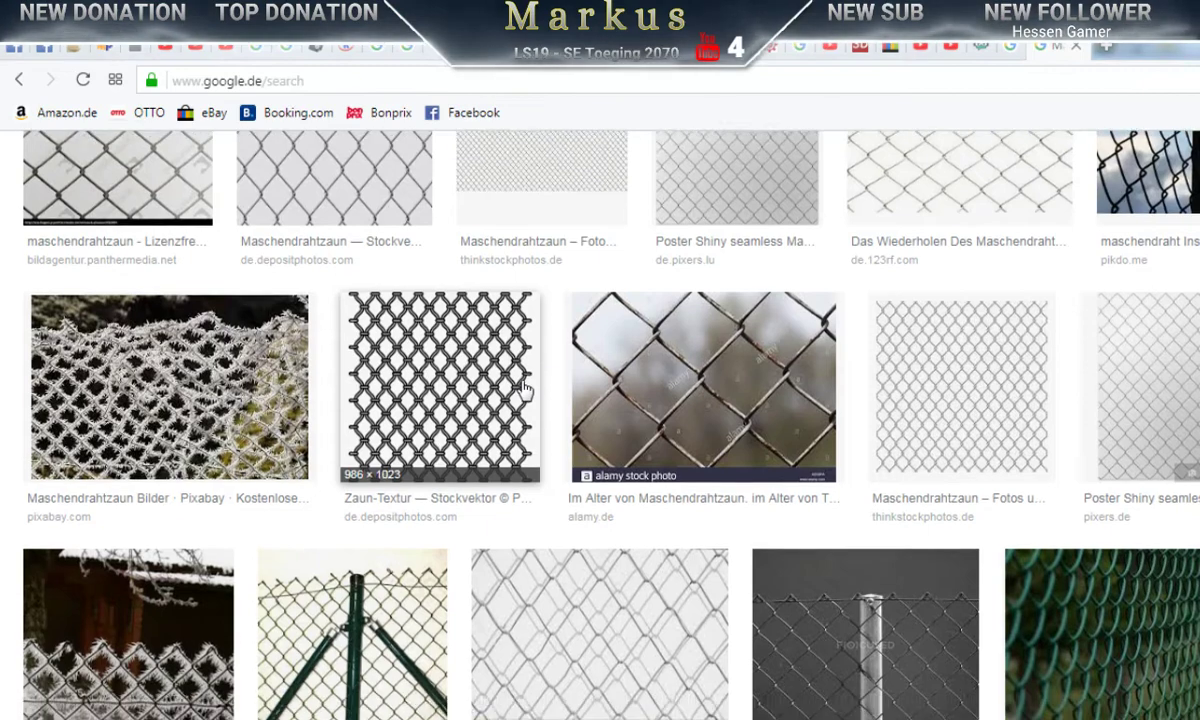
{"action": "scroll", "coordinate": [519, 391], "scroll_direction": "down", "scroll_amount": 1}
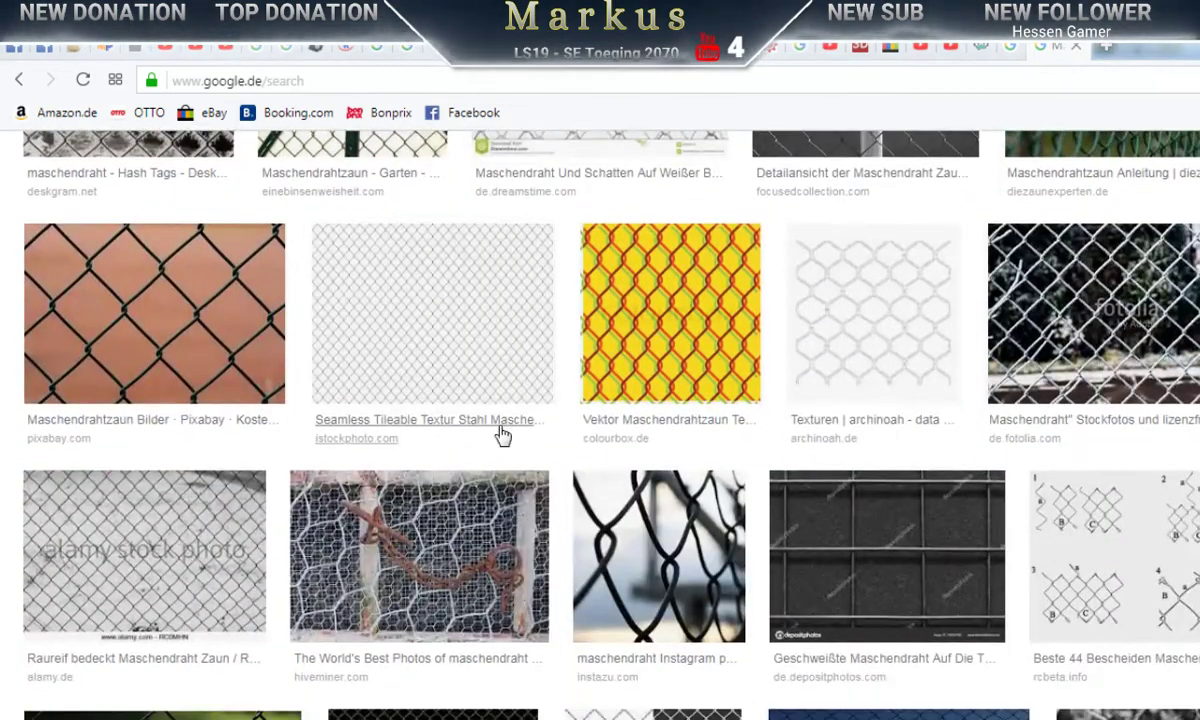
Step: Enlarge the iStock "Seamless Tileable Textur Stahl Maschendrahtzaun" picture, show more images similar to it and look through them
{"action": "left_click", "coordinate": [477, 320]}
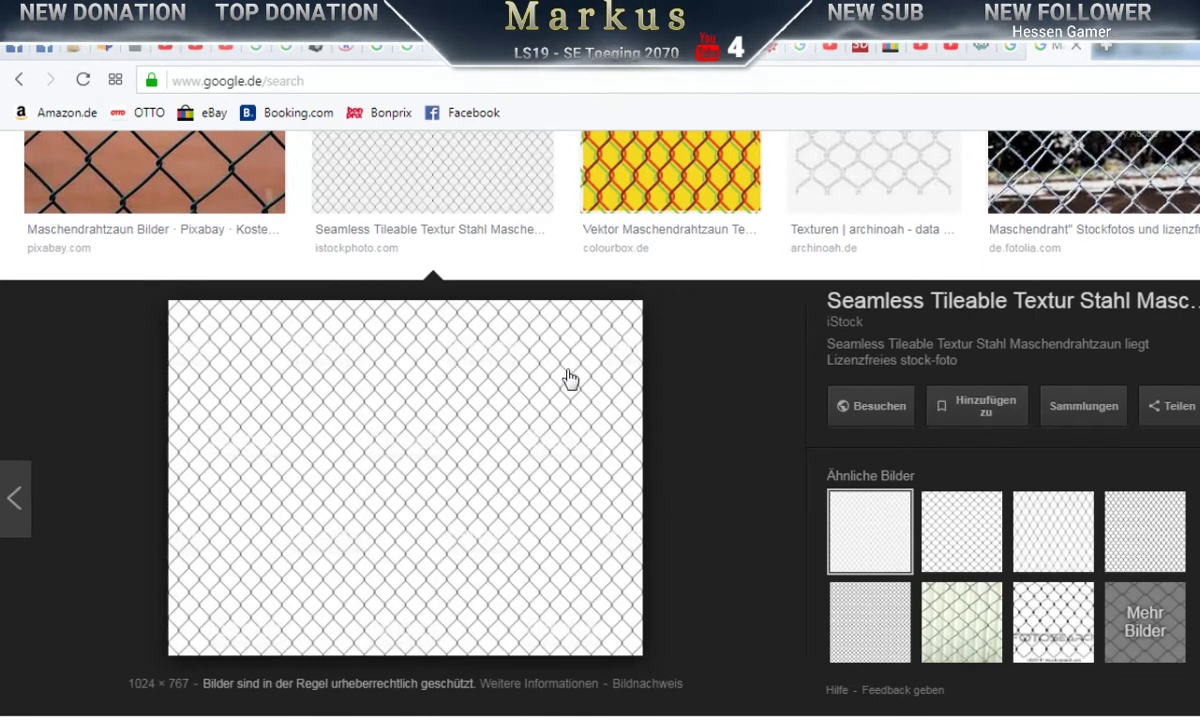
{"action": "left_click", "coordinate": [1155, 625]}
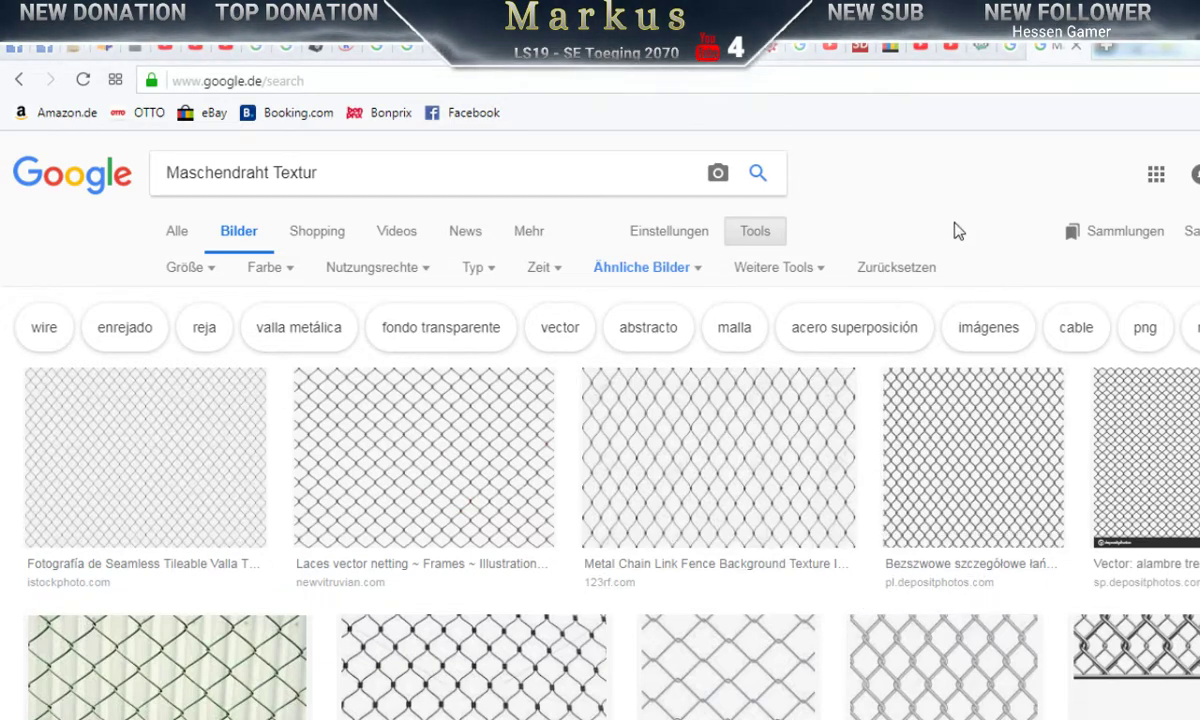
{"action": "scroll", "coordinate": [844, 437], "scroll_direction": "down", "scroll_amount": 4}
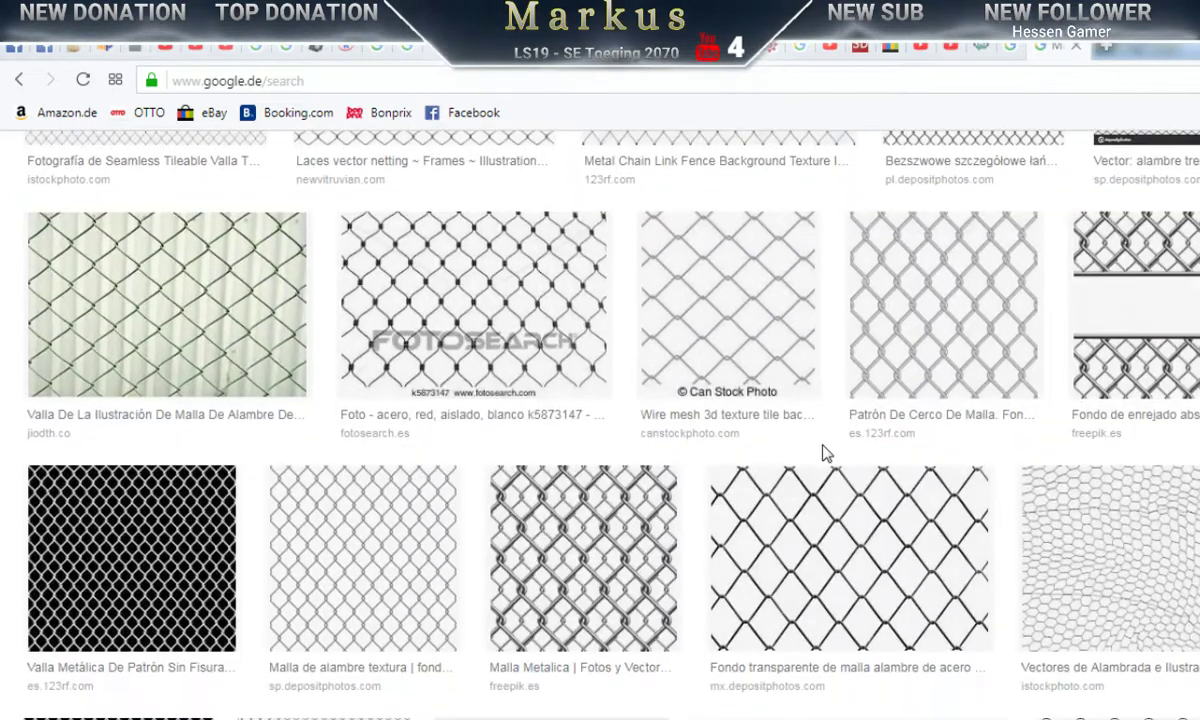
{"action": "scroll", "coordinate": [822, 453], "scroll_direction": "down", "scroll_amount": 3}
{"action": "scroll", "coordinate": [822, 453], "scroll_direction": "down", "scroll_amount": 5}
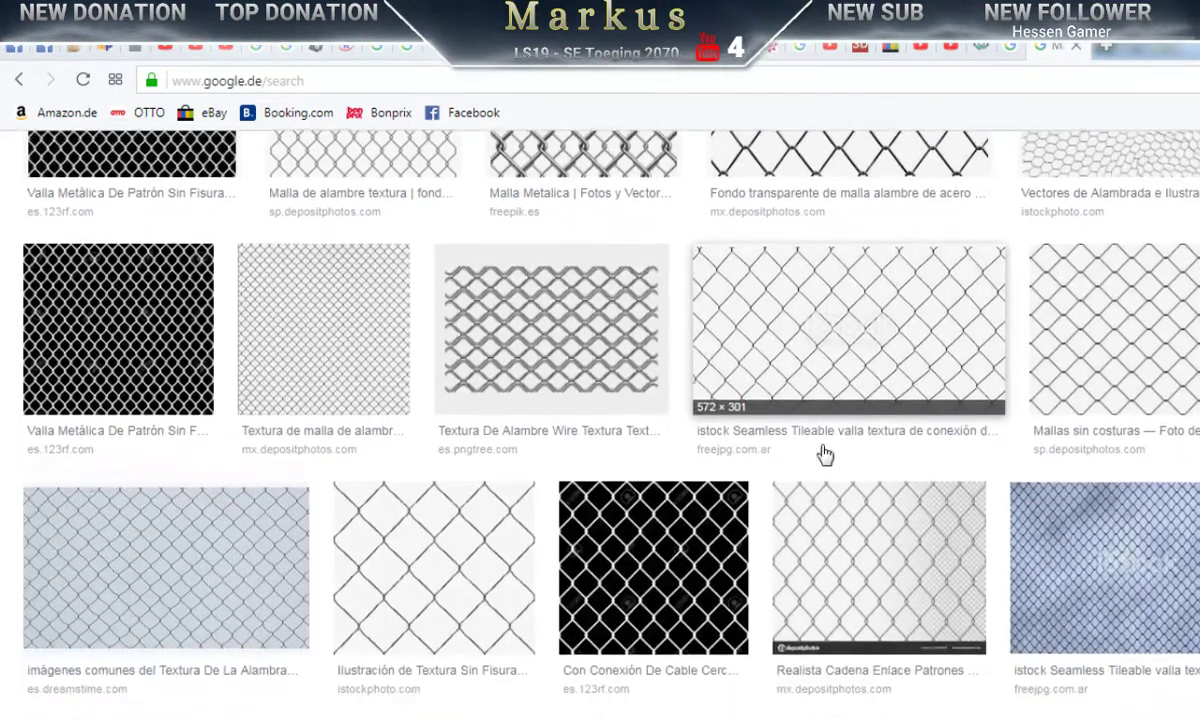
{"action": "scroll", "coordinate": [822, 452], "scroll_direction": "down", "scroll_amount": 4}
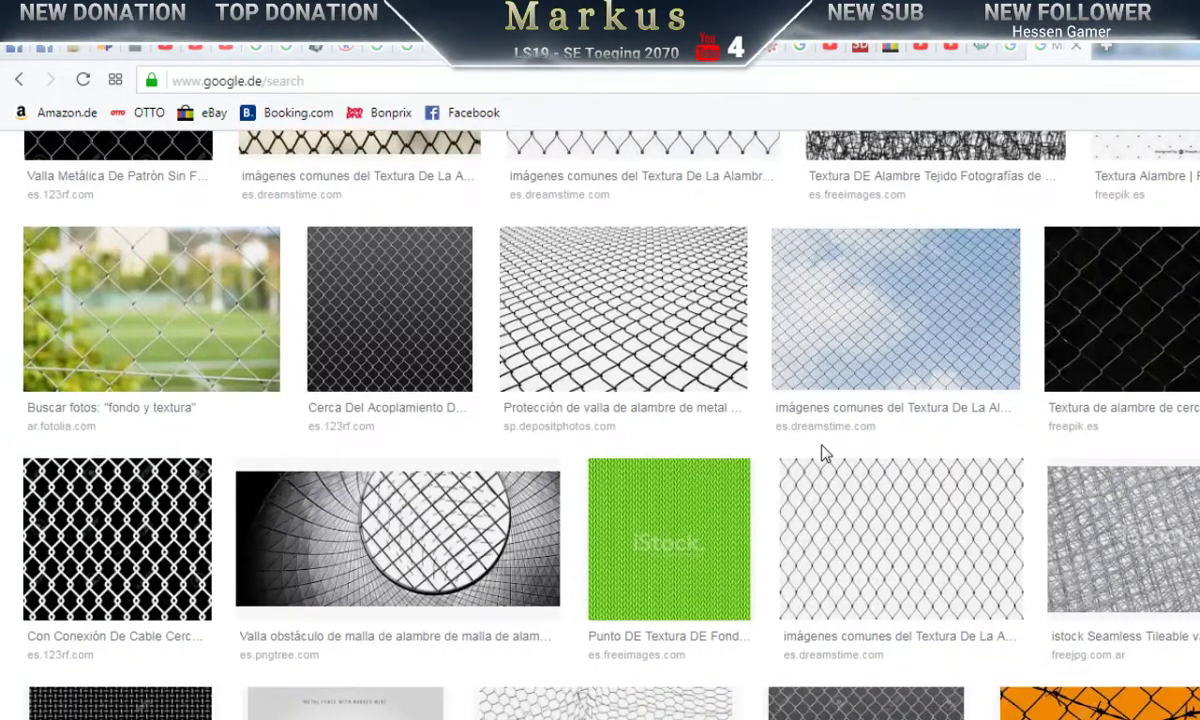
{"action": "scroll", "coordinate": [822, 453], "scroll_direction": "down", "scroll_amount": 2}
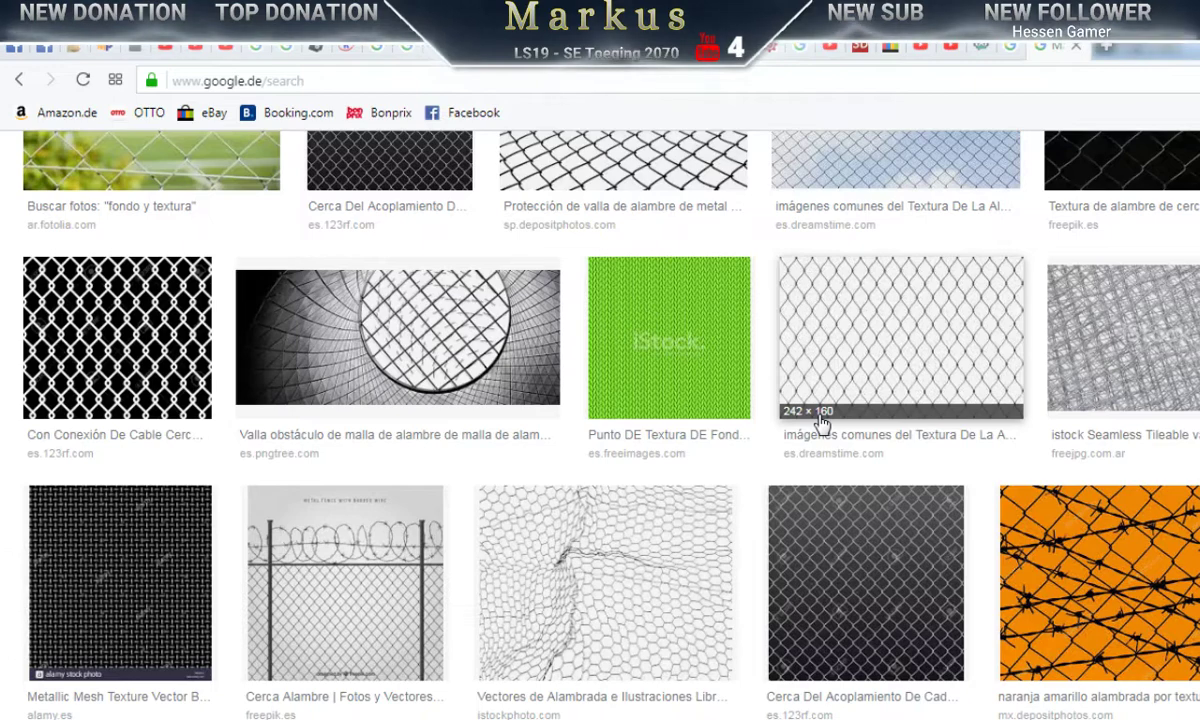
Step: Enlarge the white-on-black 123RF fence picture, compare several of its similar images on black and white backgrounds, and close the preview
{"action": "left_click", "coordinate": [129, 355]}
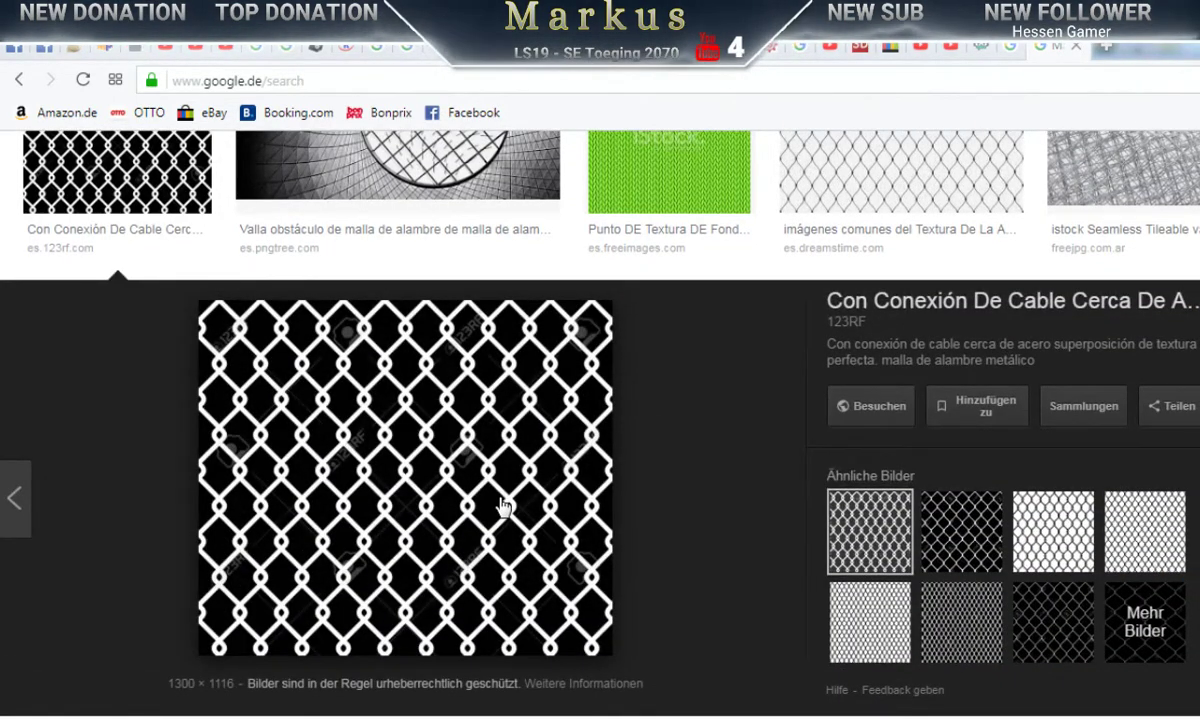
{"action": "left_click", "coordinate": [962, 540]}
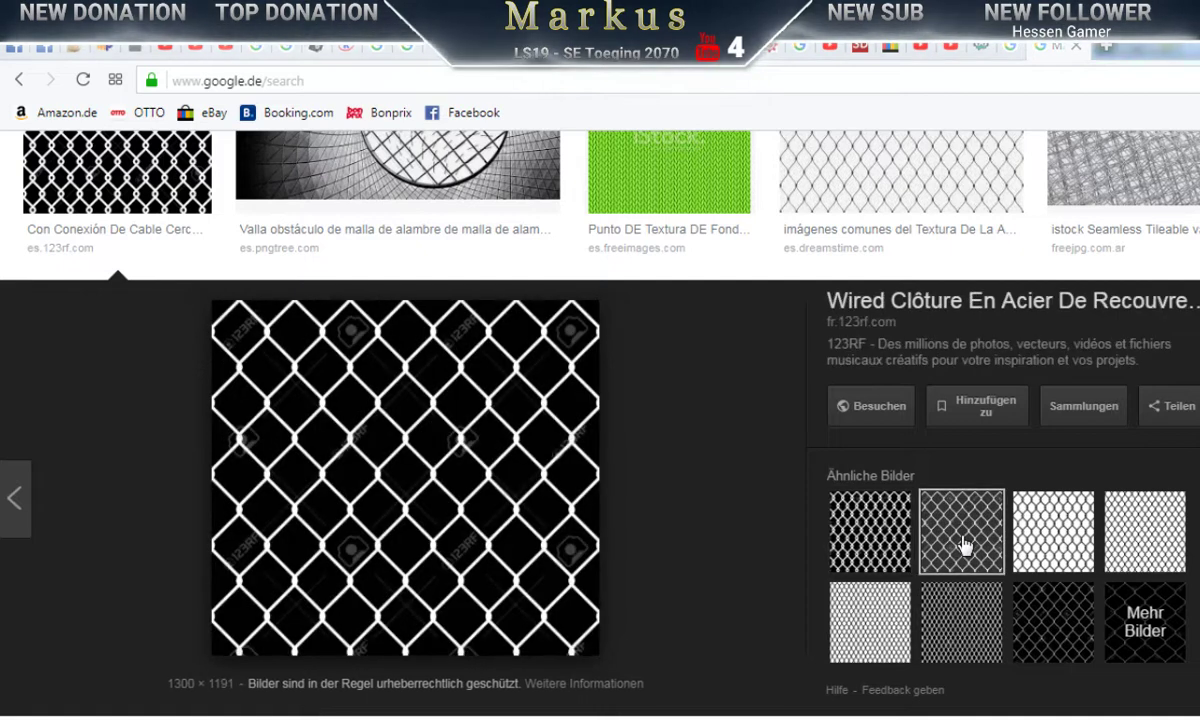
{"action": "left_click", "coordinate": [1053, 541]}
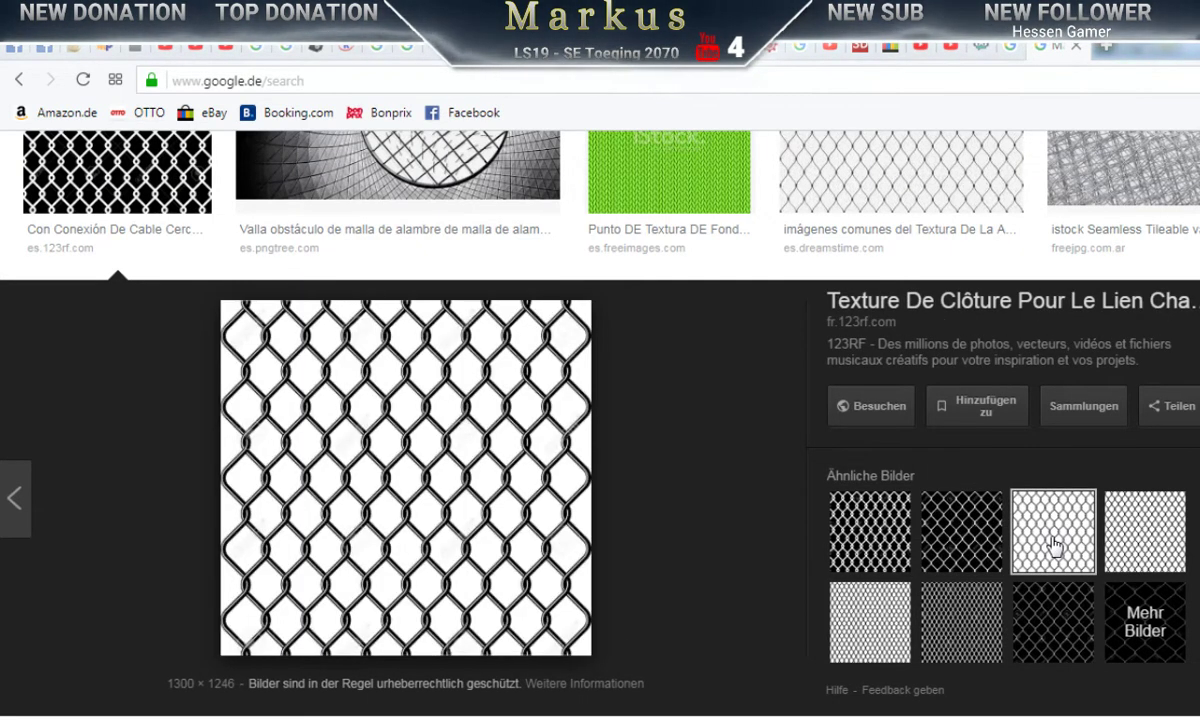
{"action": "left_click", "coordinate": [1060, 630]}
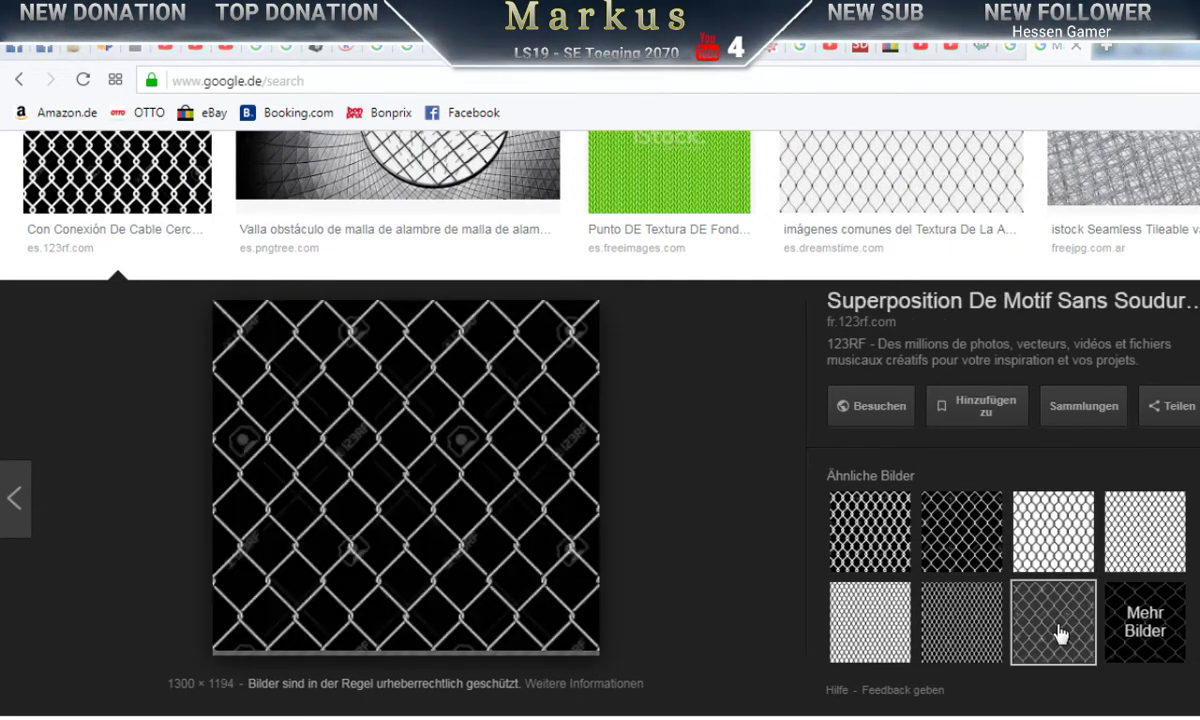
{"action": "left_click", "coordinate": [942, 625]}
{"action": "left_click", "coordinate": [866, 627]}
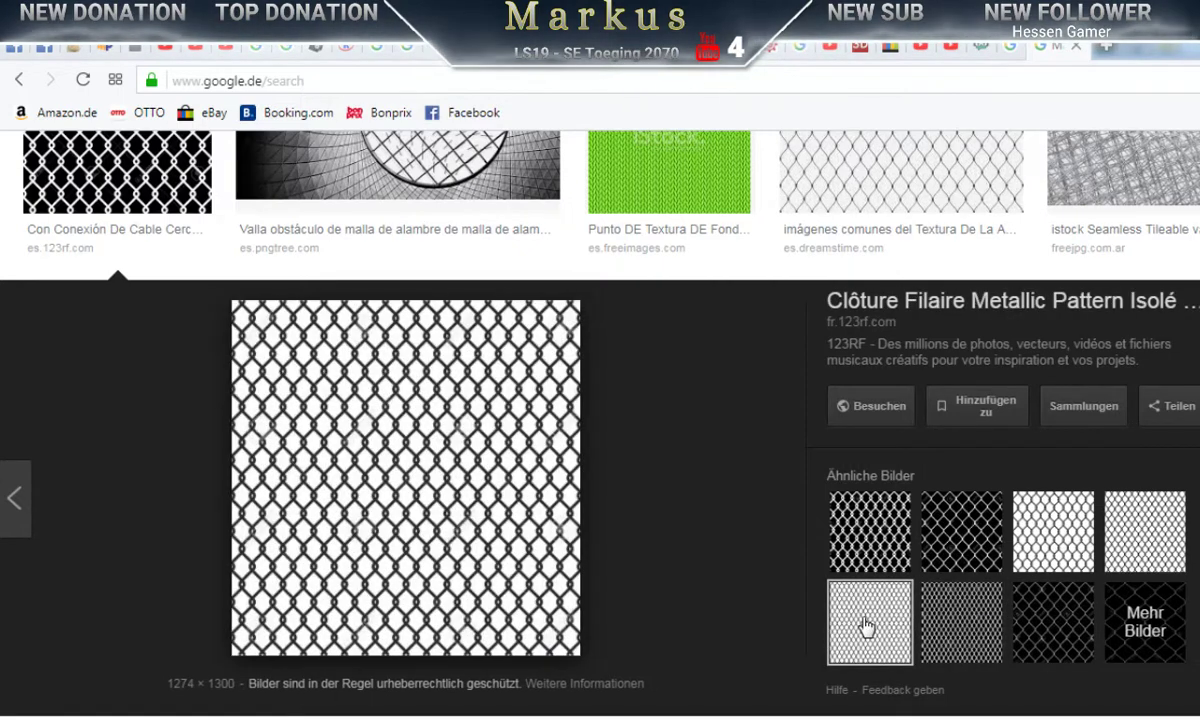
{"action": "left_click", "coordinate": [852, 558]}
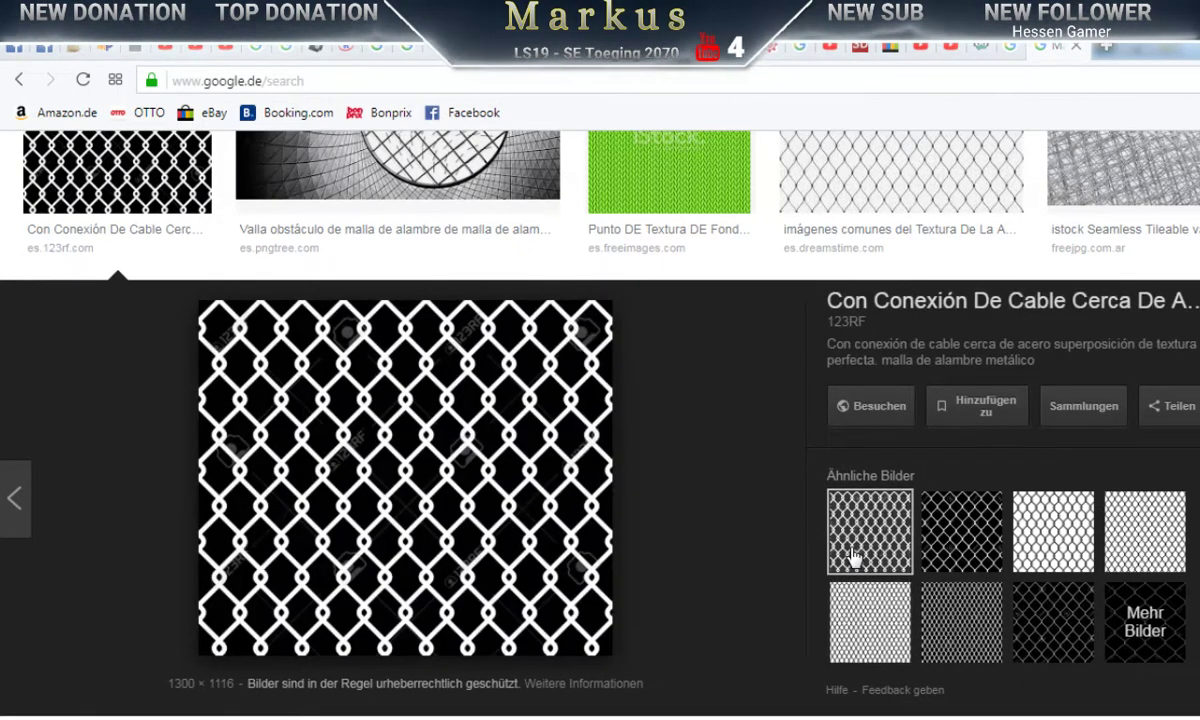
{"action": "left_click", "coordinate": [855, 636]}
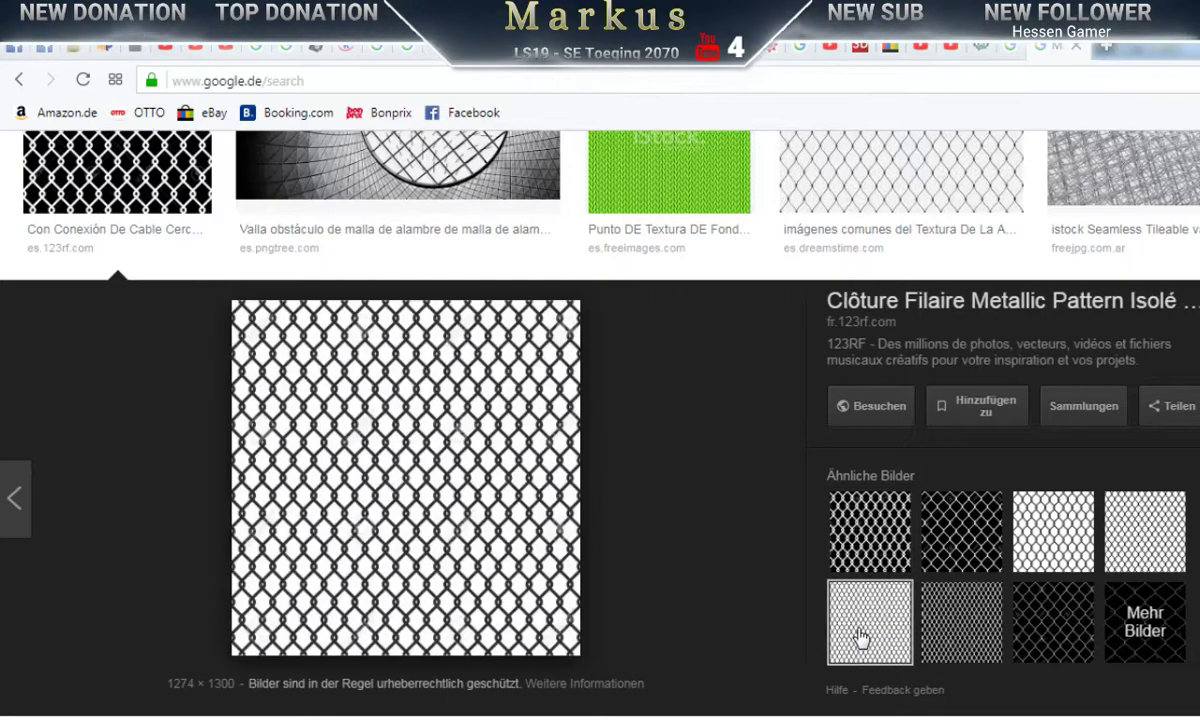
{"action": "key", "text": "Escape"}
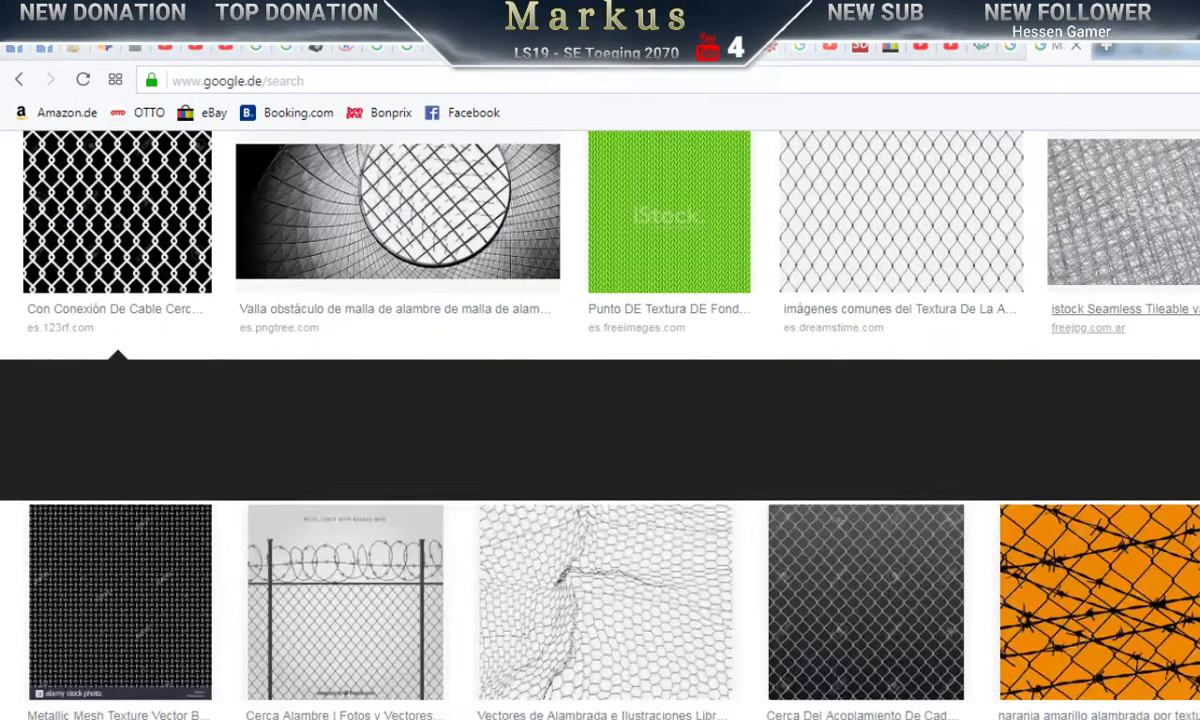
Step: Enlarge the grey Depositphotos fence picture, preview the similar hexagonal wire mesh from es.freeimages.com, and show more images similar to it
{"action": "scroll", "coordinate": [760, 530], "scroll_direction": "down", "scroll_amount": 6}
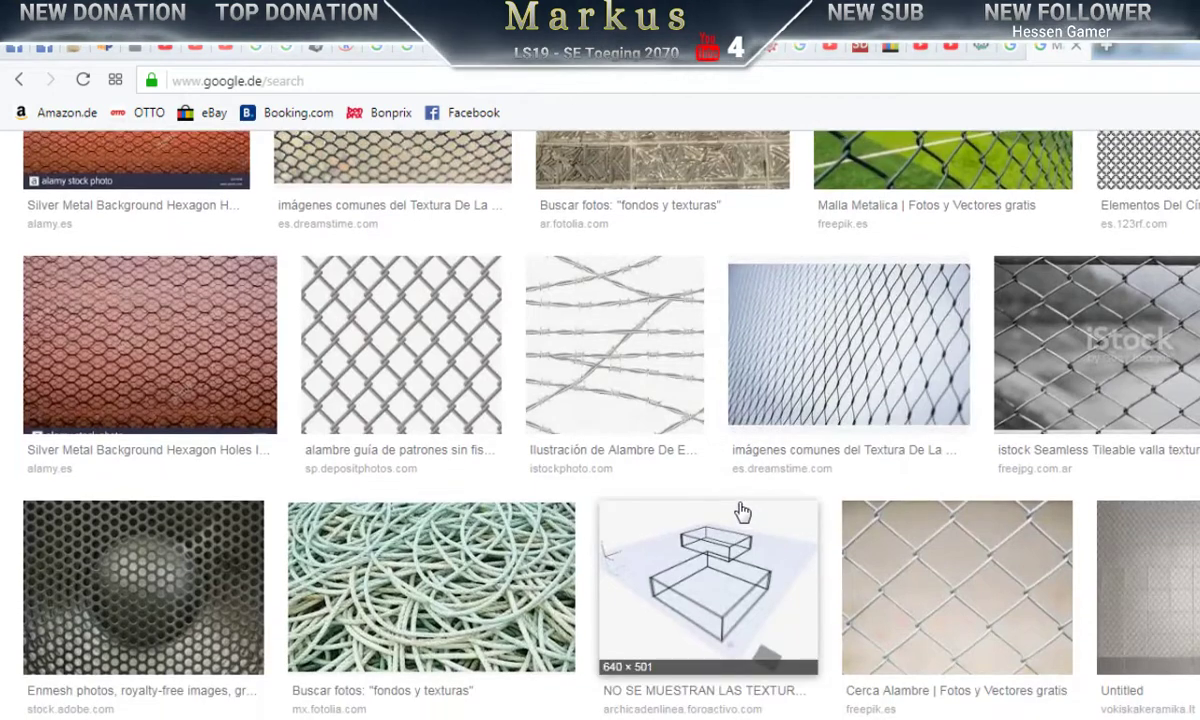
{"action": "left_click", "coordinate": [431, 362]}
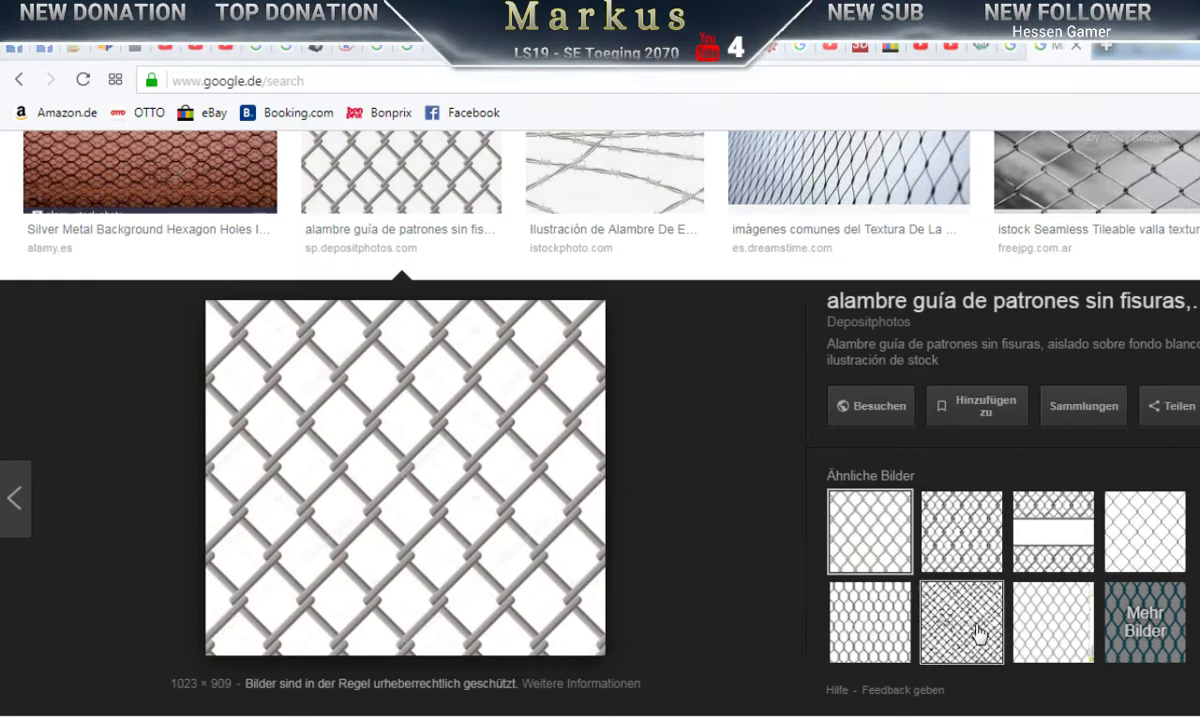
{"action": "left_click", "coordinate": [871, 640]}
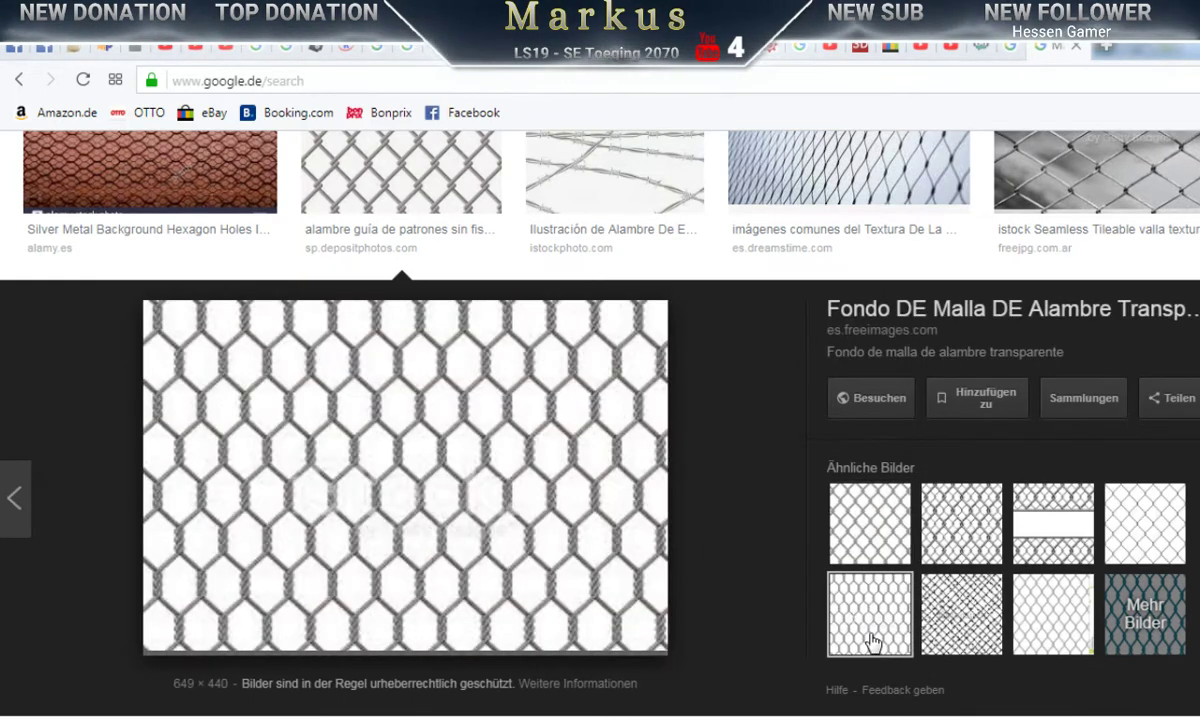
{"action": "left_click", "coordinate": [1150, 613]}
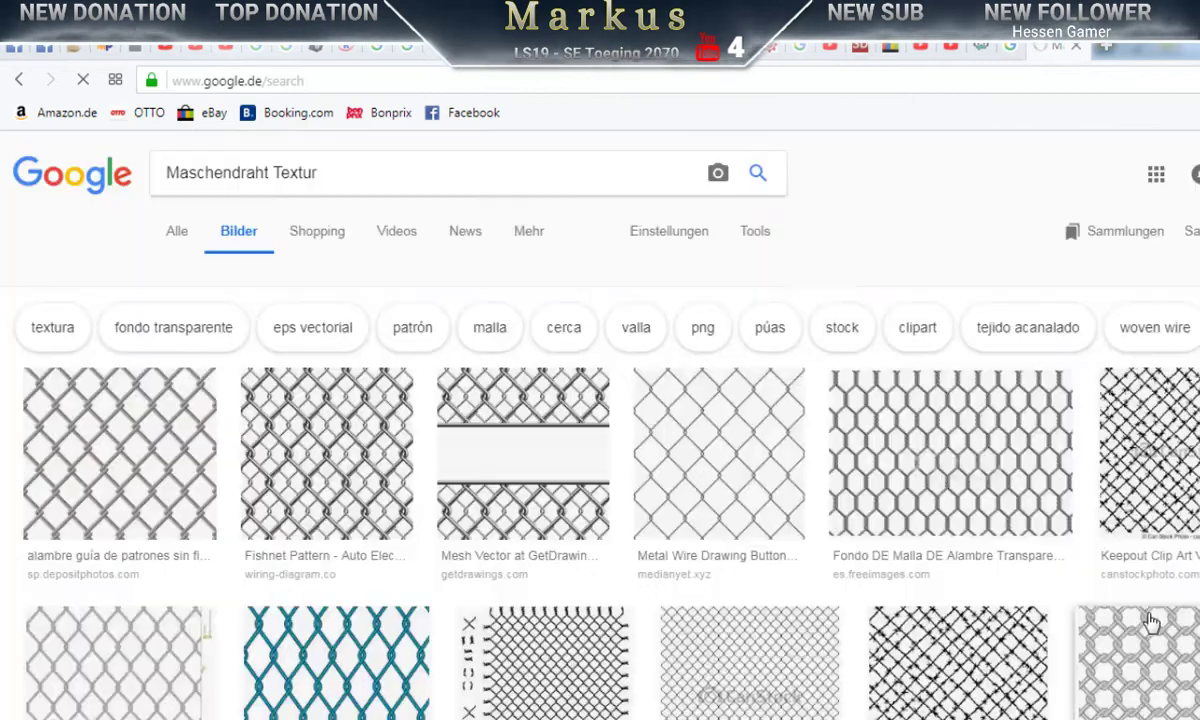
Step: Look through the similar images, enlarge the Pngtree "Malla De Alambre Png" picture and preview its related "Chain Link Clipart Clipground" image
{"action": "scroll", "coordinate": [812, 570], "scroll_direction": "down", "scroll_amount": 3}
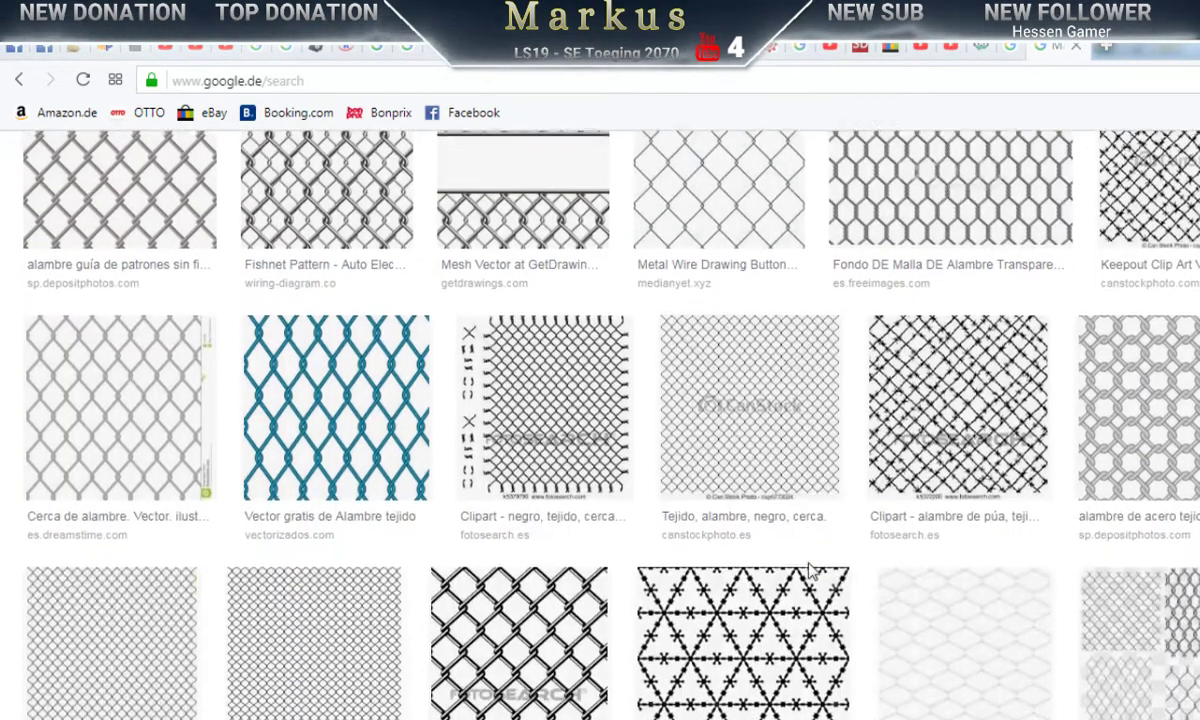
{"action": "scroll", "coordinate": [745, 540], "scroll_direction": "down", "scroll_amount": 1}
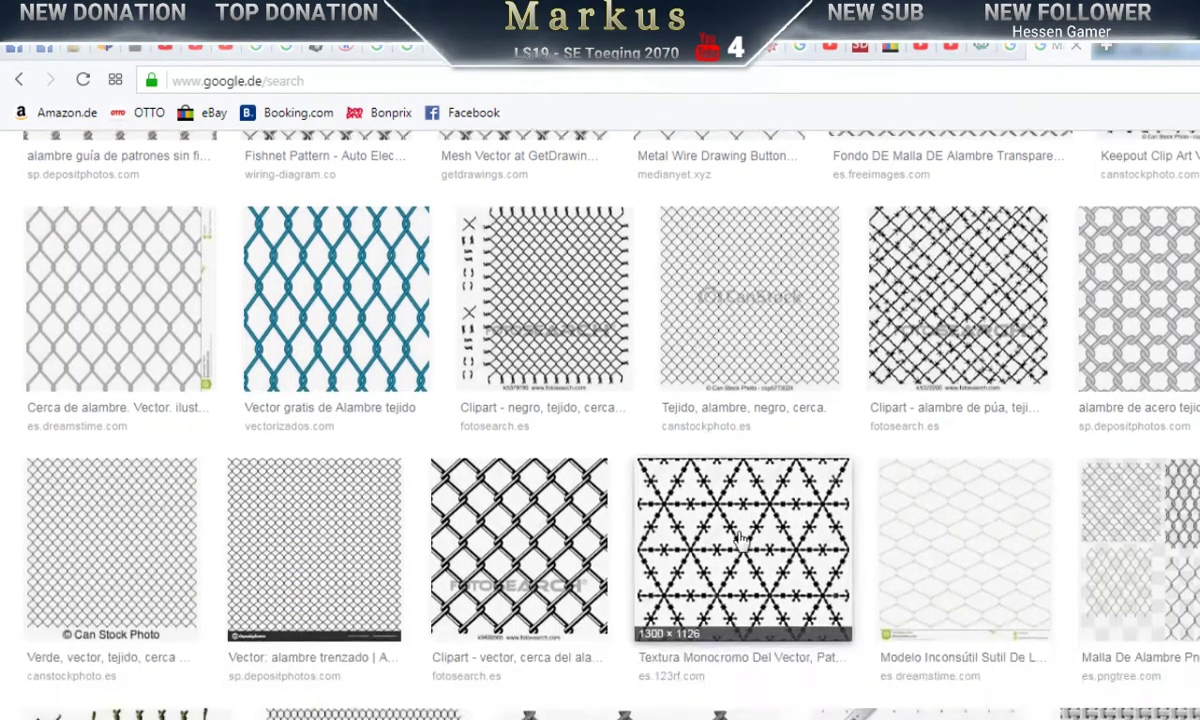
{"action": "scroll", "coordinate": [735, 537], "scroll_direction": "down", "scroll_amount": 4}
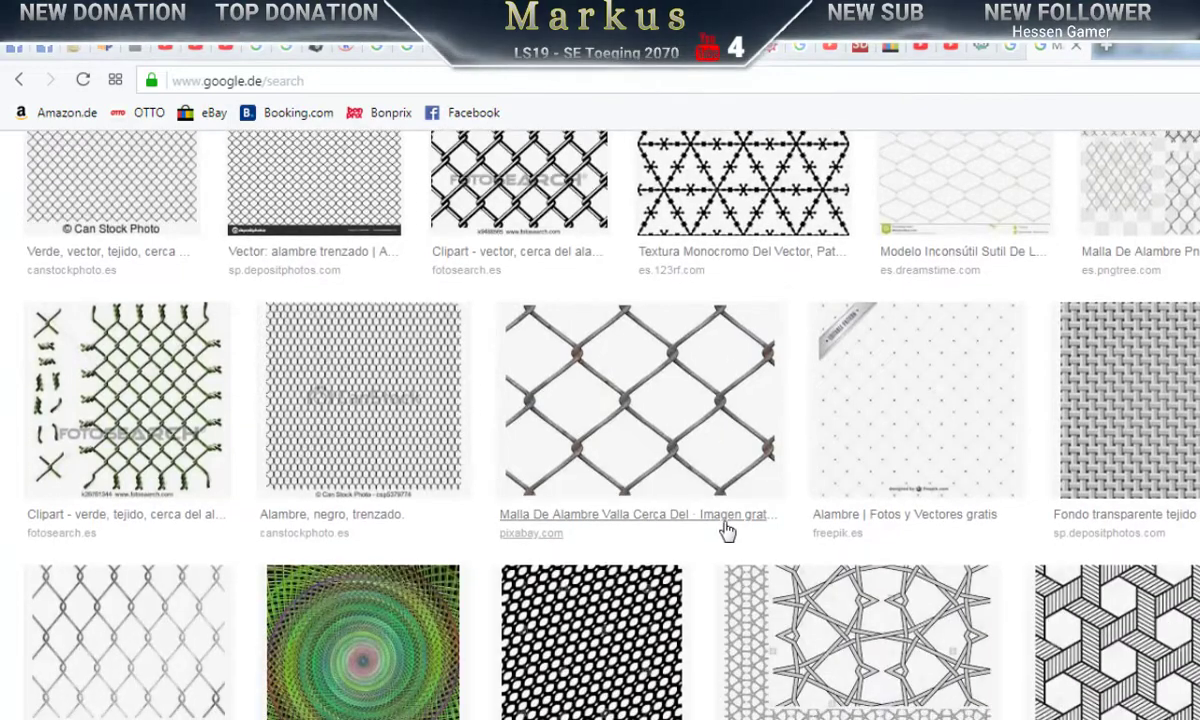
{"action": "scroll", "coordinate": [726, 531], "scroll_direction": "down", "scroll_amount": 4}
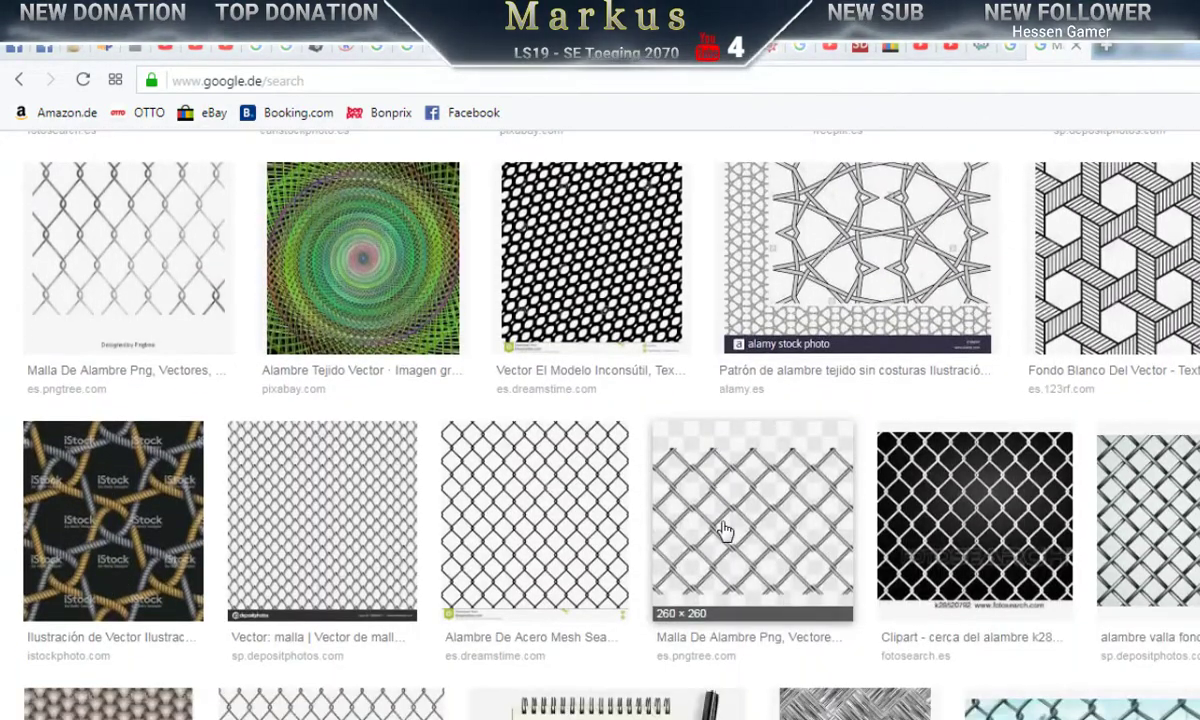
{"action": "scroll", "coordinate": [725, 530], "scroll_direction": "down", "scroll_amount": 1}
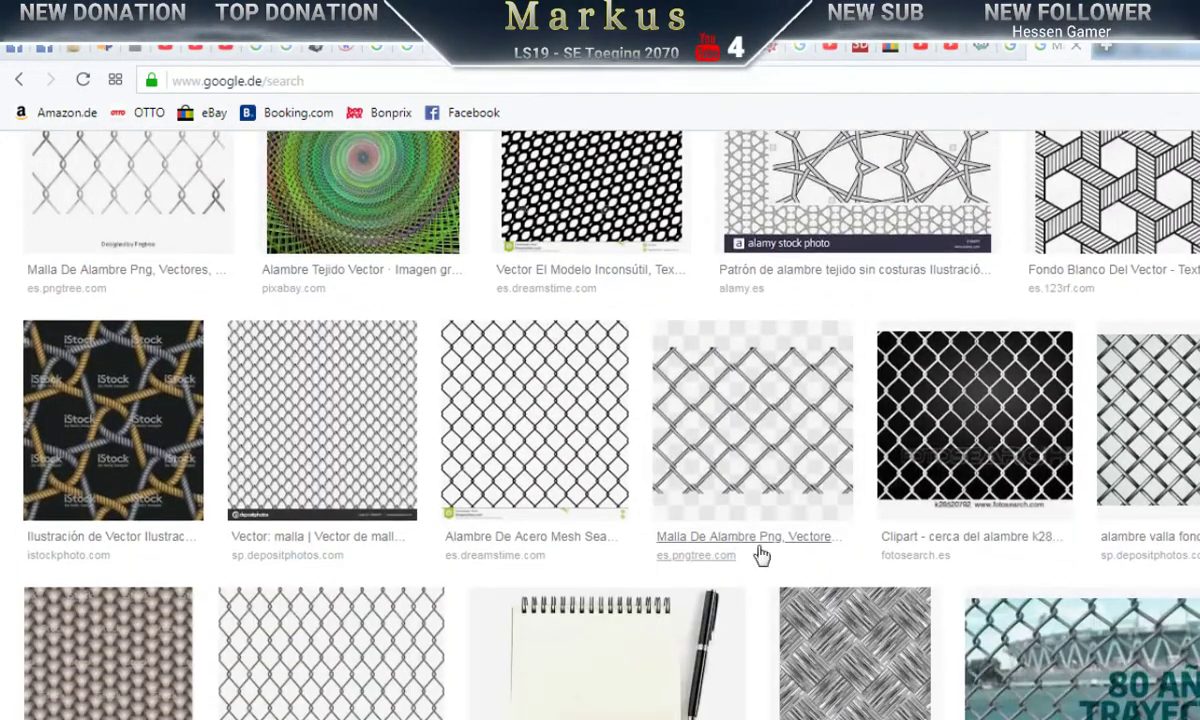
{"action": "left_click", "coordinate": [752, 448]}
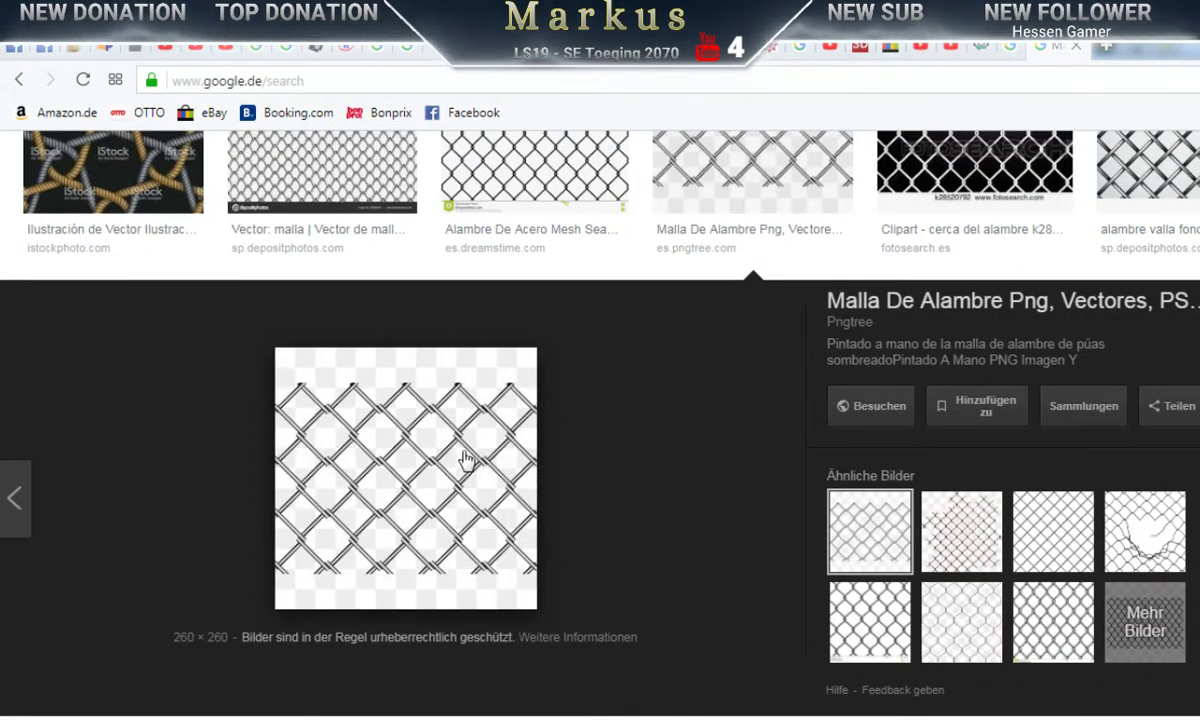
{"action": "left_click", "coordinate": [866, 641]}
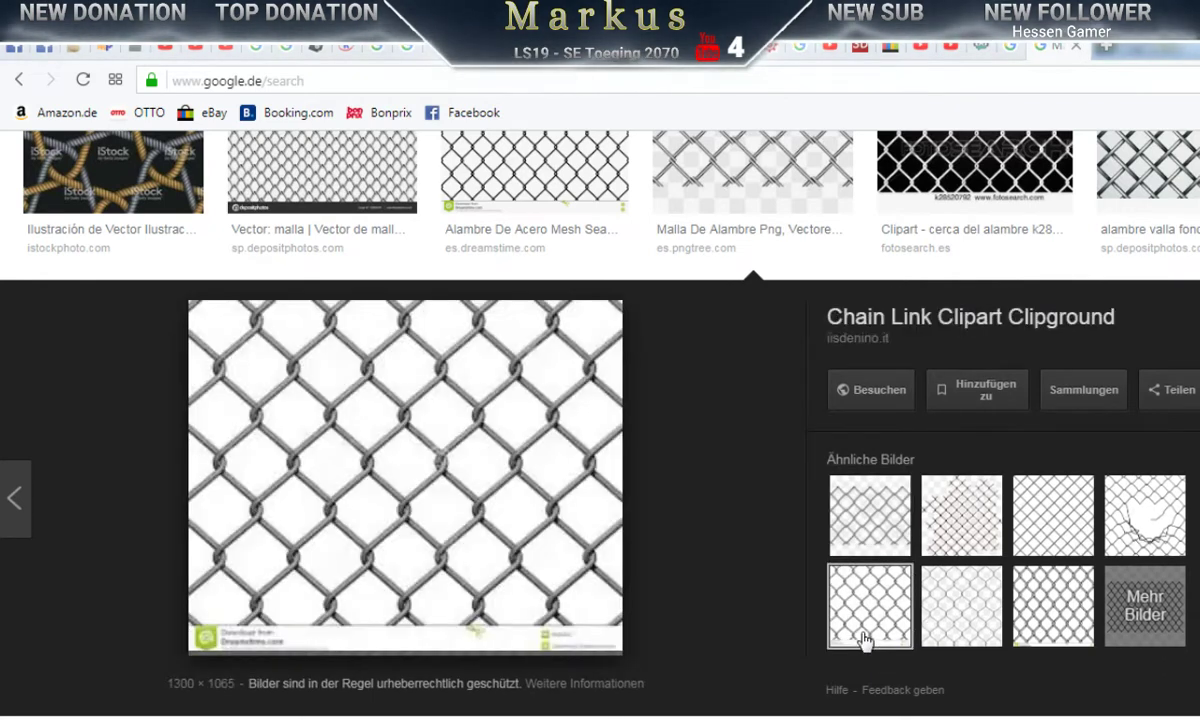
Step: Preview the related "Filo Spinato Png" image, open its Pngtree page and look through the barbed wire and fence graphics
{"action": "left_click", "coordinate": [963, 625]}
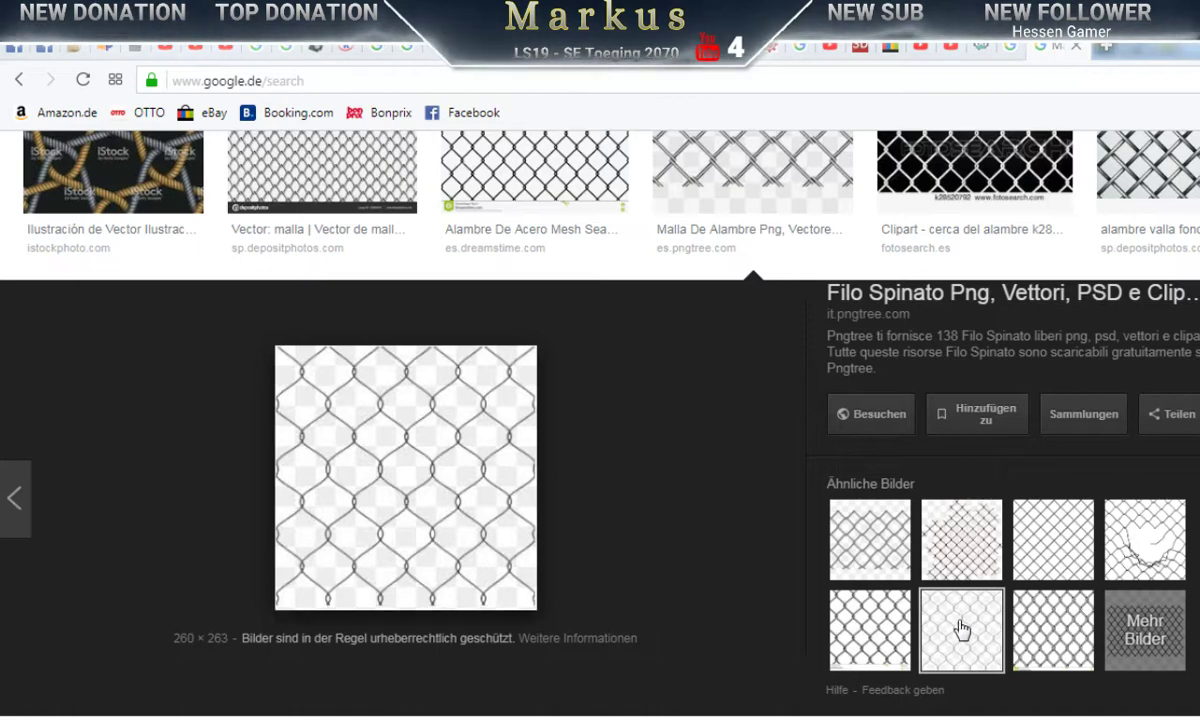
{"action": "left_click", "coordinate": [939, 300]}
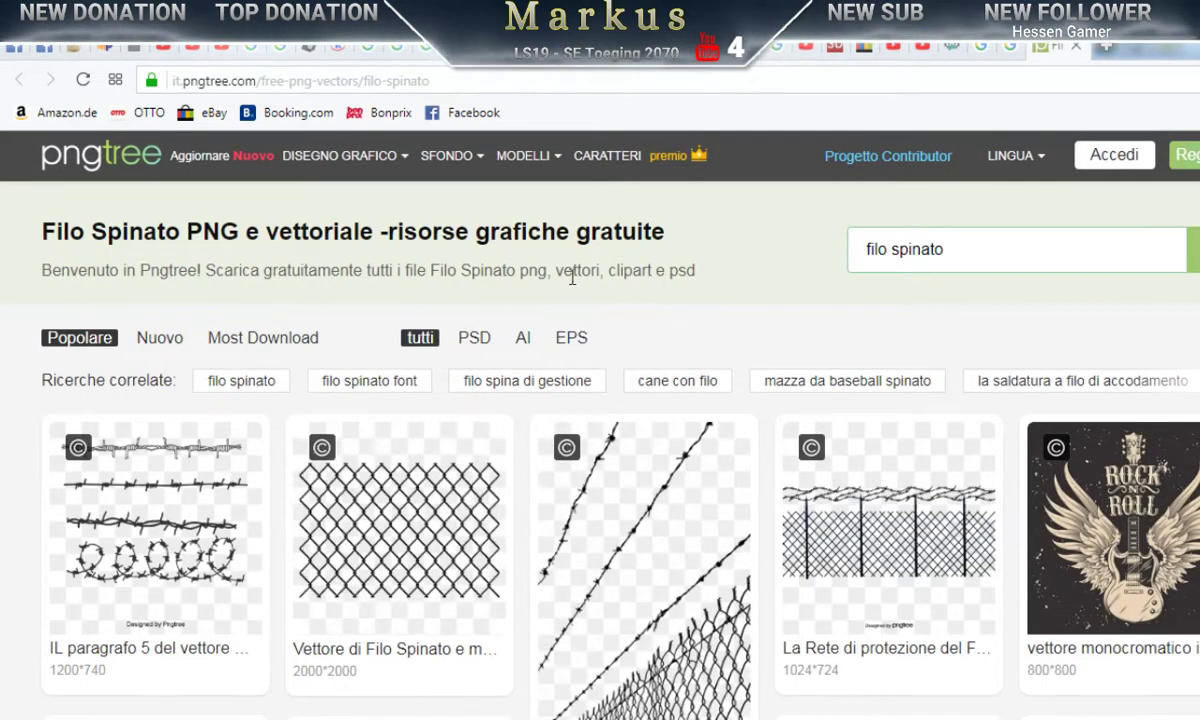
{"action": "scroll", "coordinate": [546, 303], "scroll_direction": "down", "scroll_amount": 2}
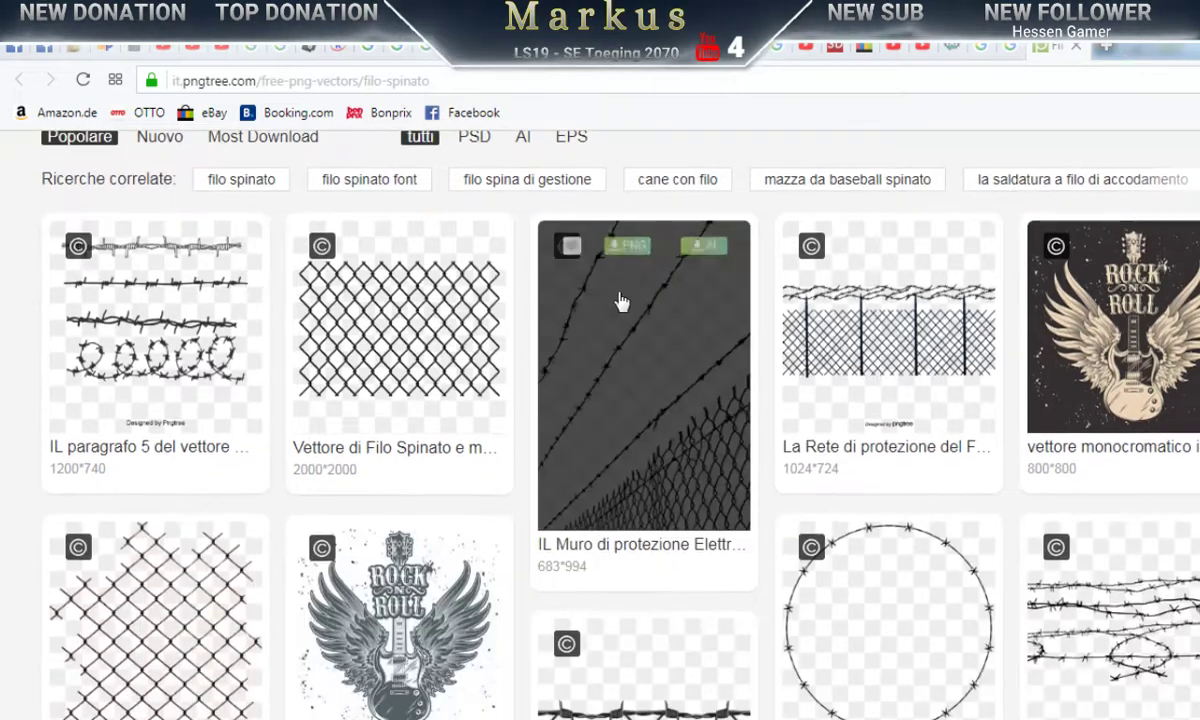
{"action": "scroll", "coordinate": [584, 303], "scroll_direction": "down", "scroll_amount": 2}
{"action": "scroll", "coordinate": [590, 304], "scroll_direction": "down", "scroll_amount": 5}
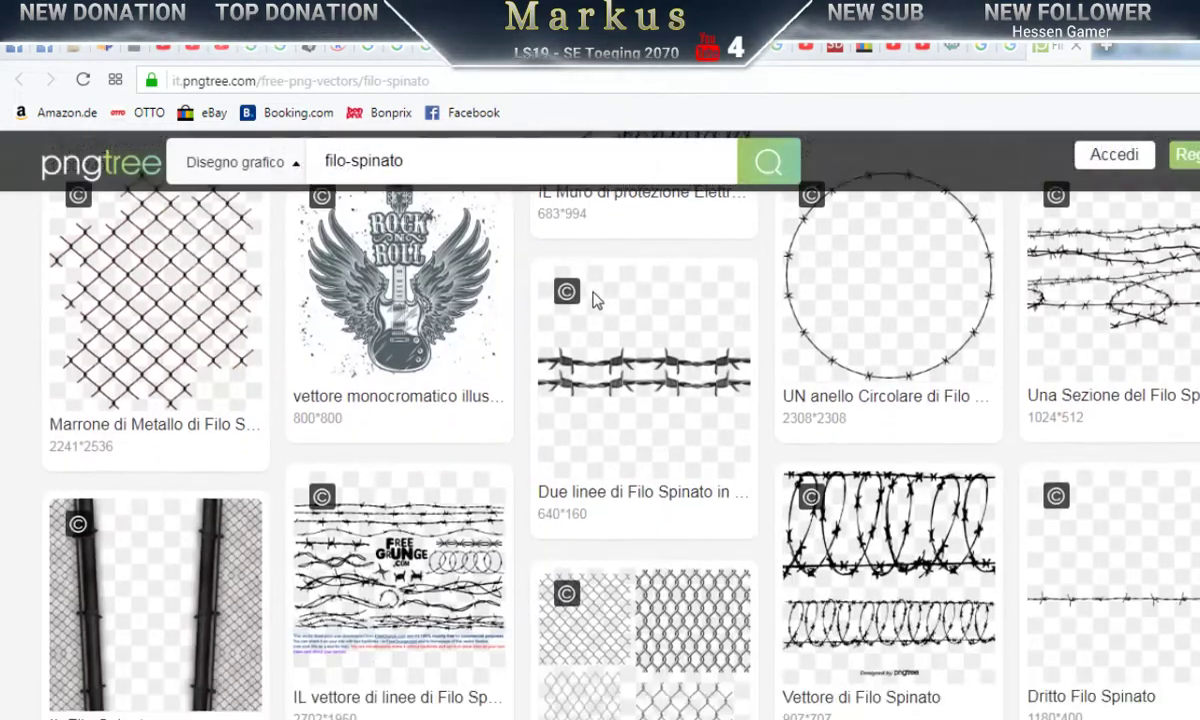
{"action": "scroll", "coordinate": [595, 298], "scroll_direction": "down", "scroll_amount": 4}
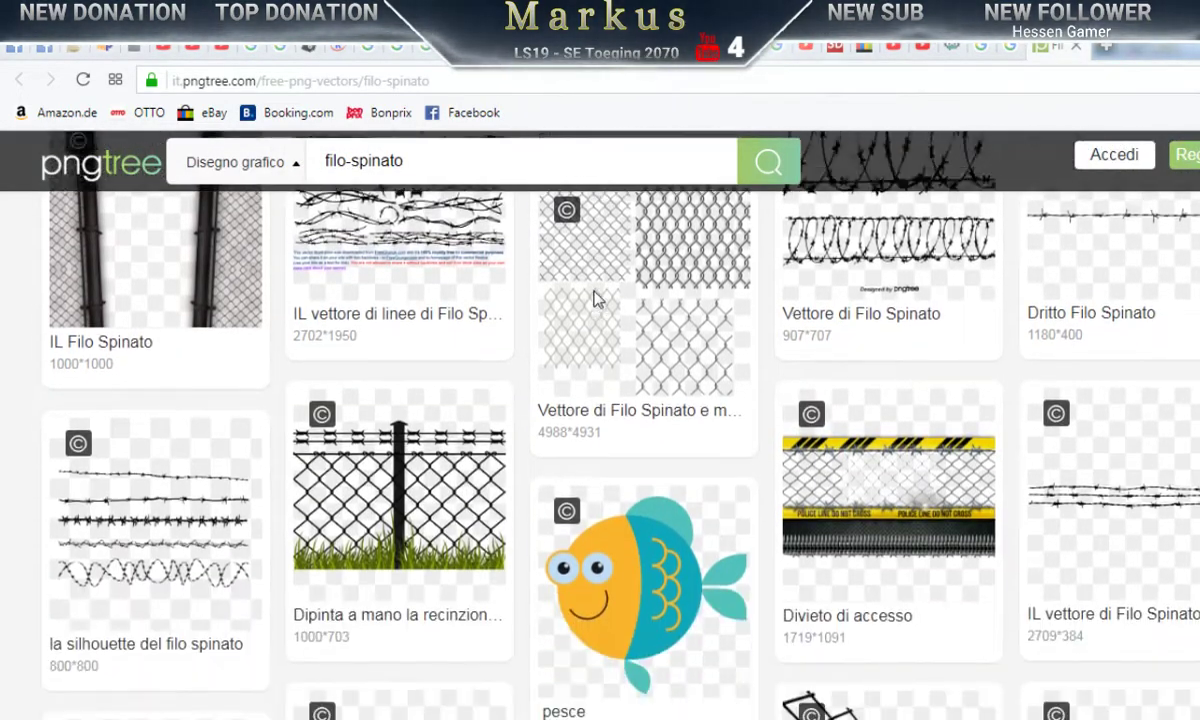
{"action": "scroll", "coordinate": [595, 298], "scroll_direction": "down", "scroll_amount": 1}
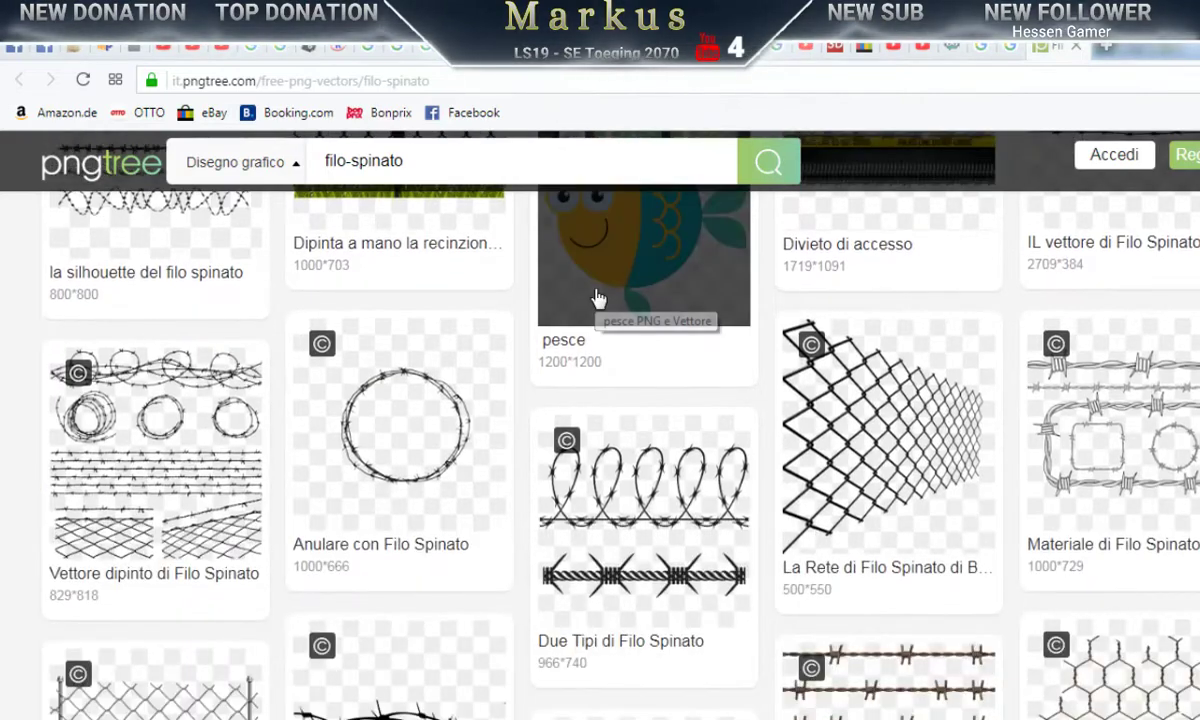
{"action": "scroll", "coordinate": [597, 298], "scroll_direction": "down", "scroll_amount": 3}
{"action": "scroll", "coordinate": [597, 298], "scroll_direction": "down", "scroll_amount": 1}
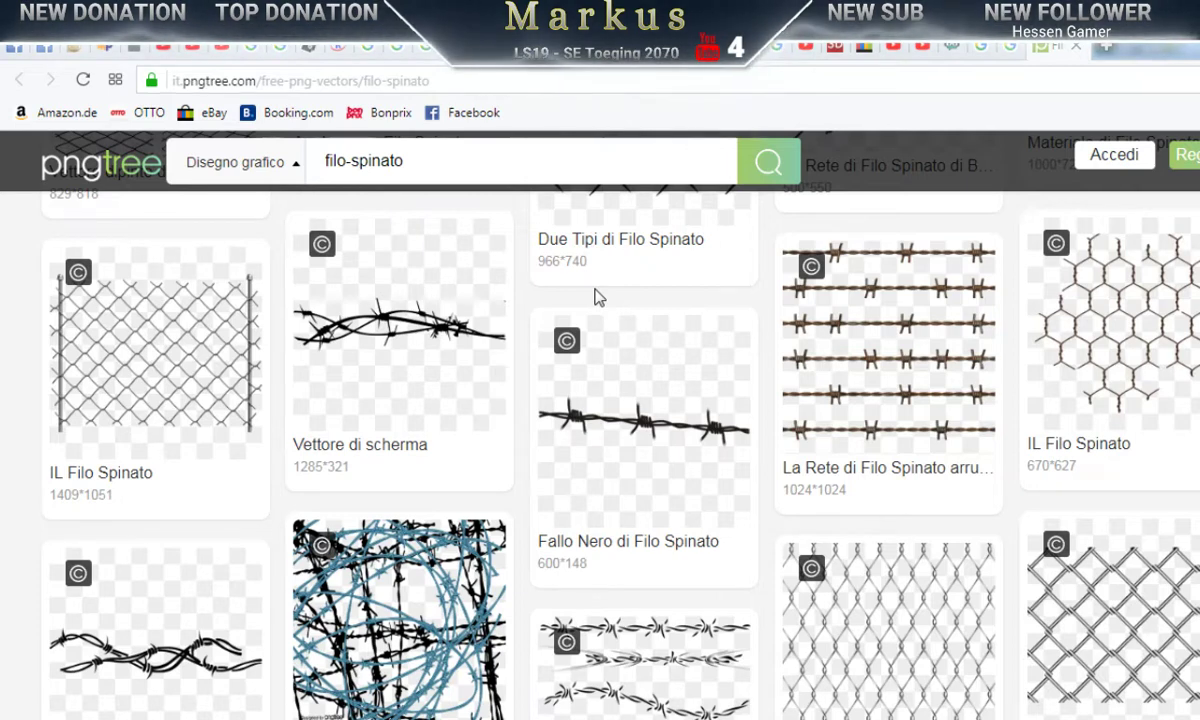
{"action": "scroll", "coordinate": [716, 375], "scroll_direction": "down", "scroll_amount": 3}
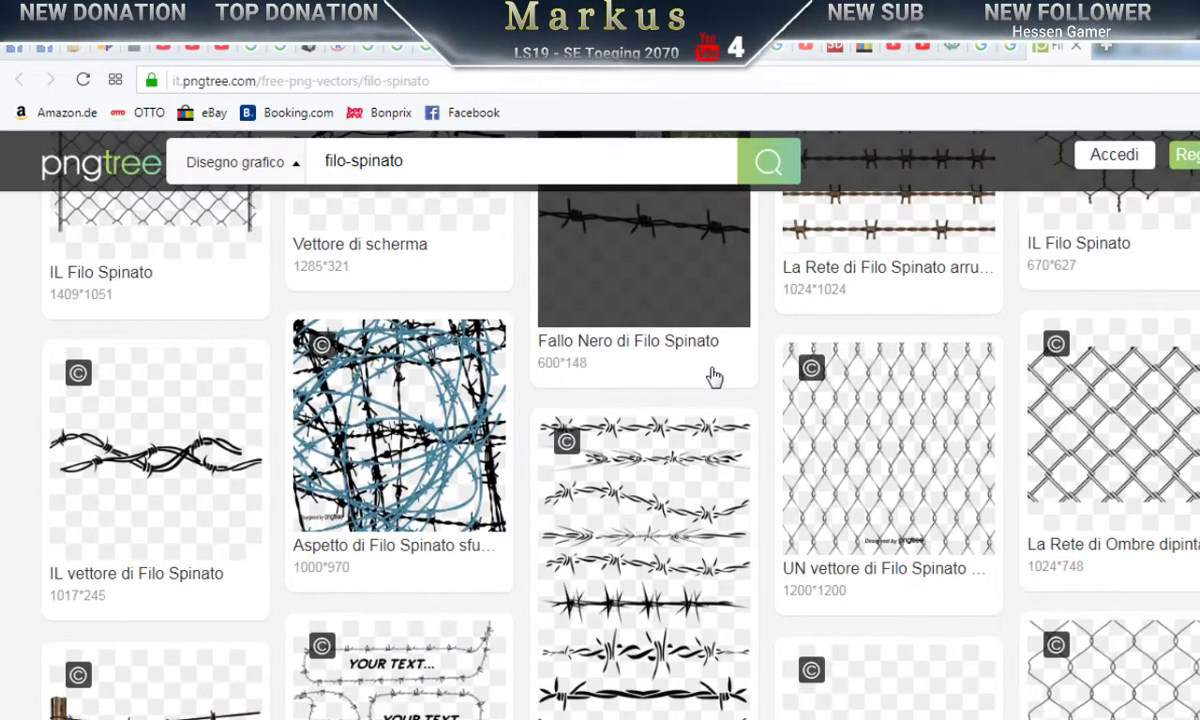
Step: Check the "La Rete di Ombre dipinta a mano" fence graphic, close its page and look through more of the Pngtree results
{"action": "left_click", "coordinate": [1133, 443]}
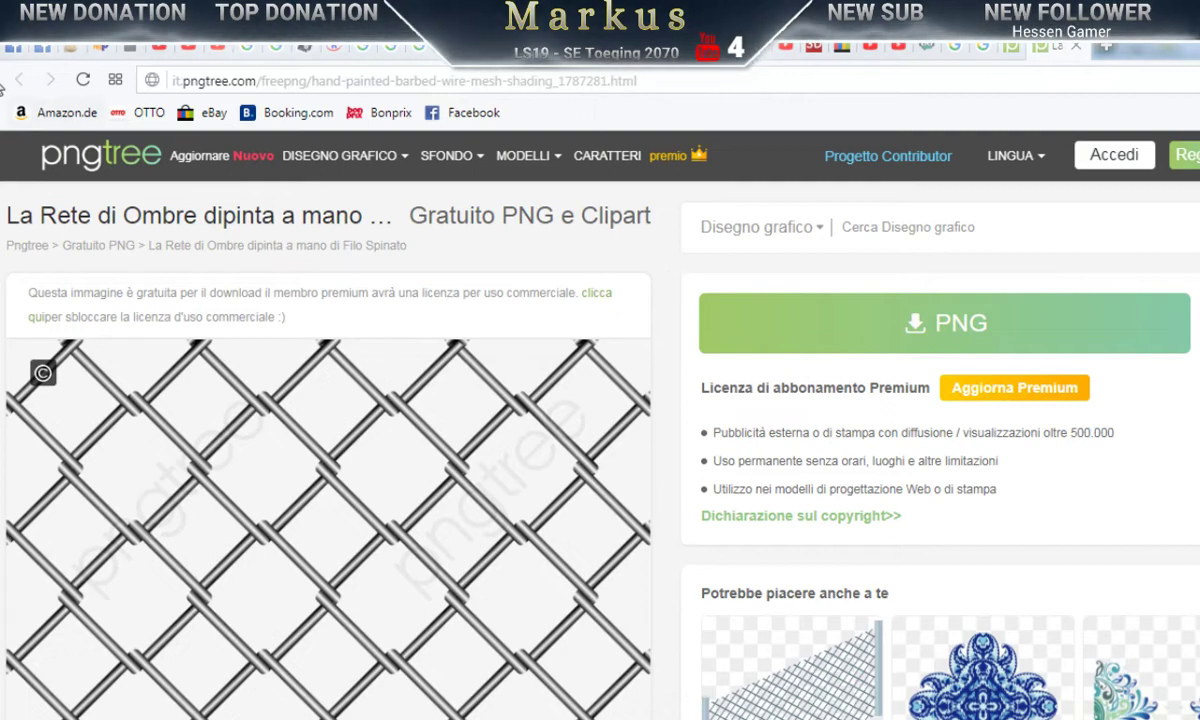
{"action": "left_click", "coordinate": [1077, 47]}
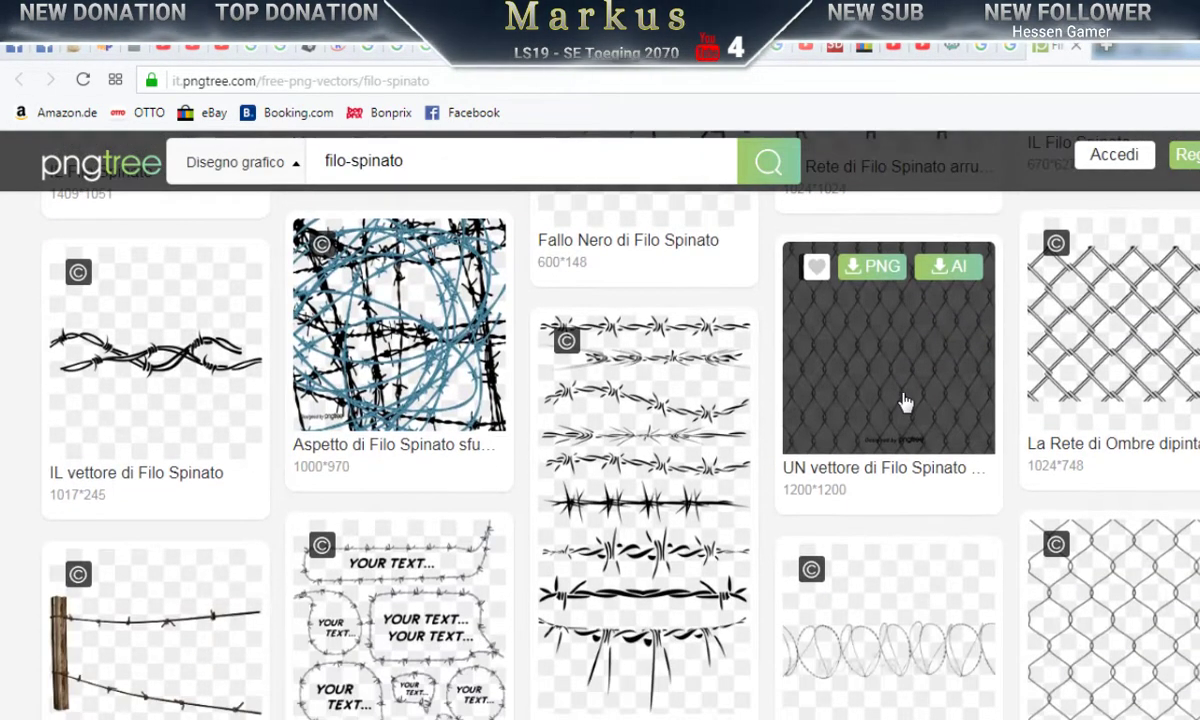
{"action": "scroll", "coordinate": [904, 402], "scroll_direction": "down", "scroll_amount": 4}
{"action": "scroll", "coordinate": [906, 400], "scroll_direction": "down", "scroll_amount": 4}
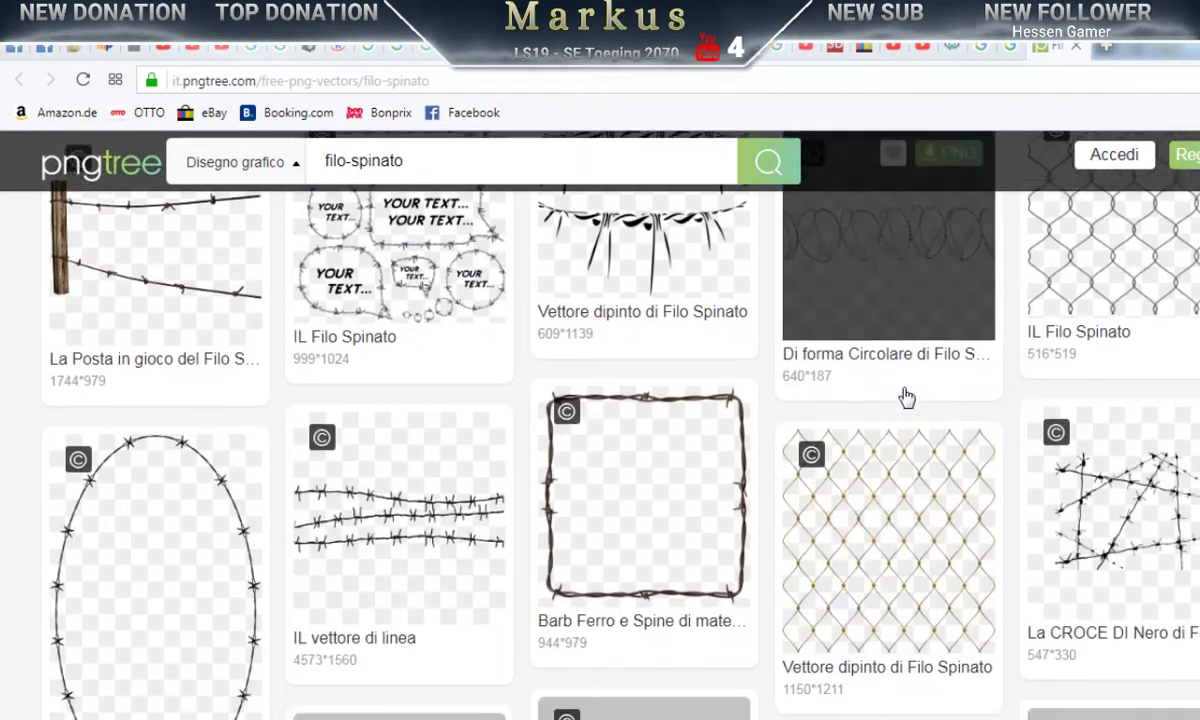
{"action": "scroll", "coordinate": [909, 394], "scroll_direction": "down", "scroll_amount": 3}
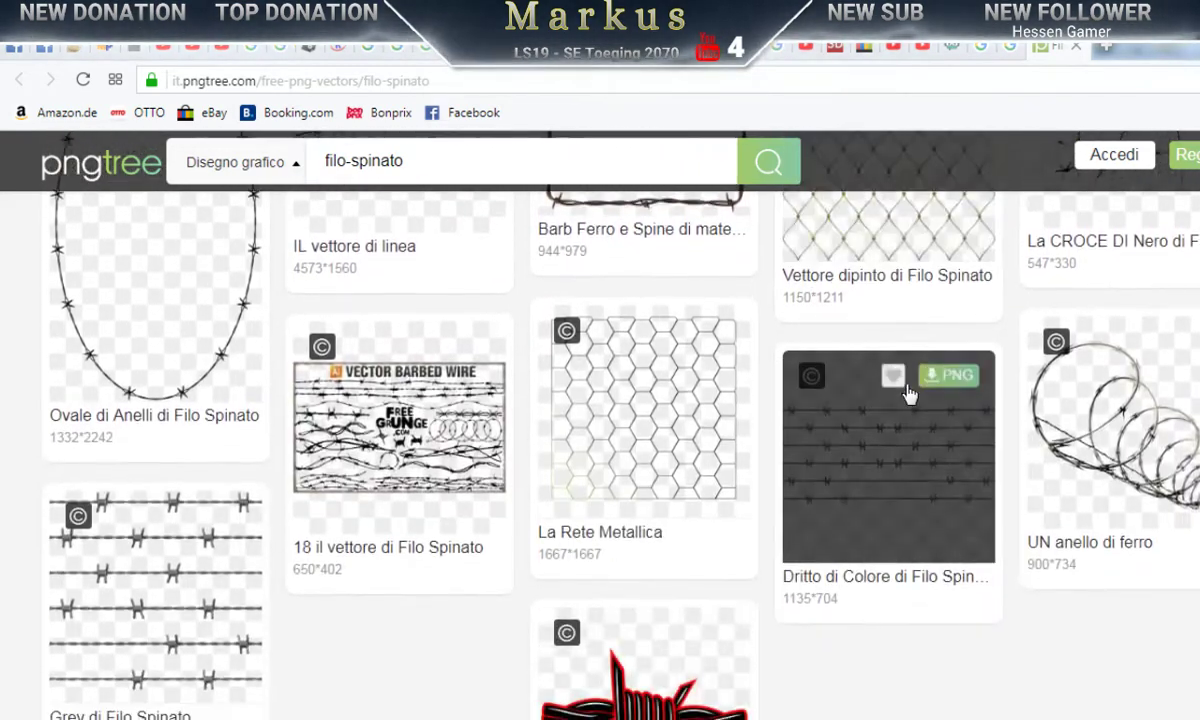
{"action": "scroll", "coordinate": [908, 394], "scroll_direction": "up", "scroll_amount": 7}
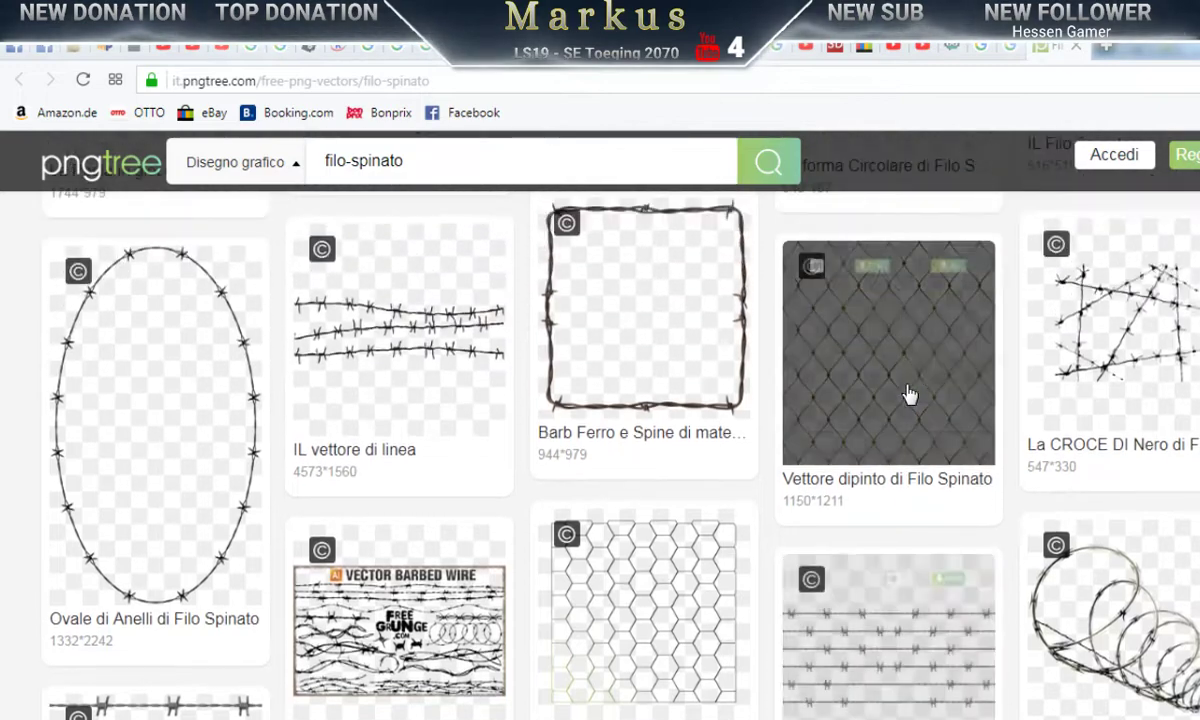
{"action": "scroll", "coordinate": [909, 394], "scroll_direction": "up", "scroll_amount": 2}
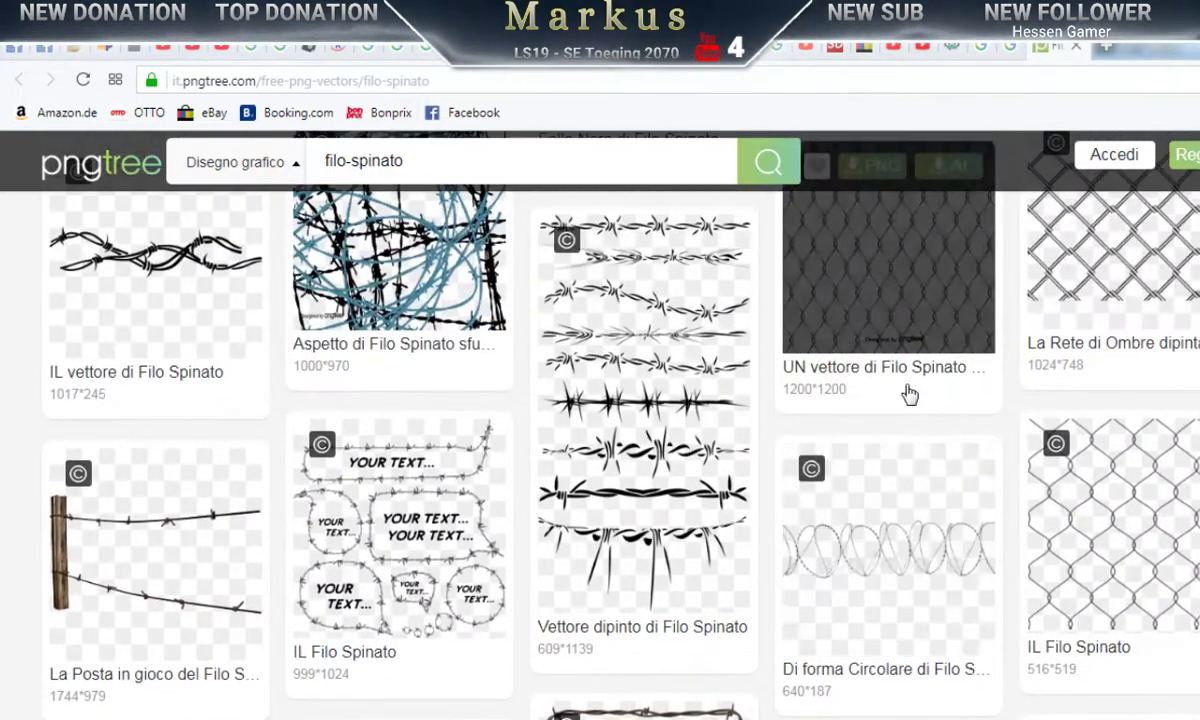
{"action": "scroll", "coordinate": [909, 394], "scroll_direction": "up", "scroll_amount": 3}
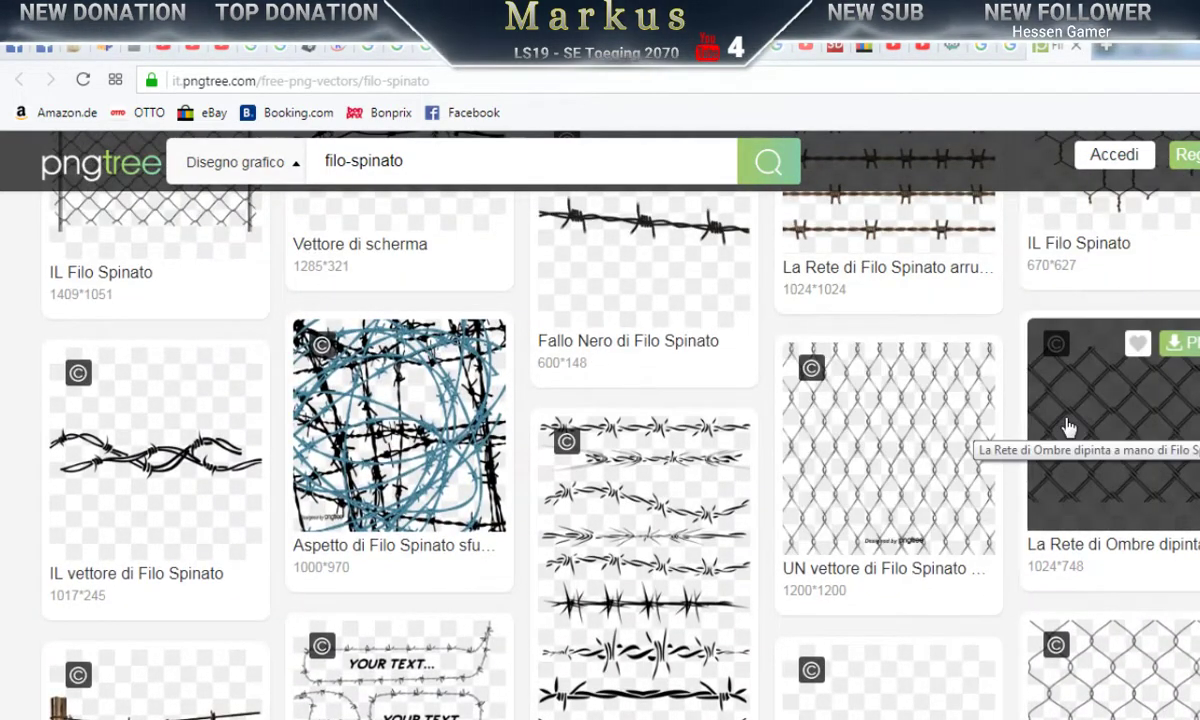
{"action": "scroll", "coordinate": [960, 398], "scroll_direction": "up", "scroll_amount": 2}
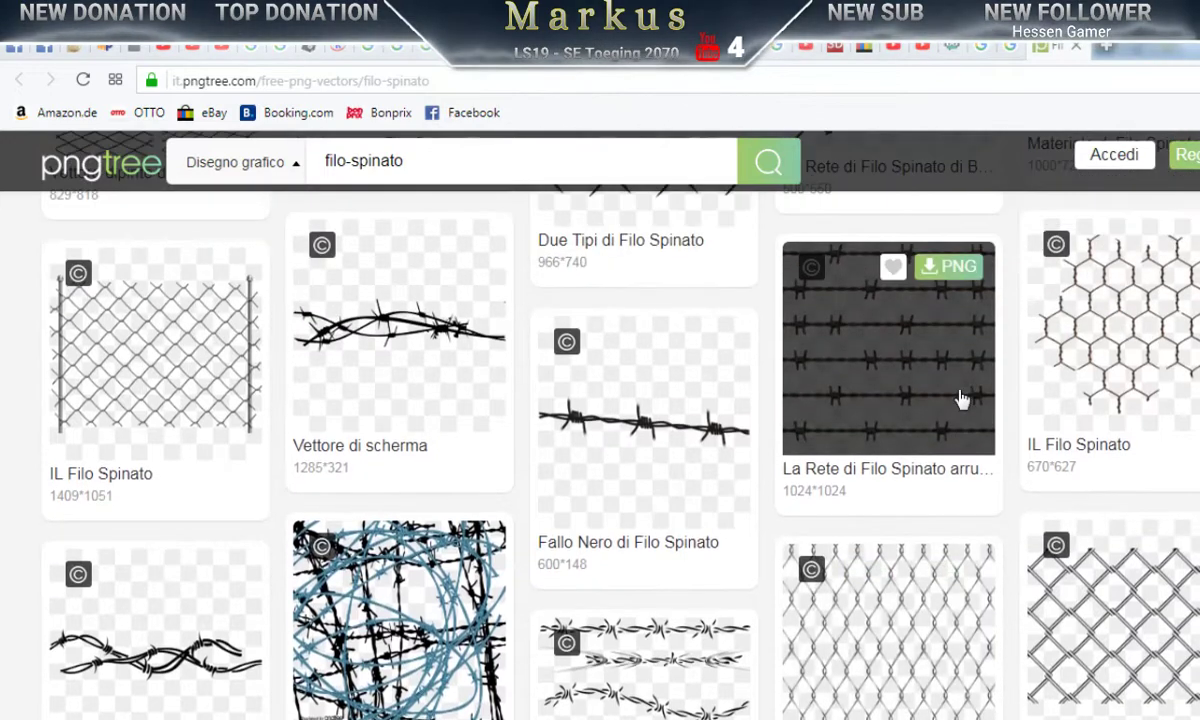
{"action": "scroll", "coordinate": [960, 398], "scroll_direction": "up", "scroll_amount": 4}
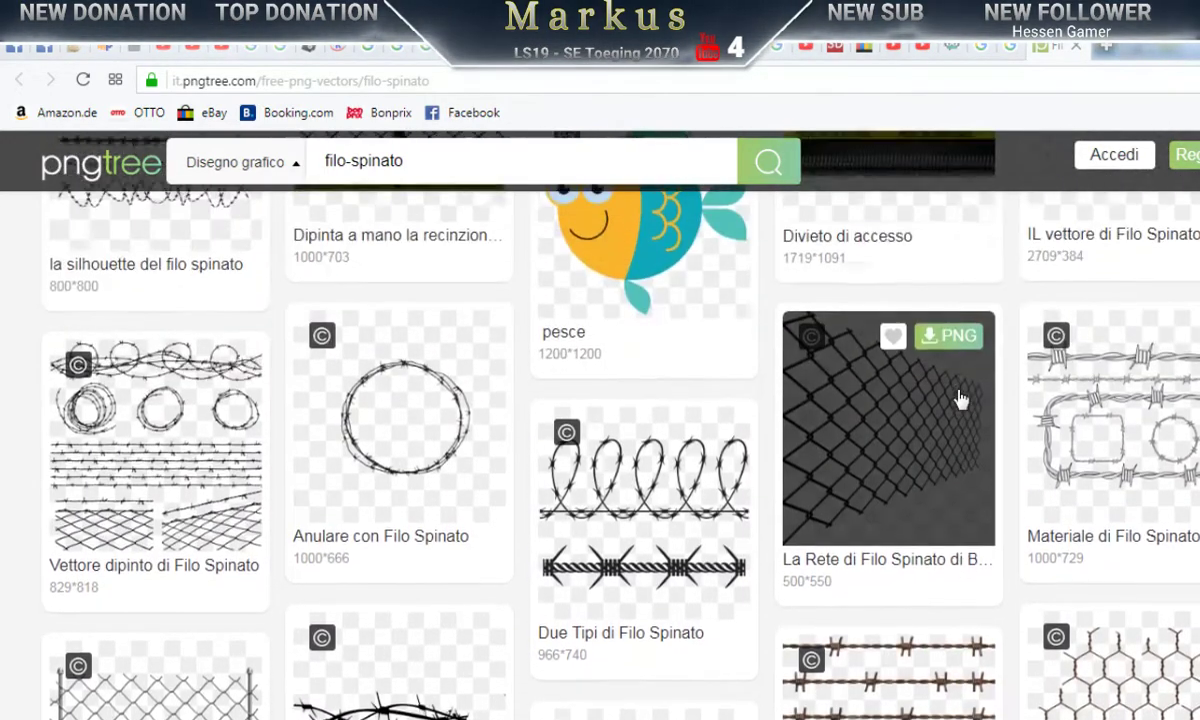
{"action": "scroll", "coordinate": [960, 398], "scroll_direction": "up", "scroll_amount": 1}
{"action": "scroll", "coordinate": [960, 398], "scroll_direction": "up", "scroll_amount": 3}
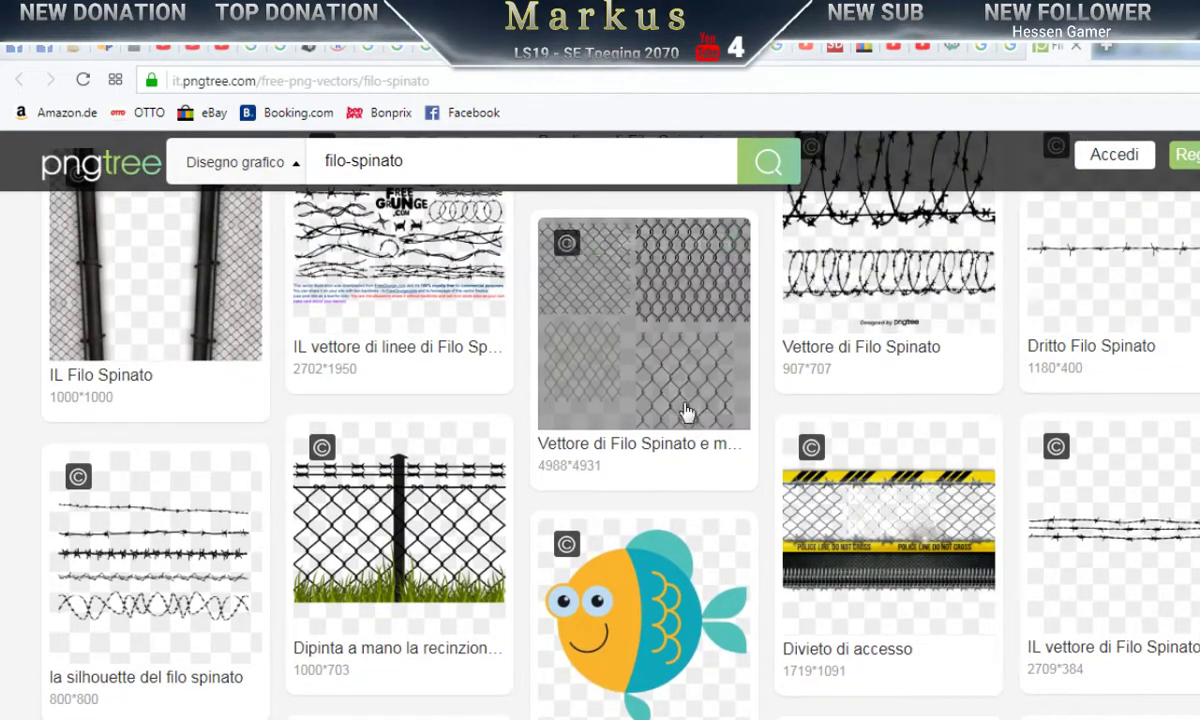
Step: Open the 4988*4931 "Vettore di Filo Spinato e materiale" graphic and examine its wire mesh patterns
{"action": "left_click", "coordinate": [672, 380]}
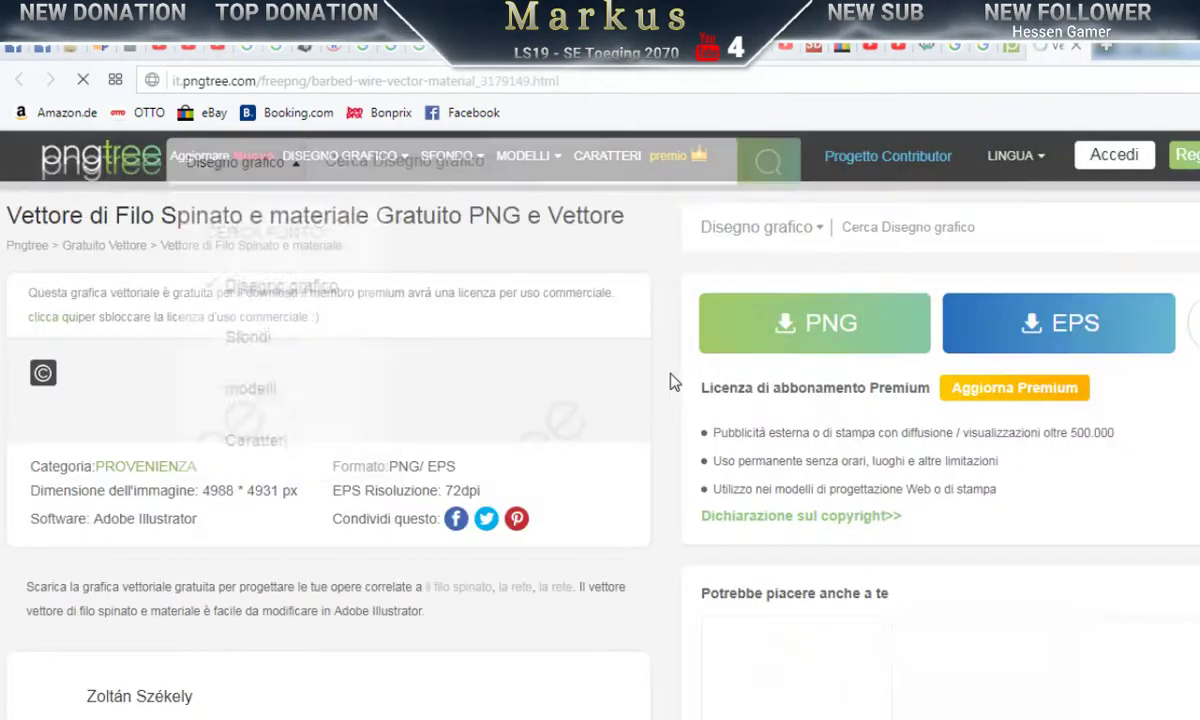
{"action": "scroll", "coordinate": [676, 380], "scroll_direction": "down", "scroll_amount": 3}
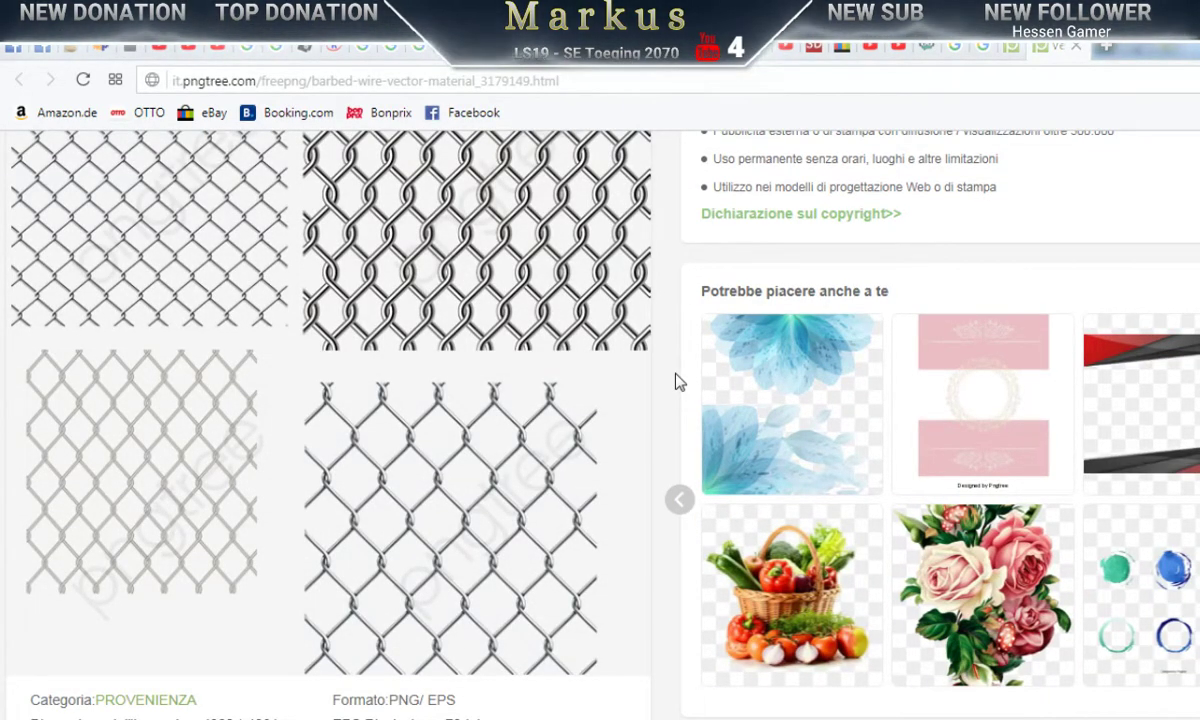
{"action": "scroll", "coordinate": [676, 380], "scroll_direction": "up", "scroll_amount": 3}
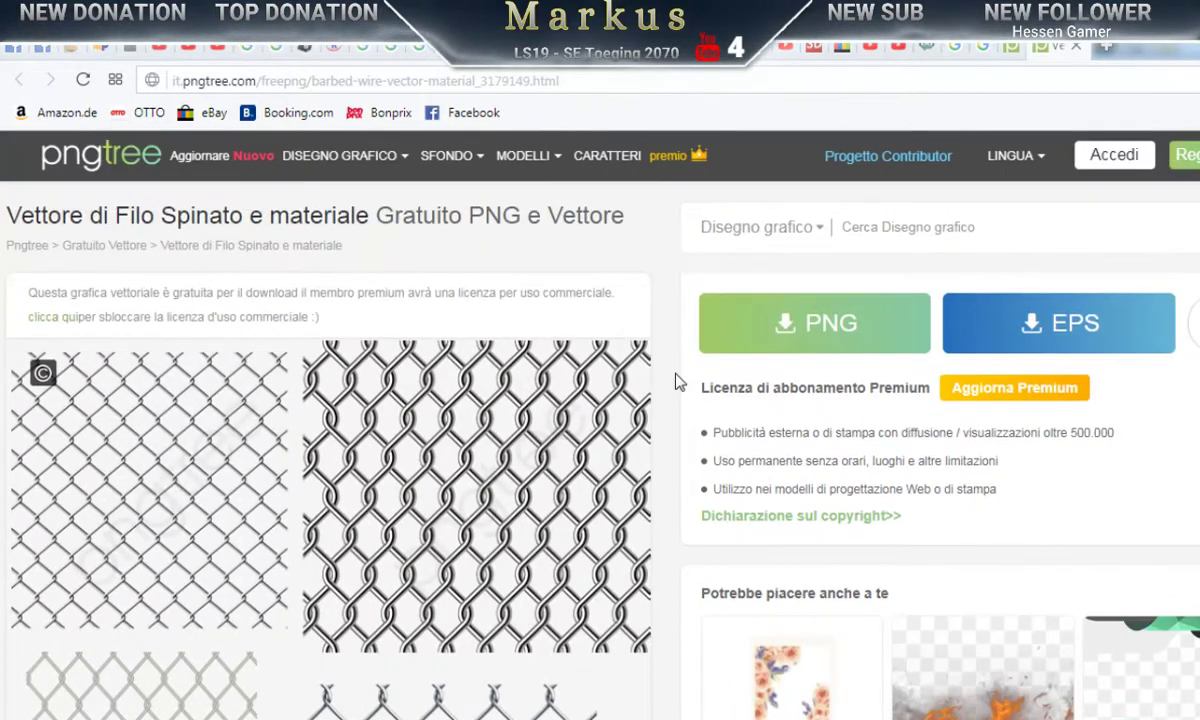
Step: Try to download the mesh graphic as PNG, dismissing the registration form and the download options
{"action": "left_click", "coordinate": [785, 330]}
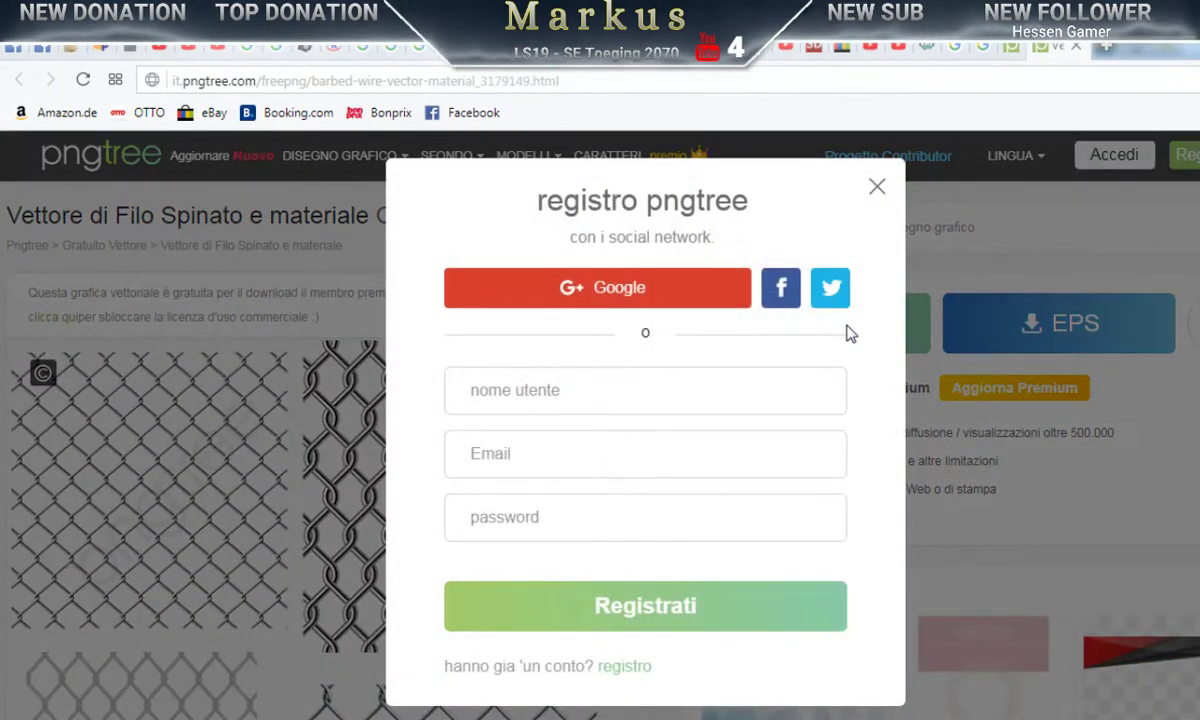
{"action": "mouse_move", "coordinate": [793, 178]}
{"action": "left_mouse_down"}
{"action": "mouse_move", "coordinate": [1085, 186]}
{"action": "mouse_move", "coordinate": [787, 160]}
{"action": "left_mouse_up"}
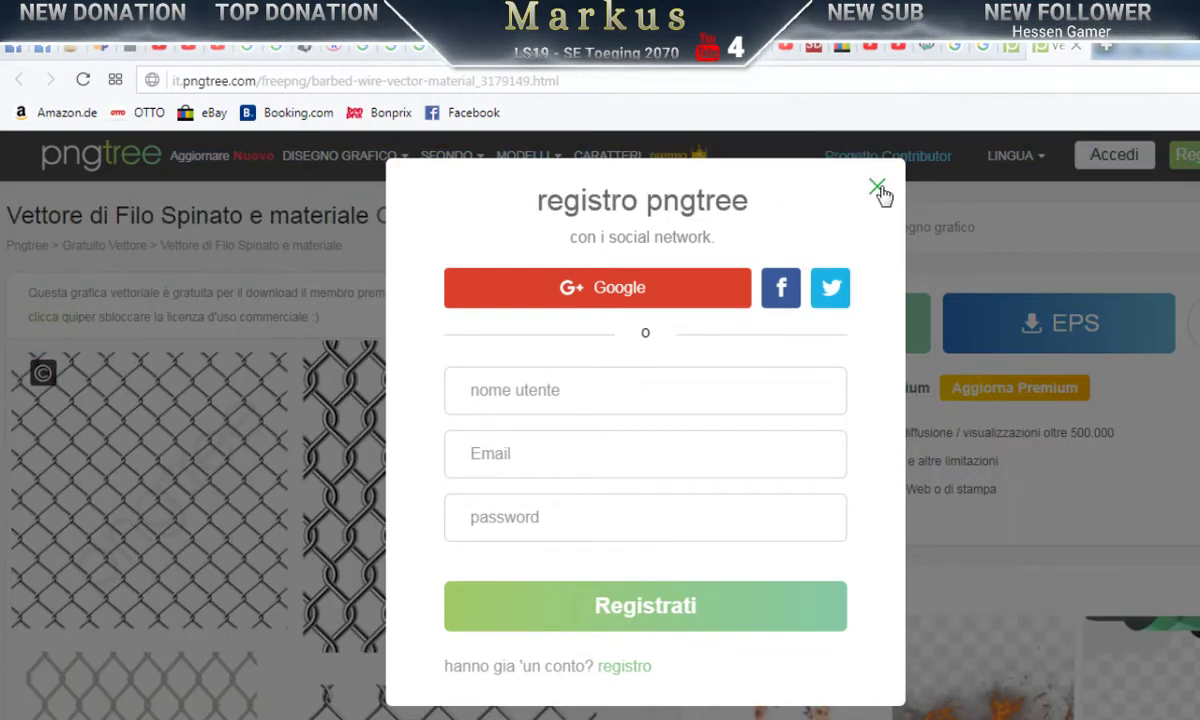
{"action": "left_click", "coordinate": [878, 188]}
{"action": "mouse_move", "coordinate": [1140, 46]}
{"action": "left_mouse_down"}
{"action": "mouse_move", "coordinate": [1199, 40]}
{"action": "mouse_move", "coordinate": [1199, 91]}
{"action": "left_mouse_up"}
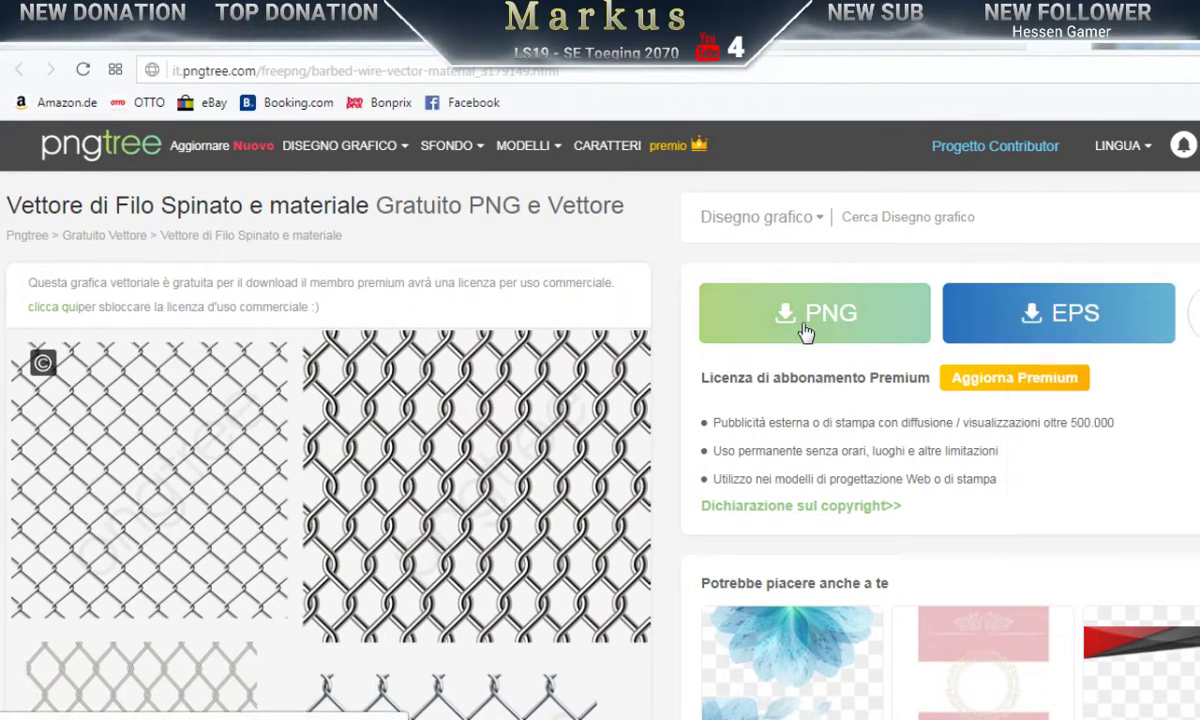
{"action": "left_click", "coordinate": [806, 333]}
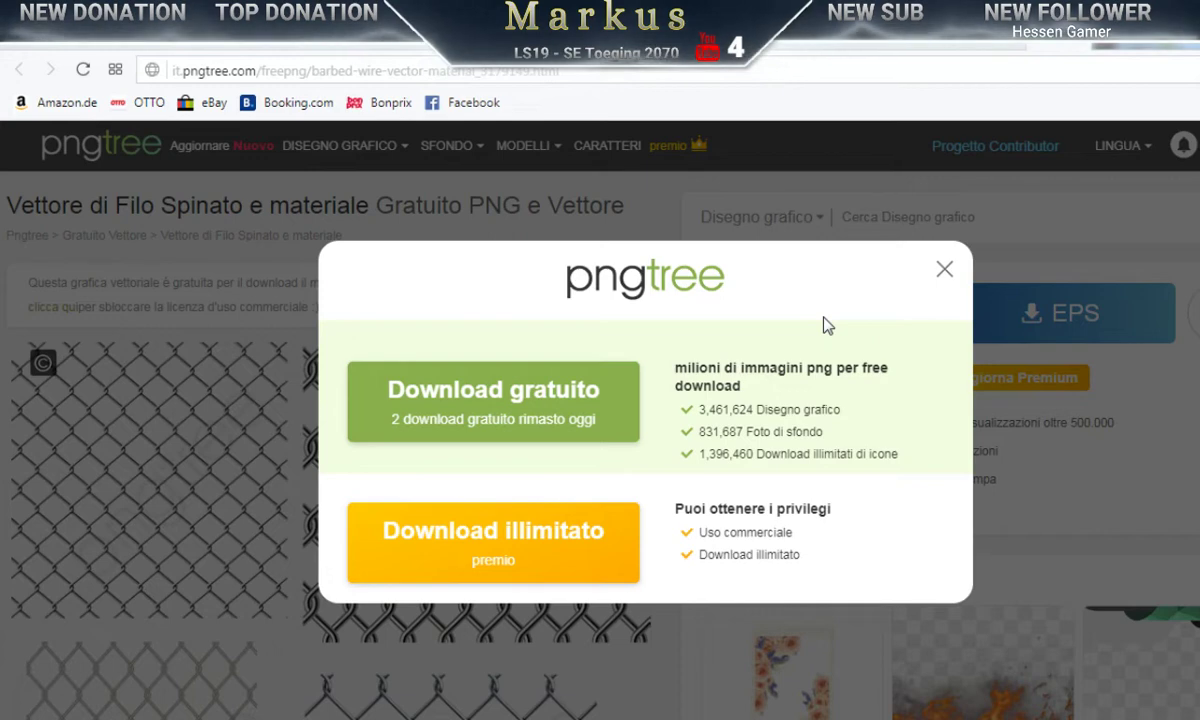
{"action": "left_click", "coordinate": [942, 271]}
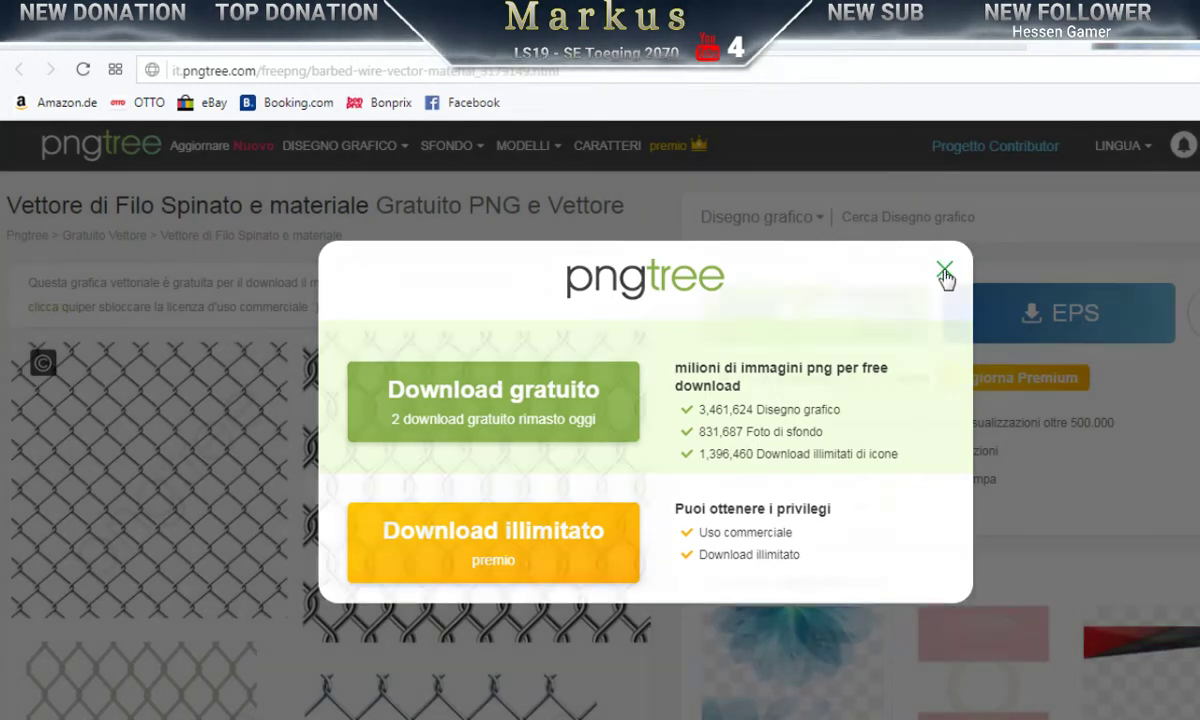
{"action": "mouse_move", "coordinate": [1120, 146]}
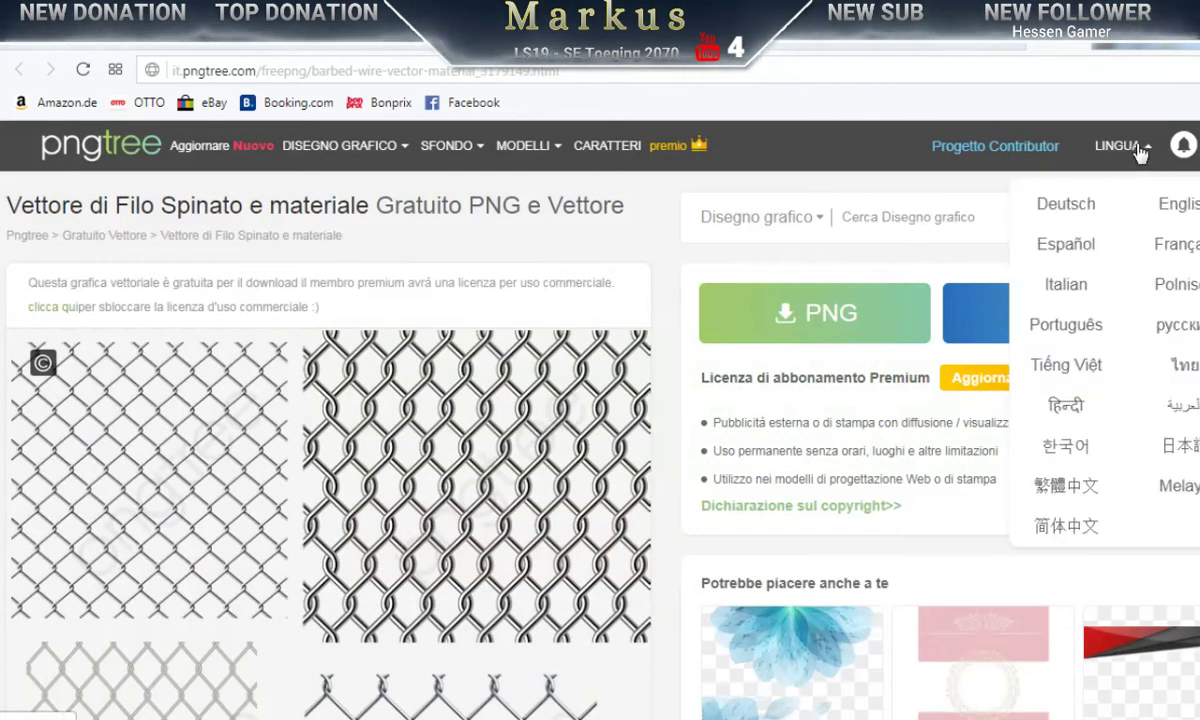
{"action": "left_click", "coordinate": [1073, 205]}
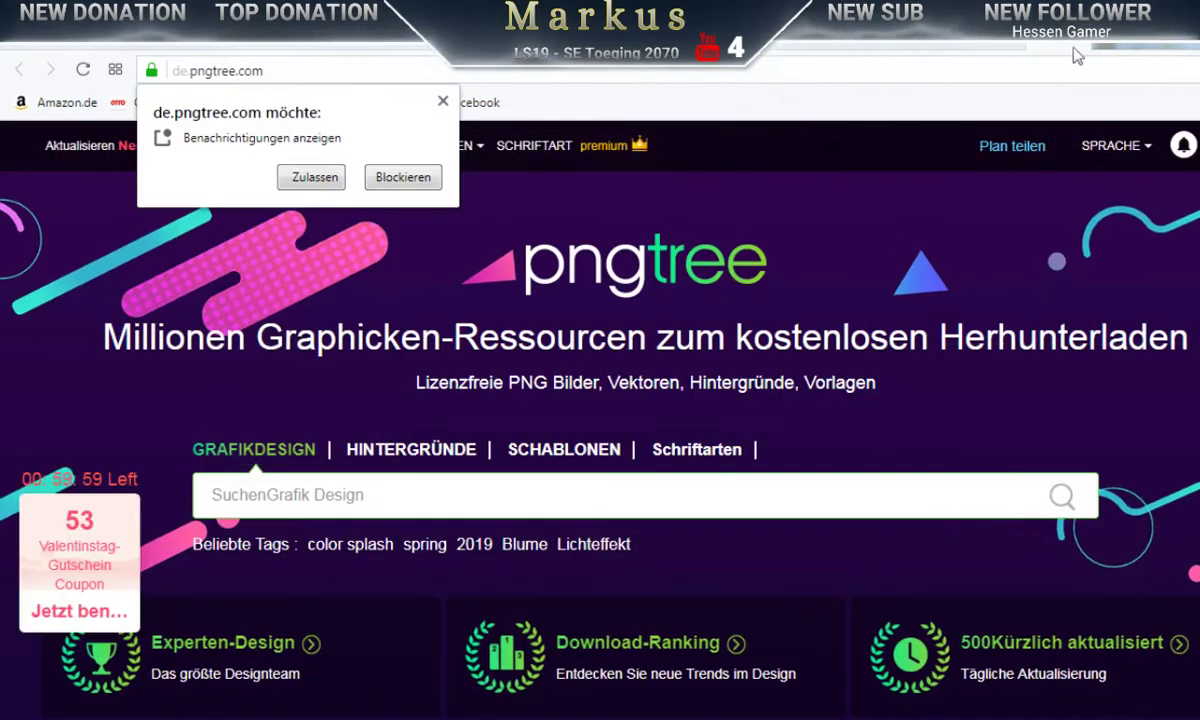
{"action": "left_click", "coordinate": [1080, 47]}
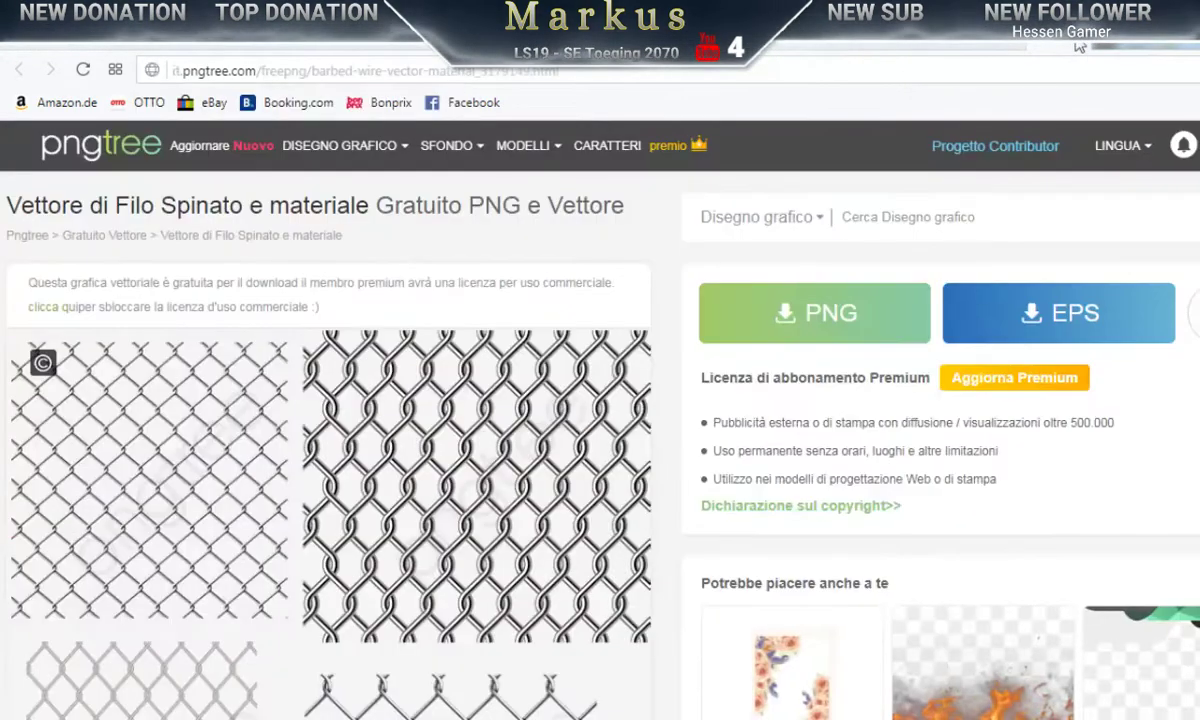
Step: Switch Pngtree to its Deutsch version and block the site's notifications
{"action": "mouse_move", "coordinate": [1125, 146]}
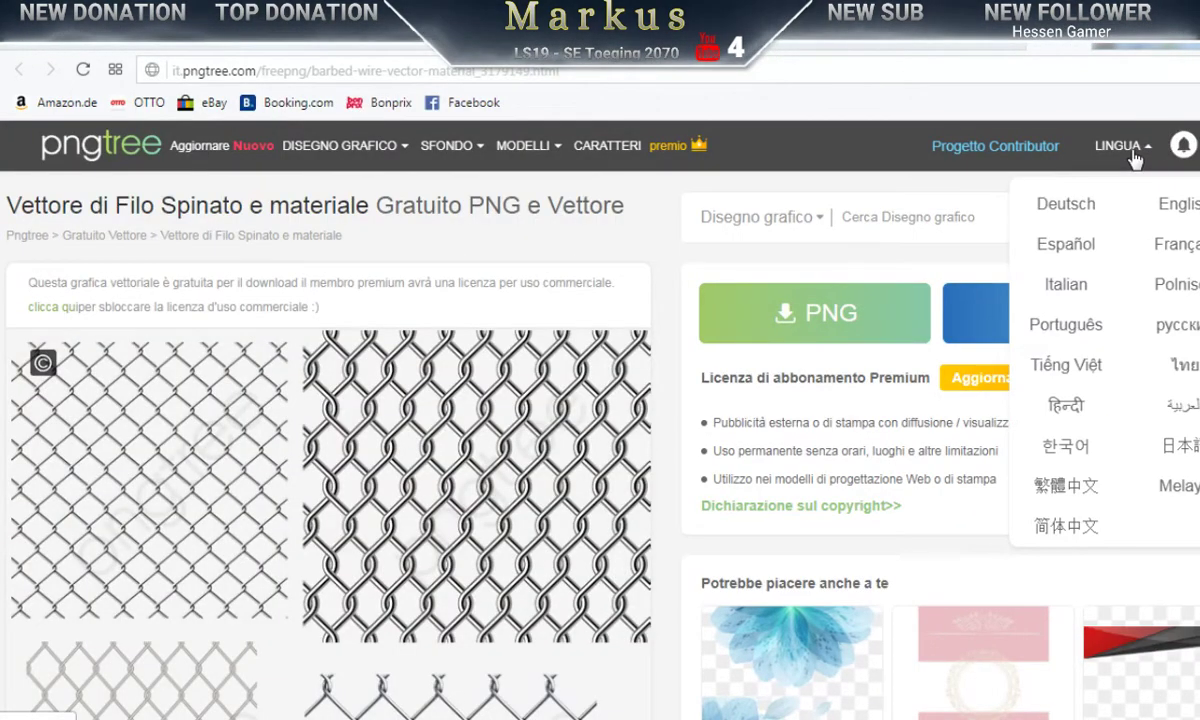
{"action": "left_click", "coordinate": [1066, 209]}
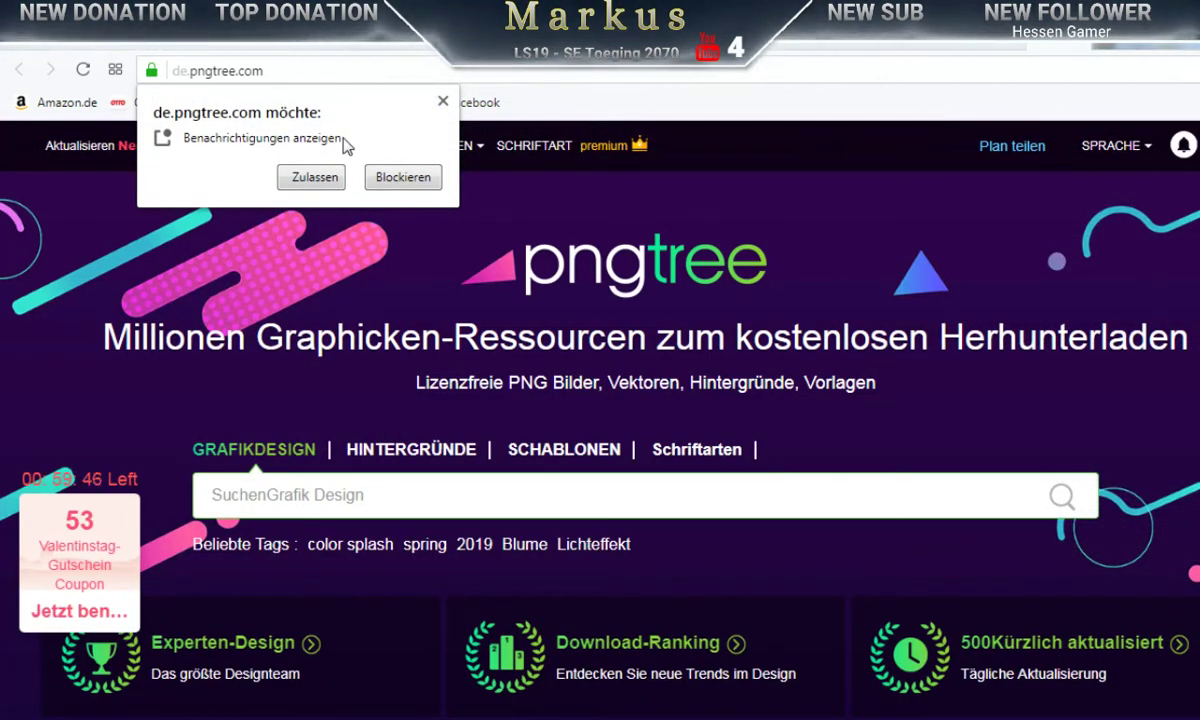
{"action": "left_click", "coordinate": [404, 180]}
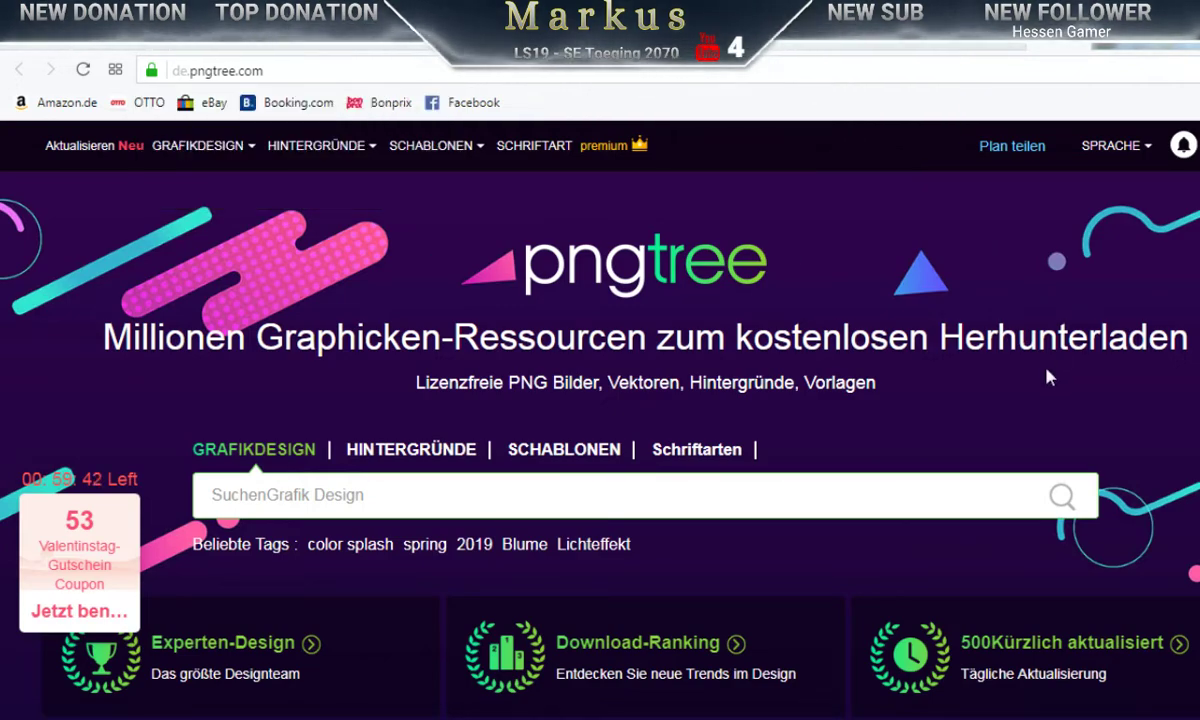
Step: Look through the albums, graphic designs and templates on the German Pngtree homepage
{"action": "scroll", "coordinate": [1047, 380], "scroll_direction": "down", "scroll_amount": 5}
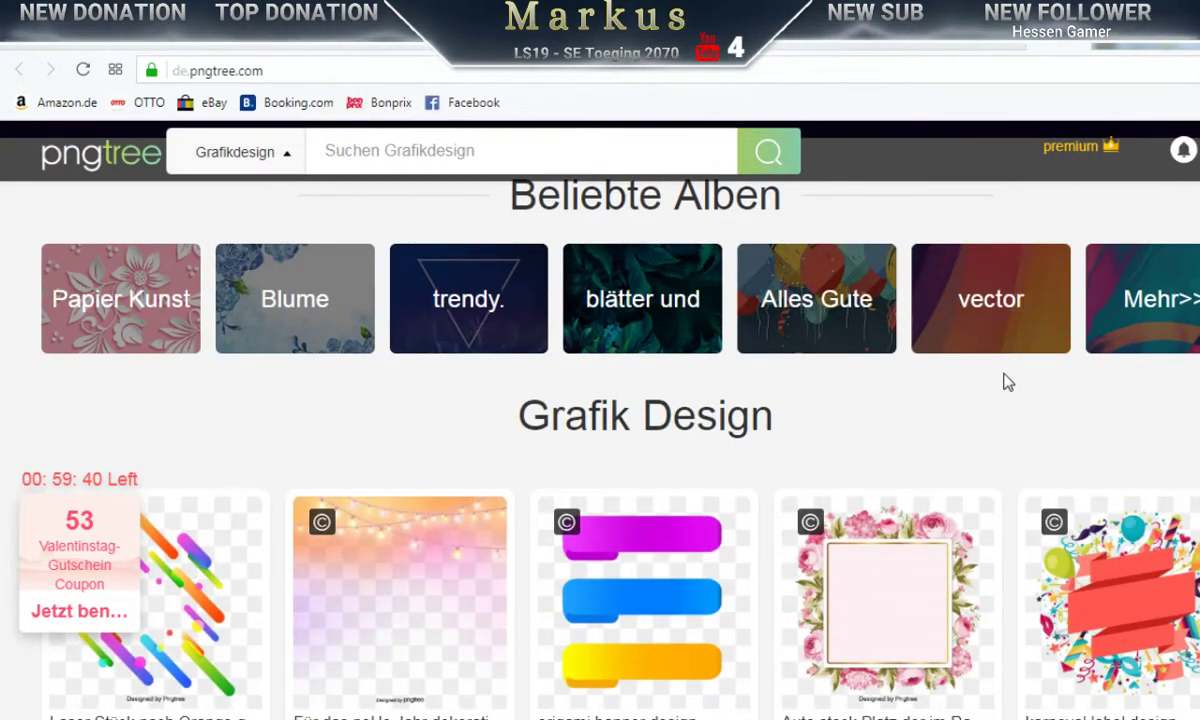
{"action": "scroll", "coordinate": [1005, 381], "scroll_direction": "down", "scroll_amount": 5}
{"action": "scroll", "coordinate": [1005, 383], "scroll_direction": "down", "scroll_amount": 3}
{"action": "scroll", "coordinate": [1004, 384], "scroll_direction": "down", "scroll_amount": 4}
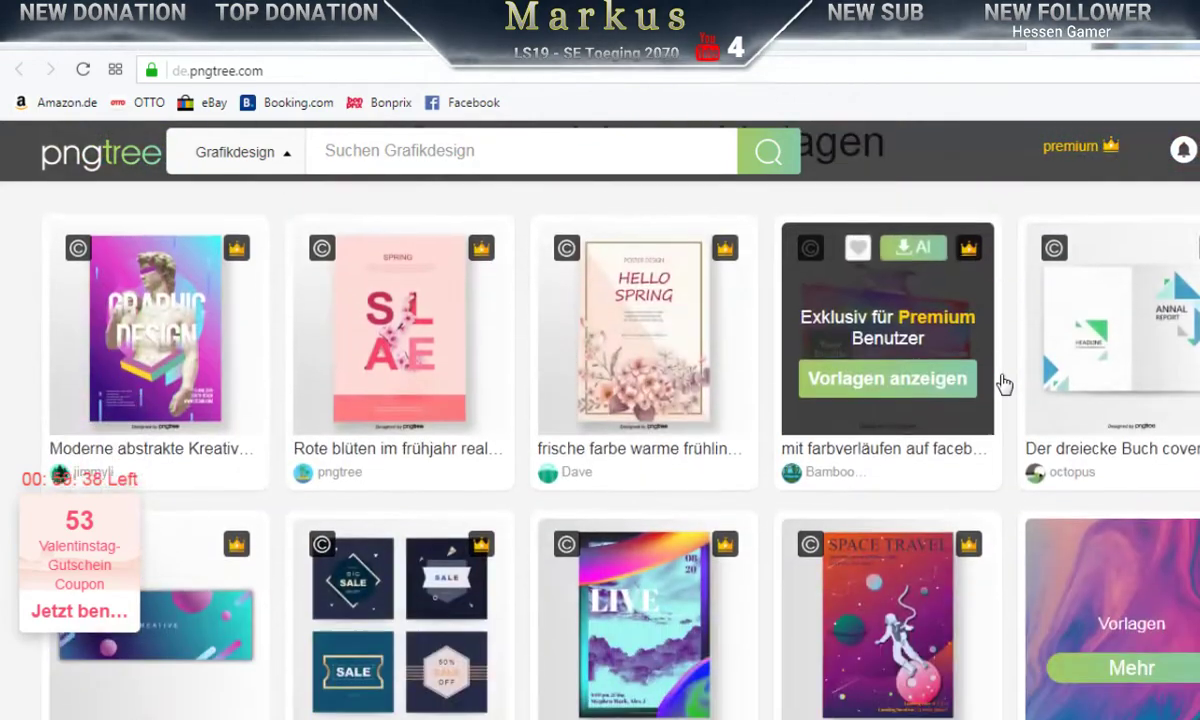
{"action": "scroll", "coordinate": [1002, 380], "scroll_direction": "up", "scroll_amount": 9}
{"action": "scroll", "coordinate": [1000, 376], "scroll_direction": "up", "scroll_amount": 10}
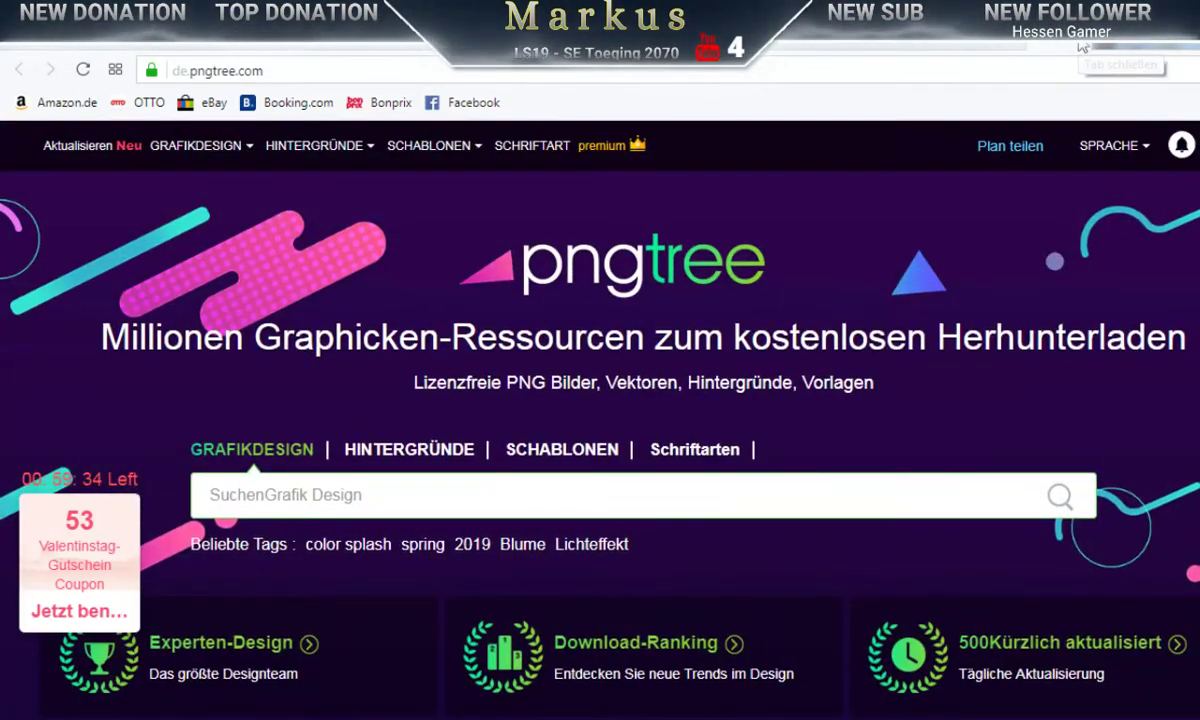
Step: Close the German Pngtree homepage and download the 4988*4931 mesh graphic as PNG using the free download
{"action": "left_click", "coordinate": [1079, 45]}
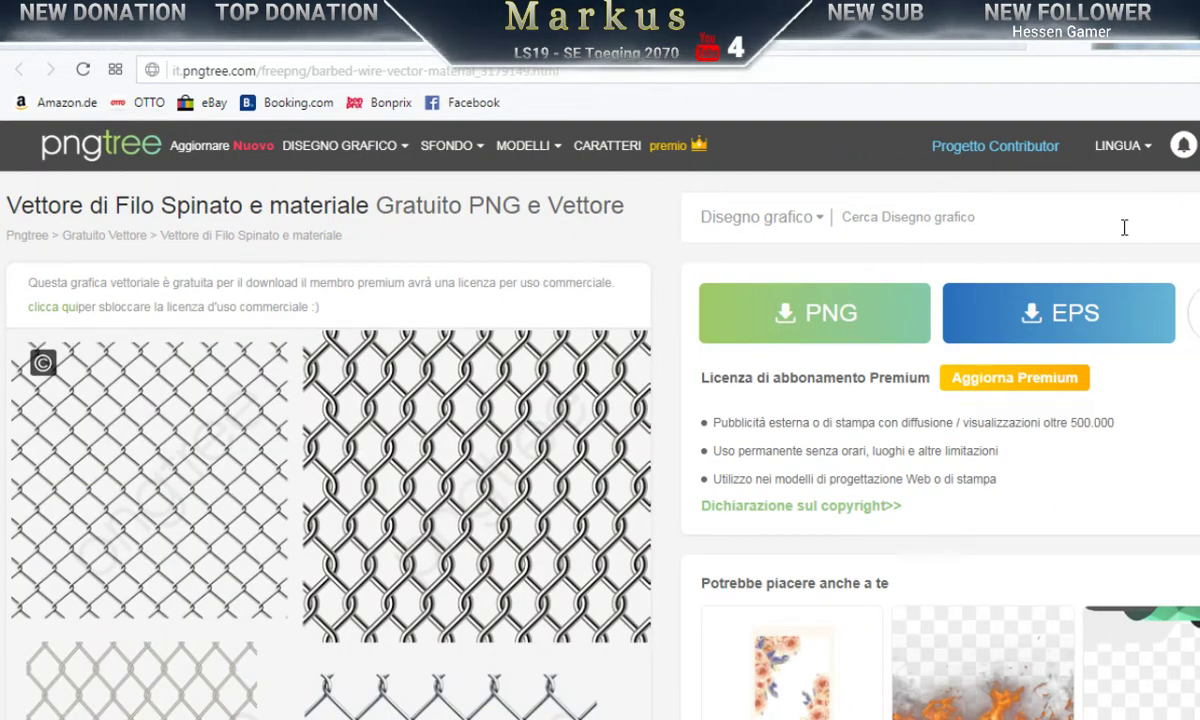
{"action": "left_click", "coordinate": [804, 329]}
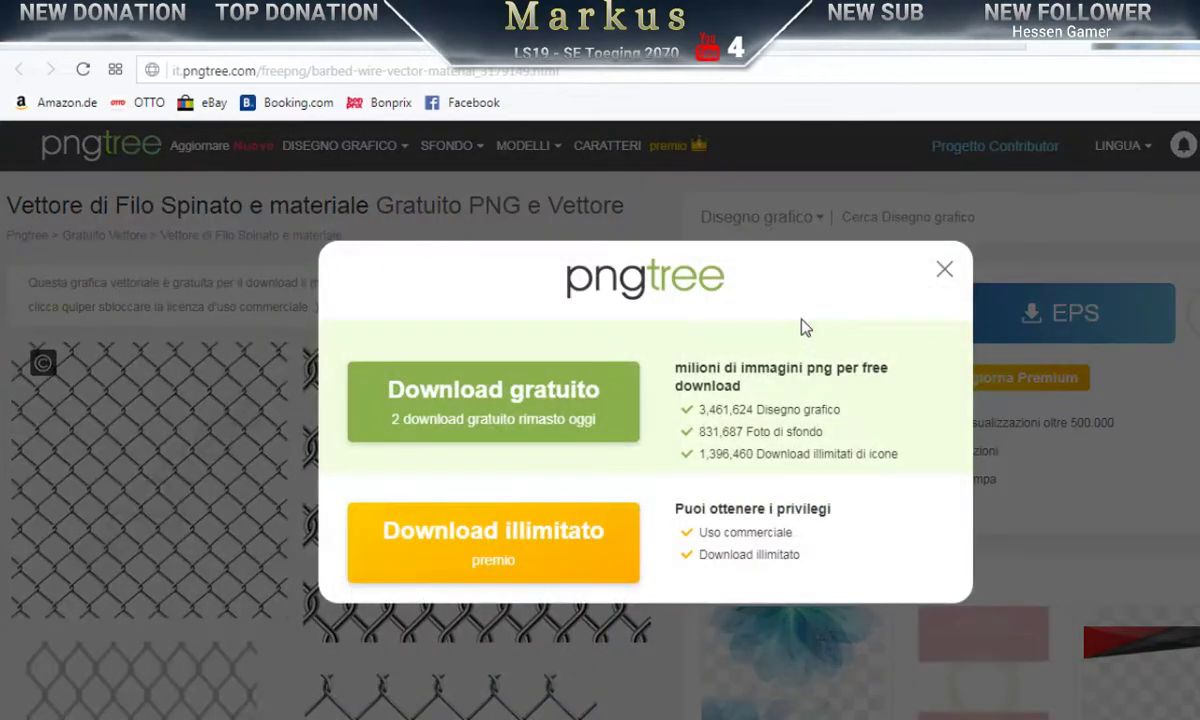
{"action": "left_click", "coordinate": [519, 410]}
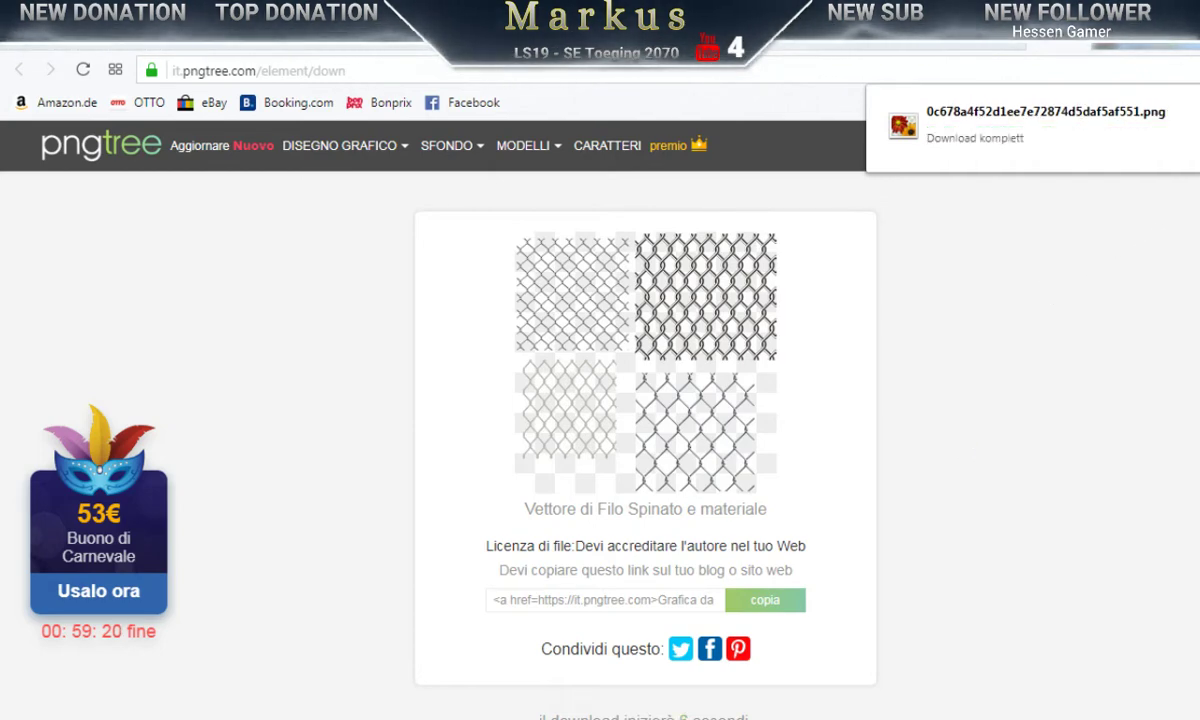
Step: Open the downloaded mesh PNG from the Downloads folder, inspect its four wire patterns, and close the viewer and folder
{"action": "left_click", "coordinate": [975, 125]}
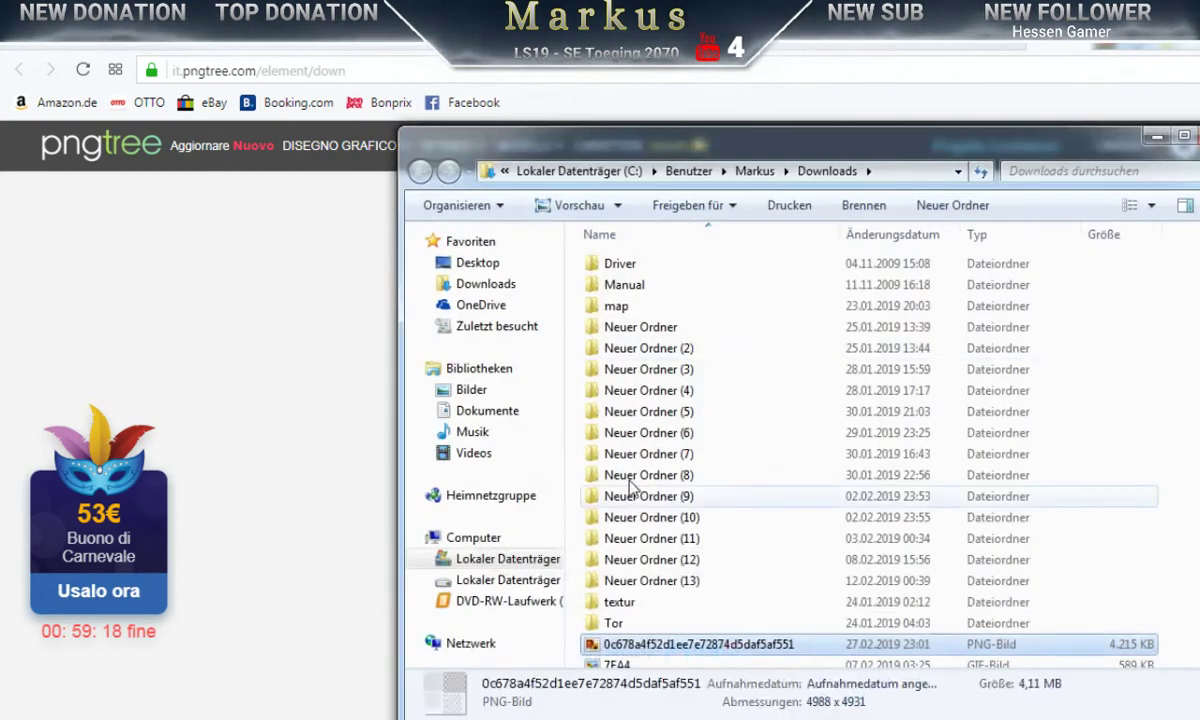
{"action": "double_click", "coordinate": [640, 648]}
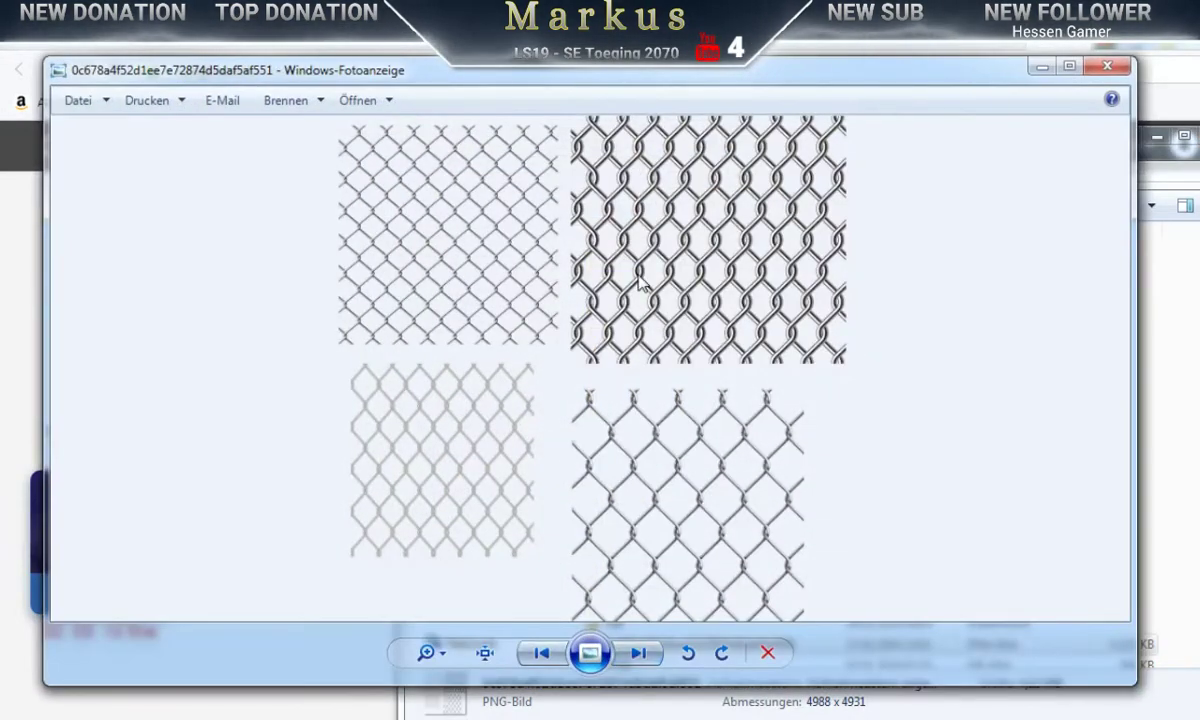
{"action": "left_click", "coordinate": [1107, 66]}
{"action": "left_click", "coordinate": [1157, 136]}
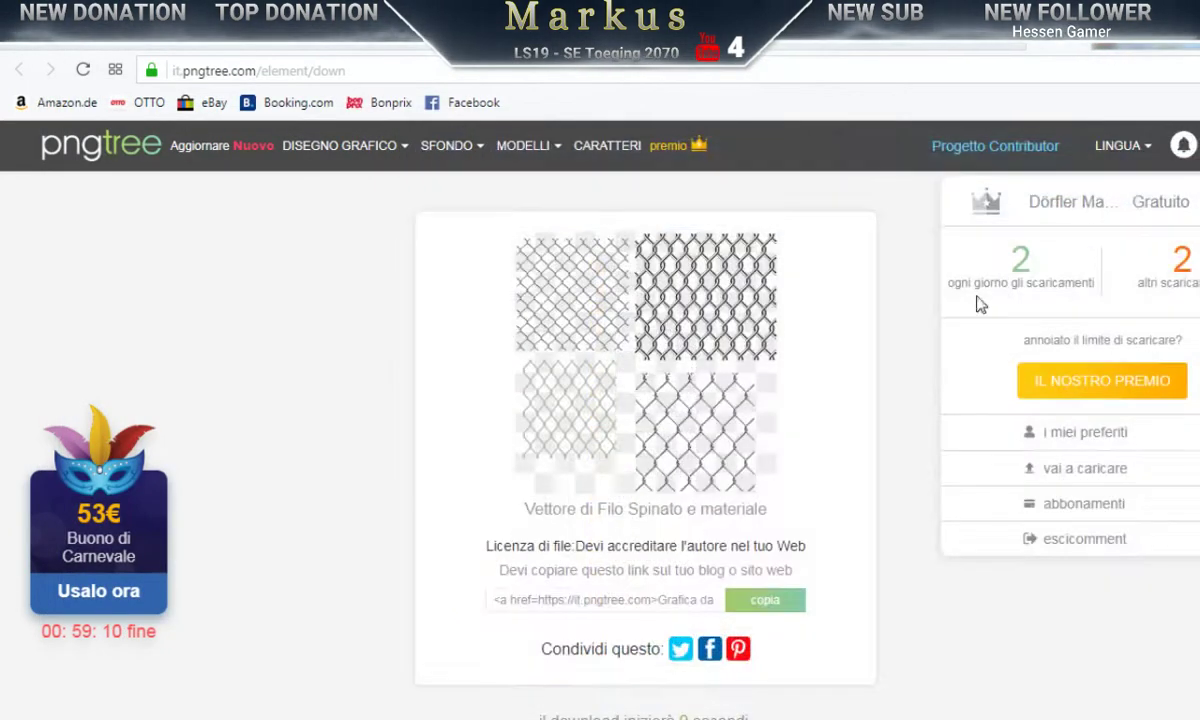
Step: Return to the filo-spinato results and view the 2000*2000 "Vettore di Filo Spinato e materiale" graphic, closing its page after viewing
{"action": "left_click", "coordinate": [1080, 47]}
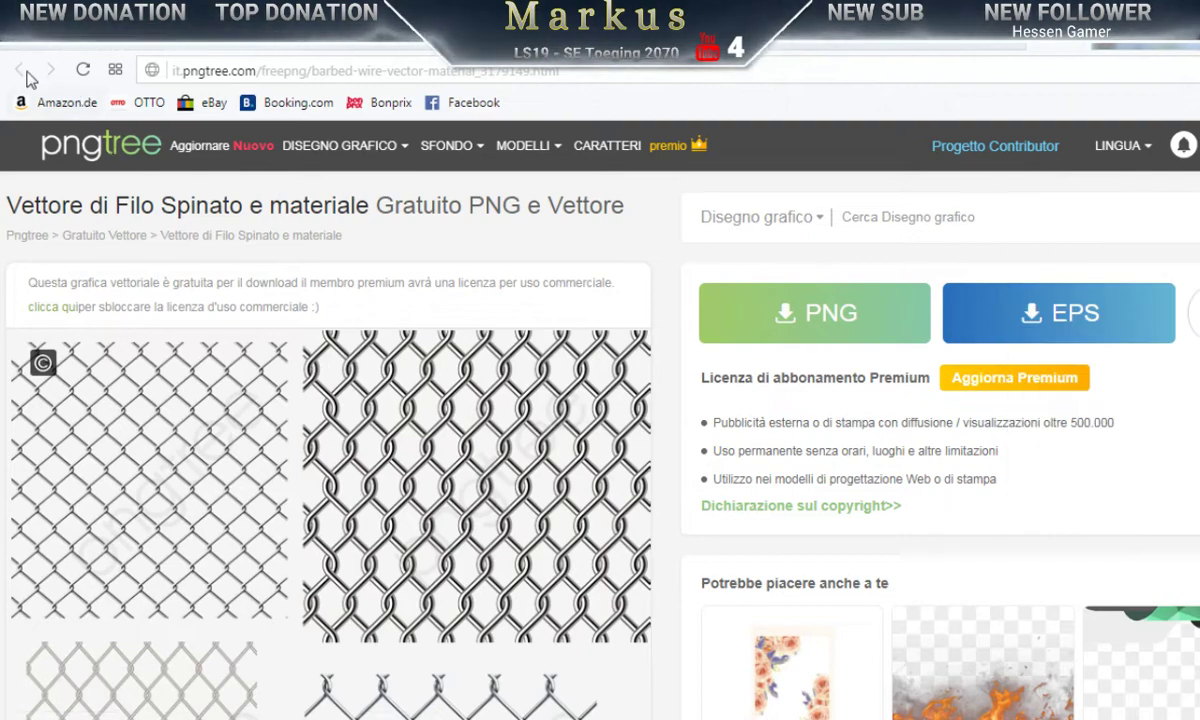
{"action": "left_click", "coordinate": [1080, 45]}
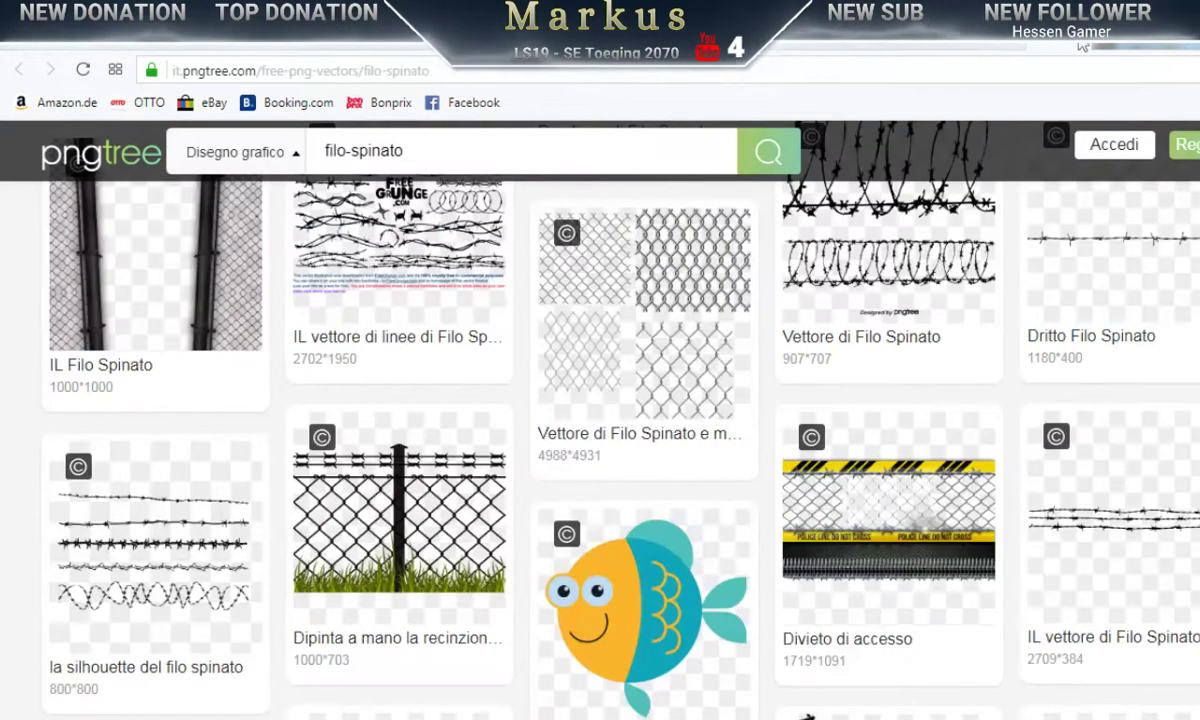
{"action": "scroll", "coordinate": [957, 421], "scroll_direction": "up", "scroll_amount": 4}
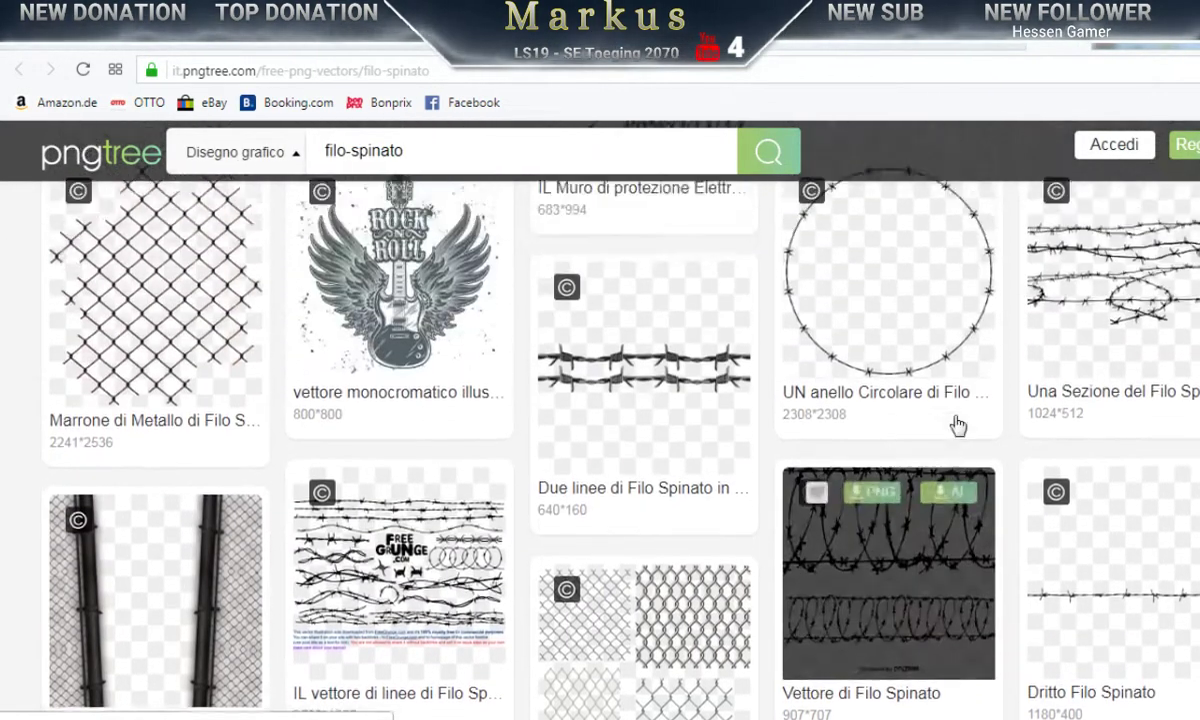
{"action": "scroll", "coordinate": [957, 421], "scroll_direction": "up", "scroll_amount": 3}
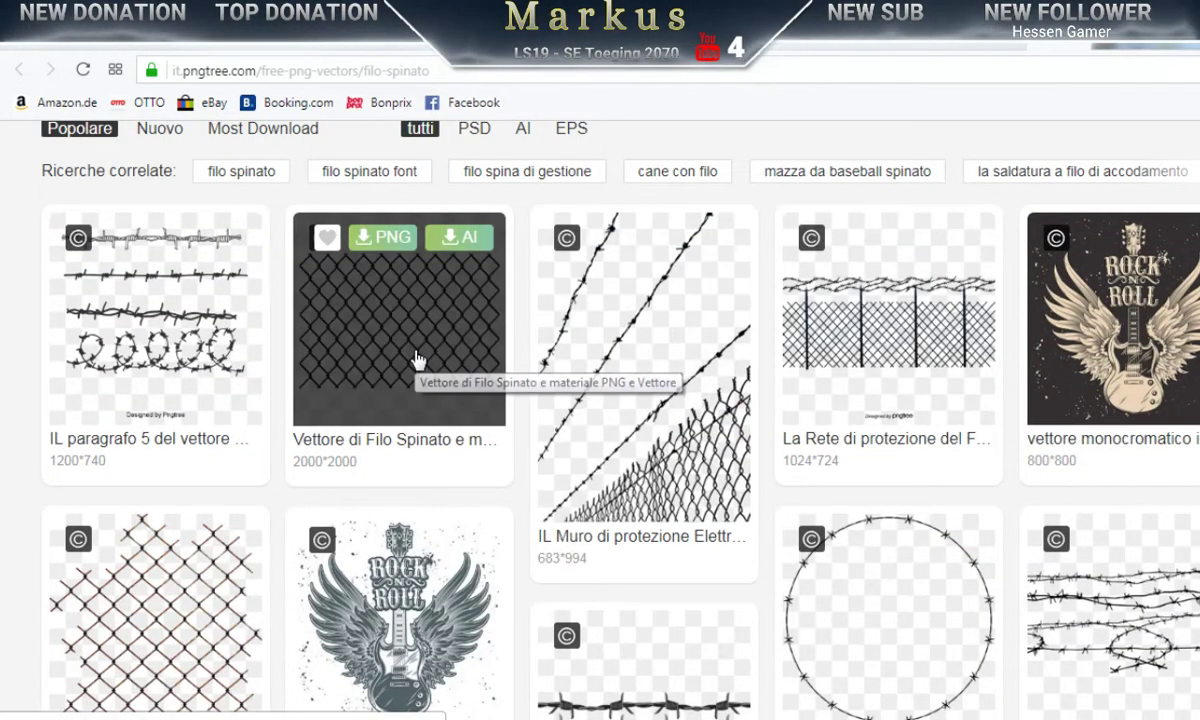
{"action": "left_click", "coordinate": [415, 356]}
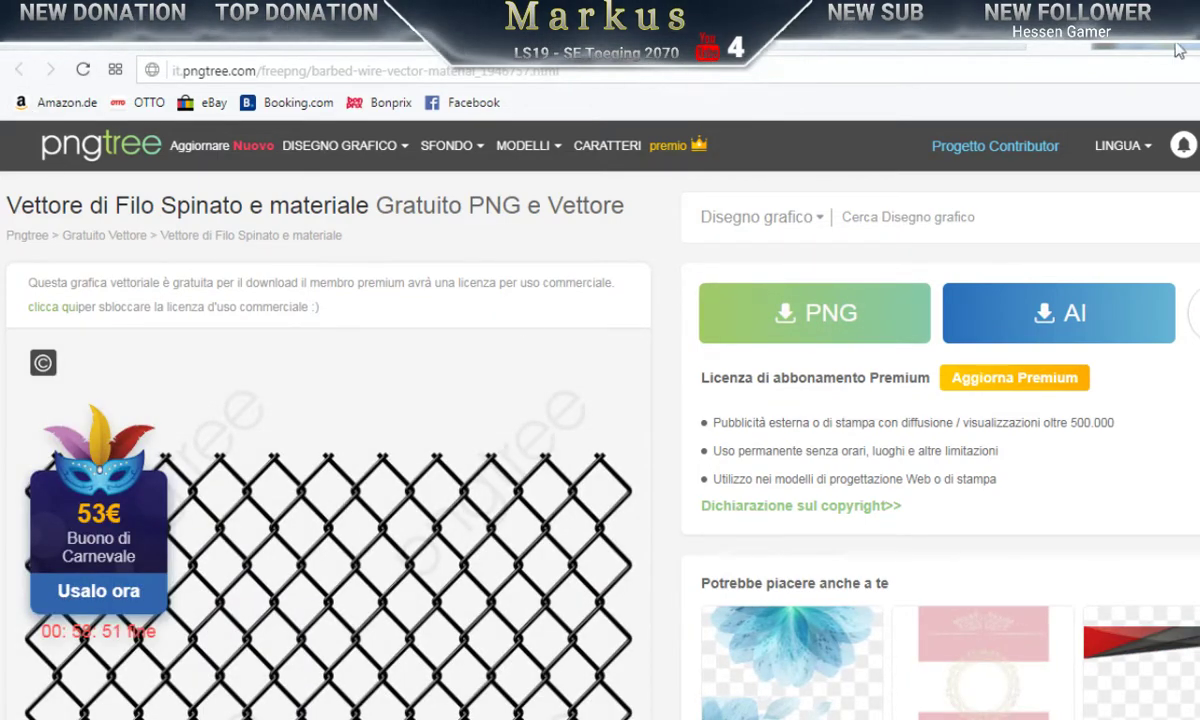
{"action": "left_click", "coordinate": [1085, 47]}
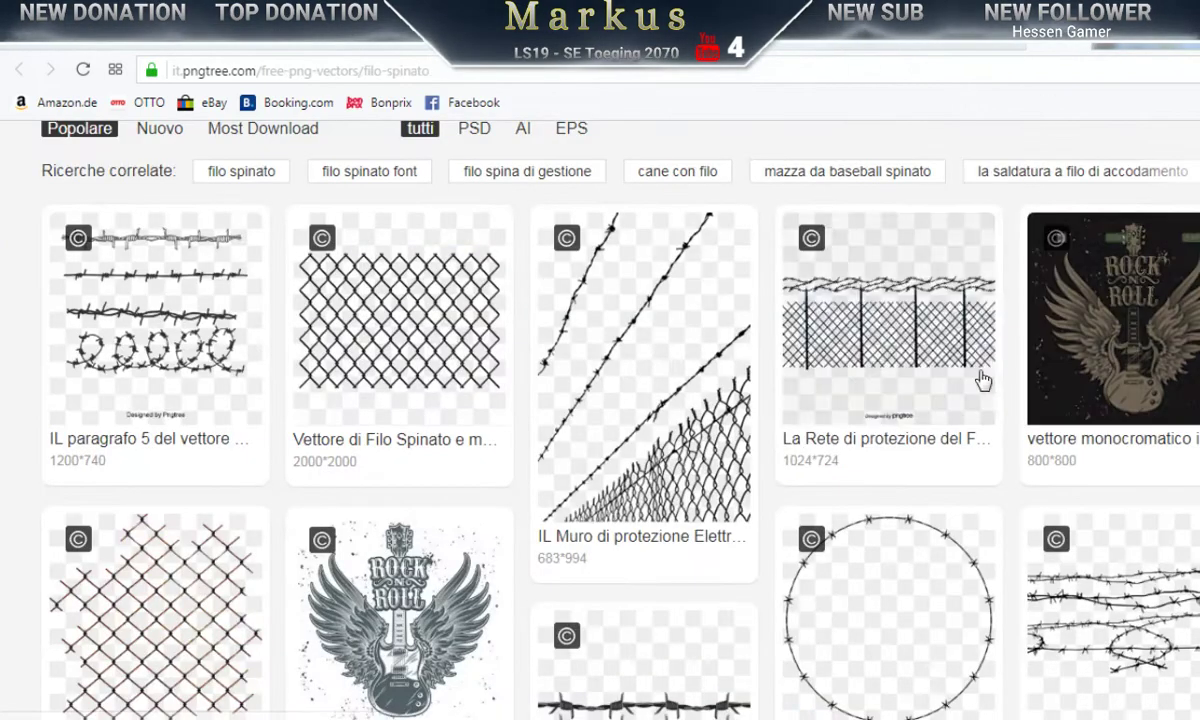
Step: Look through the first page of filo-spinato results for a suitable chain-link mesh graphic
{"action": "scroll", "coordinate": [983, 380], "scroll_direction": "down", "scroll_amount": 4}
{"action": "scroll", "coordinate": [930, 348], "scroll_direction": "down", "scroll_amount": 8}
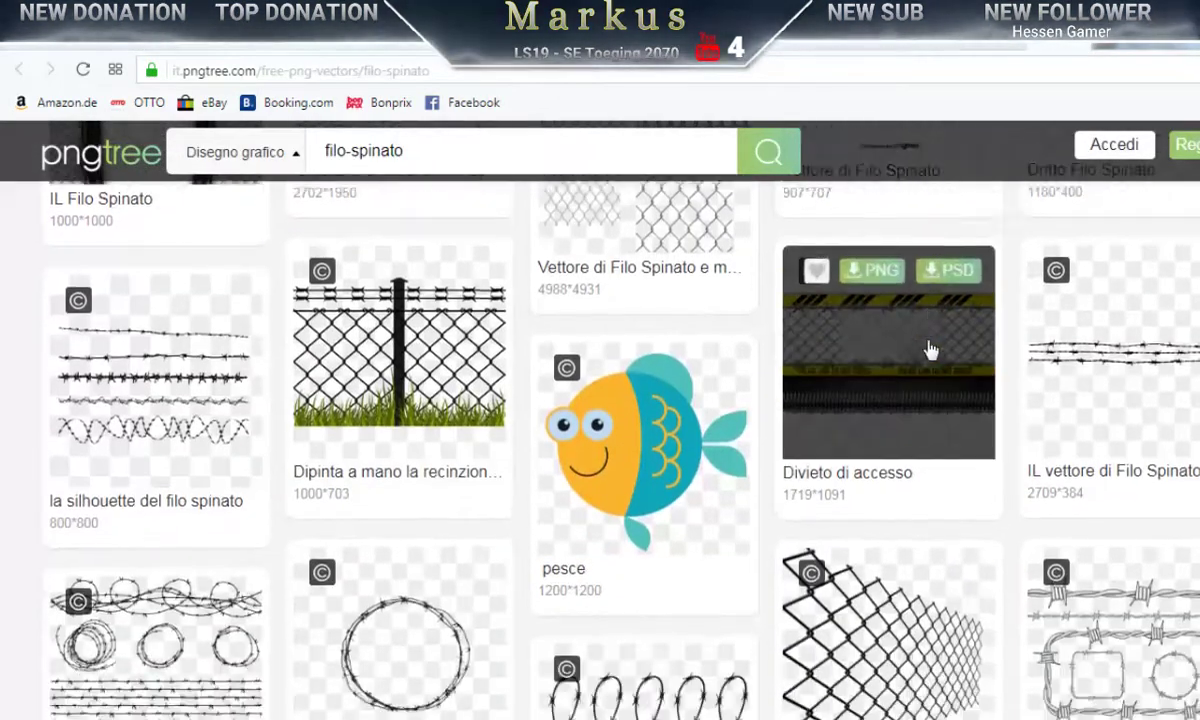
{"action": "scroll", "coordinate": [930, 348], "scroll_direction": "down", "scroll_amount": 4}
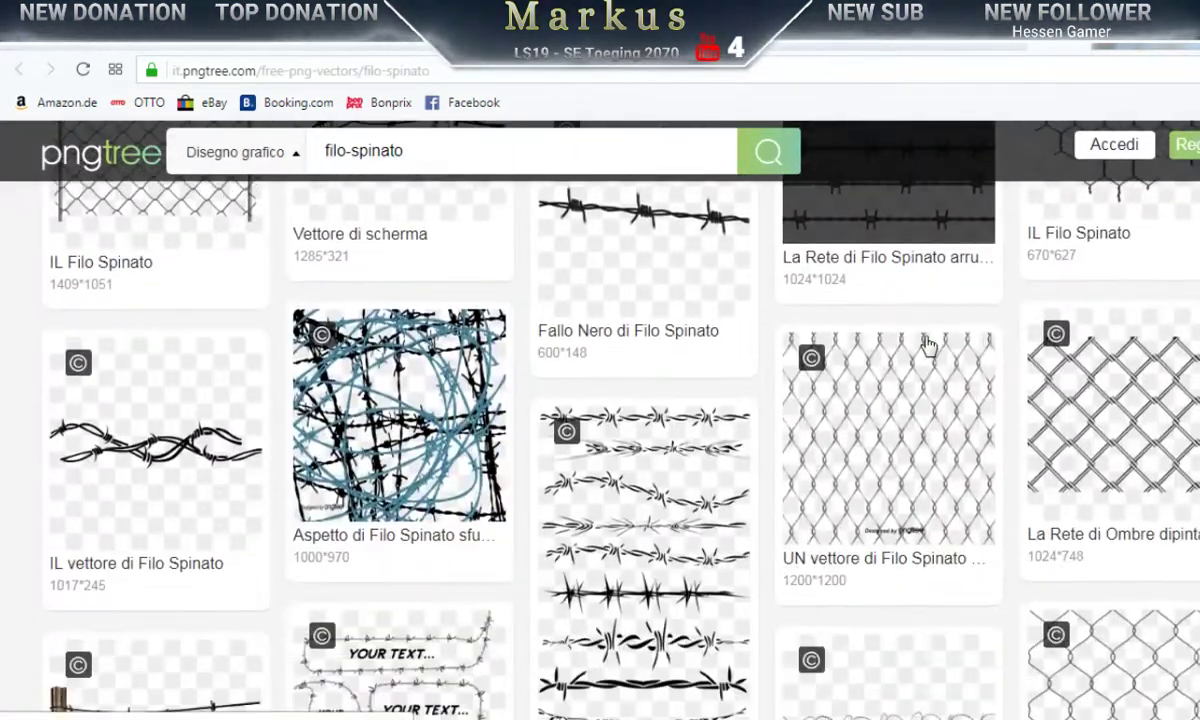
{"action": "scroll", "coordinate": [930, 345], "scroll_direction": "down", "scroll_amount": 1}
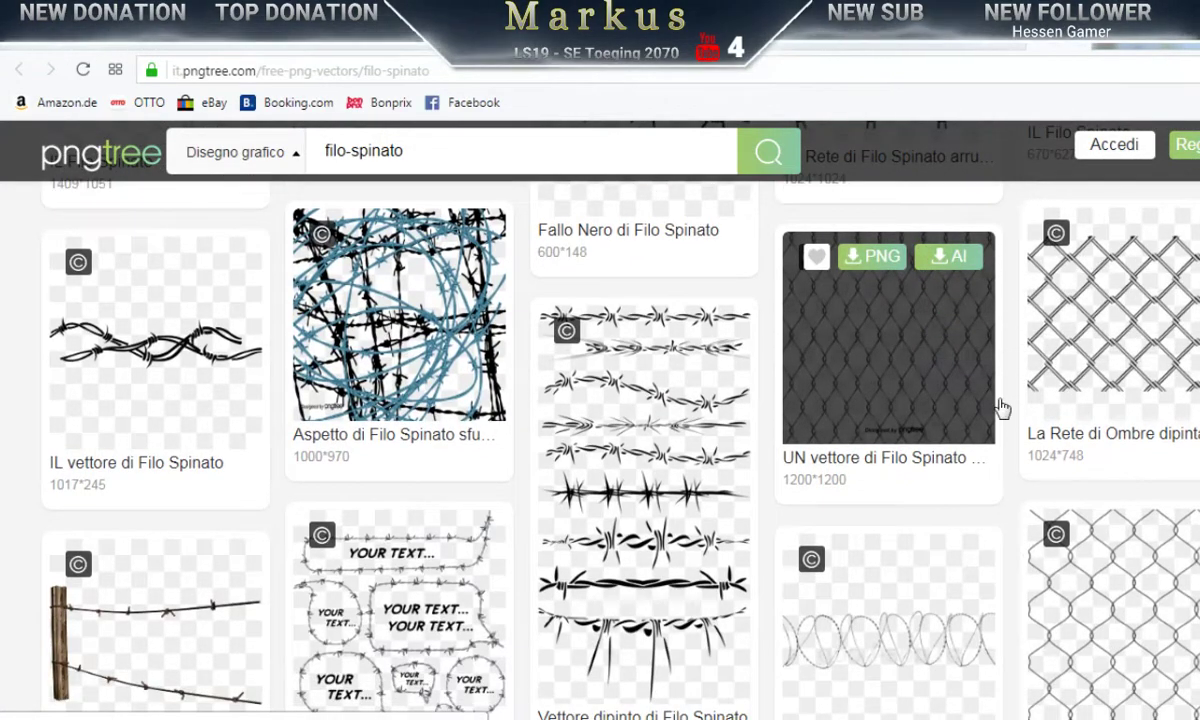
{"action": "mouse_move", "coordinate": [1062, 437]}
{"action": "scroll", "coordinate": [1025, 495], "scroll_direction": "down", "scroll_amount": 4}
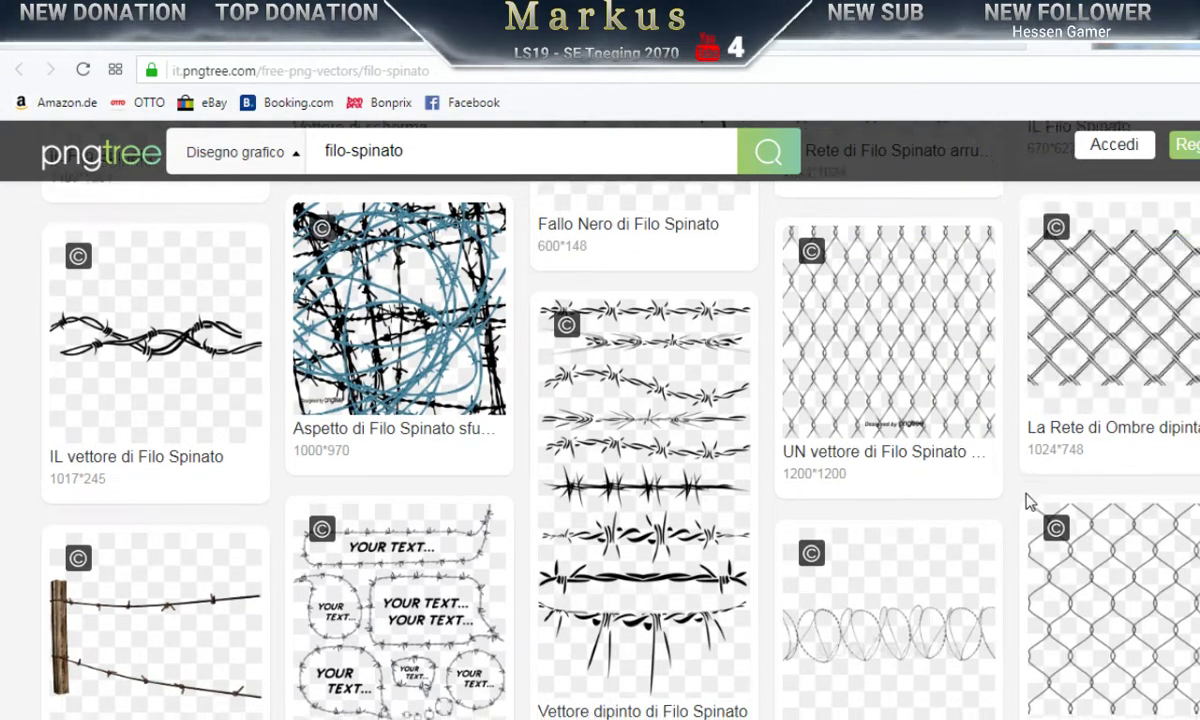
{"action": "scroll", "coordinate": [1028, 488], "scroll_direction": "down", "scroll_amount": 4}
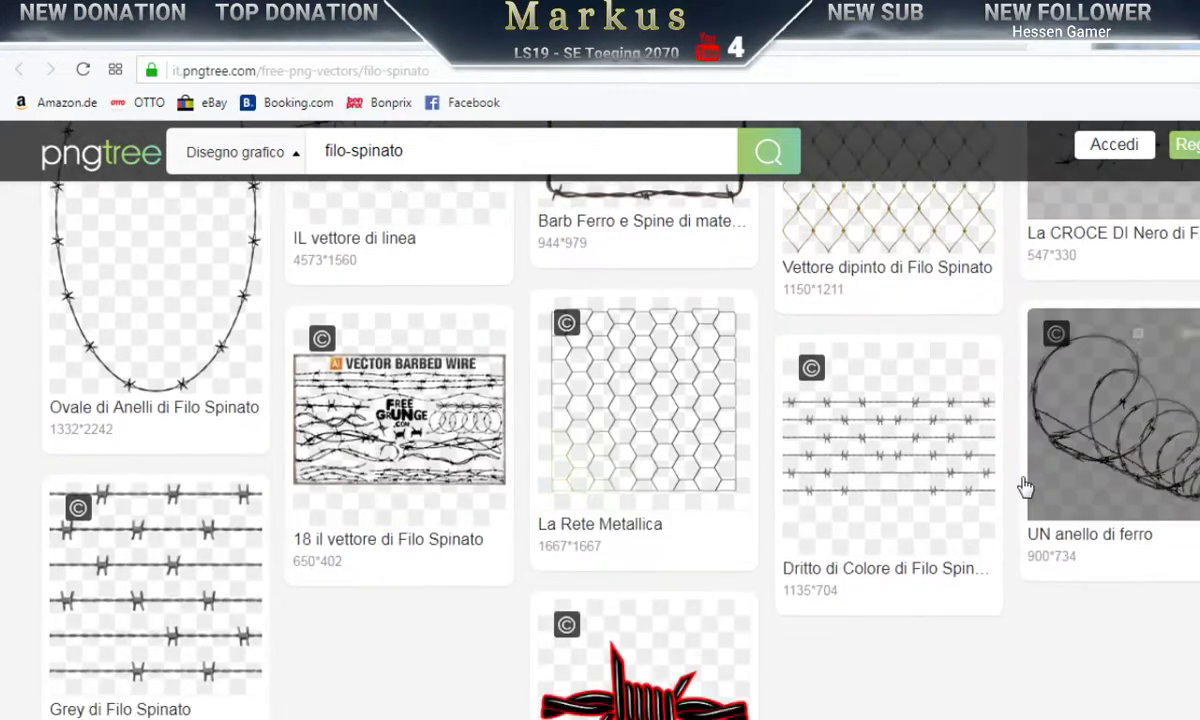
{"action": "scroll", "coordinate": [1025, 485], "scroll_direction": "down", "scroll_amount": 4}
{"action": "scroll", "coordinate": [1021, 482], "scroll_direction": "up", "scroll_amount": 4}
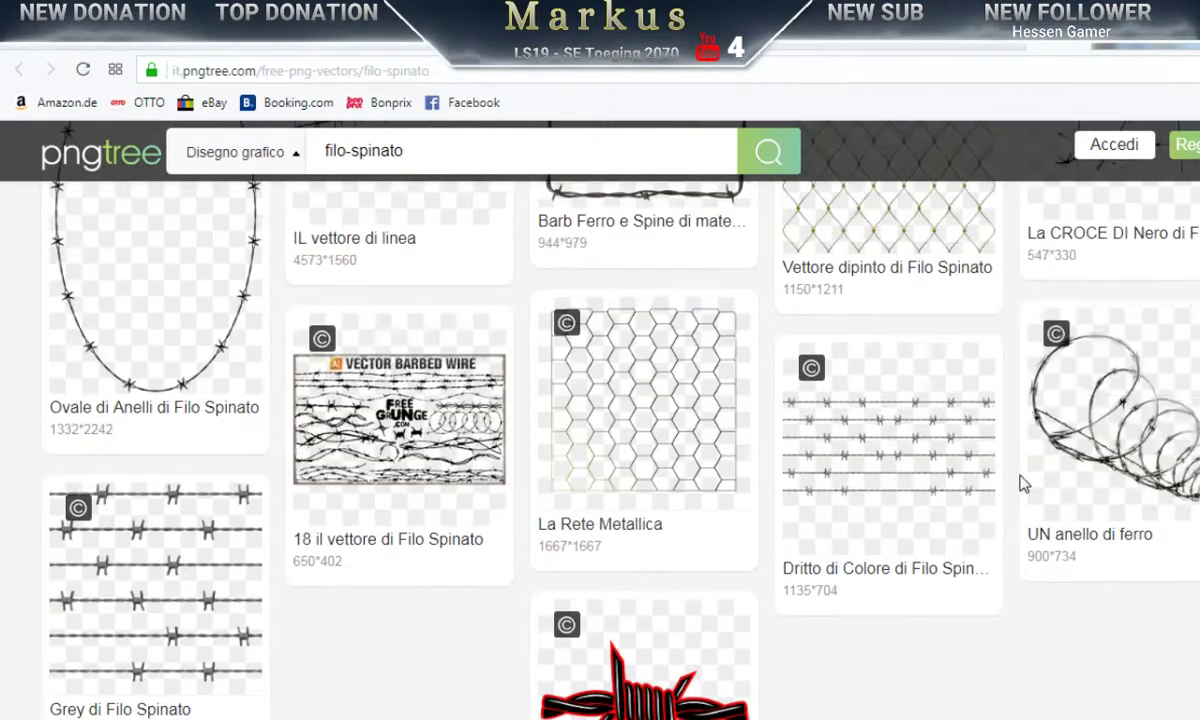
{"action": "scroll", "coordinate": [1018, 471], "scroll_direction": "down", "scroll_amount": 4}
{"action": "scroll", "coordinate": [1018, 464], "scroll_direction": "down", "scroll_amount": 2}
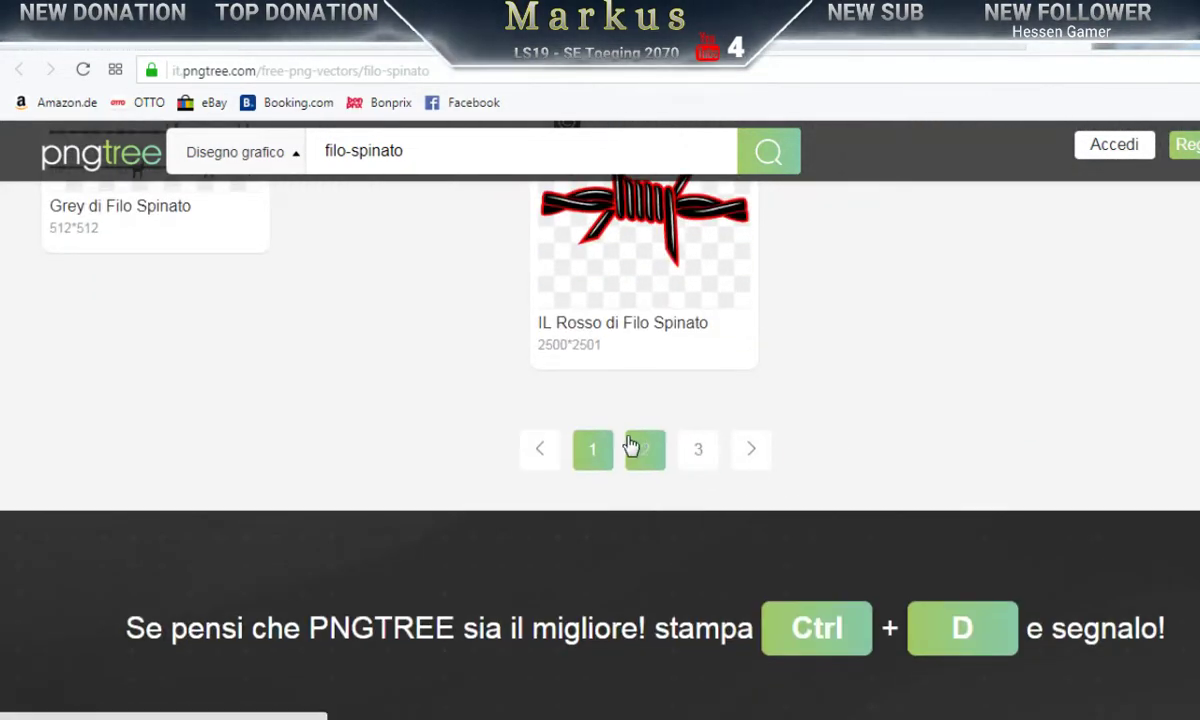
Step: Go to page 2 of the filo-spinato results and look through its graphics for usable wire mesh
{"action": "left_click", "coordinate": [764, 451]}
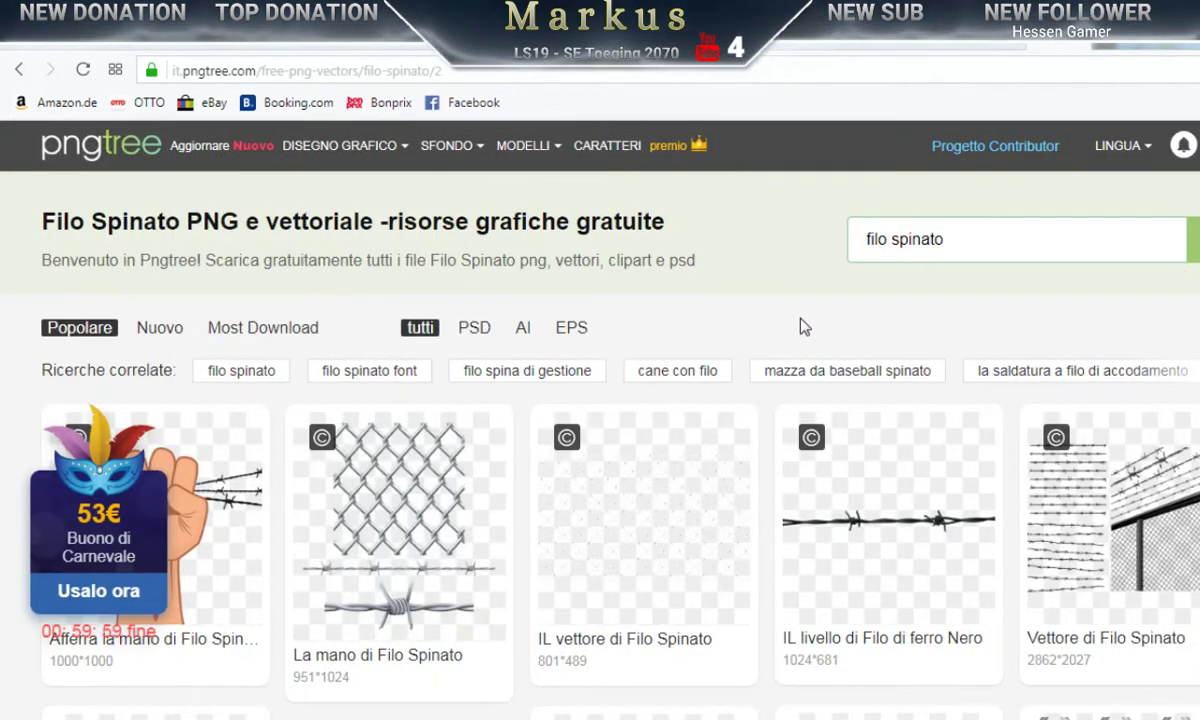
{"action": "scroll", "coordinate": [798, 322], "scroll_direction": "down", "scroll_amount": 5}
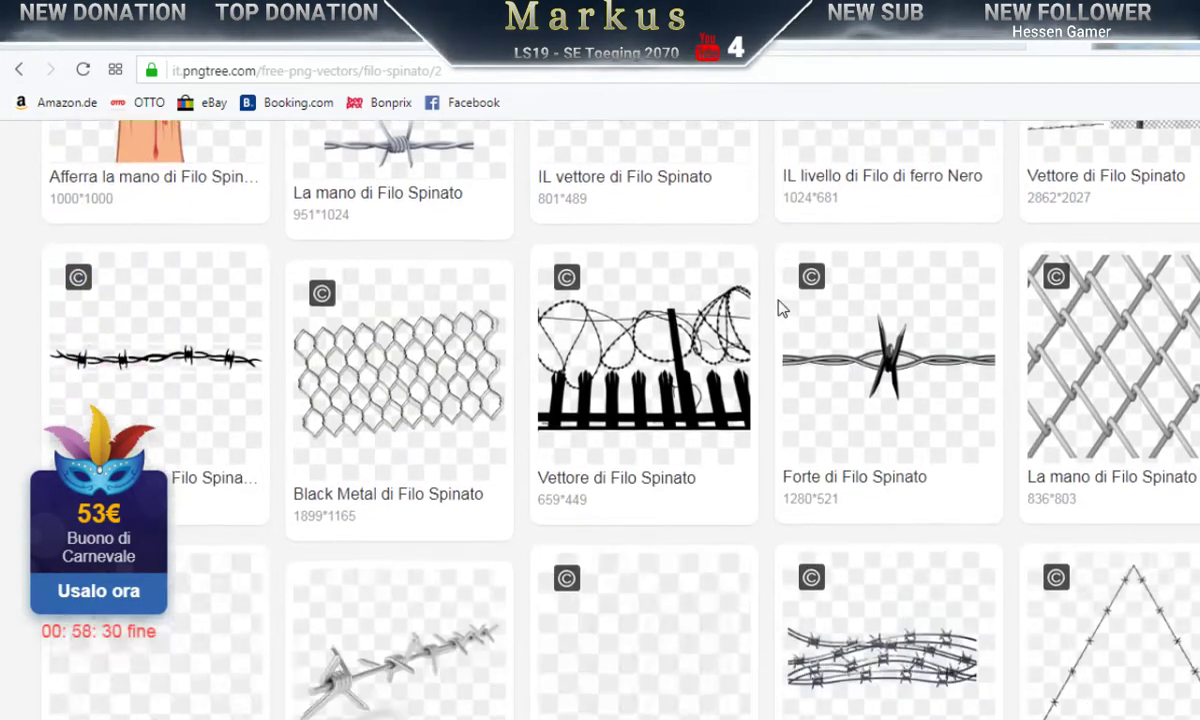
{"action": "scroll", "coordinate": [781, 309], "scroll_direction": "down", "scroll_amount": 6}
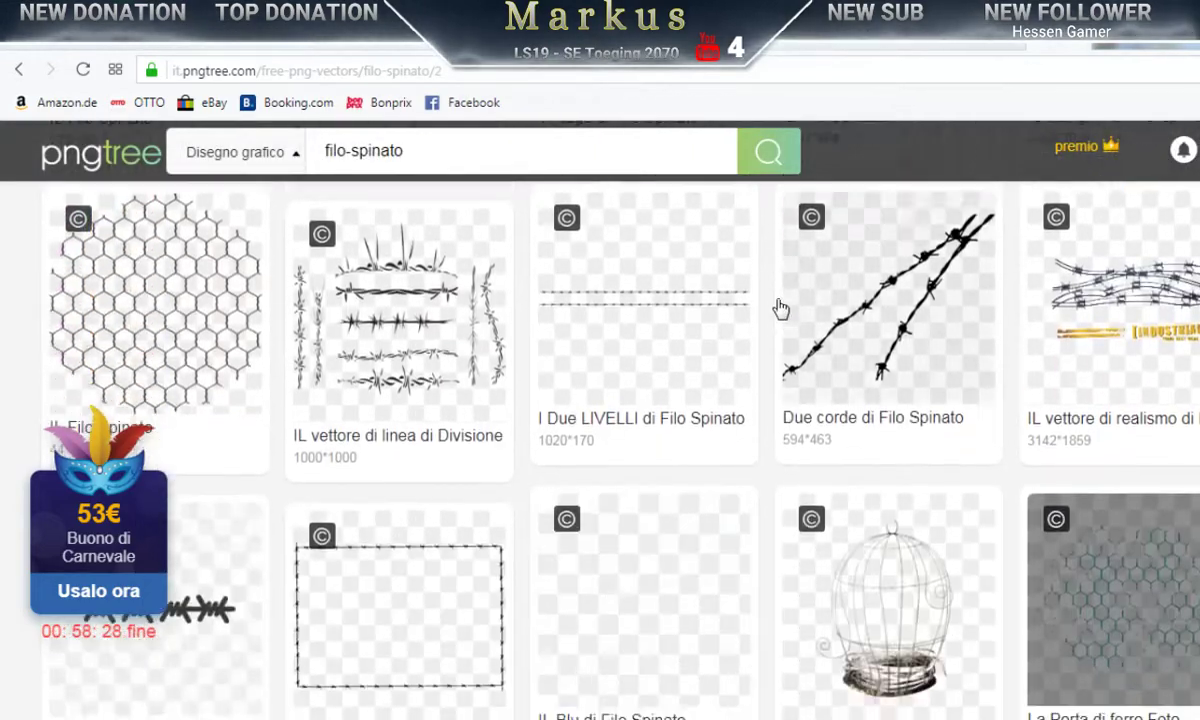
{"action": "scroll", "coordinate": [781, 309], "scroll_direction": "down", "scroll_amount": 8}
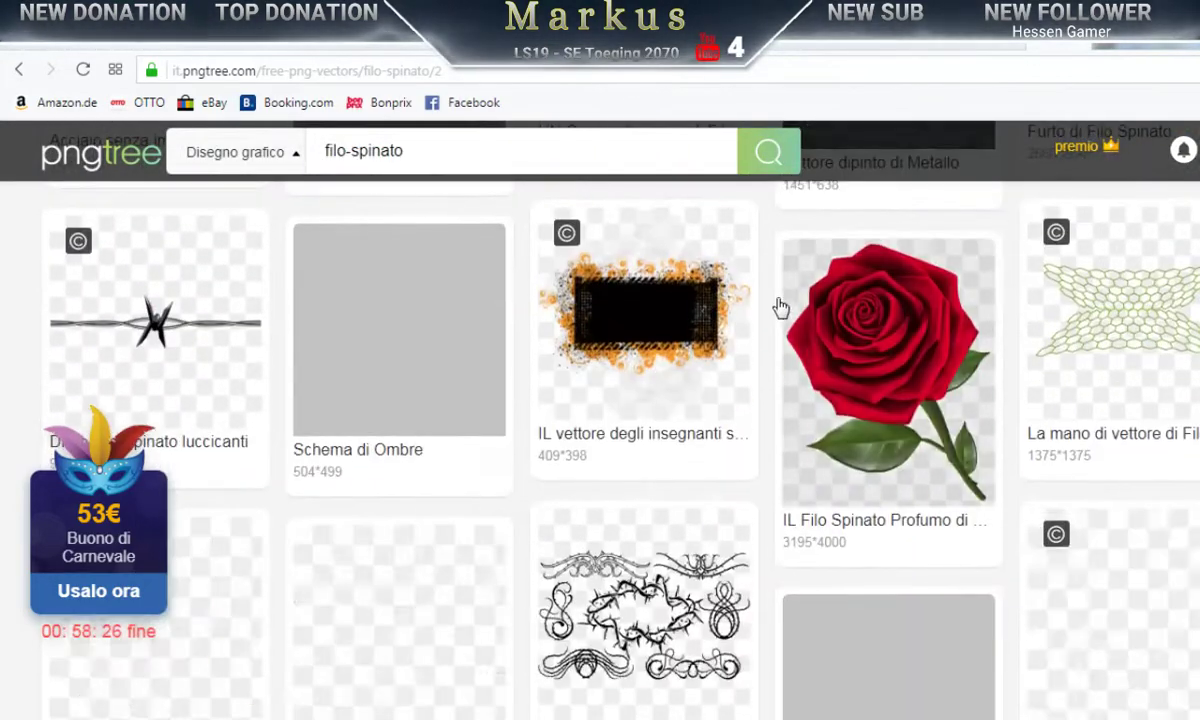
{"action": "scroll", "coordinate": [781, 308], "scroll_direction": "down", "scroll_amount": 3}
{"action": "scroll", "coordinate": [781, 308], "scroll_direction": "down", "scroll_amount": 3}
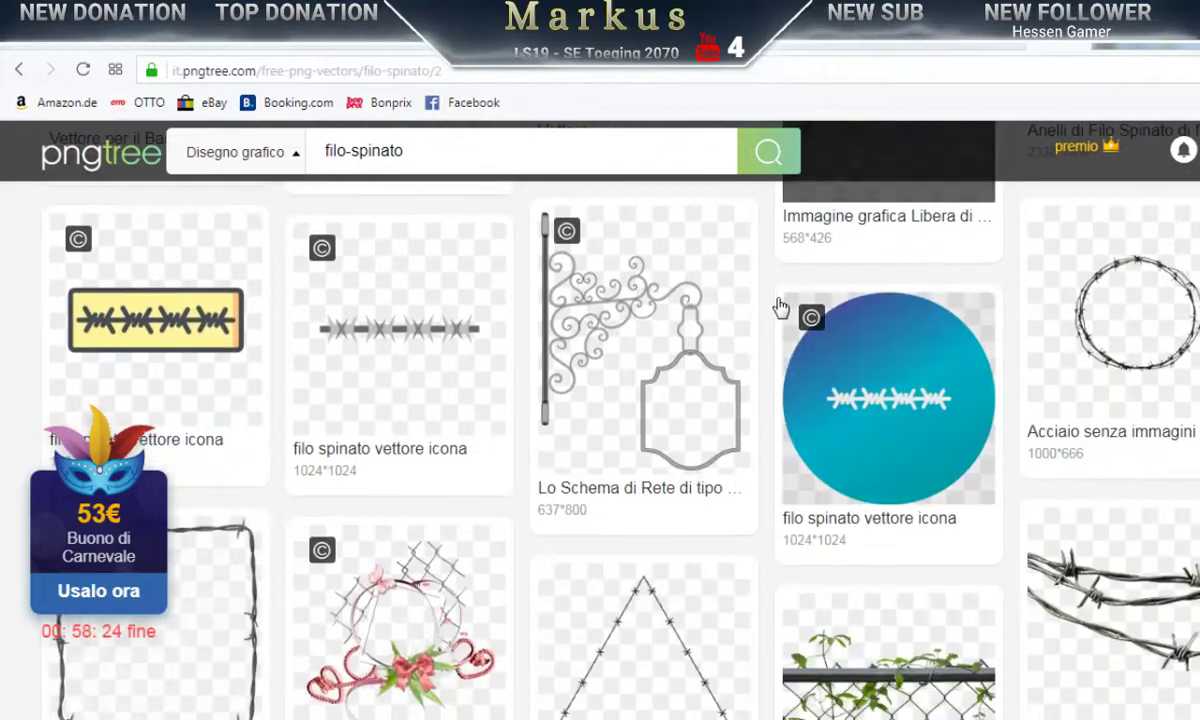
{"action": "scroll", "coordinate": [792, 310], "scroll_direction": "down", "scroll_amount": 4}
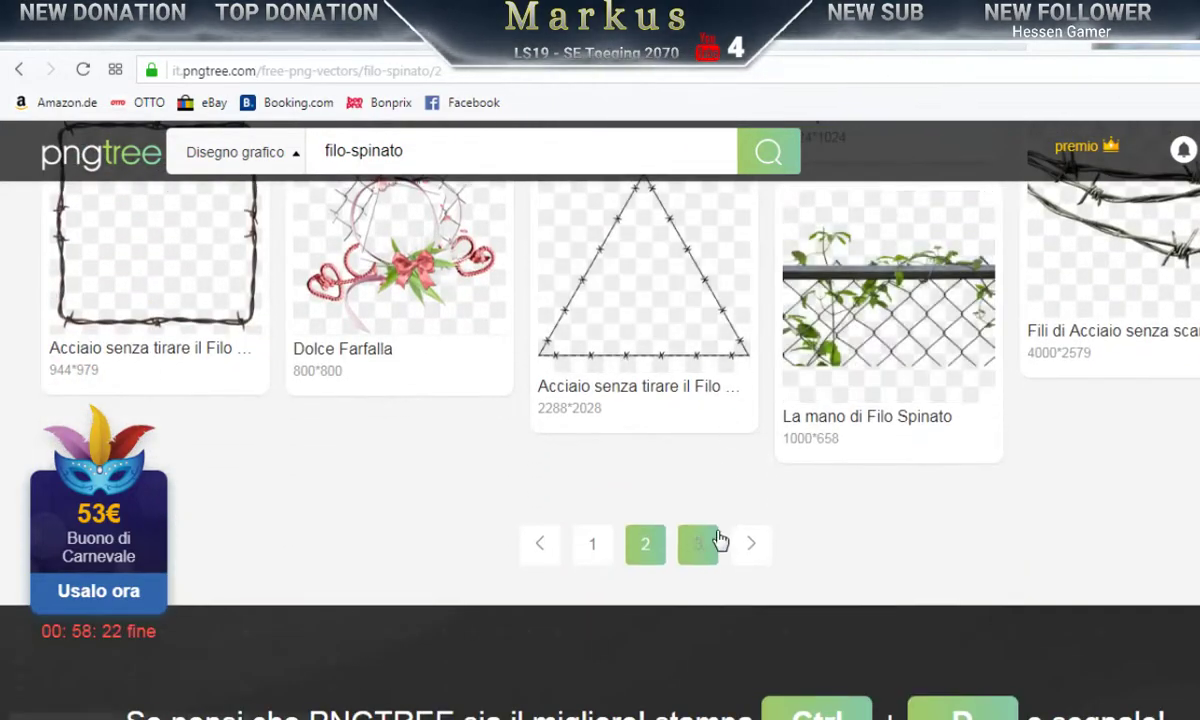
Step: Open page 3 of the filo-spinato results and look through its graphics for a fence mesh
{"action": "left_click", "coordinate": [718, 542]}
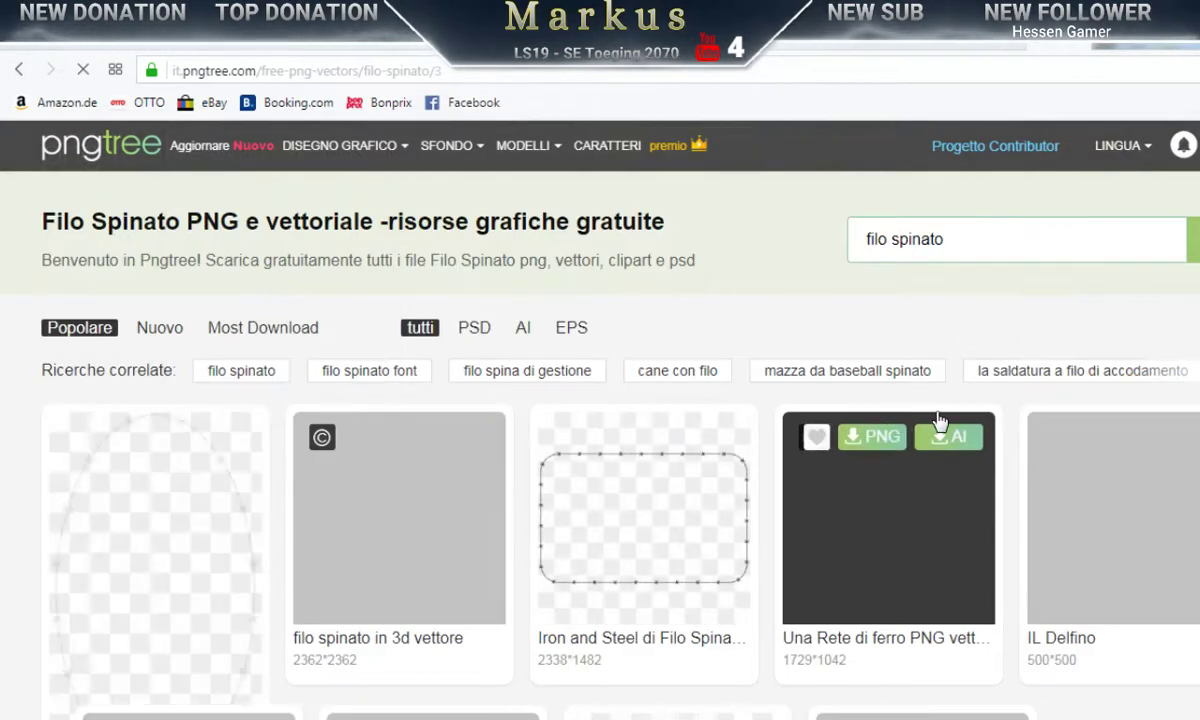
{"action": "scroll", "coordinate": [787, 372], "scroll_direction": "down", "scroll_amount": 9}
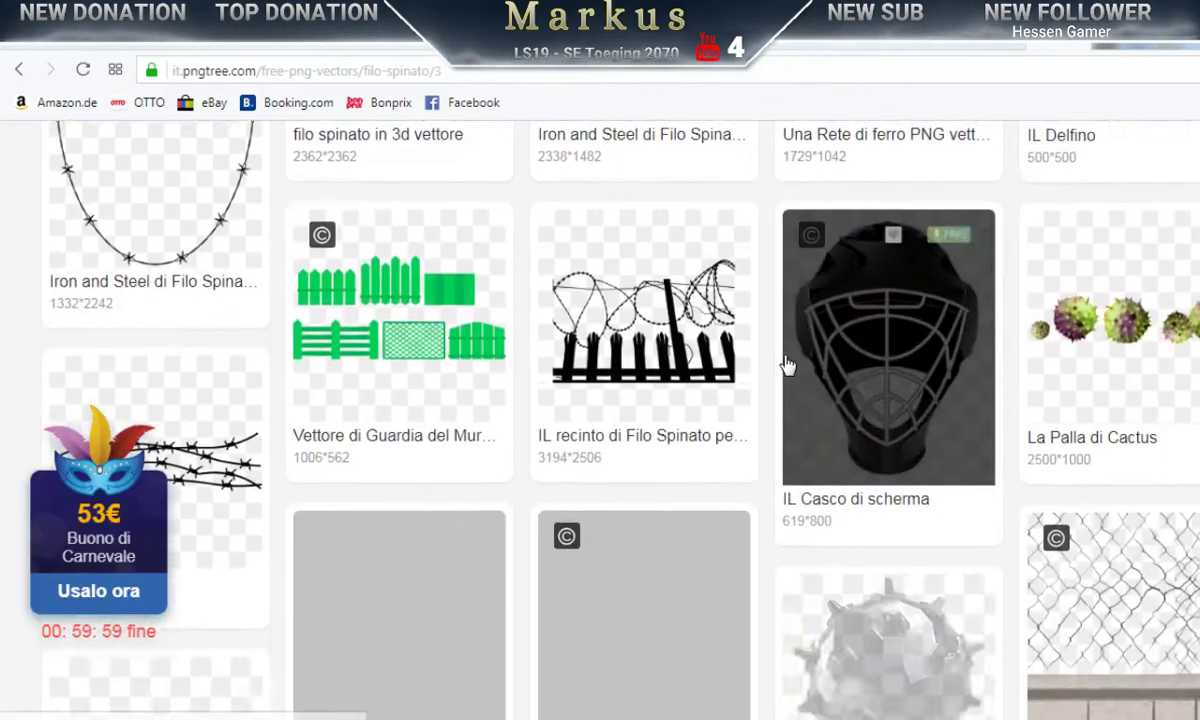
{"action": "scroll", "coordinate": [787, 365], "scroll_direction": "down", "scroll_amount": 1}
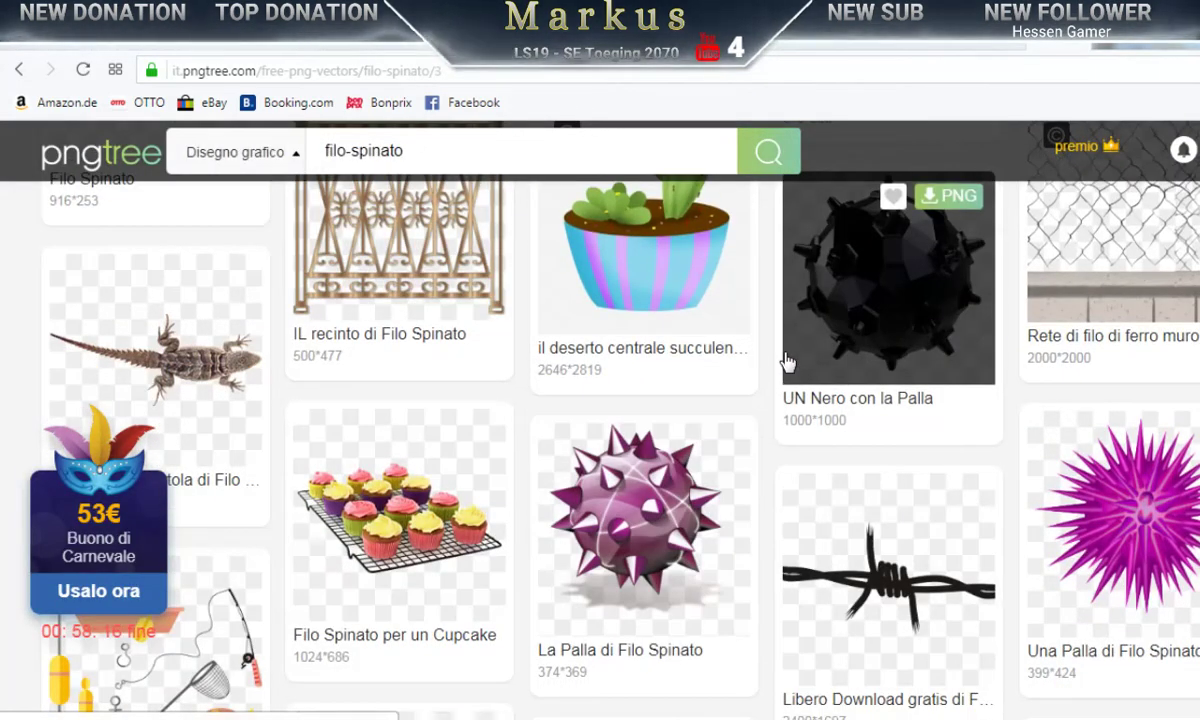
{"action": "scroll", "coordinate": [787, 362], "scroll_direction": "down", "scroll_amount": 5}
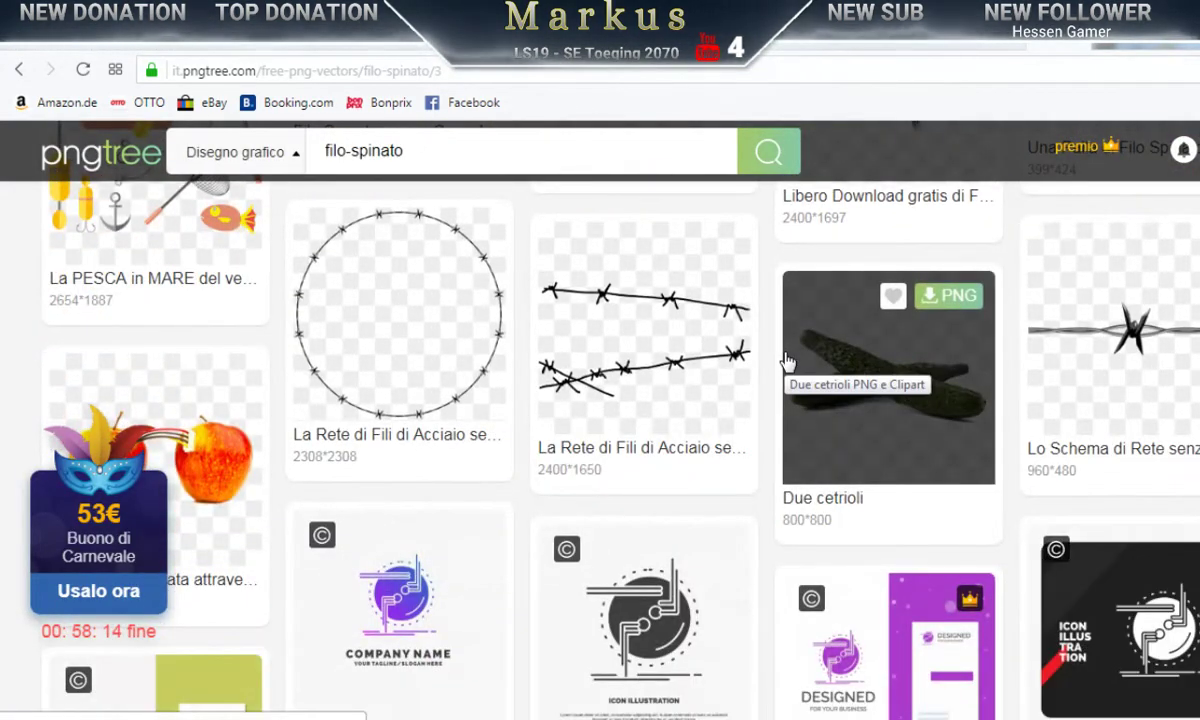
{"action": "scroll", "coordinate": [787, 362], "scroll_direction": "down", "scroll_amount": 9}
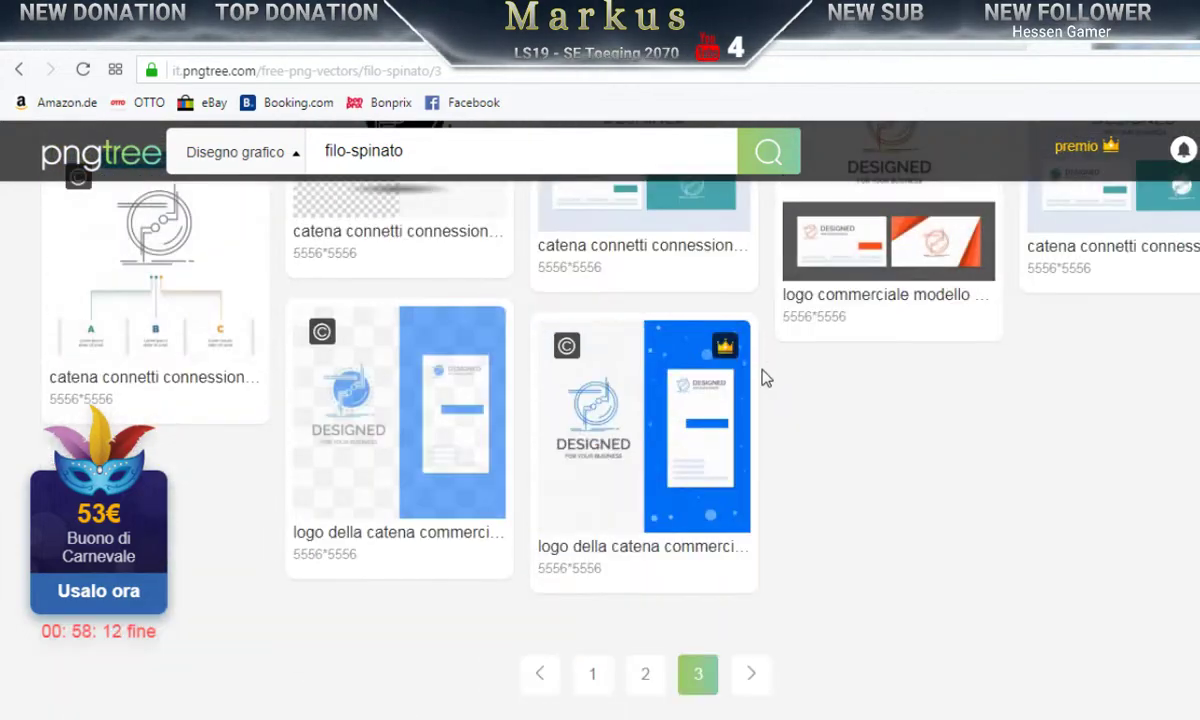
{"action": "scroll", "coordinate": [770, 400], "scroll_direction": "down", "scroll_amount": 2}
Step: Return to the first page of filo-spinato results and view the 1024*748 "La Rete di Ombre dipinta a mano" graphic, closing its page after viewing
{"action": "left_click", "coordinate": [592, 480]}
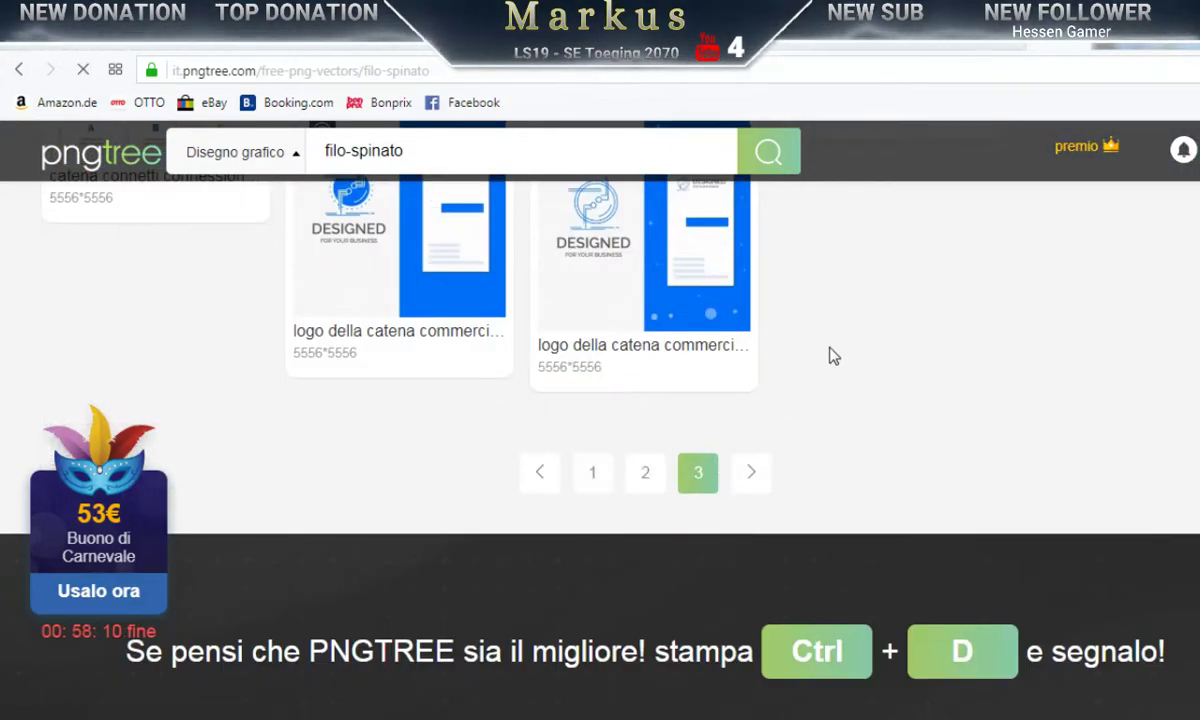
{"action": "scroll", "coordinate": [810, 322], "scroll_direction": "down", "scroll_amount": 2}
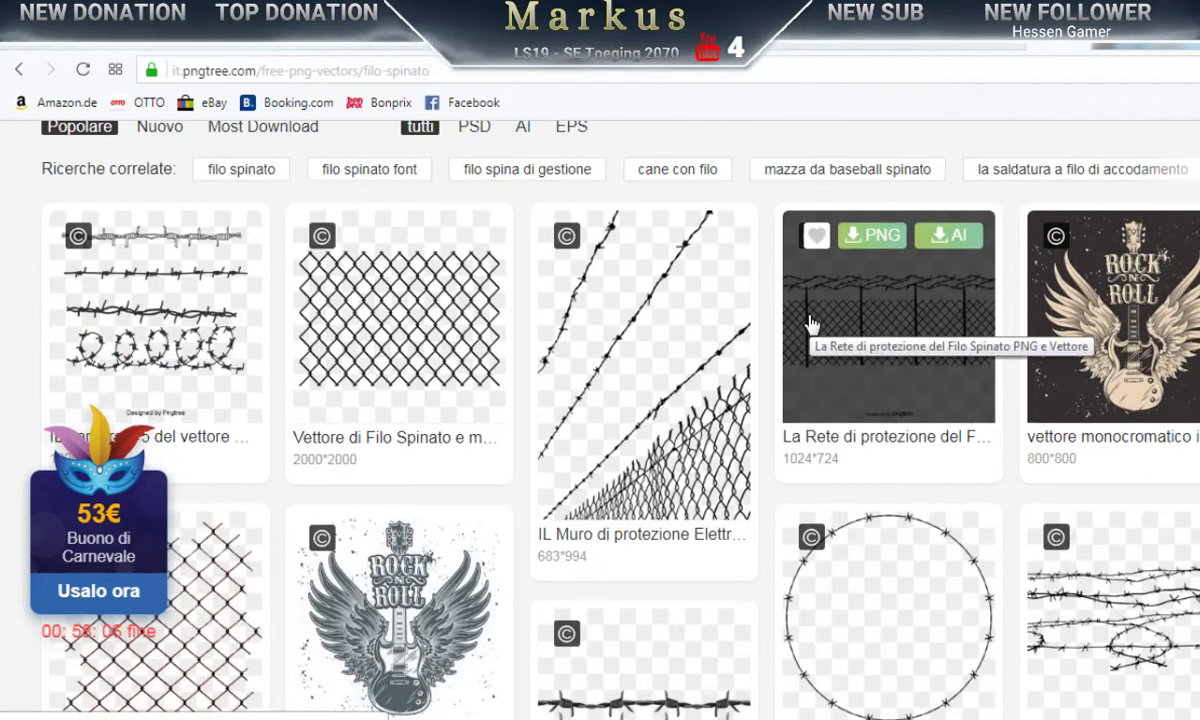
{"action": "scroll", "coordinate": [810, 322], "scroll_direction": "down", "scroll_amount": 3}
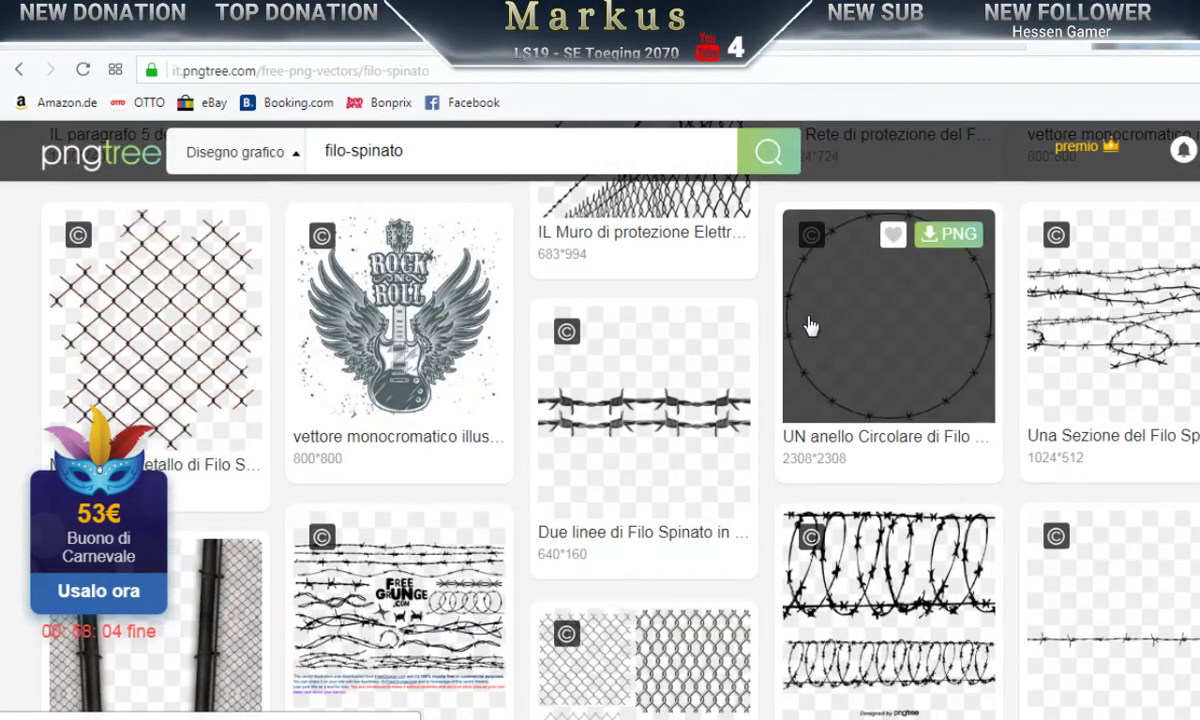
{"action": "scroll", "coordinate": [810, 325], "scroll_direction": "down", "scroll_amount": 7}
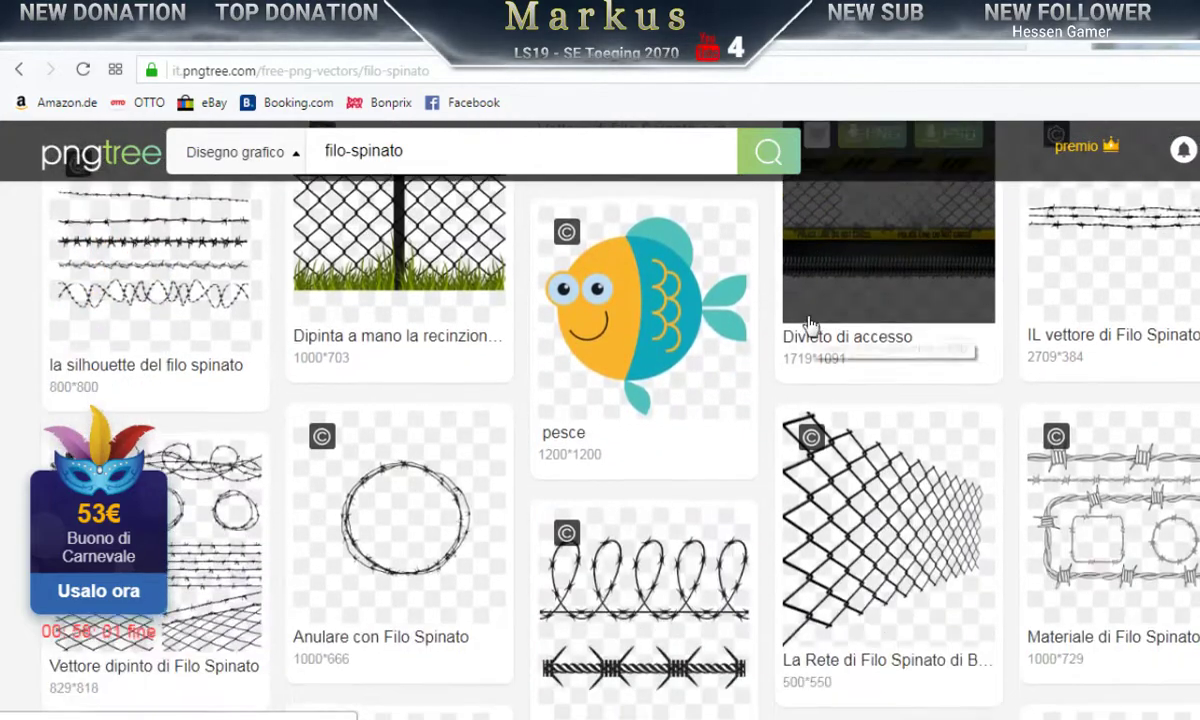
{"action": "scroll", "coordinate": [810, 322], "scroll_direction": "down", "scroll_amount": 5}
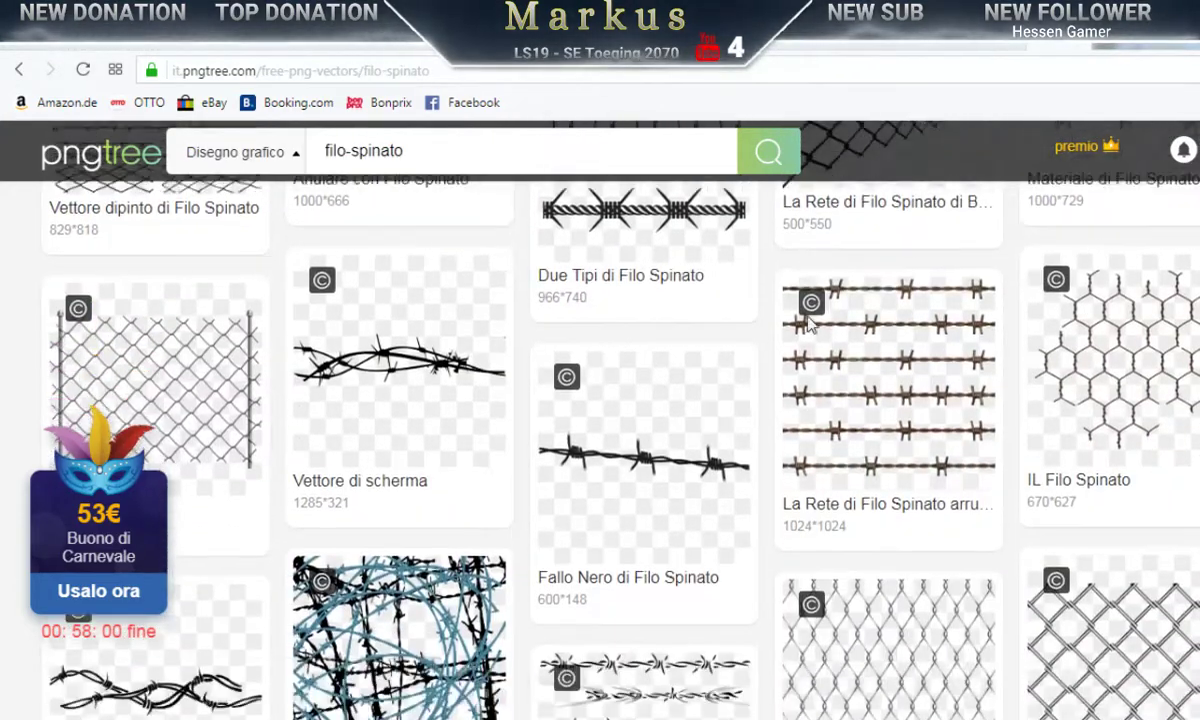
{"action": "scroll", "coordinate": [810, 322], "scroll_direction": "down", "scroll_amount": 2}
{"action": "scroll", "coordinate": [810, 322], "scroll_direction": "down", "scroll_amount": 2}
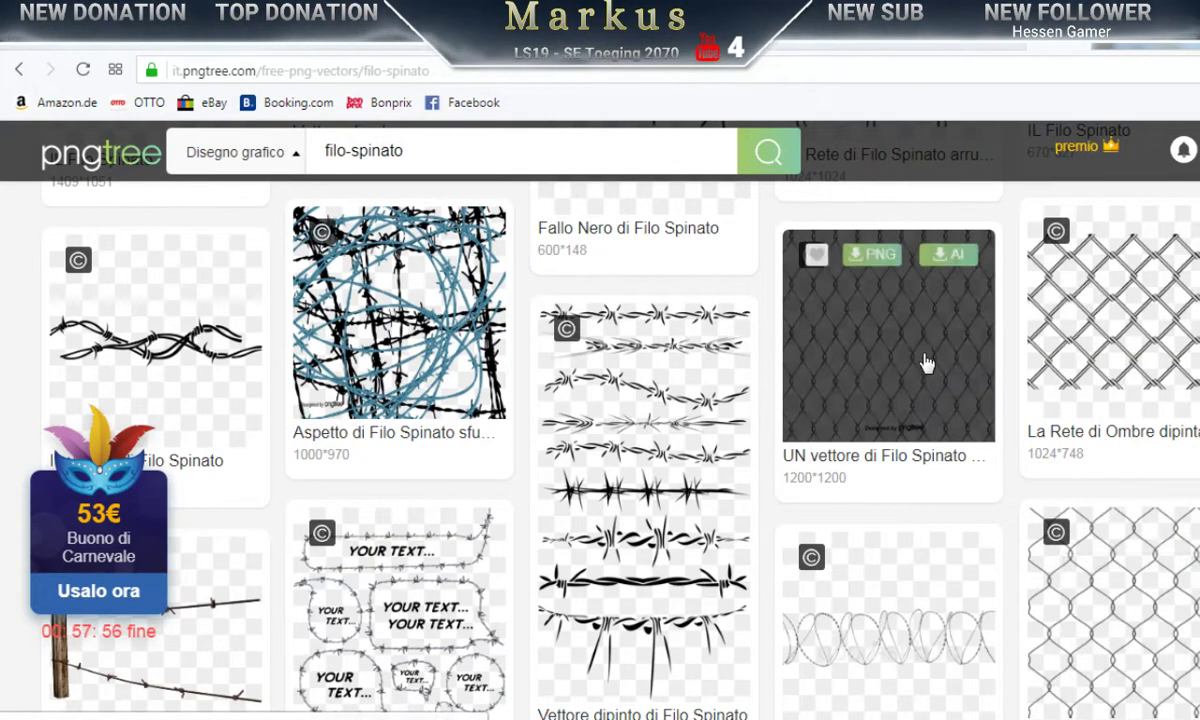
{"action": "left_click", "coordinate": [1115, 346]}
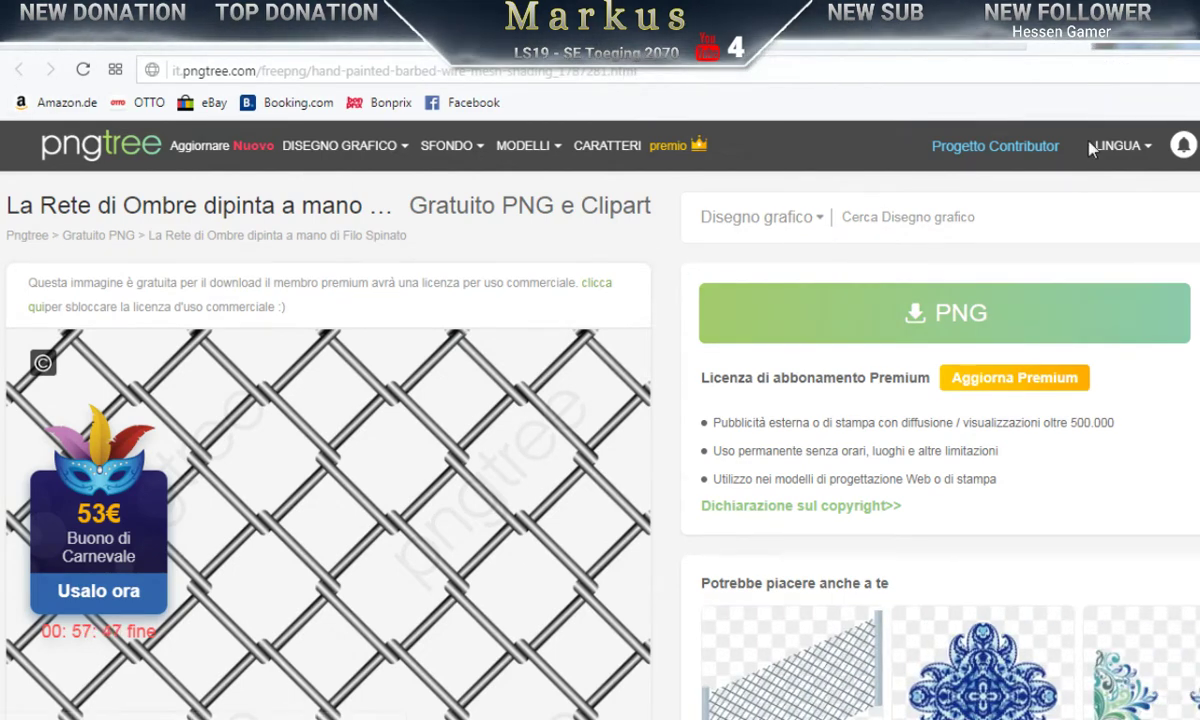
{"action": "left_click", "coordinate": [1077, 46]}
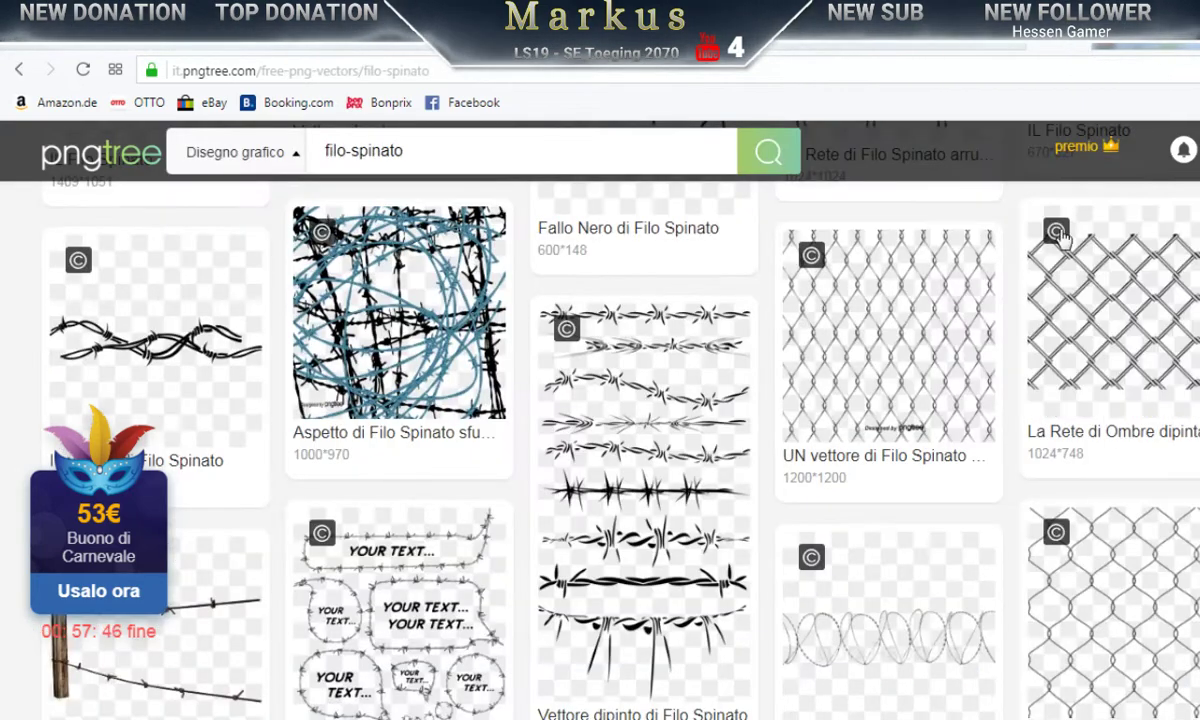
Step: Compare neighbouring mesh results and view the 1200*1200 "UN vettore di Filo Spinato e materiale" graphic, closing its page after viewing
{"action": "scroll", "coordinate": [1045, 302], "scroll_direction": "down", "scroll_amount": 1}
{"action": "scroll", "coordinate": [1032, 302], "scroll_direction": "down", "scroll_amount": 2}
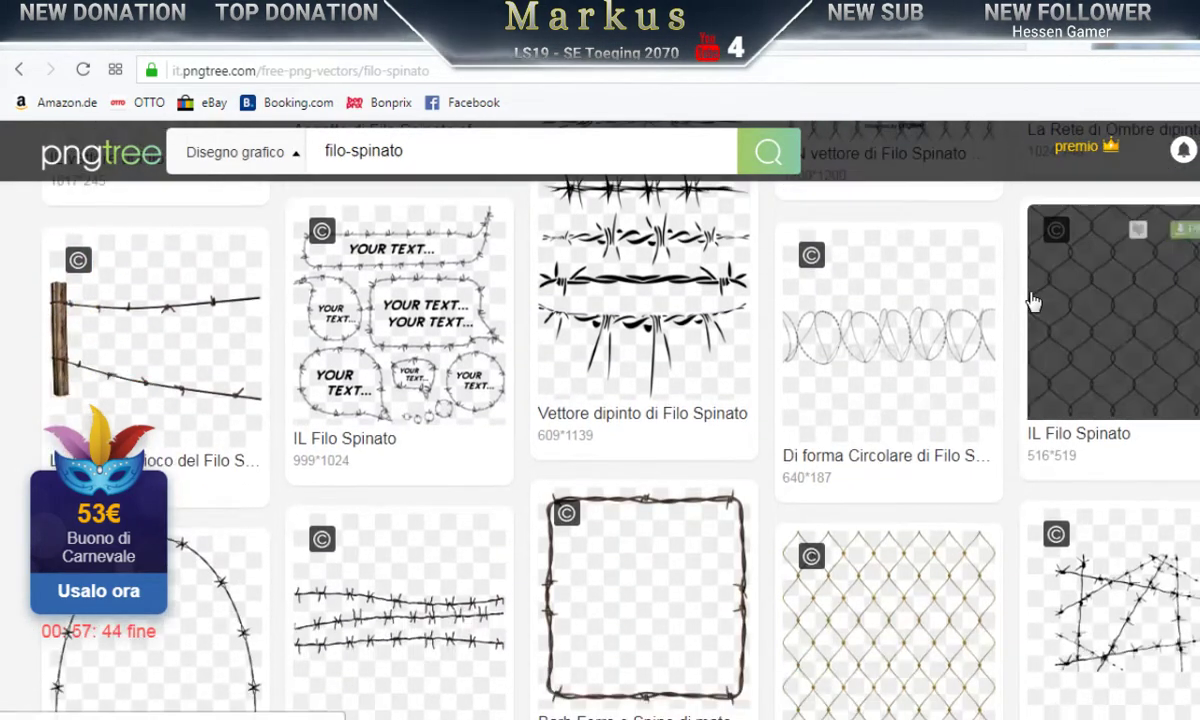
{"action": "scroll", "coordinate": [1034, 302], "scroll_direction": "up", "scroll_amount": 2}
{"action": "scroll", "coordinate": [1033, 303], "scroll_direction": "up", "scroll_amount": 1}
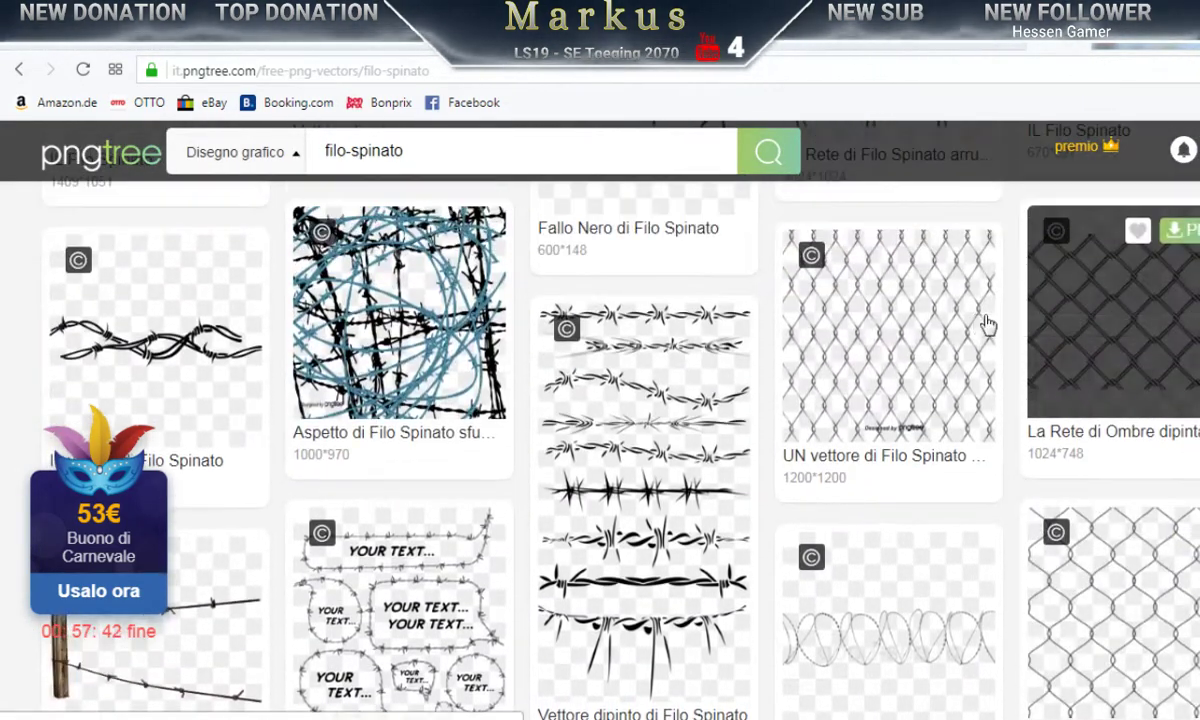
{"action": "left_click", "coordinate": [895, 348]}
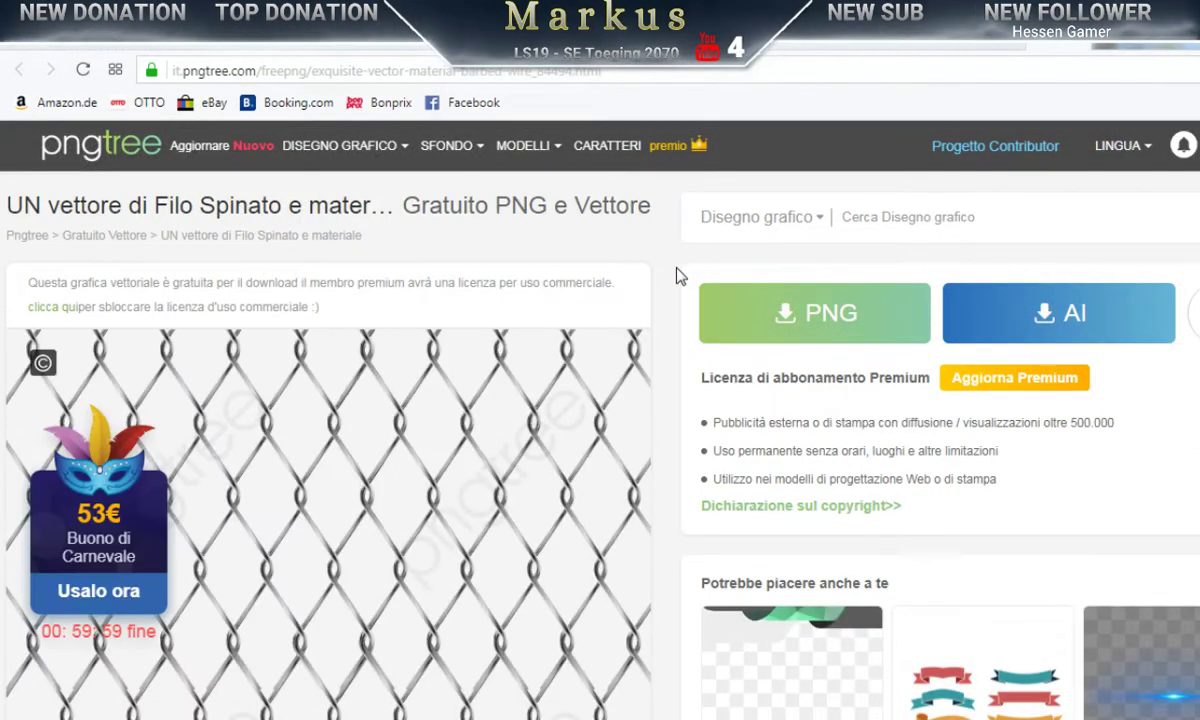
{"action": "left_click", "coordinate": [1080, 47]}
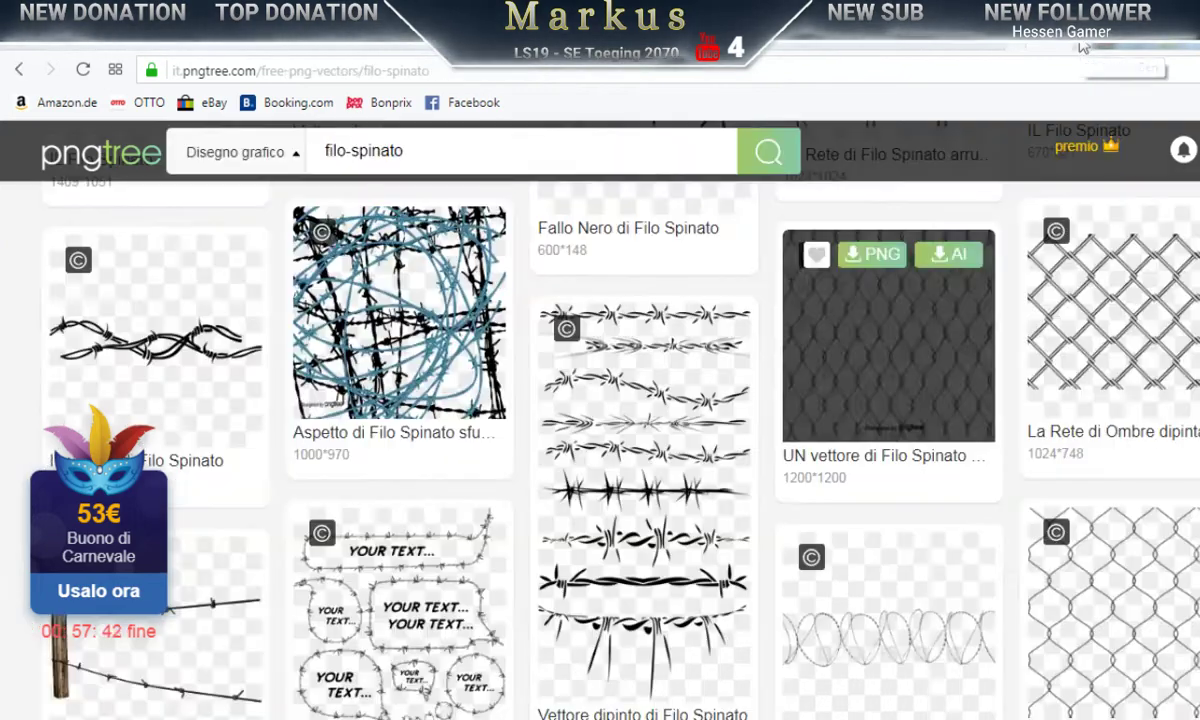
Step: Reopen the "La Rete di Ombre dipinta a mano" graphic and download it as PNG using the free download
{"action": "left_click", "coordinate": [1110, 338]}
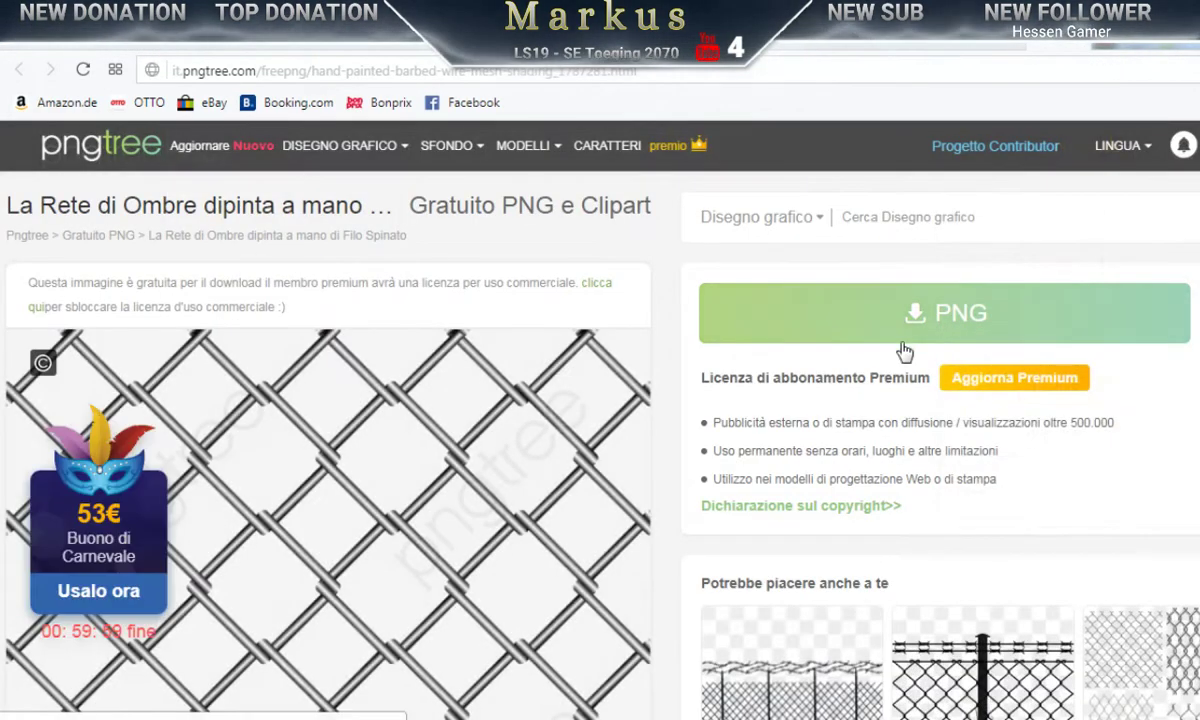
{"action": "left_click", "coordinate": [955, 325]}
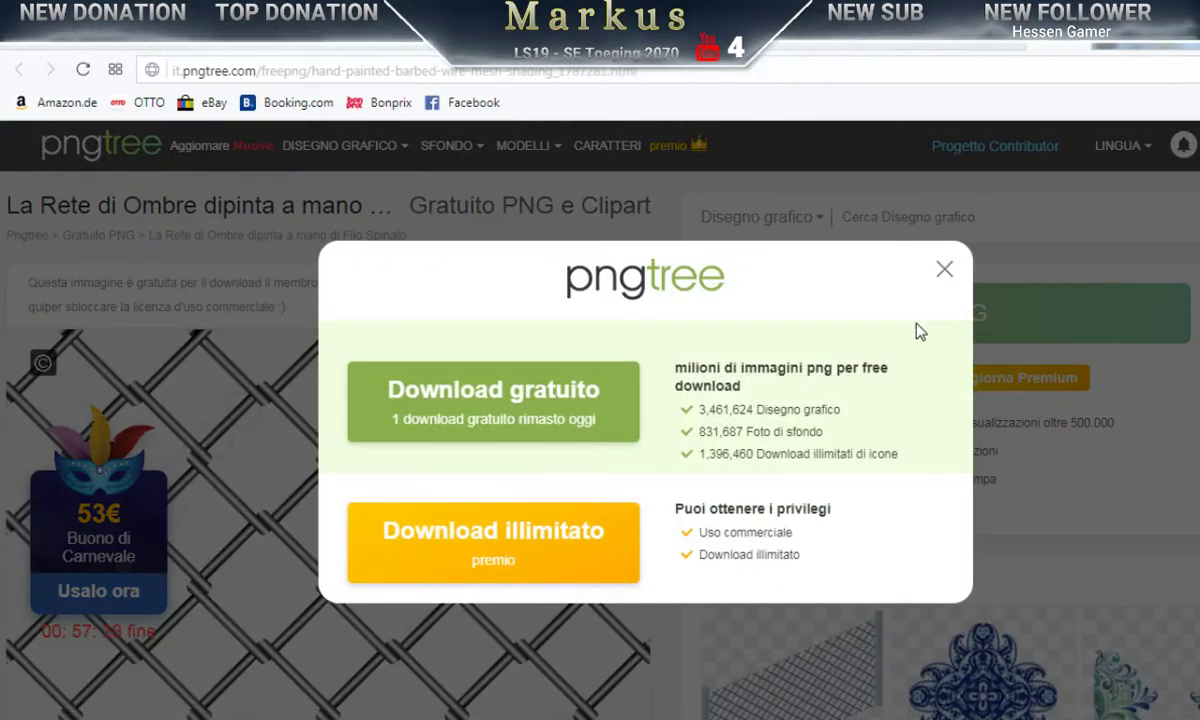
{"action": "left_click", "coordinate": [485, 418]}
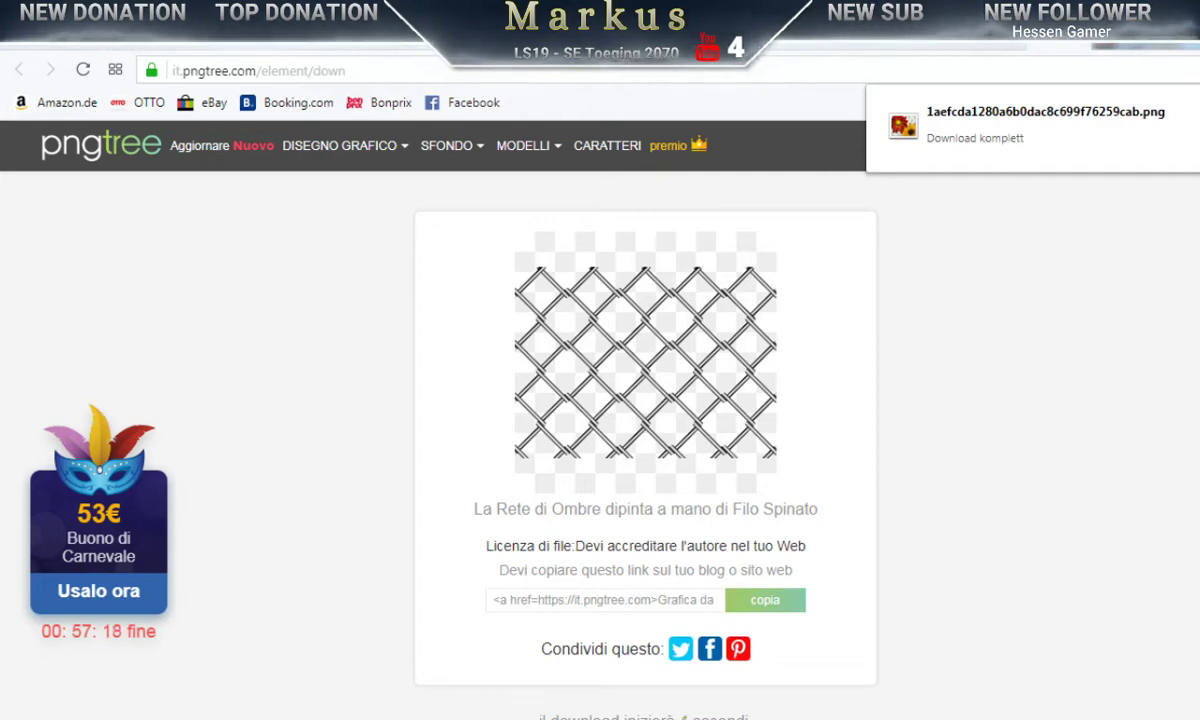
Step: Switch to GIMP and browse to the Downloads folder for opening an image
{"action": "mouse_move", "coordinate": [1015, 715]}
{"action": "left_click", "coordinate": [1015, 660]}
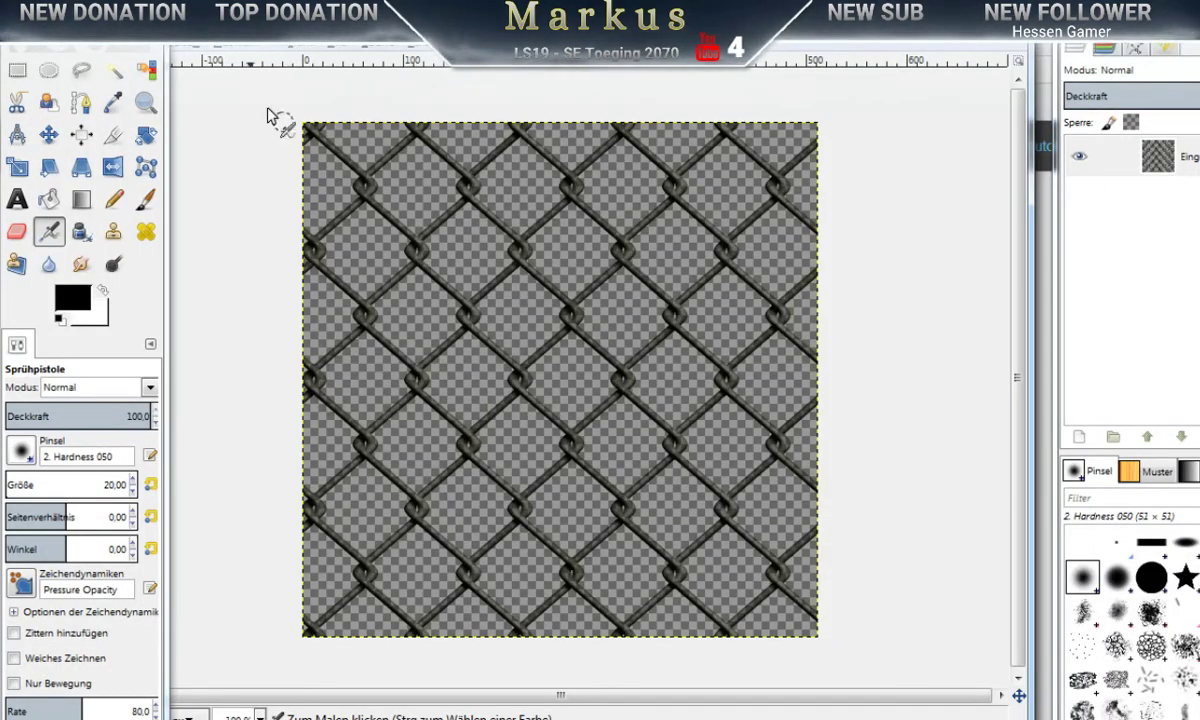
{"action": "left_click_drag", "start_coordinate": [230, 32], "coordinate": [303, 32]}
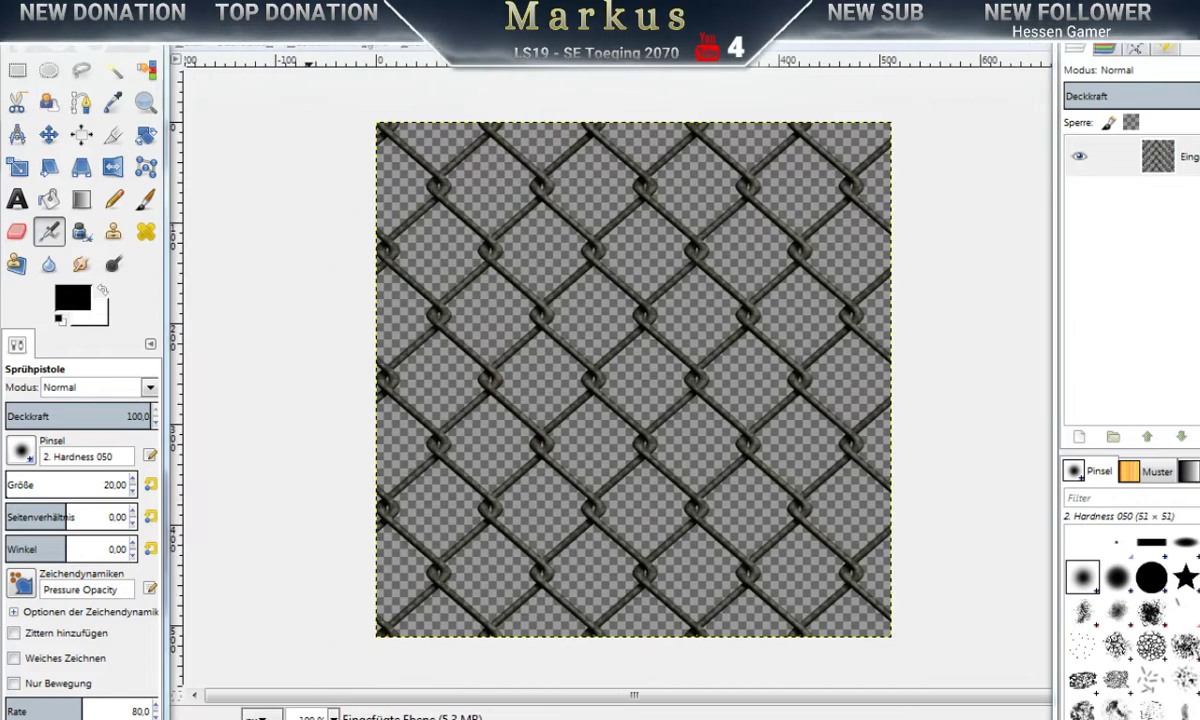
{"action": "left_click", "coordinate": [182, 45]}
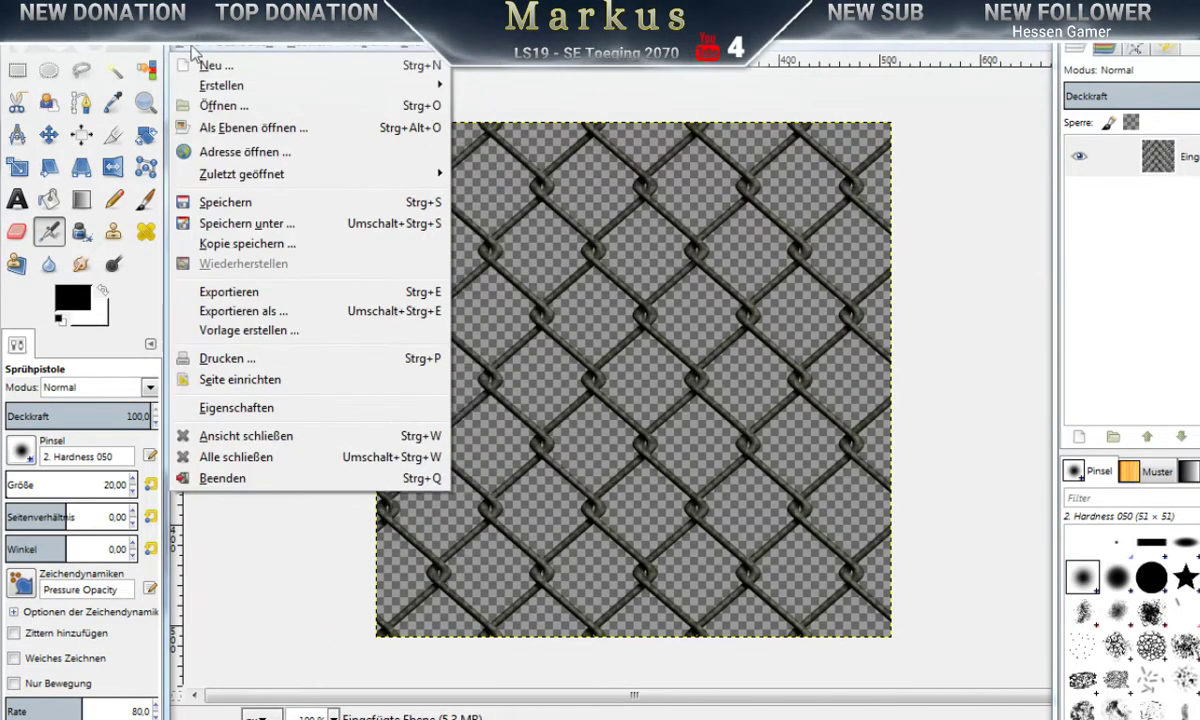
{"action": "left_click", "coordinate": [212, 104]}
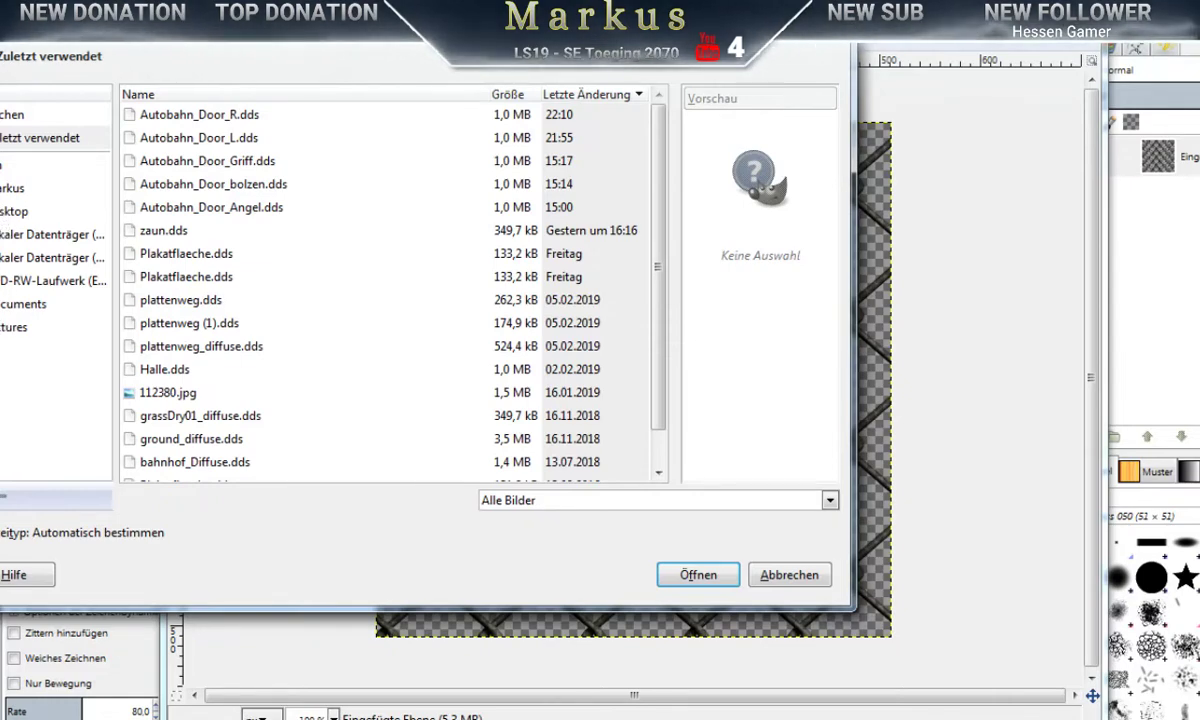
{"action": "left_click", "coordinate": [40, 188]}
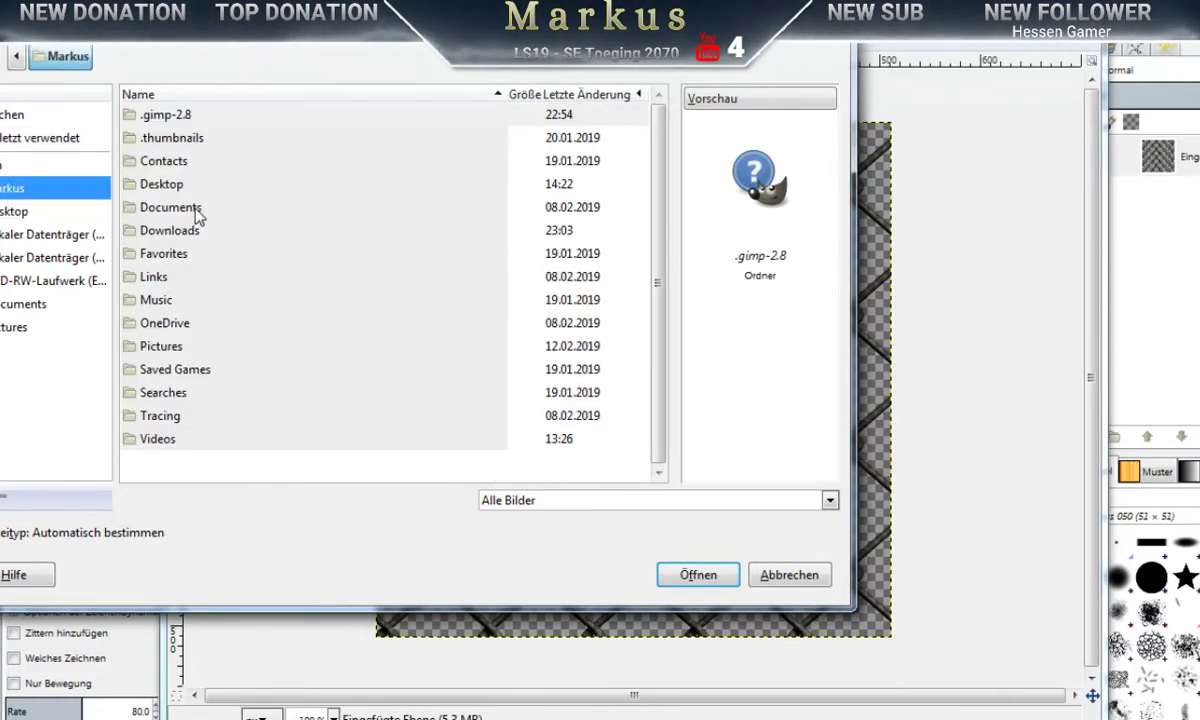
{"action": "left_click", "coordinate": [160, 232]}
{"action": "double_click", "coordinate": [160, 240]}
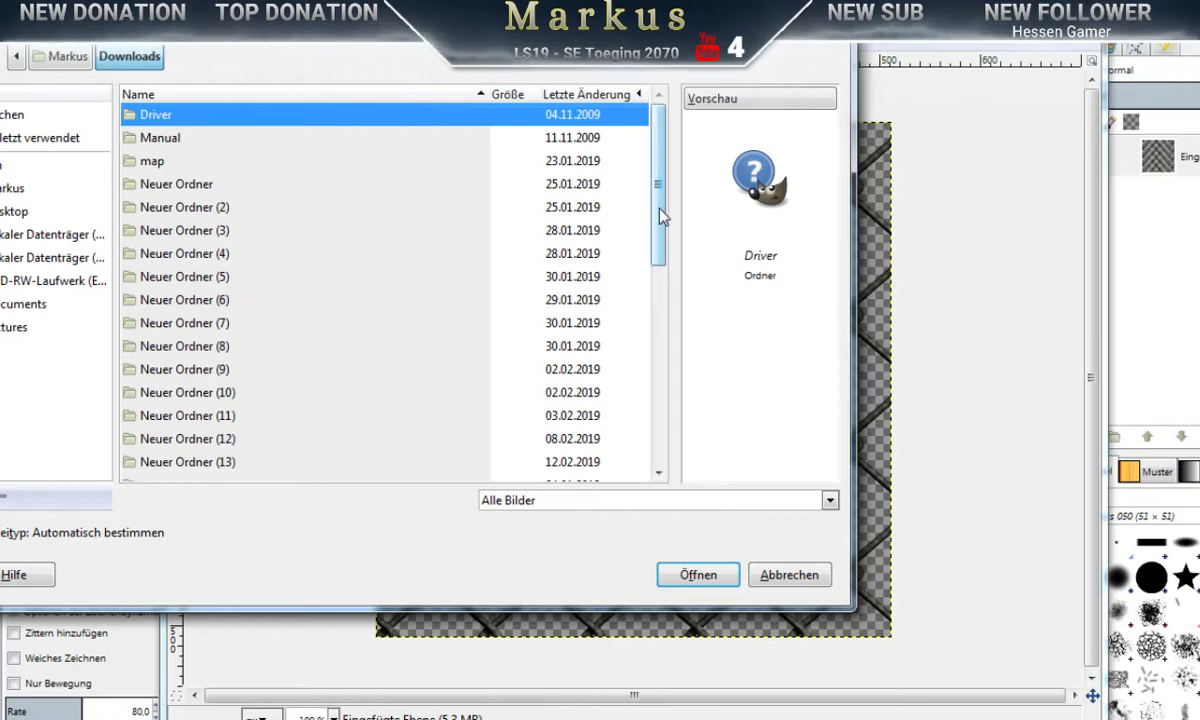
{"action": "left_click_drag", "start_coordinate": [659, 195], "coordinate": [660, 352]}
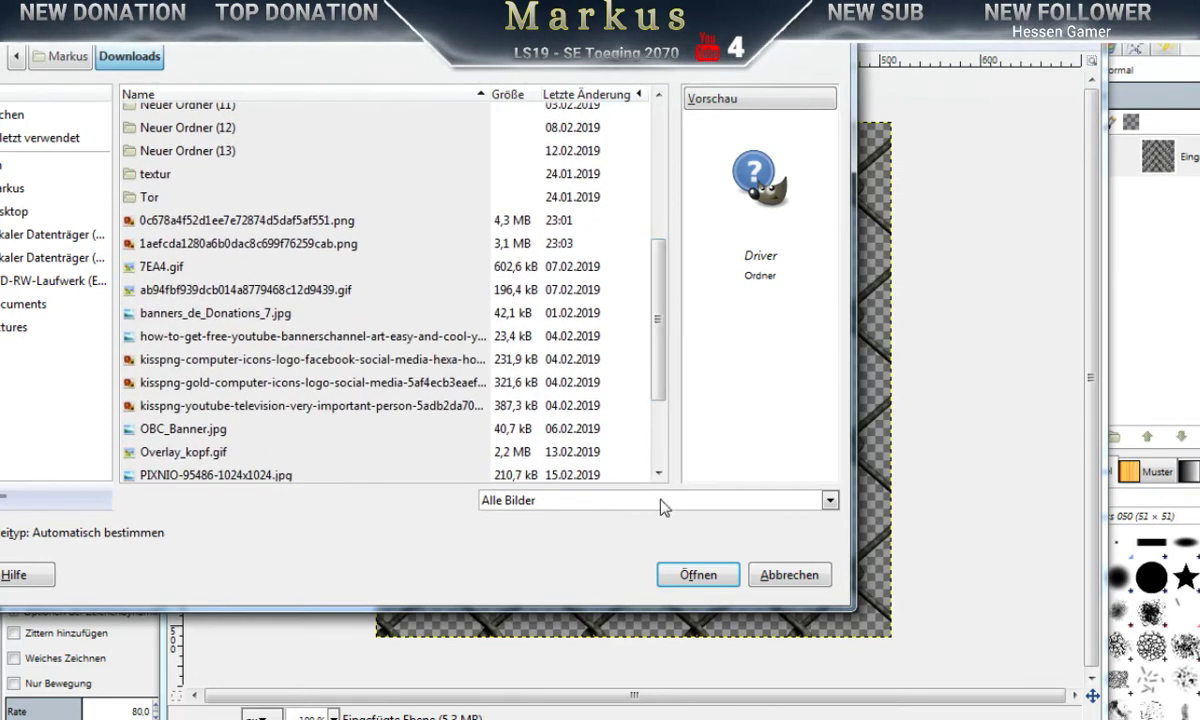
Step: Check the newest file name in the browser's download list, then open 1aefcda1280a6b0dac8c699f76259cab.png in GIMP
{"action": "key", "text": "alt+Tab"}
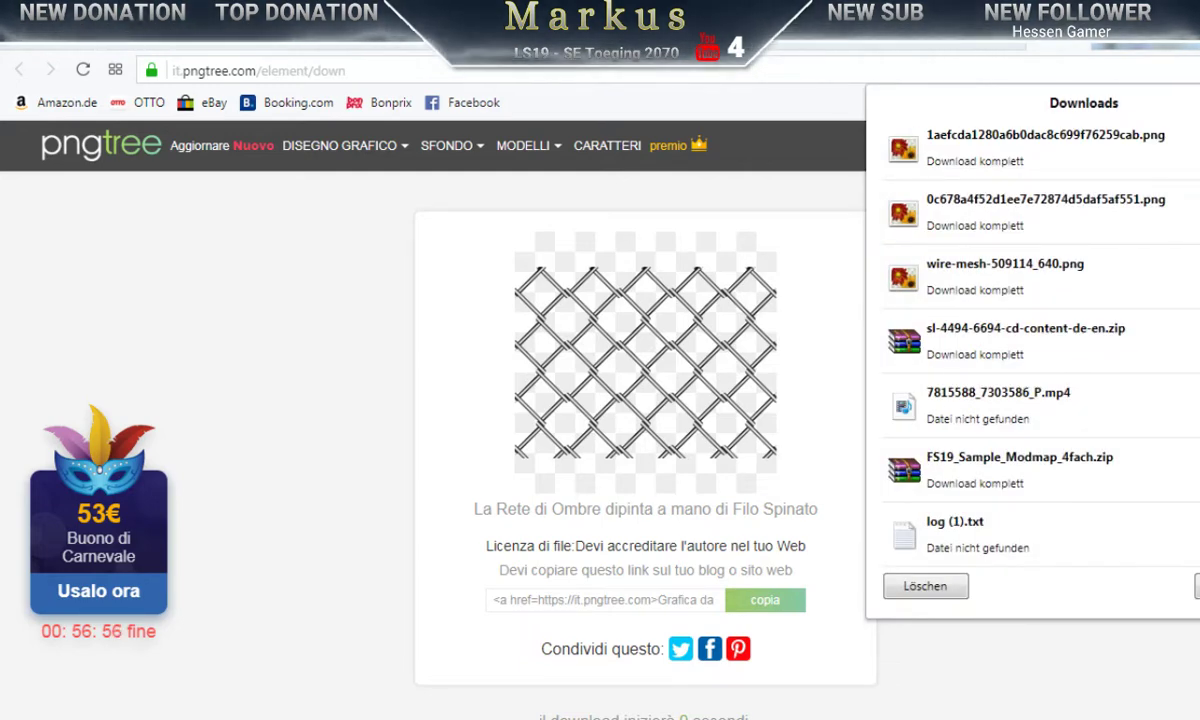
{"action": "key", "text": "alt+Tab"}
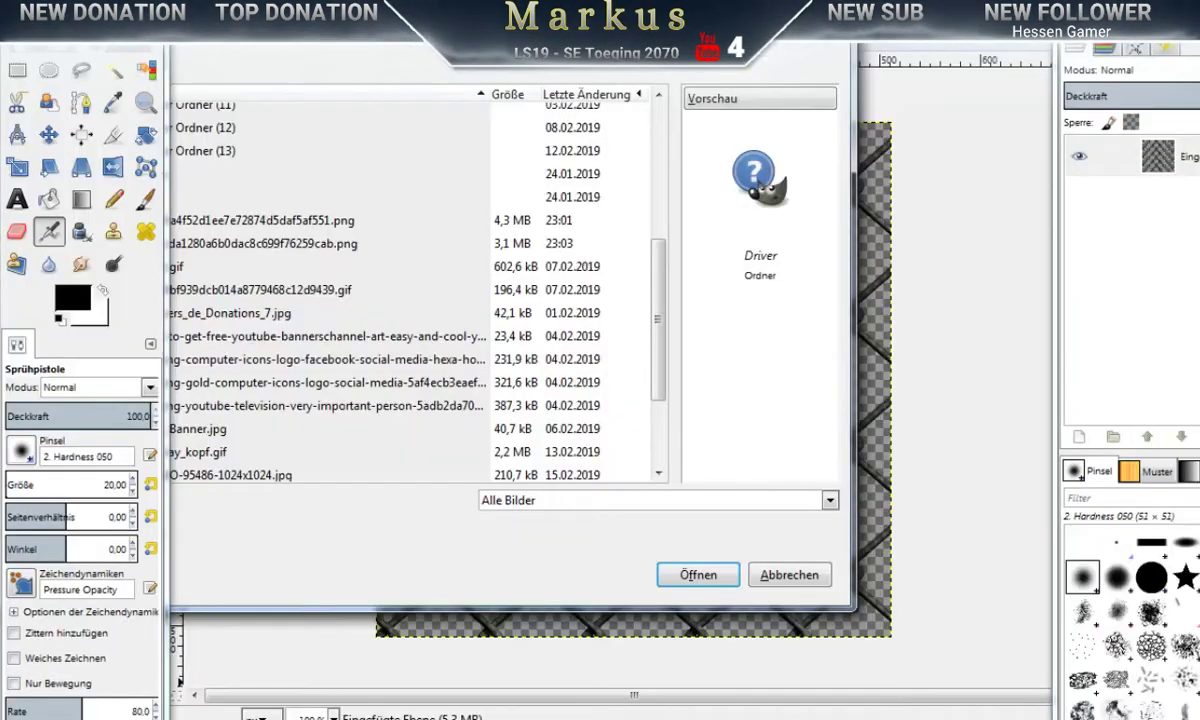
{"action": "left_click_drag", "start_coordinate": [362, 55], "coordinate": [527, 66]}
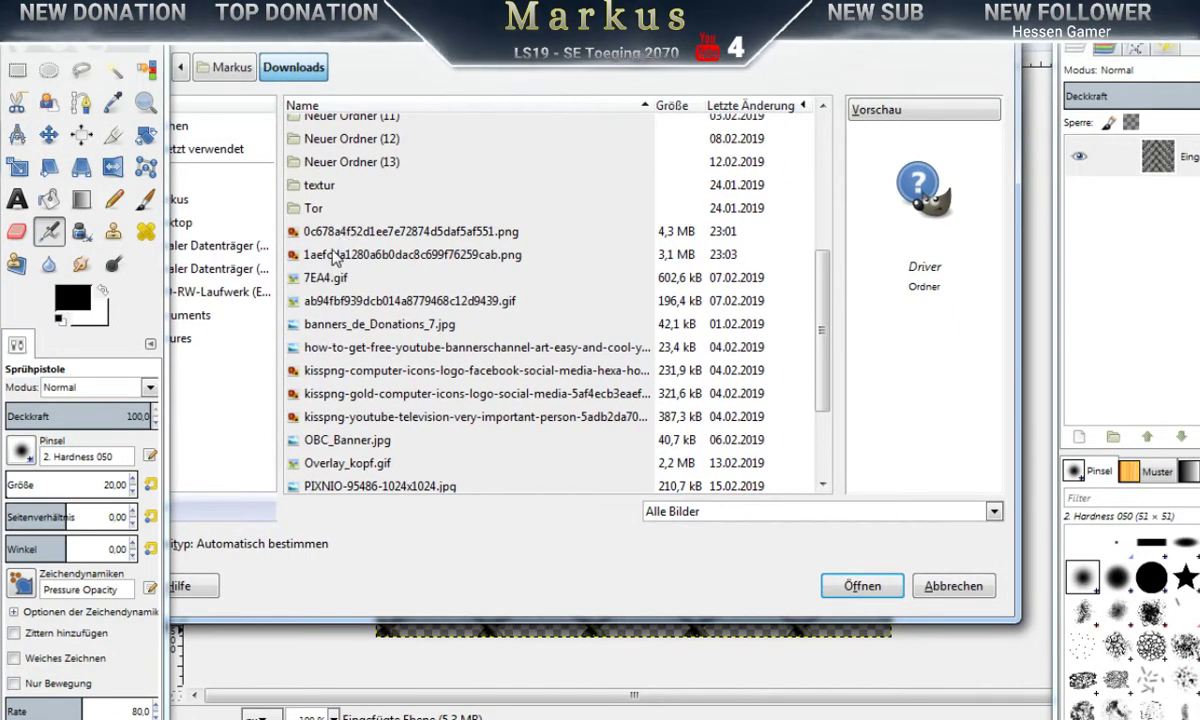
{"action": "left_click", "coordinate": [333, 258]}
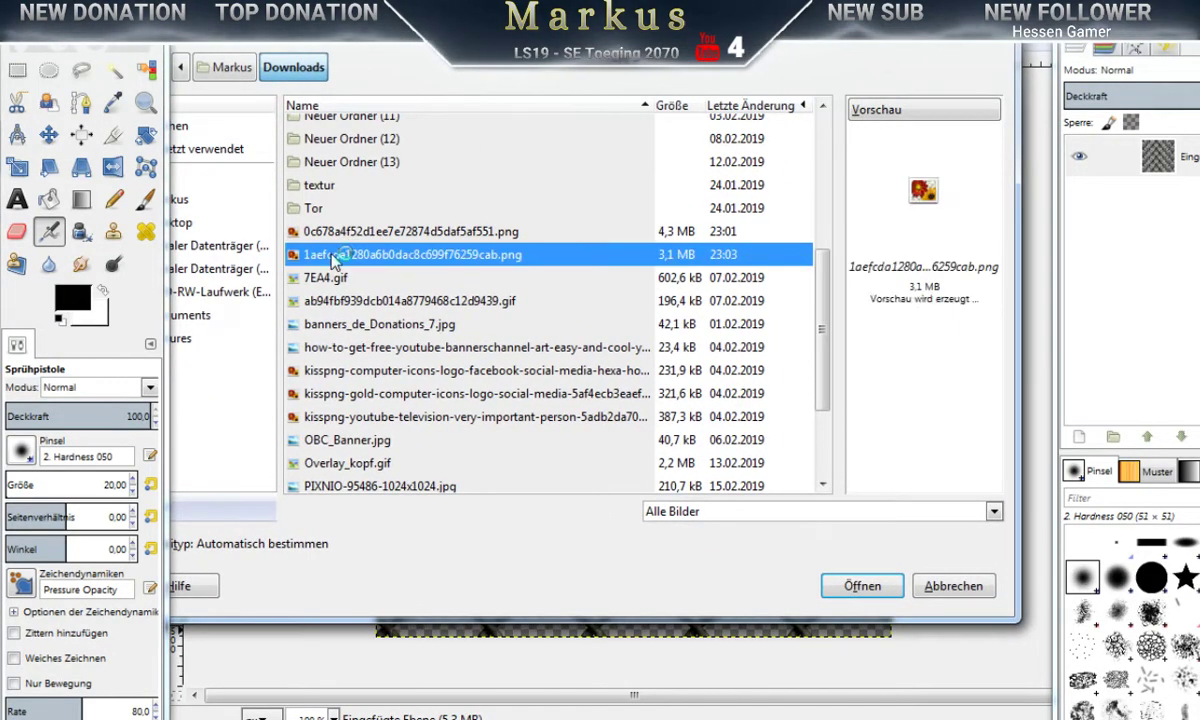
{"action": "left_click", "coordinate": [864, 587]}
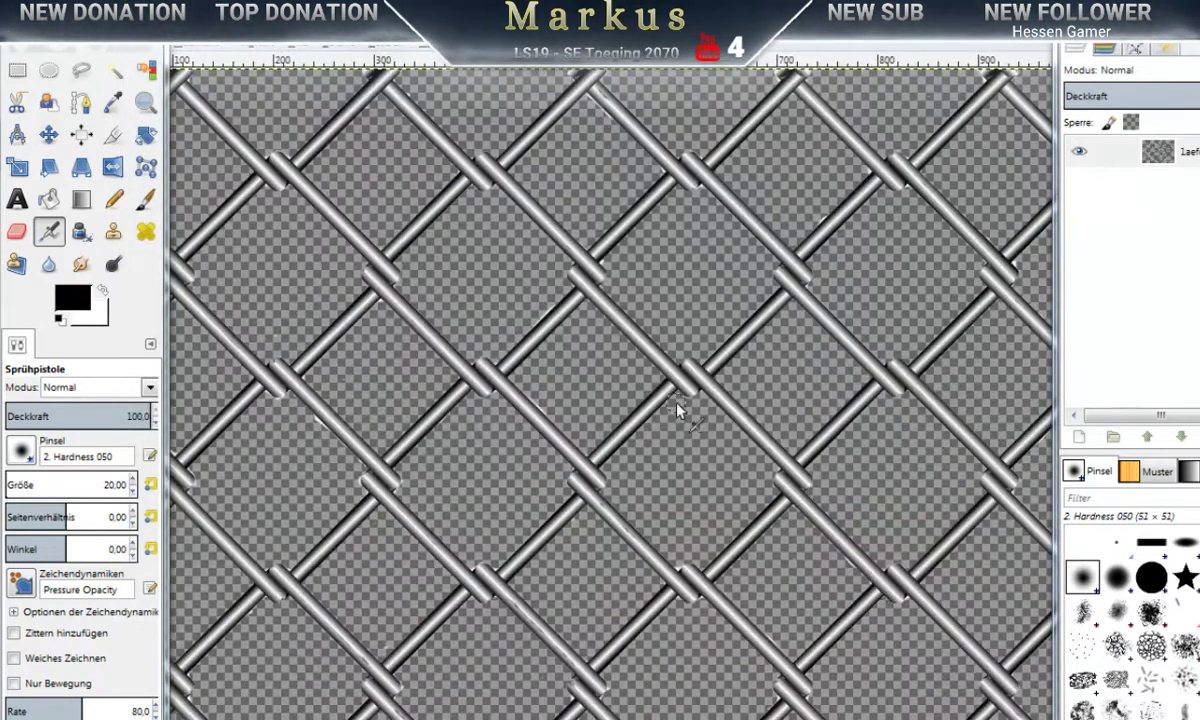
Step: Scale the wire mesh image to 512 px wide and 512 px high without keeping its proportions
{"action": "left_click", "coordinate": [375, 52]}
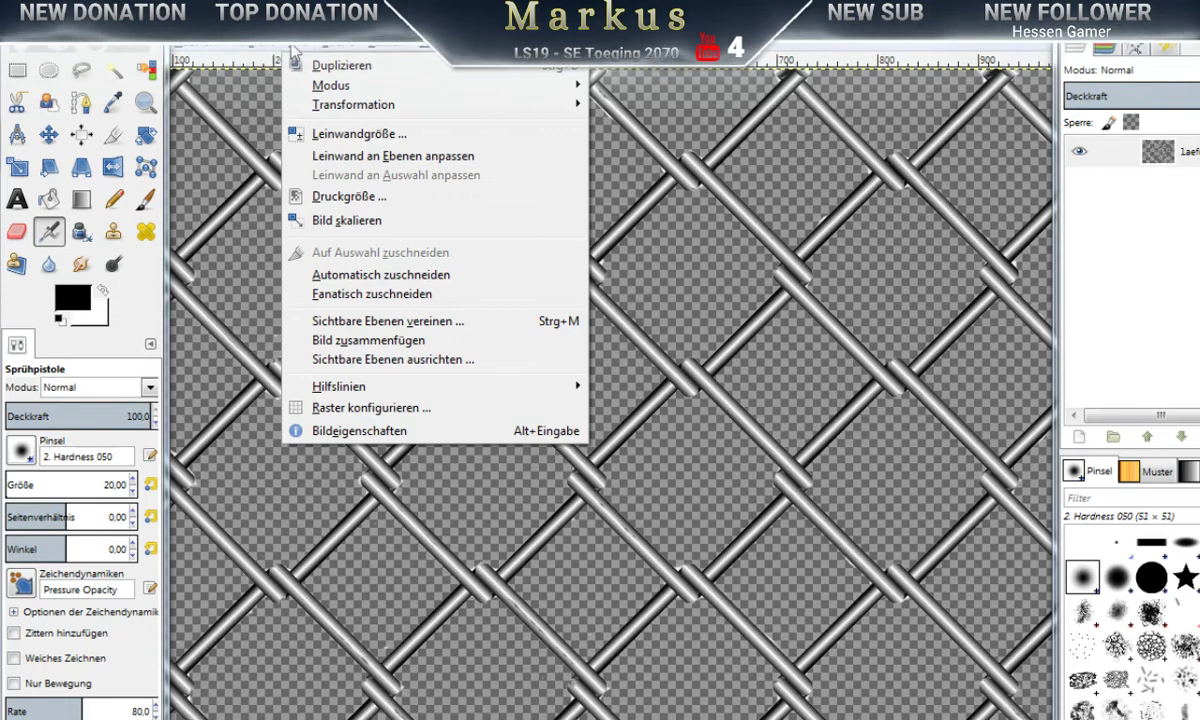
{"action": "left_click", "coordinate": [310, 220]}
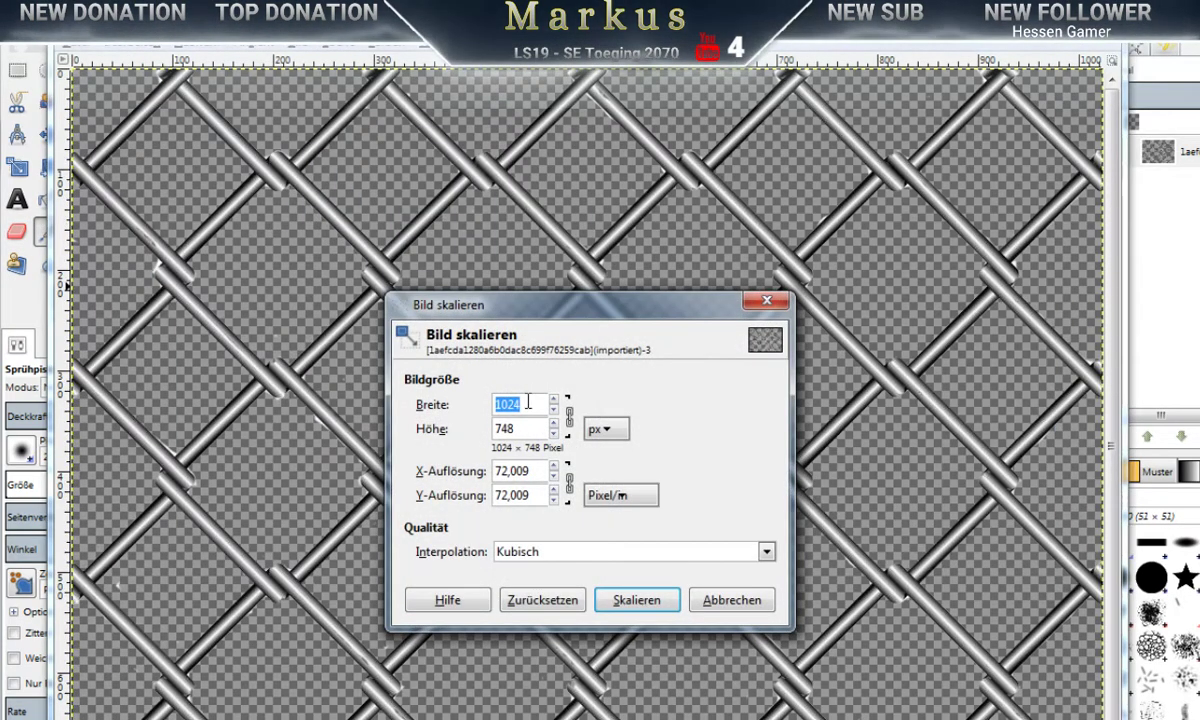
{"action": "type", "text": "5"}
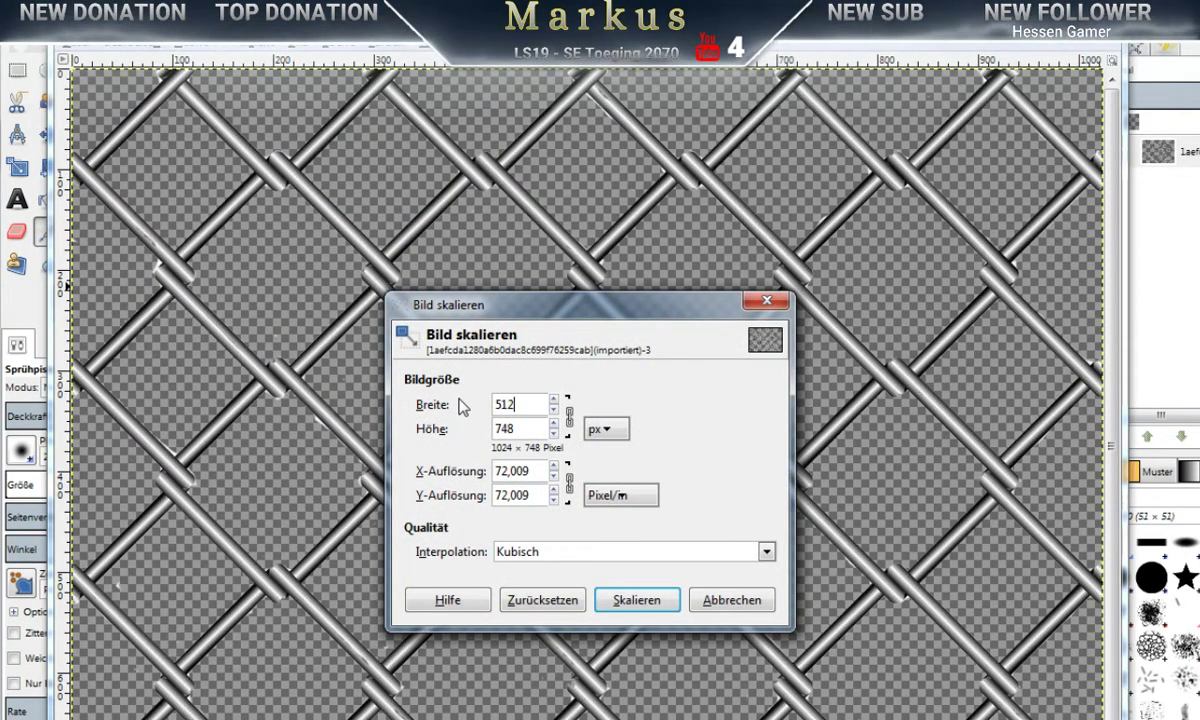
{"action": "left_click", "coordinate": [524, 429]}
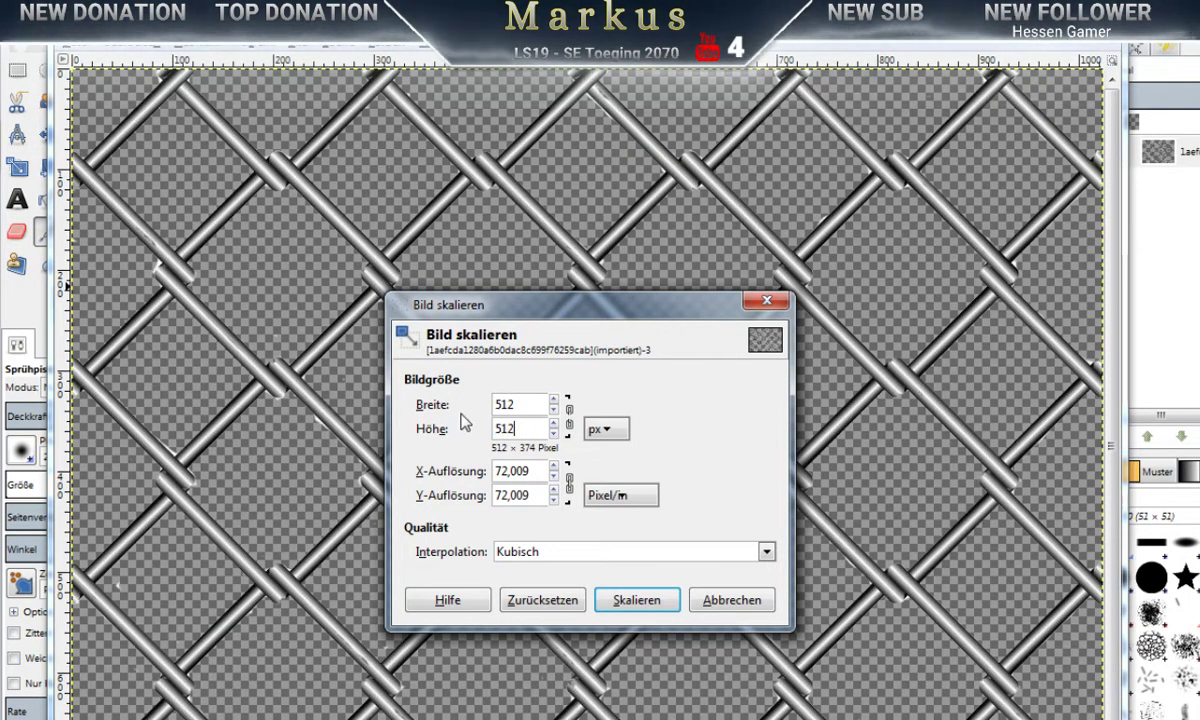
{"action": "left_click", "coordinate": [630, 602]}
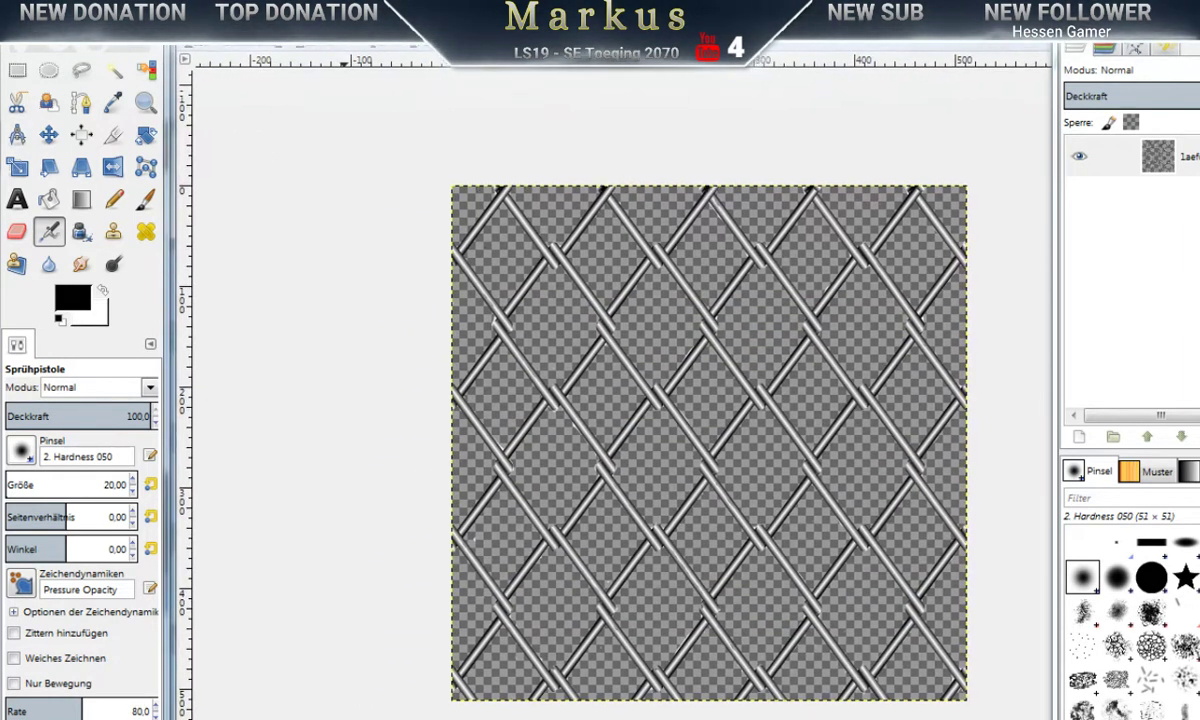
Step: Start exporting the scaled mesh image and choose zaun.dds in the Desktop folder Autobahn_Door/textures as the target file
{"action": "left_click", "coordinate": [200, 48]}
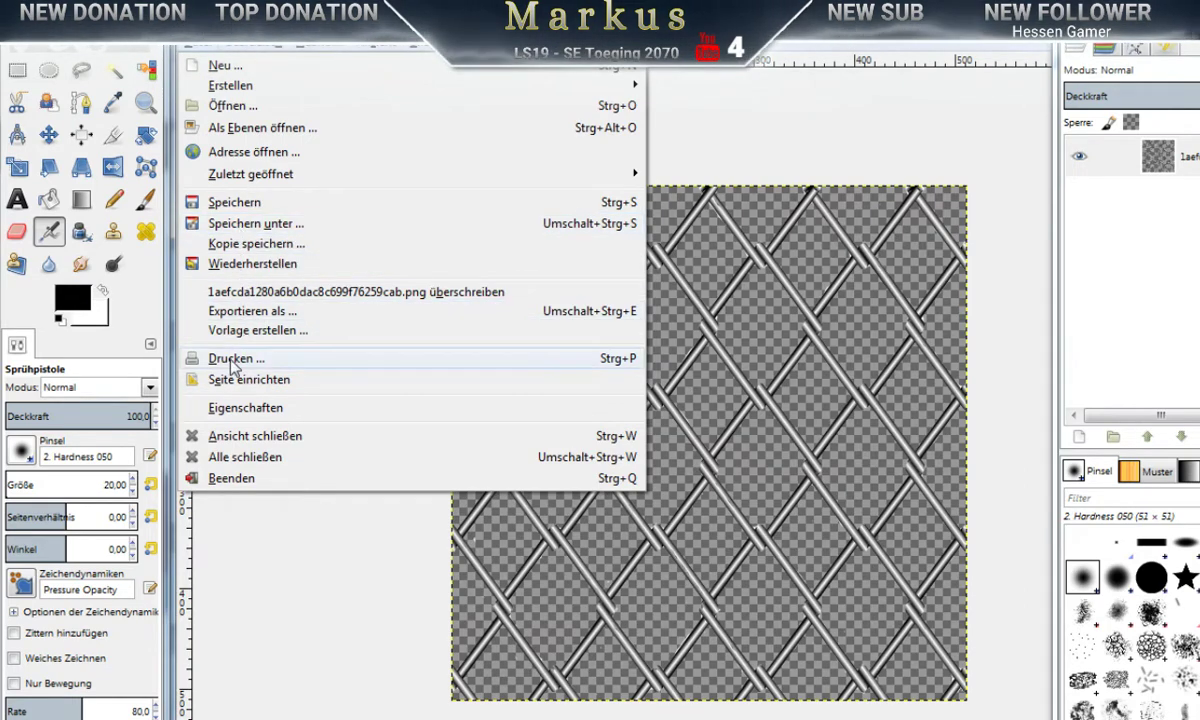
{"action": "left_click", "coordinate": [241, 312]}
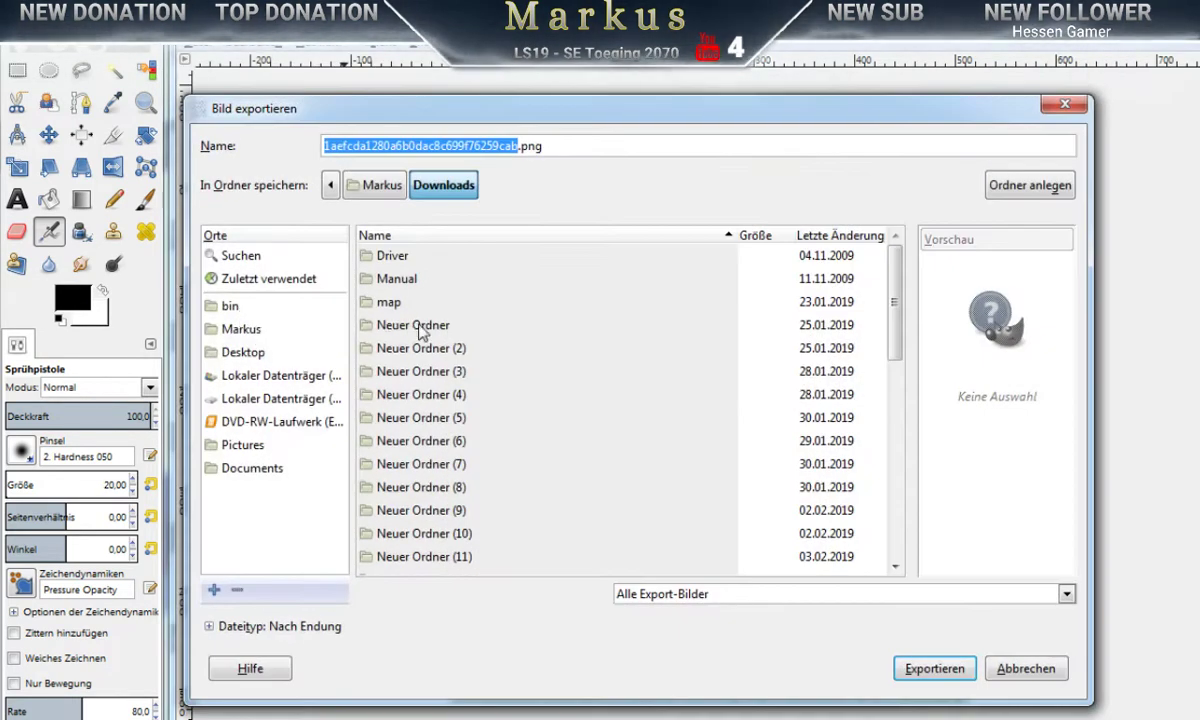
{"action": "left_click", "coordinate": [243, 352]}
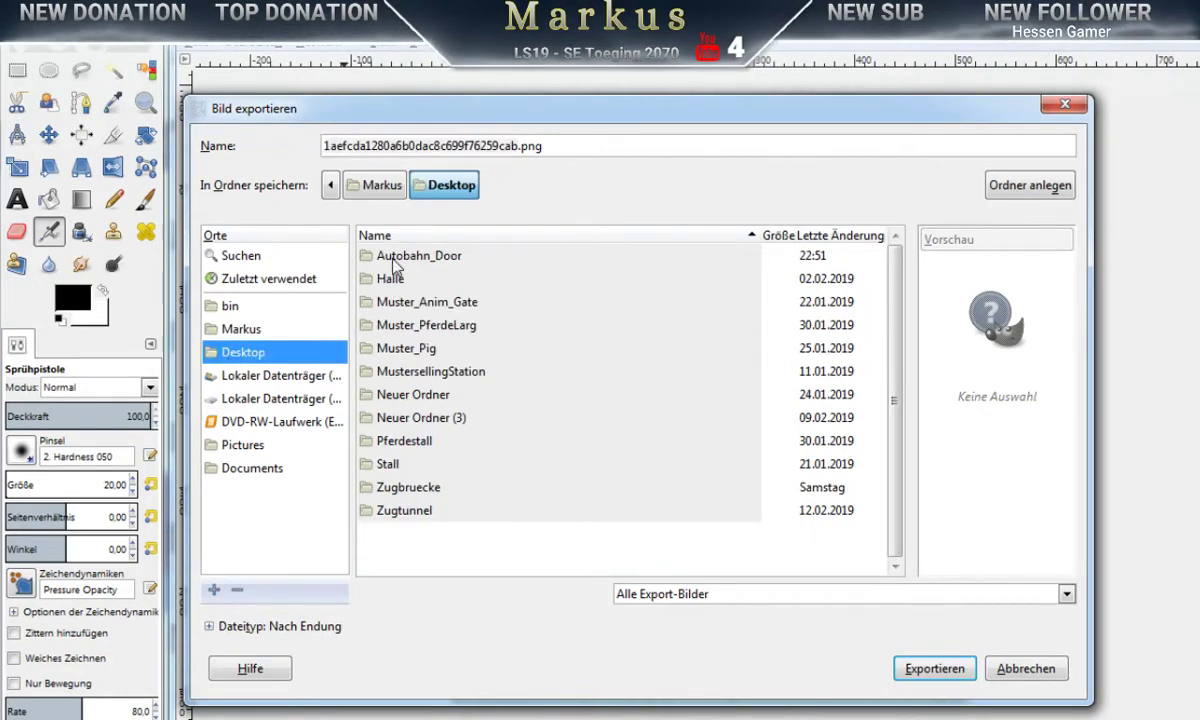
{"action": "double_click", "coordinate": [394, 258]}
{"action": "double_click", "coordinate": [400, 258]}
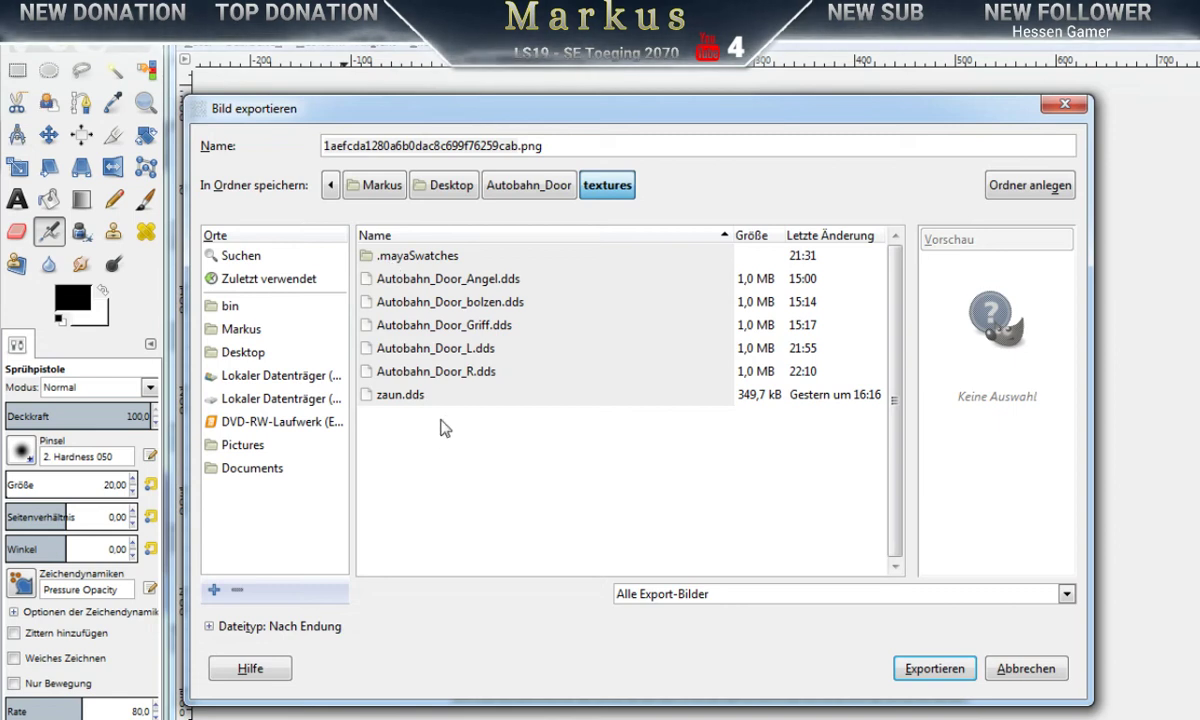
{"action": "left_click", "coordinate": [397, 398]}
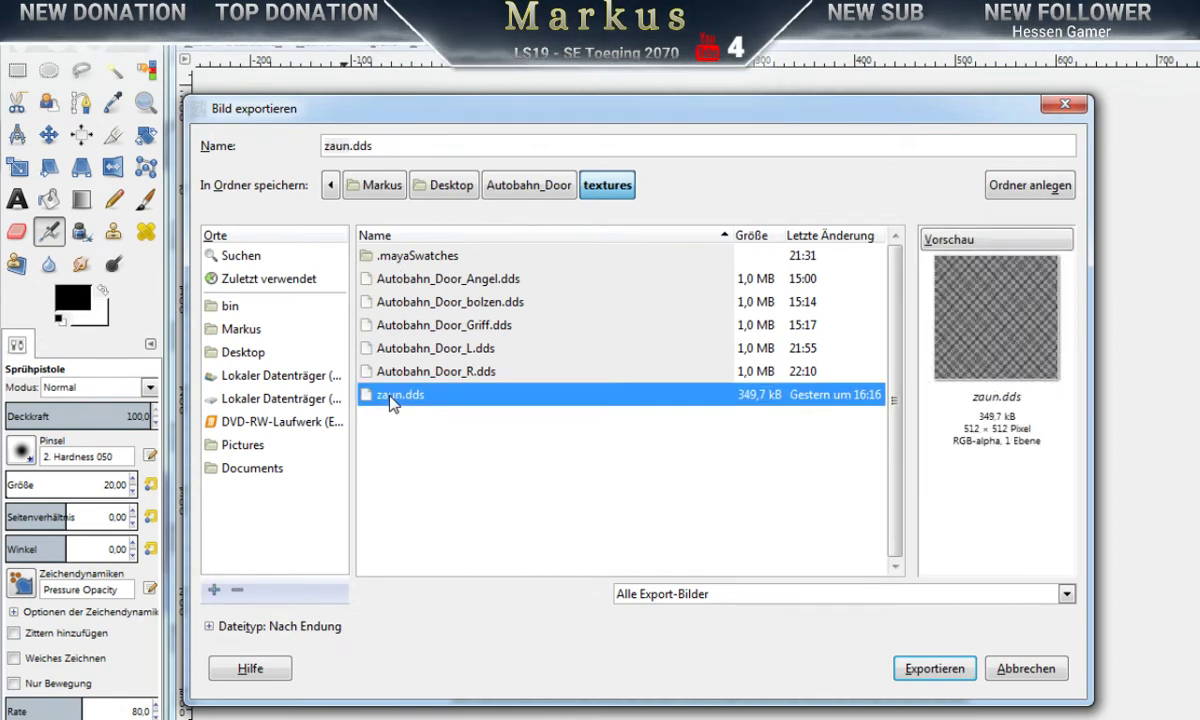
Step: Replace the existing zaun.dds, exporting it with BC2 / DXT3 compression
{"action": "left_click", "coordinate": [943, 678]}
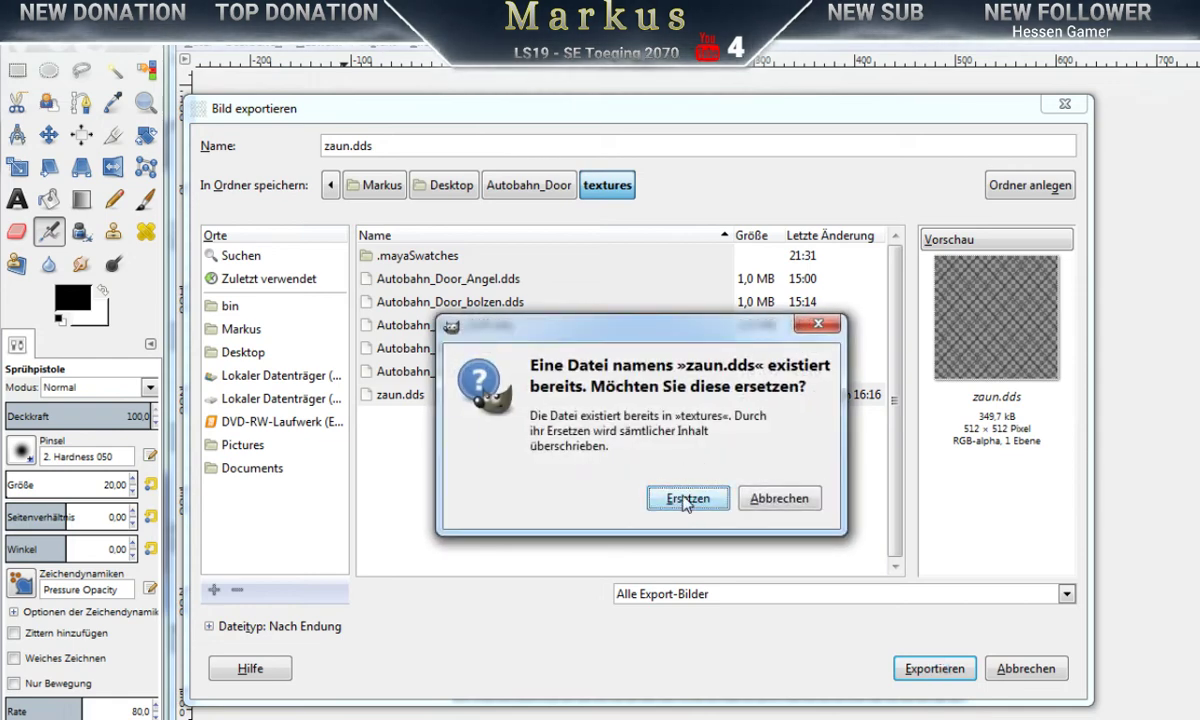
{"action": "left_click", "coordinate": [752, 500]}
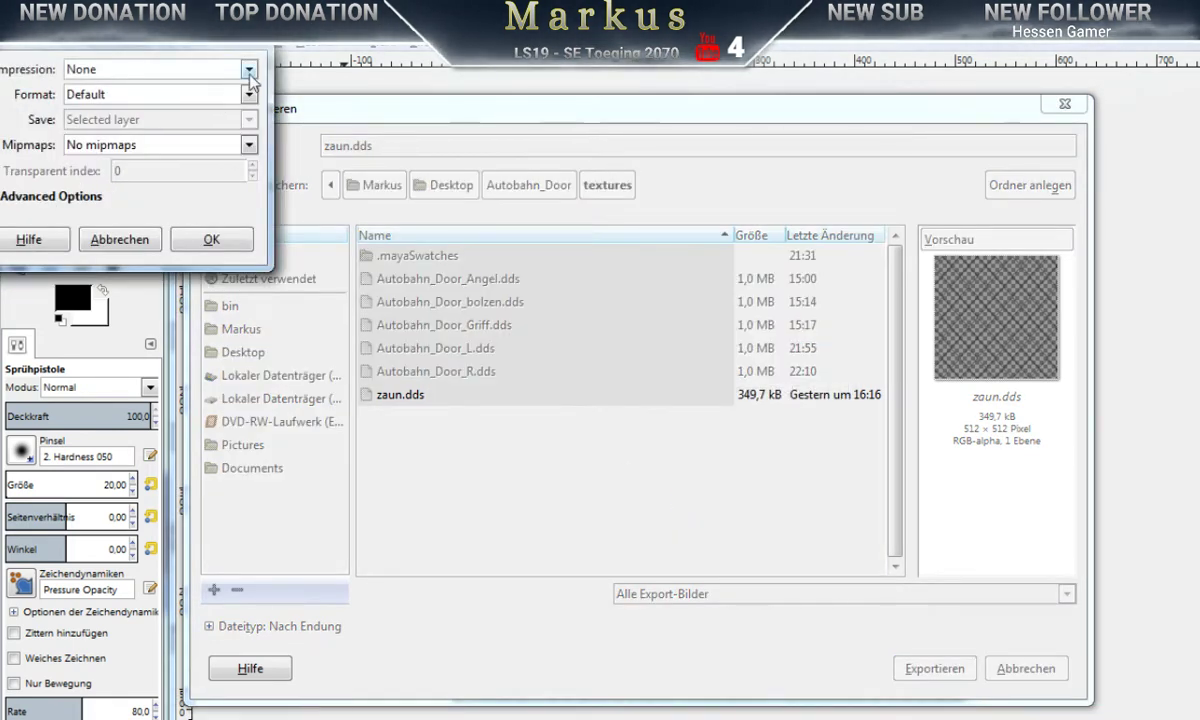
{"action": "left_click", "coordinate": [249, 69]}
{"action": "left_click", "coordinate": [120, 139]}
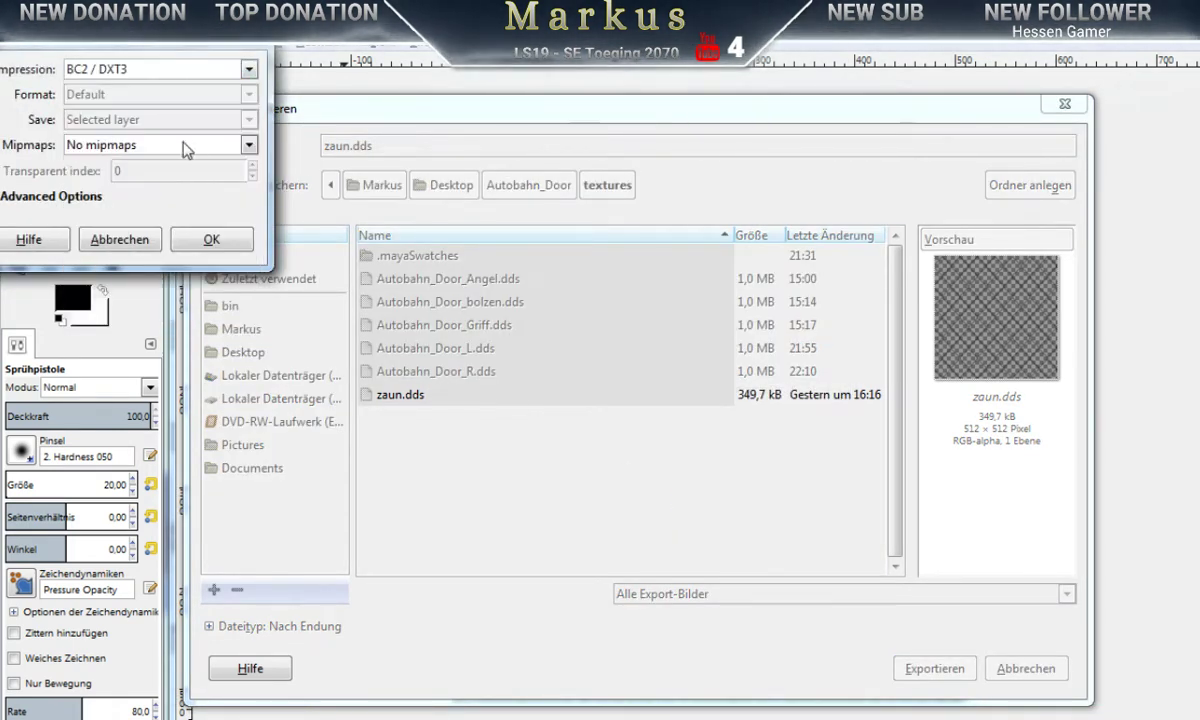
{"action": "left_click", "coordinate": [208, 240]}
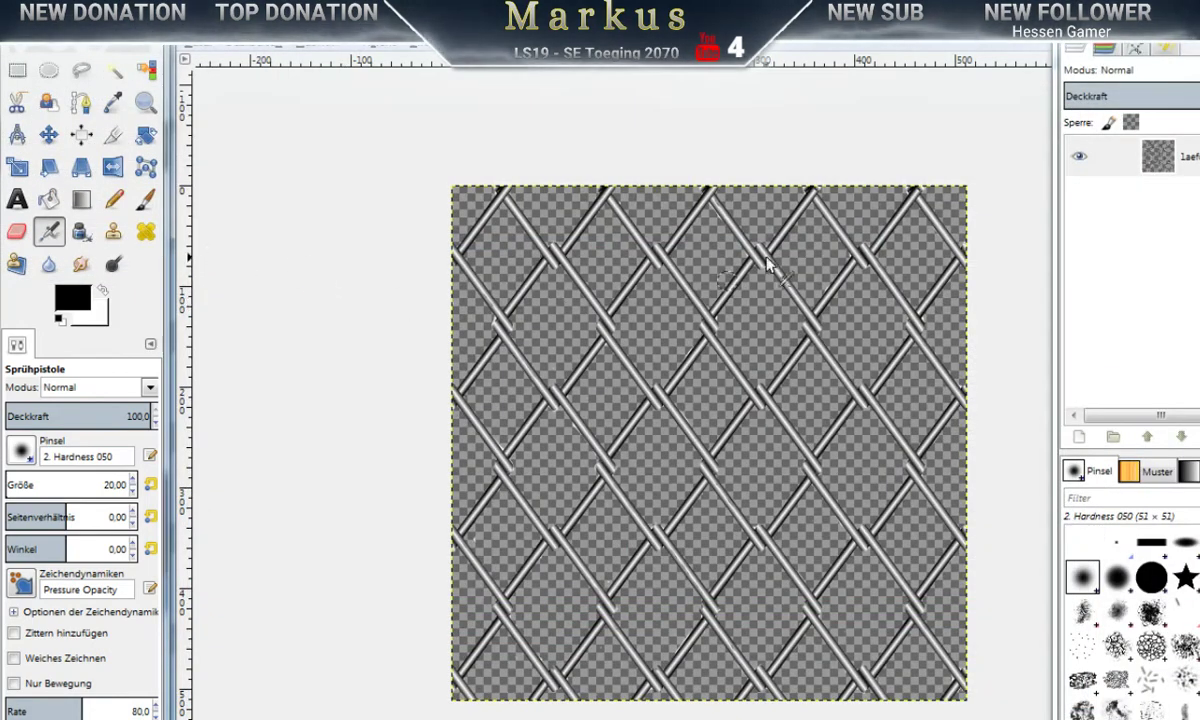
Step: Switch to GIANTS Editor, reload the gate's textures and move the selection off the M_Zaun_L fence panel
{"action": "key", "text": "alt+Tab"}
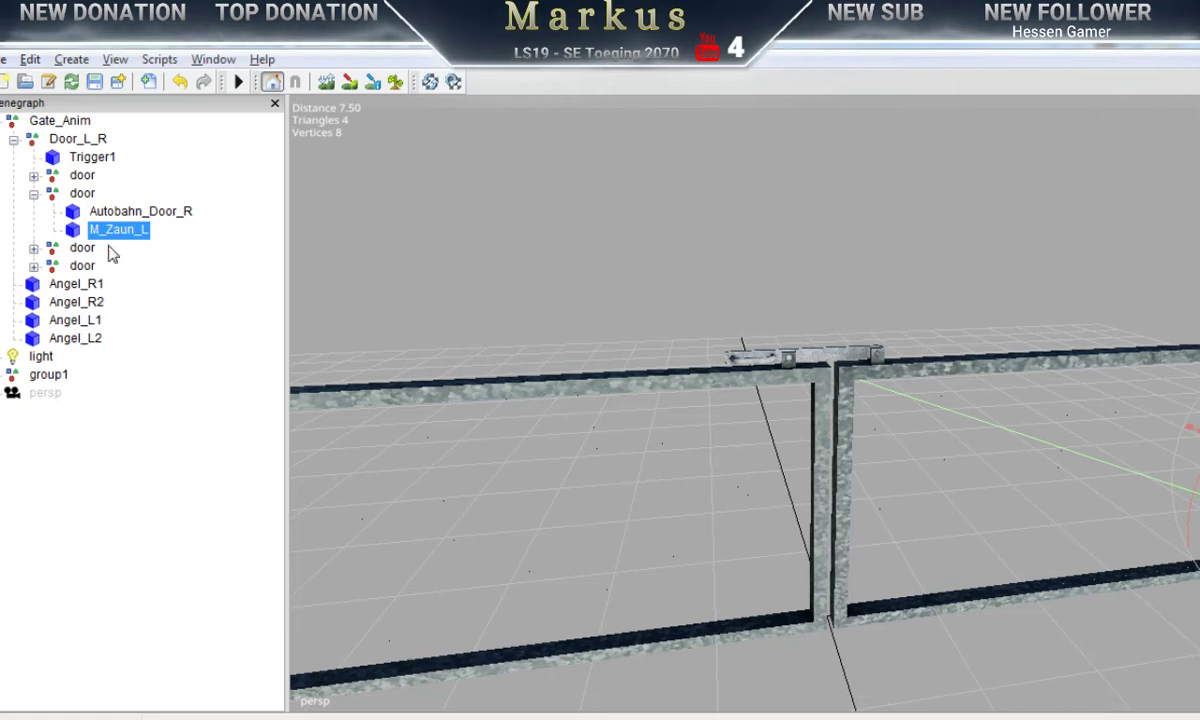
{"action": "left_click", "coordinate": [453, 83]}
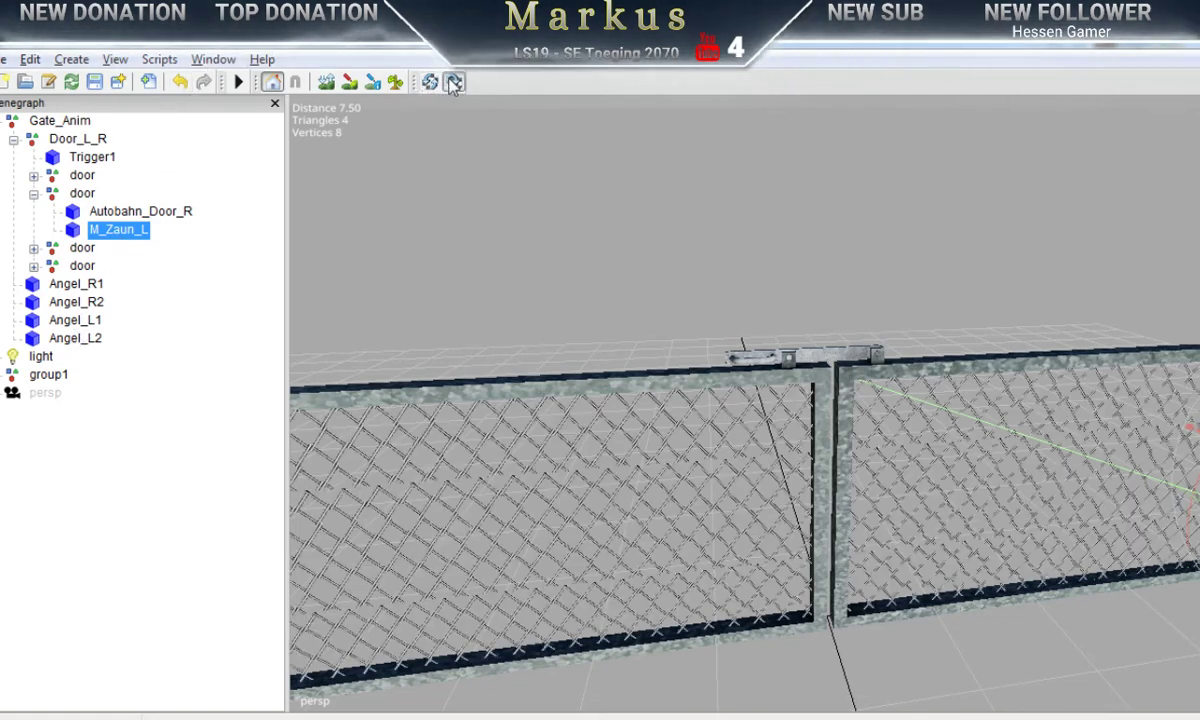
{"action": "left_click", "coordinate": [829, 263]}
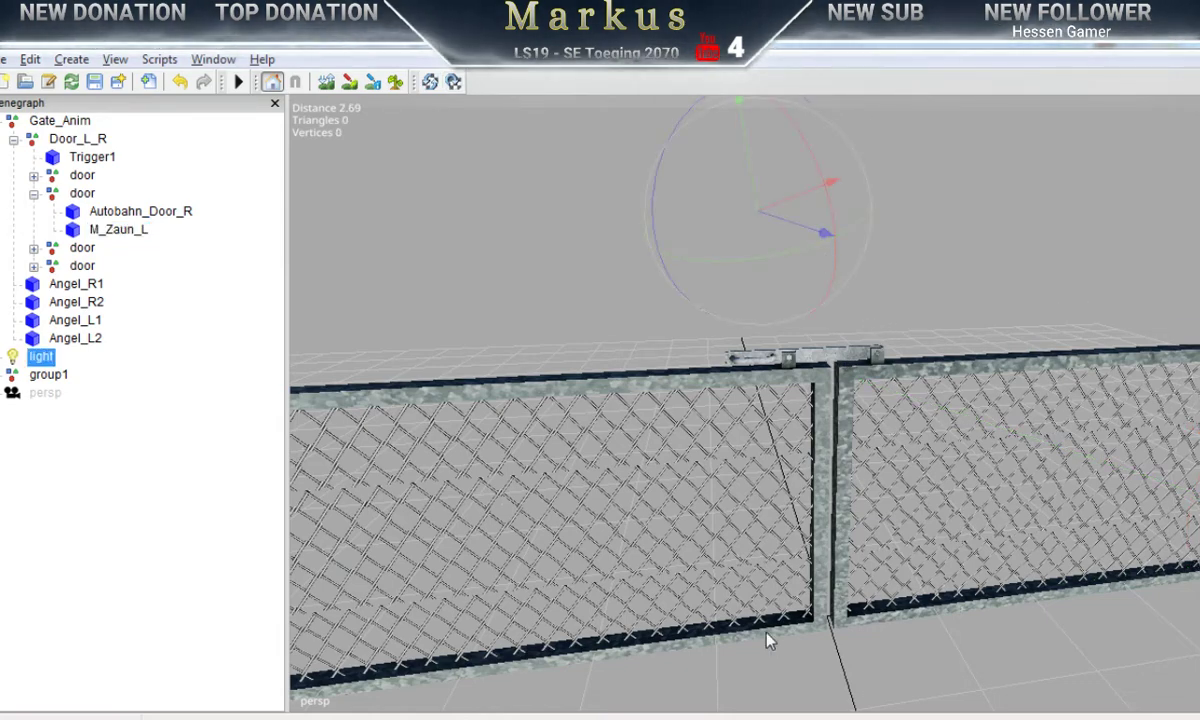
Step: Examine the chain-link texture on the gate up close, checking the seams where the pattern repeats
{"action": "left_click_drag", "start_coordinate": [975, 582], "coordinate": [977, 595], "text": "alt"}
{"action": "right_click_drag", "start_coordinate": [977, 595], "coordinate": [439, 558], "text": "alt"}
{"action": "left_click_drag", "start_coordinate": [439, 558], "coordinate": [742, 593], "text": "alt"}
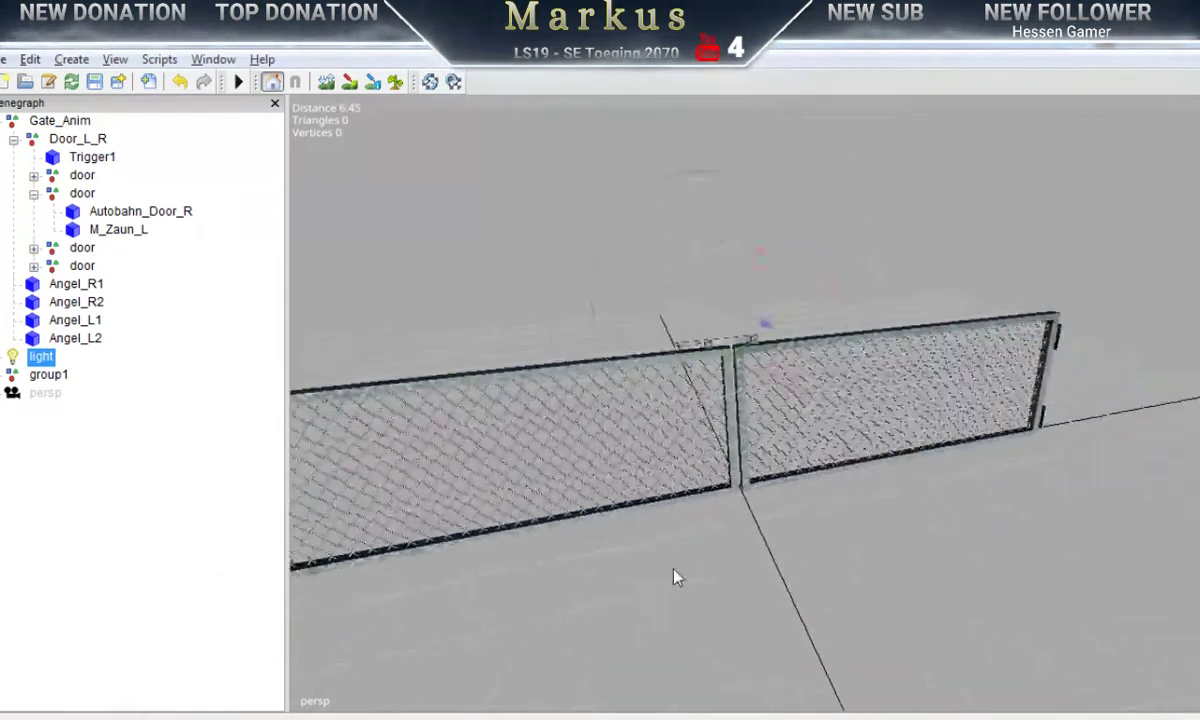
{"action": "middle_click_drag", "start_coordinate": [743, 593], "coordinate": [1178, 415]}
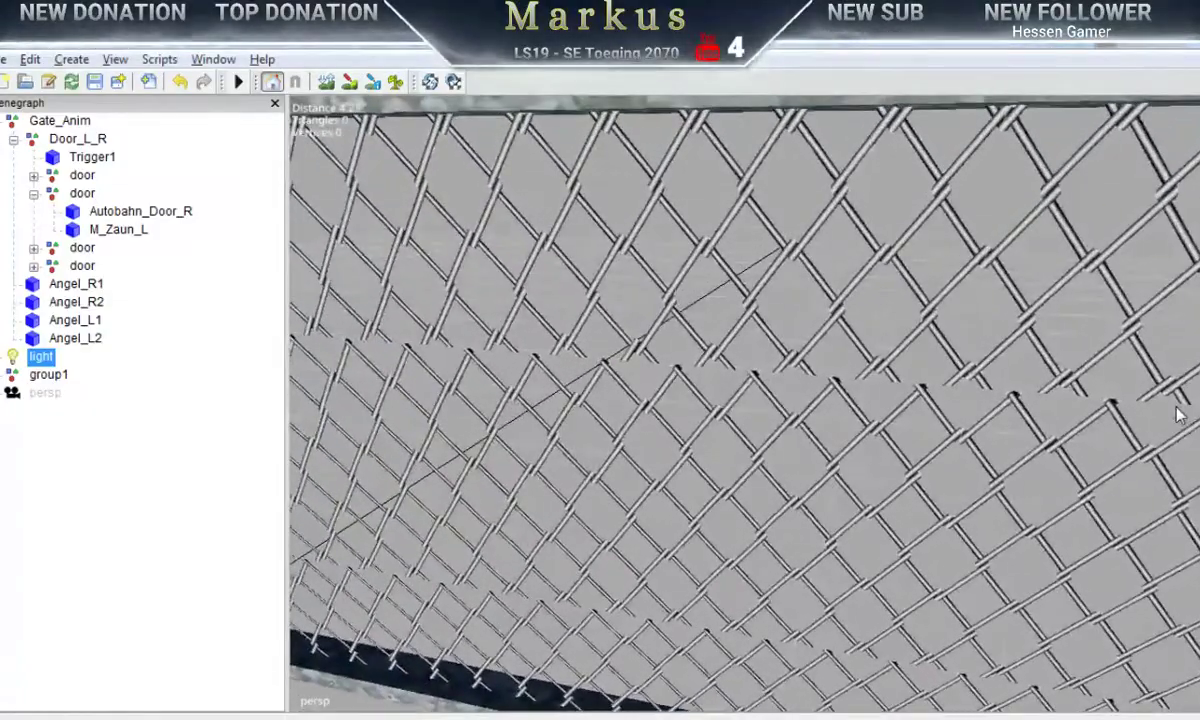
{"action": "middle_click_drag", "start_coordinate": [745, 487], "coordinate": [1000, 453]}
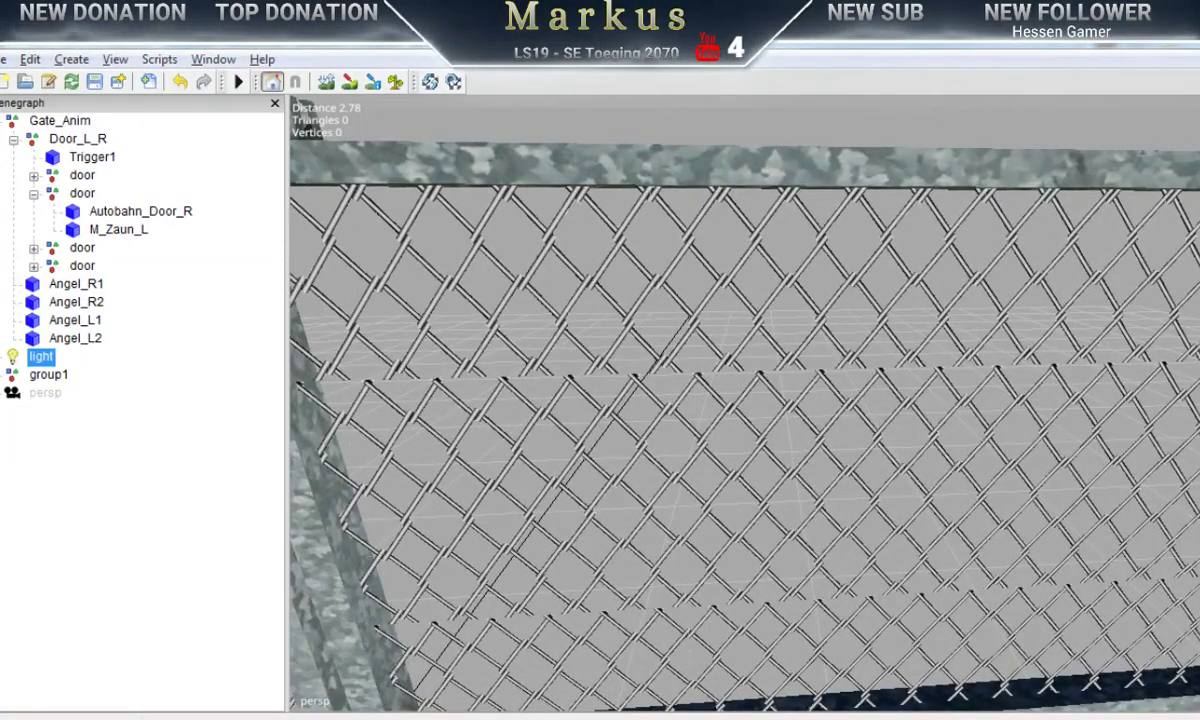
Step: Switch back to GIMP and activate the Rectangle Select tool
{"action": "key", "text": "alt+Tab"}
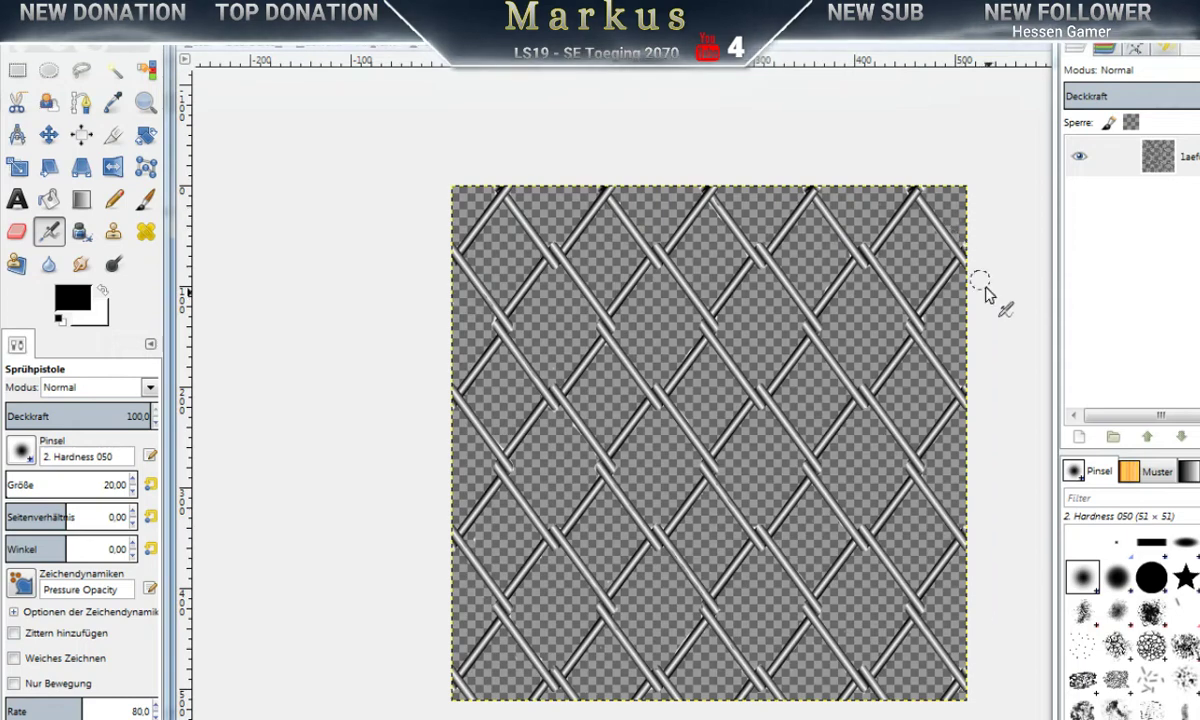
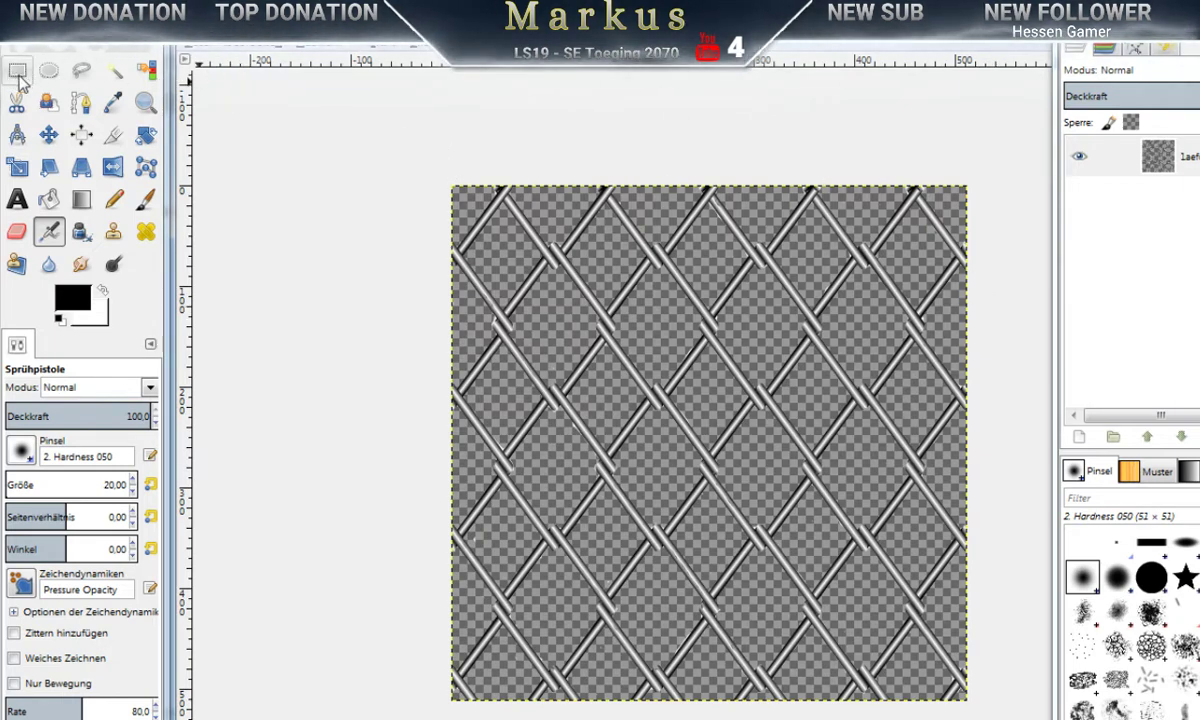
{"action": "left_click", "coordinate": [18, 74]}
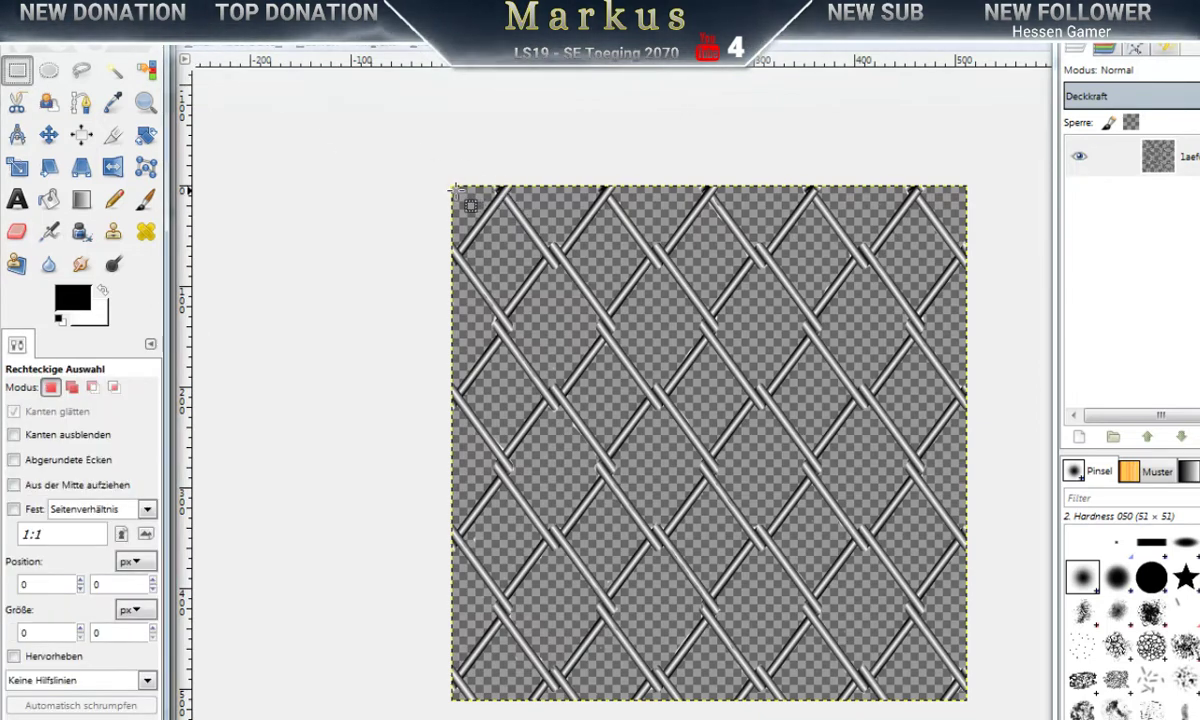
{"action": "left_click_drag", "start_coordinate": [452, 186], "coordinate": [660, 680]}
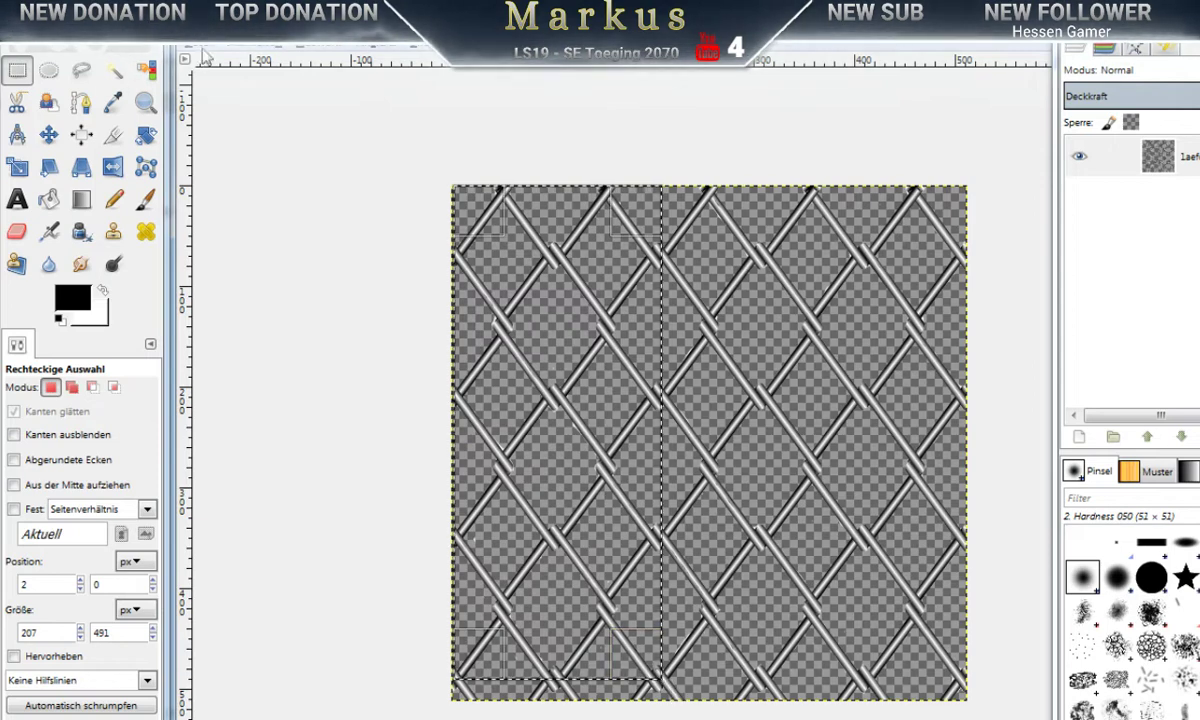
{"action": "left_click", "coordinate": [245, 48]}
{"action": "left_click", "coordinate": [267, 66]}
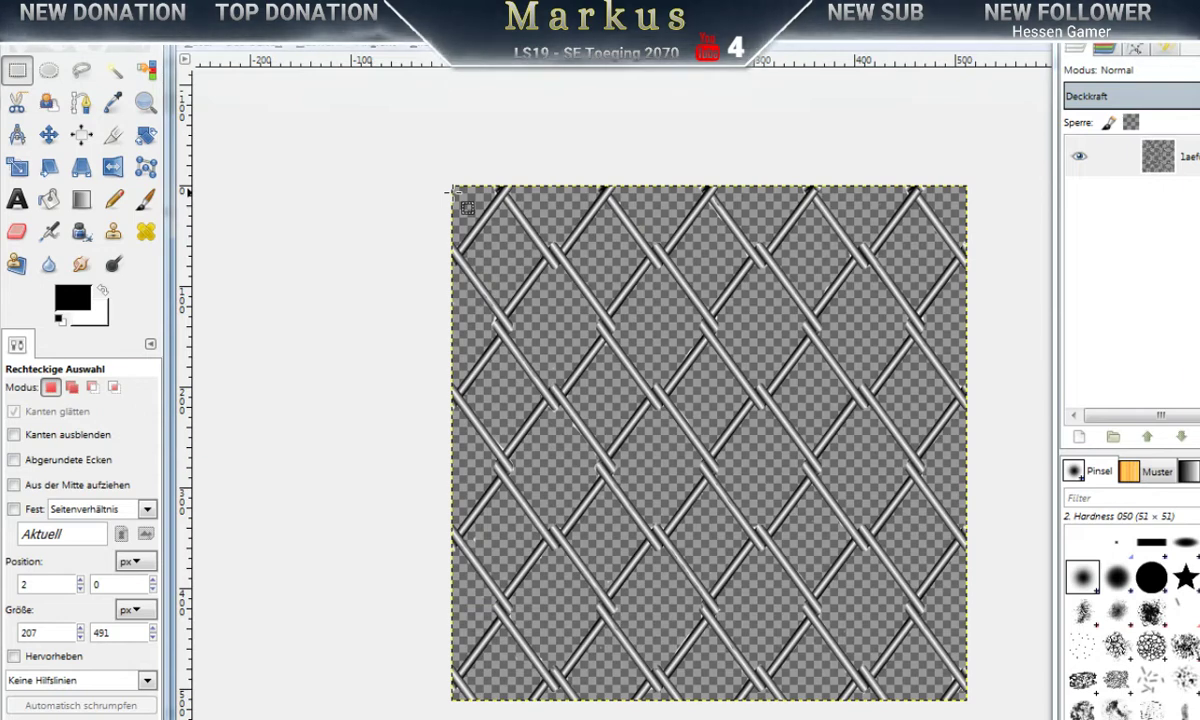
{"action": "left_click_drag", "start_coordinate": [452, 190], "coordinate": [976, 688]}
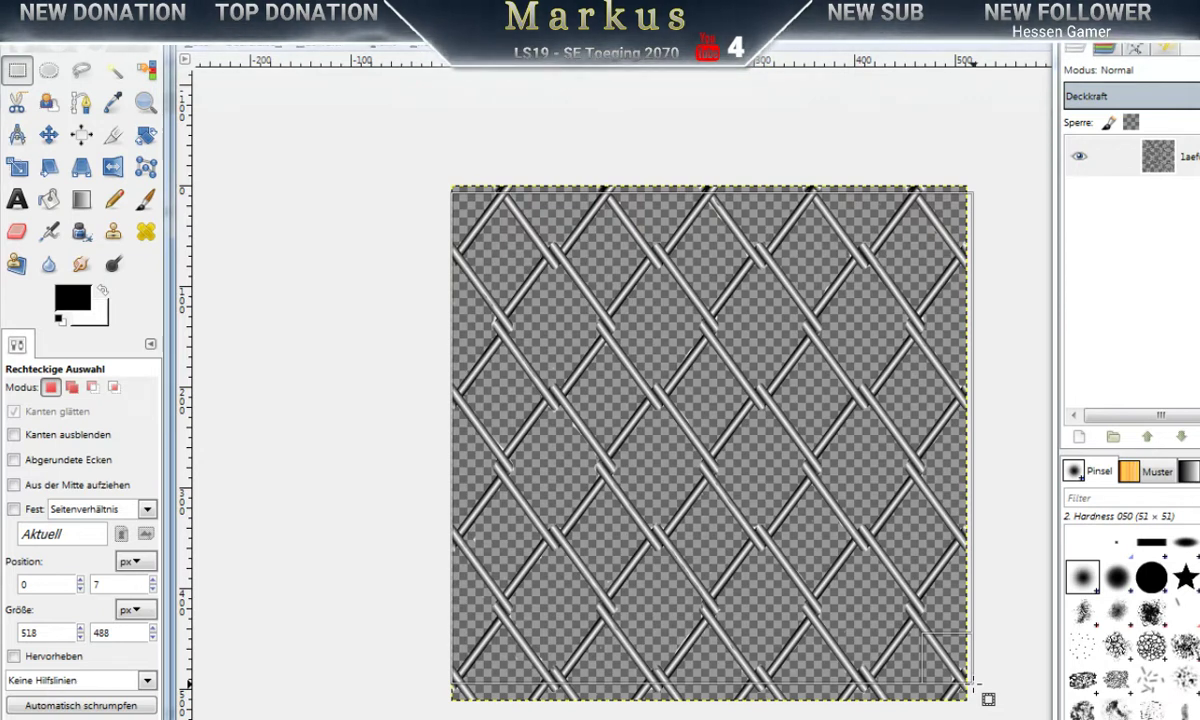
{"action": "left_click_drag", "start_coordinate": [976, 686], "coordinate": [976, 685]}
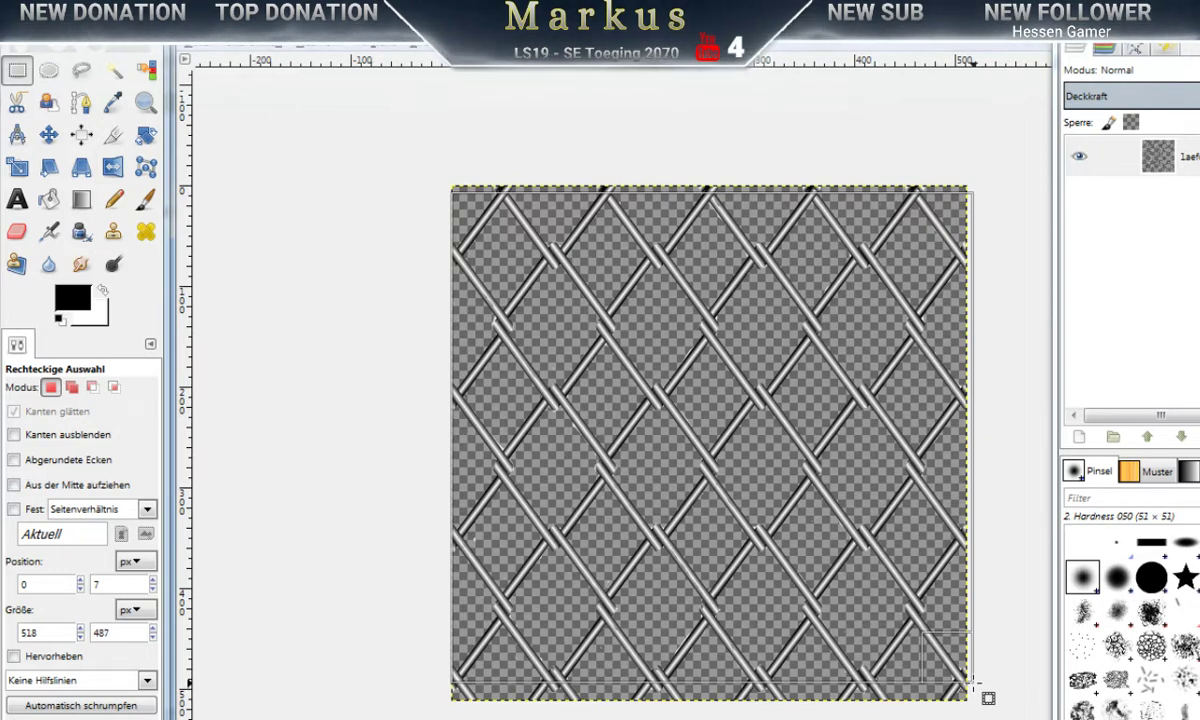
{"action": "left_click_drag", "start_coordinate": [975, 685], "coordinate": [975, 683]}
{"action": "left_click", "coordinate": [235, 50]}
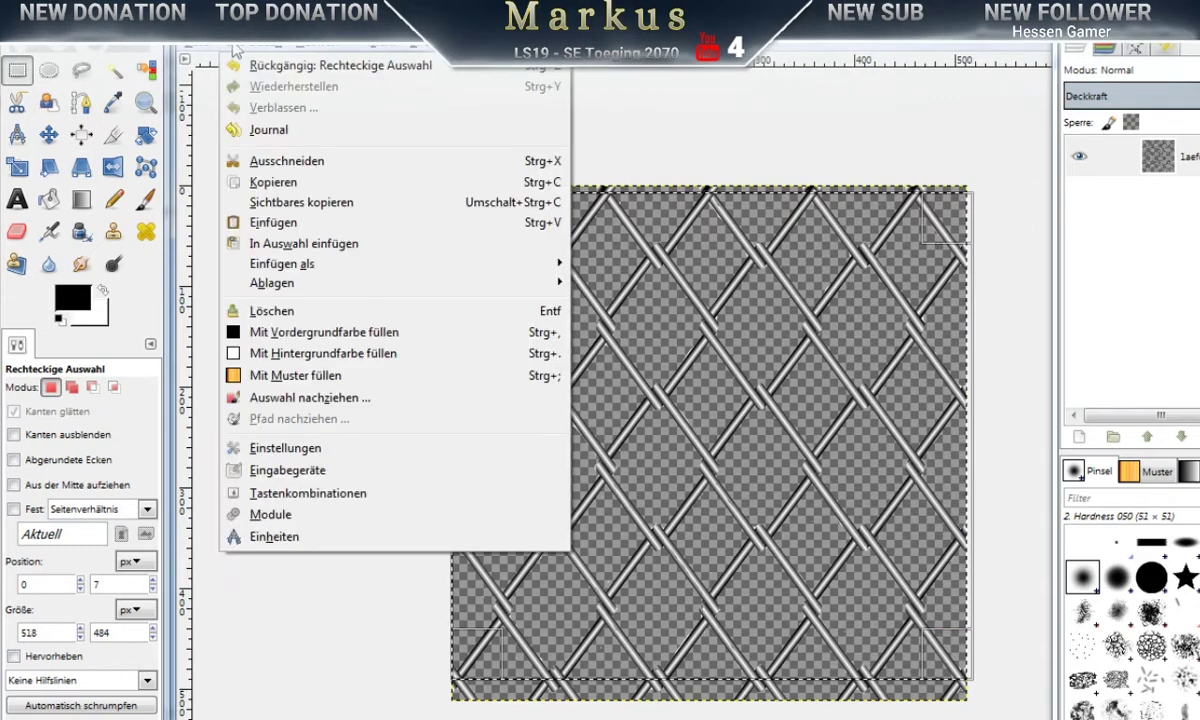
{"action": "left_click", "coordinate": [261, 68]}
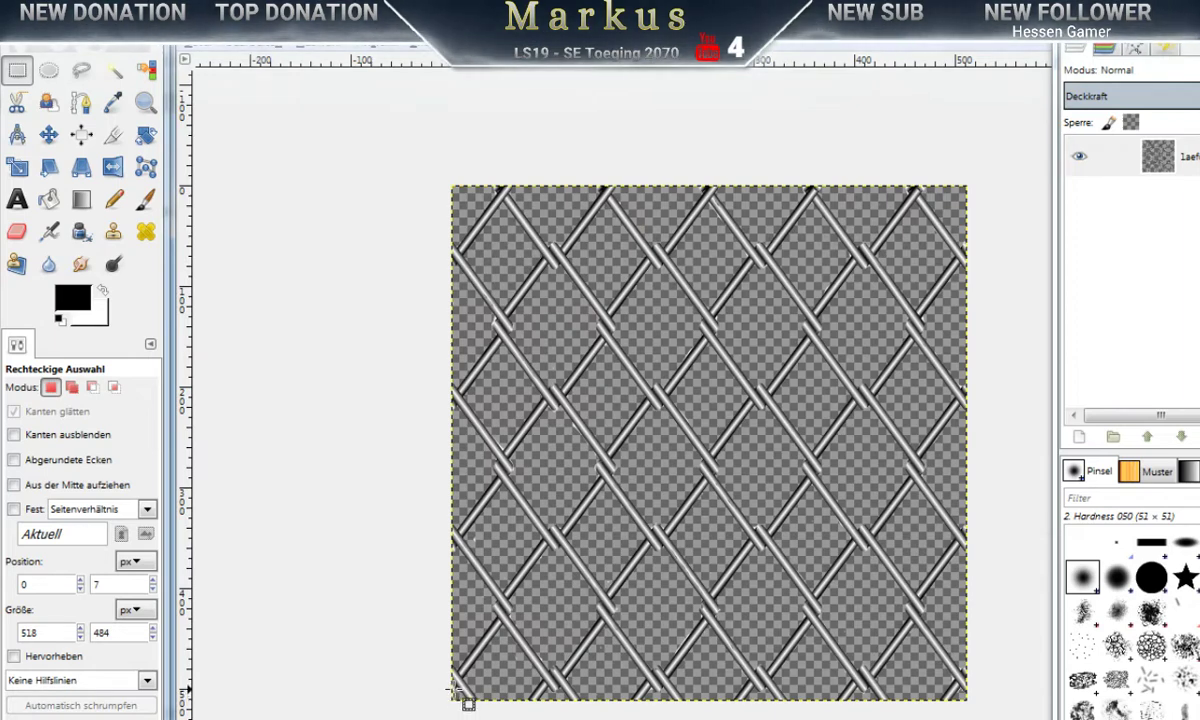
Step: Select a full-width mesh area of about 514 × 484 px, starting about 15 px below the image's upper edge, and copy it
{"action": "left_click_drag", "start_coordinate": [452, 688], "coordinate": [969, 233]}
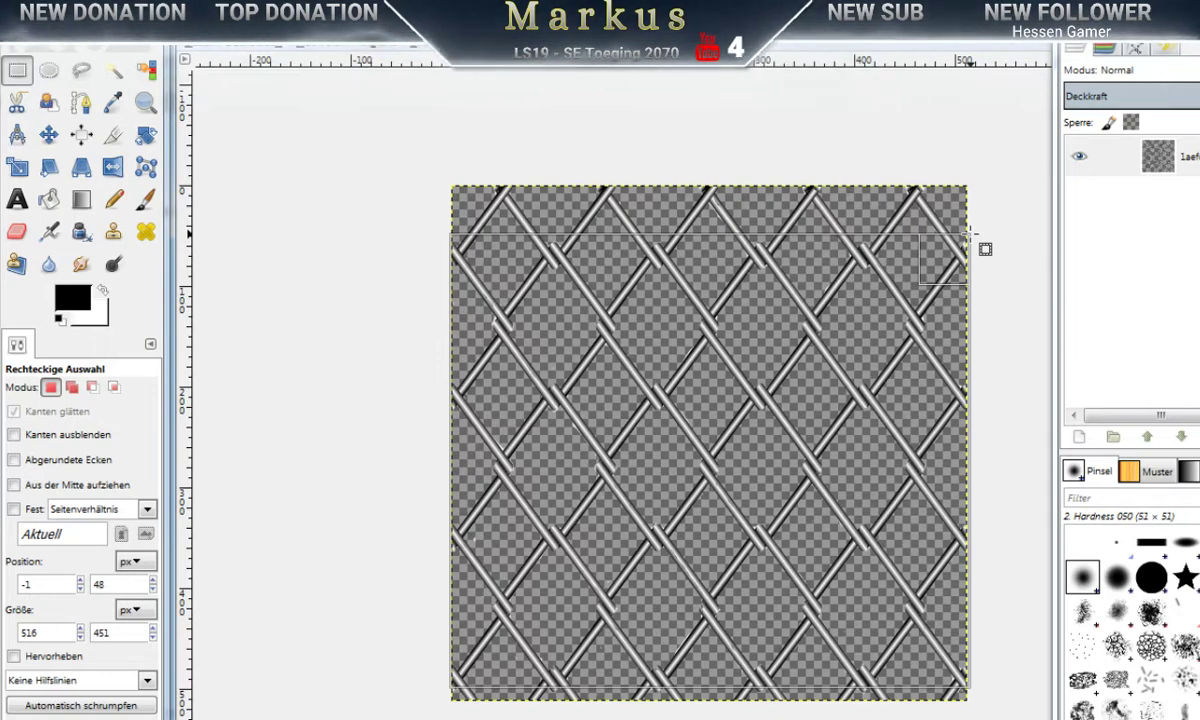
{"action": "left_click_drag", "start_coordinate": [969, 233], "coordinate": [966, 246]}
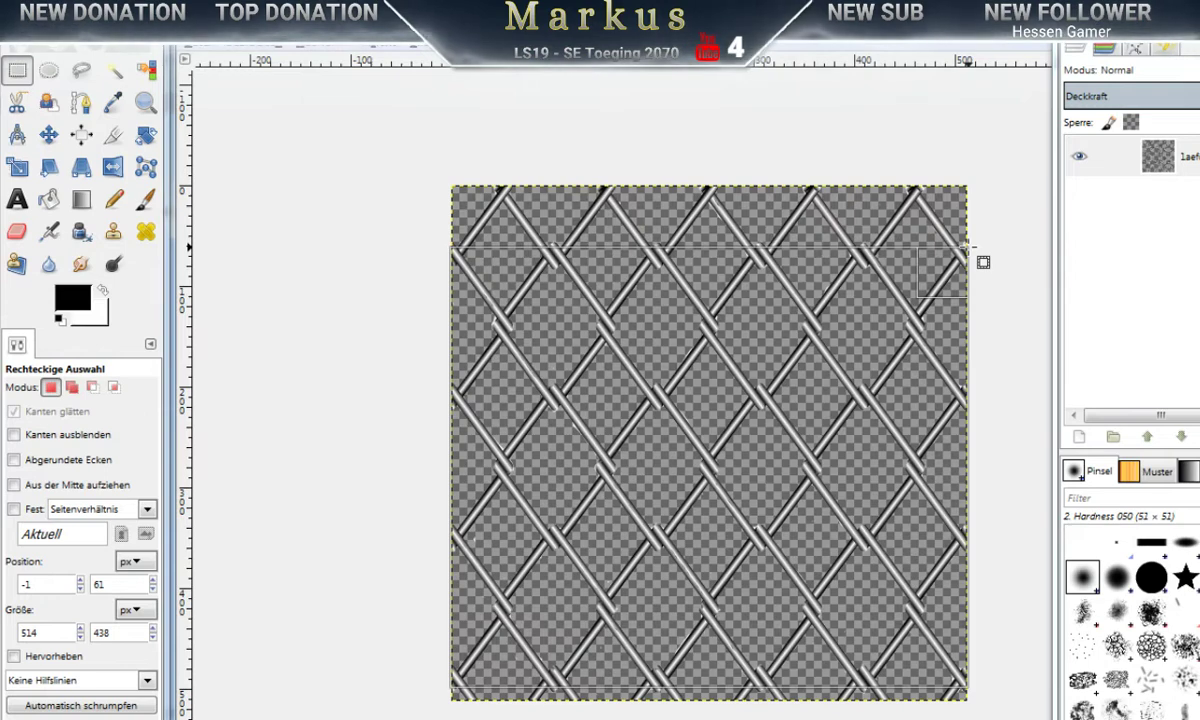
{"action": "left_click_drag", "start_coordinate": [966, 246], "coordinate": [966, 203]}
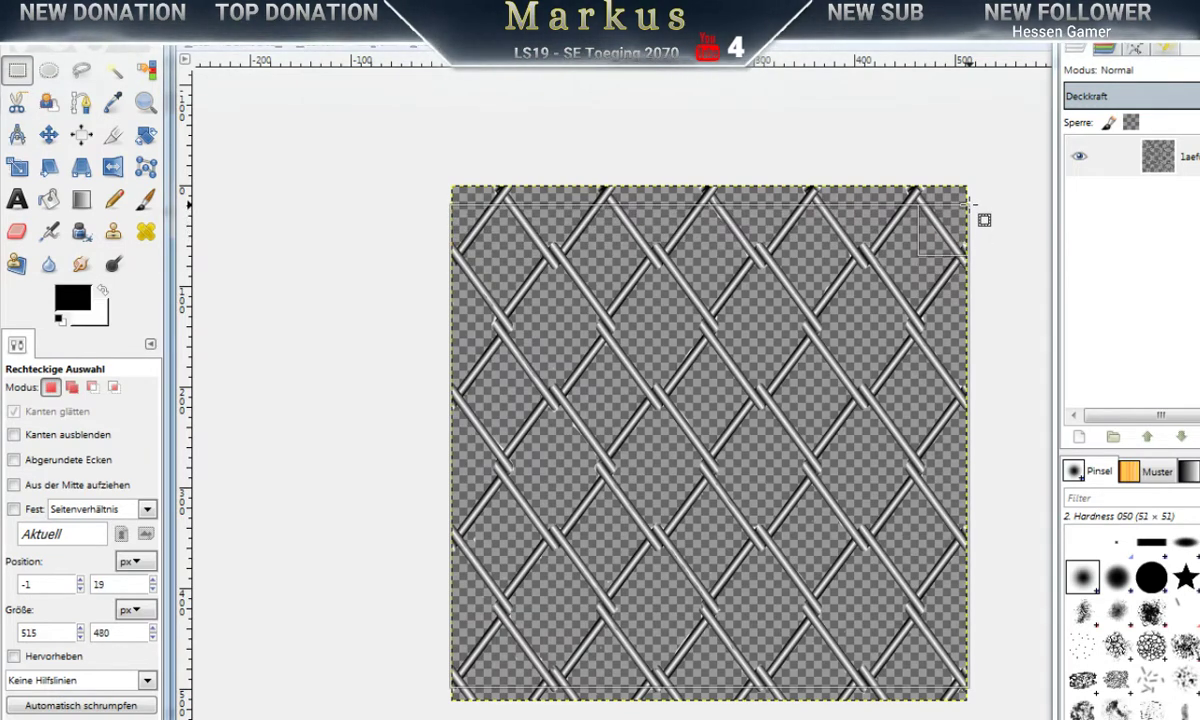
{"action": "left_click_drag", "start_coordinate": [967, 203], "coordinate": [968, 195]}
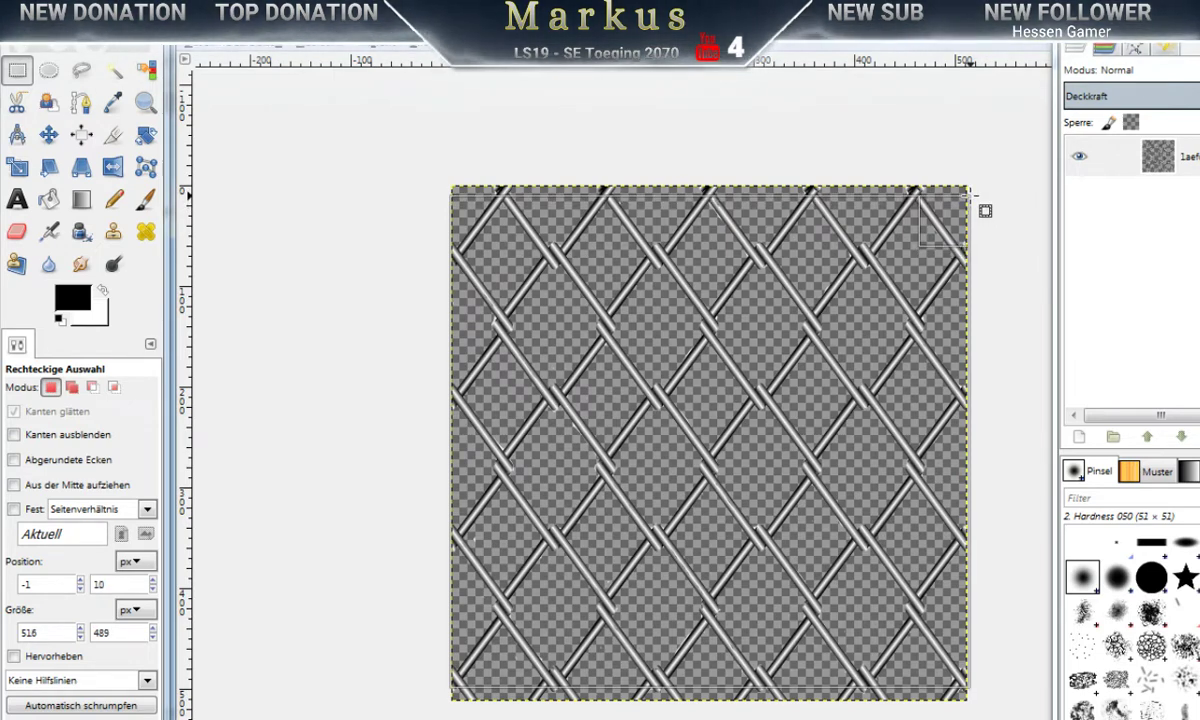
{"action": "left_click_drag", "start_coordinate": [971, 195], "coordinate": [969, 200]}
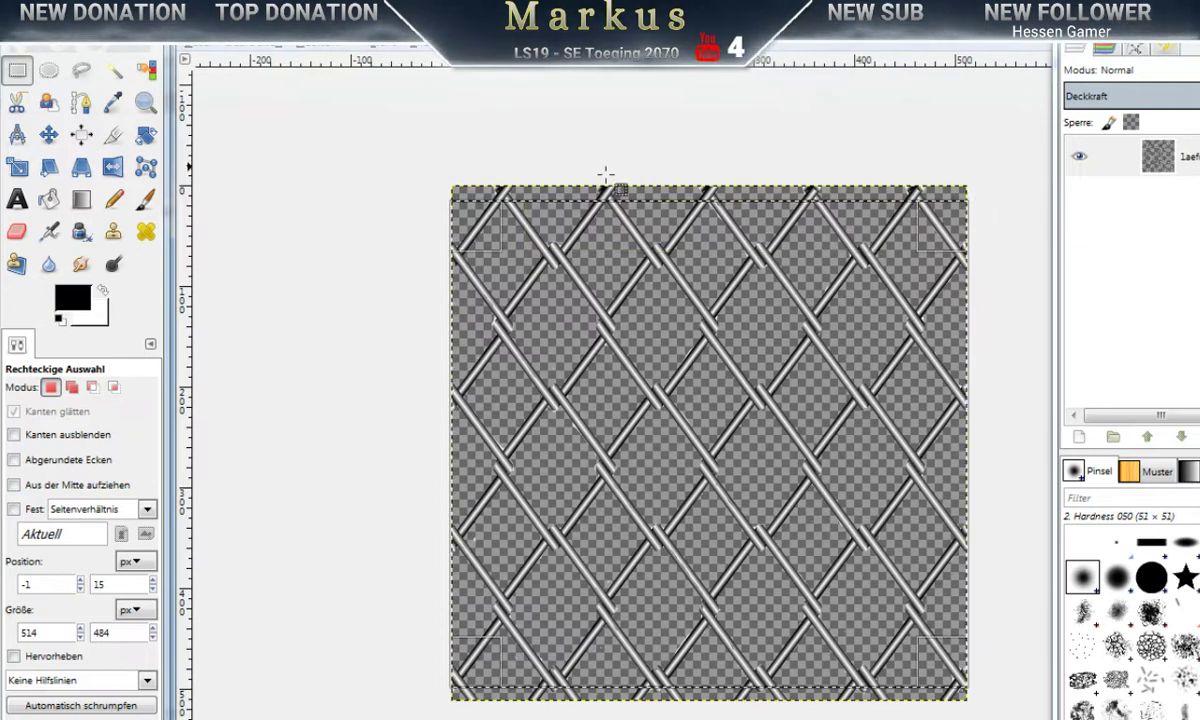
{"action": "left_click", "coordinate": [250, 46]}
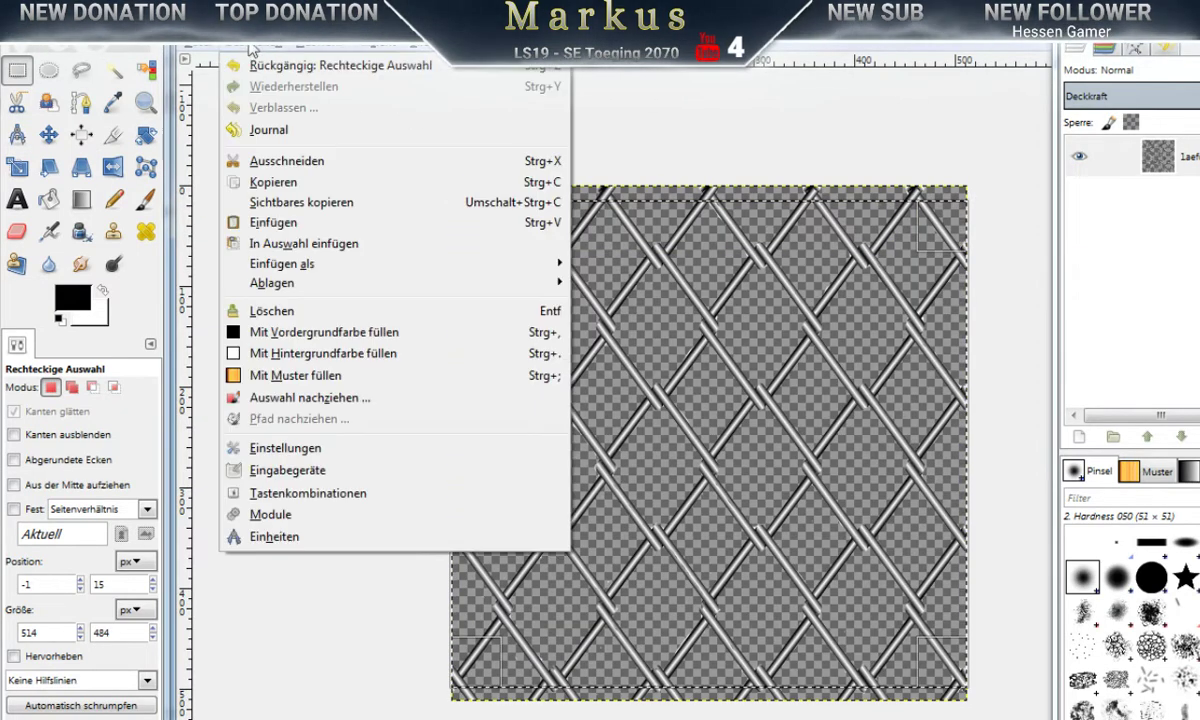
{"action": "left_click", "coordinate": [272, 183]}
Step: Create a new 512 × 512 px image and move its window clear of the tool panel
{"action": "left_click", "coordinate": [197, 46]}
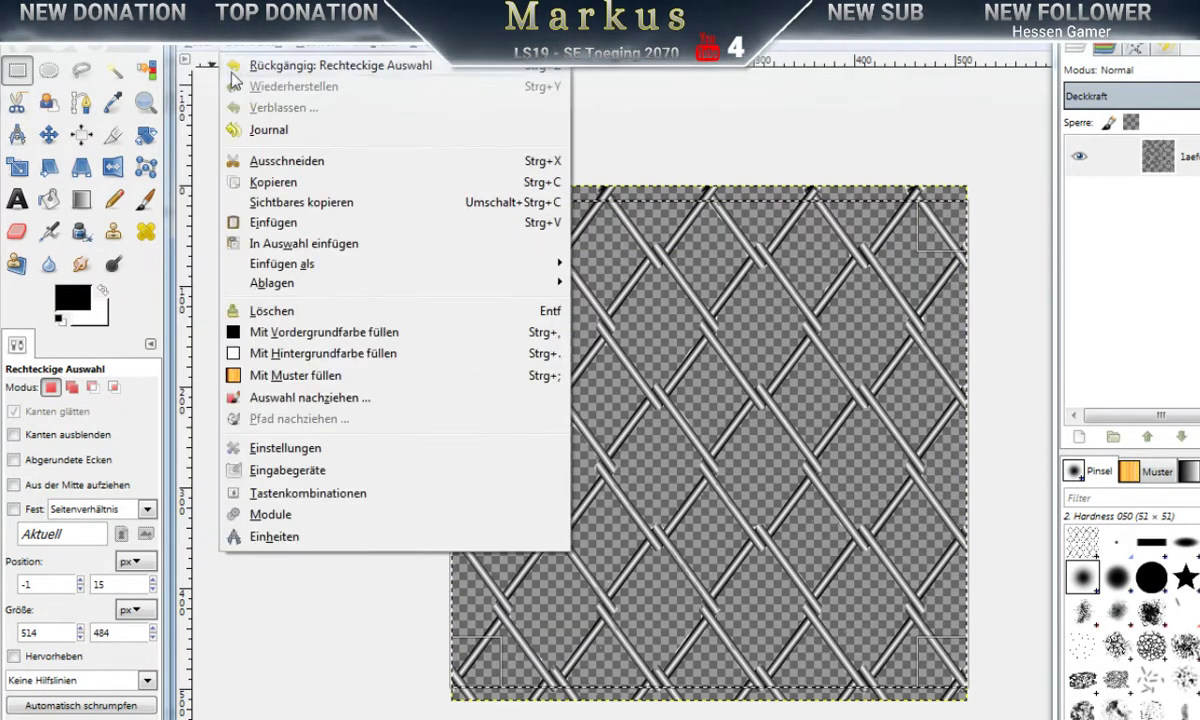
{"action": "left_click", "coordinate": [215, 66]}
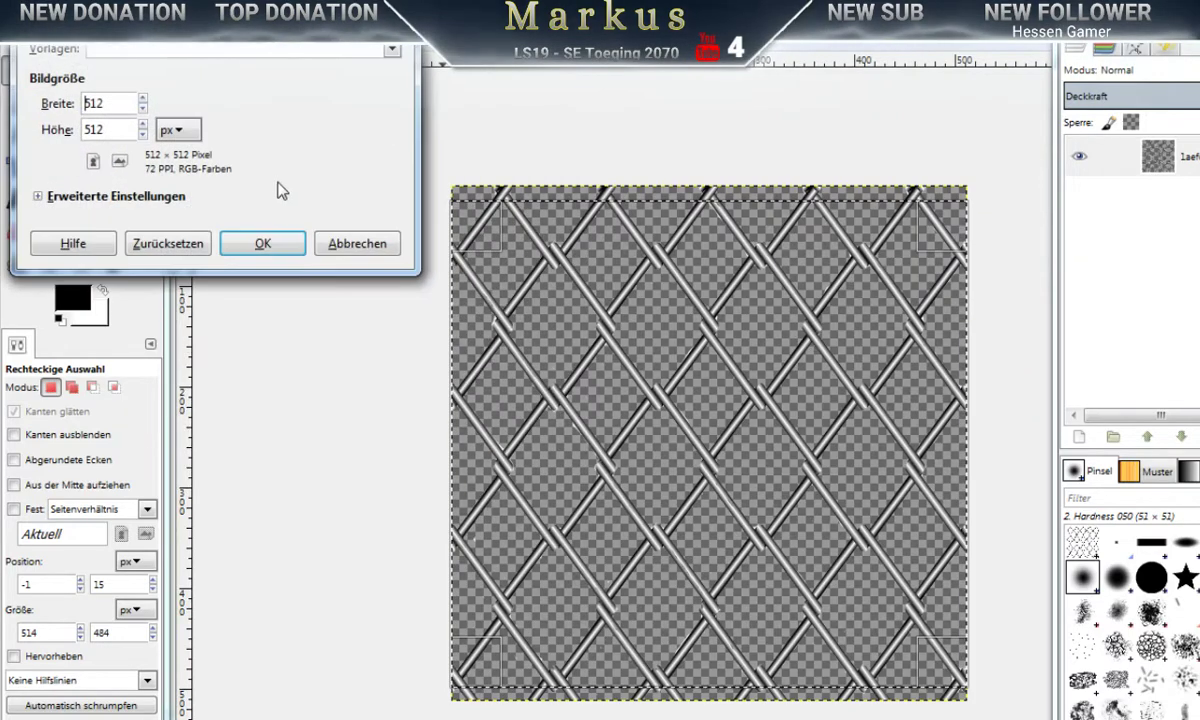
{"action": "left_click", "coordinate": [262, 245]}
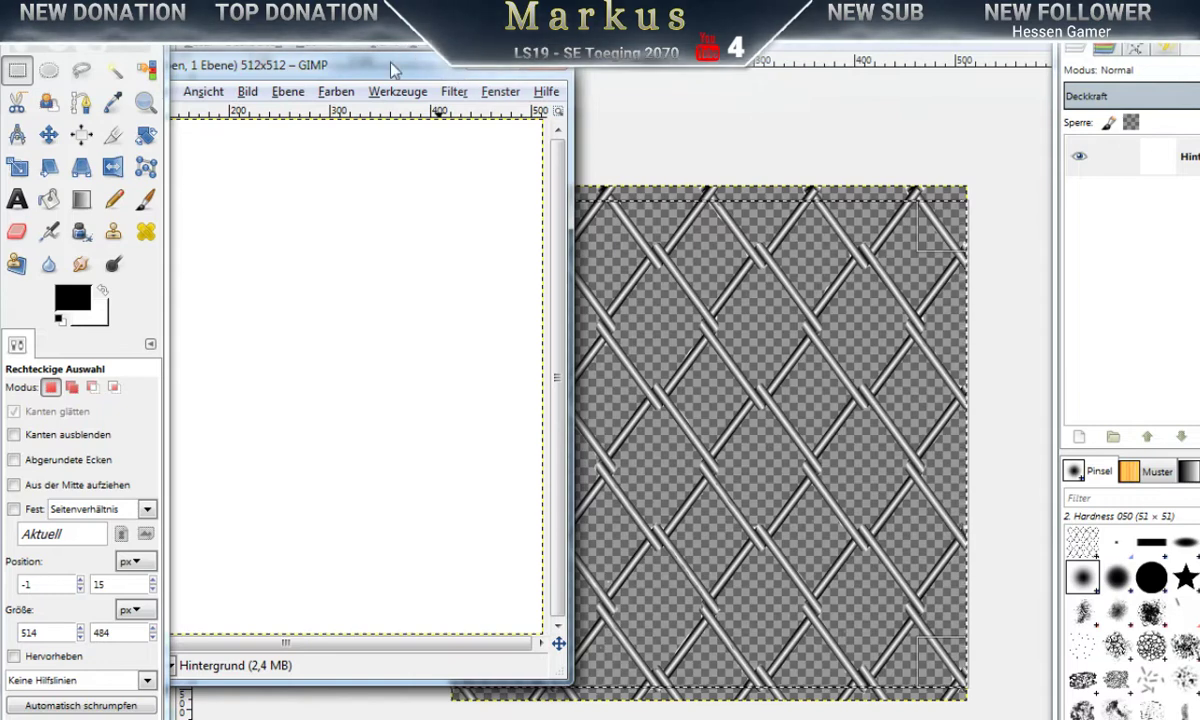
{"action": "left_click_drag", "start_coordinate": [396, 65], "coordinate": [738, 65]}
Step: Paste the copied mesh area as a new image, close the blank 512 × 512 image, and move the new window clear
{"action": "left_click", "coordinate": [420, 92]}
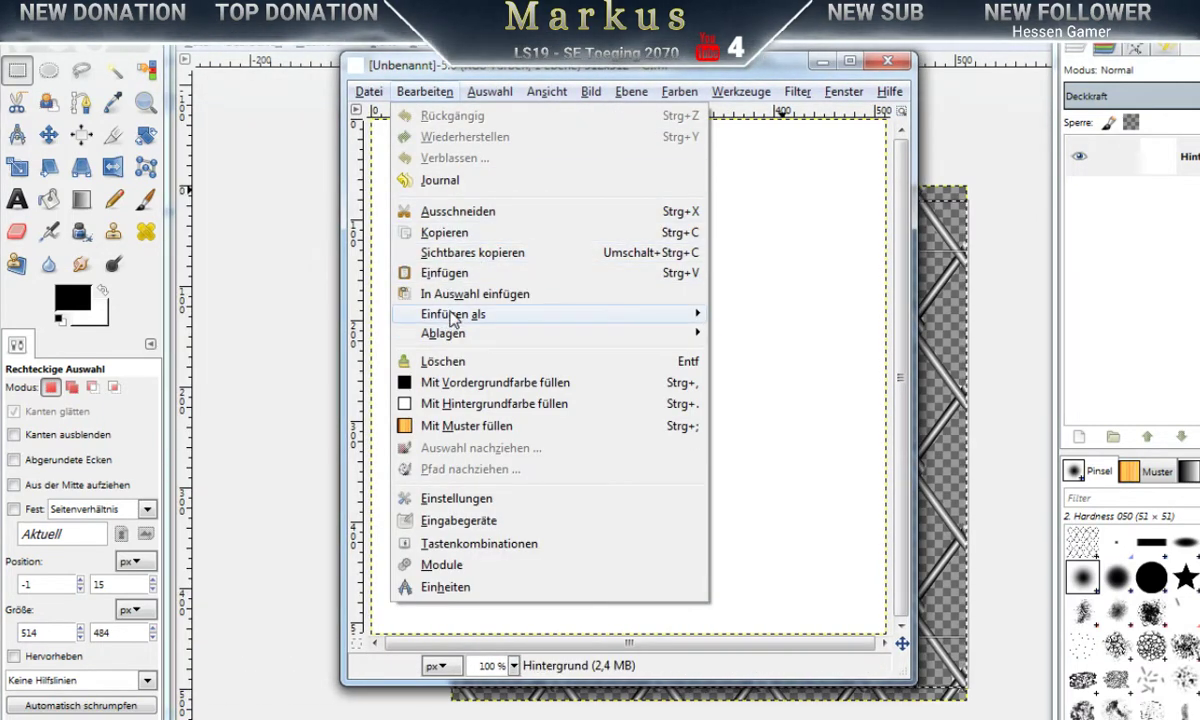
{"action": "mouse_move", "coordinate": [455, 316]}
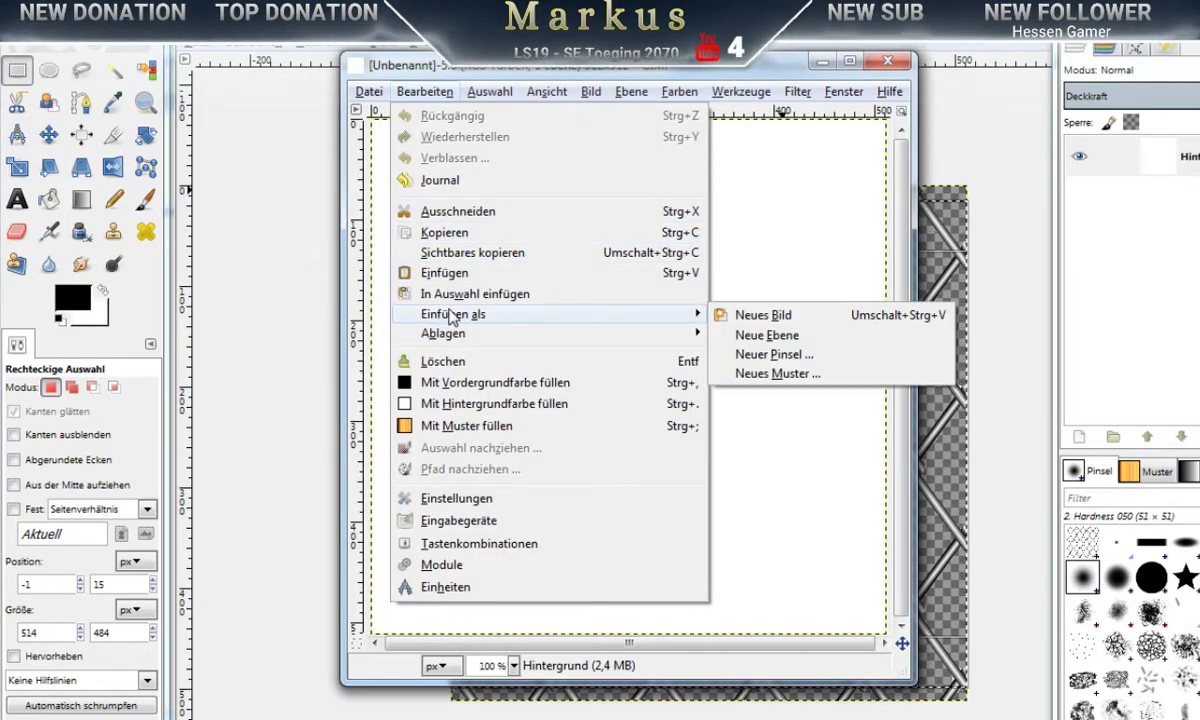
{"action": "left_click", "coordinate": [757, 316]}
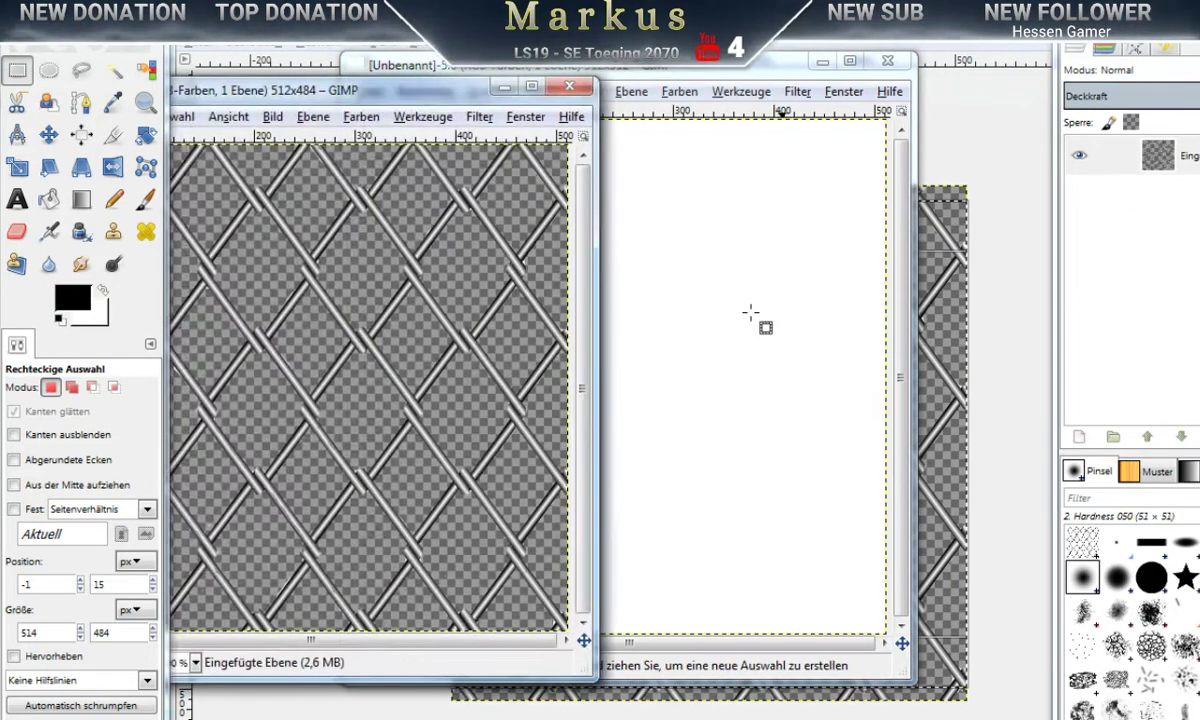
{"action": "left_click", "coordinate": [887, 62]}
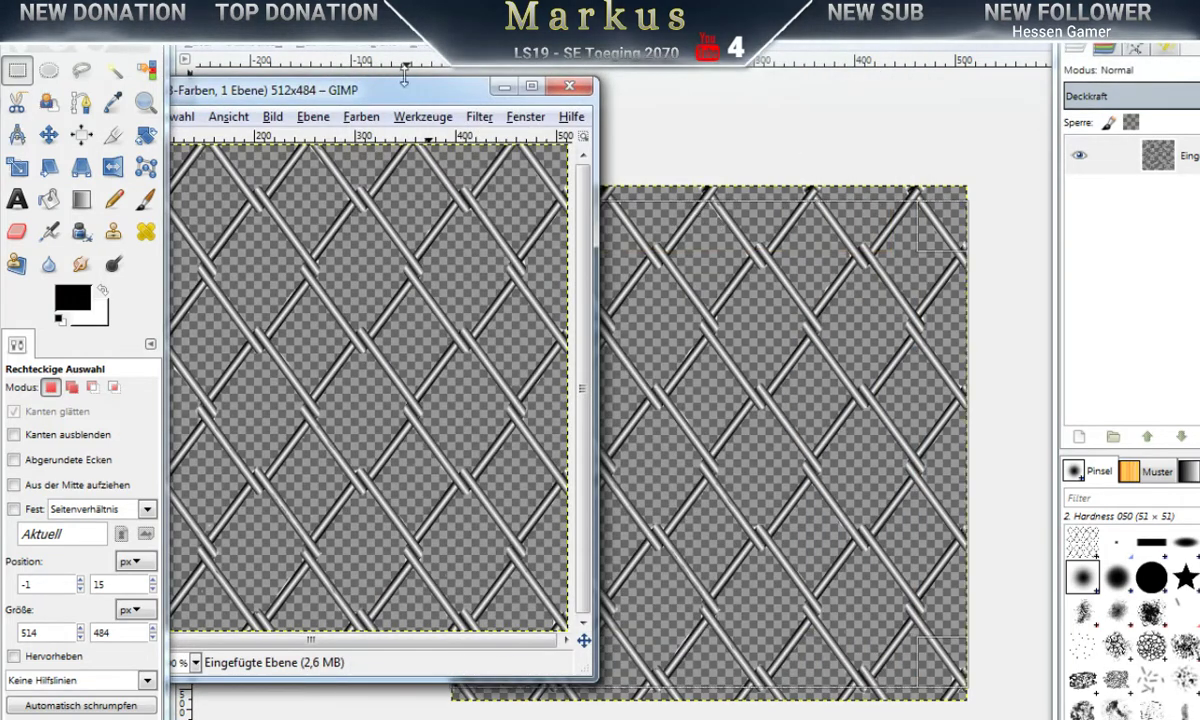
{"action": "left_click_drag", "start_coordinate": [398, 93], "coordinate": [738, 96]}
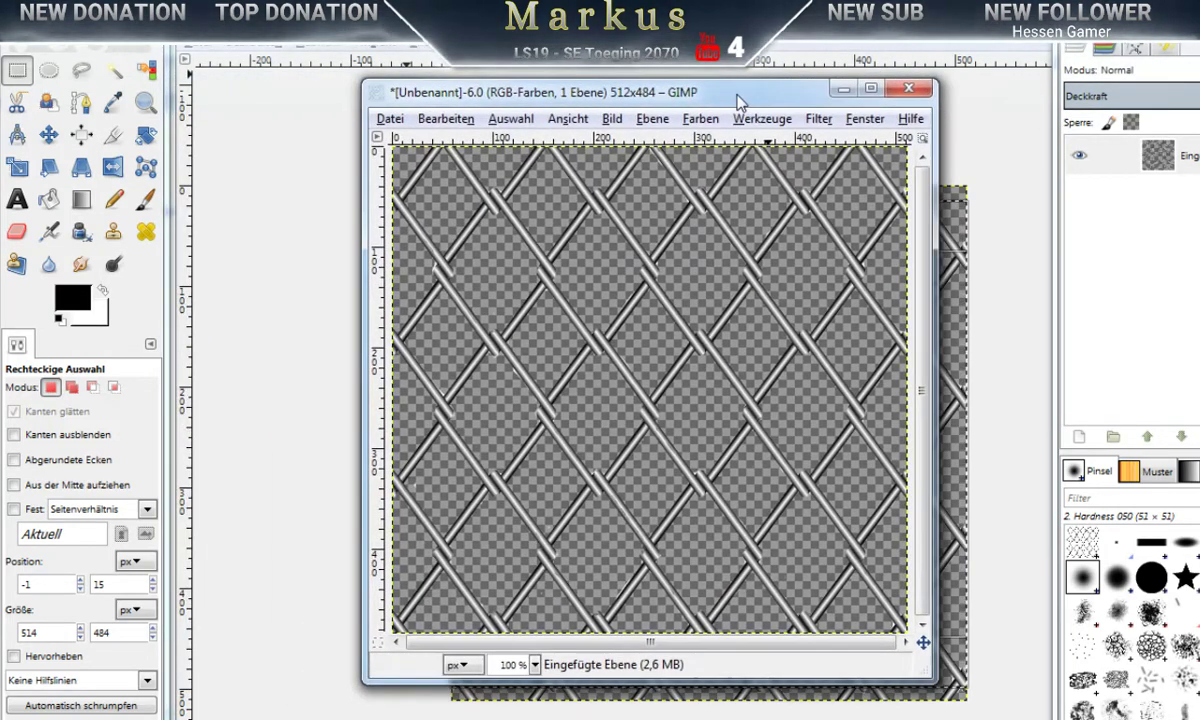
Step: Export the pasted 512 × 484 px mesh image over zaun.dds in the textures folder with BC2 / DXT3 compression
{"action": "left_click", "coordinate": [385, 119]}
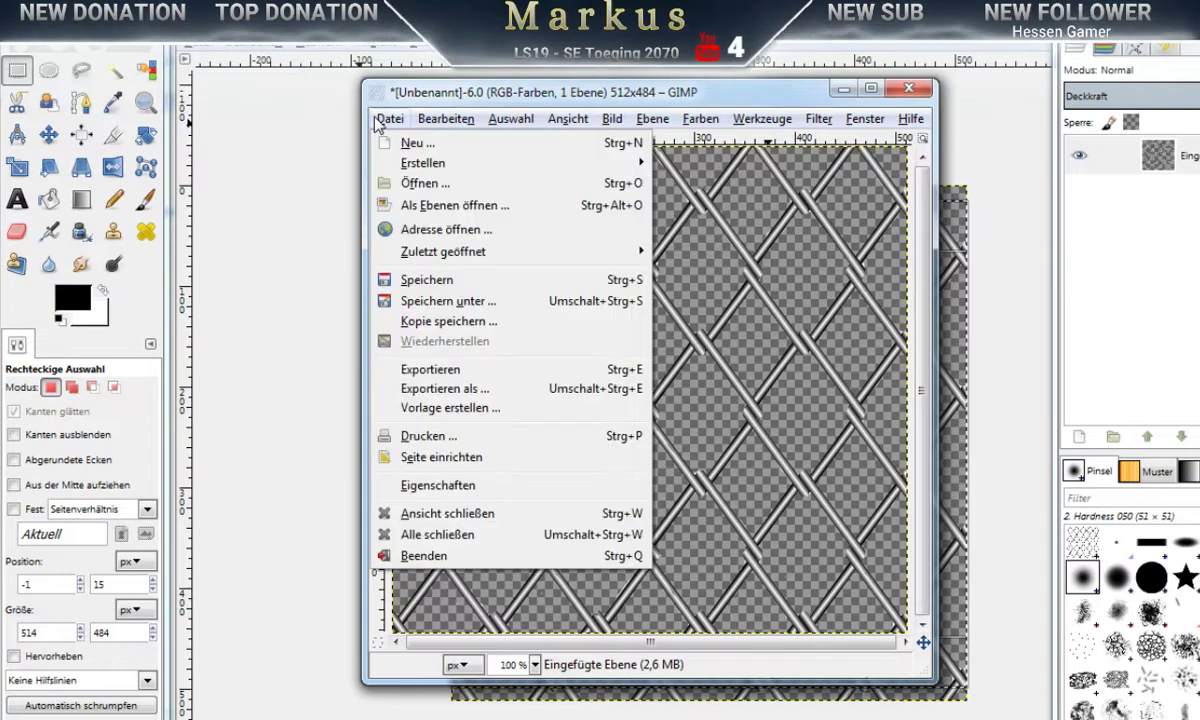
{"action": "left_click", "coordinate": [437, 390]}
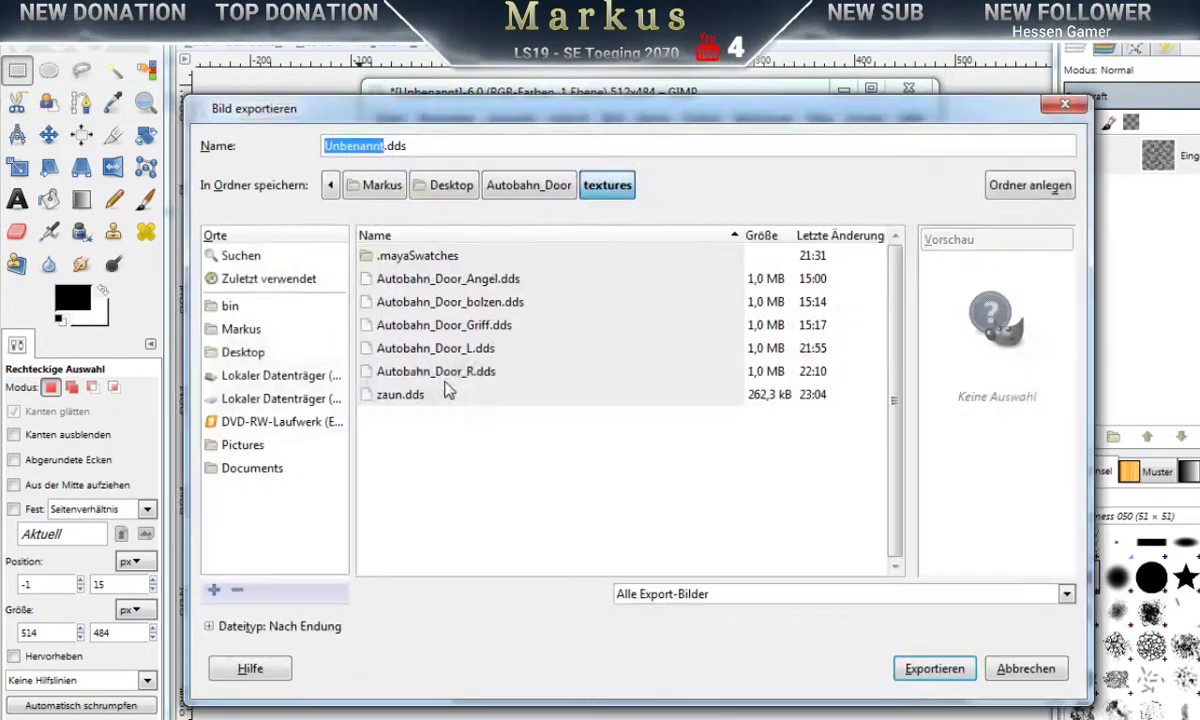
{"action": "left_click", "coordinate": [395, 397]}
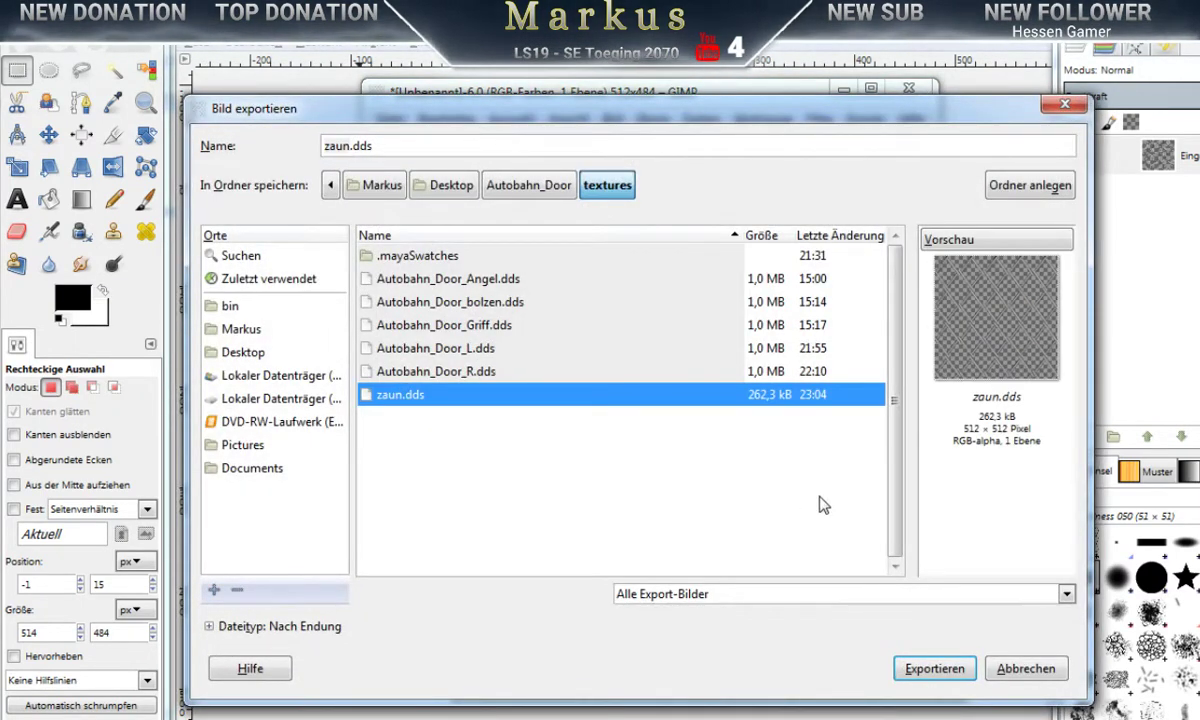
{"action": "left_click", "coordinate": [935, 670]}
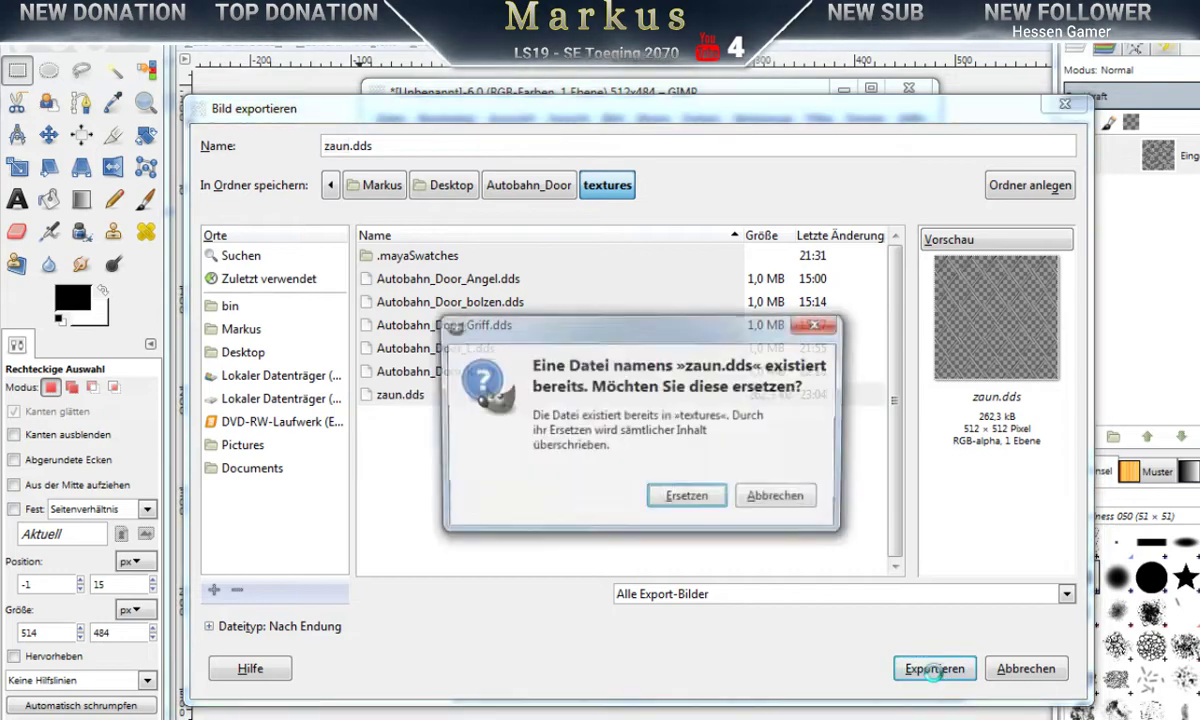
{"action": "left_click", "coordinate": [685, 499]}
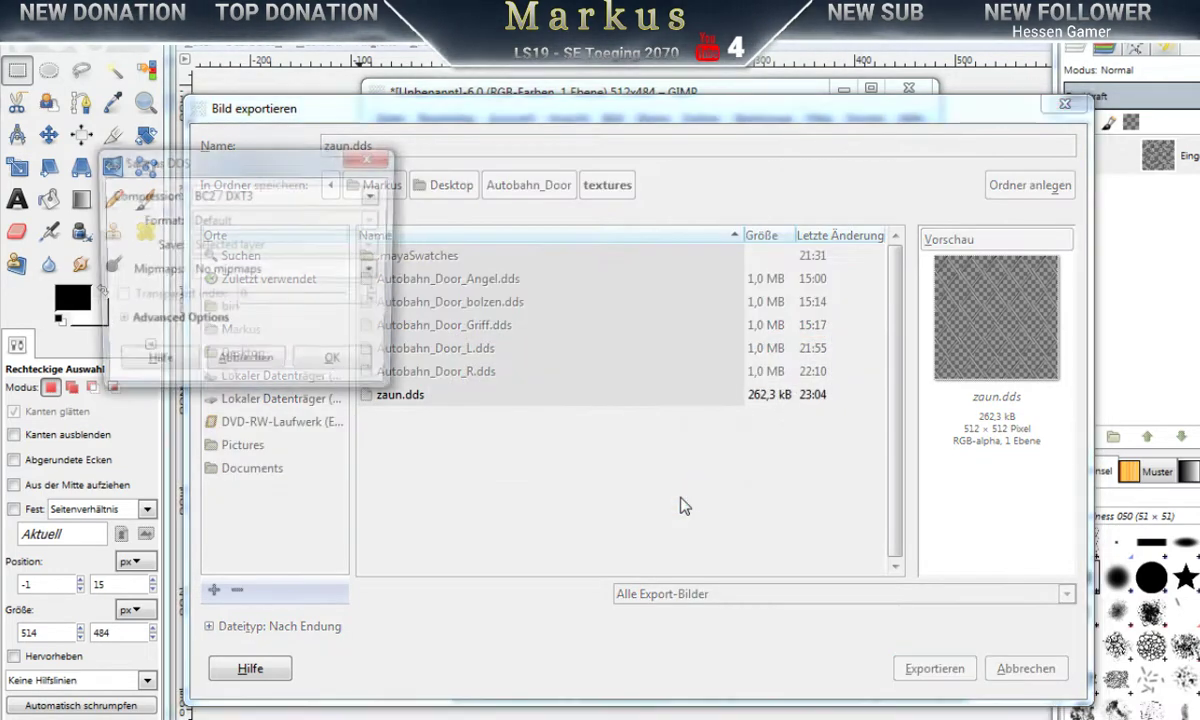
{"action": "left_click", "coordinate": [320, 372]}
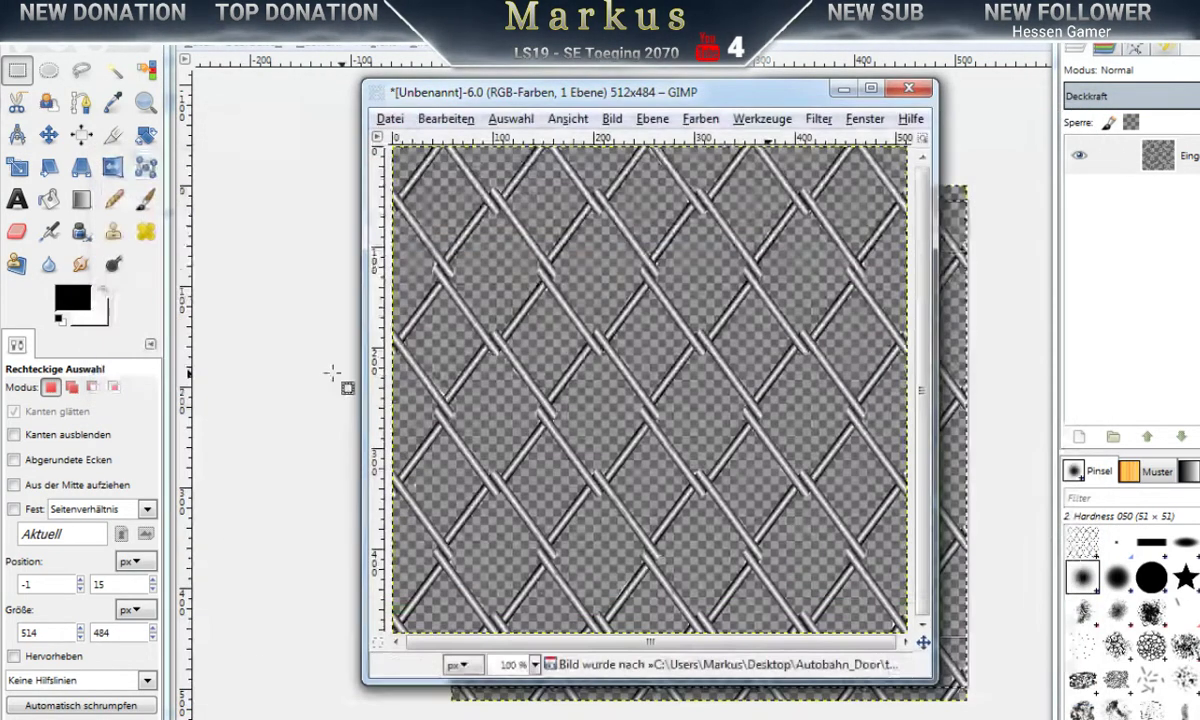
Step: Scale the mesh image to 512 × 512 px with the width-height proportion unlinked
{"action": "left_click", "coordinate": [611, 119]}
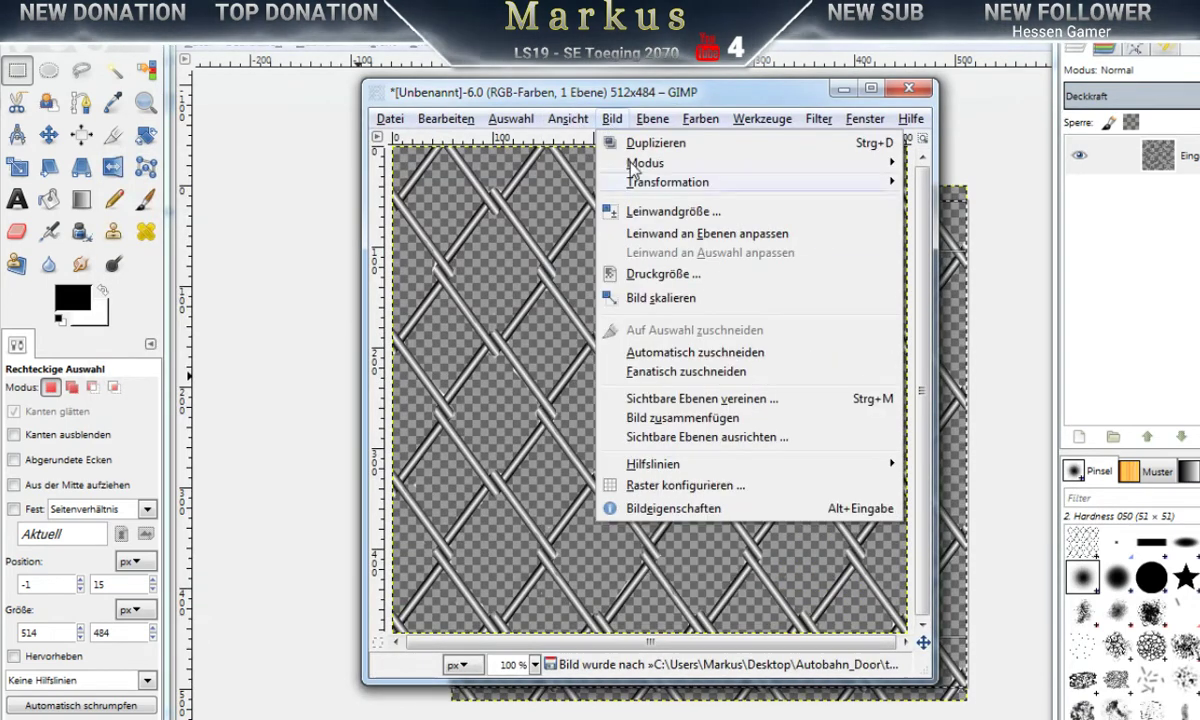
{"action": "left_click", "coordinate": [668, 300]}
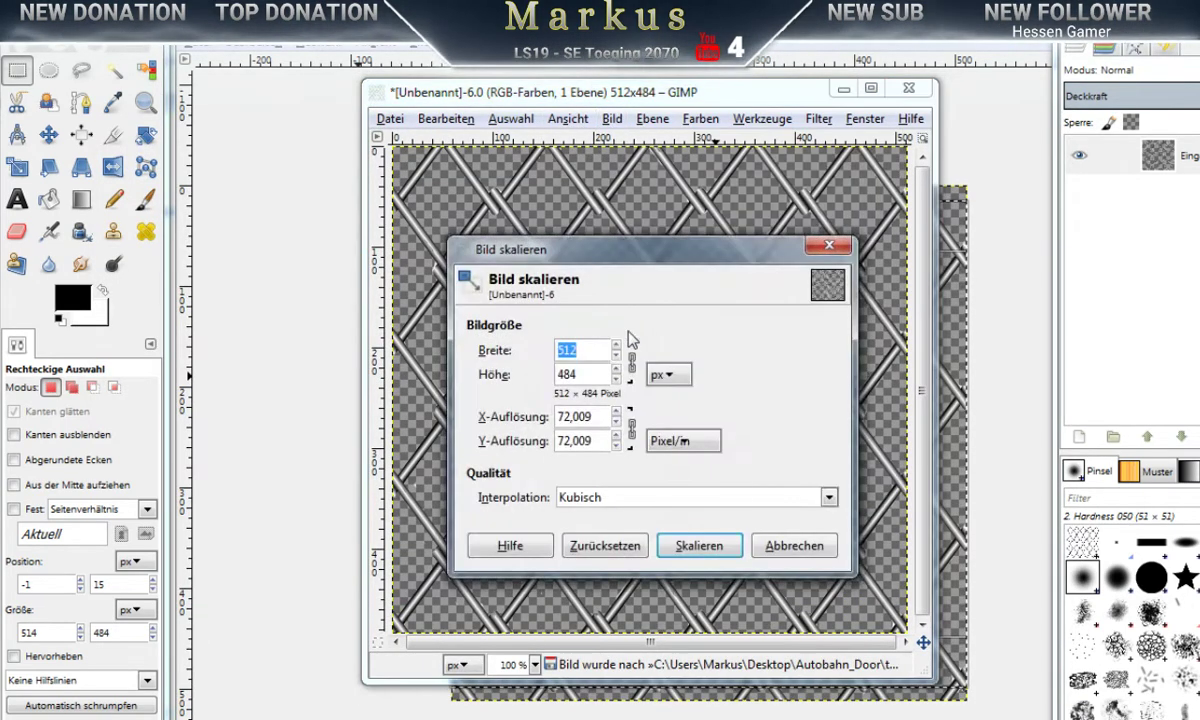
{"action": "left_click", "coordinate": [631, 362]}
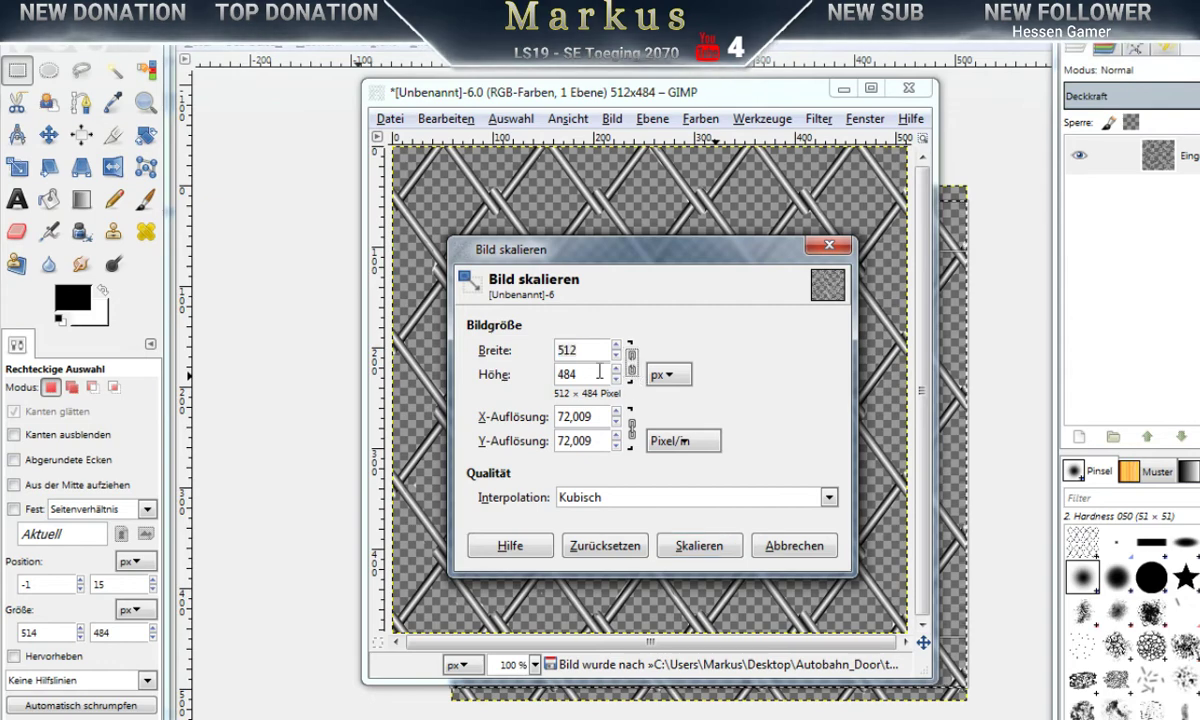
{"action": "left_click_drag", "start_coordinate": [598, 373], "coordinate": [533, 373]}
{"action": "type", "text": "512"}
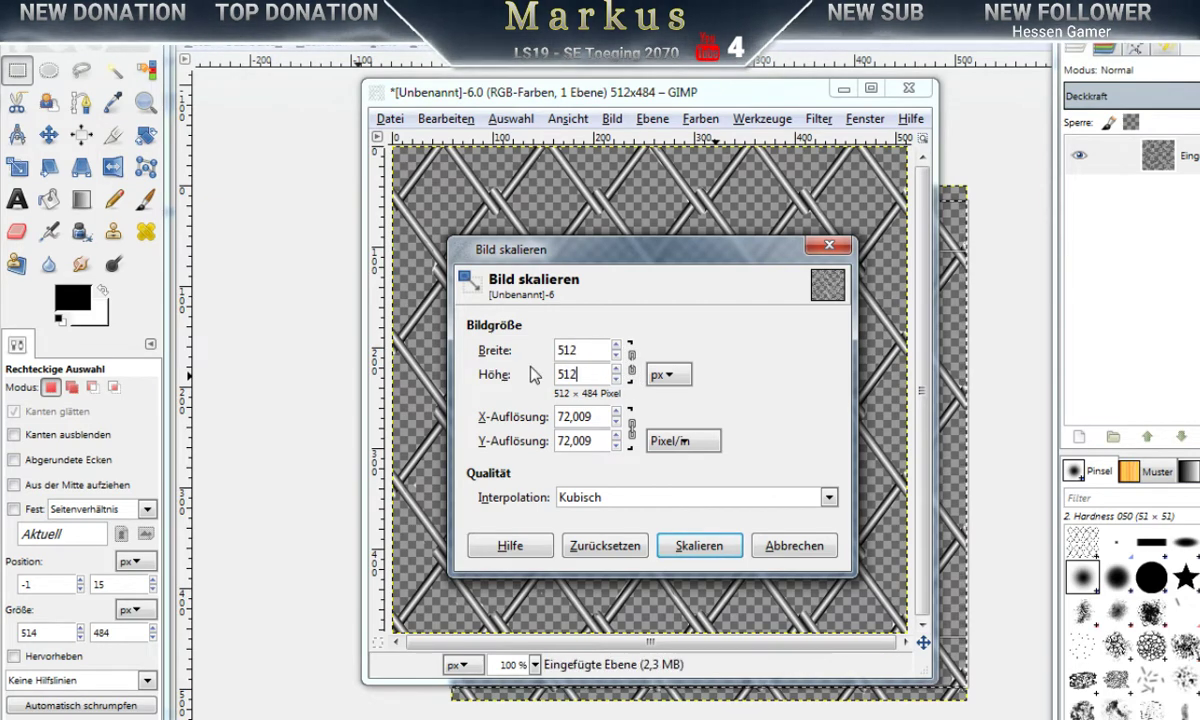
{"action": "left_click", "coordinate": [699, 545]}
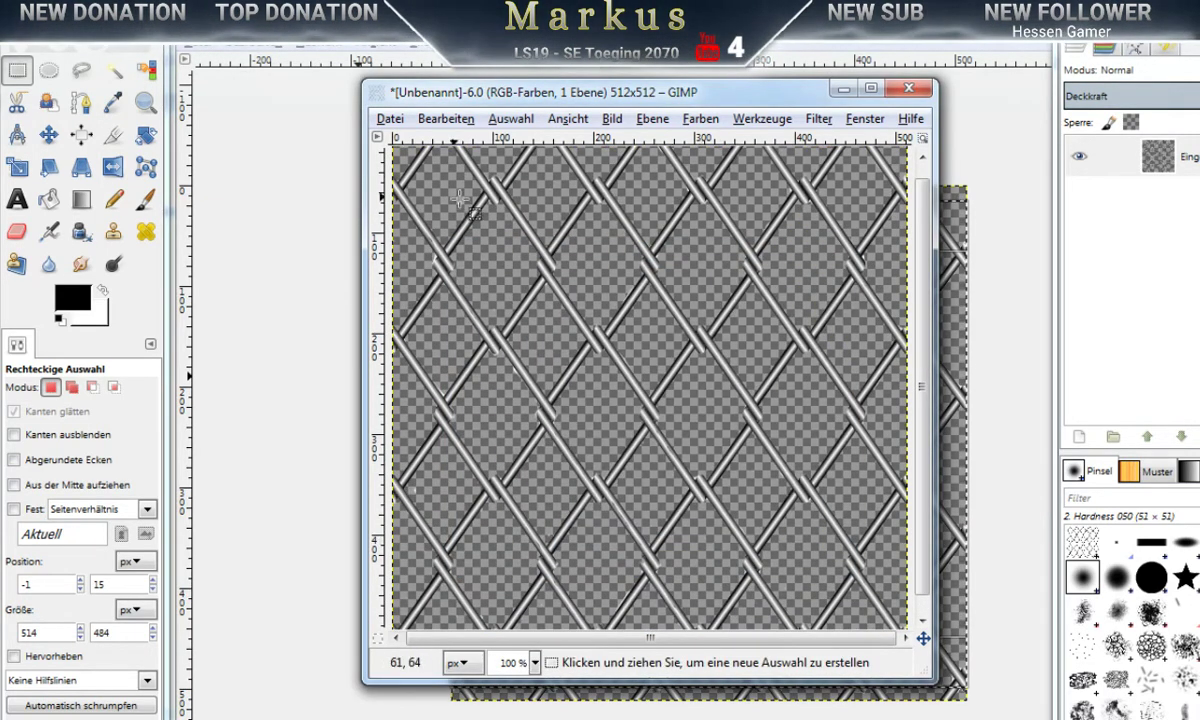
Step: Export the scaled mesh image over zaun.dds with BC2 / DXT3 compression and reload the texture on the gate in the 3D editor
{"action": "left_click", "coordinate": [390, 119]}
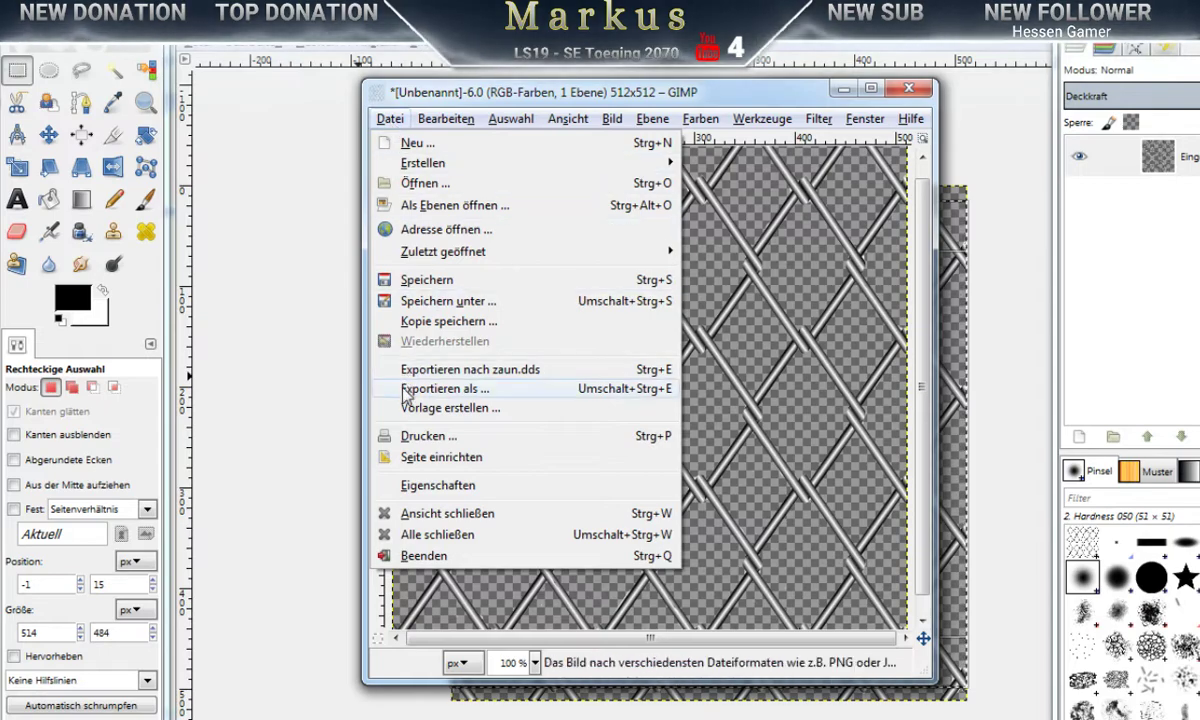
{"action": "left_click", "coordinate": [445, 388]}
{"action": "left_click", "coordinate": [418, 396]}
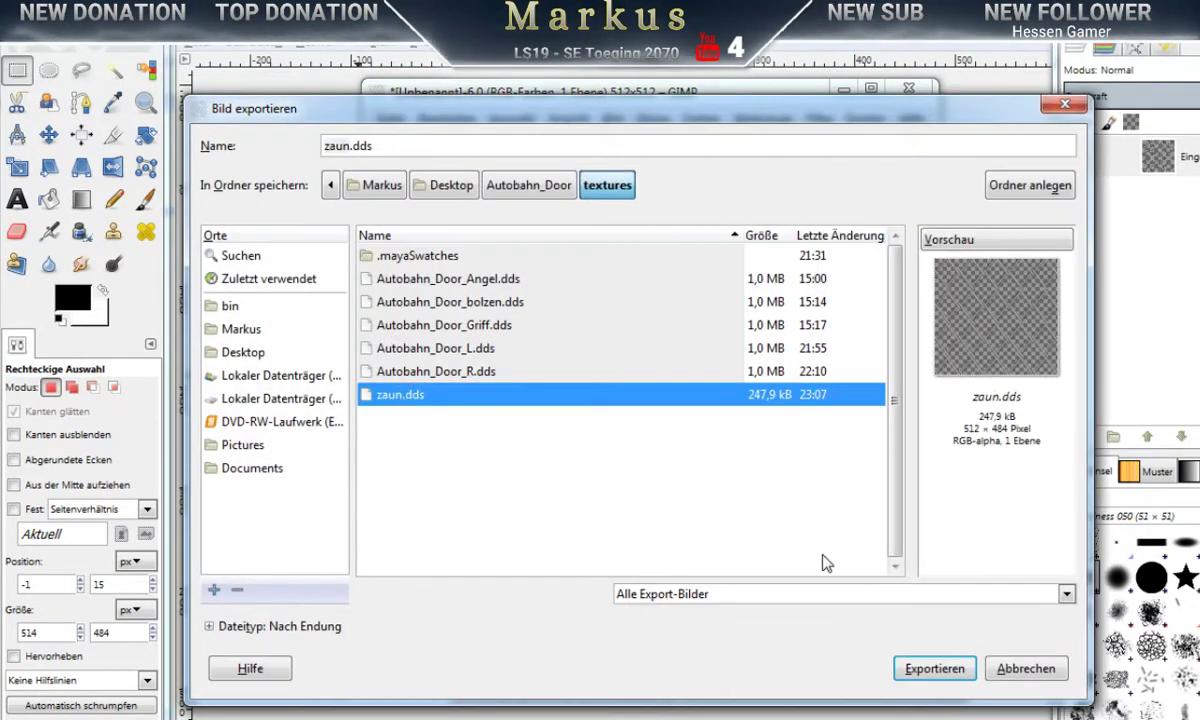
{"action": "left_click", "coordinate": [950, 672]}
{"action": "left_click", "coordinate": [717, 495]}
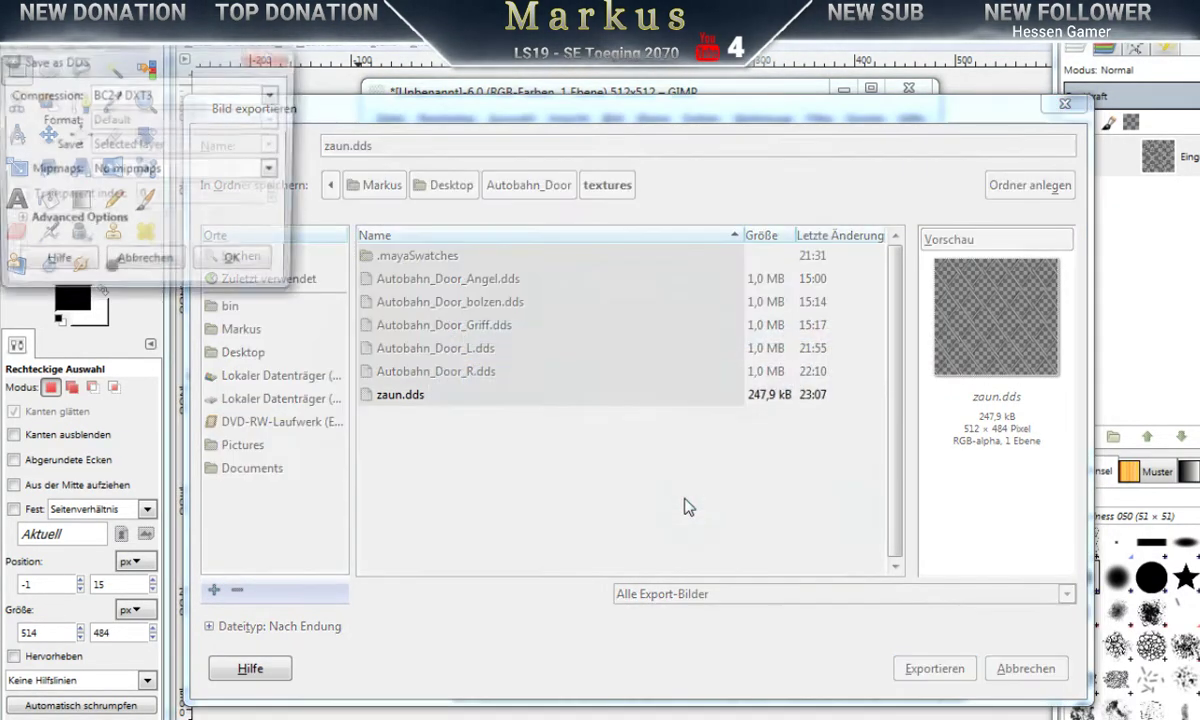
{"action": "left_click", "coordinate": [238, 266]}
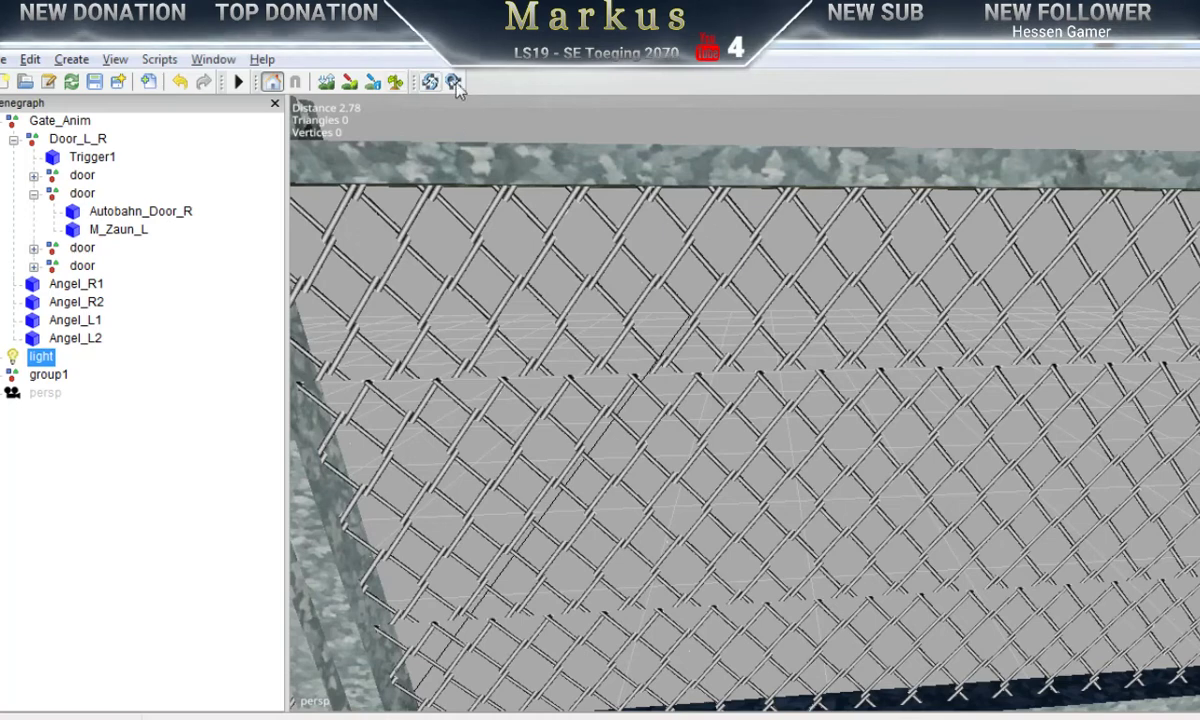
{"action": "left_click", "coordinate": [430, 81]}
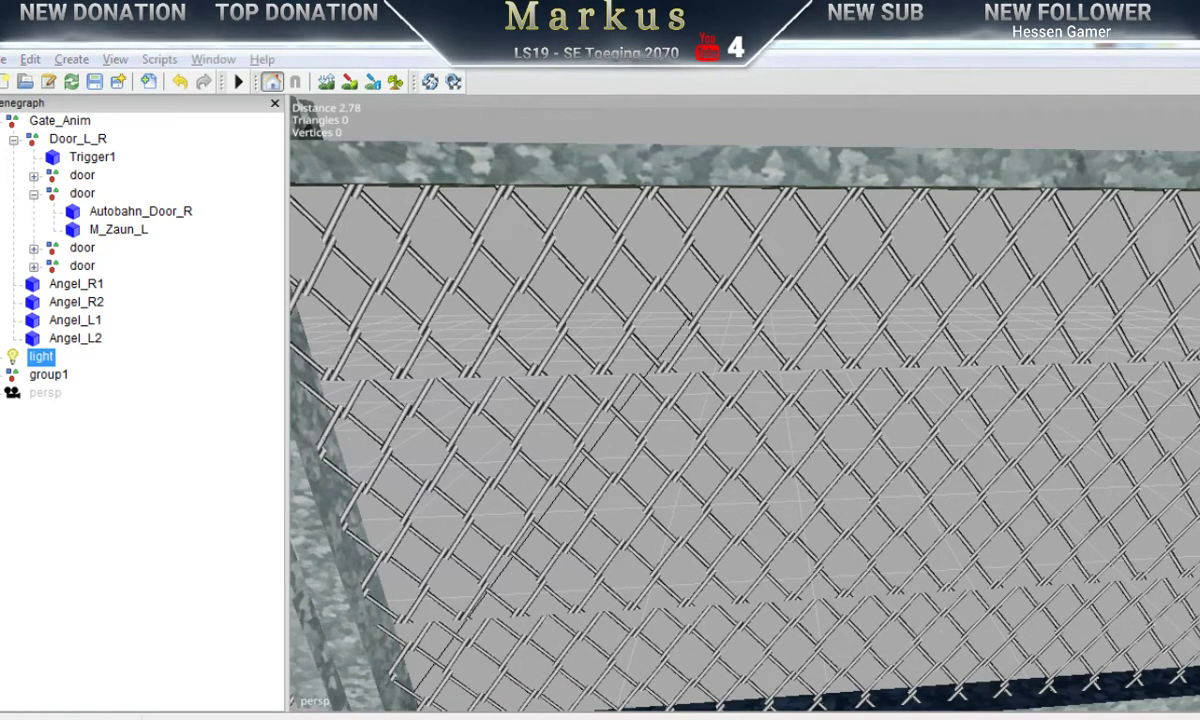
Step: Close the open untitled mesh images in GIMP, discarding their unsaved changes
{"action": "right_click", "coordinate": [1020, 719]}
{"action": "left_click", "coordinate": [956, 709]}
{"action": "left_click", "coordinate": [953, 708]}
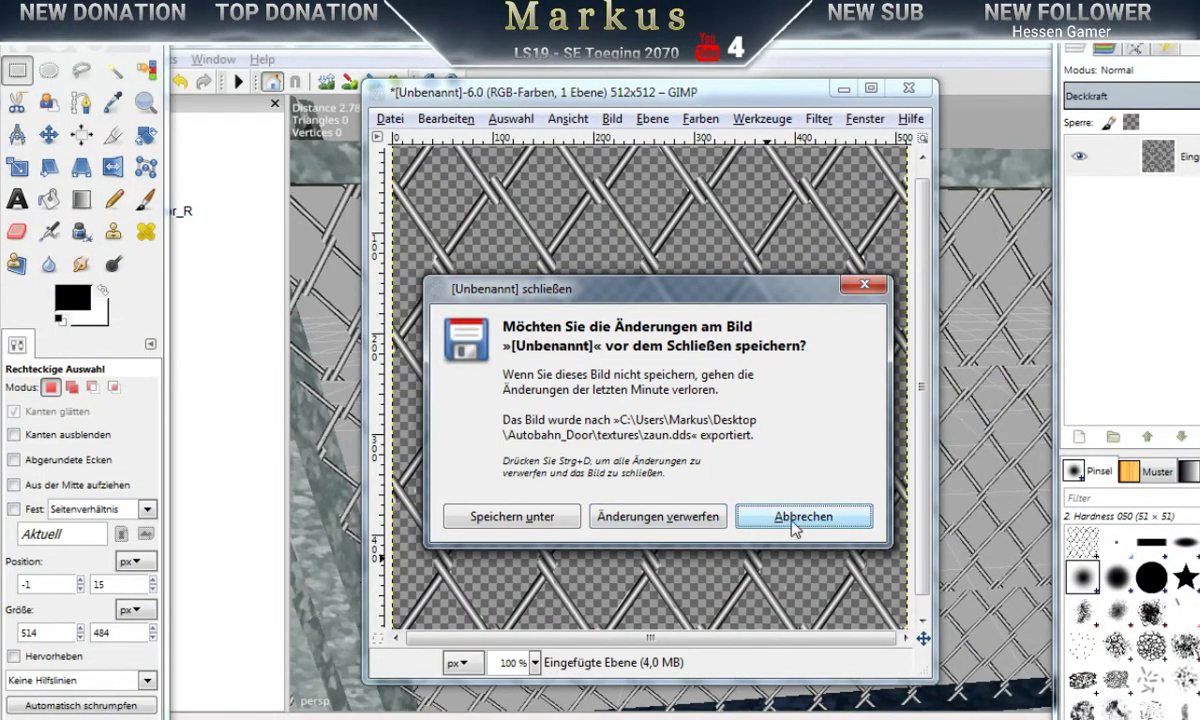
{"action": "left_click", "coordinate": [630, 518]}
{"action": "right_click", "coordinate": [952, 716]}
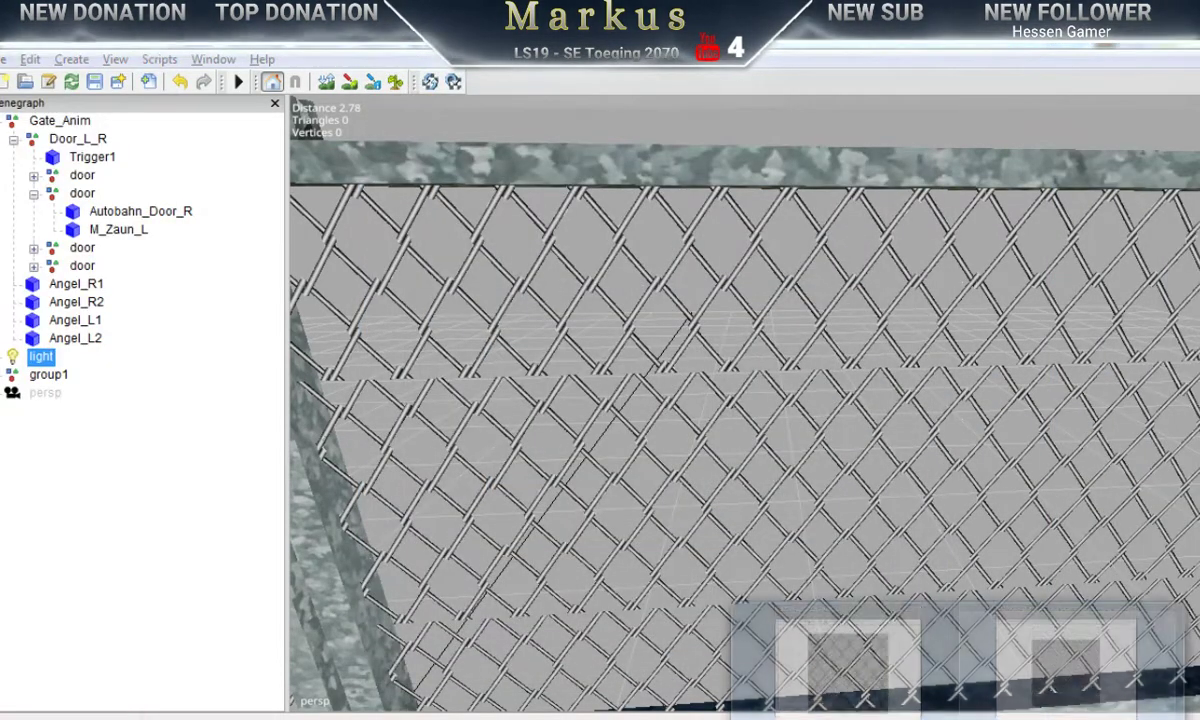
{"action": "left_click", "coordinate": [953, 708]}
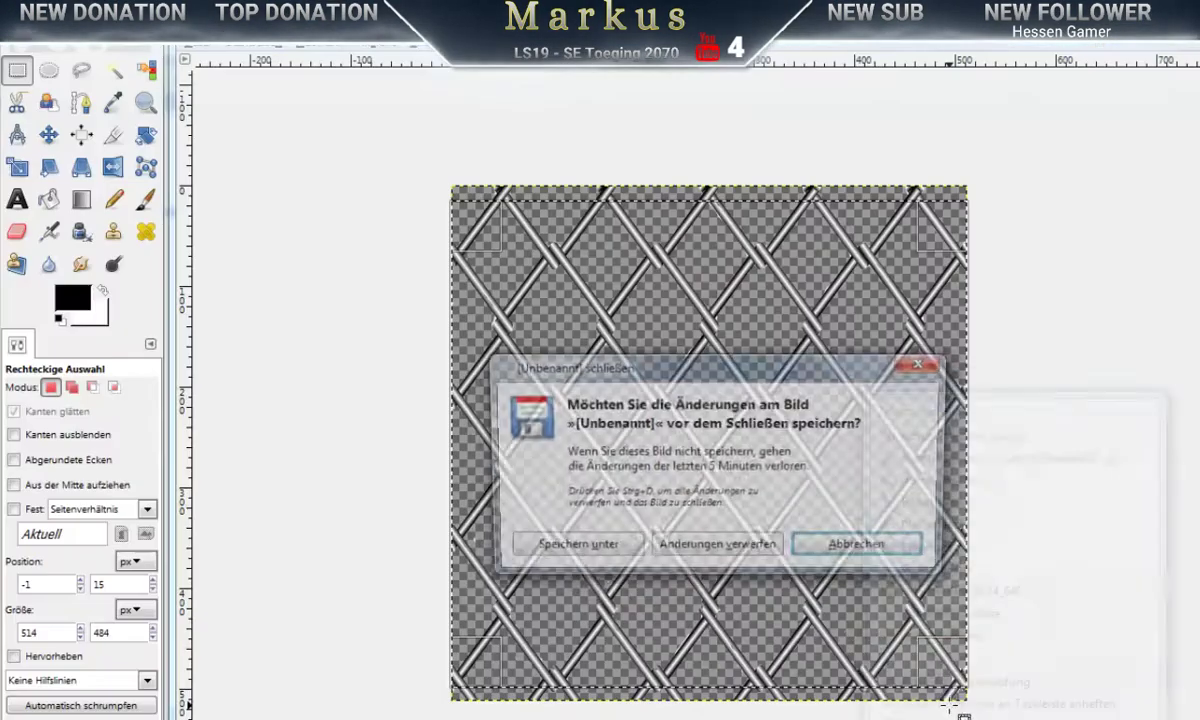
{"action": "left_click", "coordinate": [727, 549]}
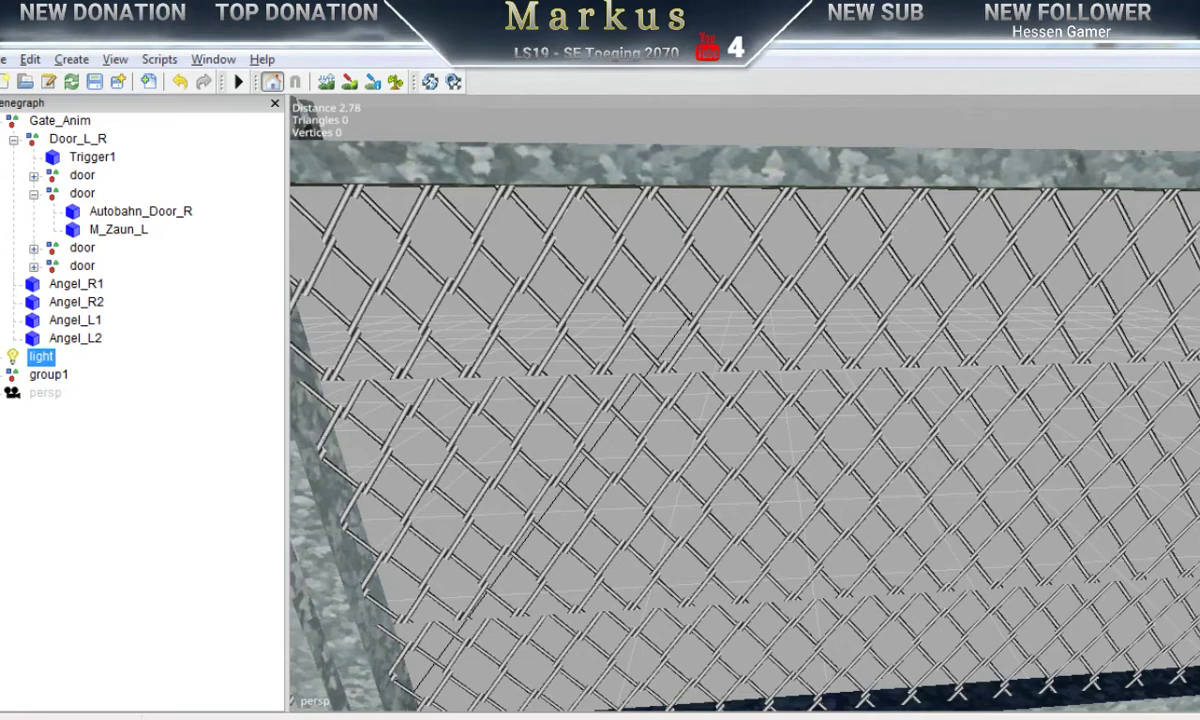
Step: Switch to the web browser and close the pngtree pages to get back to the Google image results
{"action": "key", "text": "alt+Tab"}
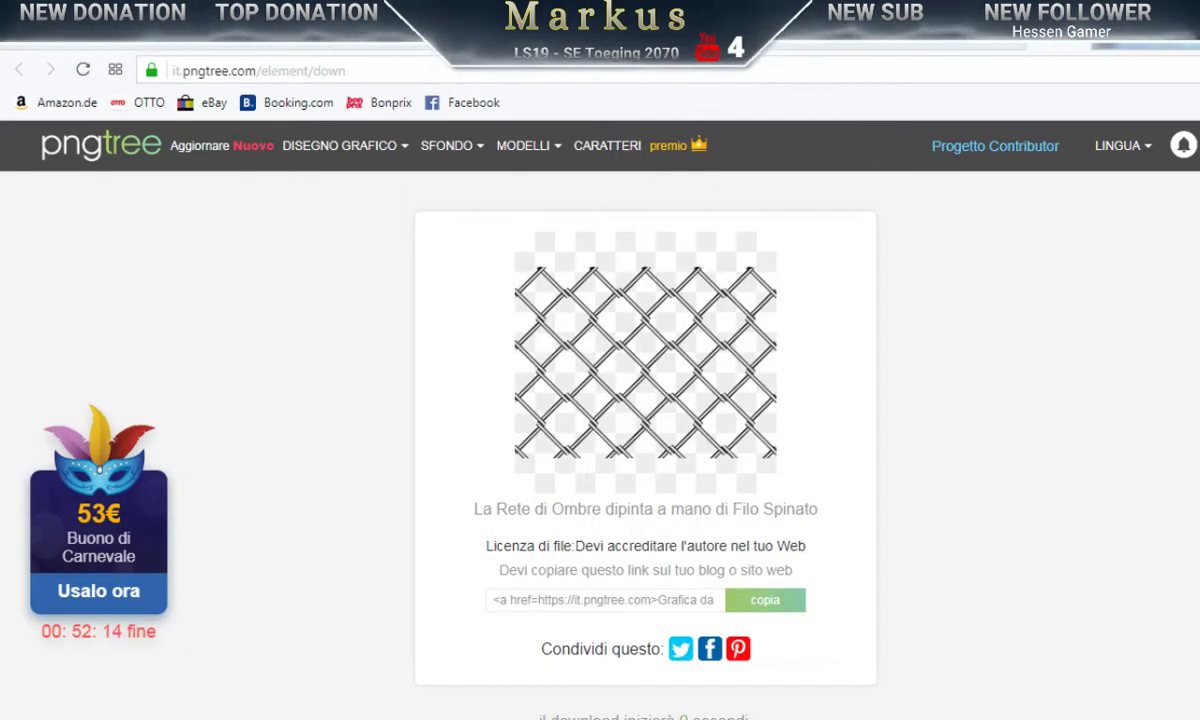
{"action": "left_click", "coordinate": [1079, 42]}
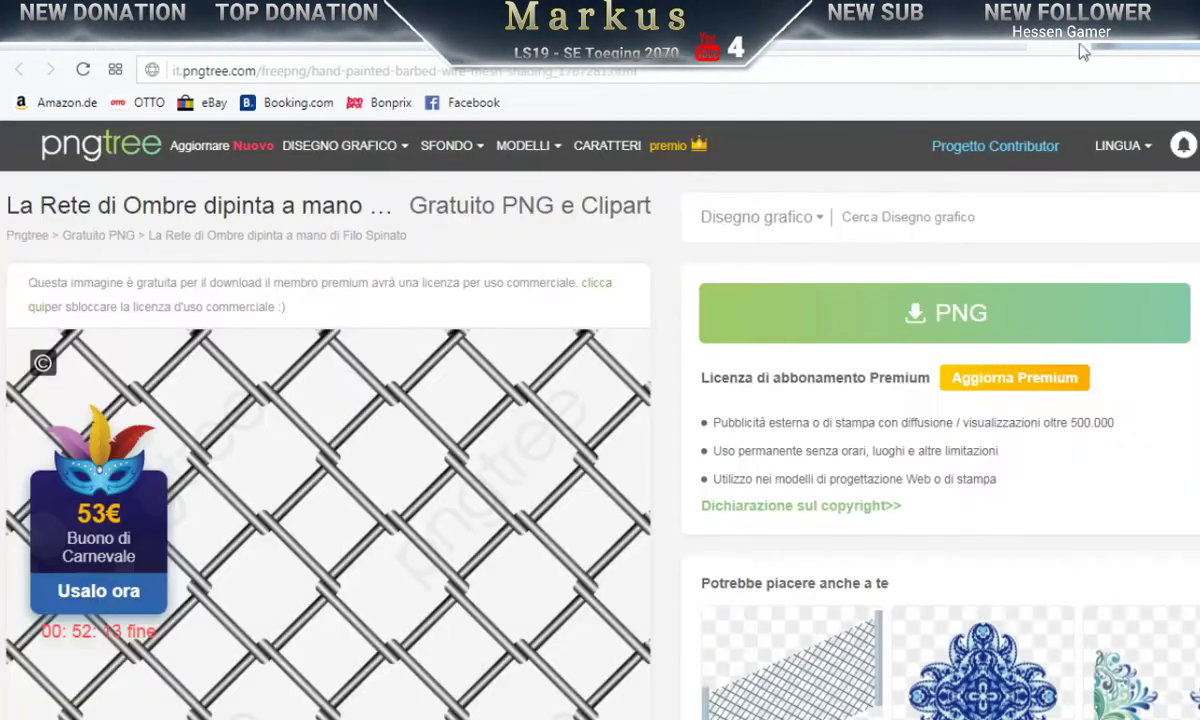
{"action": "key", "text": "alt+Left"}
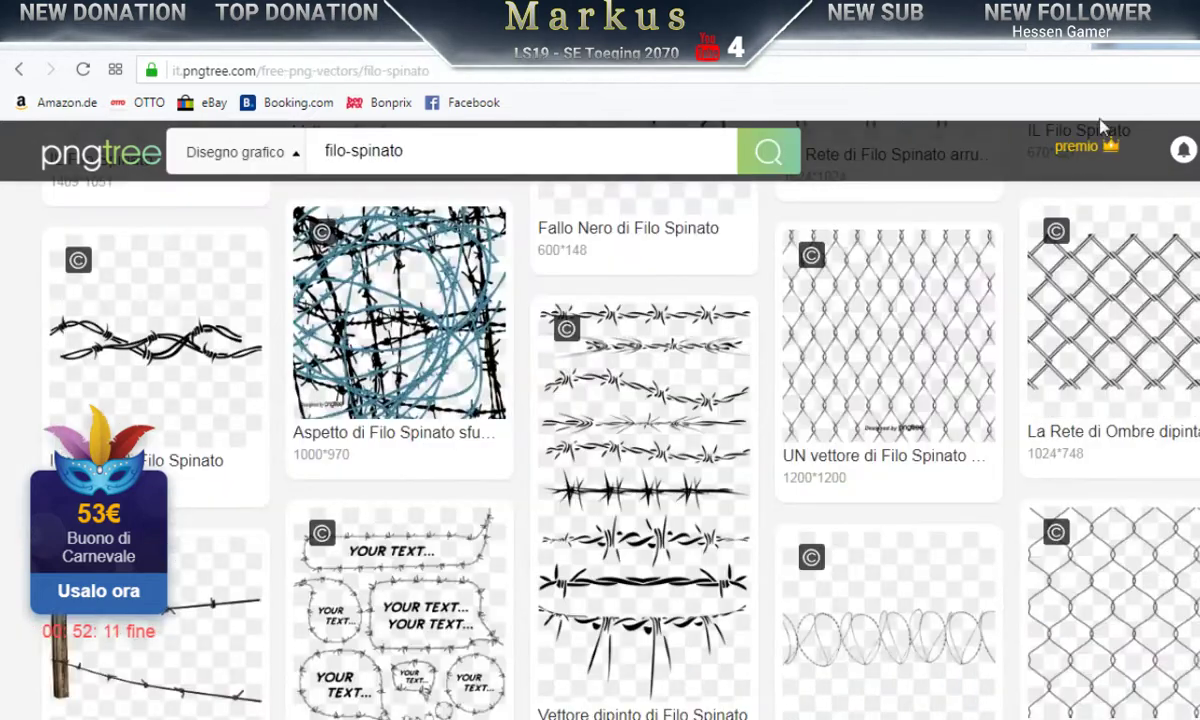
{"action": "left_click", "coordinate": [1080, 46]}
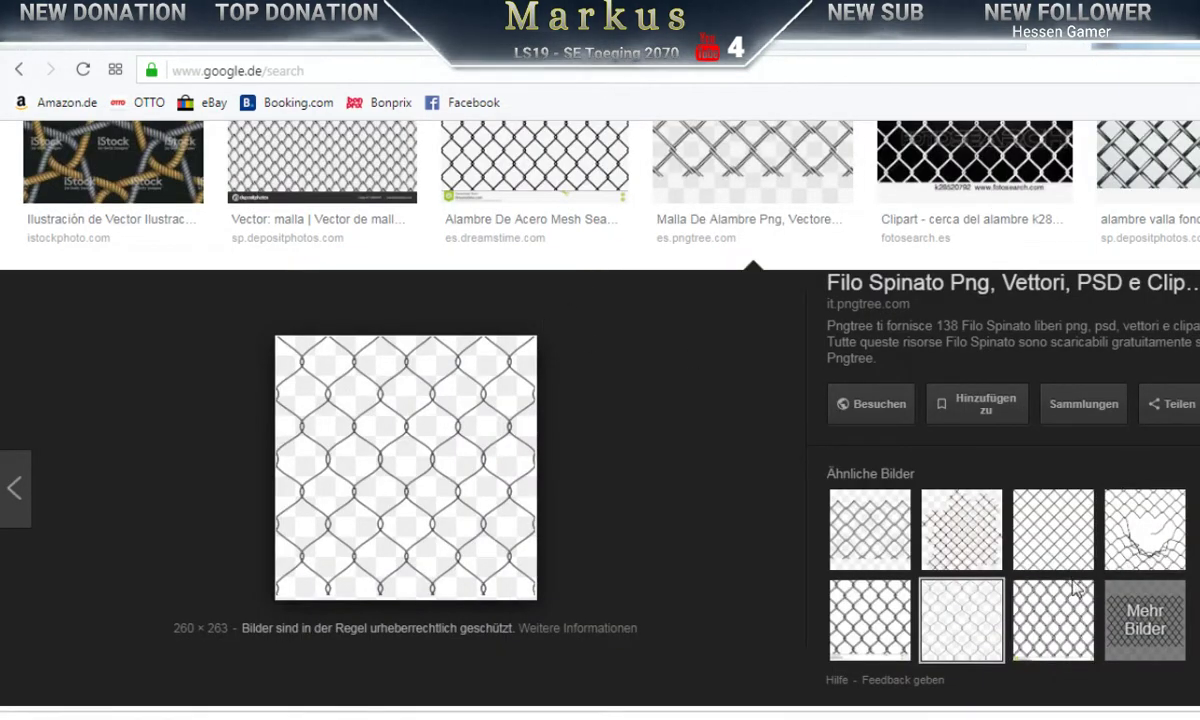
Step: Preview the seamless steel wire mesh picture from dreamstime.com and look through the image results for other chain-link patterns
{"action": "left_click", "coordinate": [1058, 622]}
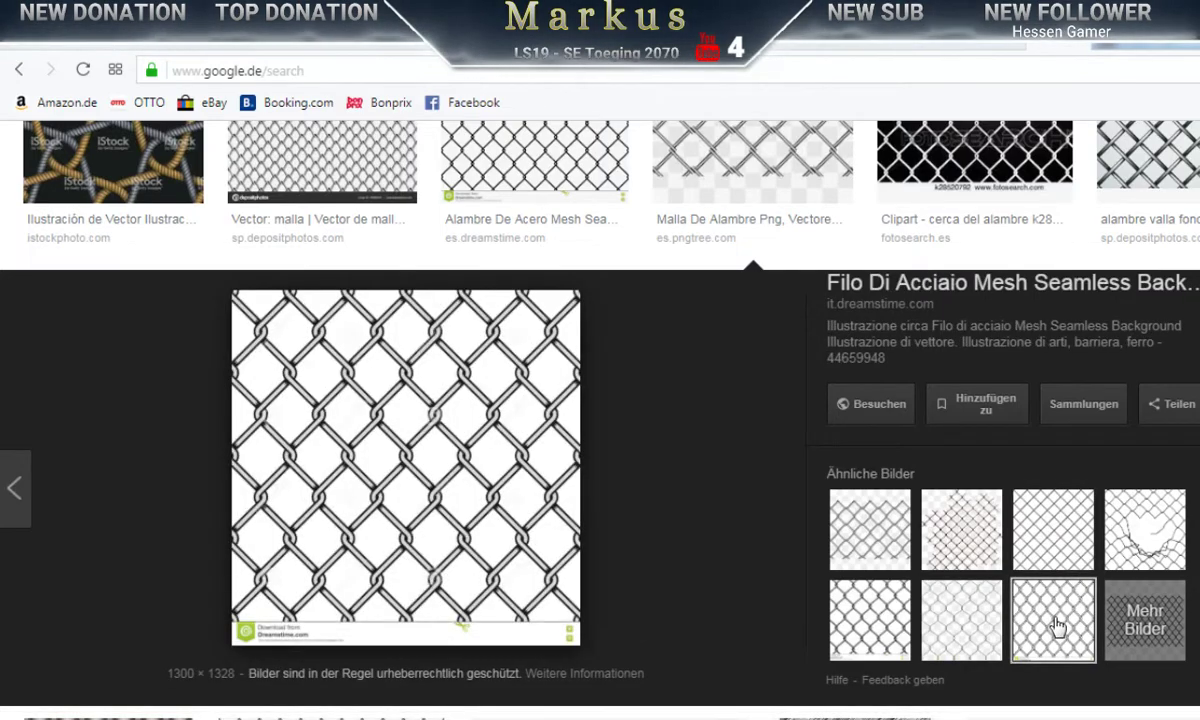
{"action": "key", "text": "Escape"}
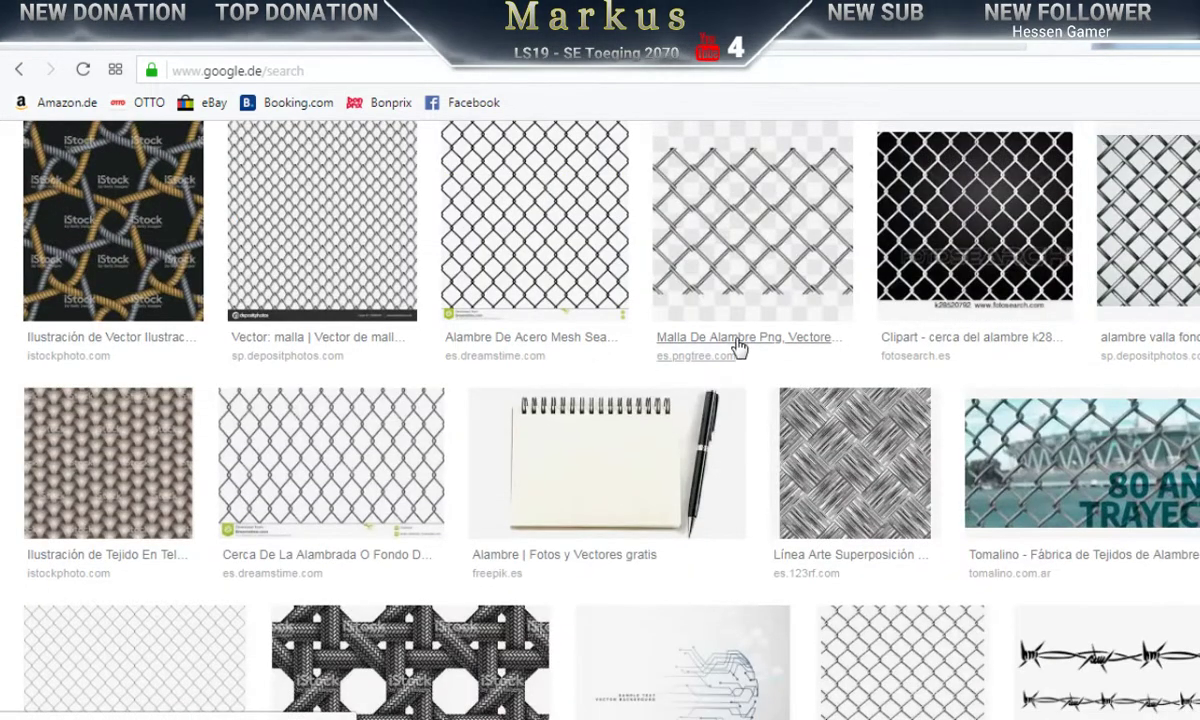
{"action": "scroll", "coordinate": [736, 344], "scroll_direction": "up", "scroll_amount": 8}
{"action": "scroll", "coordinate": [730, 330], "scroll_direction": "up", "scroll_amount": 5}
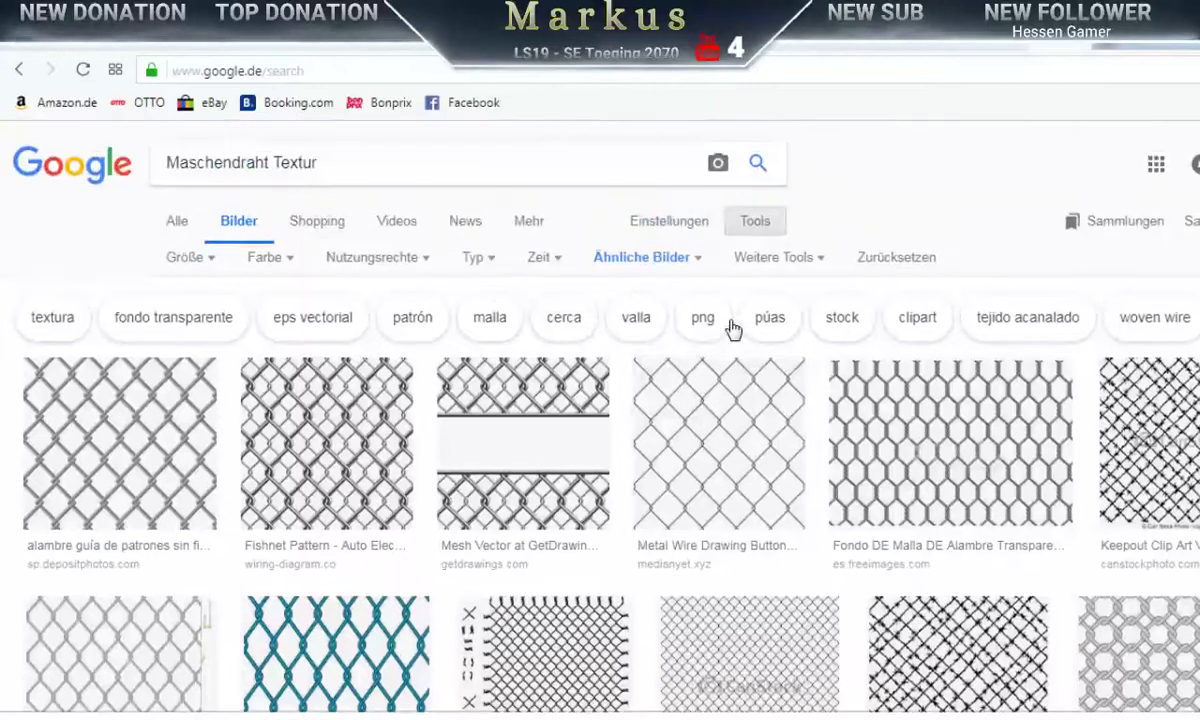
{"action": "scroll", "coordinate": [733, 327], "scroll_direction": "down", "scroll_amount": 3}
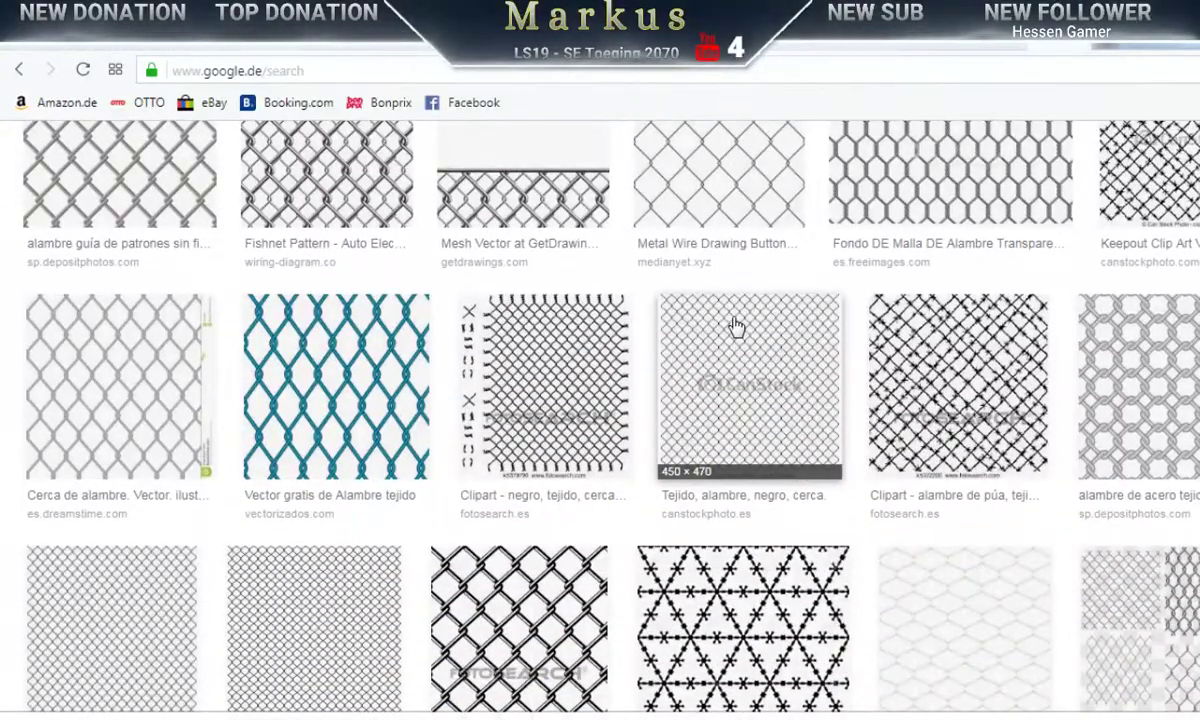
{"action": "scroll", "coordinate": [735, 325], "scroll_direction": "up", "scroll_amount": 3}
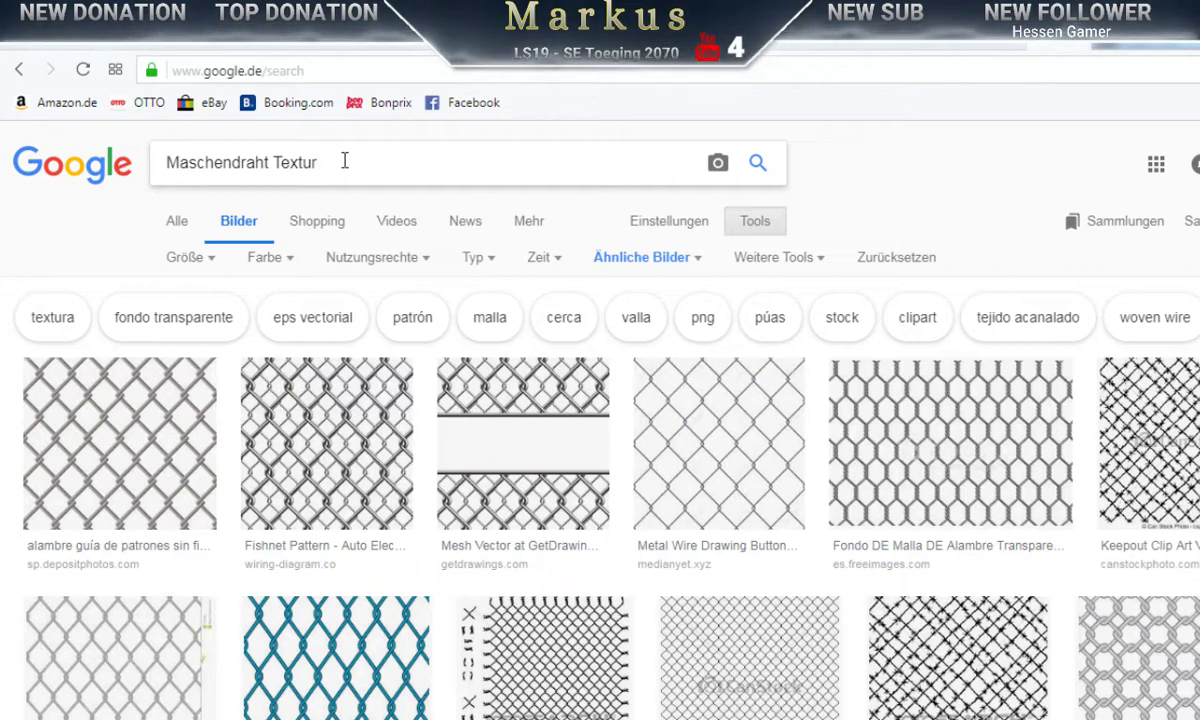
Step: Change the image search to "Maschendraht Kachelbar" and run it
{"action": "key", "text": "BackSpace"}
{"action": "key", "text": "BackSpace"}
{"action": "key", "text": "BackSpace"}
{"action": "key", "text": "BackSpace"}
{"action": "key", "text": "BackSpace"}
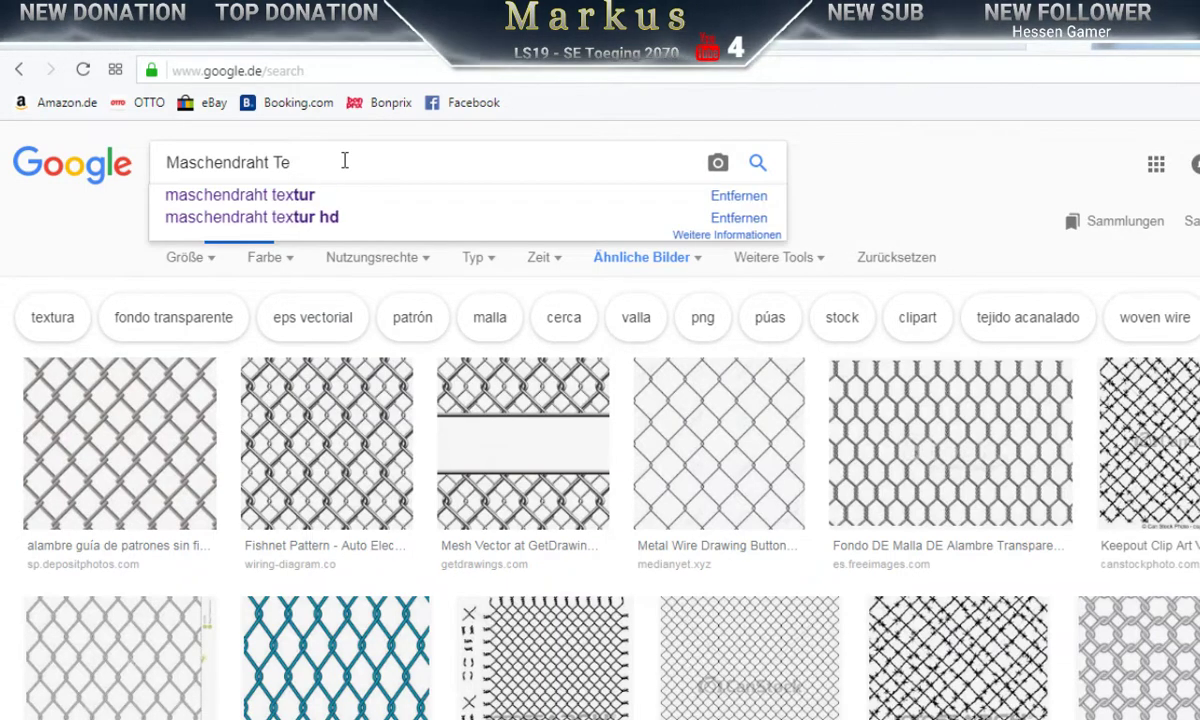
{"action": "type", "text": "Kachelbar"}
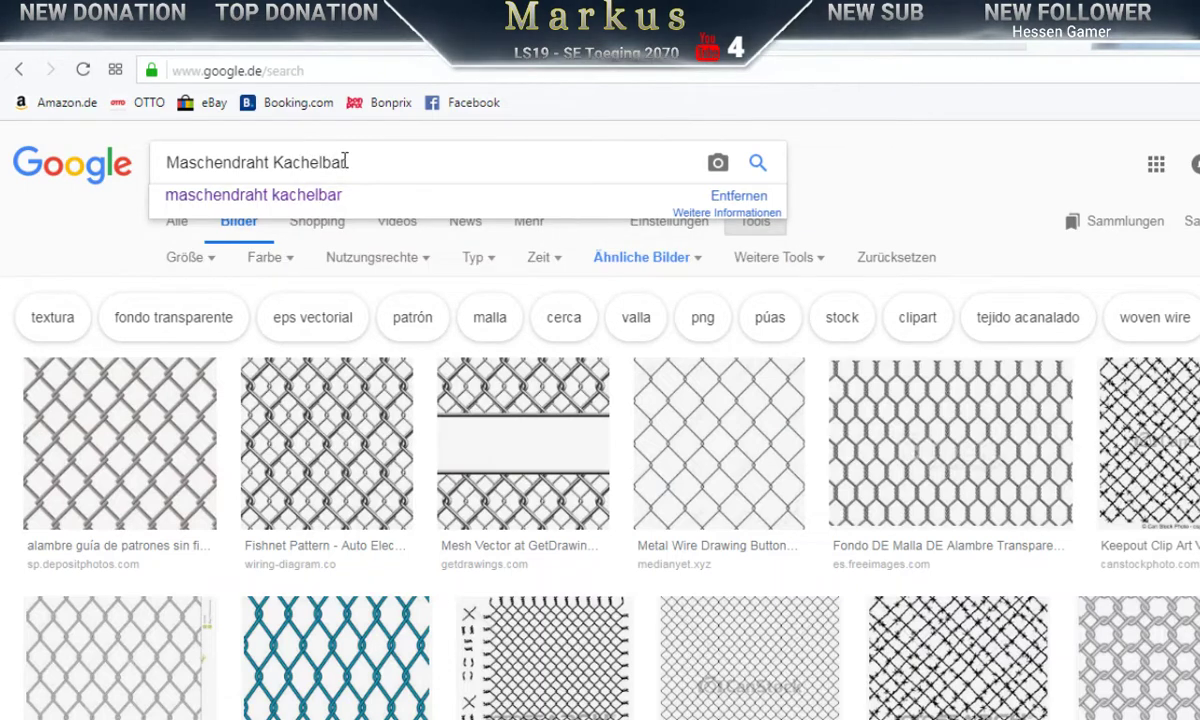
{"action": "key", "text": "Return"}
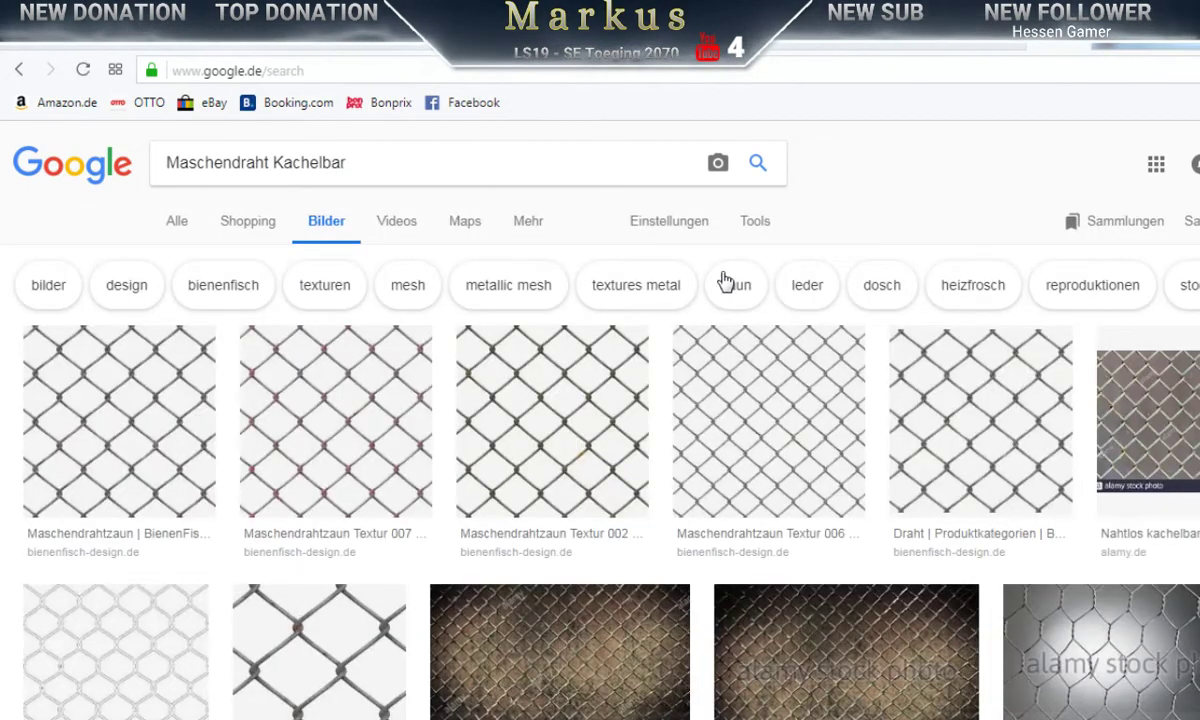
Step: Look through the image results for a tileable chain-link fence texture and return to the start of the list
{"action": "scroll", "coordinate": [643, 358], "scroll_direction": "down", "scroll_amount": 5}
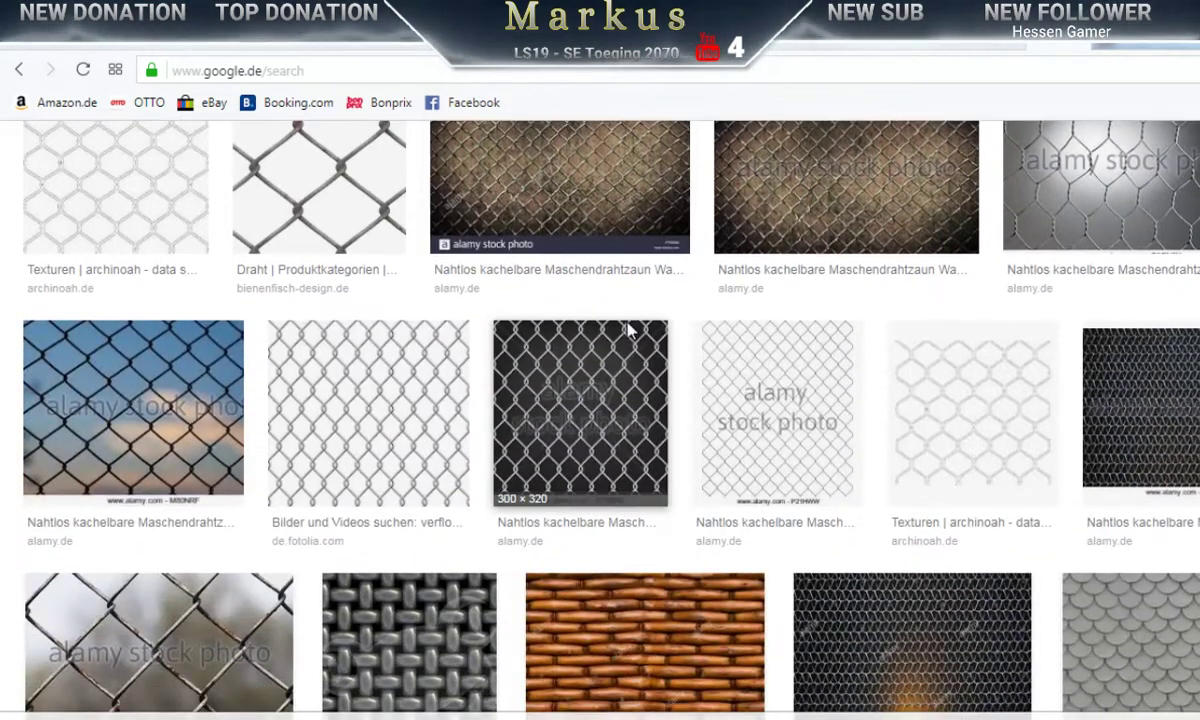
{"action": "scroll", "coordinate": [615, 314], "scroll_direction": "down", "scroll_amount": 4}
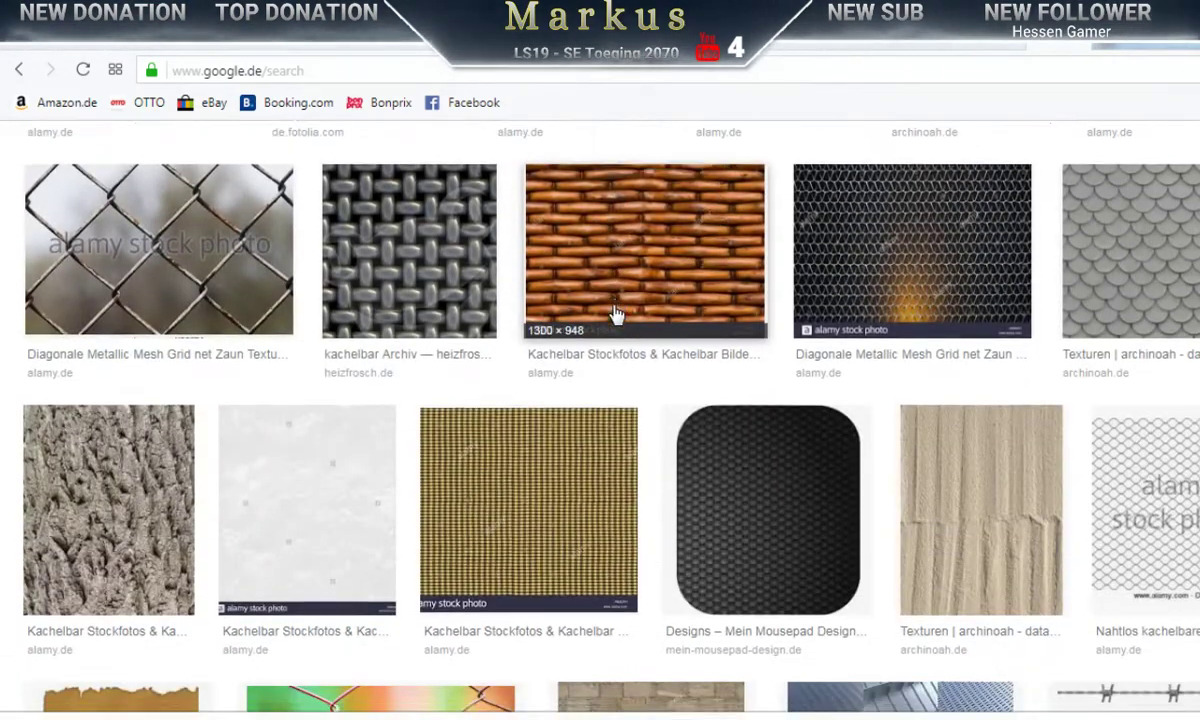
{"action": "scroll", "coordinate": [615, 314], "scroll_direction": "down", "scroll_amount": 4}
{"action": "scroll", "coordinate": [615, 314], "scroll_direction": "down", "scroll_amount": 10}
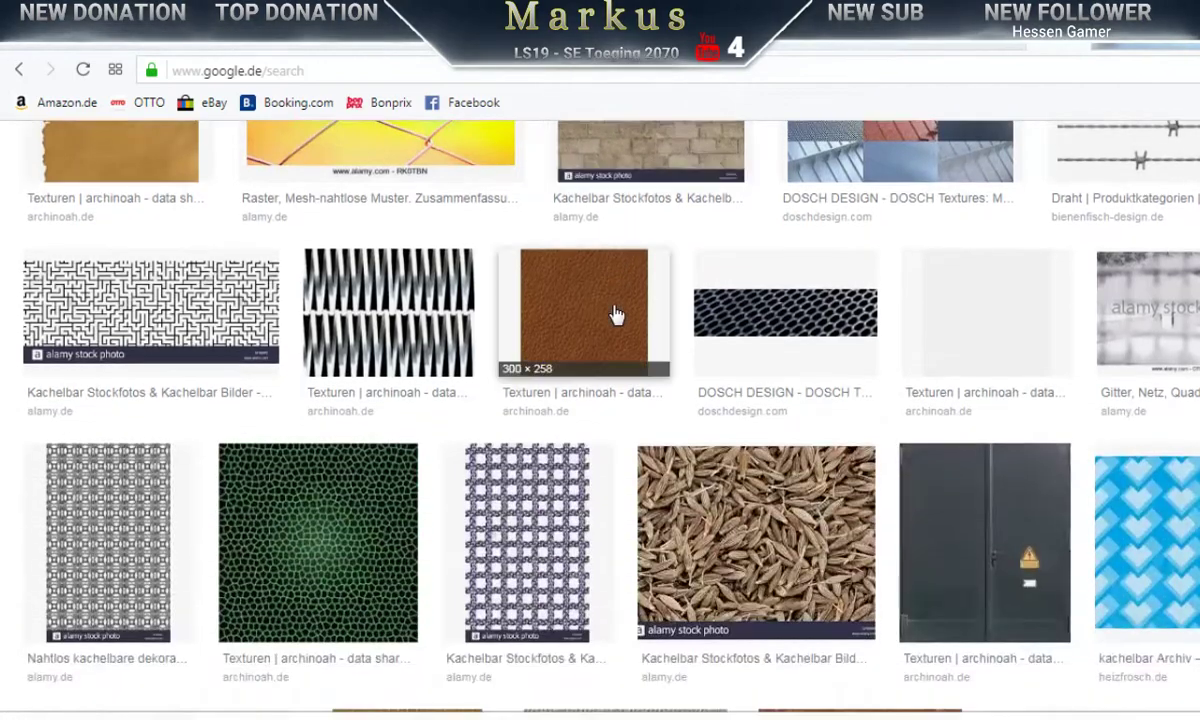
{"action": "scroll", "coordinate": [615, 314], "scroll_direction": "down", "scroll_amount": 6}
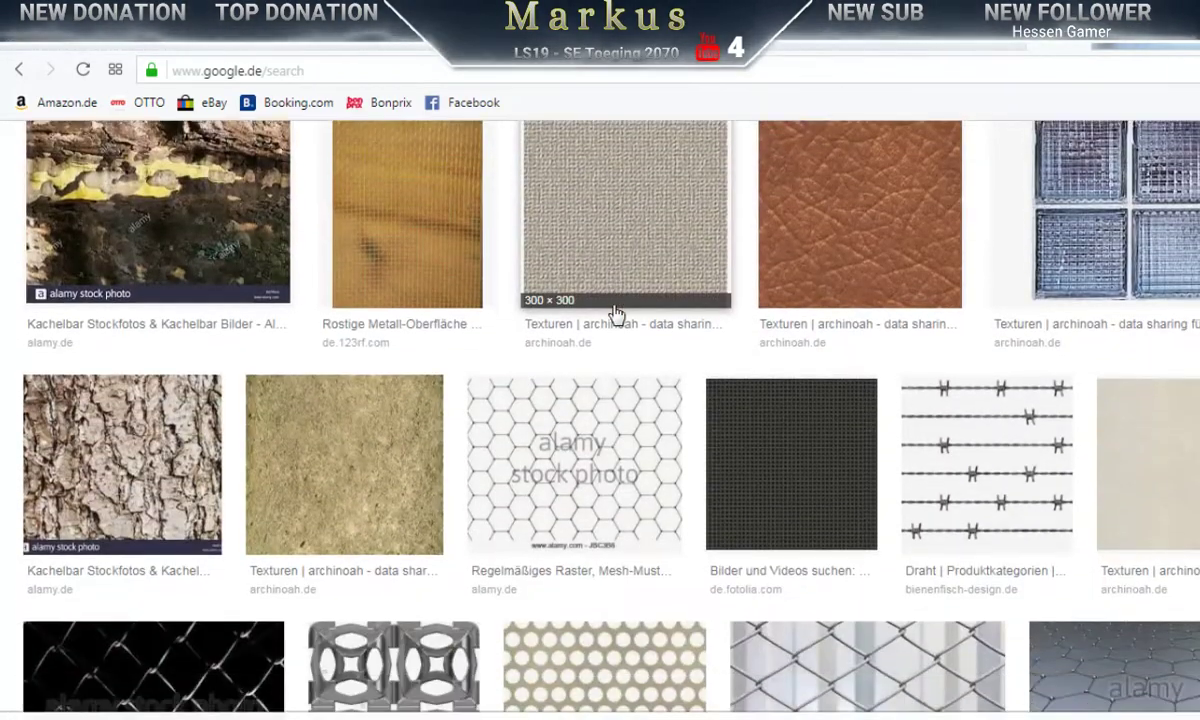
{"action": "scroll", "coordinate": [615, 314], "scroll_direction": "down", "scroll_amount": 7}
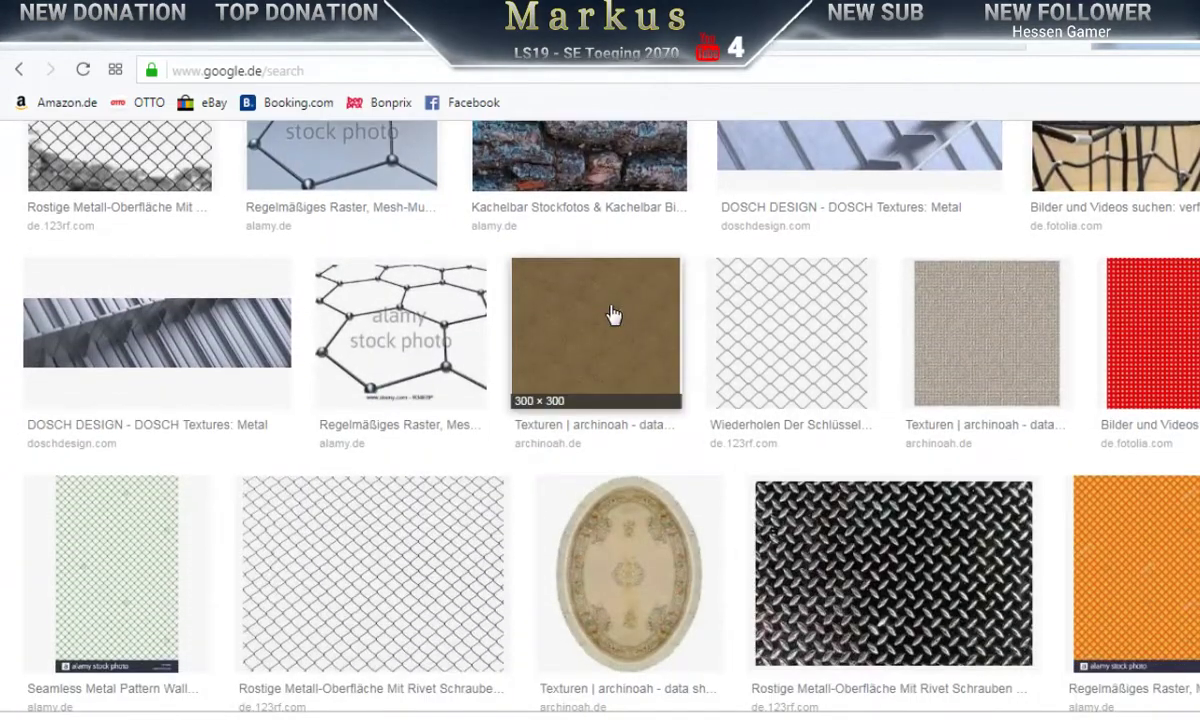
{"action": "scroll", "coordinate": [615, 314], "scroll_direction": "down", "scroll_amount": 3}
{"action": "scroll", "coordinate": [615, 314], "scroll_direction": "down", "scroll_amount": 4}
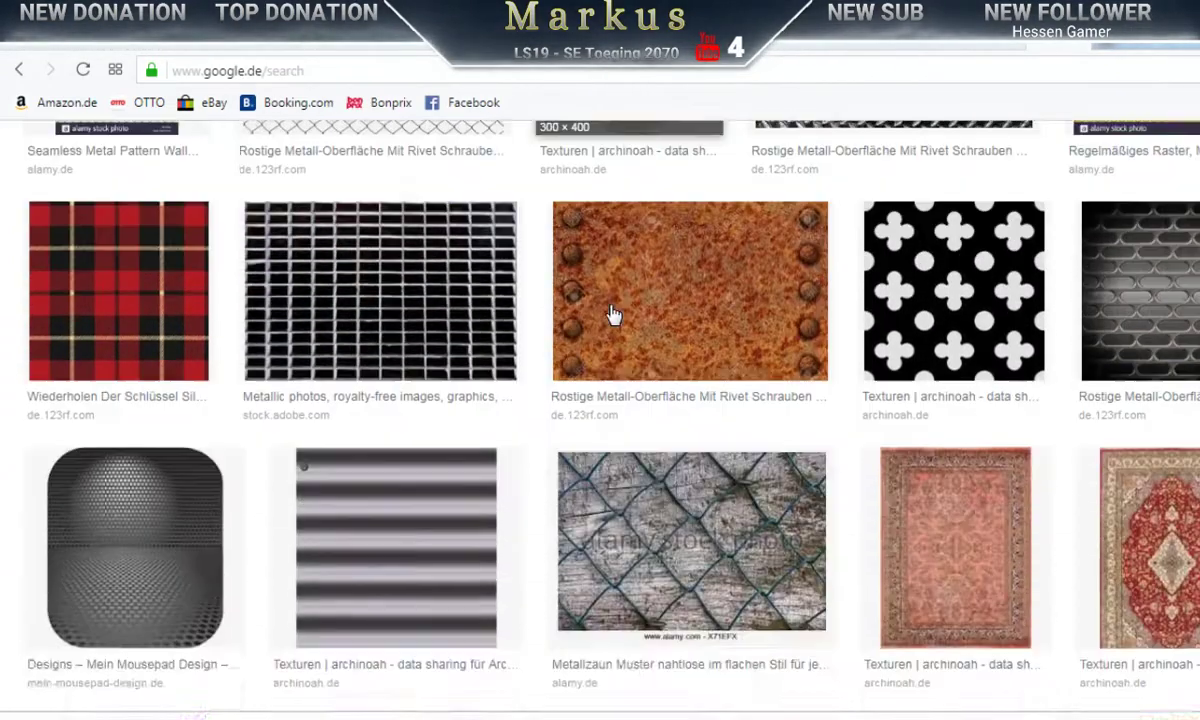
{"action": "scroll", "coordinate": [613, 314], "scroll_direction": "down", "scroll_amount": 2}
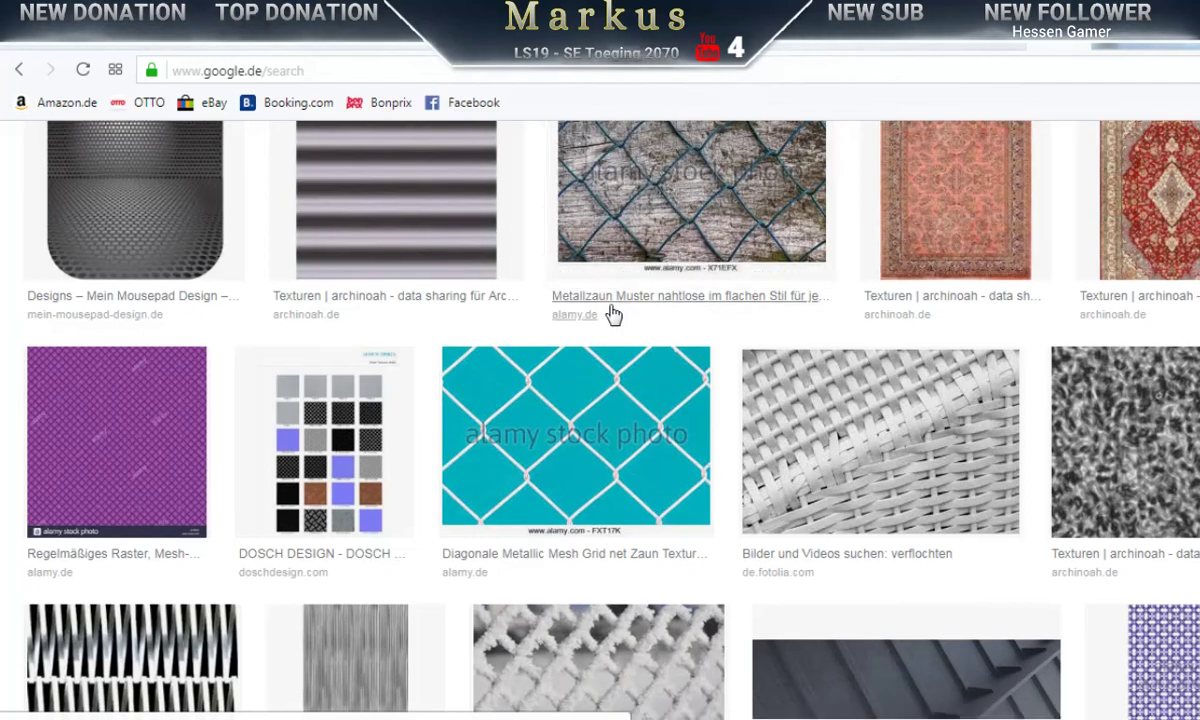
{"action": "scroll", "coordinate": [615, 304], "scroll_direction": "down", "scroll_amount": 9}
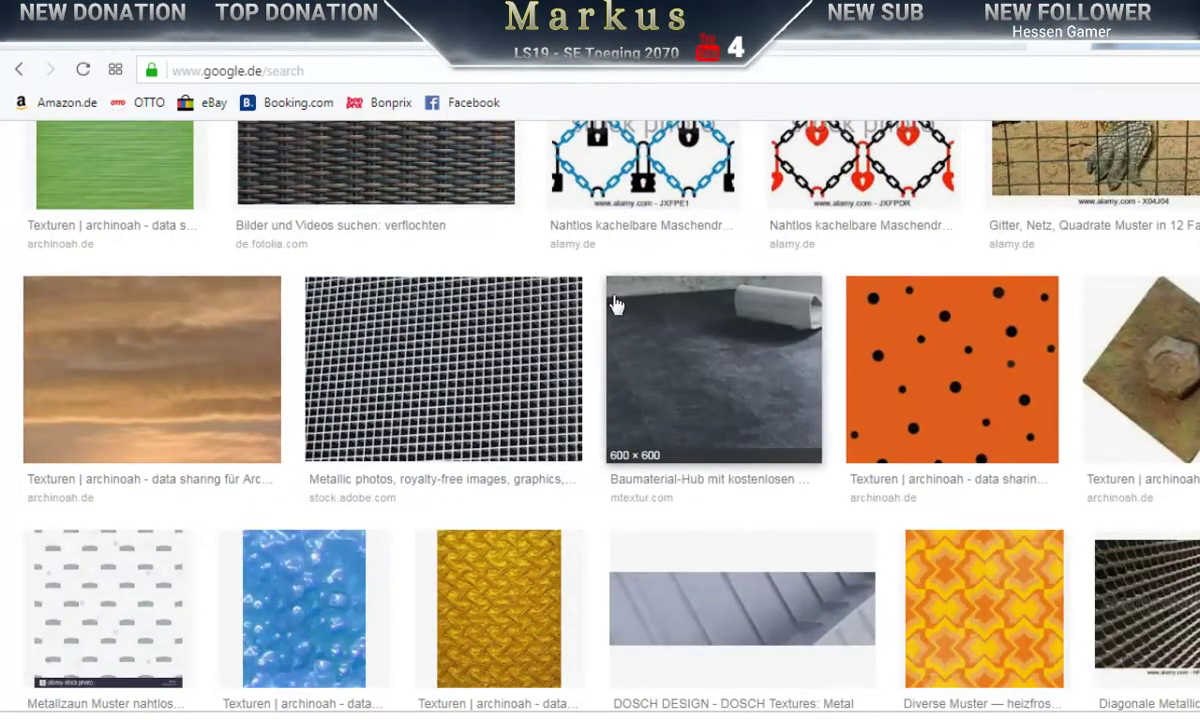
{"action": "scroll", "coordinate": [615, 304], "scroll_direction": "up", "scroll_amount": 20}
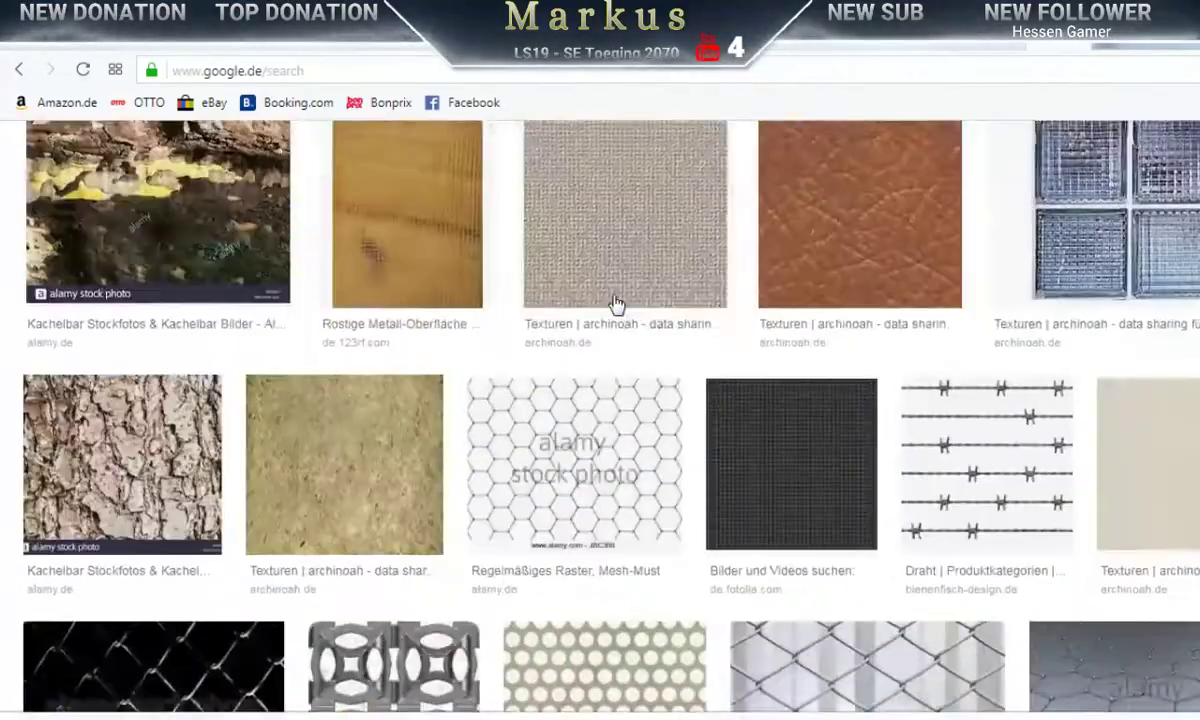
{"action": "scroll", "coordinate": [615, 304], "scroll_direction": "up", "scroll_amount": 15}
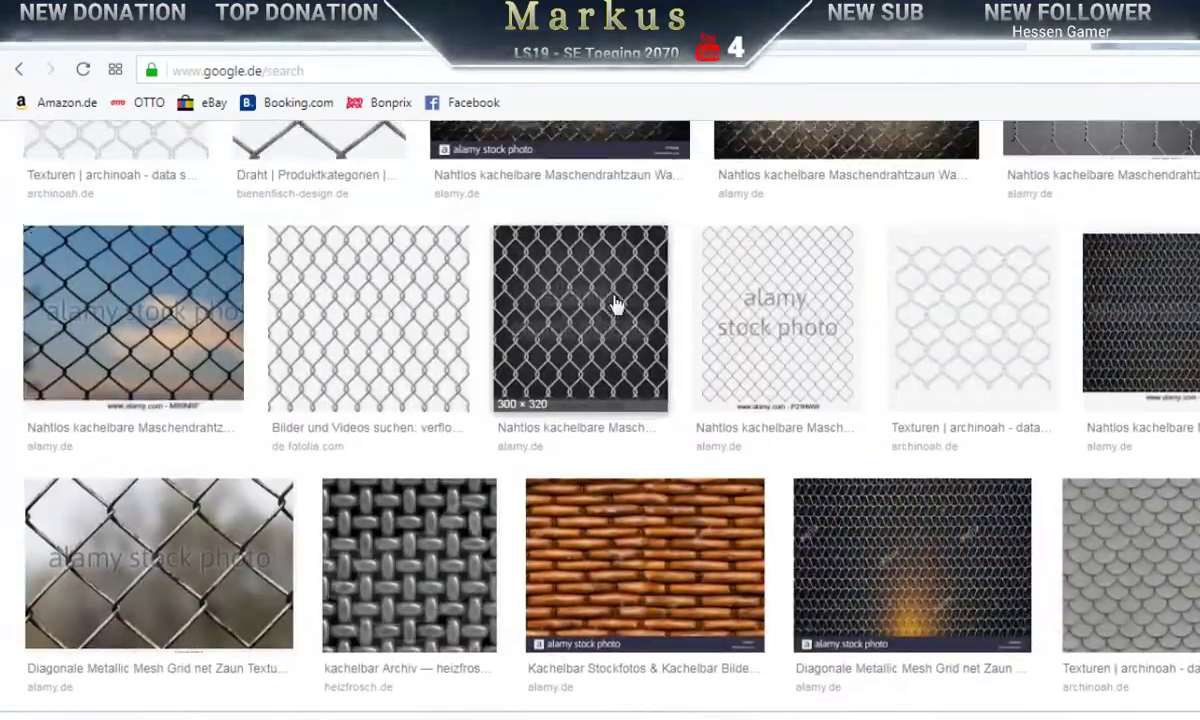
{"action": "scroll", "coordinate": [615, 304], "scroll_direction": "up", "scroll_amount": 6}
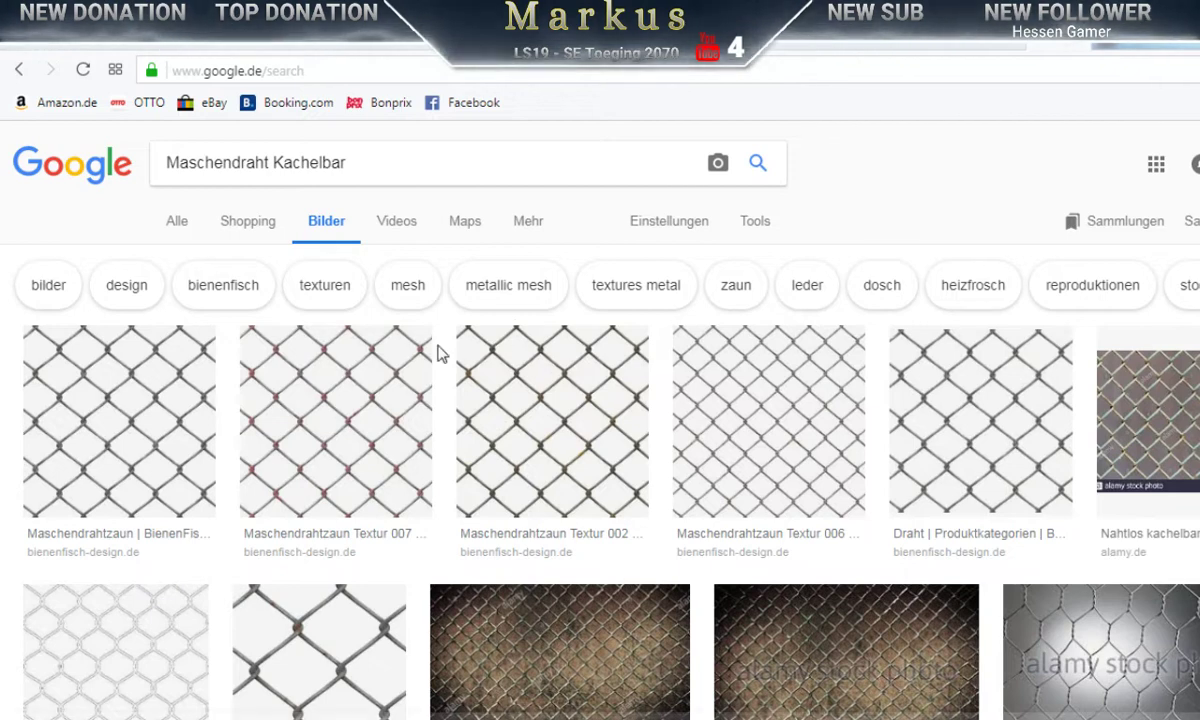
Step: Preview Maschendrahtzaun Textur 007, check its product page on bienenfisch-design.de, and return to the image results
{"action": "left_click", "coordinate": [358, 431]}
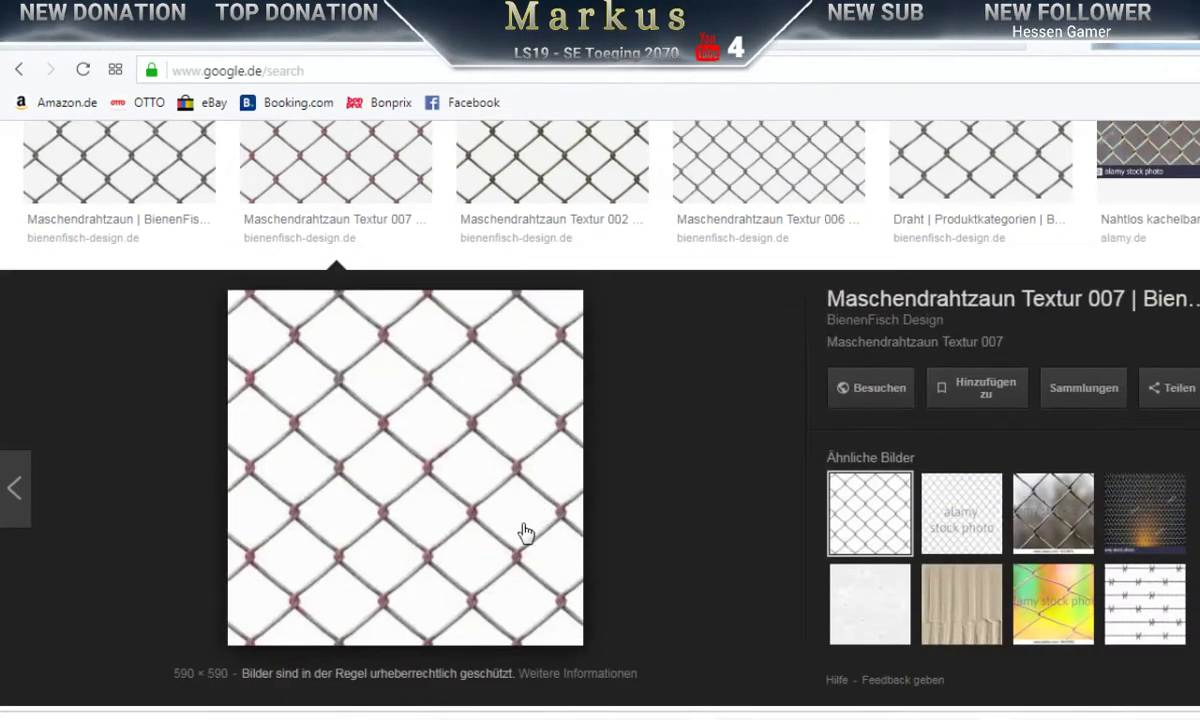
{"action": "left_click", "coordinate": [850, 300]}
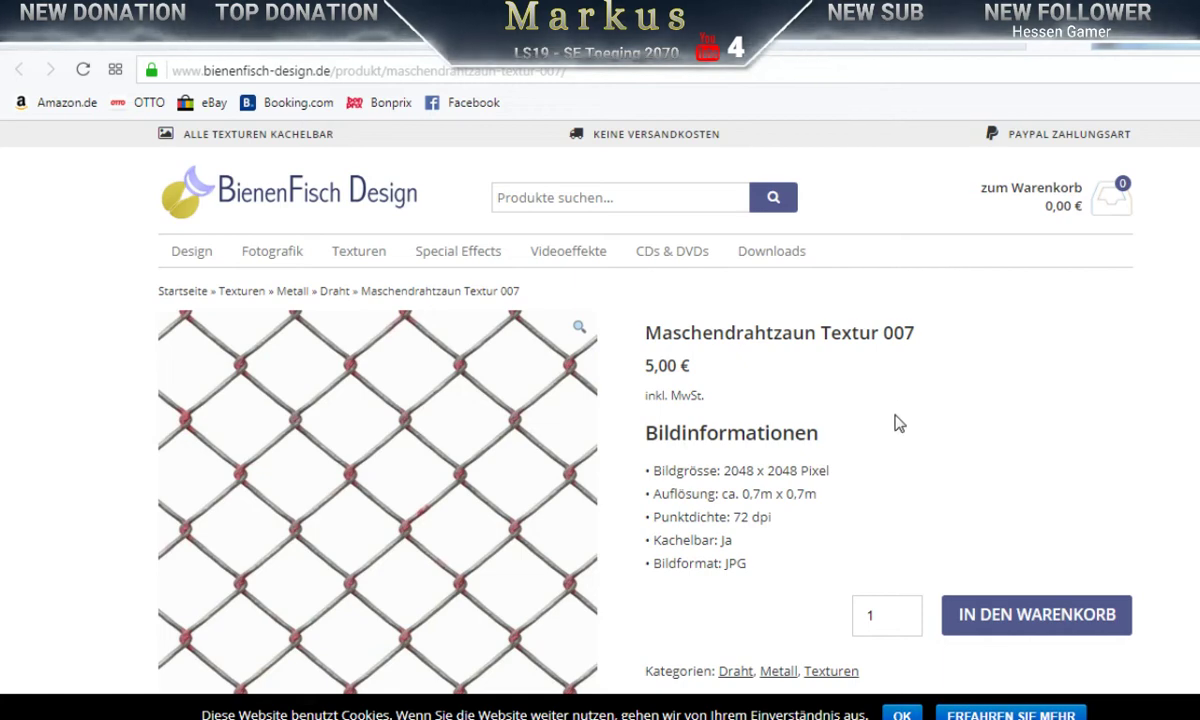
{"action": "left_click", "coordinate": [1079, 42]}
{"action": "mouse_move", "coordinate": [876, 717]}
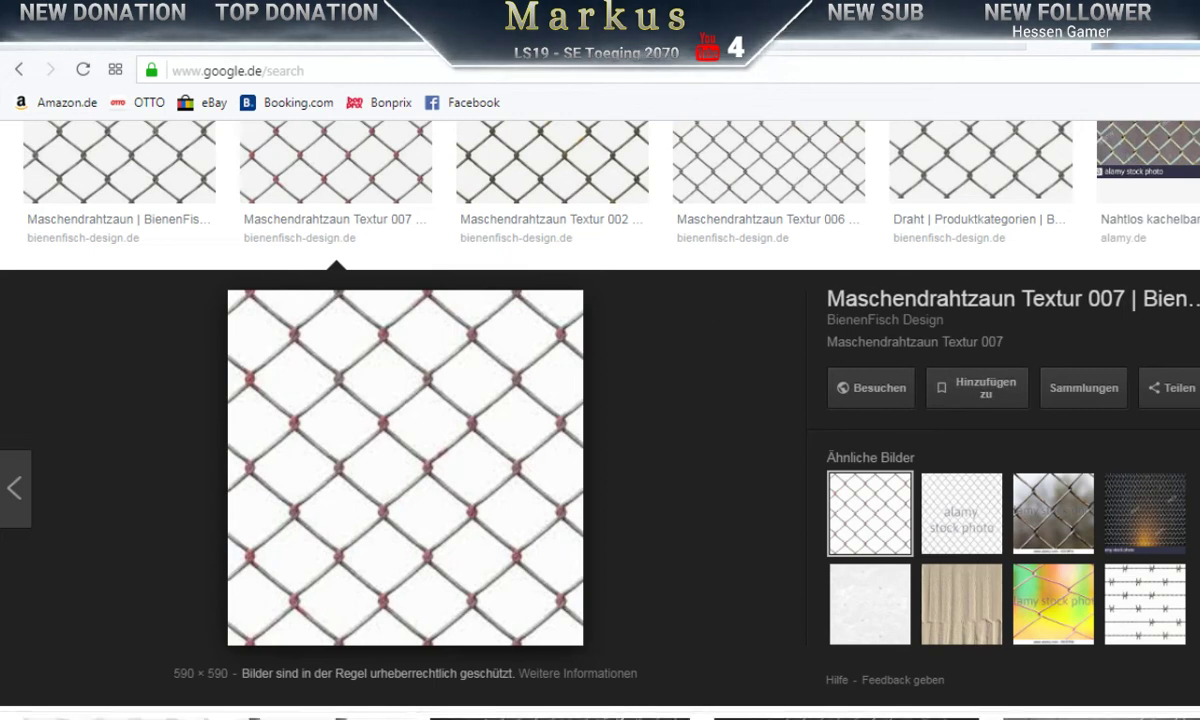
{"action": "key", "text": "Escape"}
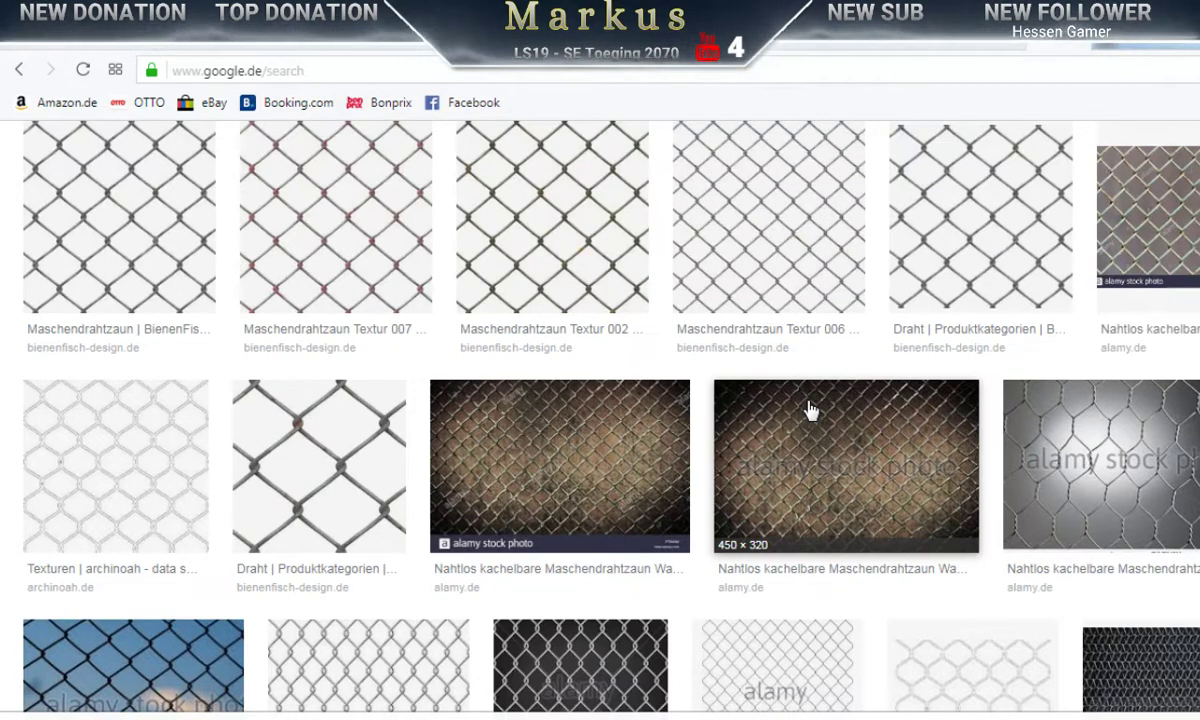
Step: Examine the tileable image results again for a usable wire mesh pattern without watermarks
{"action": "scroll", "coordinate": [560, 455], "scroll_direction": "down", "scroll_amount": 4}
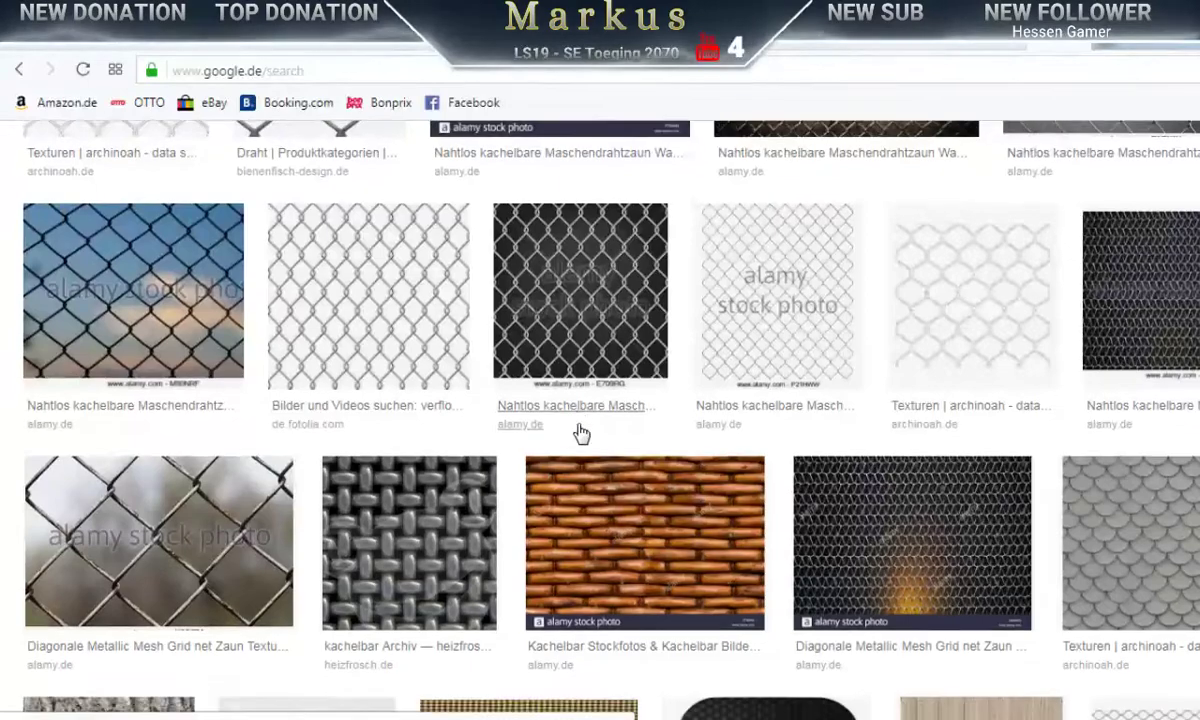
{"action": "scroll", "coordinate": [581, 432], "scroll_direction": "down", "scroll_amount": 3}
{"action": "scroll", "coordinate": [581, 432], "scroll_direction": "down", "scroll_amount": 3}
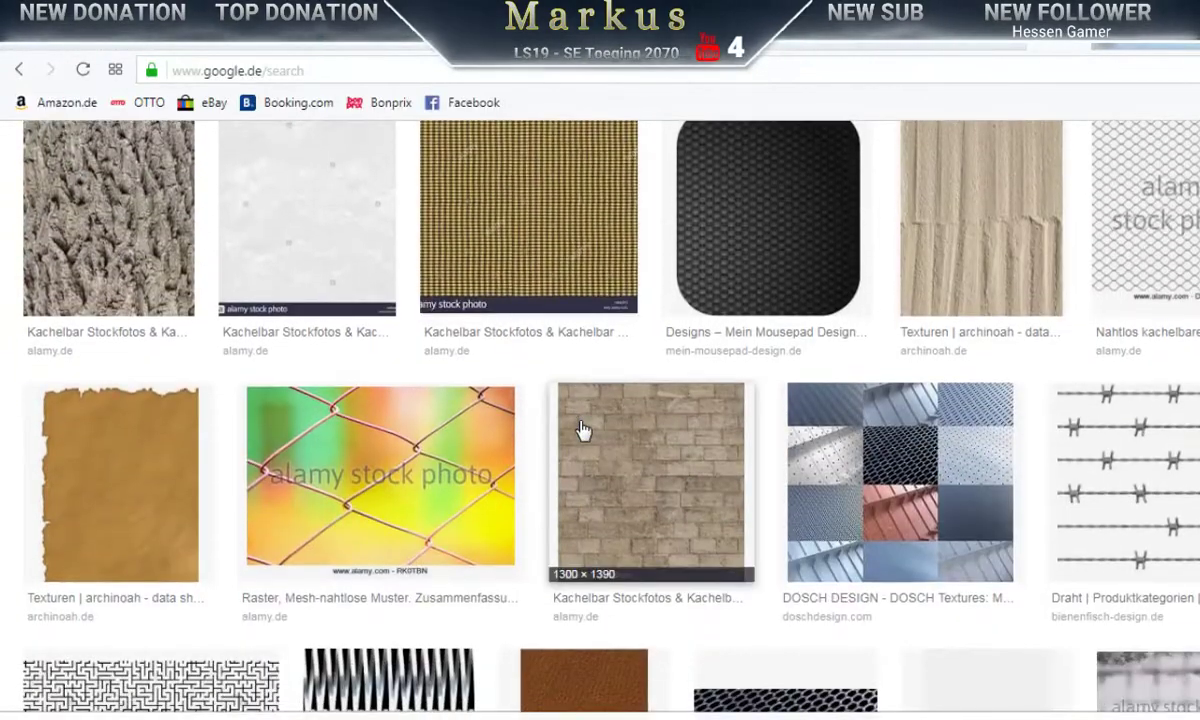
{"action": "scroll", "coordinate": [581, 430], "scroll_direction": "down", "scroll_amount": 8}
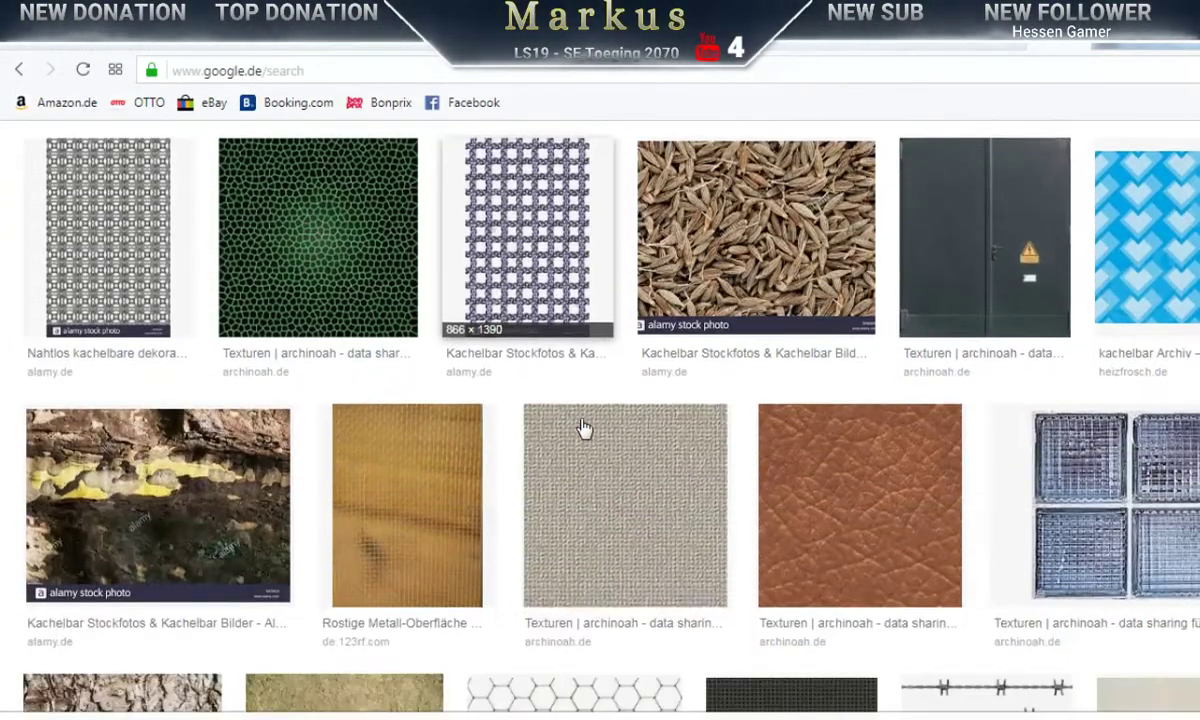
{"action": "scroll", "coordinate": [584, 428], "scroll_direction": "down", "scroll_amount": 4}
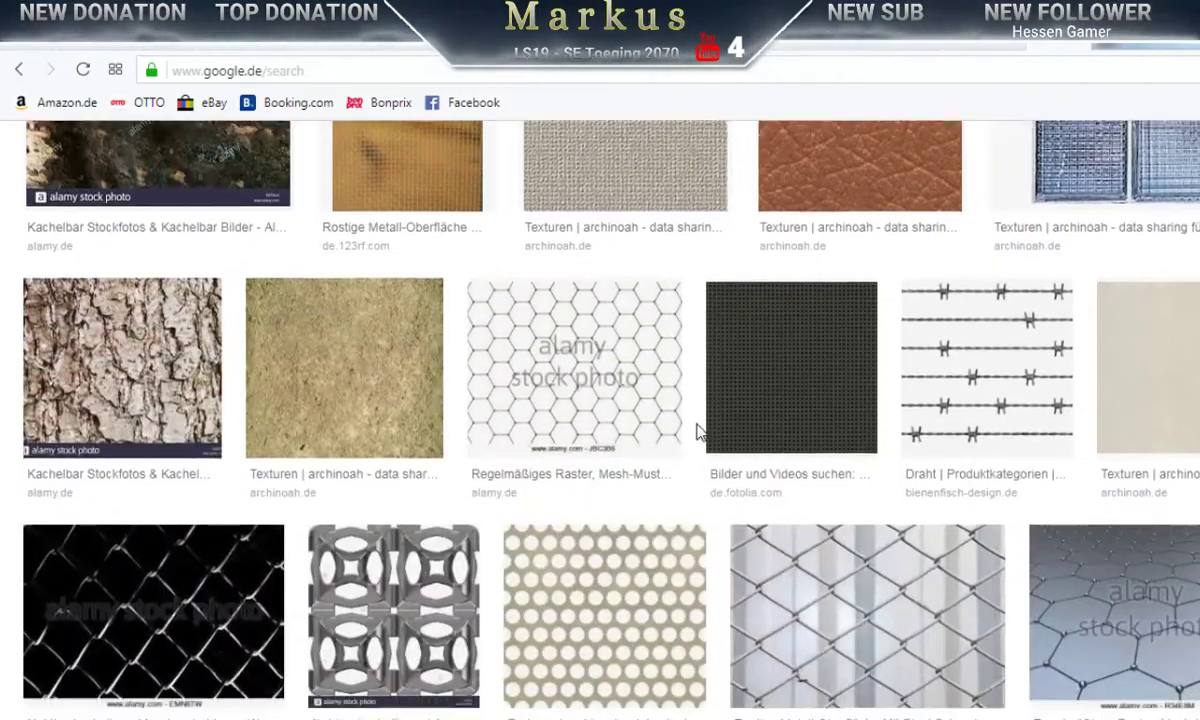
{"action": "scroll", "coordinate": [697, 432], "scroll_direction": "down", "scroll_amount": 1}
{"action": "scroll", "coordinate": [700, 434], "scroll_direction": "up", "scroll_amount": 5}
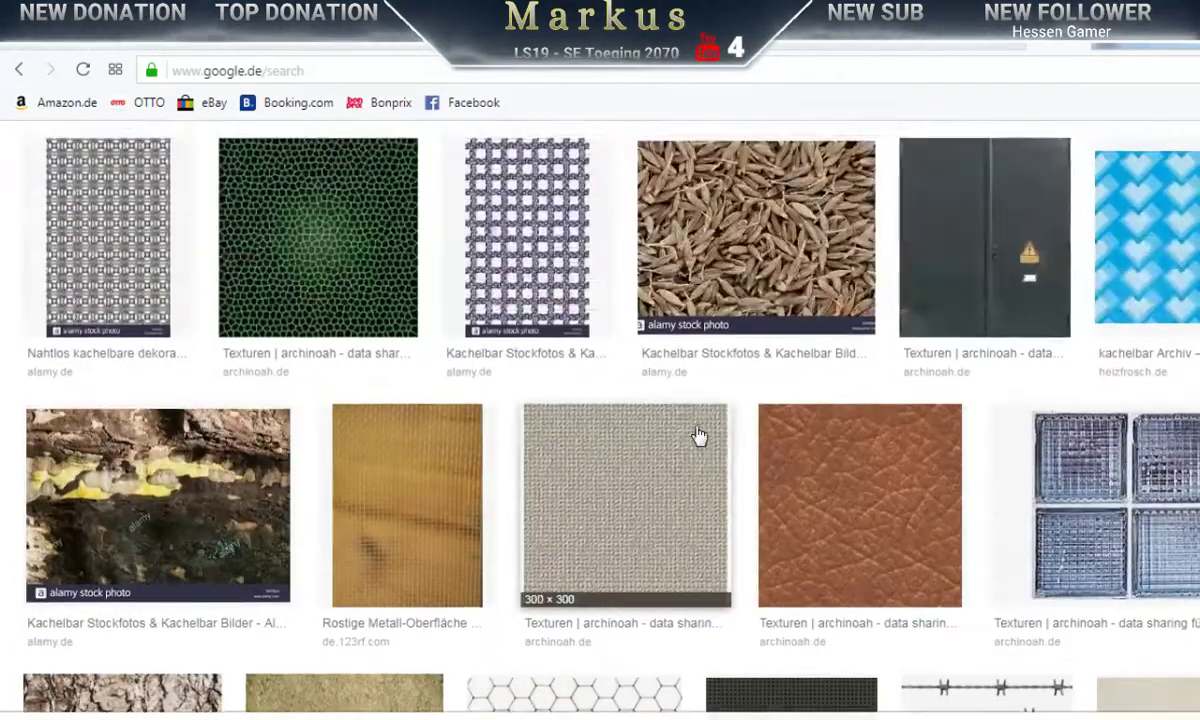
{"action": "scroll", "coordinate": [697, 435], "scroll_direction": "up", "scroll_amount": 15}
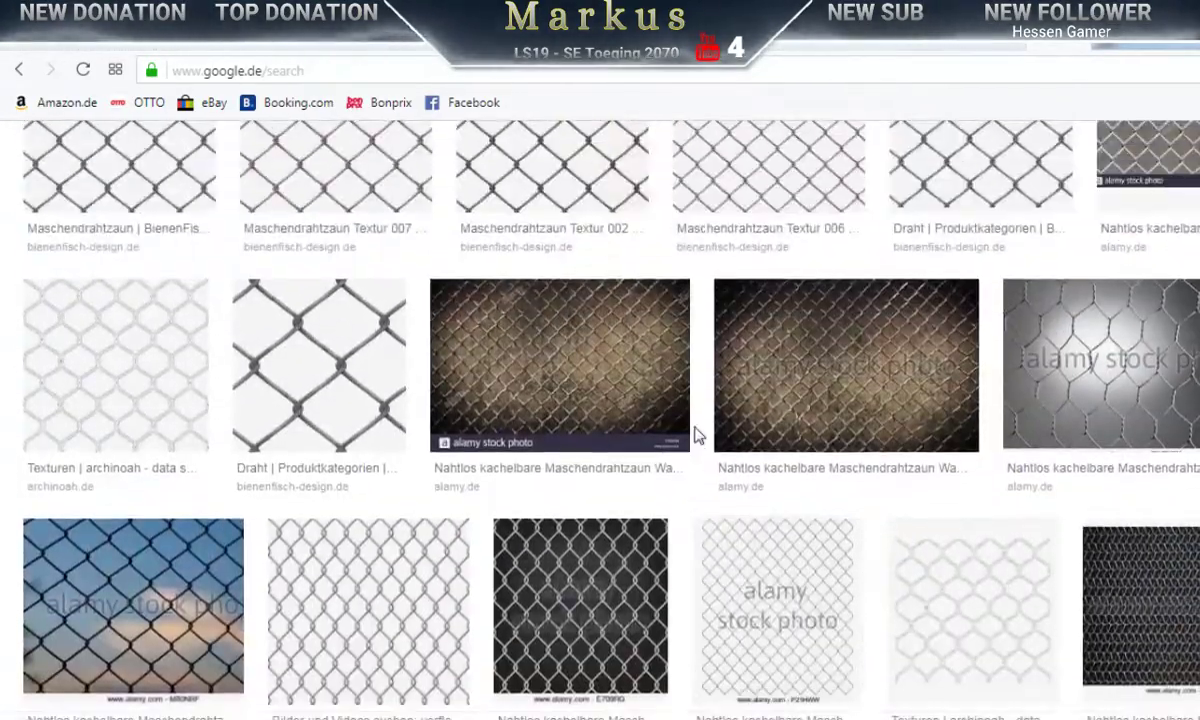
{"action": "scroll", "coordinate": [697, 435], "scroll_direction": "up", "scroll_amount": 3}
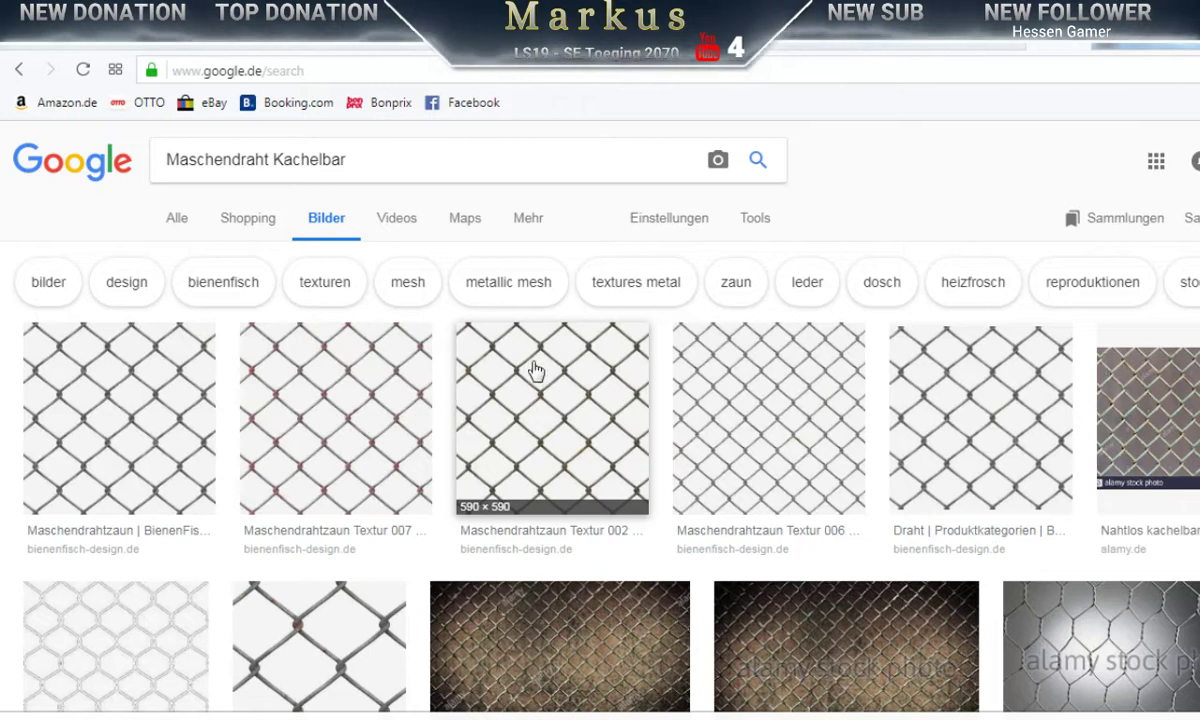
Step: Narrow the results to "texturen" and show more images similar to Maschendrahtzaun Textur 002
{"action": "left_click", "coordinate": [334, 287]}
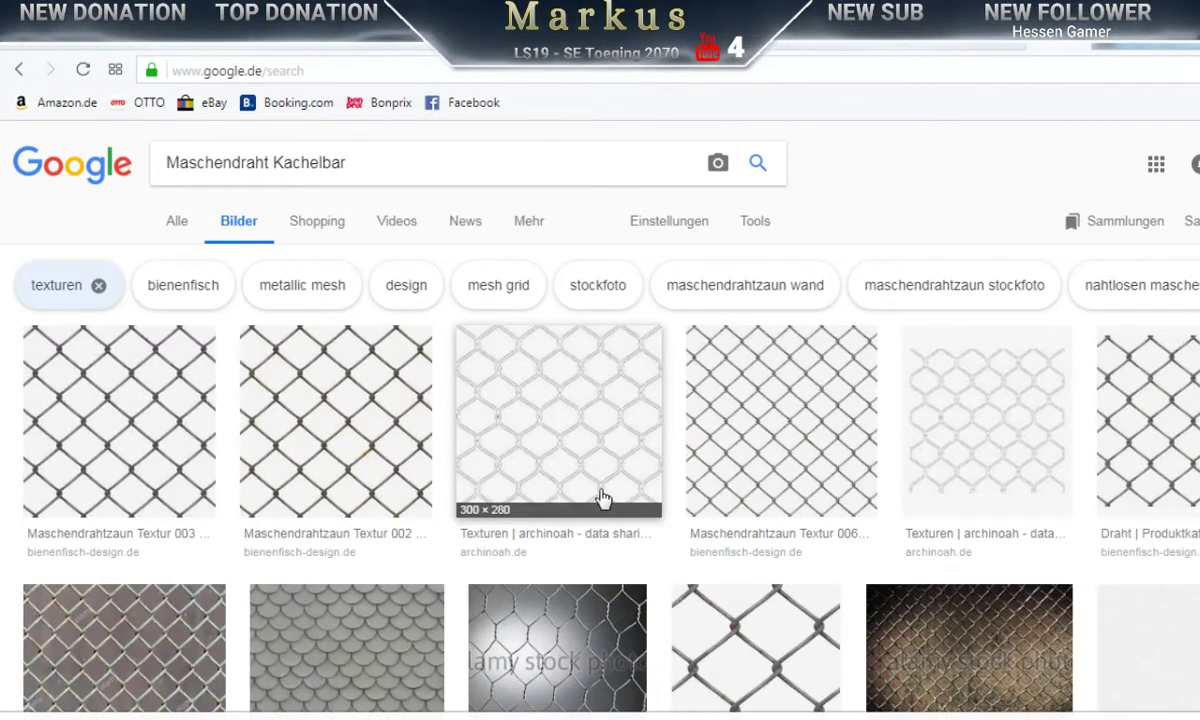
{"action": "scroll", "coordinate": [576, 469], "scroll_direction": "down", "scroll_amount": 2}
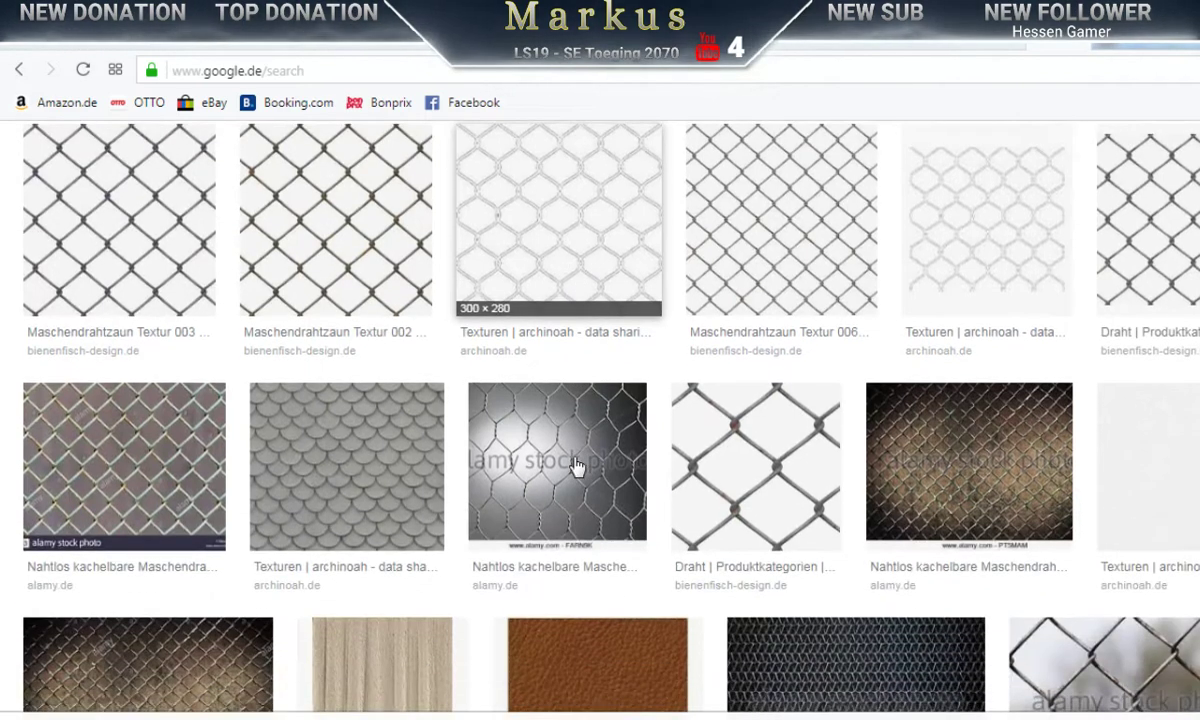
{"action": "scroll", "coordinate": [576, 466], "scroll_direction": "down", "scroll_amount": 2}
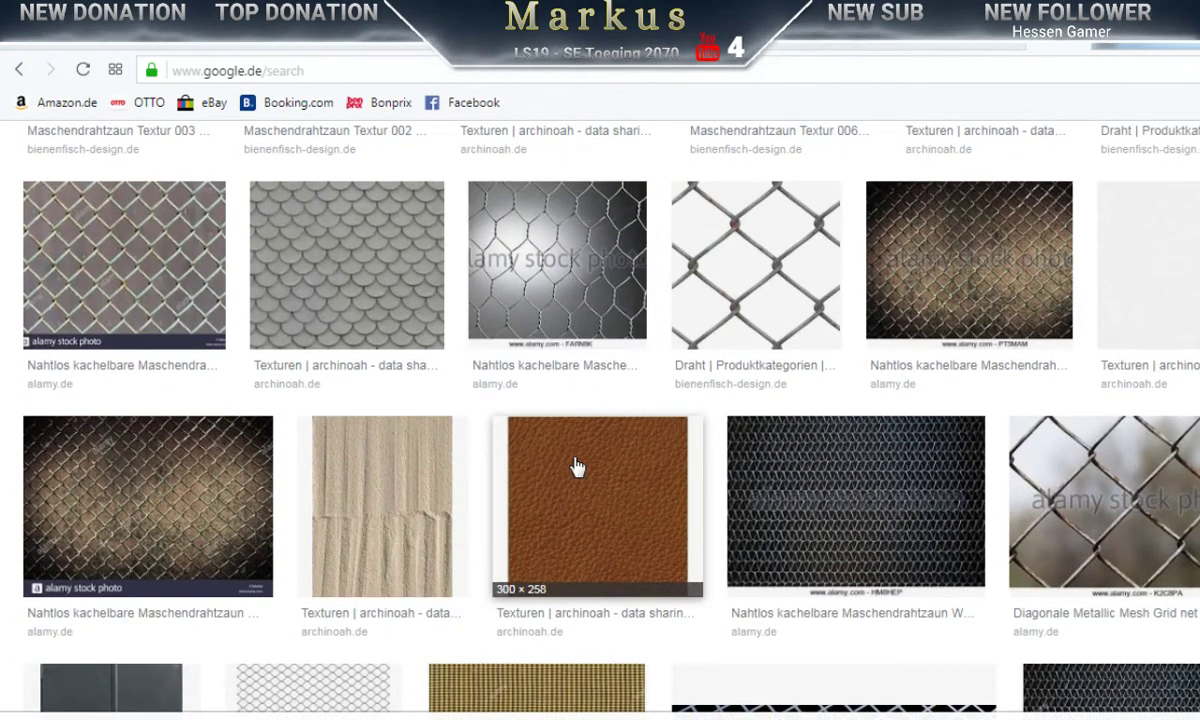
{"action": "scroll", "coordinate": [576, 466], "scroll_direction": "up", "scroll_amount": 4}
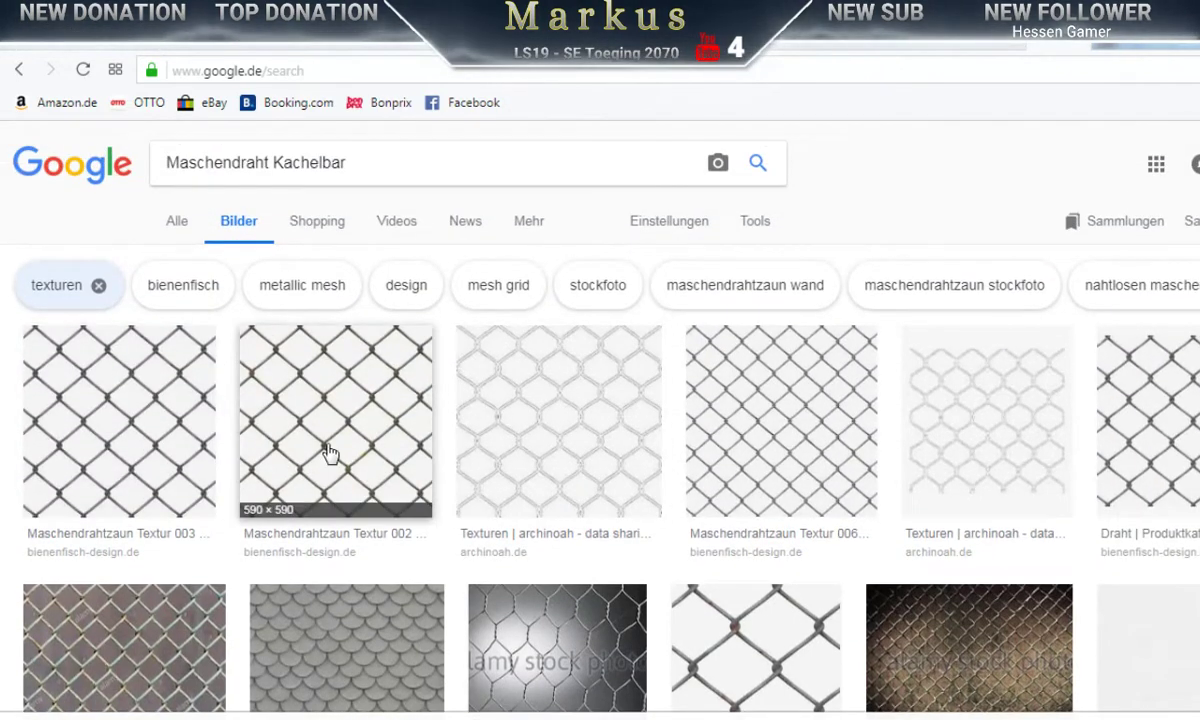
{"action": "left_click", "coordinate": [330, 453]}
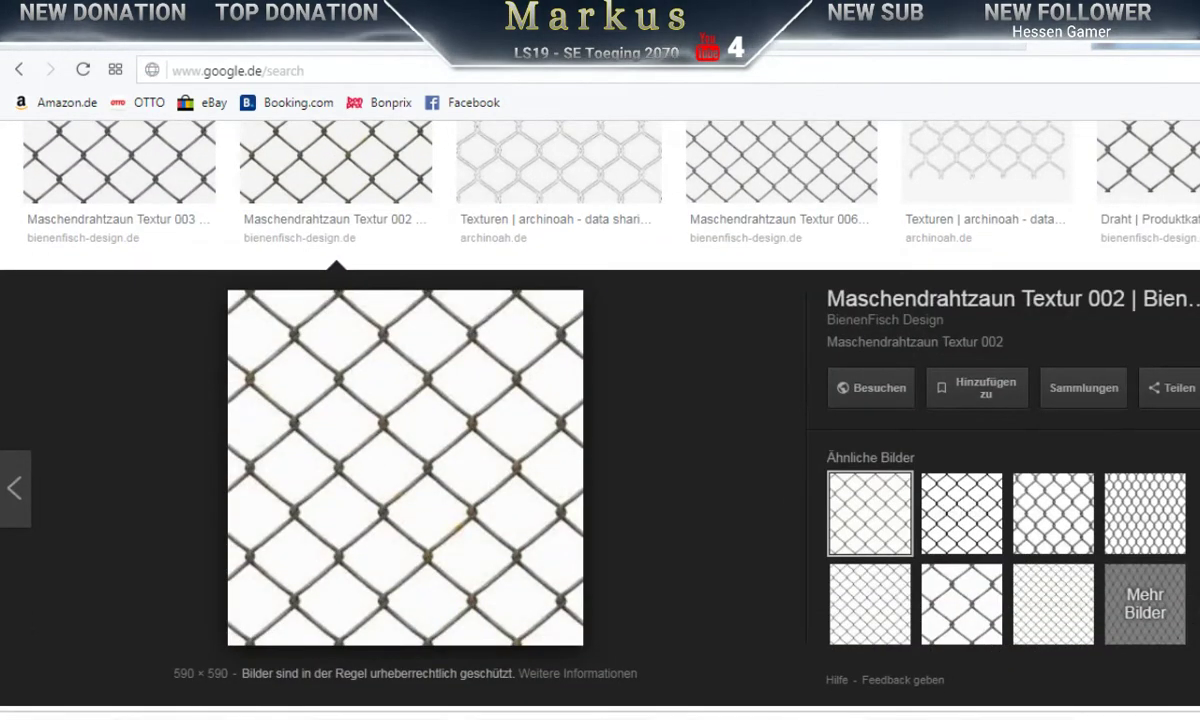
{"action": "left_click", "coordinate": [1146, 612]}
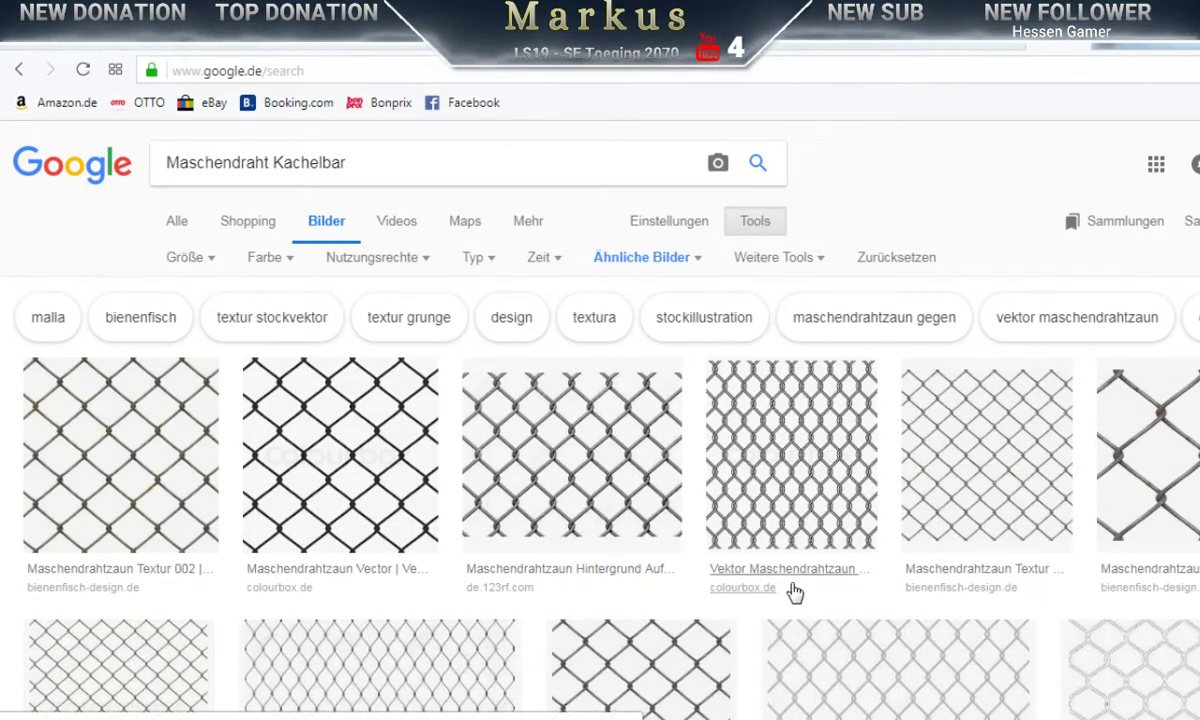
Step: Preview the Colourbox Maschendrahtzaun Vector, Maschendrahtzaun Textur 003 and the 123rf chain-link background to compare their patterns
{"action": "scroll", "coordinate": [793, 593], "scroll_direction": "down", "scroll_amount": 1}
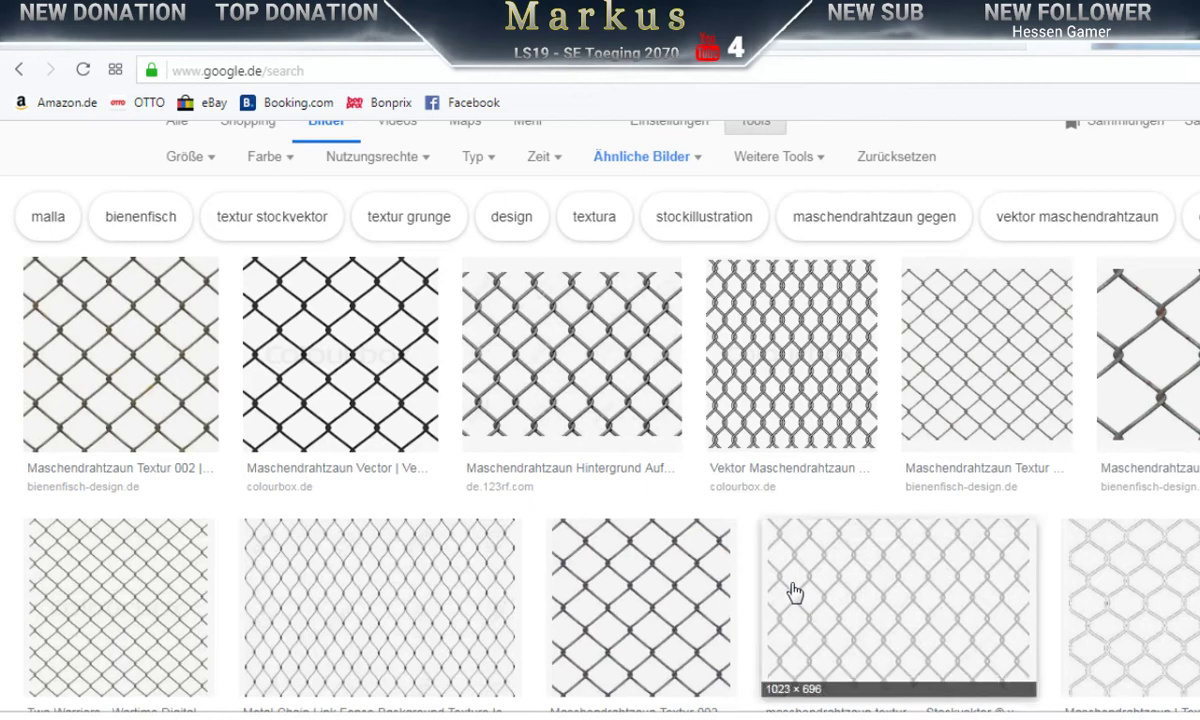
{"action": "left_click", "coordinate": [377, 417]}
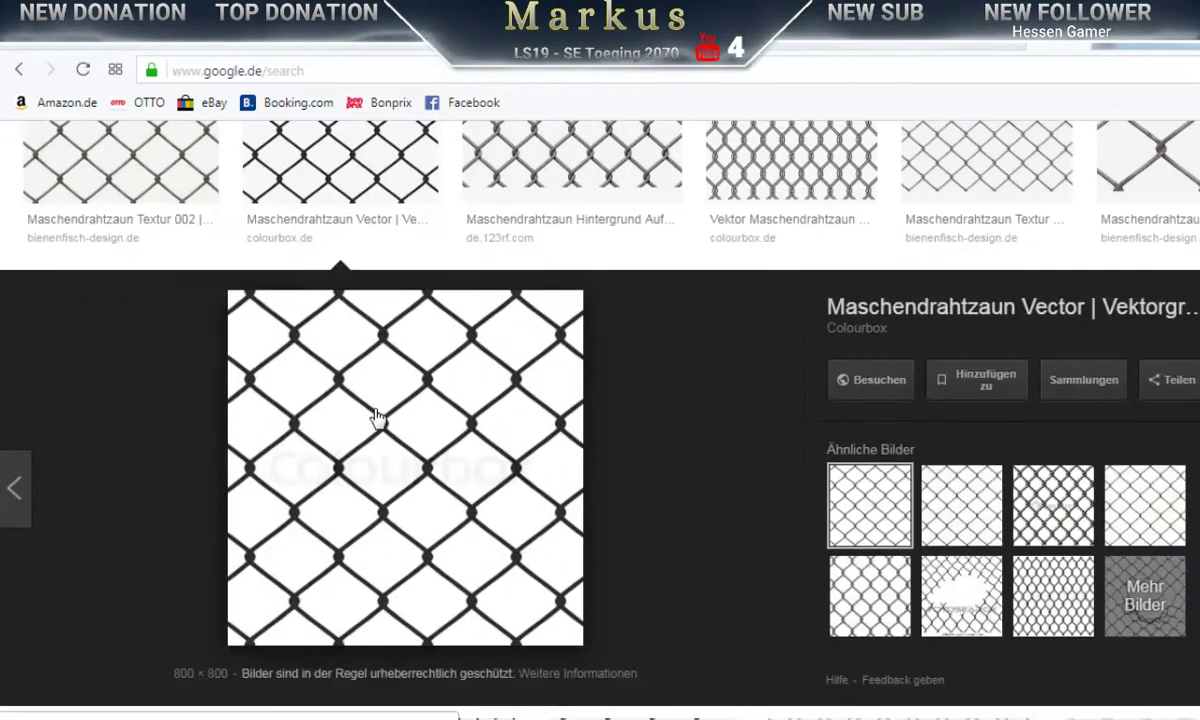
{"action": "left_click", "coordinate": [957, 538]}
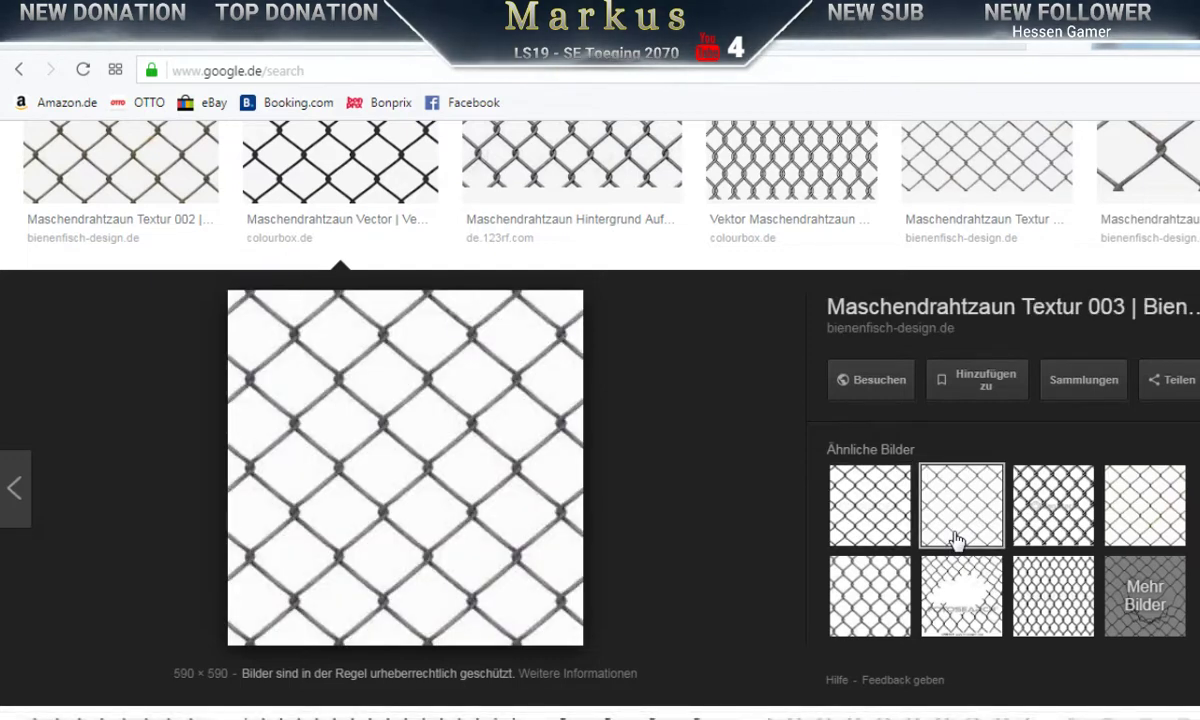
{"action": "left_click", "coordinate": [856, 605]}
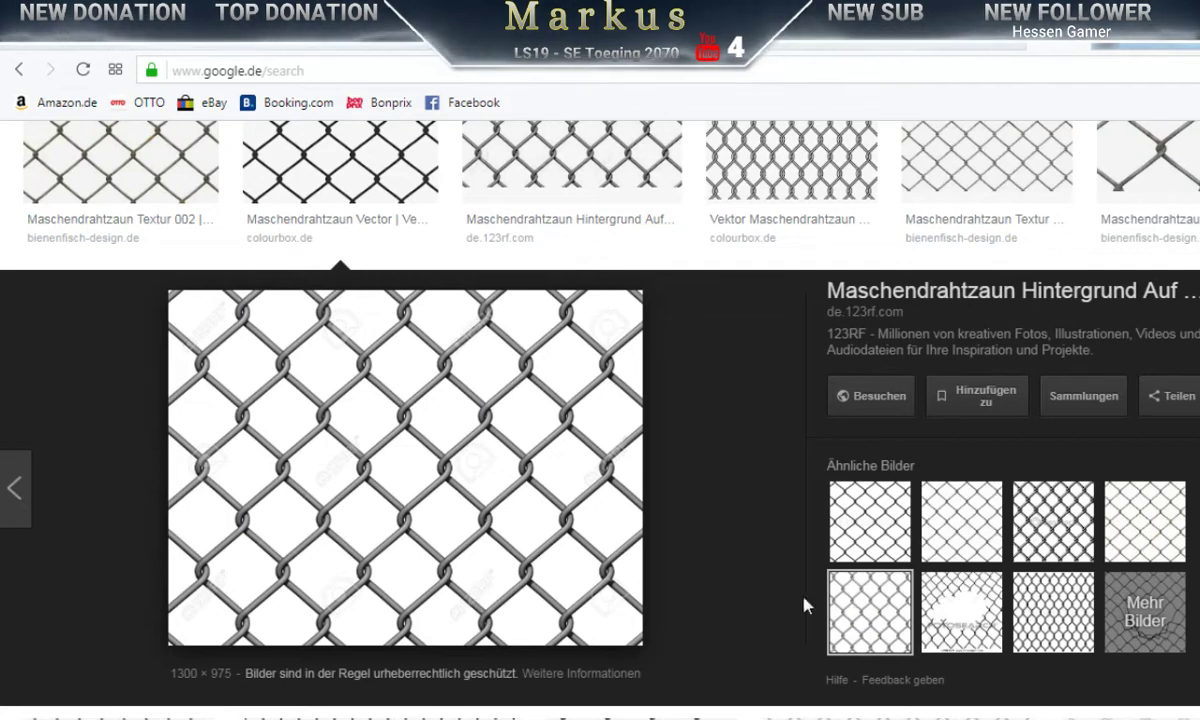
Step: Copy the previewed 123rf chain-link fence image and switch to GIMP
{"action": "right_click", "coordinate": [390, 479]}
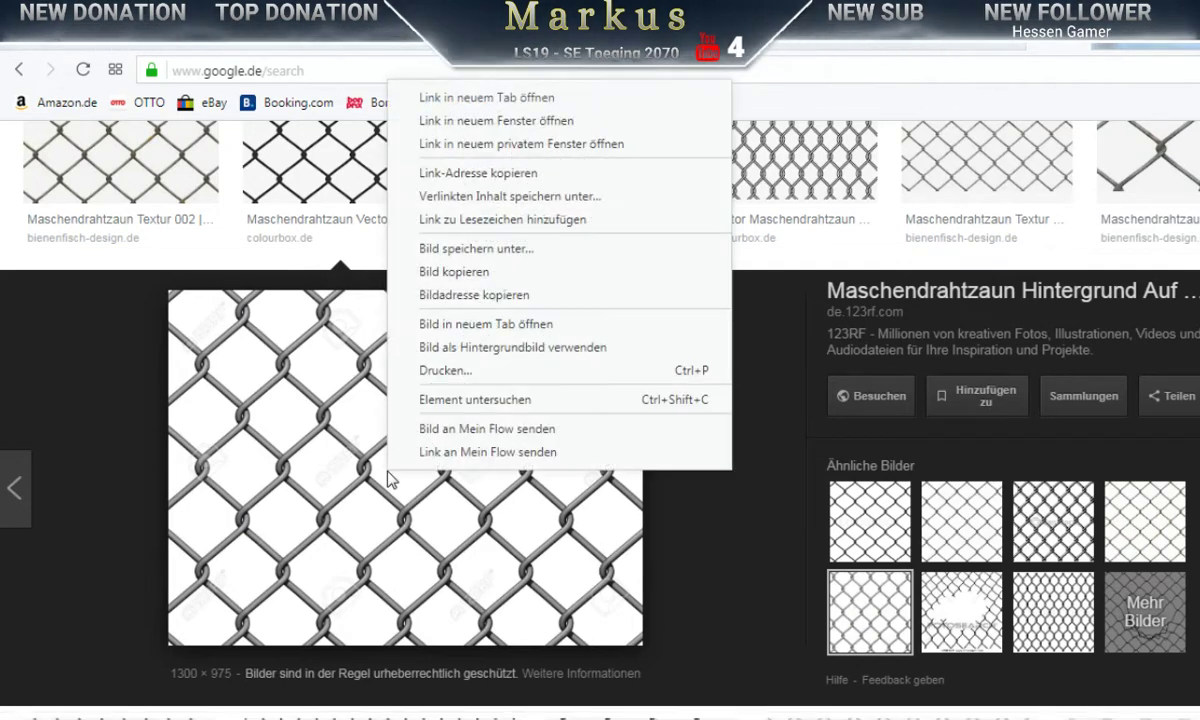
{"action": "left_click", "coordinate": [467, 271]}
{"action": "key", "text": "alt+Tab"}
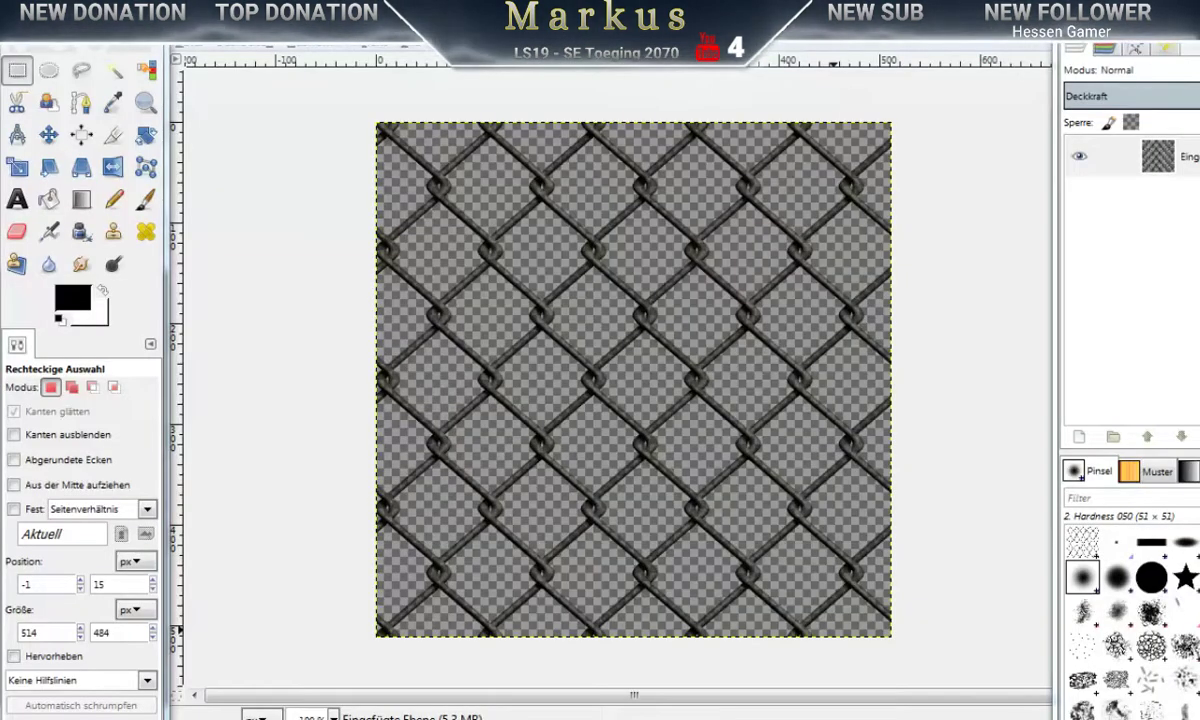
Step: Close the open 512 × 512 px dark fence image and discard its changes
{"action": "left_click", "coordinate": [243, 47]}
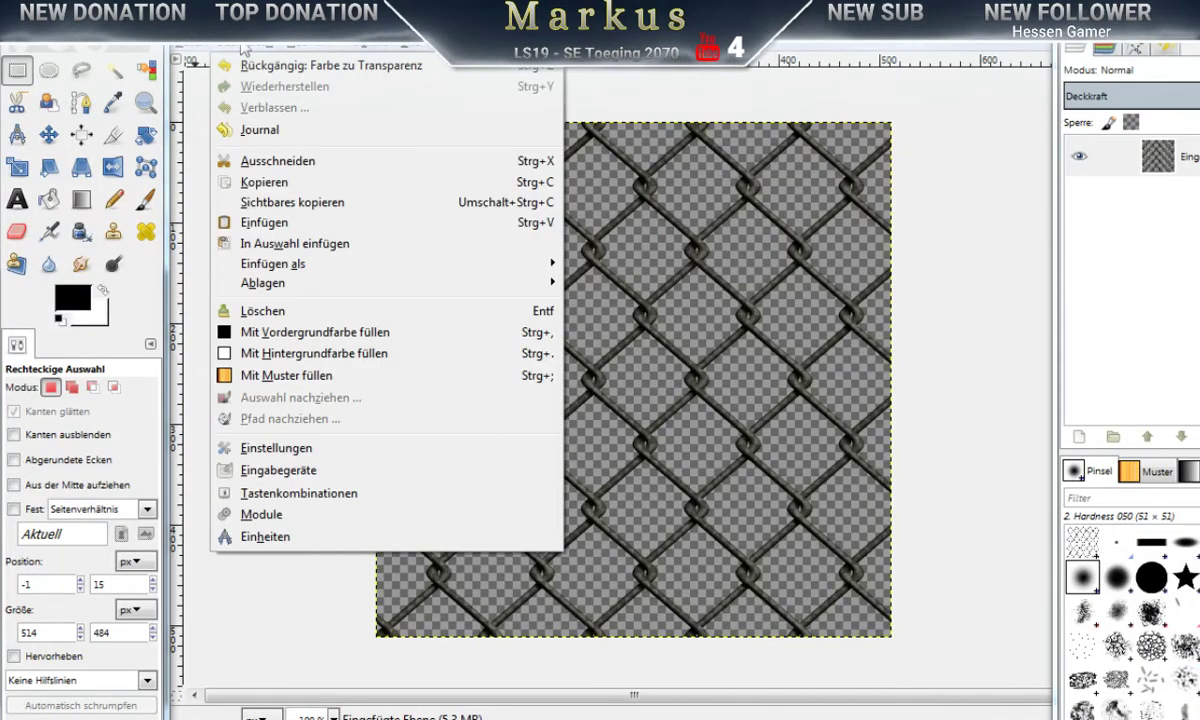
{"action": "left_click", "coordinate": [885, 45]}
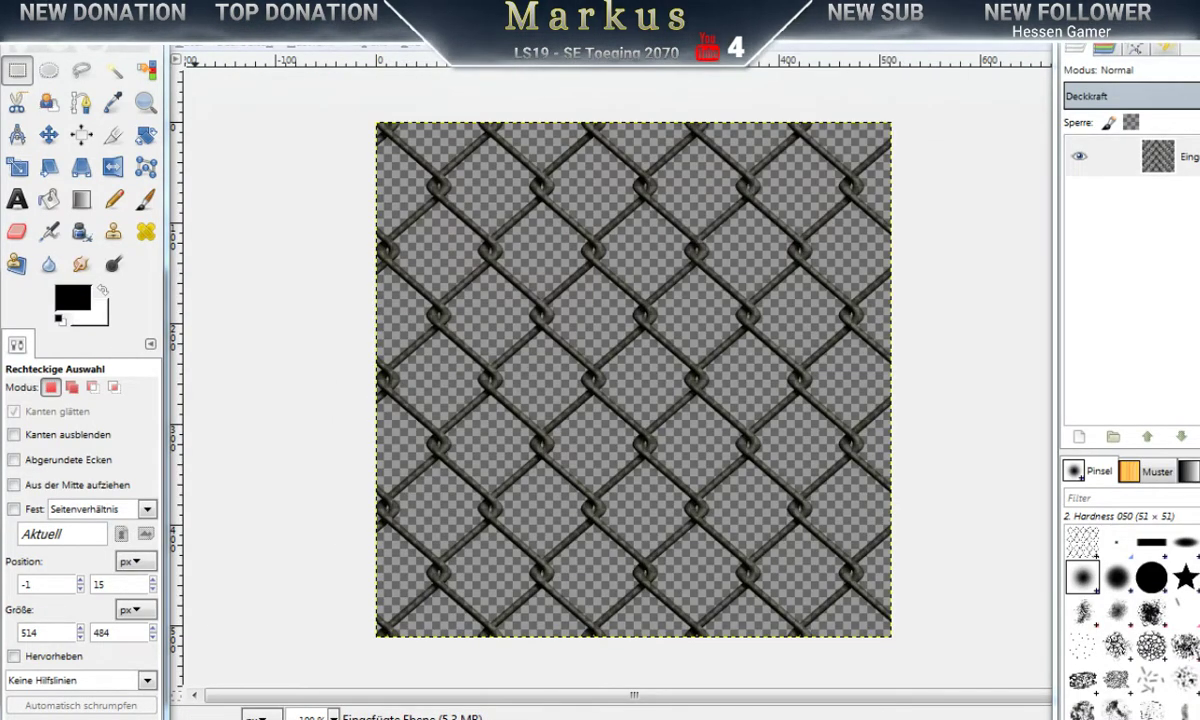
{"action": "left_click_drag", "start_coordinate": [898, 20], "coordinate": [804, 74]}
{"action": "left_click", "coordinate": [985, 69]}
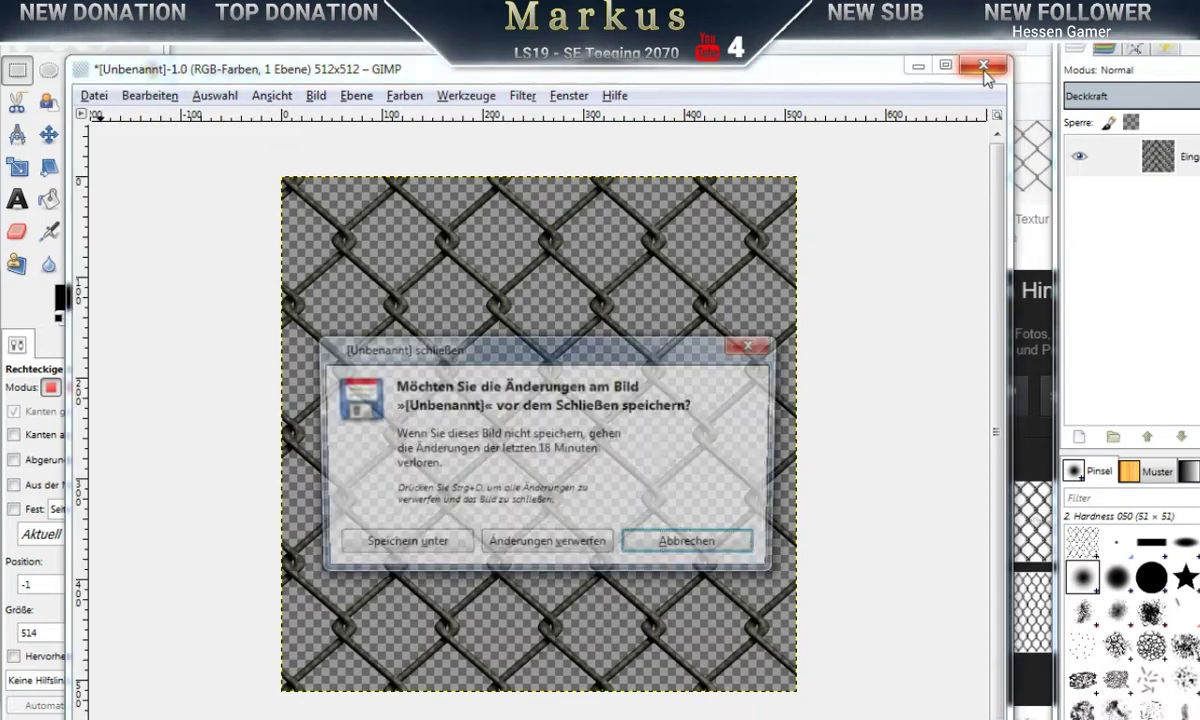
{"action": "left_click", "coordinate": [520, 545]}
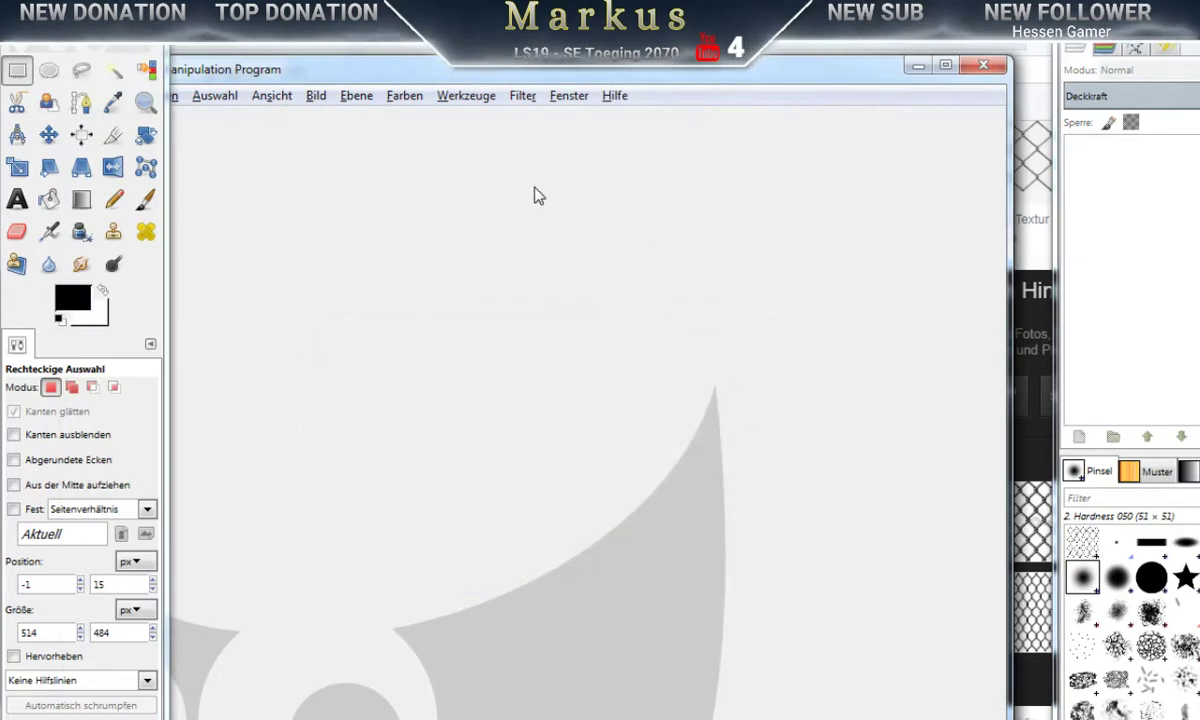
Step: Enlarge the empty image window and paste the copied chain-link picture as a new image
{"action": "double_click", "coordinate": [281, 70]}
{"action": "left_click", "coordinate": [276, 79]}
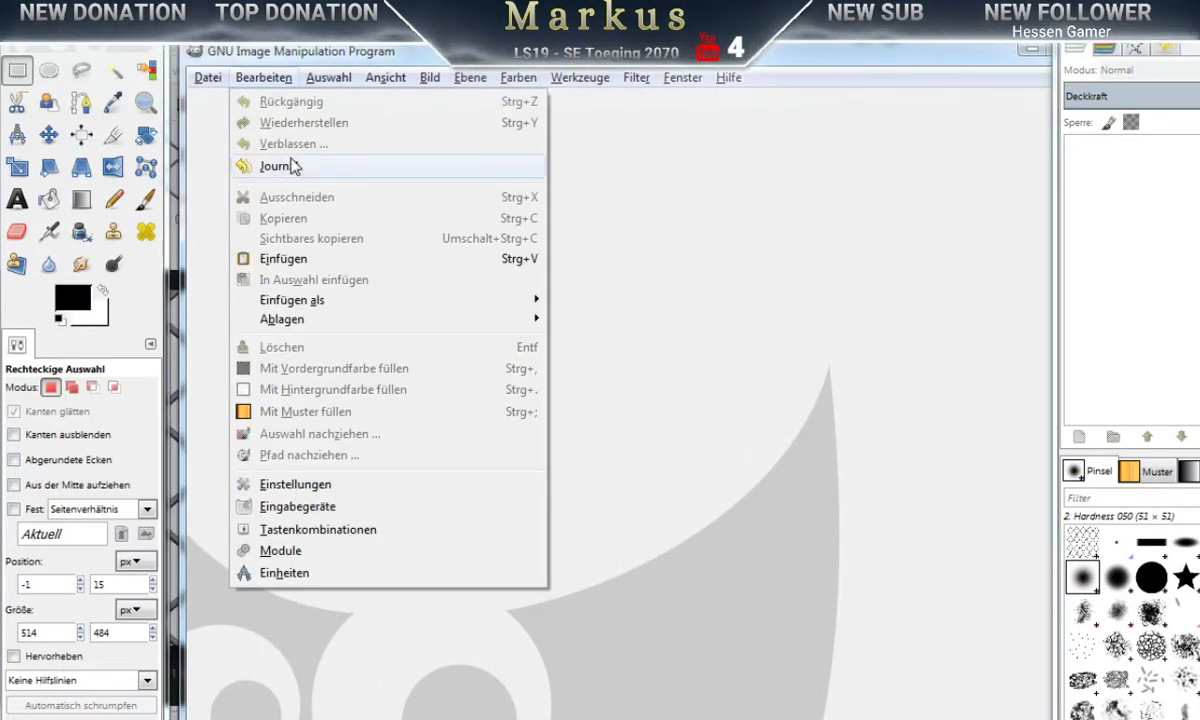
{"action": "mouse_move", "coordinate": [320, 300]}
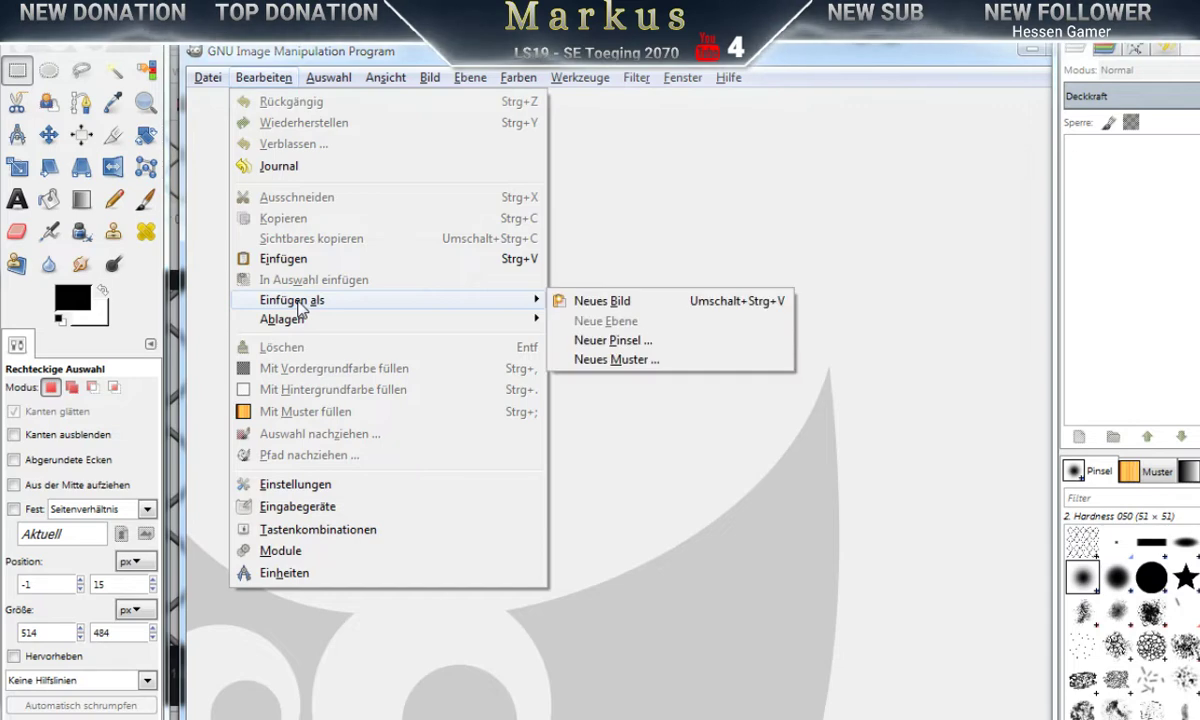
{"action": "left_click", "coordinate": [600, 301]}
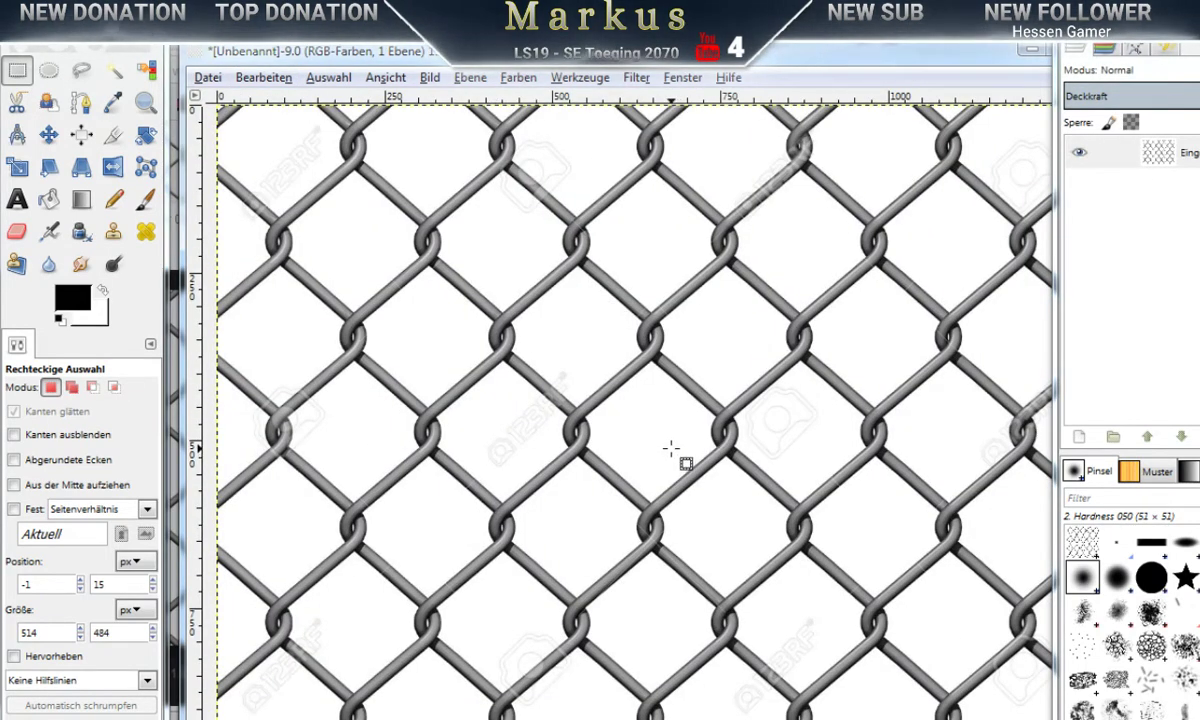
Step: Scale the pasted fence image to 512 × 512 px with width and height unlinked
{"action": "left_click", "coordinate": [425, 78]}
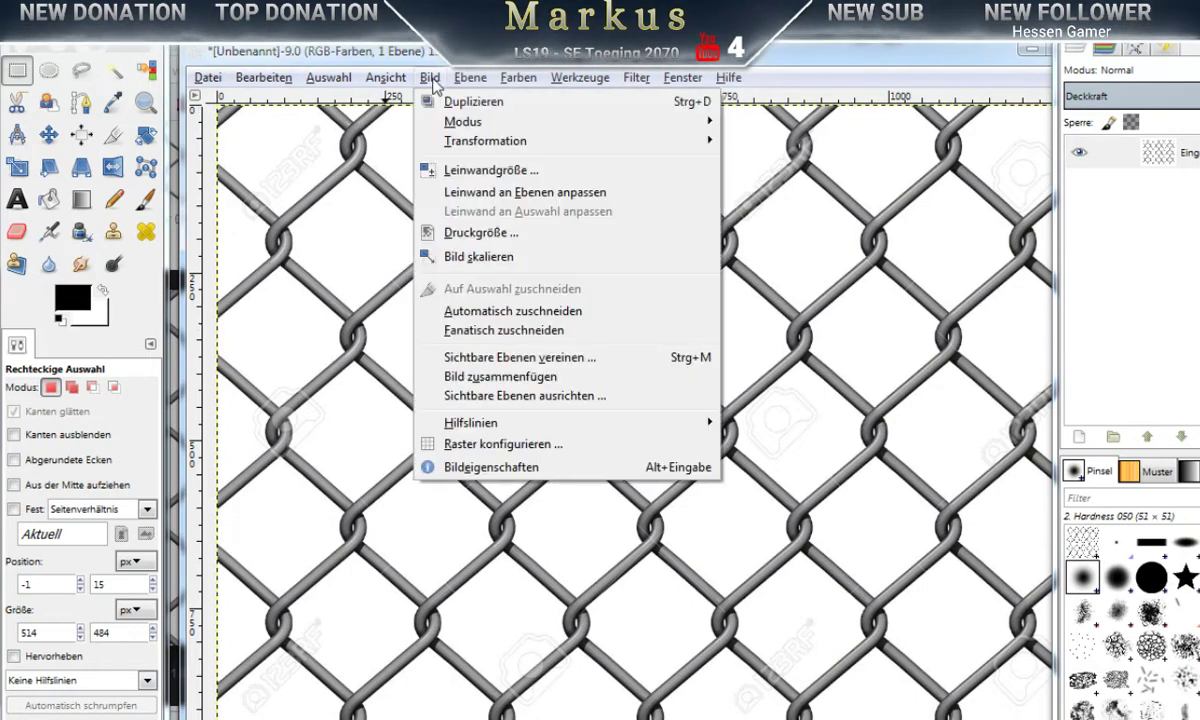
{"action": "left_click", "coordinate": [475, 259]}
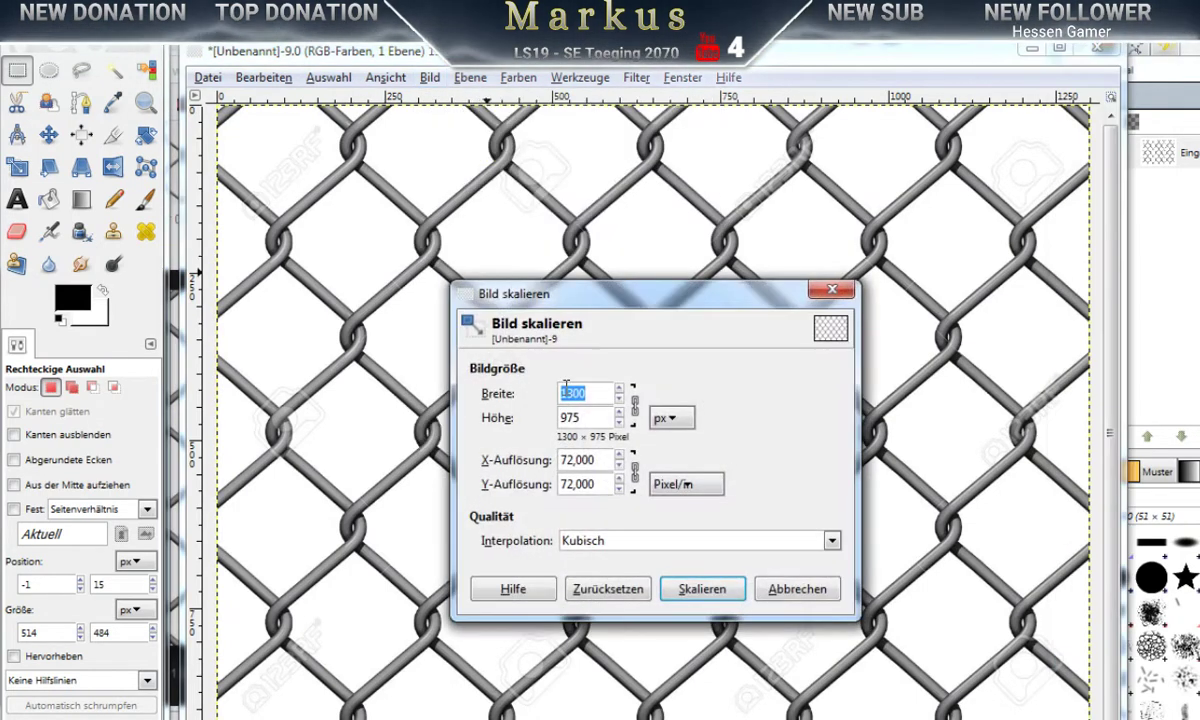
{"action": "left_click", "coordinate": [635, 408]}
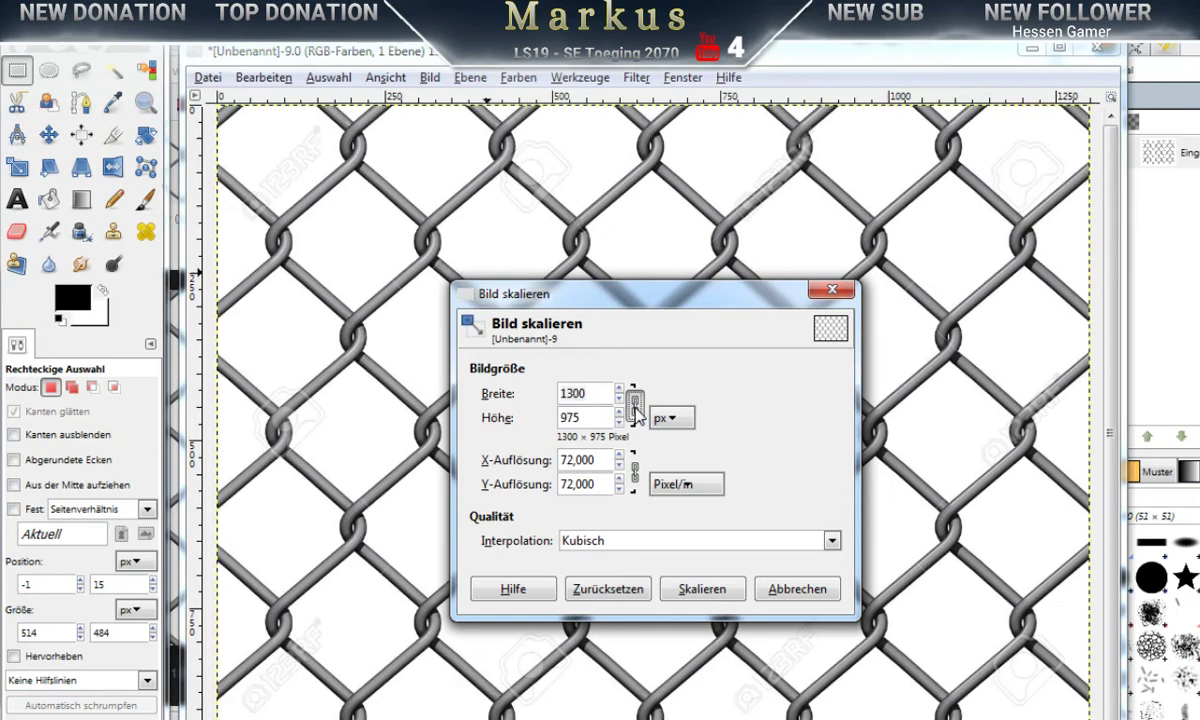
{"action": "double_click", "coordinate": [585, 393]}
{"action": "type", "text": "512"}
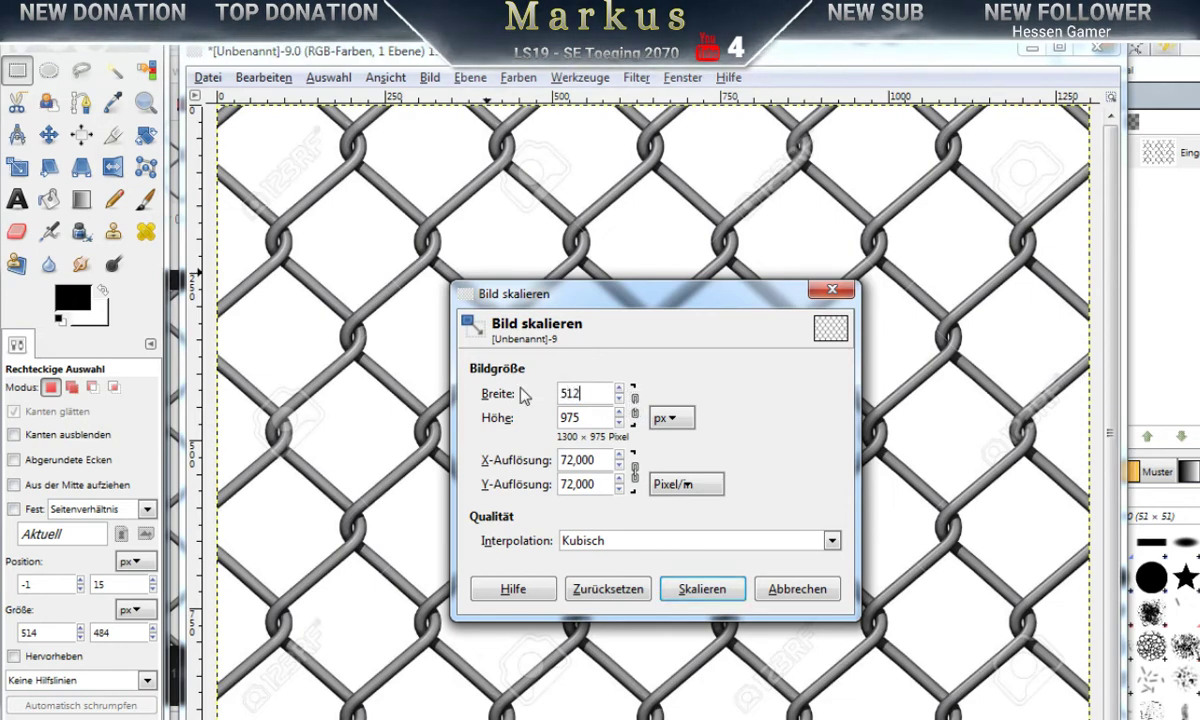
{"action": "key", "text": "Tab"}
{"action": "type", "text": "512"}
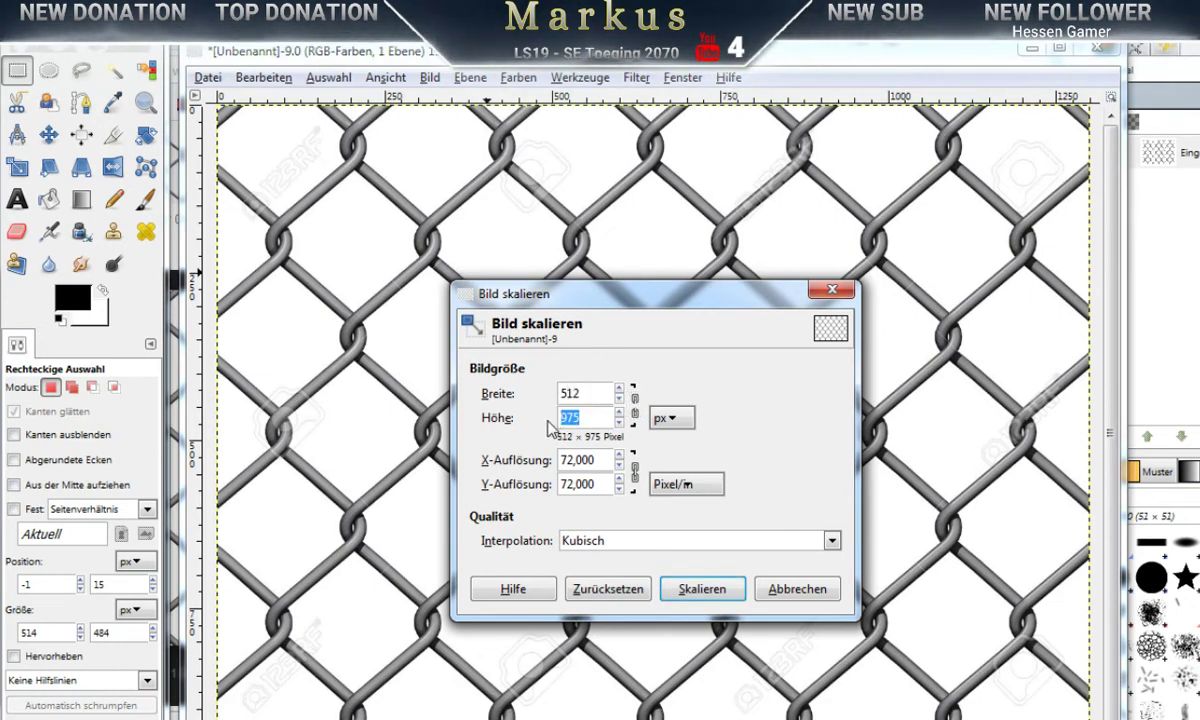
{"action": "left_click", "coordinate": [704, 590]}
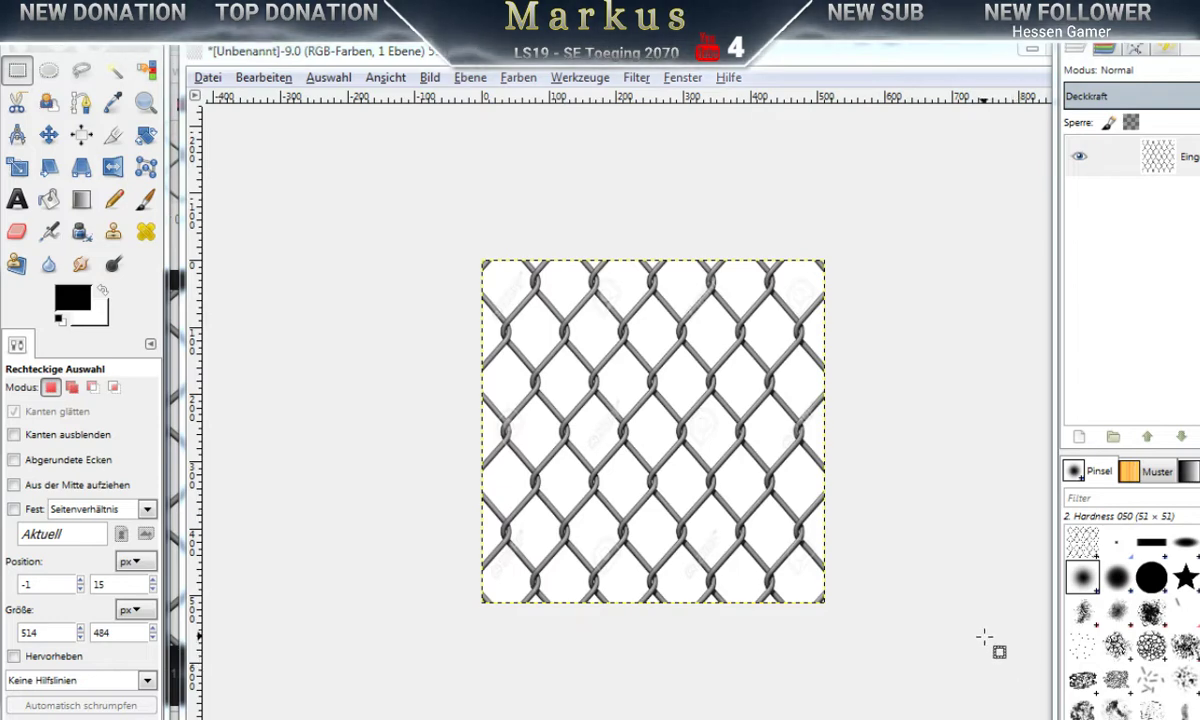
{"action": "left_click", "coordinate": [430, 78]}
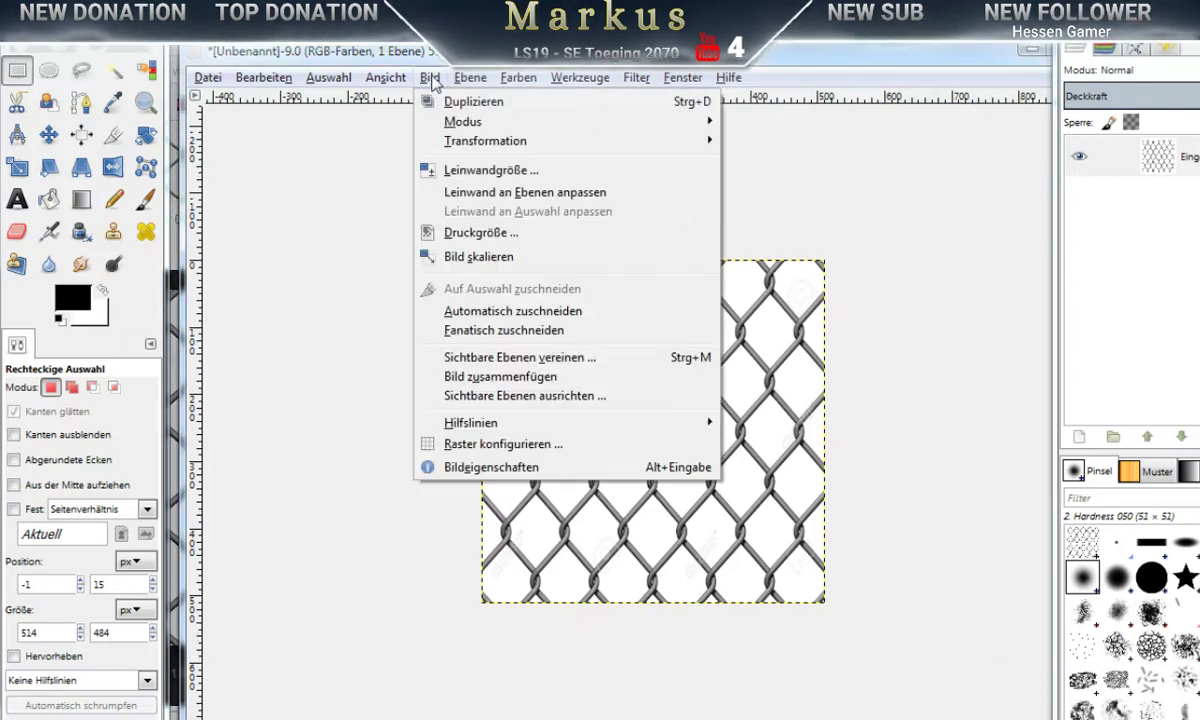
{"action": "mouse_move", "coordinate": [518, 86]}
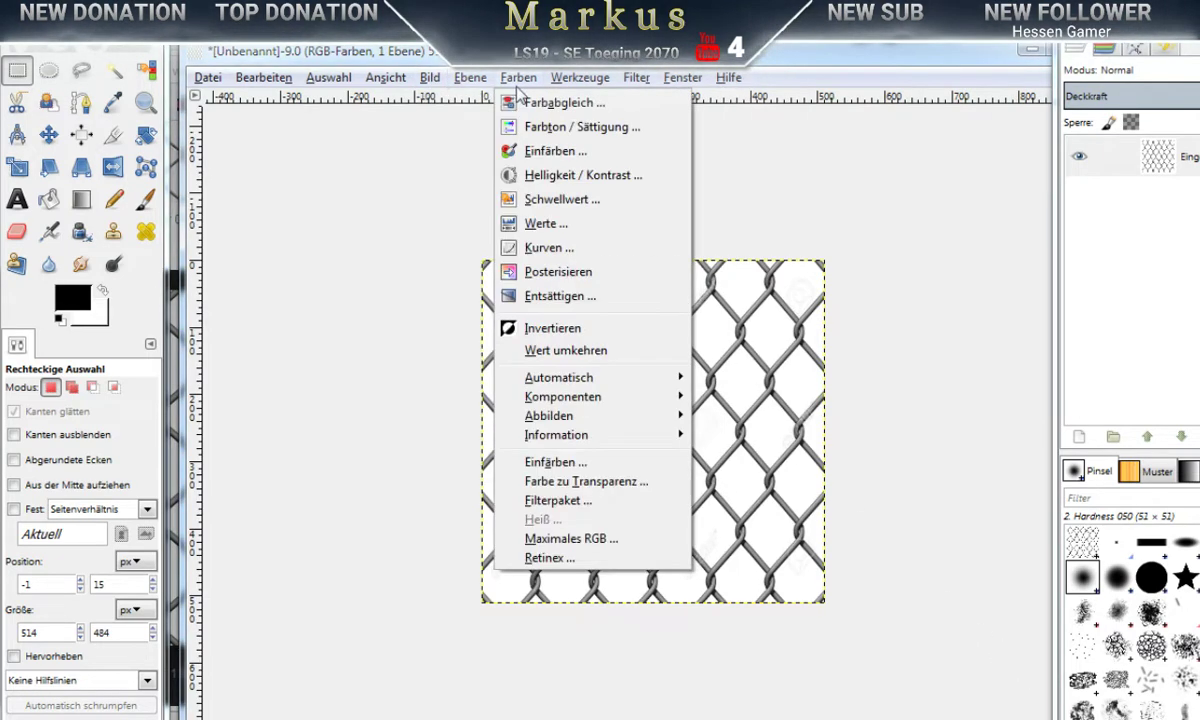
{"action": "mouse_move", "coordinate": [728, 78]}
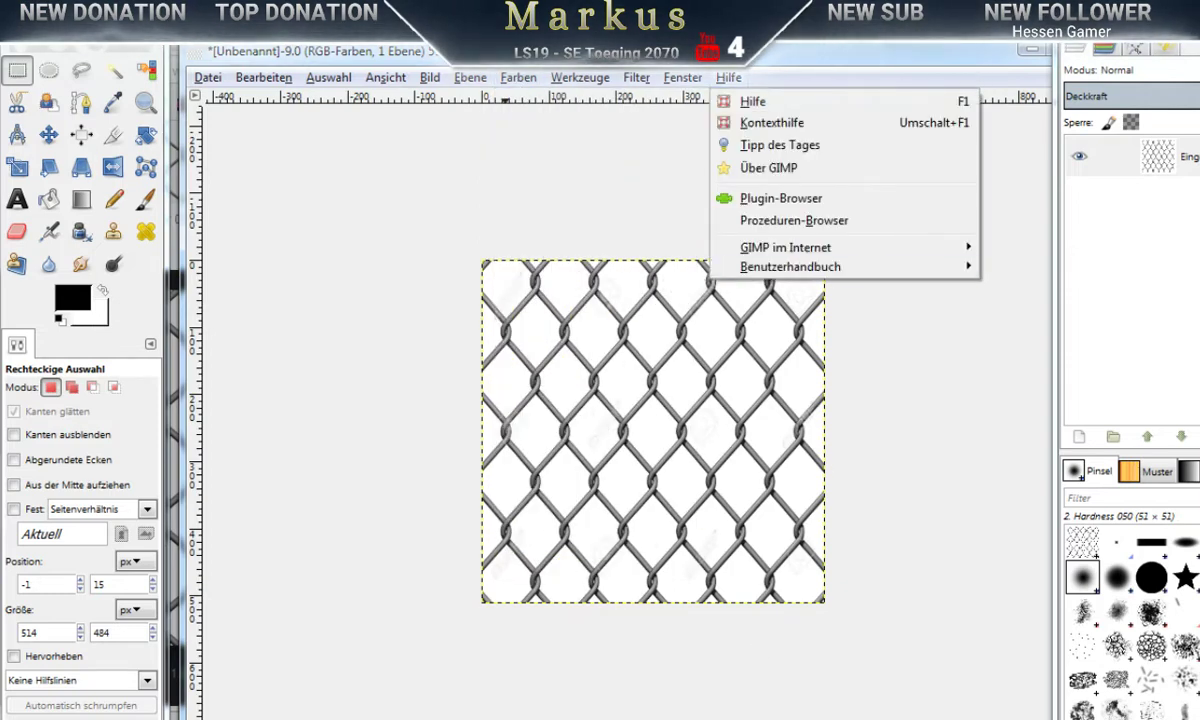
Step: Switch to the browser, preview the Colourbox Maschendrahtzaun Vector and Kette Link Zaun Textur, and show more similar images
{"action": "key", "text": "alt+Tab"}
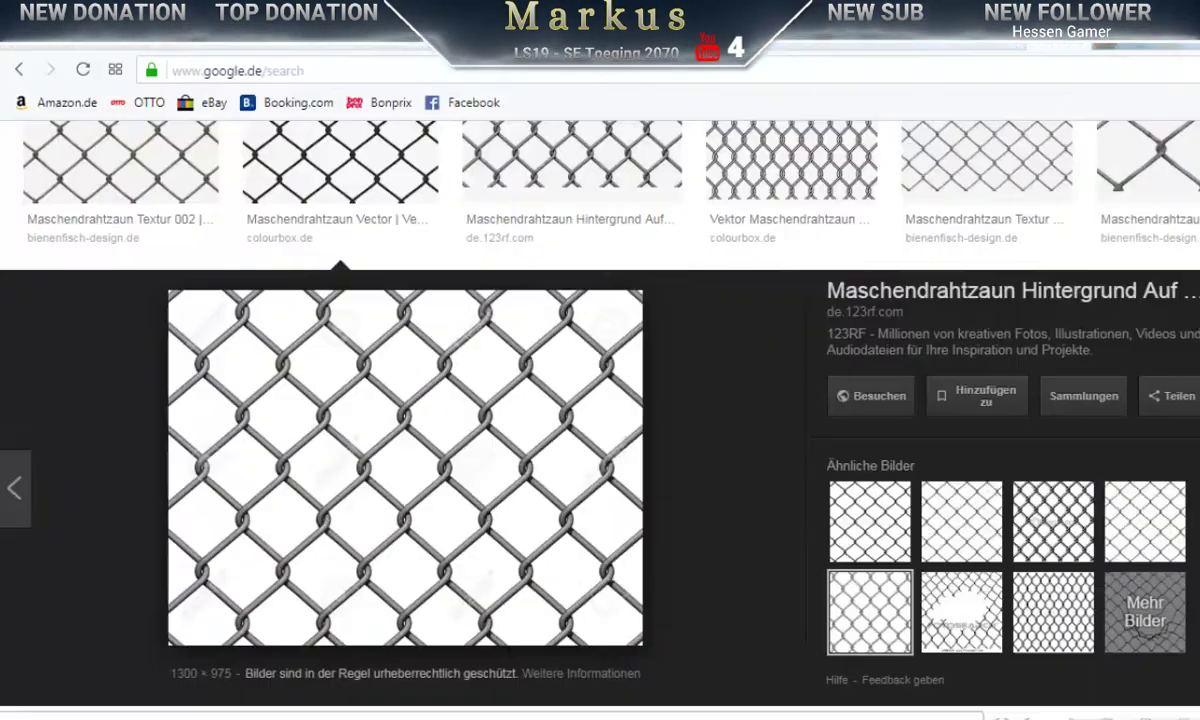
{"action": "left_click", "coordinate": [872, 540]}
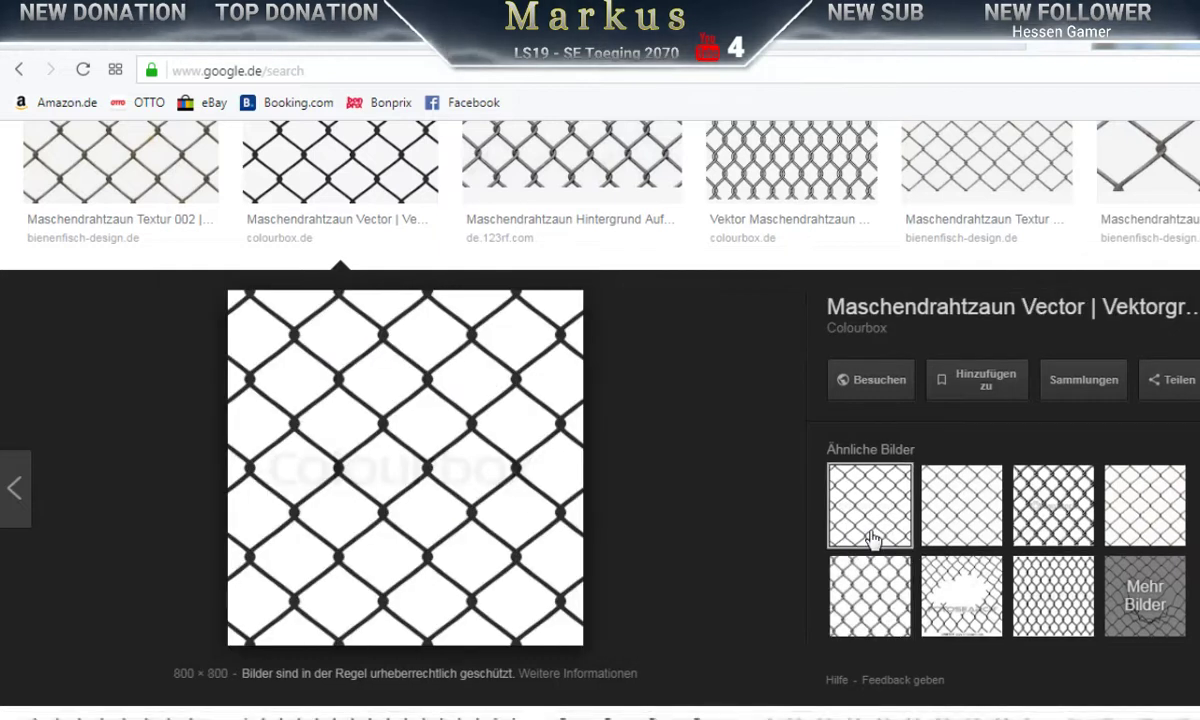
{"action": "left_click", "coordinate": [1061, 600]}
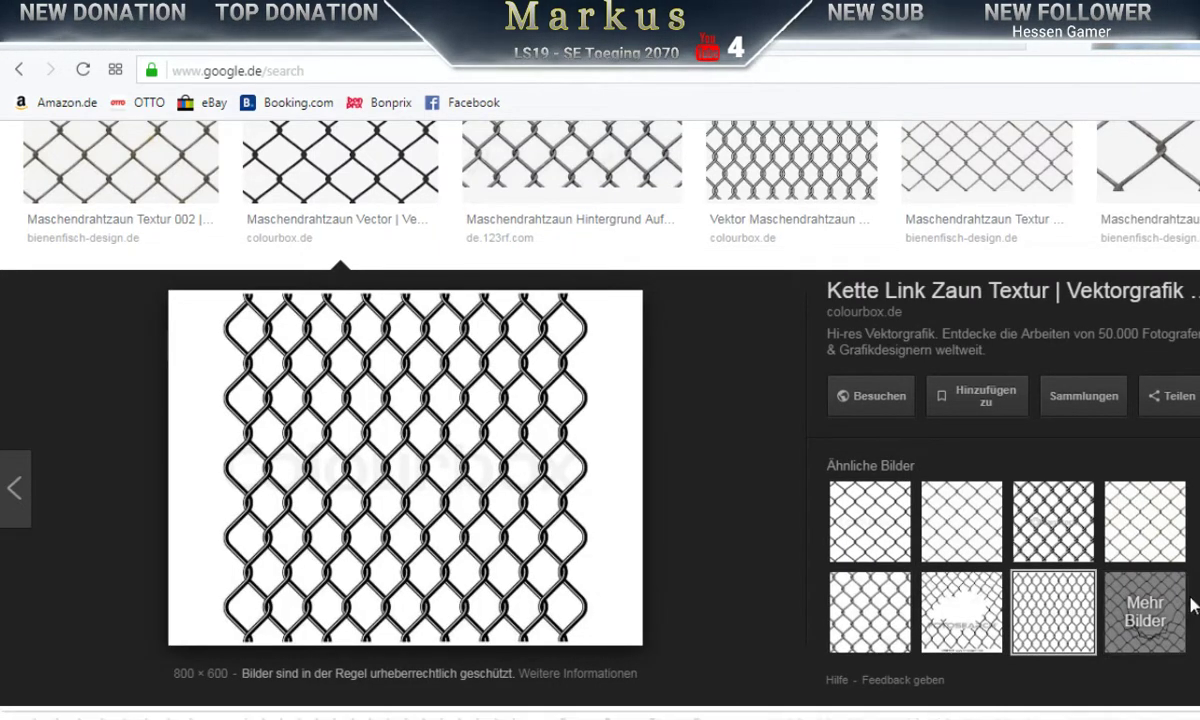
{"action": "left_click", "coordinate": [1153, 610]}
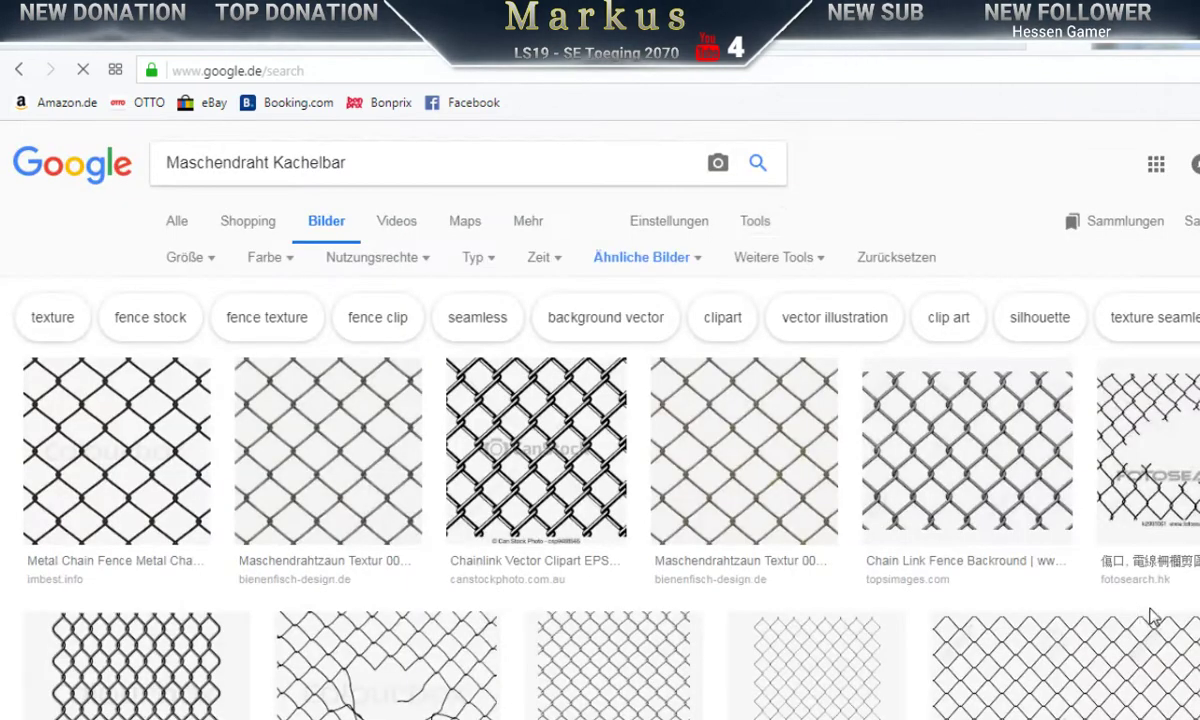
Step: Browse the similar fence images and preview the 123rf Chainlink Fence Vector With Reflection
{"action": "scroll", "coordinate": [829, 600], "scroll_direction": "down", "scroll_amount": 2}
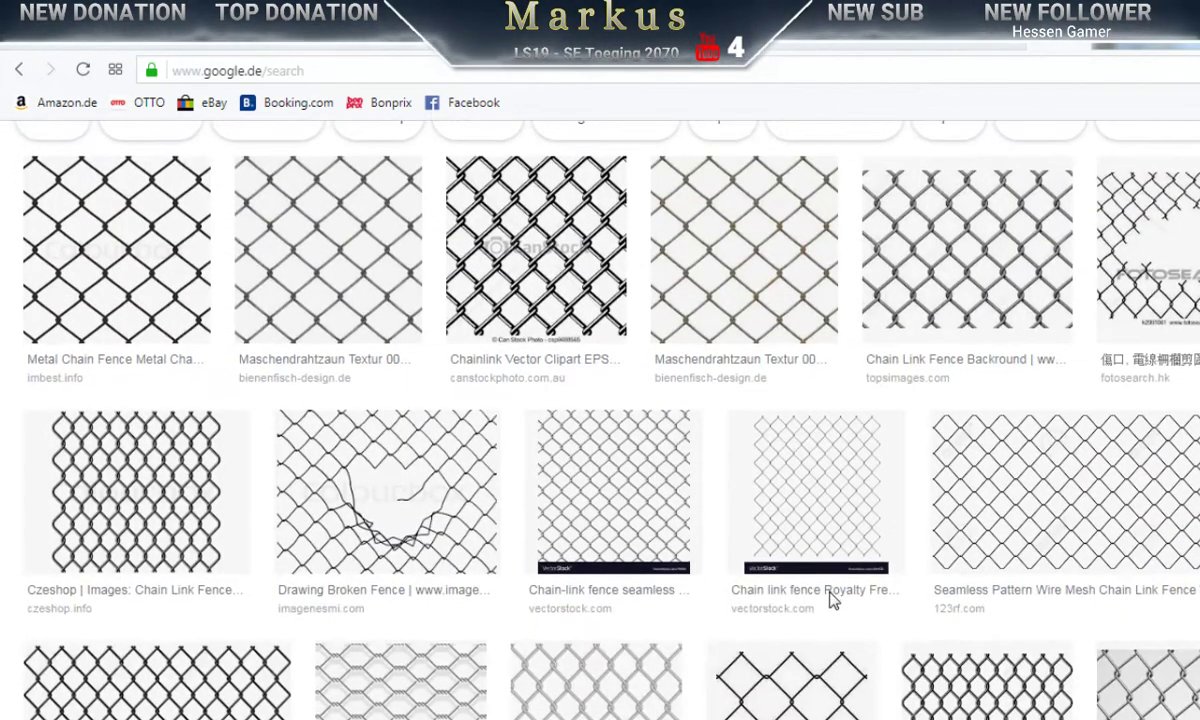
{"action": "scroll", "coordinate": [829, 600], "scroll_direction": "down", "scroll_amount": 1}
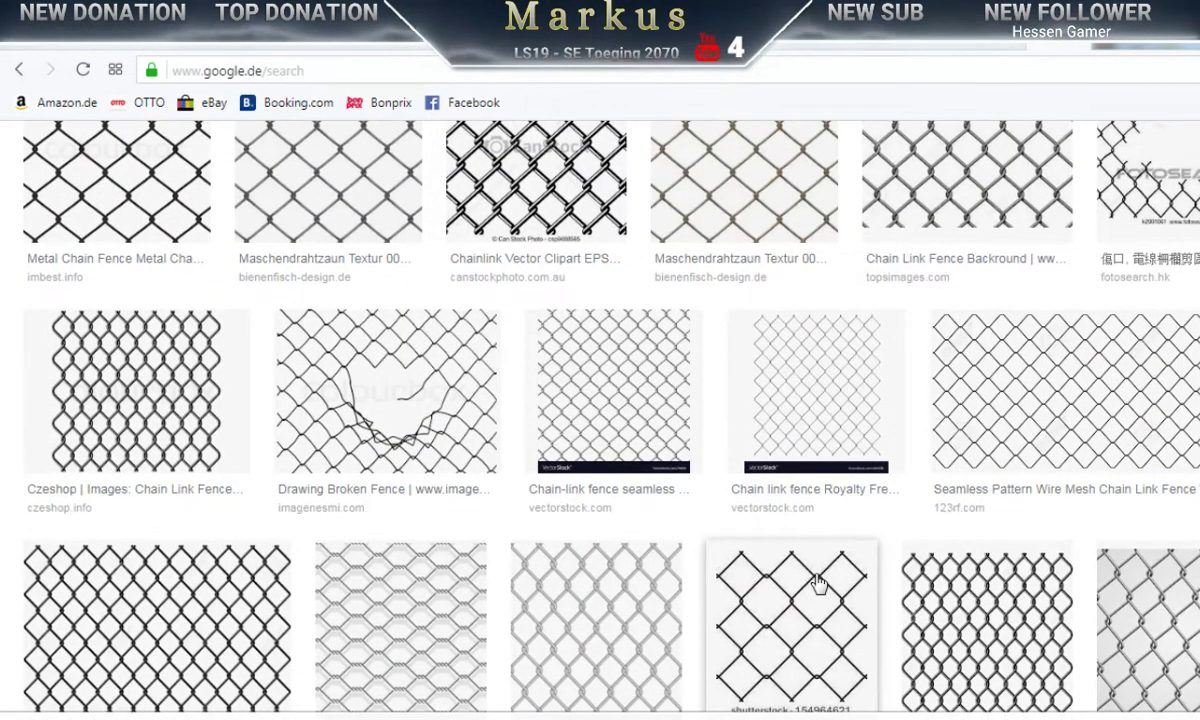
{"action": "scroll", "coordinate": [817, 580], "scroll_direction": "down", "scroll_amount": 1}
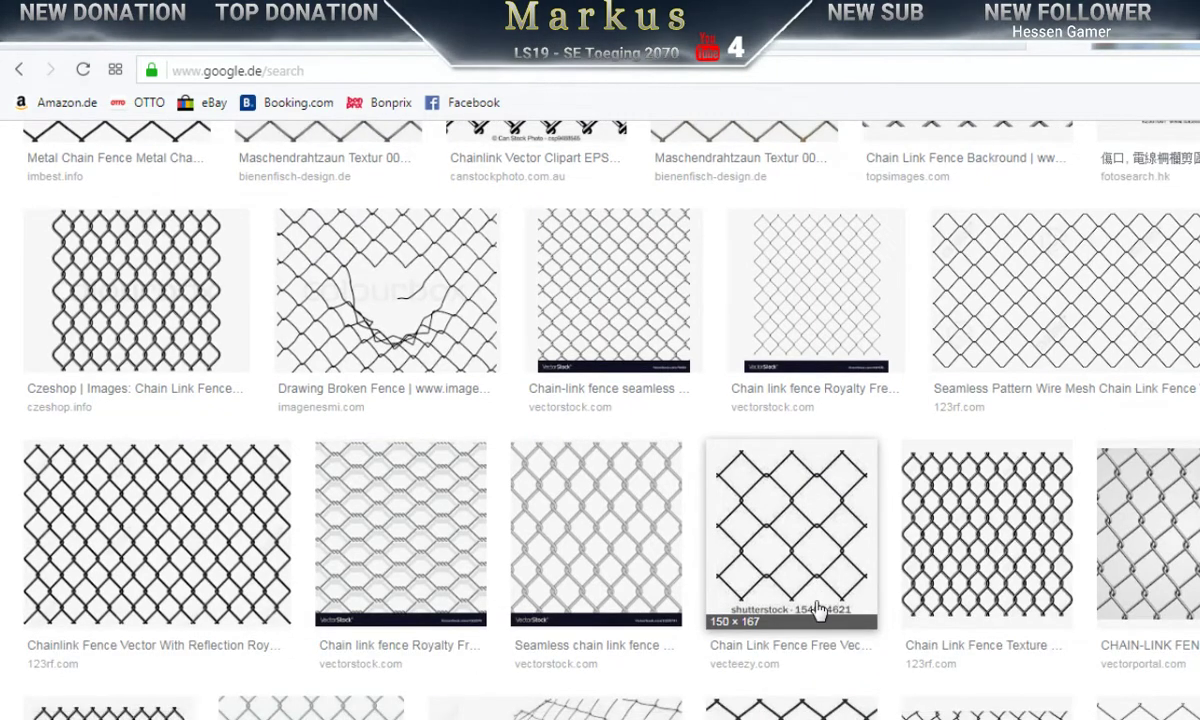
{"action": "scroll", "coordinate": [818, 612], "scroll_direction": "down", "scroll_amount": 2}
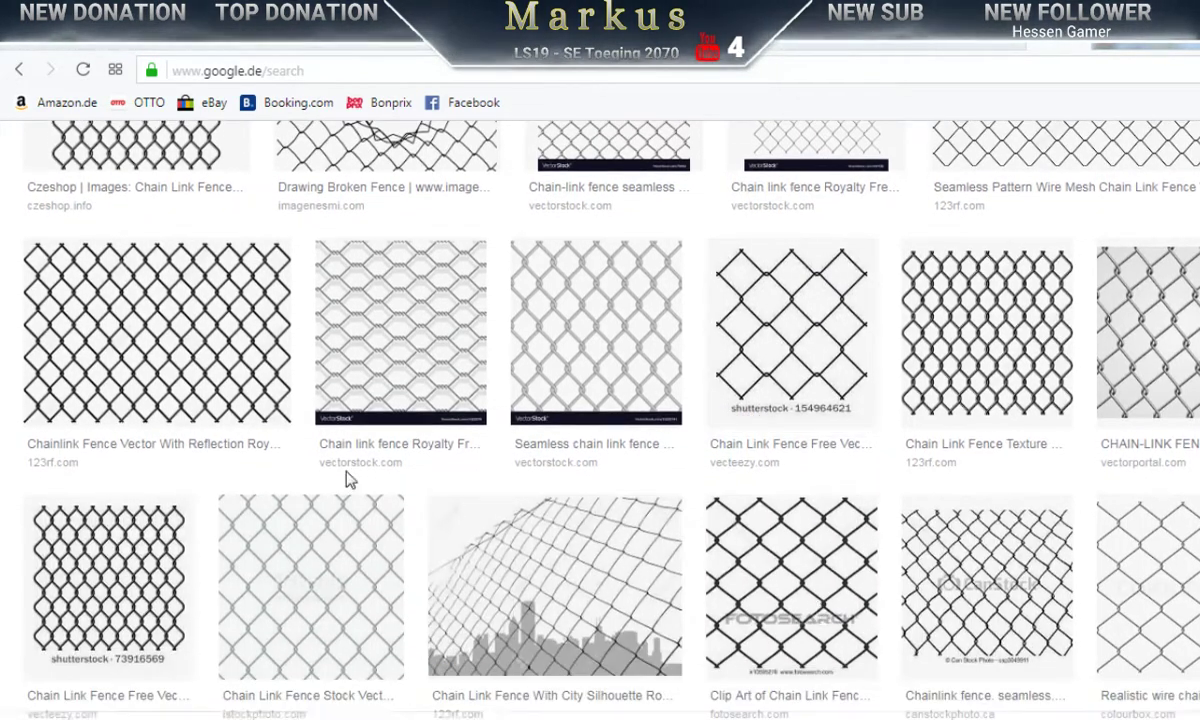
{"action": "left_click", "coordinate": [195, 388]}
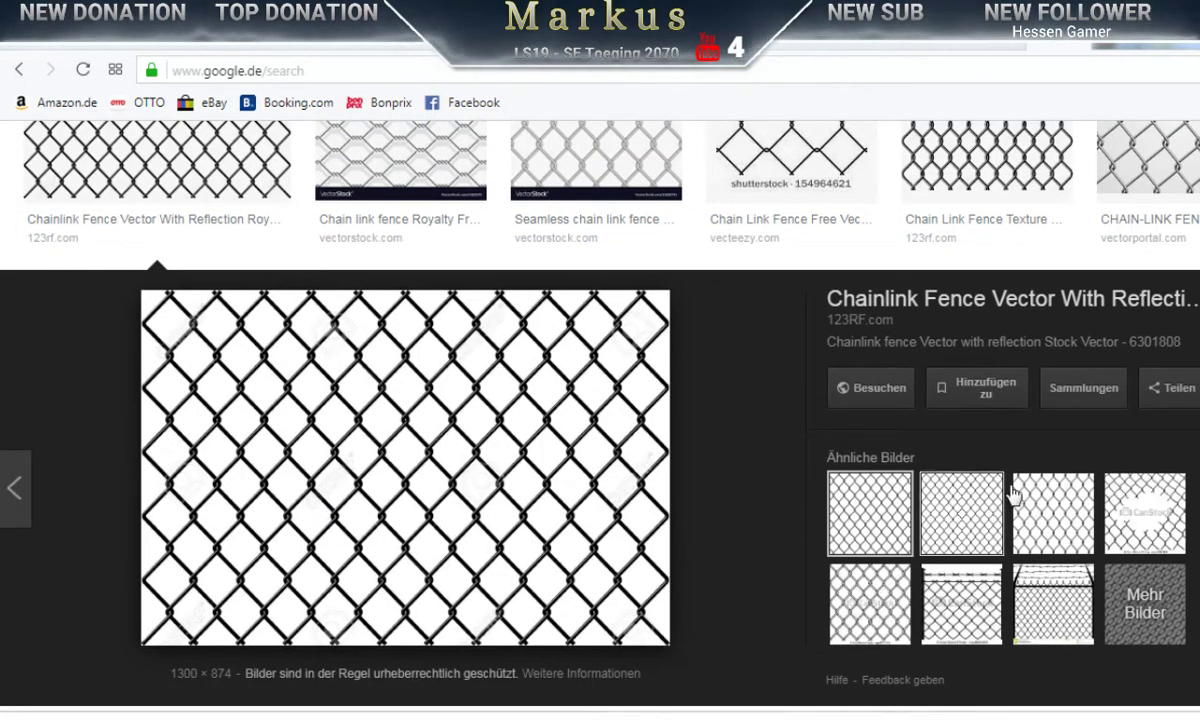
{"action": "key", "text": "Escape"}
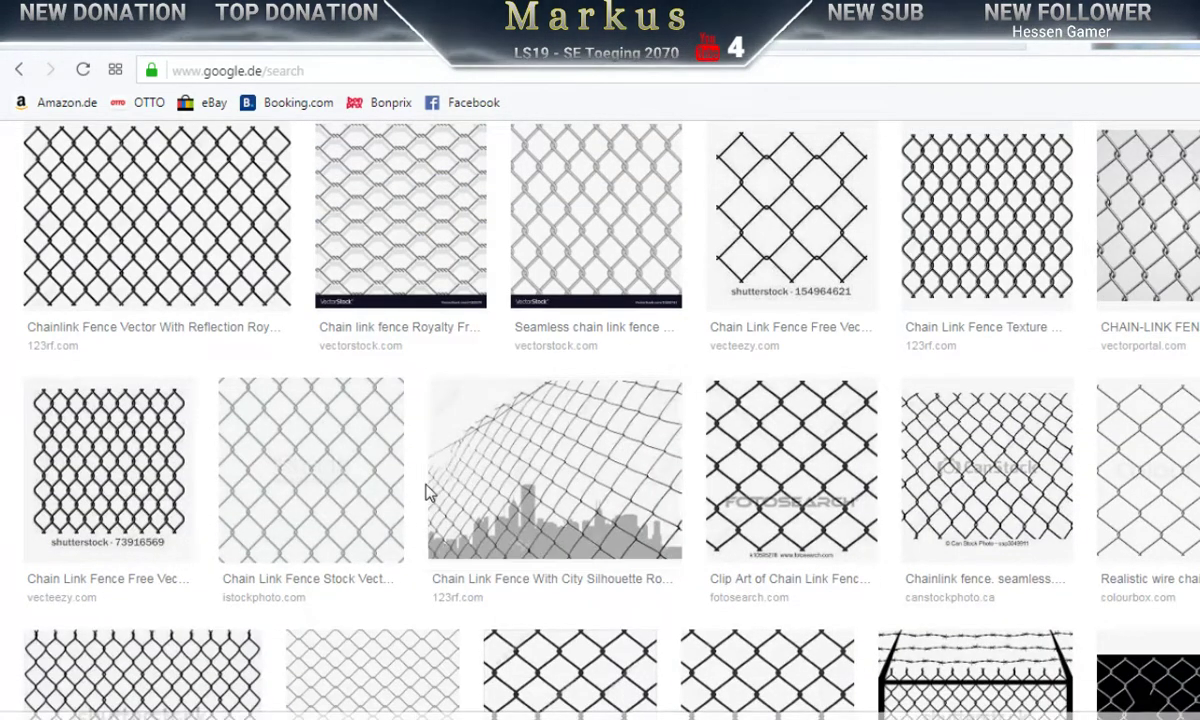
Step: Preview the Megapixl Chain Link Fence Vector Illustration, open its product page and dismiss the promotional pop-up
{"action": "scroll", "coordinate": [429, 490], "scroll_direction": "down", "scroll_amount": 2}
{"action": "scroll", "coordinate": [427, 492], "scroll_direction": "down", "scroll_amount": 1}
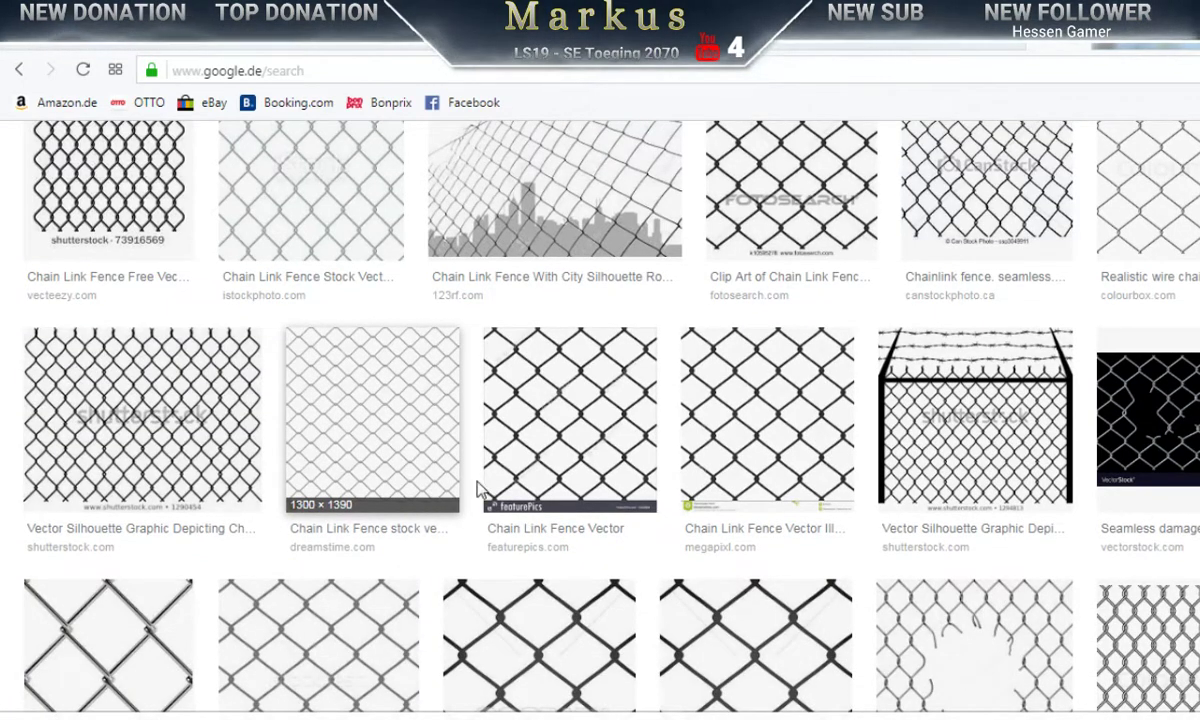
{"action": "left_click", "coordinate": [750, 442]}
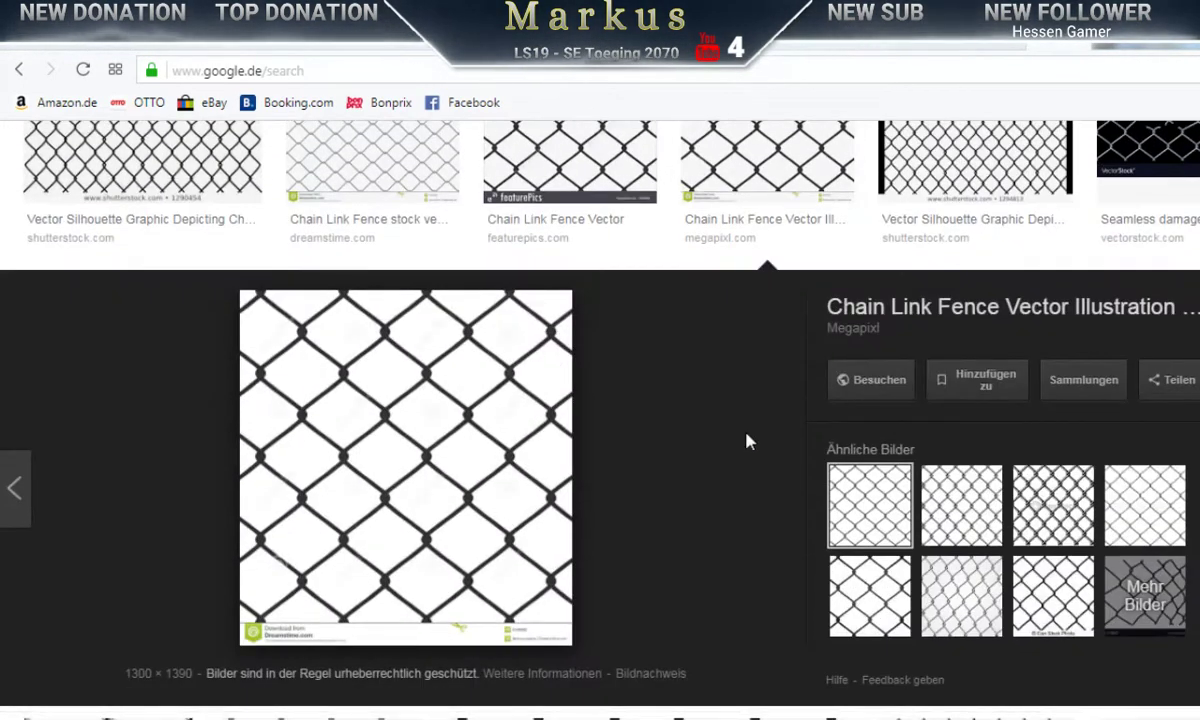
{"action": "left_click", "coordinate": [982, 318]}
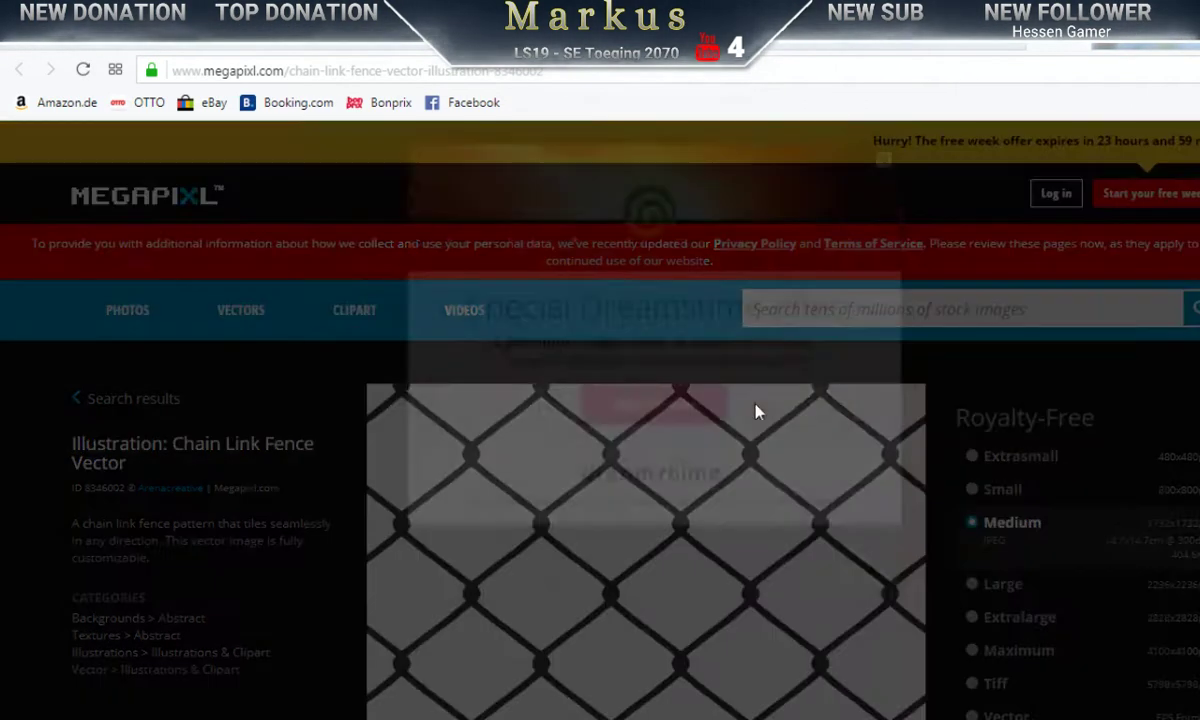
{"action": "left_click", "coordinate": [883, 258]}
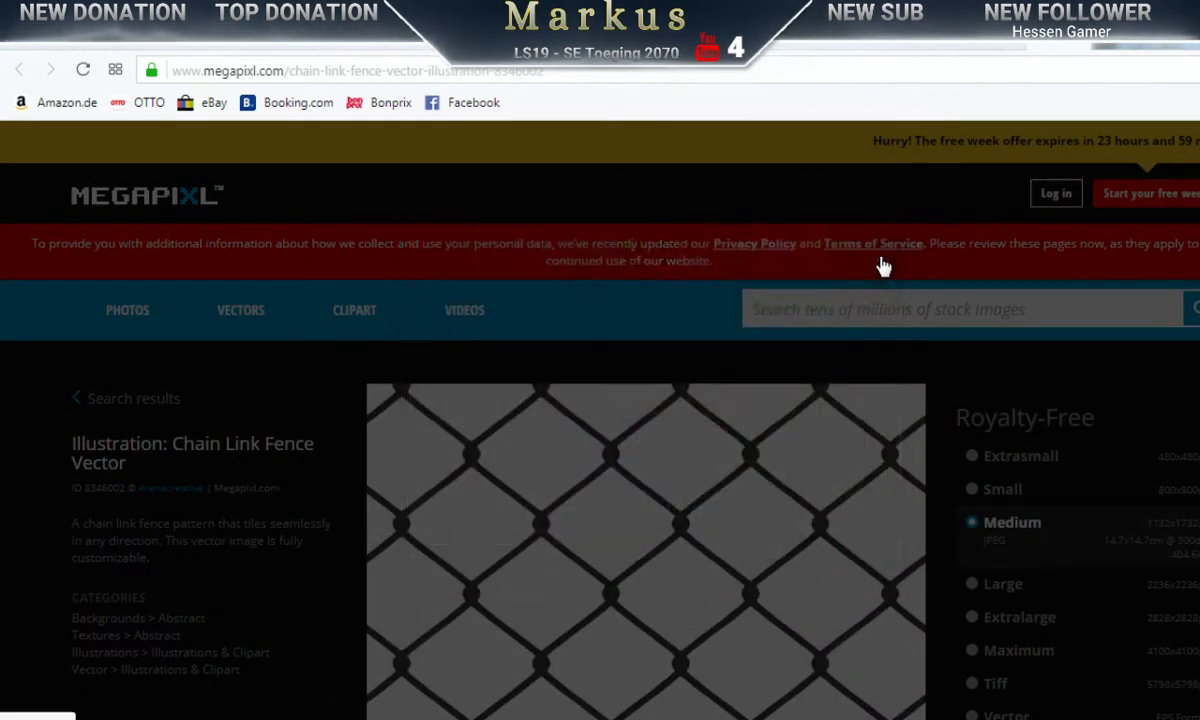
Step: Try to download the Medium JPEG of Megapixl's Chain Link Fence Vector, and move the browser window aside to uncover GIMP
{"action": "scroll", "coordinate": [345, 349], "scroll_direction": "down", "scroll_amount": 2}
{"action": "scroll", "coordinate": [356, 350], "scroll_direction": "down", "scroll_amount": 2}
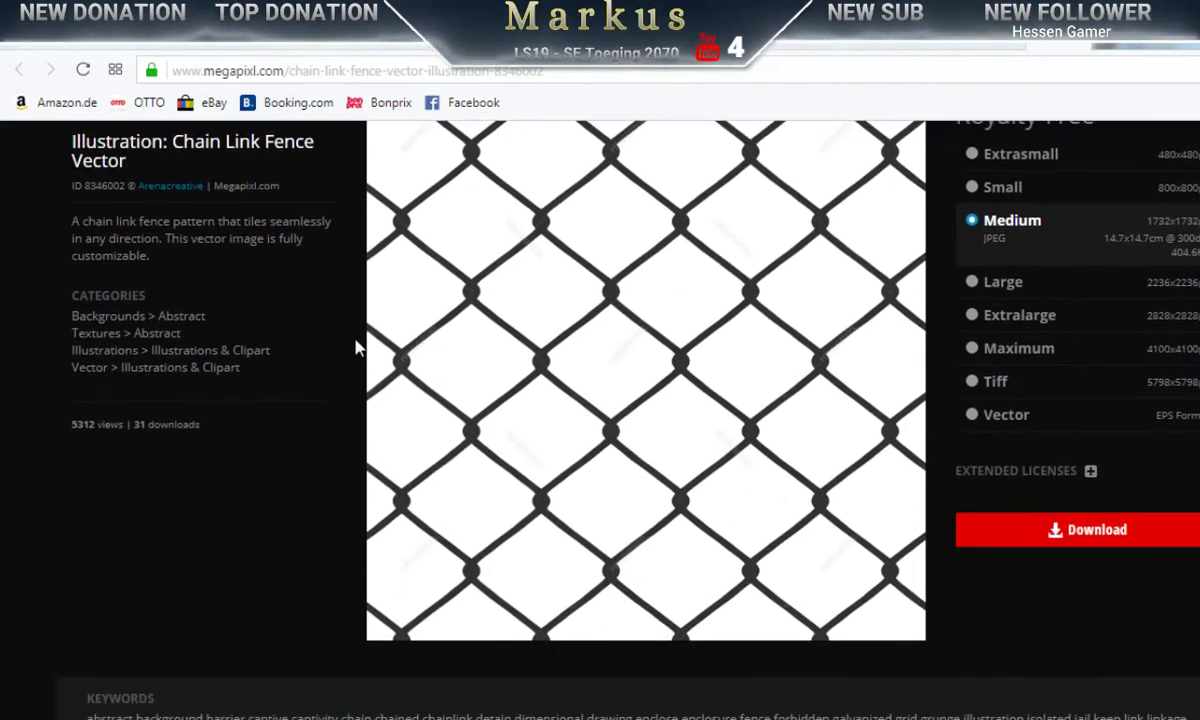
{"action": "left_click", "coordinate": [1098, 538]}
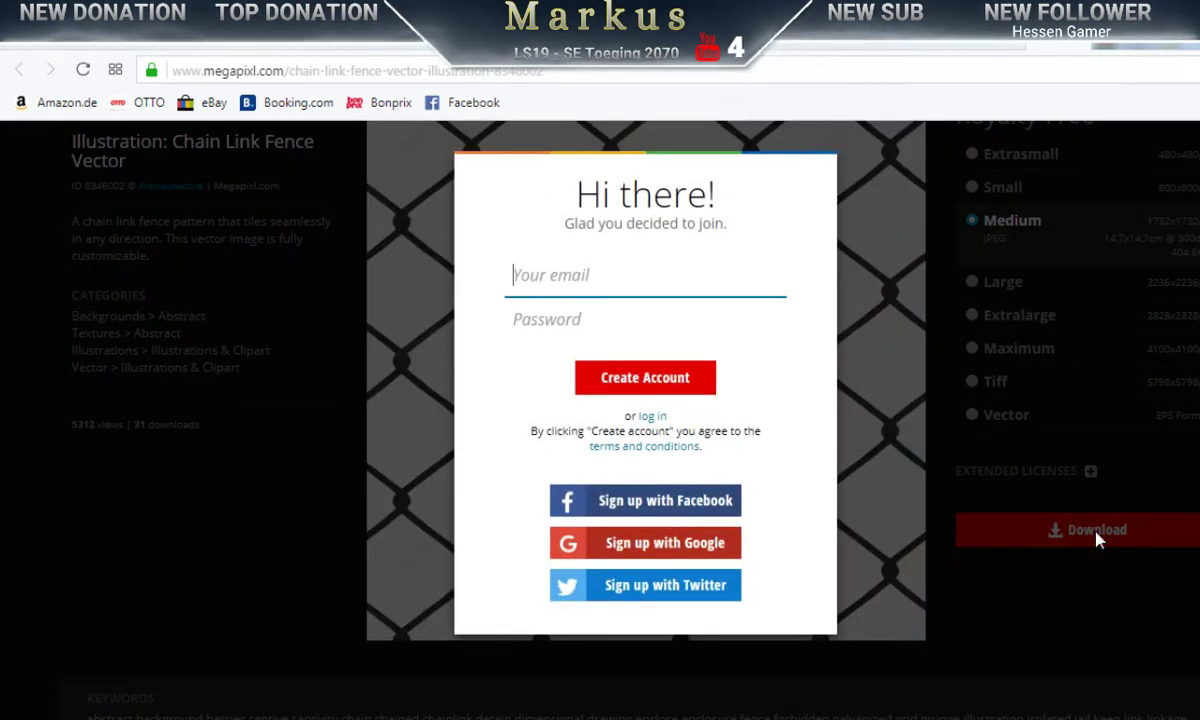
{"action": "left_click_drag", "start_coordinate": [200, 40], "coordinate": [1166, 66]}
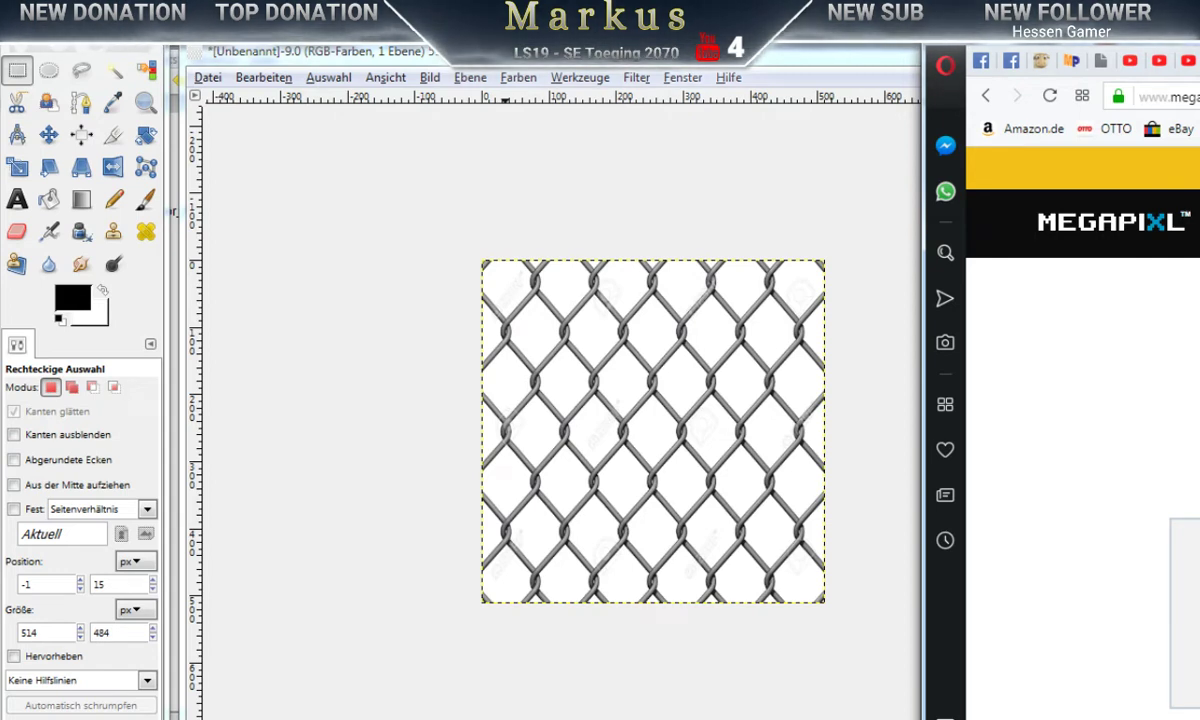
Step: Return to the browser and close Megapixl's subscription plans page and the Chain Link Fence Vector image preview
{"action": "left_click_drag", "start_coordinate": [930, 42], "coordinate": [1196, 42]}
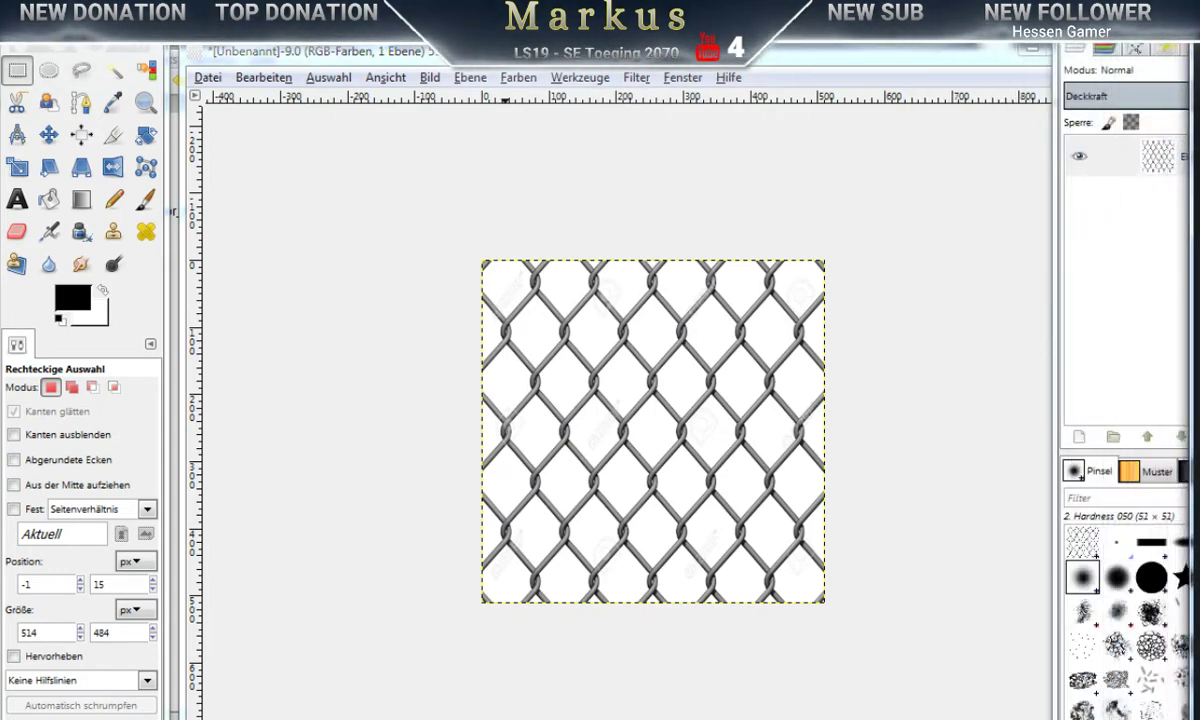
{"action": "key", "text": "alt+Tab"}
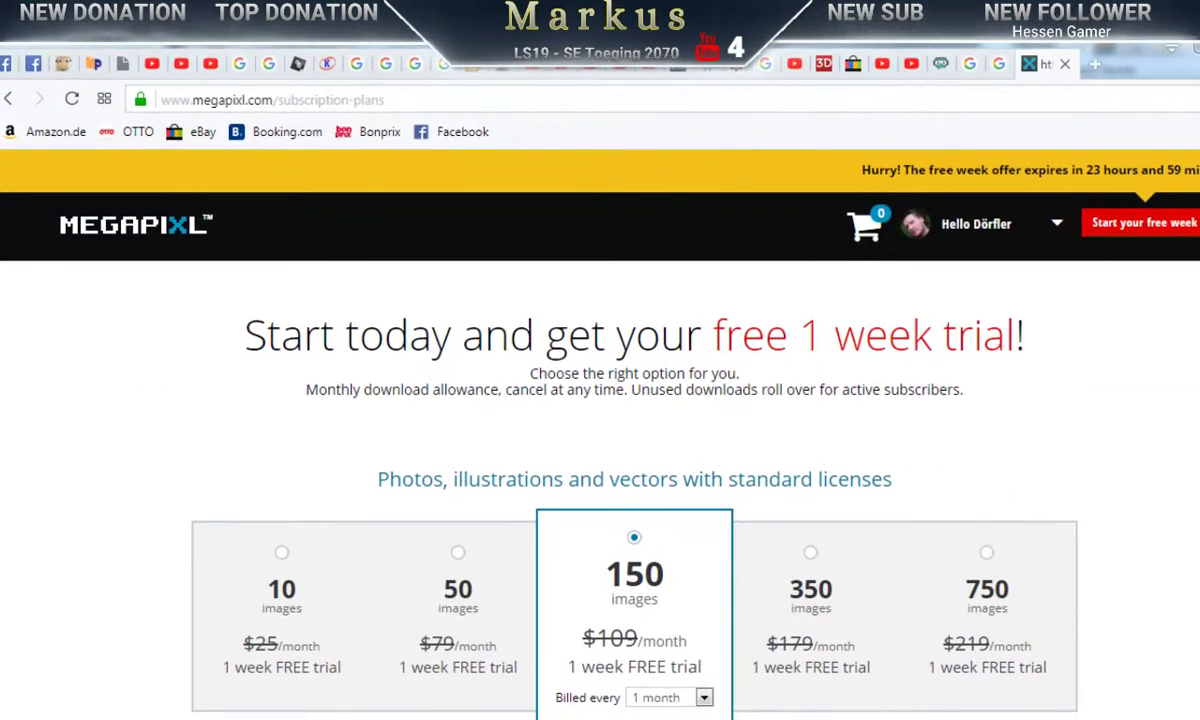
{"action": "left_click", "coordinate": [1072, 70]}
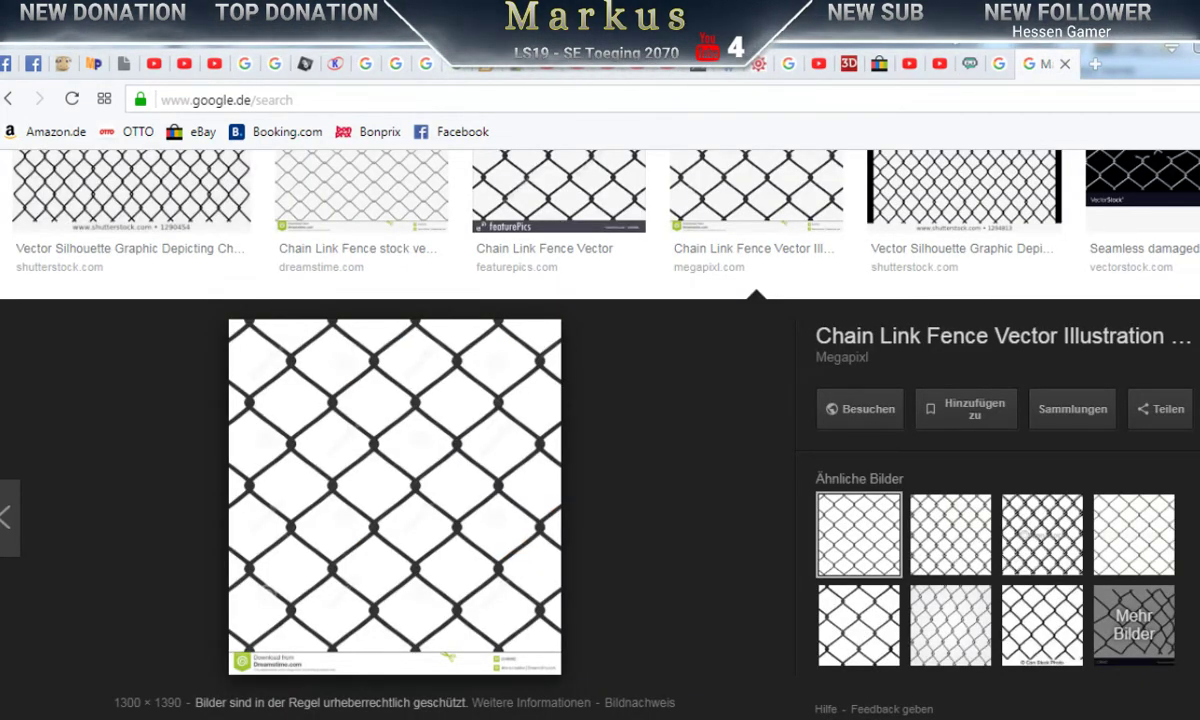
{"action": "key", "text": "Escape"}
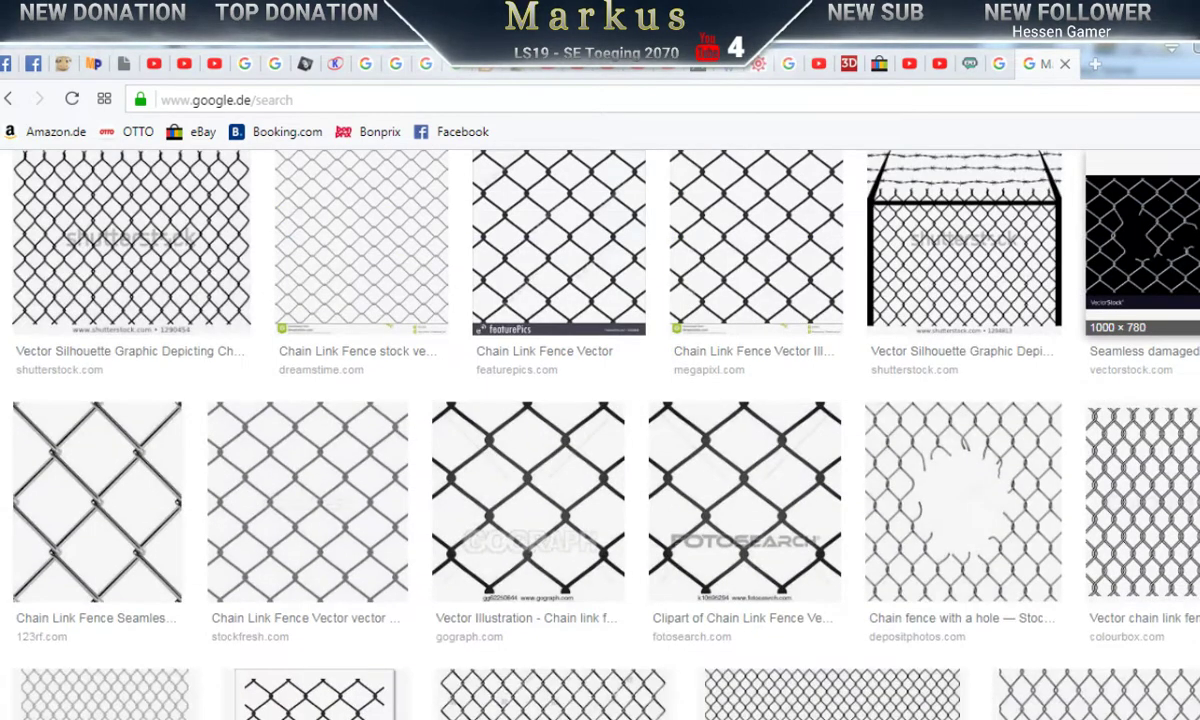
Step: Browse the similar fence images, preview Free Chain Link Fence Clipart and open its Clipart.me page
{"action": "scroll", "coordinate": [805, 352], "scroll_direction": "down", "scroll_amount": 3}
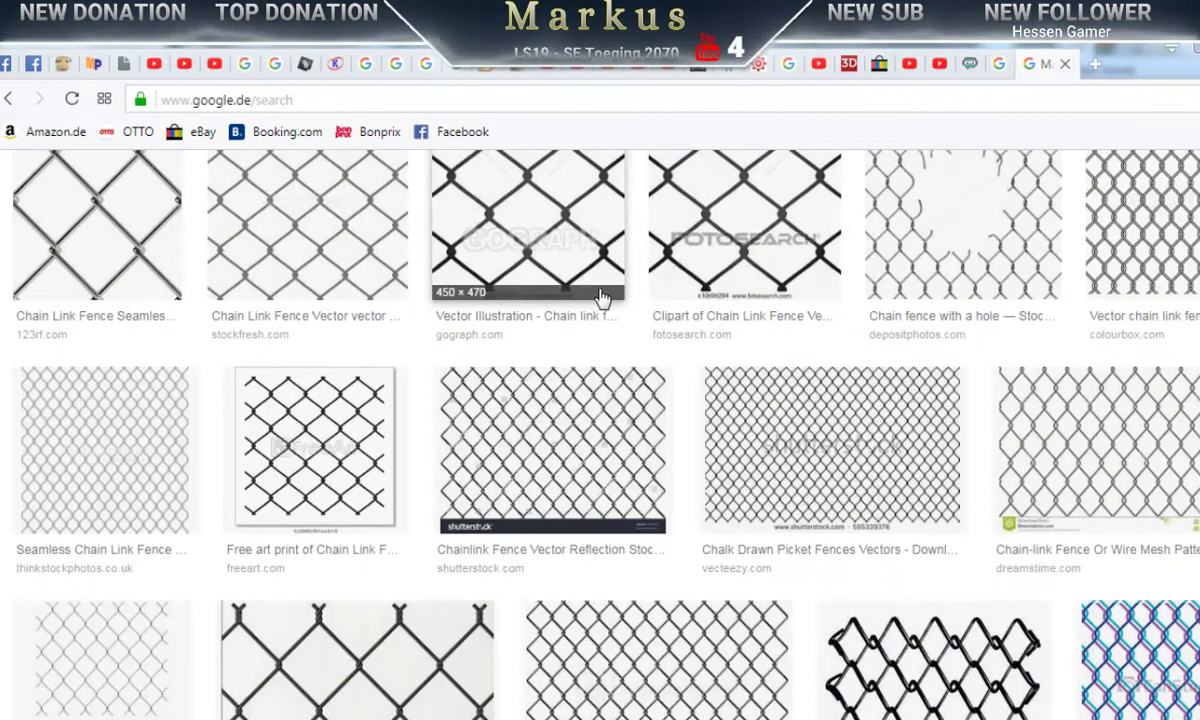
{"action": "scroll", "coordinate": [600, 296], "scroll_direction": "down", "scroll_amount": 3}
{"action": "scroll", "coordinate": [598, 296], "scroll_direction": "down", "scroll_amount": 1}
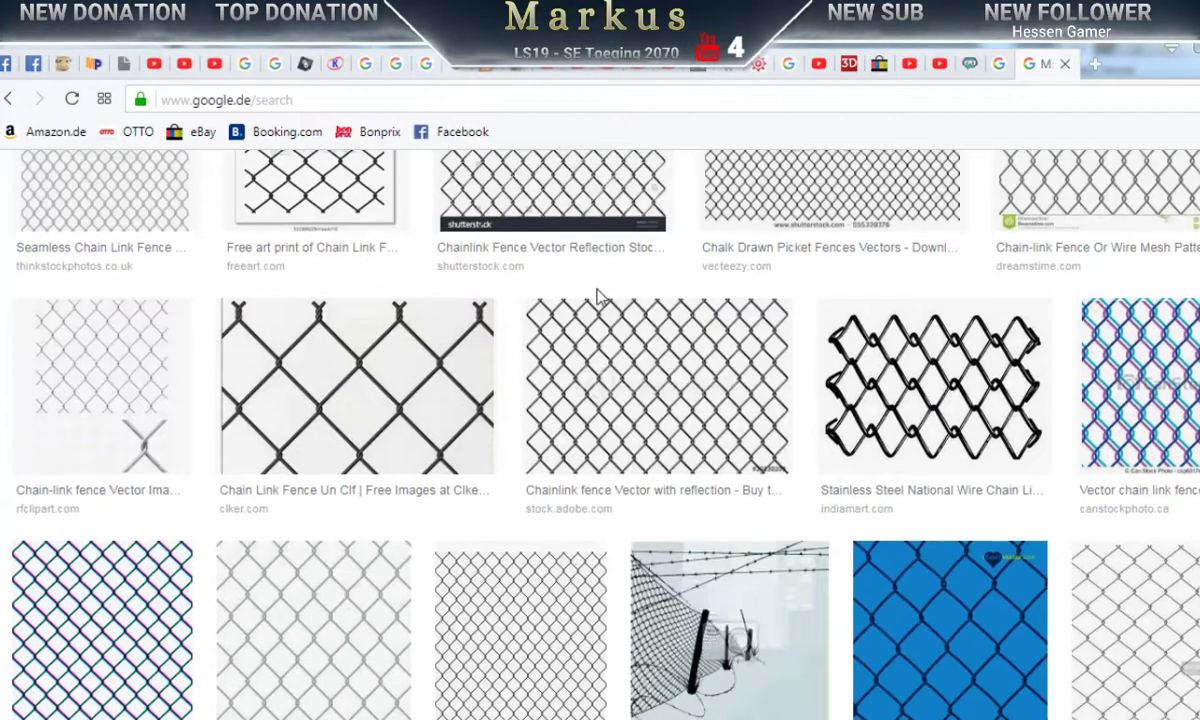
{"action": "scroll", "coordinate": [597, 296], "scroll_direction": "down", "scroll_amount": 2}
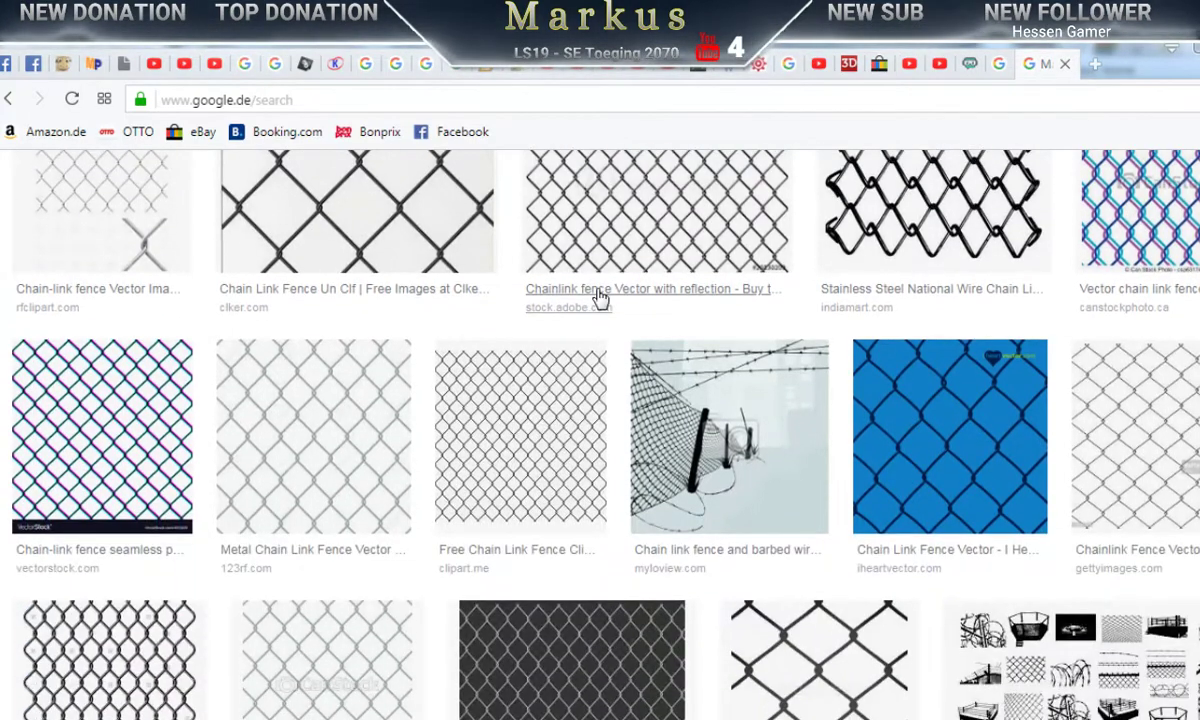
{"action": "scroll", "coordinate": [598, 296], "scroll_direction": "down", "scroll_amount": 2}
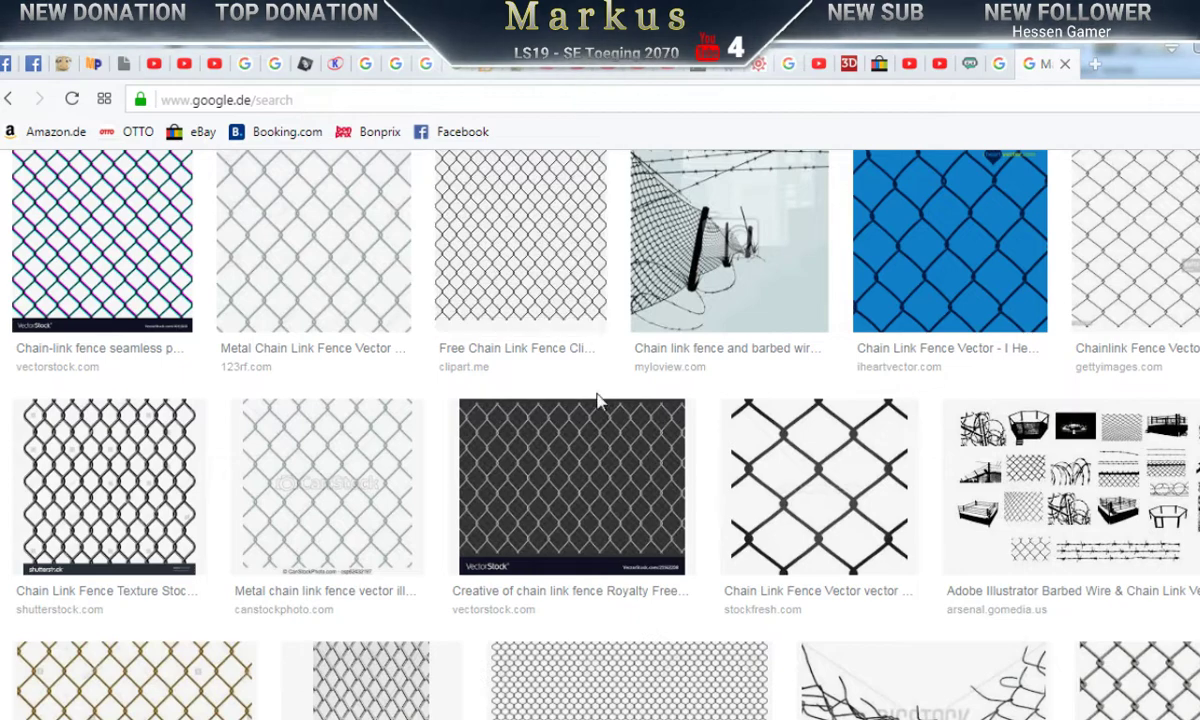
{"action": "left_click", "coordinate": [491, 255]}
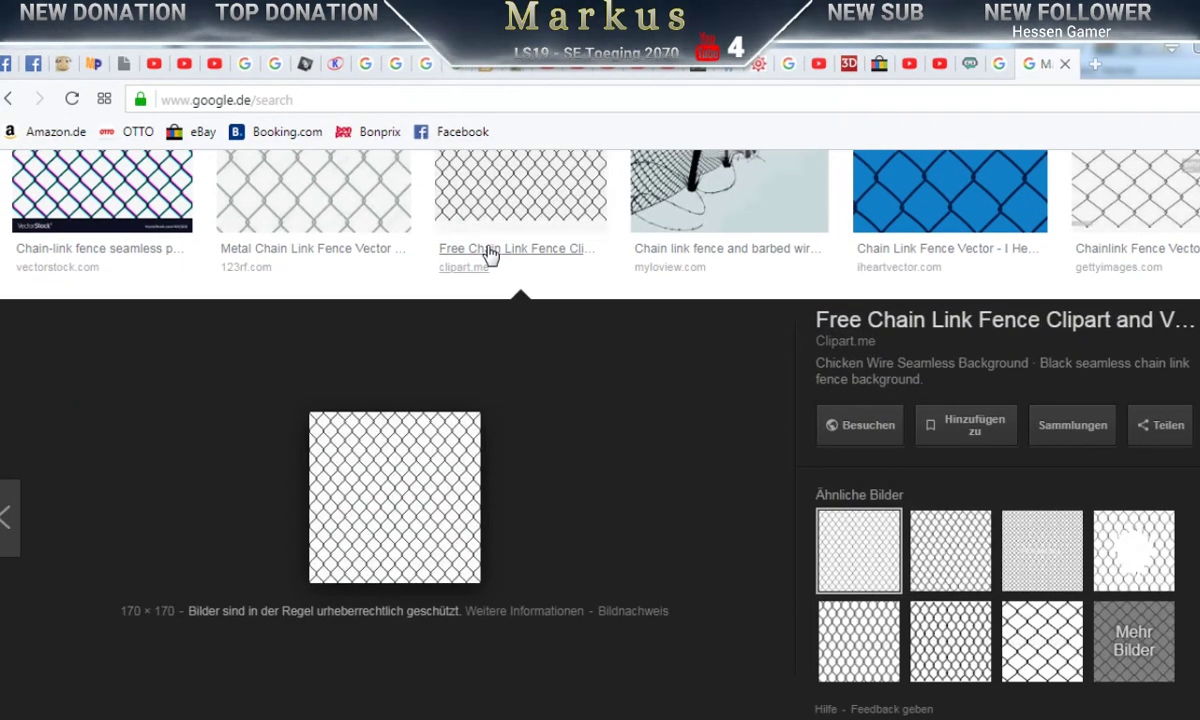
{"action": "left_click", "coordinate": [846, 320]}
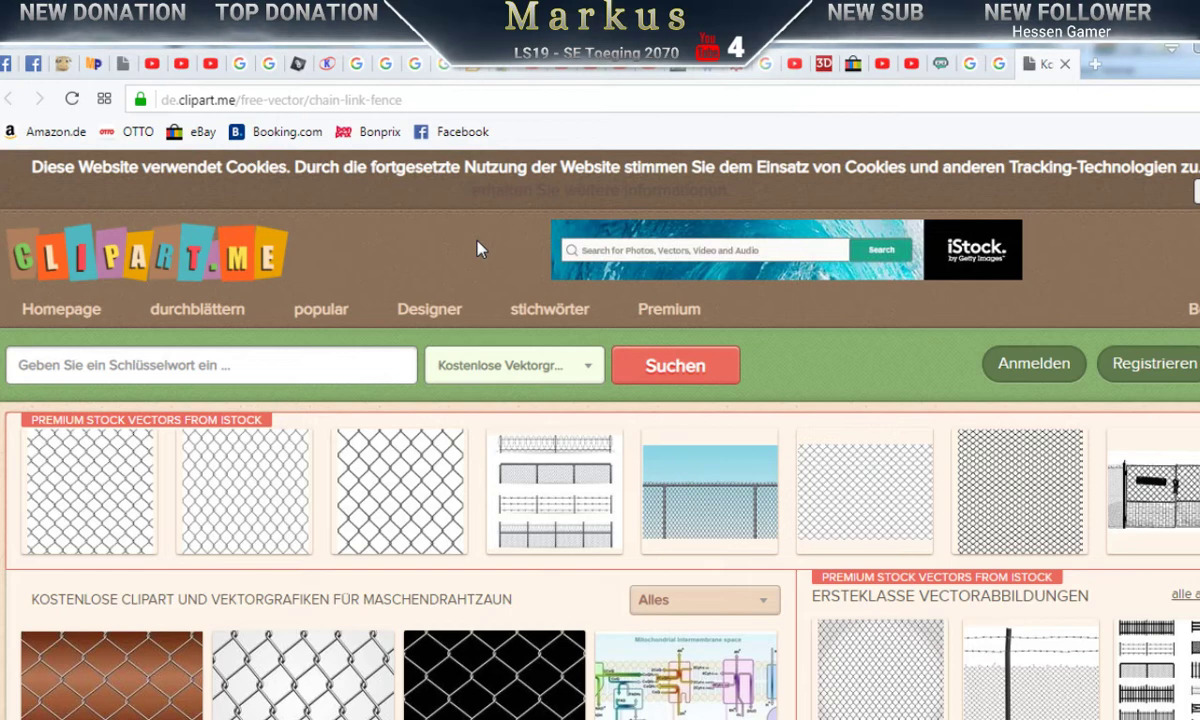
Step: Check the Seamless Wire Mesh vector's iStock page, close it, and preview the neighbouring premium wire mesh vectors on Clipart.me
{"action": "scroll", "coordinate": [478, 248], "scroll_direction": "down", "scroll_amount": 2}
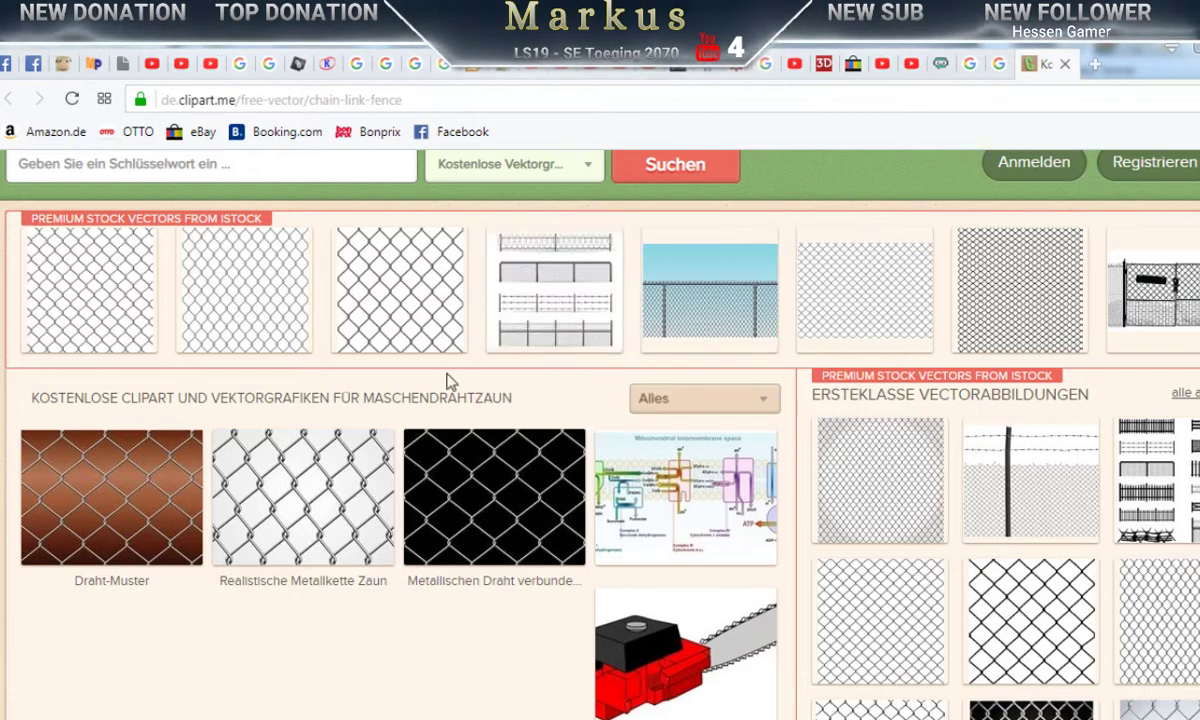
{"action": "left_click", "coordinate": [408, 316]}
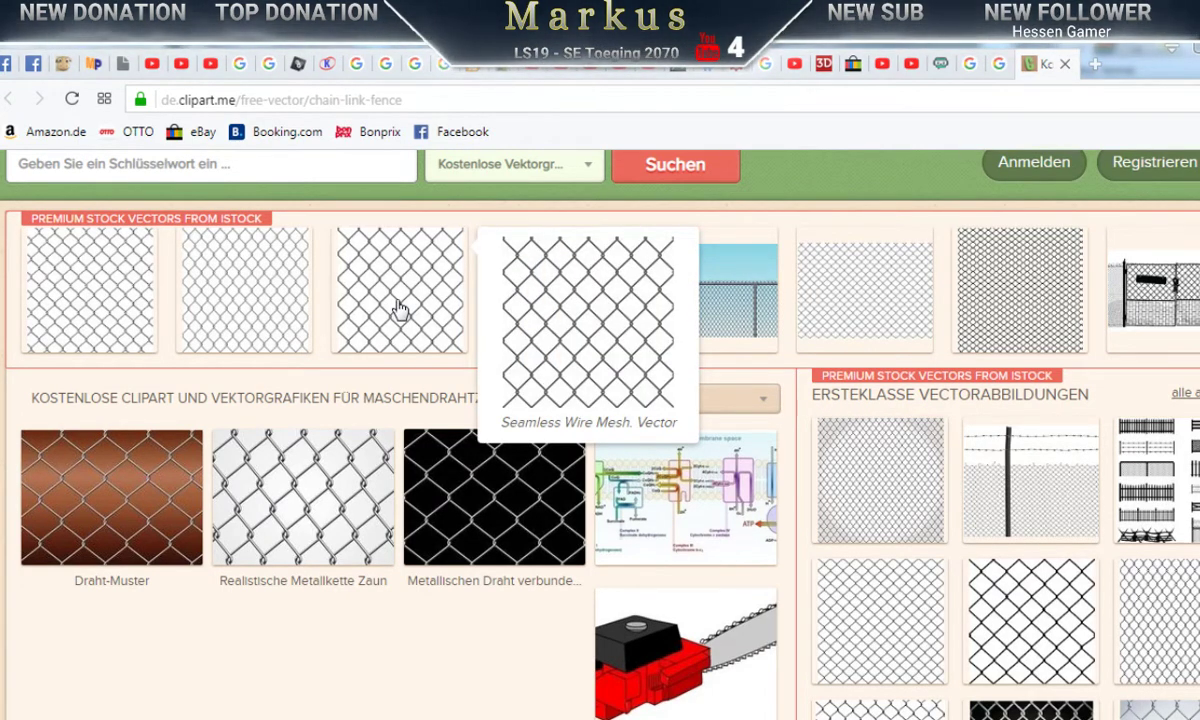
{"action": "left_click", "coordinate": [398, 308]}
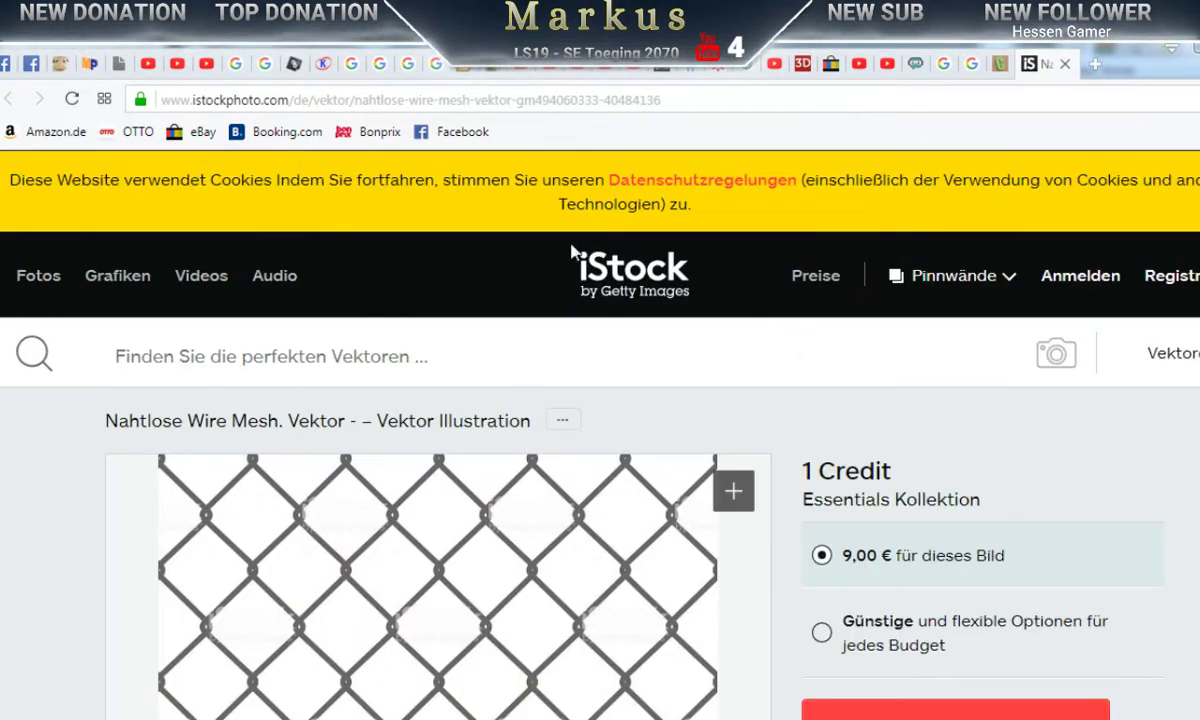
{"action": "left_click", "coordinate": [1065, 63]}
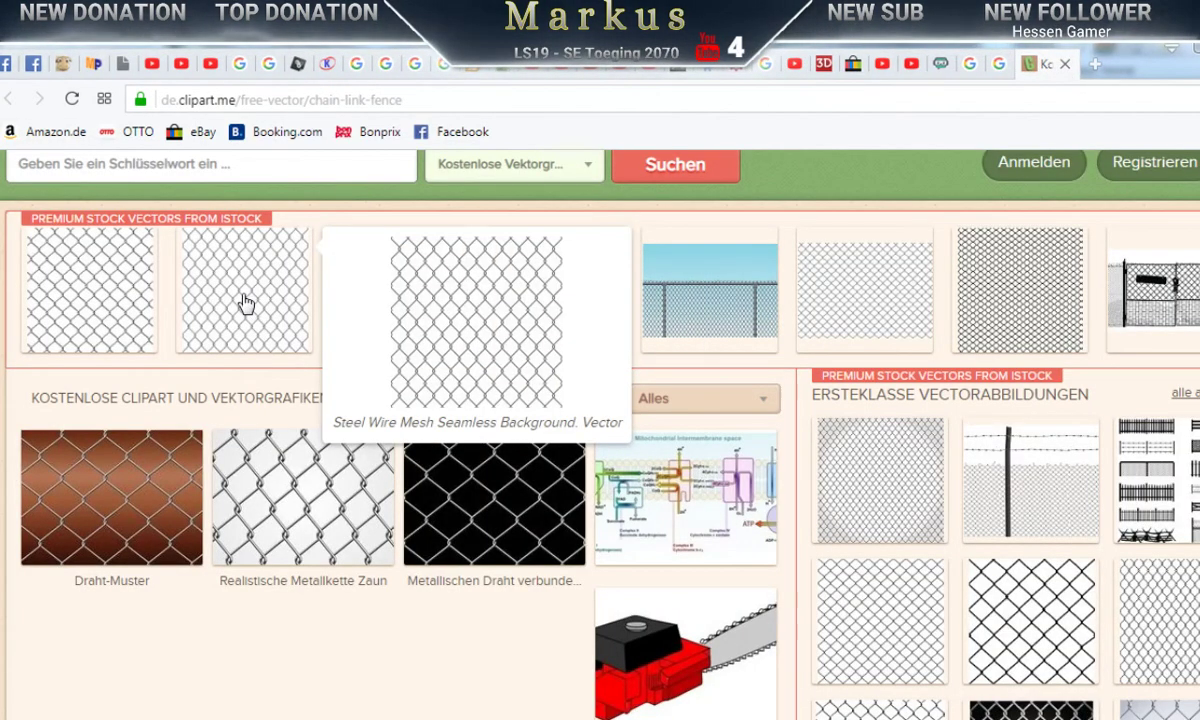
{"action": "mouse_move", "coordinate": [76, 303]}
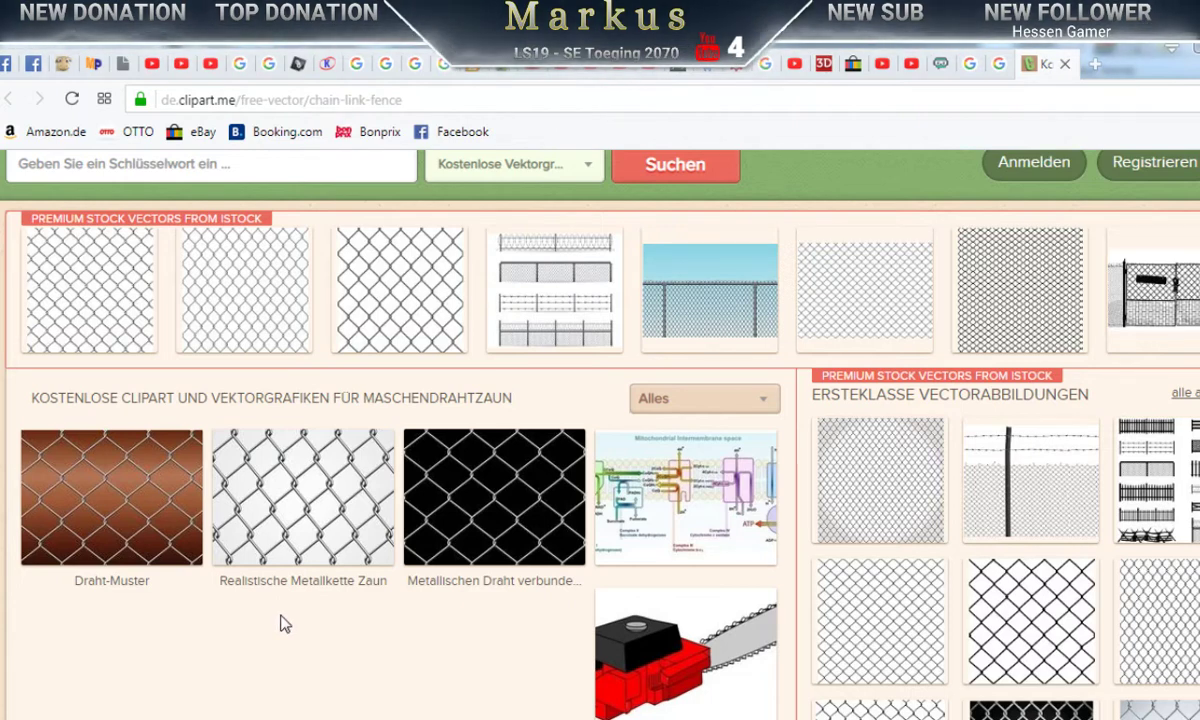
Step: Open Clipart.me's free metallic wire linked fence background and download it as a ZIP from Vexels
{"action": "left_click", "coordinate": [508, 530]}
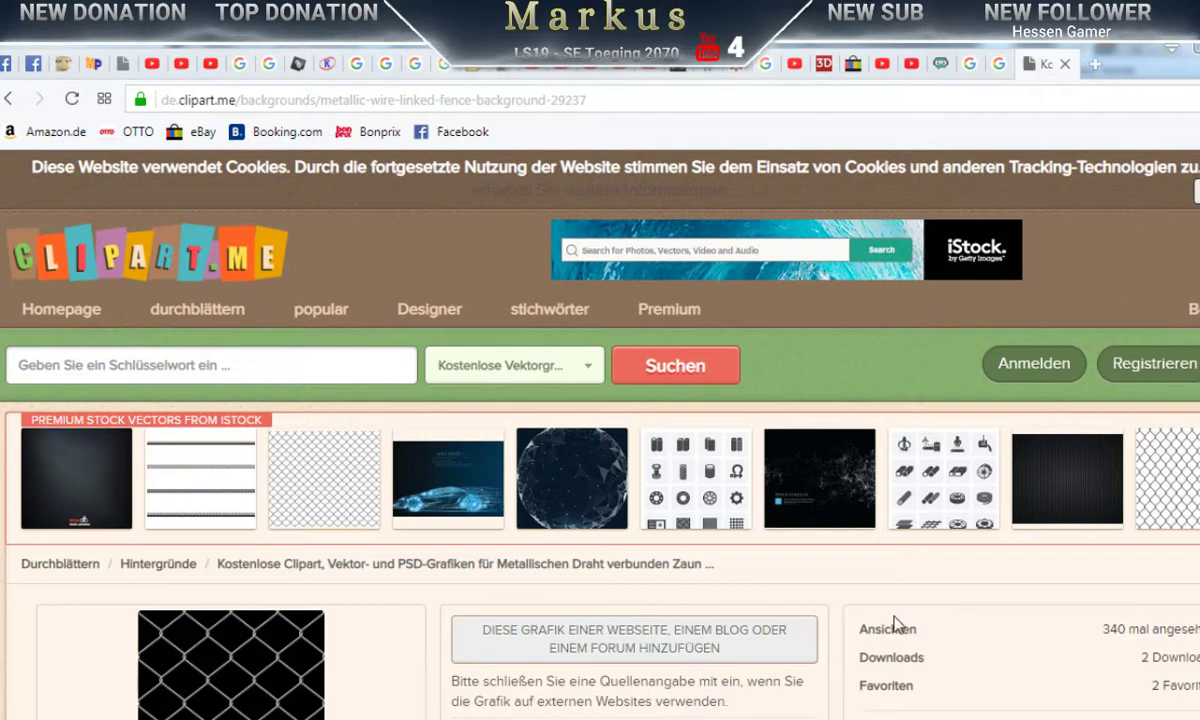
{"action": "scroll", "coordinate": [840, 601], "scroll_direction": "down", "scroll_amount": 3}
{"action": "scroll", "coordinate": [848, 597], "scroll_direction": "down", "scroll_amount": 2}
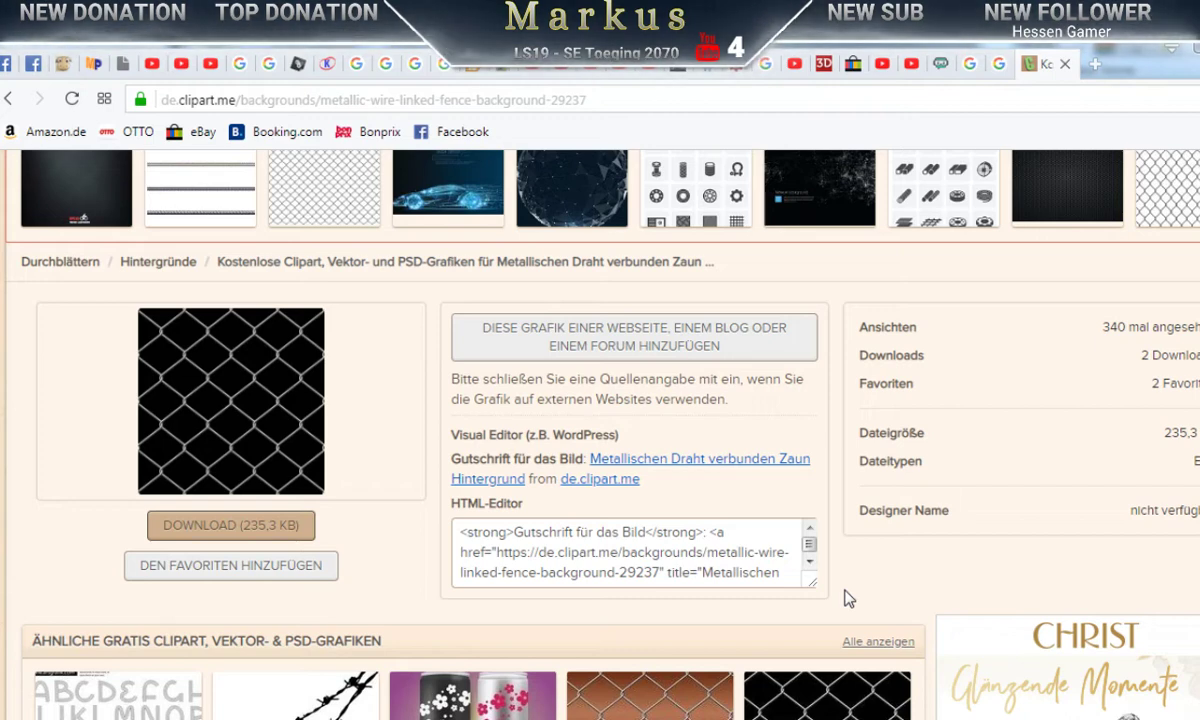
{"action": "left_click", "coordinate": [204, 533]}
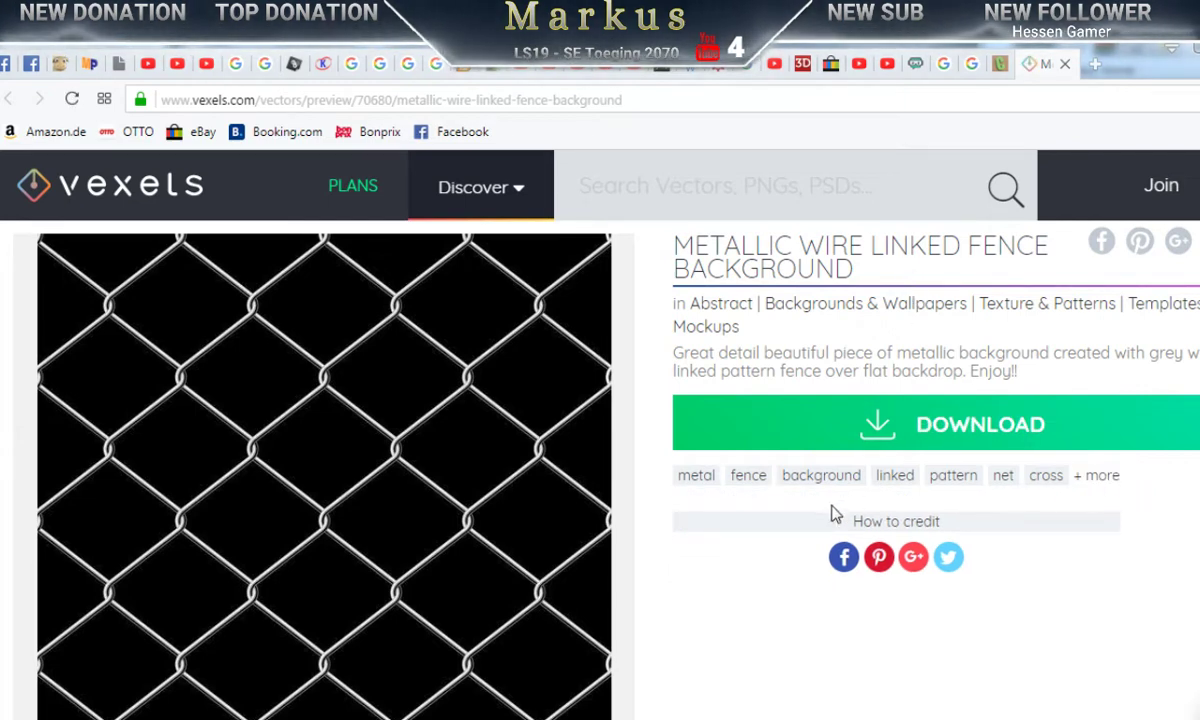
{"action": "left_click", "coordinate": [953, 427]}
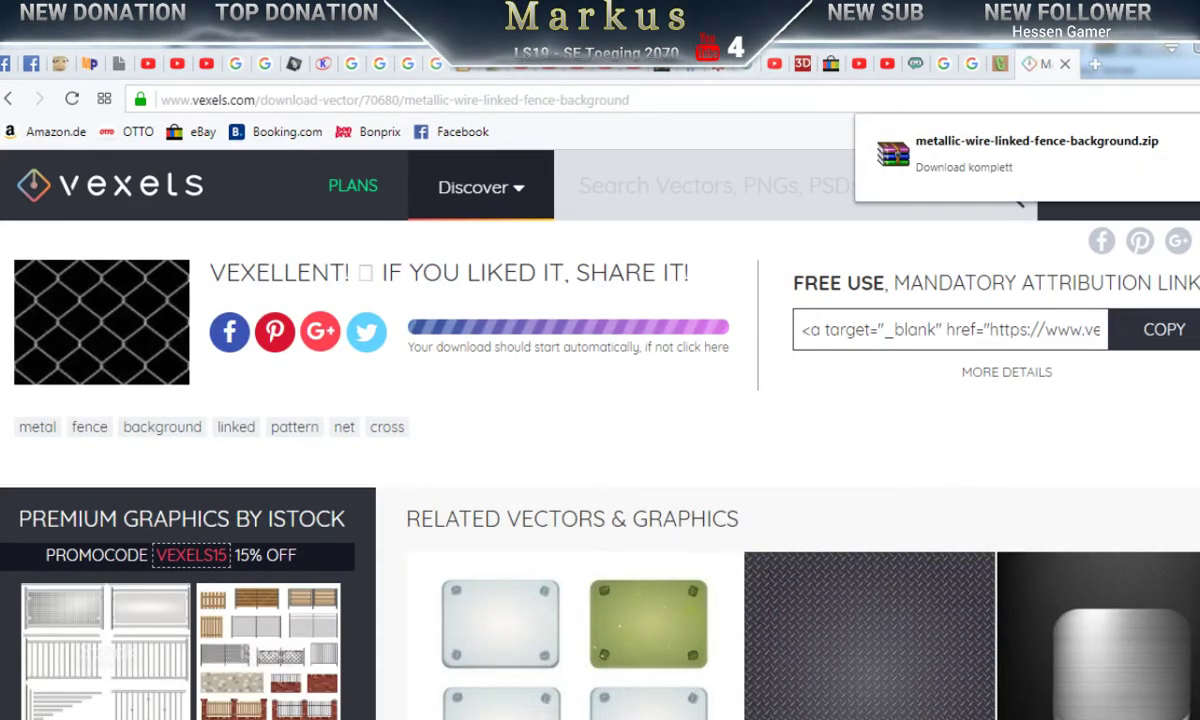
Step: Show metallic-wire-linked-fence-background.zip in the Downloads folder and extract it there
{"action": "left_click", "coordinate": [963, 167]}
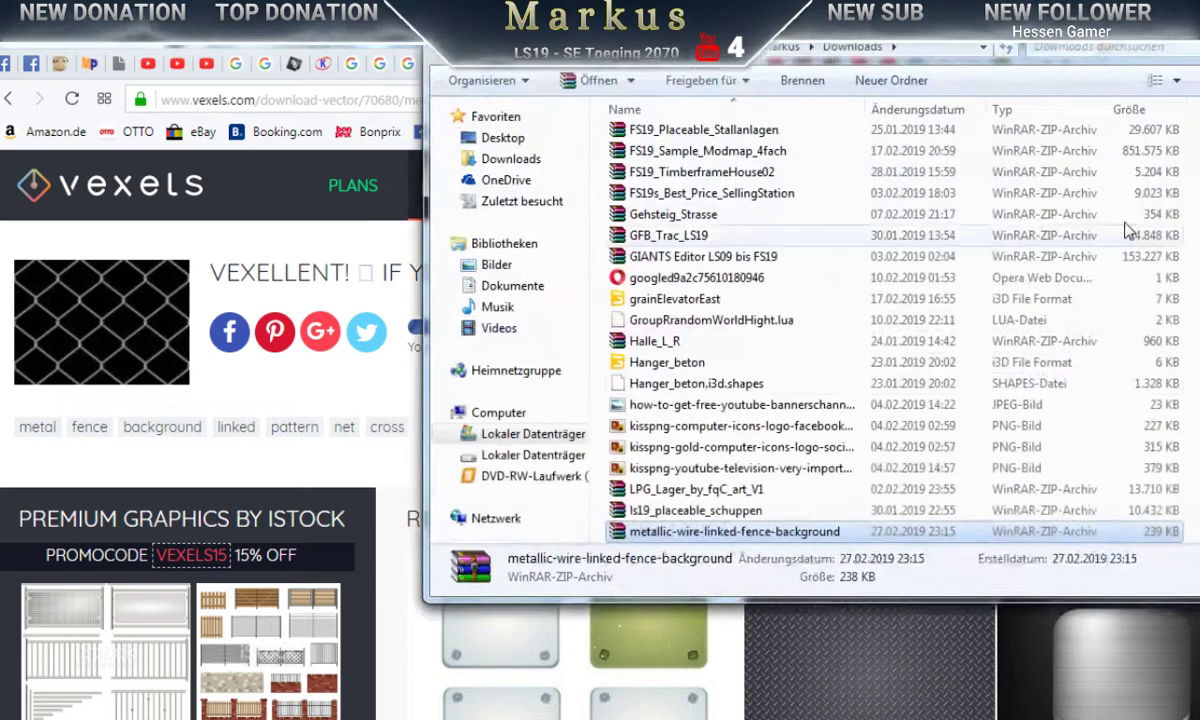
{"action": "right_click", "coordinate": [656, 538]}
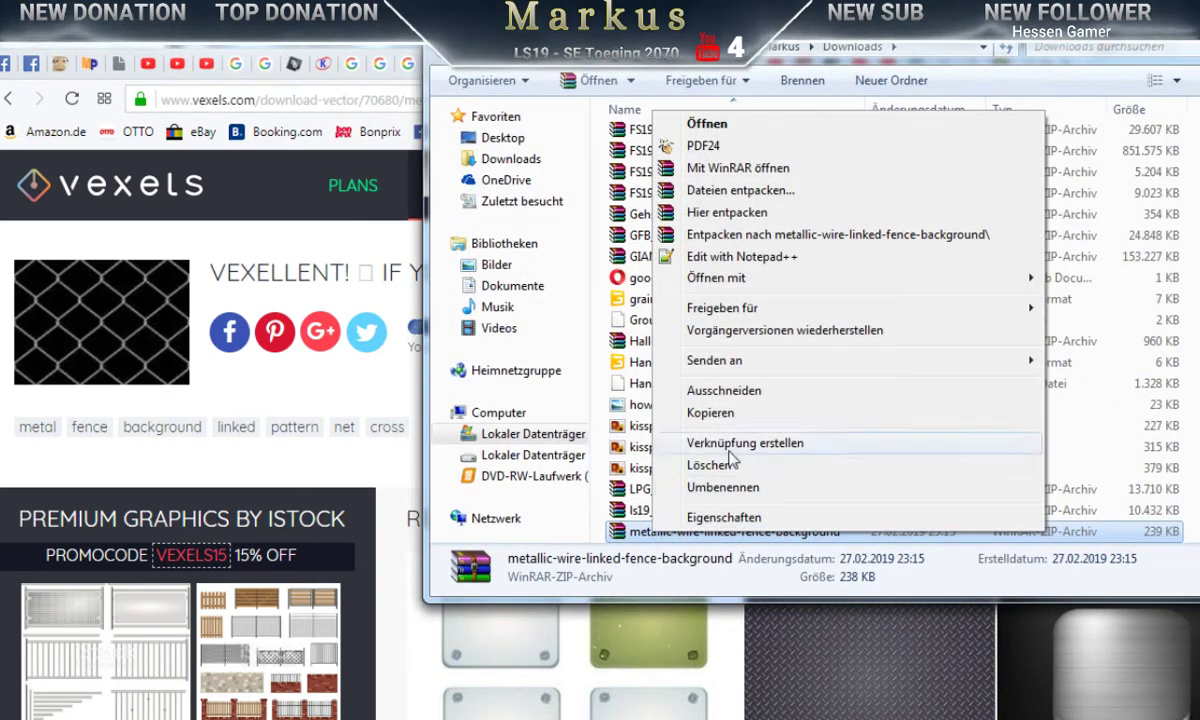
{"action": "left_click", "coordinate": [728, 213]}
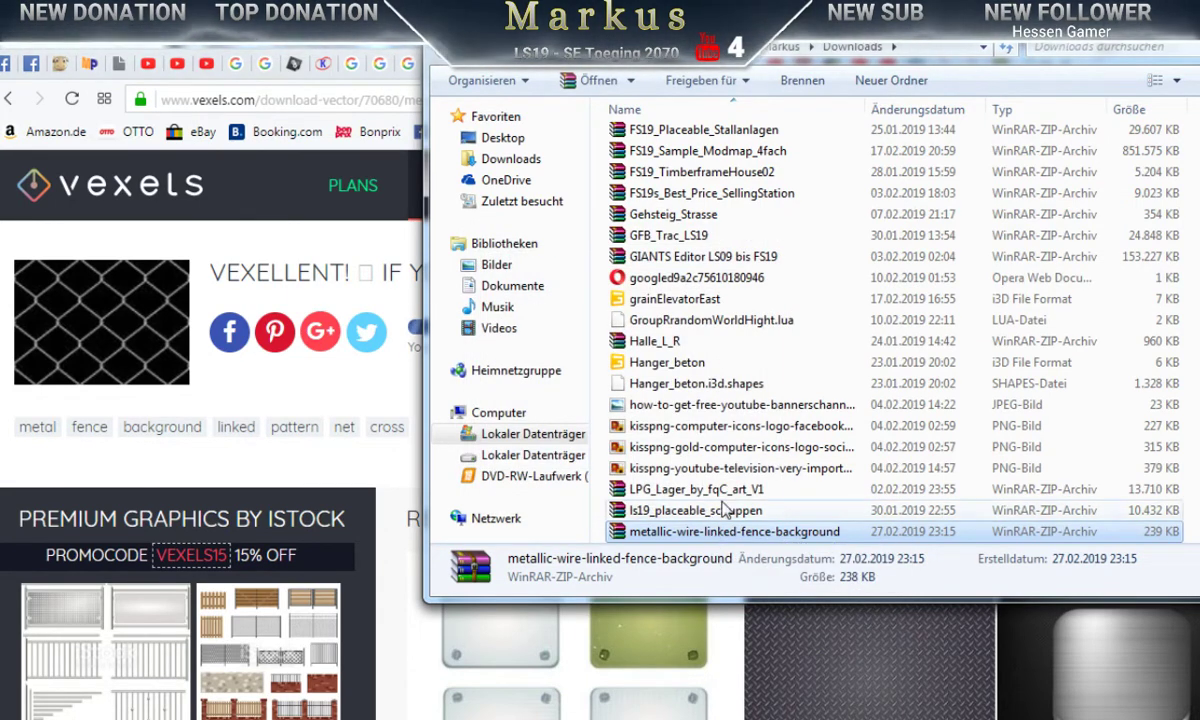
{"action": "scroll", "coordinate": [730, 478], "scroll_direction": "down", "scroll_amount": 2}
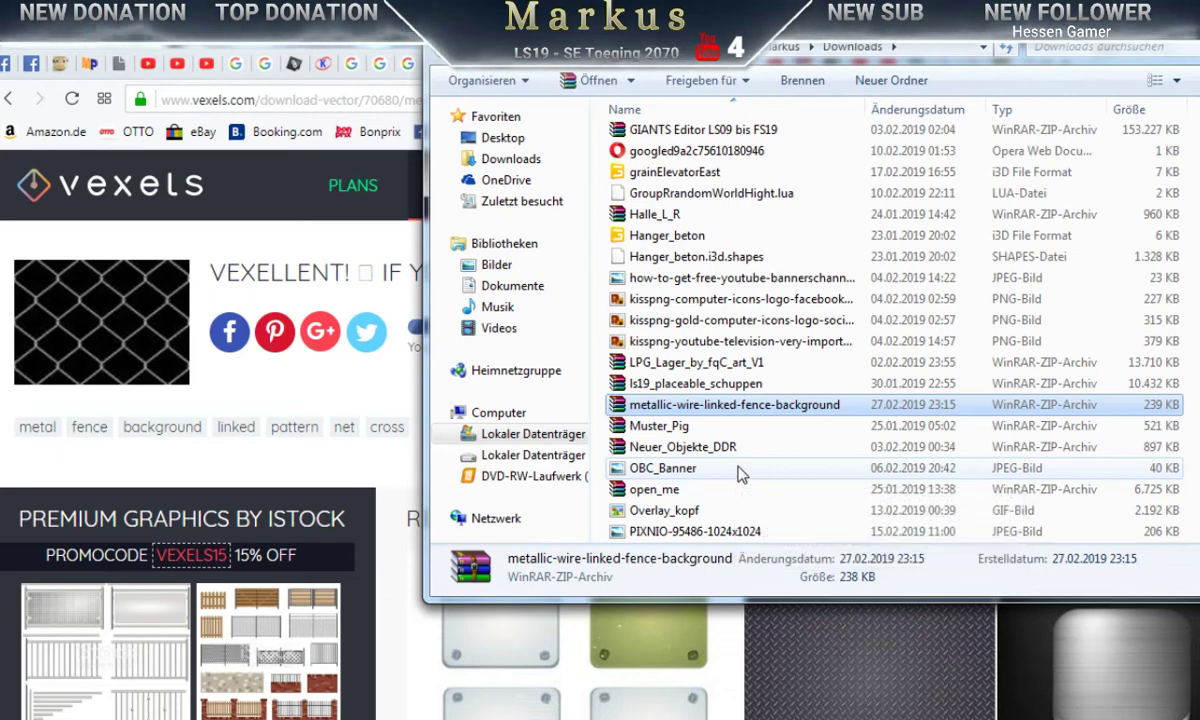
Step: Create a new folder in Downloads and move the metallic-wire-linked-fence-background archive into it
{"action": "right_click", "coordinate": [705, 405]}
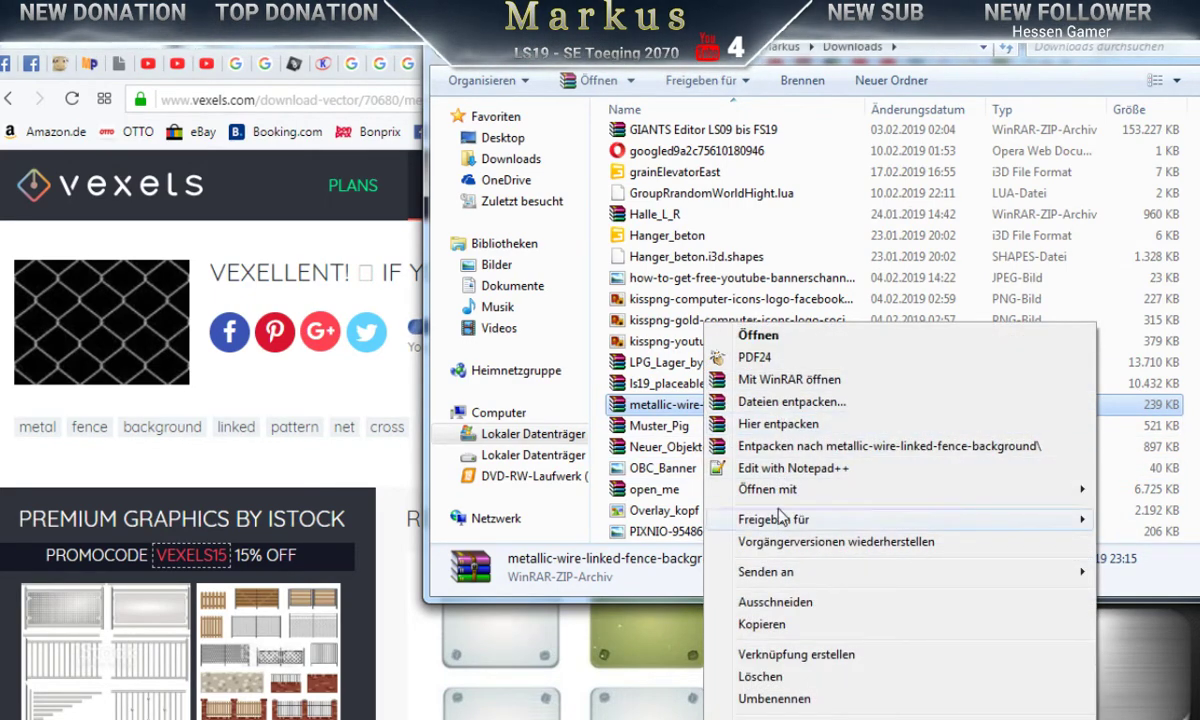
{"action": "left_click", "coordinate": [770, 602]}
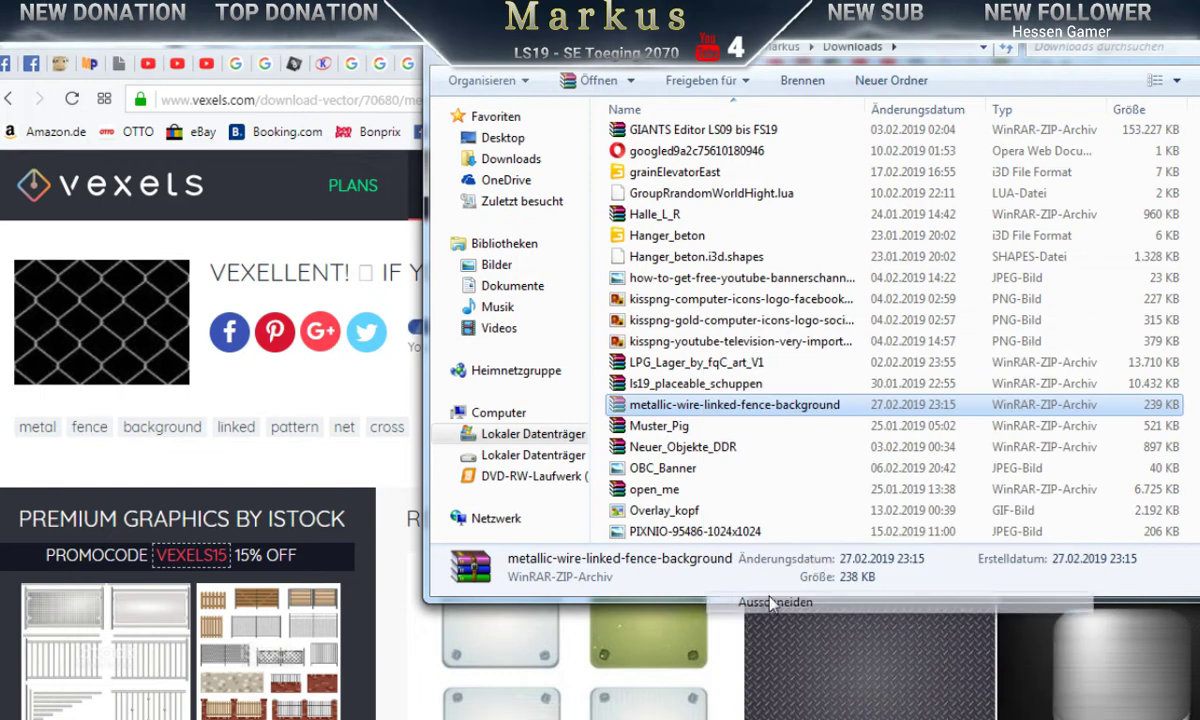
{"action": "left_click", "coordinate": [885, 80]}
{"action": "key", "text": "Return"}
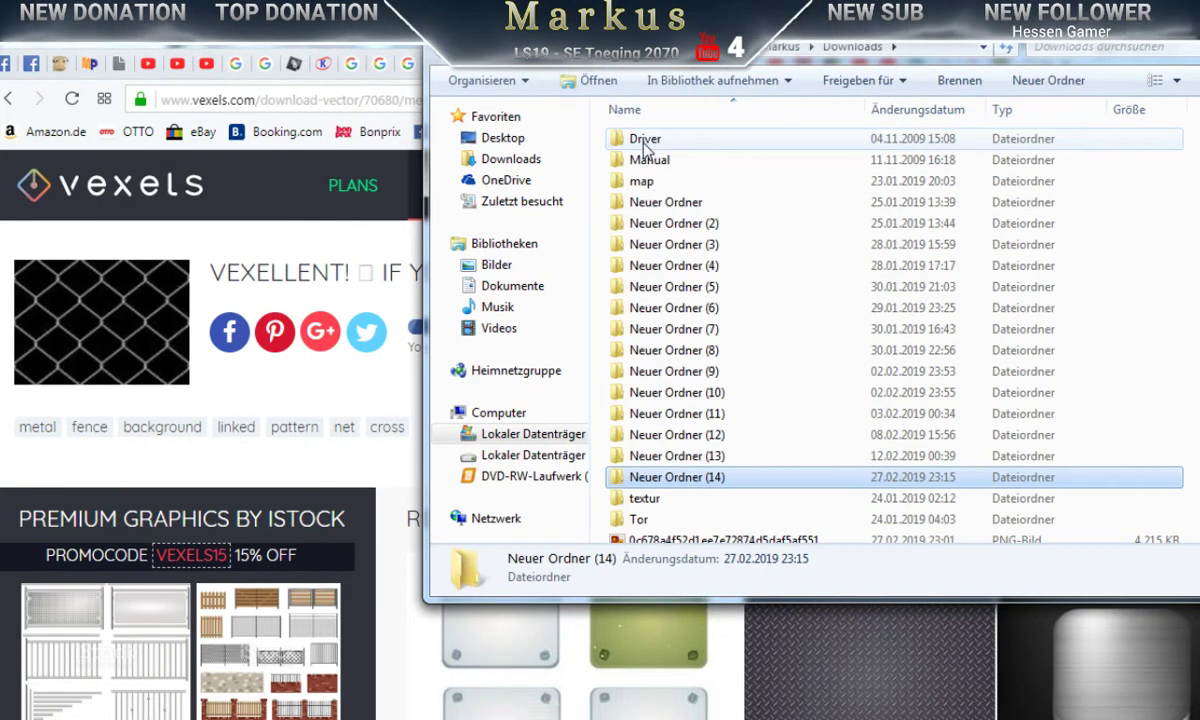
{"action": "double_click", "coordinate": [670, 480]}
{"action": "right_click", "coordinate": [710, 287]}
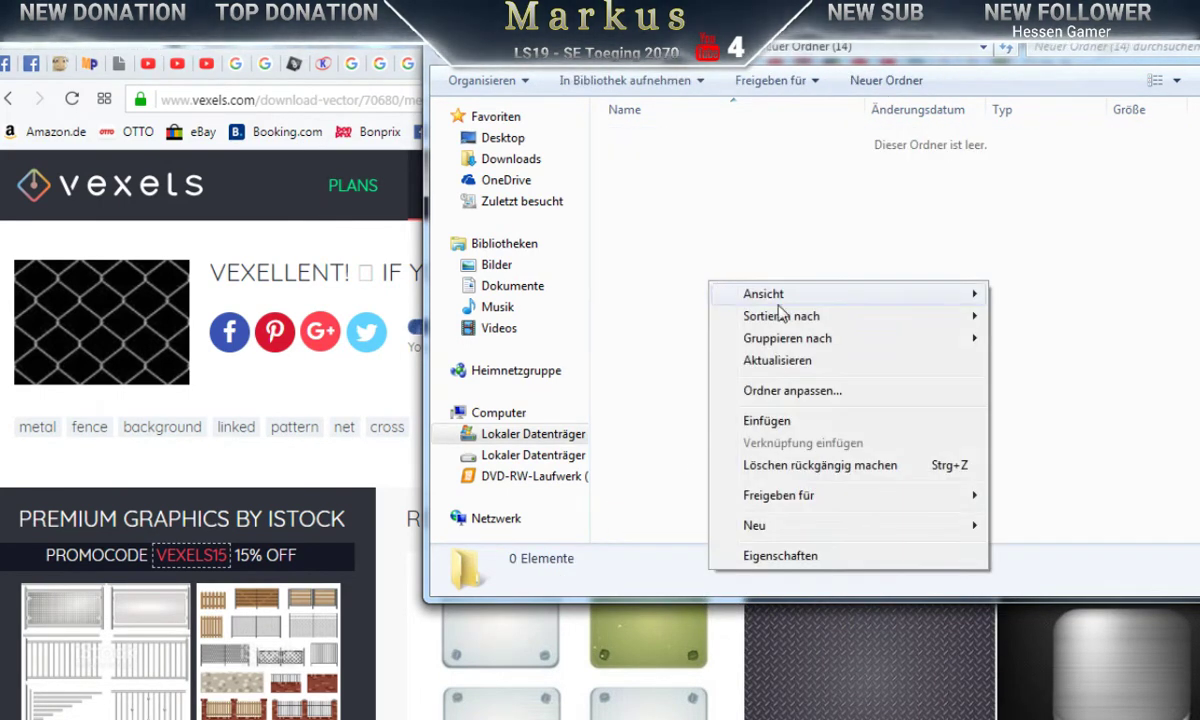
{"action": "left_click", "coordinate": [758, 421]}
Step: Extract the archive inside the new folder and open the vector-wire-fence JPEG in GIMP
{"action": "right_click", "coordinate": [680, 150]}
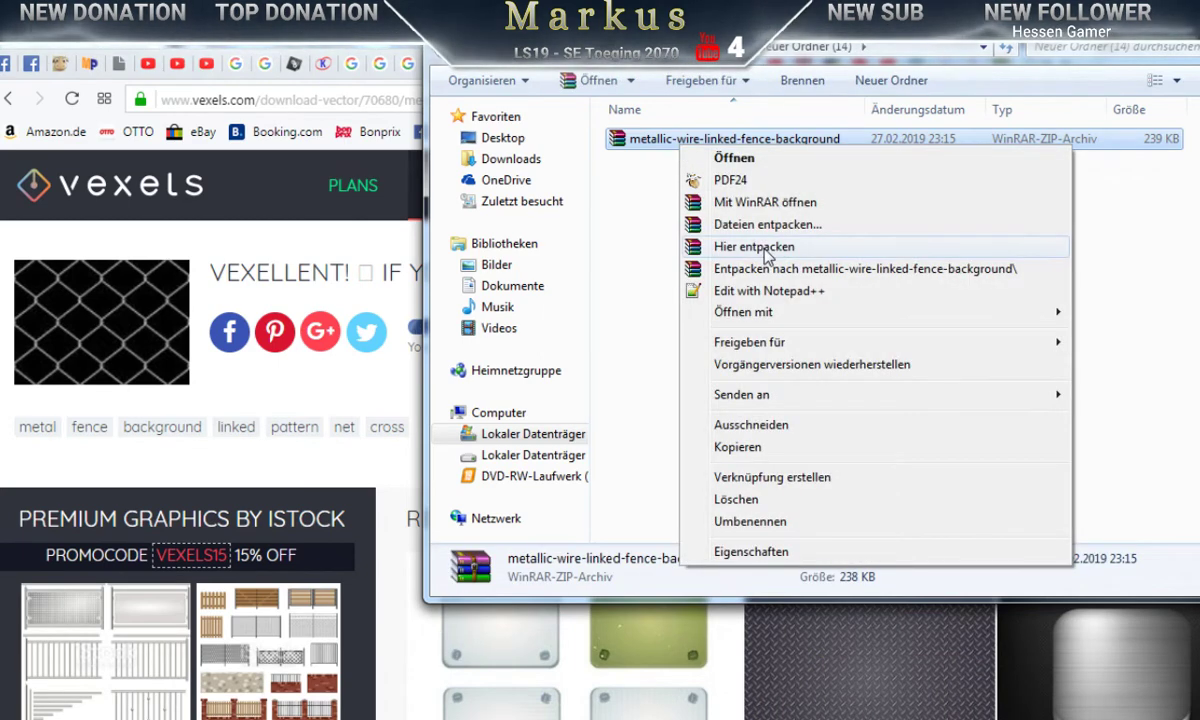
{"action": "left_click", "coordinate": [735, 242]}
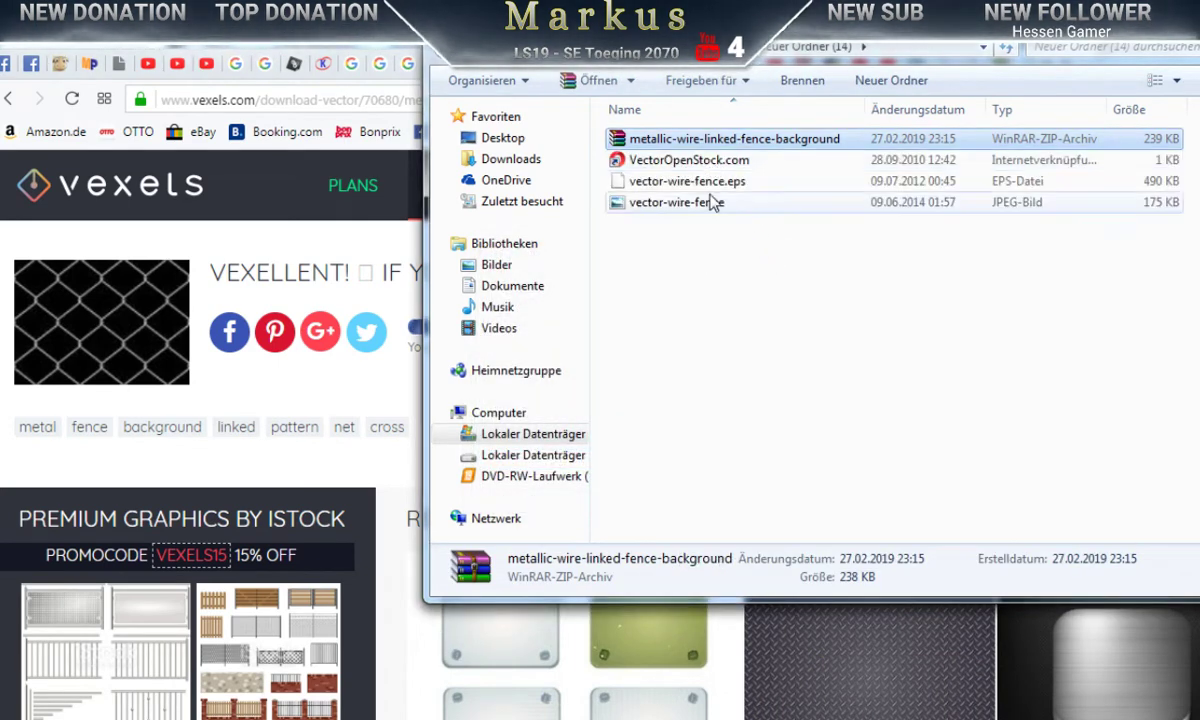
{"action": "left_click", "coordinate": [676, 205]}
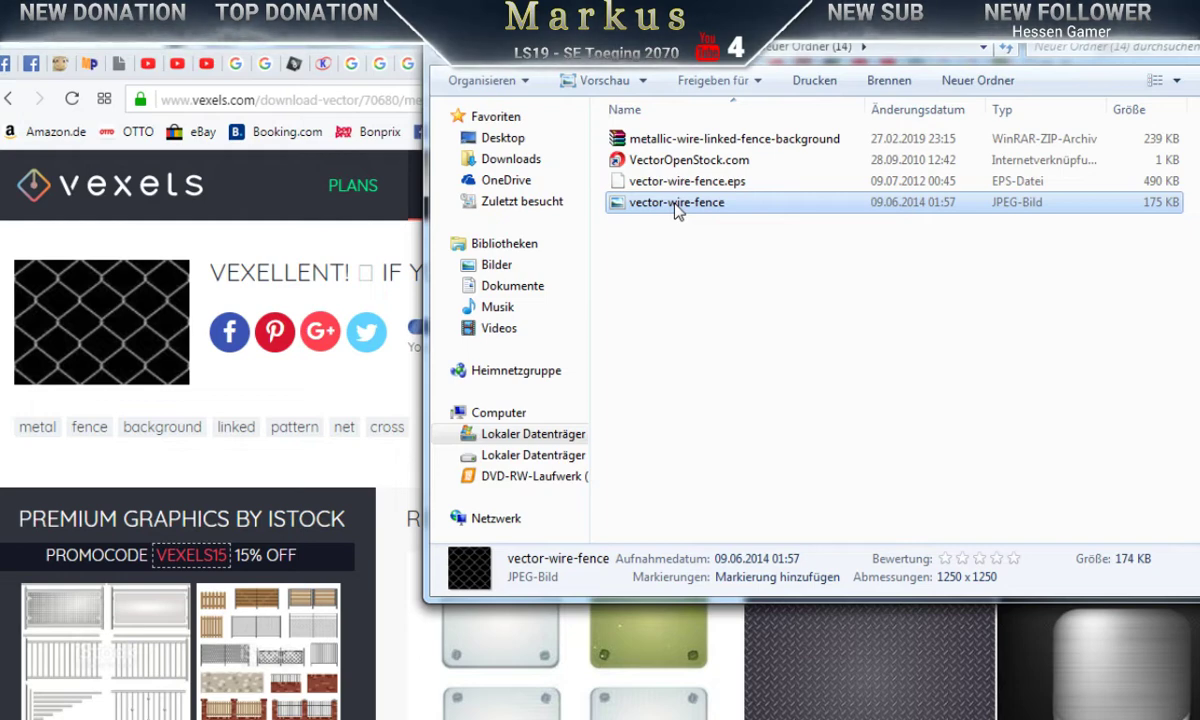
{"action": "right_click", "coordinate": [676, 207]}
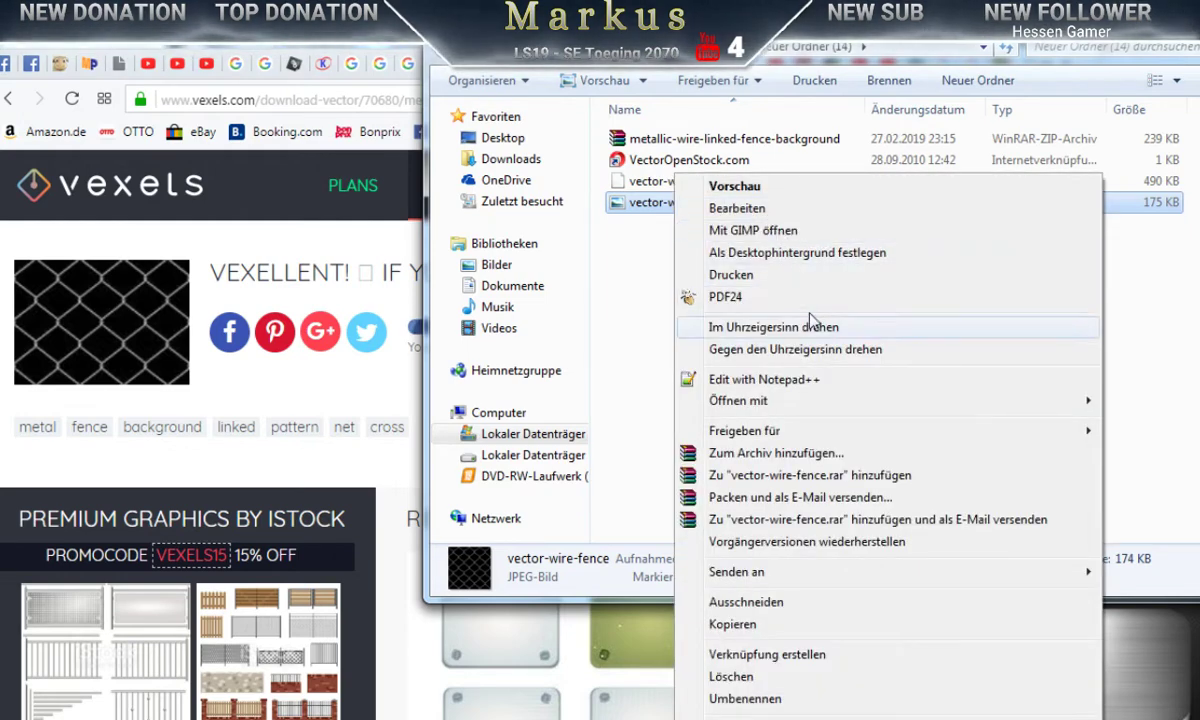
{"action": "mouse_move", "coordinate": [757, 405]}
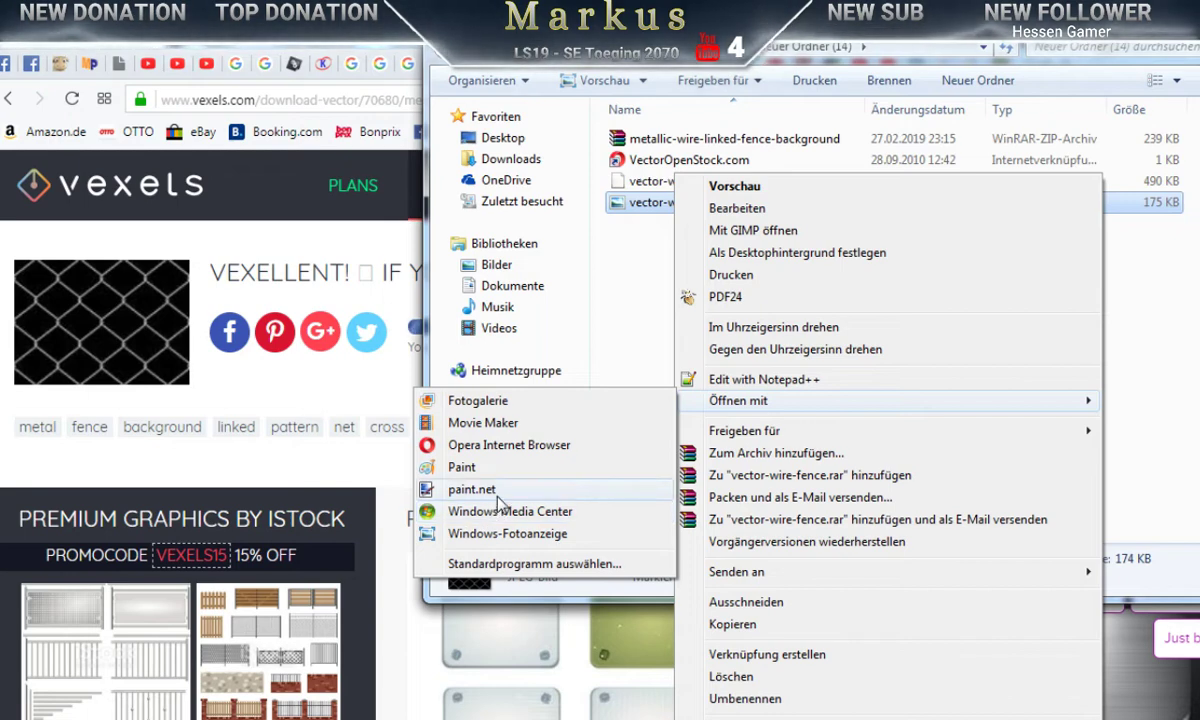
{"action": "left_click", "coordinate": [748, 231]}
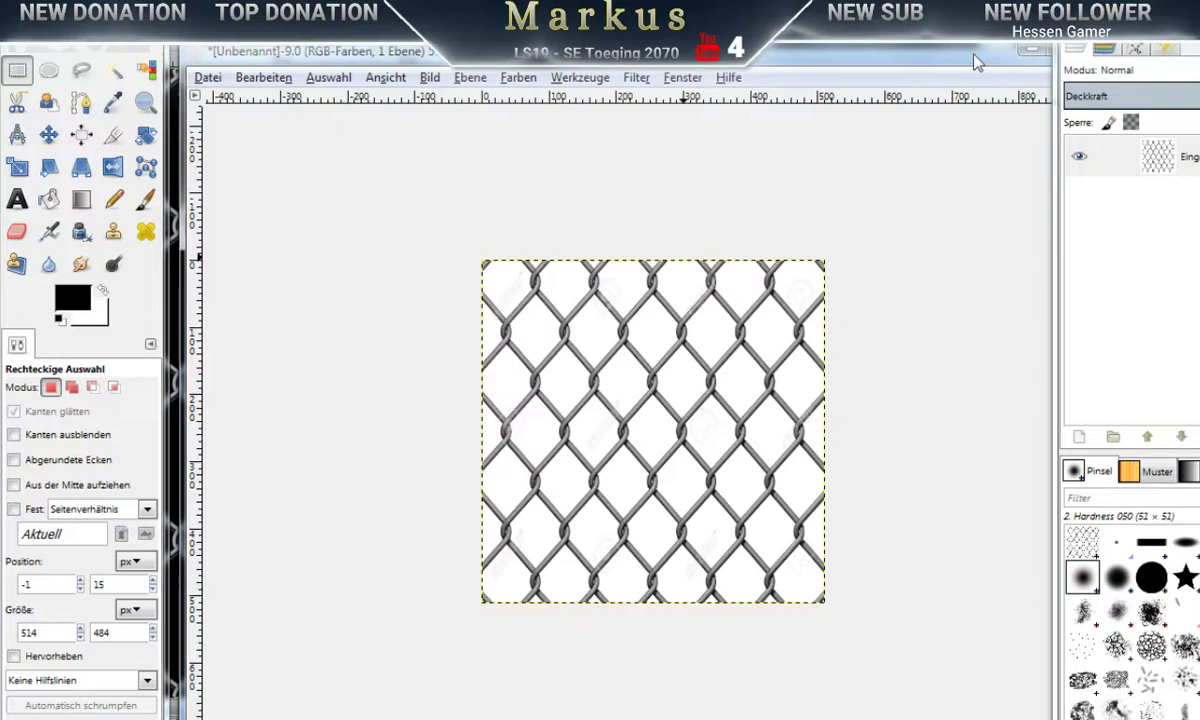
Step: Close the untitled 512 × 512 fence image, discarding its changes, and arrange the vector-wire-fence window between the tool docks
{"action": "left_click_drag", "start_coordinate": [974, 55], "coordinate": [822, 72]}
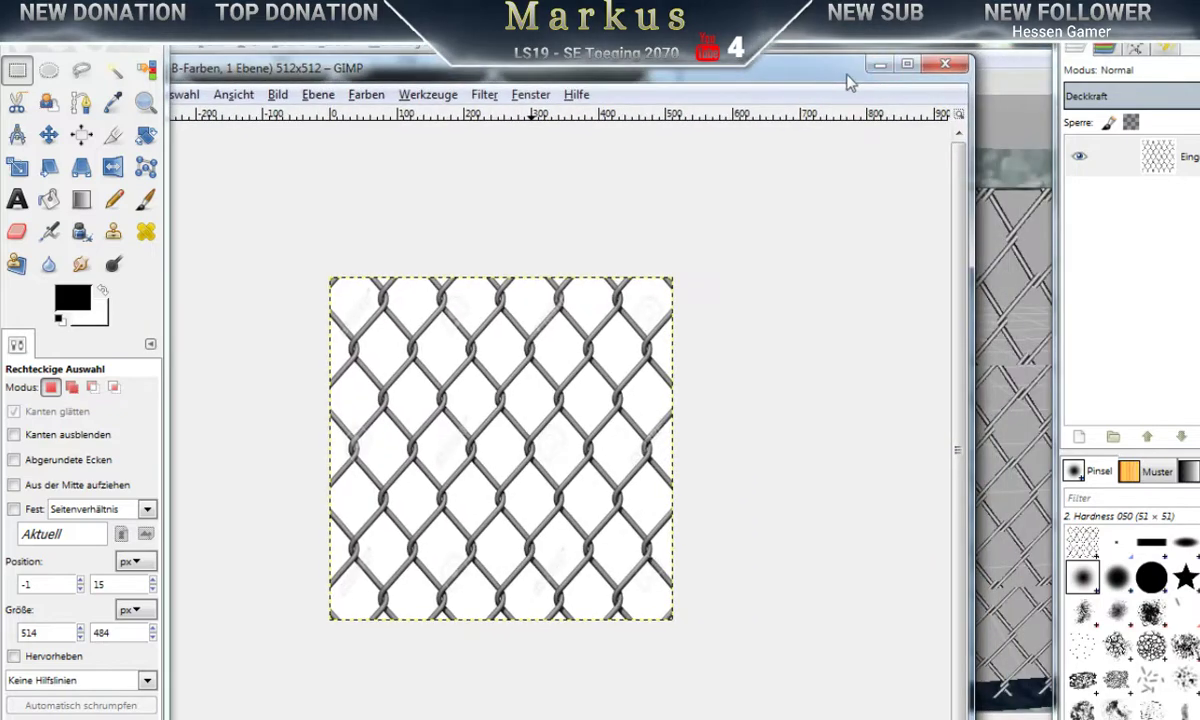
{"action": "left_click", "coordinate": [950, 66]}
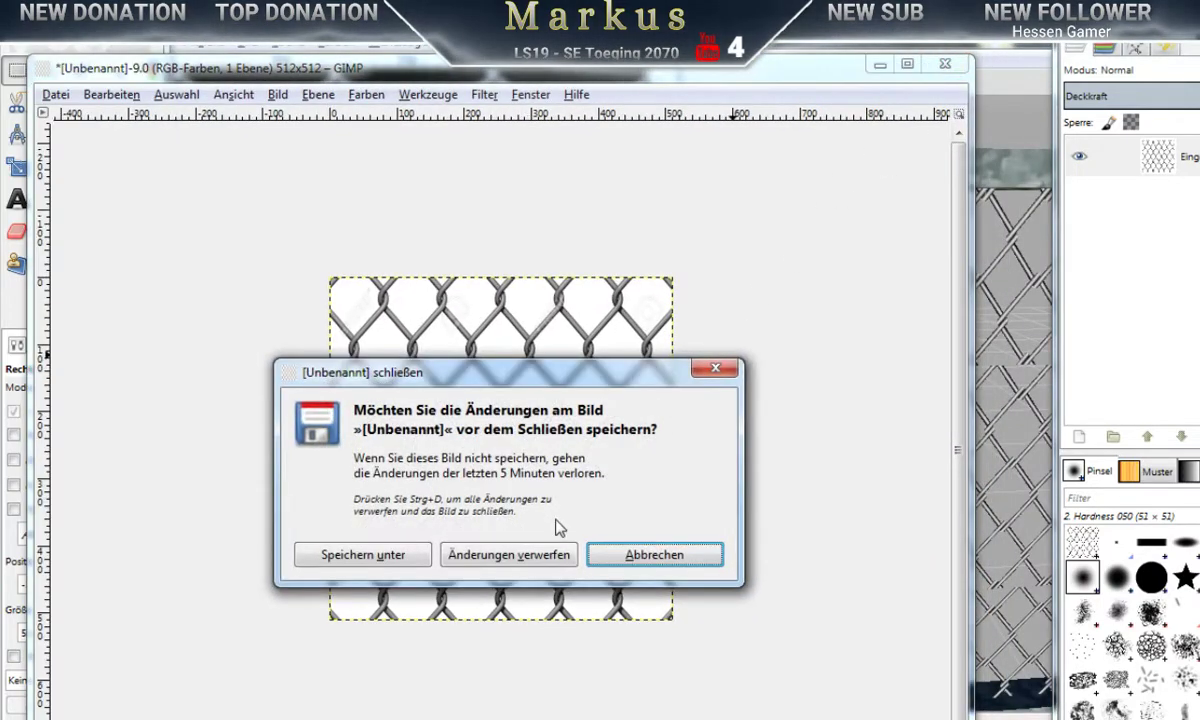
{"action": "left_click", "coordinate": [515, 556]}
{"action": "left_click_drag", "start_coordinate": [480, 22], "coordinate": [782, 47]}
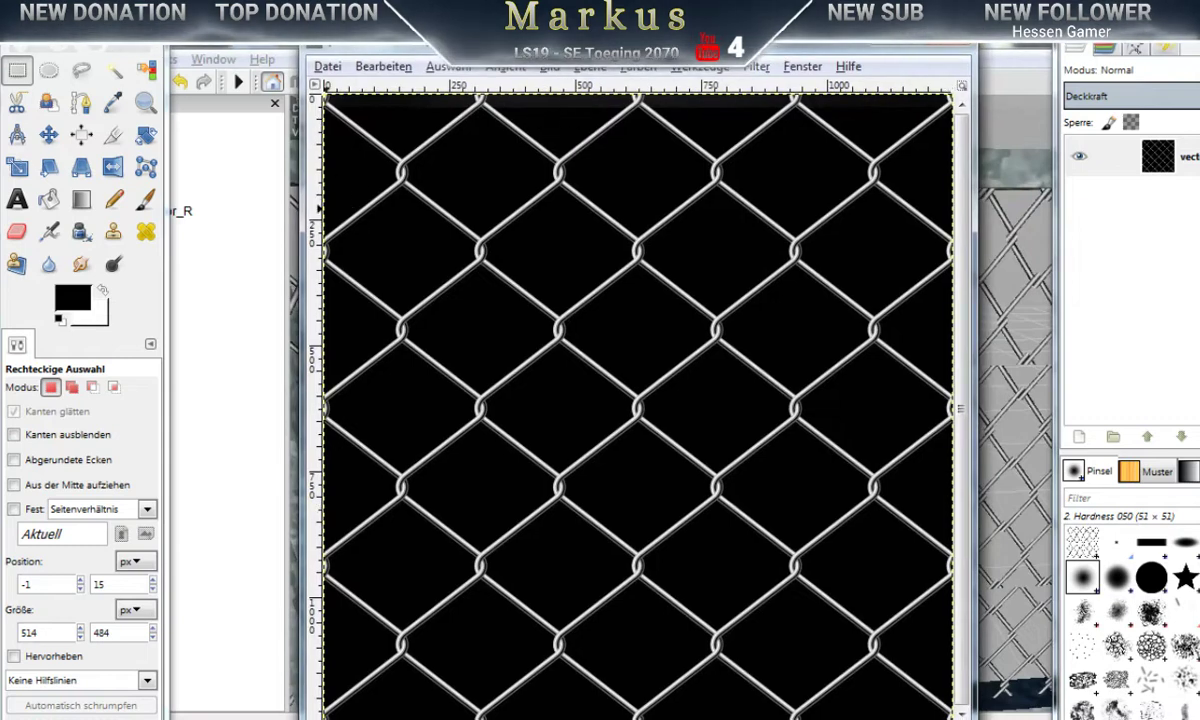
{"action": "left_click_drag", "start_coordinate": [306, 200], "coordinate": [188, 200]}
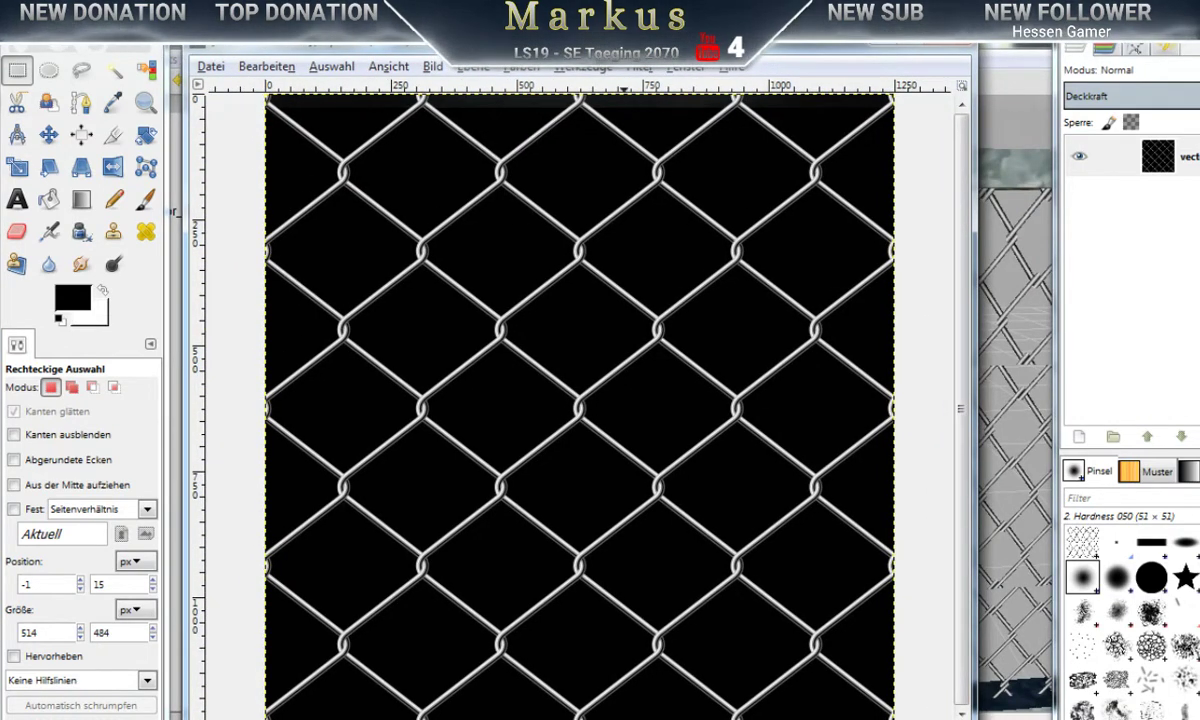
Step: Add an alpha channel to the vector-wire-fence layer
{"action": "left_click", "coordinate": [433, 67]}
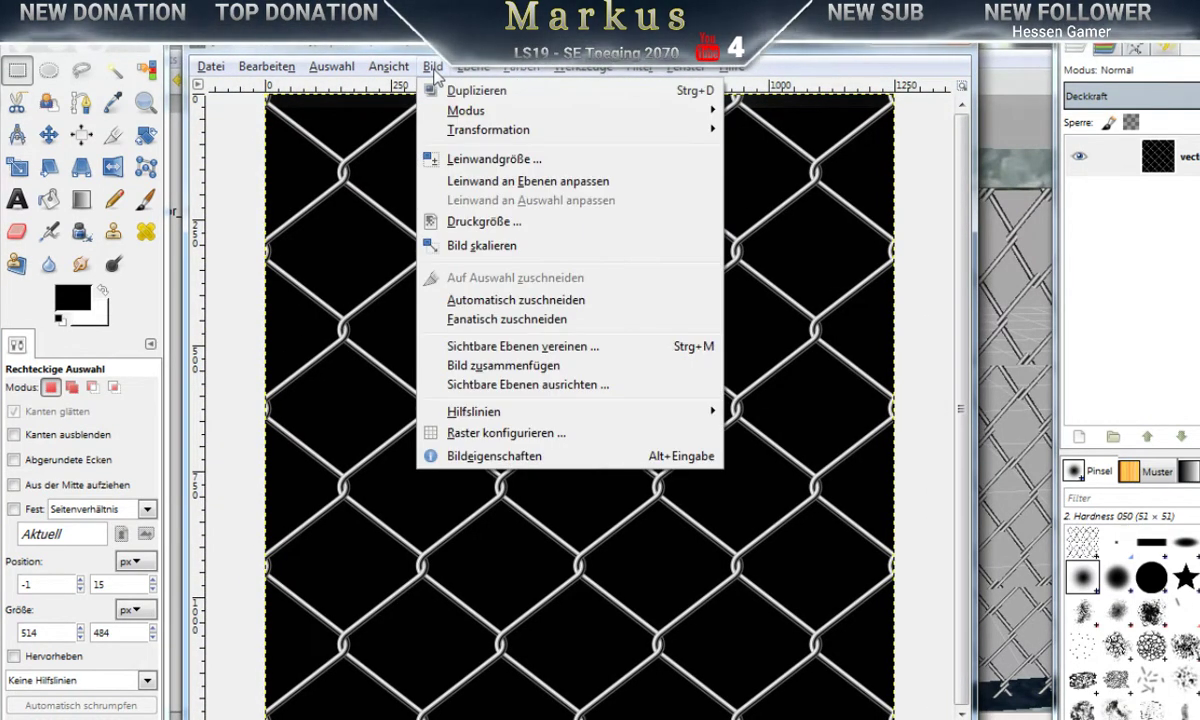
{"action": "mouse_move", "coordinate": [481, 72]}
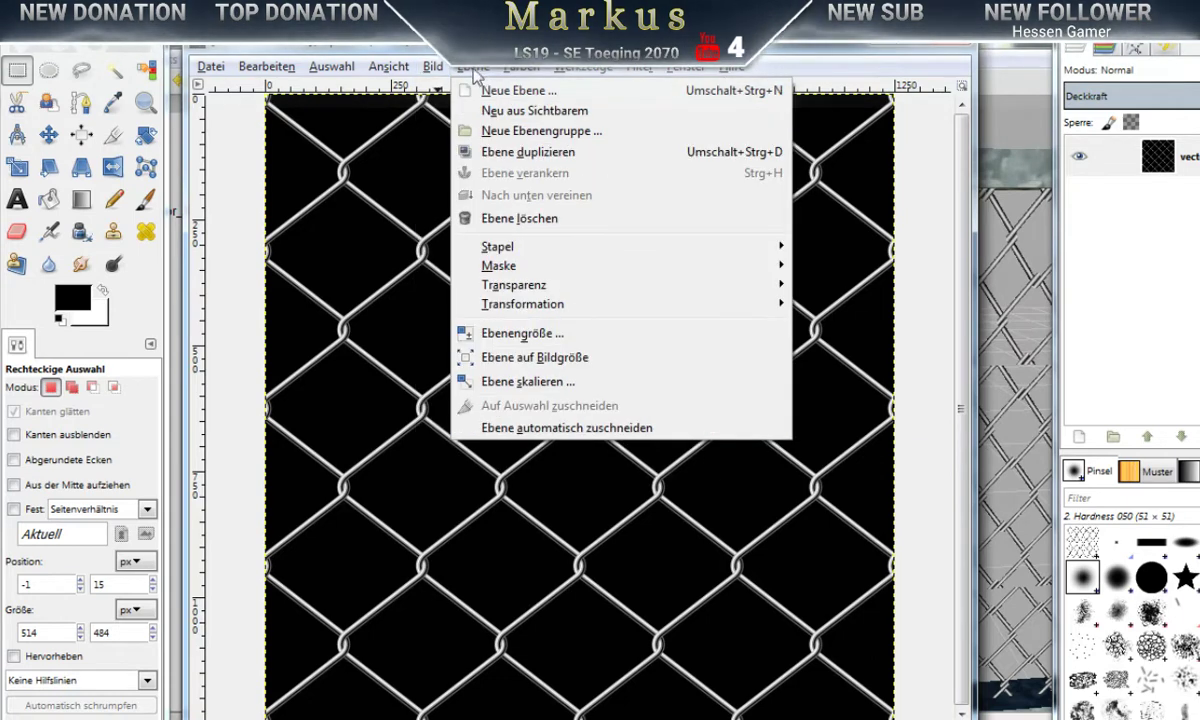
{"action": "mouse_move", "coordinate": [514, 290]}
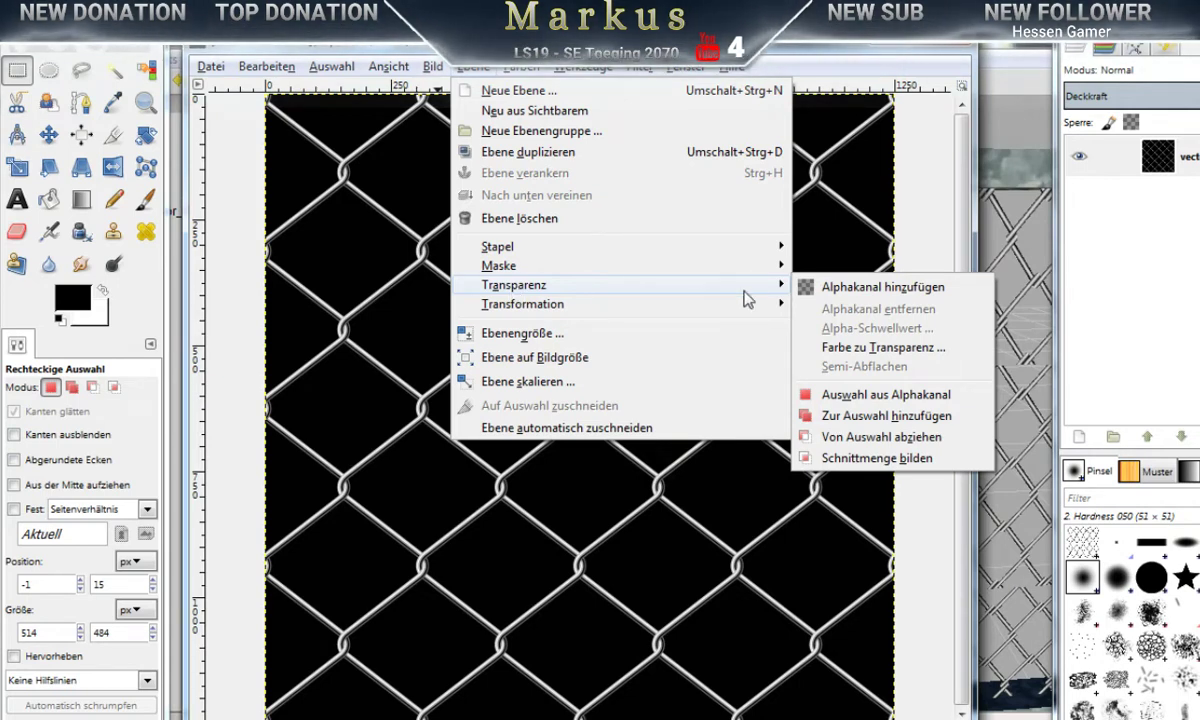
{"action": "left_click", "coordinate": [838, 286]}
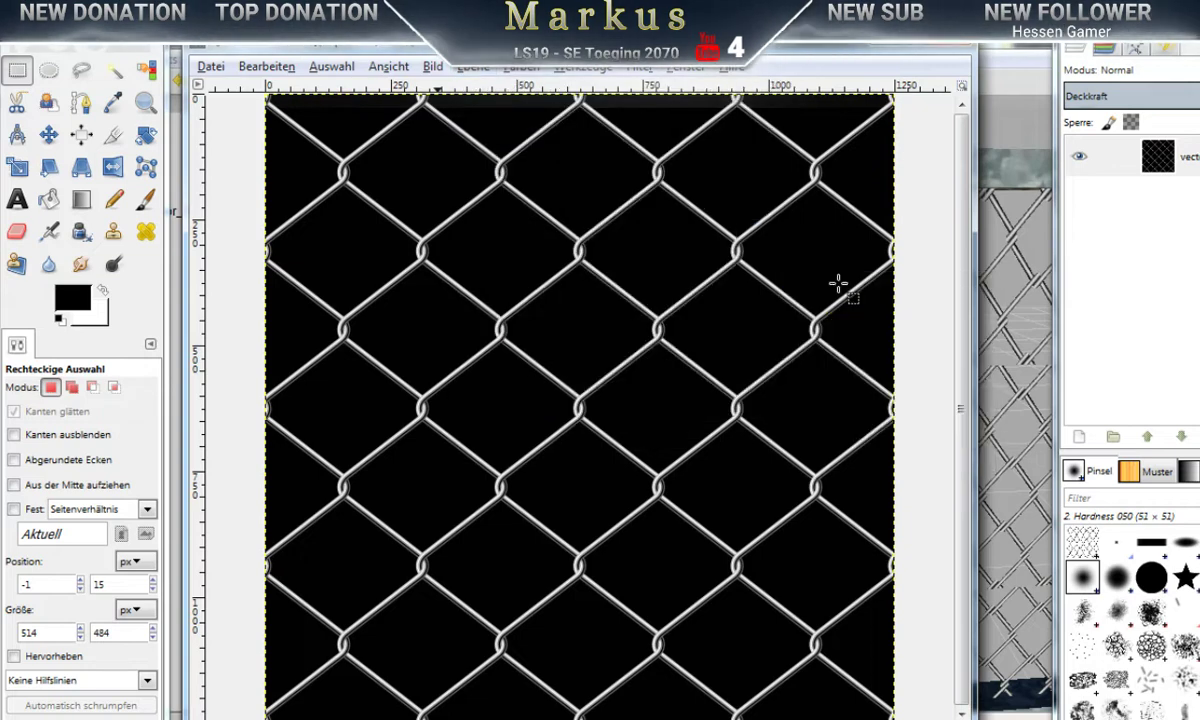
Step: Convert the black background (000000) of the vector-wire-fence layer to transparency with Color to Alpha
{"action": "left_click", "coordinate": [434, 66]}
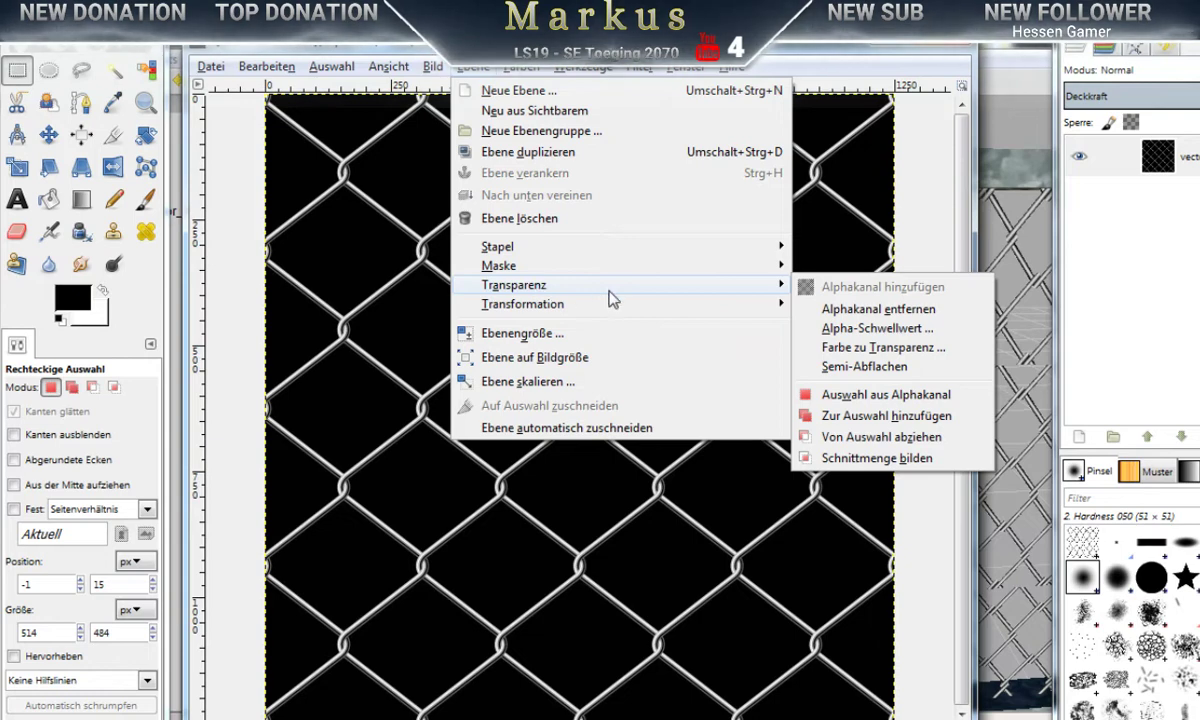
{"action": "left_click", "coordinate": [795, 345]}
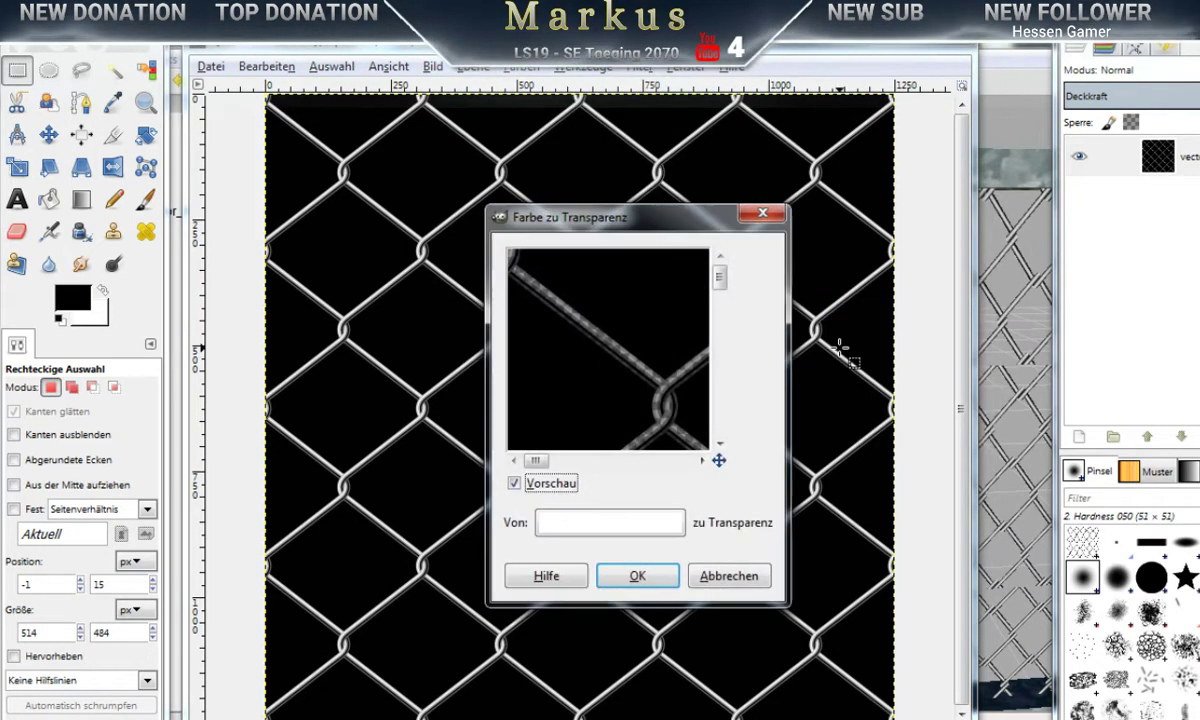
{"action": "left_click", "coordinate": [658, 527]}
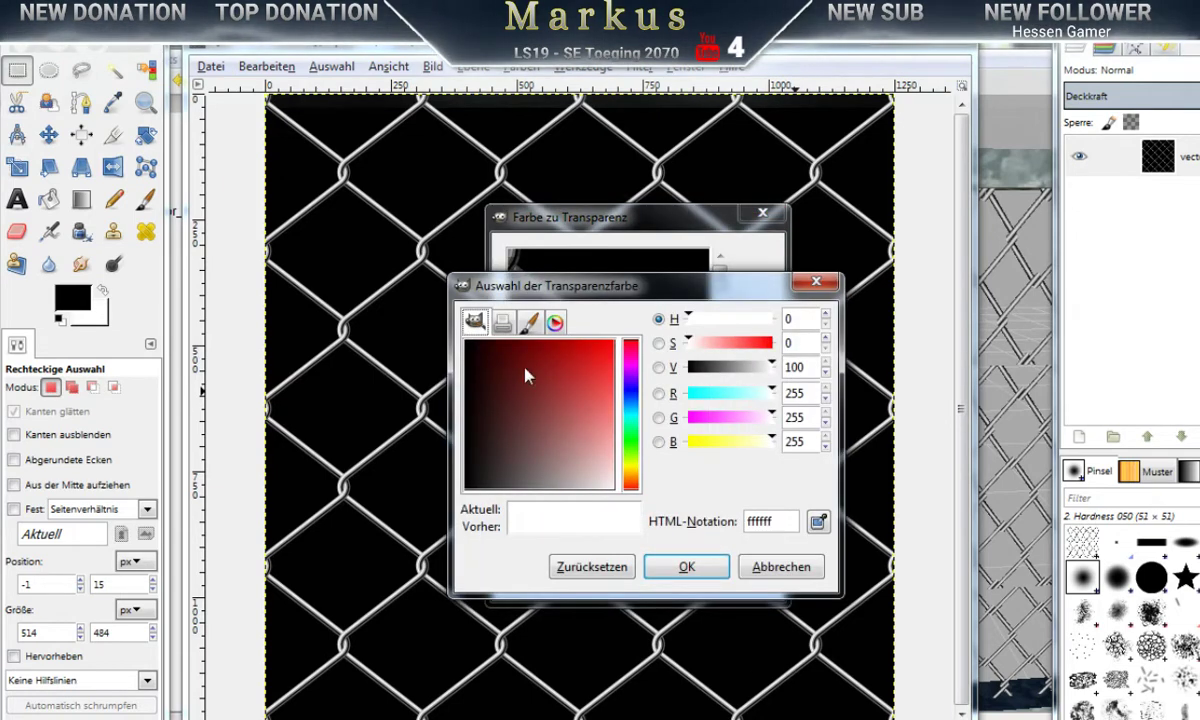
{"action": "left_click_drag", "start_coordinate": [490, 354], "coordinate": [463, 342]}
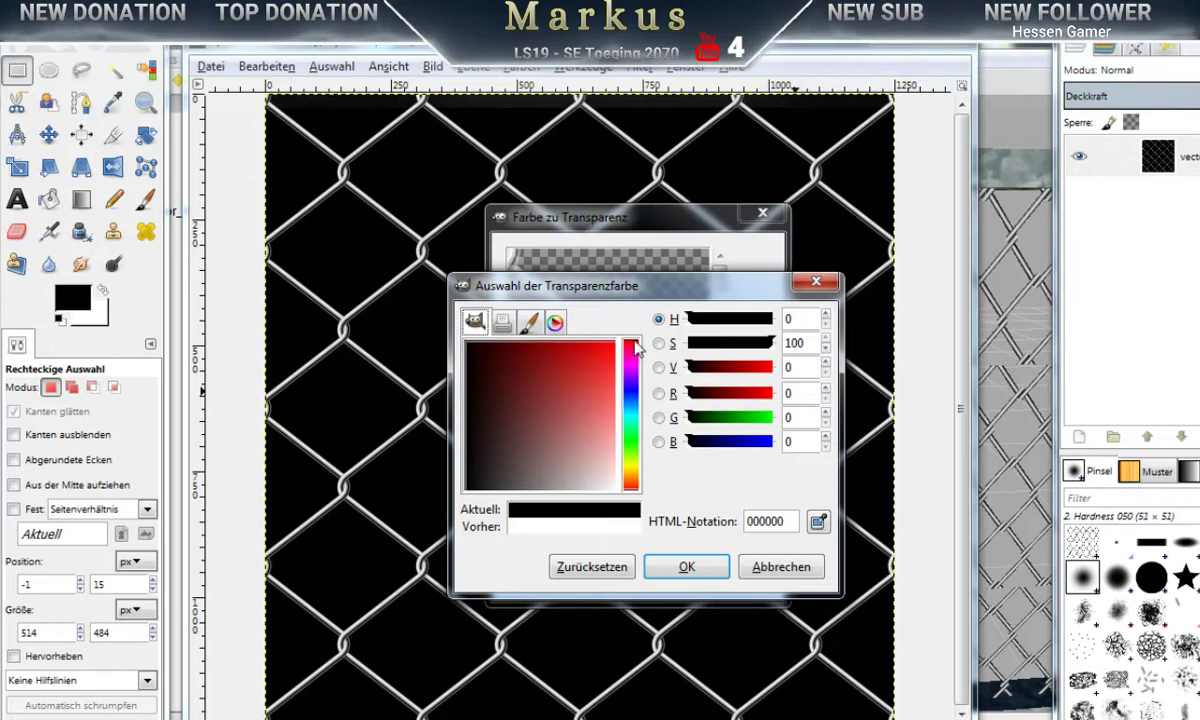
{"action": "left_click_drag", "start_coordinate": [643, 298], "coordinate": [597, 352]}
{"action": "left_click", "coordinate": [638, 619]}
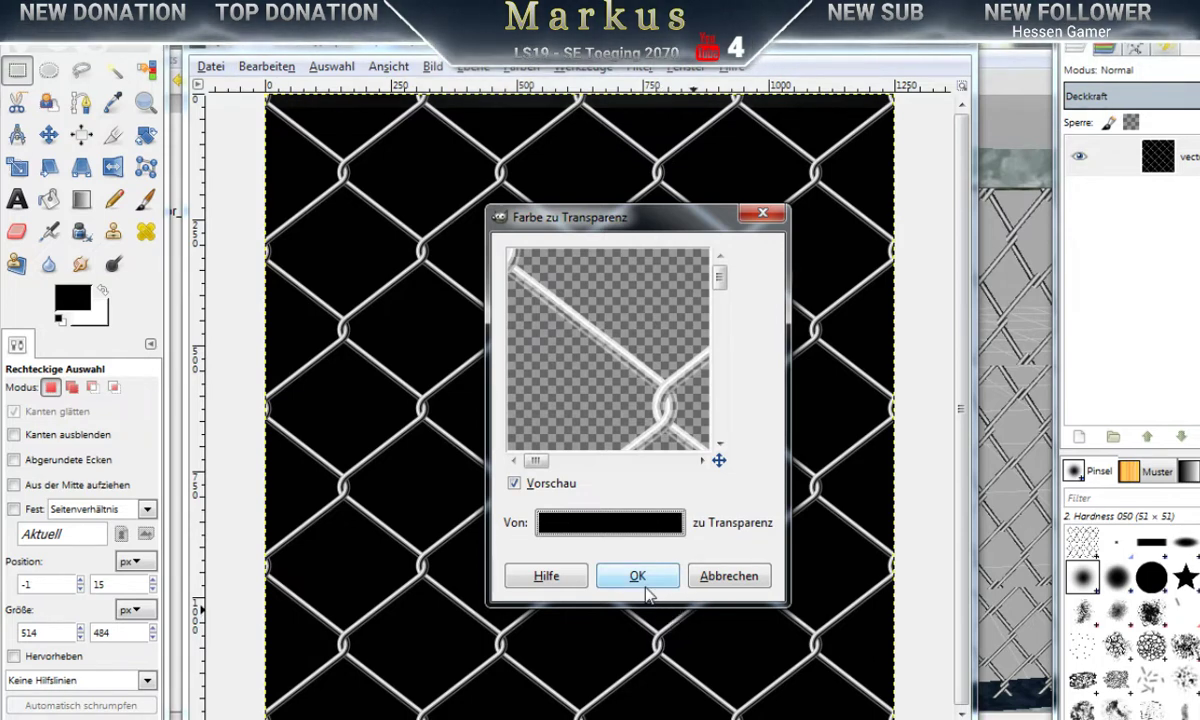
{"action": "left_click", "coordinate": [645, 578]}
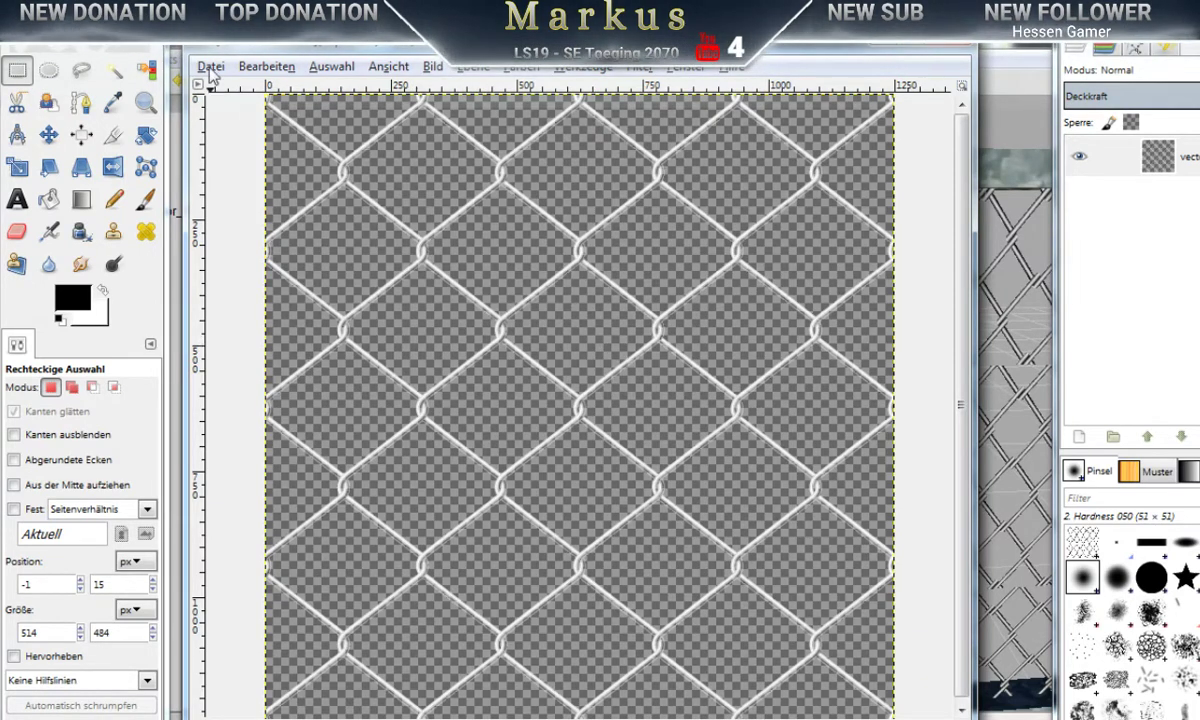
Step: Scale the wire fence image to 512 × 512 px
{"action": "left_click", "coordinate": [434, 68]}
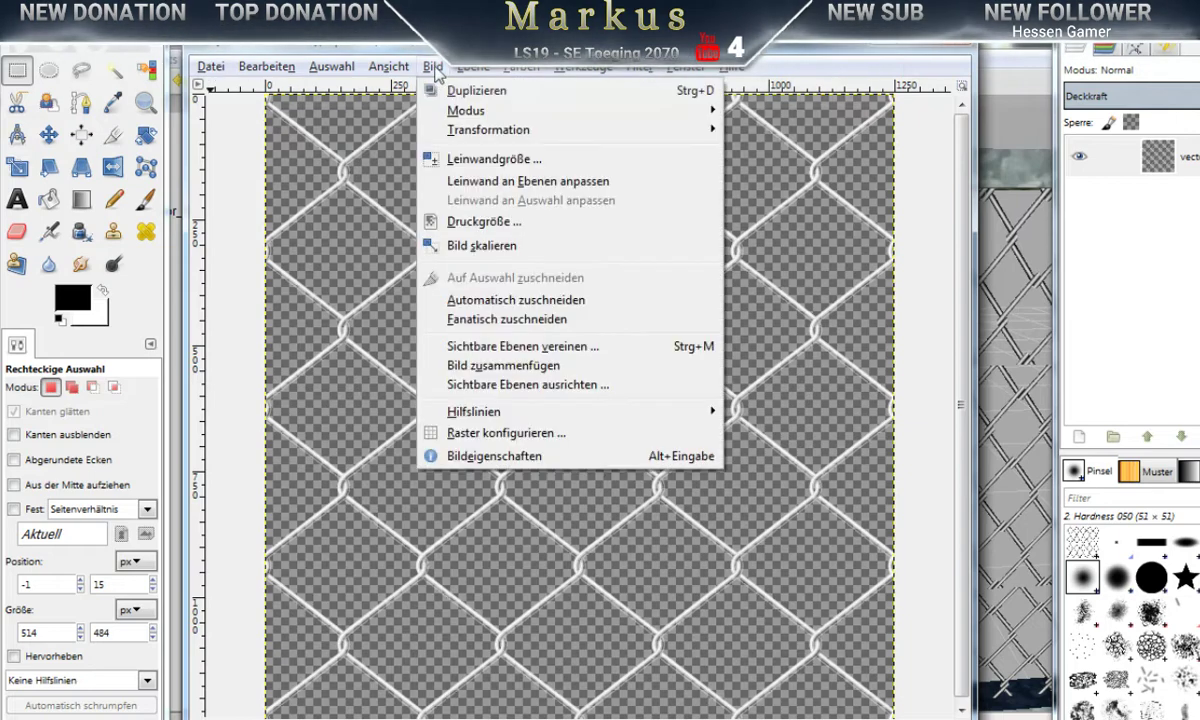
{"action": "left_click", "coordinate": [468, 241]}
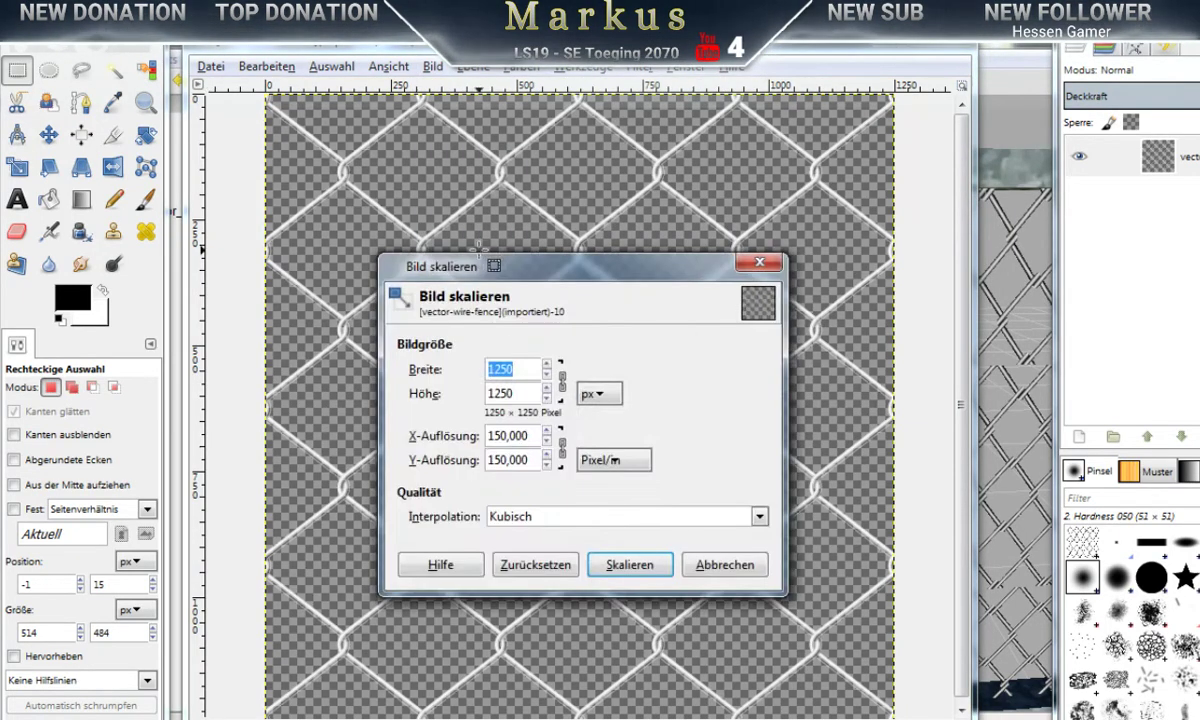
{"action": "left_click", "coordinate": [526, 370]}
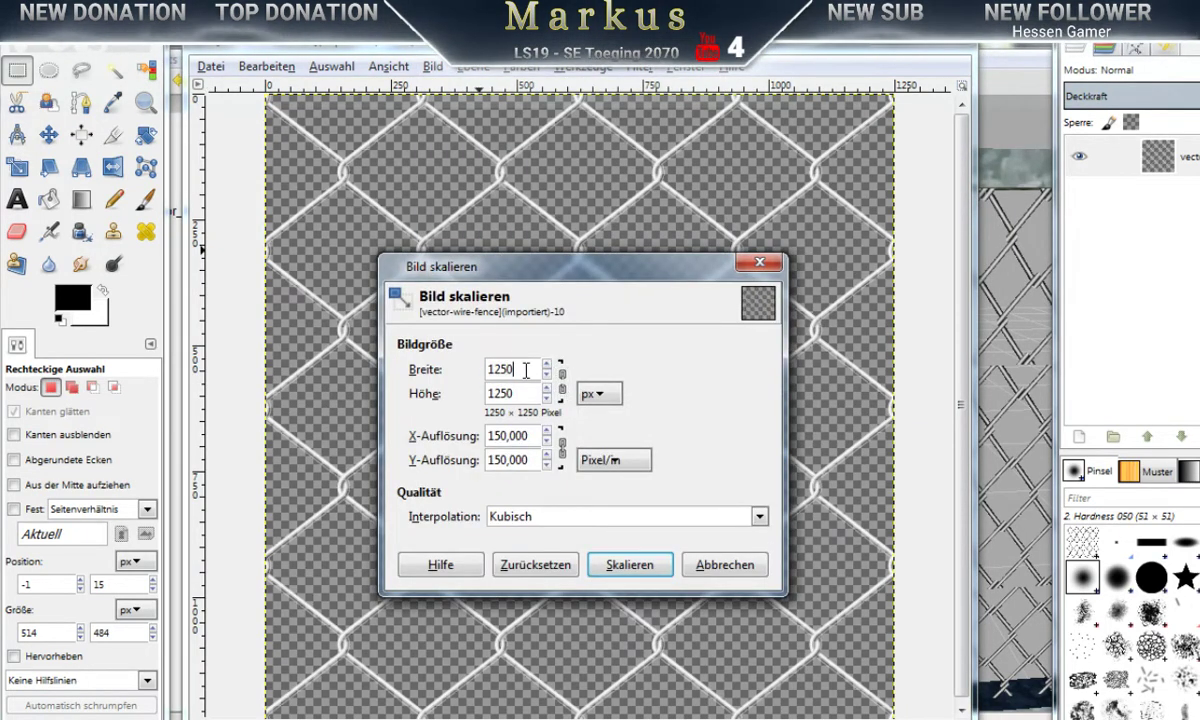
{"action": "type", "text": "512"}
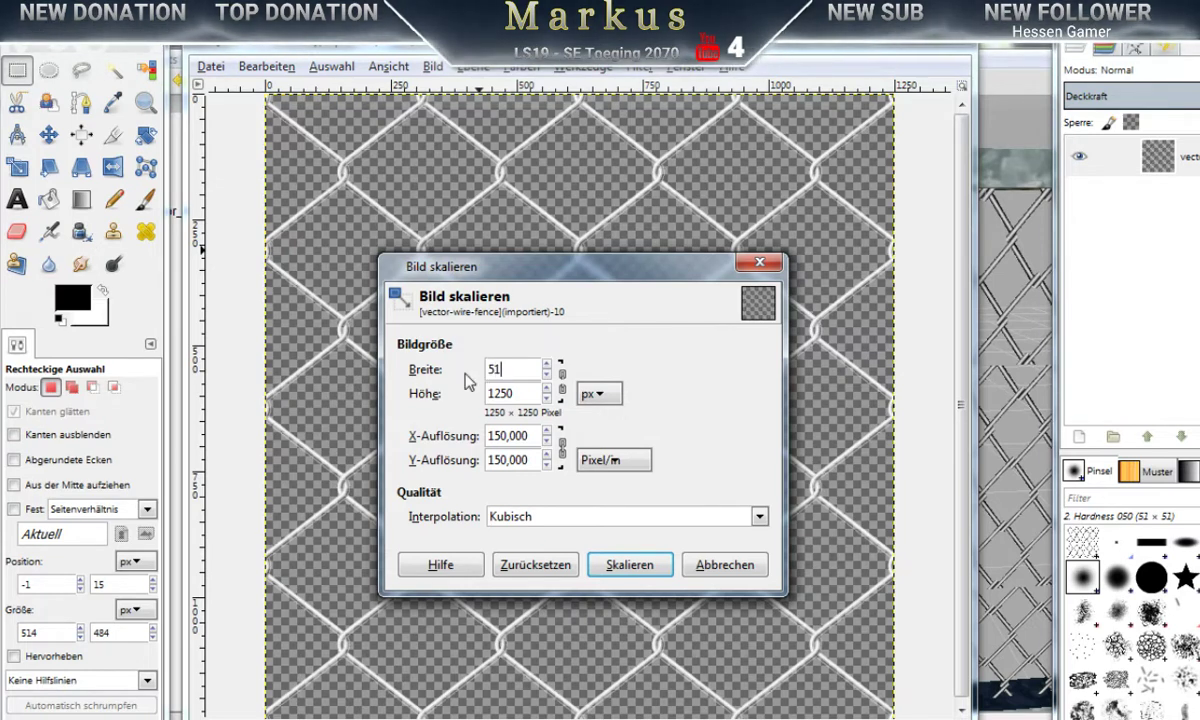
{"action": "left_click", "coordinate": [521, 395]}
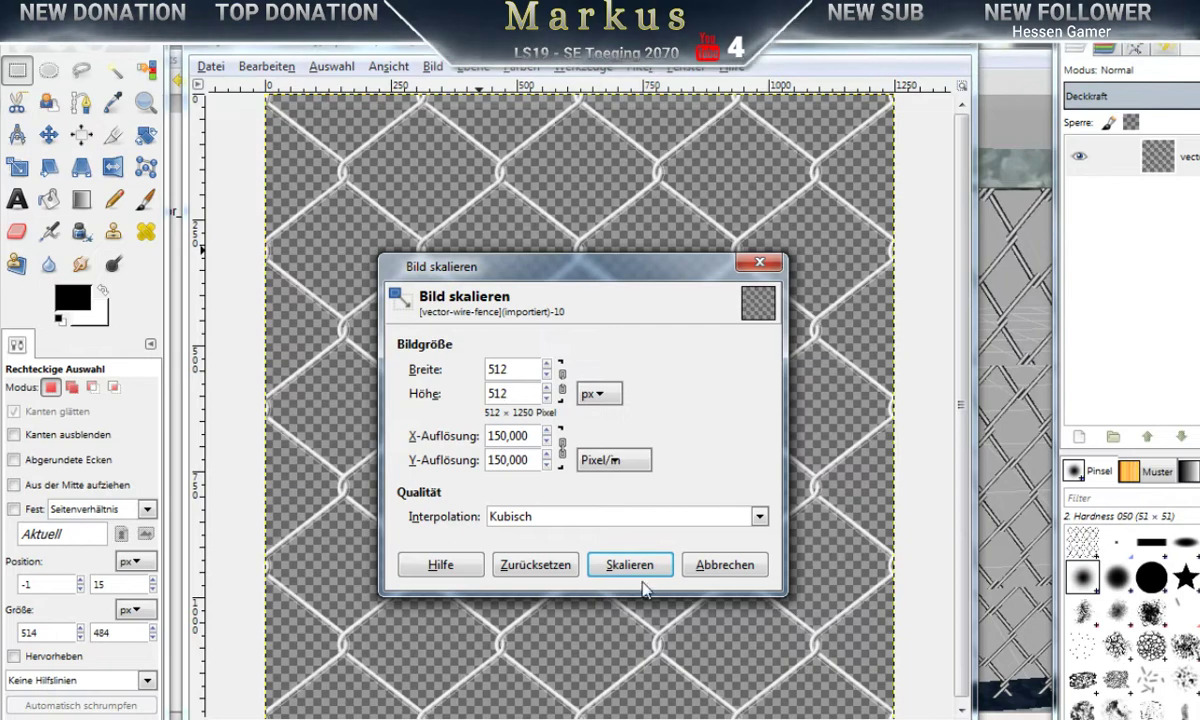
{"action": "left_click", "coordinate": [618, 564]}
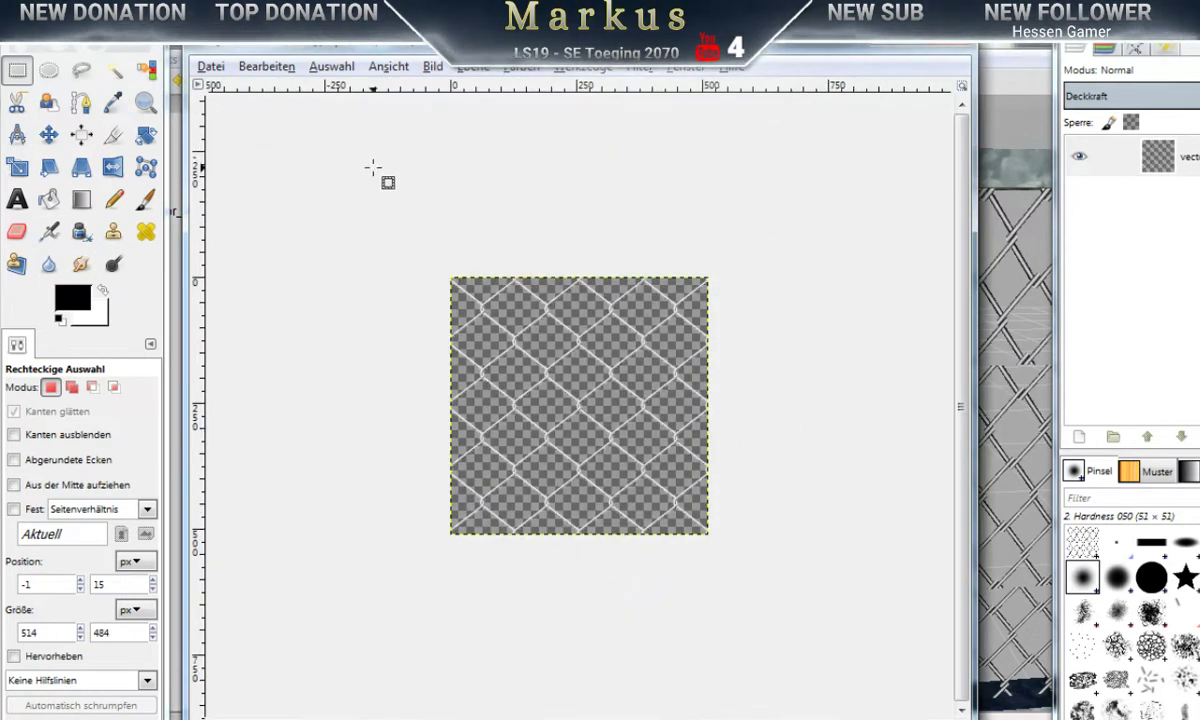
Step: Export the image over zaun.dds in the Desktop folder Autobahn_Door/textures, using BC2 / DXT3 compression
{"action": "left_click", "coordinate": [210, 66]}
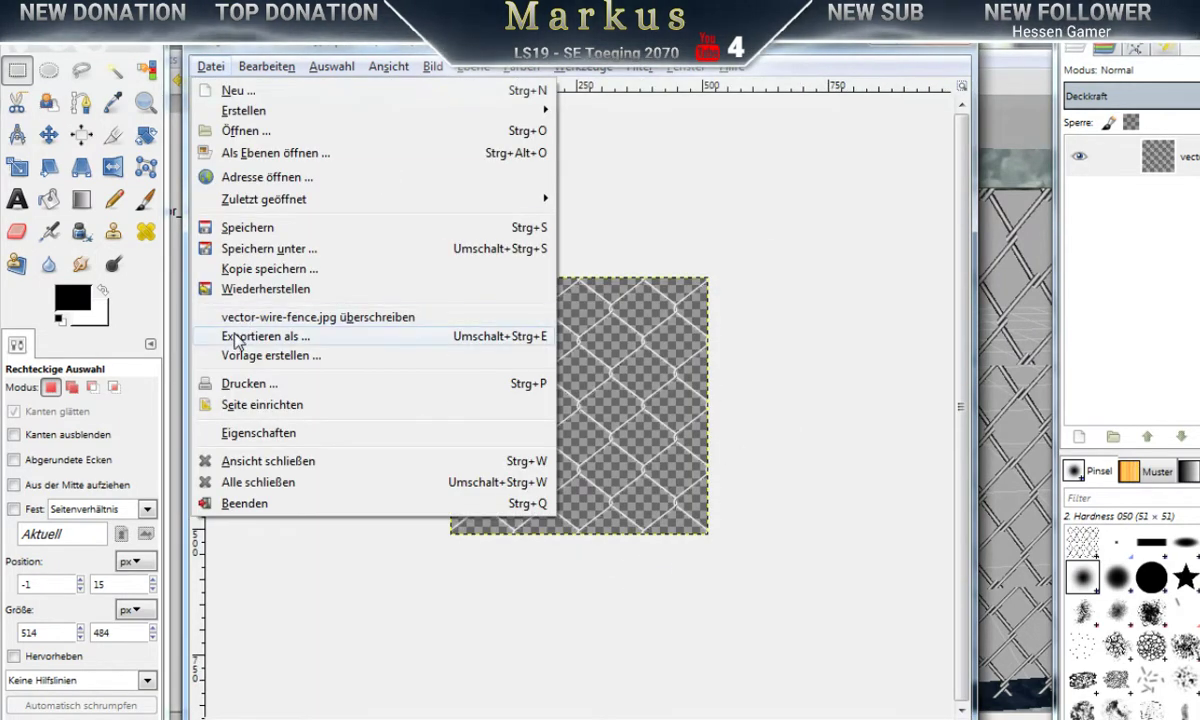
{"action": "left_click", "coordinate": [228, 336]}
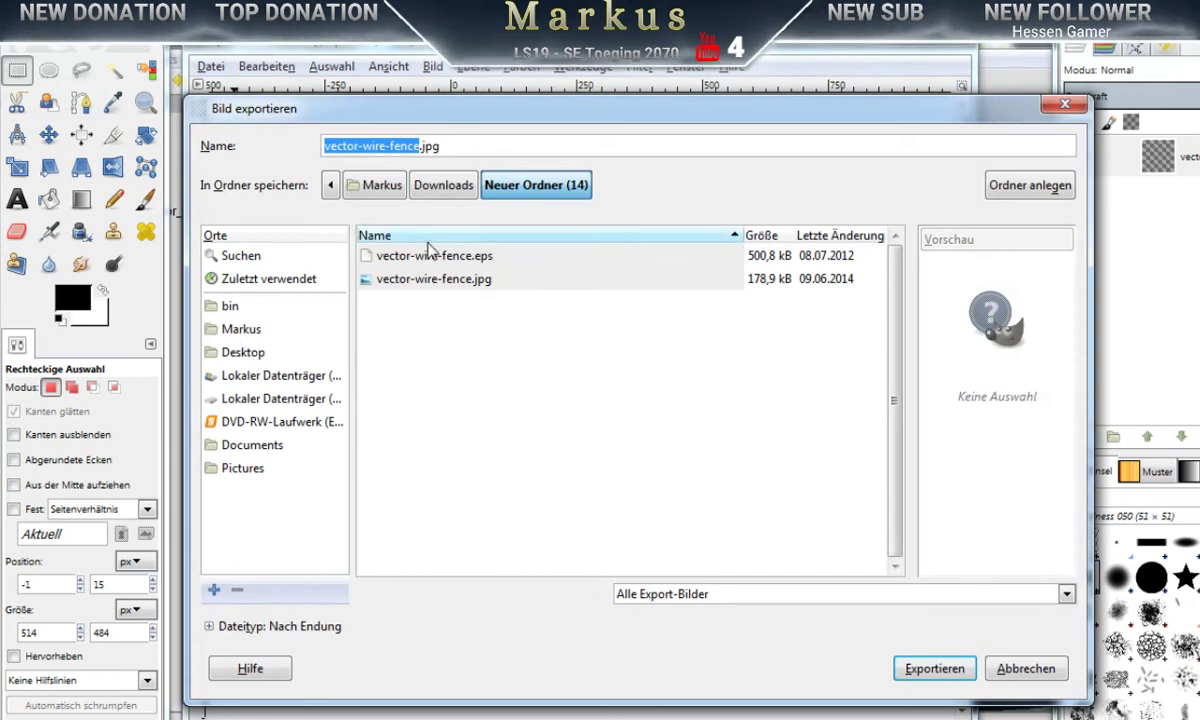
{"action": "left_click", "coordinate": [226, 353]}
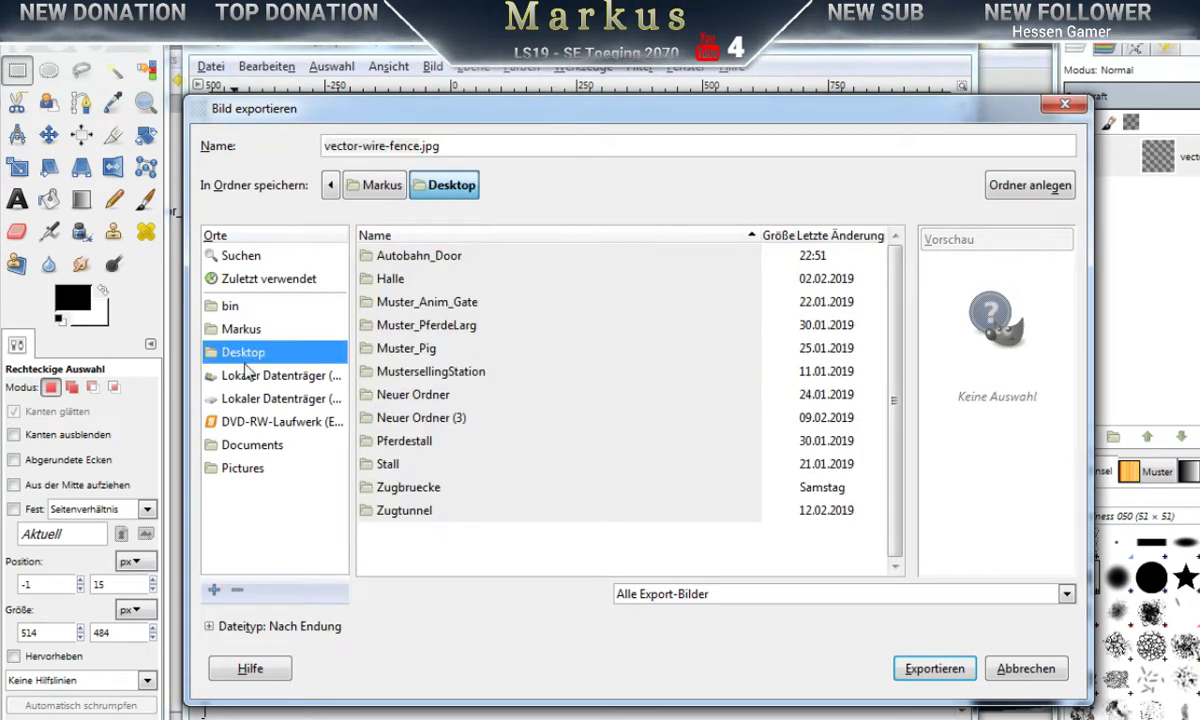
{"action": "left_click", "coordinate": [405, 262]}
{"action": "double_click", "coordinate": [405, 258]}
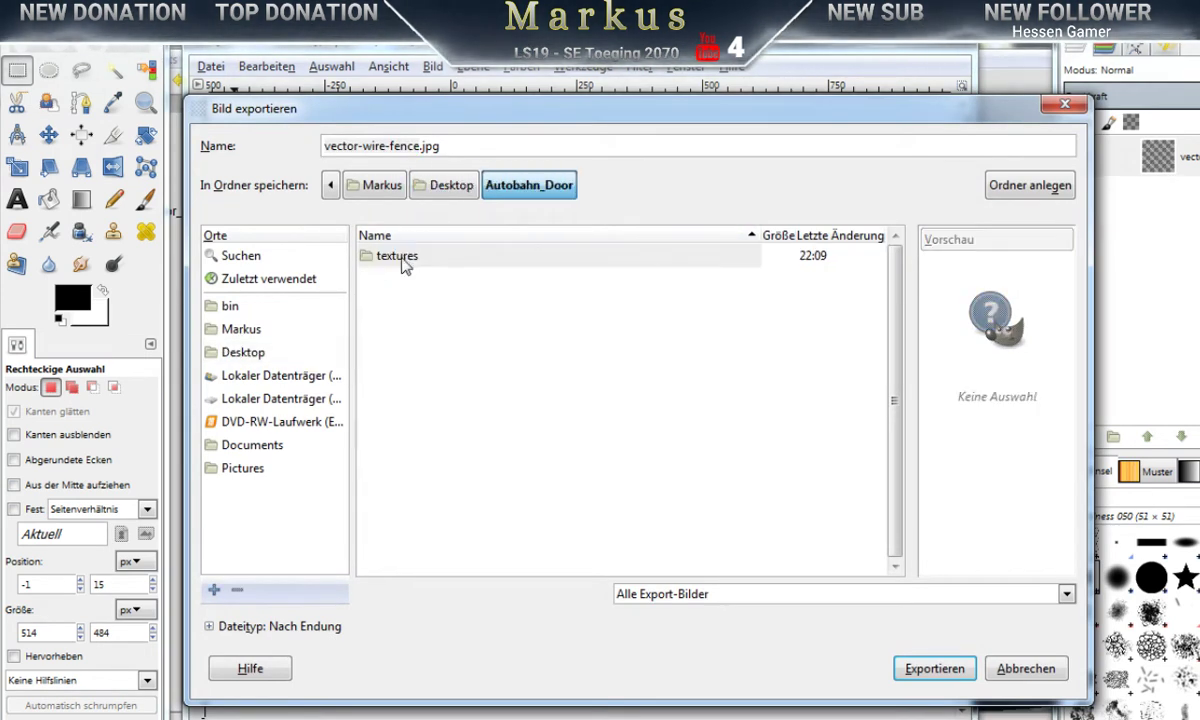
{"action": "double_click", "coordinate": [394, 258]}
{"action": "left_click", "coordinate": [400, 395]}
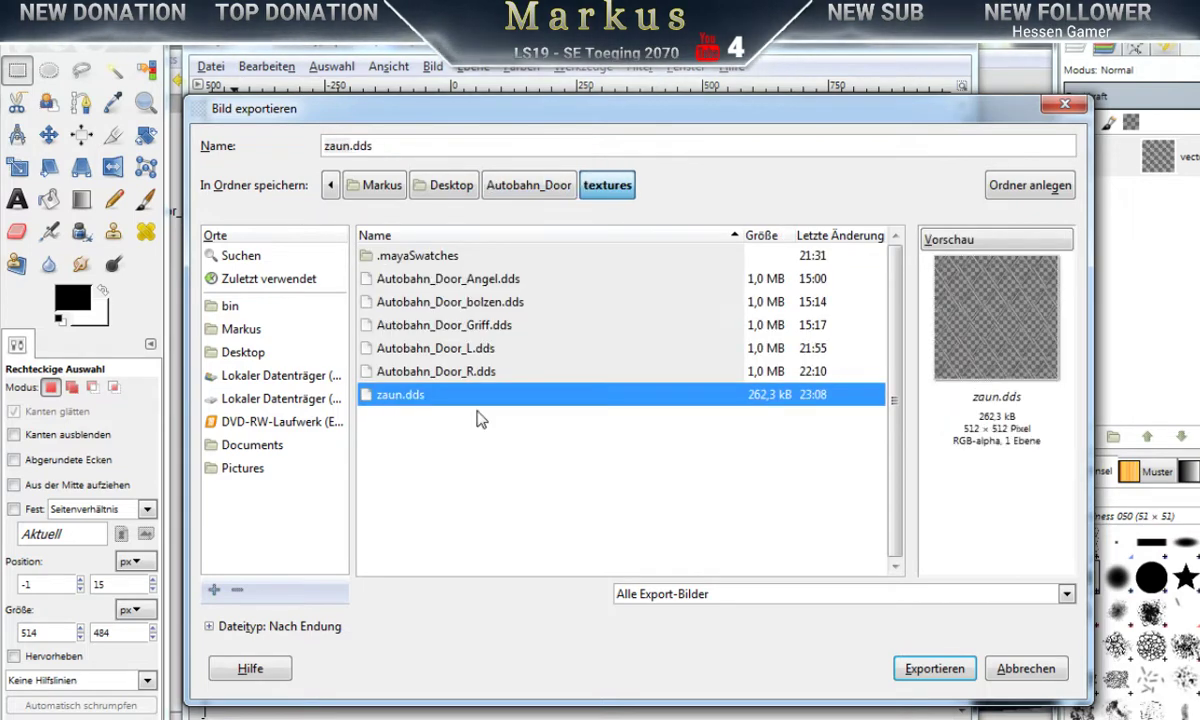
{"action": "left_click", "coordinate": [908, 668]}
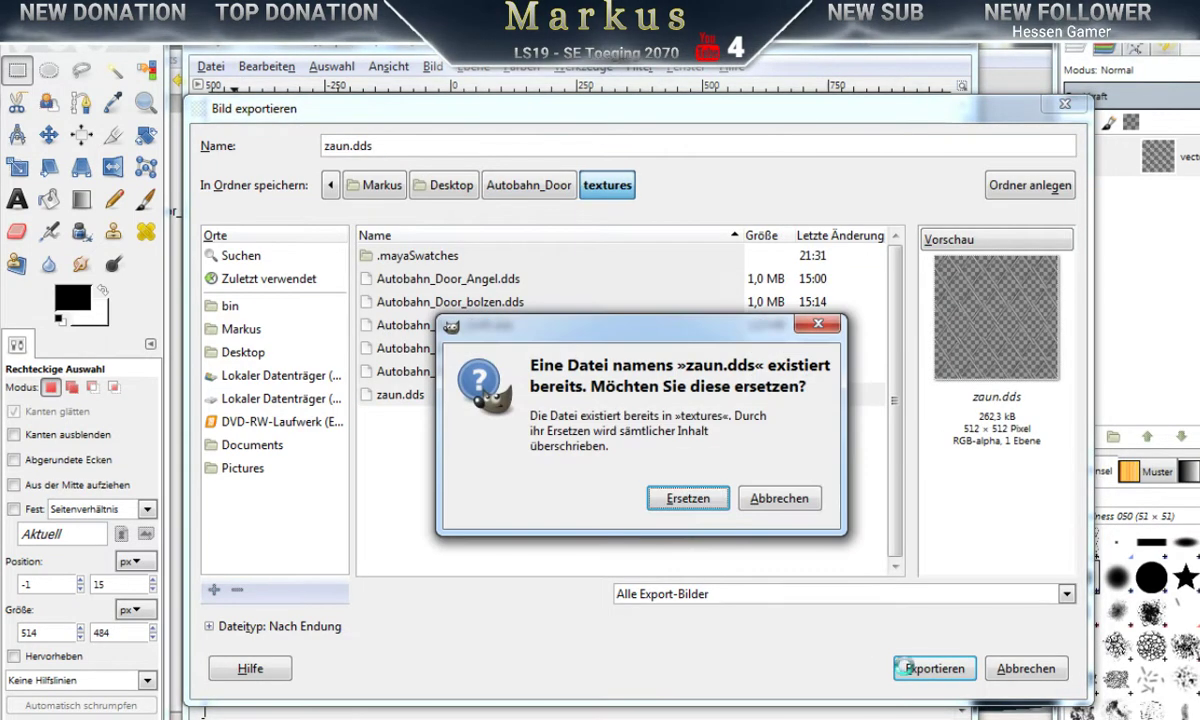
{"action": "left_click", "coordinate": [688, 499]}
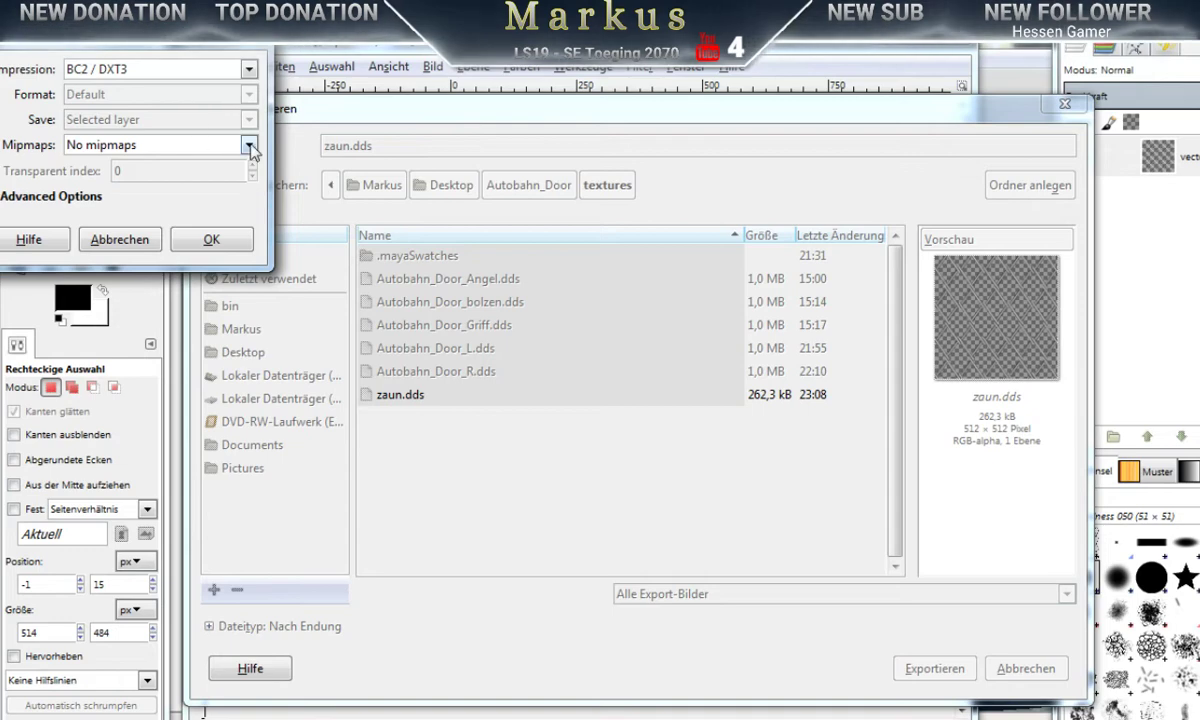
{"action": "left_click", "coordinate": [212, 240]}
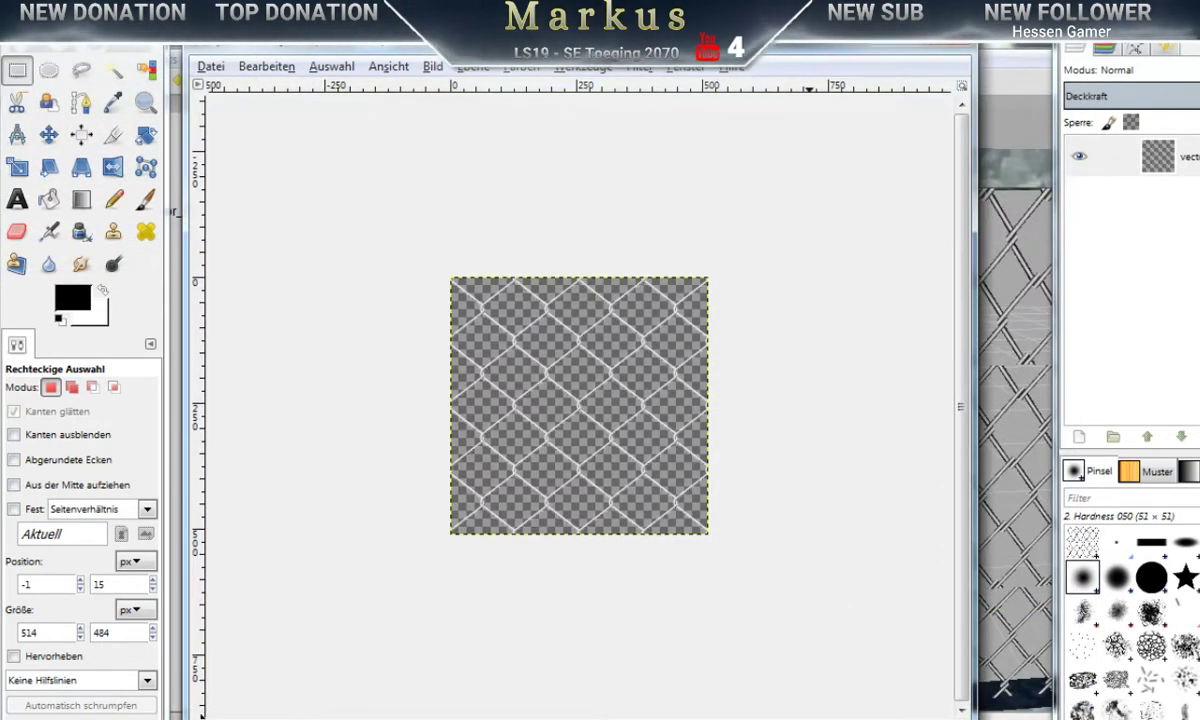
Step: Switch to the gate scene in GIANTS Editor and reload its textures to show the new fence
{"action": "key", "text": "alt+Tab"}
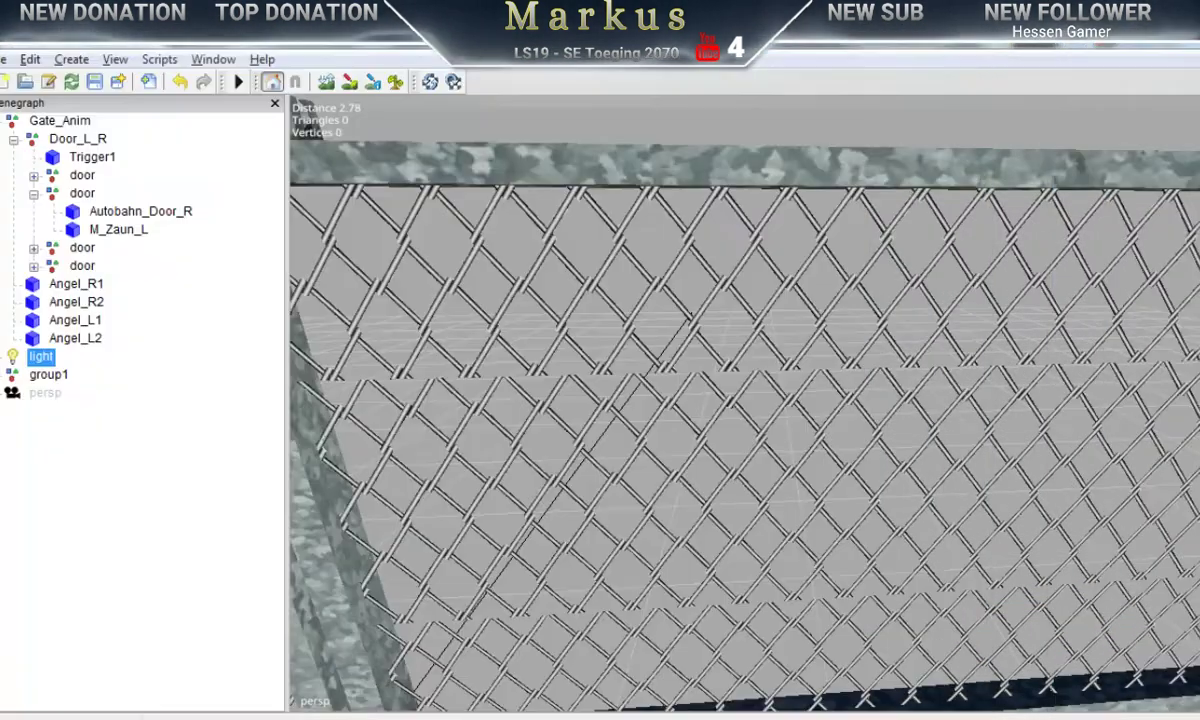
{"action": "left_click", "coordinate": [430, 82]}
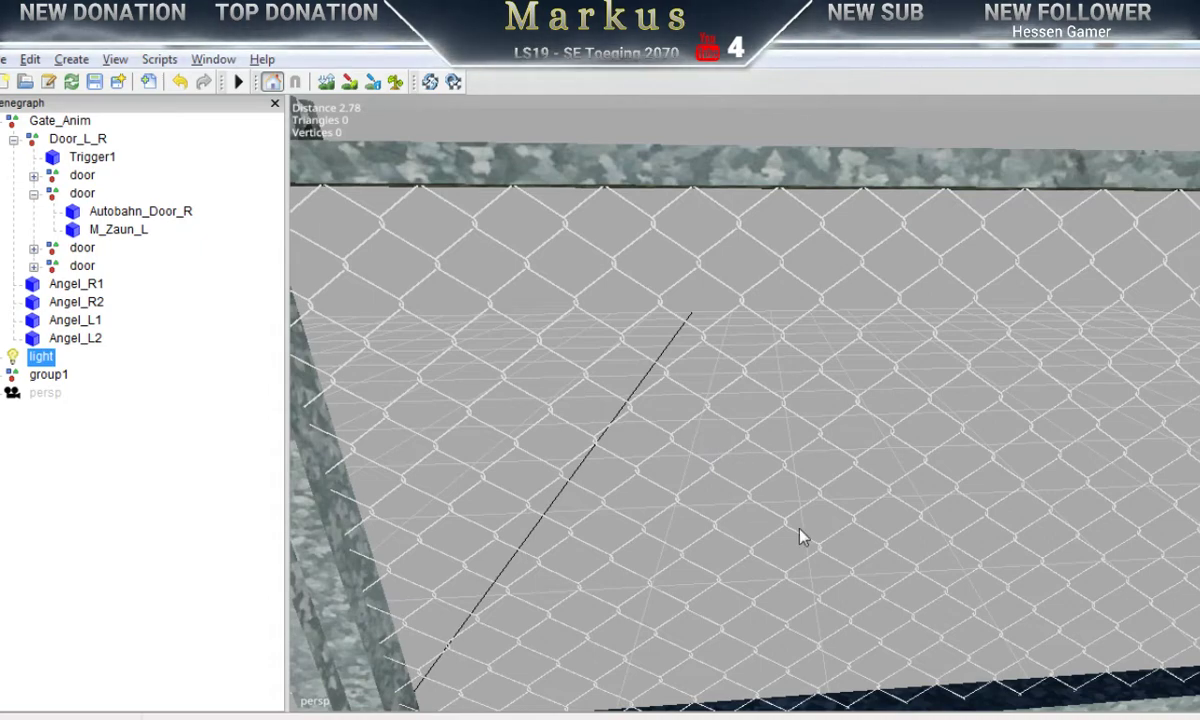
Step: Examine the chain-link mesh, frame and hinges on both gate wings from several angles
{"action": "scroll", "coordinate": [801, 536], "scroll_direction": "down", "scroll_amount": 5}
{"action": "left_click_drag", "start_coordinate": [652, 535], "coordinate": [721, 549], "text": "alt"}
{"action": "middle_click_drag", "start_coordinate": [672, 512], "coordinate": [1199, 460], "text": "alt"}
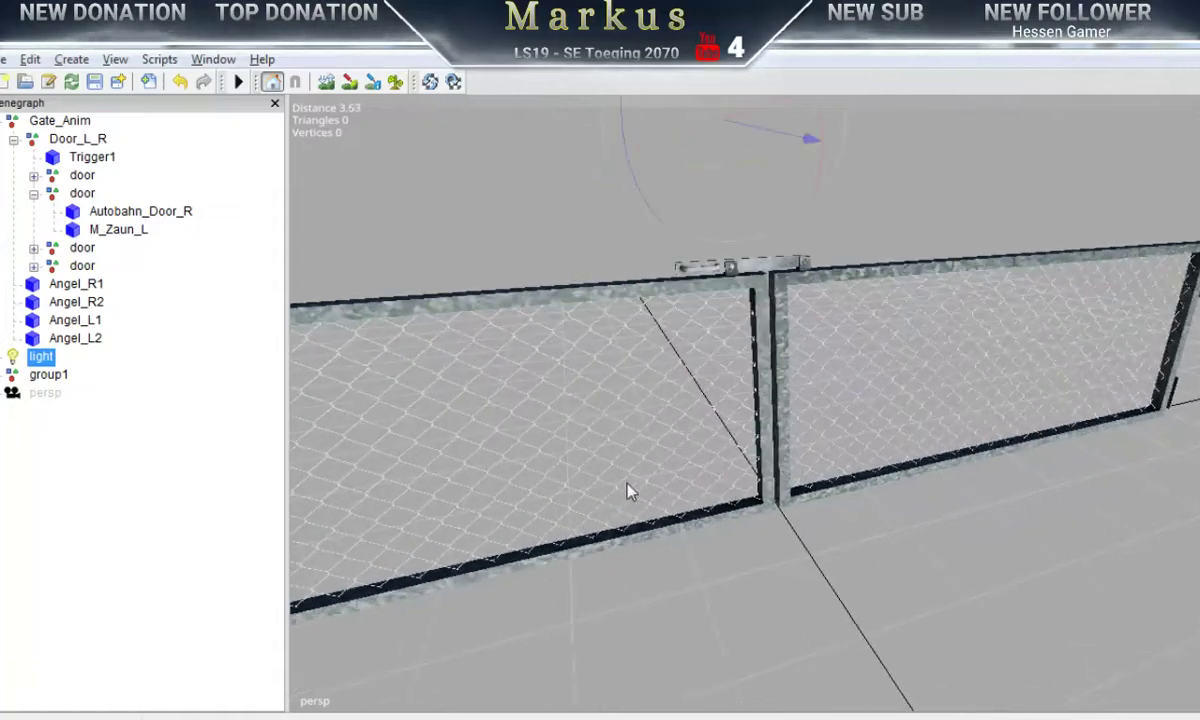
{"action": "middle_click_drag", "start_coordinate": [630, 491], "coordinate": [1135, 464], "text": "alt"}
{"action": "right_click_drag", "start_coordinate": [630, 536], "coordinate": [752, 563], "text": "alt"}
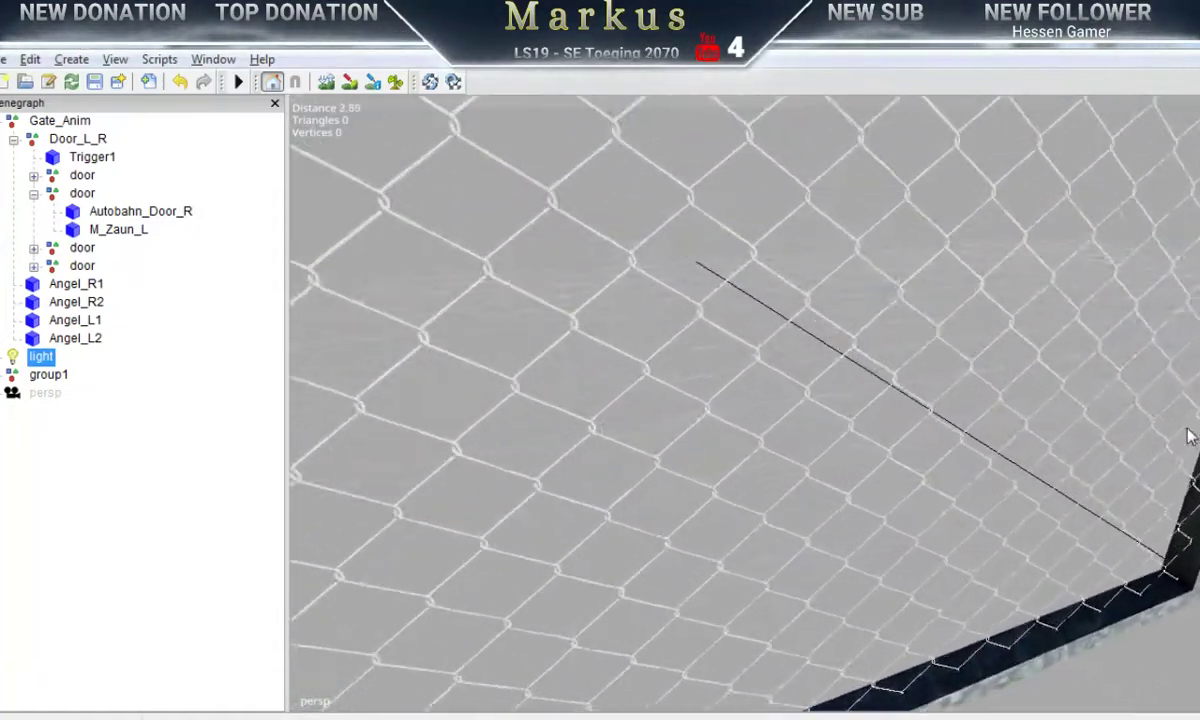
{"action": "middle_click_drag", "start_coordinate": [754, 564], "coordinate": [452, 463]}
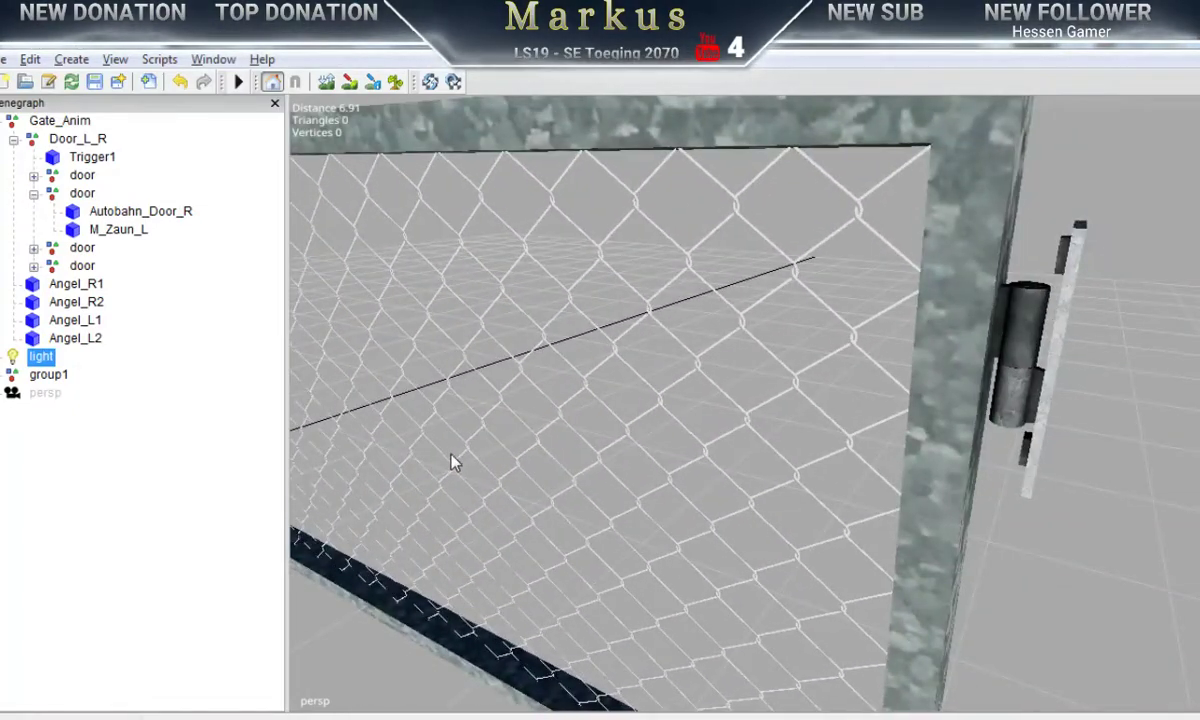
{"action": "middle_click_drag", "start_coordinate": [743, 387], "coordinate": [502, 416]}
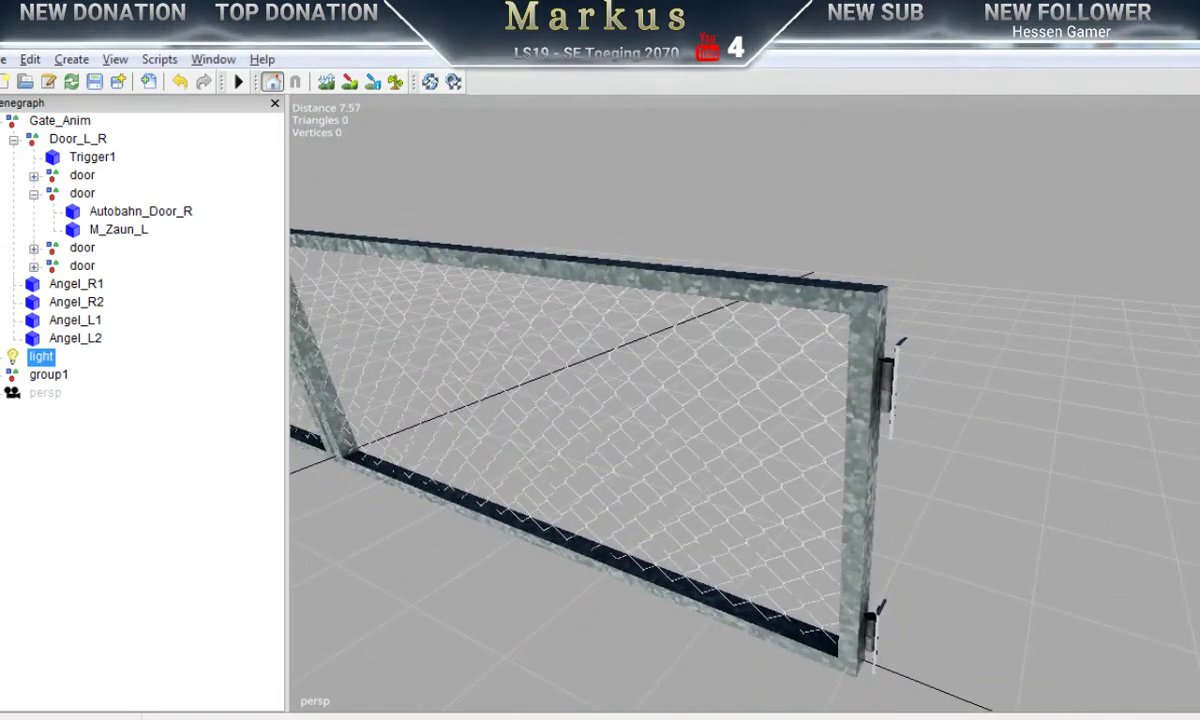
Step: Switch to GIMP and enlarge the wire fence texture for a closer look
{"action": "key", "text": "alt+Tab"}
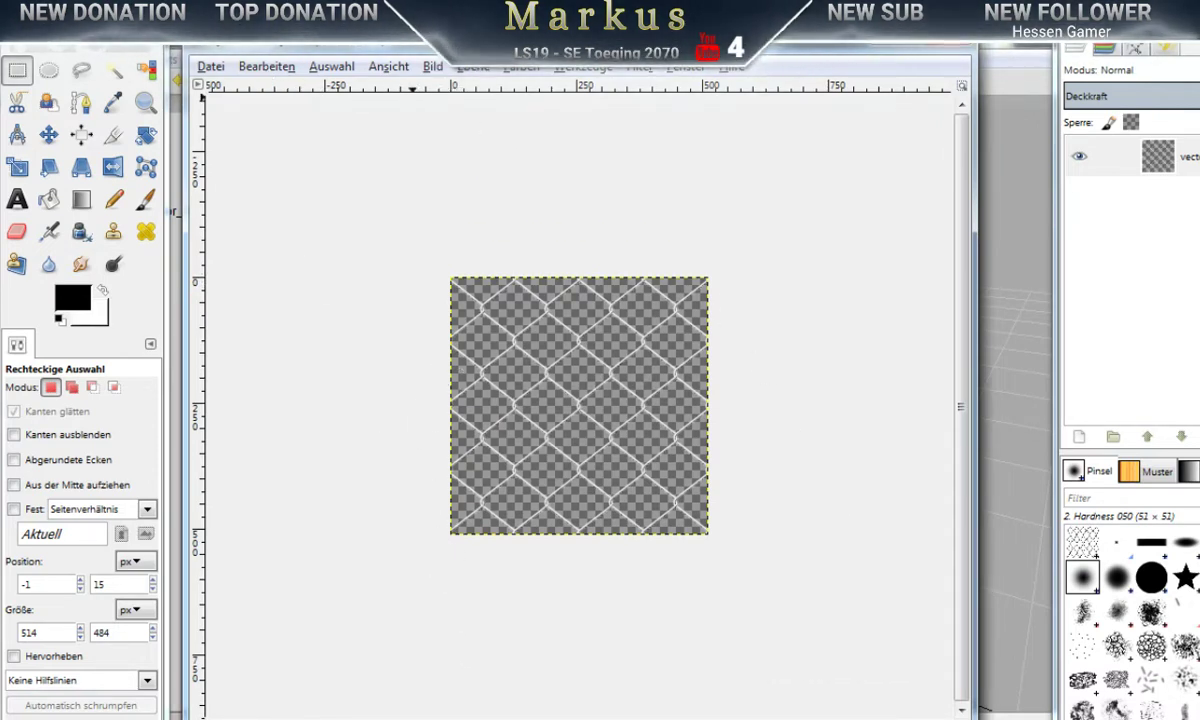
{"action": "left_click", "coordinate": [433, 67]}
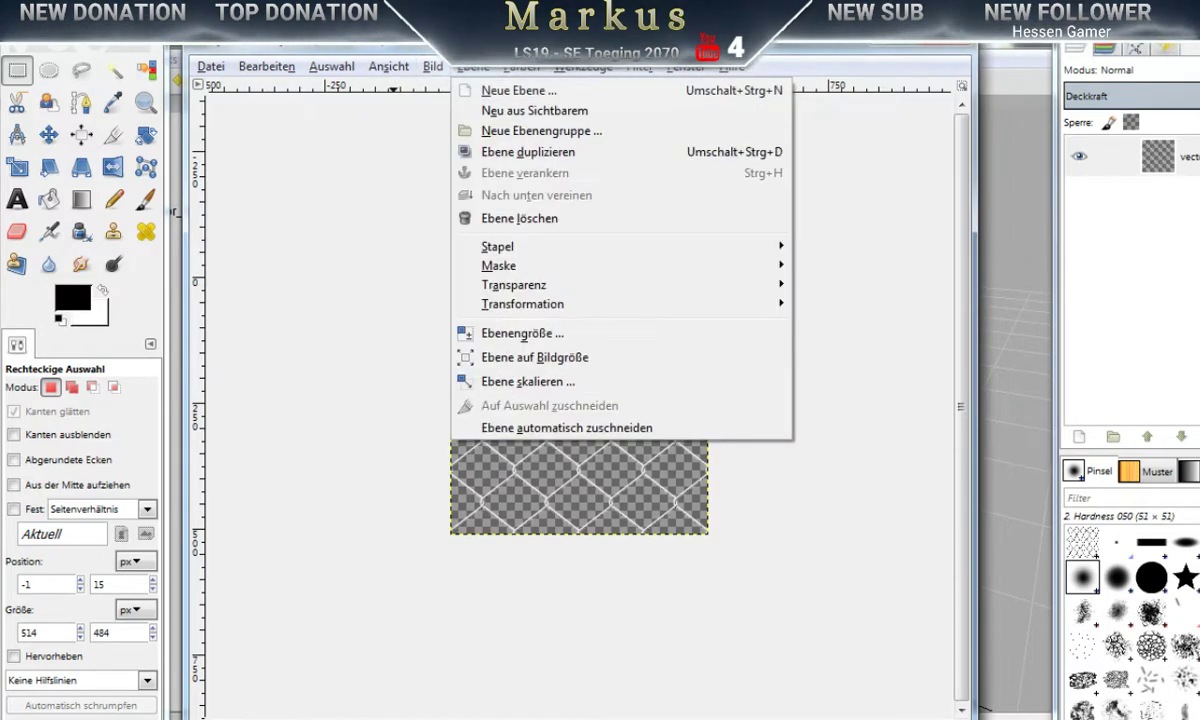
{"action": "left_click", "coordinate": [475, 46]}
{"action": "left_click_drag", "start_coordinate": [475, 46], "coordinate": [495, 27]}
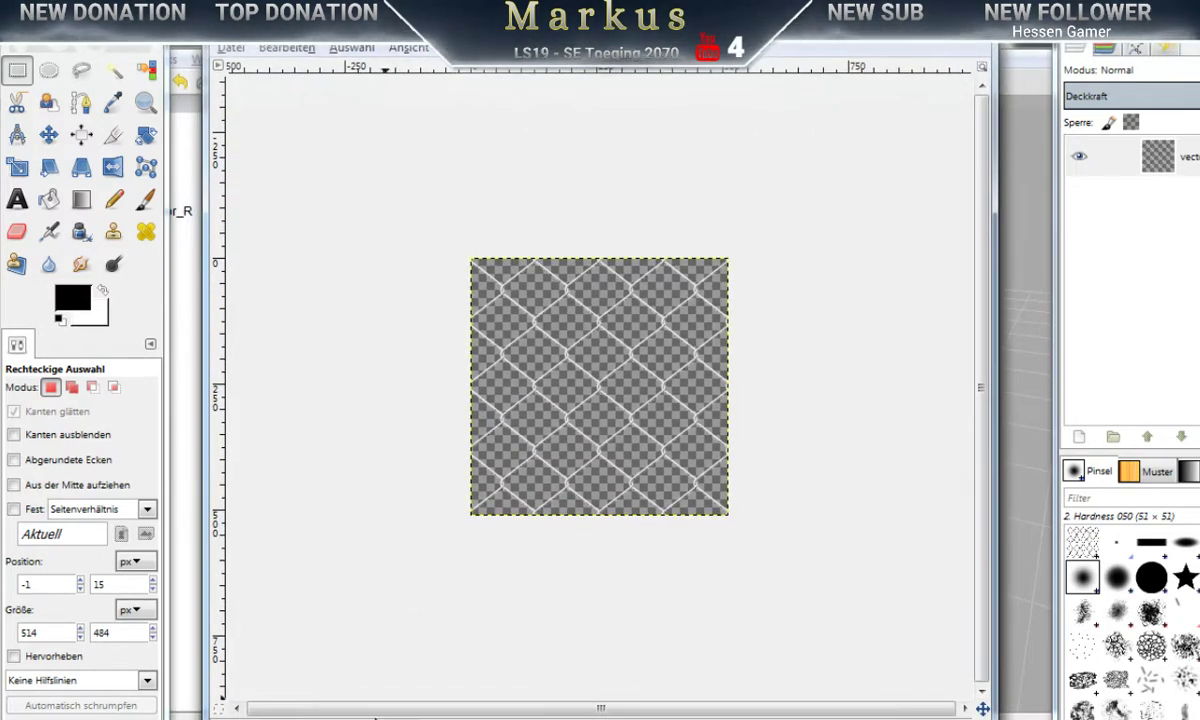
{"action": "left_click", "coordinate": [376, 715]}
{"action": "left_click", "coordinate": [376, 637]}
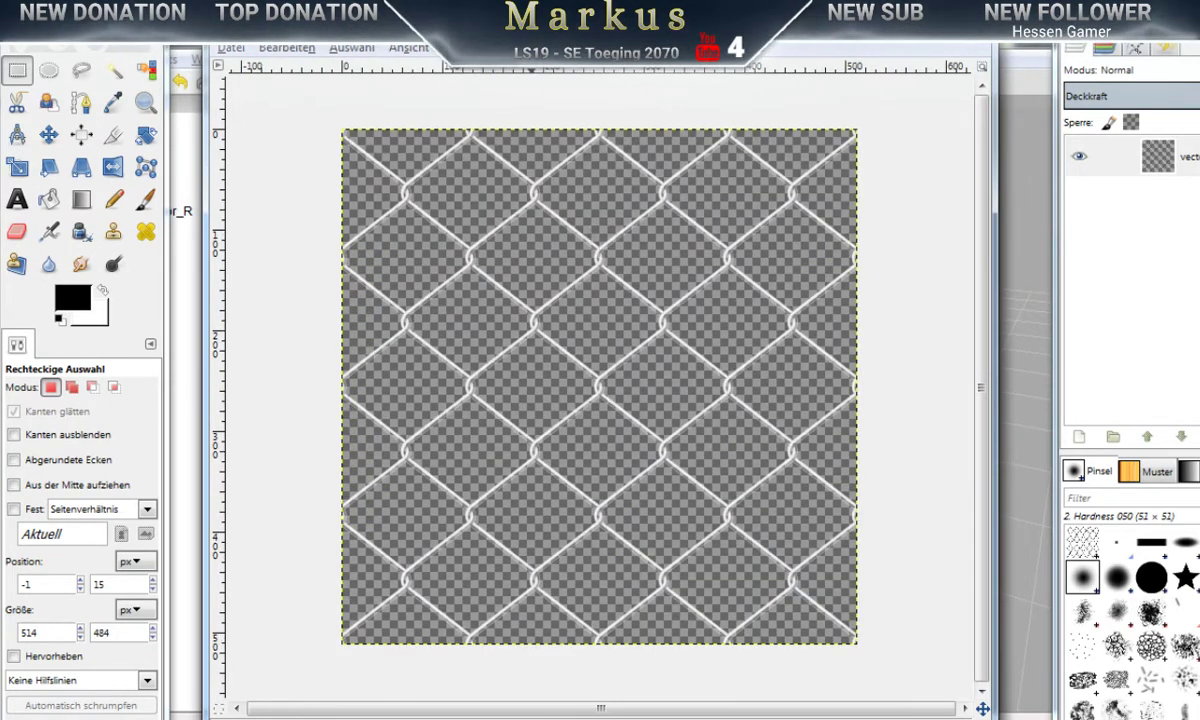
{"action": "left_click", "coordinate": [489, 47]}
{"action": "mouse_move", "coordinate": [537, 47]}
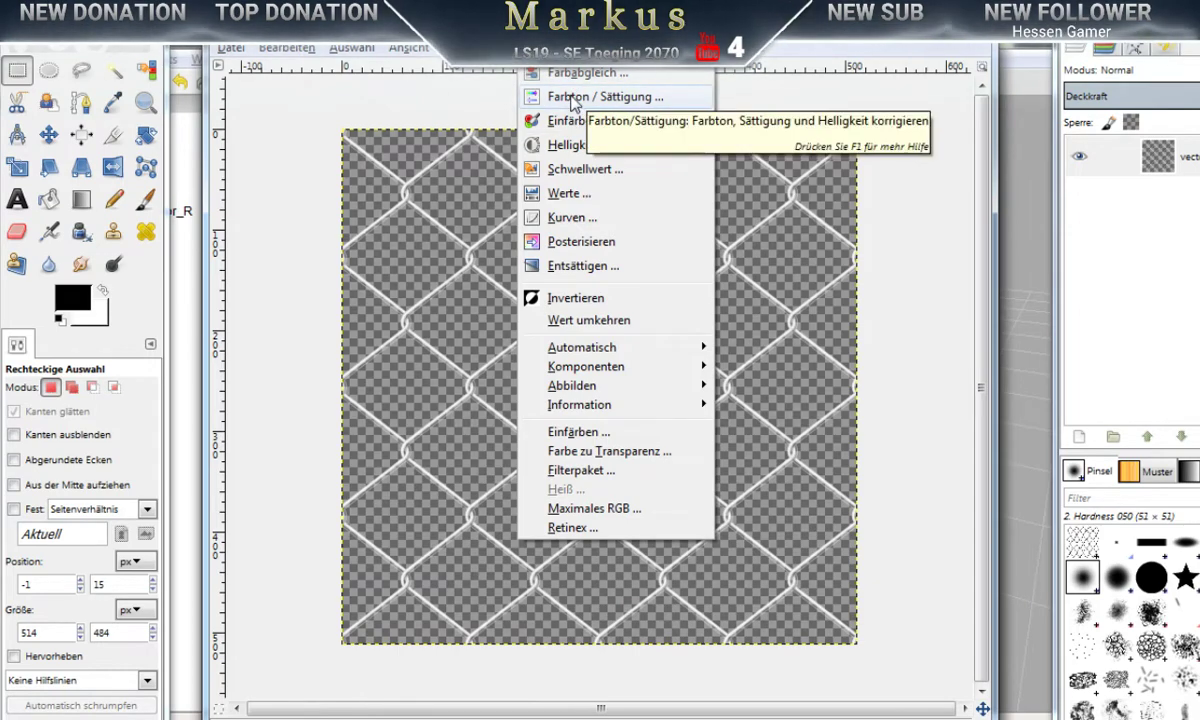
{"action": "left_click", "coordinate": [600, 100]}
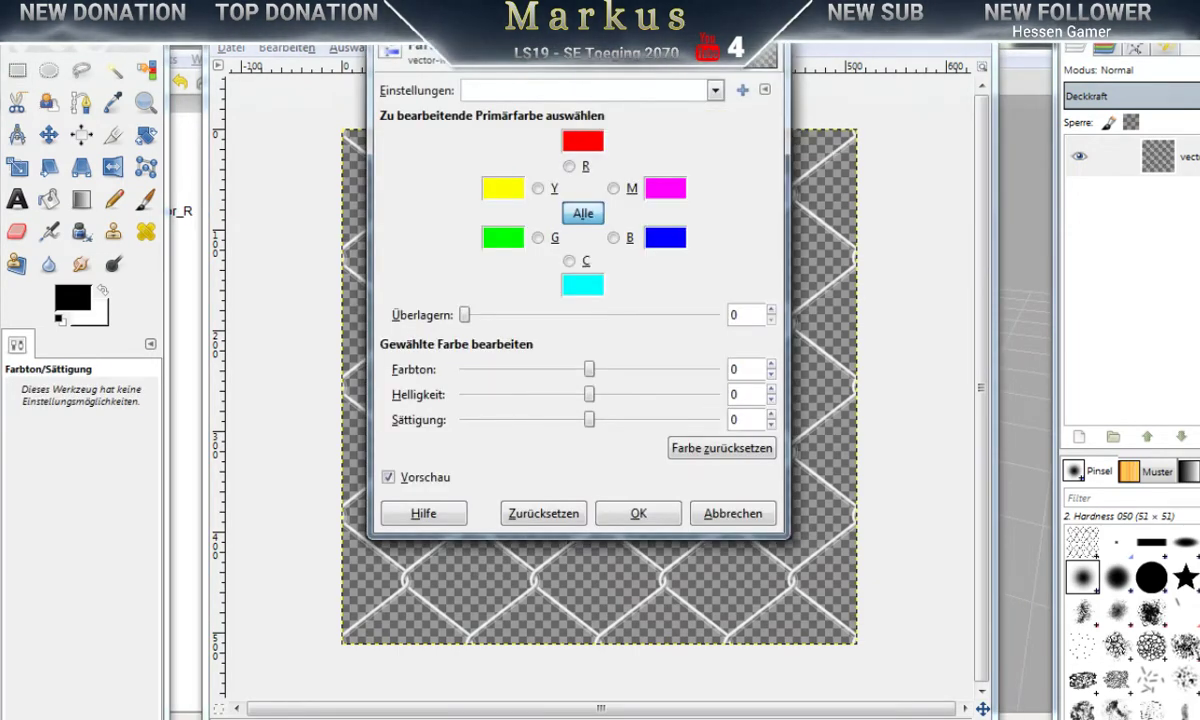
{"action": "key", "text": "Escape"}
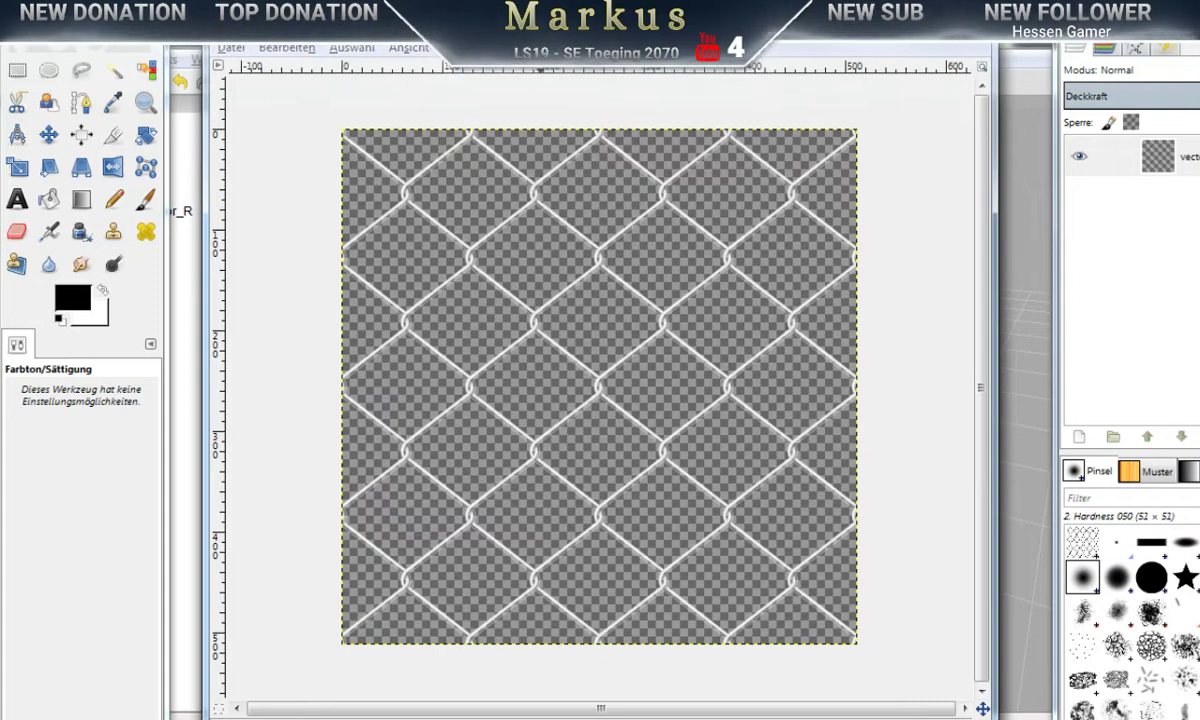
Step: Try a brightness of -22 and a contrast of -8 on the wire fence texture
{"action": "left_click", "coordinate": [455, 47]}
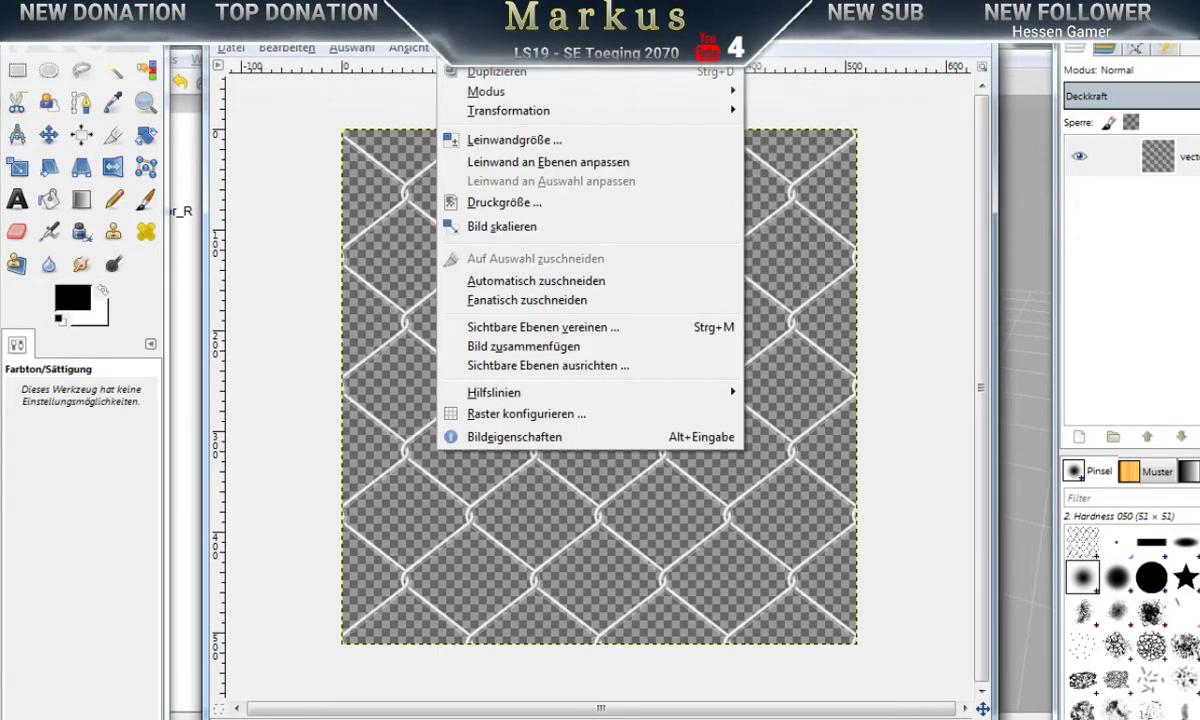
{"action": "mouse_move", "coordinate": [490, 47]}
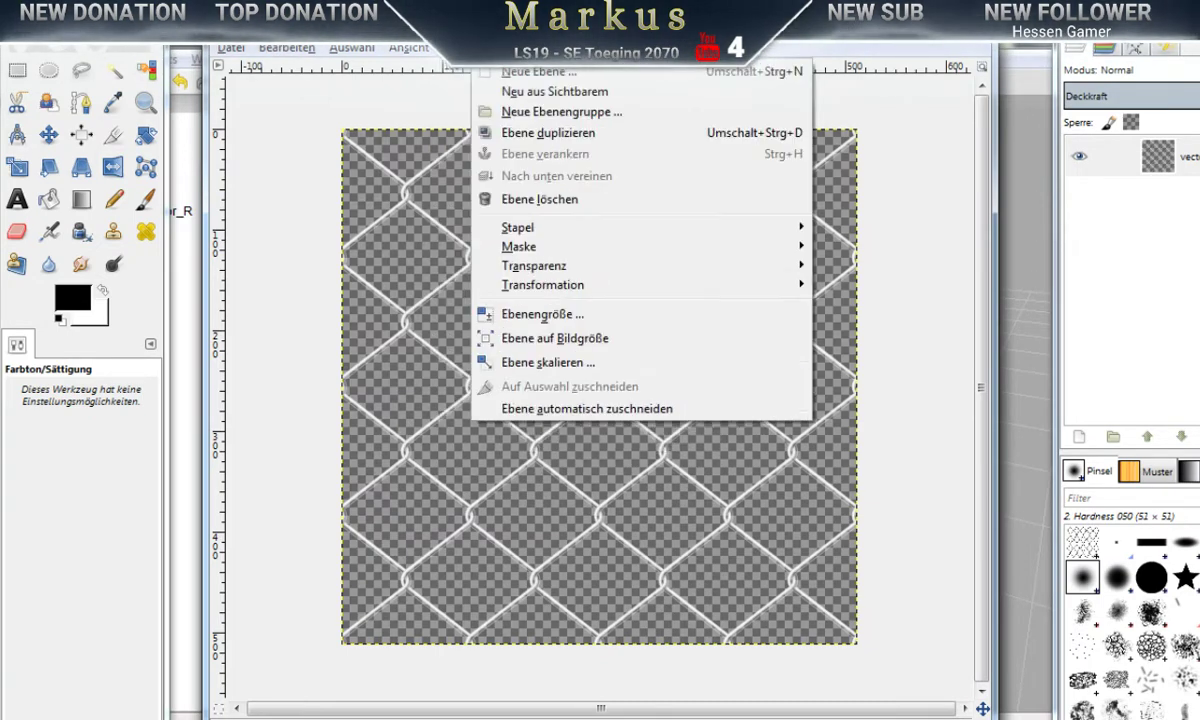
{"action": "mouse_move", "coordinate": [536, 47]}
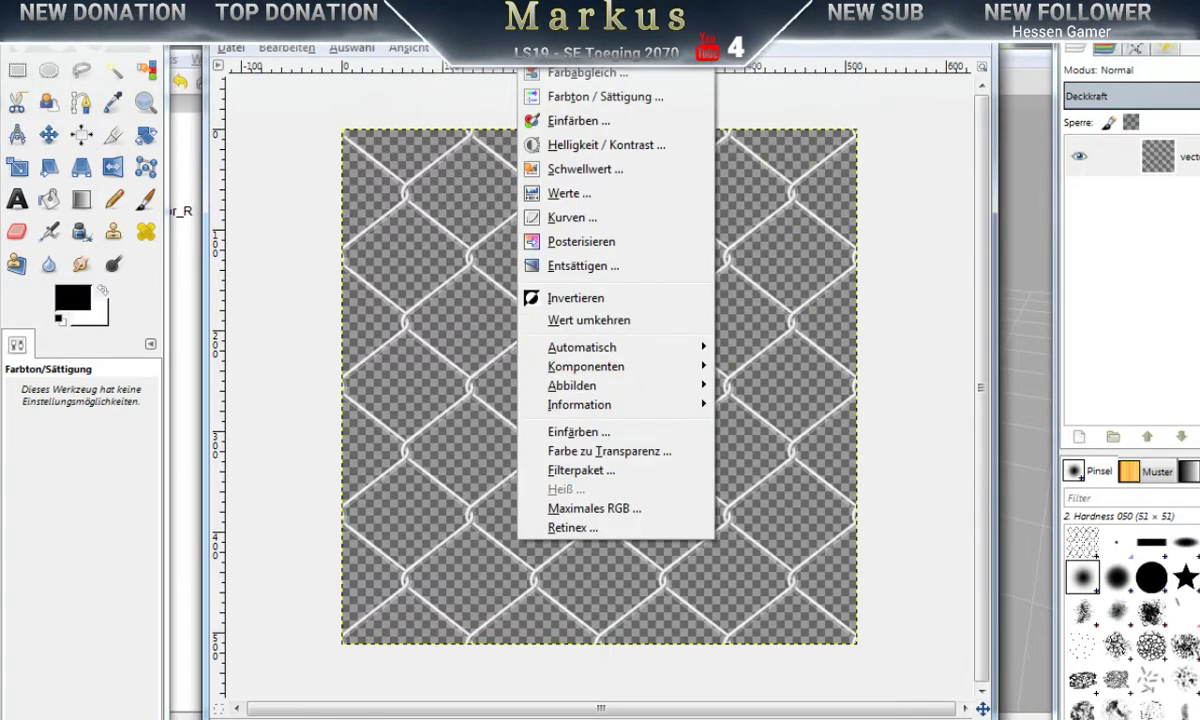
{"action": "left_click", "coordinate": [577, 148]}
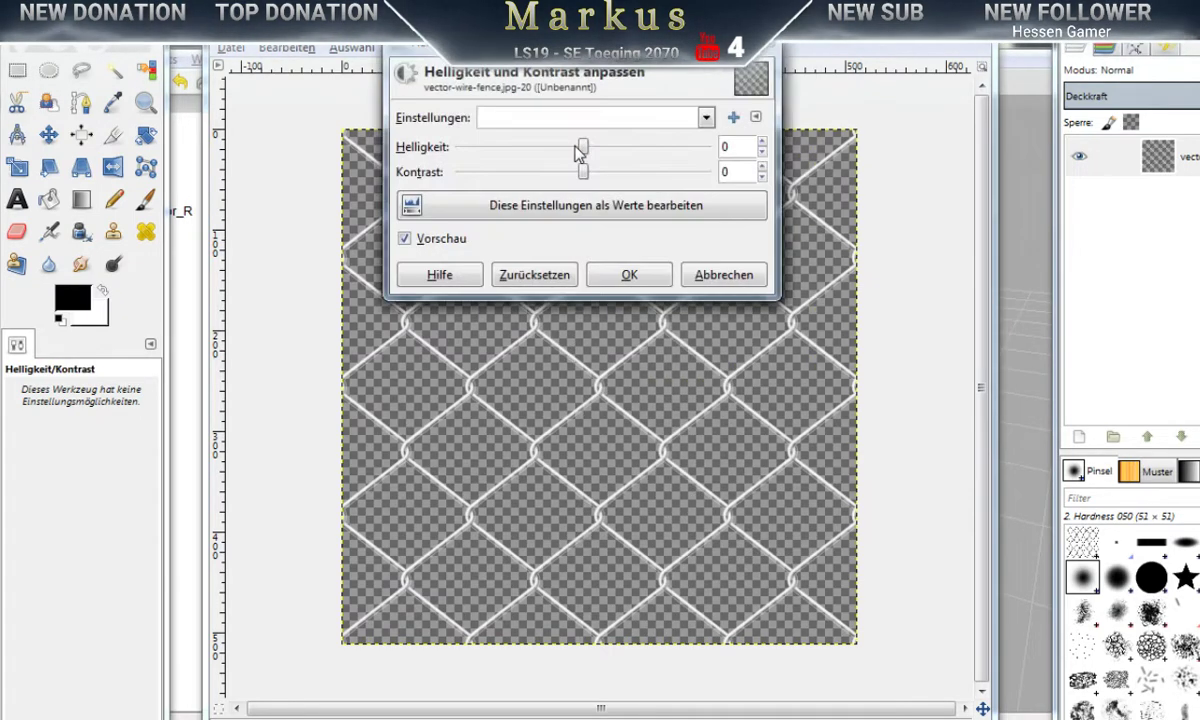
{"action": "left_click_drag", "start_coordinate": [575, 48], "coordinate": [593, 323]}
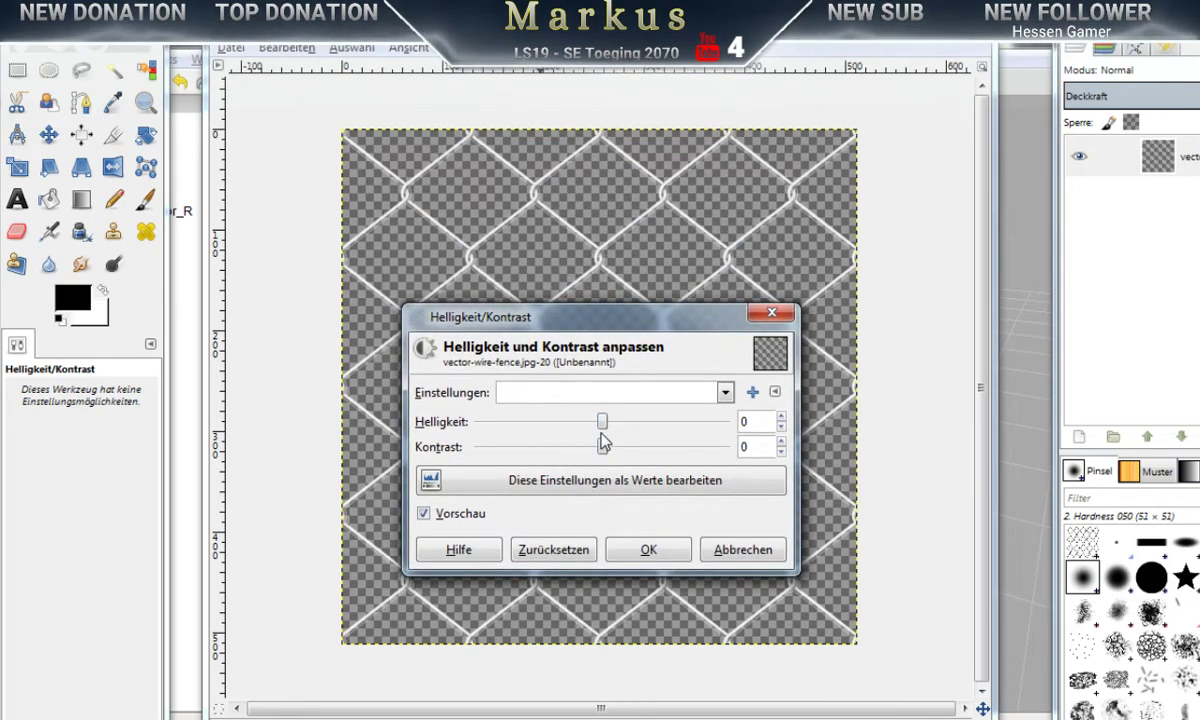
{"action": "left_click_drag", "start_coordinate": [603, 428], "coordinate": [597, 462]}
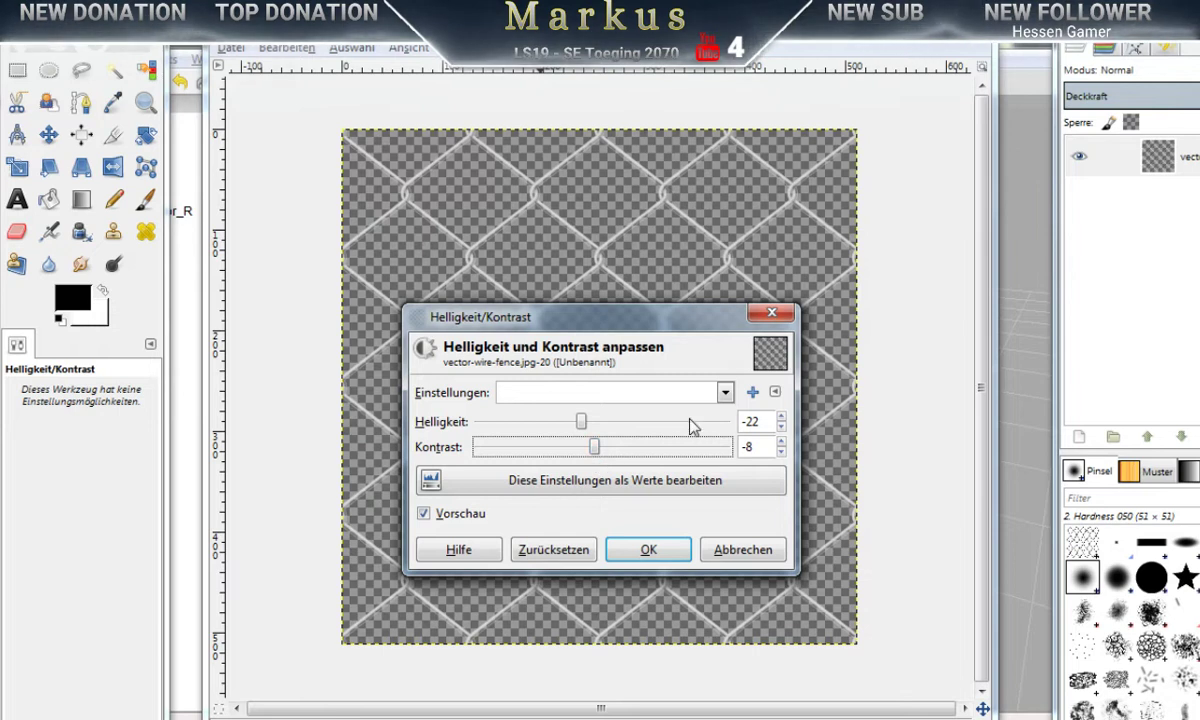
{"action": "left_click", "coordinate": [725, 393]}
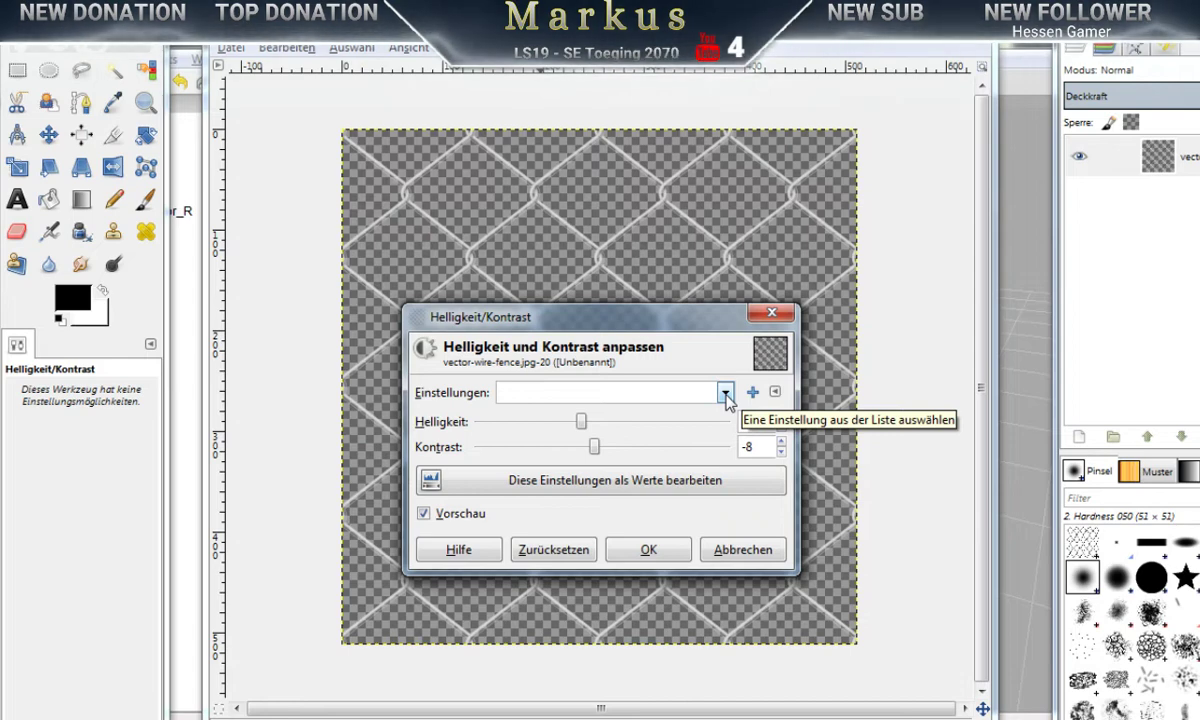
{"action": "left_click", "coordinate": [742, 550]}
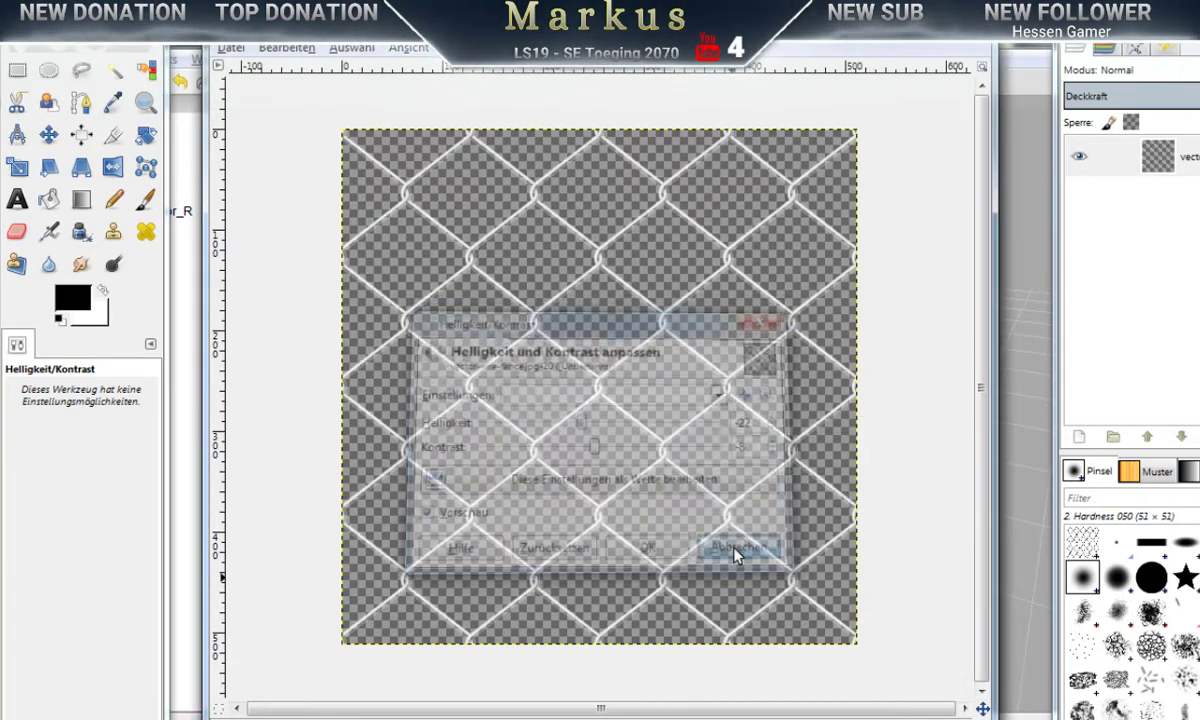
Step: Close the fence texture image, discarding its changes, and quit GIMP
{"action": "key", "text": "ctrl+w"}
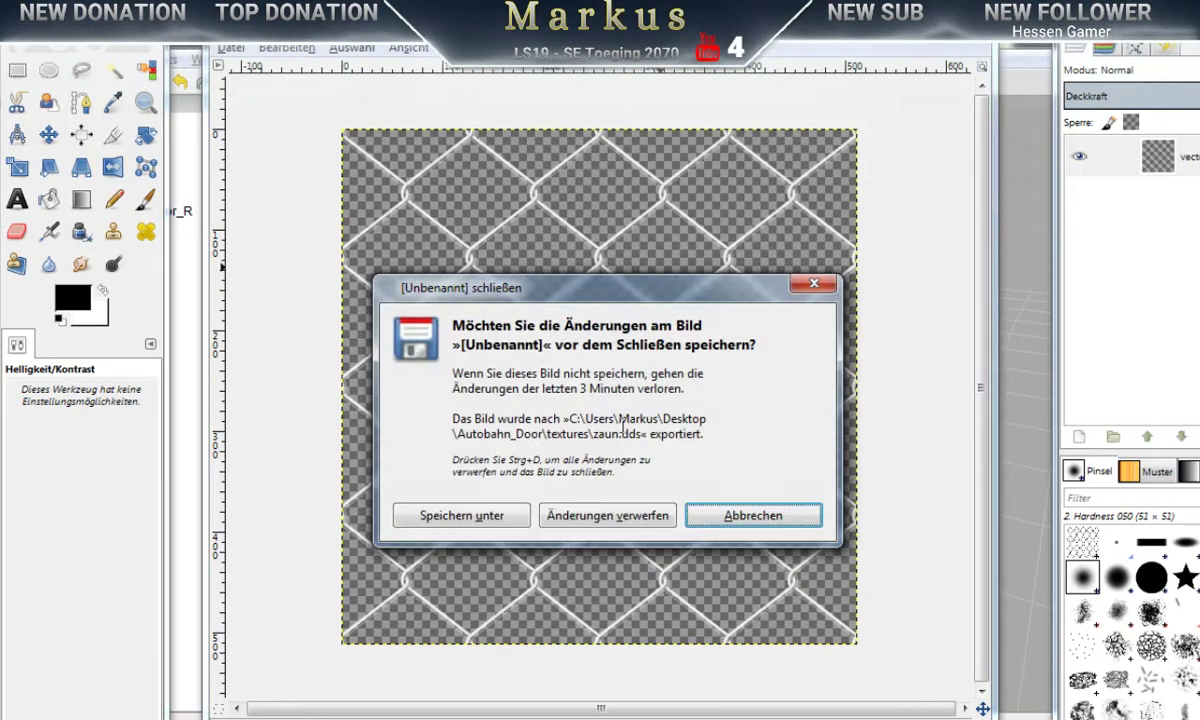
{"action": "left_click", "coordinate": [598, 507]}
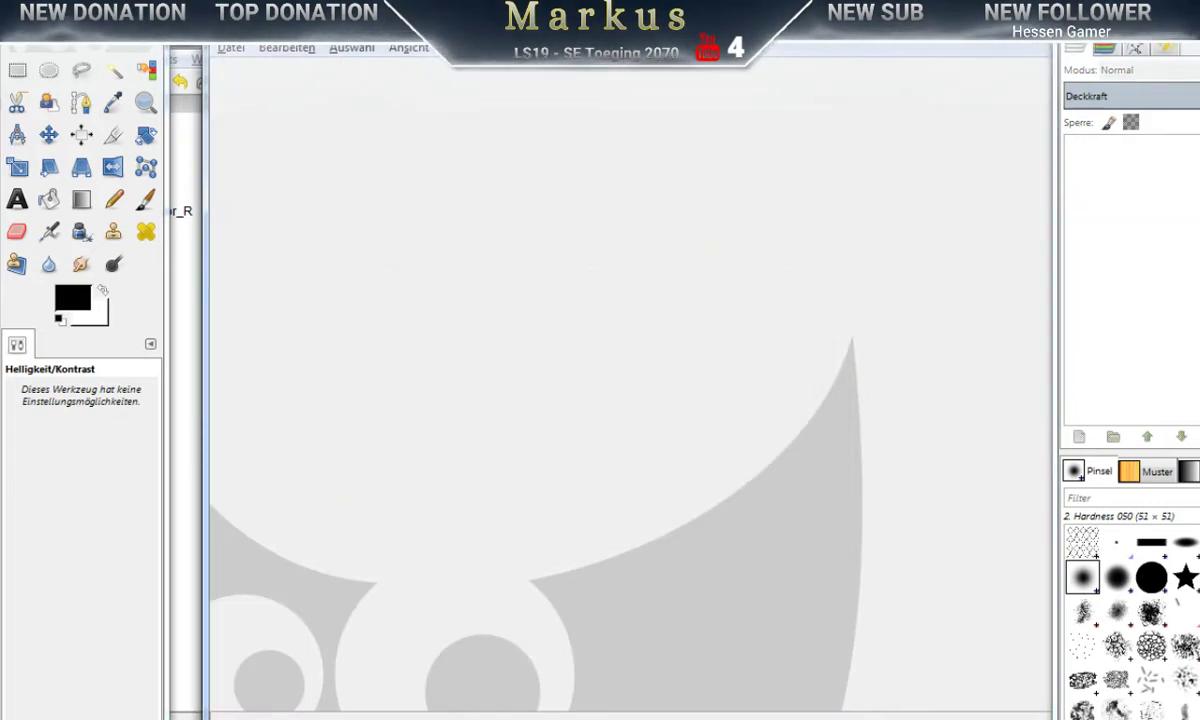
{"action": "left_click", "coordinate": [230, 50]}
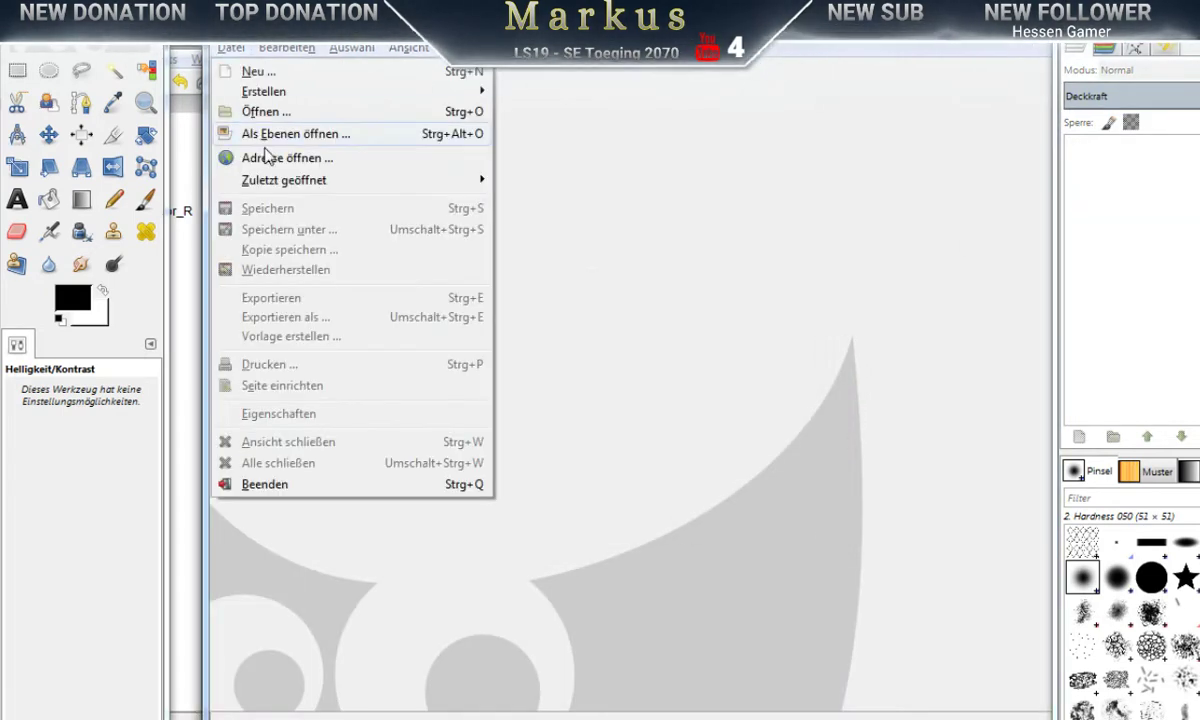
{"action": "left_click", "coordinate": [240, 484]}
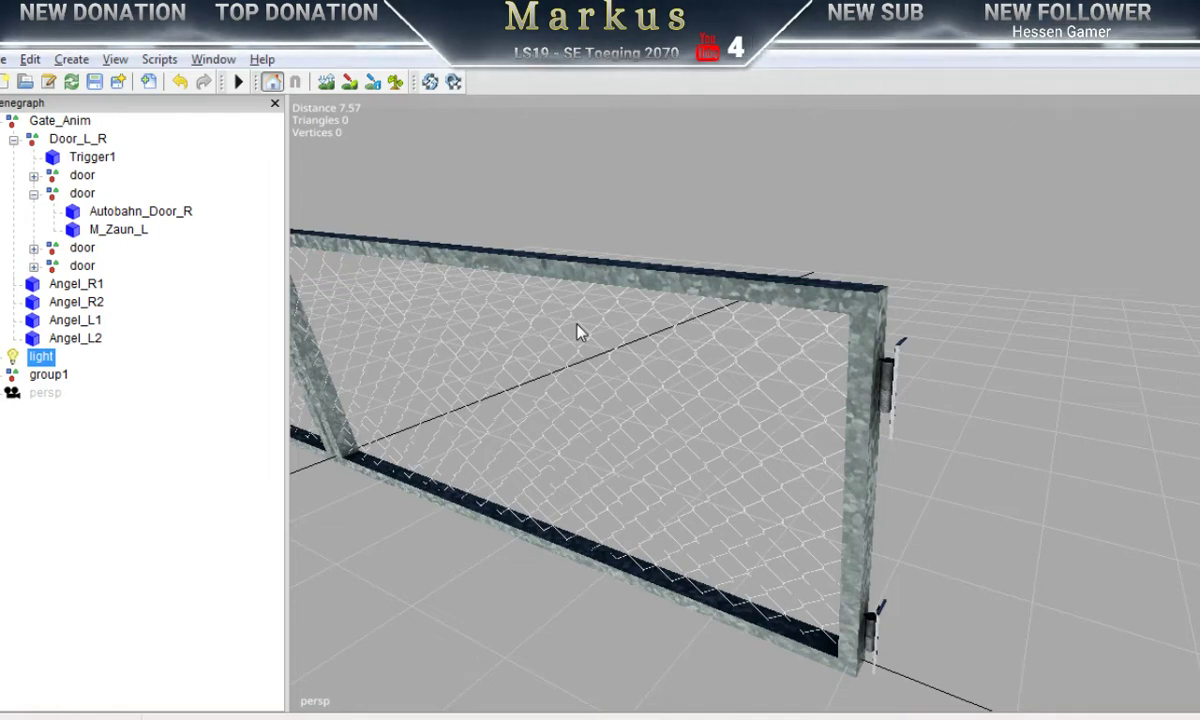
Step: Switch to the web browser, close the Vexels and clipart.me fence pages, and exit the browser
{"action": "left_click", "coordinate": [370, 712]}
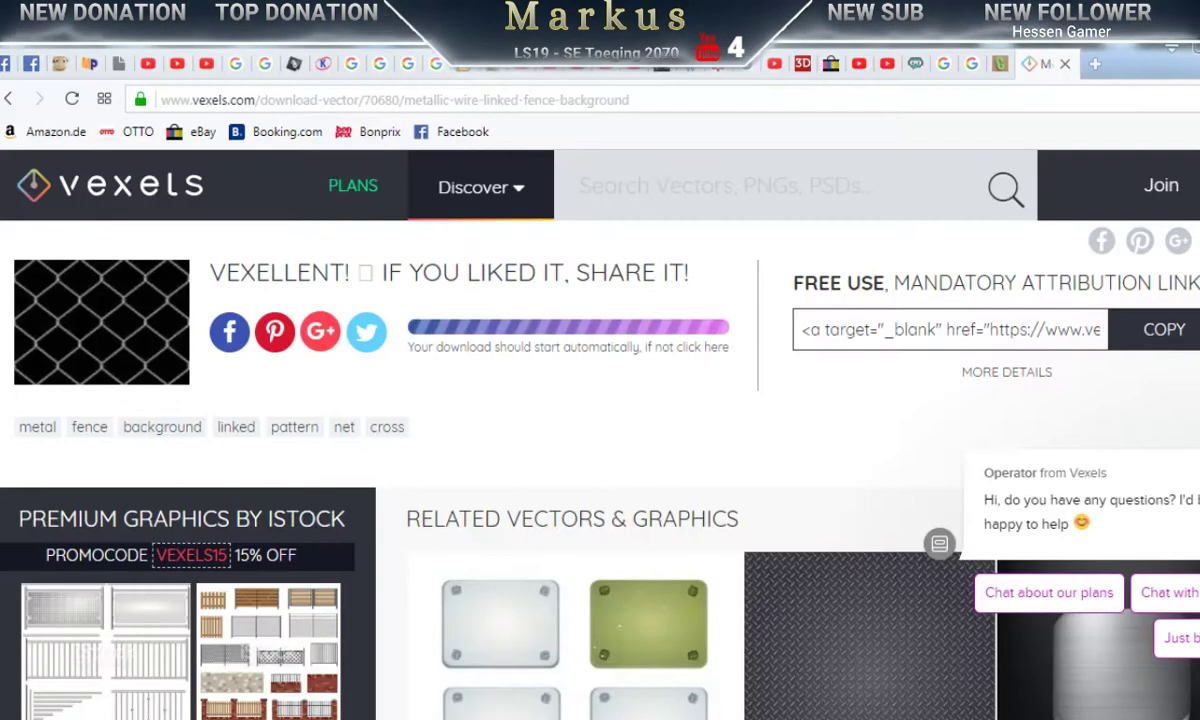
{"action": "scroll", "coordinate": [871, 557], "scroll_direction": "down", "scroll_amount": 5}
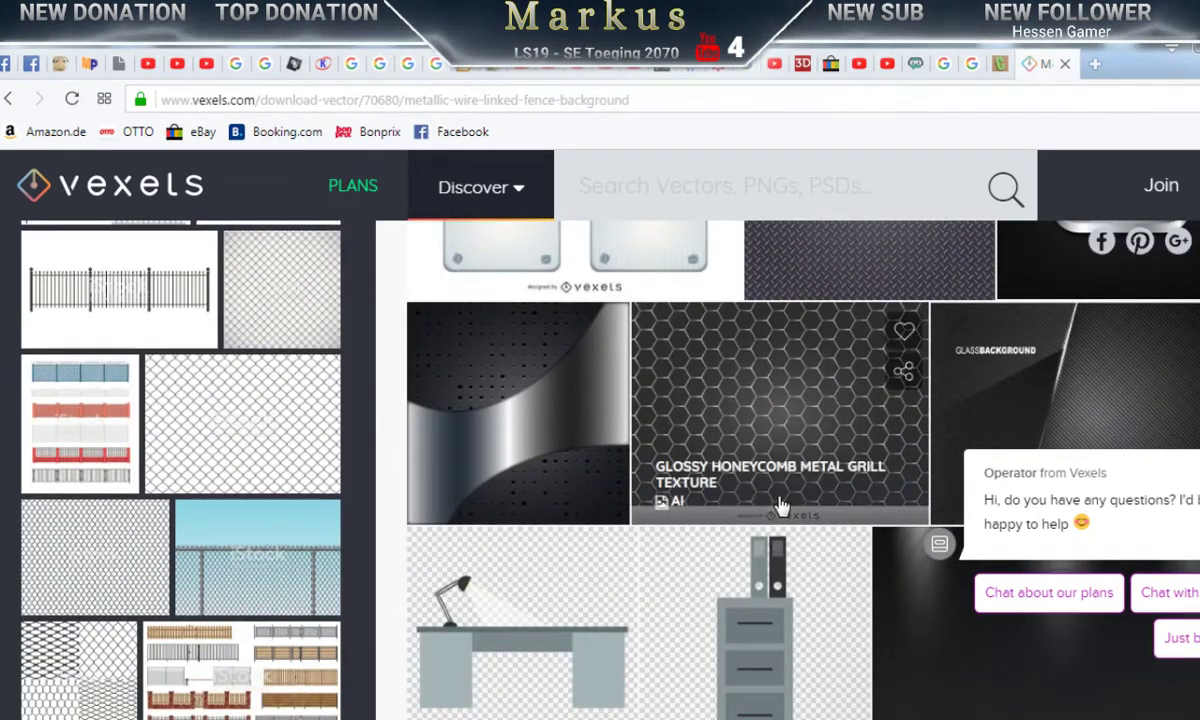
{"action": "scroll", "coordinate": [781, 507], "scroll_direction": "up", "scroll_amount": 5}
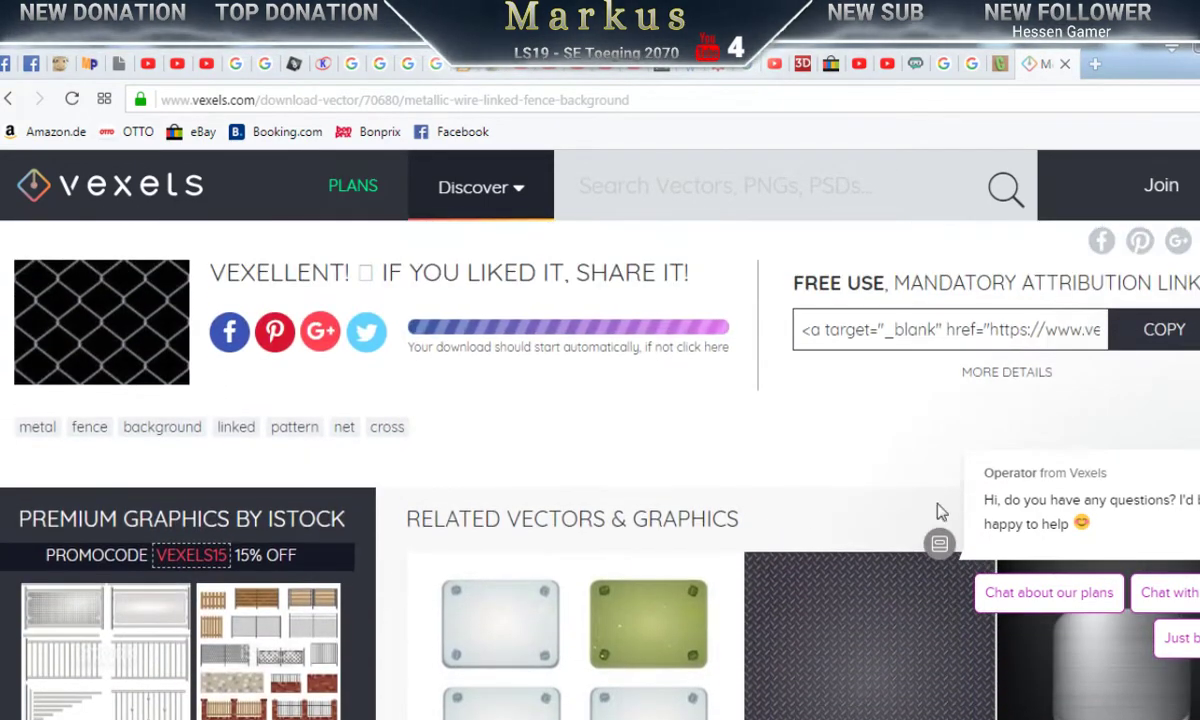
{"action": "left_click", "coordinate": [1065, 64]}
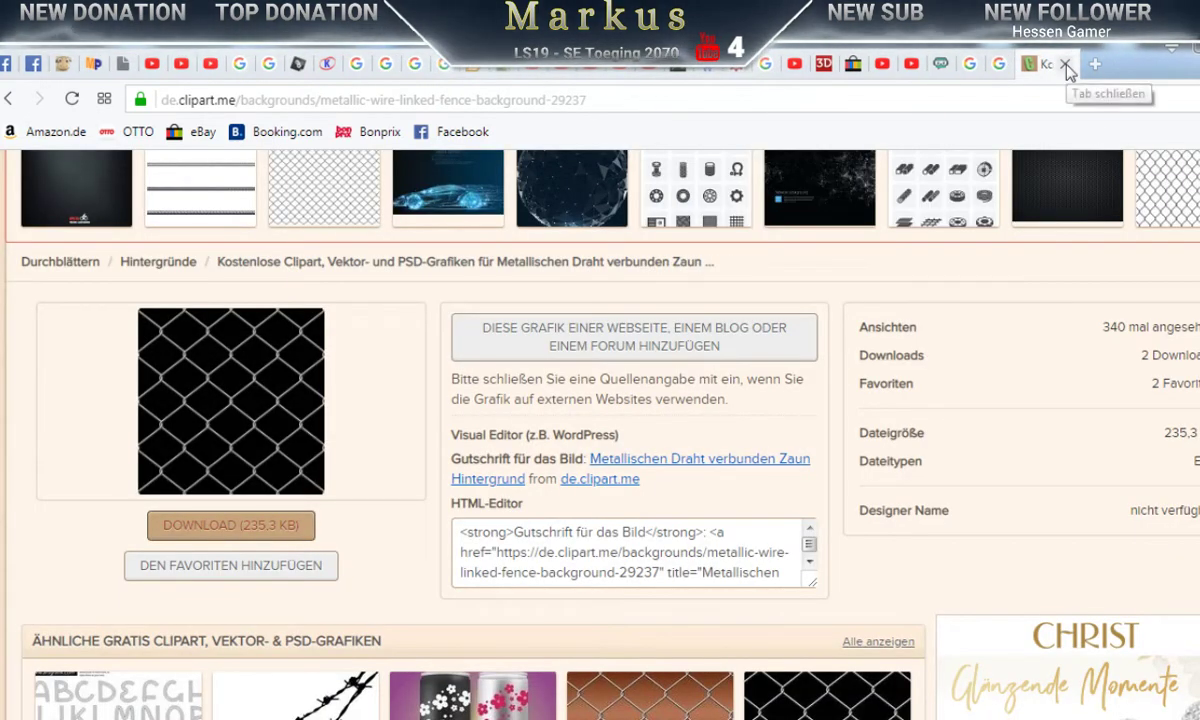
{"action": "left_click", "coordinate": [1065, 64]}
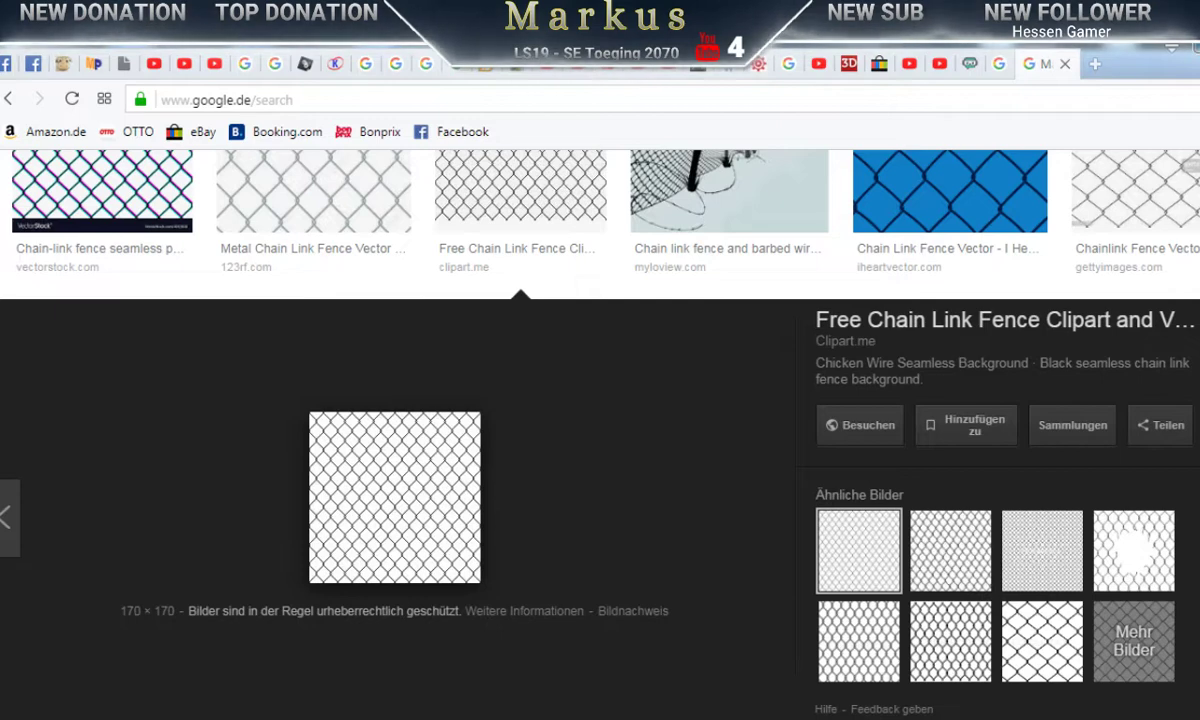
{"action": "key", "text": "alt+F4"}
{"action": "left_click", "coordinate": [720, 462]}
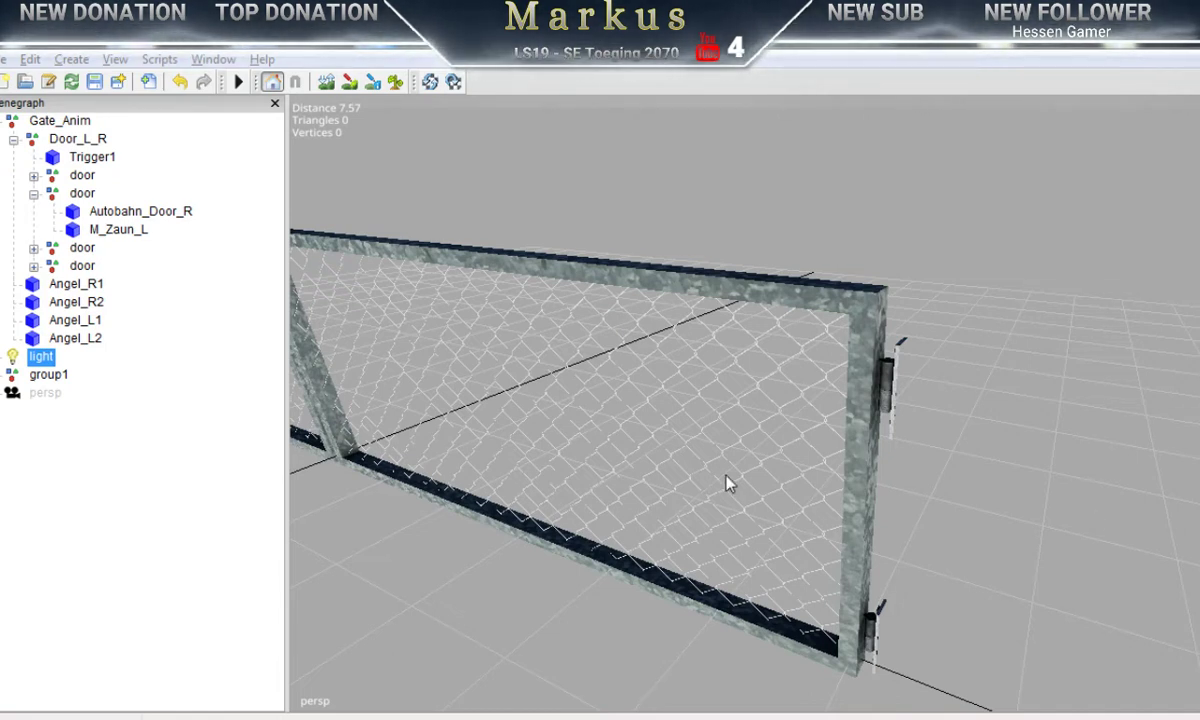
Step: Collapse the expanded door group in the scenegraph and inspect the whole two-wing gate from both sides
{"action": "scroll", "coordinate": [809, 469], "scroll_direction": "down", "scroll_amount": 2}
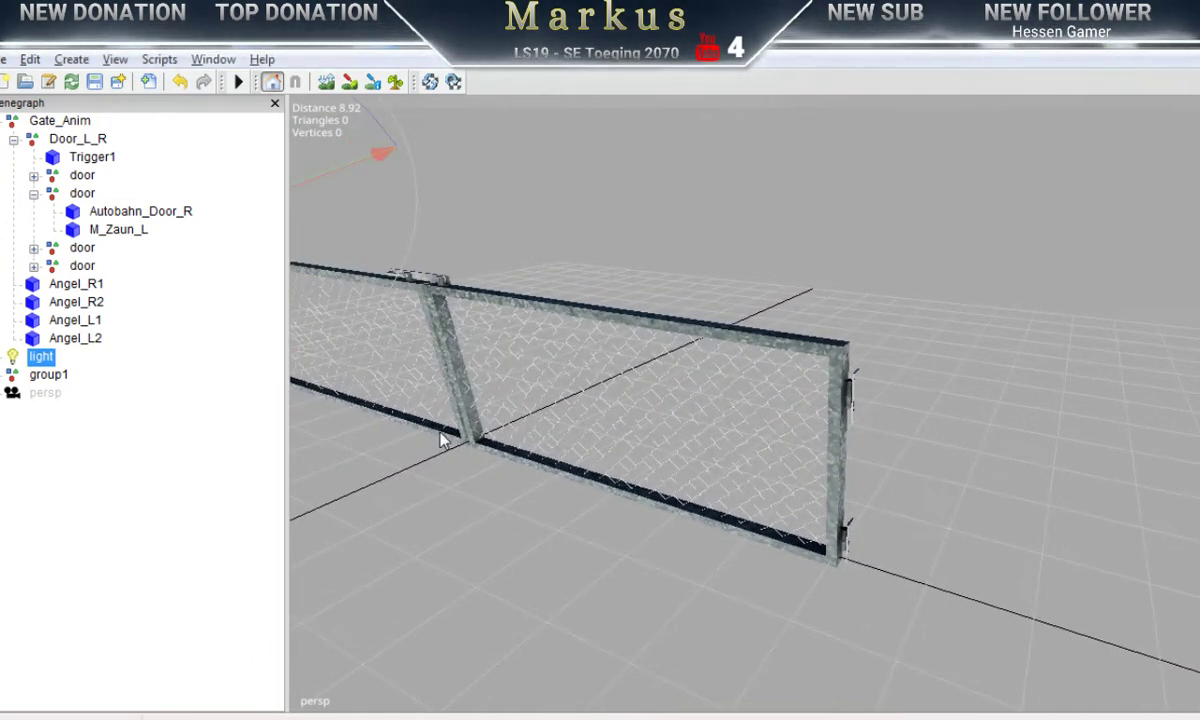
{"action": "left_click", "coordinate": [33, 194]}
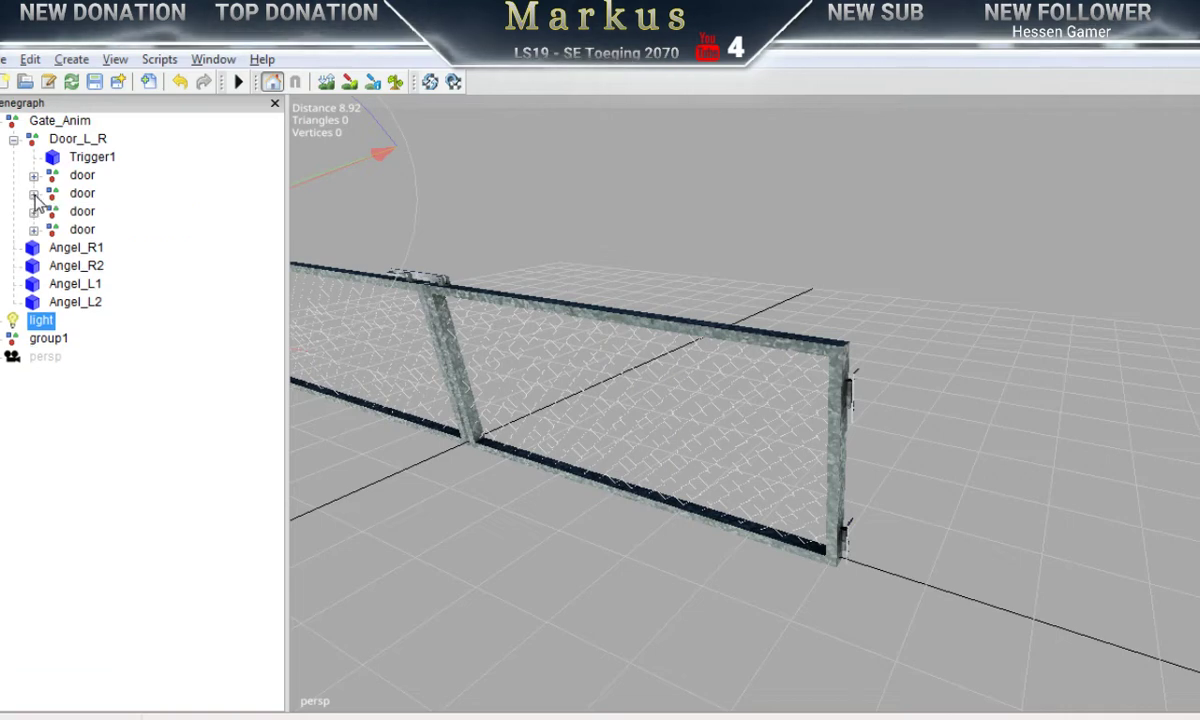
{"action": "middle_click_drag", "start_coordinate": [560, 418], "coordinate": [968, 518]}
{"action": "scroll", "coordinate": [968, 518], "scroll_direction": "up", "scroll_amount": 2}
{"action": "middle_click_drag", "start_coordinate": [783, 541], "coordinate": [1013, 536]}
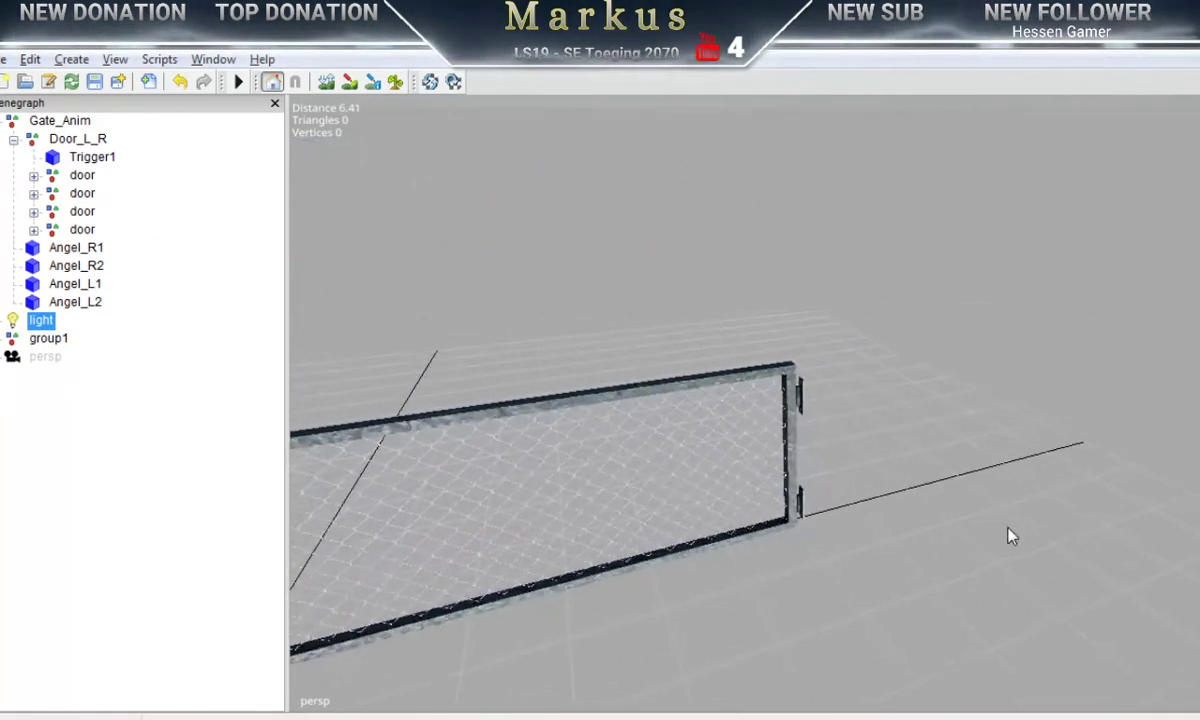
{"action": "scroll", "coordinate": [1030, 436], "scroll_direction": "up", "scroll_amount": 1}
{"action": "middle_click_drag", "start_coordinate": [838, 500], "coordinate": [1065, 450], "text": "alt"}
{"action": "scroll", "coordinate": [595, 541], "scroll_direction": "down", "scroll_amount": 1}
{"action": "scroll", "coordinate": [597, 549], "scroll_direction": "down", "scroll_amount": 3}
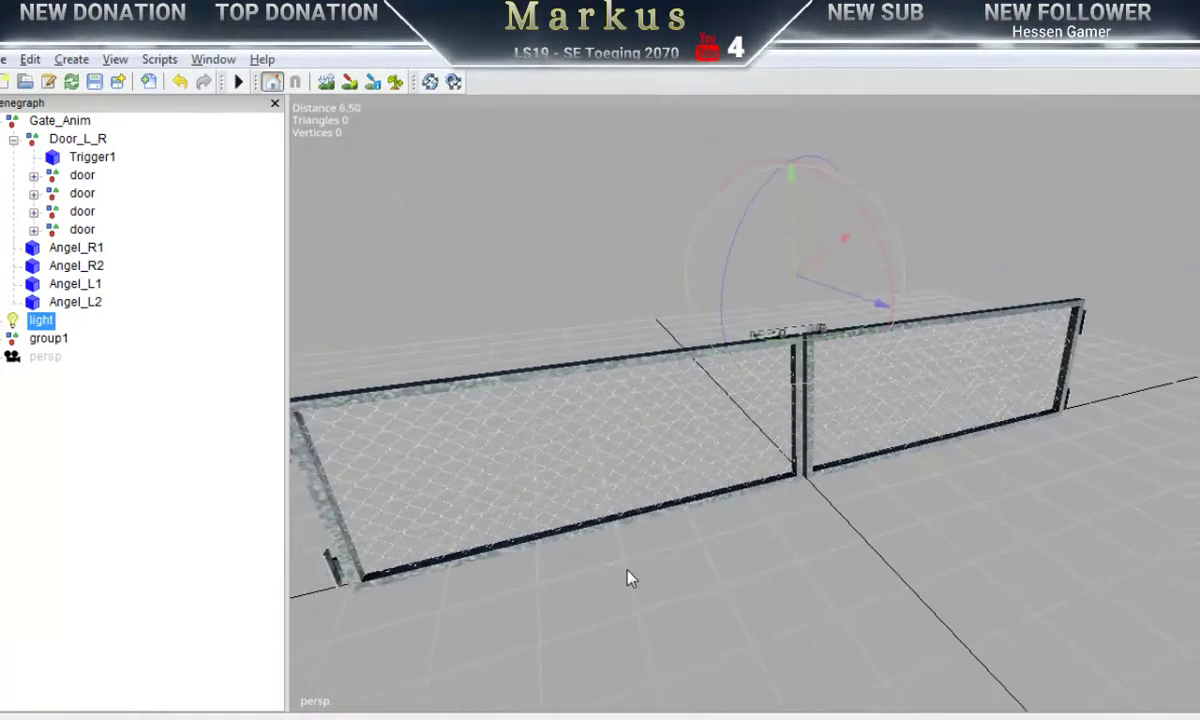
{"action": "middle_click_drag", "start_coordinate": [630, 577], "coordinate": [702, 538]}
{"action": "scroll", "coordinate": [670, 541], "scroll_direction": "up", "scroll_amount": 1}
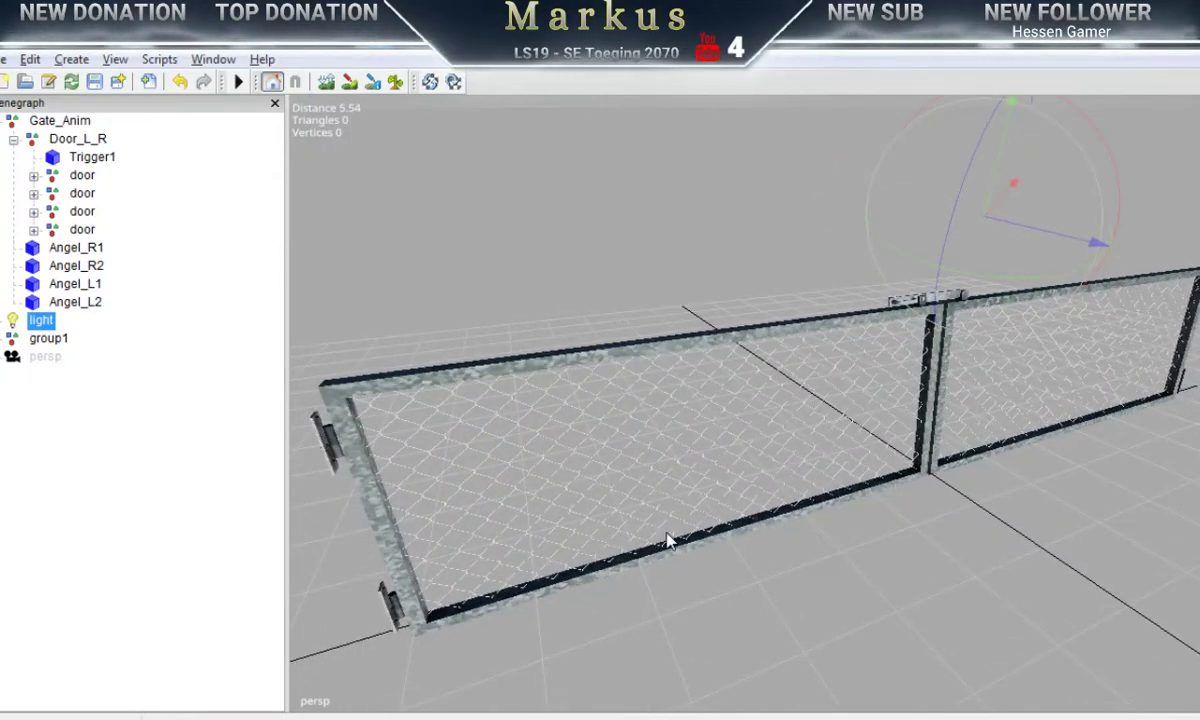
Step: Delete the group1 node from the scenegraph and display the object attributes
{"action": "left_click", "coordinate": [48, 341]}
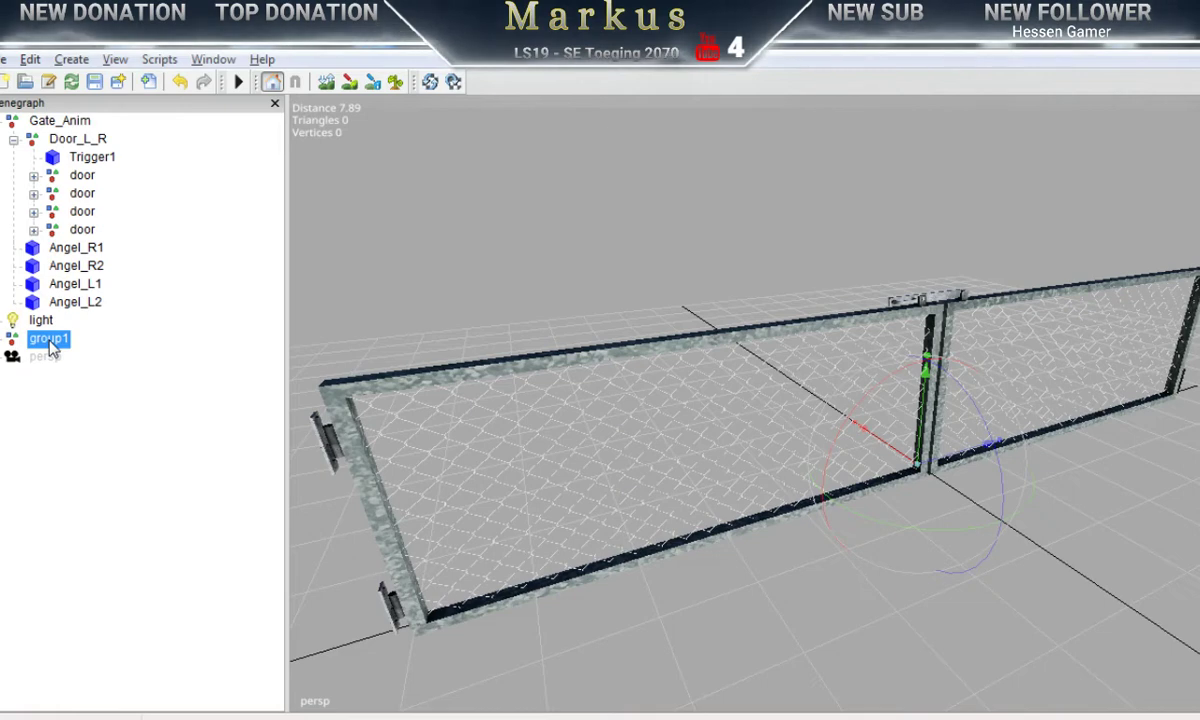
{"action": "key", "text": "Delete"}
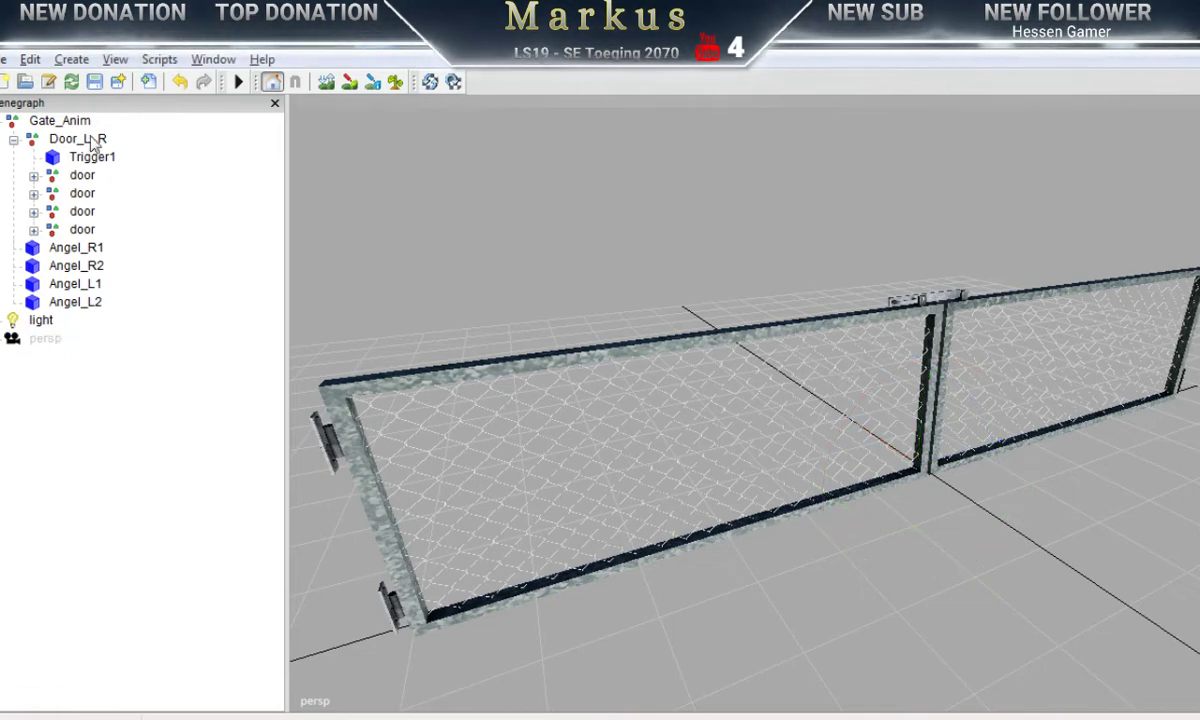
{"action": "left_click", "coordinate": [213, 59]}
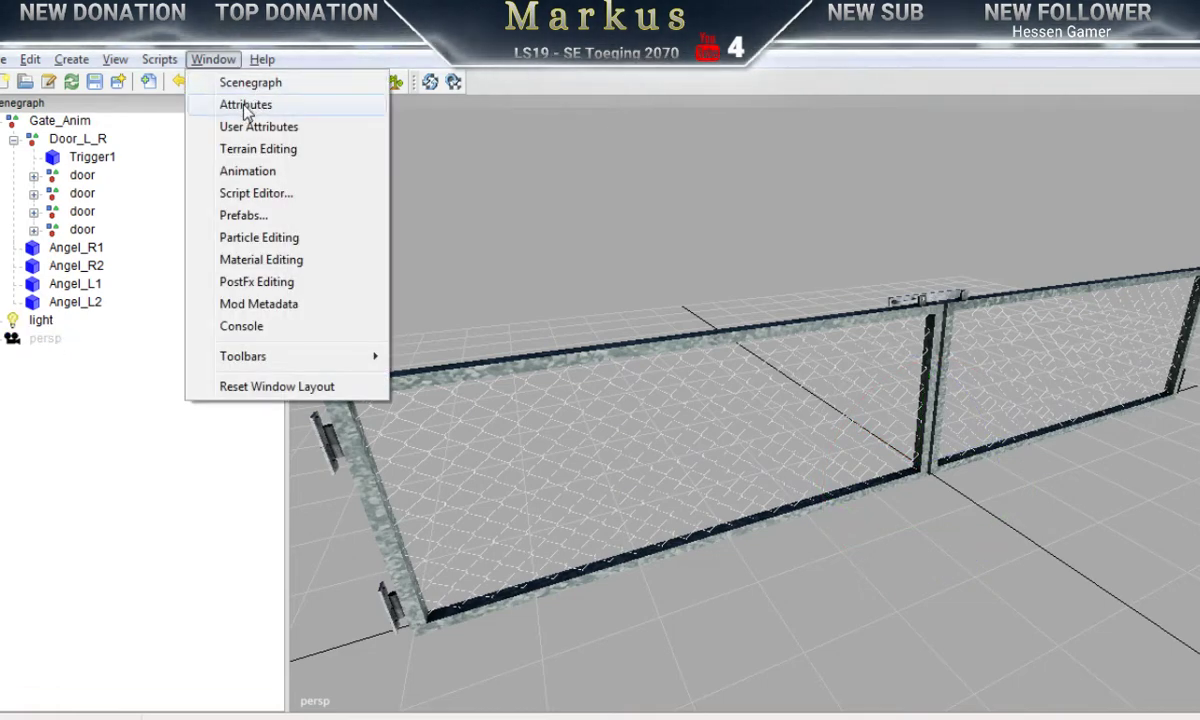
{"action": "left_click", "coordinate": [238, 104]}
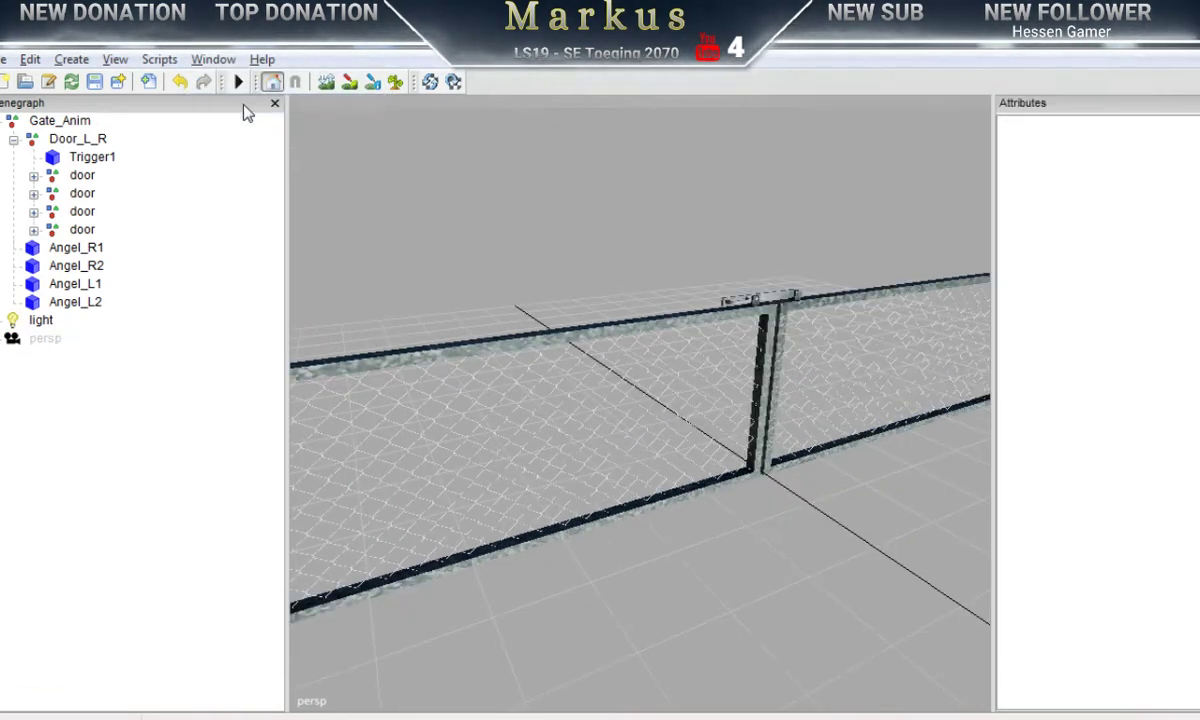
Step: Set the rigid body type of Autobahn_Door_L and M_Zaun_L in the first door group to Kinematic, and collapse the group
{"action": "left_click", "coordinate": [33, 176]}
{"action": "left_click", "coordinate": [128, 198]}
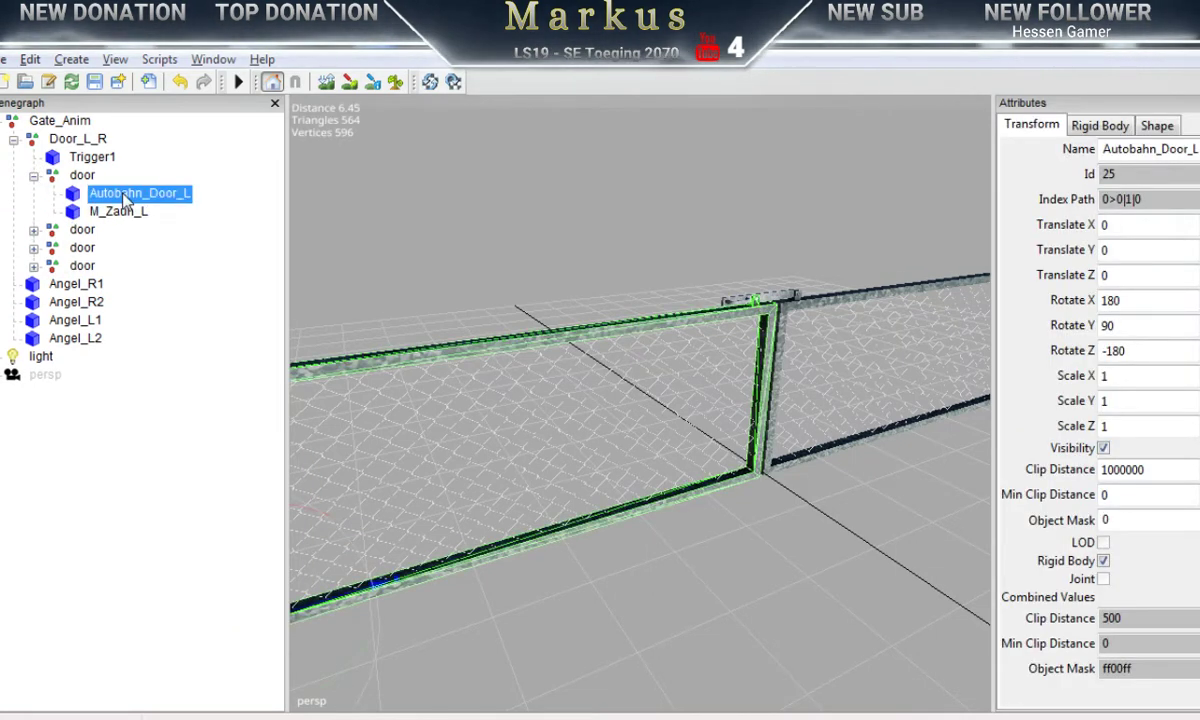
{"action": "left_click", "coordinate": [1100, 126]}
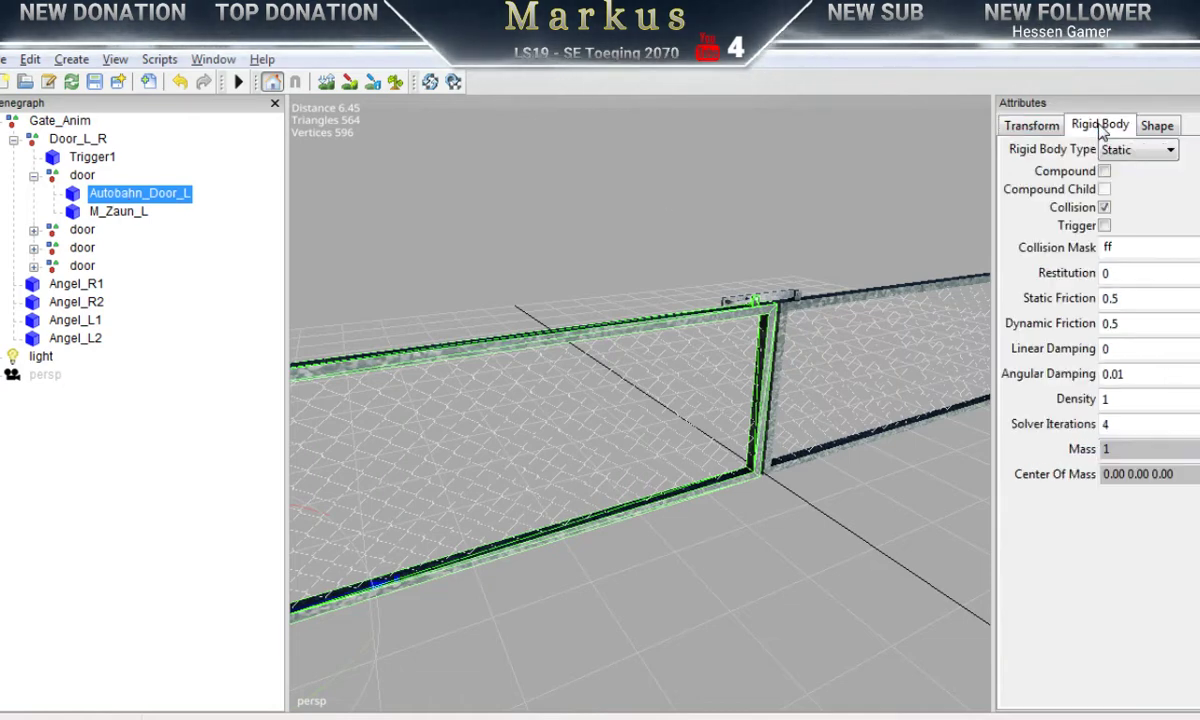
{"action": "left_click", "coordinate": [1140, 150]}
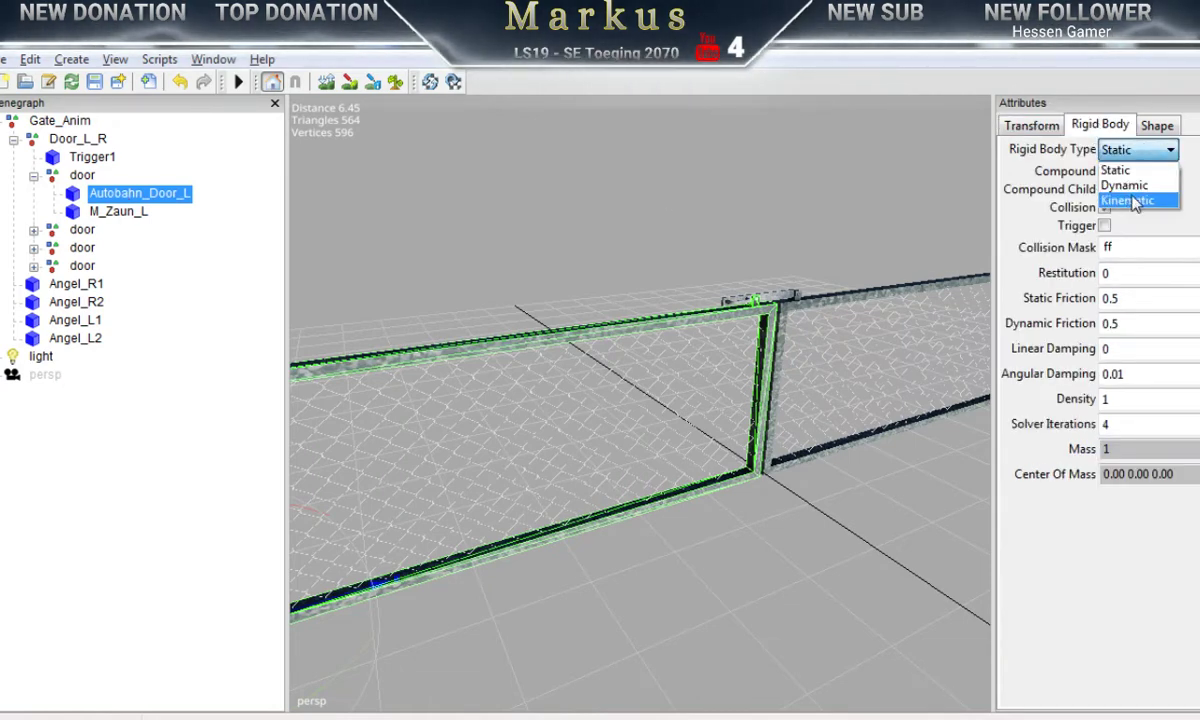
{"action": "left_click", "coordinate": [1128, 201]}
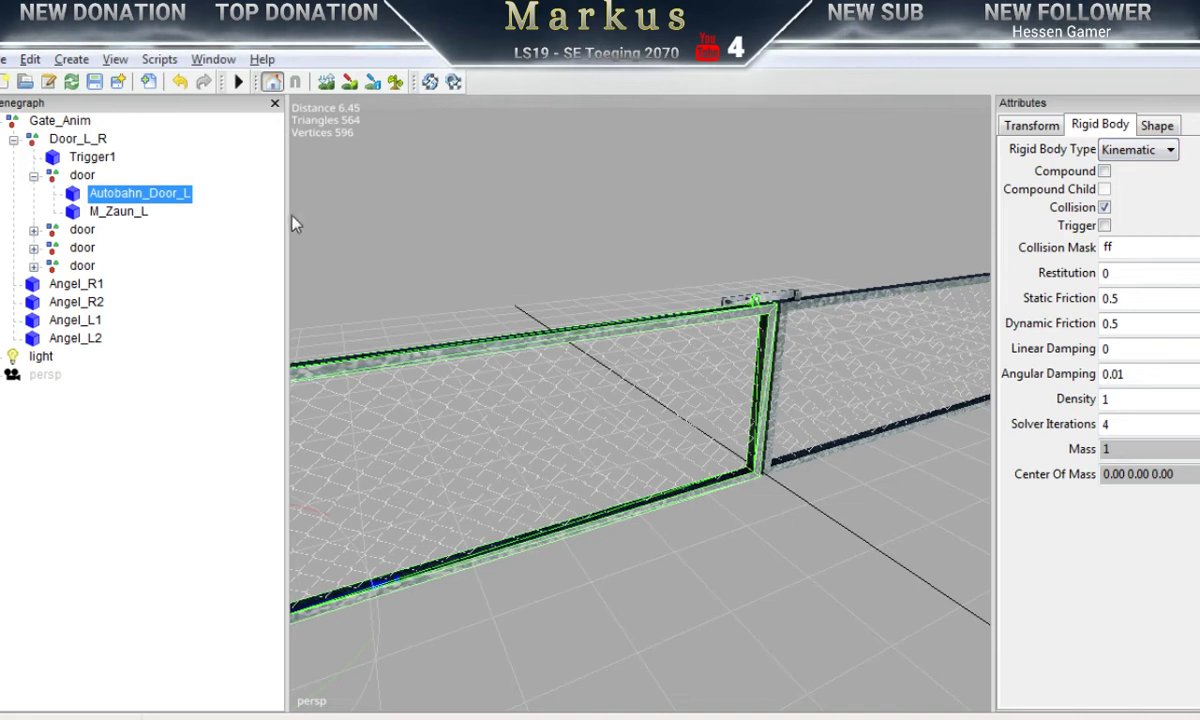
{"action": "left_click", "coordinate": [114, 213]}
{"action": "left_click", "coordinate": [1140, 150]}
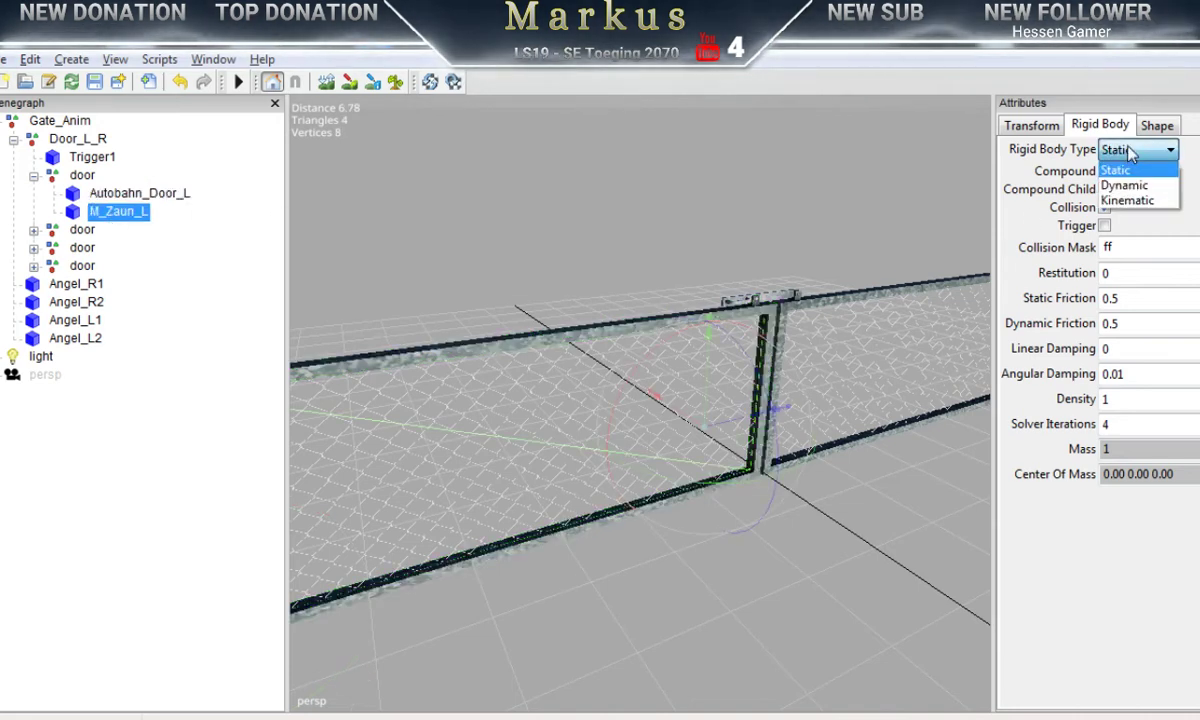
{"action": "left_click", "coordinate": [1126, 201]}
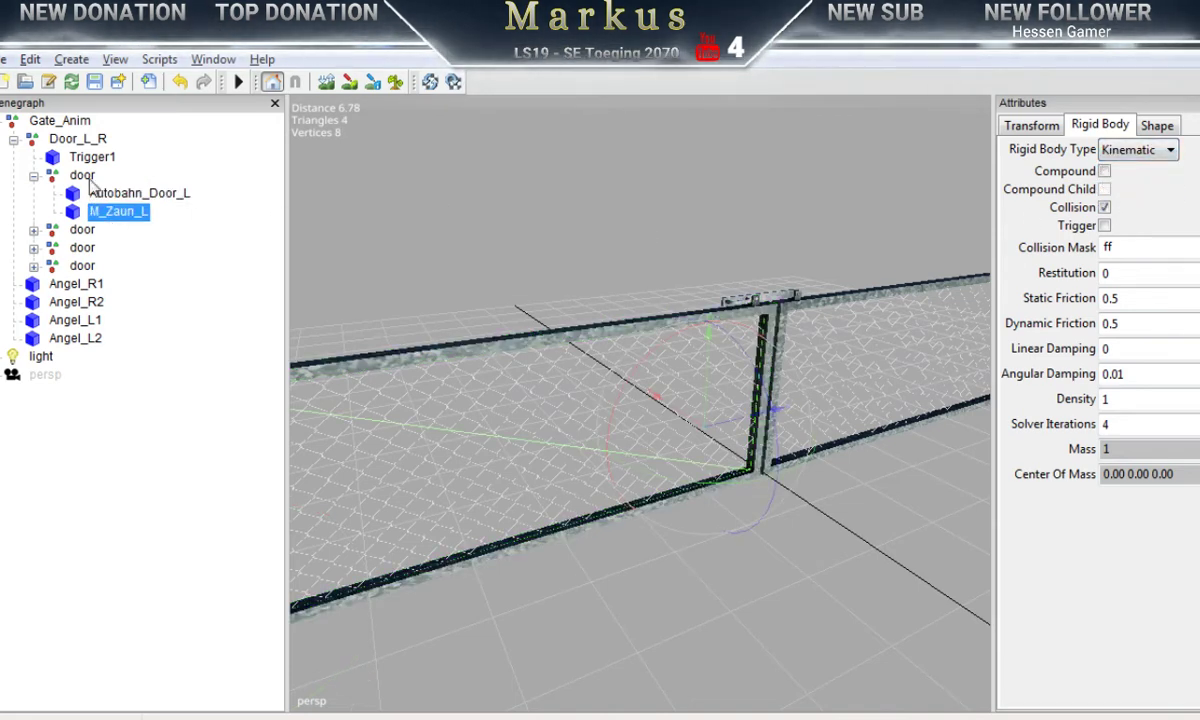
{"action": "left_click", "coordinate": [33, 177]}
Step: Set the rigid body type of Autobahn_Door_R and M_Zaun_L in the second door group to Kinematic, and collapse the group
{"action": "left_click", "coordinate": [34, 195]}
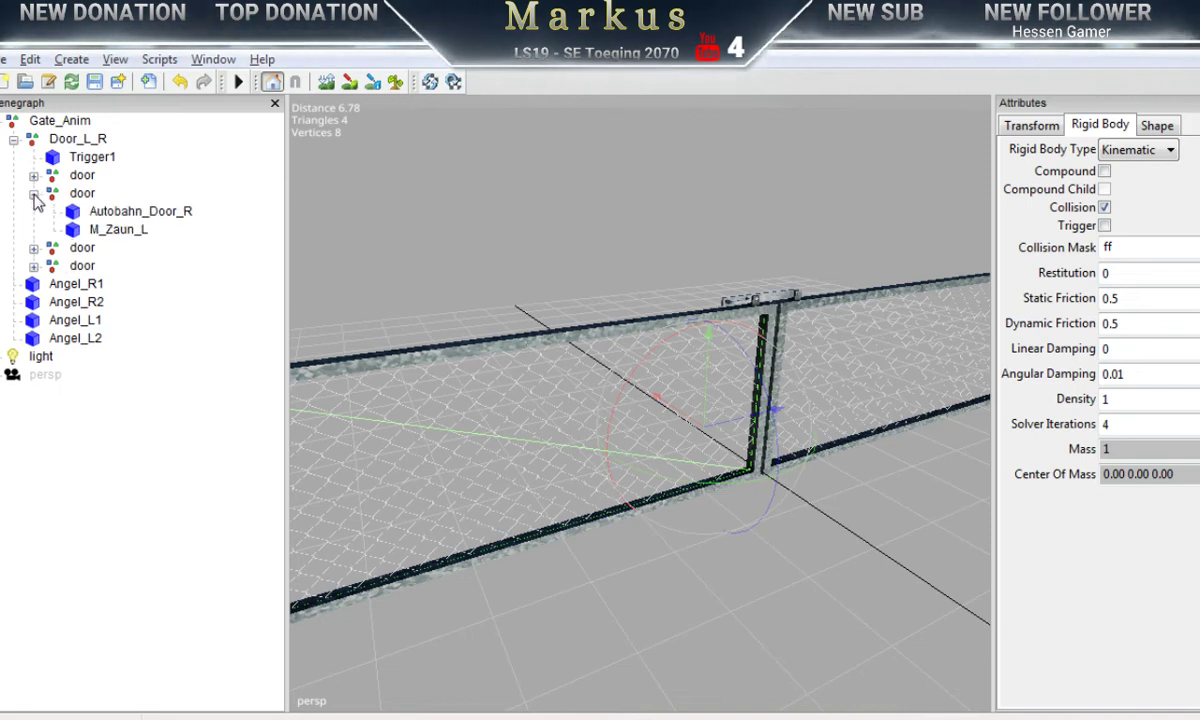
{"action": "left_click", "coordinate": [125, 212]}
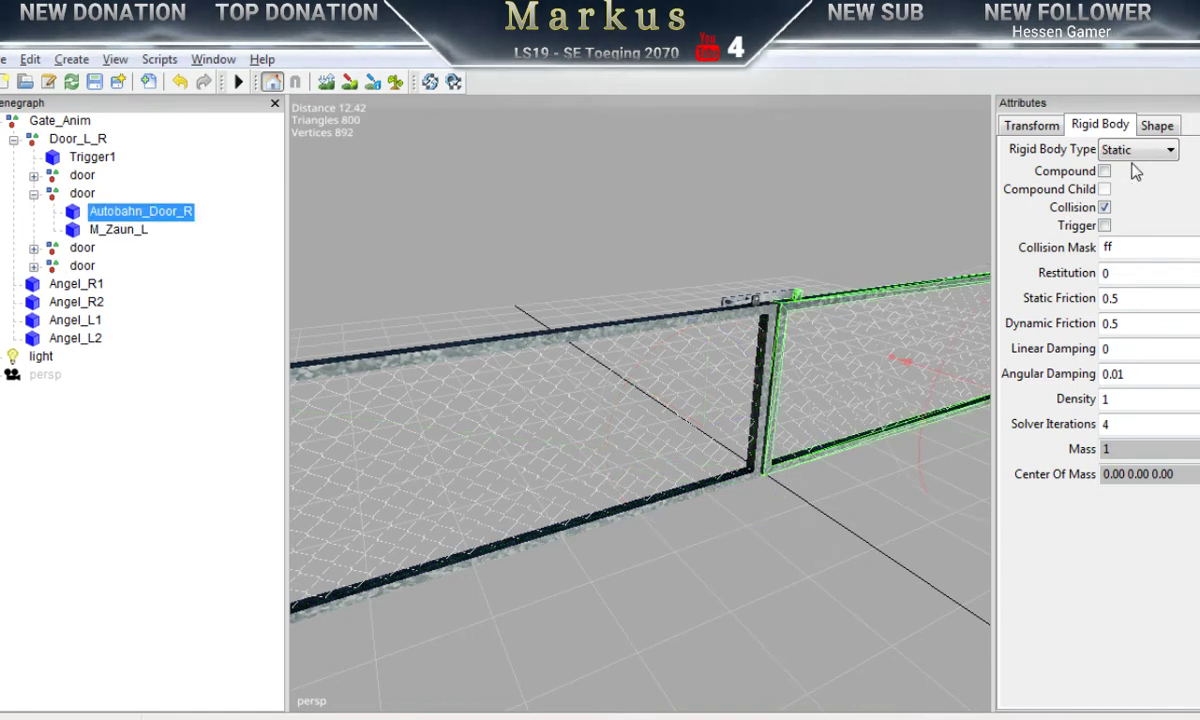
{"action": "left_click", "coordinate": [1138, 150]}
{"action": "left_click", "coordinate": [1131, 203]}
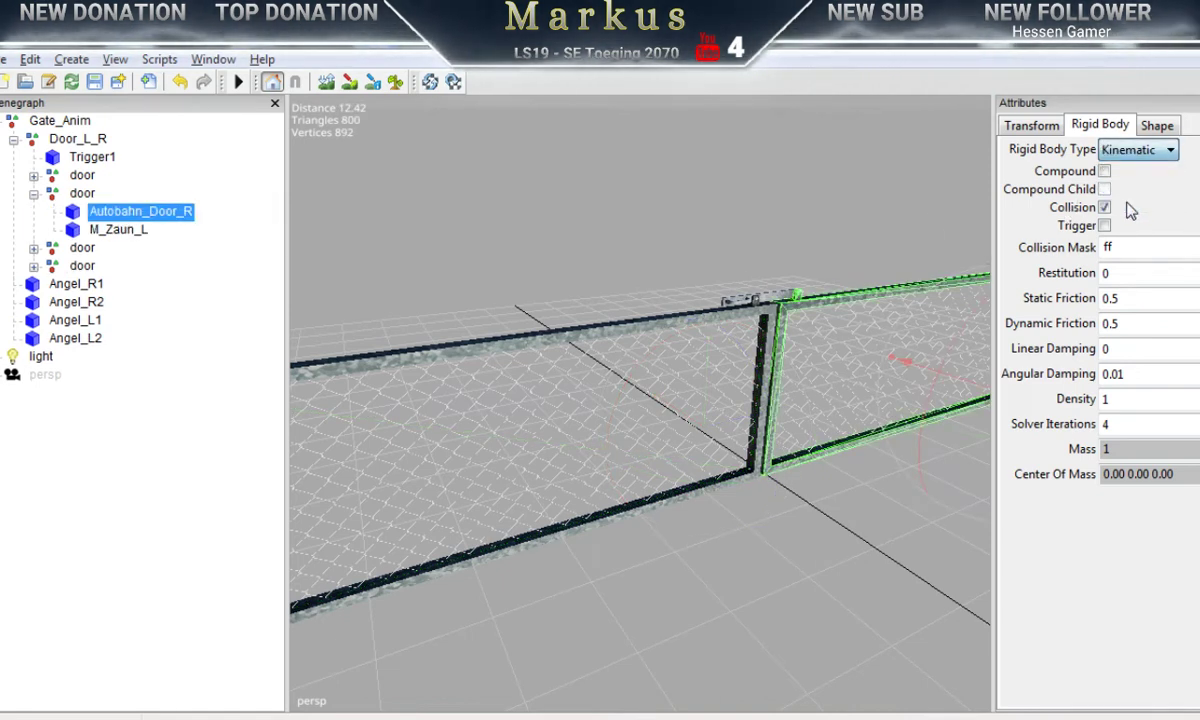
{"action": "left_click", "coordinate": [115, 230]}
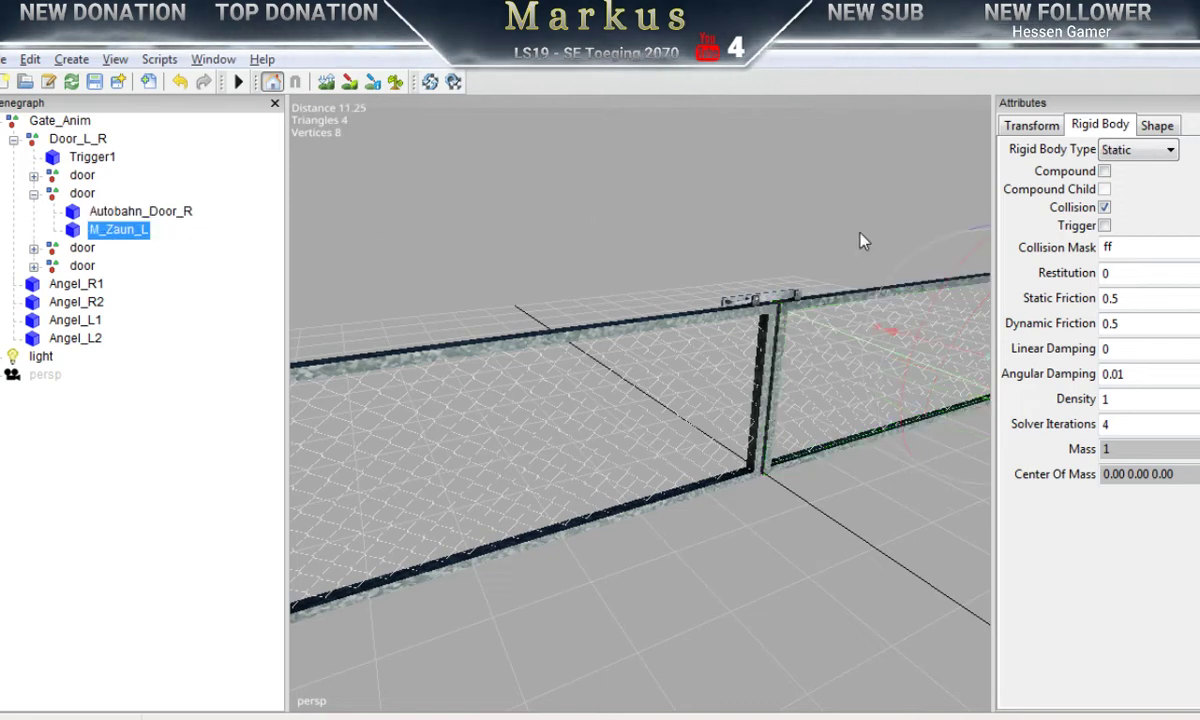
{"action": "left_click", "coordinate": [1135, 151]}
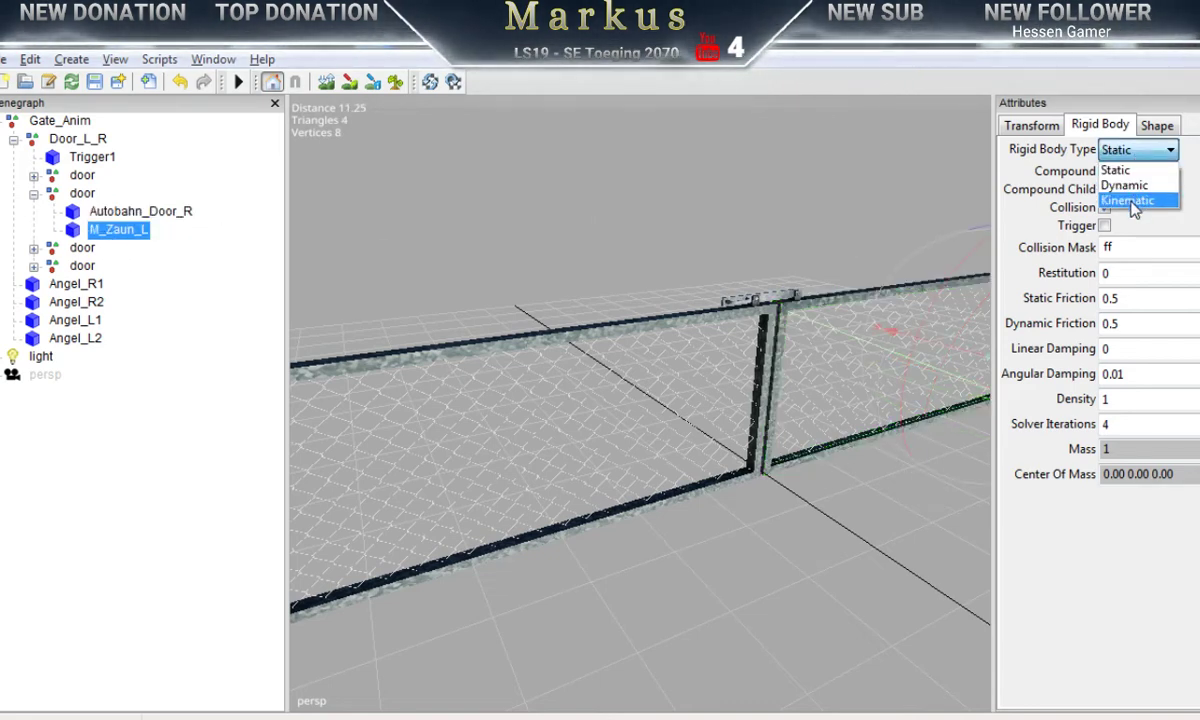
{"action": "left_click", "coordinate": [1133, 202]}
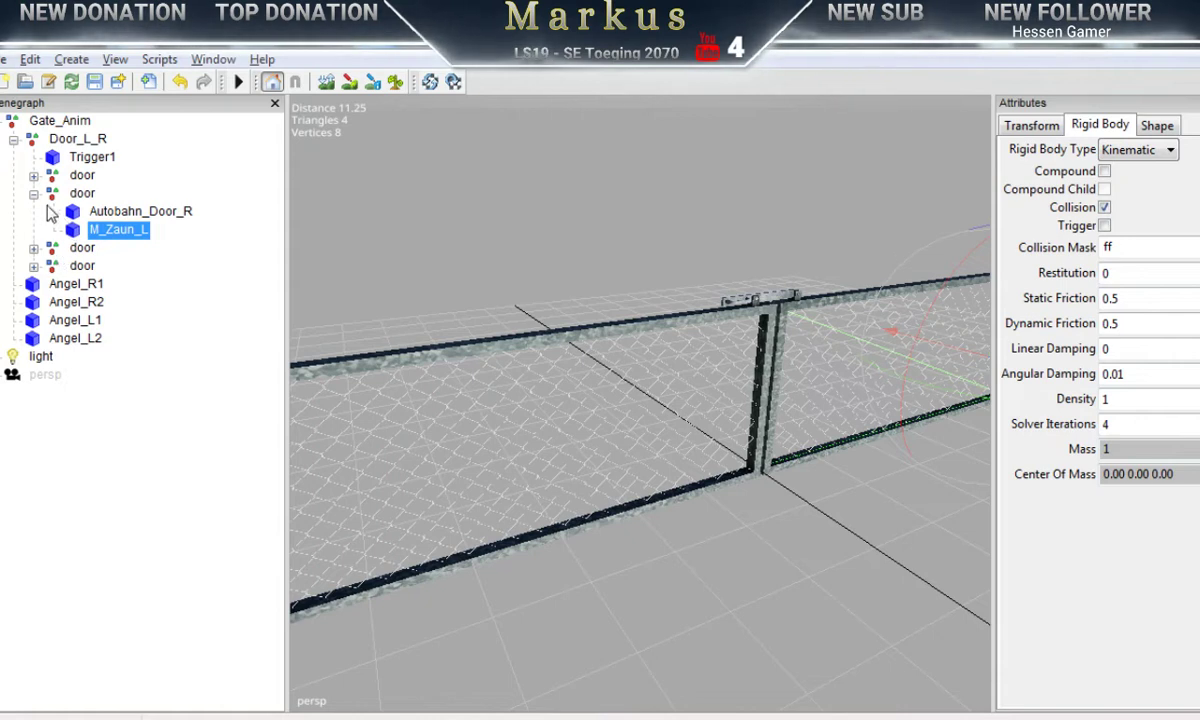
{"action": "left_click", "coordinate": [36, 202]}
{"action": "left_click", "coordinate": [33, 194]}
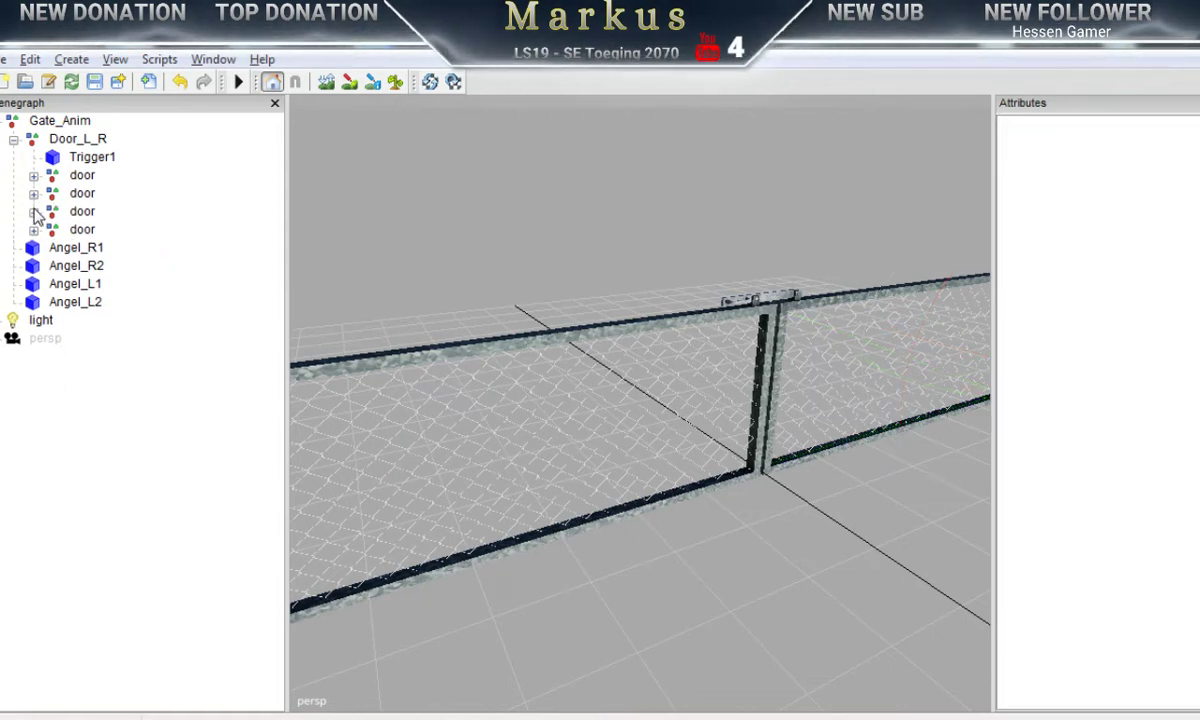
Step: Make the Griff object in the third door group a Kinematic rigid body and collapse that group
{"action": "left_click", "coordinate": [34, 212]}
{"action": "left_click", "coordinate": [99, 232]}
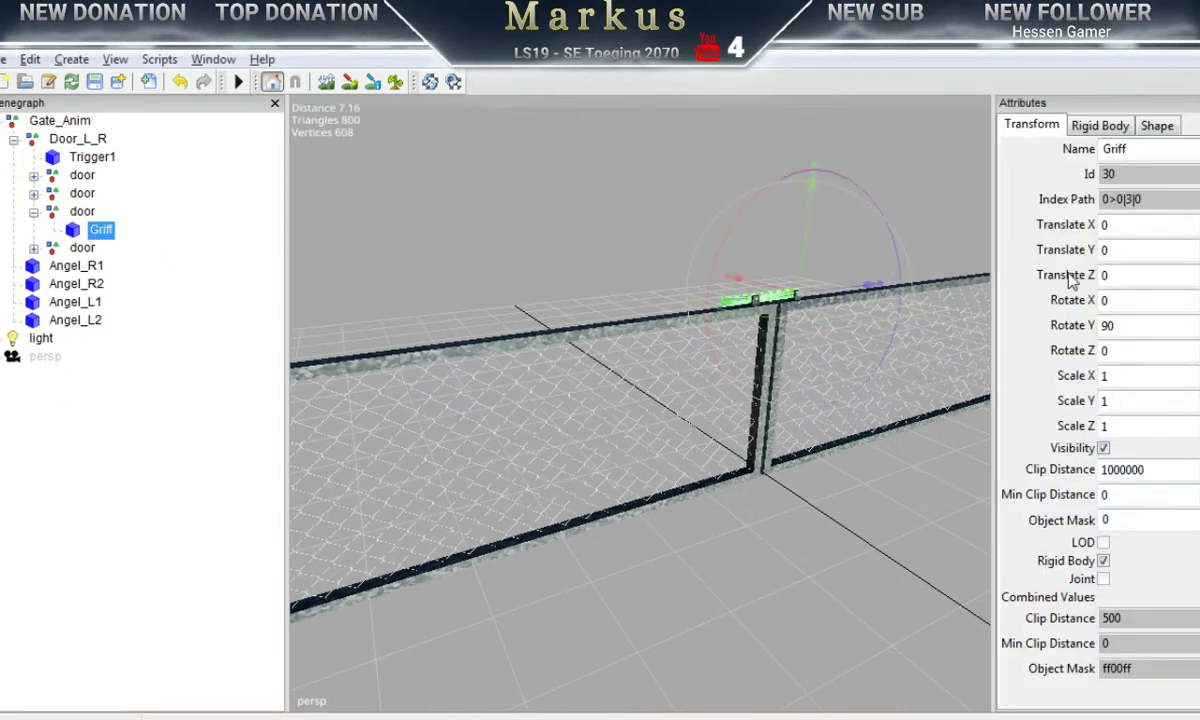
{"action": "left_click", "coordinate": [1103, 127]}
{"action": "left_click", "coordinate": [1150, 150]}
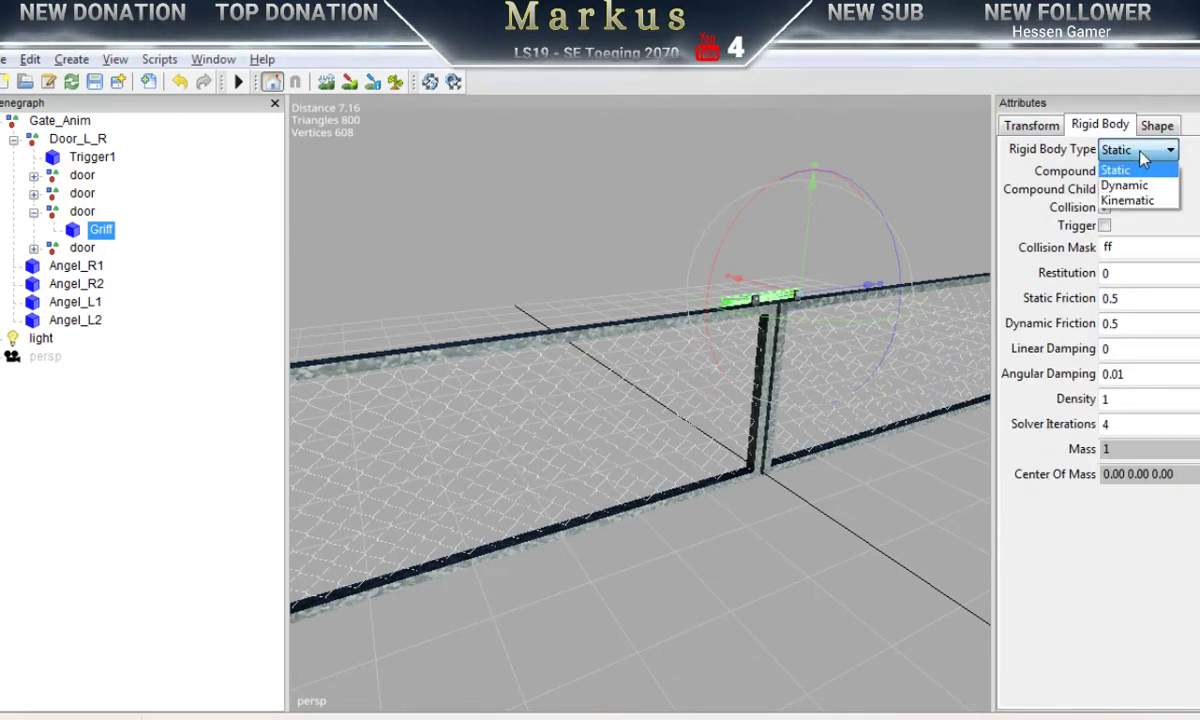
{"action": "left_click", "coordinate": [1128, 201]}
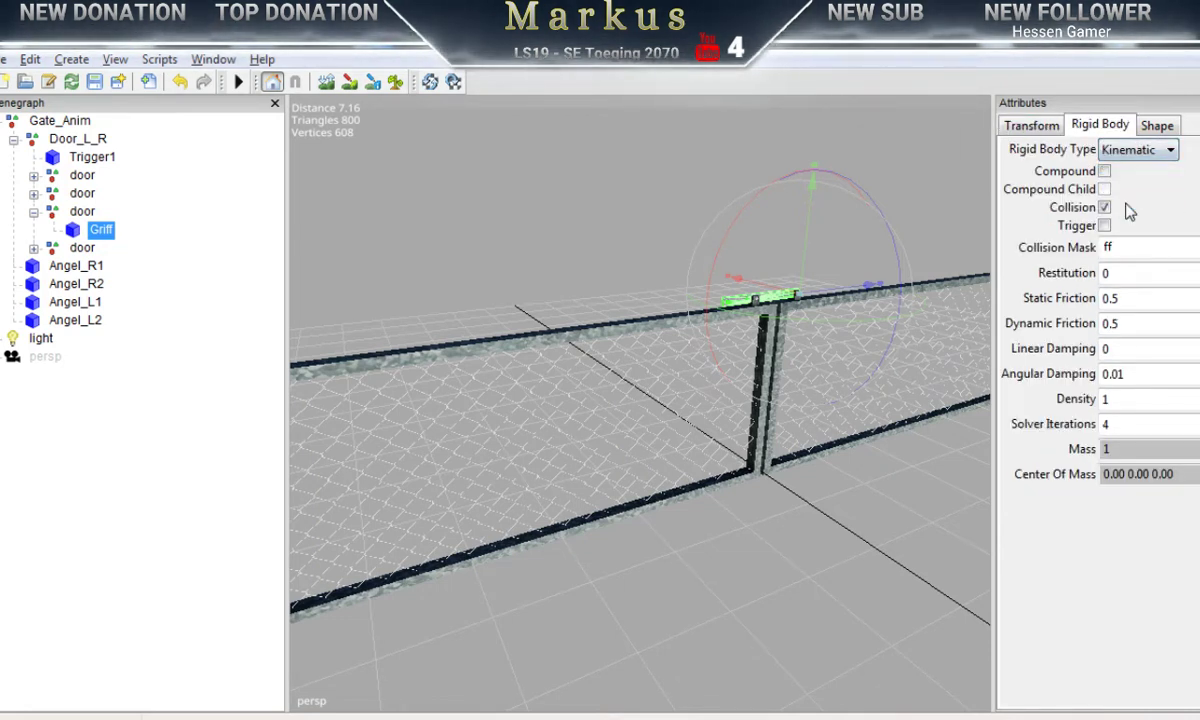
{"action": "left_click", "coordinate": [33, 212]}
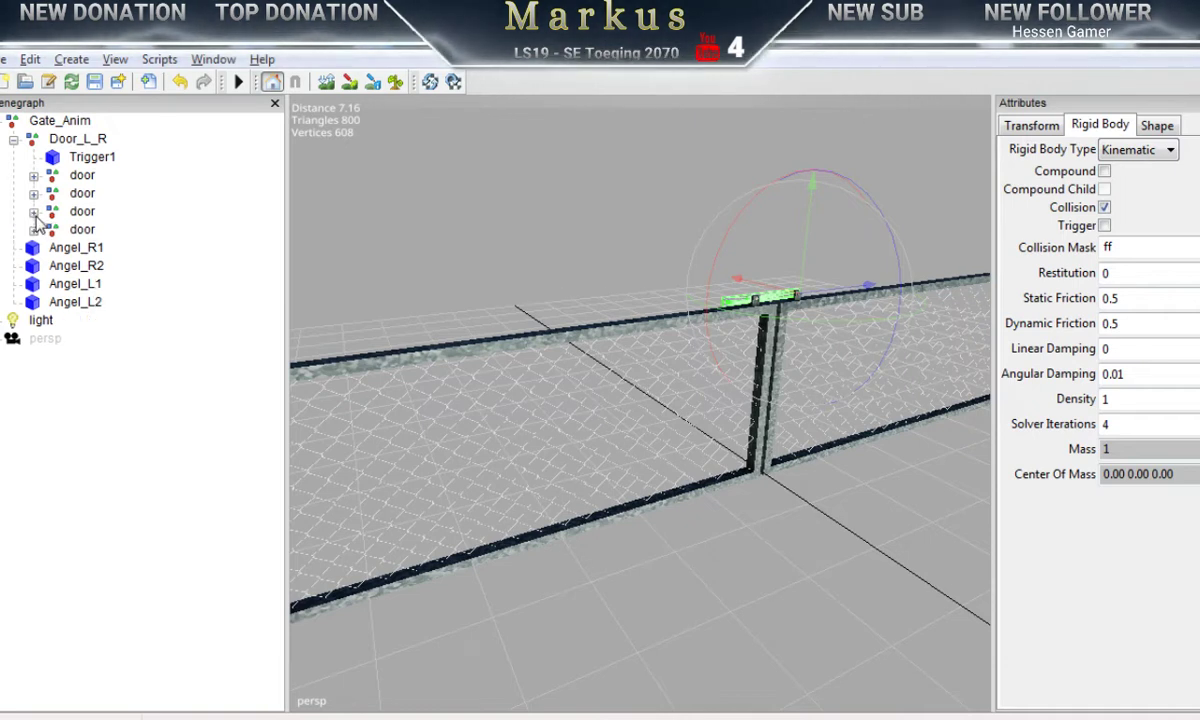
Step: Make the Bolzen object in the fourth door group a Kinematic rigid body and close the object attributes
{"action": "left_click", "coordinate": [33, 230]}
{"action": "left_click", "coordinate": [107, 247]}
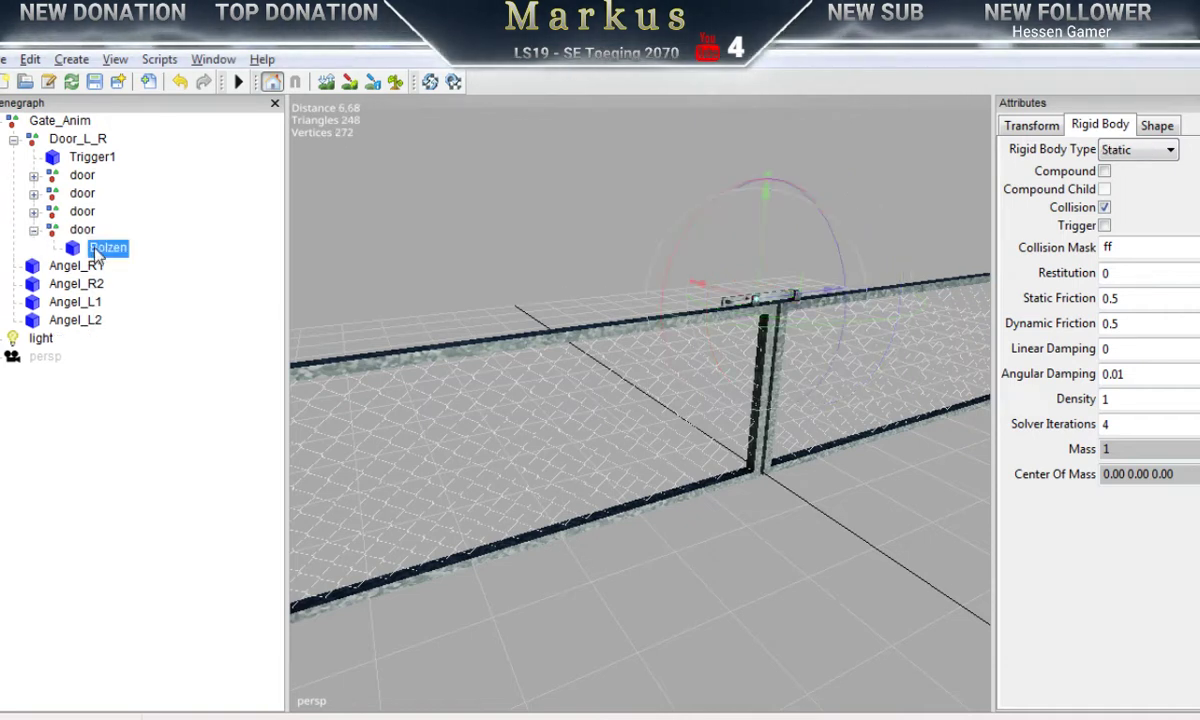
{"action": "left_click", "coordinate": [1136, 150]}
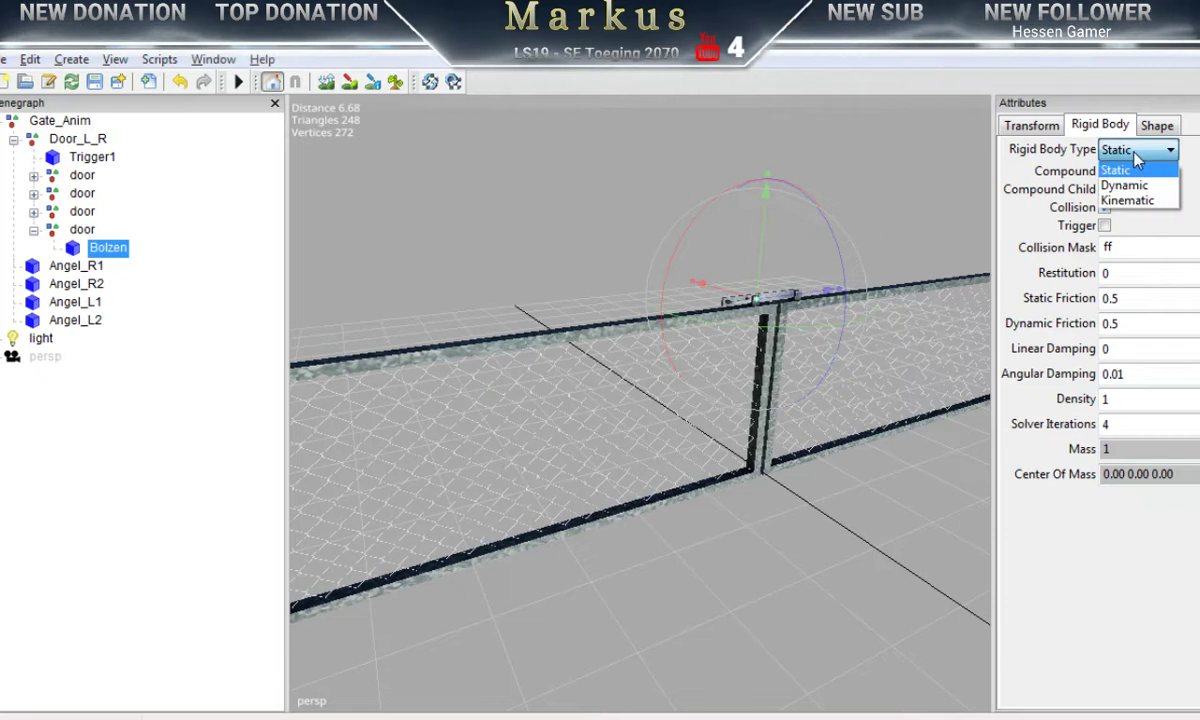
{"action": "left_click", "coordinate": [1128, 201]}
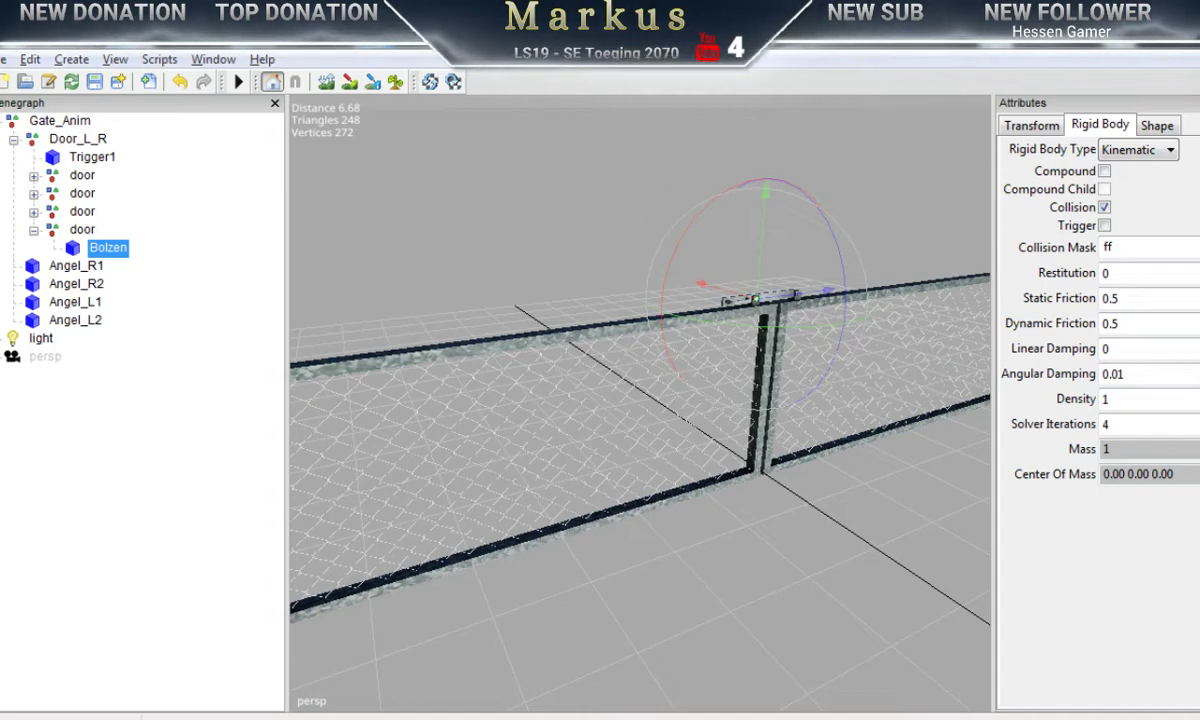
{"action": "left_click", "coordinate": [1196, 103]}
Step: Display the user attributes and examine those of the door groups and their parent Door_L_R
{"action": "left_click", "coordinate": [206, 63]}
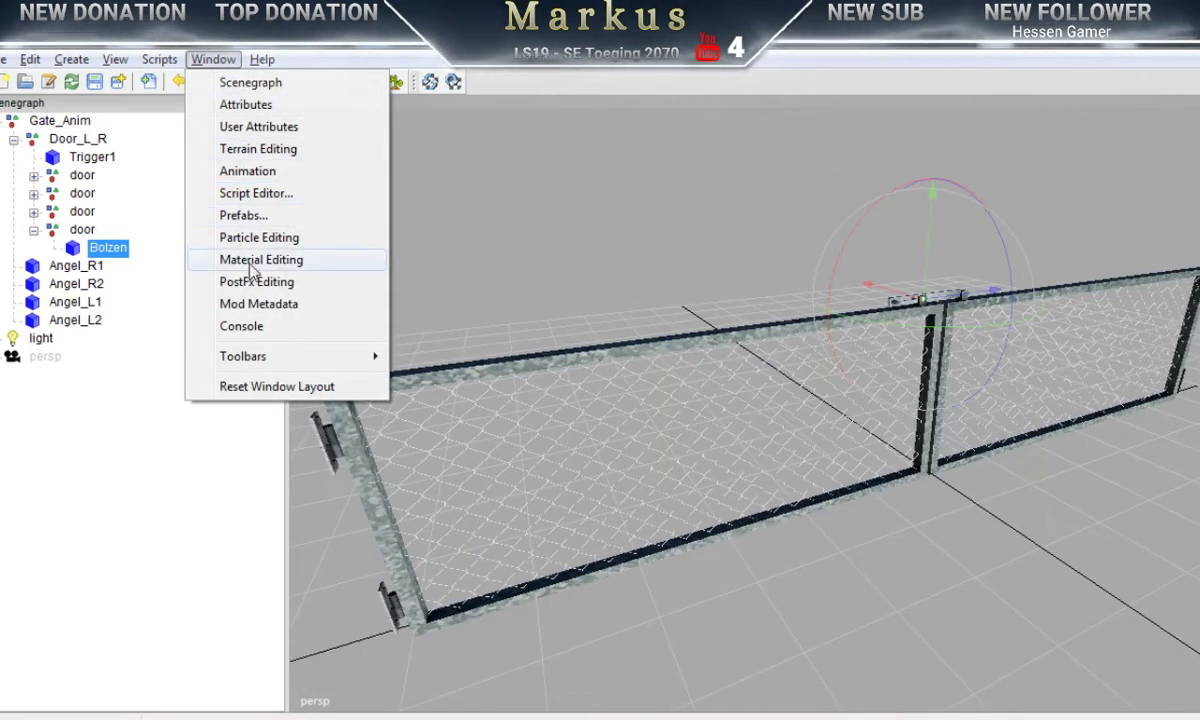
{"action": "left_click", "coordinate": [250, 127]}
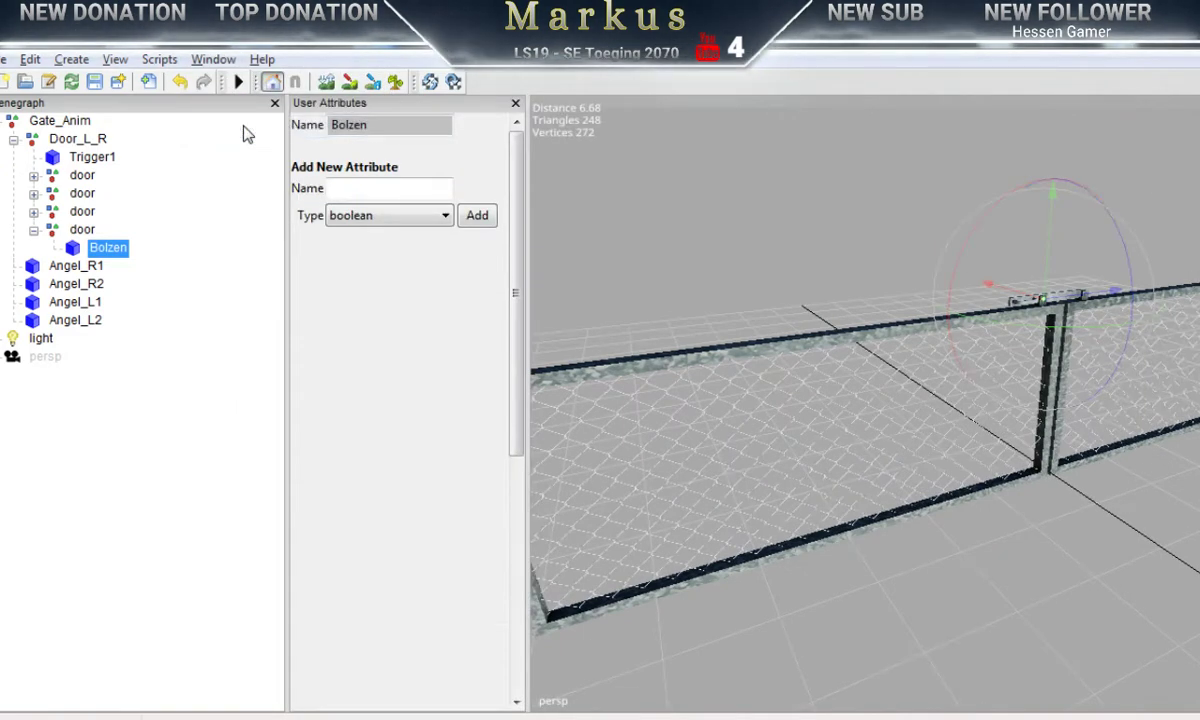
{"action": "left_click", "coordinate": [82, 229]}
{"action": "left_click", "coordinate": [34, 231]}
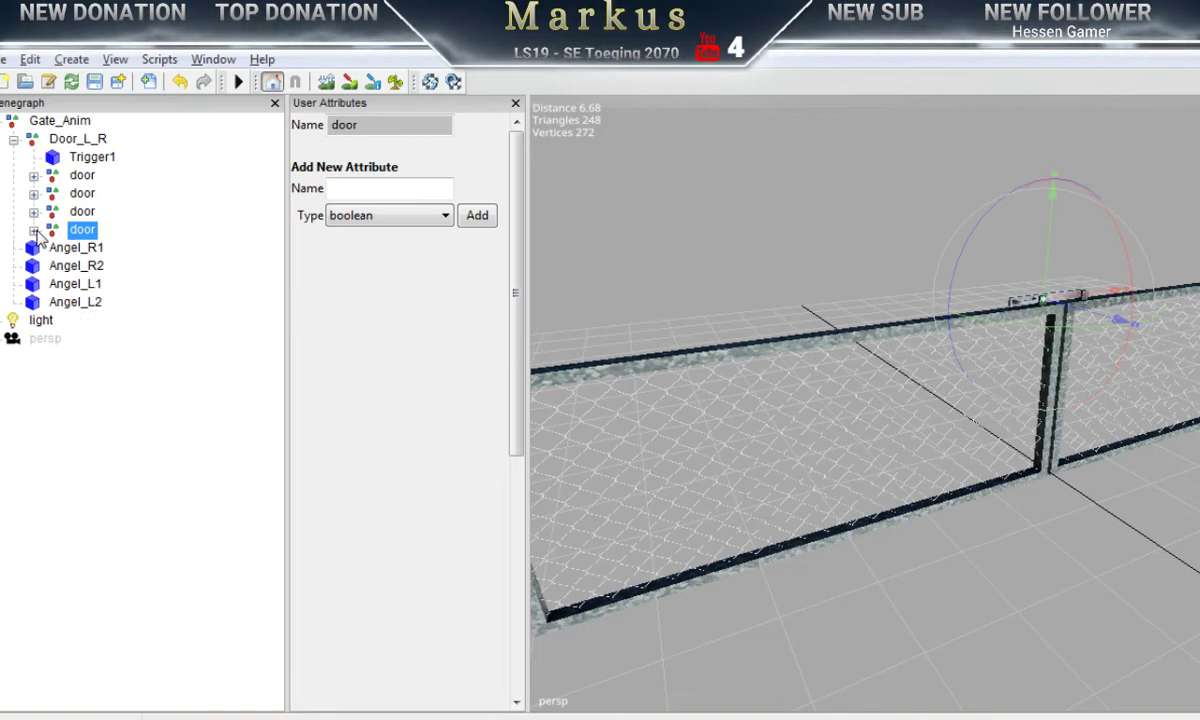
{"action": "left_click", "coordinate": [81, 179]}
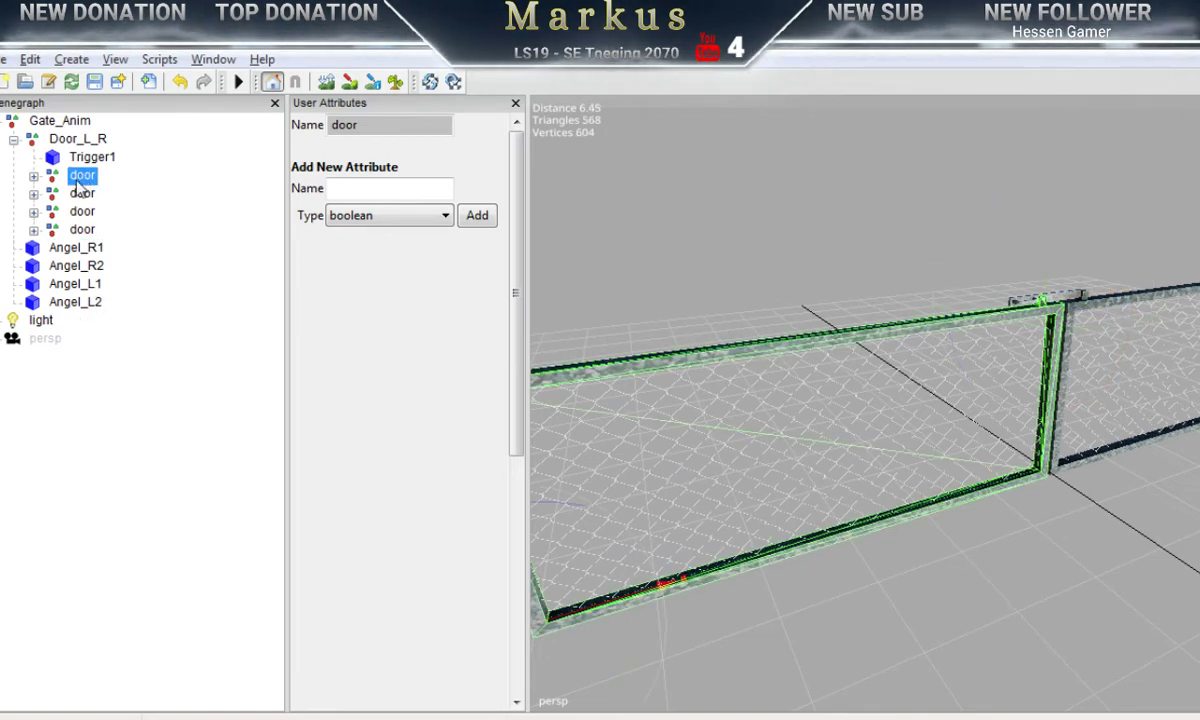
{"action": "left_click", "coordinate": [70, 142]}
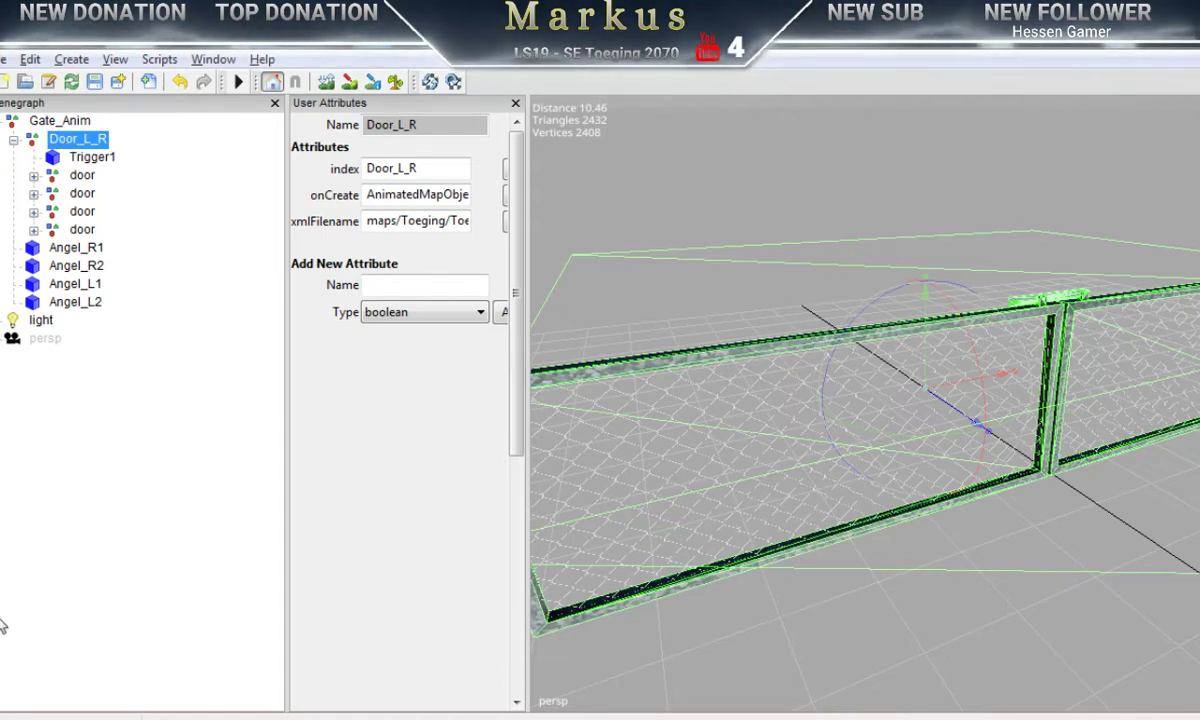
Step: Switch to the Autobahn_Door folder, open animatedObjects.xml in Notepad++ and reposition the editor window to show its code
{"action": "left_click", "coordinate": [55, 718]}
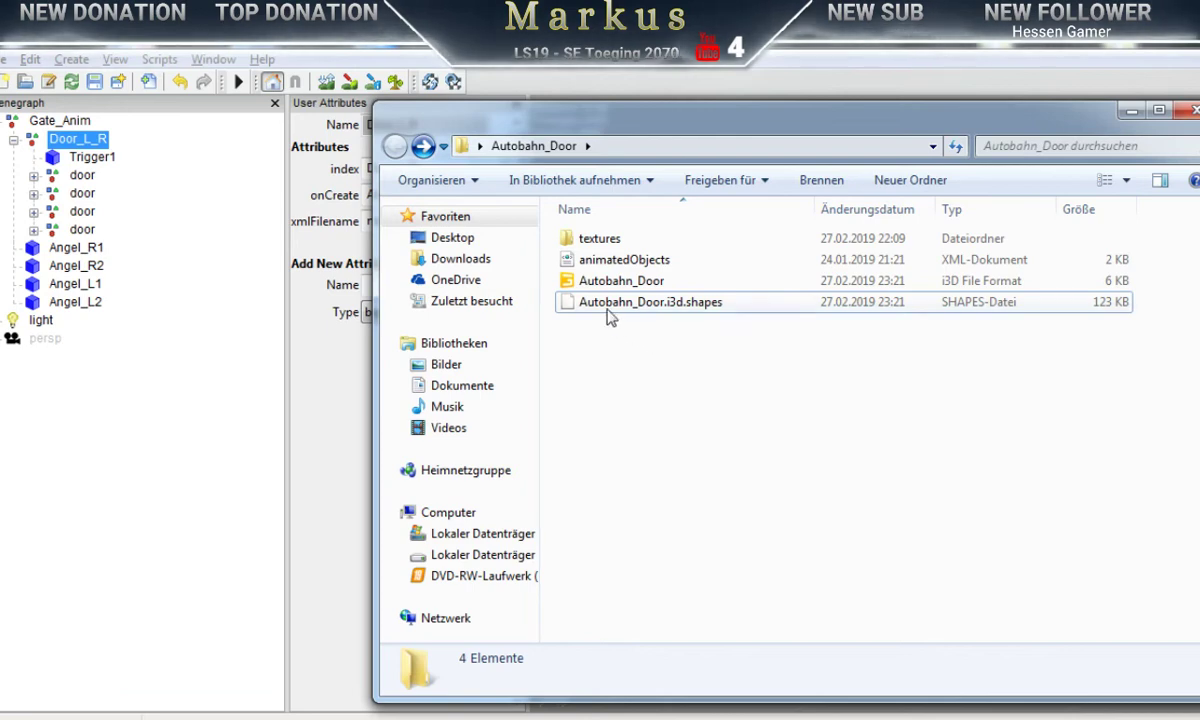
{"action": "left_click", "coordinate": [603, 260]}
{"action": "right_click", "coordinate": [602, 262]}
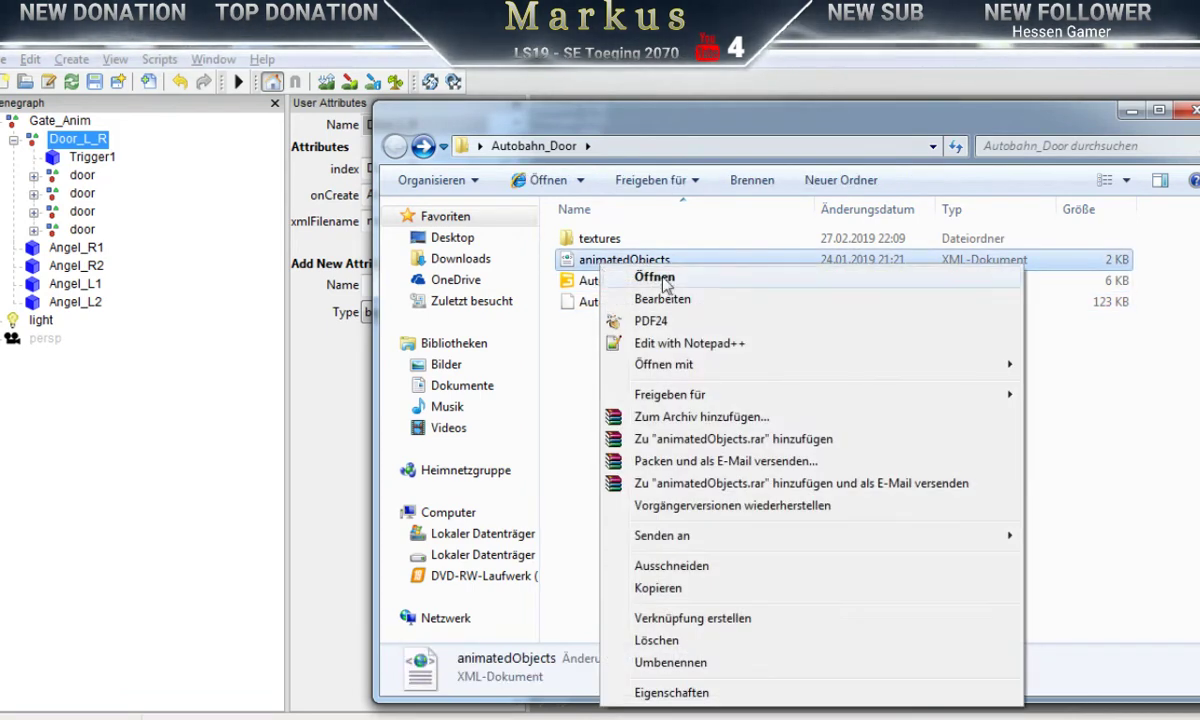
{"action": "left_click", "coordinate": [670, 343]}
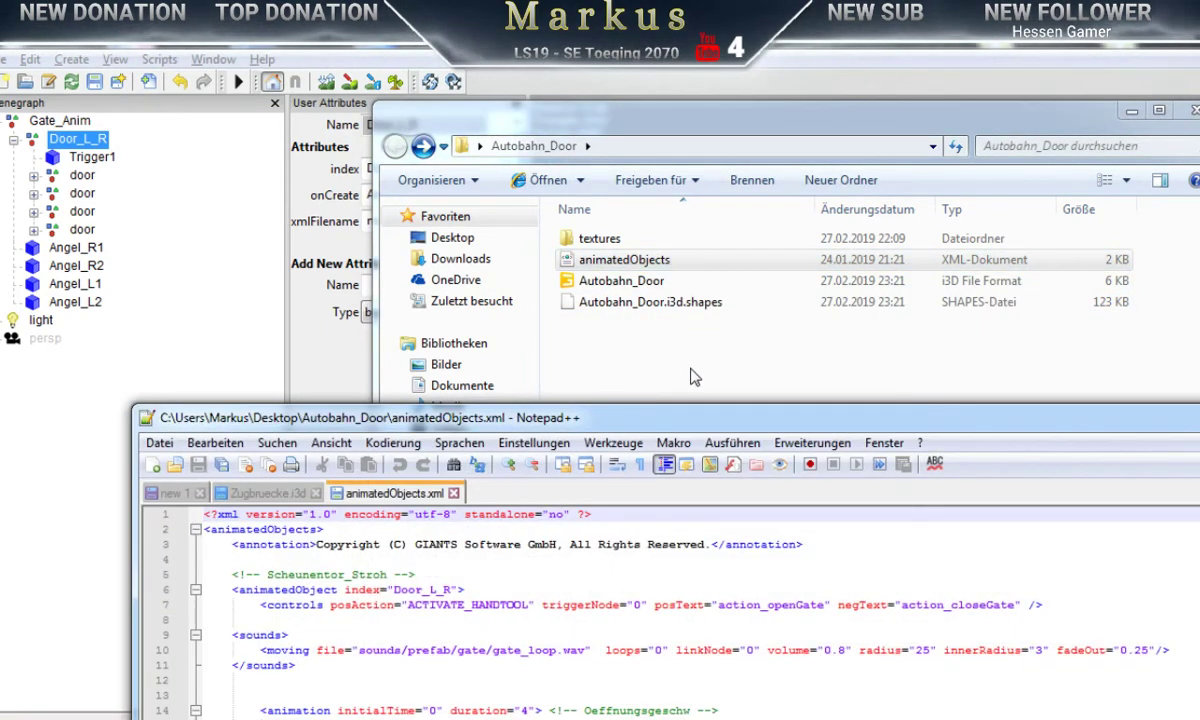
{"action": "left_click_drag", "start_coordinate": [694, 420], "coordinate": [642, 97]}
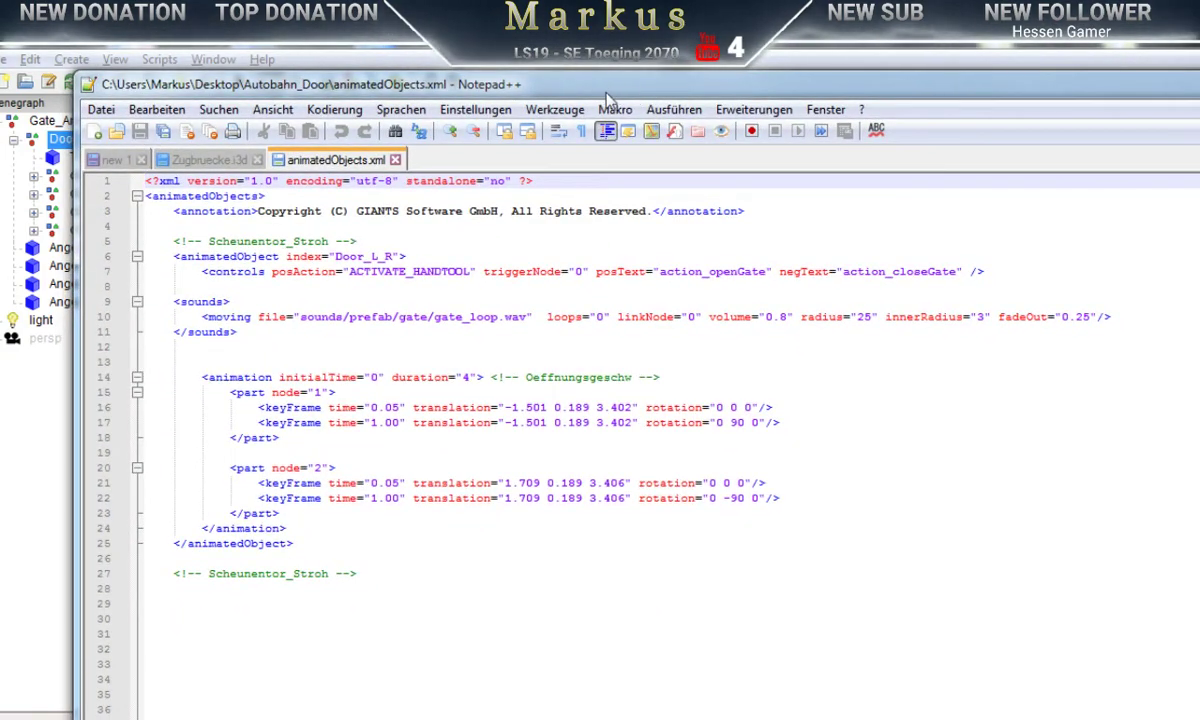
{"action": "left_click_drag", "start_coordinate": [648, 101], "coordinate": [566, 90]}
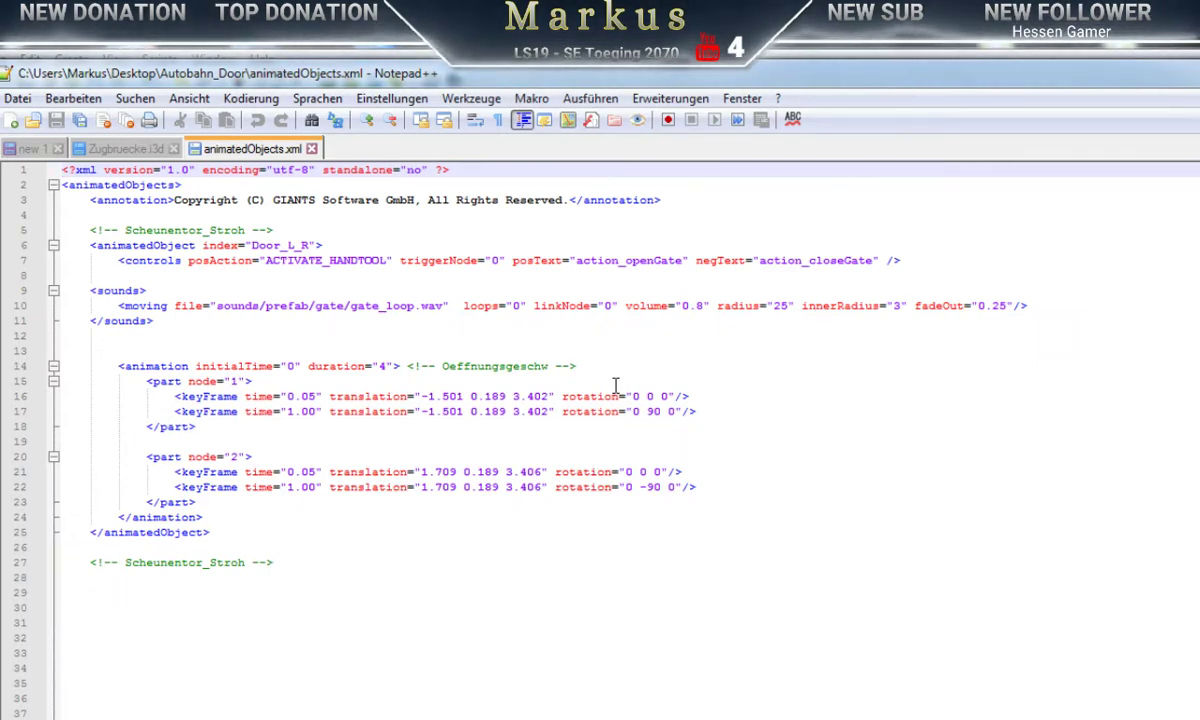
Step: In the part node 1 block, set both keyframe translations to 0 0 0 and the end keyframe's rotation to 0 0 0
{"action": "left_click", "coordinate": [548, 394]}
{"action": "left_click_drag", "start_coordinate": [548, 394], "coordinate": [420, 393]}
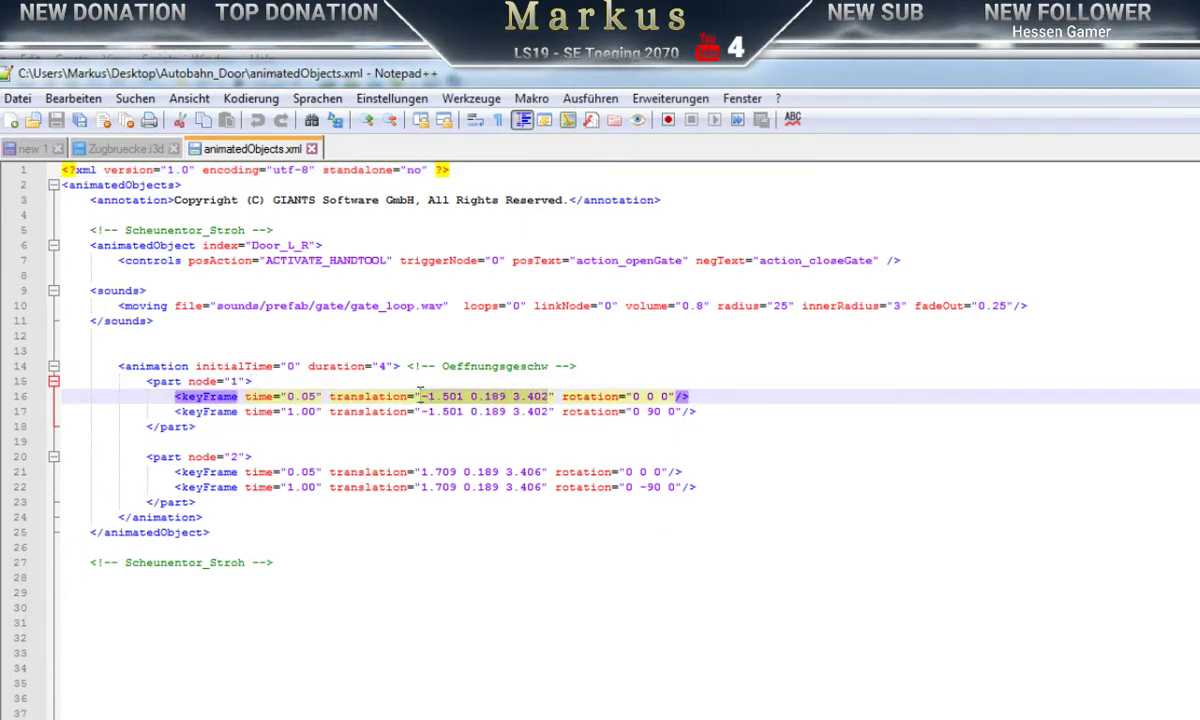
{"action": "type", "text": "0"}
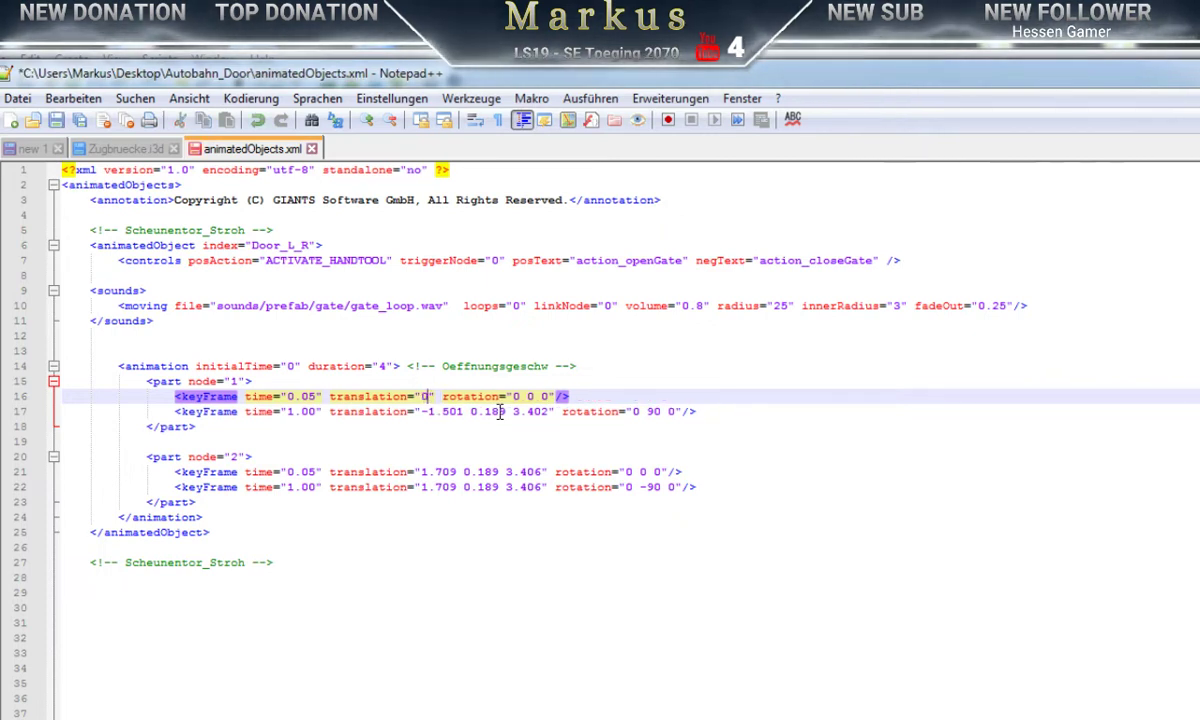
{"action": "type", "text": " 0 0"}
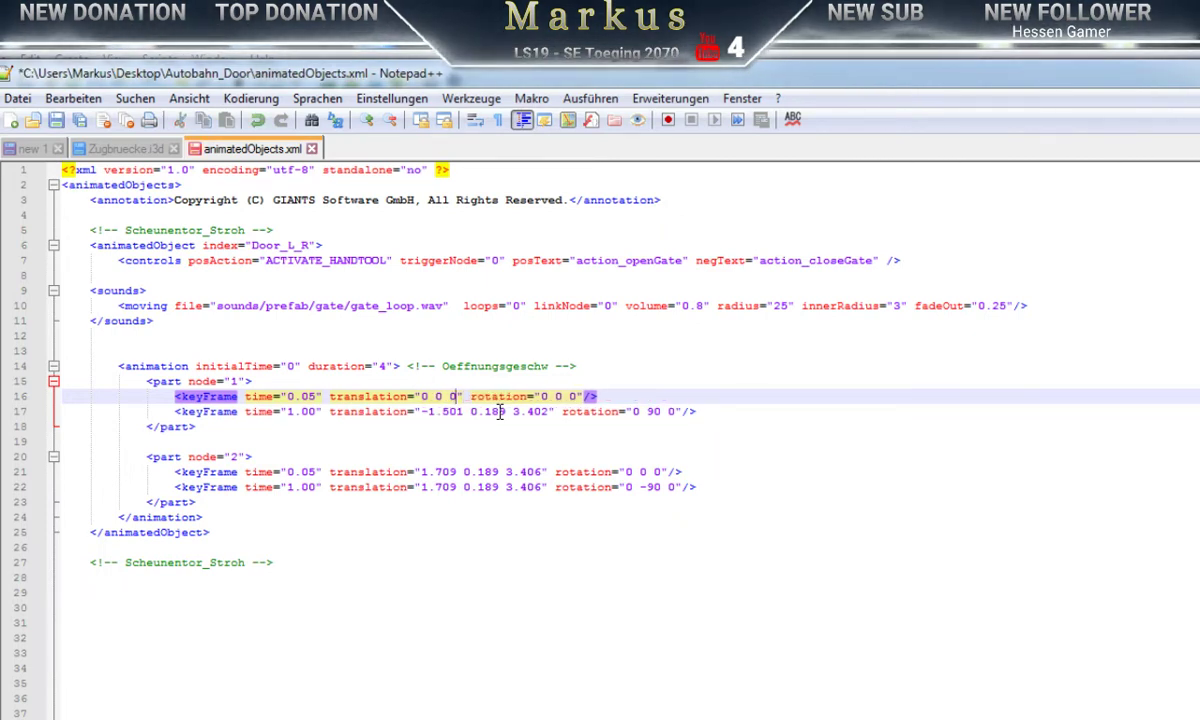
{"action": "left_click_drag", "start_coordinate": [549, 413], "coordinate": [421, 416]}
{"action": "type", "text": "0 0 0"}
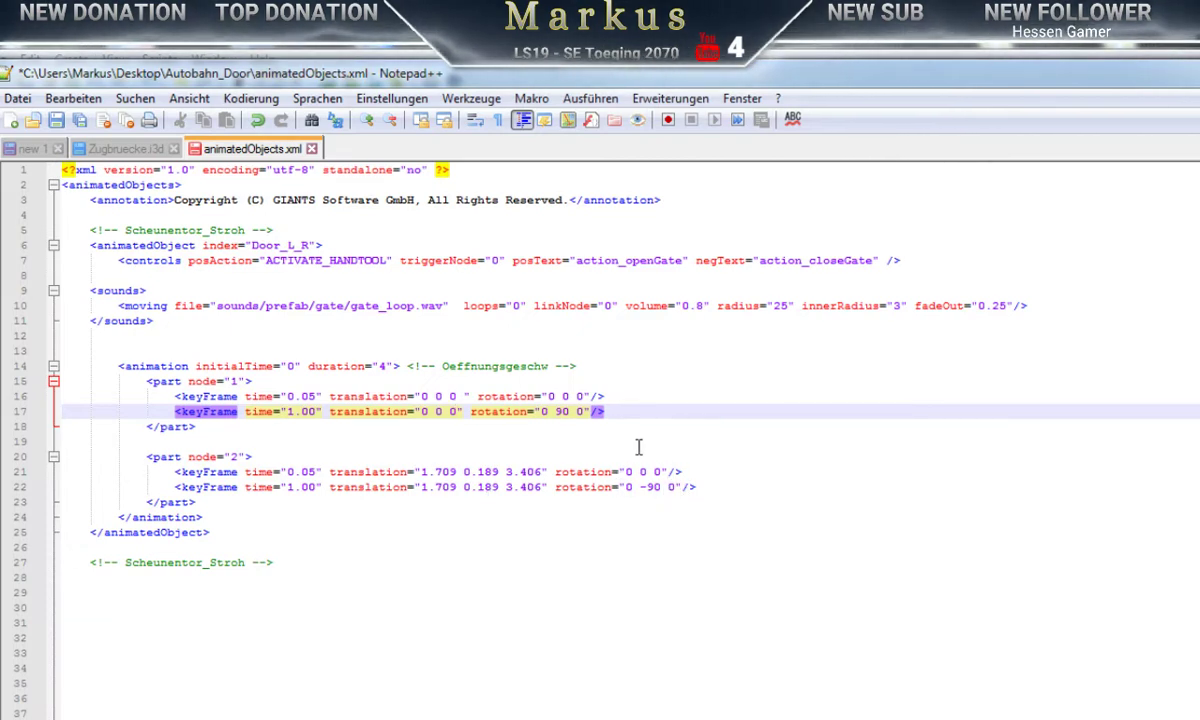
{"action": "double_click", "coordinate": [560, 414]}
{"action": "type", "text": "0"}
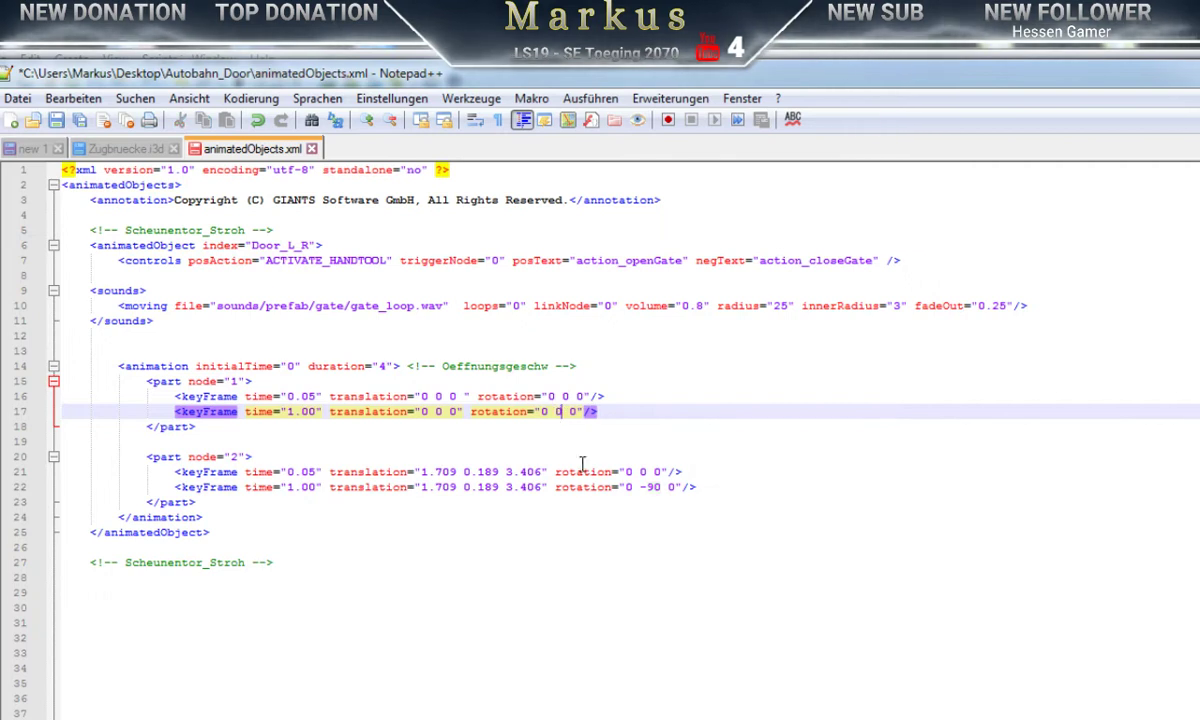
Step: In the part node 2 block, set both keyframe translations to 0 0 0 and the end keyframe's rotation to 0 0 0
{"action": "left_click_drag", "start_coordinate": [540, 472], "coordinate": [422, 472]}
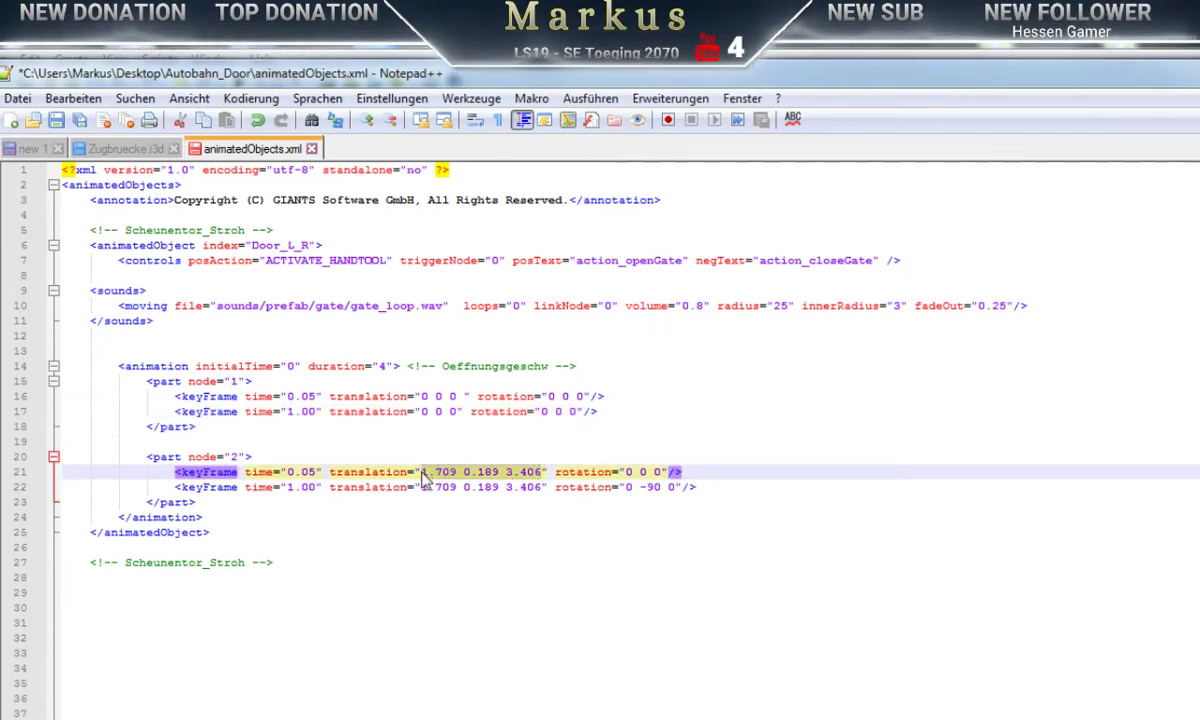
{"action": "type", "text": "0 0 0"}
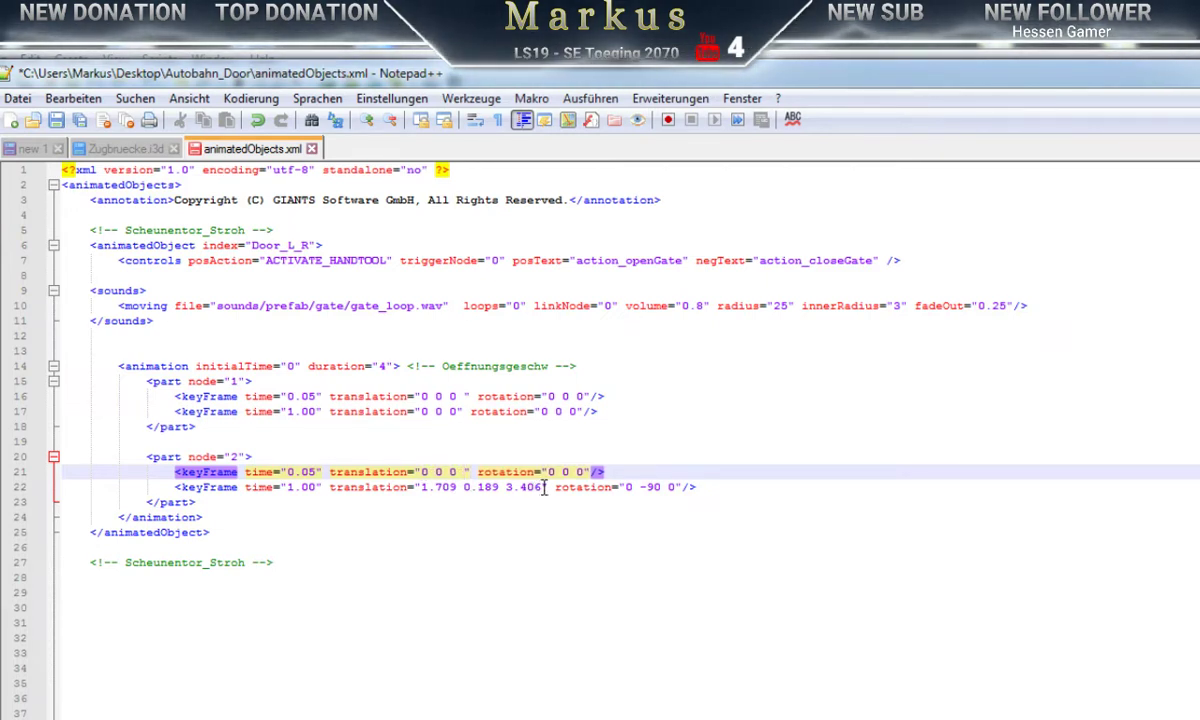
{"action": "left_click_drag", "start_coordinate": [543, 487], "coordinate": [424, 498]}
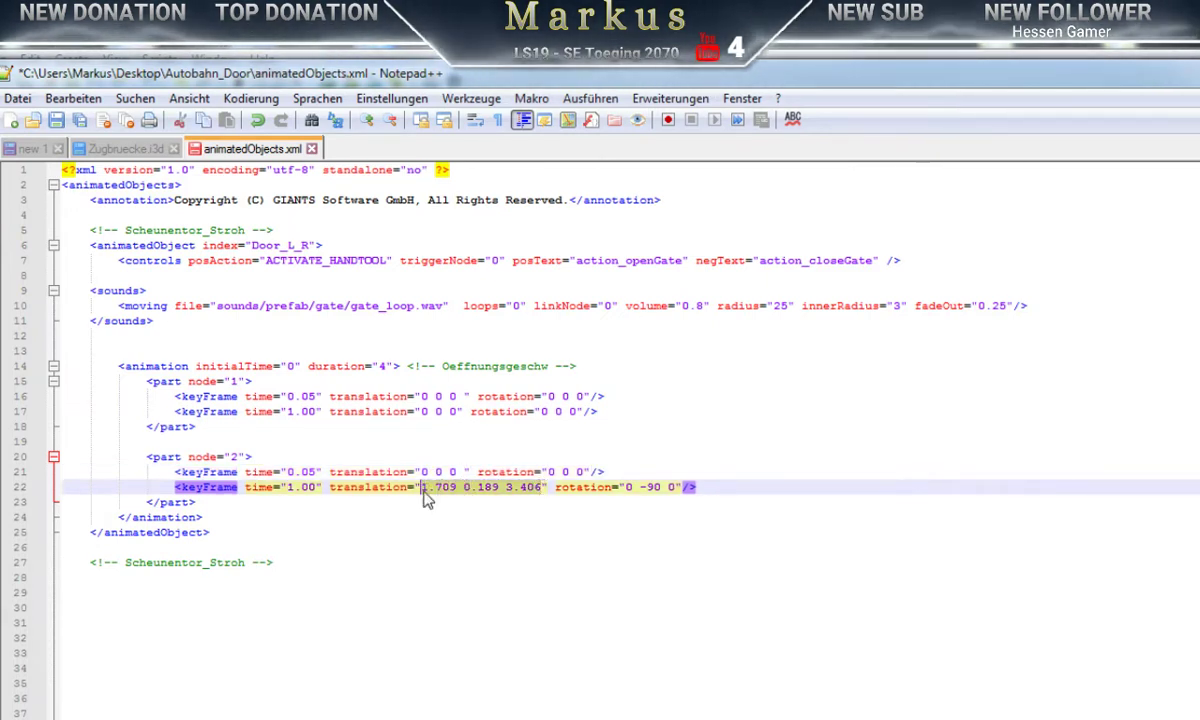
{"action": "type", "text": "0 0 0"}
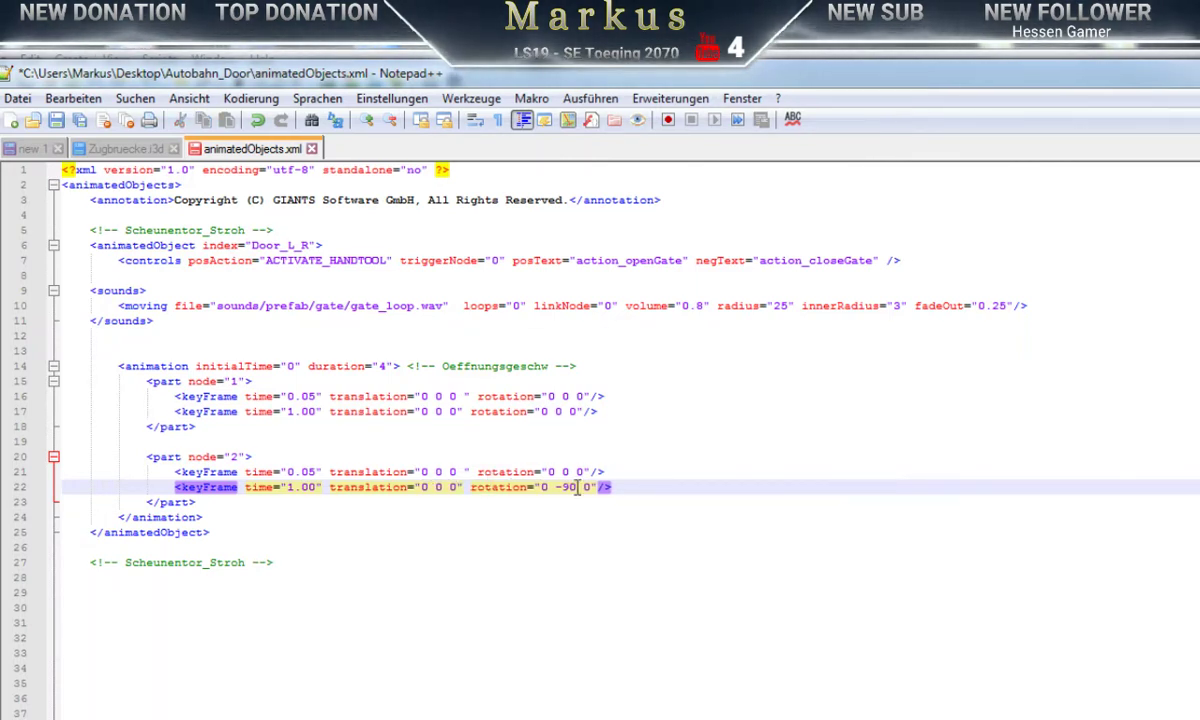
{"action": "double_click", "coordinate": [558, 487]}
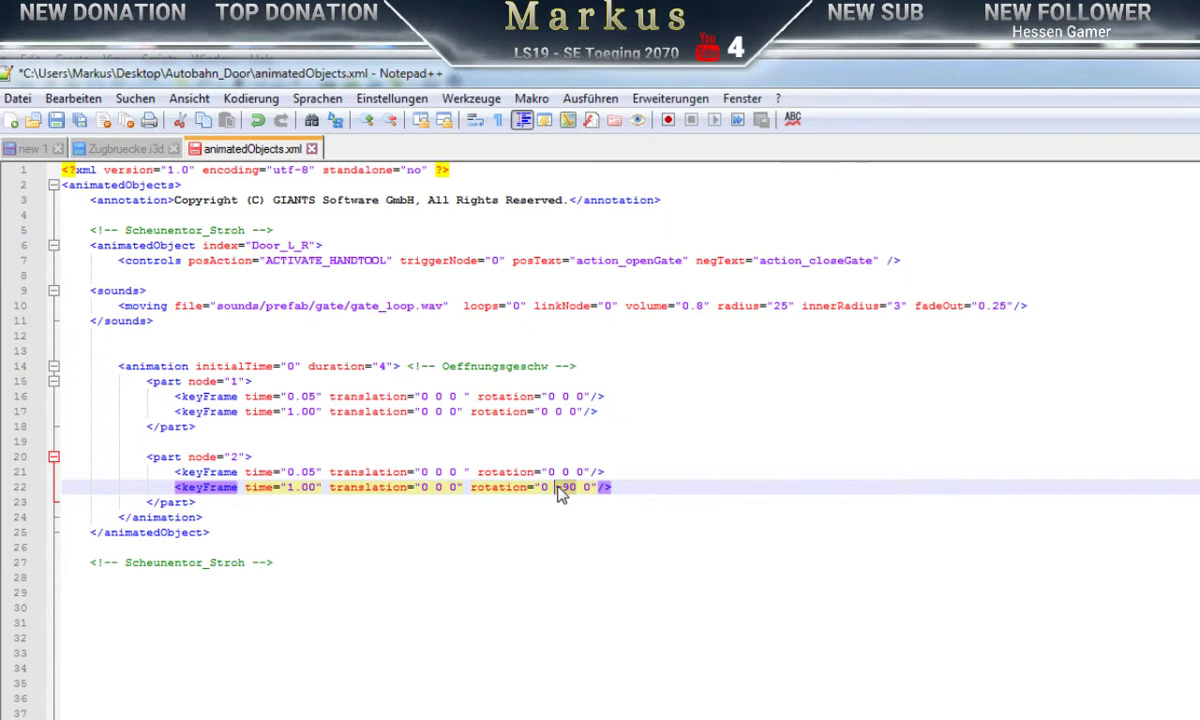
{"action": "type", "text": "0"}
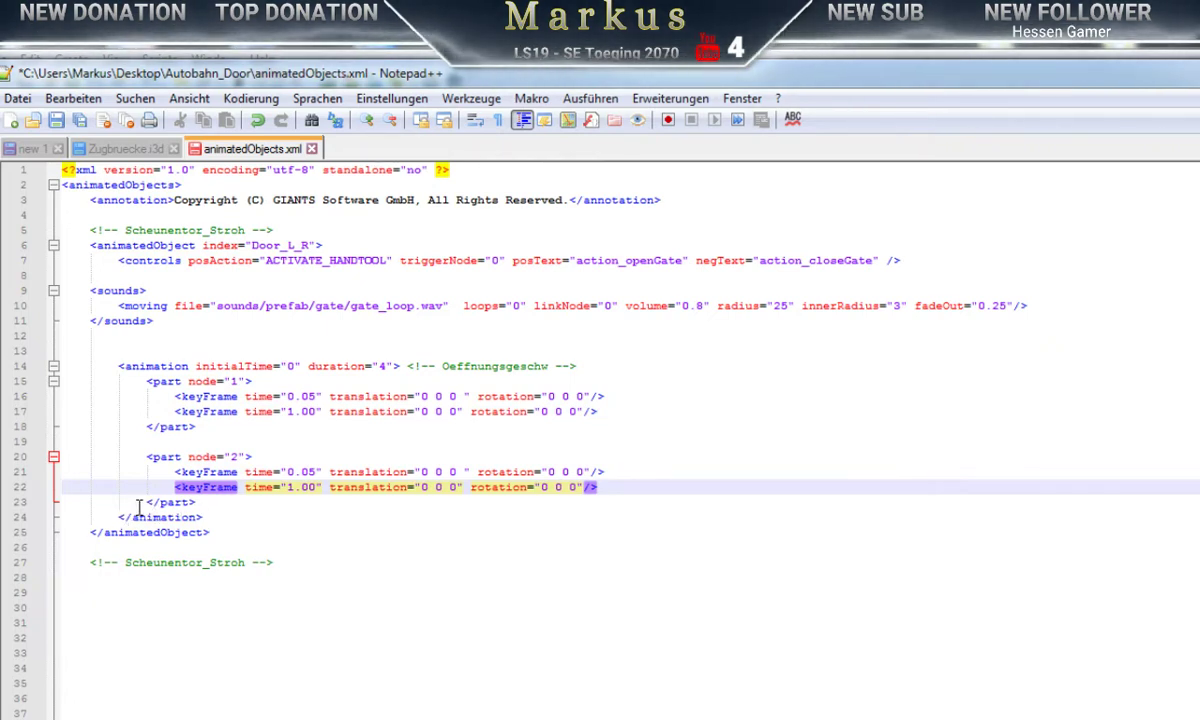
Step: Insert eight blank lines between the part node 2 block and the closing animation tag
{"action": "left_click", "coordinate": [203, 504]}
{"action": "key", "text": "Return"}
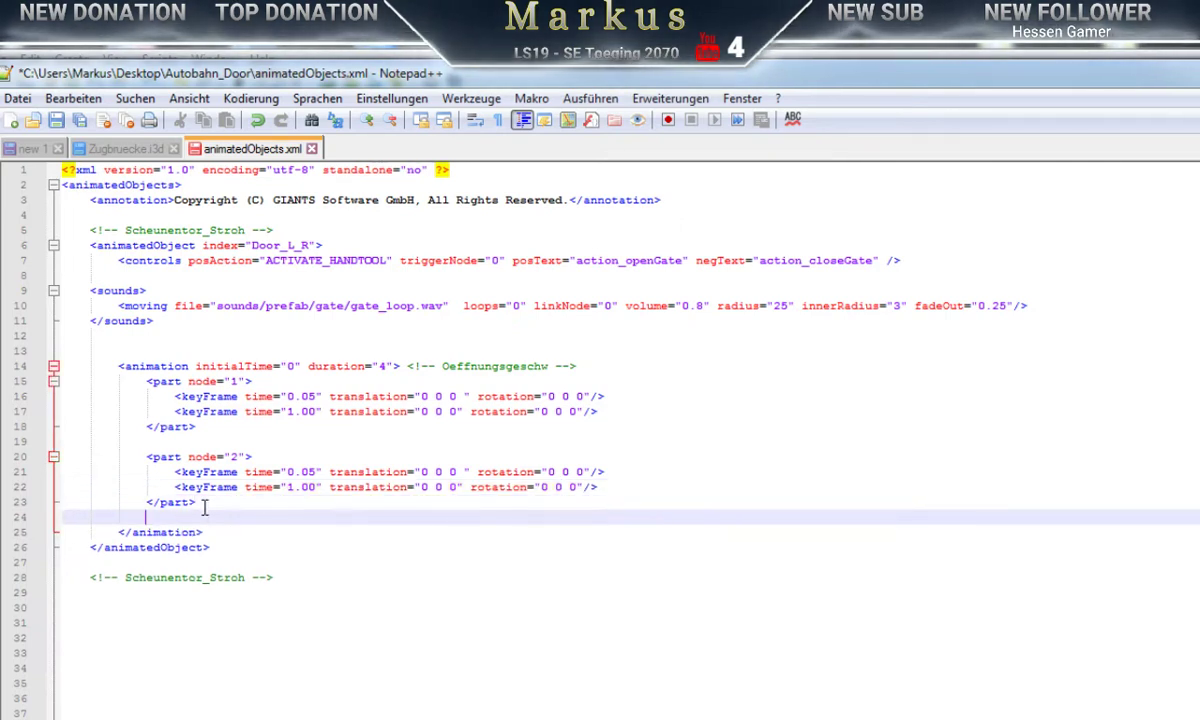
{"action": "key", "text": "Return"}
{"action": "key", "text": "Return"}
{"action": "key", "text": "Return"}
{"action": "key", "text": "Return"}
{"action": "key", "text": "Return"}
{"action": "key", "text": "Return"}
{"action": "key", "text": "Return"}
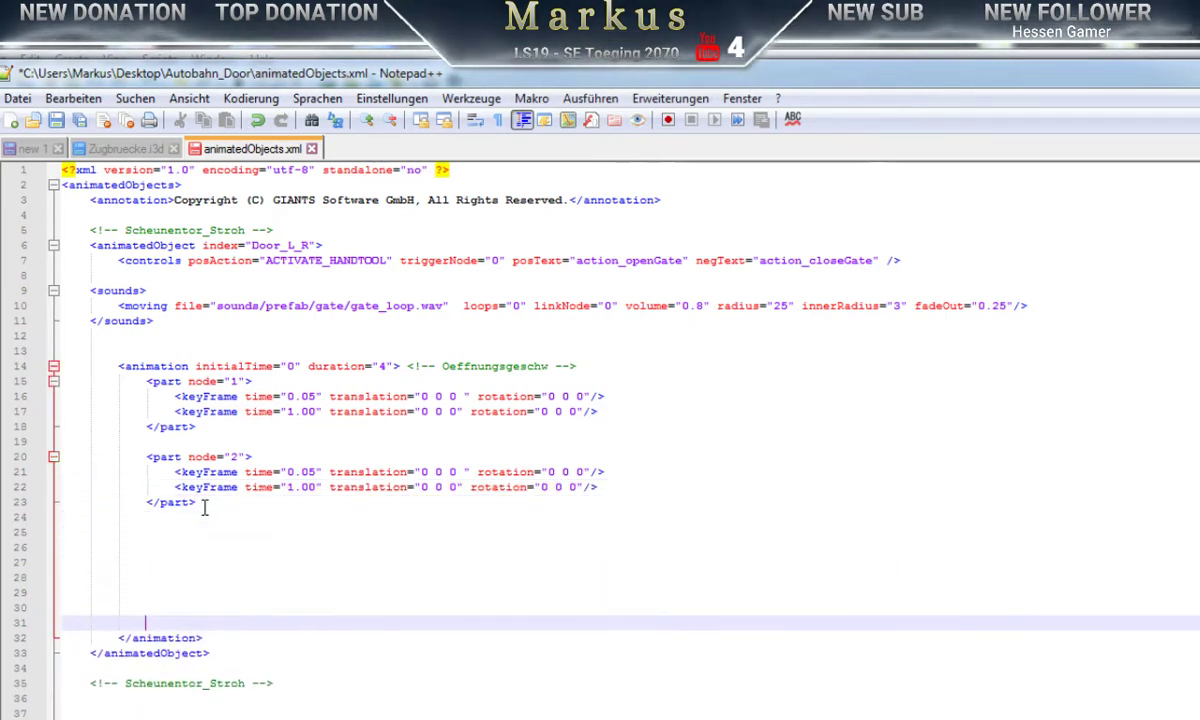
Step: Glance at the gate's scenegraph in GIANTS Editor, return to Notepad++ and duplicate both part blocks below the originals, separated by a blank line
{"action": "left_click", "coordinate": [530, 58]}
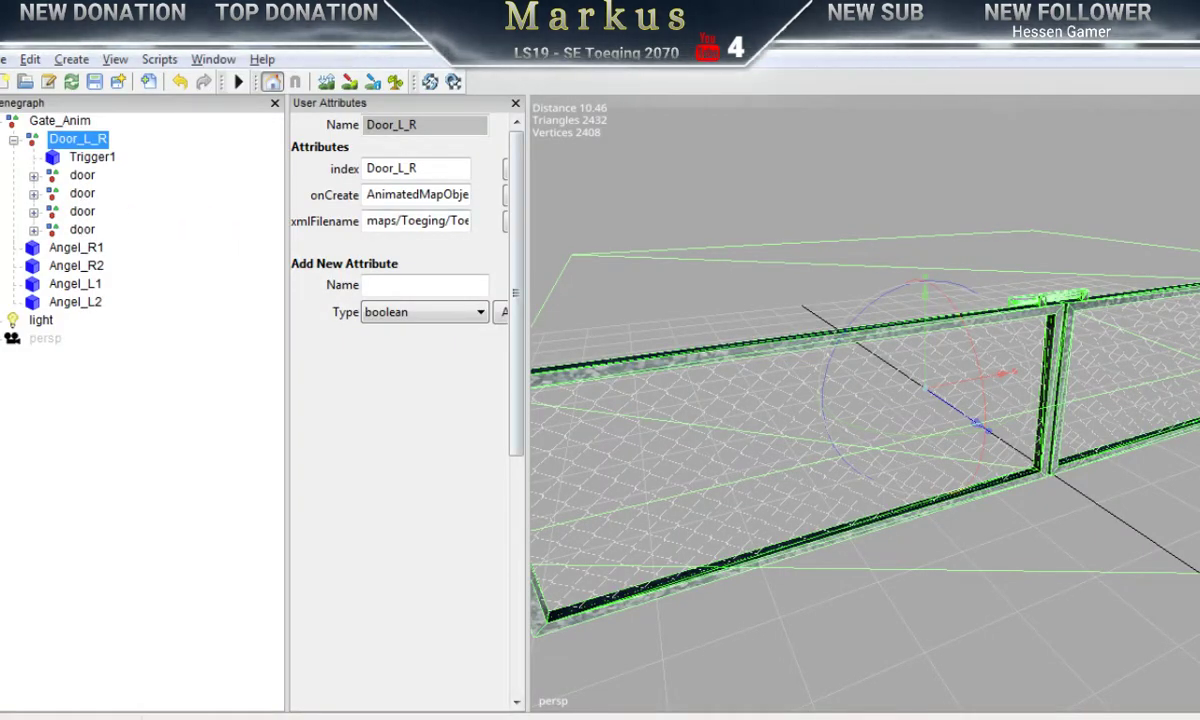
{"action": "key", "text": "alt+Tab"}
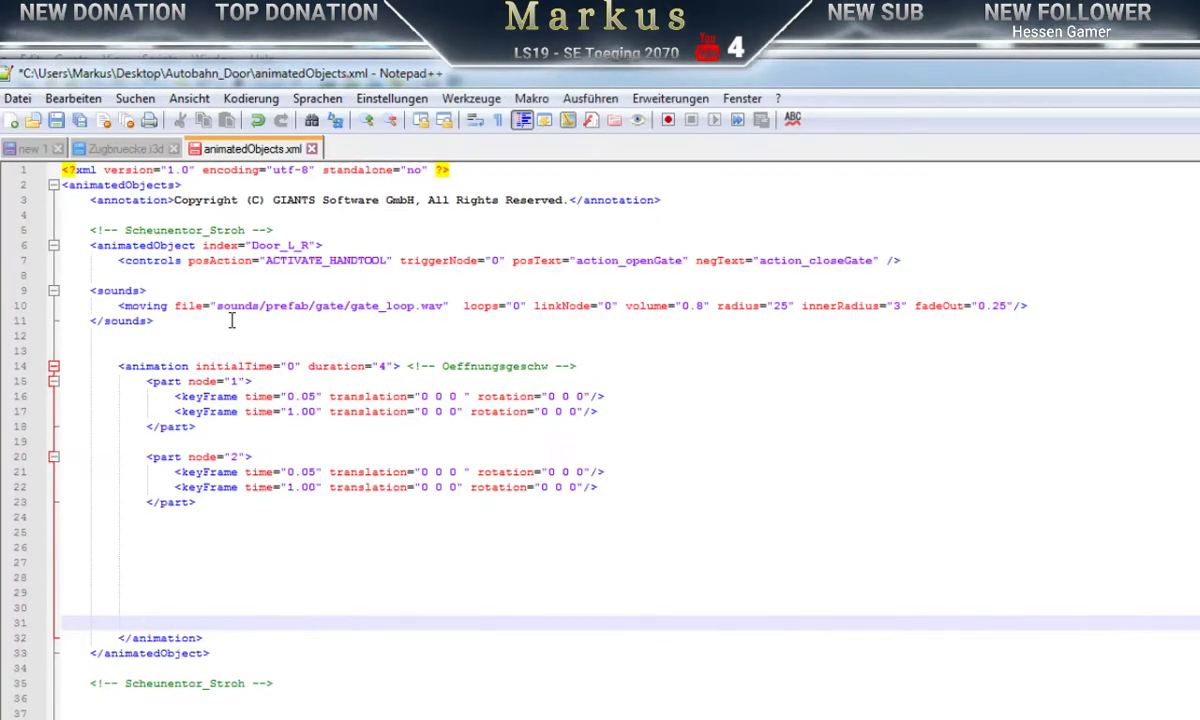
{"action": "left_click_drag", "start_coordinate": [149, 384], "coordinate": [217, 505]}
{"action": "key", "text": "ctrl+c"}
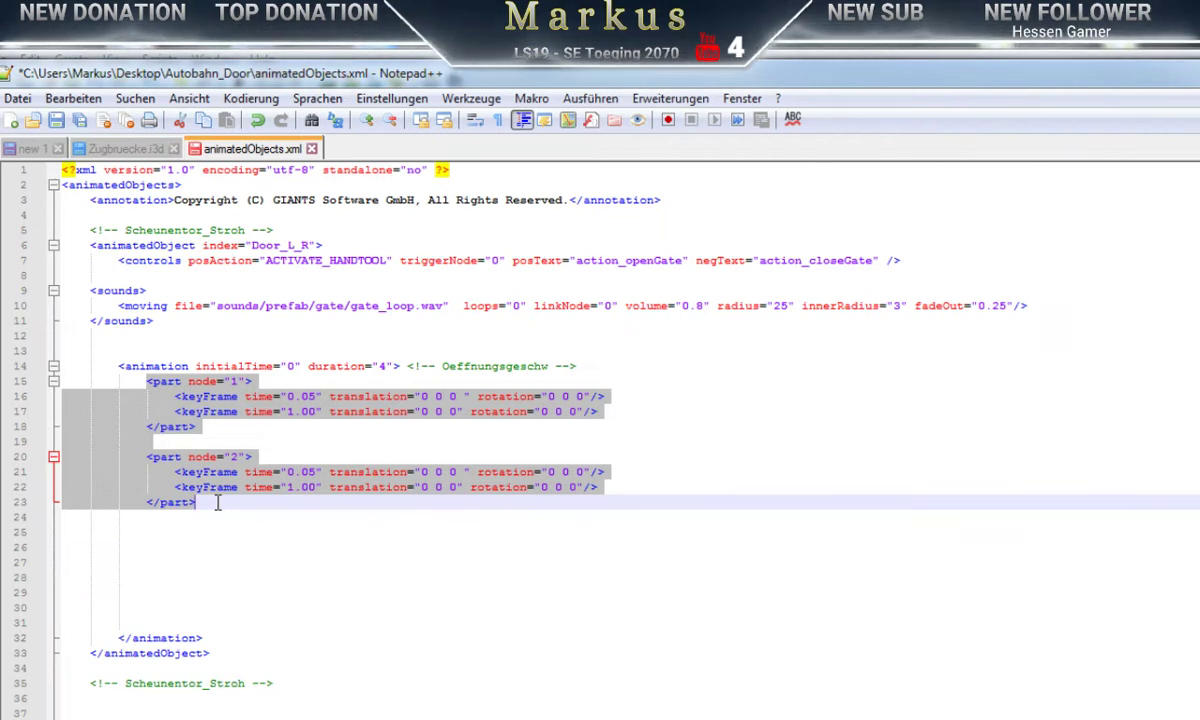
{"action": "left_click", "coordinate": [181, 518]}
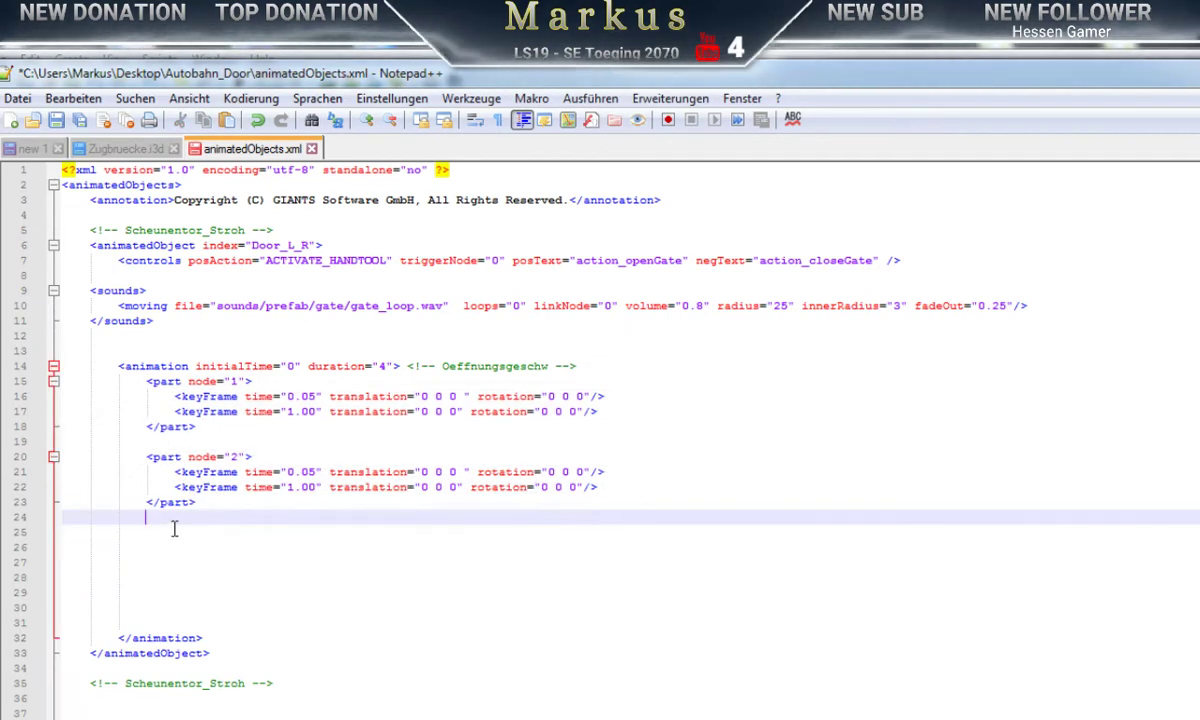
{"action": "key", "text": "Return"}
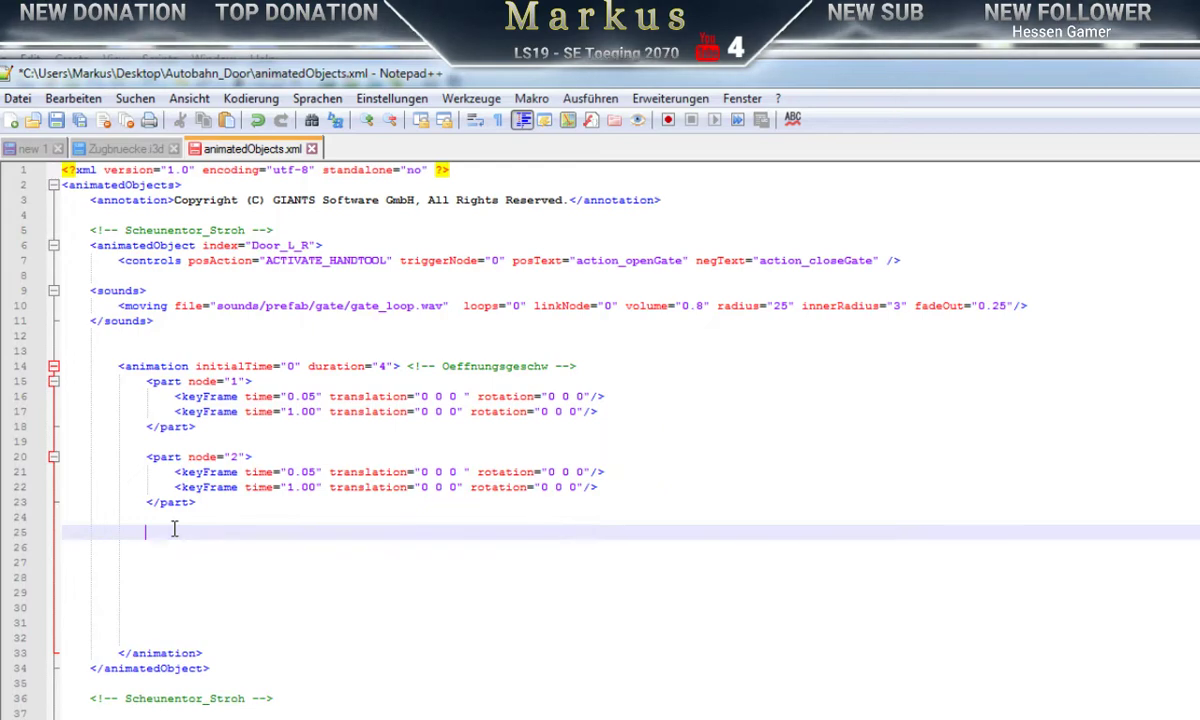
{"action": "key", "text": "ctrl+v"}
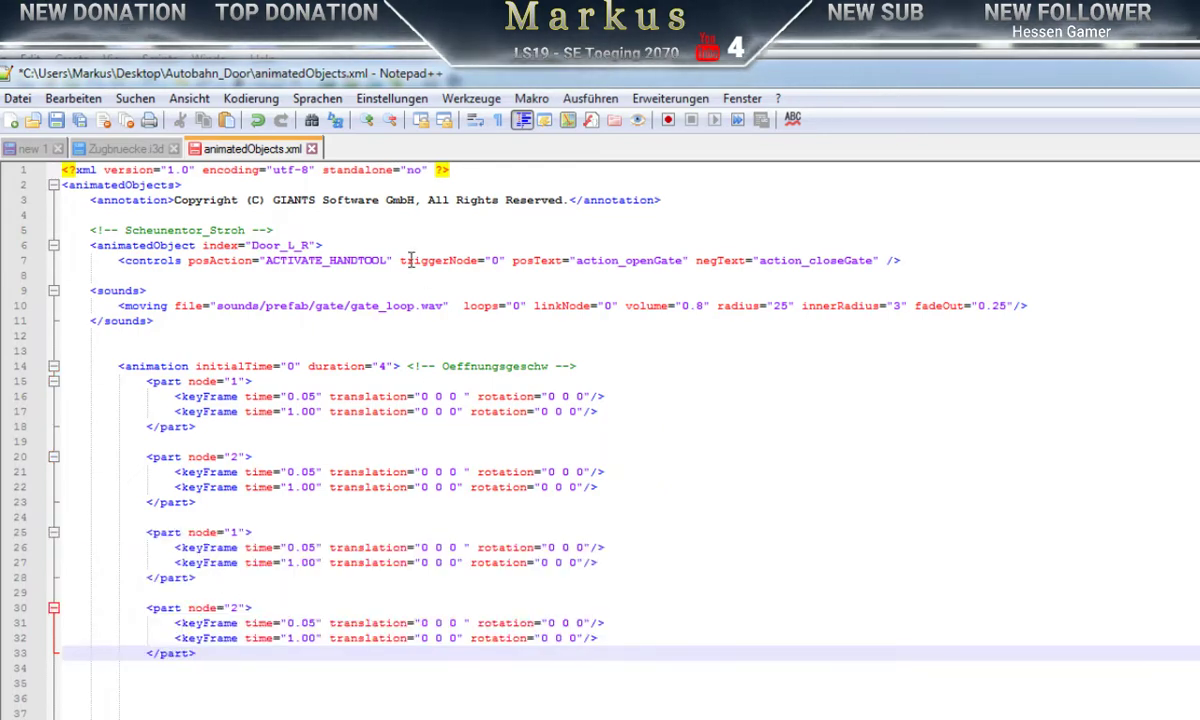
Step: Switch to GIANTS Editor, display the object attributes and examine the index paths of the first three door groups under Door_L_R
{"action": "key", "text": "alt+Tab"}
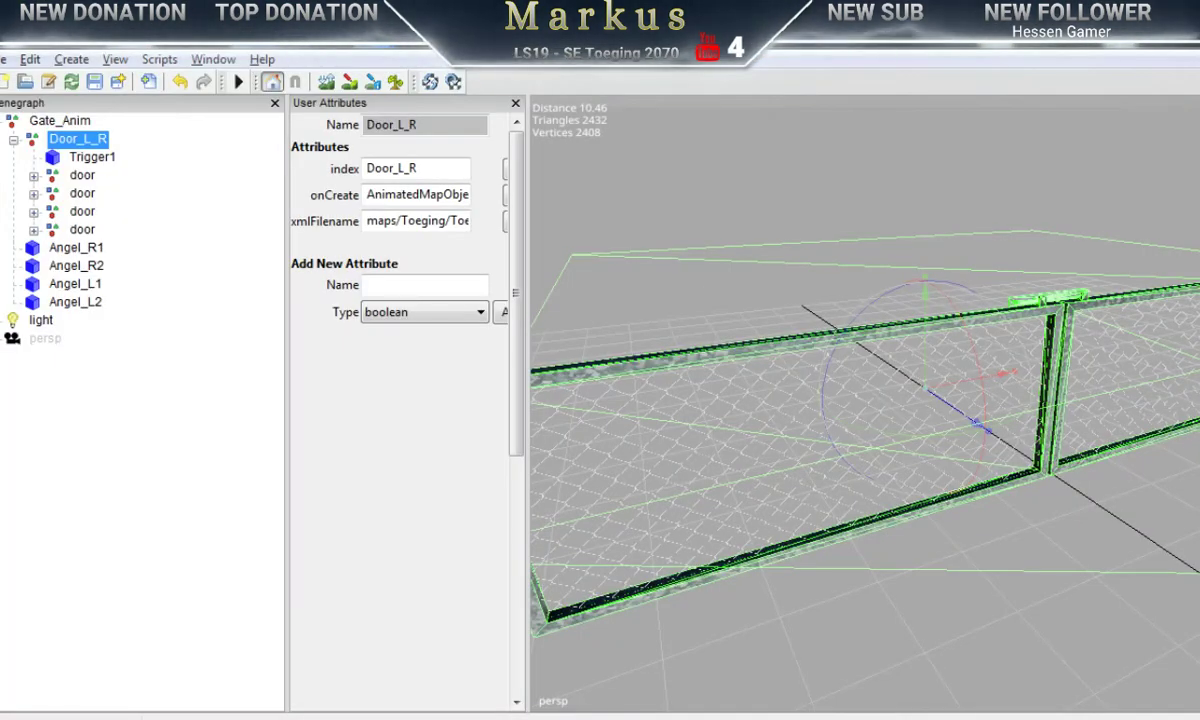
{"action": "left_click", "coordinate": [214, 61]}
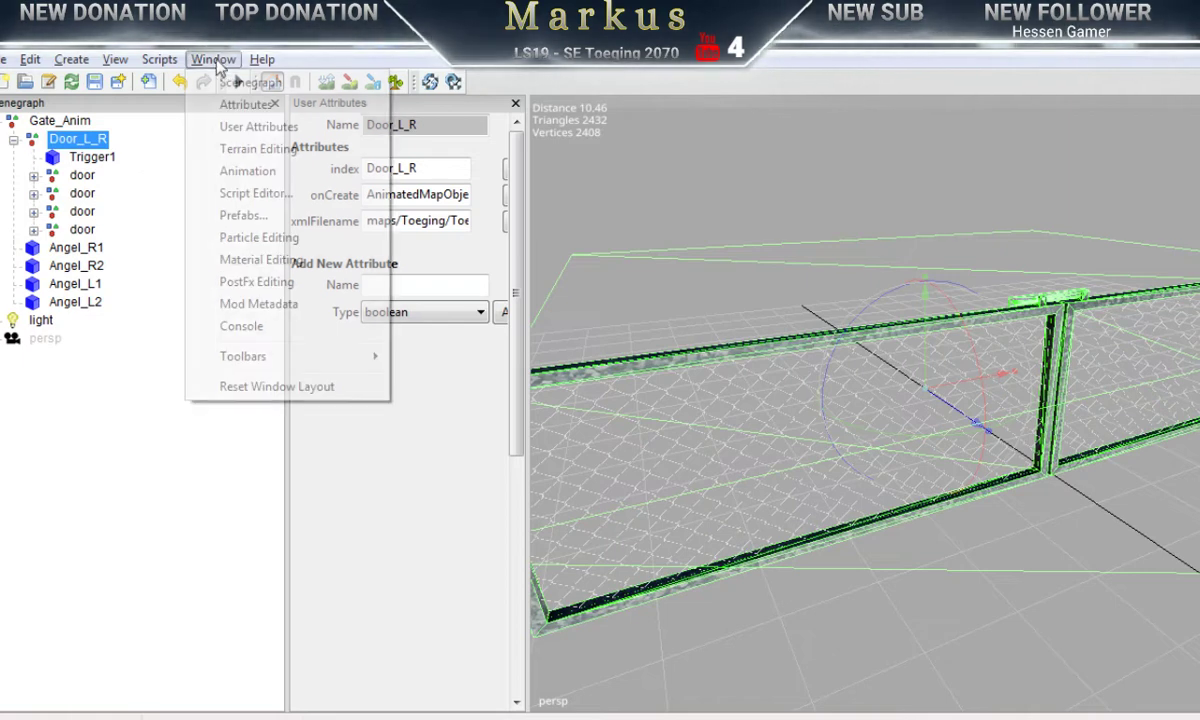
{"action": "left_click", "coordinate": [240, 105]}
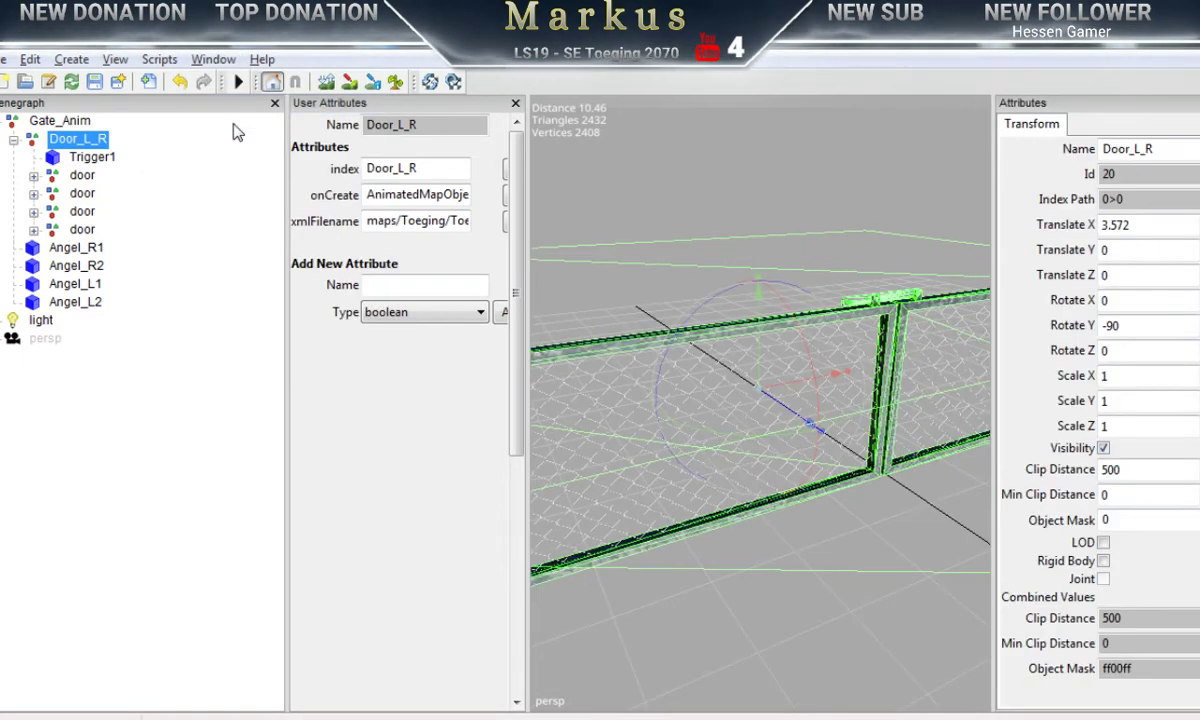
{"action": "left_click", "coordinate": [81, 176]}
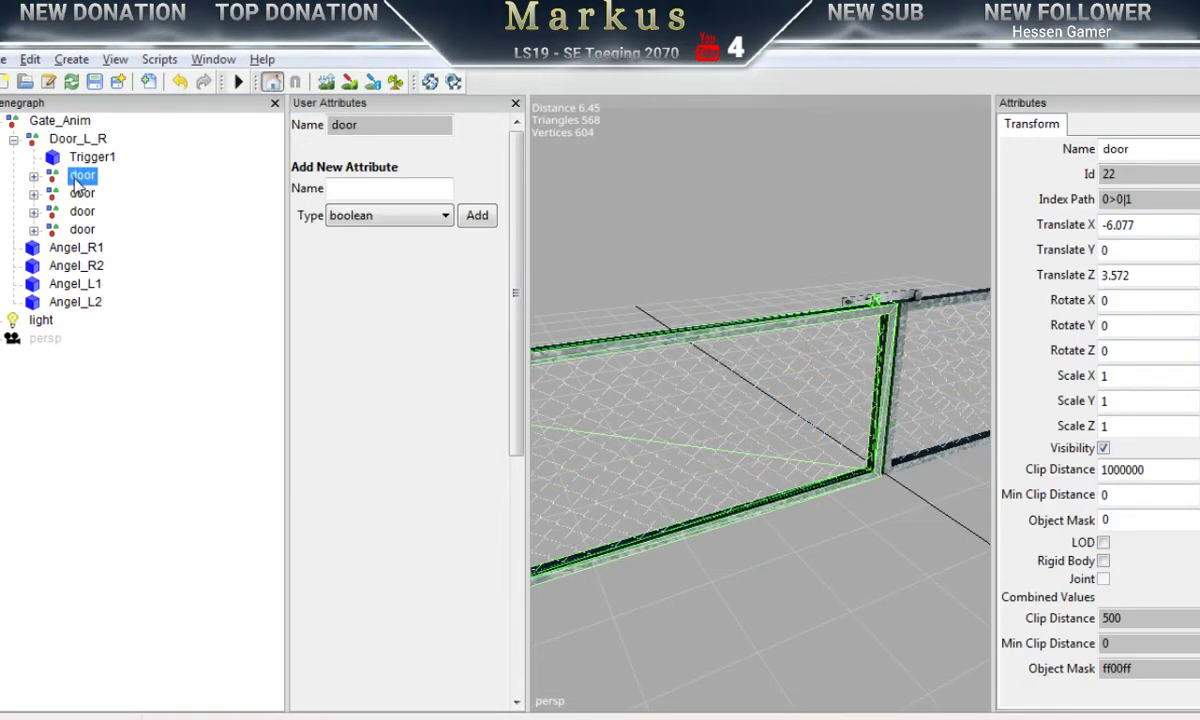
{"action": "left_click", "coordinate": [80, 195]}
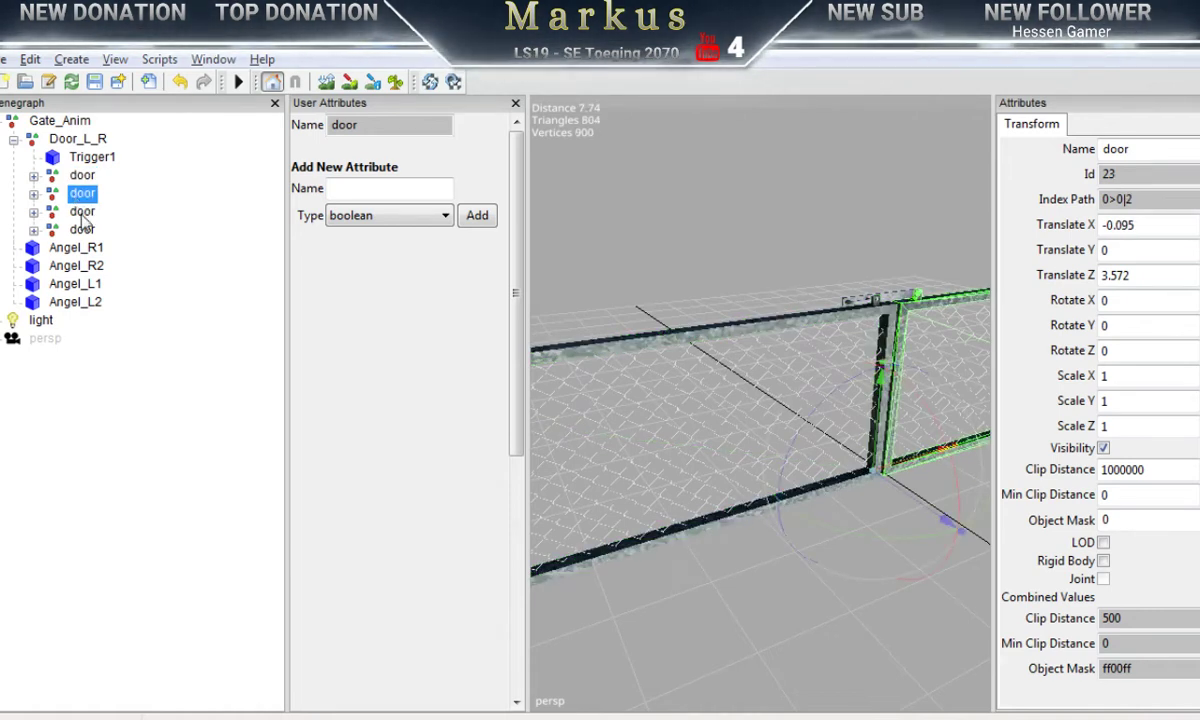
{"action": "left_click", "coordinate": [81, 212]}
Step: Switch back to Notepad++ and set the node number of the third part block to 3
{"action": "left_click", "coordinate": [966, 717]}
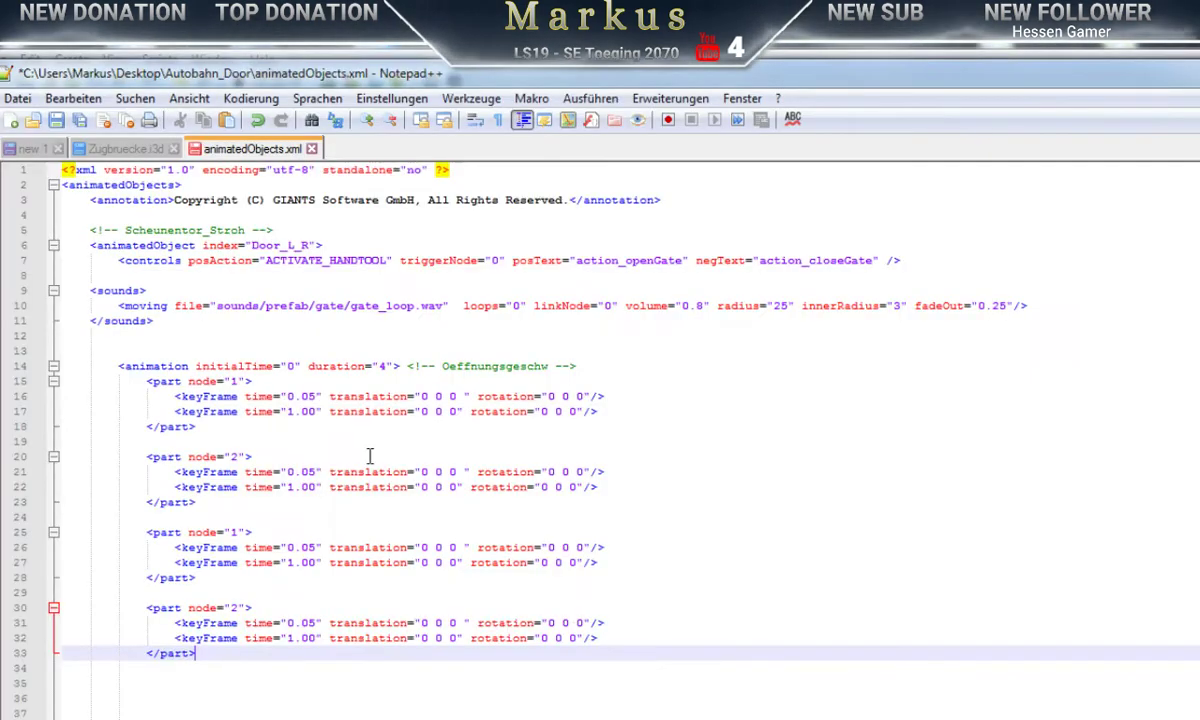
{"action": "left_click", "coordinate": [232, 532]}
{"action": "double_click", "coordinate": [233, 532]}
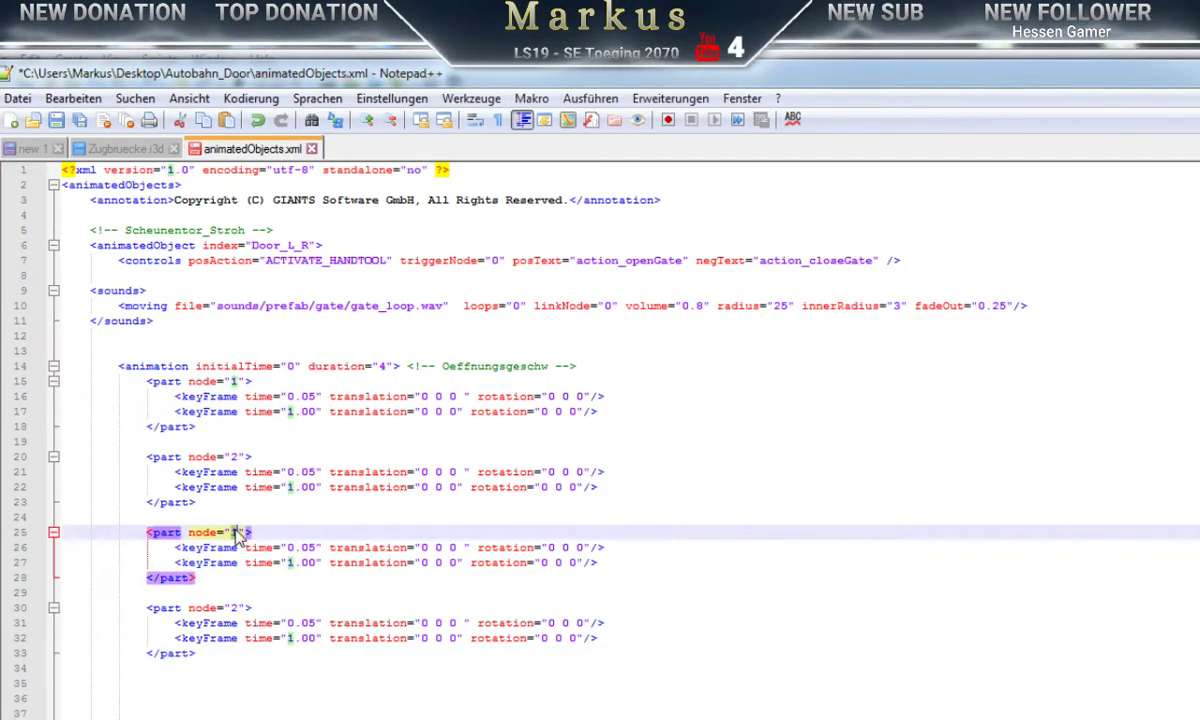
{"action": "type", "text": "3"}
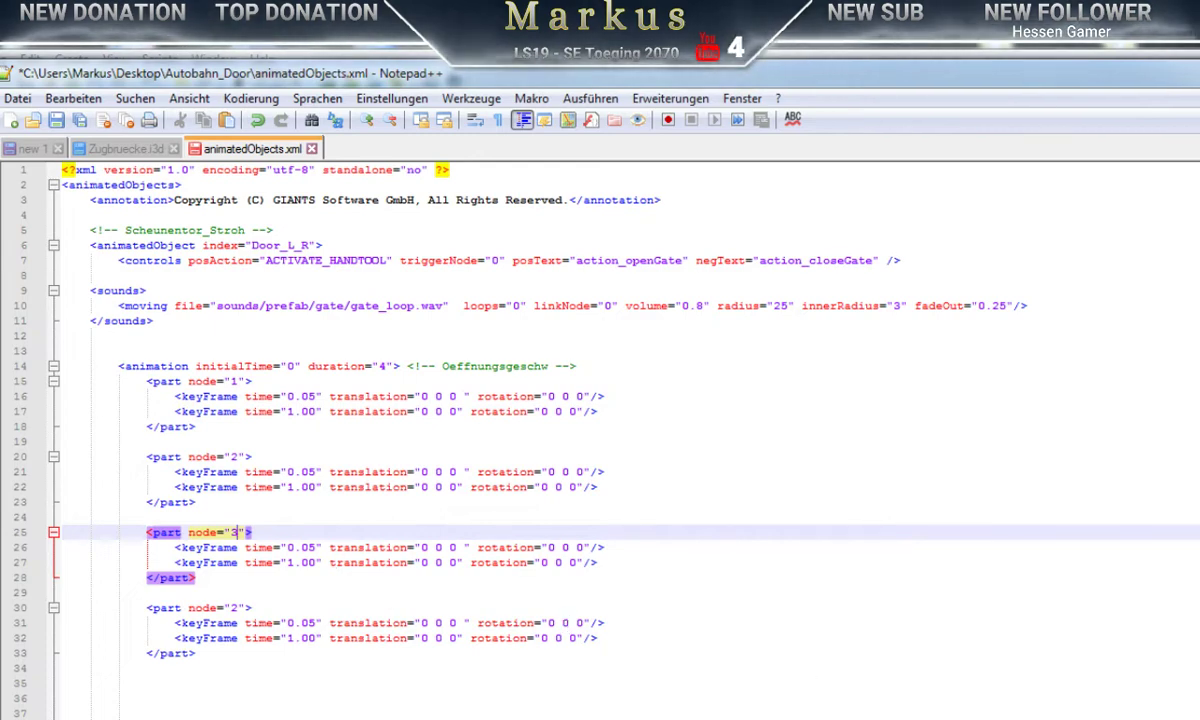
Step: Check the fourth door group's index path in GIANTS Editor, return to Notepad++ and set the fourth part block's node number to 4
{"action": "key", "text": "alt+Tab"}
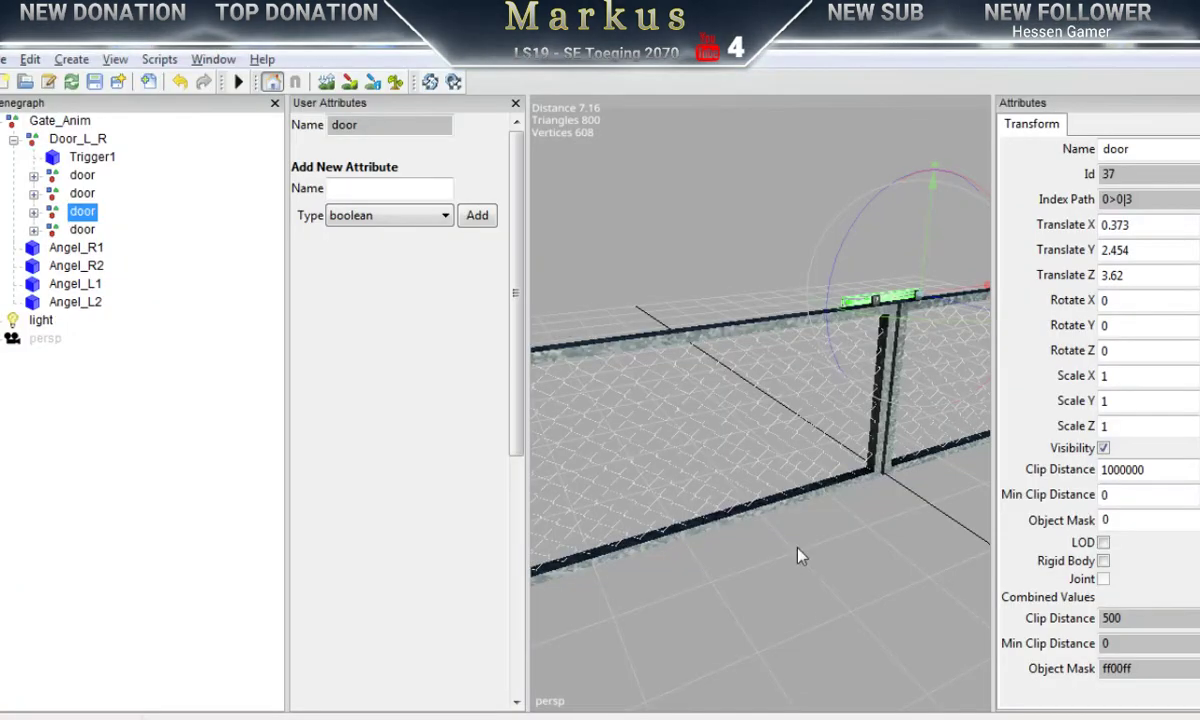
{"action": "left_click", "coordinate": [81, 230]}
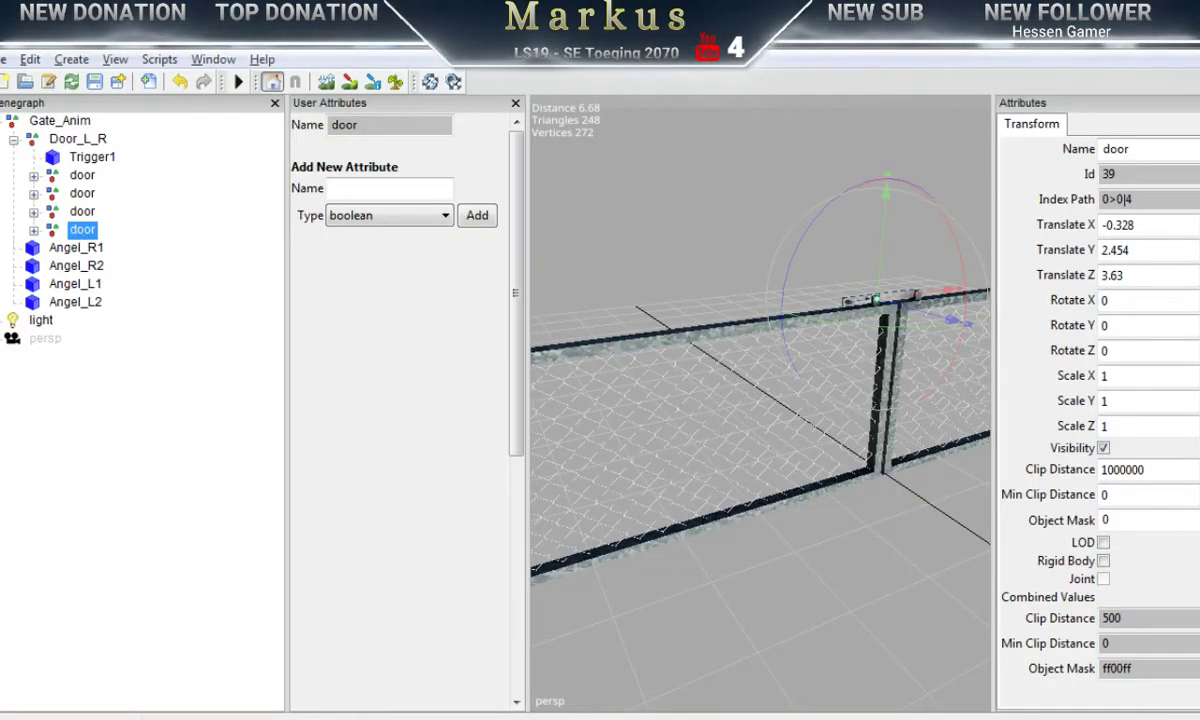
{"action": "key", "text": "alt+Tab"}
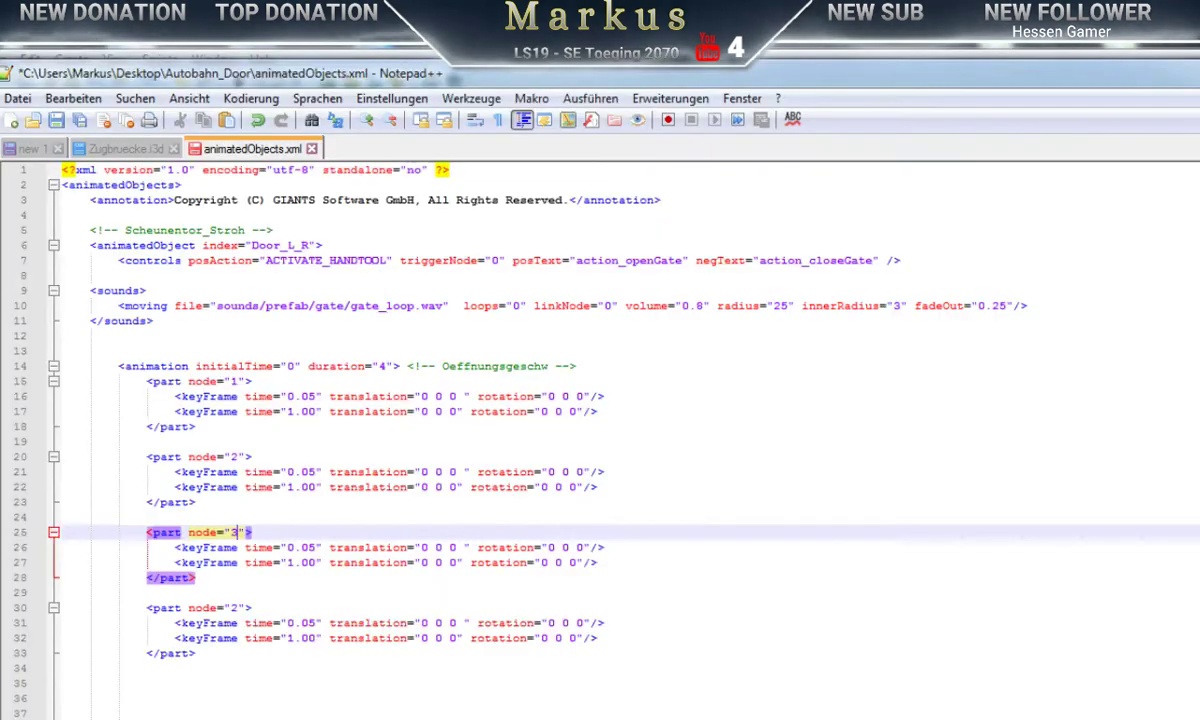
{"action": "double_click", "coordinate": [234, 608]}
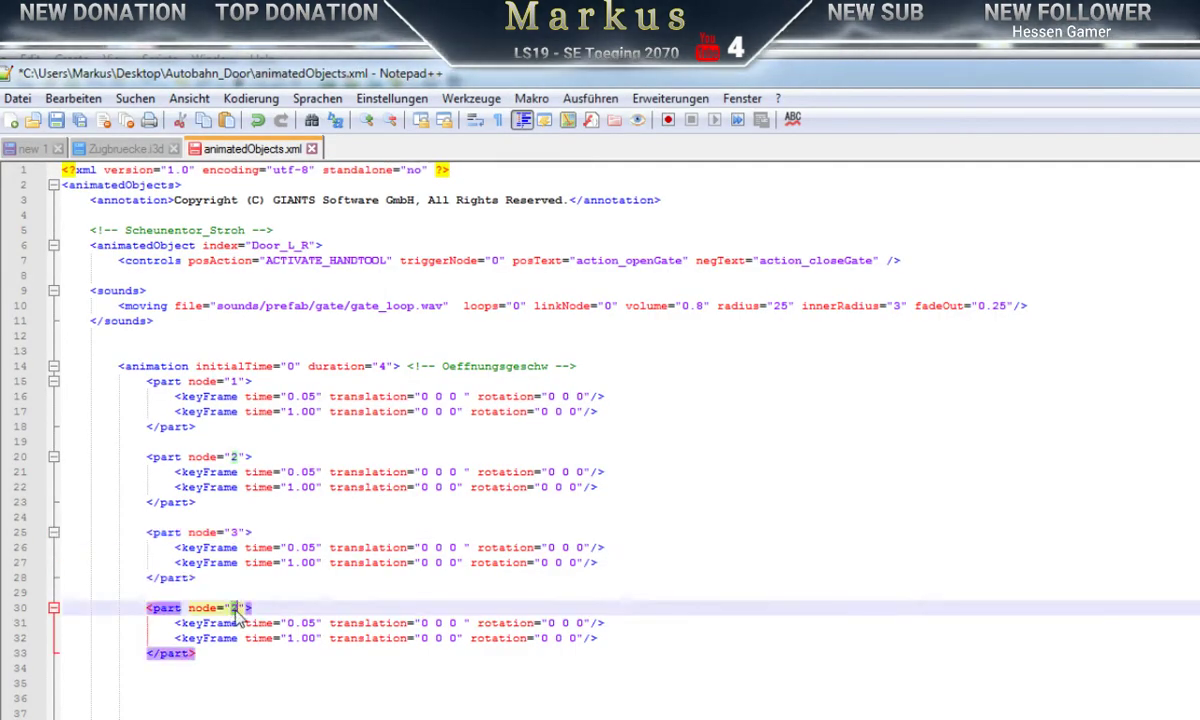
{"action": "type", "text": "4"}
Step: Transfer the first door group's Translate X of -6.077 from GIANTS Editor into part 1's 0.05 keyframe translation in Notepad++
{"action": "left_click", "coordinate": [760, 52]}
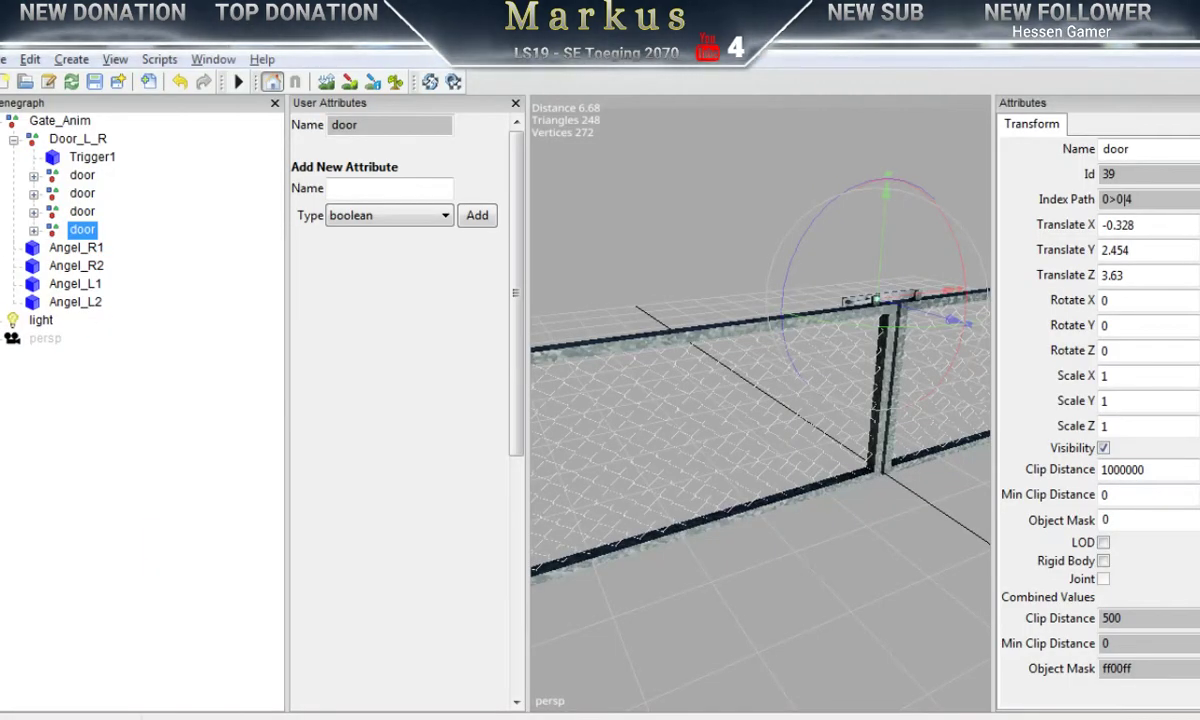
{"action": "left_click", "coordinate": [82, 176]}
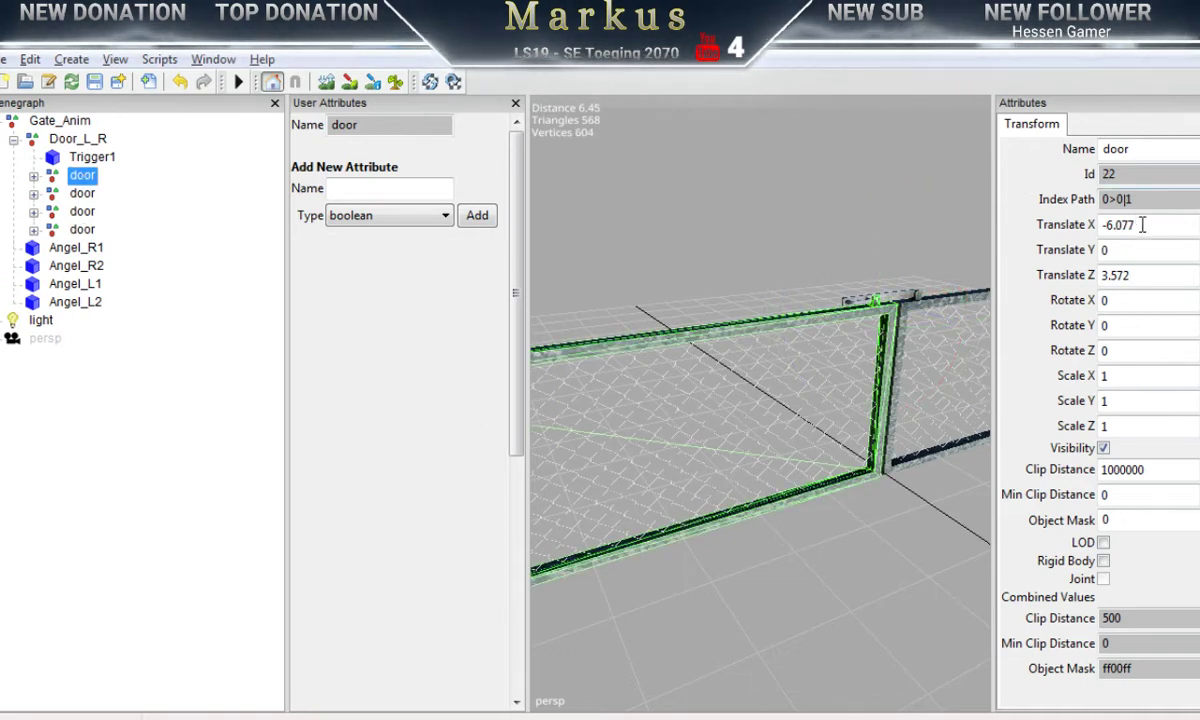
{"action": "left_click_drag", "start_coordinate": [1144, 223], "coordinate": [1093, 224]}
{"action": "key", "text": "ctrl+c"}
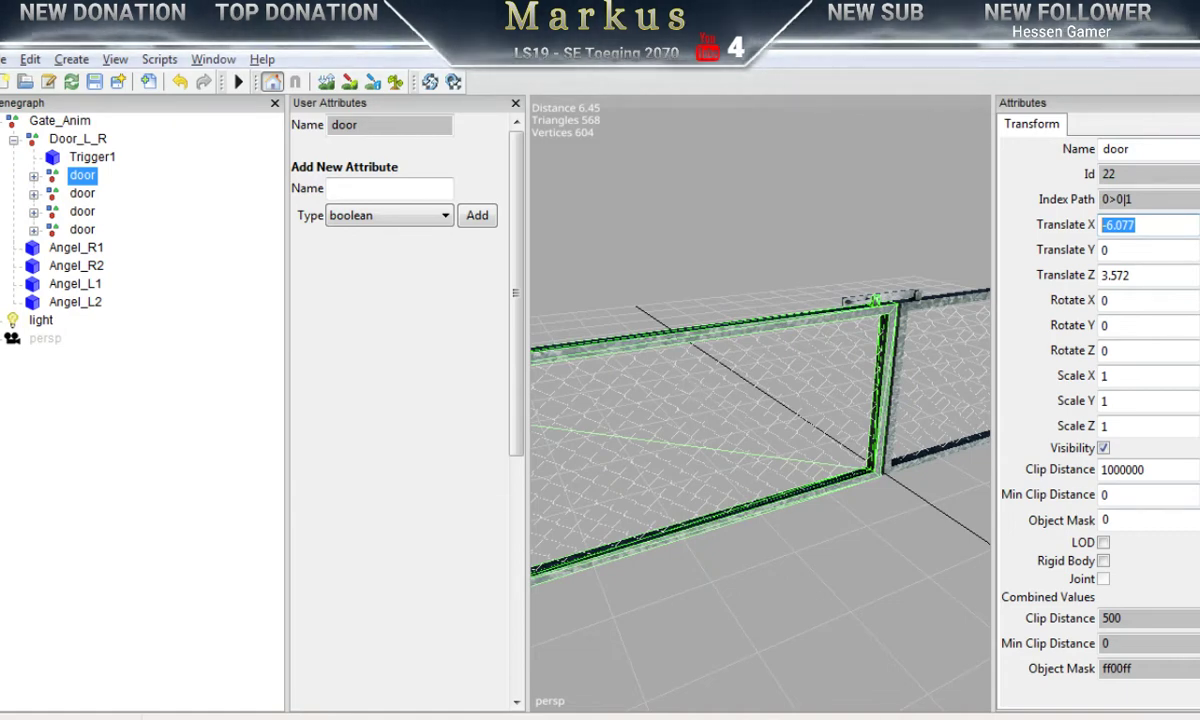
{"action": "key", "text": "alt+Tab"}
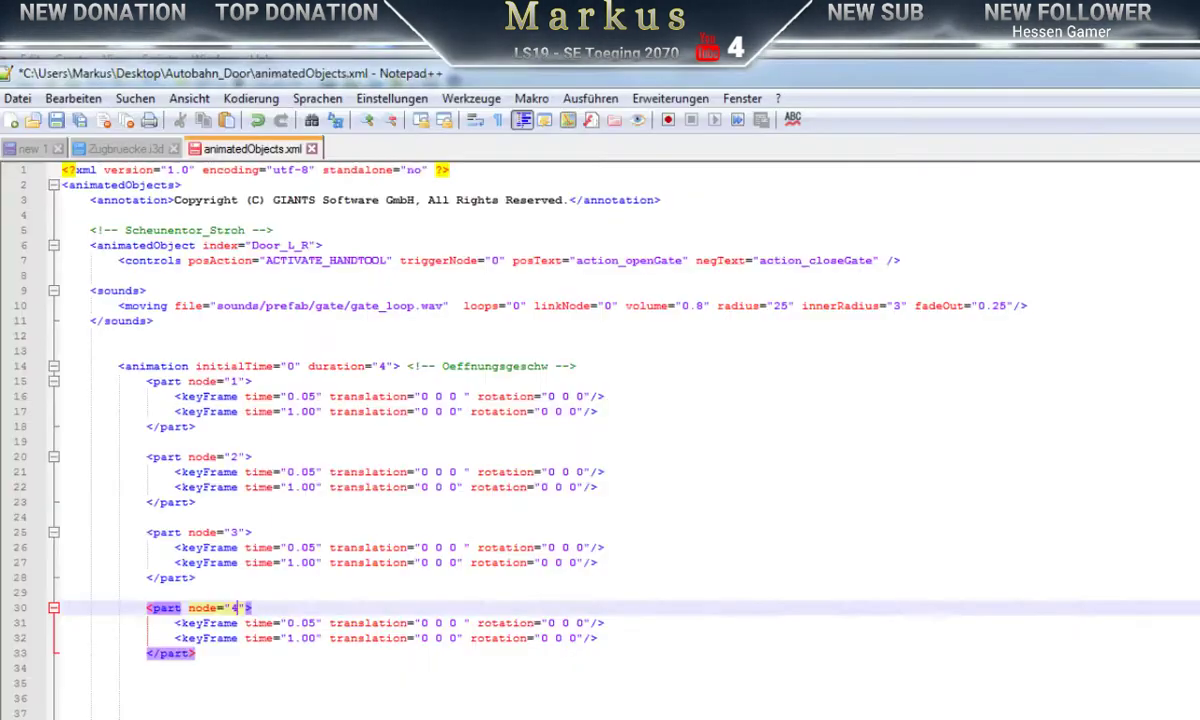
{"action": "double_click", "coordinate": [422, 396]}
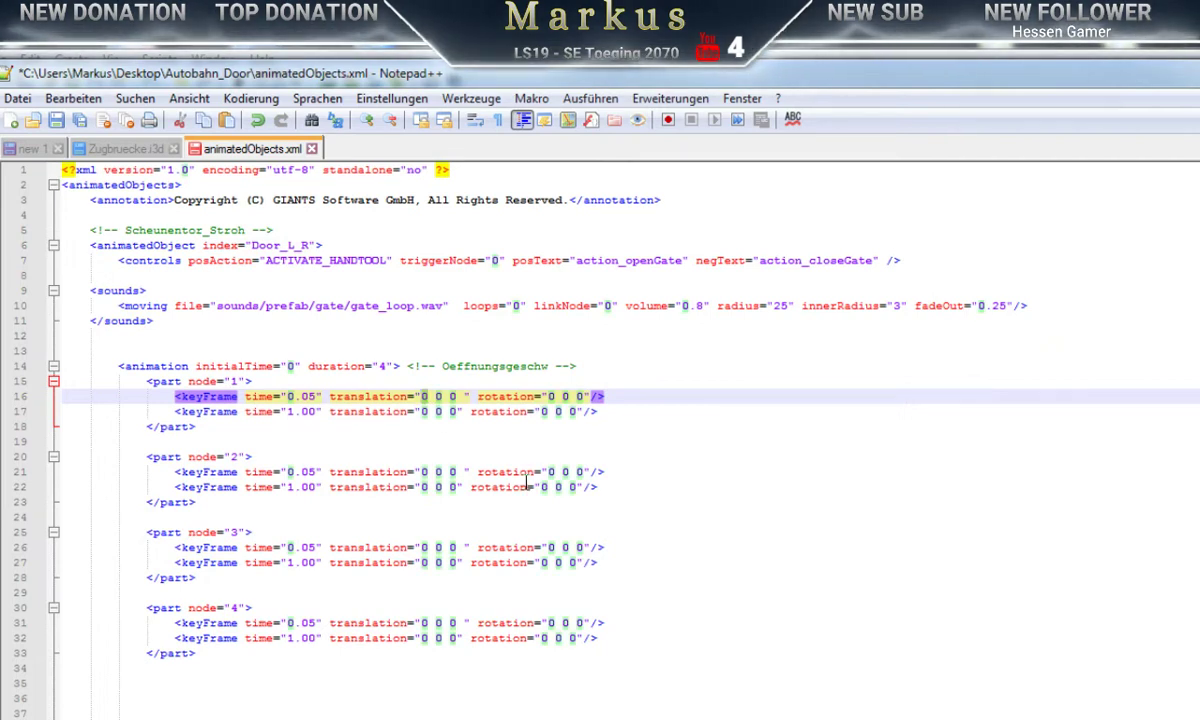
{"action": "key", "text": "ctrl+v"}
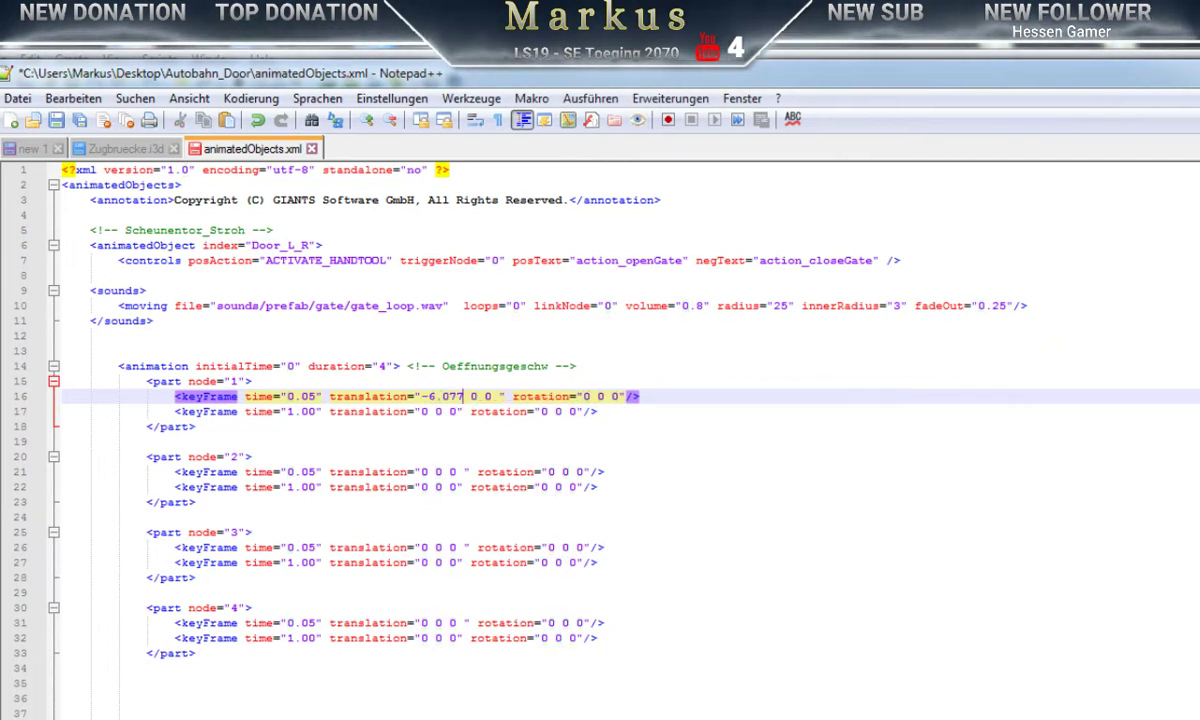
Step: Transfer the first door group's Translate Z of 3.572 from GIANTS Editor into part 1's 0.05 keyframe in Notepad++ and remove the trailing space
{"action": "mouse_move", "coordinate": [1000, 719]}
{"action": "left_click", "coordinate": [955, 719]}
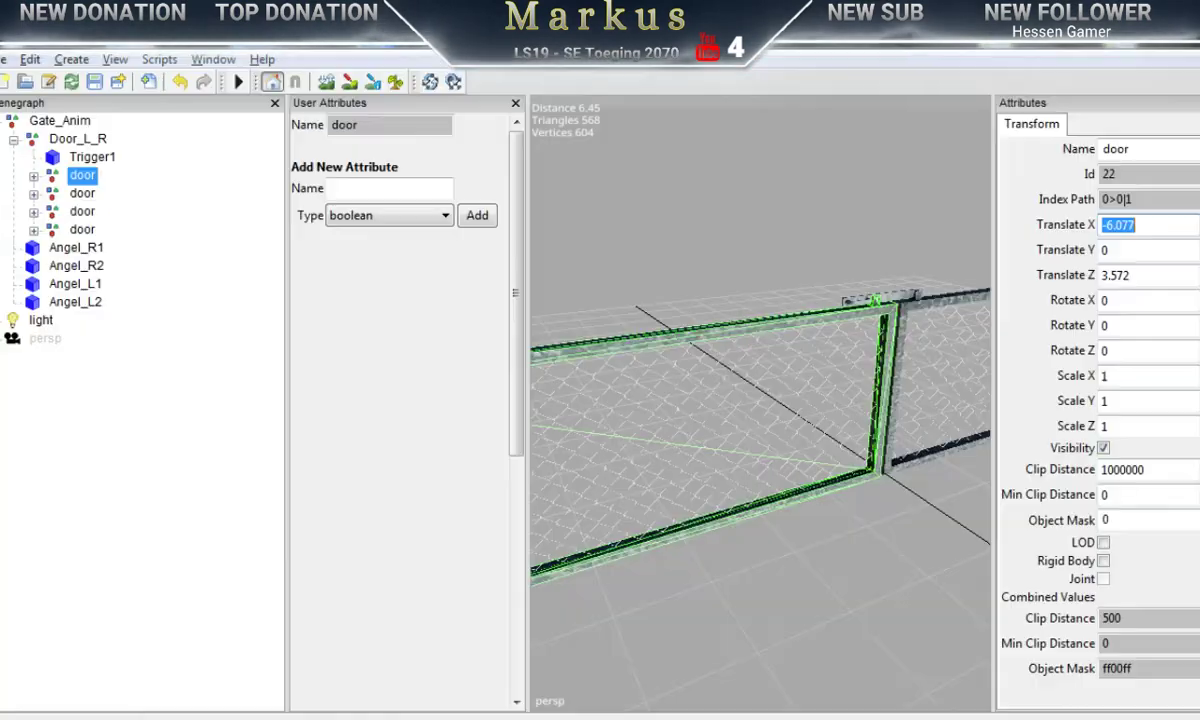
{"action": "left_click", "coordinate": [1147, 278]}
{"action": "key", "text": "ctrl+c"}
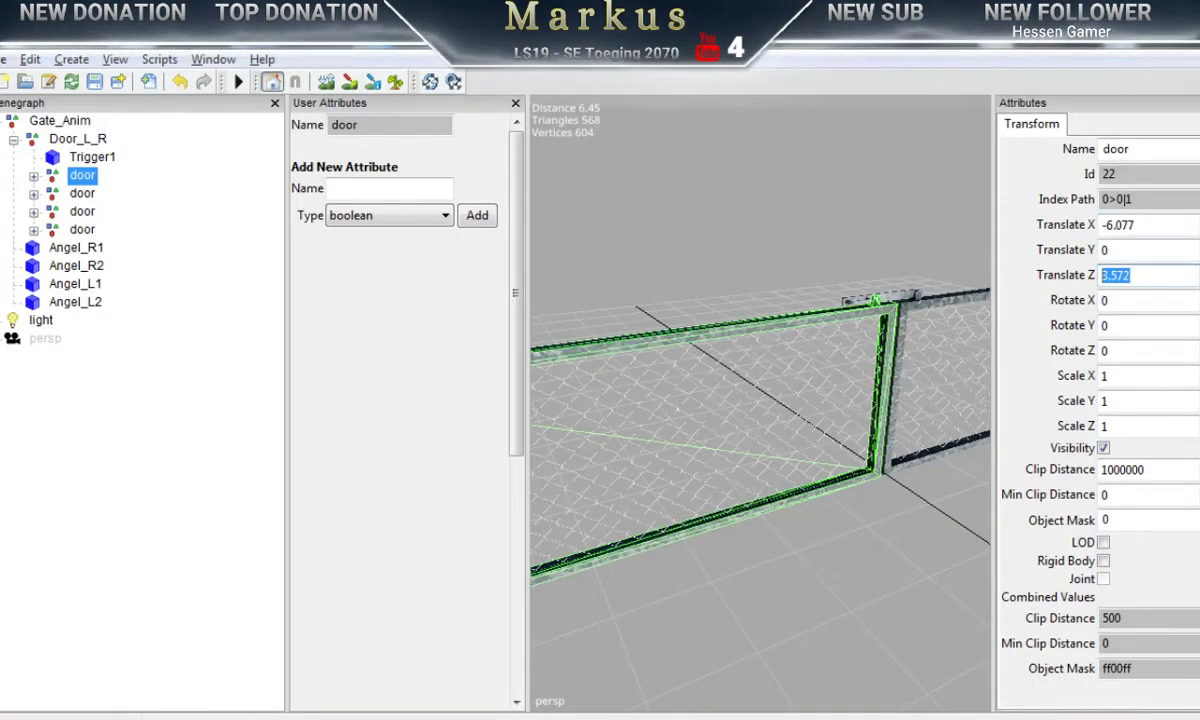
{"action": "key", "text": "alt+Tab"}
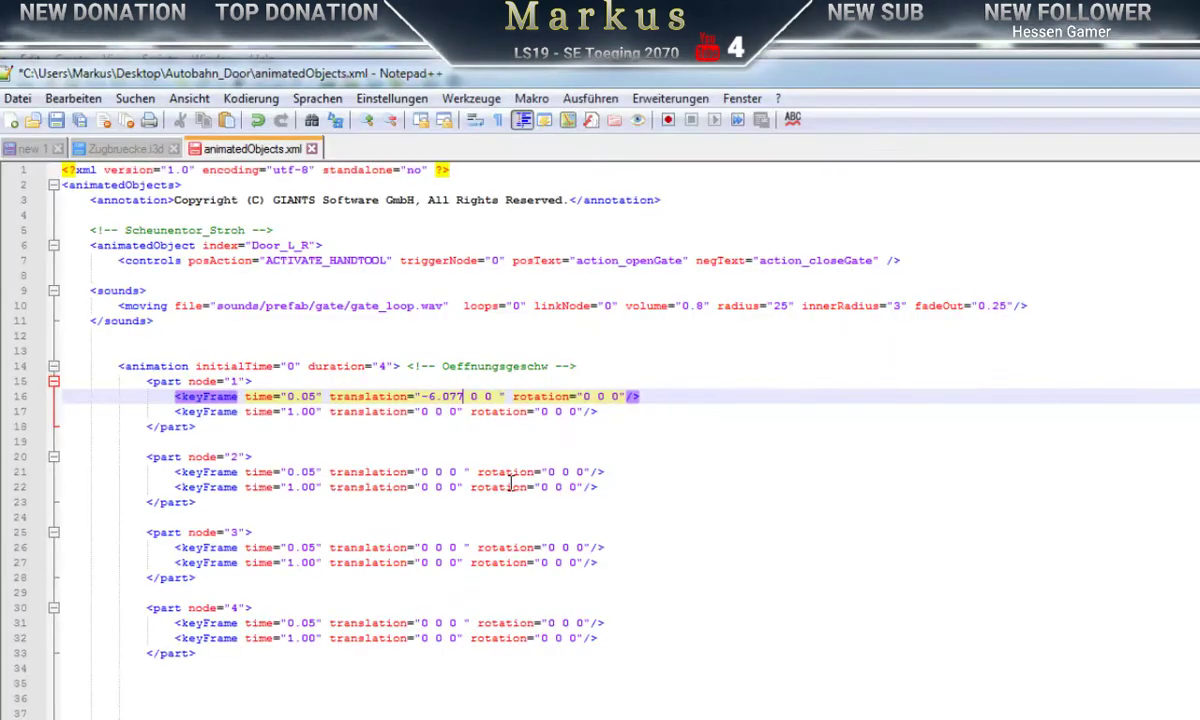
{"action": "double_click", "coordinate": [488, 397]}
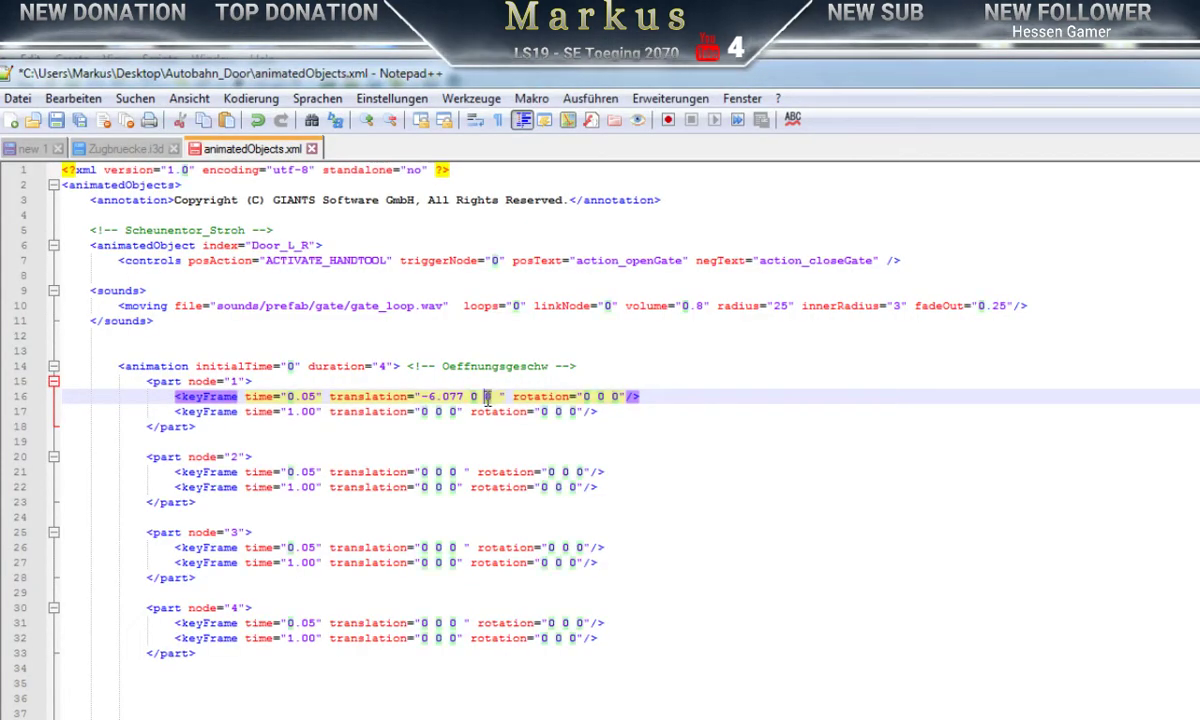
{"action": "key", "text": "ctrl+v"}
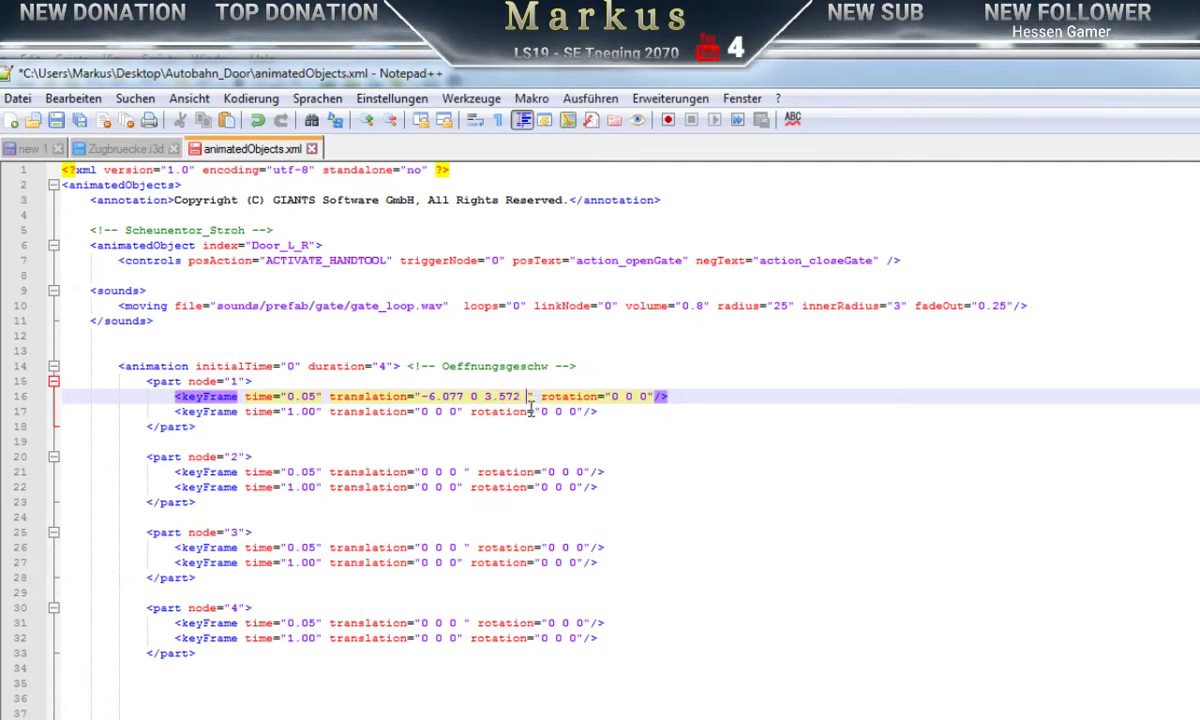
{"action": "key", "text": "Delete"}
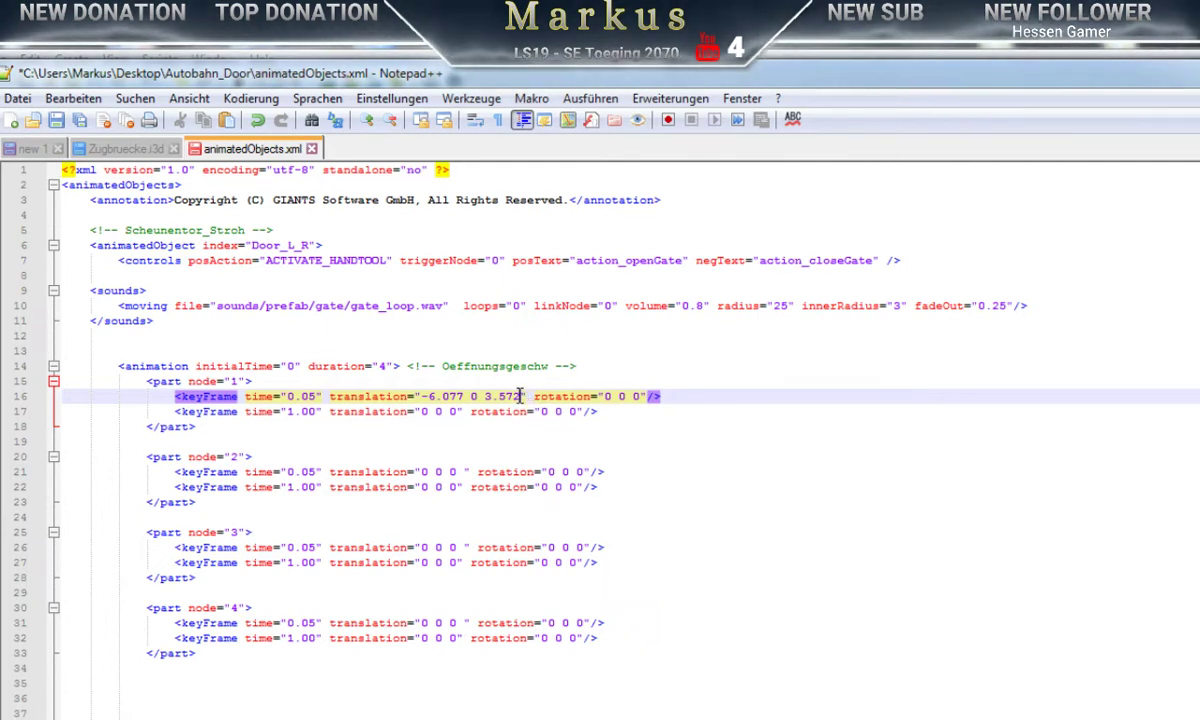
Step: Copy part 1's translation "-6.077 0 3.572" from the 0.05 keyframe into its 1.00 keyframe
{"action": "left_click_drag", "start_coordinate": [521, 396], "coordinate": [424, 400]}
{"action": "key", "text": "ctrl+c"}
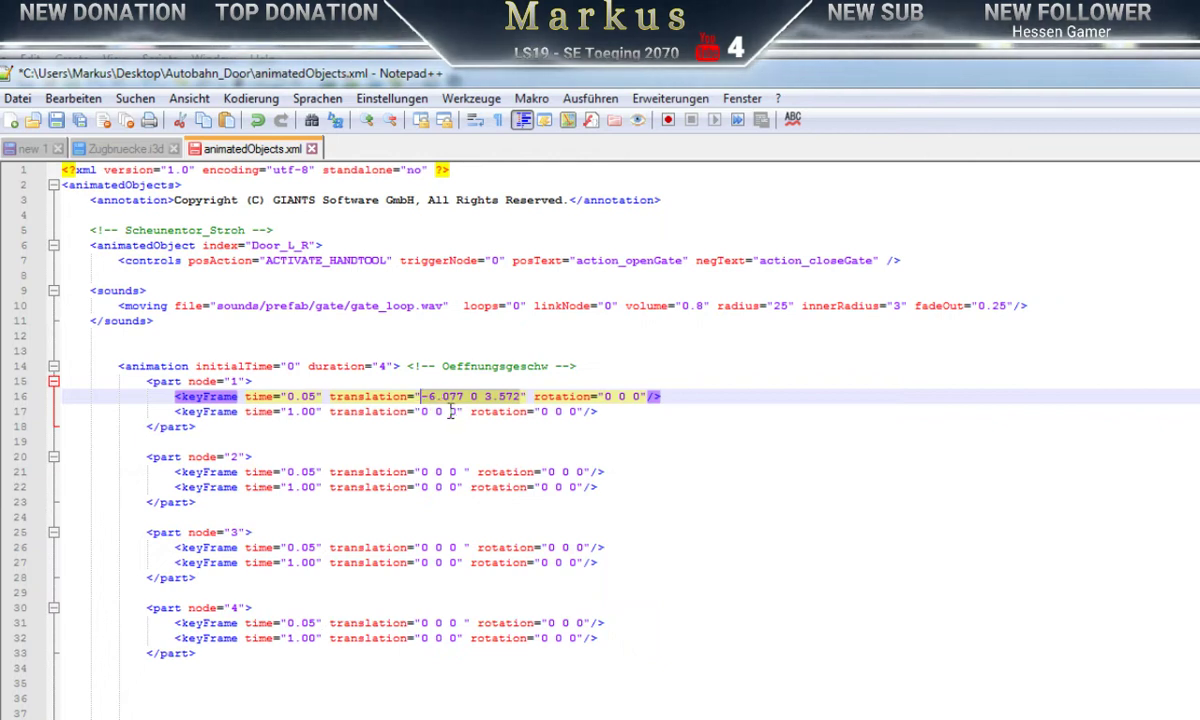
{"action": "left_click_drag", "start_coordinate": [455, 412], "coordinate": [425, 414]}
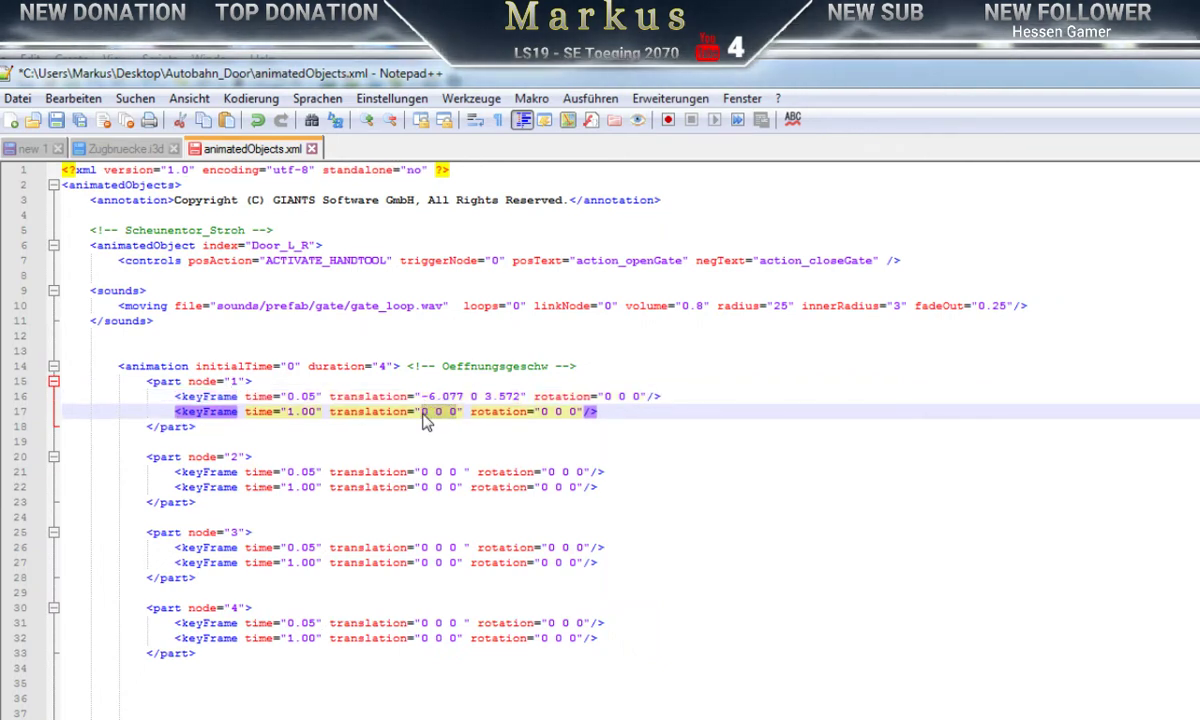
{"action": "key", "text": "ctrl+v"}
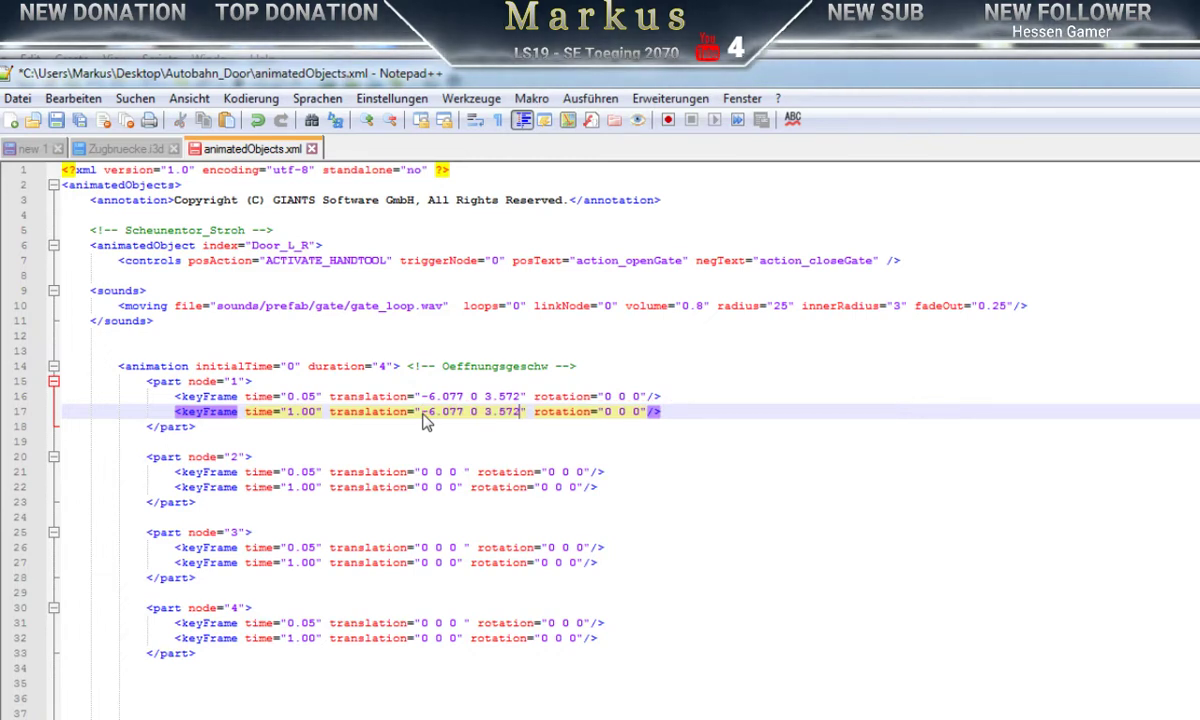
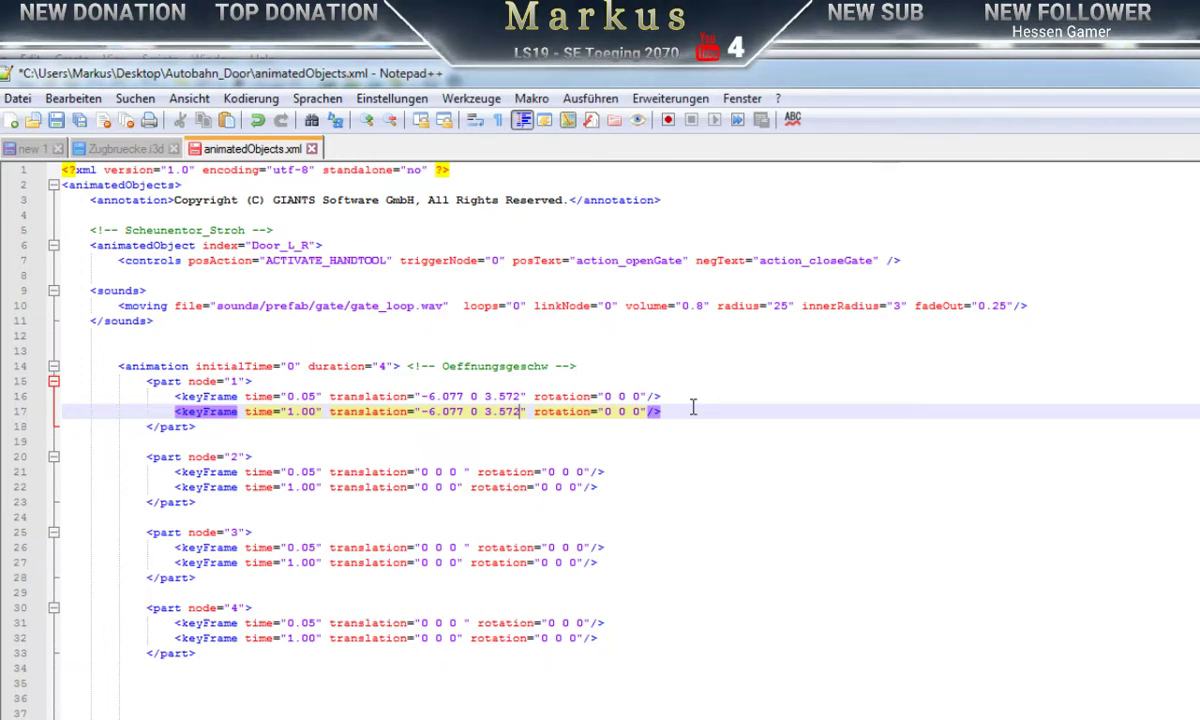
Step: Transfer the second door group's Translate X of -0.095 from GIANTS Editor into part 2's 0.05 keyframe translation in Notepad++
{"action": "left_click", "coordinate": [635, 58]}
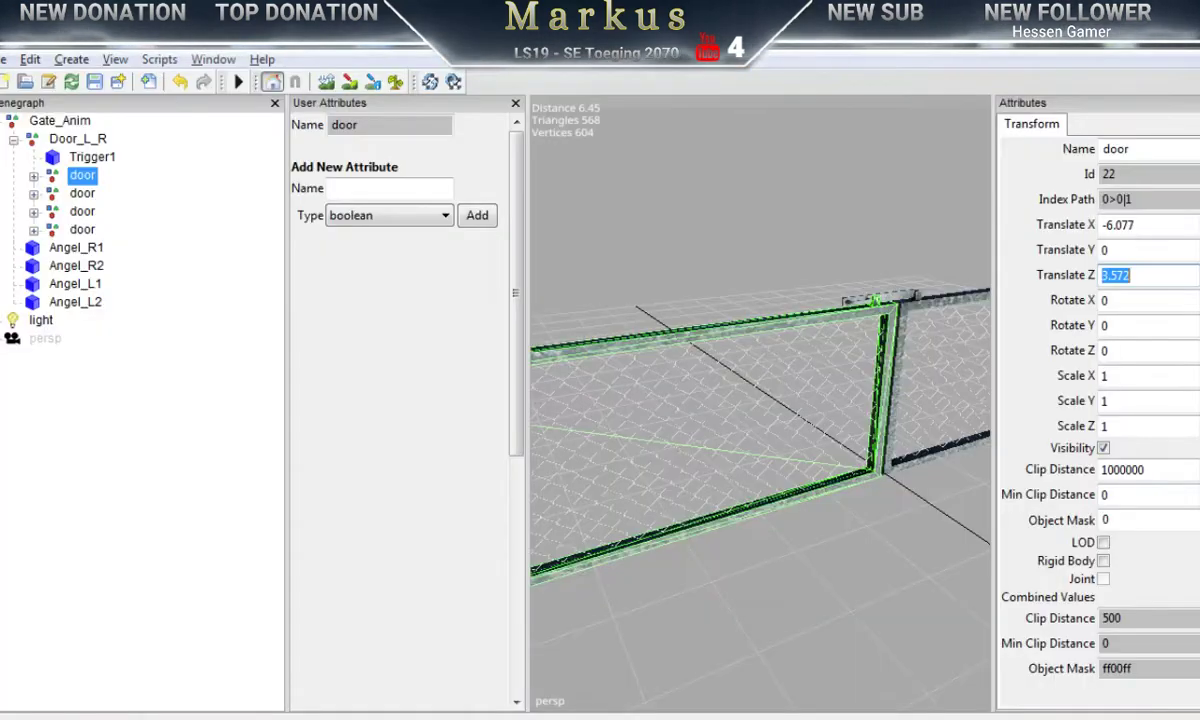
{"action": "left_click", "coordinate": [82, 193]}
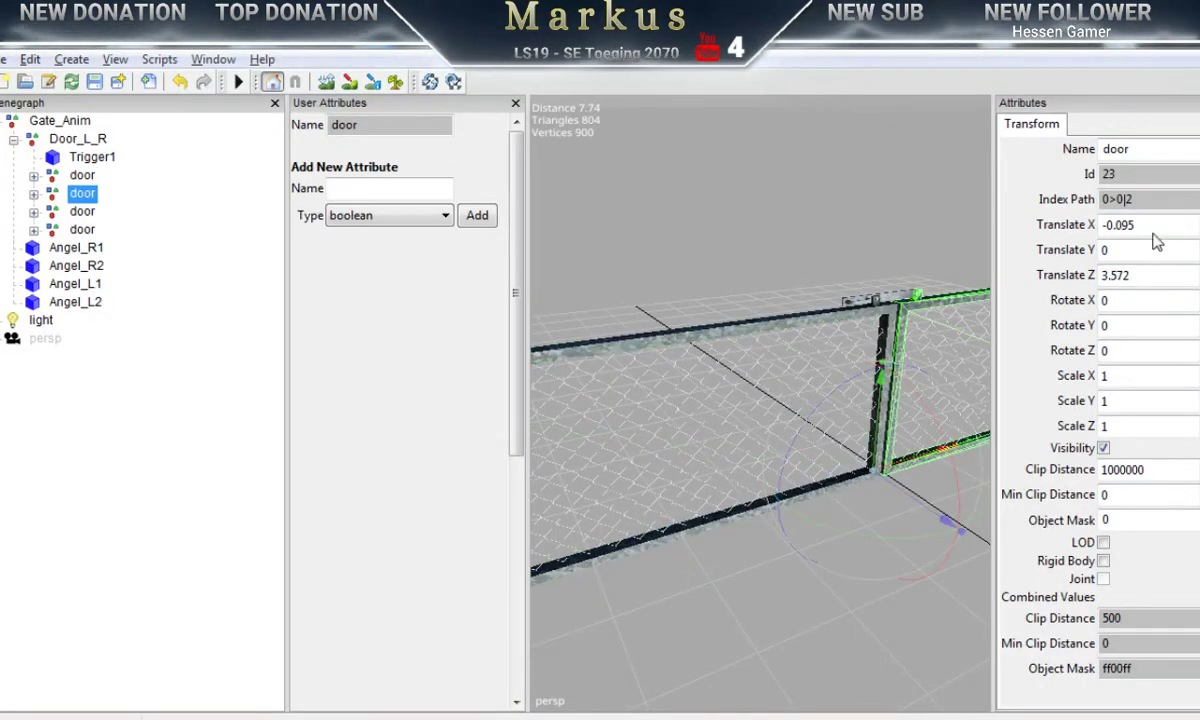
{"action": "left_click_drag", "start_coordinate": [1149, 224], "coordinate": [1085, 220]}
{"action": "key", "text": "ctrl+c"}
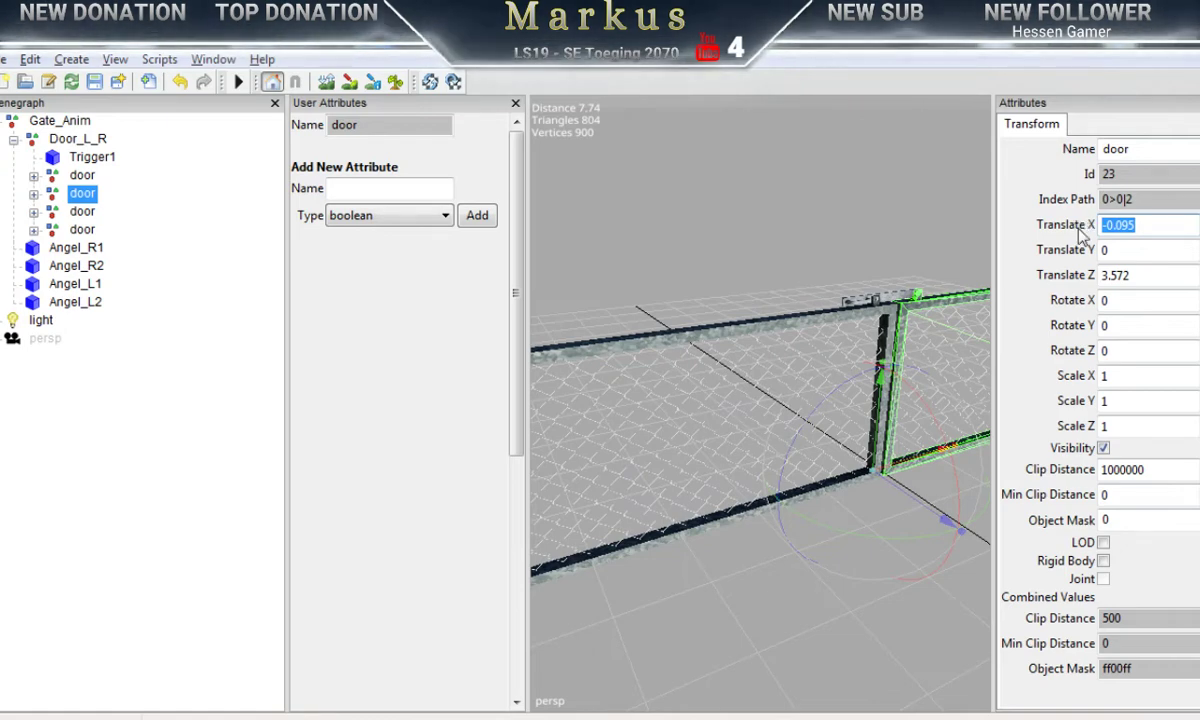
{"action": "key", "text": "alt+Tab"}
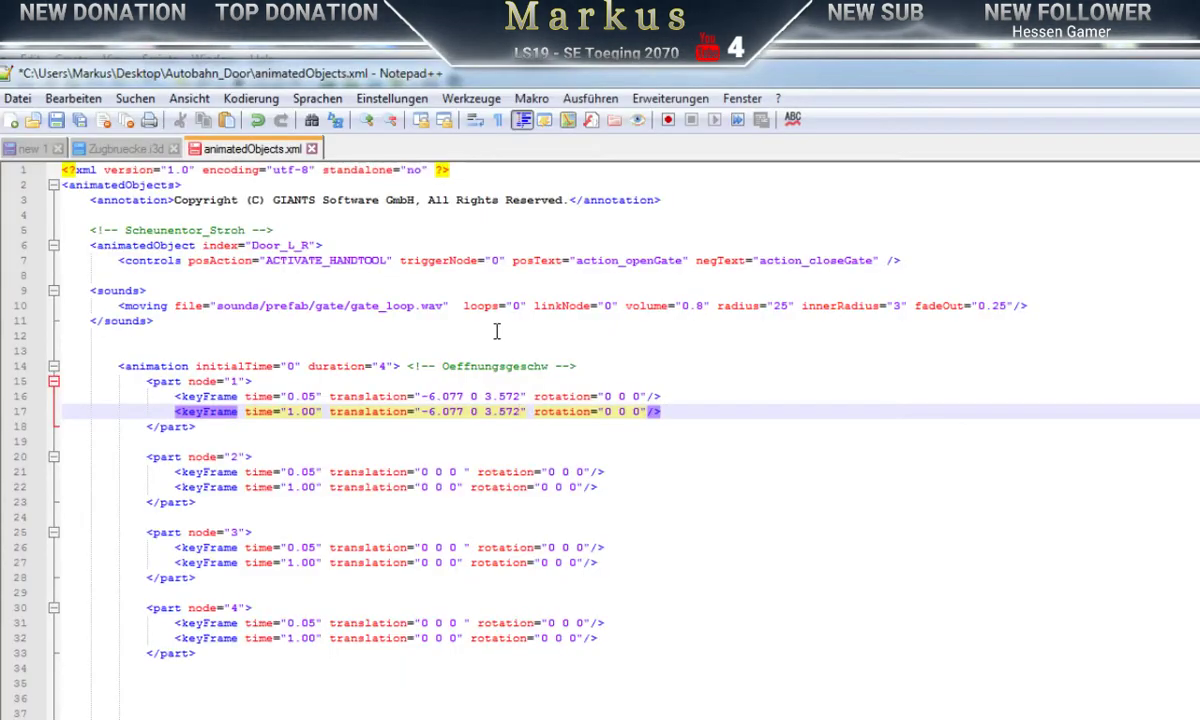
{"action": "double_click", "coordinate": [424, 471]}
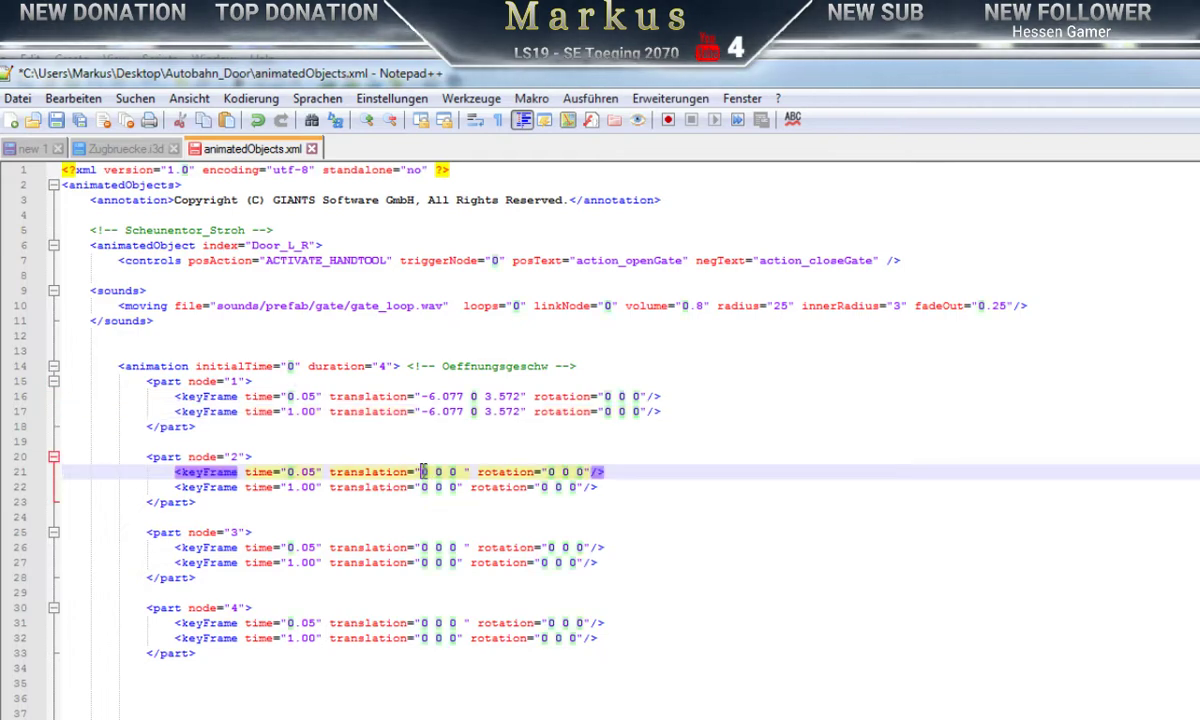
{"action": "key", "text": "ctrl+v"}
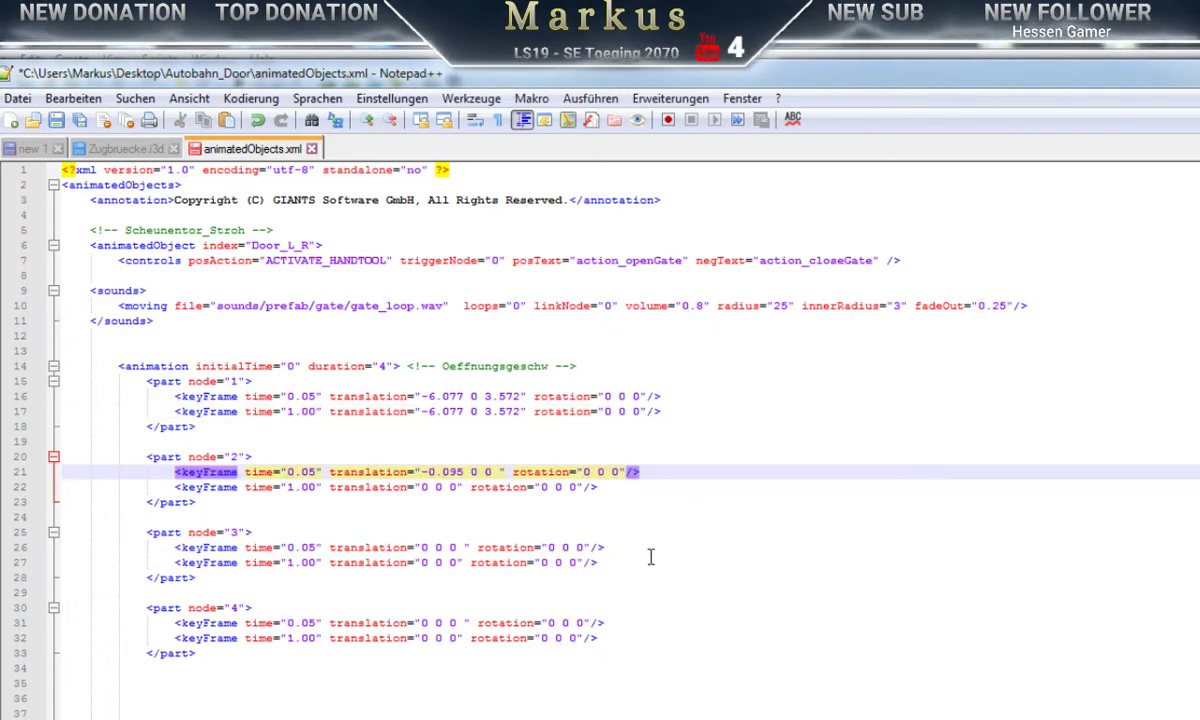
Step: Transfer the second door group's Translate Z of 3.572 from GIANTS Editor into part 2's 0.05 keyframe in Notepad++ and remove the trailing space
{"action": "key", "text": "alt+Tab"}
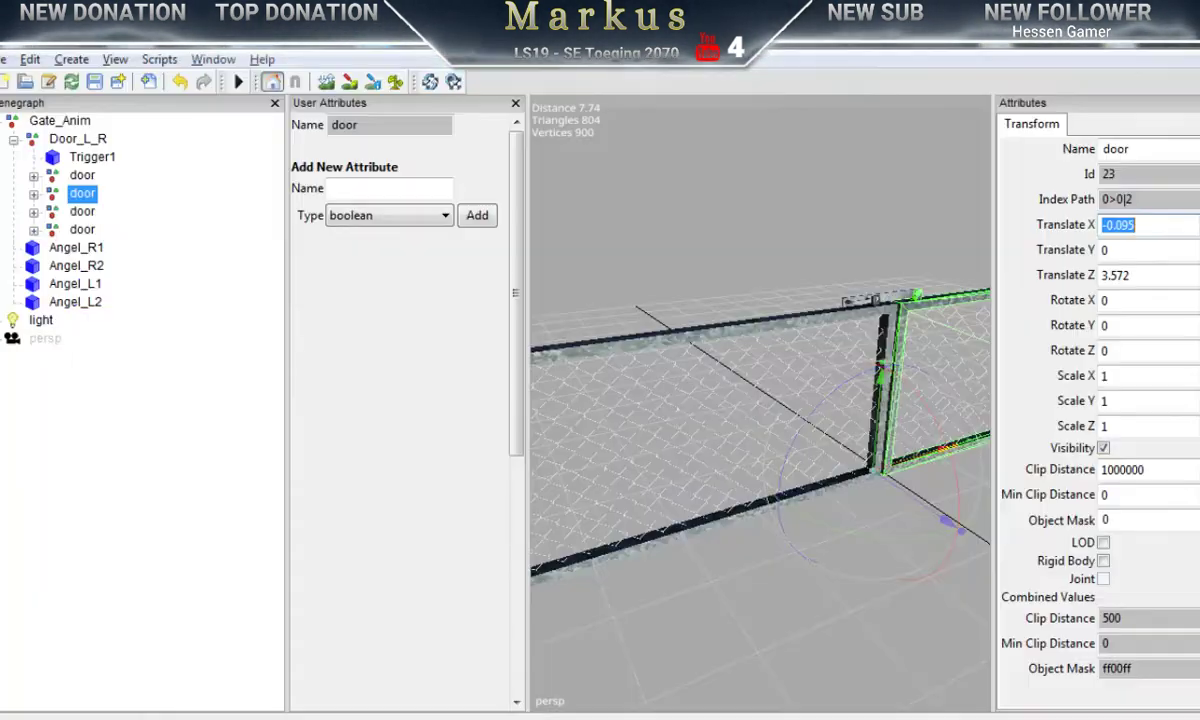
{"action": "left_click", "coordinate": [1141, 274]}
{"action": "left_click_drag", "start_coordinate": [1141, 274], "coordinate": [1066, 285]}
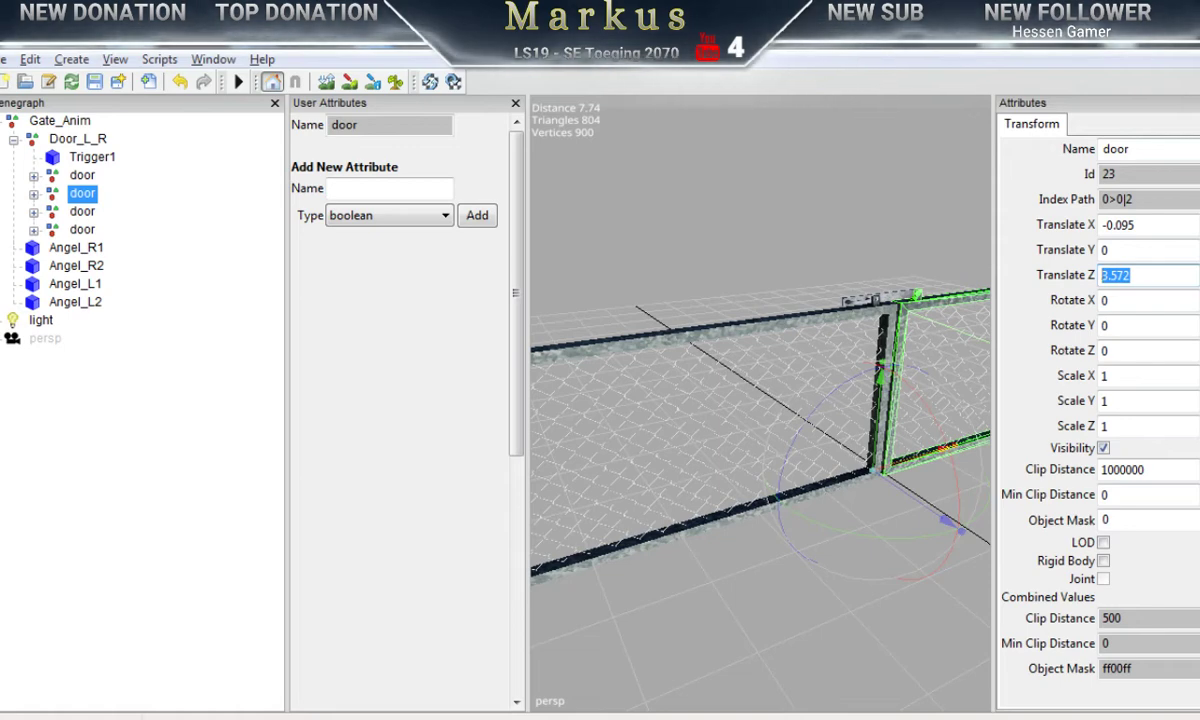
{"action": "key", "text": "alt+Tab"}
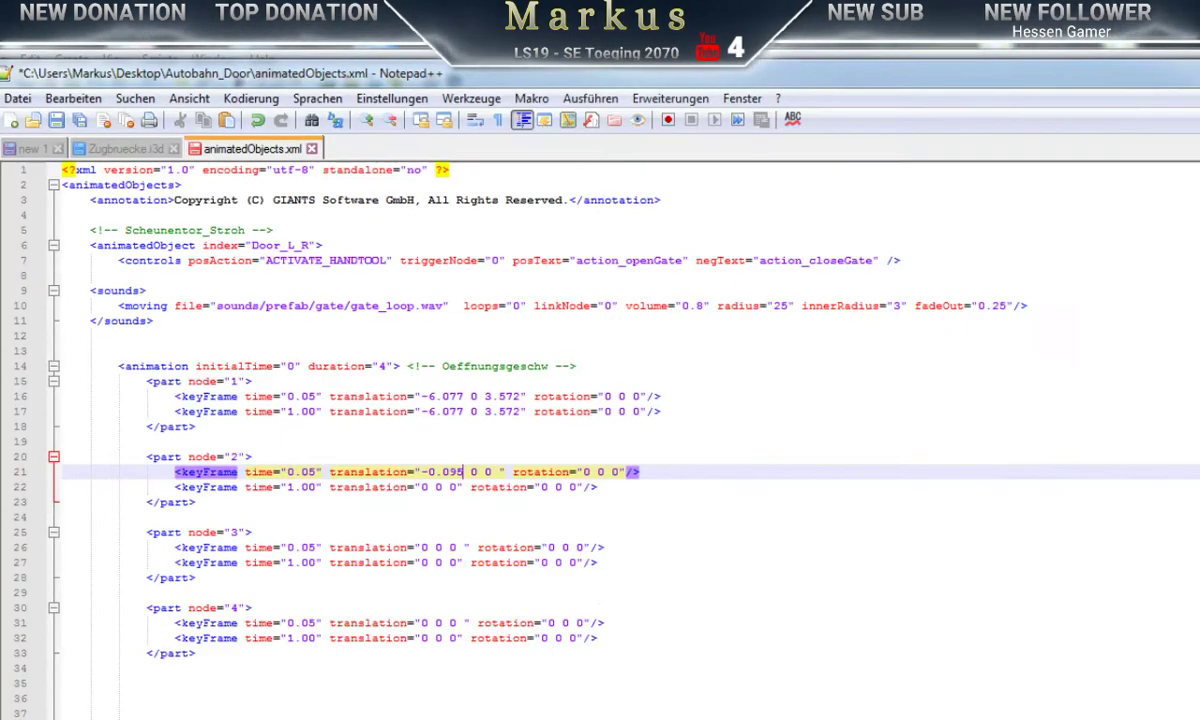
{"action": "double_click", "coordinate": [488, 472]}
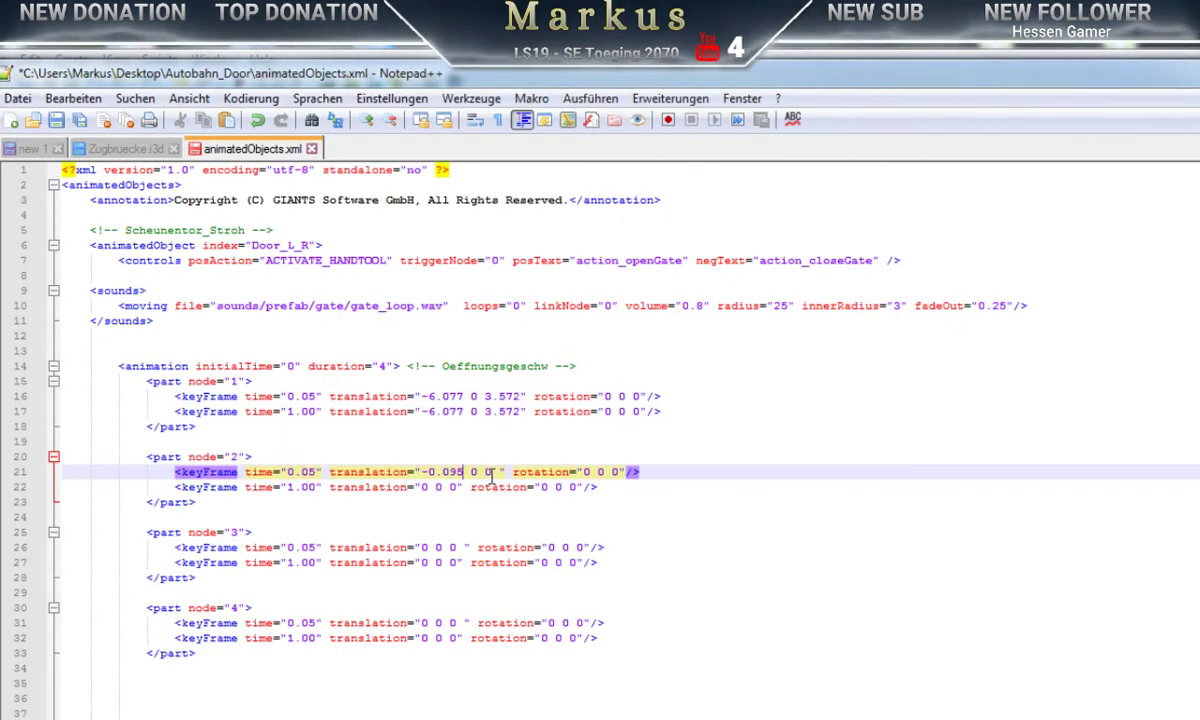
{"action": "double_click", "coordinate": [489, 473]}
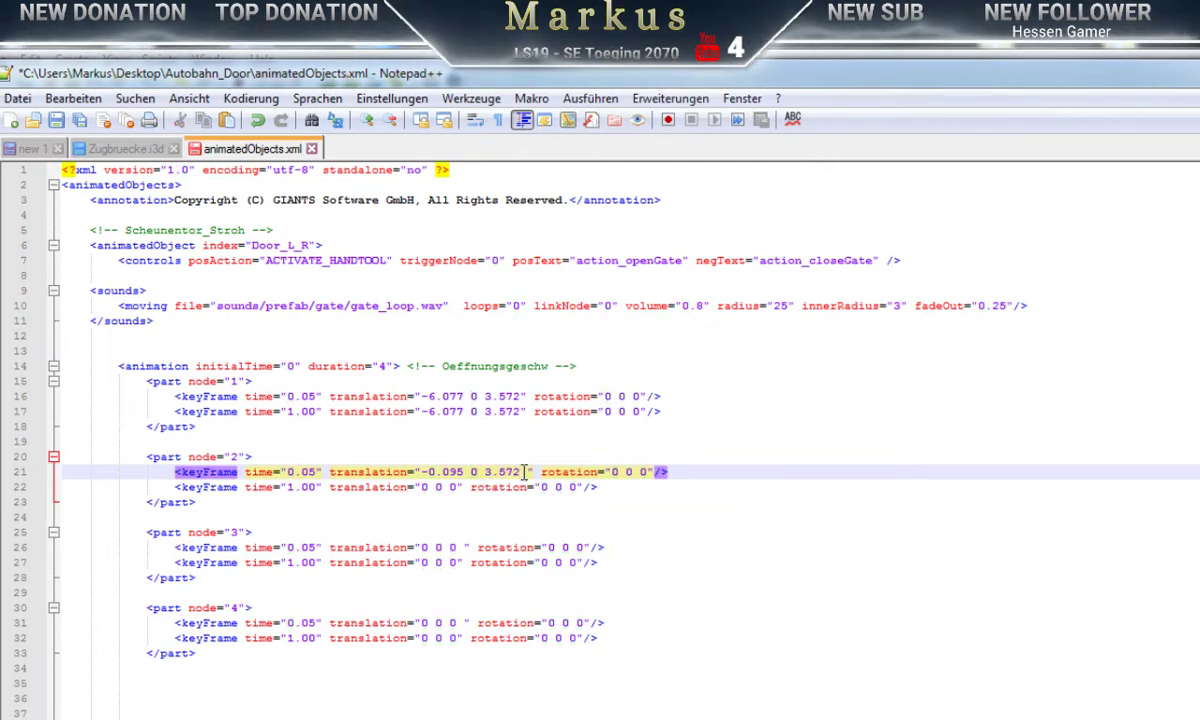
{"action": "left_click_drag", "start_coordinate": [522, 471], "coordinate": [431, 473]}
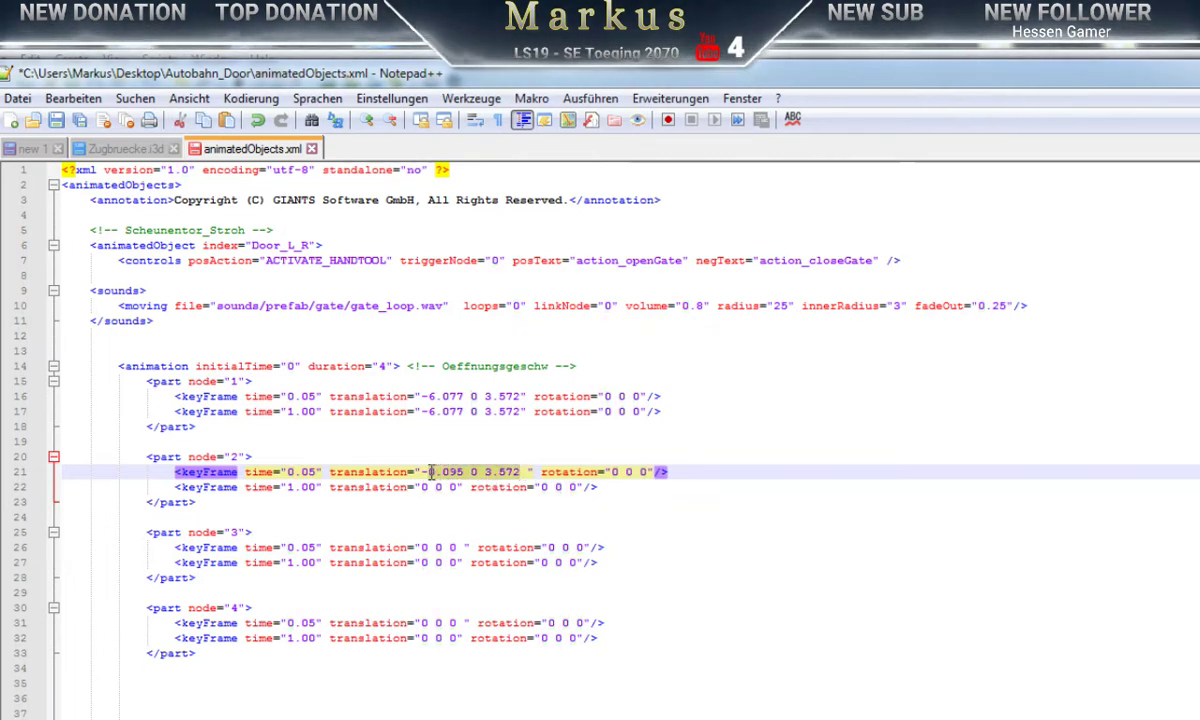
{"action": "left_click", "coordinate": [528, 471]}
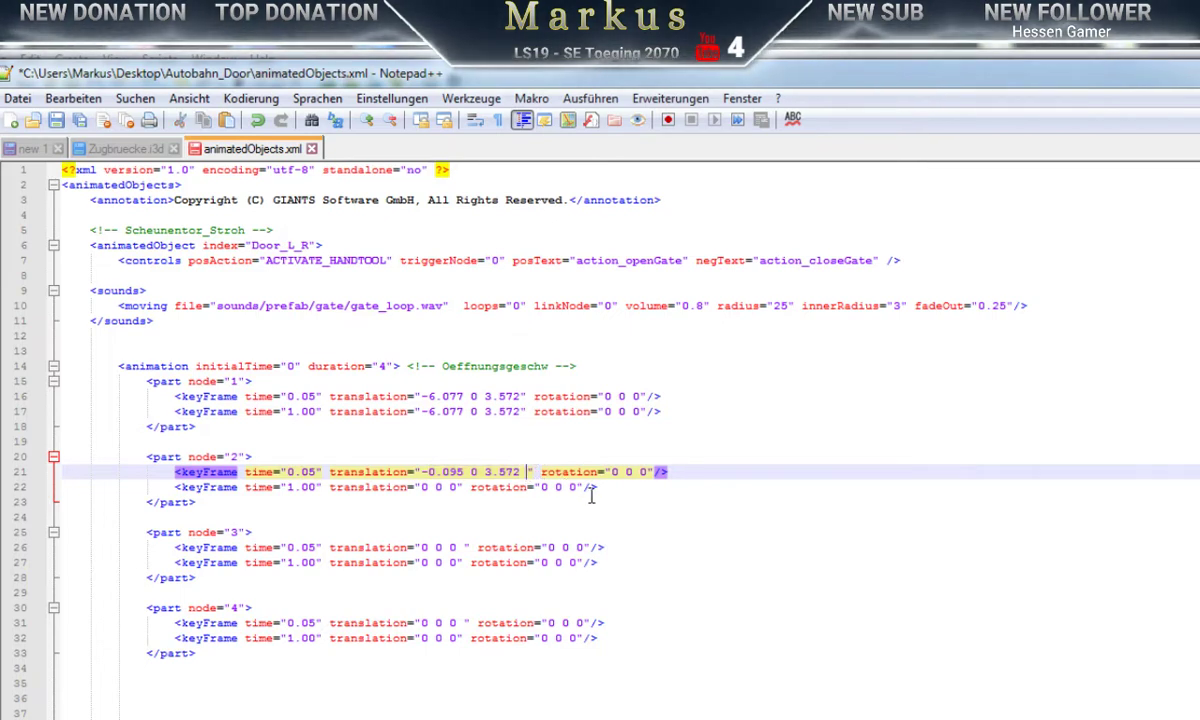
{"action": "key", "text": "BackSpace"}
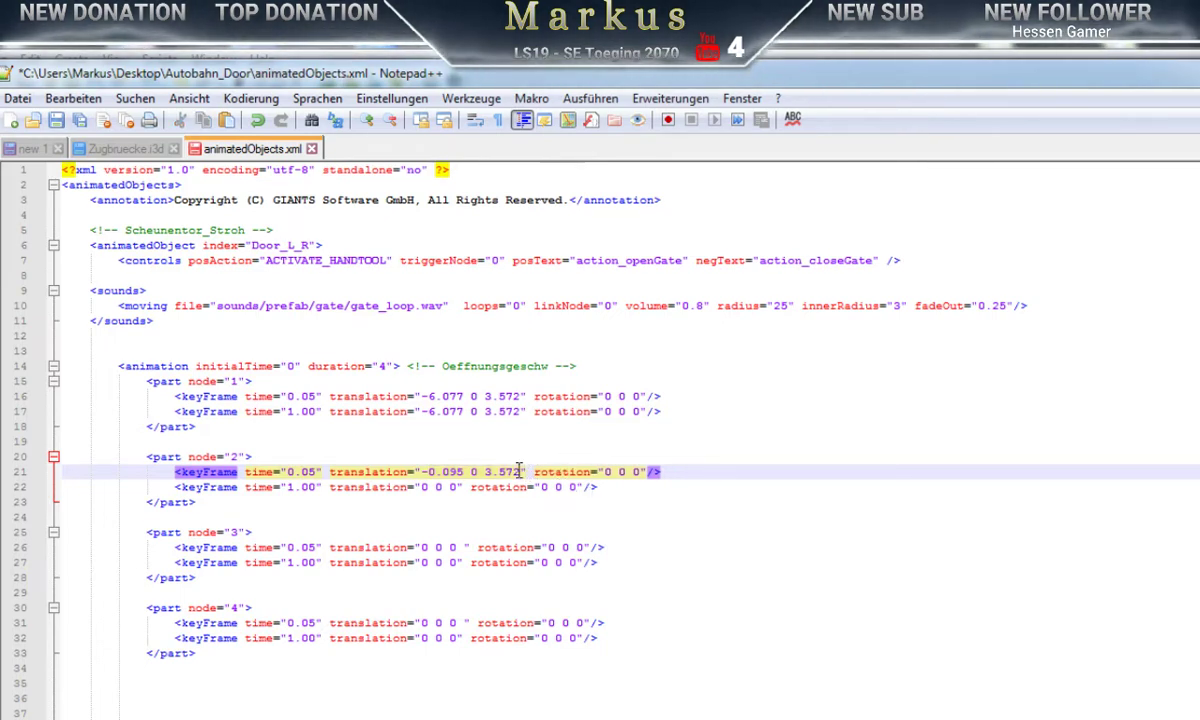
Step: Copy part 2's translation "-0.095 0 3.572" from the 0.05 keyframe into its 1.00 keyframe
{"action": "left_click_drag", "start_coordinate": [521, 471], "coordinate": [421, 471]}
{"action": "key", "text": "ctrl+c"}
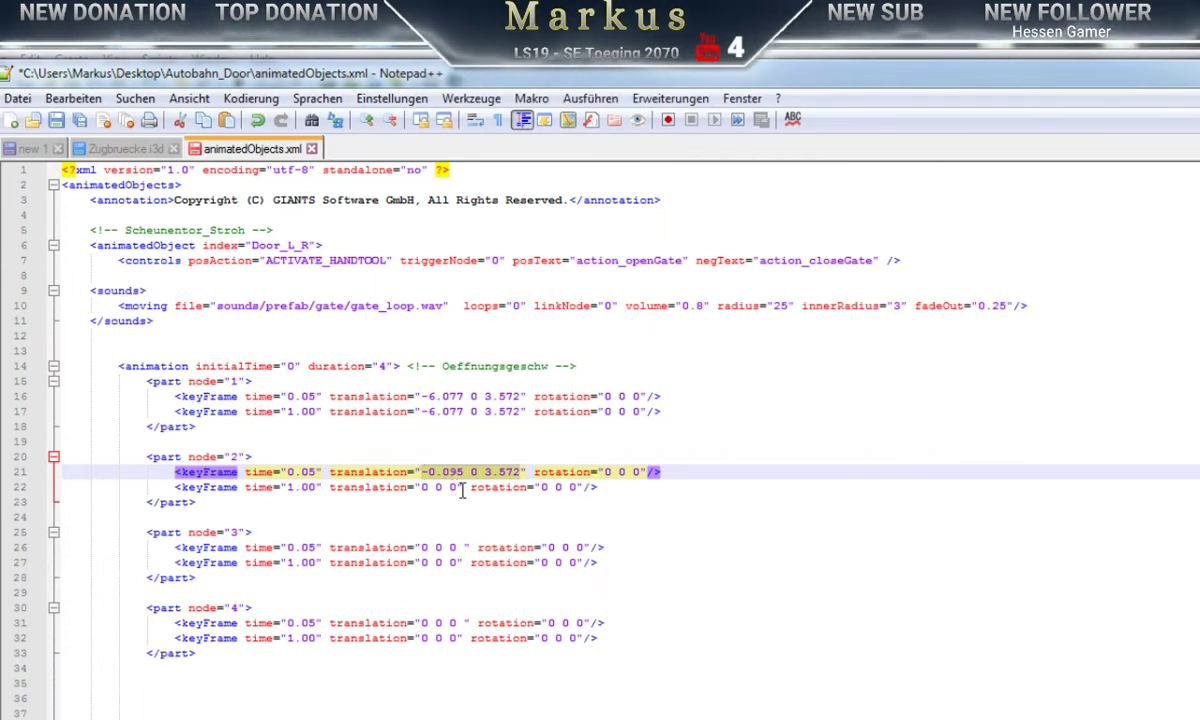
{"action": "left_click_drag", "start_coordinate": [457, 488], "coordinate": [432, 489]}
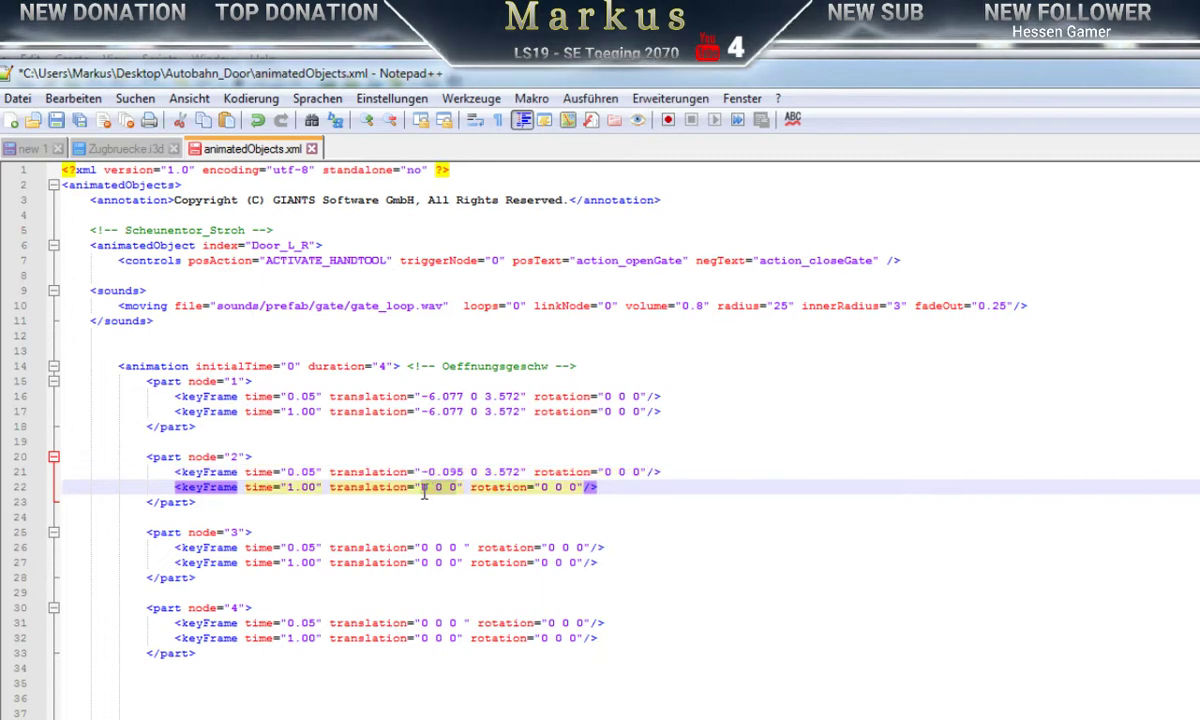
{"action": "key", "text": "ctrl+v"}
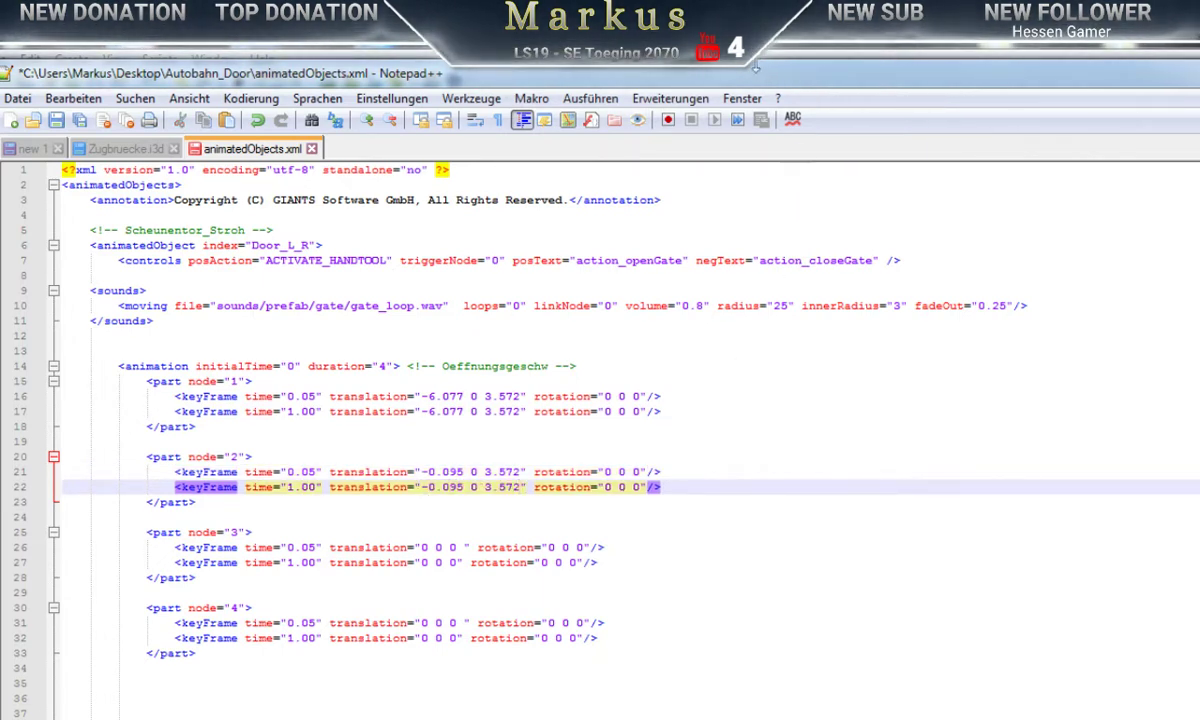
Step: Switch to GIANTS Editor and hide the User Attributes display to enlarge the 3D view
{"action": "key", "text": "alt+Tab"}
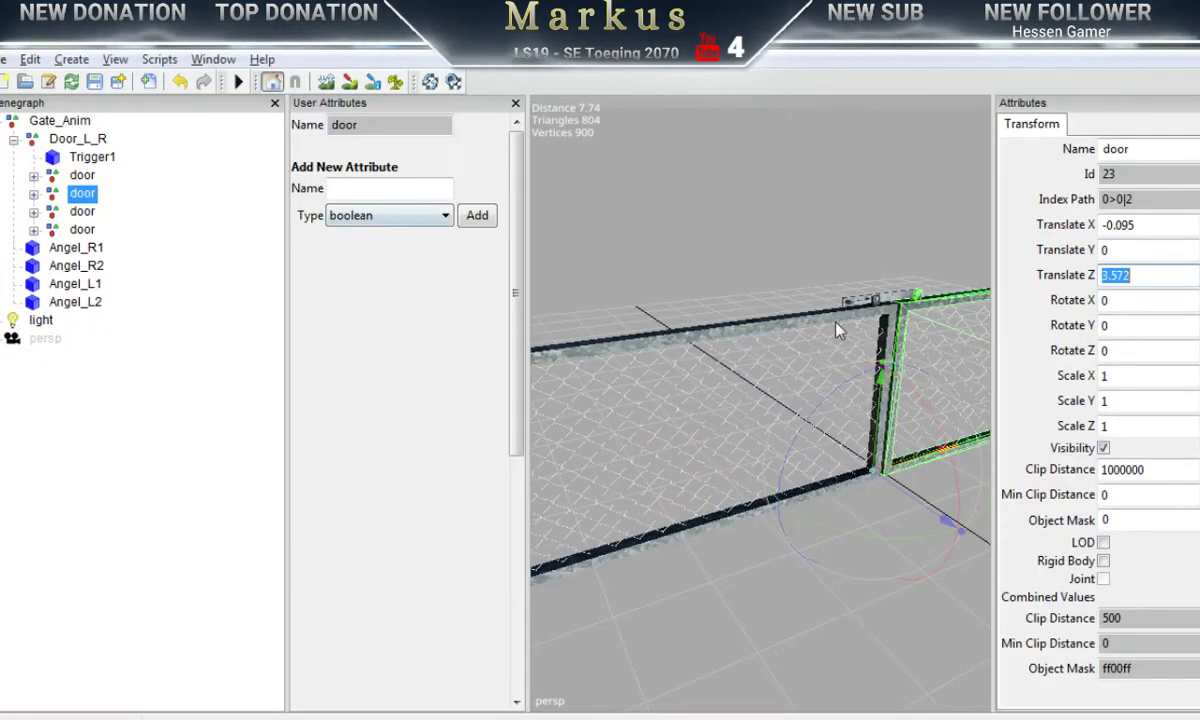
{"action": "left_click", "coordinate": [515, 104]}
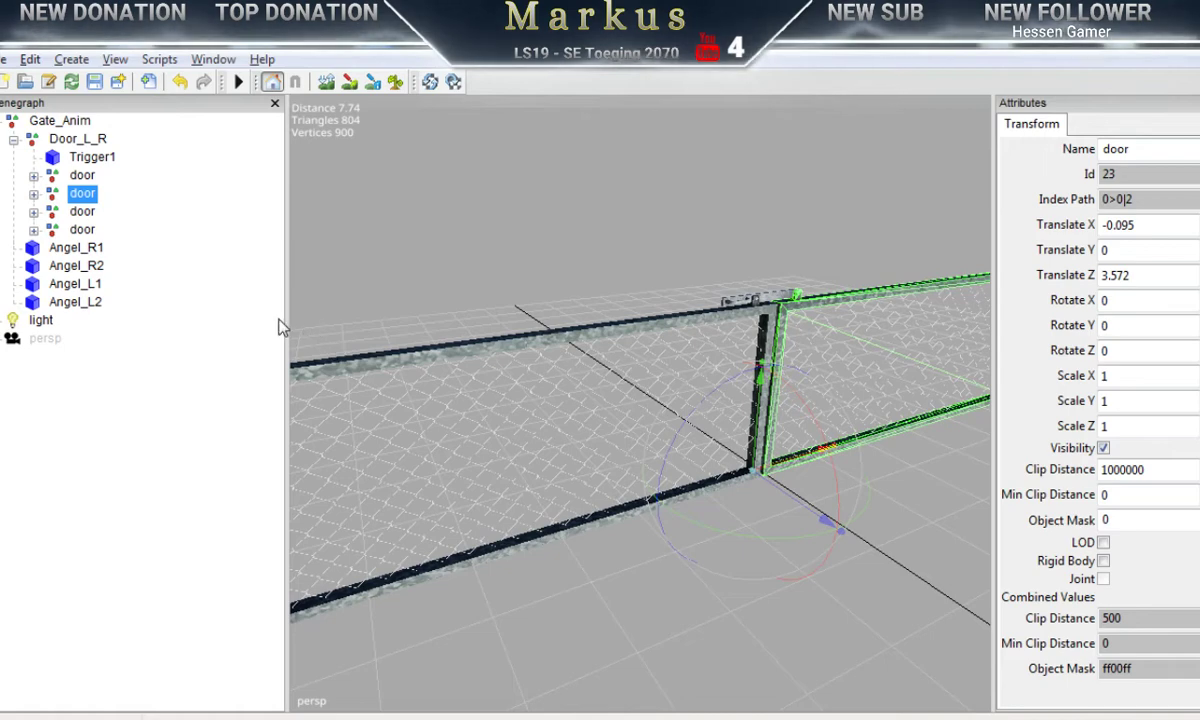
Step: Narrow the Scenegraph display, swing the first door group open about its vertical axis, and set its Rotate Y to 85
{"action": "left_click_drag", "start_coordinate": [284, 322], "coordinate": [121, 324]}
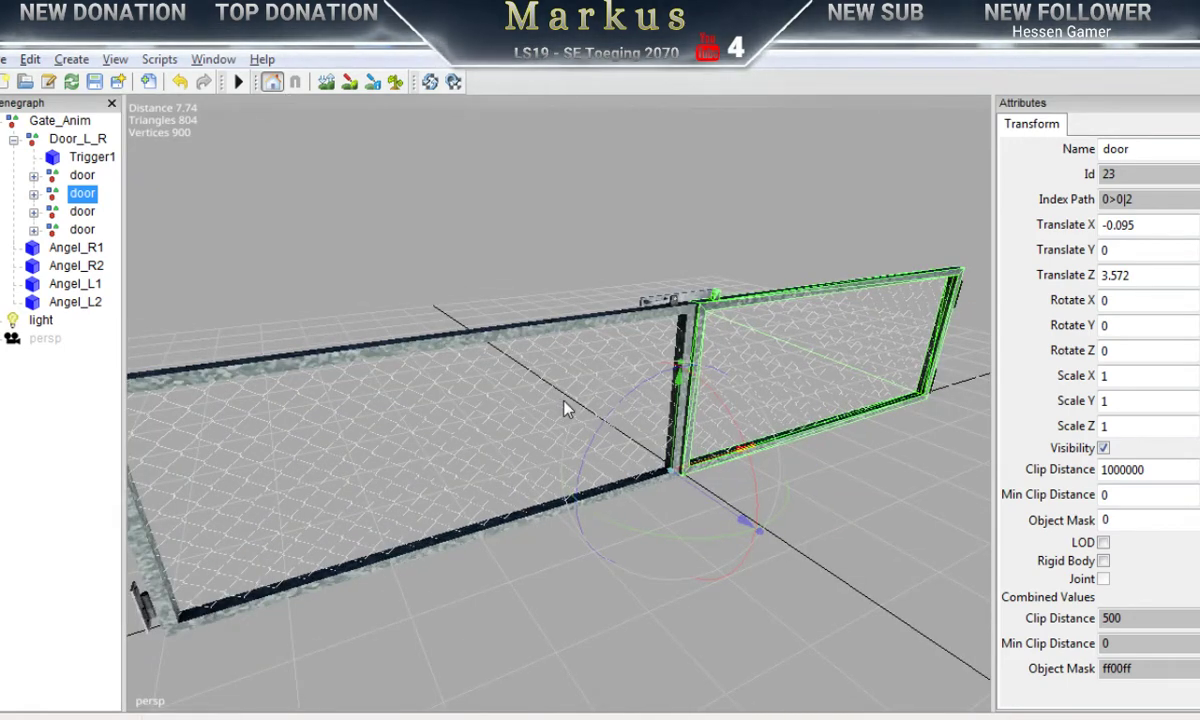
{"action": "right_click_drag", "start_coordinate": [623, 500], "coordinate": [404, 482], "text": "alt"}
{"action": "middle_click_drag", "start_coordinate": [404, 482], "coordinate": [700, 466], "text": "alt"}
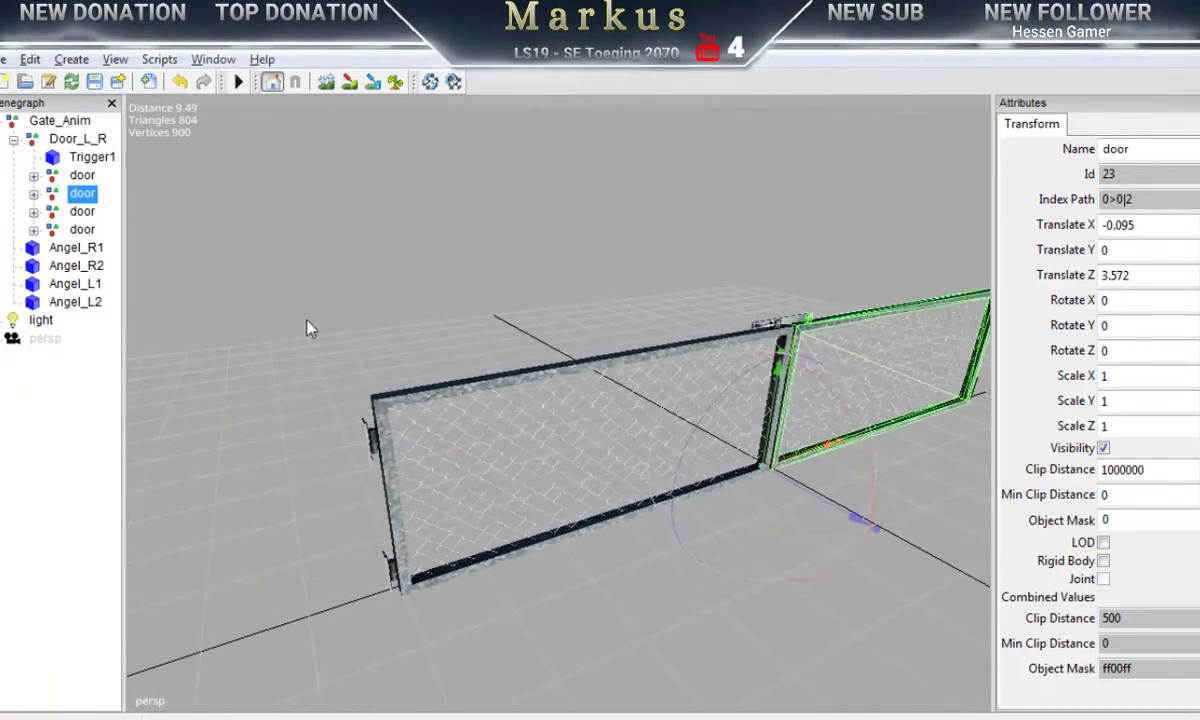
{"action": "left_click", "coordinate": [84, 176]}
{"action": "key", "text": "f"}
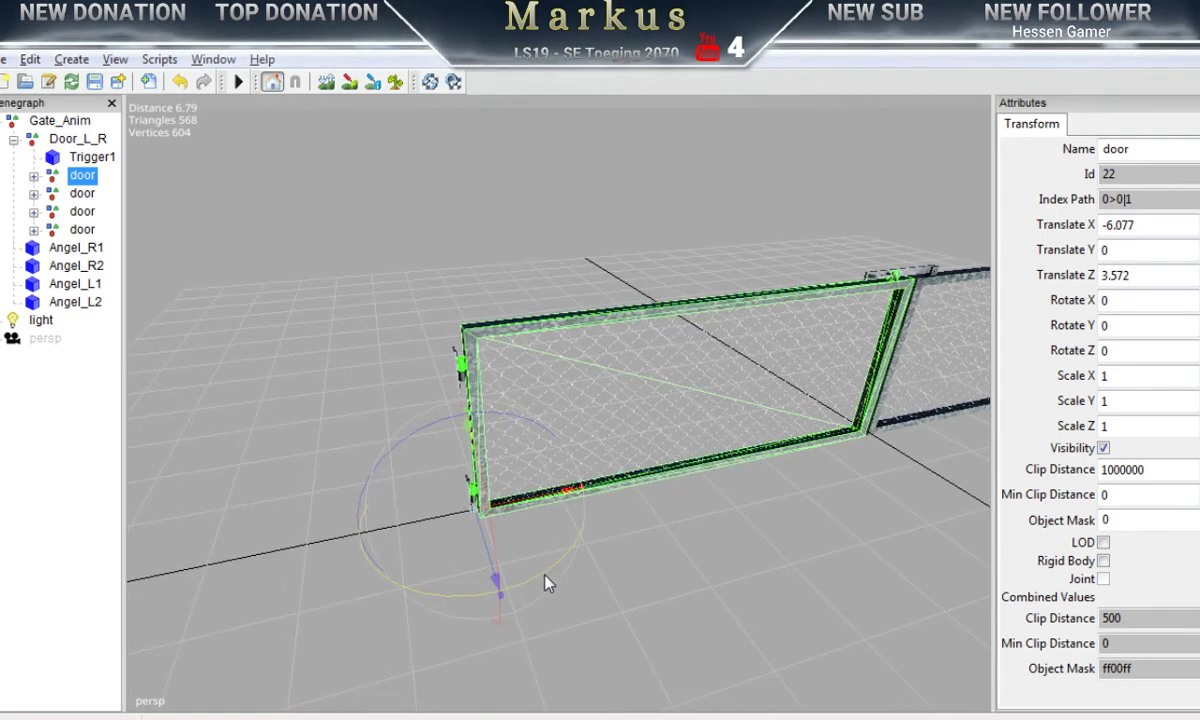
{"action": "left_click_drag", "start_coordinate": [546, 584], "coordinate": [651, 449]}
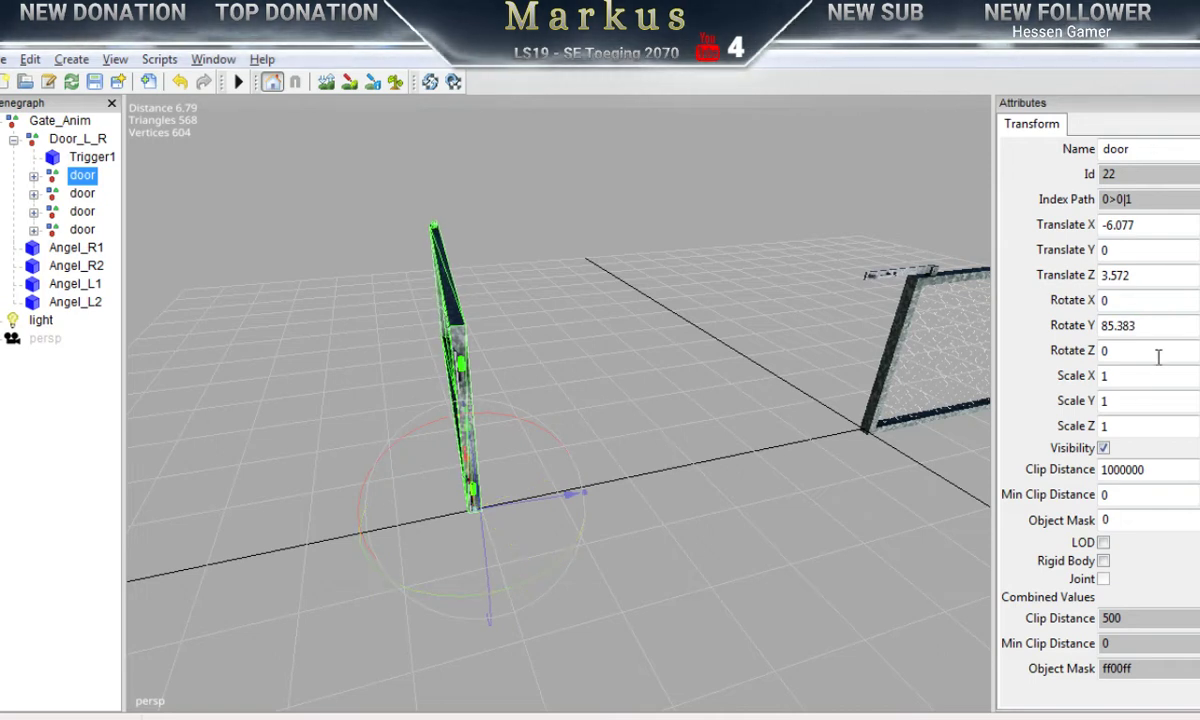
{"action": "double_click", "coordinate": [1145, 325]}
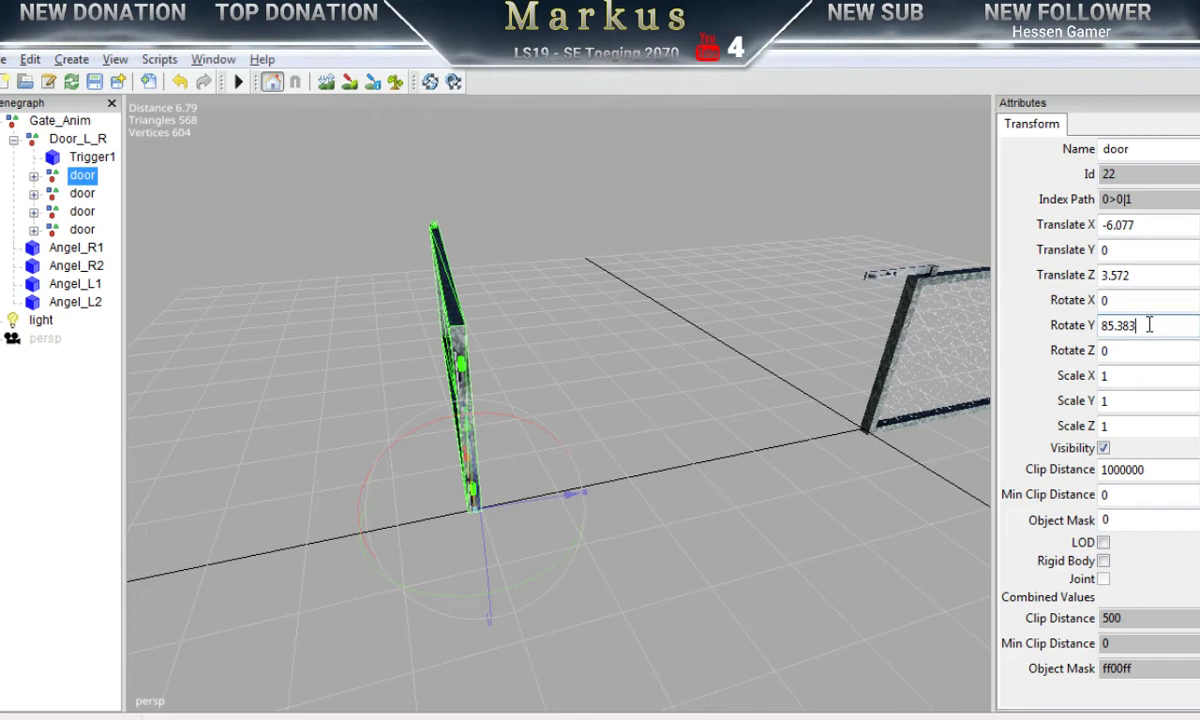
{"action": "key", "text": "BackSpace"}
{"action": "key", "text": "BackSpace"}
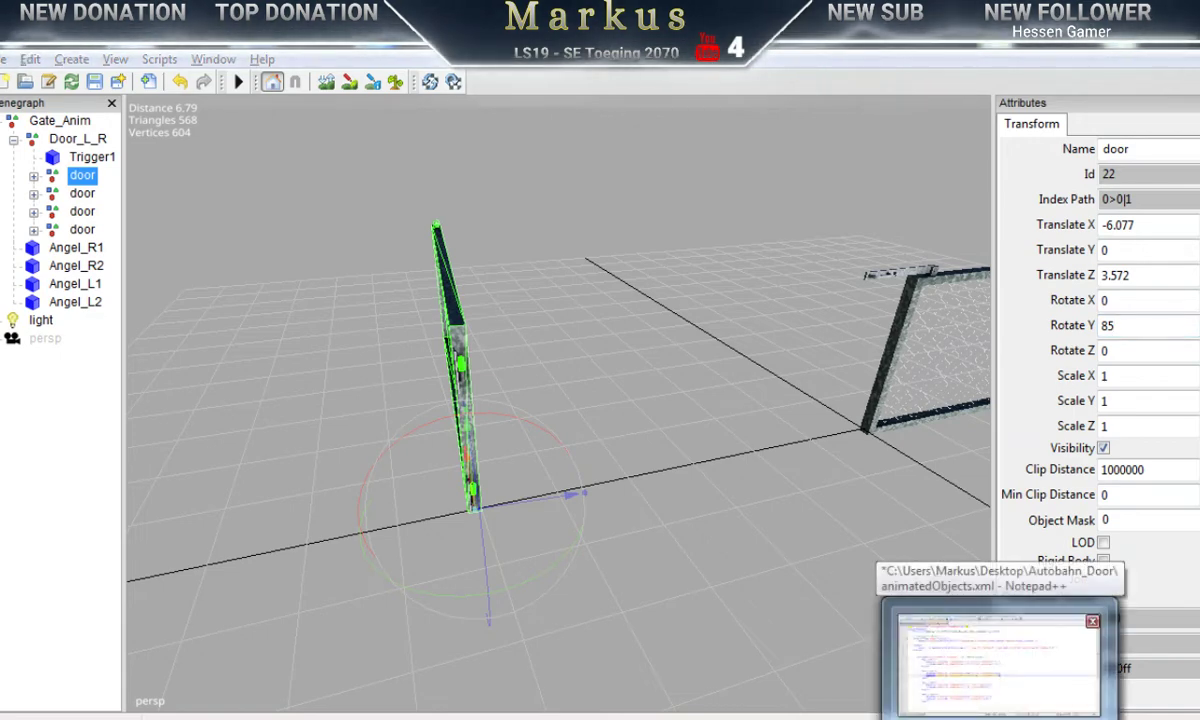
Step: Switch to Notepad++ and set the Y rotation in part 1's 1.00 keyframe to 85
{"action": "left_click", "coordinate": [1000, 655]}
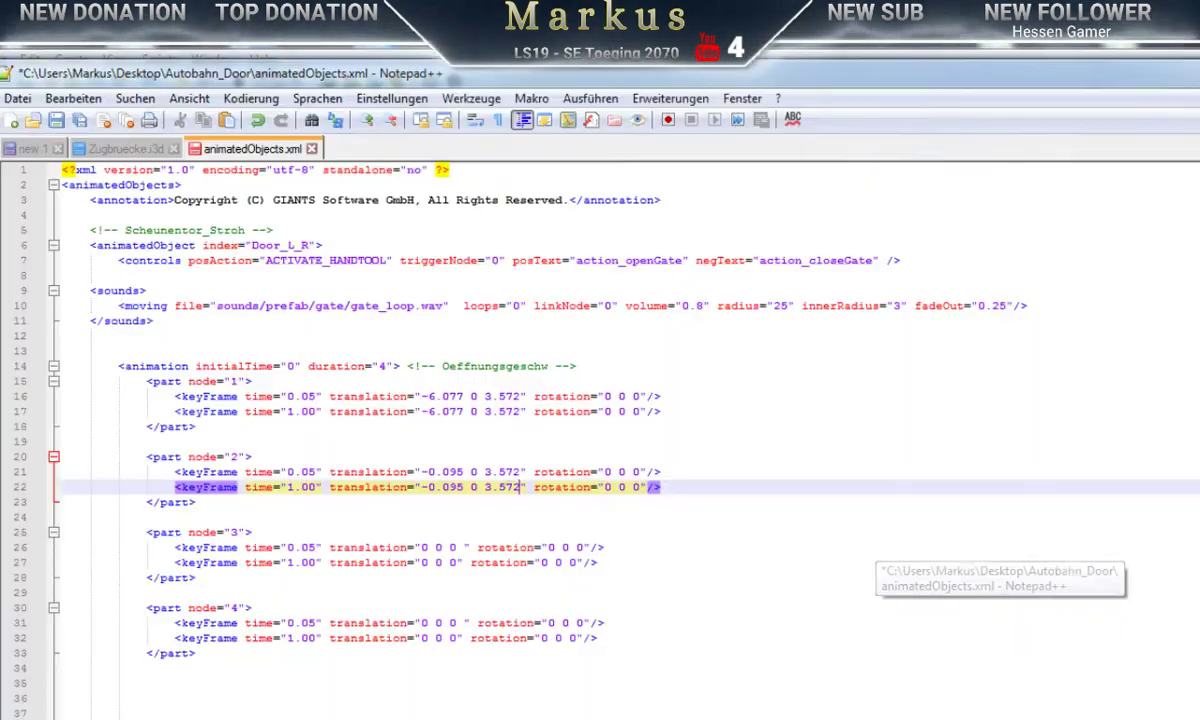
{"action": "left_click", "coordinate": [622, 411]}
{"action": "double_click", "coordinate": [620, 411]}
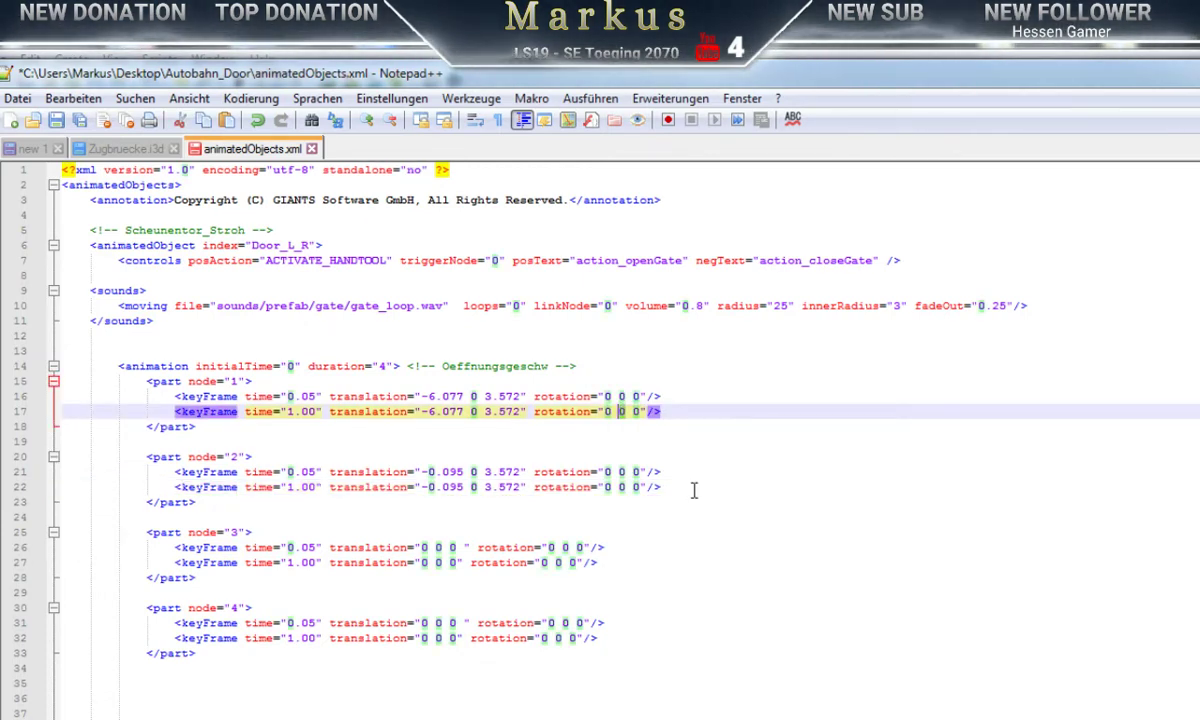
{"action": "type", "text": "85"}
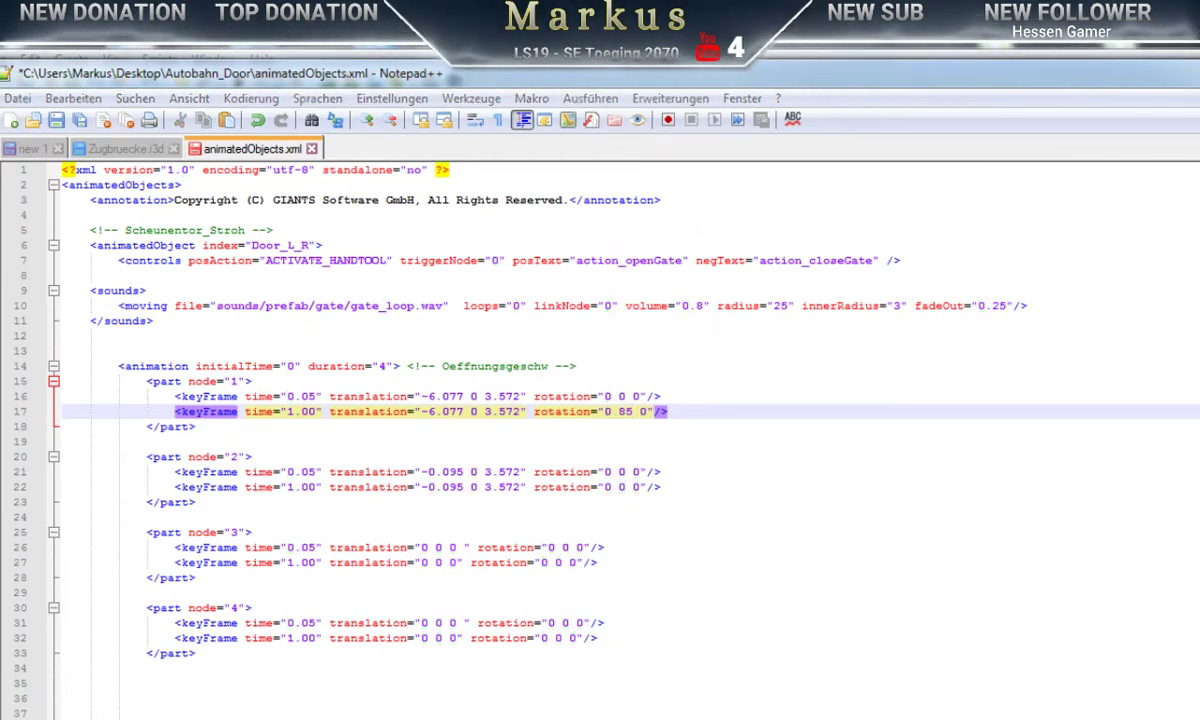
Step: Switch back to GIANTS Editor and undo both rotation changes to the first door group
{"action": "key", "text": "alt+Tab"}
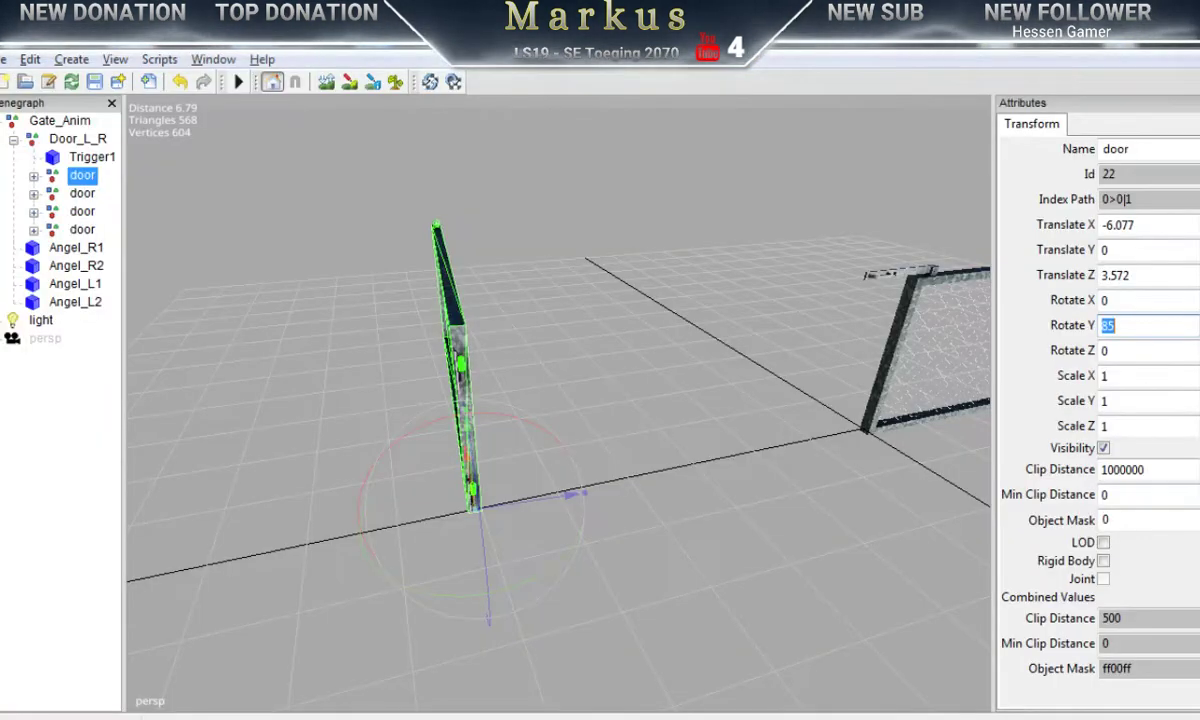
{"action": "left_click", "coordinate": [180, 85]}
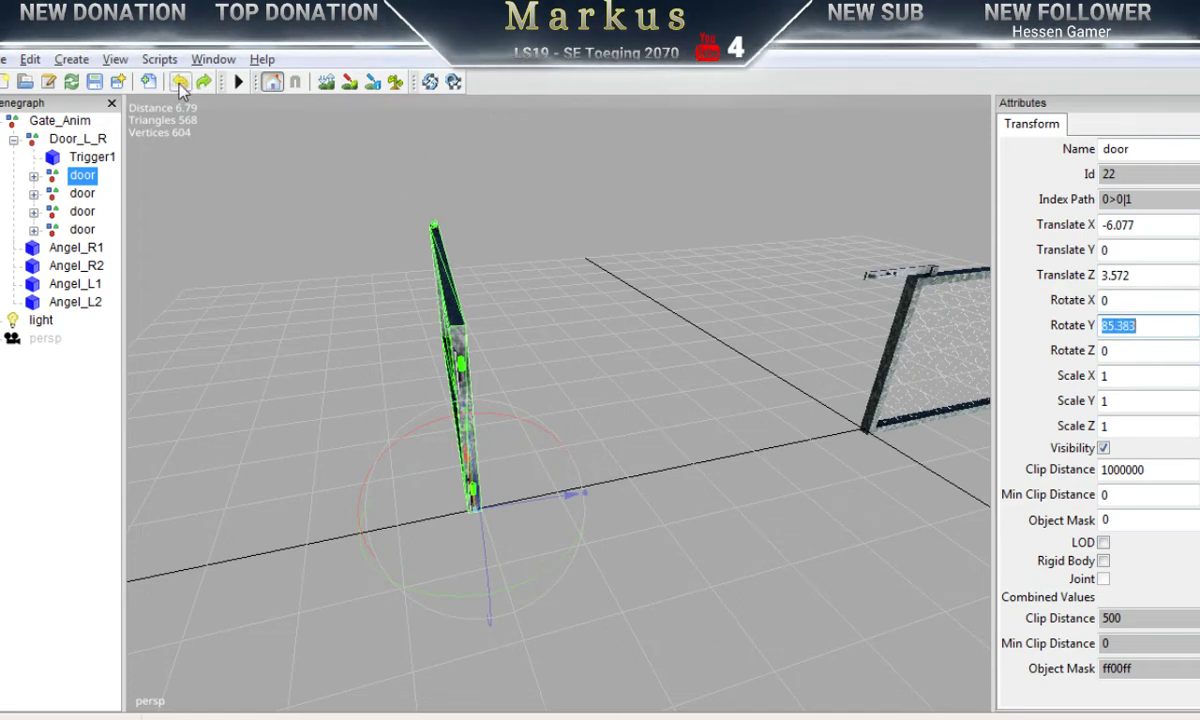
{"action": "left_click", "coordinate": [180, 85]}
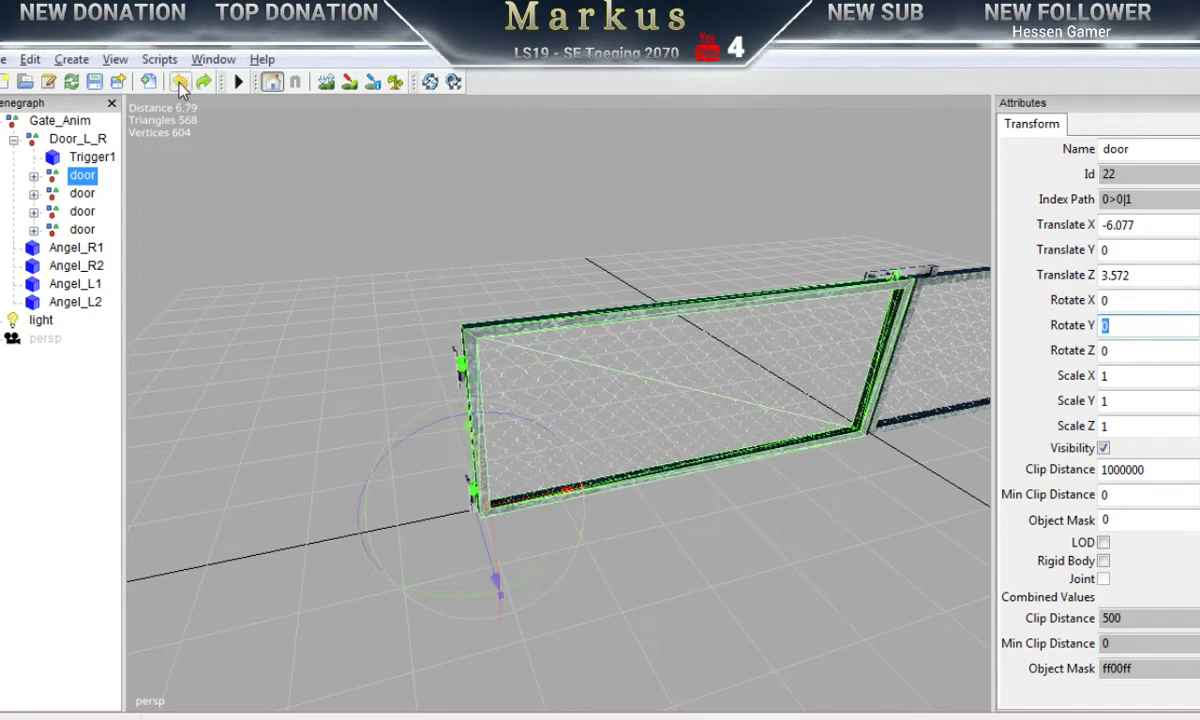
Step: Set the second door group's Translate X to 0
{"action": "left_click", "coordinate": [83, 194]}
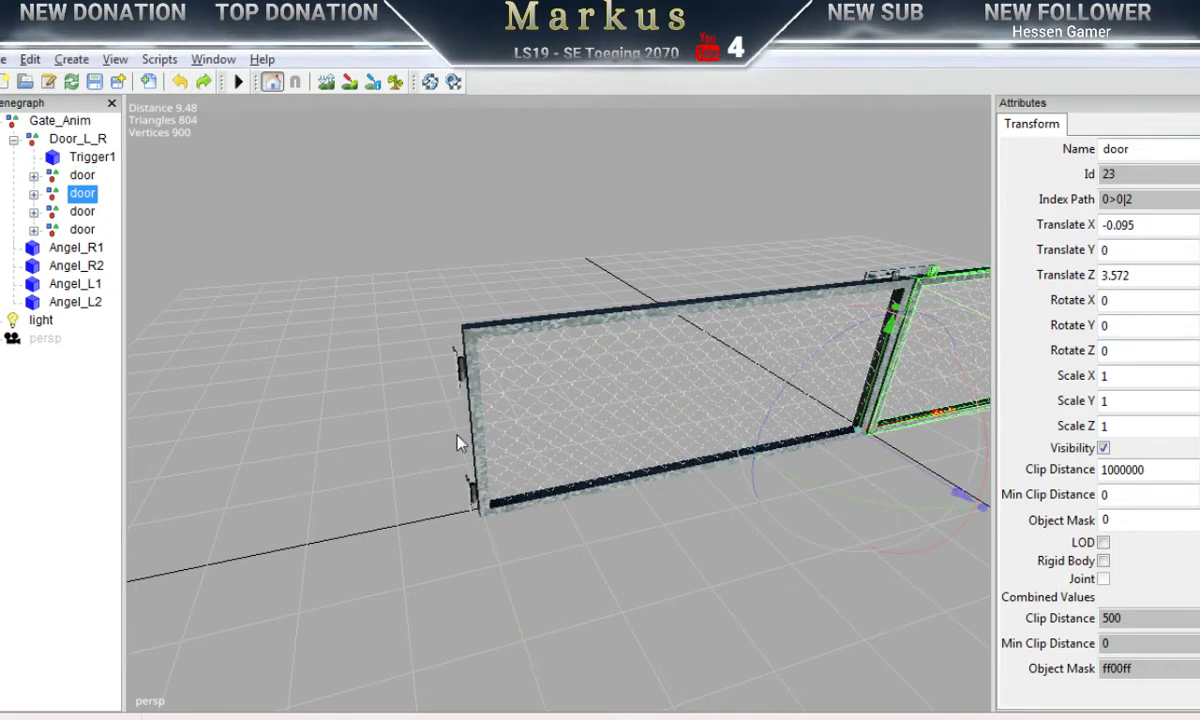
{"action": "middle_click_drag", "start_coordinate": [643, 525], "coordinate": [210, 555], "text": "alt"}
{"action": "middle_click_drag", "start_coordinate": [723, 491], "coordinate": [571, 536], "text": "alt"}
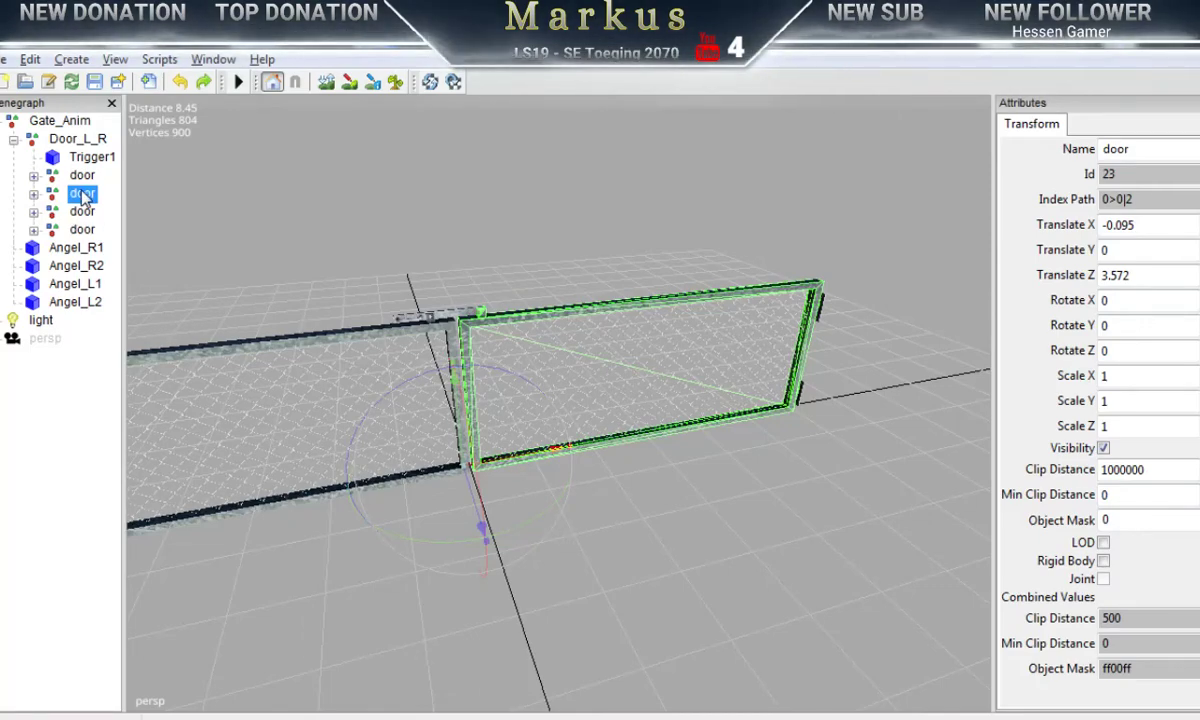
{"action": "middle_click_drag", "start_coordinate": [673, 435], "coordinate": [484, 528]}
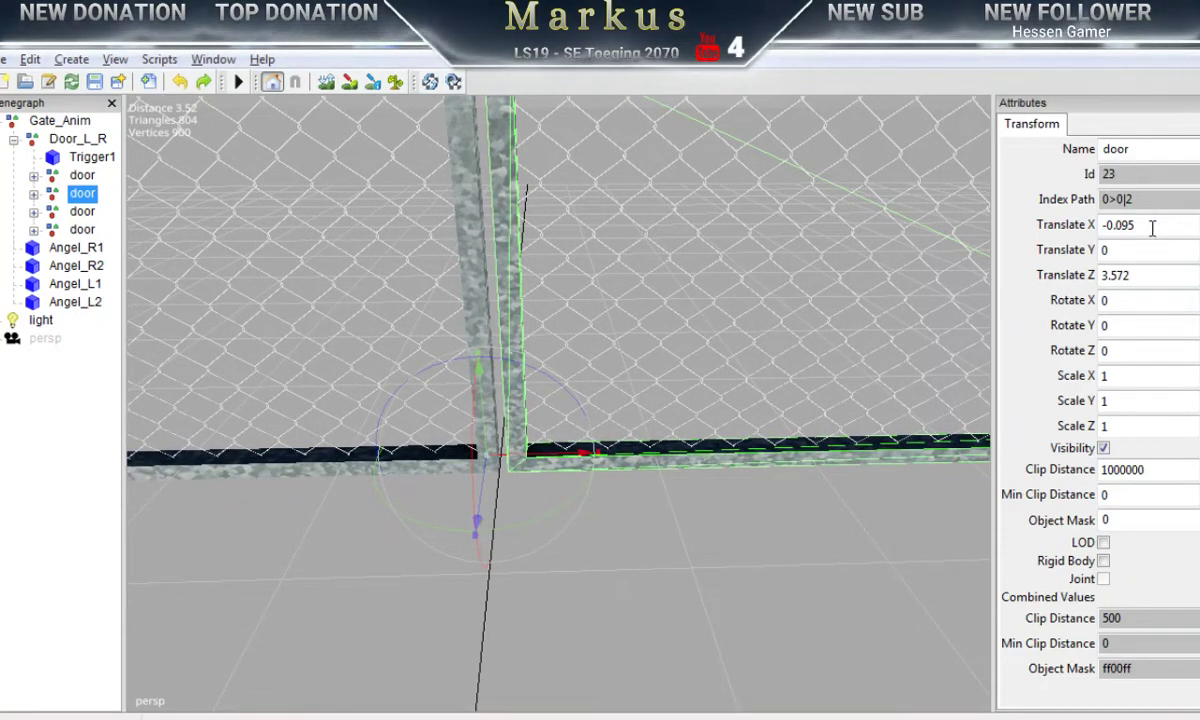
{"action": "left_click_drag", "start_coordinate": [1152, 228], "coordinate": [1089, 223]}
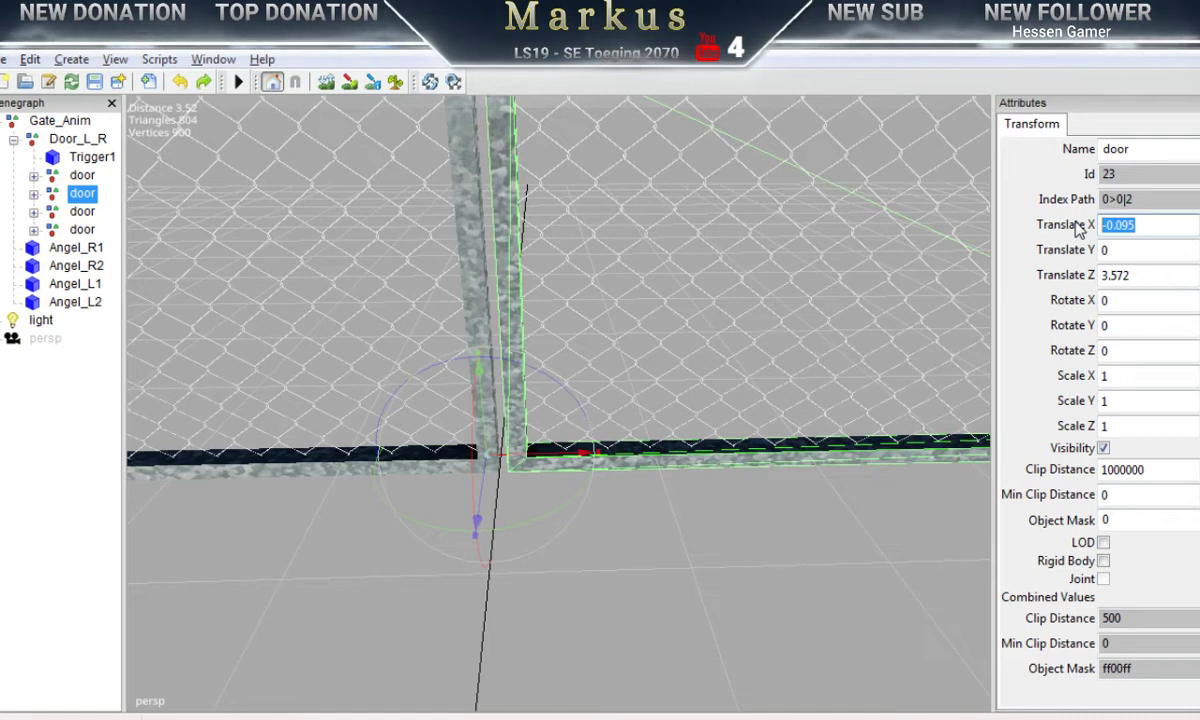
{"action": "type", "text": "0"}
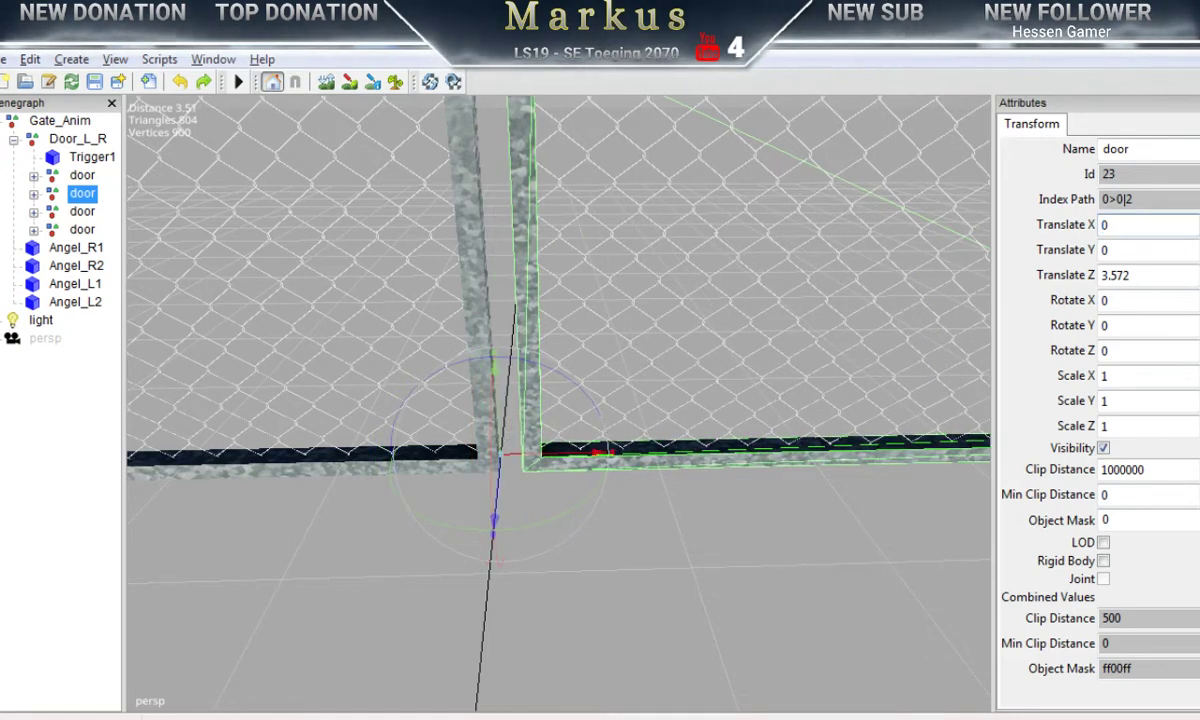
{"action": "key", "text": "Return"}
Step: Expand the second door group and set the Translate X of its Autobahn_Door frame to 0
{"action": "left_click", "coordinate": [34, 194]}
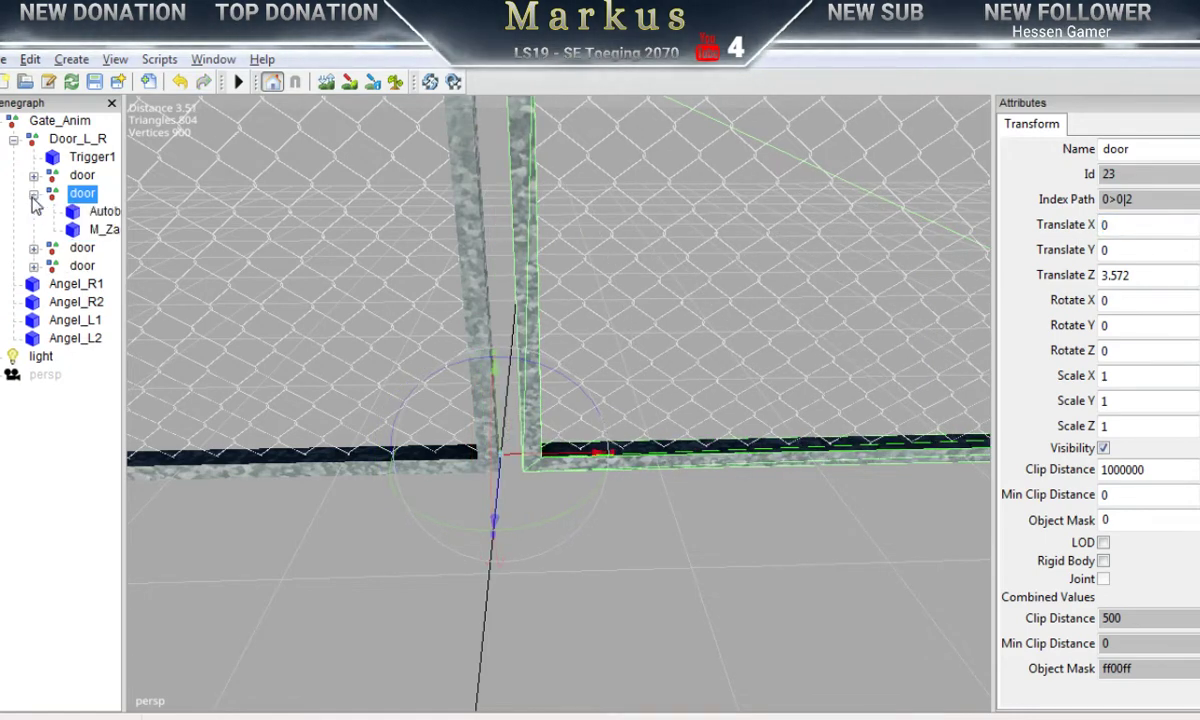
{"action": "left_click", "coordinate": [104, 212]}
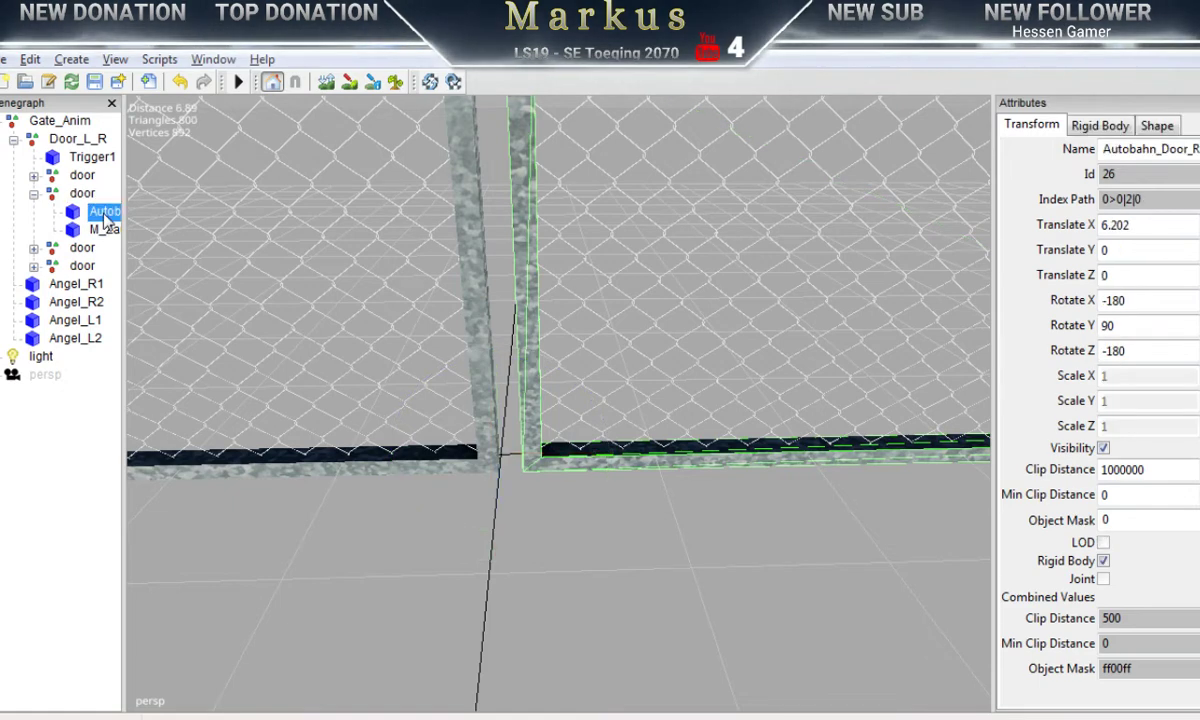
{"action": "left_click", "coordinate": [1146, 226]}
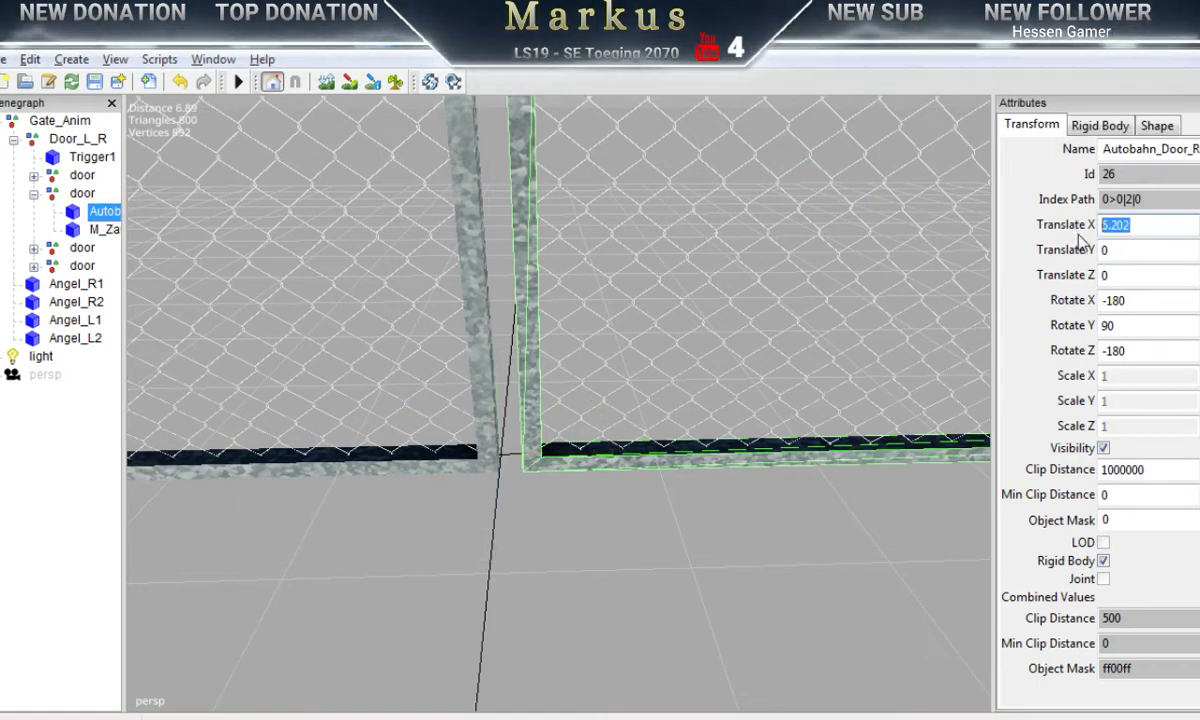
{"action": "type", "text": "0"}
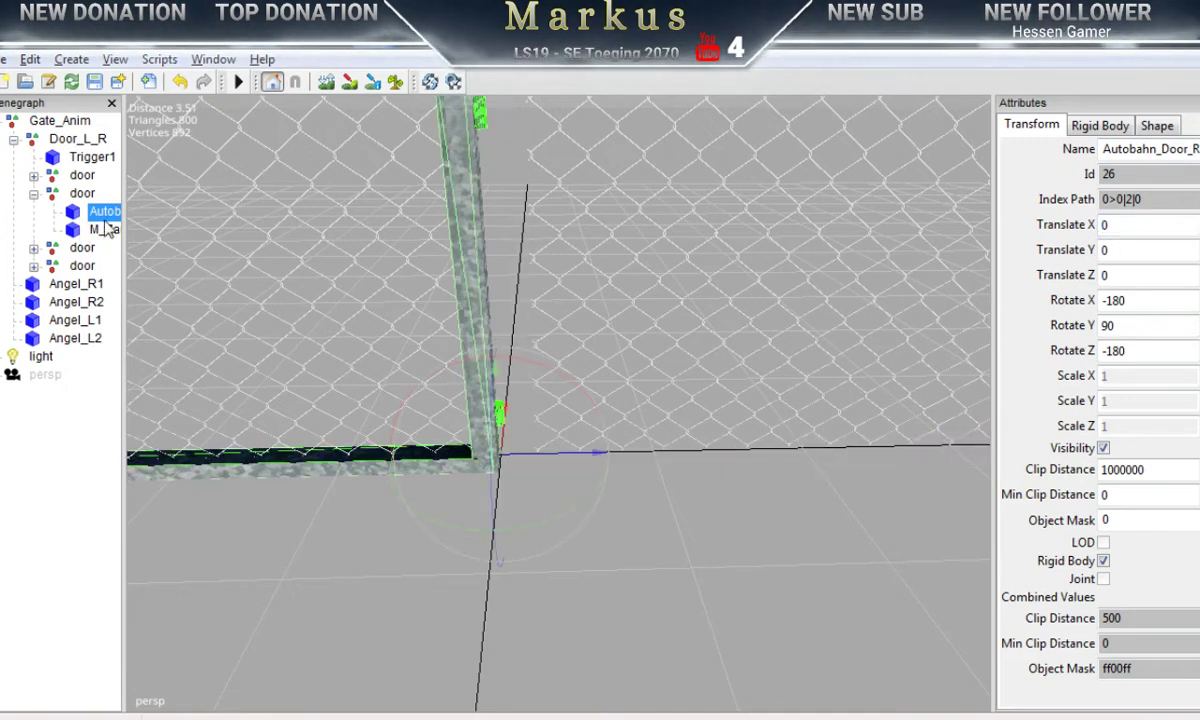
Step: Move the second door group along X to 6.095 so its frame meets the first door and the outer hinges
{"action": "left_click", "coordinate": [80, 194]}
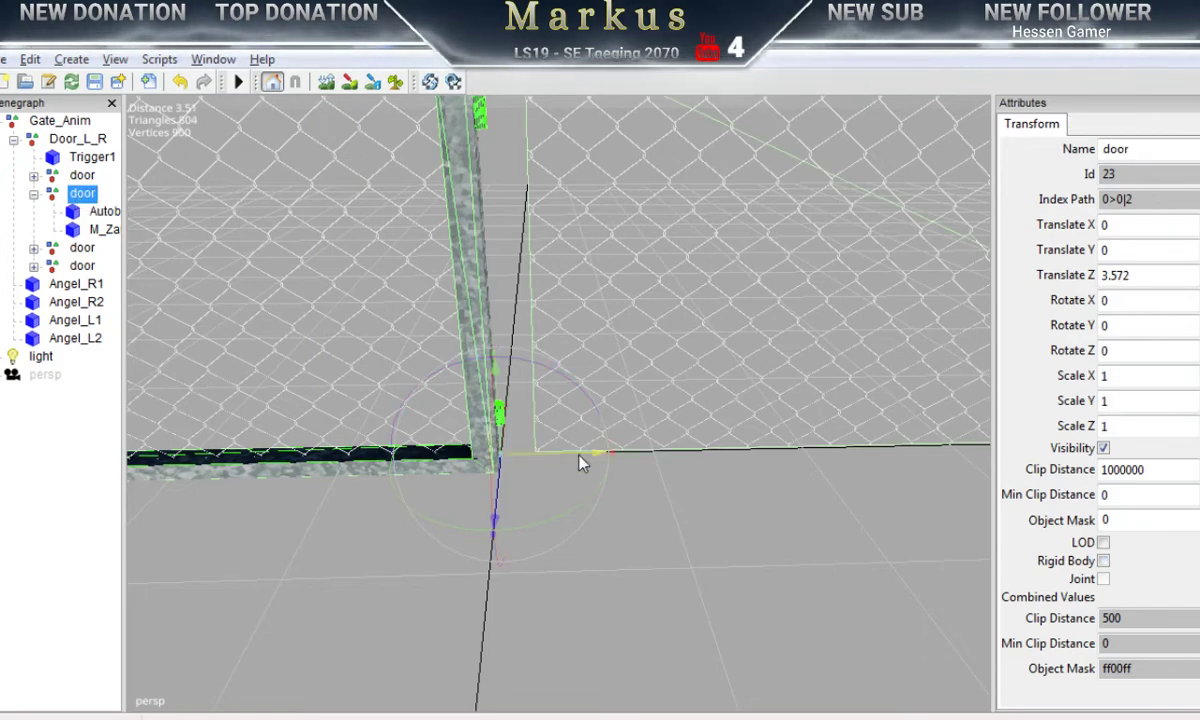
{"action": "right_click_drag", "start_coordinate": [680, 540], "coordinate": [386, 528], "text": "alt"}
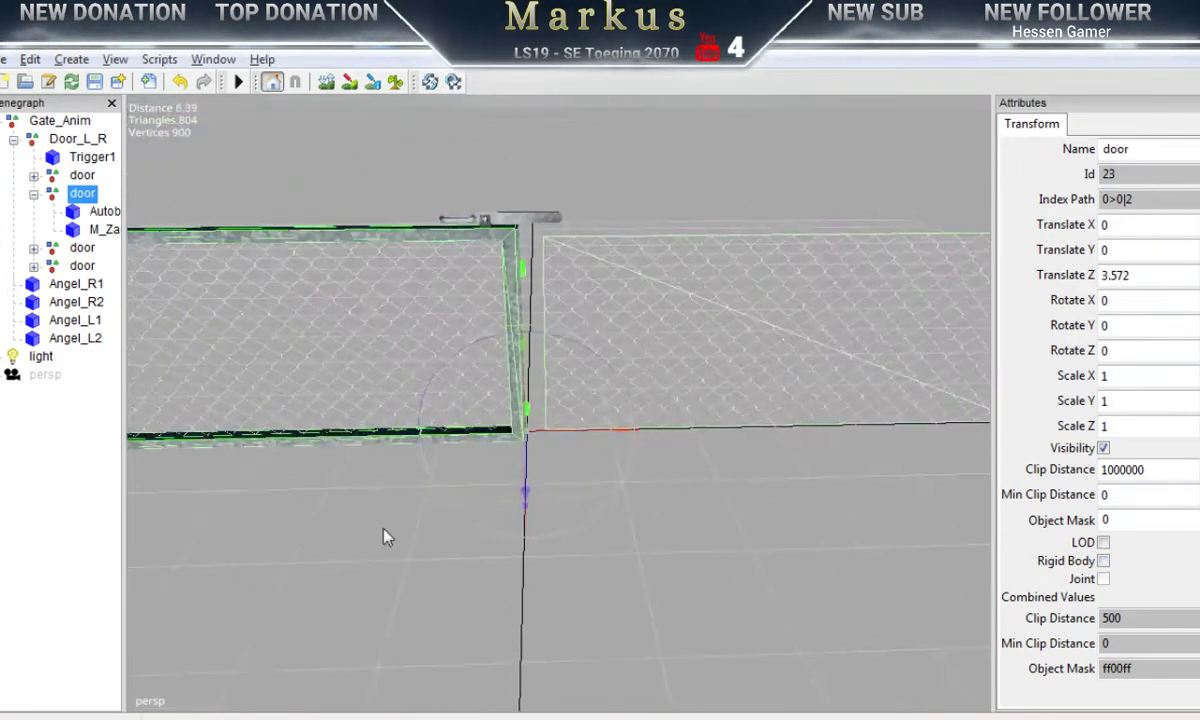
{"action": "middle_click_drag", "start_coordinate": [568, 499], "coordinate": [536, 509], "text": "alt"}
{"action": "left_click_drag", "start_coordinate": [533, 442], "coordinate": [1198, 445]}
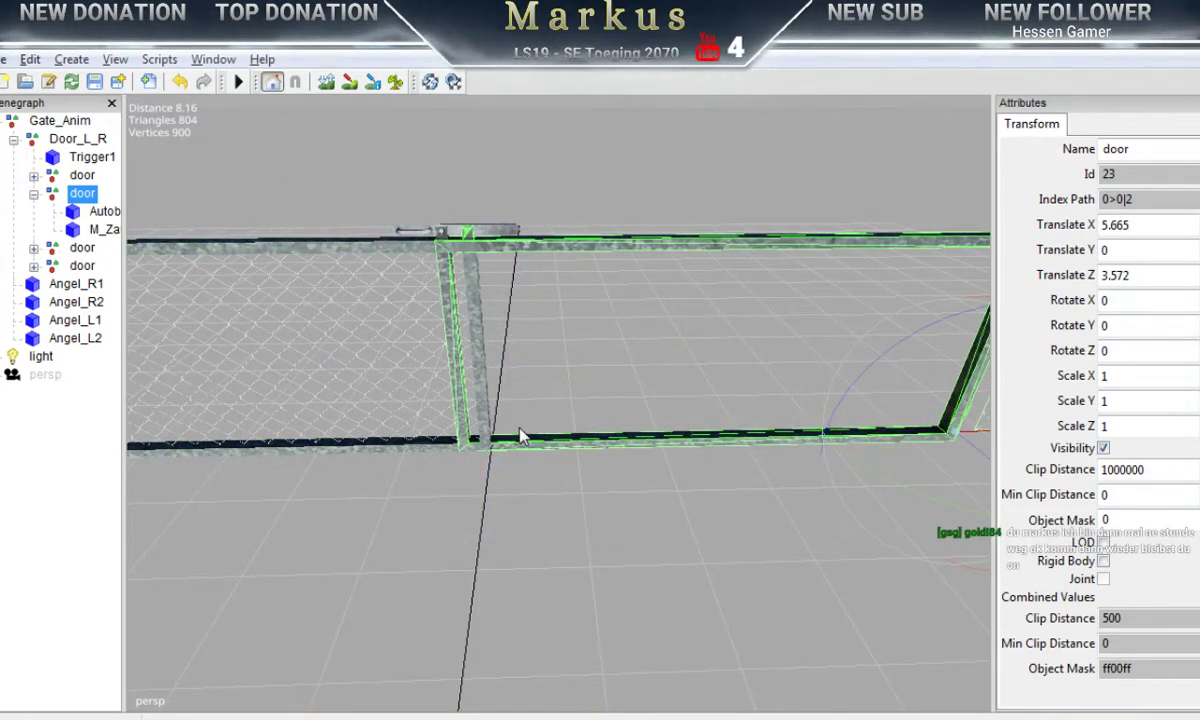
{"action": "middle_click_drag", "start_coordinate": [519, 437], "coordinate": [643, 427]}
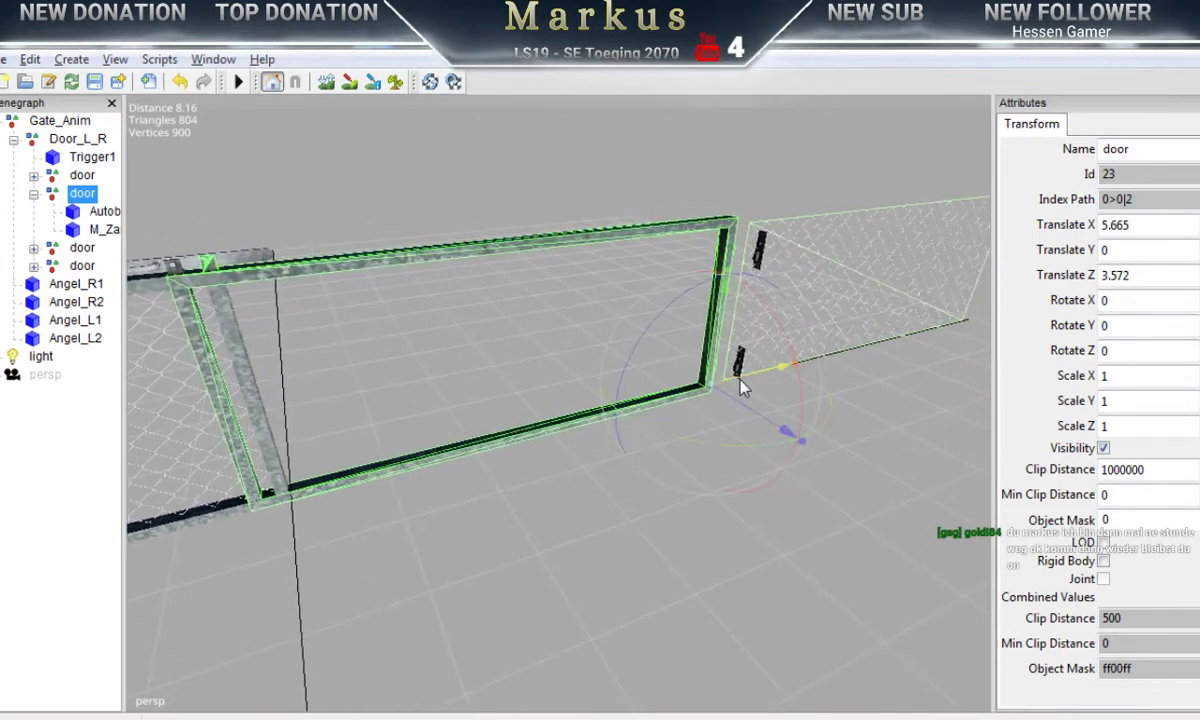
{"action": "mouse_move", "coordinate": [742, 380]}
{"action": "left_mouse_down"}
{"action": "mouse_move", "coordinate": [783, 380]}
{"action": "mouse_move", "coordinate": [450, 466]}
{"action": "mouse_move", "coordinate": [820, 383]}
{"action": "mouse_move", "coordinate": [292, 444]}
{"action": "mouse_move", "coordinate": [724, 374]}
{"action": "left_mouse_up"}
{"action": "scroll", "coordinate": [292, 444], "scroll_direction": "up", "scroll_amount": 3}
{"action": "middle_click_drag", "start_coordinate": [727, 381], "coordinate": [537, 461]}
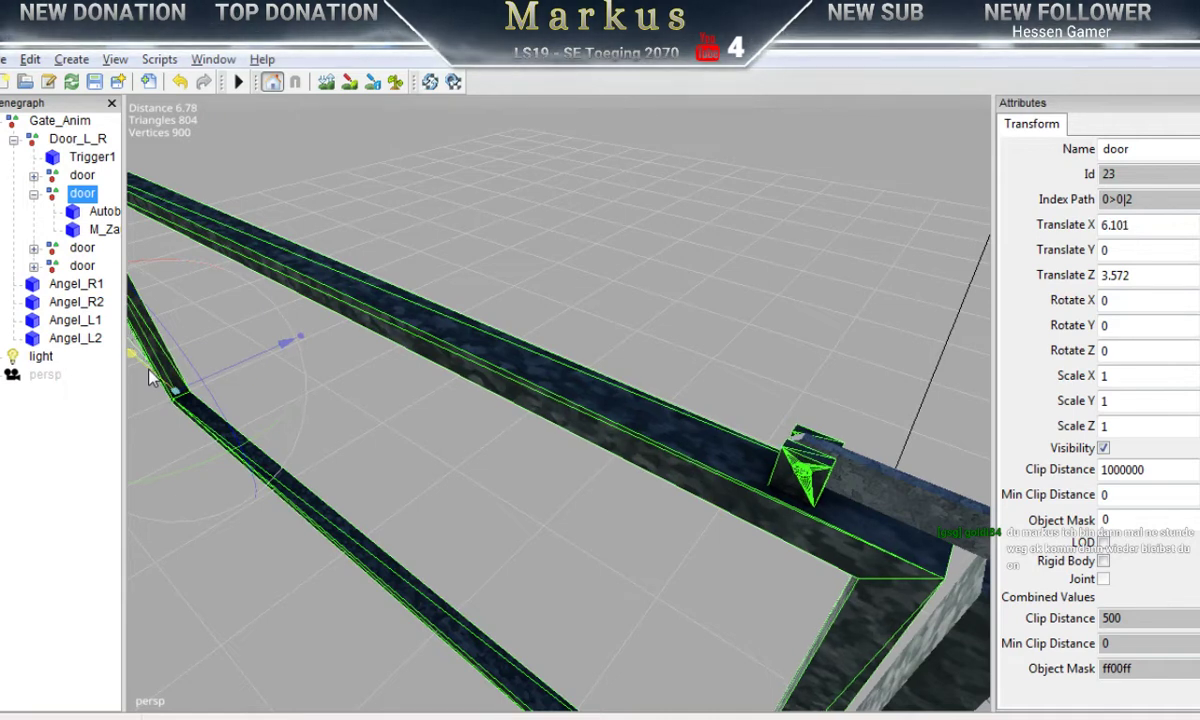
{"action": "left_click_drag", "start_coordinate": [149, 369], "coordinate": [150, 370]}
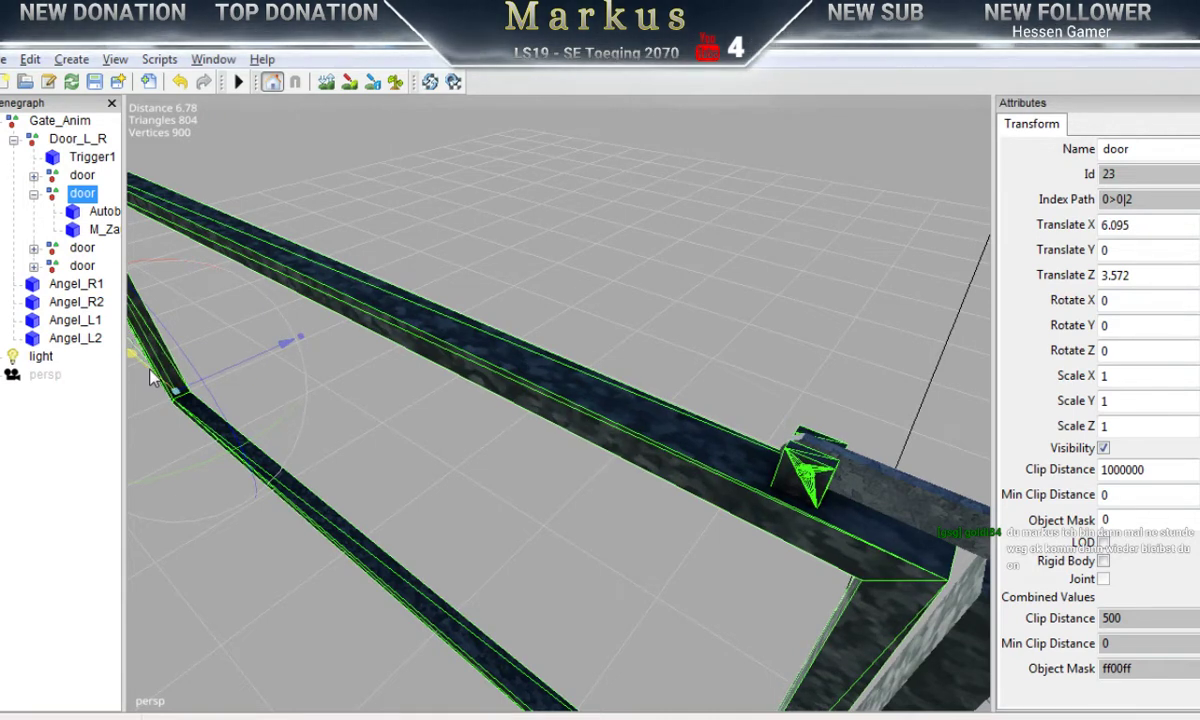
{"action": "left_click_drag", "start_coordinate": [429, 459], "coordinate": [915, 448], "text": "alt"}
{"action": "left_click_drag", "start_coordinate": [477, 482], "coordinate": [904, 452], "text": "alt"}
{"action": "middle_click_drag", "start_coordinate": [905, 461], "coordinate": [362, 378]}
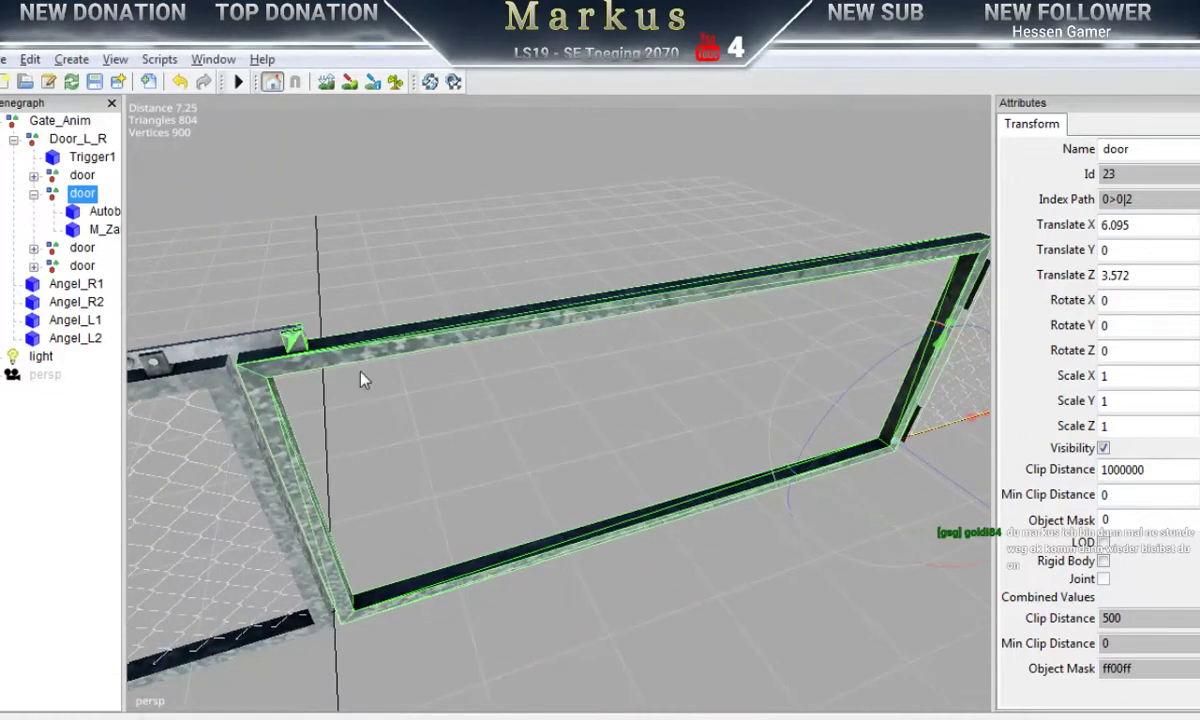
Step: Slide the M_Zaun_L fence mesh back into the second door's frame, at a Translate X of about -1.033
{"action": "left_click", "coordinate": [100, 230]}
{"action": "left_click_drag", "start_coordinate": [698, 522], "coordinate": [800, 480], "text": "alt"}
{"action": "left_click_drag", "start_coordinate": [855, 308], "coordinate": [305, 553]}
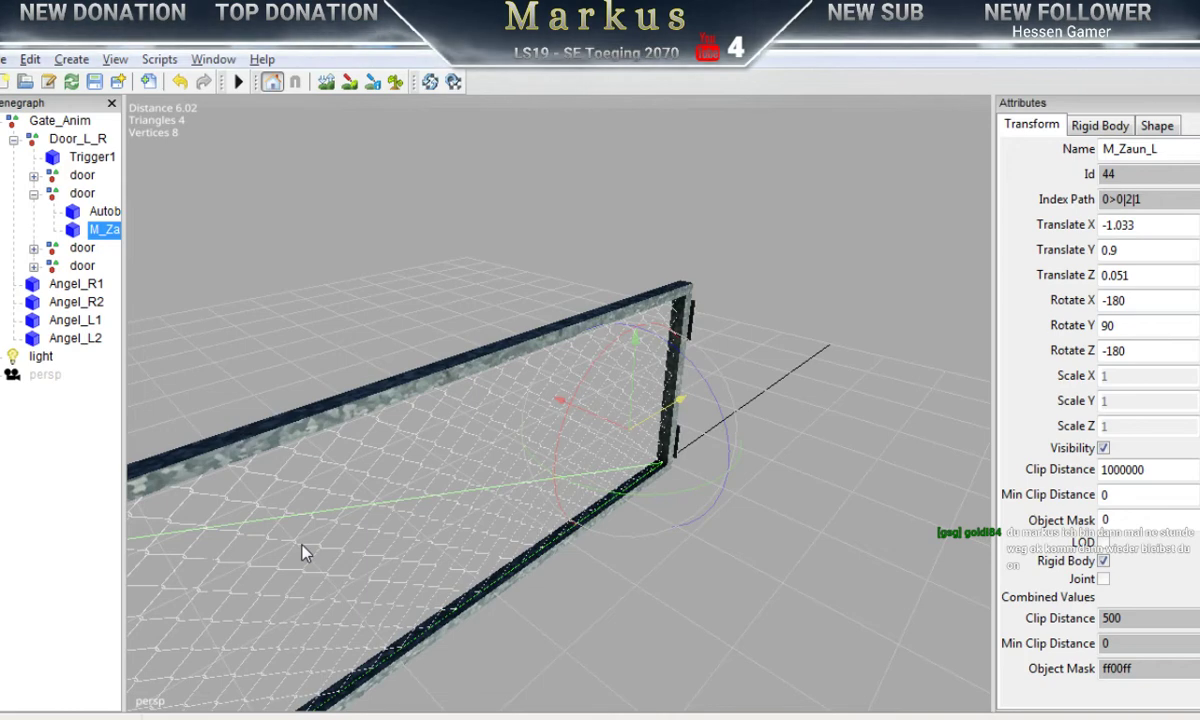
{"action": "left_click_drag", "start_coordinate": [587, 601], "coordinate": [469, 585], "text": "alt"}
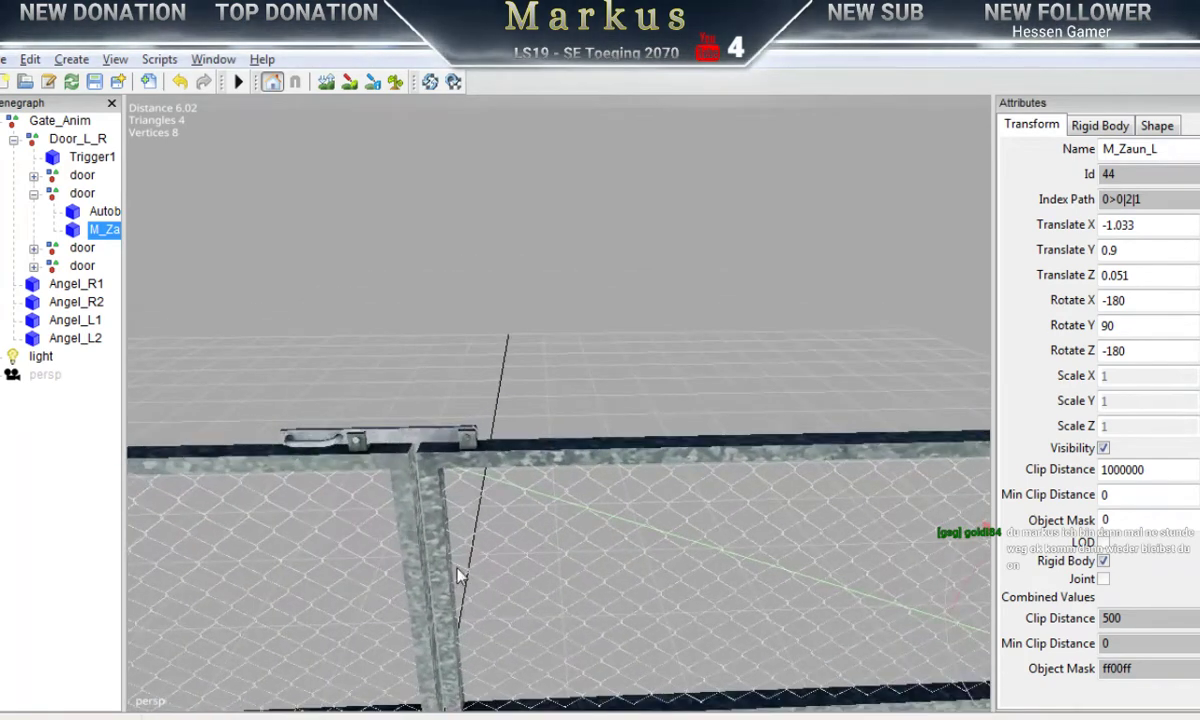
Step: Copy the second door group's Translate X of 6.095 into the translation of part node 2's 0.05 keyframe in animatedObjects.xml in Notepad++
{"action": "left_click", "coordinate": [82, 194]}
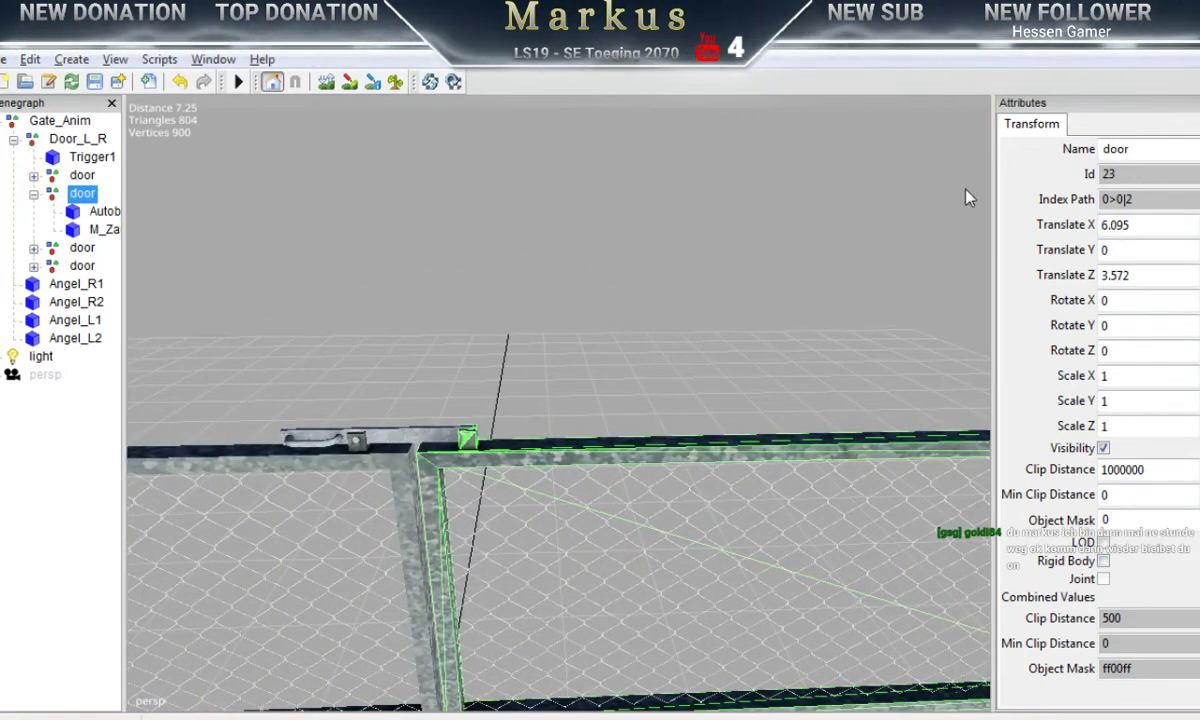
{"action": "left_click_drag", "start_coordinate": [1132, 225], "coordinate": [1068, 224]}
{"action": "key", "text": "ctrl+c"}
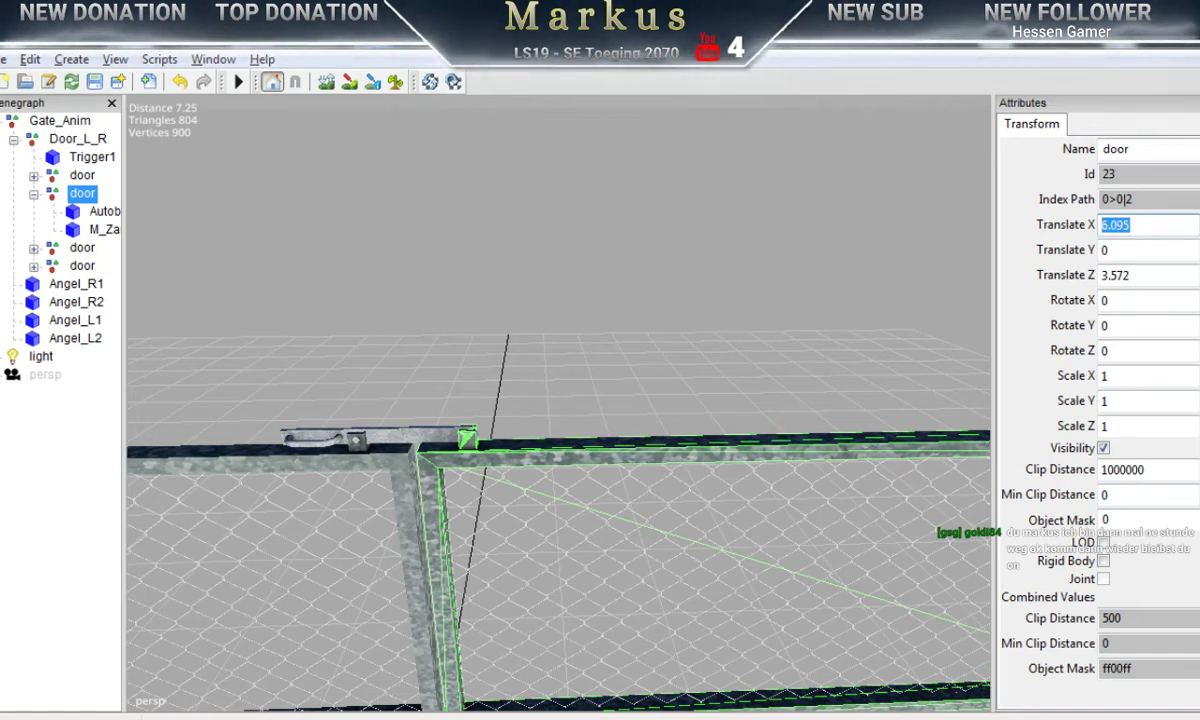
{"action": "key", "text": "alt+Tab"}
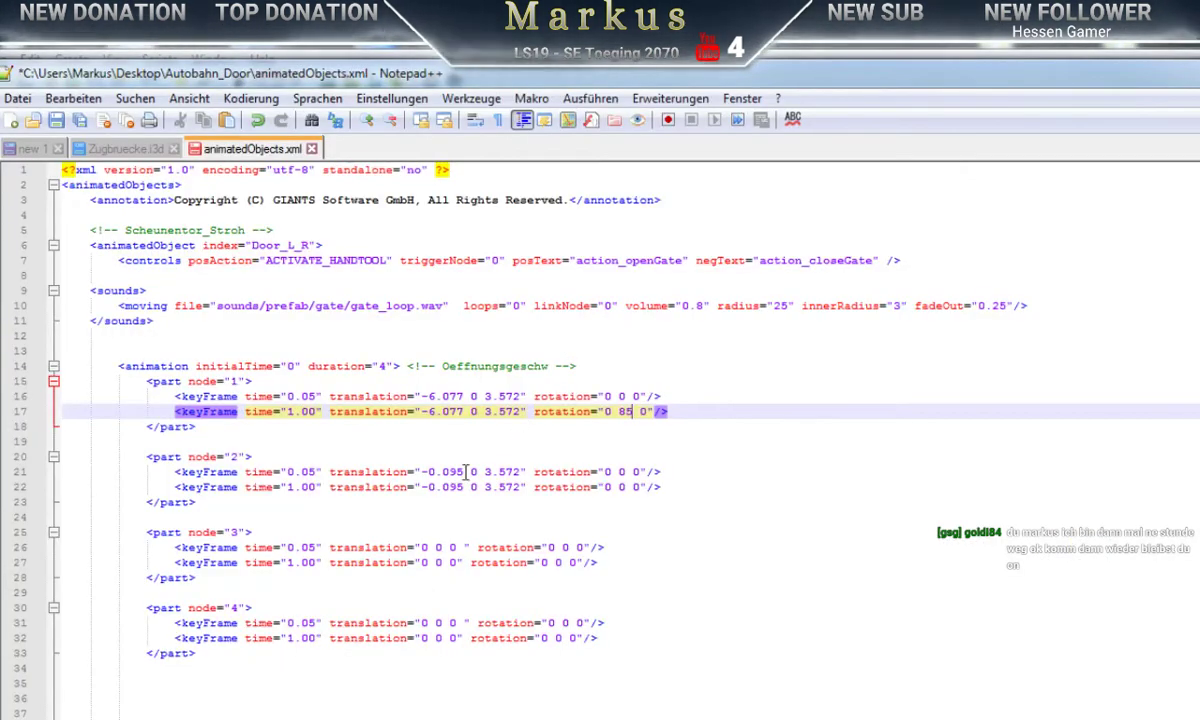
{"action": "left_click_drag", "start_coordinate": [465, 471], "coordinate": [422, 471]}
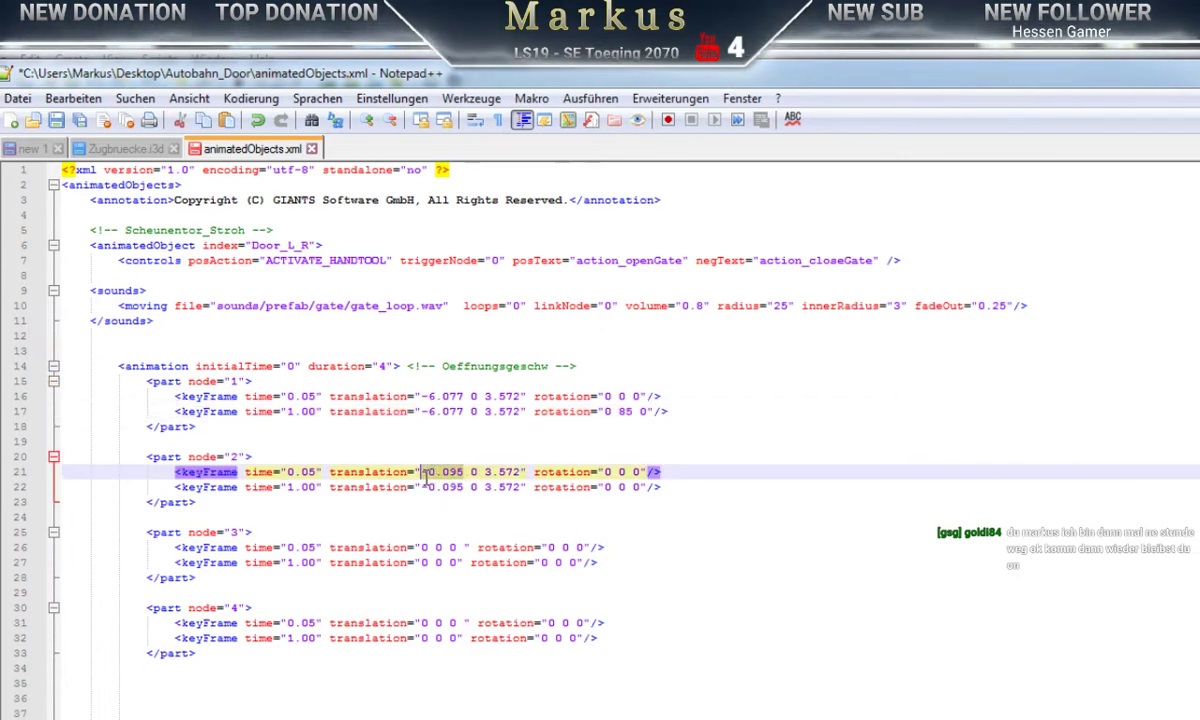
{"action": "key", "text": "ctrl+v"}
{"action": "key", "text": "ctrl+v"}
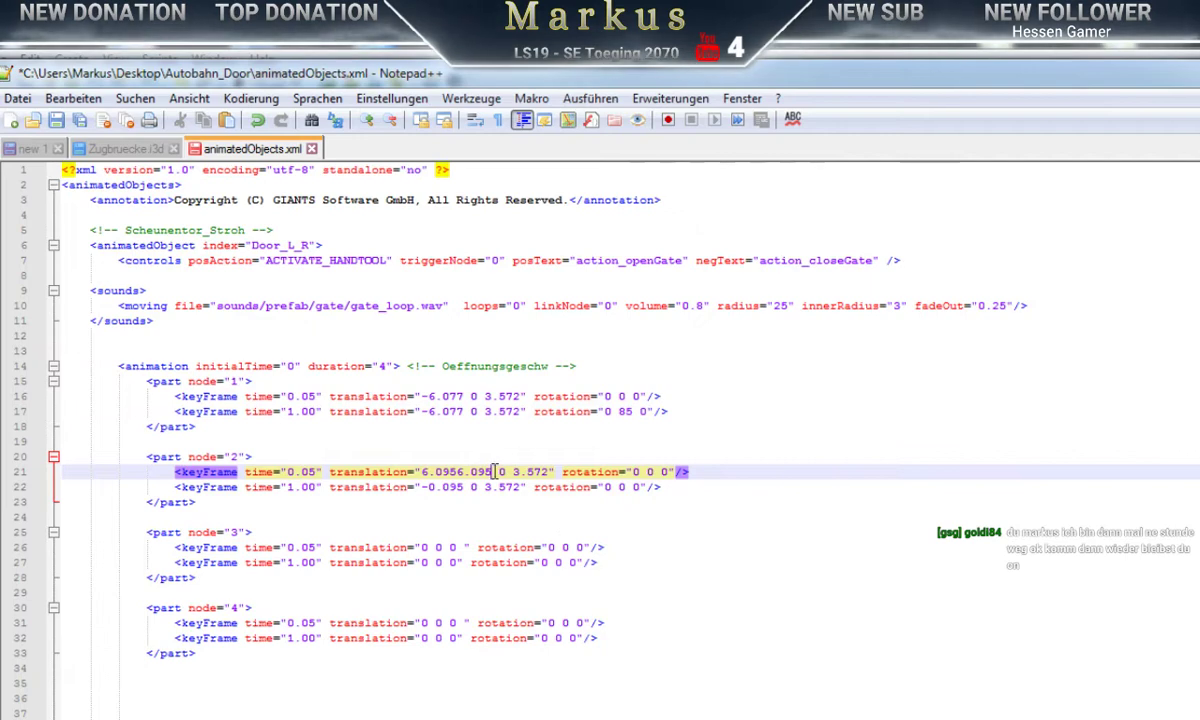
{"action": "left_click_drag", "start_coordinate": [493, 471], "coordinate": [432, 474]}
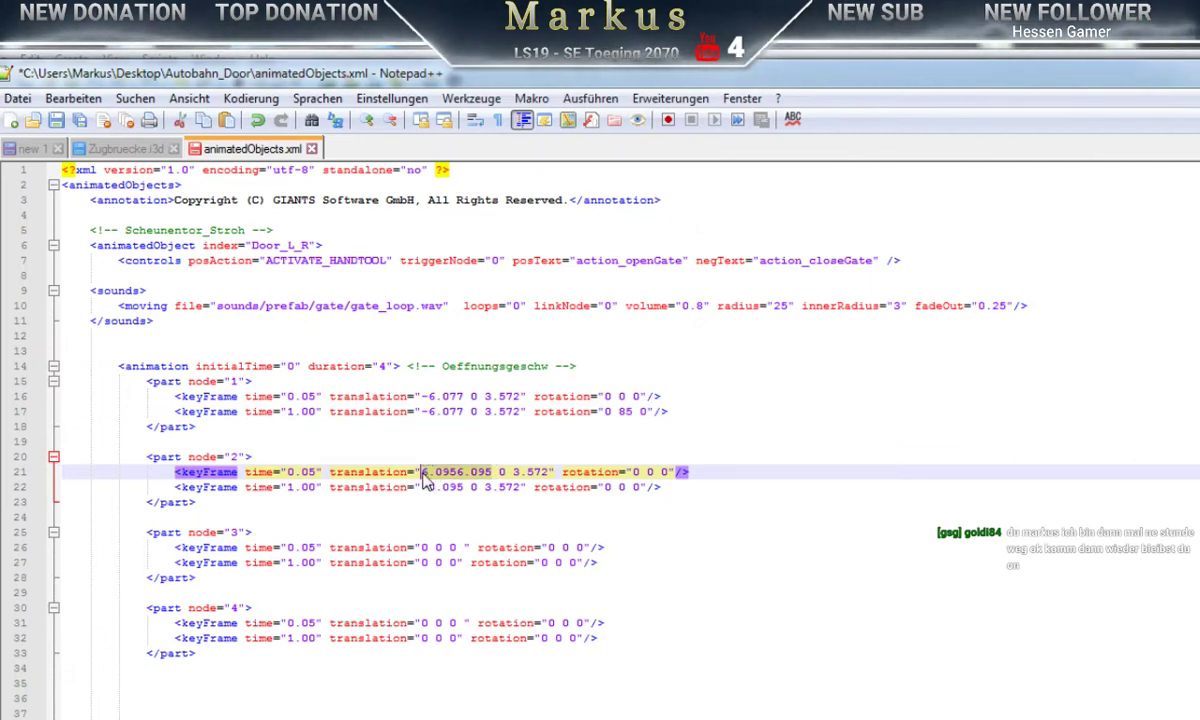
{"action": "key", "text": "ctrl+v"}
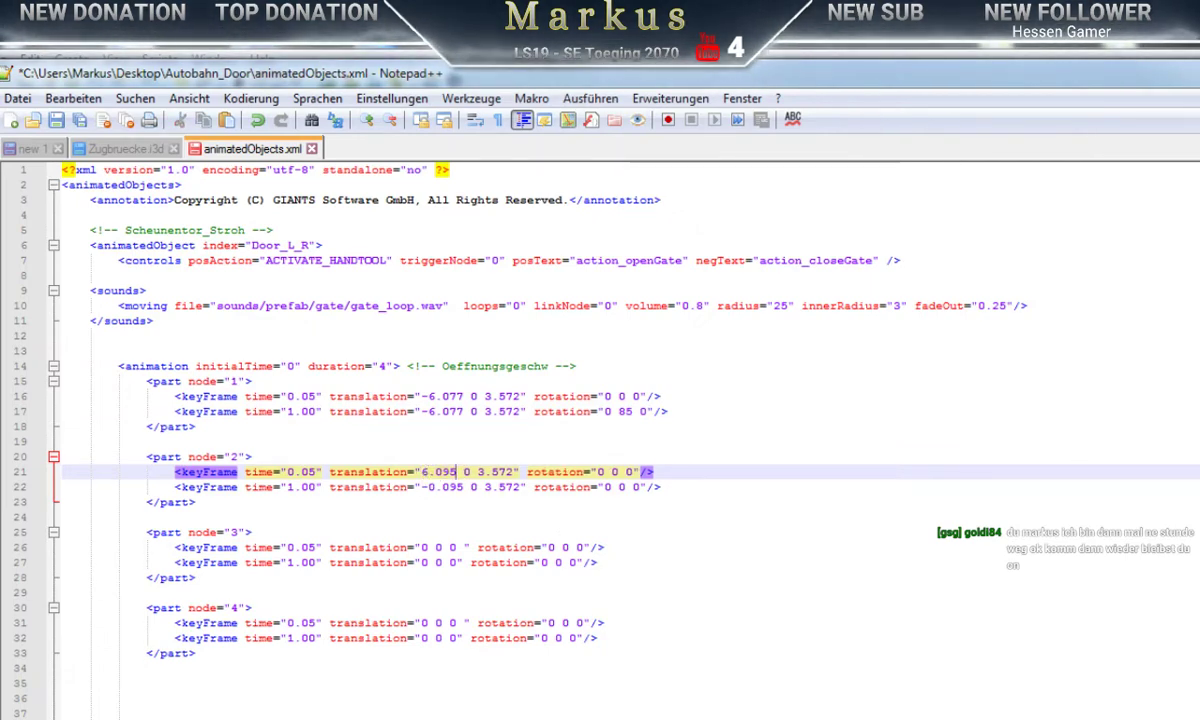
Step: Copy the second door group's Translate Z of 3.572 from GIANTS Editor into the translation of part node 2's 0.05 keyframe in Notepad++
{"action": "key", "text": "alt+Tab"}
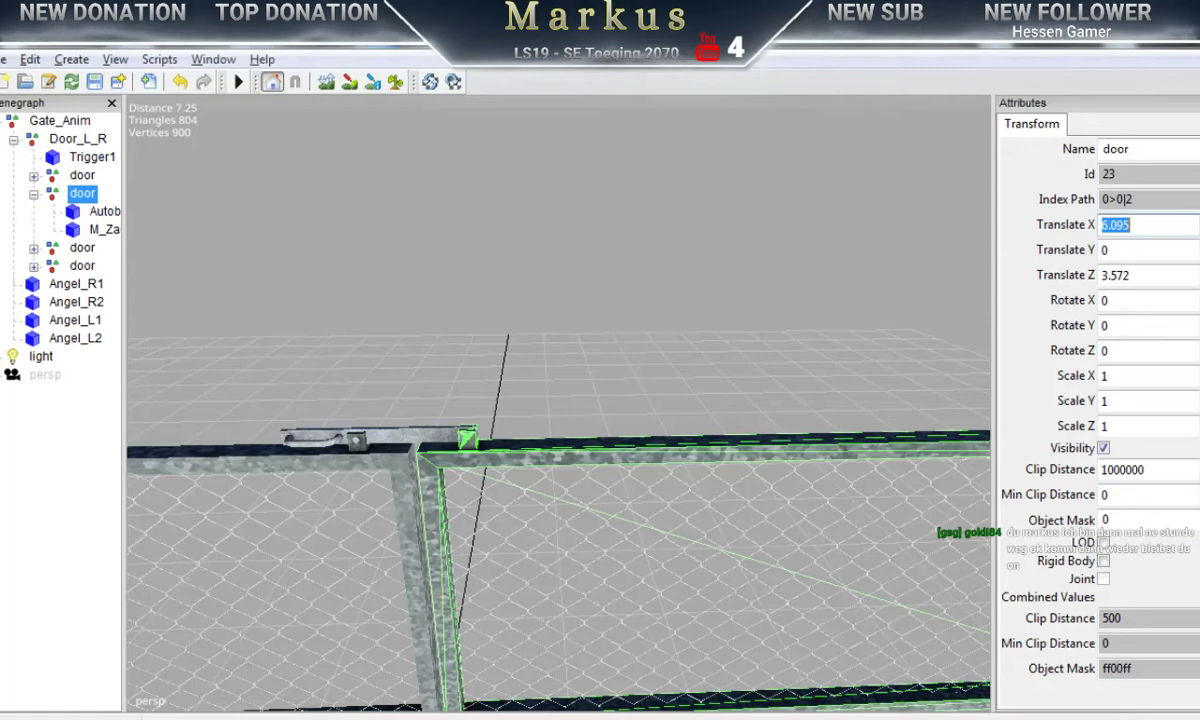
{"action": "left_click", "coordinate": [1147, 276]}
{"action": "key", "text": "ctrl+c"}
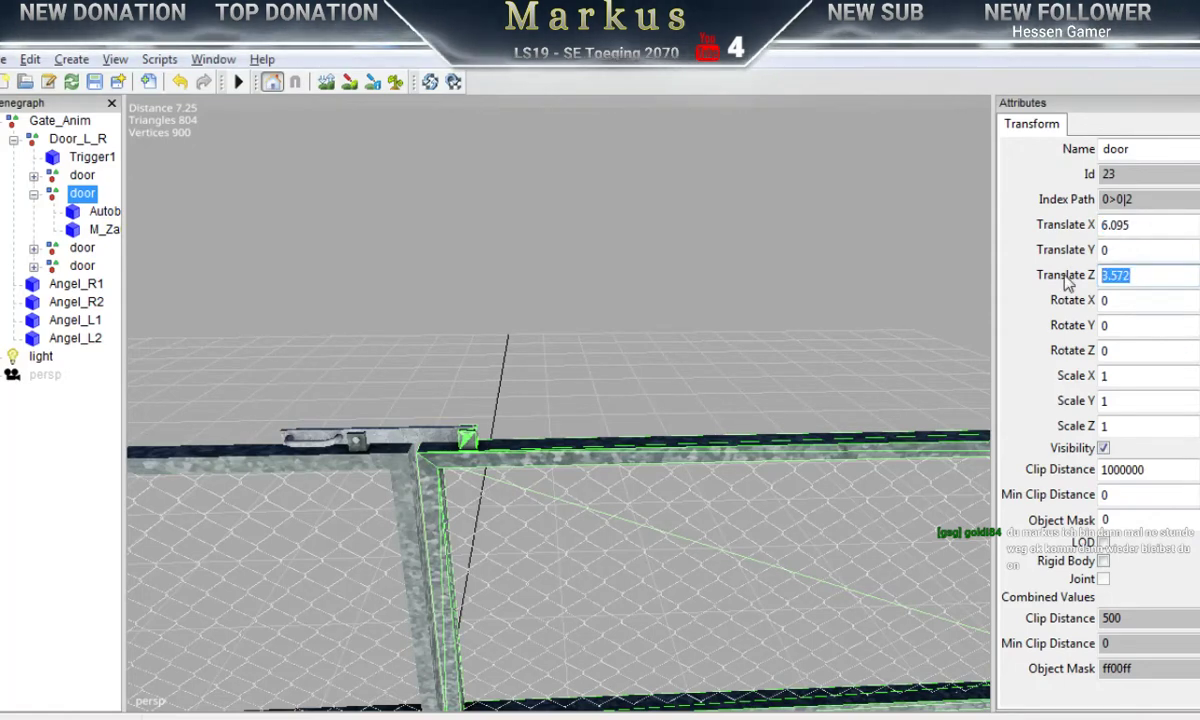
{"action": "key", "text": "alt+Tab"}
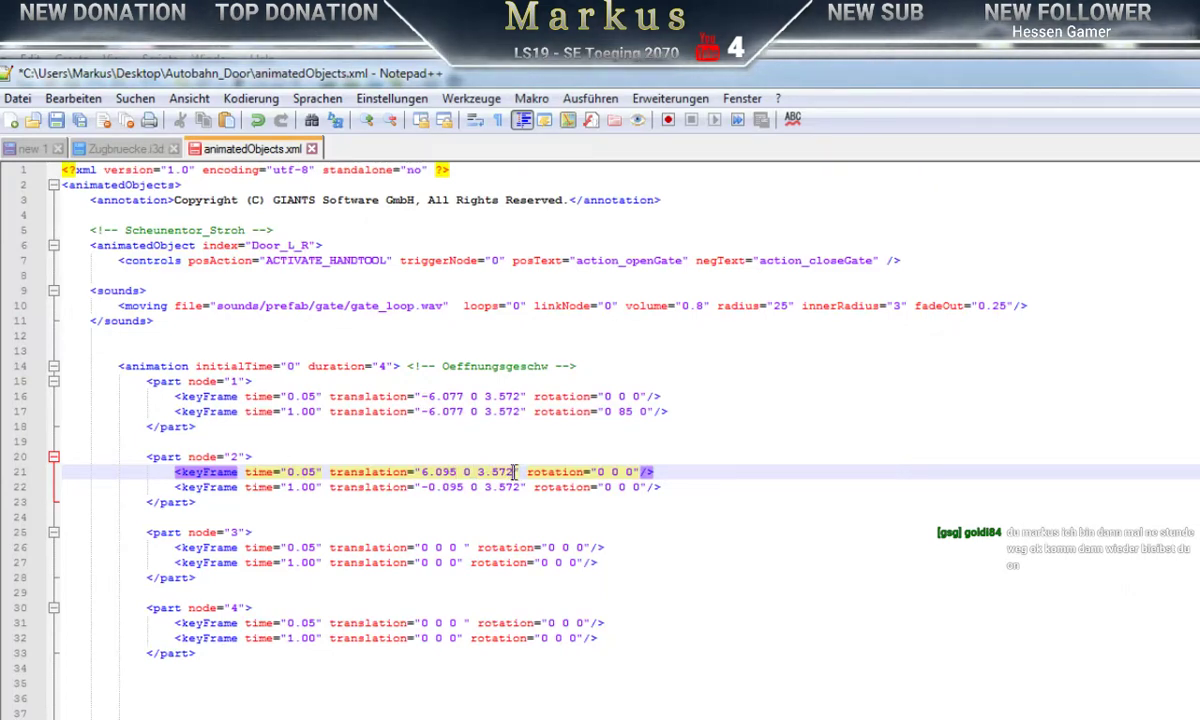
{"action": "left_click_drag", "start_coordinate": [514, 472], "coordinate": [478, 472]}
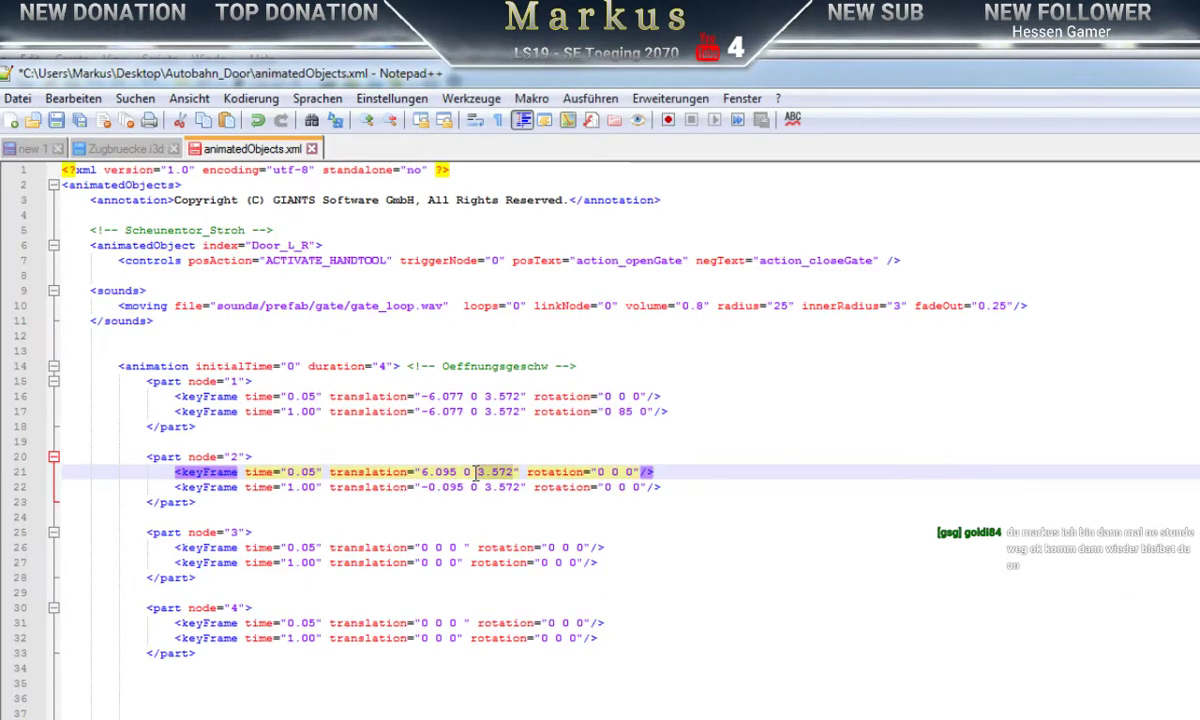
{"action": "key", "text": "ctrl+v"}
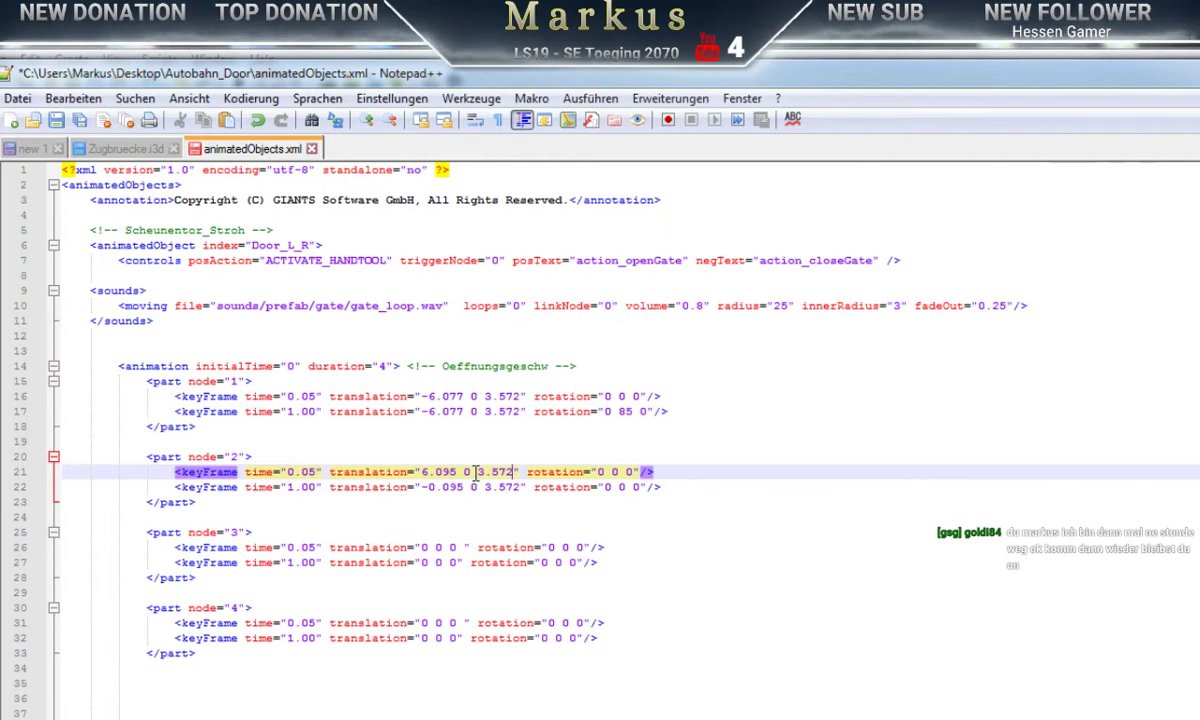
{"action": "type", "text": "3.572"}
{"action": "key", "text": "alt+Tab"}
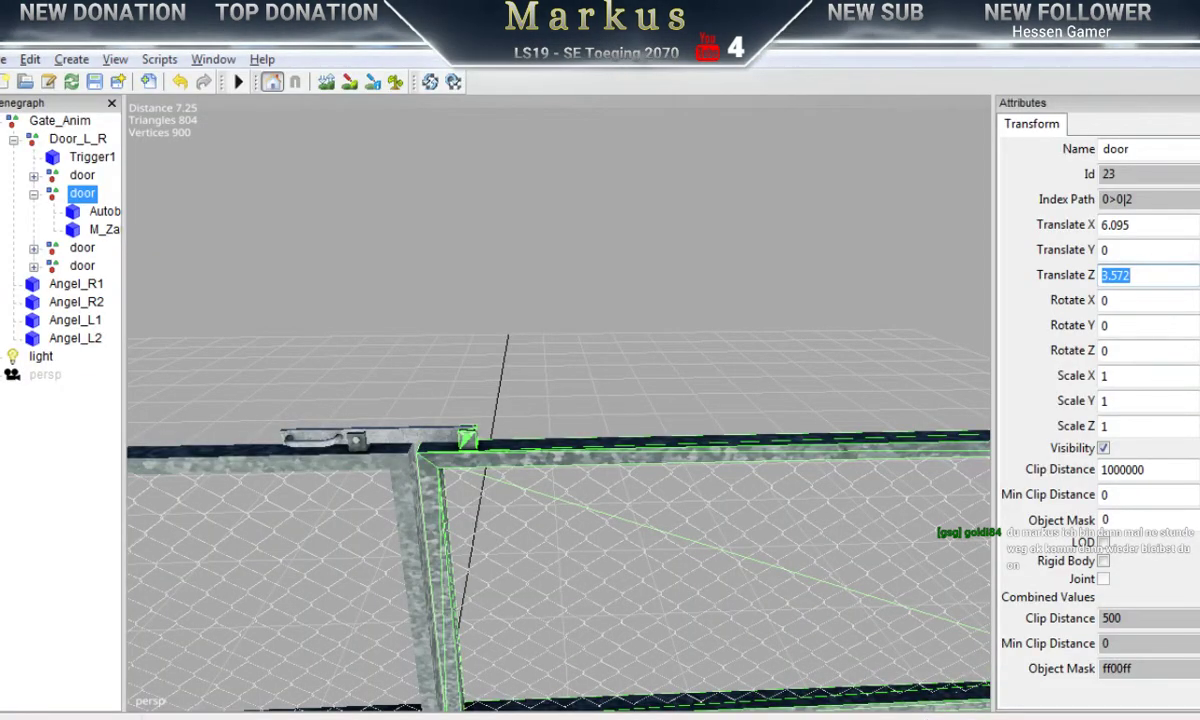
{"action": "key", "text": "alt+Tab"}
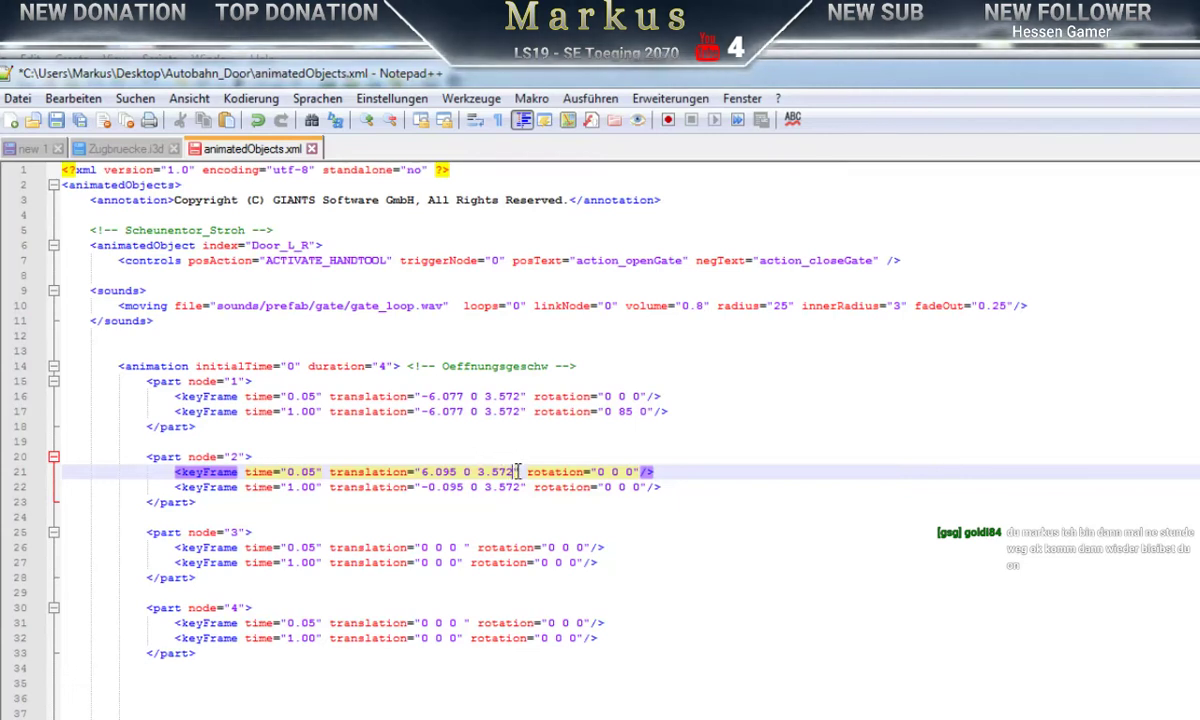
Step: Copy the translation 6.095 0 3.572 from part node 2's 0.05 keyframe over the translation of its 1.00 keyframe
{"action": "left_click_drag", "start_coordinate": [515, 471], "coordinate": [478, 471]}
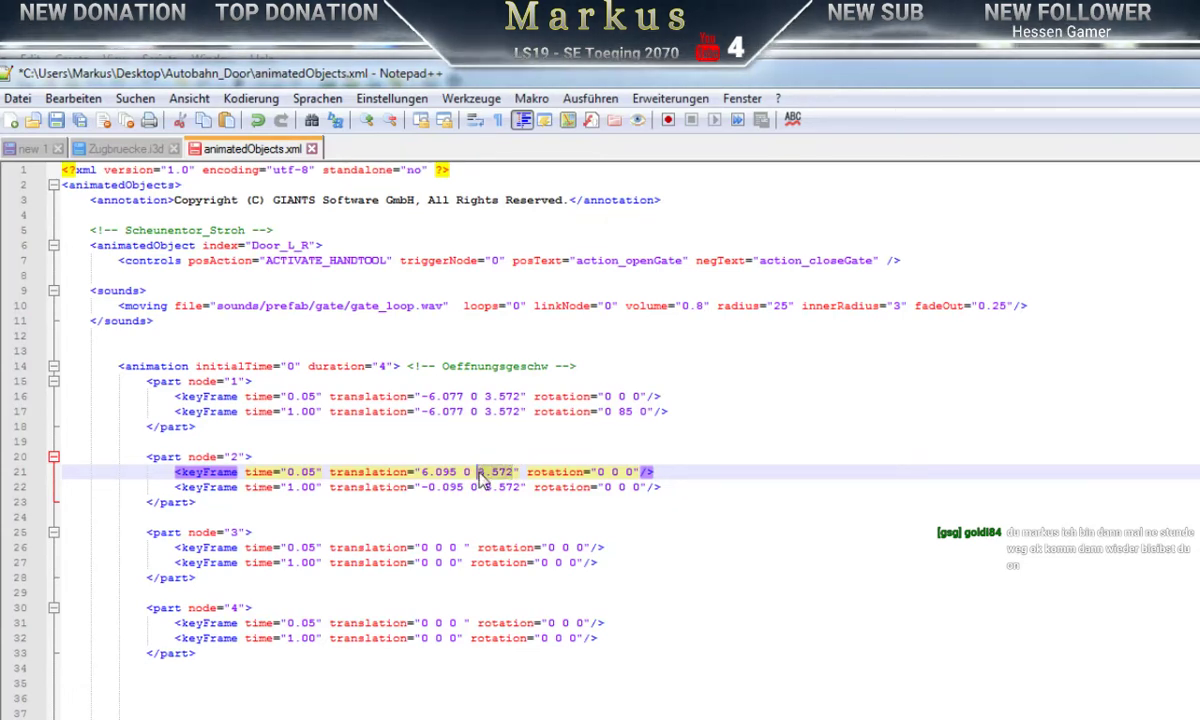
{"action": "left_click", "coordinate": [480, 473]}
{"action": "left_click_drag", "start_coordinate": [514, 471], "coordinate": [456, 470]}
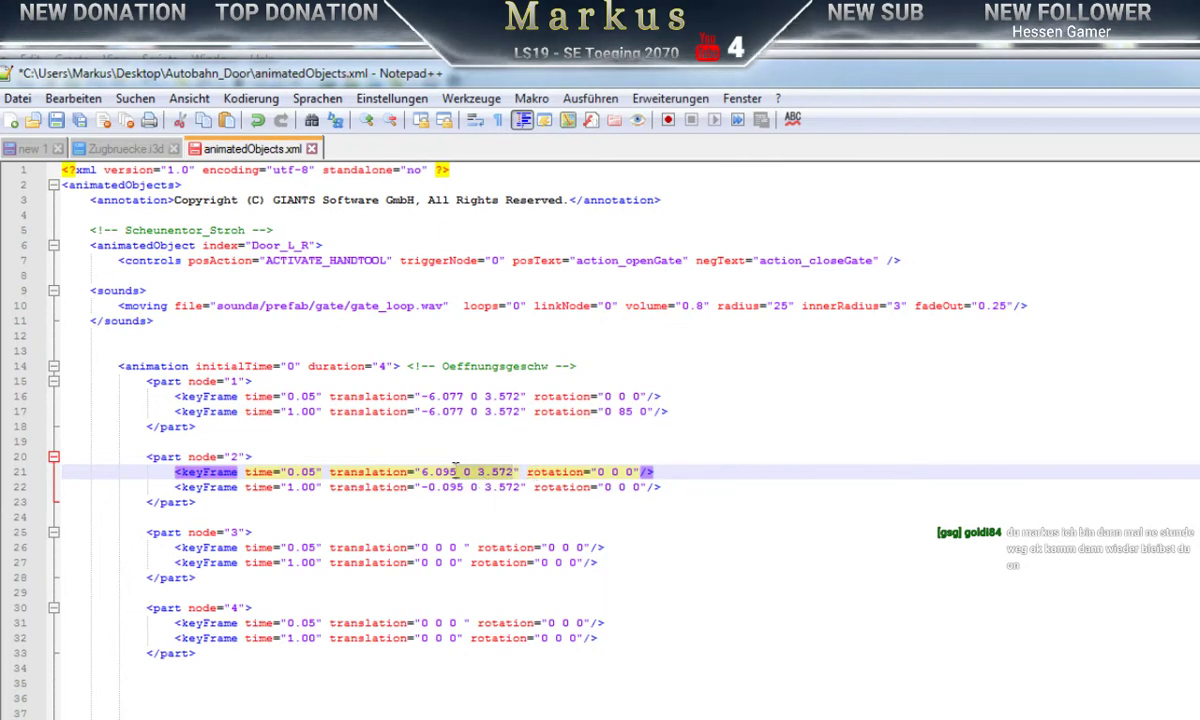
{"action": "left_click", "coordinate": [422, 472], "text": "shift"}
{"action": "key", "text": "ctrl+c"}
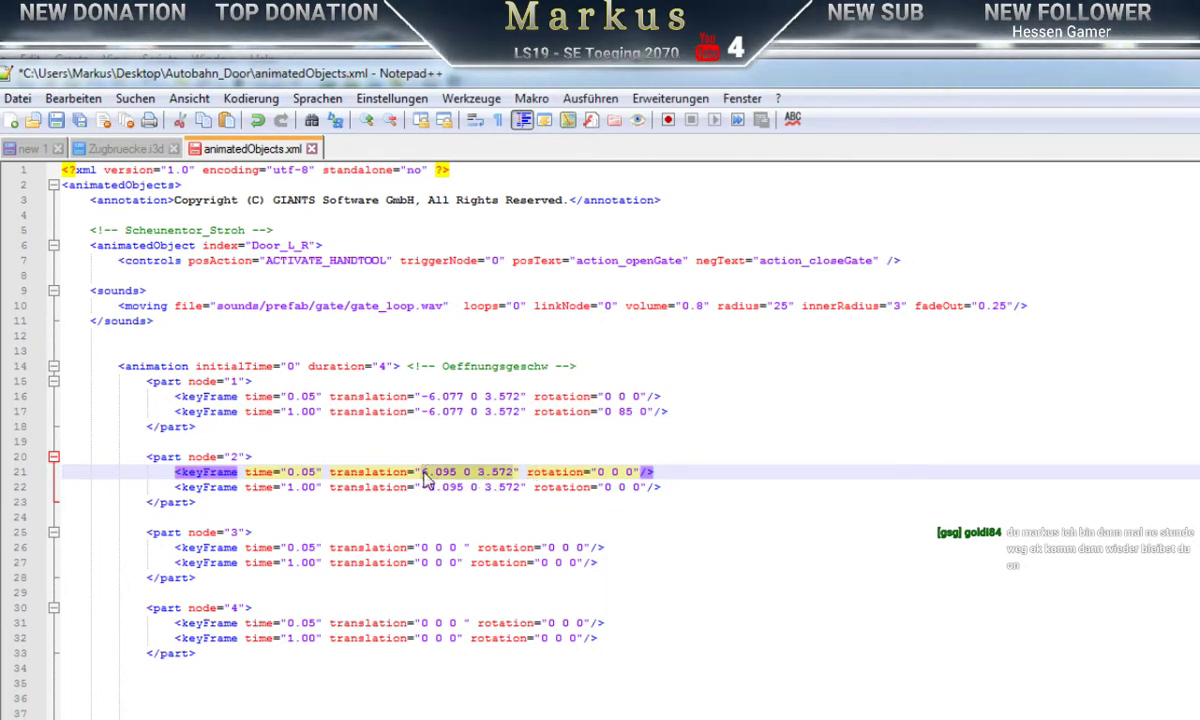
{"action": "left_click_drag", "start_coordinate": [520, 487], "coordinate": [494, 487]}
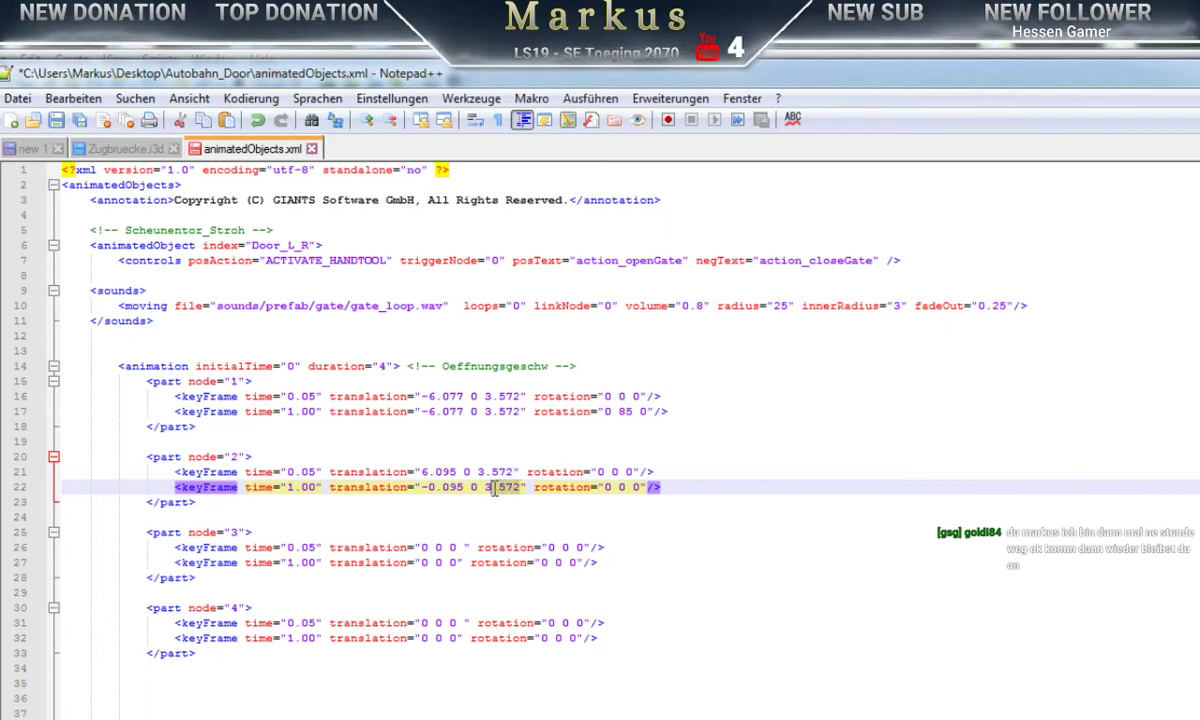
{"action": "left_click", "coordinate": [421, 488], "text": "shift"}
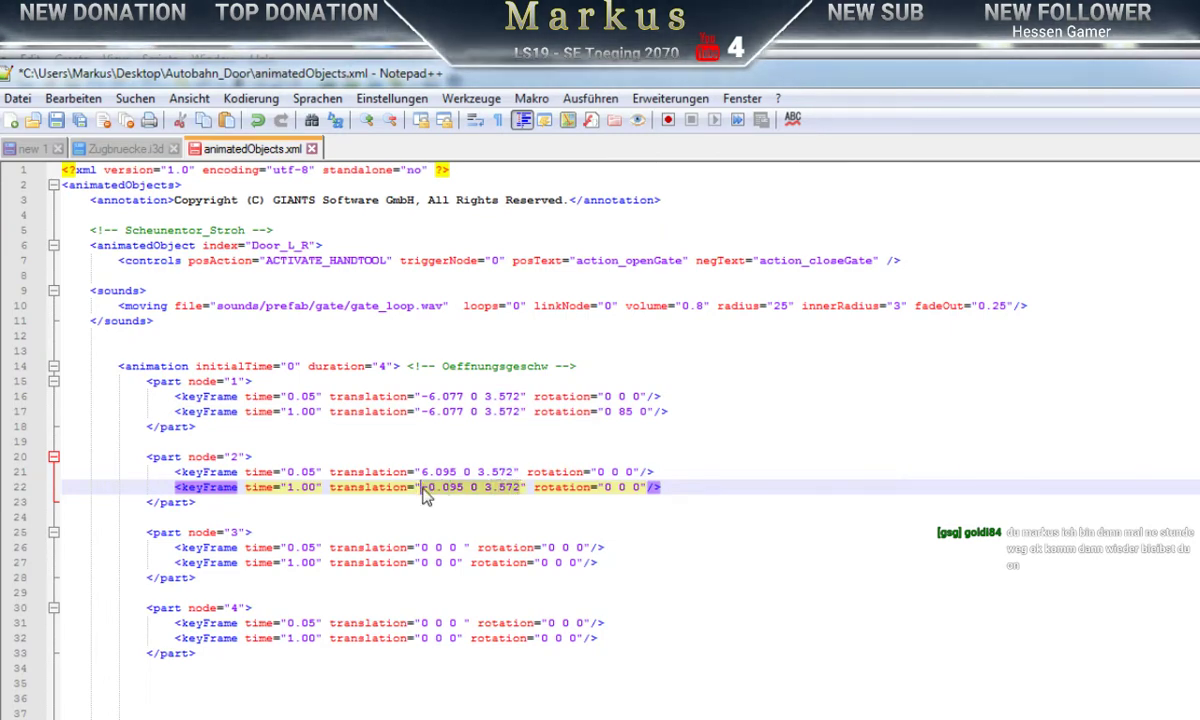
{"action": "key", "text": "ctrl+v"}
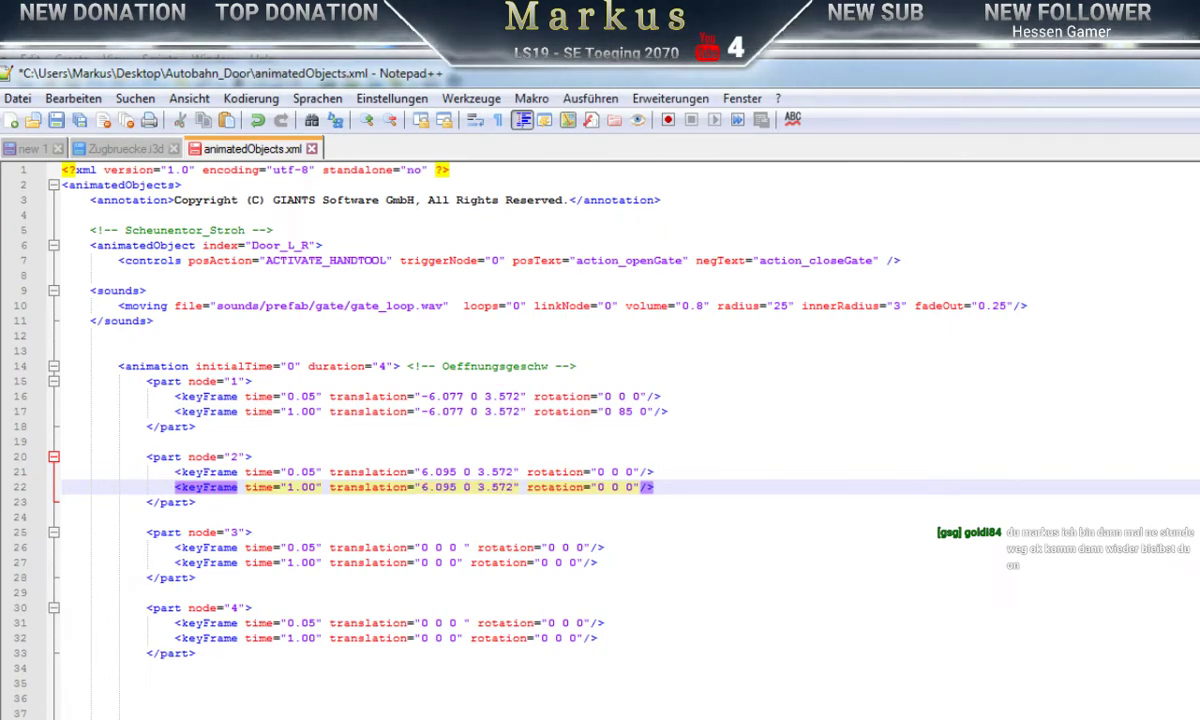
Step: Switch to GIANTS Editor and swing the second door group open around its hinges, setting its Rotate Y to -85
{"action": "key", "text": "alt+Tab"}
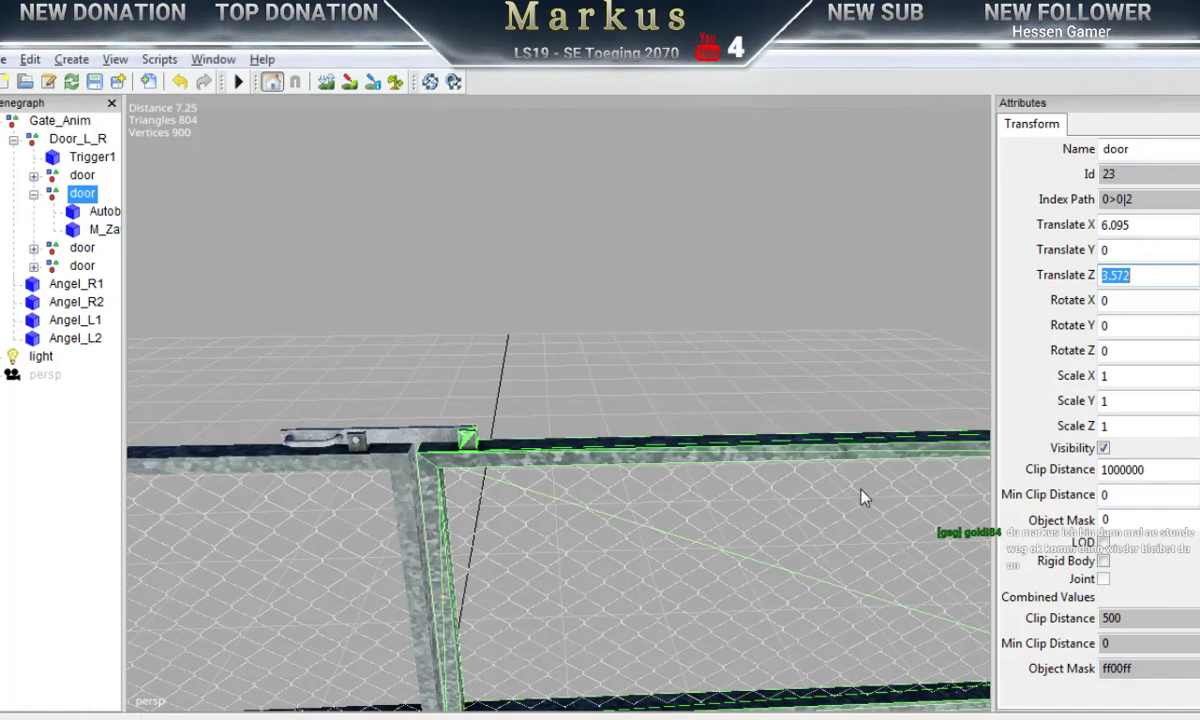
{"action": "right_click_drag", "start_coordinate": [806, 498], "coordinate": [595, 495], "text": "alt"}
{"action": "left_click_drag", "start_coordinate": [595, 495], "coordinate": [668, 478], "text": "alt"}
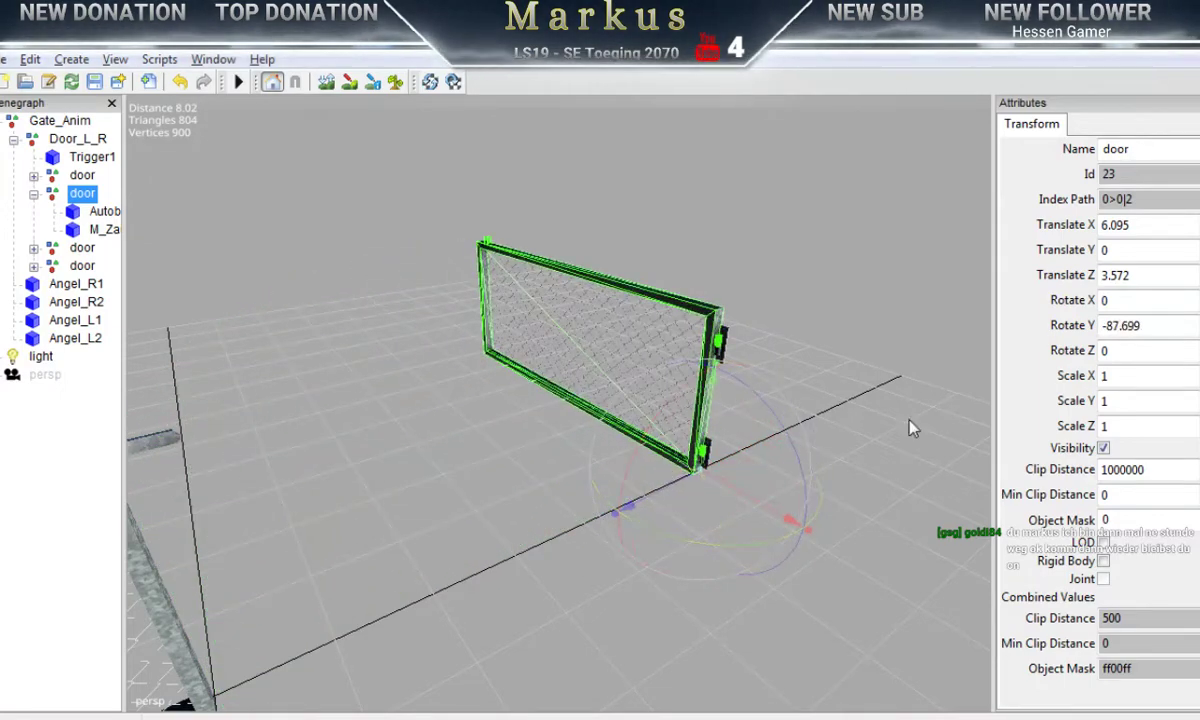
{"action": "left_click", "coordinate": [1158, 325]}
{"action": "left_click_drag", "start_coordinate": [1158, 325], "coordinate": [1114, 325]}
{"action": "type", "text": "5"}
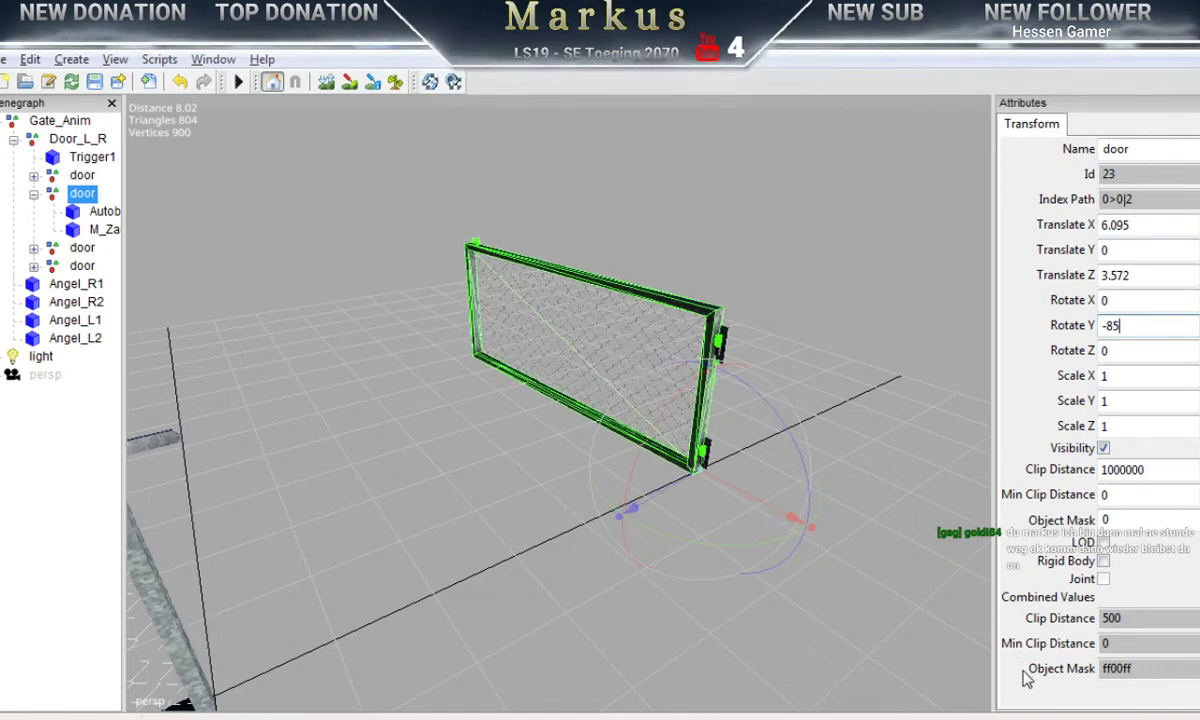
Step: Set the rotation of part node 2's 1.00 keyframe to 0 -85 0 in animatedObjects.xml in Notepad++
{"action": "key", "text": "alt+Tab"}
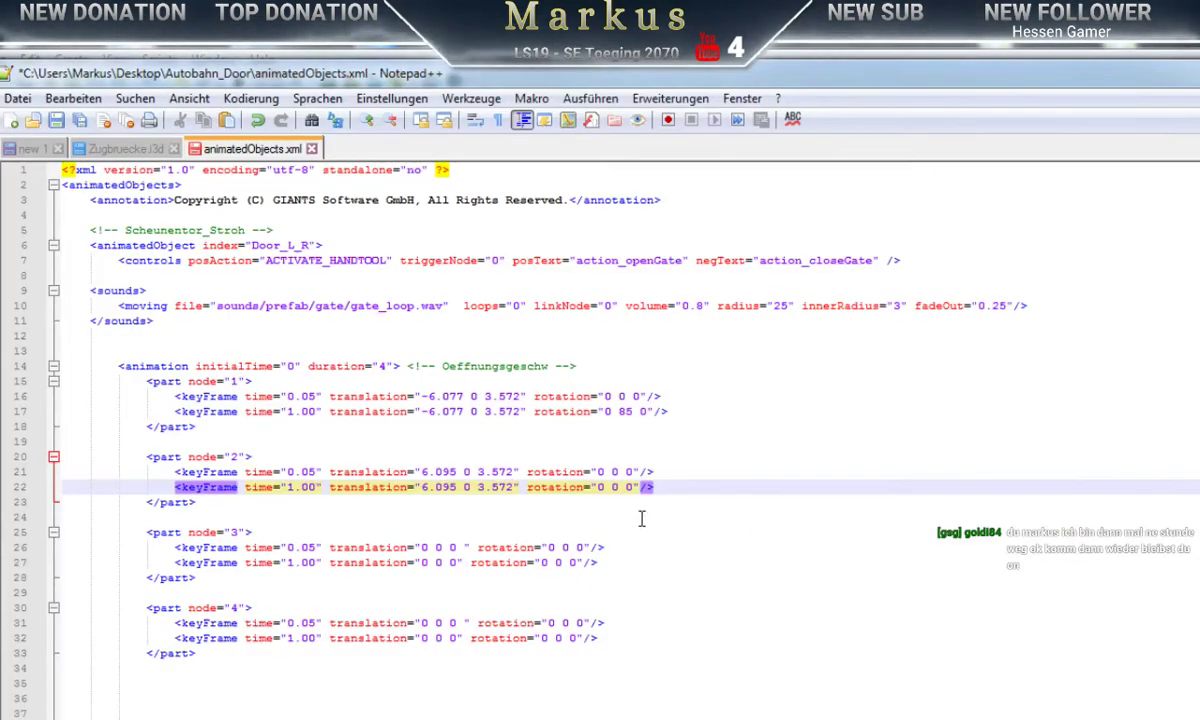
{"action": "double_click", "coordinate": [614, 487]}
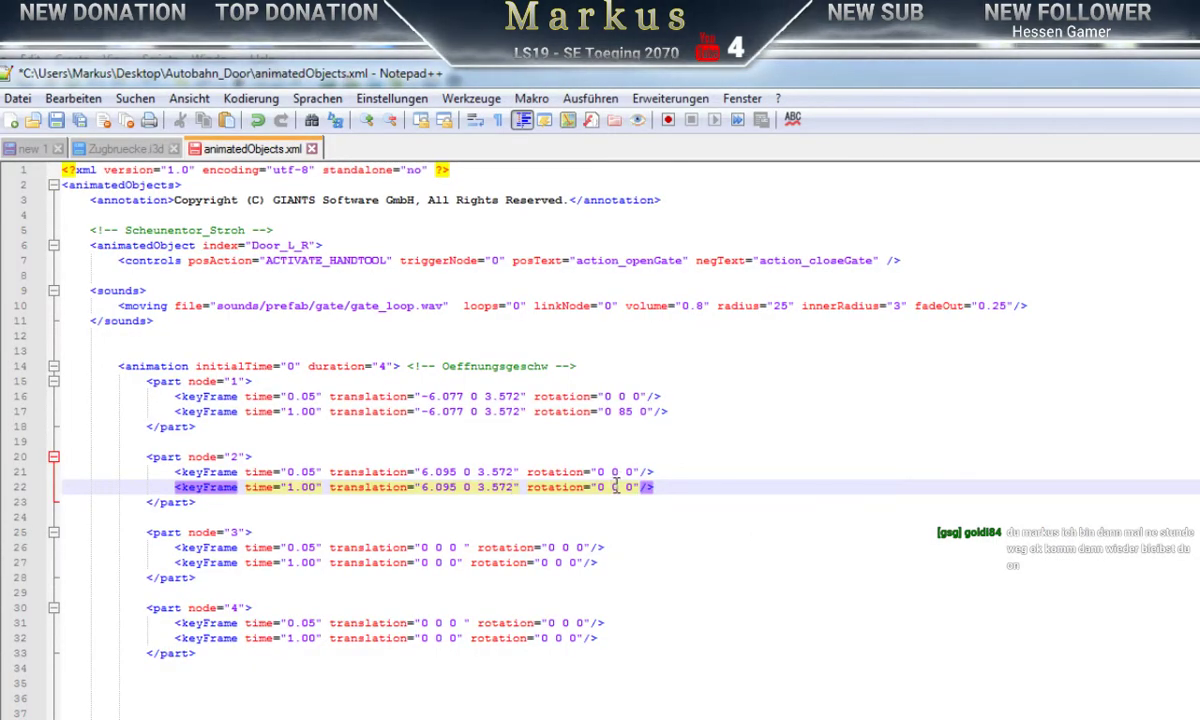
{"action": "type", "text": "-"}
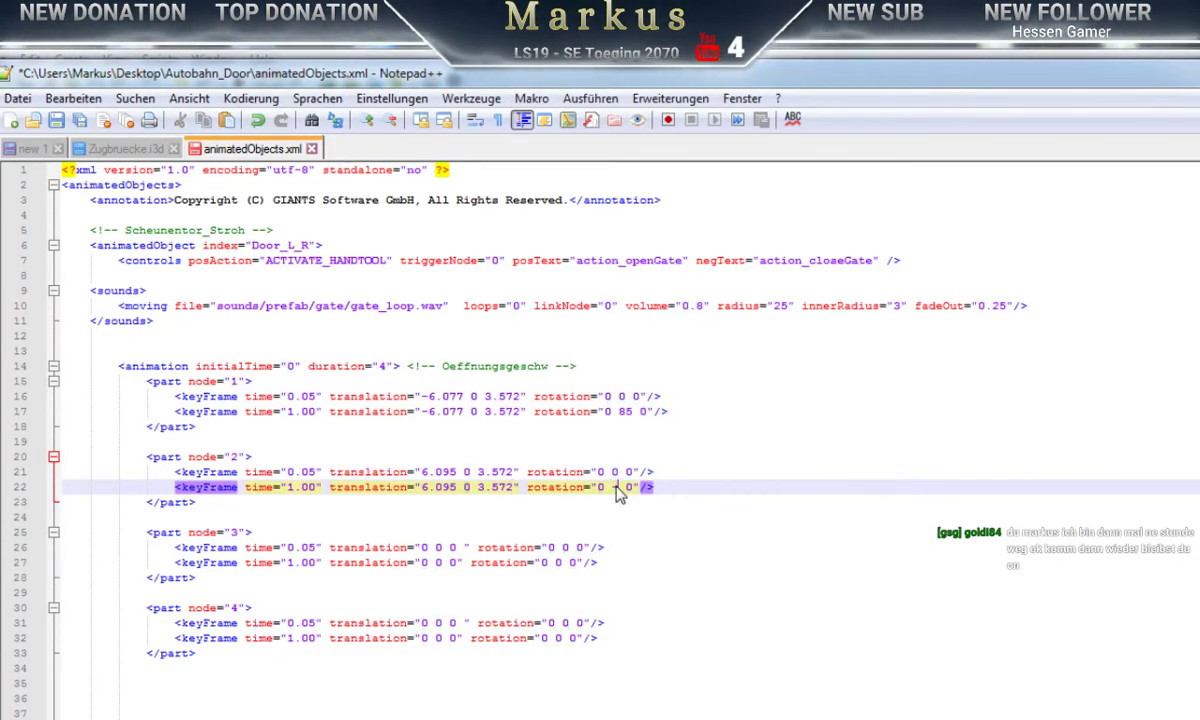
{"action": "type", "text": "85"}
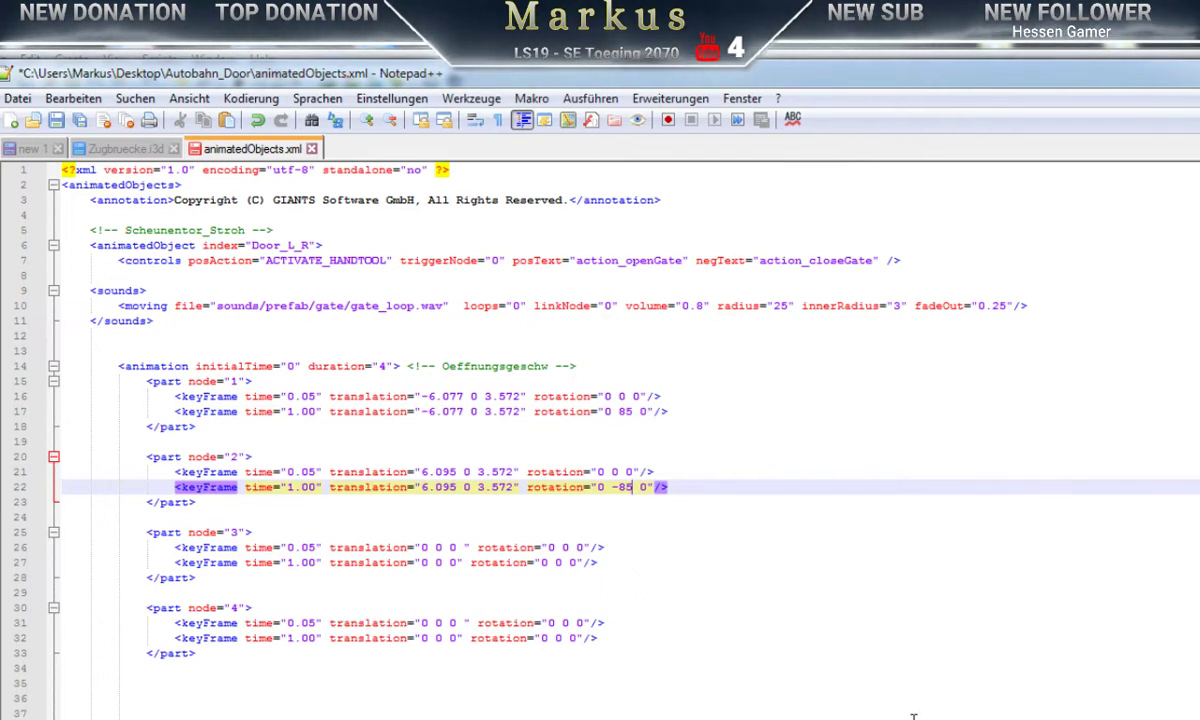
Step: Return to GIANTS Editor and close the second door group again by setting its Rotate Y to 0
{"action": "mouse_move", "coordinate": [854, 719]}
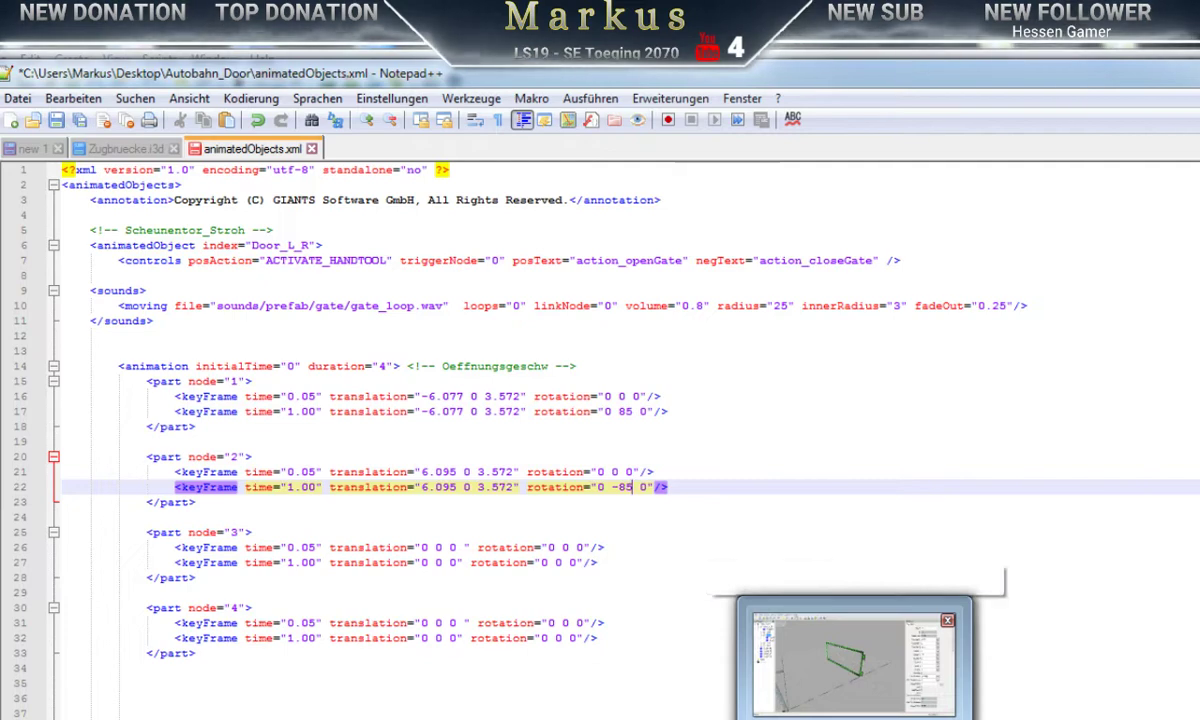
{"action": "mouse_move", "coordinate": [999, 719]}
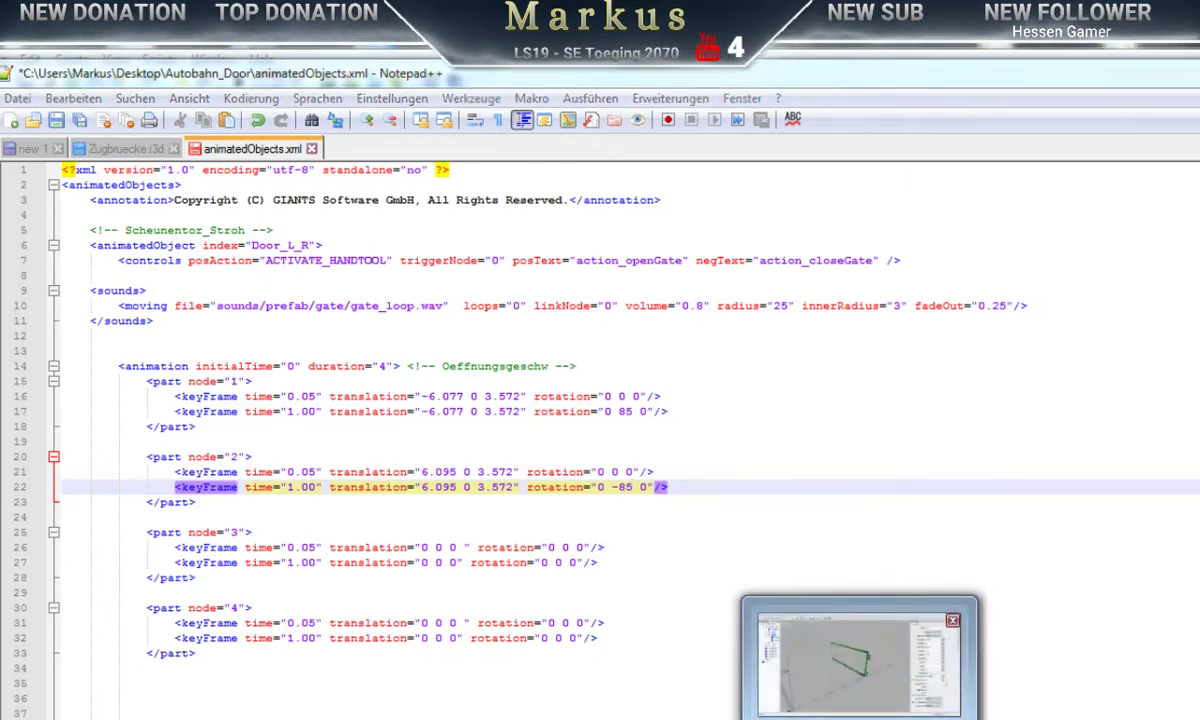
{"action": "left_click", "coordinate": [850, 715]}
{"action": "left_click", "coordinate": [1130, 325]}
{"action": "left_click_drag", "start_coordinate": [1130, 325], "coordinate": [1020, 310]}
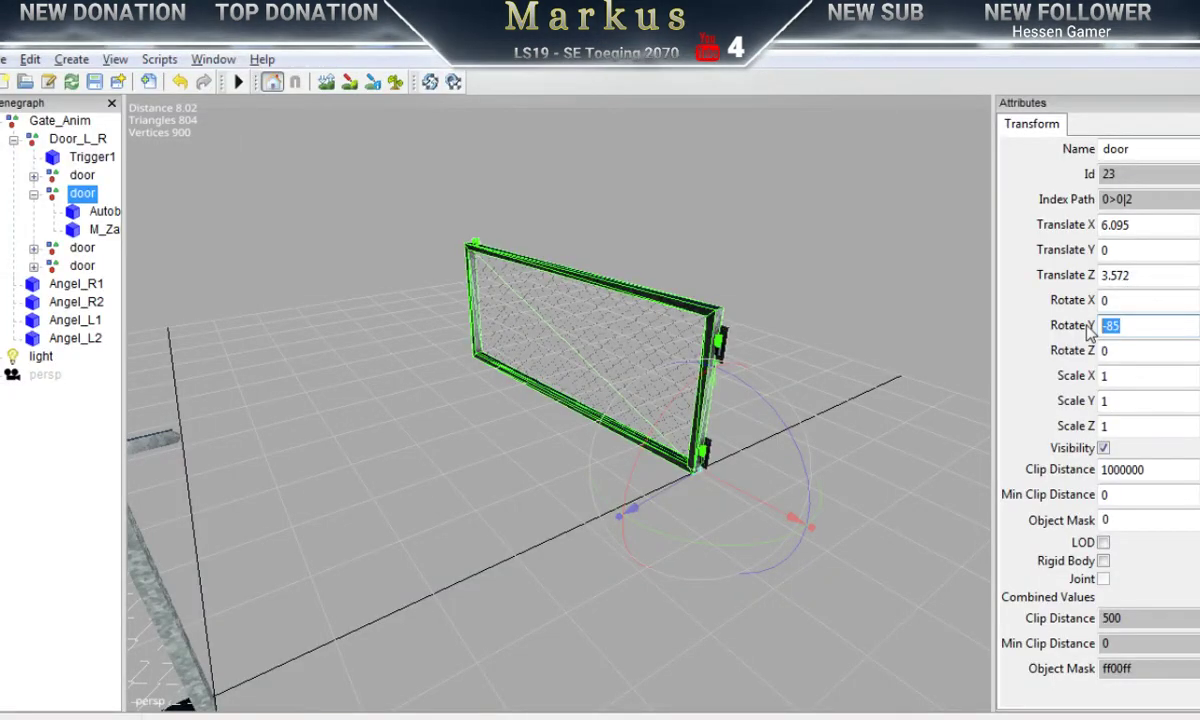
{"action": "type", "text": "0"}
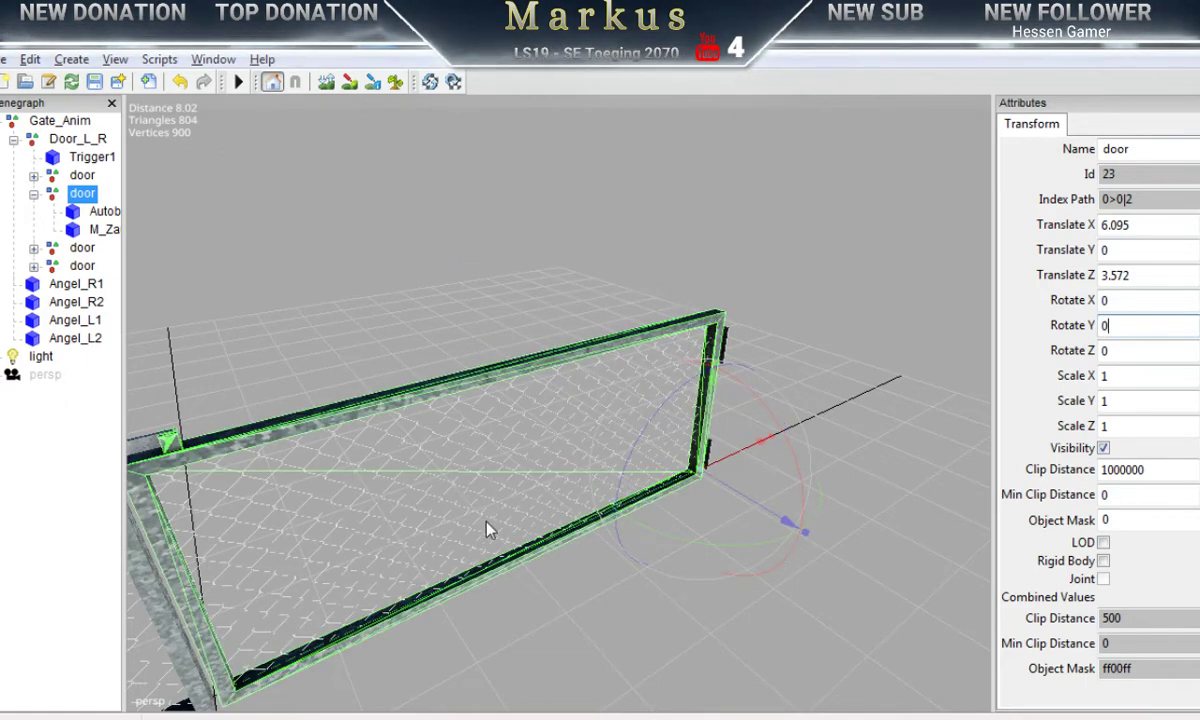
Step: Collapse the second door group and select the third door group, the latch bar with the handle on top of the gate
{"action": "left_click_drag", "start_coordinate": [487, 528], "coordinate": [465, 536], "text": "alt"}
{"action": "right_click_drag", "start_coordinate": [465, 537], "coordinate": [930, 550]}
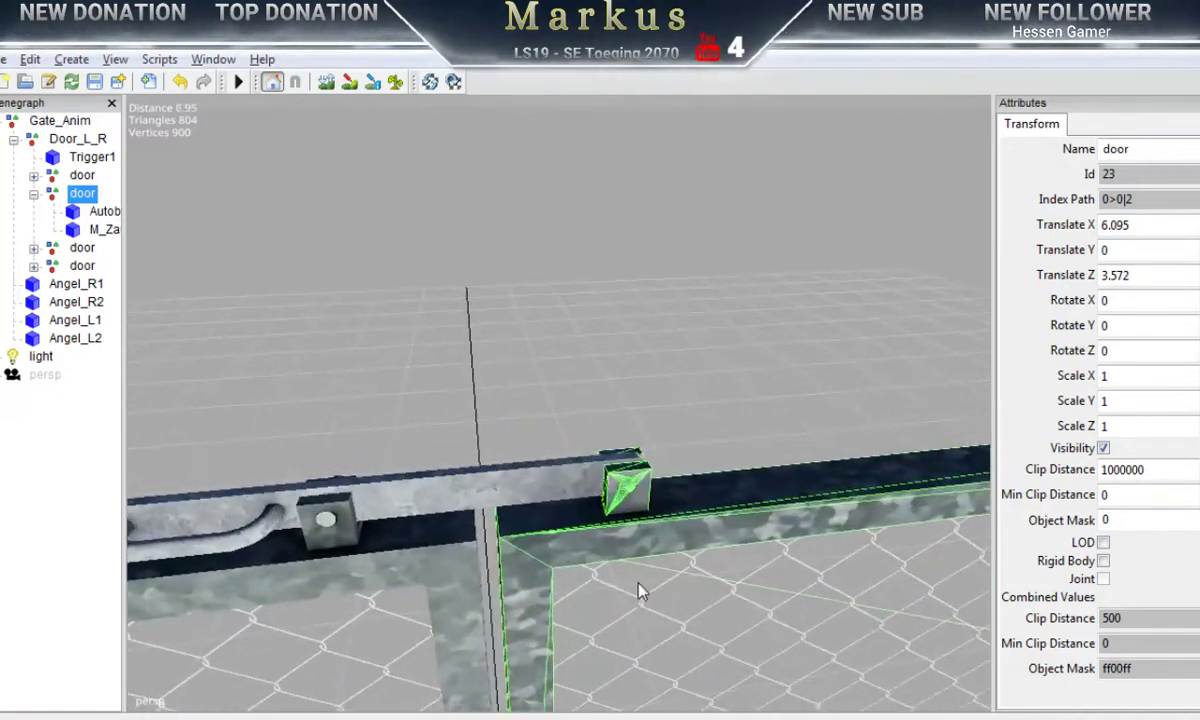
{"action": "middle_click_drag", "start_coordinate": [640, 592], "coordinate": [683, 571], "text": "alt"}
{"action": "right_click_drag", "start_coordinate": [684, 572], "coordinate": [683, 522]}
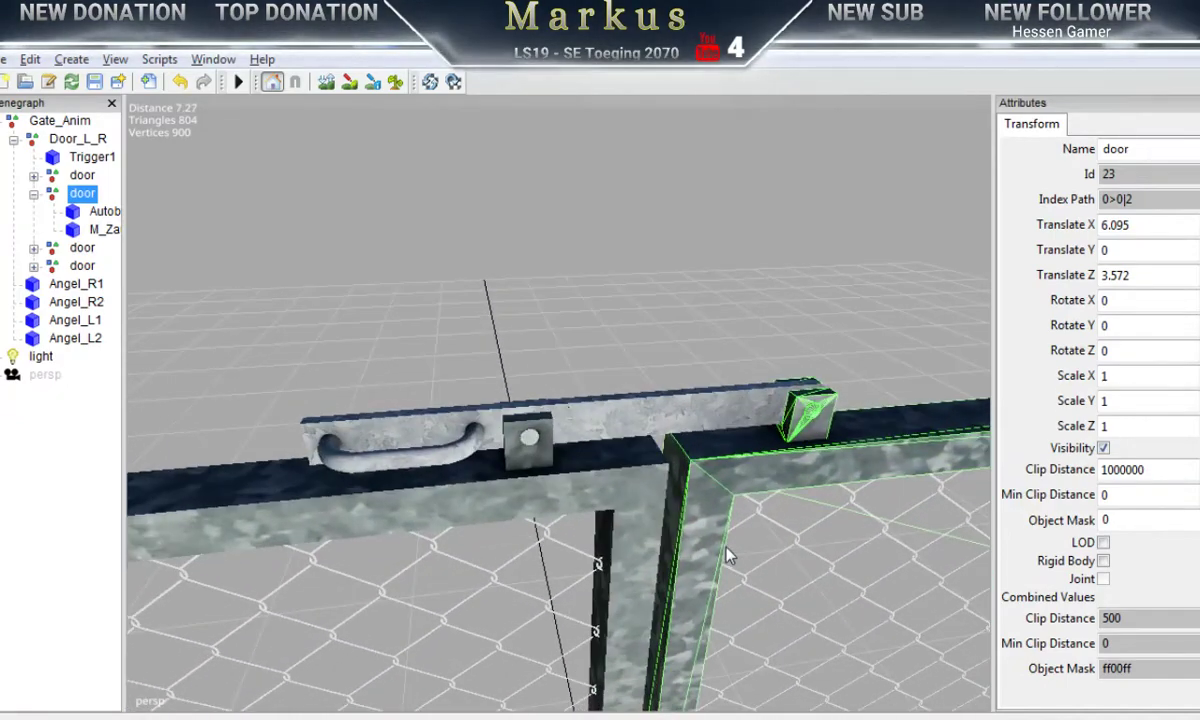
{"action": "left_click", "coordinate": [34, 194]}
{"action": "left_click", "coordinate": [80, 211]}
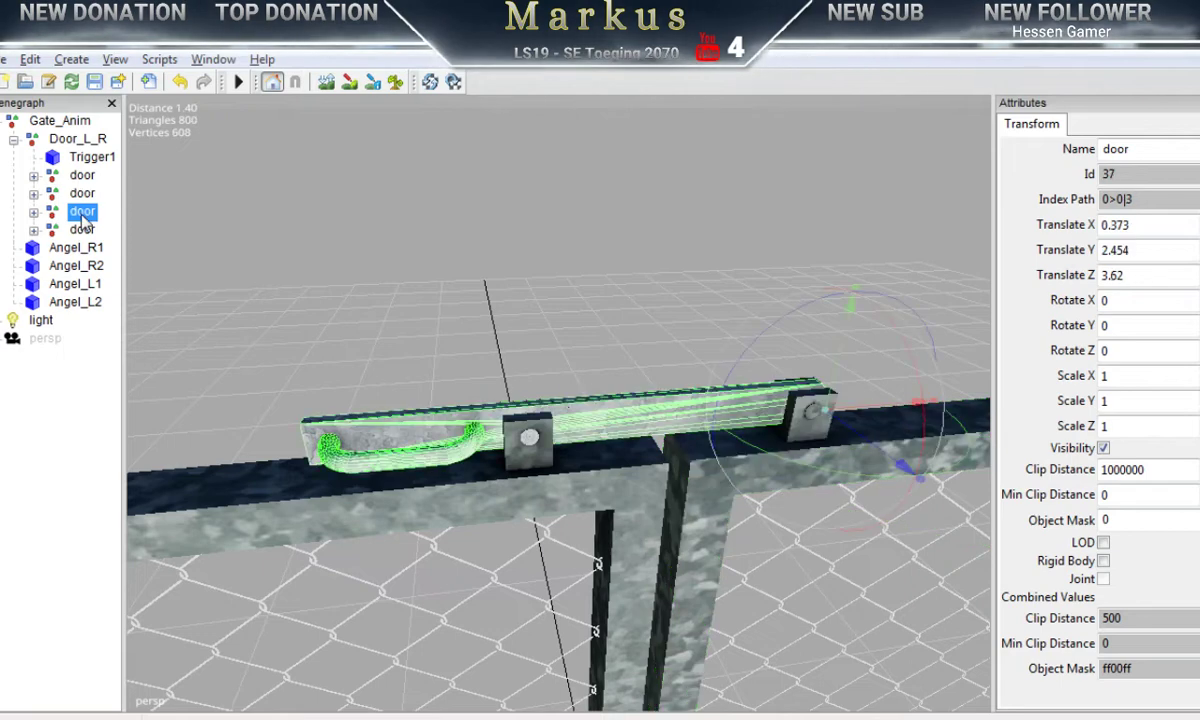
{"action": "middle_click_drag", "start_coordinate": [605, 482], "coordinate": [578, 484], "text": "alt"}
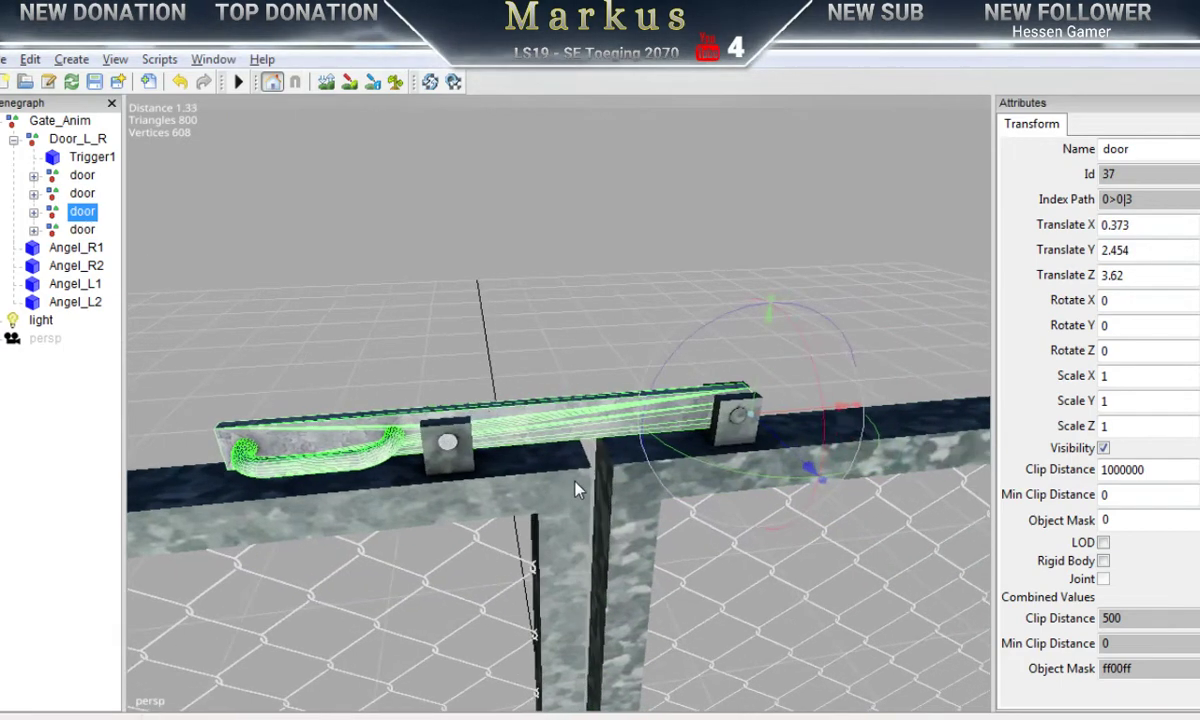
Step: Test the latch bar's pivot by swinging it up around the Z axis and back down to its closed position
{"action": "right_click_drag", "start_coordinate": [578, 484], "coordinate": [632, 498], "text": "alt"}
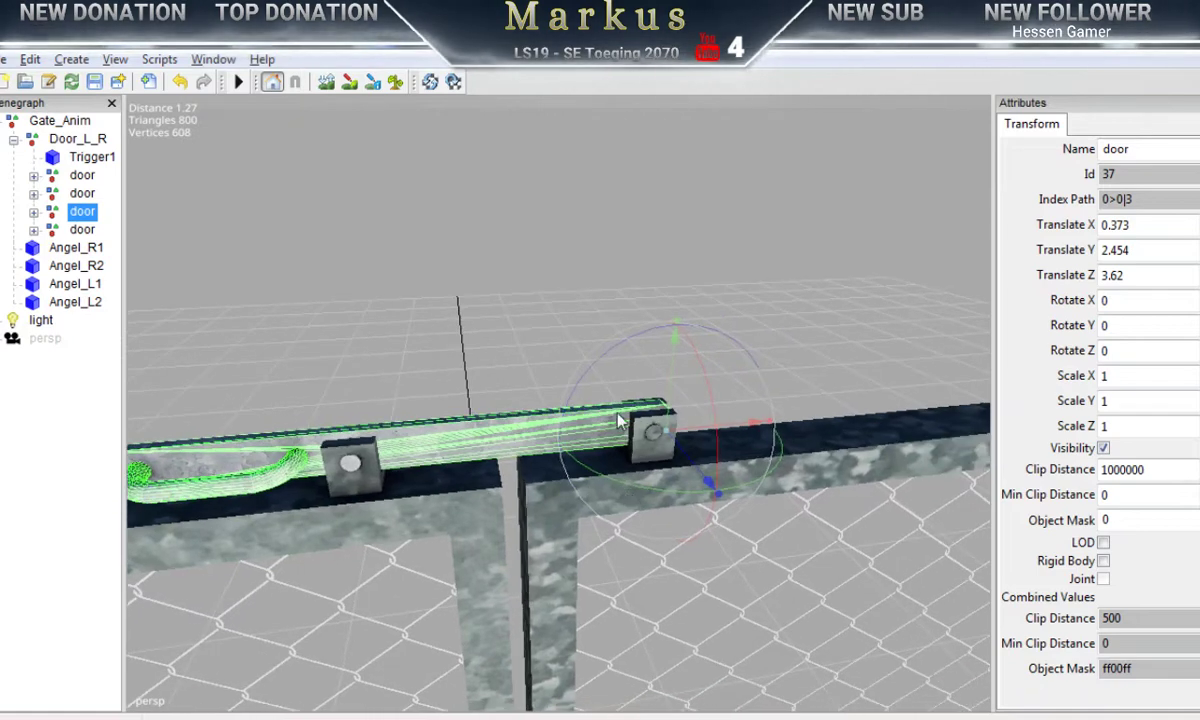
{"action": "left_click_drag", "start_coordinate": [597, 372], "coordinate": [631, 360]}
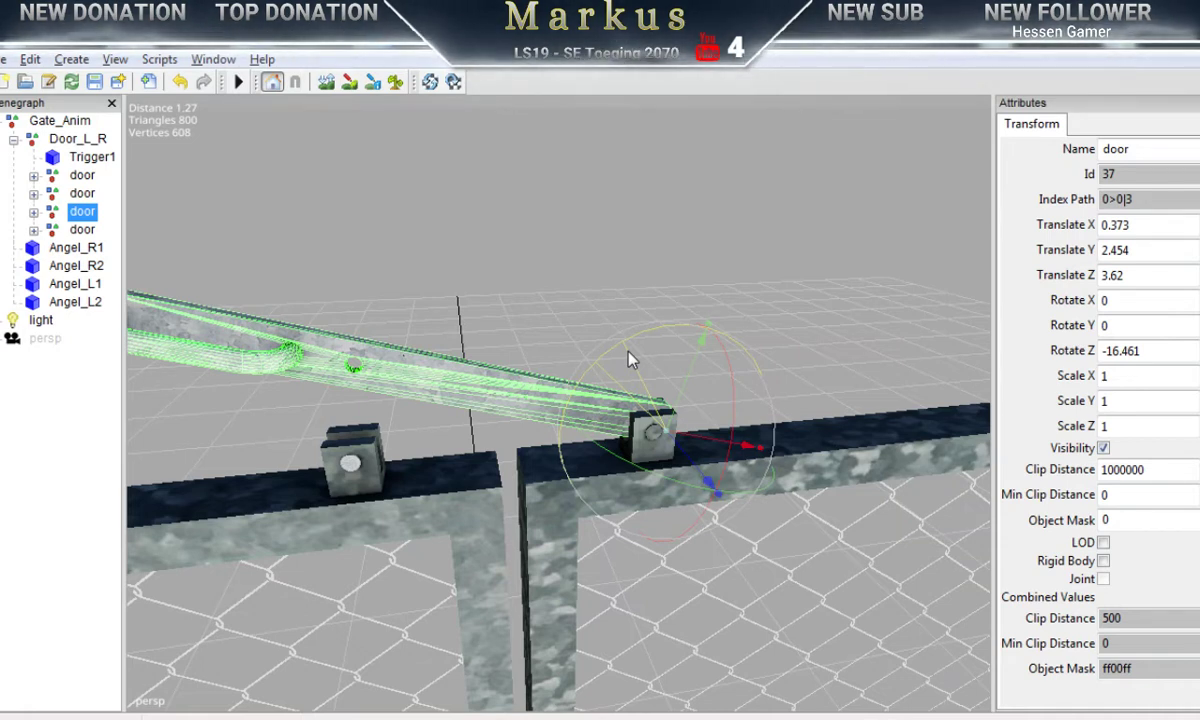
{"action": "left_click_drag", "start_coordinate": [630, 360], "coordinate": [646, 412]}
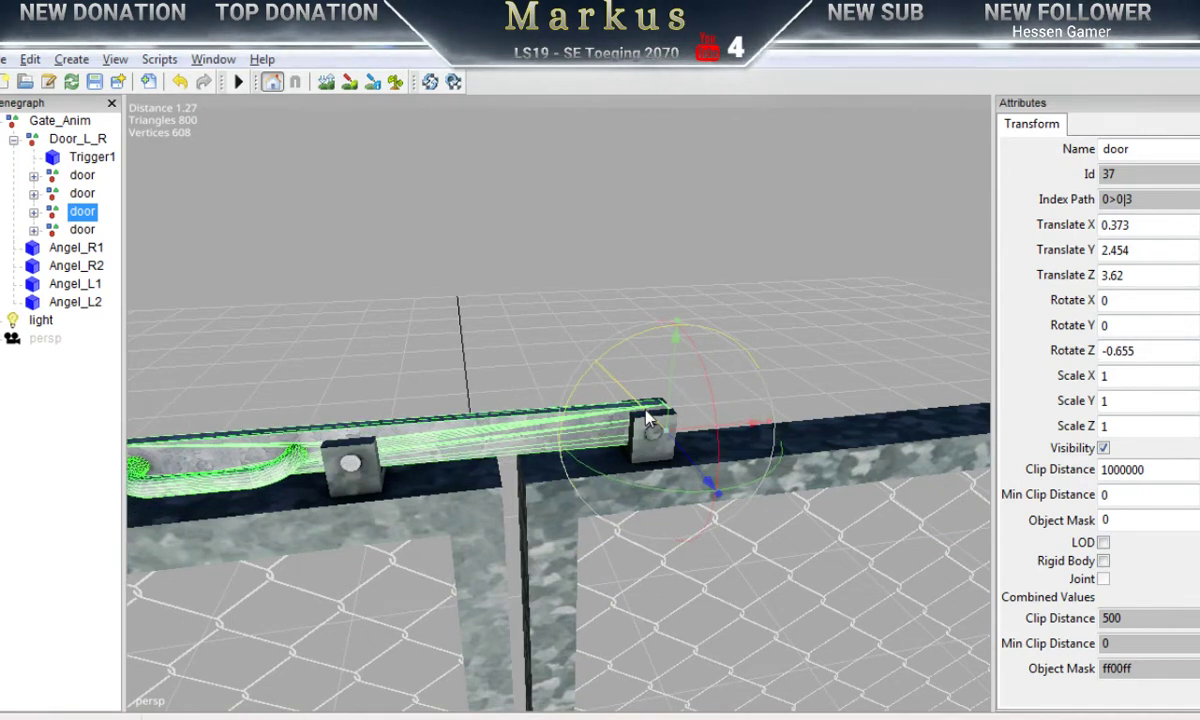
Step: Lower the latch bar fully into its closed position on the gate by setting its Rotate Z to -1
{"action": "left_click_drag", "start_coordinate": [685, 490], "coordinate": [606, 514], "text": "alt"}
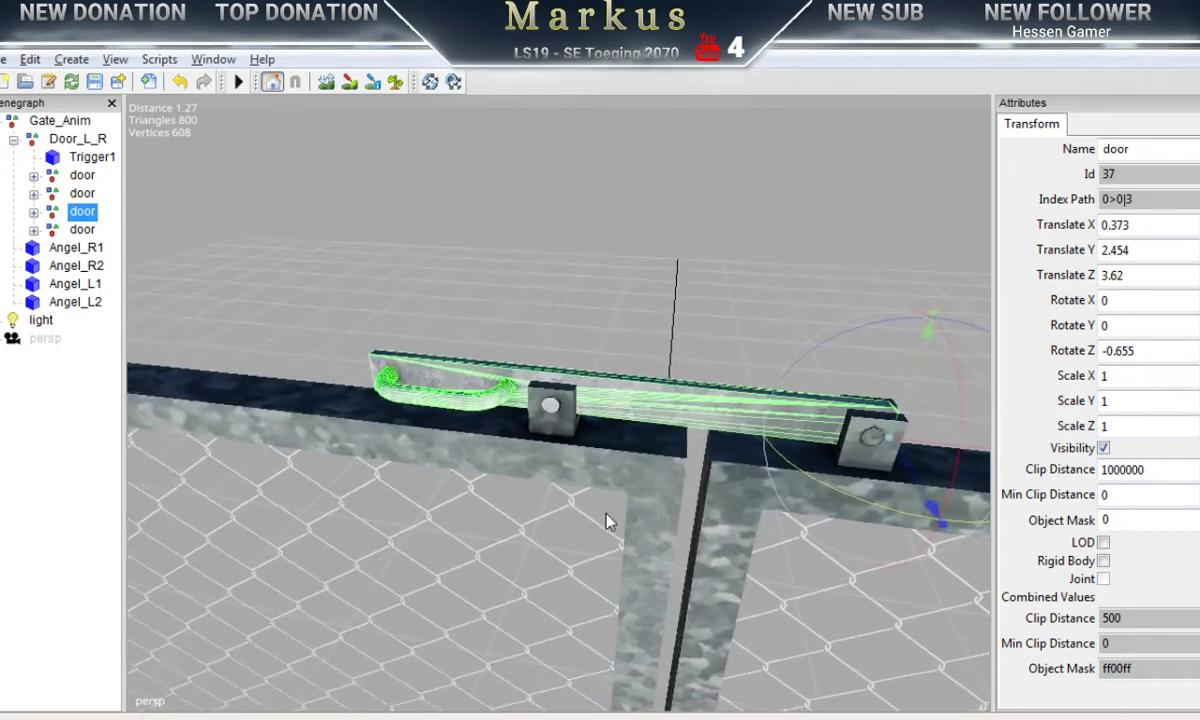
{"action": "middle_click_drag", "start_coordinate": [660, 485], "coordinate": [604, 454], "text": "alt"}
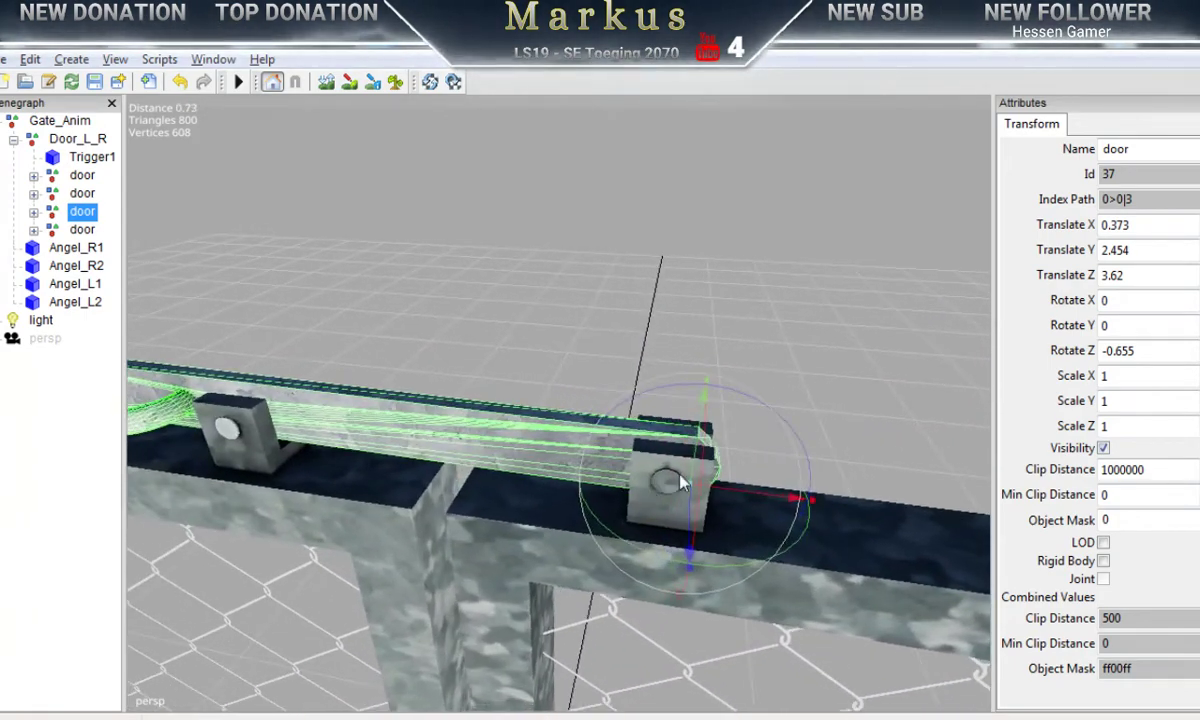
{"action": "left_click_drag", "start_coordinate": [657, 396], "coordinate": [645, 363]}
{"action": "left_click_drag", "start_coordinate": [1143, 351], "coordinate": [1112, 351]}
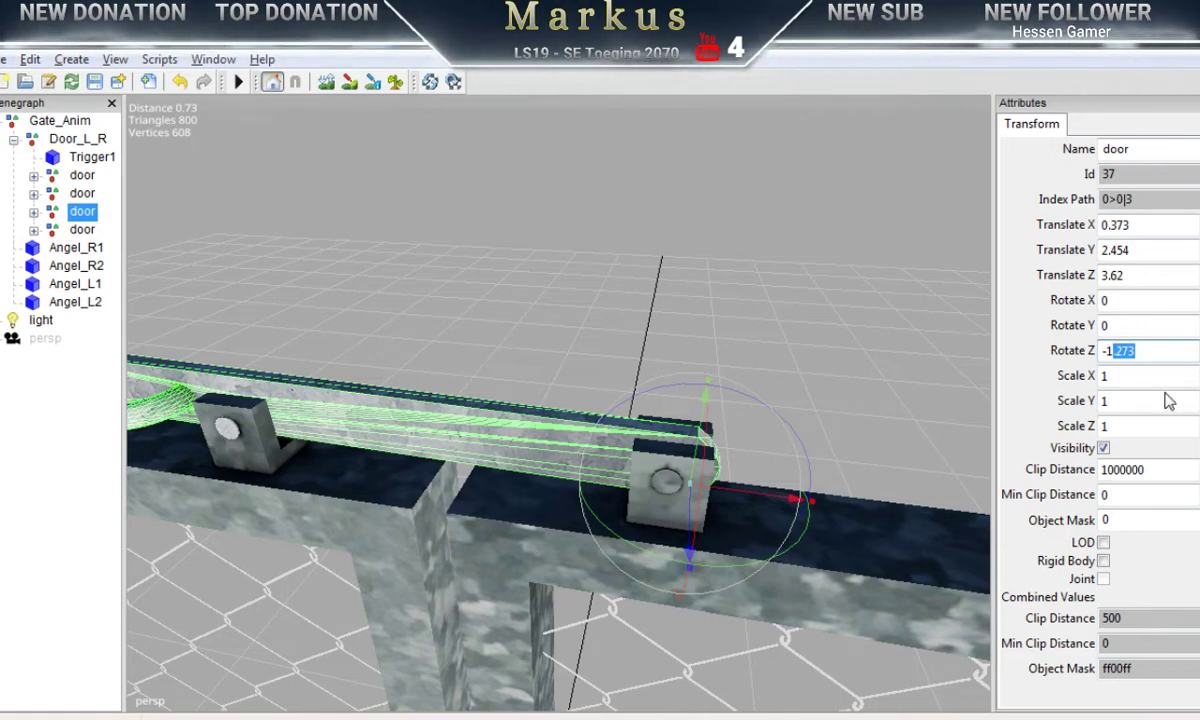
{"action": "key", "text": "BackSpace"}
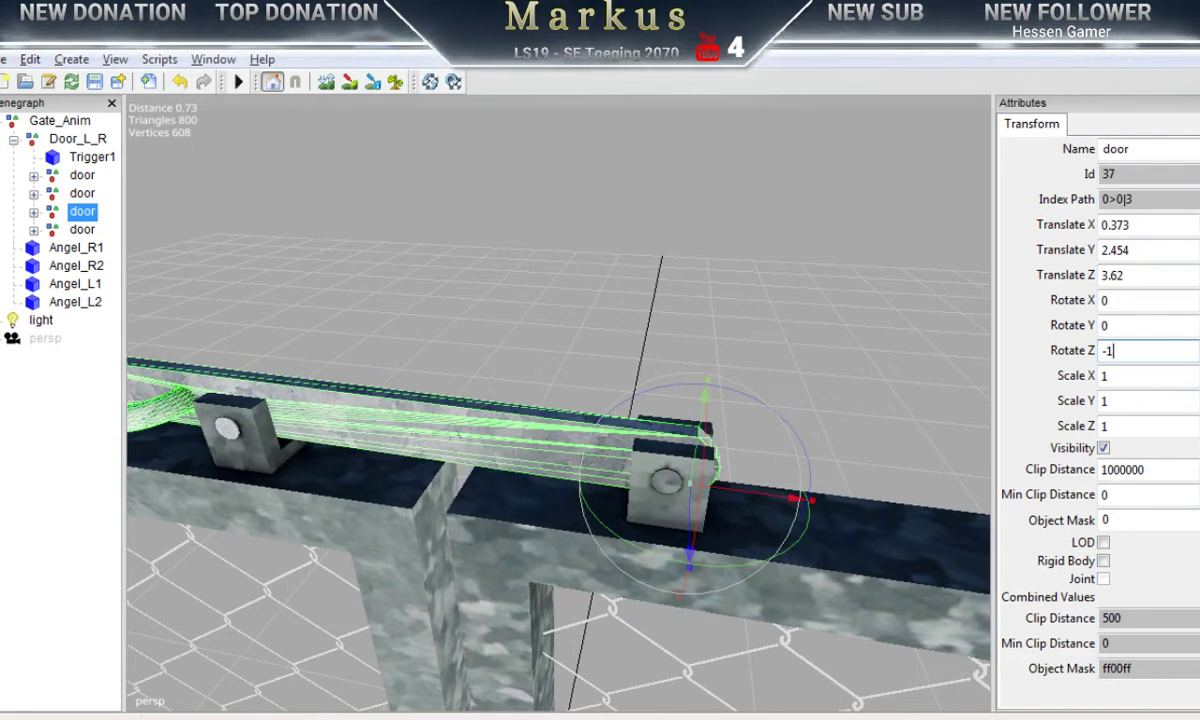
Step: Switch to animatedObjects.xml in Notepad++ and set the rotation of part node 3's 0.05 keyframe to 0 0 -1
{"action": "key", "text": "alt+Tab"}
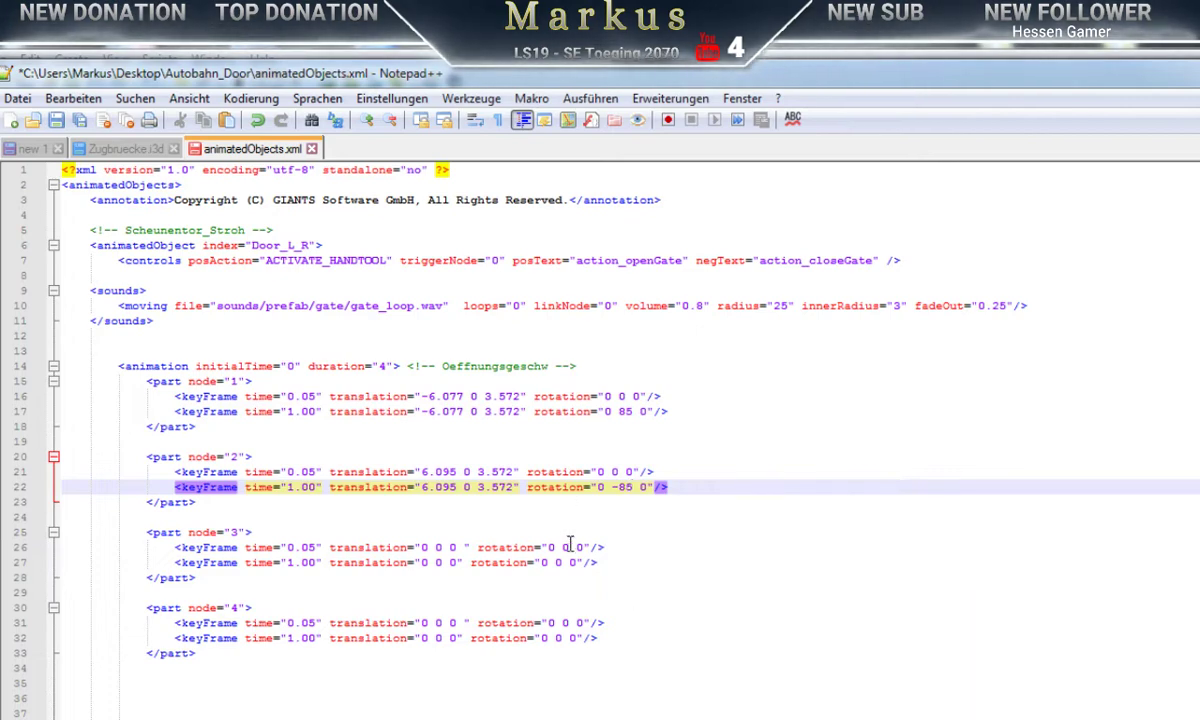
{"action": "key", "text": "alt+Tab"}
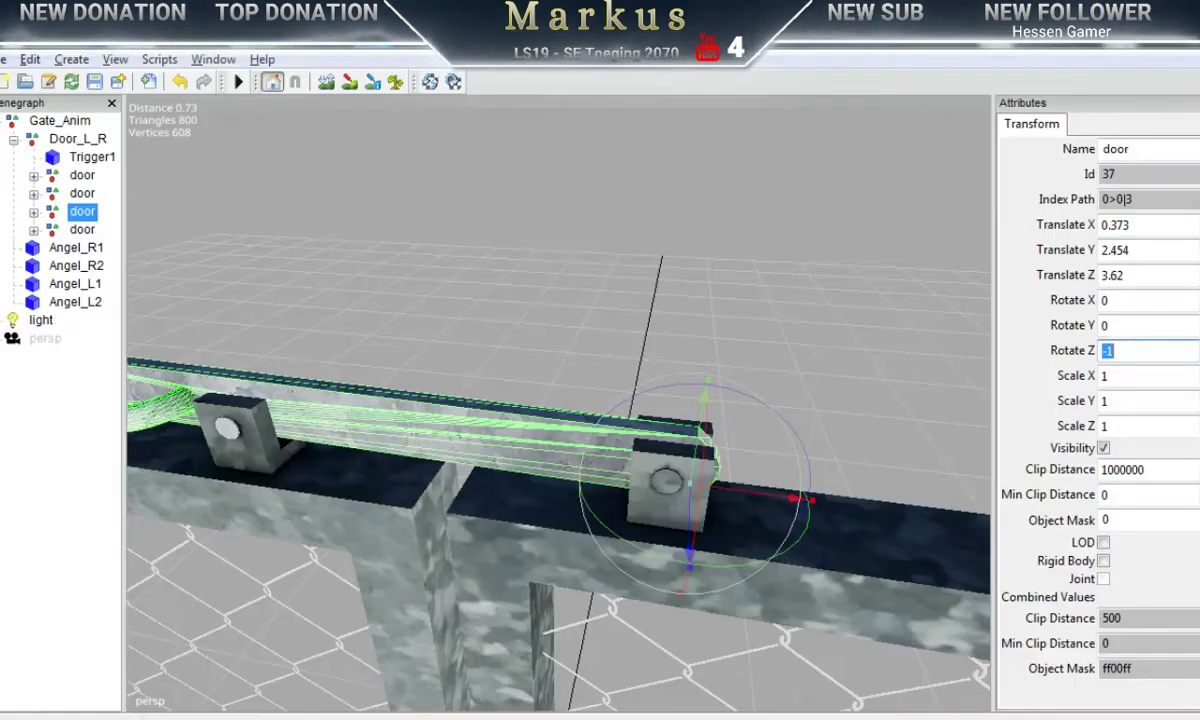
{"action": "key", "text": "alt+Tab"}
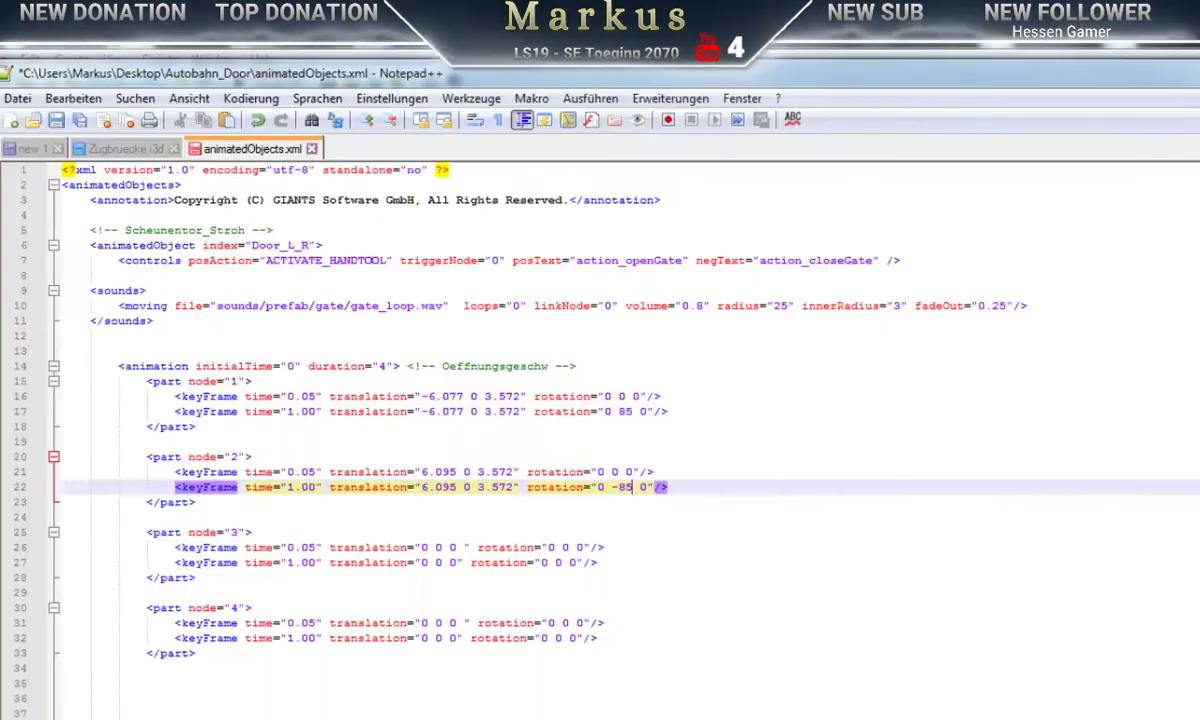
{"action": "double_click", "coordinate": [579, 548]}
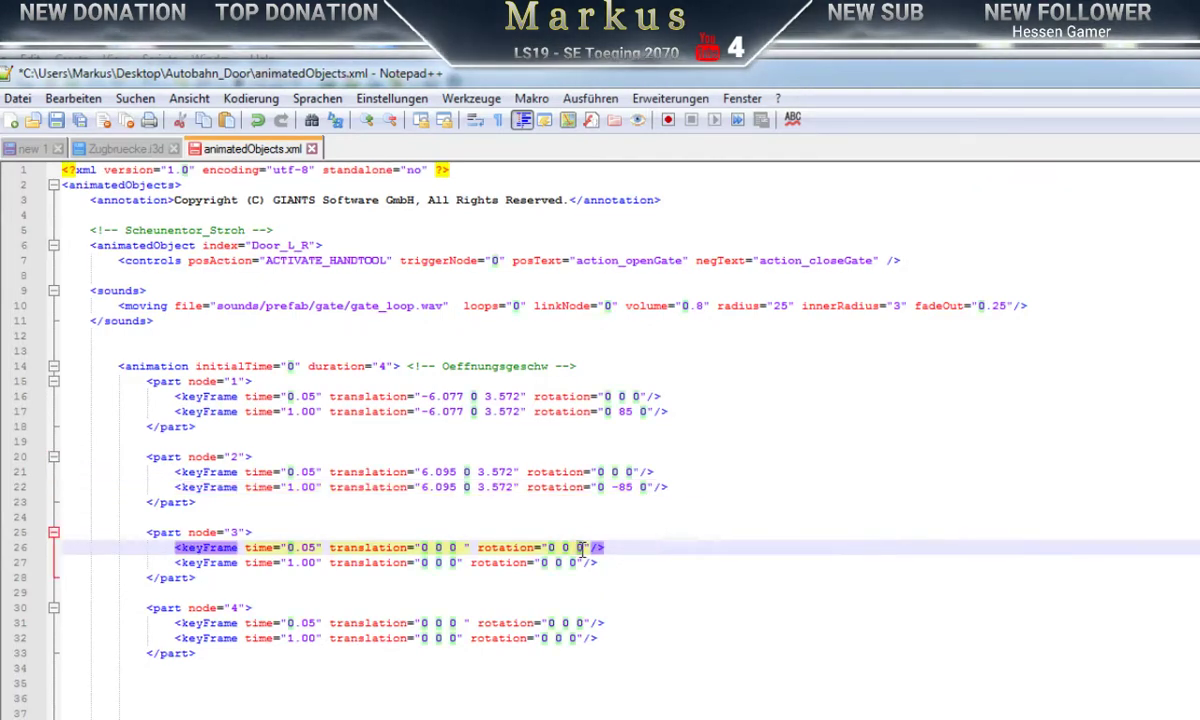
{"action": "type", "text": "-1"}
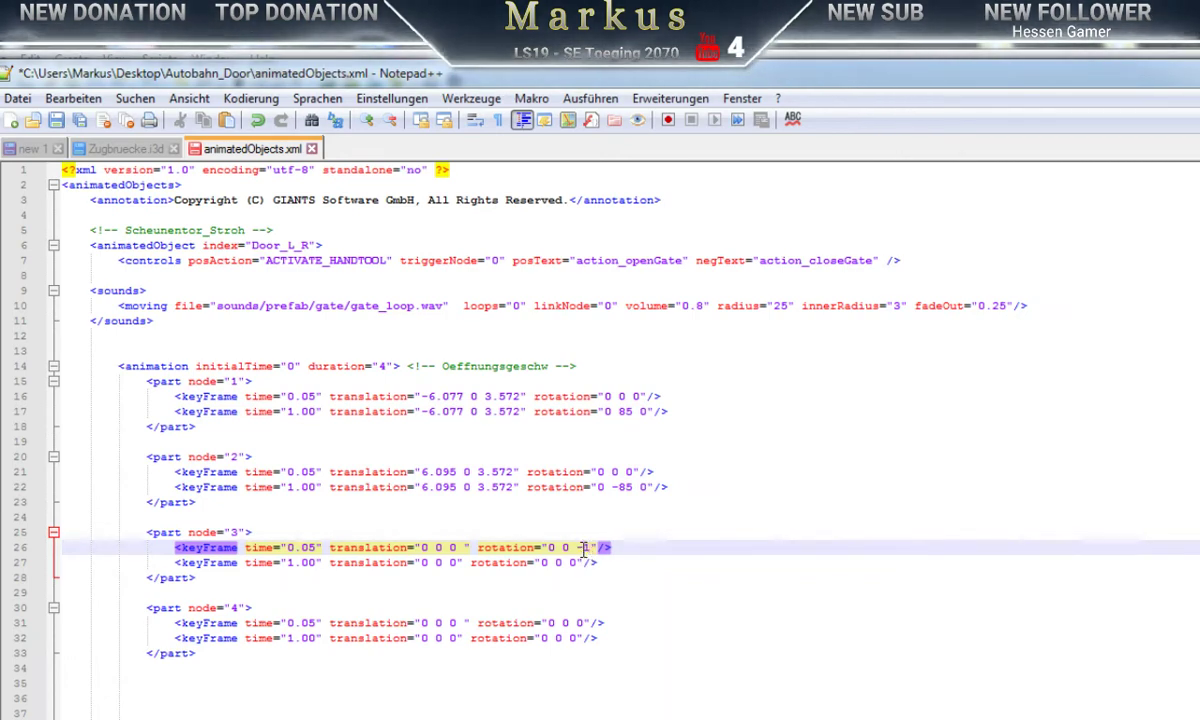
Step: Return to GIANTS Editor and flip the latch bar over to its open side, to a Rotate Z of about -179.76
{"action": "left_click", "coordinate": [854, 716]}
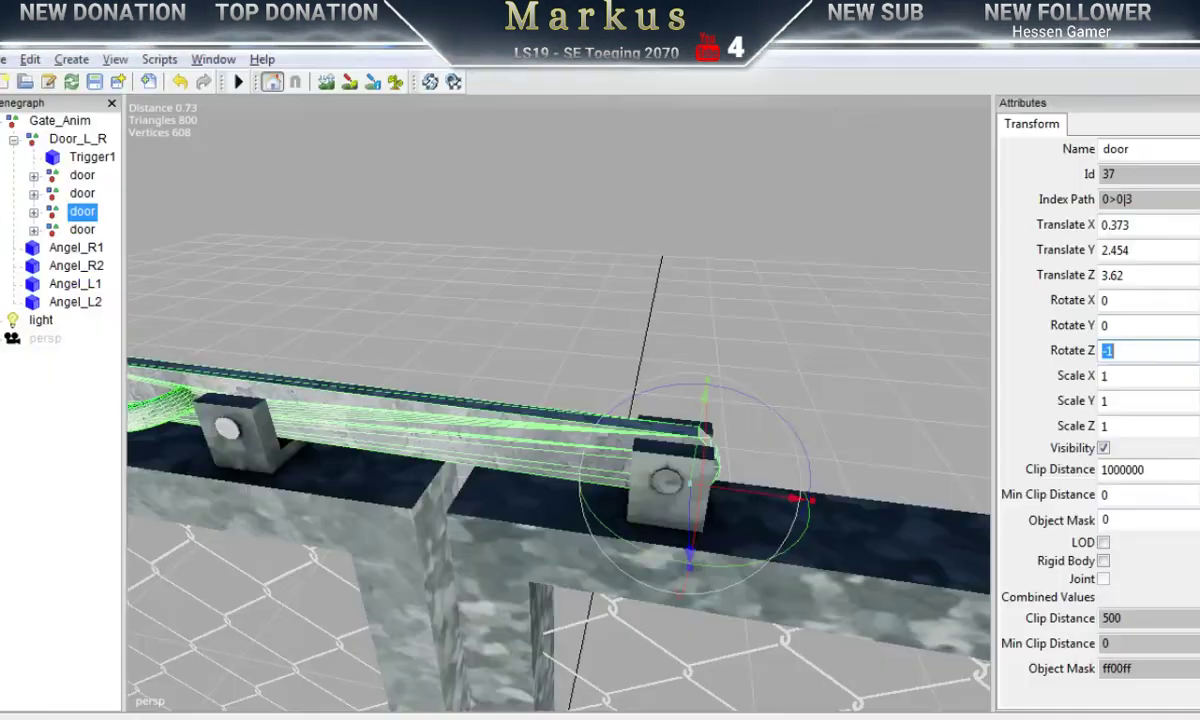
{"action": "left_click_drag", "start_coordinate": [678, 396], "coordinate": [761, 415]}
{"action": "left_click_drag", "start_coordinate": [686, 398], "coordinate": [746, 449]}
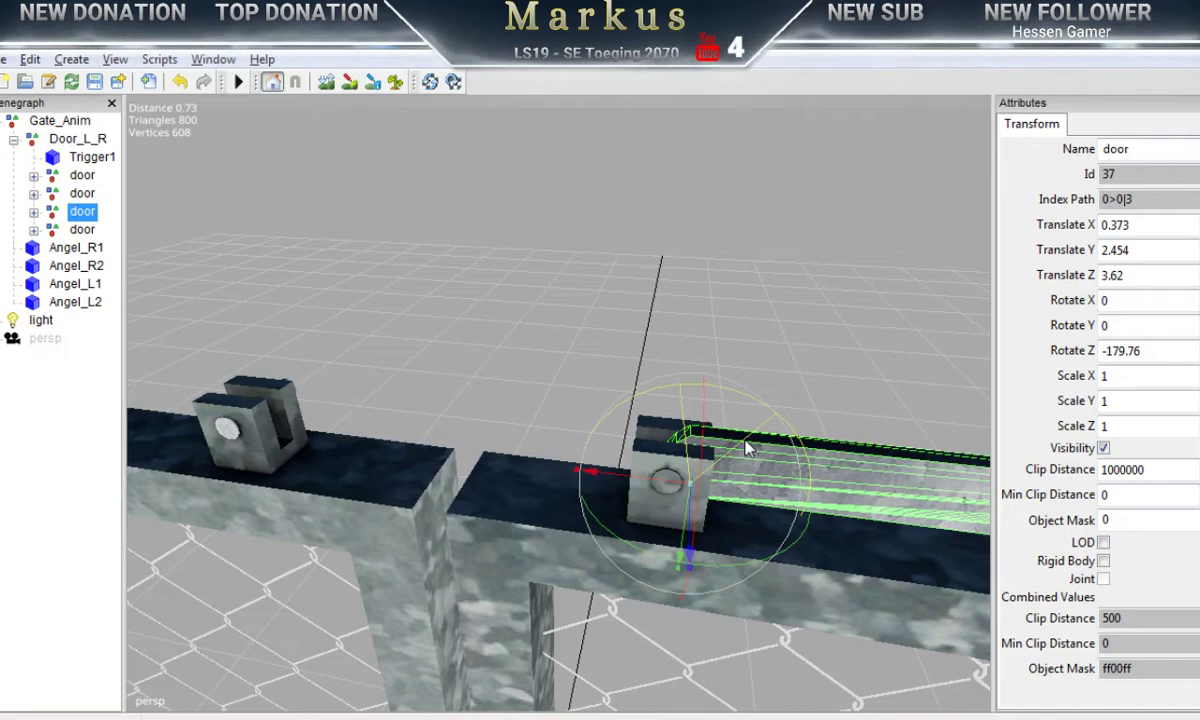
Step: Align the flipped latch bar with its bracket bolt by moving it to about Translate X 0.34 and Translate Y 2.45
{"action": "left_click_drag", "start_coordinate": [695, 593], "coordinate": [844, 557], "text": "alt"}
{"action": "middle_click_drag", "start_coordinate": [845, 565], "coordinate": [723, 525]}
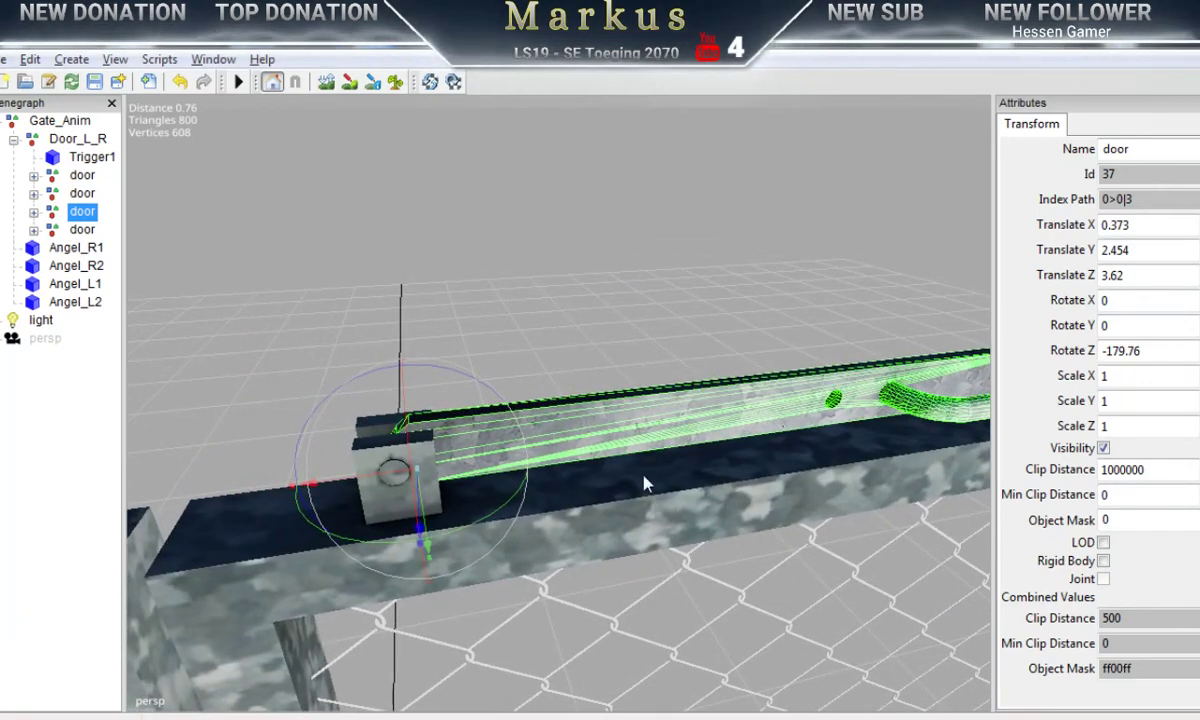
{"action": "middle_click_drag", "start_coordinate": [641, 473], "coordinate": [724, 506], "text": "alt"}
{"action": "left_click_drag", "start_coordinate": [595, 498], "coordinate": [605, 502], "text": "alt"}
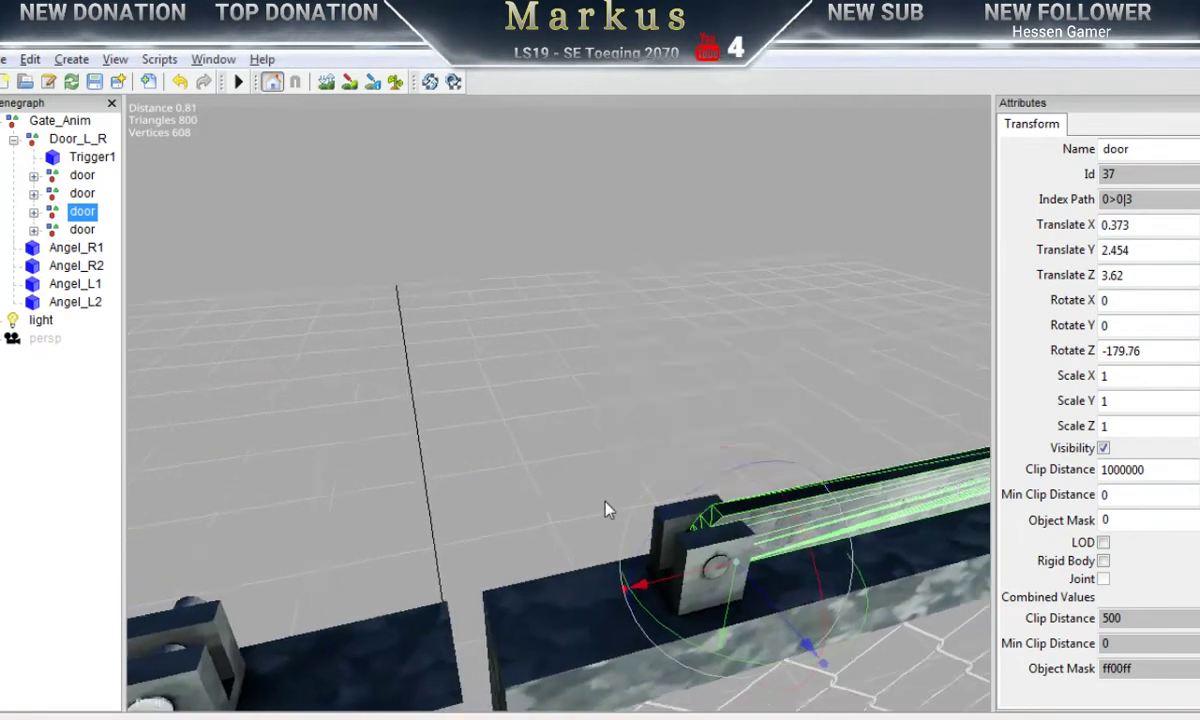
{"action": "mouse_move", "coordinate": [605, 510]}
{"action": "middle_mouse_down"}
{"action": "mouse_move", "coordinate": [728, 554]}
{"action": "mouse_move", "coordinate": [600, 492]}
{"action": "mouse_move", "coordinate": [573, 508]}
{"action": "mouse_move", "coordinate": [620, 517]}
{"action": "mouse_move", "coordinate": [588, 495]}
{"action": "middle_mouse_up"}
{"action": "scroll", "coordinate": [621, 508], "scroll_direction": "up", "scroll_amount": 1}
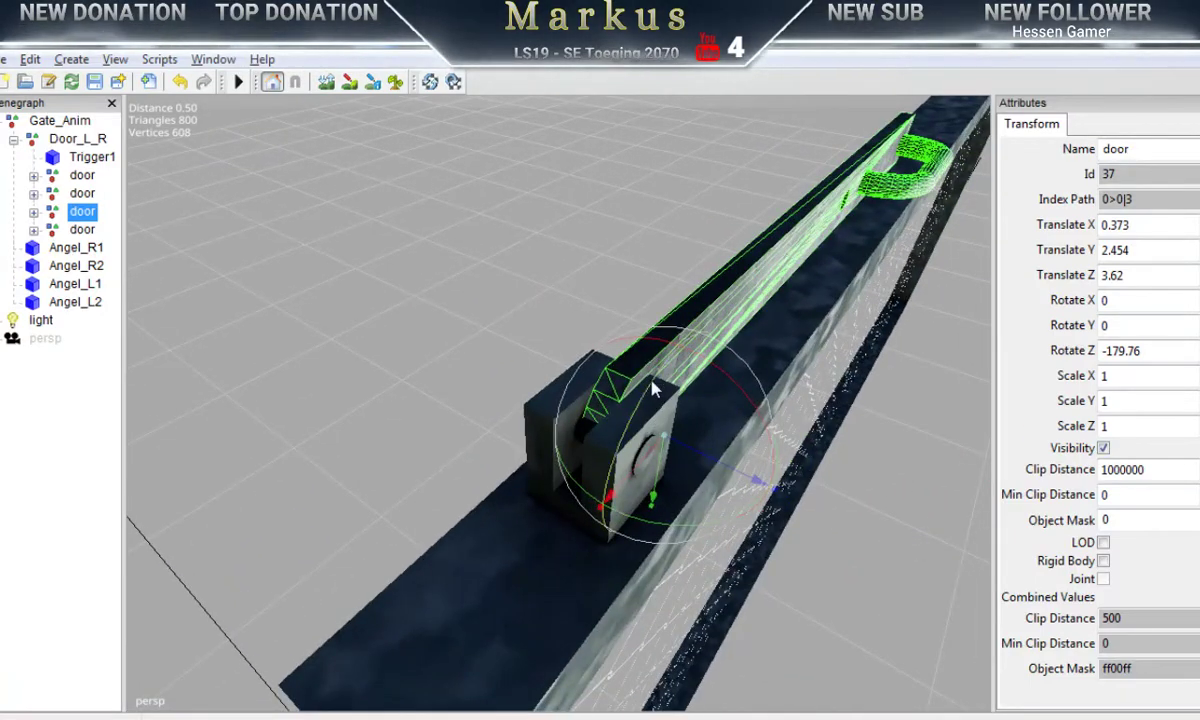
{"action": "left_click_drag", "start_coordinate": [655, 449], "coordinate": [625, 475]}
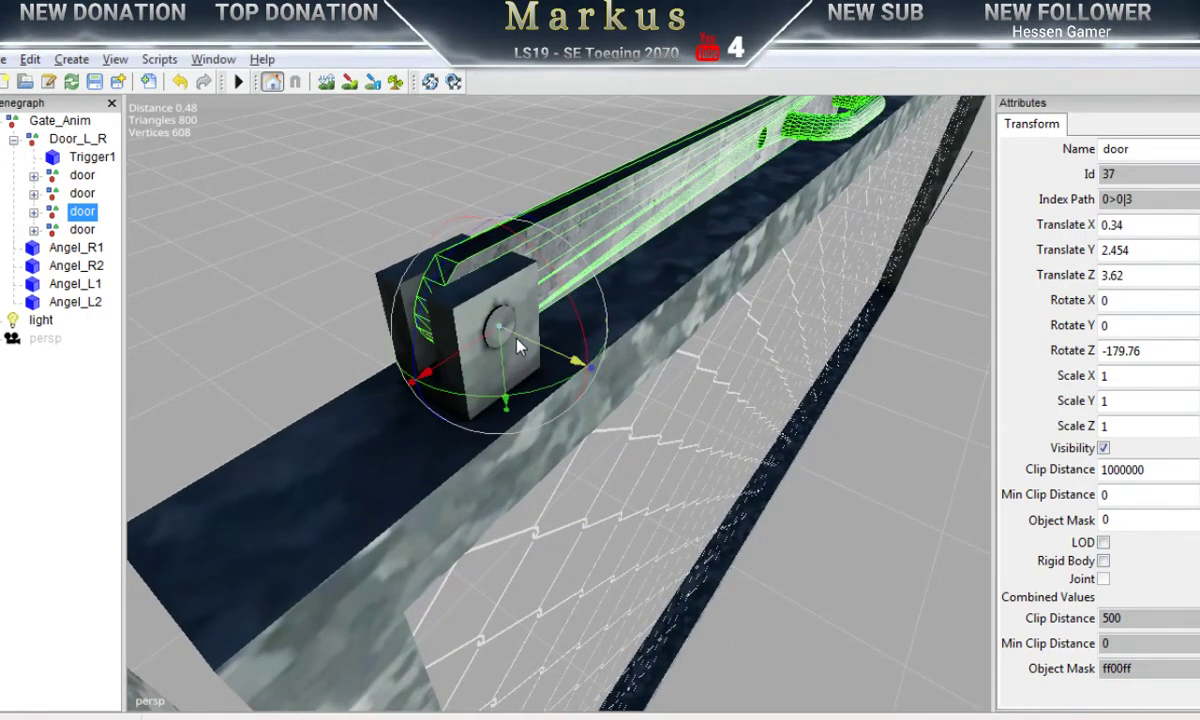
{"action": "left_click_drag", "start_coordinate": [503, 345], "coordinate": [489, 348]}
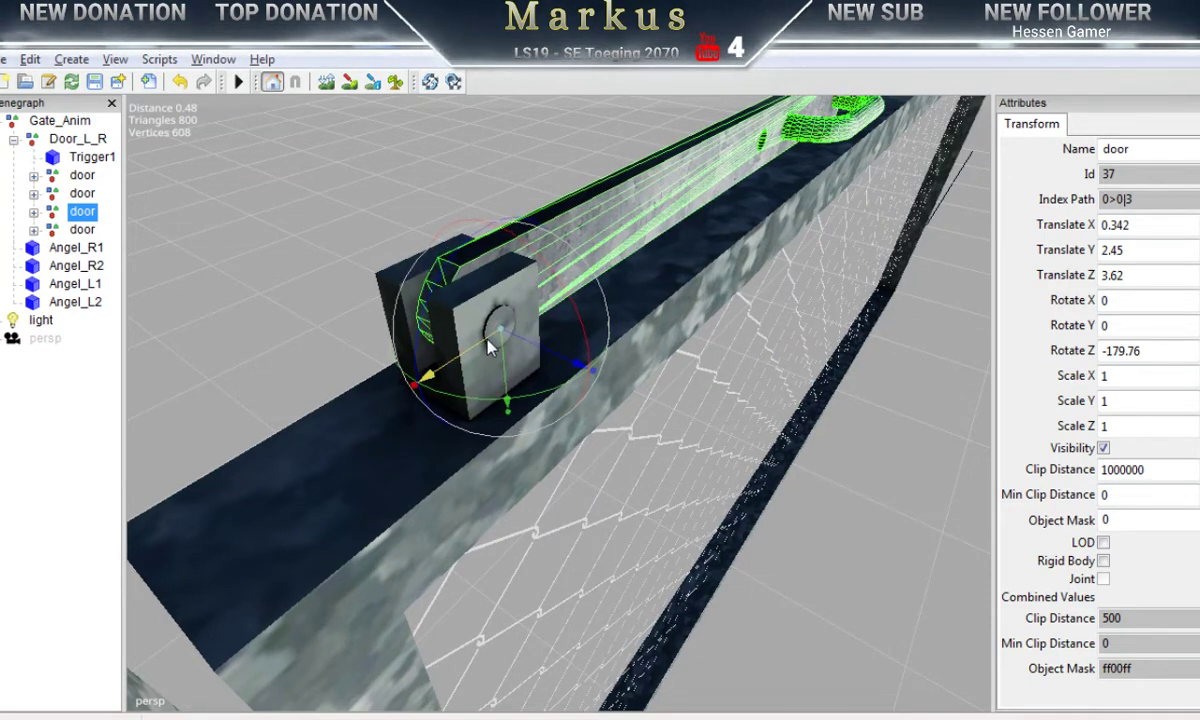
Step: Try setting the latch bar's Translate Z to 0 and swinging the bar around its pivot, undoing each change
{"action": "double_click", "coordinate": [1110, 273]}
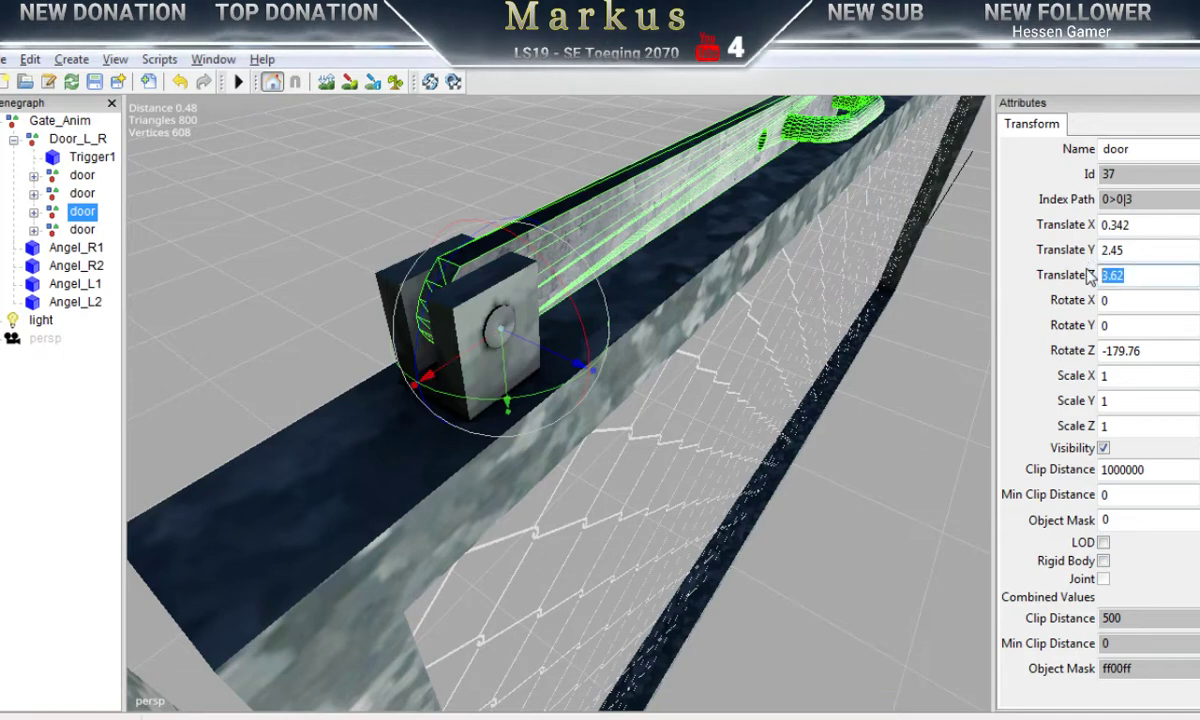
{"action": "type", "text": "0"}
{"action": "key", "text": "Return"}
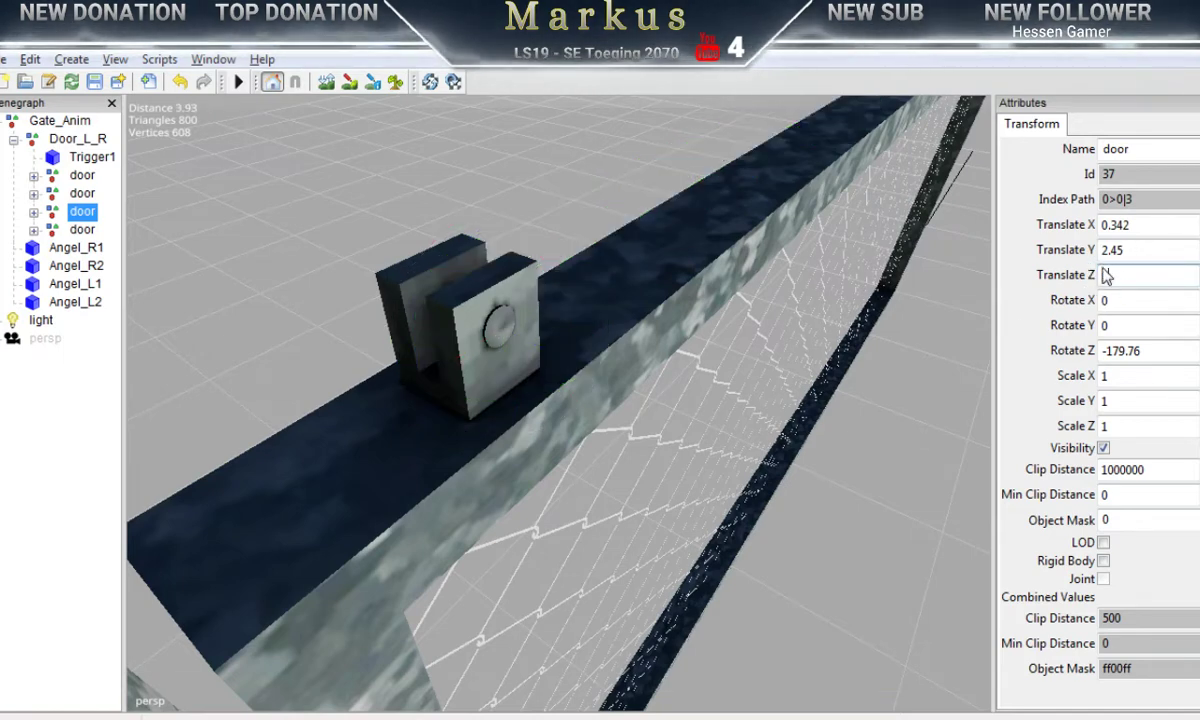
{"action": "left_click", "coordinate": [1104, 272]}
{"action": "left_click", "coordinate": [180, 82]}
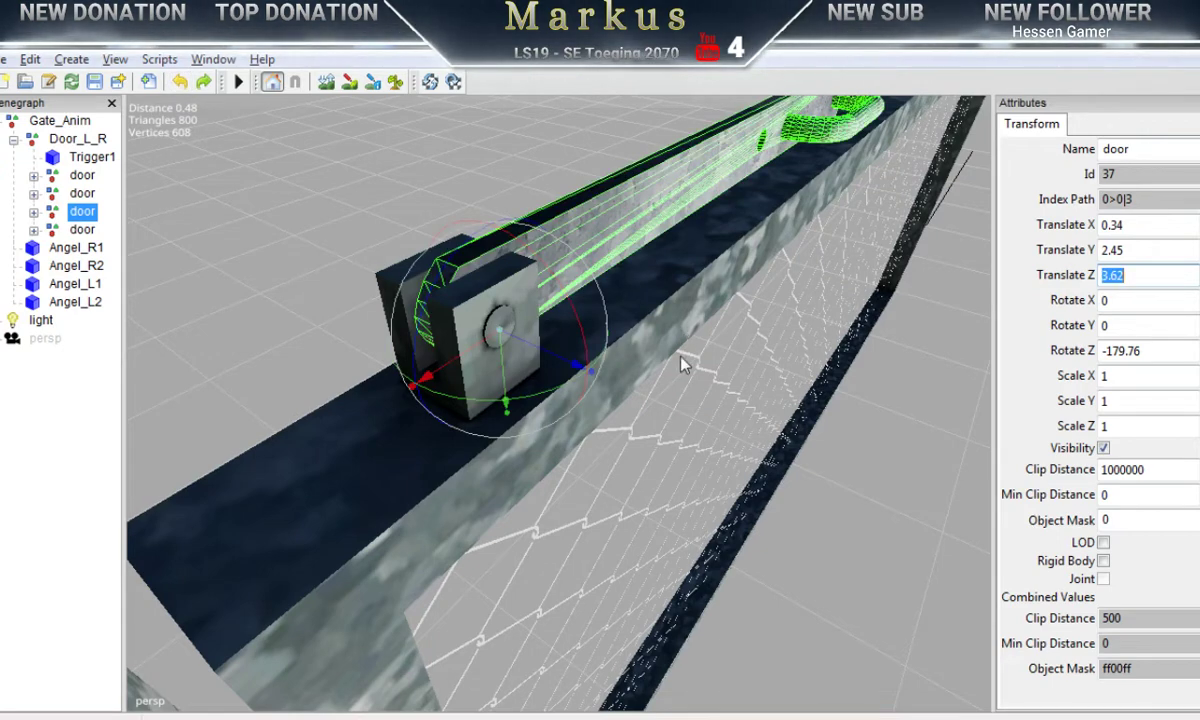
{"action": "left_click_drag", "start_coordinate": [450, 260], "coordinate": [586, 273]}
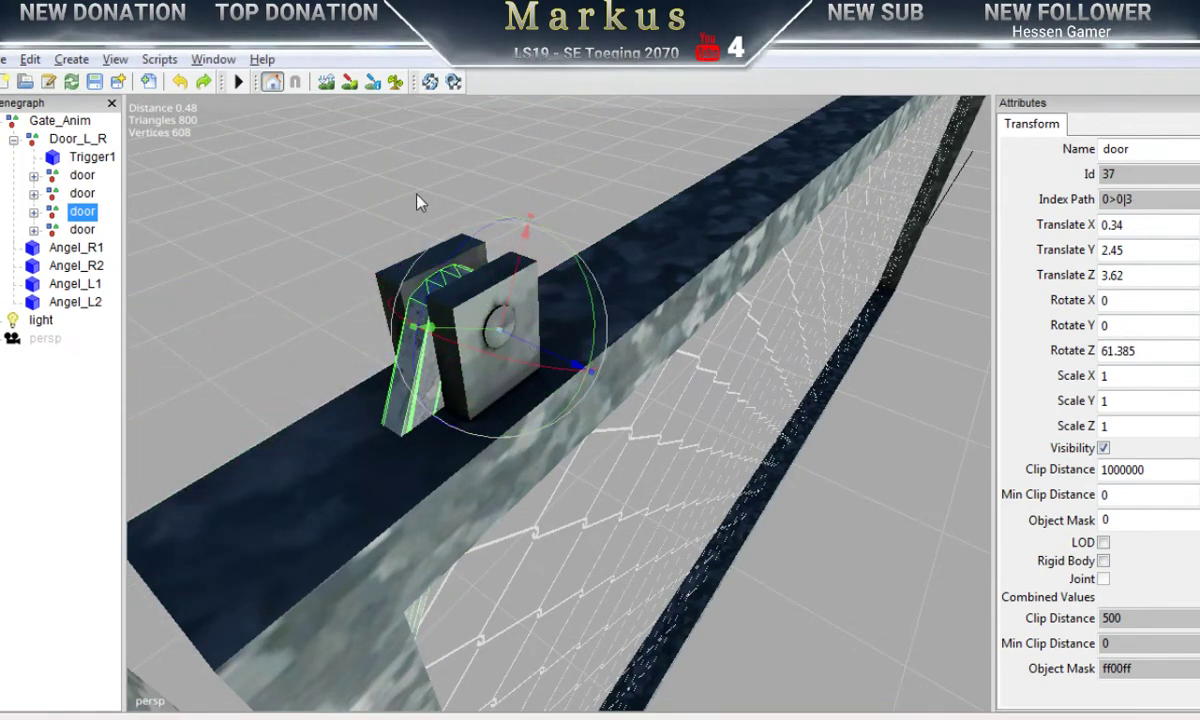
{"action": "left_click", "coordinate": [182, 85]}
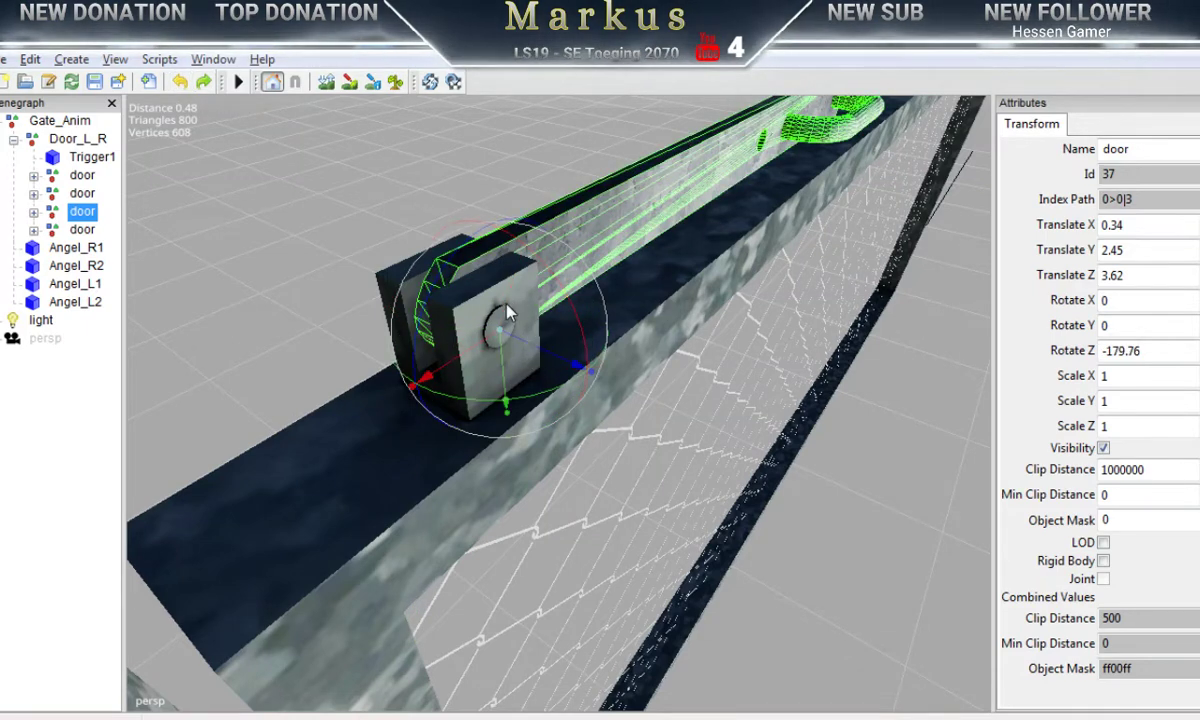
Step: Round the open latch bar's Rotate Z to -179
{"action": "left_click", "coordinate": [1155, 350]}
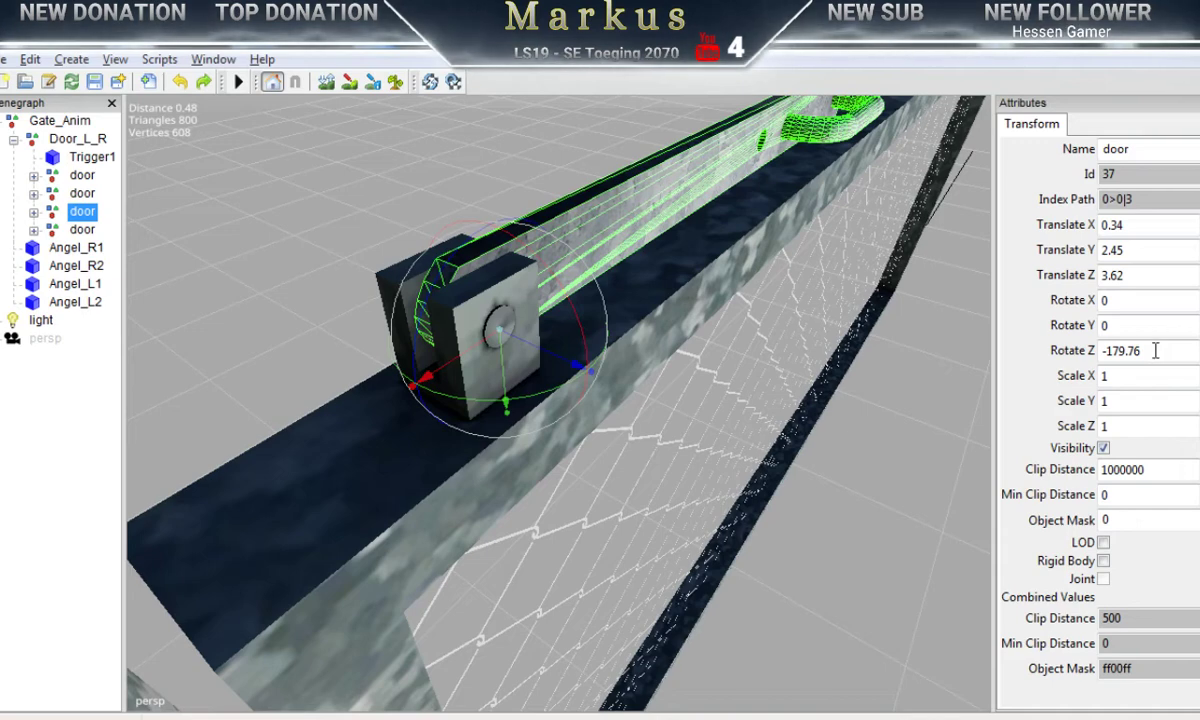
{"action": "left_click_drag", "start_coordinate": [1152, 350], "coordinate": [1128, 348]}
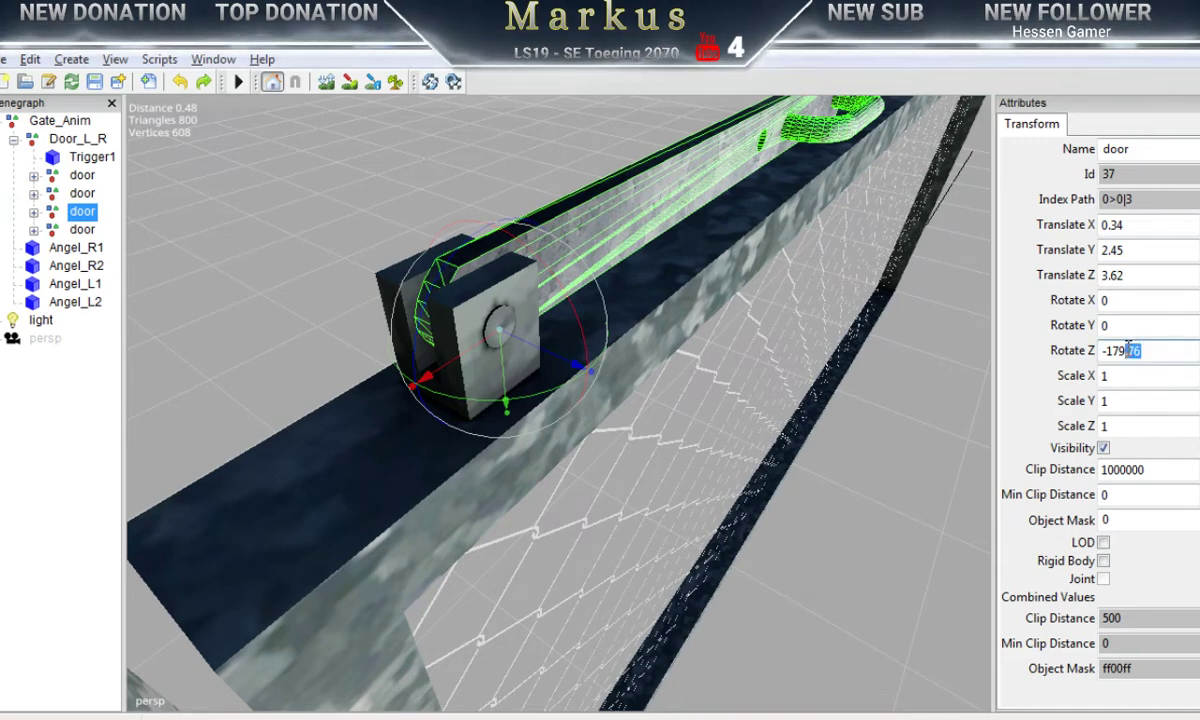
{"action": "key", "text": "BackSpace"}
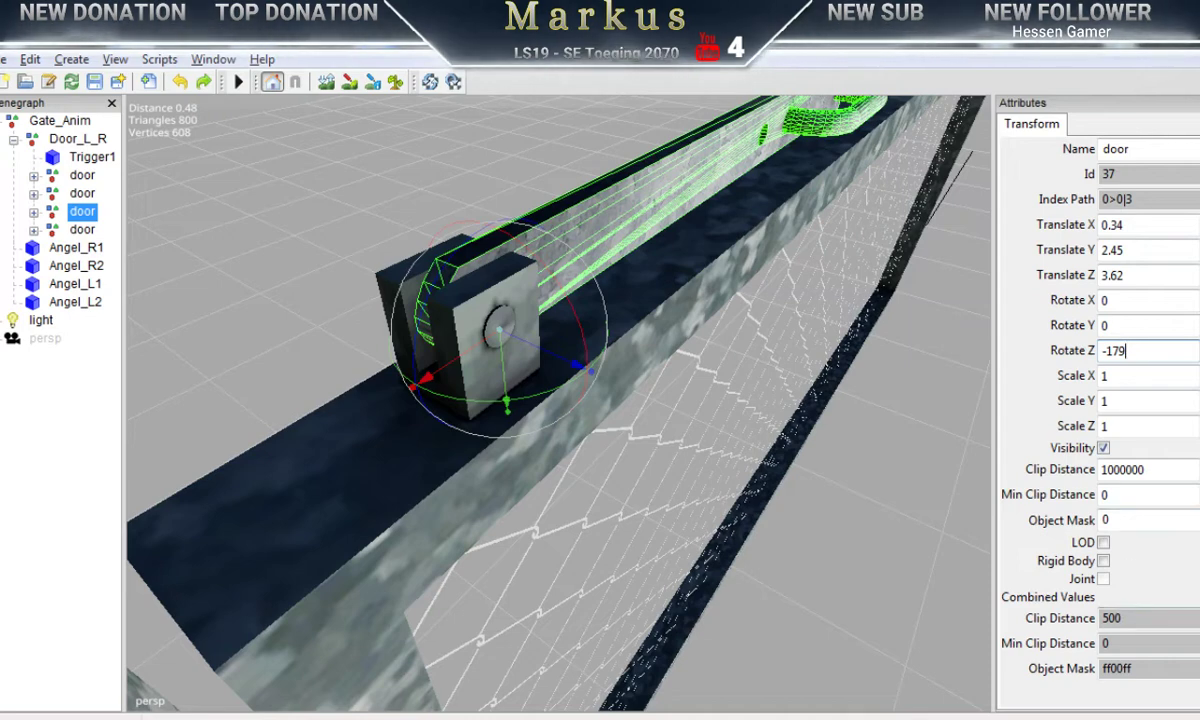
Step: Set the rotation of part node 3's 1.00 keyframe to 0 0 -179 in animatedObjects.xml in Notepad++
{"action": "key", "text": "alt+Tab"}
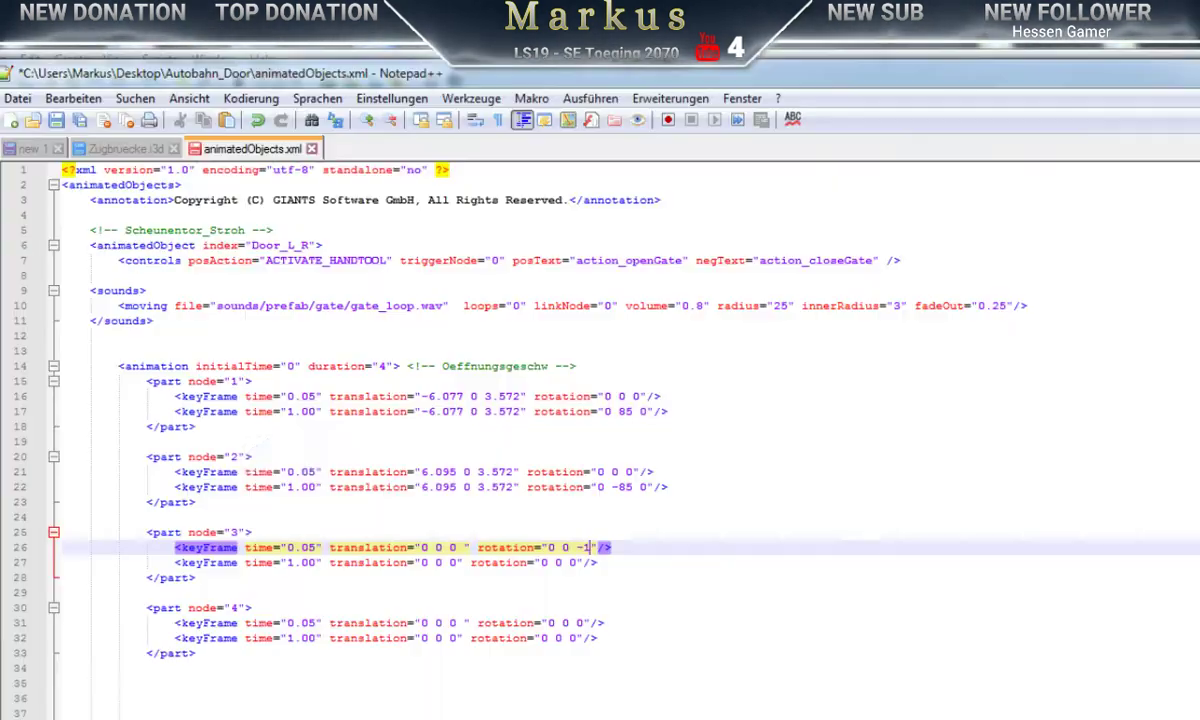
{"action": "double_click", "coordinate": [573, 563]}
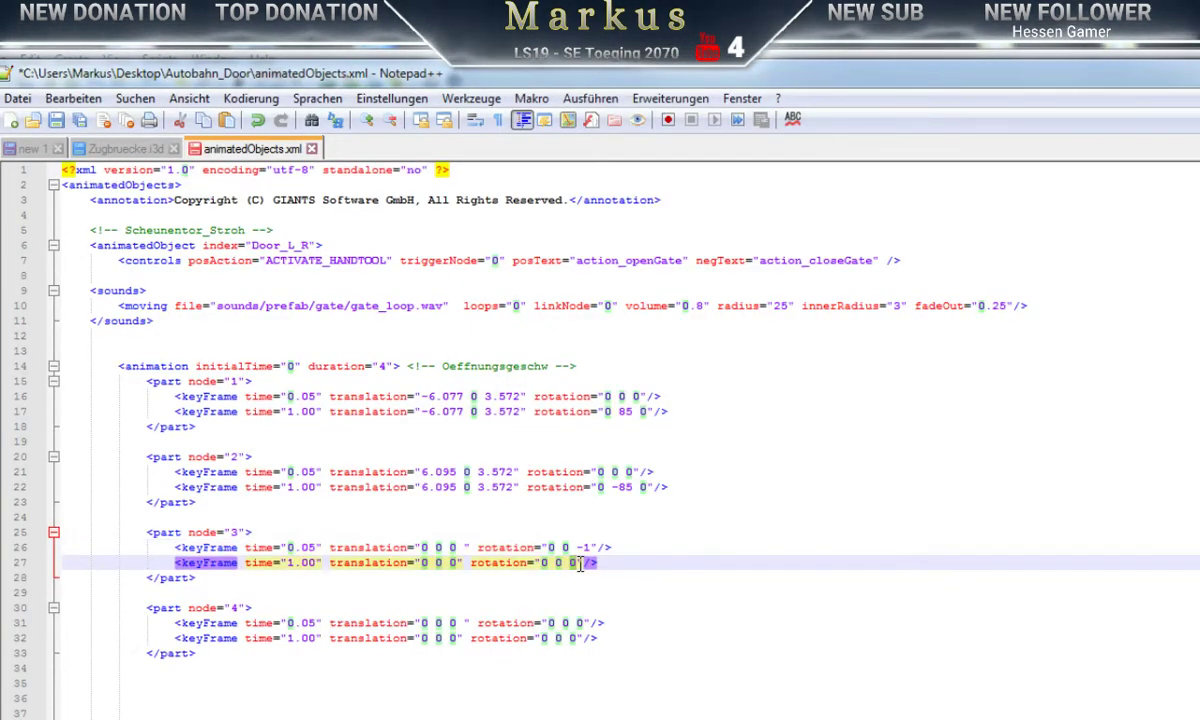
{"action": "type", "text": "-"}
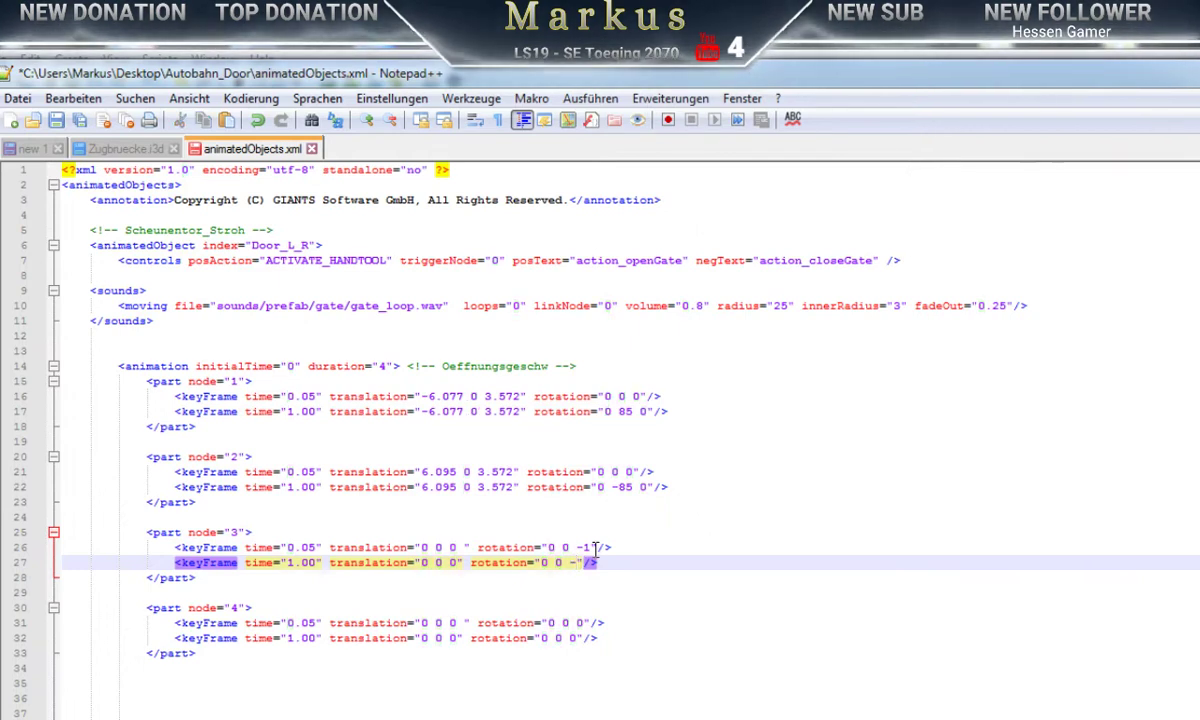
{"action": "type", "text": "1"}
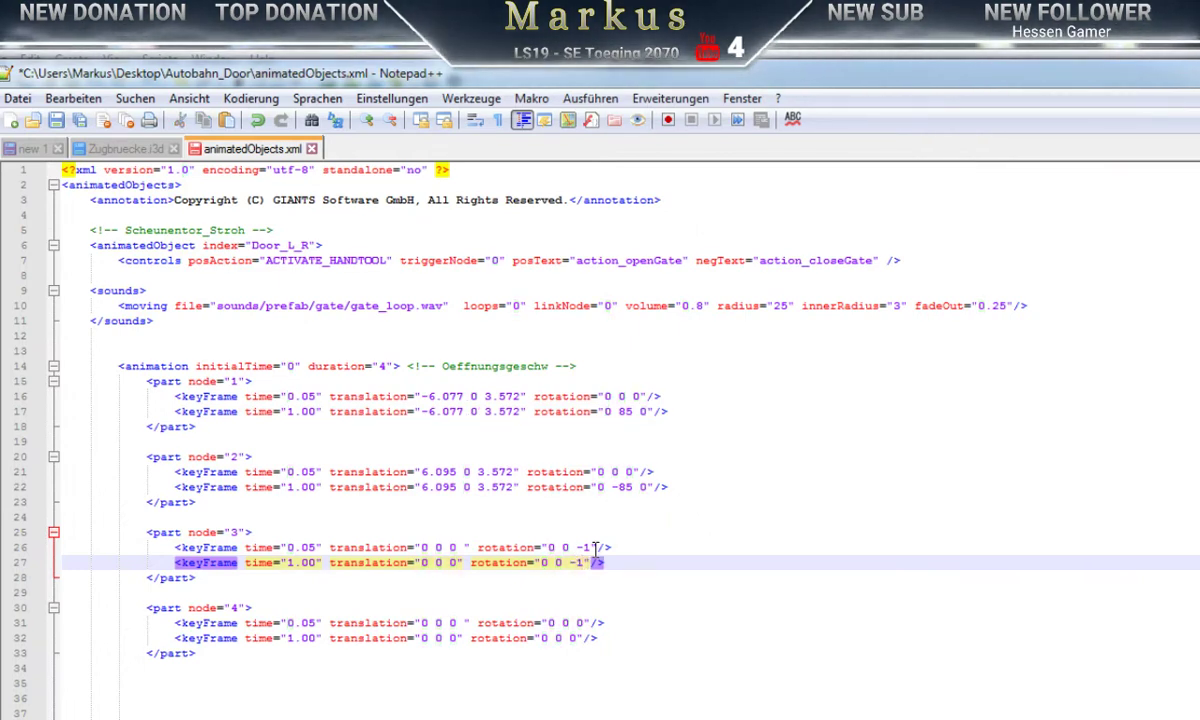
{"action": "type", "text": "79"}
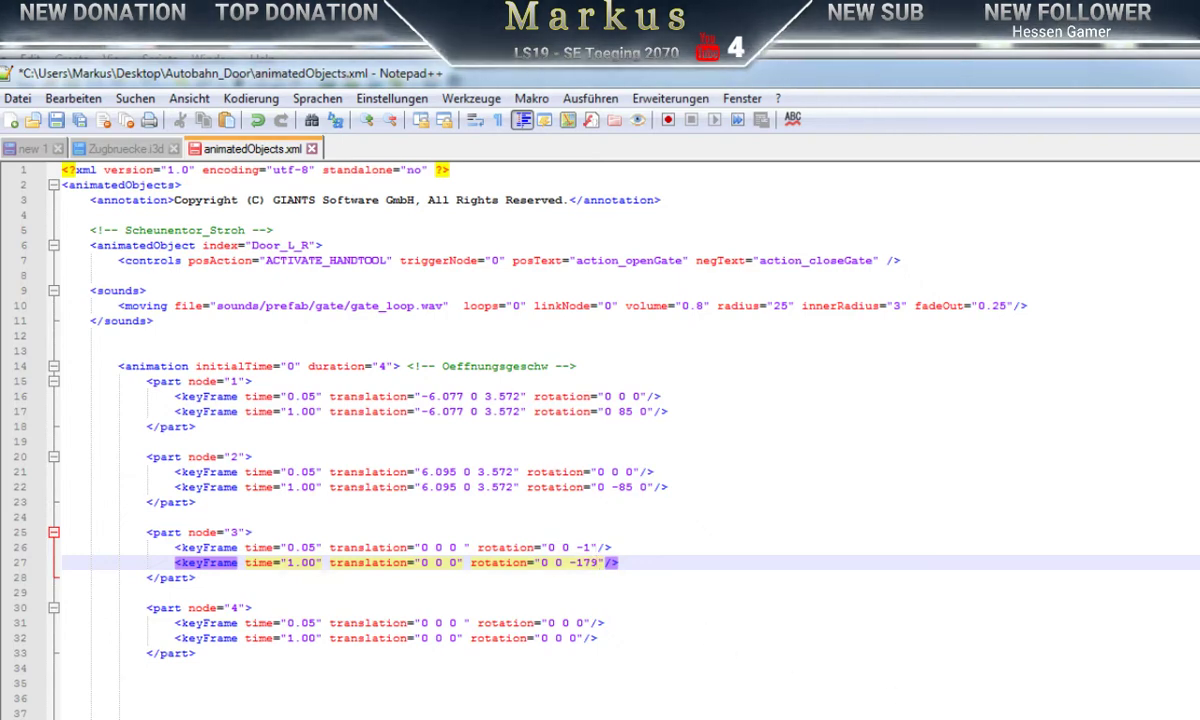
Step: Return to GIANTS Editor and close the latch bar again by setting its Rotate Z to -1
{"action": "key", "text": "alt+Tab"}
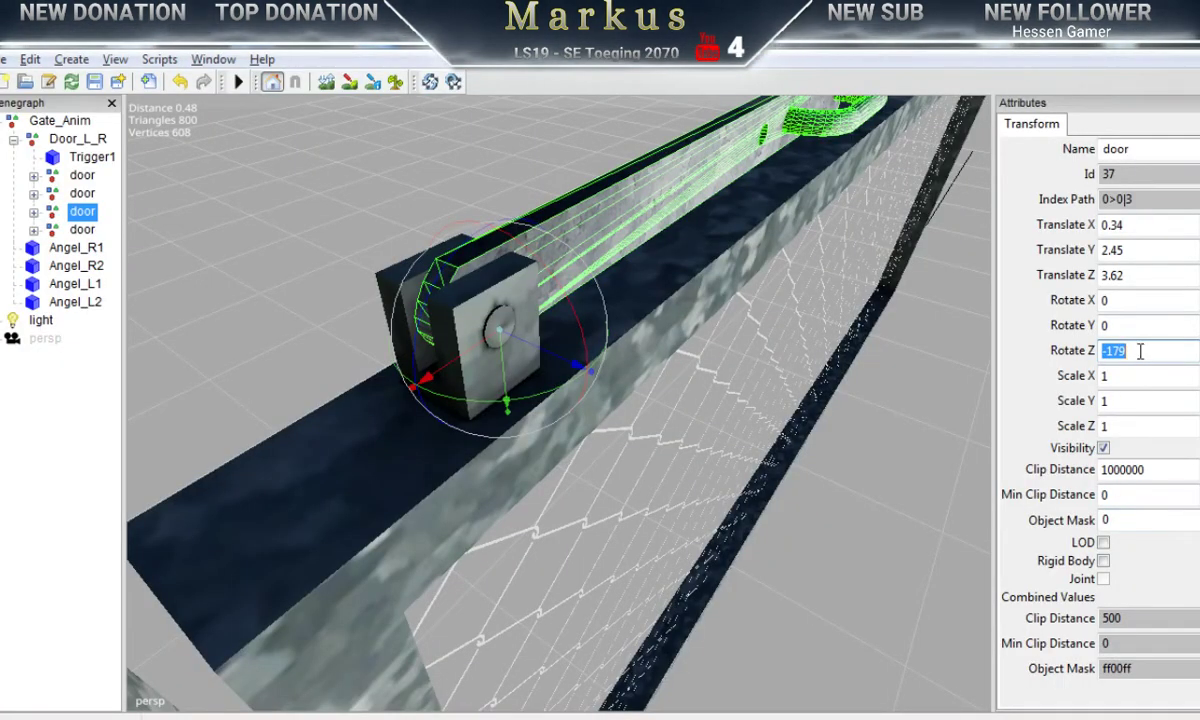
{"action": "left_click_drag", "start_coordinate": [1140, 351], "coordinate": [1116, 349]}
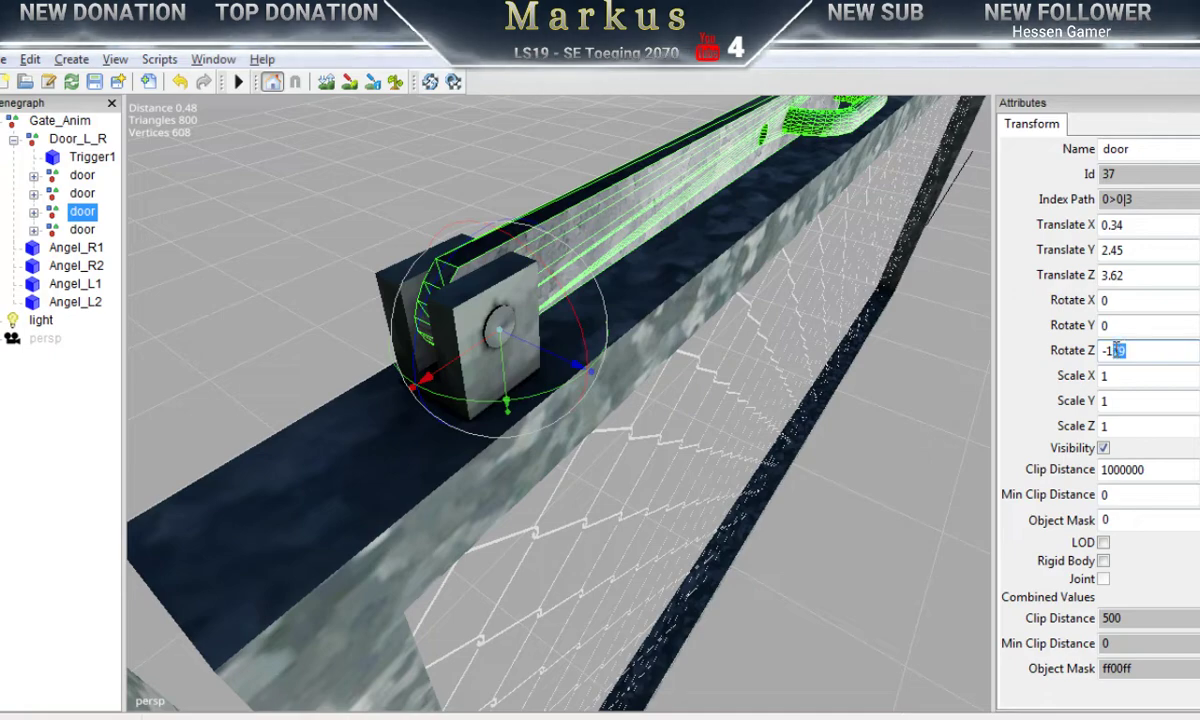
{"action": "key", "text": "BackSpace"}
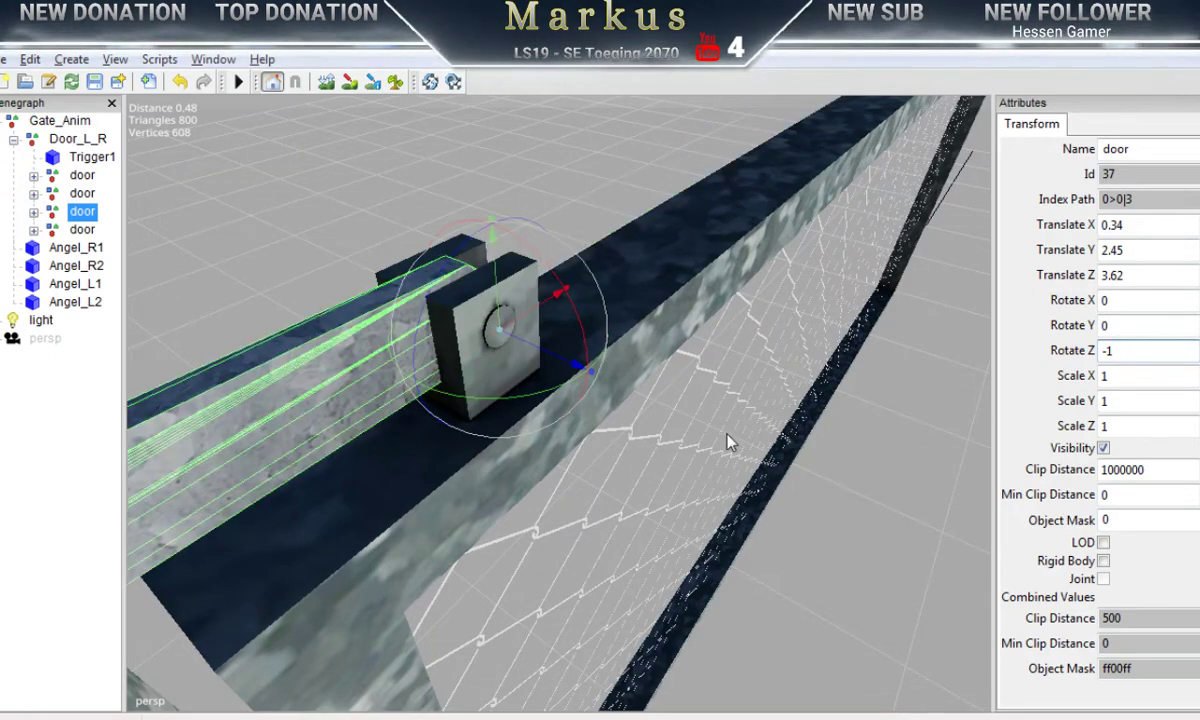
Step: Copy the latch bar's Translate X into part node 3's 0.05 keyframe in Notepad++, setting the first translation value to 0.34
{"action": "mouse_move", "coordinate": [716, 466]}
{"action": "middle_mouse_down"}
{"action": "mouse_move", "coordinate": [560, 452]}
{"action": "mouse_move", "coordinate": [697, 468]}
{"action": "middle_mouse_up"}
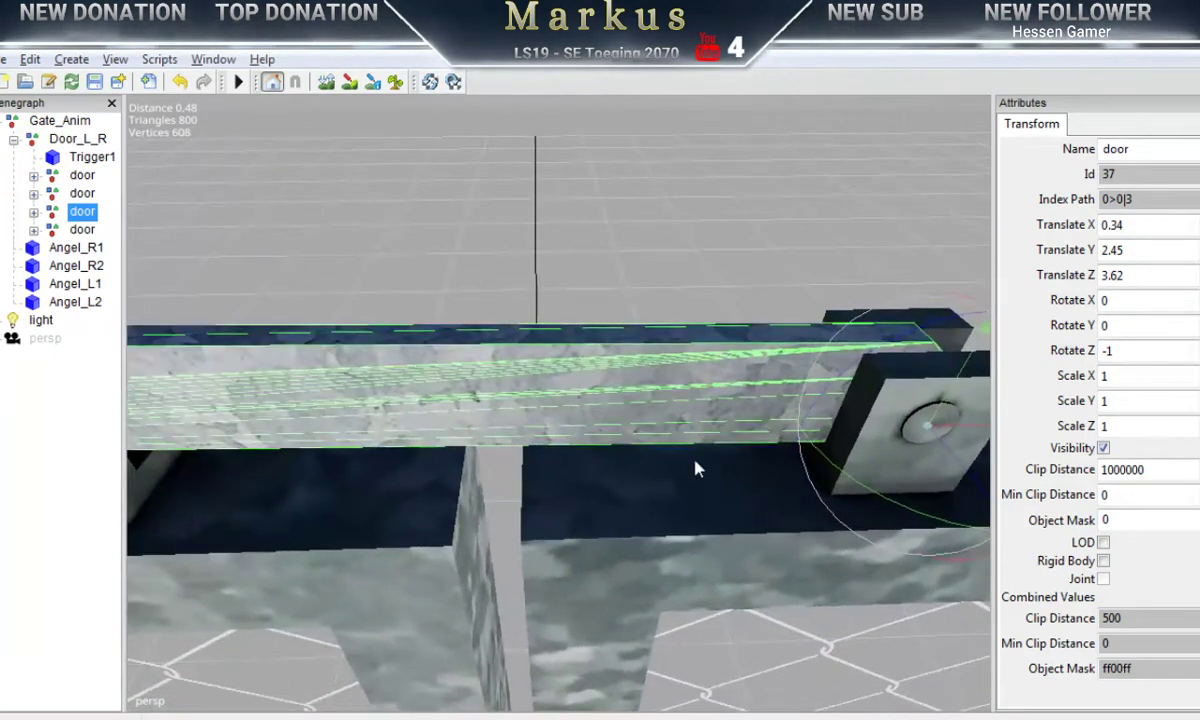
{"action": "middle_click_drag", "start_coordinate": [815, 487], "coordinate": [806, 415]}
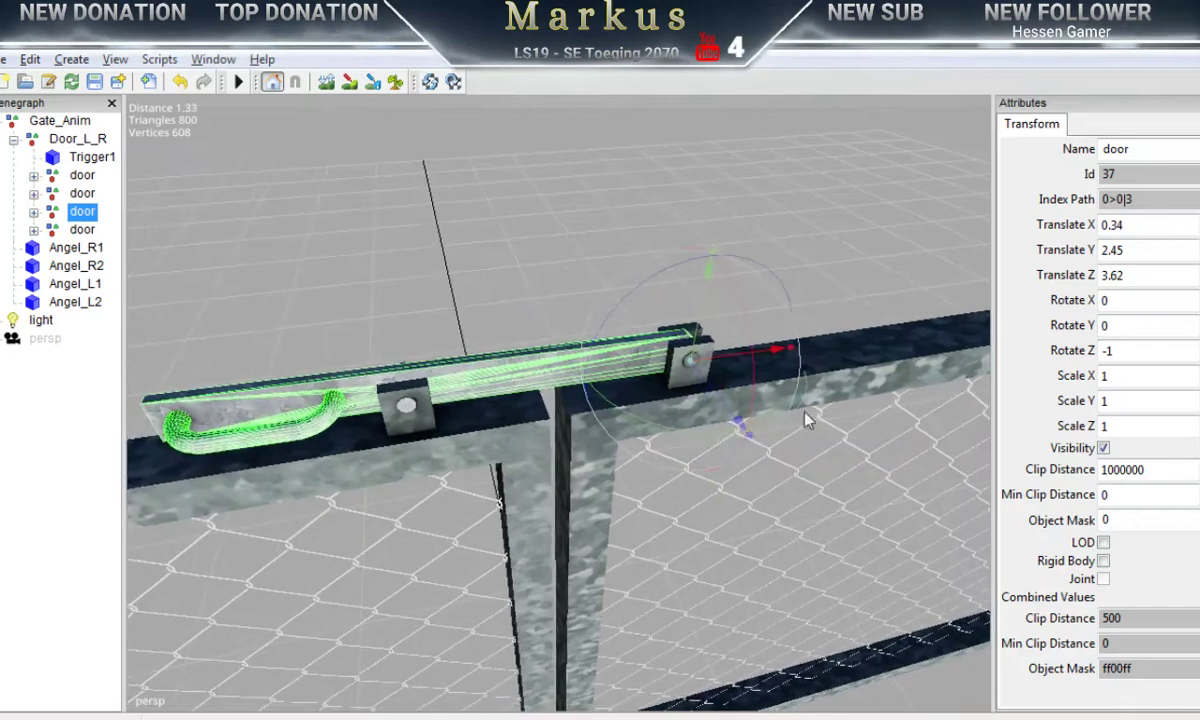
{"action": "left_click_drag", "start_coordinate": [1144, 225], "coordinate": [1003, 210]}
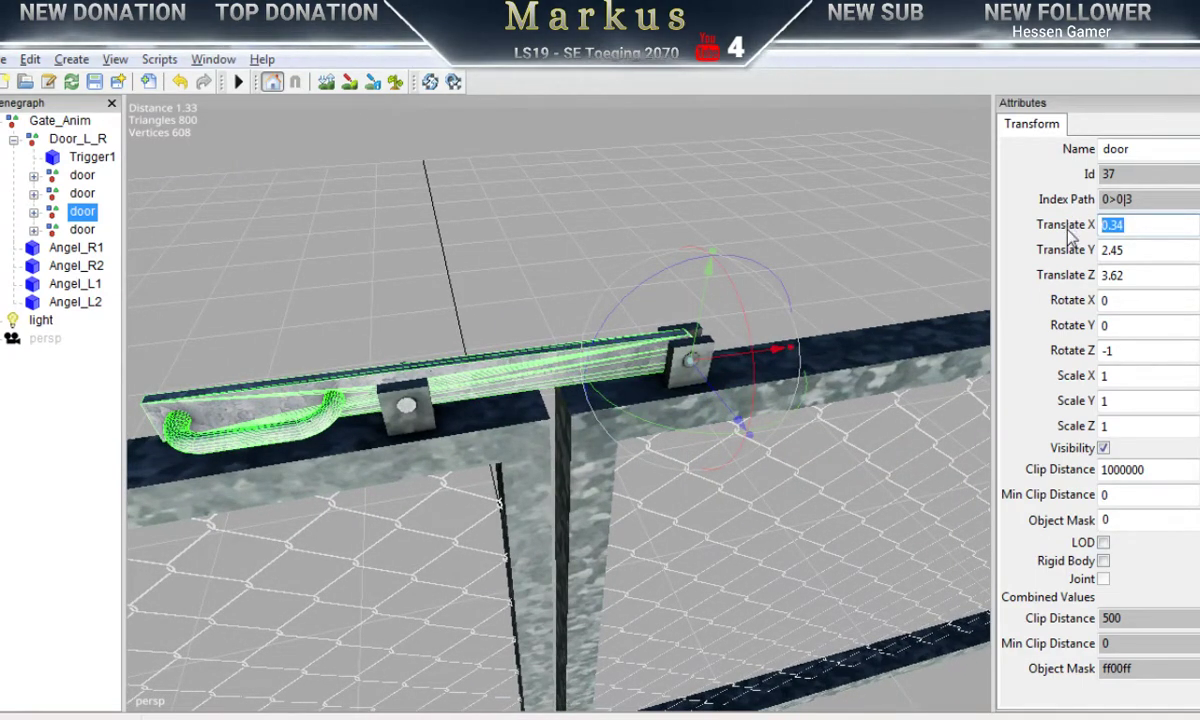
{"action": "key", "text": "alt+Tab"}
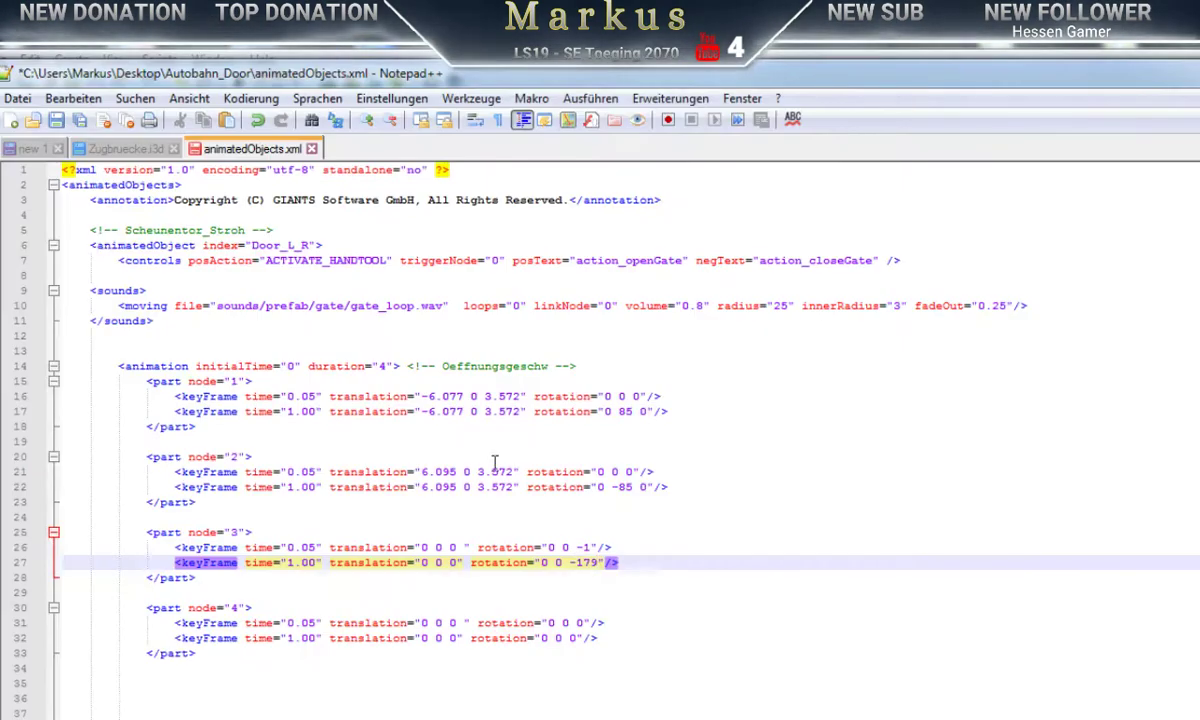
{"action": "double_click", "coordinate": [425, 547]}
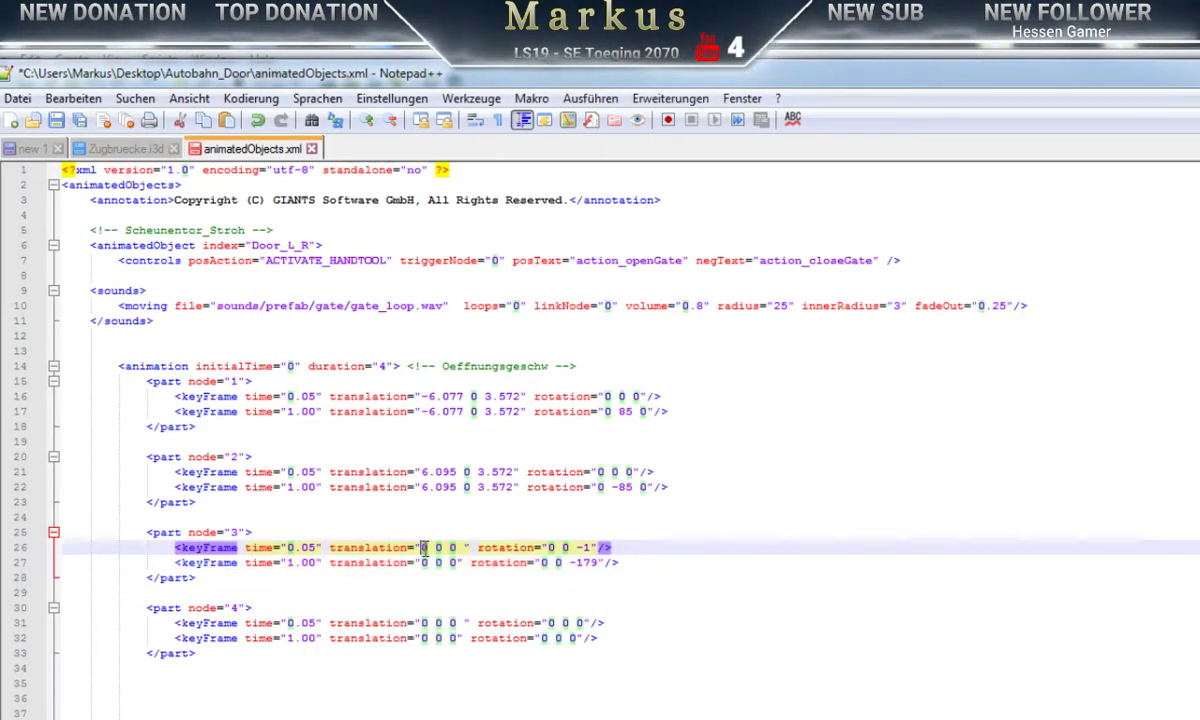
{"action": "type", "text": "0.34"}
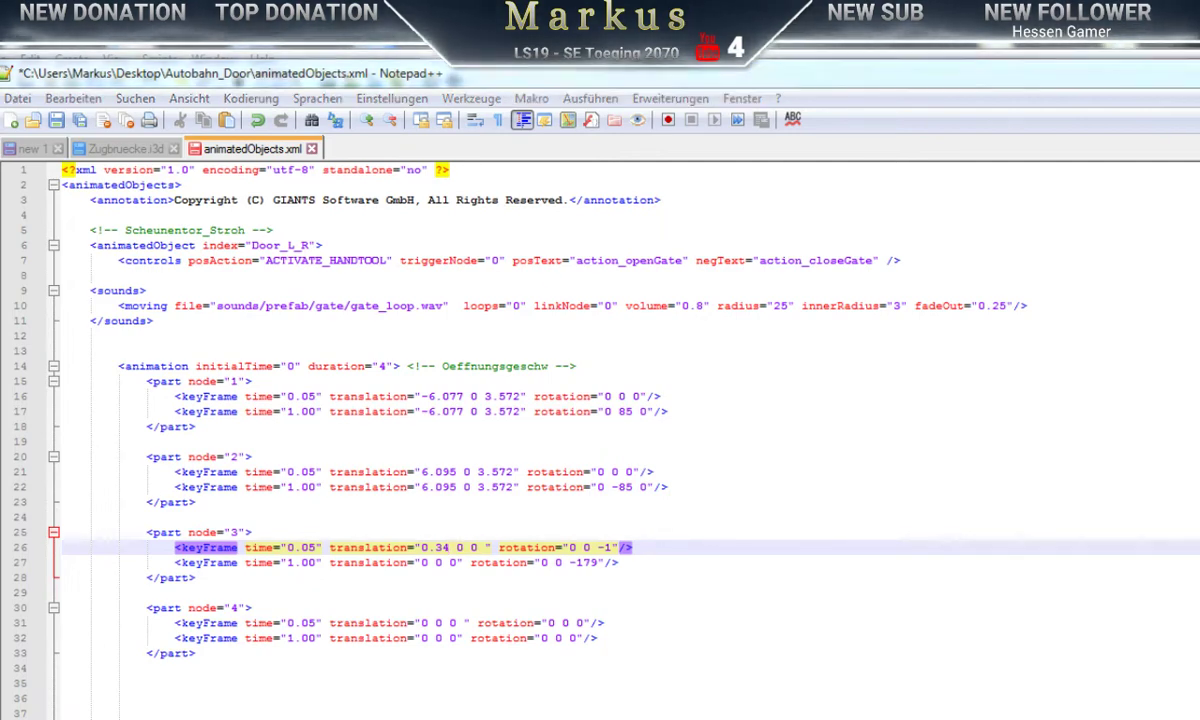
Step: Copy the latch bar's Translate Y from GIANTS Editor into part node 3's 0.05 keyframe in Notepad++ as the second translation value, 2.45
{"action": "key", "text": "alt+Tab"}
{"action": "left_click_drag", "start_coordinate": [1138, 251], "coordinate": [1074, 245]}
{"action": "key", "text": "ctrl+c"}
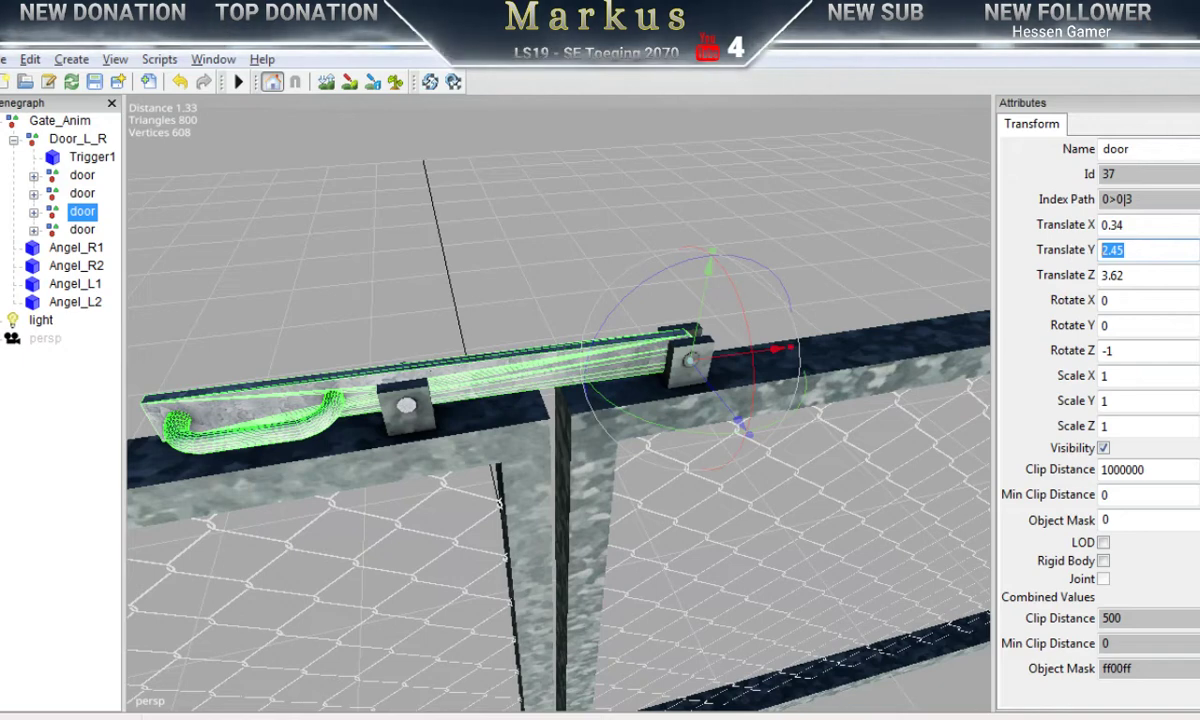
{"action": "key", "text": "alt+Tab"}
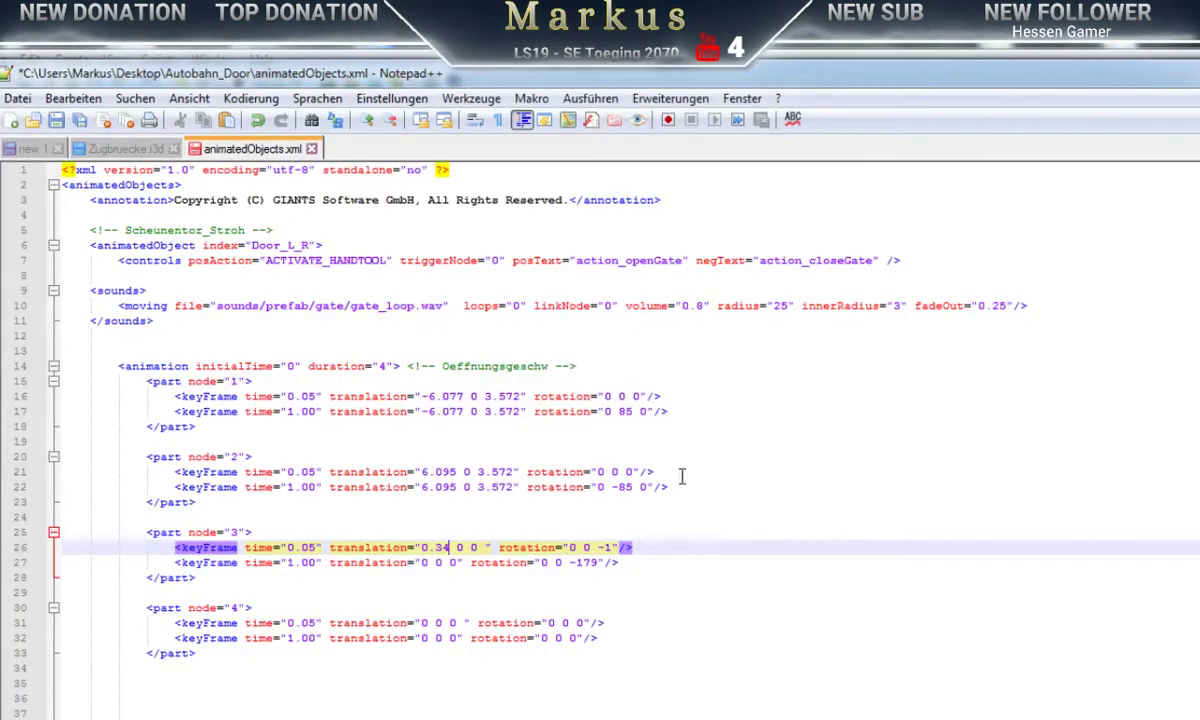
{"action": "double_click", "coordinate": [460, 547]}
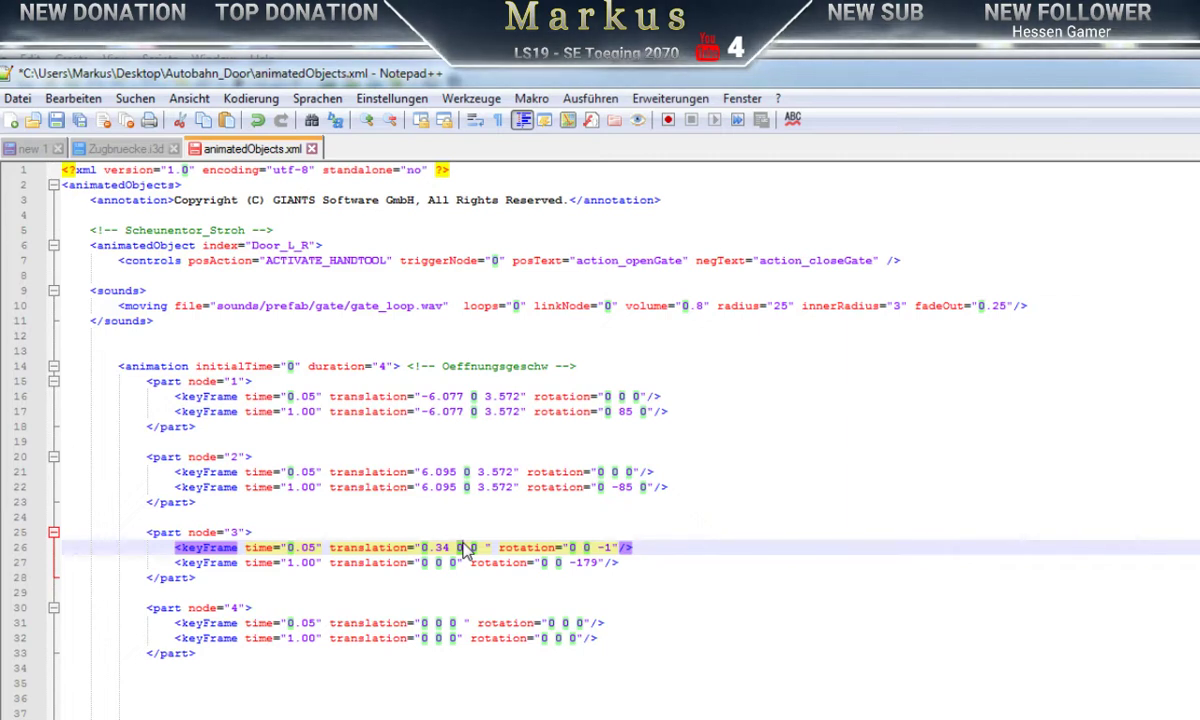
{"action": "key", "text": "ctrl+v"}
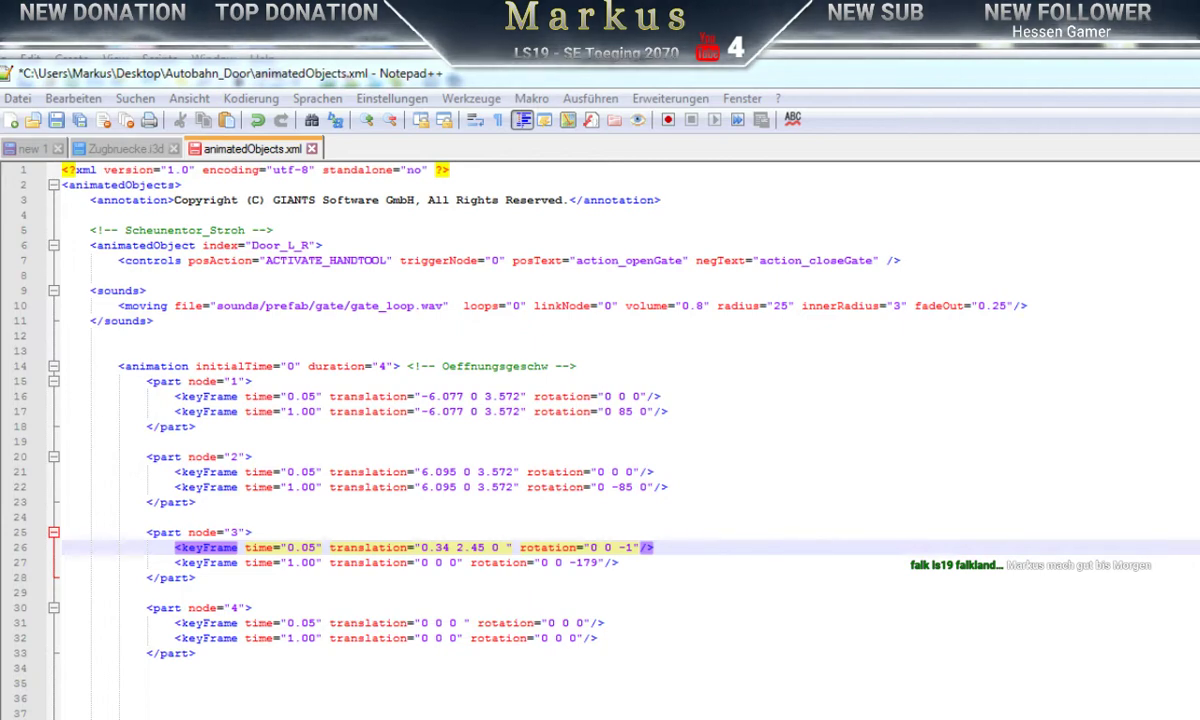
Step: Take the latch bar's Translate Z from GIANTS Editor and enter 3.62 as the third translation value of node 3's 0.05 keyframe in Notepad++
{"action": "key", "text": "alt+Tab"}
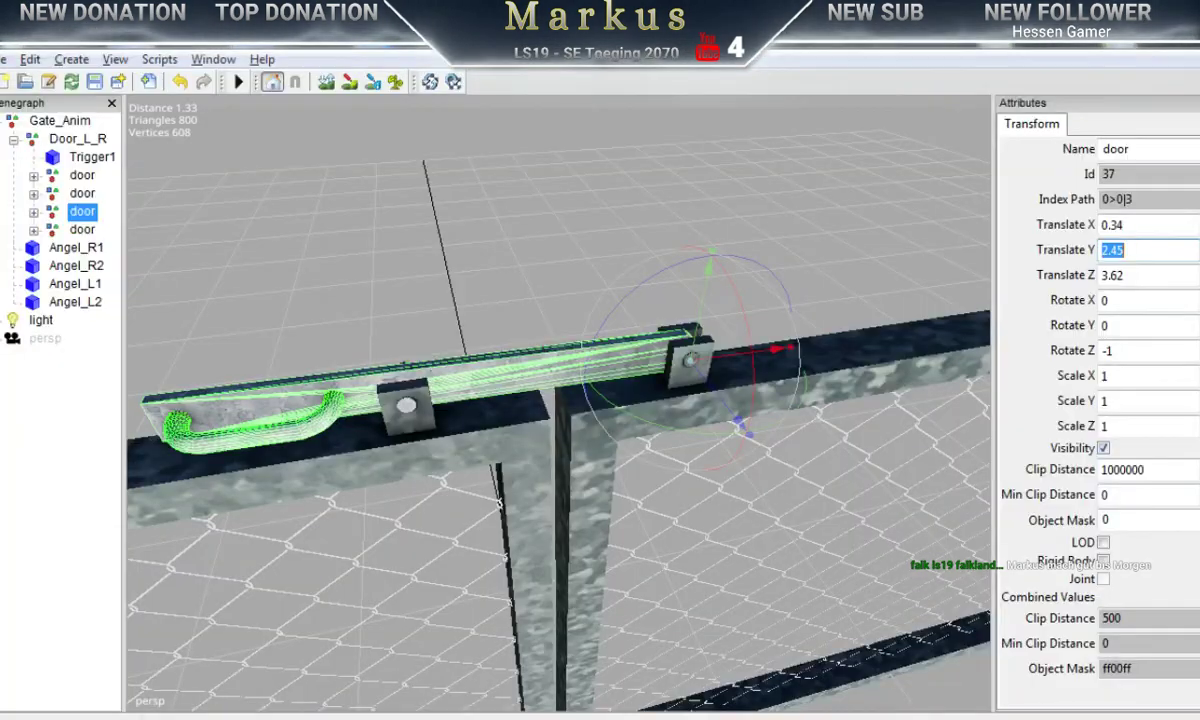
{"action": "left_click", "coordinate": [1146, 277]}
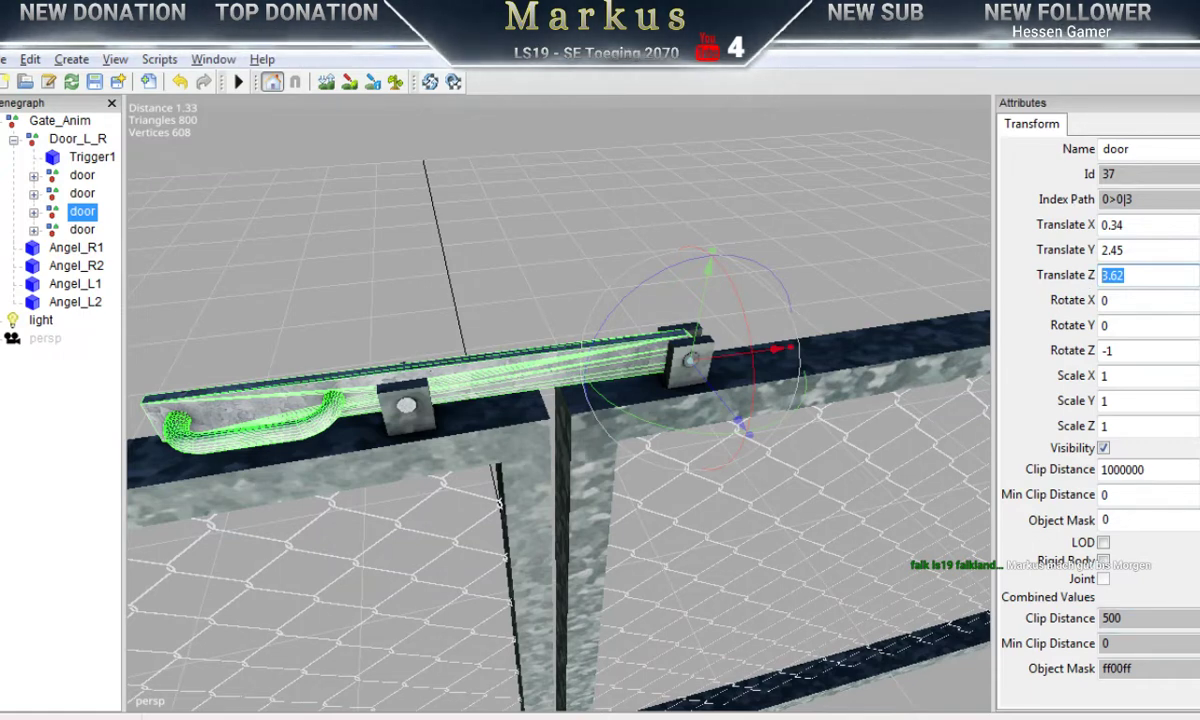
{"action": "key", "text": "alt+Tab"}
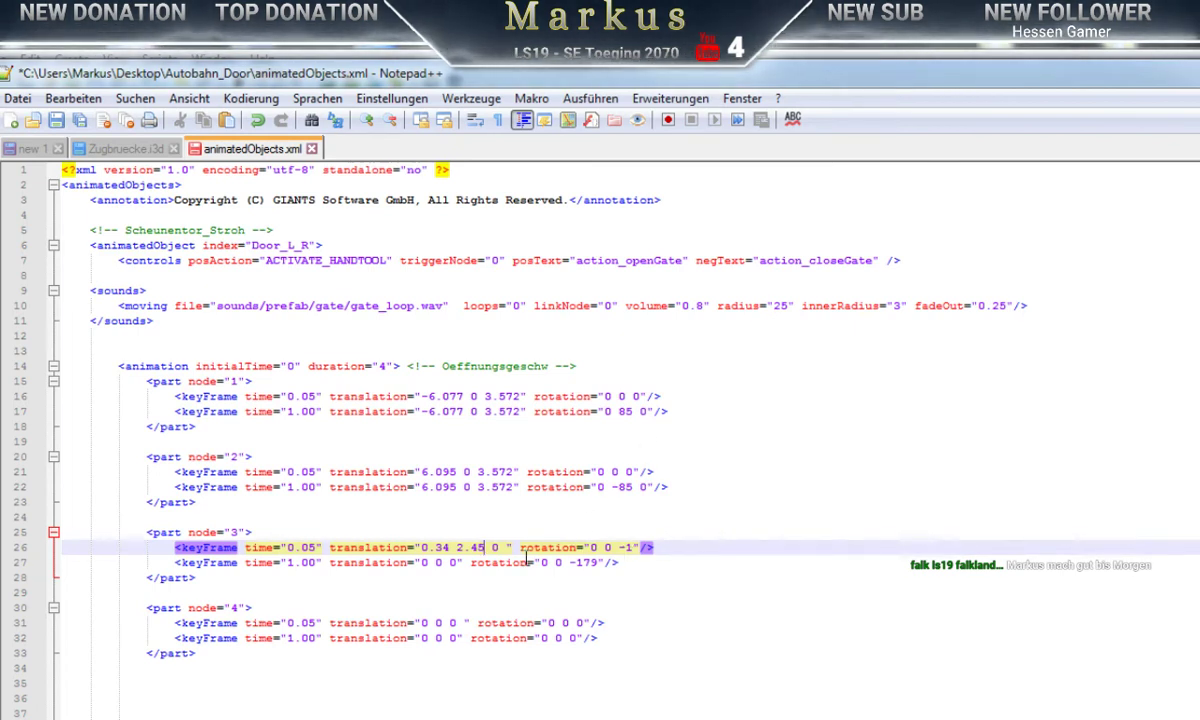
{"action": "double_click", "coordinate": [495, 548]}
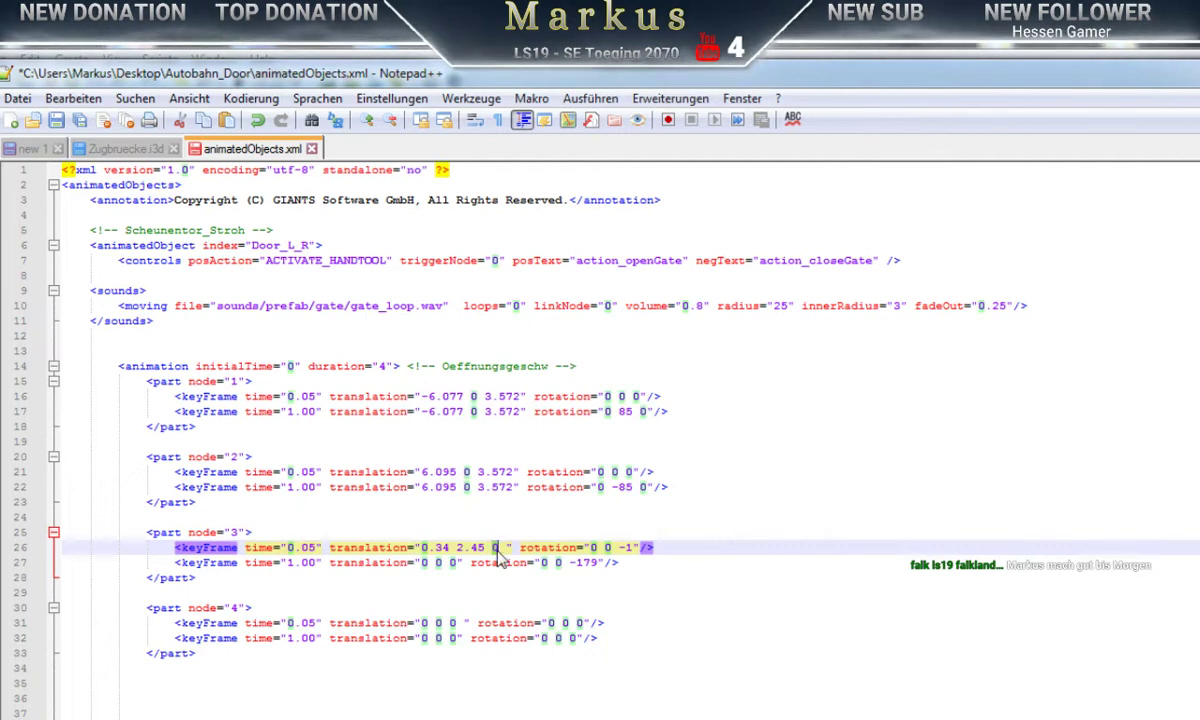
{"action": "type", "text": "3.62"}
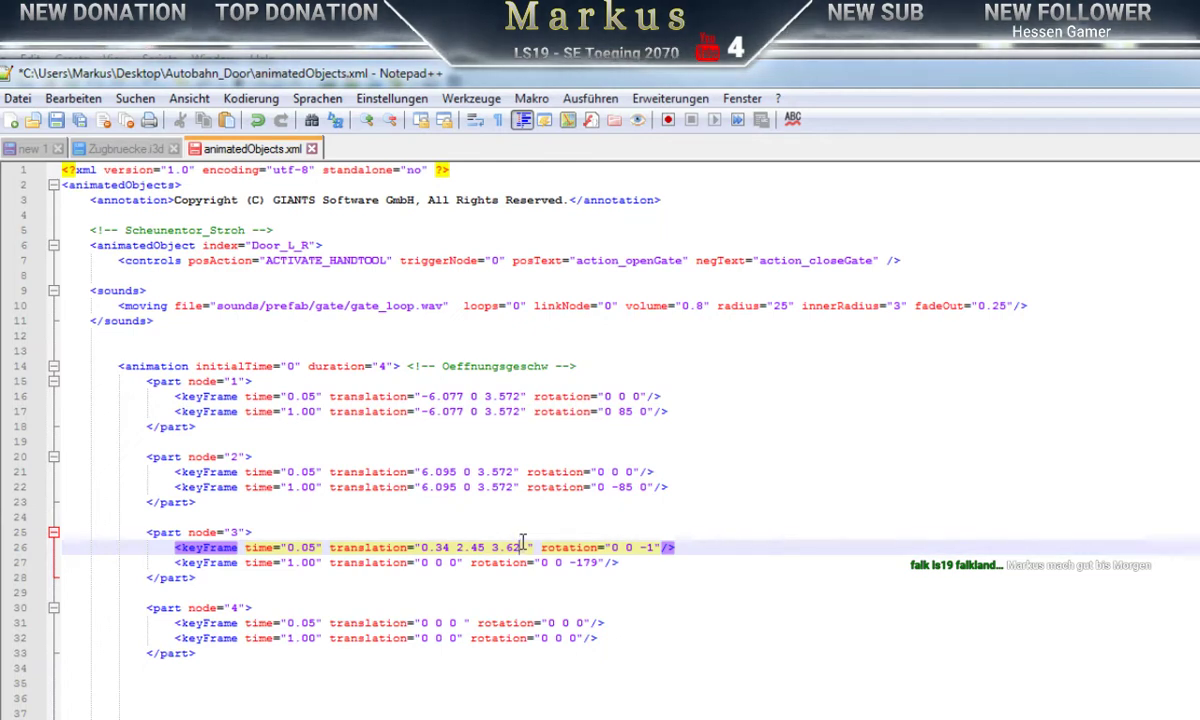
Step: Copy the translation 0.34 2.45 3.62 from part node 3's 0.05 keyframe over the zeros in its 1.00 keyframe
{"action": "left_click_drag", "start_coordinate": [521, 547], "coordinate": [416, 553]}
{"action": "key", "text": "ctrl+c"}
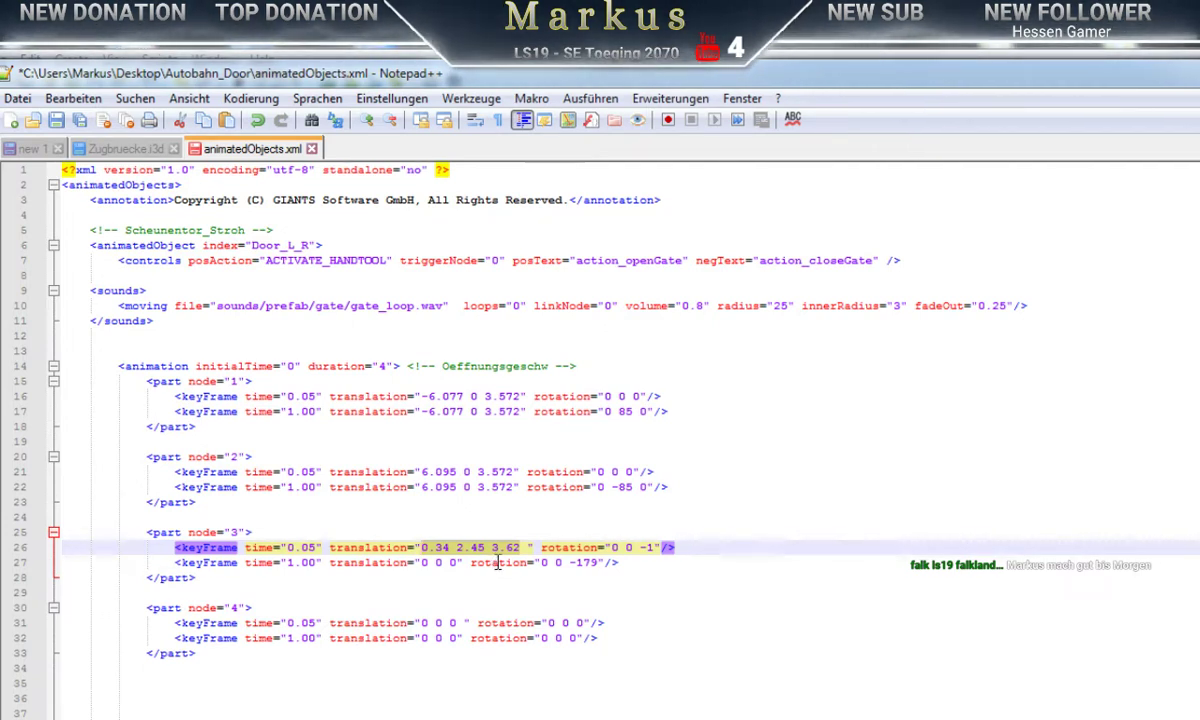
{"action": "double_click", "coordinate": [441, 563]}
{"action": "left_click_drag", "start_coordinate": [441, 563], "coordinate": [422, 564]}
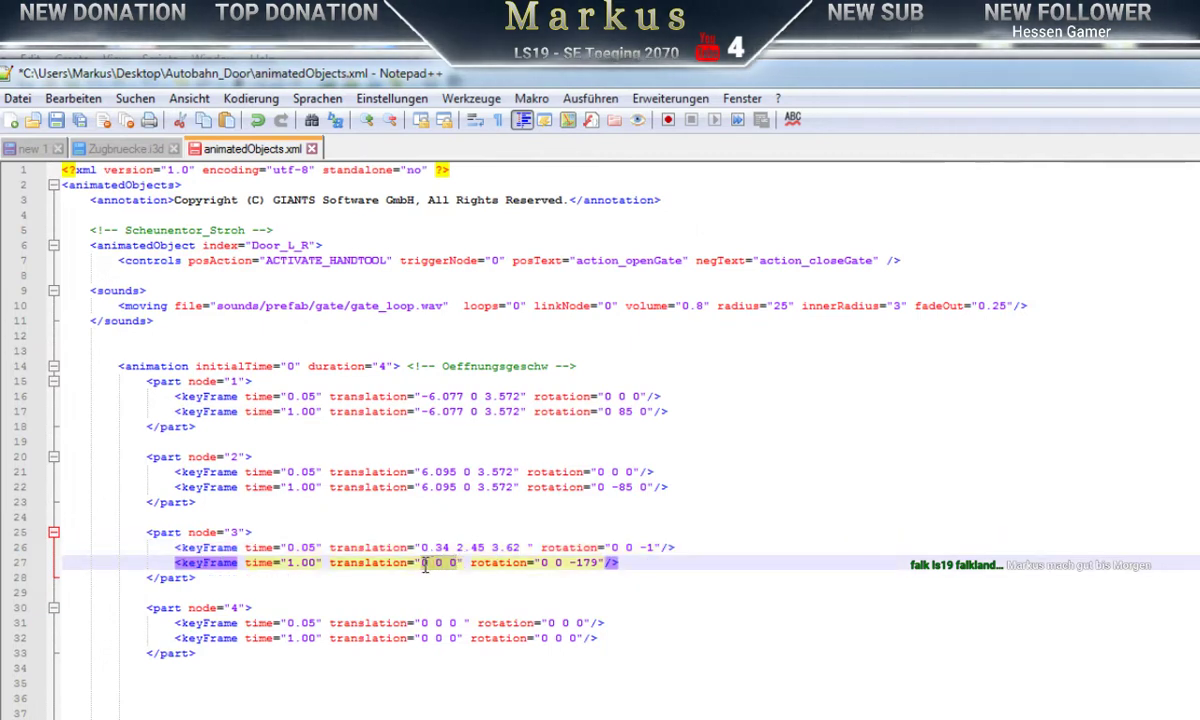
{"action": "key", "text": "ctrl+v"}
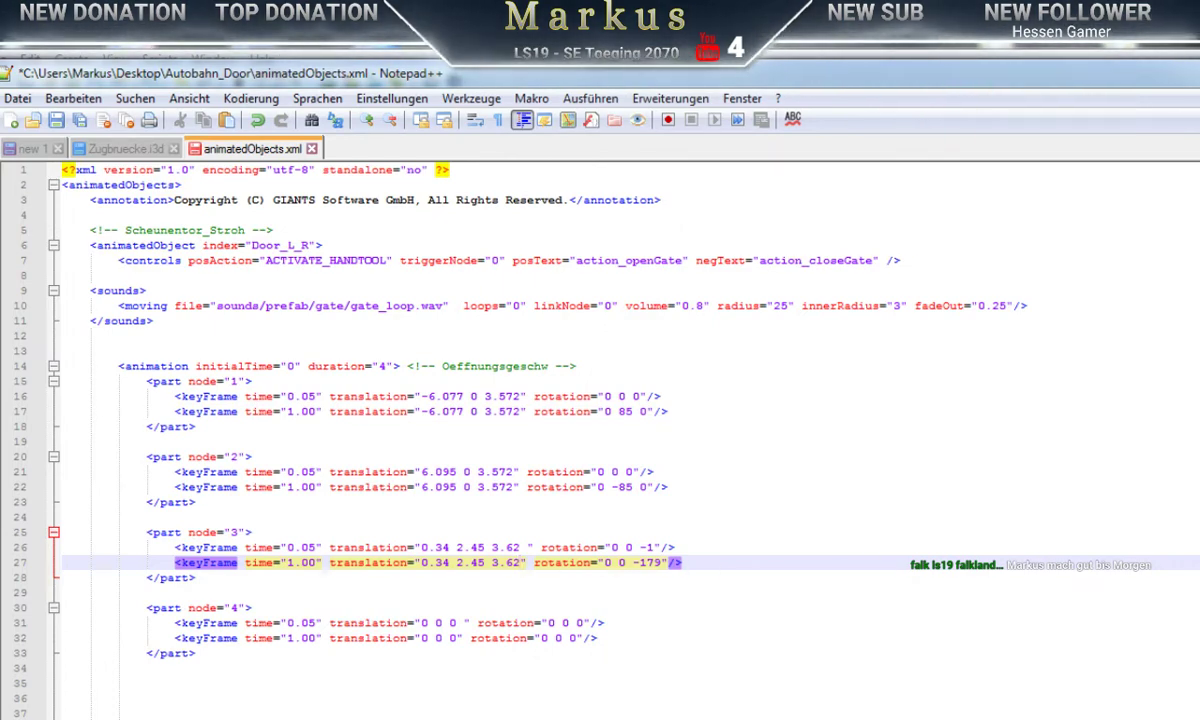
Step: Copy the fourth door's Translate X from GIANTS Editor into part node 4's 0.05 keyframe in Notepad++ as the first translation value, -0.328
{"action": "key", "text": "alt+Tab"}
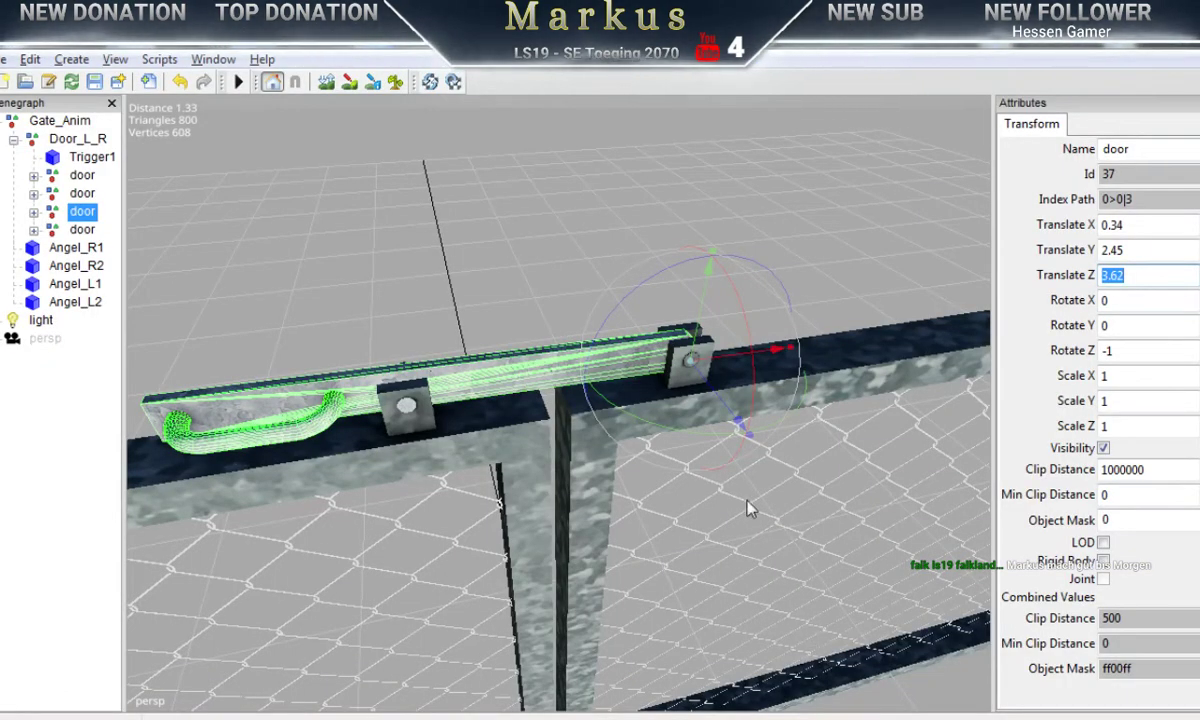
{"action": "left_click", "coordinate": [81, 231]}
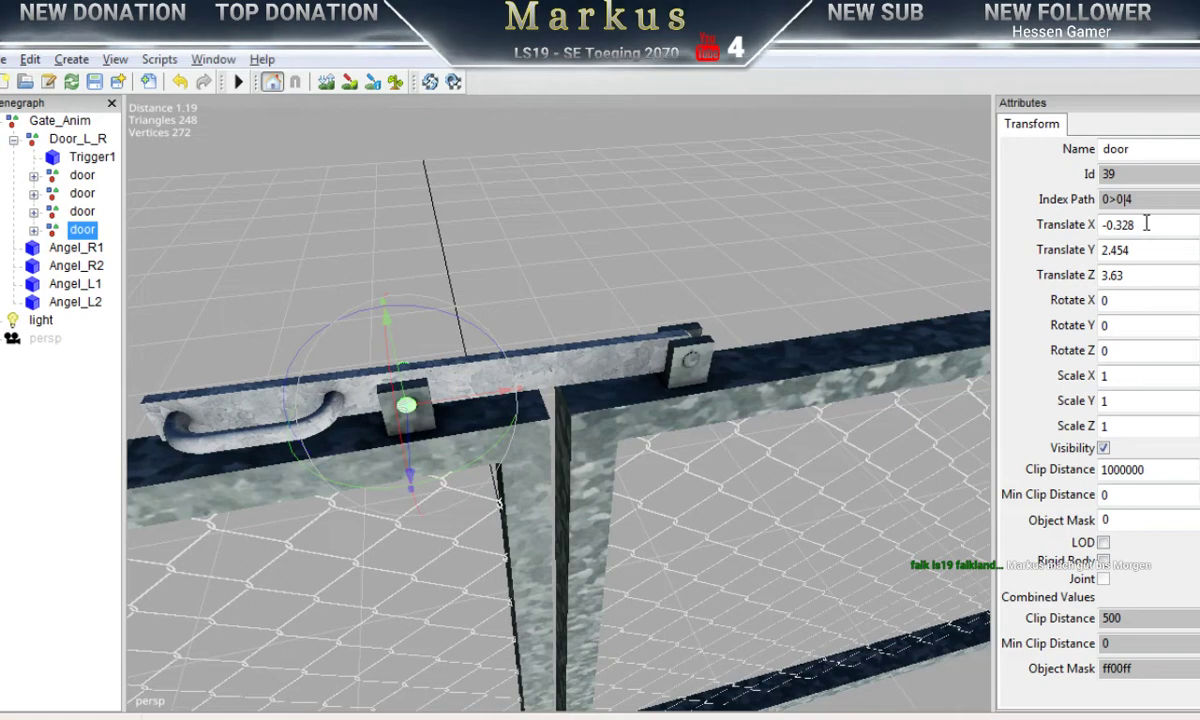
{"action": "left_click_drag", "start_coordinate": [1147, 224], "coordinate": [1093, 228]}
{"action": "key", "text": "ctrl+c"}
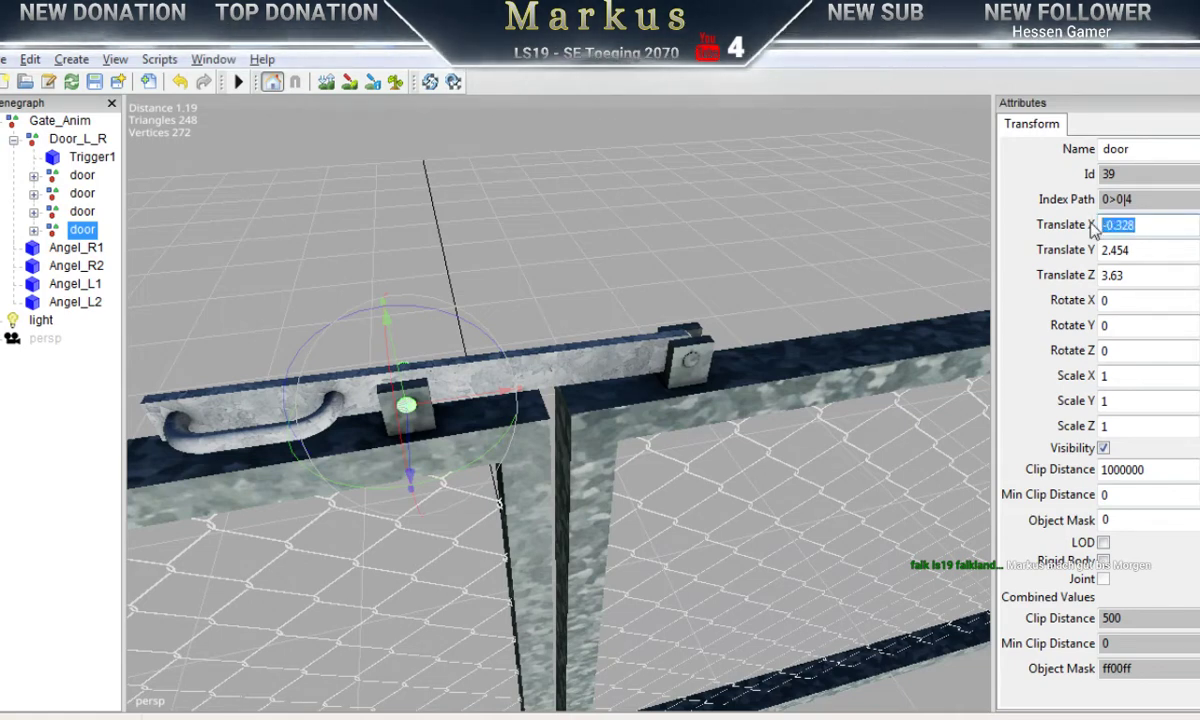
{"action": "key", "text": "alt+Tab"}
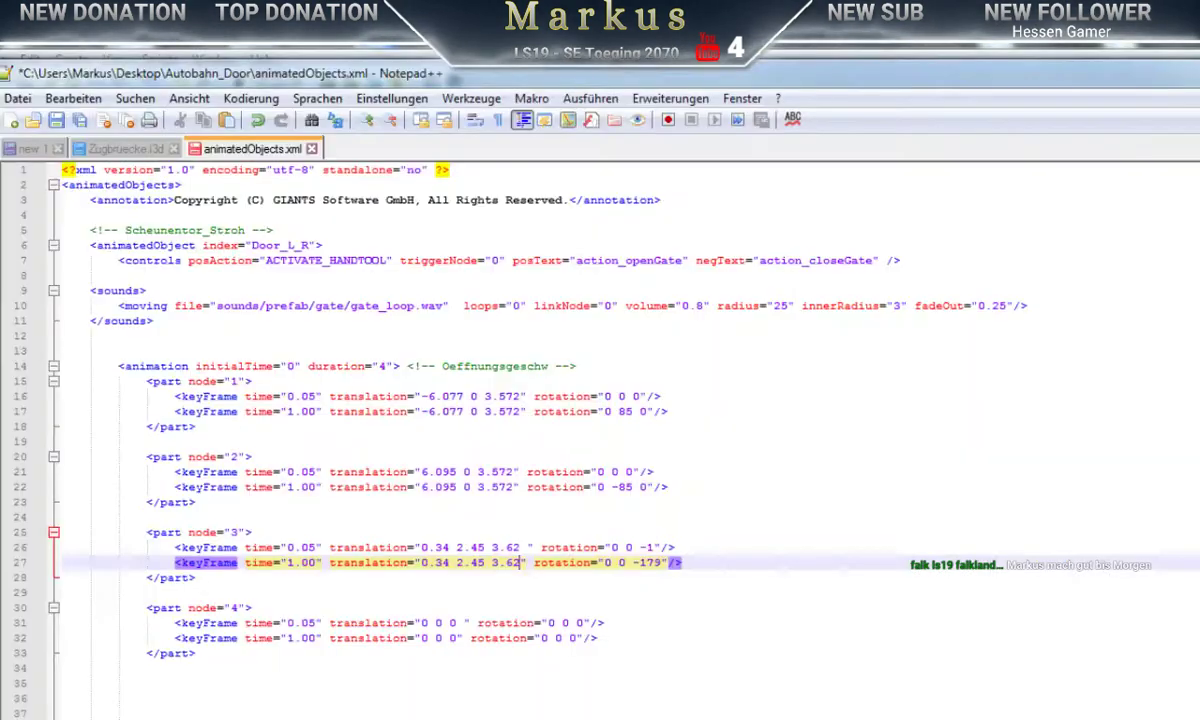
{"action": "double_click", "coordinate": [422, 623]}
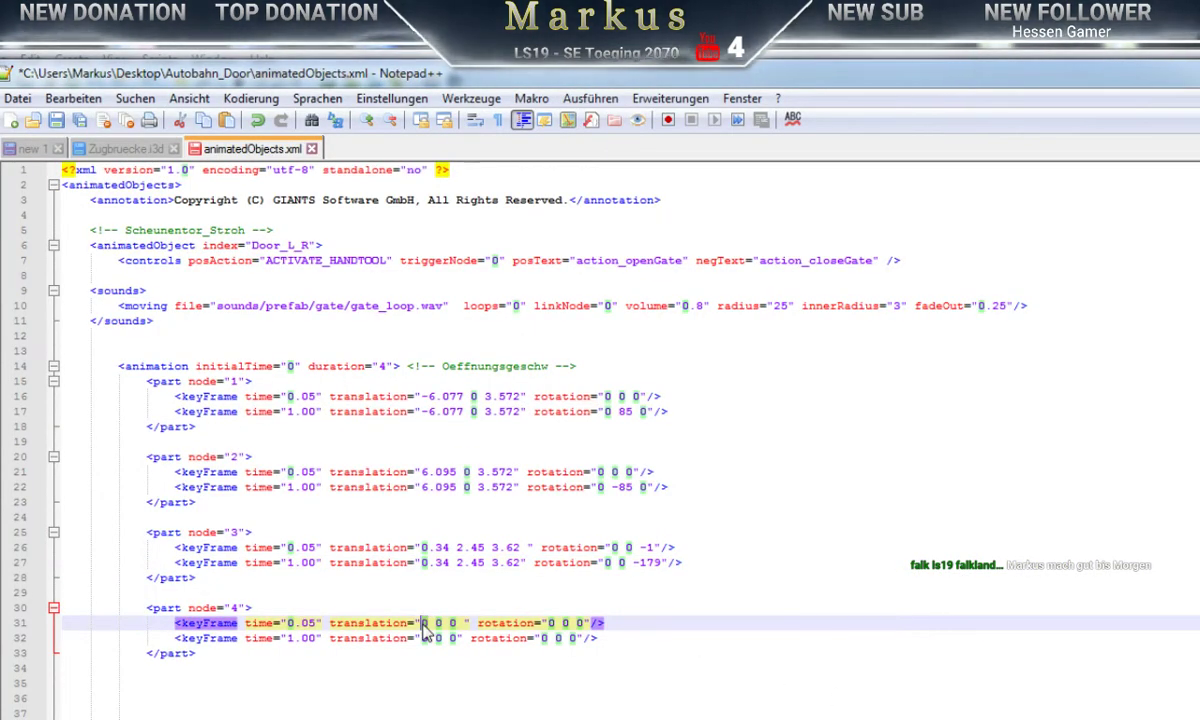
{"action": "key", "text": "ctrl+v"}
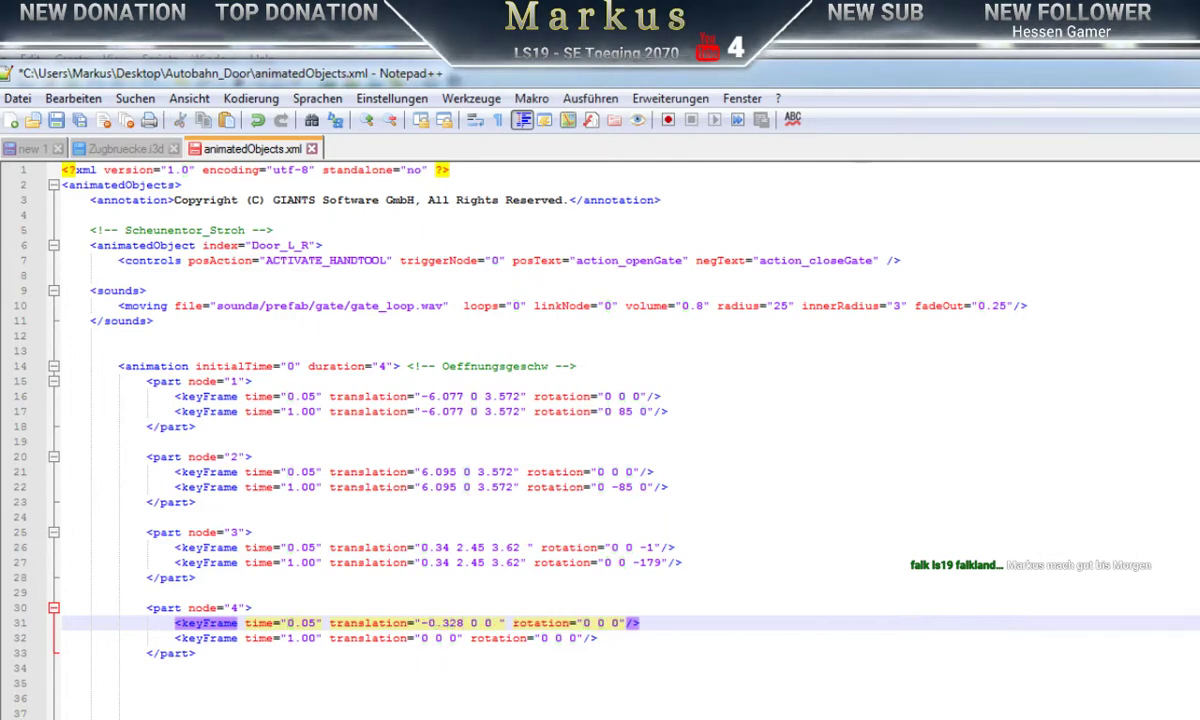
Step: Copy the fourth door's Translate Y from GIANTS Editor into node 4's 0.05 keyframe in Notepad++ as the second translation value, 2.454
{"action": "key", "text": "alt+Tab"}
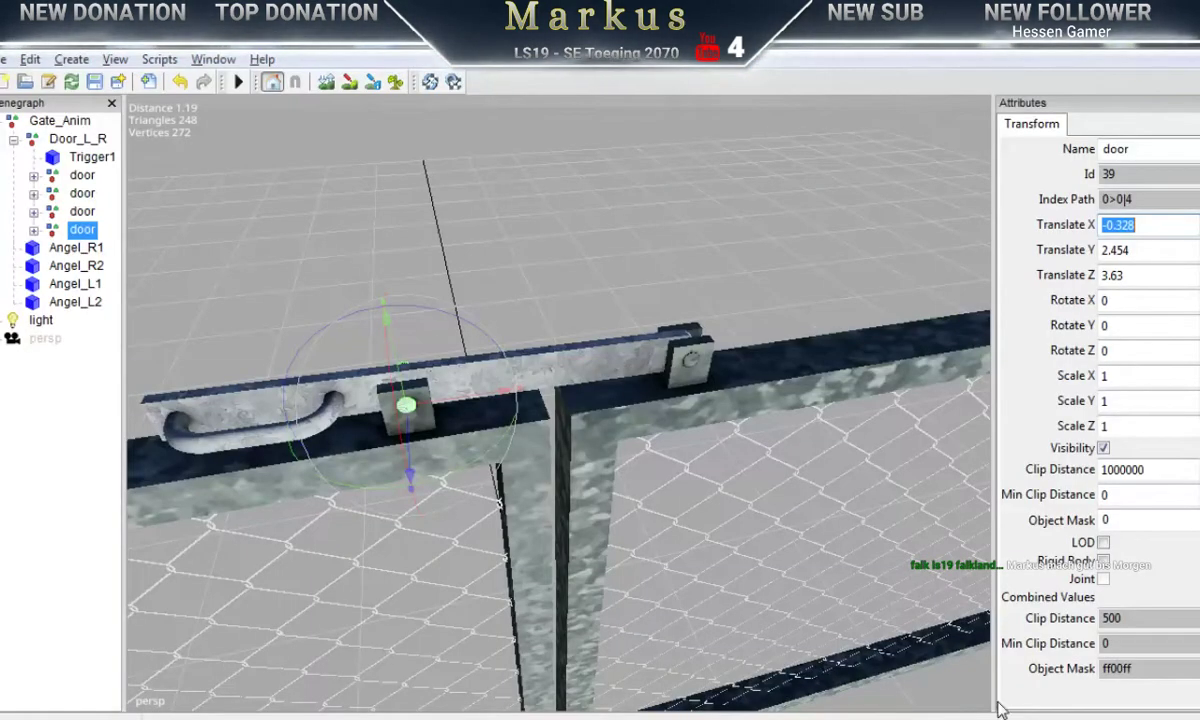
{"action": "left_click", "coordinate": [1146, 249]}
{"action": "key", "text": "ctrl+c"}
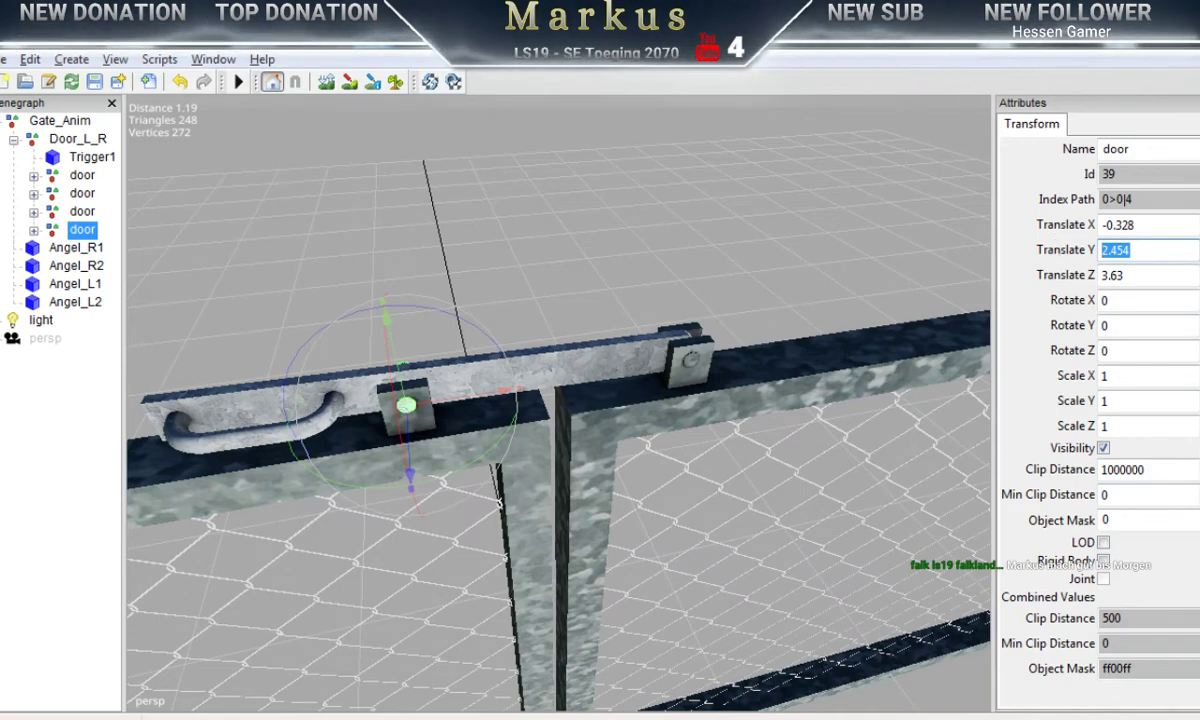
{"action": "key", "text": "alt+Tab"}
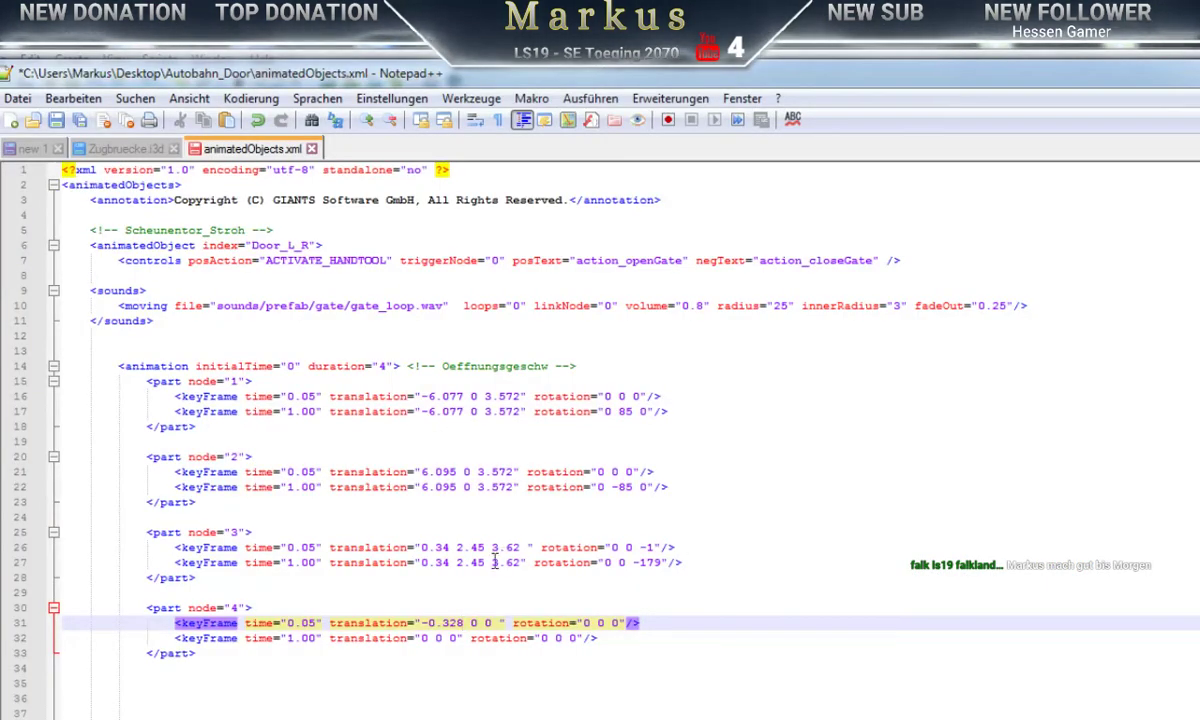
{"action": "double_click", "coordinate": [475, 622]}
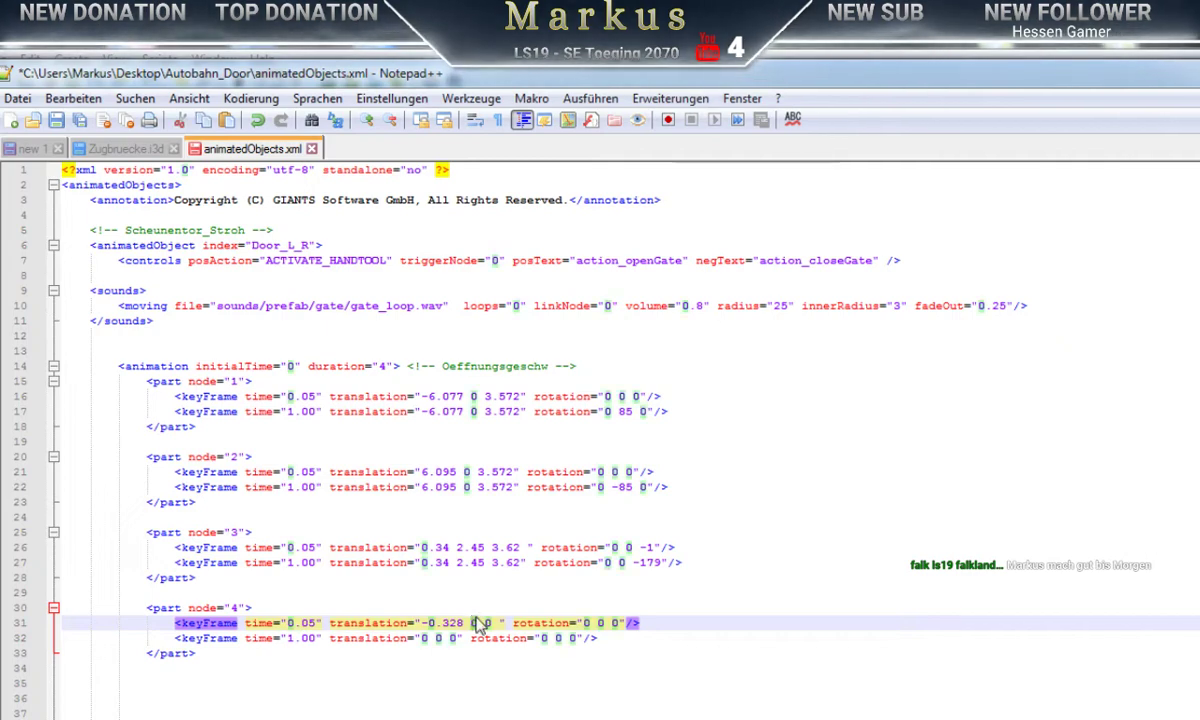
{"action": "key", "text": "ctrl+v"}
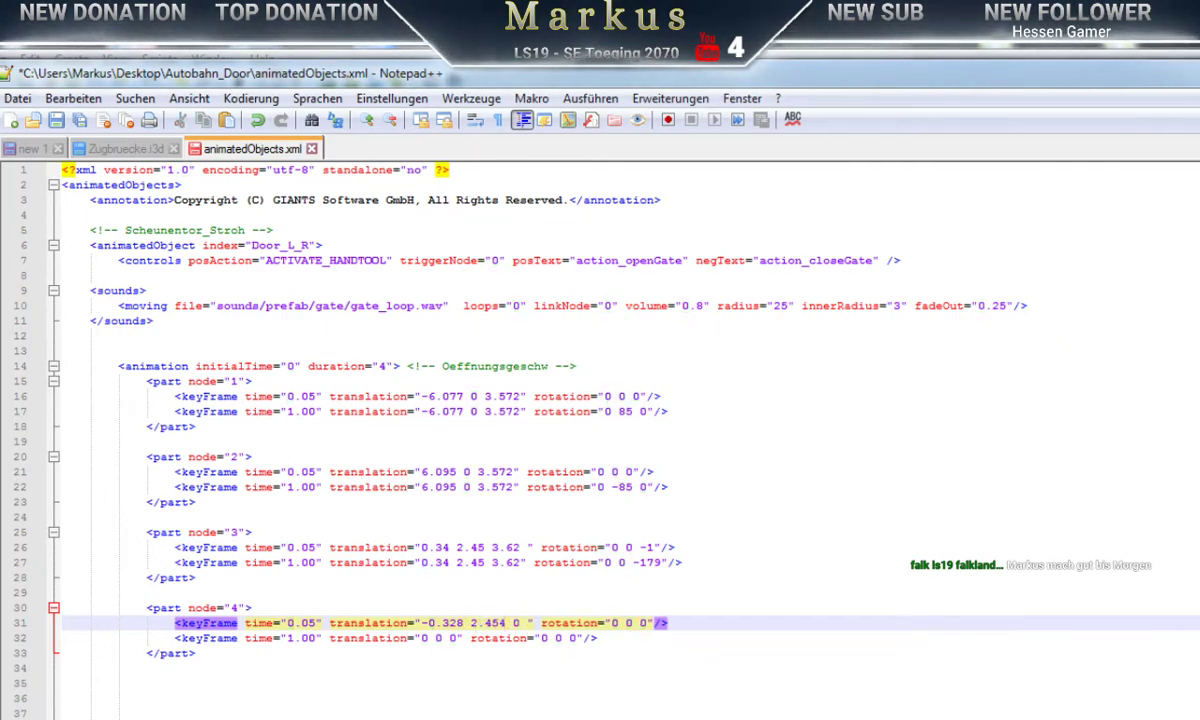
Step: Copy the fourth door's Translate Z, 3.63, into node 4's 0.05 keyframe in Notepad++ as the third translation value, and return to GIANTS Editor
{"action": "key", "text": "alt+Tab"}
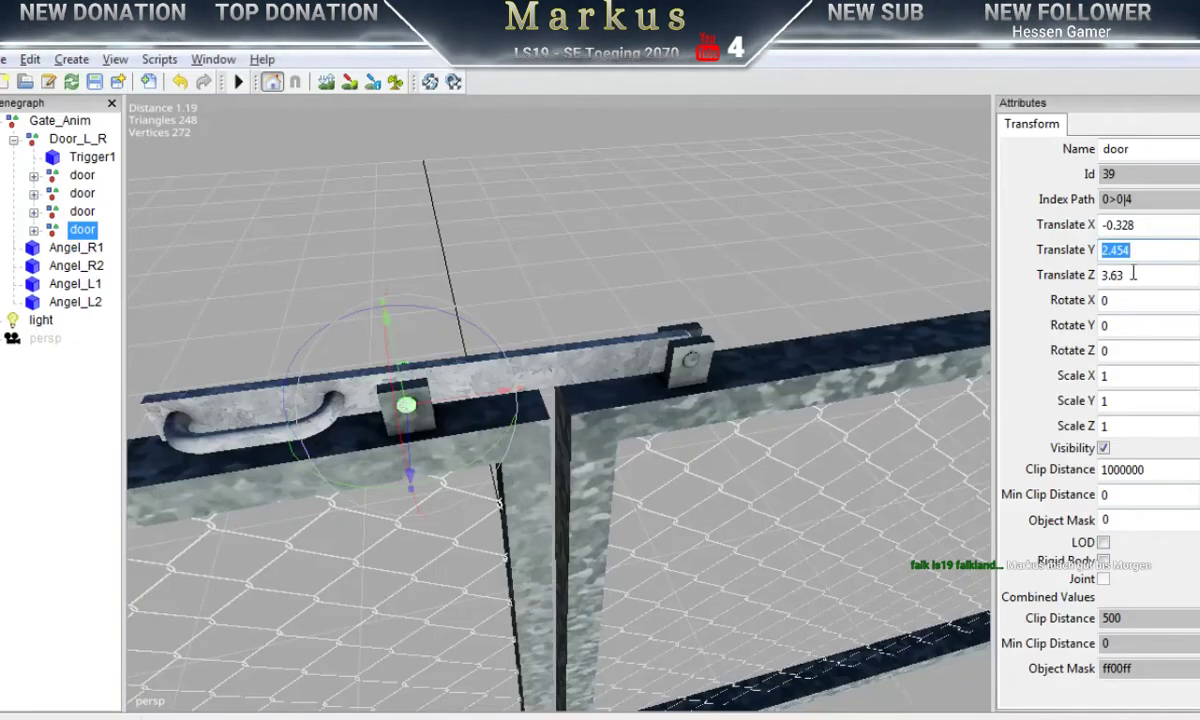
{"action": "left_click_drag", "start_coordinate": [1136, 272], "coordinate": [1081, 276]}
{"action": "key", "text": "ctrl+c"}
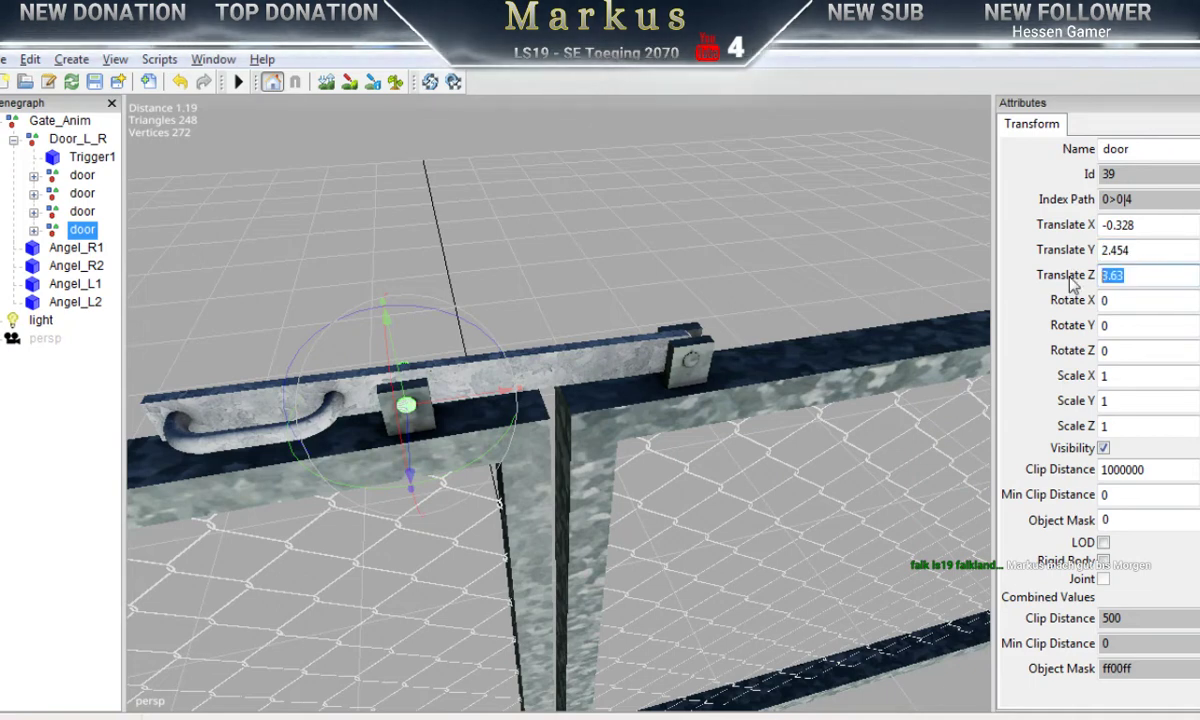
{"action": "key", "text": "alt+Tab"}
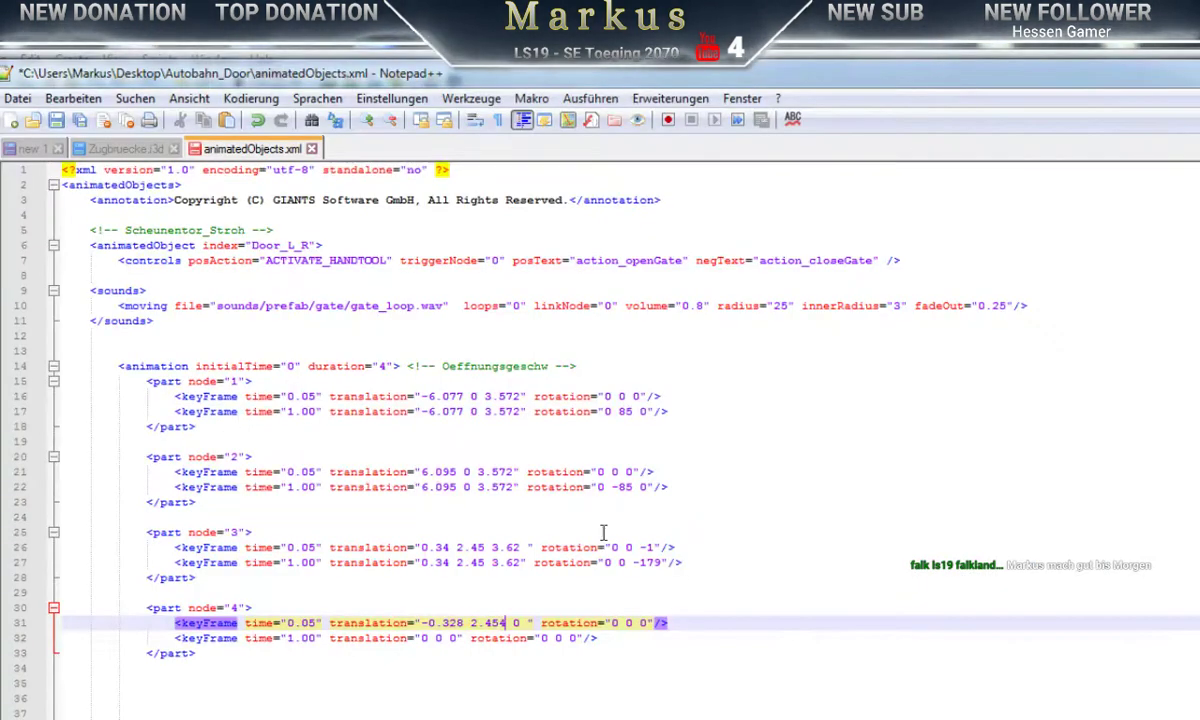
{"action": "double_click", "coordinate": [516, 623]}
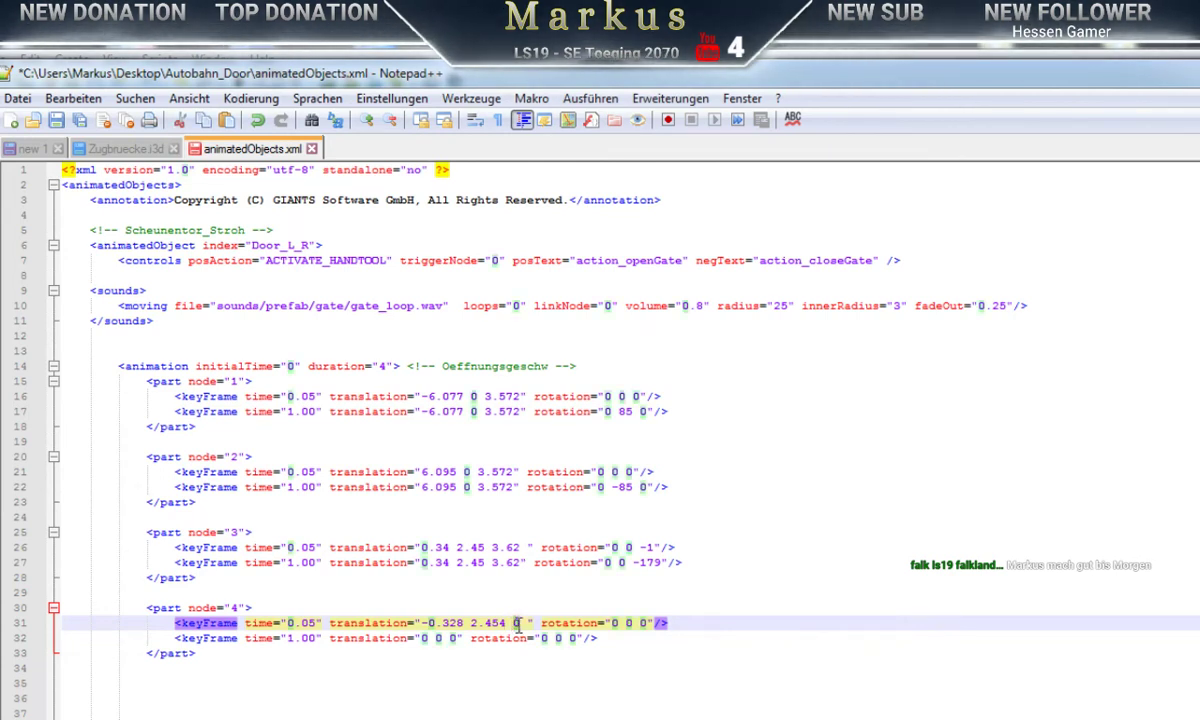
{"action": "key", "text": "ctrl+v"}
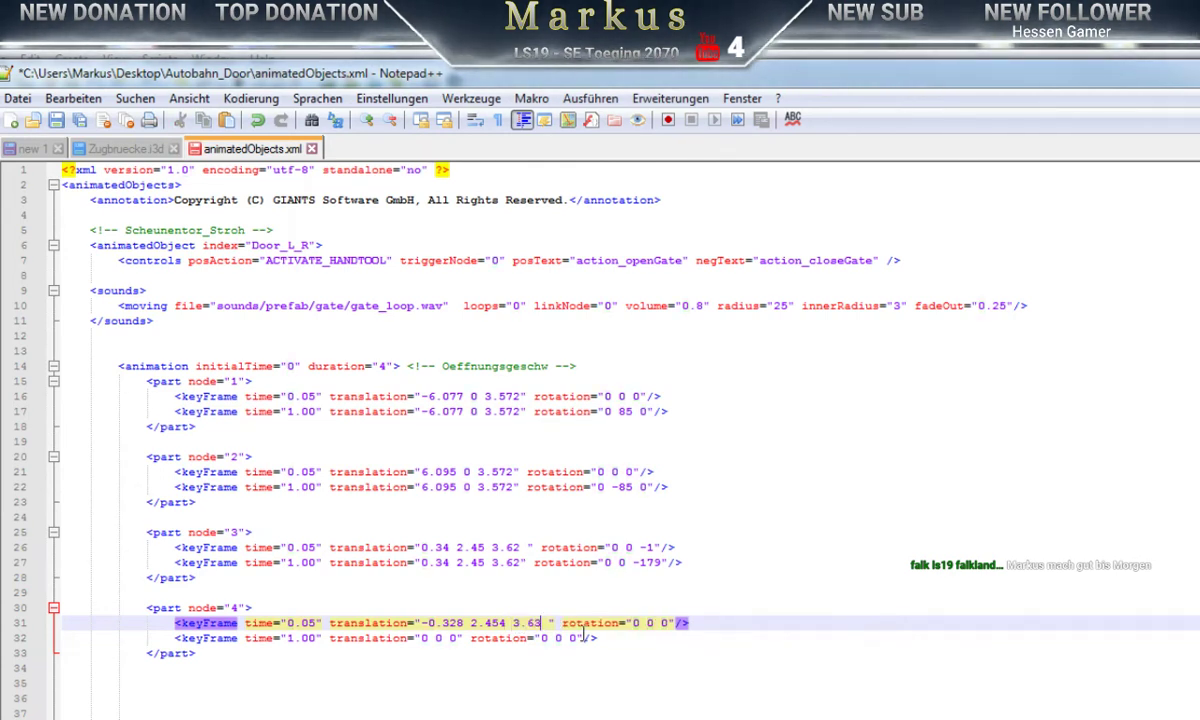
{"action": "key", "text": "alt+Tab"}
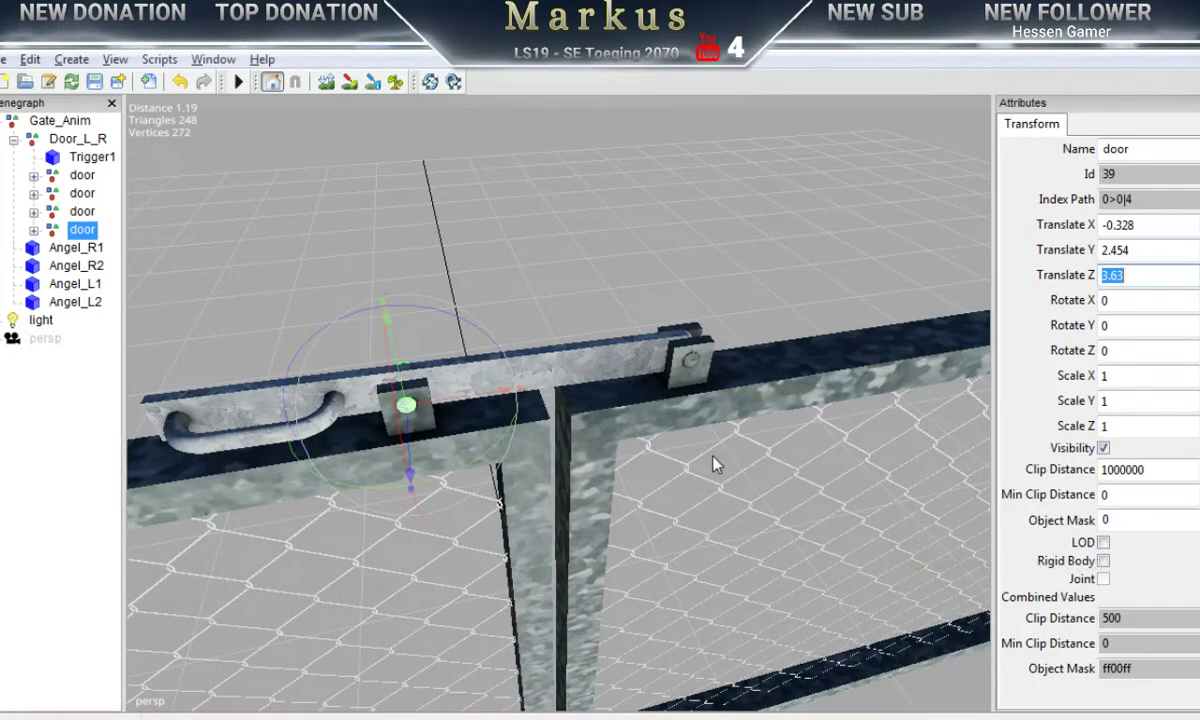
Step: Pull the fourth door's latch pin outward along its Z axis to a Translate Z of 3.744
{"action": "left_click_drag", "start_coordinate": [727, 469], "coordinate": [551, 486], "text": "alt"}
{"action": "middle_click_drag", "start_coordinate": [553, 493], "coordinate": [540, 457]}
{"action": "right_click_drag", "start_coordinate": [540, 449], "coordinate": [619, 448], "text": "alt"}
{"action": "left_click_drag", "start_coordinate": [580, 403], "coordinate": [332, 508]}
{"action": "left_click_drag", "start_coordinate": [548, 548], "coordinate": [354, 534], "text": "alt"}
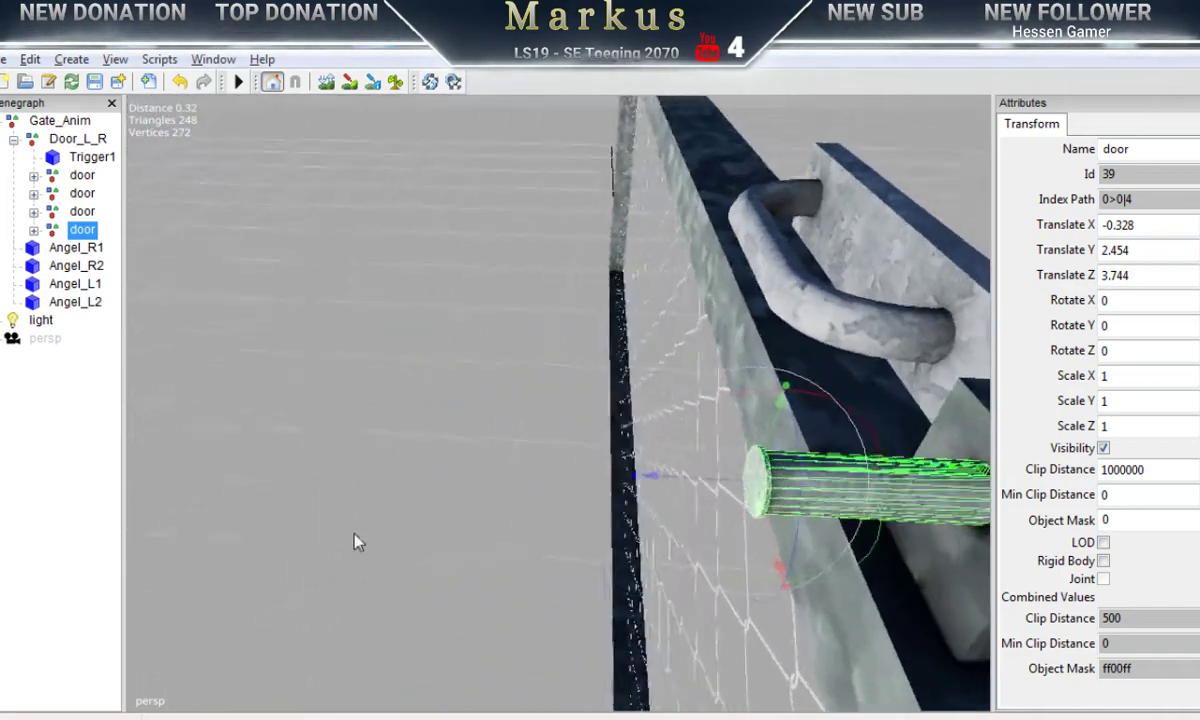
{"action": "right_click_drag", "start_coordinate": [357, 542], "coordinate": [530, 510]}
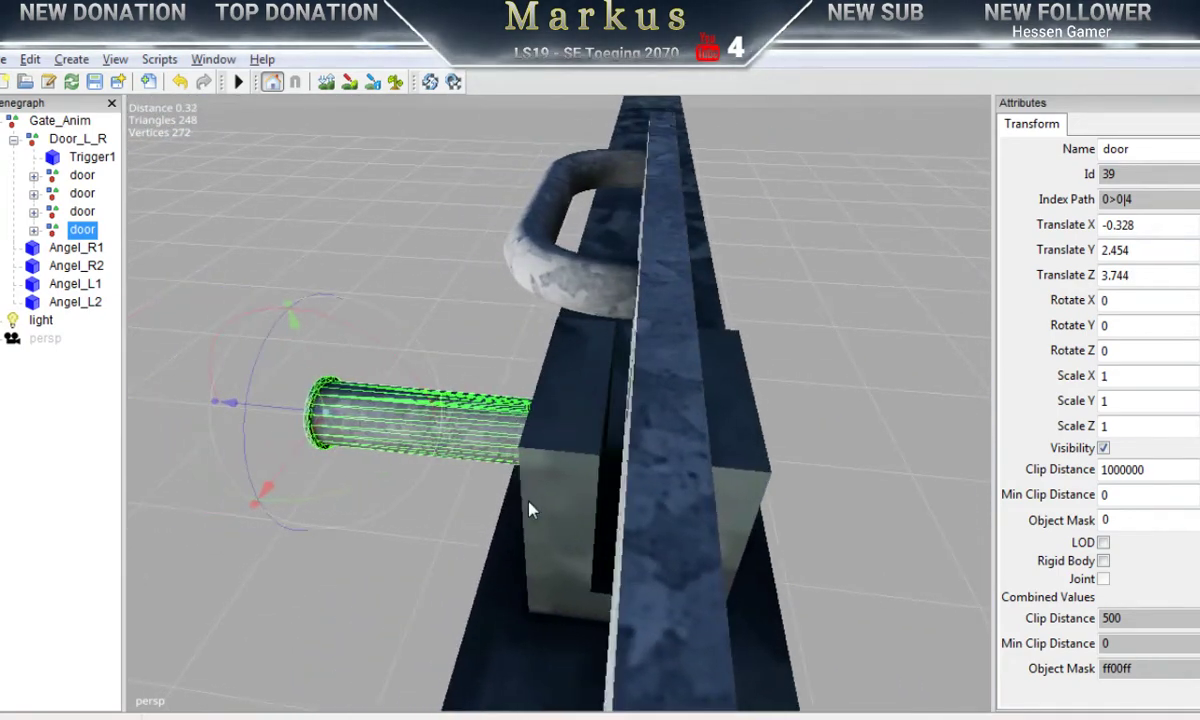
Step: Fine-tune the latch pin's pulled-out position along Z to a Translate Z of 3.732
{"action": "left_click_drag", "start_coordinate": [299, 420], "coordinate": [326, 424]}
{"action": "right_click_drag", "start_coordinate": [442, 514], "coordinate": [690, 440]}
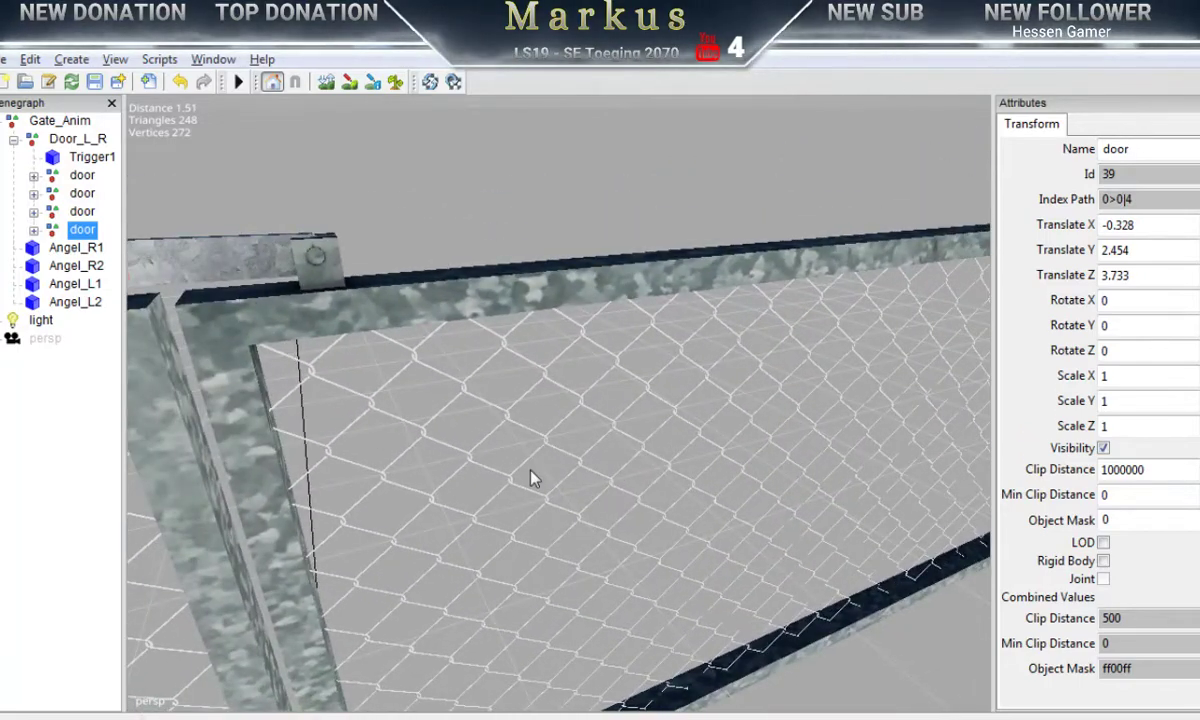
{"action": "mouse_move", "coordinate": [583, 497]}
{"action": "right_mouse_down"}
{"action": "mouse_move", "coordinate": [429, 509]}
{"action": "mouse_move", "coordinate": [474, 509]}
{"action": "mouse_move", "coordinate": [461, 289]}
{"action": "mouse_move", "coordinate": [505, 414]}
{"action": "mouse_move", "coordinate": [509, 474]}
{"action": "mouse_move", "coordinate": [289, 469]}
{"action": "mouse_move", "coordinate": [643, 484]}
{"action": "mouse_move", "coordinate": [287, 407]}
{"action": "mouse_move", "coordinate": [683, 445]}
{"action": "mouse_move", "coordinate": [573, 431]}
{"action": "mouse_move", "coordinate": [449, 437]}
{"action": "mouse_move", "coordinate": [656, 394]}
{"action": "mouse_move", "coordinate": [654, 372]}
{"action": "mouse_move", "coordinate": [536, 437]}
{"action": "mouse_move", "coordinate": [648, 418]}
{"action": "mouse_move", "coordinate": [455, 441]}
{"action": "mouse_move", "coordinate": [698, 435]}
{"action": "mouse_move", "coordinate": [536, 450]}
{"action": "mouse_move", "coordinate": [412, 430]}
{"action": "mouse_move", "coordinate": [588, 440]}
{"action": "mouse_move", "coordinate": [564, 489]}
{"action": "mouse_move", "coordinate": [582, 478]}
{"action": "mouse_move", "coordinate": [660, 503]}
{"action": "mouse_move", "coordinate": [430, 516]}
{"action": "mouse_move", "coordinate": [603, 484]}
{"action": "right_mouse_up"}
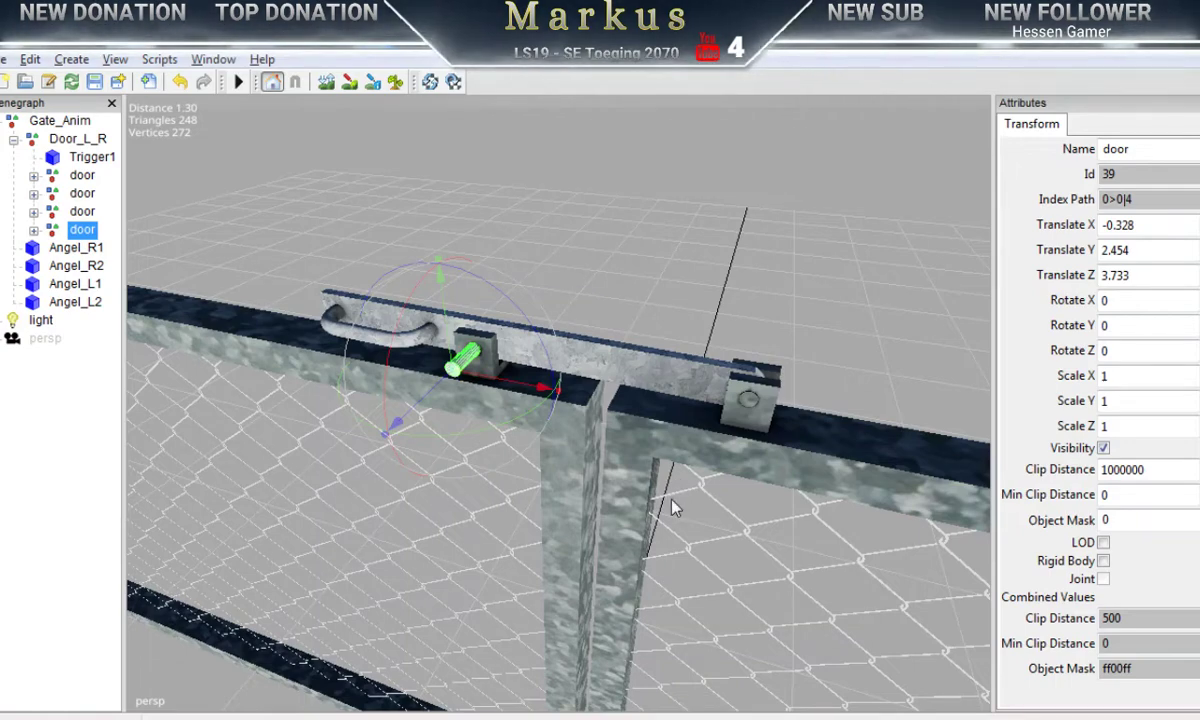
{"action": "right_click_drag", "start_coordinate": [672, 508], "coordinate": [698, 525]}
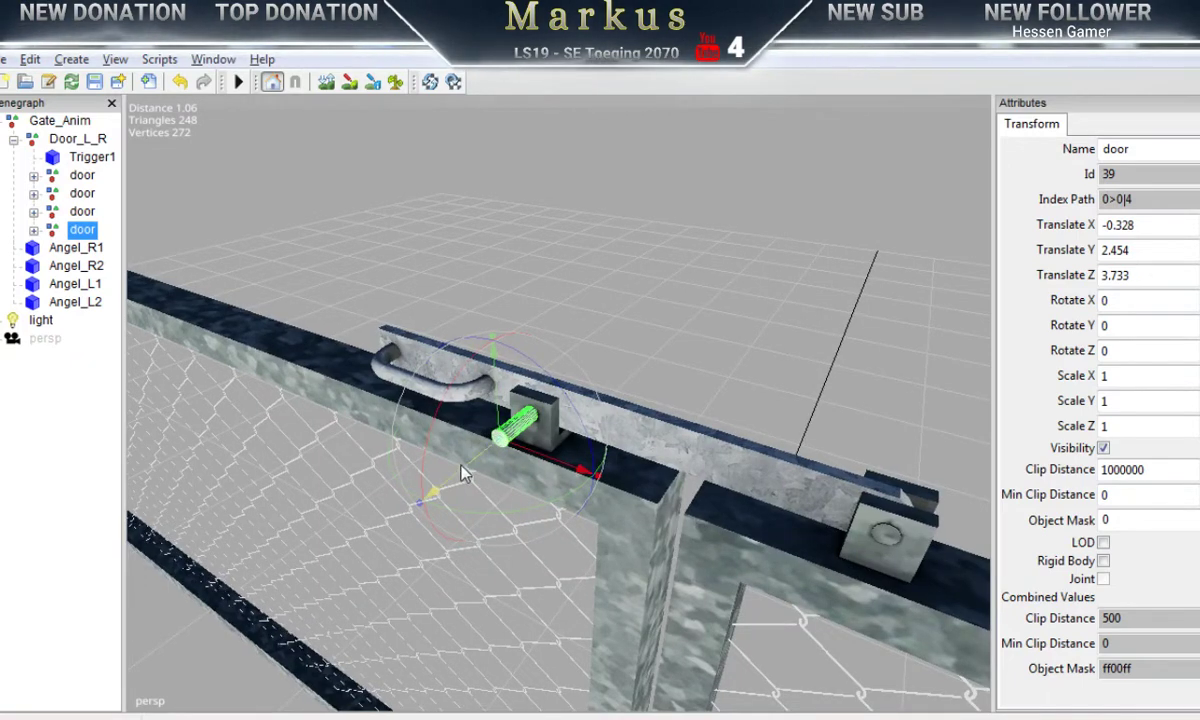
{"action": "left_click_drag", "start_coordinate": [471, 462], "coordinate": [471, 460]}
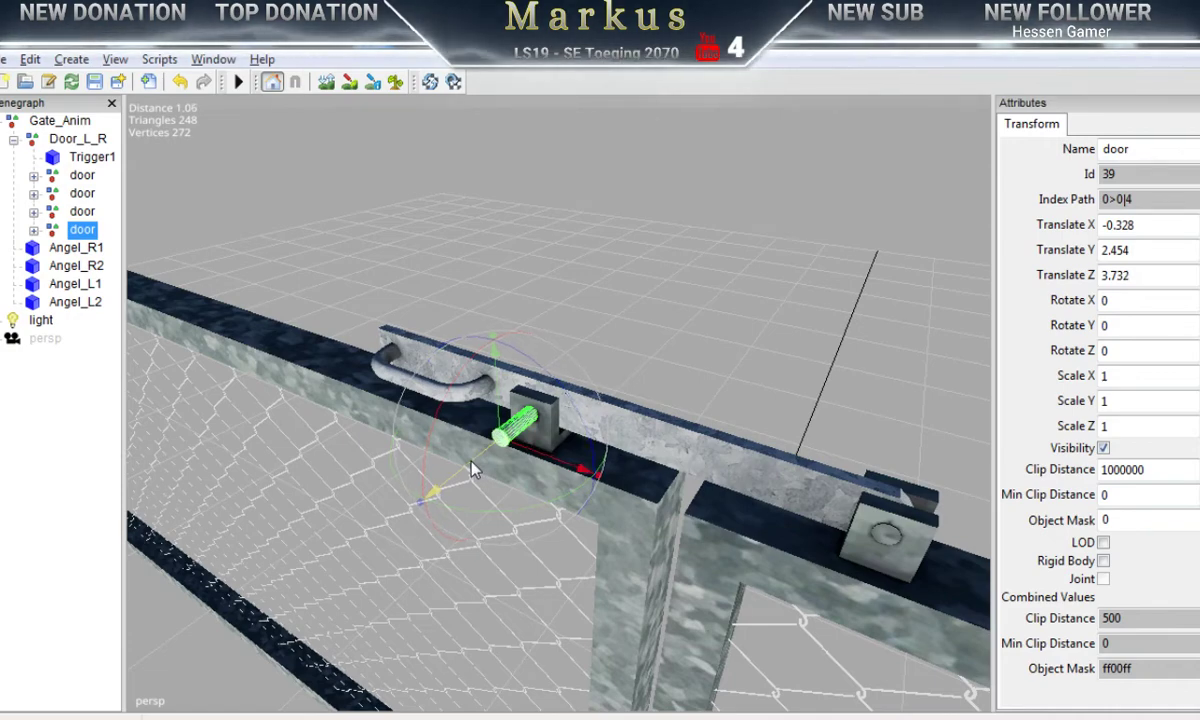
{"action": "right_click_drag", "start_coordinate": [473, 471], "coordinate": [623, 486]}
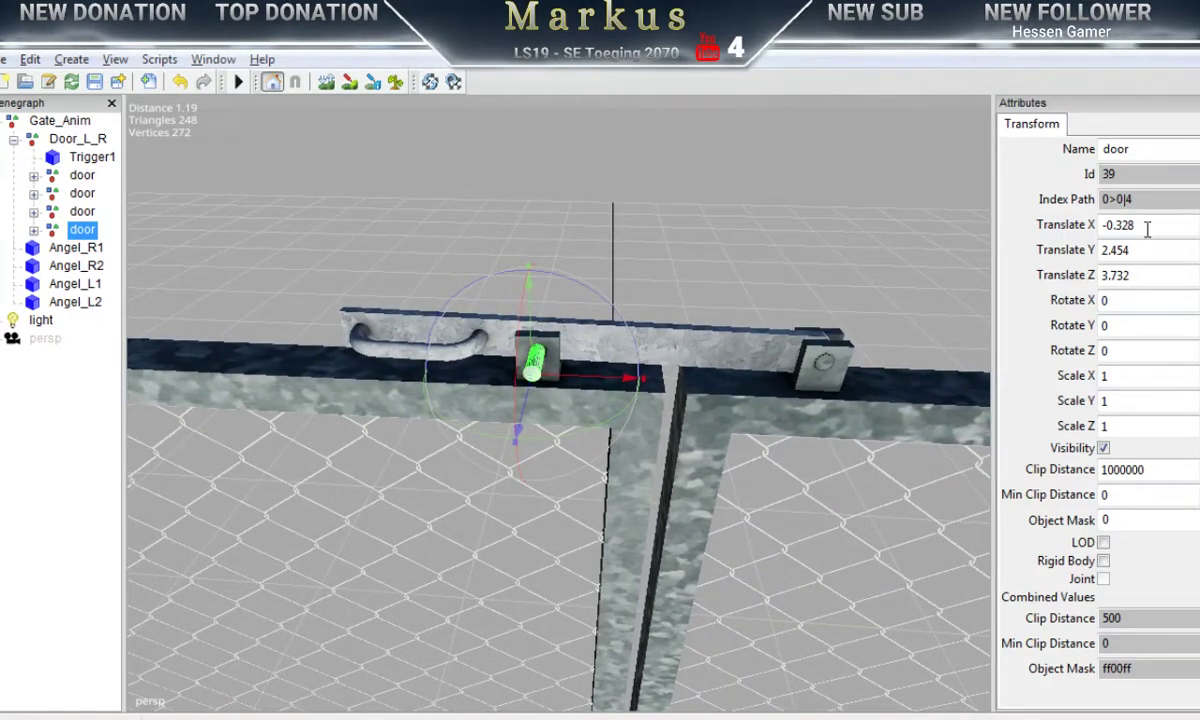
Step: Copy the fourth door's Translate X, -0.328, into part node 4's 1.00 keyframe in Notepad++ as the first translation value
{"action": "left_click_drag", "start_coordinate": [1147, 224], "coordinate": [1093, 222]}
{"action": "key", "text": "ctrl+c"}
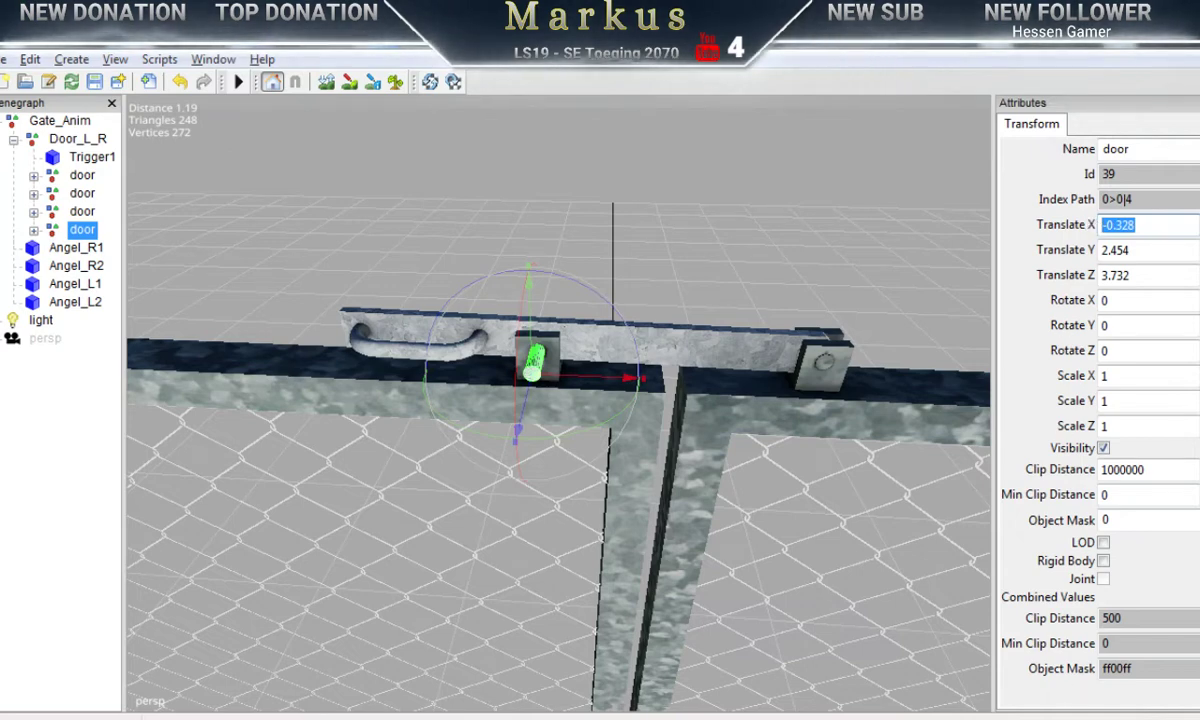
{"action": "left_click", "coordinate": [1003, 660]}
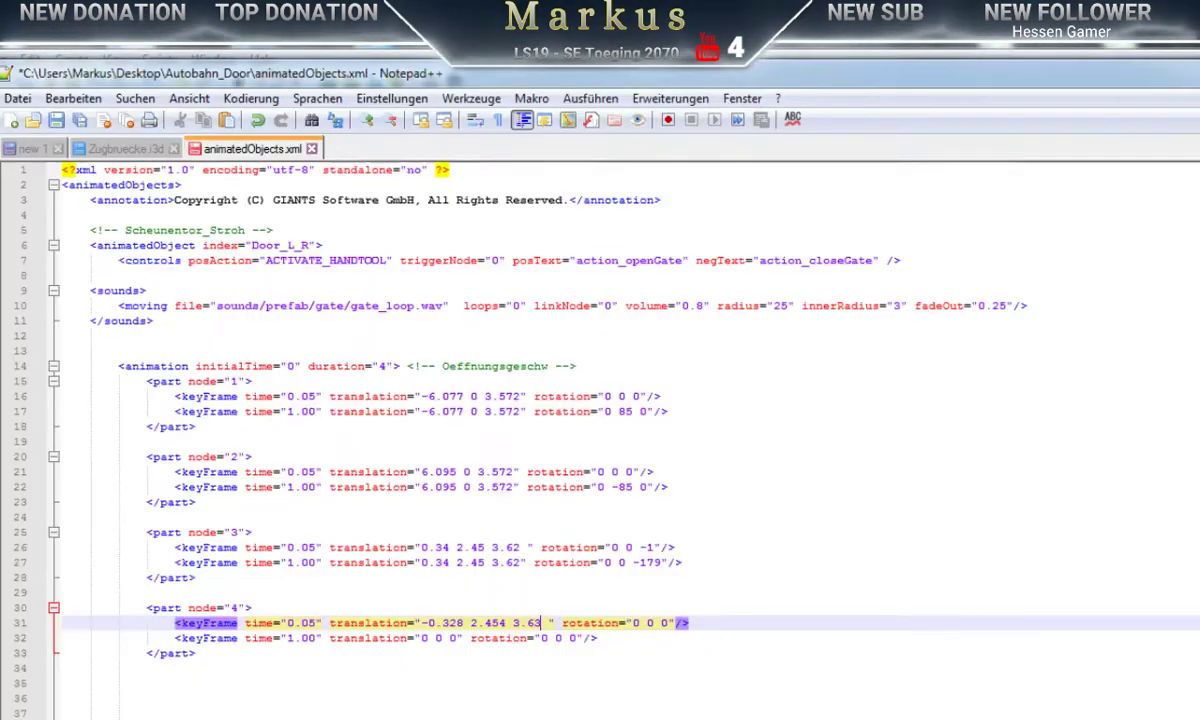
{"action": "double_click", "coordinate": [424, 638]}
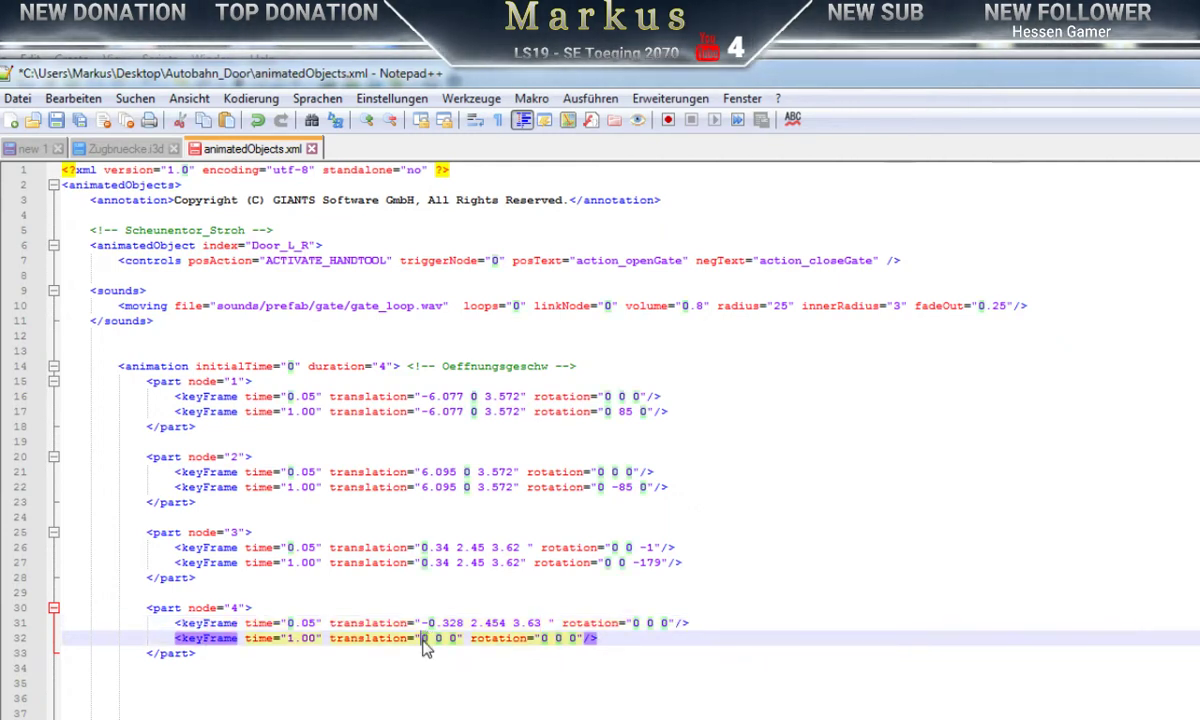
{"action": "key", "text": "ctrl+v"}
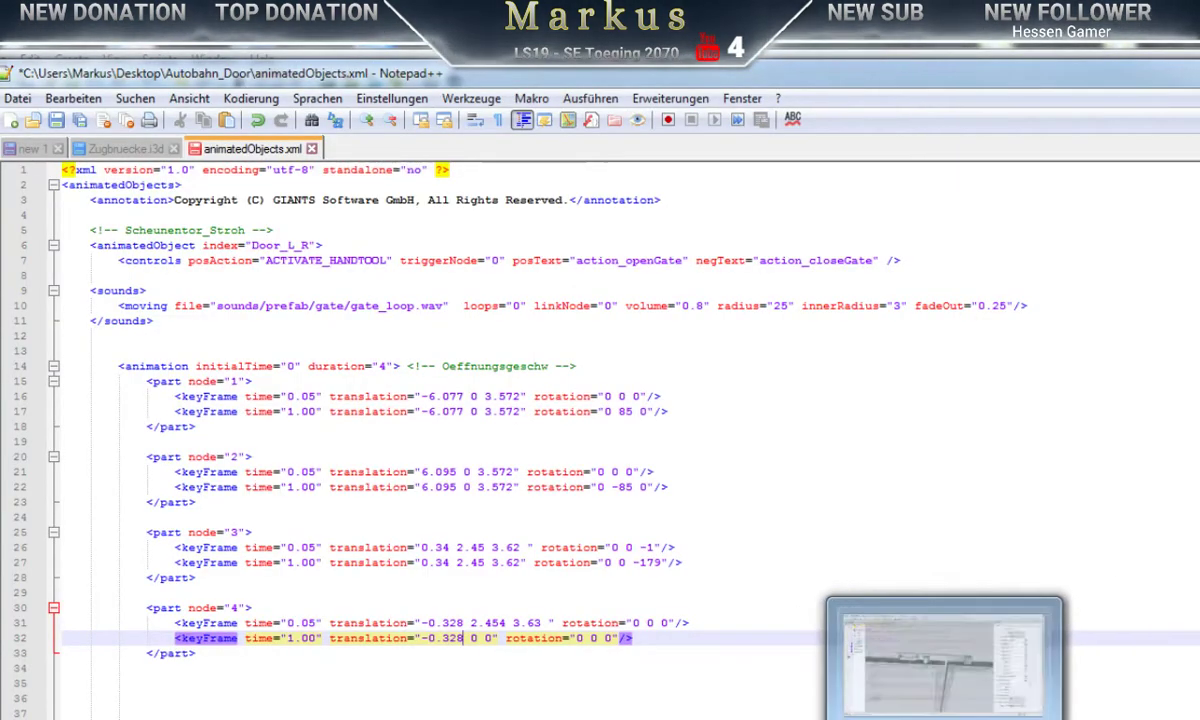
Step: Copy the fourth door's Translate Y, 2.454, from GIANTS Editor into node 4's 1.00 keyframe in Notepad++ as the second translation value
{"action": "left_click", "coordinate": [914, 665]}
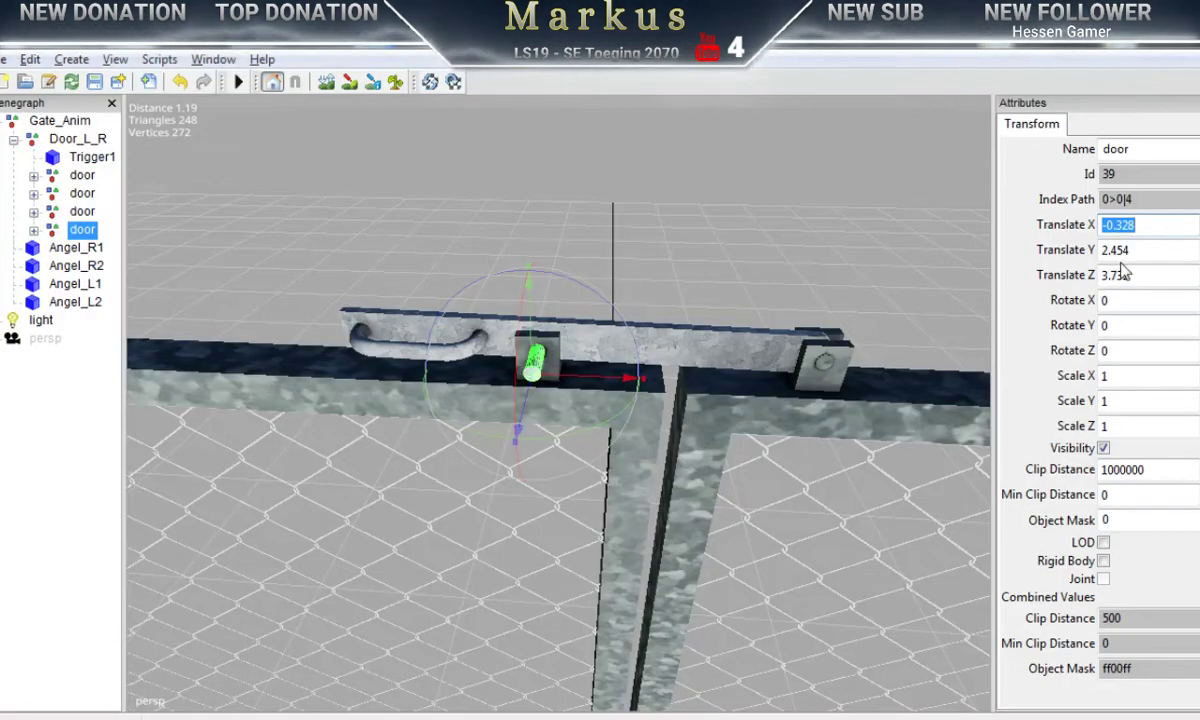
{"action": "left_click_drag", "start_coordinate": [1141, 249], "coordinate": [1067, 250]}
{"action": "key", "text": "ctrl+c"}
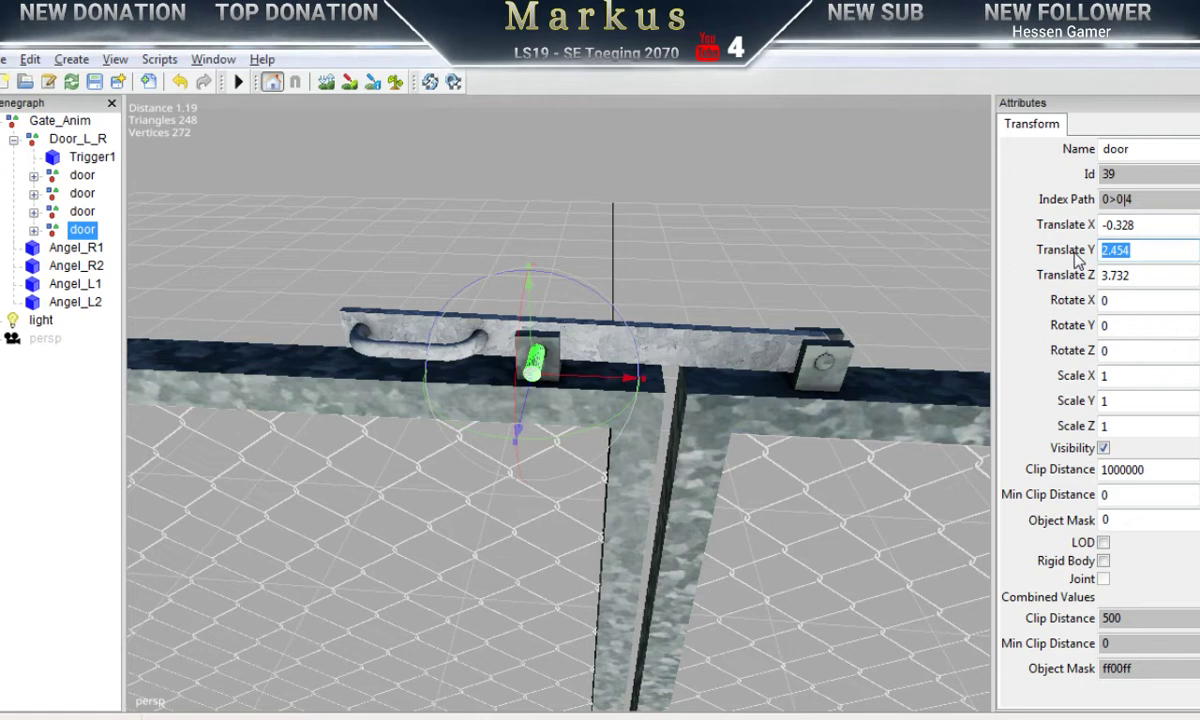
{"action": "key", "text": "alt+Tab"}
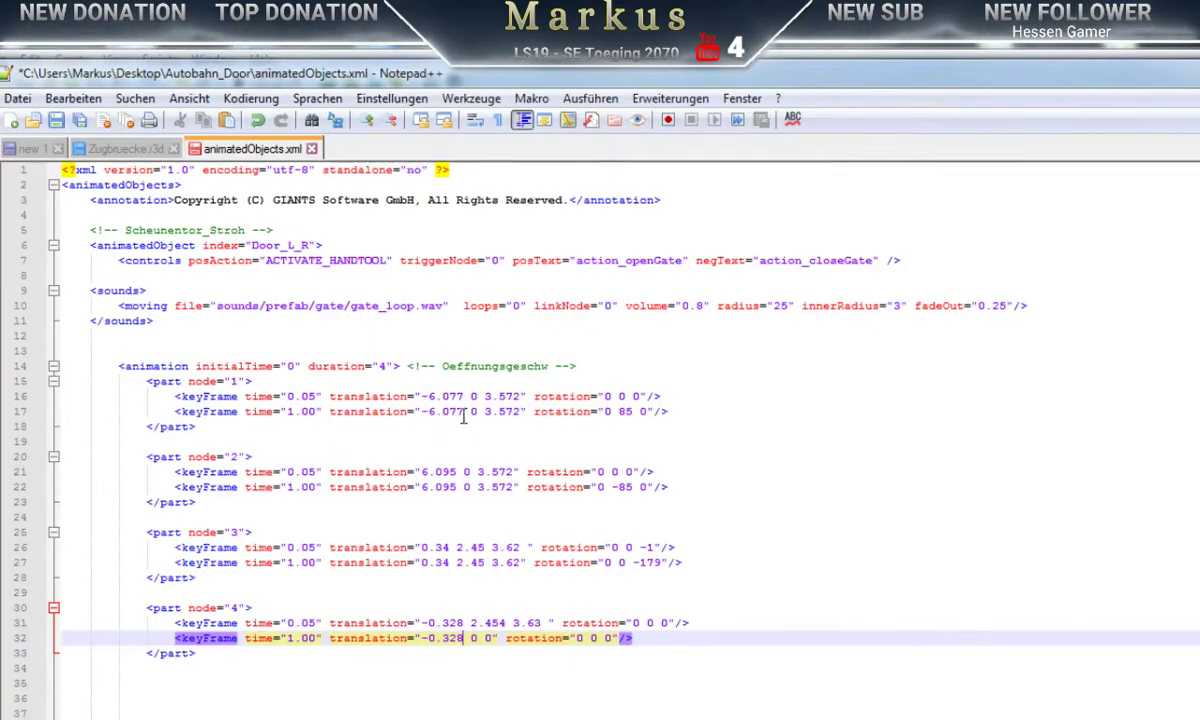
{"action": "double_click", "coordinate": [475, 640]}
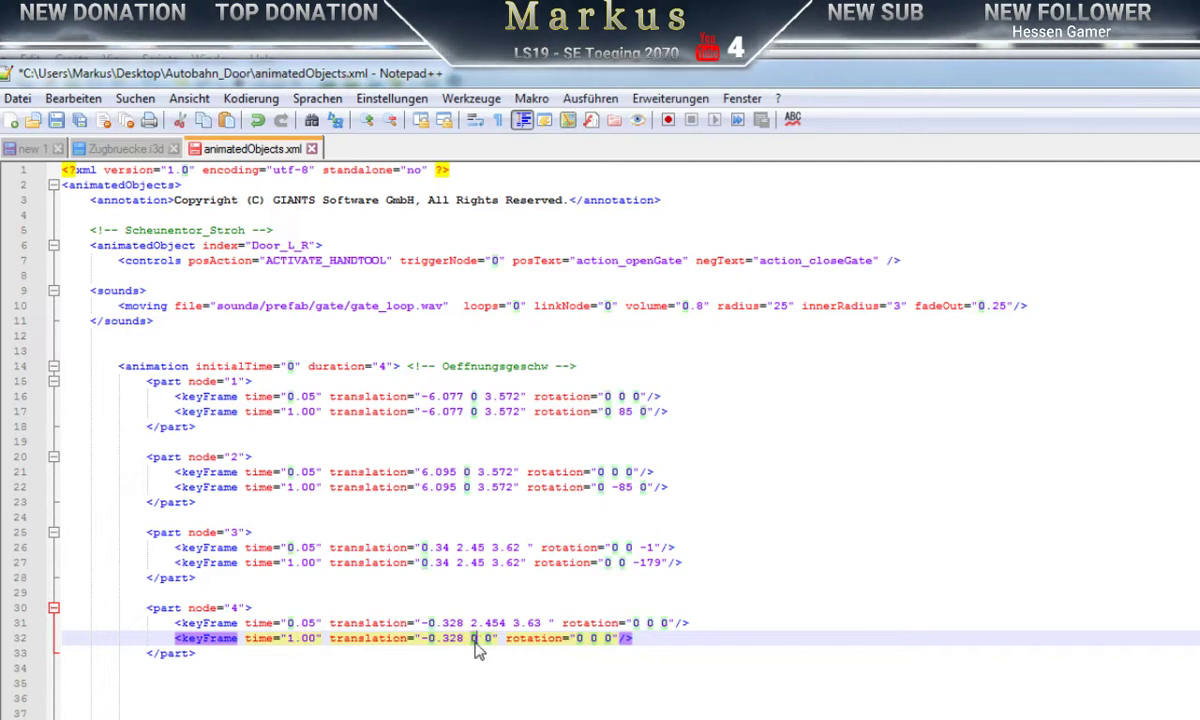
{"action": "key", "text": "ctrl+v"}
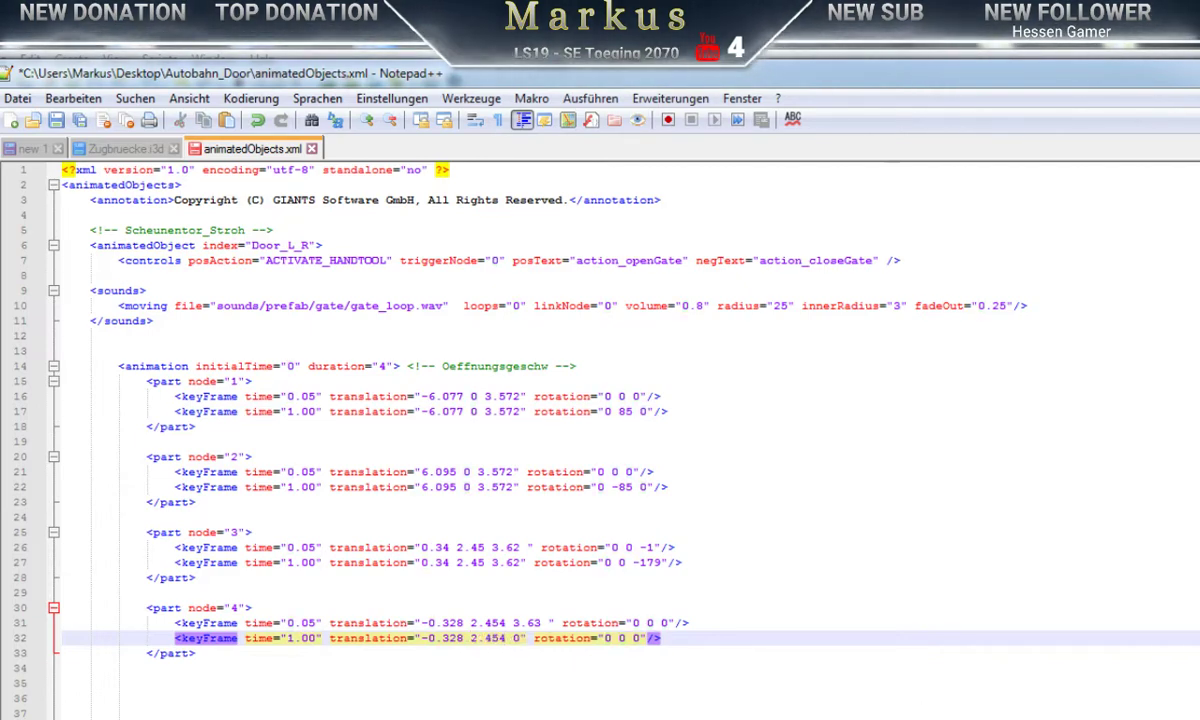
Step: Copy the fourth door's Translate Z, 3.732, from GIANTS Editor into node 4's 1.00 keyframe in Notepad++ as the third translation value
{"action": "key", "text": "alt+Tab"}
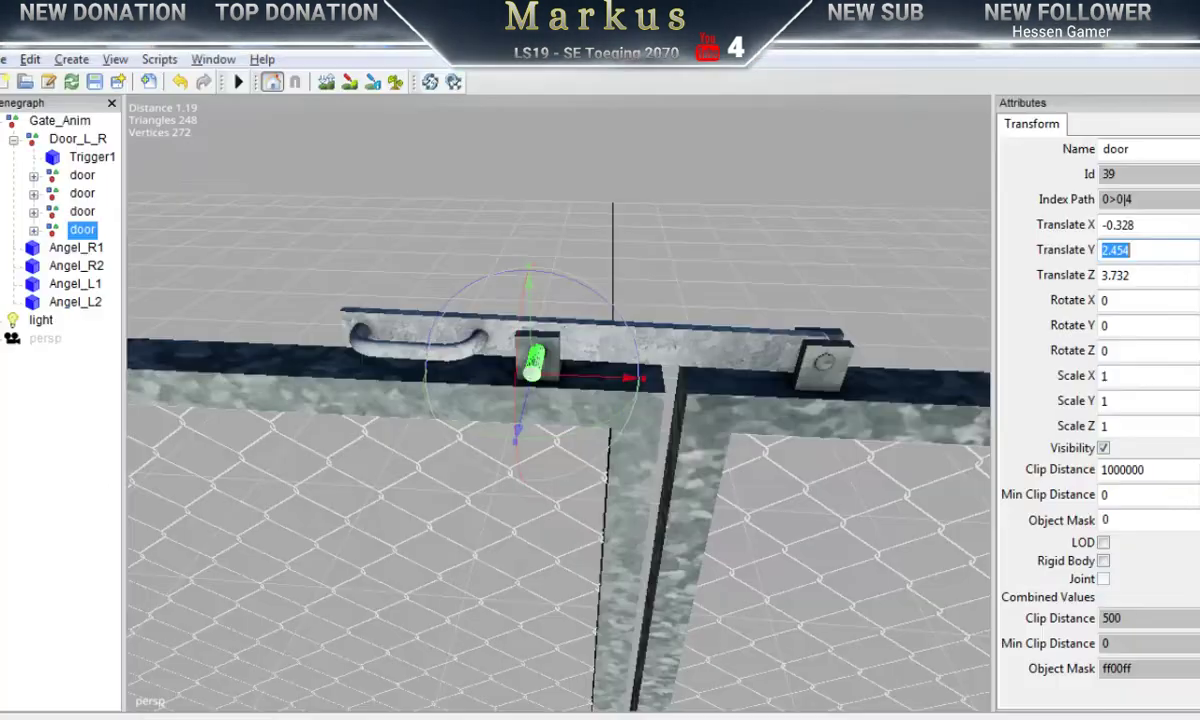
{"action": "left_click", "coordinate": [1132, 275]}
{"action": "key", "text": "ctrl+c"}
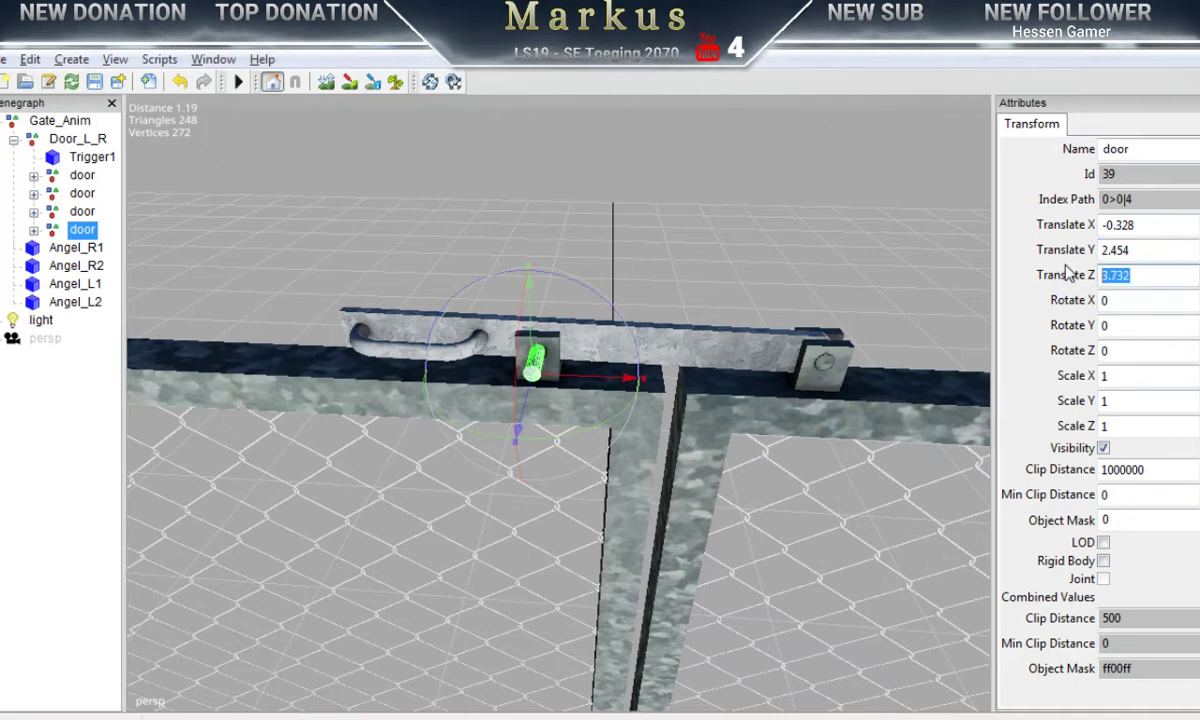
{"action": "key", "text": "alt+Tab"}
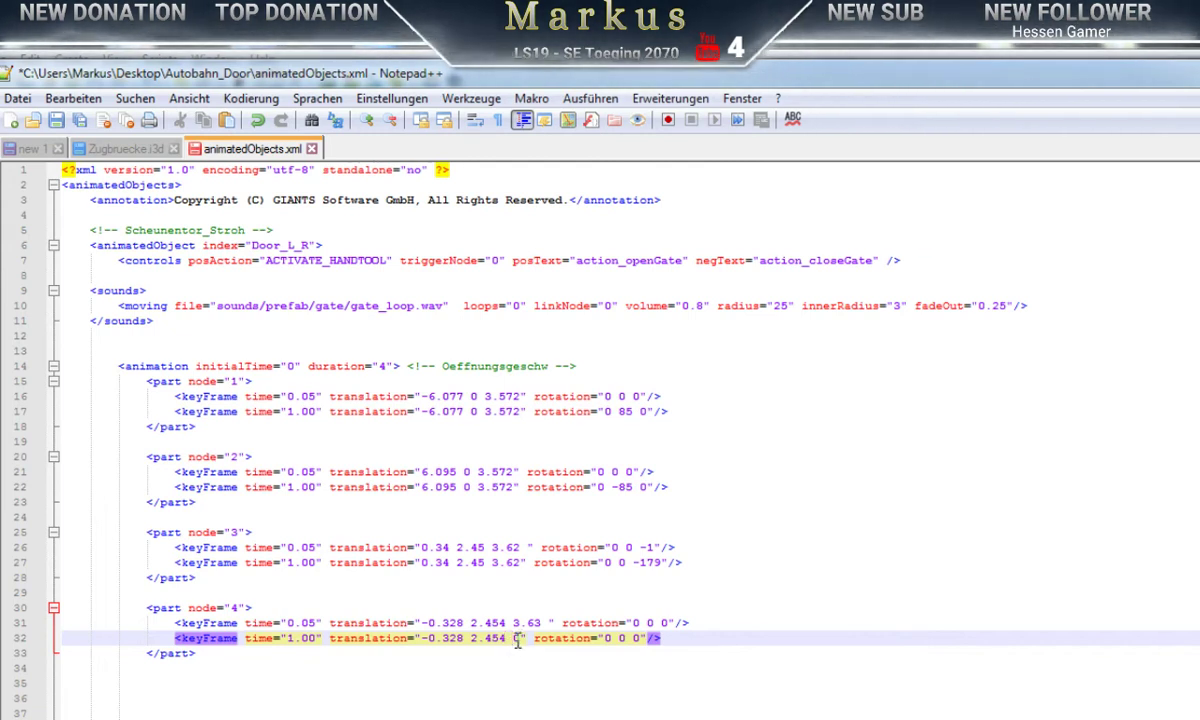
{"action": "key", "text": "ctrl+v"}
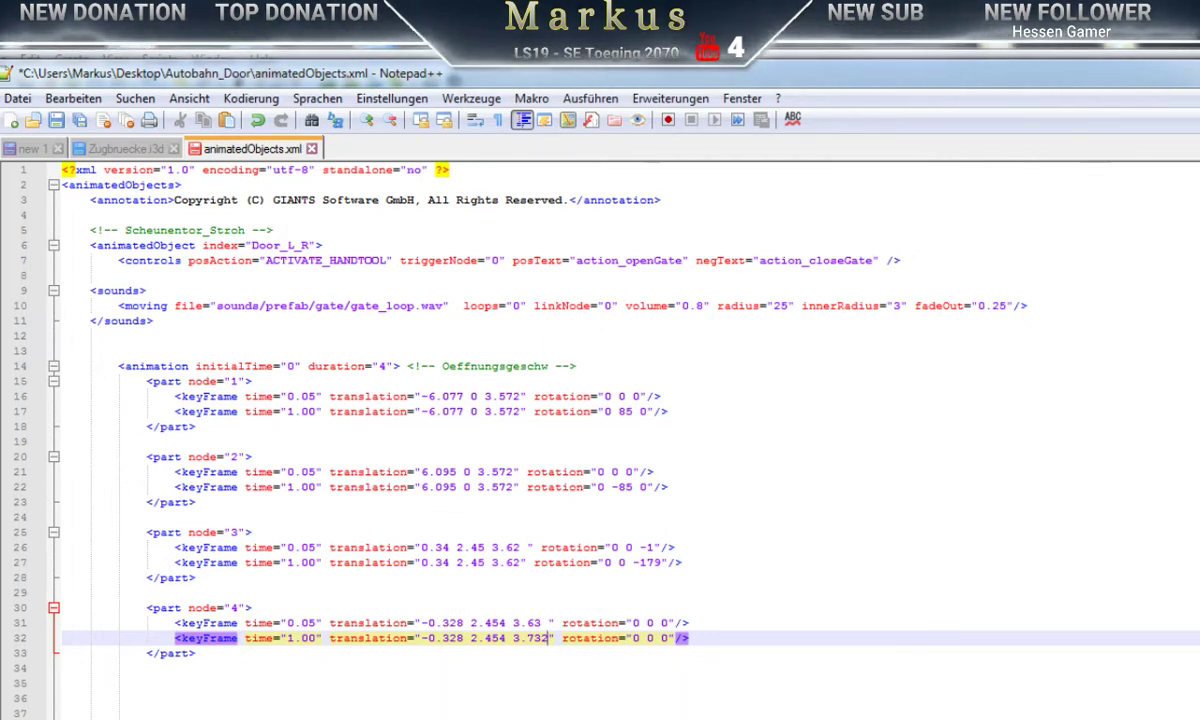
Step: Return to GIANTS Editor and undo the fourth door's outward Z moves
{"action": "key", "text": "alt+Tab"}
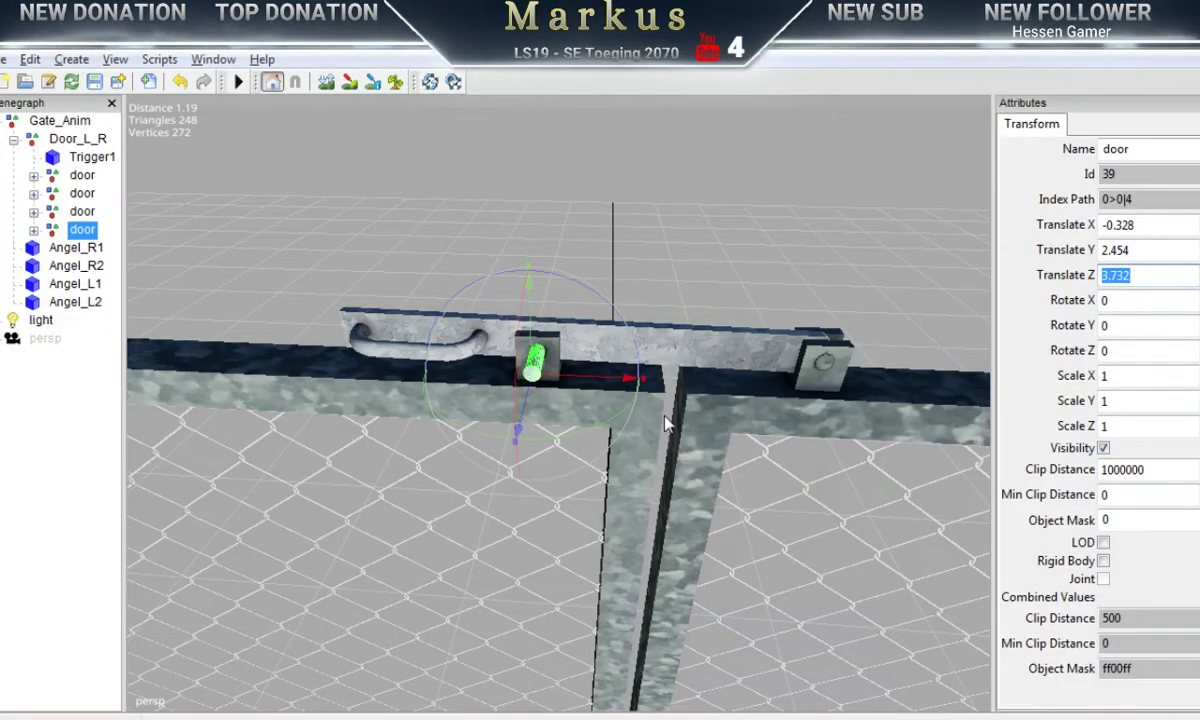
{"action": "key", "text": "alt+Tab"}
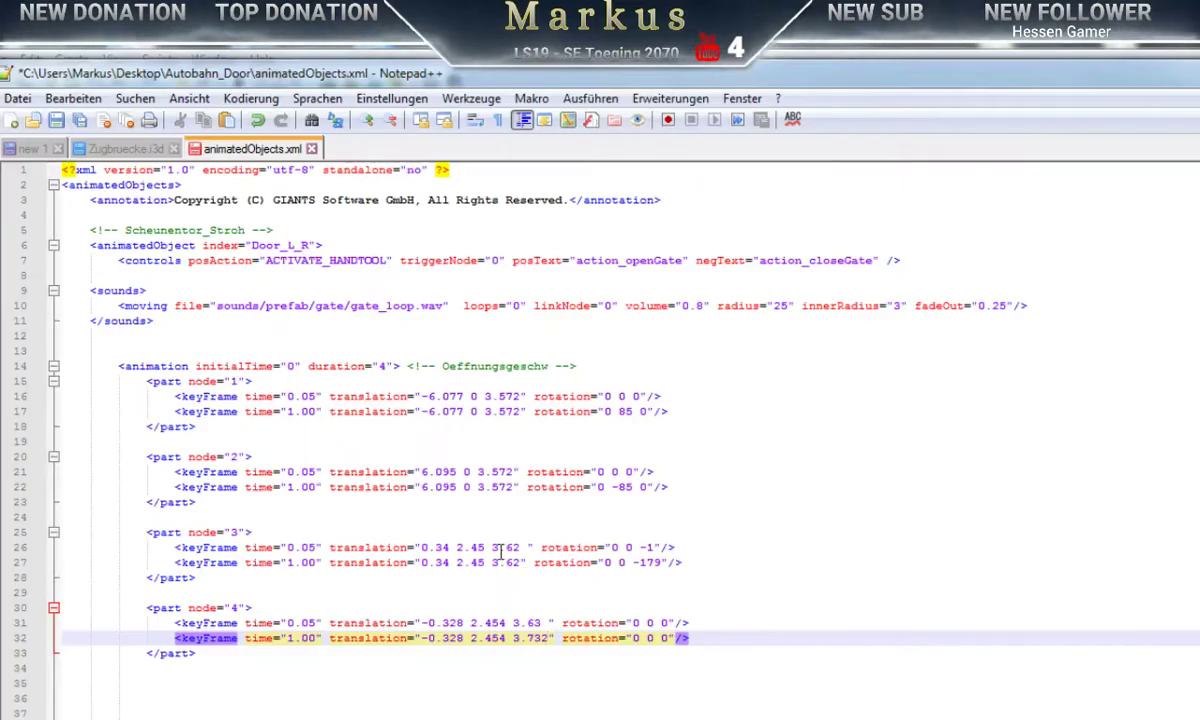
{"action": "mouse_move", "coordinate": [999, 719]}
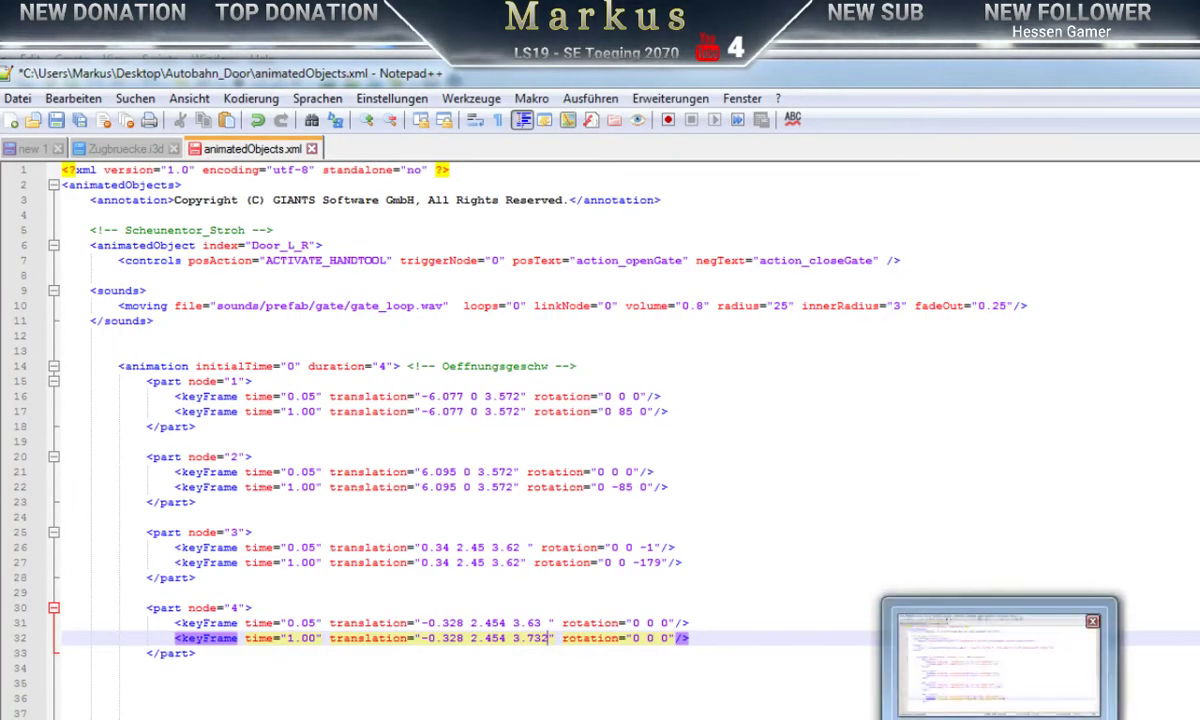
{"action": "left_click", "coordinate": [856, 719]}
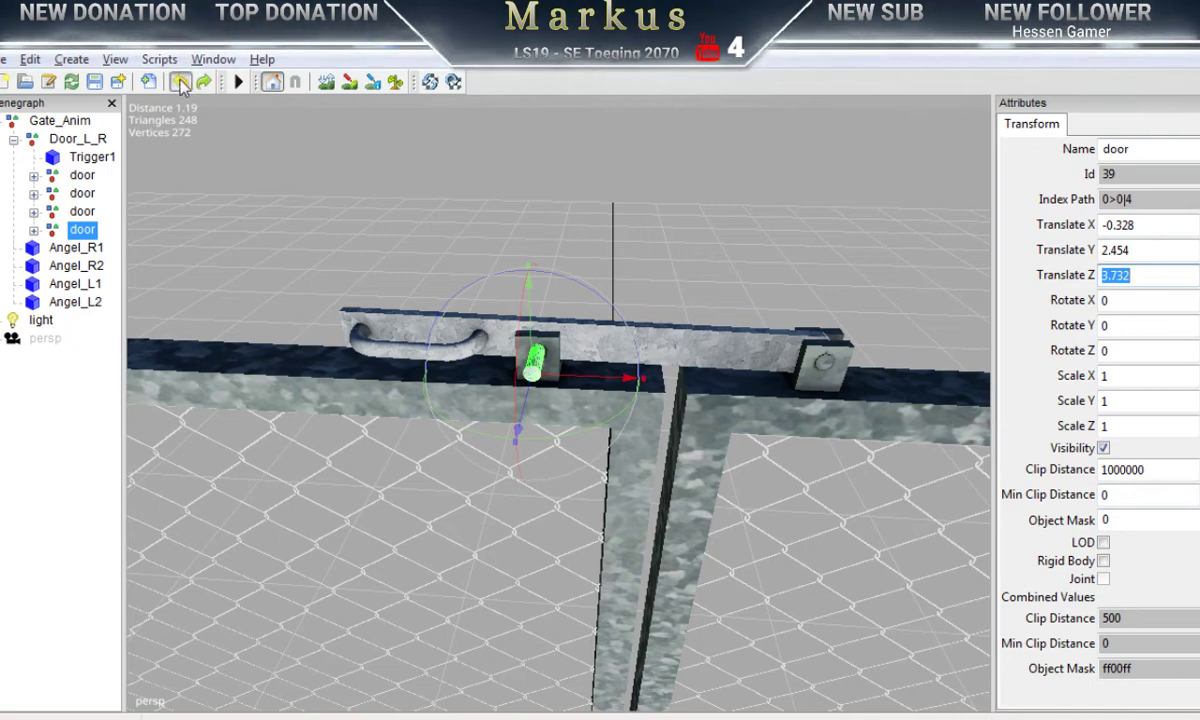
{"action": "left_click", "coordinate": [182, 80]}
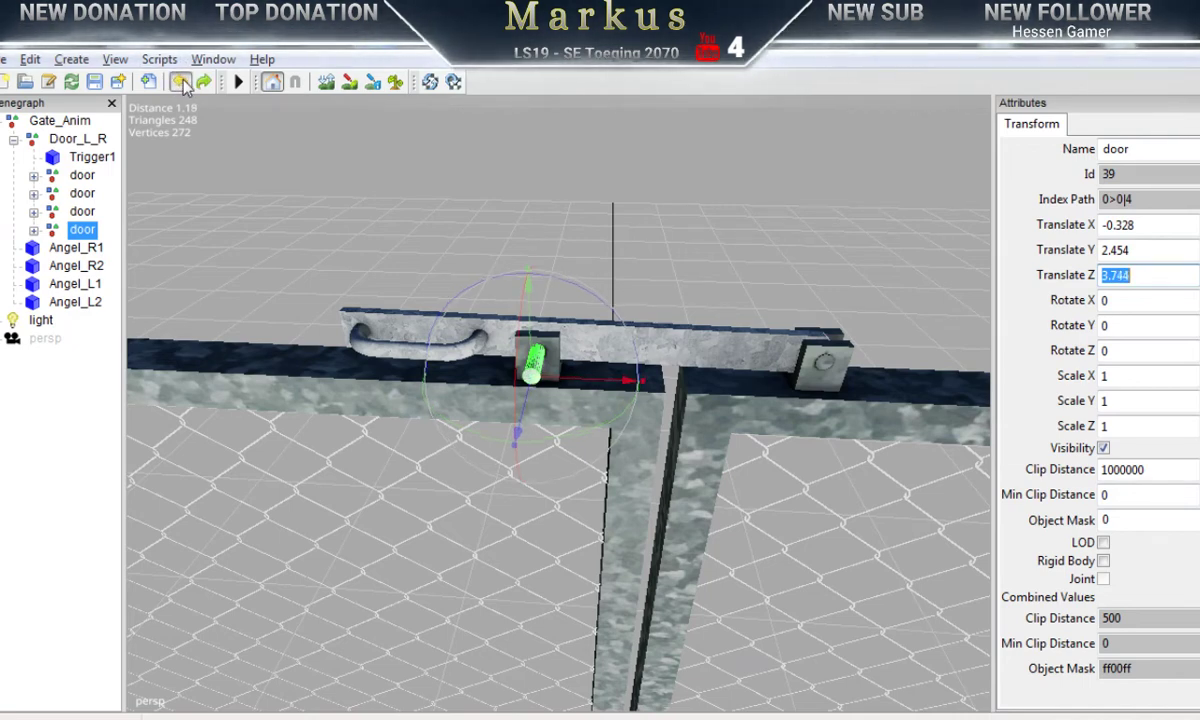
{"action": "left_click", "coordinate": [182, 80]}
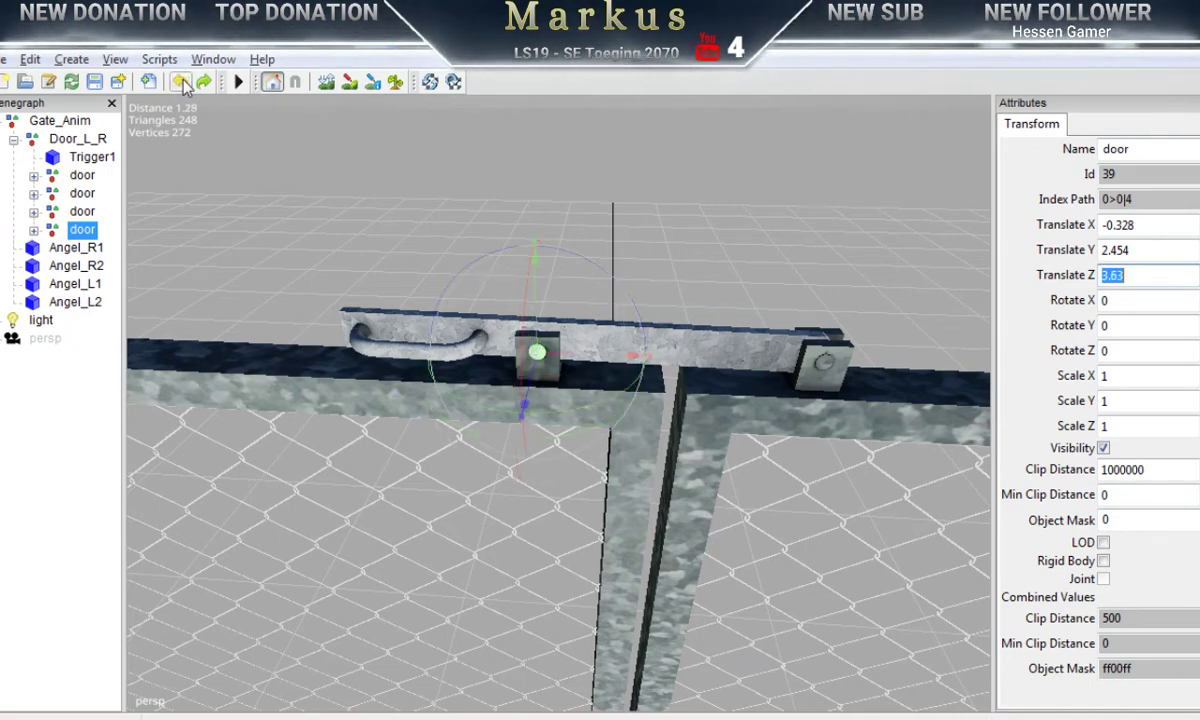
Step: Move the fourth door's latch pin along its X axis to line it up with the hole in the latch bar
{"action": "left_click", "coordinate": [716, 207]}
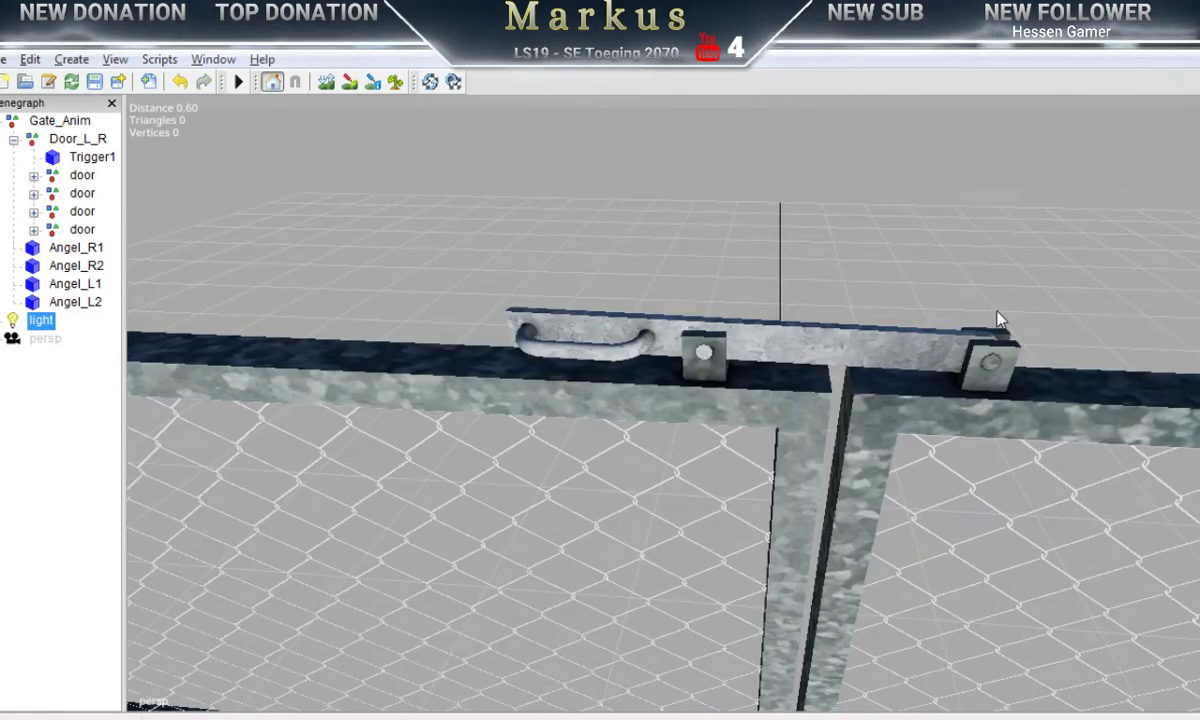
{"action": "right_click_drag", "start_coordinate": [884, 451], "coordinate": [250, 496], "text": "alt"}
{"action": "left_click_drag", "start_coordinate": [250, 496], "coordinate": [386, 502], "text": "alt"}
{"action": "middle_click_drag", "start_coordinate": [390, 510], "coordinate": [236, 492]}
{"action": "right_click_drag", "start_coordinate": [234, 485], "coordinate": [948, 459], "text": "alt"}
{"action": "middle_click_drag", "start_coordinate": [951, 468], "coordinate": [790, 482]}
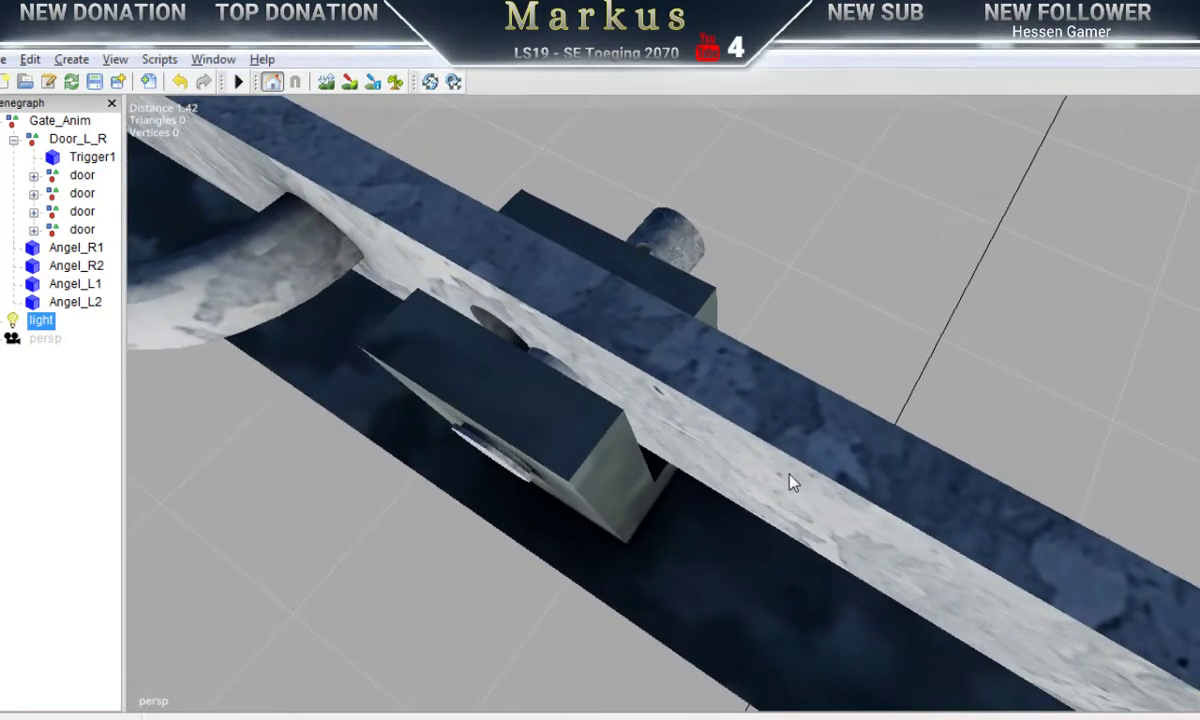
{"action": "left_click", "coordinate": [82, 175]}
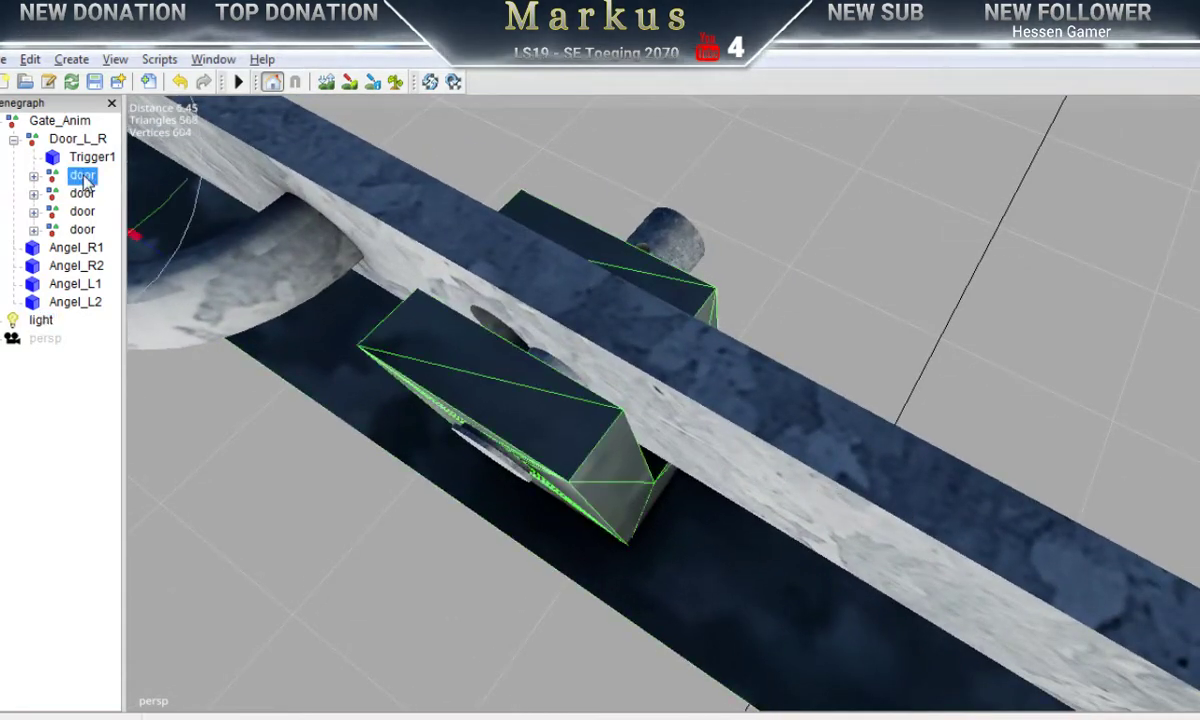
{"action": "middle_click_drag", "start_coordinate": [379, 370], "coordinate": [388, 379], "text": "alt"}
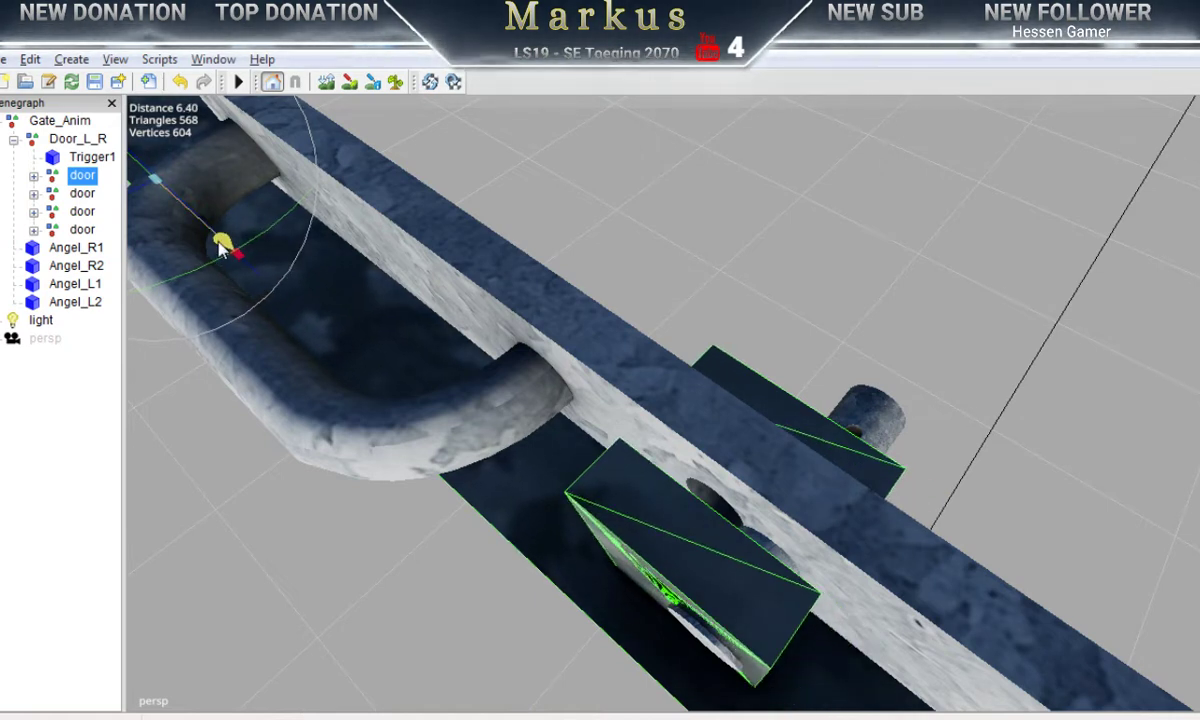
{"action": "left_click", "coordinate": [704, 650]}
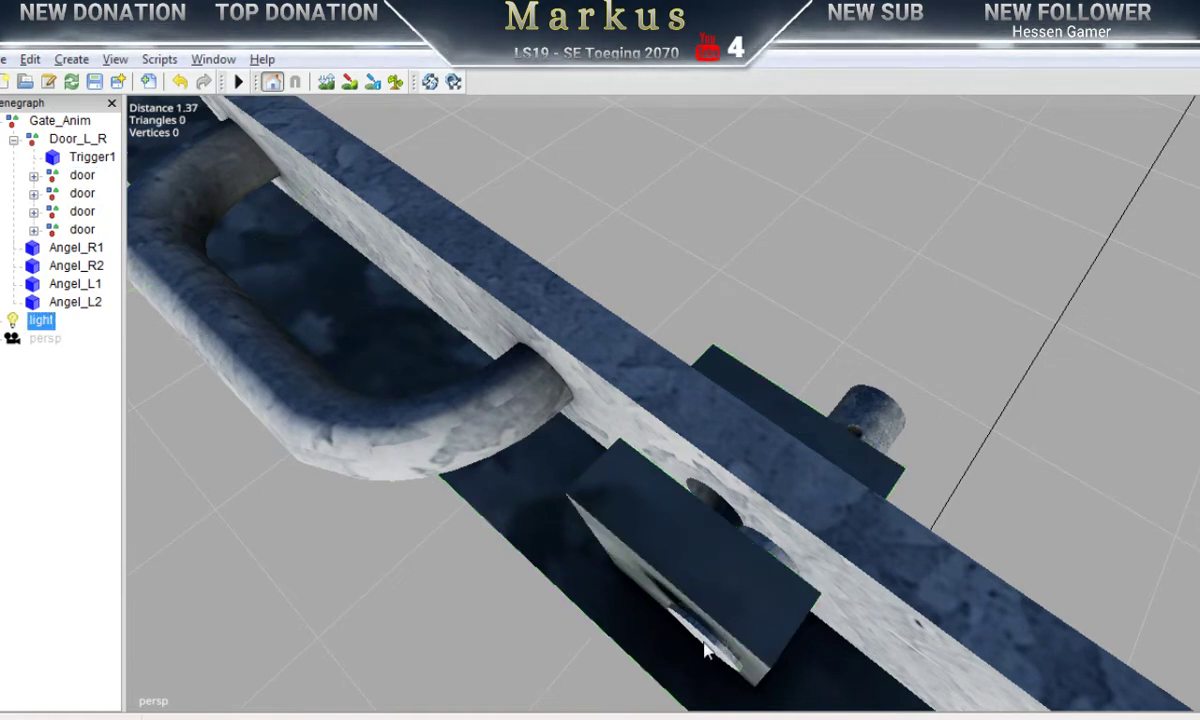
{"action": "left_click", "coordinate": [81, 230]}
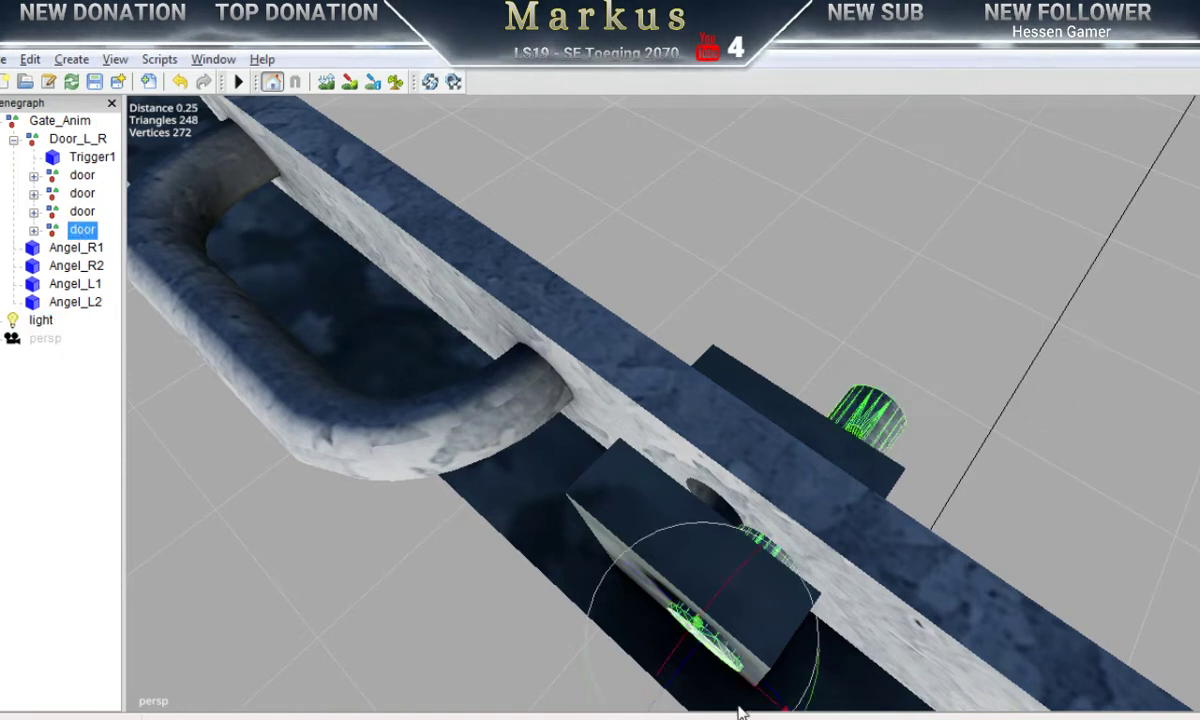
{"action": "left_click_drag", "start_coordinate": [745, 690], "coordinate": [616, 665]}
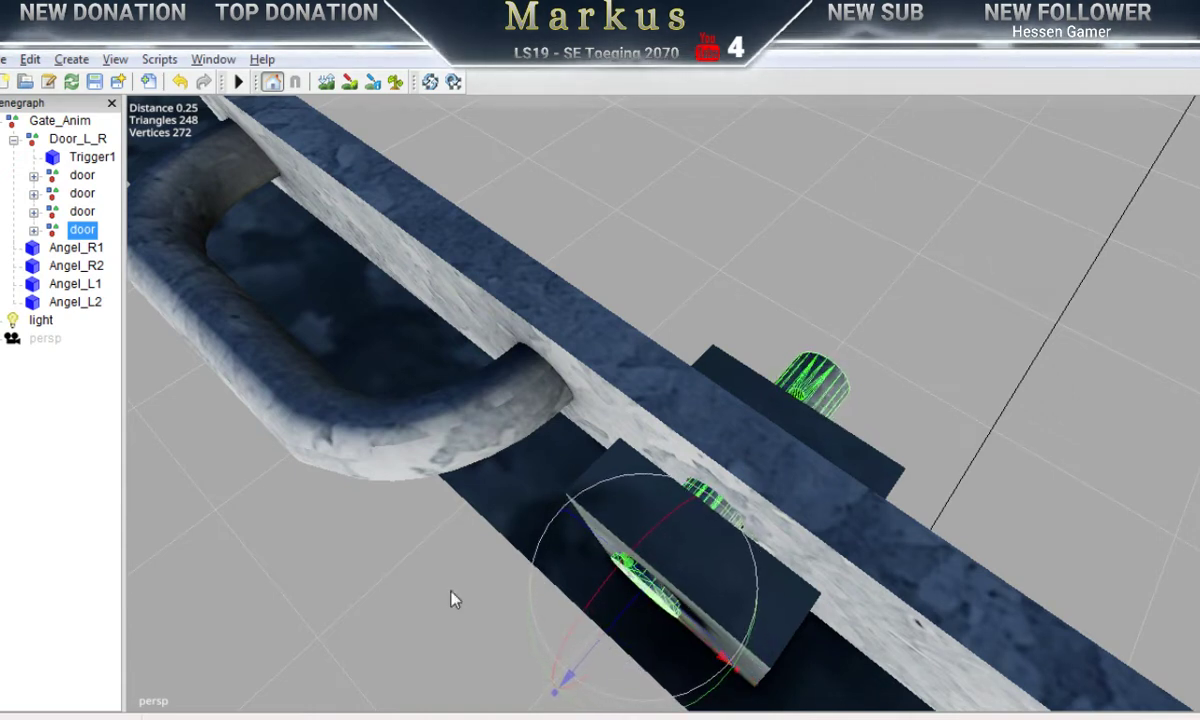
Step: Shift the first door slightly along its X axis to align its bracket hole with the pin, and check the bracket from the front
{"action": "left_click", "coordinate": [81, 176]}
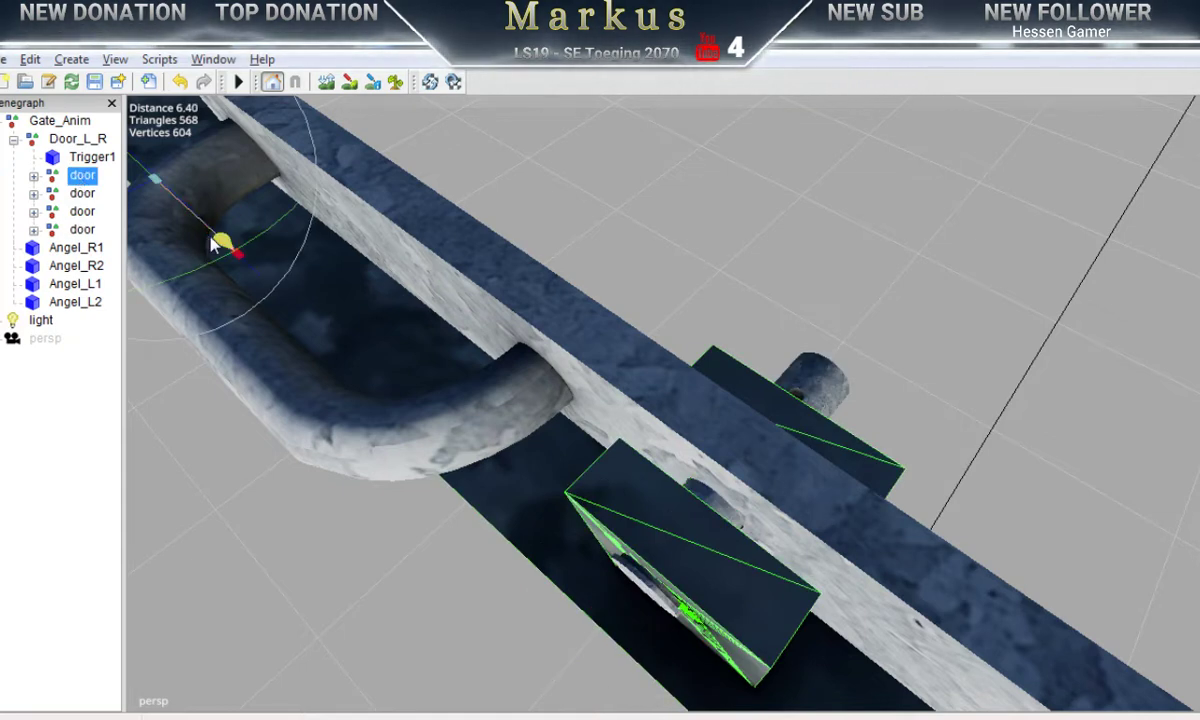
{"action": "left_click_drag", "start_coordinate": [207, 244], "coordinate": [206, 254]}
{"action": "left_click_drag", "start_coordinate": [376, 382], "coordinate": [747, 579], "text": "alt"}
{"action": "middle_click_drag", "start_coordinate": [747, 579], "coordinate": [724, 490], "text": "alt"}
{"action": "left_click_drag", "start_coordinate": [724, 490], "coordinate": [667, 428], "text": "alt"}
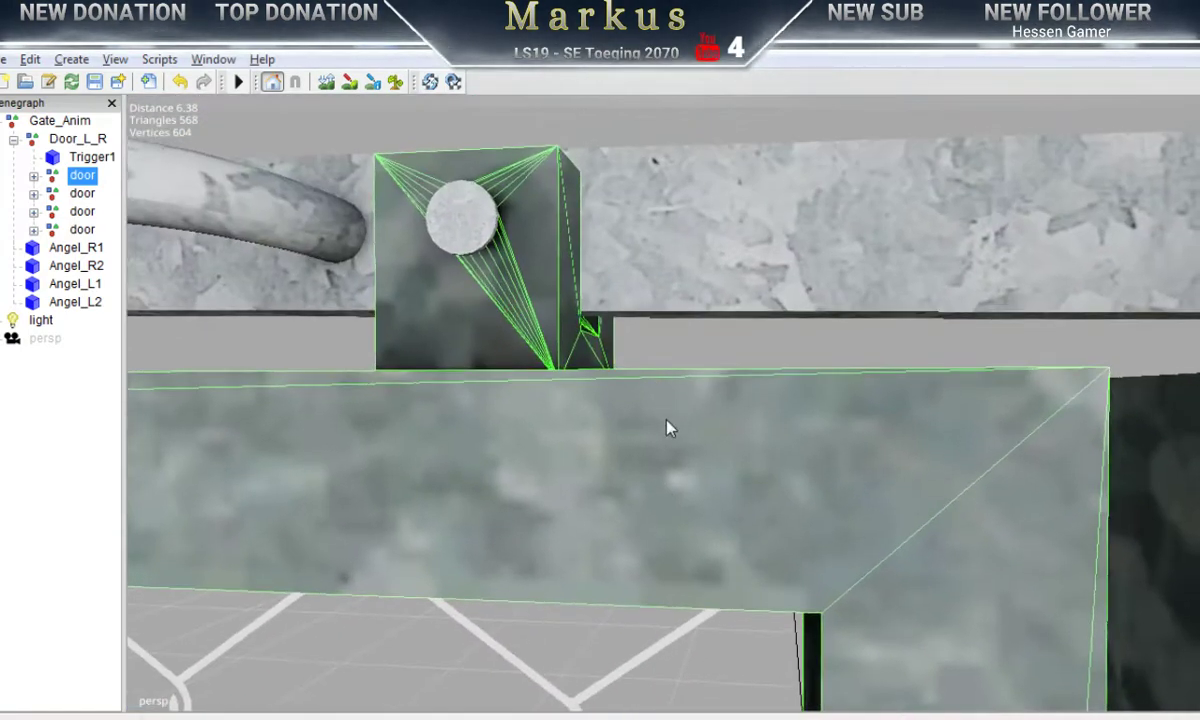
Step: Try to shift the first door slightly further along its X axis, and undo the shift
{"action": "right_click_drag", "start_coordinate": [667, 428], "coordinate": [619, 434], "text": "alt"}
{"action": "left_click_drag", "start_coordinate": [619, 434], "coordinate": [518, 540], "text": "alt"}
{"action": "right_click_drag", "start_coordinate": [520, 540], "coordinate": [543, 597]}
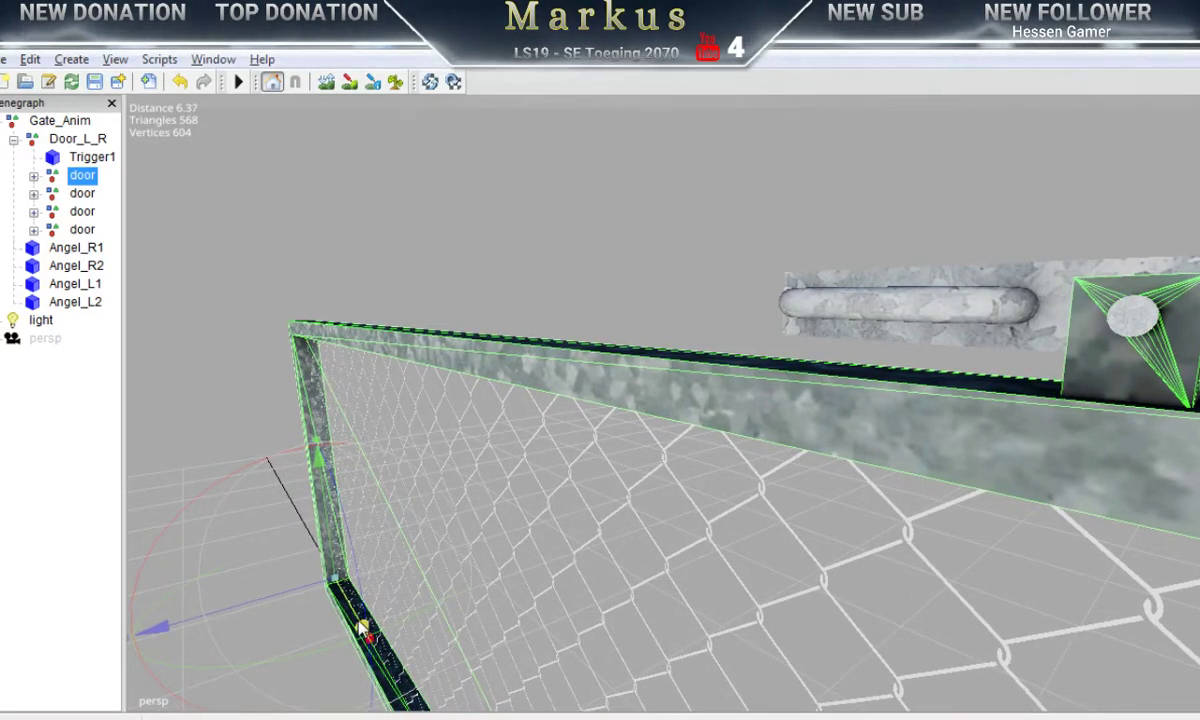
{"action": "left_click_drag", "start_coordinate": [359, 621], "coordinate": [356, 623]}
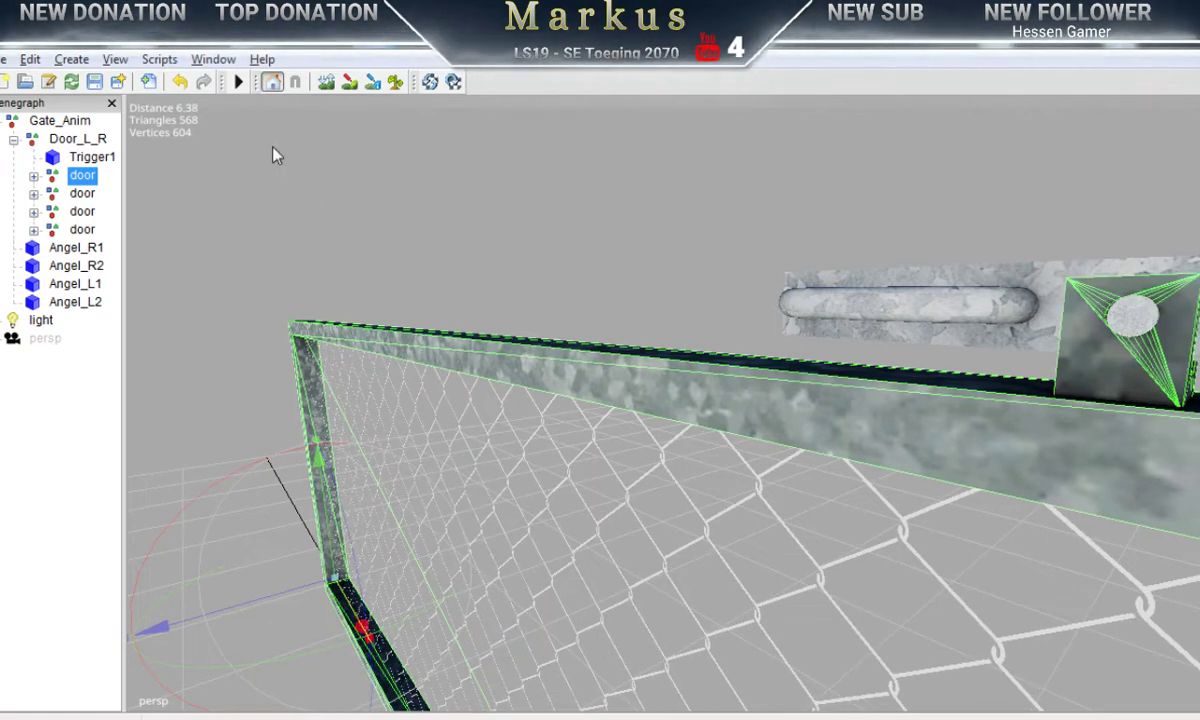
{"action": "left_click", "coordinate": [182, 86]}
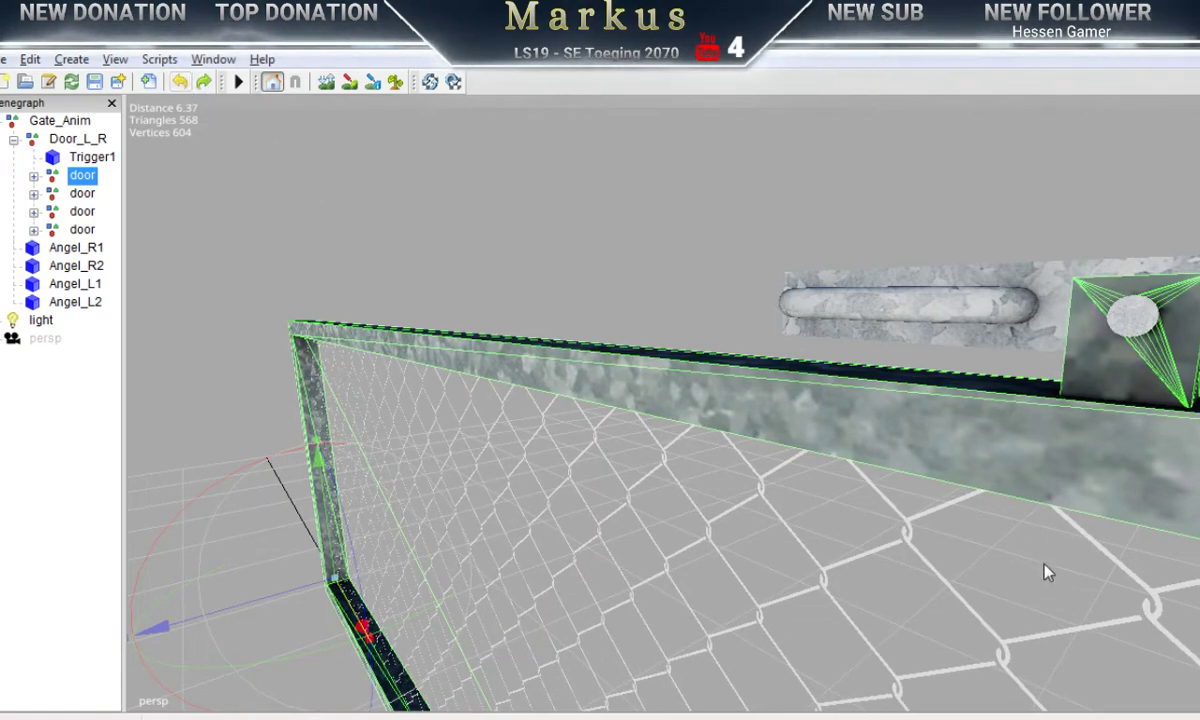
Step: Show the first door's attributes and copy its Translate X, -6.11, into node 1's 0.05 keyframe in Notepad++ as the first translation value
{"action": "left_click_drag", "start_coordinate": [880, 532], "coordinate": [1063, 554], "text": "alt"}
{"action": "right_click_drag", "start_coordinate": [1063, 554], "coordinate": [585, 577], "text": "alt"}
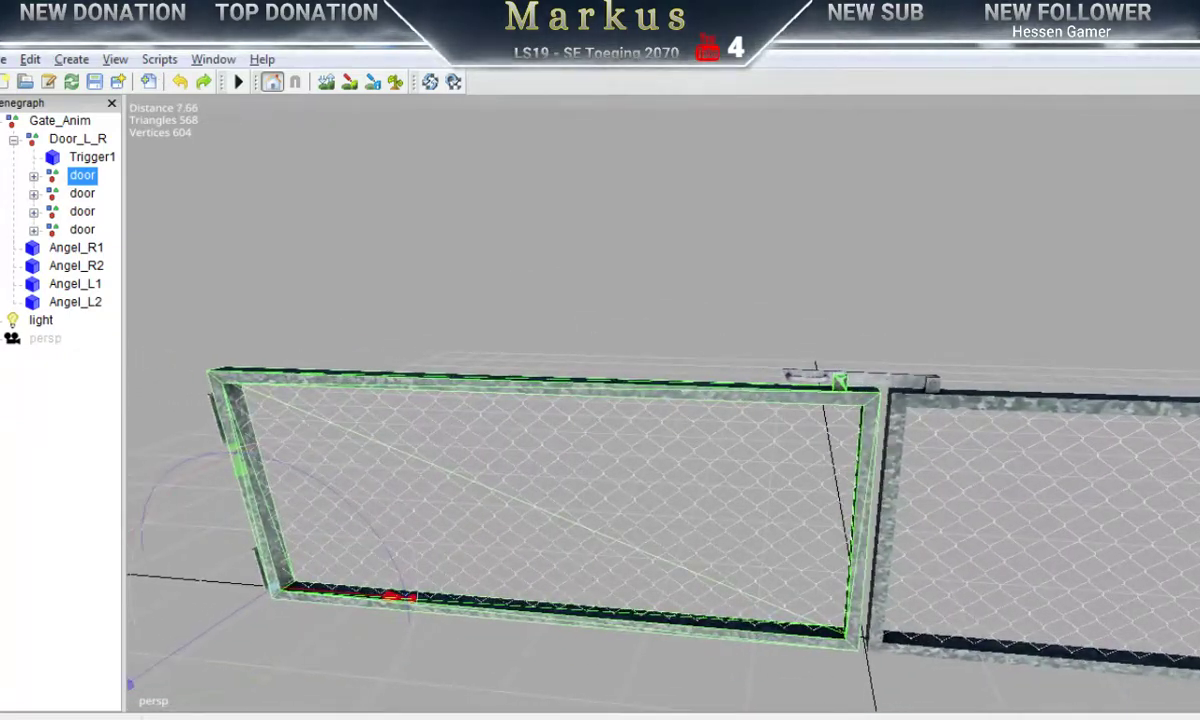
{"action": "left_click", "coordinate": [207, 63]}
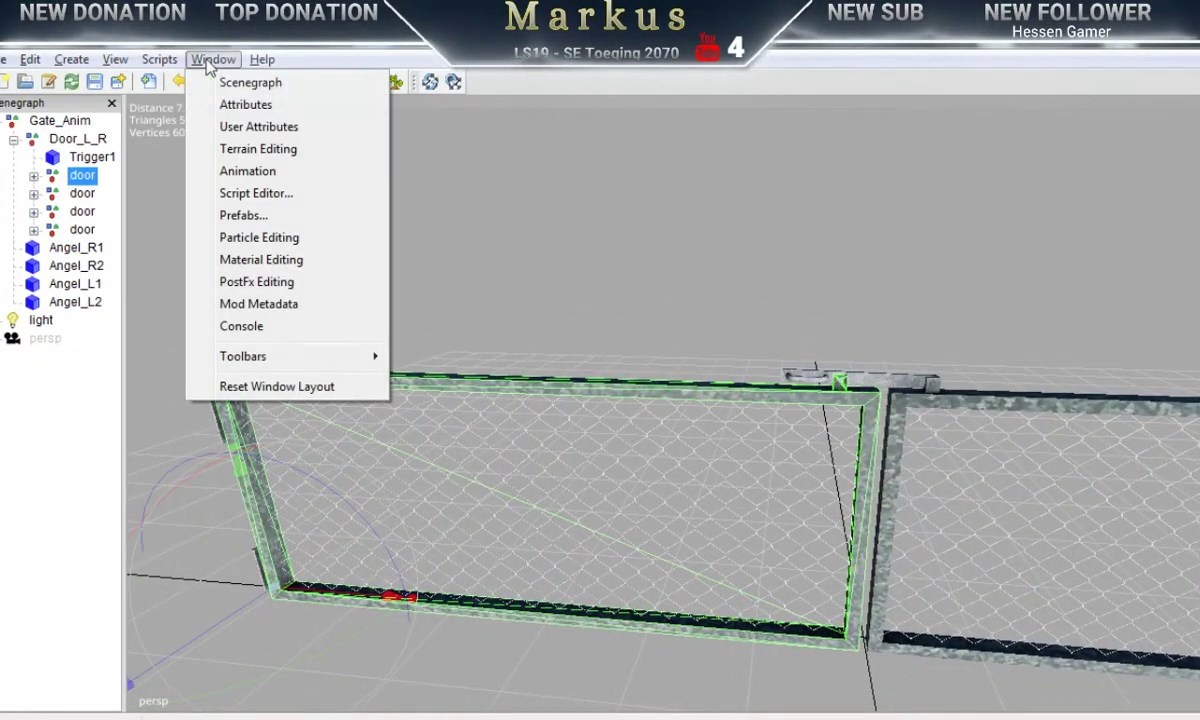
{"action": "left_click", "coordinate": [240, 106]}
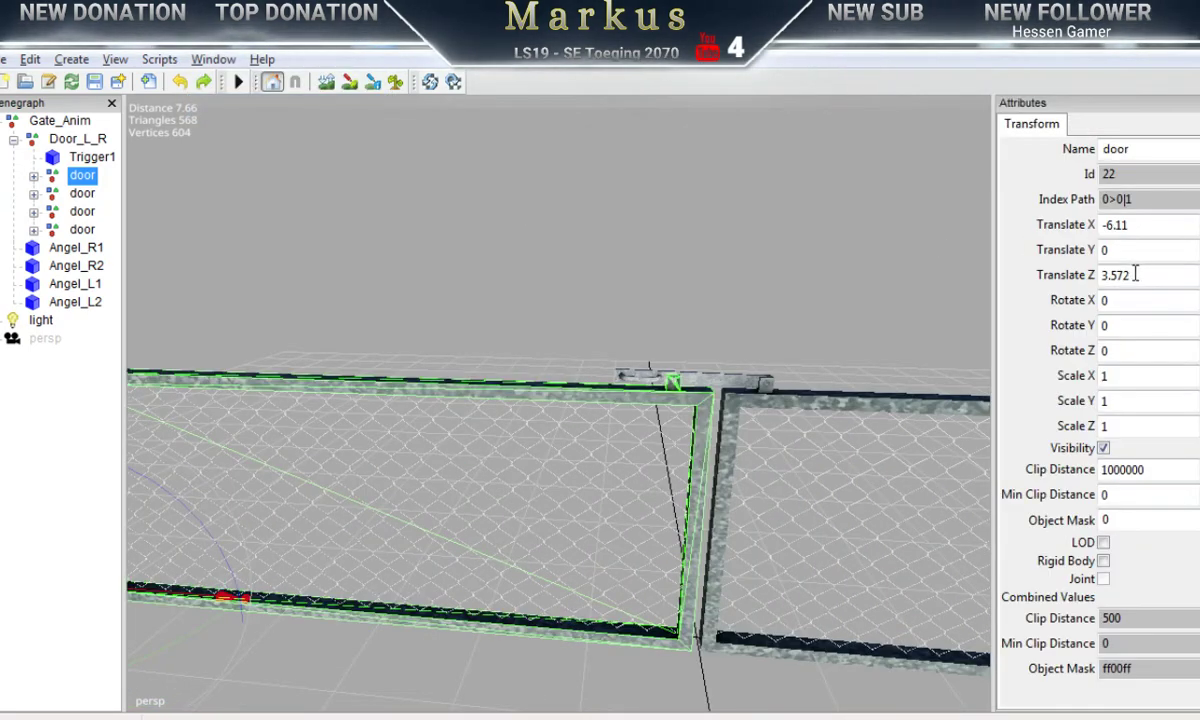
{"action": "left_click_drag", "start_coordinate": [1134, 224], "coordinate": [1040, 228]}
{"action": "key", "text": "ctrl+c"}
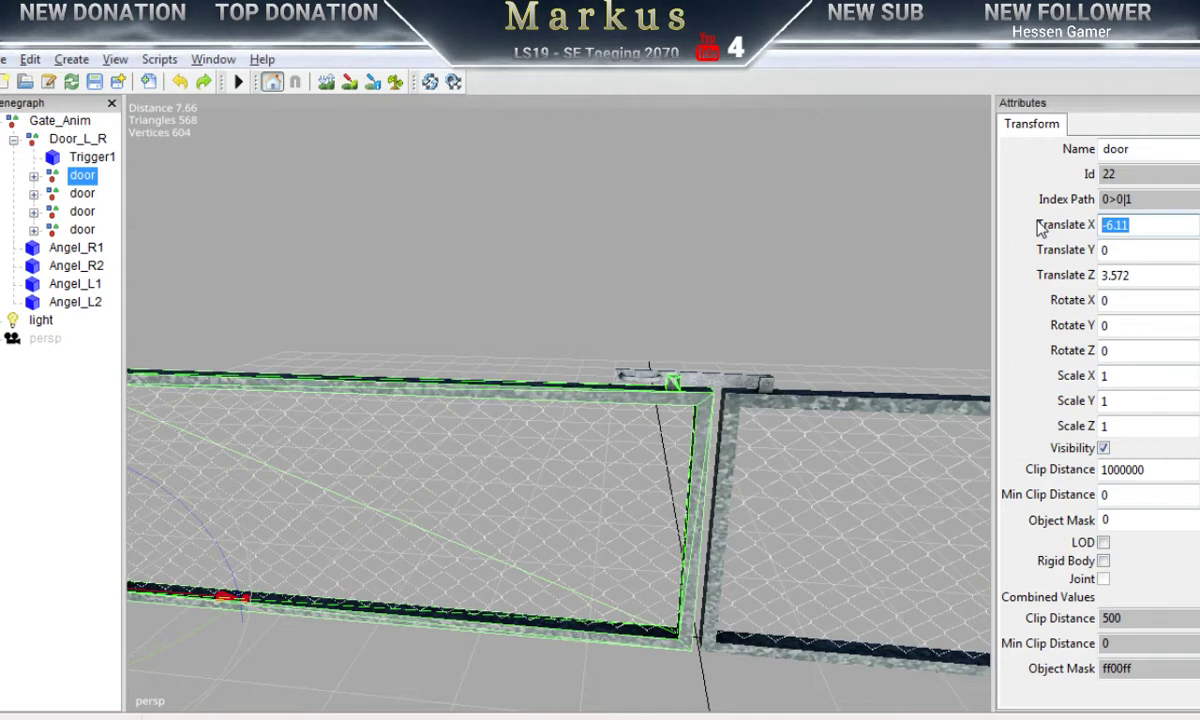
{"action": "key", "text": "alt+Tab"}
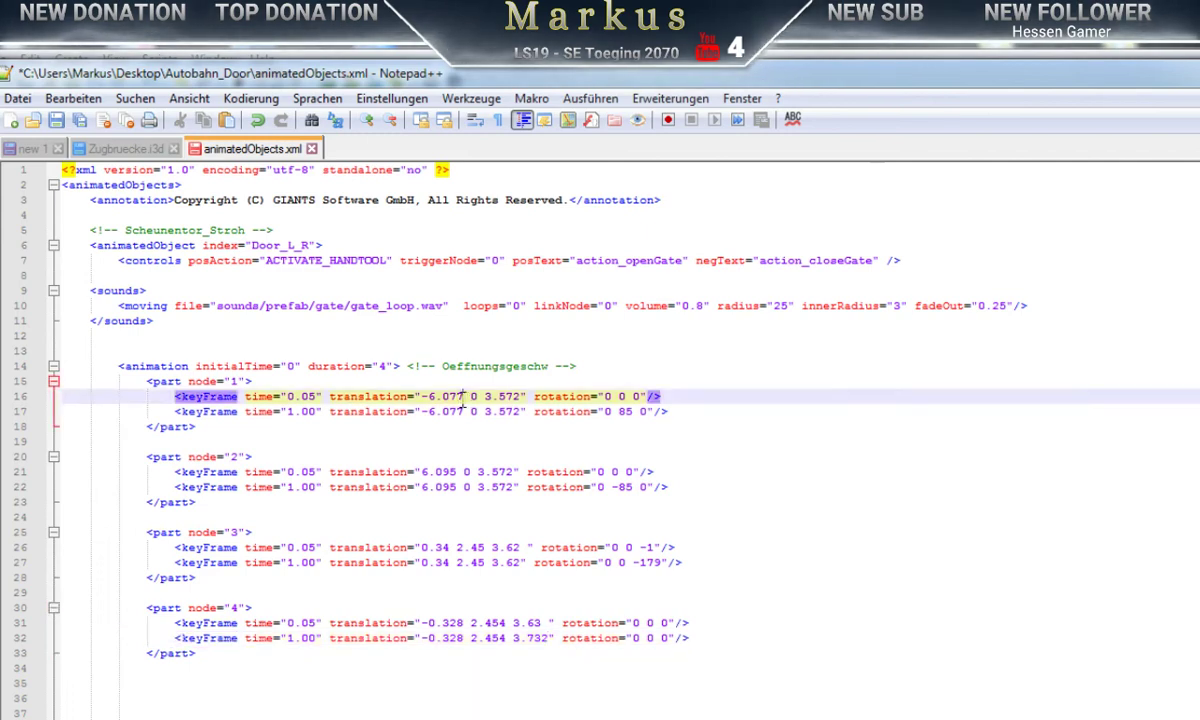
{"action": "left_click_drag", "start_coordinate": [465, 397], "coordinate": [423, 397]}
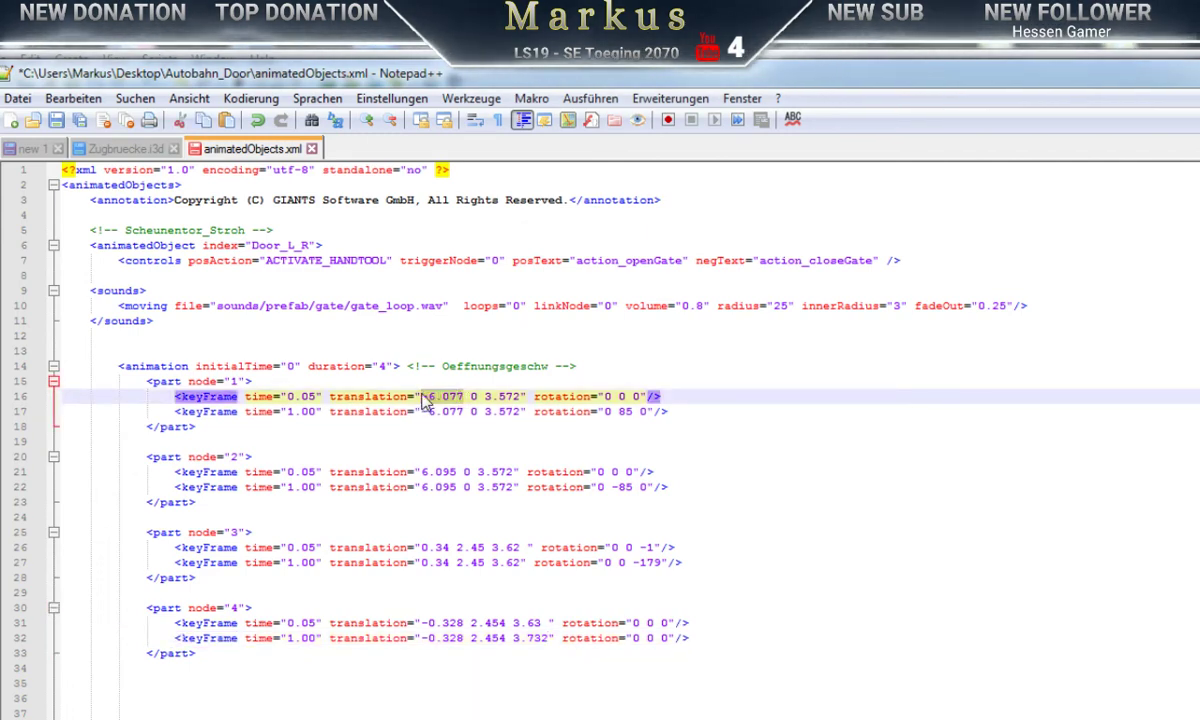
{"action": "key", "text": "ctrl+v"}
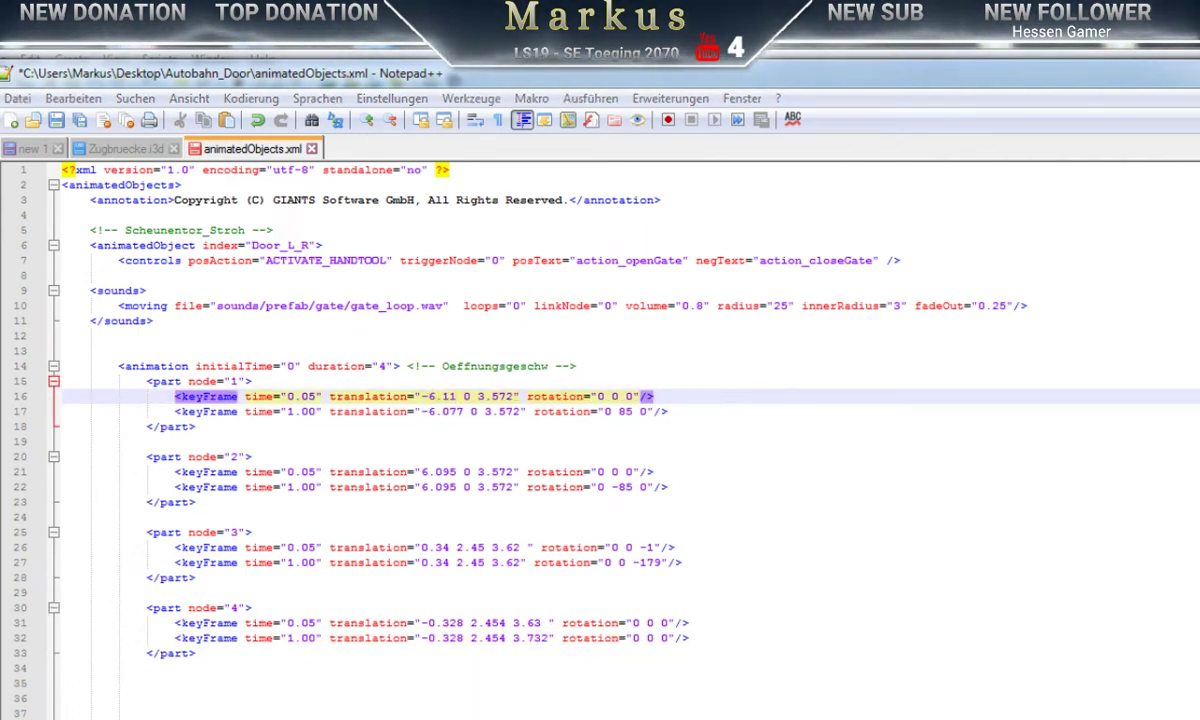
Step: Copy the first door's Translate Z, 3.572, from GIANTS Editor into node 1's 0.05 keyframe in Notepad++ as the third translation value
{"action": "key", "text": "alt+Tab"}
{"action": "left_click", "coordinate": [1143, 277]}
{"action": "key", "text": "ctrl+c"}
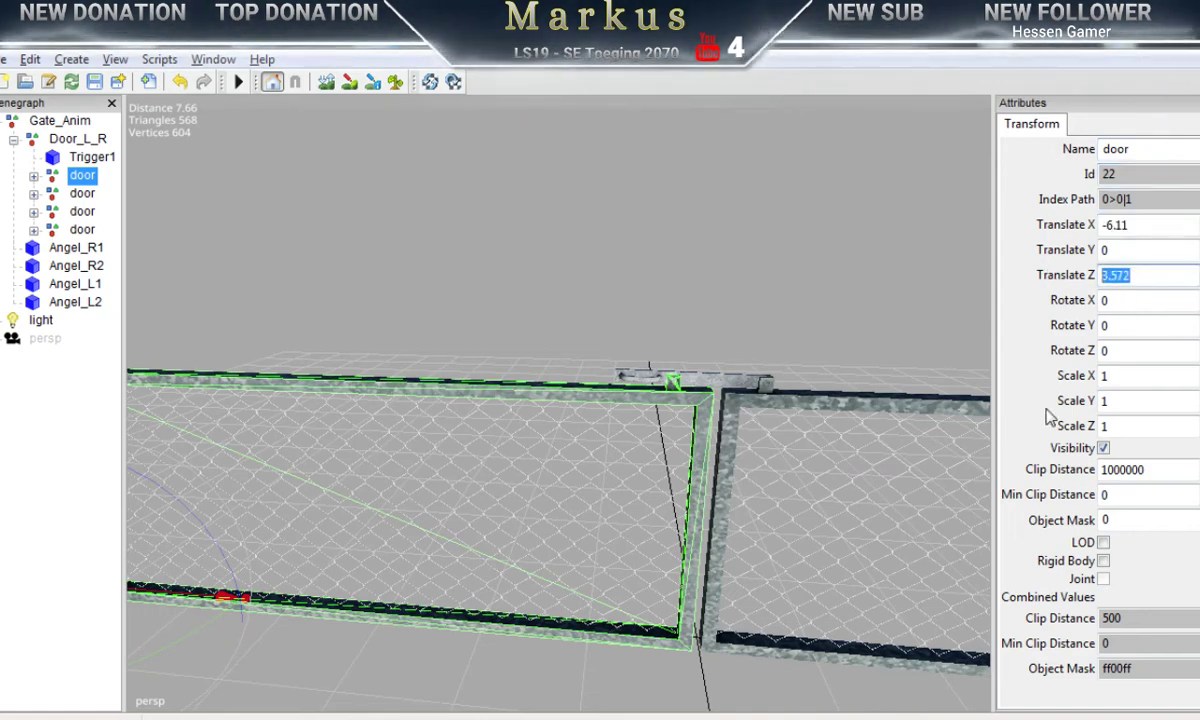
{"action": "key", "text": "alt+Tab"}
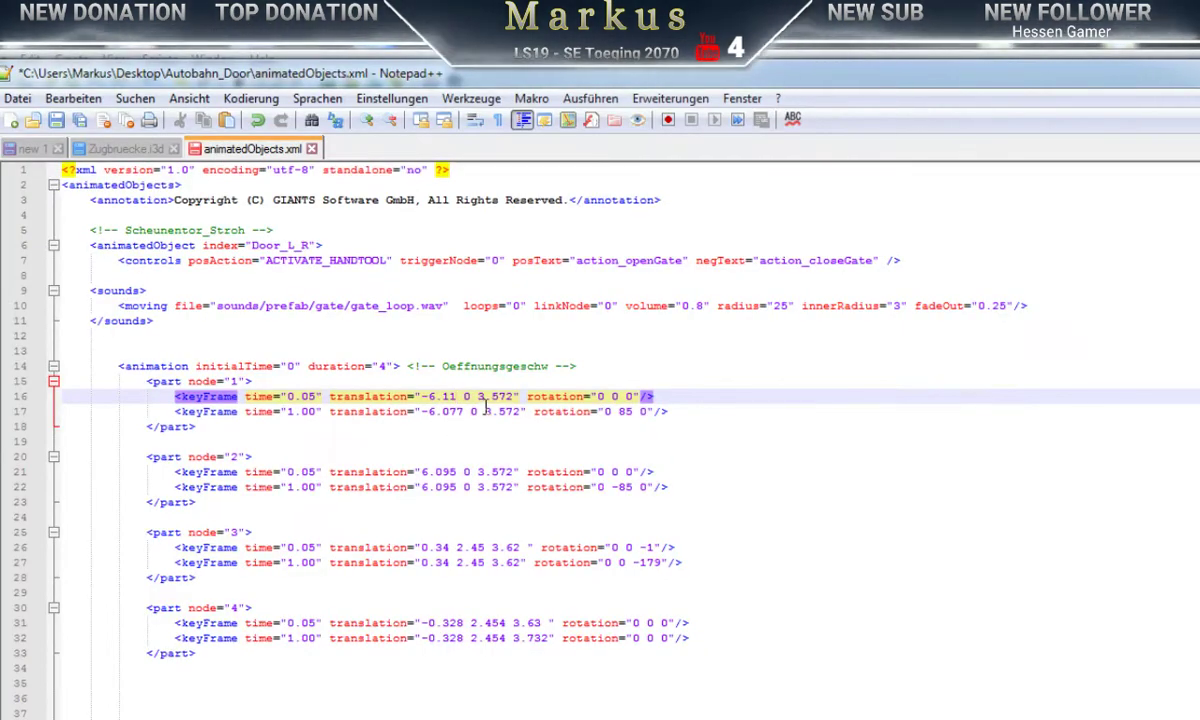
{"action": "left_click_drag", "start_coordinate": [479, 397], "coordinate": [514, 397]}
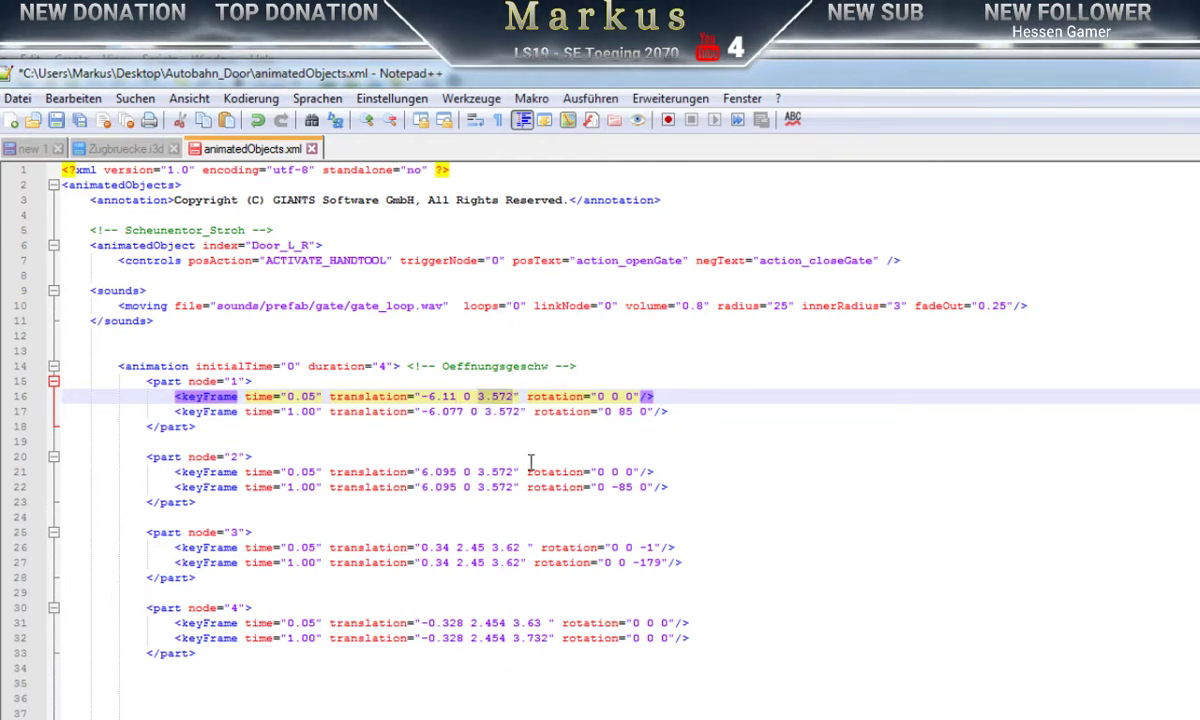
{"action": "key", "text": "ctrl+v"}
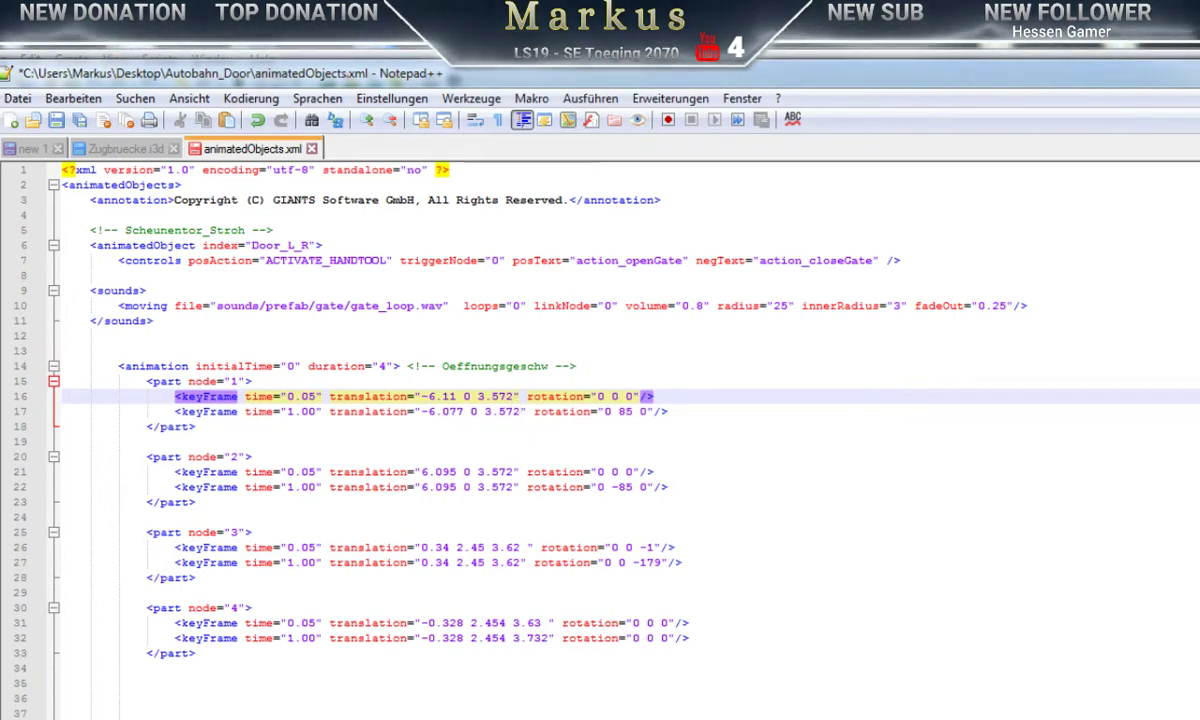
{"action": "key", "text": "alt+Tab"}
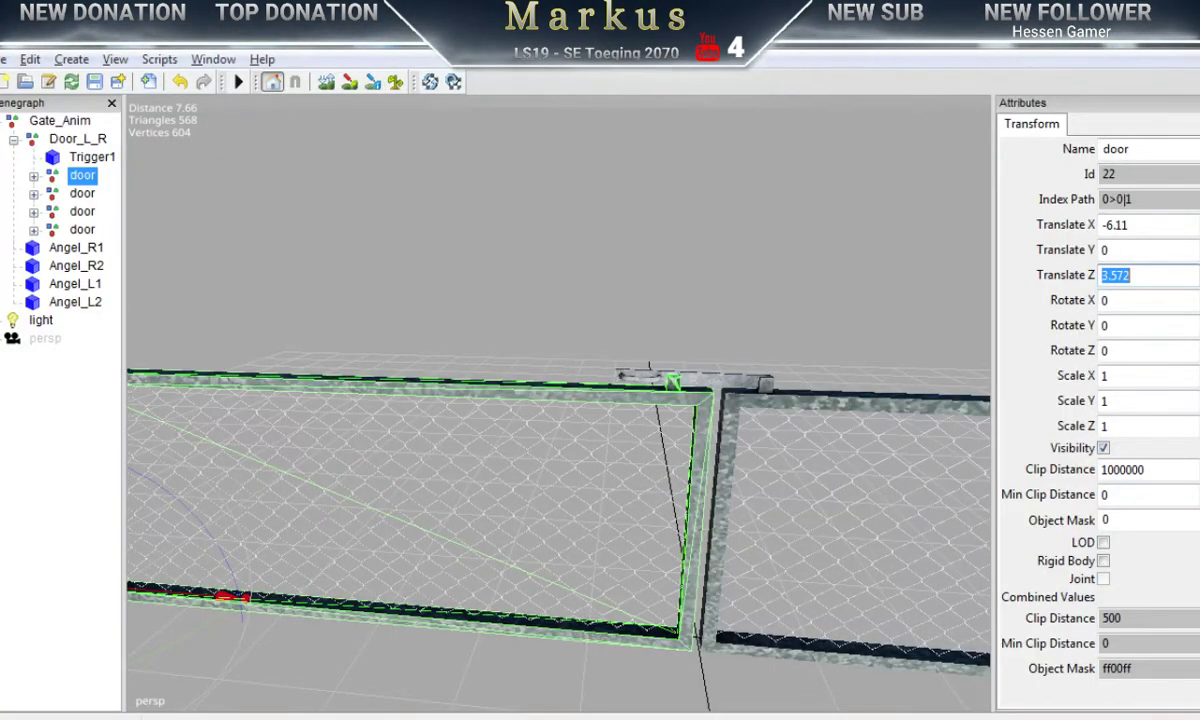
{"action": "key", "text": "alt+Tab"}
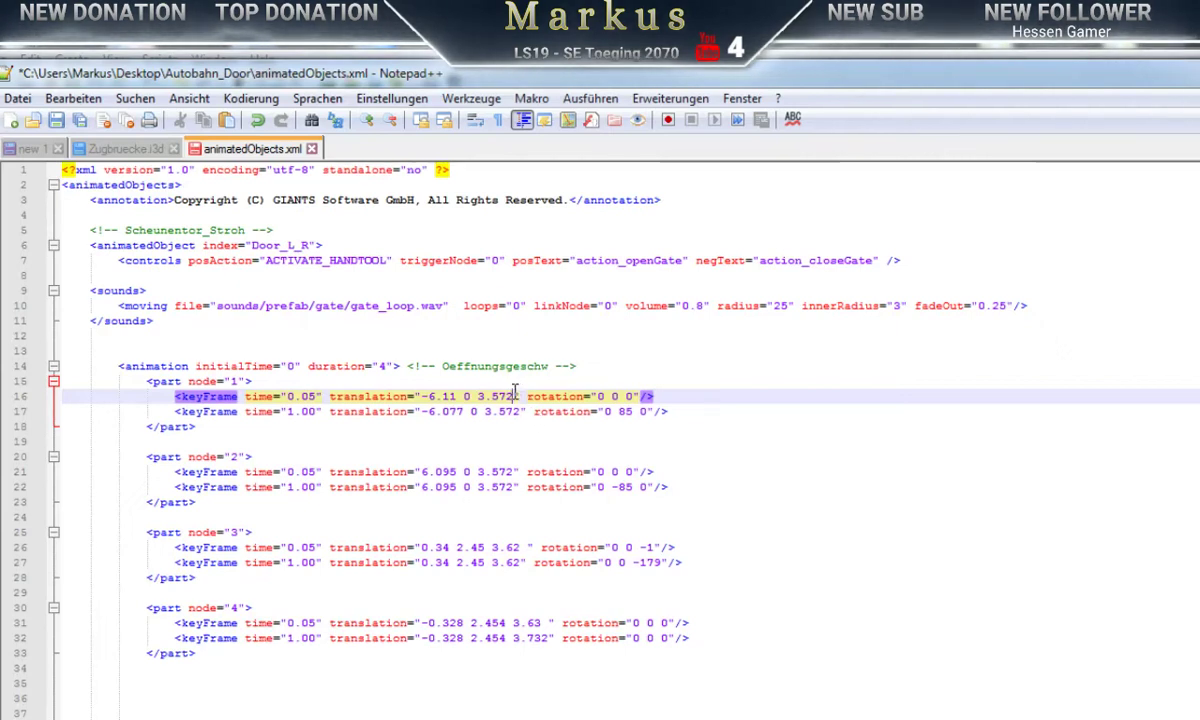
Step: Copy the whole translation, -6.11 0 3.572, from node 1's 0.05 keyframe into its 1.00 keyframe
{"action": "left_click_drag", "start_coordinate": [514, 396], "coordinate": [423, 399]}
{"action": "key", "text": "ctrl+c"}
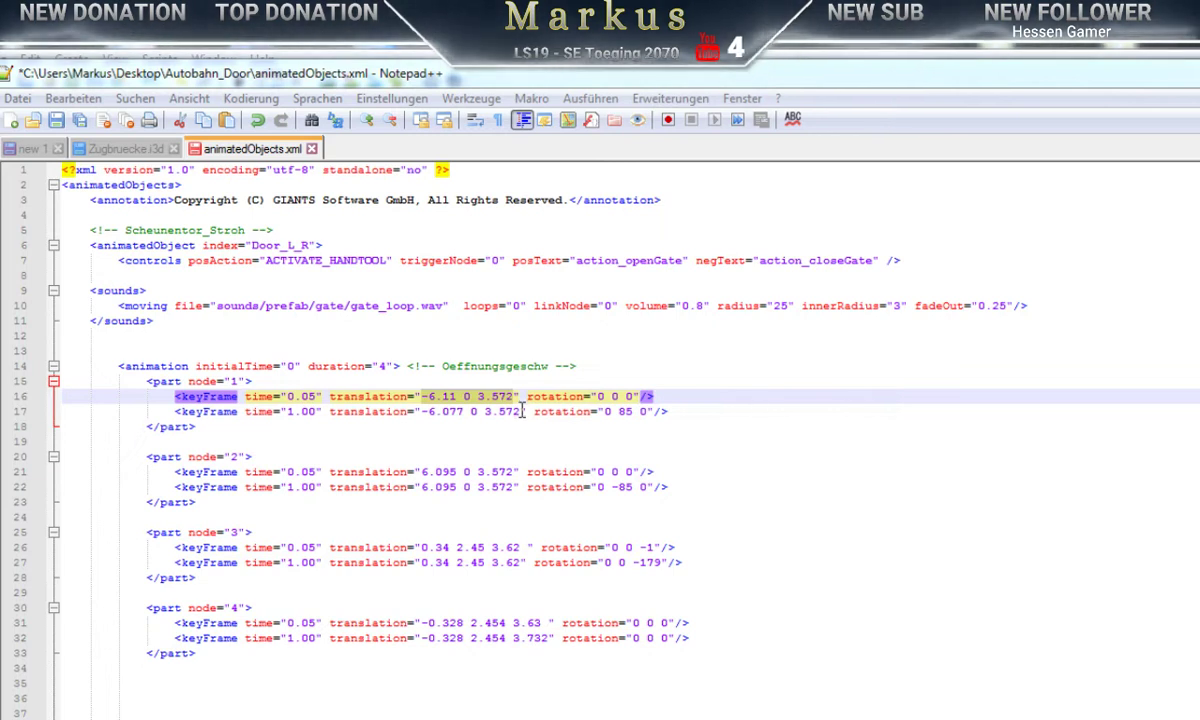
{"action": "left_click_drag", "start_coordinate": [520, 412], "coordinate": [423, 418]}
{"action": "key", "text": "ctrl+v"}
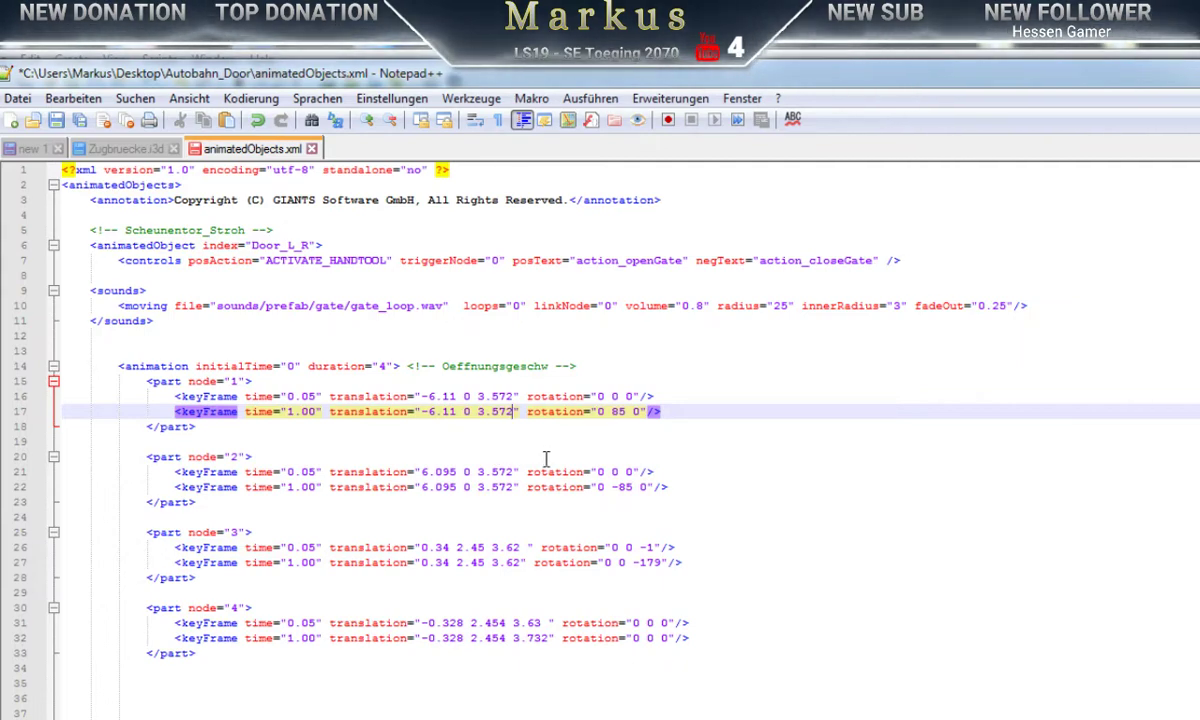
Step: Return to GIANTS Editor, select the fourth door, and undo a trial move of it along its Z axis
{"action": "key", "text": "alt+Tab"}
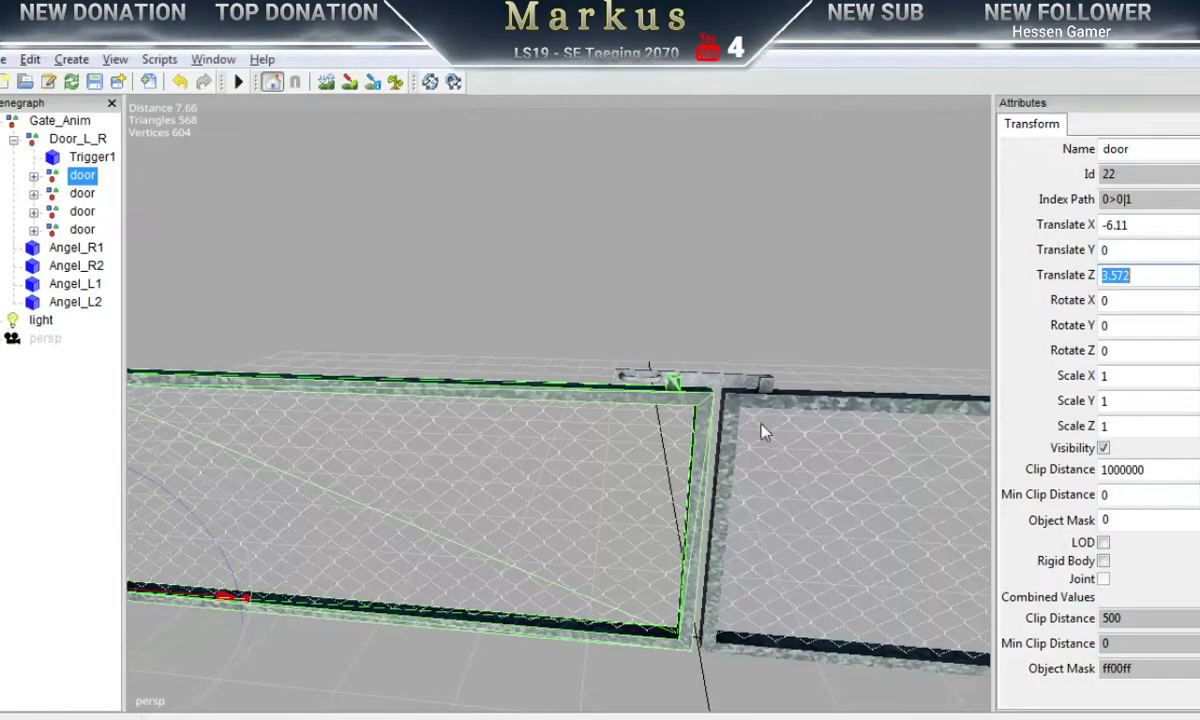
{"action": "left_click", "coordinate": [80, 195]}
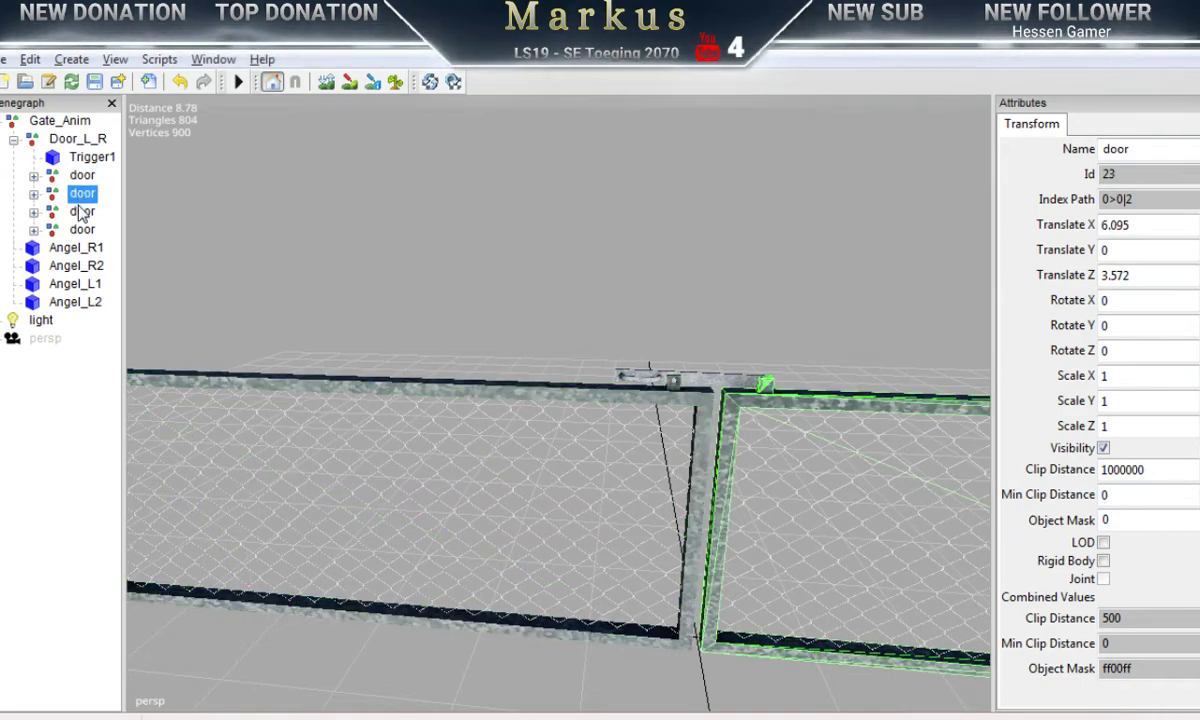
{"action": "left_click", "coordinate": [81, 212]}
{"action": "left_click", "coordinate": [82, 229]}
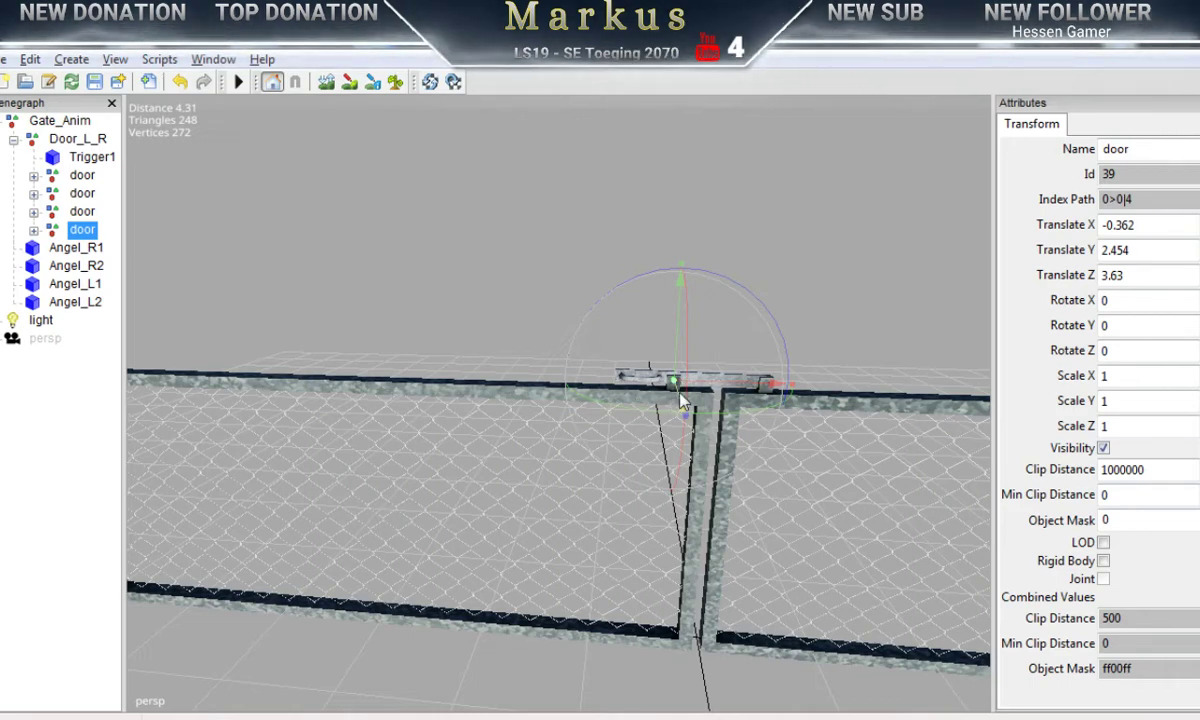
{"action": "left_click_drag", "start_coordinate": [680, 400], "coordinate": [681, 410]}
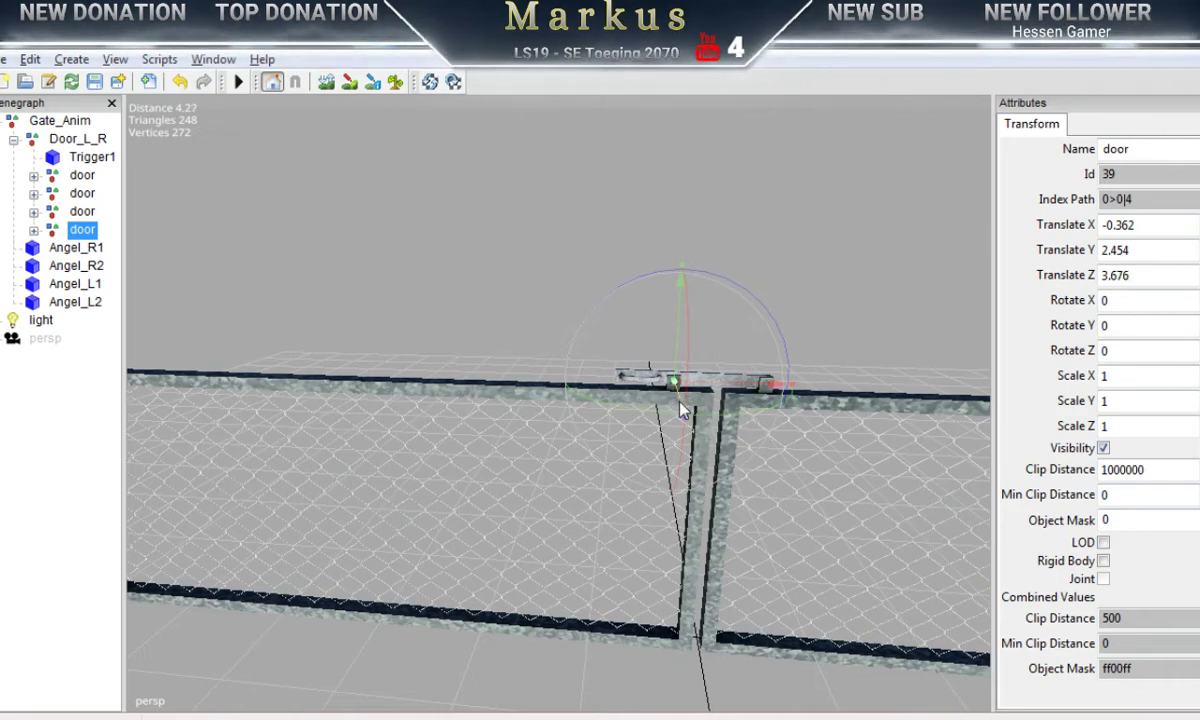
{"action": "left_click", "coordinate": [183, 88]}
Step: Copy the fourth door's Translate X, -0.362, into node 4's 0.05 keyframe in Notepad++ as the first translation value
{"action": "left_click", "coordinate": [1043, 225]}
{"action": "key", "text": "ctrl+c"}
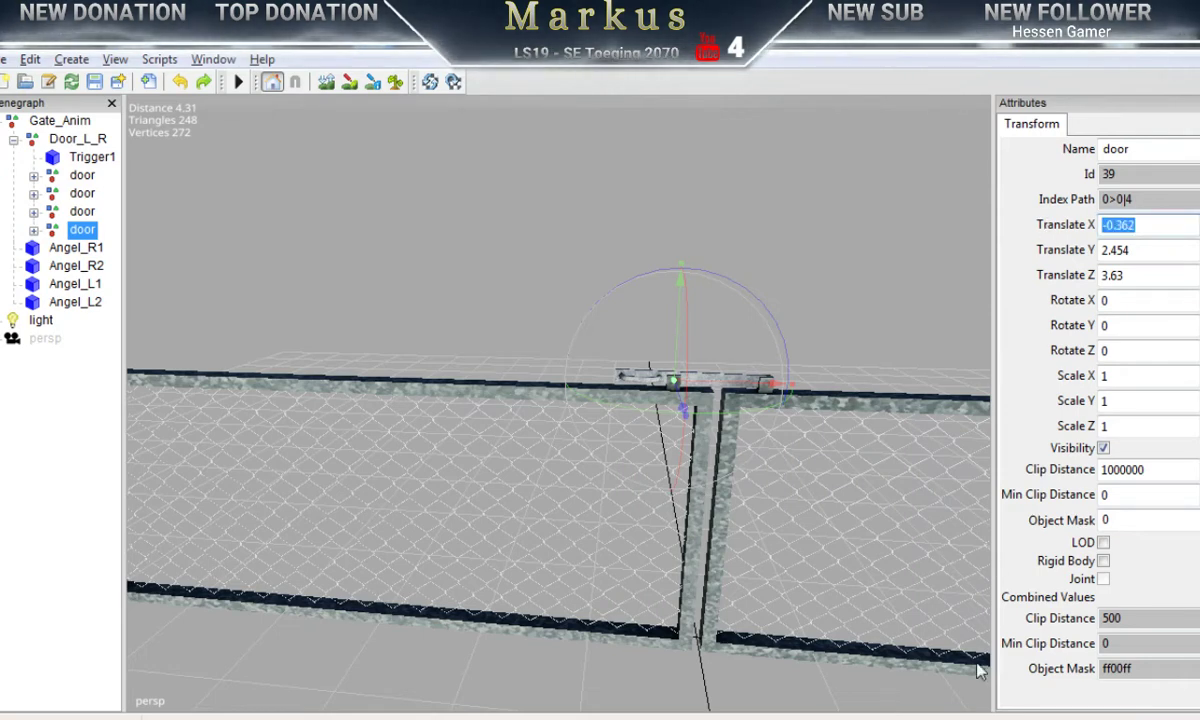
{"action": "key", "text": "alt+Tab"}
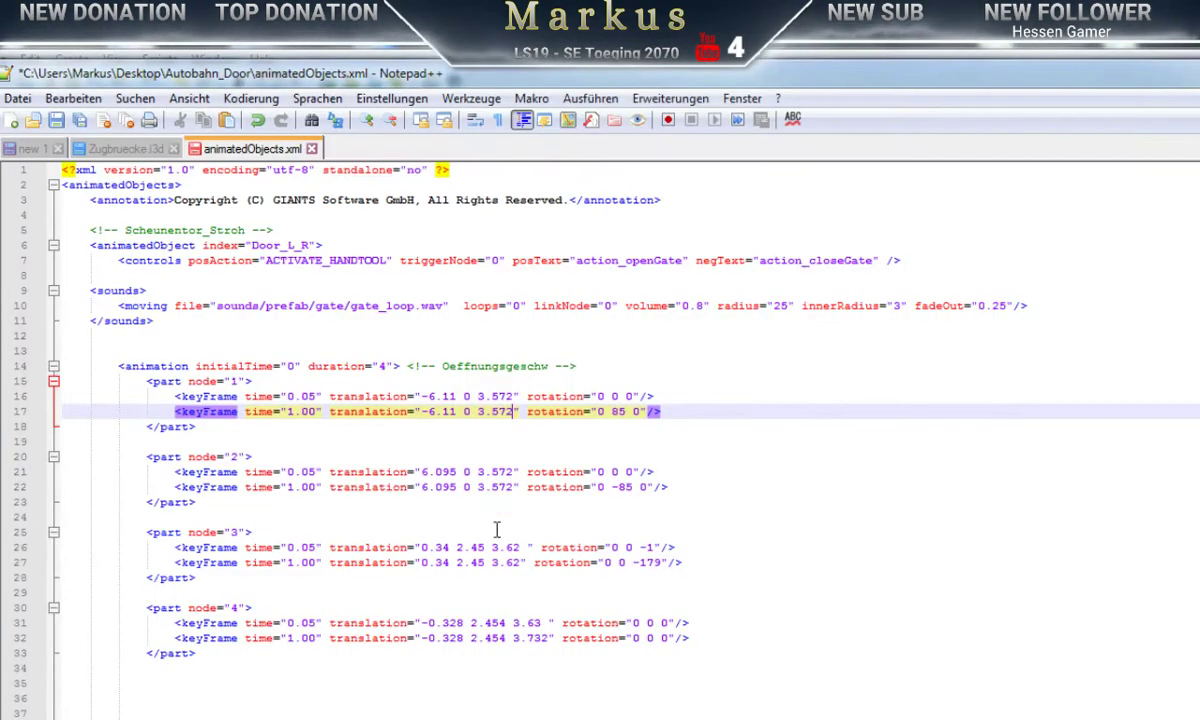
{"action": "left_click", "coordinate": [466, 622]}
{"action": "left_click_drag", "start_coordinate": [466, 622], "coordinate": [424, 623]}
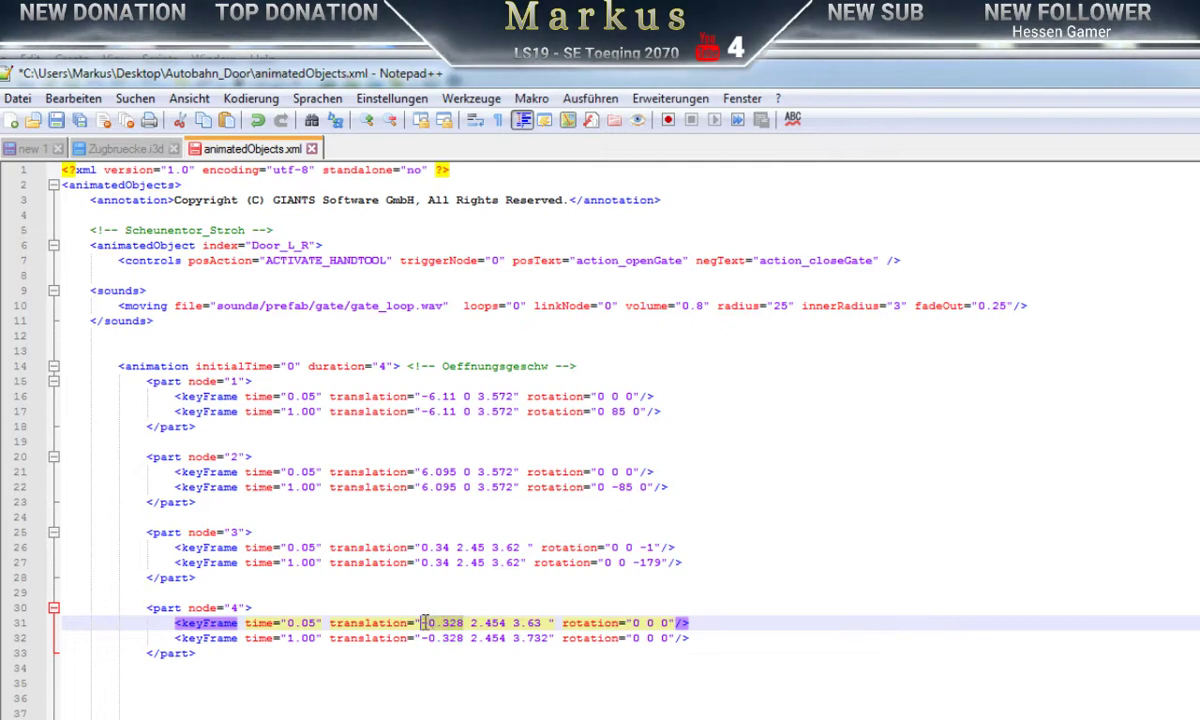
{"action": "key", "text": "ctrl+v"}
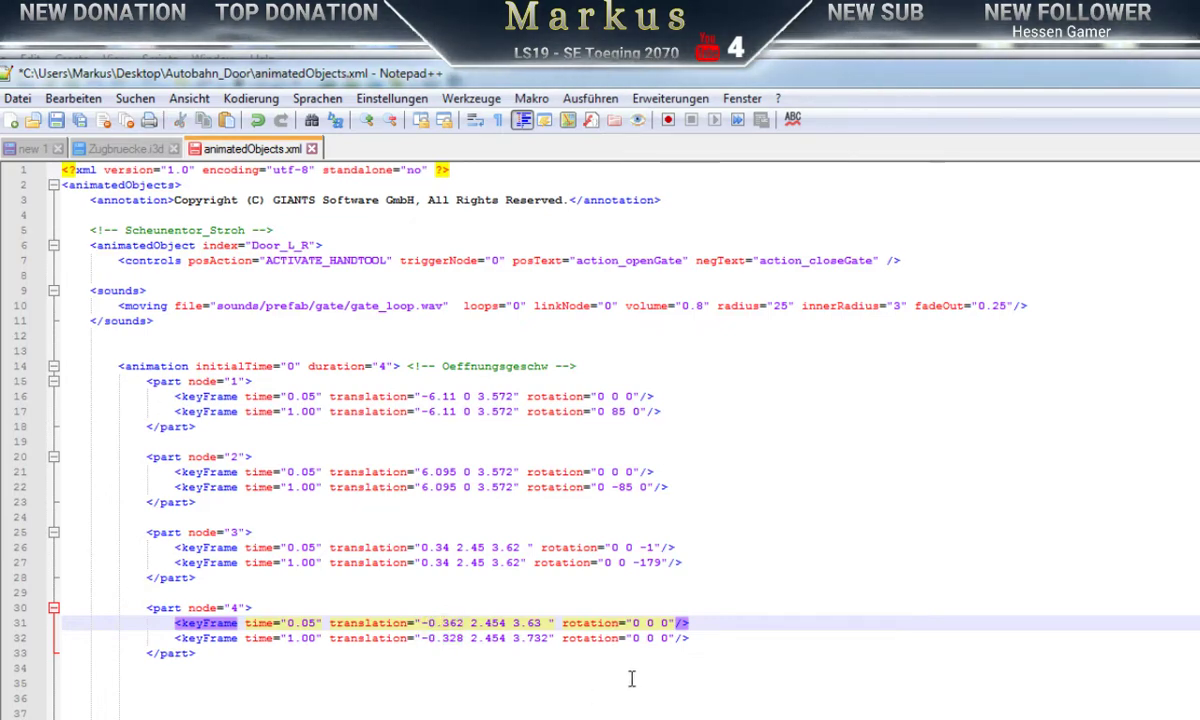
Step: Copy the fourth door's Translate Y, 2.454, from GIANTS Editor into node 4's 0.05 keyframe in Notepad++ as the second translation value
{"action": "key", "text": "alt+Tab"}
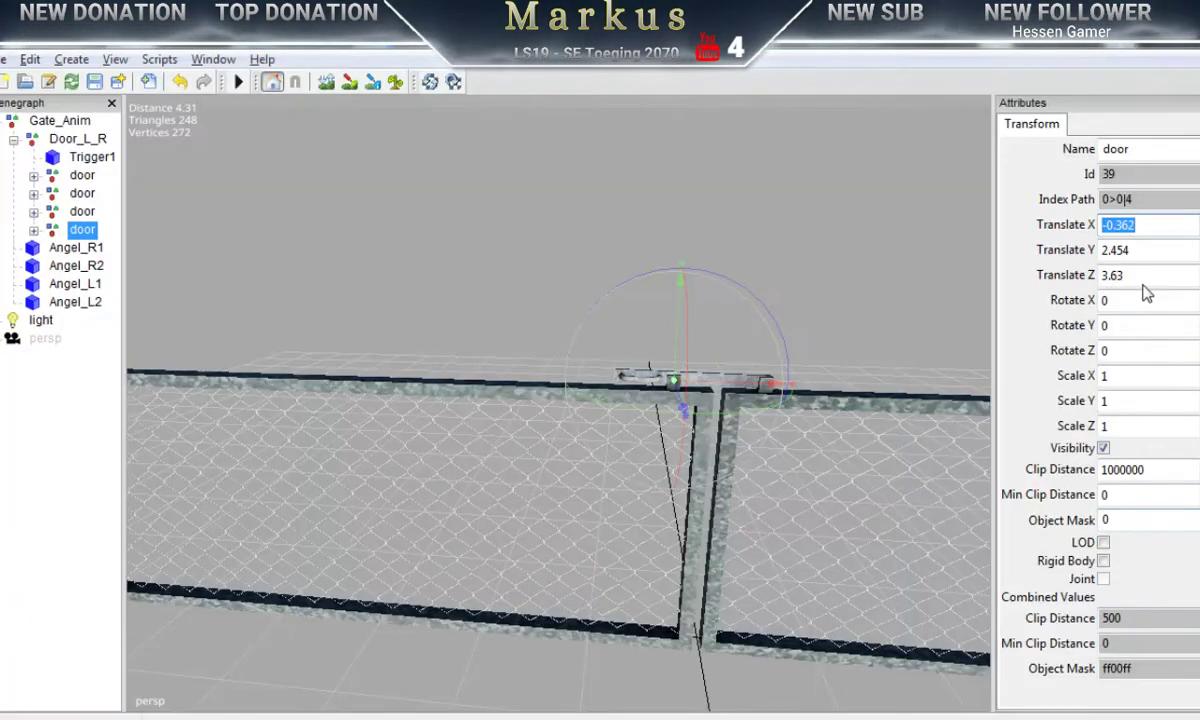
{"action": "left_click", "coordinate": [1105, 250]}
{"action": "key", "text": "ctrl+c"}
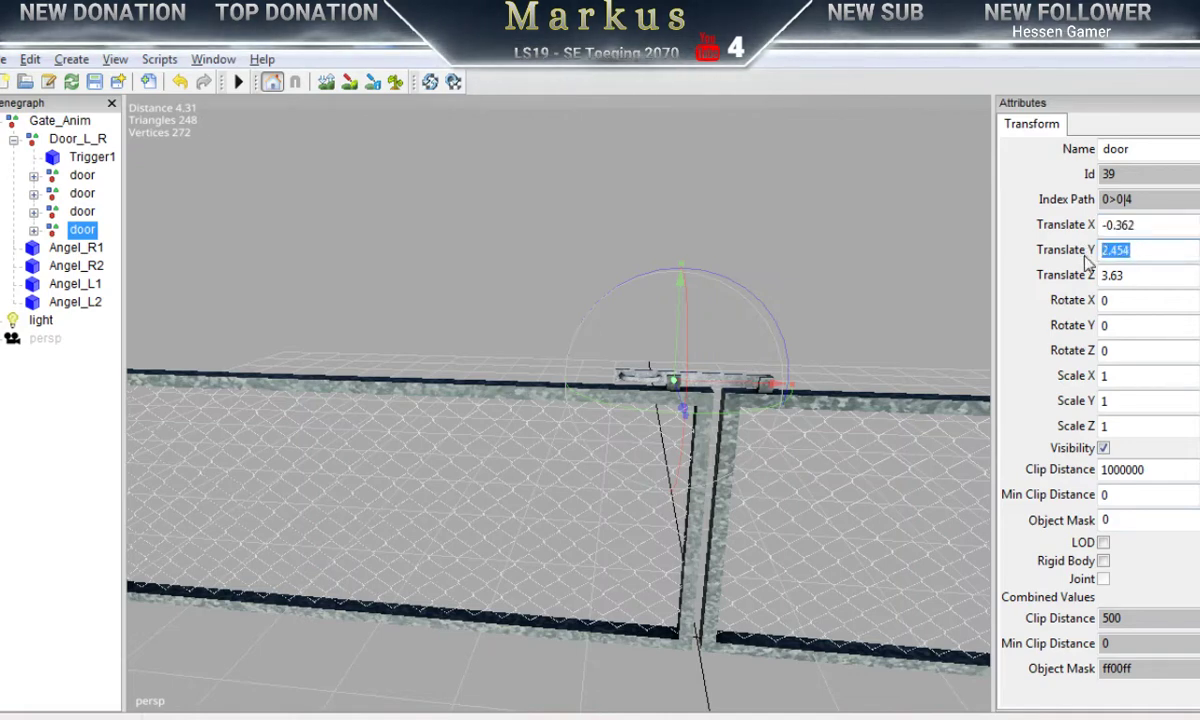
{"action": "key", "text": "alt+Tab"}
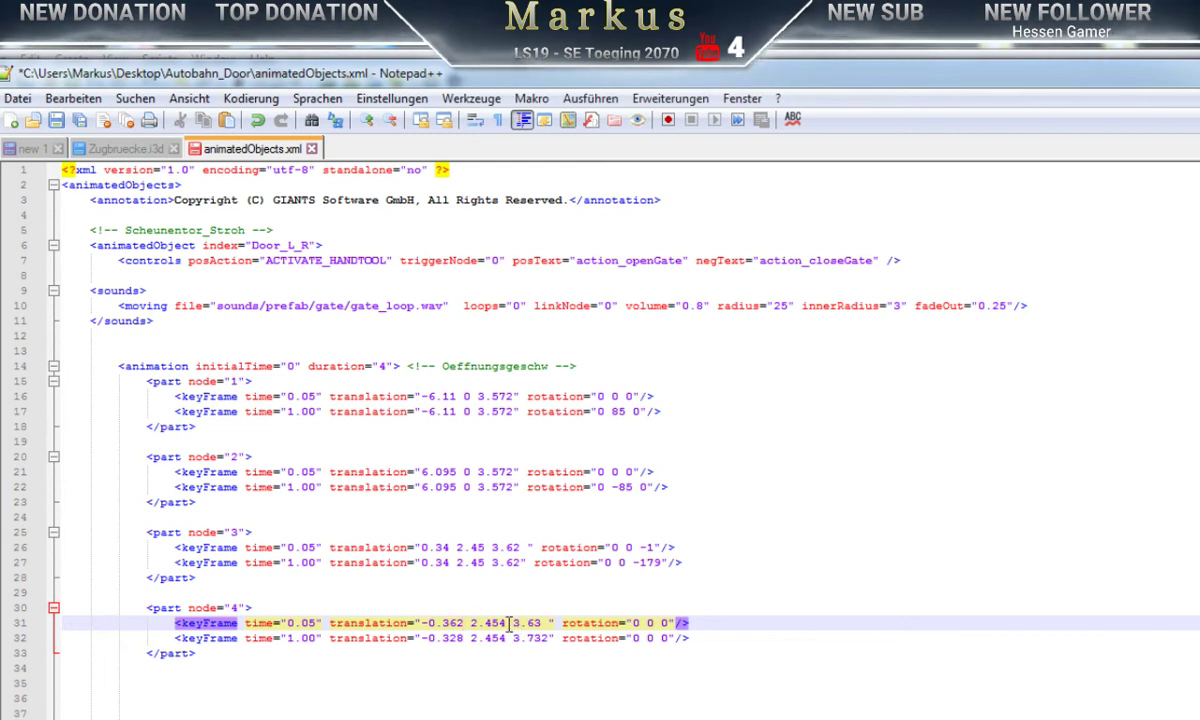
{"action": "left_click_drag", "start_coordinate": [507, 623], "coordinate": [472, 623]}
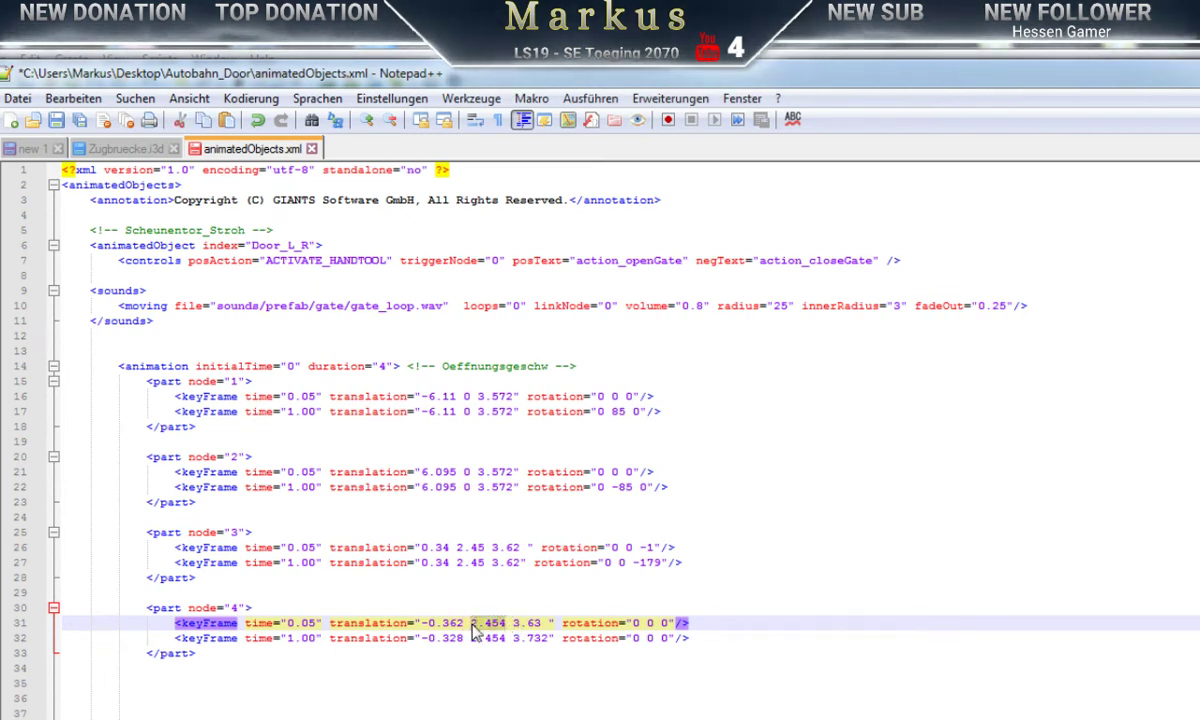
{"action": "key", "text": "ctrl+v"}
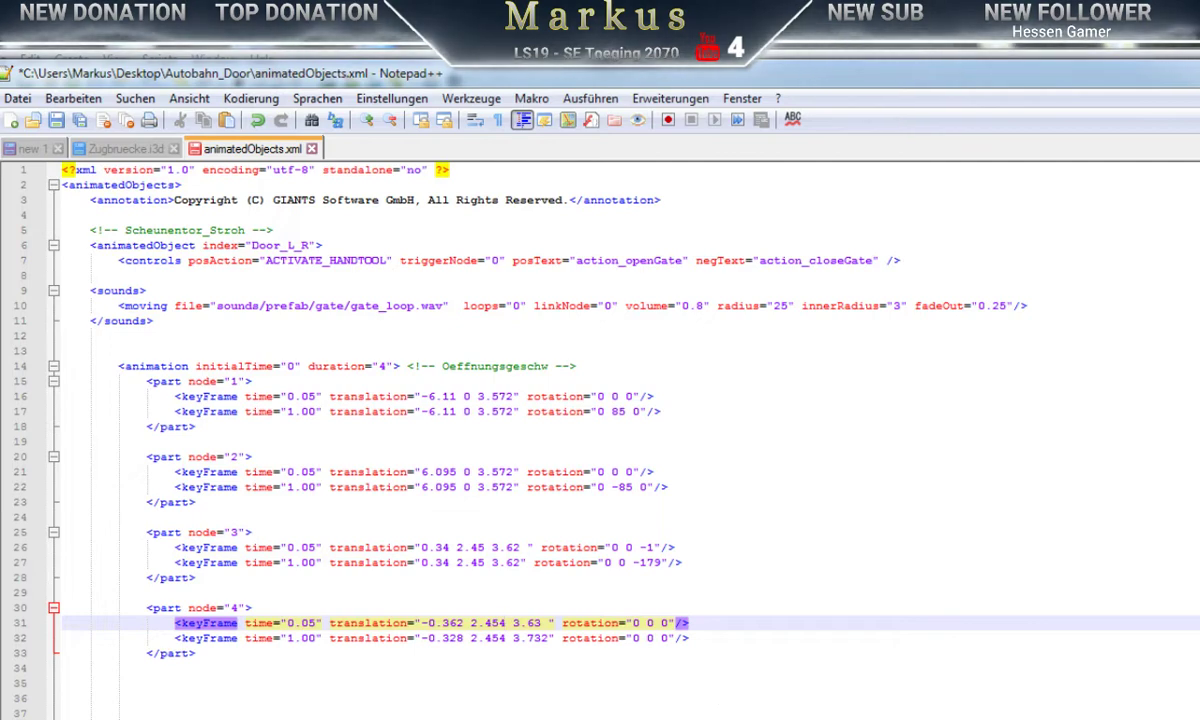
{"action": "key", "text": "alt+Tab"}
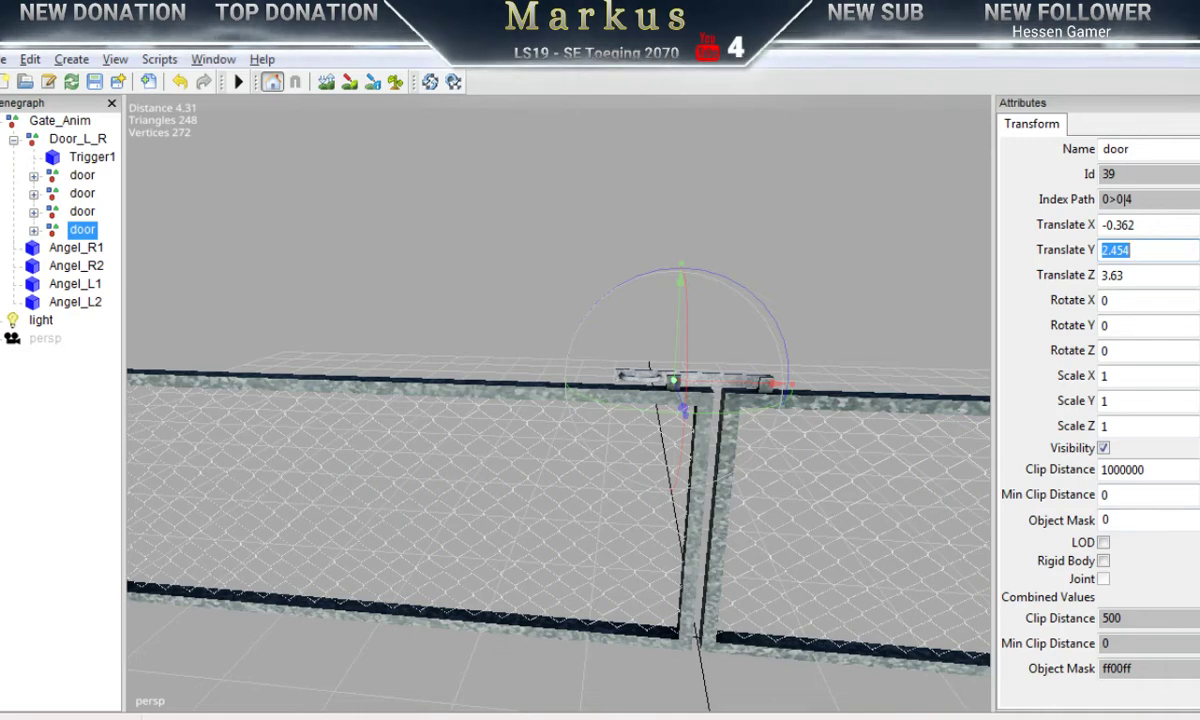
{"action": "key", "text": "alt+Tab"}
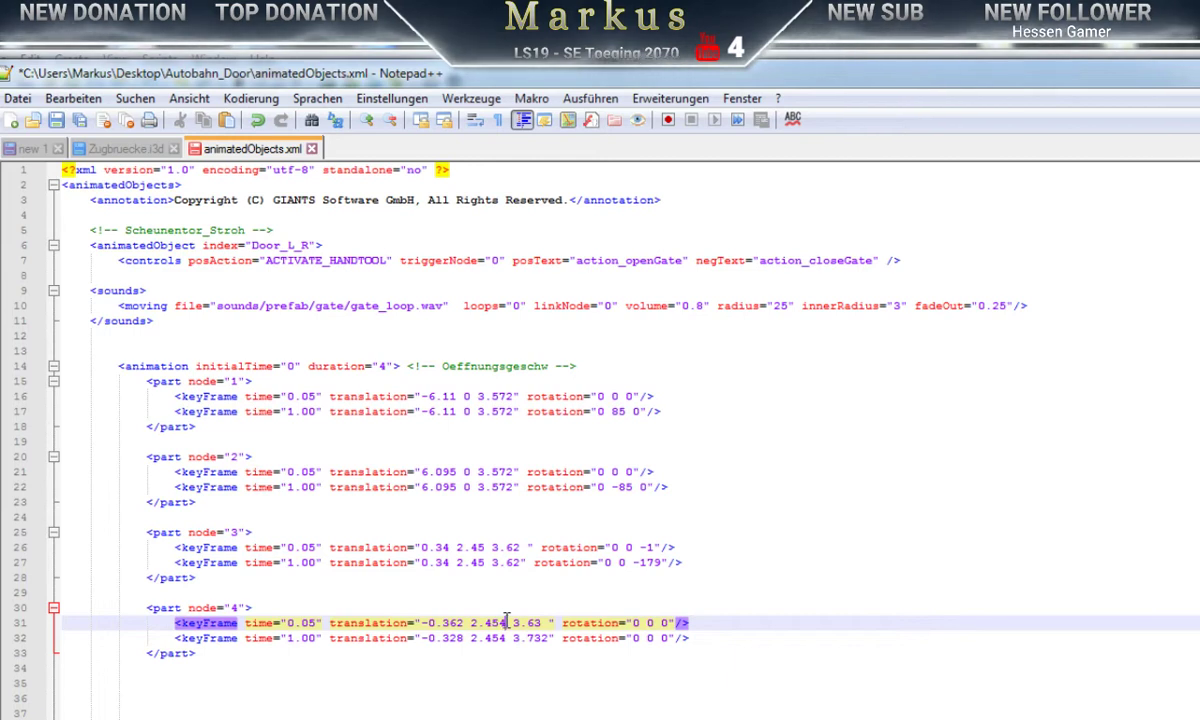
Step: Copy the first two translation values, -0.362 2.454, from node 4's 0.05 keyframe into its 1.00 keyframe
{"action": "left_click_drag", "start_coordinate": [507, 622], "coordinate": [423, 624]}
{"action": "key", "text": "ctrl+c"}
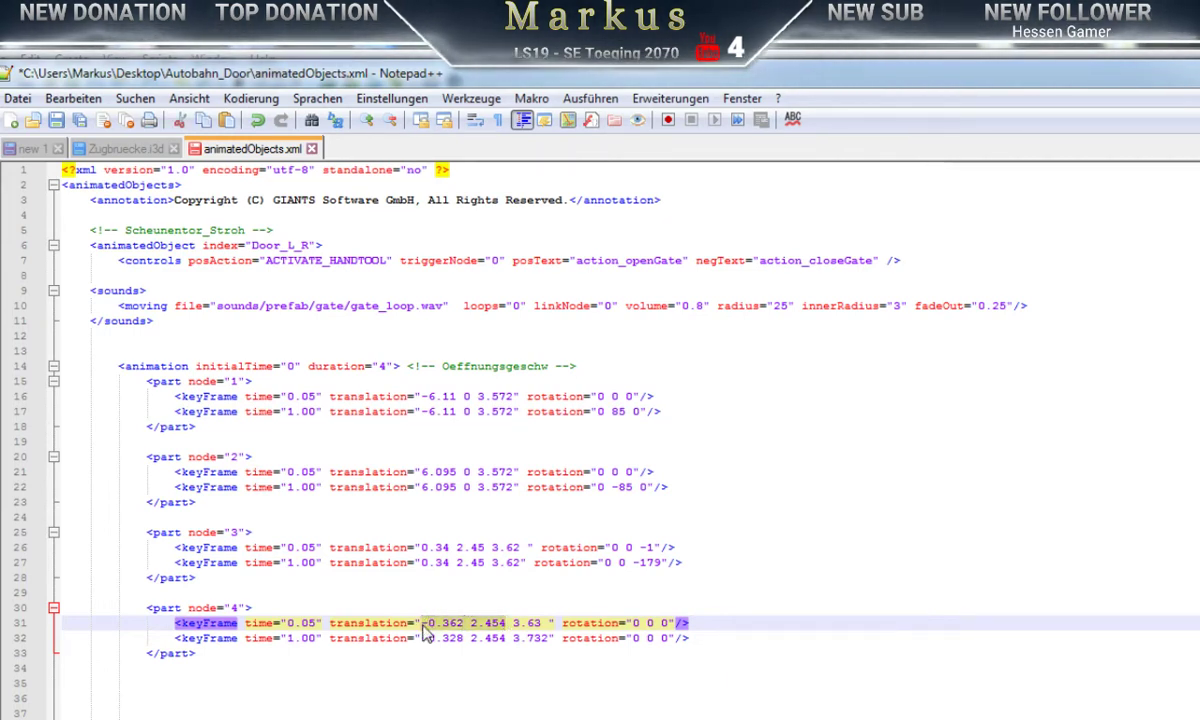
{"action": "left_click_drag", "start_coordinate": [507, 638], "coordinate": [421, 638]}
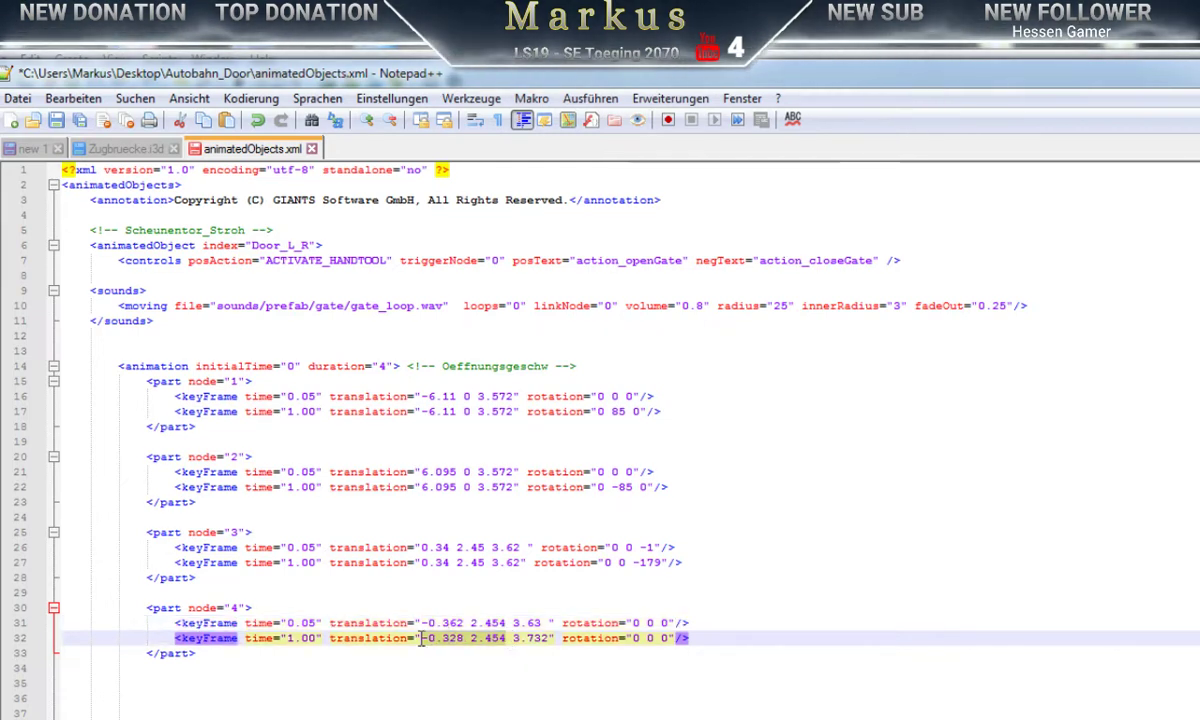
{"action": "key", "text": "ctrl+v"}
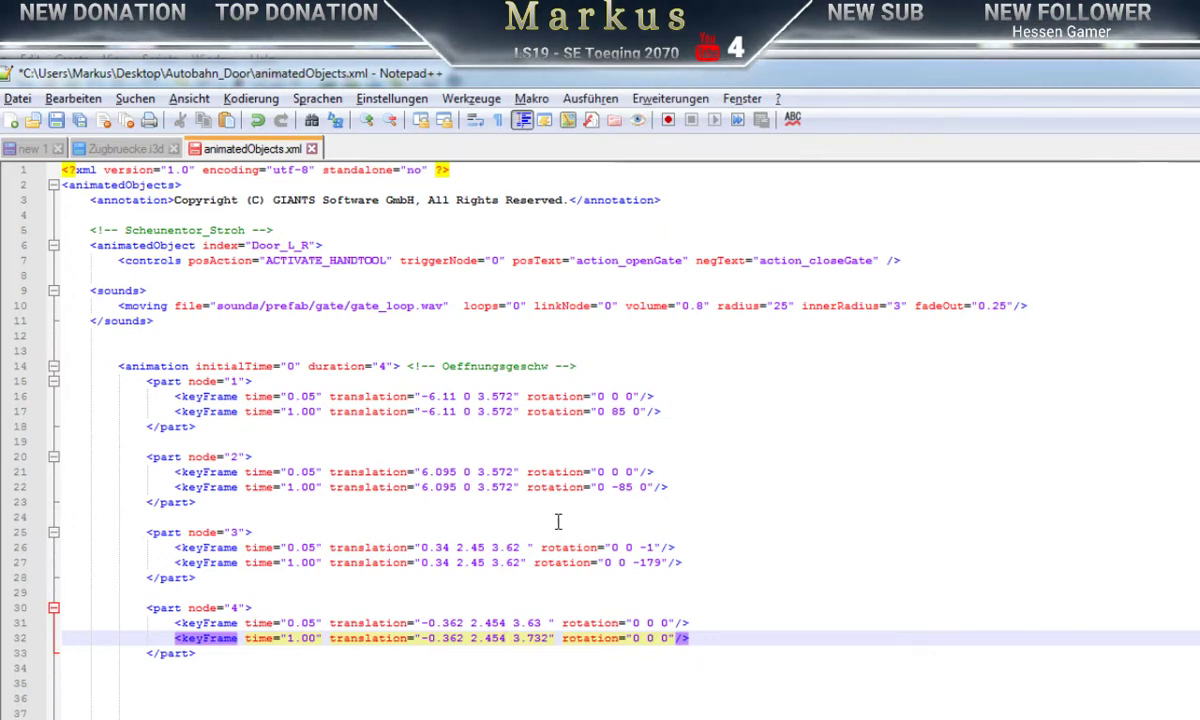
{"action": "left_click", "coordinate": [435, 521]}
{"action": "left_click", "coordinate": [268, 610]}
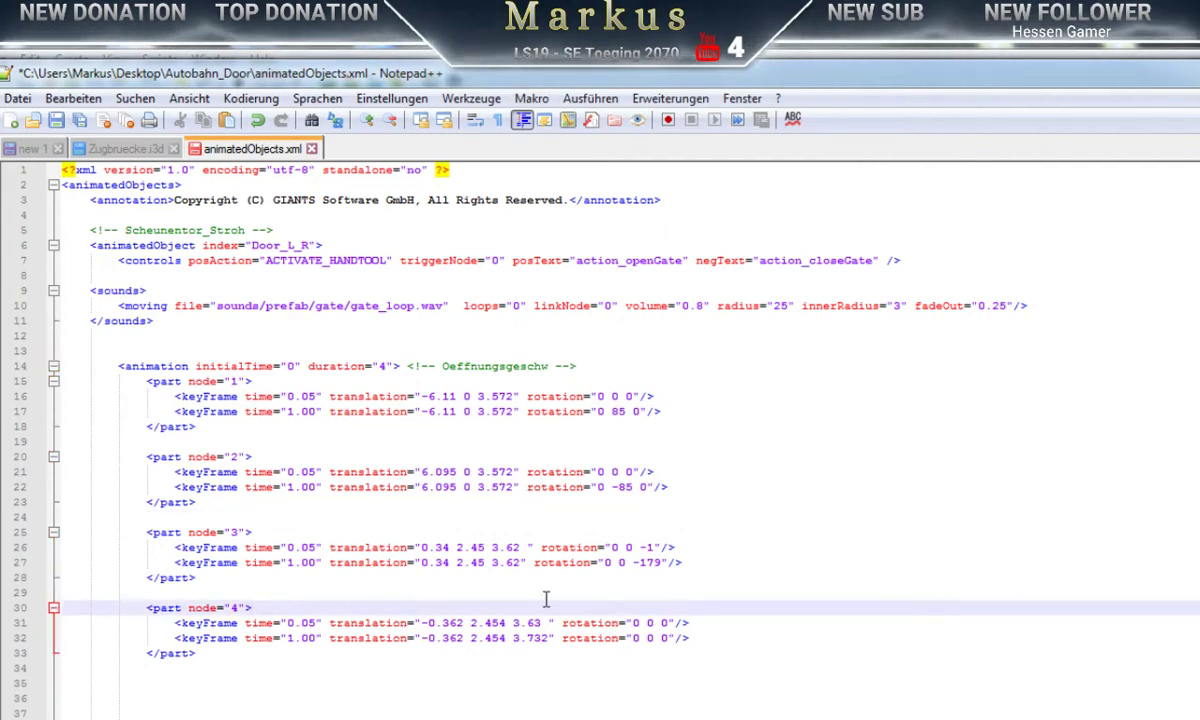
Step: Switch to GIANTS Editor and examine the closed gate and the latch alignment from several angles
{"action": "key", "text": "alt+Tab"}
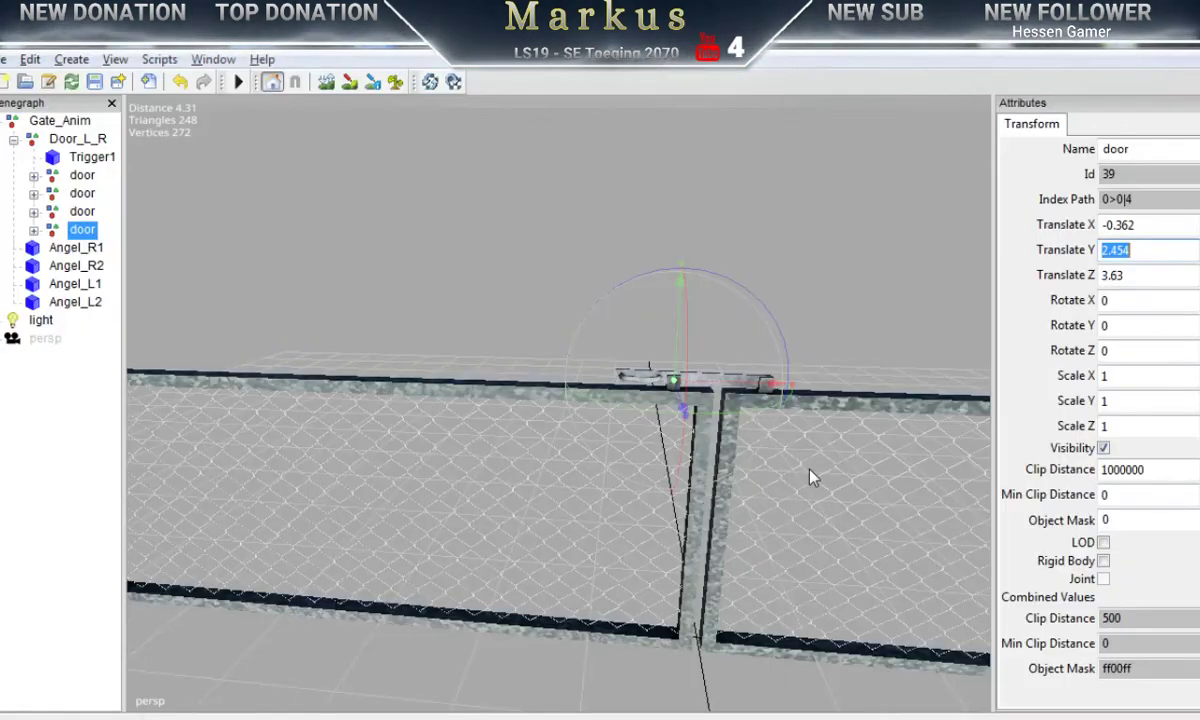
{"action": "right_click_drag", "start_coordinate": [810, 470], "coordinate": [346, 470], "text": "alt"}
{"action": "left_click_drag", "start_coordinate": [346, 470], "coordinate": [384, 470], "text": "alt"}
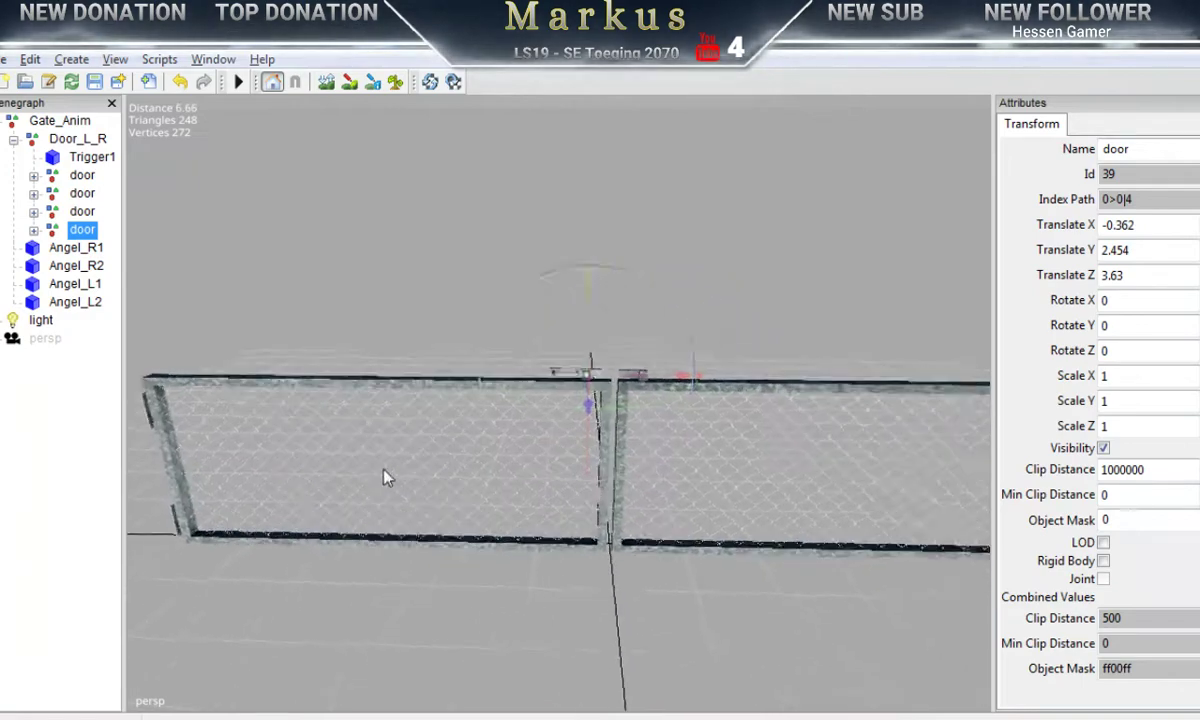
{"action": "middle_click_drag", "start_coordinate": [387, 478], "coordinate": [960, 400]}
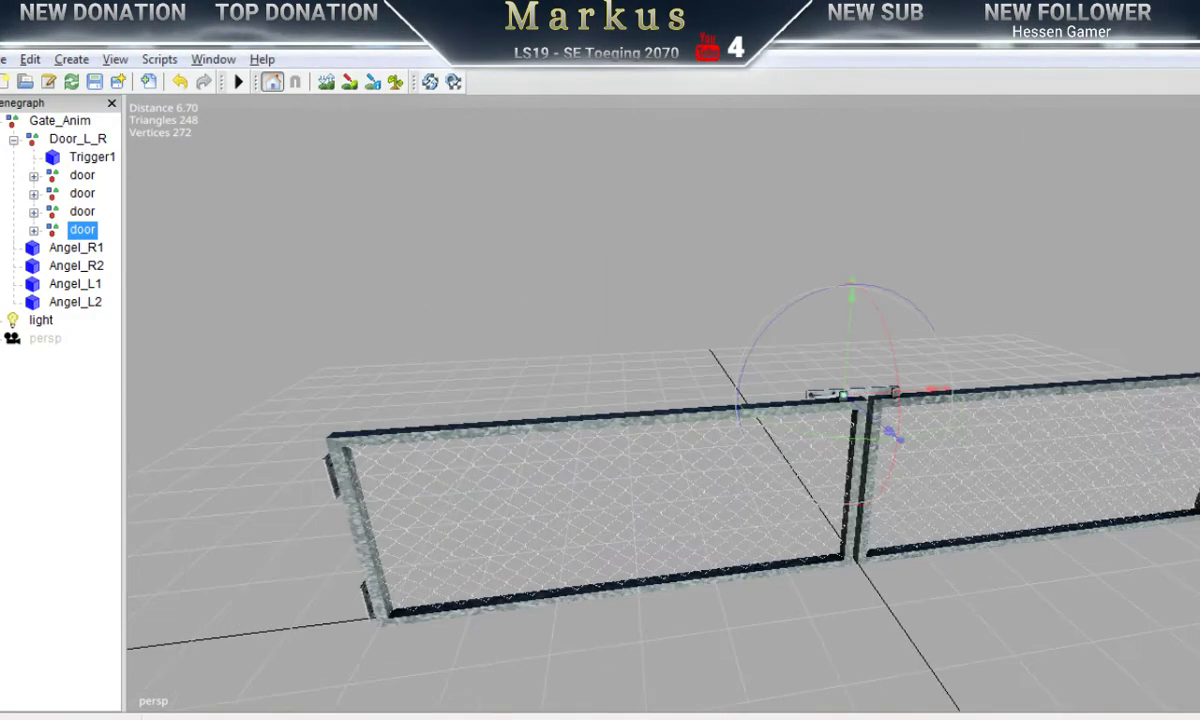
{"action": "scroll", "coordinate": [613, 429], "scroll_direction": "down", "scroll_amount": 3}
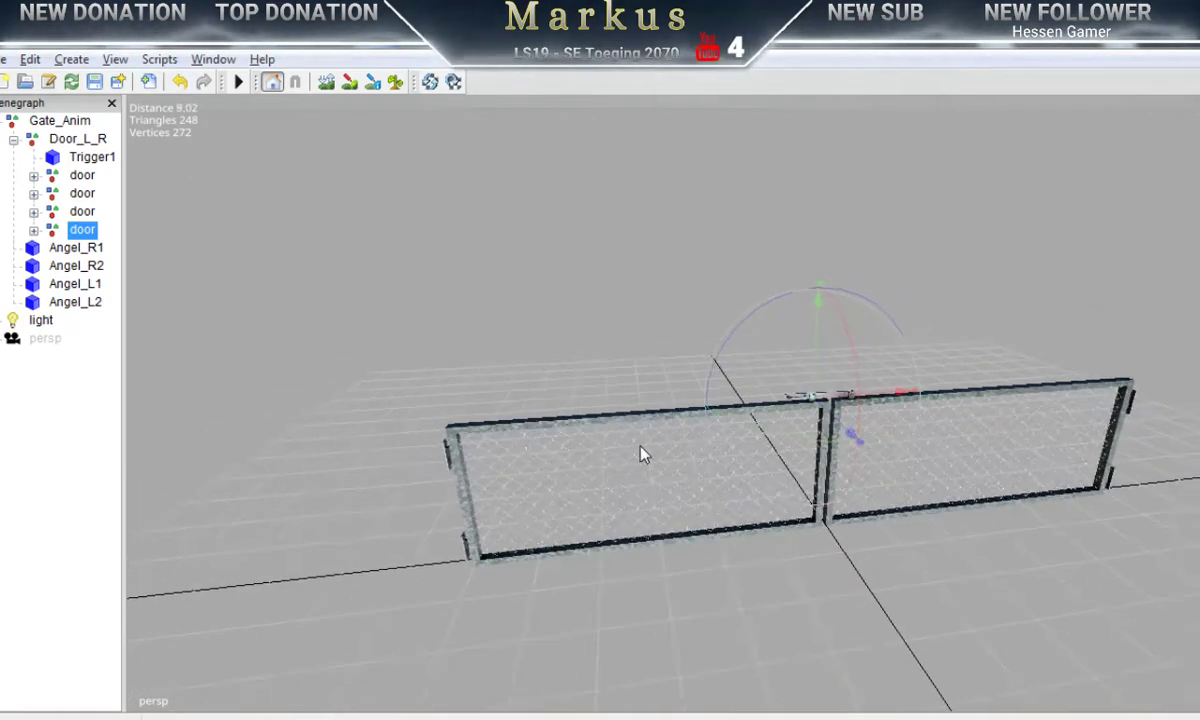
{"action": "middle_click_drag", "start_coordinate": [640, 446], "coordinate": [653, 336], "text": "alt"}
{"action": "left_click_drag", "start_coordinate": [576, 405], "coordinate": [617, 414], "text": "alt"}
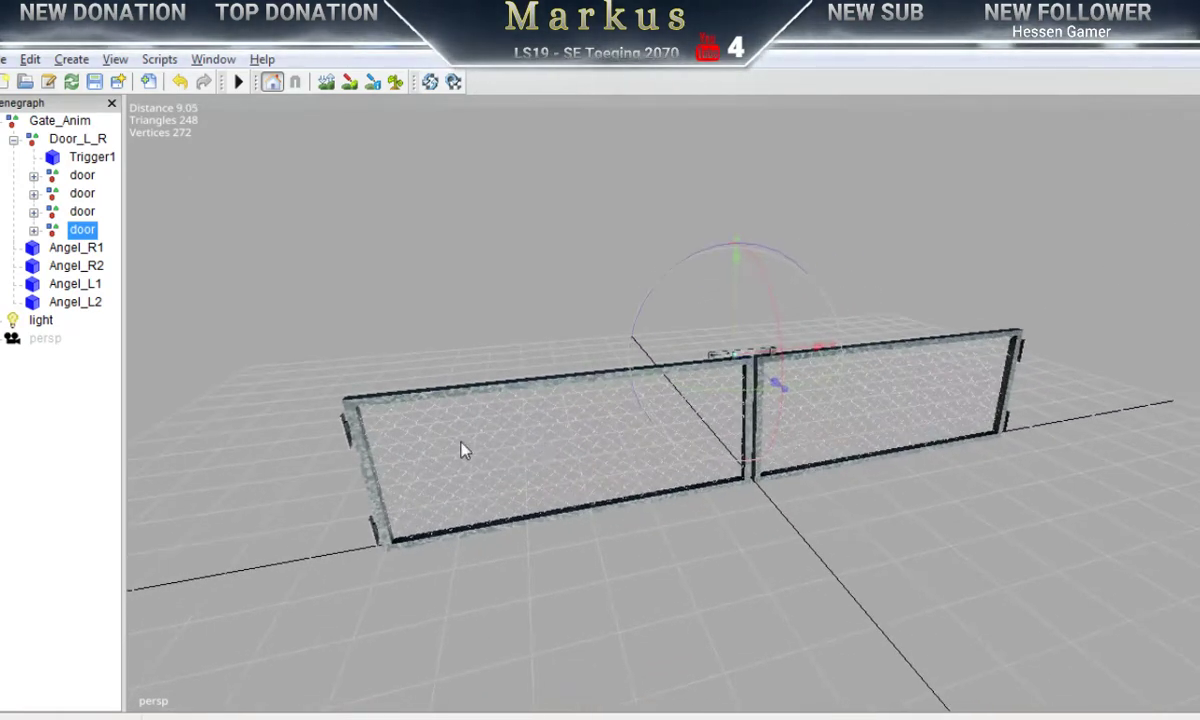
{"action": "right_click_drag", "start_coordinate": [463, 450], "coordinate": [1150, 455], "text": "alt"}
{"action": "middle_click_drag", "start_coordinate": [686, 500], "coordinate": [792, 480], "text": "alt"}
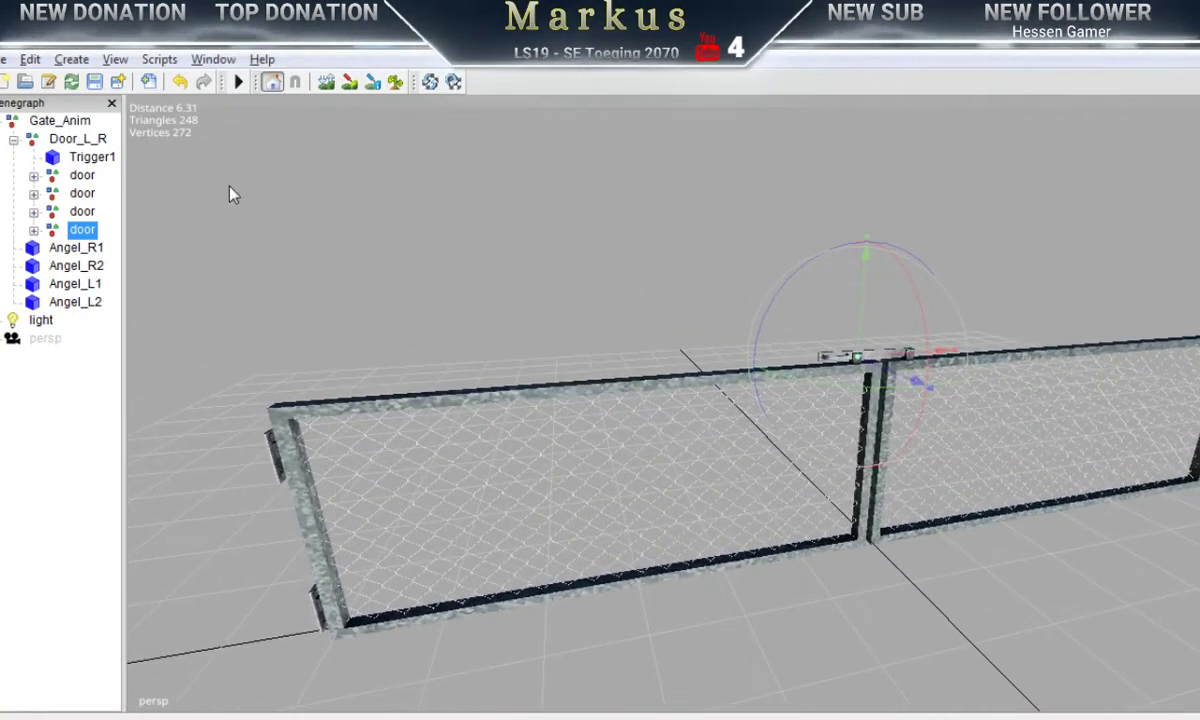
Step: Save the gate scene and clear the selection of the fourth door
{"action": "left_click", "coordinate": [95, 84]}
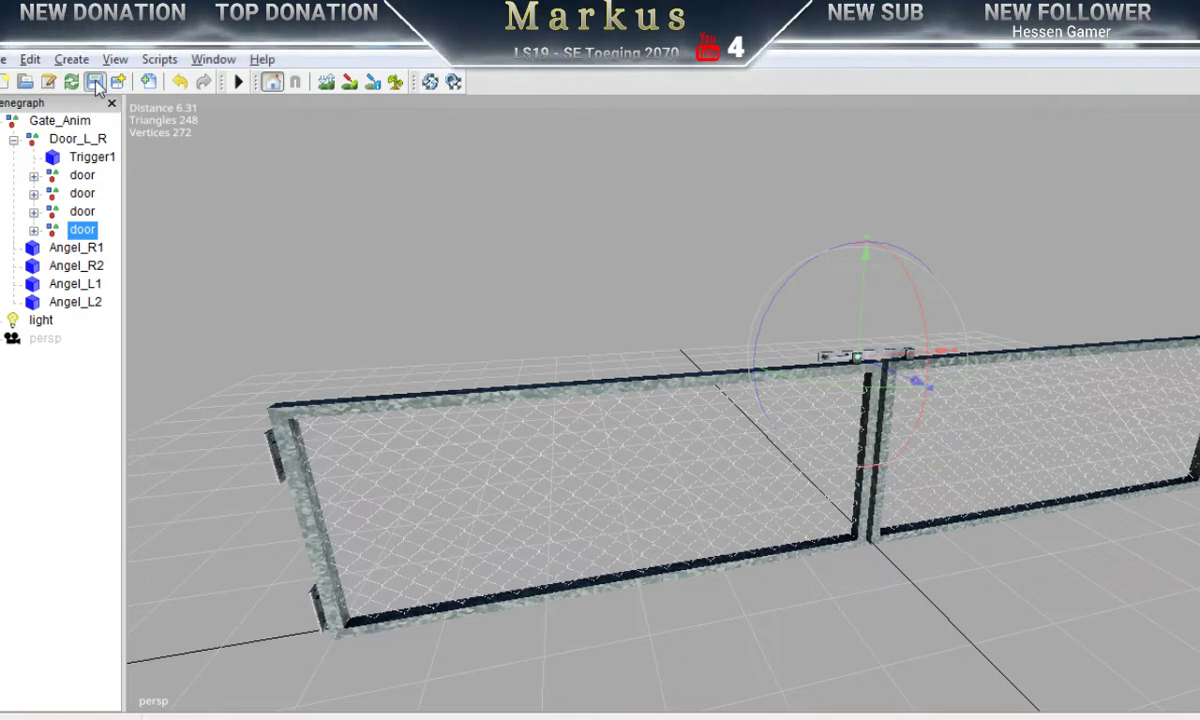
{"action": "left_click", "coordinate": [549, 273]}
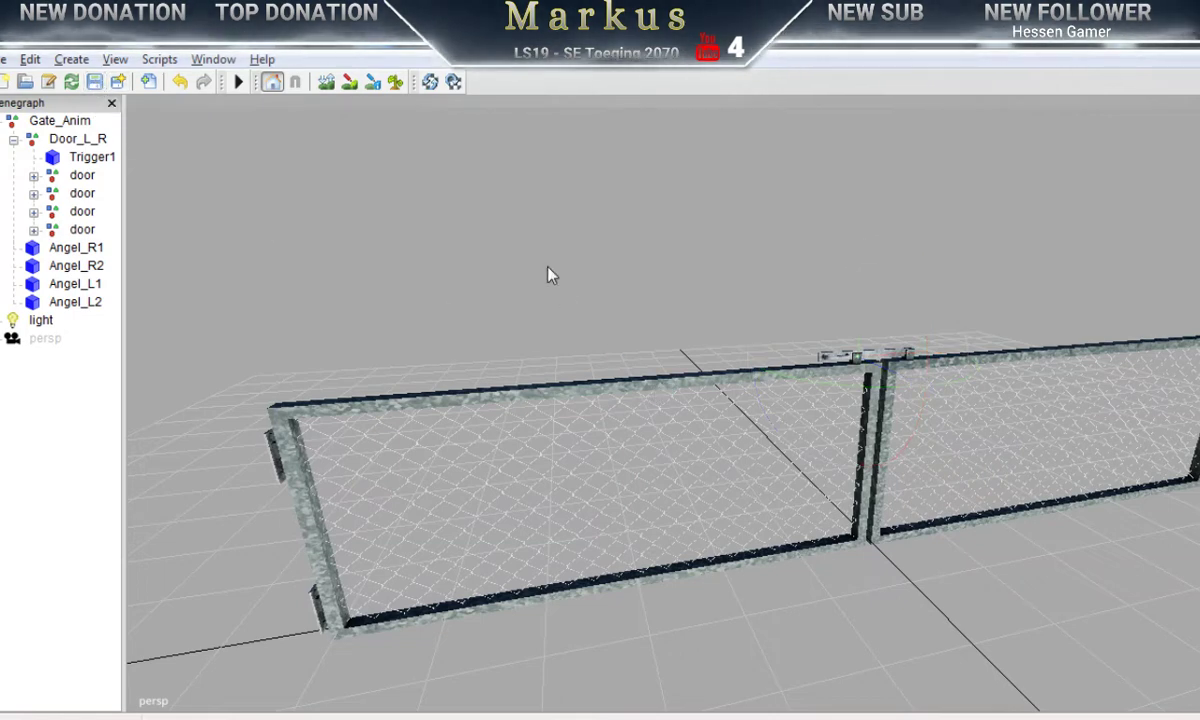
{"action": "middle_click_drag", "start_coordinate": [549, 271], "coordinate": [829, 563]}
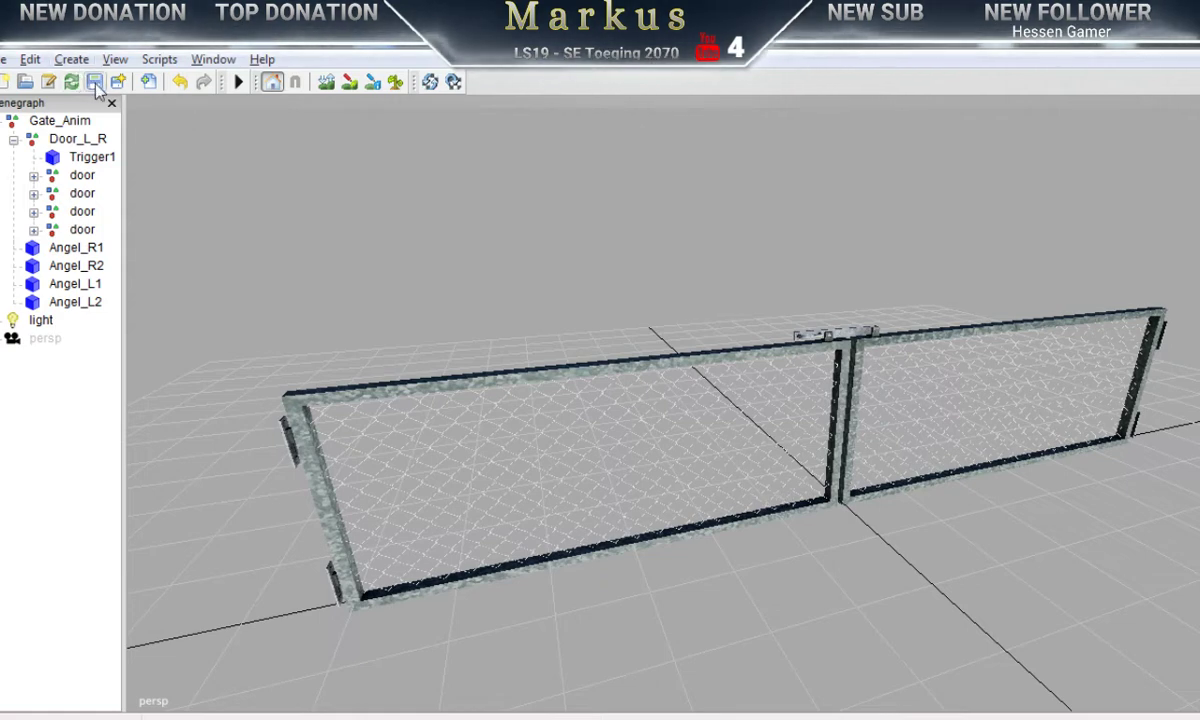
Step: Return to Notepad++, save animatedObjects.xml and close the Zugbruecke.i3d file, with a brief check of the Autobahn_Door folder
{"action": "key", "text": "alt+Tab"}
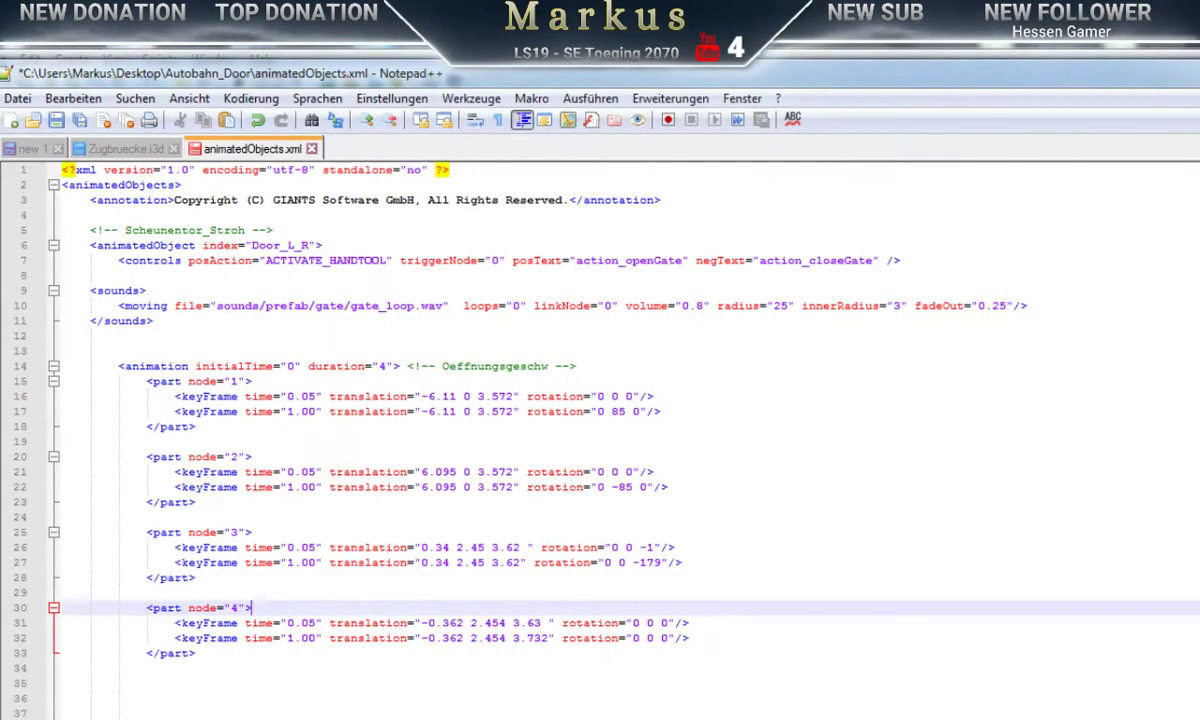
{"action": "left_click", "coordinate": [57, 121]}
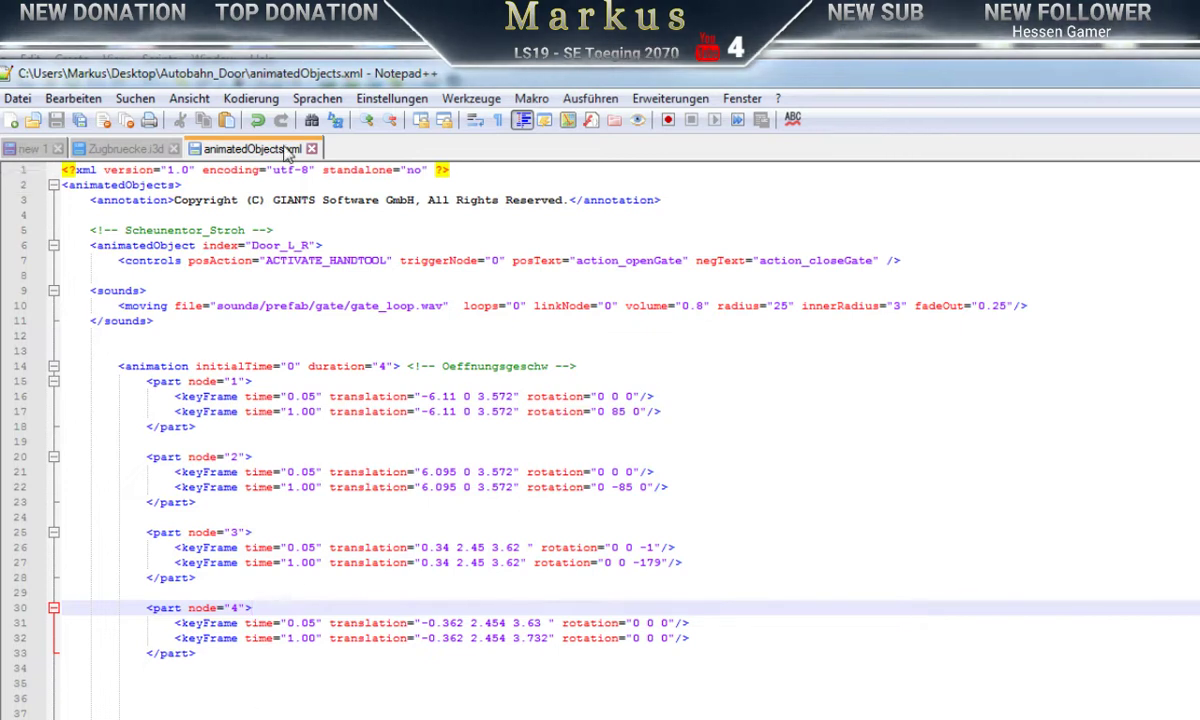
{"action": "left_click", "coordinate": [173, 149]}
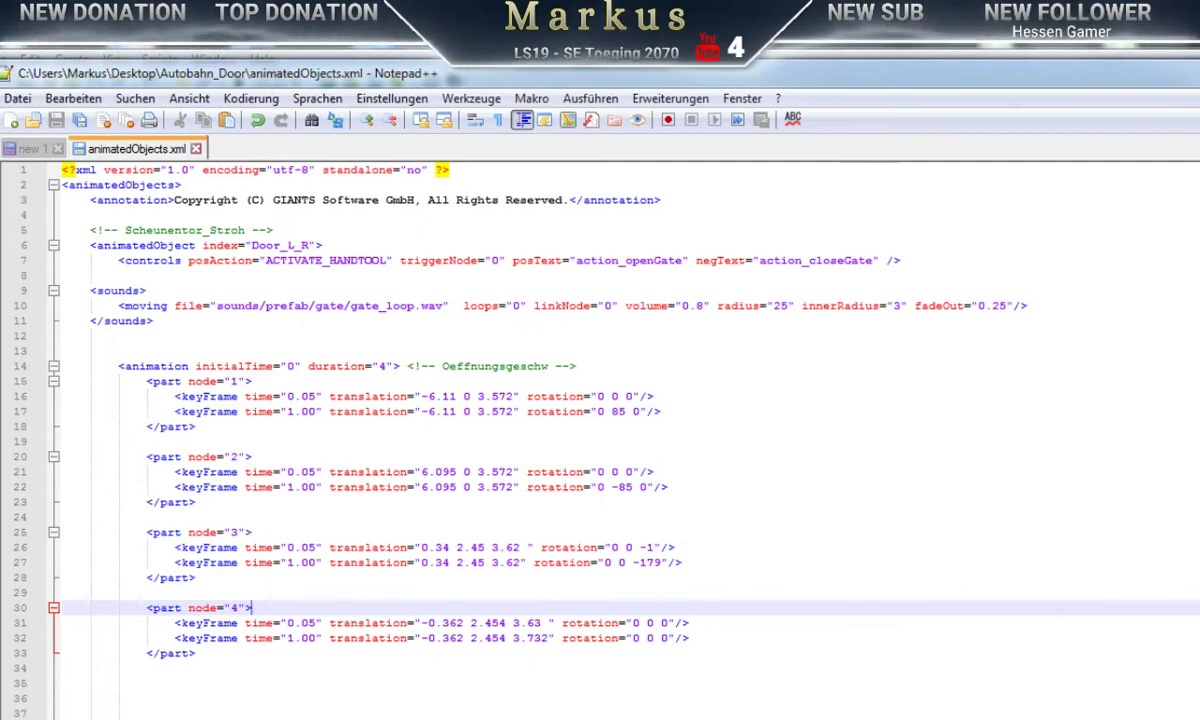
{"action": "left_click", "coordinate": [129, 716]}
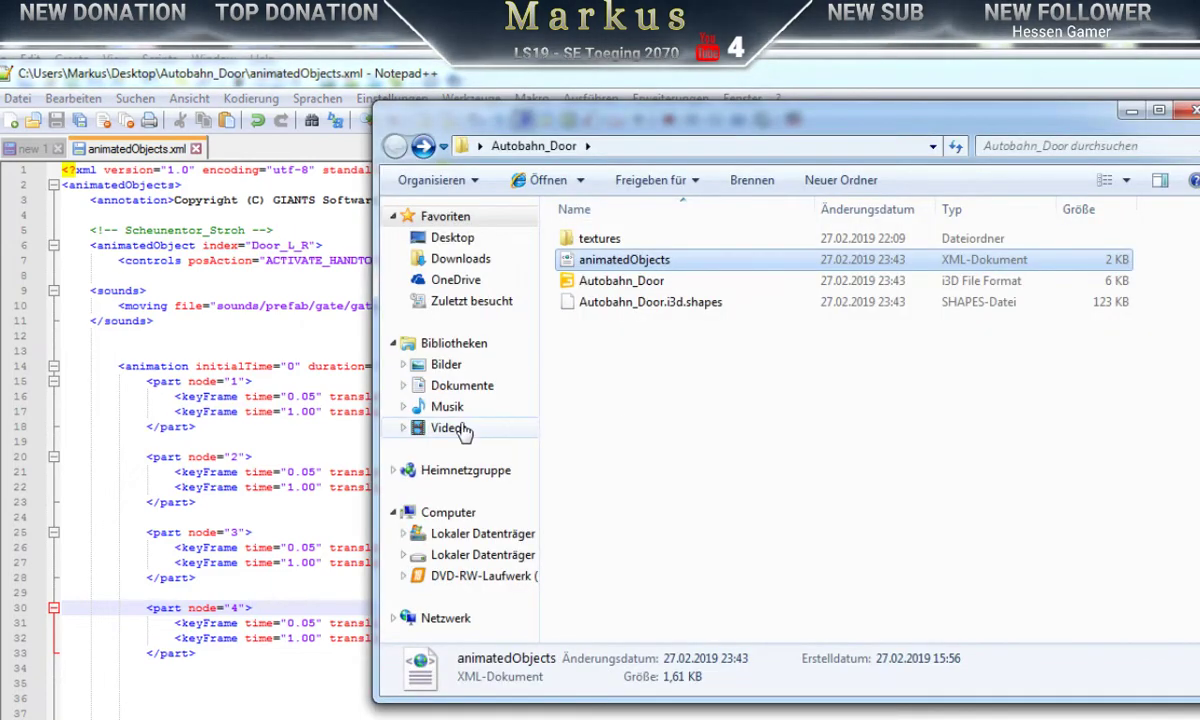
{"action": "left_click", "coordinate": [1132, 111]}
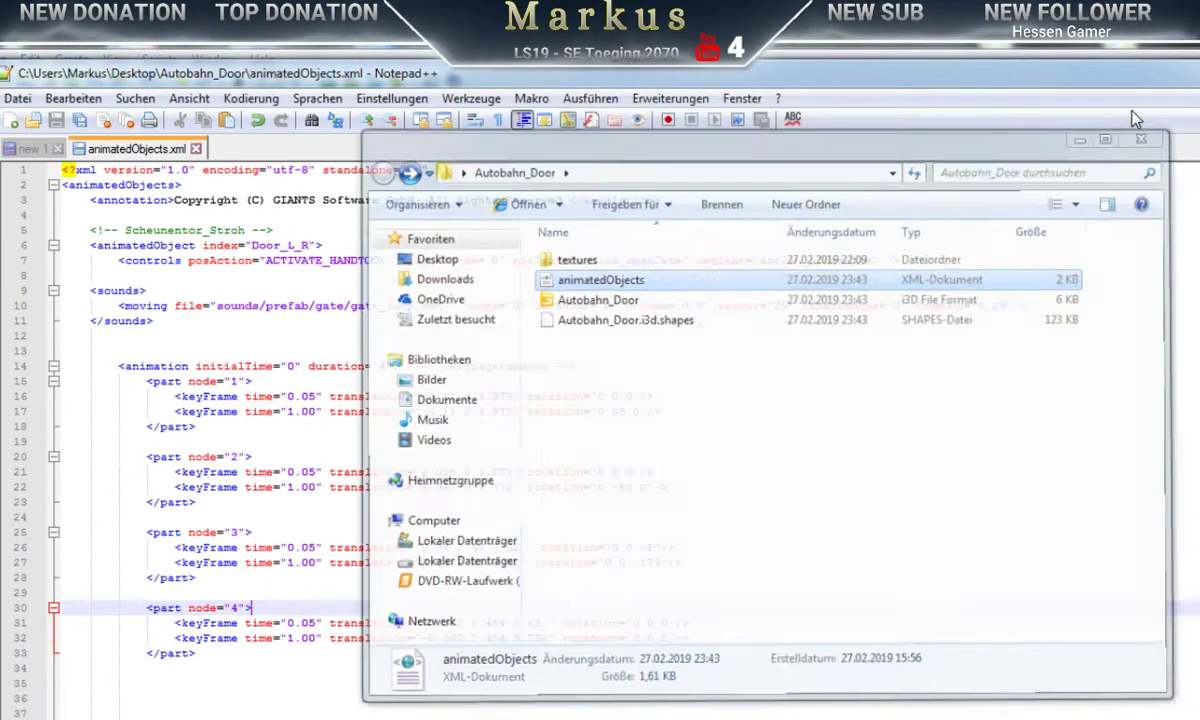
Step: Review the controls line's posAction, posText and negText entries for opening and closing the gate, and return to GIANTS Editor
{"action": "left_click", "coordinate": [268, 260]}
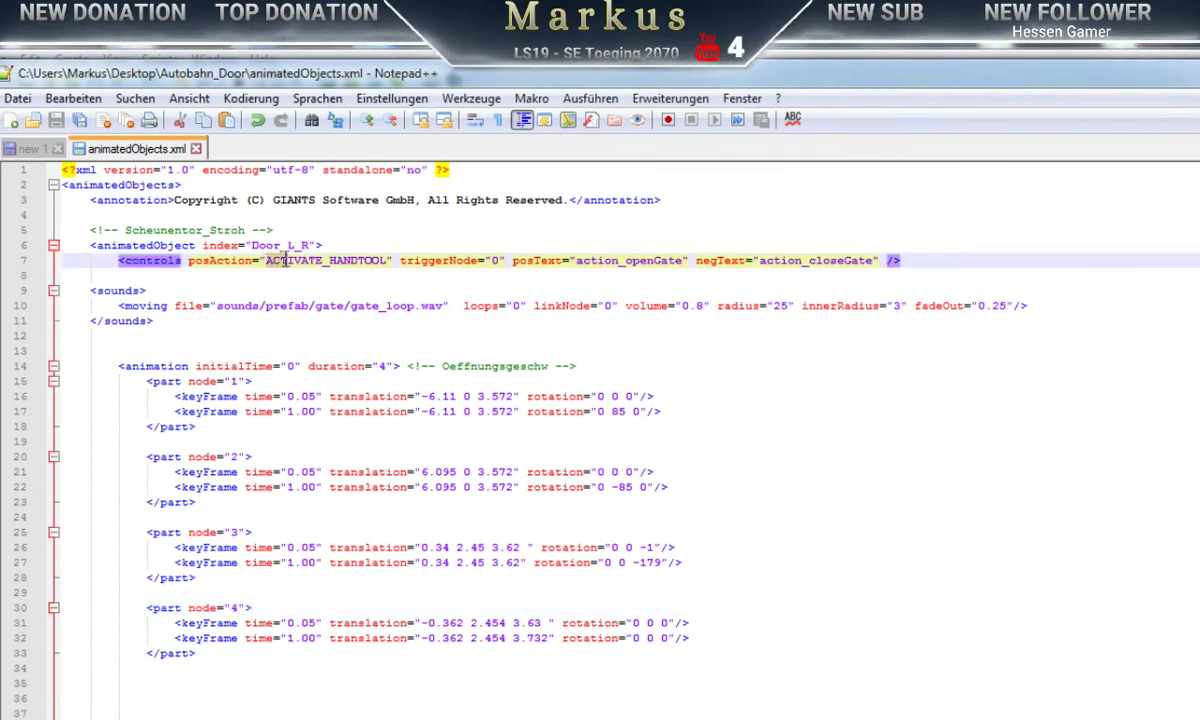
{"action": "double_click", "coordinate": [580, 260]}
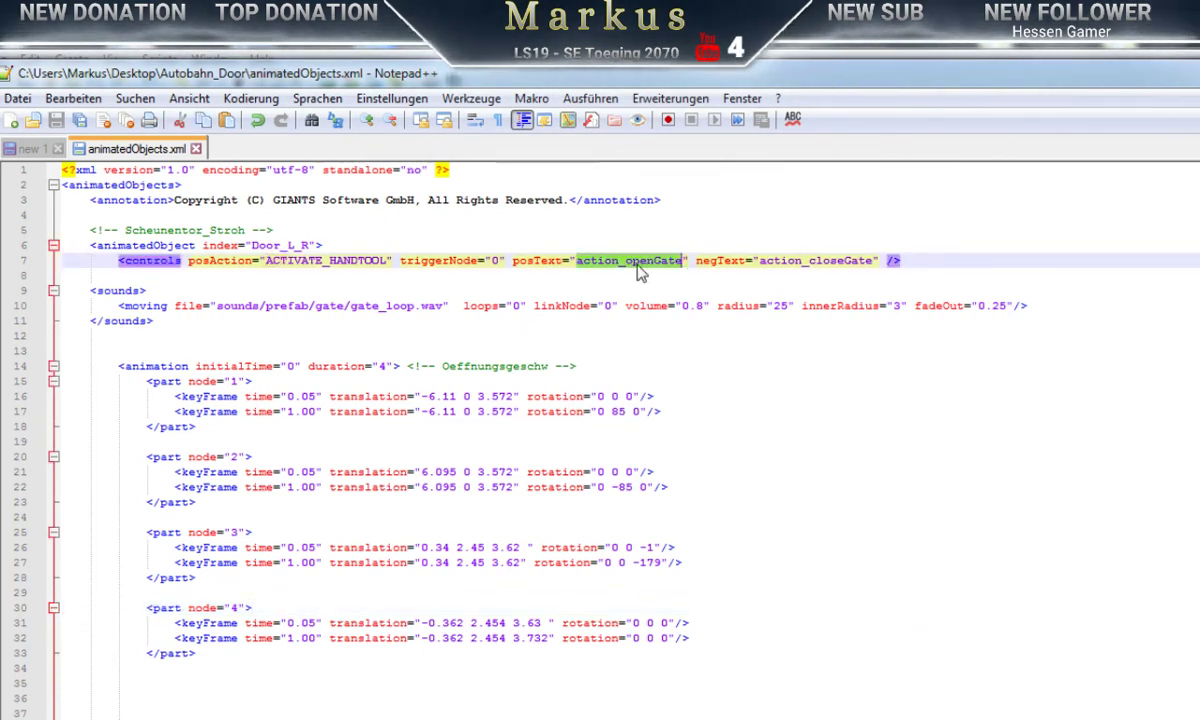
{"action": "left_click", "coordinate": [634, 262]}
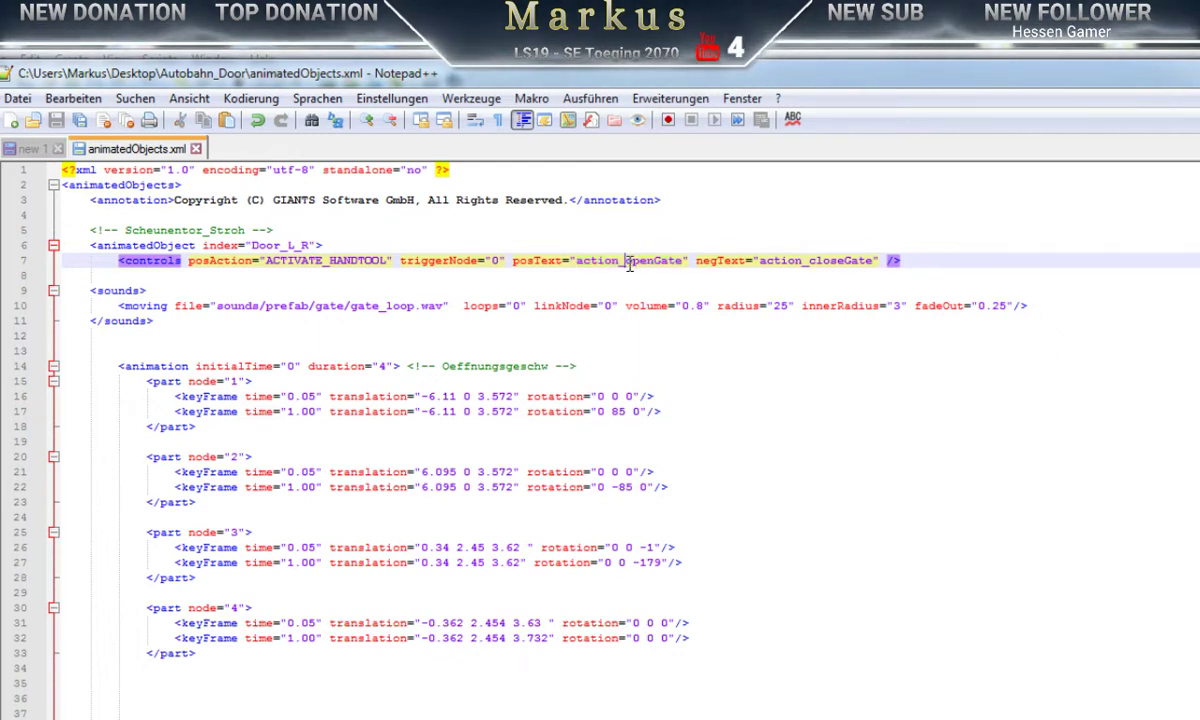
{"action": "left_click_drag", "start_coordinate": [626, 262], "coordinate": [682, 263]}
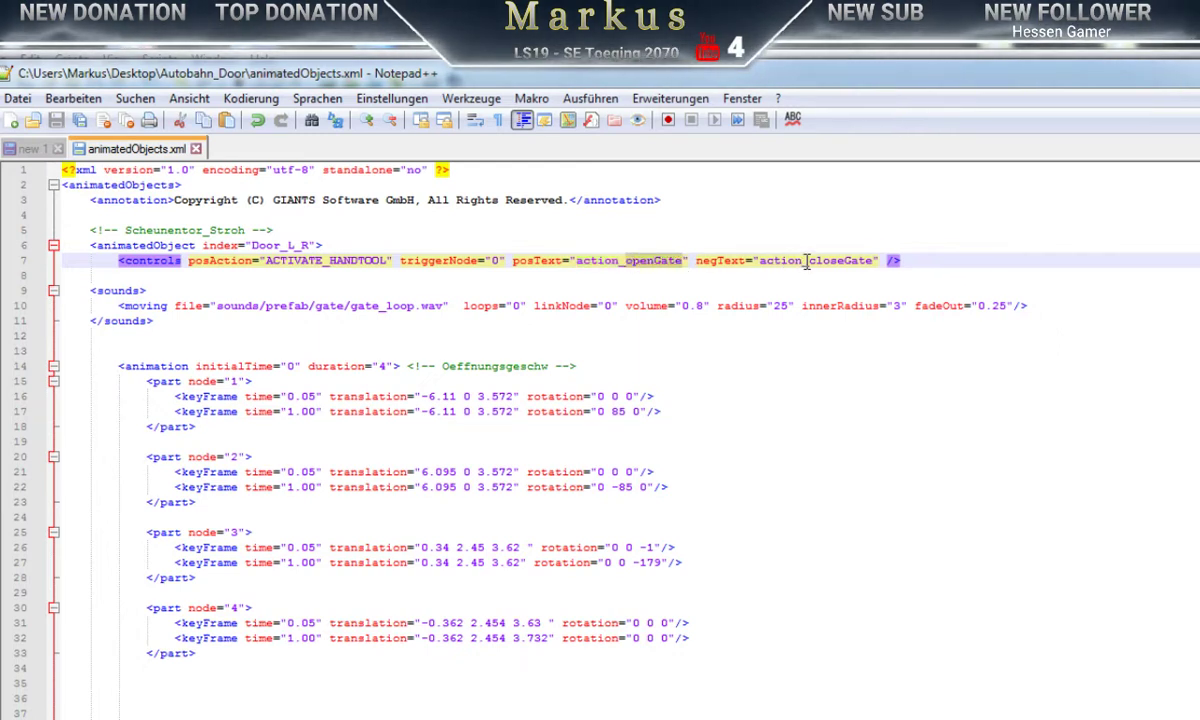
{"action": "left_click_drag", "start_coordinate": [808, 262], "coordinate": [877, 262]}
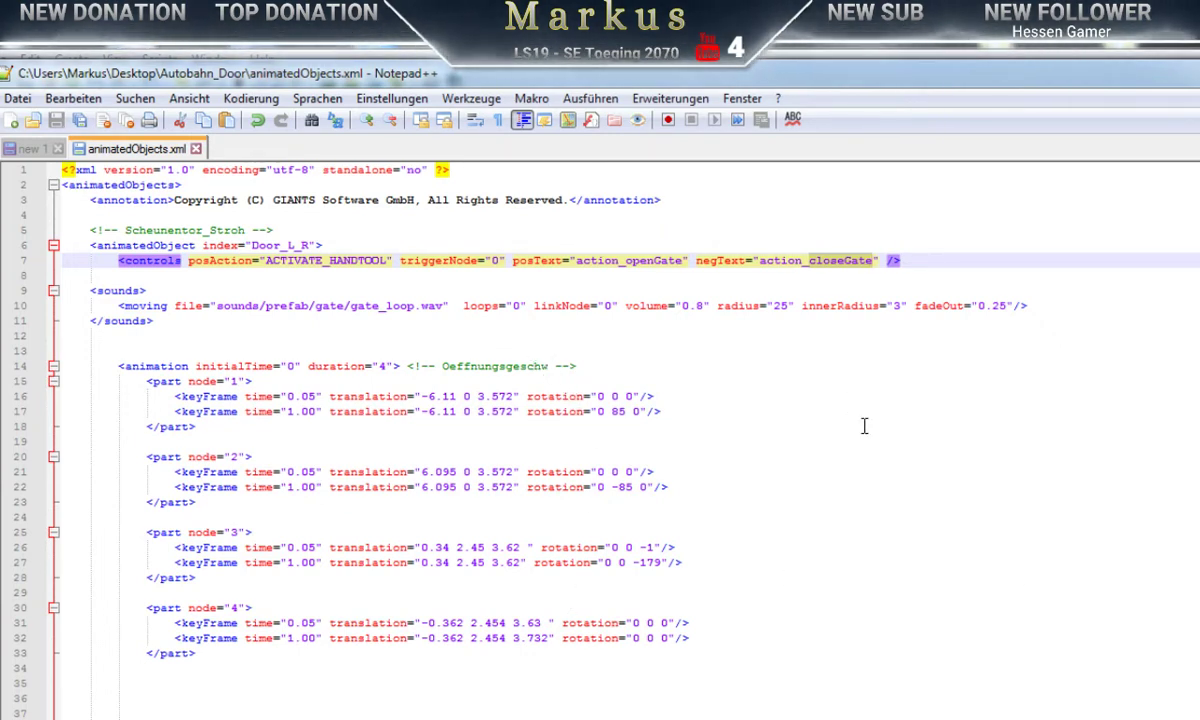
{"action": "key", "text": "alt+Tab"}
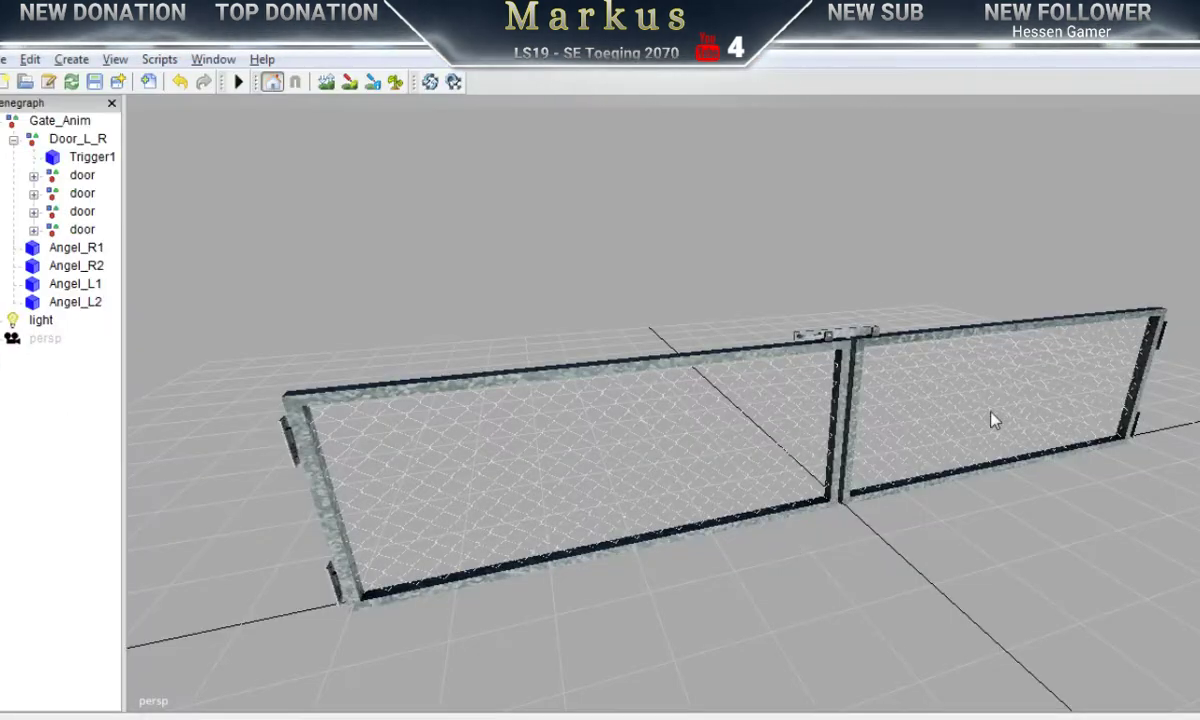